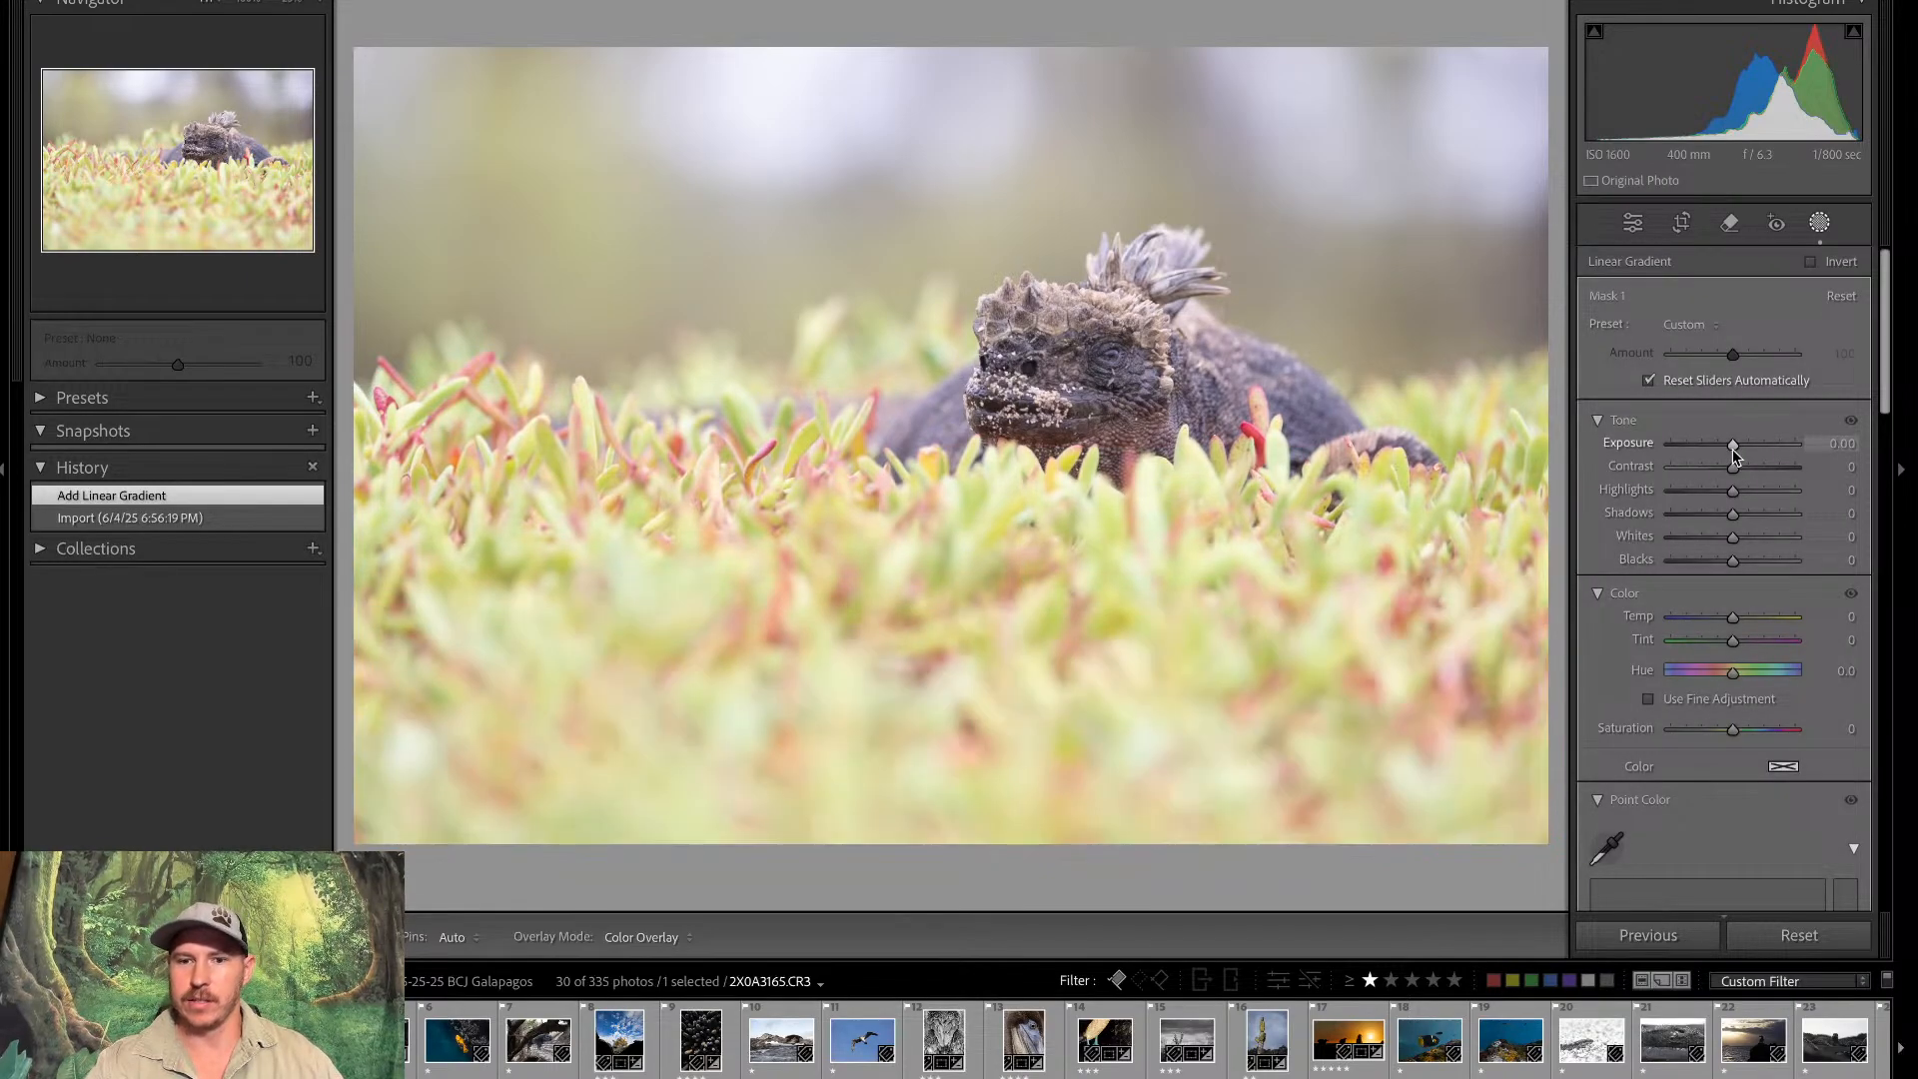
Darken the foreground gradient mask, and add a linear gradient over the sky with the subject subtracted and exposure at -1.11
left_click_drag(1732, 448, 1716, 452)
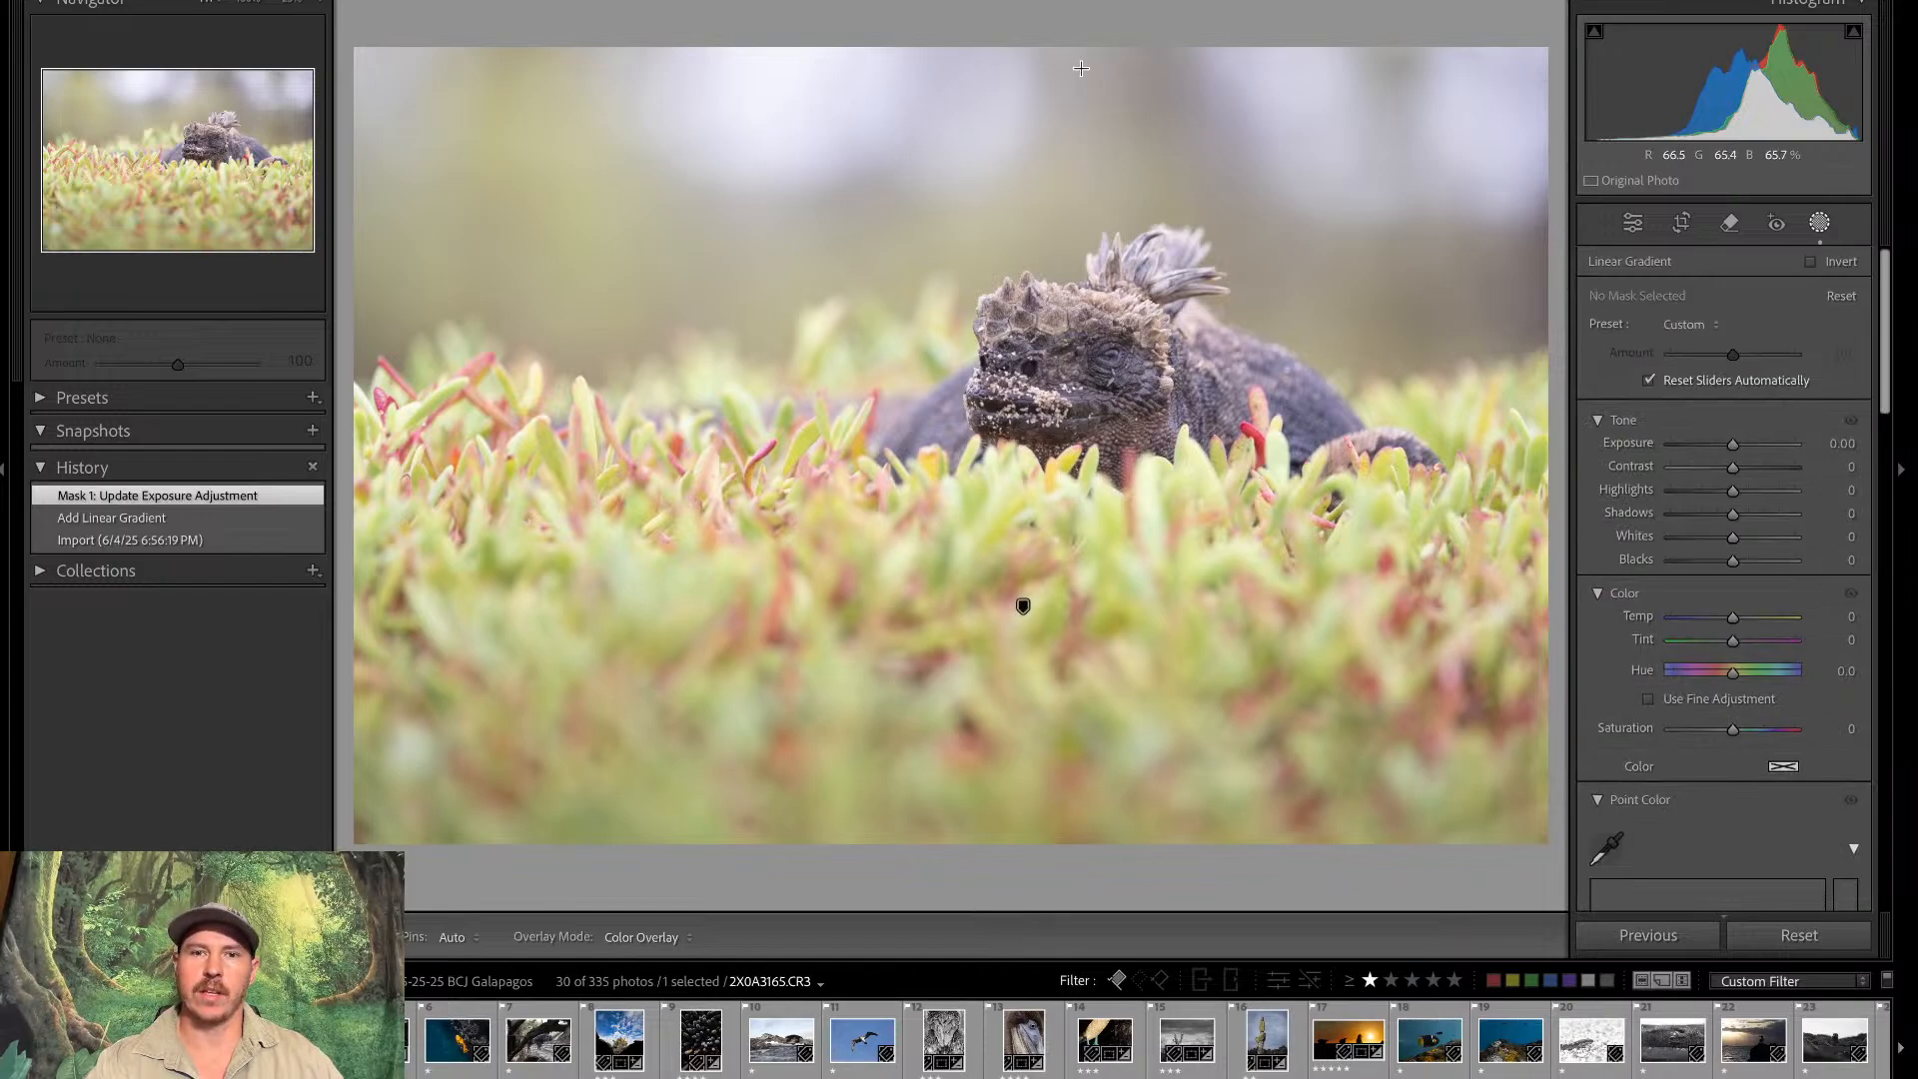
left_click_drag(1082, 70, 1081, 218)
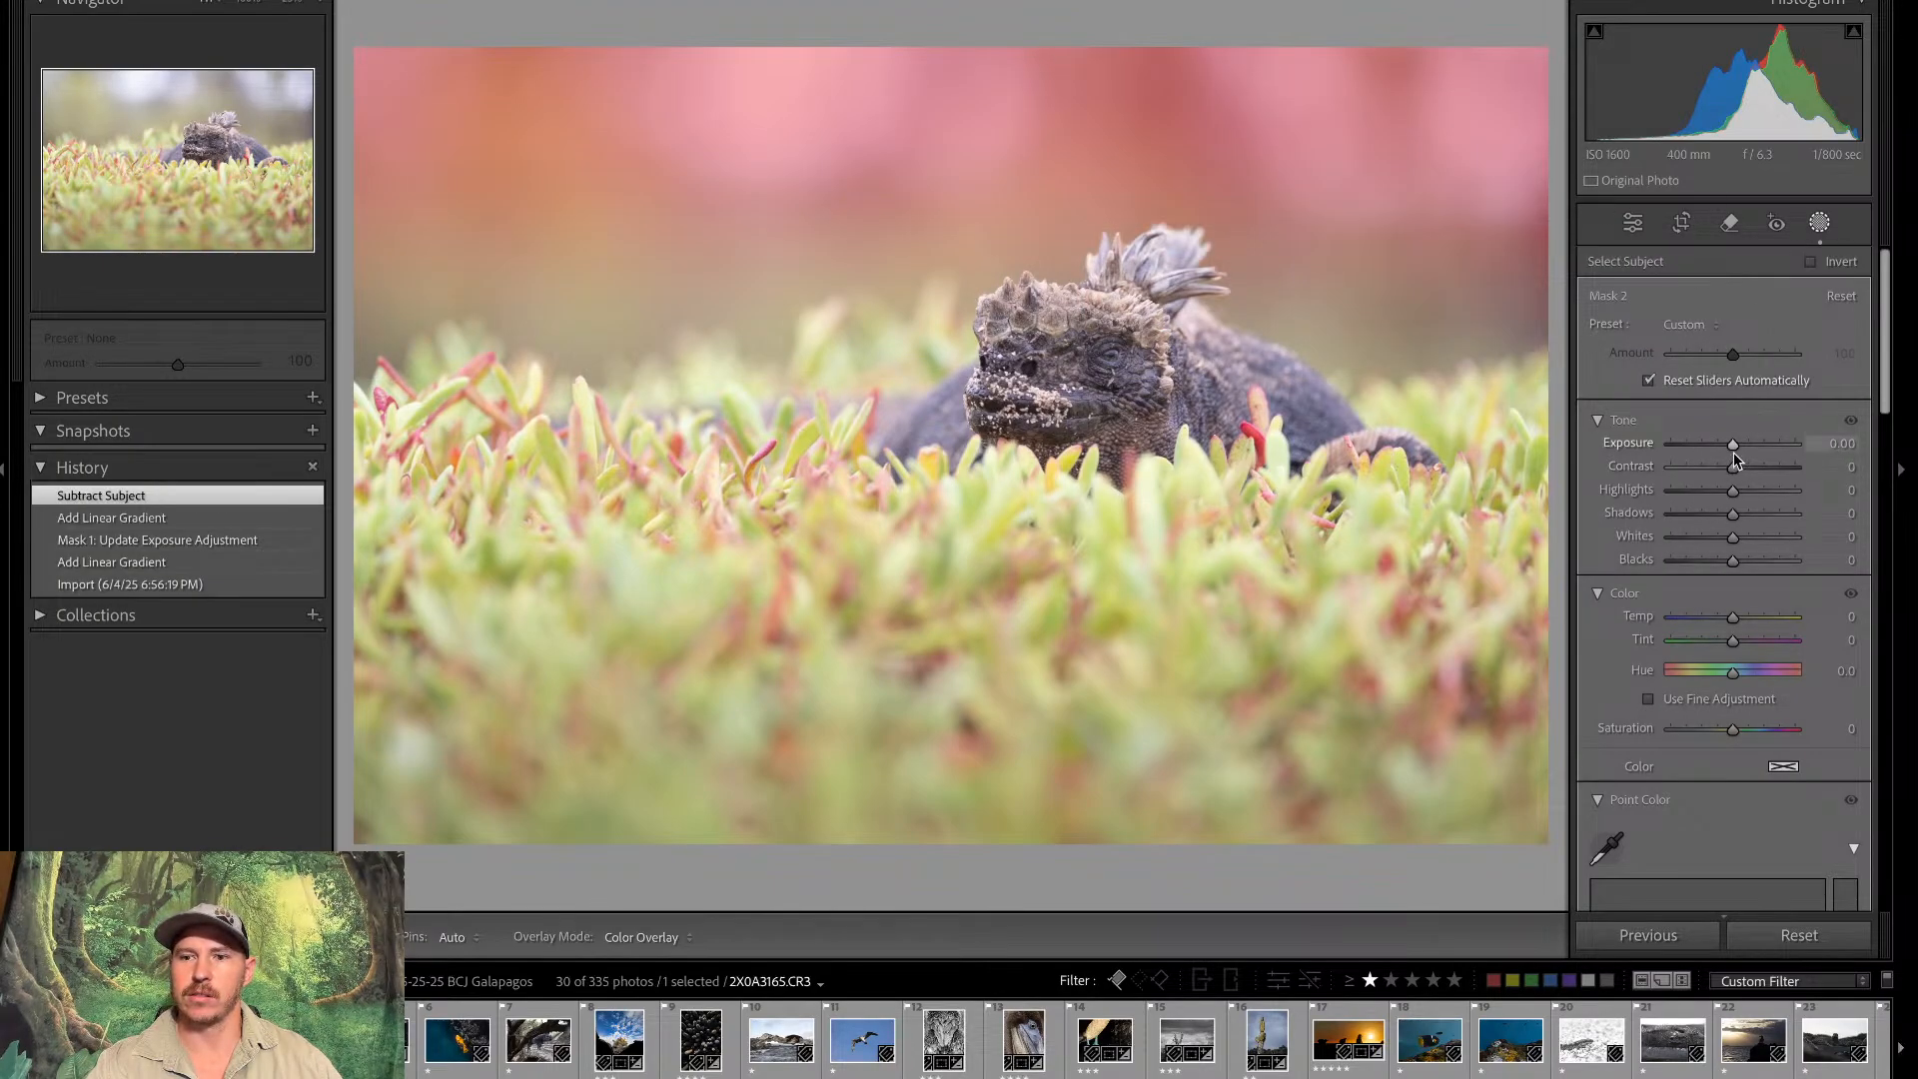
left_click_drag(1734, 452, 1716, 453)
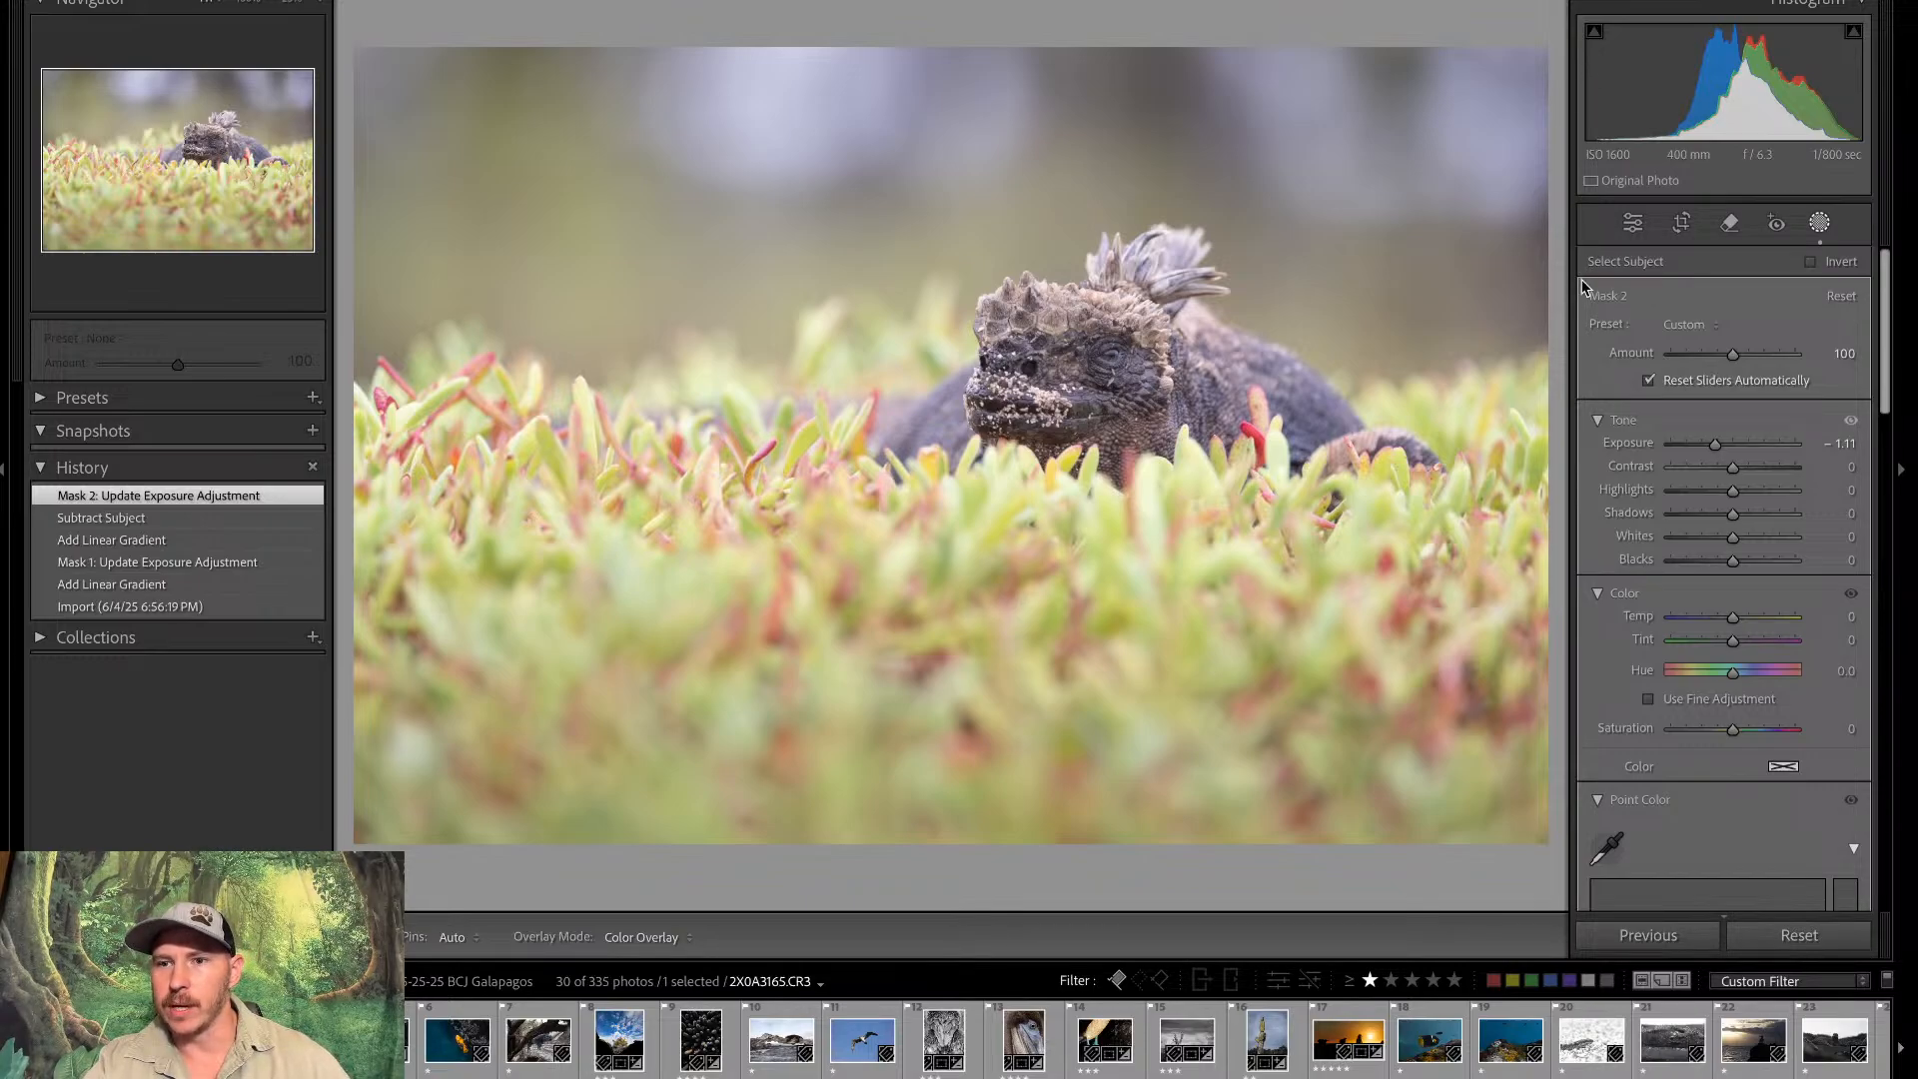
Add a large radial gradient centred on the iguana's head, invert it, and set its exposure to -0.46
key("shift+m")
left_click_drag(1041, 367, 1832, 777)
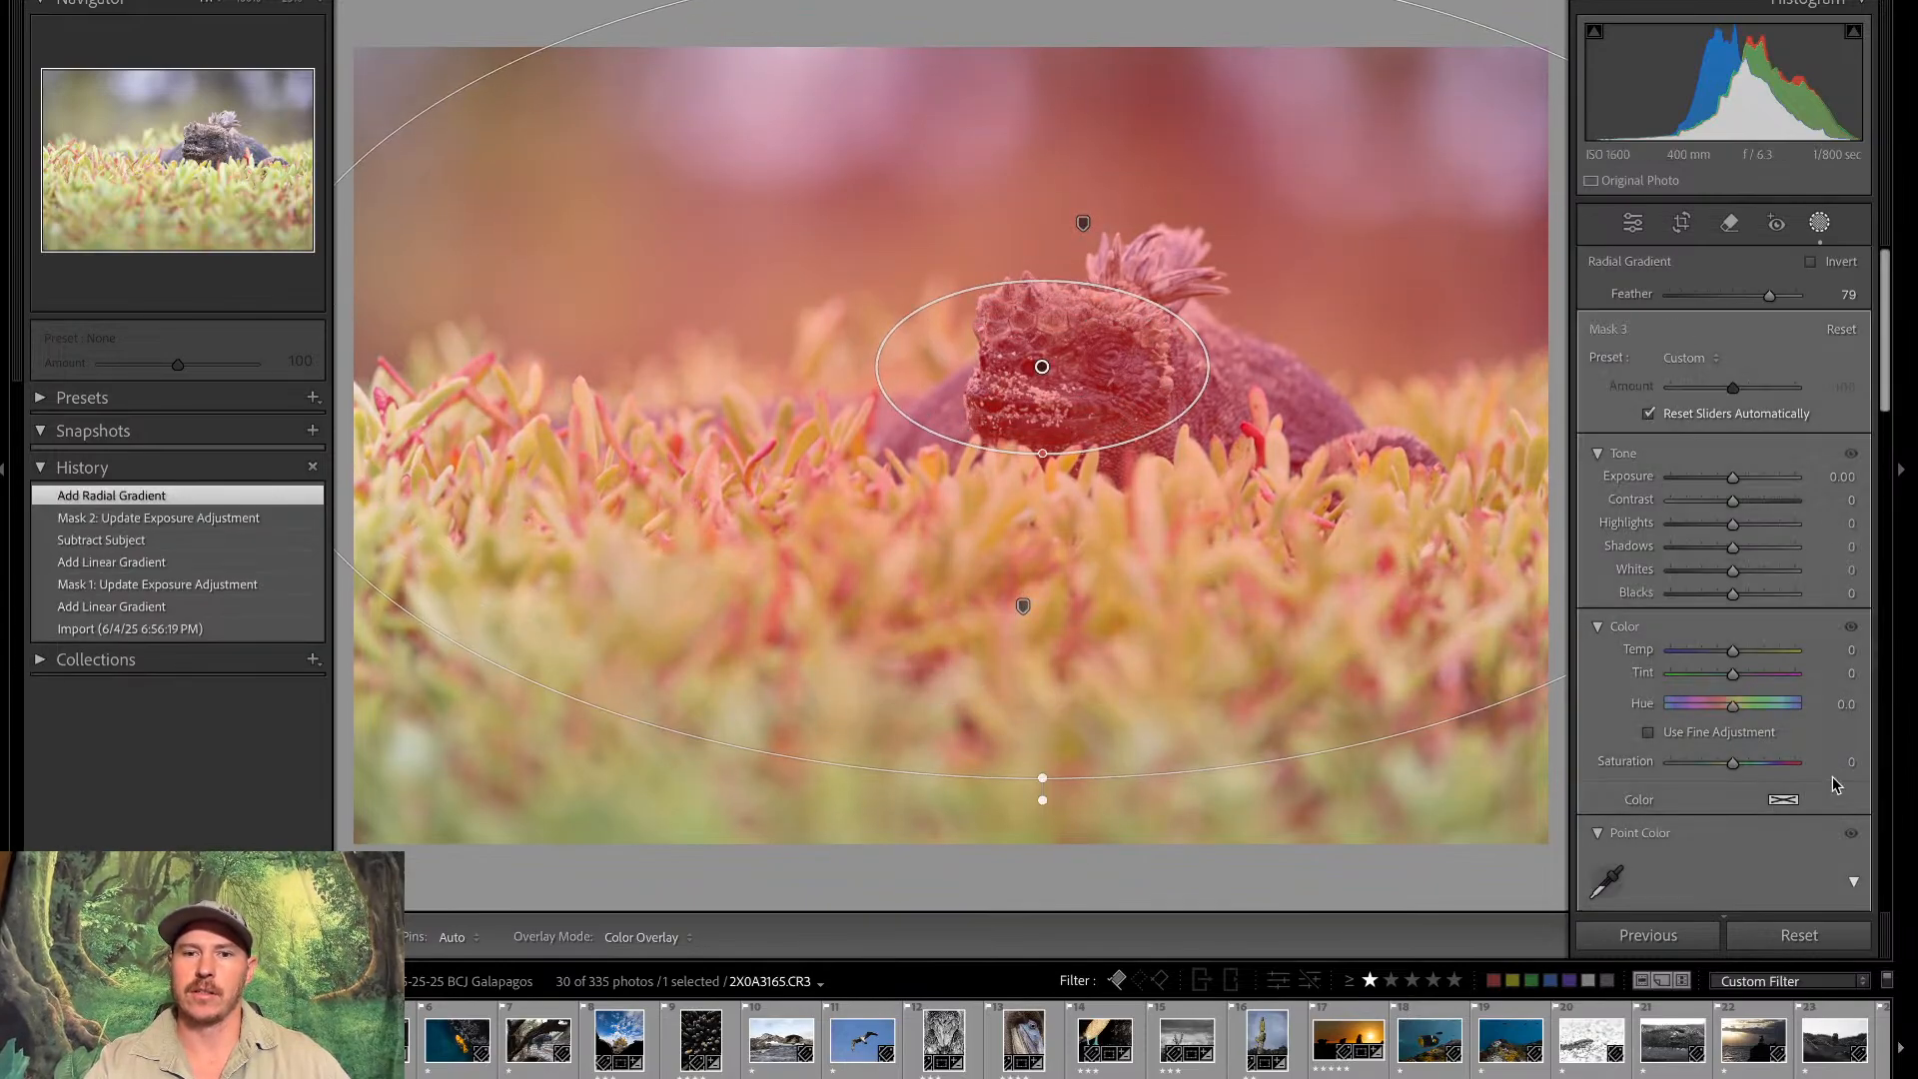
left_click_drag(1040, 371, 1054, 364)
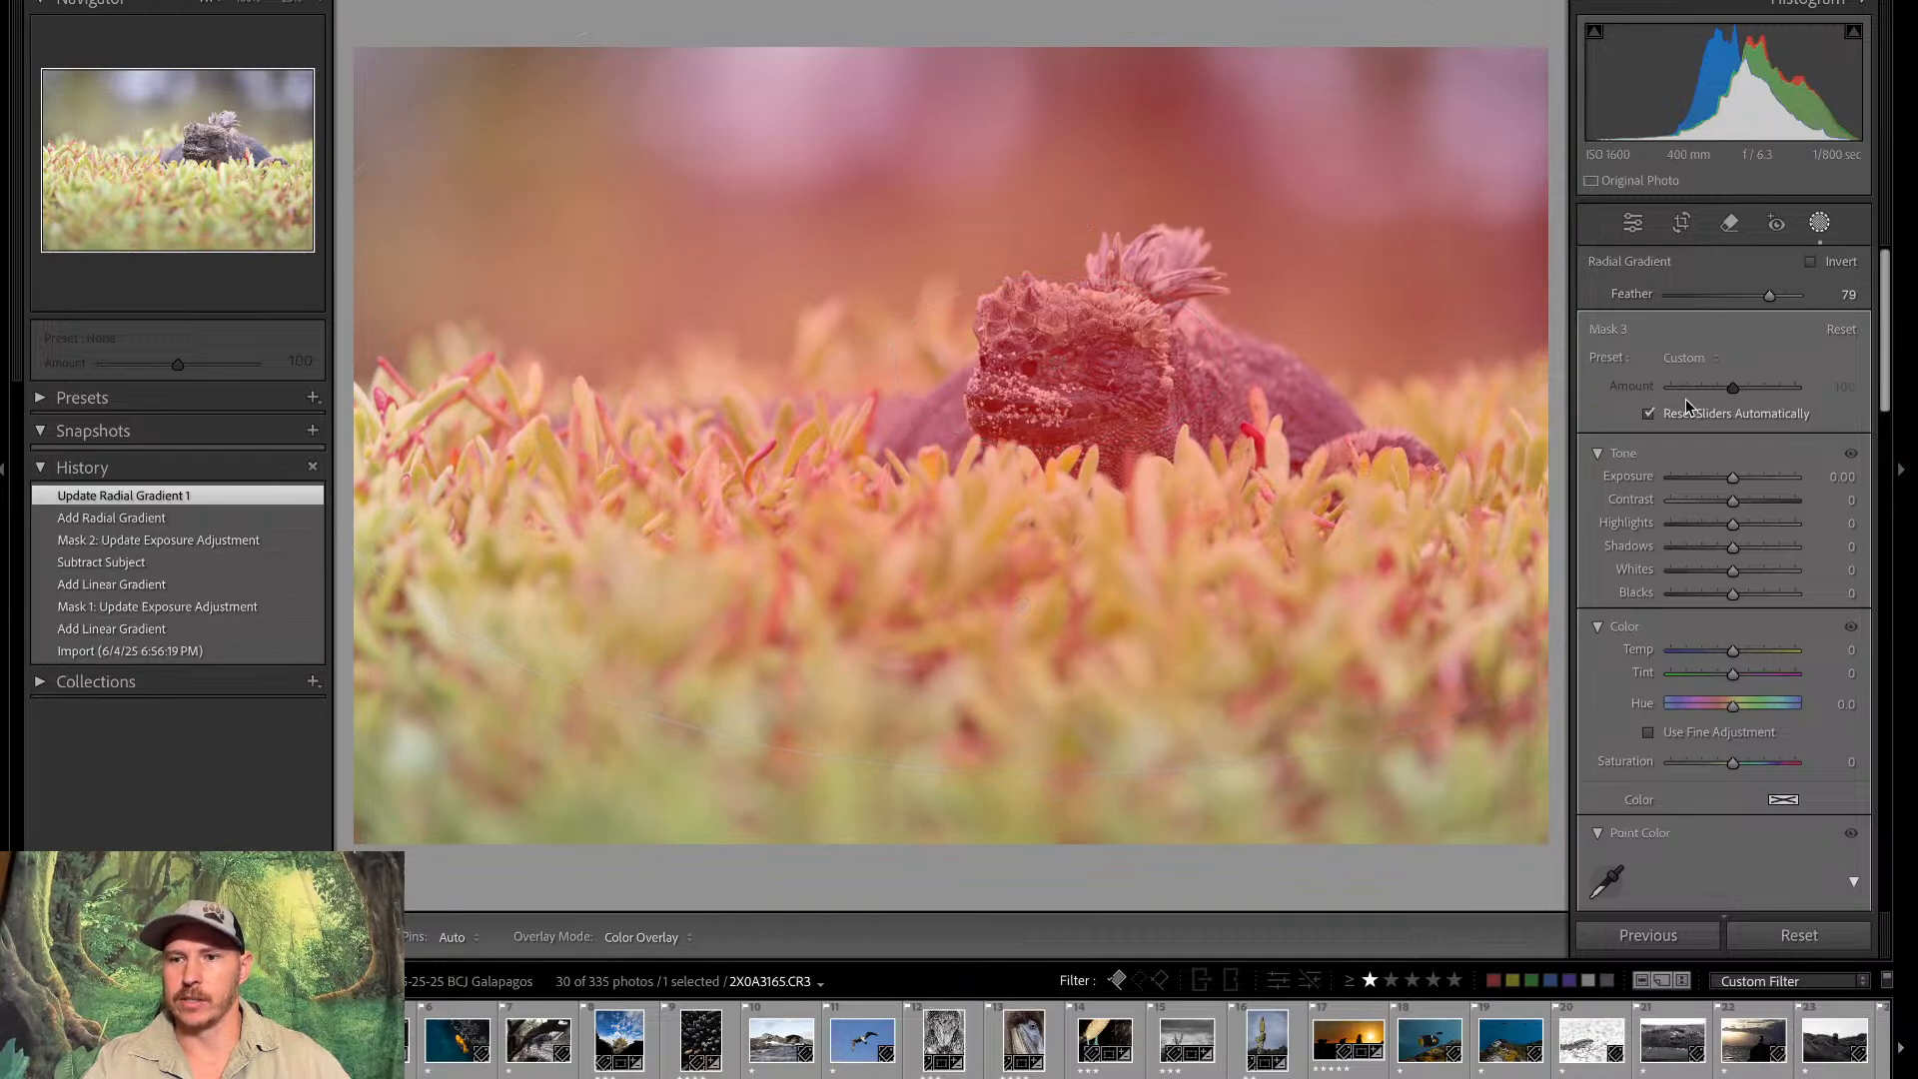
left_click(1812, 262)
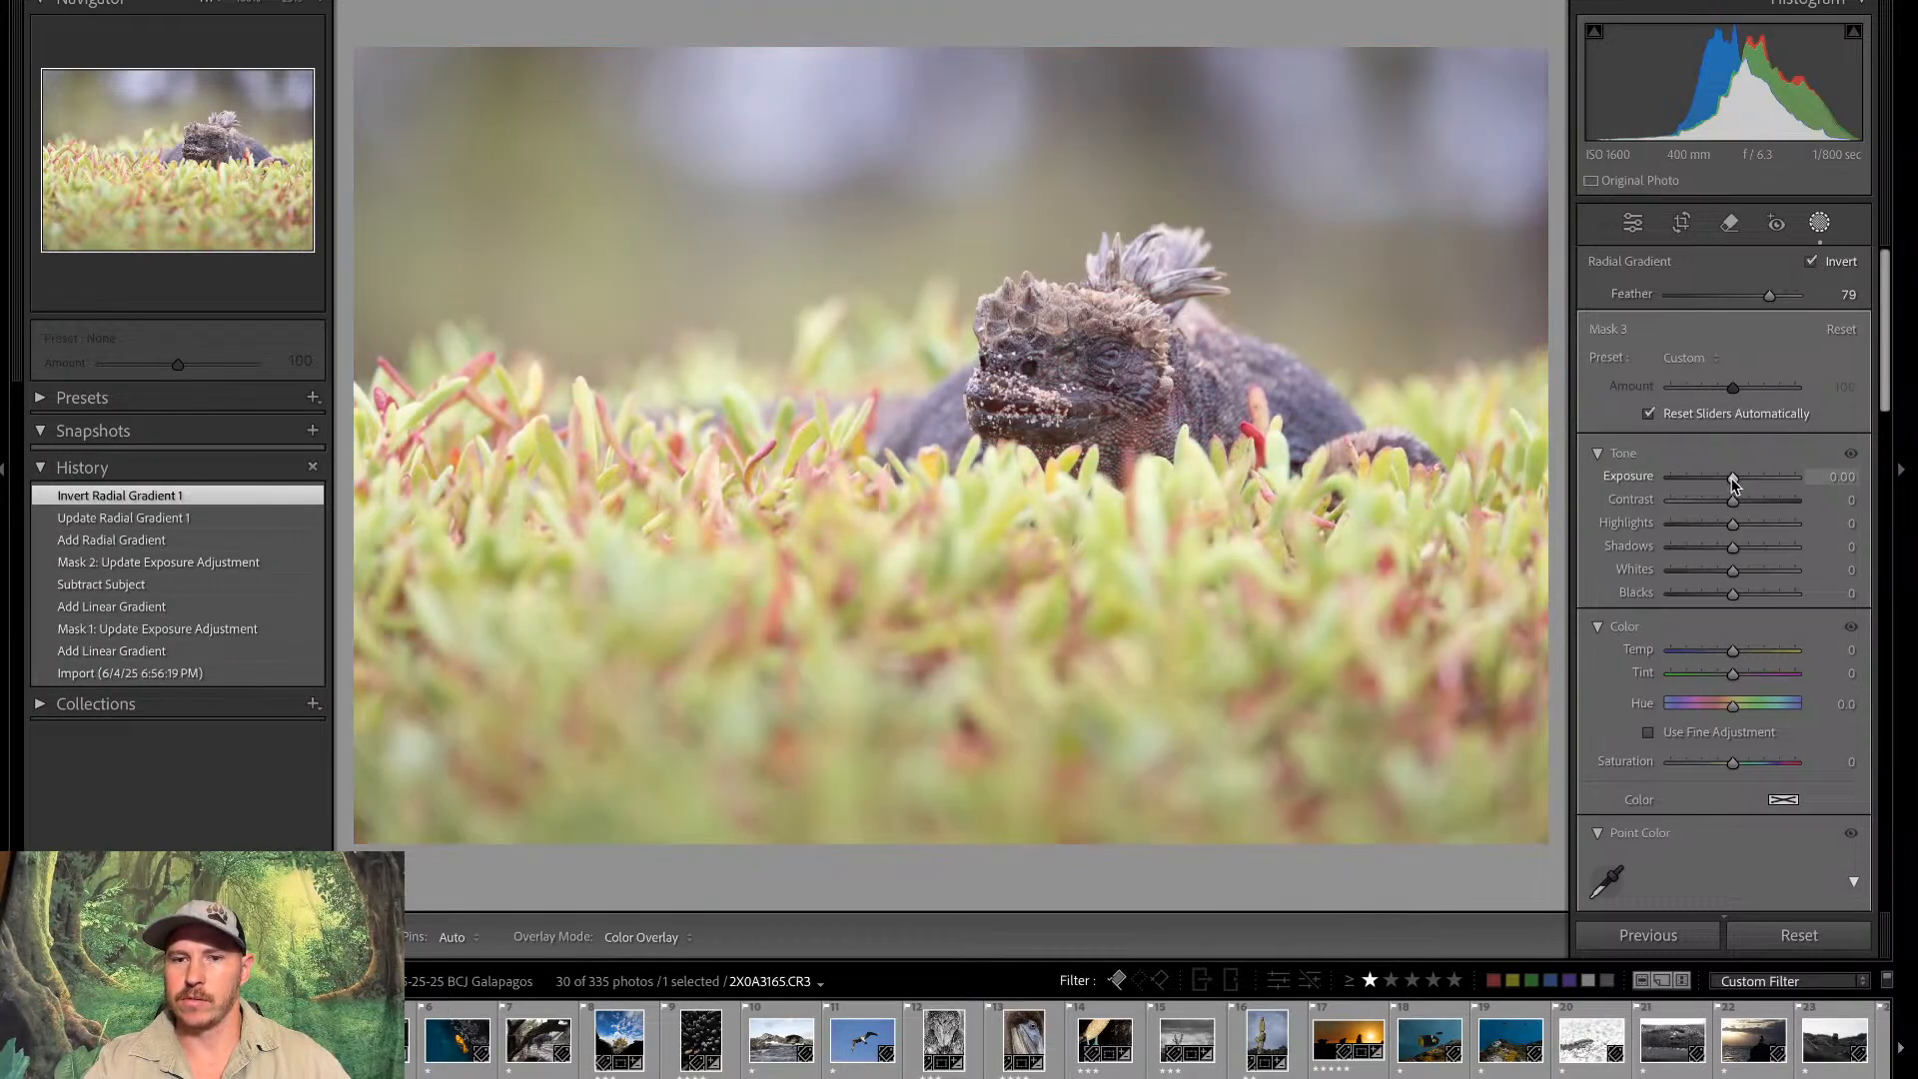
left_click_drag(1734, 484, 1727, 485)
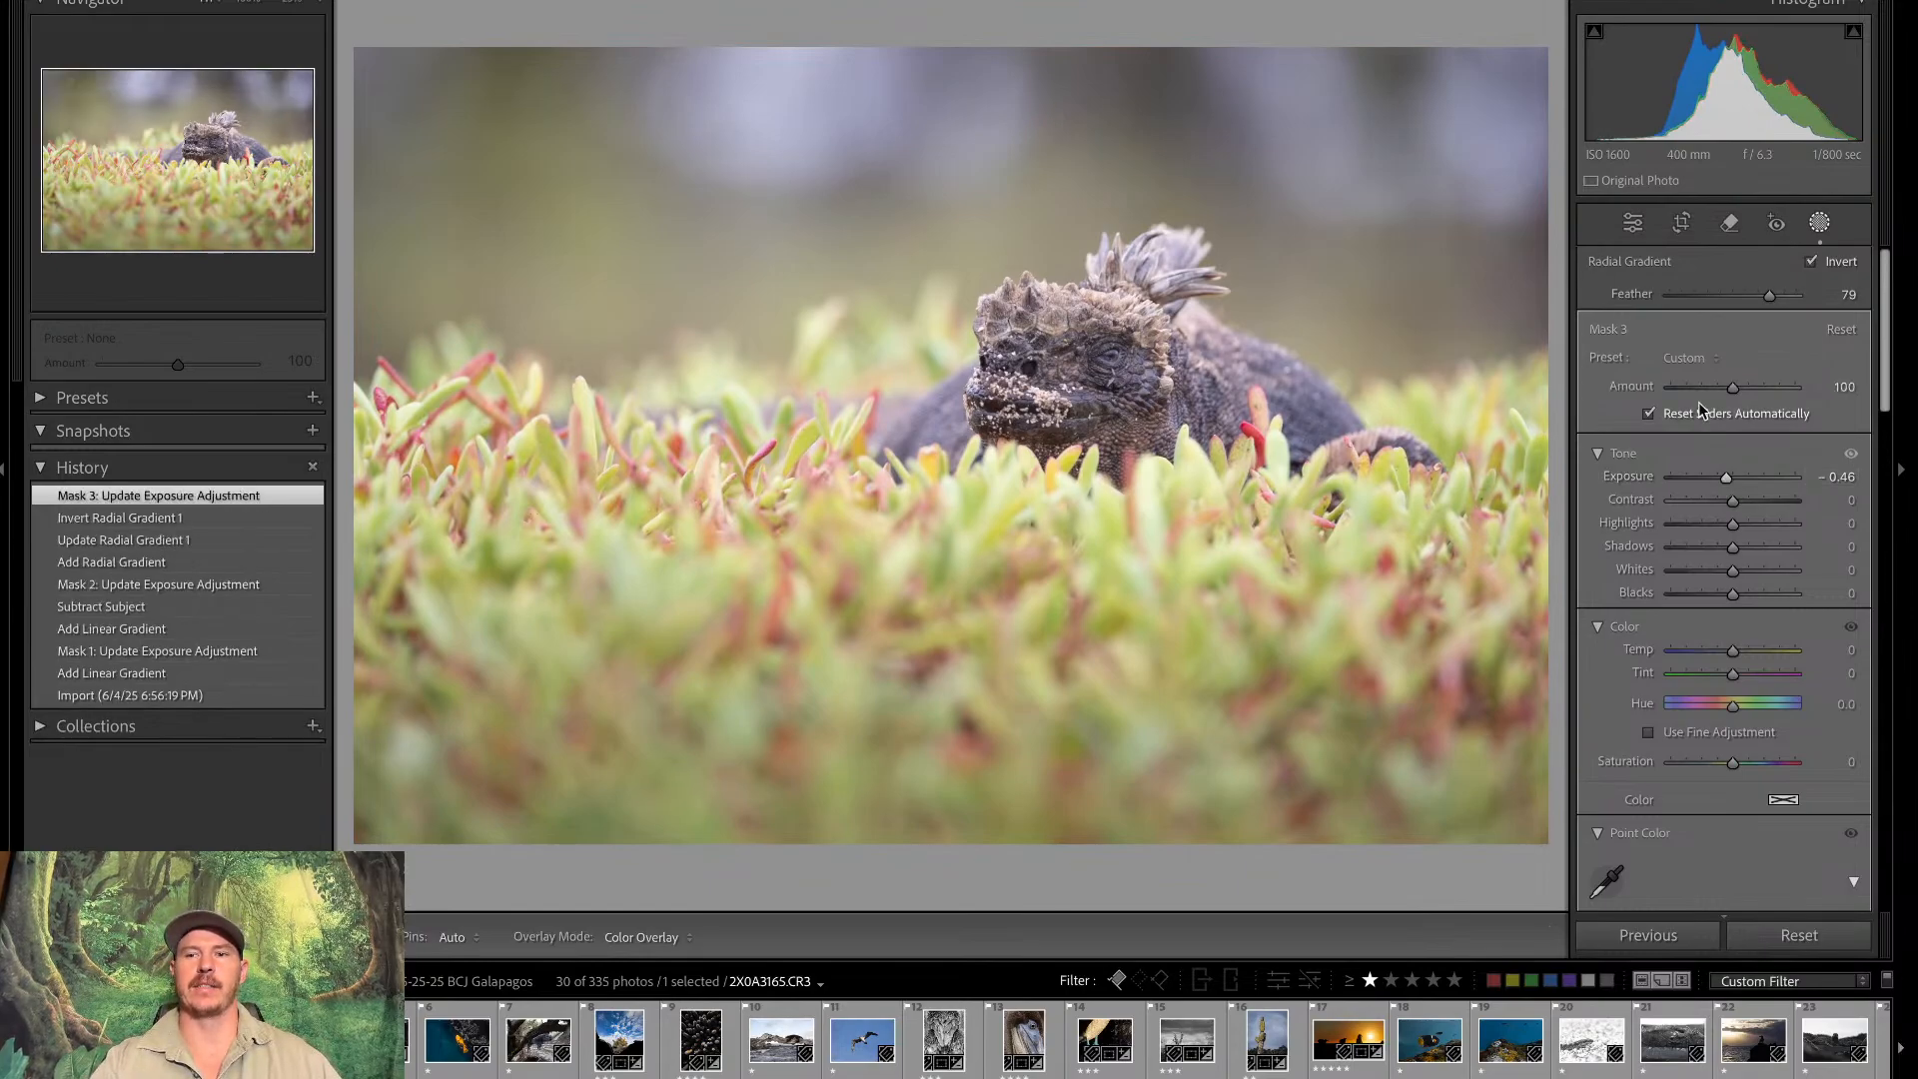
Crop the photo tighter around the iguana at the original aspect ratio and reposition the image within the frame
left_click(1682, 225)
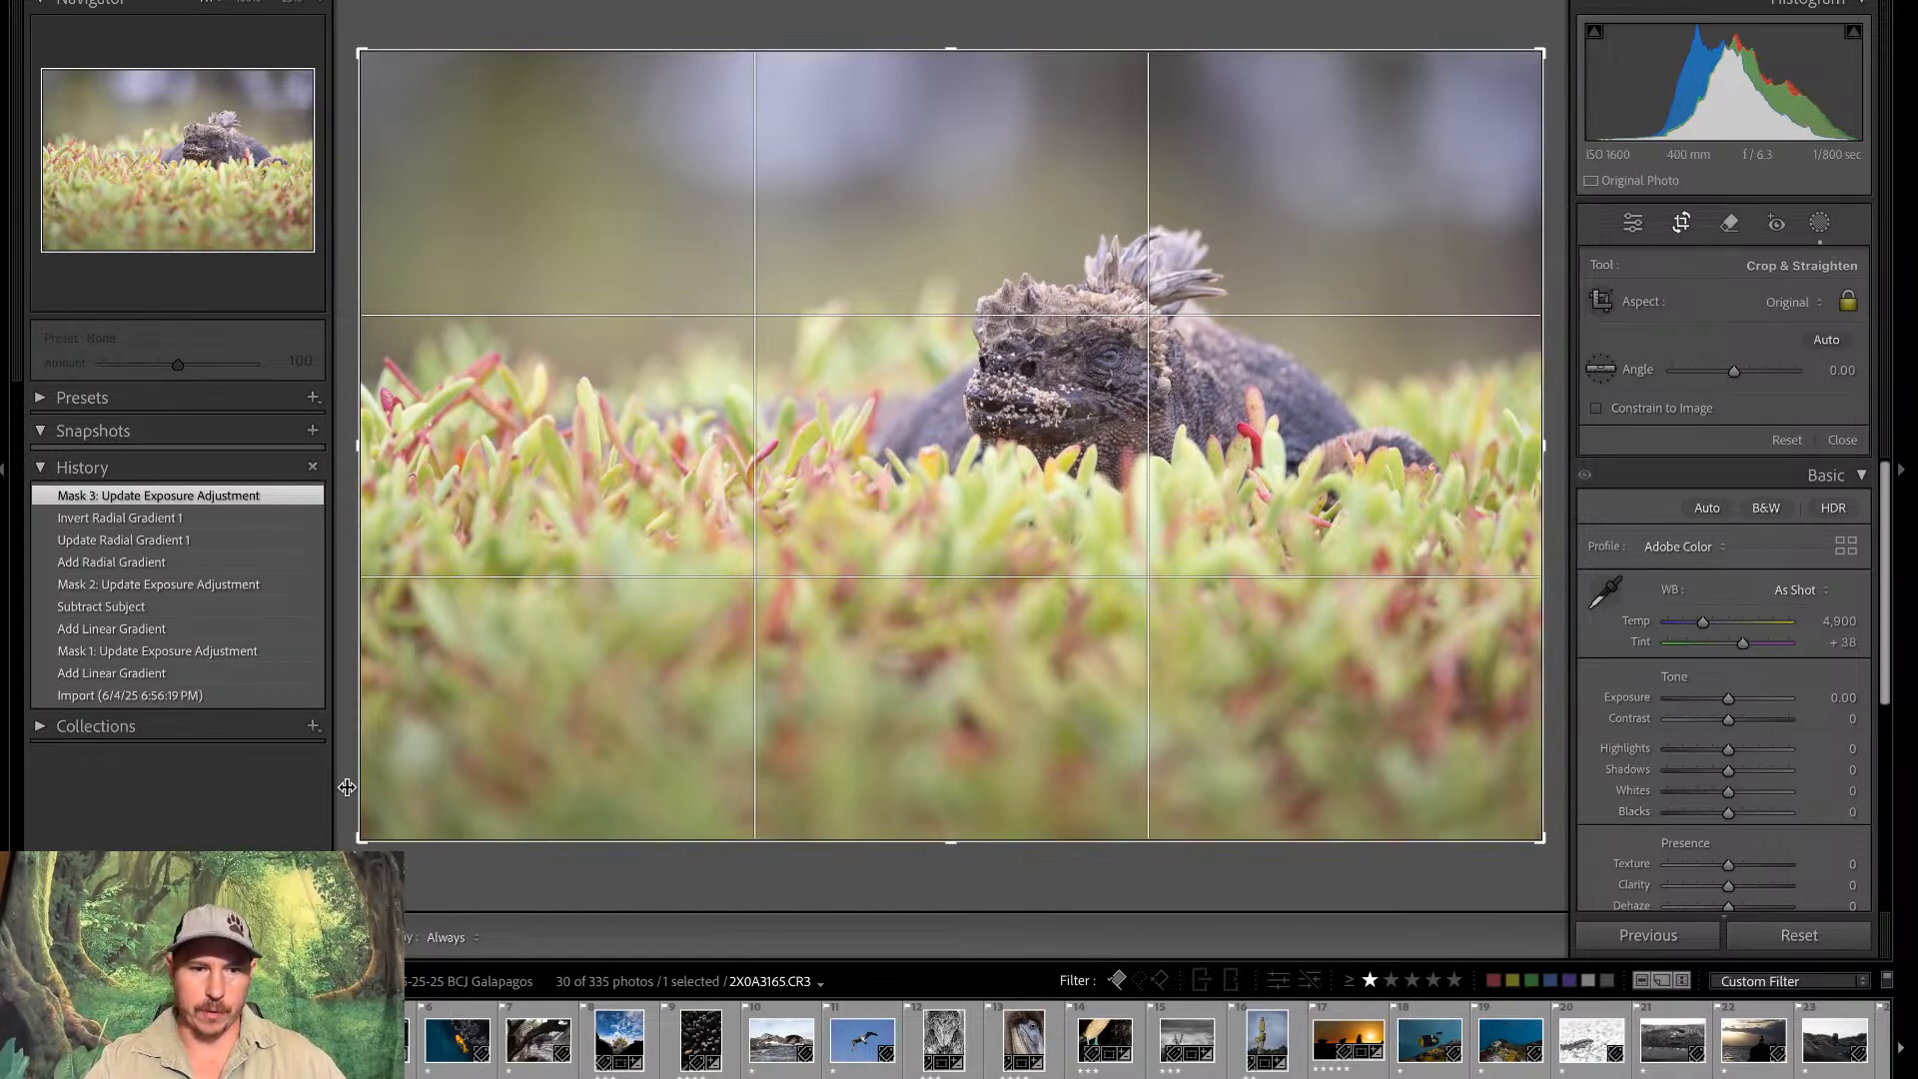
left_click_drag(348, 786, 381, 784)
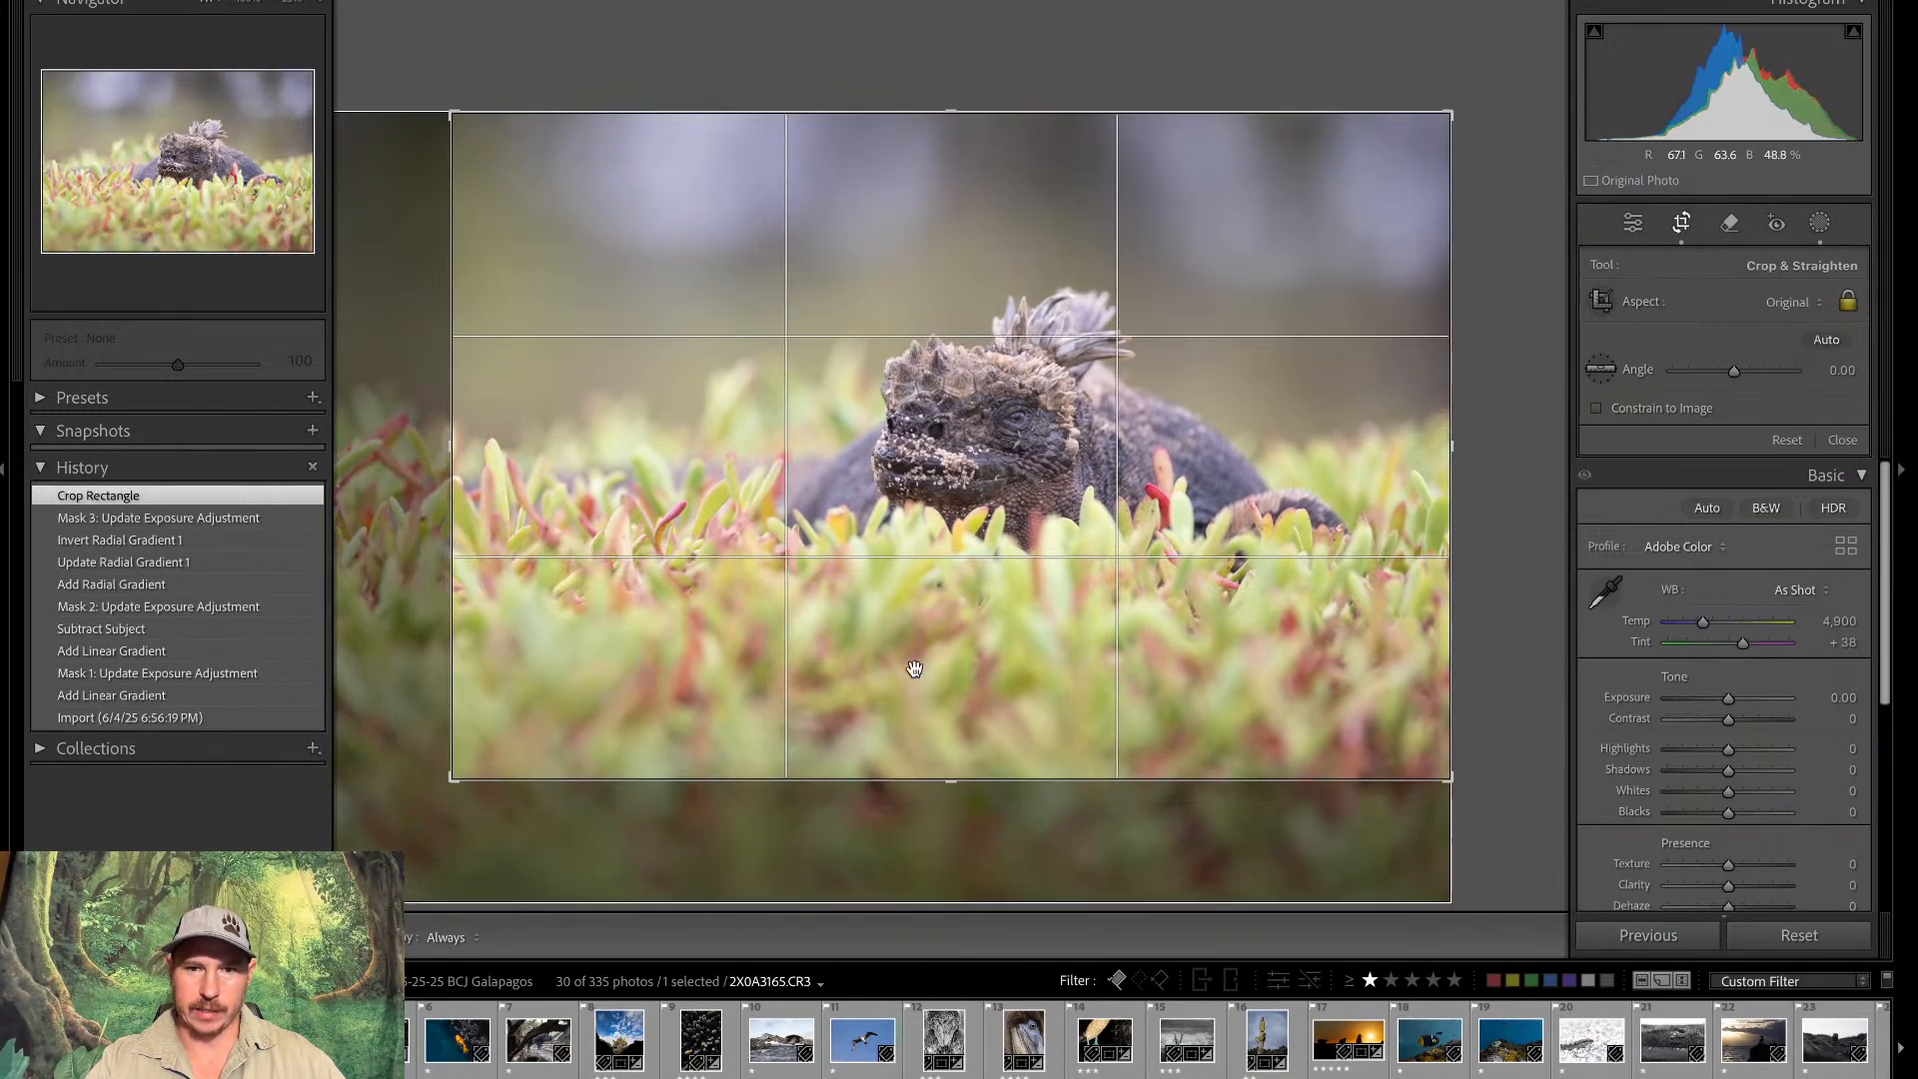
left_click_drag(951, 672, 1036, 596)
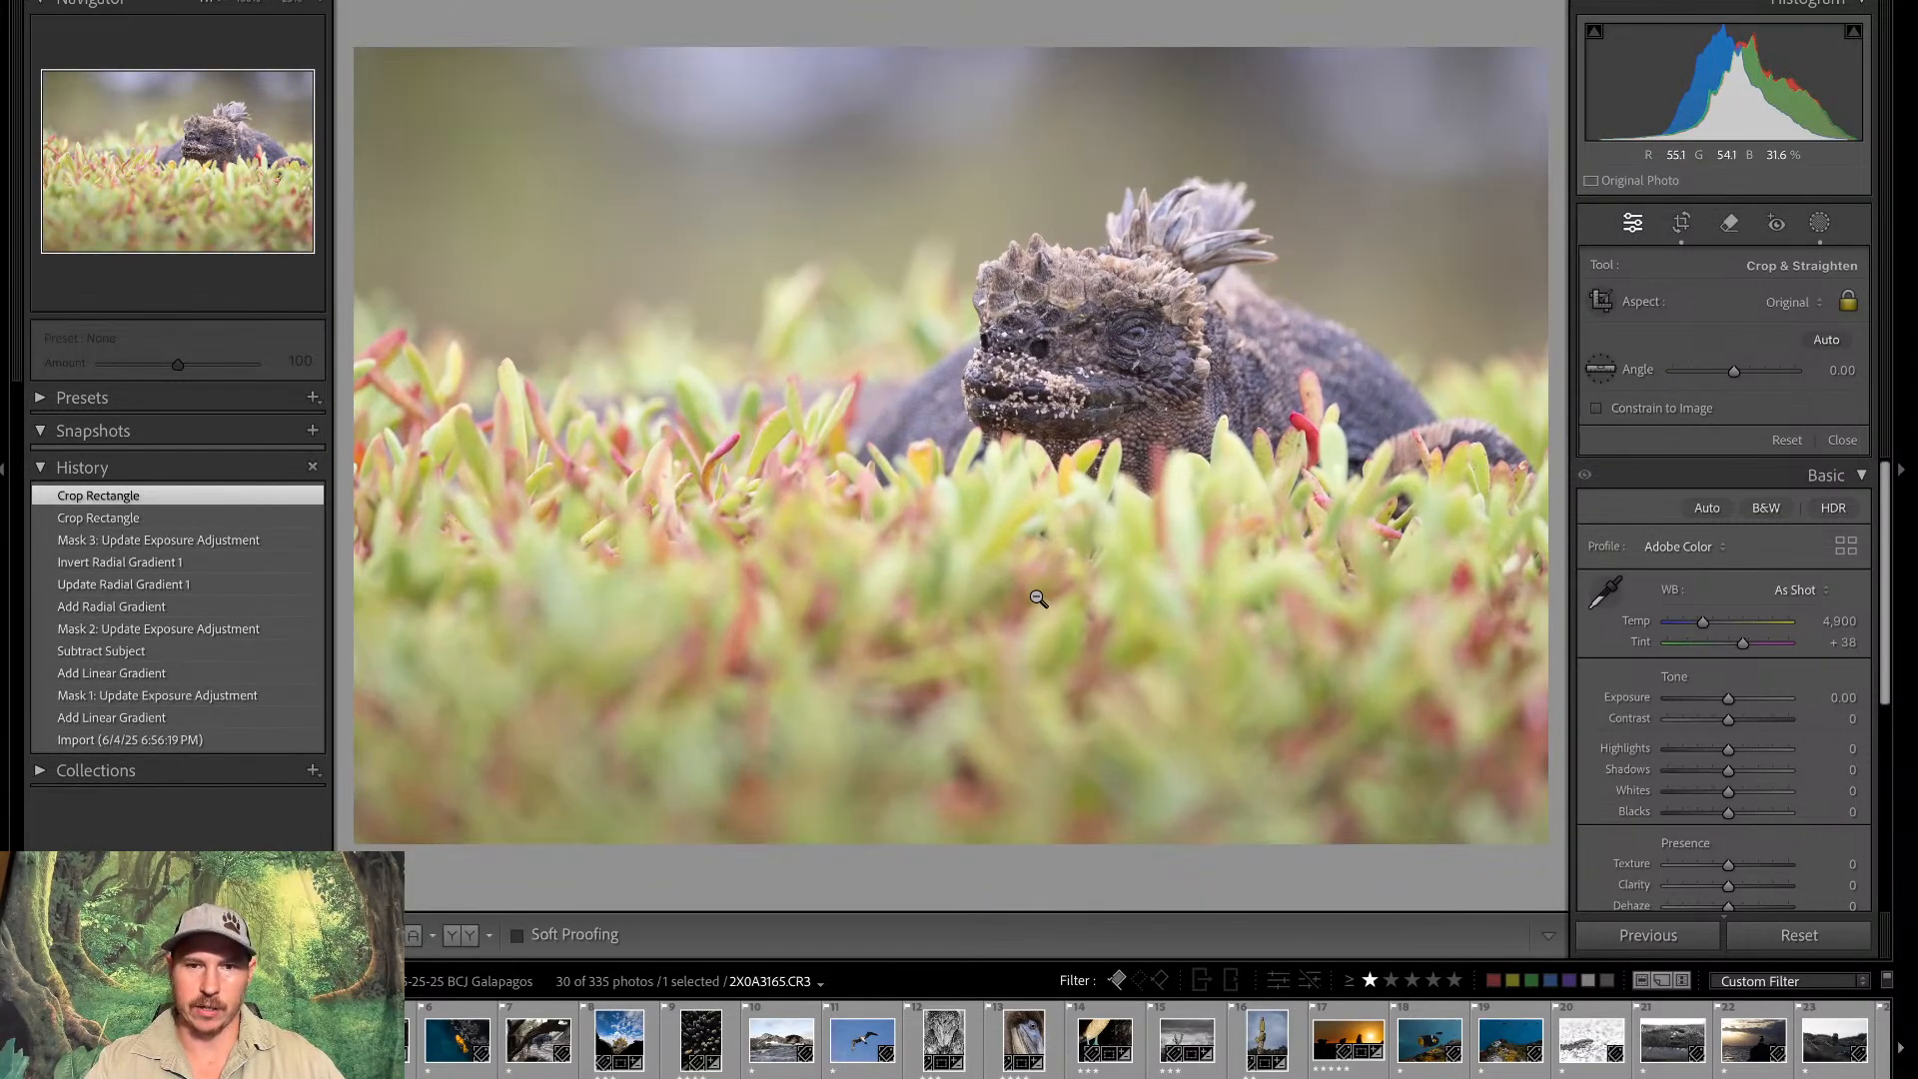
key("Return")
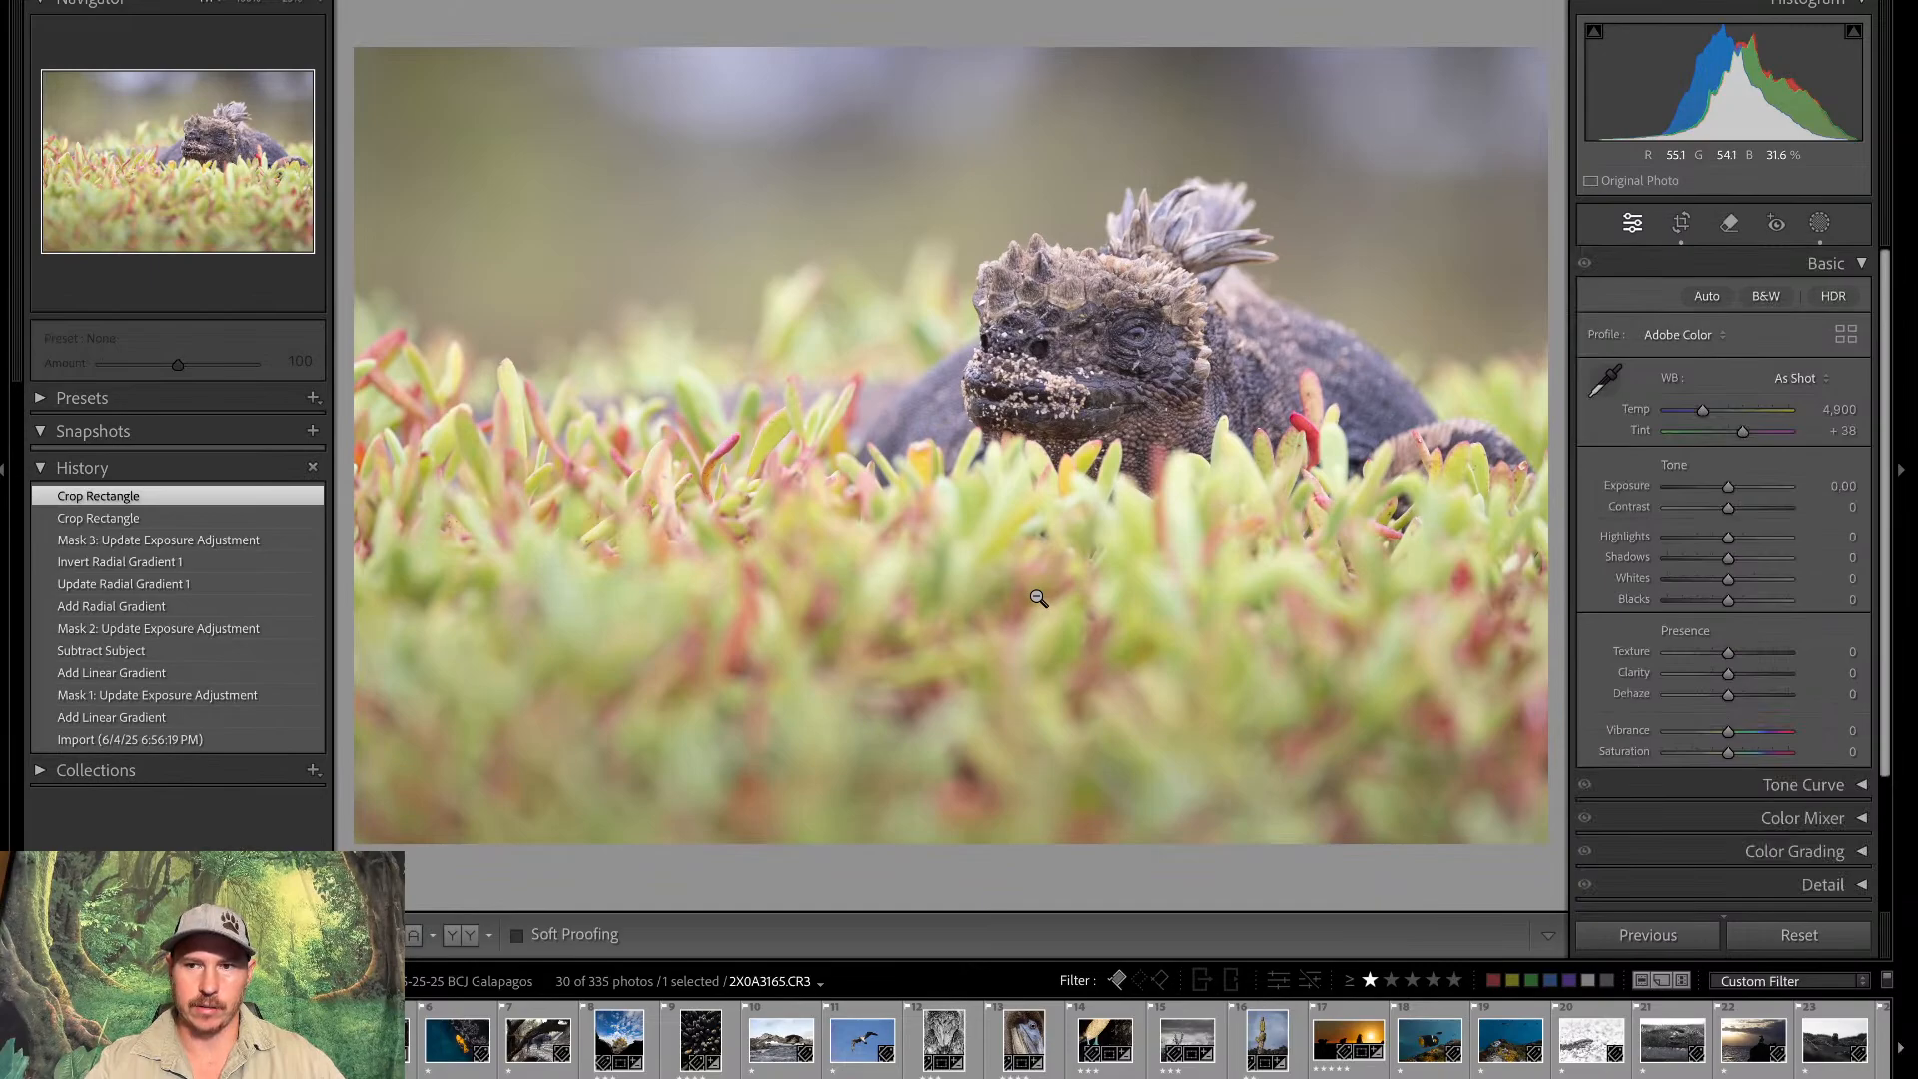
Loosen the crop slightly around the iguana and fine-tune the photo's position within the frame
left_click(1682, 223)
left_click_drag(1453, 114, 1472, 100)
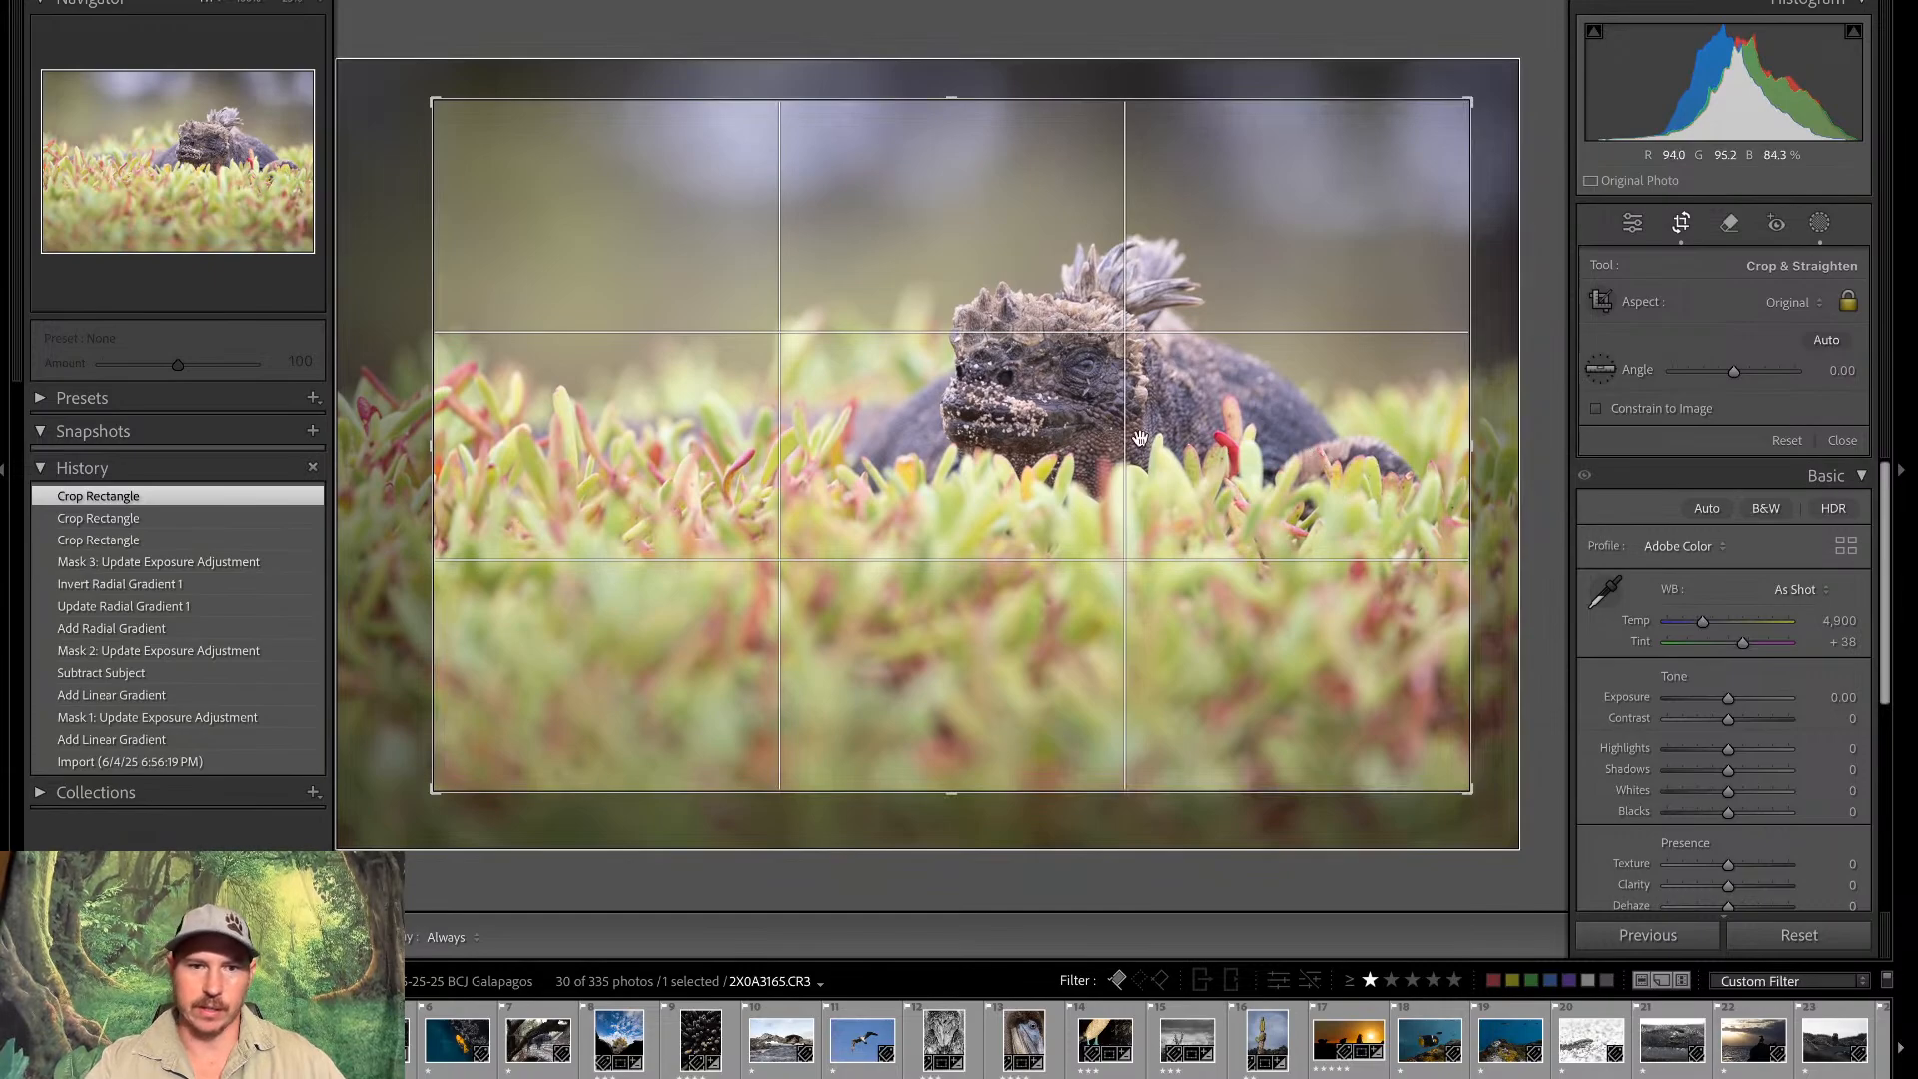
left_click_drag(433, 103, 416, 92)
left_click_drag(776, 311, 811, 296)
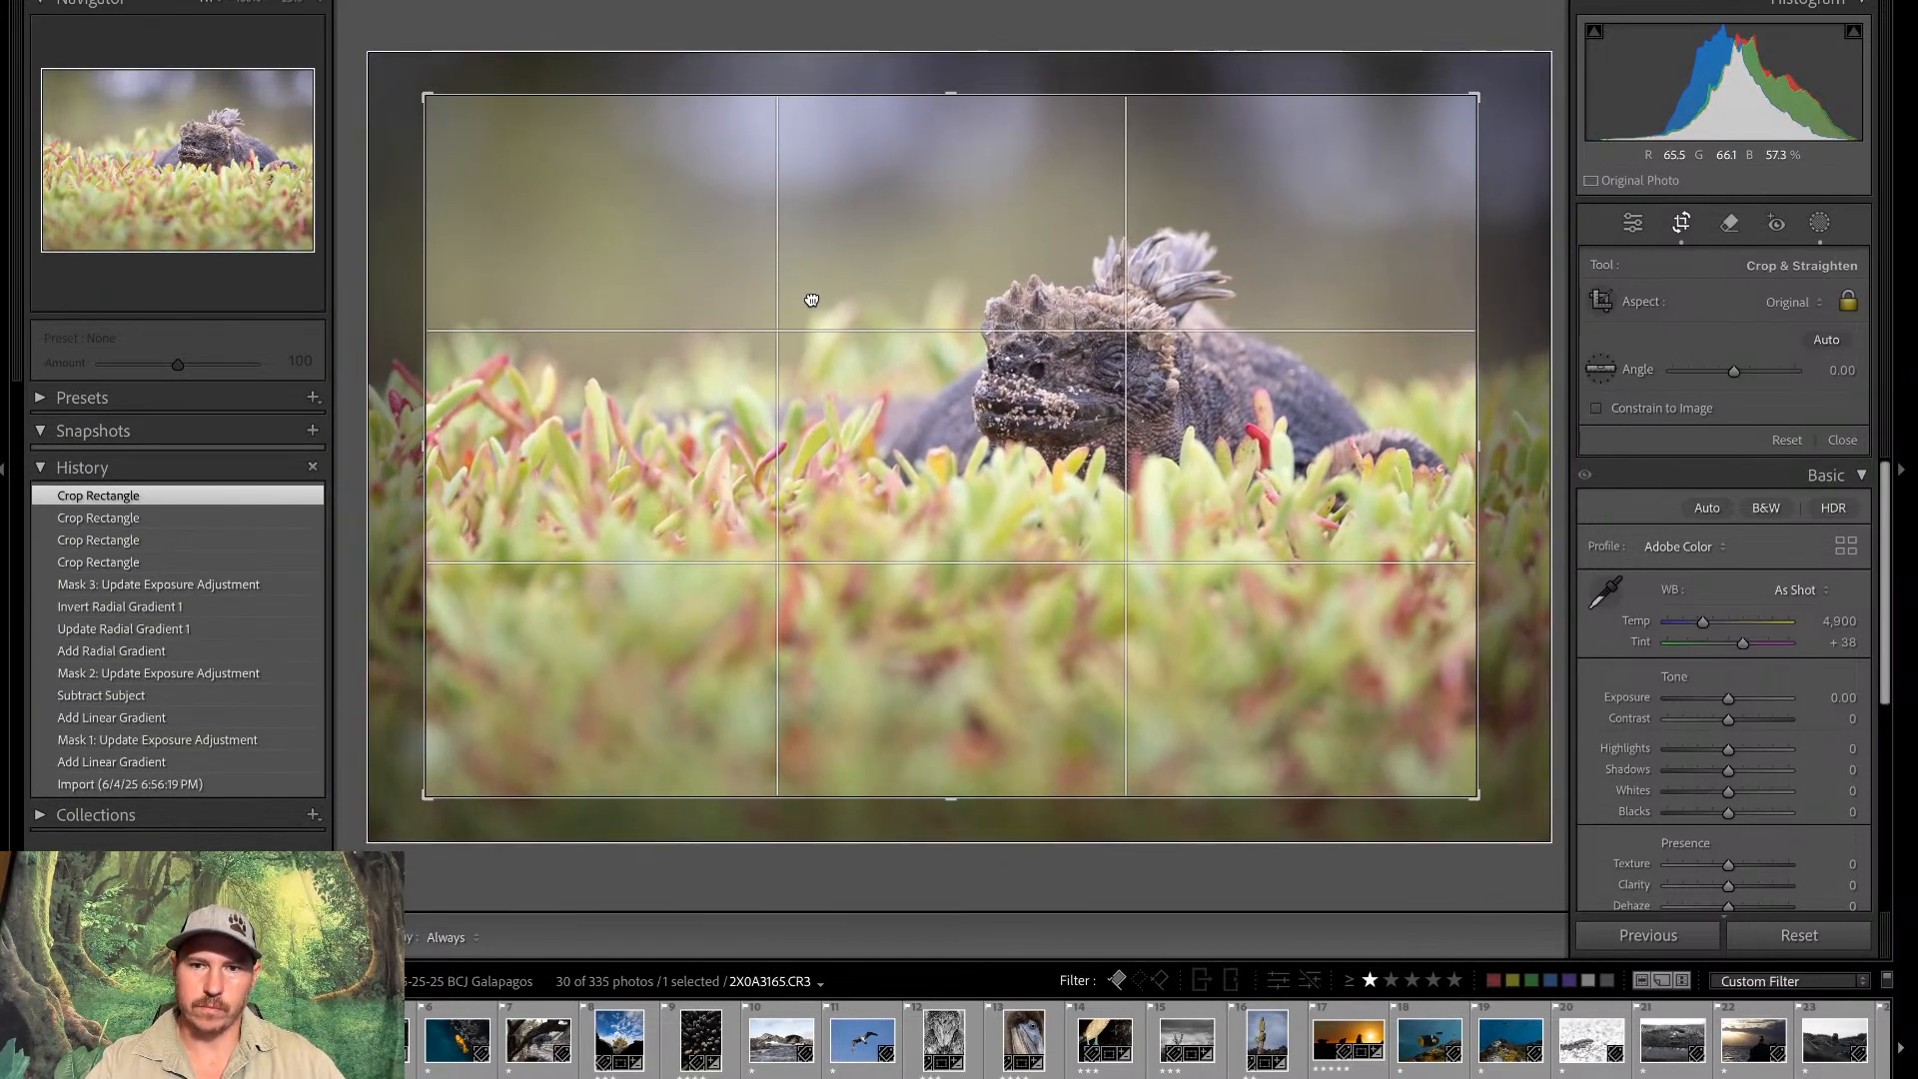
key("Return")
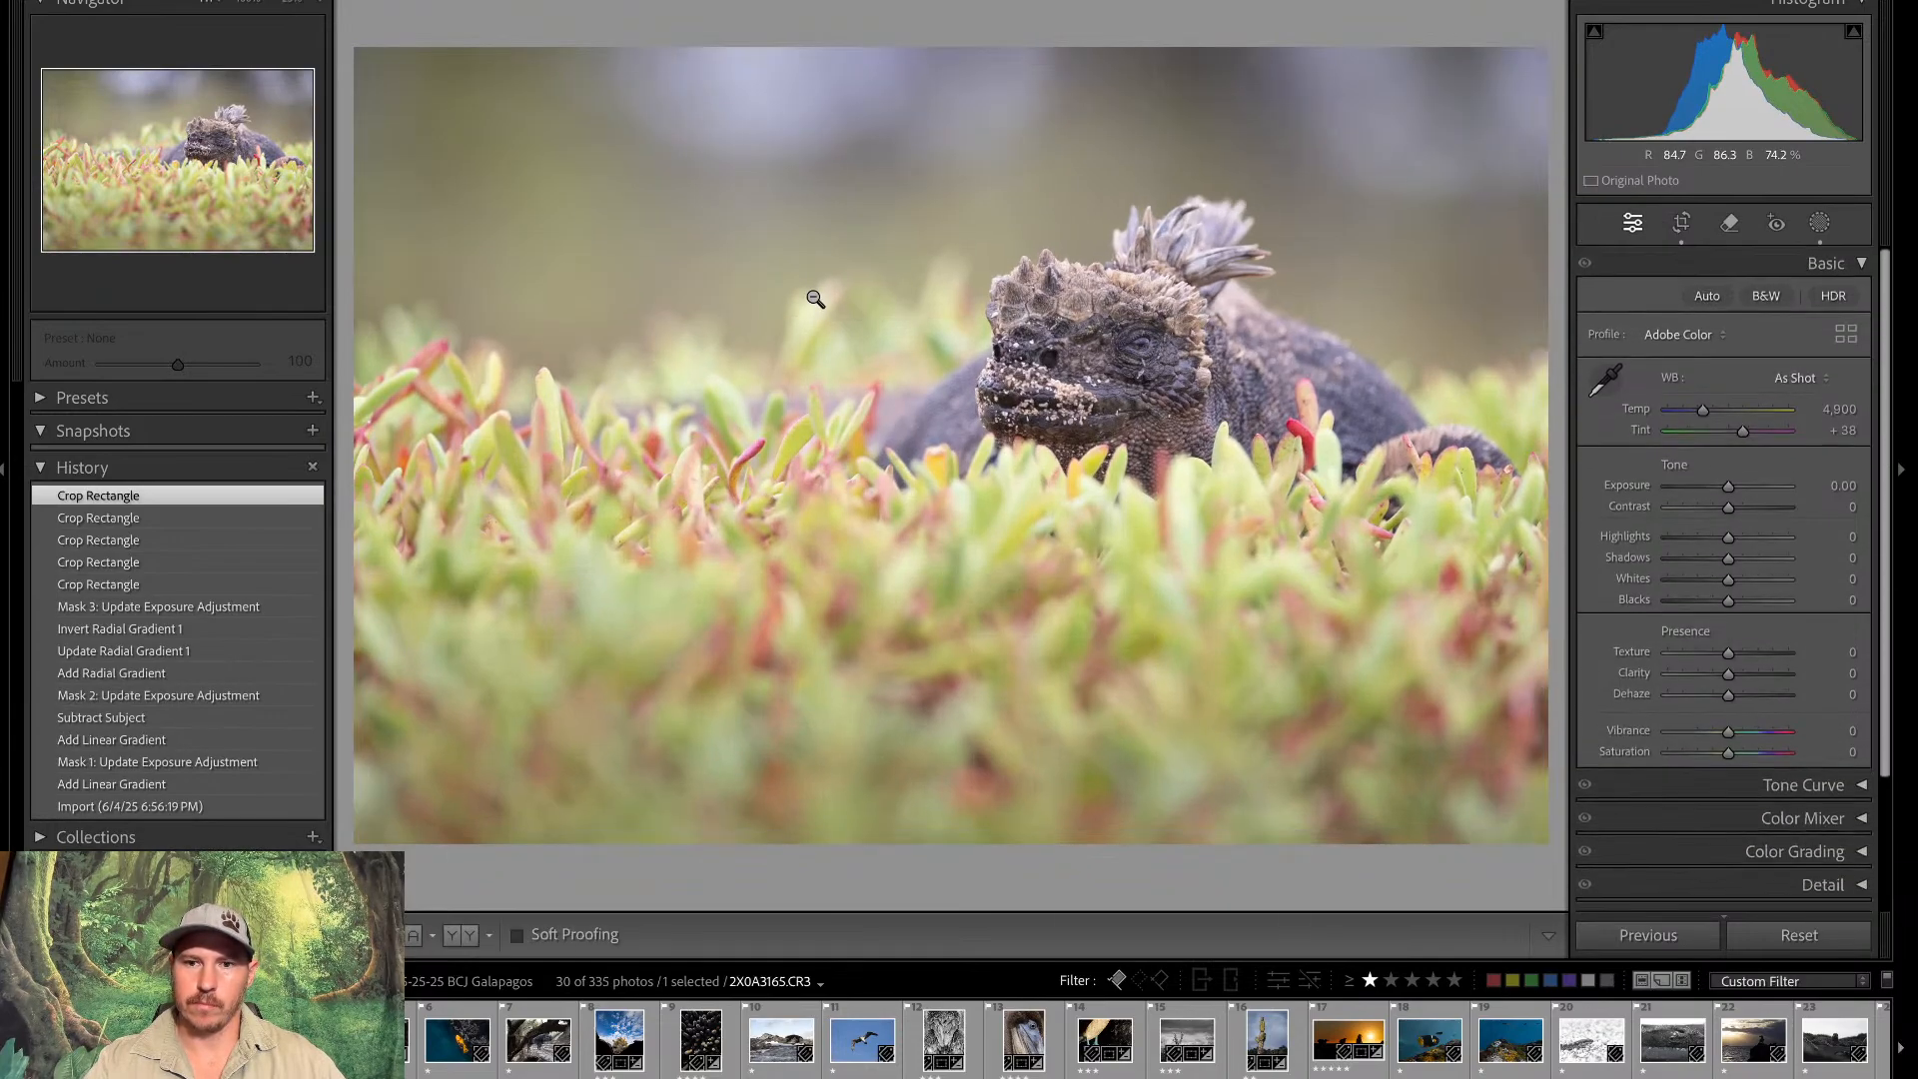
left_click(1682, 223)
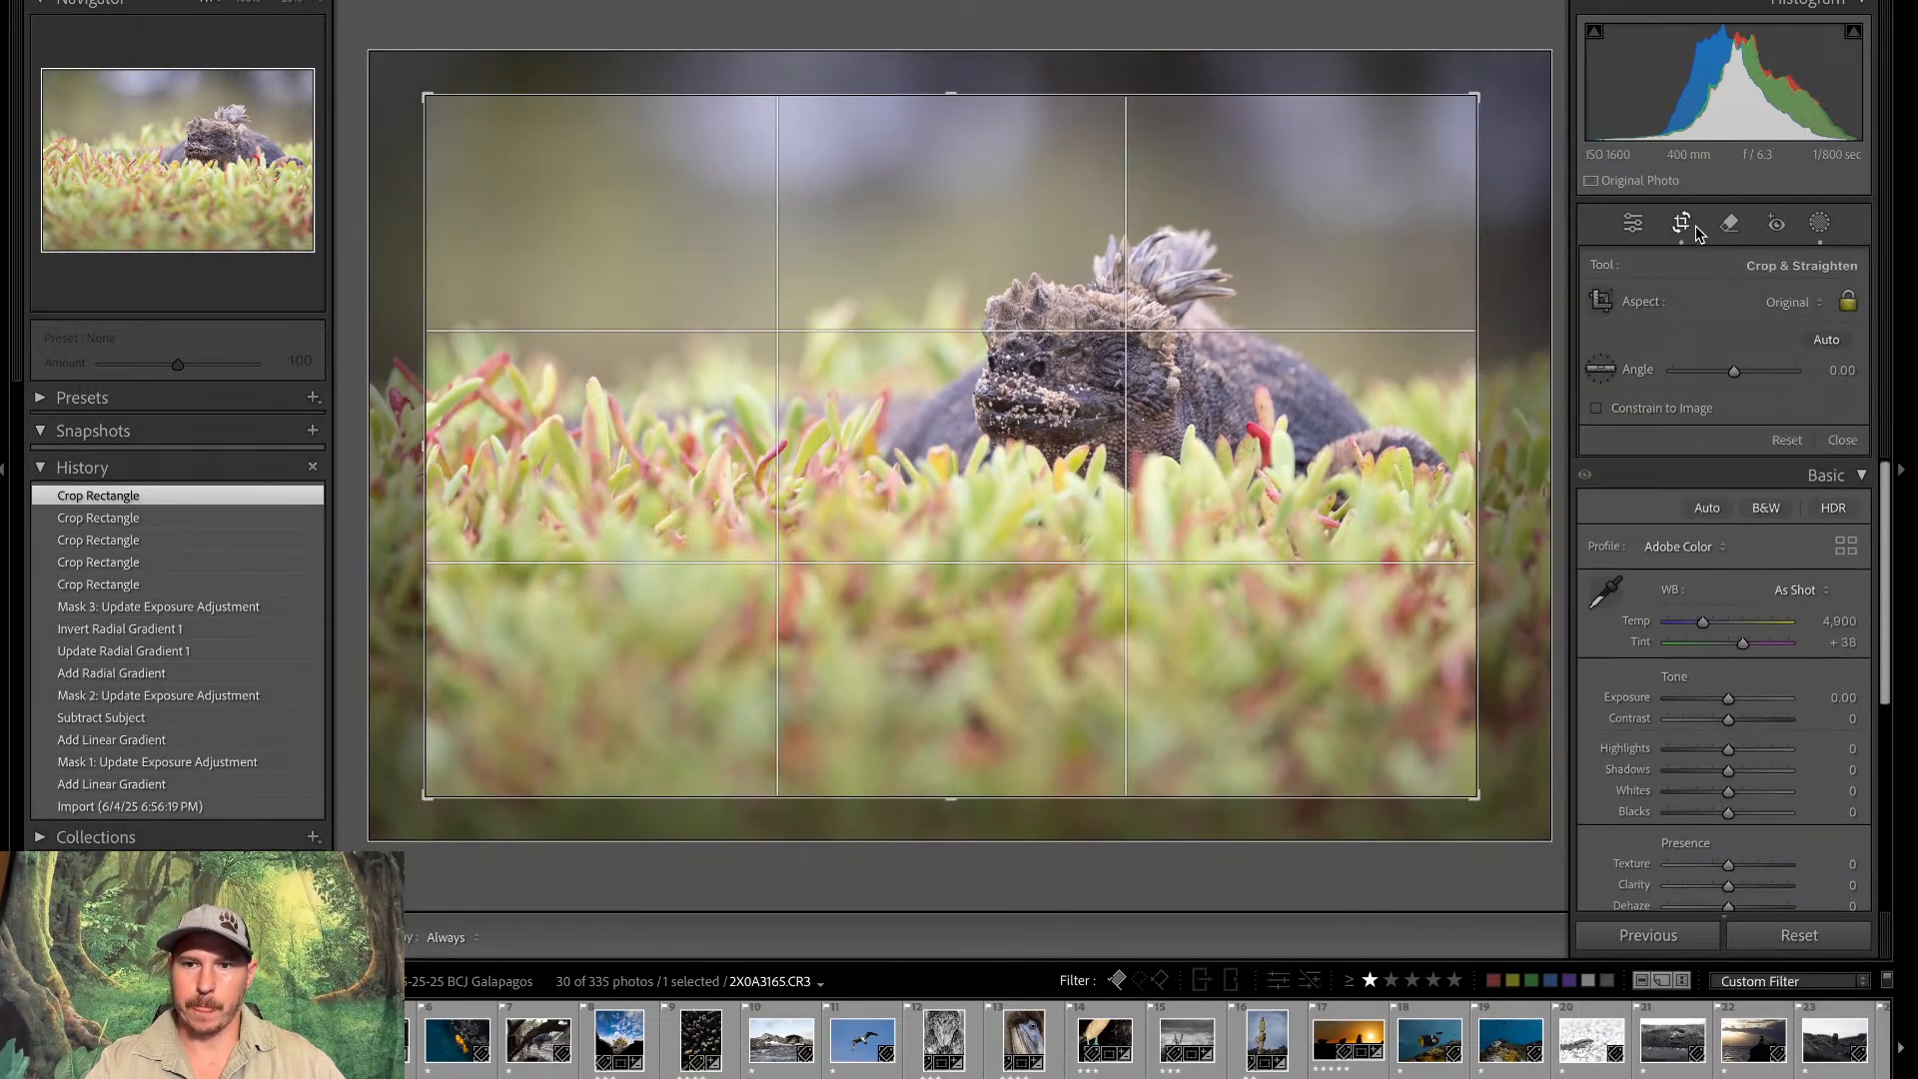
left_click_drag(1276, 408, 1266, 407)
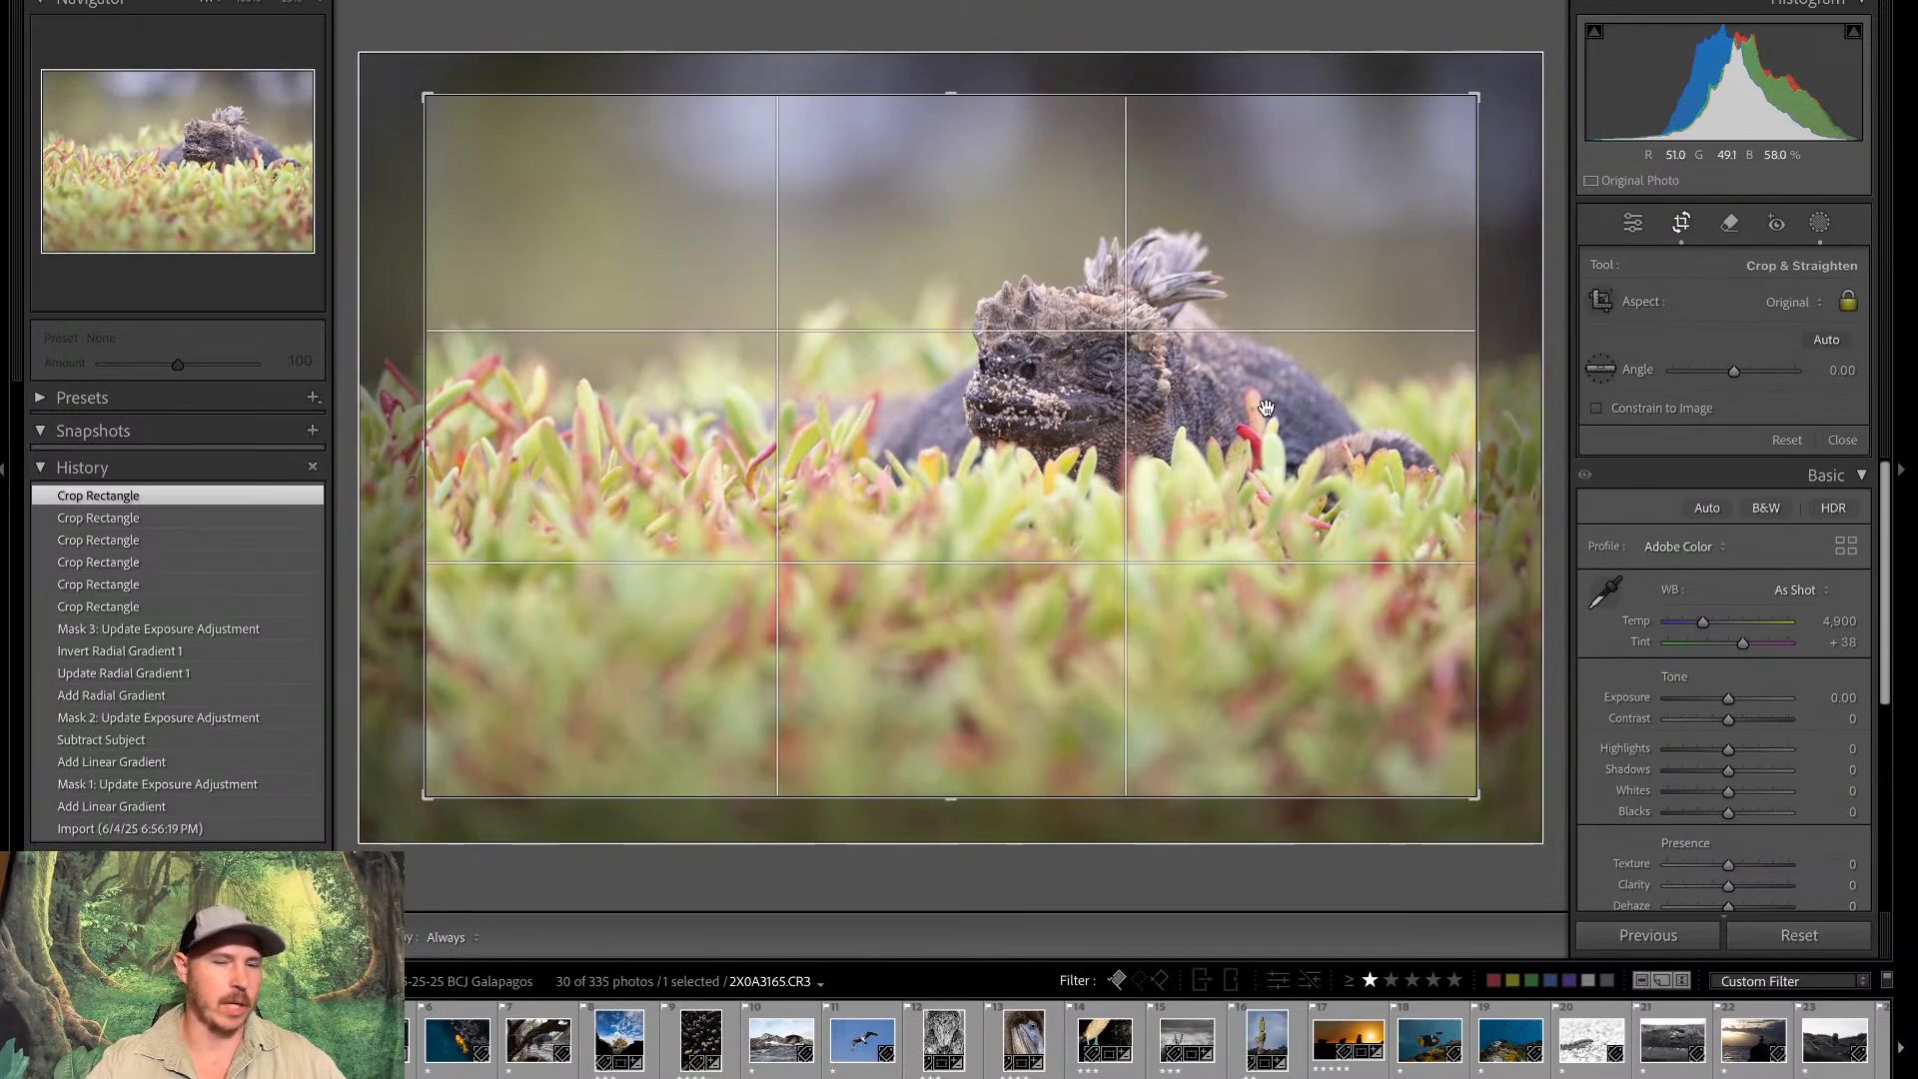
key("Return")
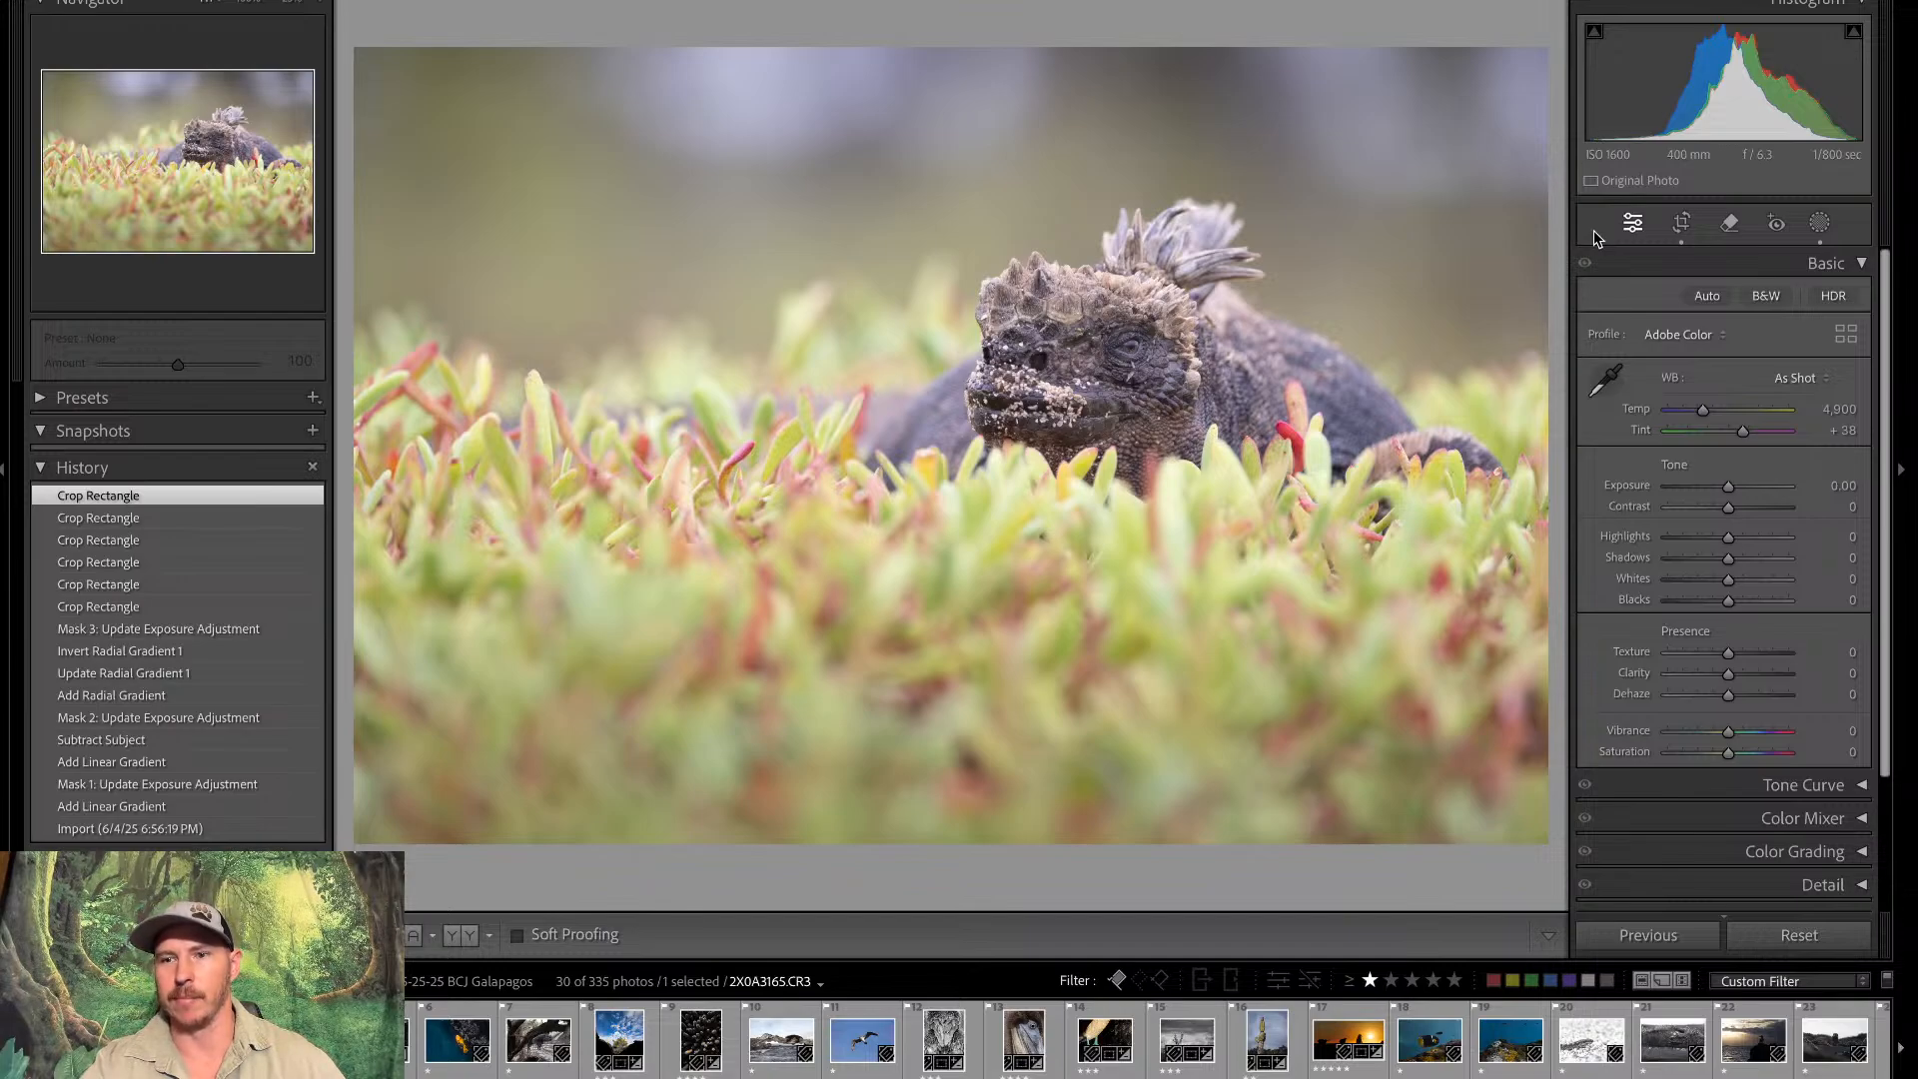
Create a subject mask of the iguana and brush in the missing part of its body behind the head
left_click(1820, 222)
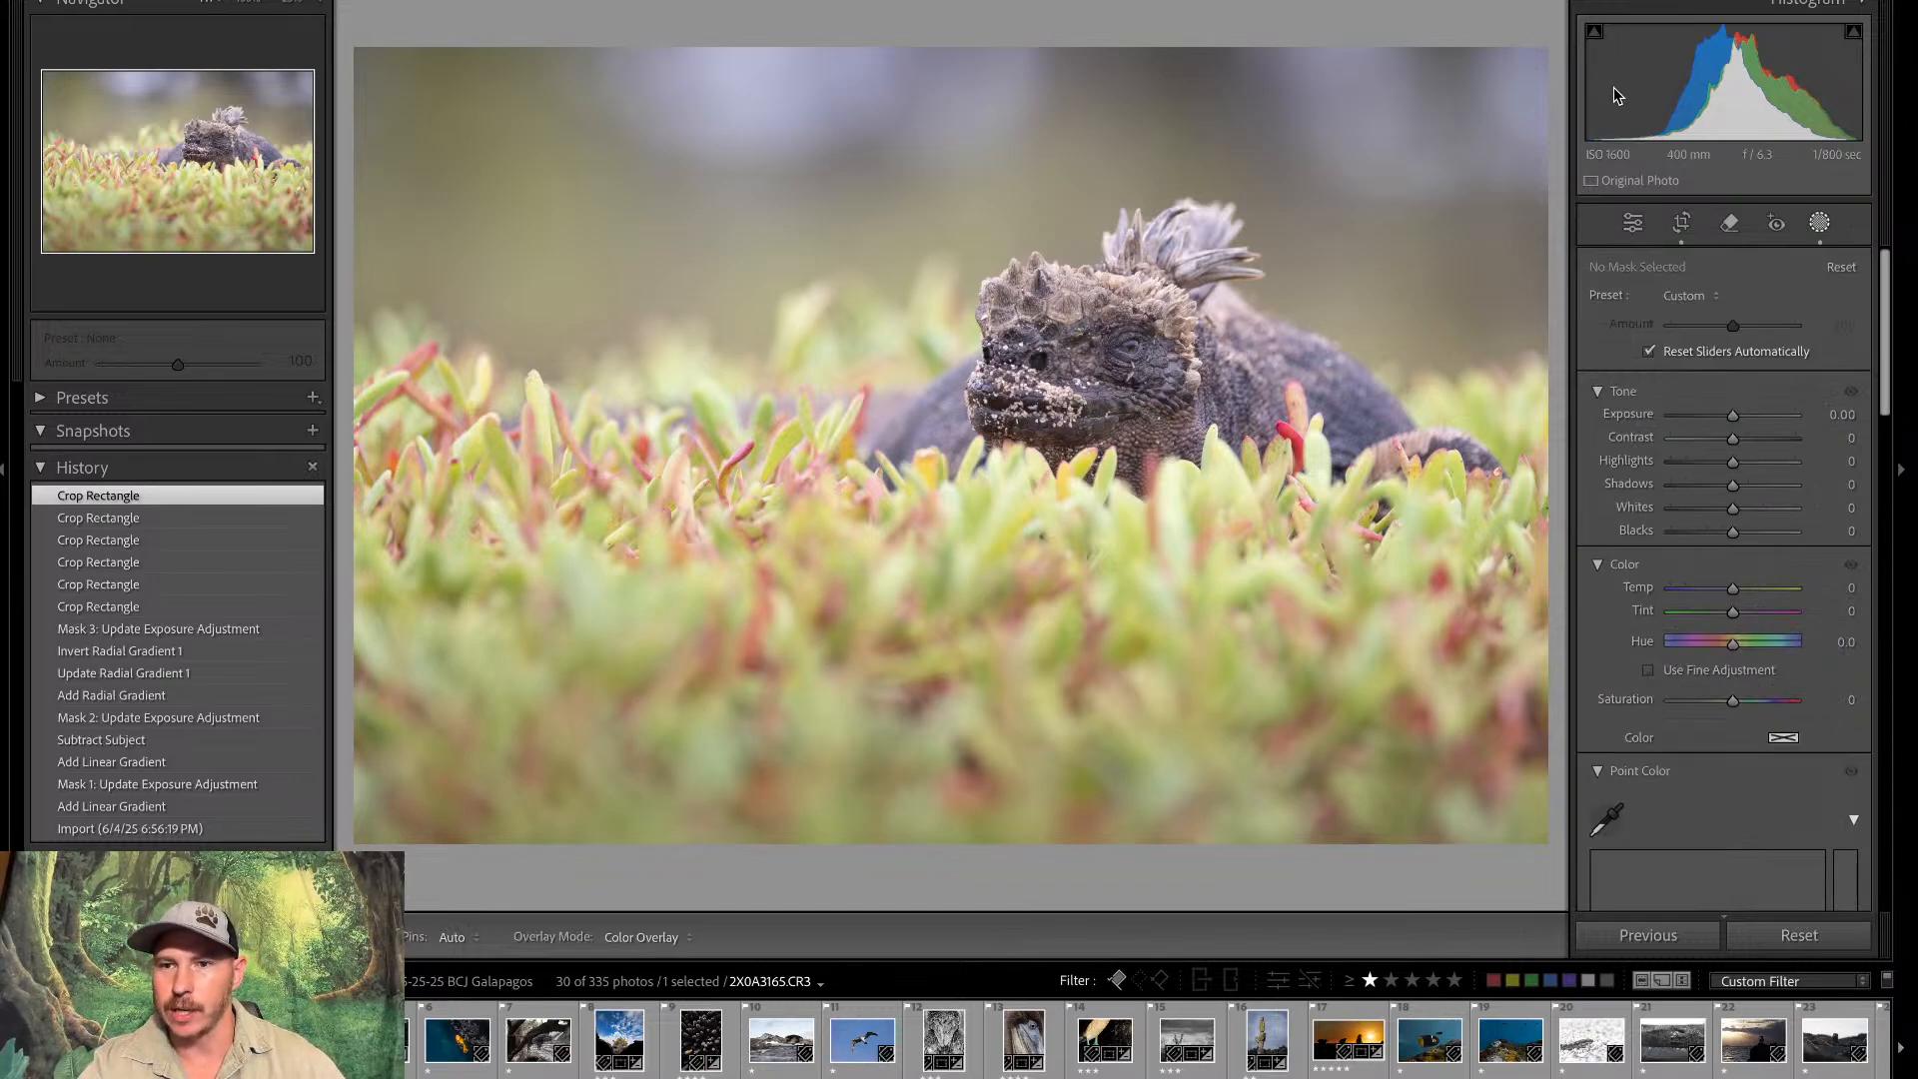
key("shift+s")
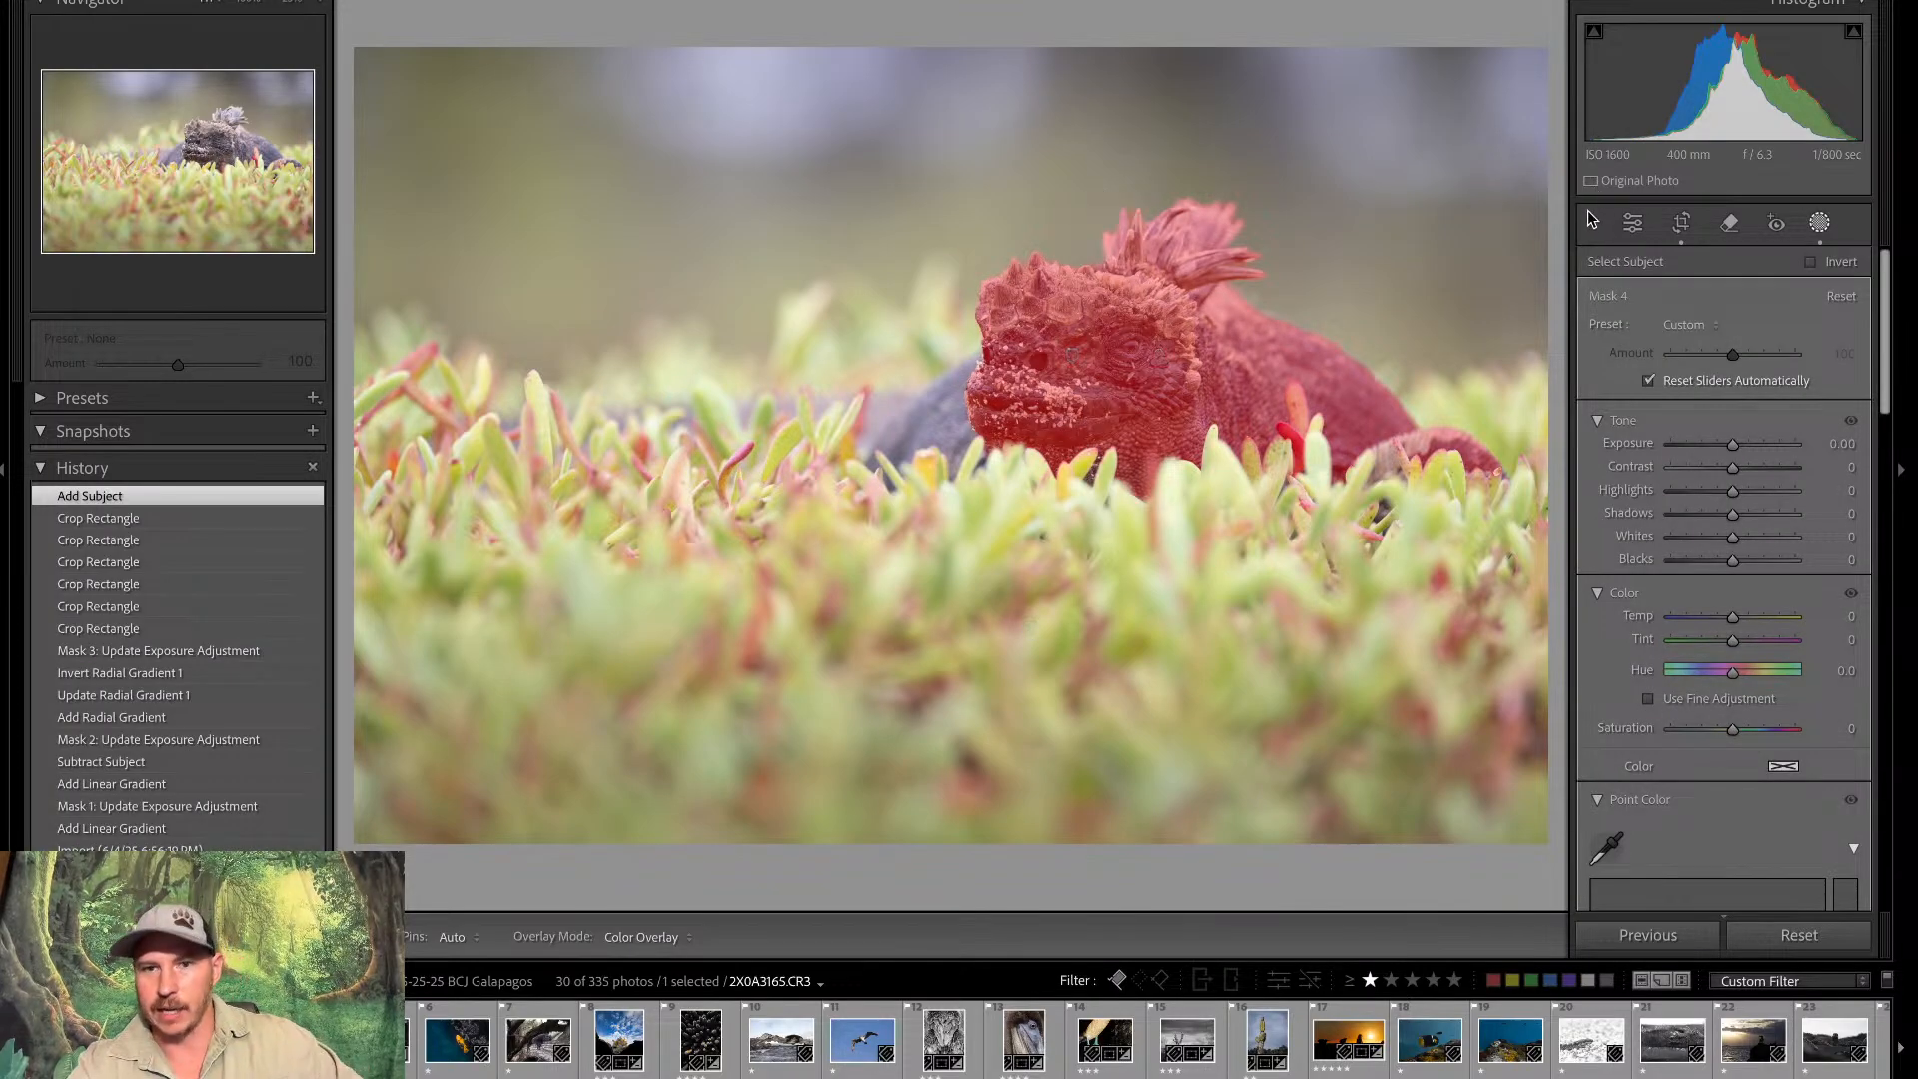
key("k")
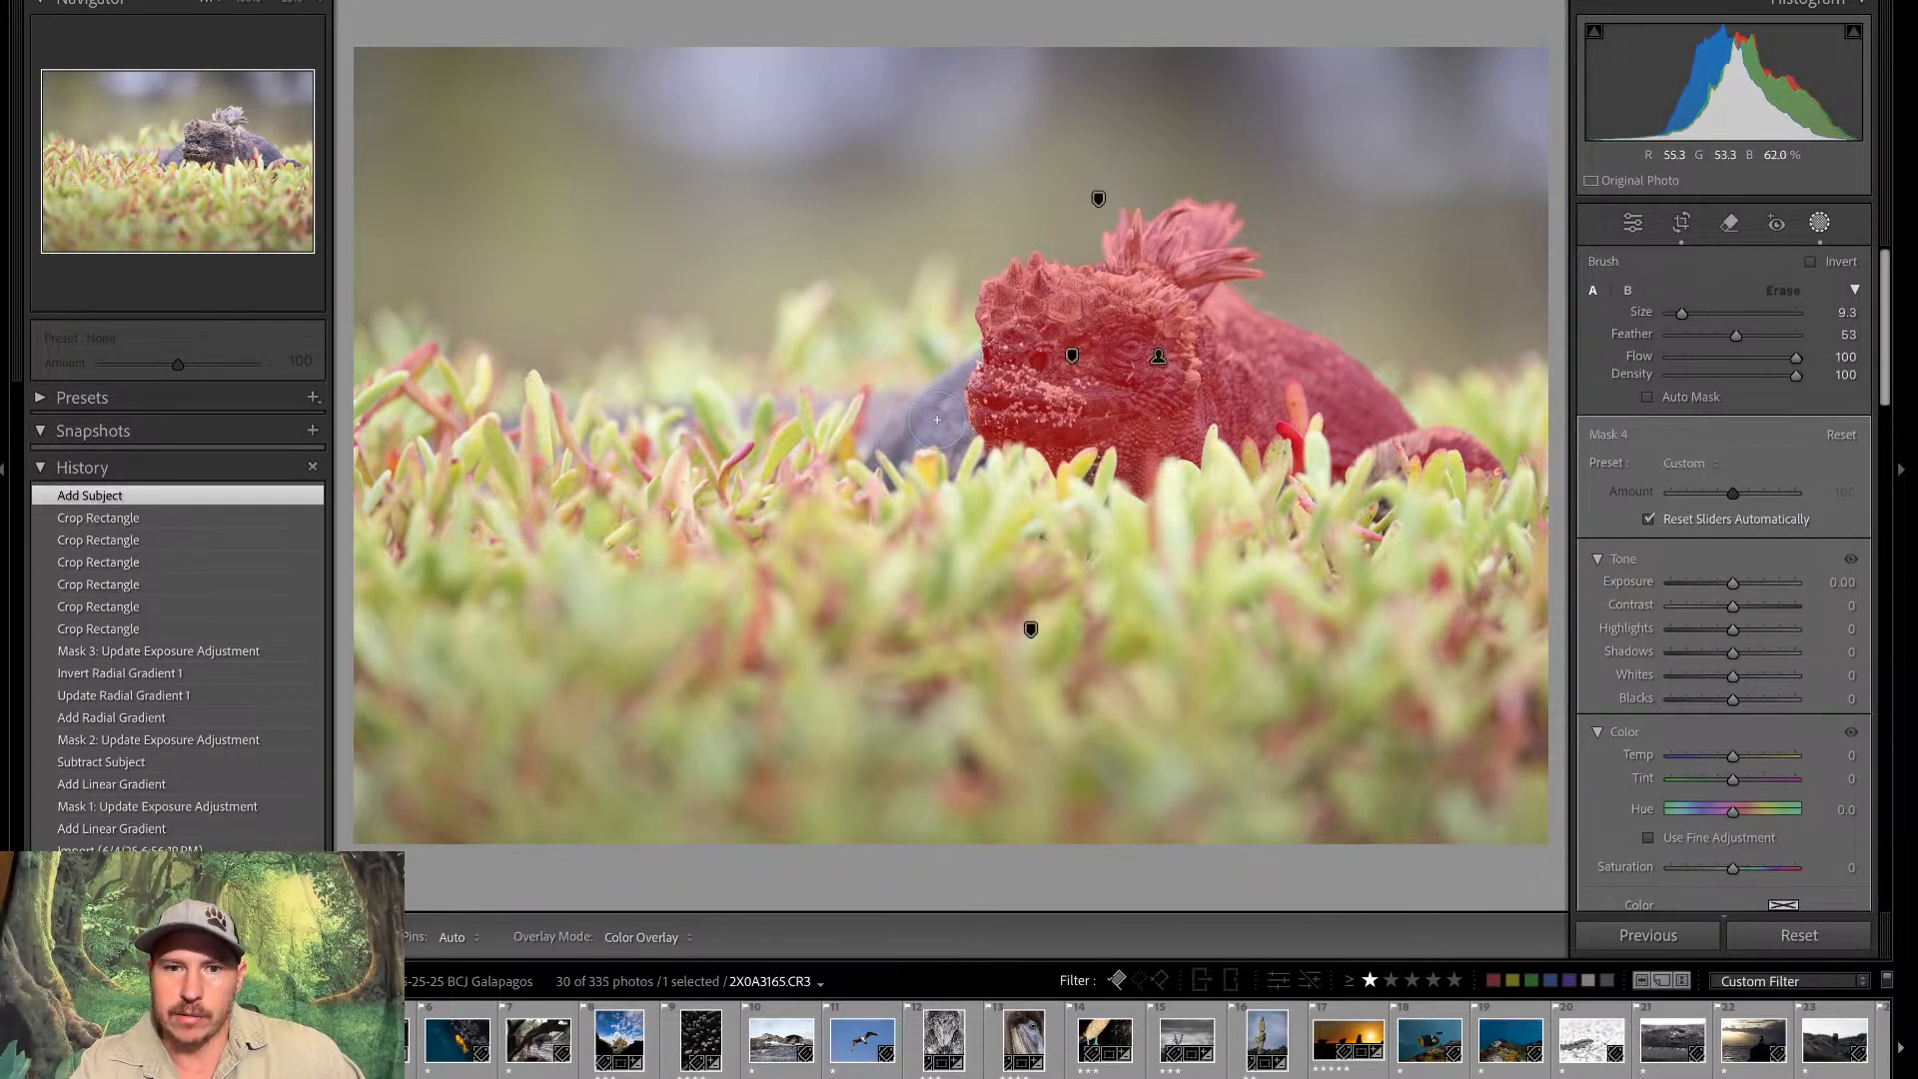
key("h")
mouse_move(906, 436)
left_mouse_down()
mouse_move(987, 380)
mouse_move(954, 432)
mouse_move(914, 411)
mouse_move(889, 440)
left_mouse_up()
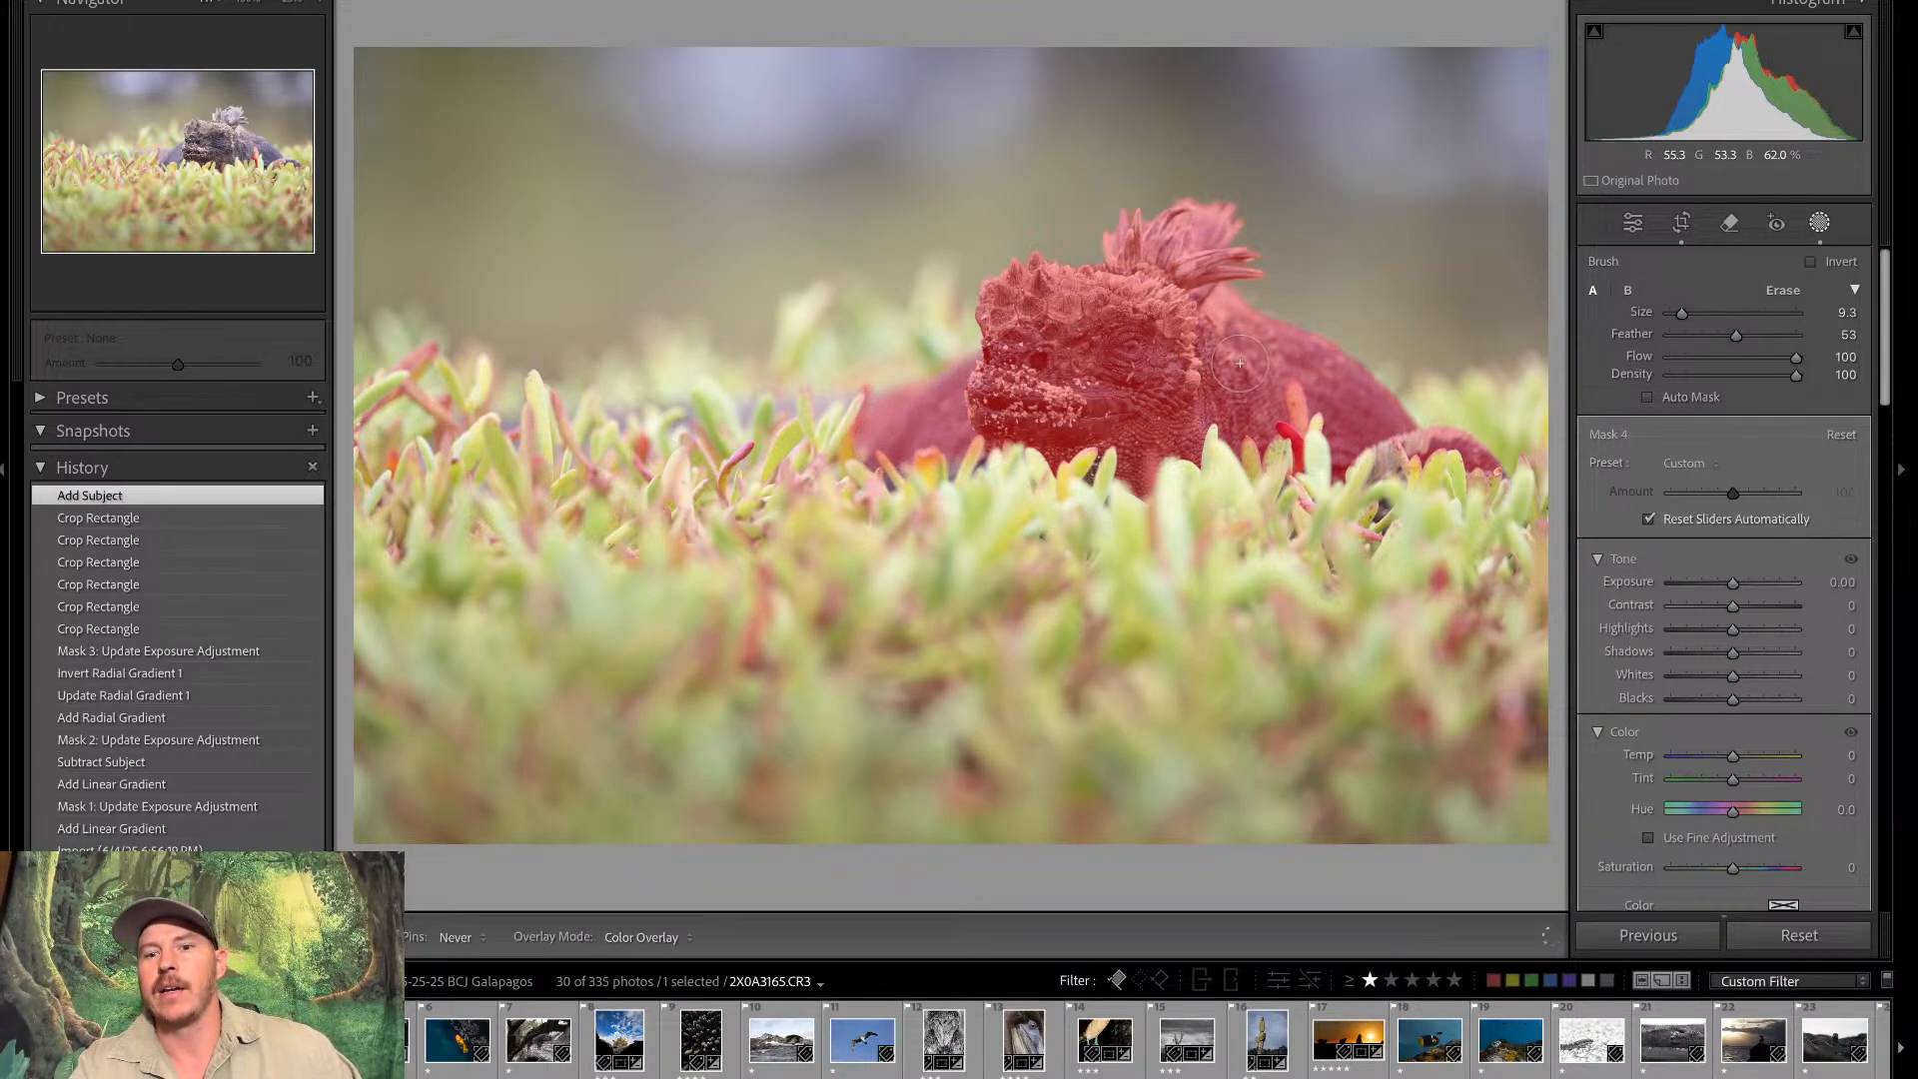
key("h")
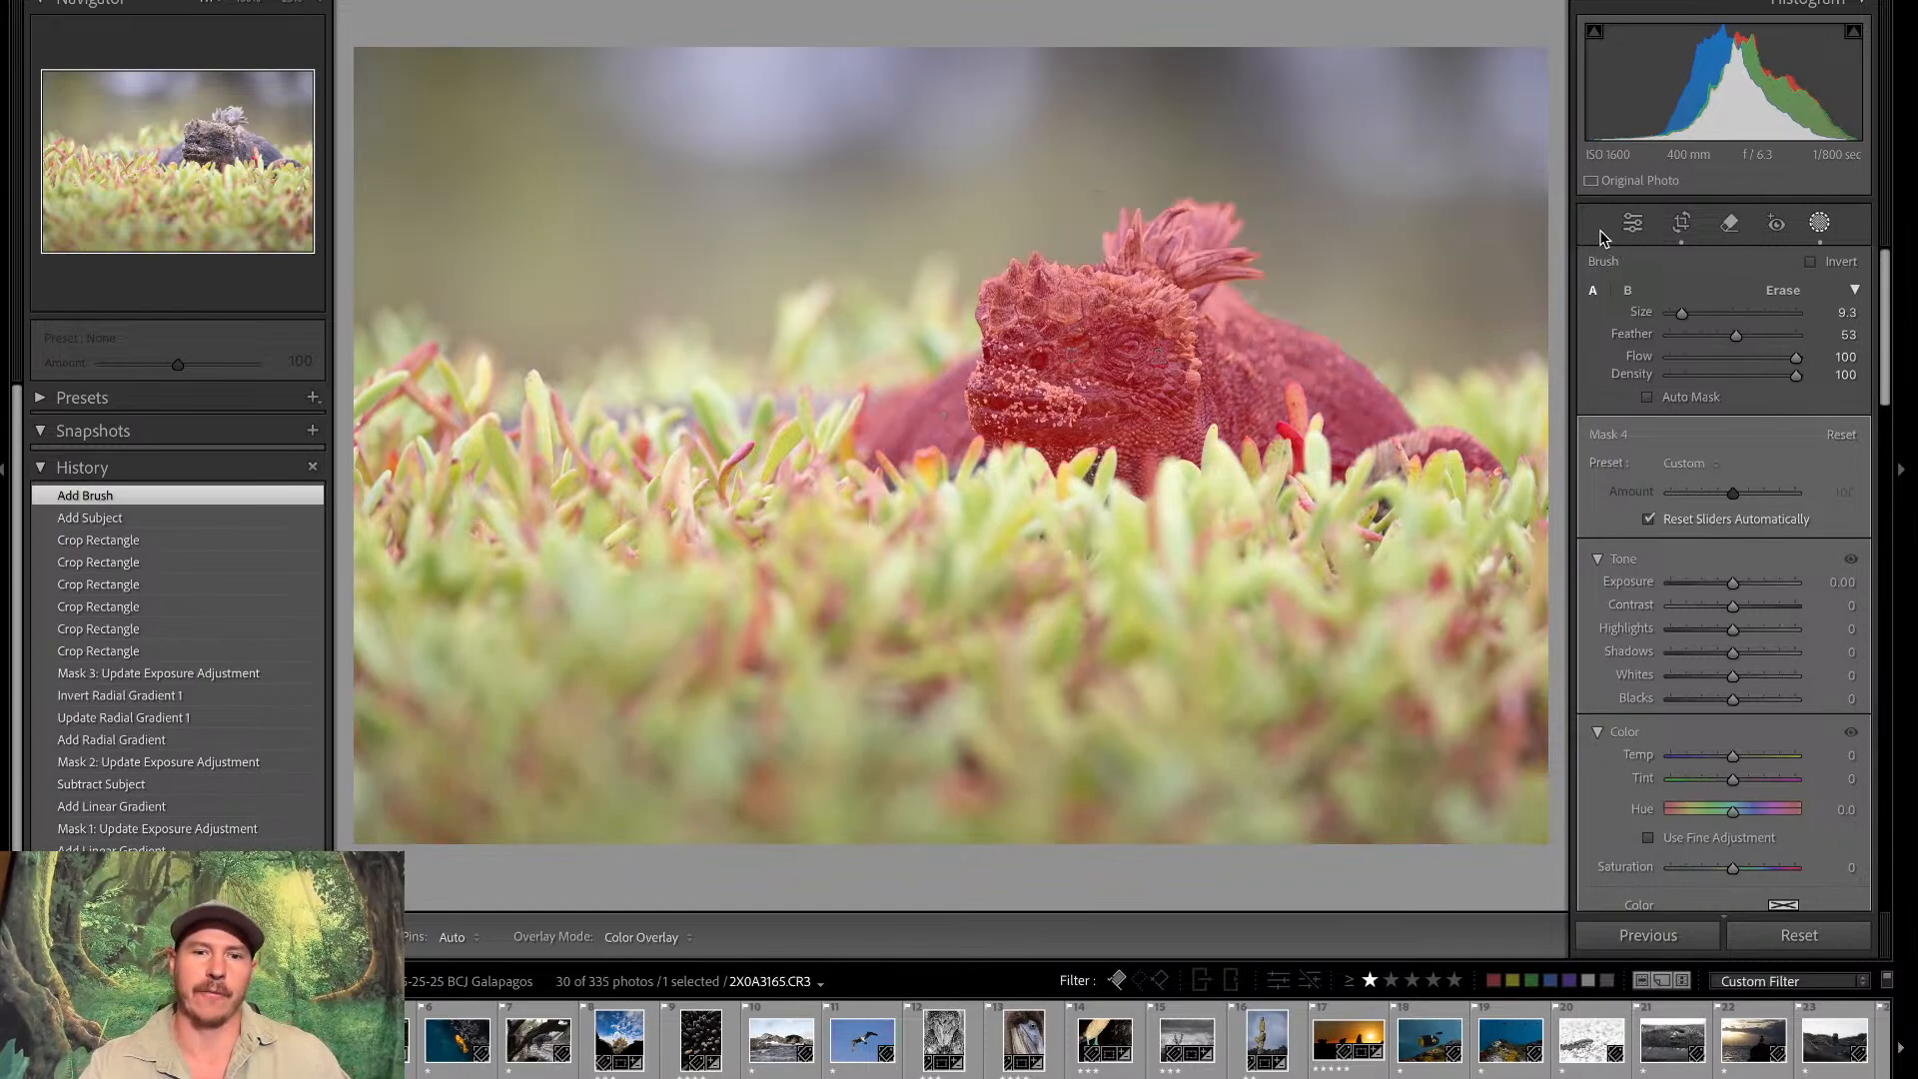
left_click(1733, 632)
left_click_drag(1734, 640, 1748, 642)
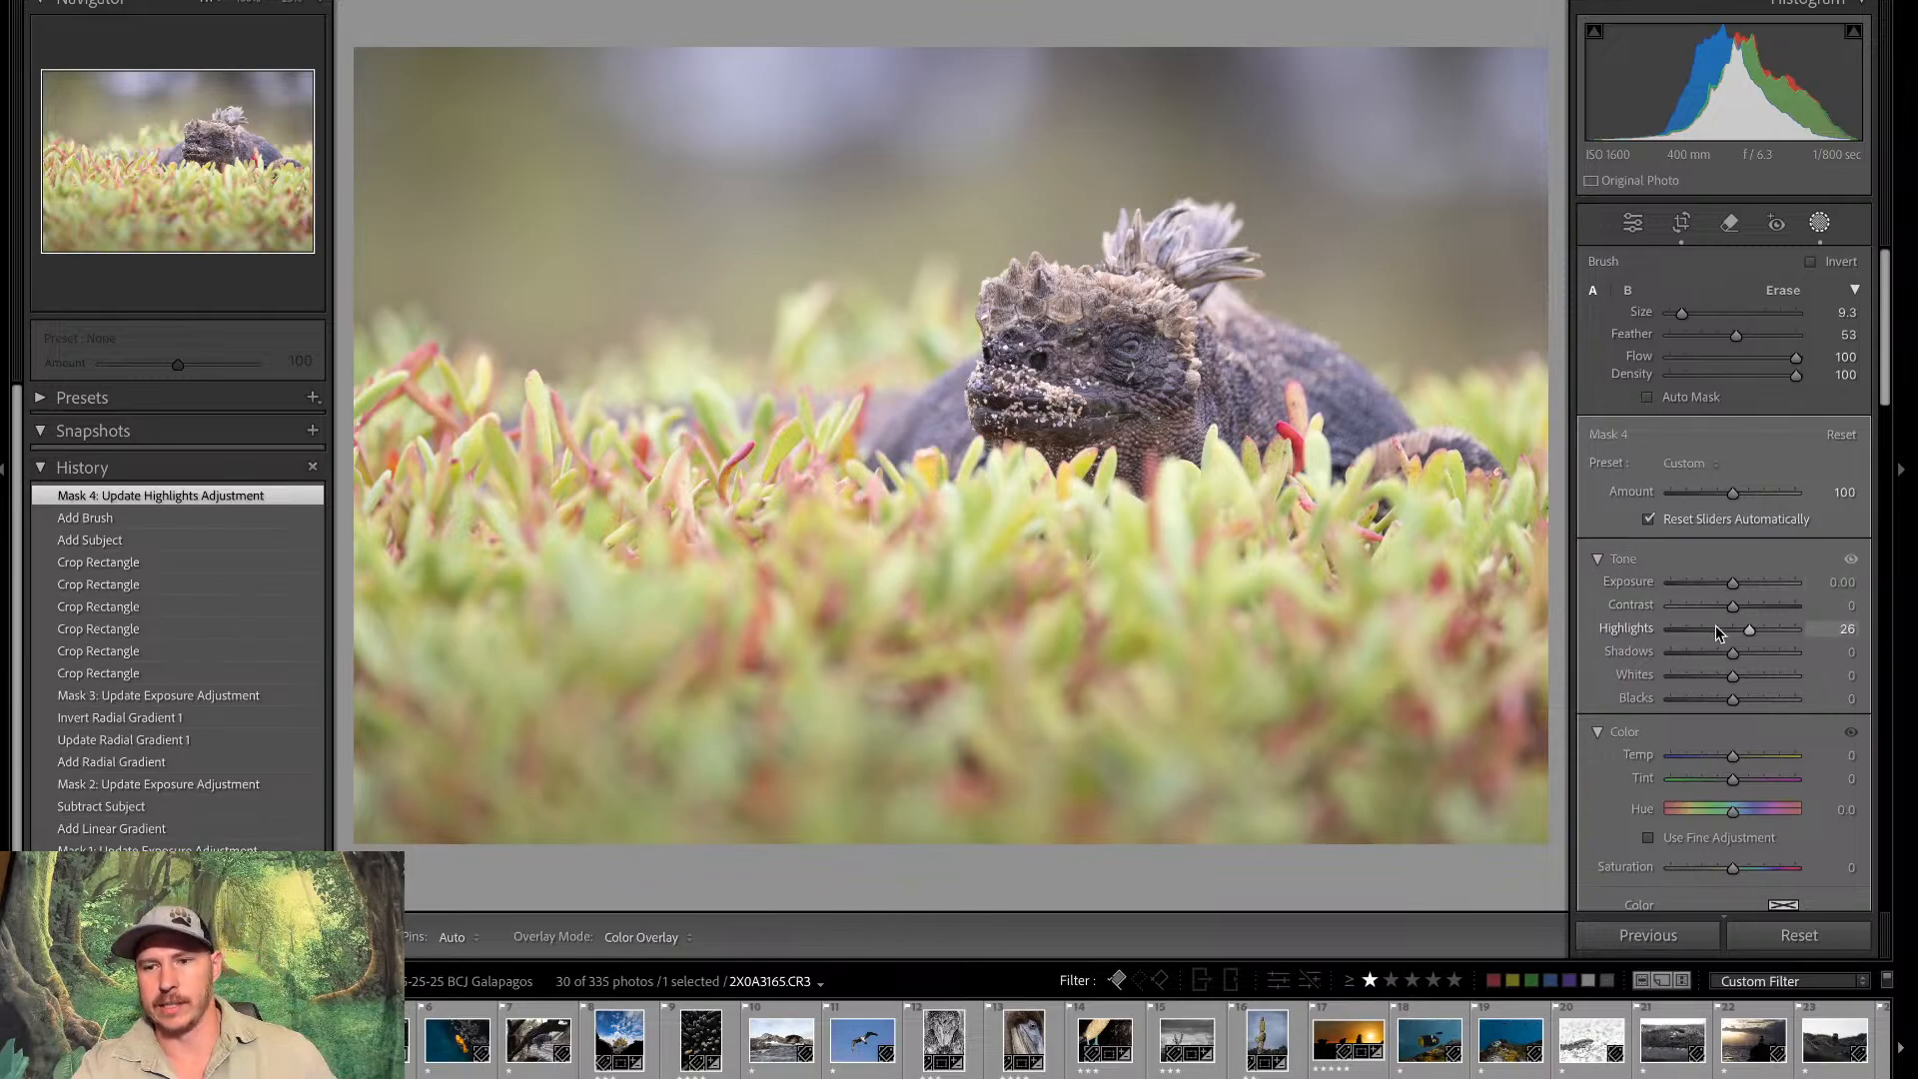
double_click(1747, 631)
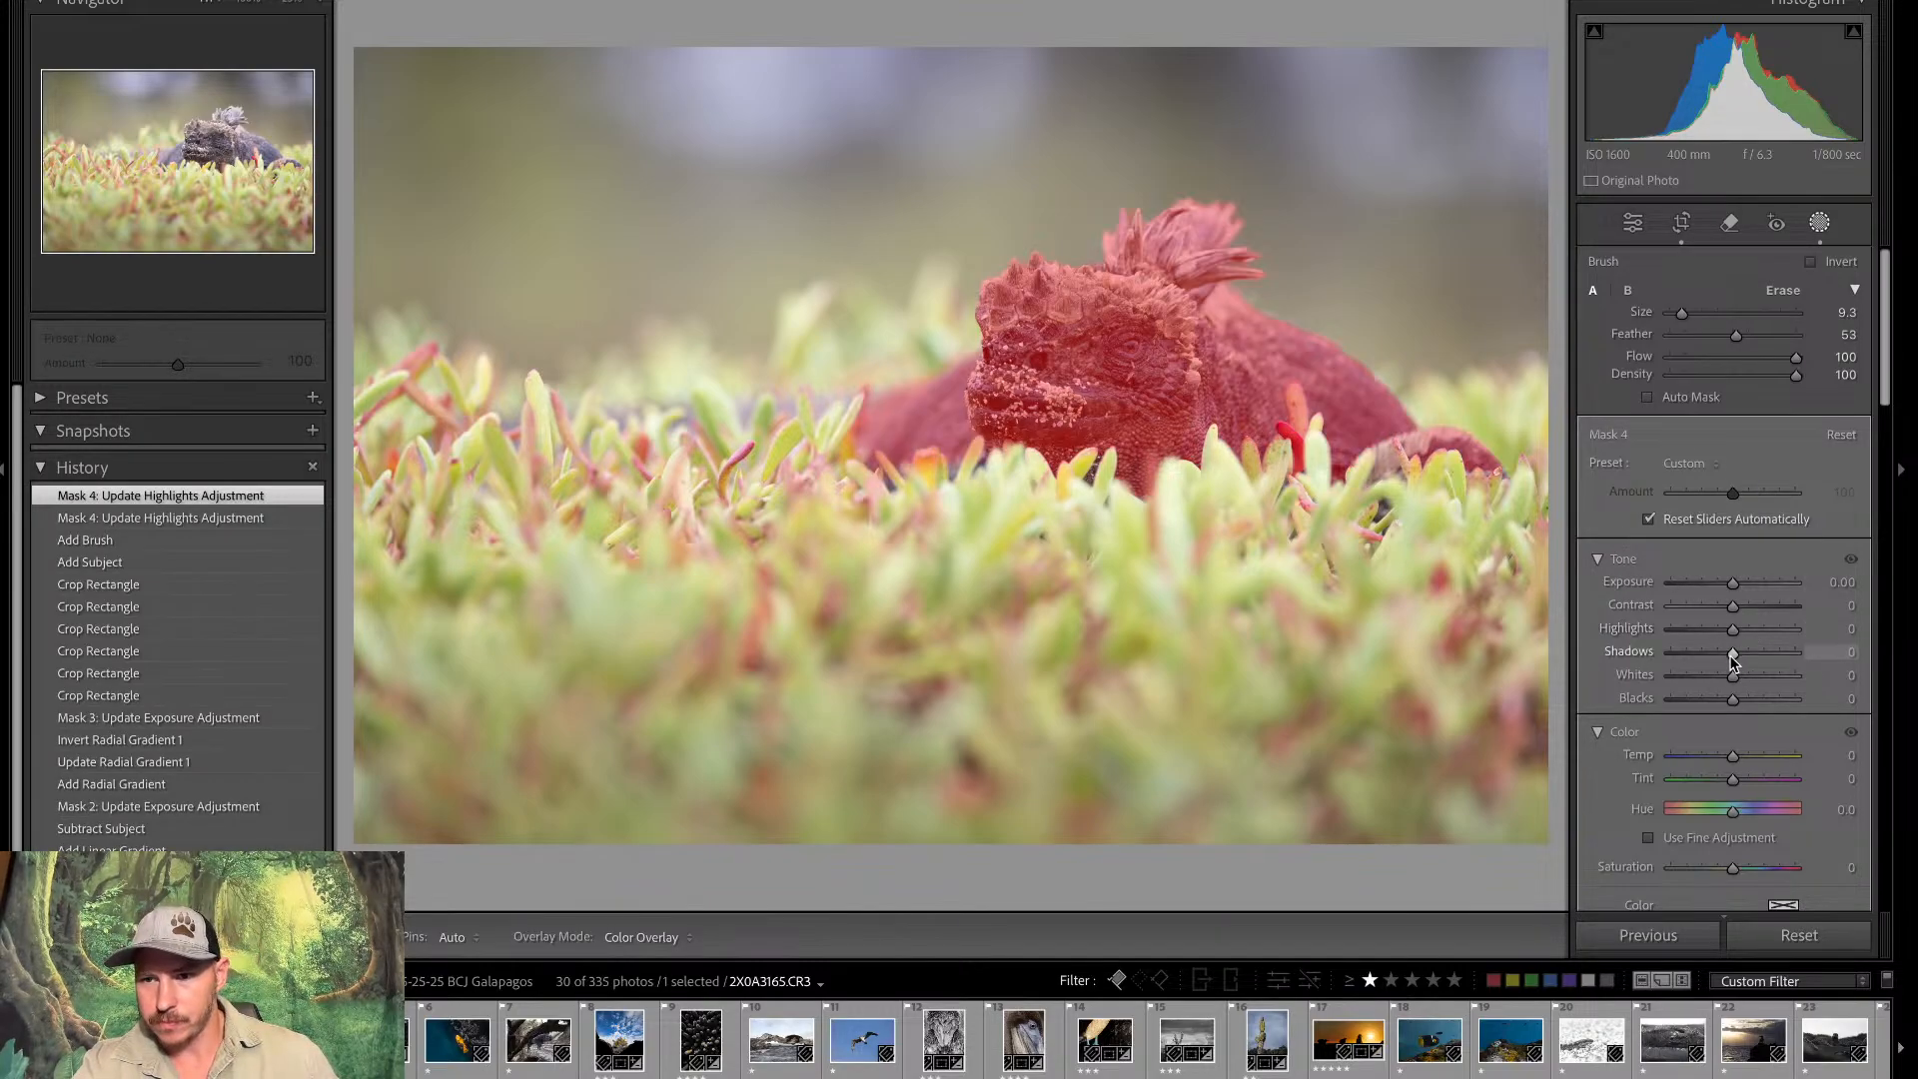
Set the shadows of the iguana subject mask to 21 and leave masking
left_click_drag(1733, 653, 1746, 659)
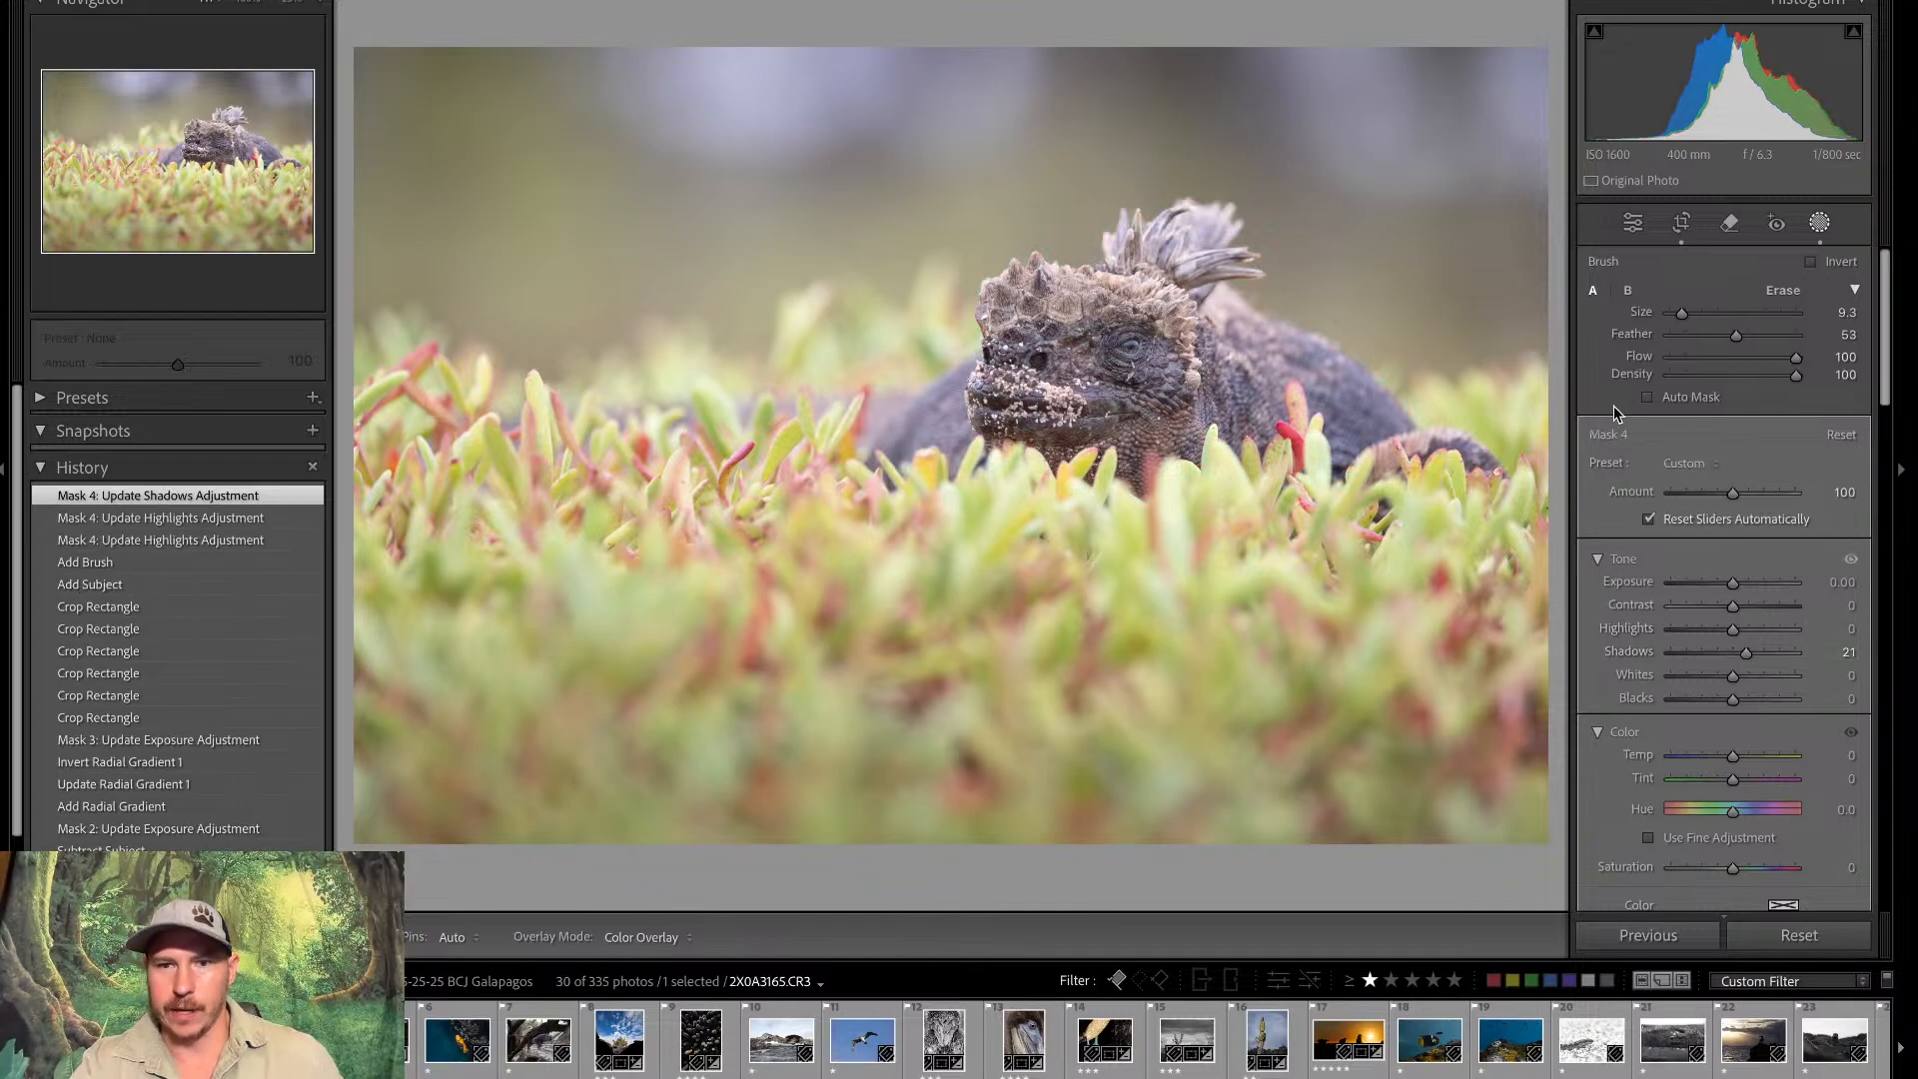
left_click(1631, 224)
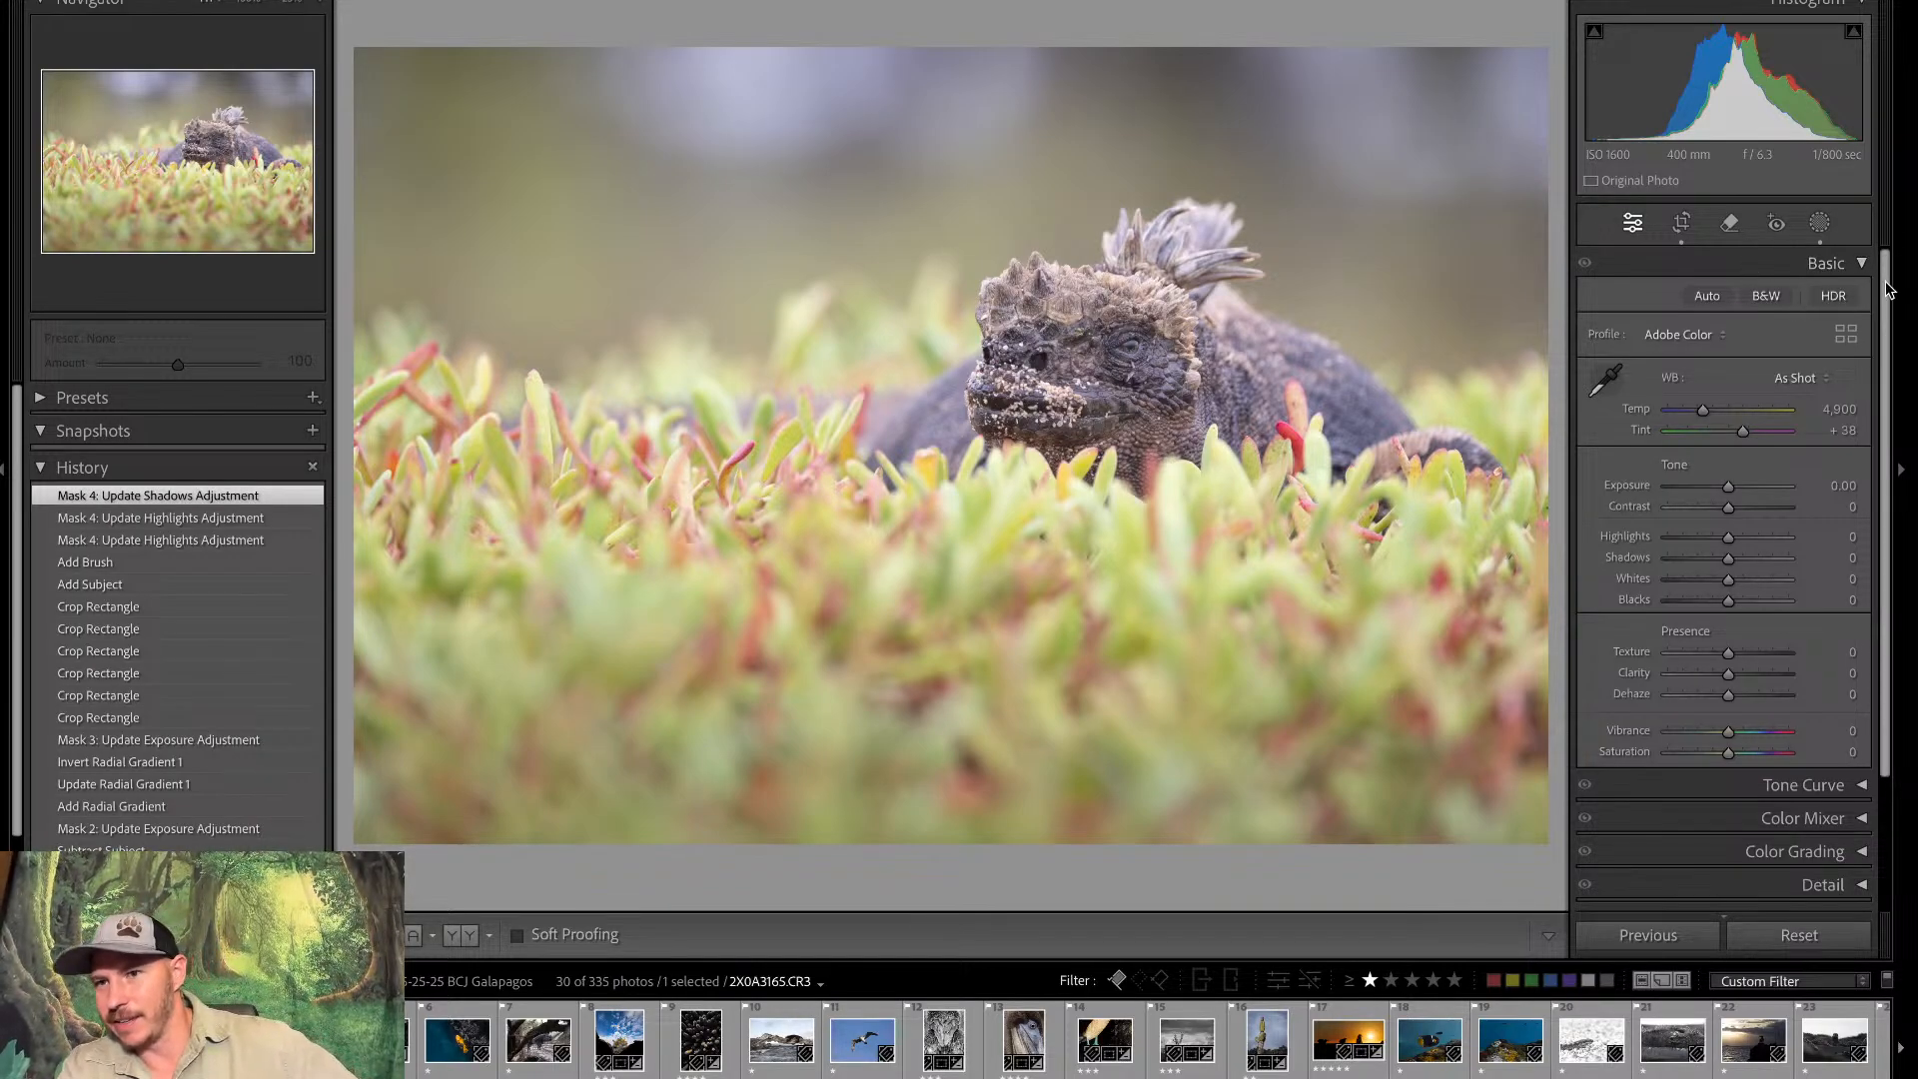
scroll(1888, 290, "down", 1)
scroll(1887, 290, "up", 1)
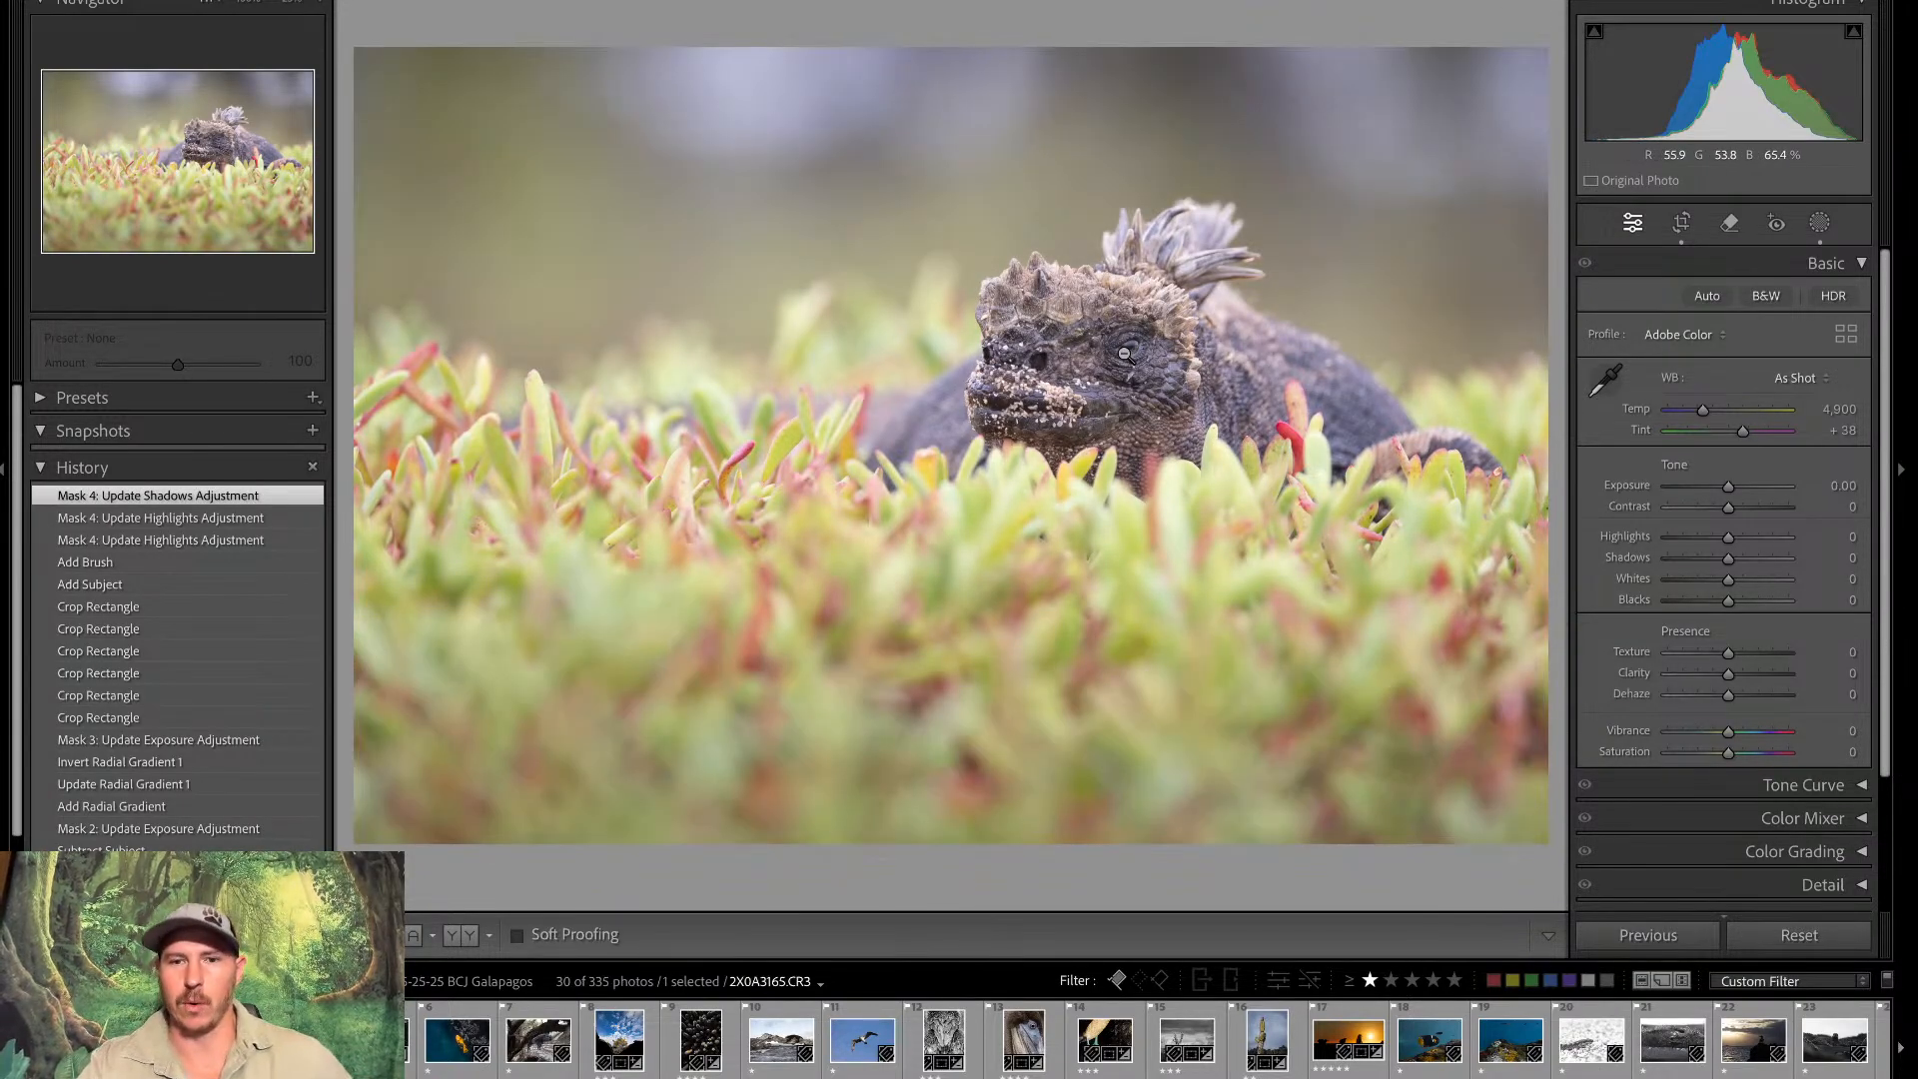
Reselect the iguana subject mask and raise its clarity slightly
left_click(1819, 223)
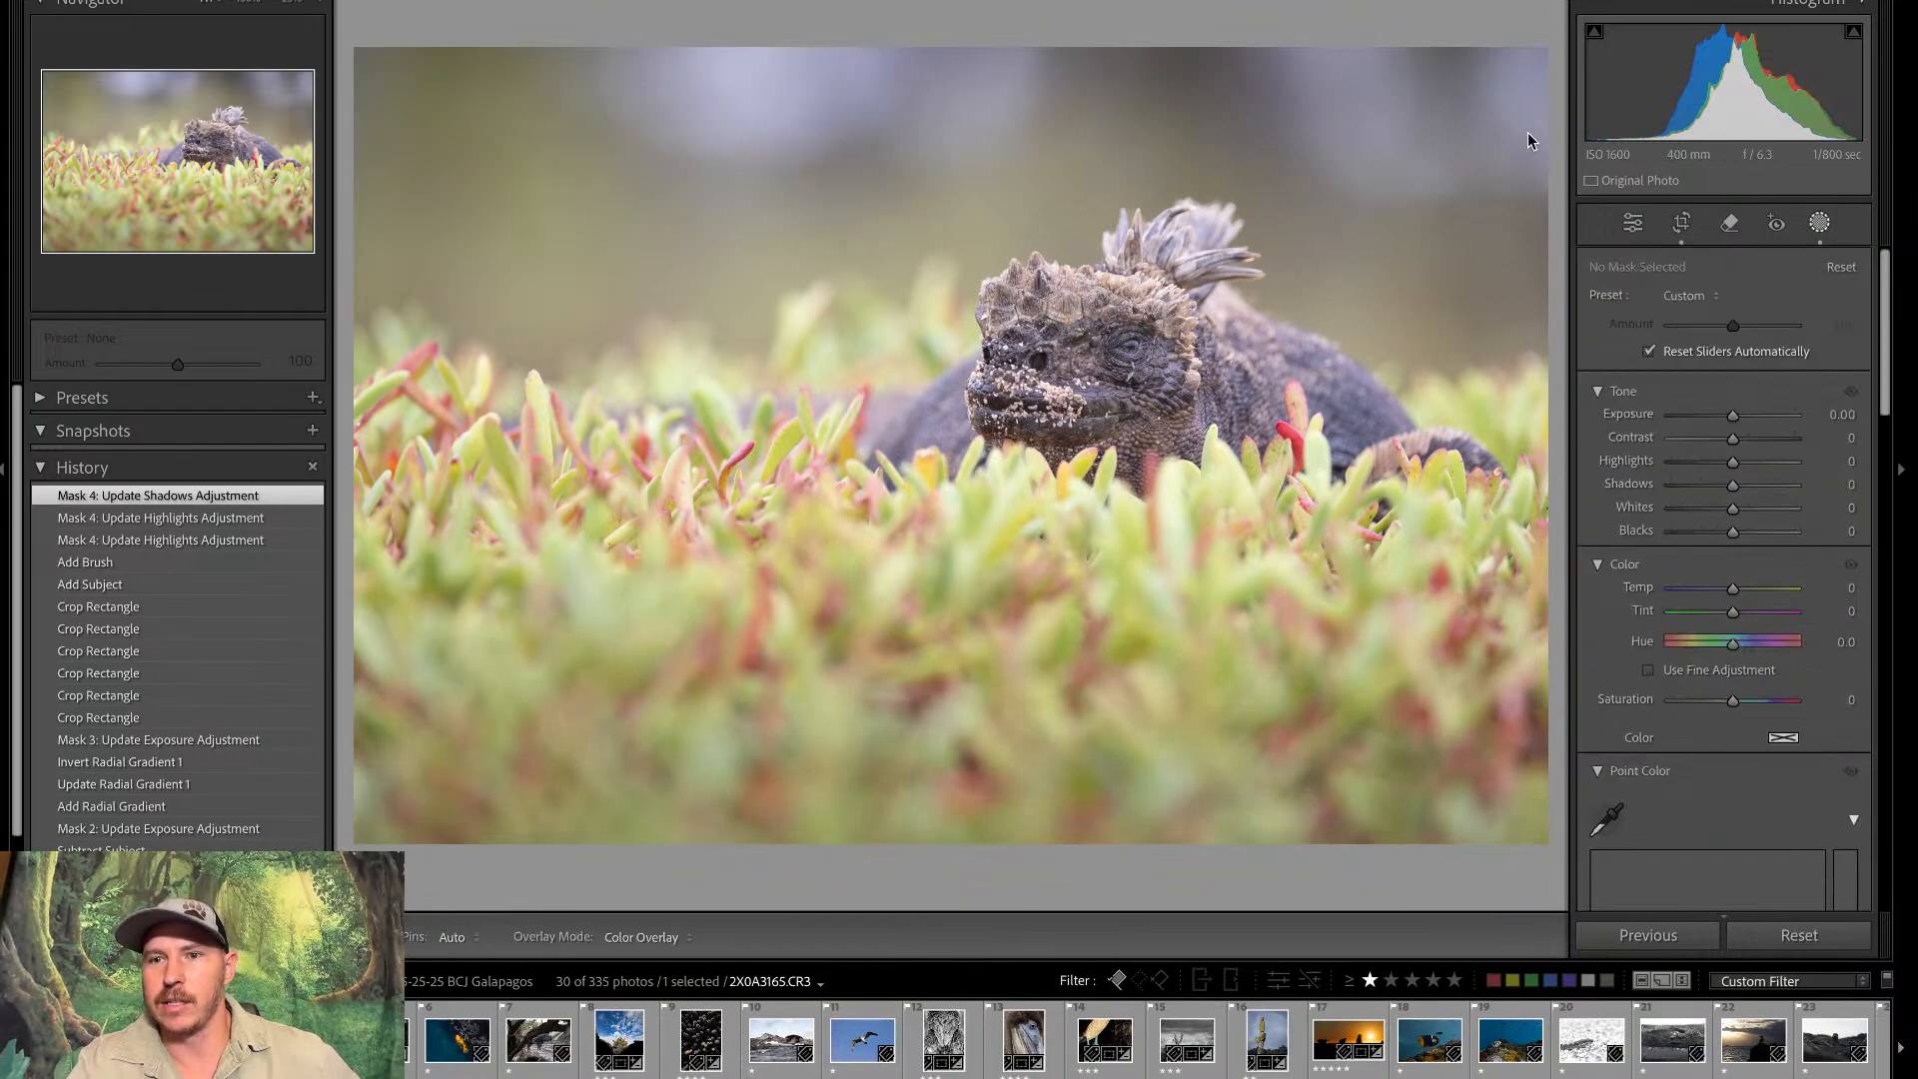
left_click(1533, 88)
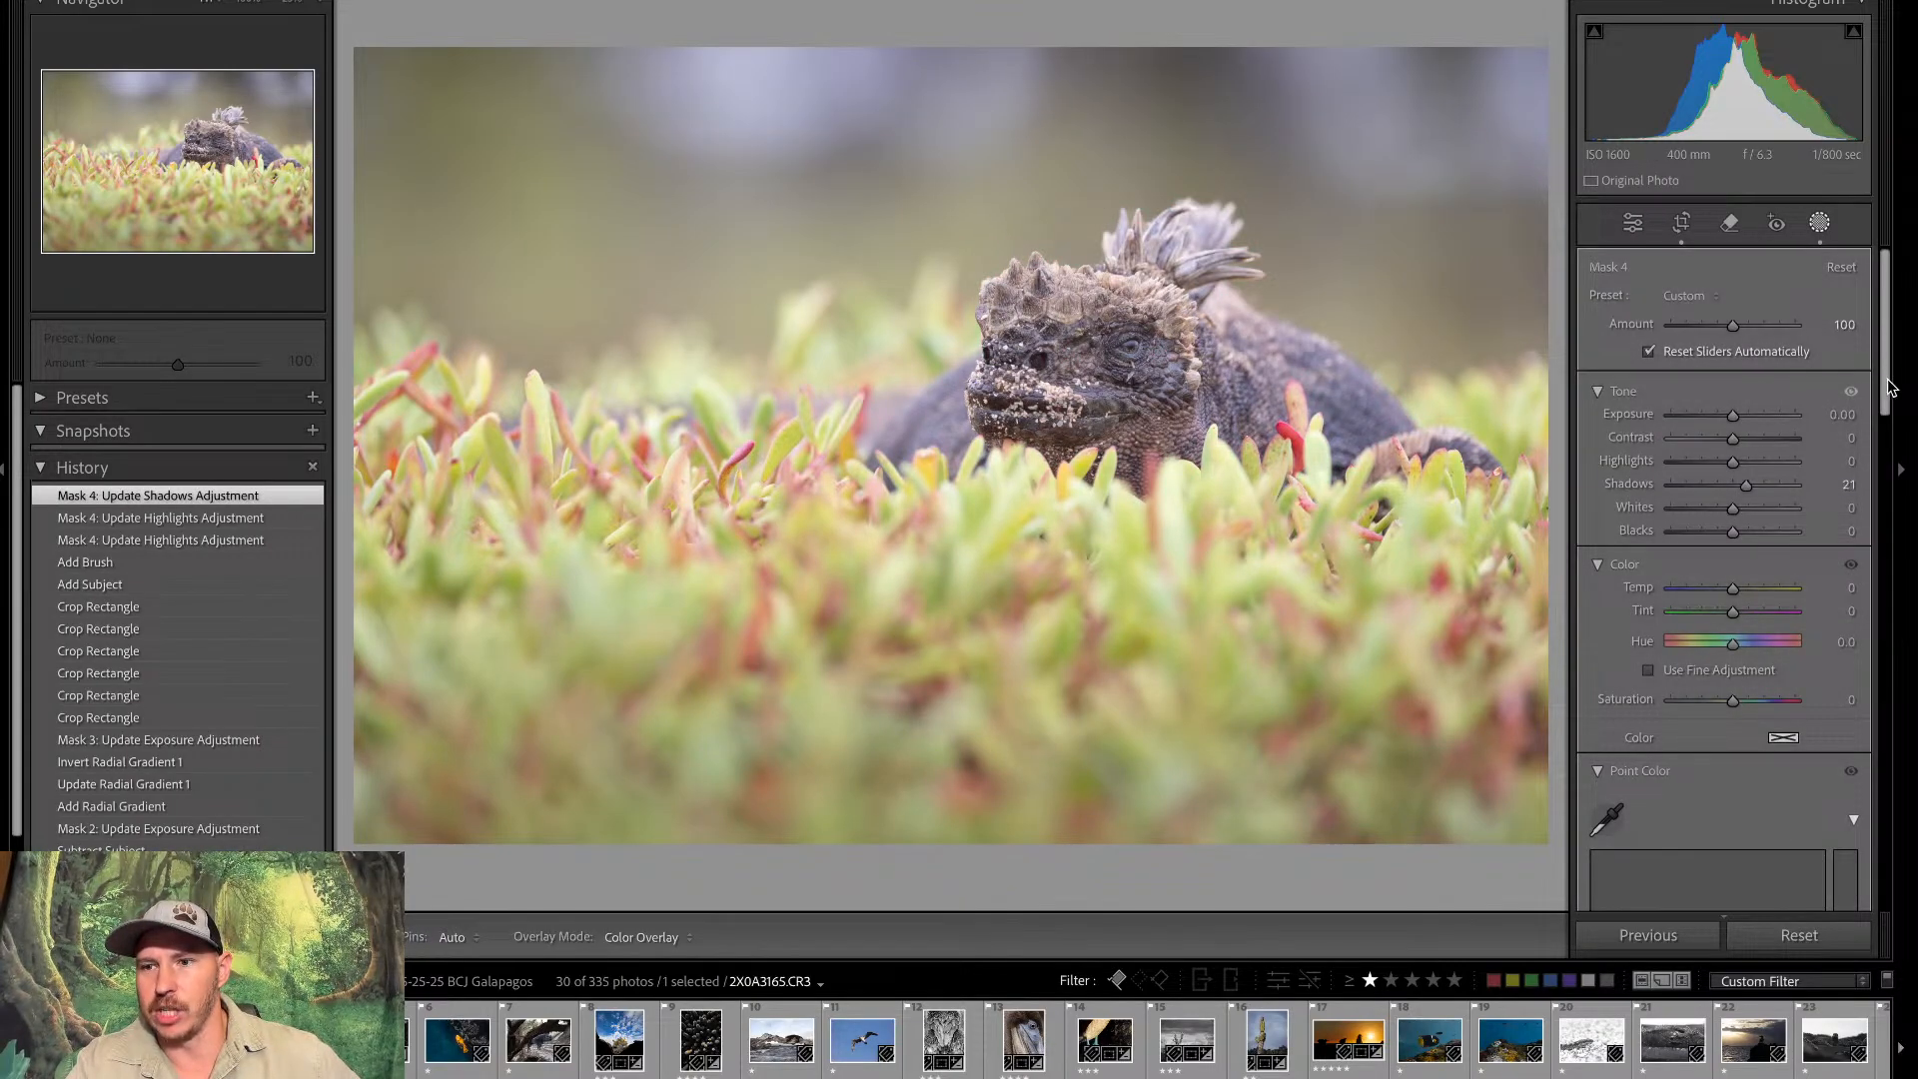
left_click_drag(1888, 387, 1886, 576)
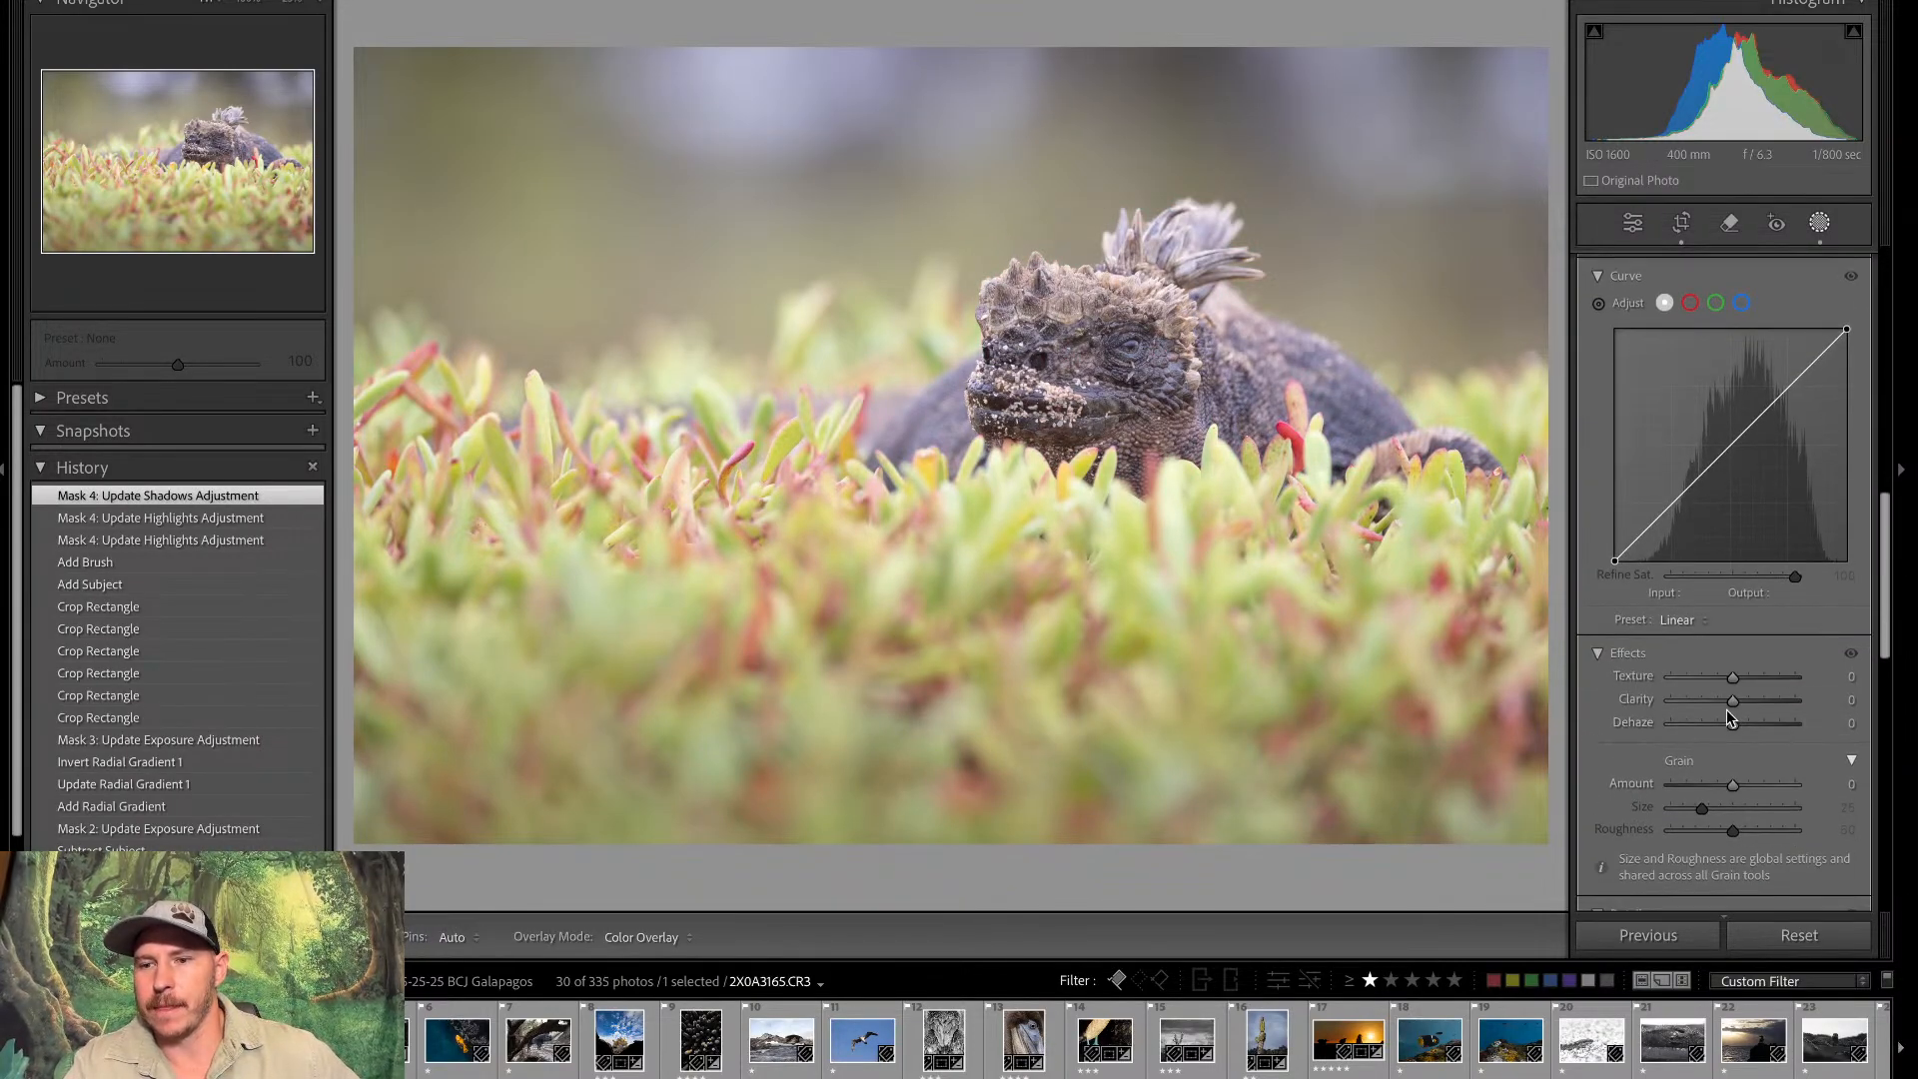
left_click_drag(1732, 702, 1743, 706)
left_click(1638, 228)
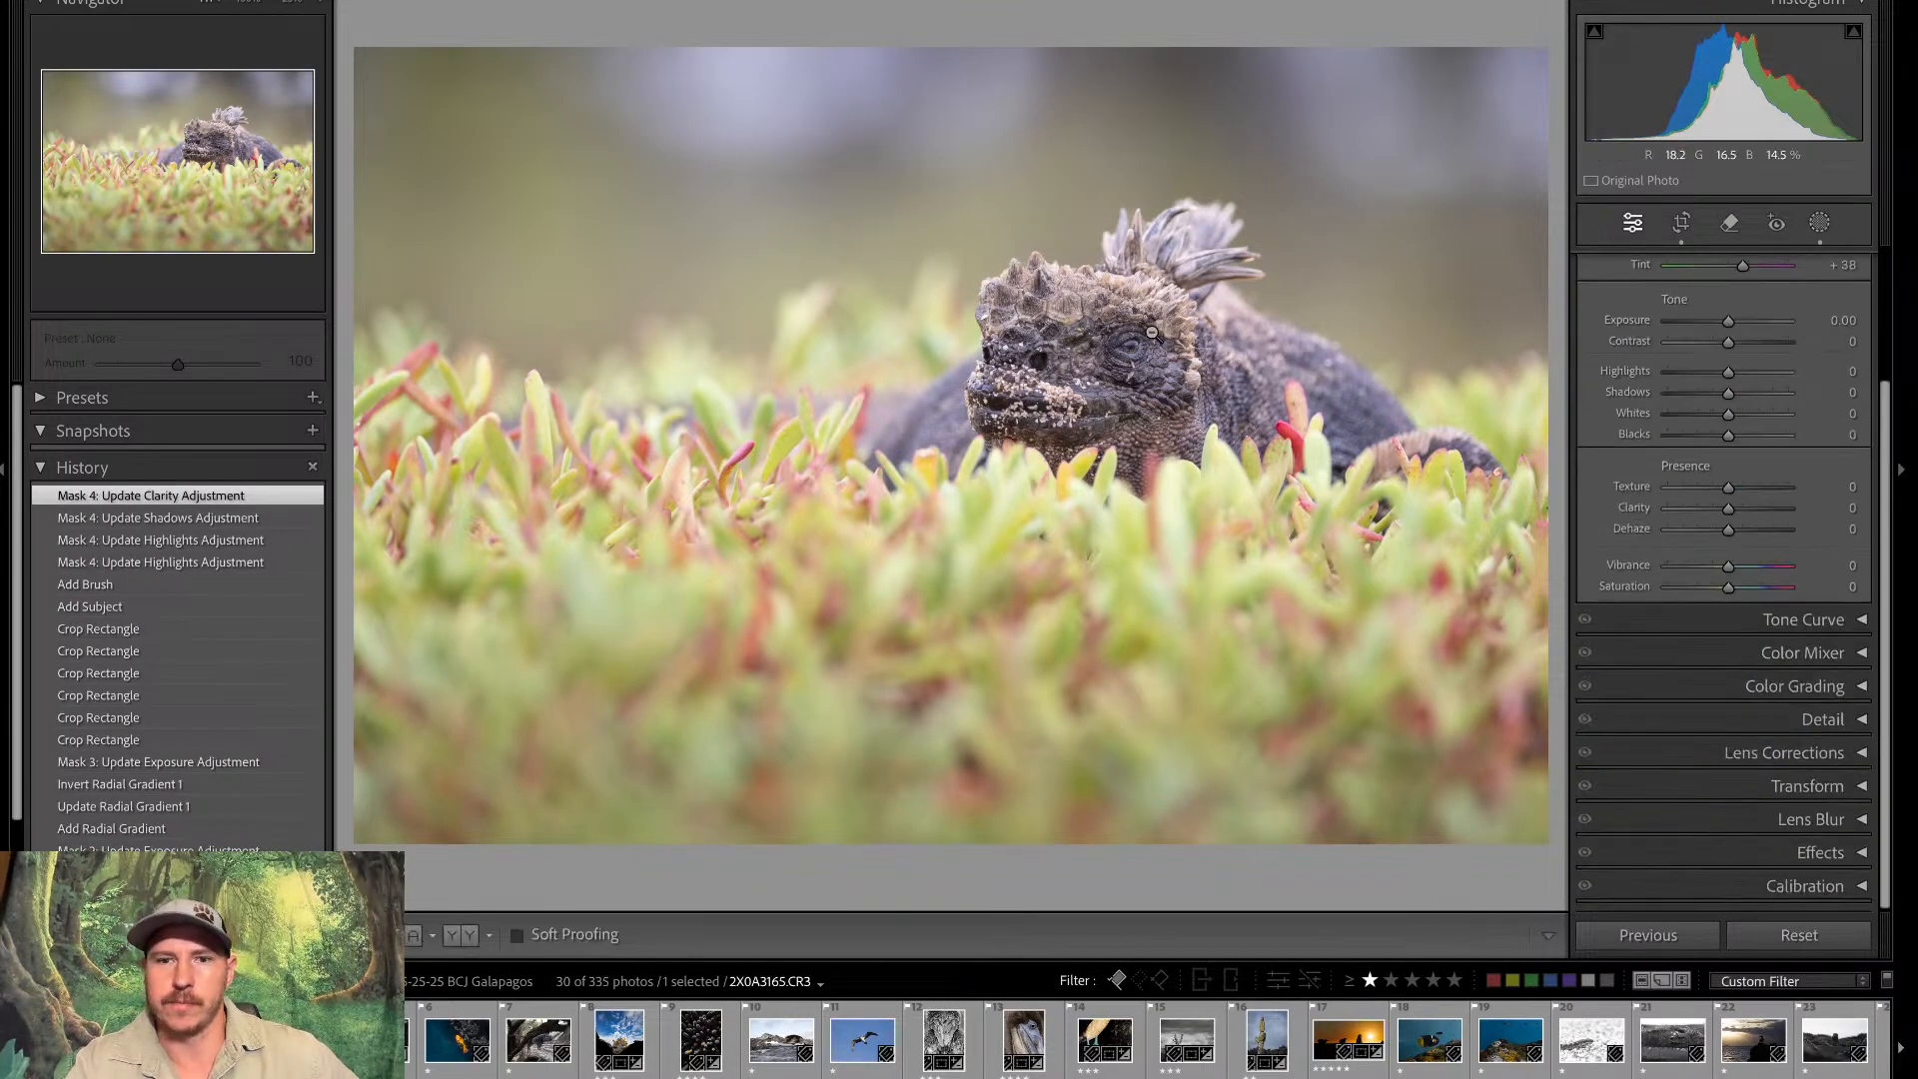
Brush a new mask over the pupil of the iguana's eye, set its exposure to -1.19 and deselect the mask
left_click(1129, 347)
key("ctrl+equal")
key("ctrl+equal")
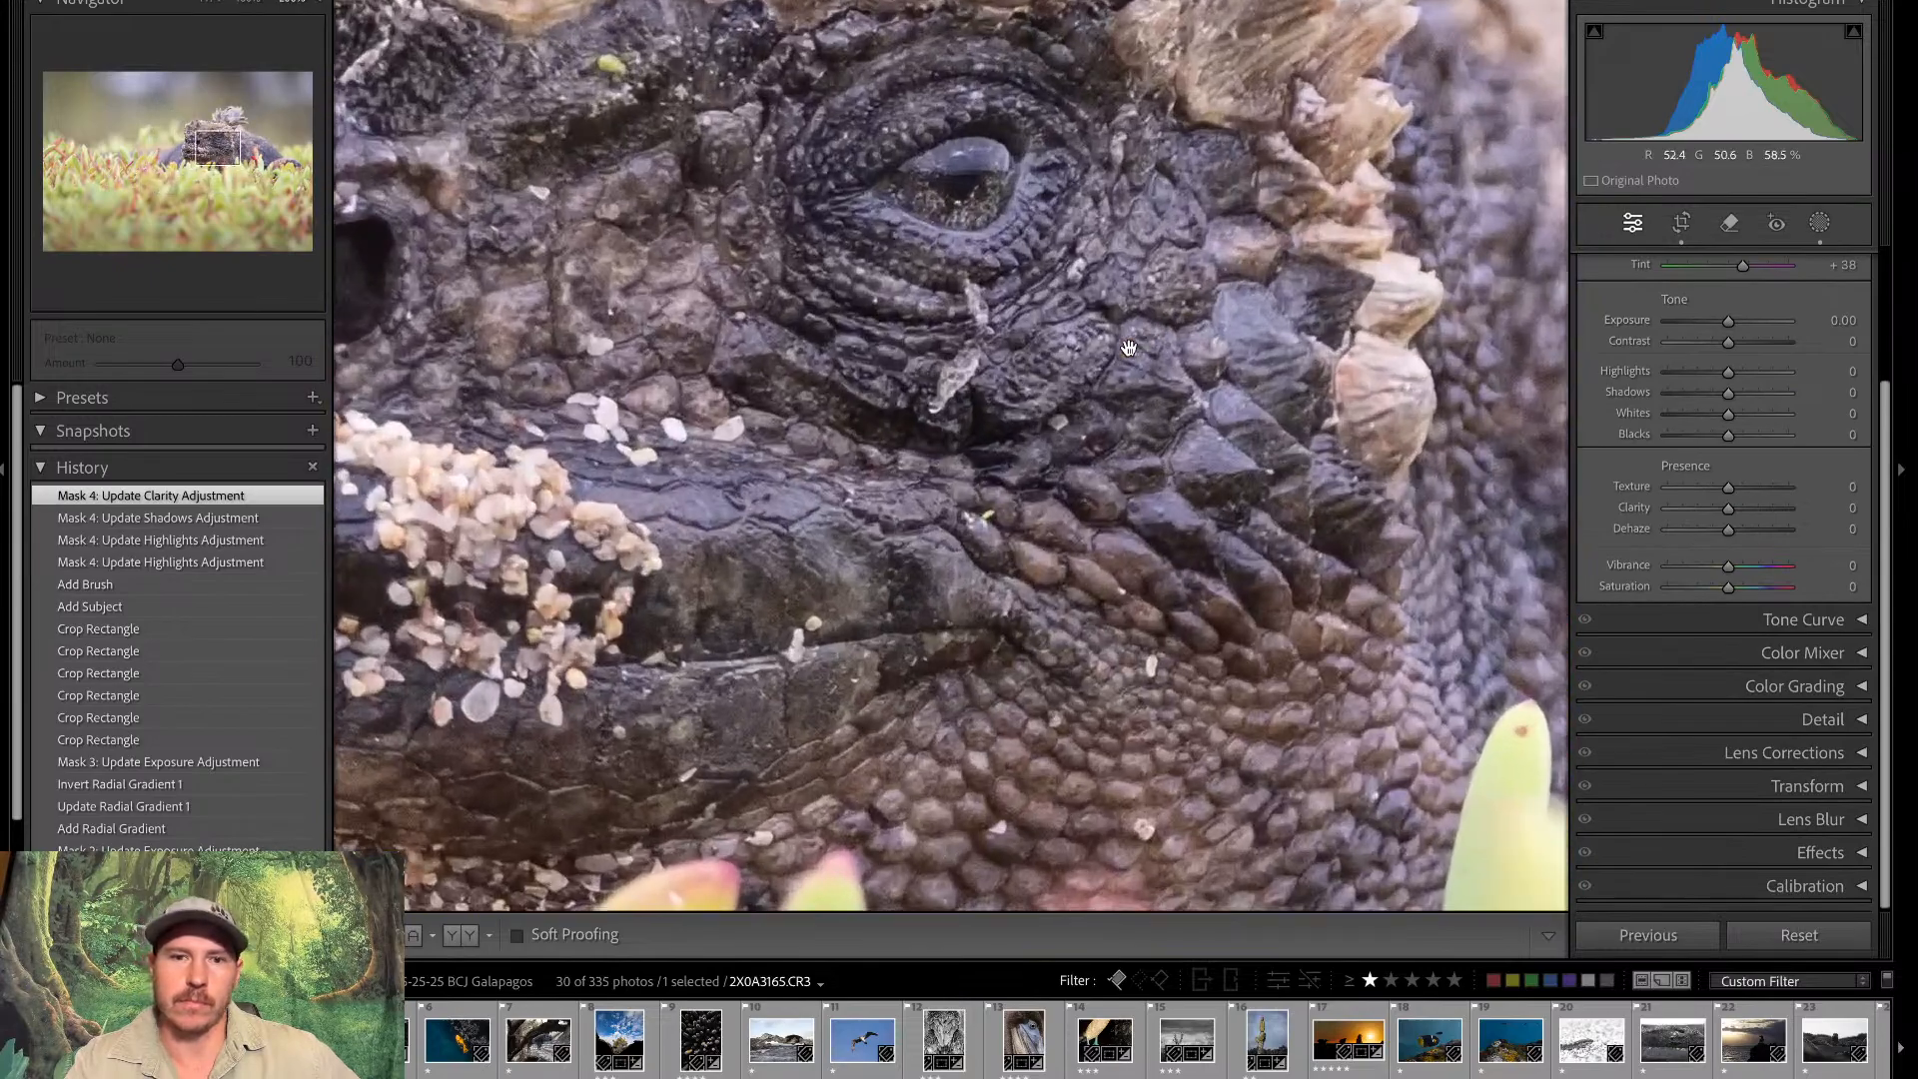
left_click_drag(1000, 189, 1017, 378)
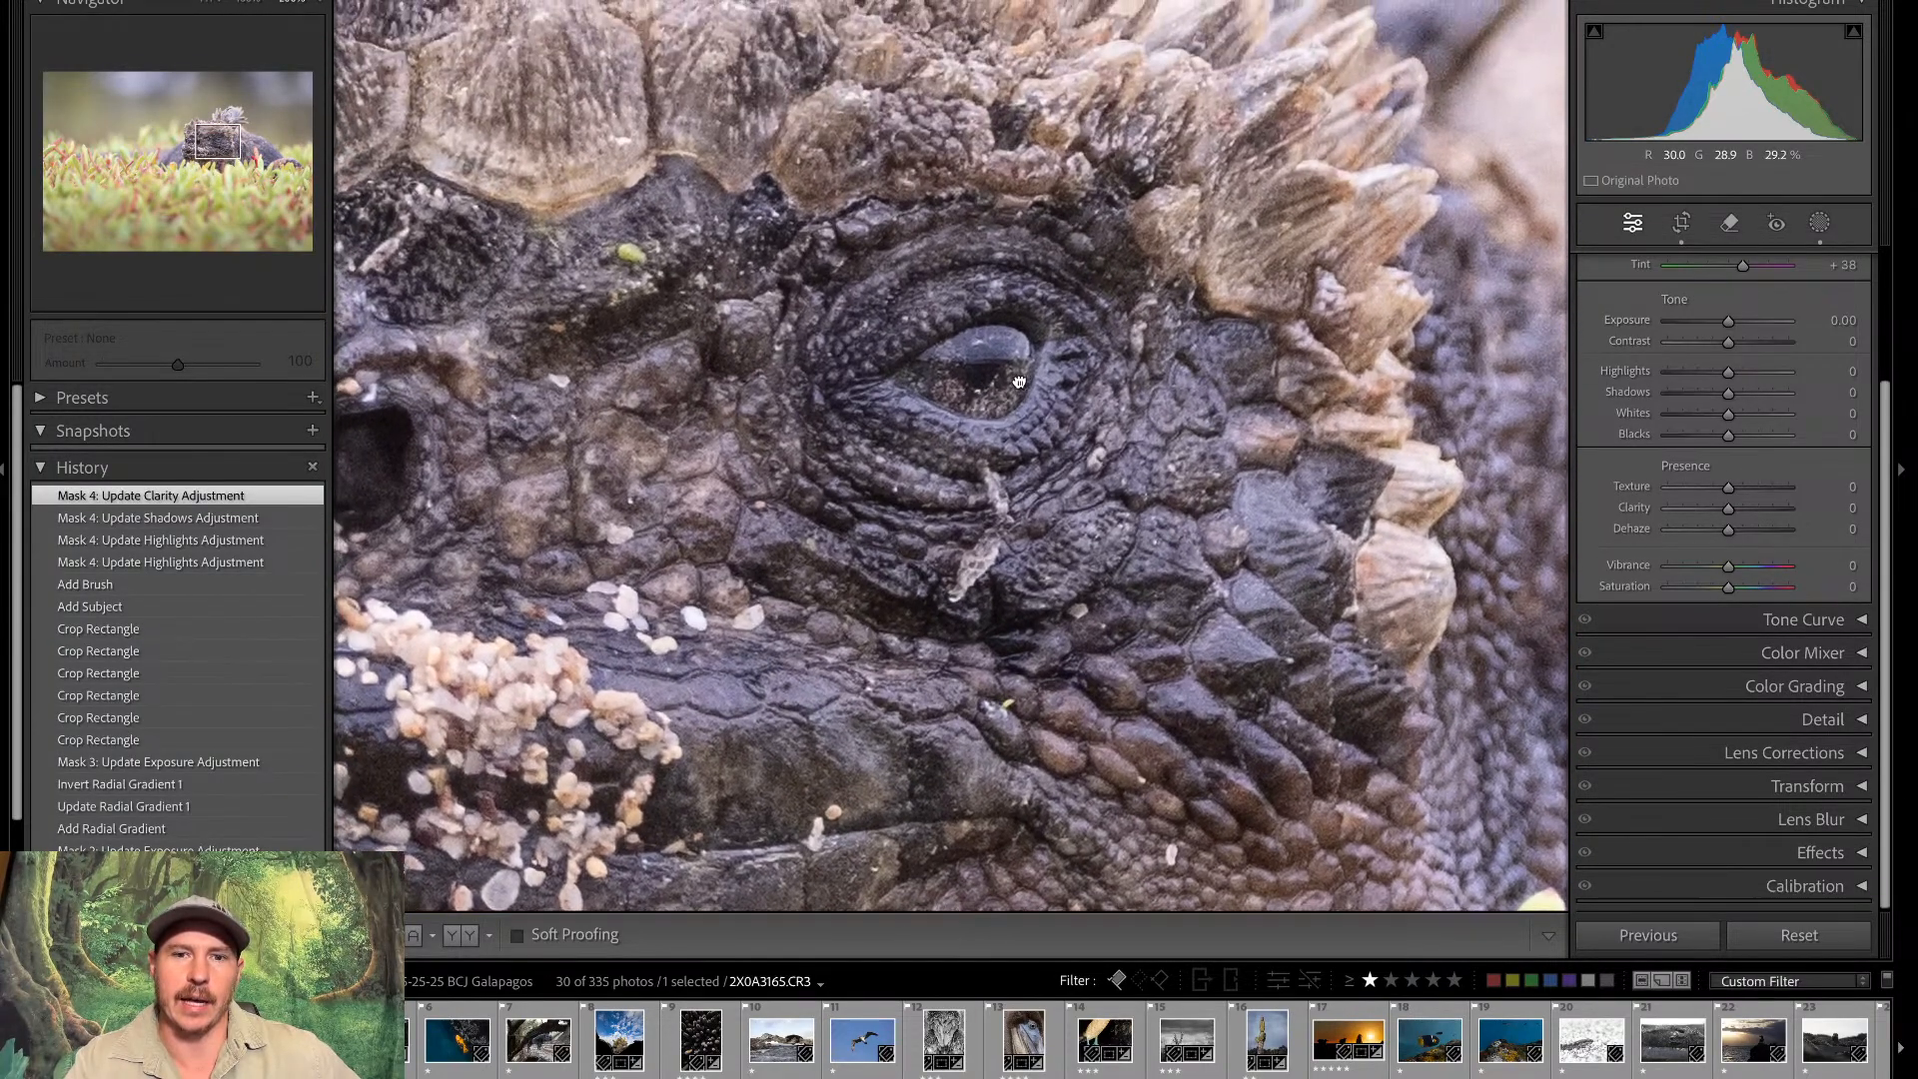
key("ctrl+equal")
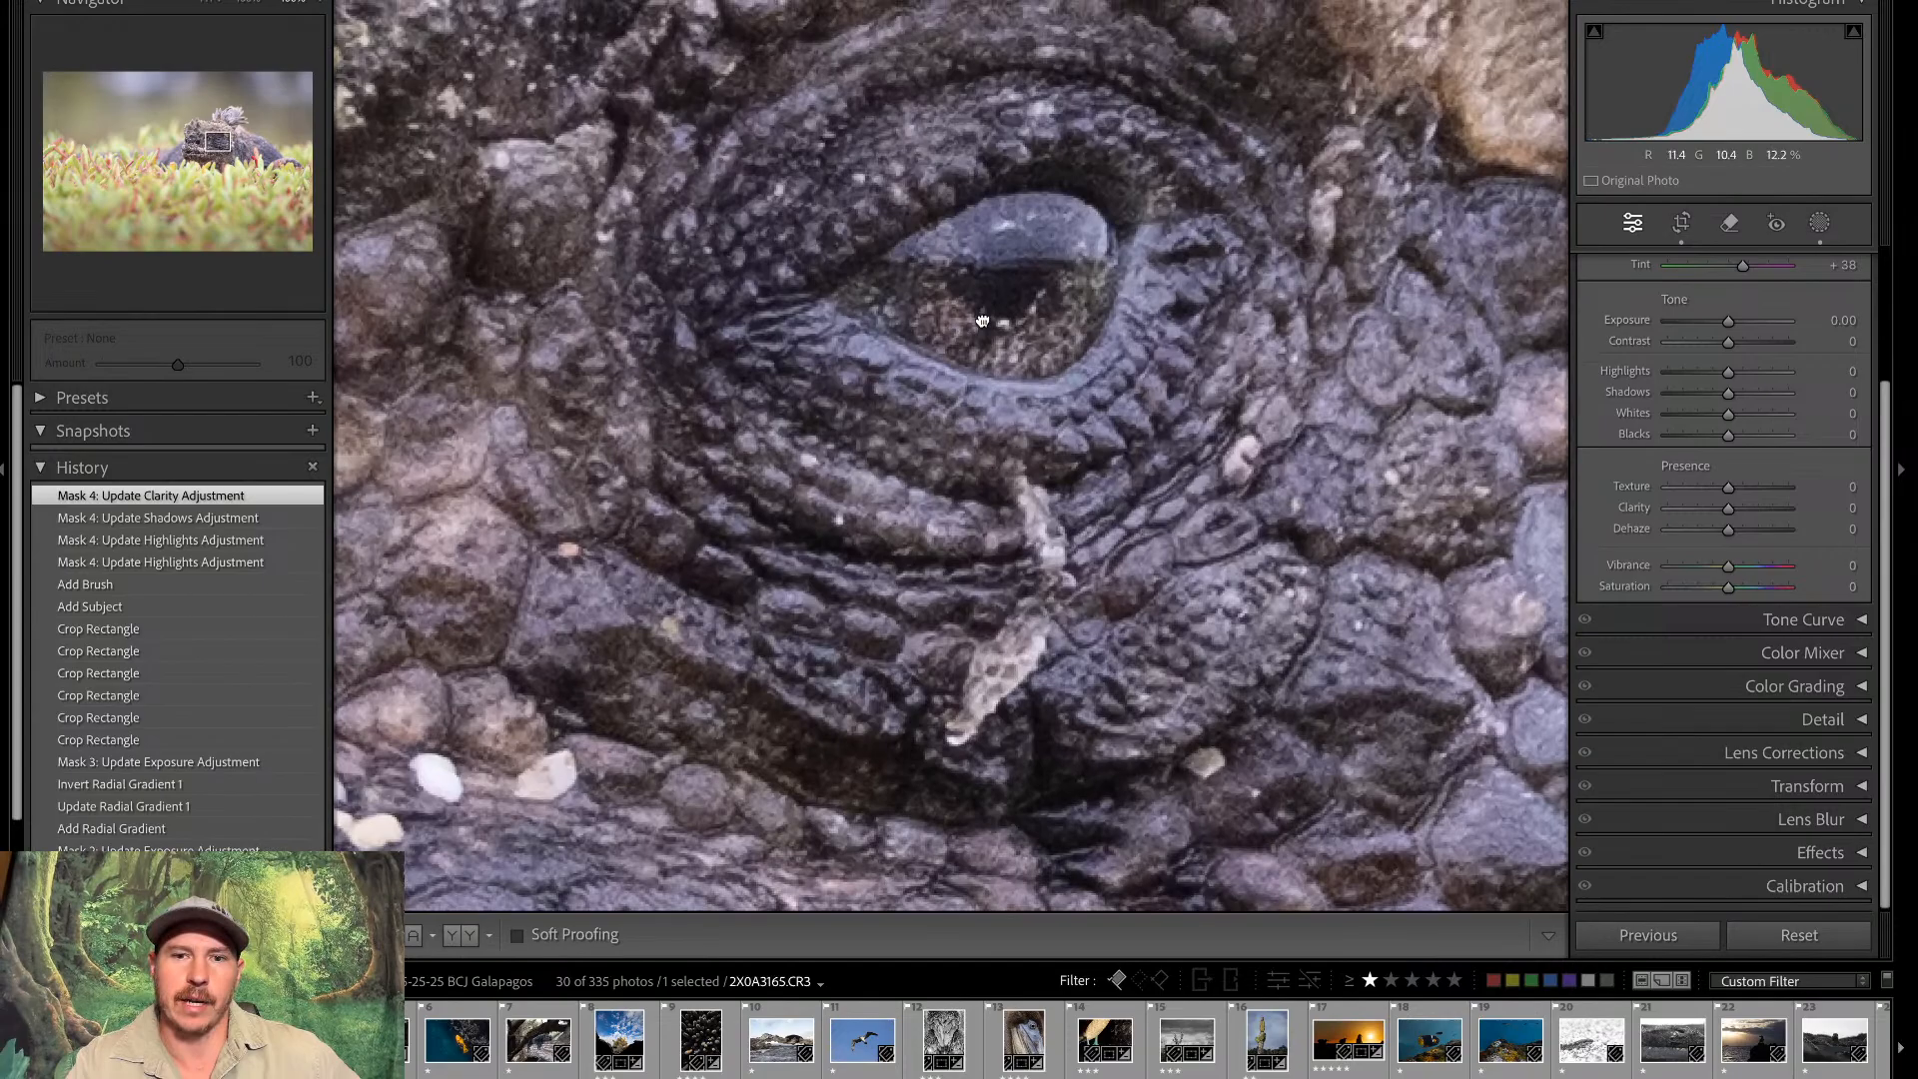
left_click_drag(982, 321, 952, 540)
key("ctrl+equal")
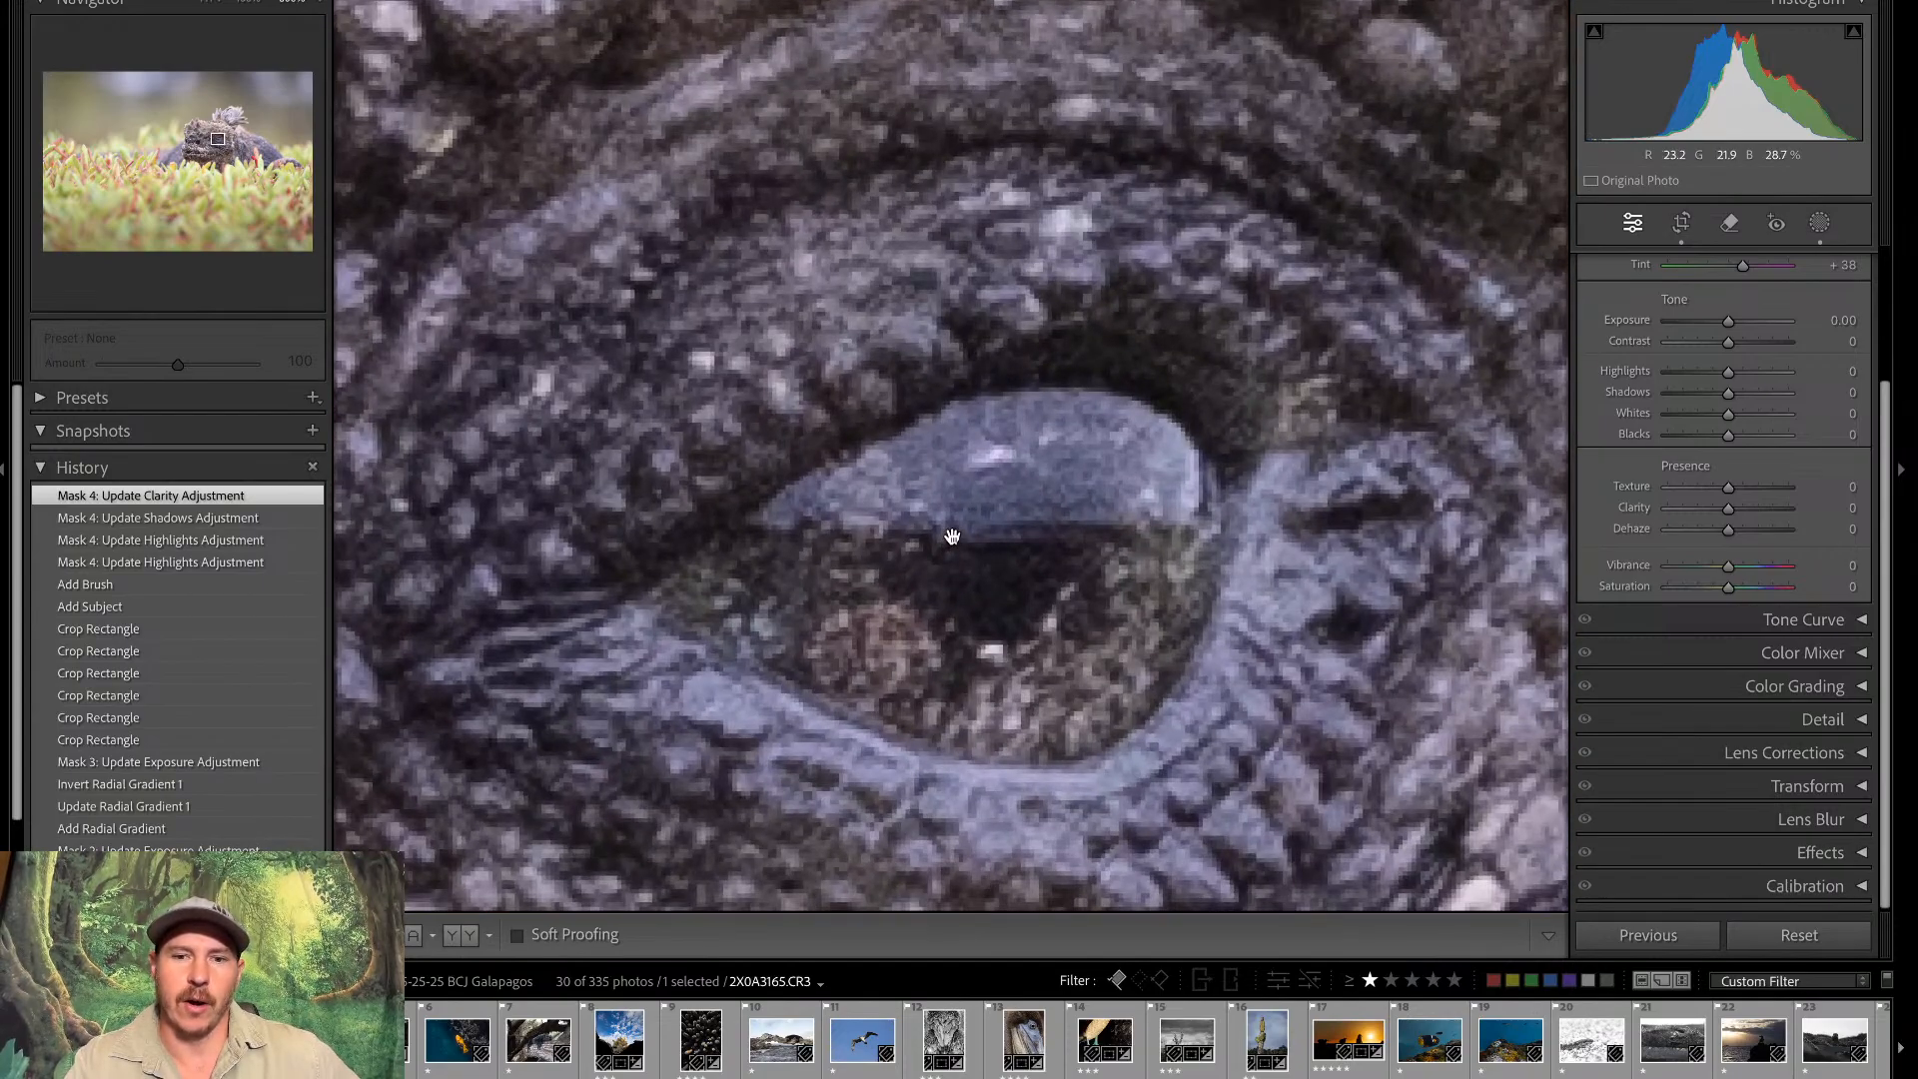
key("ctrl+minus")
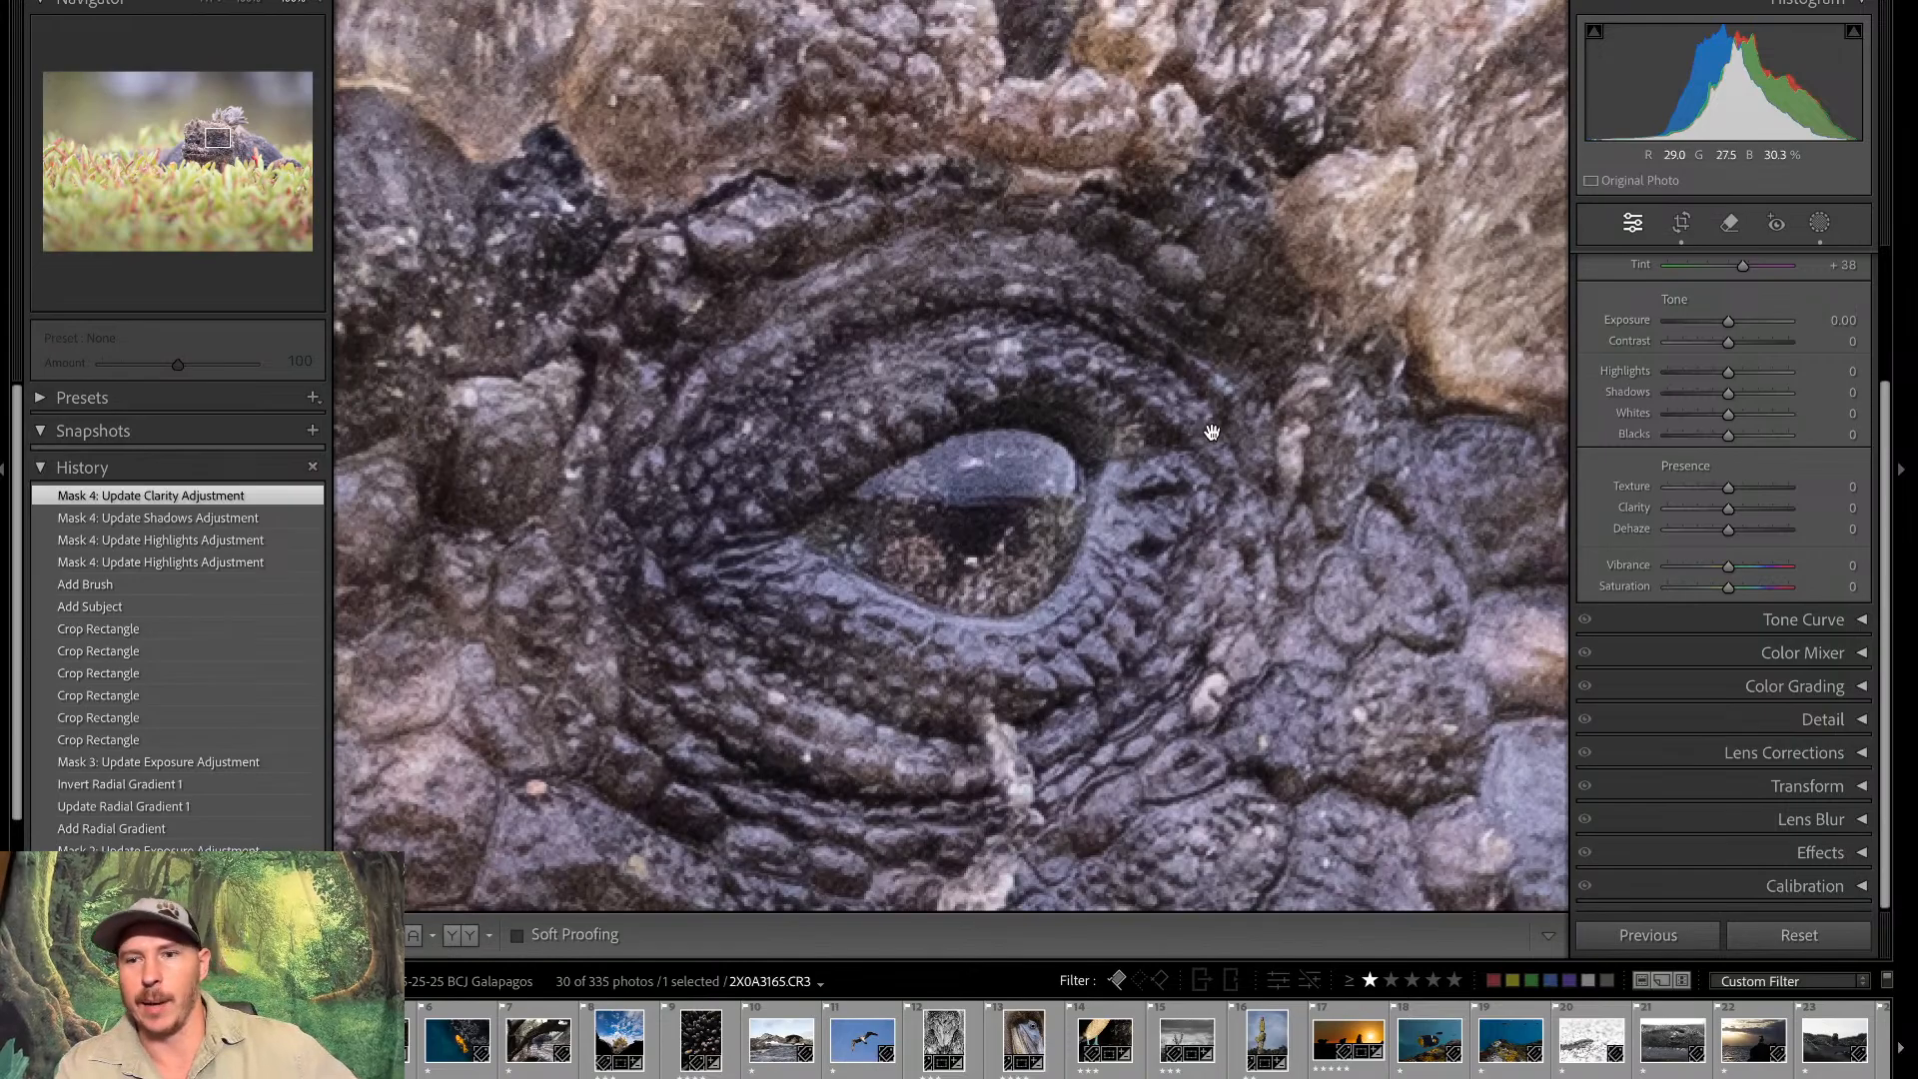
left_click(1821, 223)
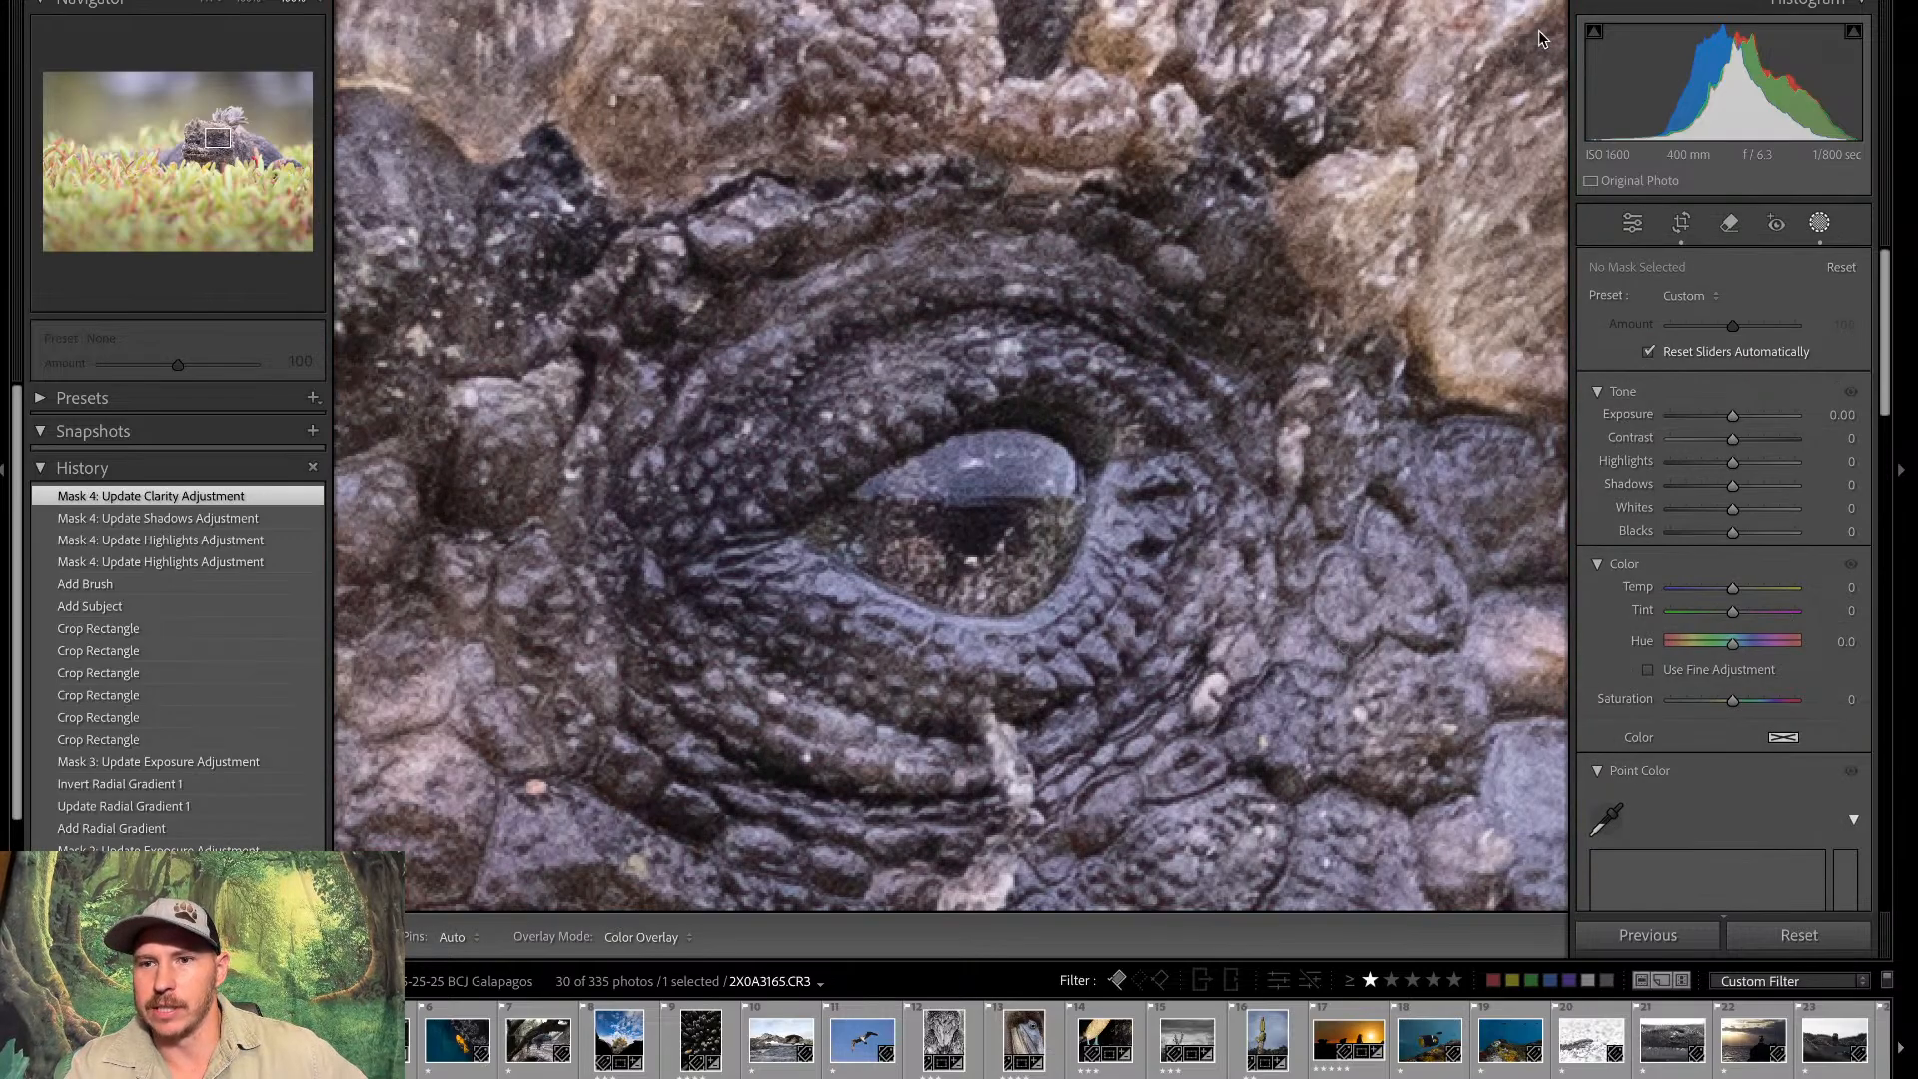
key("k")
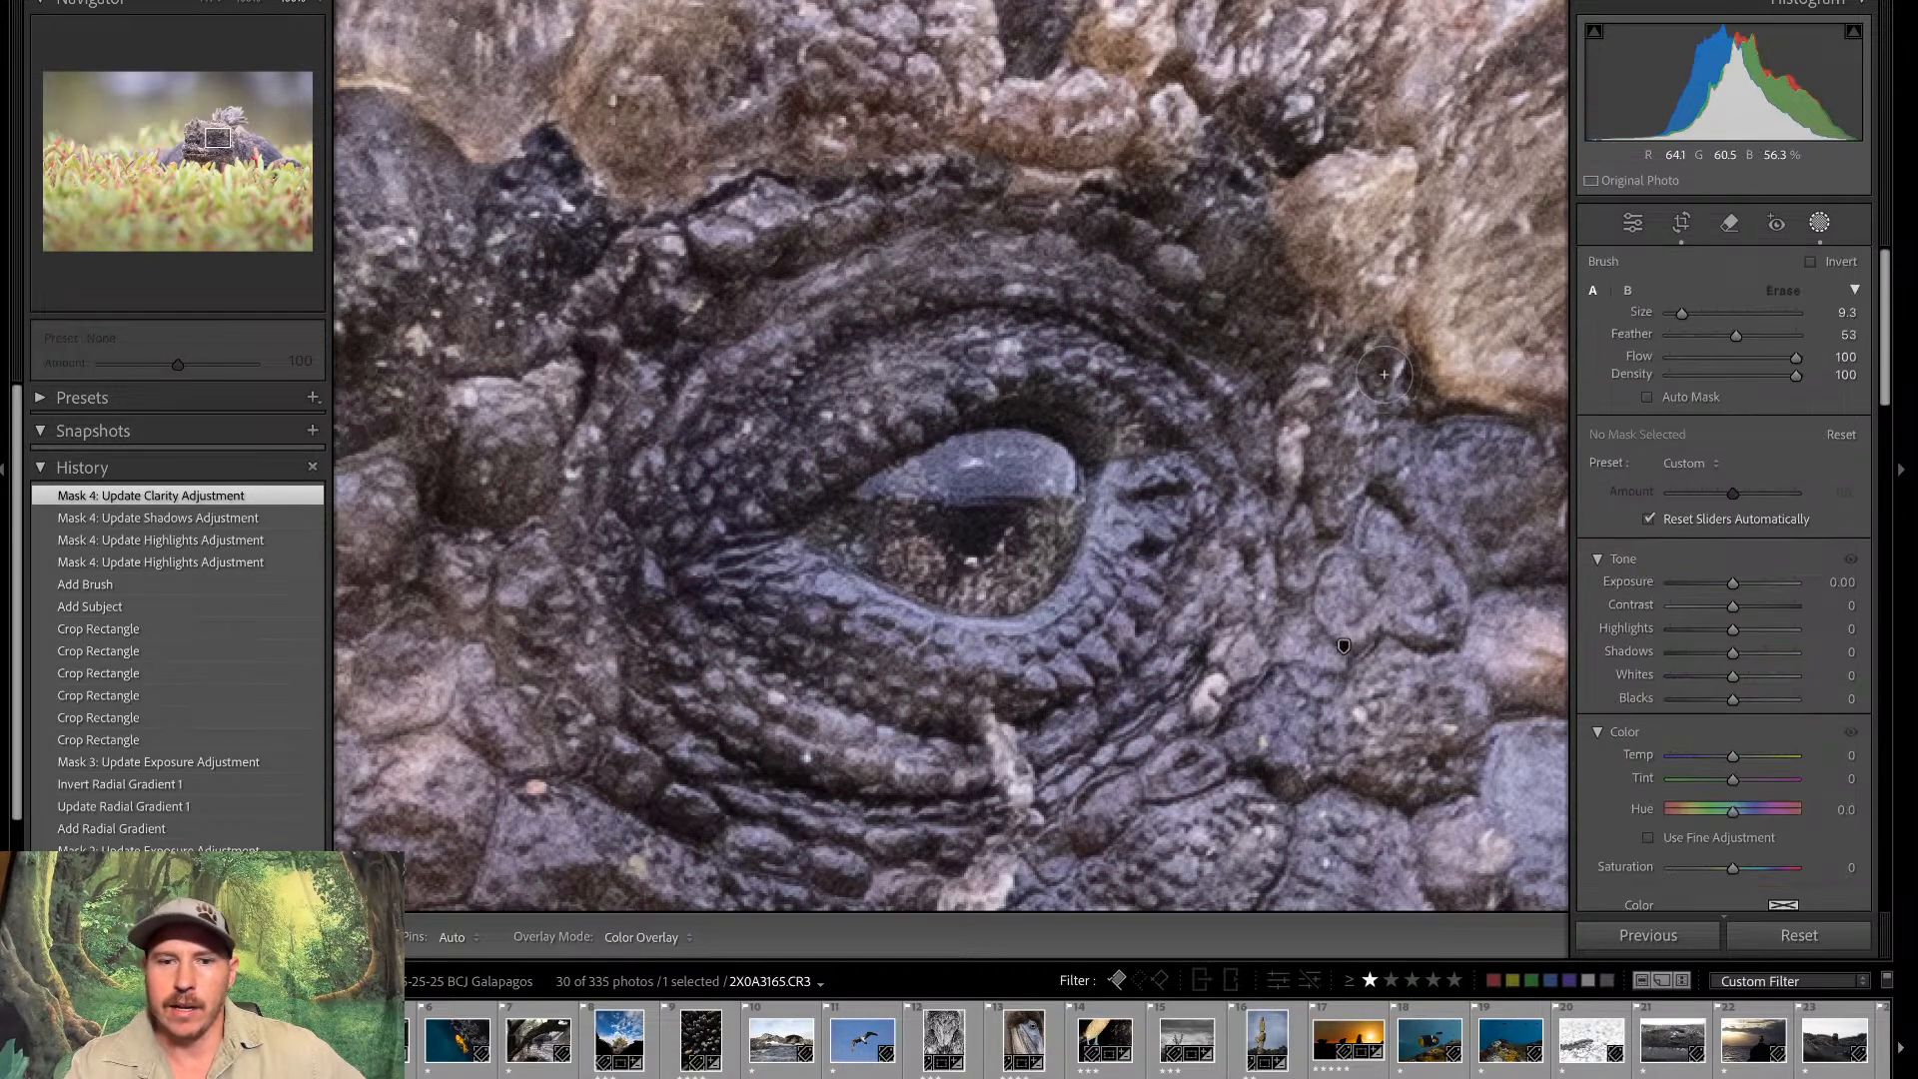
left_click_drag(972, 512, 980, 506)
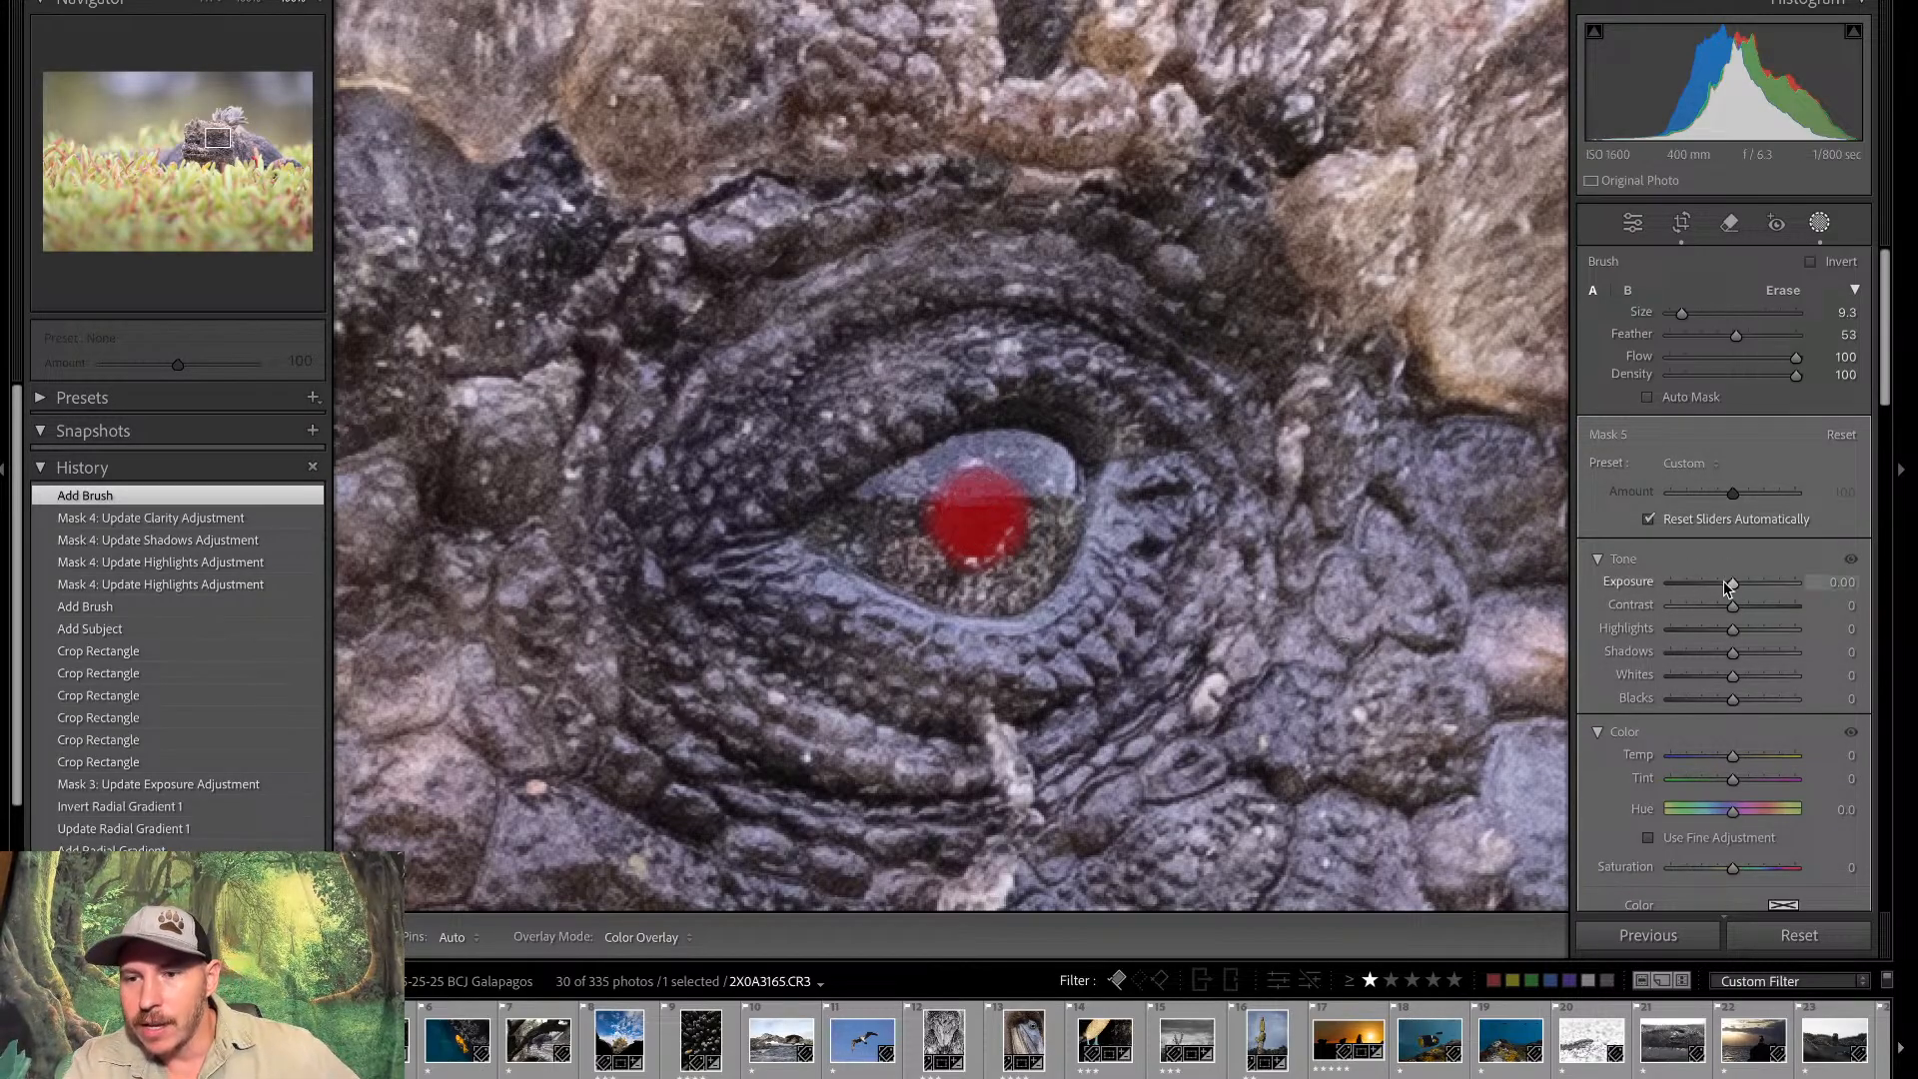
left_click_drag(1734, 582, 1713, 586)
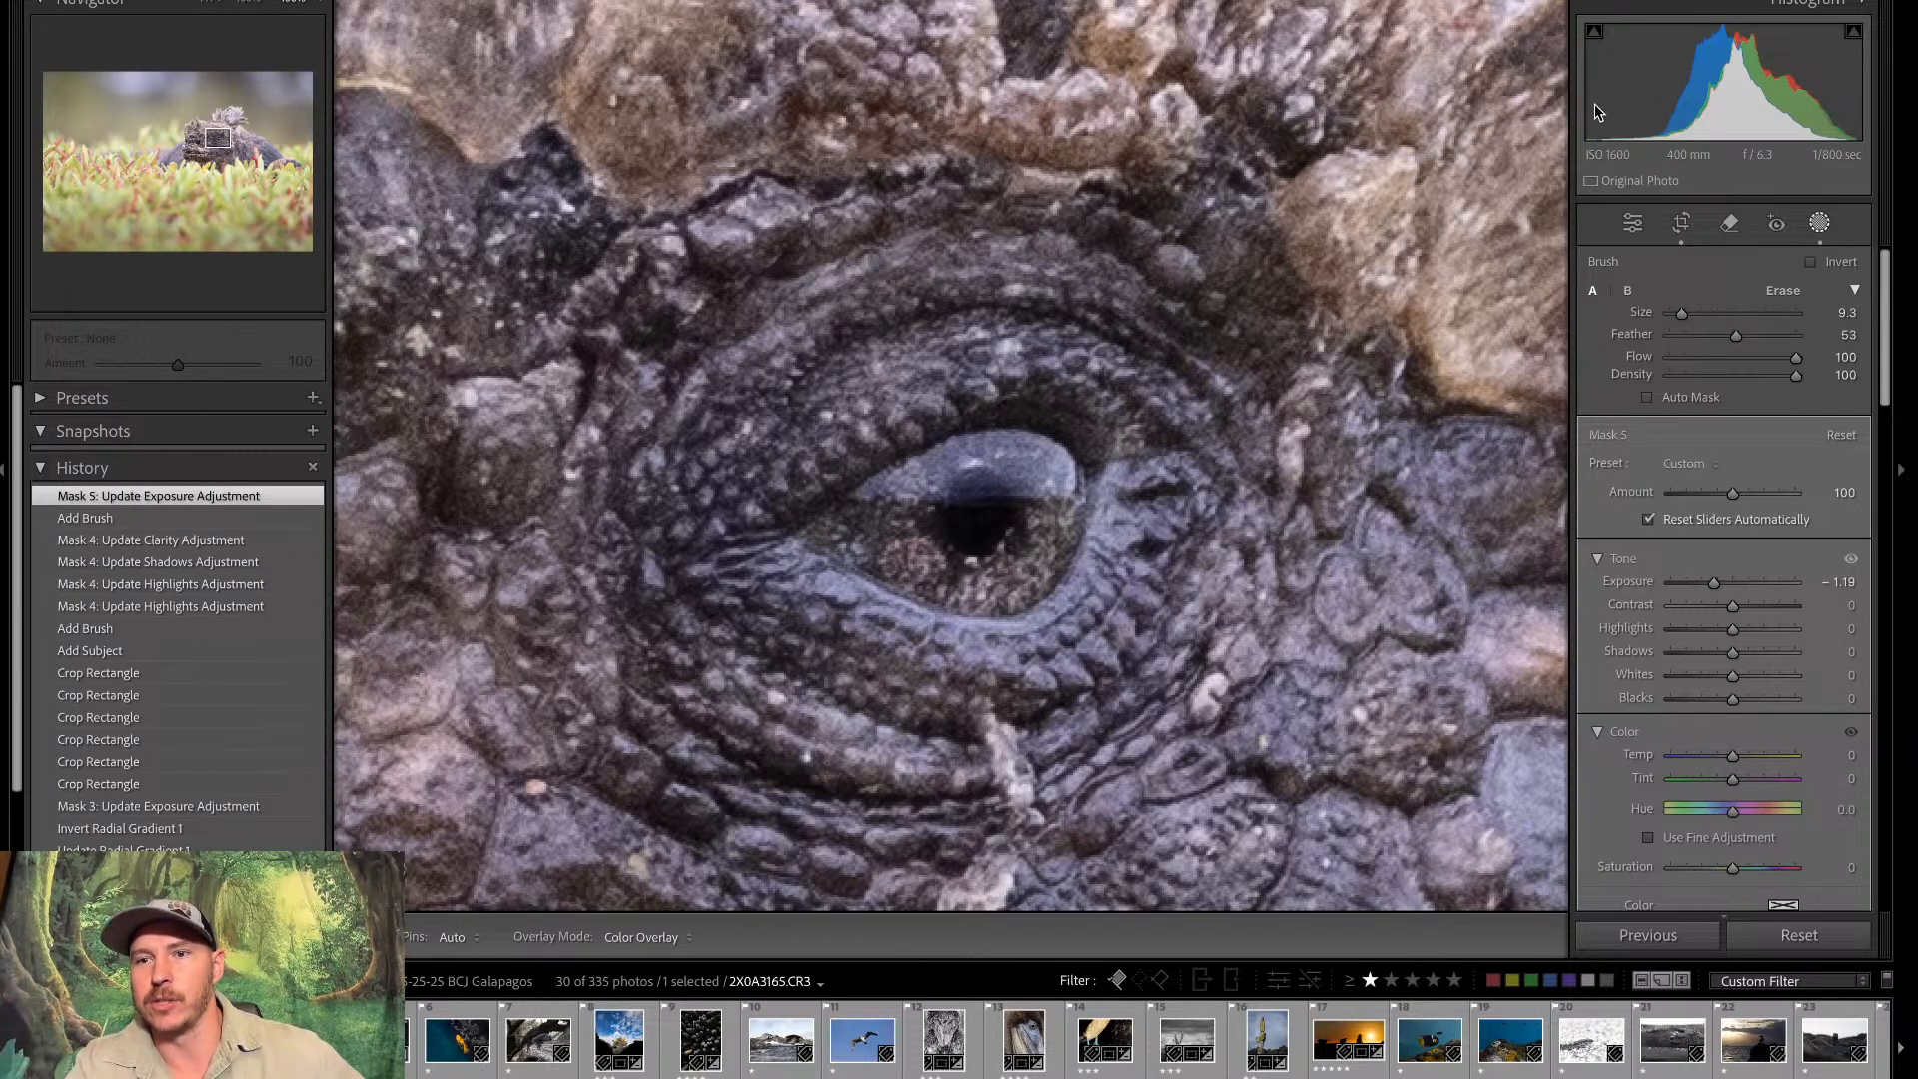
key("Escape")
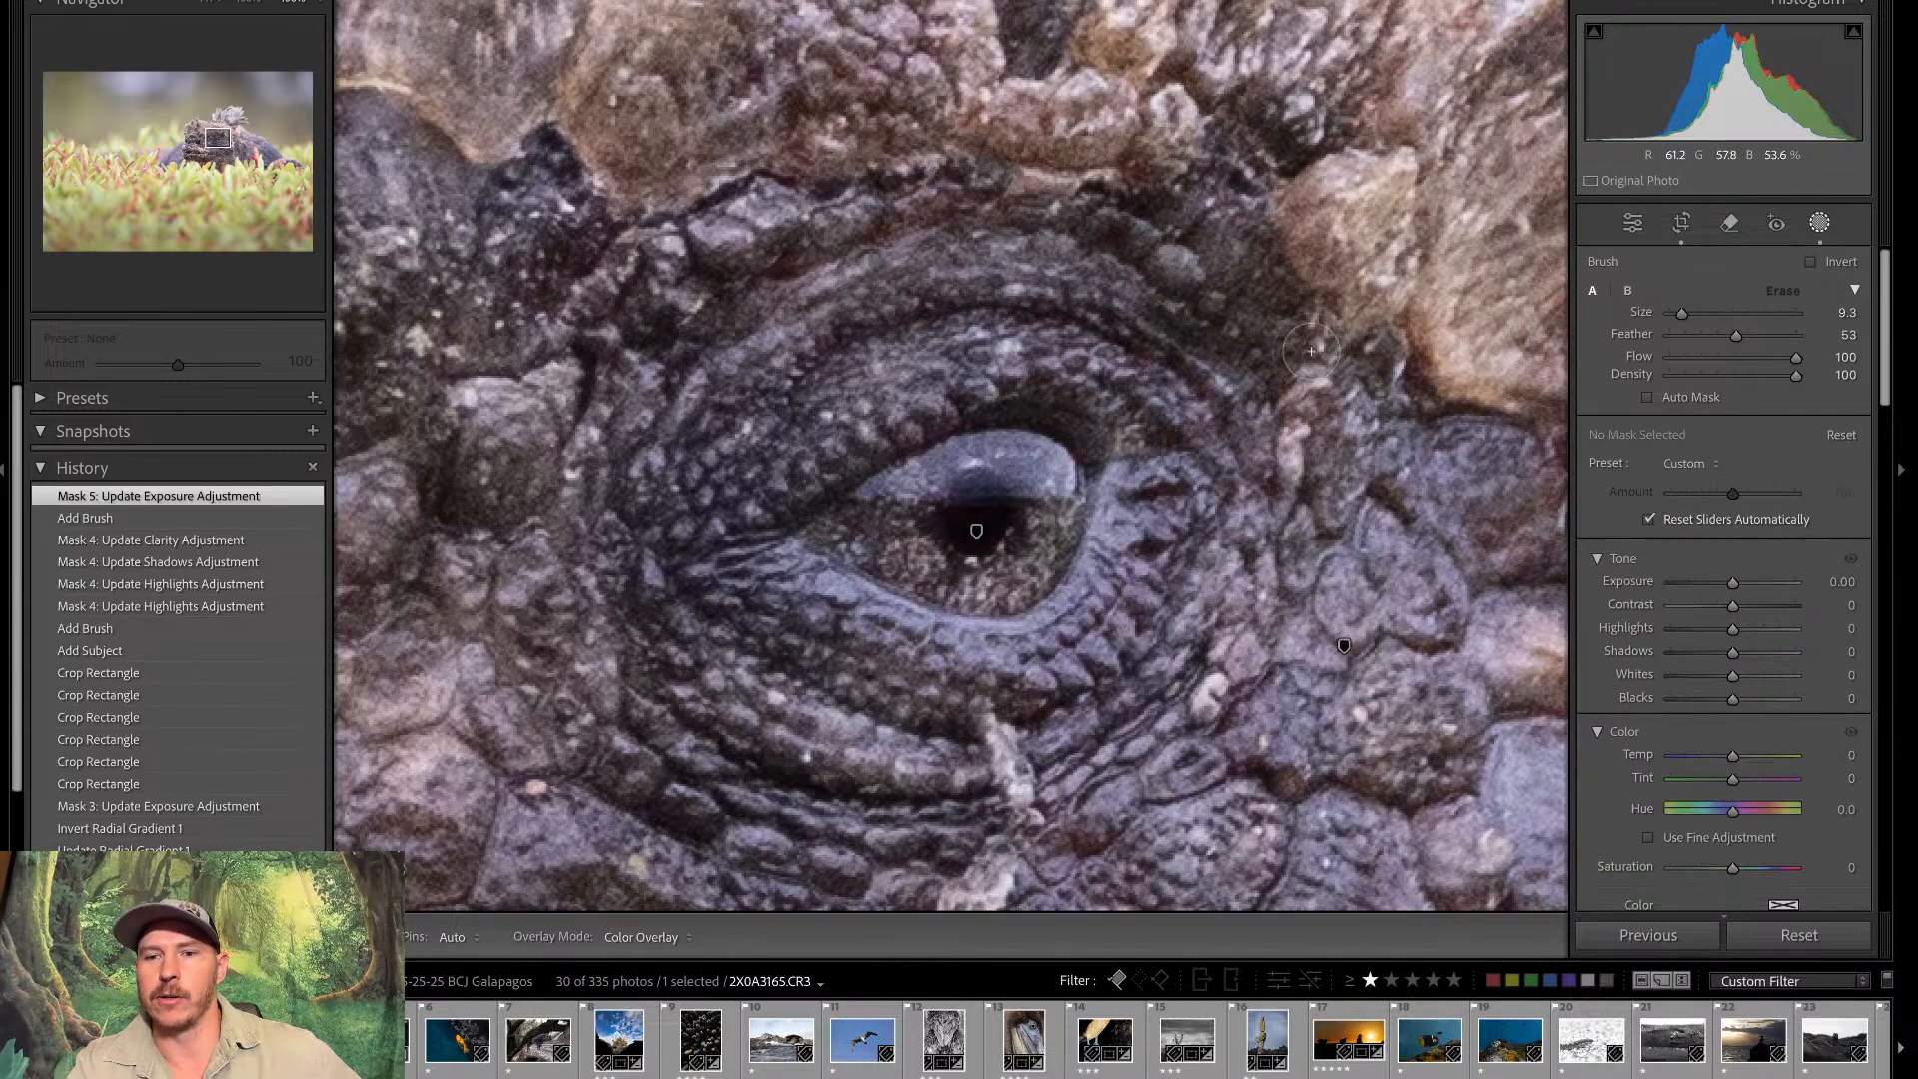
Brush a separate mask over the iguana's visible eye and subtract the pupil from it with a size 7.2 brush
mouse_move(1040, 456)
left_mouse_down()
mouse_move(1057, 562)
mouse_move(967, 571)
mouse_move(830, 524)
mouse_move(1004, 439)
mouse_move(1024, 469)
mouse_move(1035, 454)
left_mouse_up()
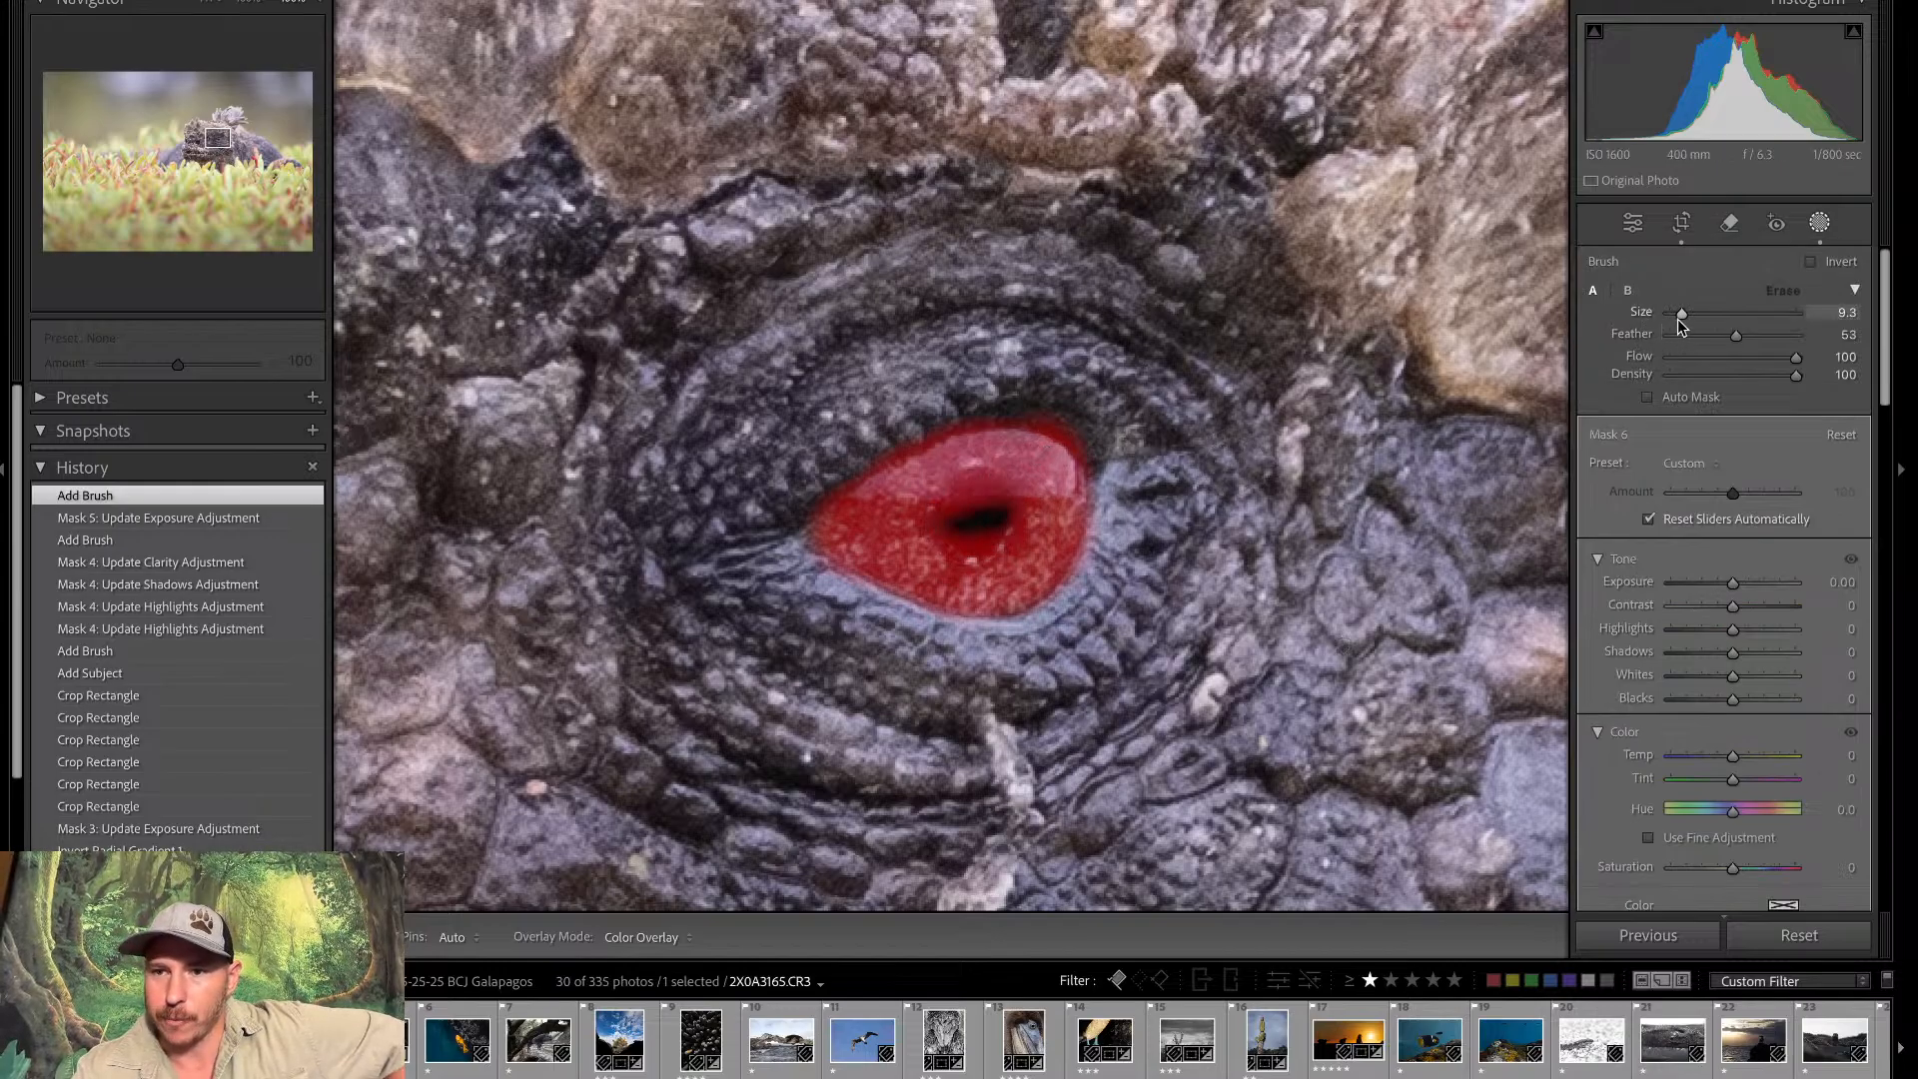
left_click_drag(1684, 313, 1678, 315)
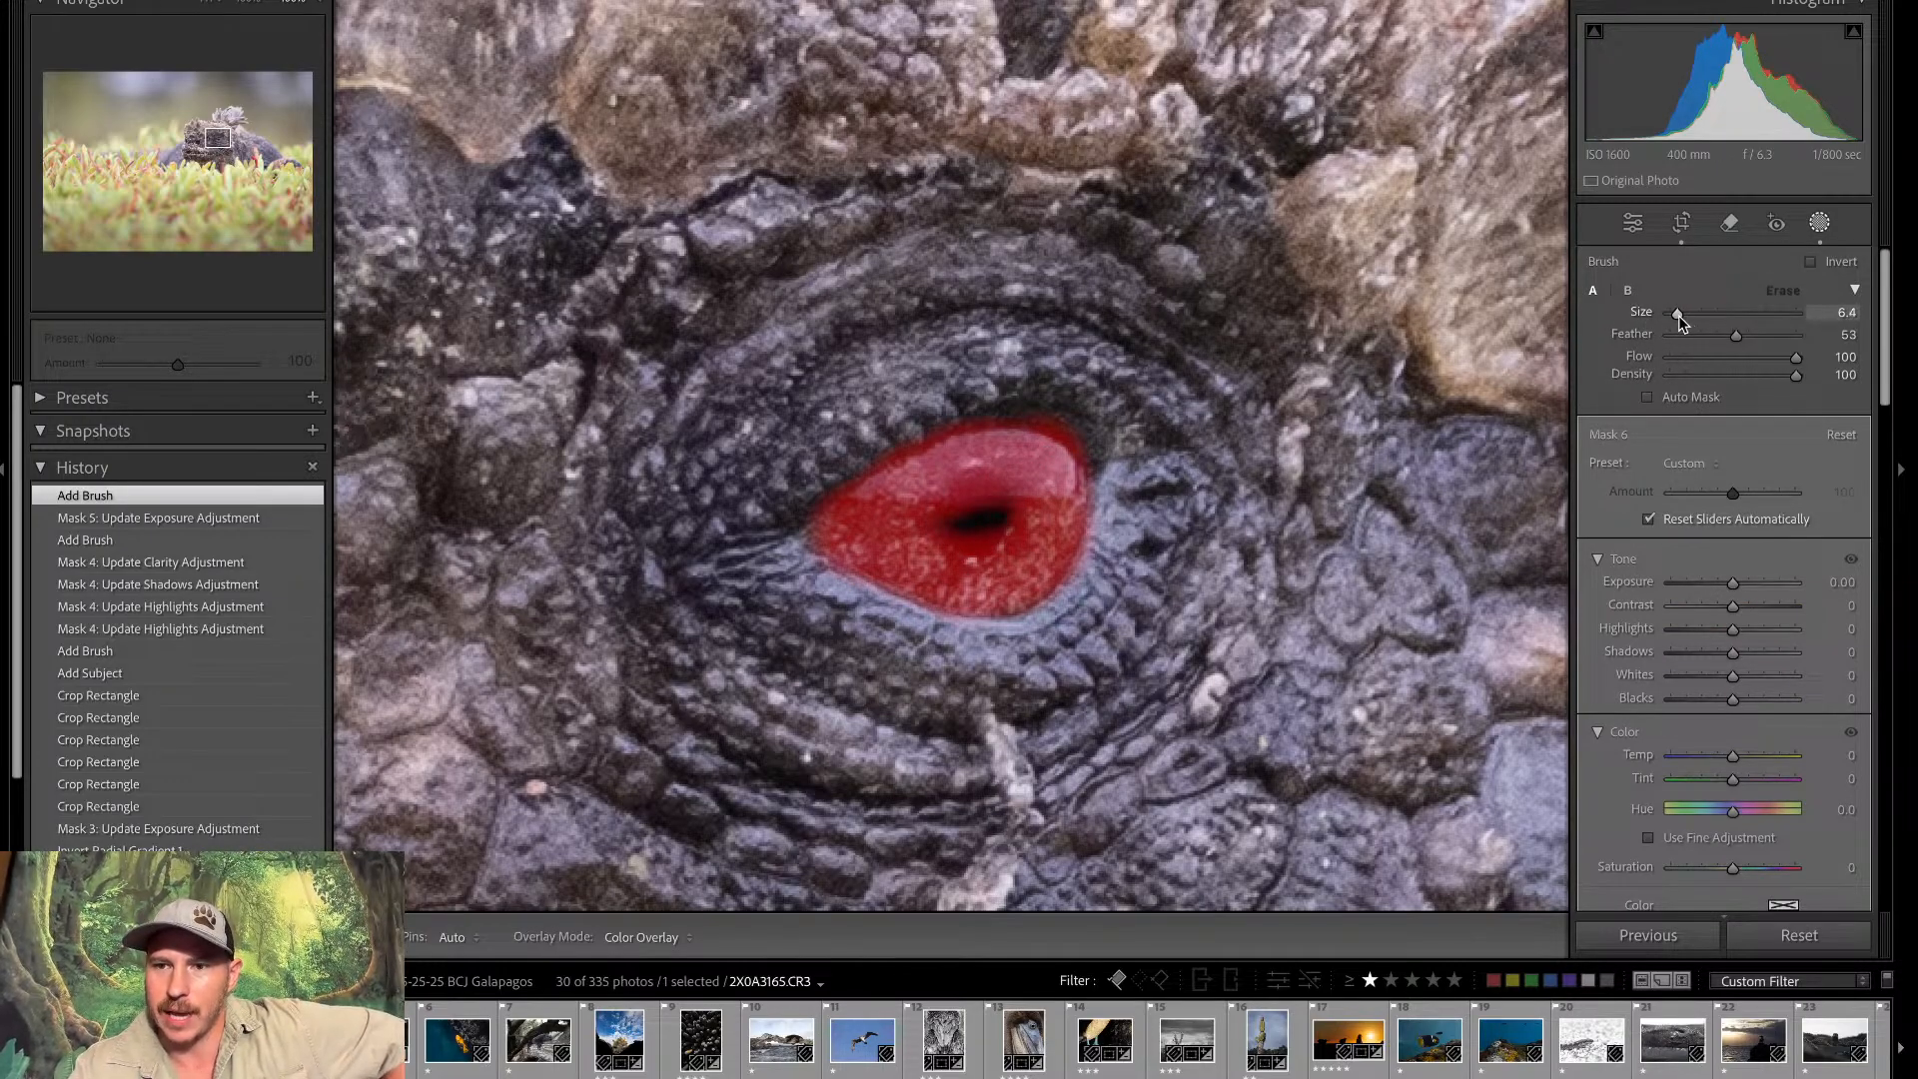
key("h")
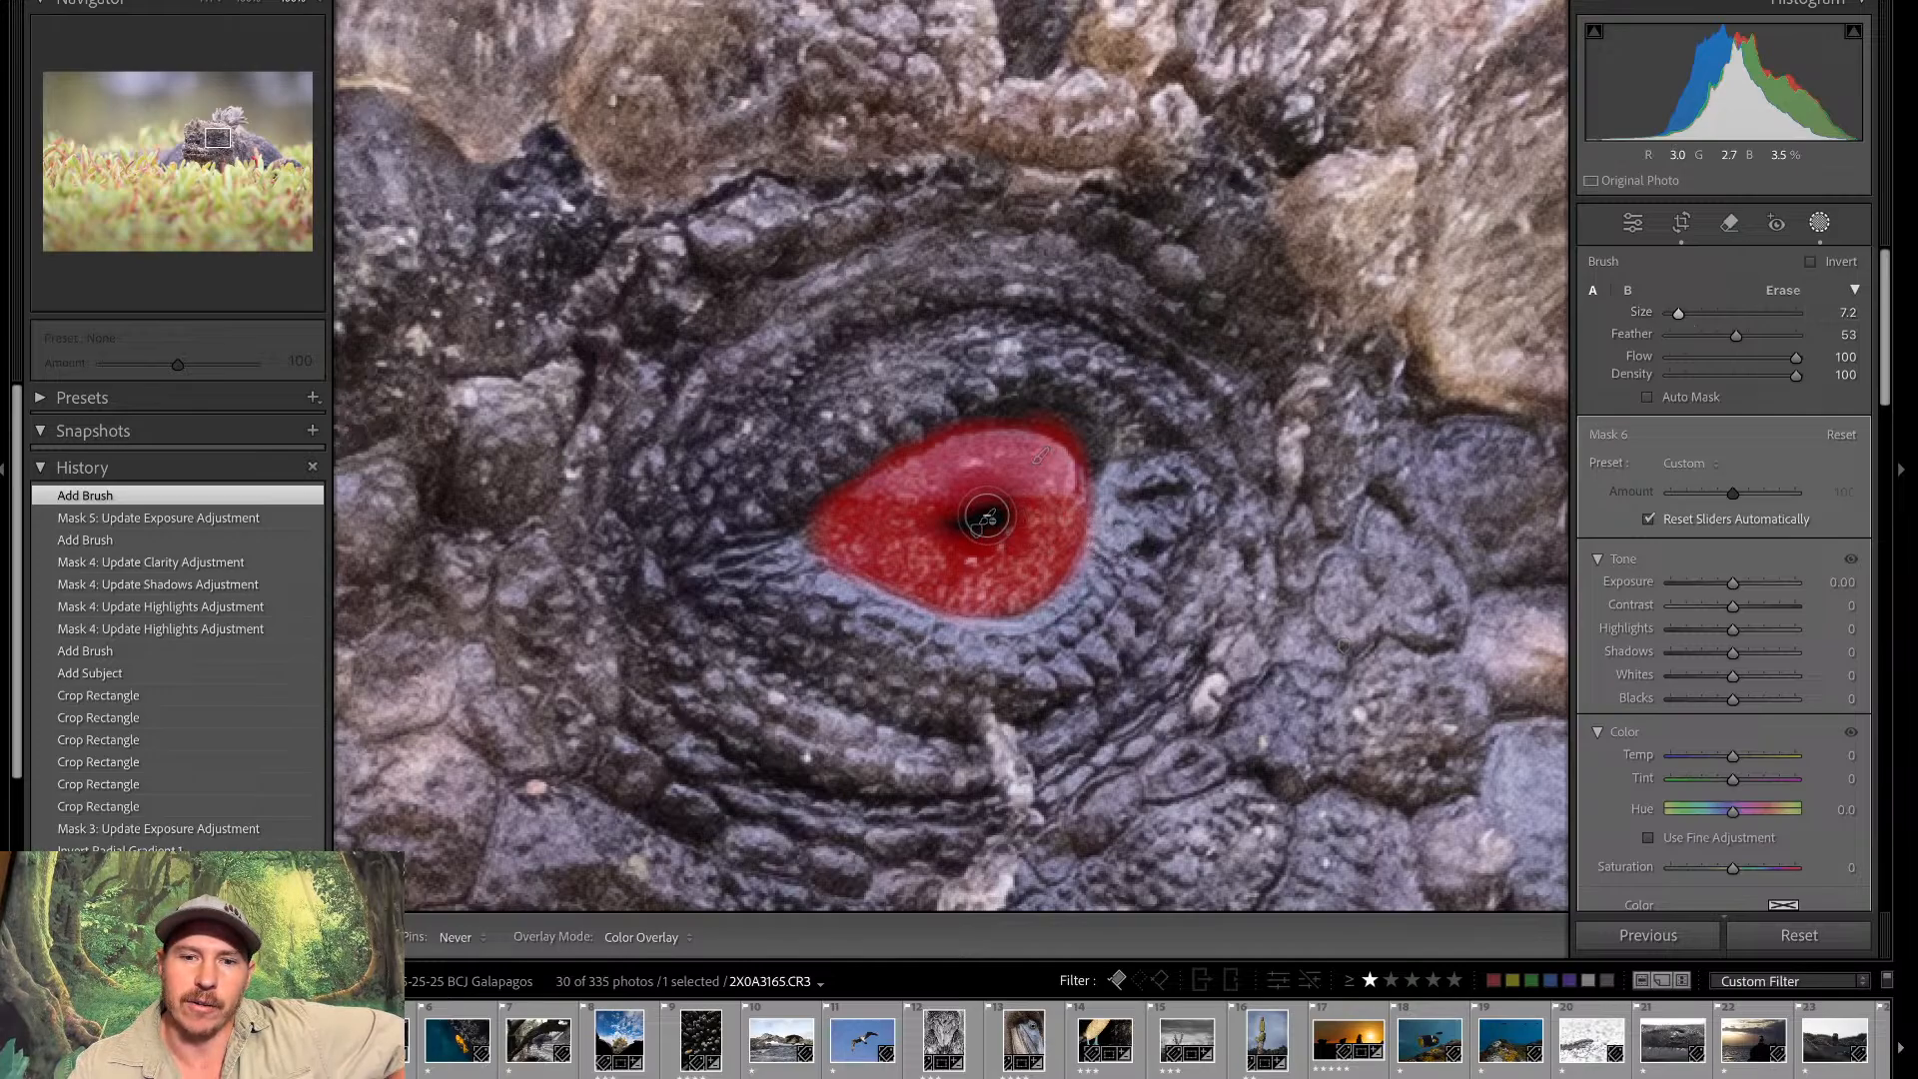
left_click_drag(994, 519, 974, 511)
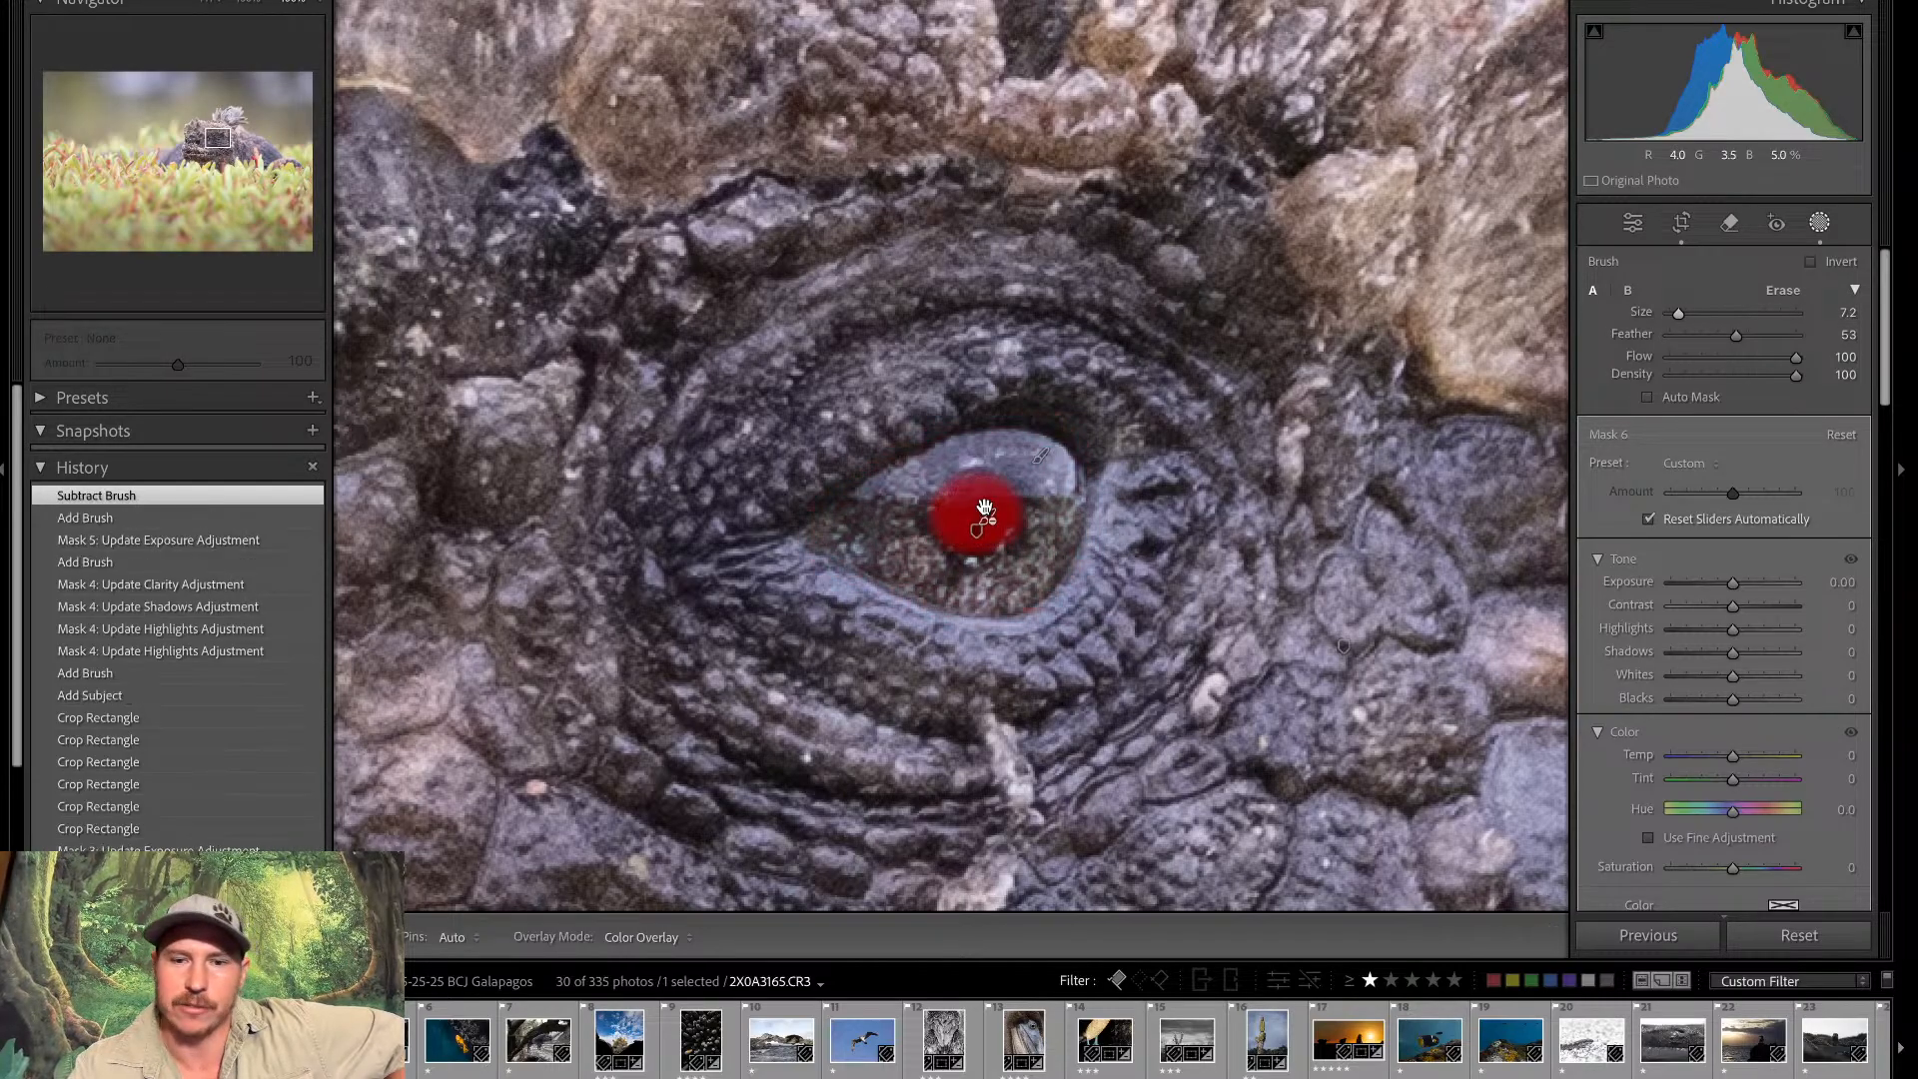
key("h")
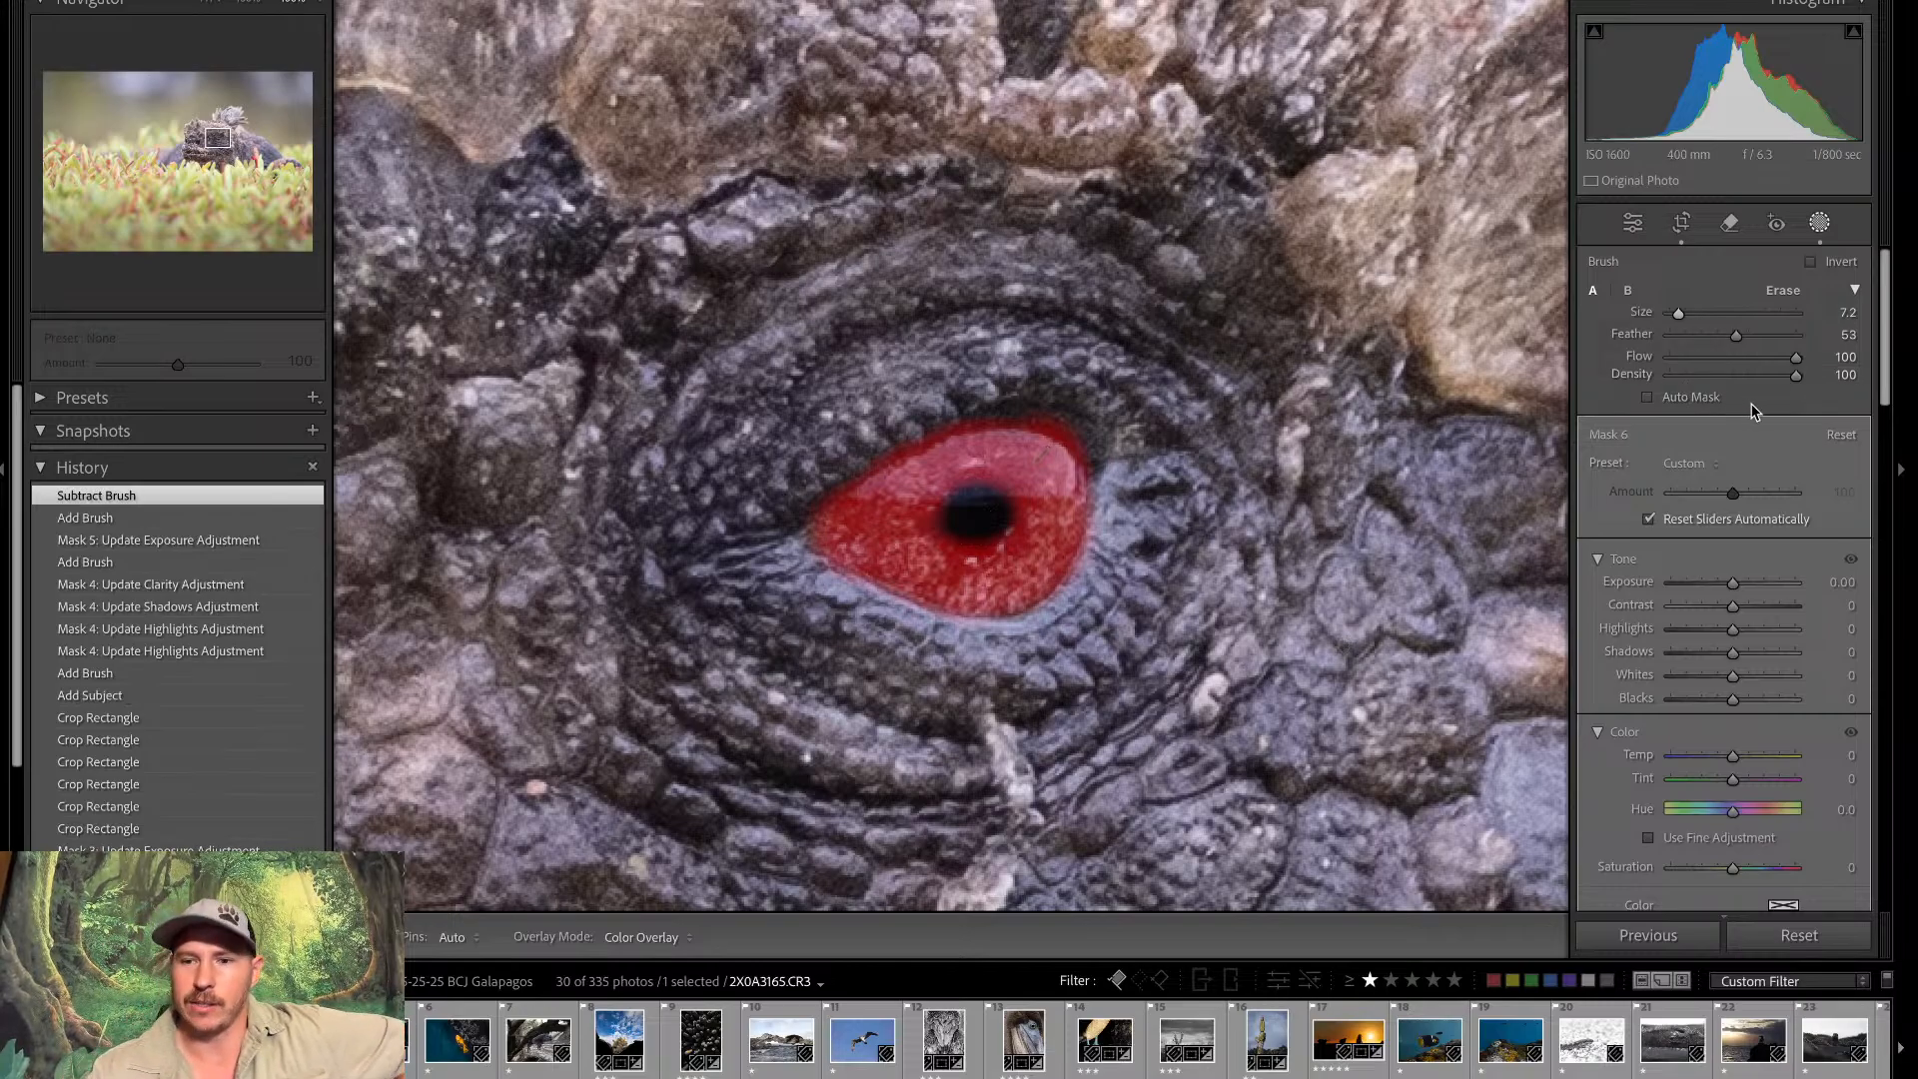
Brighten the iris mask to an exposure of 0.42 and deselect it
left_click_drag(1733, 592, 1740, 591)
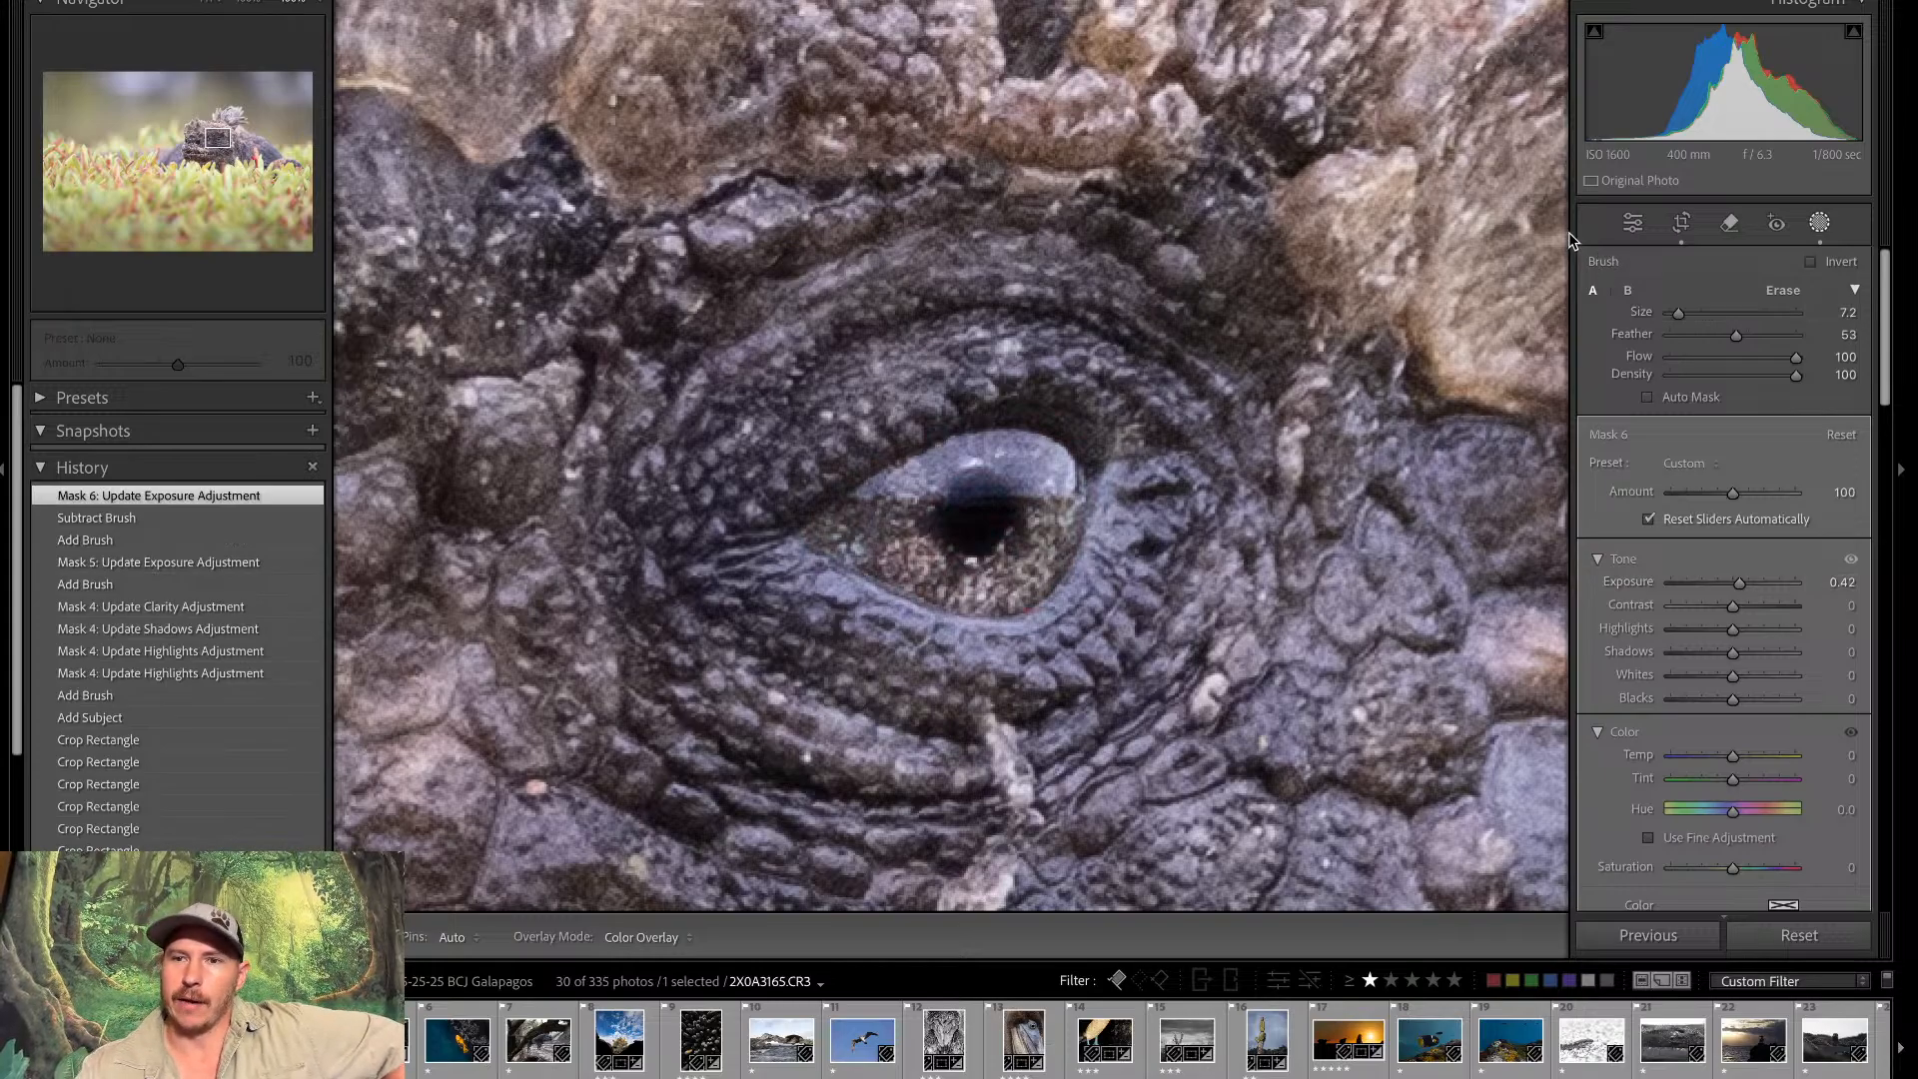
key("o")
key("Return")
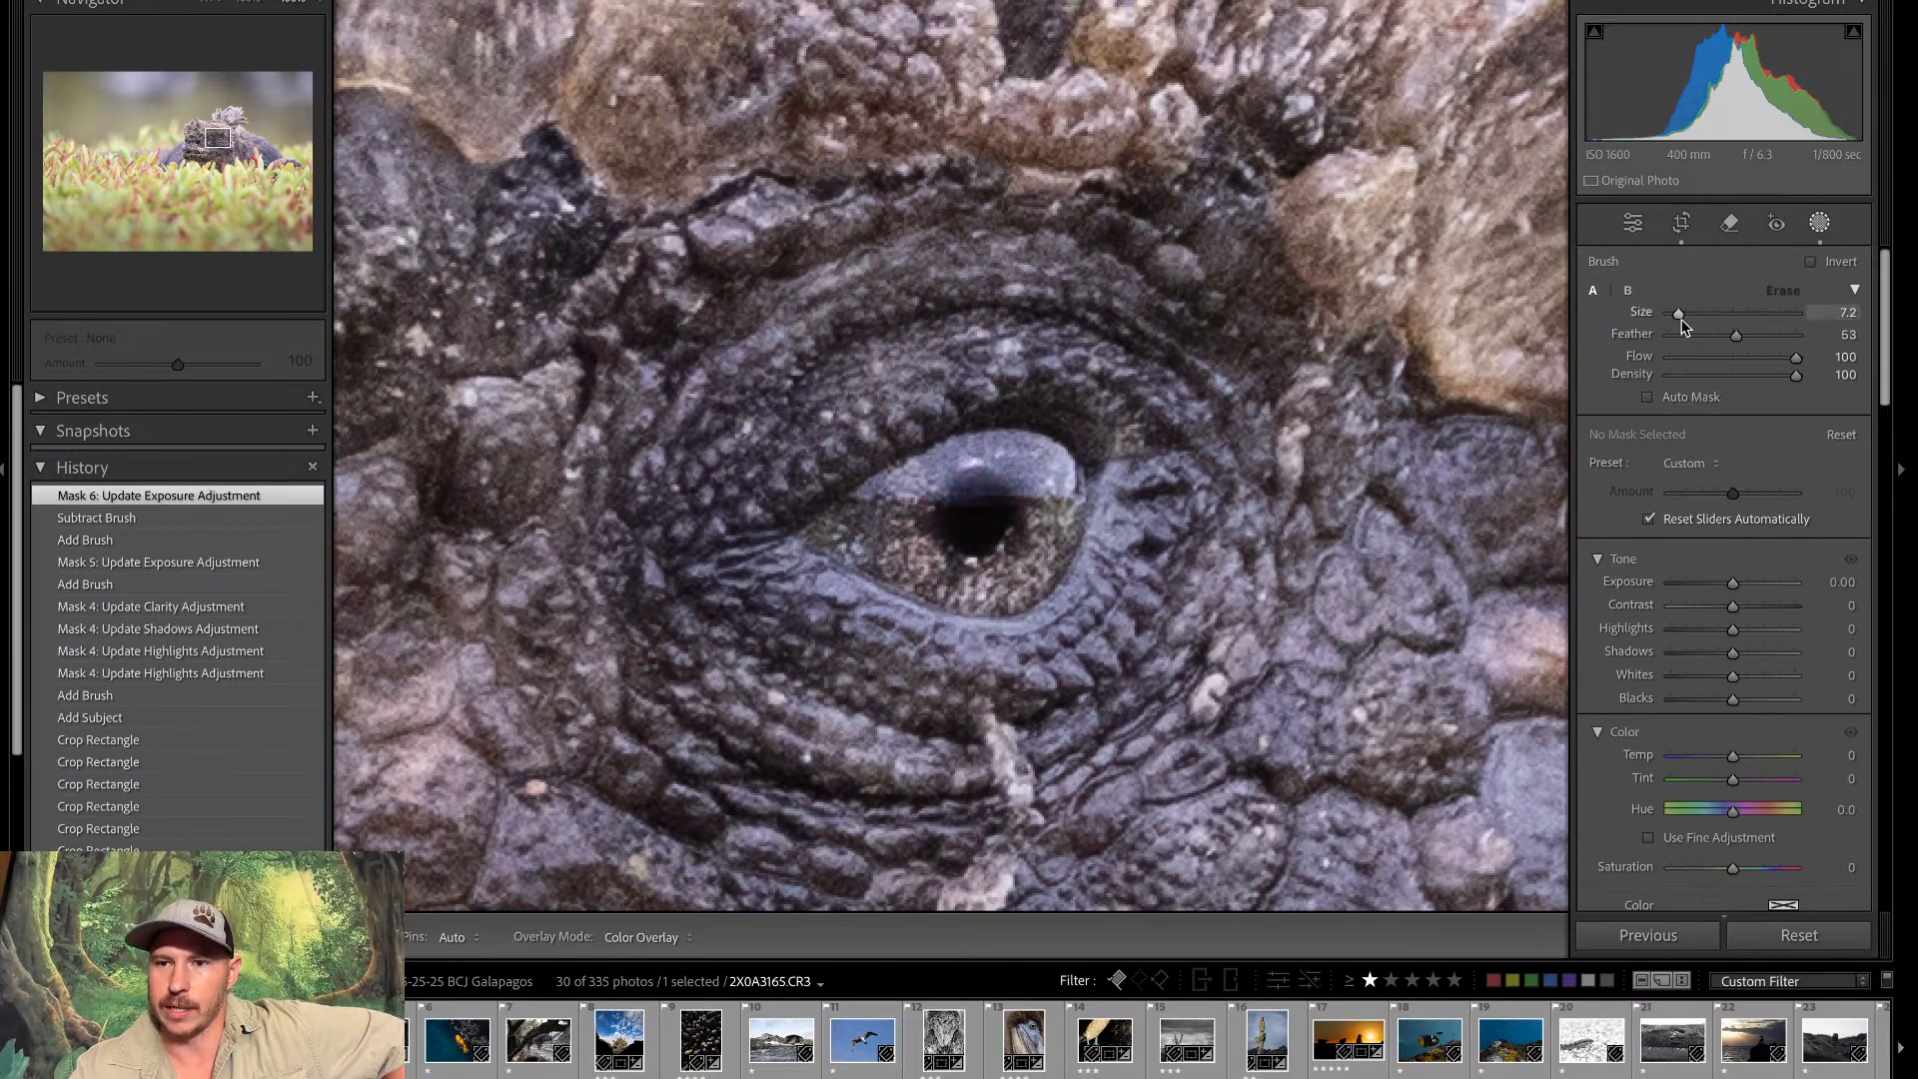
Paint another mask over the entire eye, including the pupil and inner corner, with a size 9.0 brush
left_click_drag(1684, 320, 1689, 319)
mouse_move(982, 511)
left_mouse_down()
mouse_move(971, 556)
mouse_move(935, 570)
mouse_move(1004, 534)
mouse_move(1030, 465)
mouse_move(903, 526)
left_mouse_up()
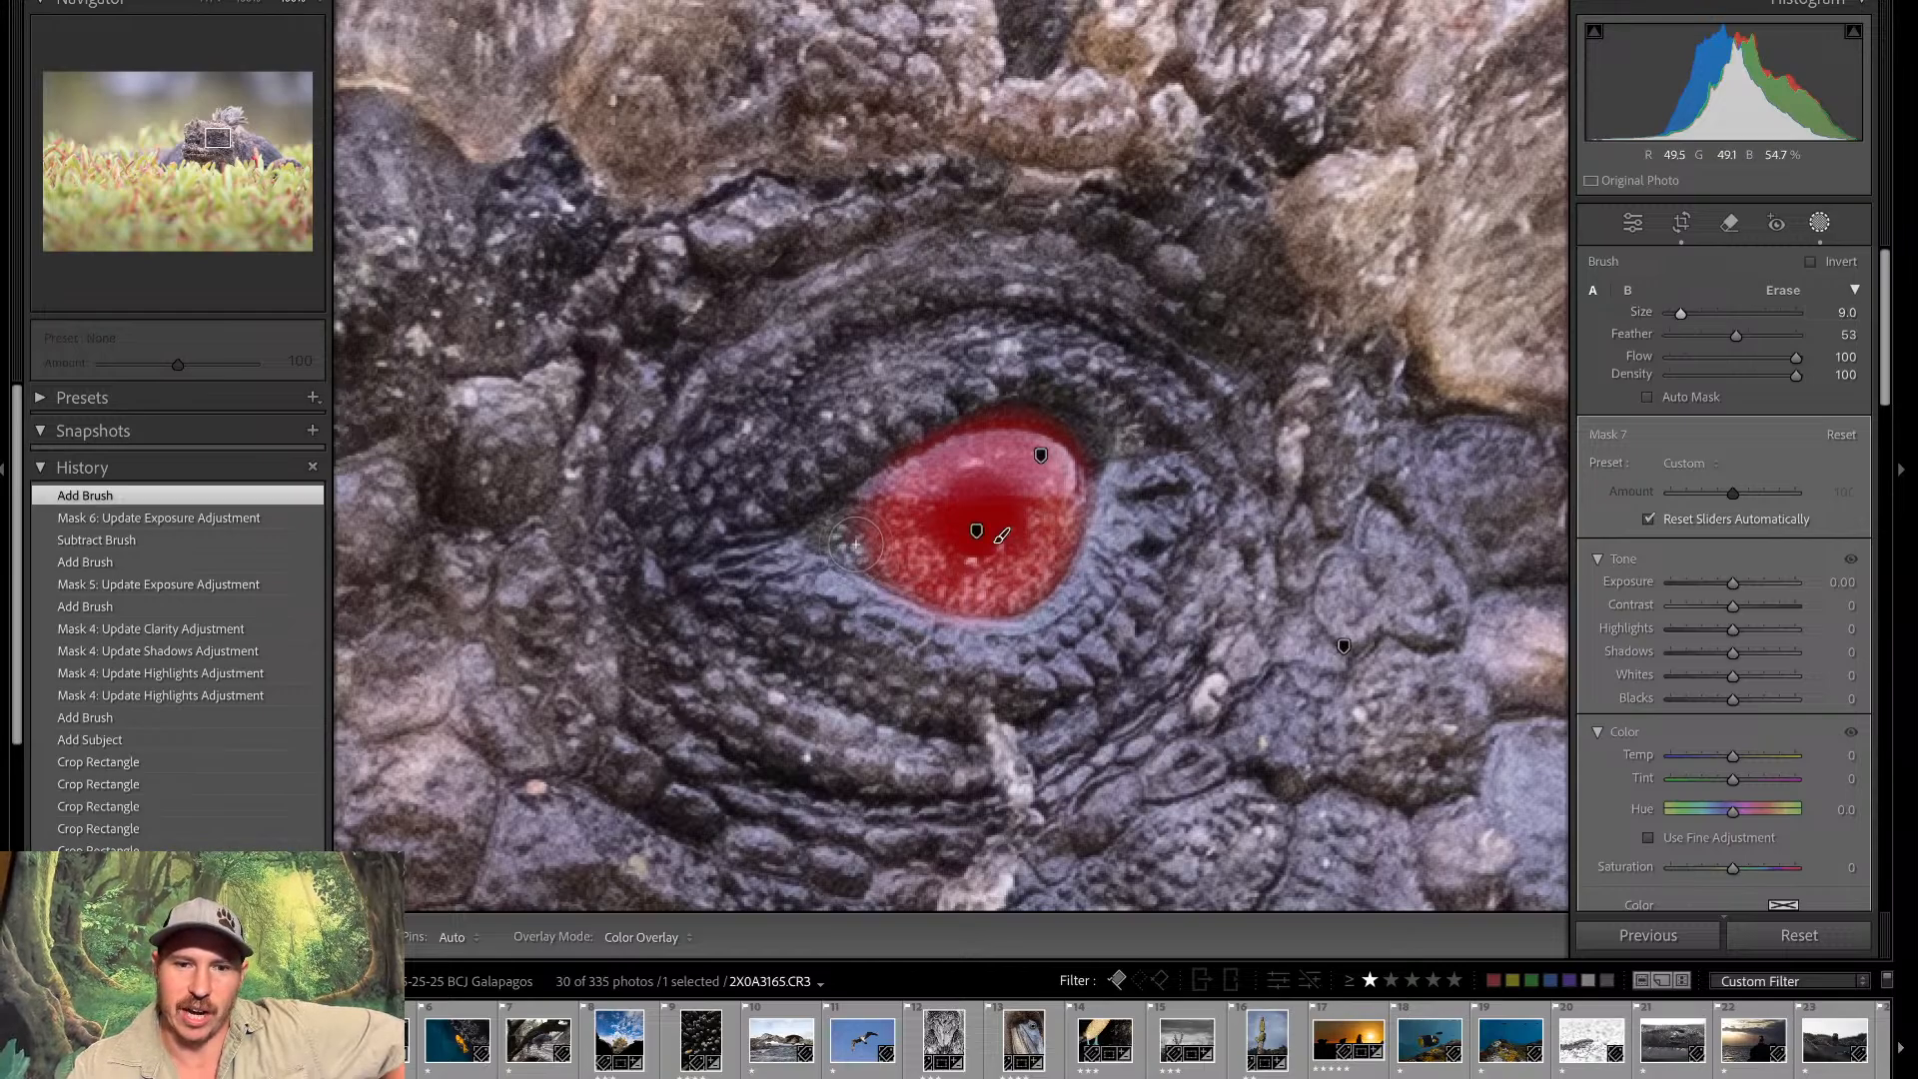
key("h")
mouse_move(852, 540)
left_mouse_down()
mouse_move(827, 527)
mouse_move(894, 538)
left_mouse_up()
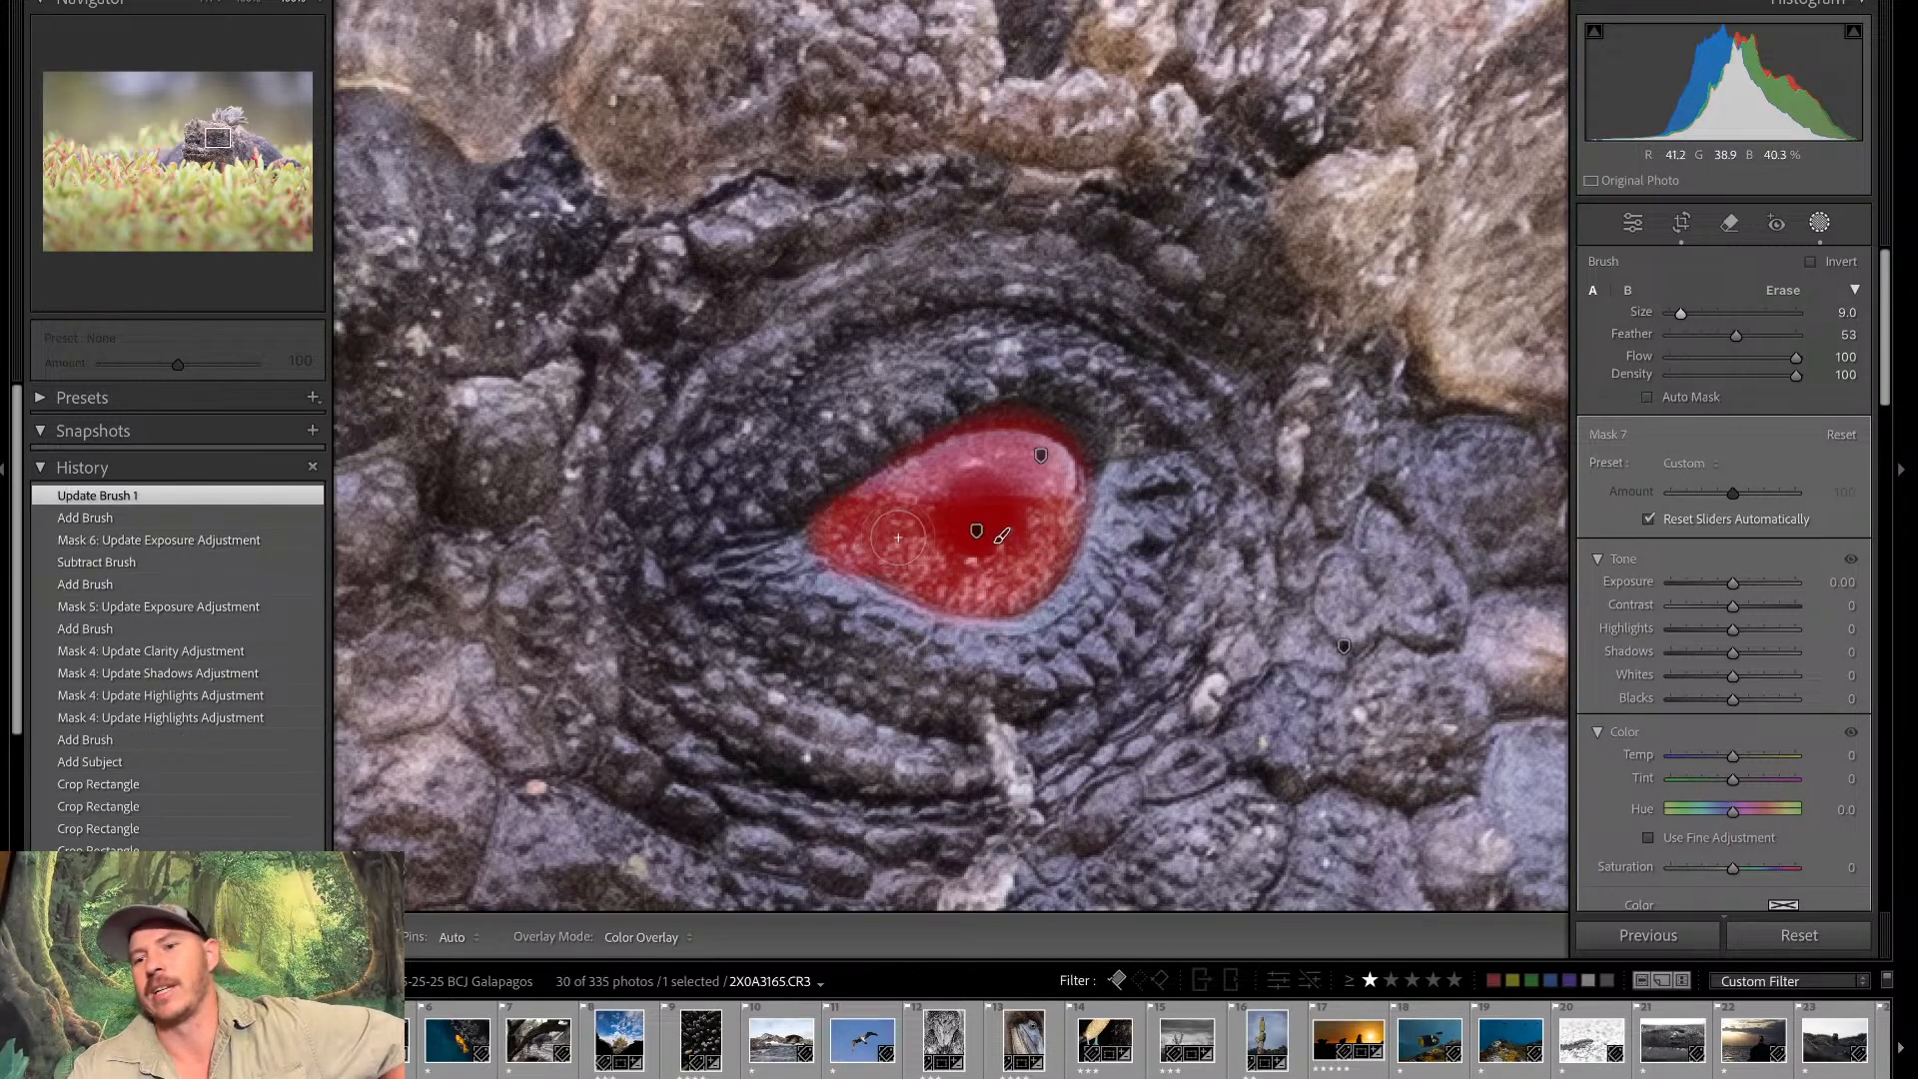
key("h")
Set the clarity of the whole-eye mask to 32 and leave masking
left_click(1734, 589)
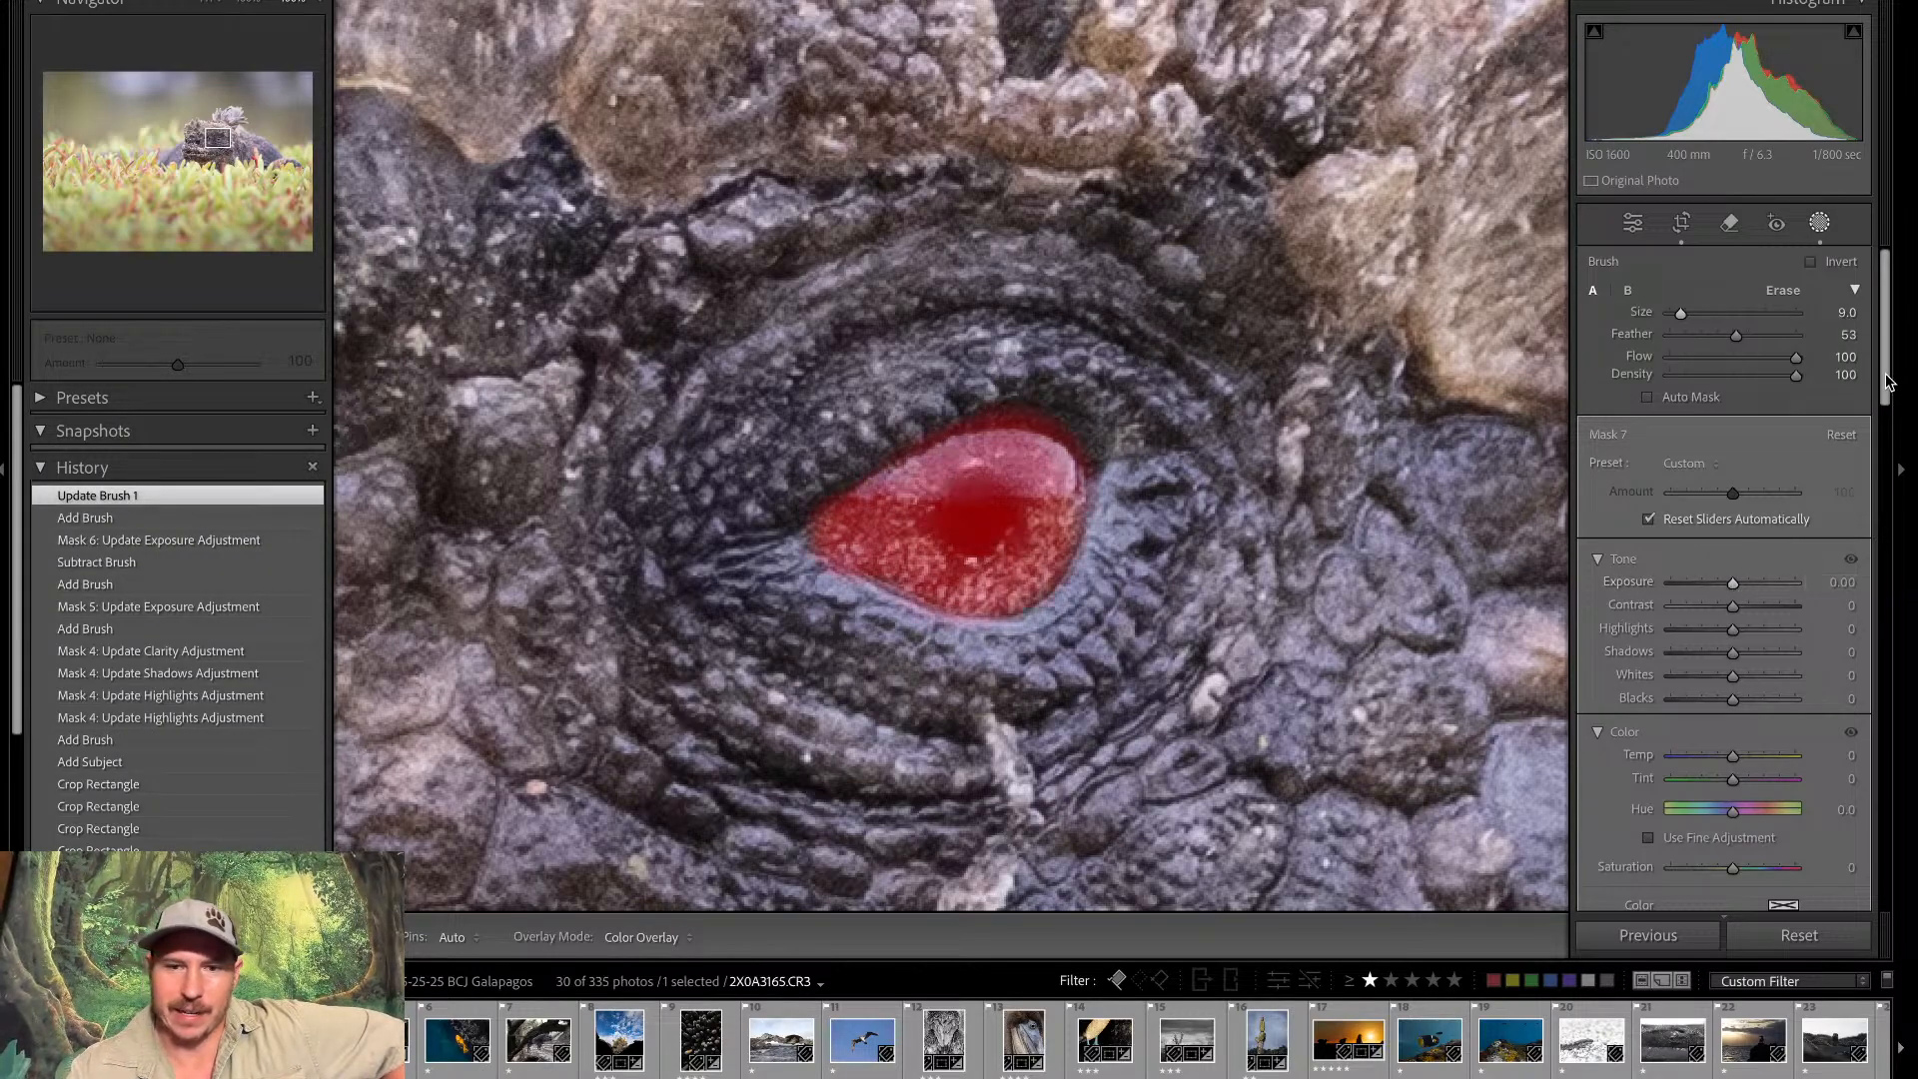
left_click_drag(1888, 382, 1898, 654)
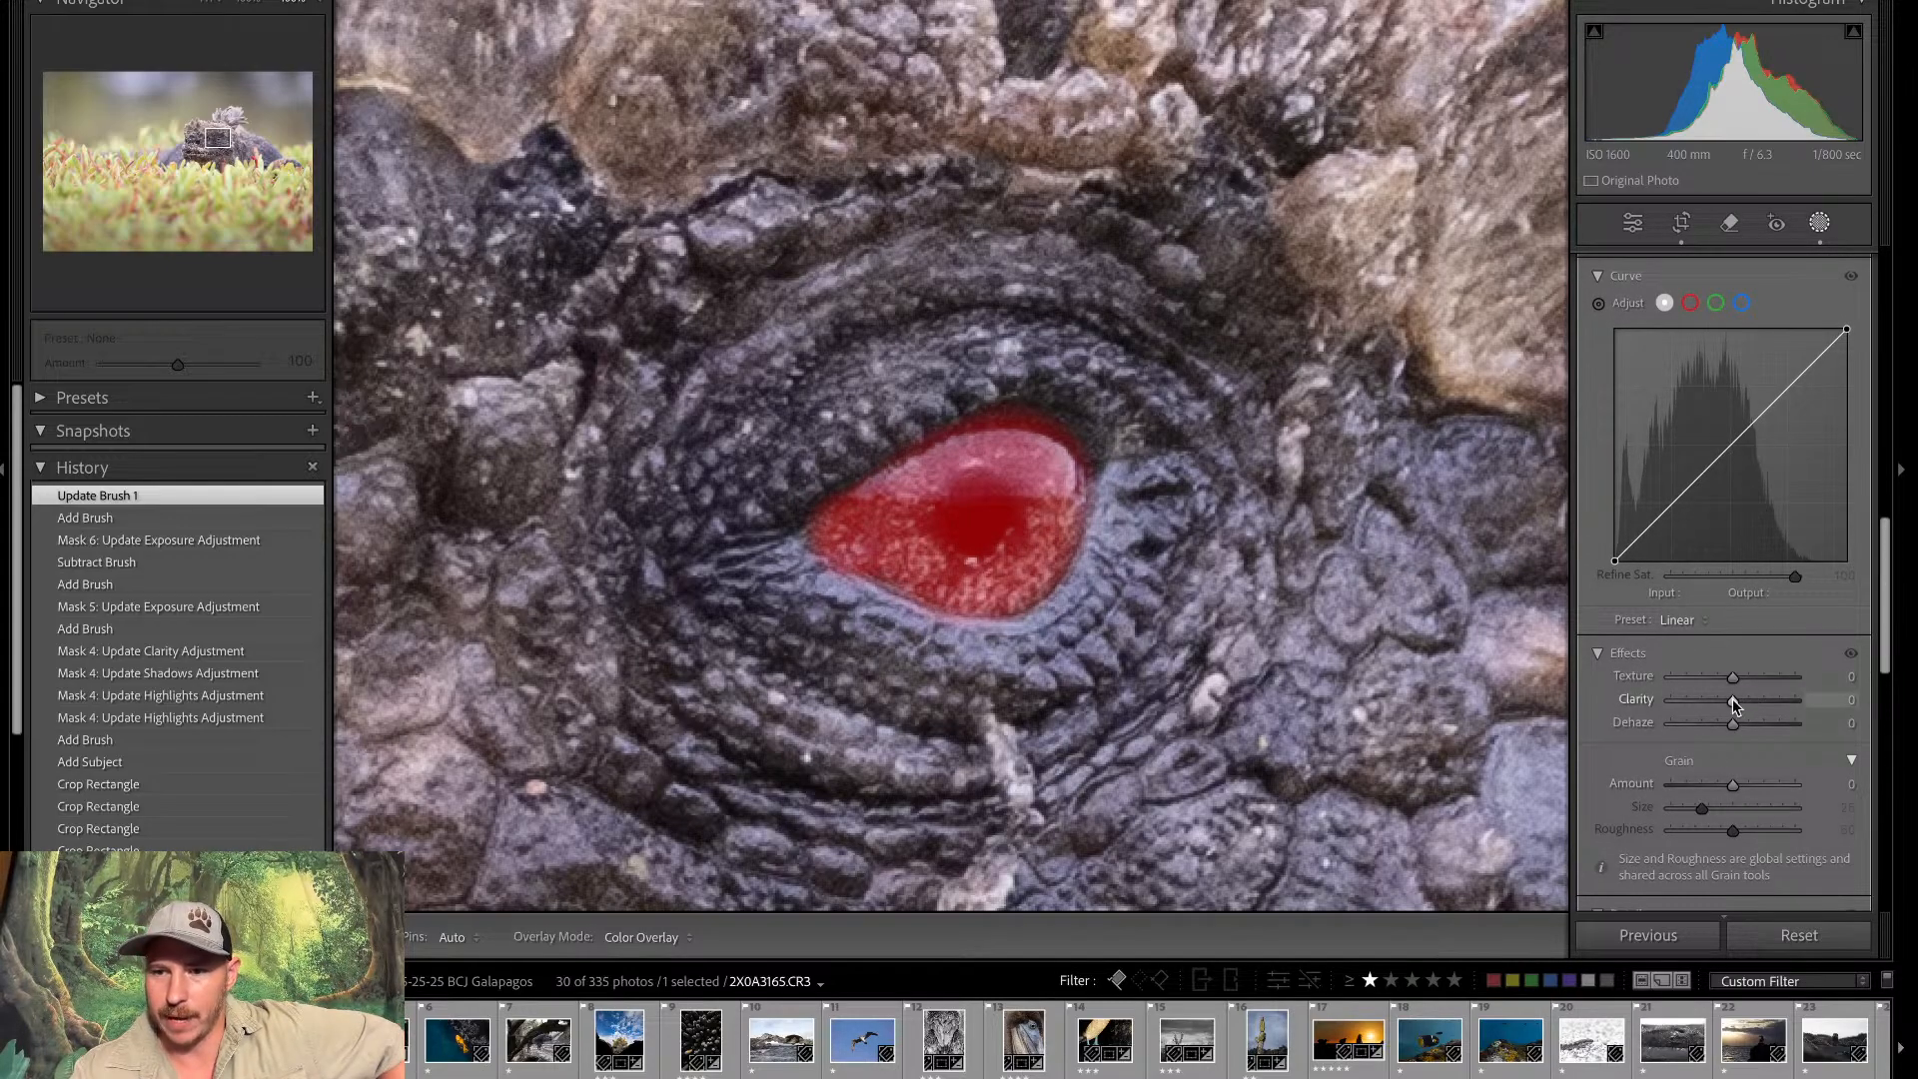
left_click_drag(1733, 703, 1756, 706)
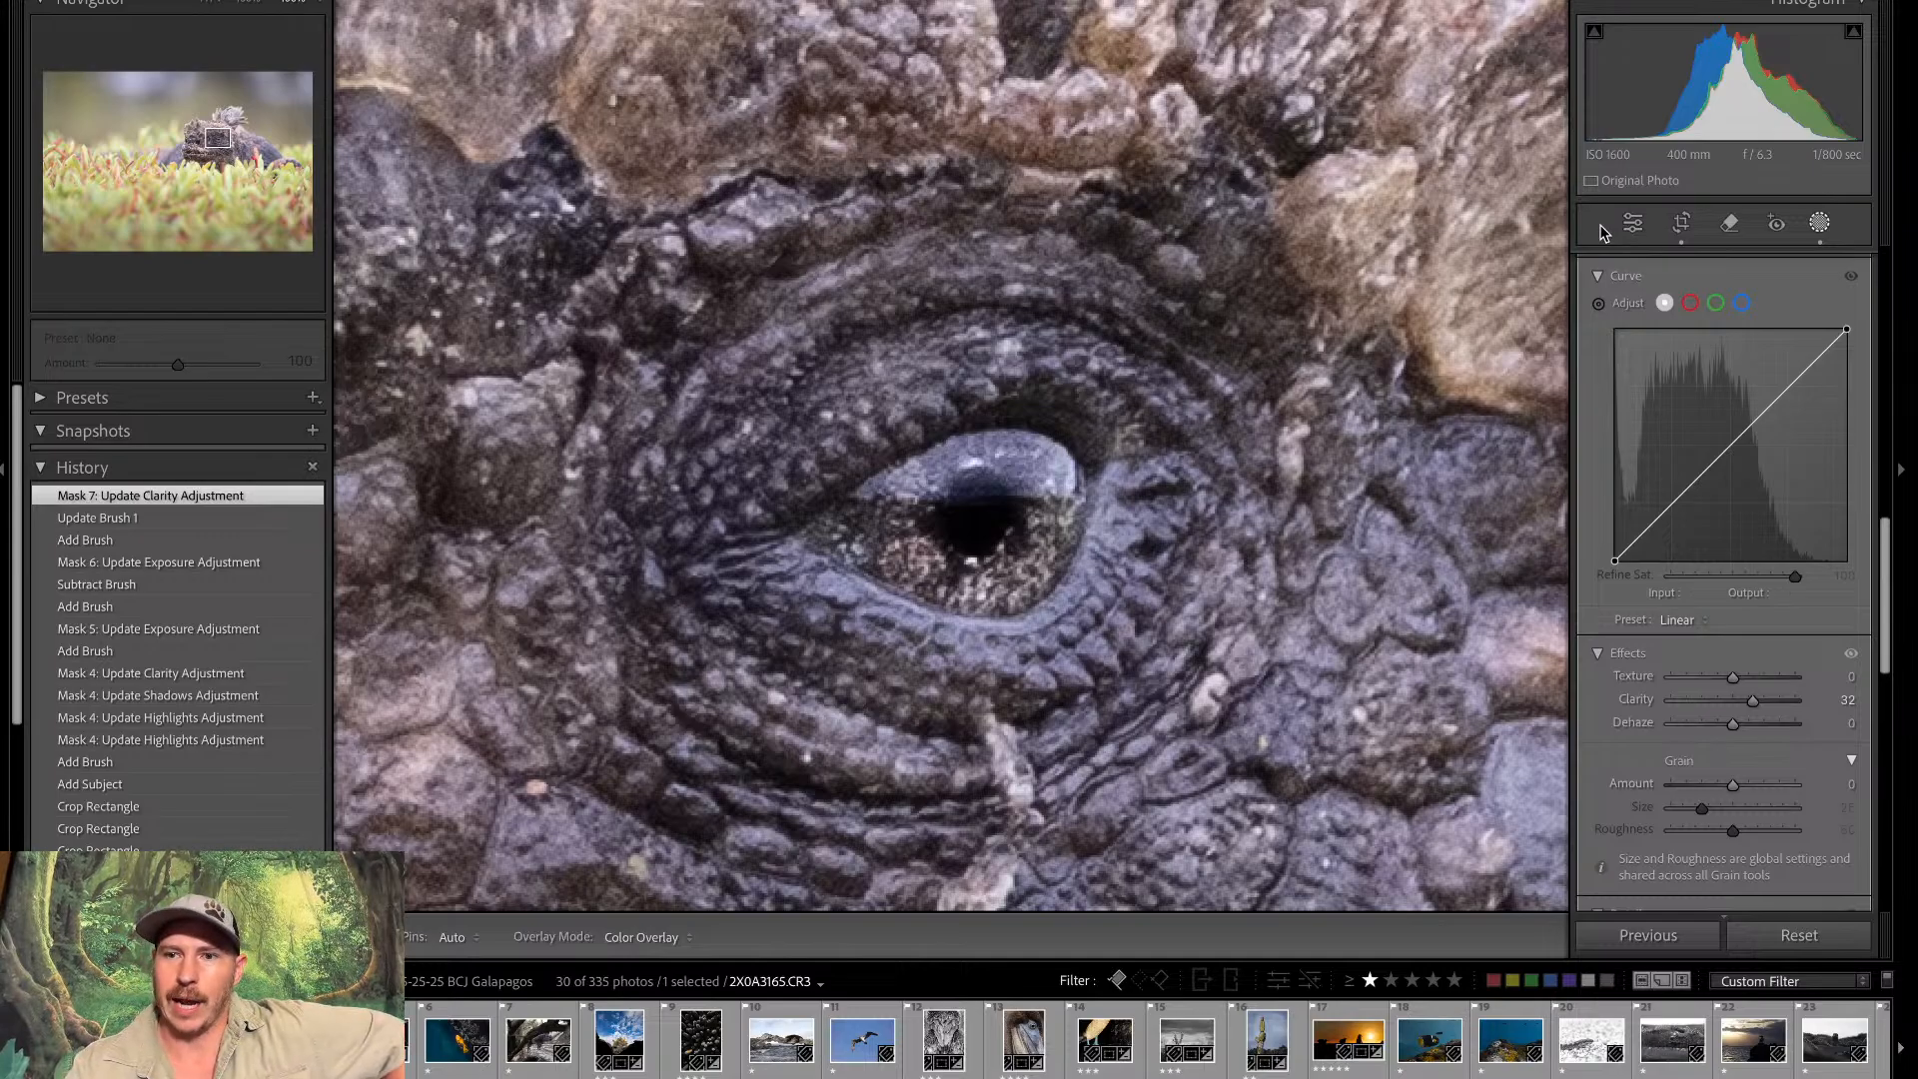
left_click(1633, 223)
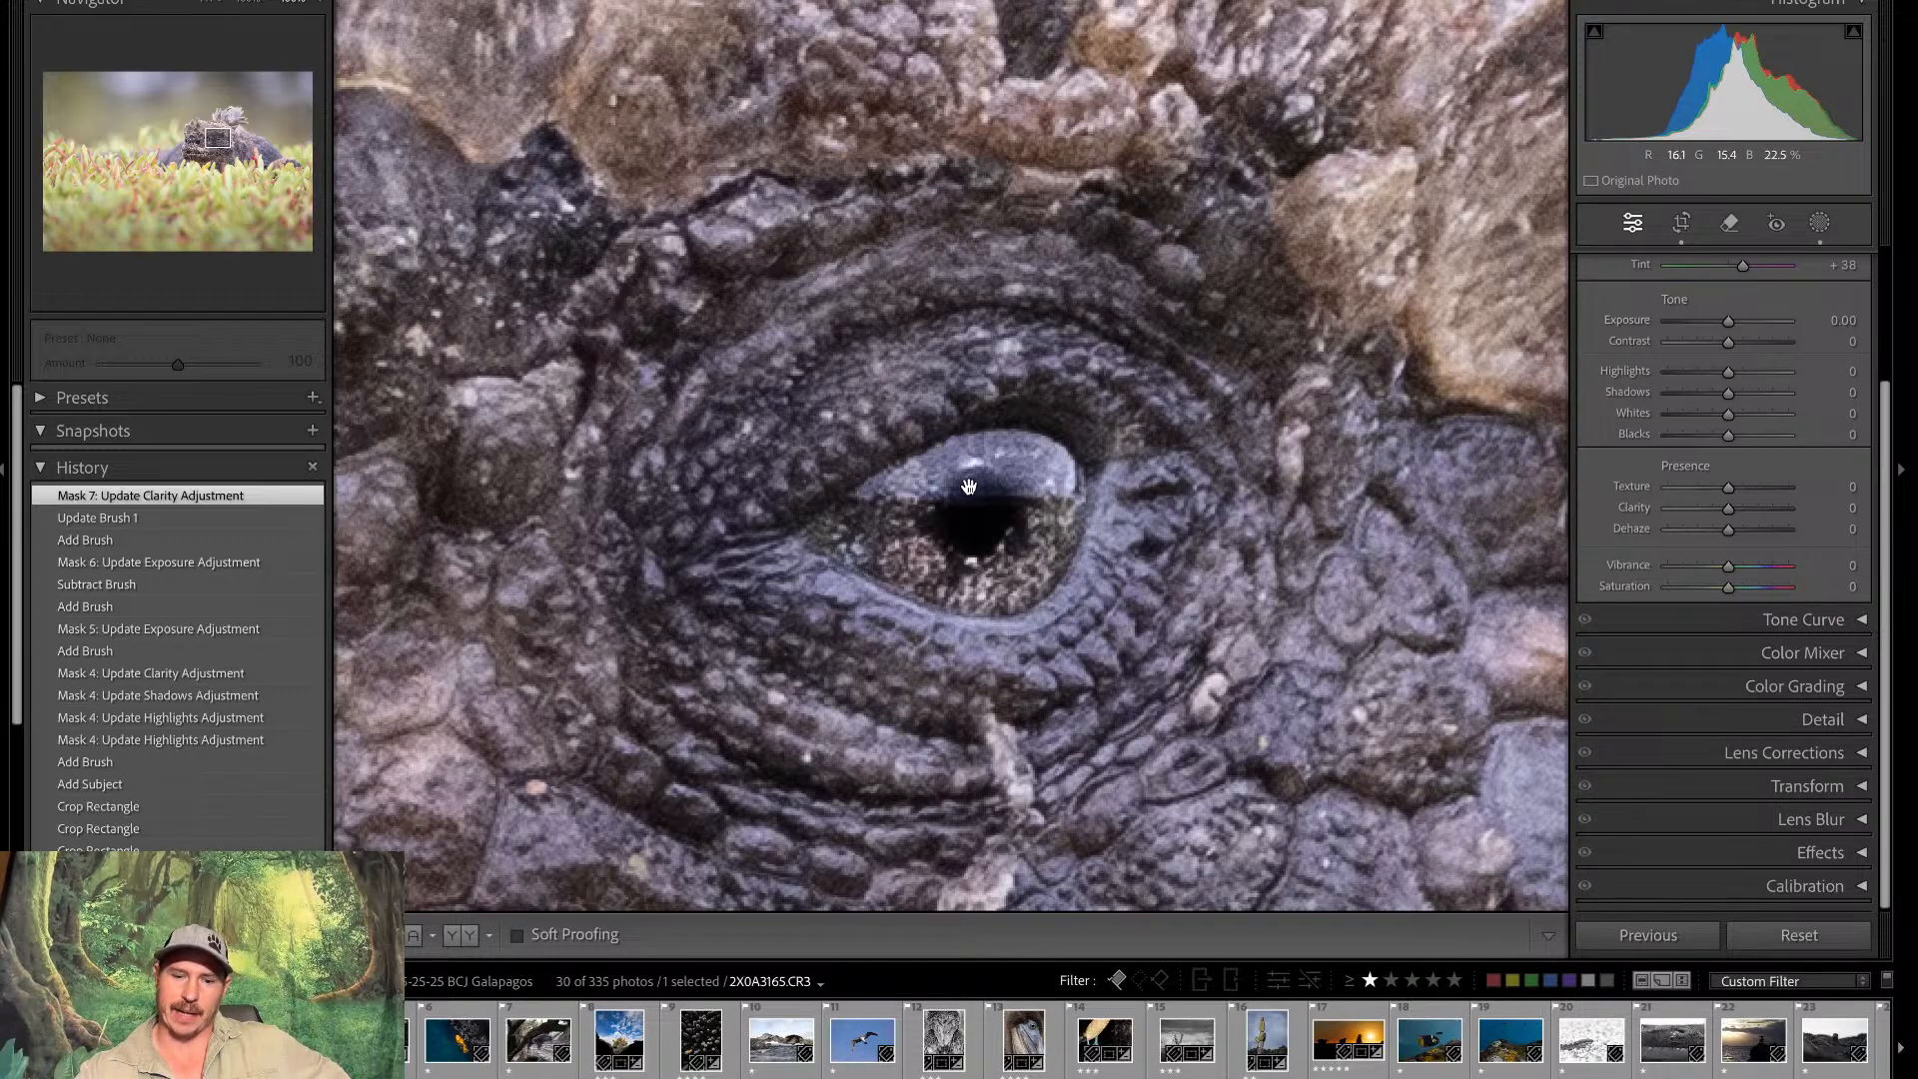
Examine the edited eye up close and compare the wider photo before and after the edits
key("ctrl+equal")
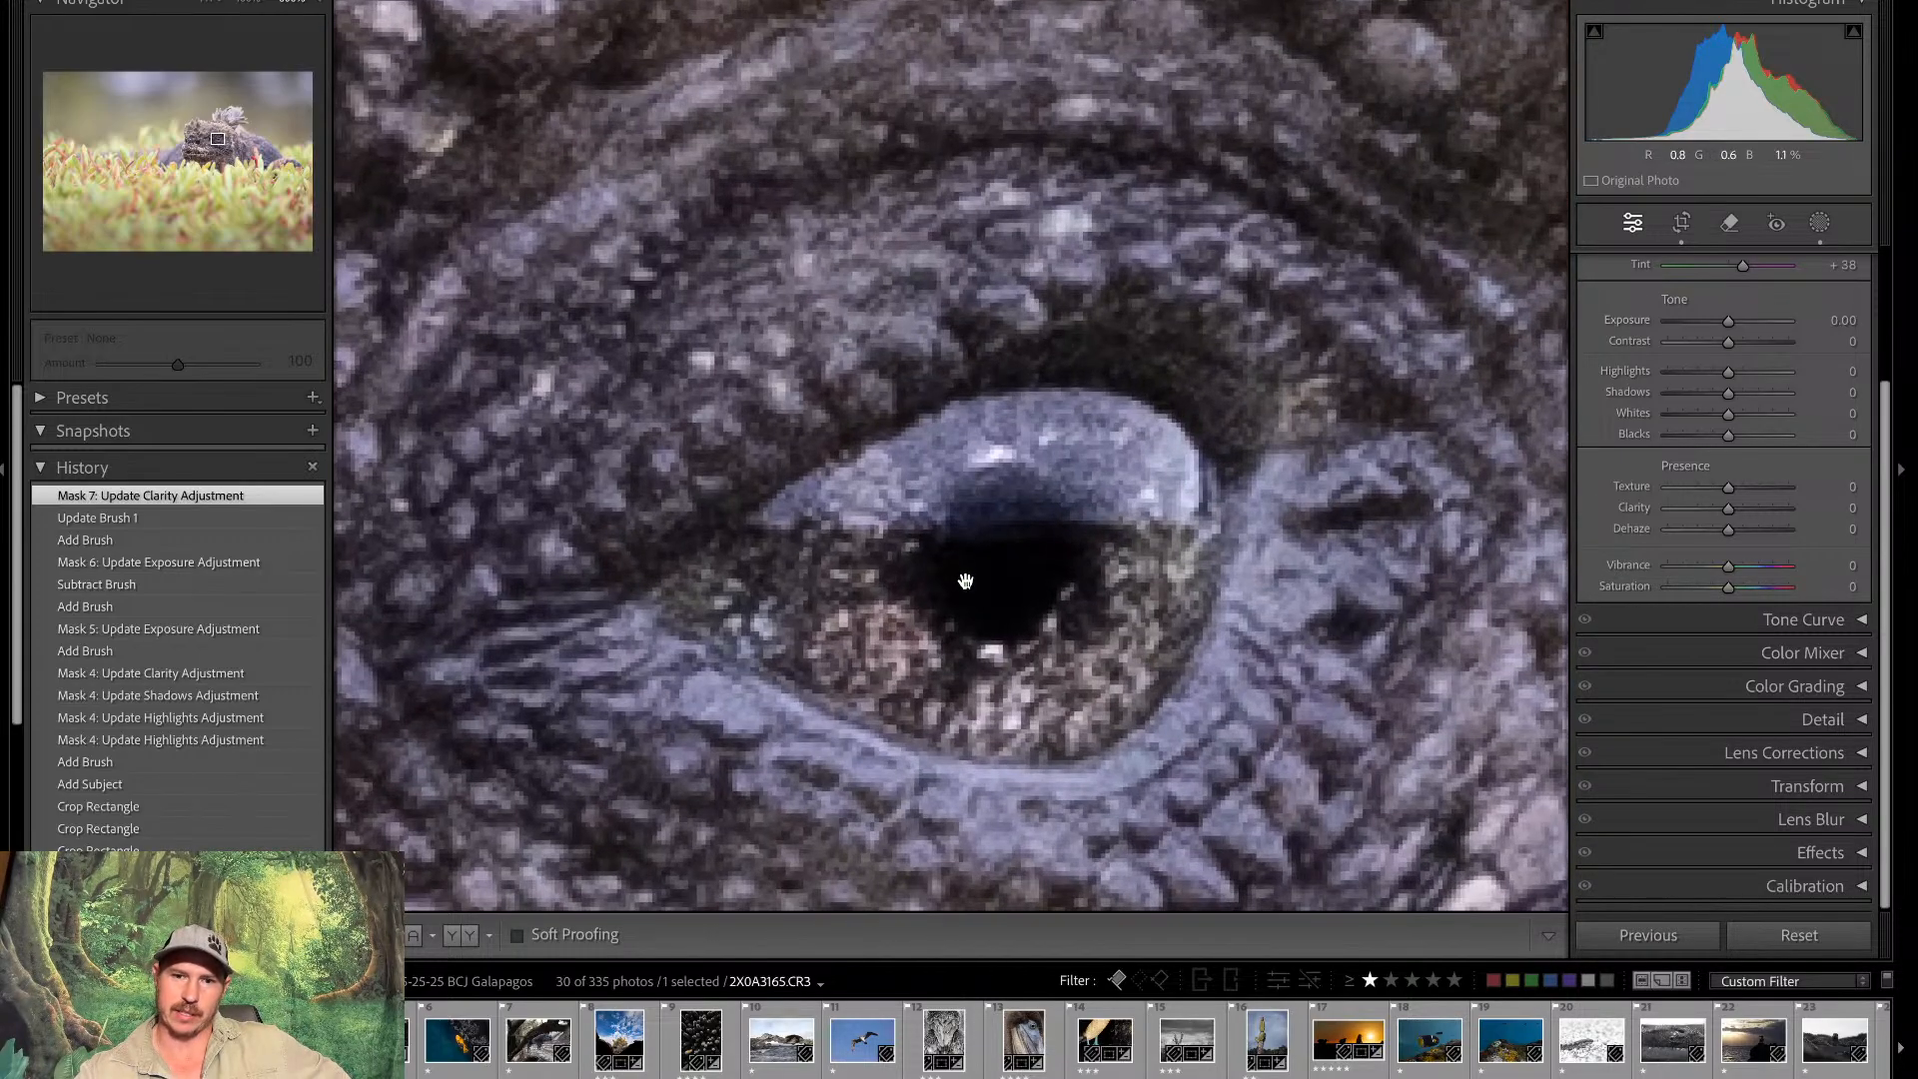
key("ctrl+minus")
key("ctrl+minus")
key("ctrl+minus")
key("ctrl+minus")
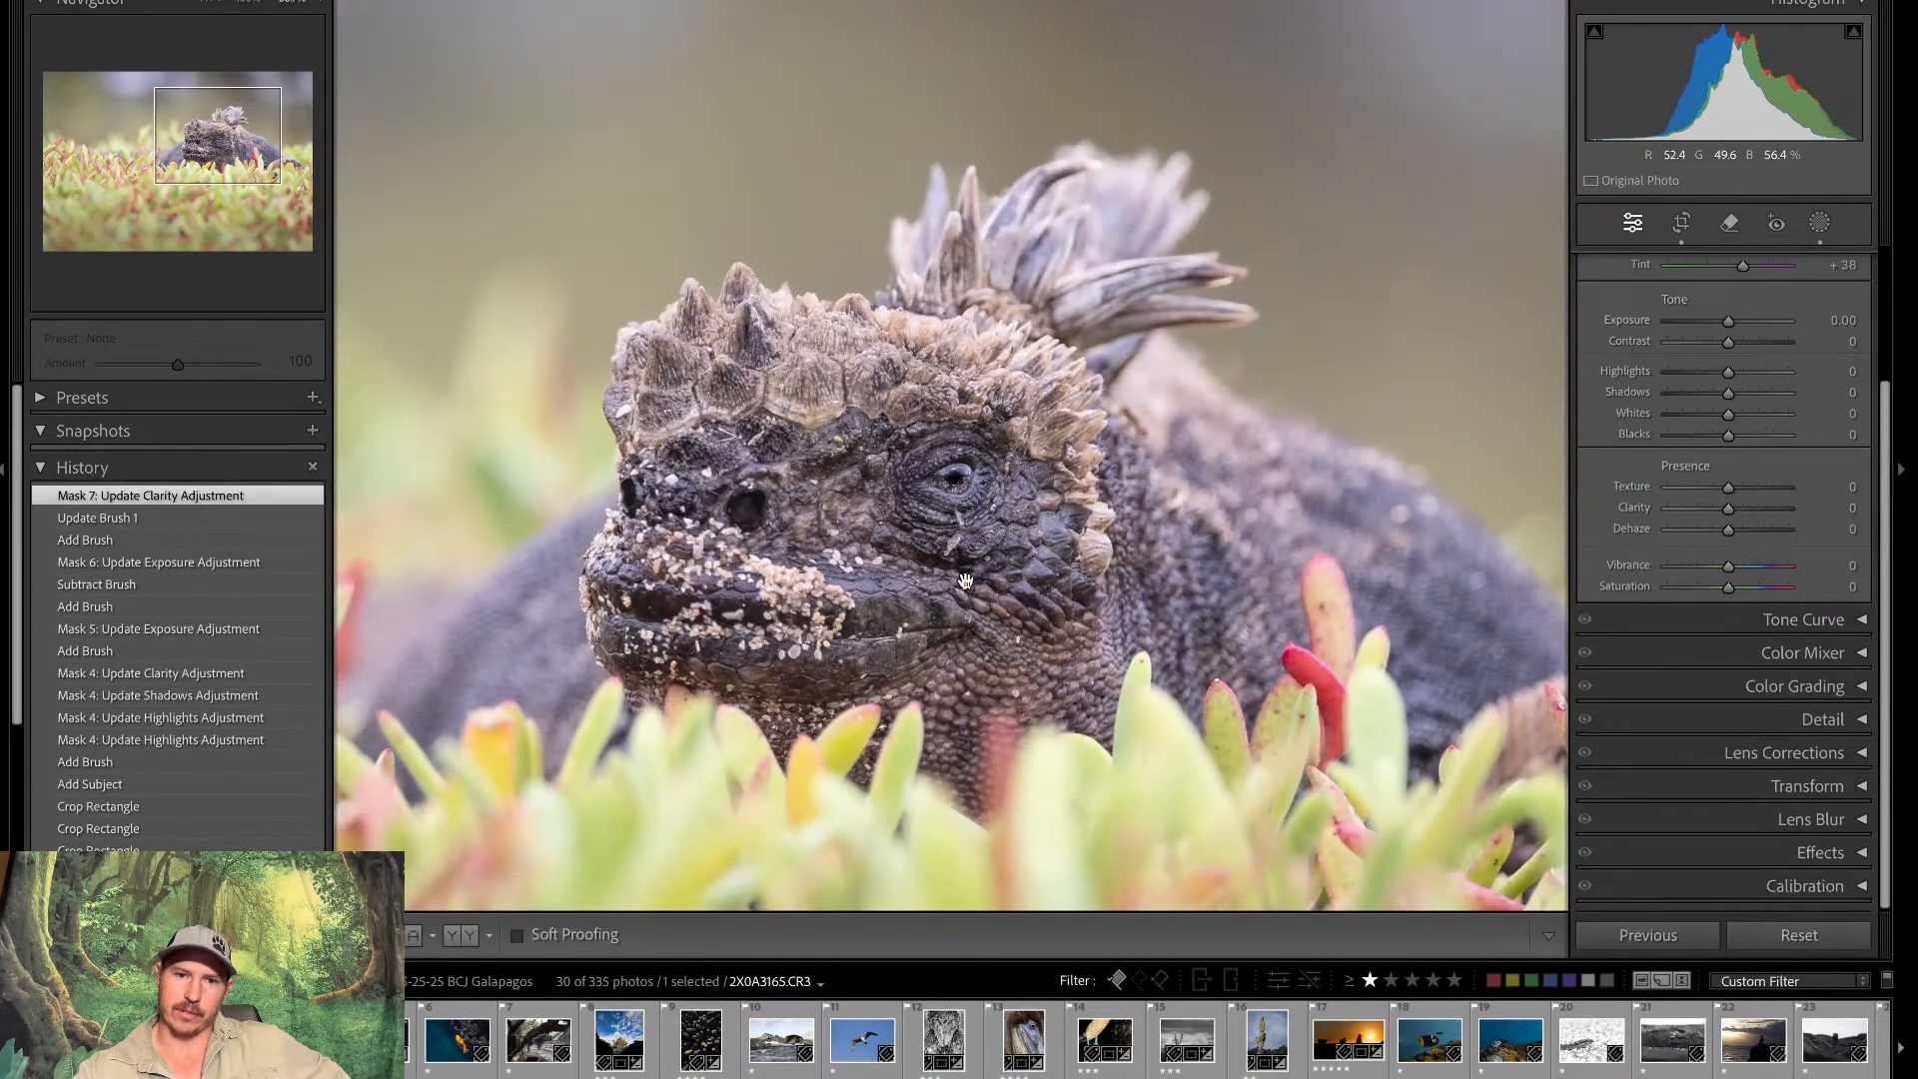
key("ctrl+minus")
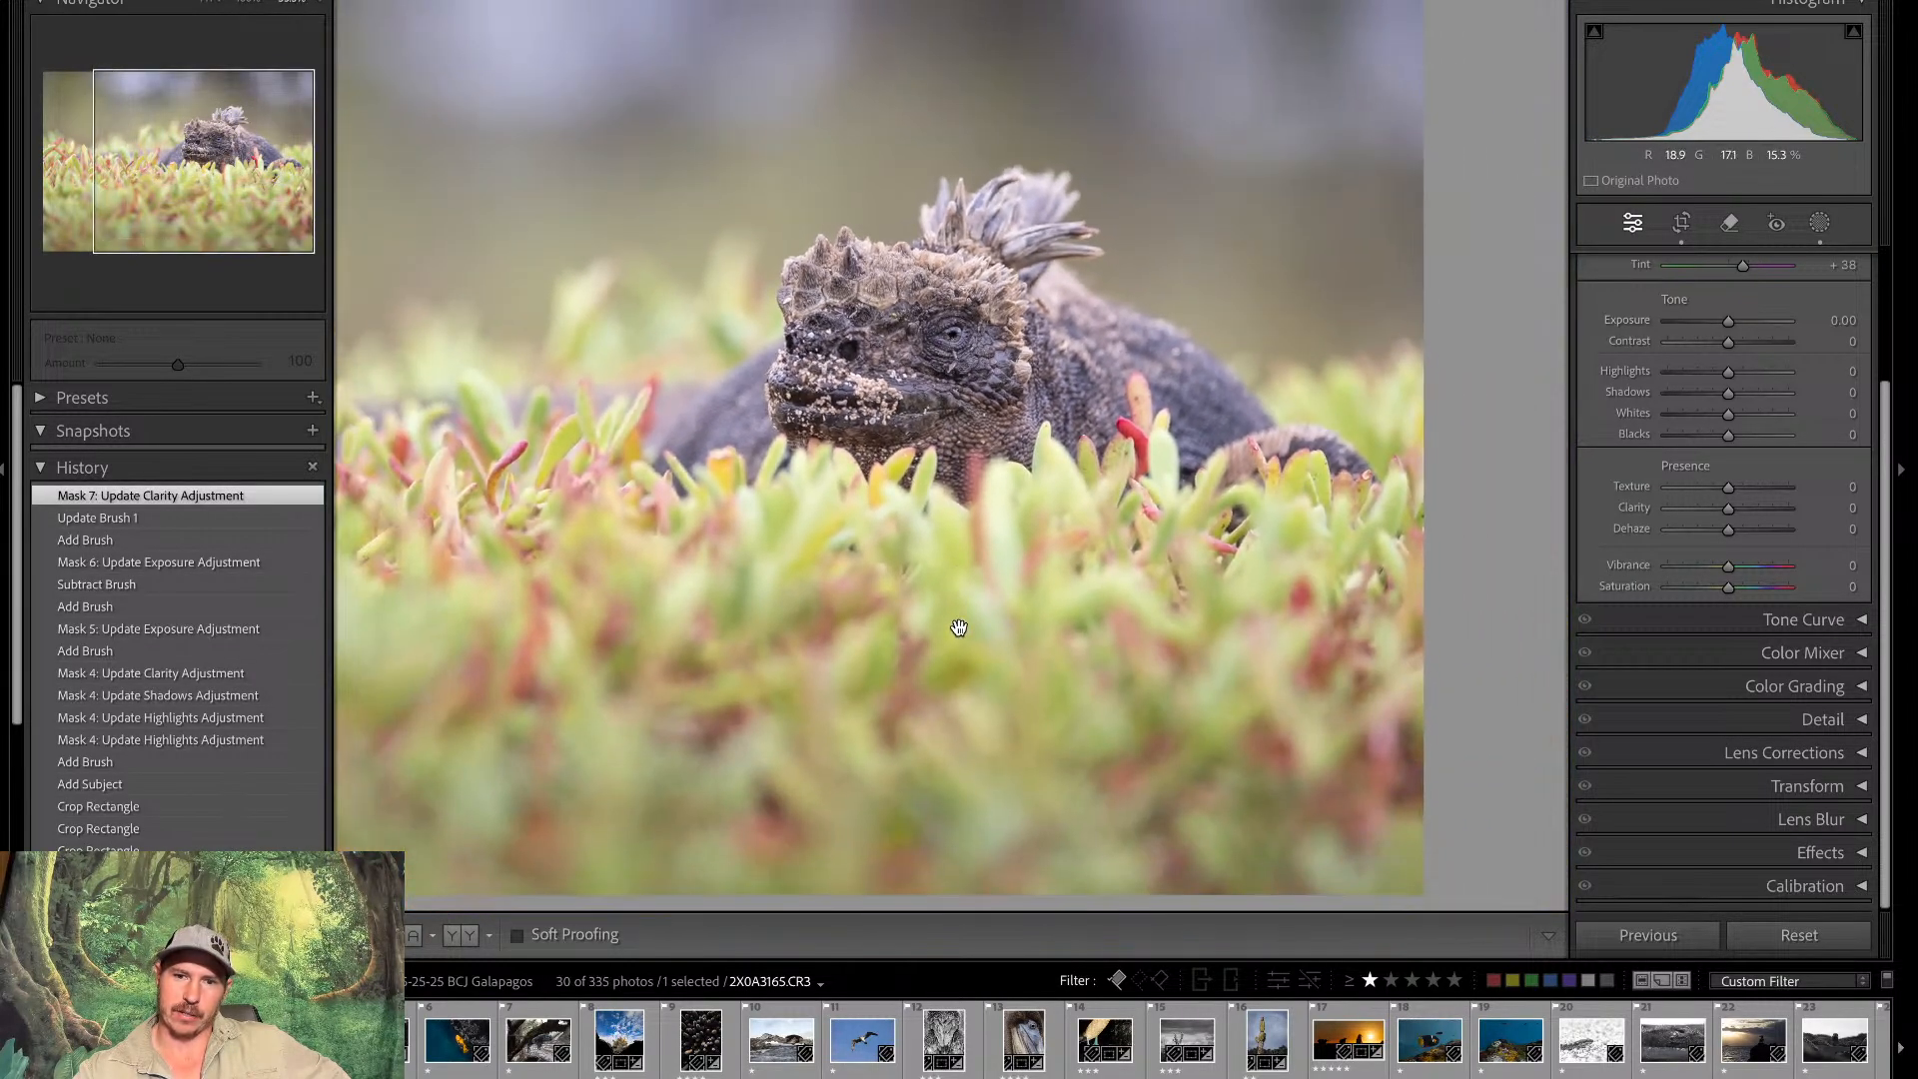
key("backslash")
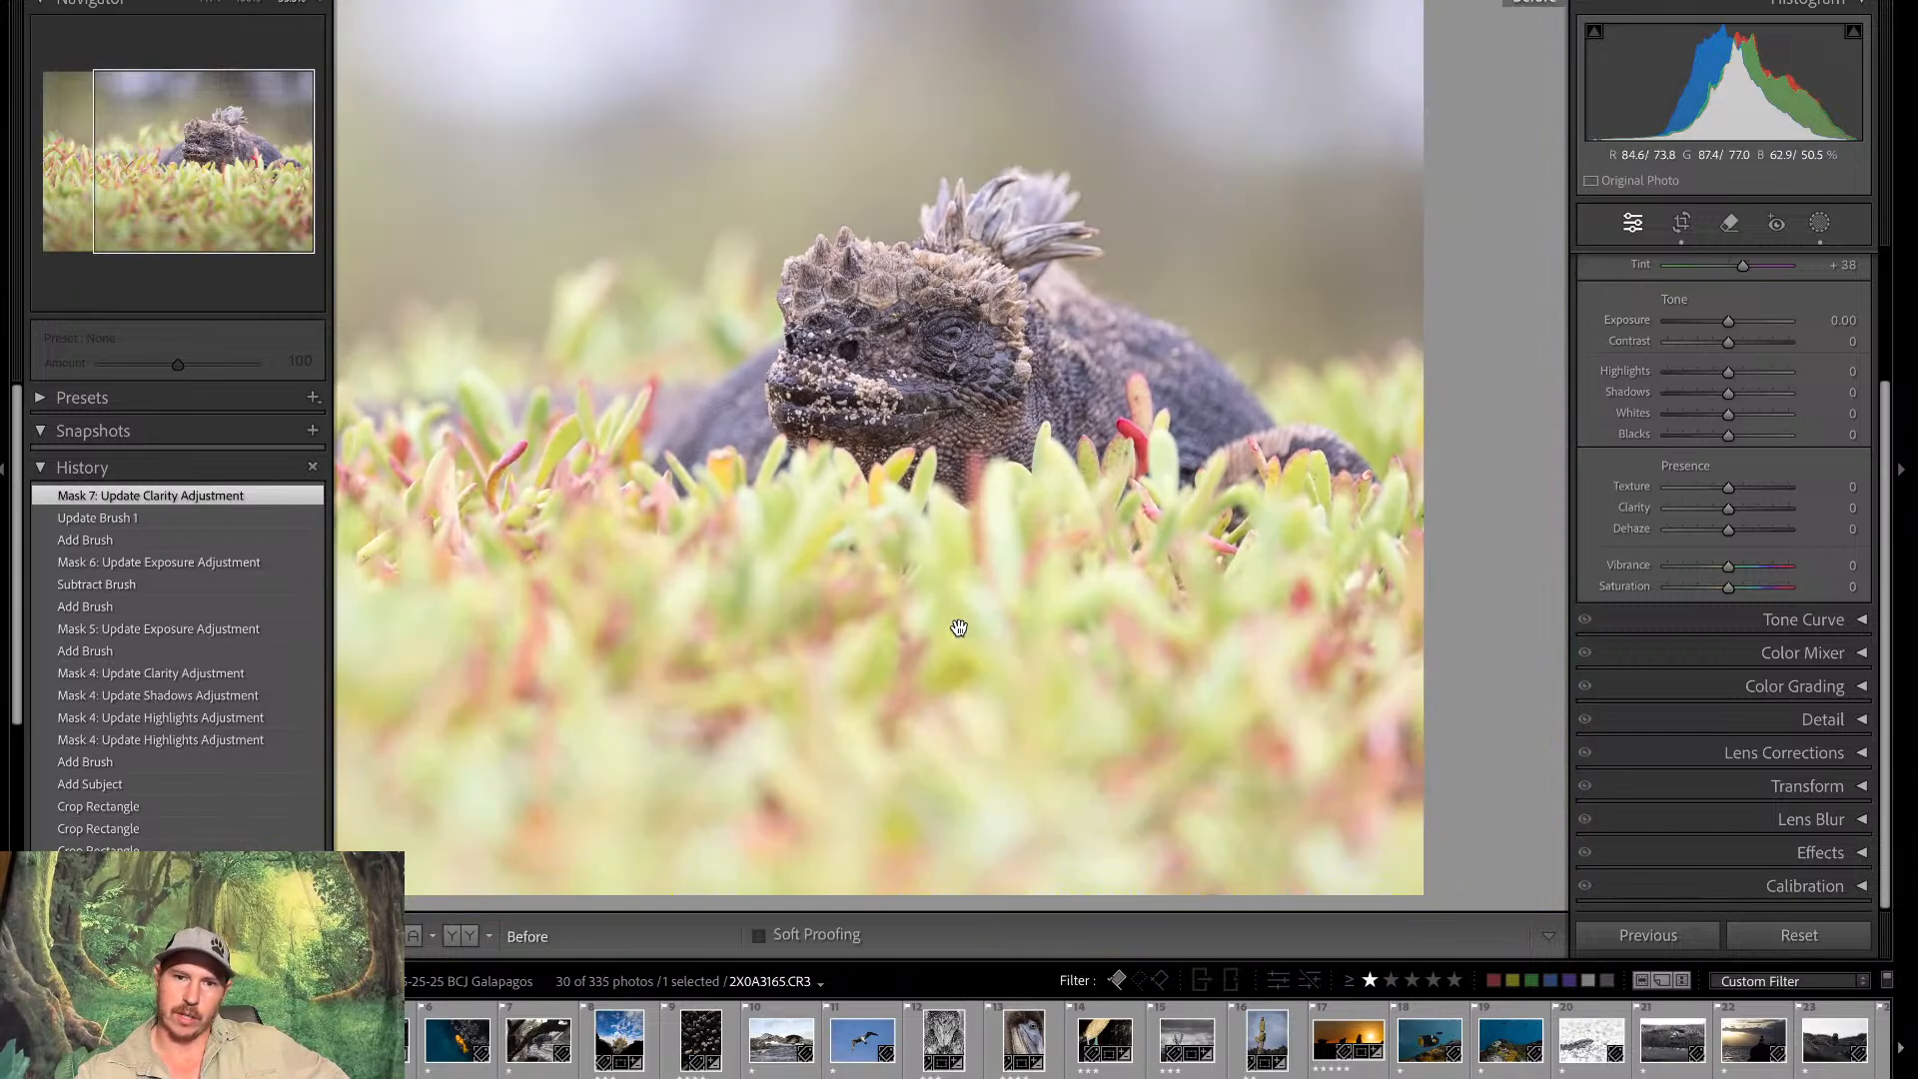
key("backslash")
key("backslash")
key("backslash")
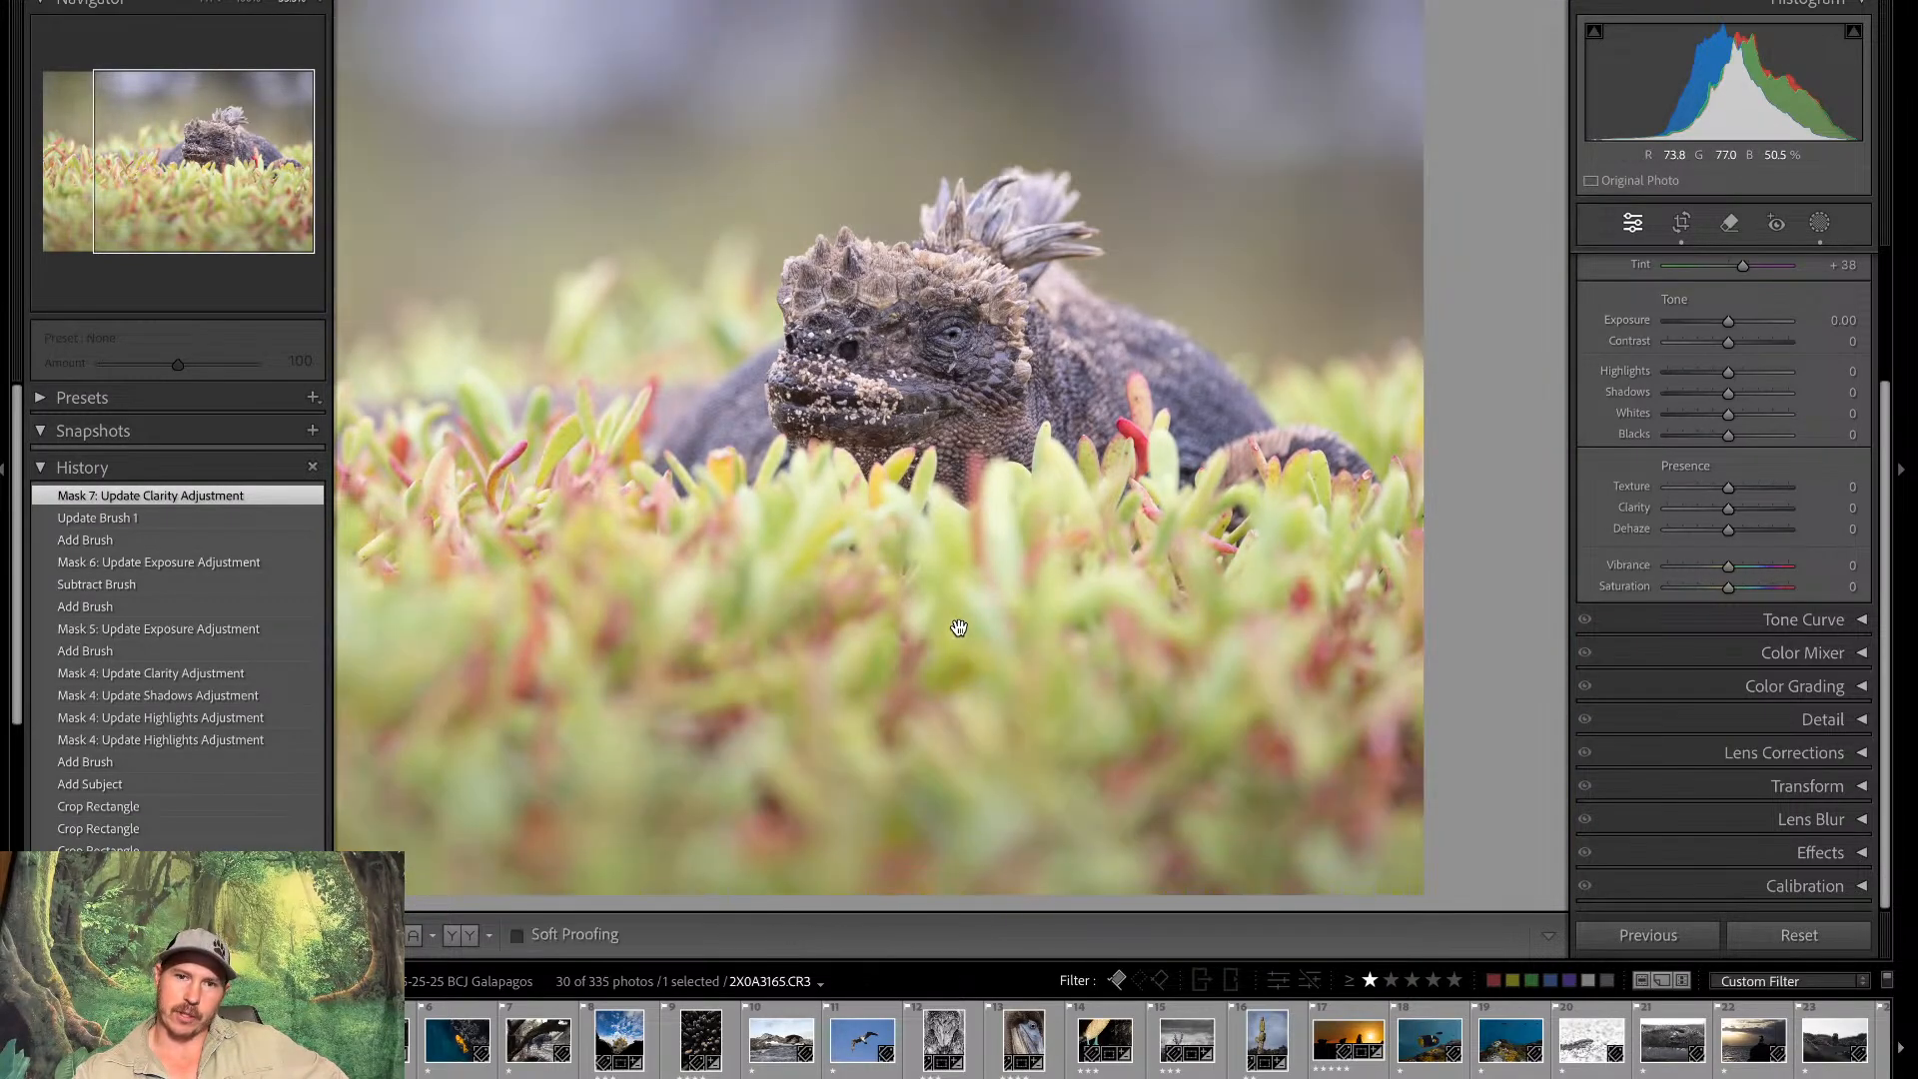
key("backslash")
key("backslash")
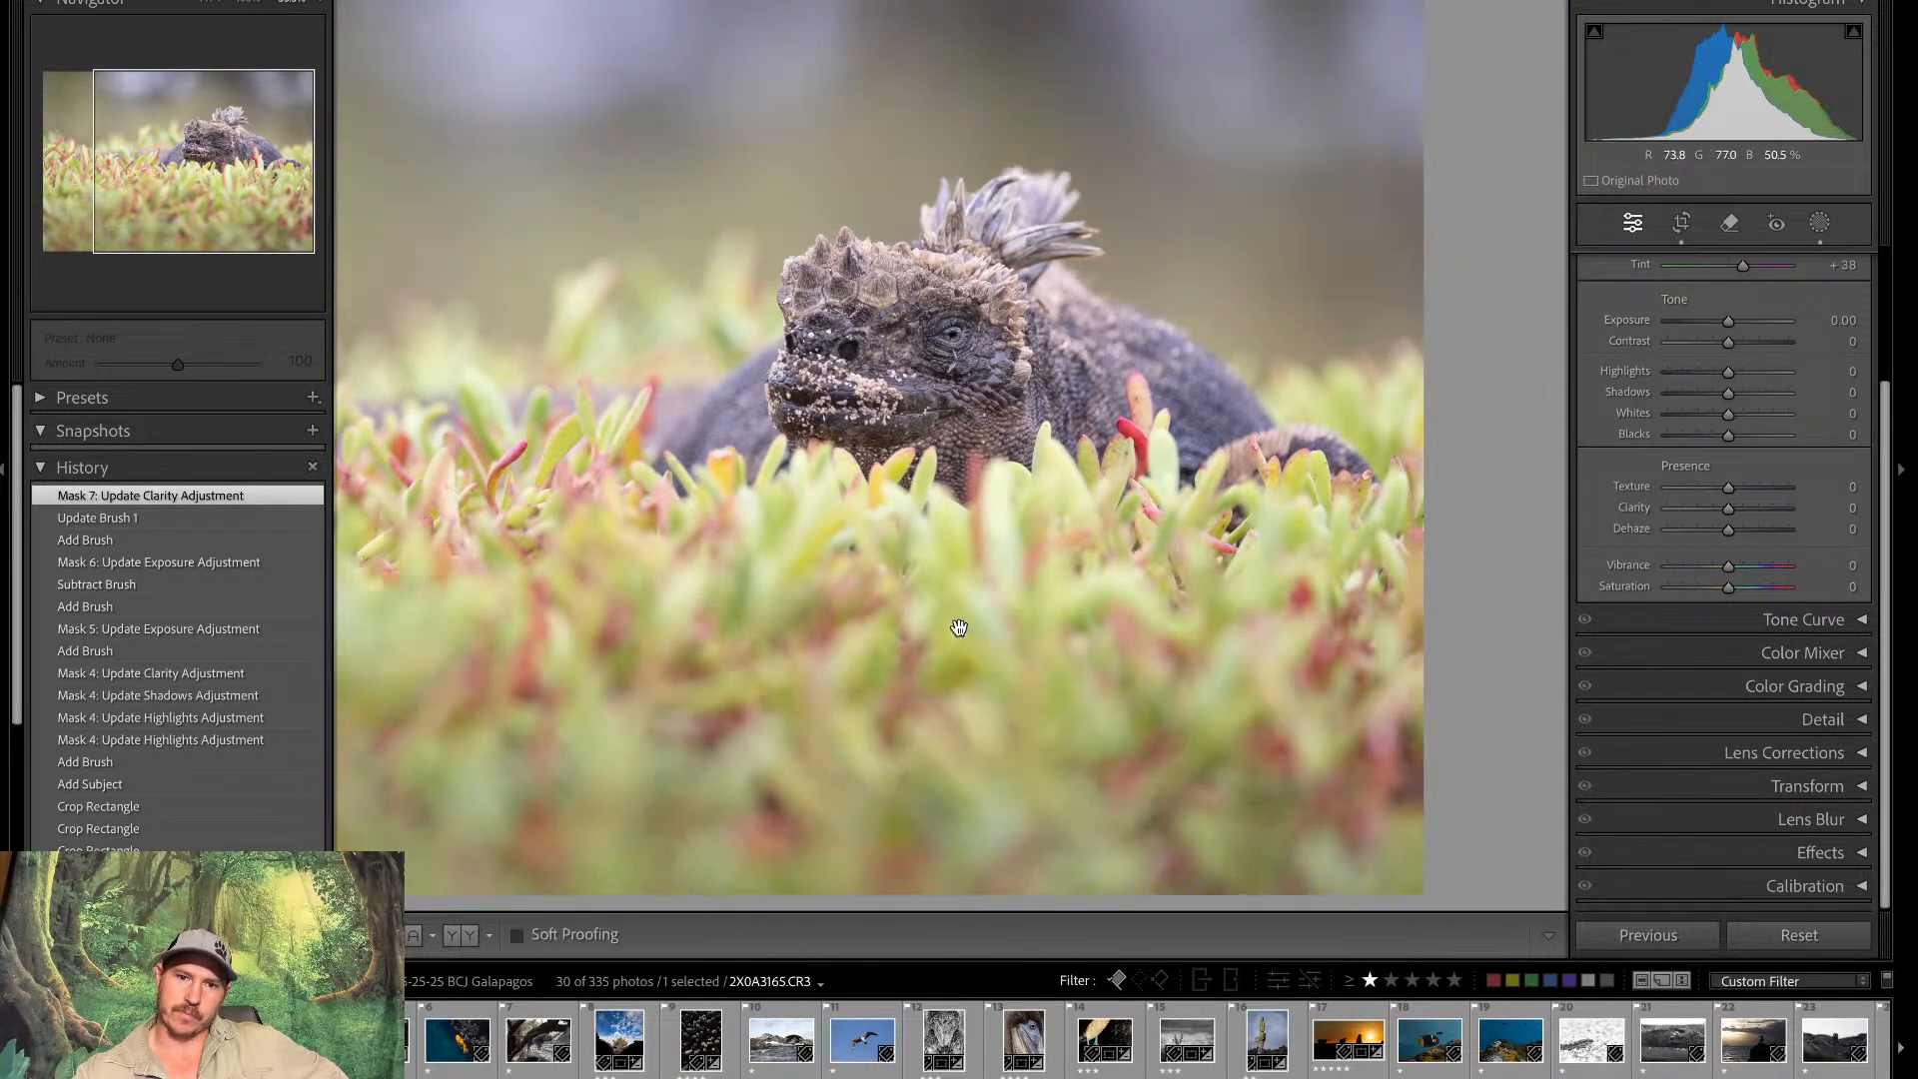
key("backslash")
key("backslash")
key("backslash")
key("backslash")
key("backslash")
key("backslash")
Add a wide radial gradient mask centred on the iguana's head, raise its exposure slightly and leave masking
left_click(1820, 223)
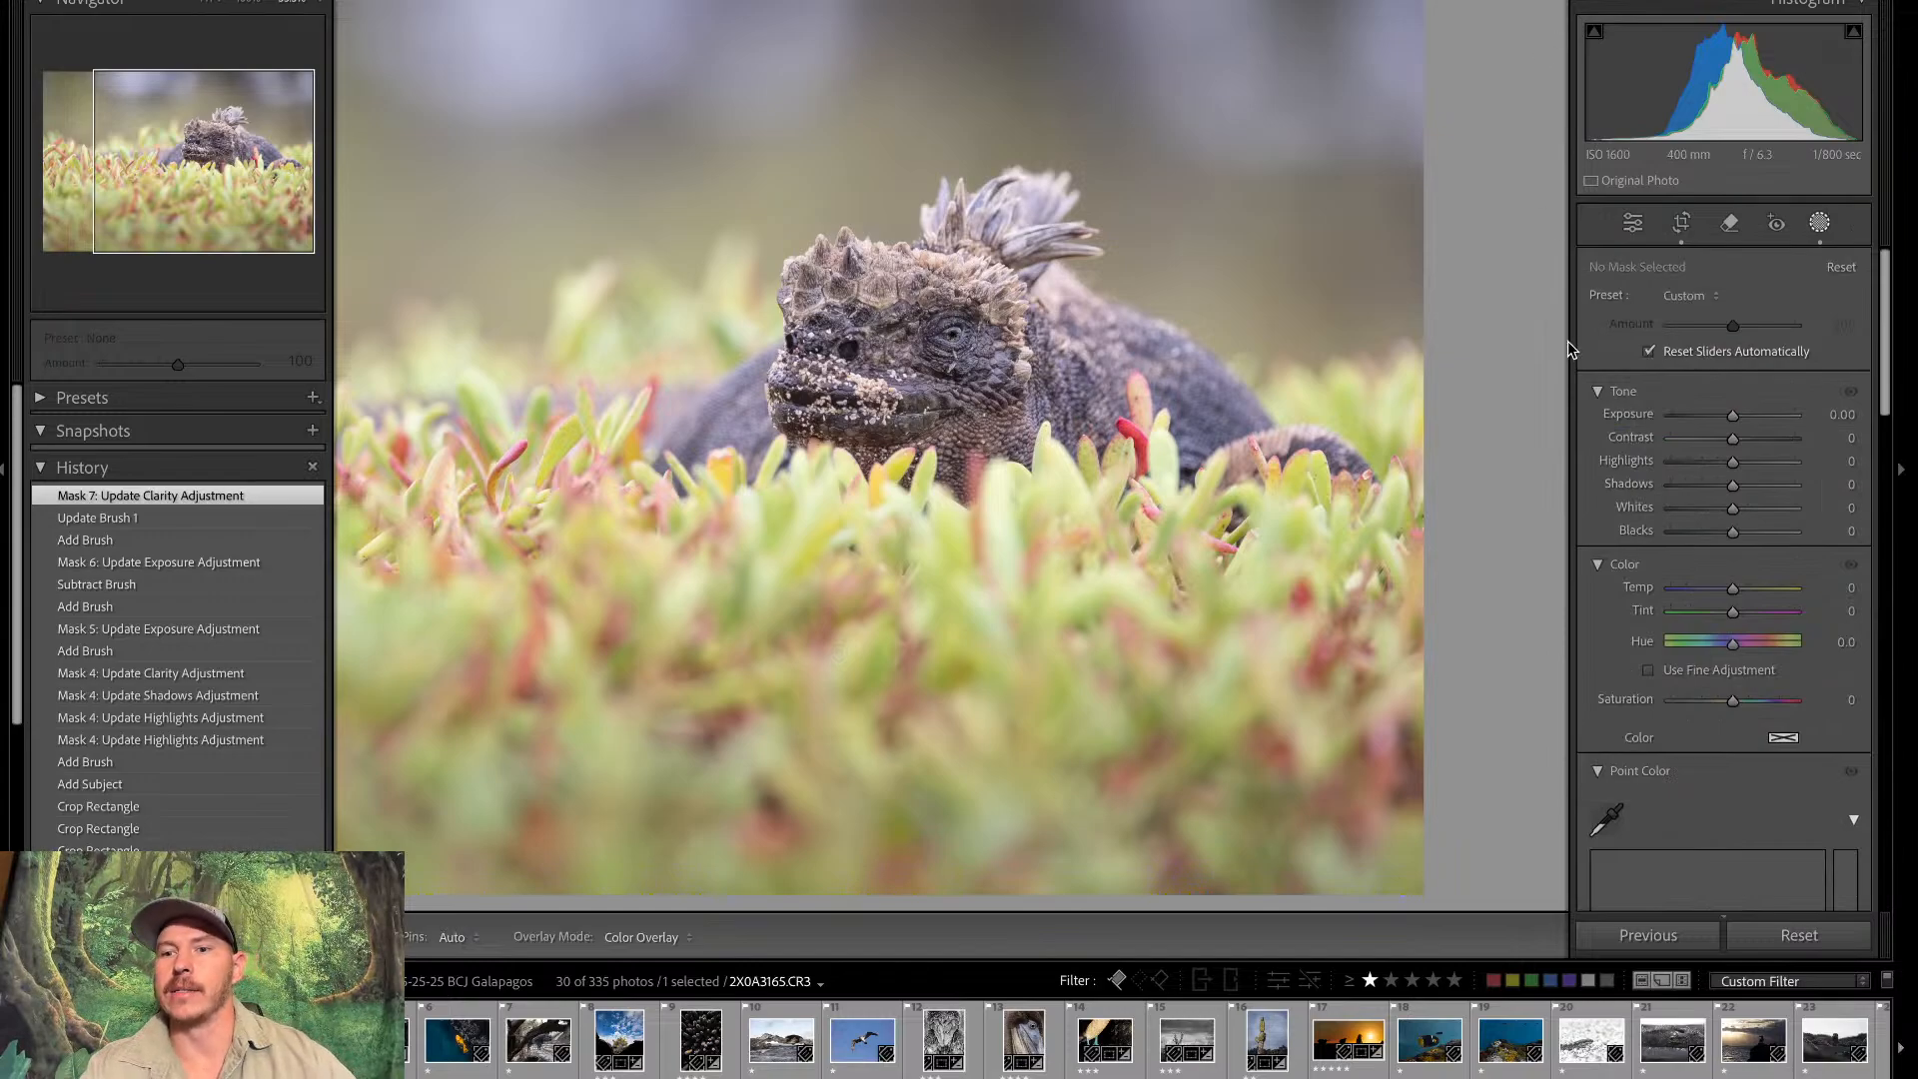
key("shift+m")
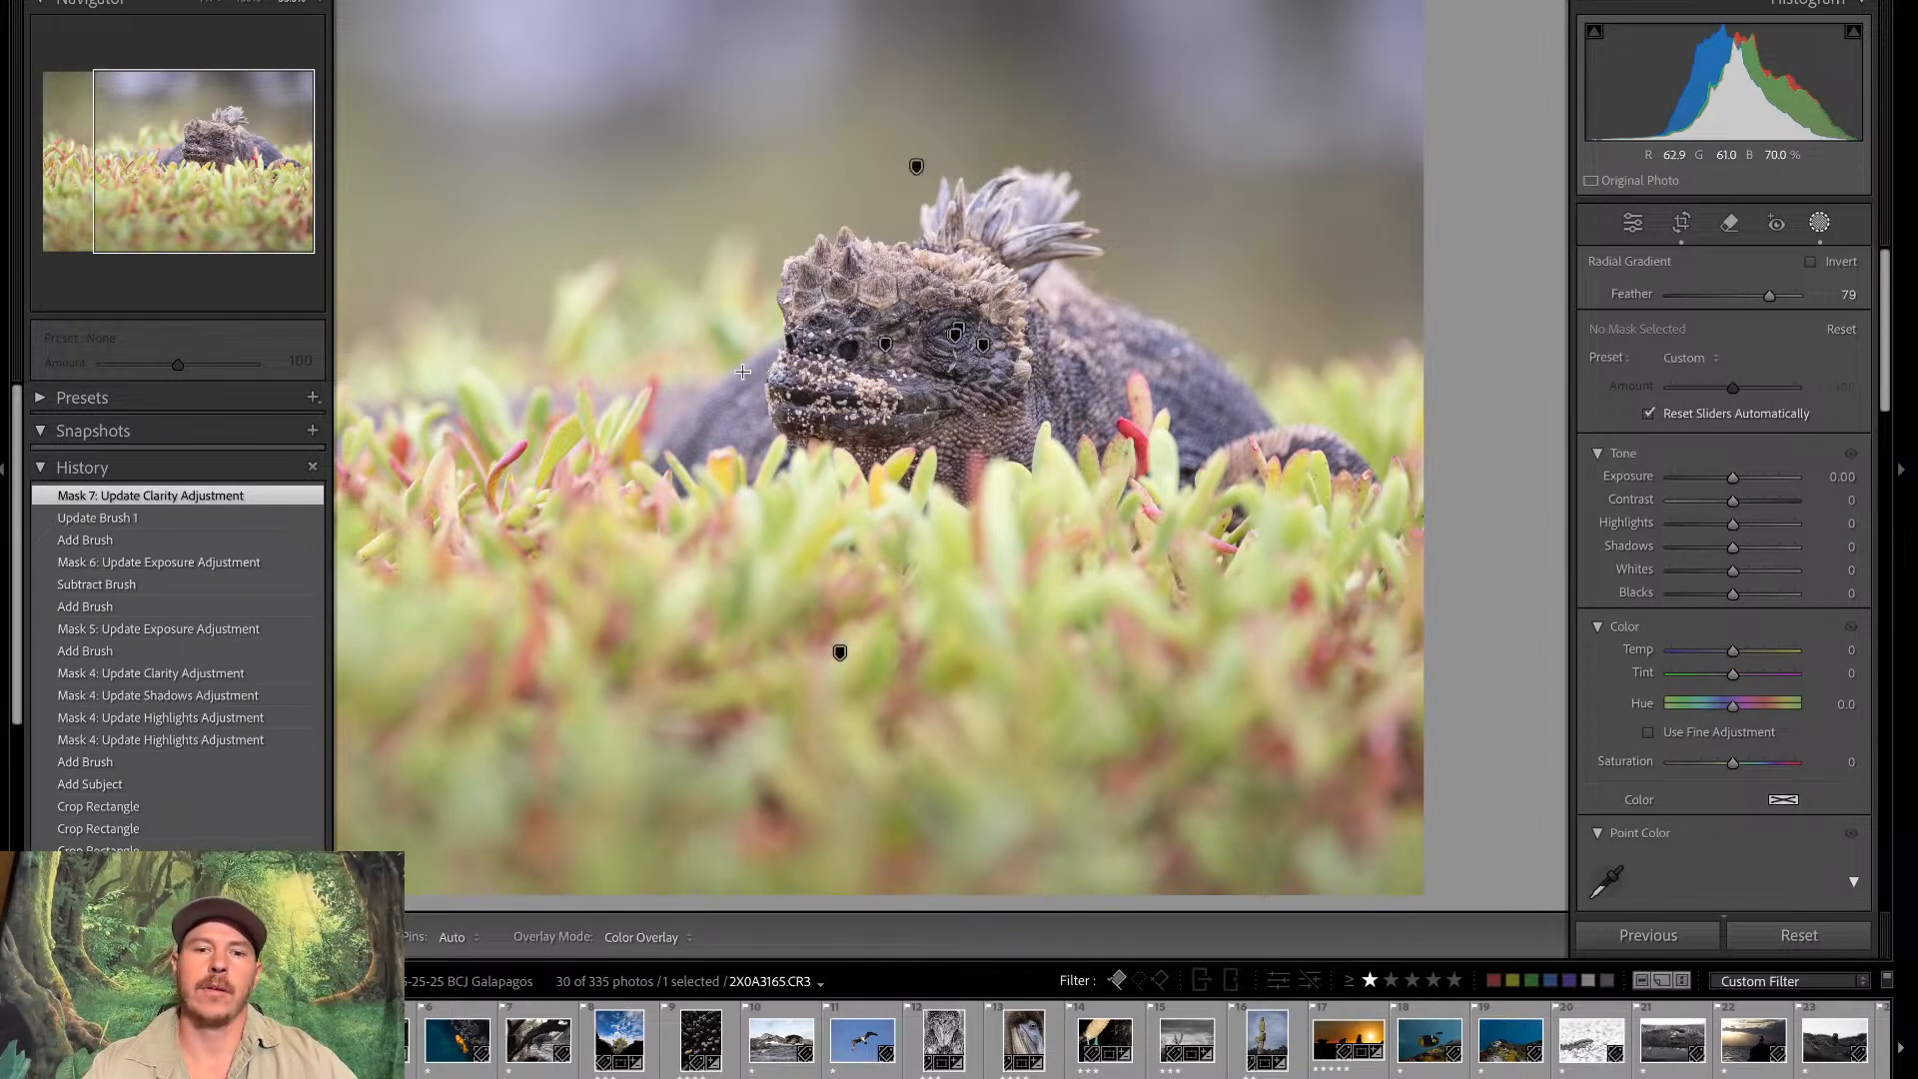
left_click_drag(744, 372, 1664, 670)
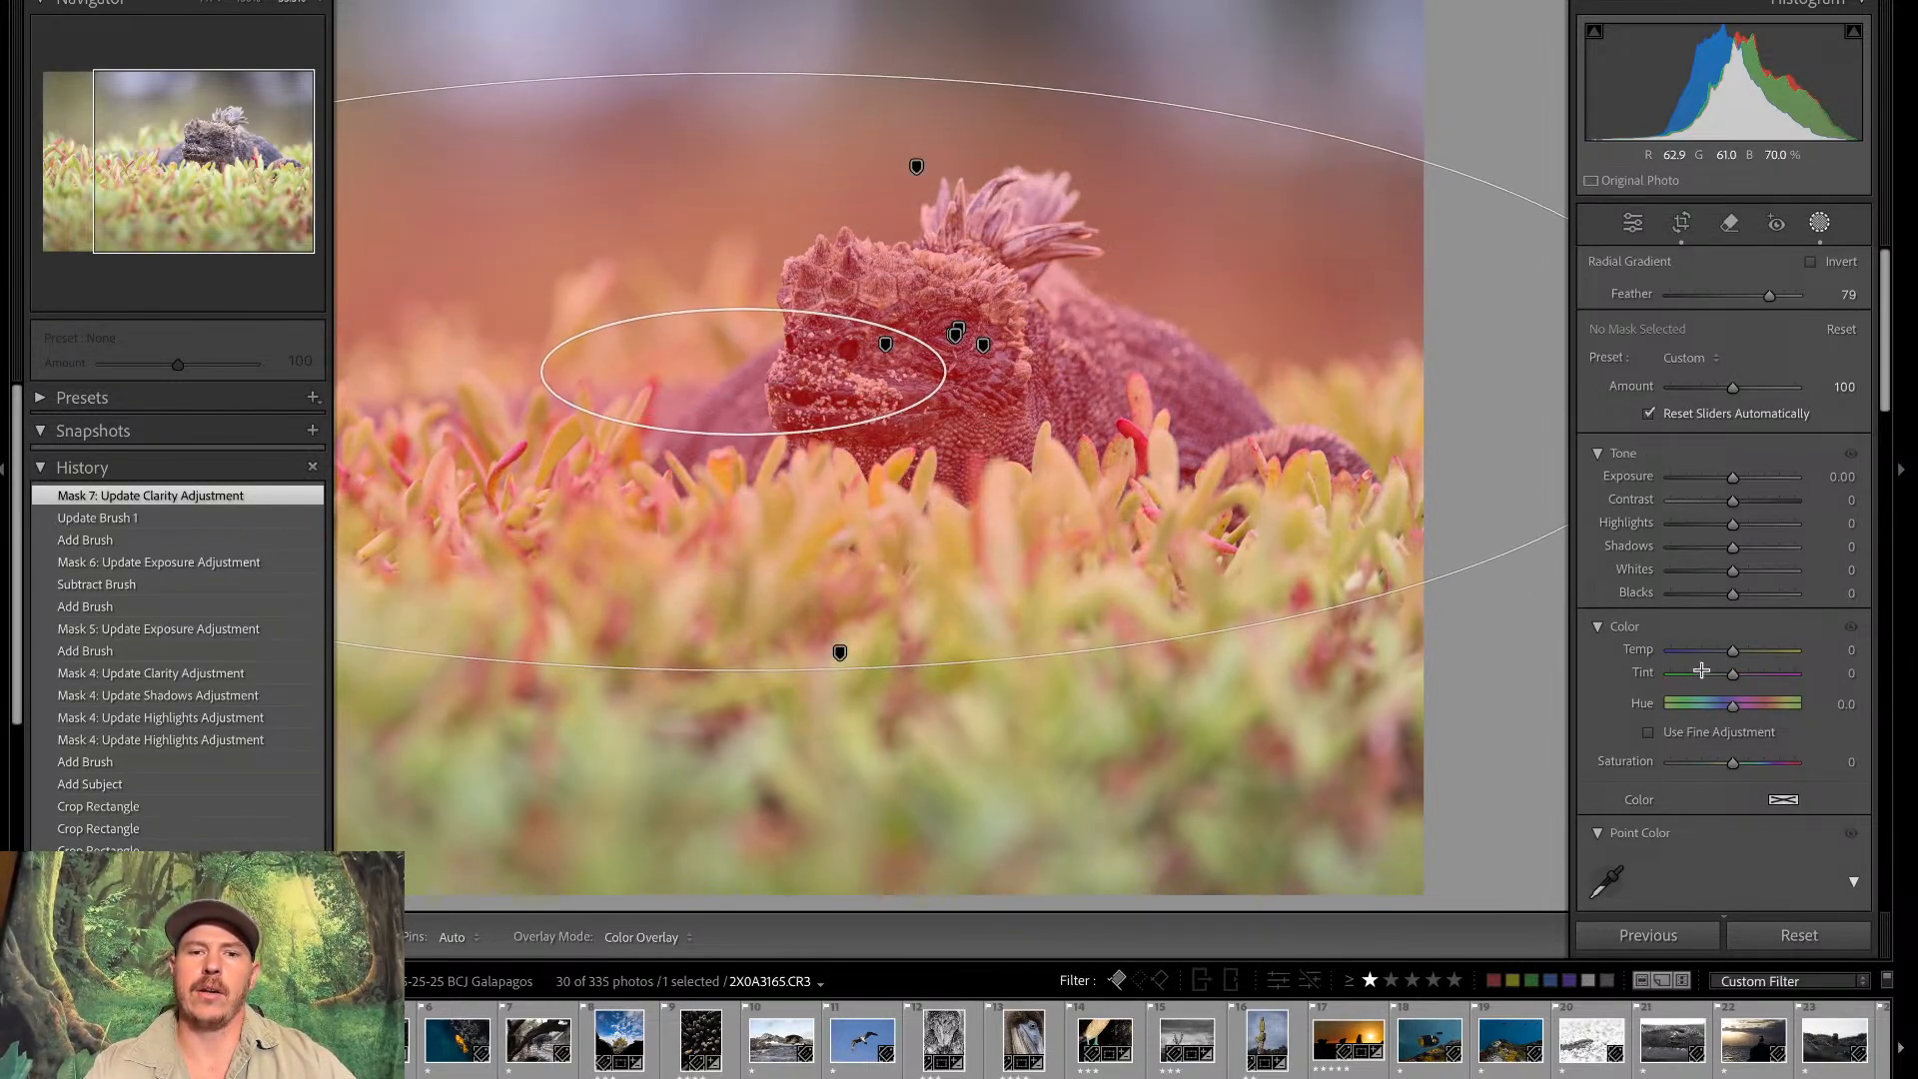
left_click_drag(739, 371, 879, 342)
left_click_drag(1732, 480, 1746, 481)
left_click(1633, 221)
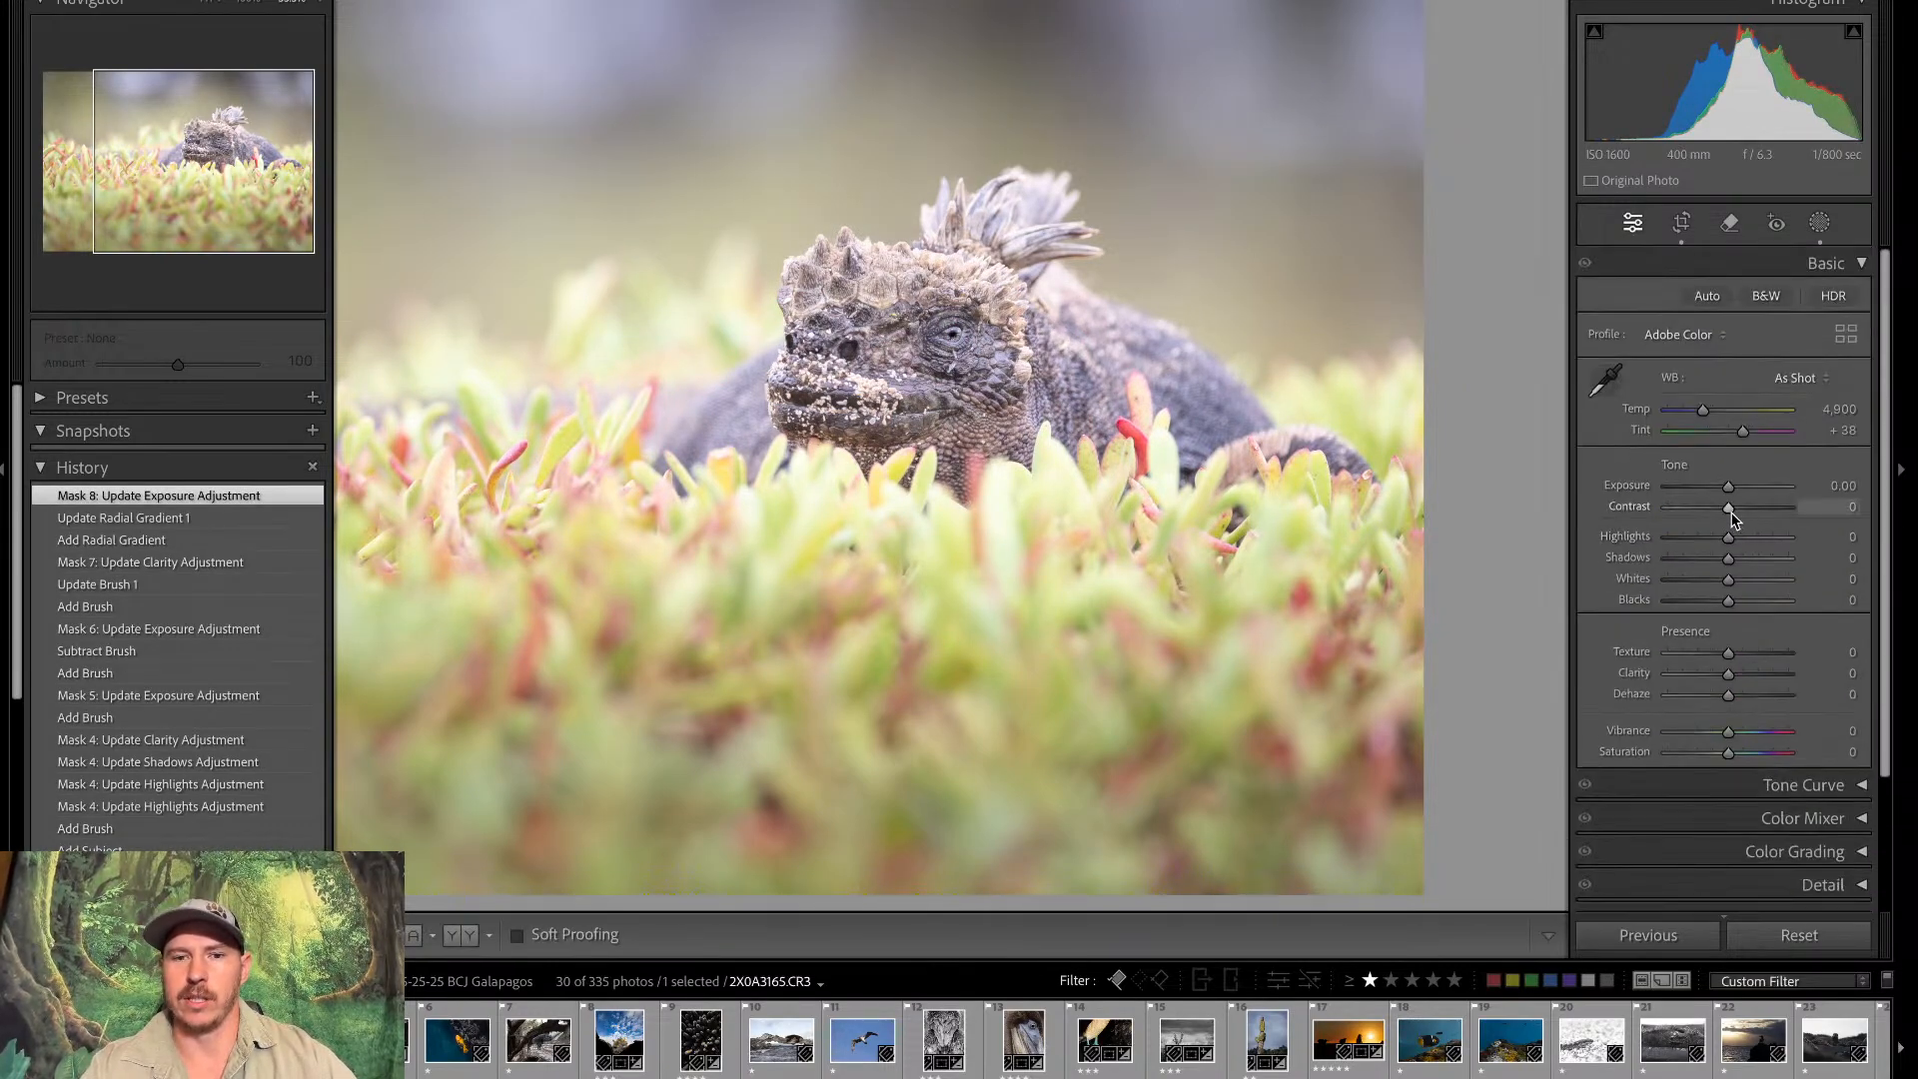
Set the photo's global contrast to 35, highlights to -45 and saturation to -6, and collapse the basic adjustments
mouse_move(1732, 518)
left_mouse_down()
mouse_move(1753, 515)
mouse_move(1702, 541)
left_mouse_up()
left_click_drag(1686, 553, 1698, 543)
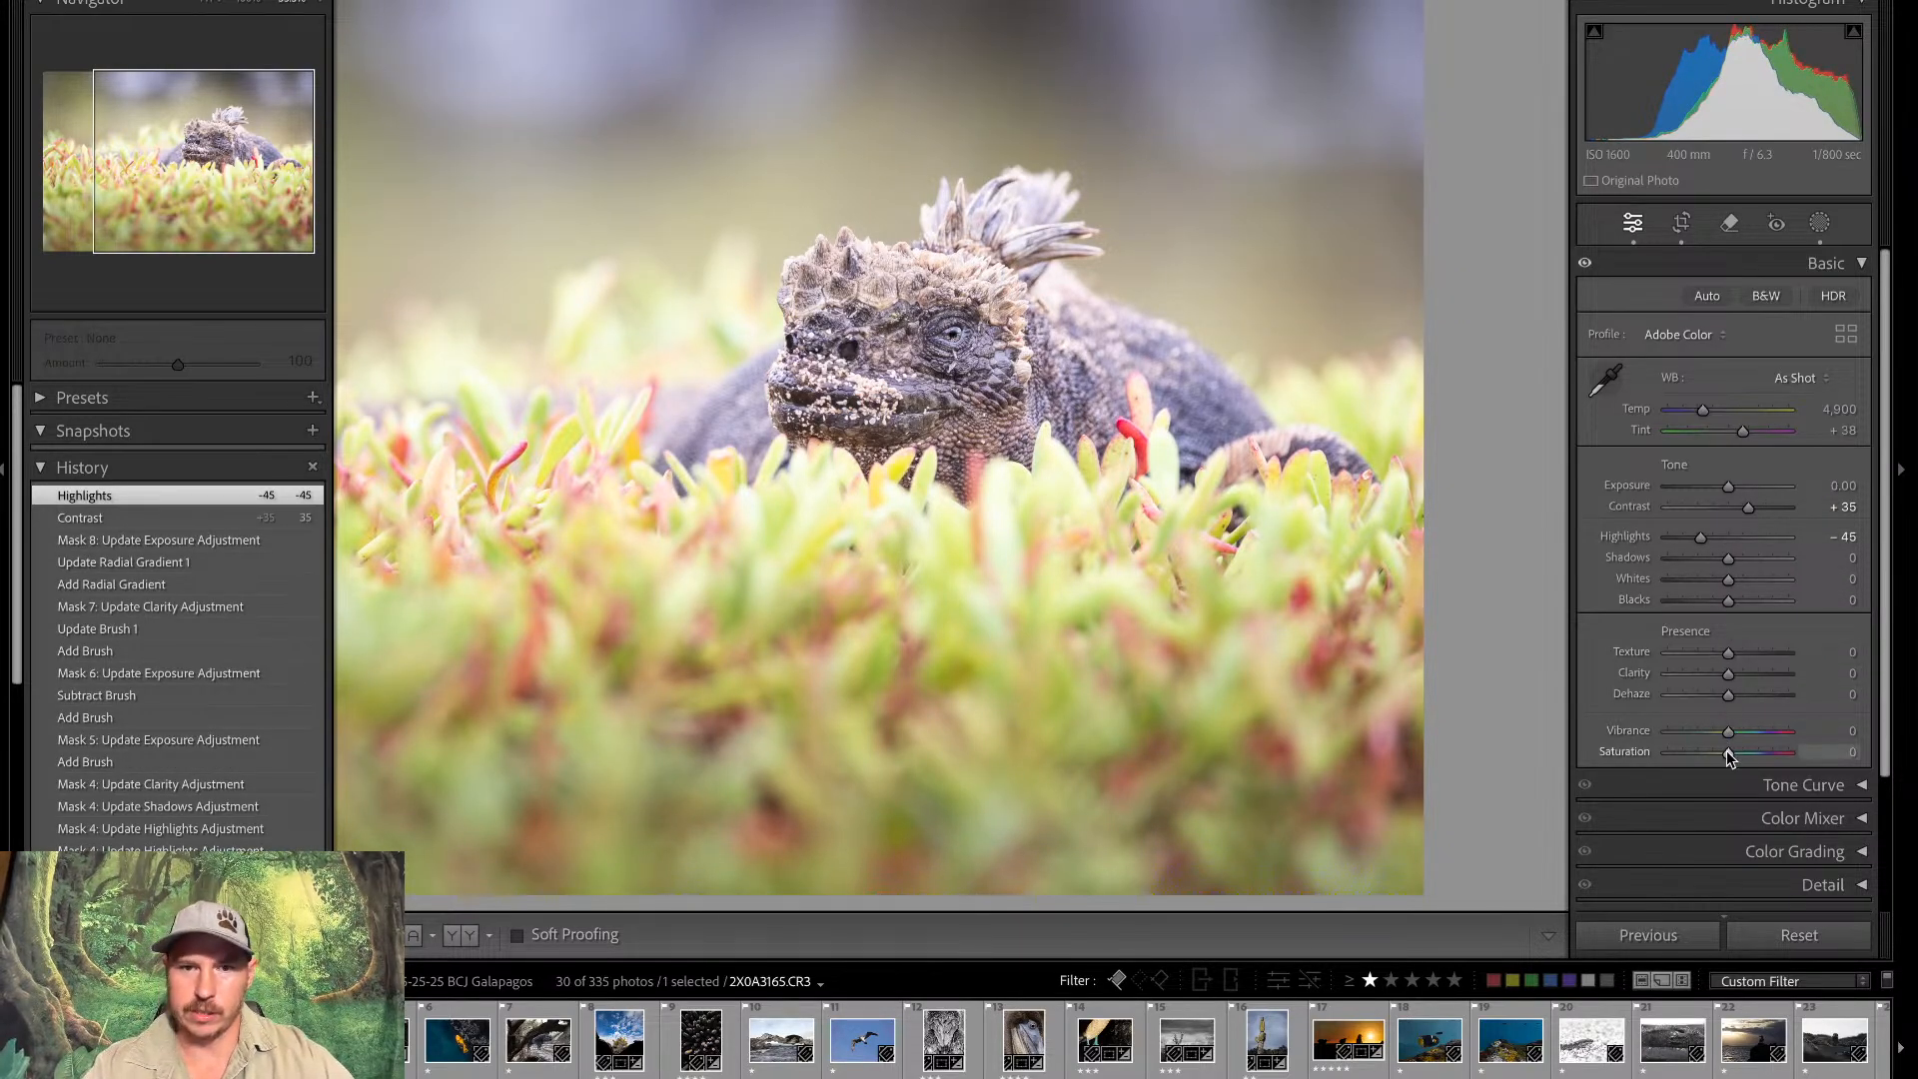
left_click_drag(1728, 751, 1724, 755)
left_click(1705, 266)
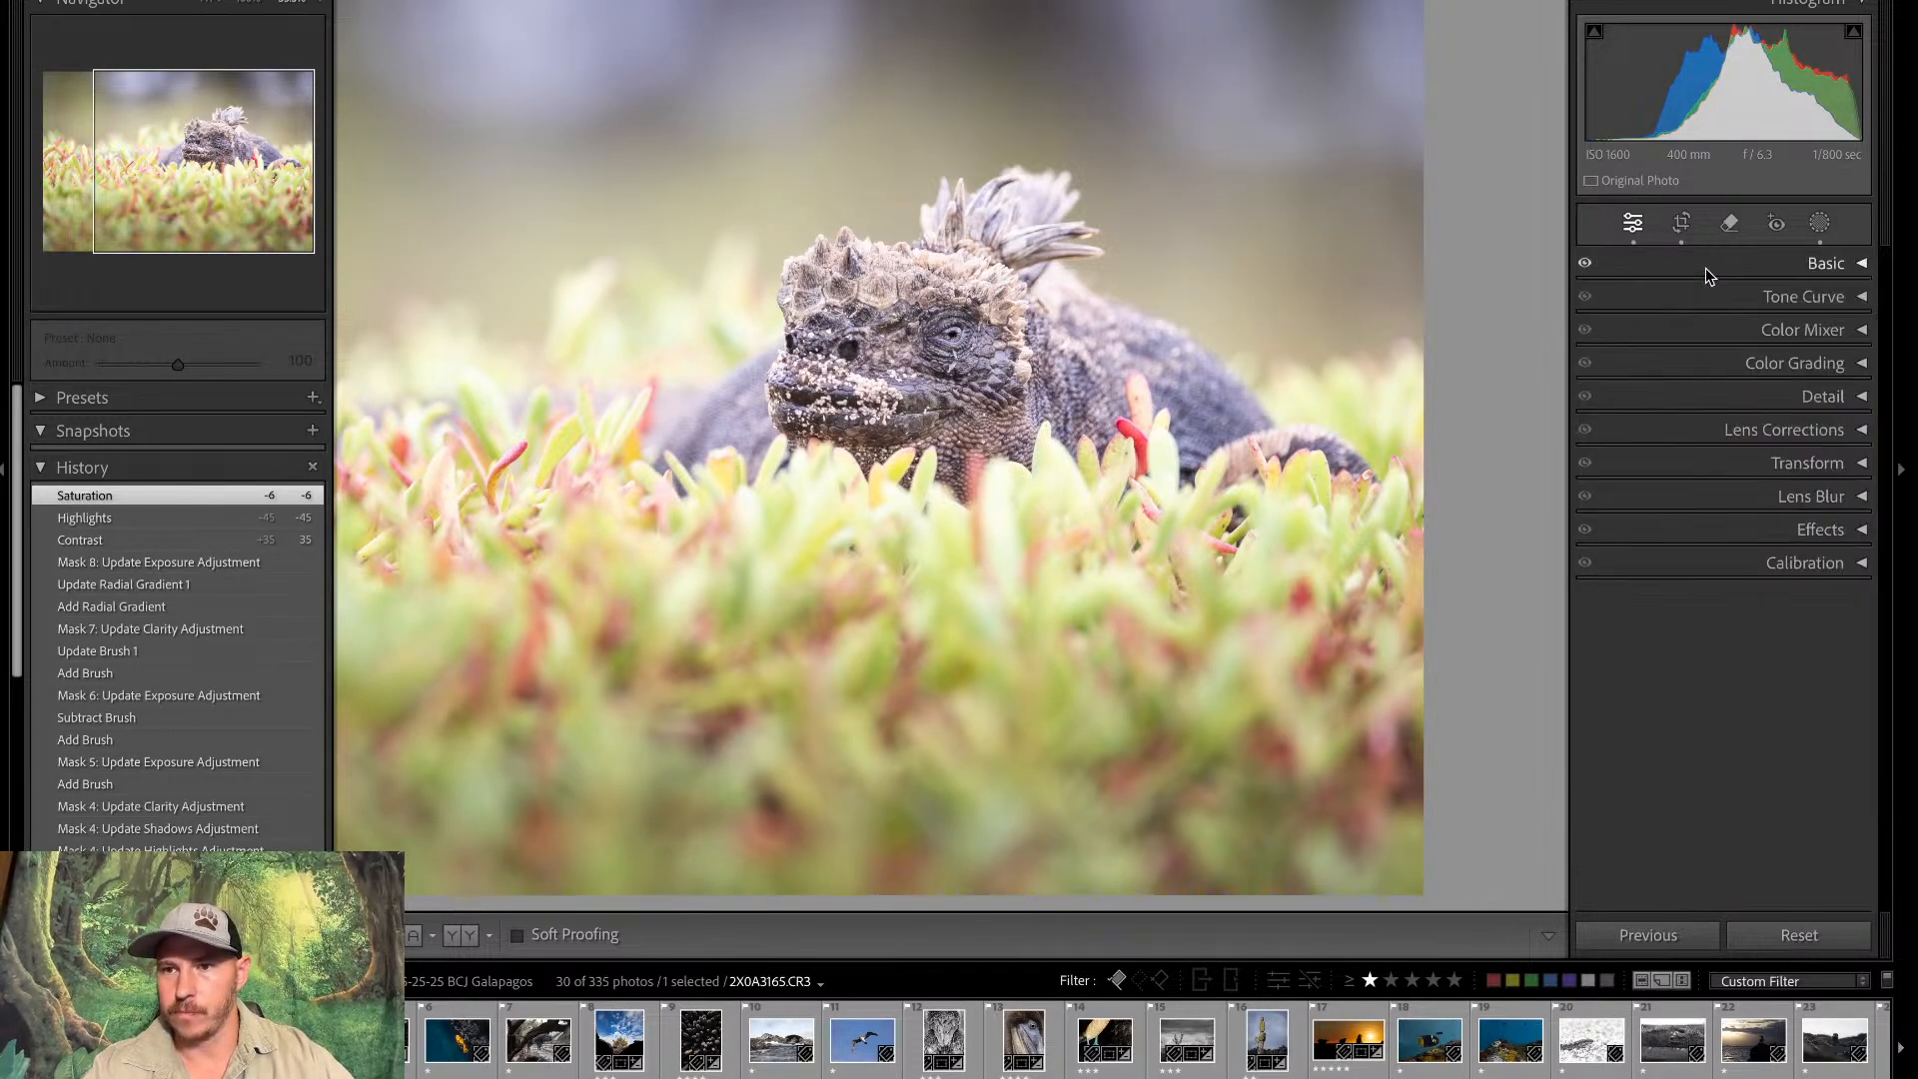
Test small blue and aqua saturation shifts in the Color Mixer, reset both, and set blue saturation to -43
left_click(1706, 331)
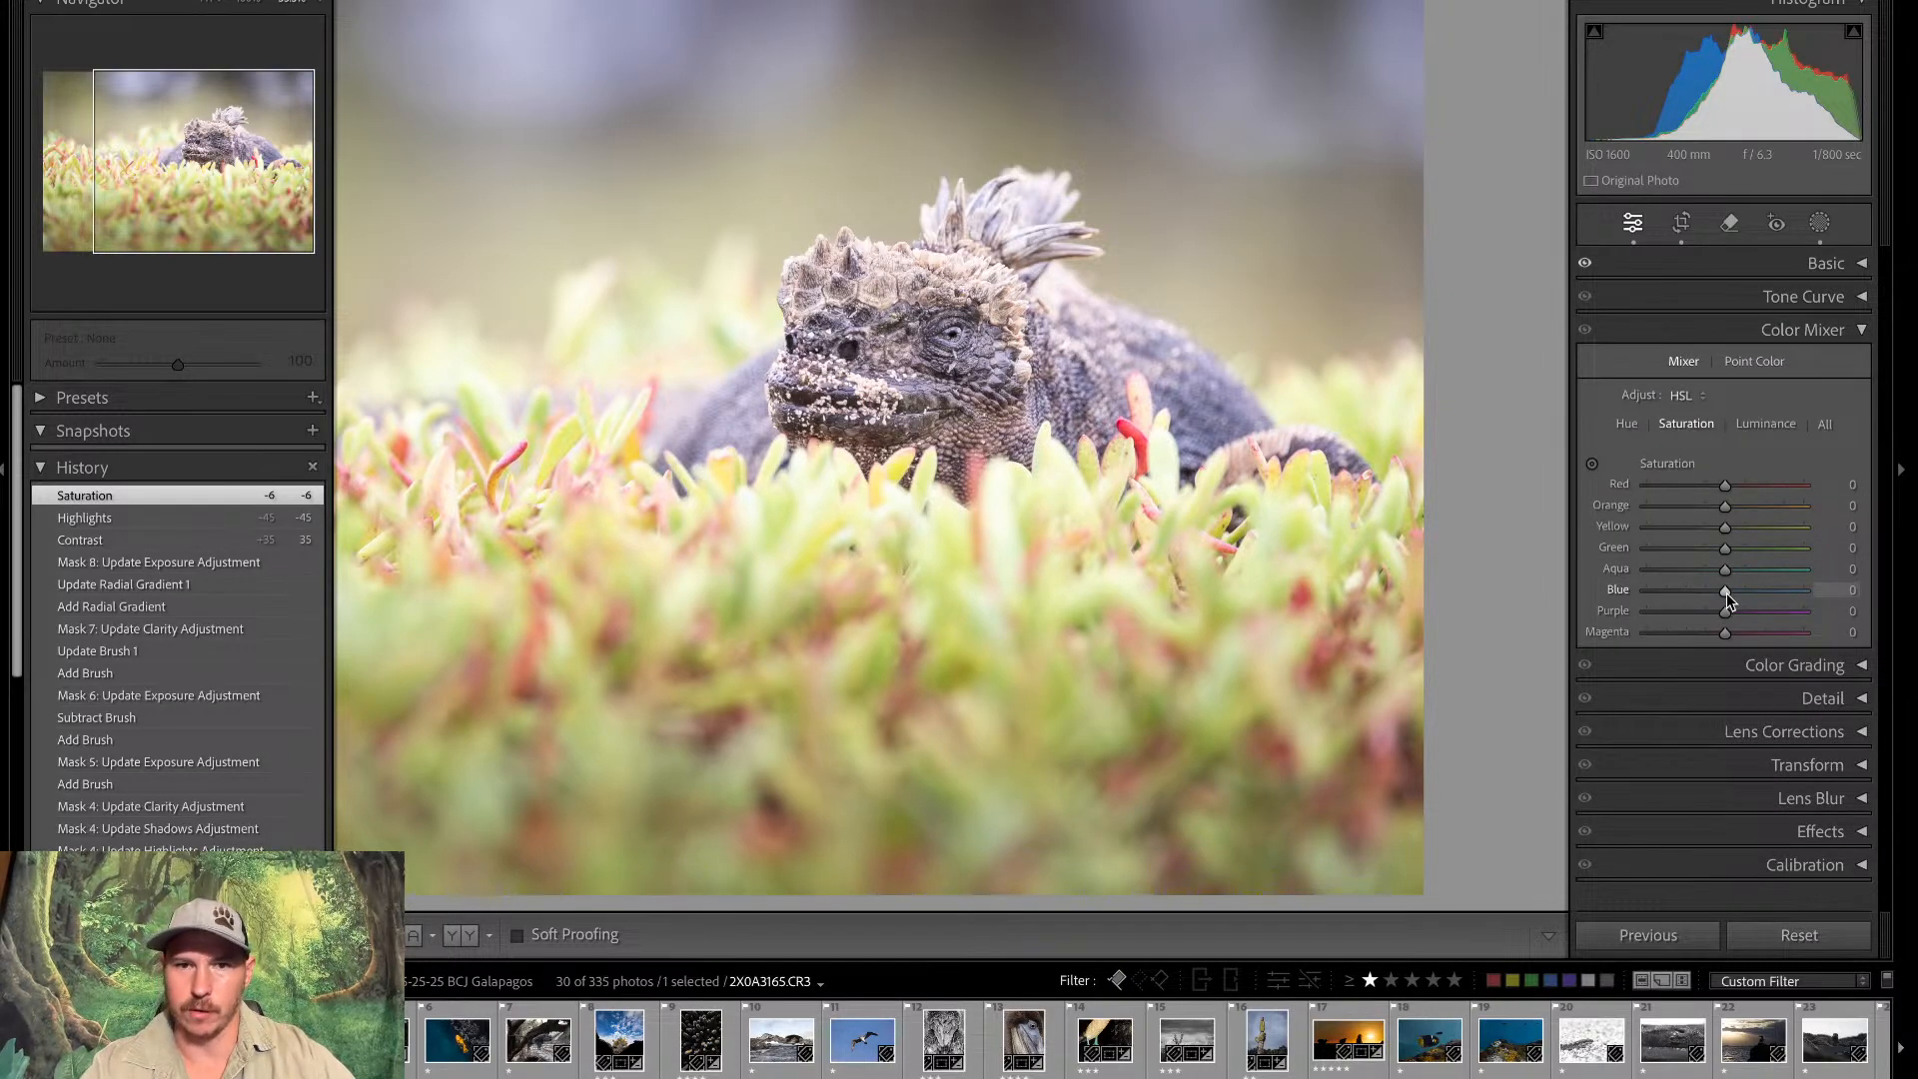
mouse_move(1726, 591)
left_mouse_down()
mouse_move(1894, 612)
mouse_move(1770, 601)
mouse_move(1723, 571)
left_mouse_up()
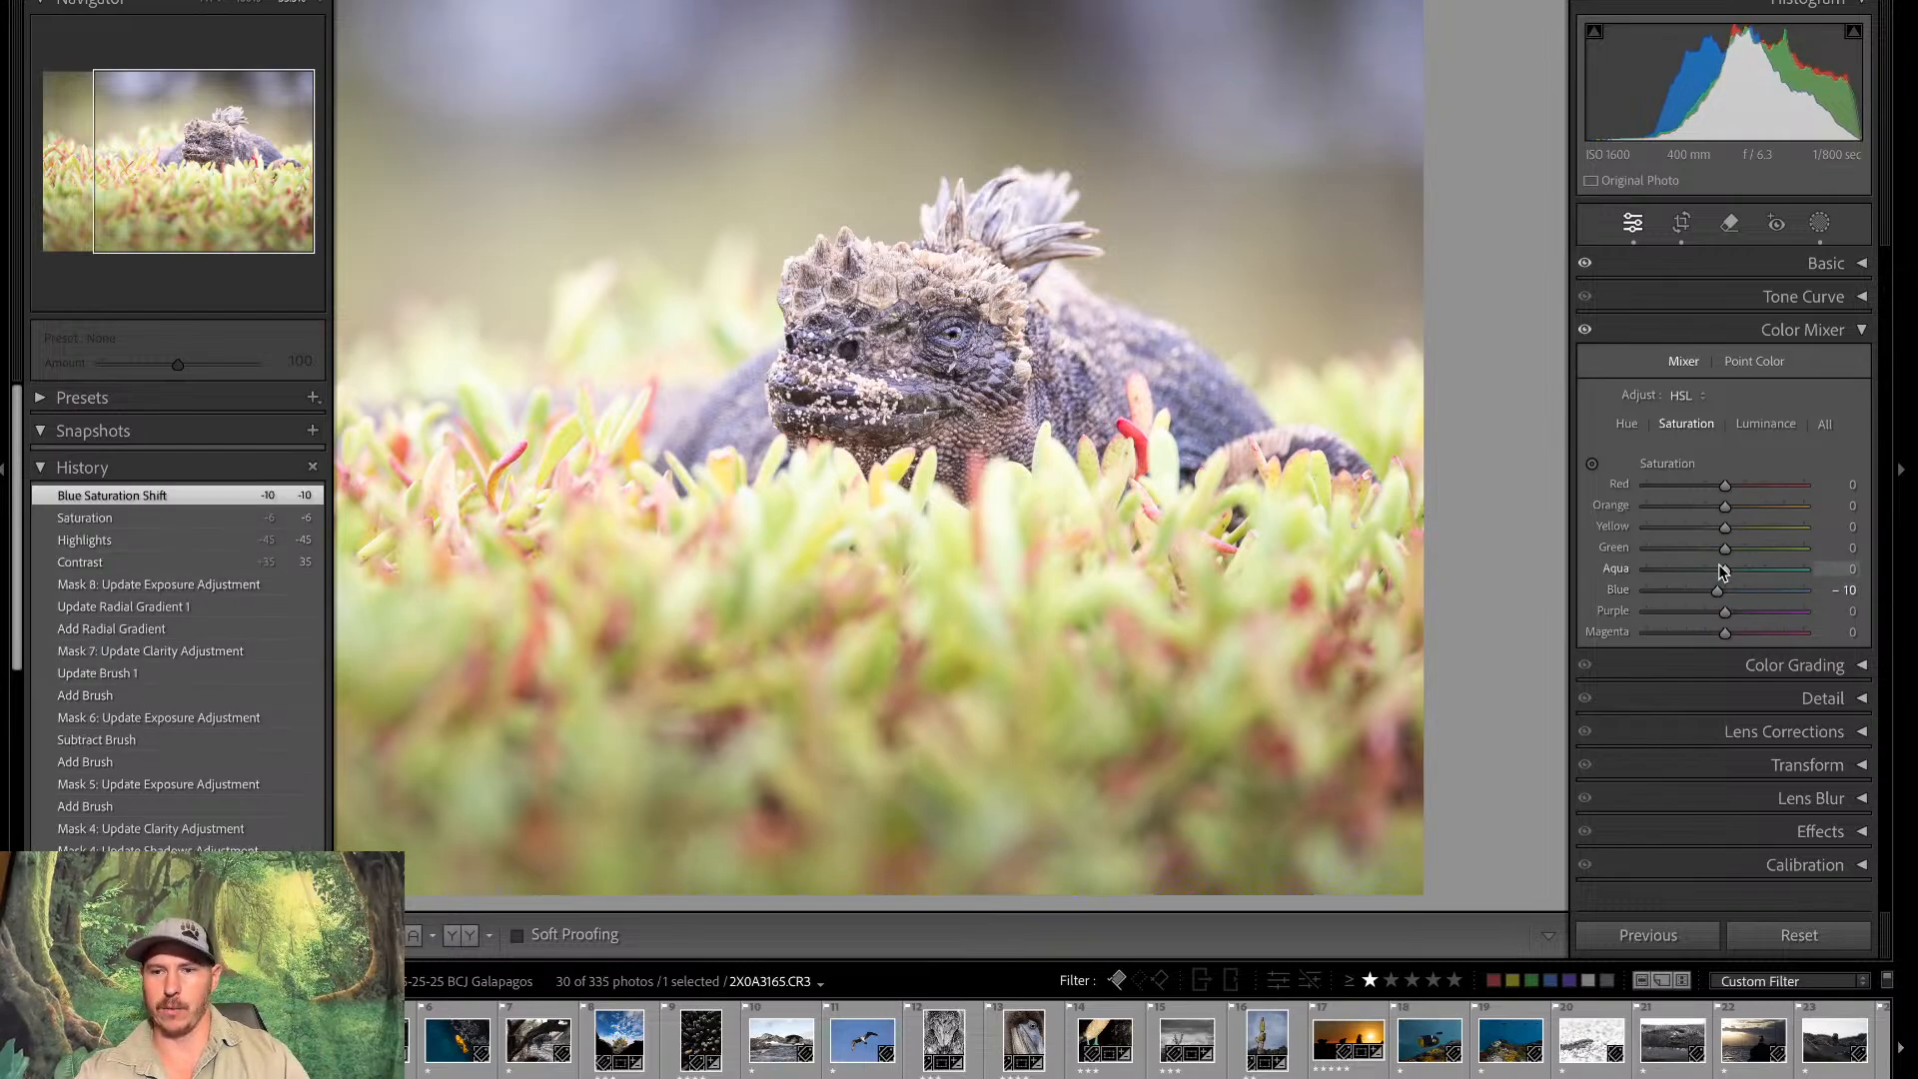
double_click(1717, 588)
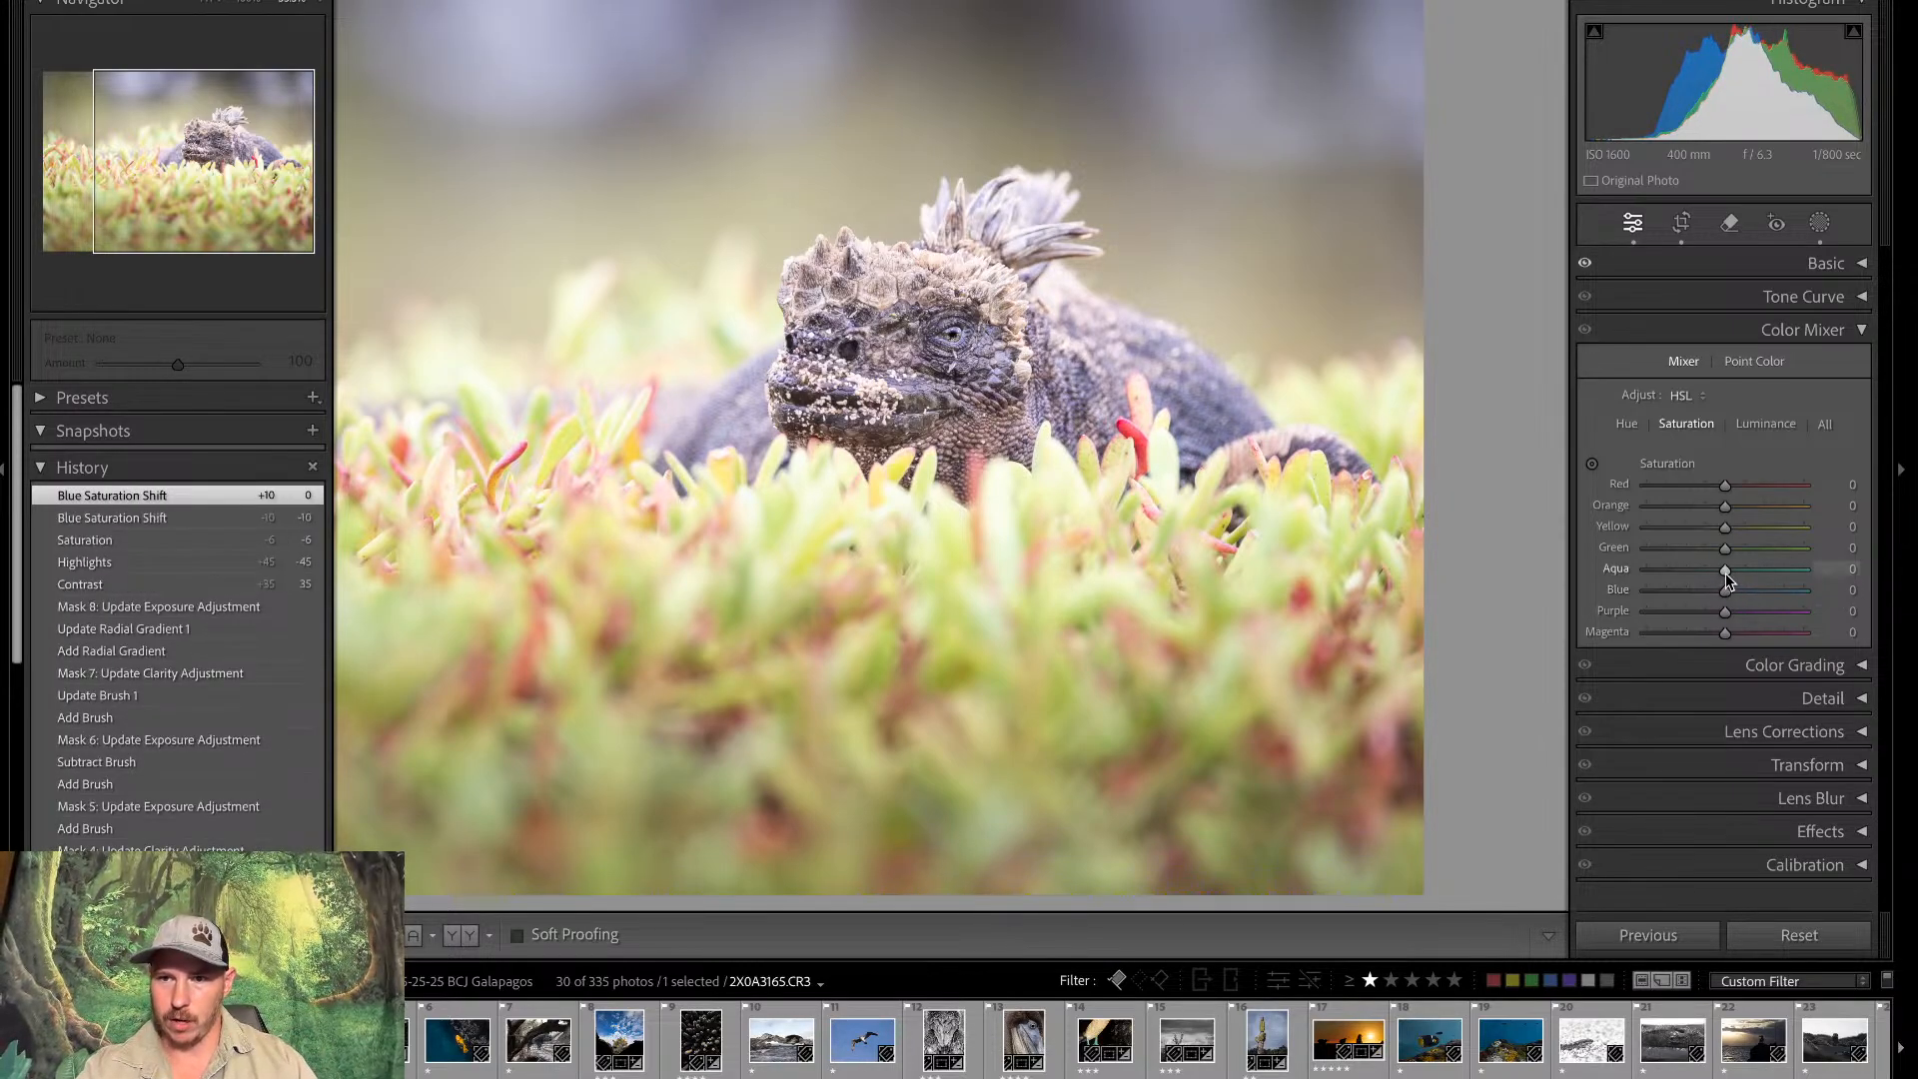
left_click_drag(1725, 572, 1733, 568)
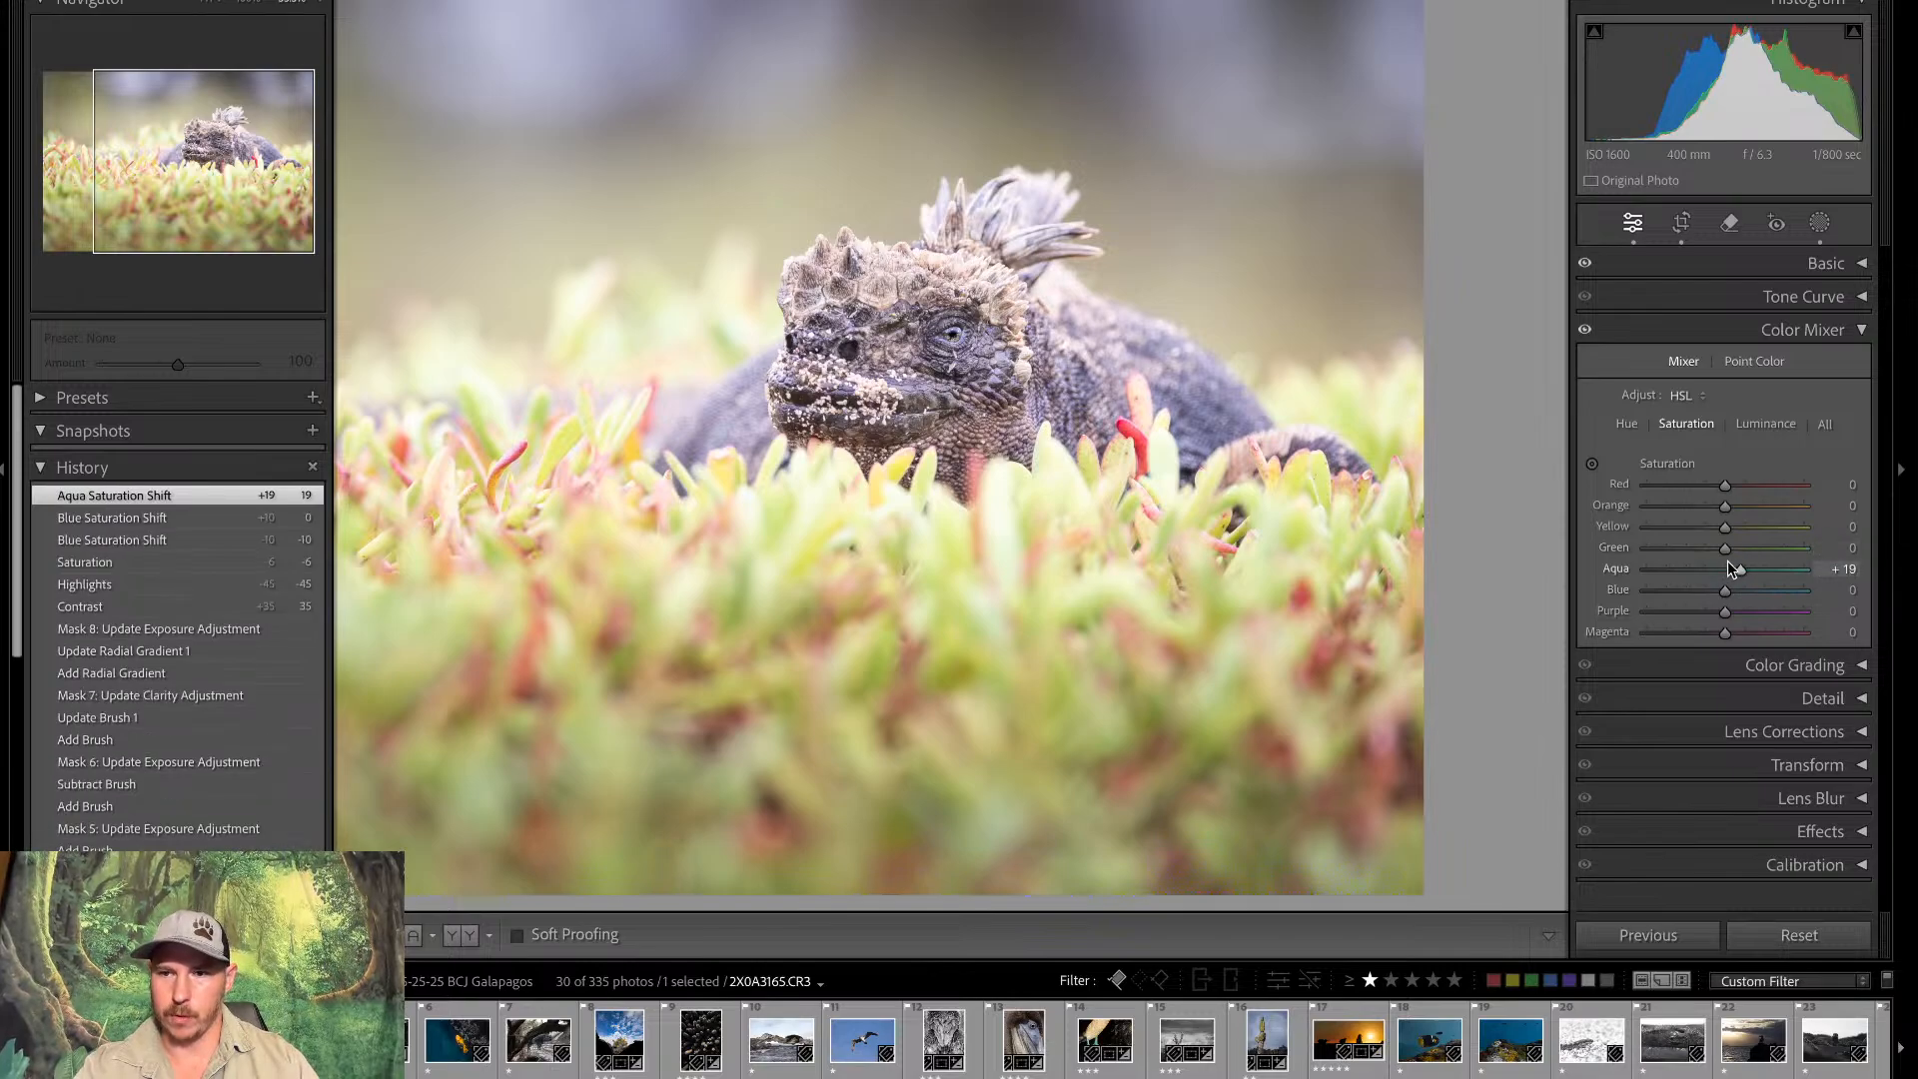
double_click(1743, 570)
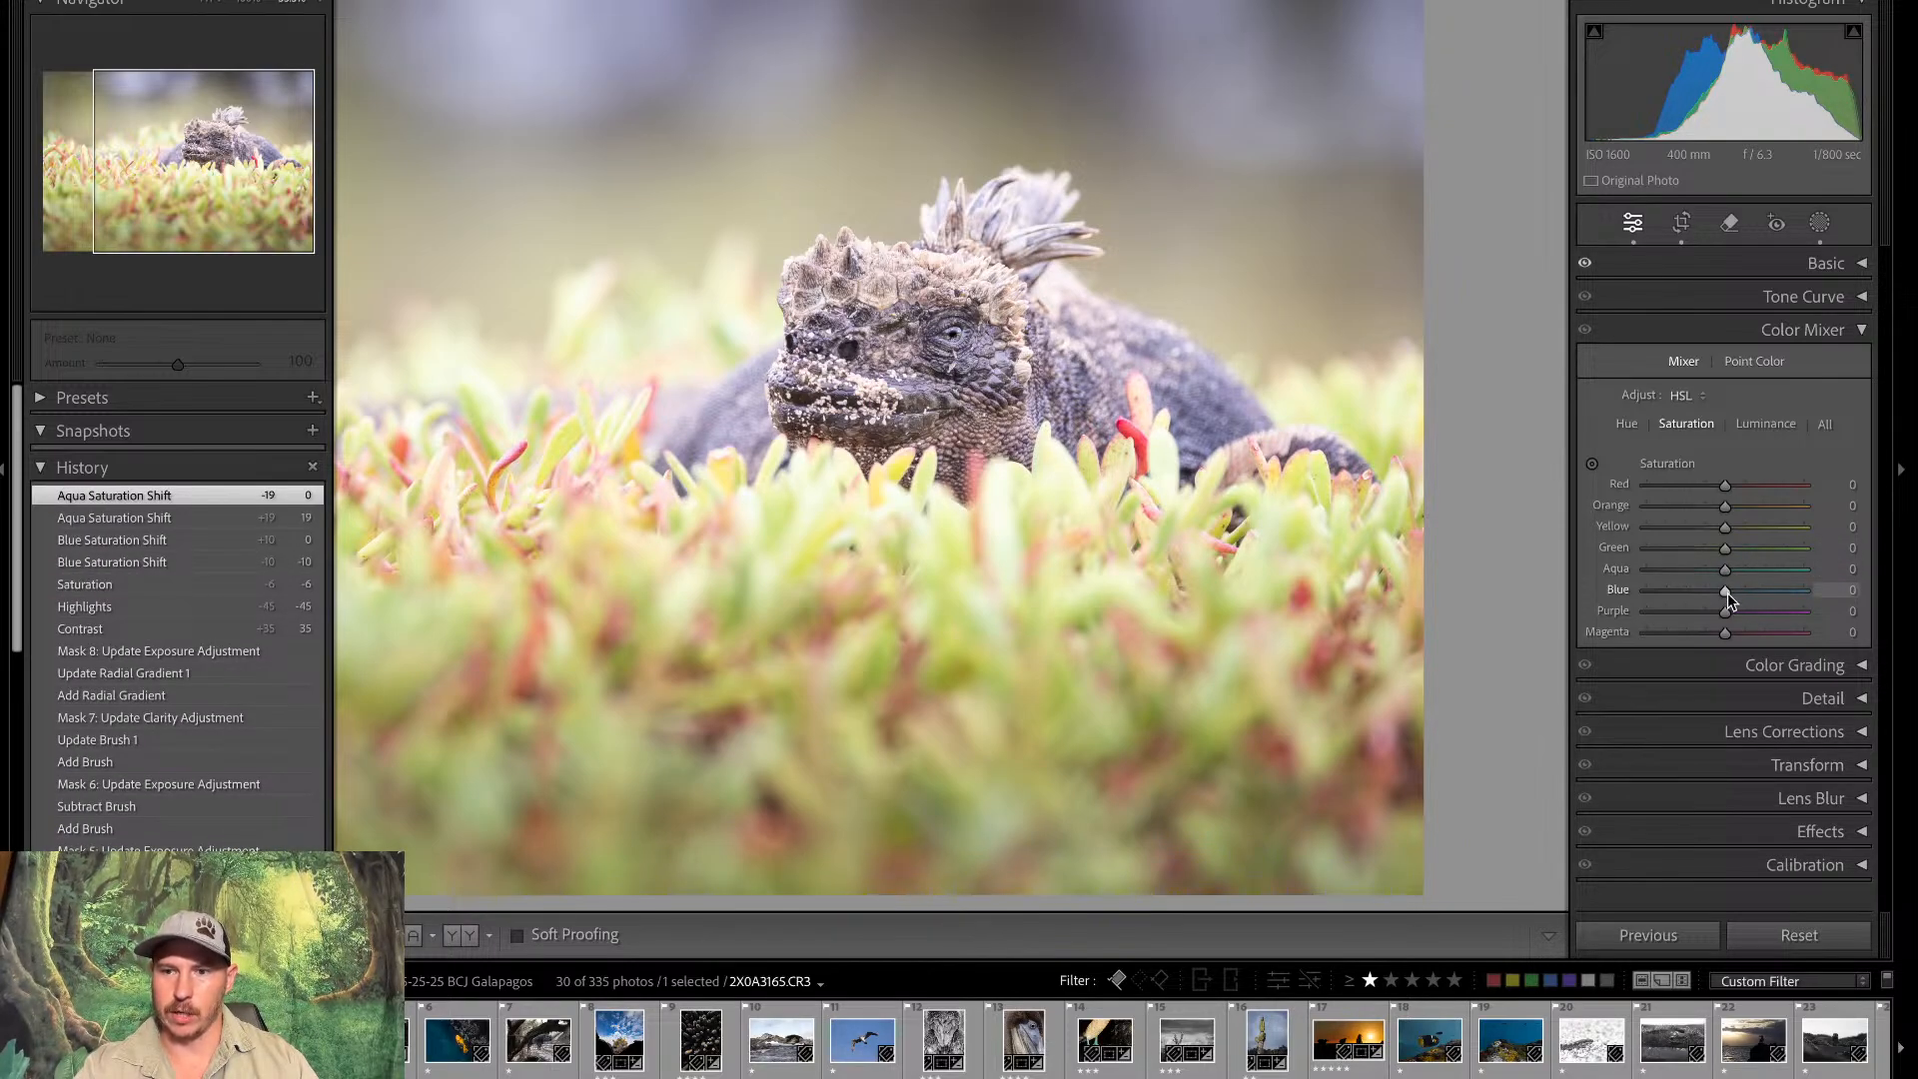
left_click_drag(1730, 599, 1696, 606)
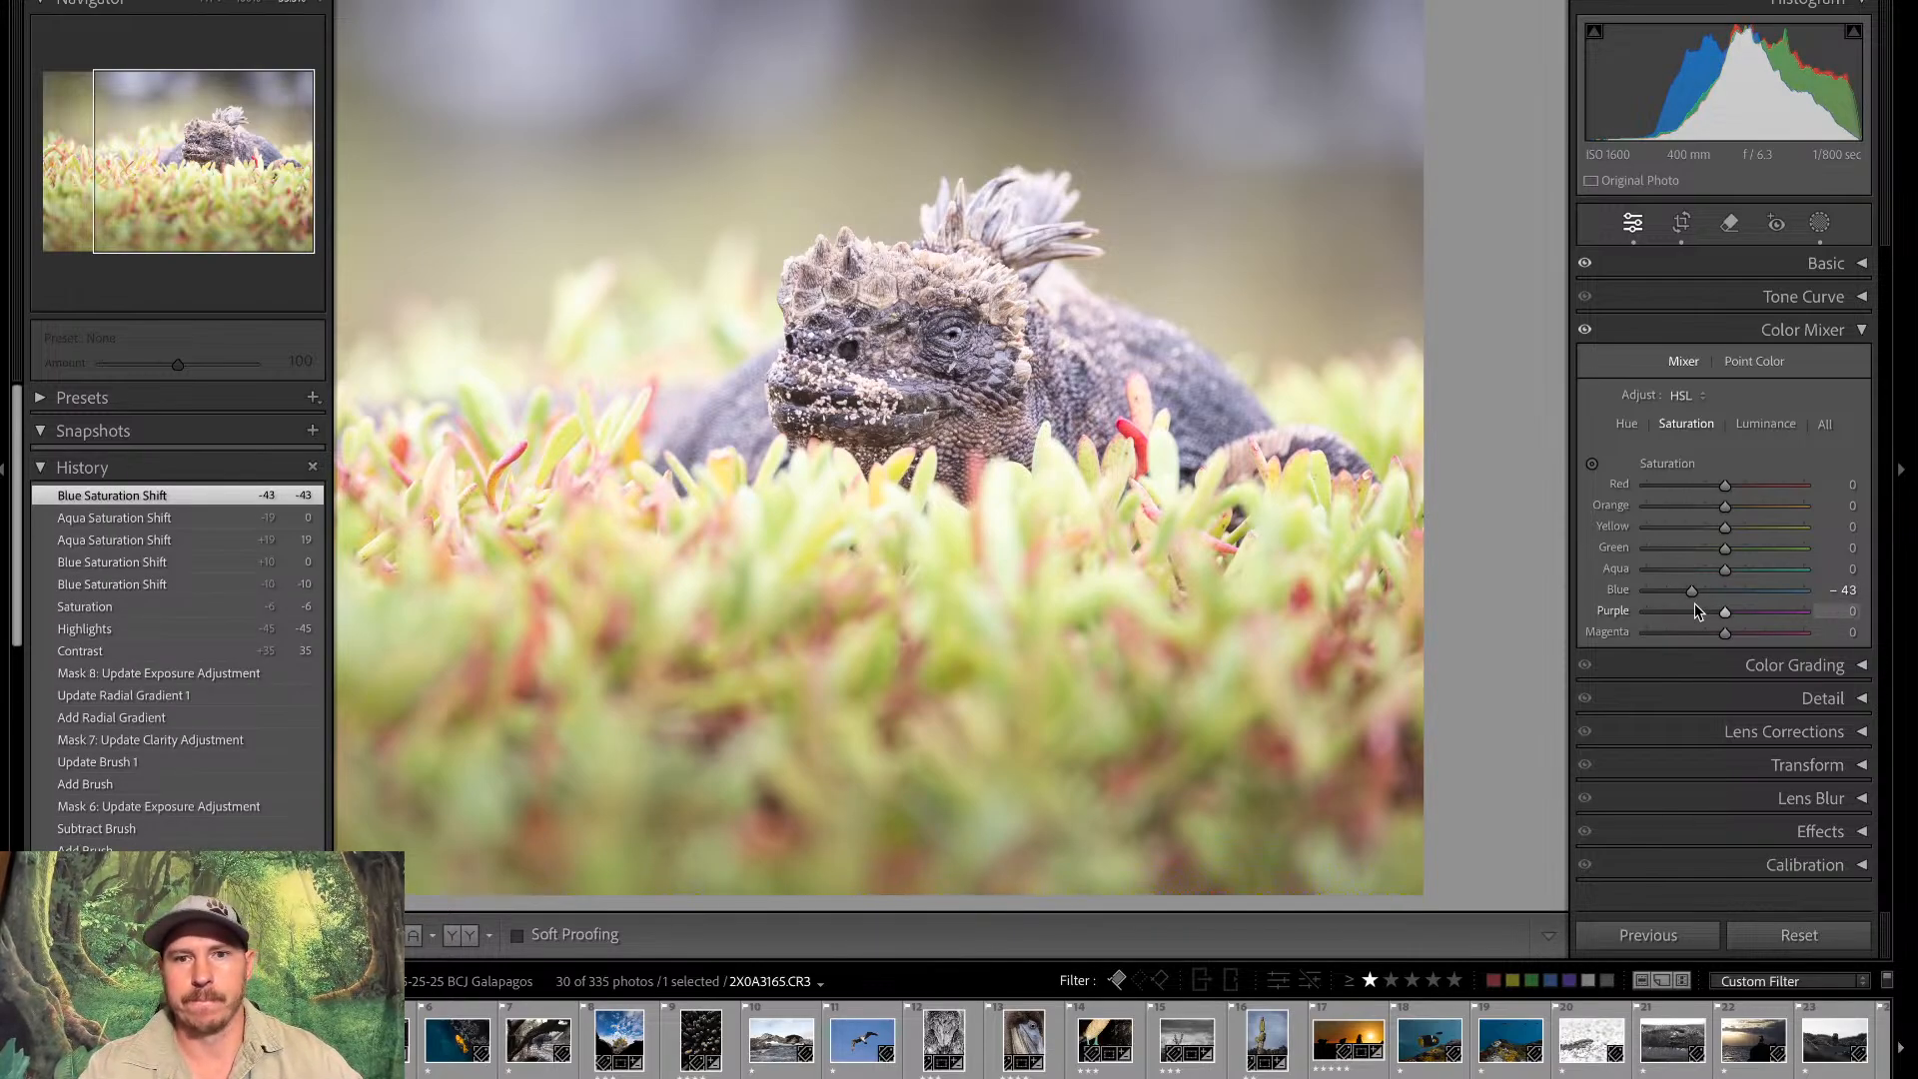
Set Mask 4's highlights to -76, exposure to -0.39 and shadows to 64, and leave masking
left_click(1819, 222)
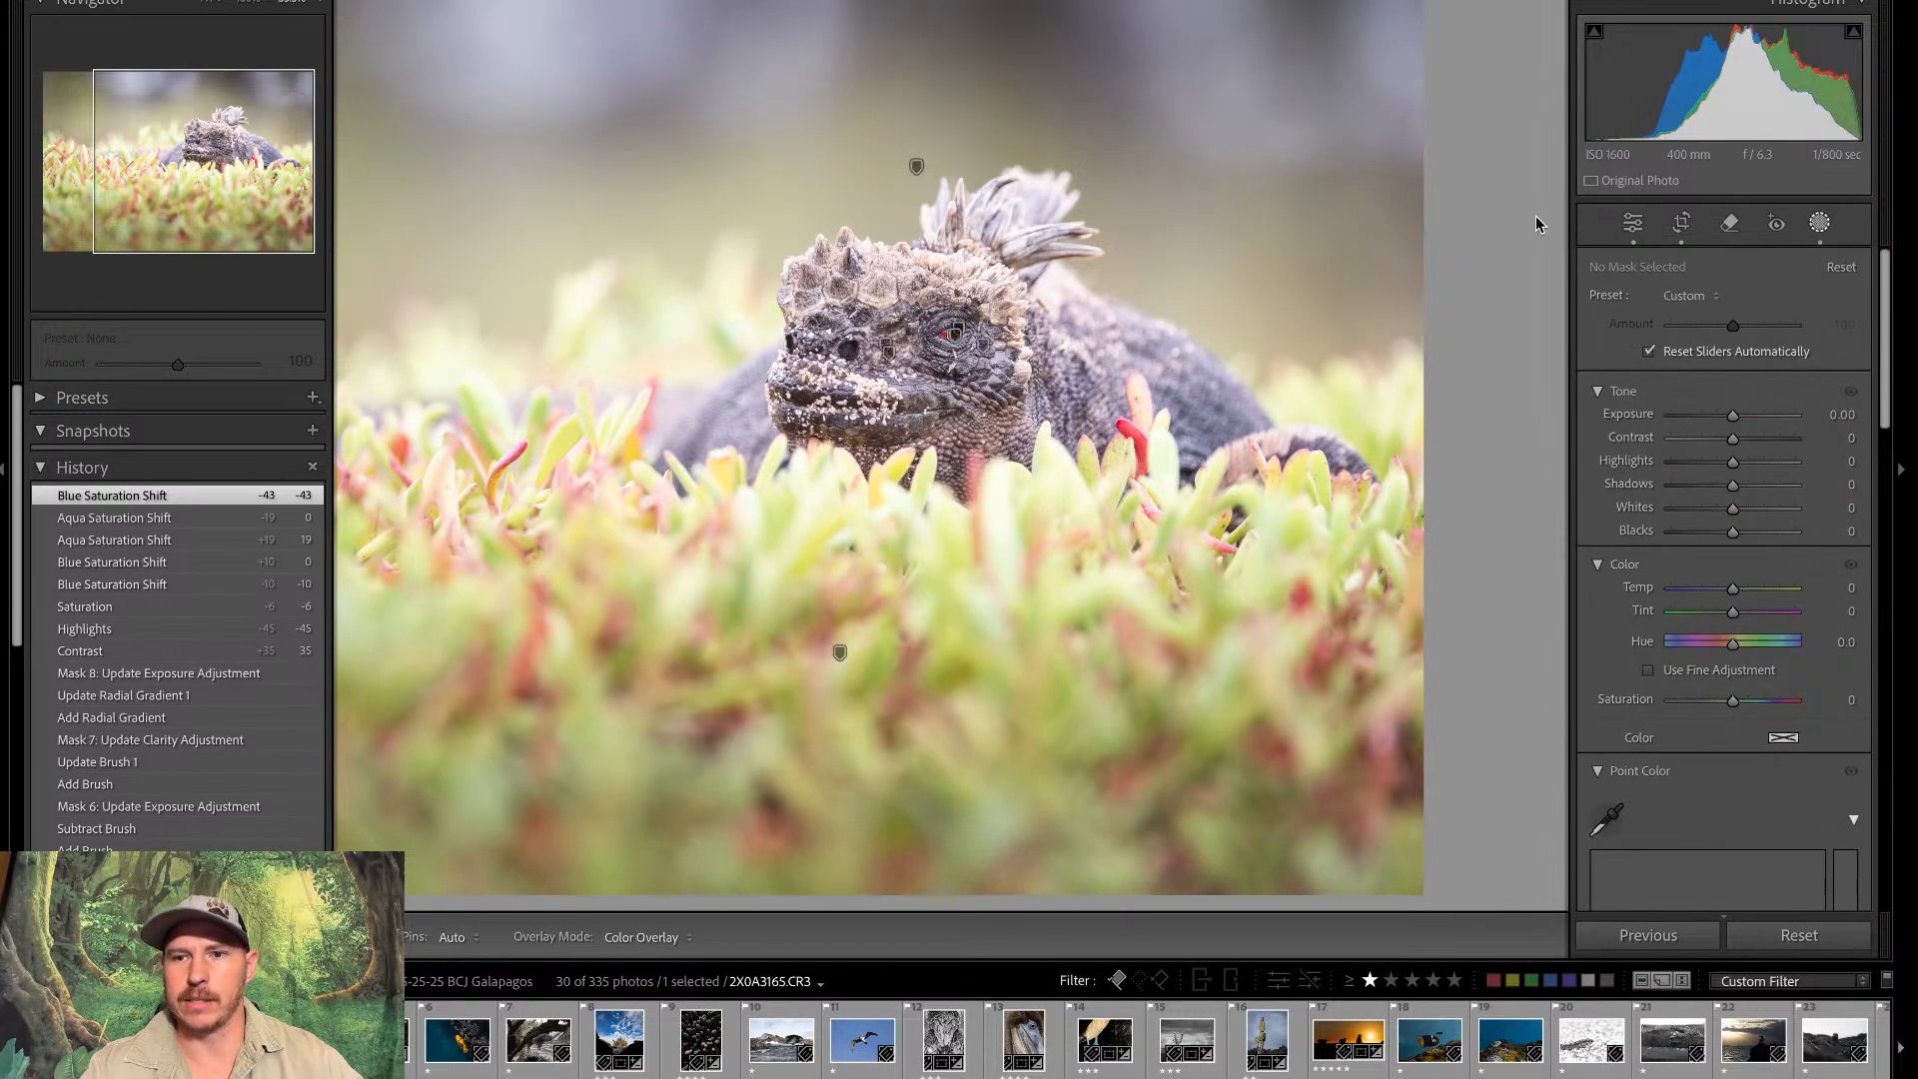
left_click(1545, 284)
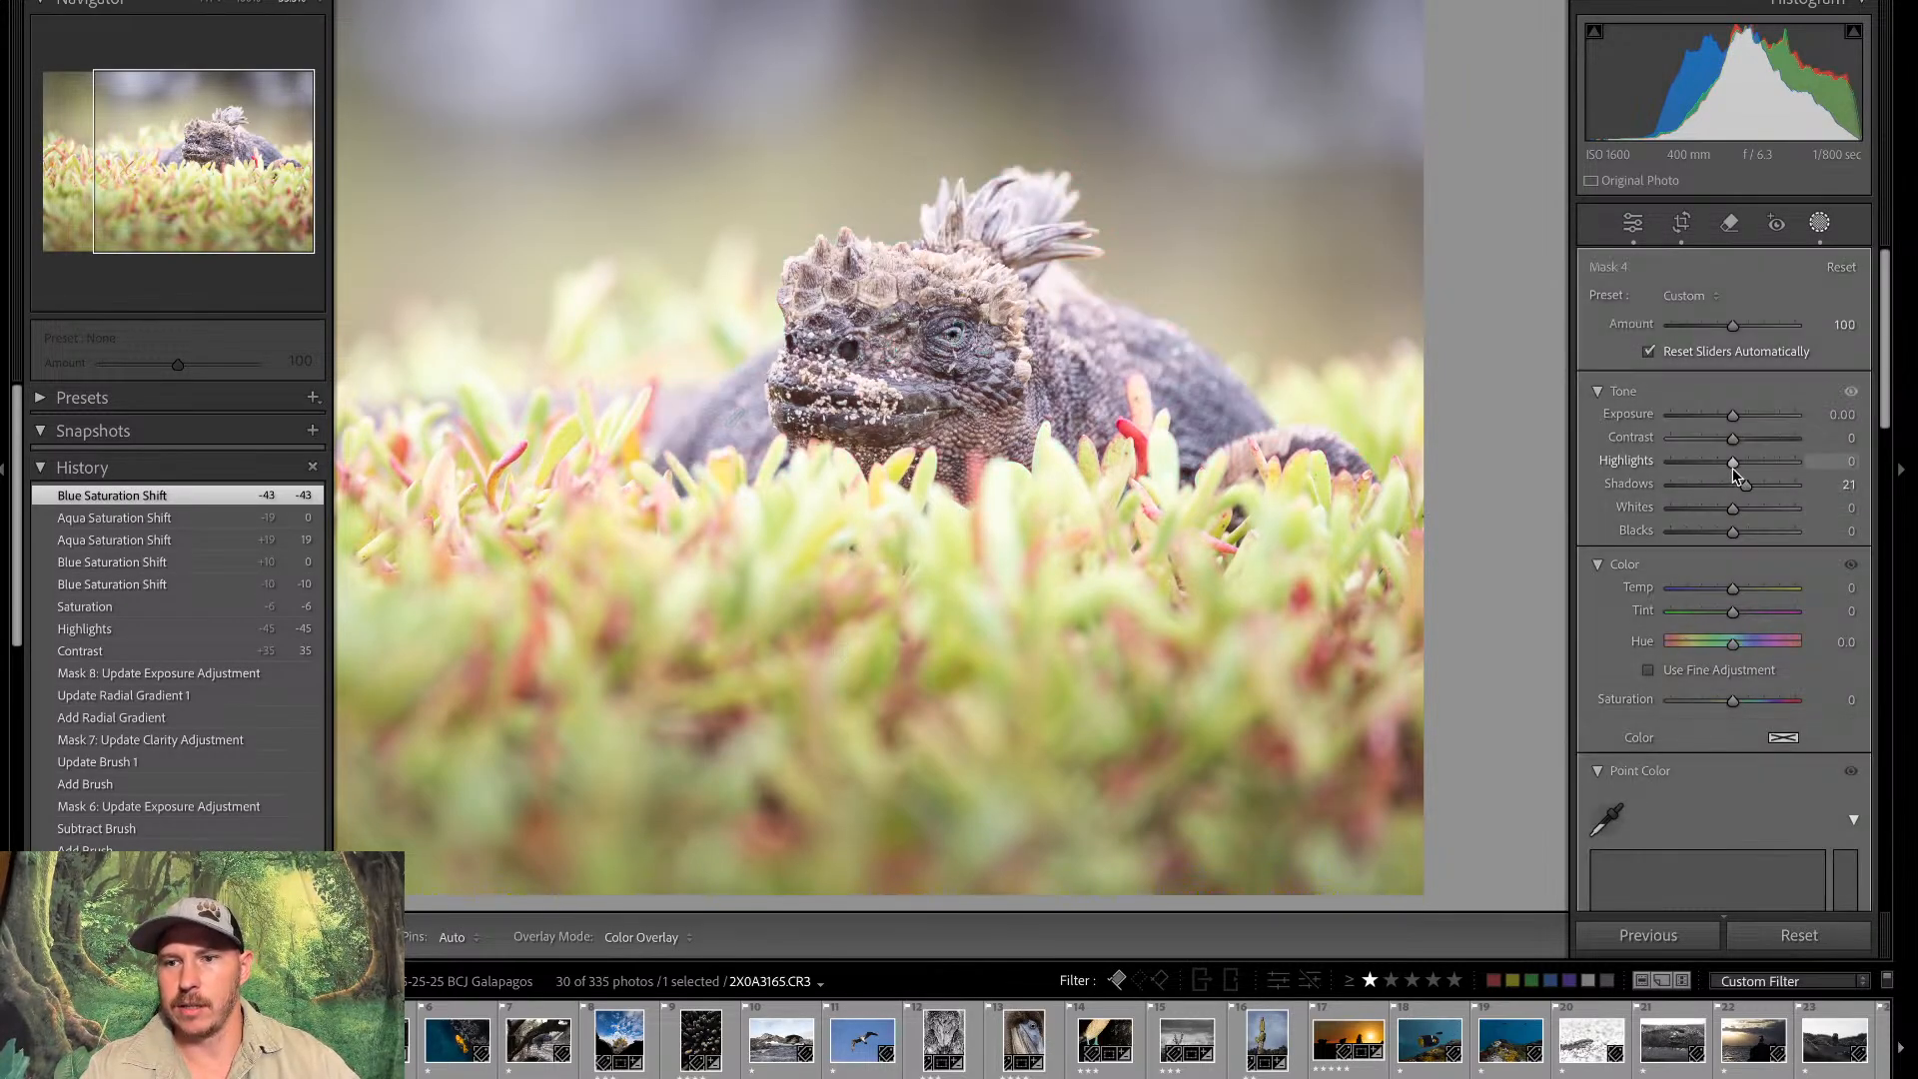
left_click_drag(1734, 472, 1772, 488)
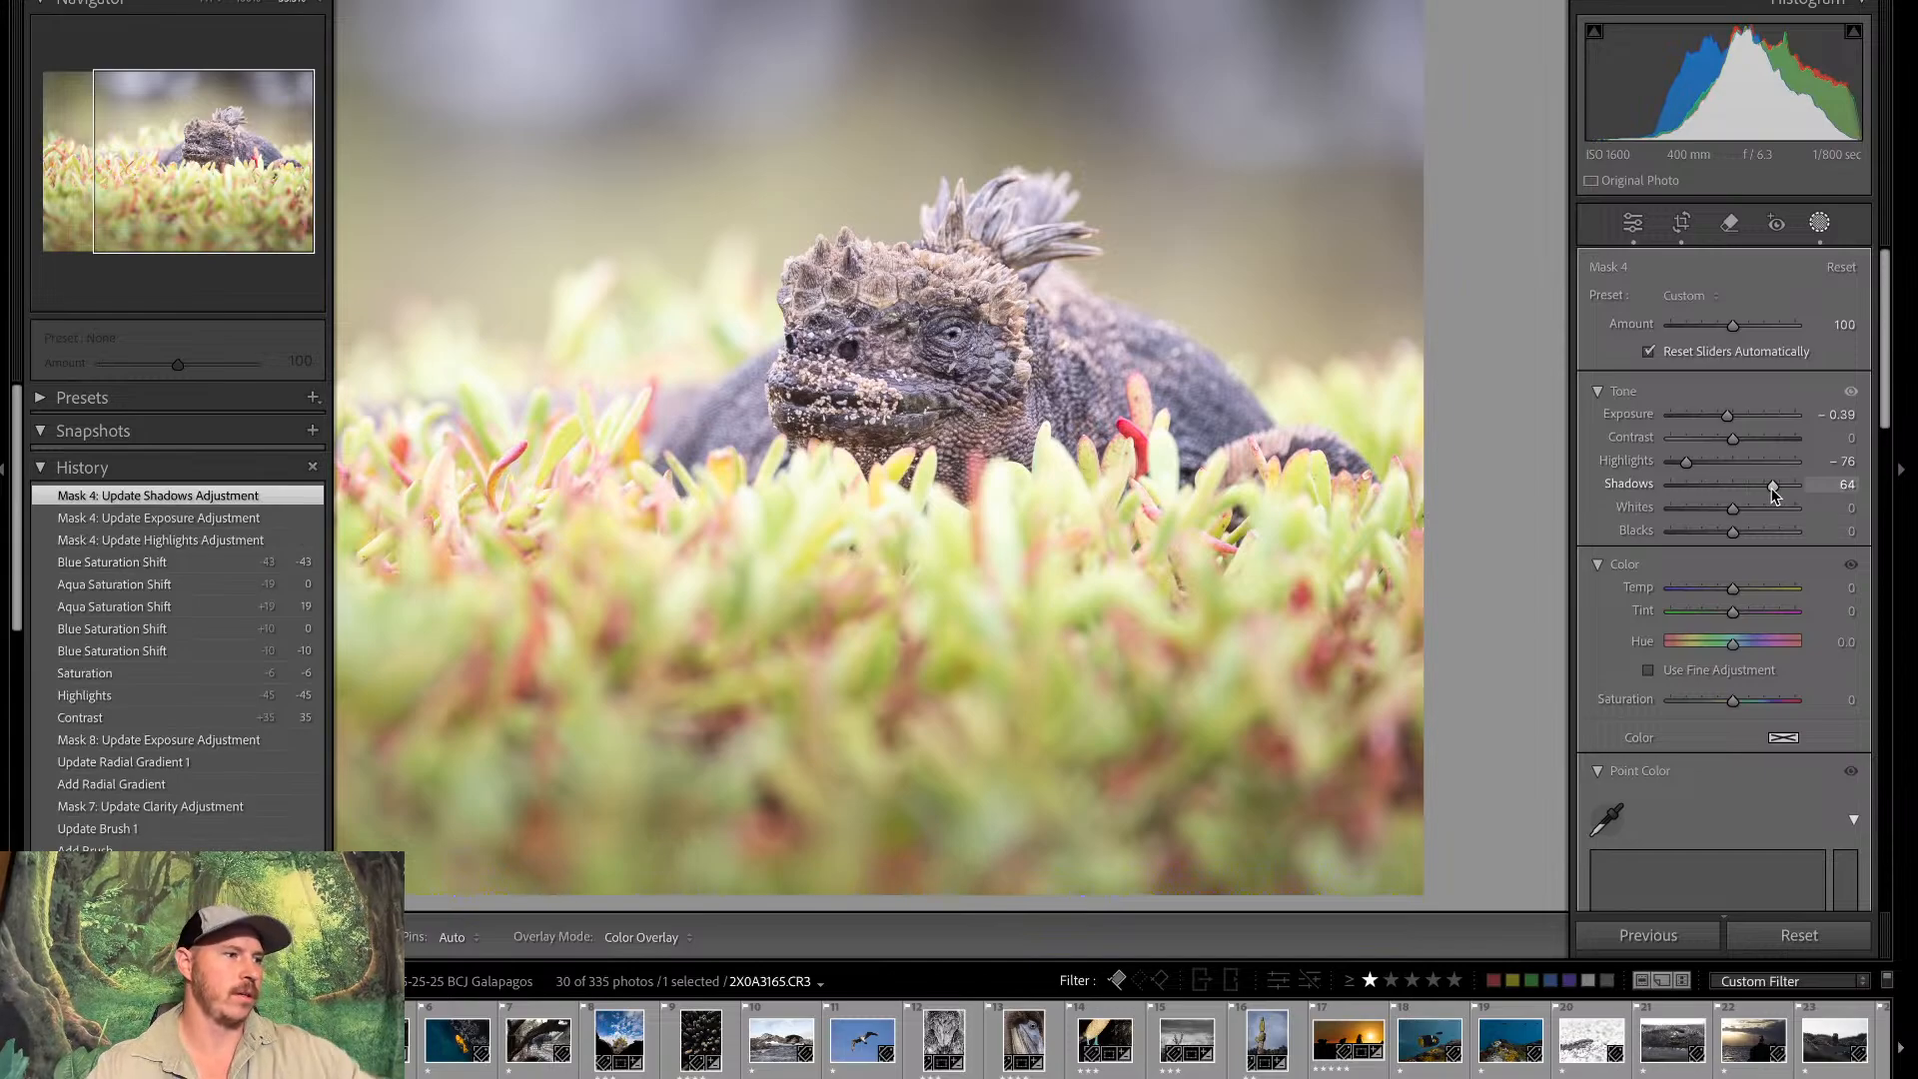
left_click(1633, 223)
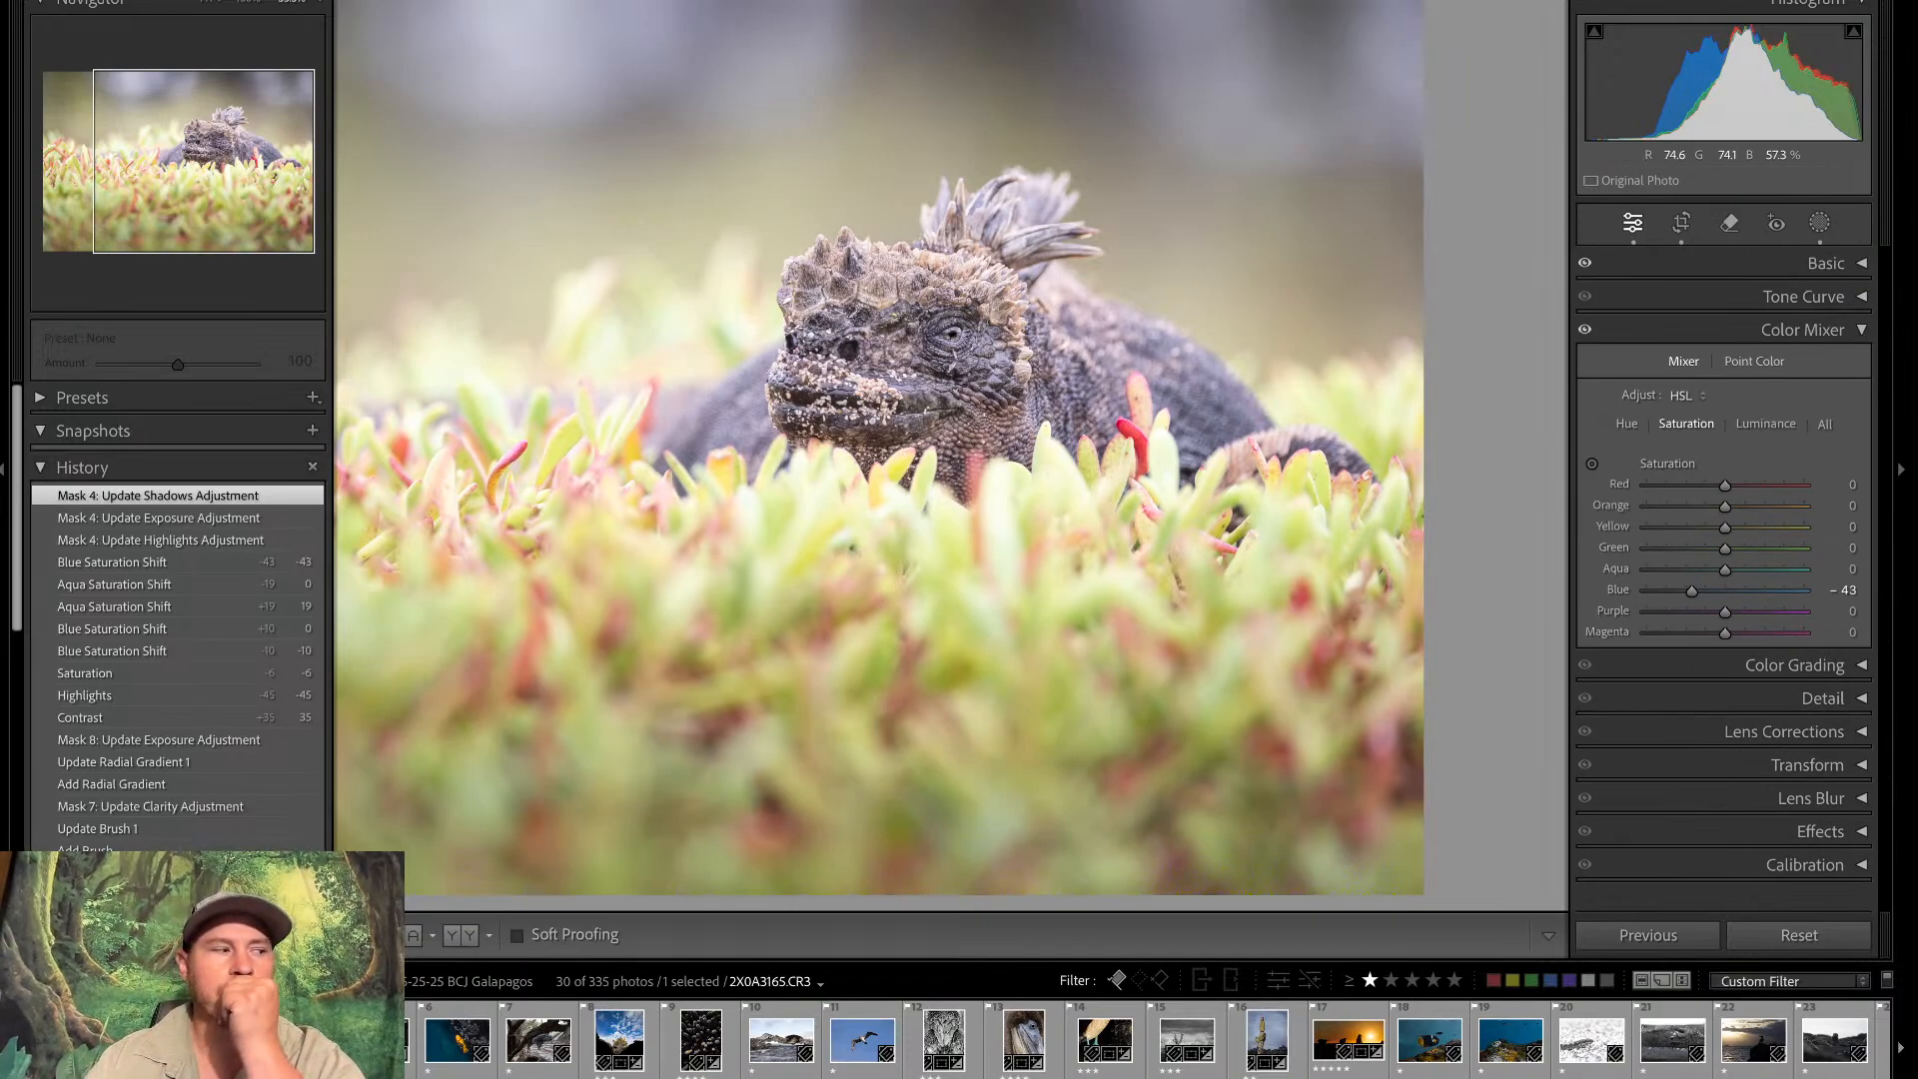
Compare the iguana photo repeatedly before and after the edits, checking the background, the foreground plants and the animal
key("backslash")
key("backslash")
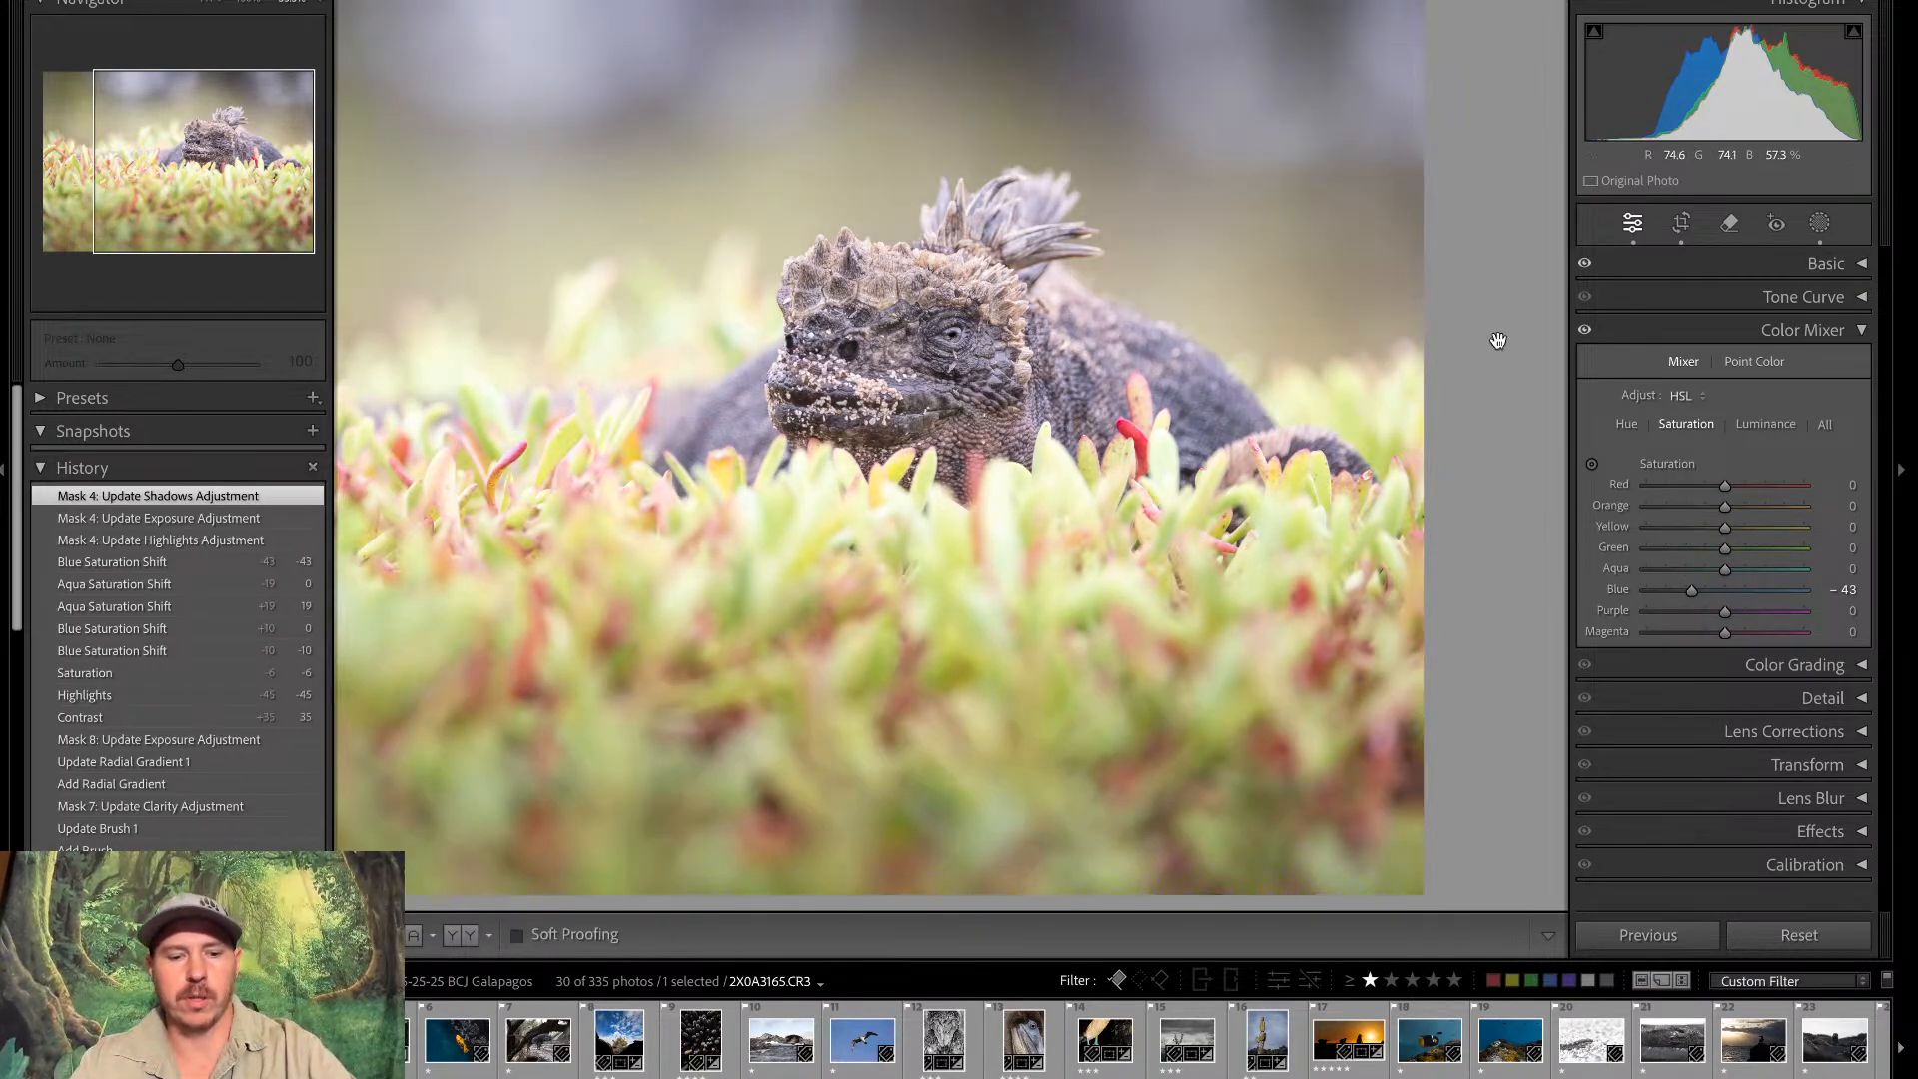
key("backslash")
key("backslash")
key("backslash")
key("backslash")
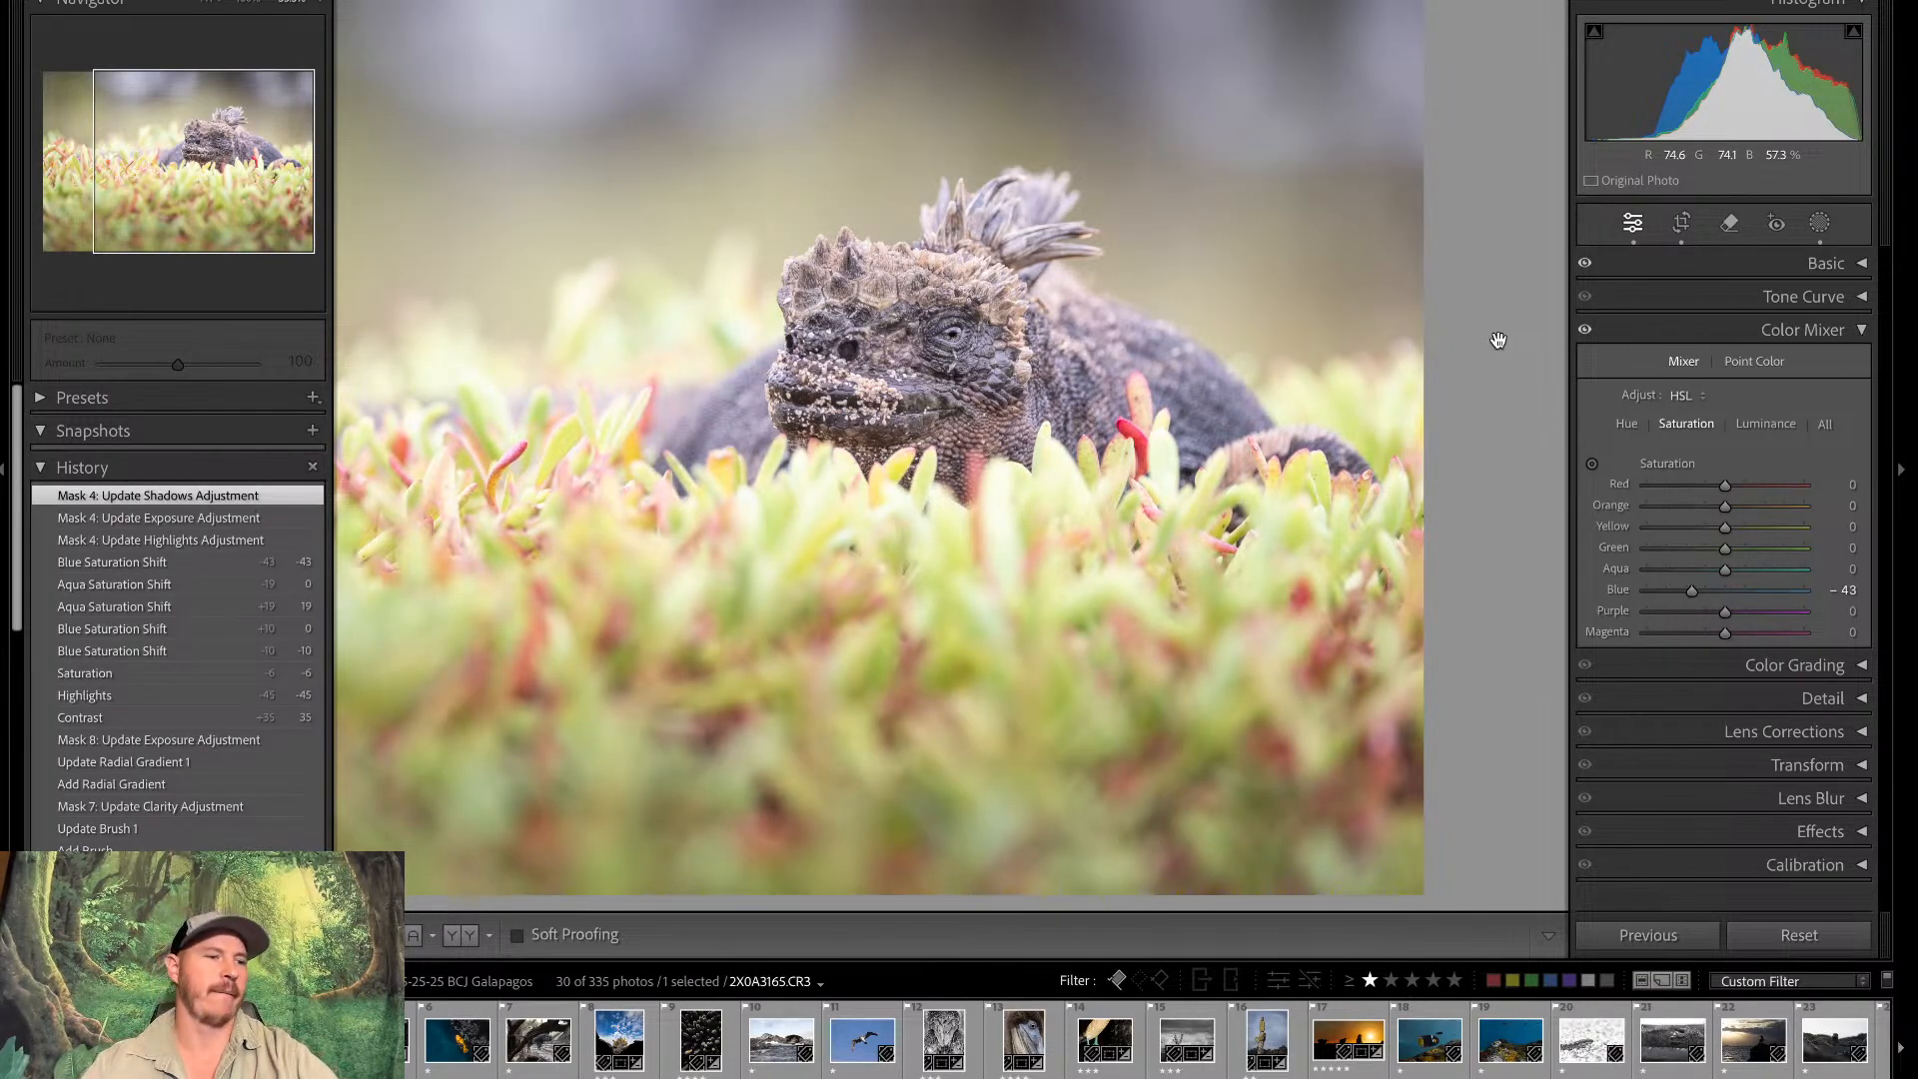
key("backslash")
key("backslash")
key("backslash")
key("backslash")
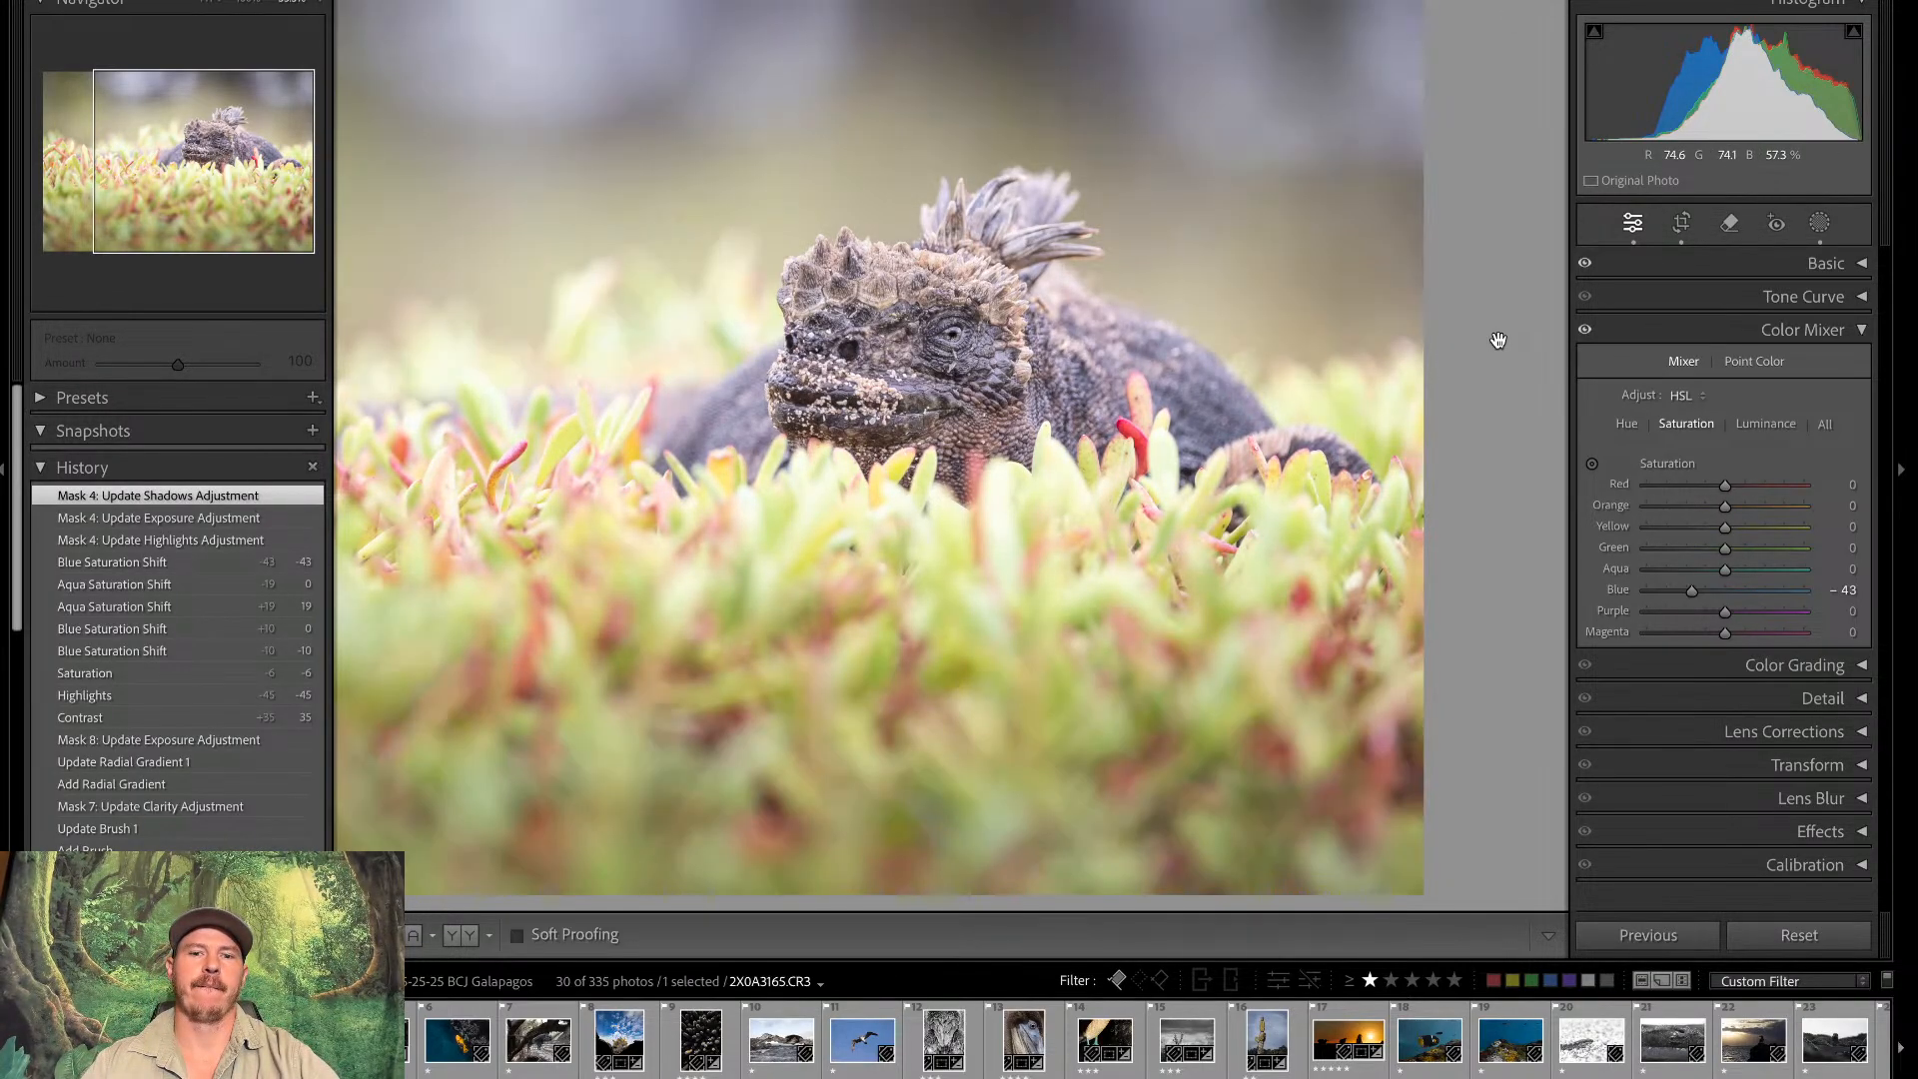
key("backslash")
key("backslash")
key("backslash")
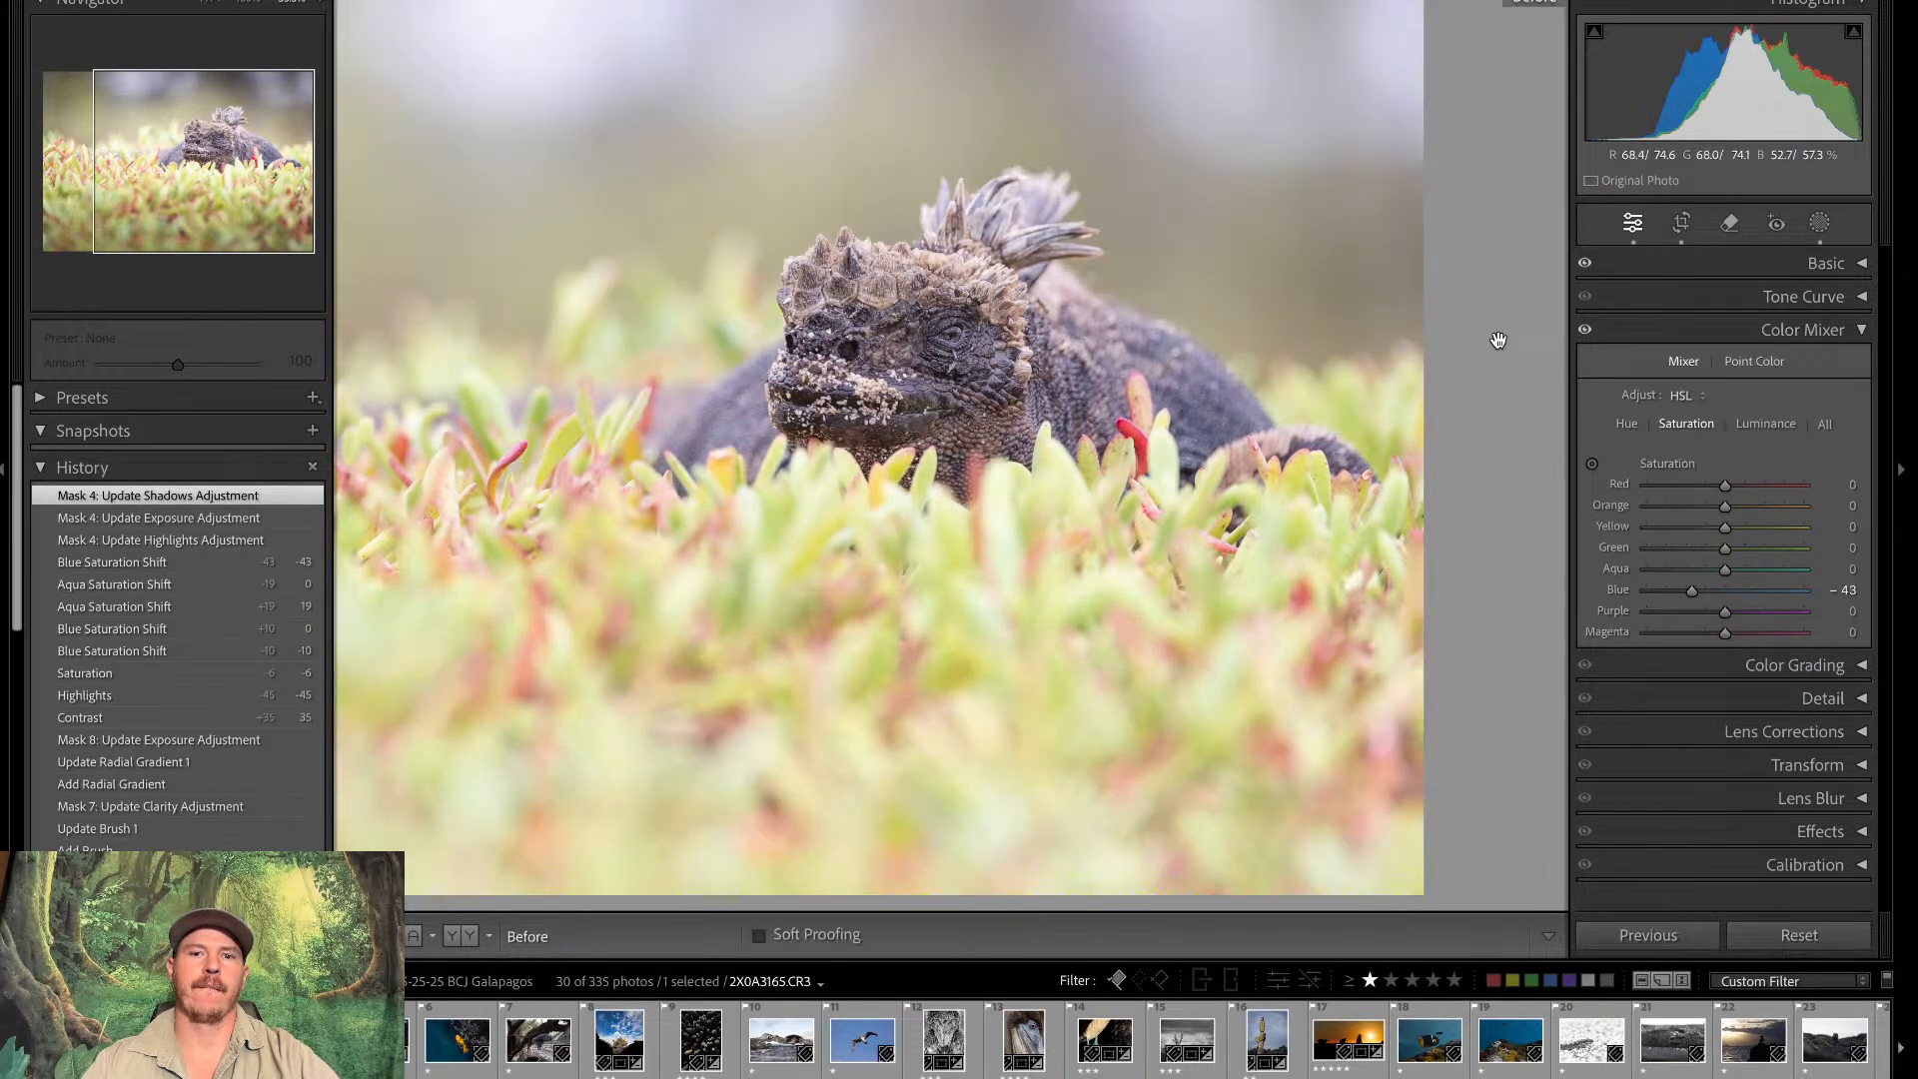
key("backslash")
key("backslash")
key("backslash")
key("backslash")
key("backslash")
key("backslash")
key("backslash")
key("backslash")
key("backslash")
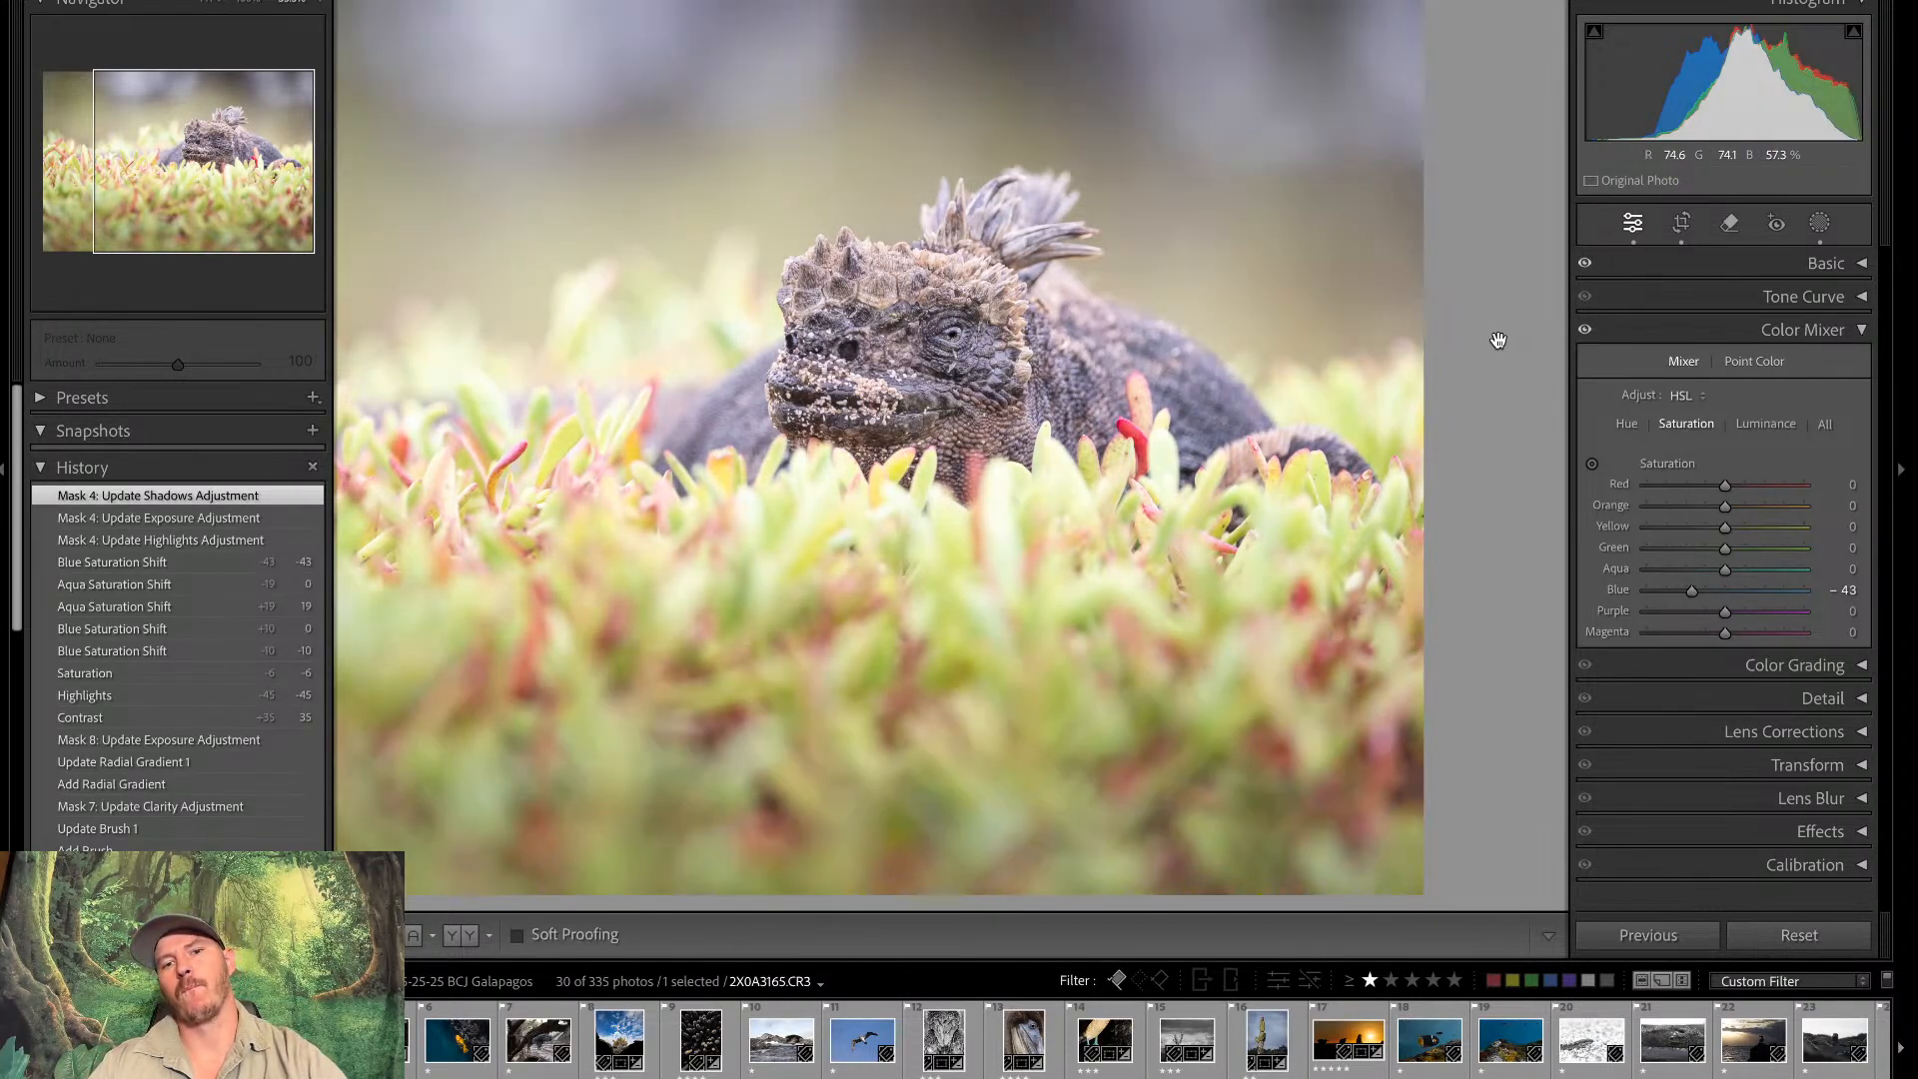
key("backslash")
key("backslash")
key("backslash")
key("backslash")
key("backslash")
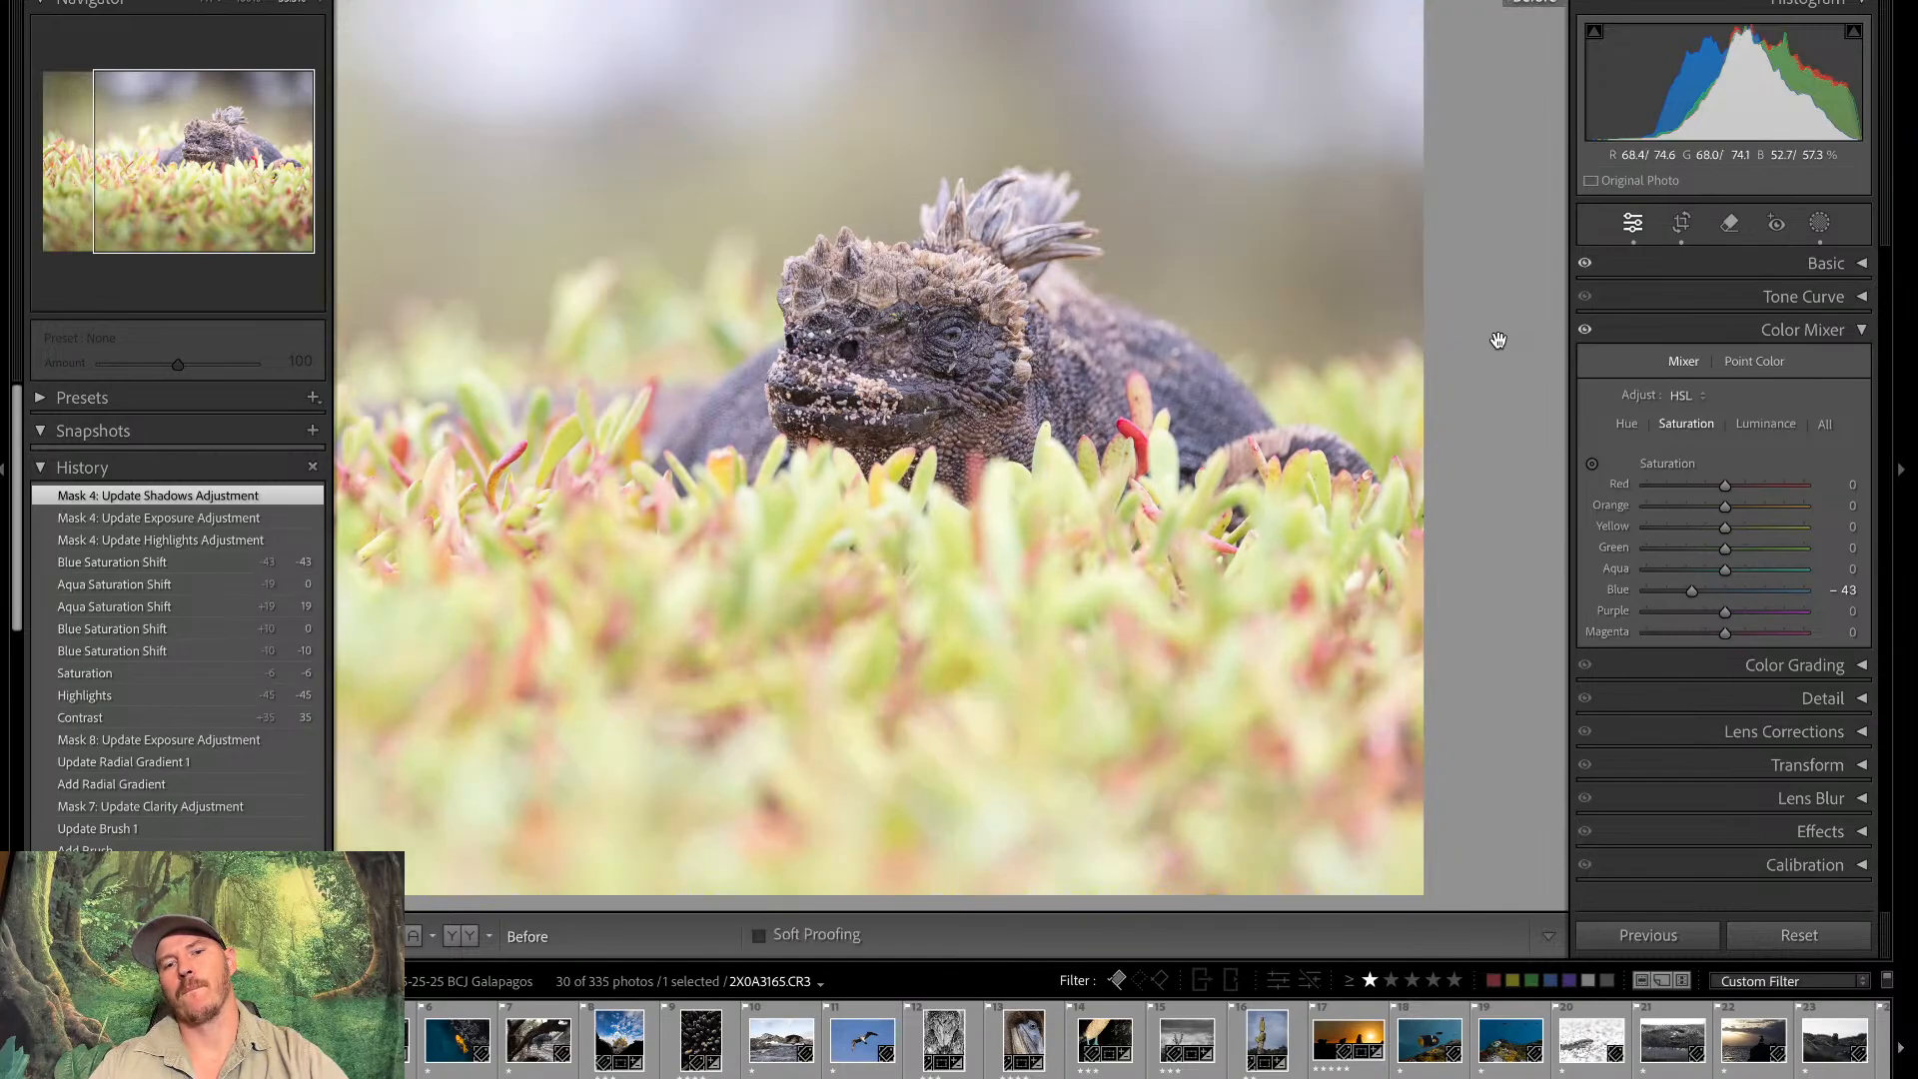
key("backslash")
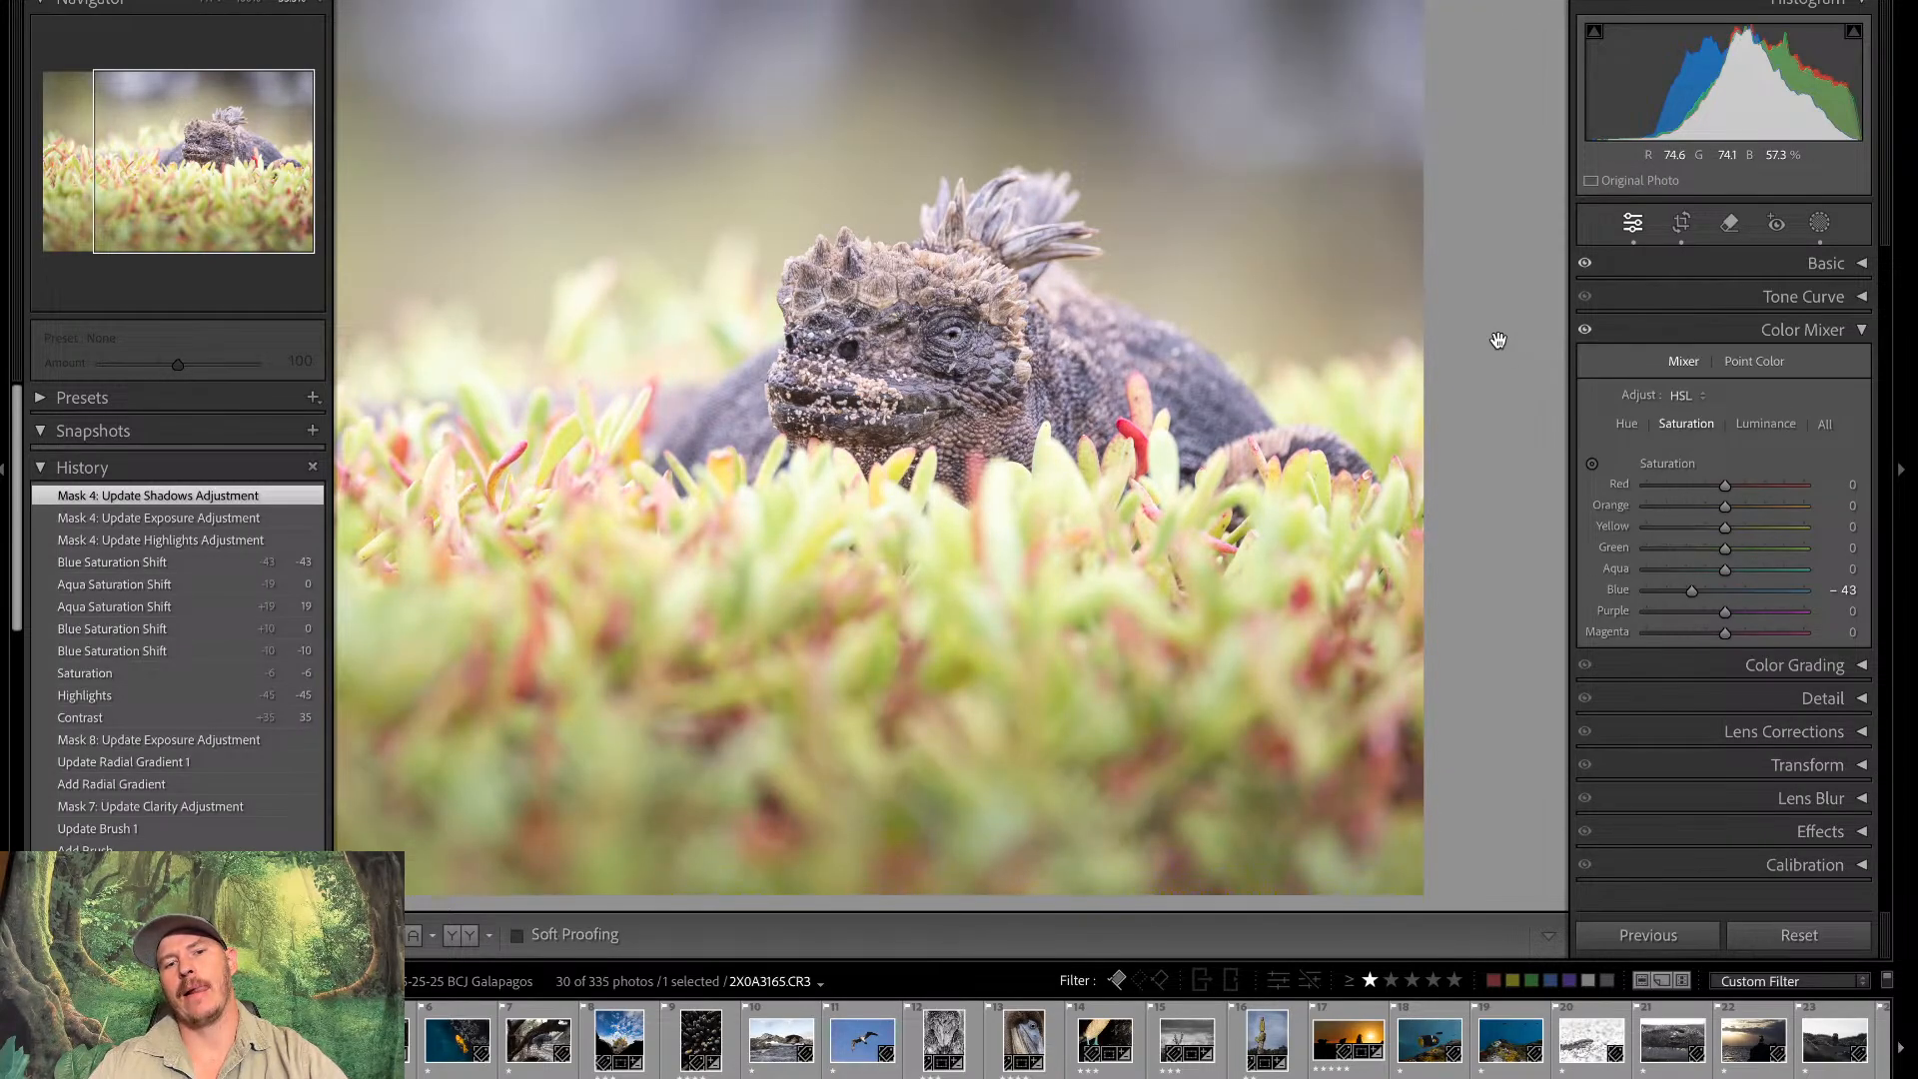
key("backslash")
key("backslash")
key("backslash")
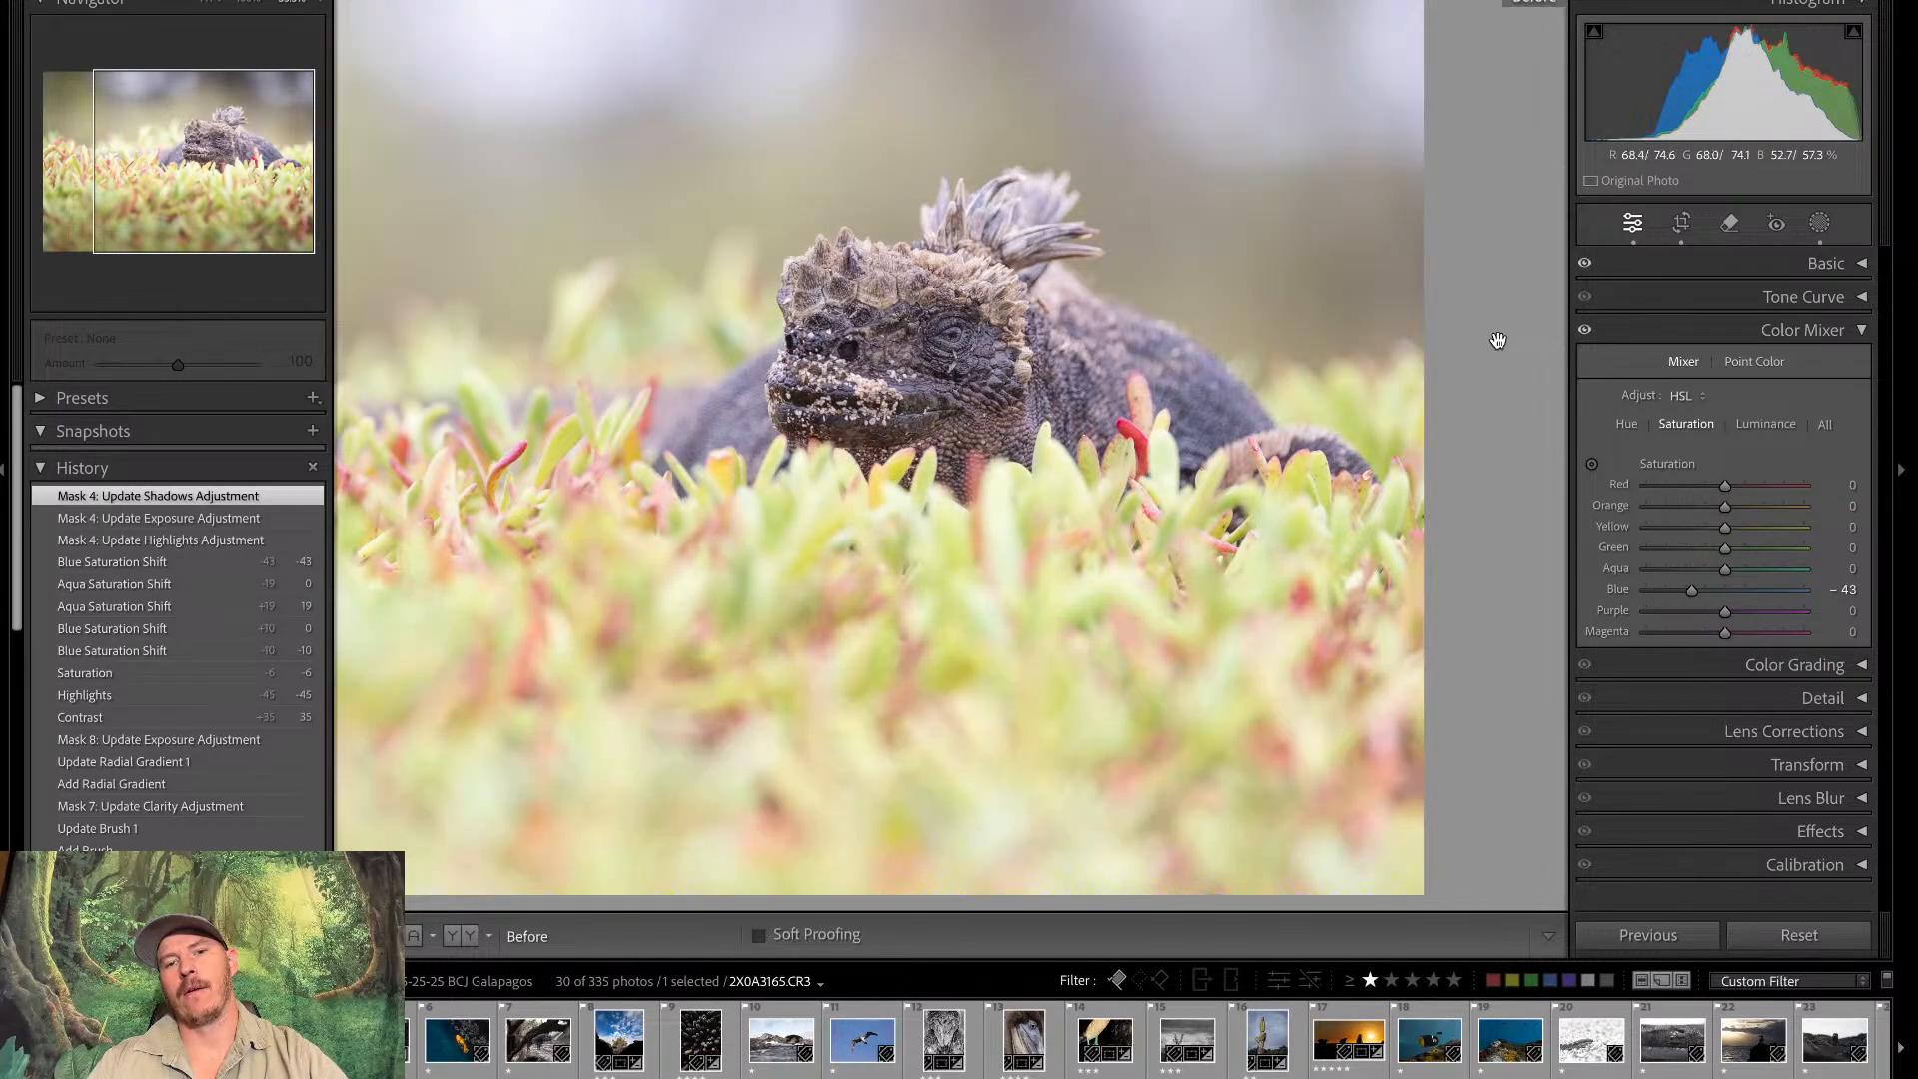
key("backslash")
key("backslash")
key("backslash")
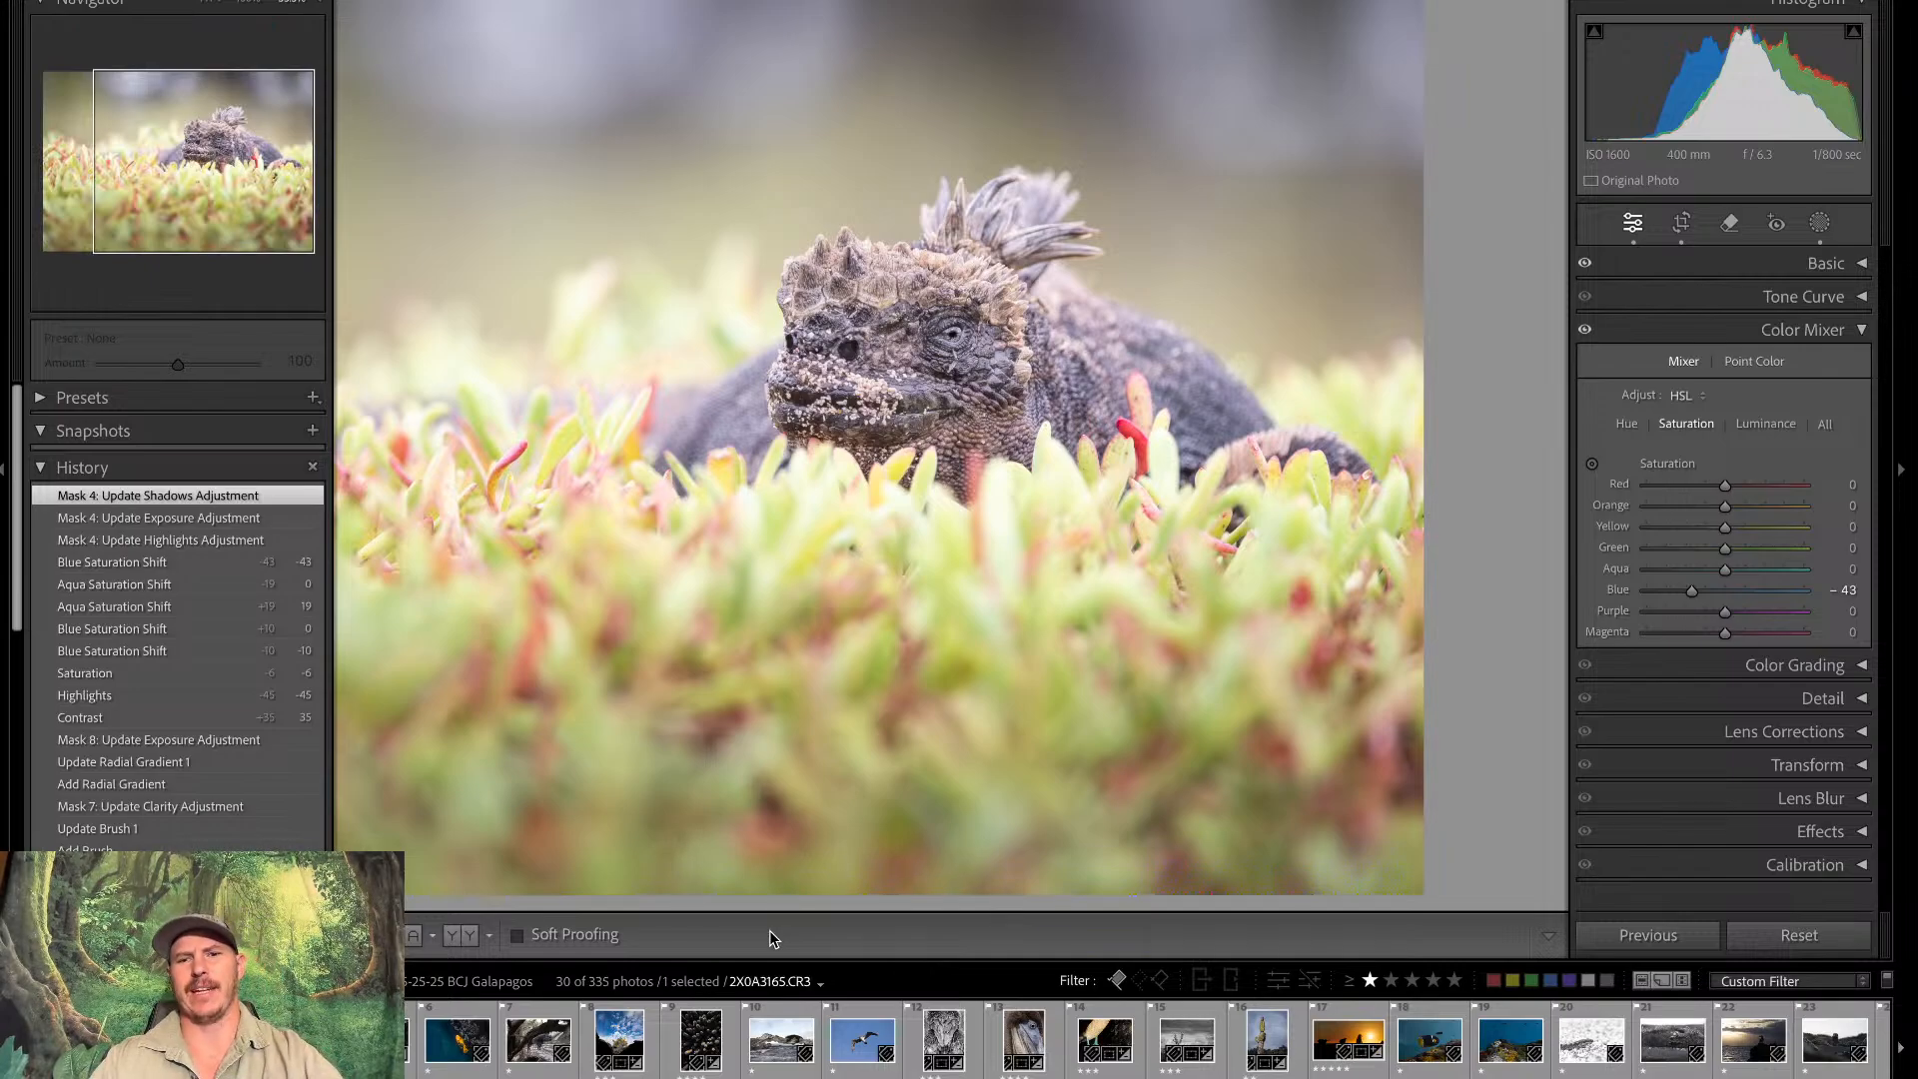
key("backslash")
key("backslash")
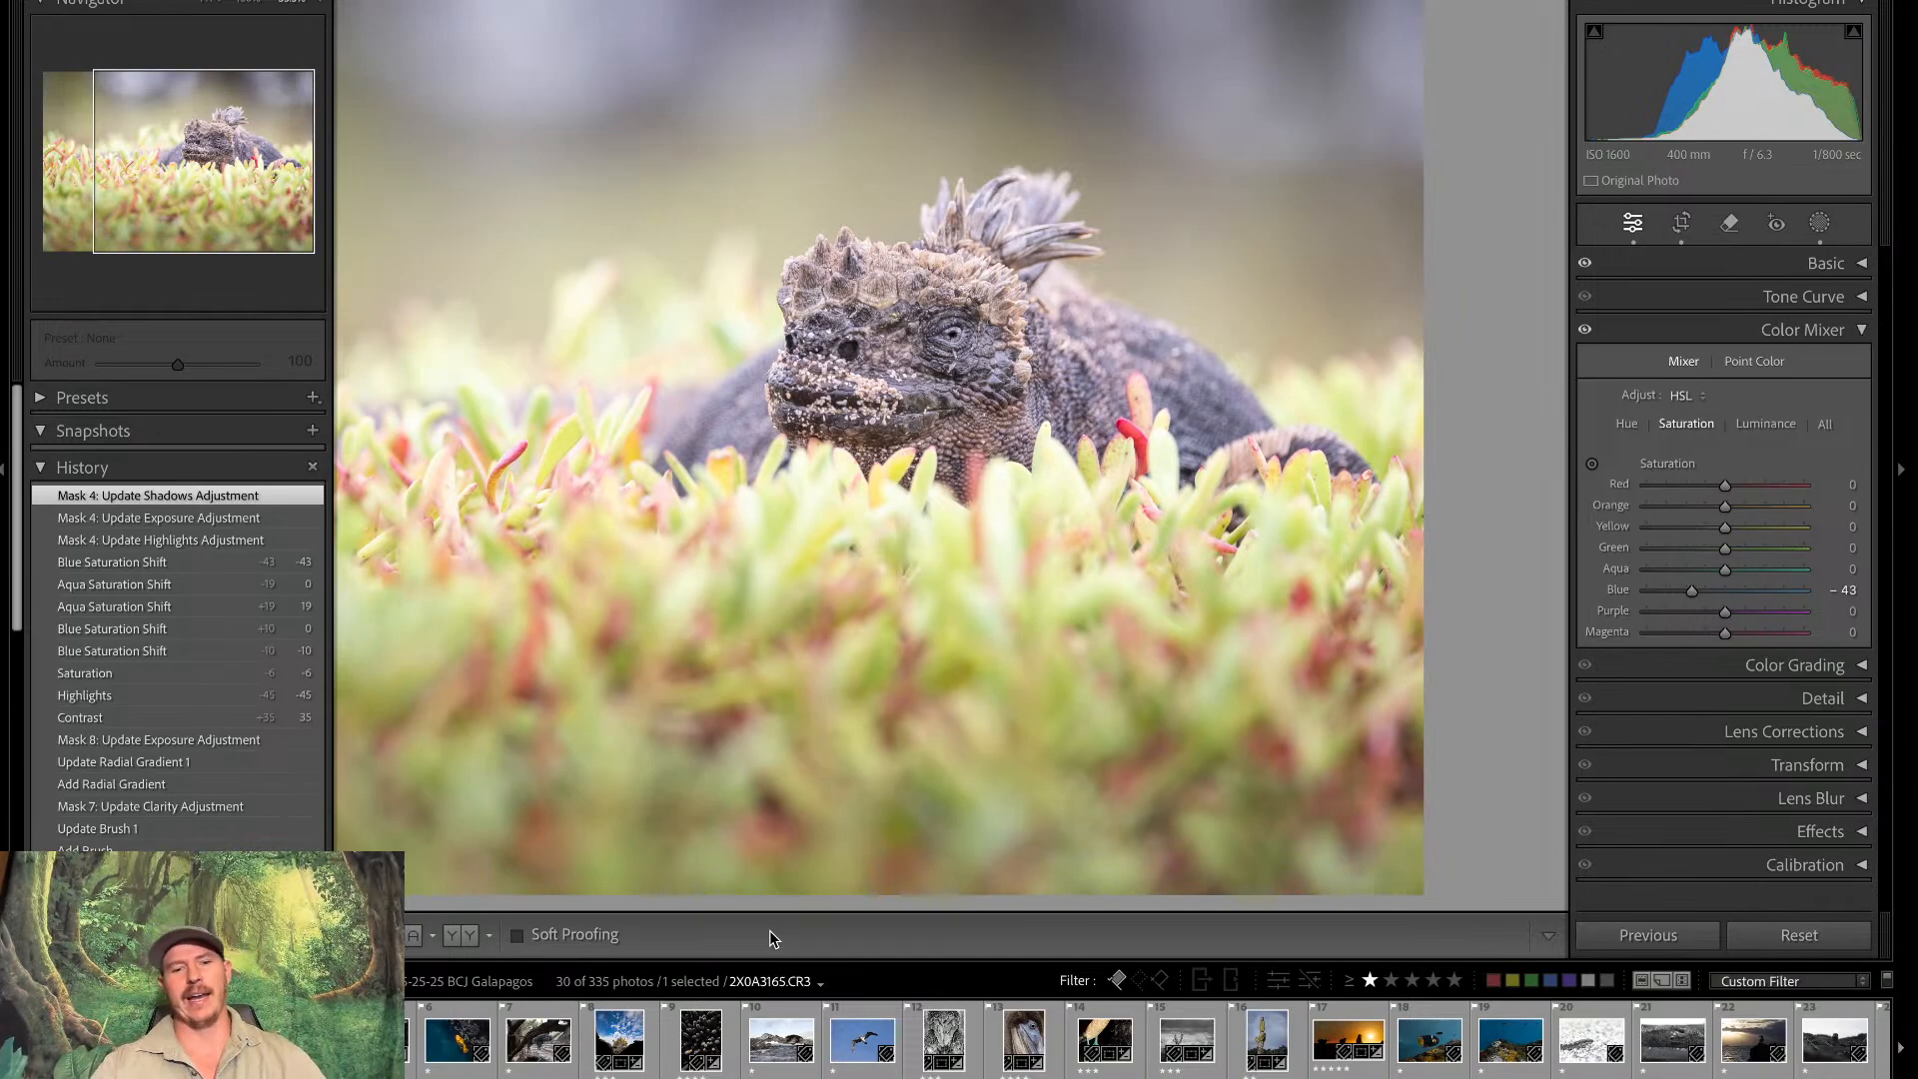
key("backslash")
key("backslash")
key("backslash")
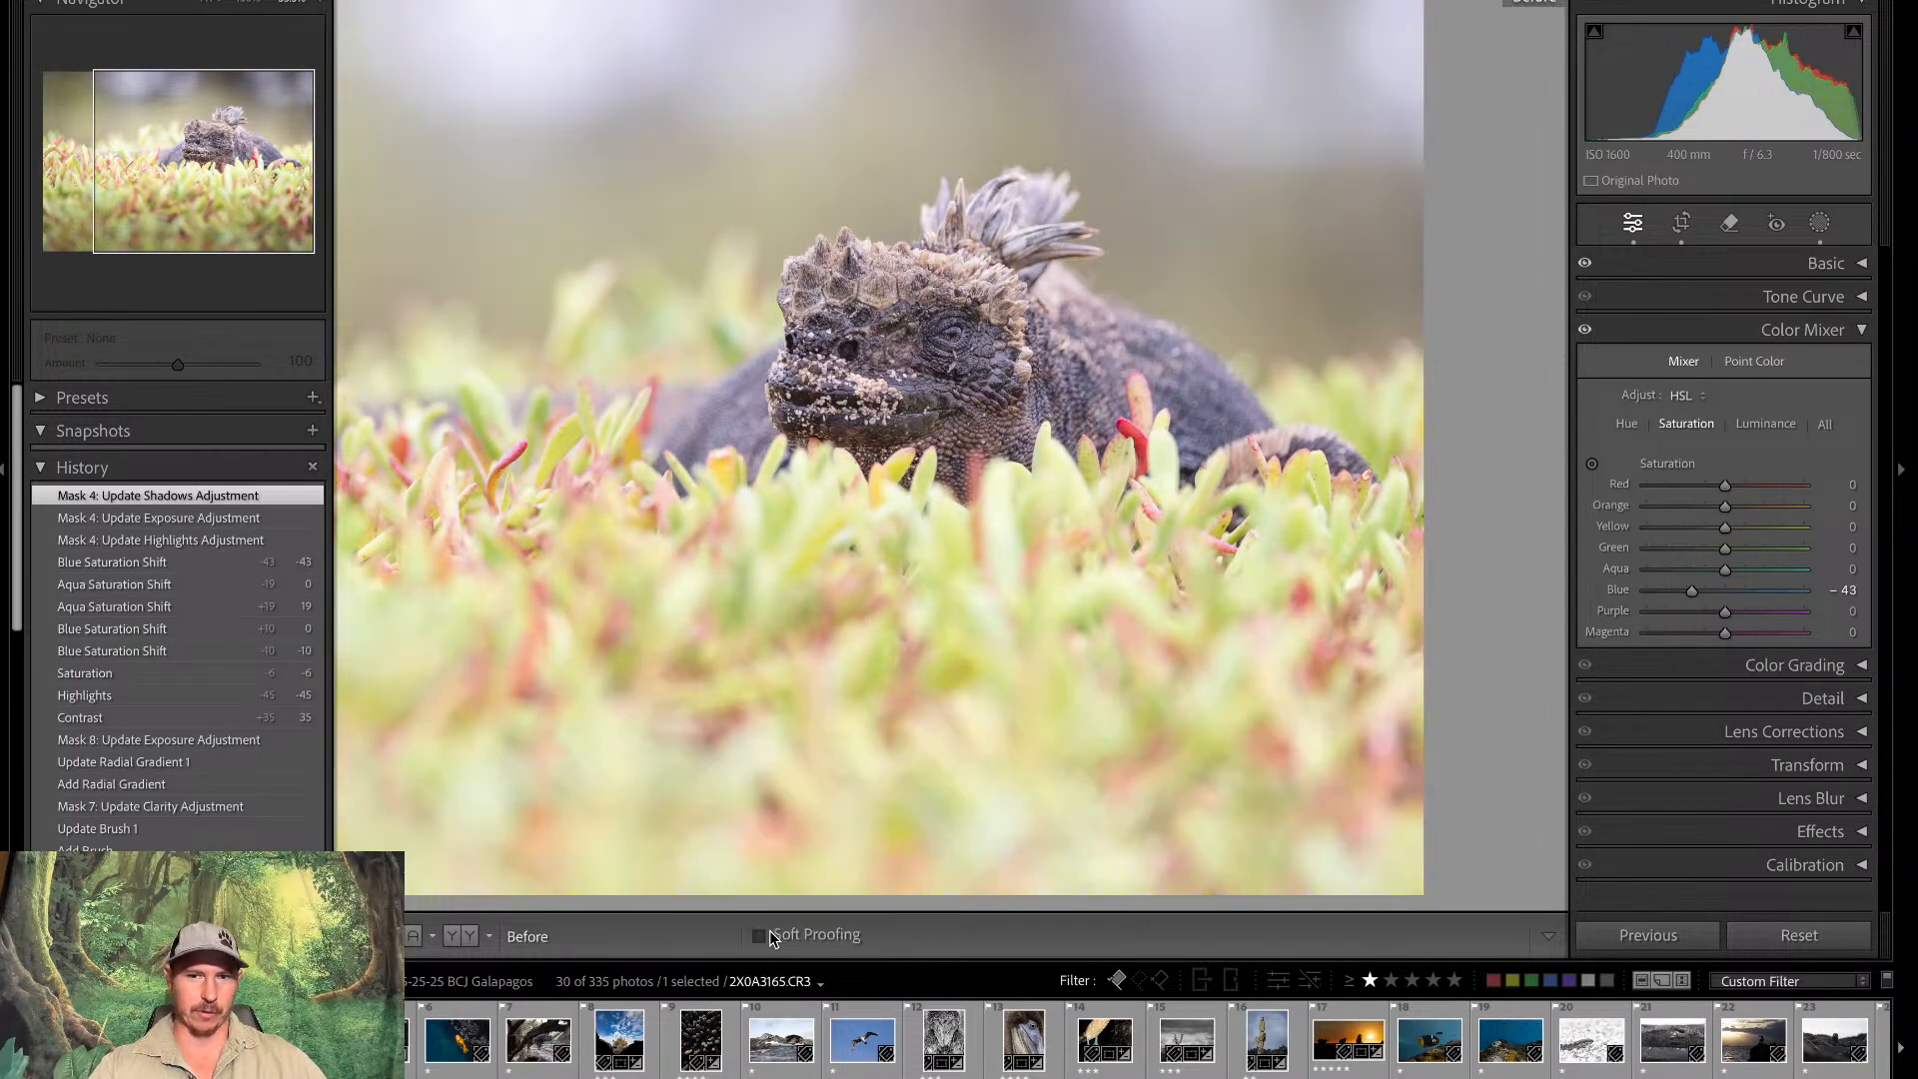
key("backslash")
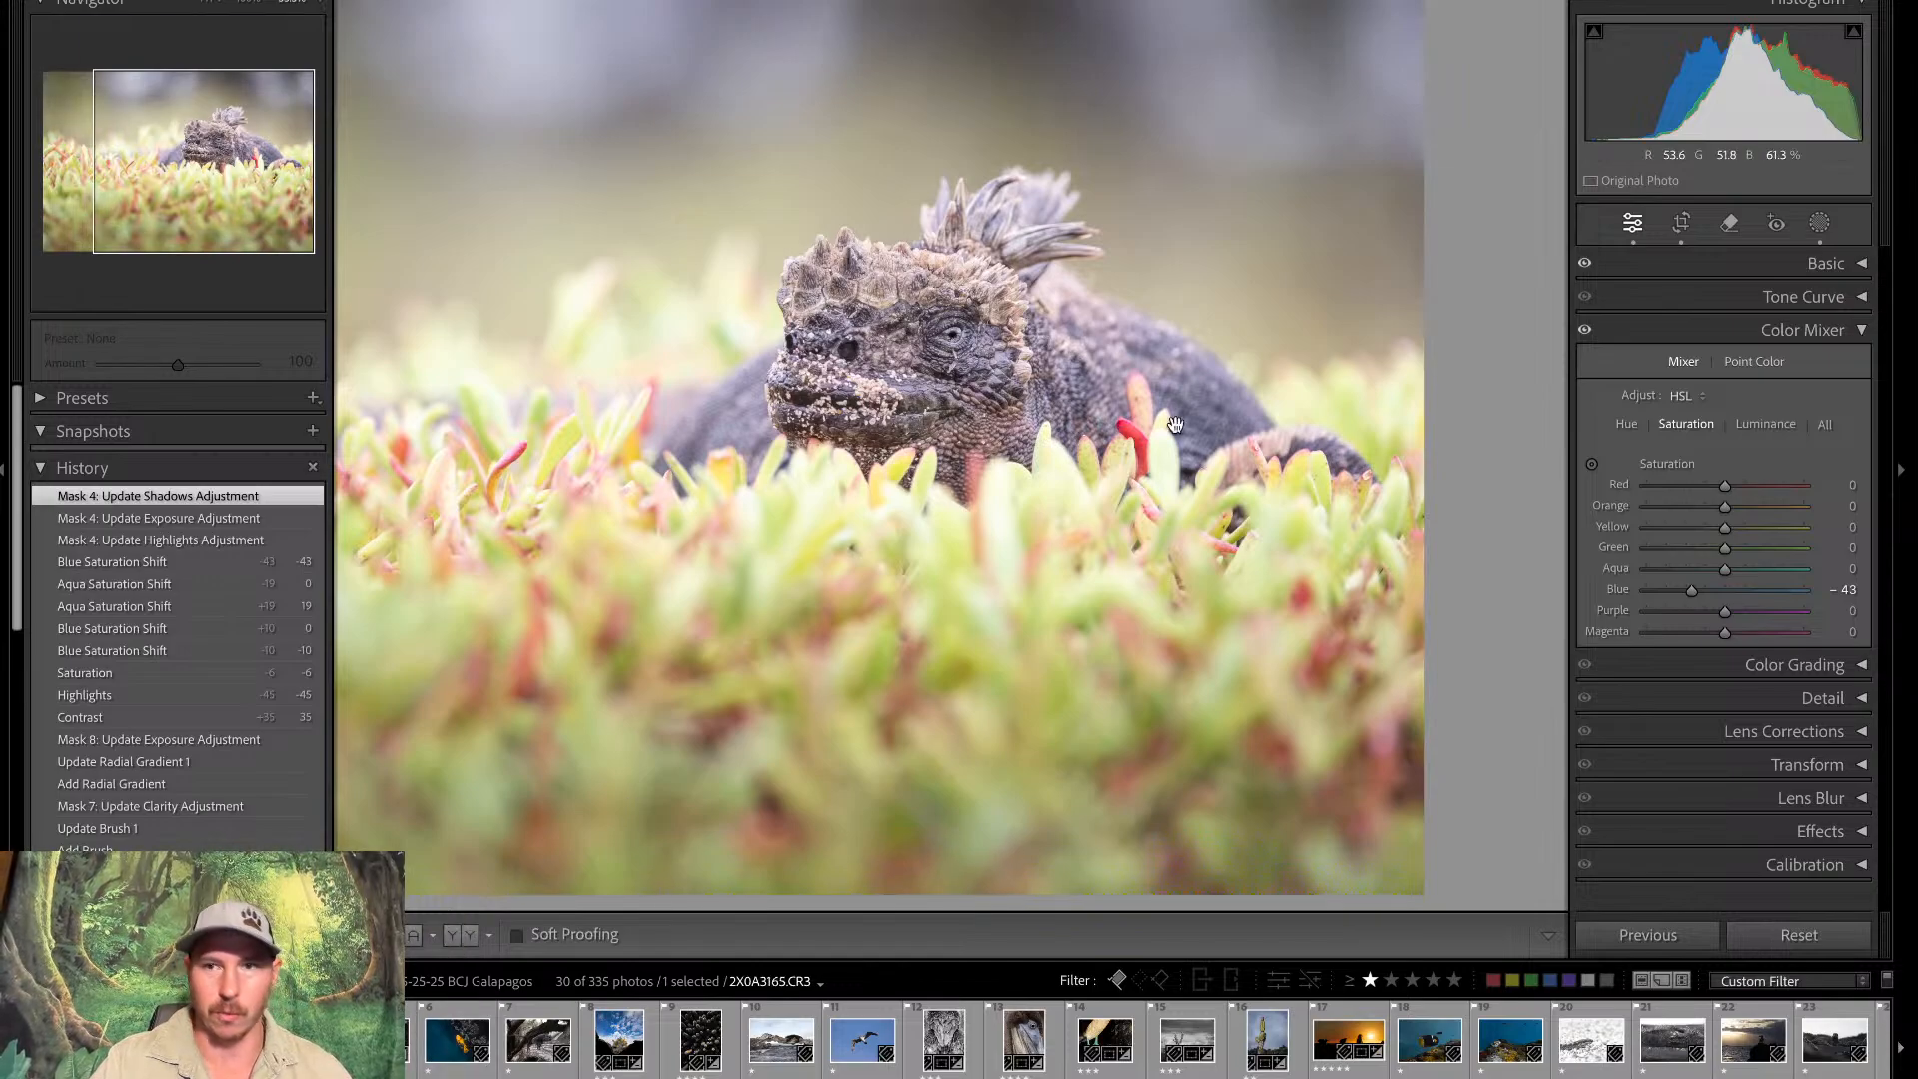
Return to the library grid and open the iguana-on-driftwood photo 2X0A4375.CR3 for developing
key("g")
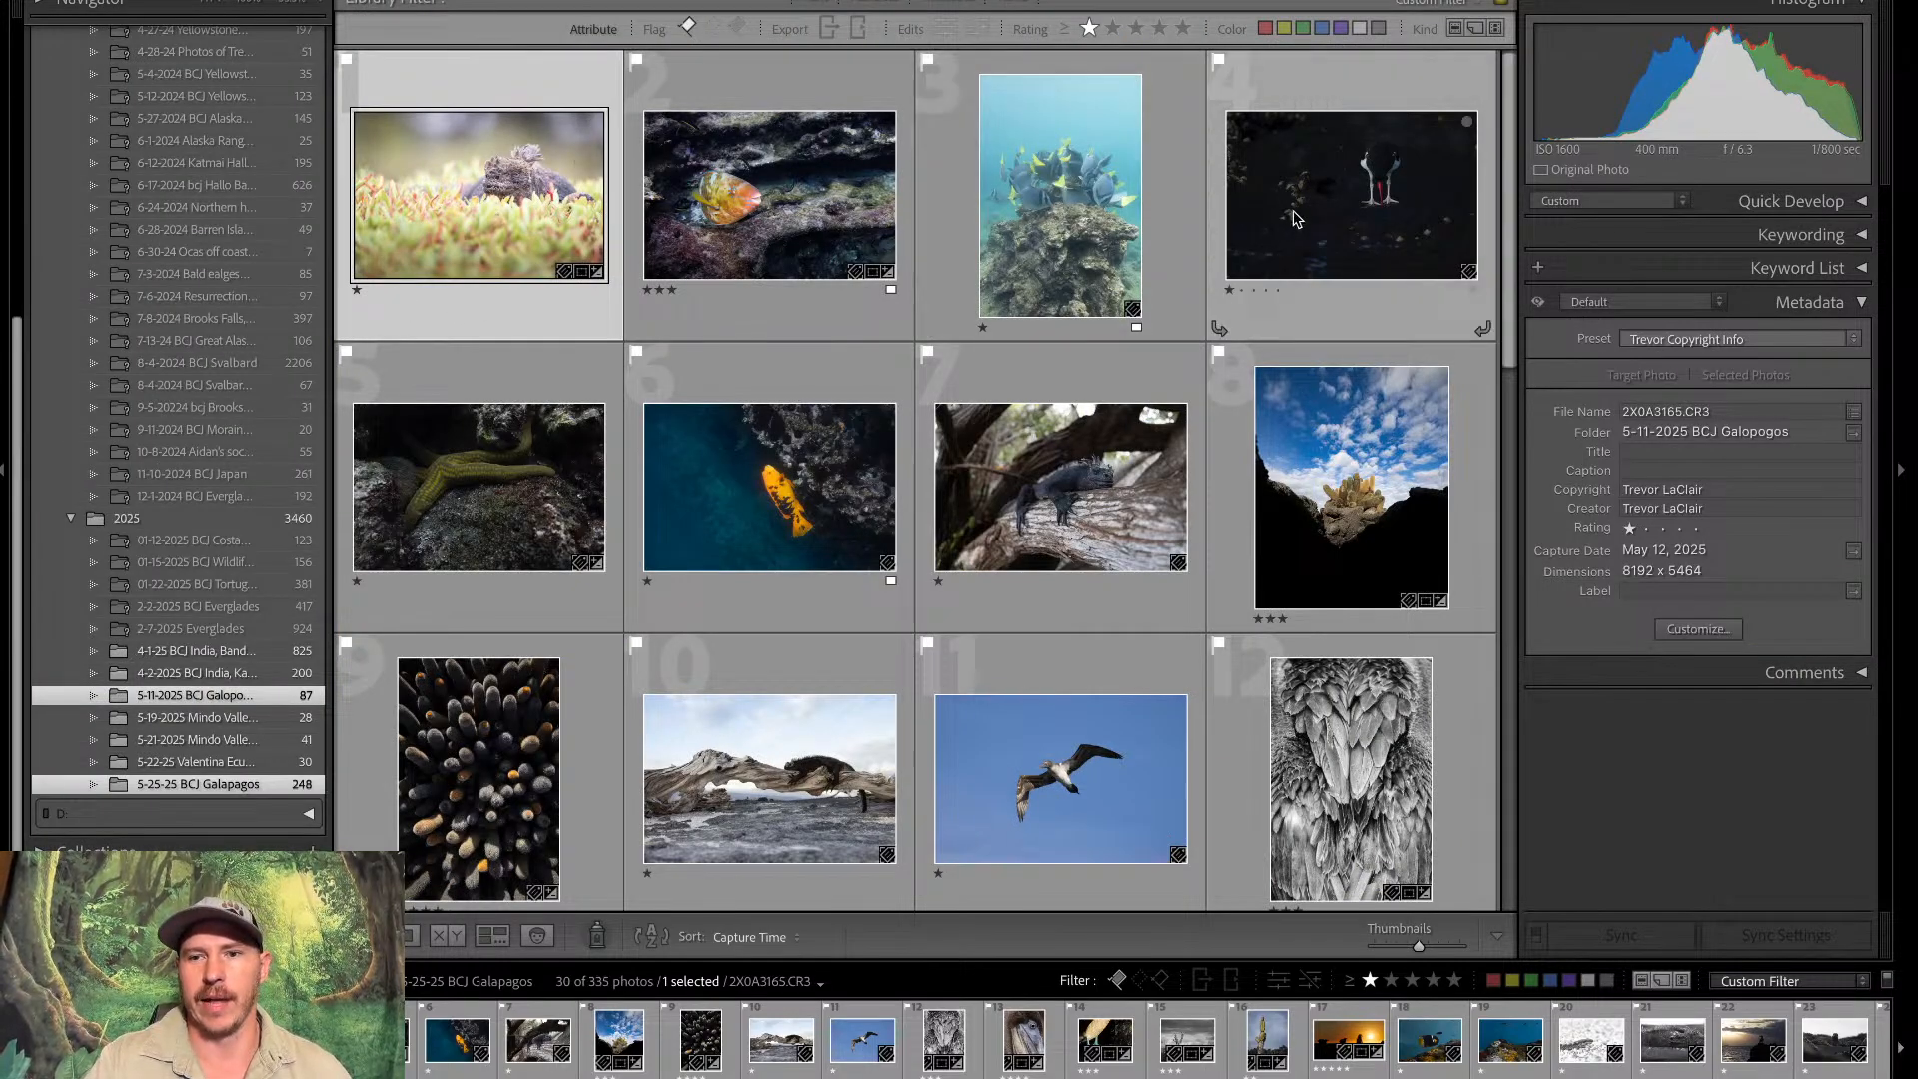
left_click_drag(1509, 261, 1503, 440)
scroll(707, 340, "down", 1)
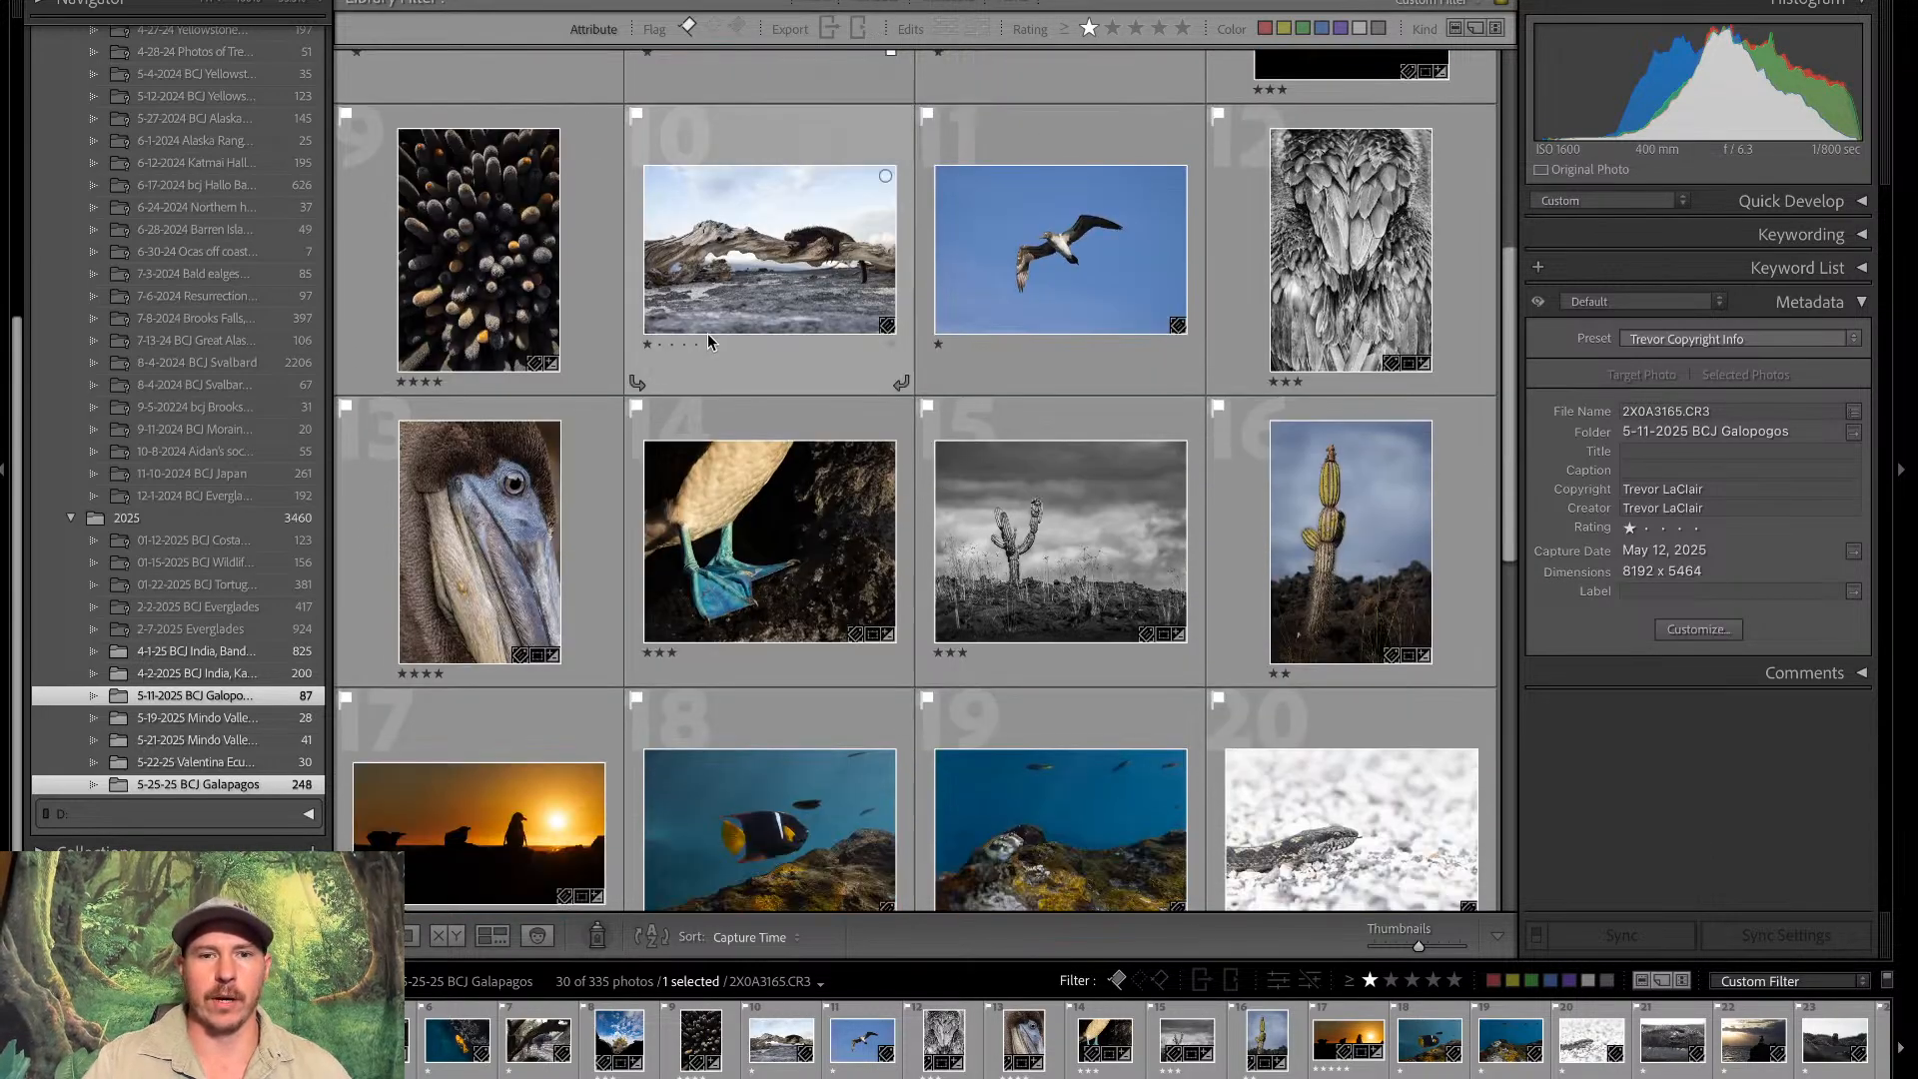
left_click(827, 268)
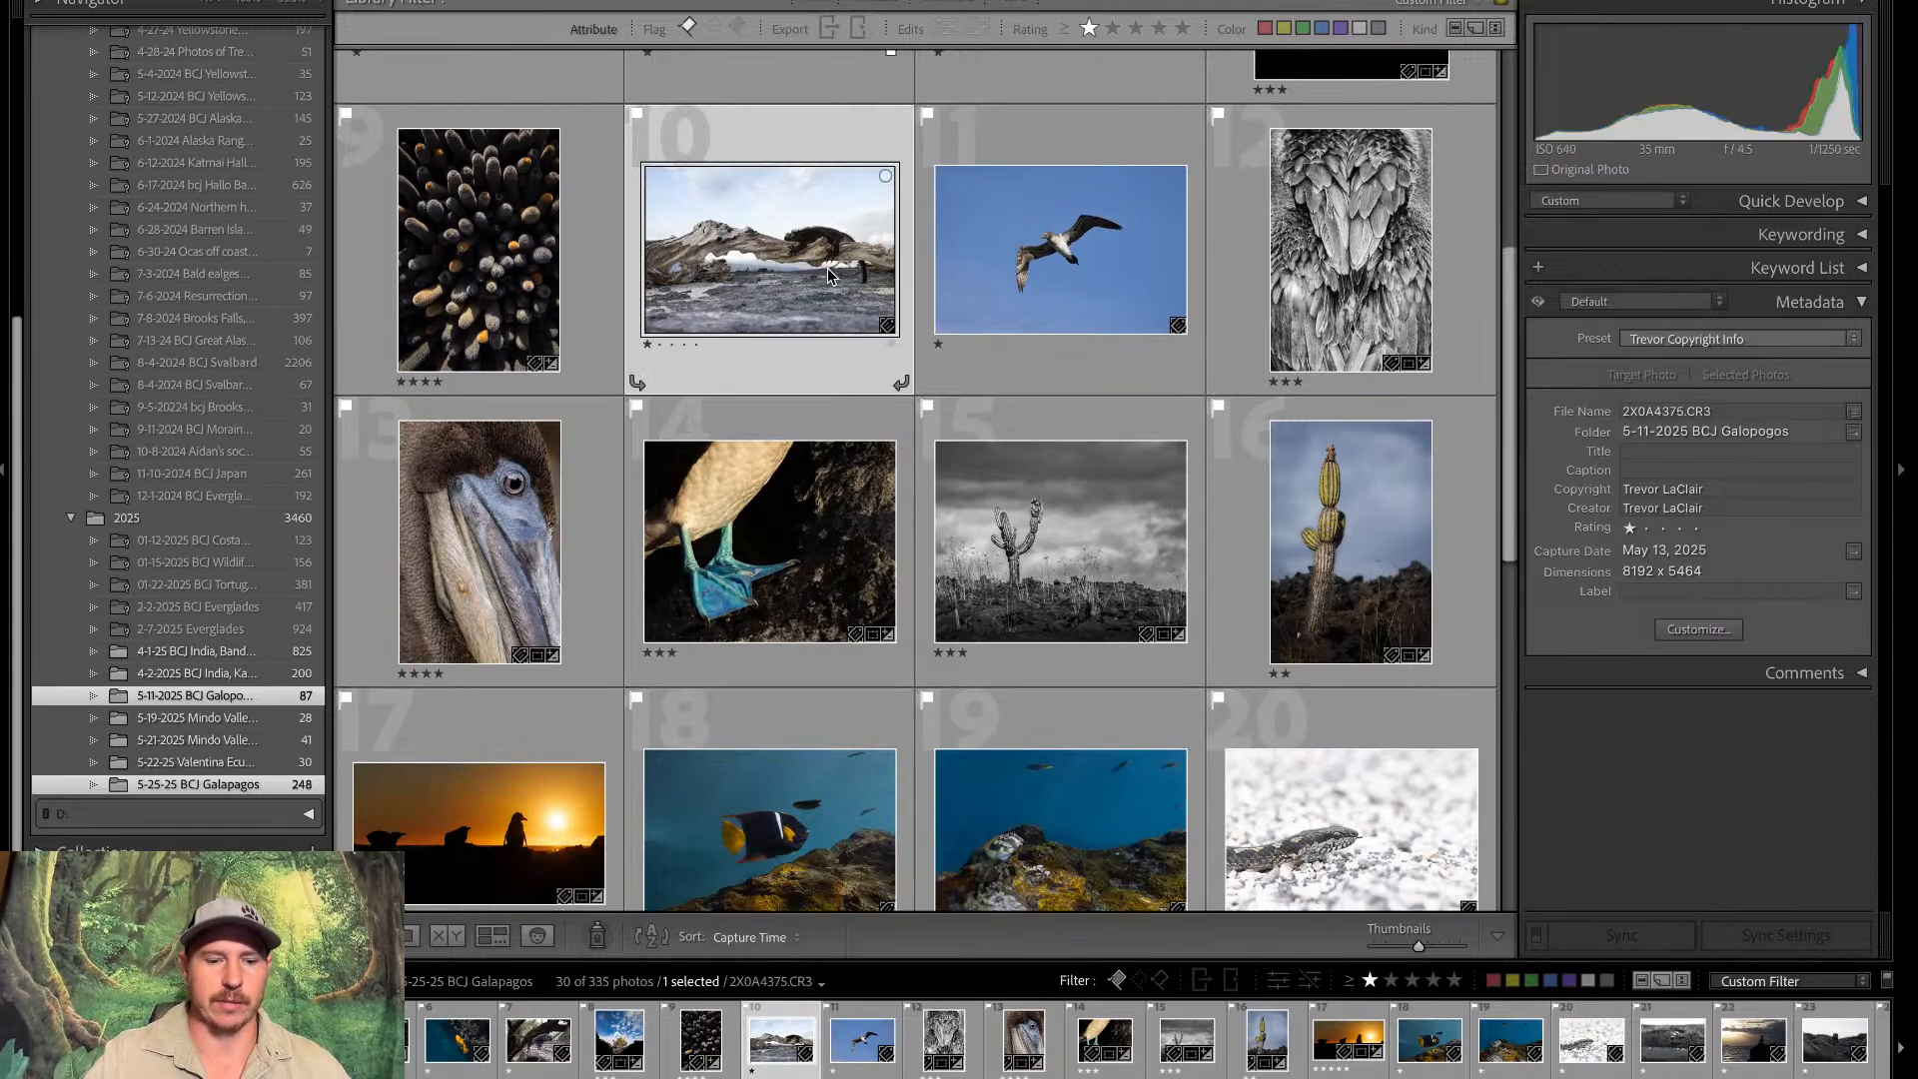
key("d")
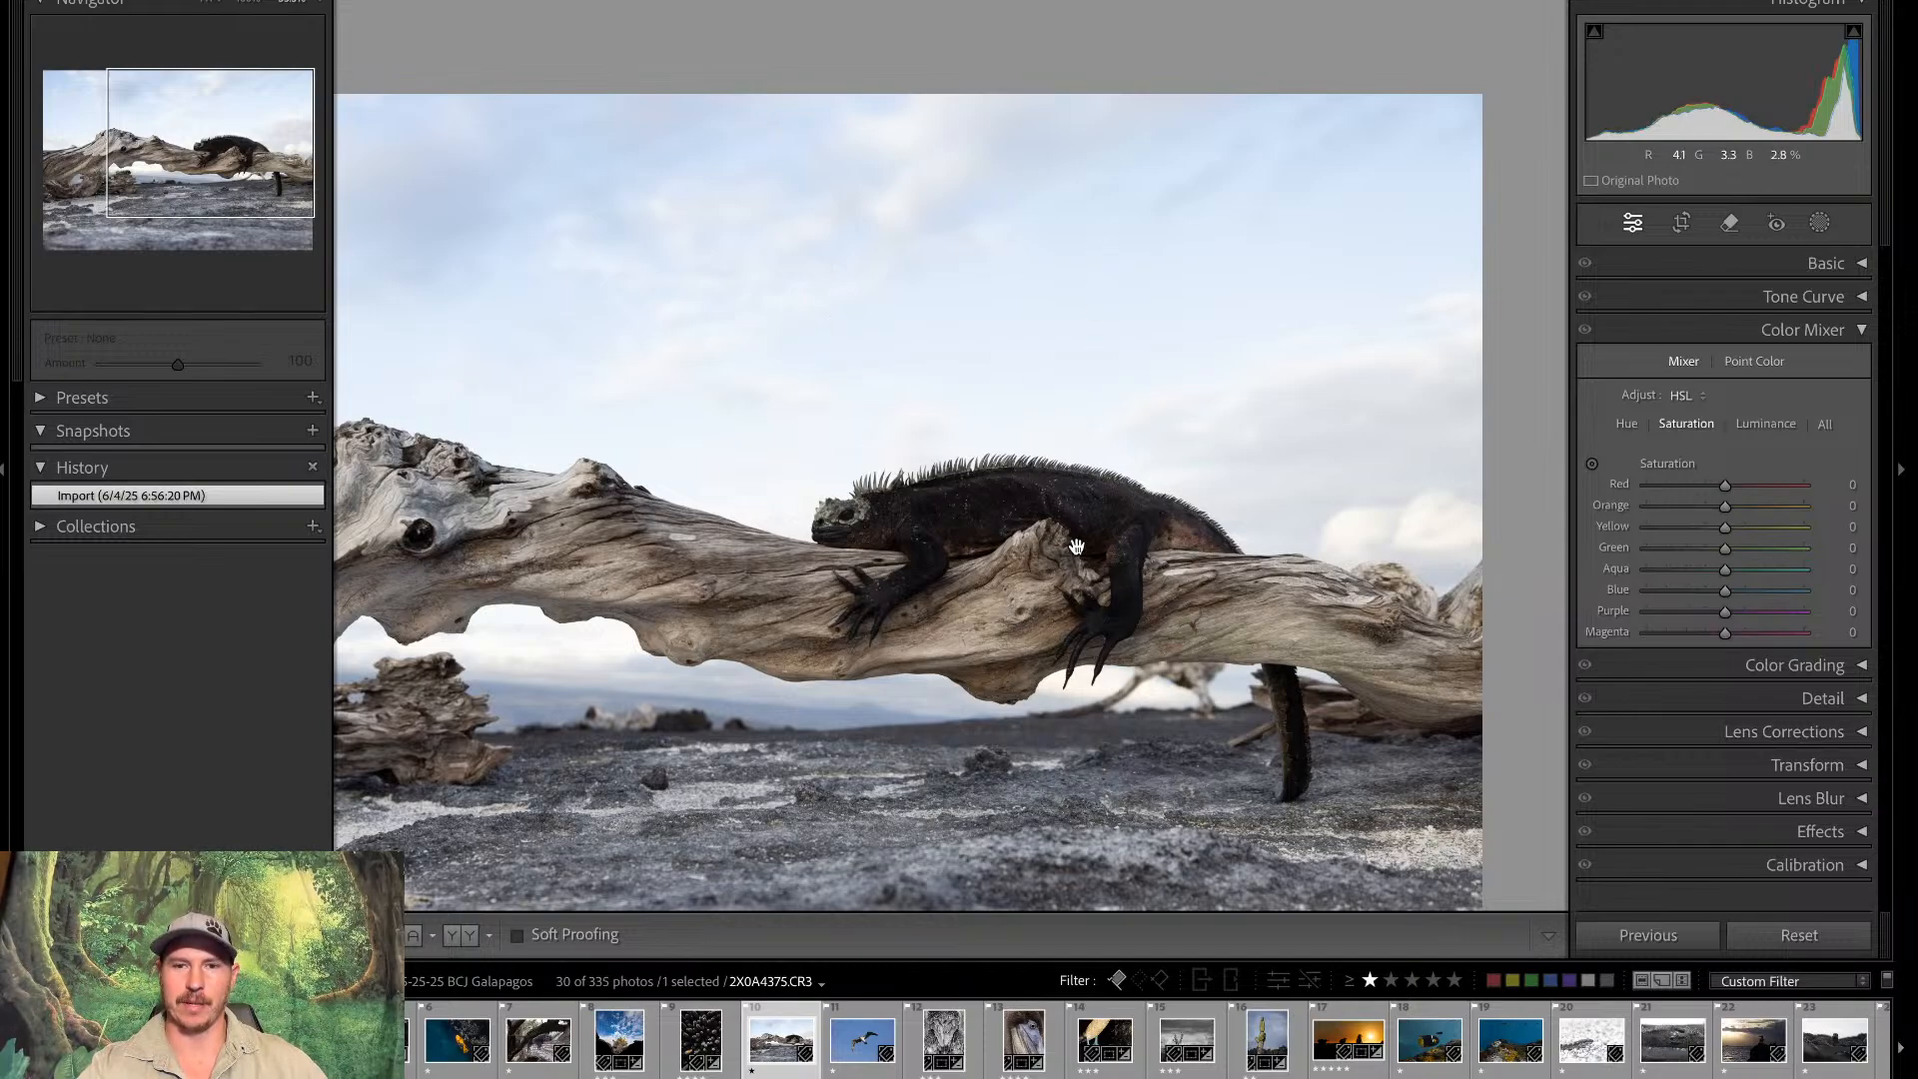
Set the driftwood photo's global contrast to 18, highlights to -100, shadows to 77 and clarity to 45
left_click(1736, 332)
left_click(1736, 332)
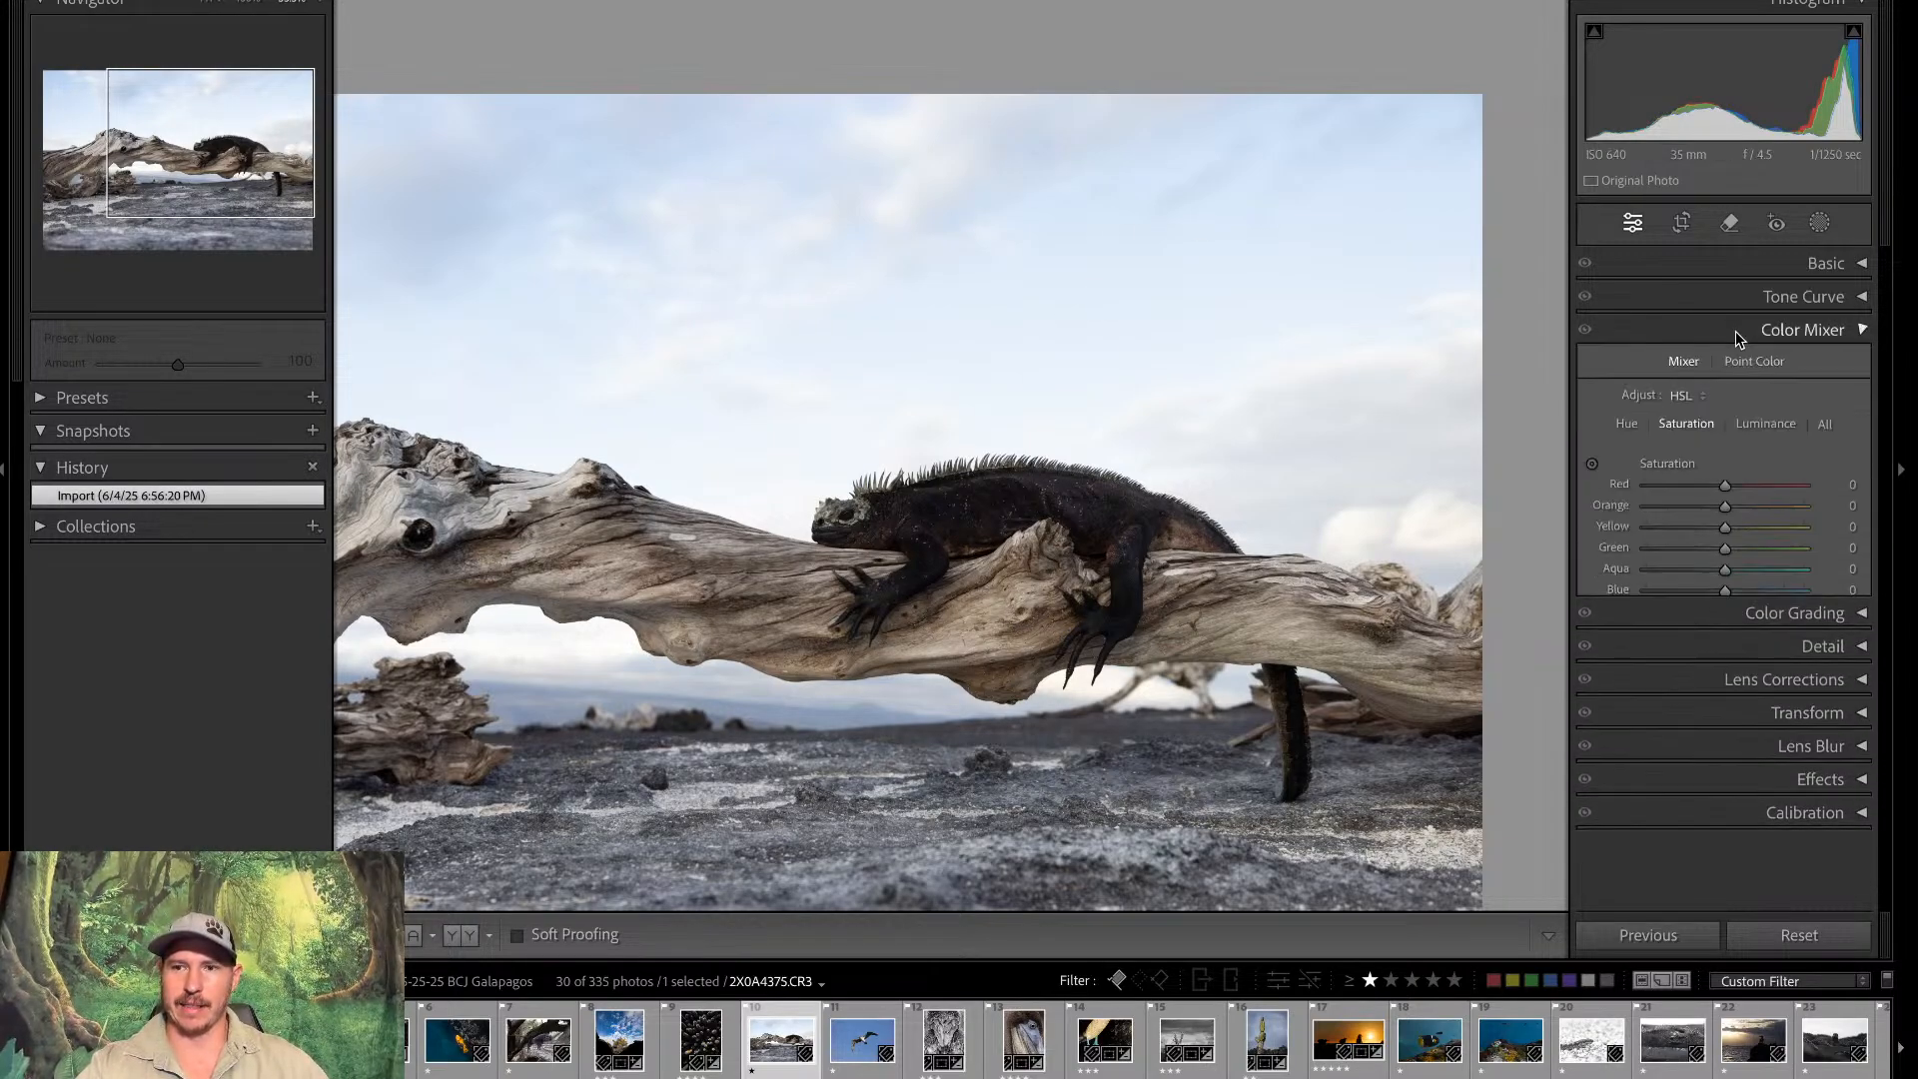
left_click(1793, 266)
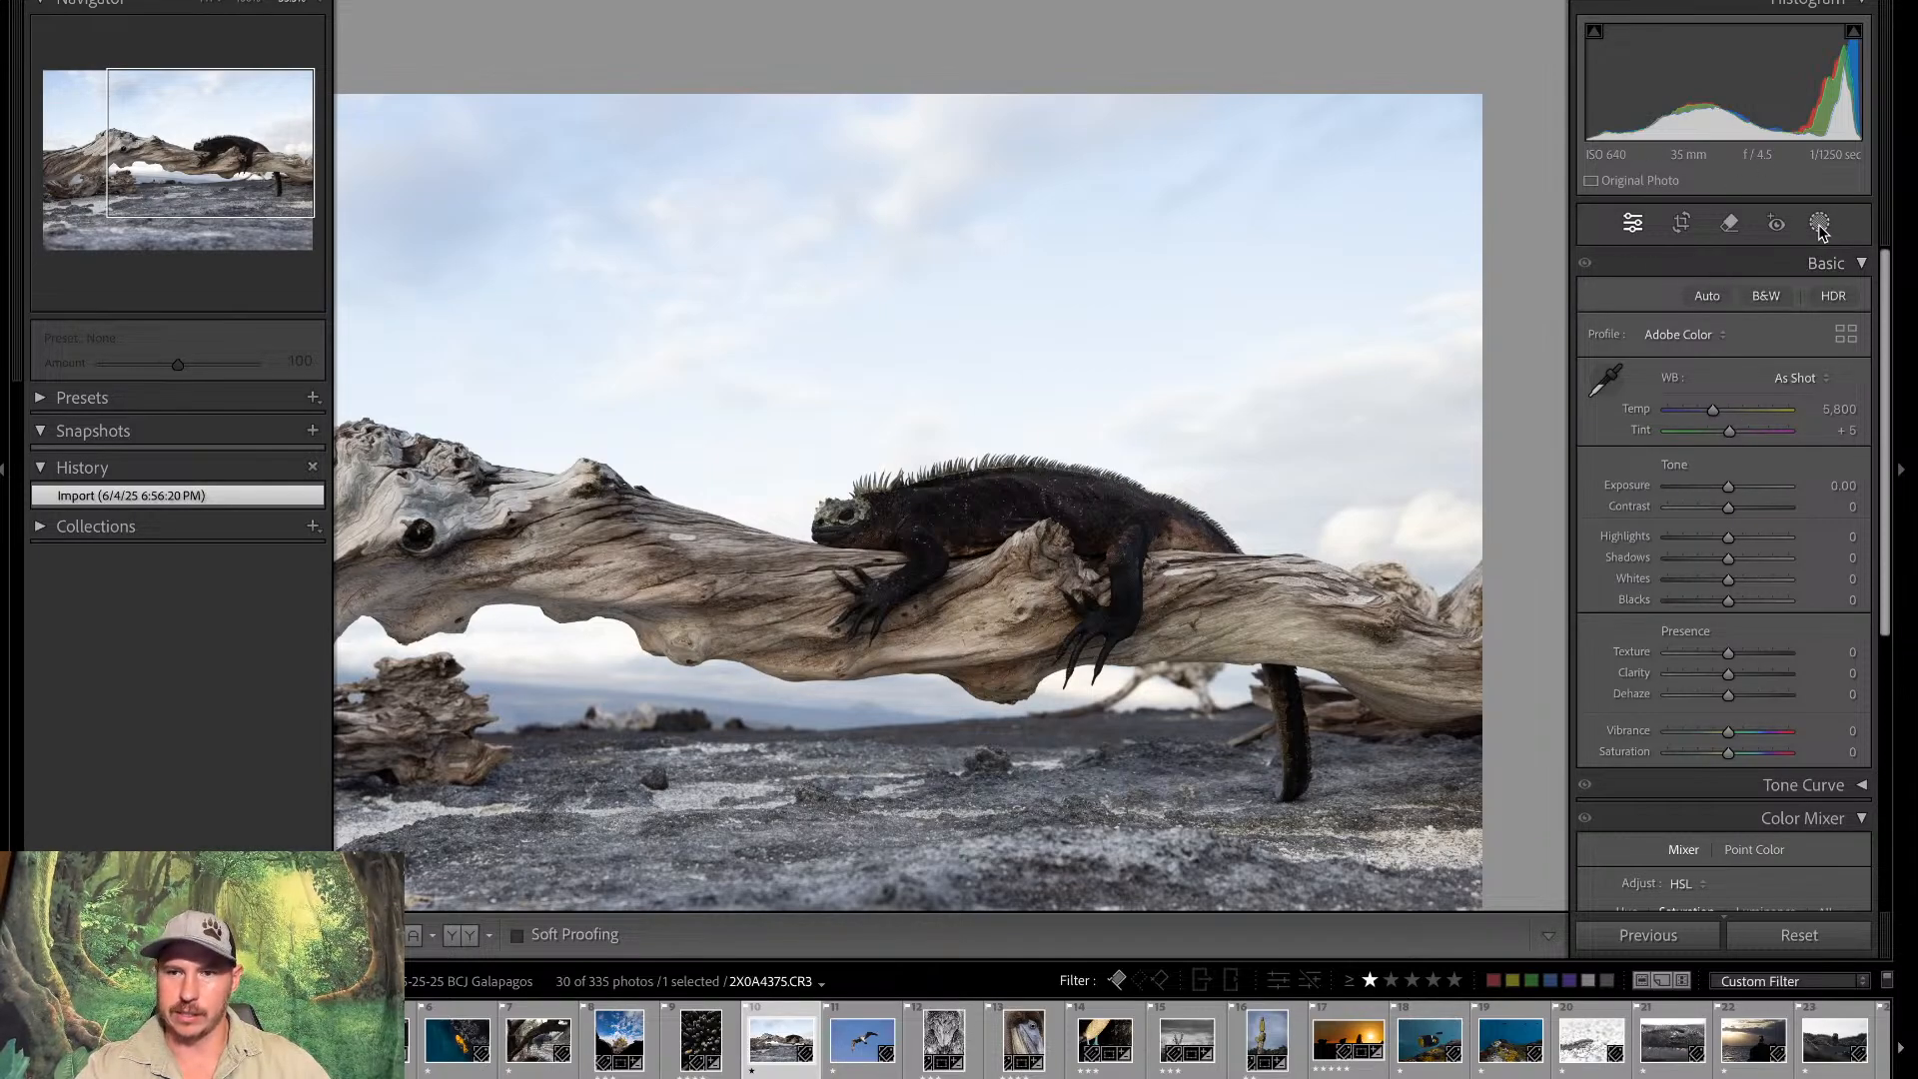
left_click_drag(1729, 510, 1652, 546)
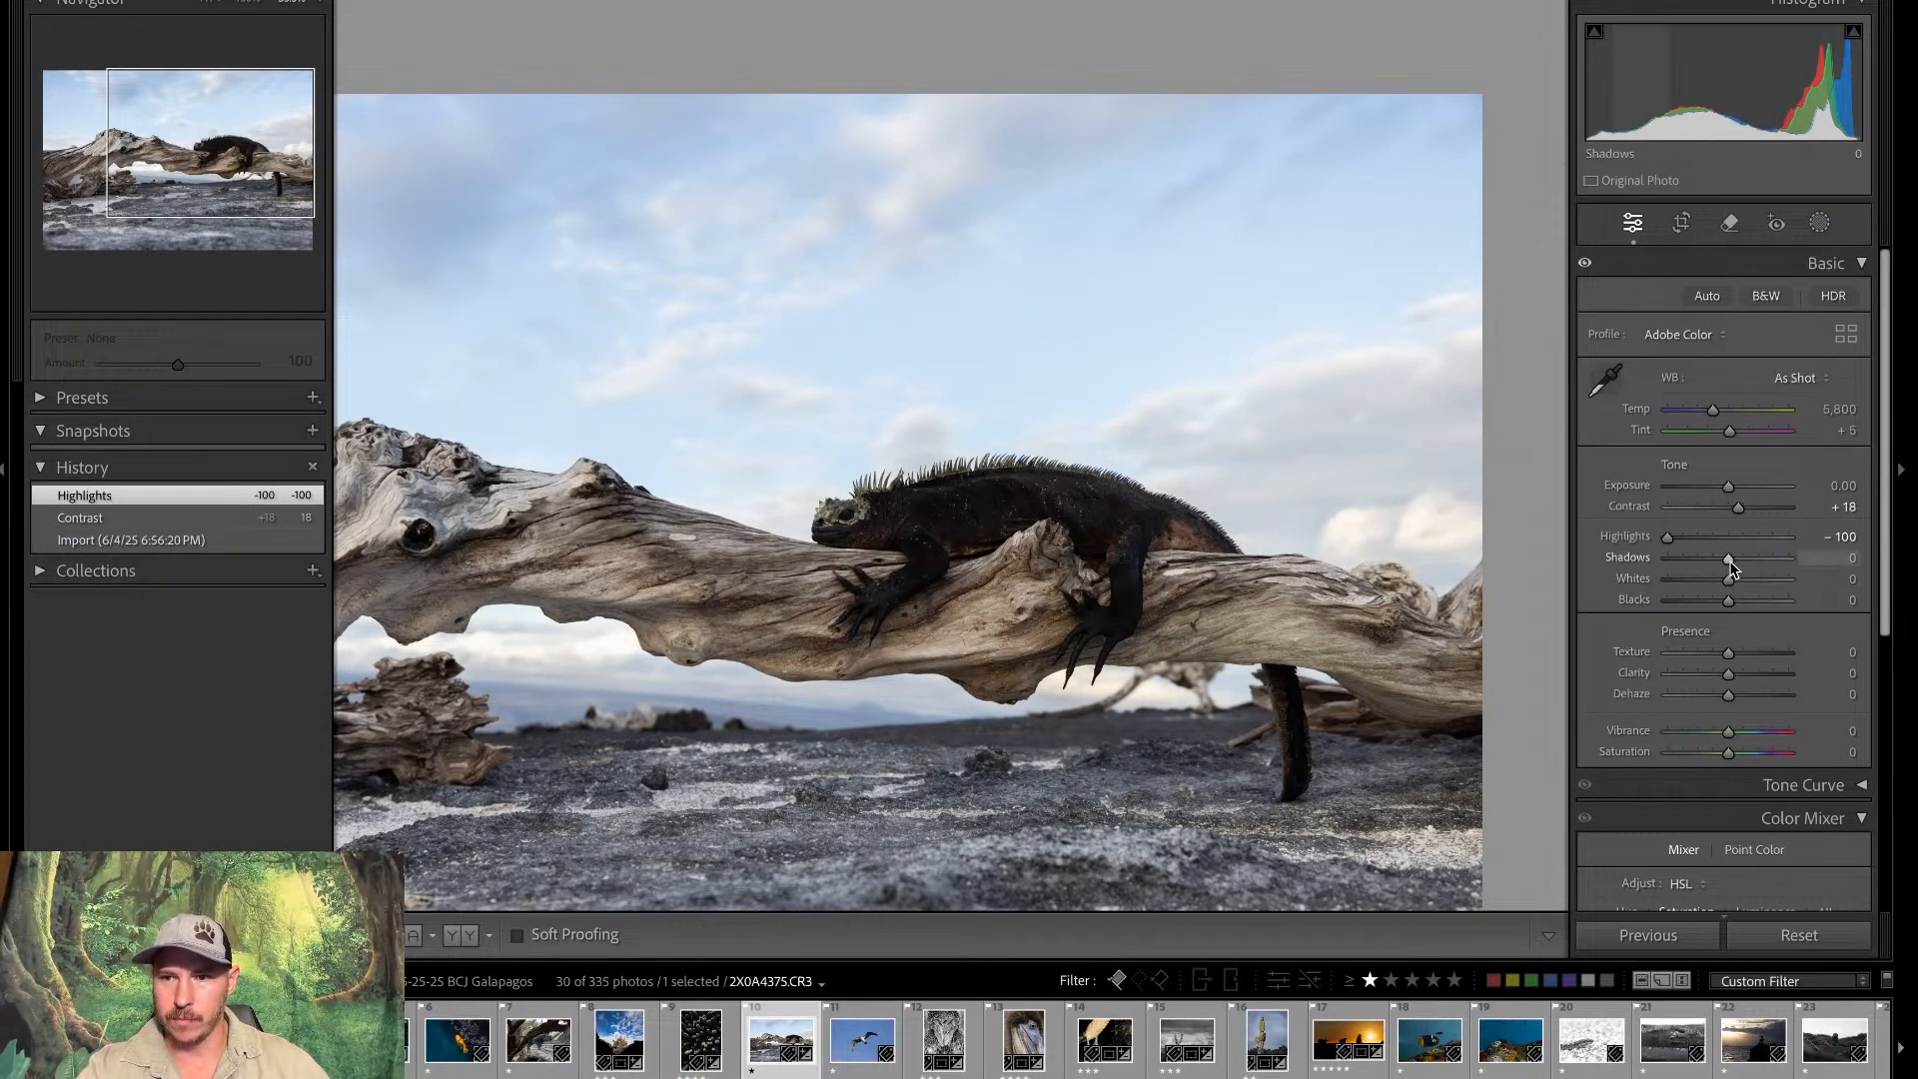
left_click_drag(1730, 559, 1776, 571)
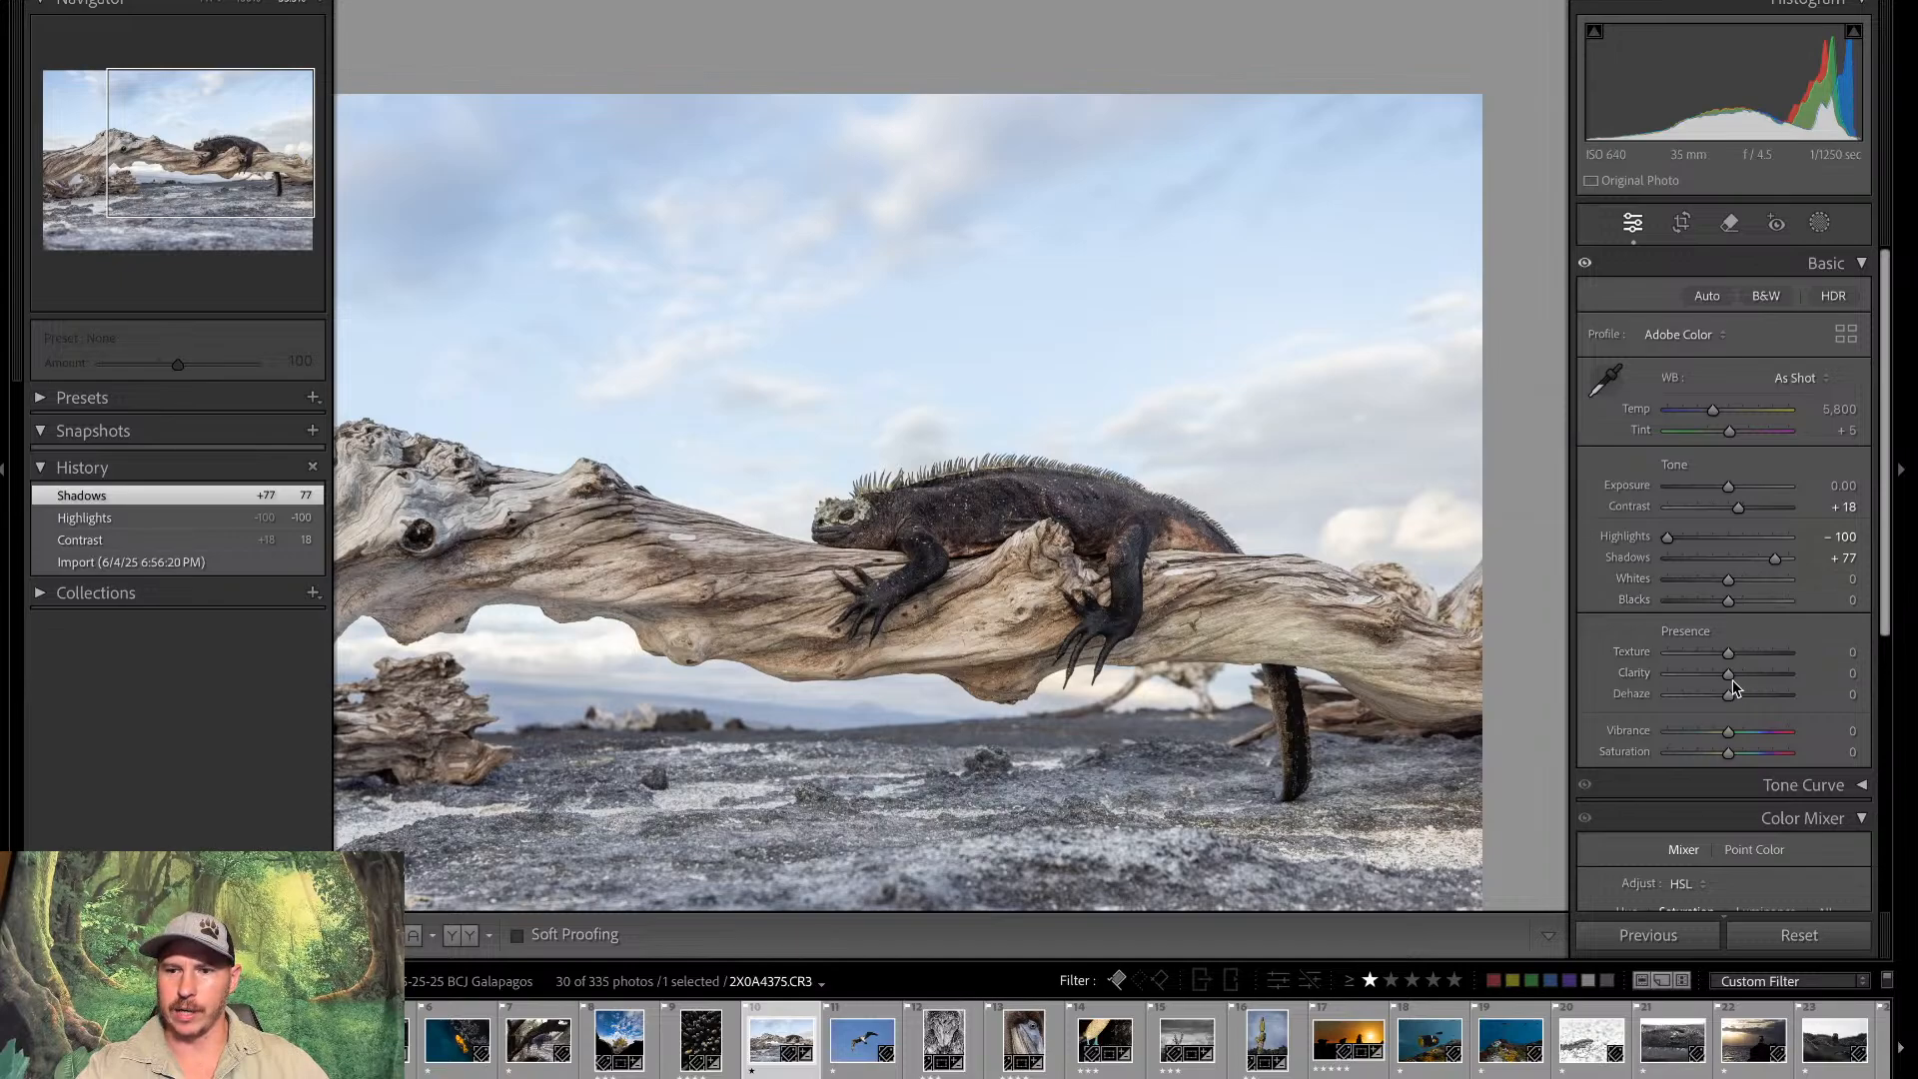
left_click_drag(1728, 675, 1753, 680)
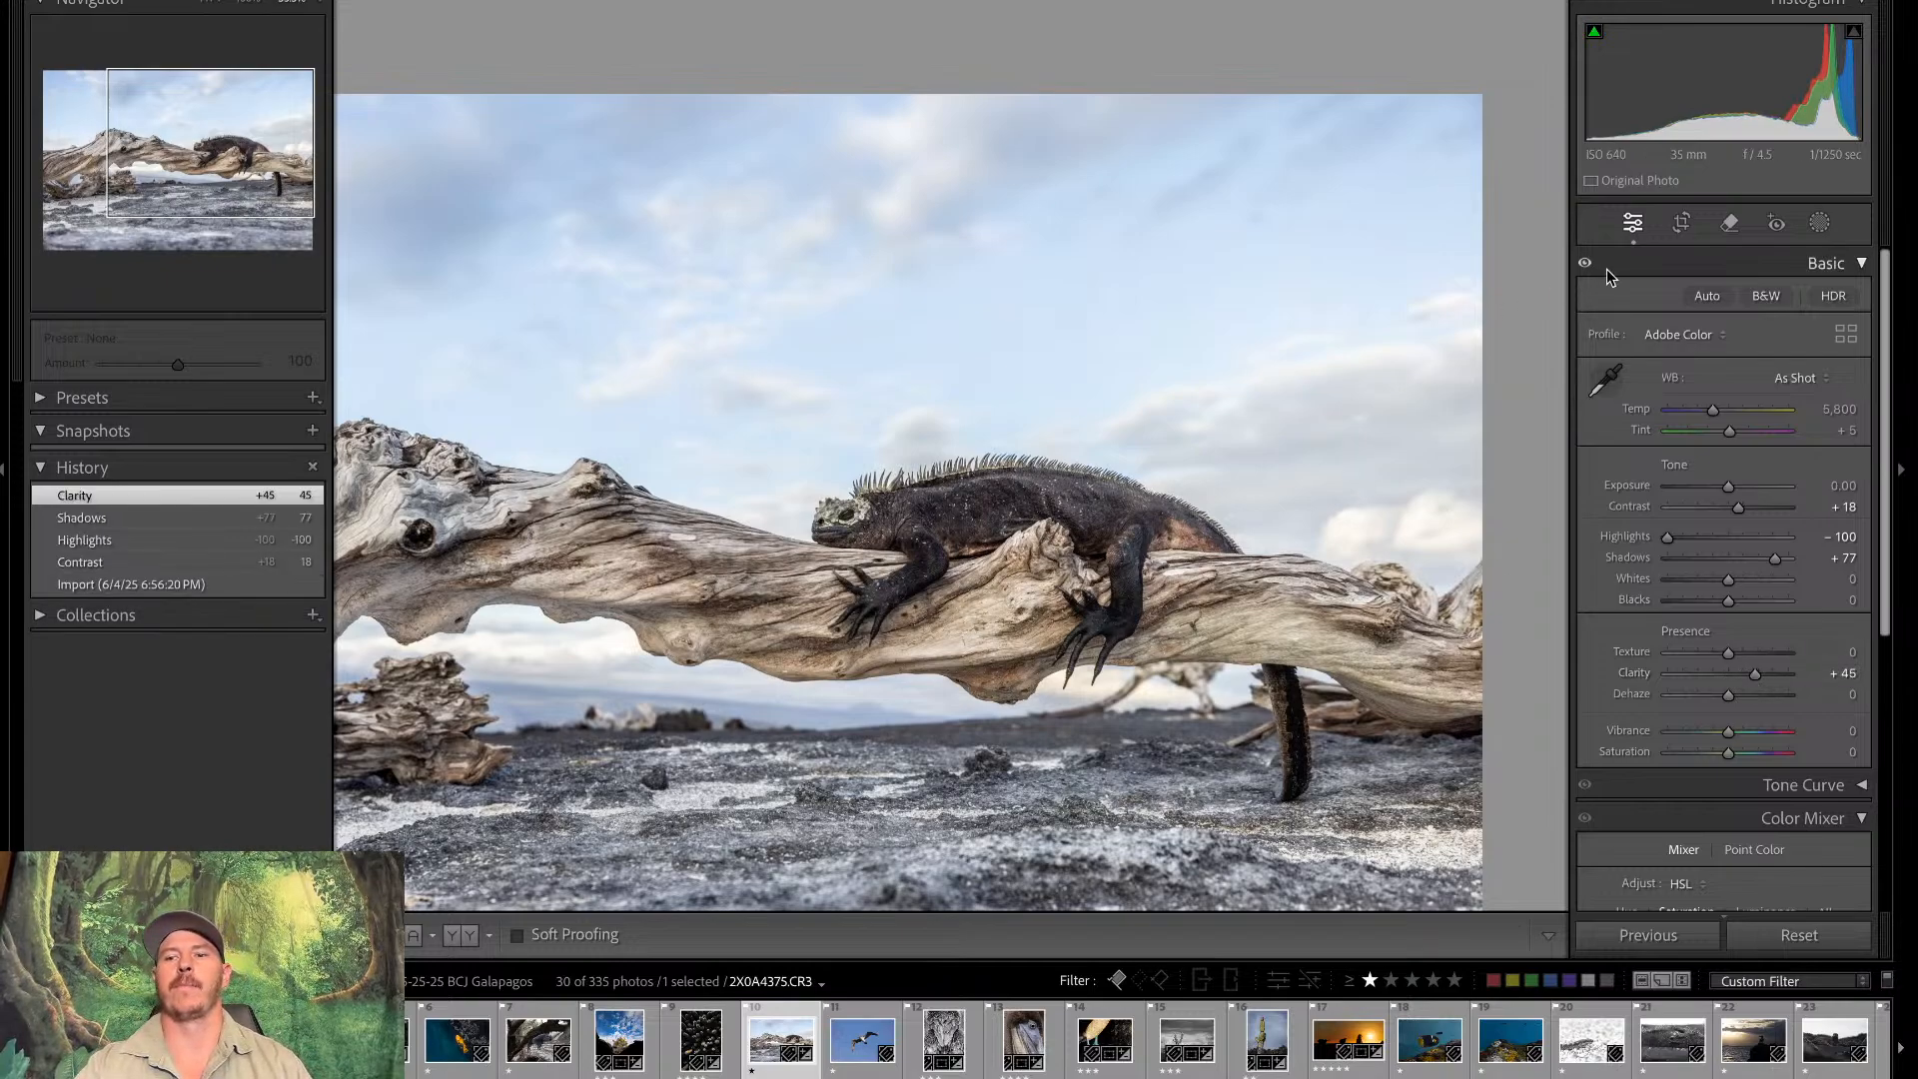
Add a sky mask to the driftwood photo and set its dehaze to 26
left_click(1821, 223)
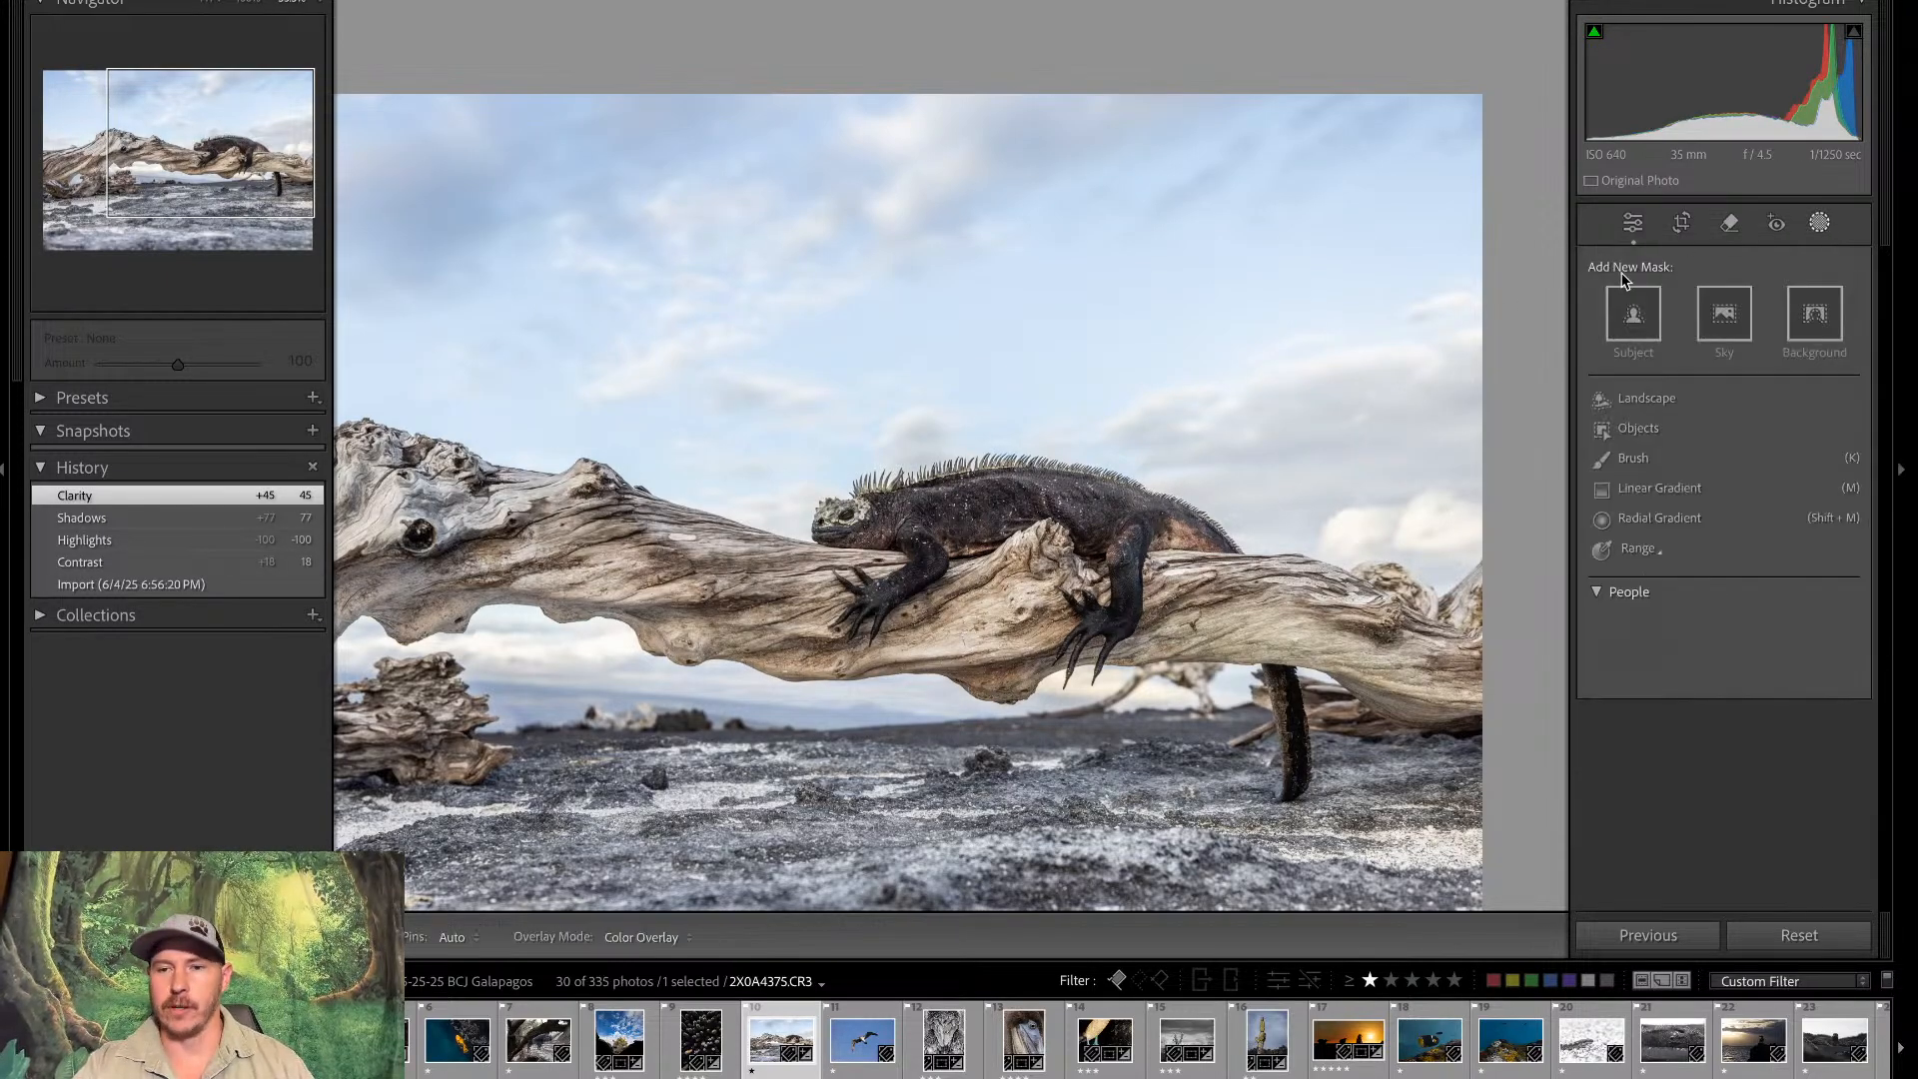
left_click(1723, 315)
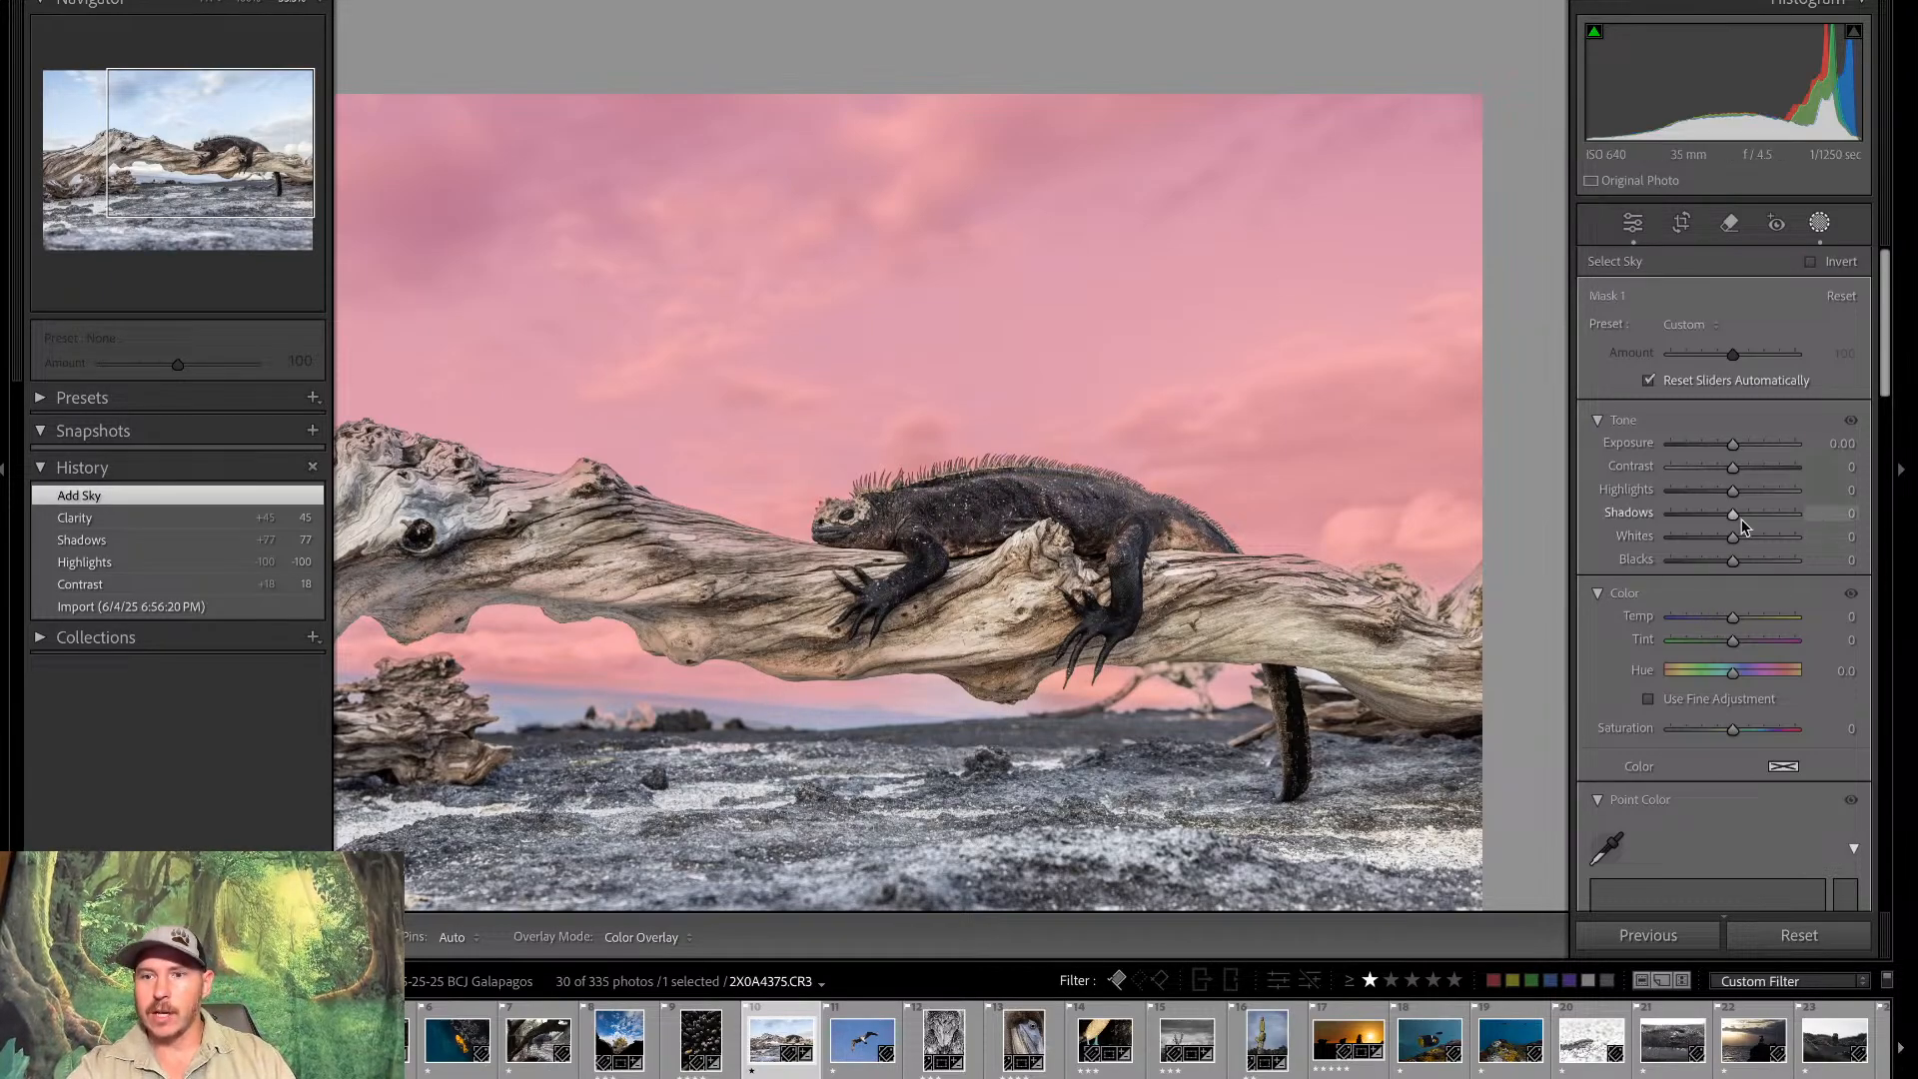
left_click_drag(1888, 387, 1887, 599)
left_click(1735, 739)
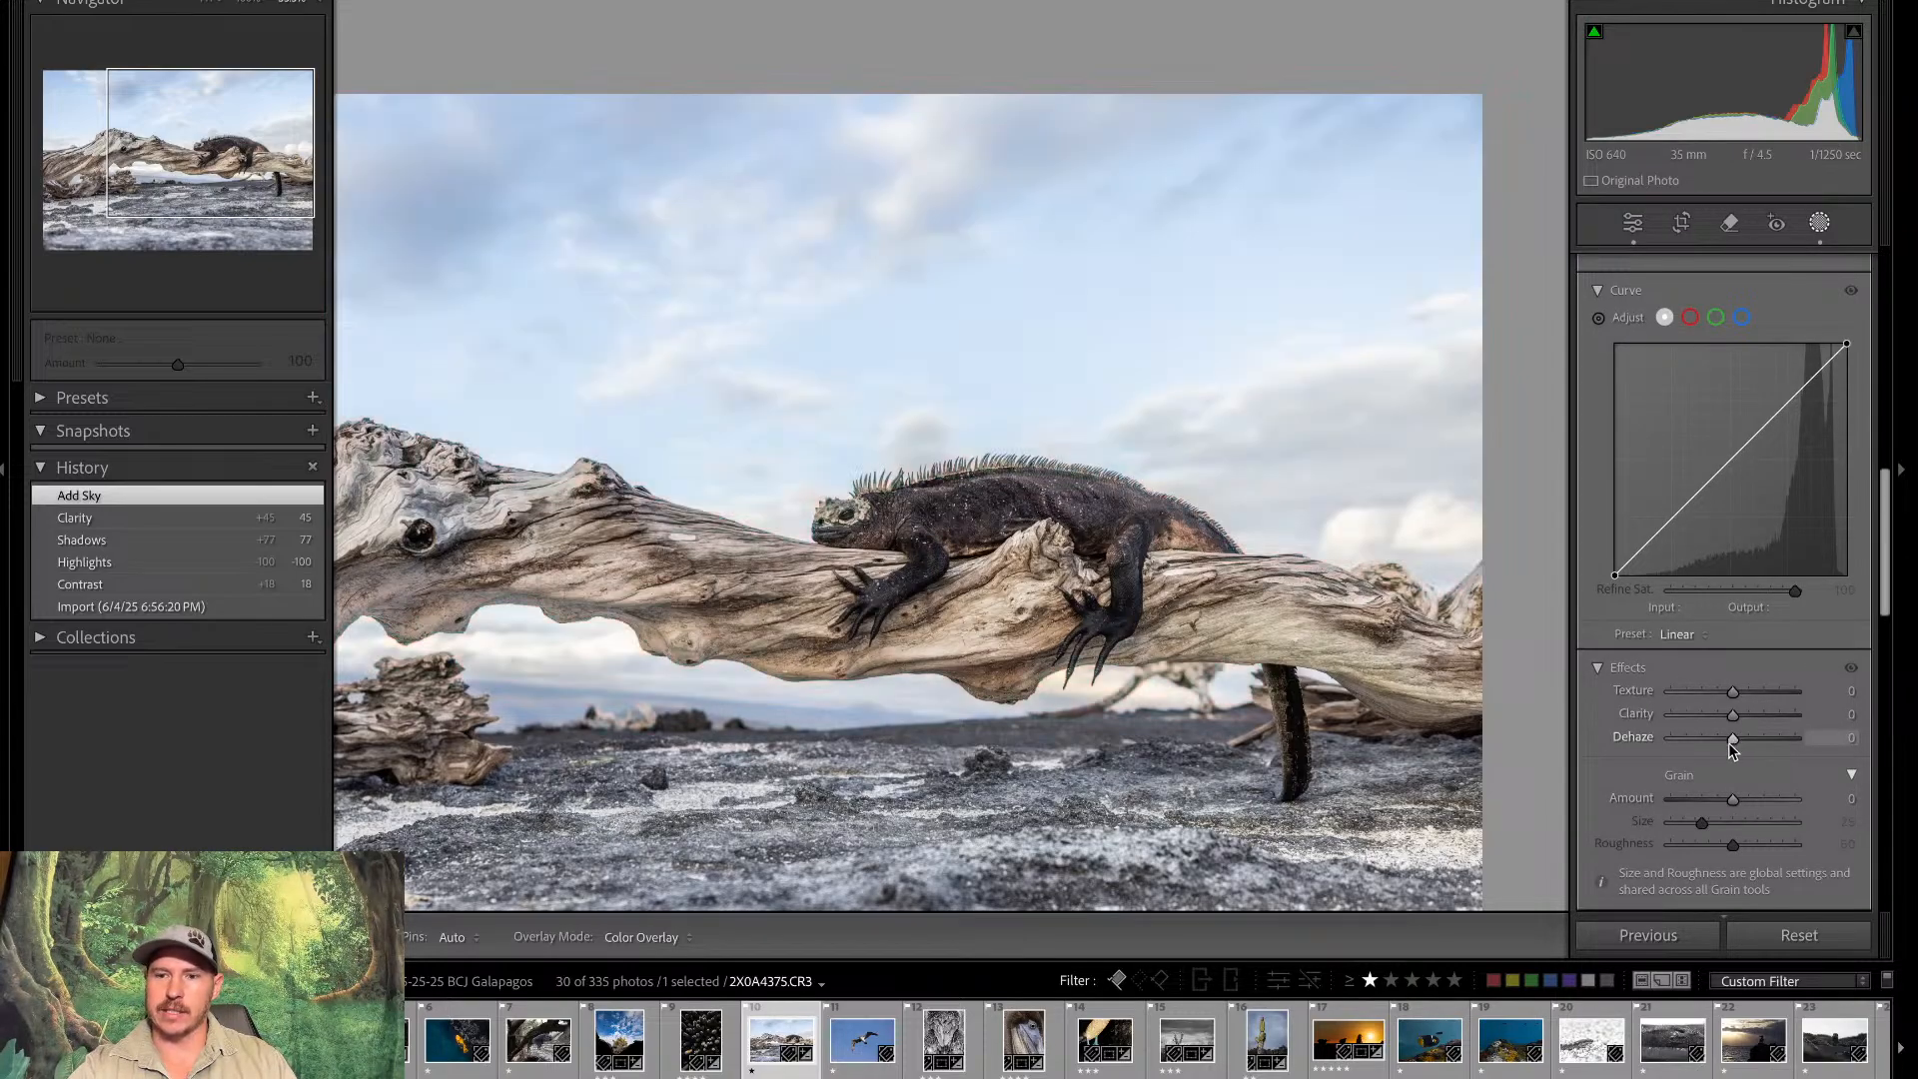
left_click_drag(1732, 745, 1802, 754)
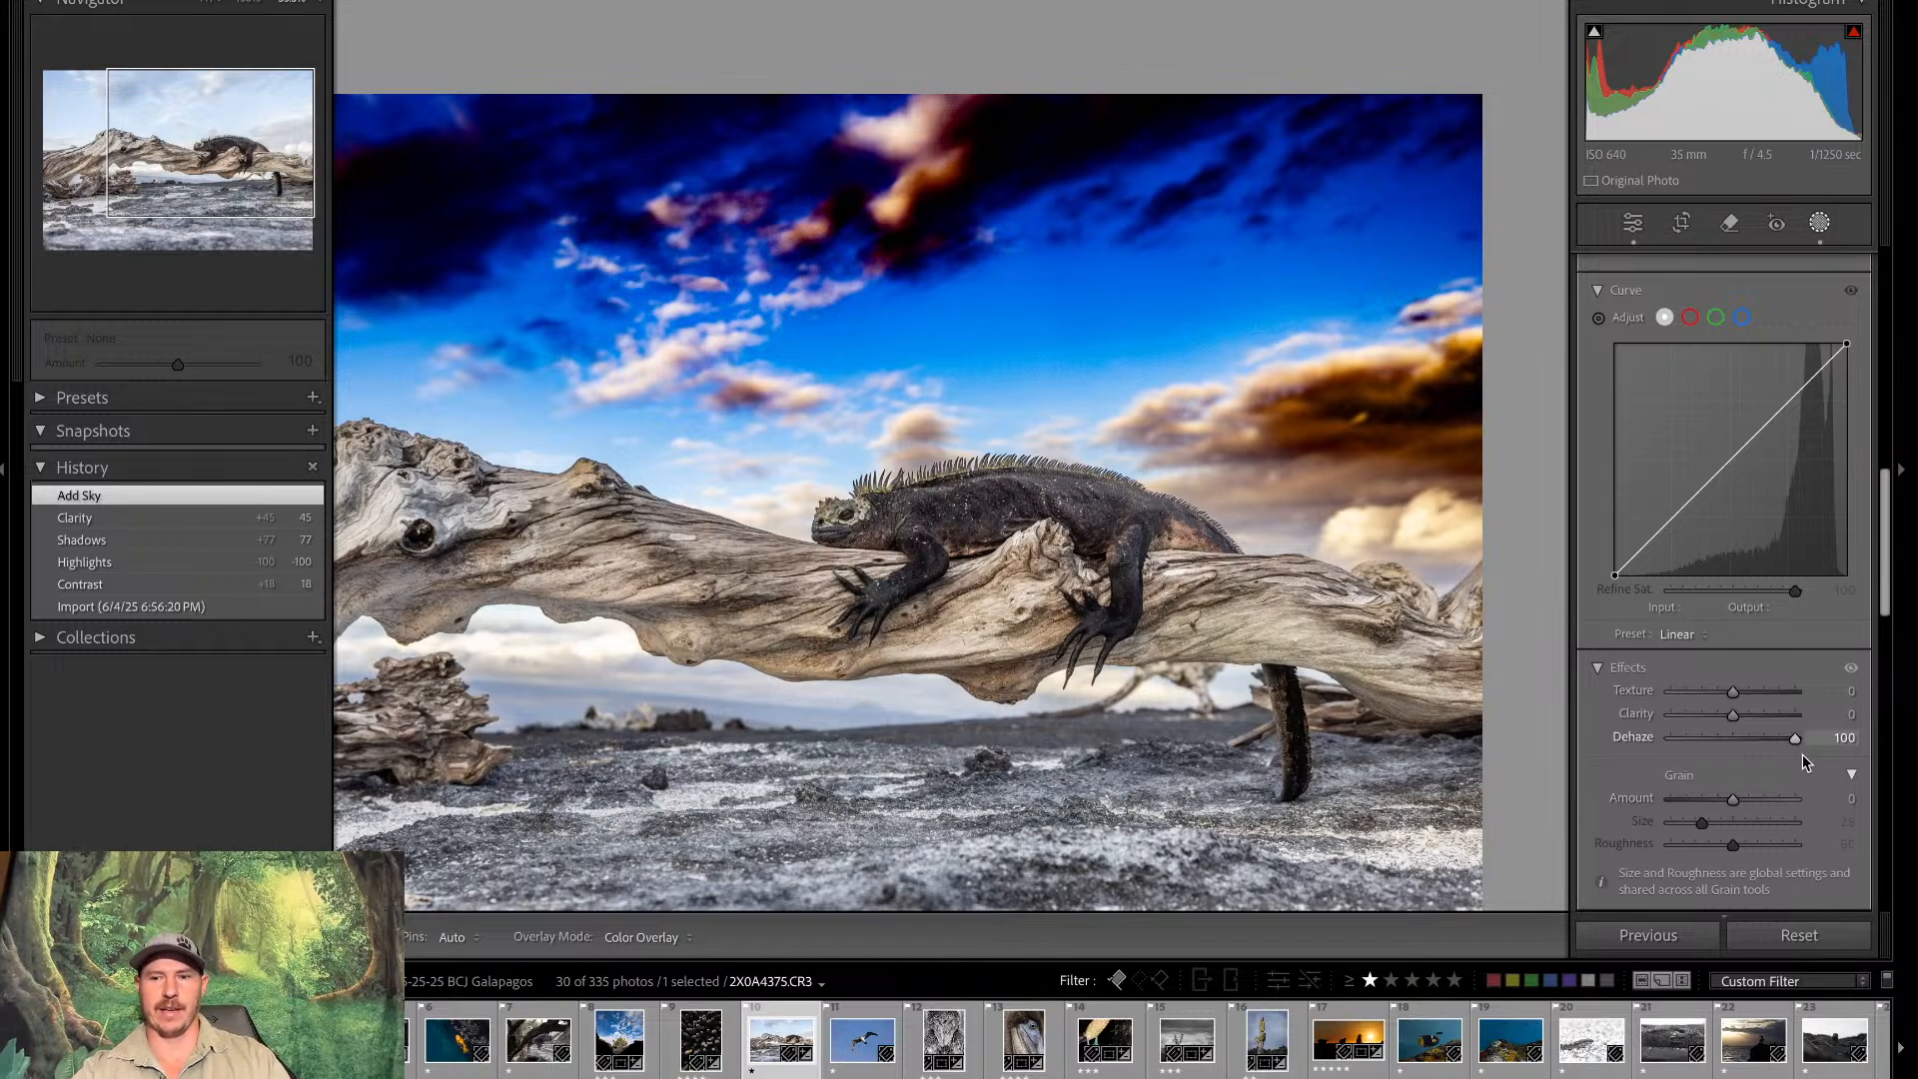
left_click_drag(1802, 753, 1747, 747)
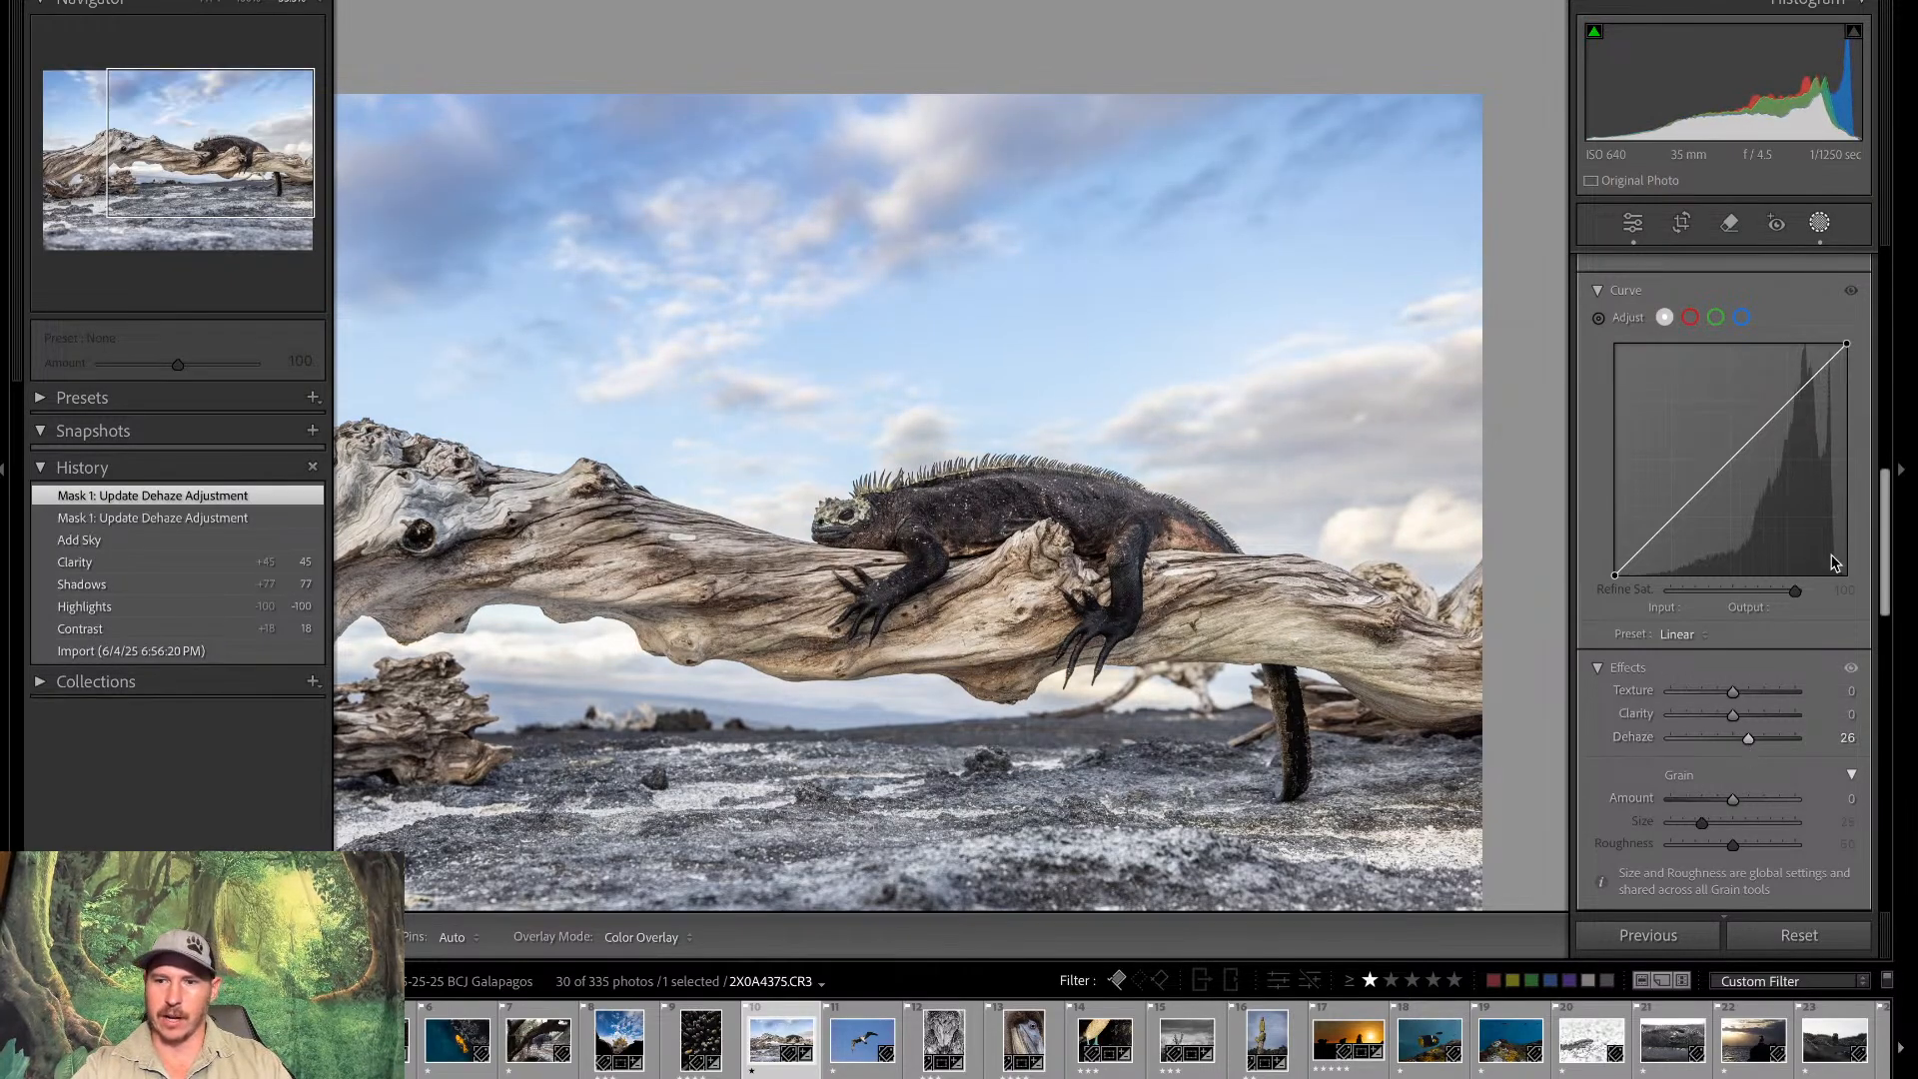
Set the sky mask's contrast to 24 and highlights to -49, and reset its exposure to 0
left_click_drag(1887, 545, 1887, 542)
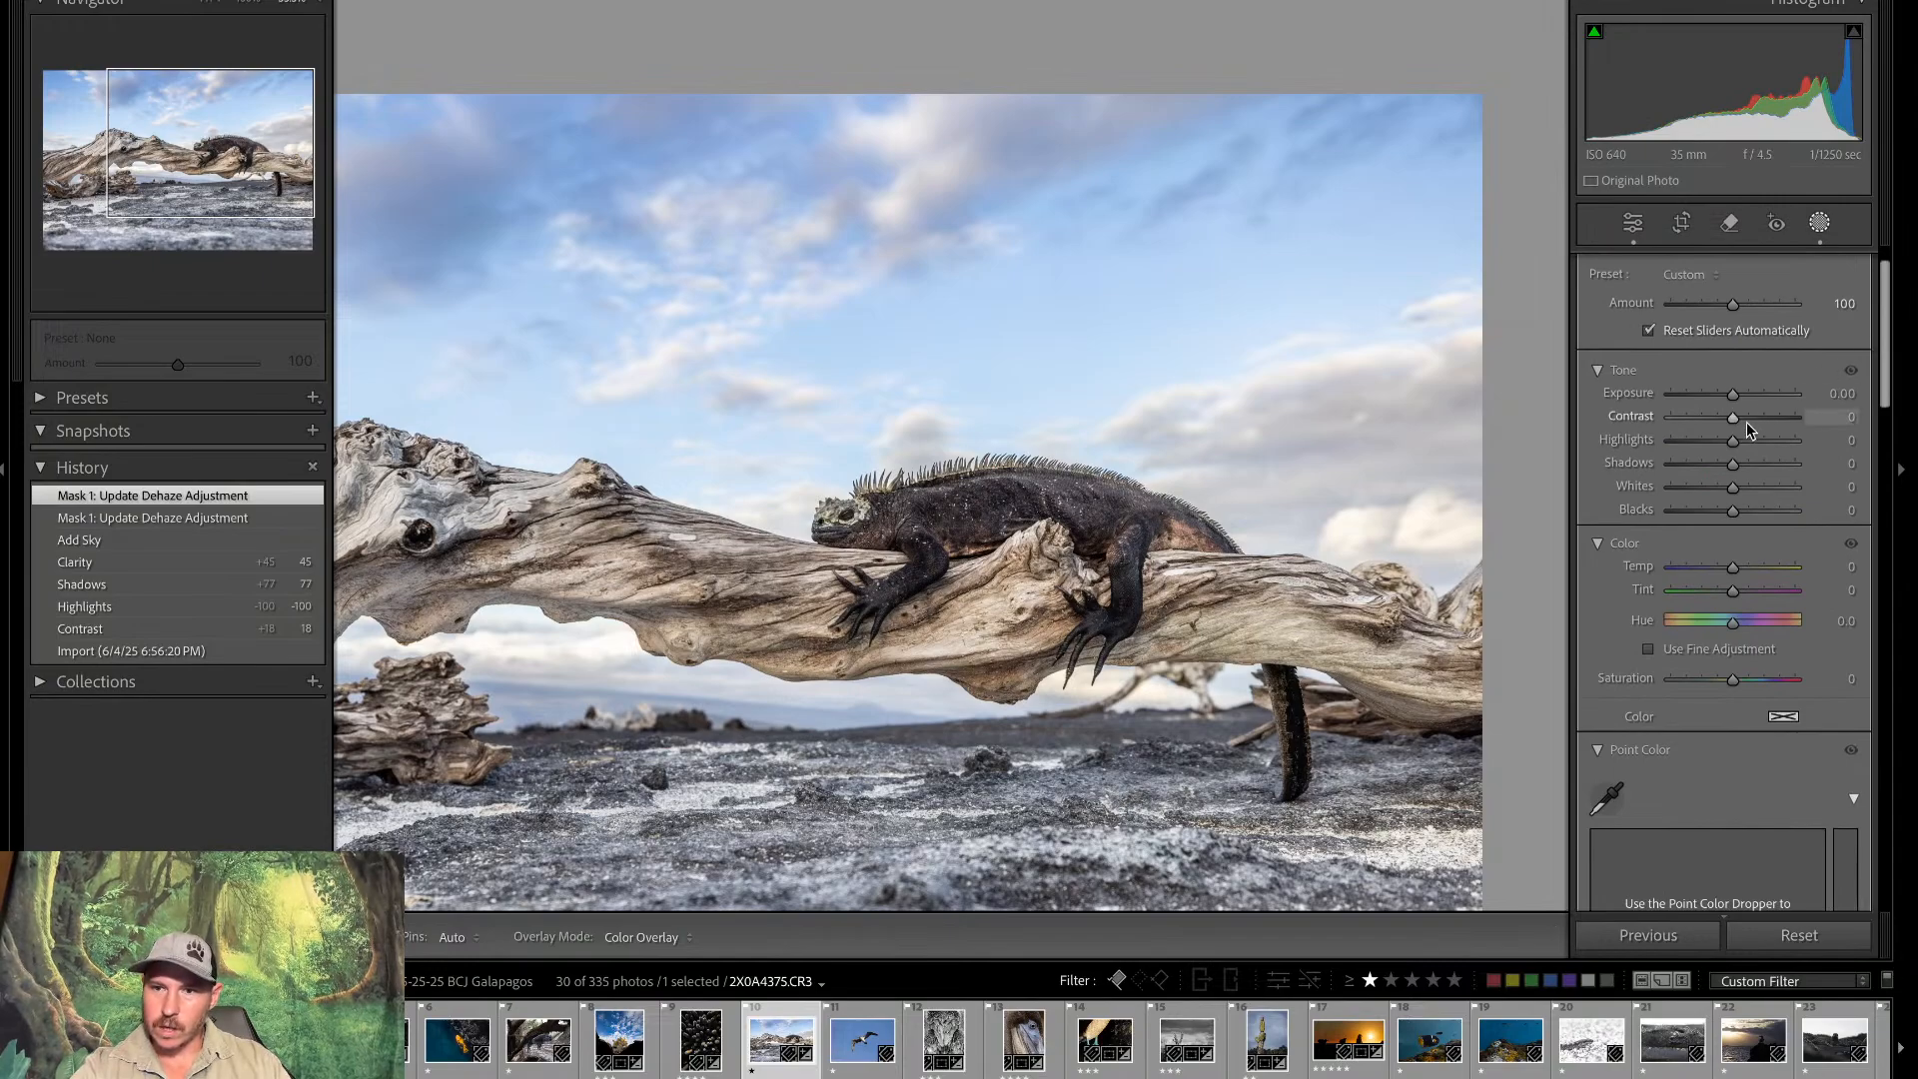
left_click_drag(1733, 443, 1731, 401)
double_click(1732, 402)
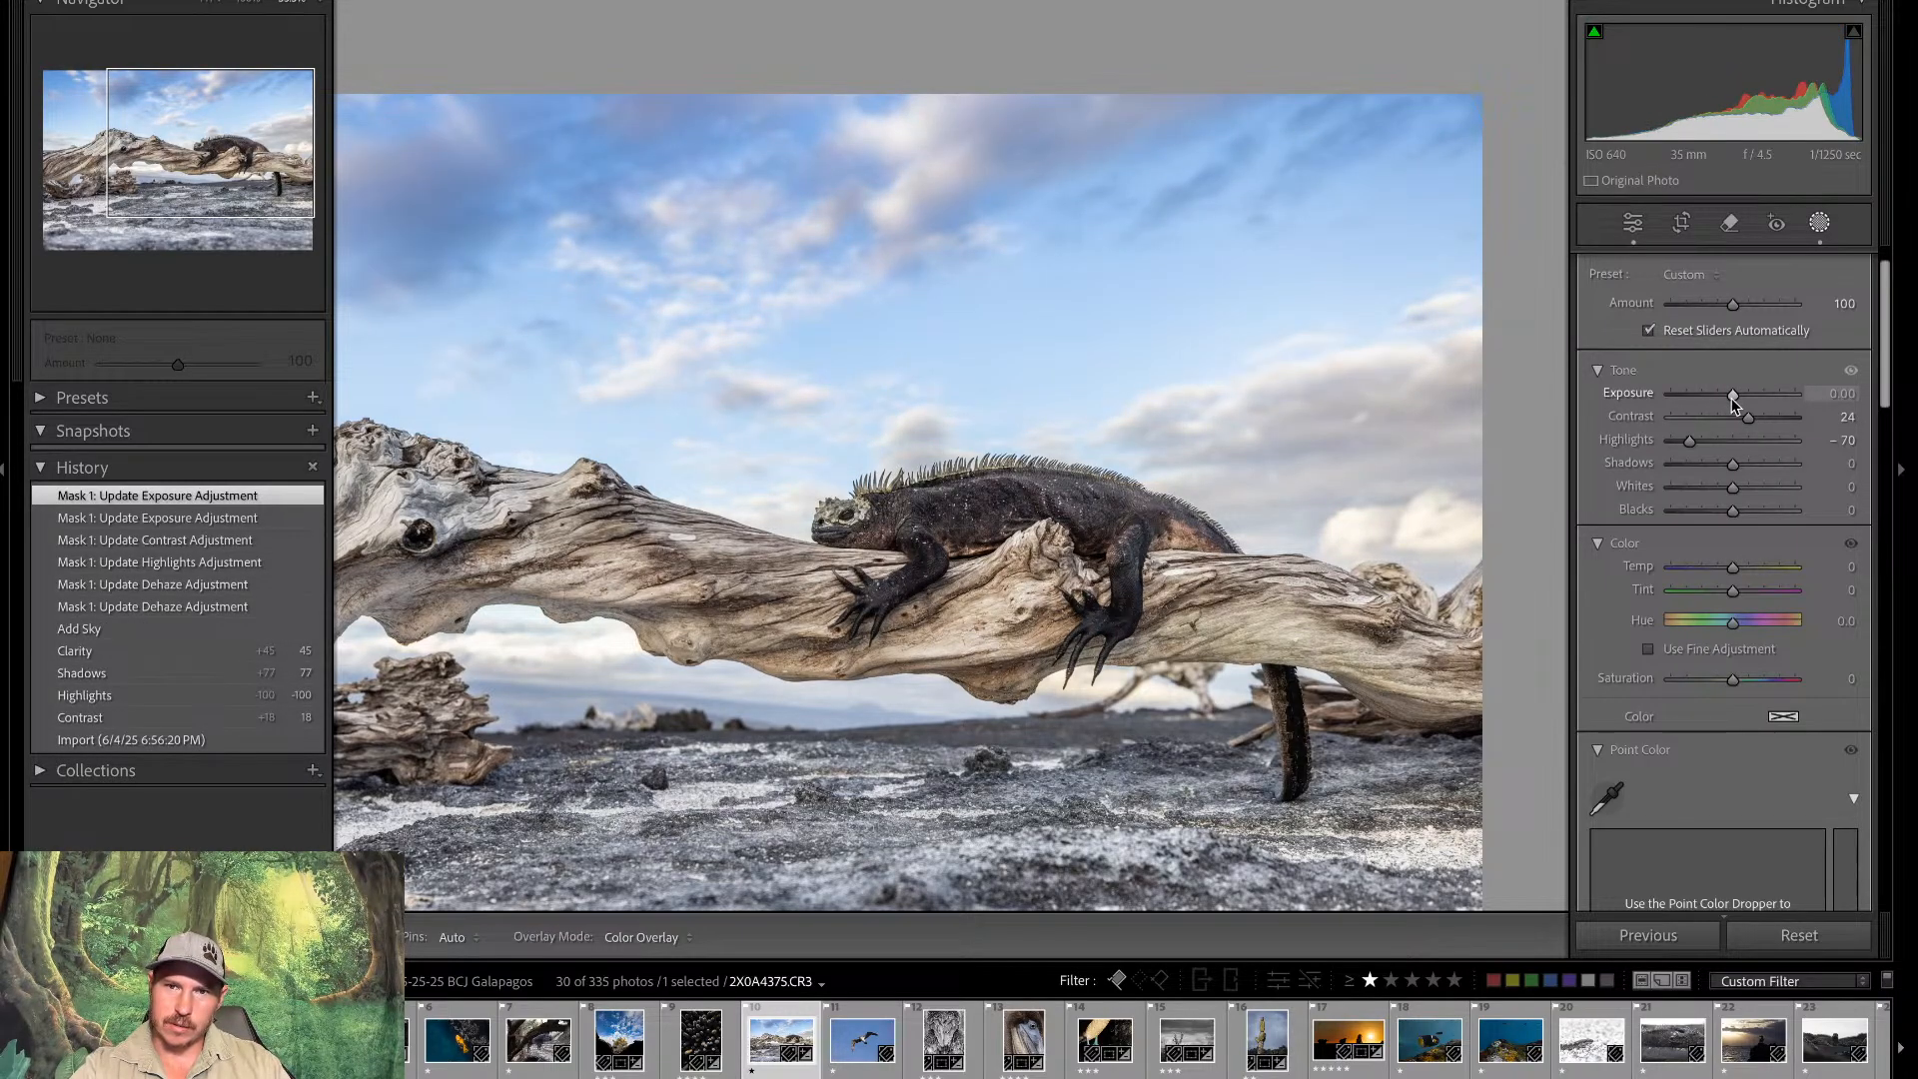
double_click(1688, 441)
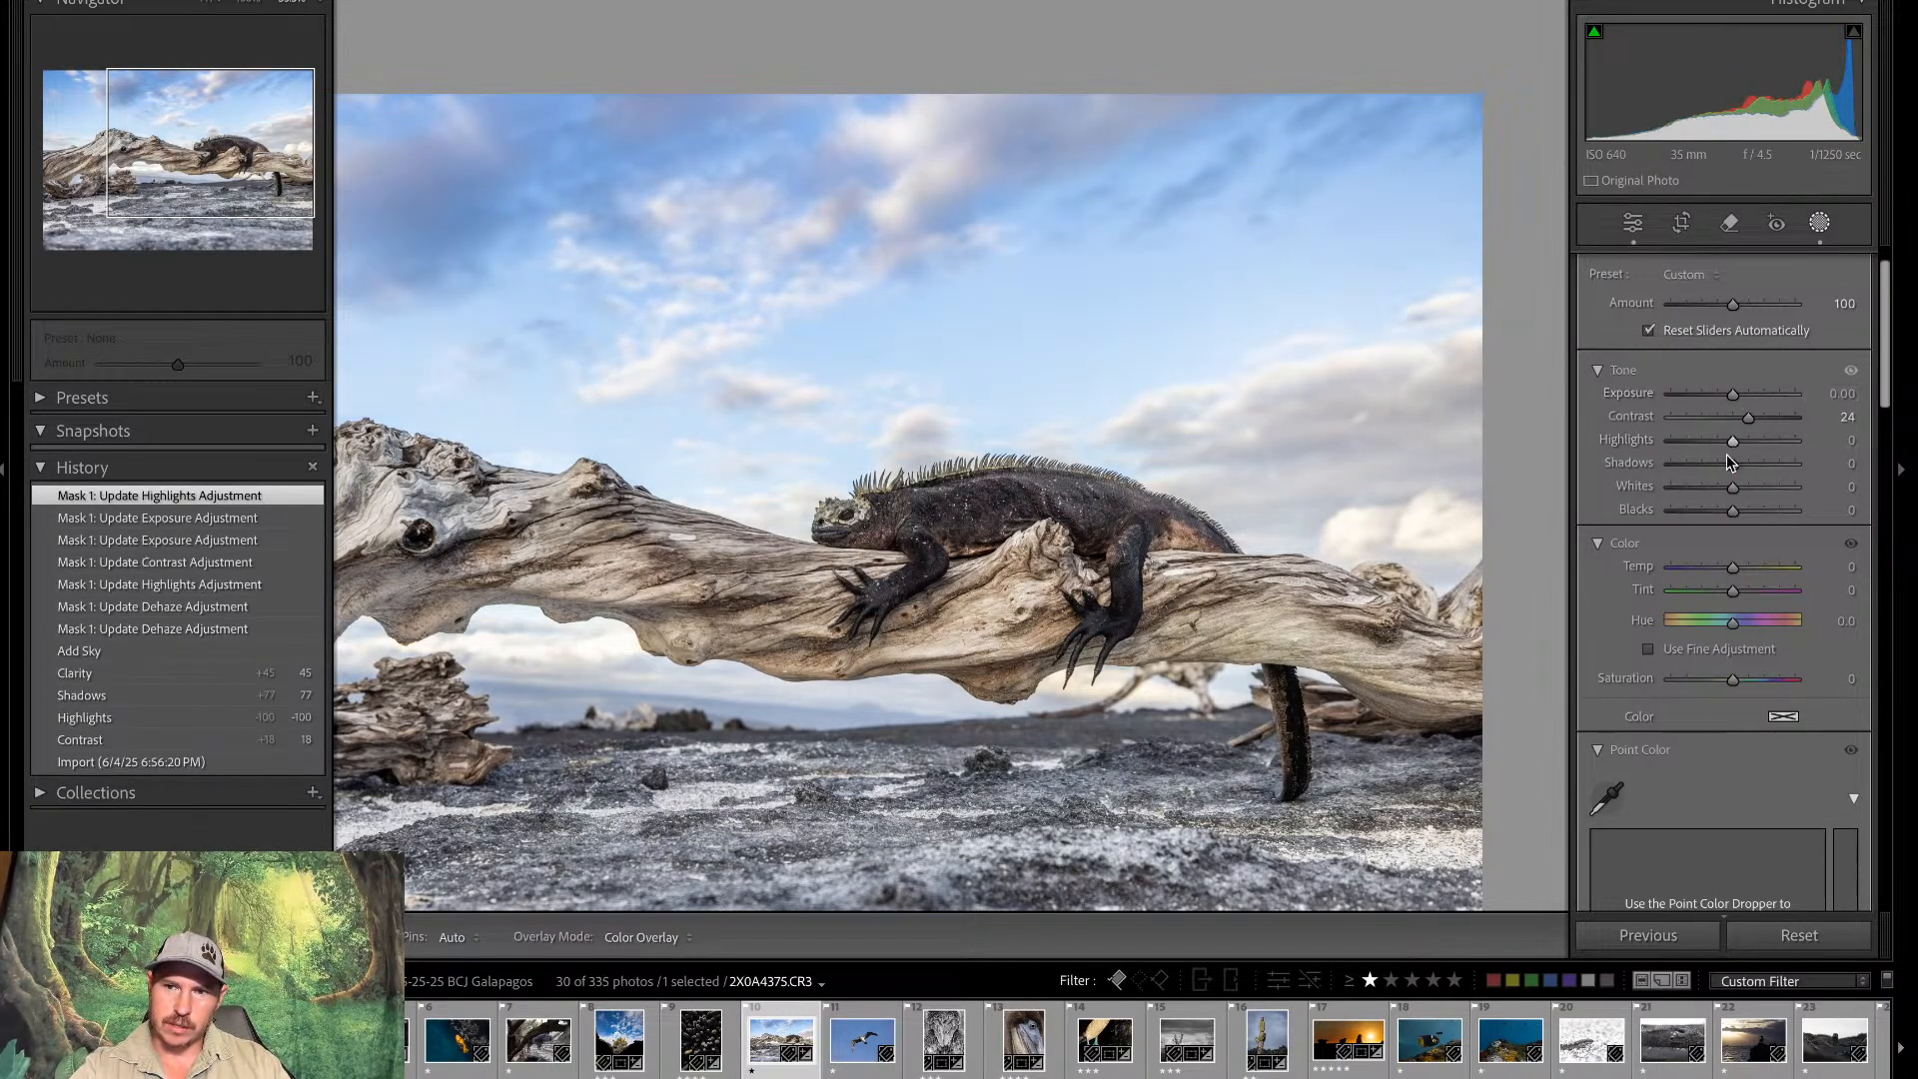
left_click_drag(1732, 446, 1704, 447)
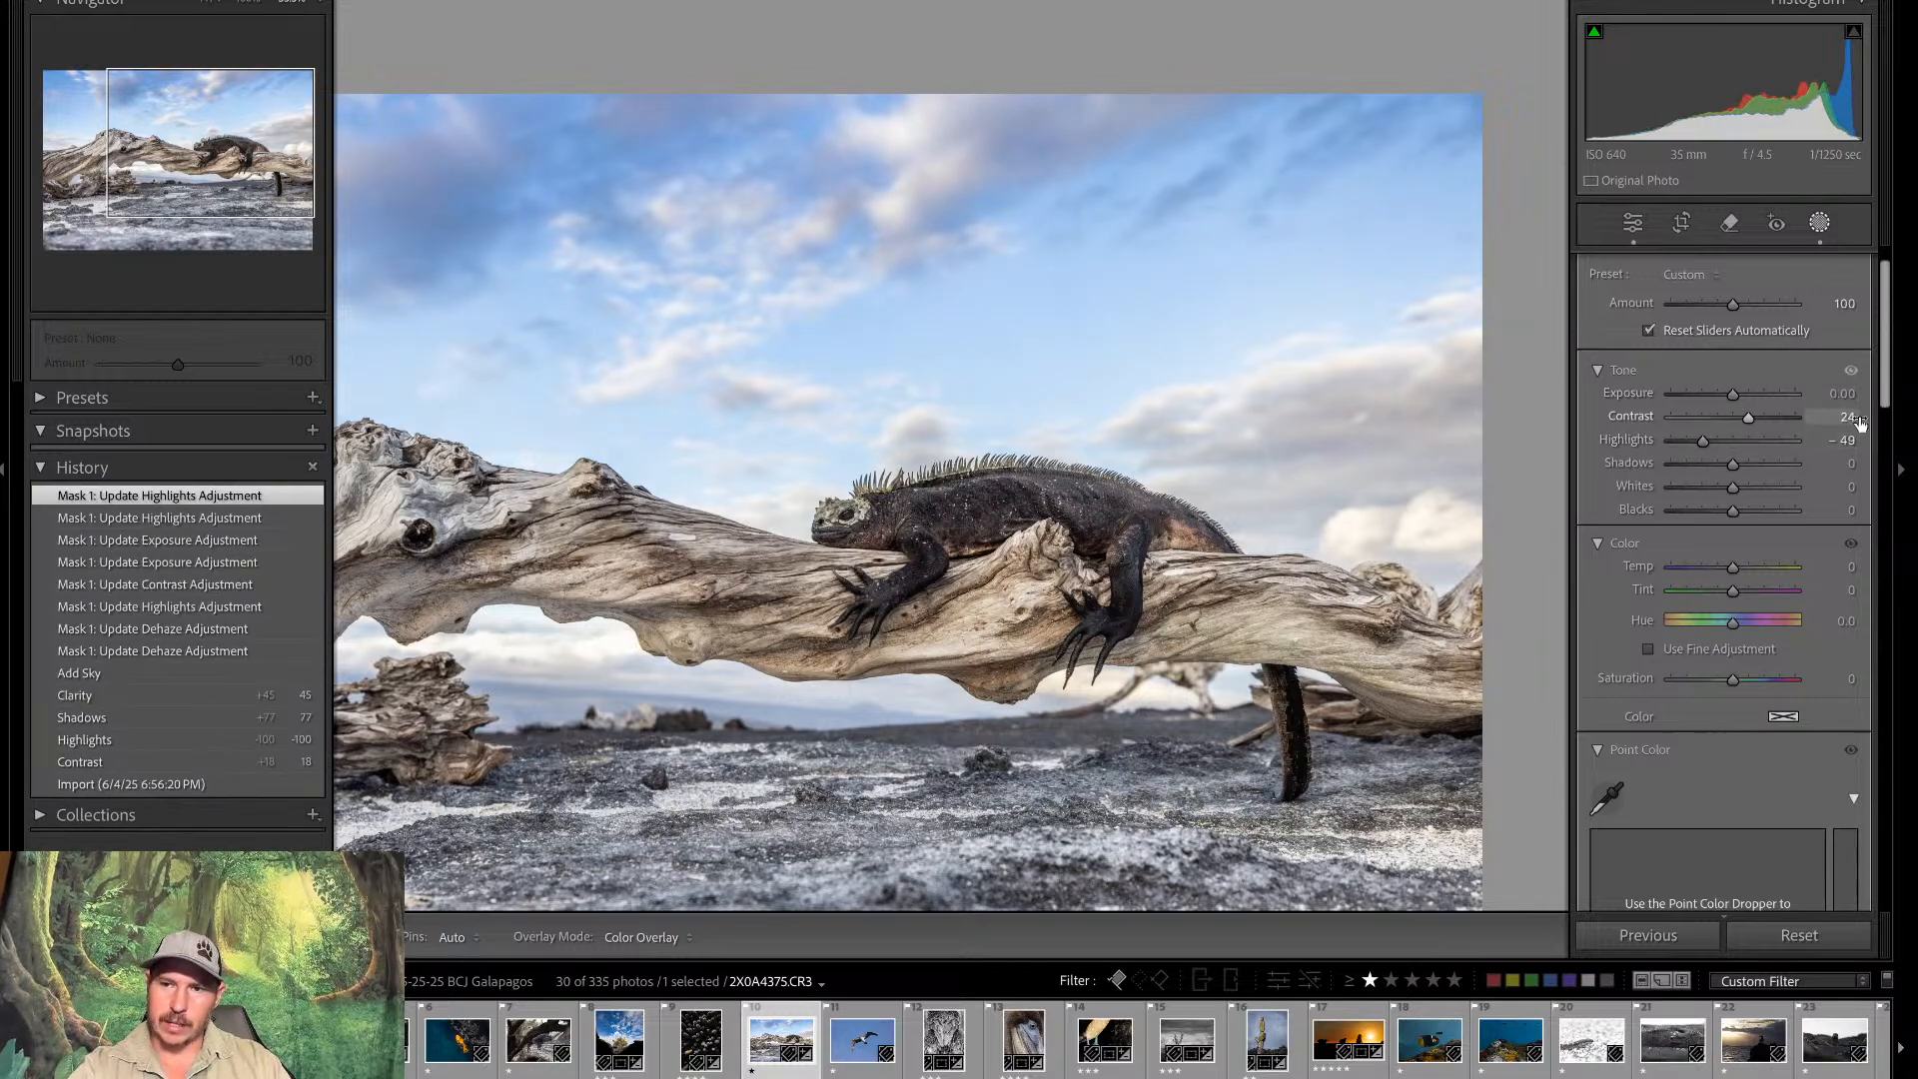
Set the sky mask's dehaze to 16 and its colour temperature to -11
left_click_drag(1885, 400, 1871, 617)
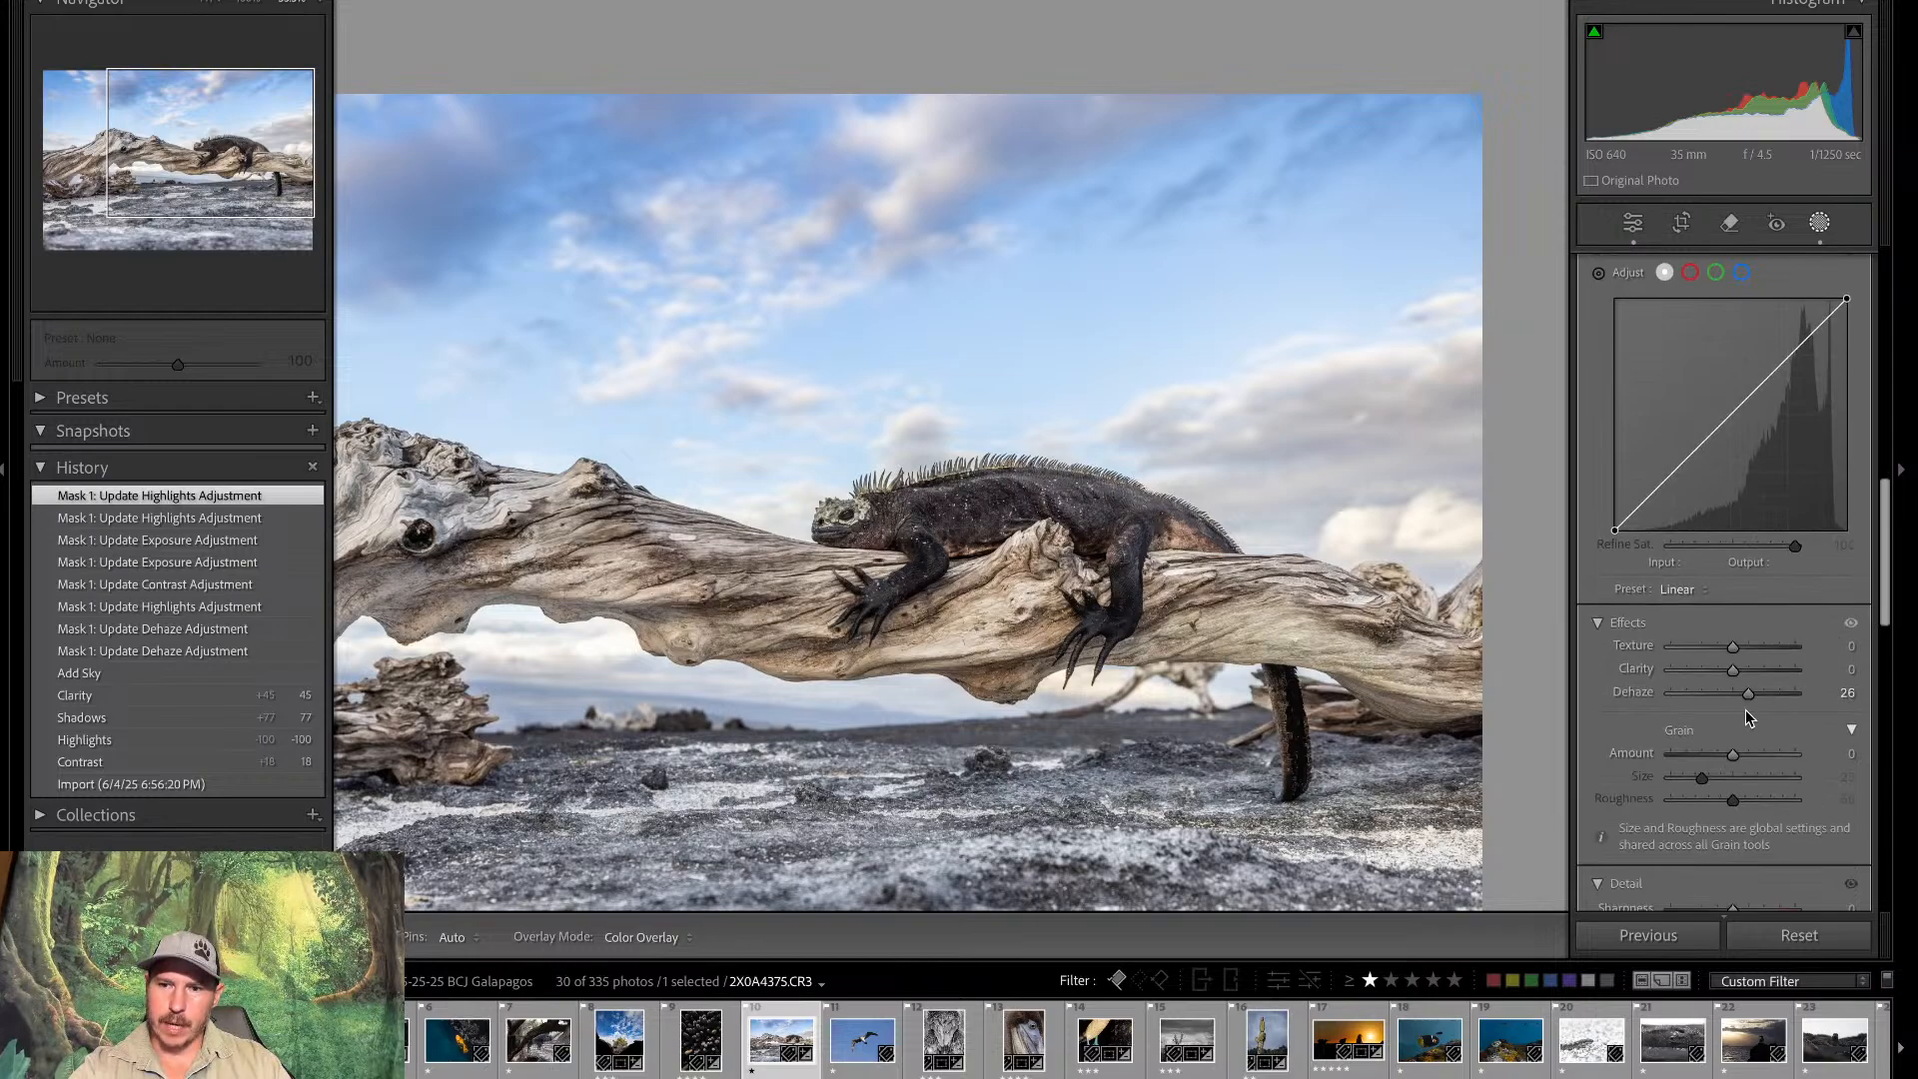
mouse_move(1753, 698)
left_mouse_down()
mouse_move(1768, 702)
mouse_move(1749, 717)
left_mouse_up()
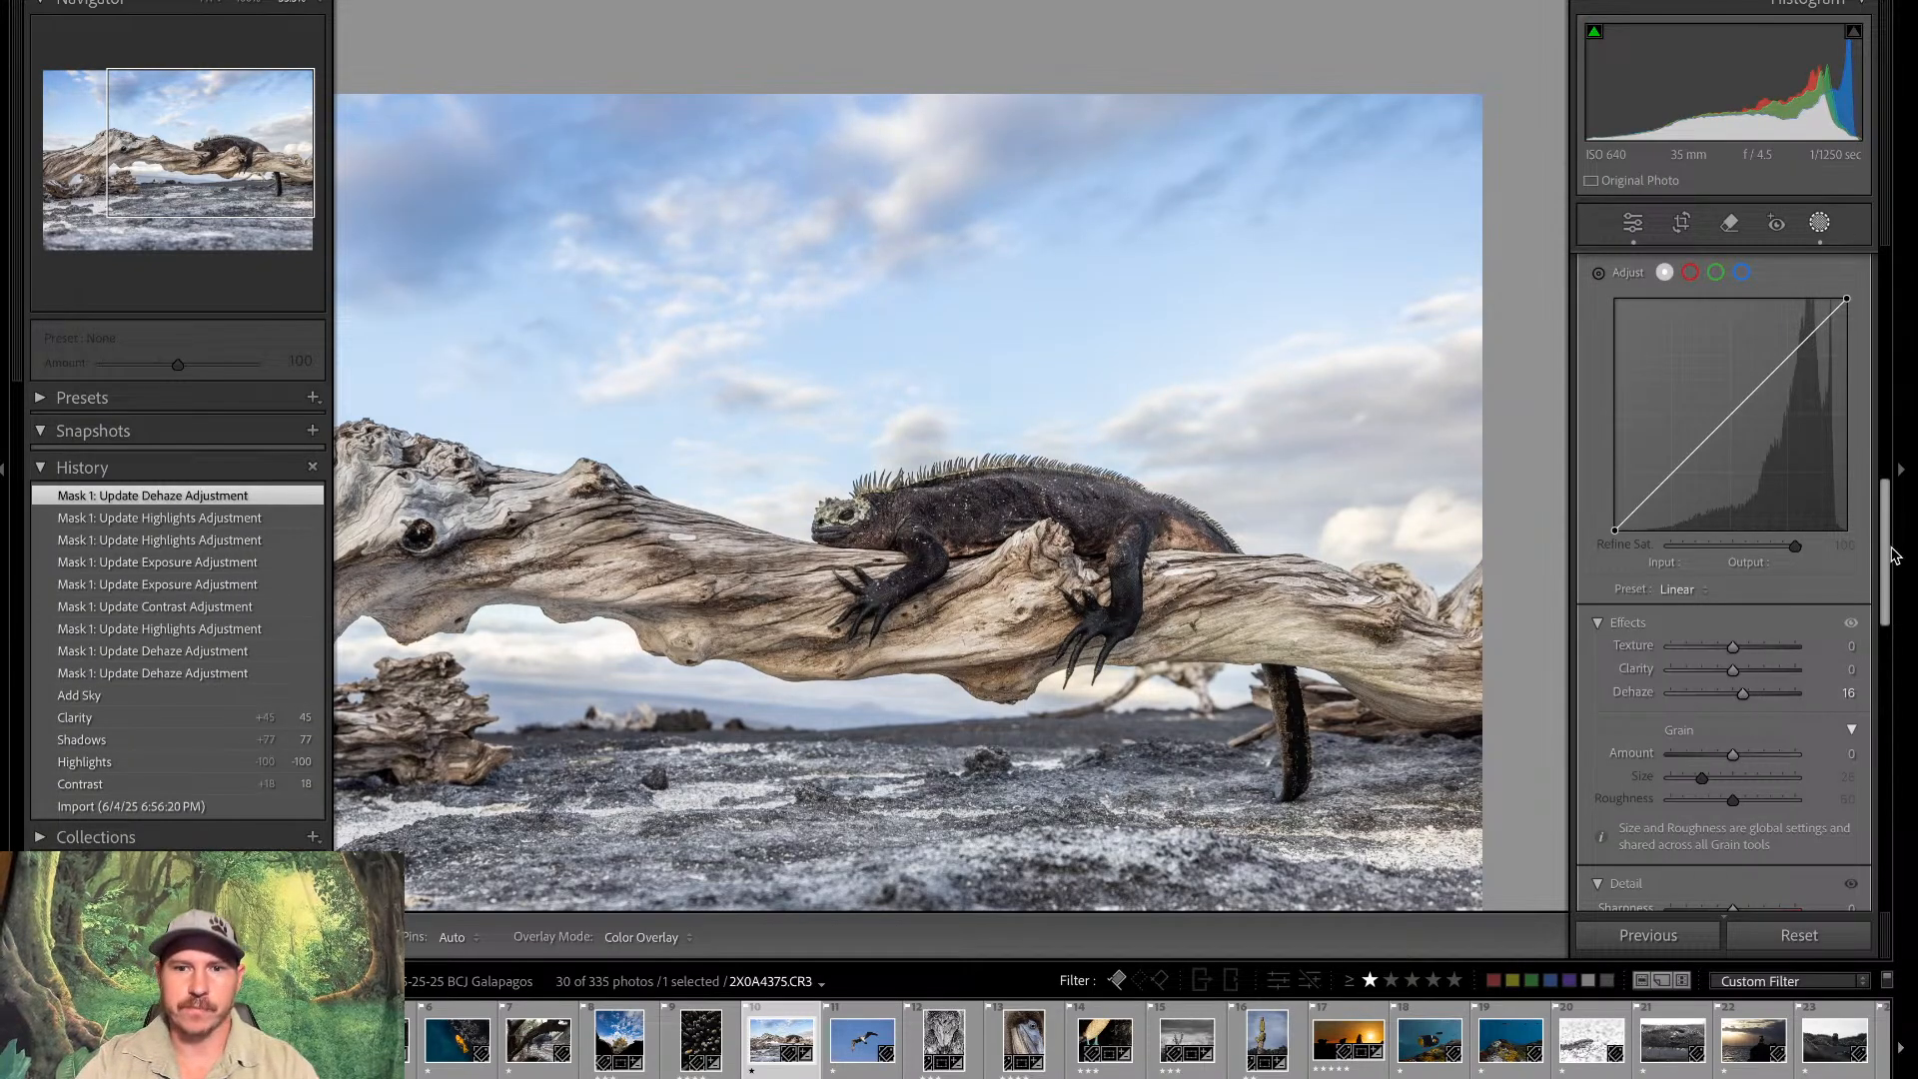
scroll(1884, 517, "up", 5)
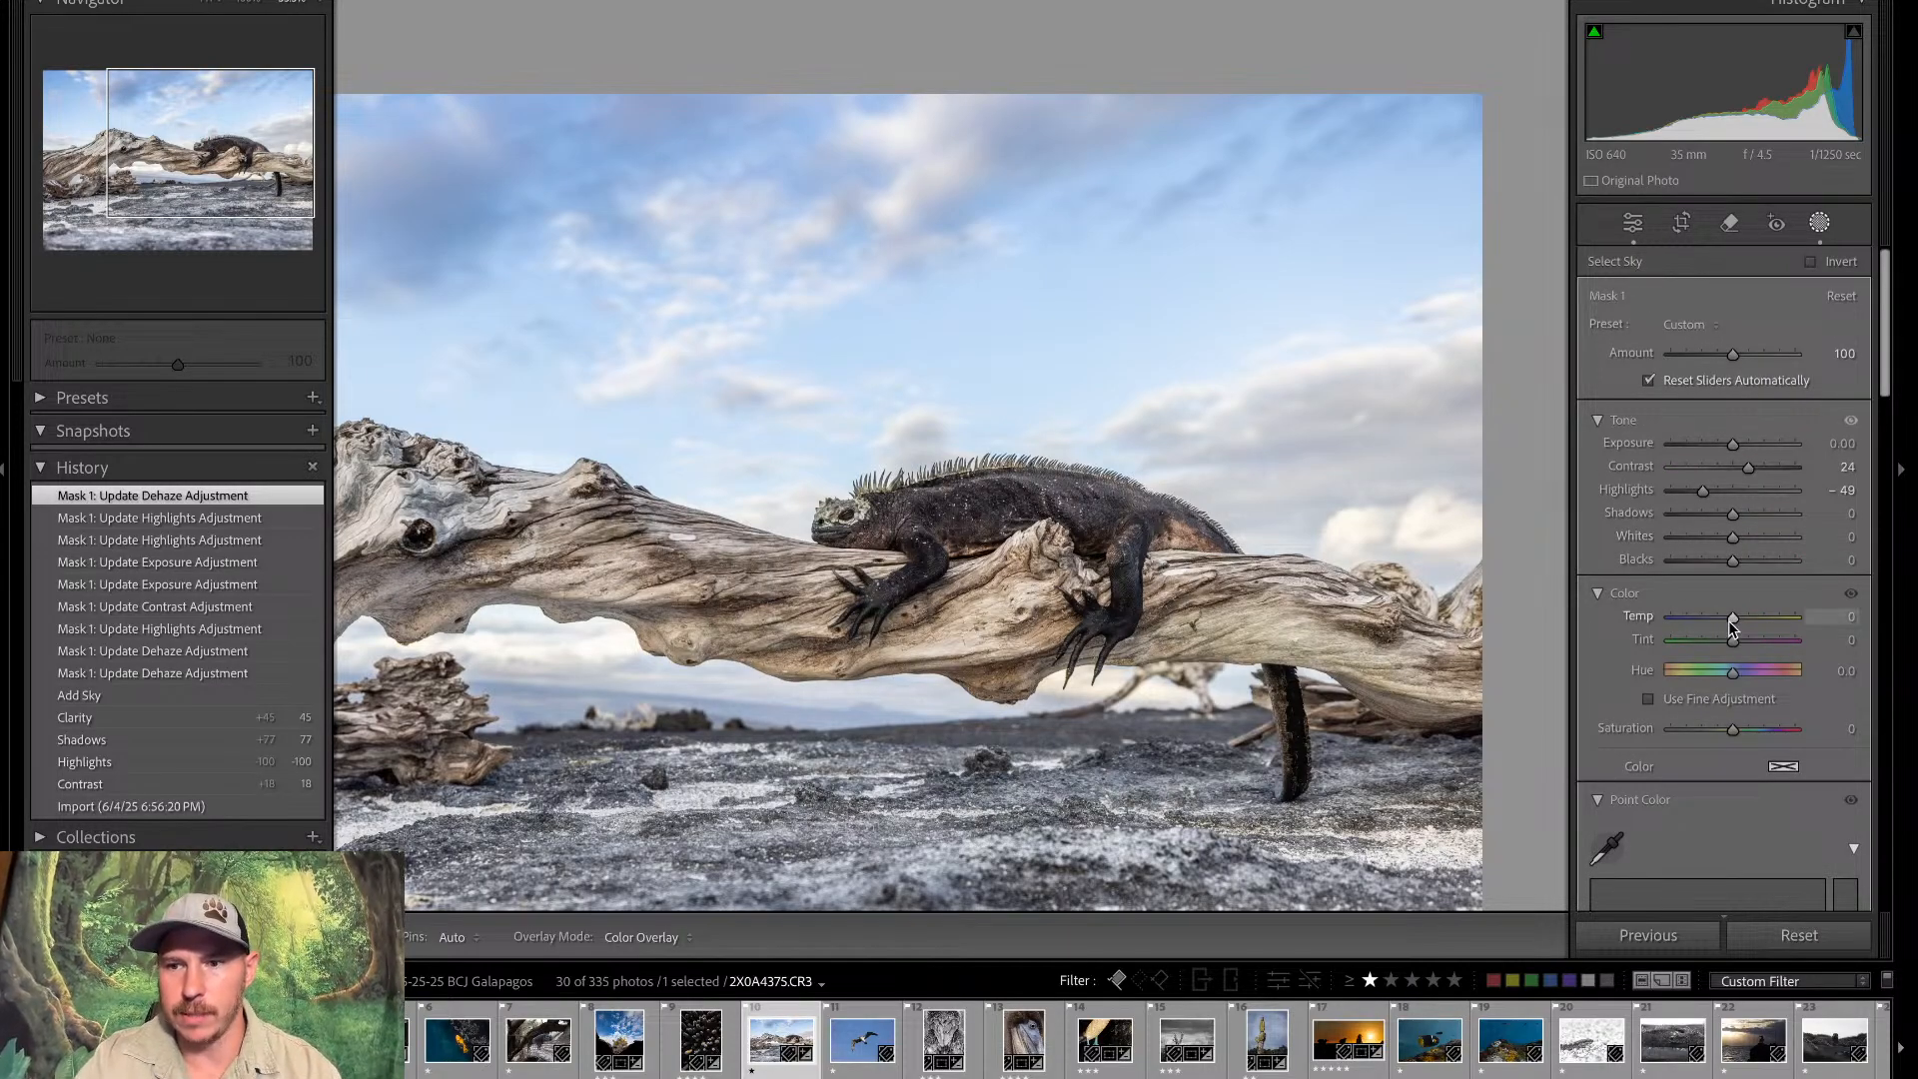
left_click_drag(1733, 624, 1720, 625)
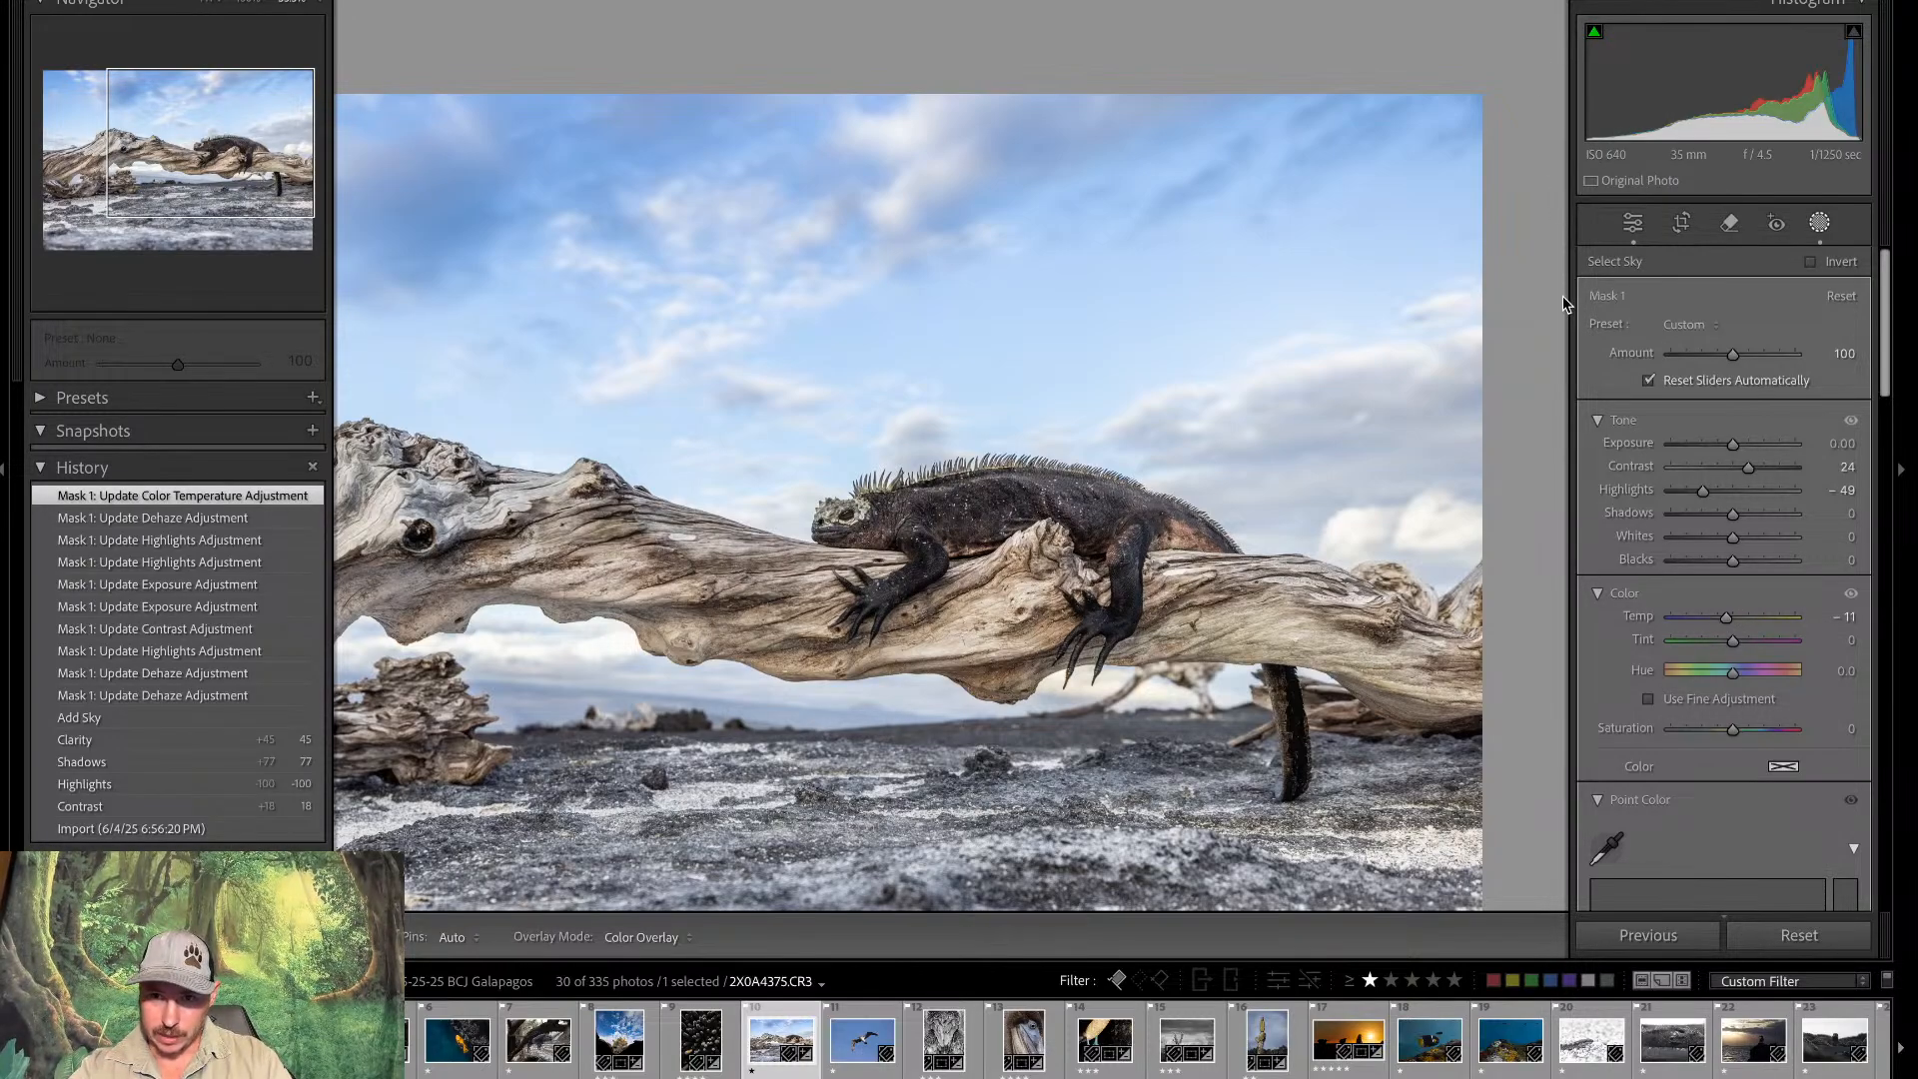
Add a linear gradient mask rising over the rocky foreground and set its exposure to -0.89 and clarity to -36
key("m")
left_click_drag(971, 904, 975, 775)
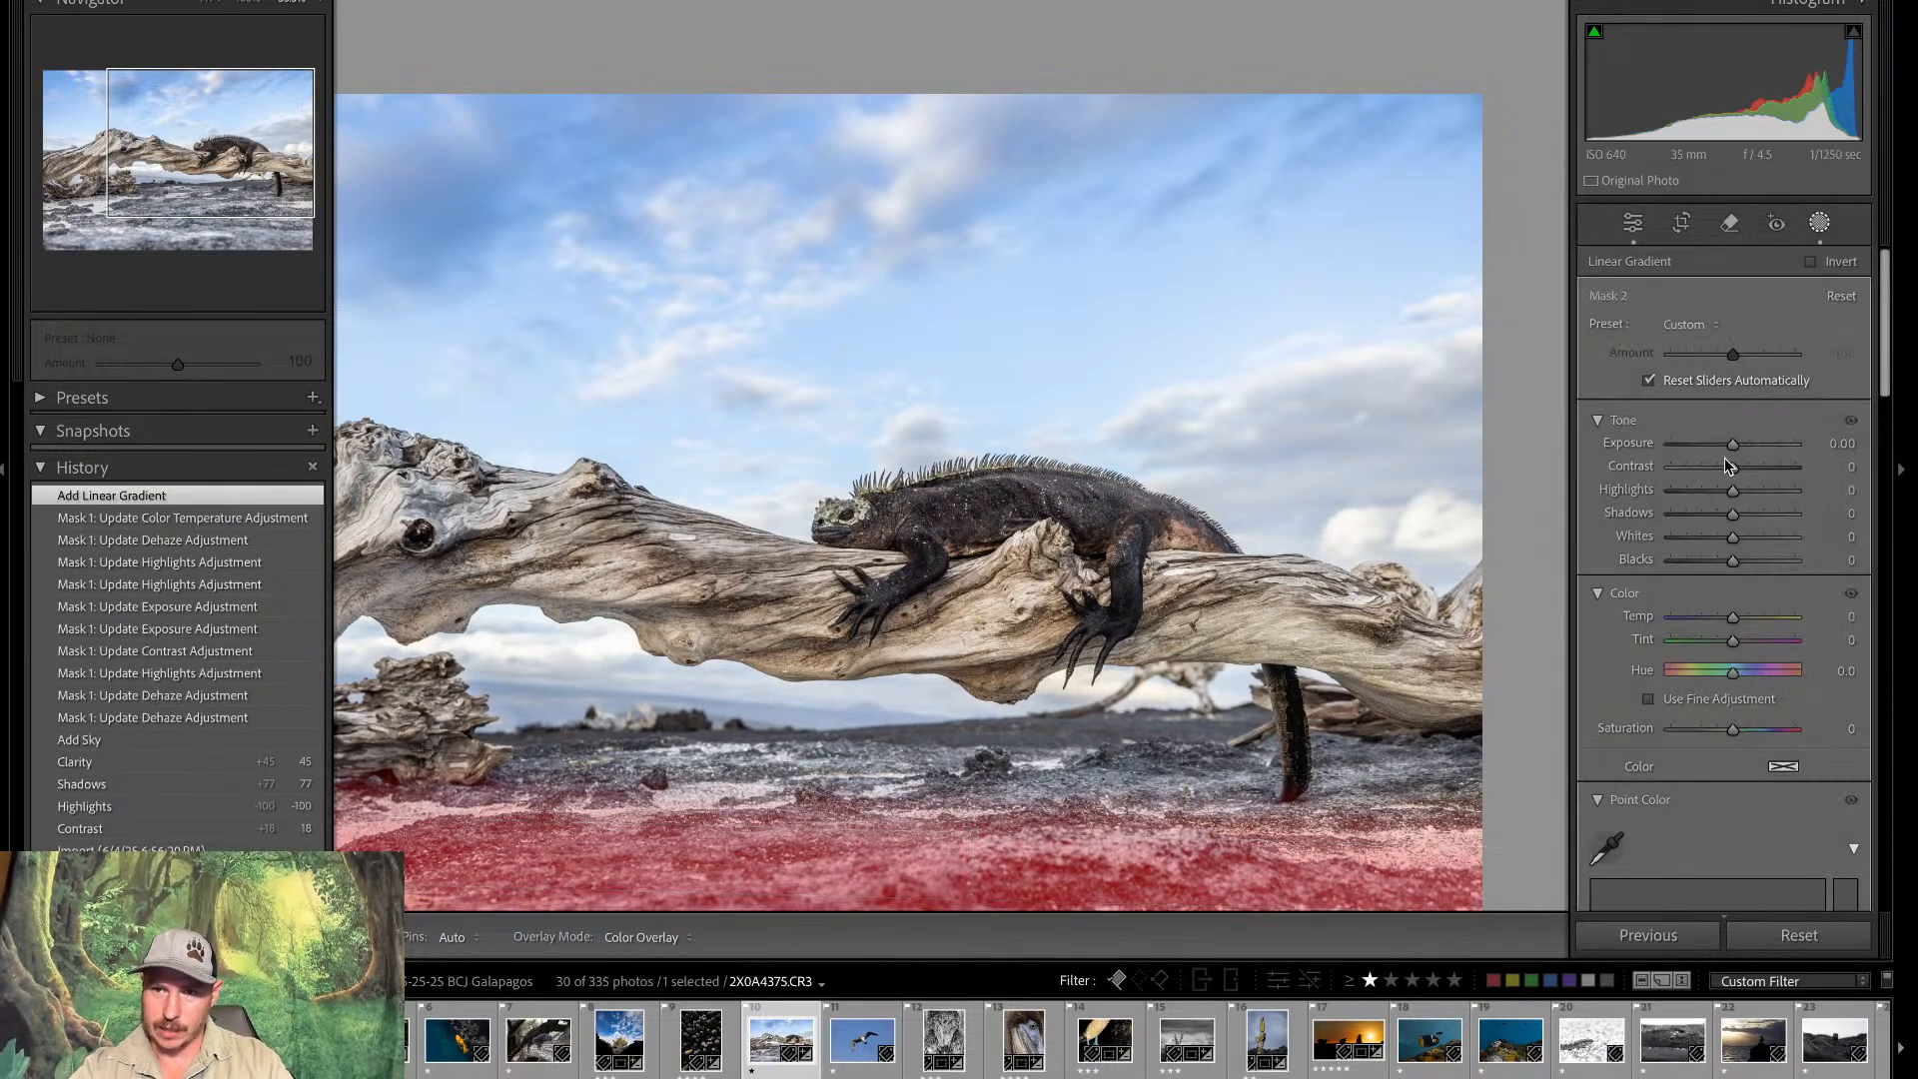
left_click_drag(1735, 448, 1720, 451)
left_click_drag(1889, 385, 1885, 668)
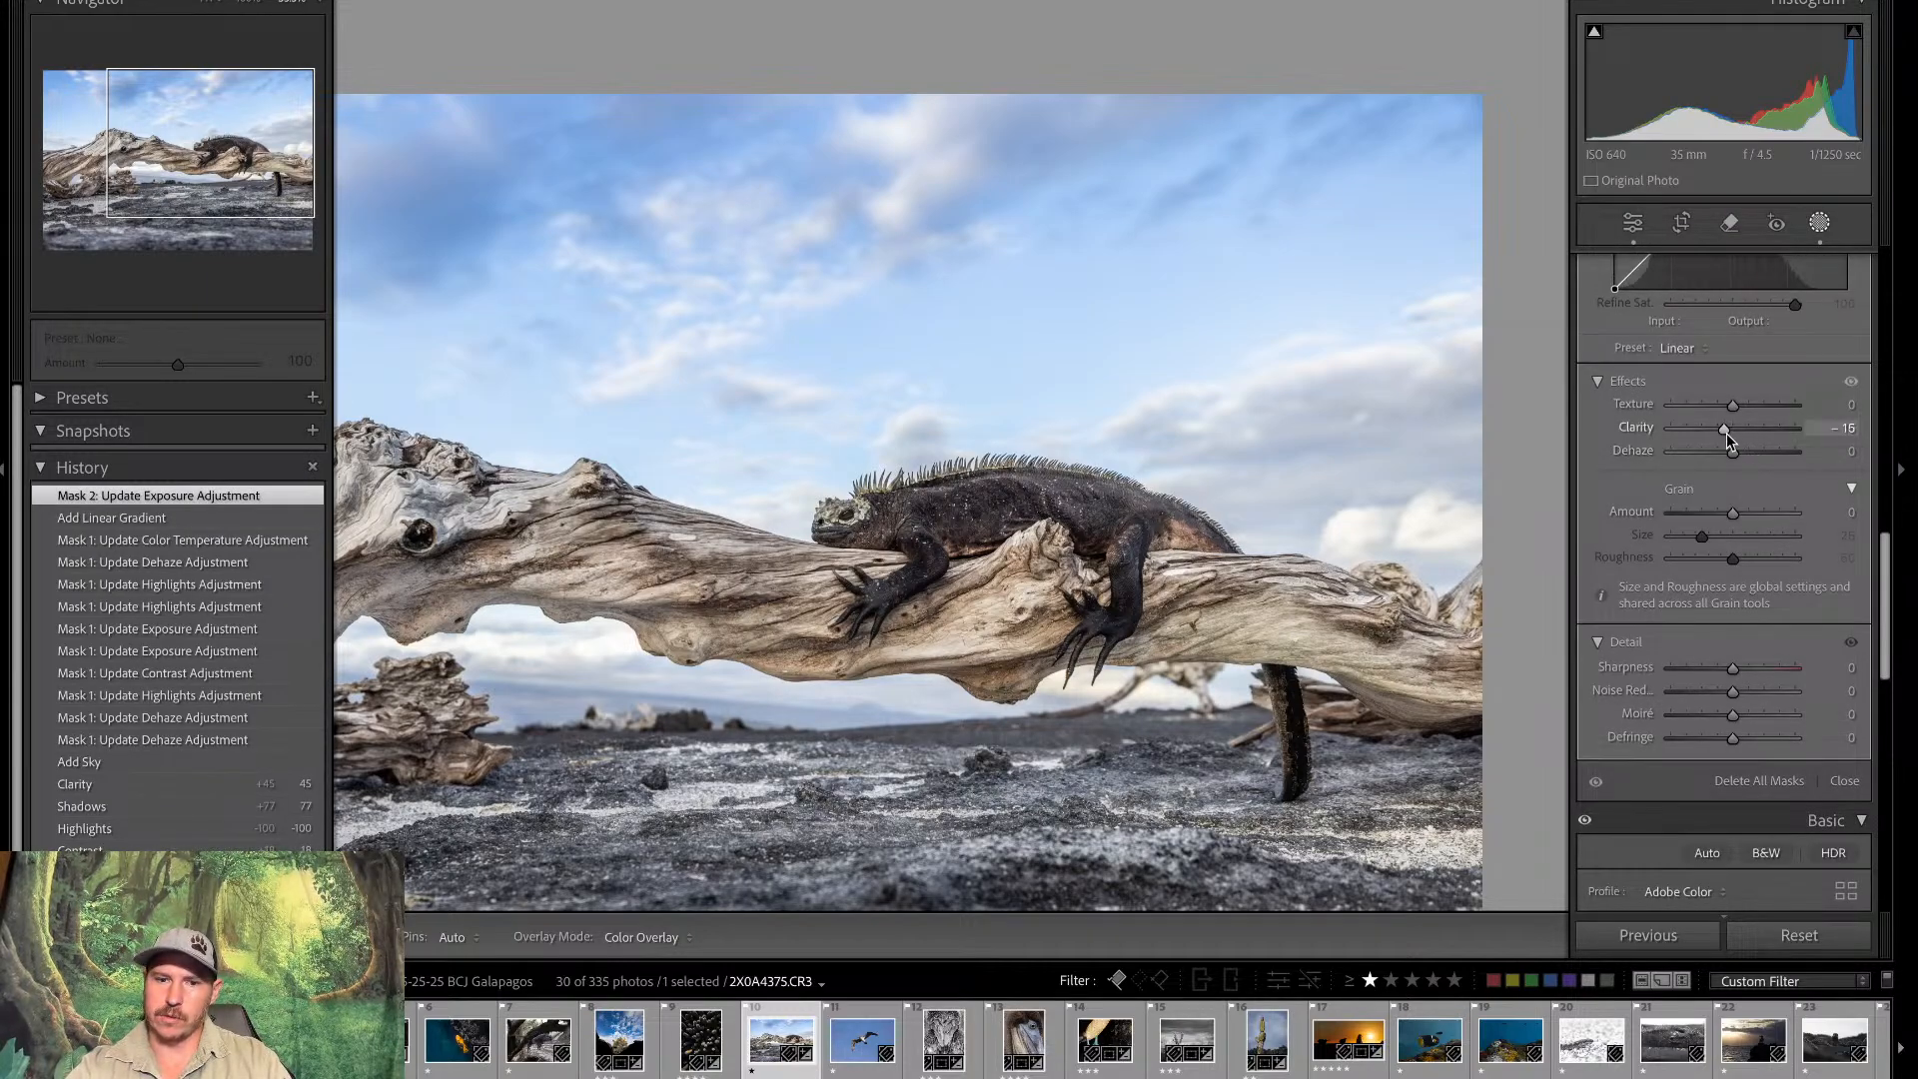
left_click_drag(1727, 434, 1716, 438)
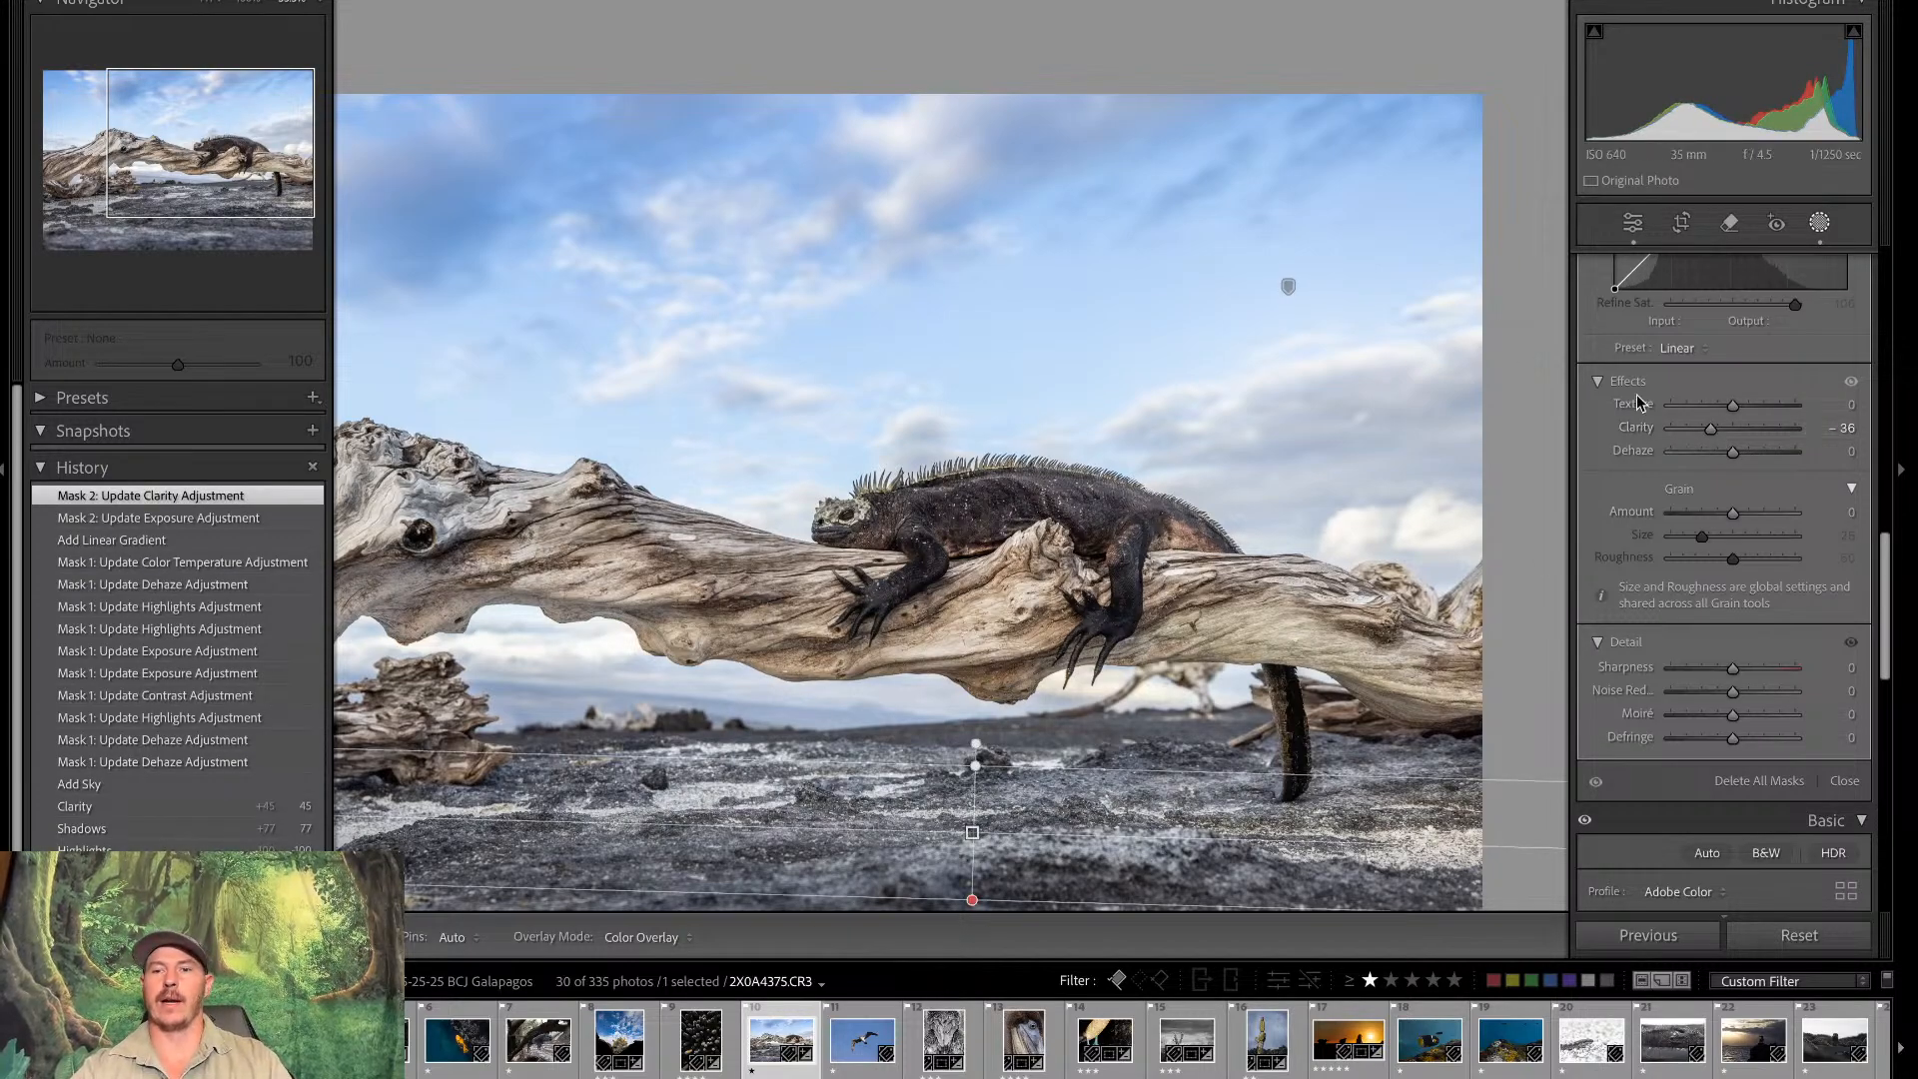
Try an inverted radial gradient mask centred on the iguana with exposure 0.04, check its overlay and delete the mask
left_click_drag(1888, 595, 1873, 160)
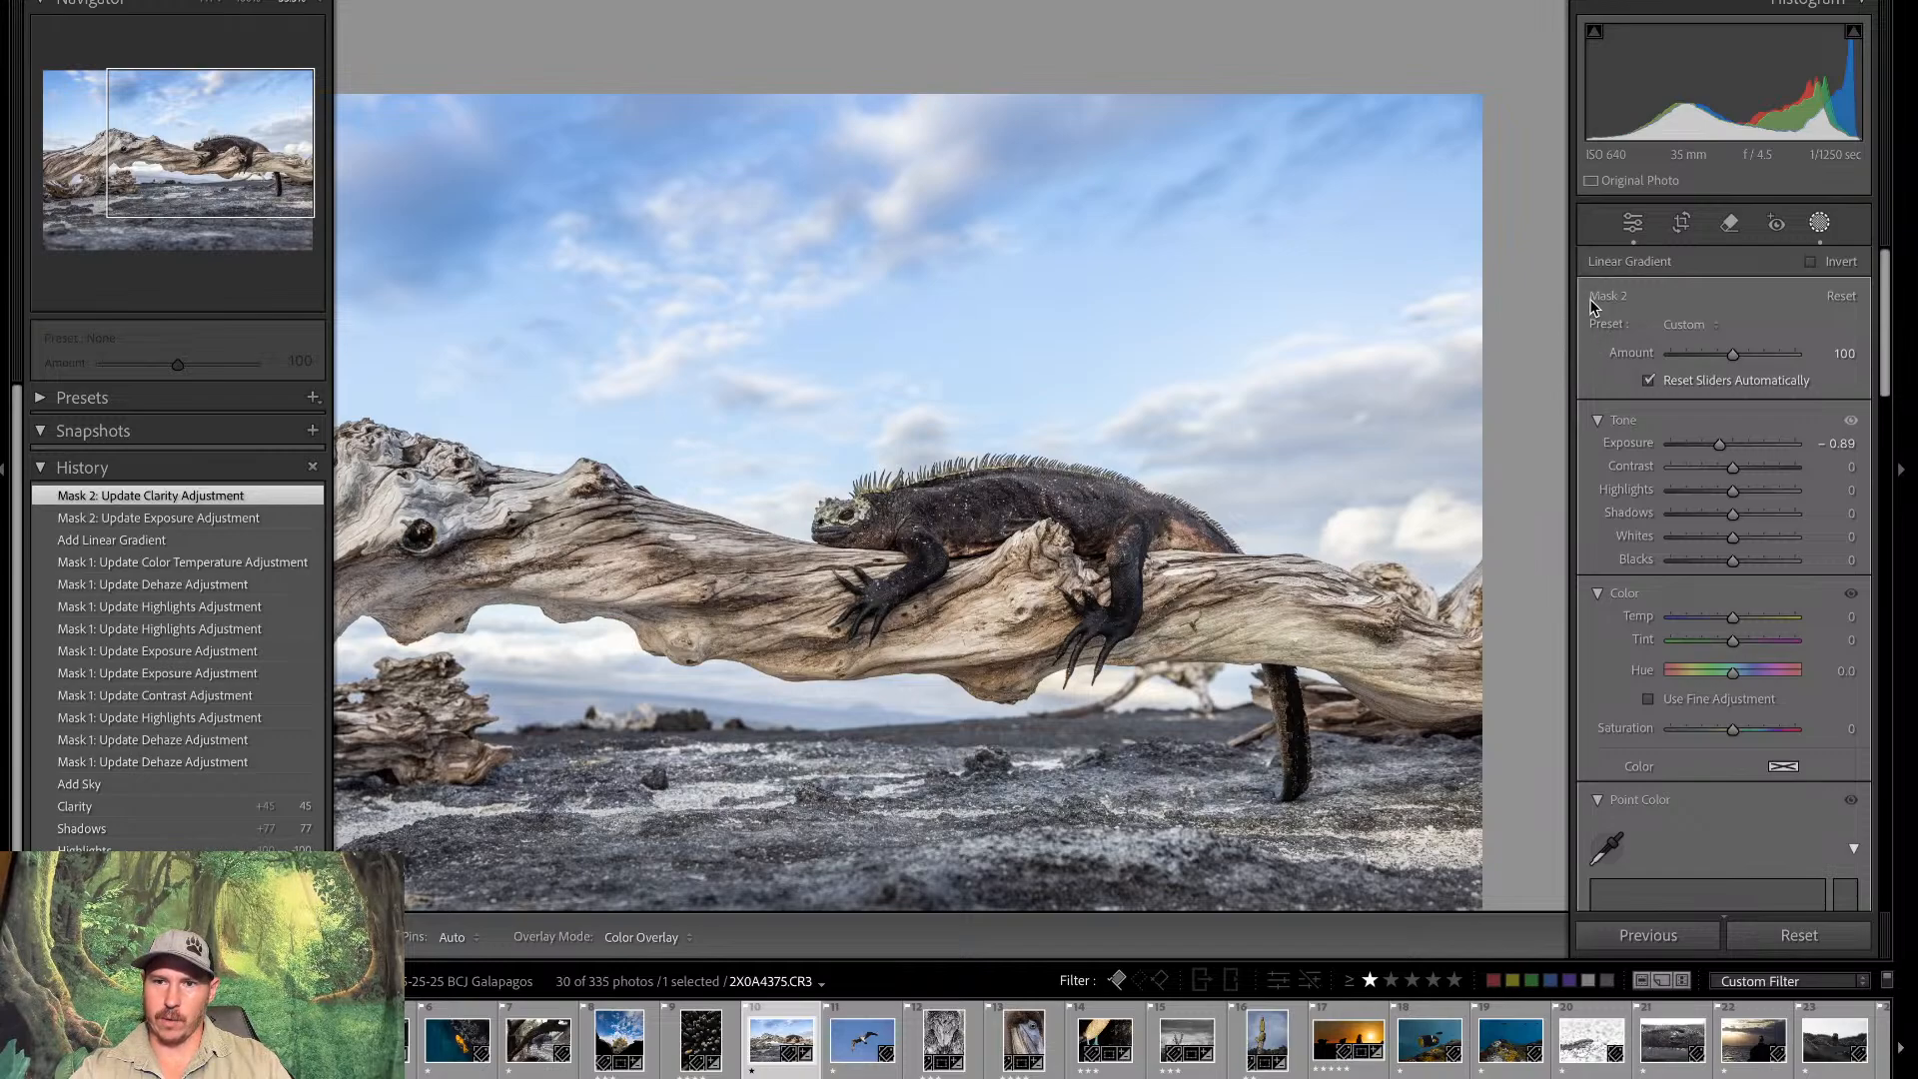
key("shift+m")
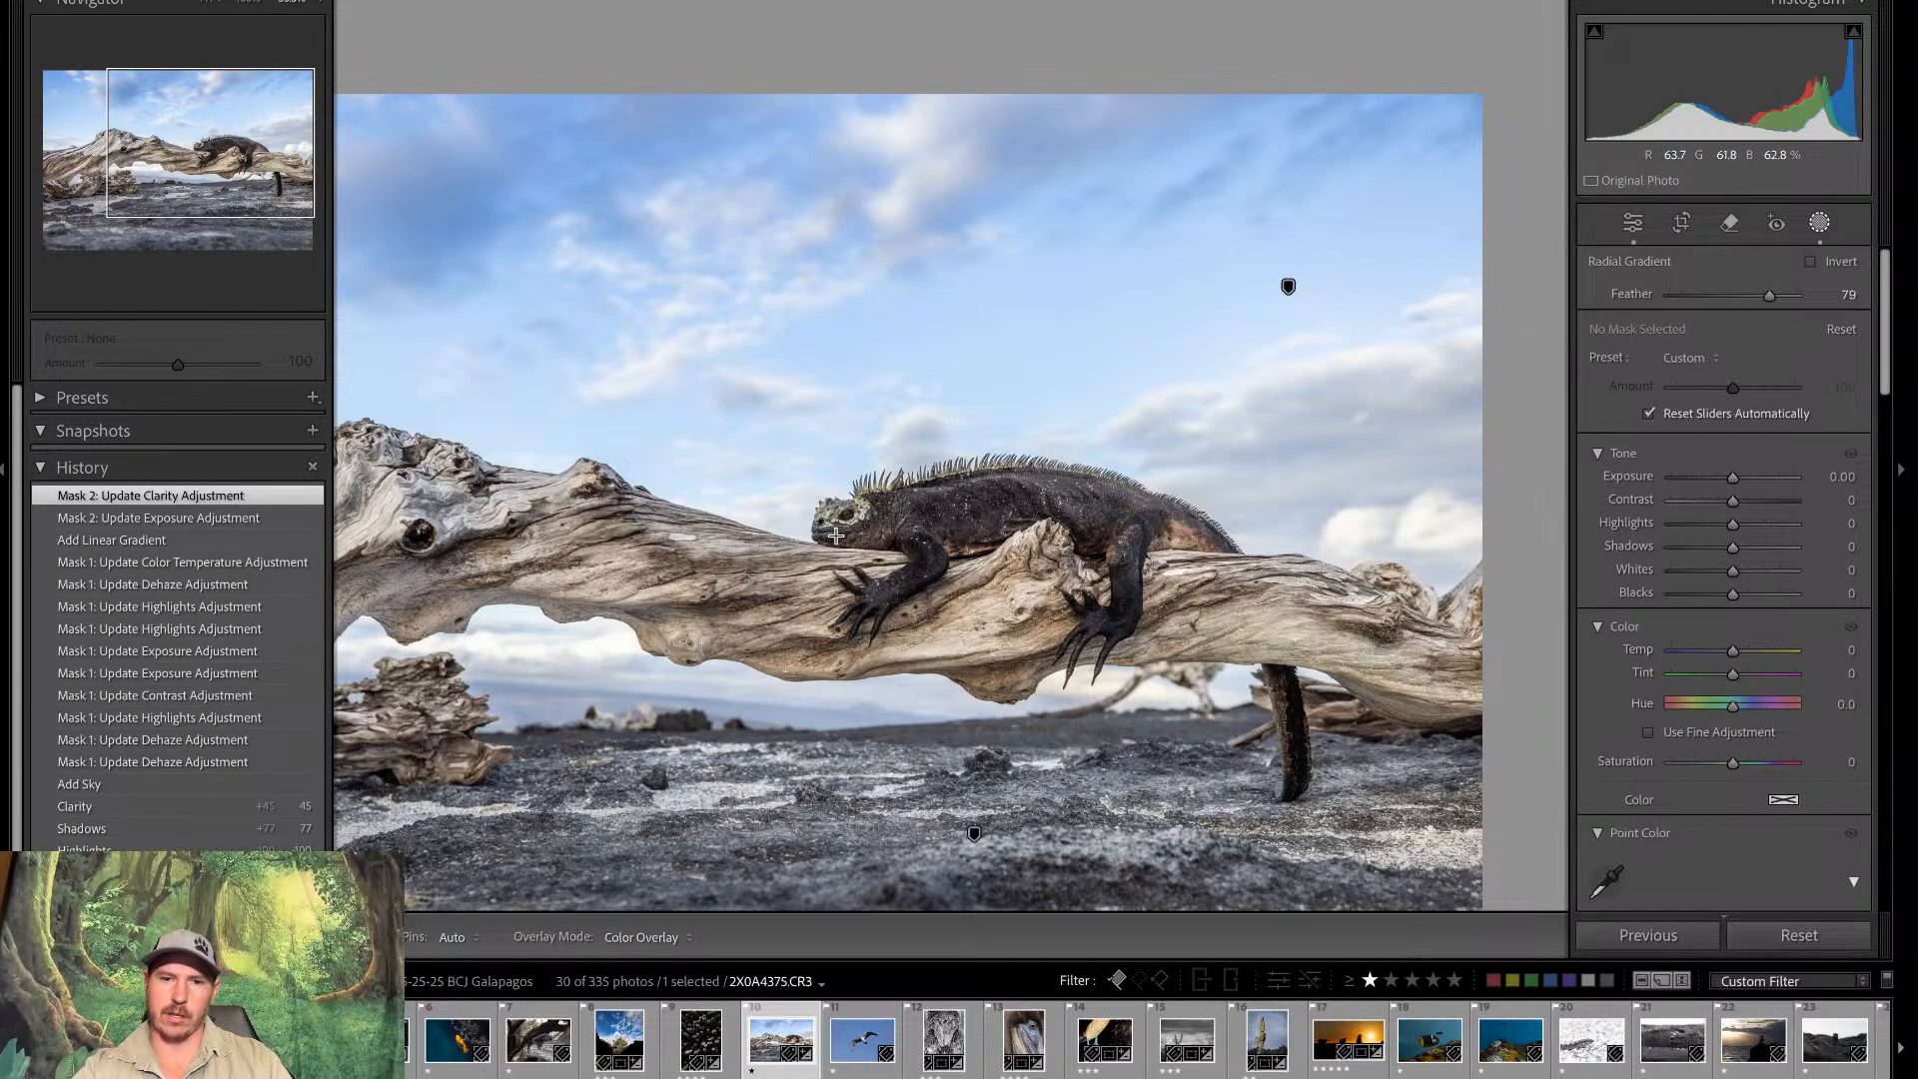
left_click_drag(845, 540, 1751, 855)
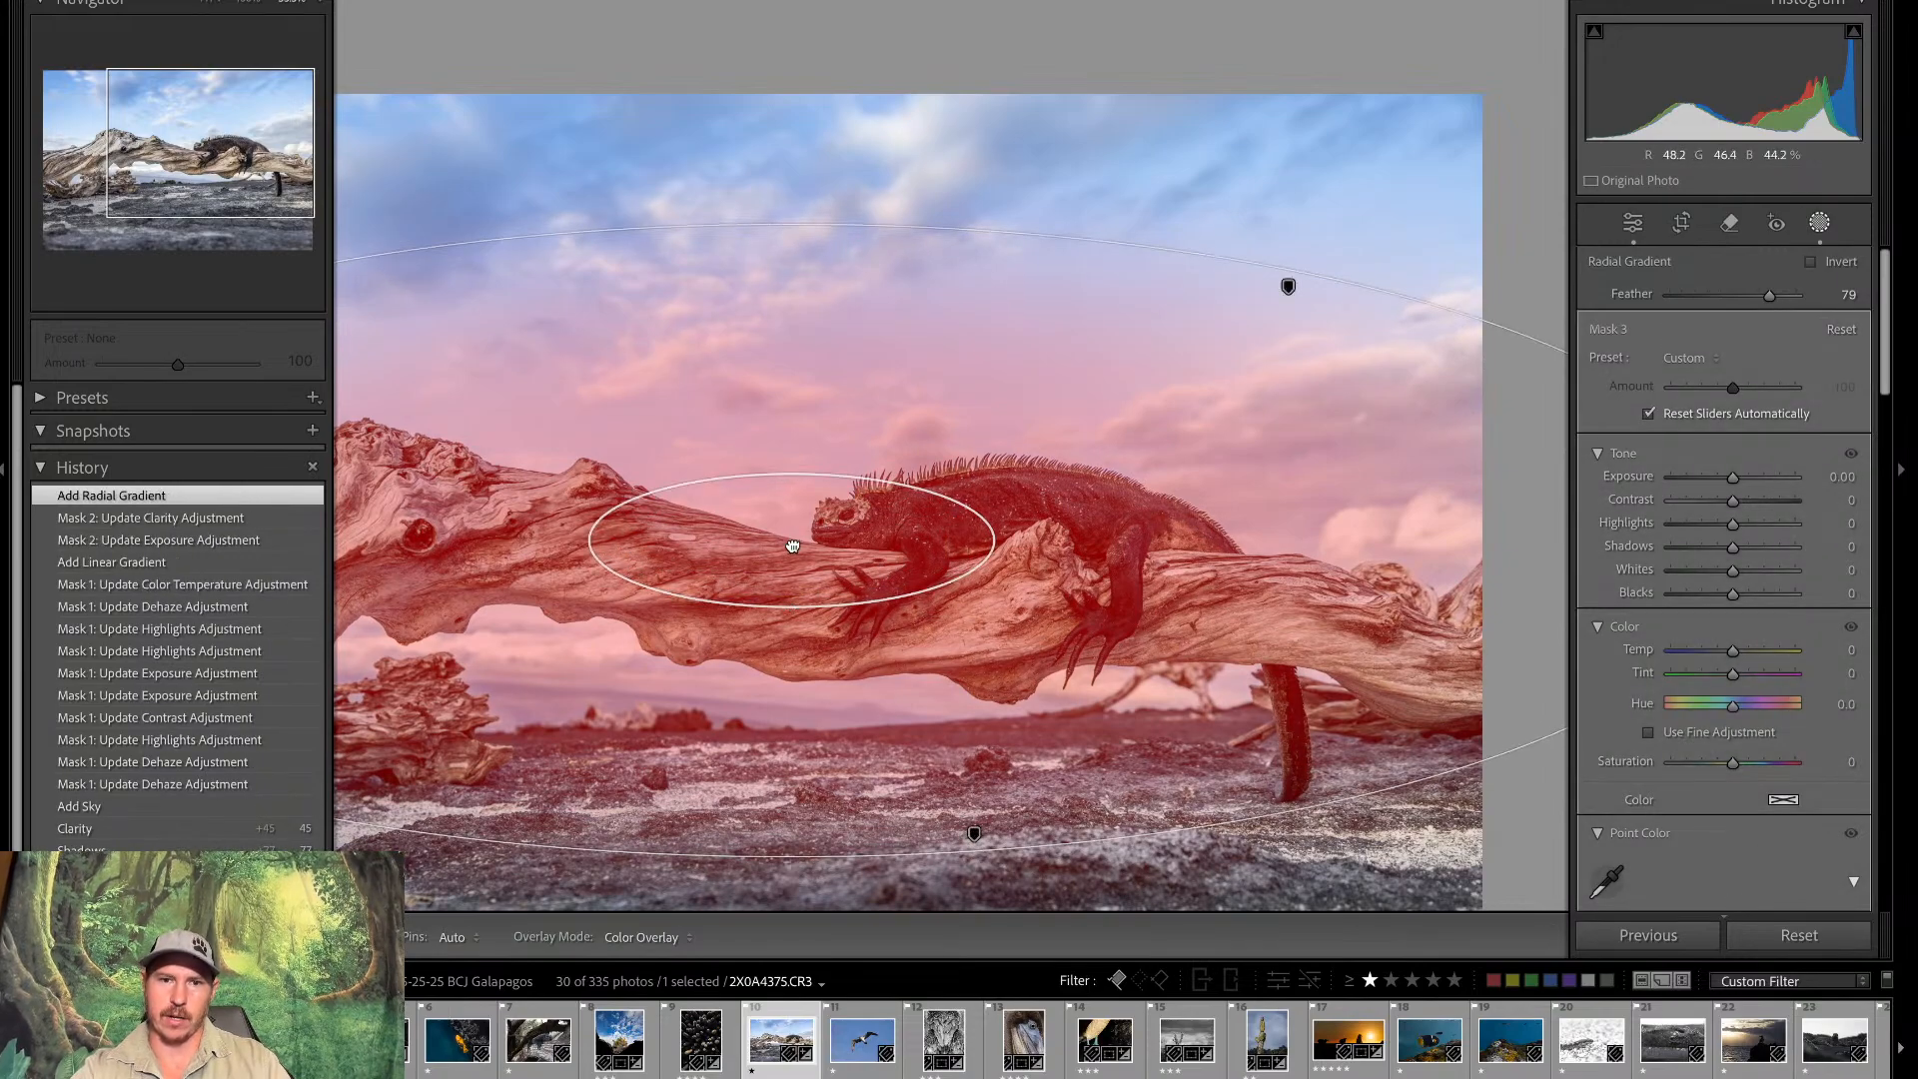
left_click_drag(792, 543, 899, 526)
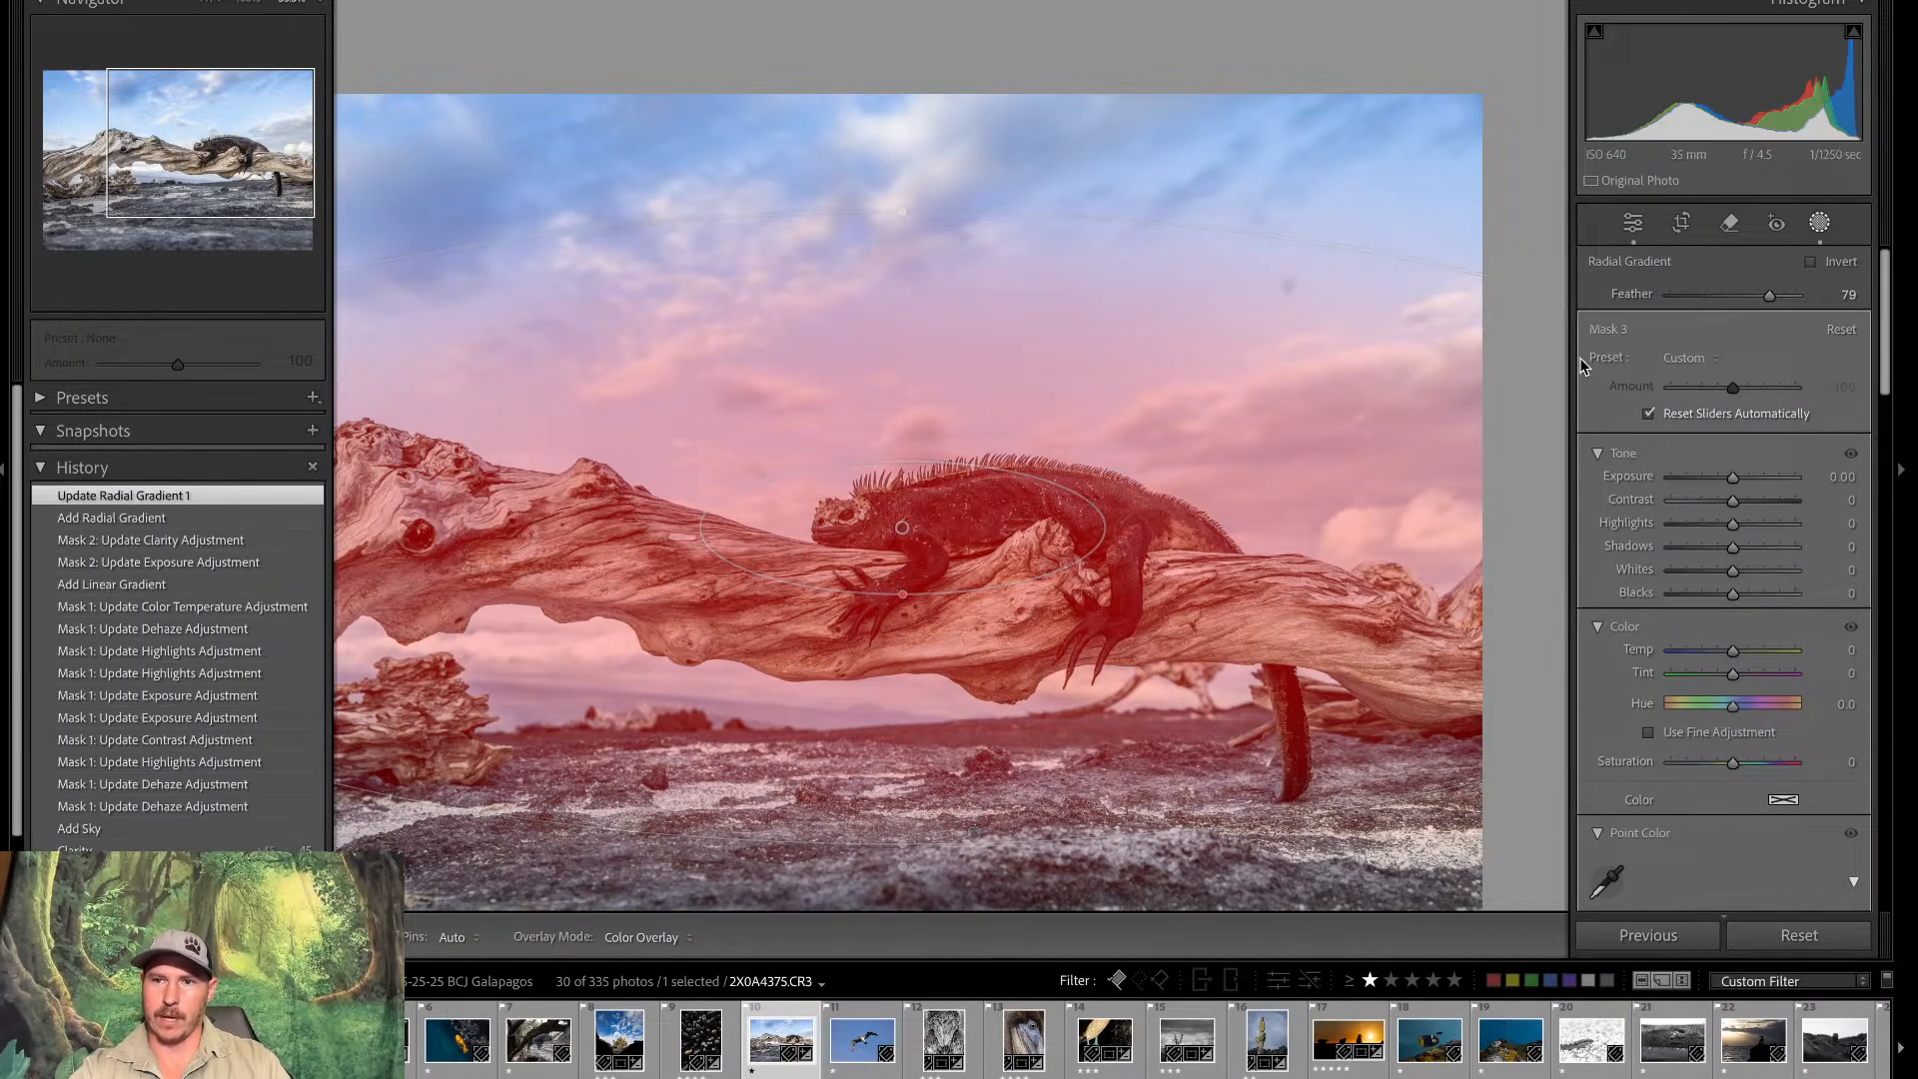
left_click(1811, 262)
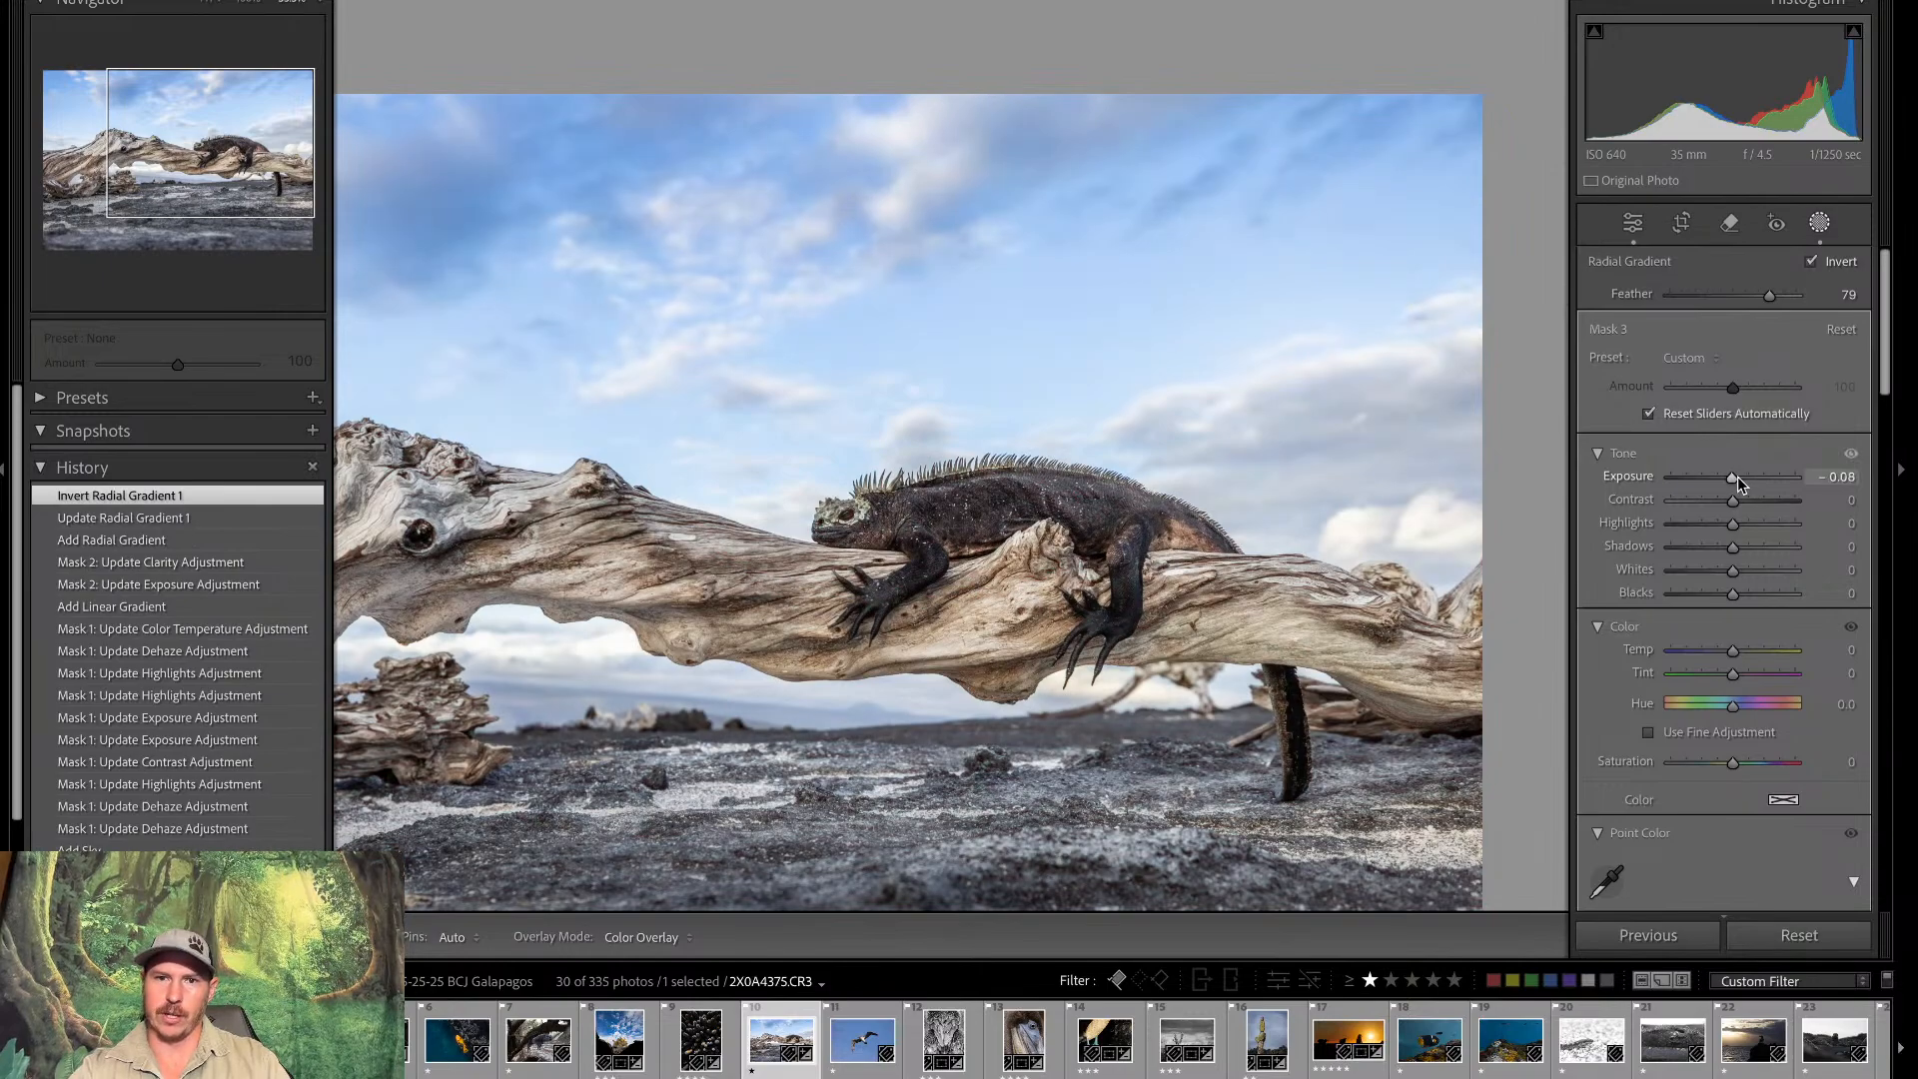
left_click_drag(1736, 476, 1740, 479)
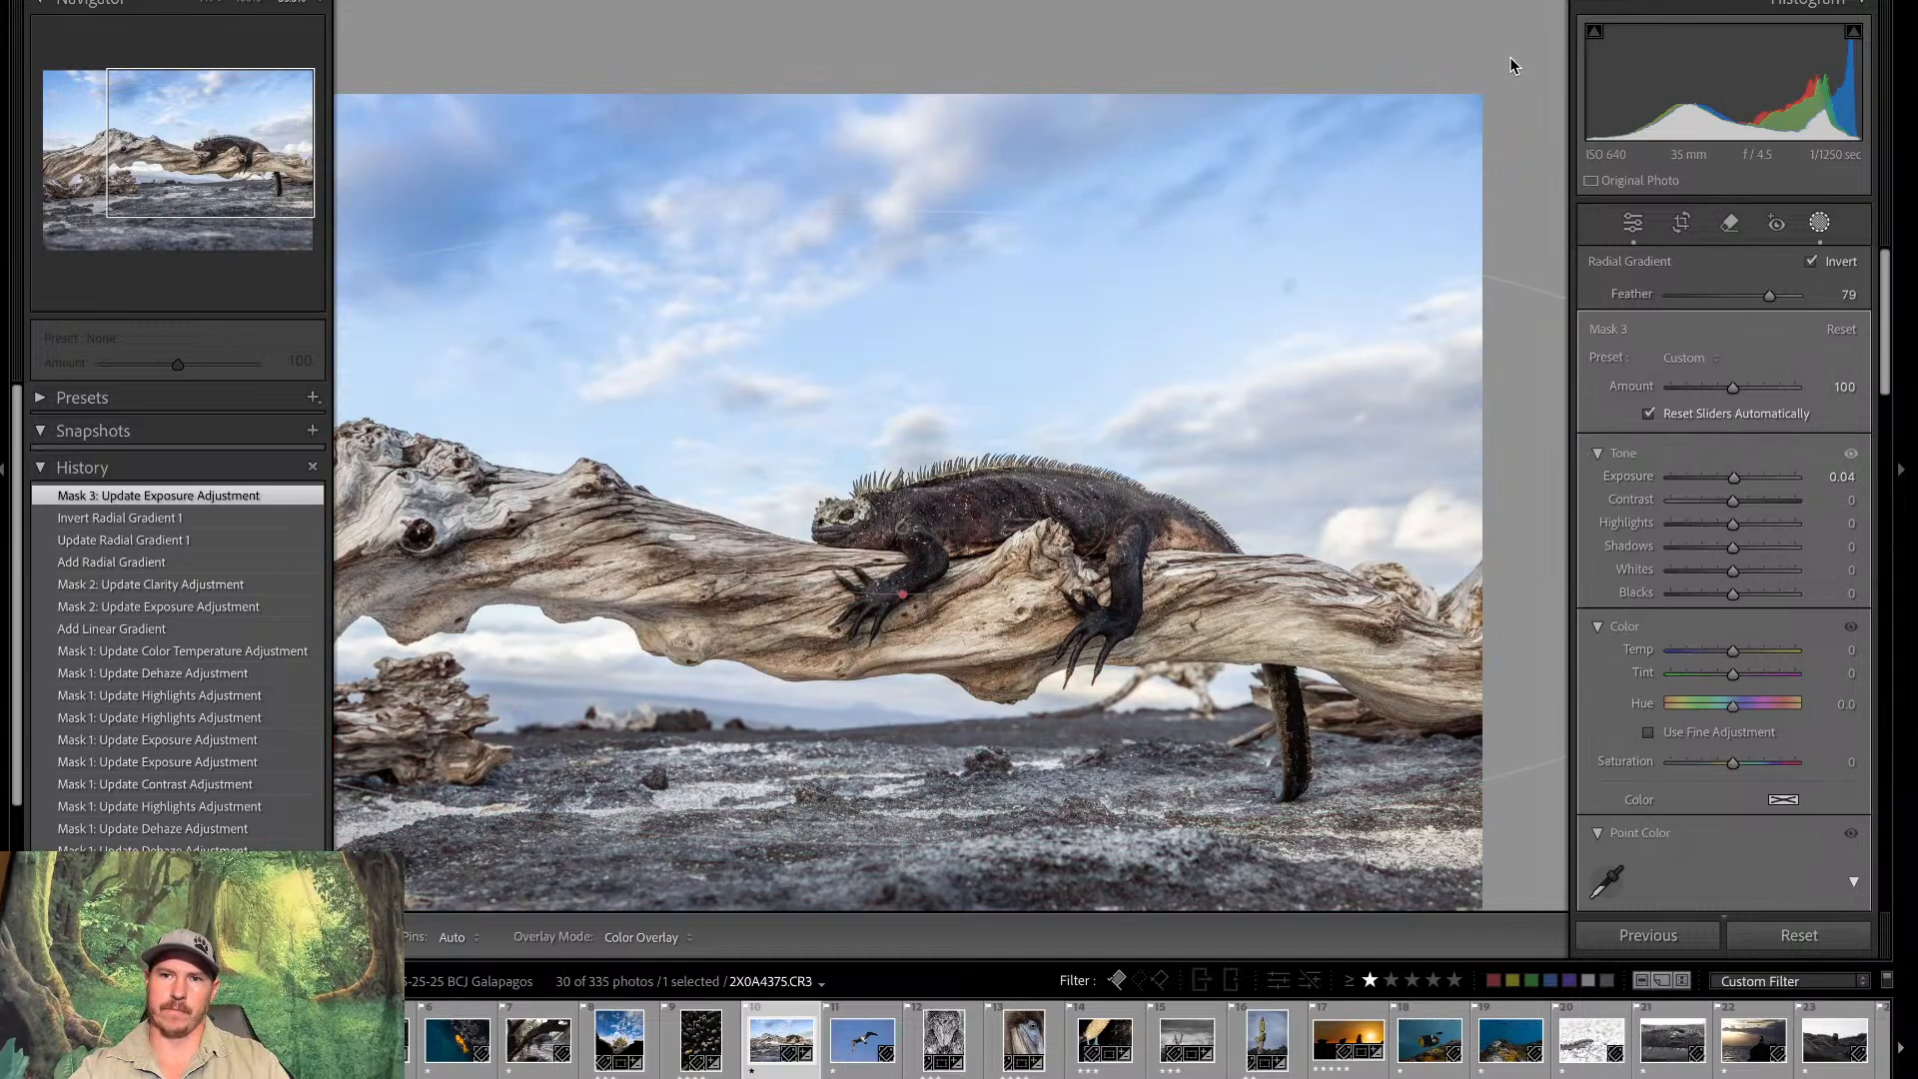
key("o")
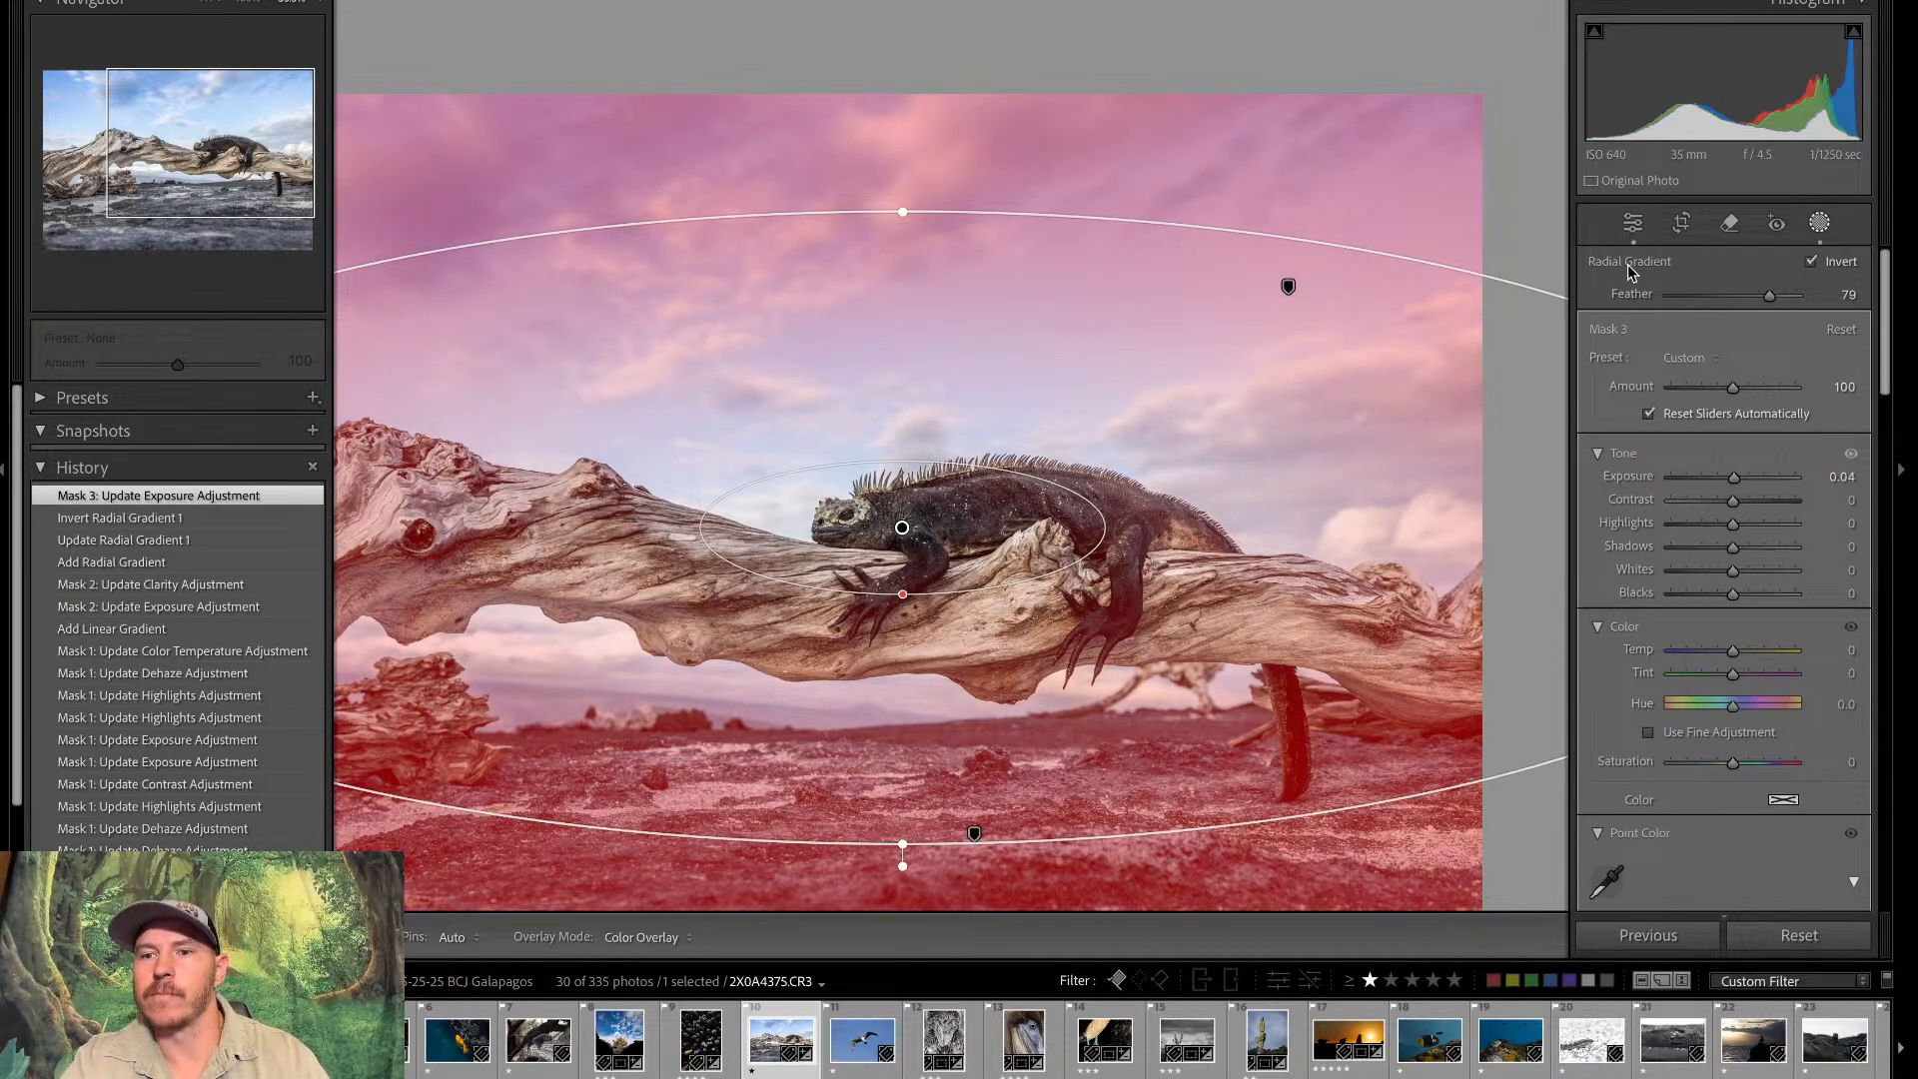
key("Delete")
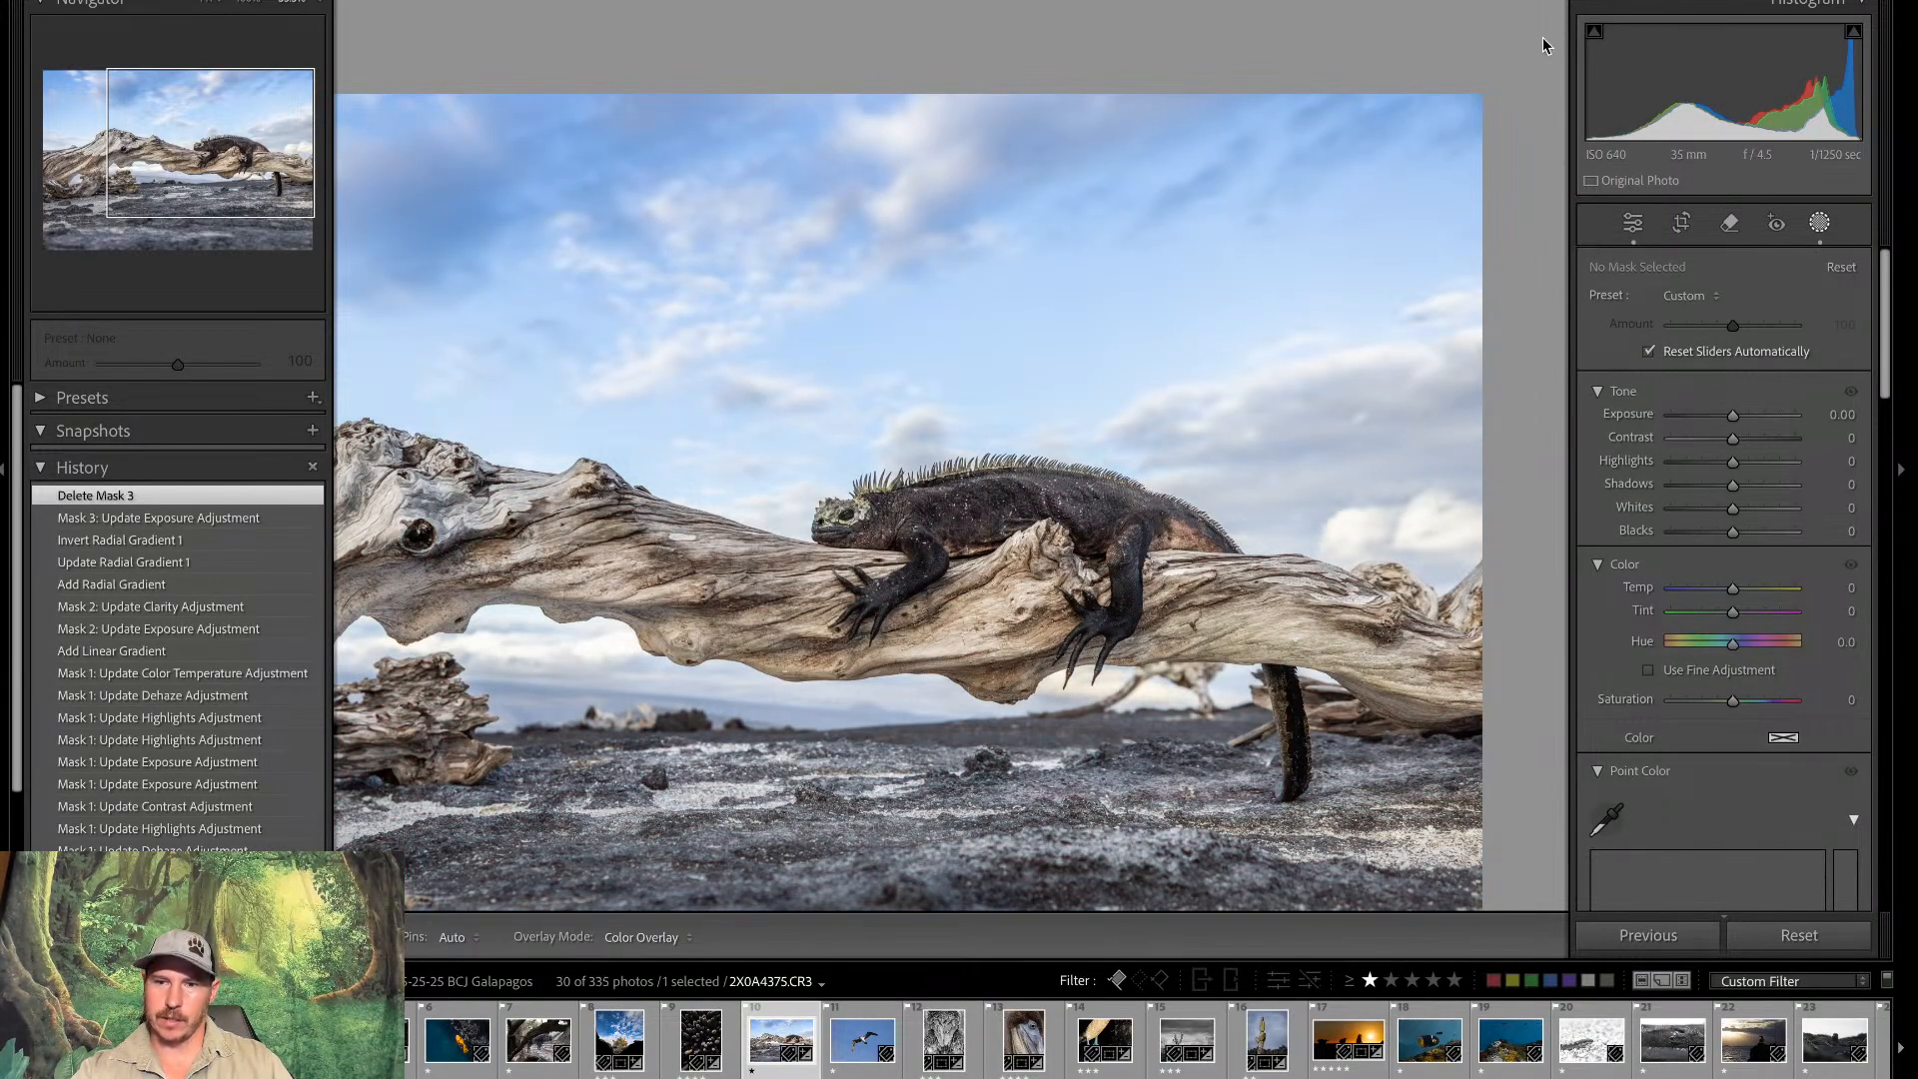
Add a subject mask for the iguana and driftwood, and brush away spill below the log with Auto Mask enabled
left_click(1600, 74)
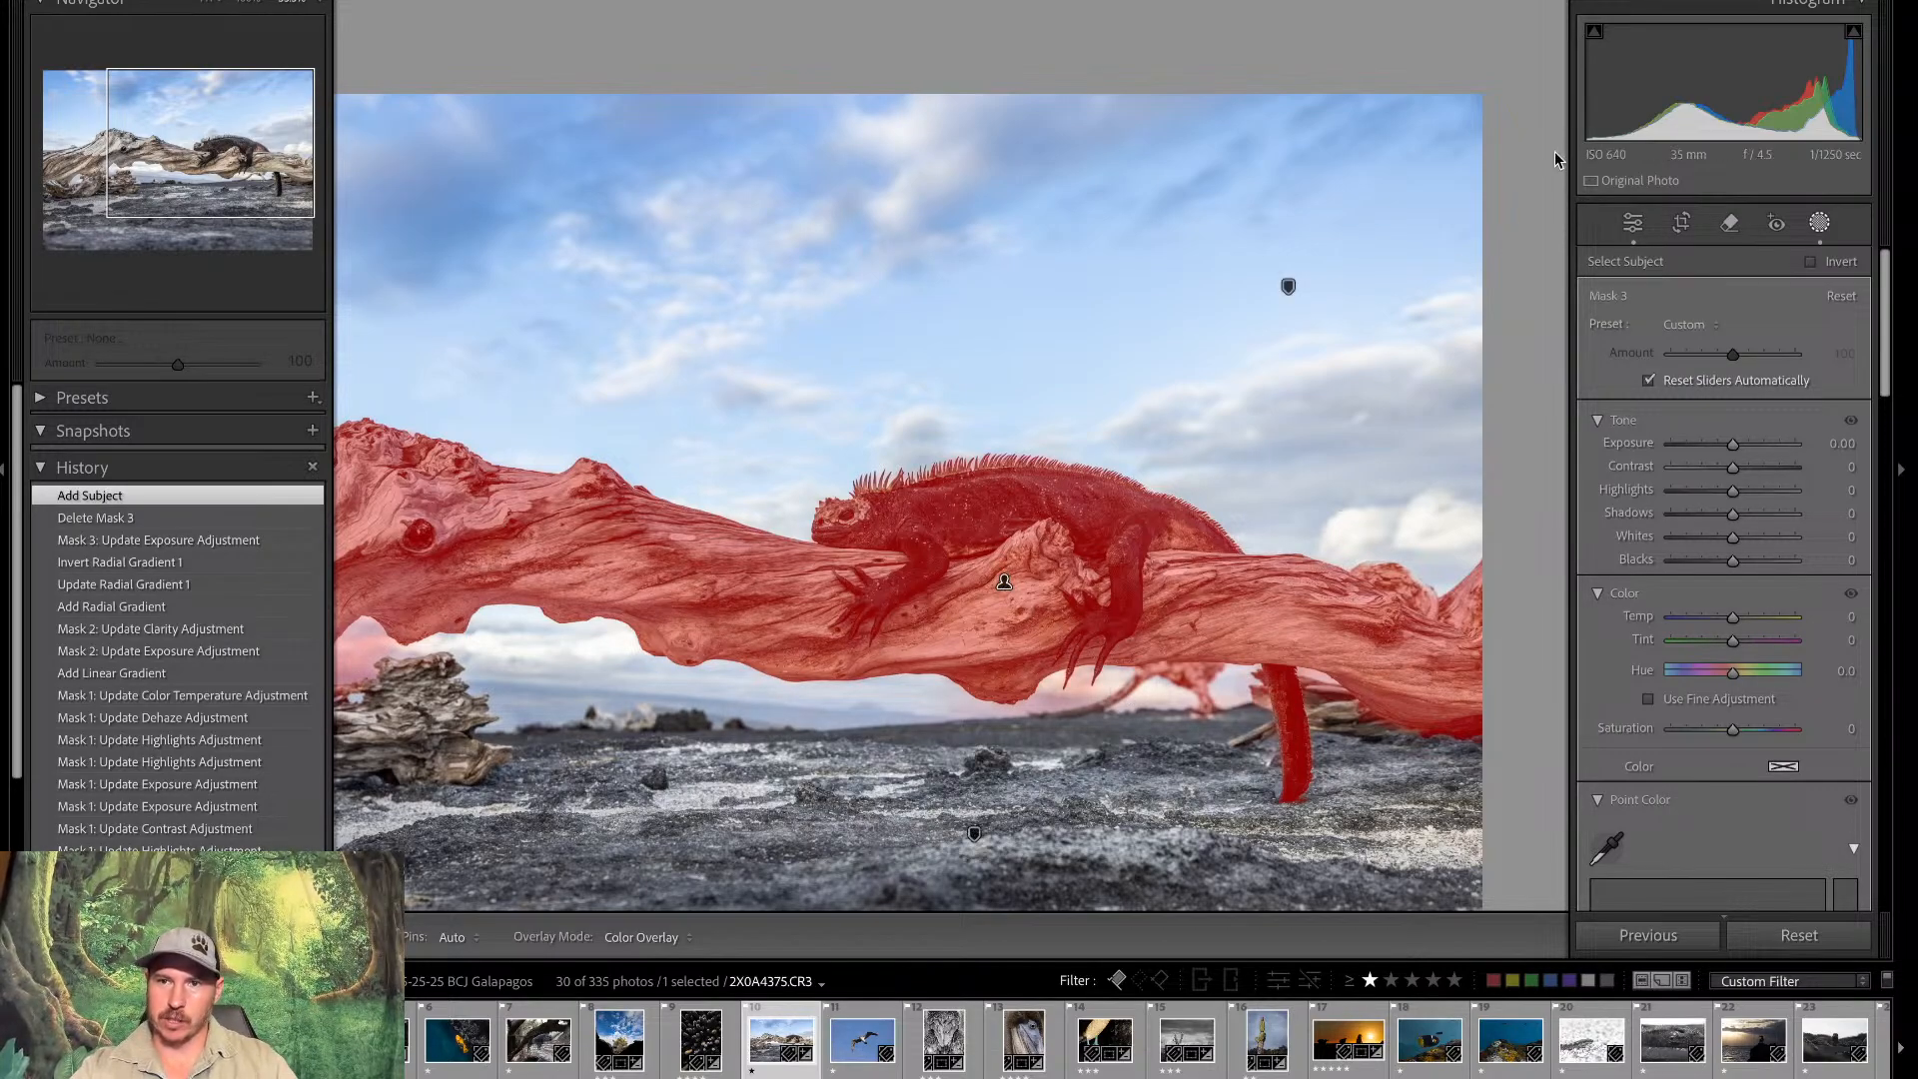
key("k")
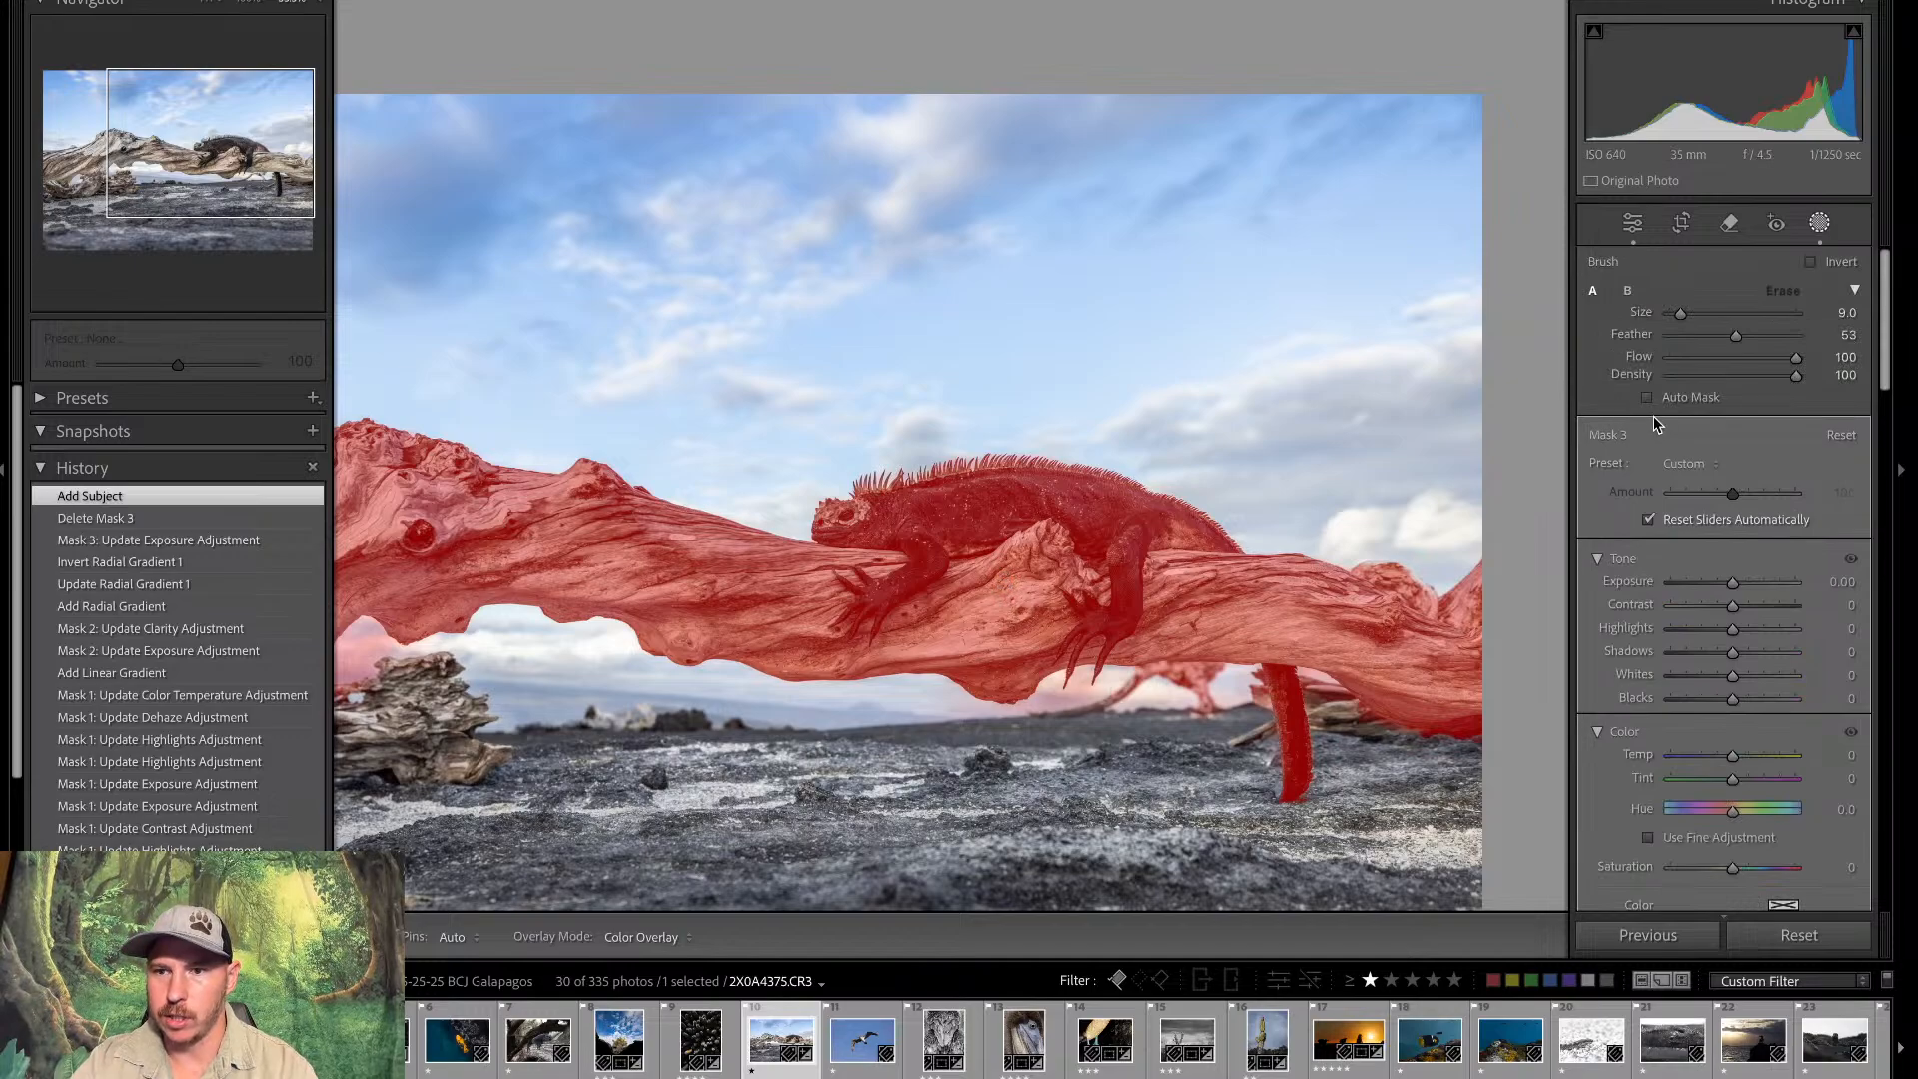
key("h")
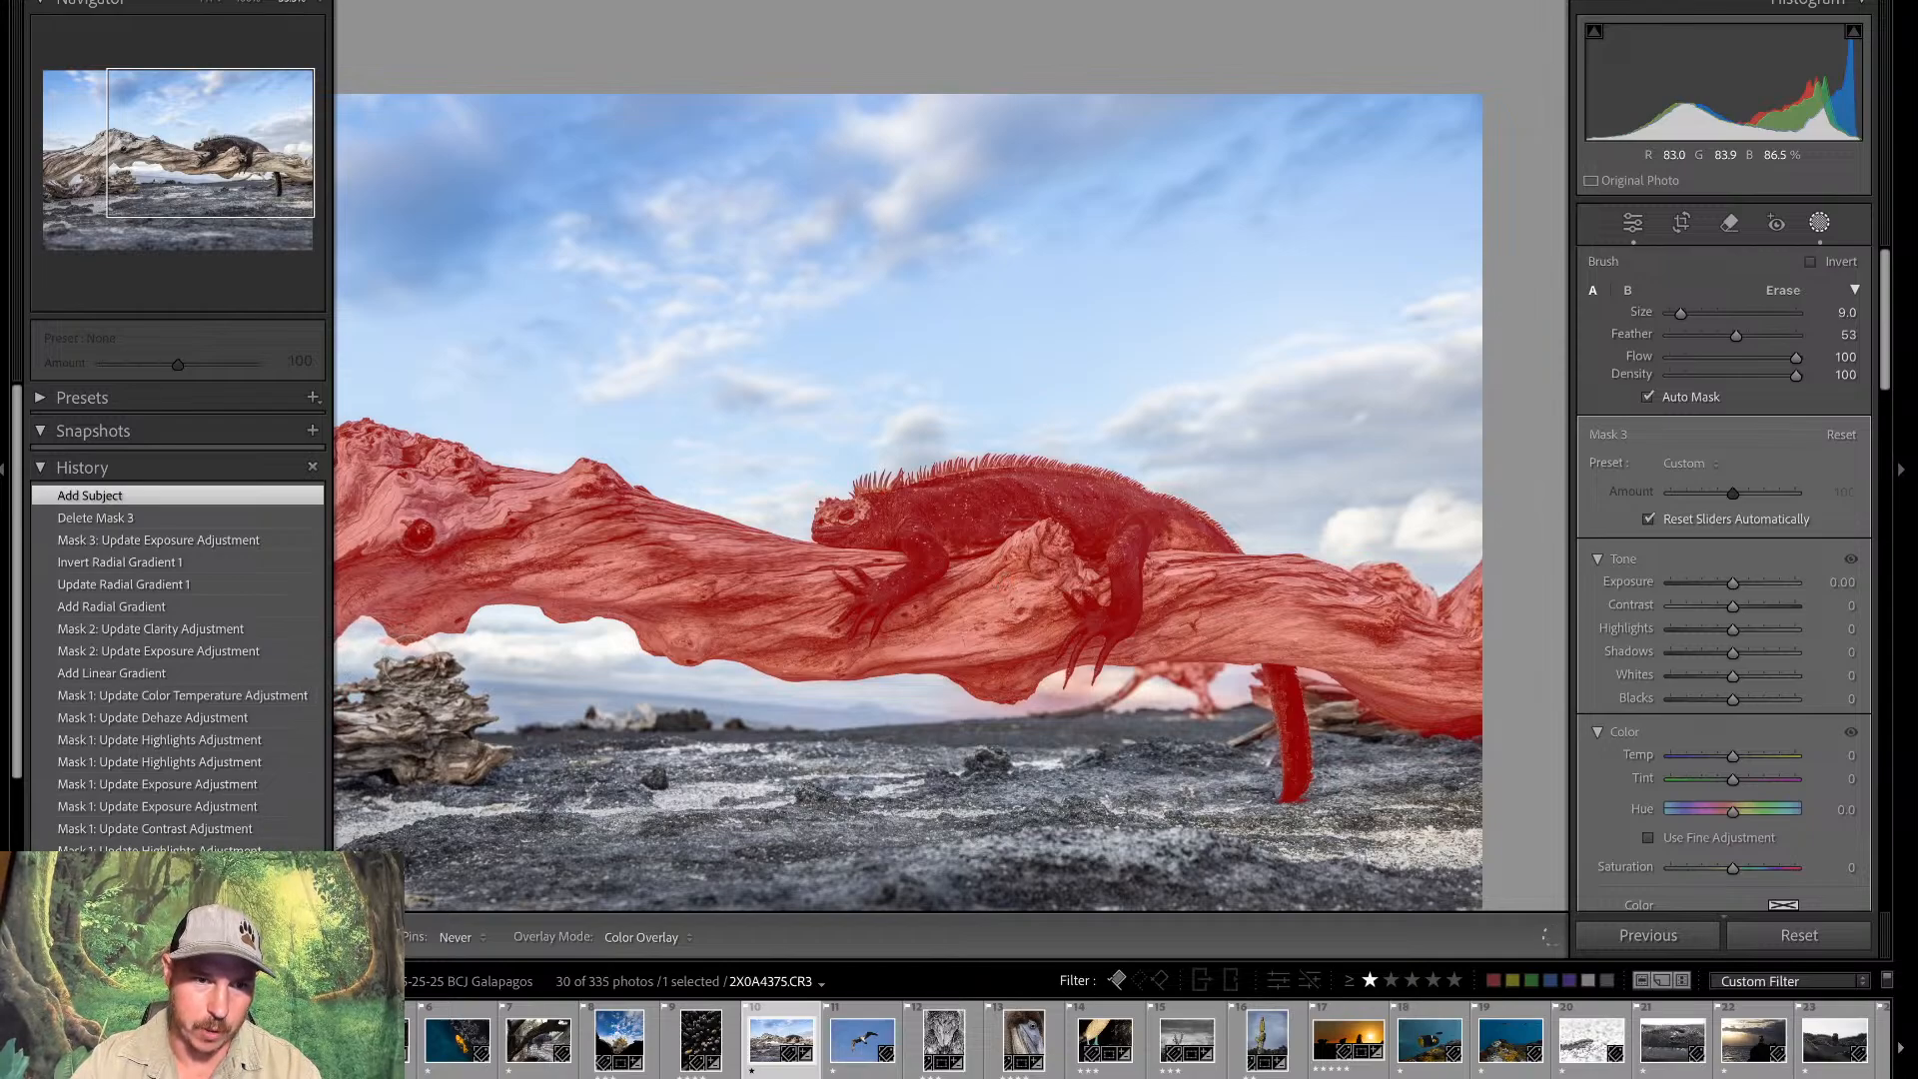
left_click_drag(384, 650, 377, 662)
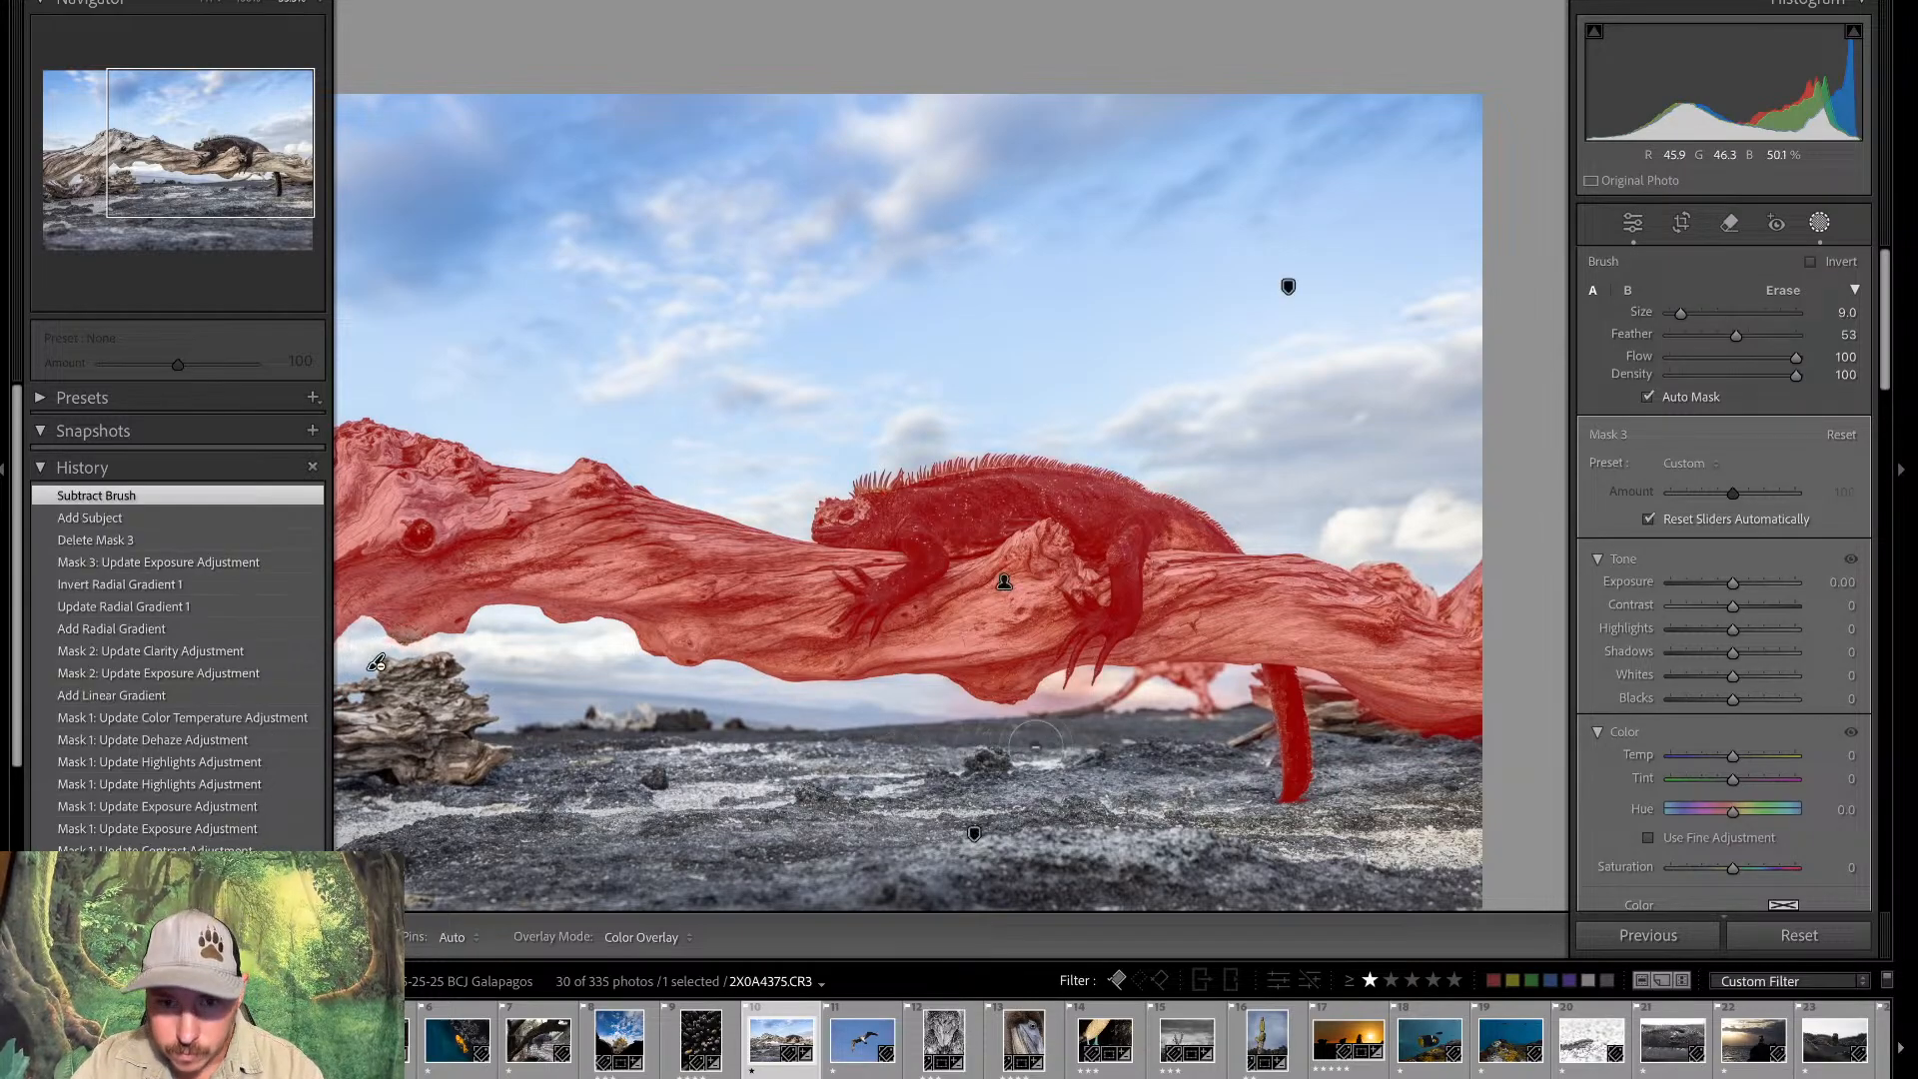
key("h")
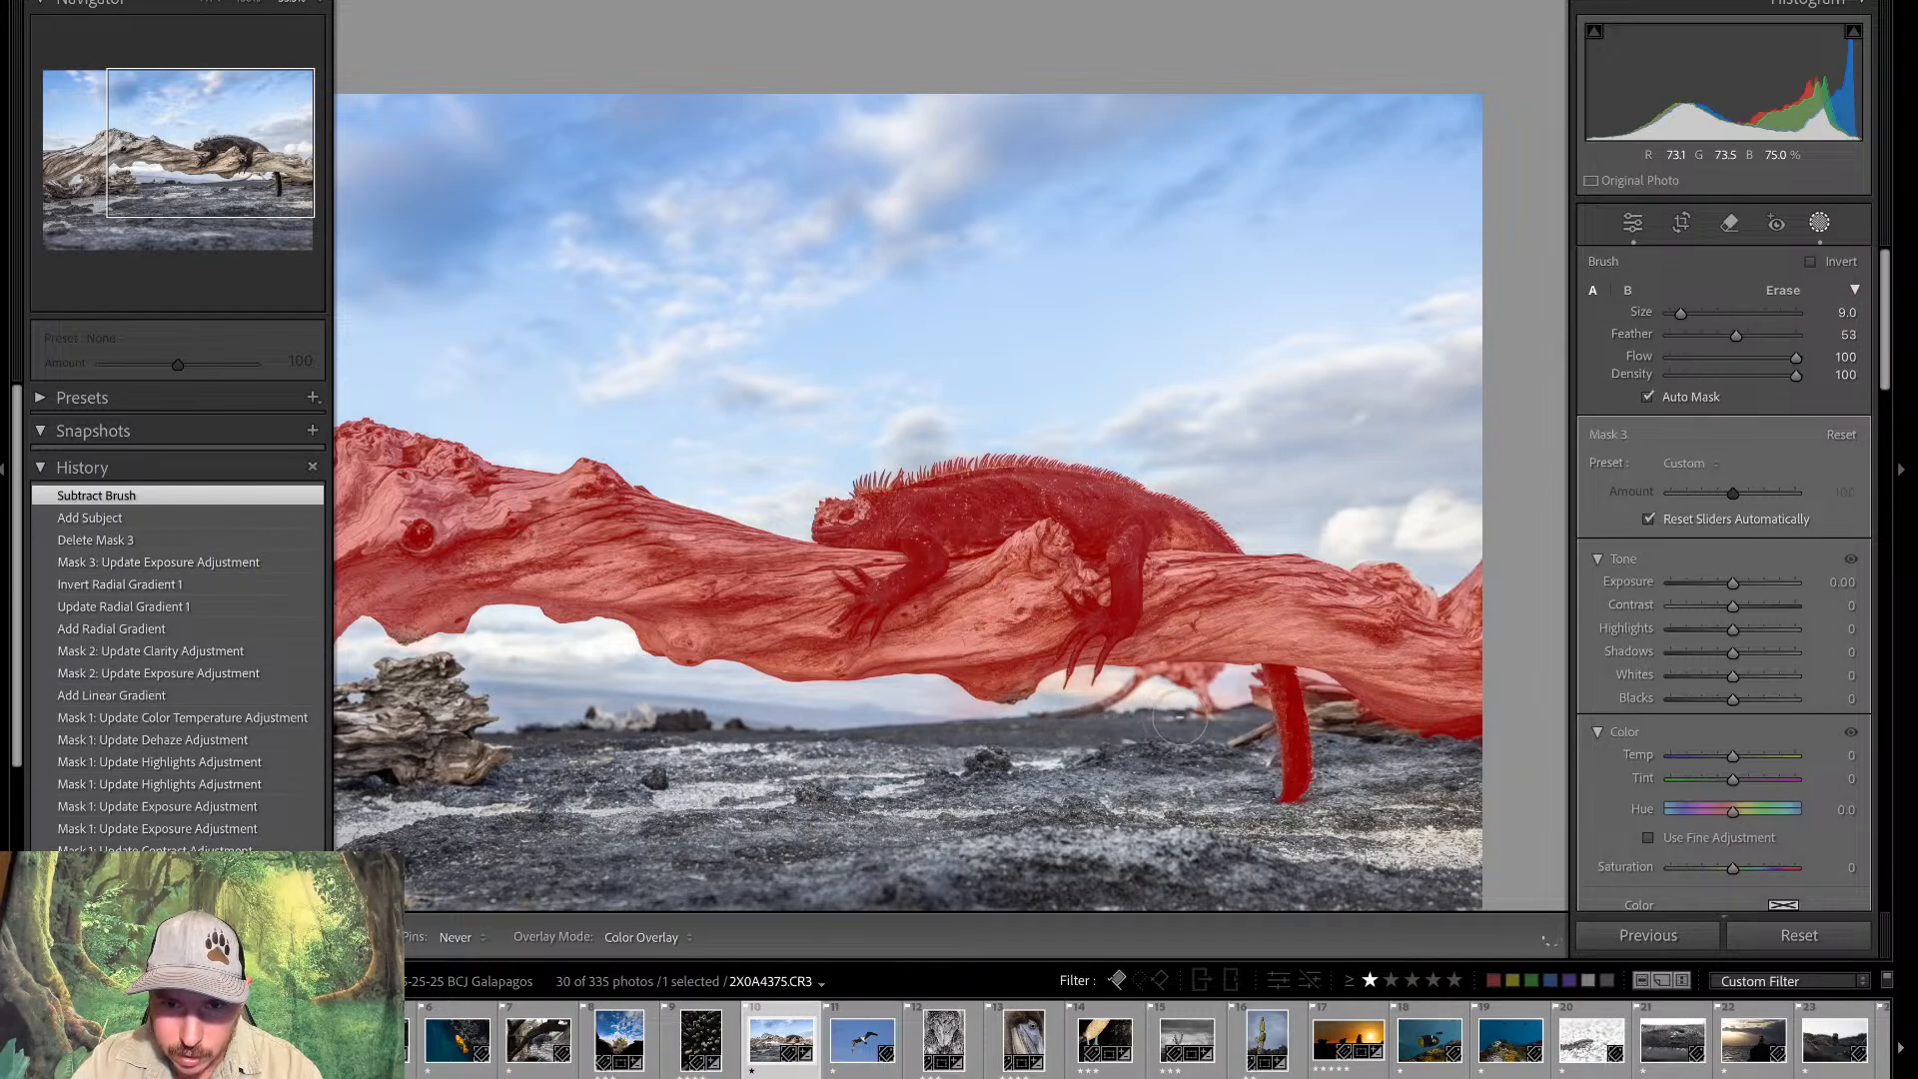
left_click_drag(1203, 742, 1226, 720)
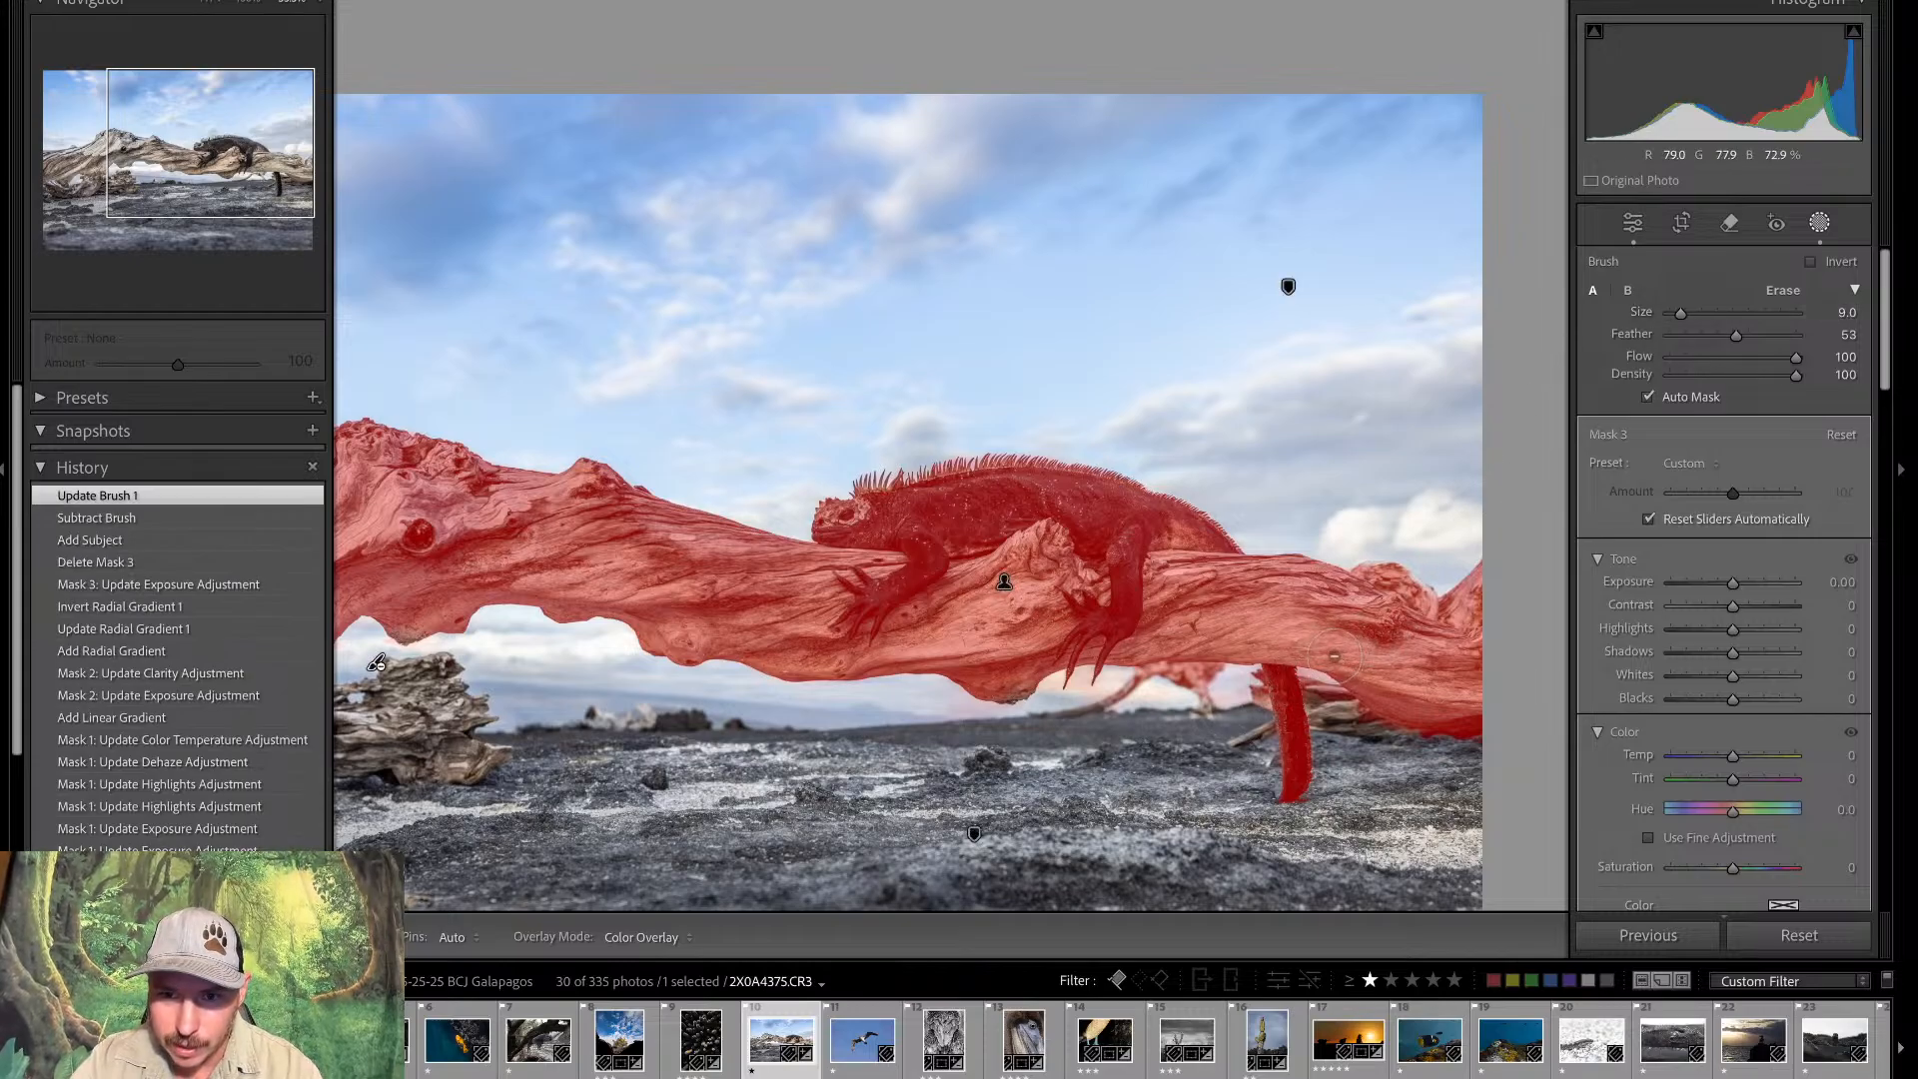
Subtract the bright gap beside the tail and the opening under the driftwood's base from the subject mask
key("ctrl+equal")
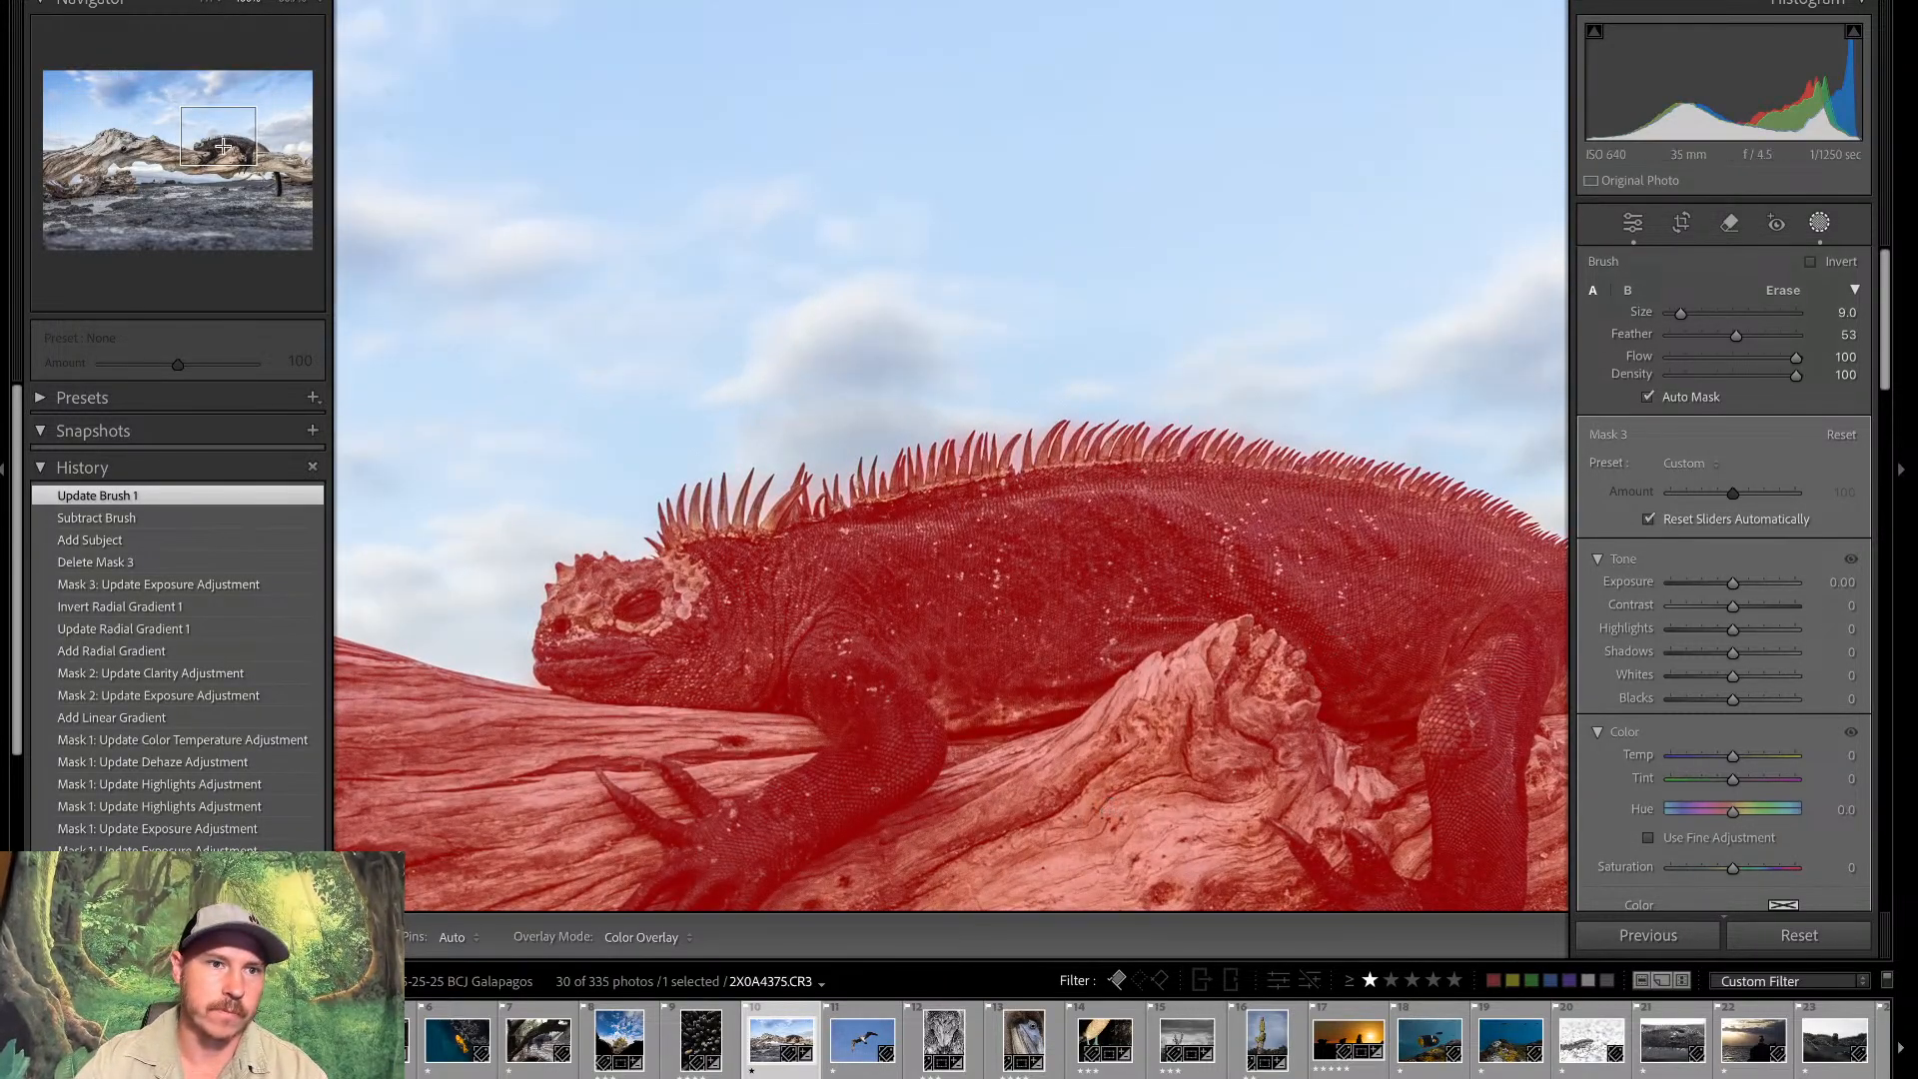
key("ctrl+equal")
left_click(262, 158)
left_click_drag(262, 158, 282, 175)
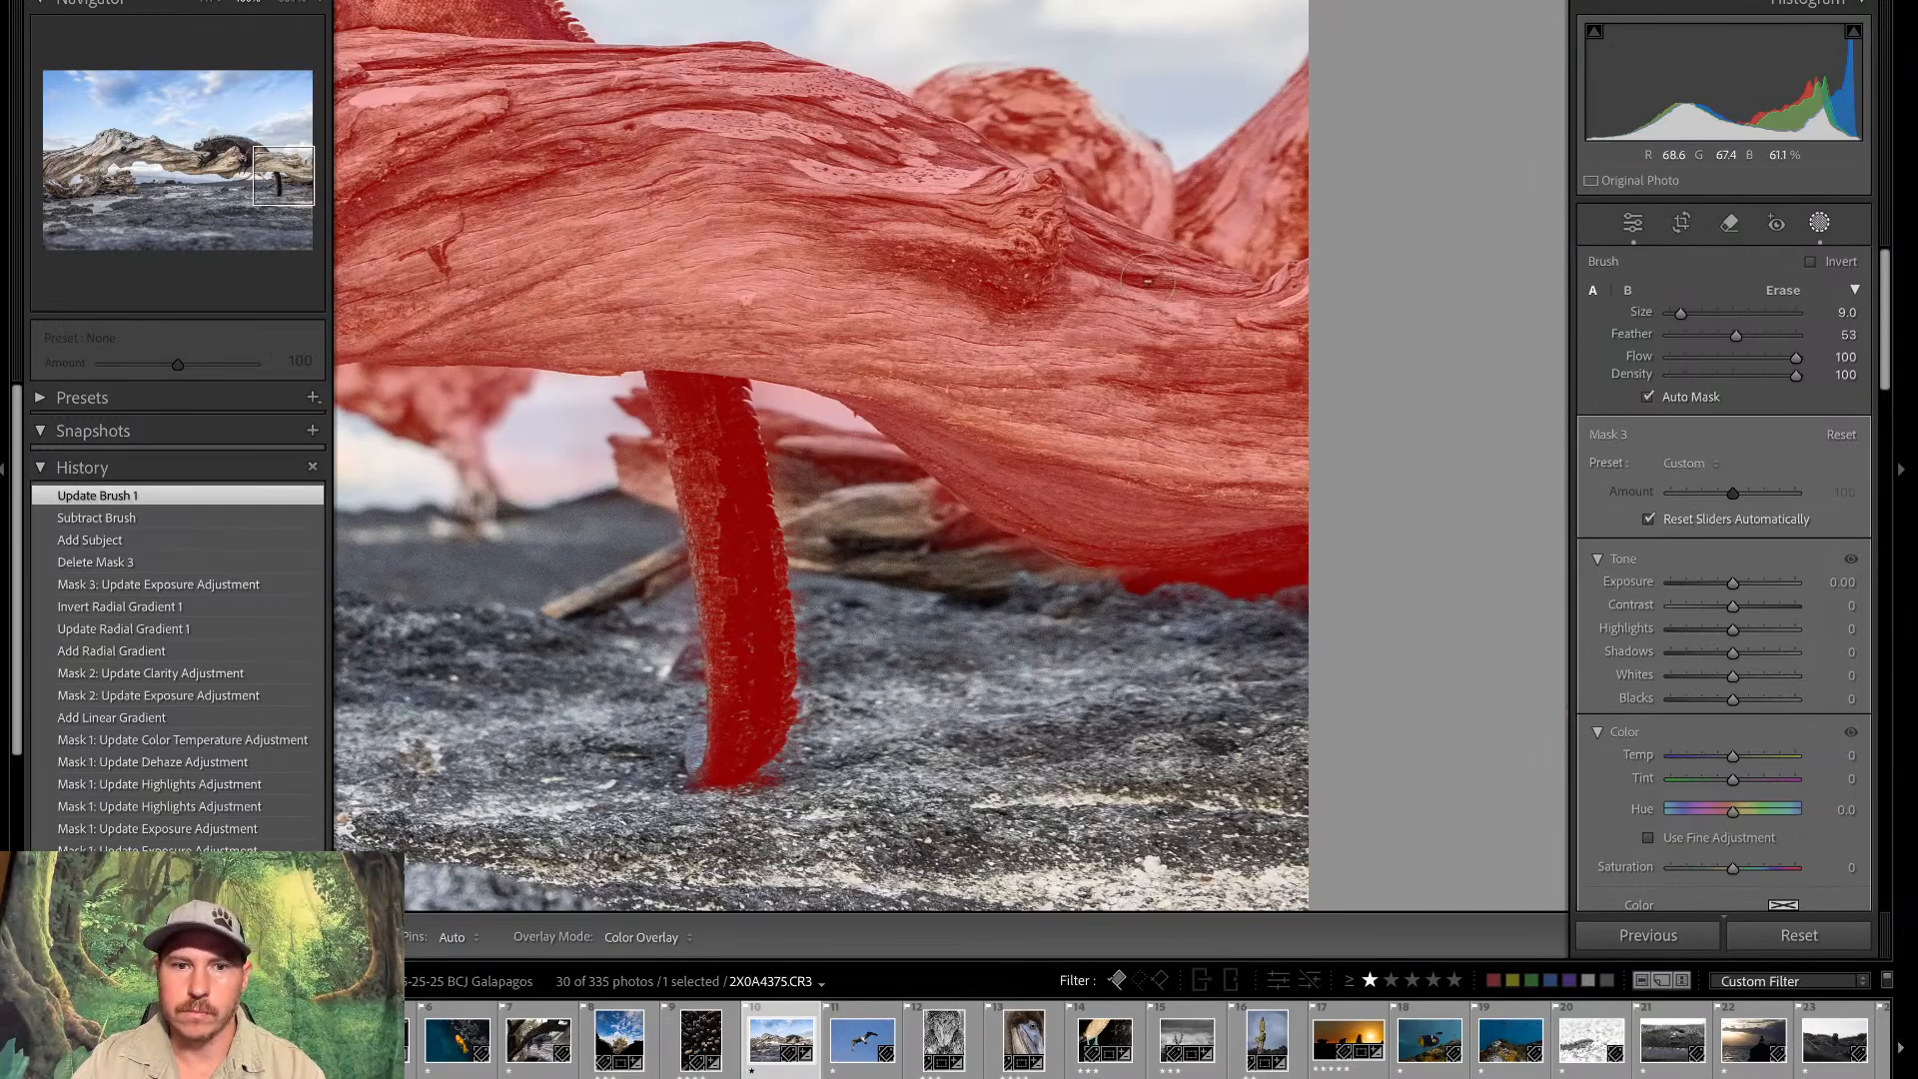
key("h")
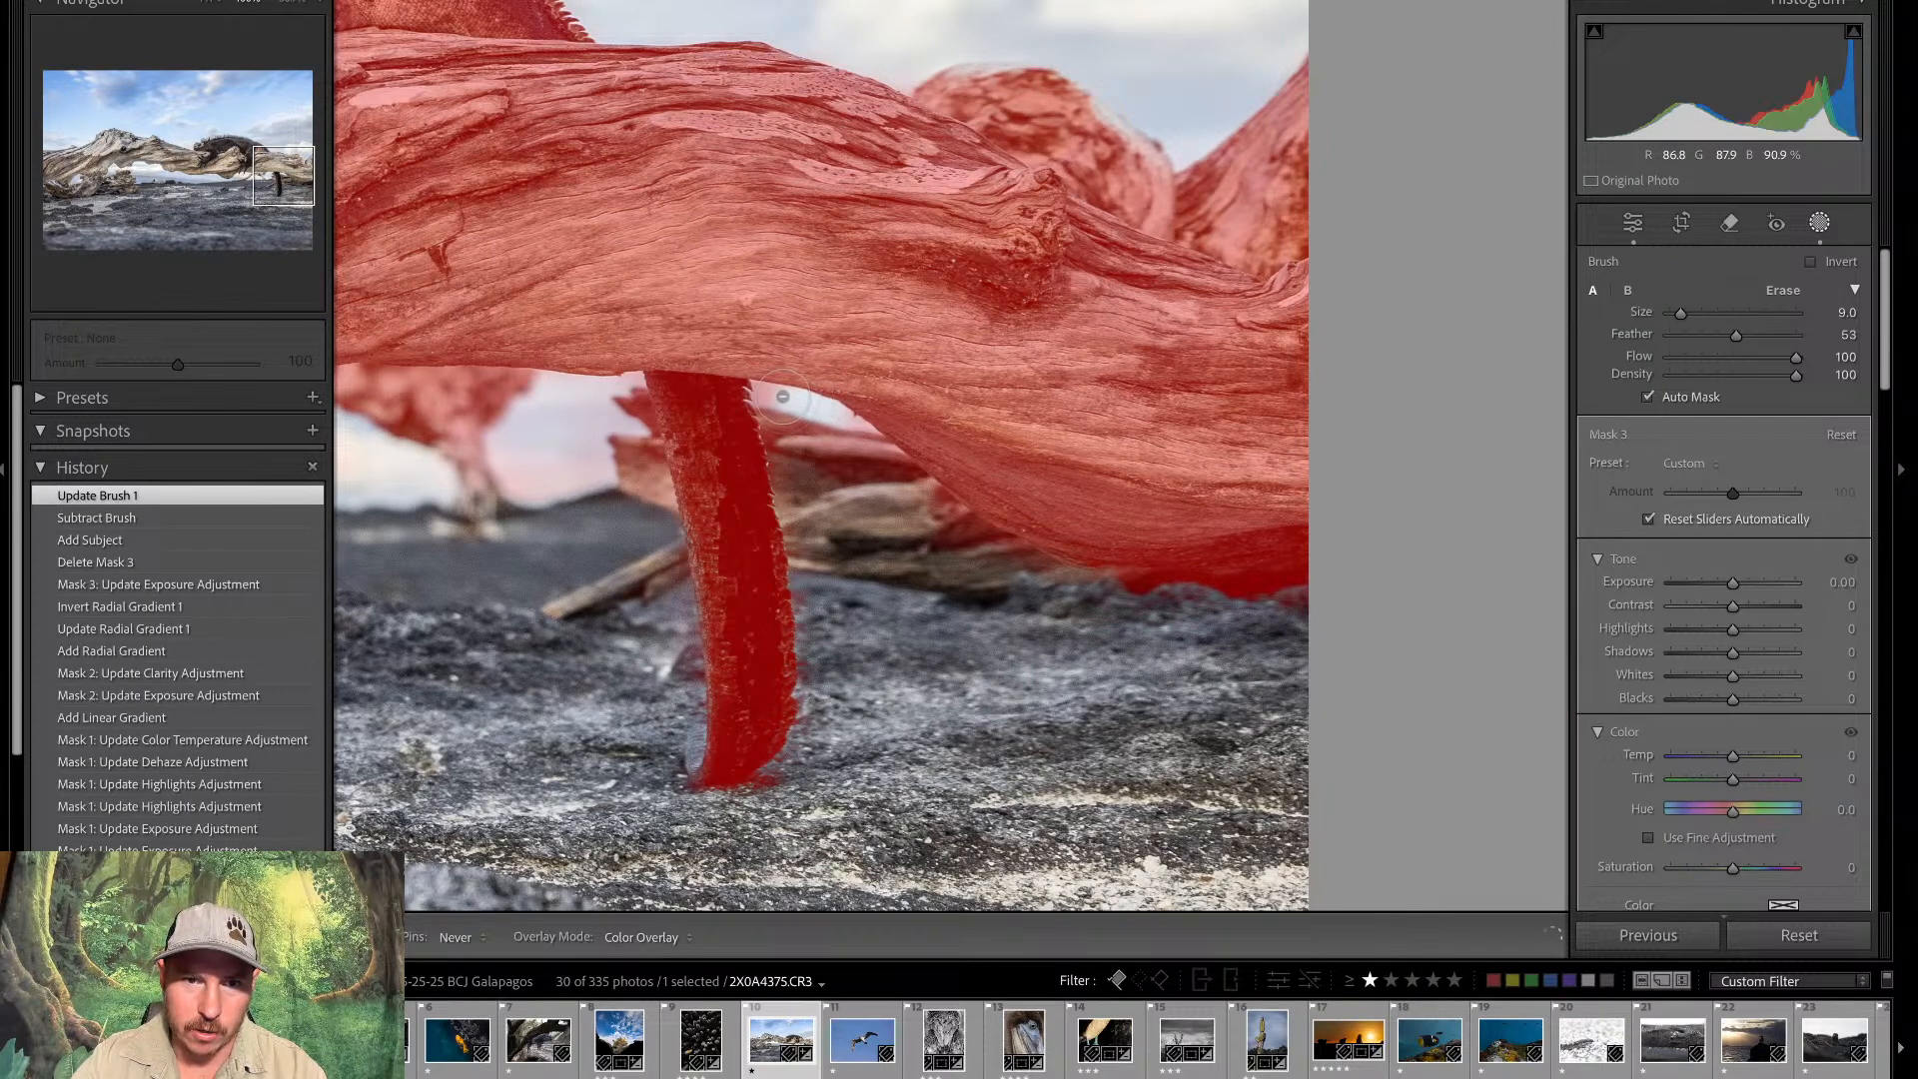
mouse_move(773, 397)
left_mouse_down()
mouse_move(850, 415)
mouse_move(833, 415)
left_mouse_up()
key("h")
key("z")
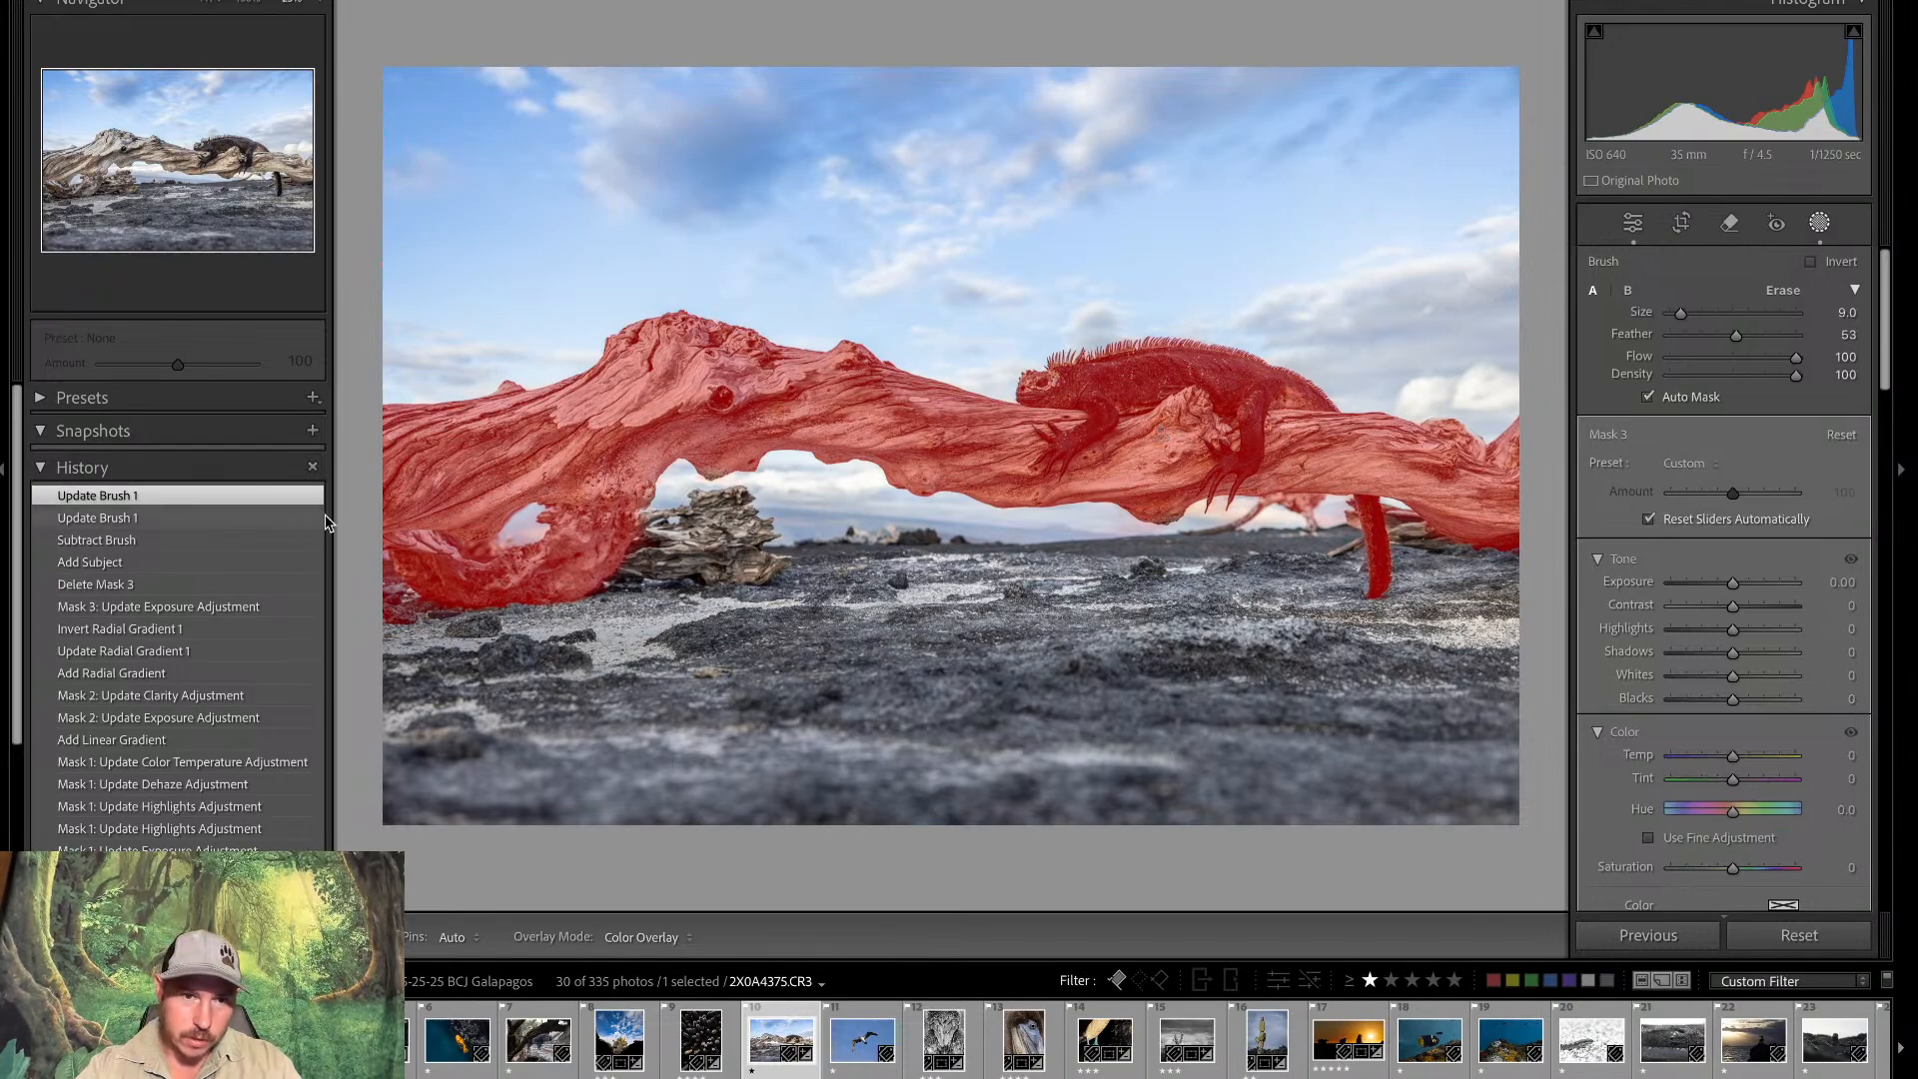
left_click(525, 535)
left_click(524, 534)
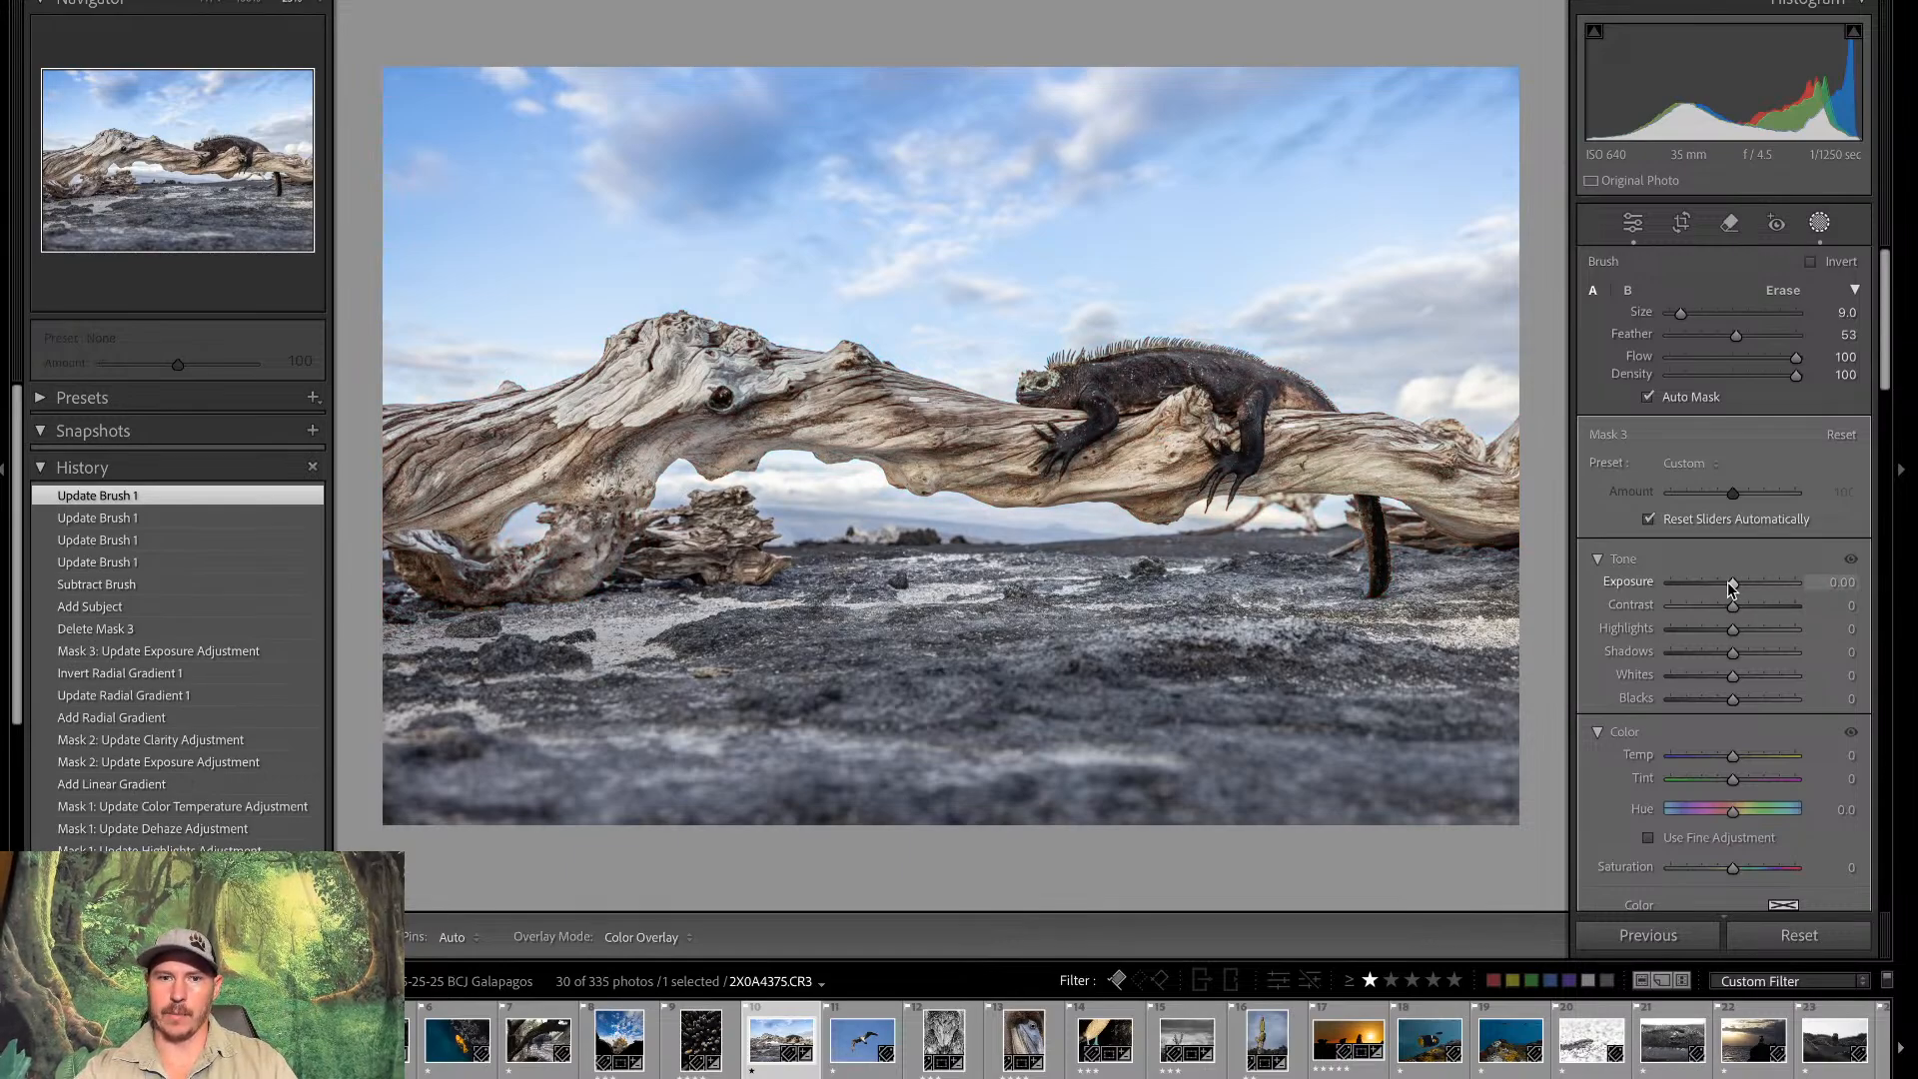
Set the subject mask's exposure to 0.32 and temperature to 14, and try a shadows change before resetting it to 0
left_click_drag(1732, 587, 1734, 587)
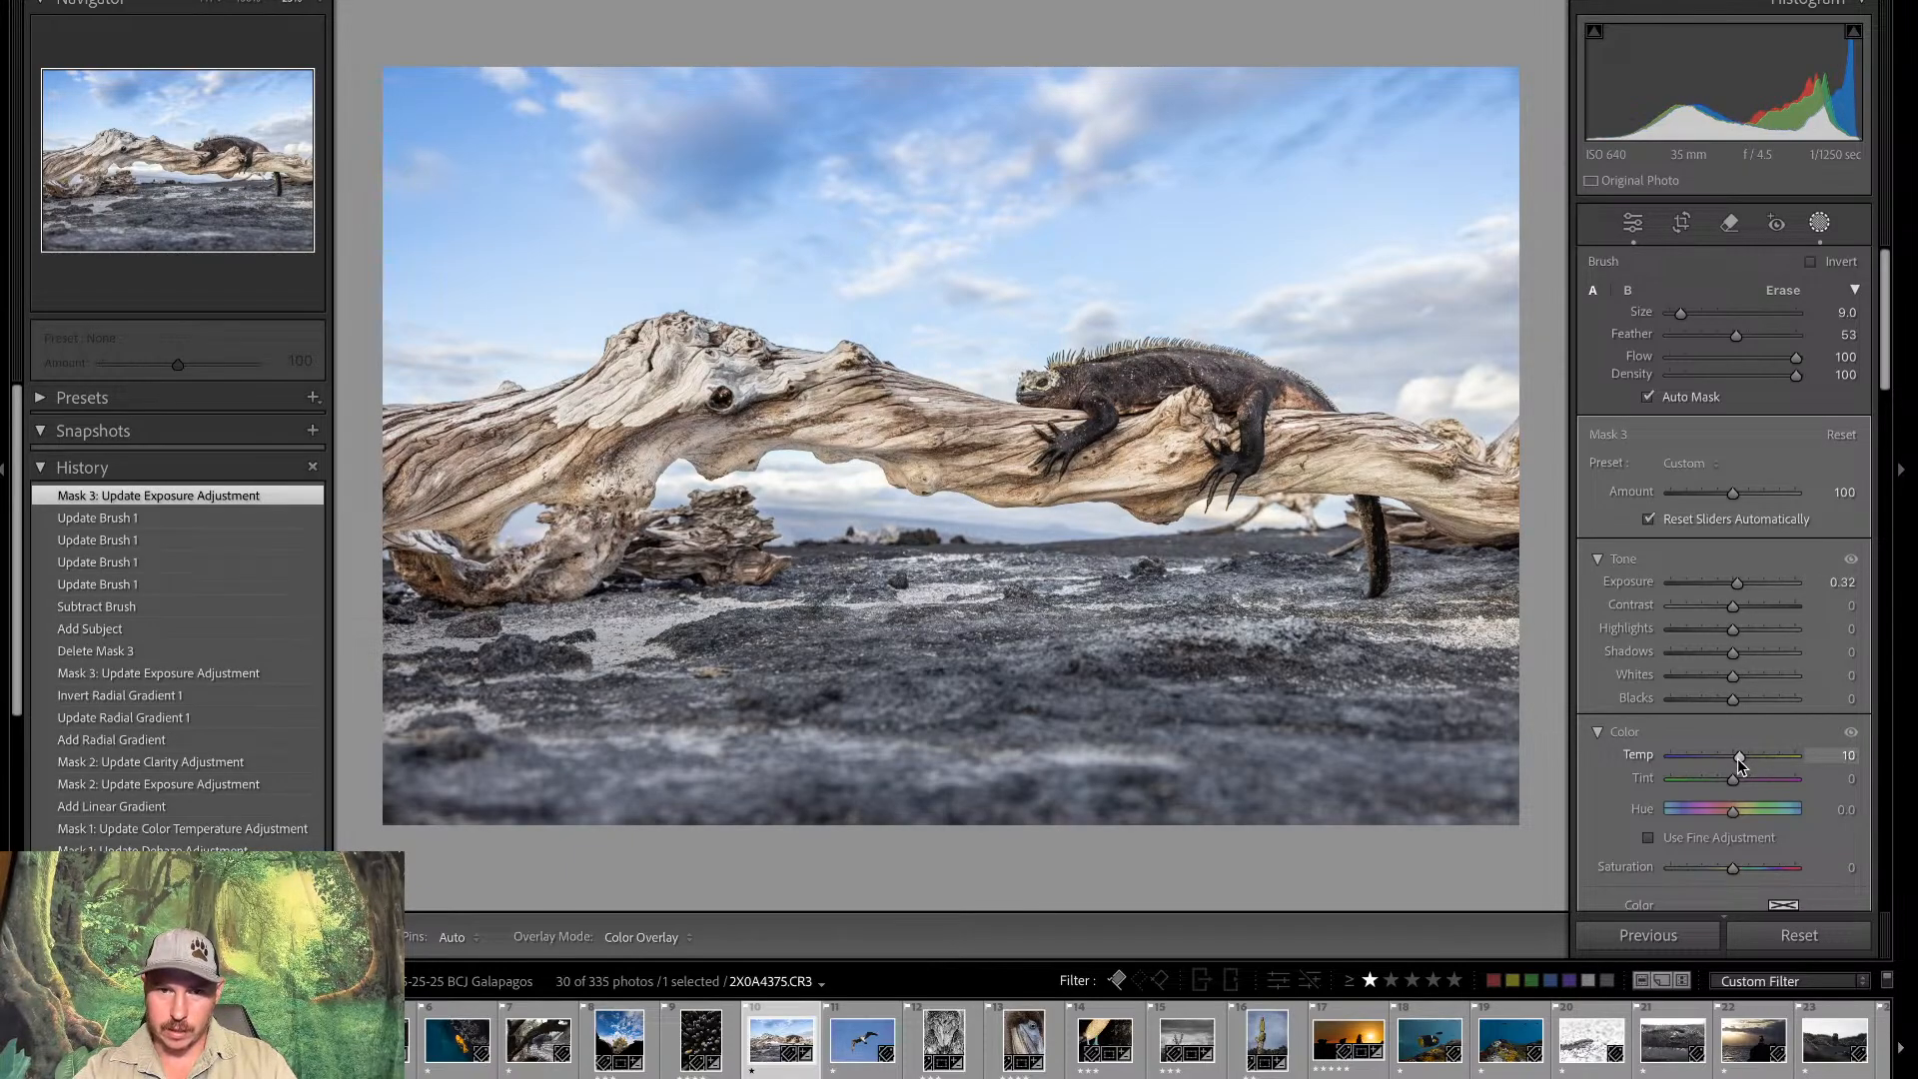
left_click_drag(1736, 758, 1740, 761)
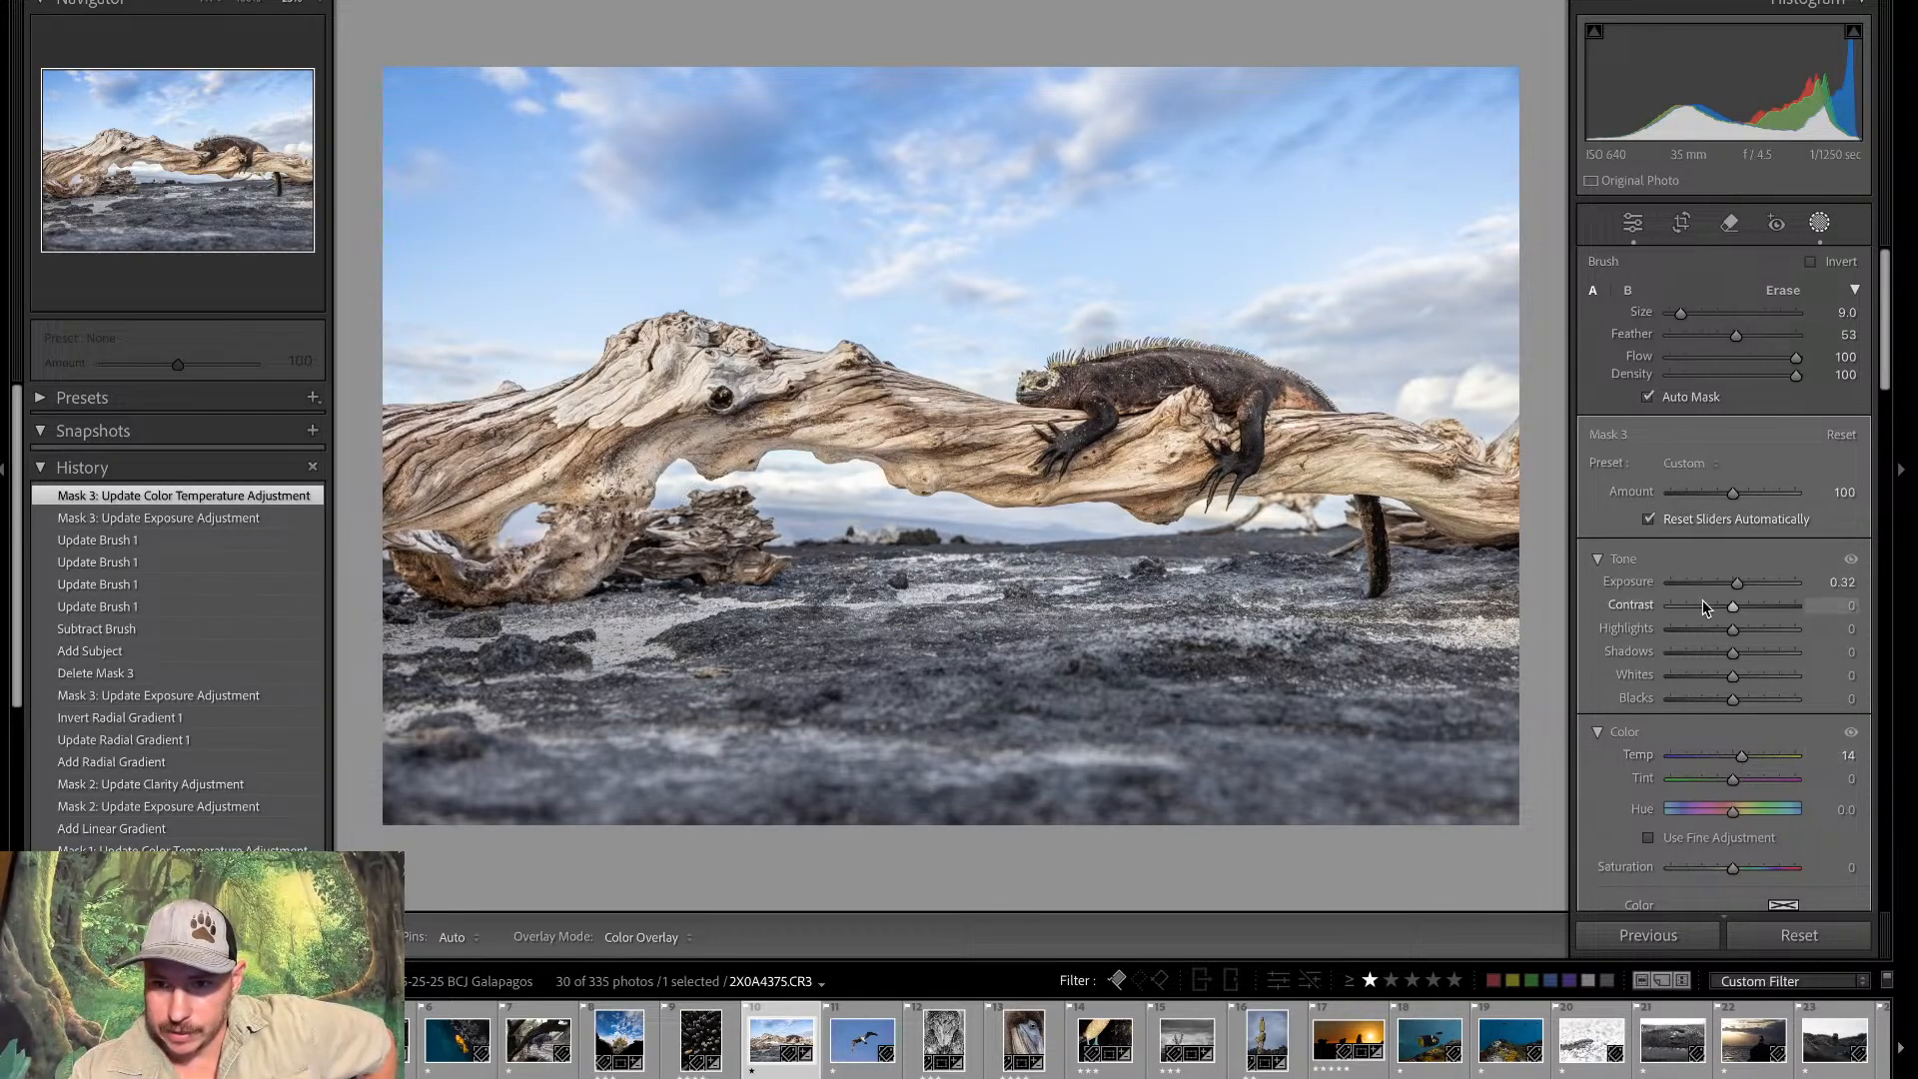
left_click_drag(1734, 660, 1739, 666)
double_click(1738, 664)
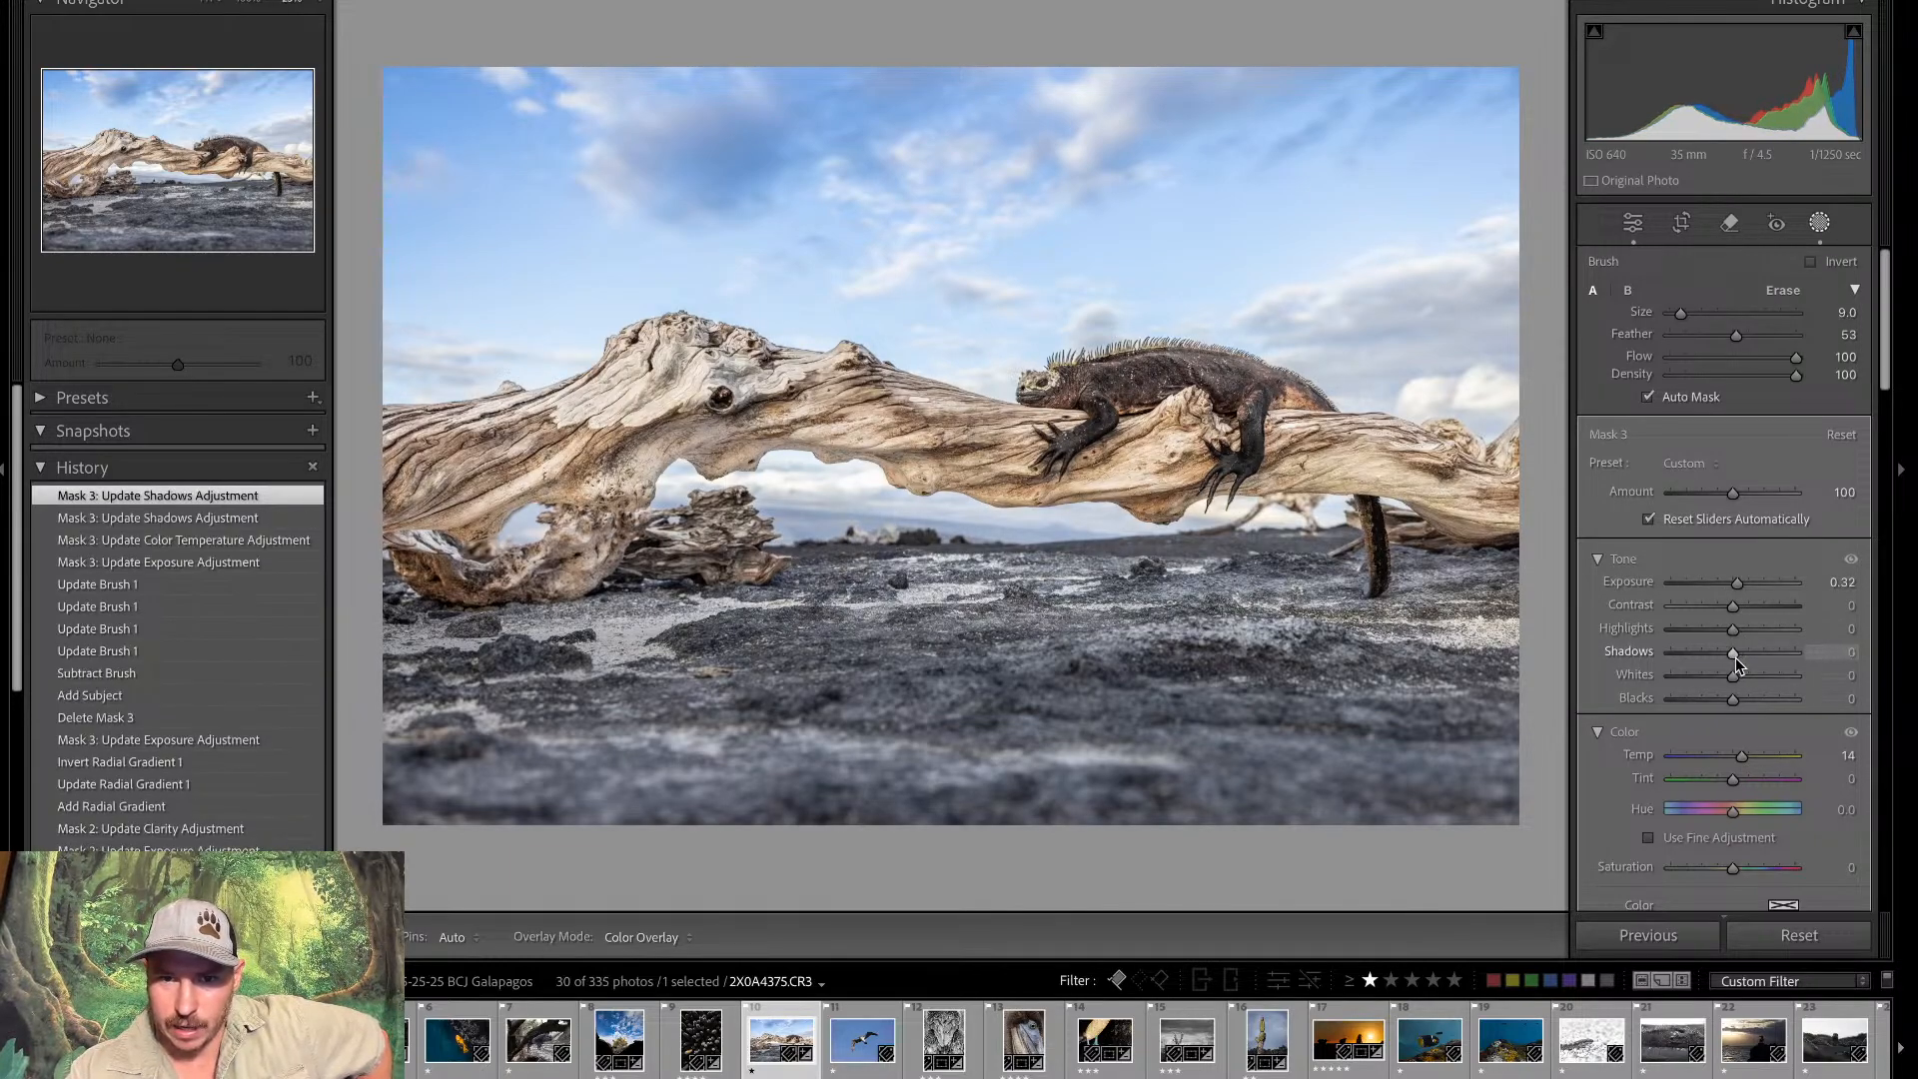
Set the subject mask's texture to 21
left_click_drag(1888, 322, 1896, 540)
scroll(1766, 600, "down", 5)
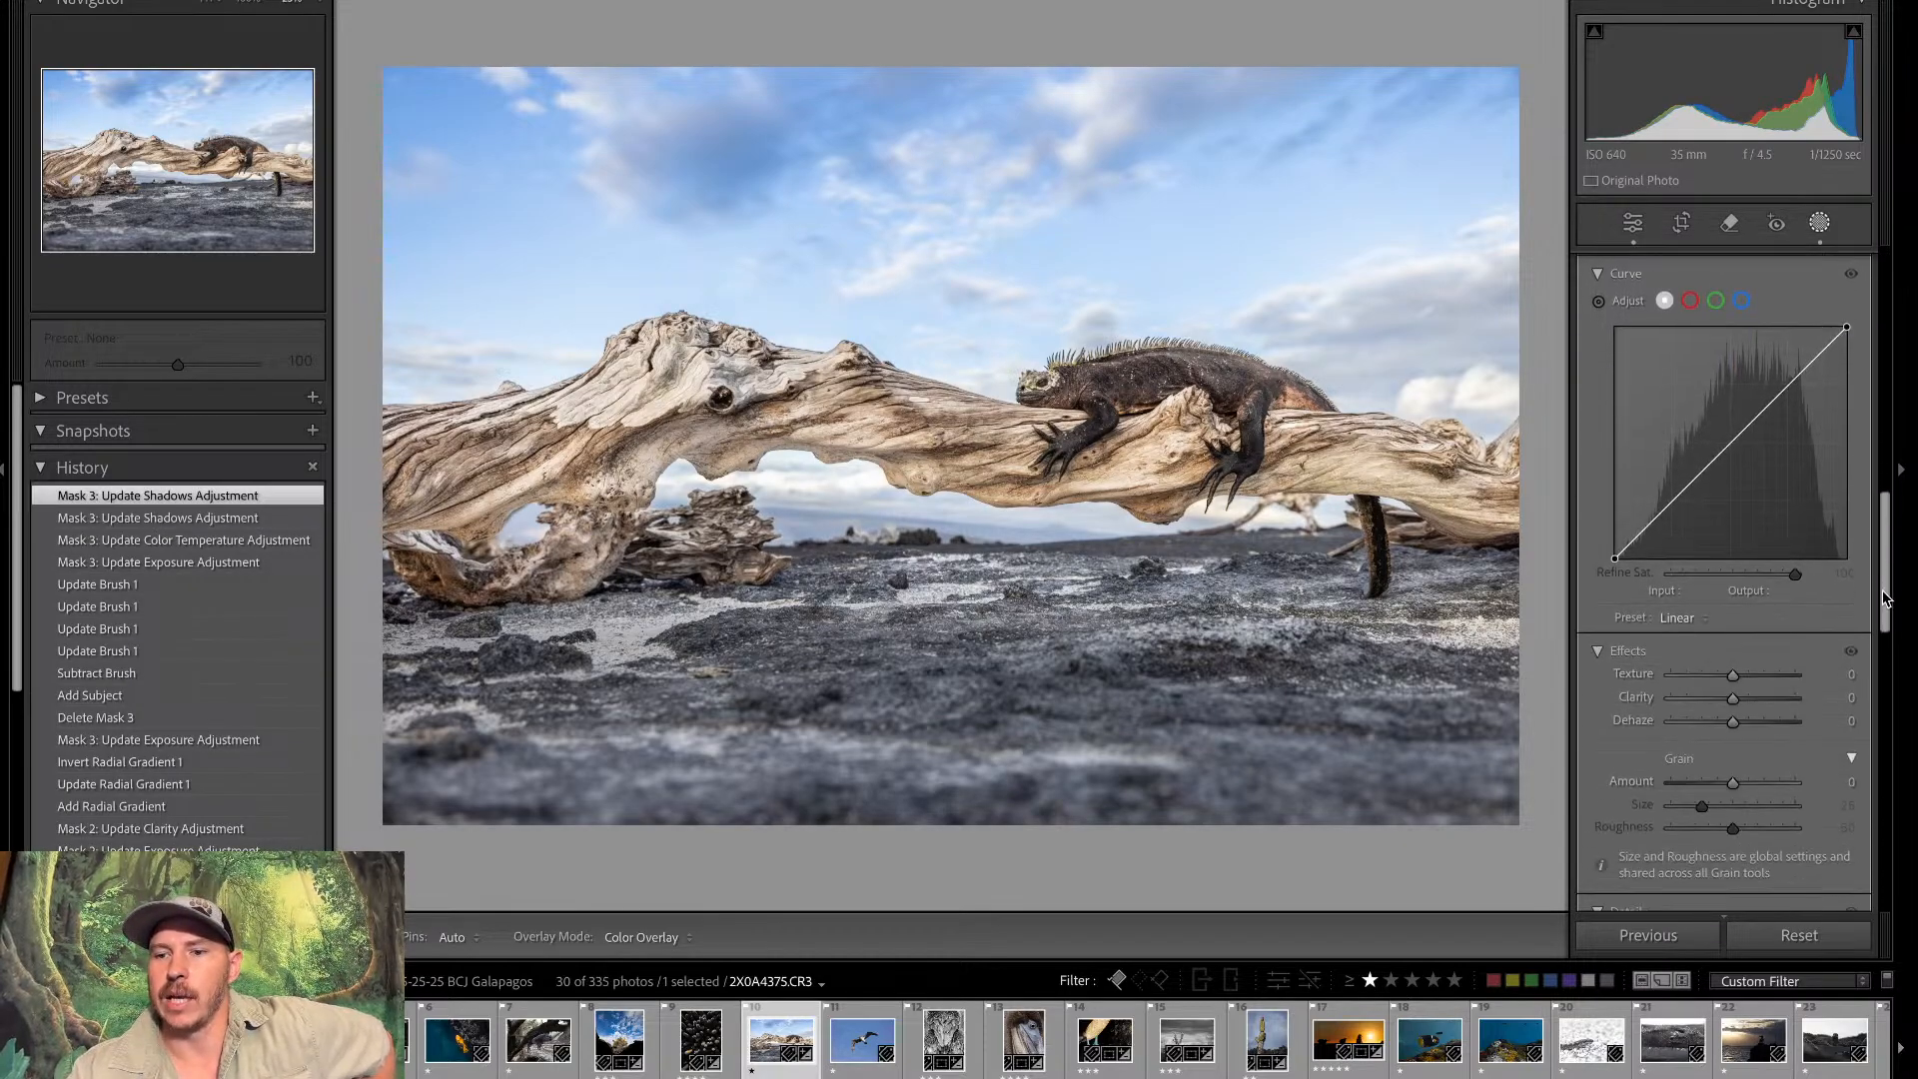
left_click_drag(1737, 584, 1750, 591)
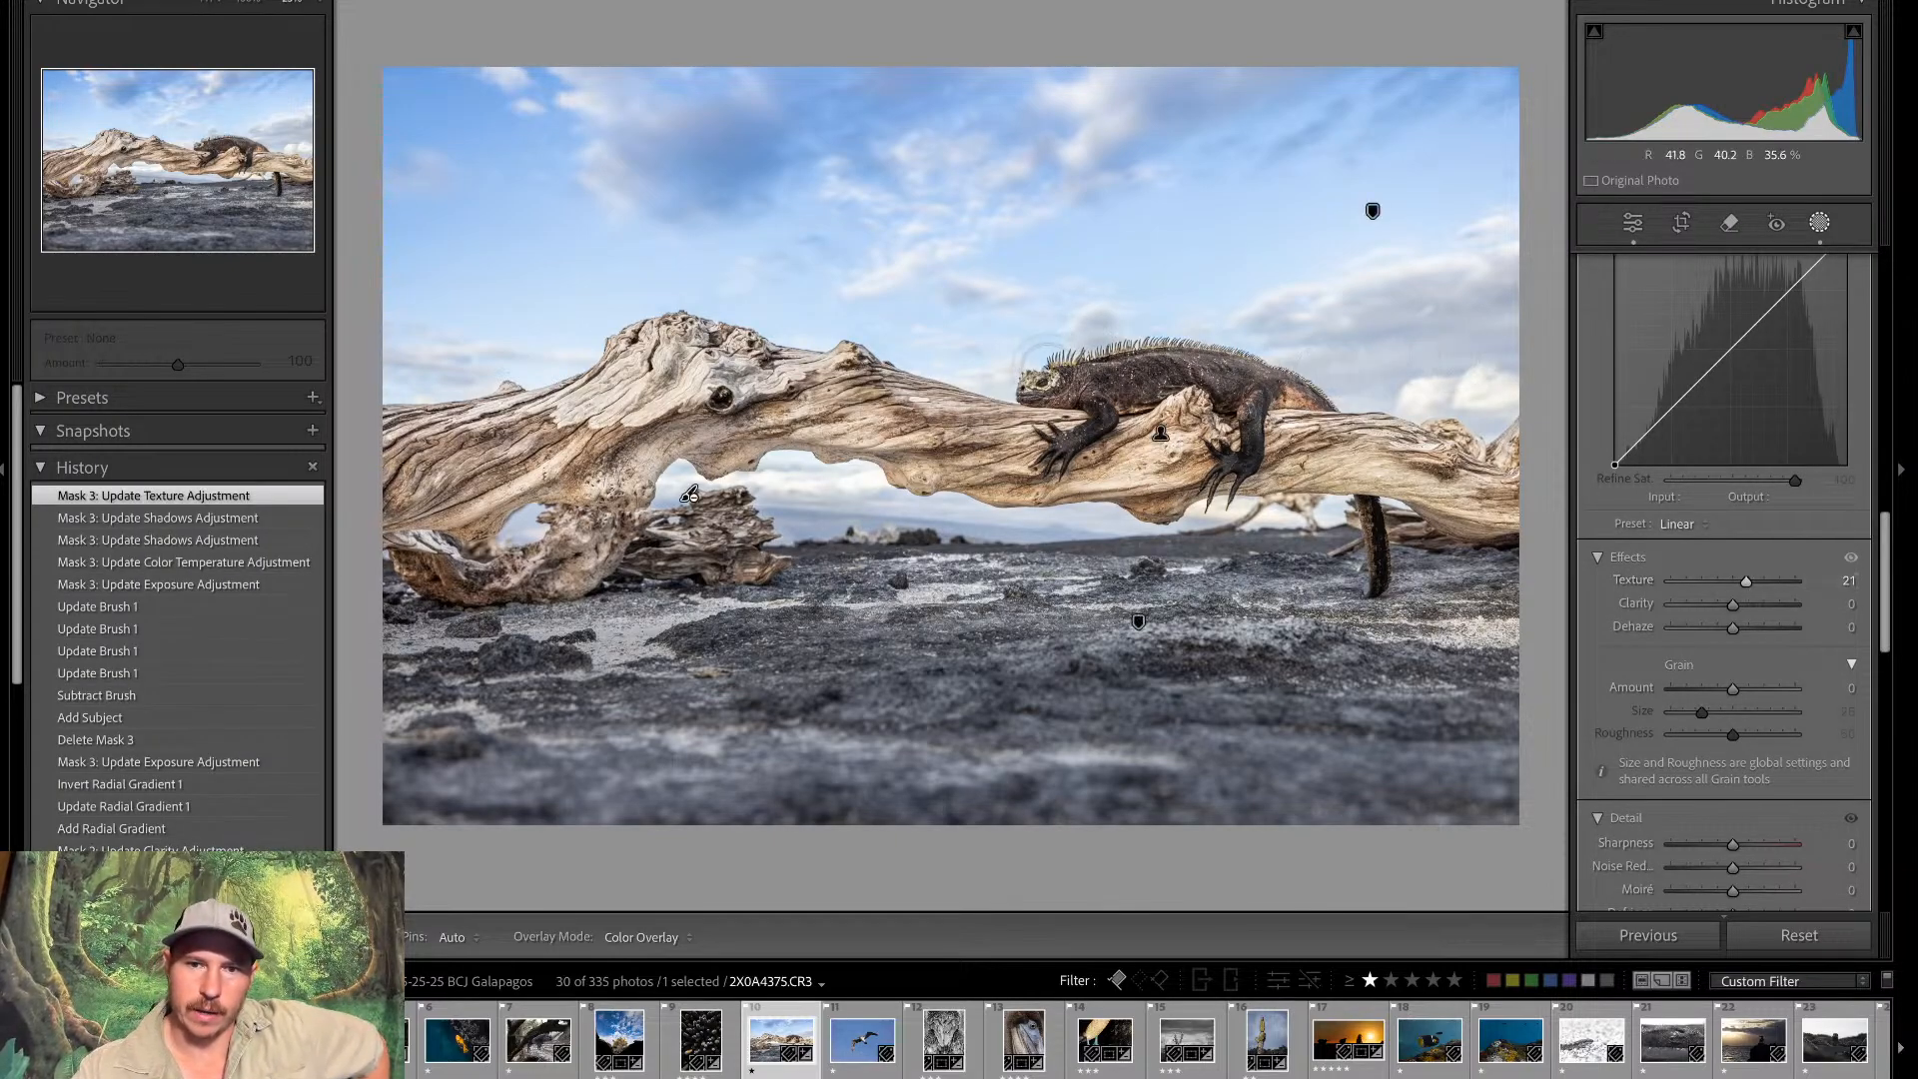
Paint a new brush mask over the iguana's closed eye and delete the duplicate brush mask on the same spot
left_click(1061, 355)
key("ctrl+equal")
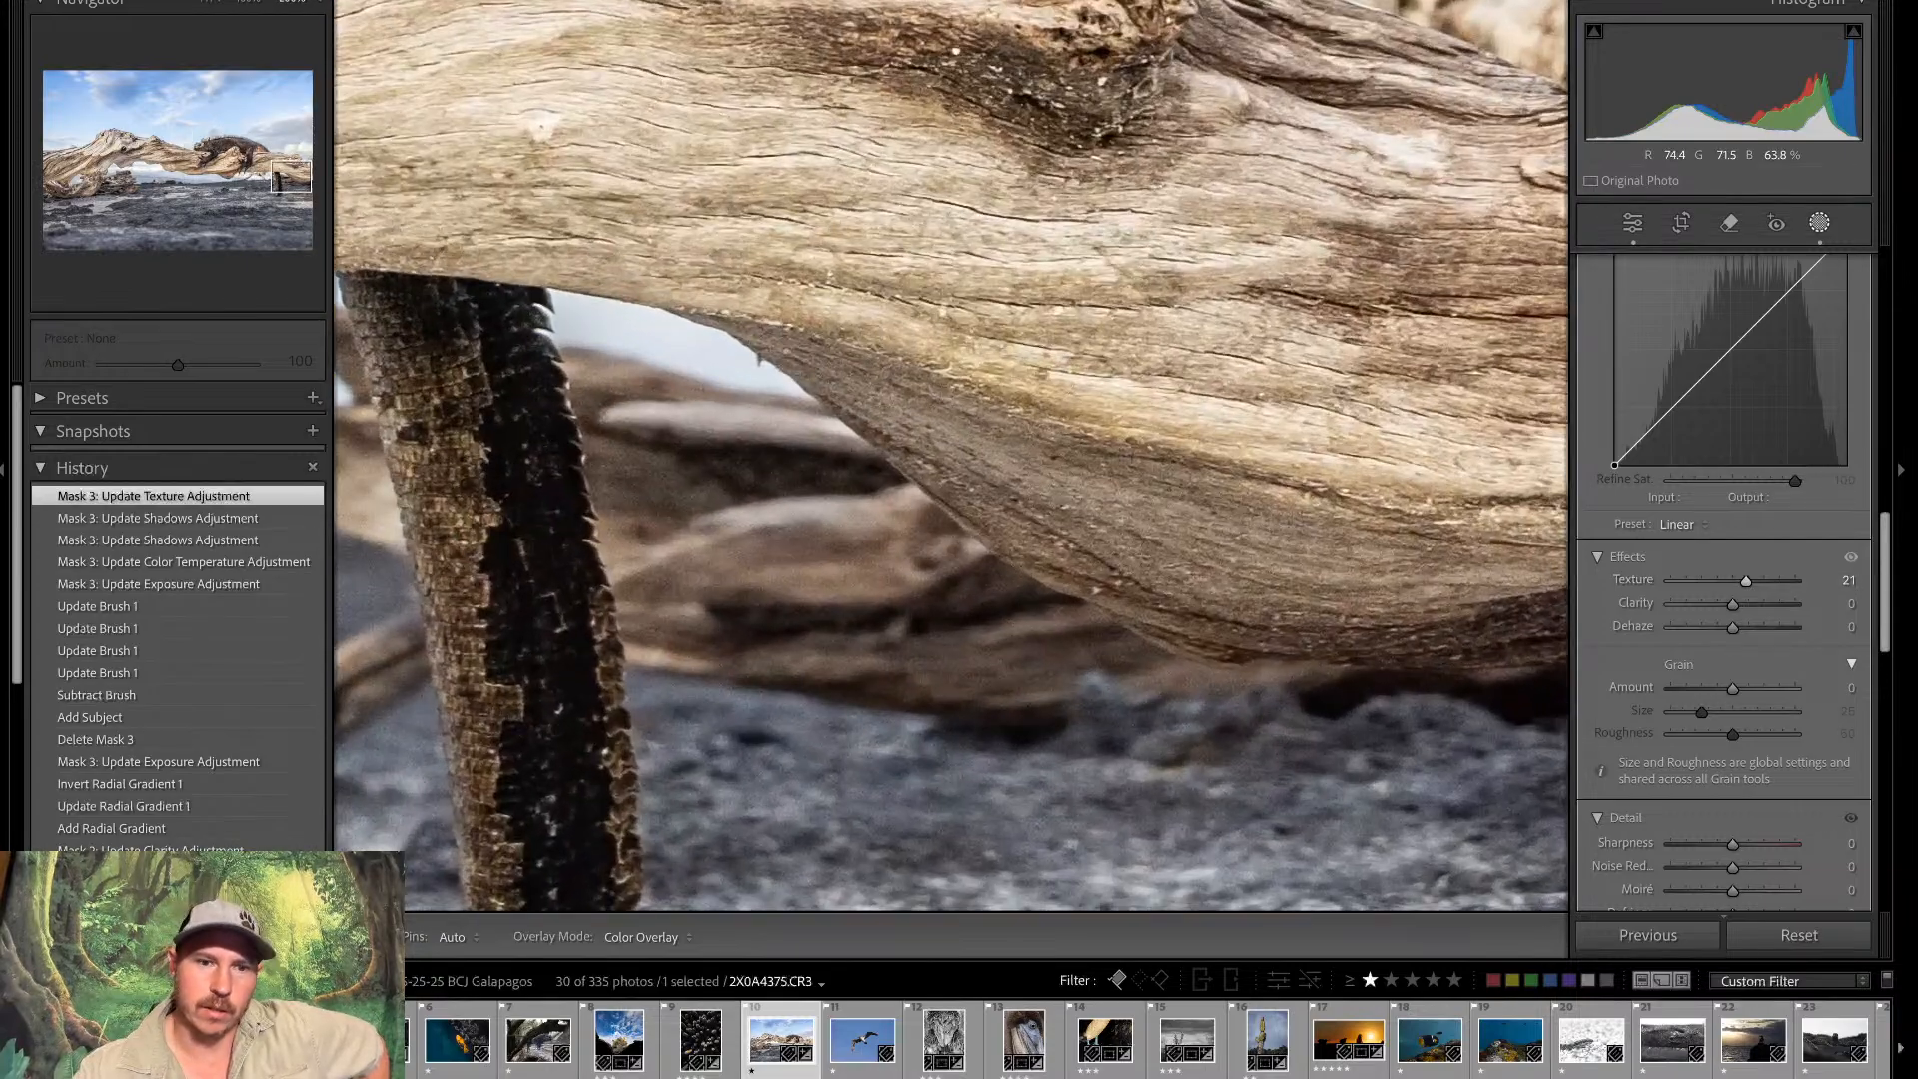
left_click_drag(281, 161, 204, 145)
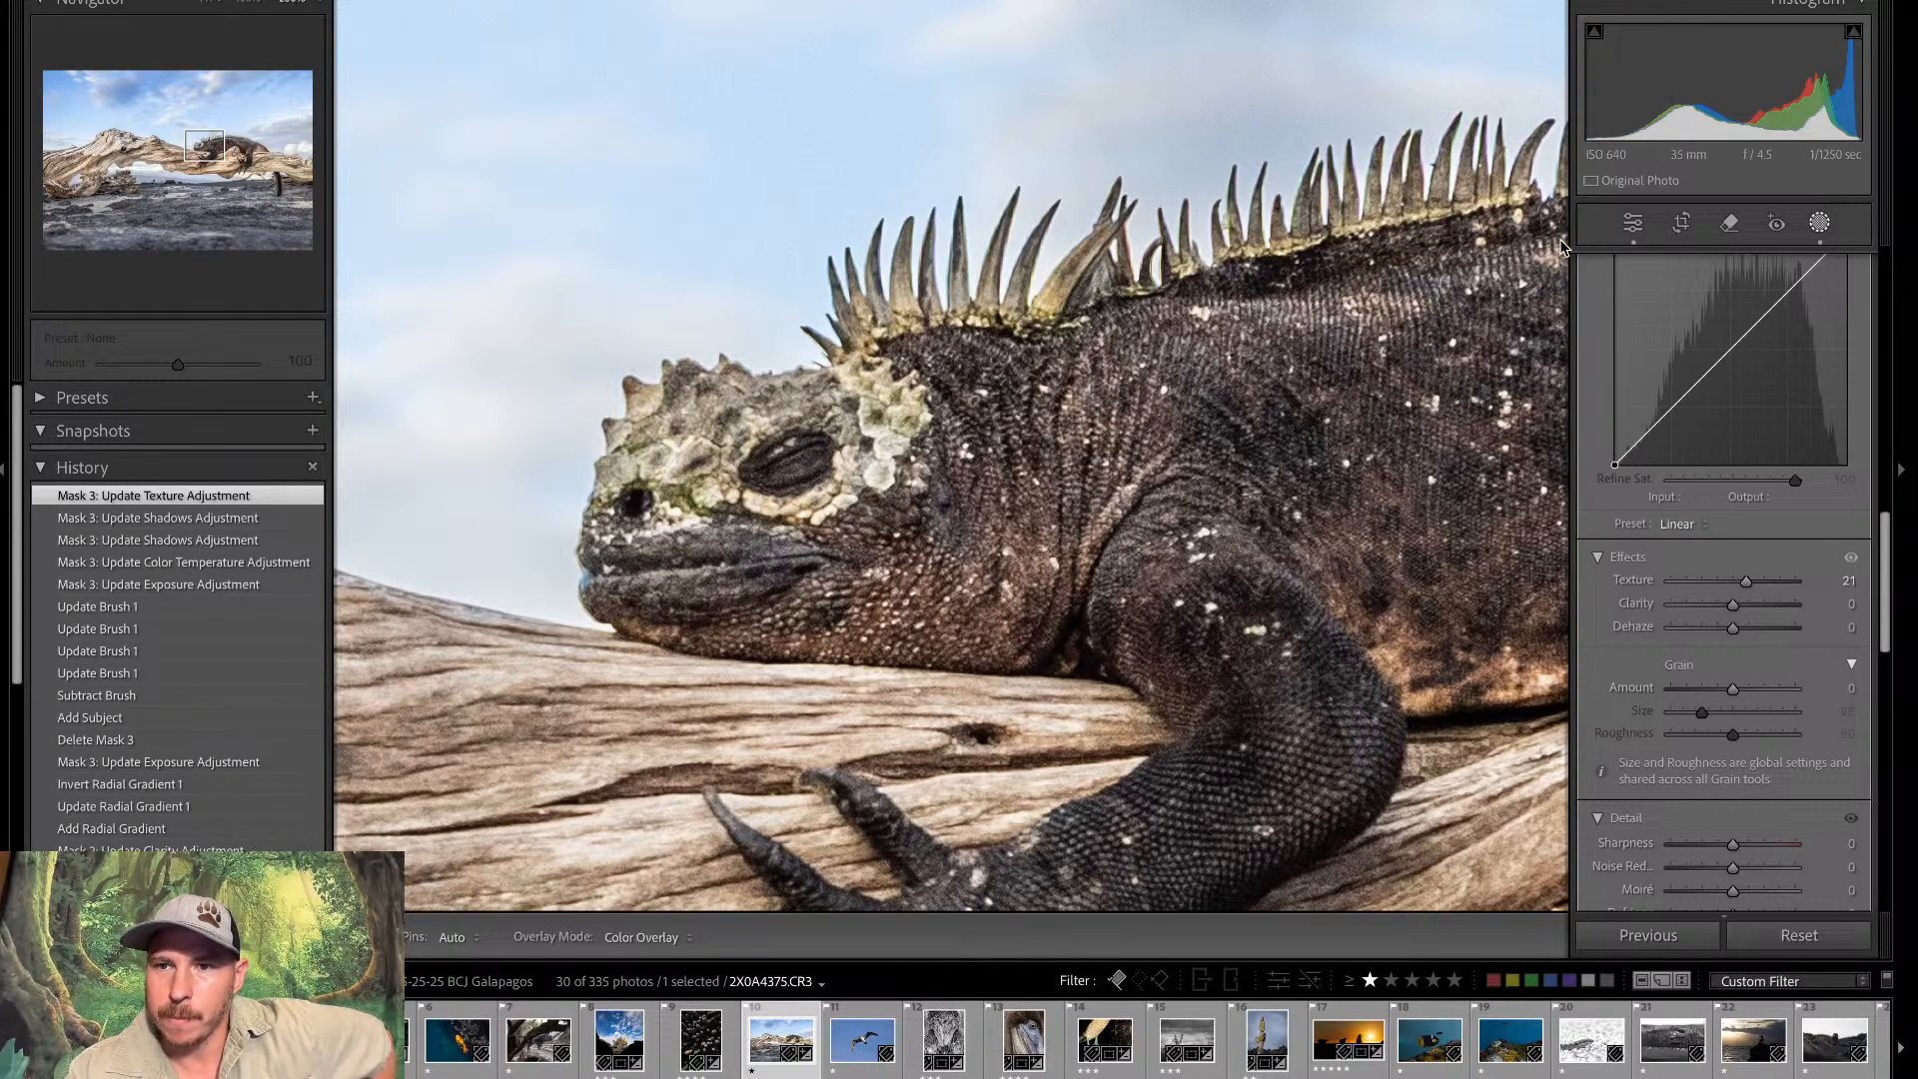
key("shift+k")
left_click_drag(781, 461, 806, 456)
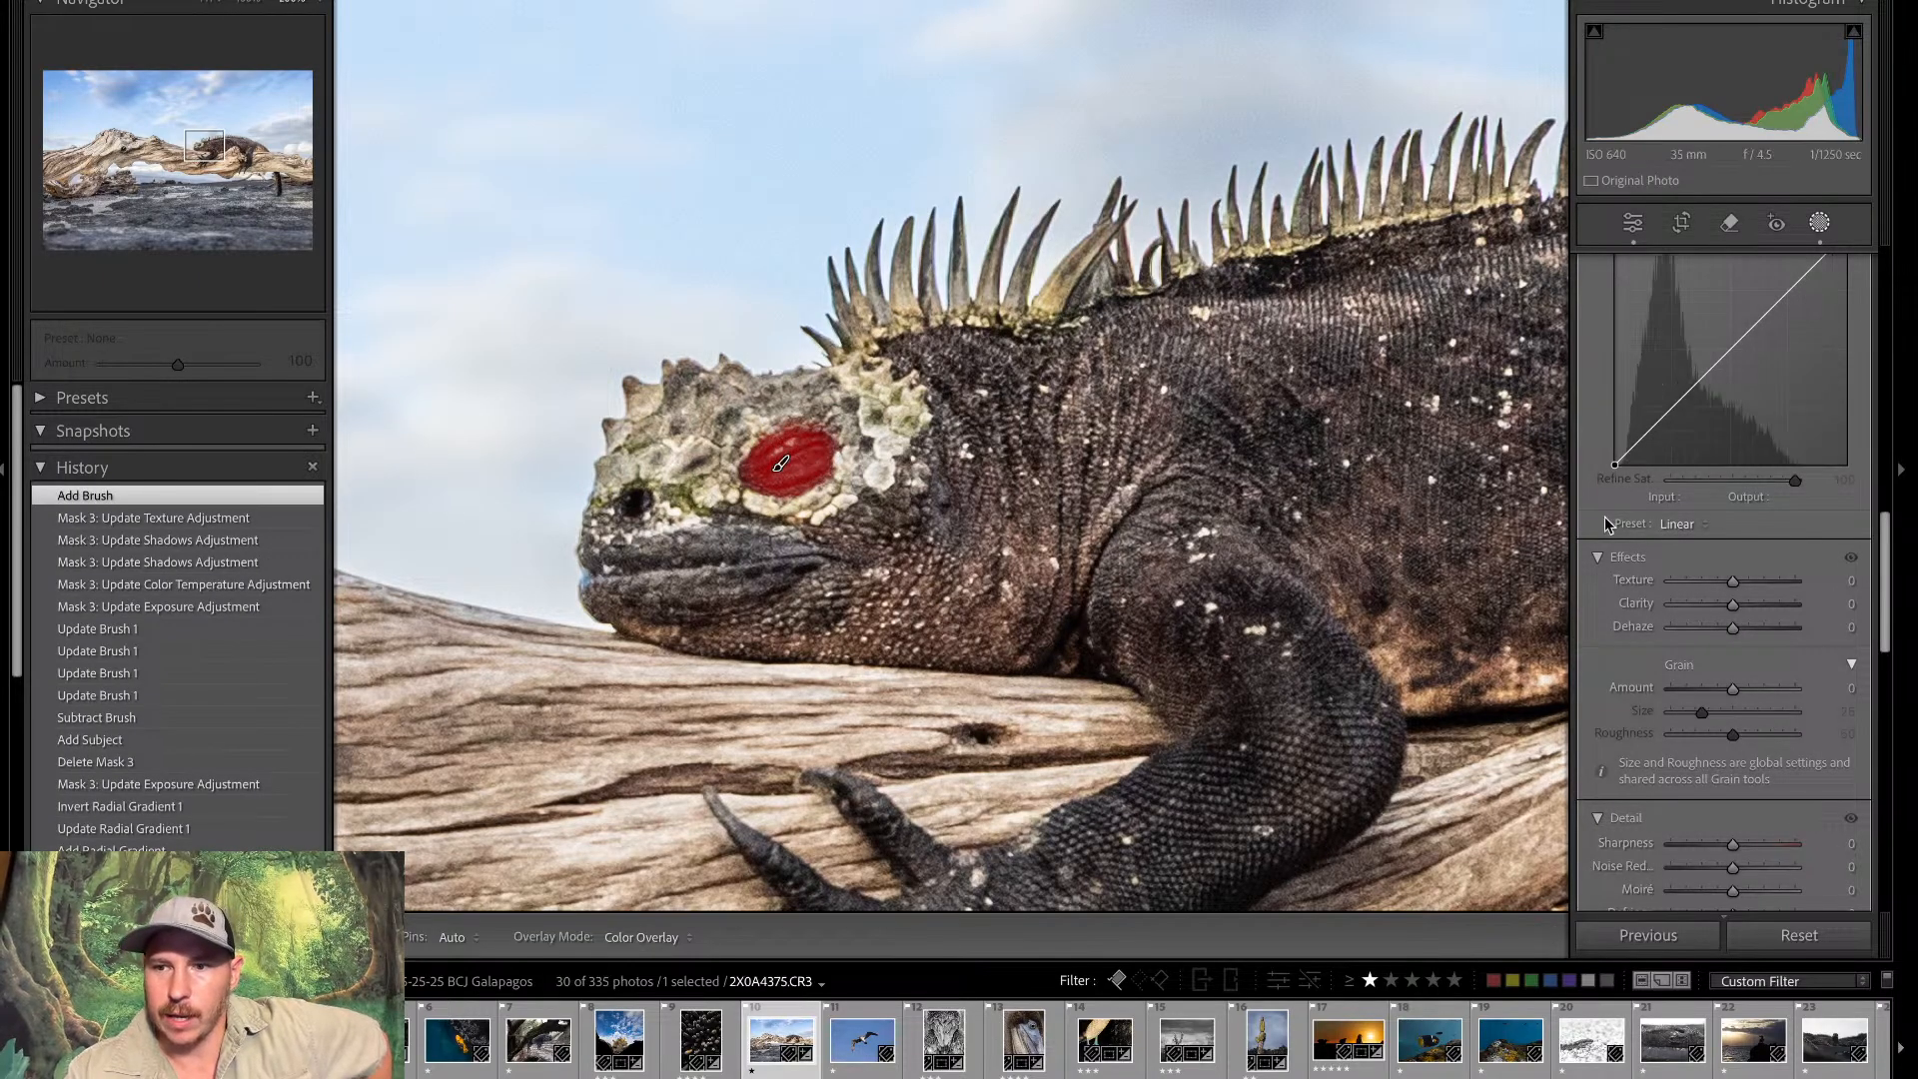
left_click_drag(1886, 581, 1887, 721)
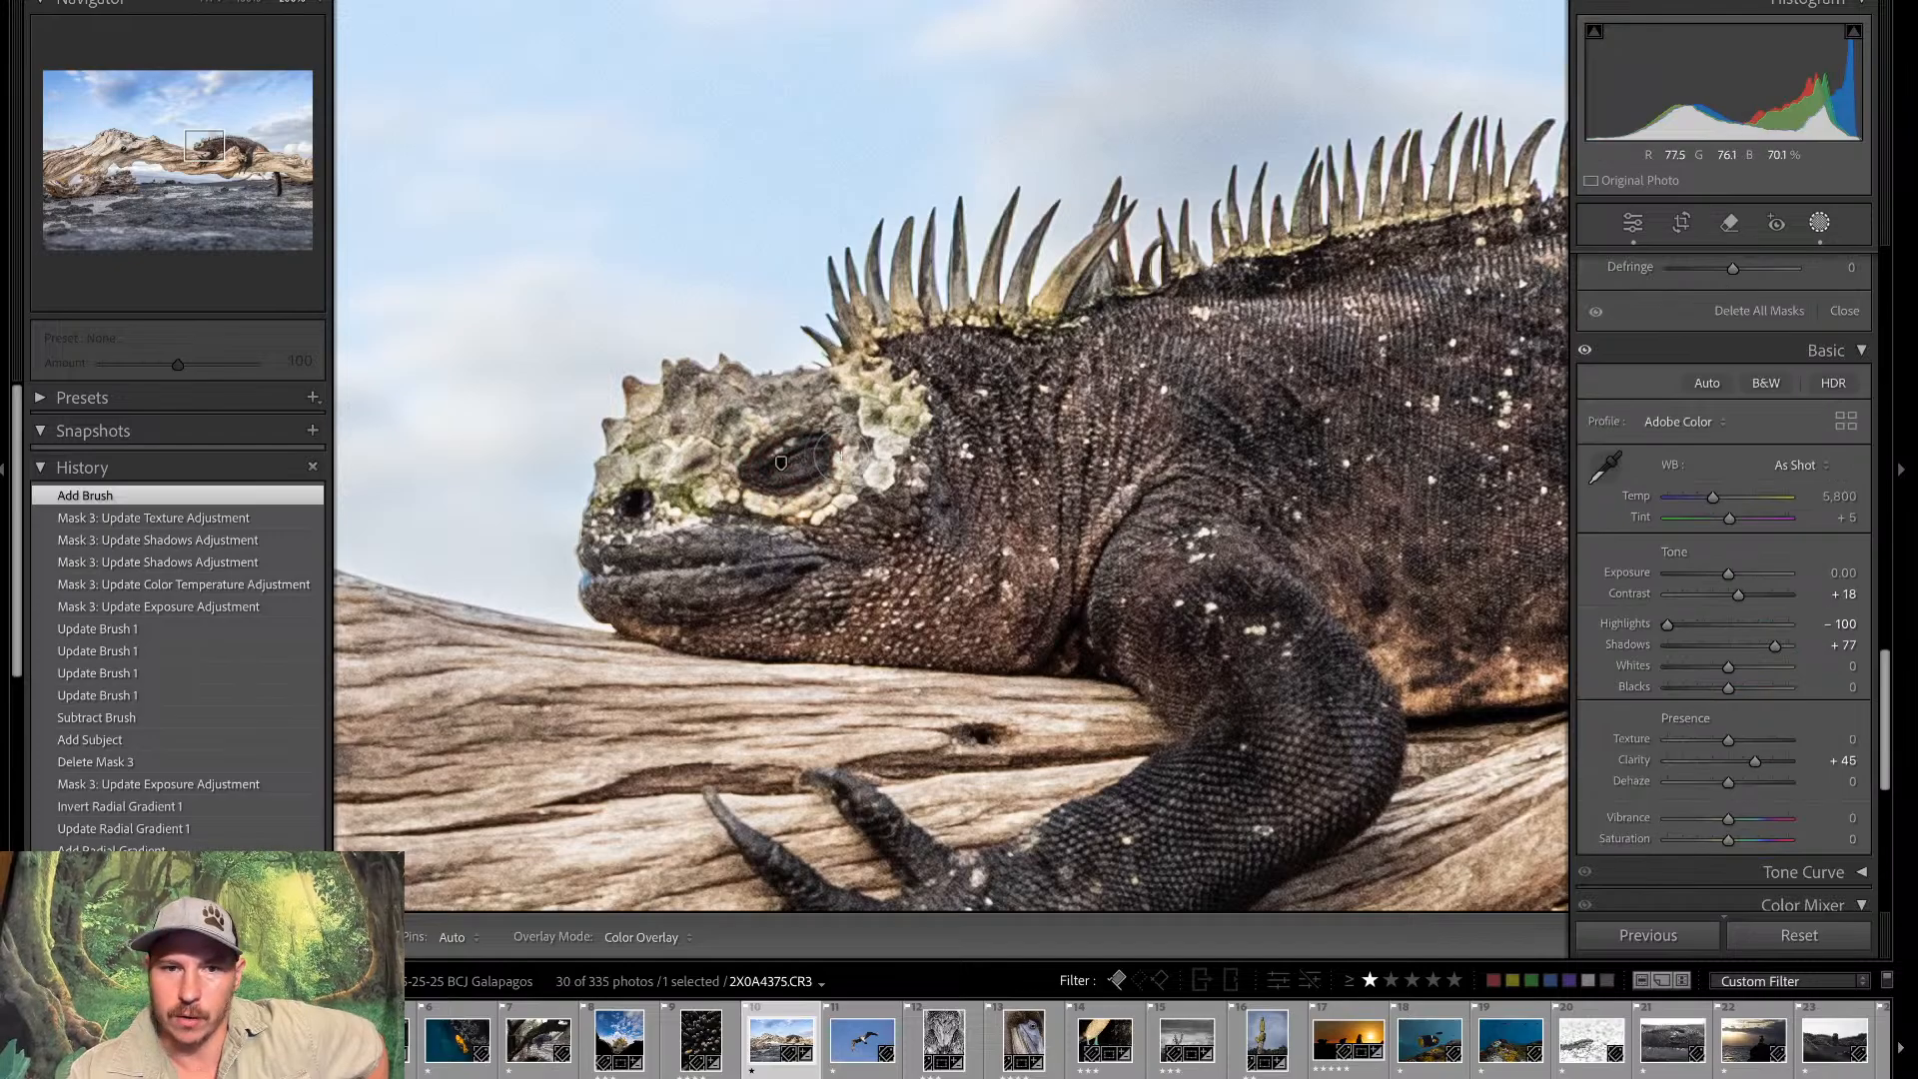
key("h")
mouse_move(798, 457)
left_mouse_down()
mouse_move(770, 469)
mouse_move(800, 449)
mouse_move(789, 465)
left_mouse_up()
key("h")
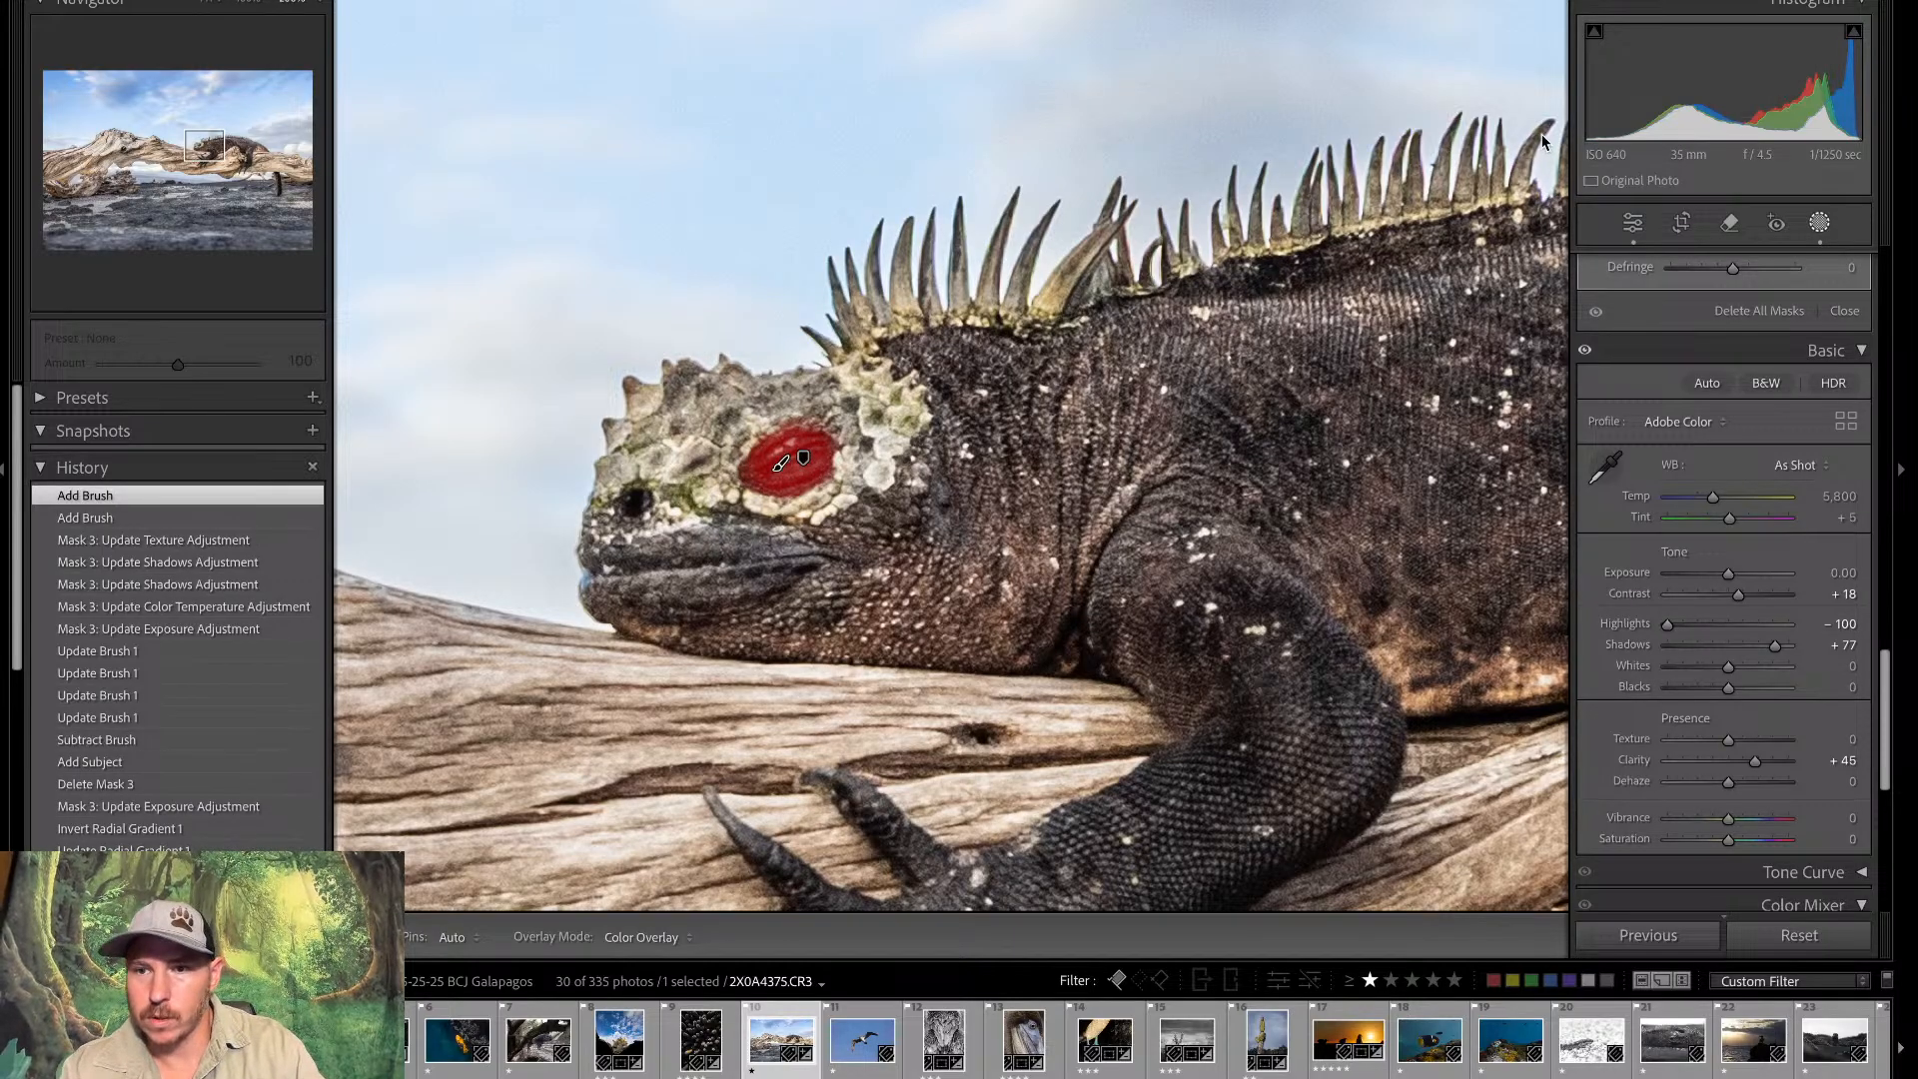
key("Delete")
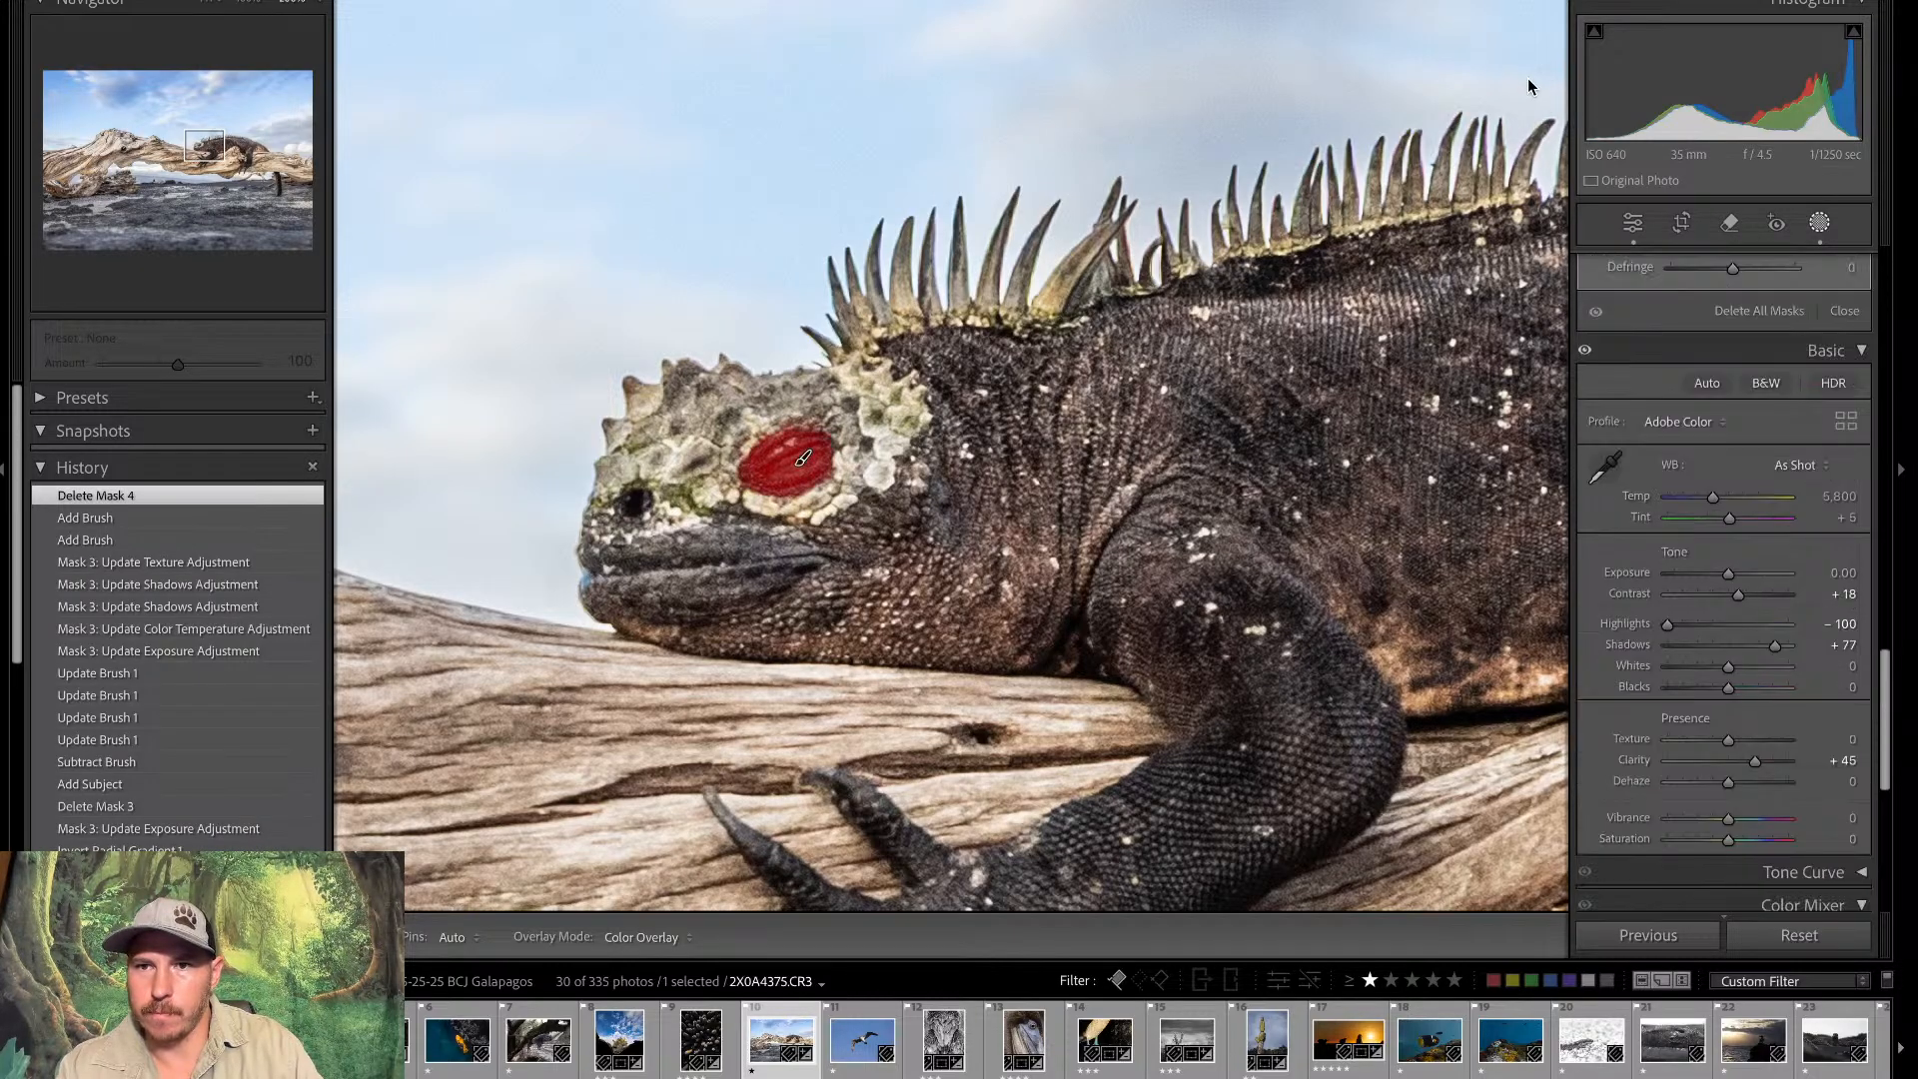
Raise the eye mask's exposure slightly and set its clarity to 17
left_click_drag(1891, 695, 1864, 452)
scroll(1798, 430, "up", 10)
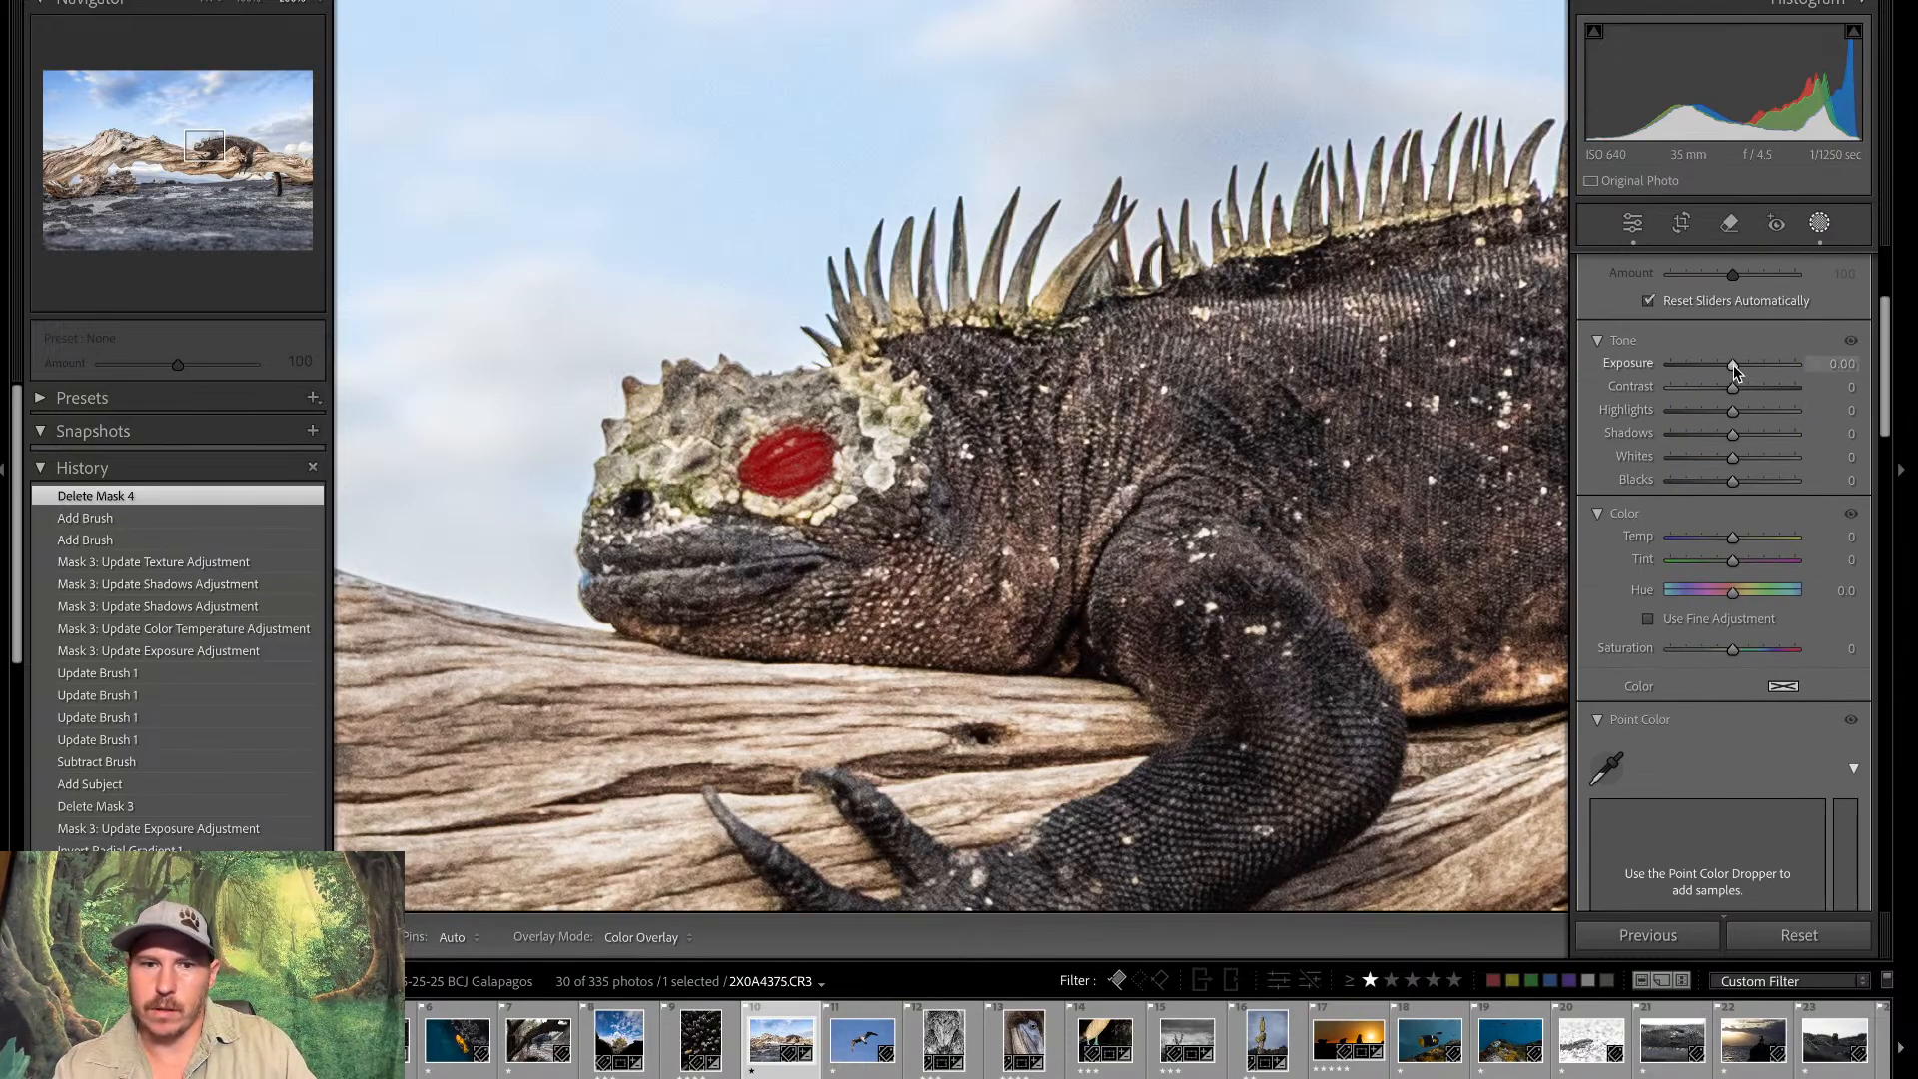
left_click_drag(1734, 366, 1738, 368)
left_click_drag(1888, 413, 1887, 630)
left_click_drag(1734, 608, 1744, 613)
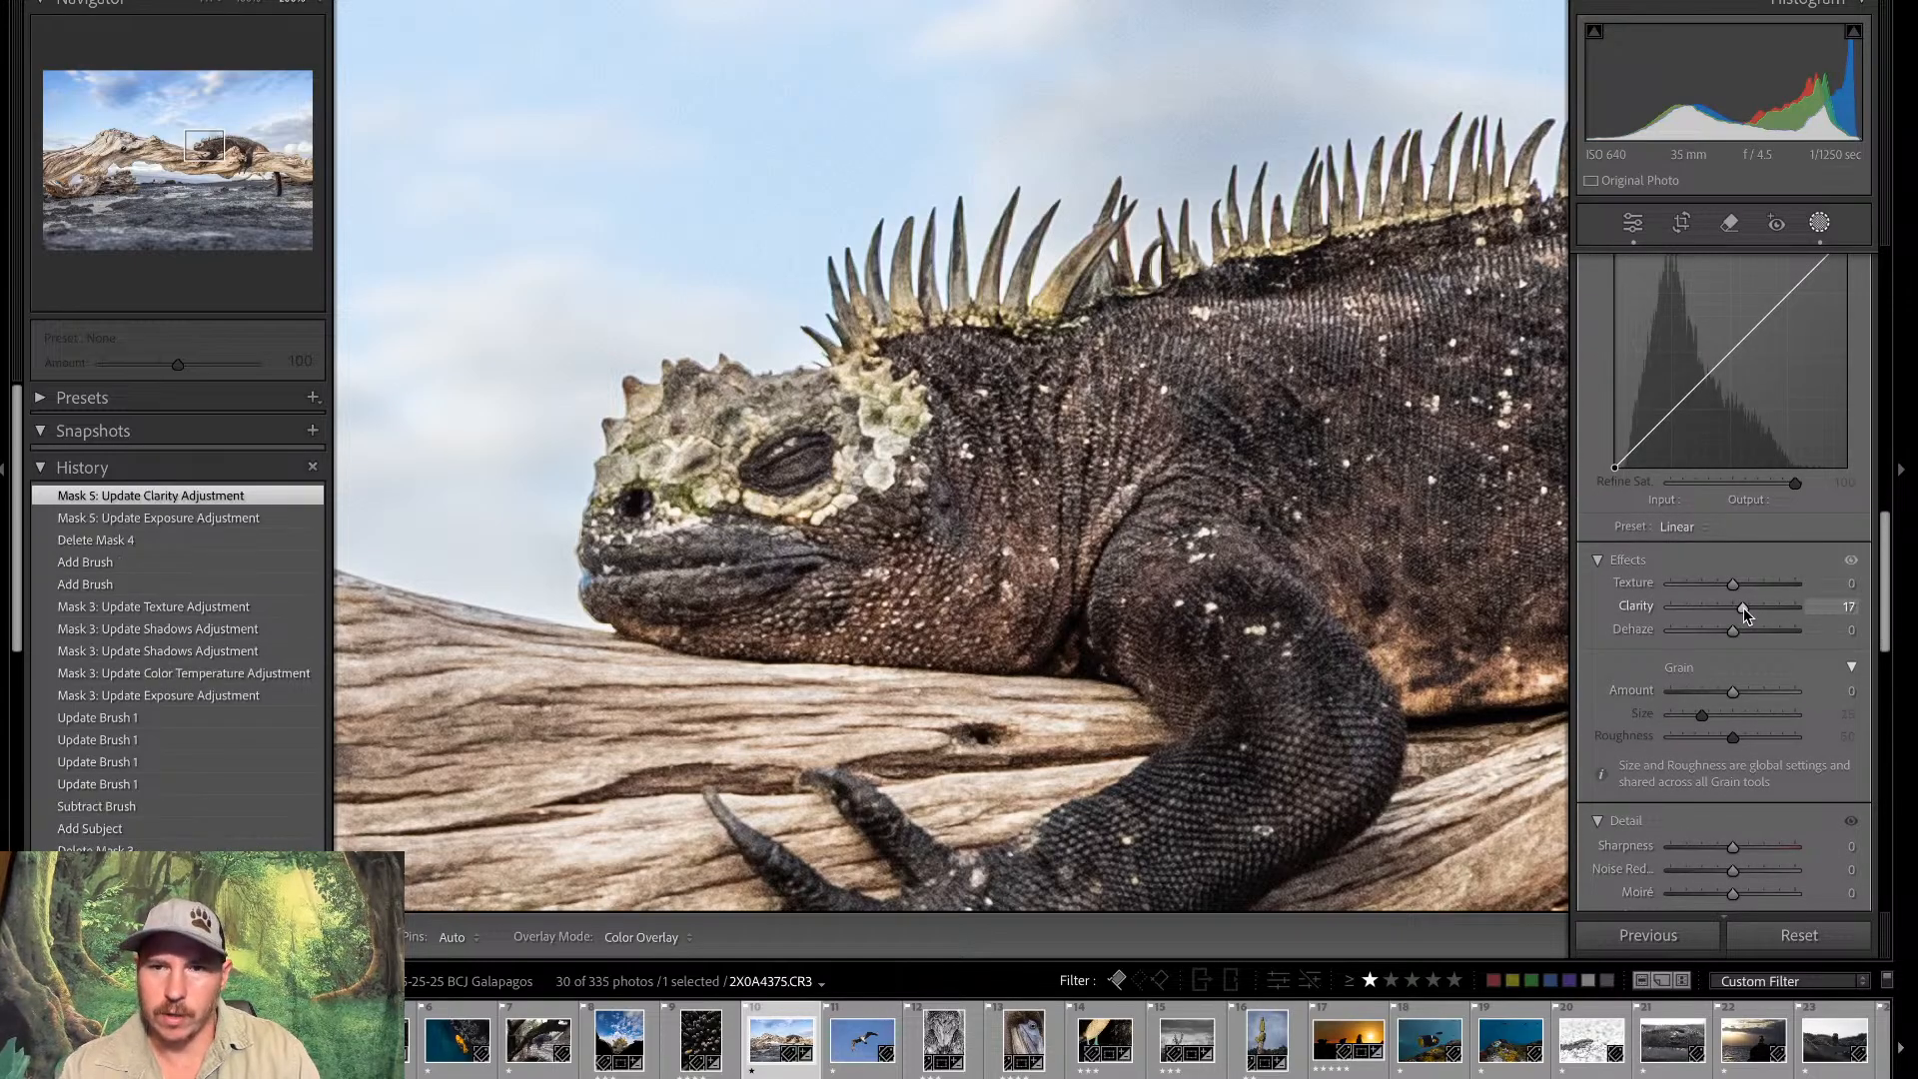
Paint a new brush mask with Auto Mask over the iguana's pale face around the eye and set its exposure to 0.63
left_click(803, 457)
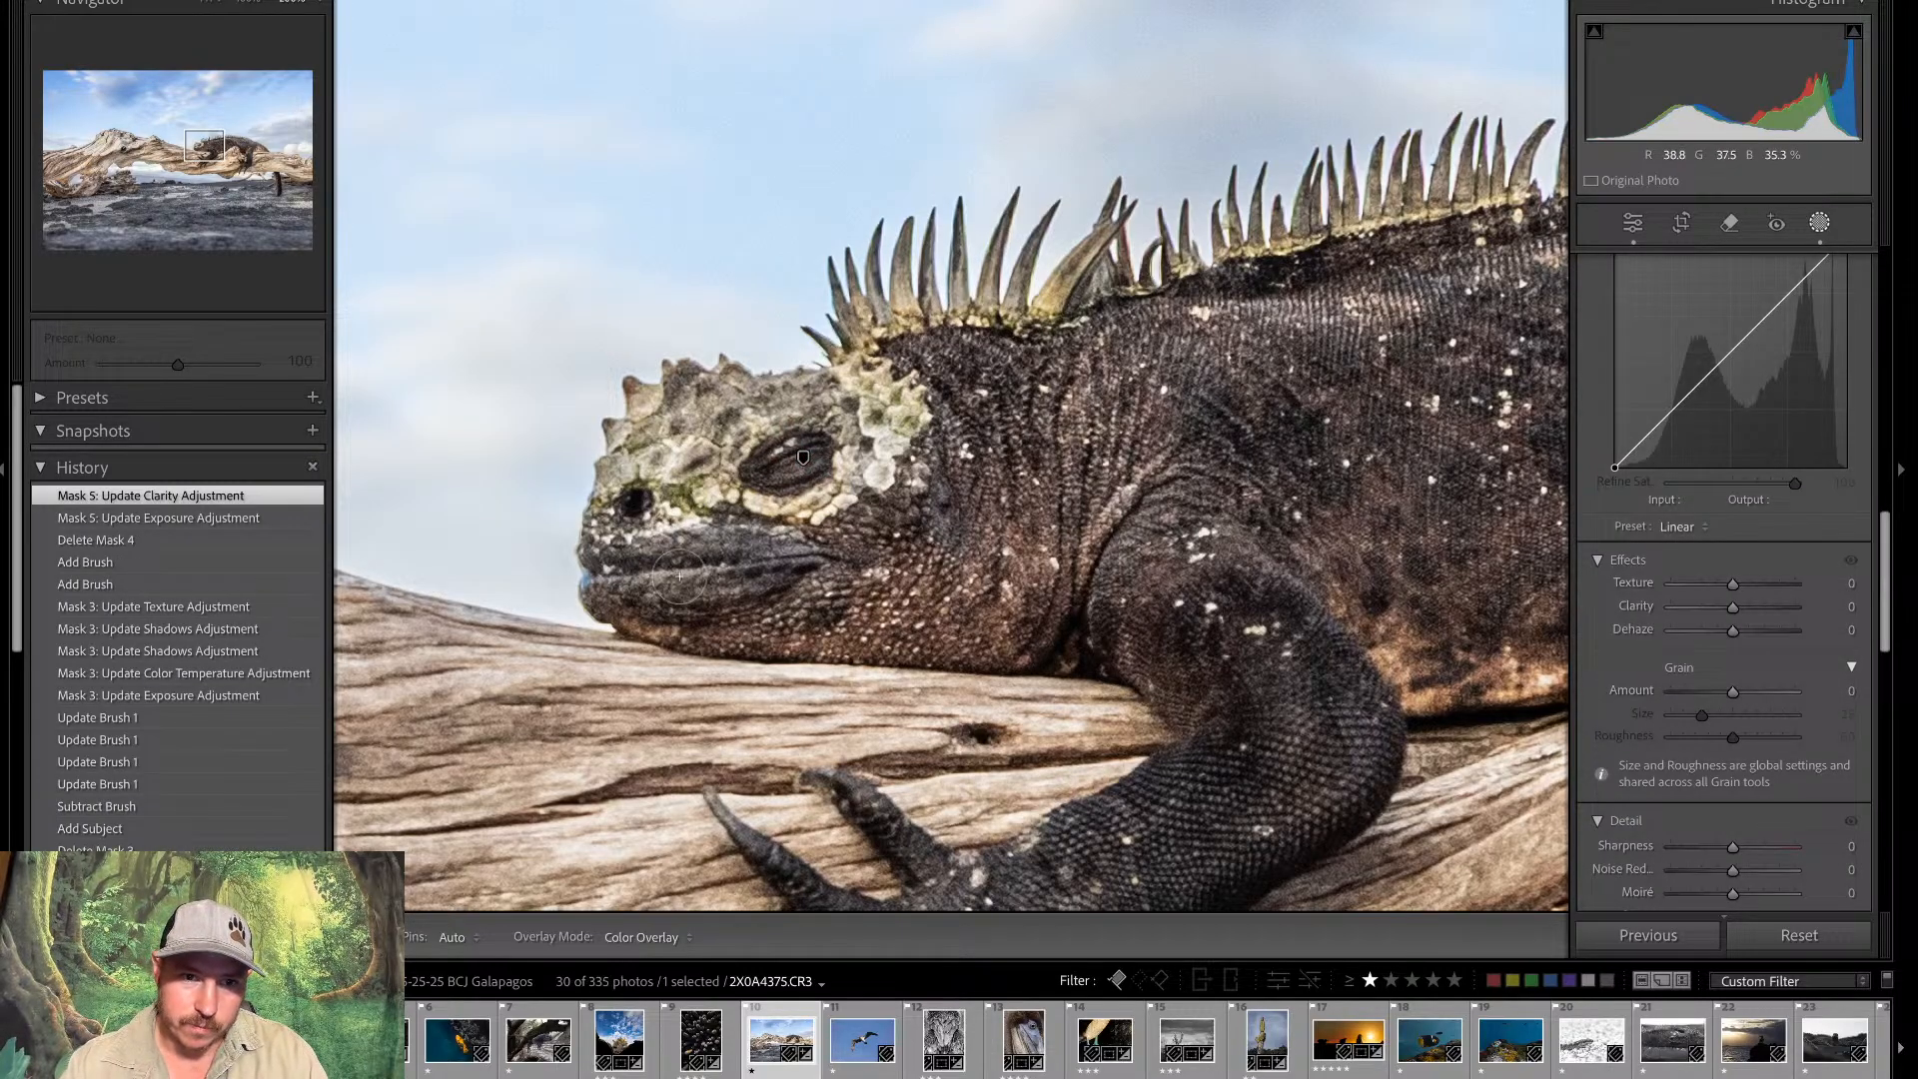
key("h")
mouse_move(679, 500)
left_mouse_down()
mouse_move(719, 502)
mouse_move(715, 416)
mouse_move(736, 414)
mouse_move(723, 430)
mouse_move(781, 402)
mouse_move(835, 410)
mouse_move(685, 406)
left_mouse_up()
left_click_drag(1887, 557, 1878, 309)
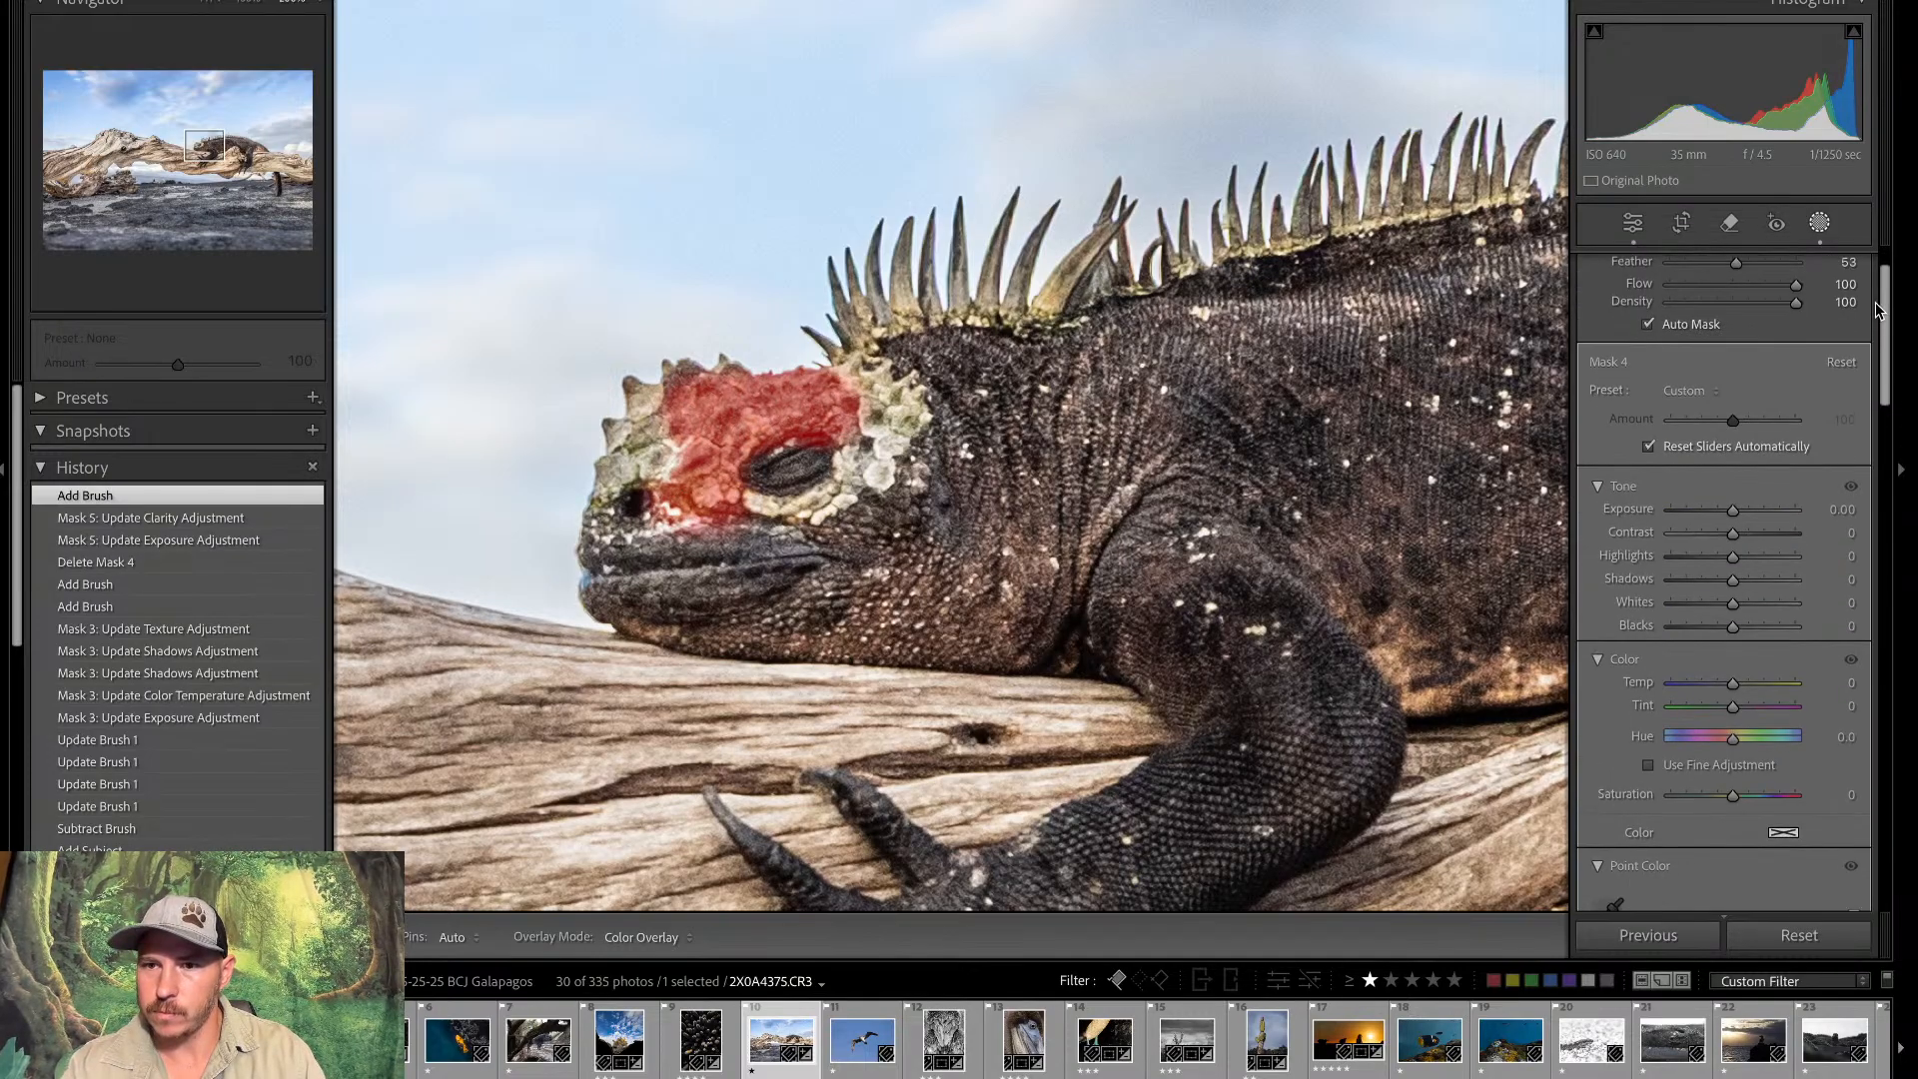
mouse_move(671, 470)
left_mouse_down()
mouse_move(668, 422)
mouse_move(644, 417)
mouse_move(603, 527)
mouse_move(835, 510)
mouse_move(885, 419)
mouse_move(851, 371)
left_mouse_up()
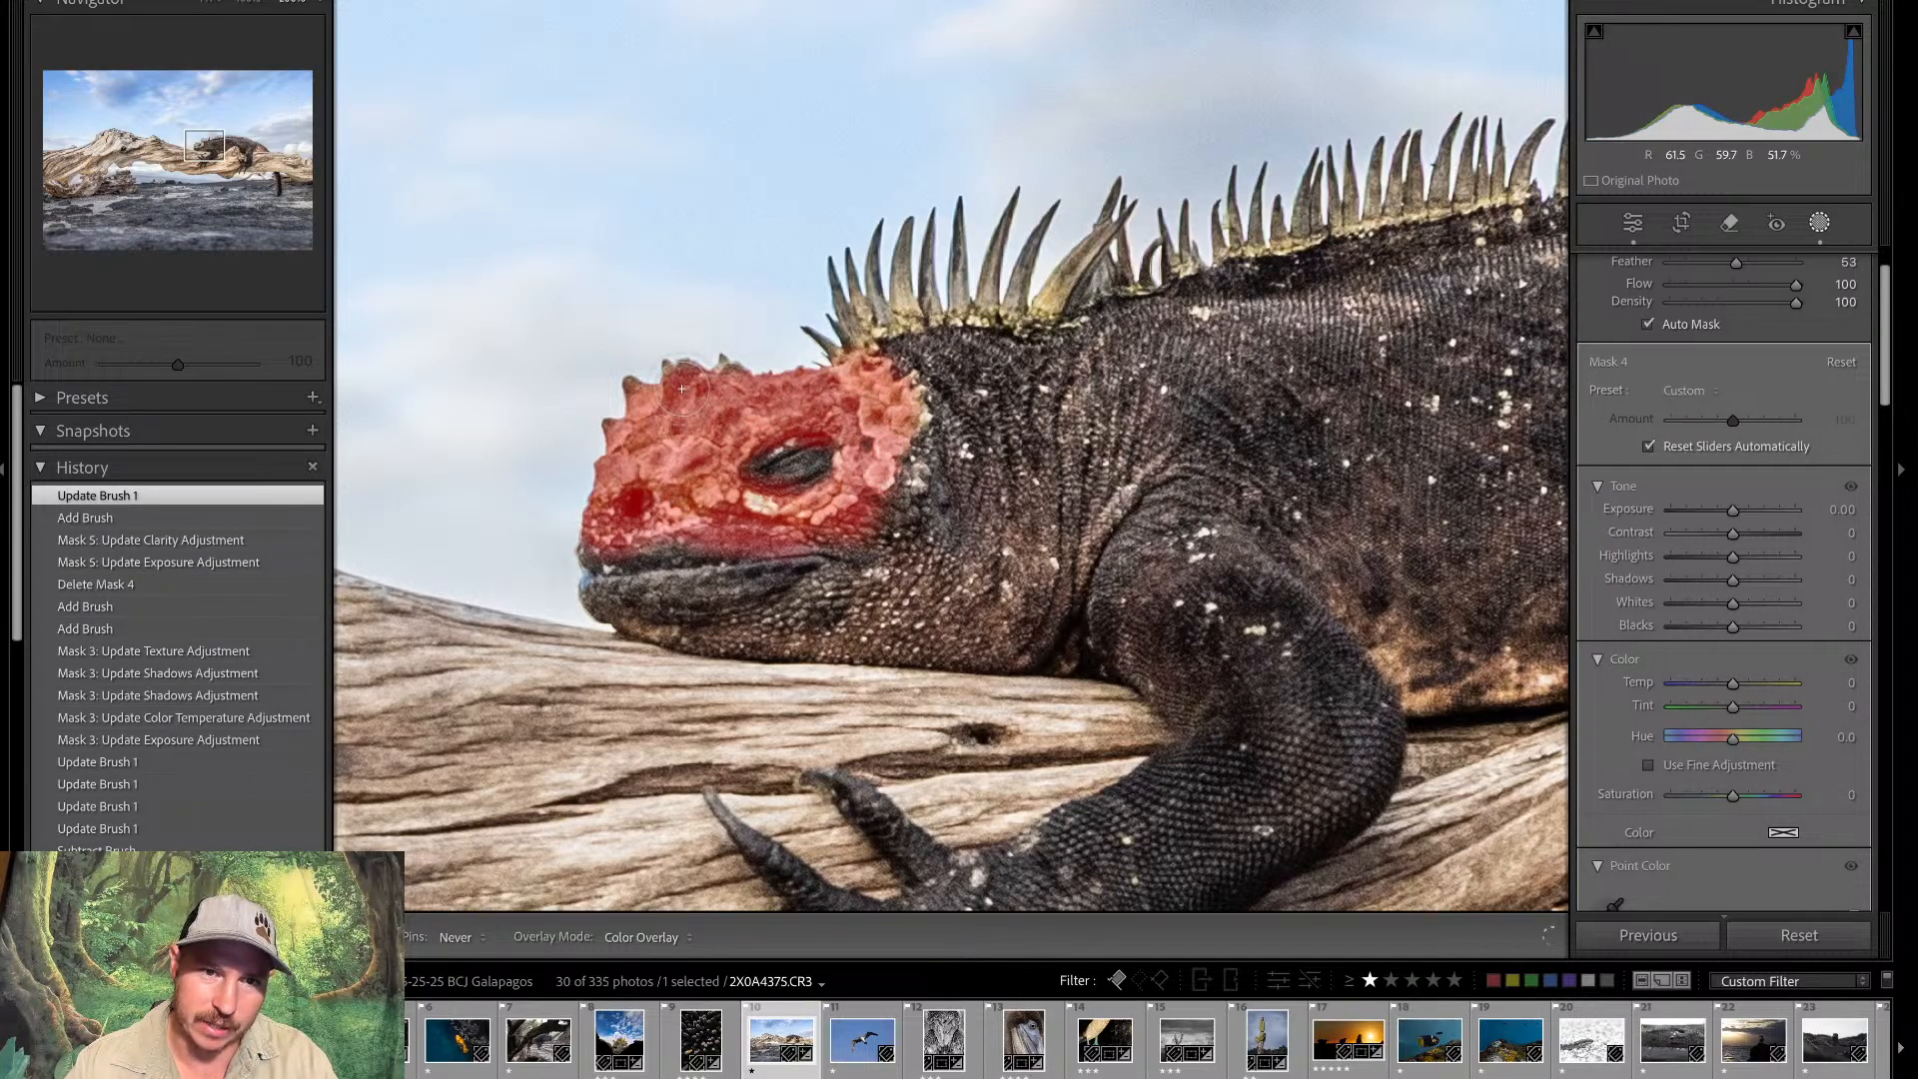
left_click_drag(658, 418, 665, 429)
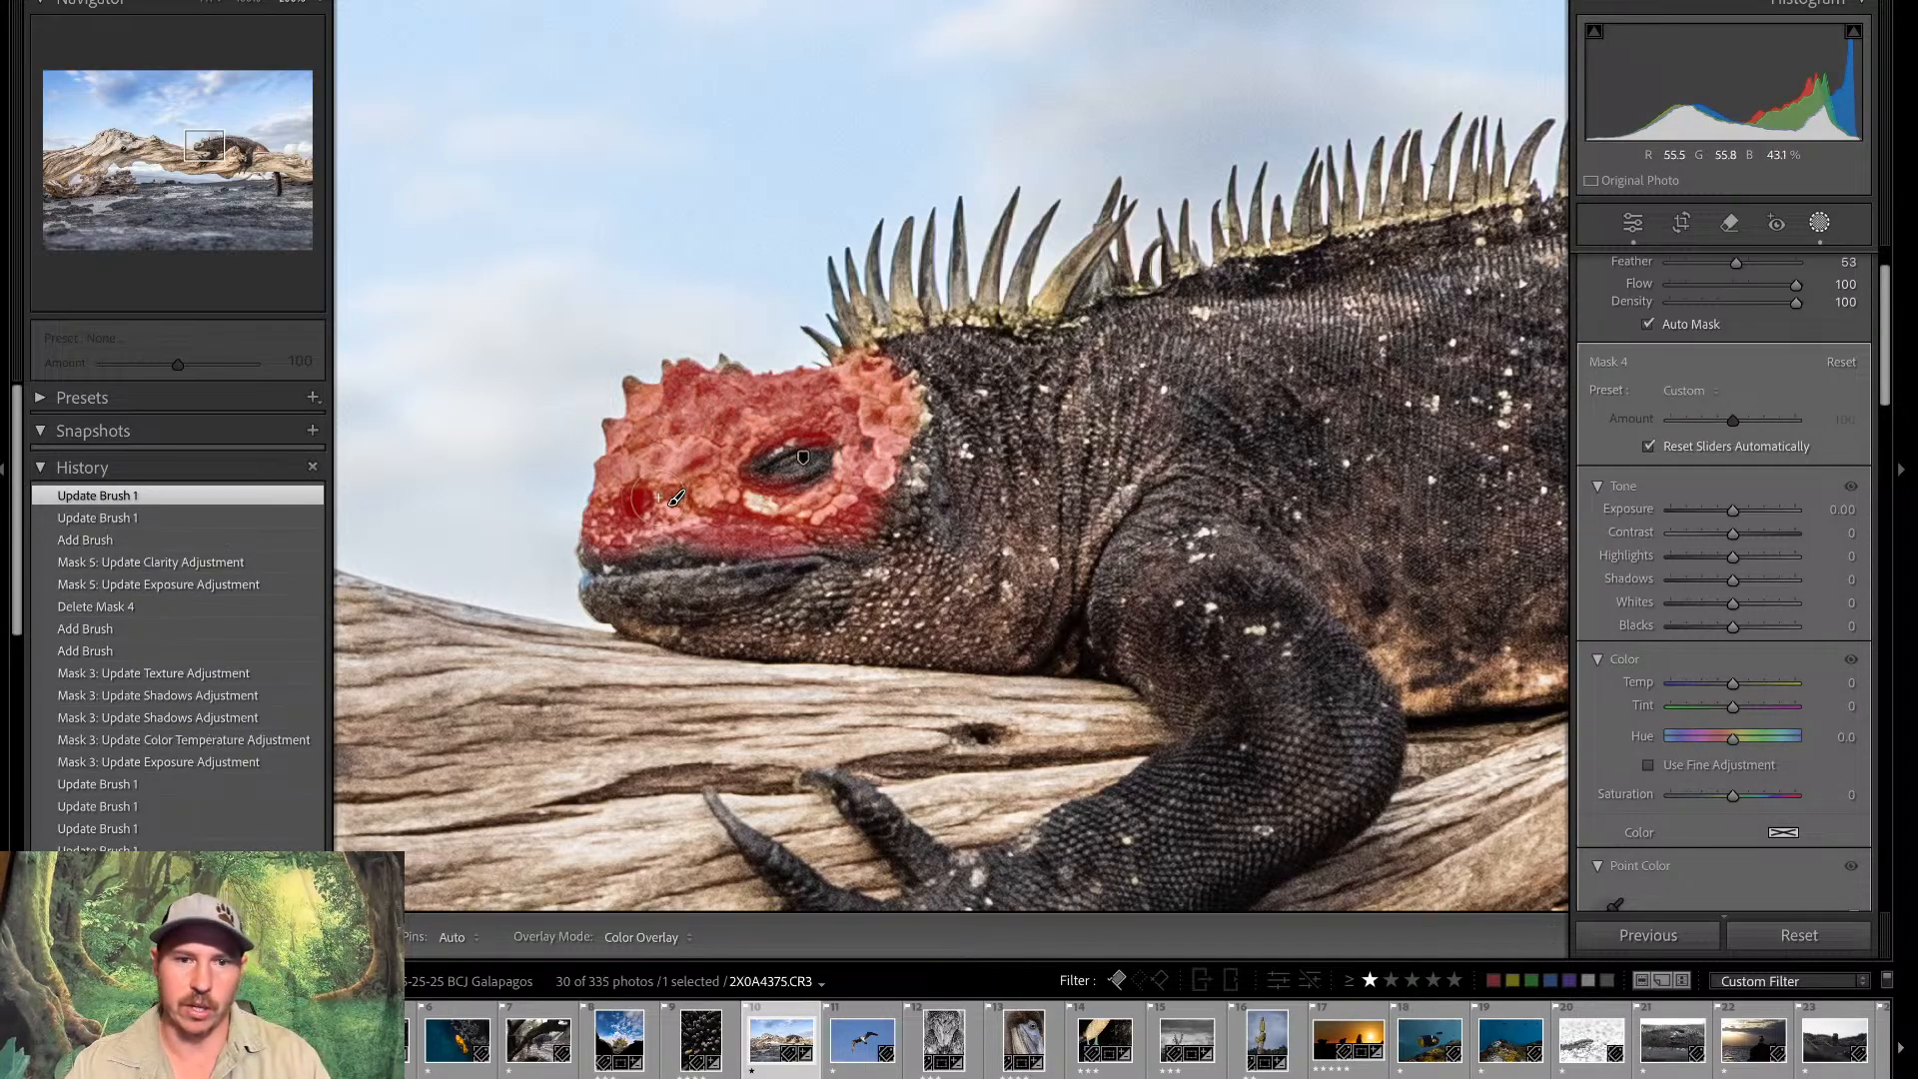
left_click(755, 518)
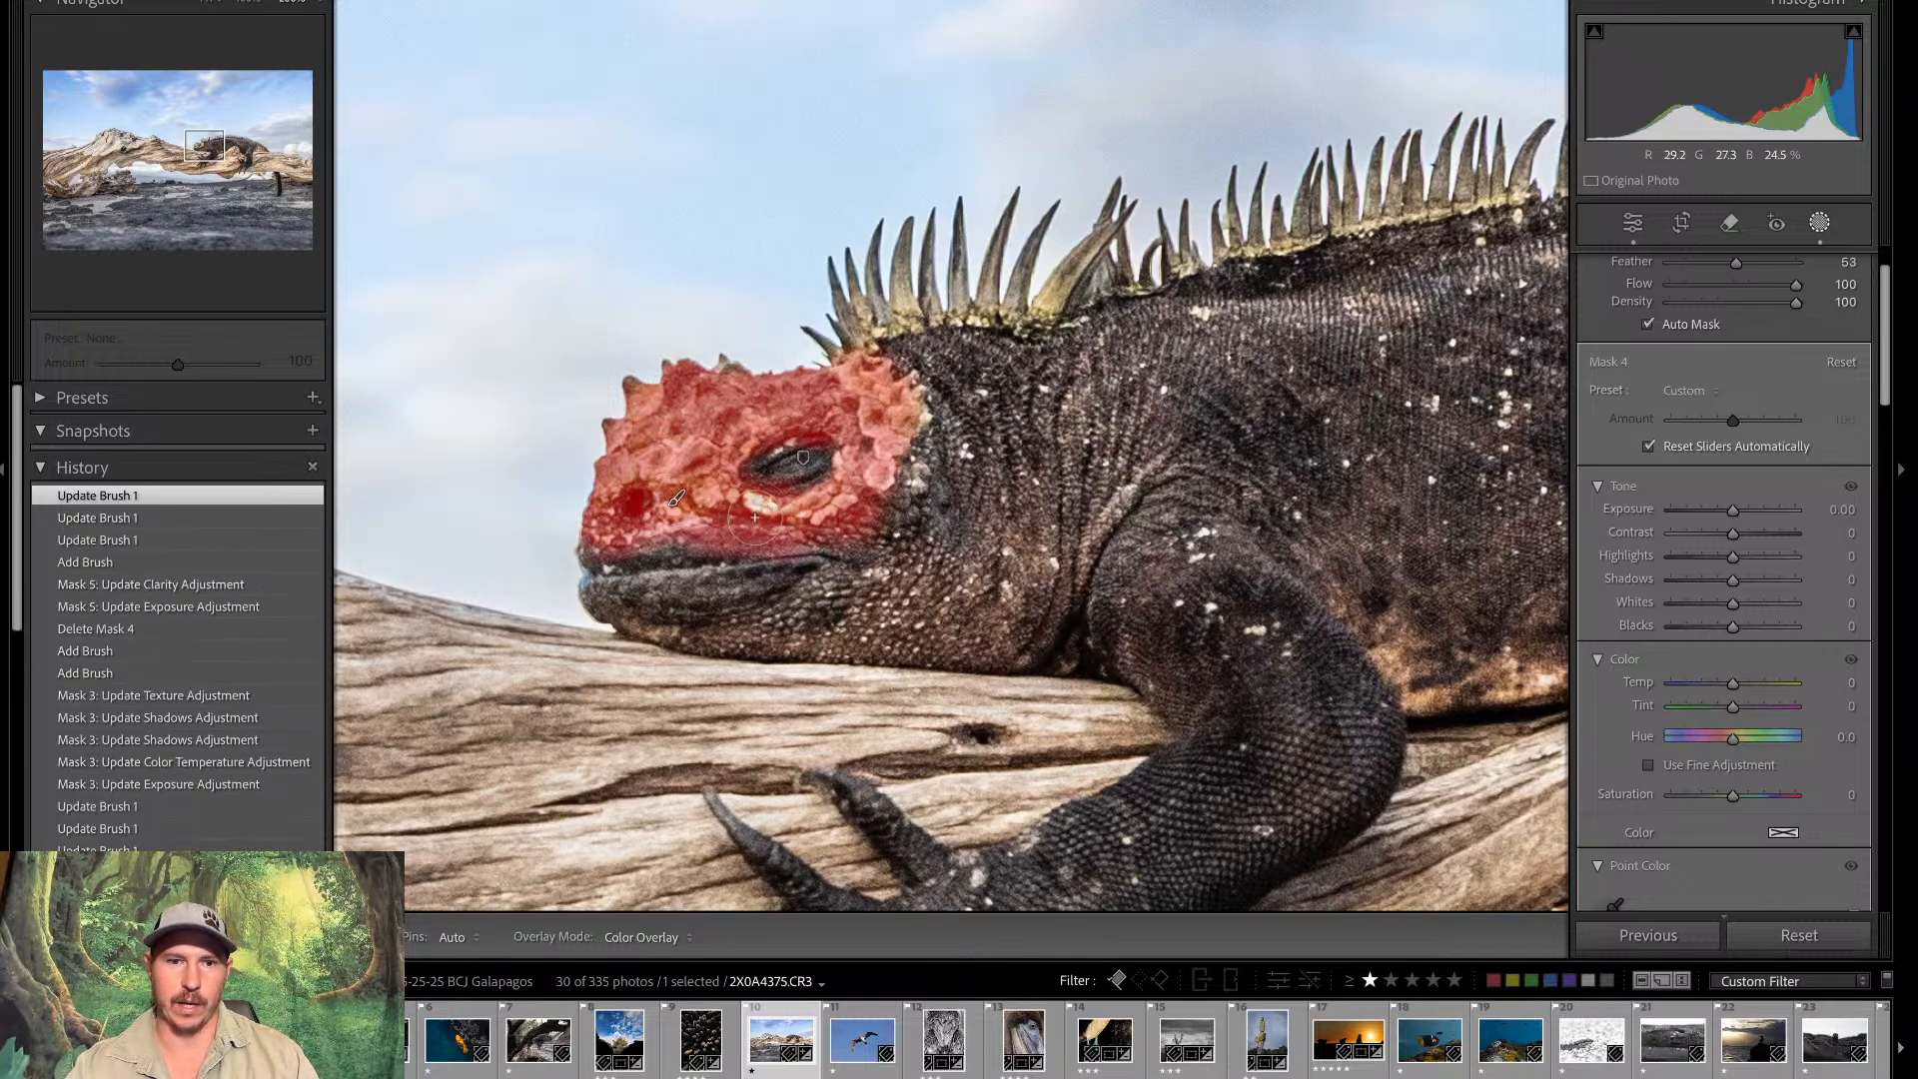
left_click(760, 509)
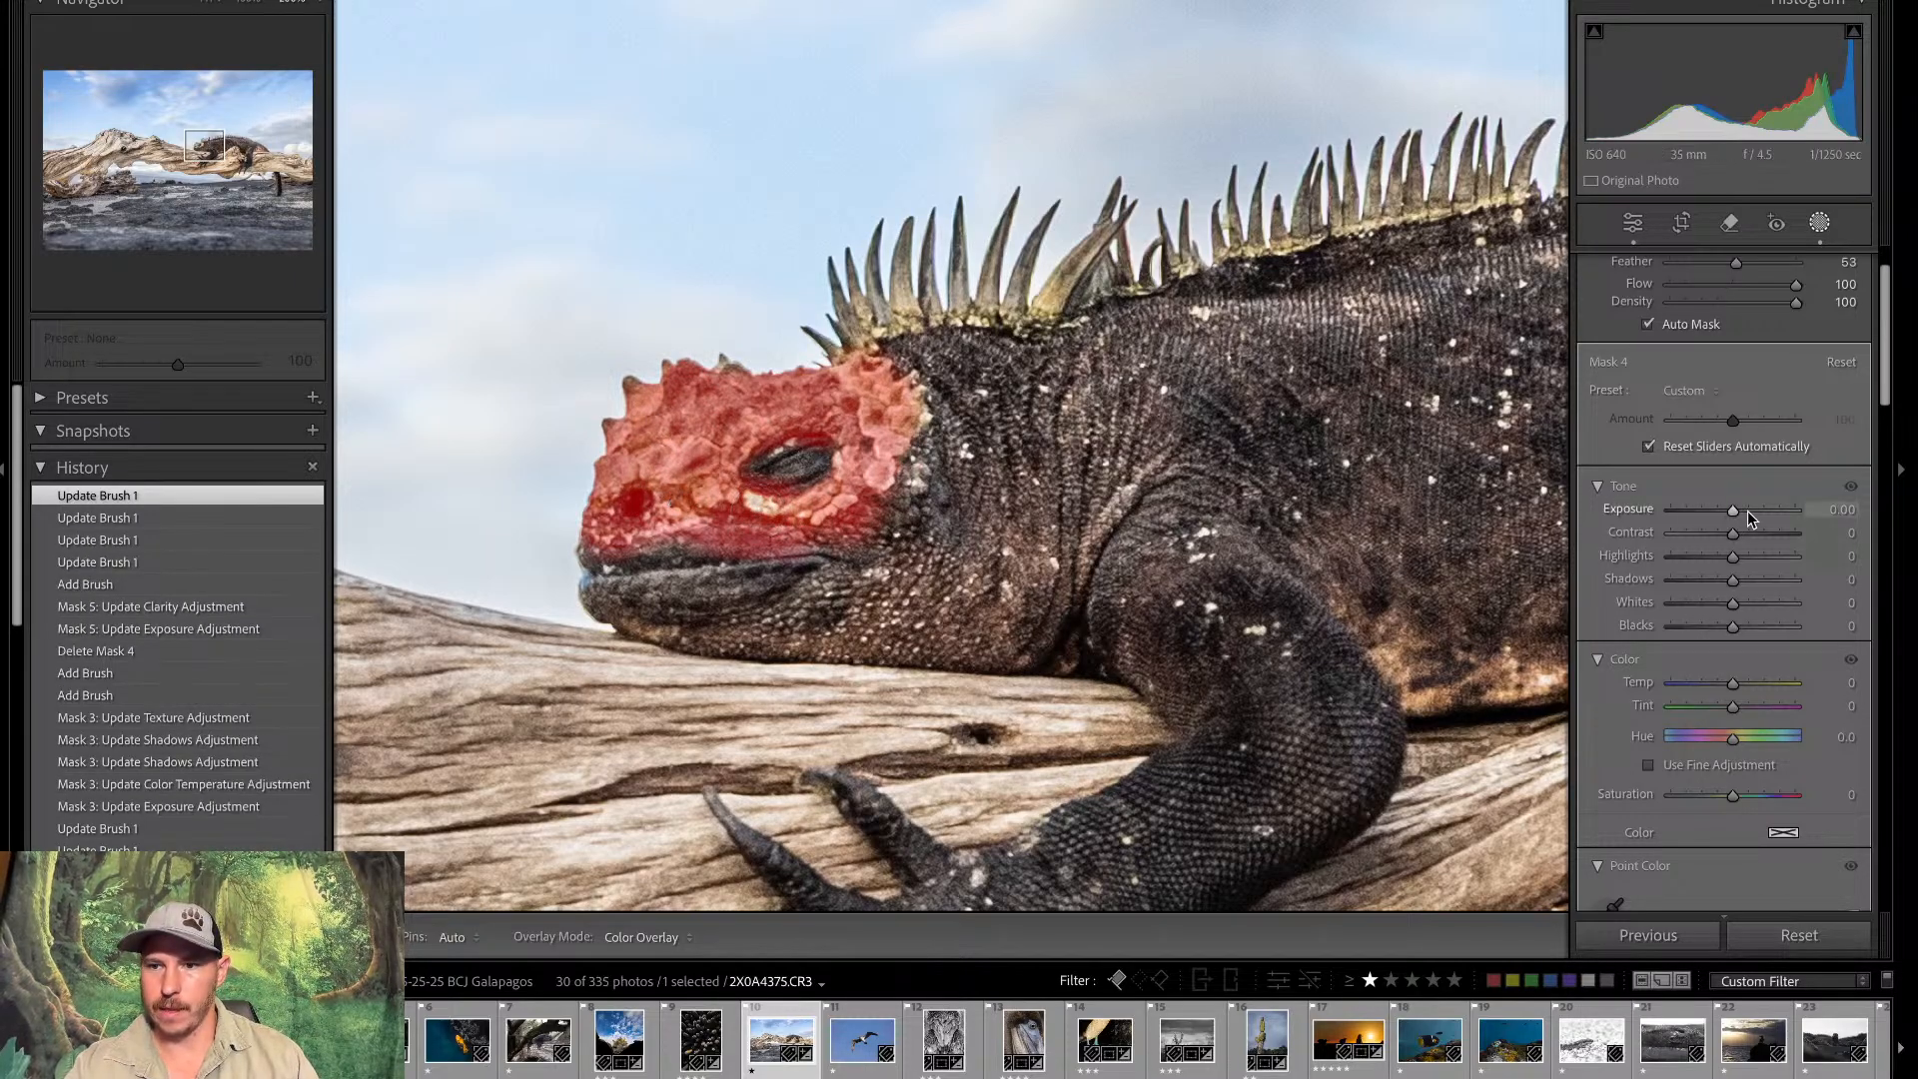
left_click_drag(1733, 510, 1744, 517)
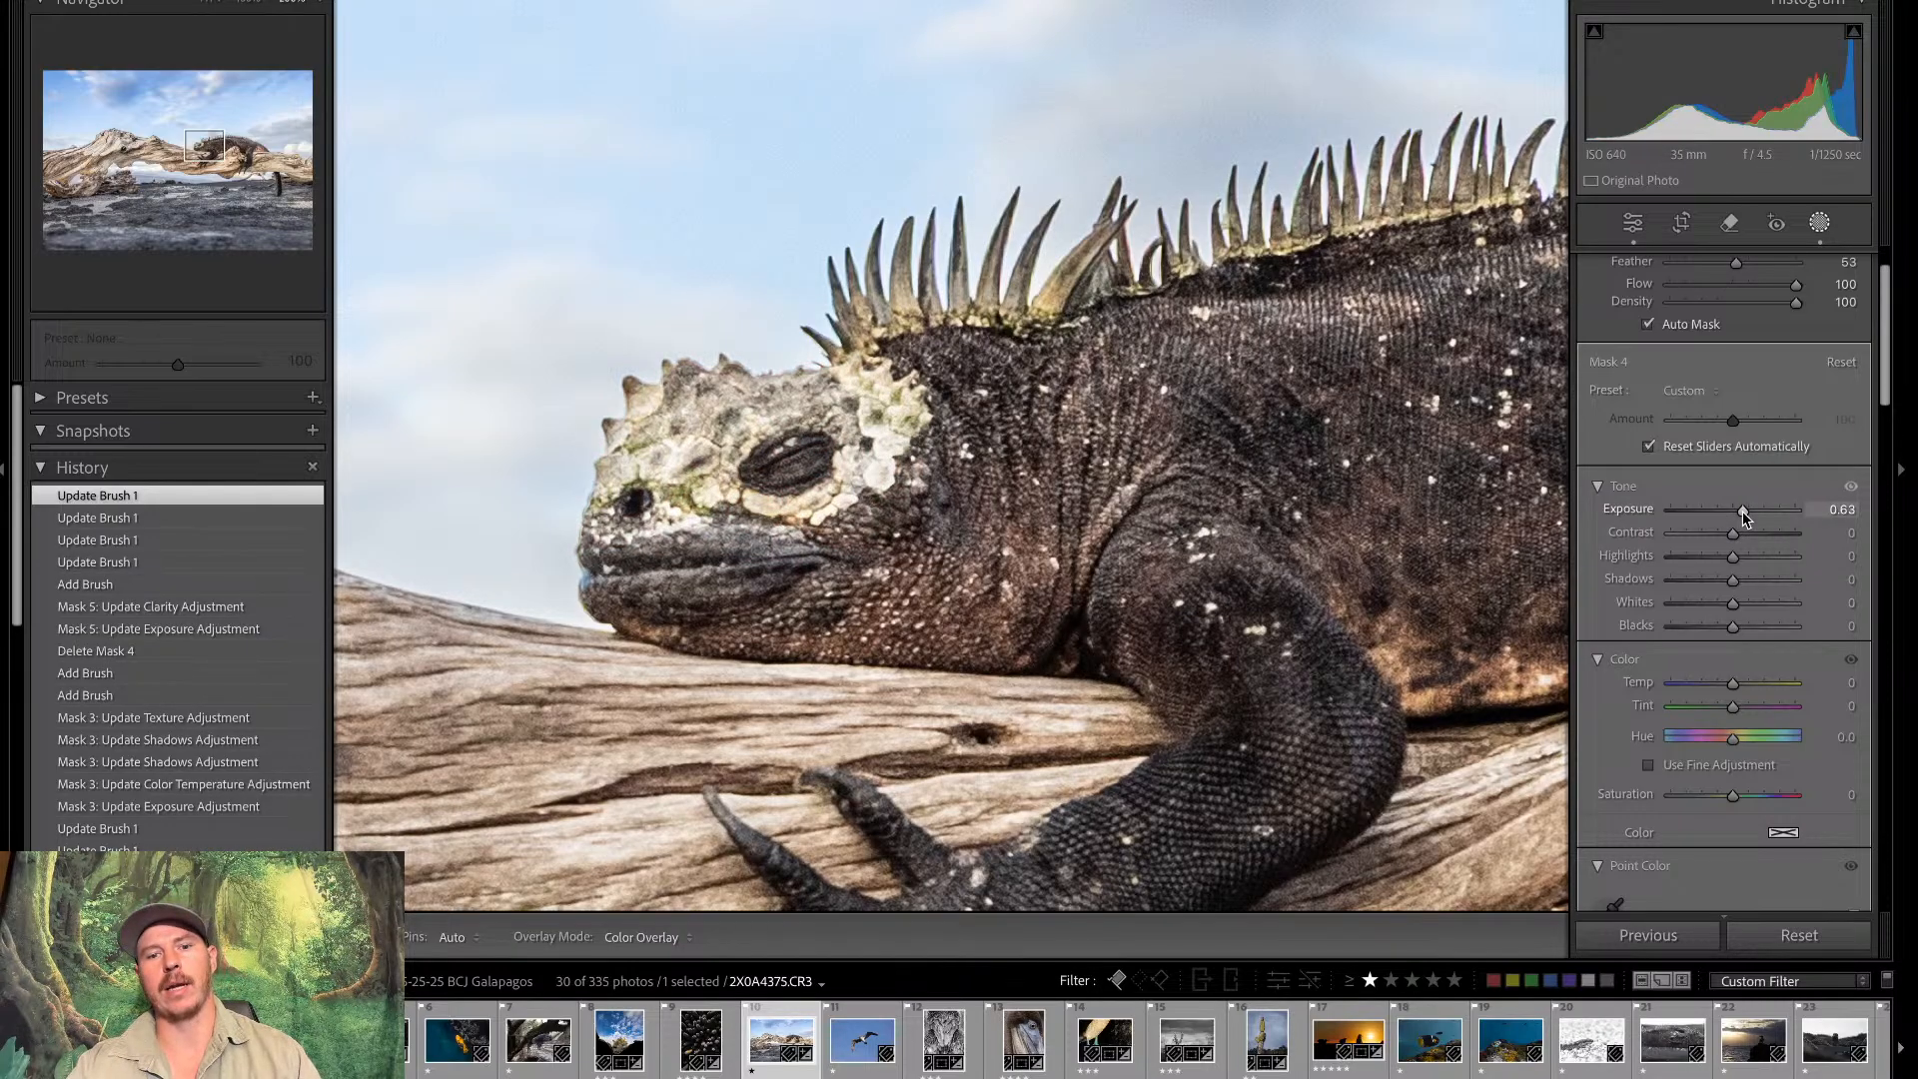
Examine how the brightened iguana face sits within the whole driftwood scene
key("ctrl+minus")
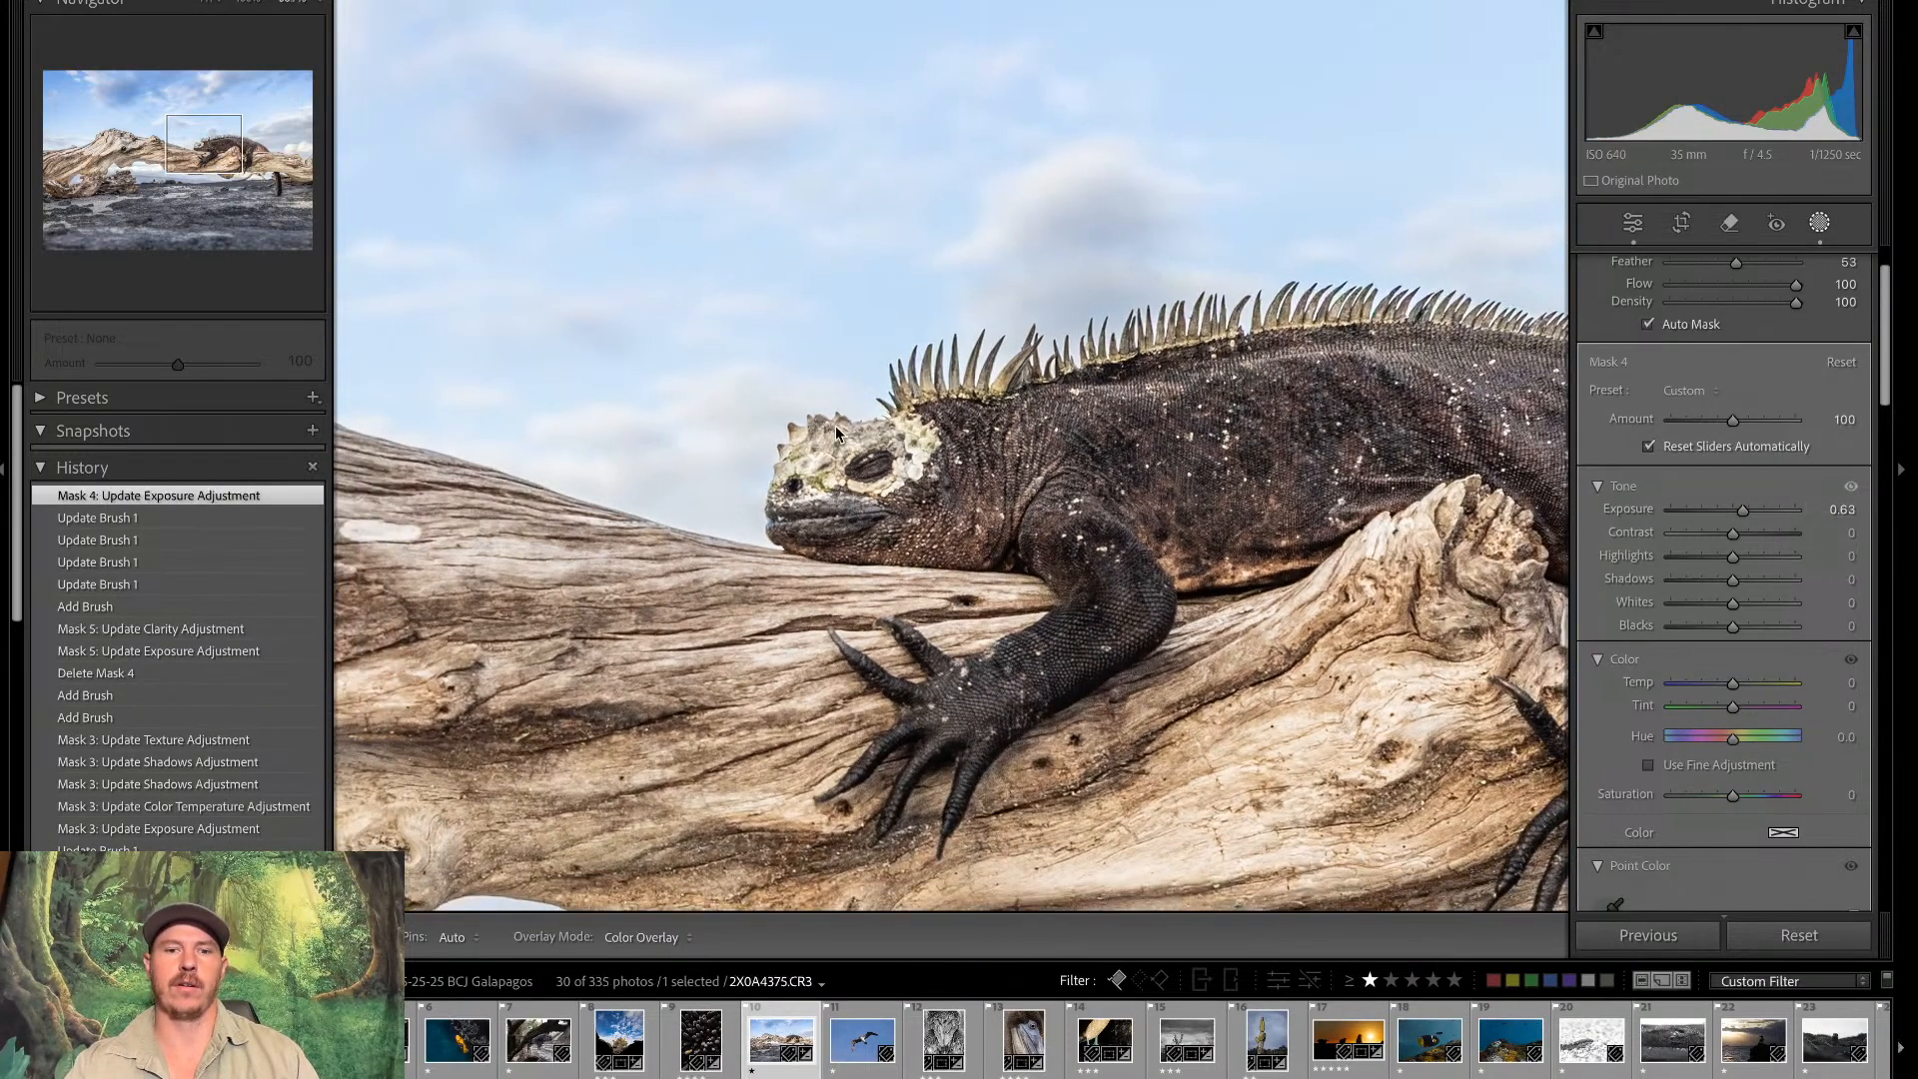
key("ctrl+minus")
key("ctrl+minus")
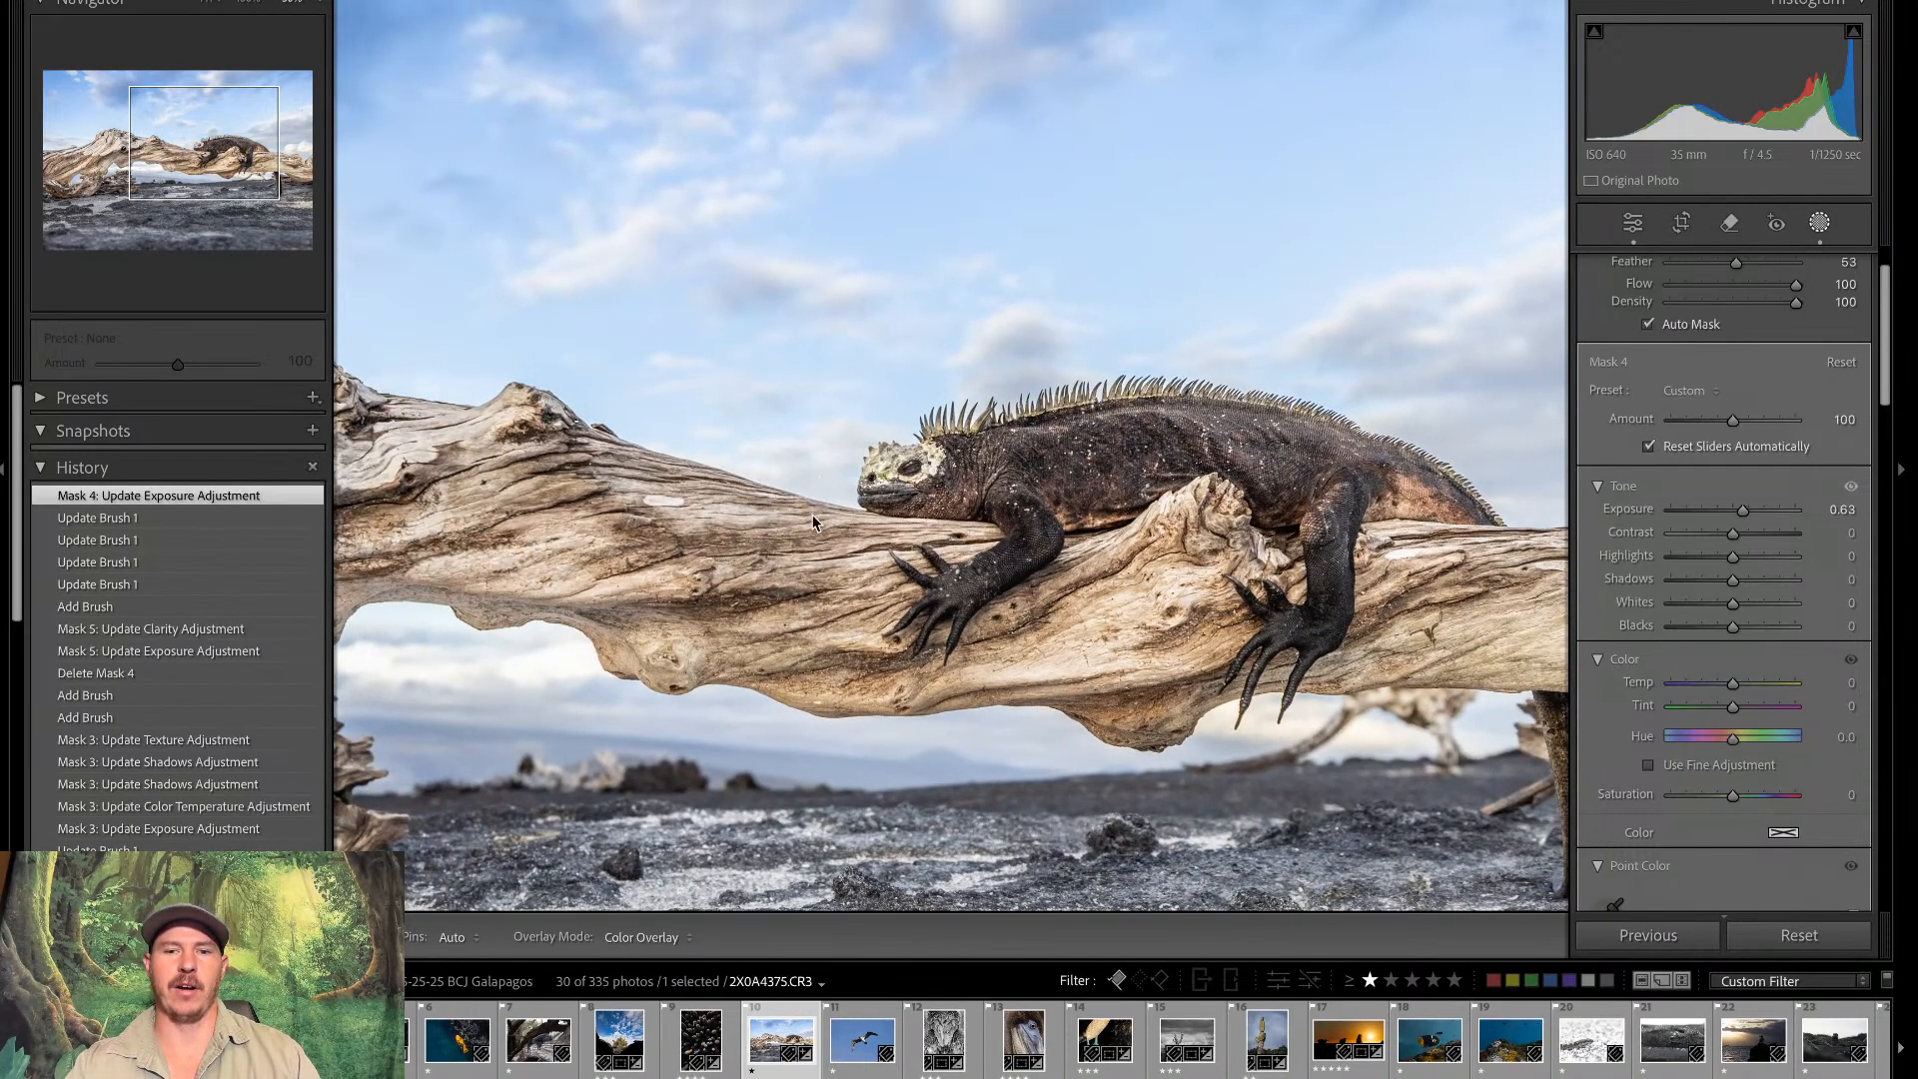
key("ctrl+minus")
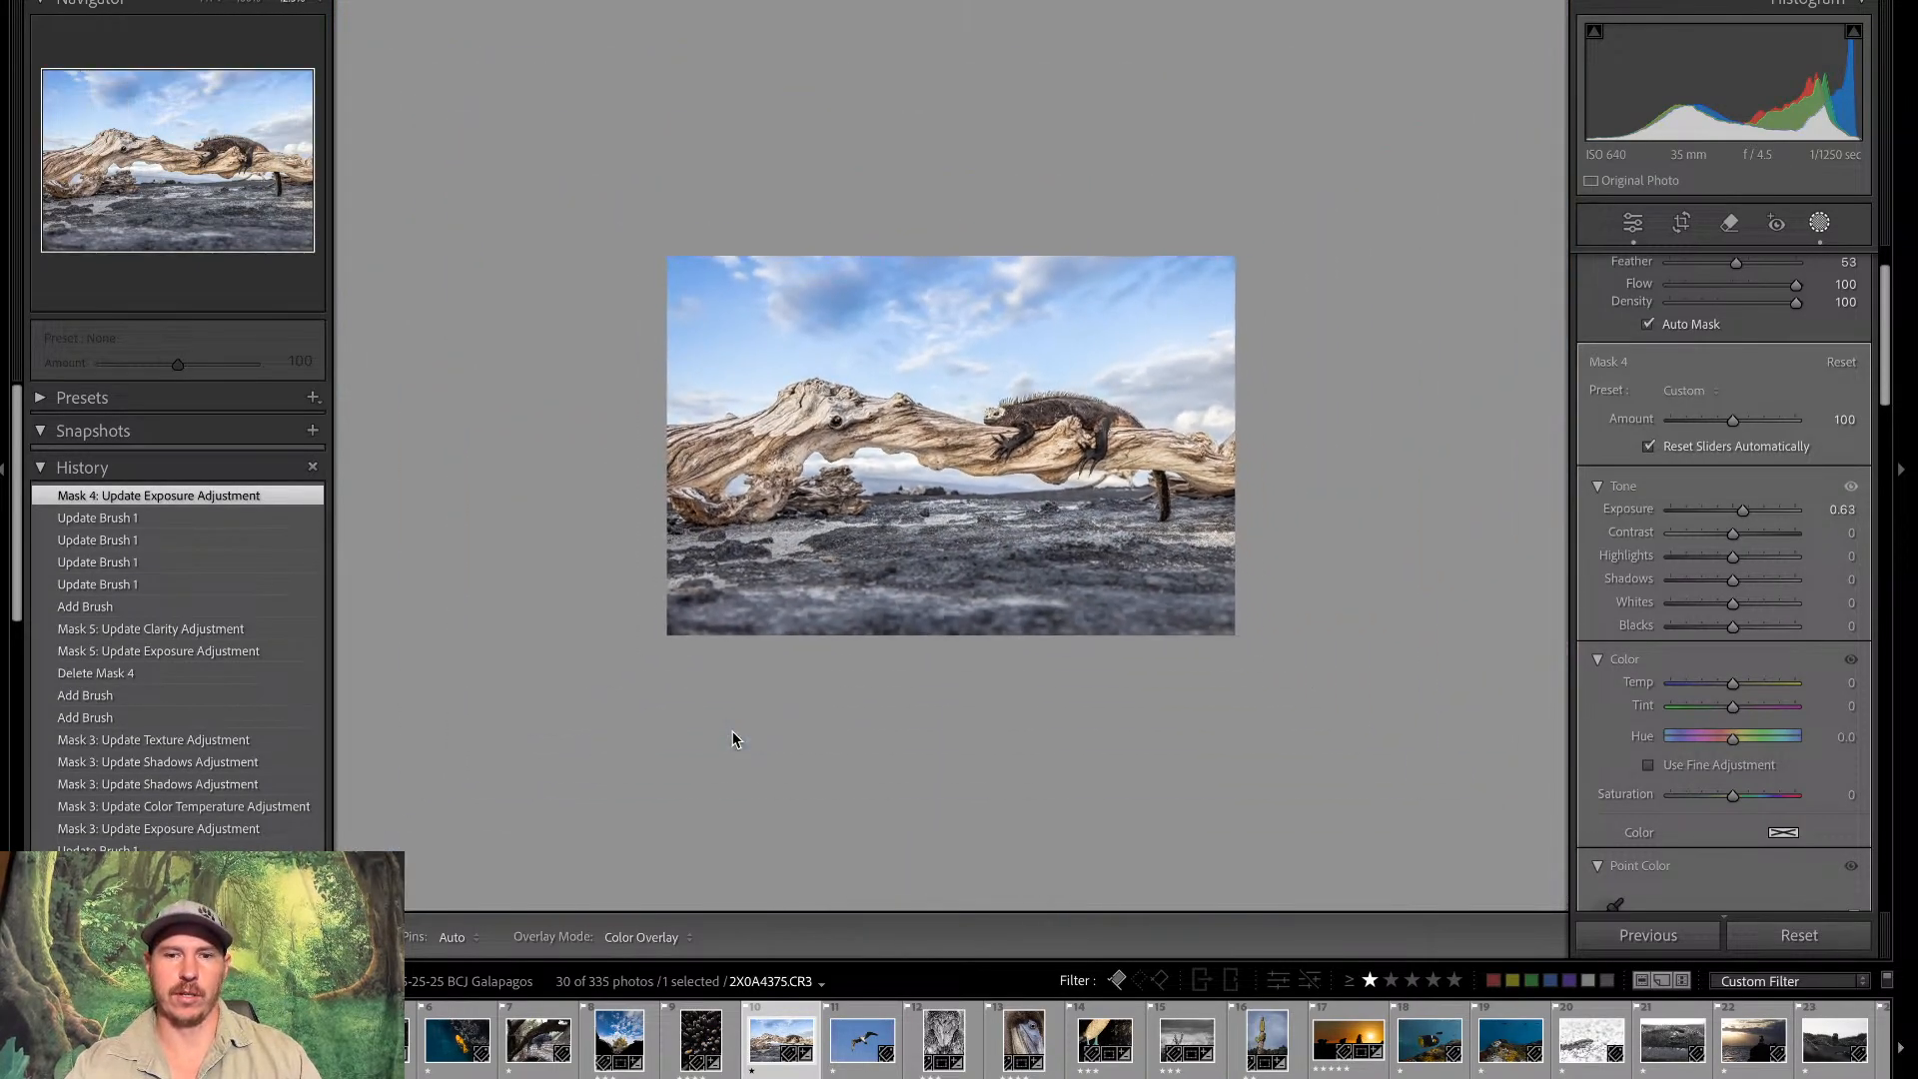
key("ctrl+equal")
key("ctrl+equal")
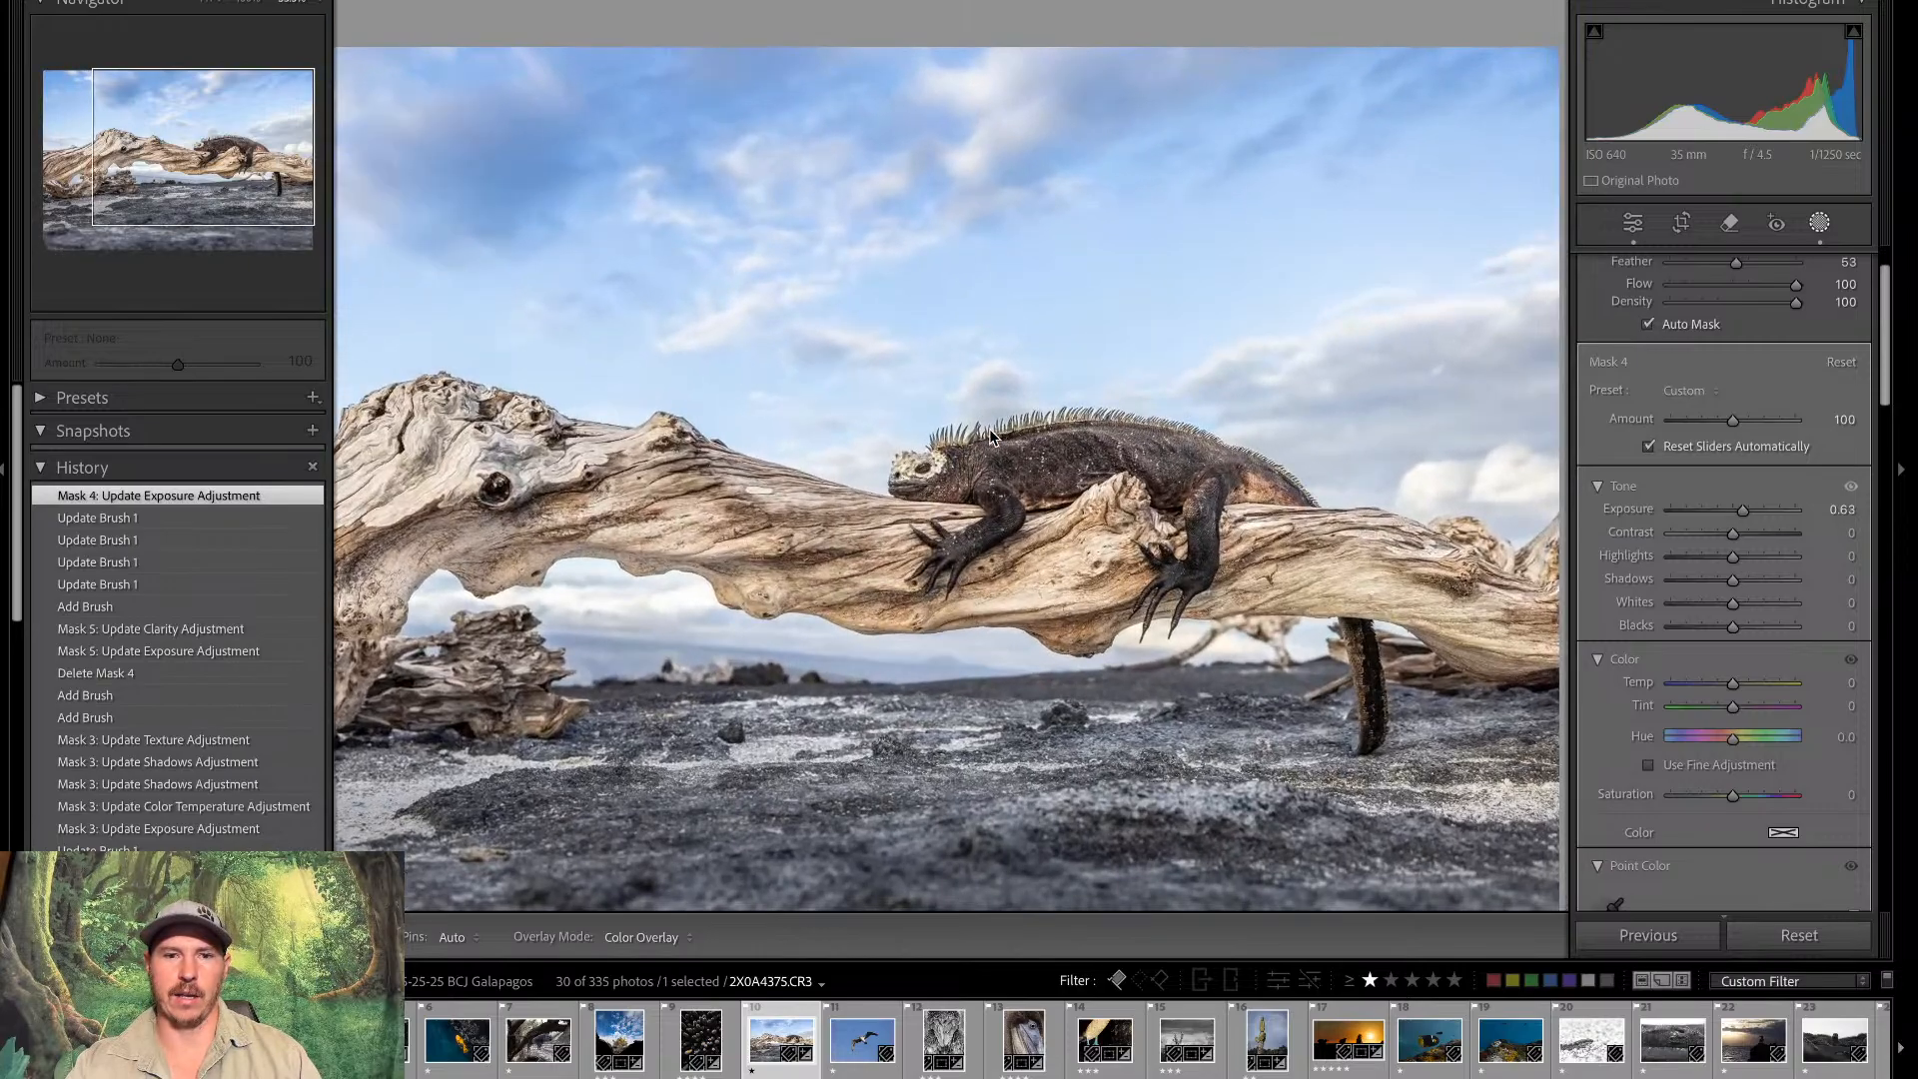
left_click(210, 202)
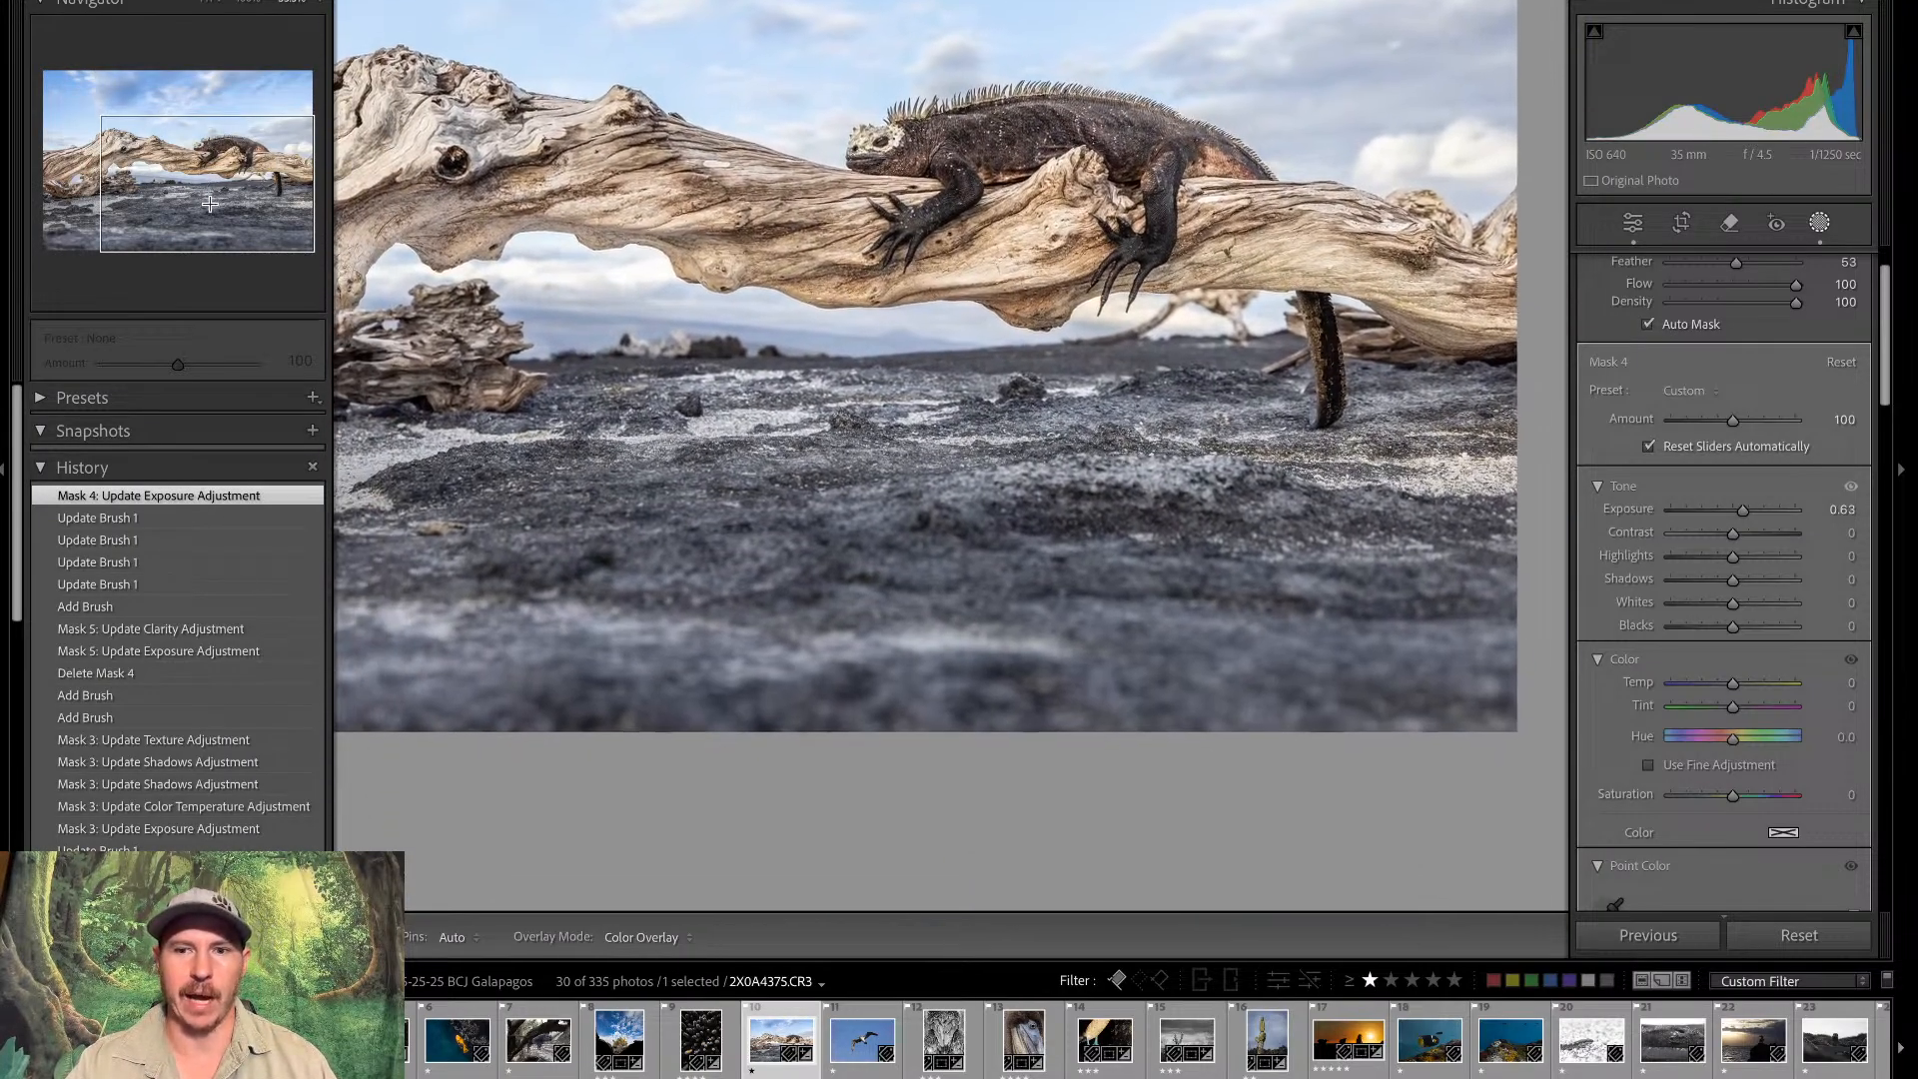
left_click_drag(210, 202, 203, 154)
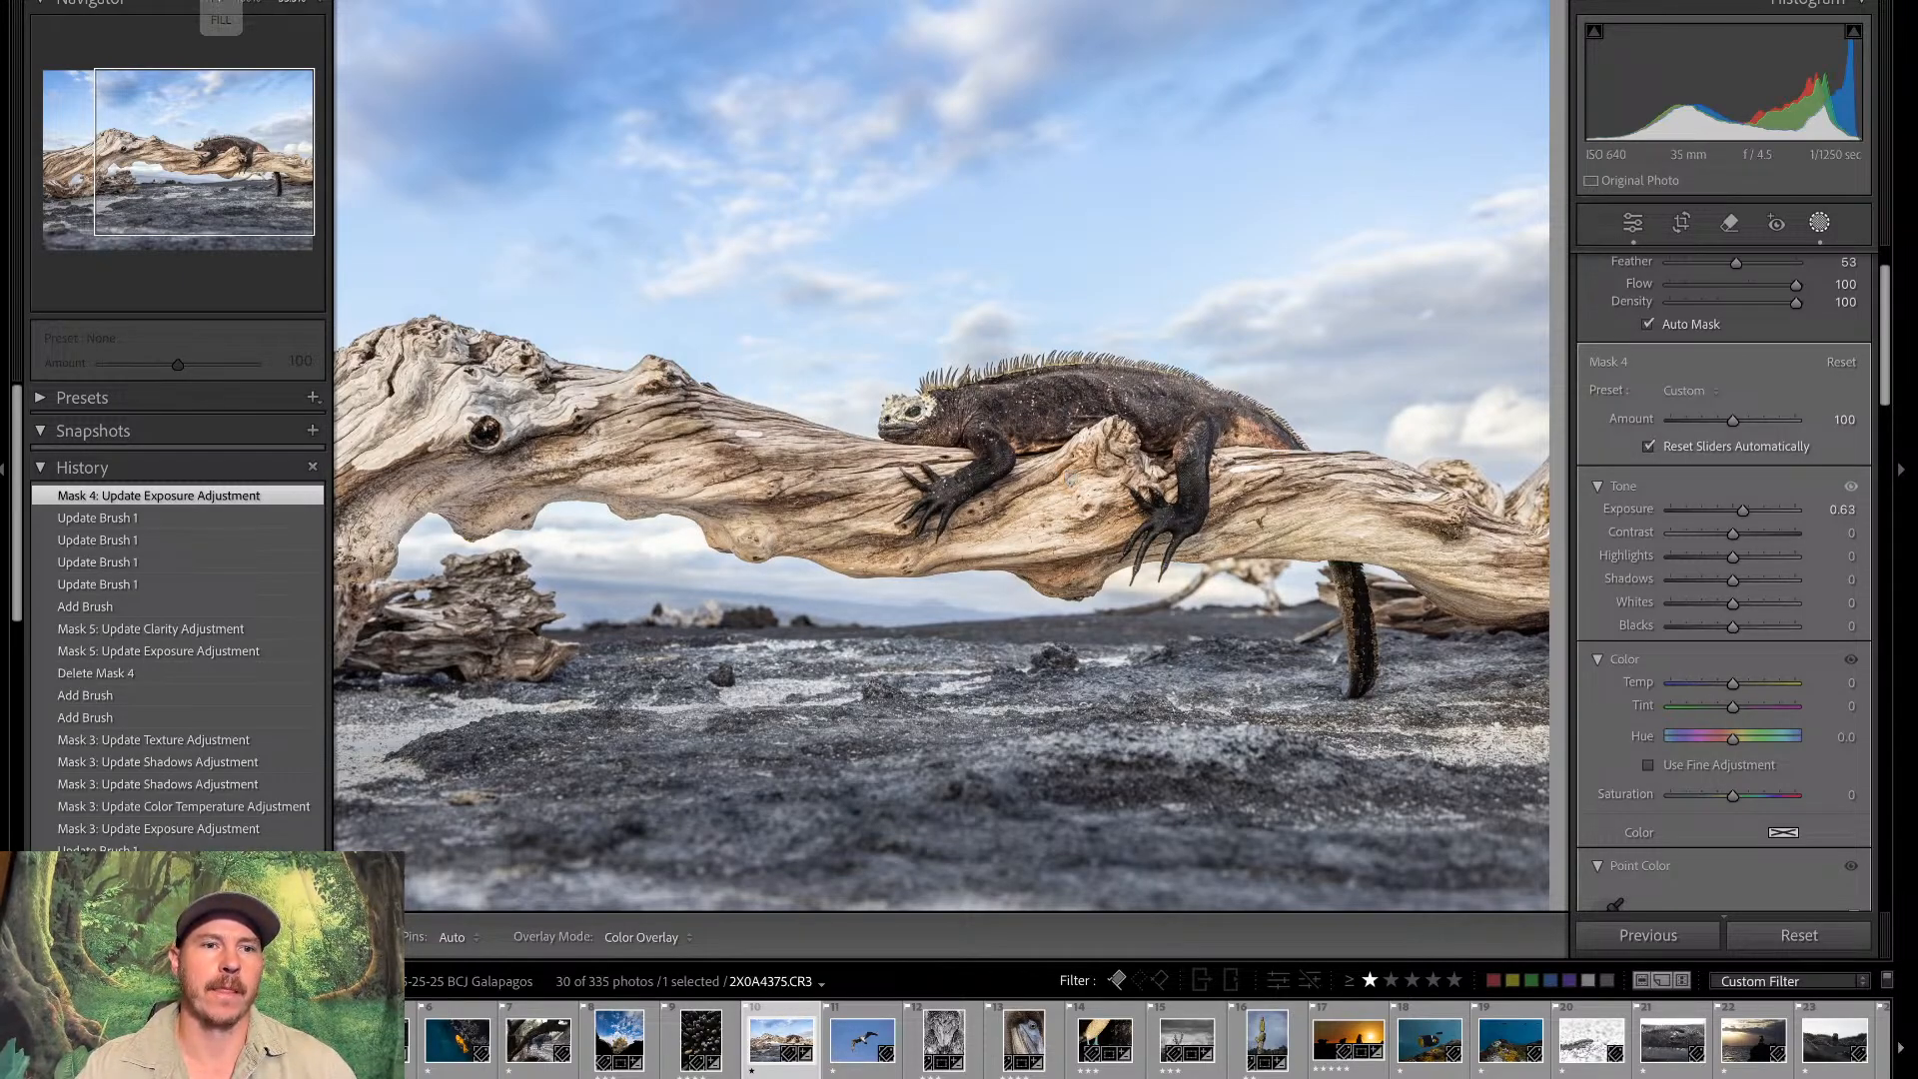
Compare the full driftwood photo before and after the edits several times
key("z")
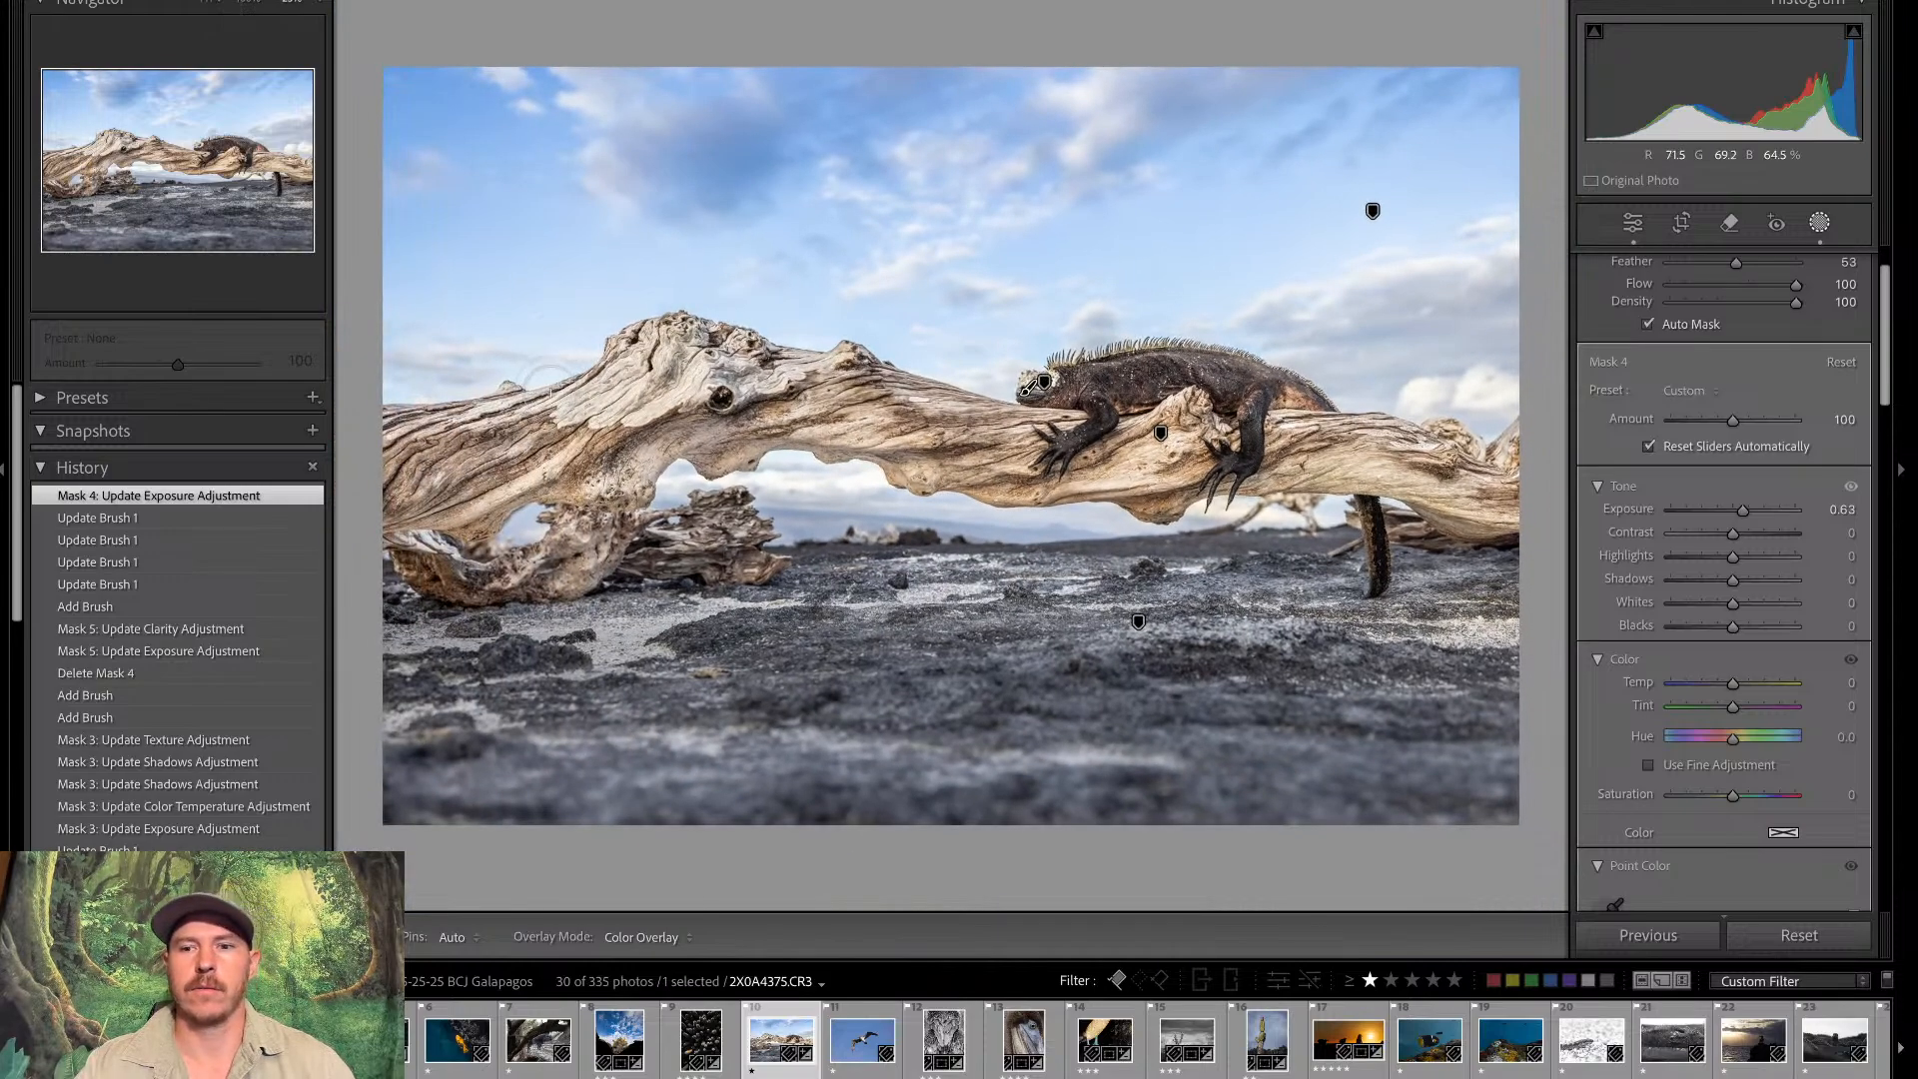
key("backslash")
key("backslash")
key("backslash")
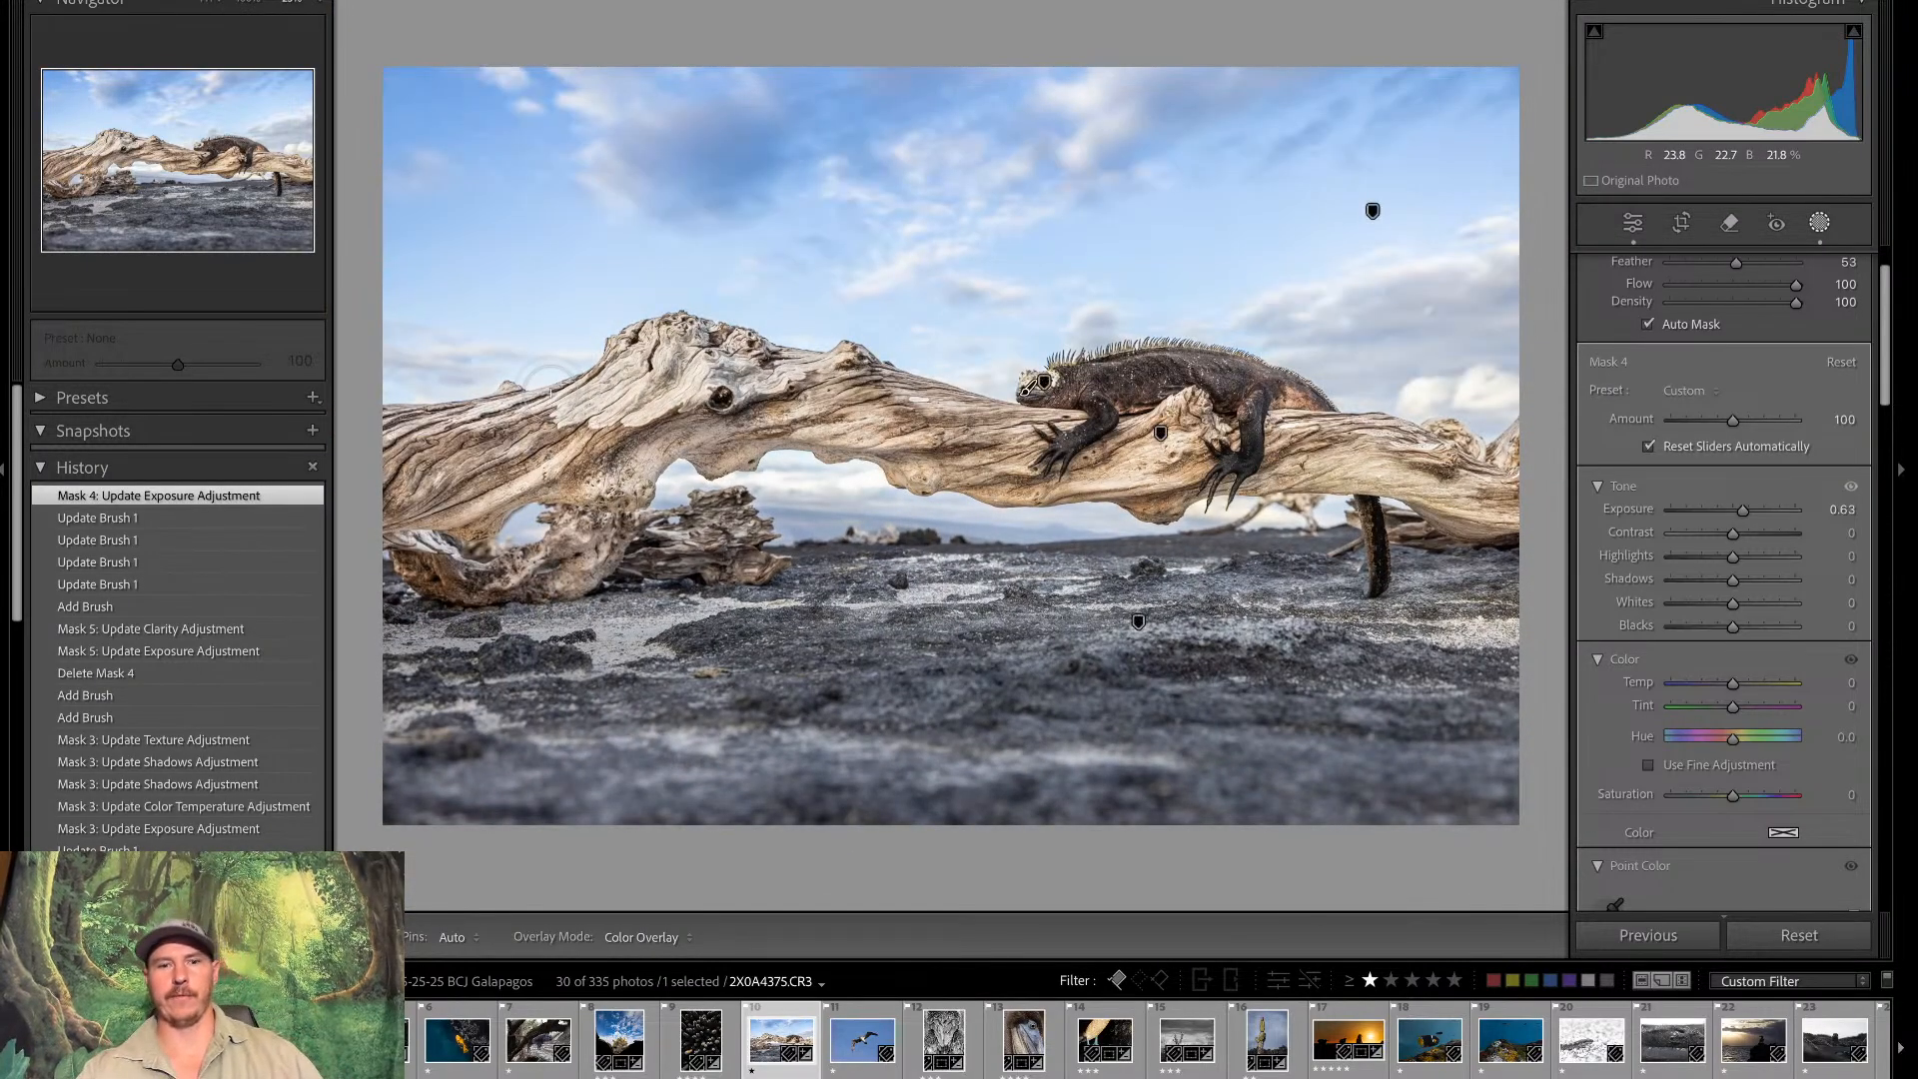
key("backslash")
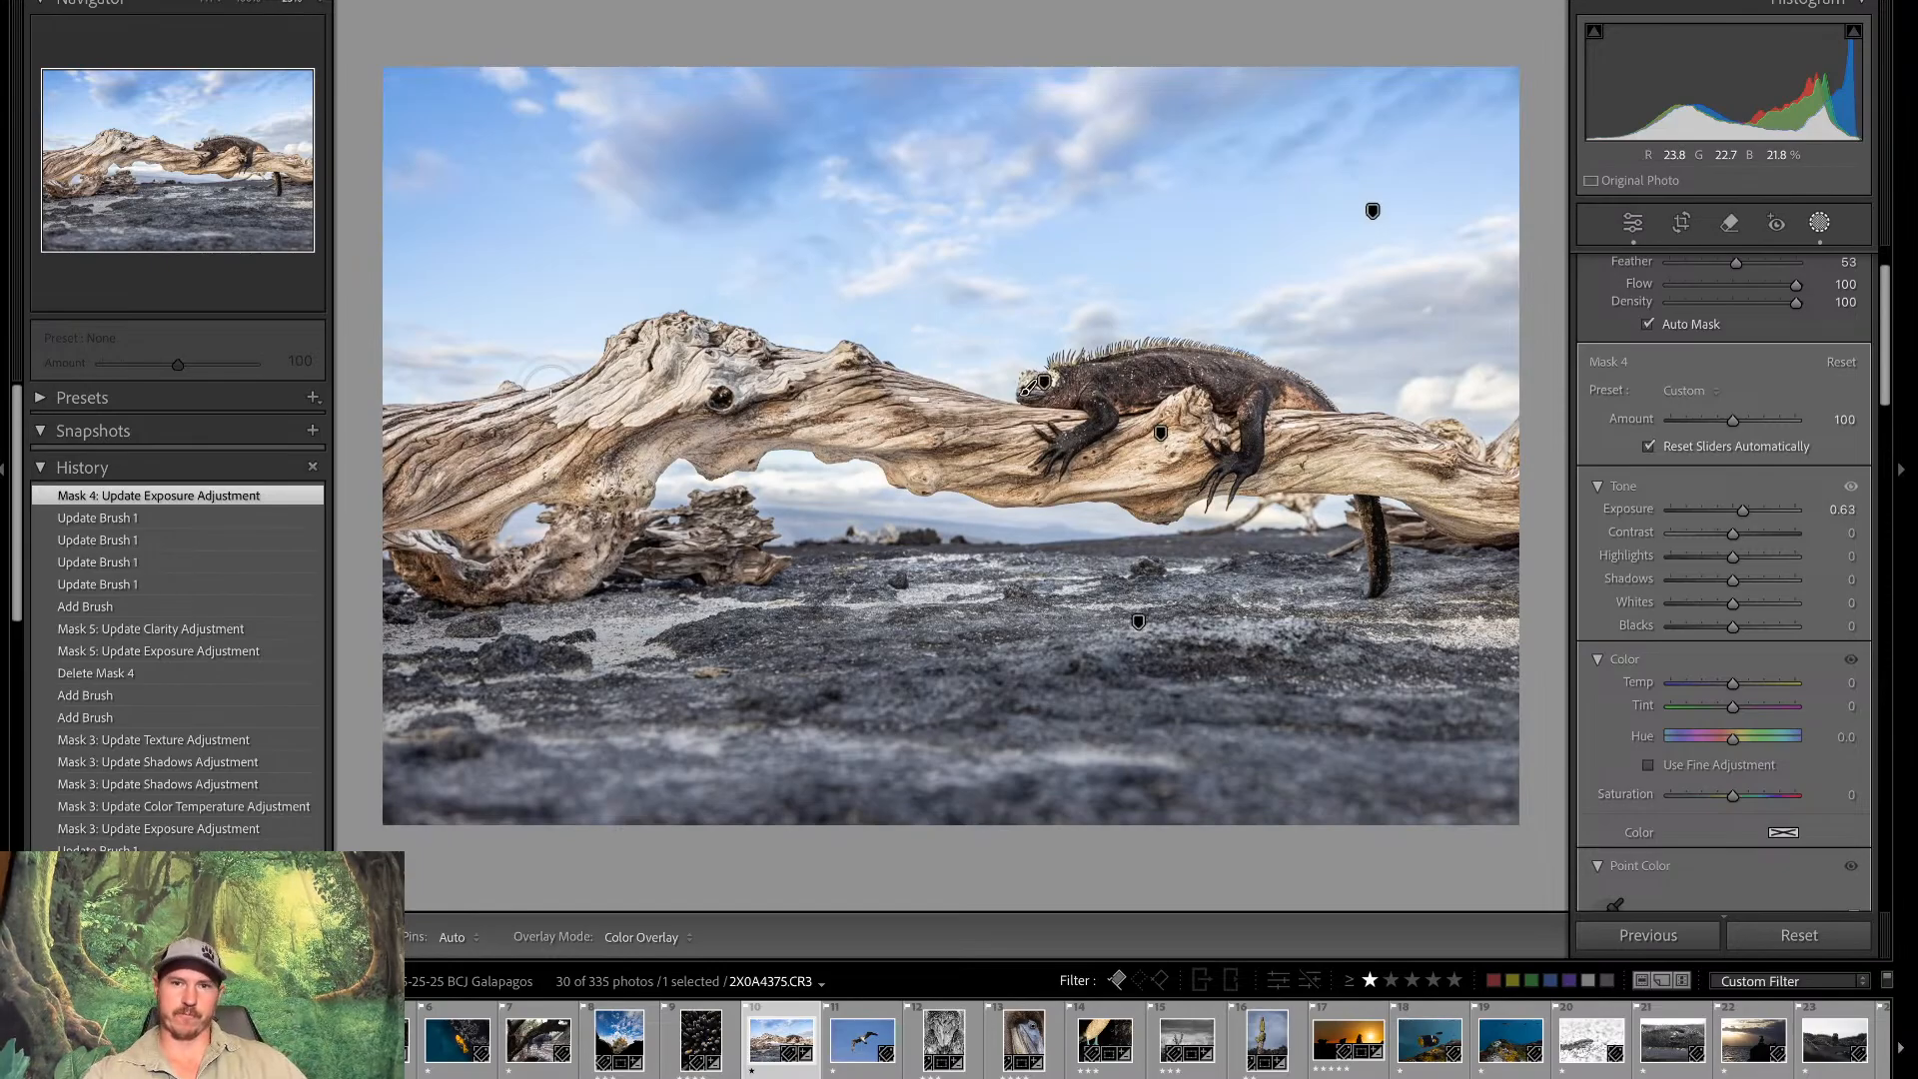
key("backslash")
key("backslash")
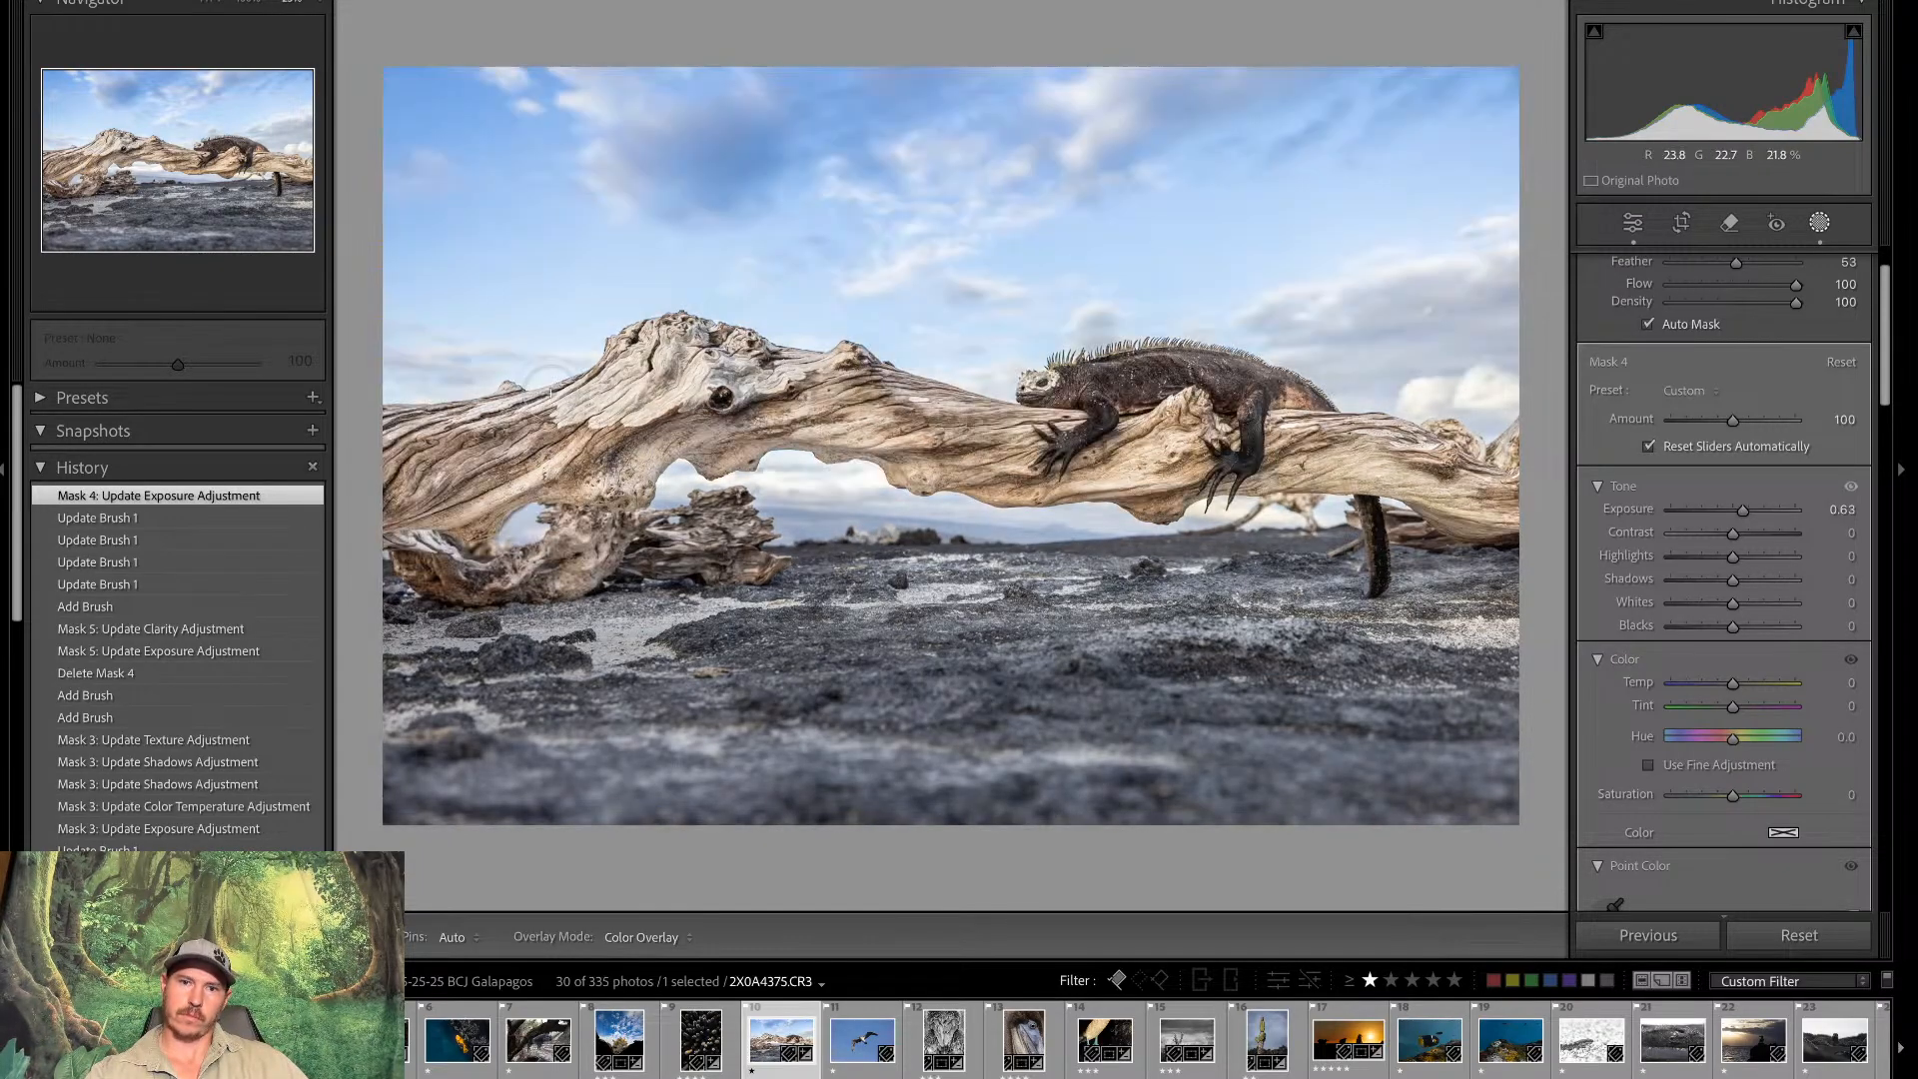
key("backslash")
key("backslash")
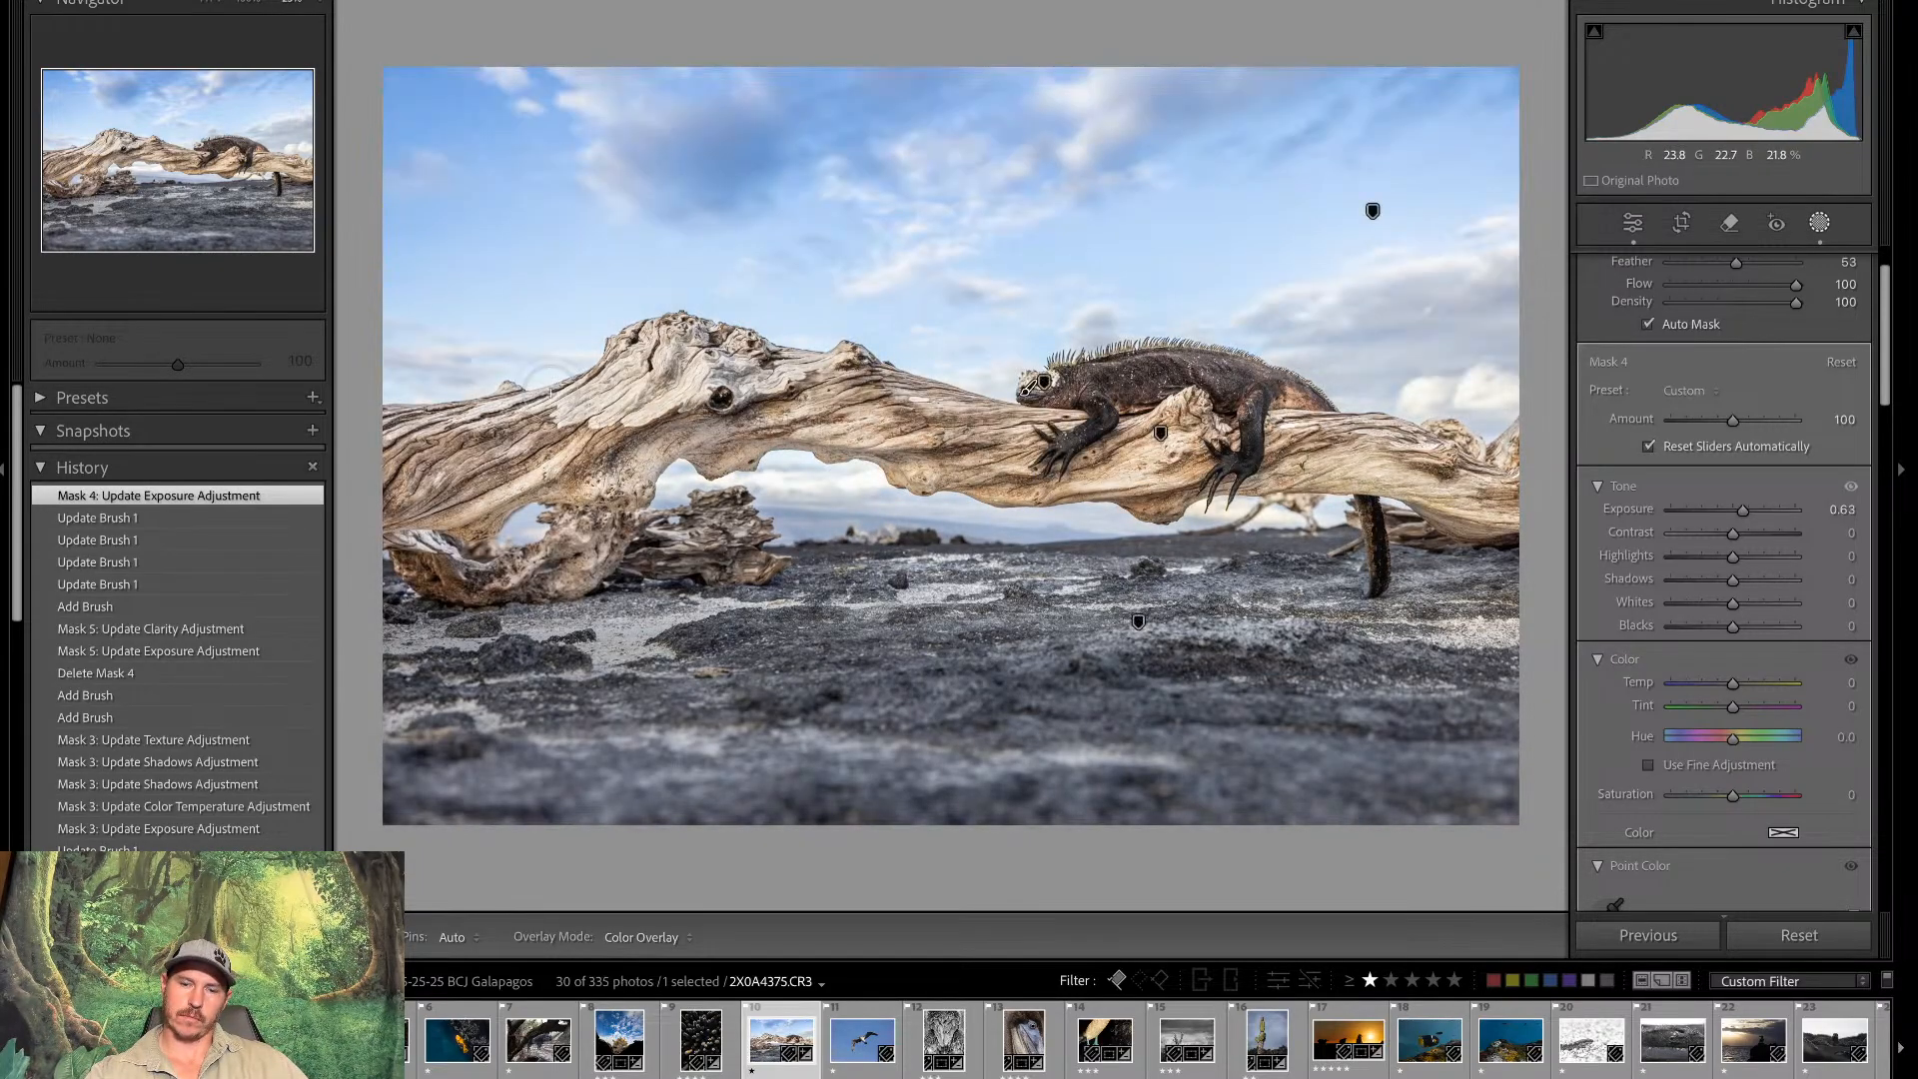
key("backslash")
key("backslash")
key("backslash")
key("backslash")
key("backslash")
key("backslash")
key("backslash")
key("backslash")
key("backslash")
key("backslash")
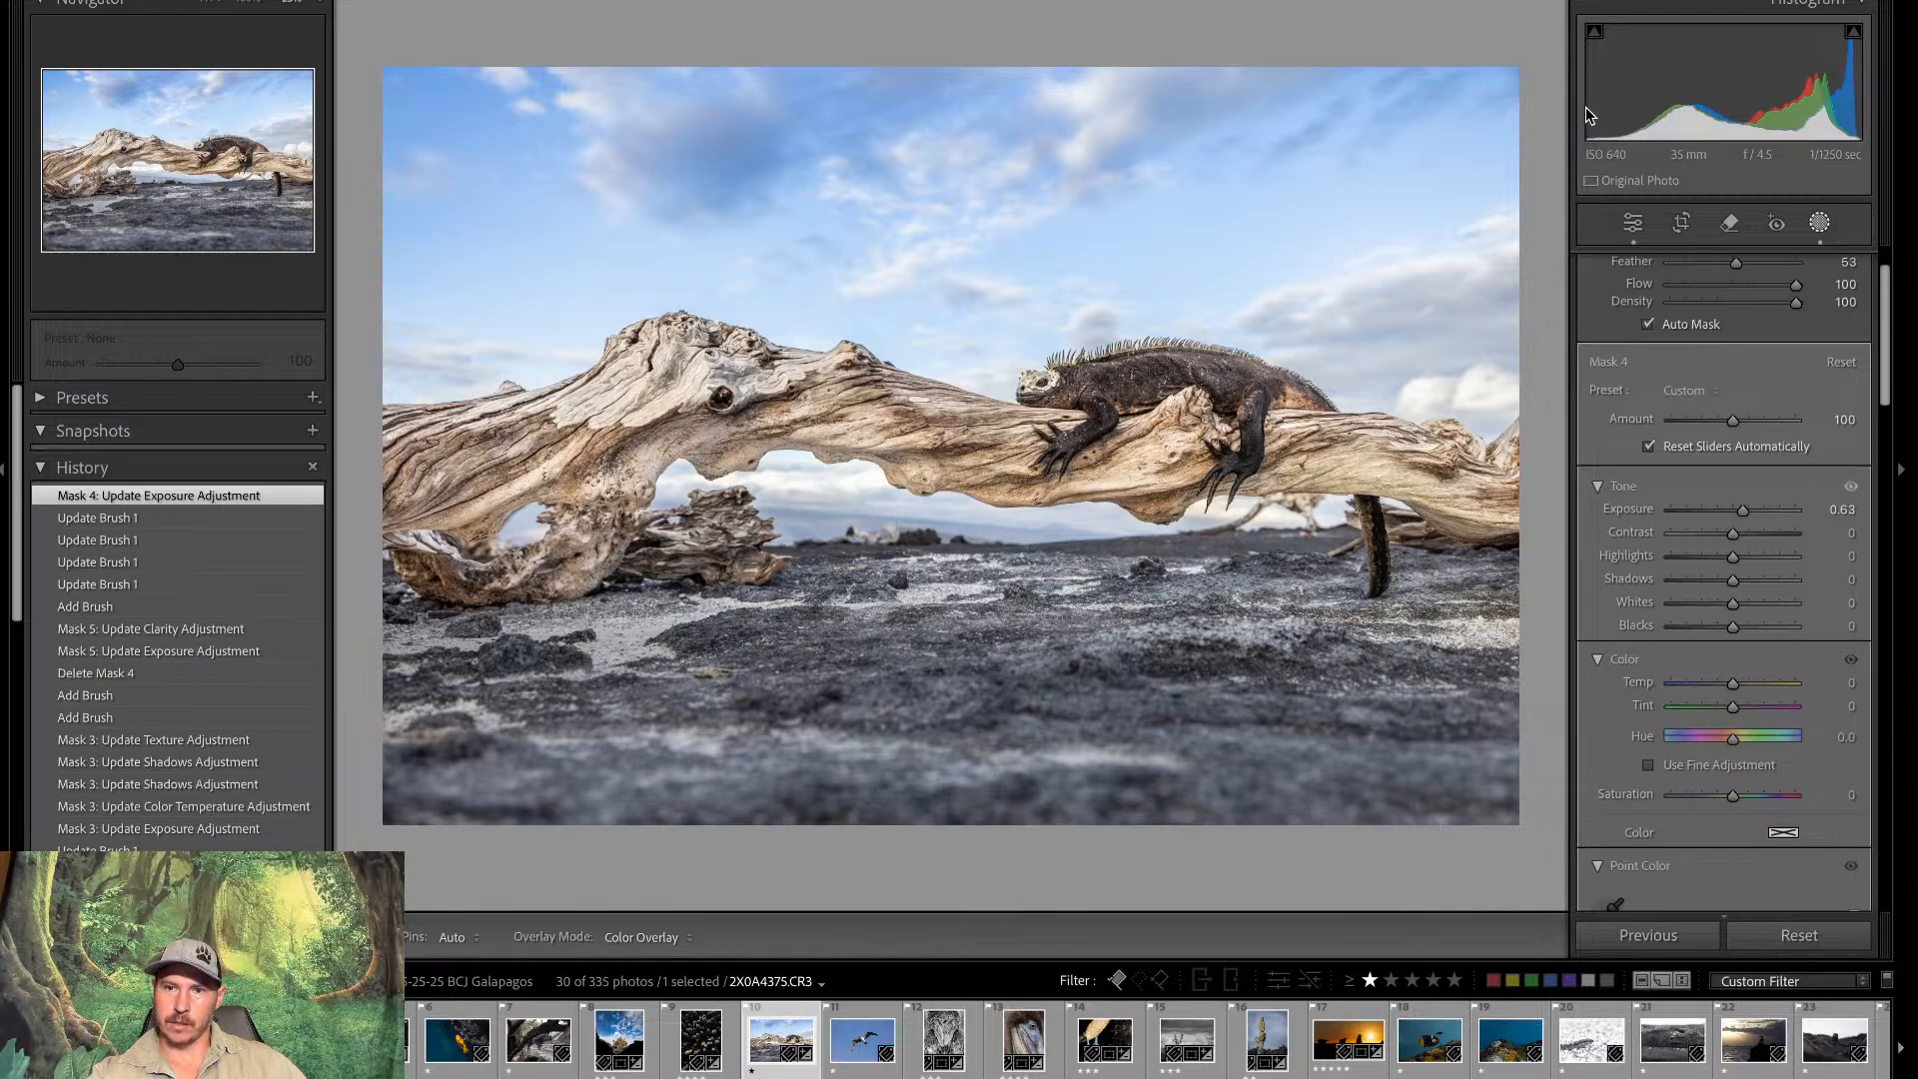
Add a linear gradient mask down from the sky, subtract the subject from it and set its exposure to 0.67
left_click(1576, 290)
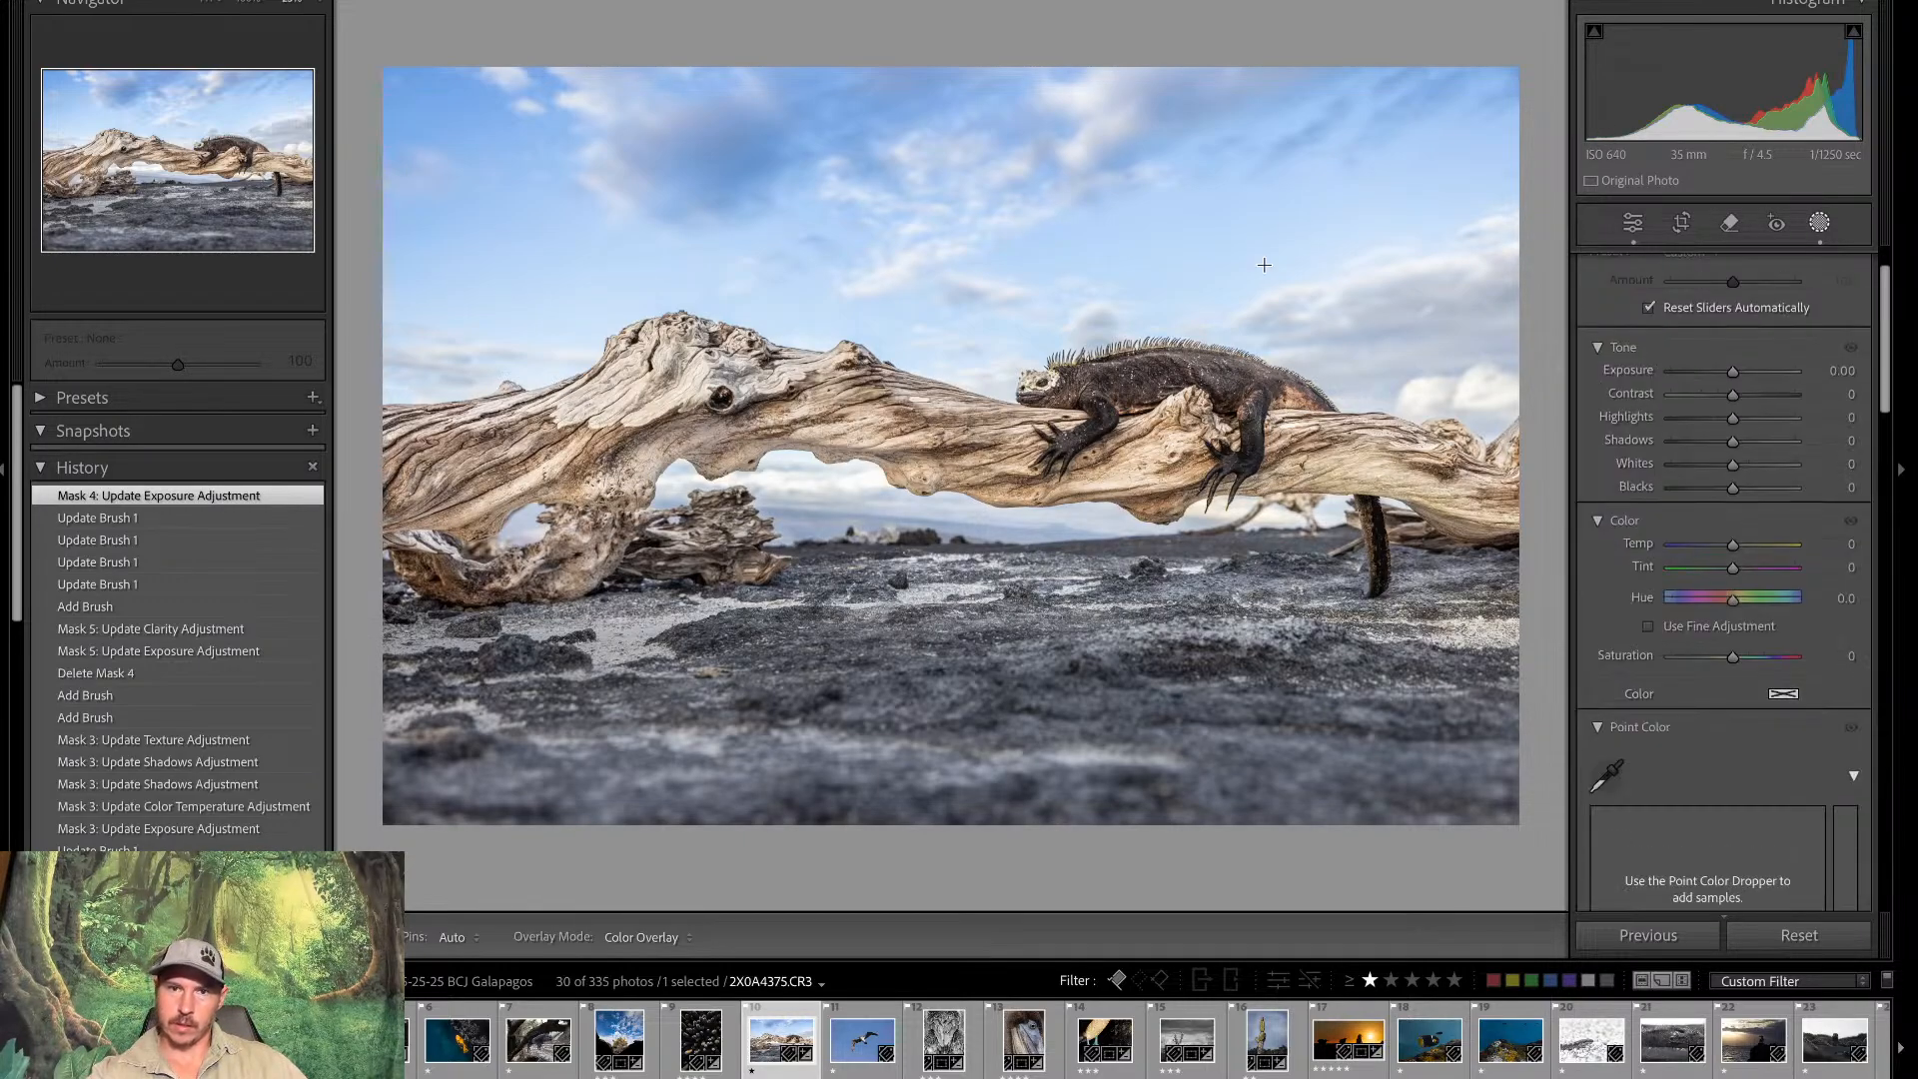
left_click_drag(1018, 100, 1018, 402)
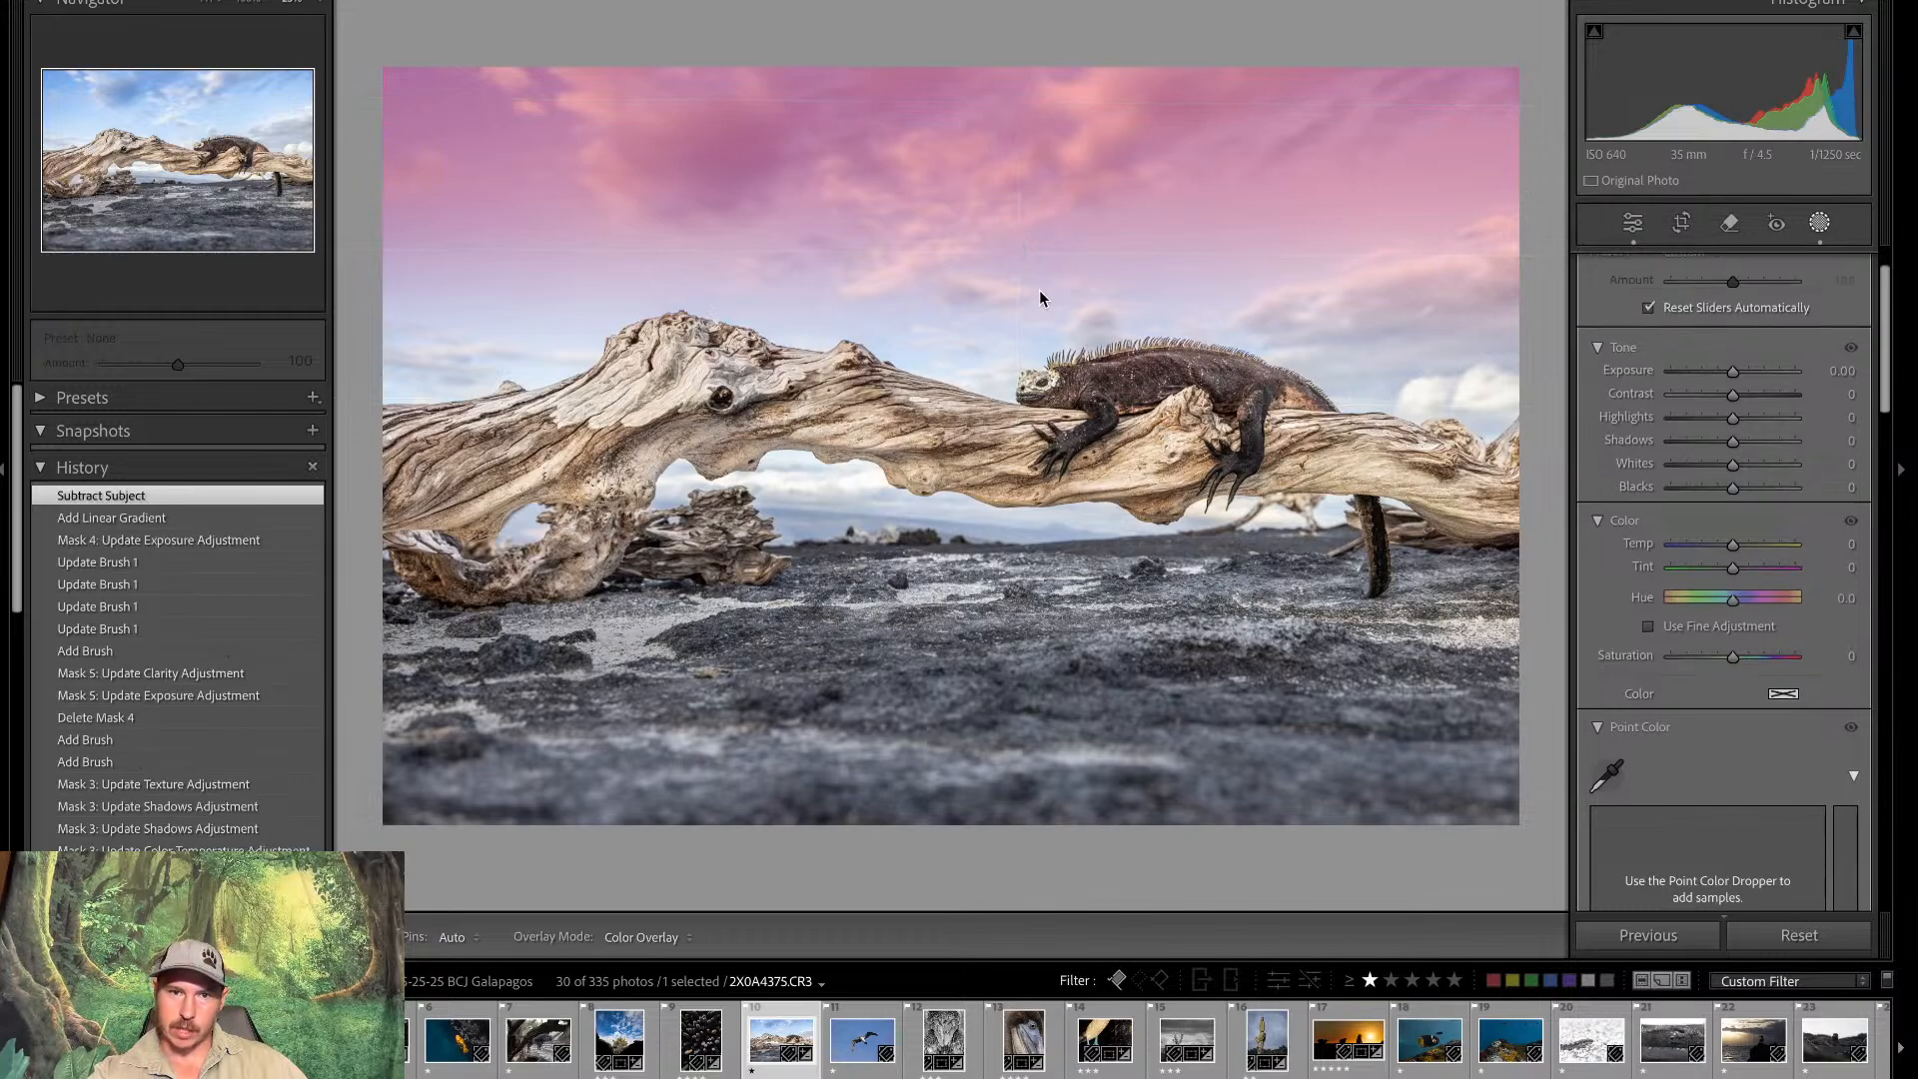
left_click_drag(1734, 370, 1744, 376)
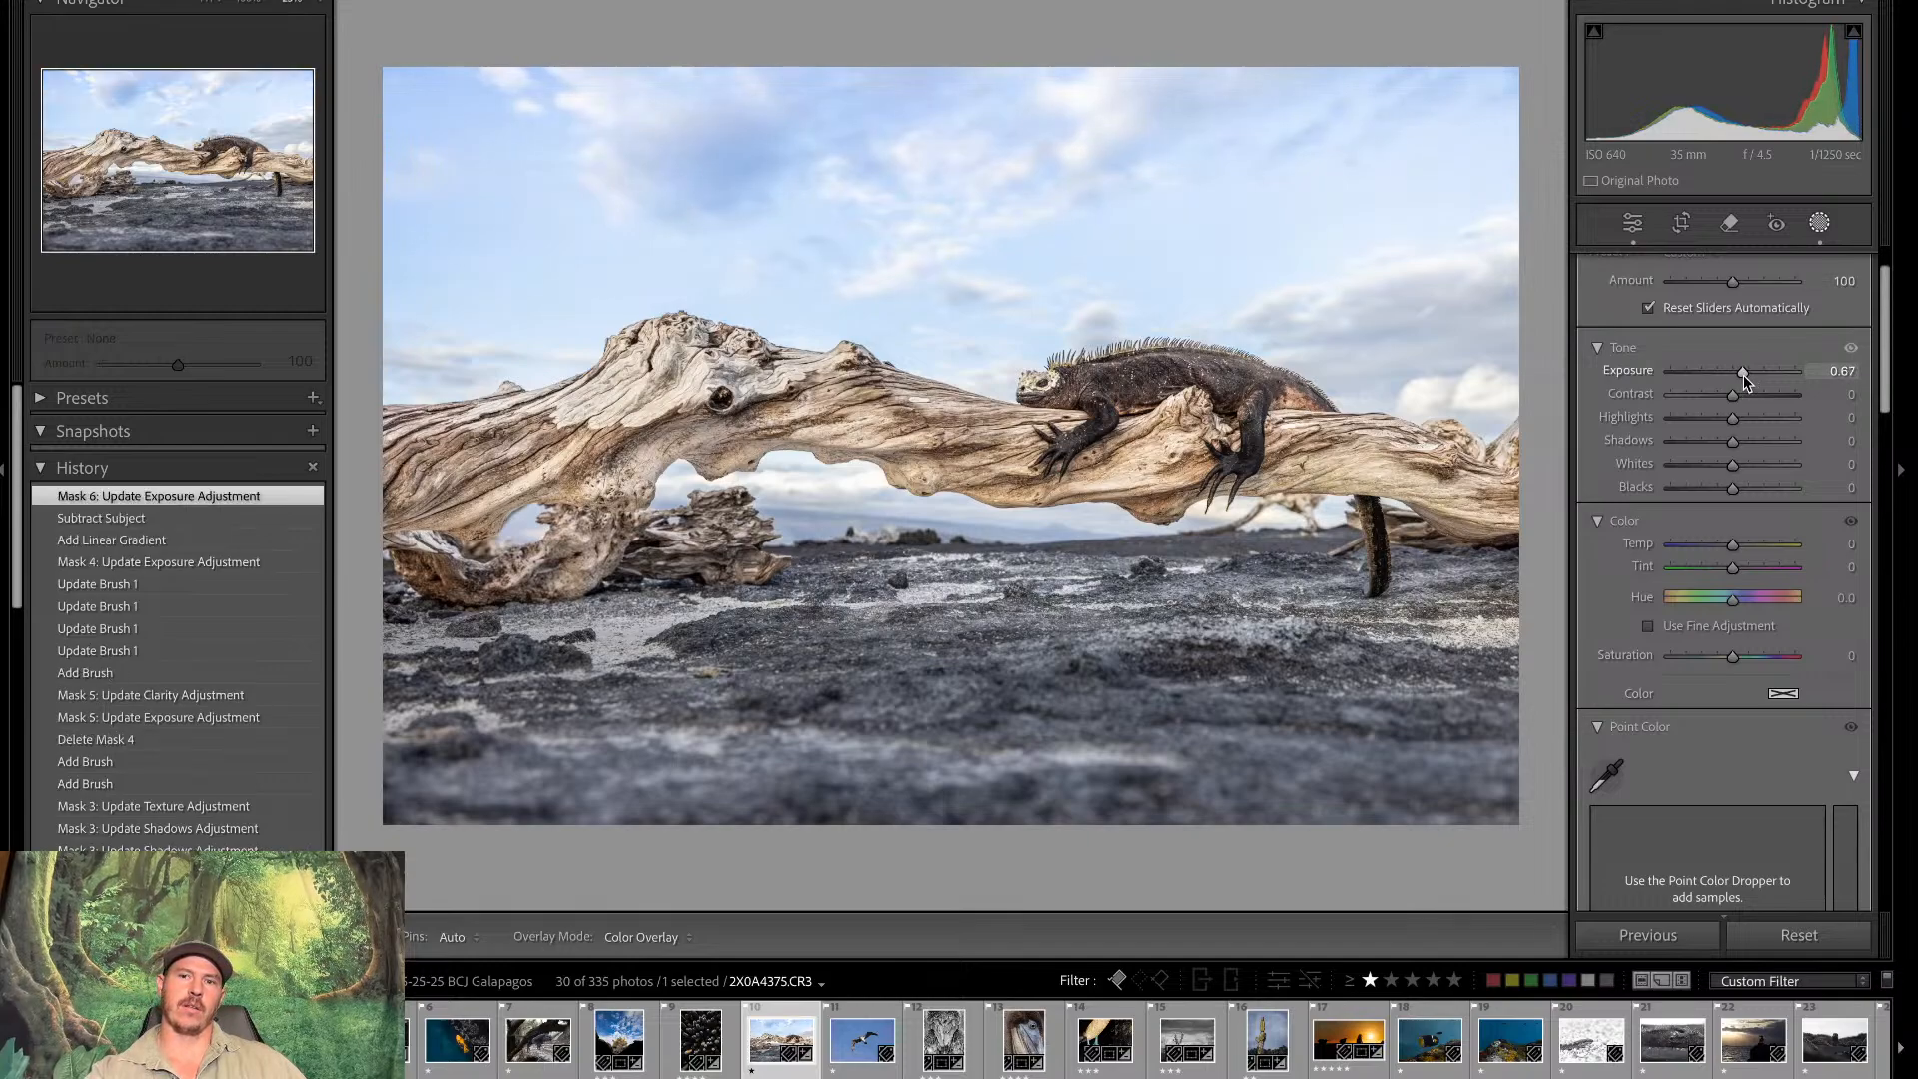
Lower the overall saturation of the driftwood photo to −9, checking the change against the unedited version
left_click(1633, 222)
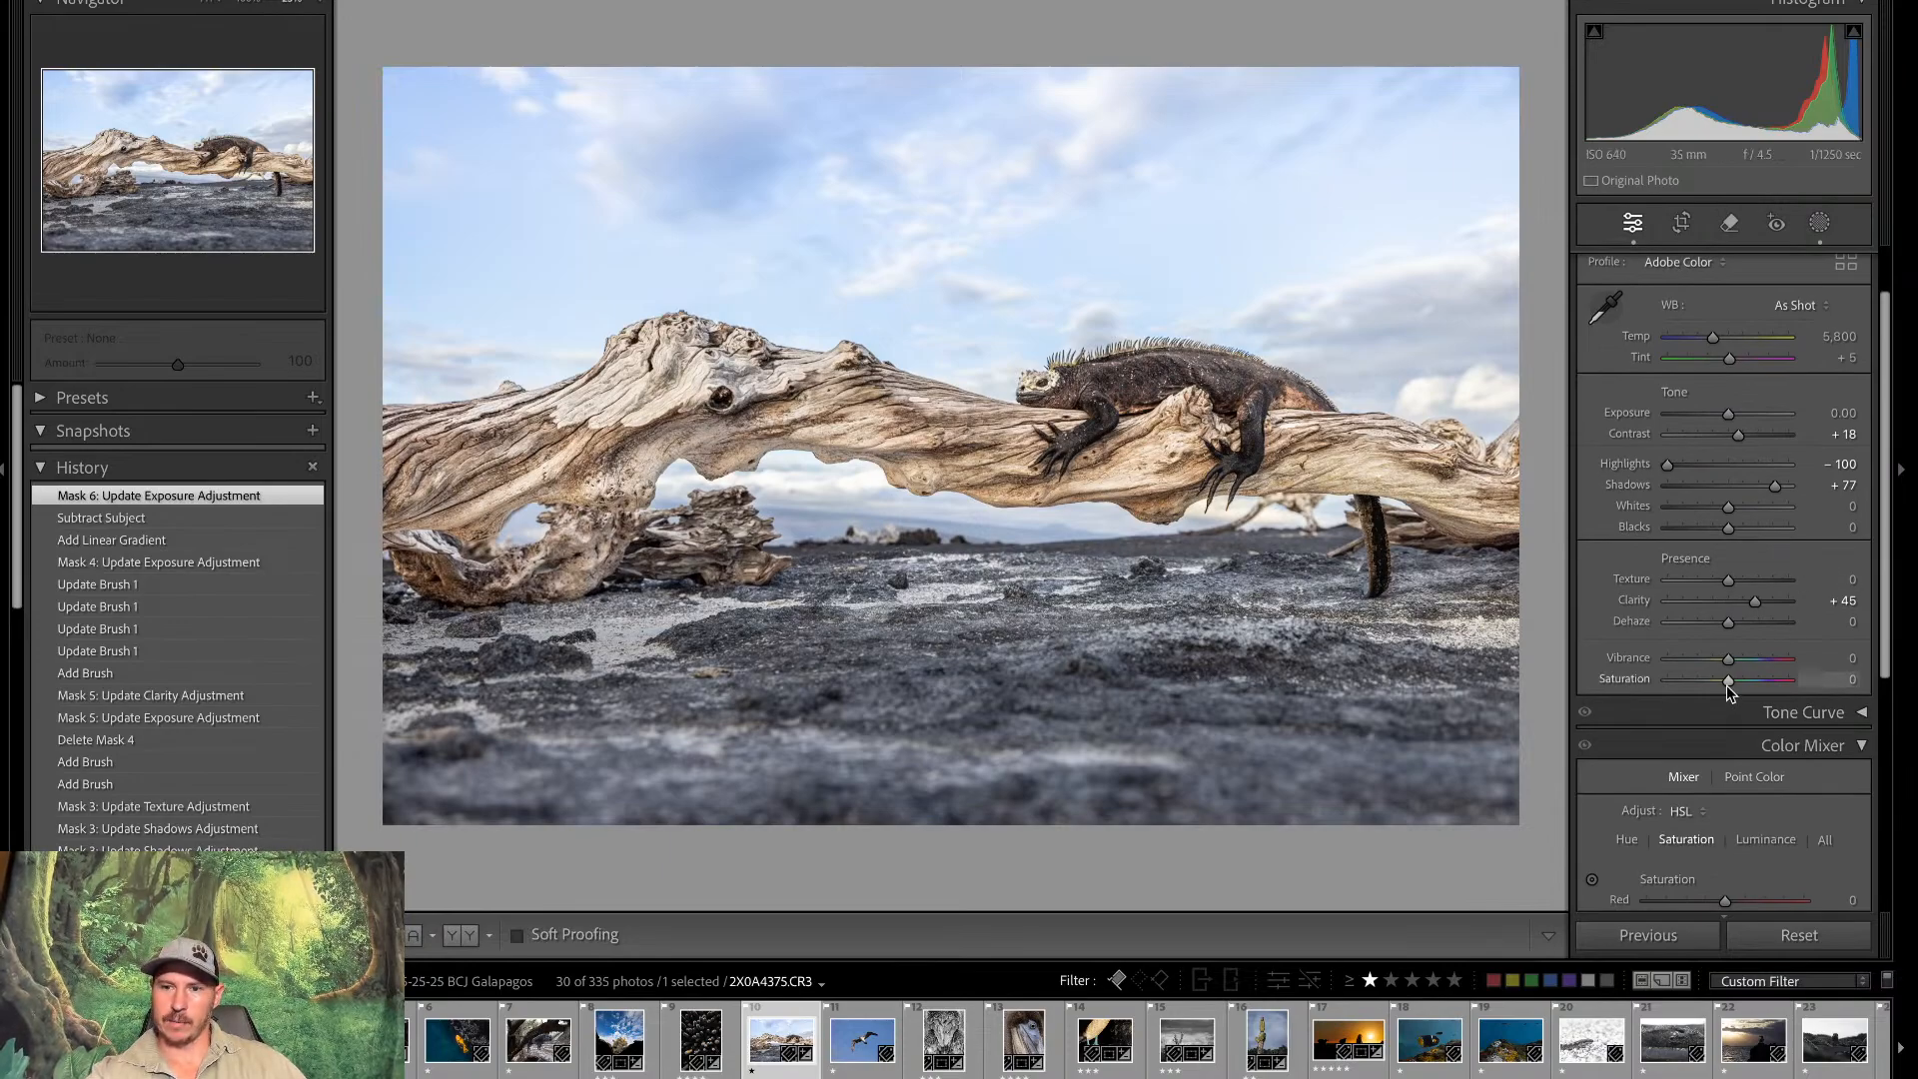
mouse_move(1726, 685)
left_mouse_down()
mouse_move(1696, 686)
mouse_move(1716, 691)
left_mouse_up()
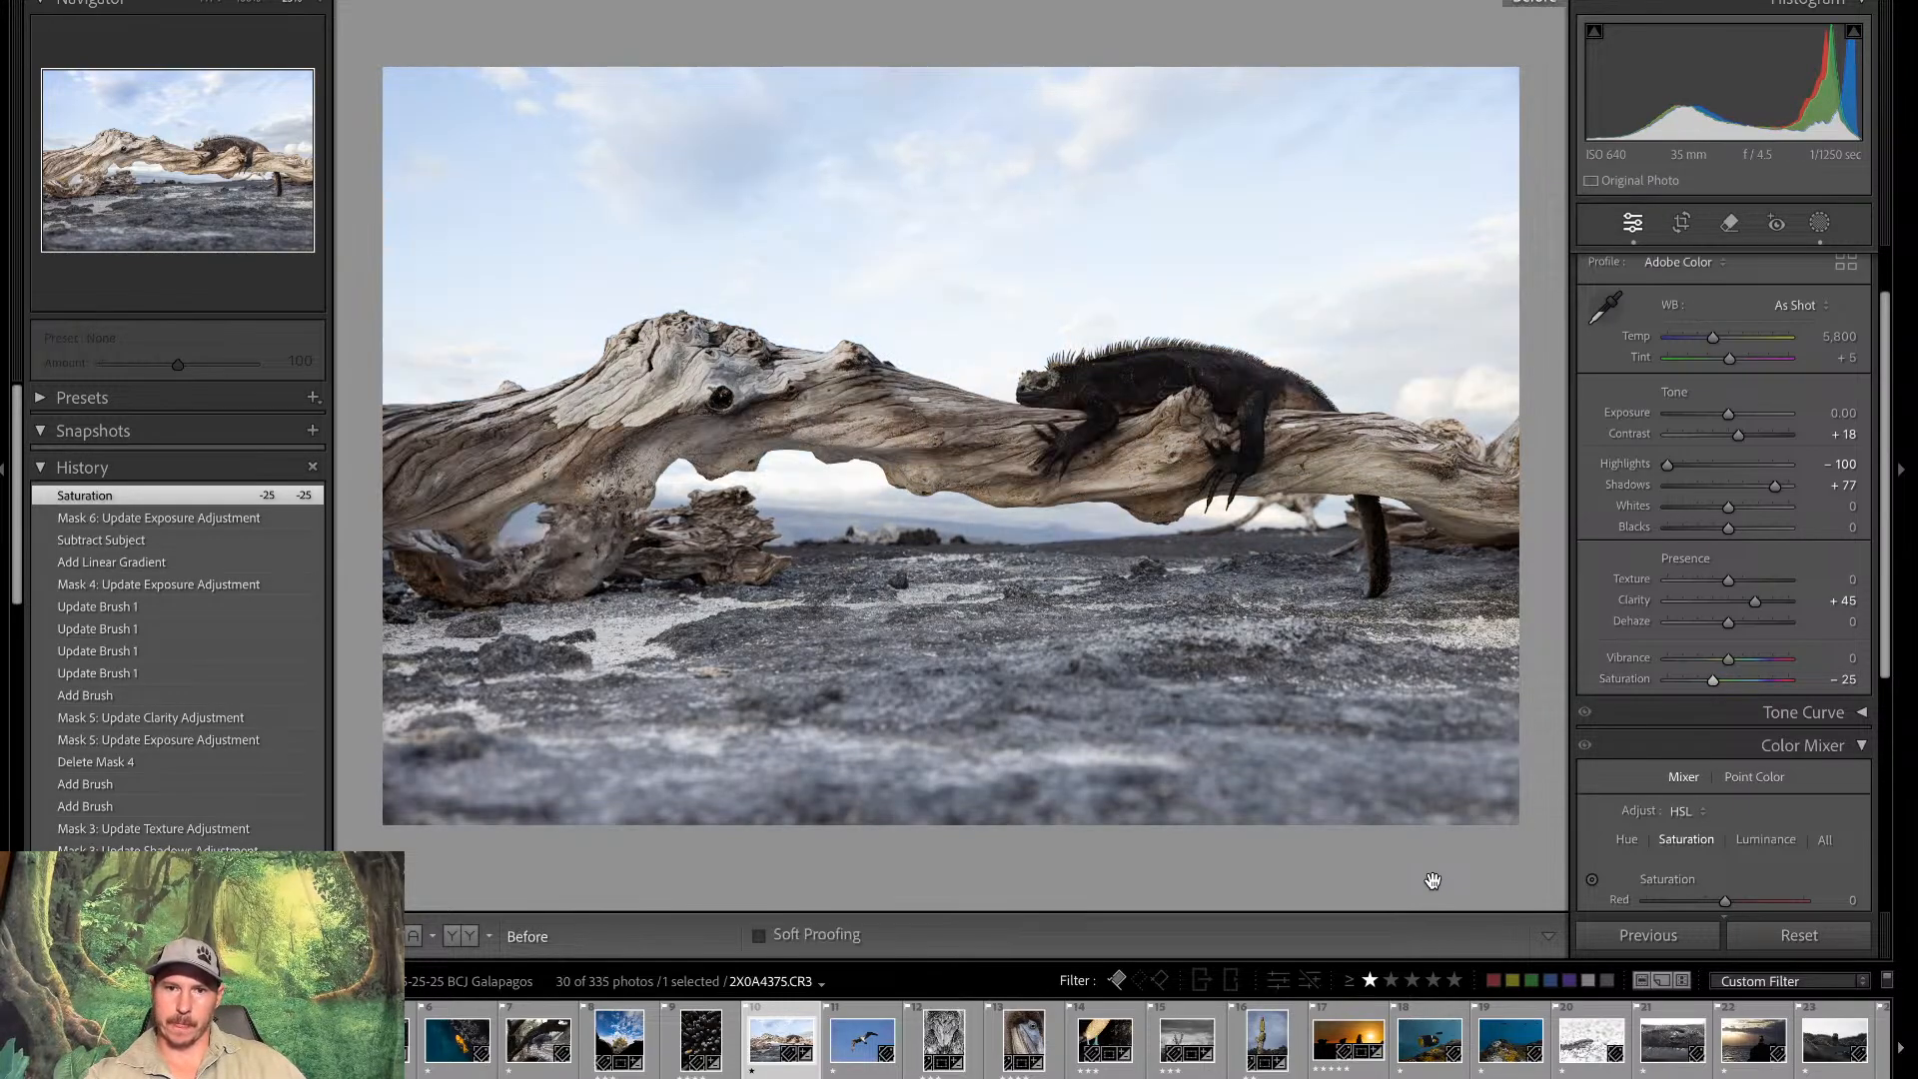
key("backslash")
key("backslash")
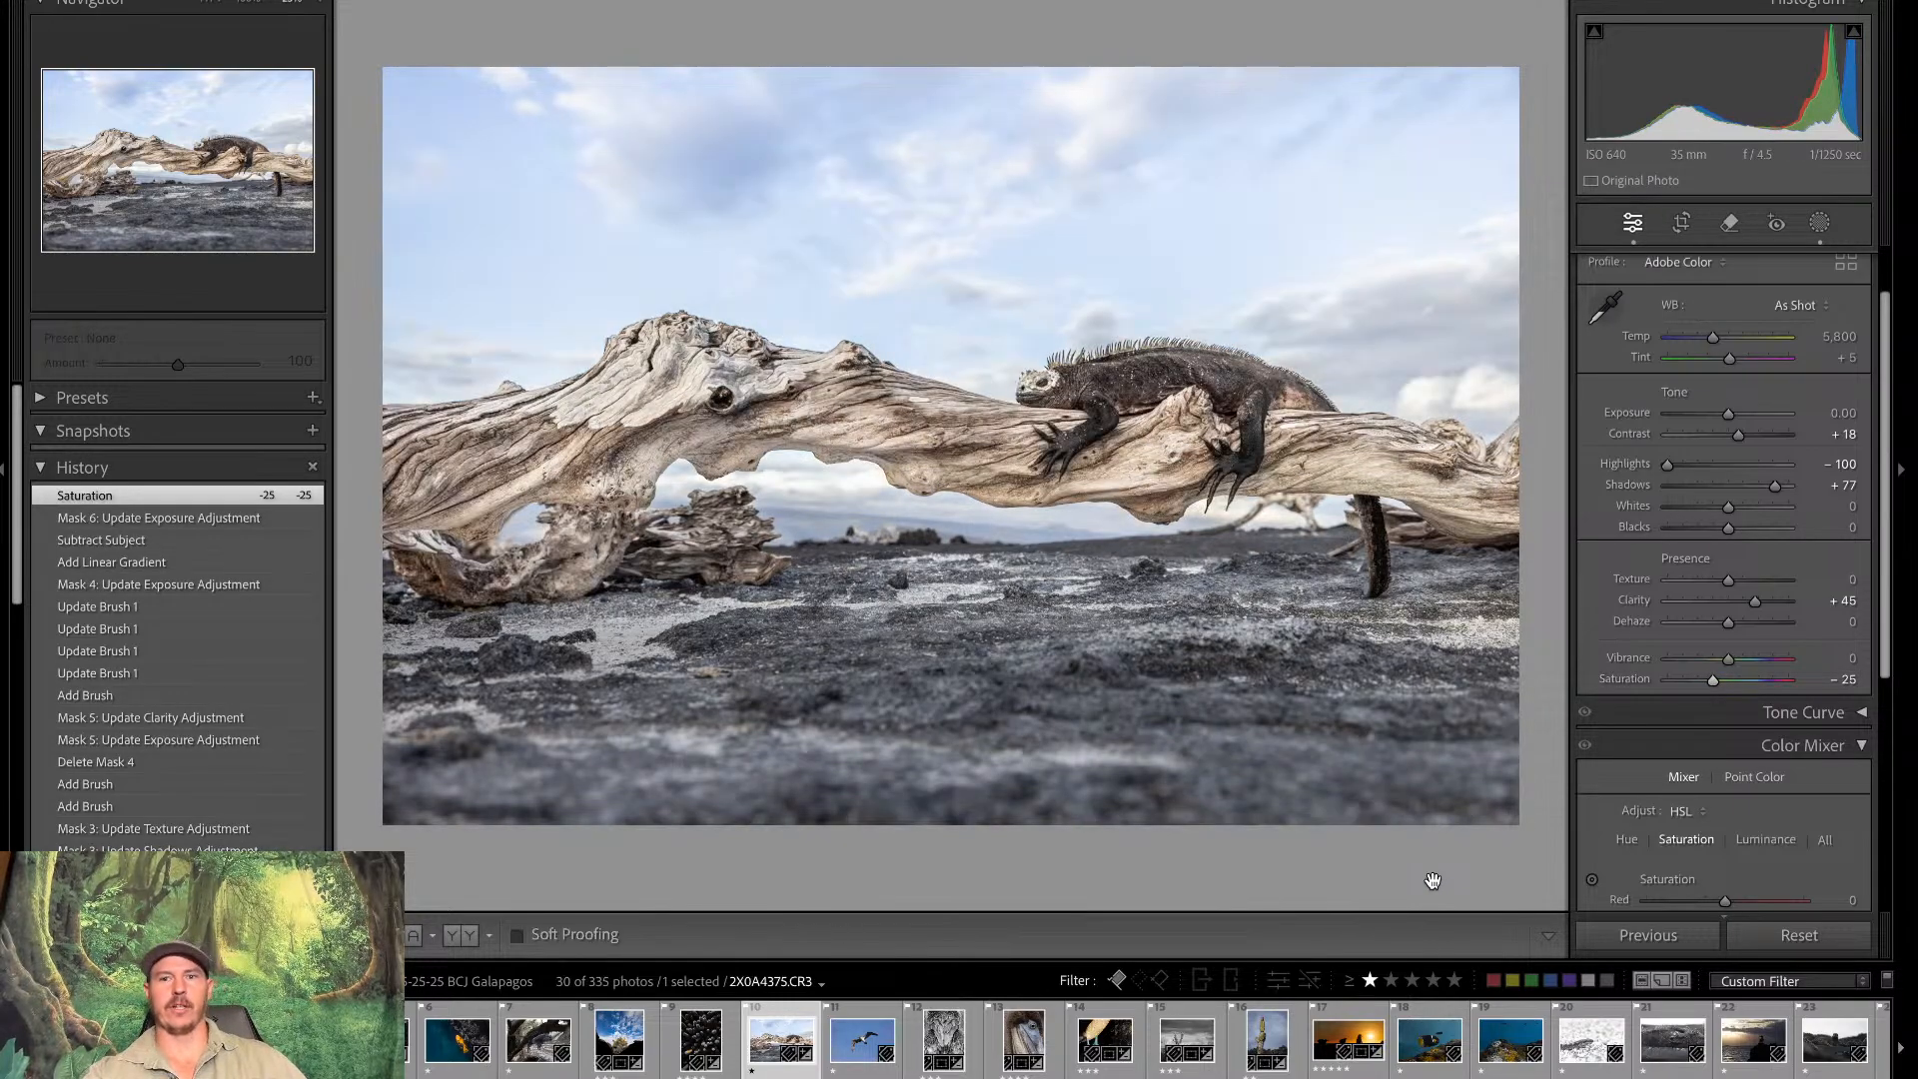
key("backslash")
key("backslash")
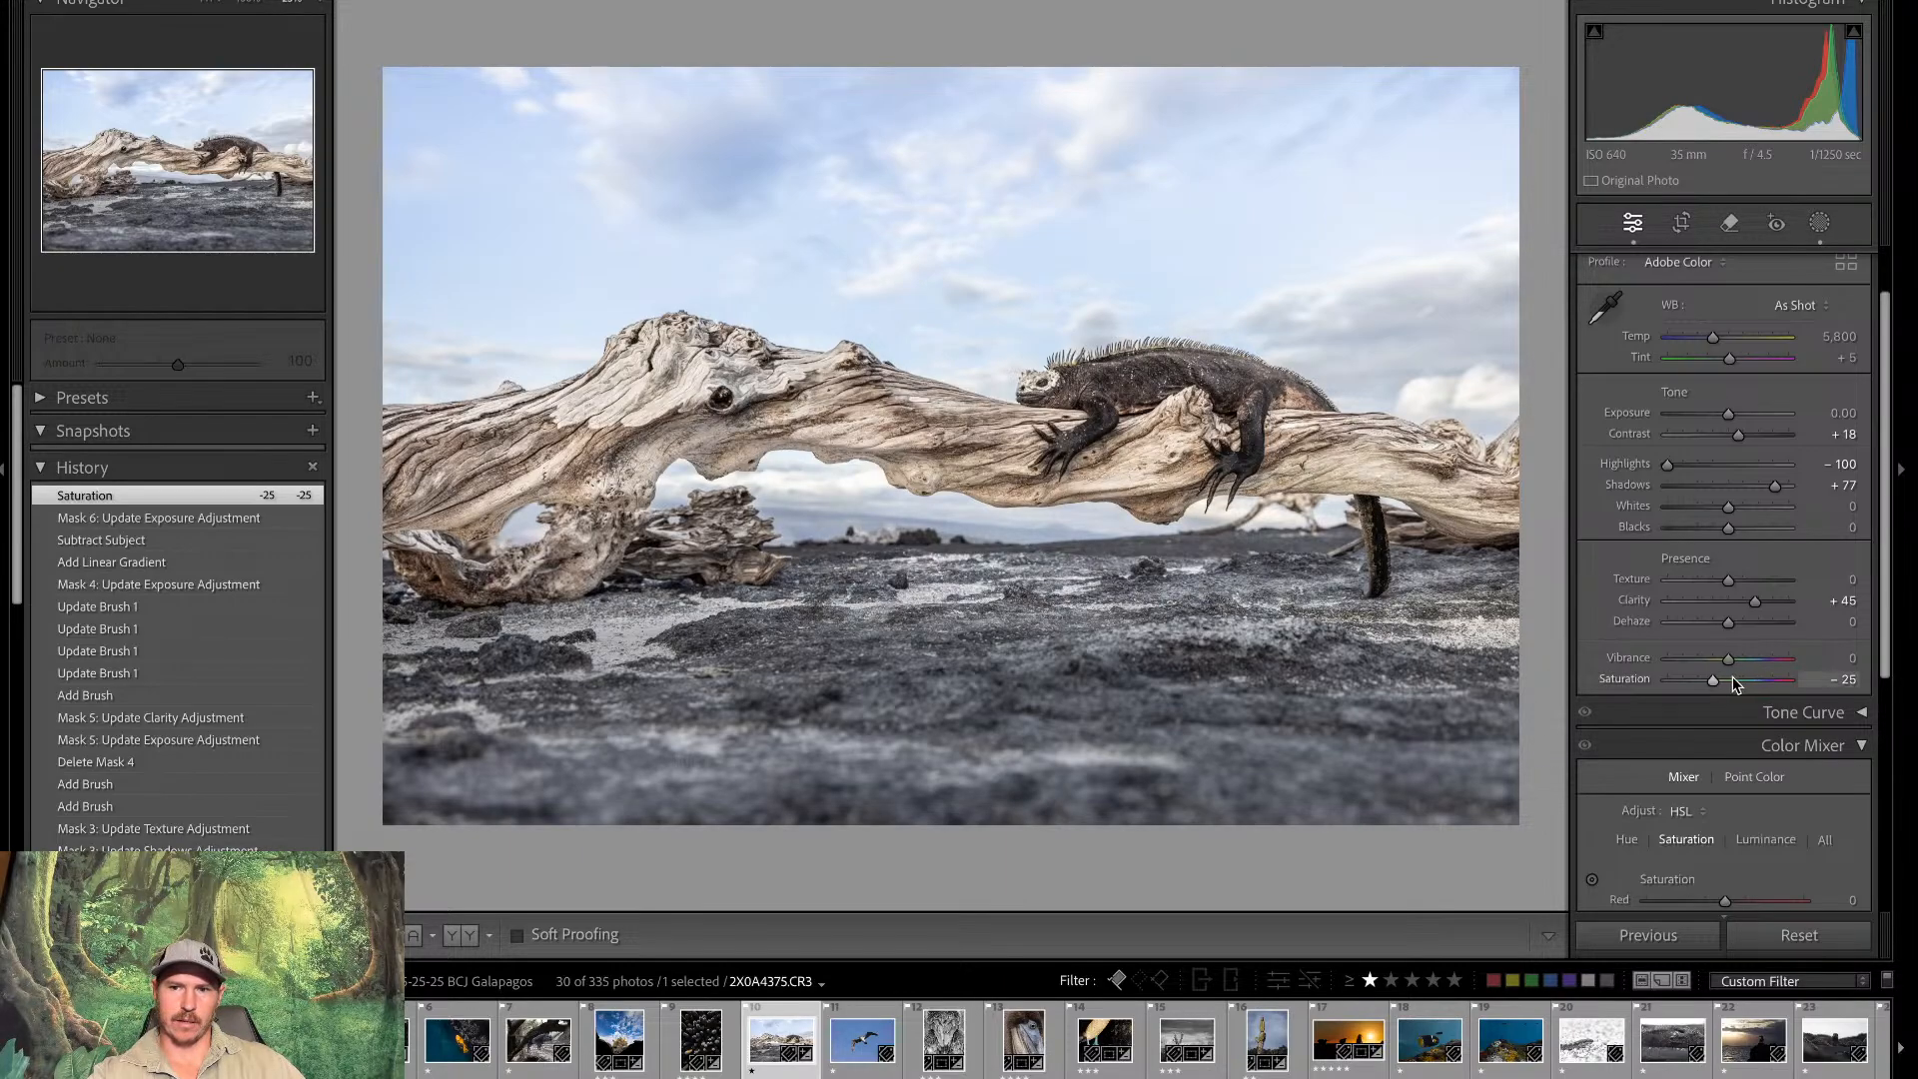
mouse_move(1717, 680)
left_mouse_down()
mouse_move(1757, 681)
mouse_move(1723, 679)
left_mouse_up()
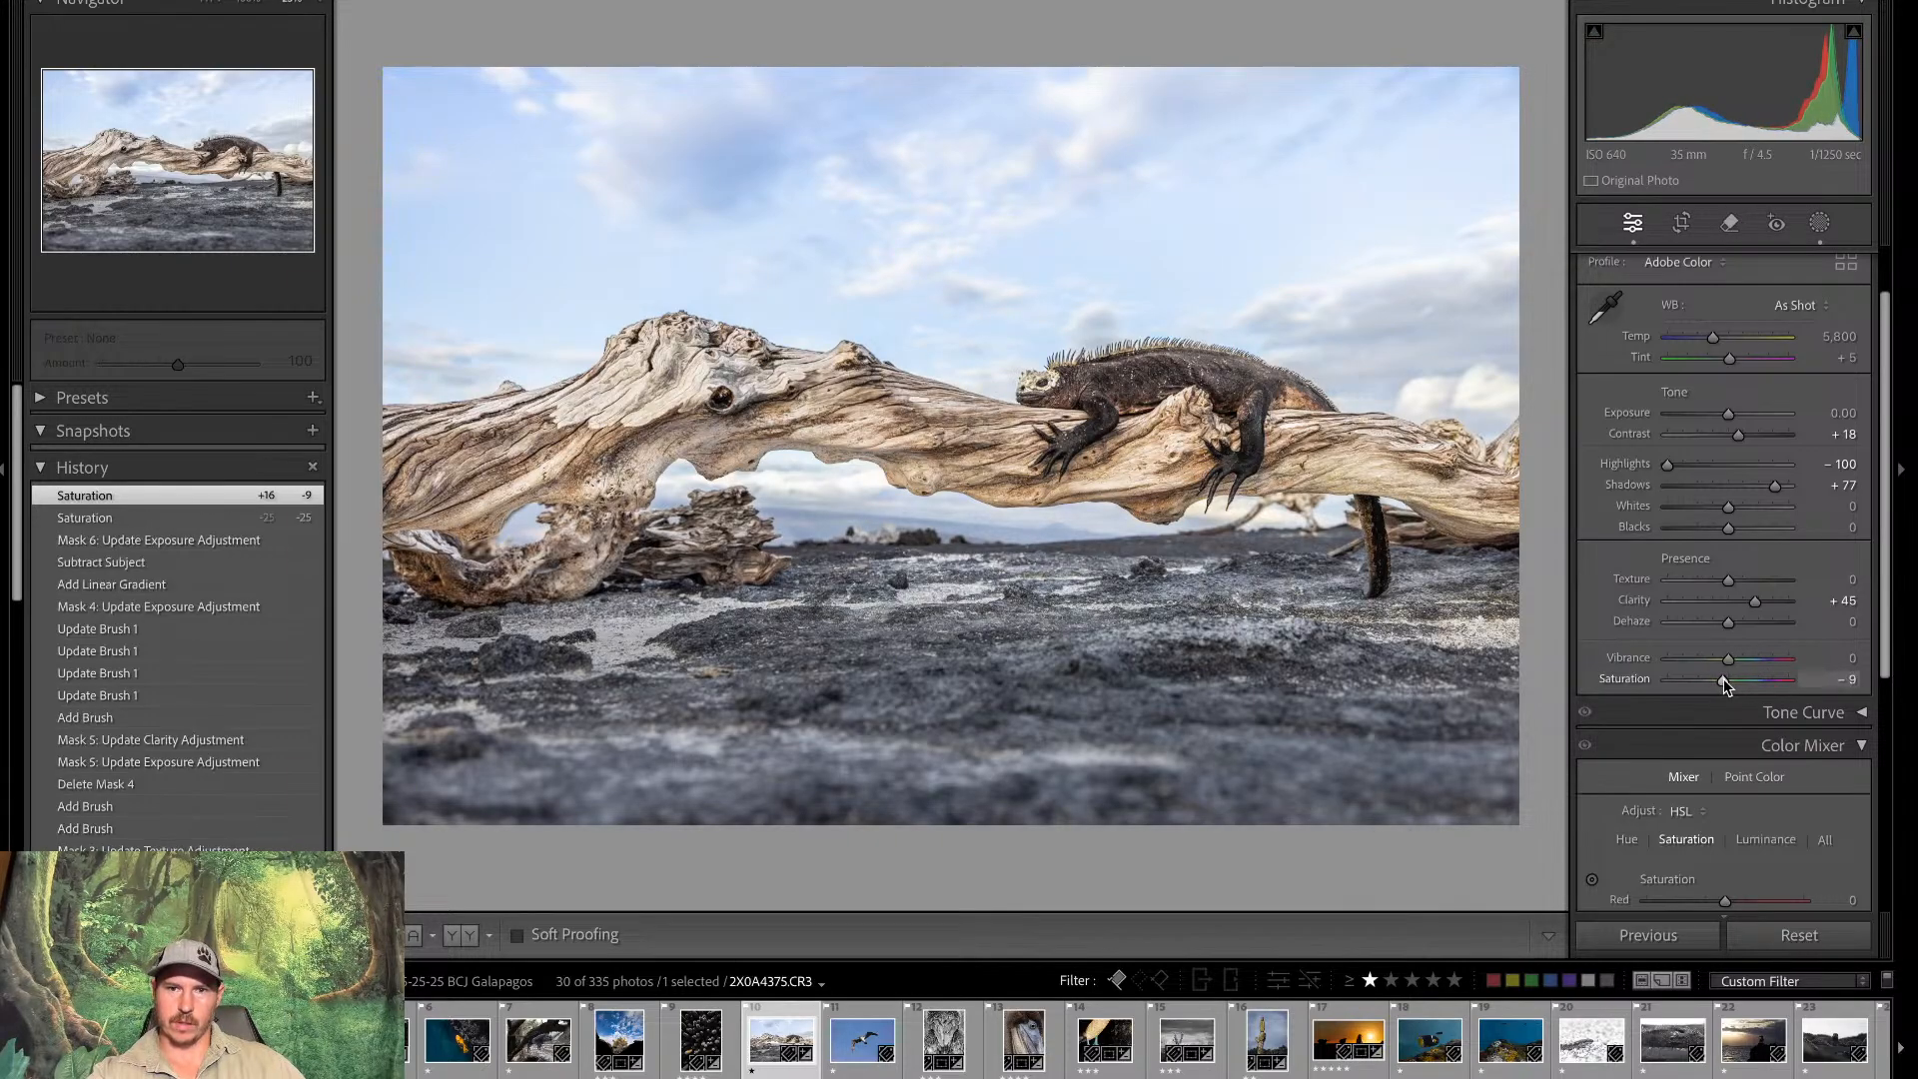
Compare the desaturated driftwood photo repeatedly with its unedited version
key("backslash")
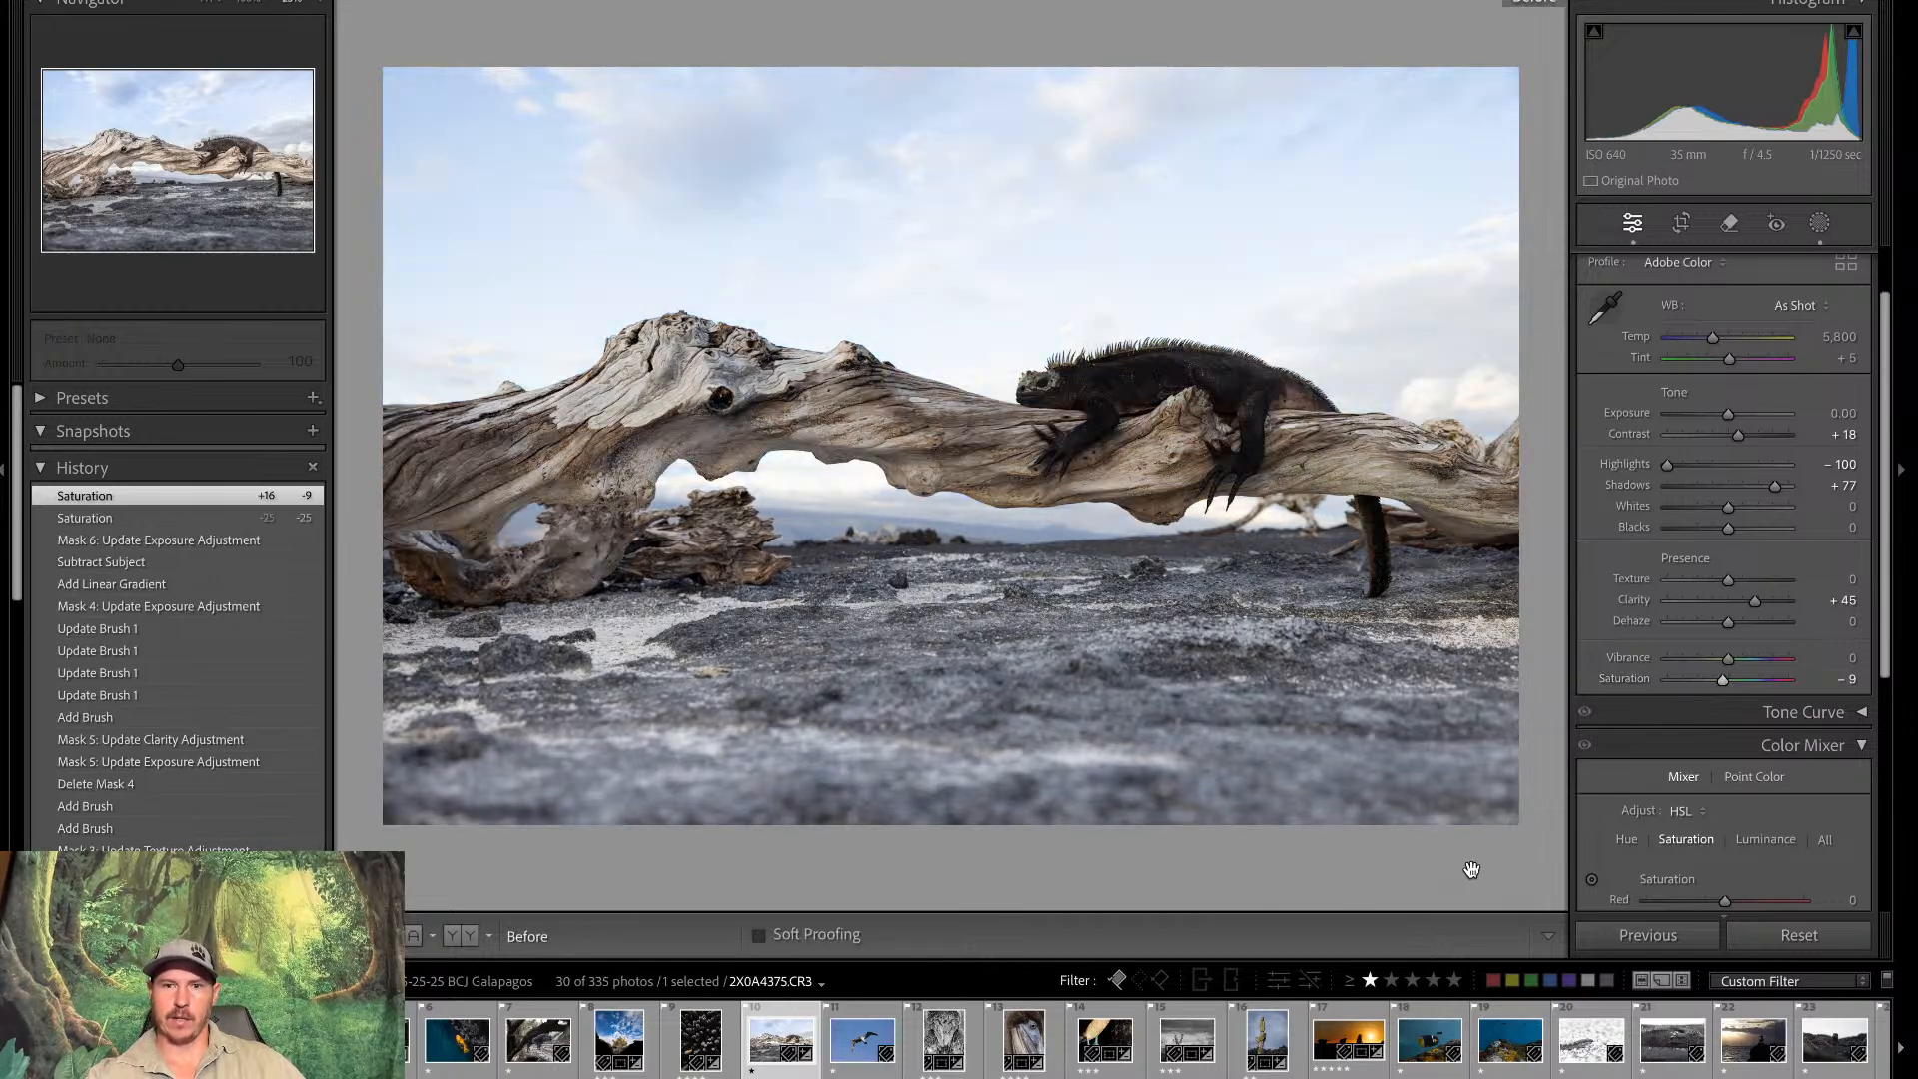
key("backslash")
key("backslash")
key("backslash")
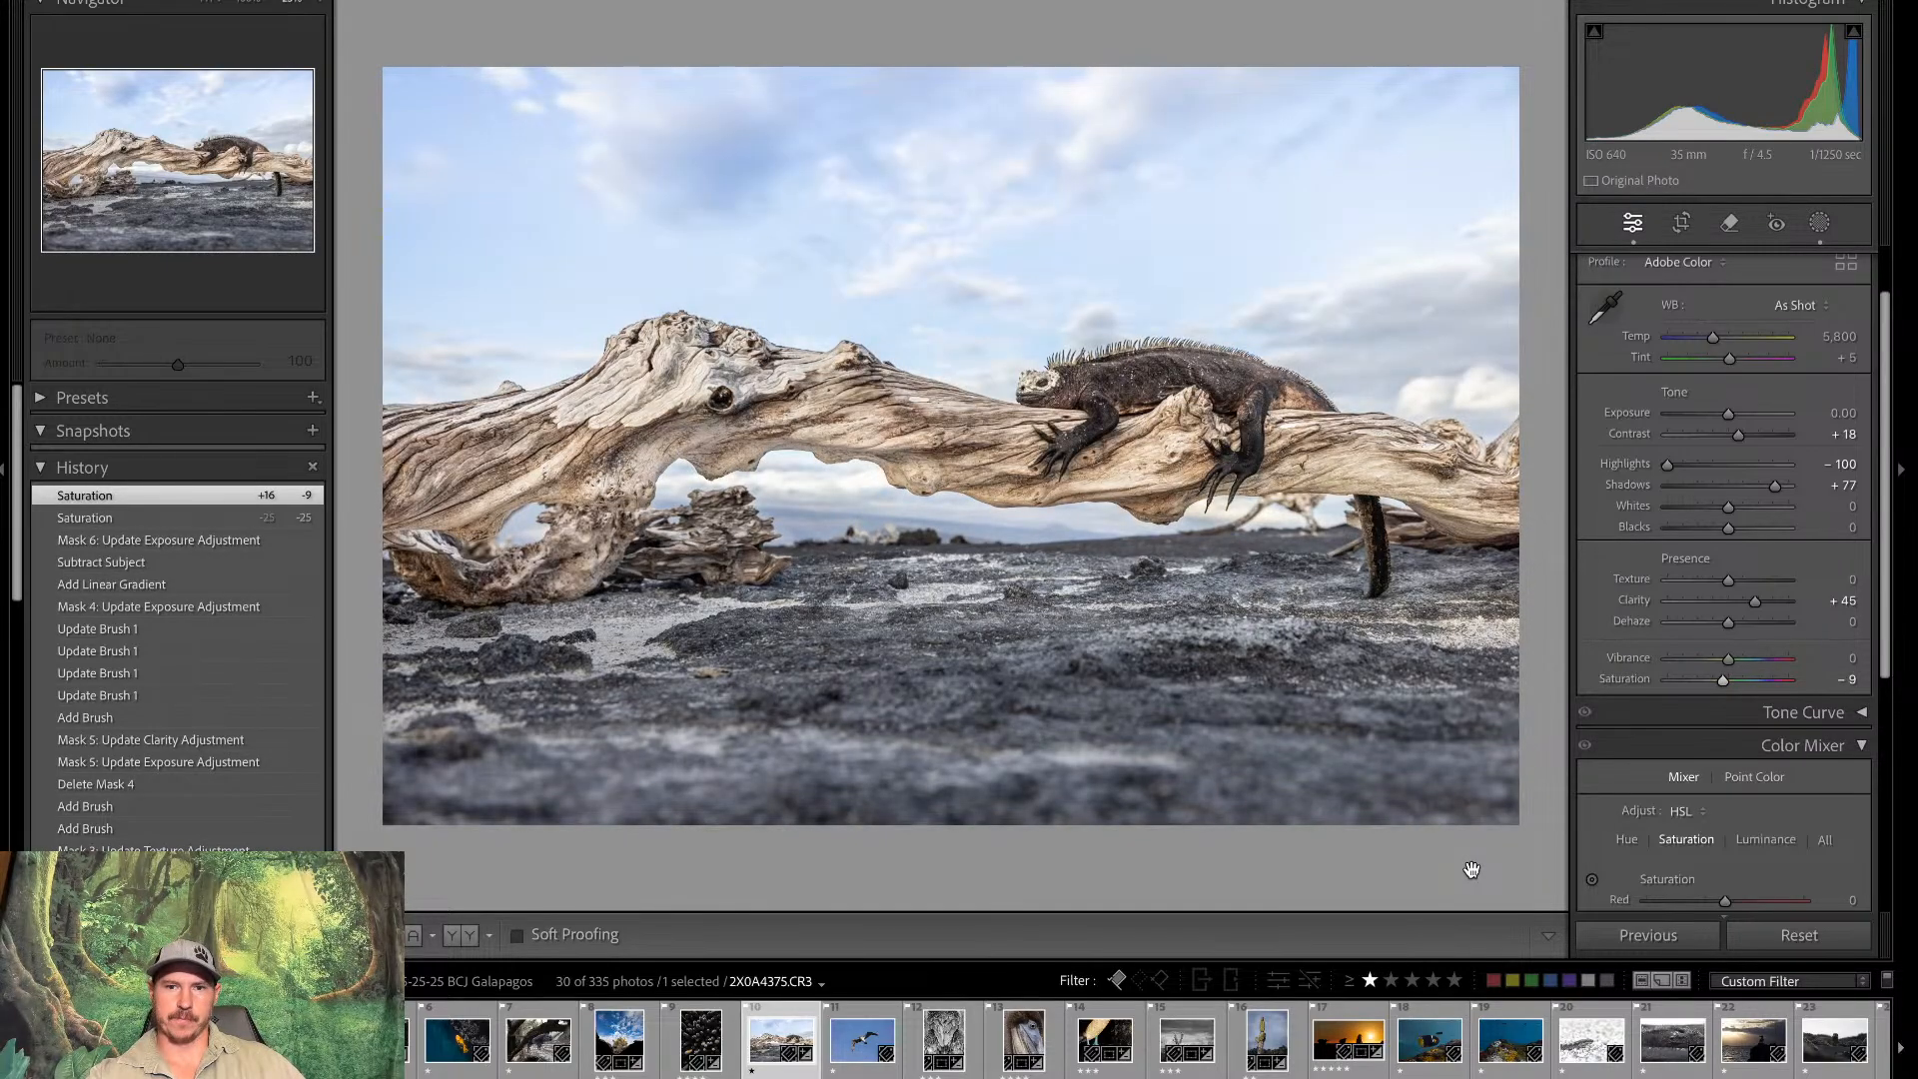
key("backslash")
key("backslash")
key("backslash")
key("backslash")
key("backslash")
key("backslash")
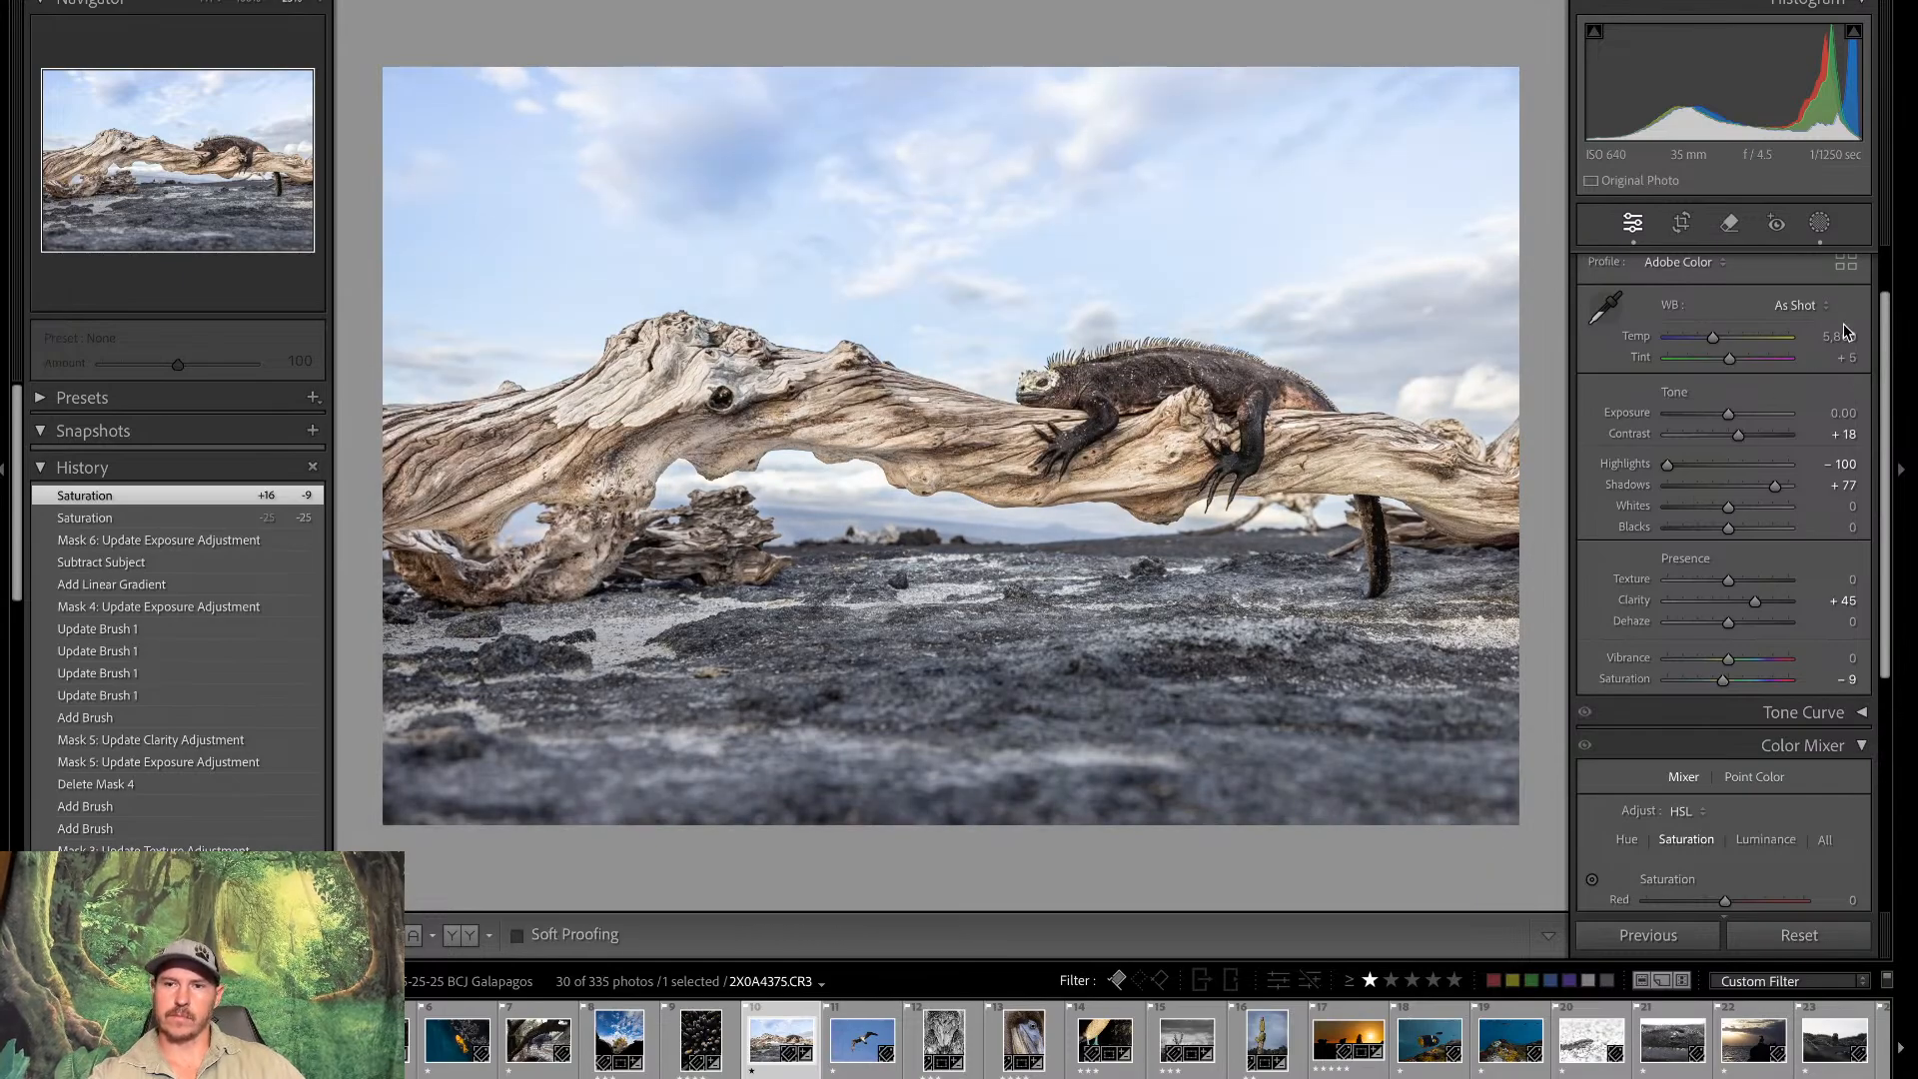
Crop the driftwood photo to 16 x 9, positioning the frame to keep the foreground rocks and trim the upper sky
left_click(1682, 226)
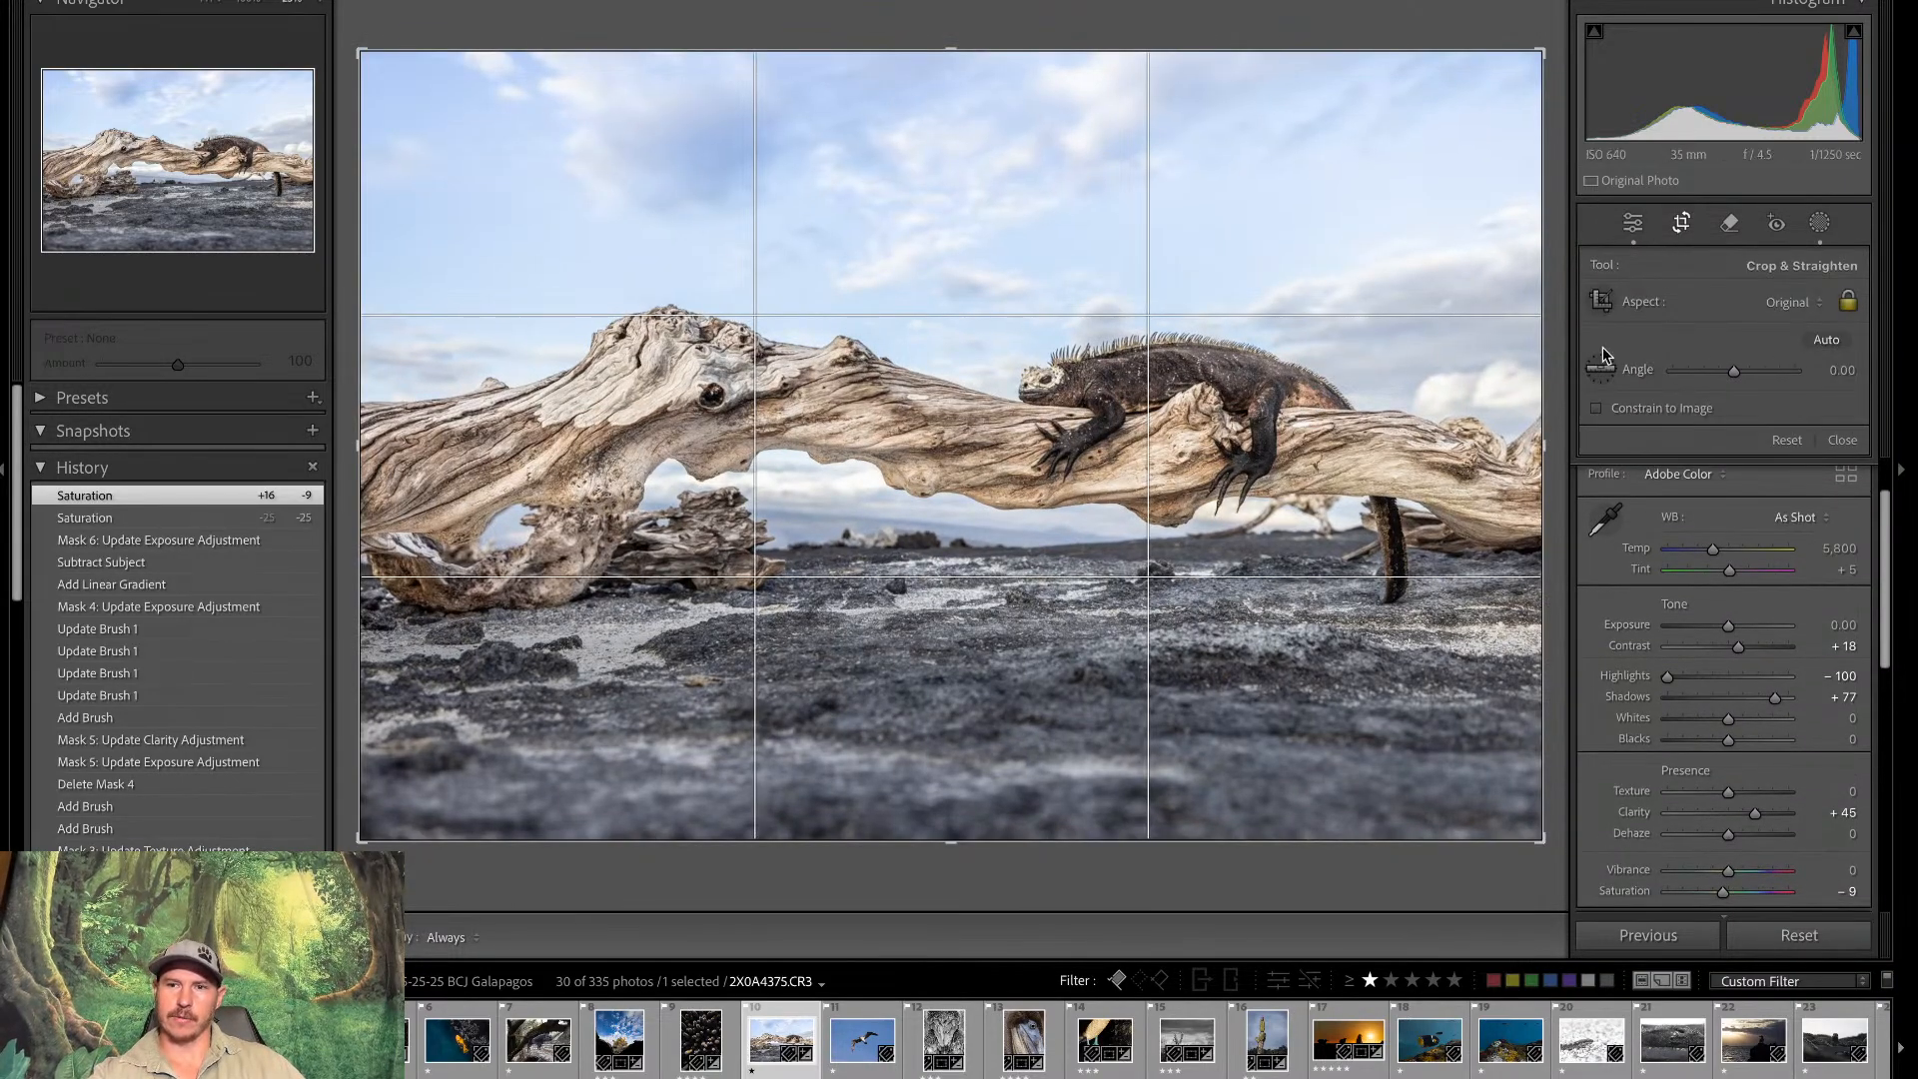
left_click(1786, 302)
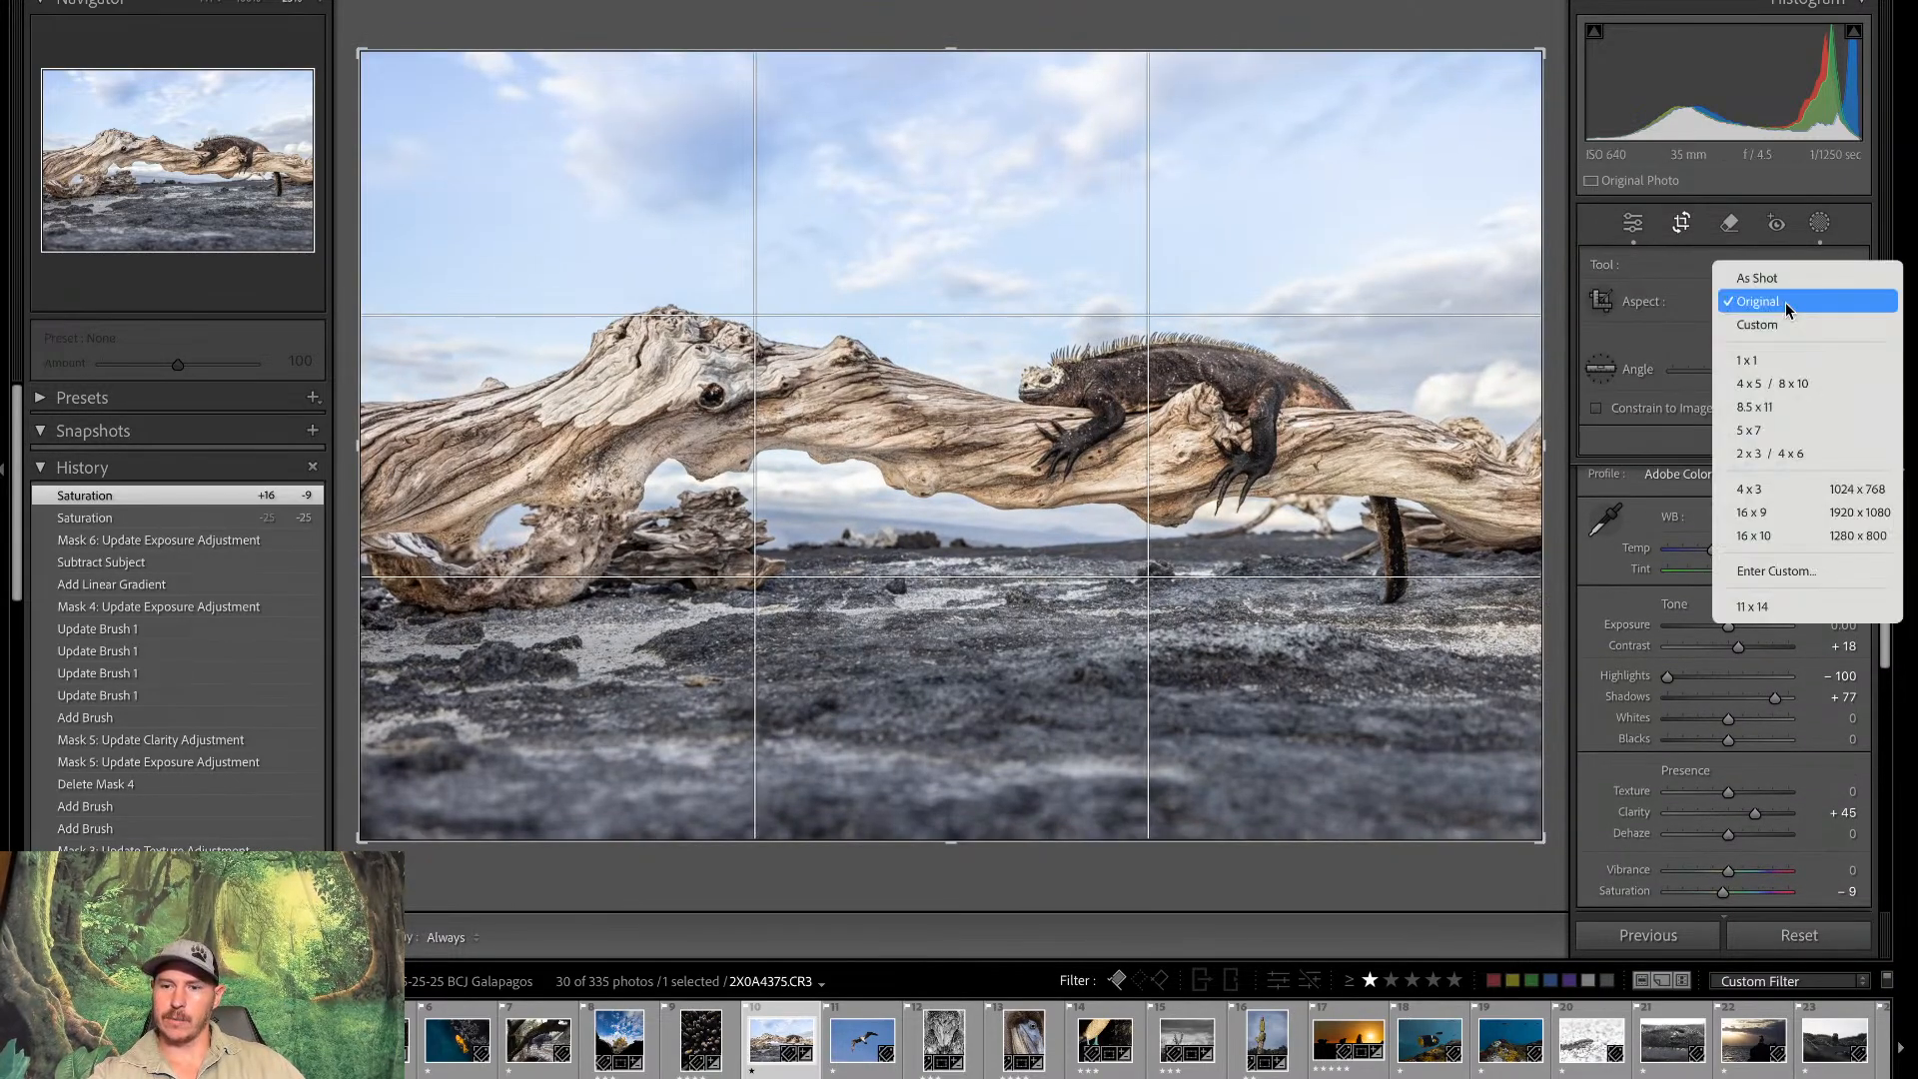
left_click(1774, 524)
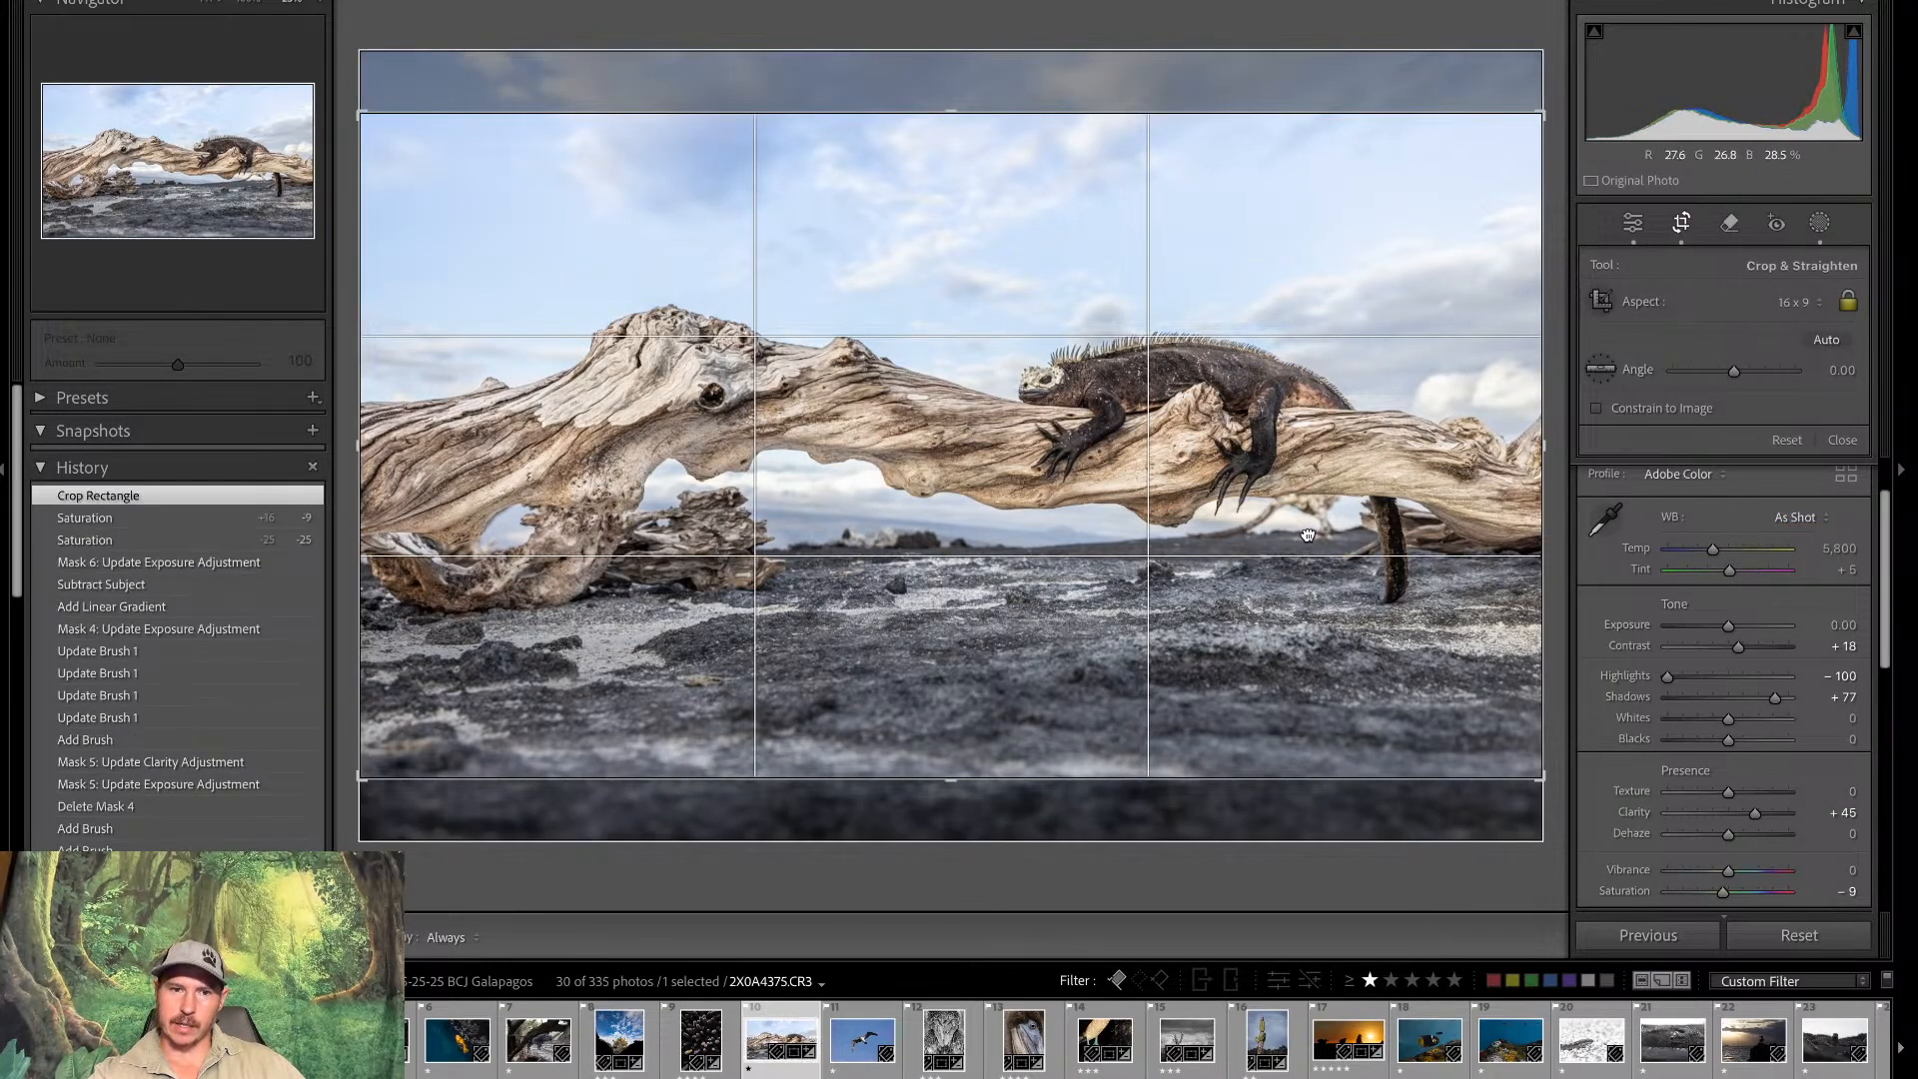
left_click_drag(1296, 477, 1297, 413)
key("Return")
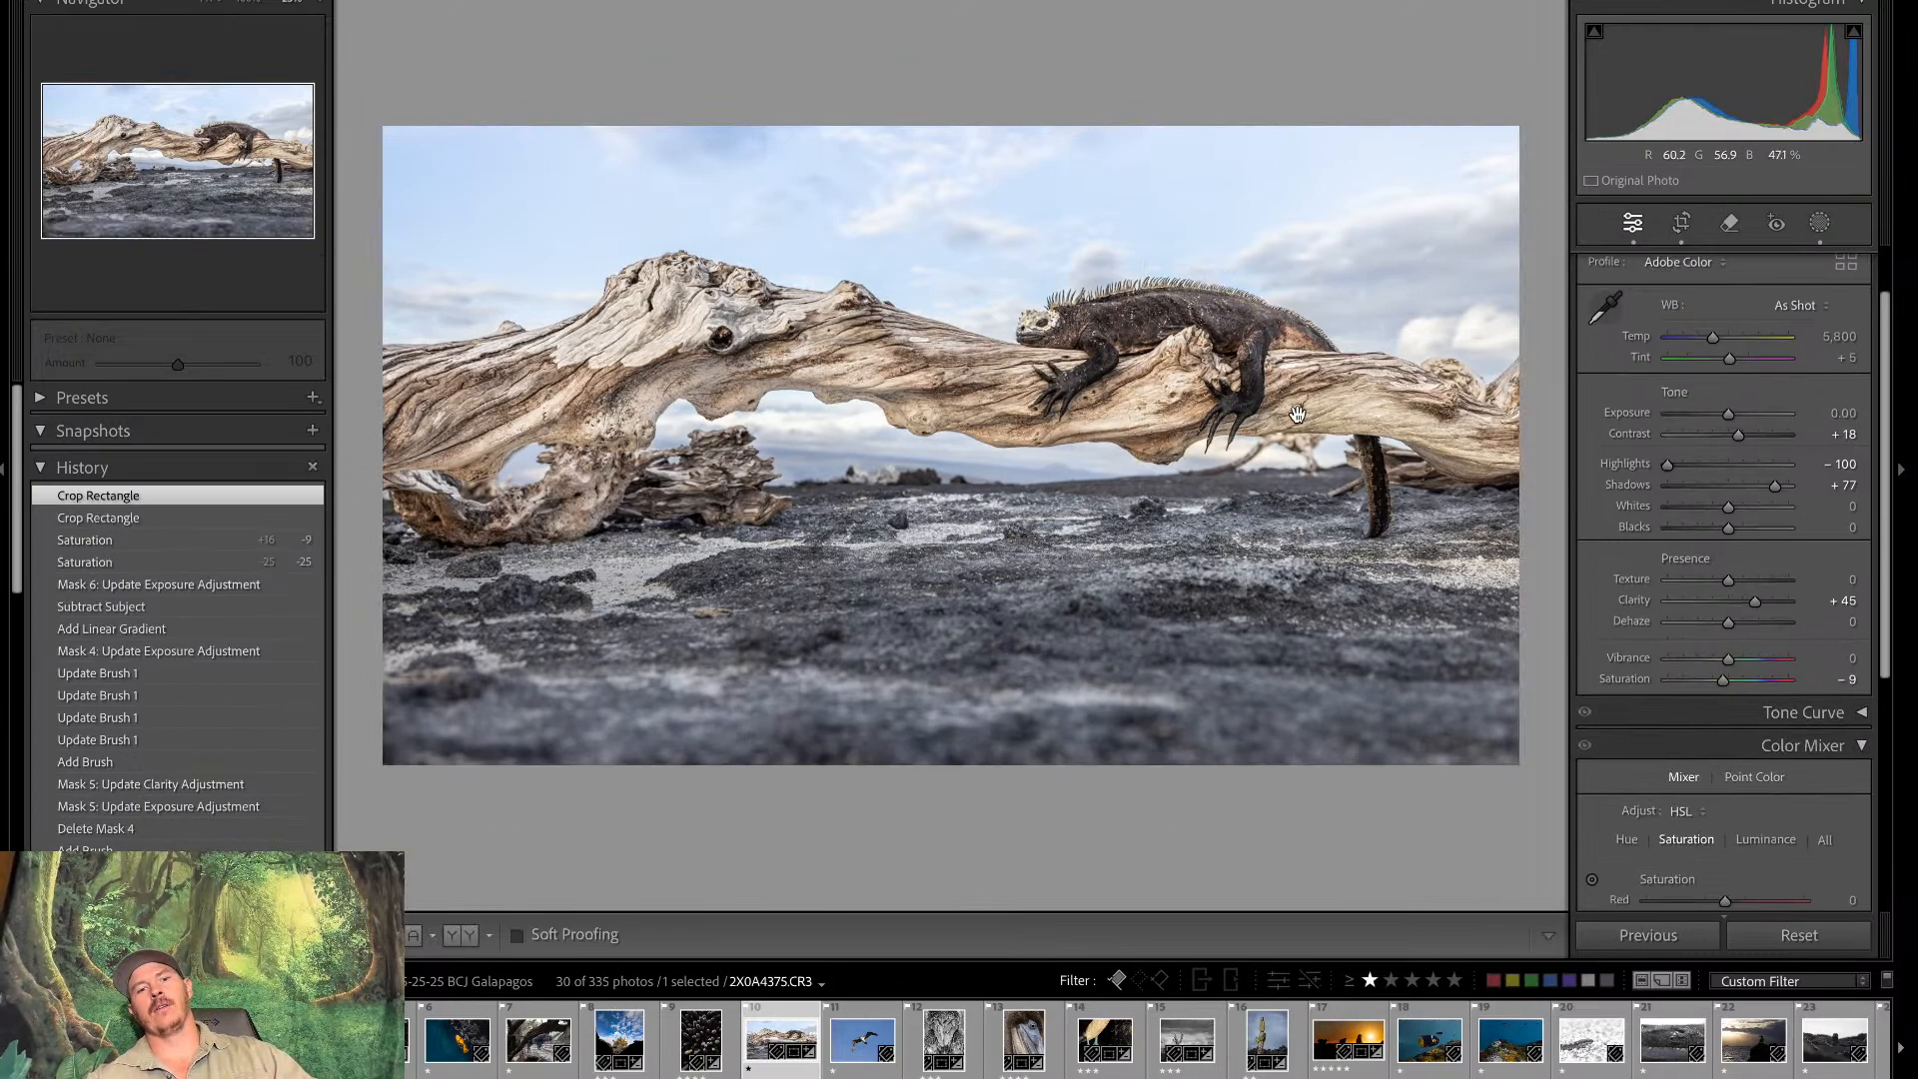
Change the driftwood crop to 16 x 10 and enlarge the frame out to the photo's right edge
left_click(1684, 223)
left_click(1795, 305)
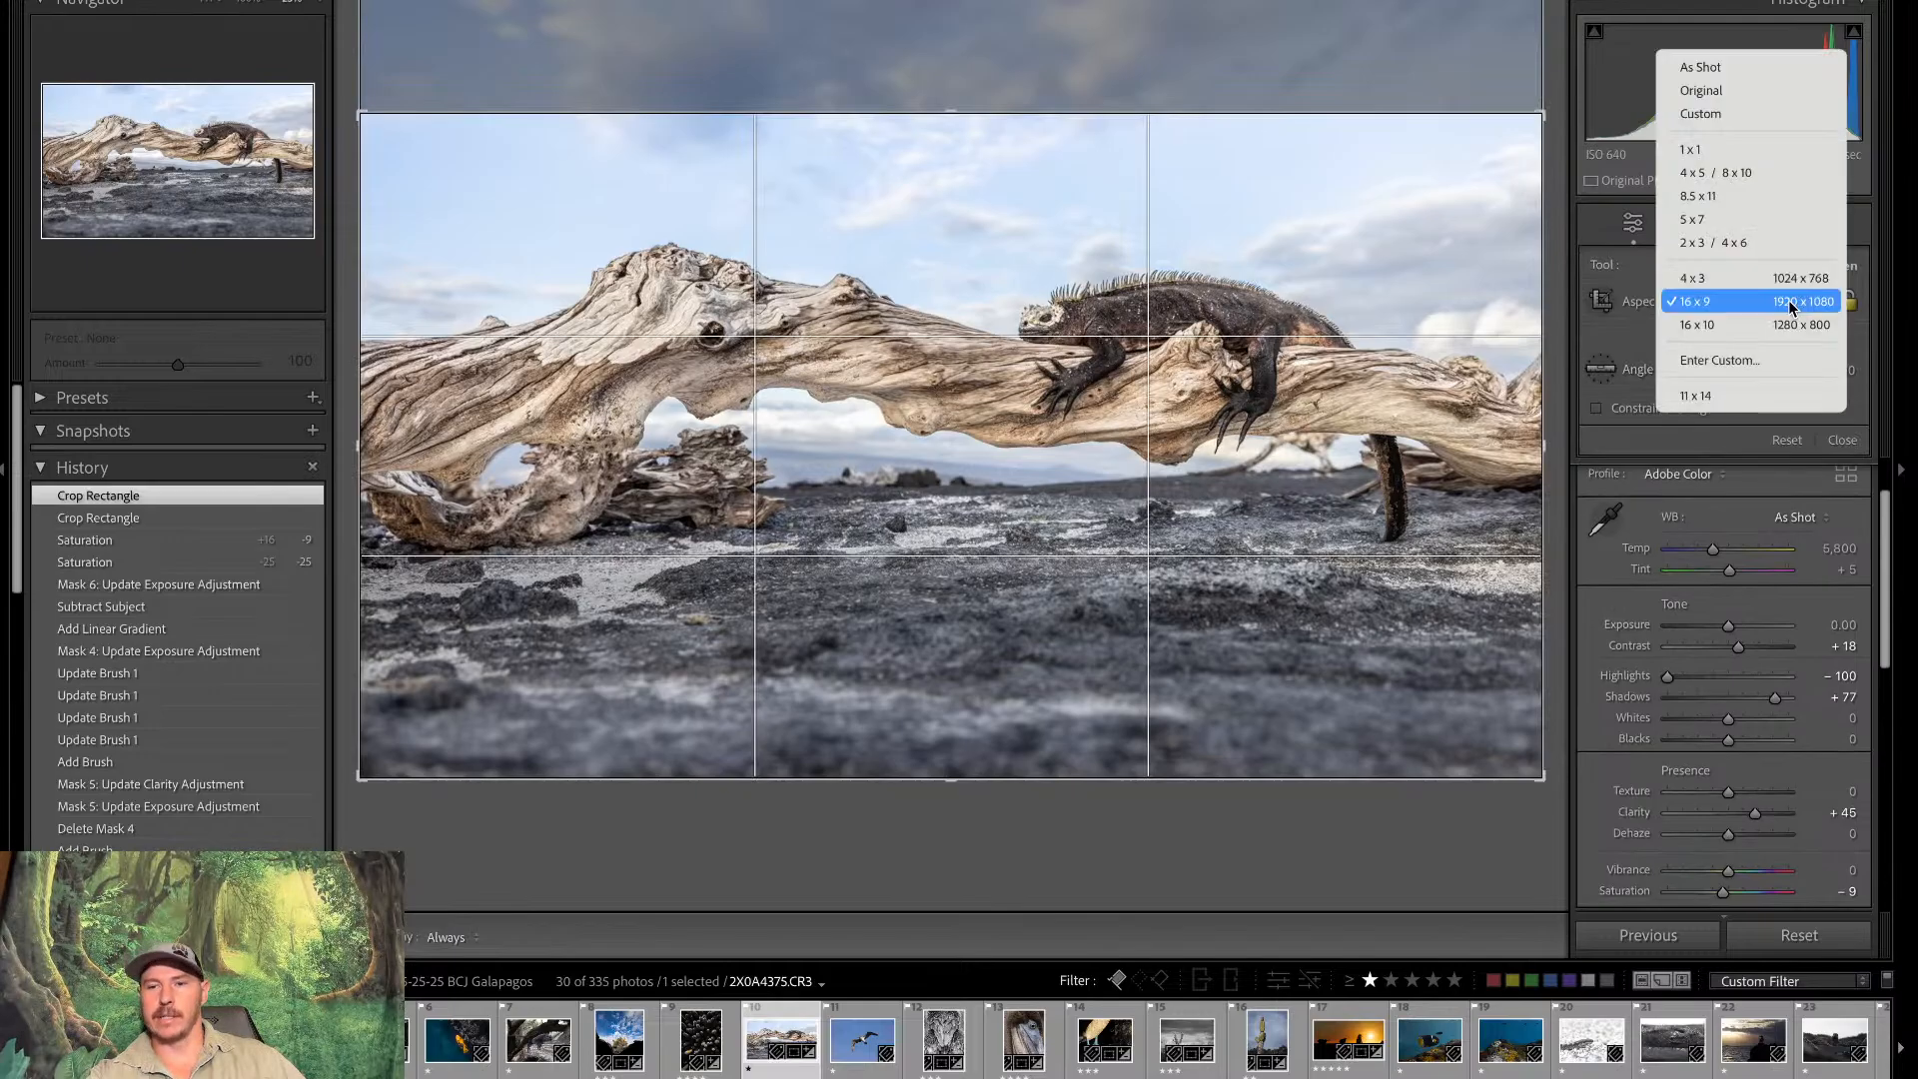
left_click(1754, 327)
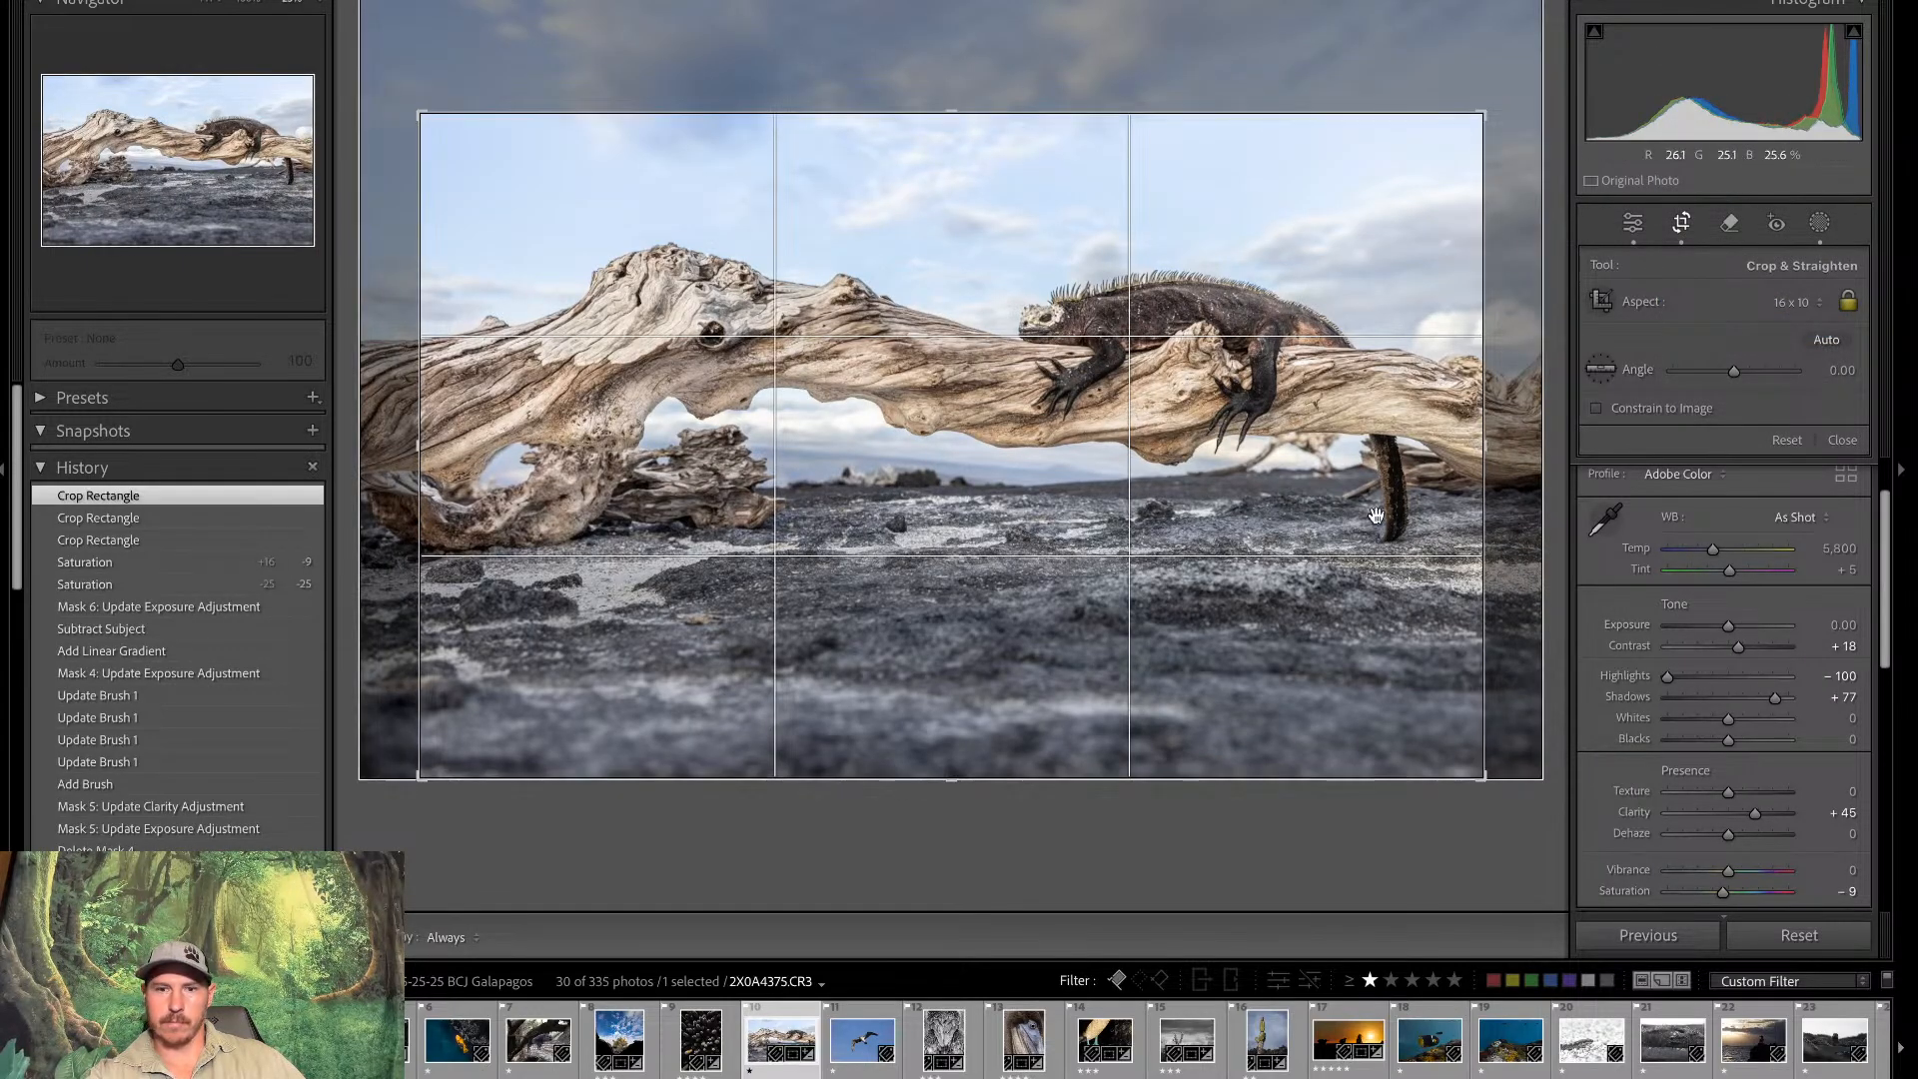
left_click_drag(1485, 116, 1536, 102)
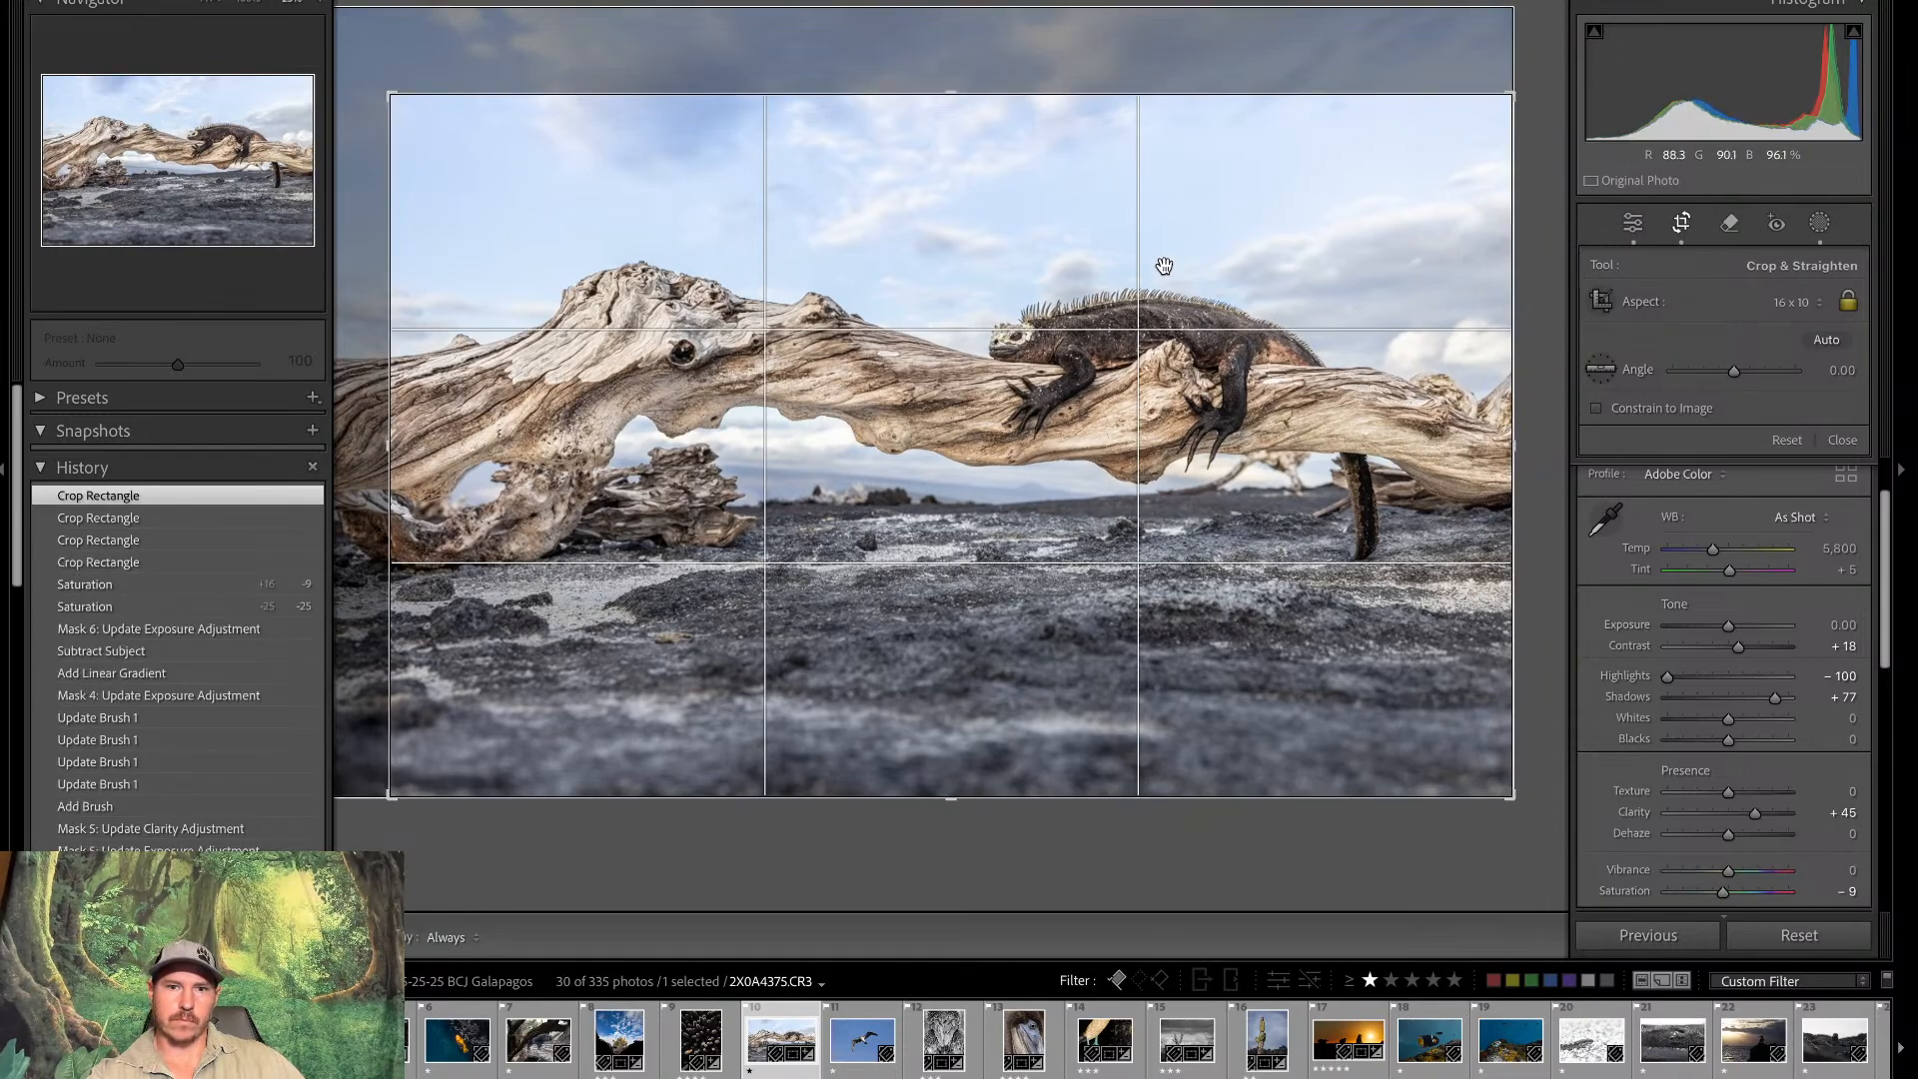
key("Return")
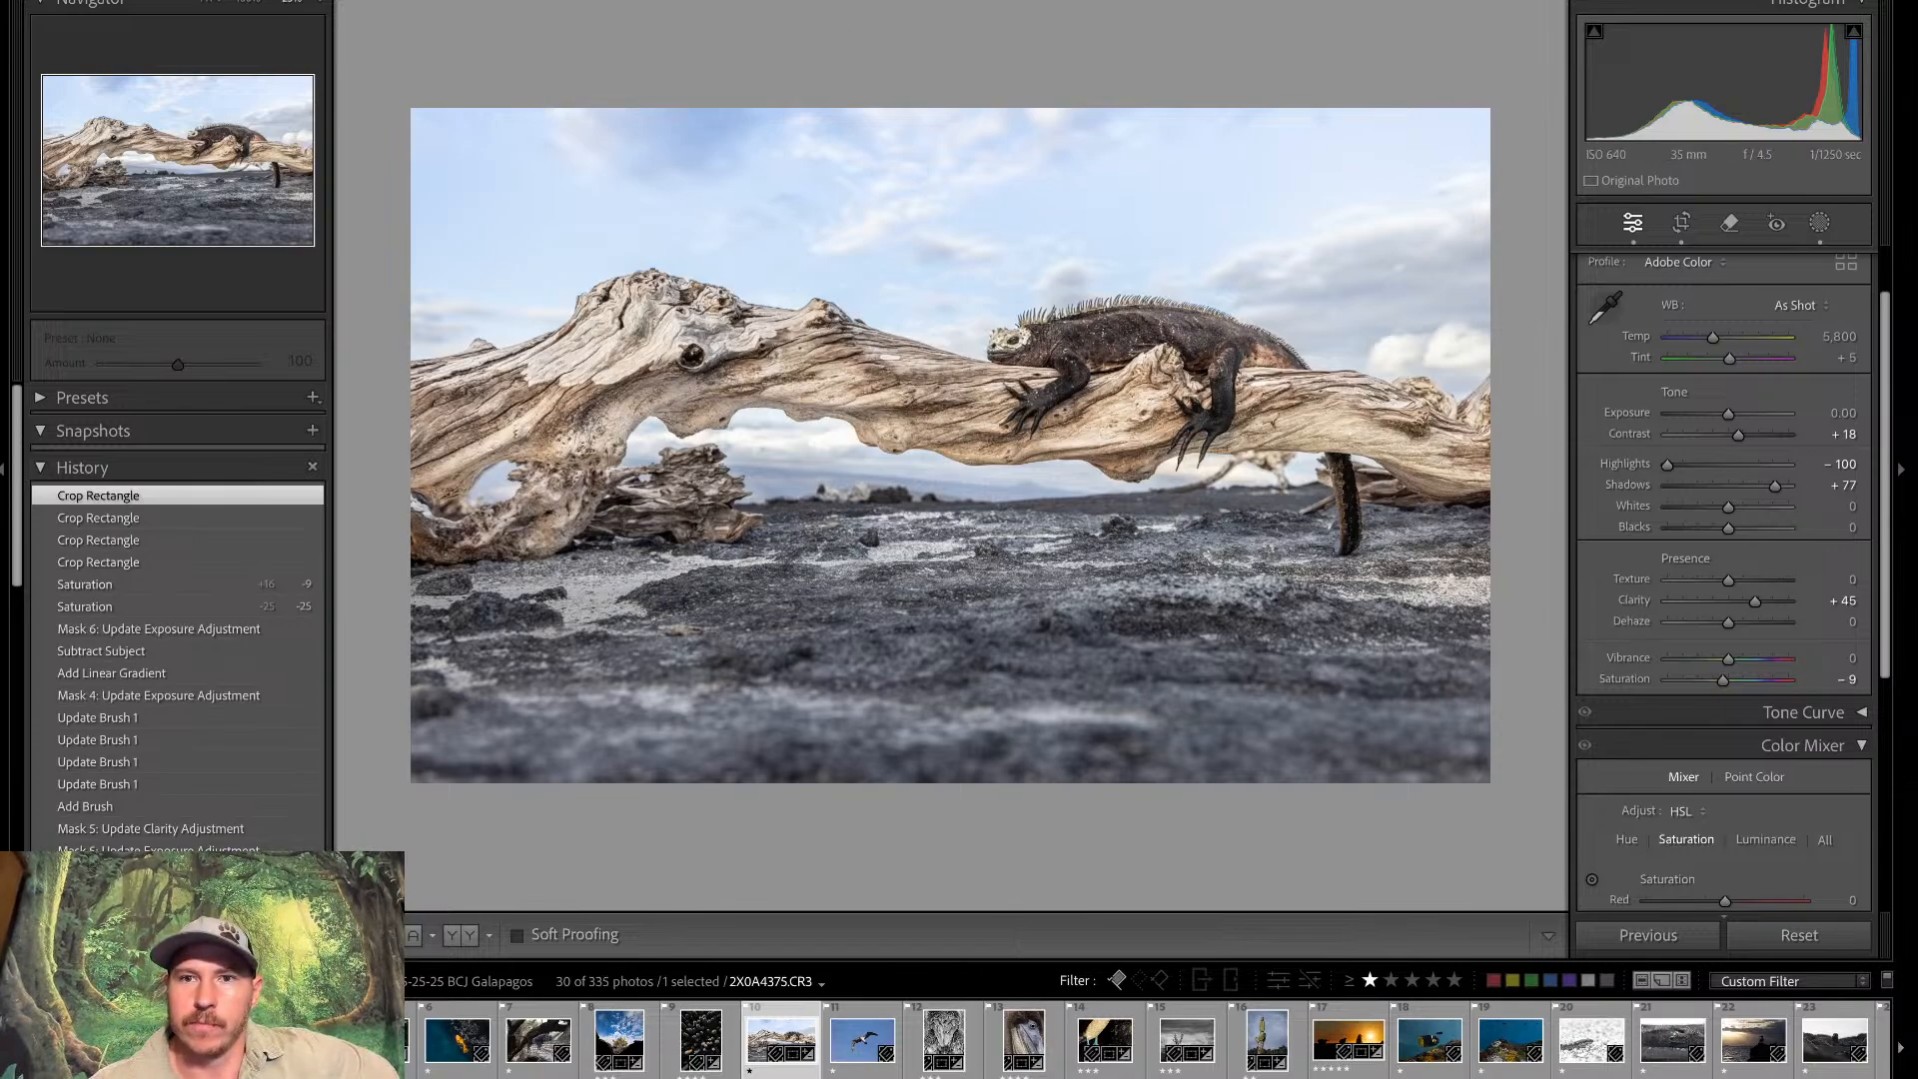
Return to the library grid and open the sunset photo with the two silhouetted penguins for editing
key("g")
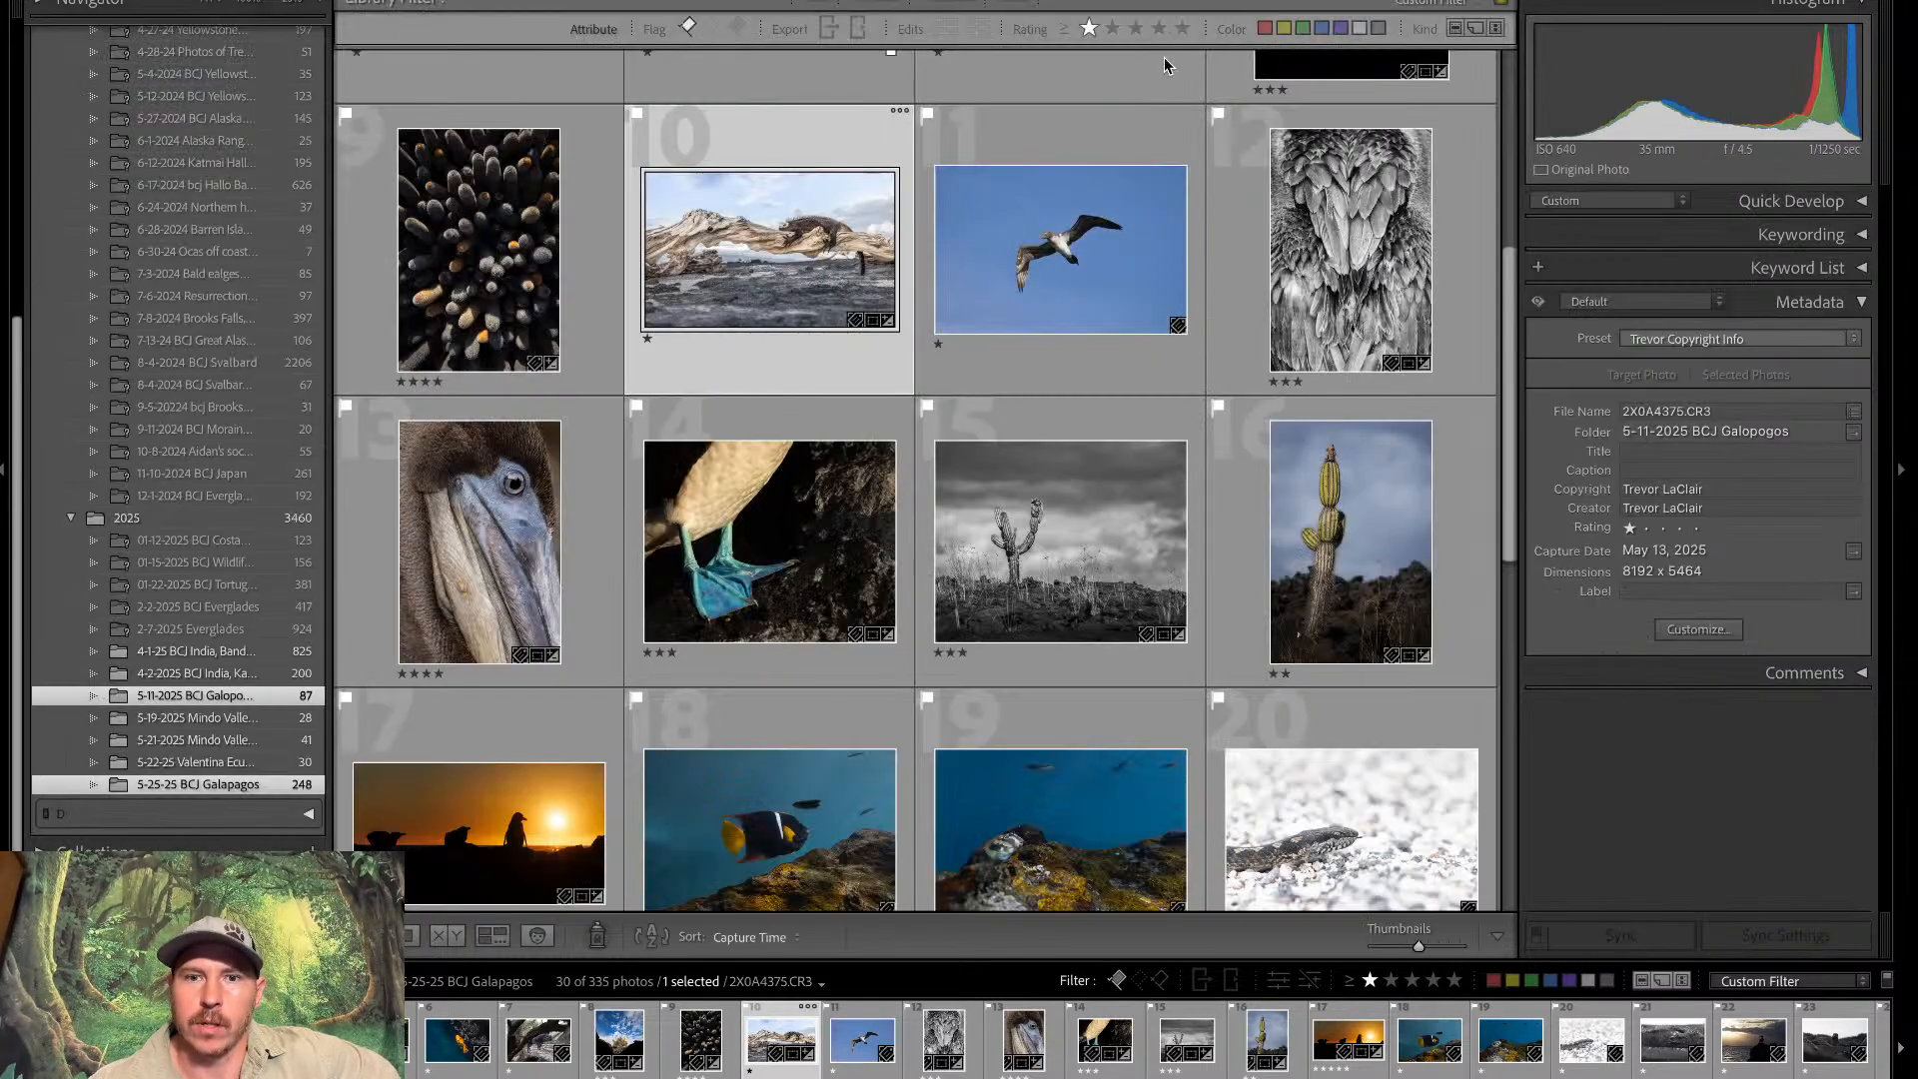
key("Down")
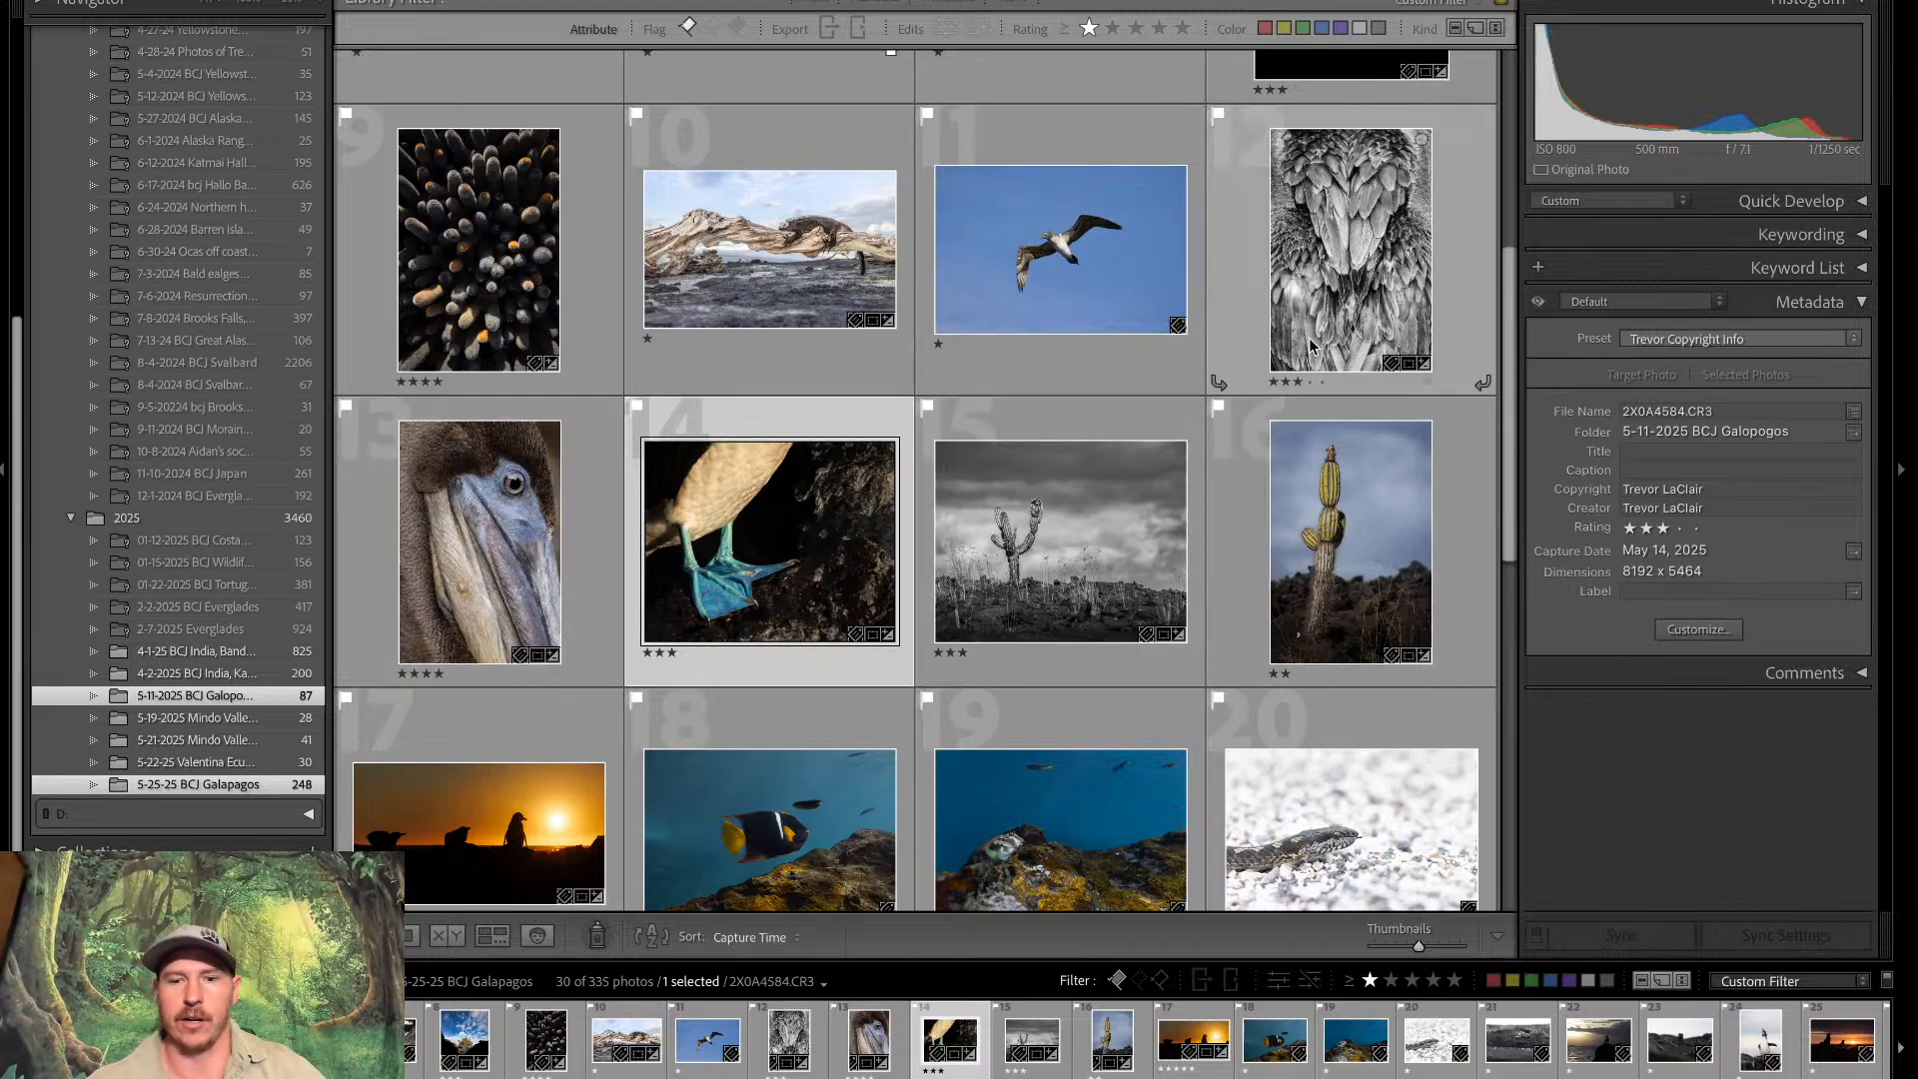
key("Down")
key("Down")
key("Down")
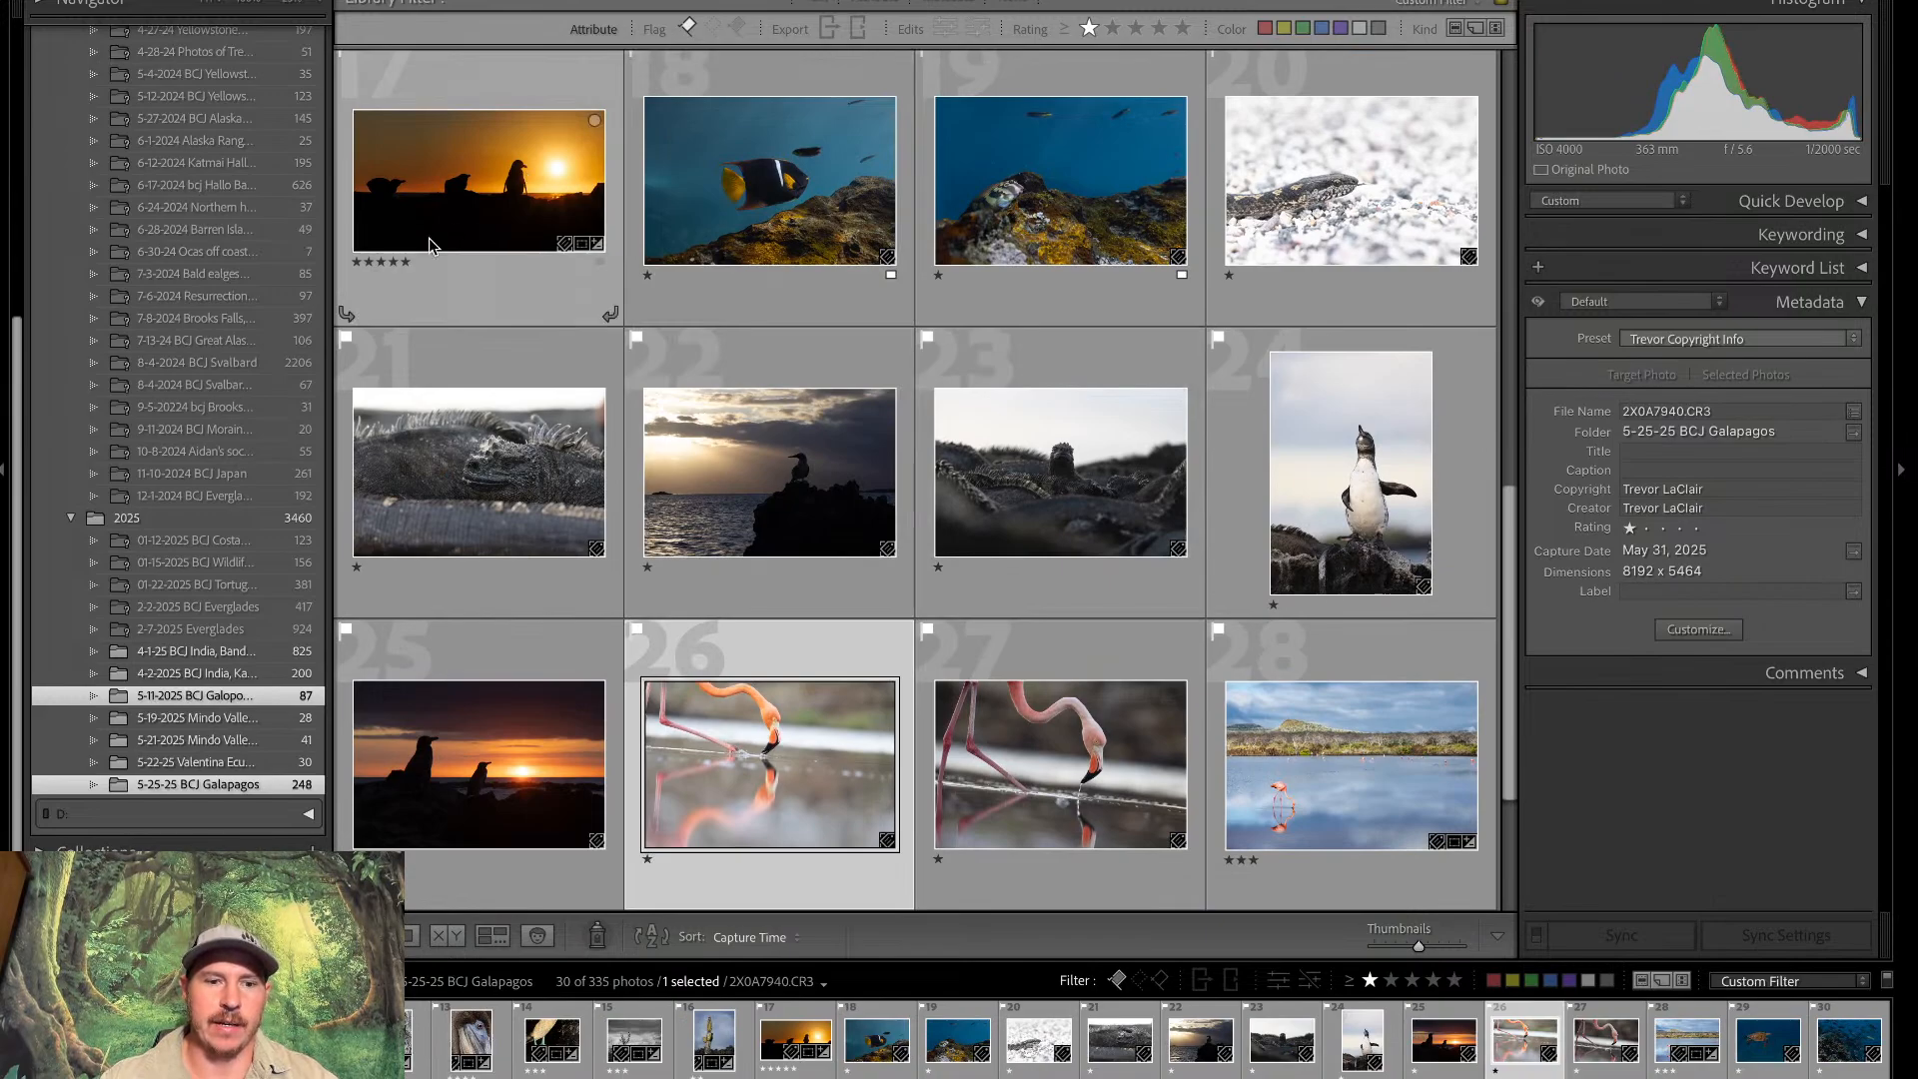
key("Down")
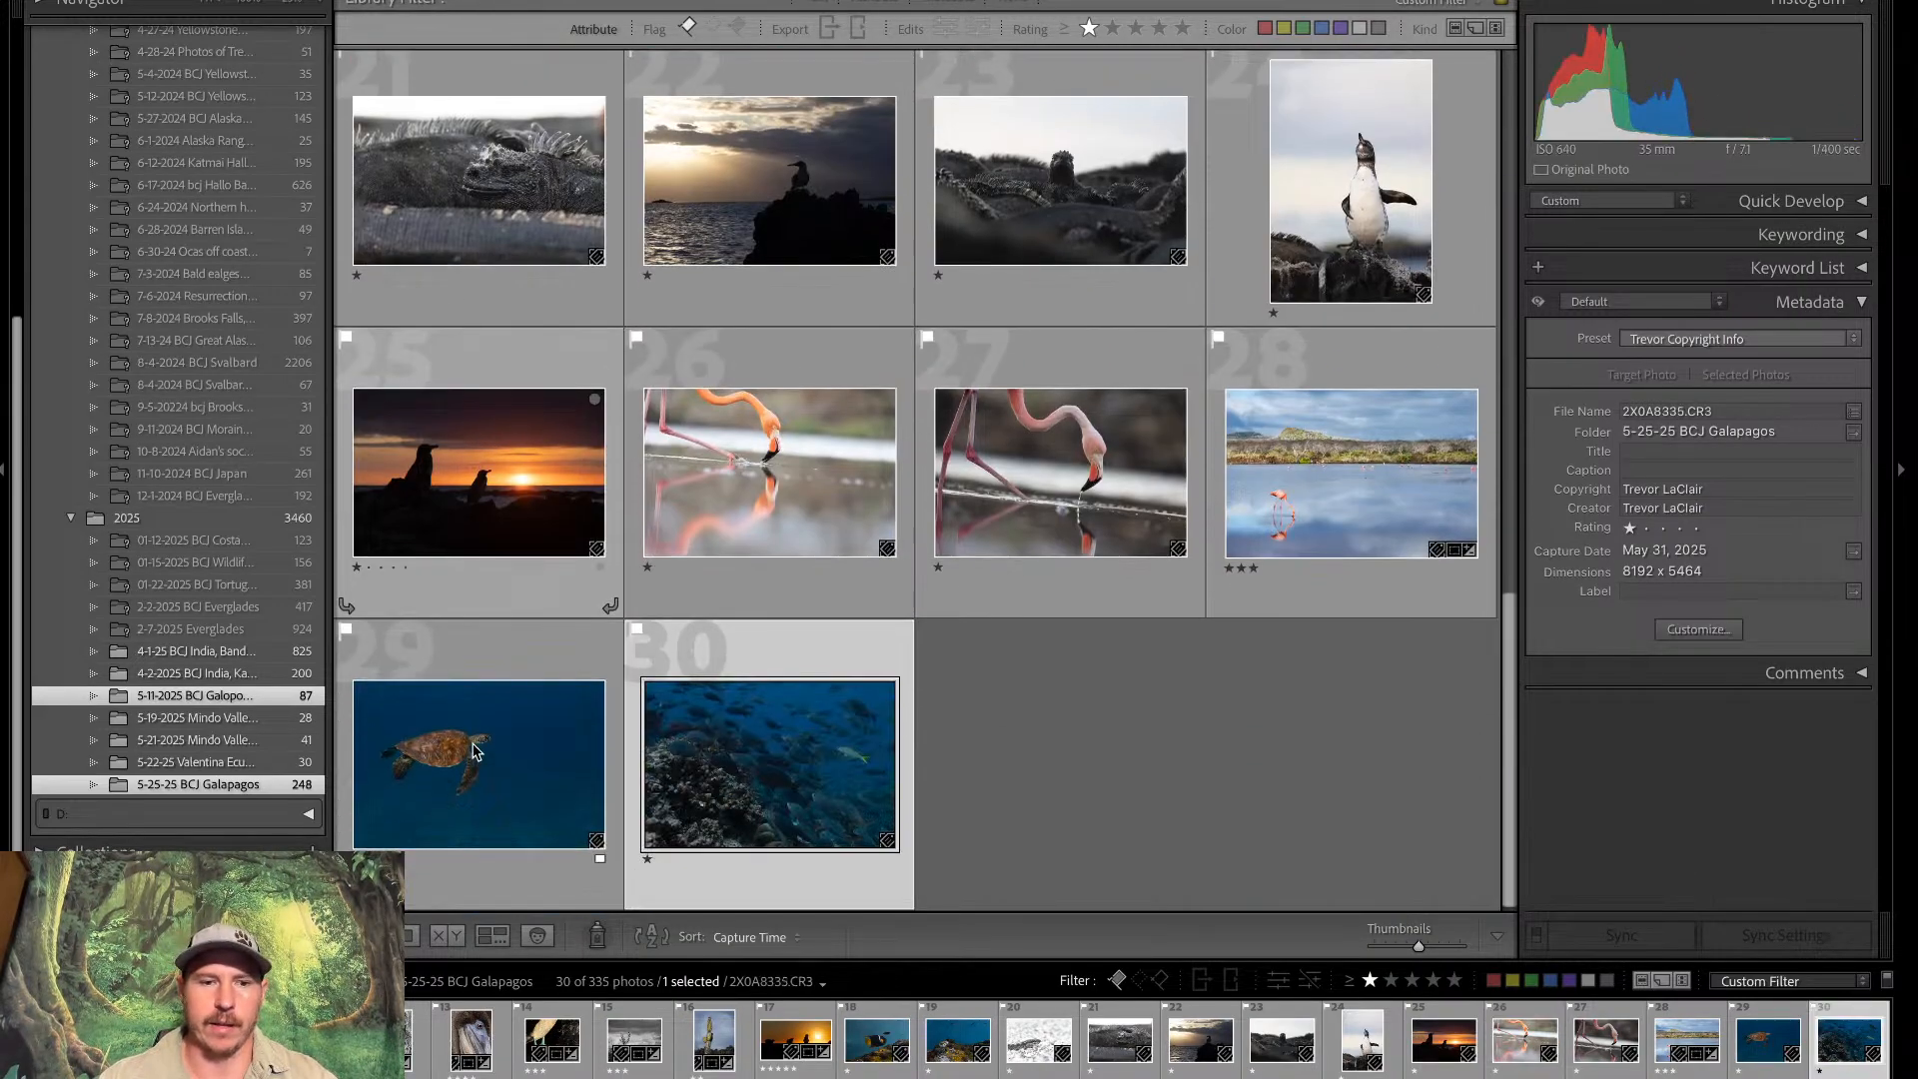
key("Up")
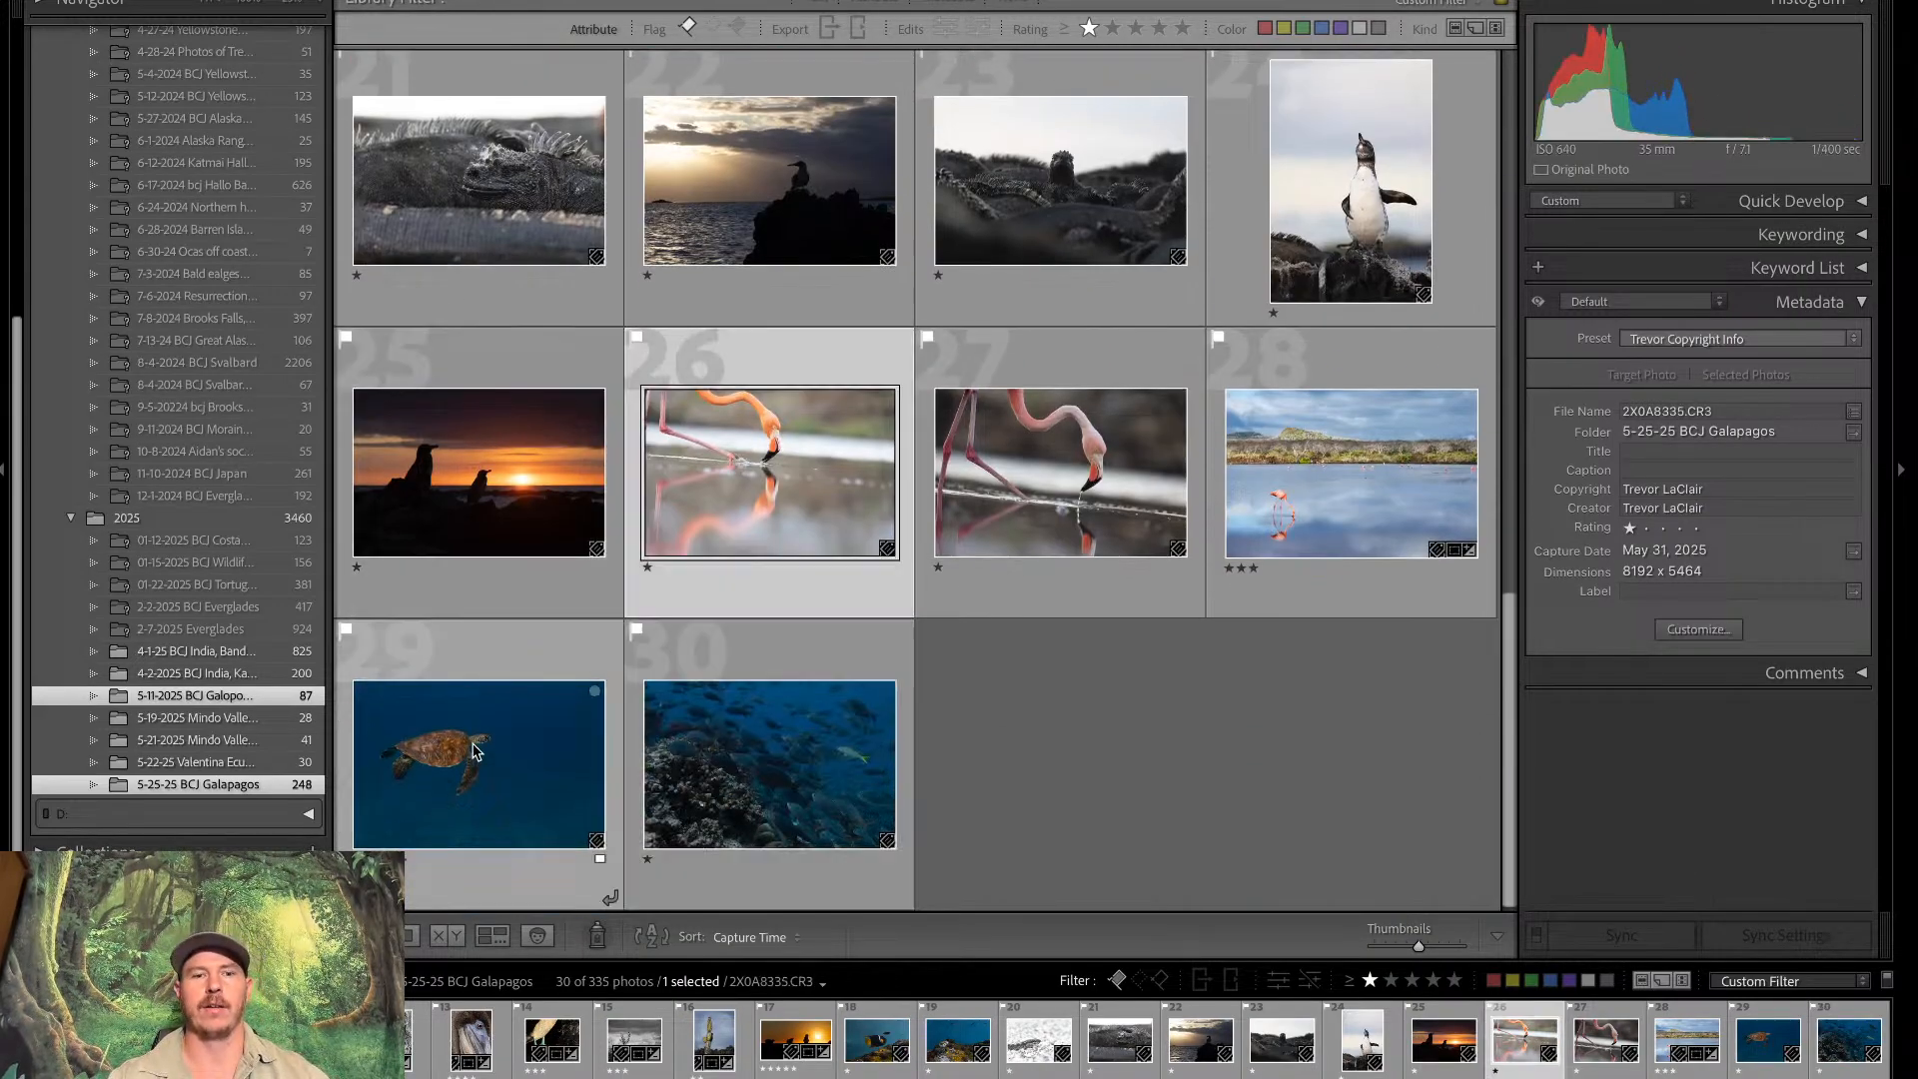
key("Left")
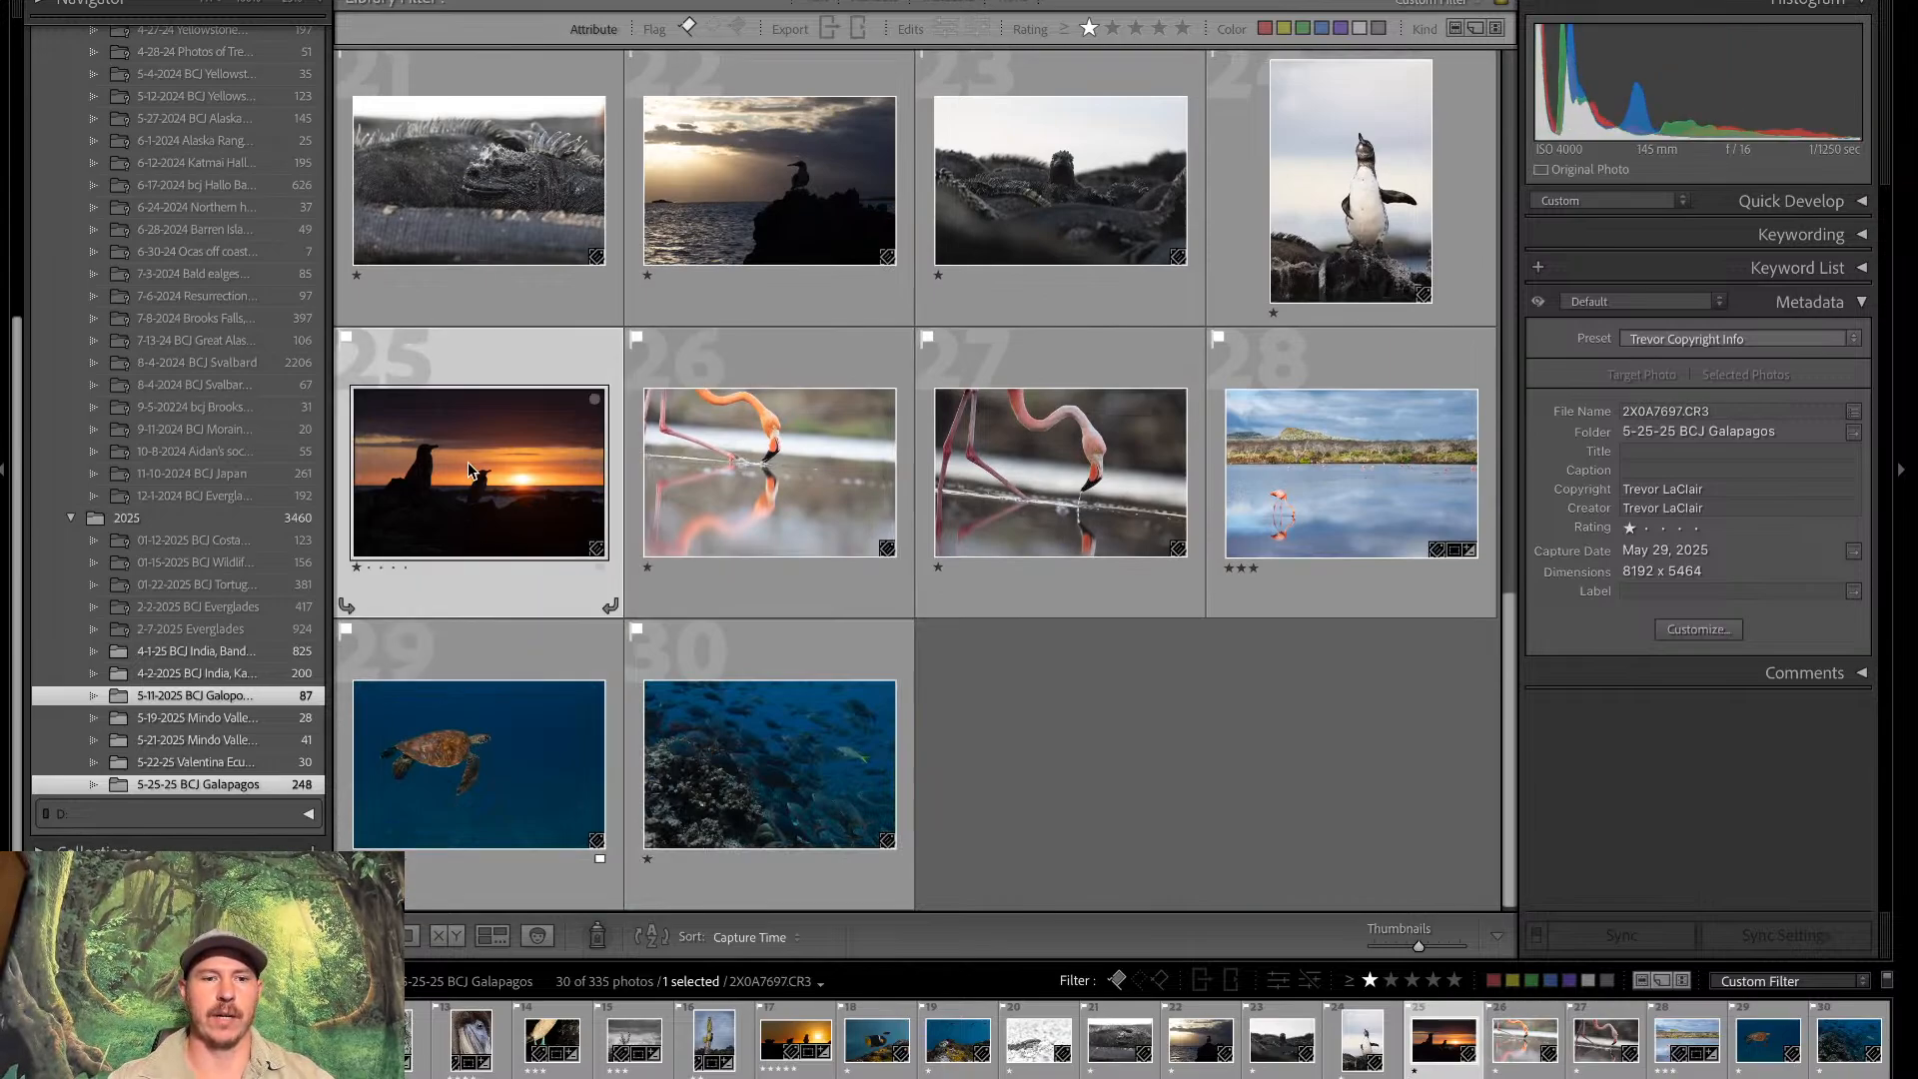
key("d")
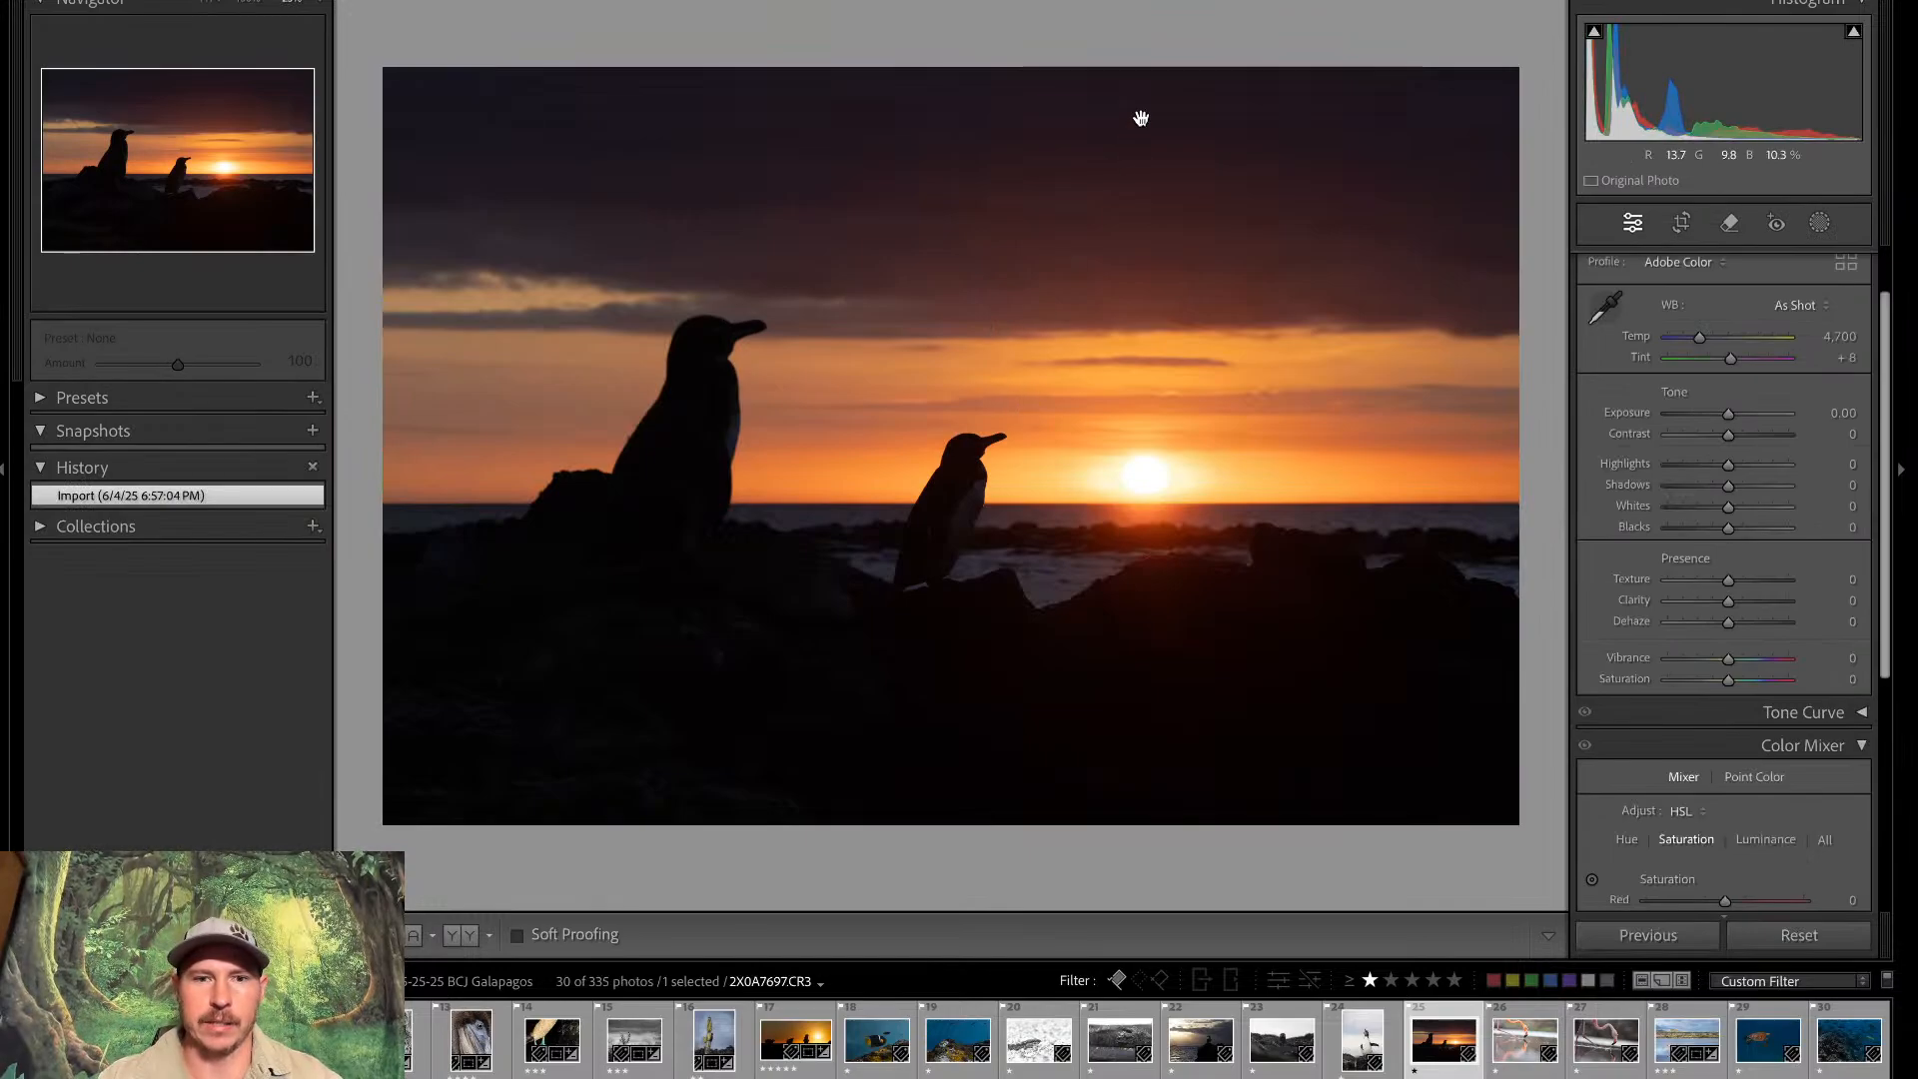
Crop the penguin sunset photo to 4 x 5 / 8 x 10, positioning the frame sideways around both penguins and the sun
left_click(1682, 222)
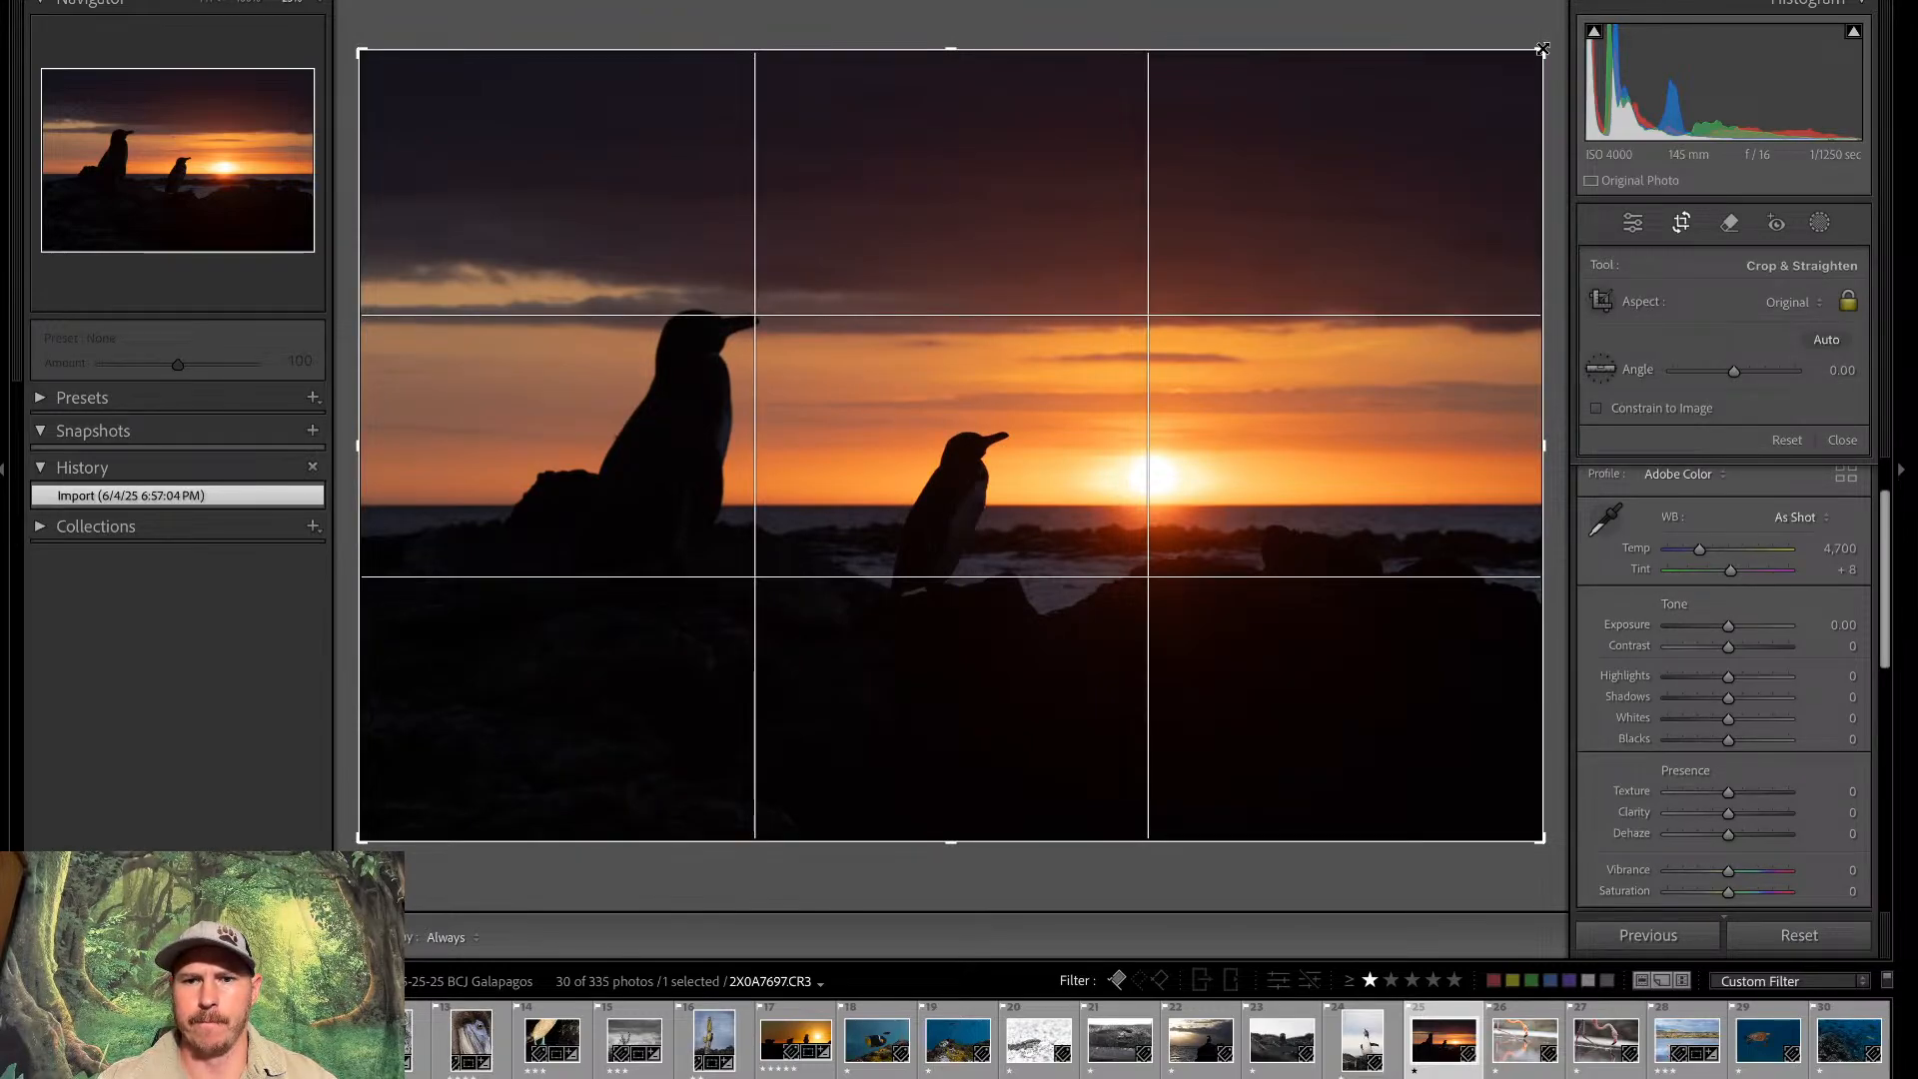
left_click(1786, 302)
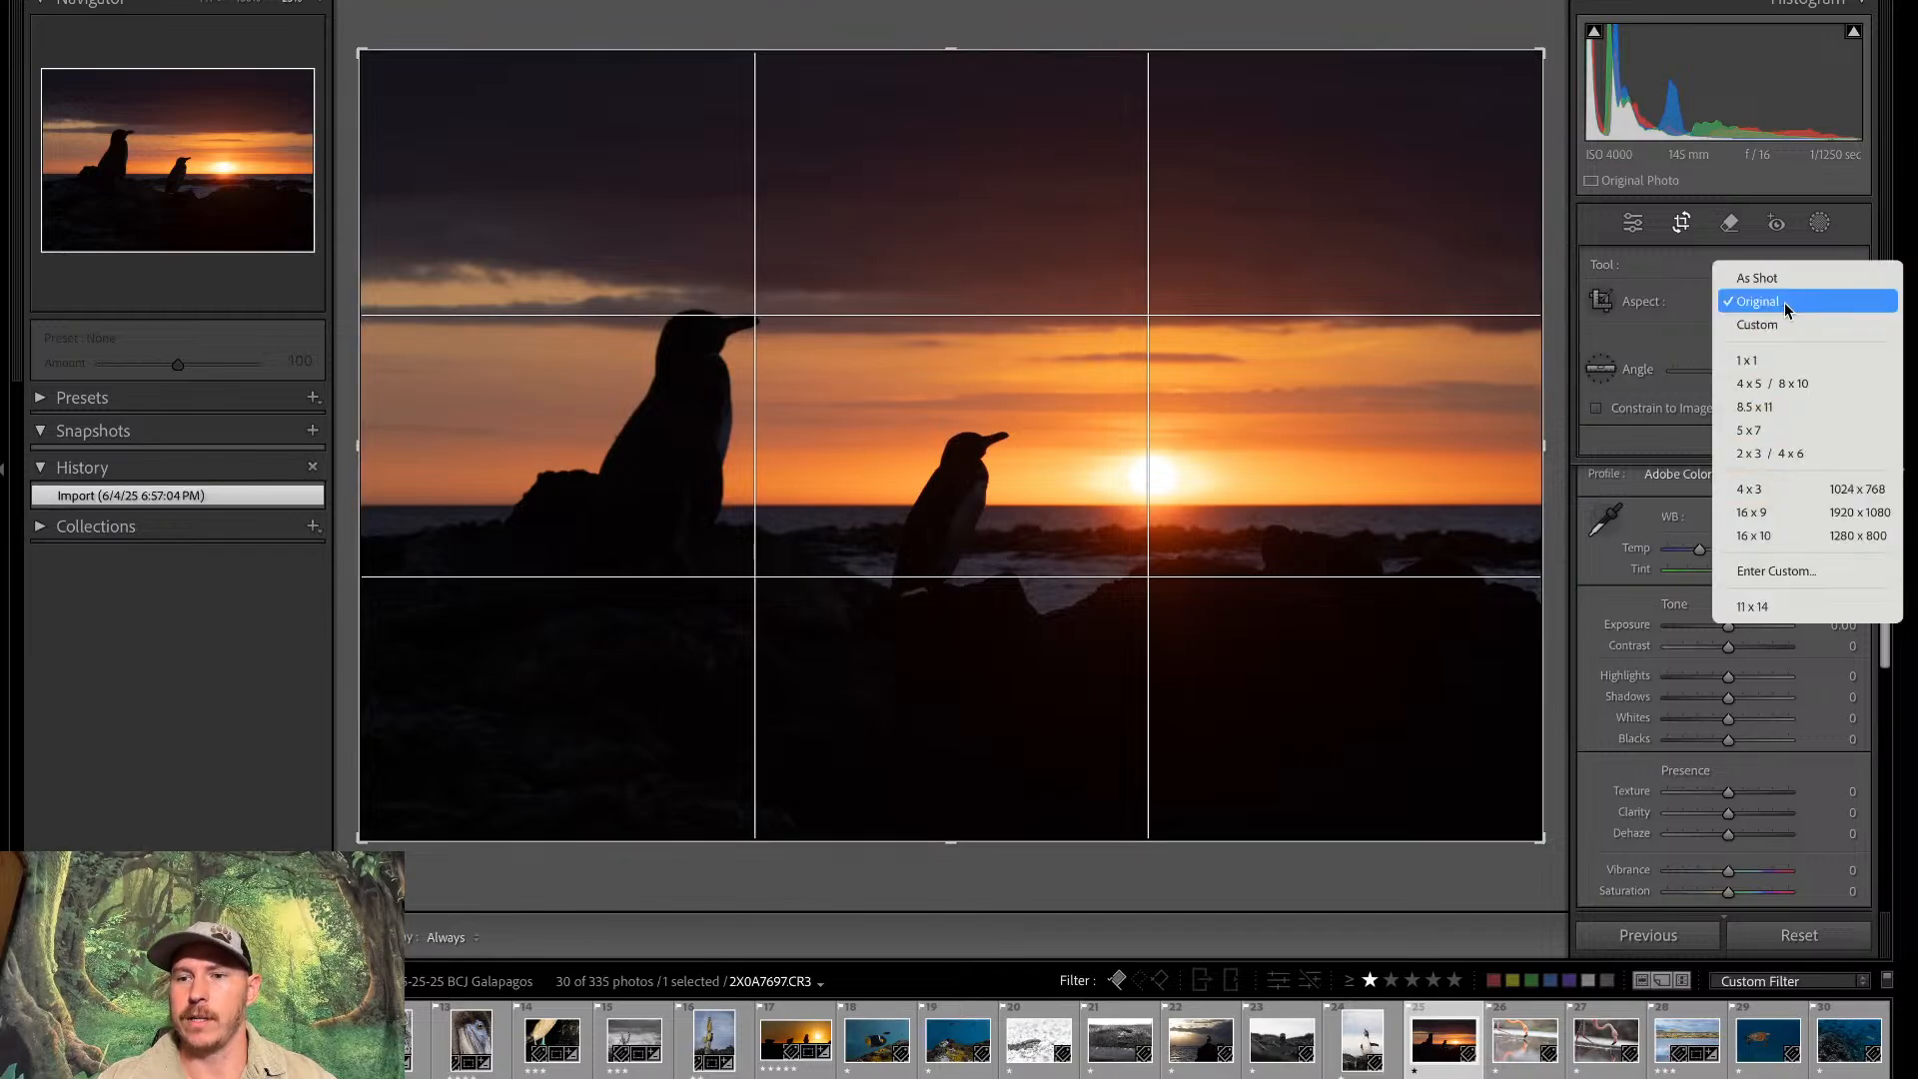
left_click(1775, 384)
left_click_drag(1336, 432, 1481, 424)
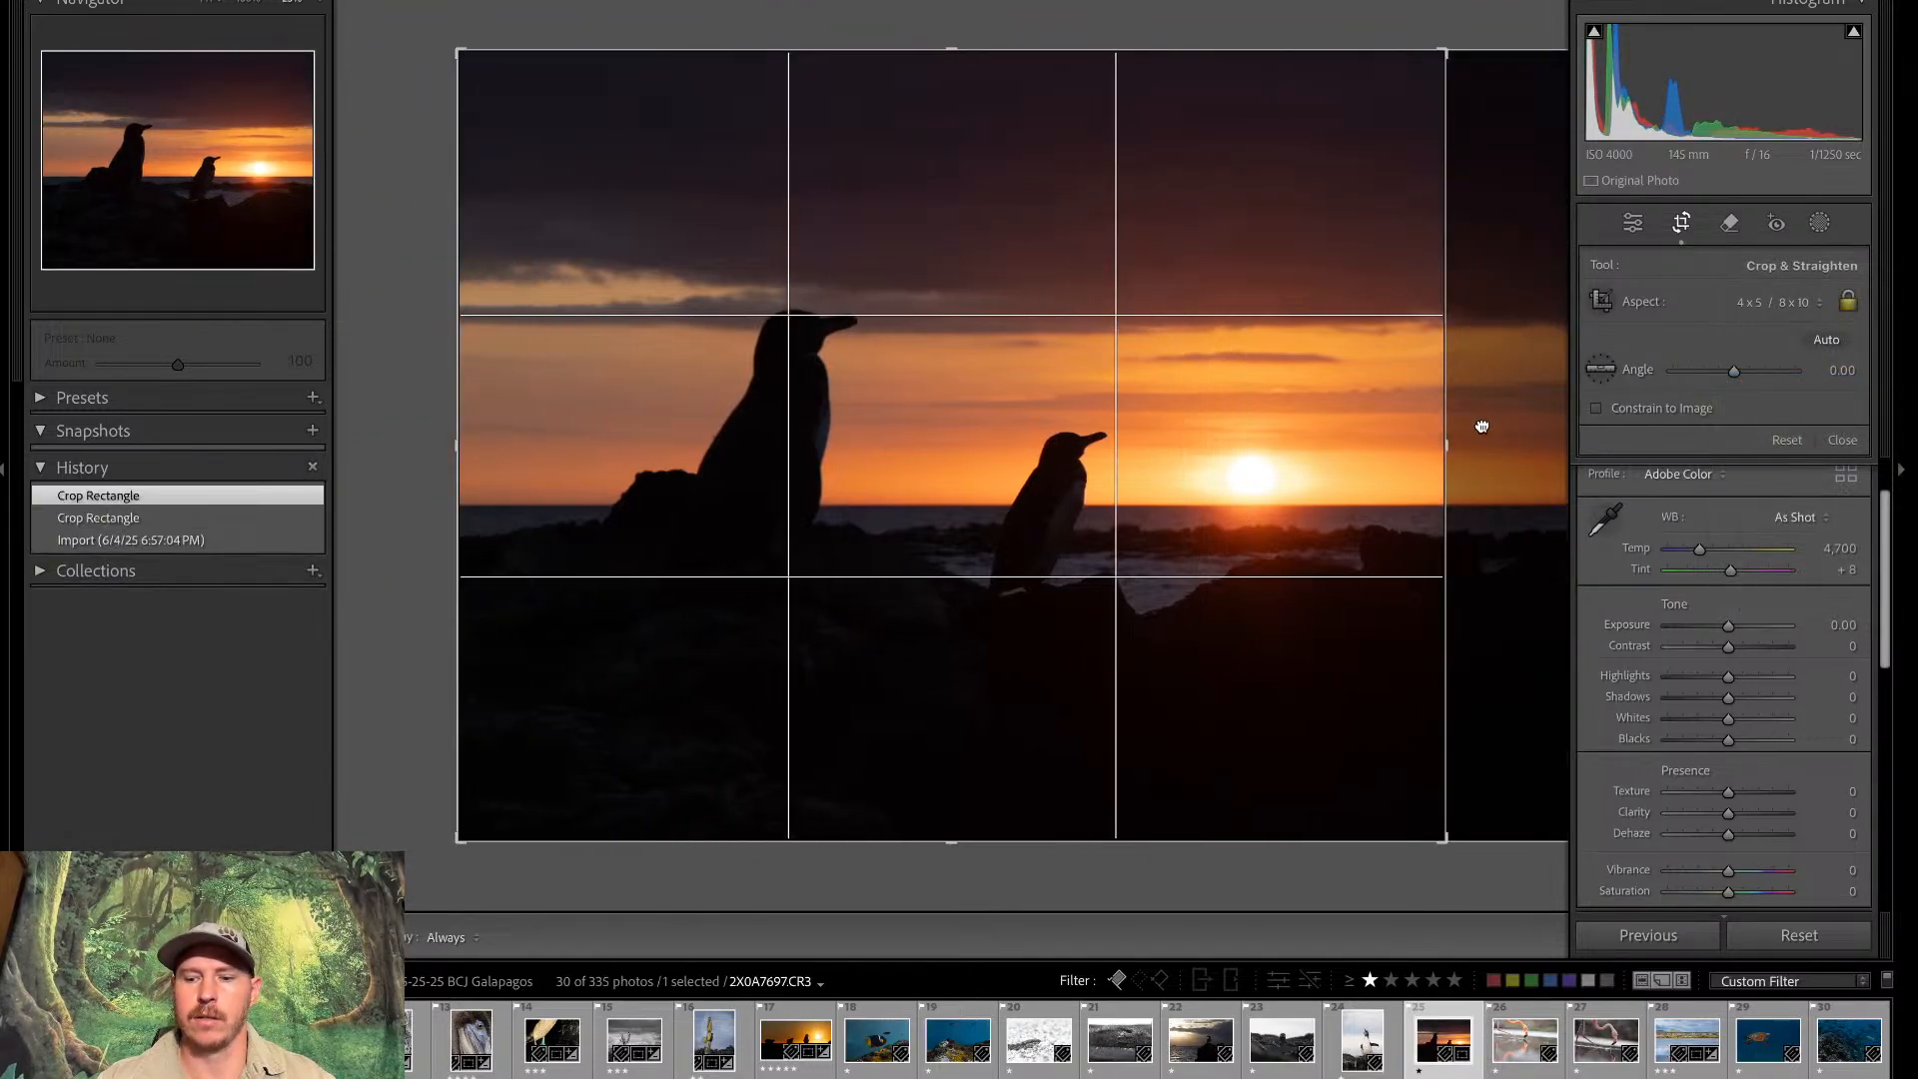
key("Return")
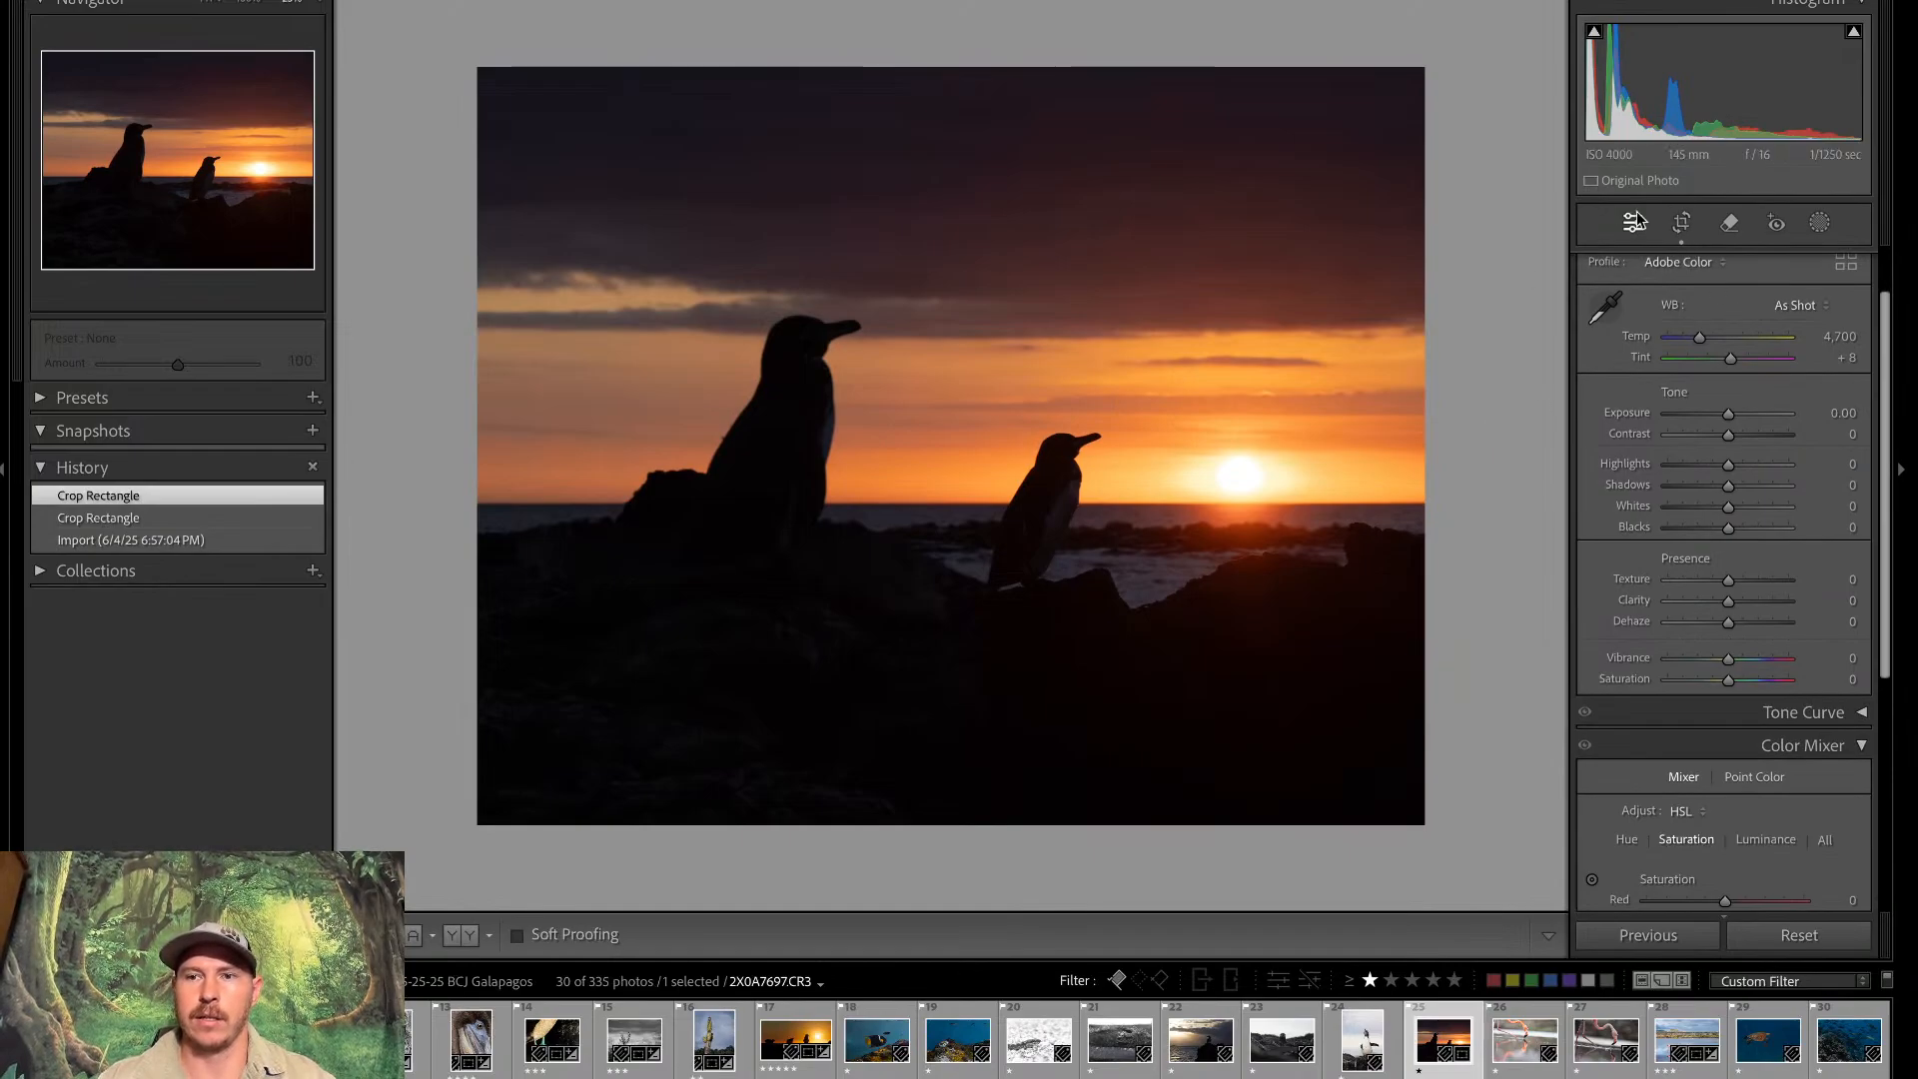
left_click(1681, 222)
left_click_drag(1263, 454, 1184, 443)
key("Return")
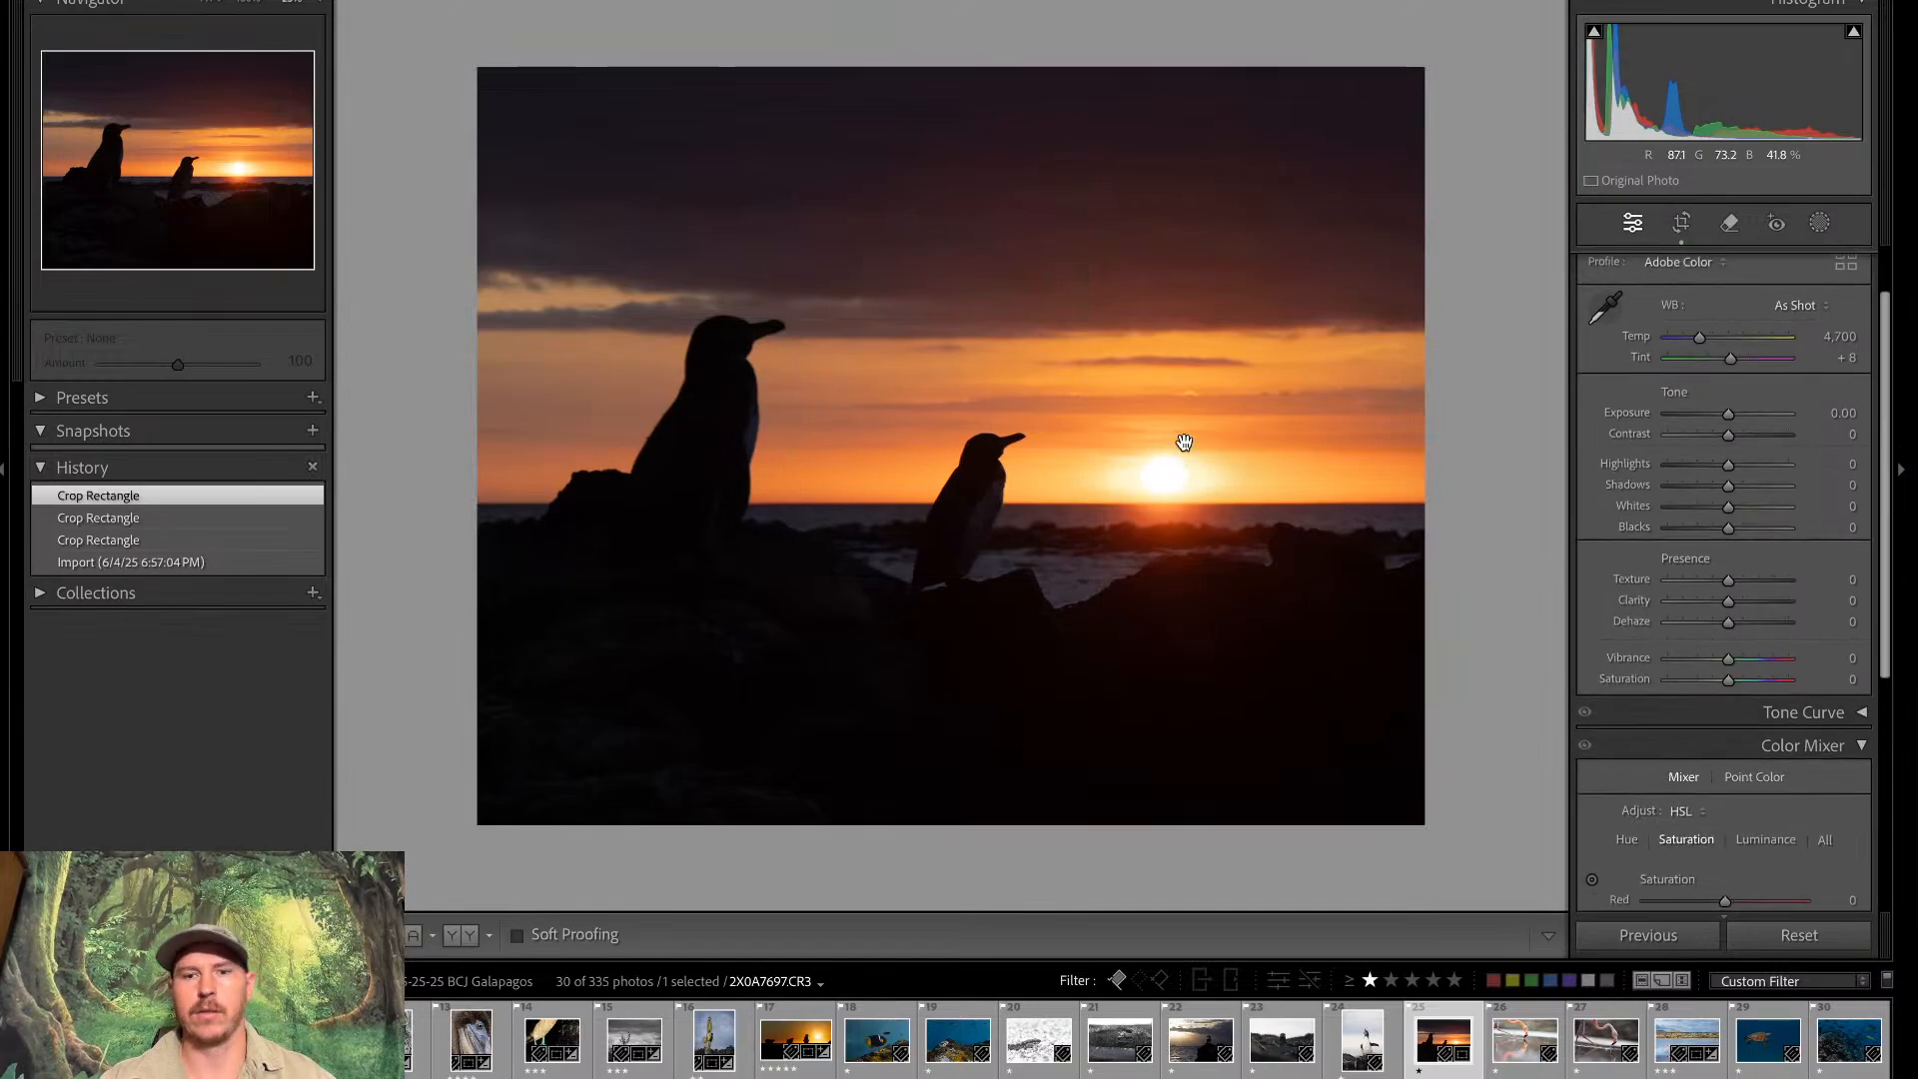
Tighten the 4 x 5 / 8 x 10 crop and reposition it around the two penguins and the setting sun
left_click(1682, 222)
left_click_drag(1175, 391, 1099, 389)
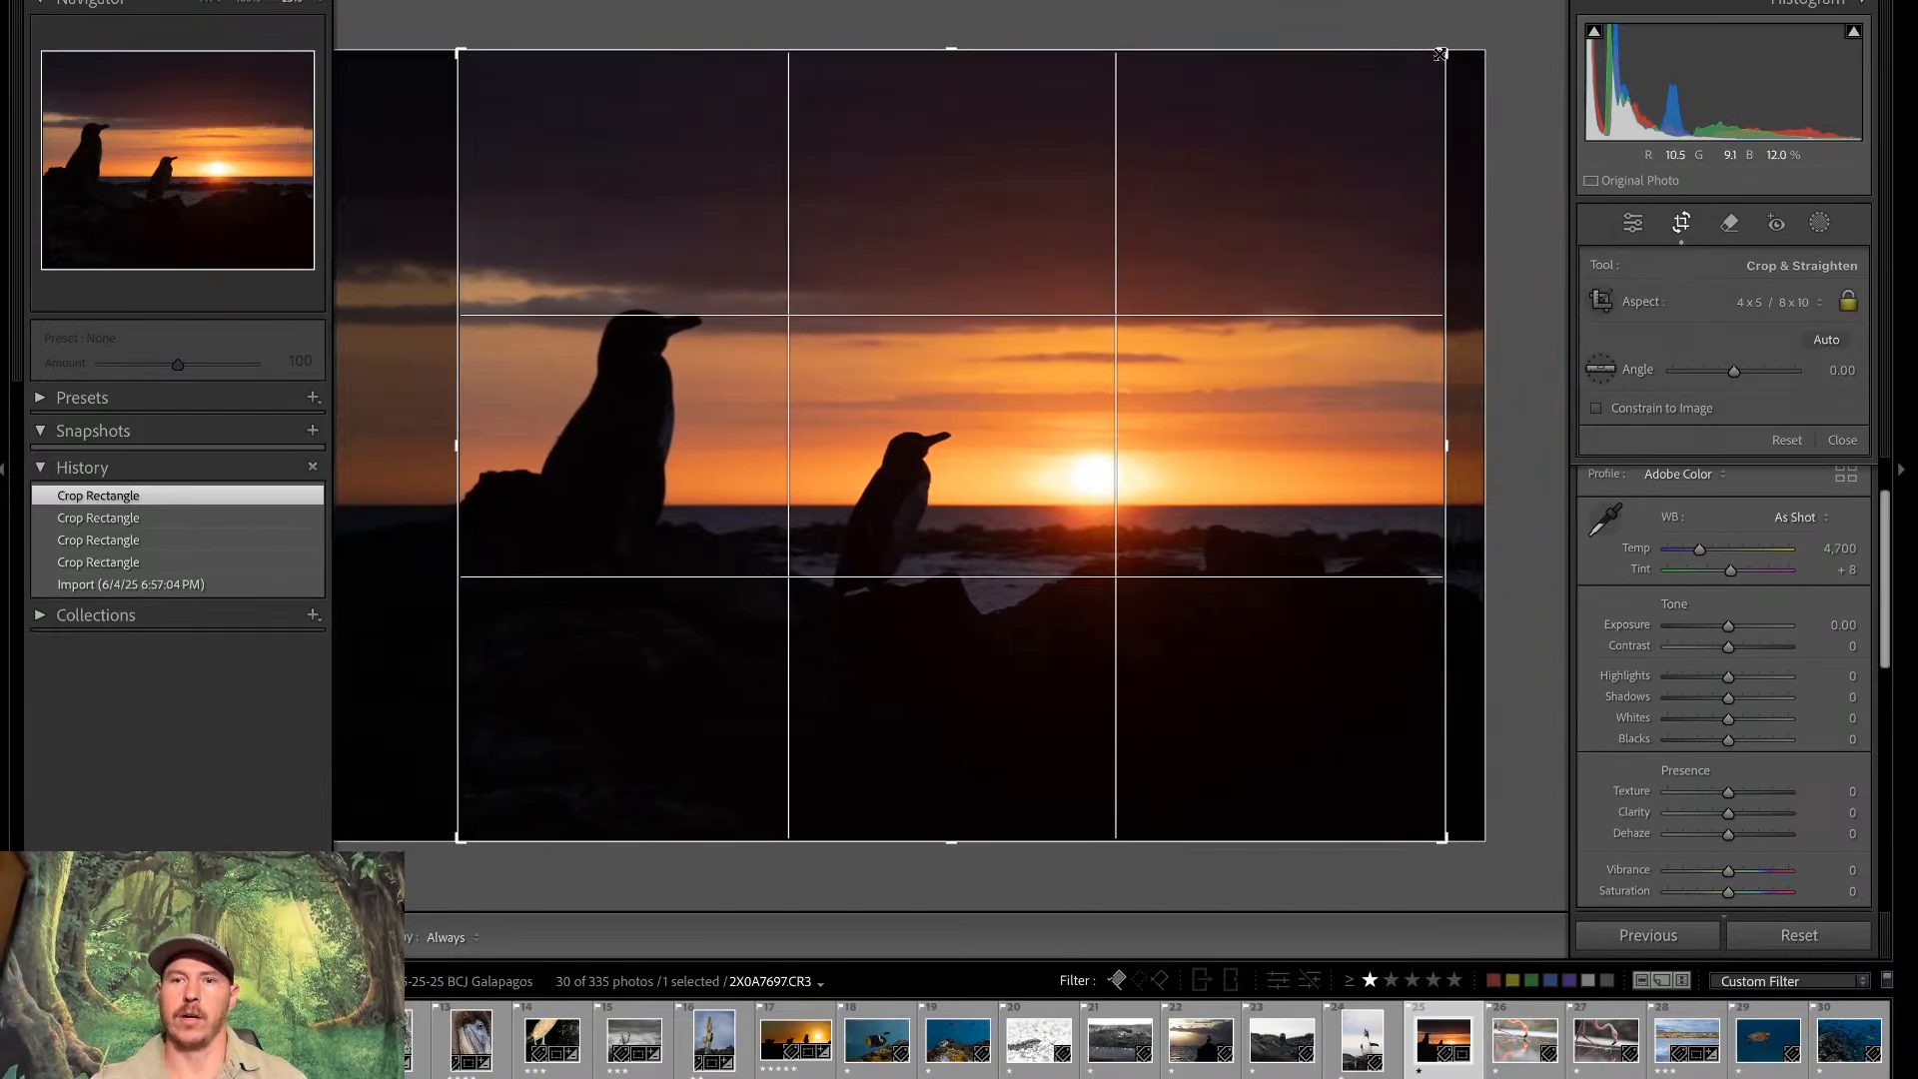
left_click_drag(1443, 52, 1361, 118)
left_click_drag(1252, 292, 1247, 300)
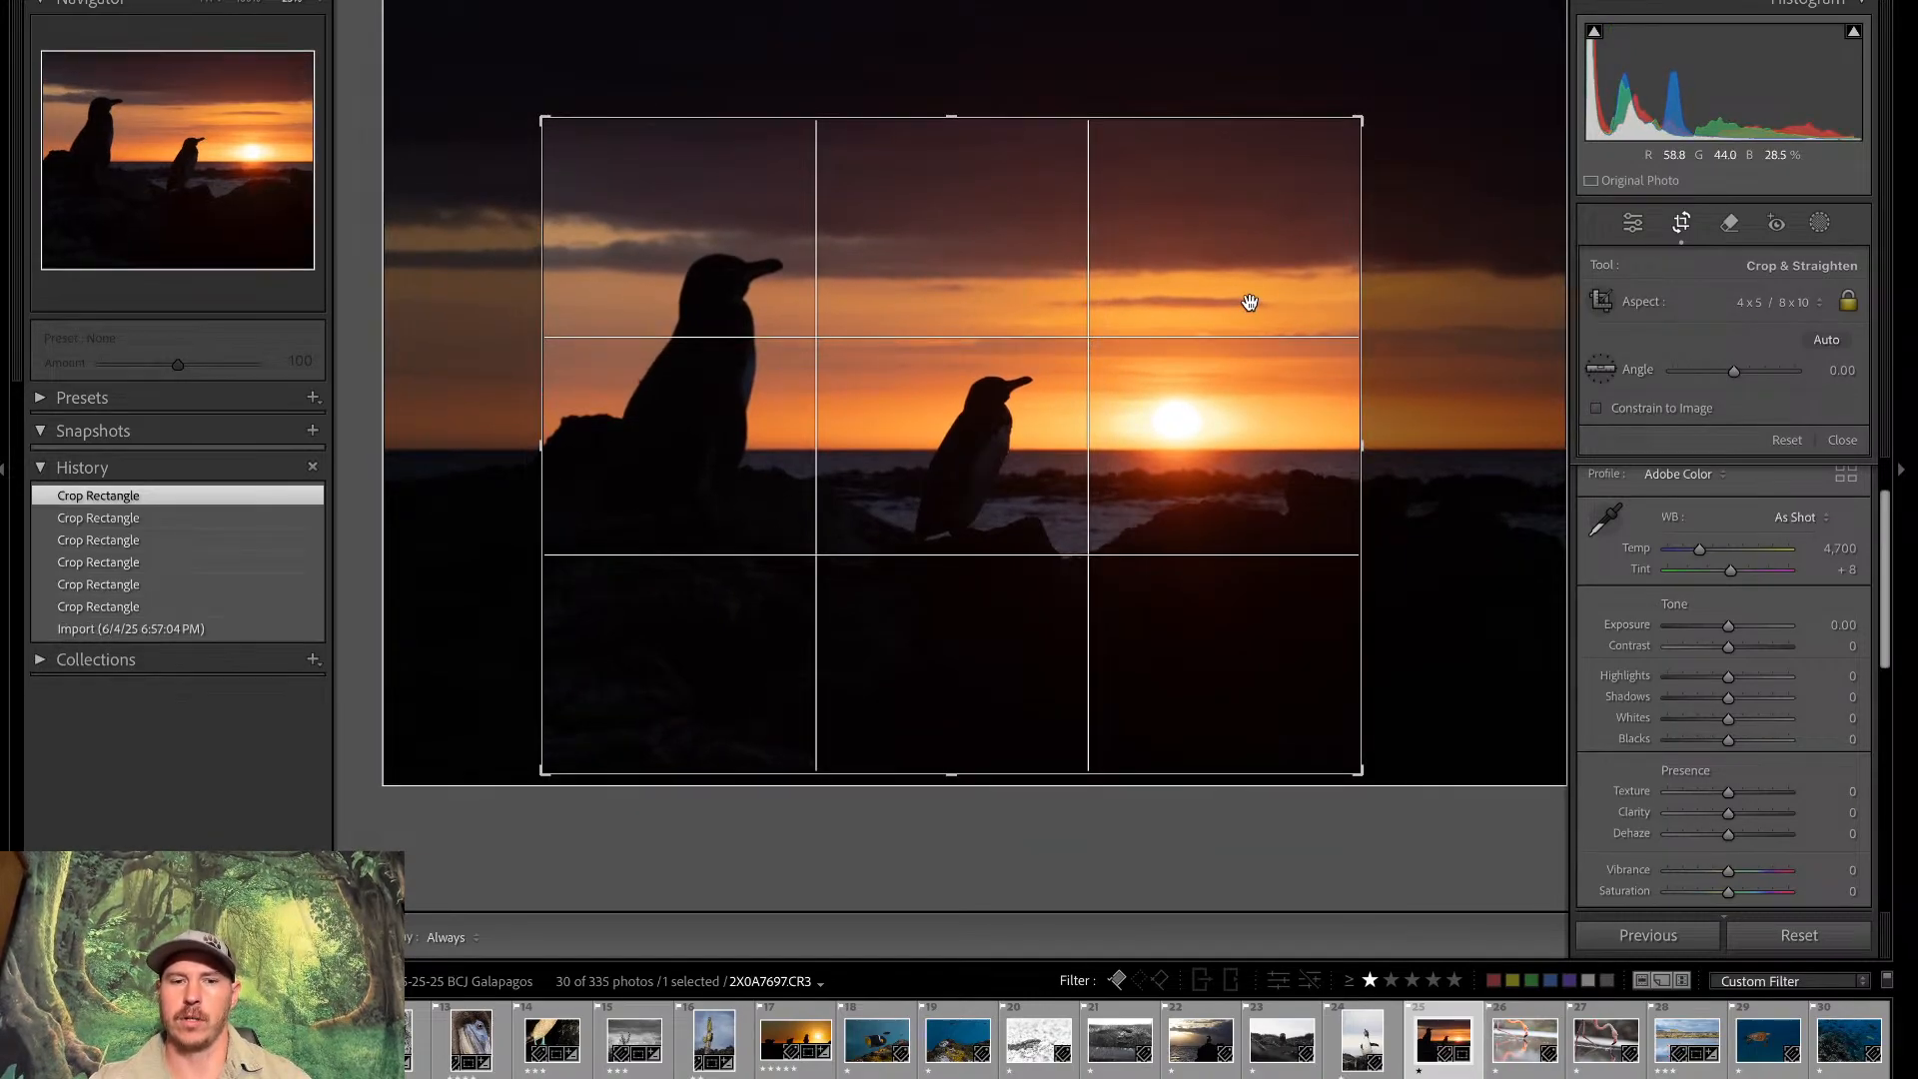
key("Return")
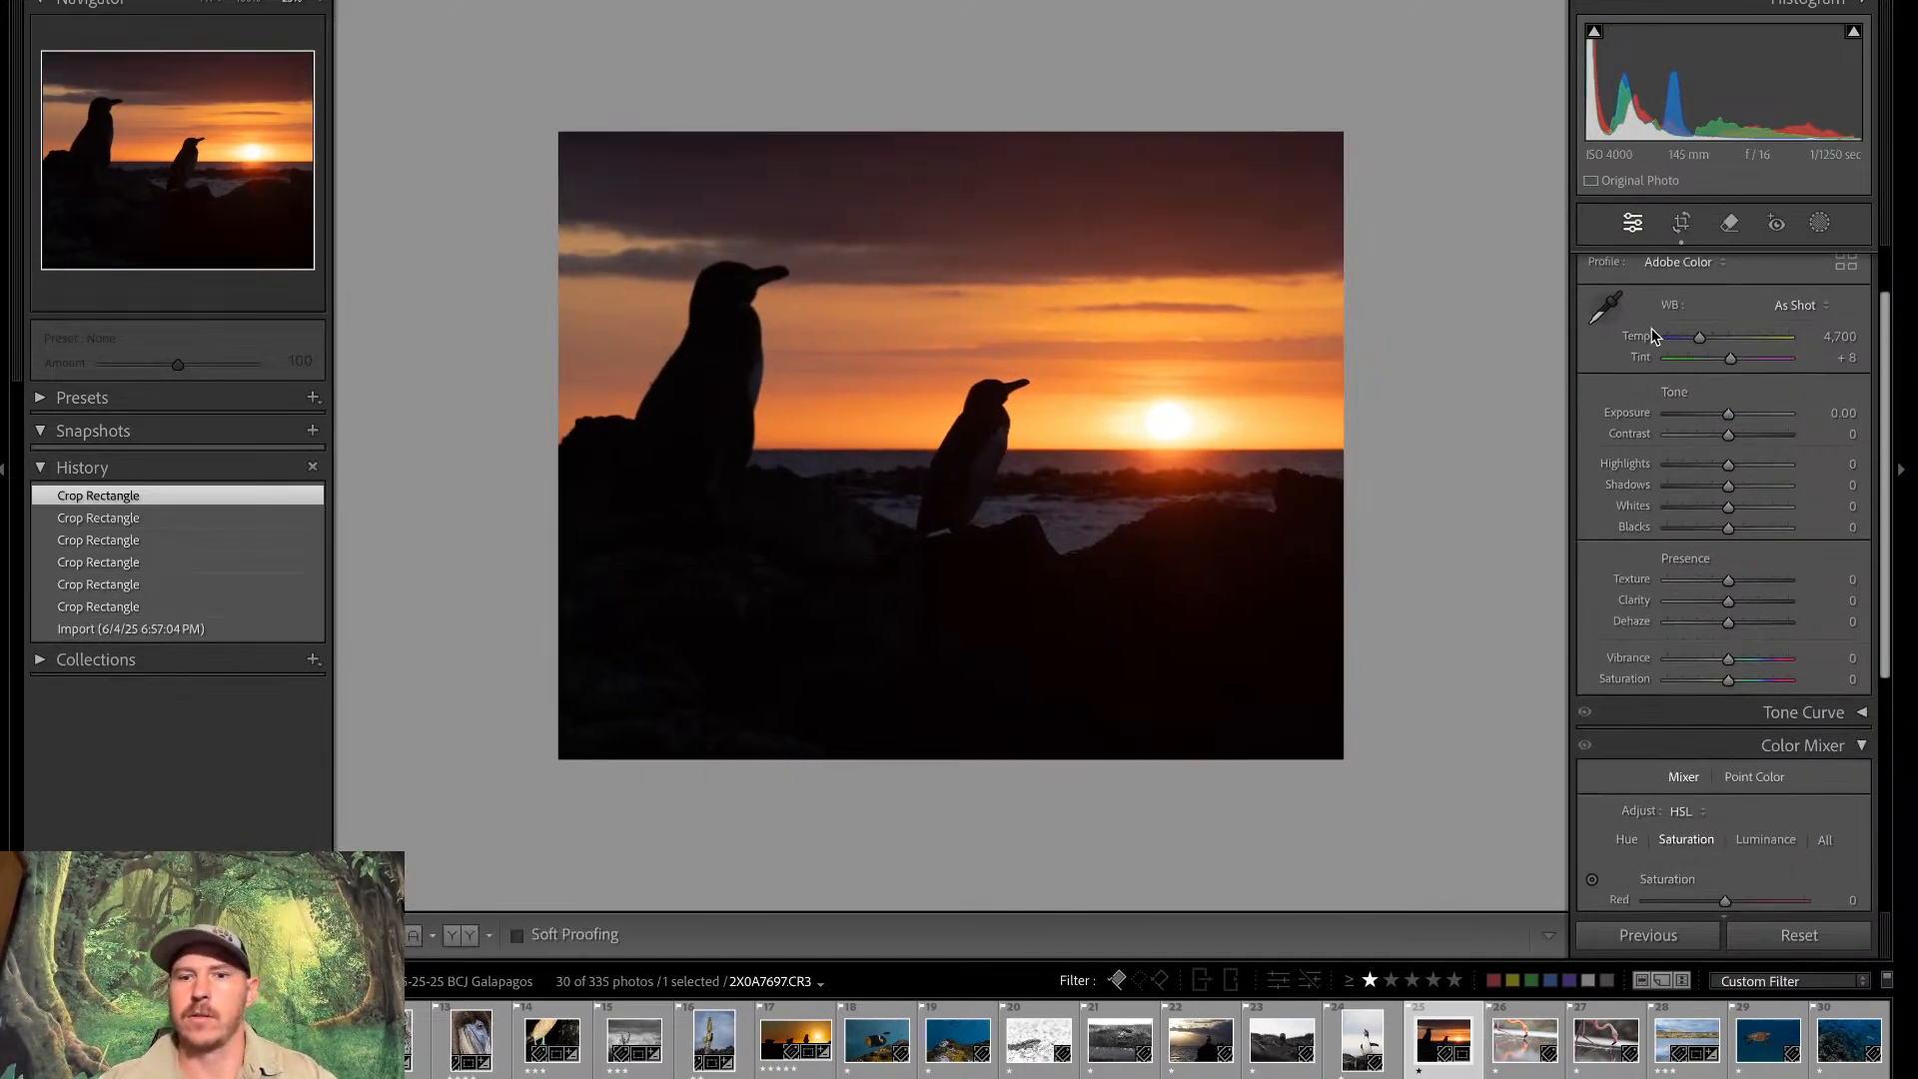
Enlarge the penguin crop slightly and move the frame down to the photo's bottom edge
left_click(1676, 232)
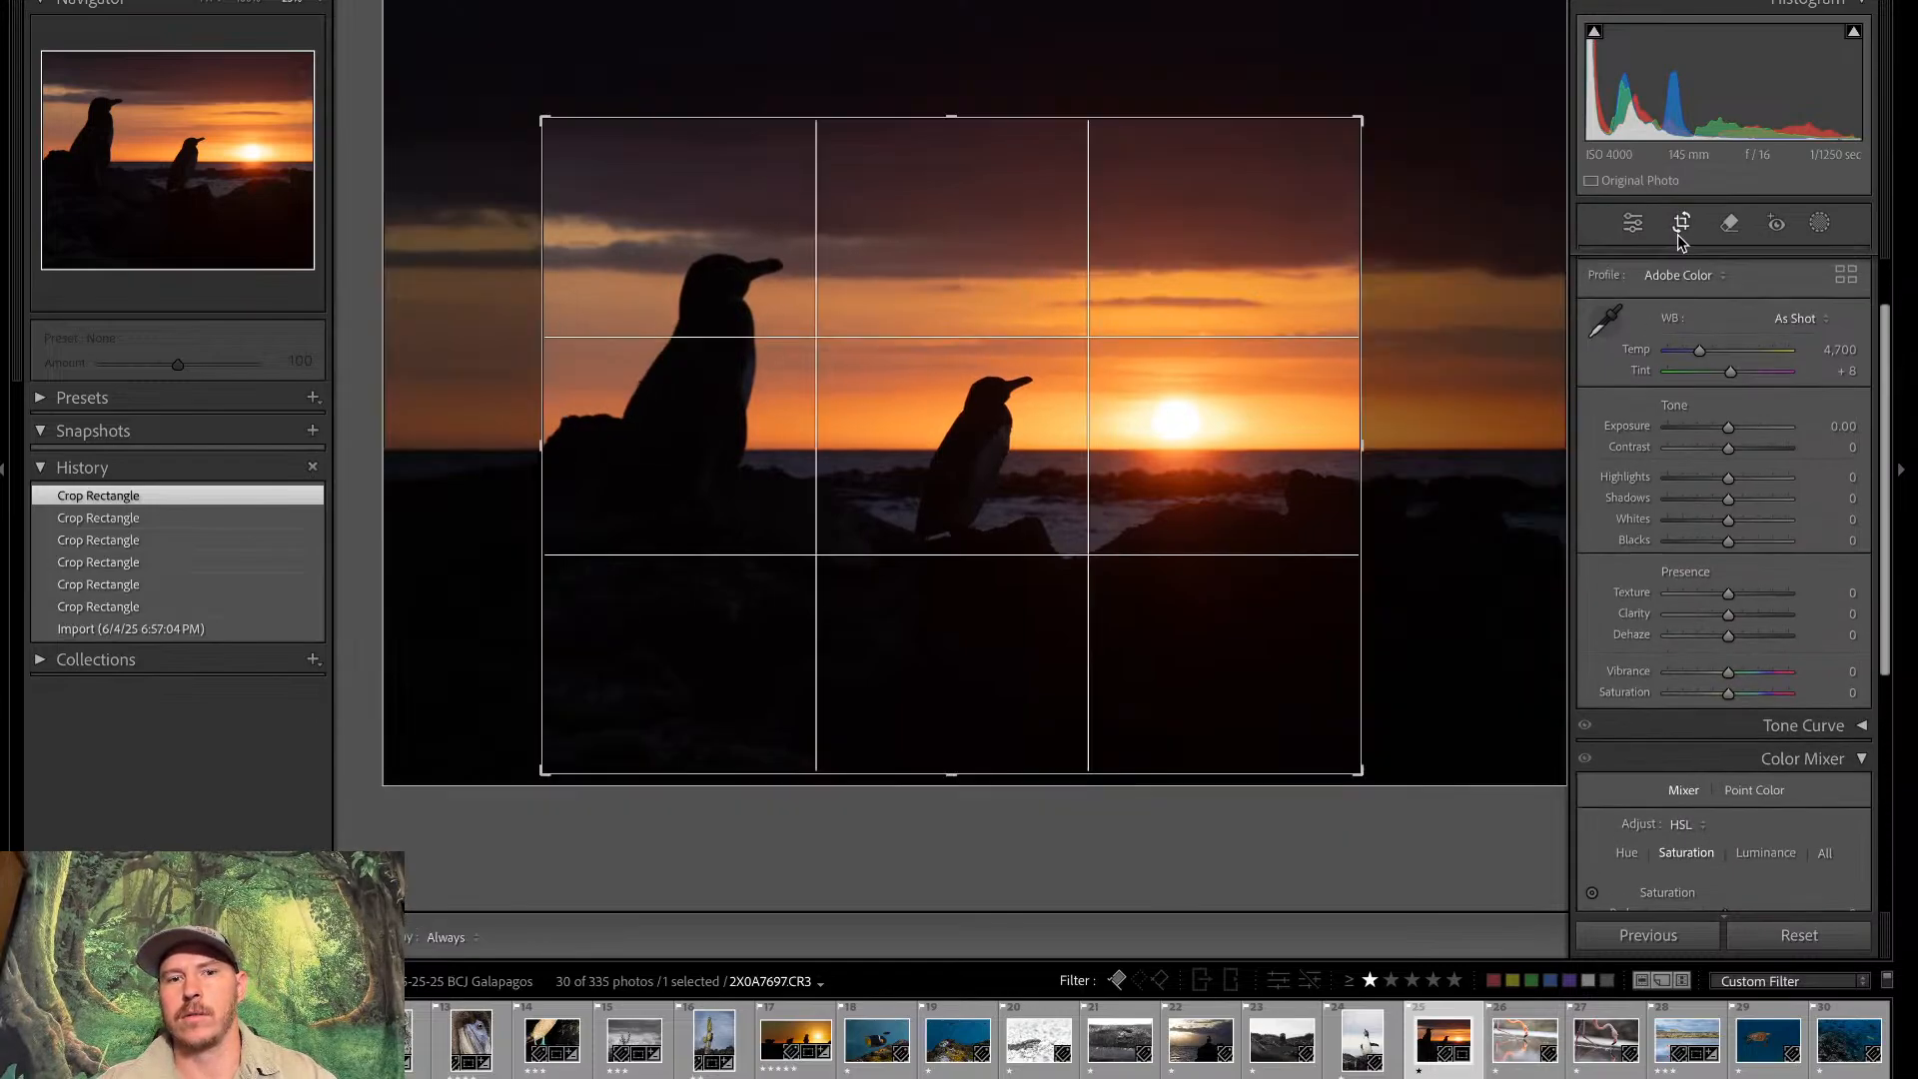
left_click_drag(1357, 121, 1368, 112)
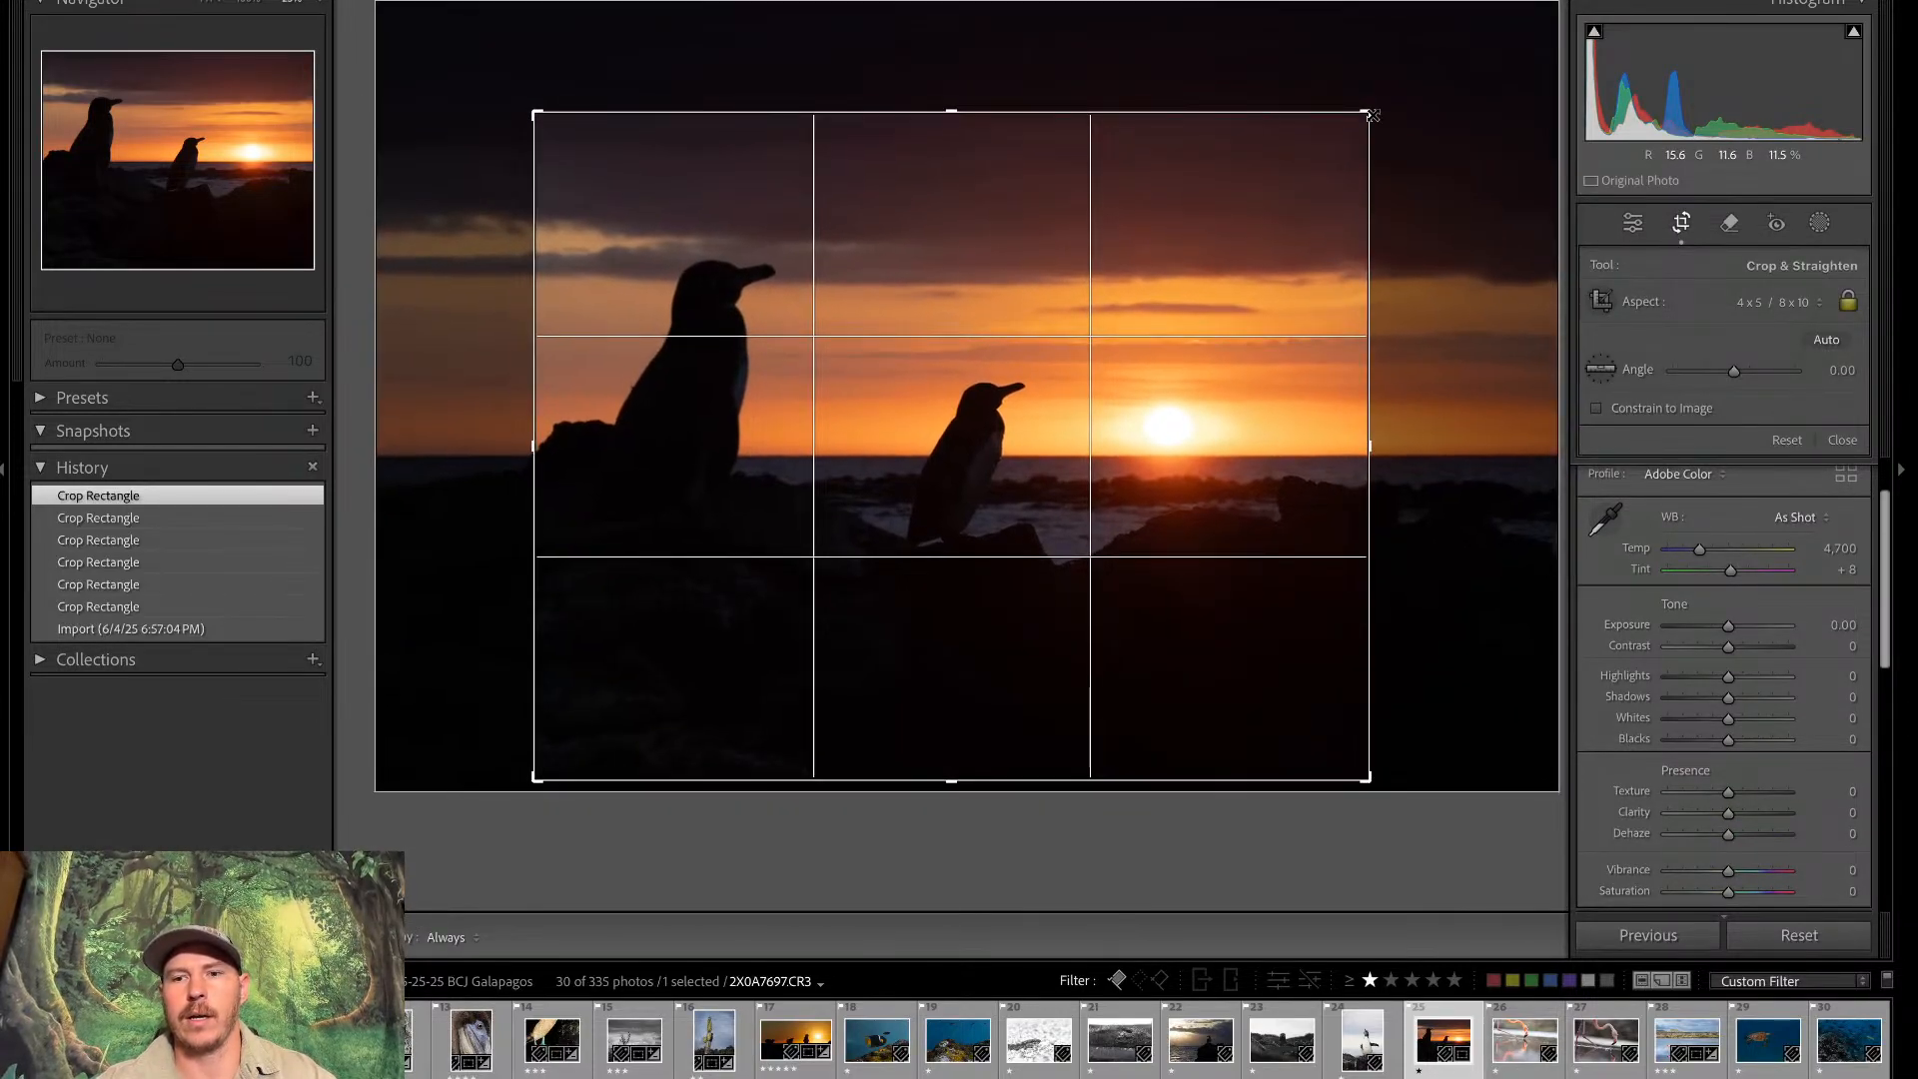
left_click_drag(1307, 630, 1315, 613)
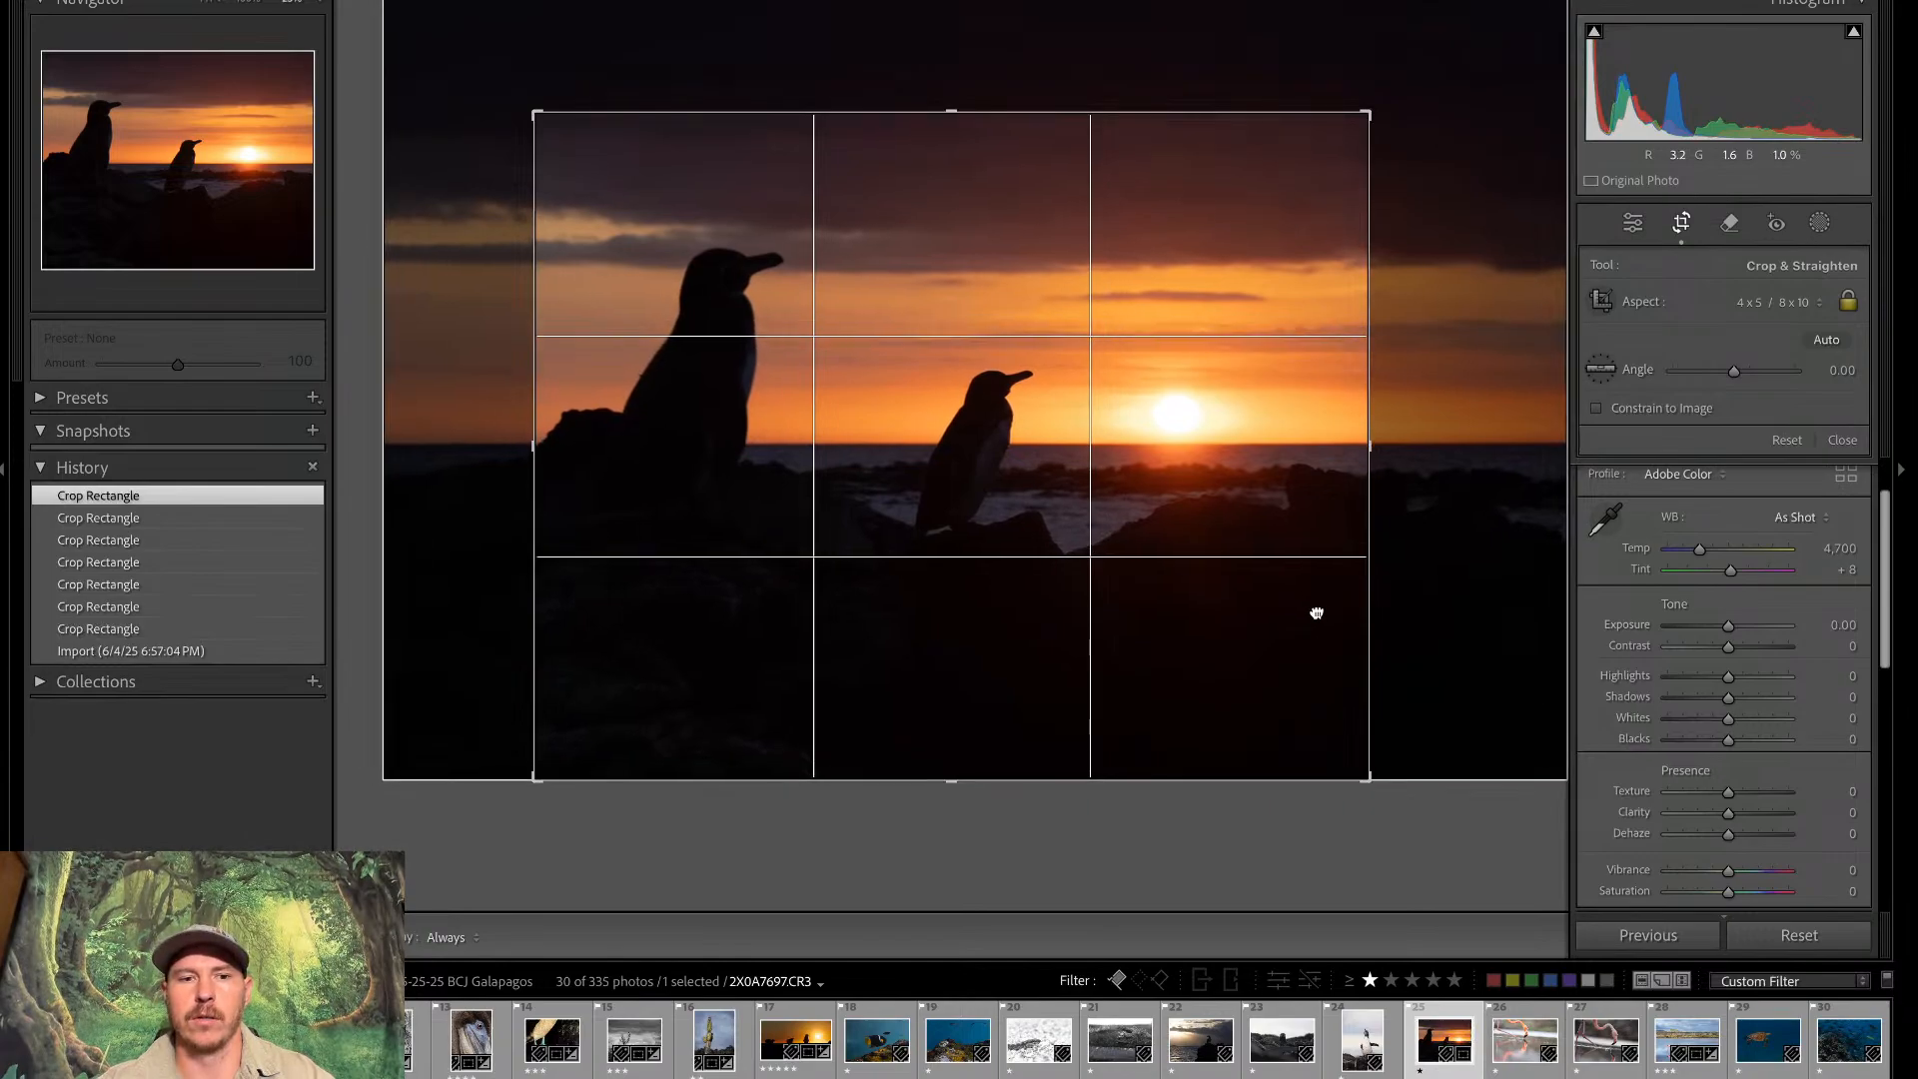
key("Return")
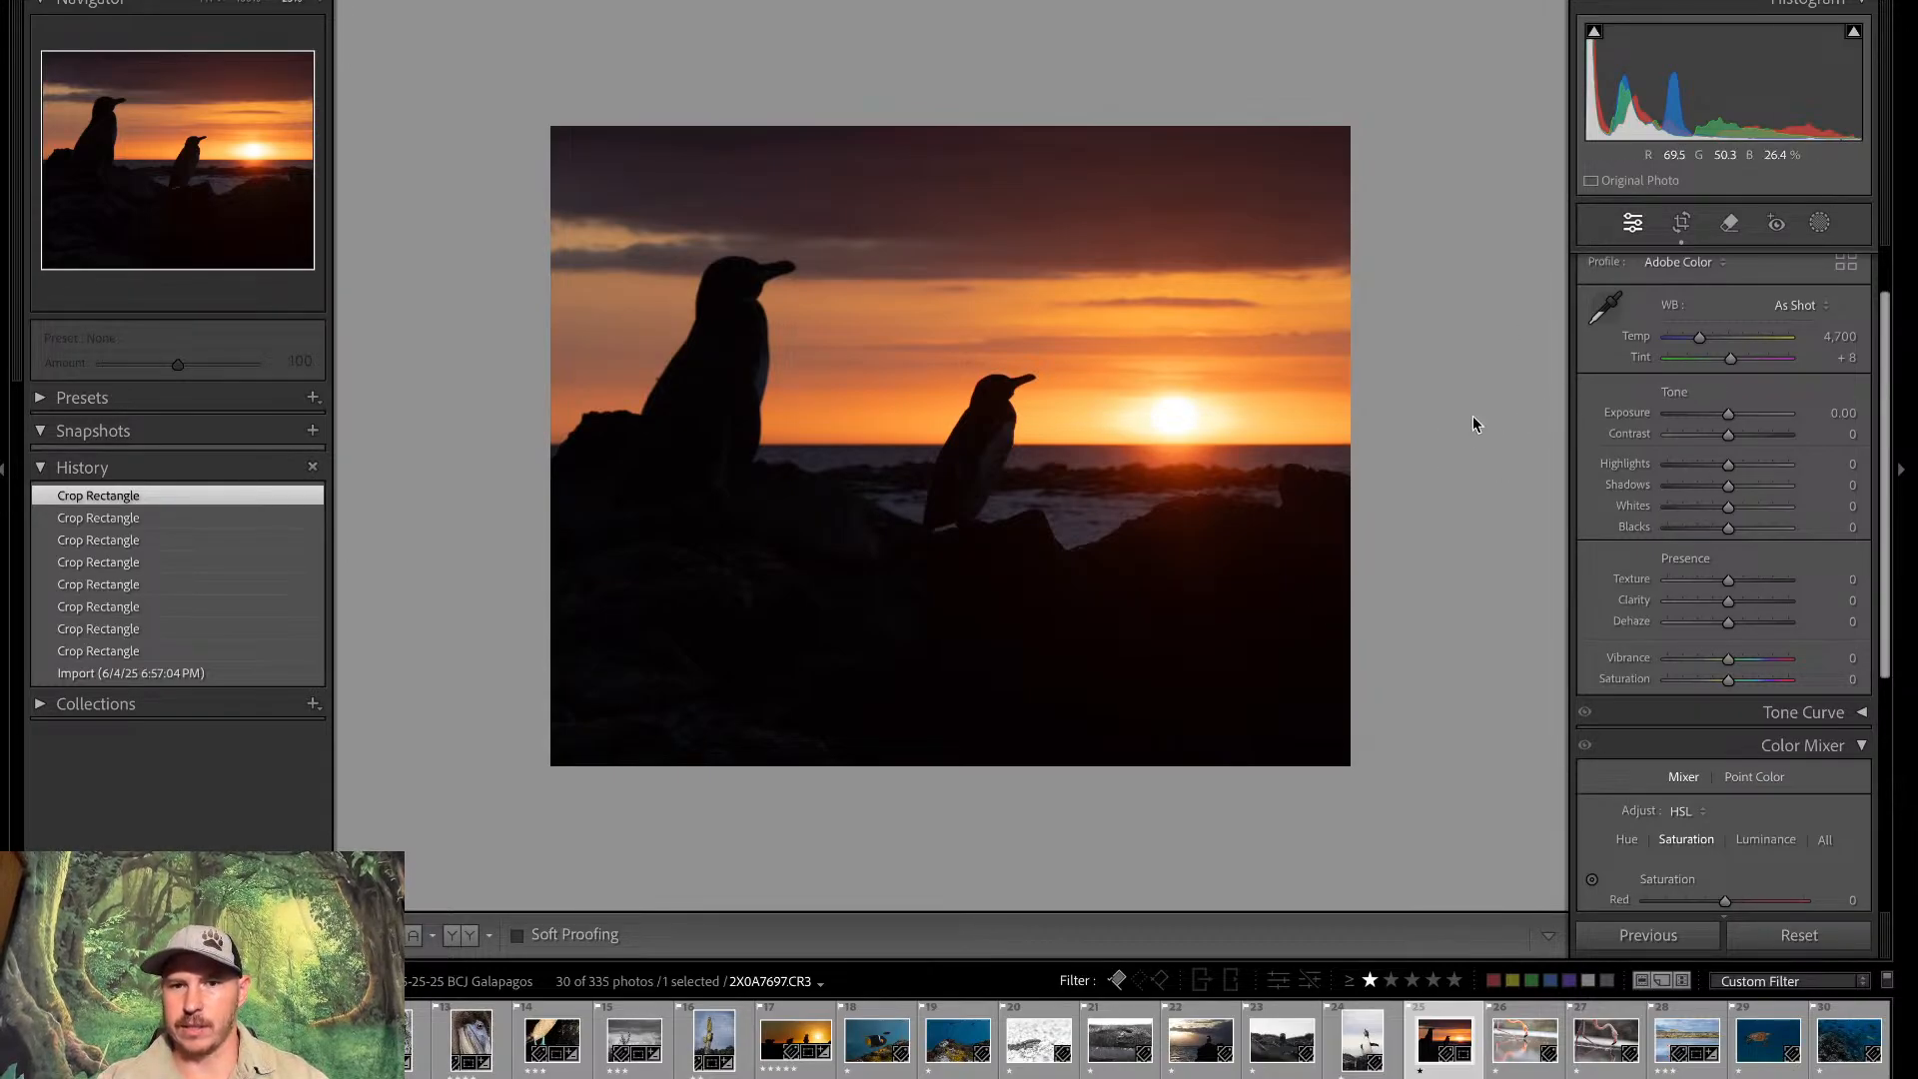
Switch the penguin sunset crop to the Original aspect ratio, tighten it, and reposition it around both penguins and the sun
left_click(1685, 227)
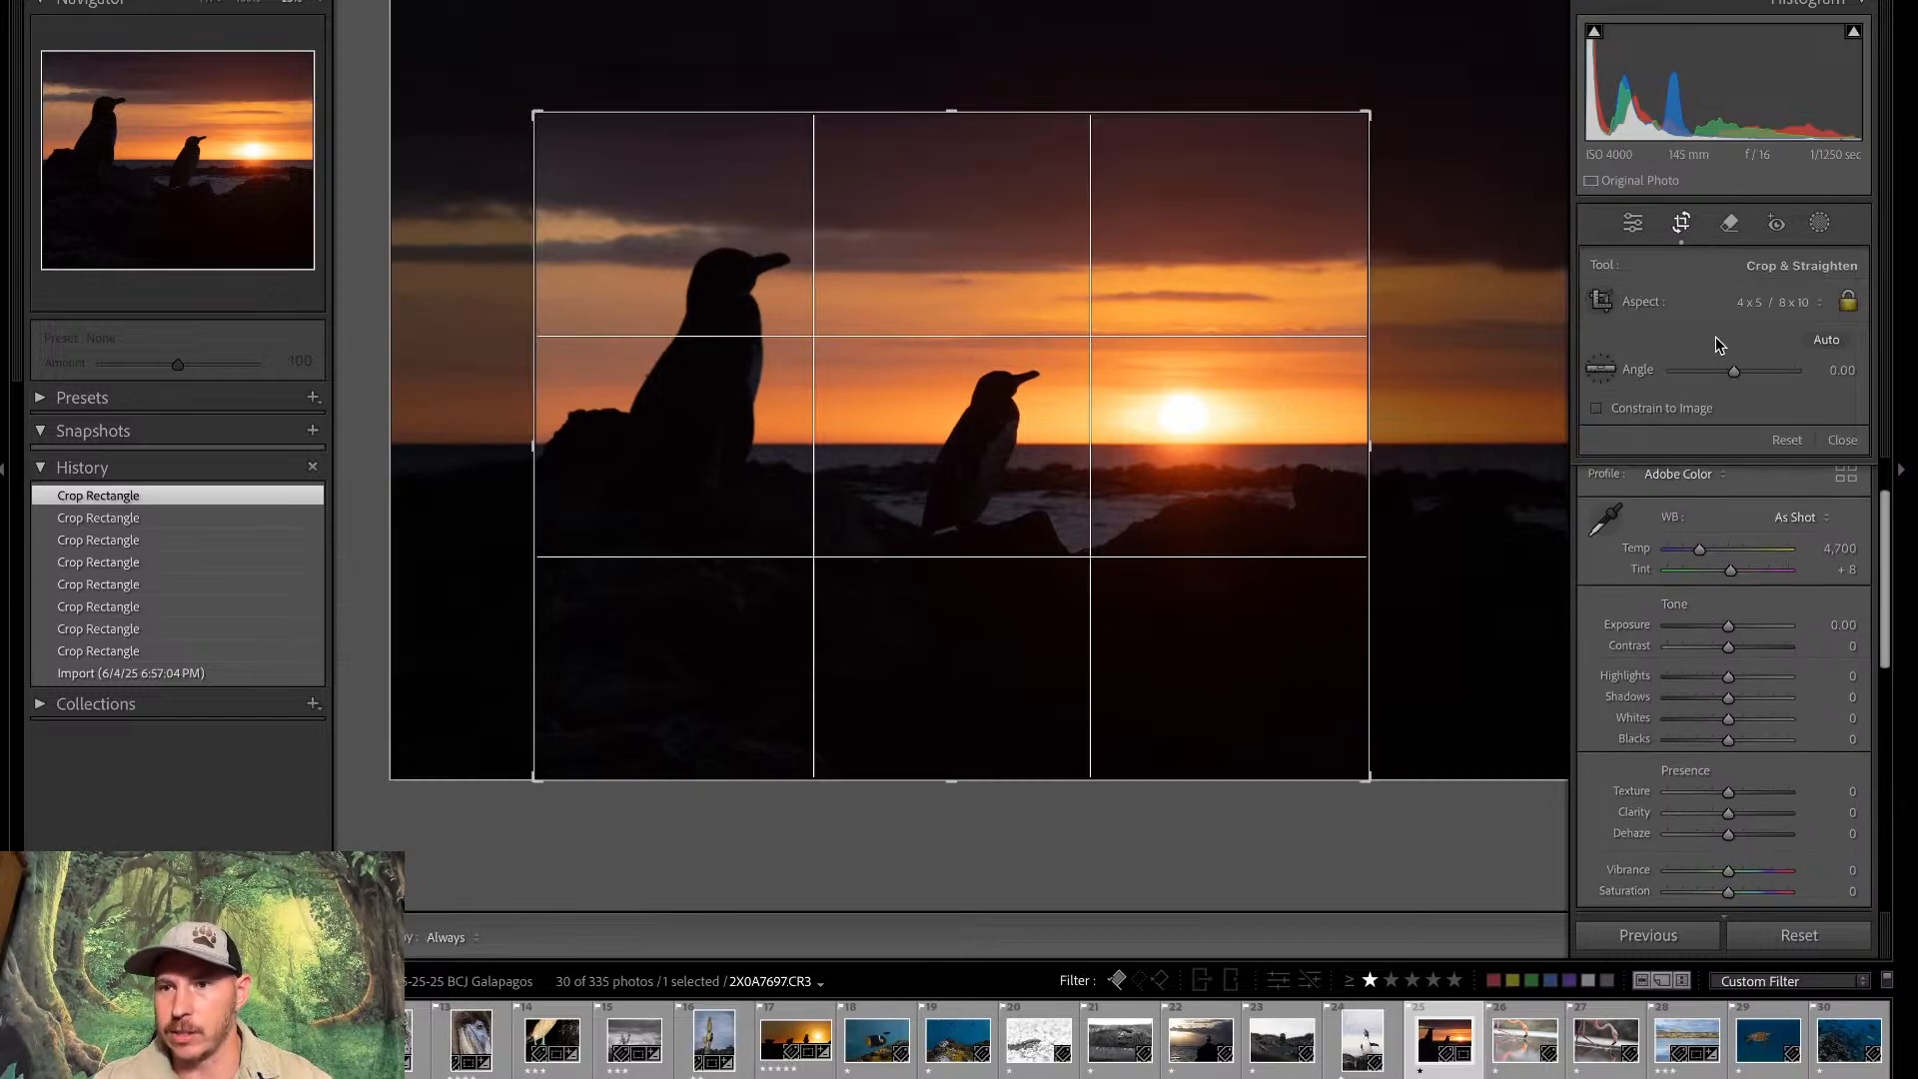
left_click(1759, 302)
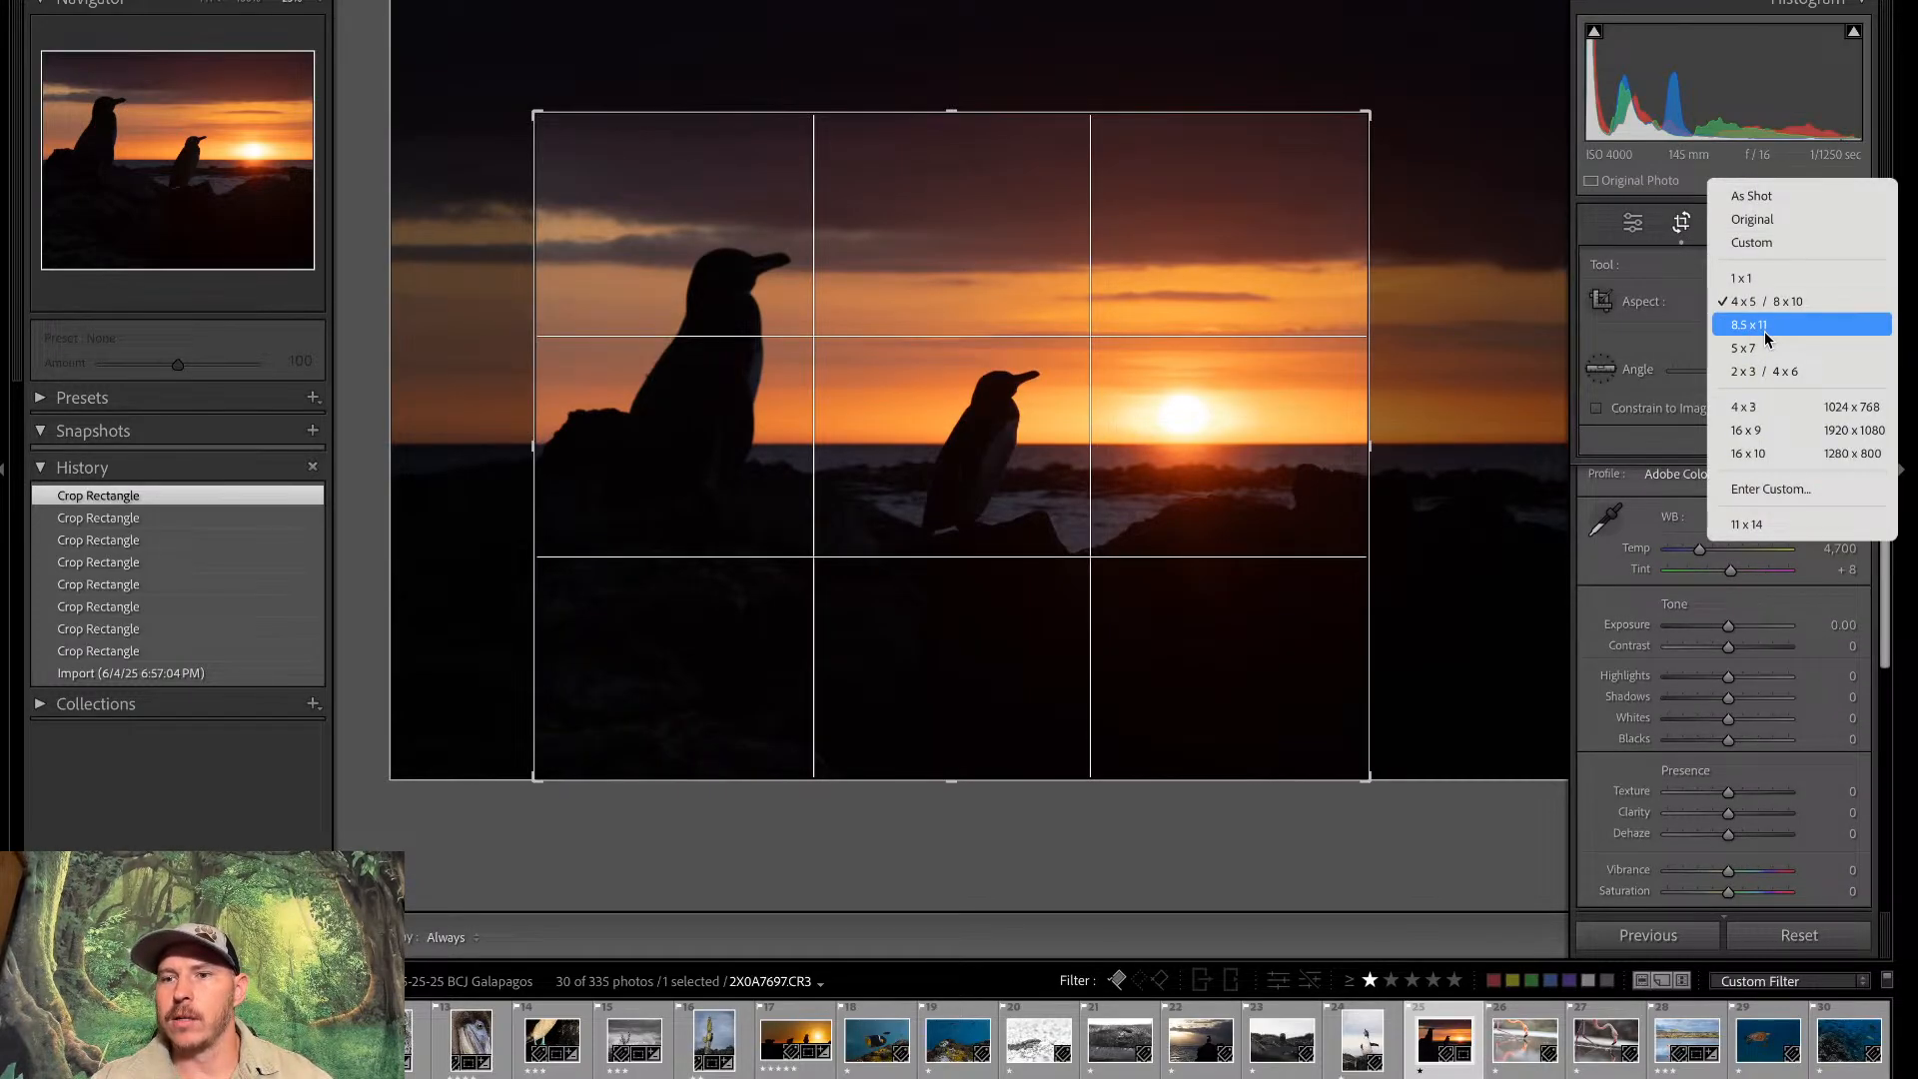
left_click(1776, 222)
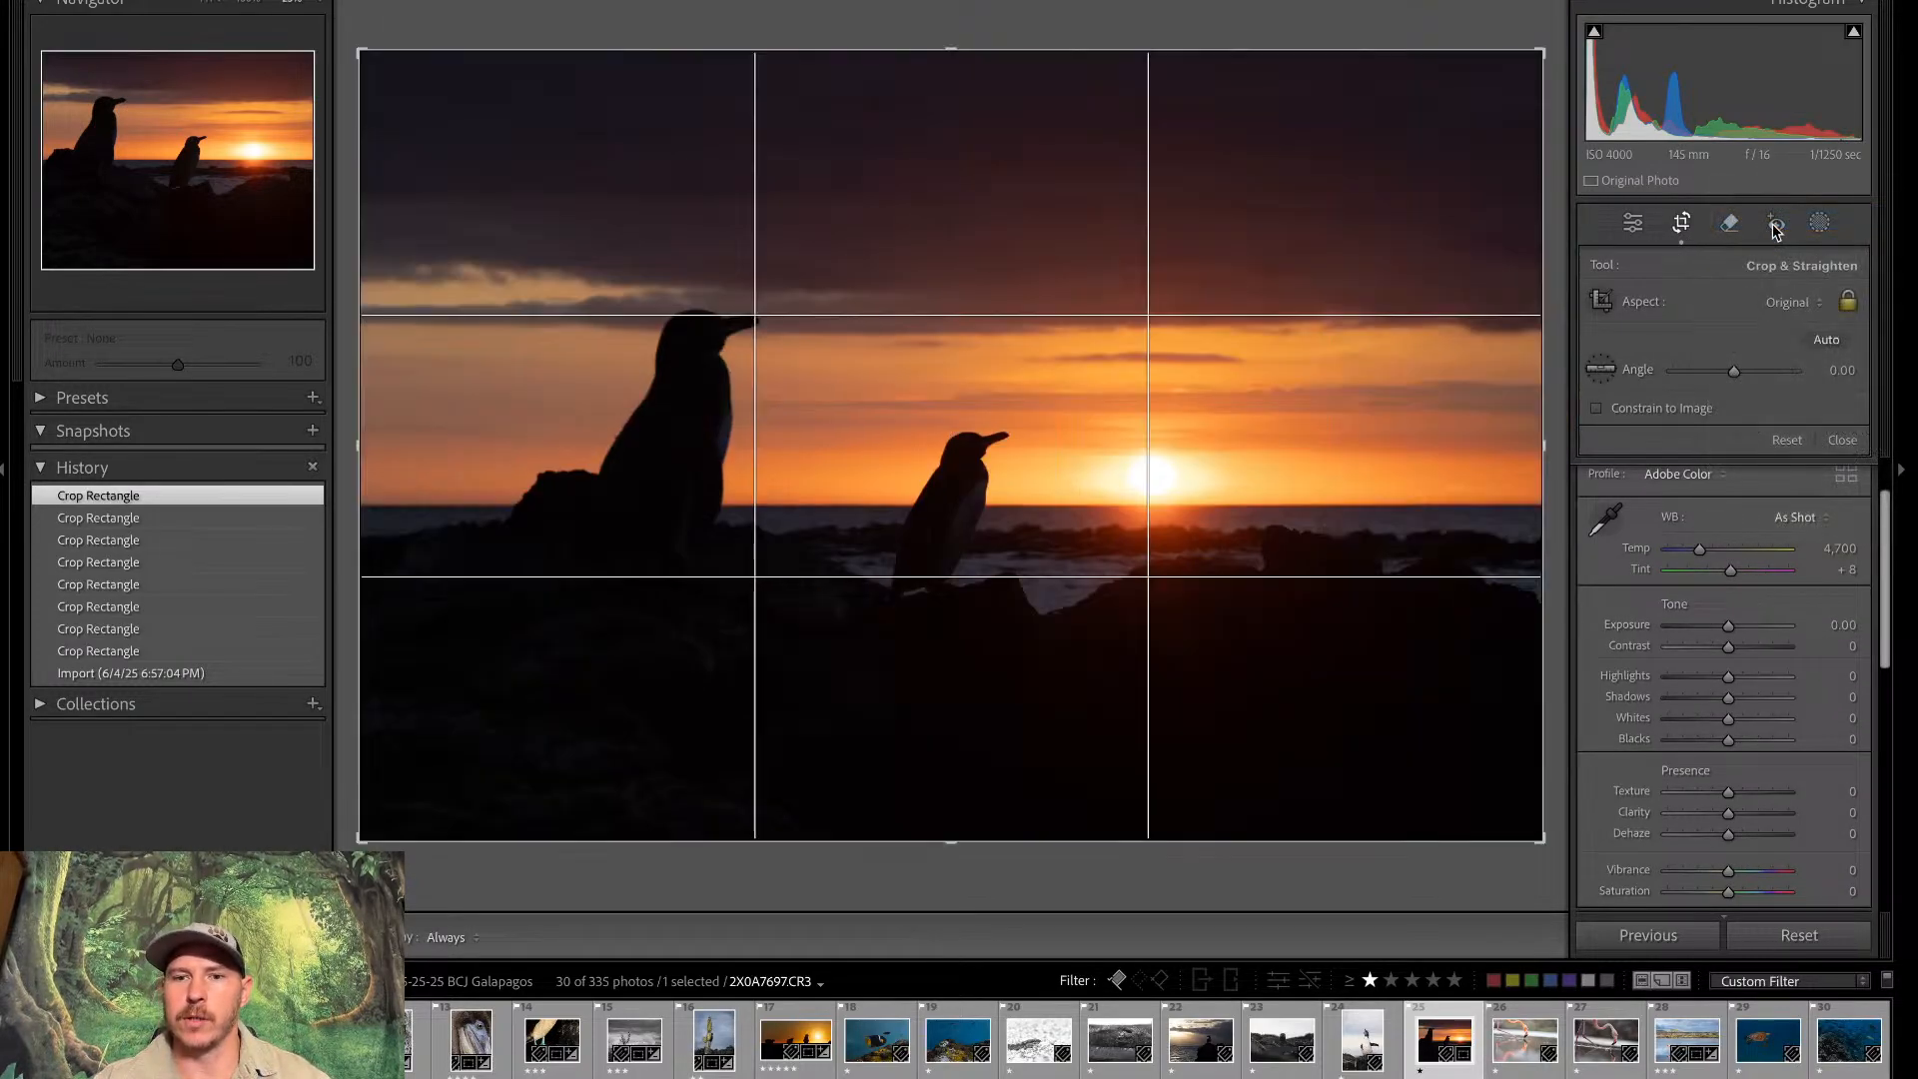
left_click_drag(1542, 52, 1437, 141)
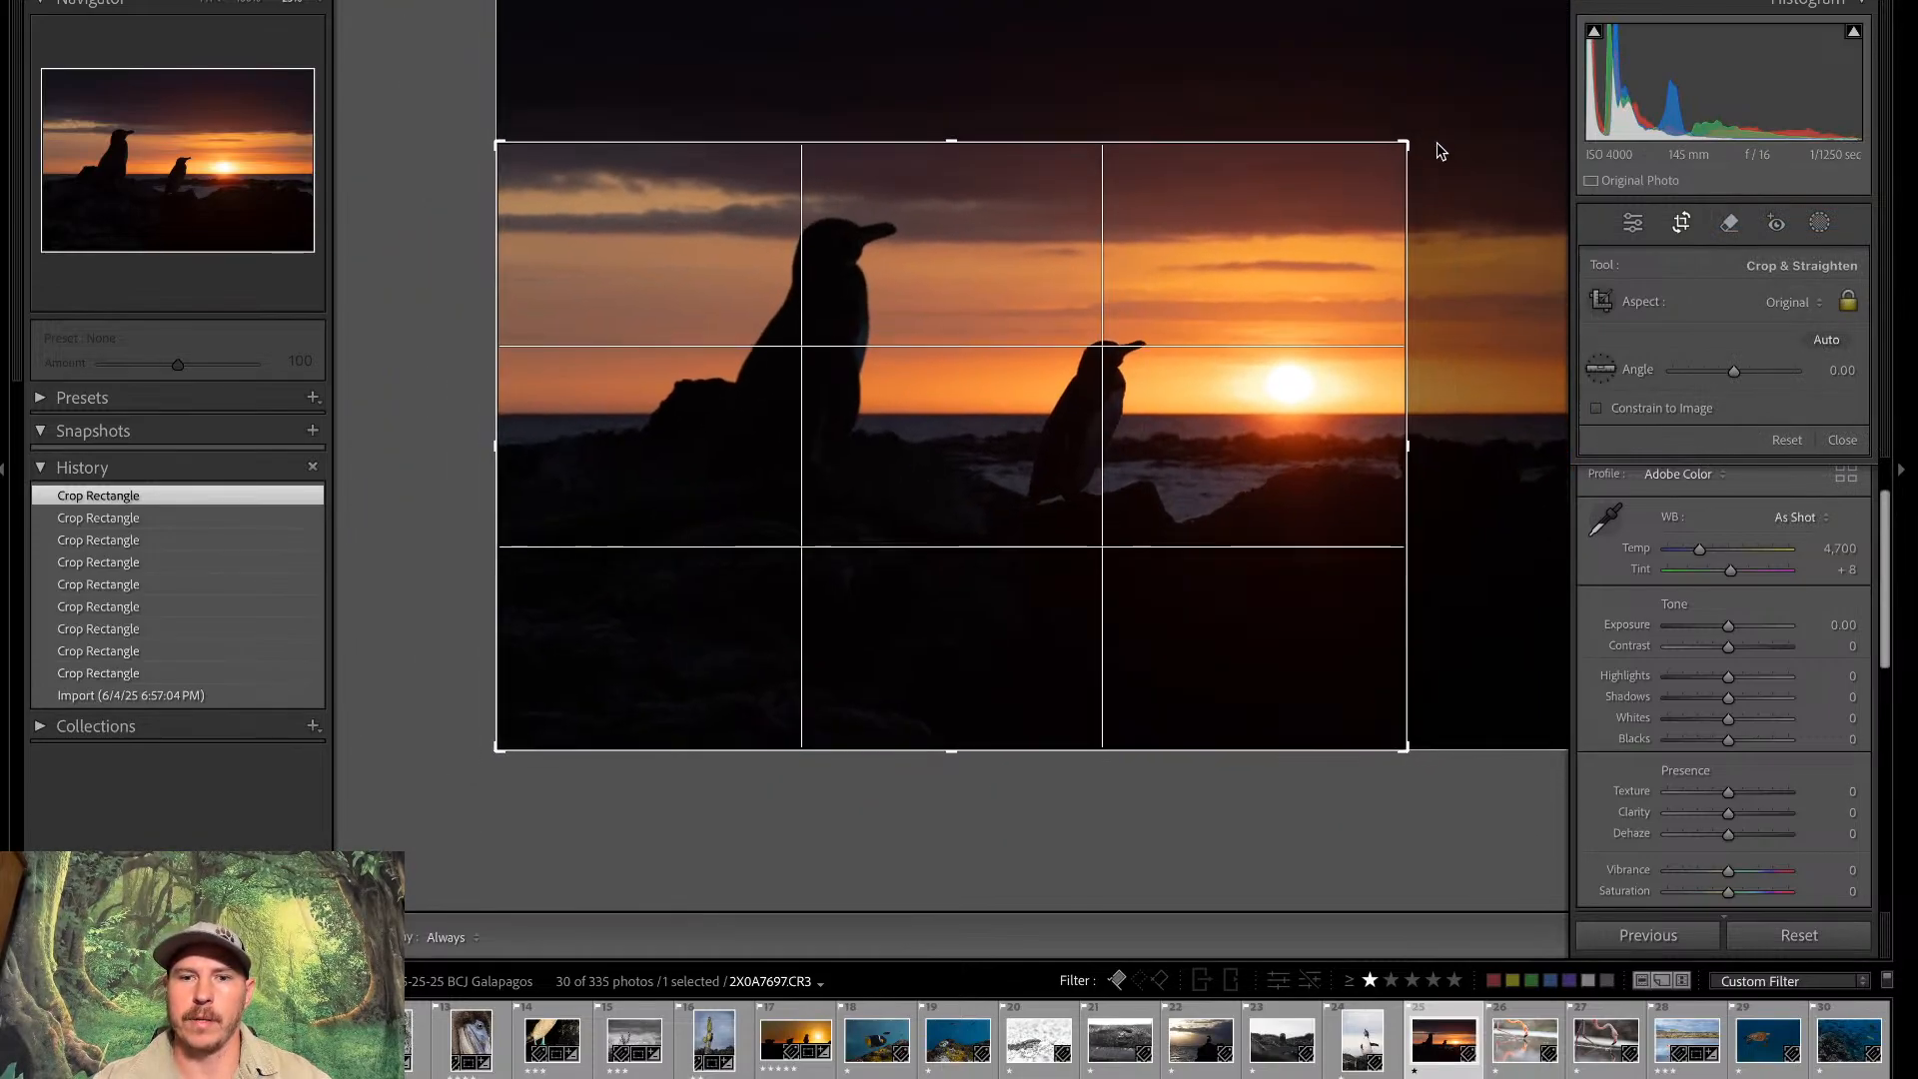
left_click_drag(1288, 398, 1137, 452)
key("r")
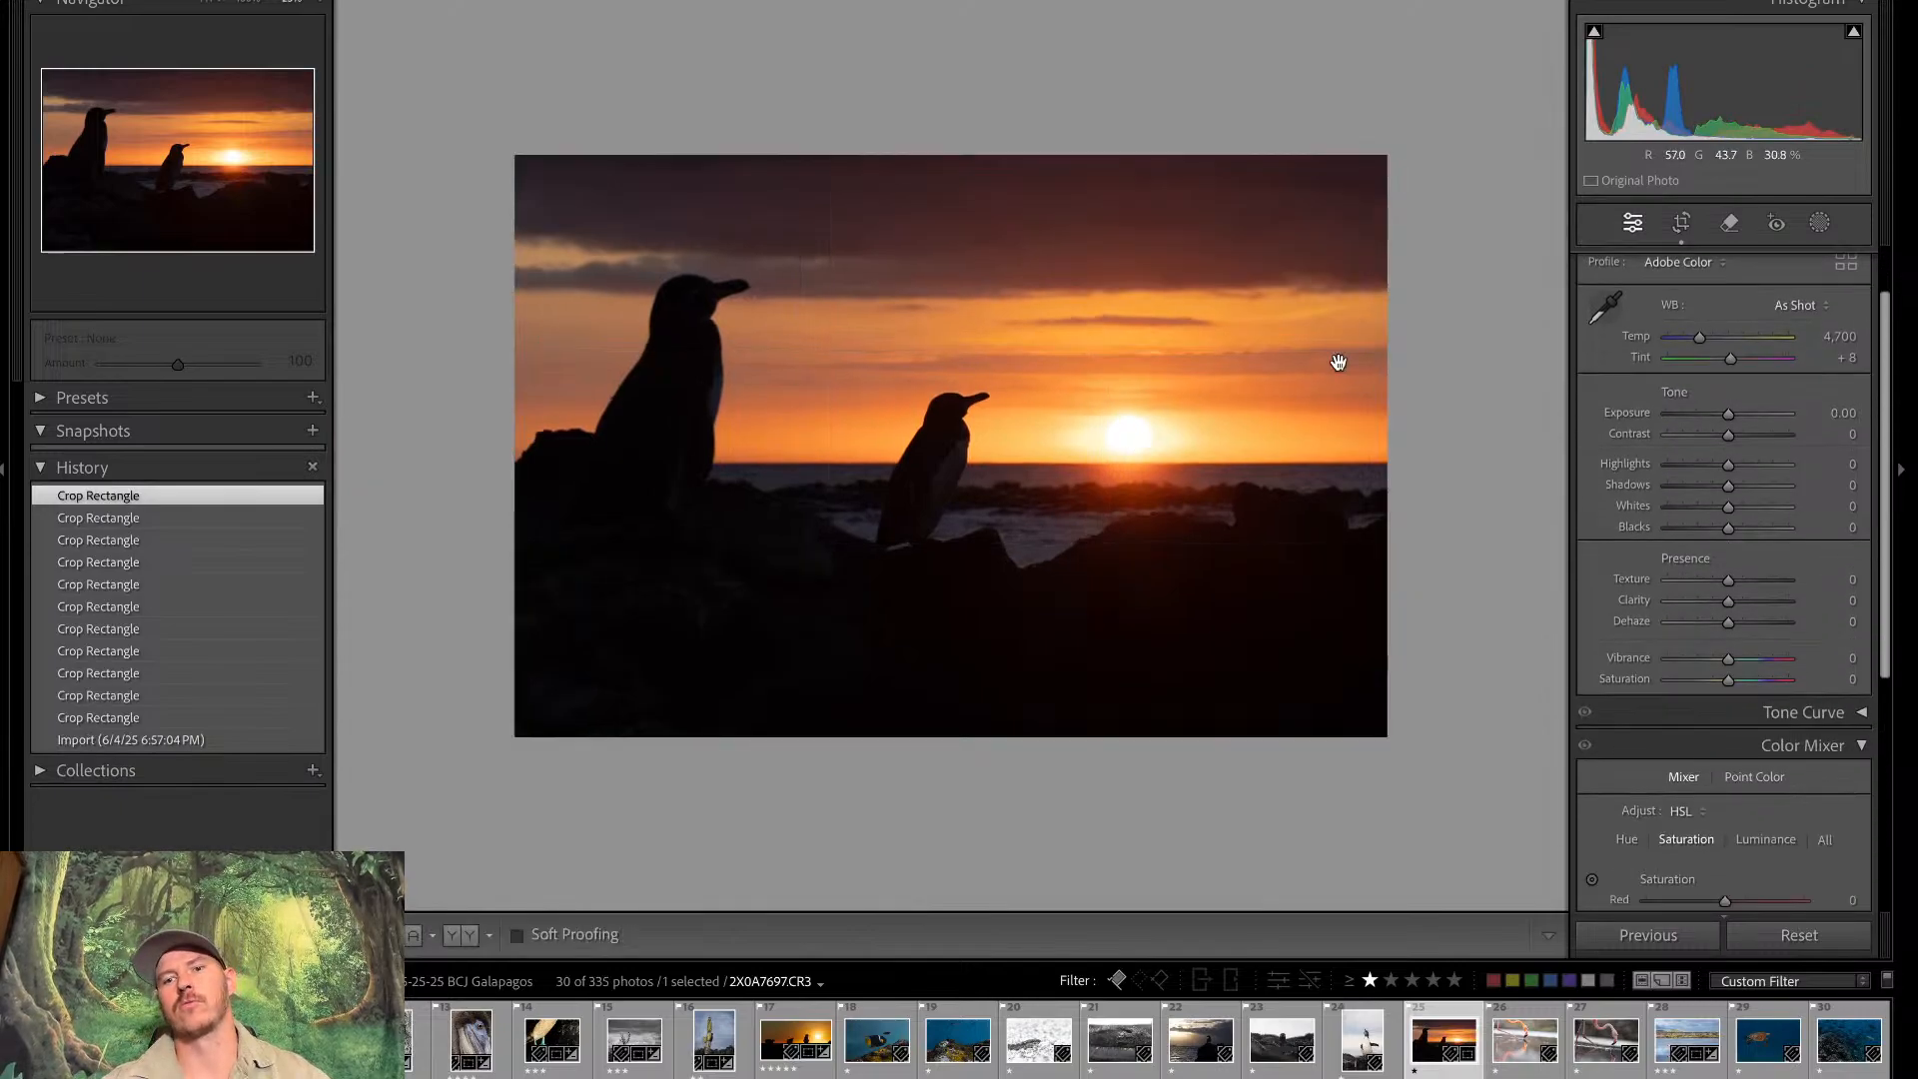
Shift the penguin crop frame slightly lower on the photo and apply the crop
left_click(1679, 222)
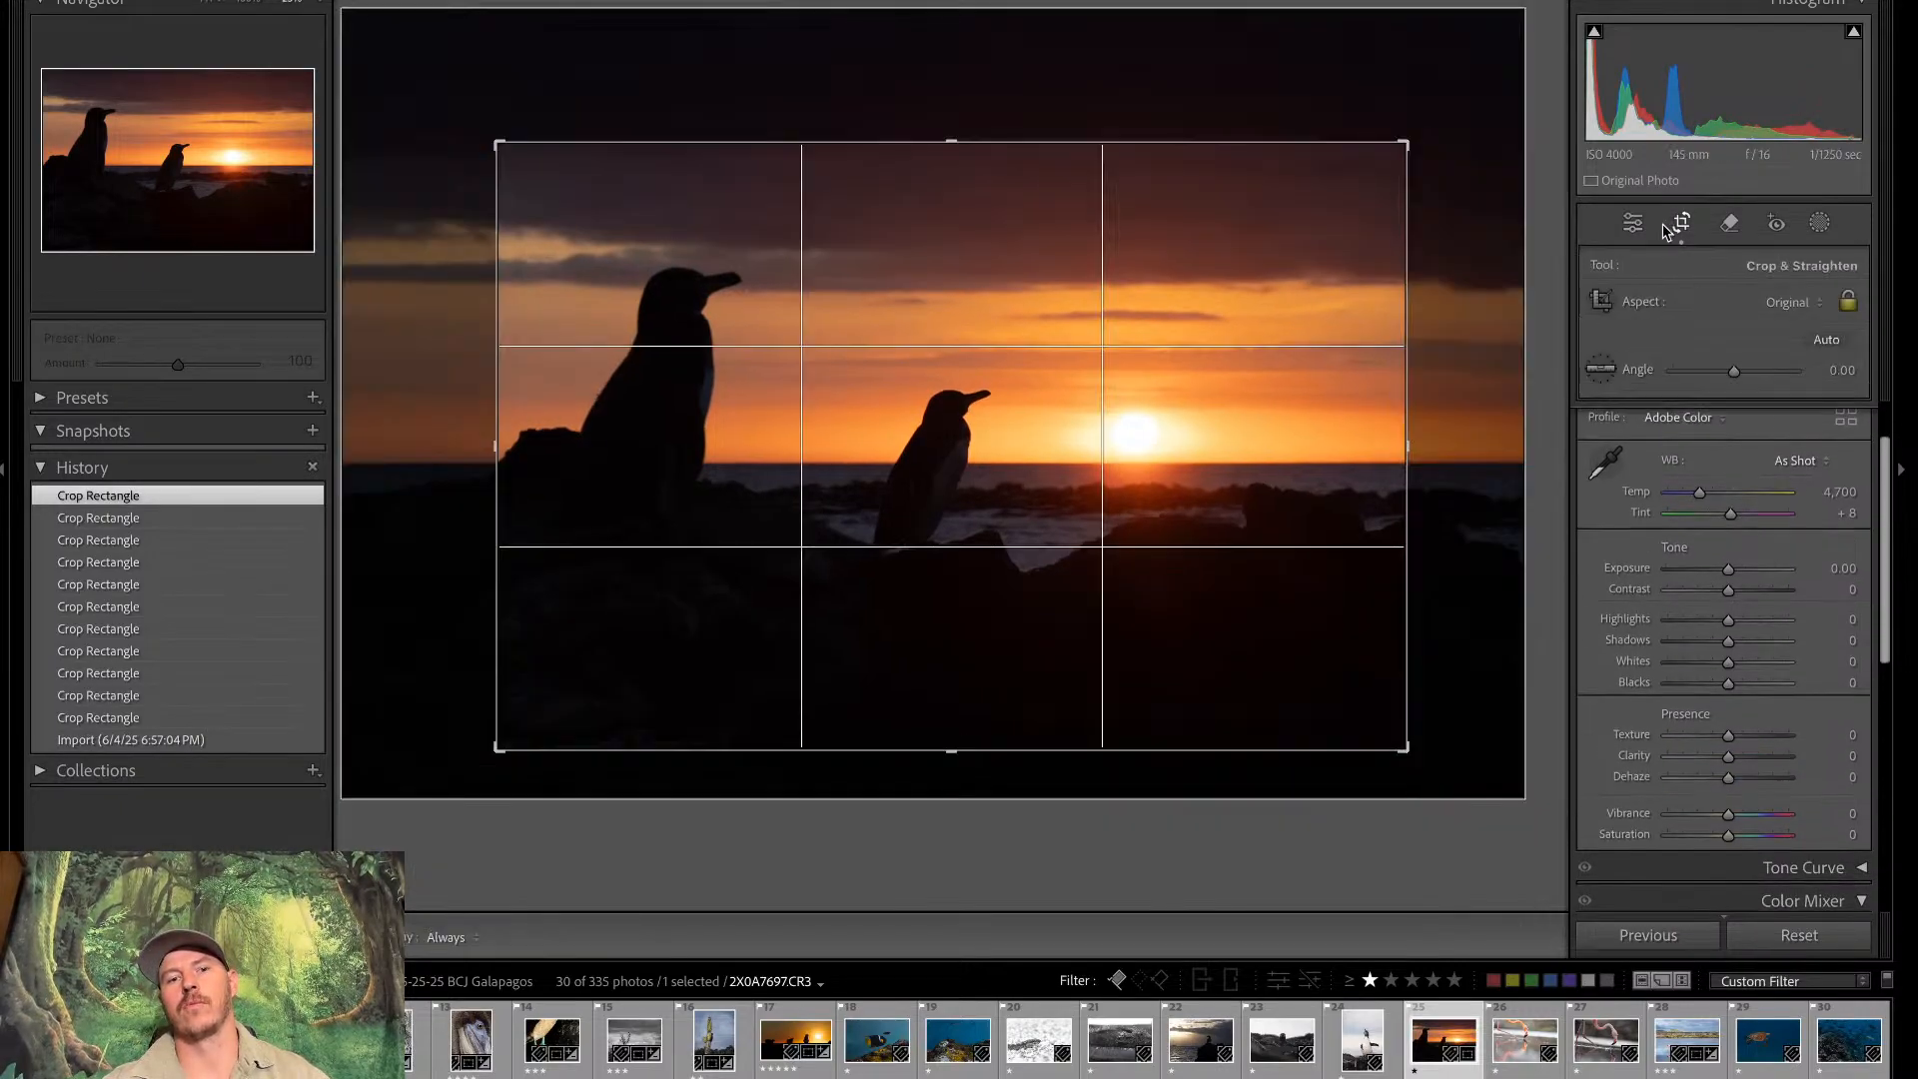
left_click_drag(1226, 467, 1222, 445)
key("r")
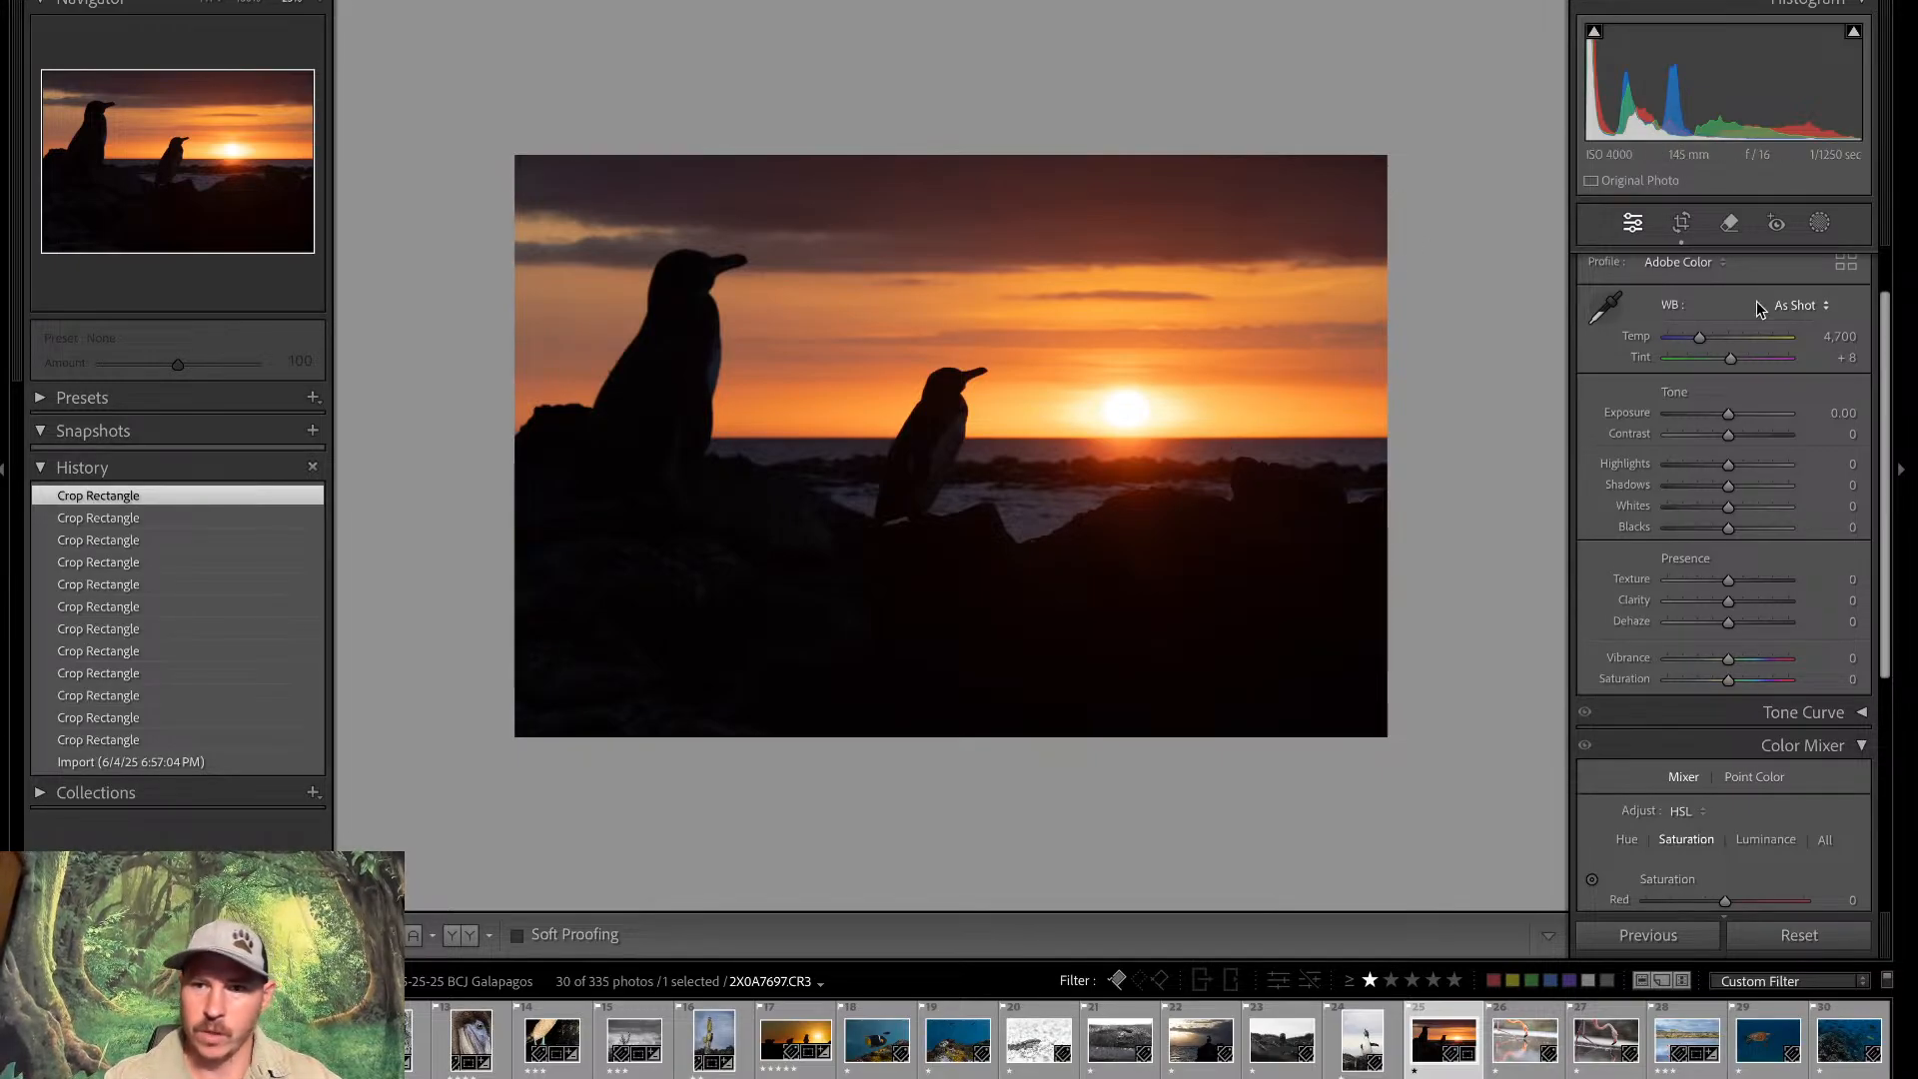
Set the penguin photo's Contrast to +14, Dehaze to +16, Clarity to +52, Highlights to −9 and Shadows to −45
left_click_drag(1729, 436, 1738, 450)
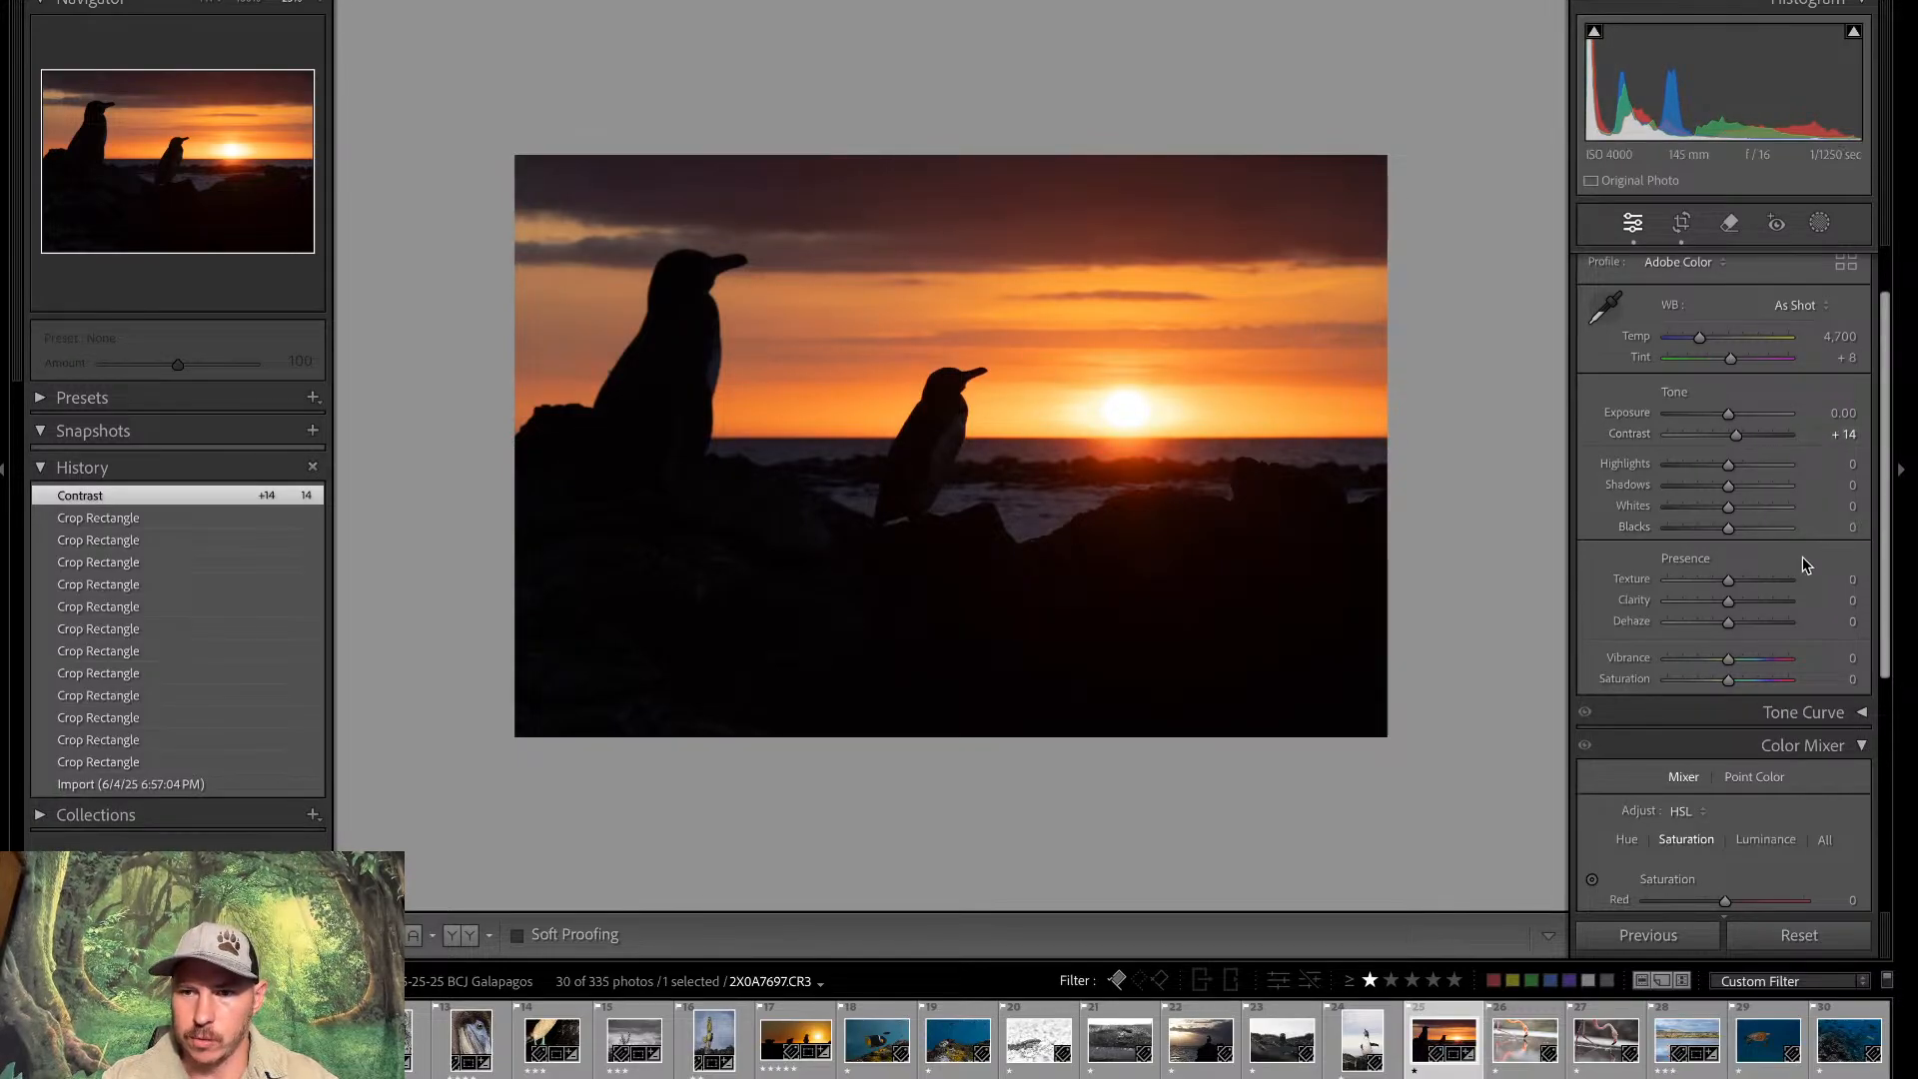
mouse_move(1729, 627)
left_mouse_down()
mouse_move(1785, 603)
mouse_move(1763, 612)
left_mouse_up()
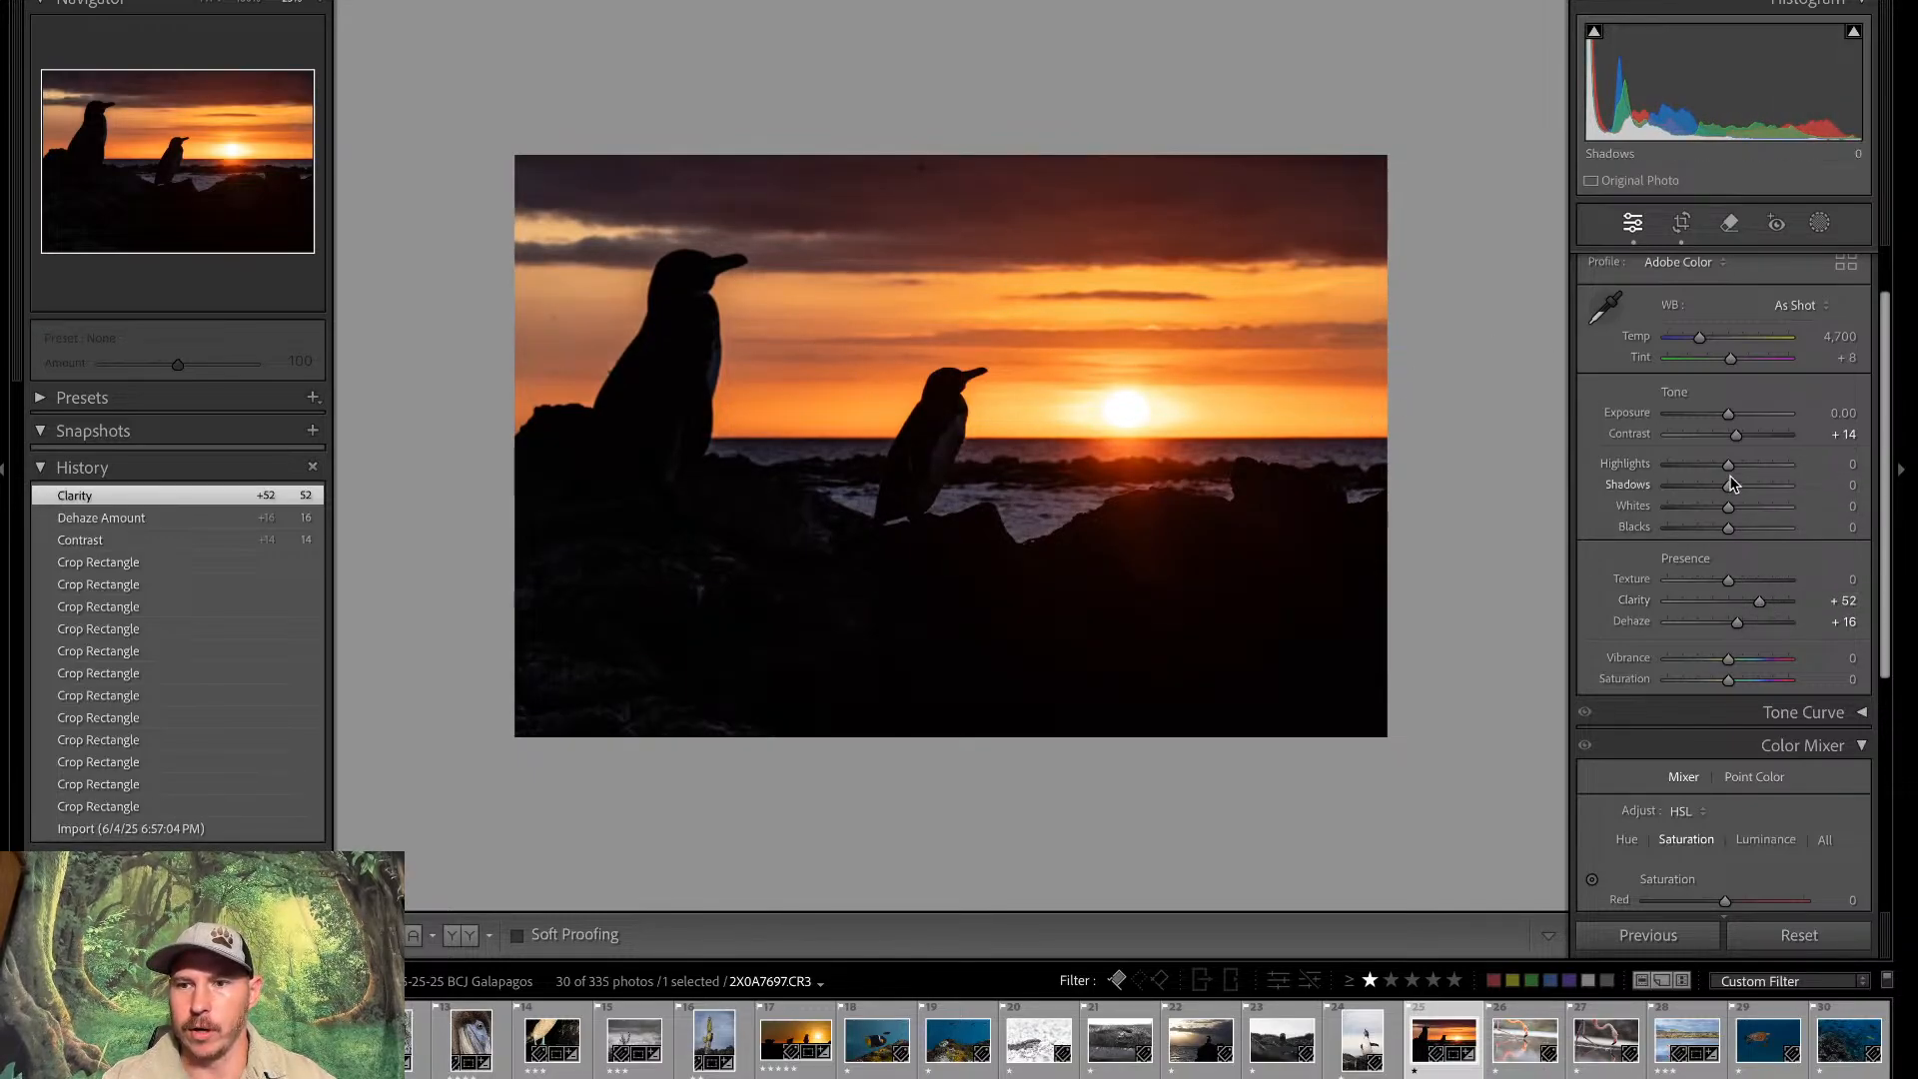
left_click_drag(1731, 469, 1703, 507)
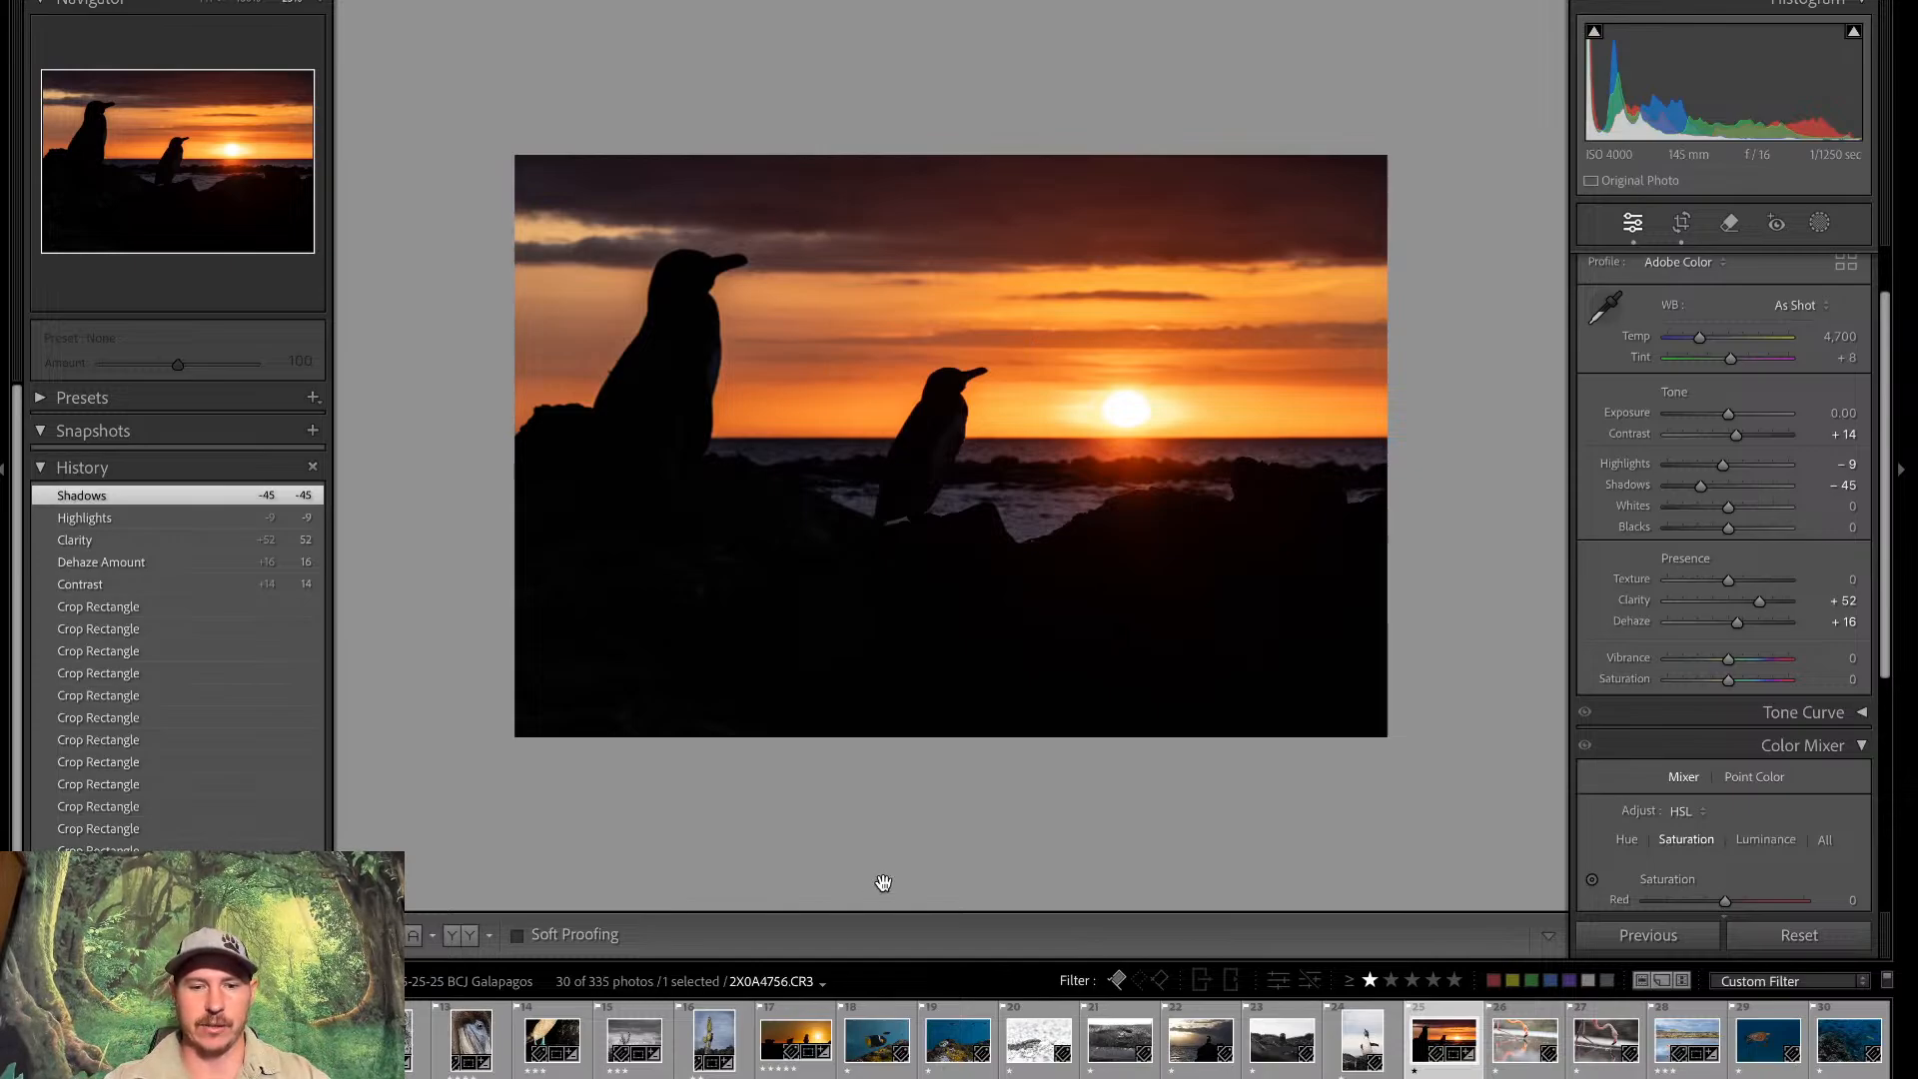
Compare with the edited silhouette photo of three penguins and return to the two-penguin sunset photo
left_click(779, 1038)
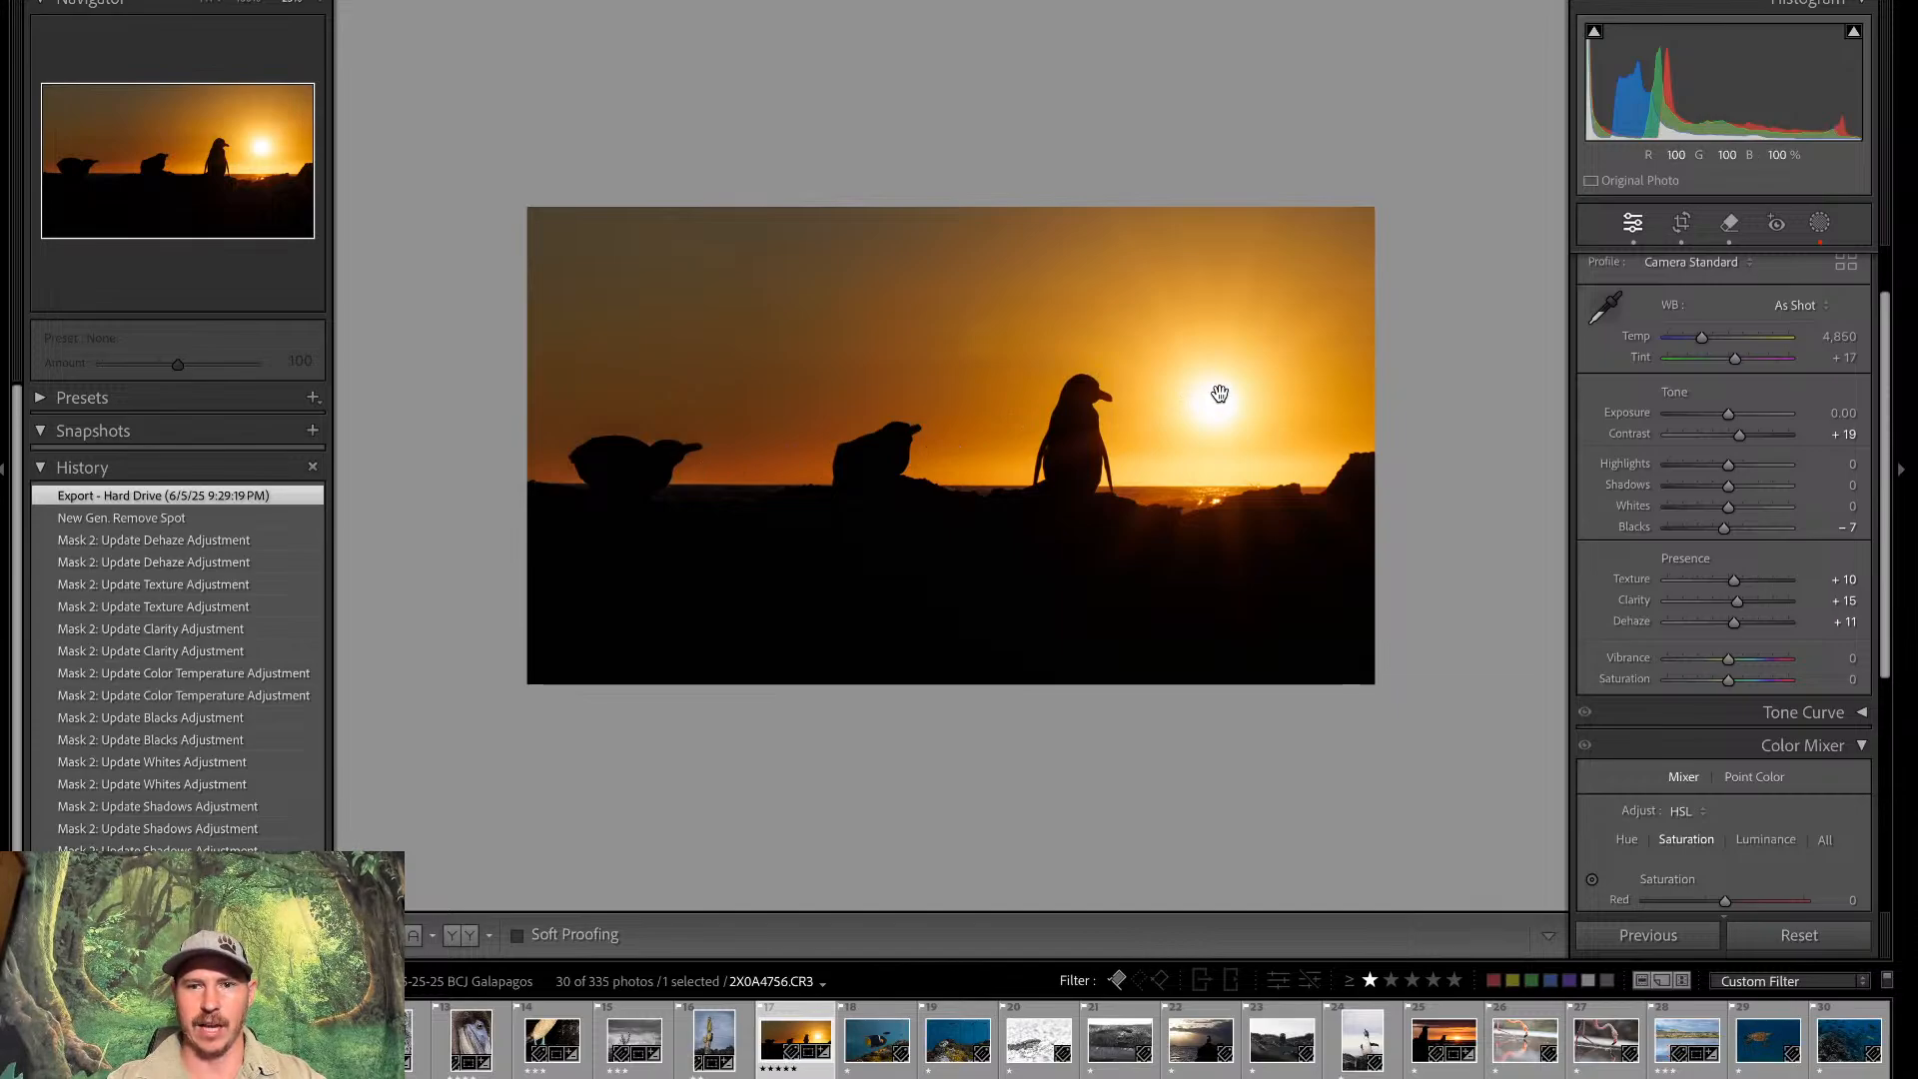
left_click(1429, 1049)
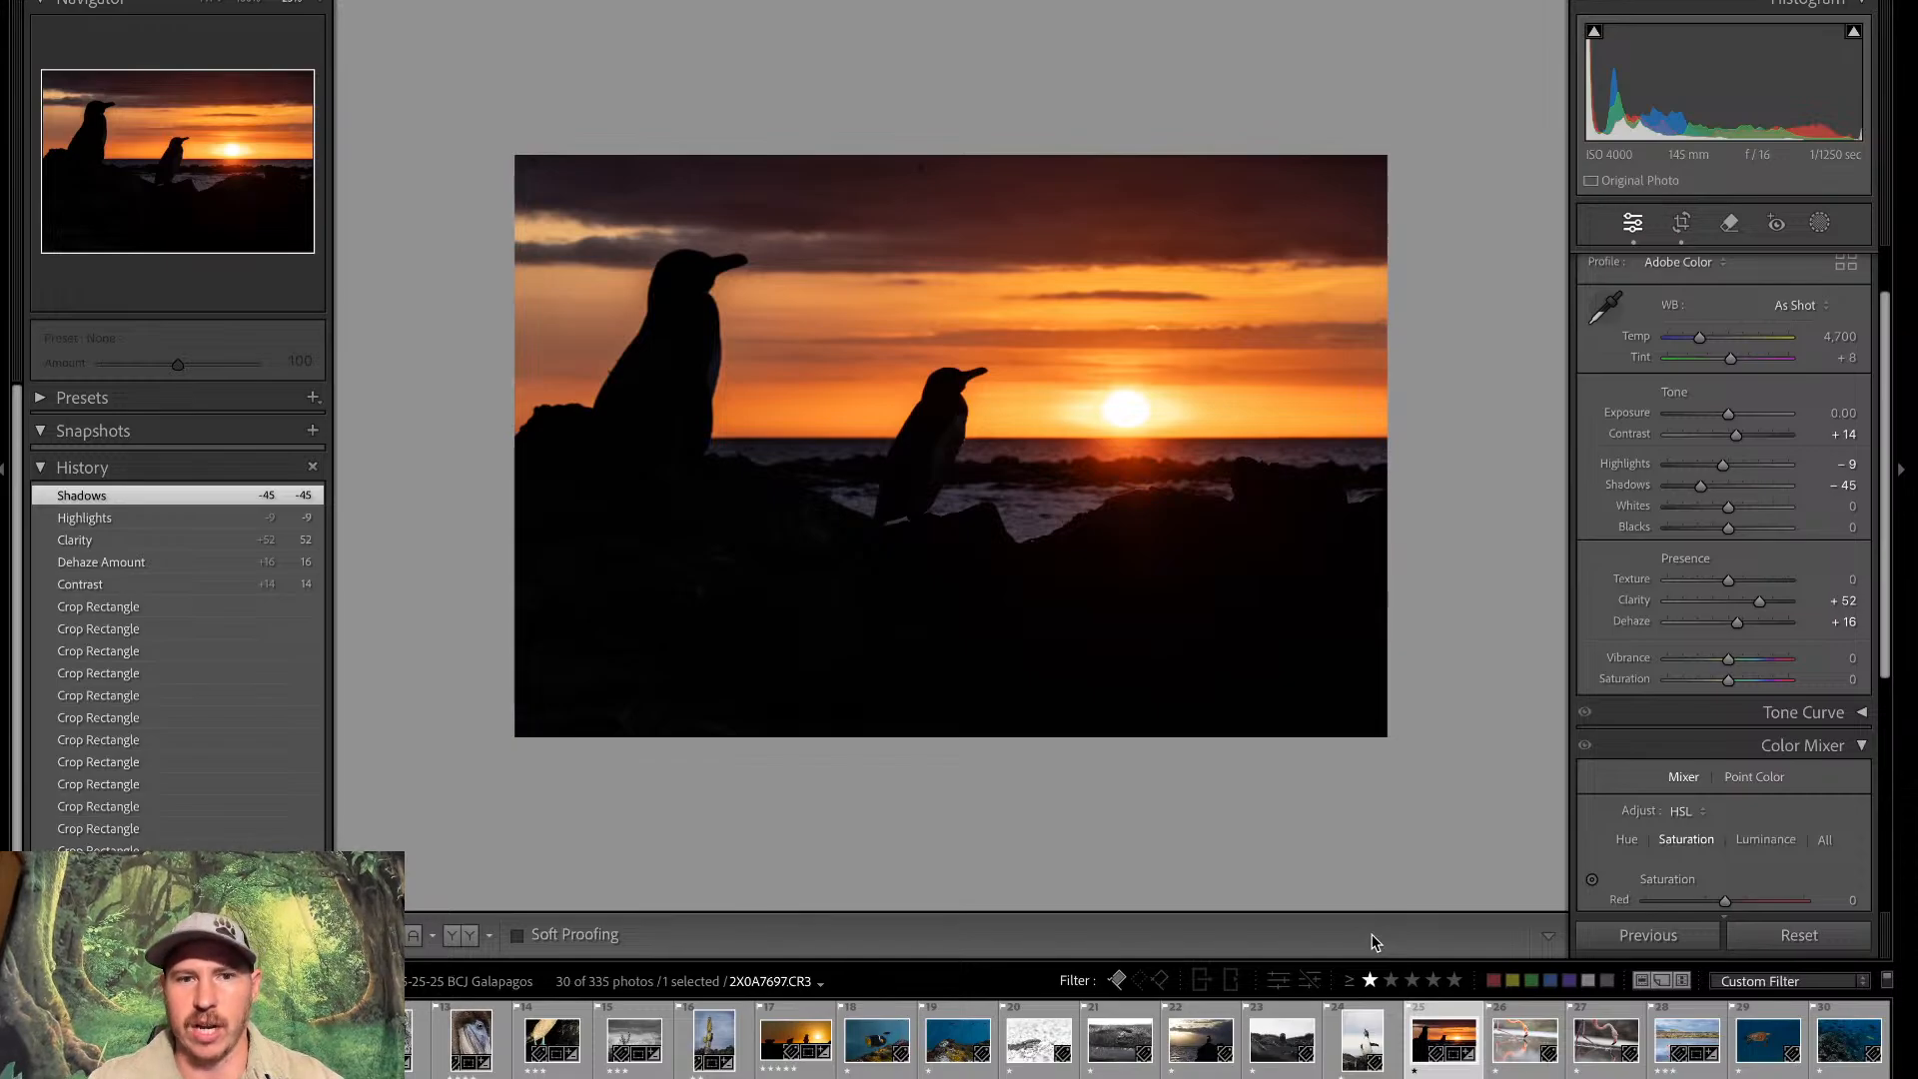
Add a linear gradient mask from the top of the sky down to the smaller penguin's head and subtract the subject
left_click(1820, 225)
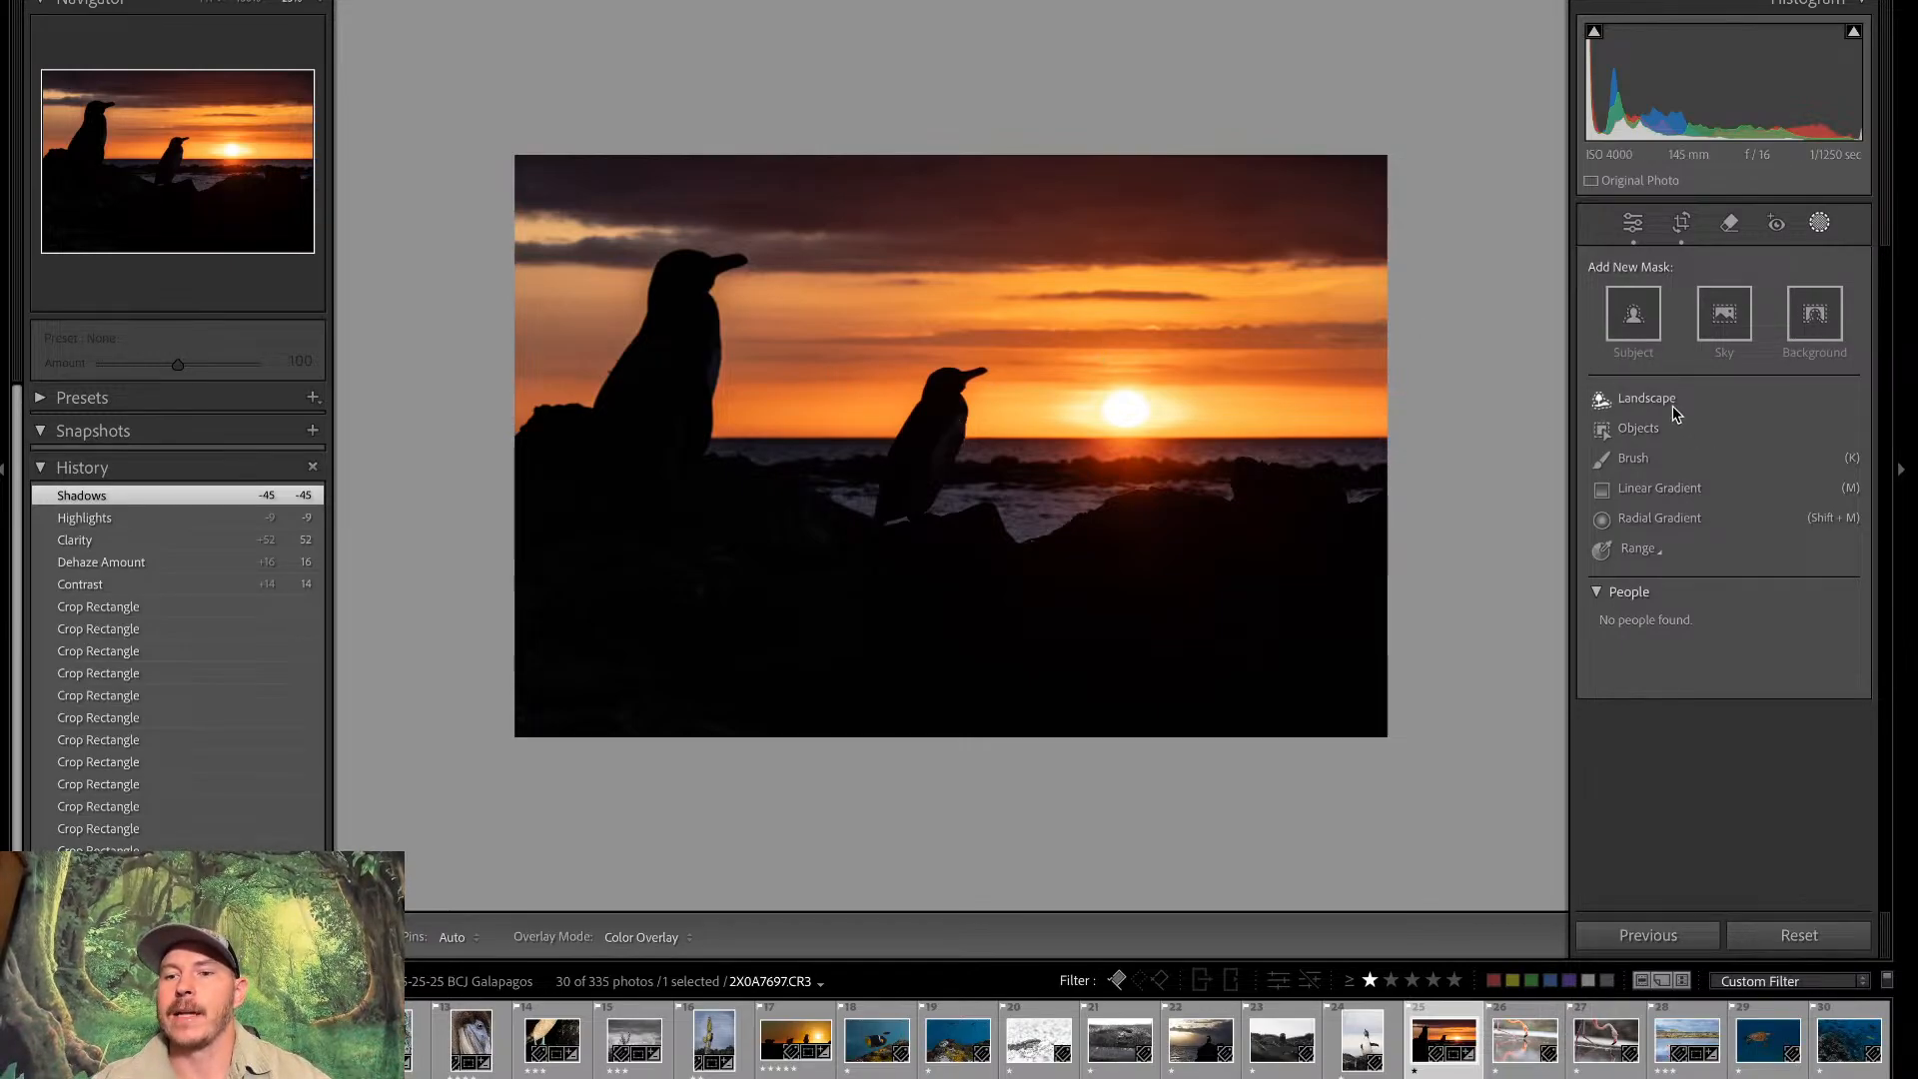
left_click(1645, 488)
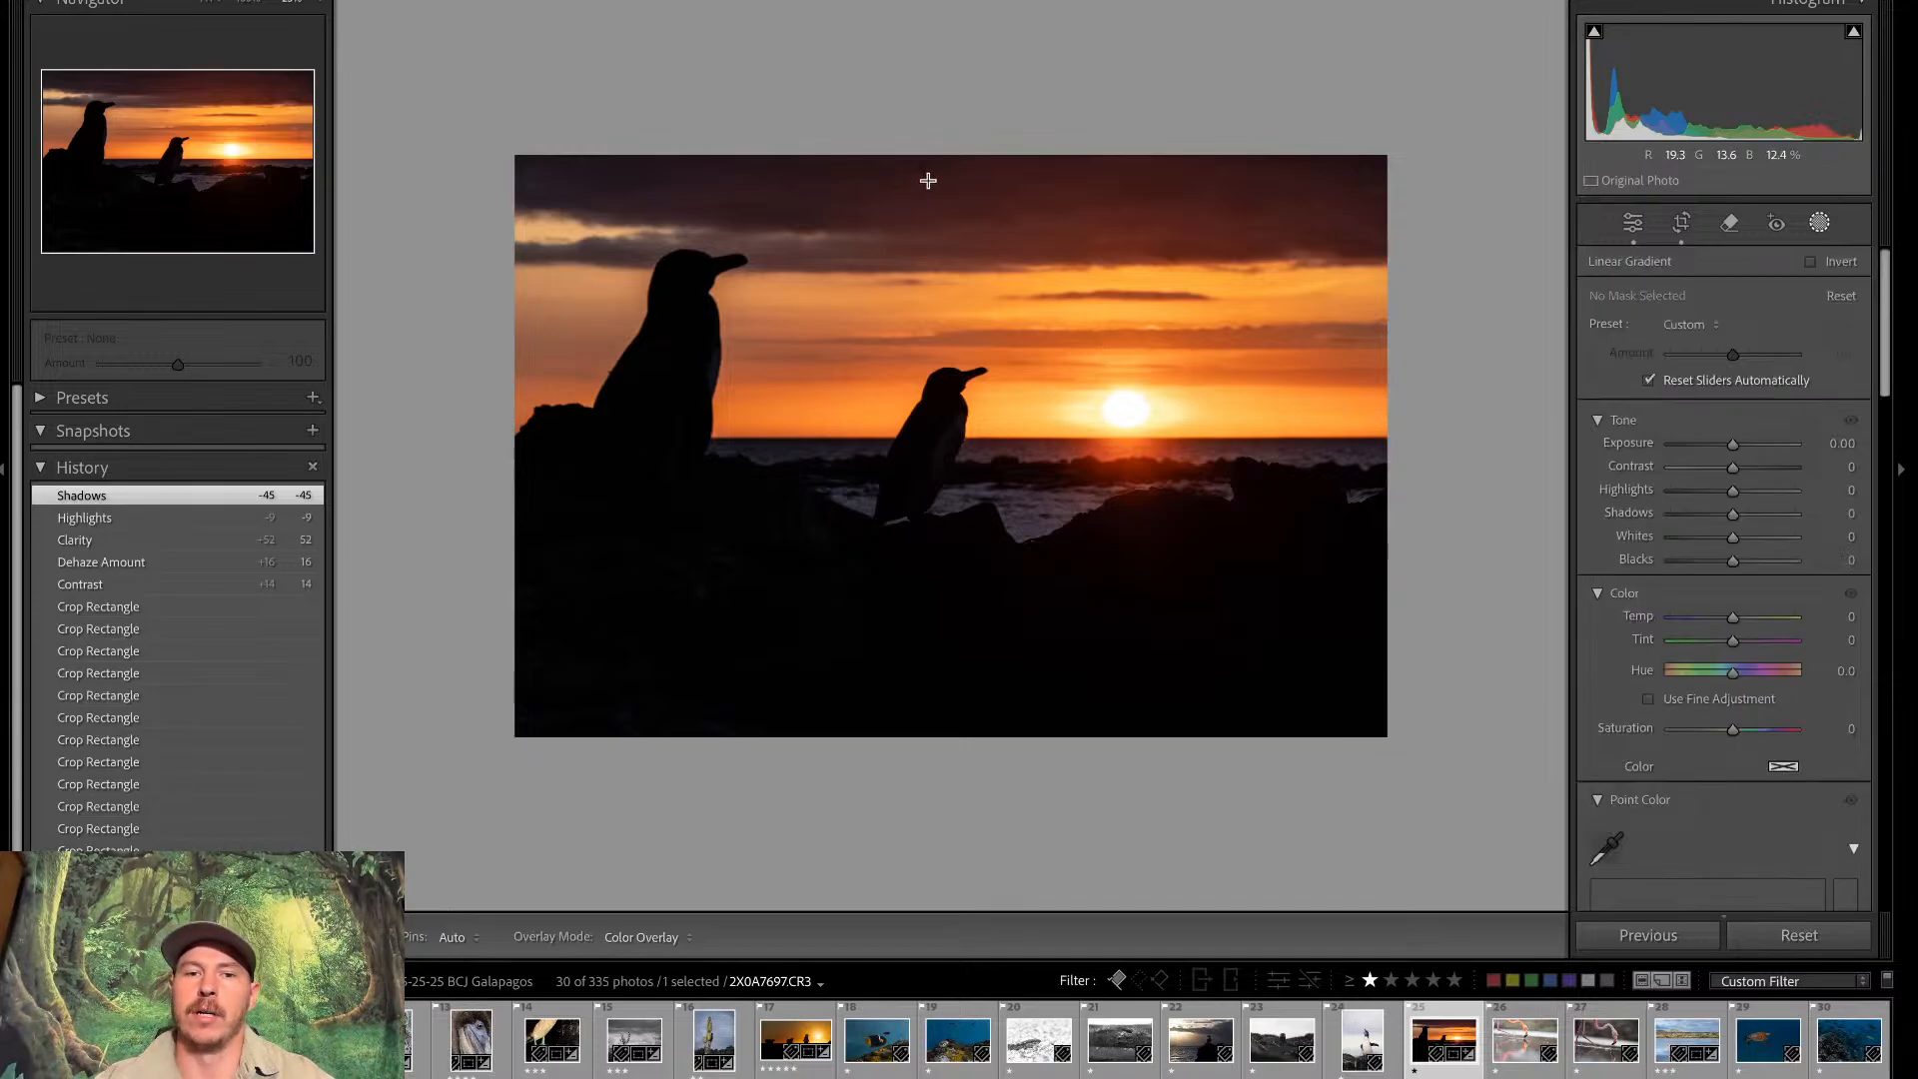
left_click_drag(929, 181, 928, 393)
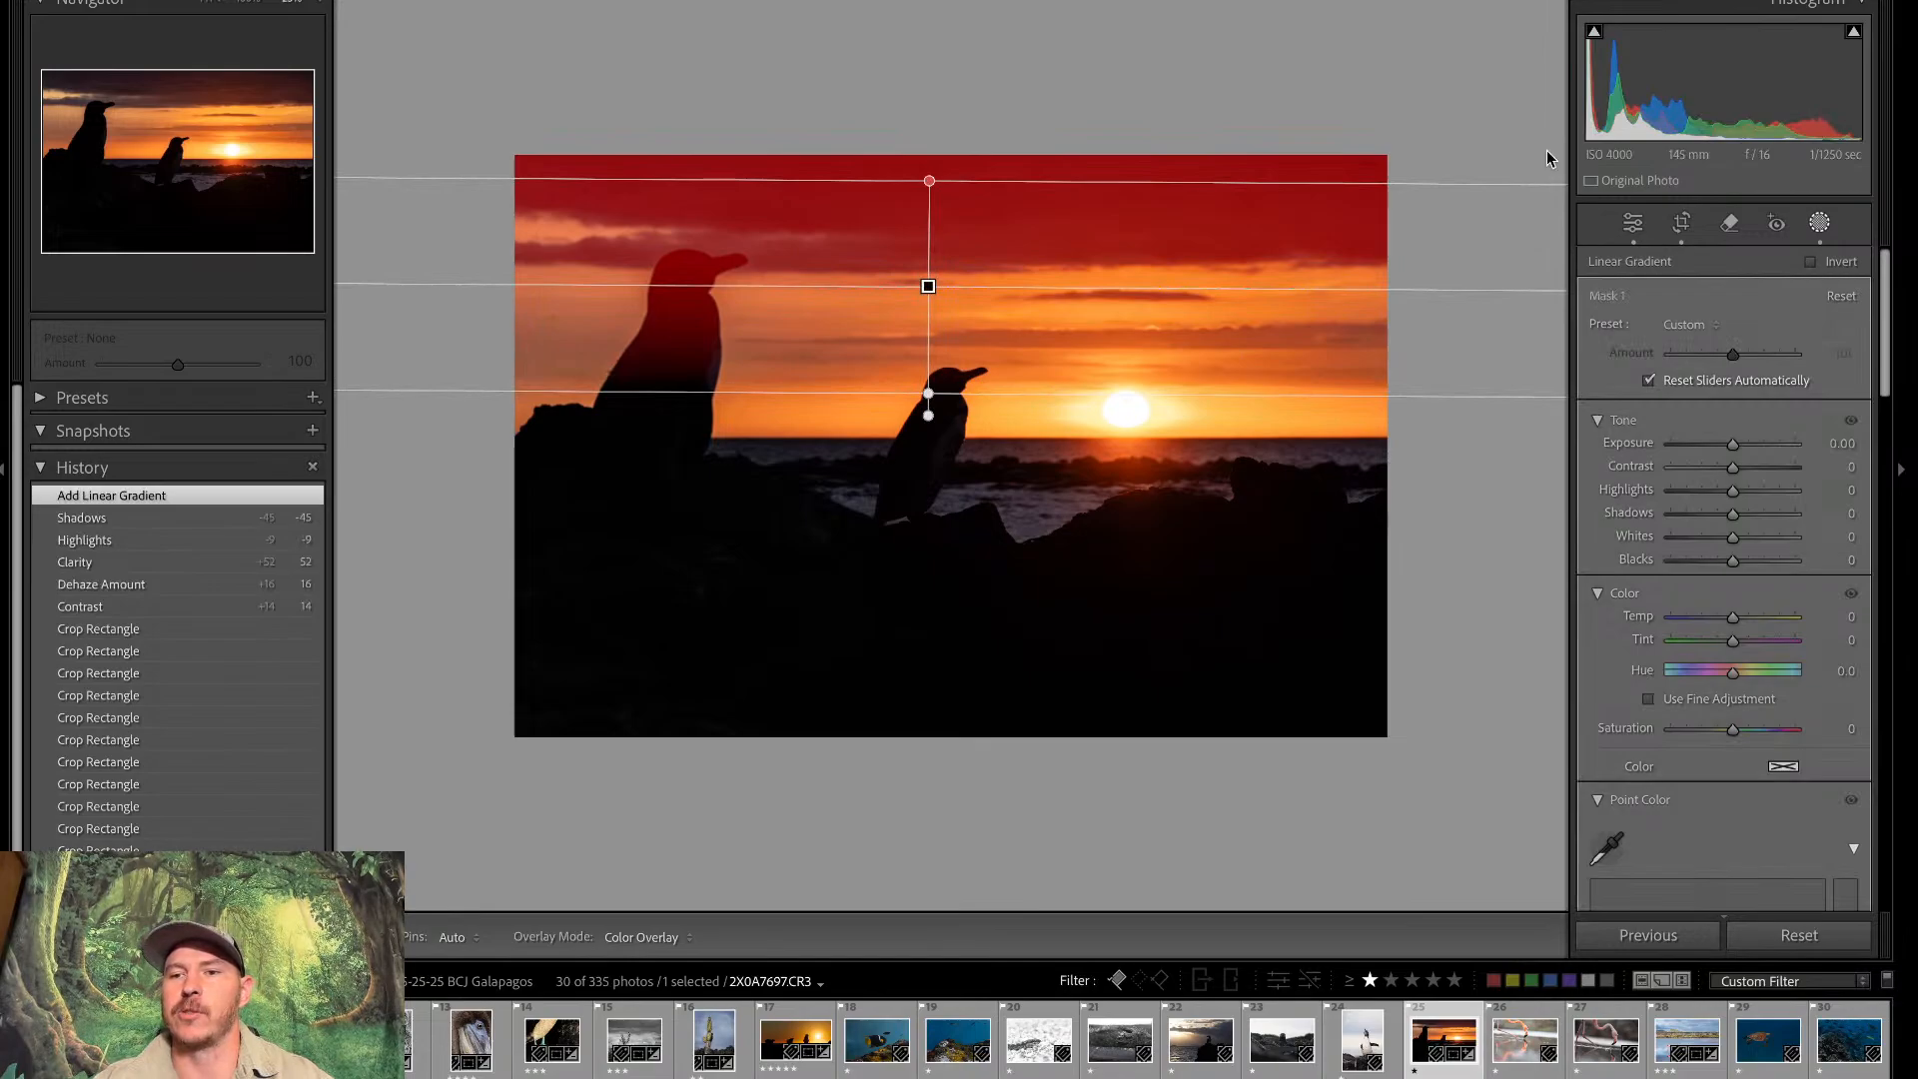
key("alt+shift+w")
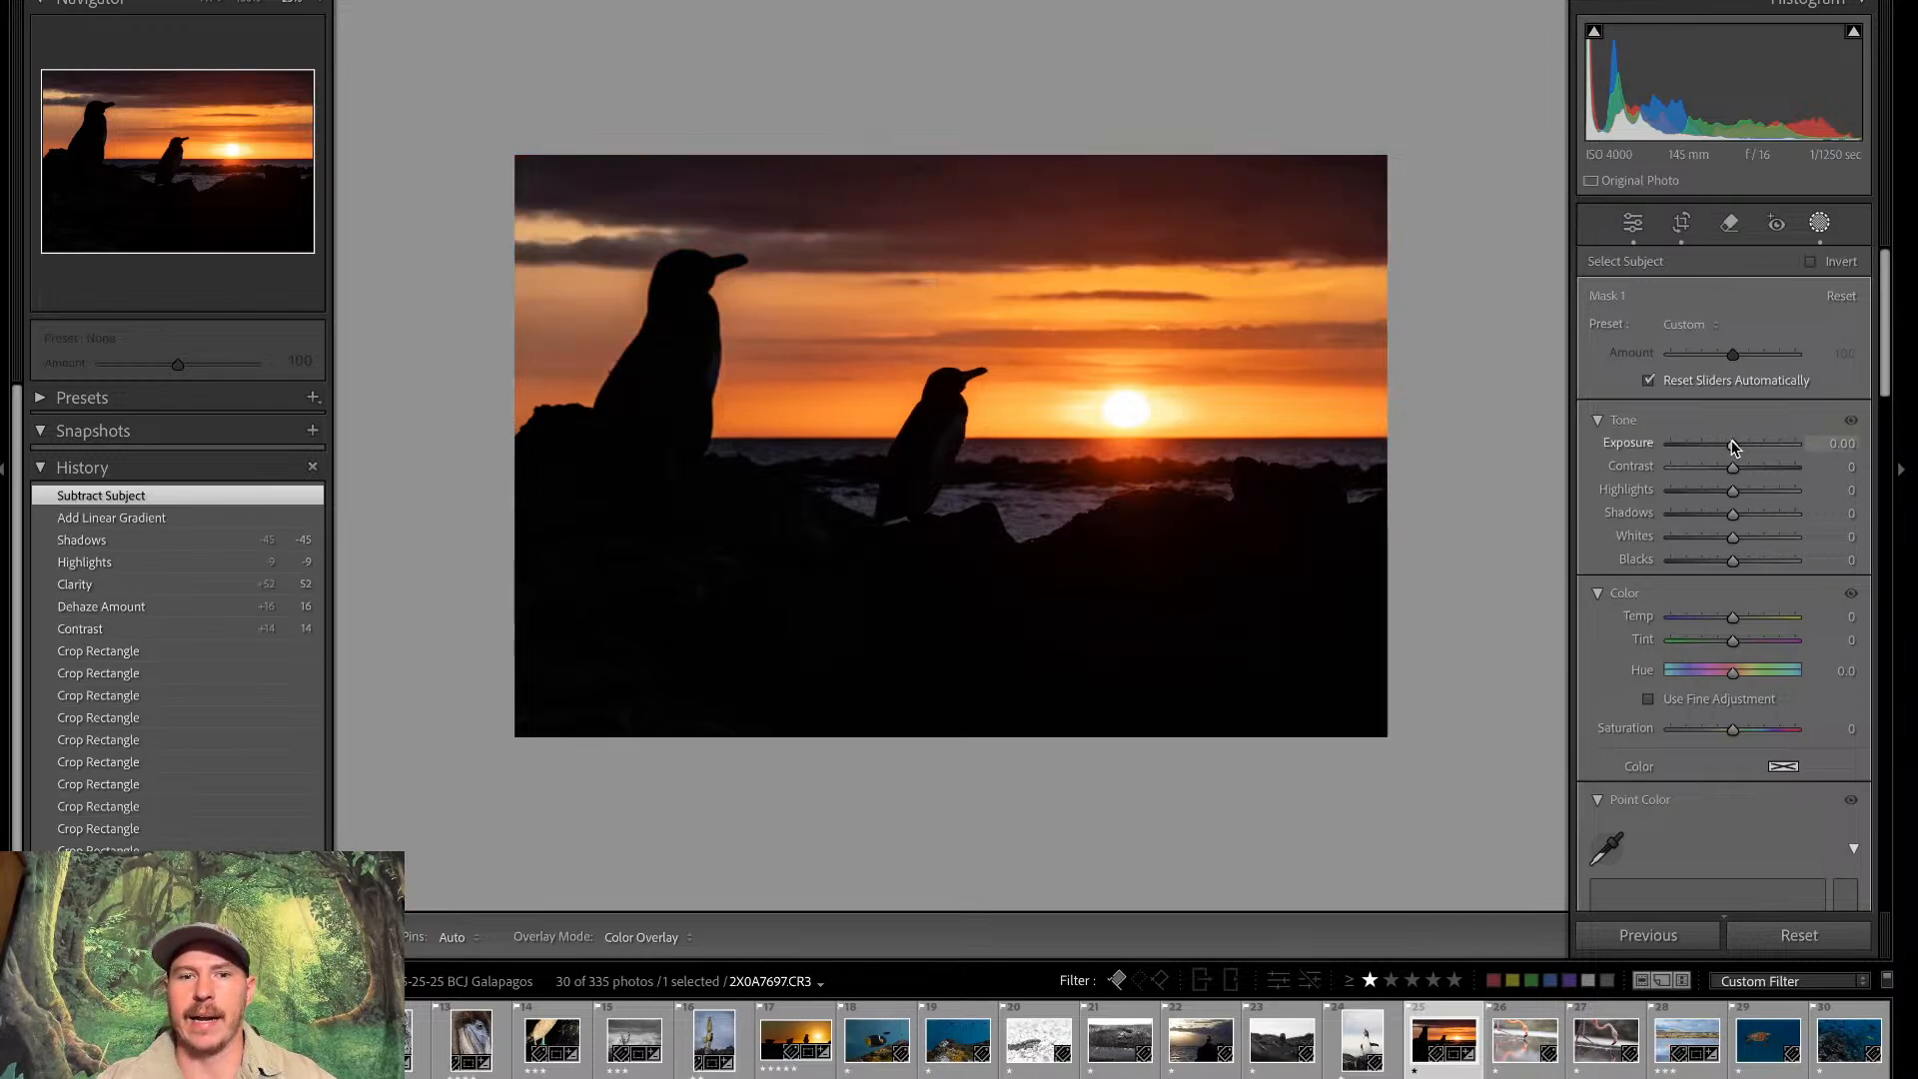
Try different exposures on the sky gradient mask and set its Exposure to 1.05
left_click_drag(1734, 446, 1753, 446)
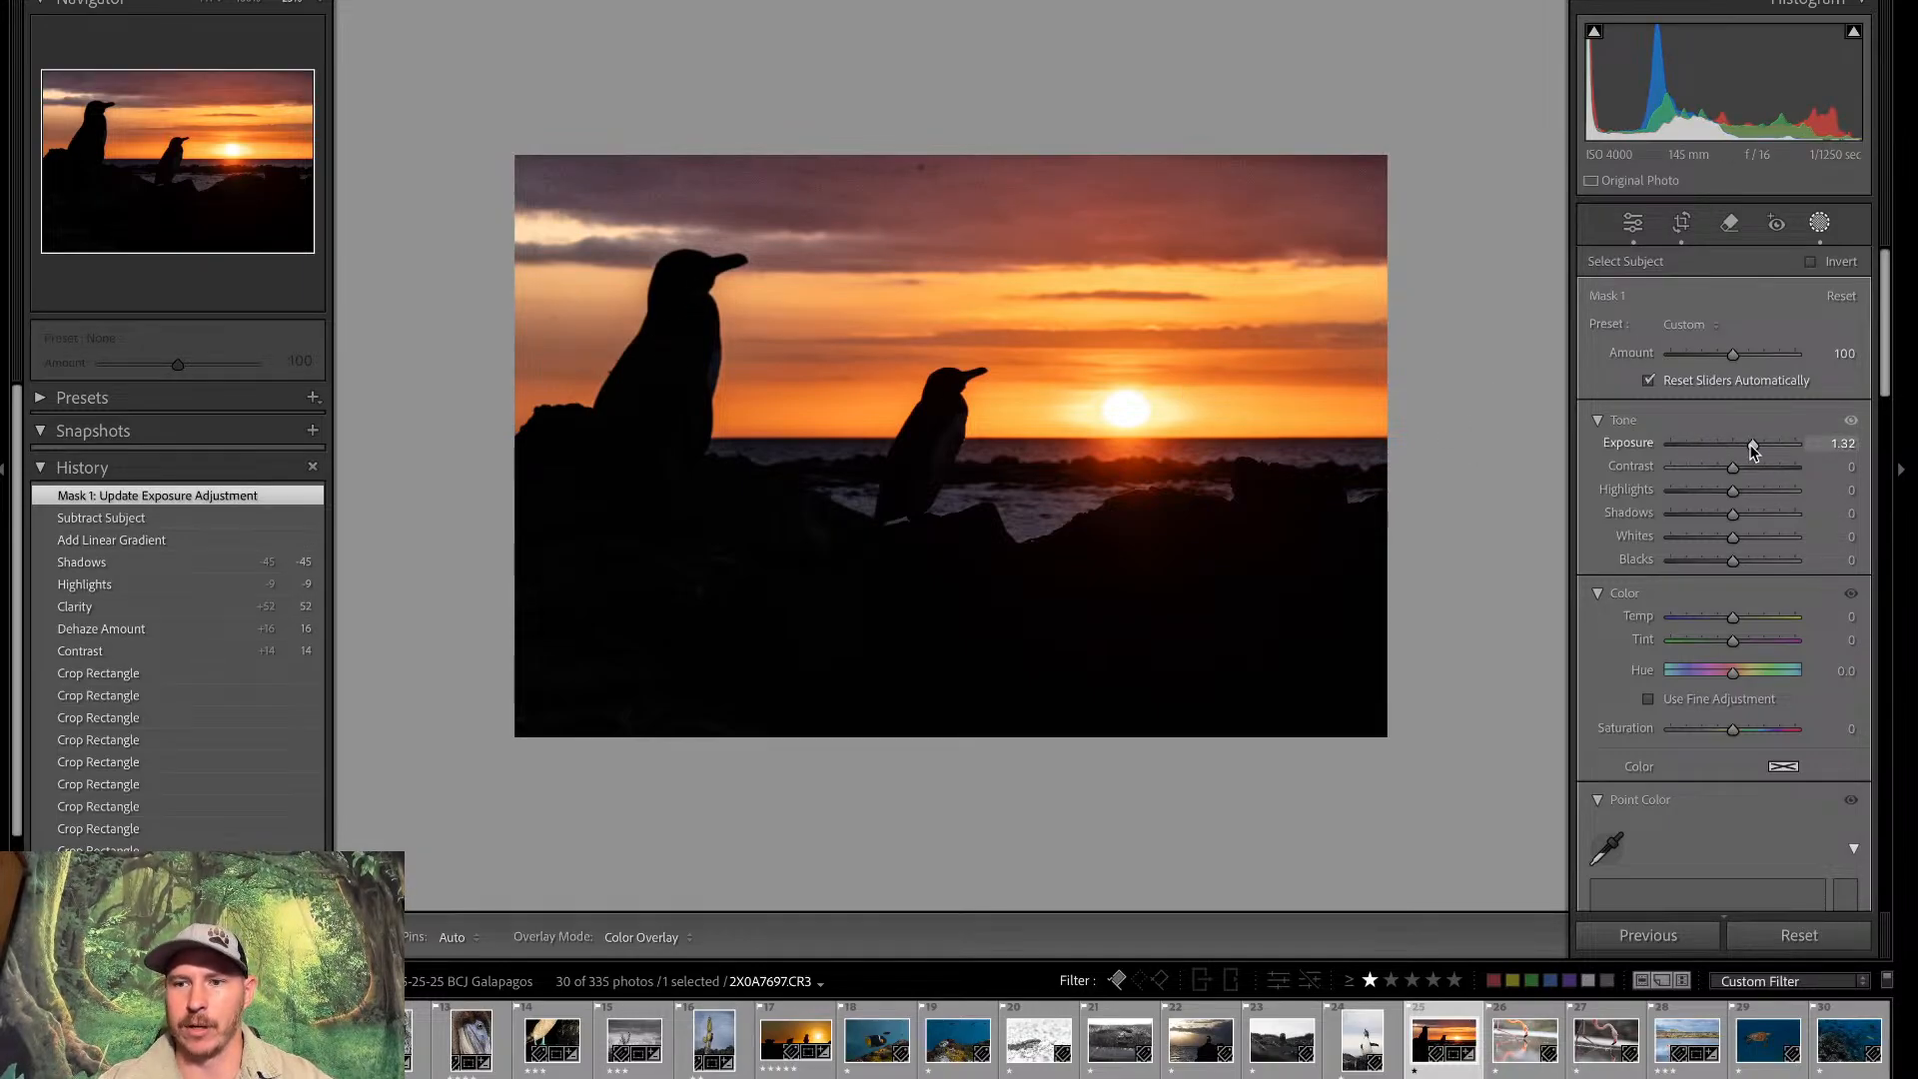
left_click_drag(1754, 447, 1734, 446)
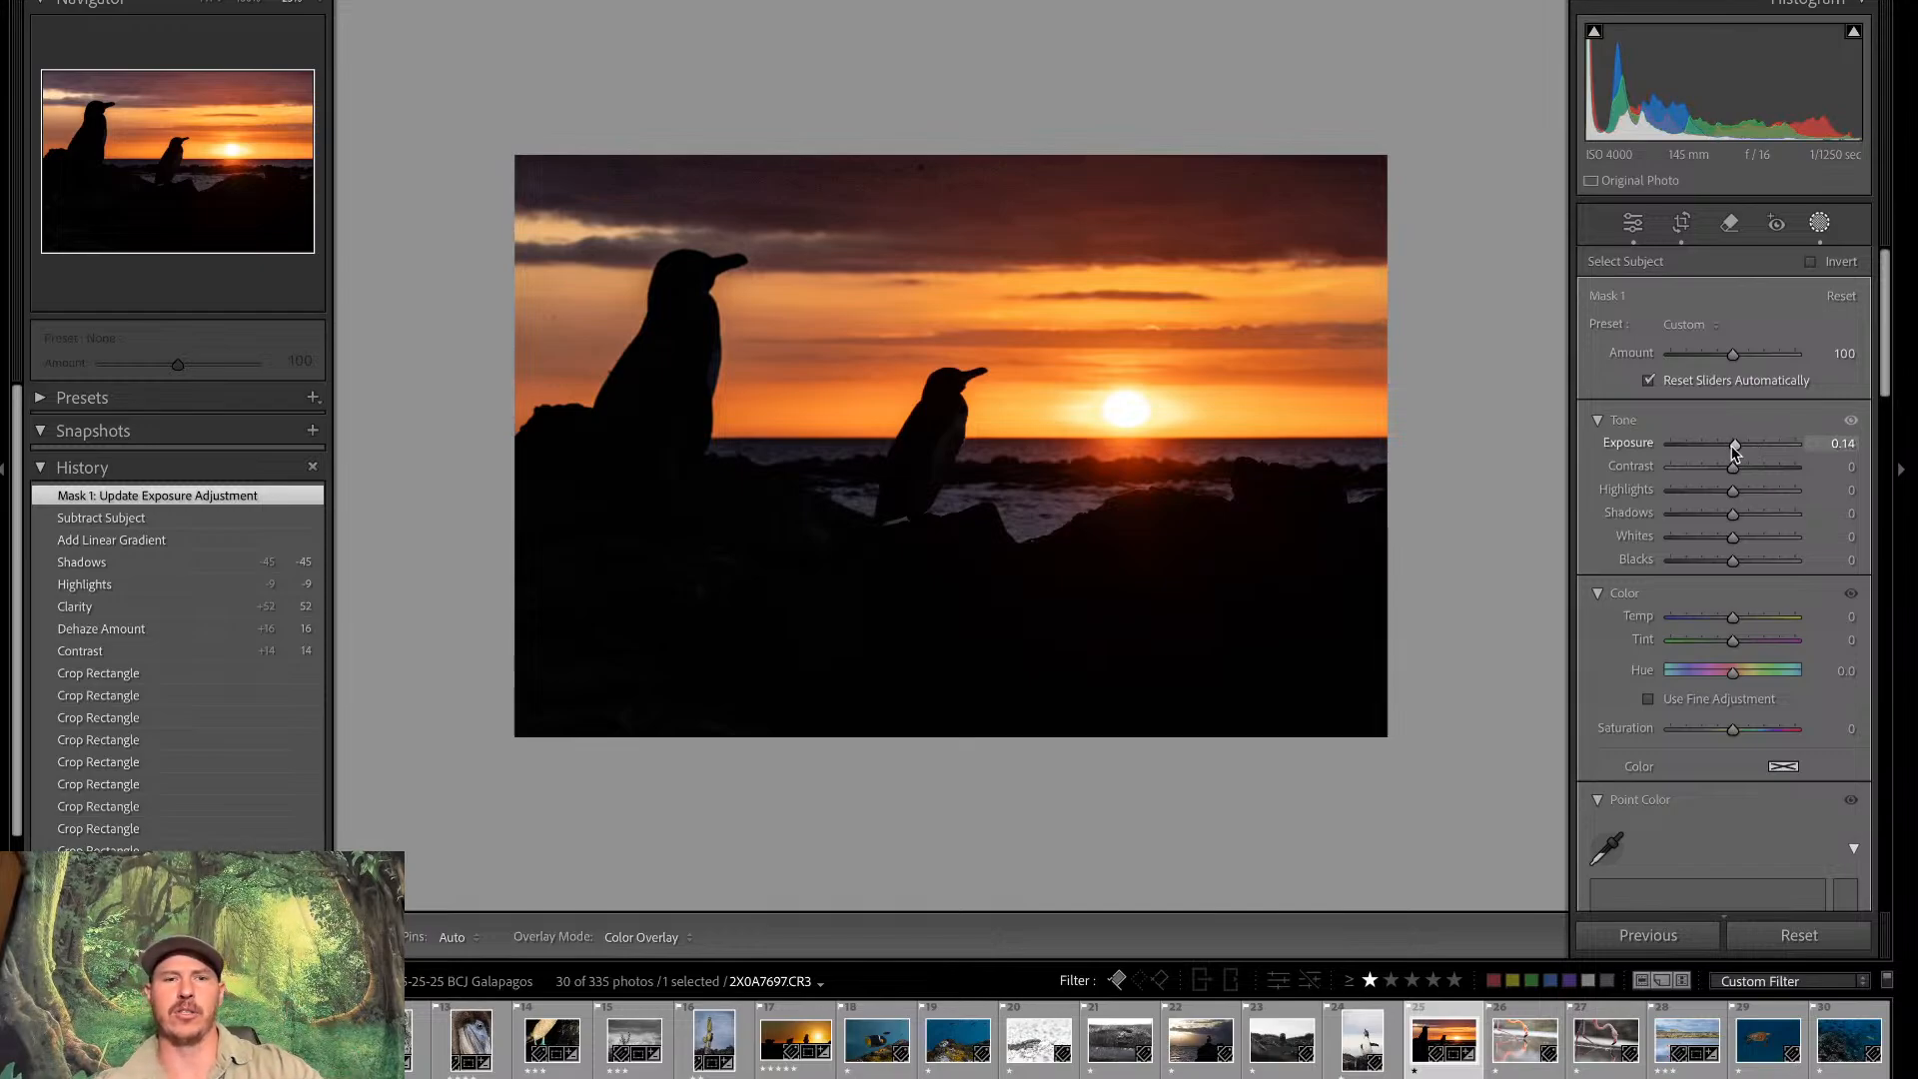
left_click_drag(1733, 451, 1747, 452)
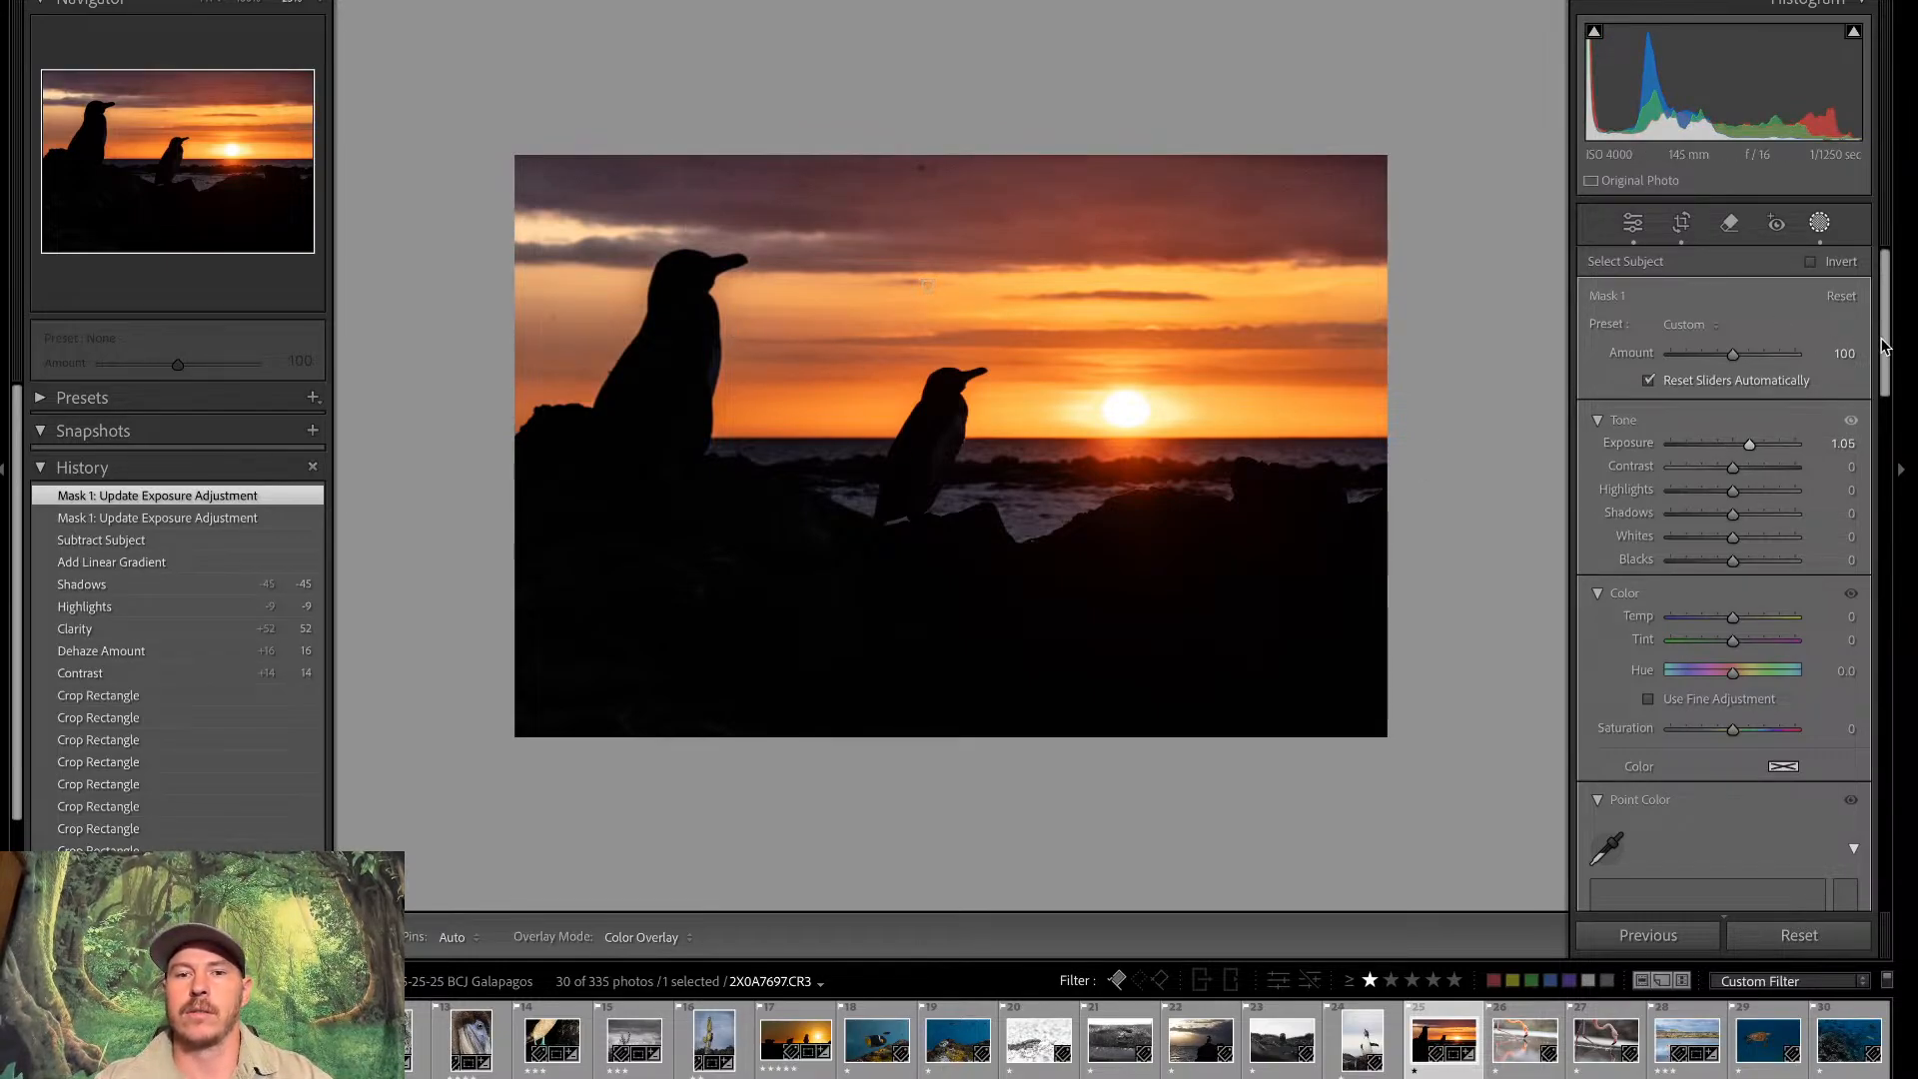
Try a Dehaze of −12 on the sky gradient mask and reset it
left_click_drag(1884, 346, 1887, 633)
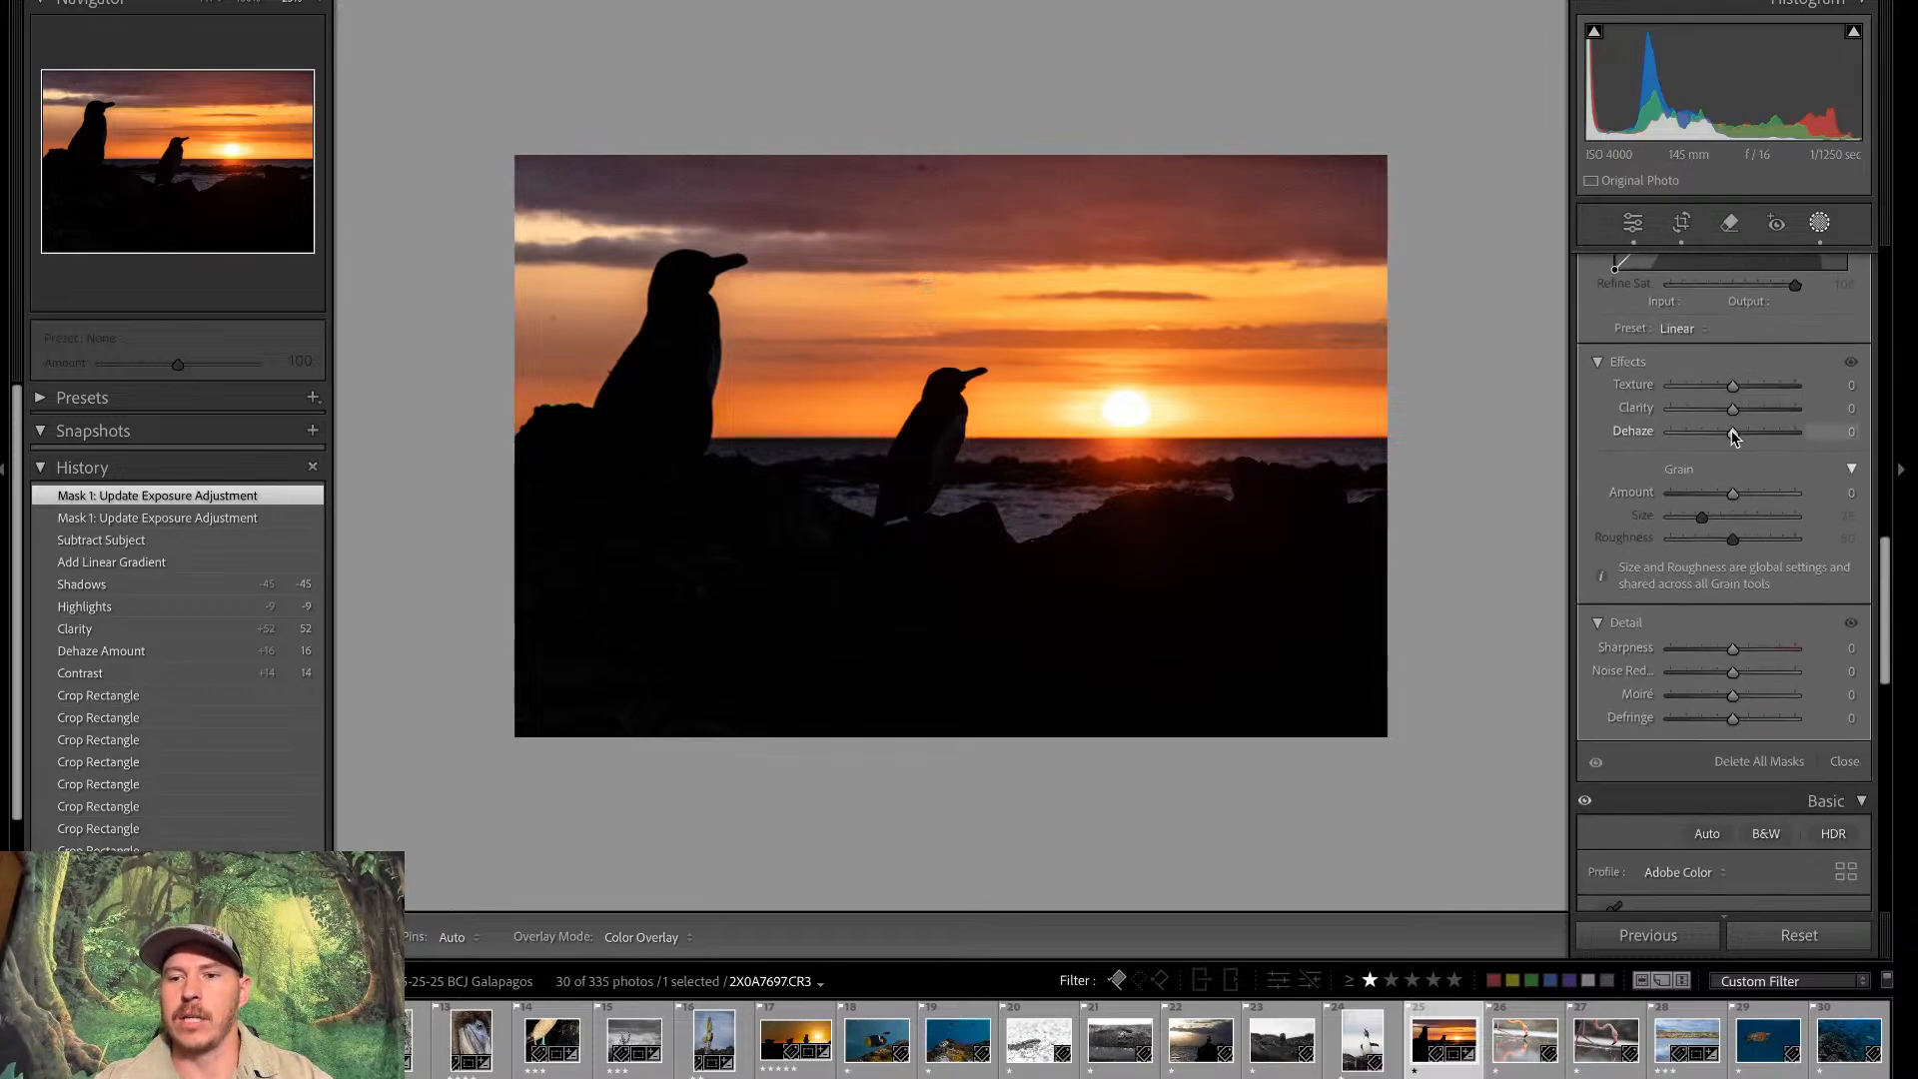
left_click_drag(1734, 436, 1725, 435)
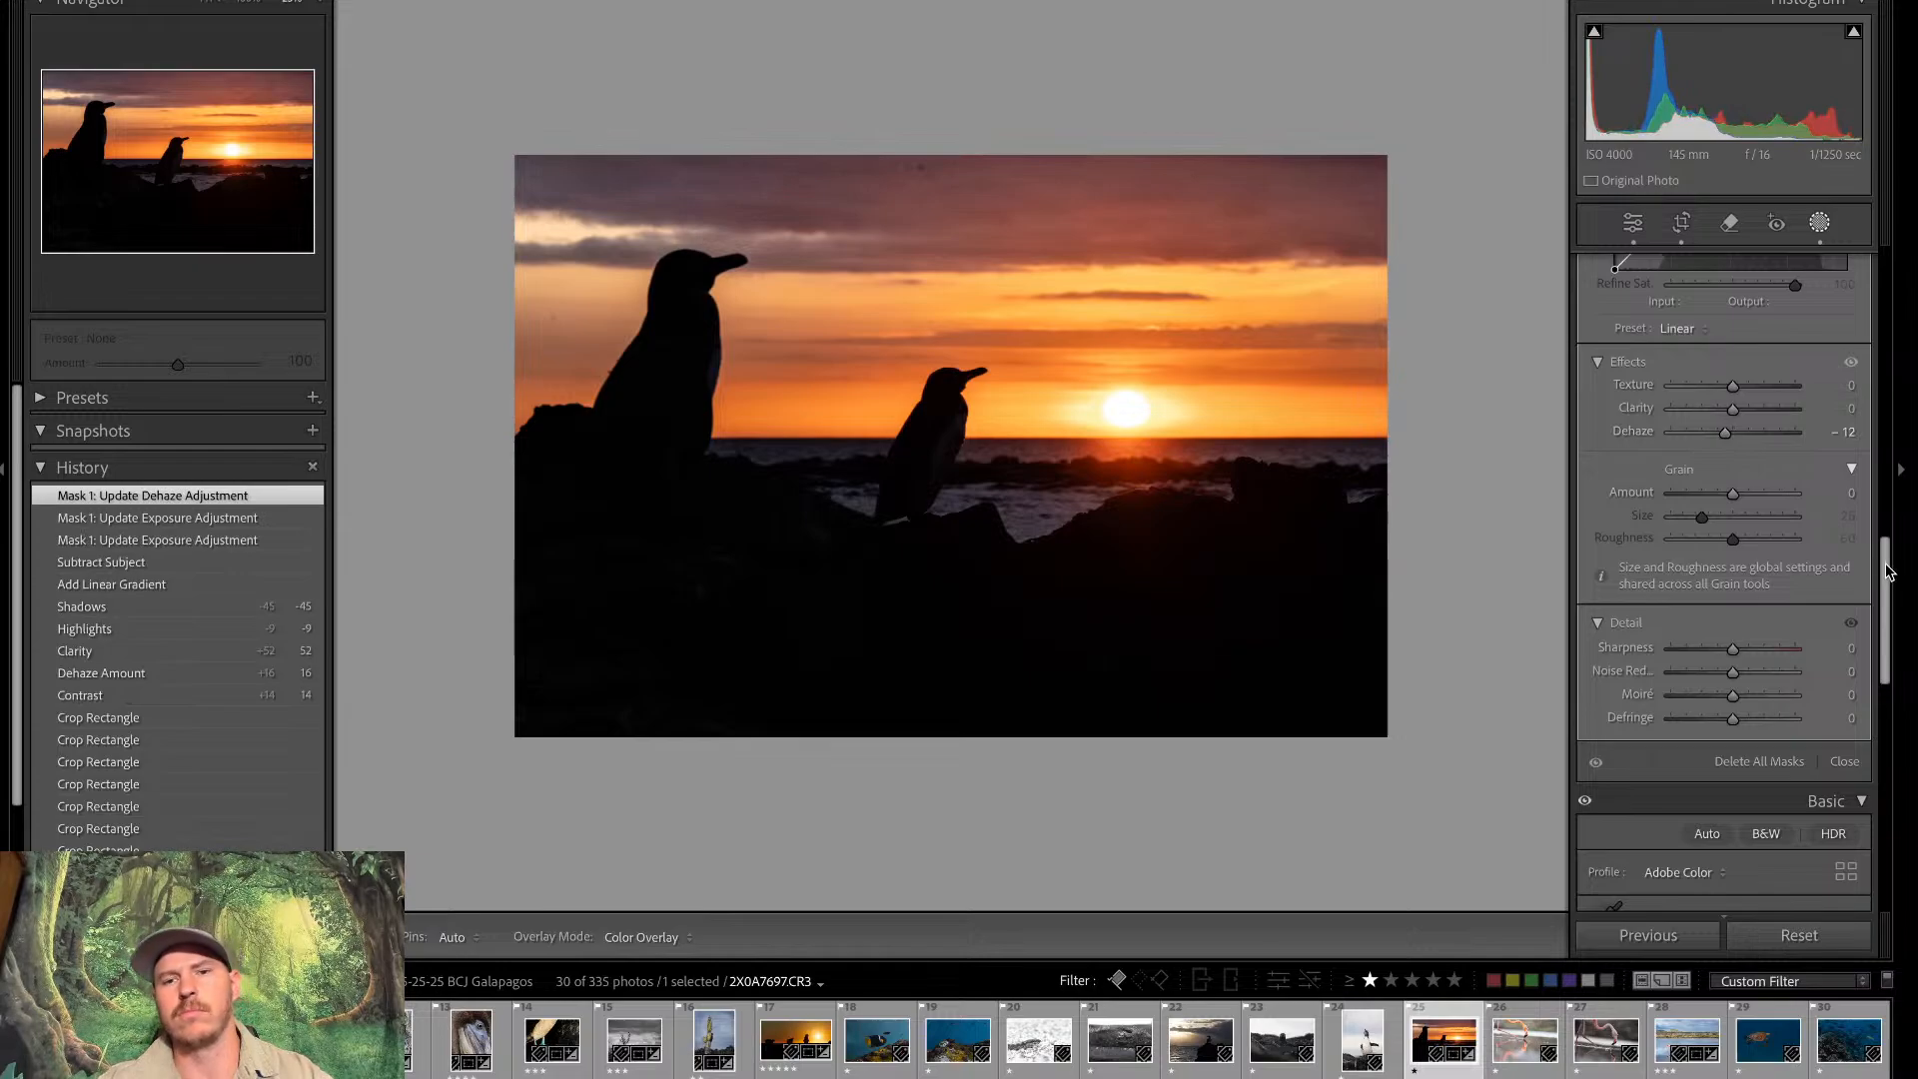
double_click(1726, 440)
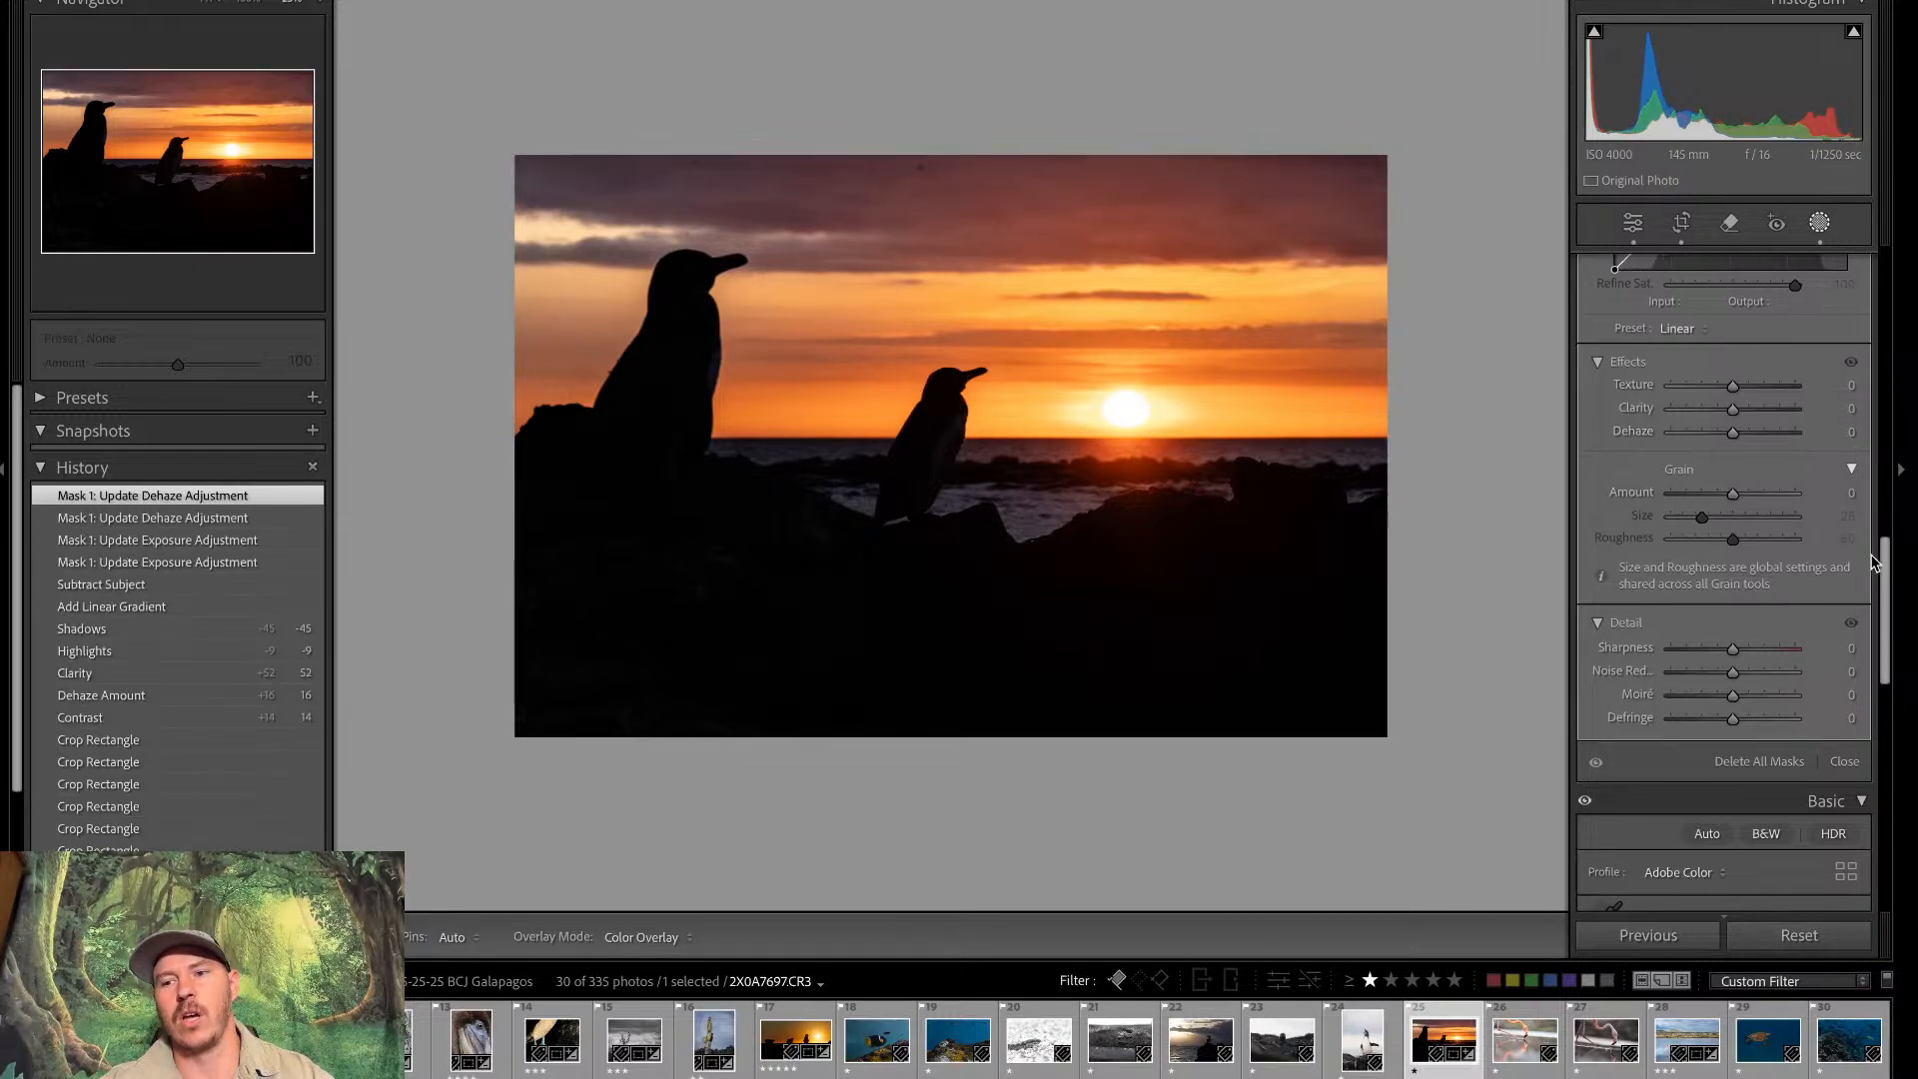
left_click_drag(1891, 572, 1873, 275)
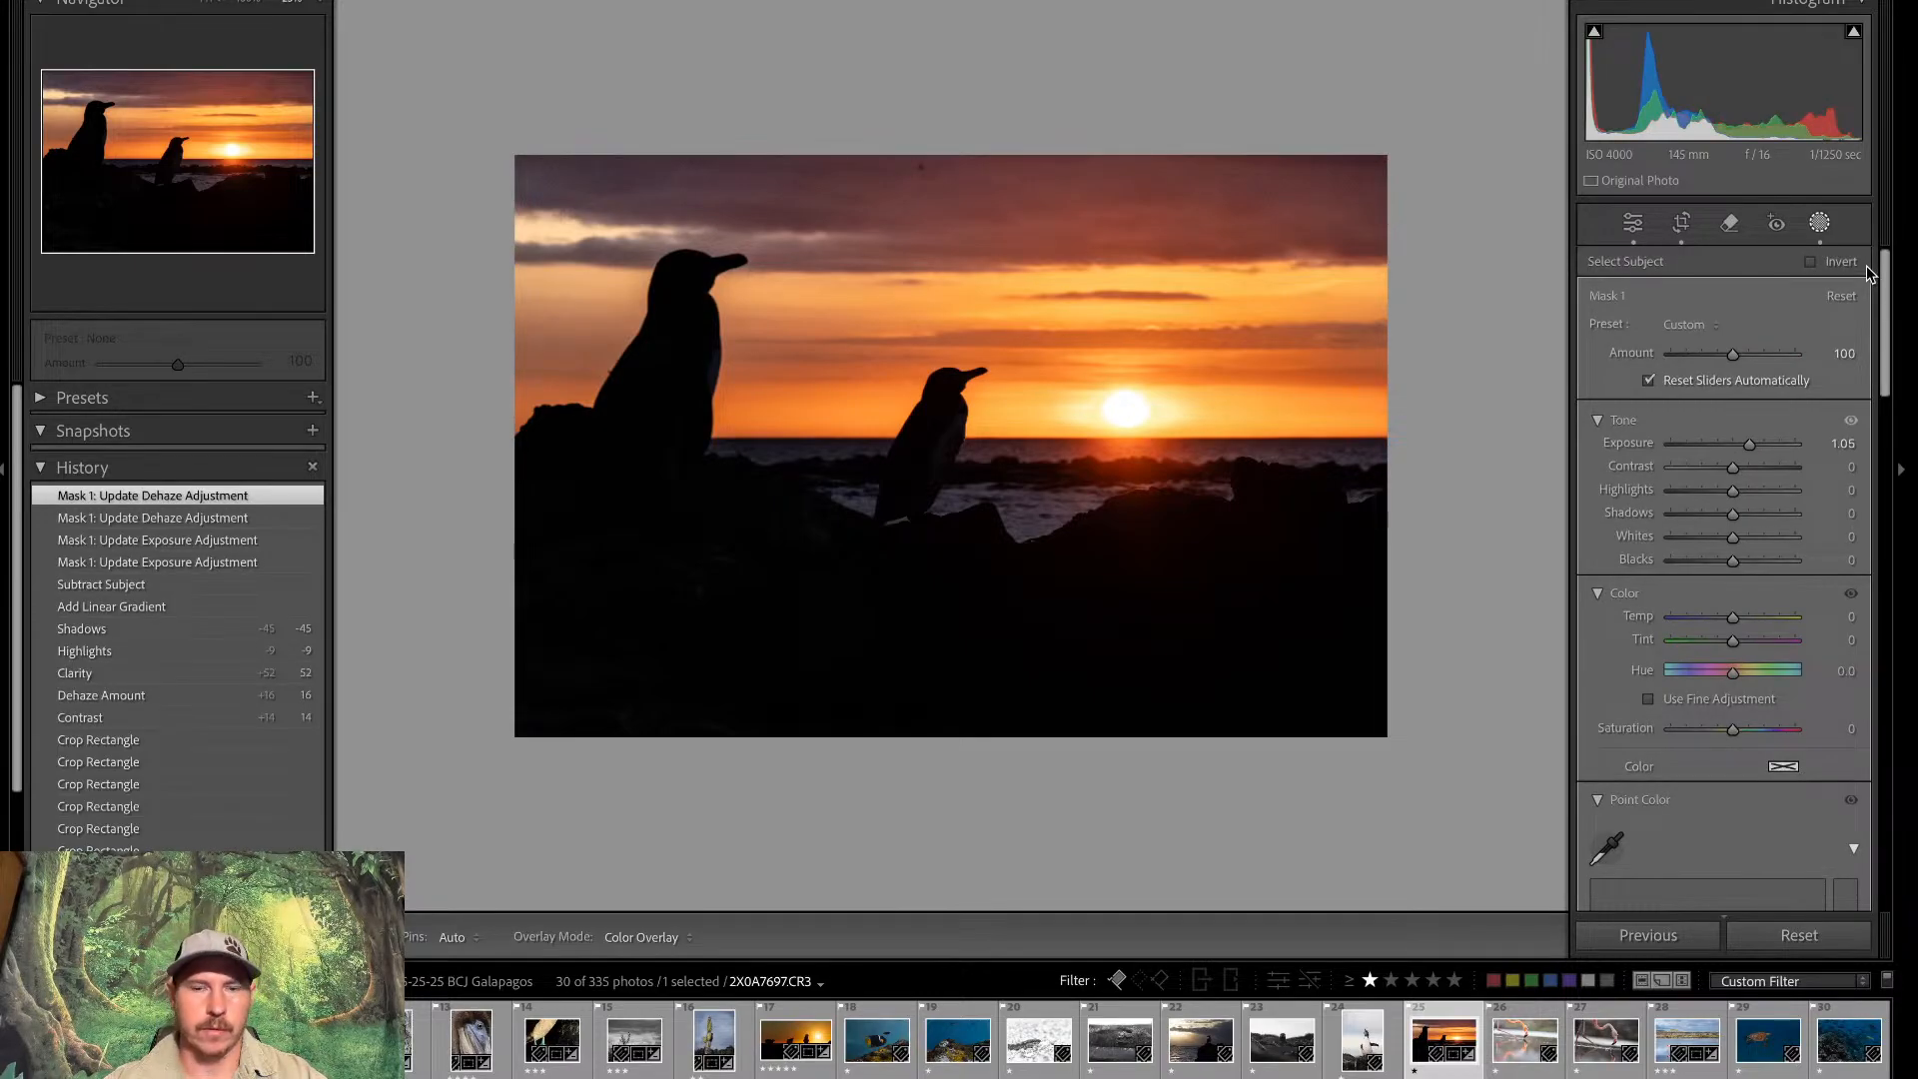
Try a global Saturation of +12, reset it, and set Vibrance to +17 instead
left_click(1632, 223)
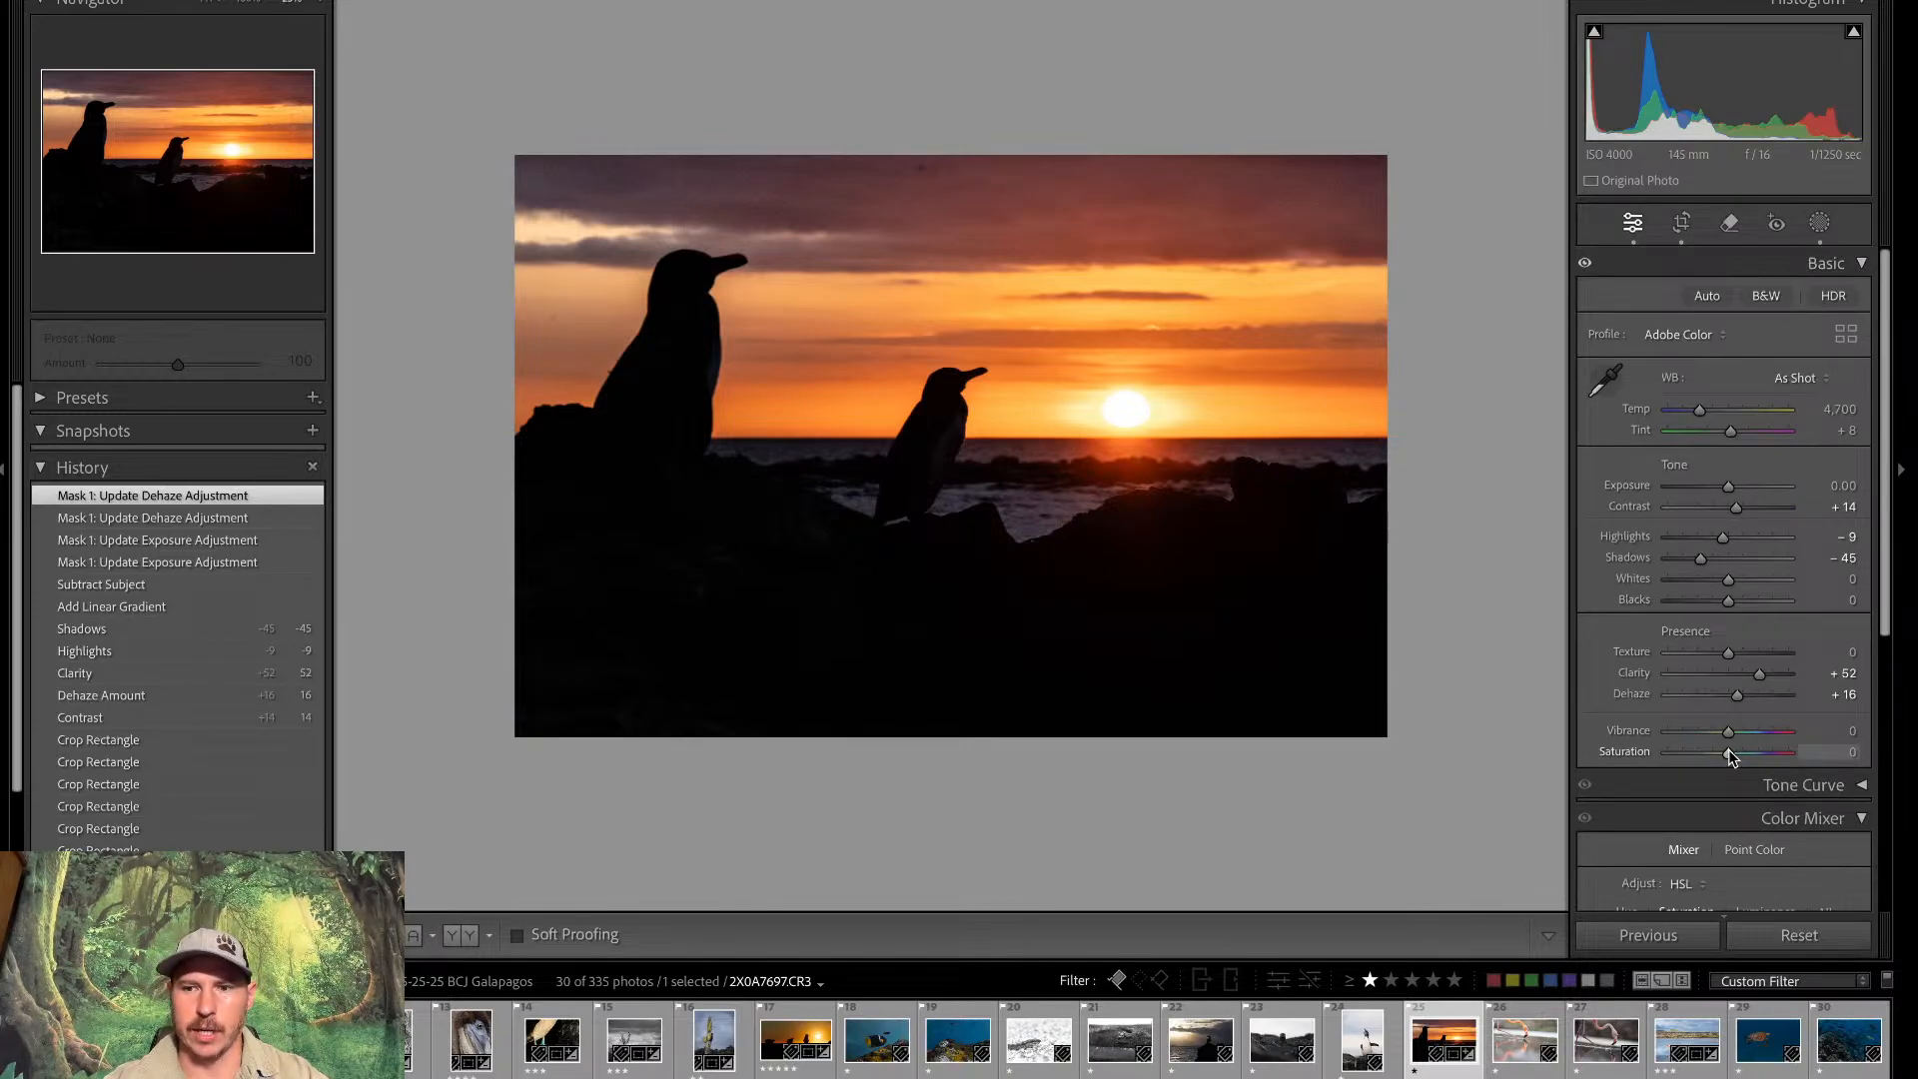
left_click_drag(1732, 757, 1725, 751)
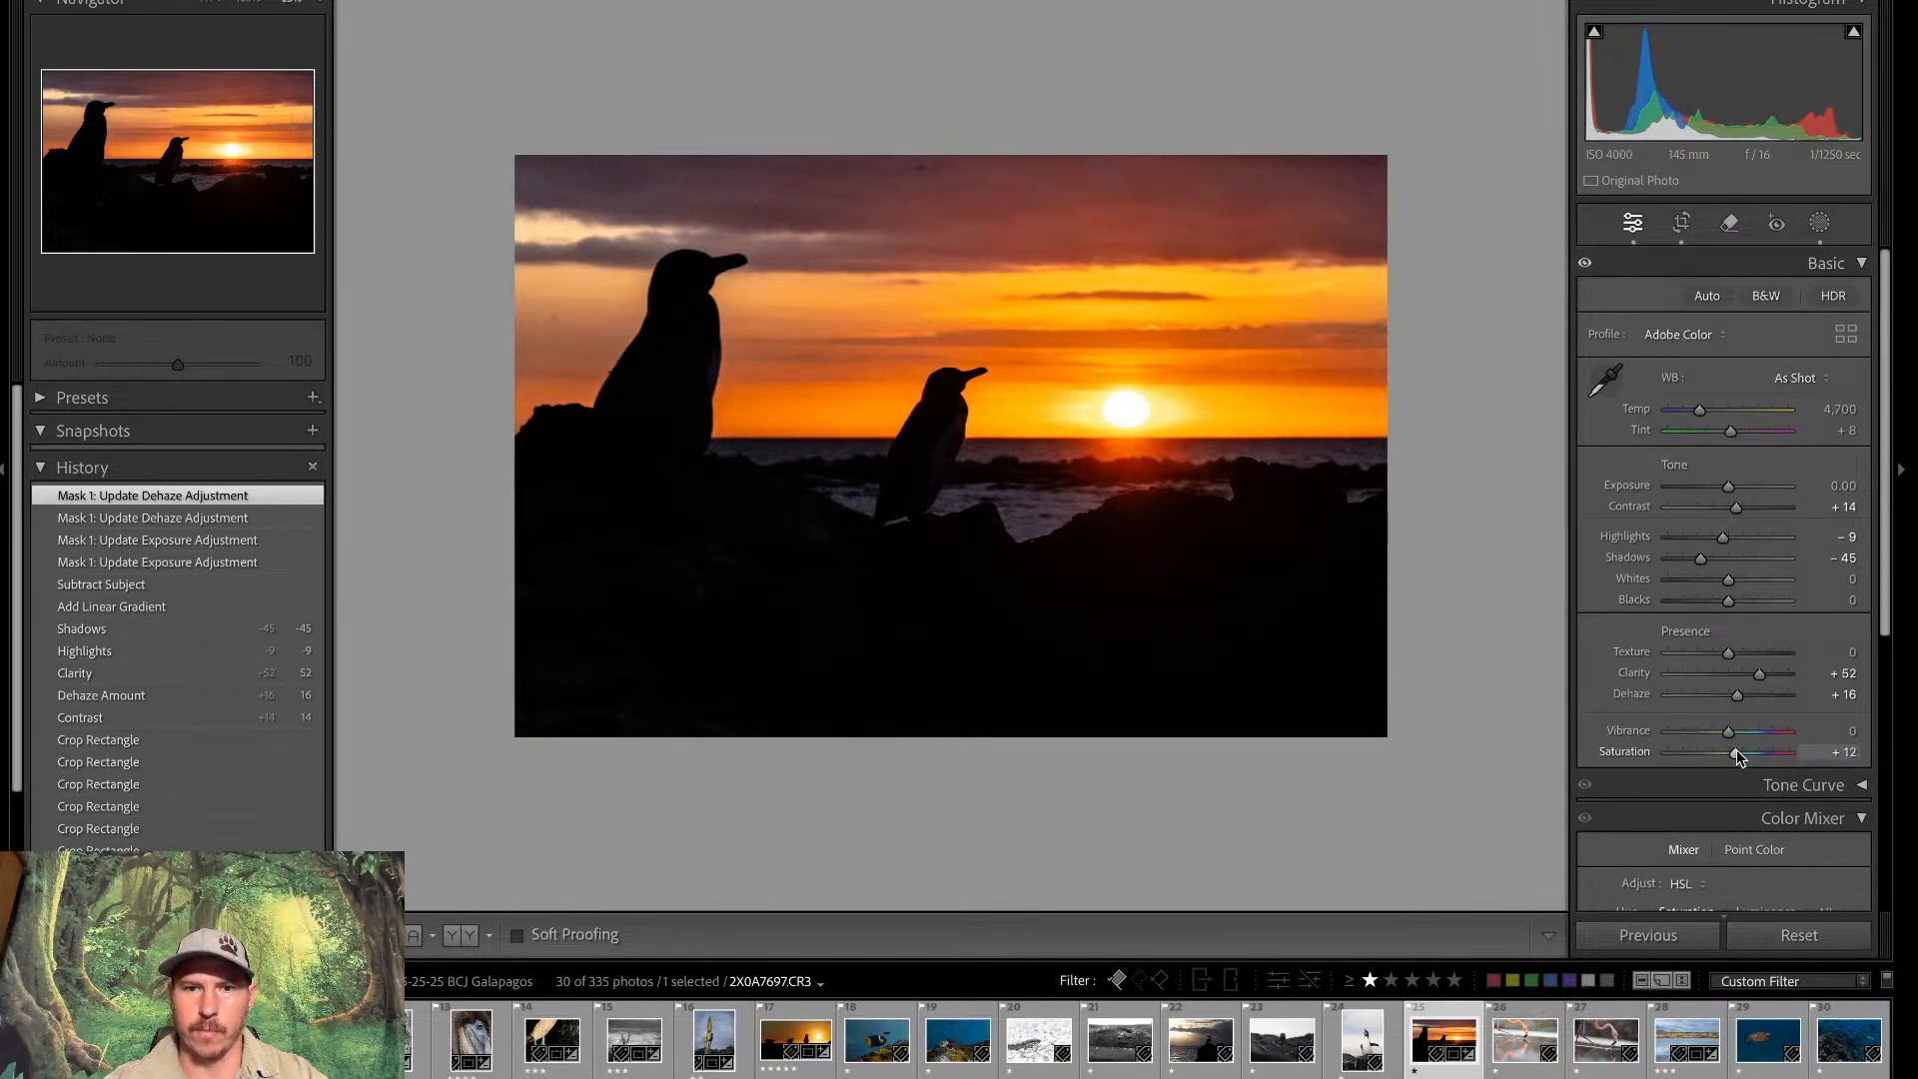
double_click(1736, 757)
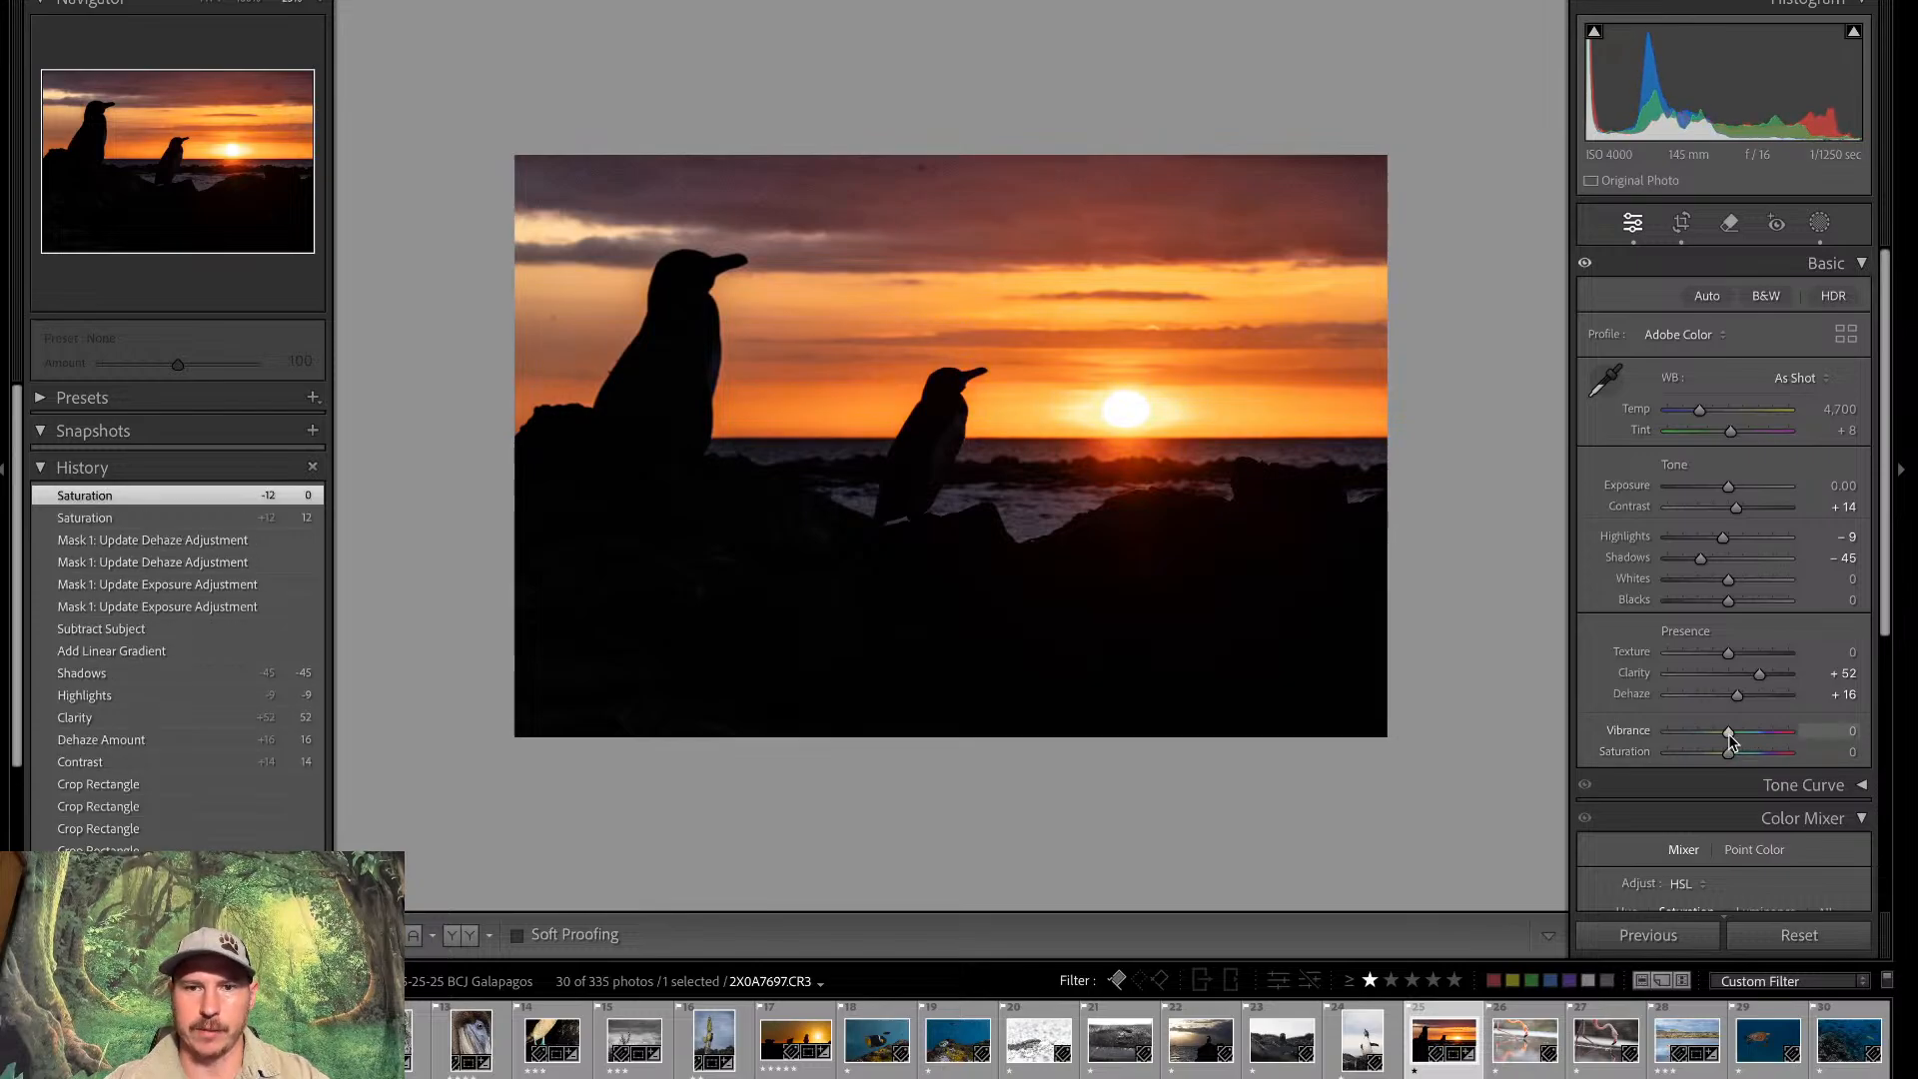
left_click_drag(1735, 740, 1739, 739)
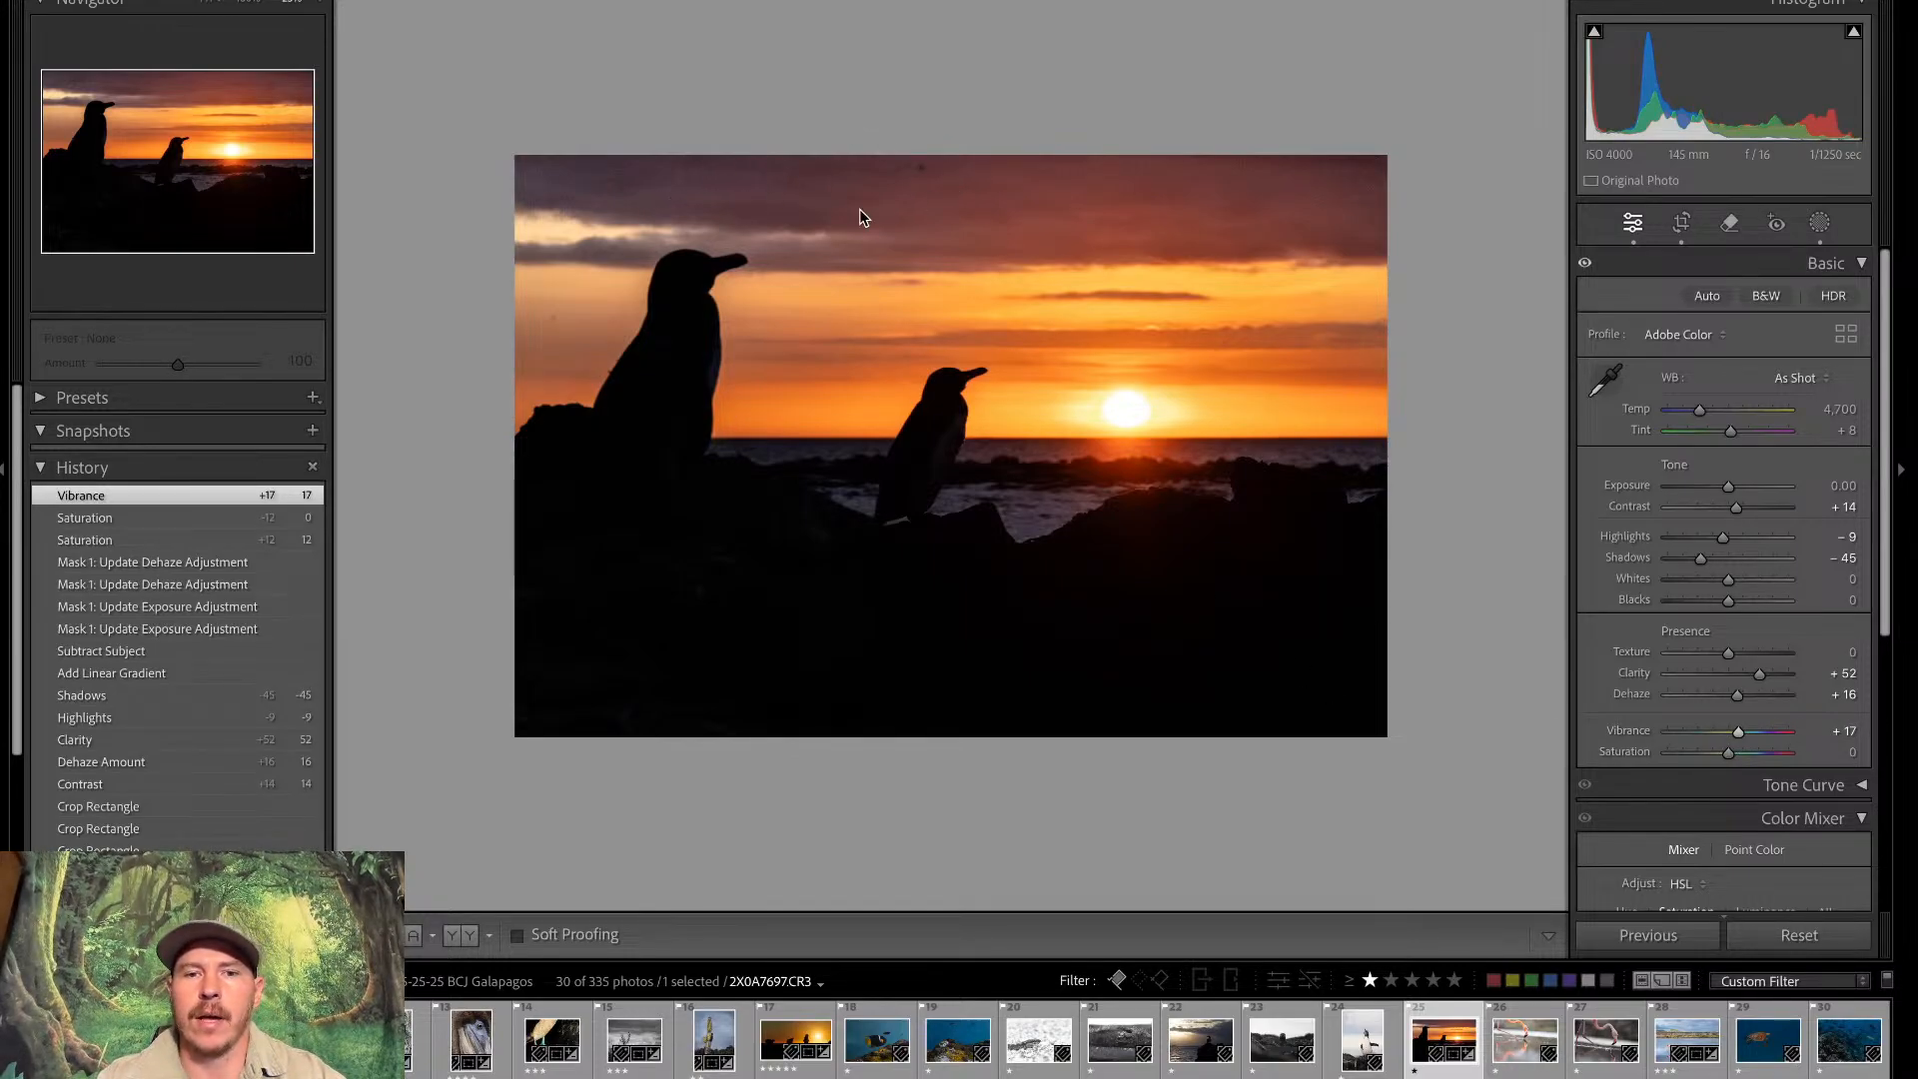
Desaturate the clouds with targeted Color Mixer adjustments, setting saturation to Red −47, Orange −16 and Magenta −77
left_click(1789, 262)
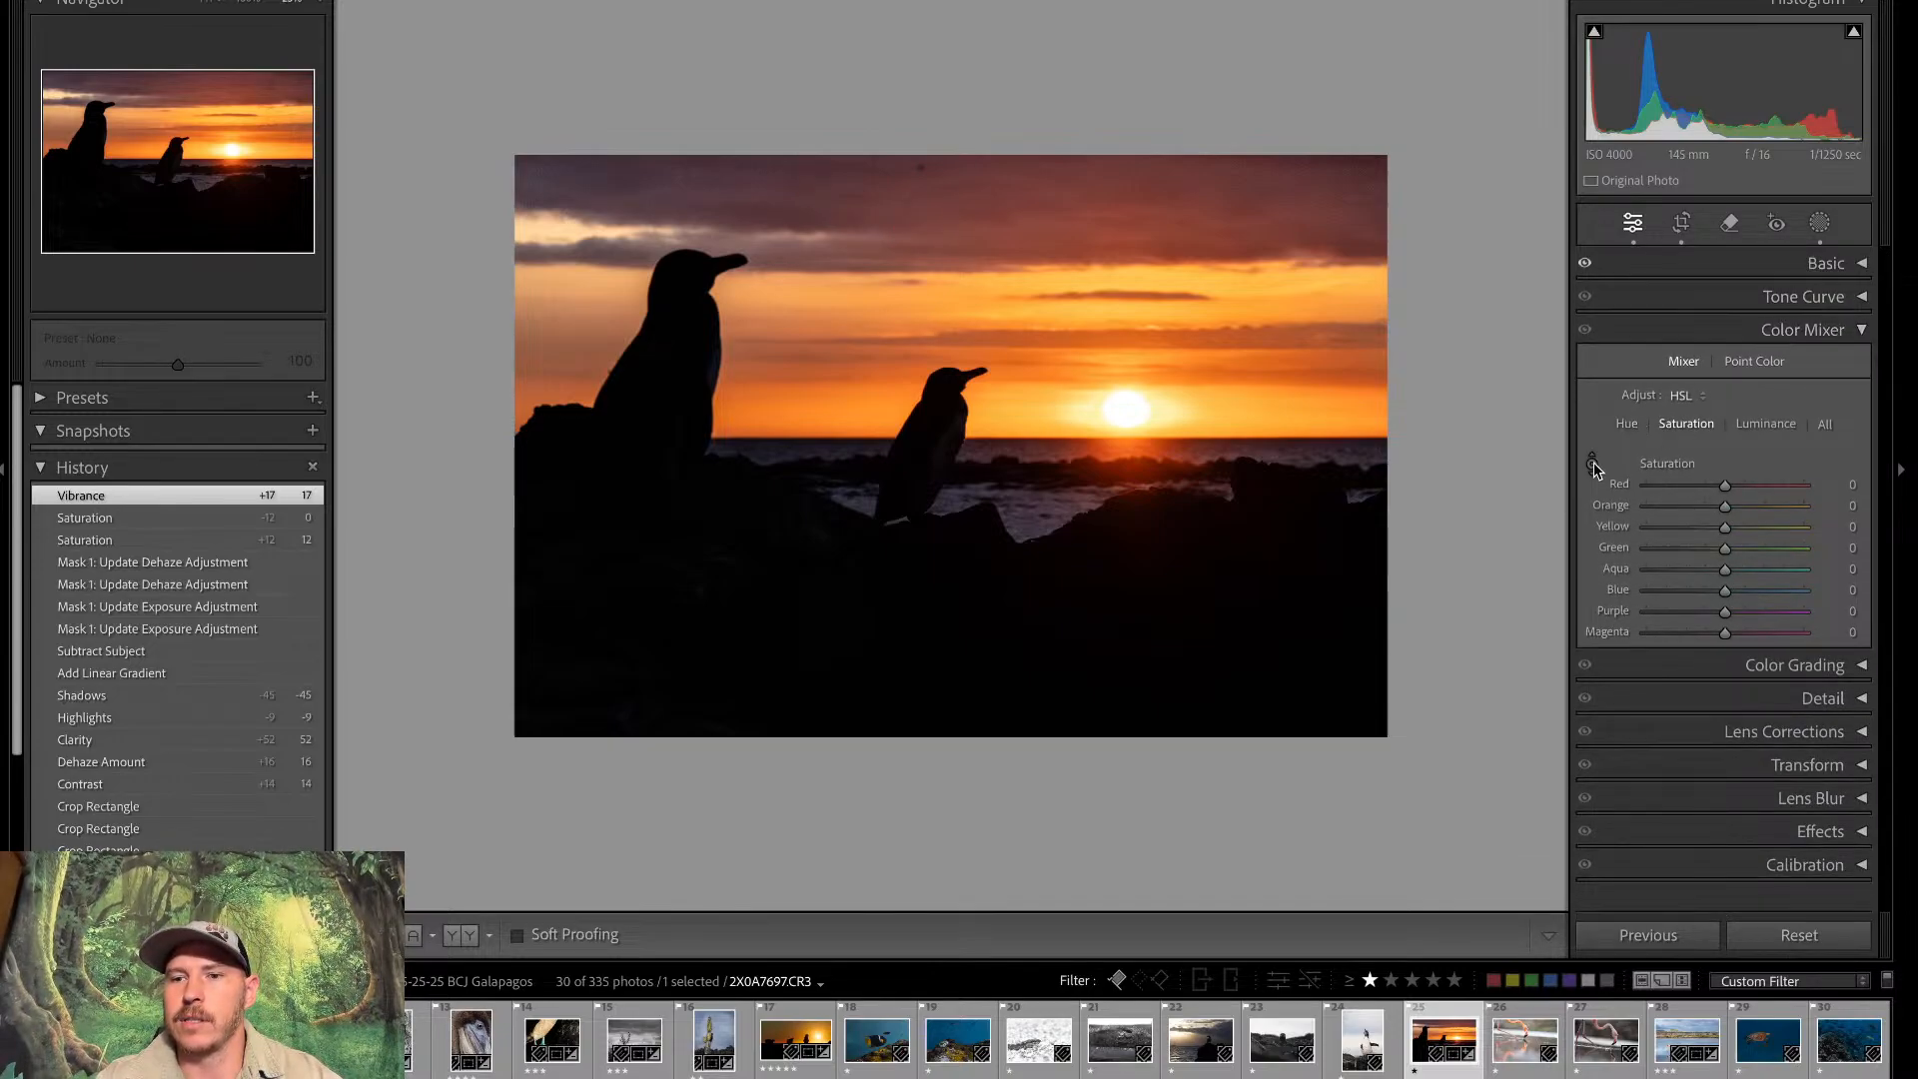
left_click(1593, 464)
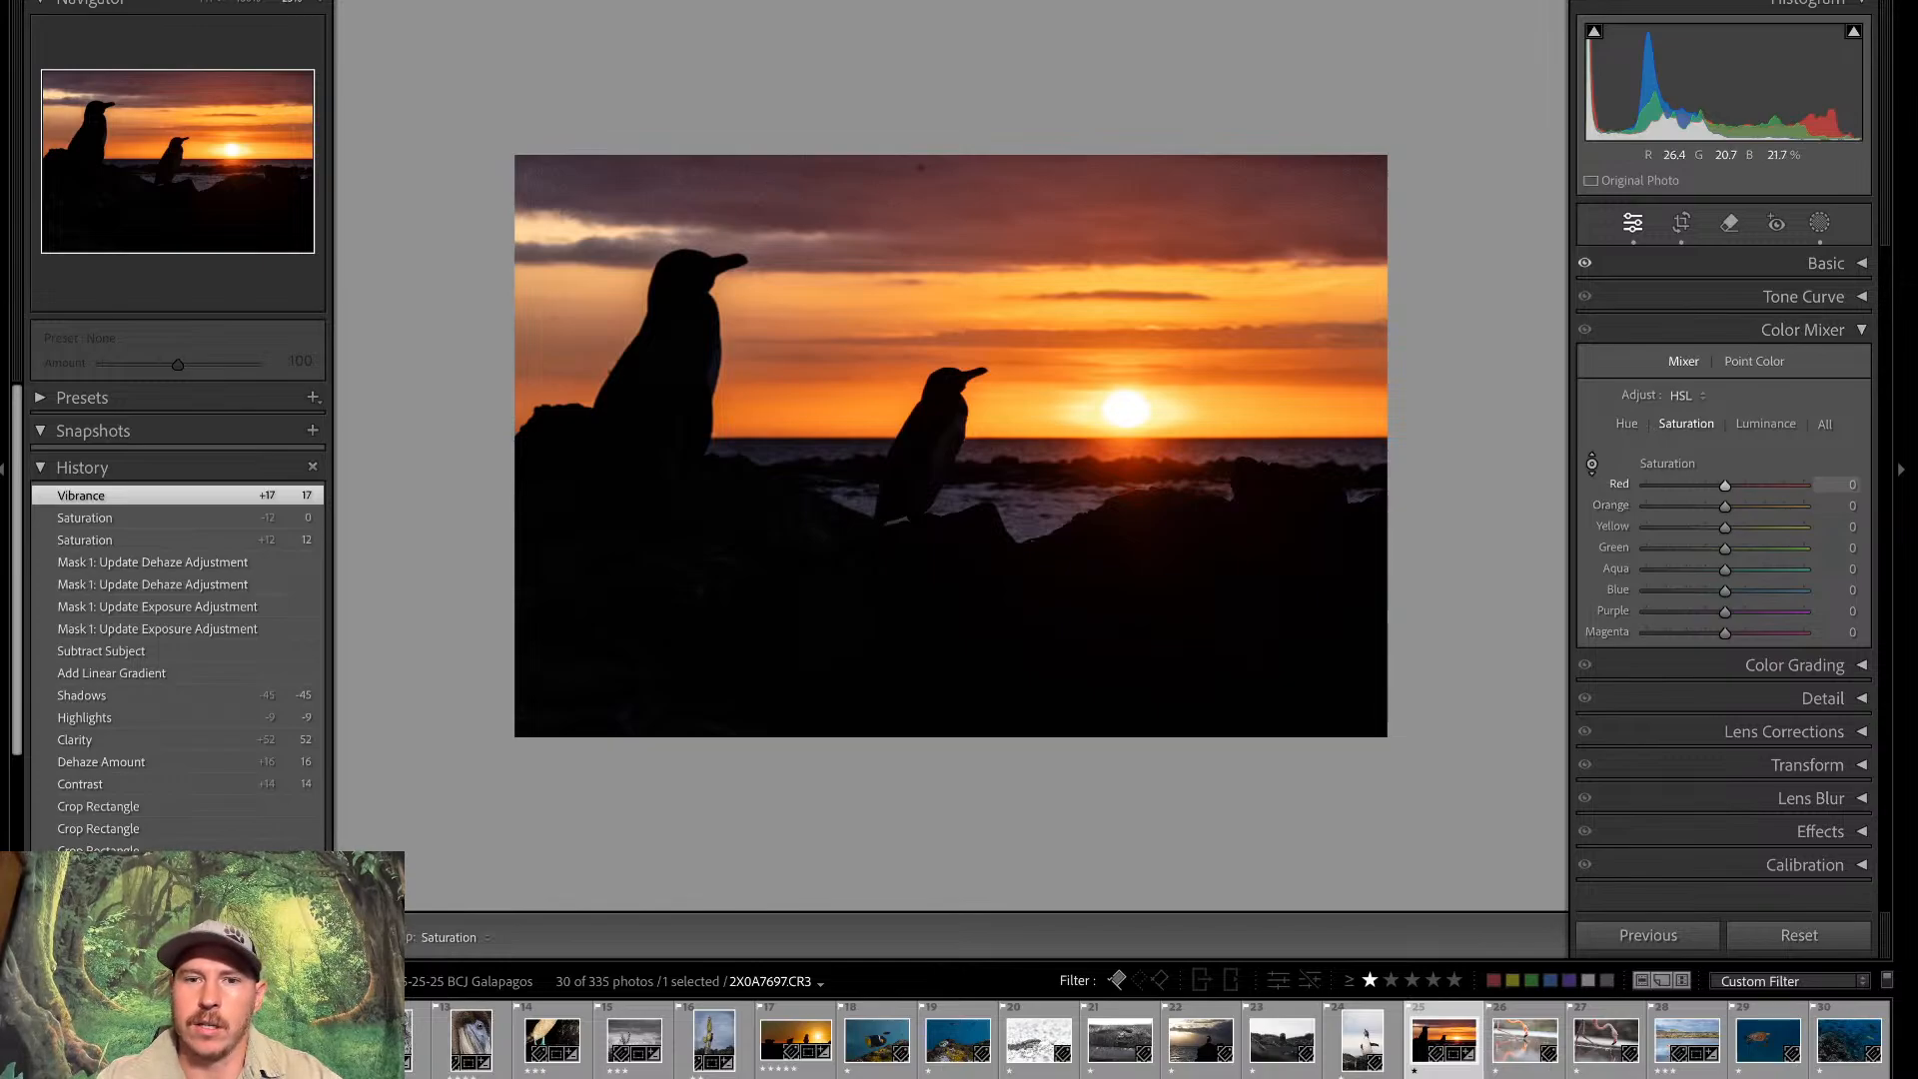
left_click_drag(920, 166, 920, 252)
left_click_drag(1067, 228, 1069, 238)
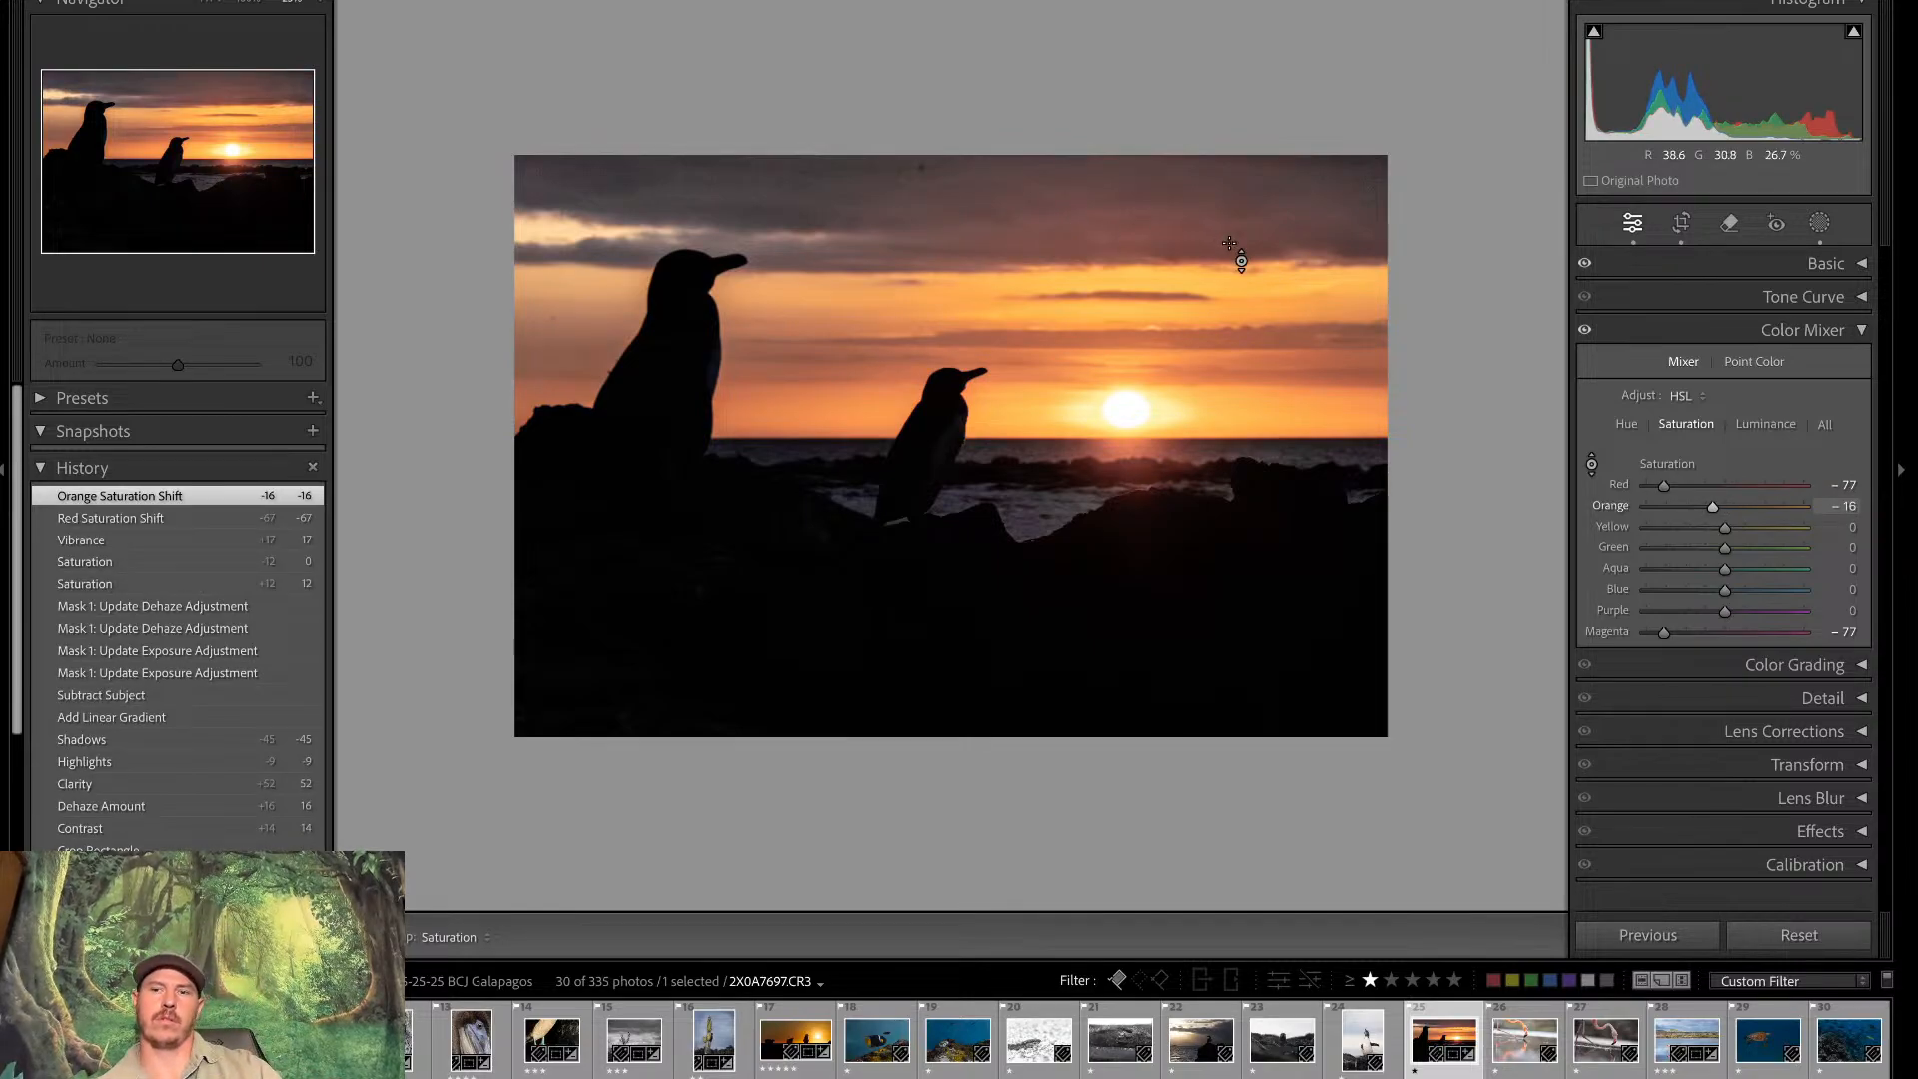
left_click_drag(1665, 488, 1689, 487)
Compare the before and after versions of the penguin sunset edit repeatedly
key("backslash")
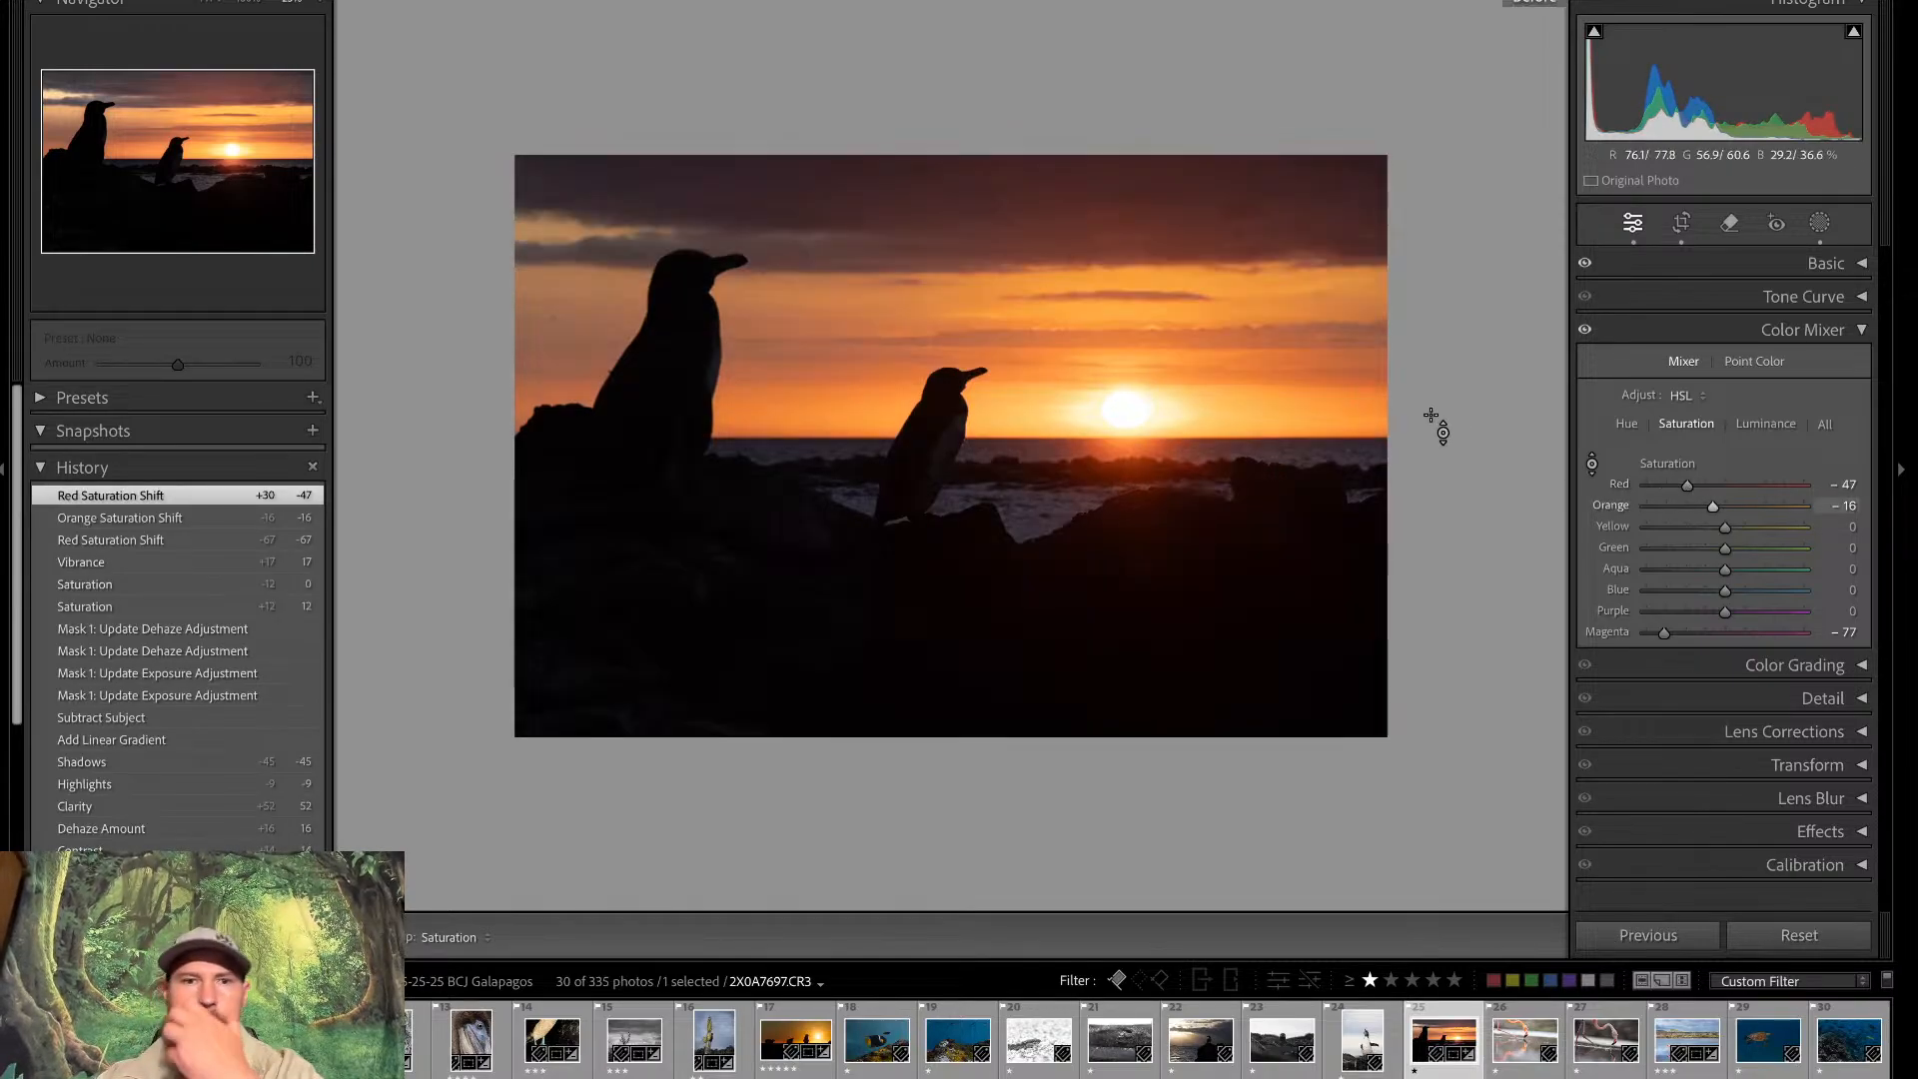
key("backslash")
key("backslash")
key("backslash")
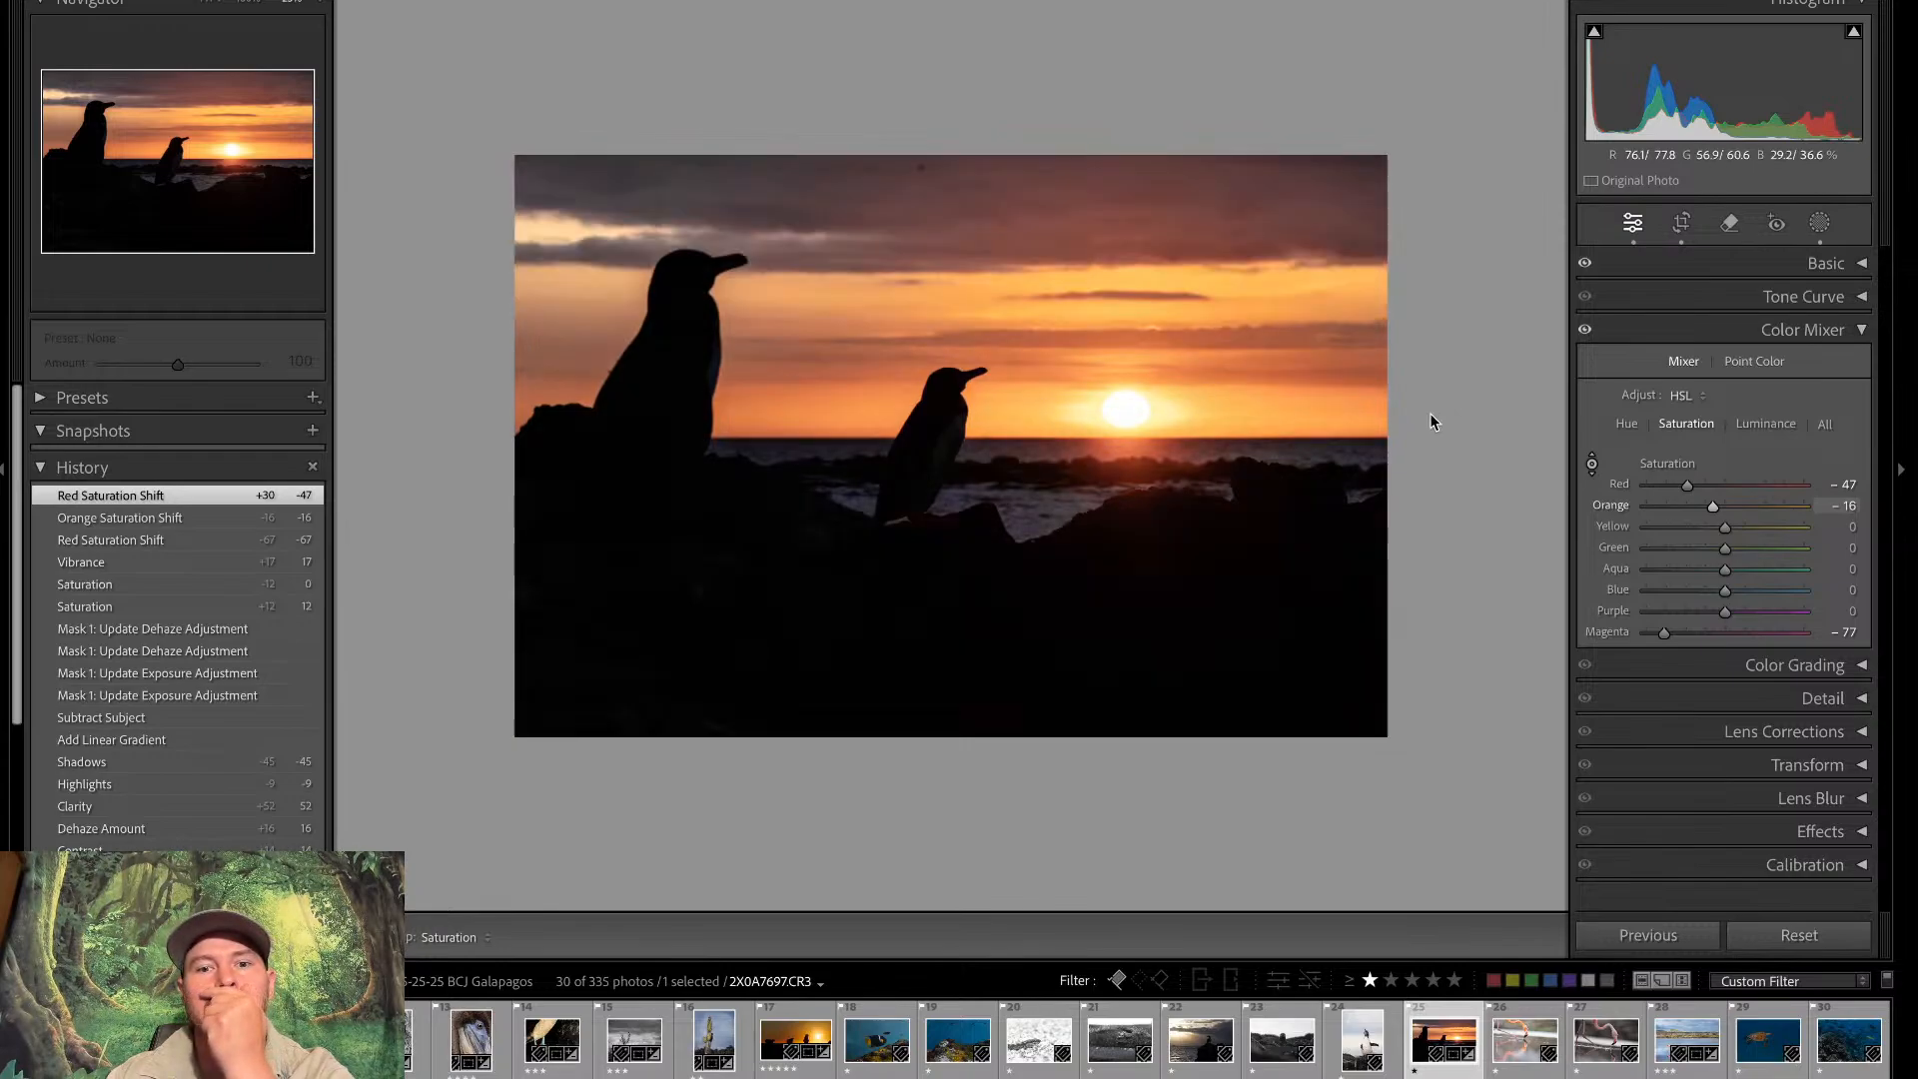
key("backslash")
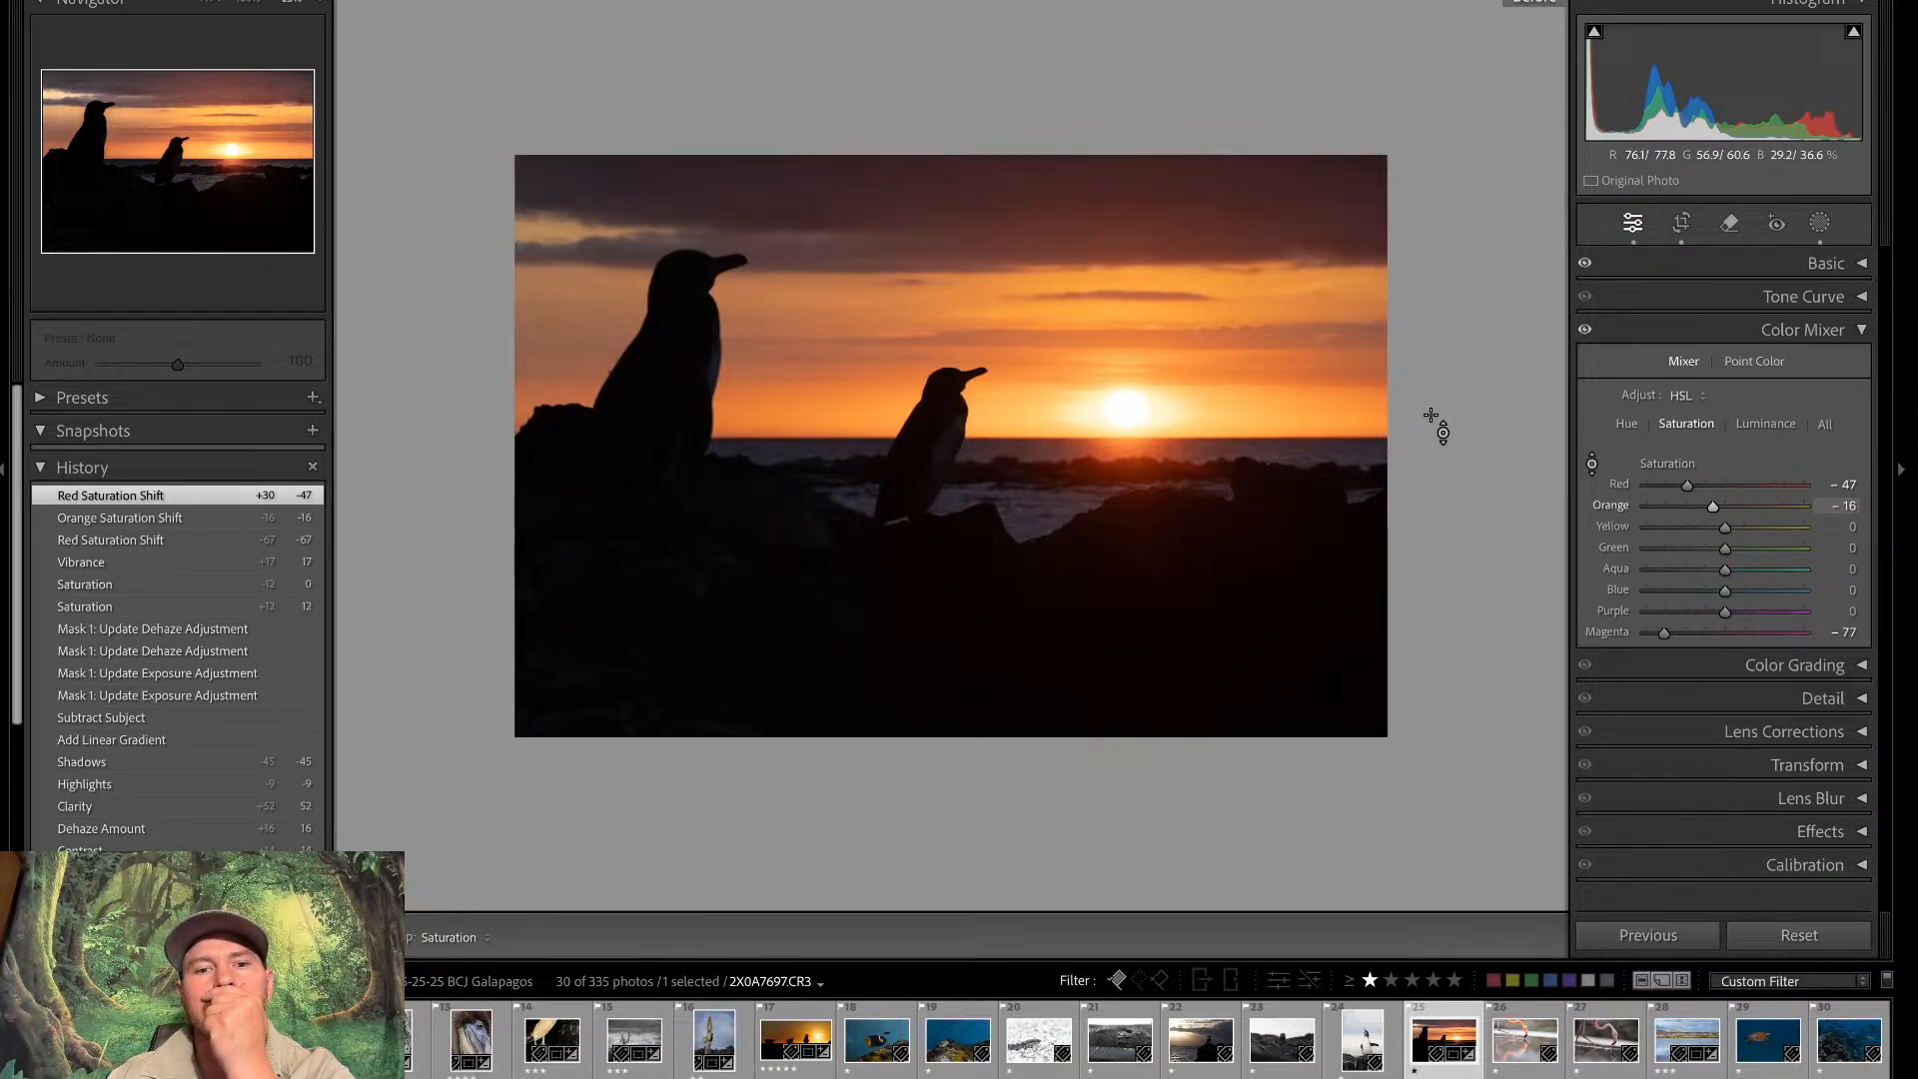
key("backslash")
key("backslash")
key("backslash")
key("backslash")
key("backslash")
key("backslash")
key("backslash")
key("backslash")
key("backslash")
key("backslash")
key("backslash")
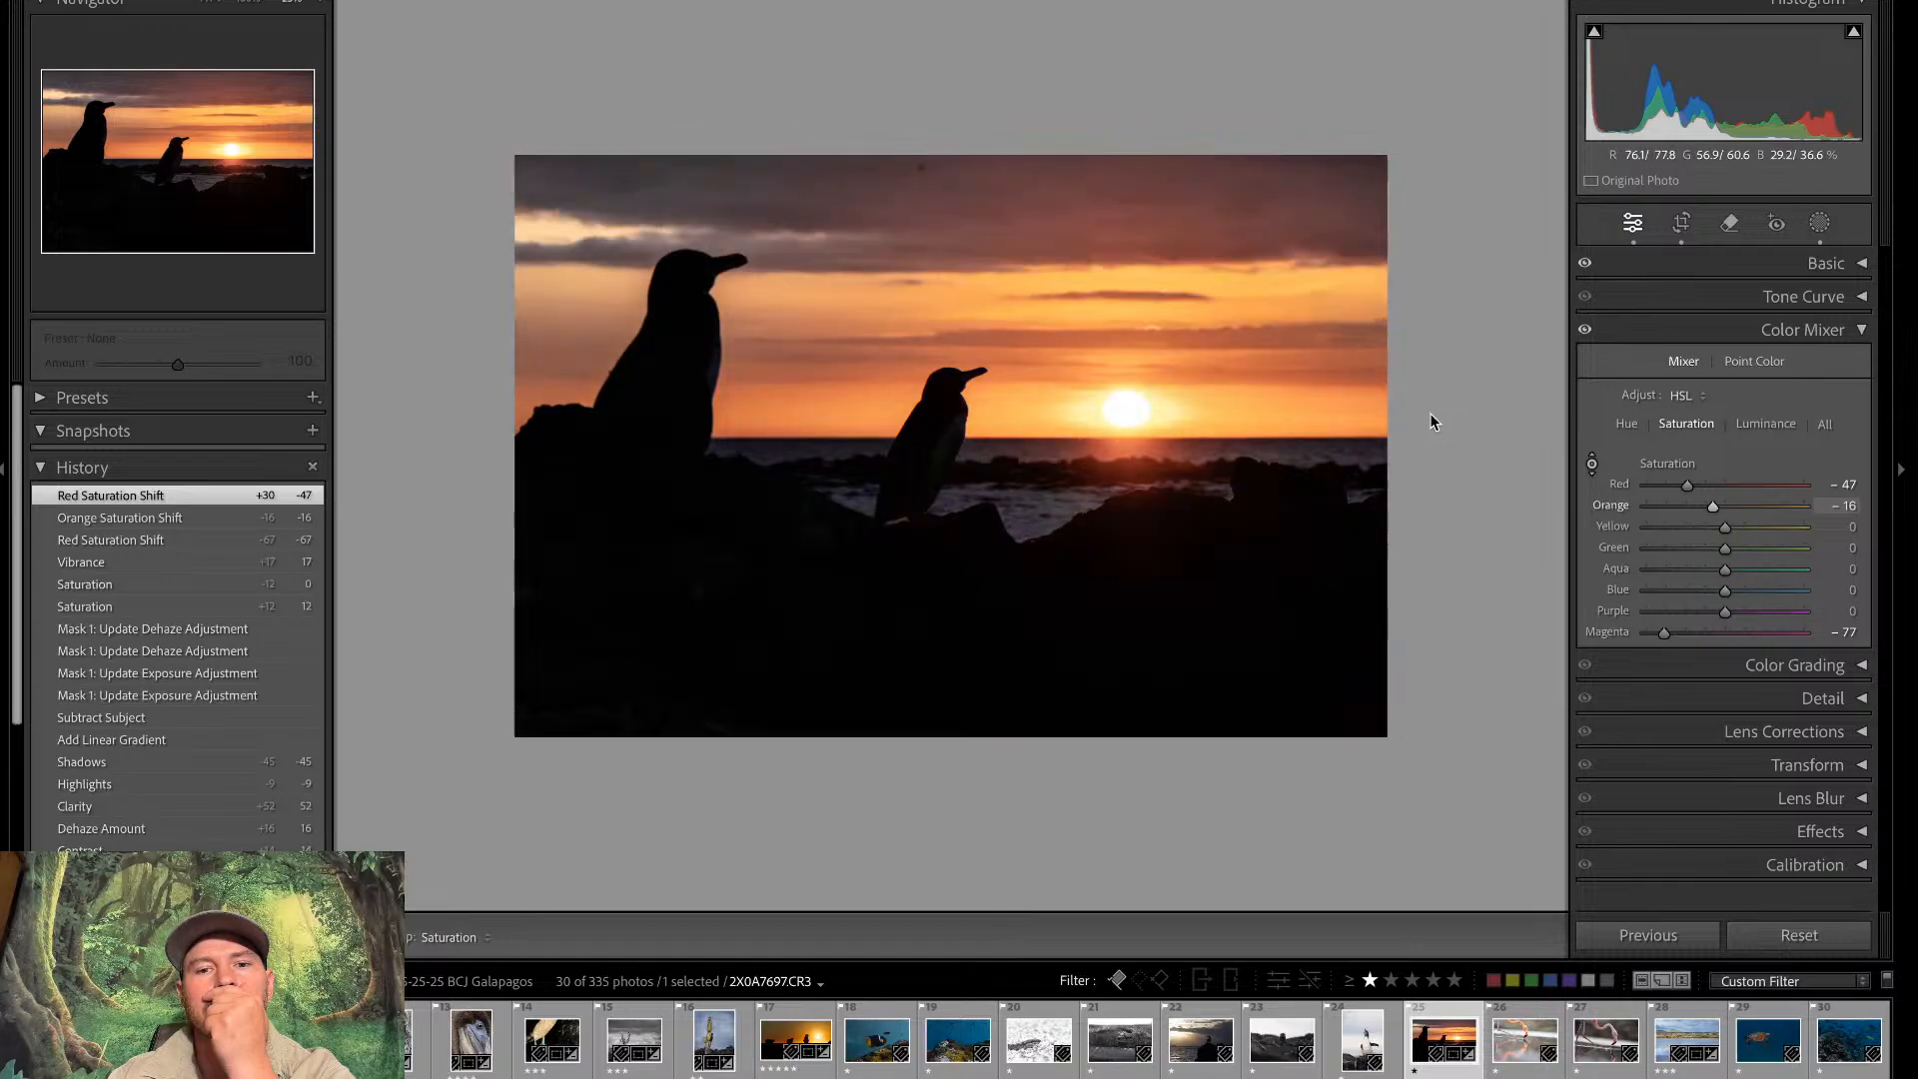
key("backslash")
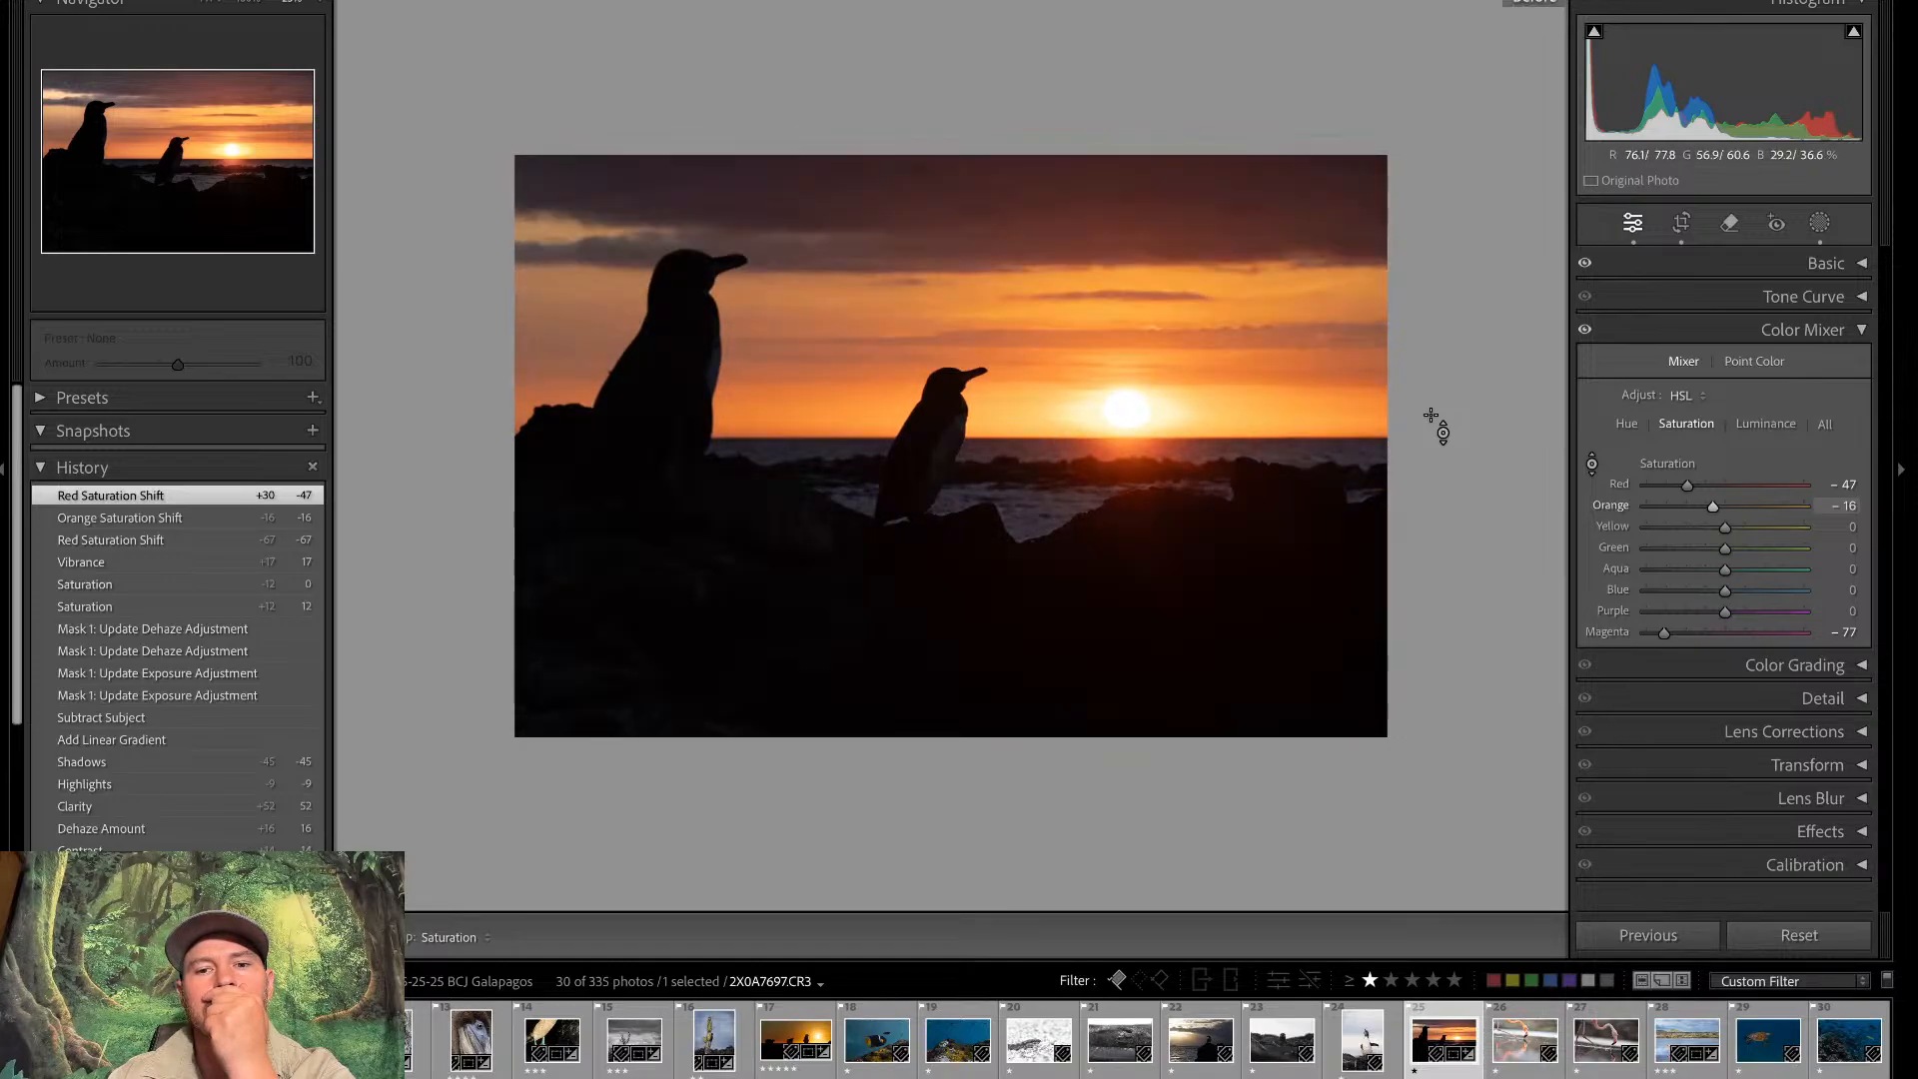
Toggle between the edited and original versions of the penguin sunset to judge the desaturated clouds
key("backslash")
key("backslash")
key("backslash")
key("backslash")
key("backslash")
key("backslash")
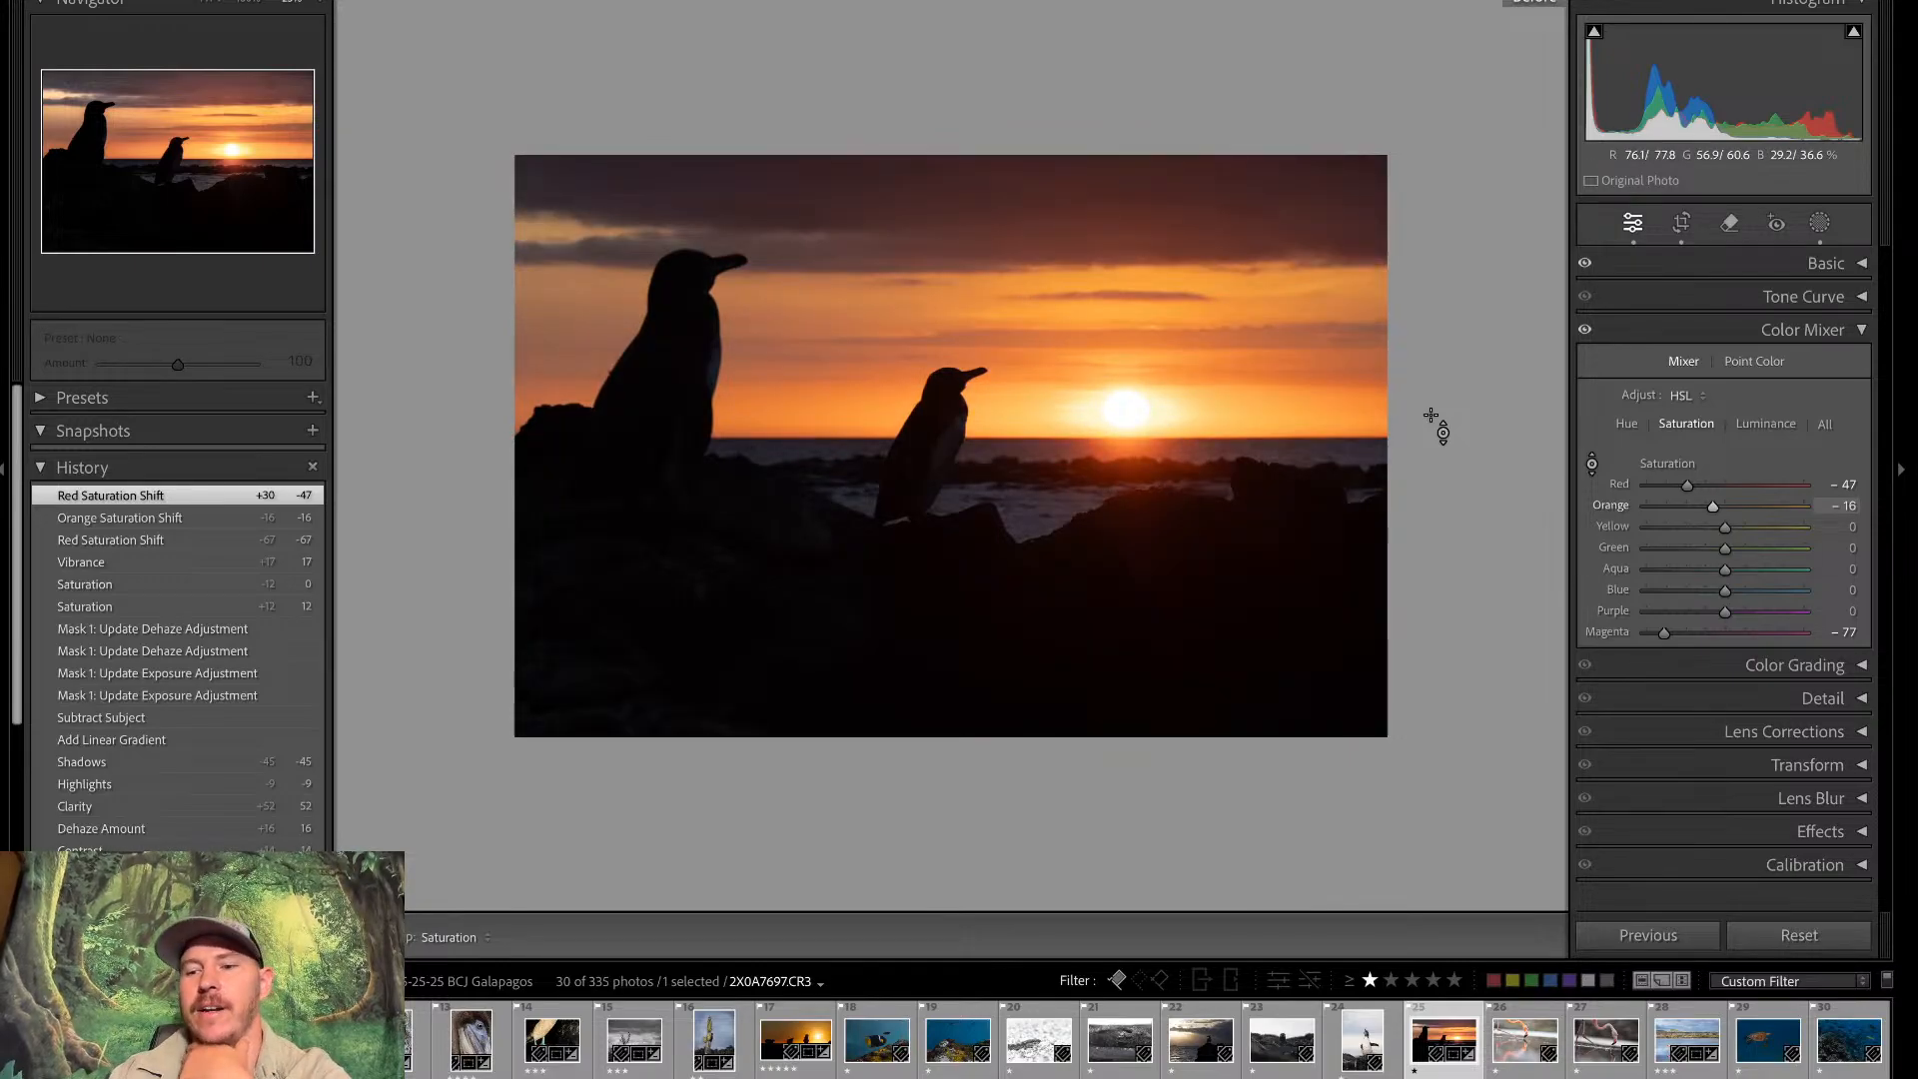
Reset all edits on the penguin sunset and recrop it more tightly around both penguins and the sun, keeping the original aspect ratio
left_click(1816, 933)
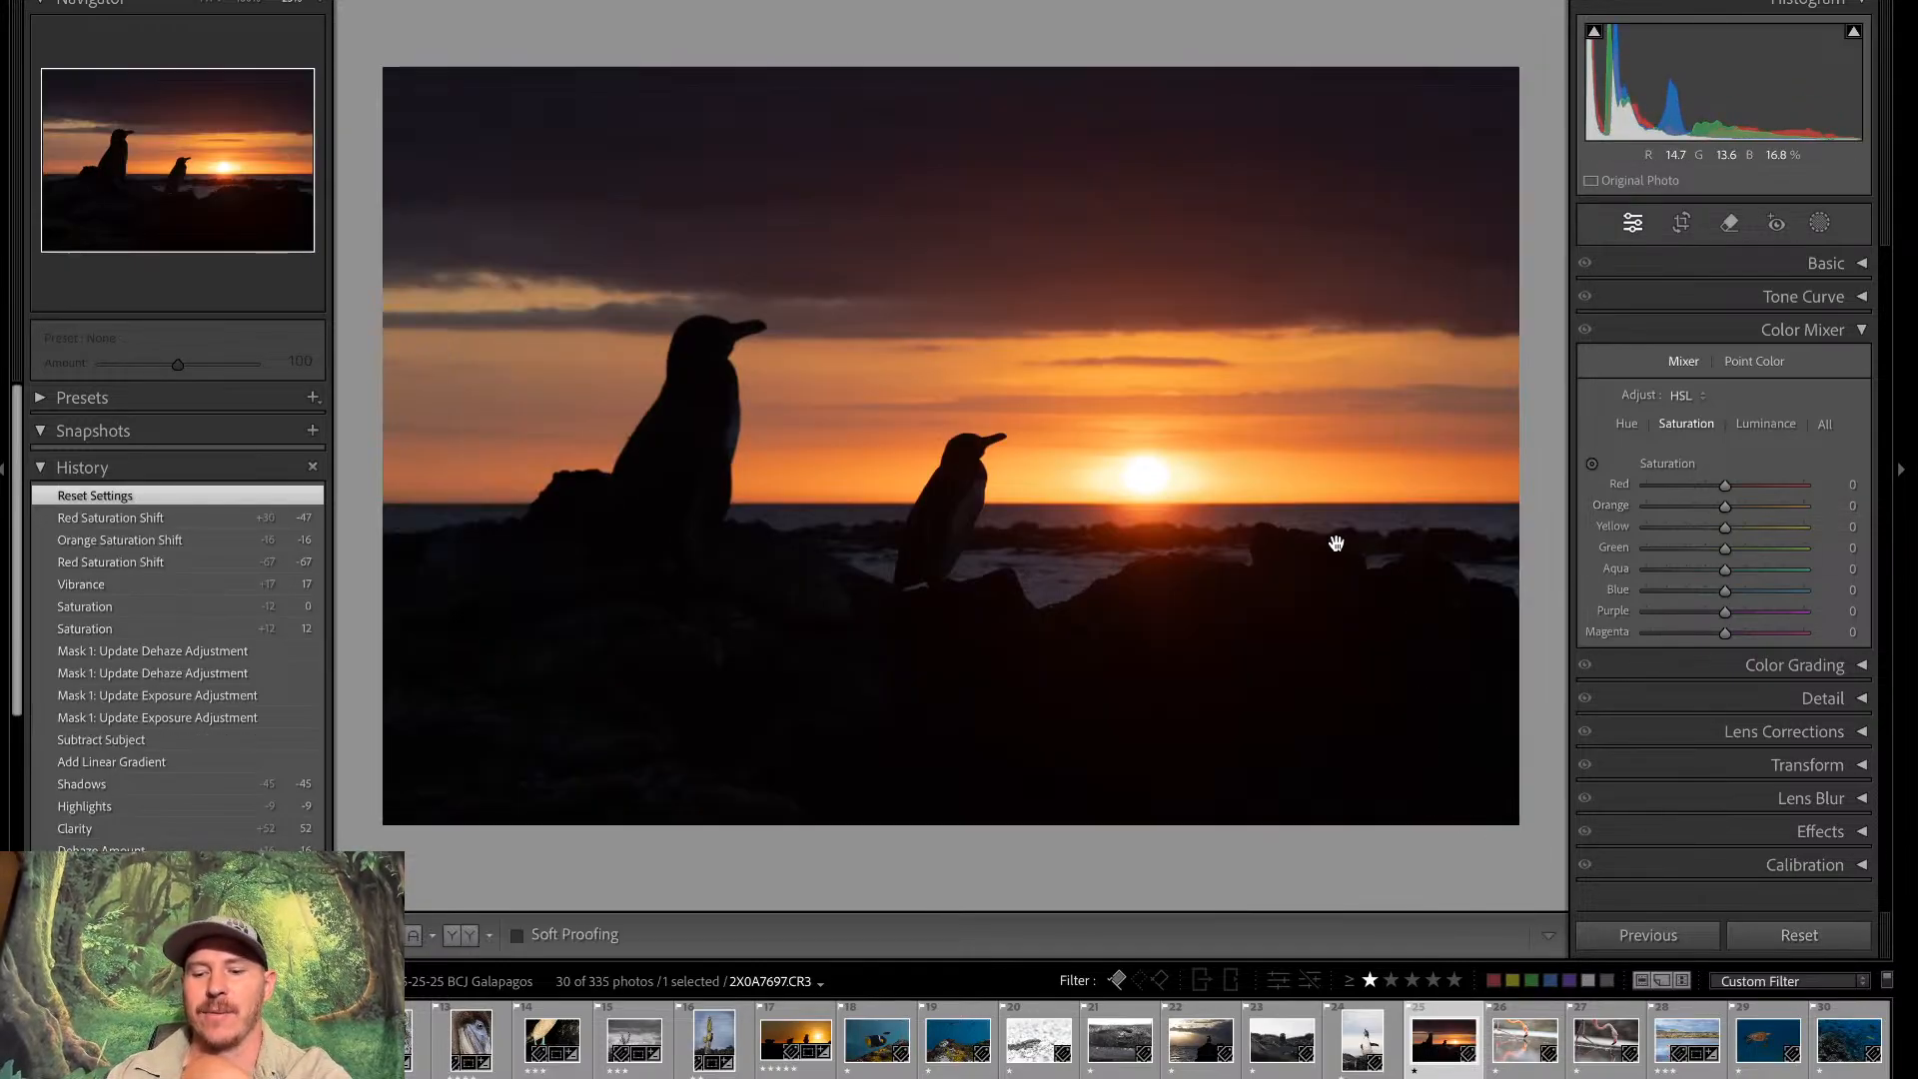
key("backslash")
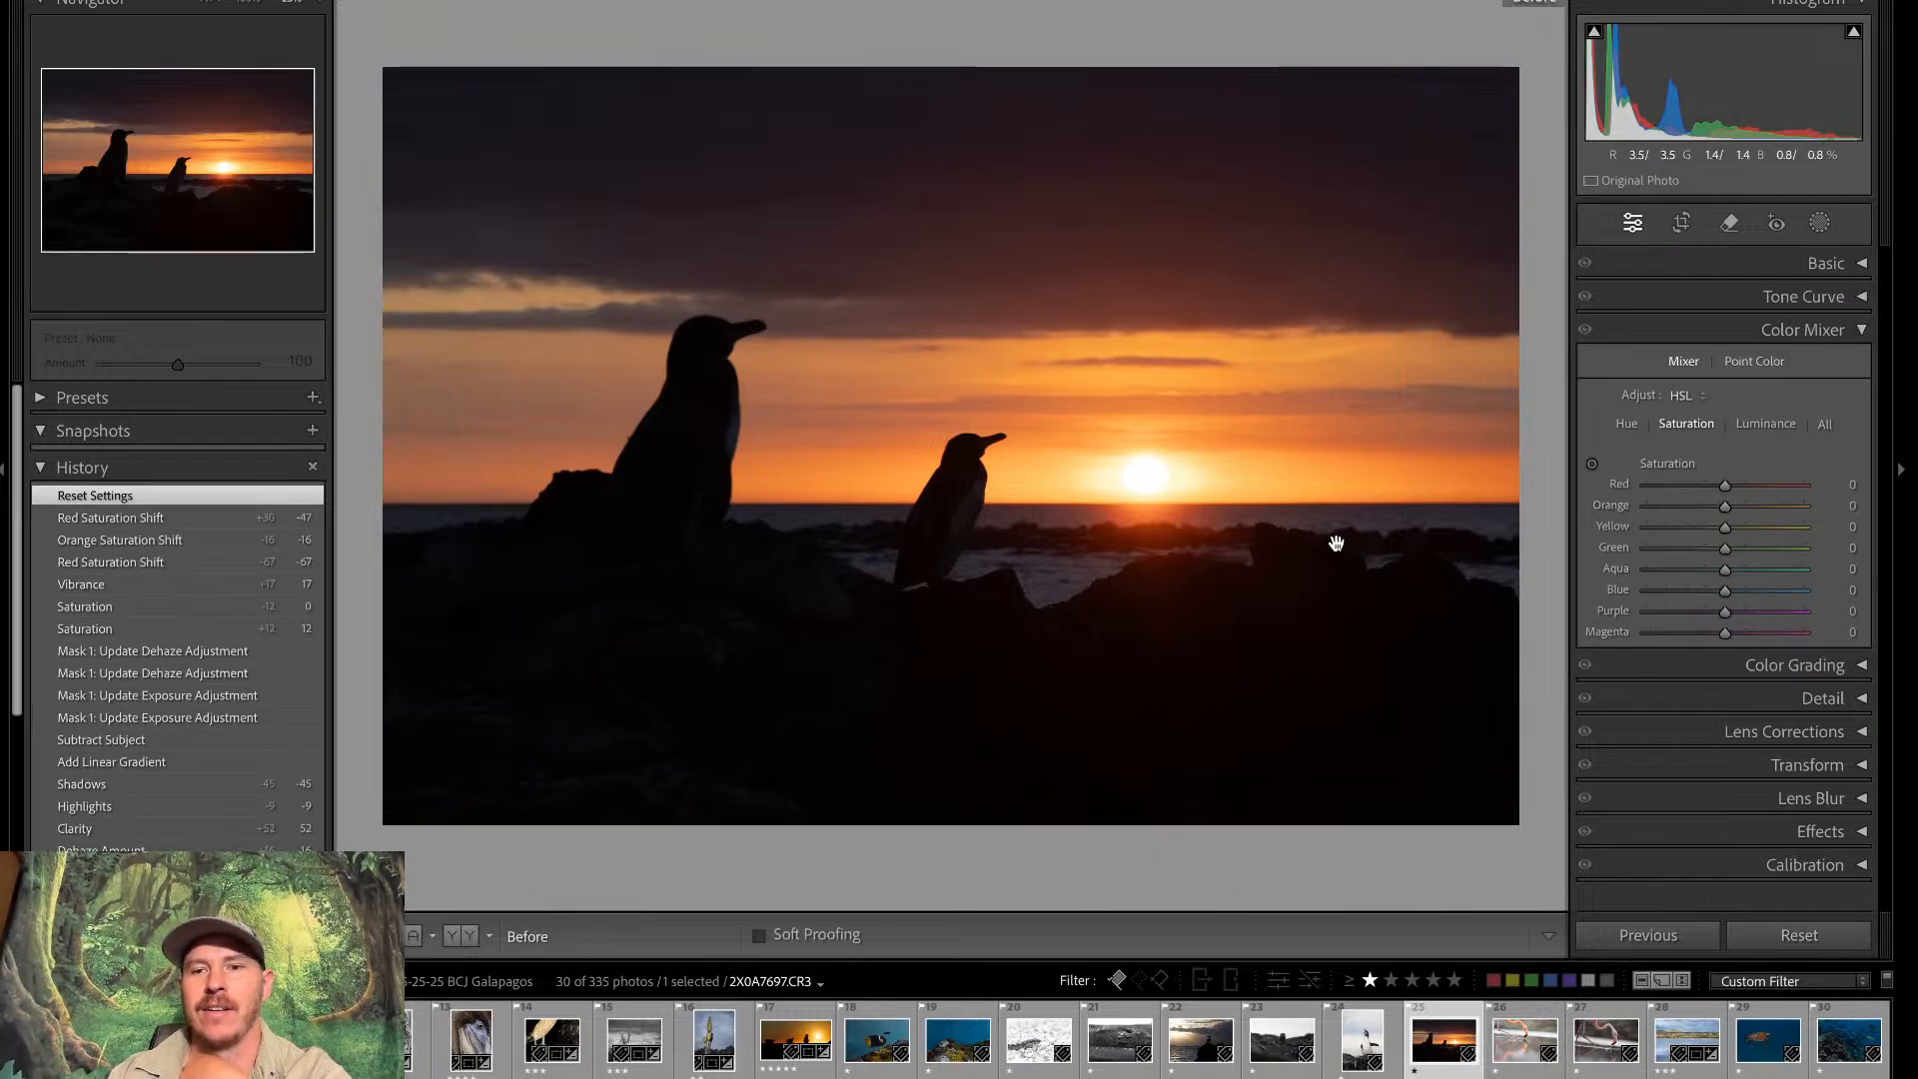
left_click(1682, 221)
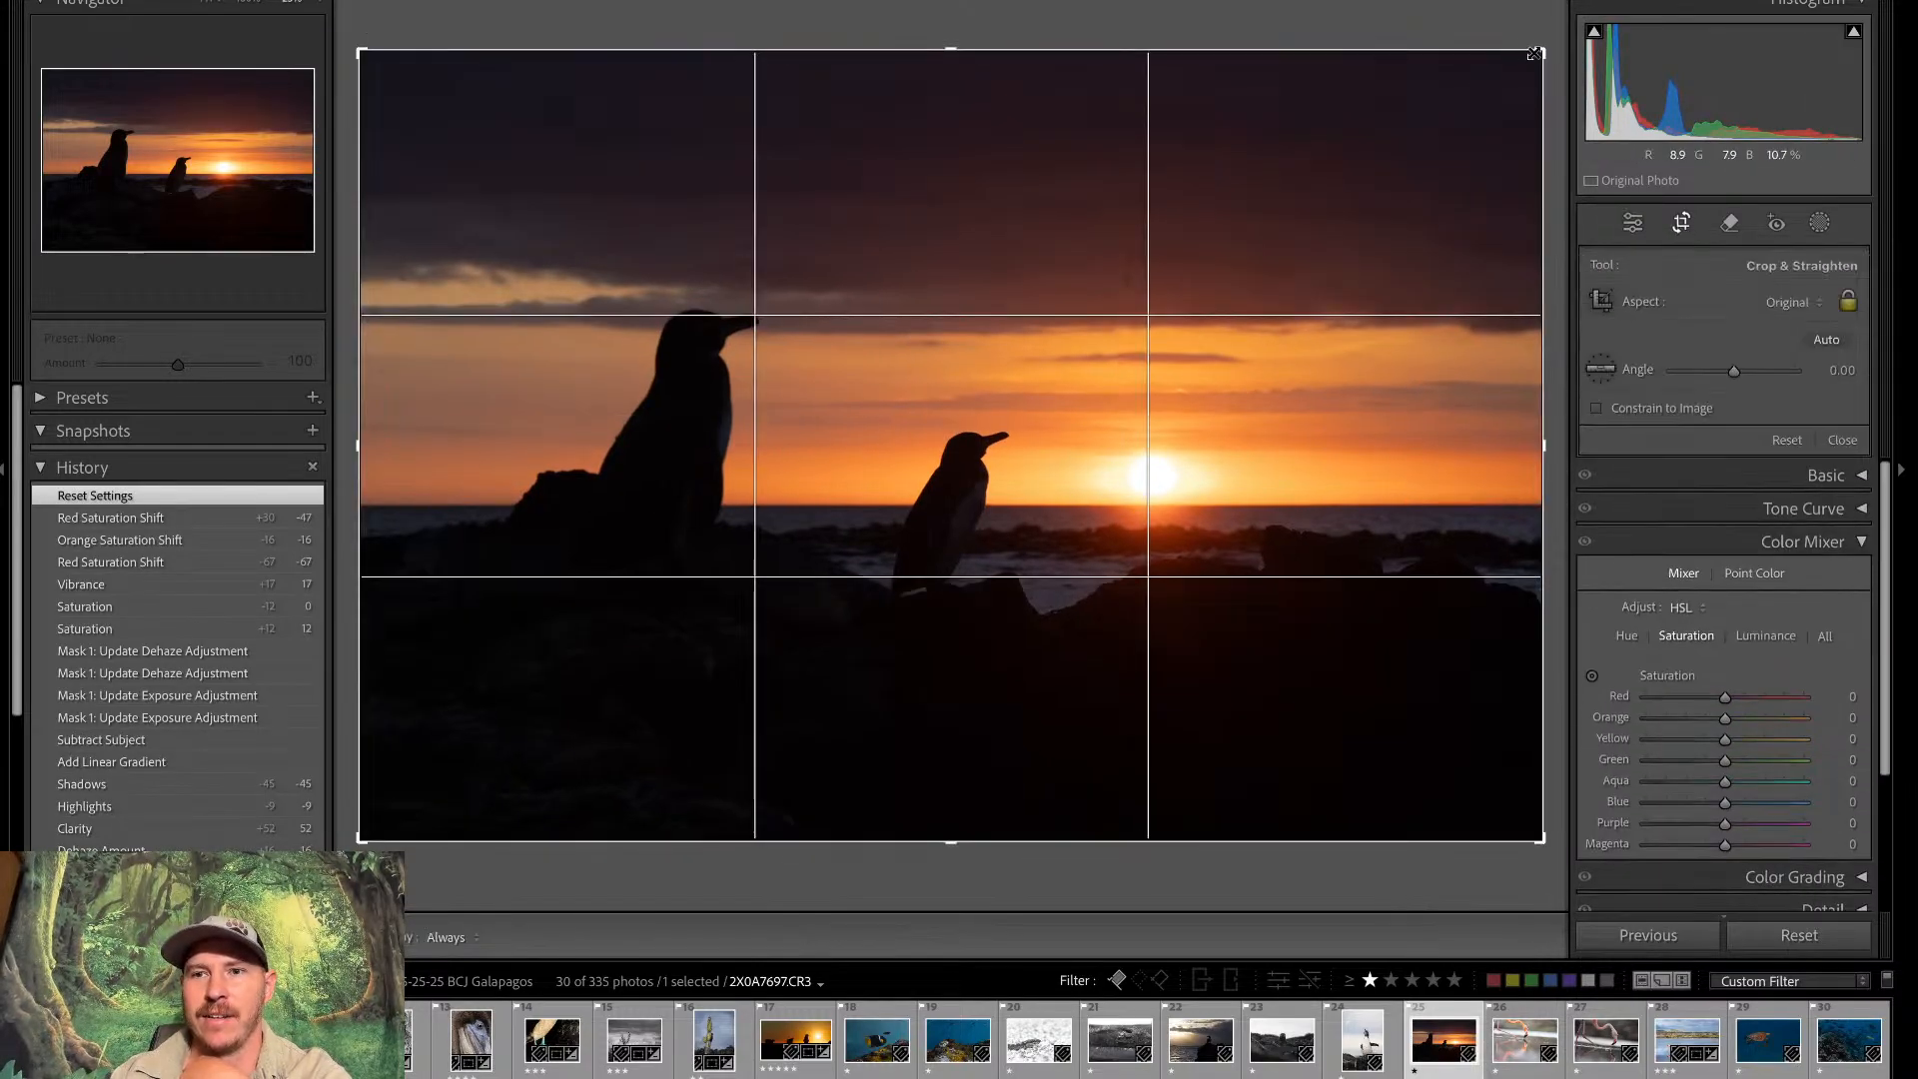
left_click_drag(1540, 50, 1284, 224)
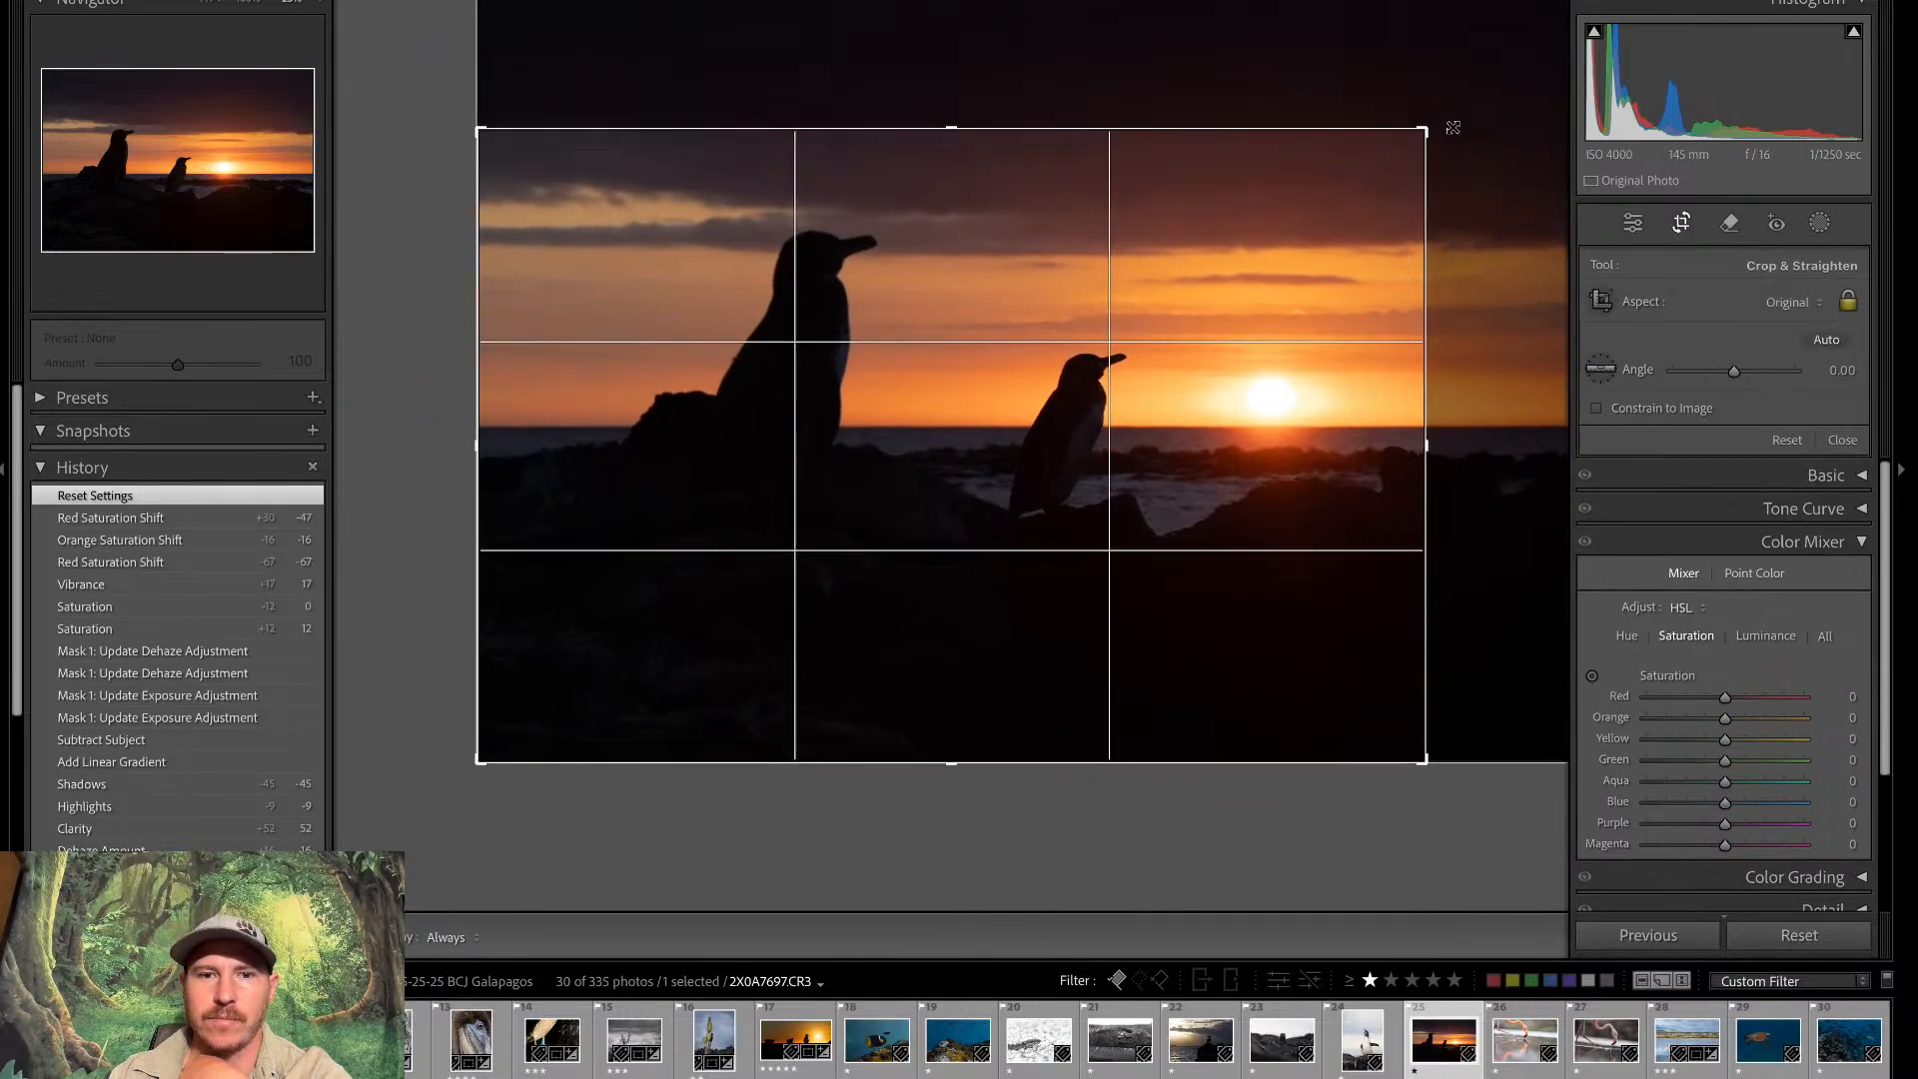
left_click_drag(1209, 431, 1054, 454)
key("Return")
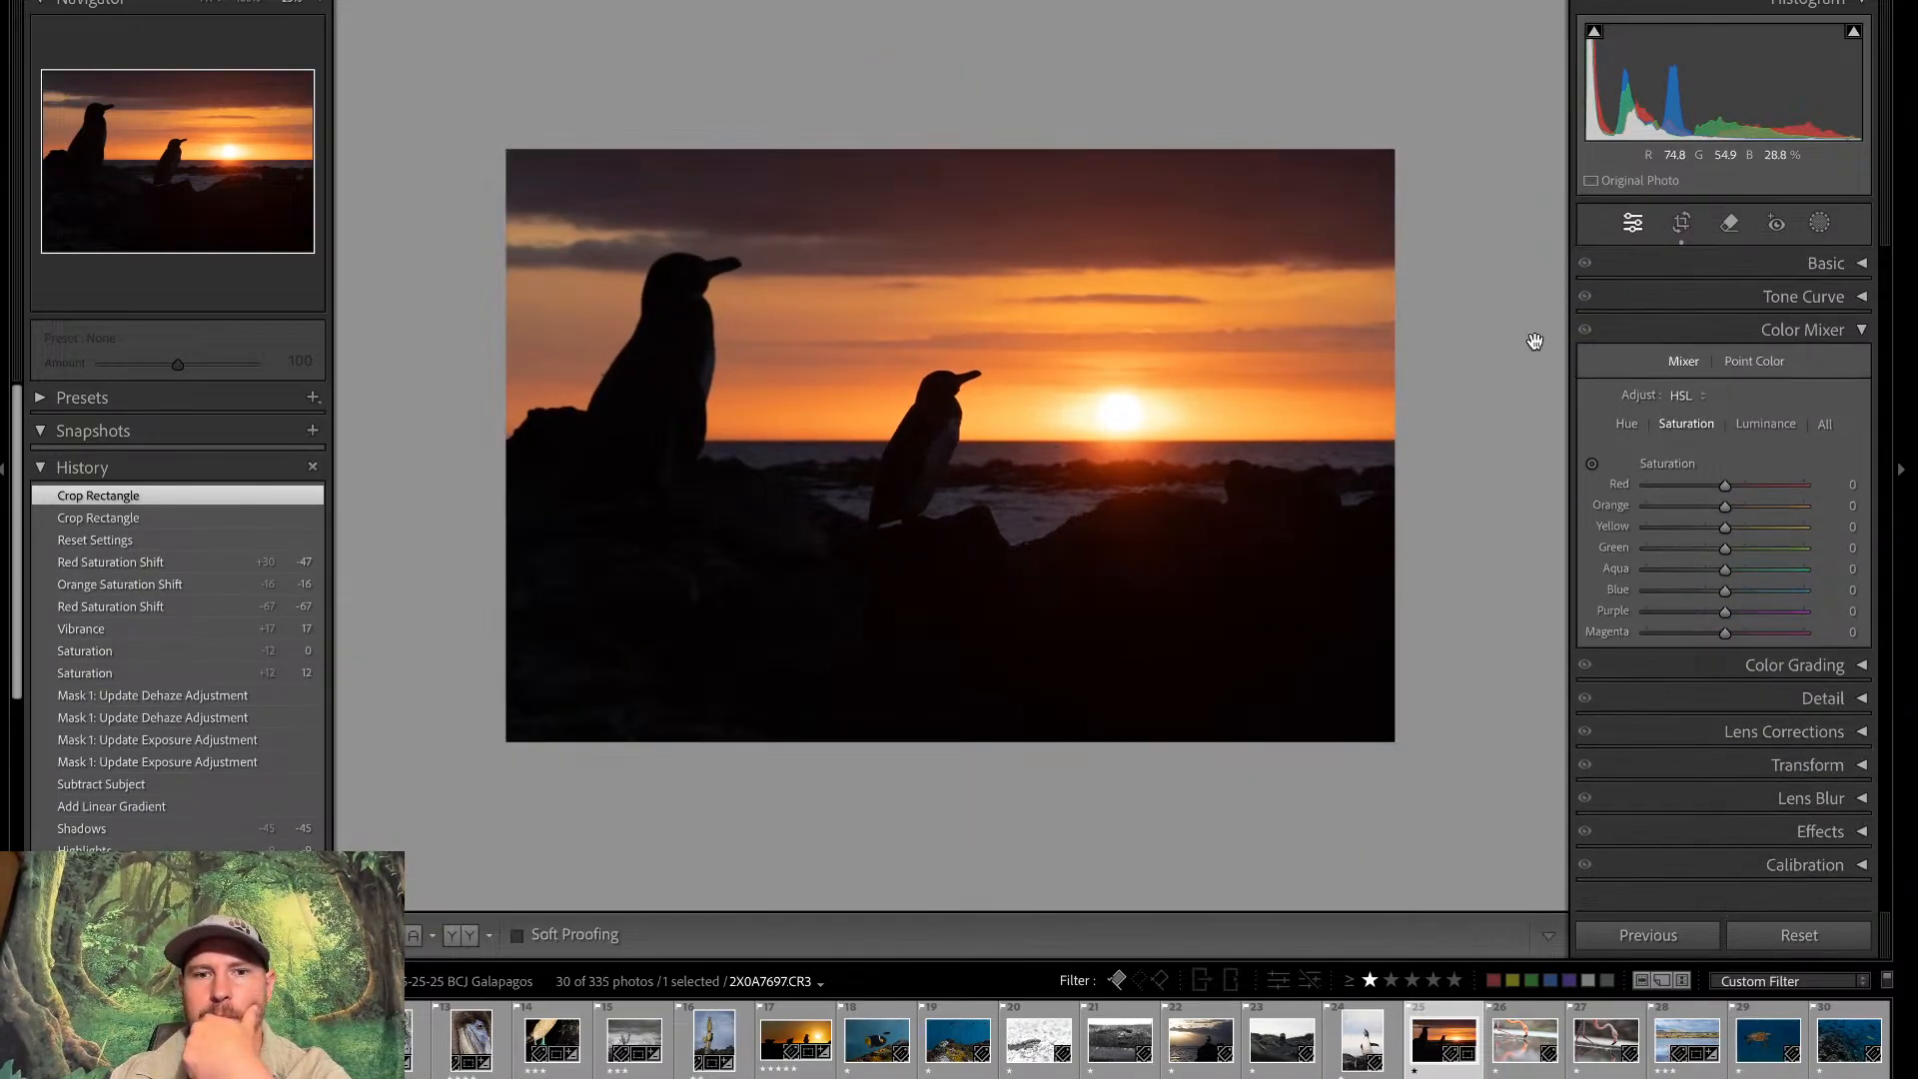
Reopen the crop and shift the framing slightly to leave a little more room beside the larger penguin
left_click(1688, 231)
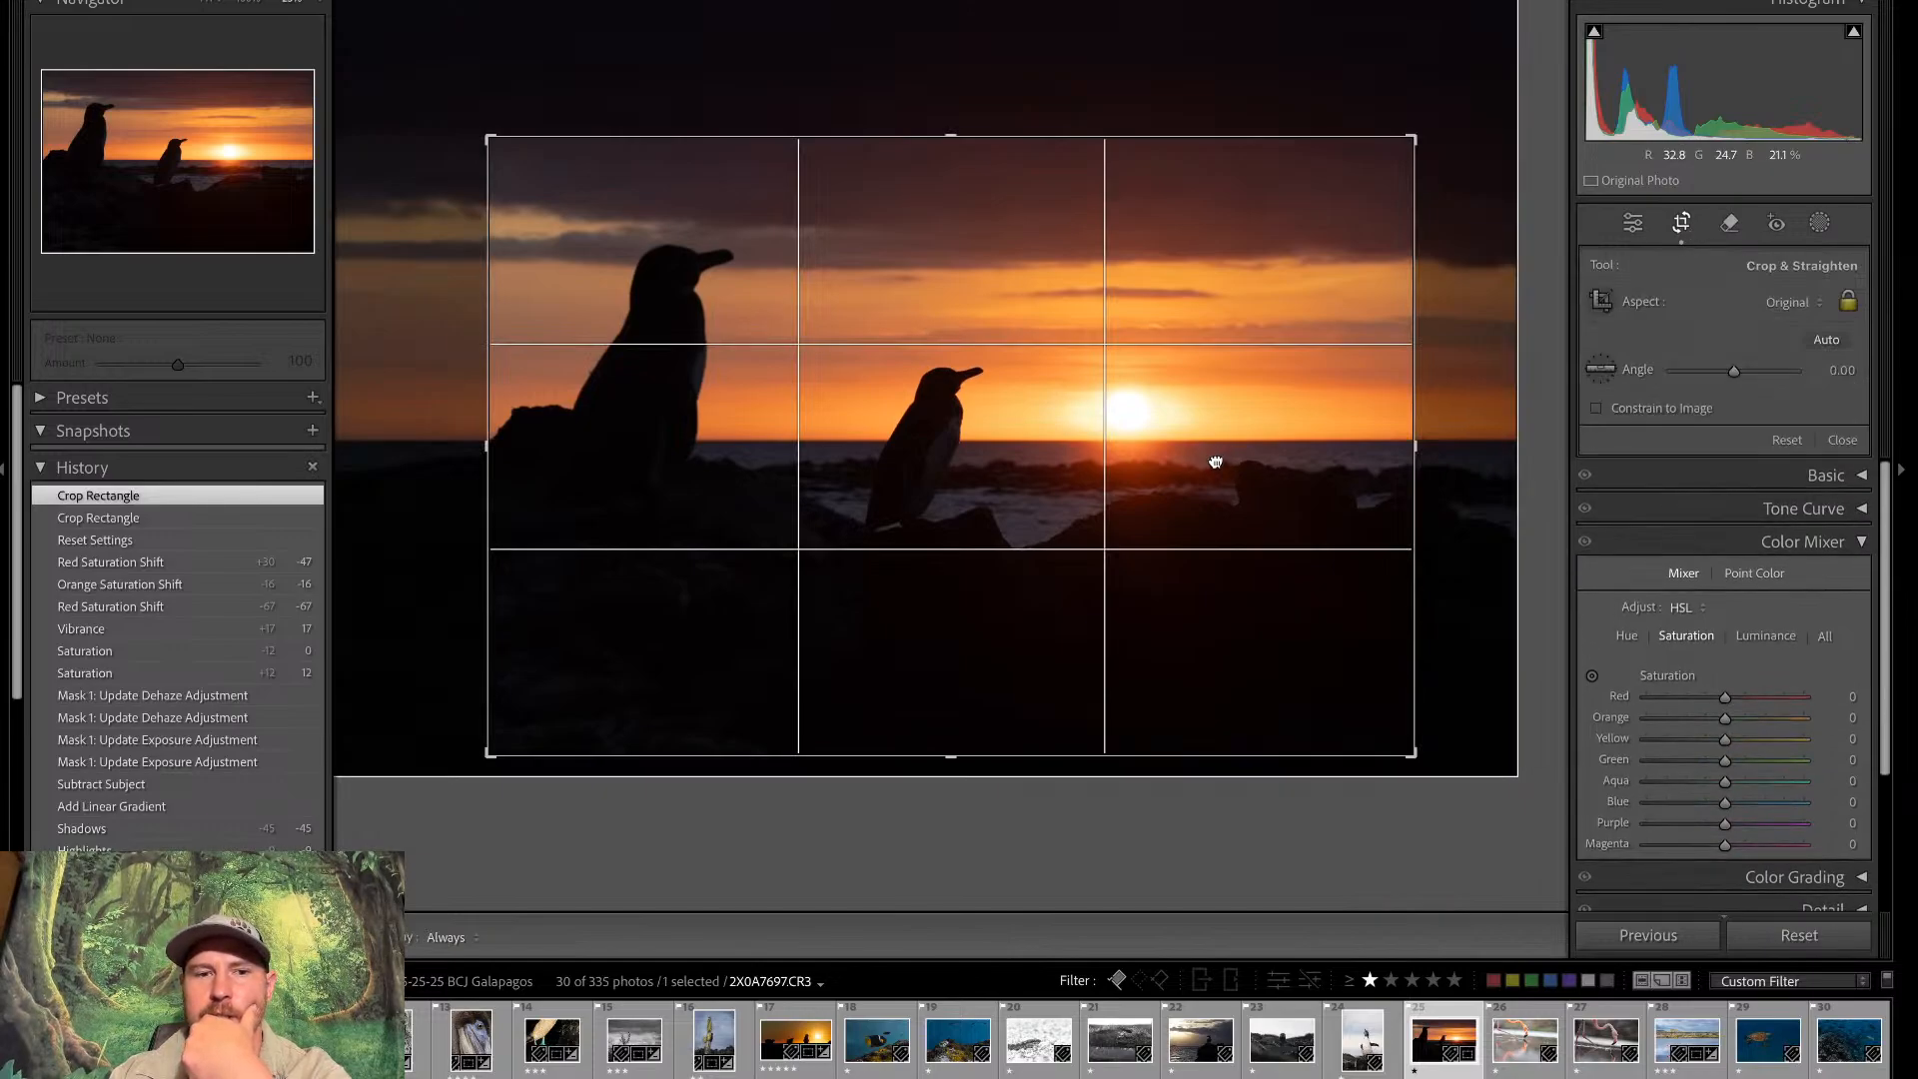
left_click_drag(1220, 453, 1230, 459)
key("Return")
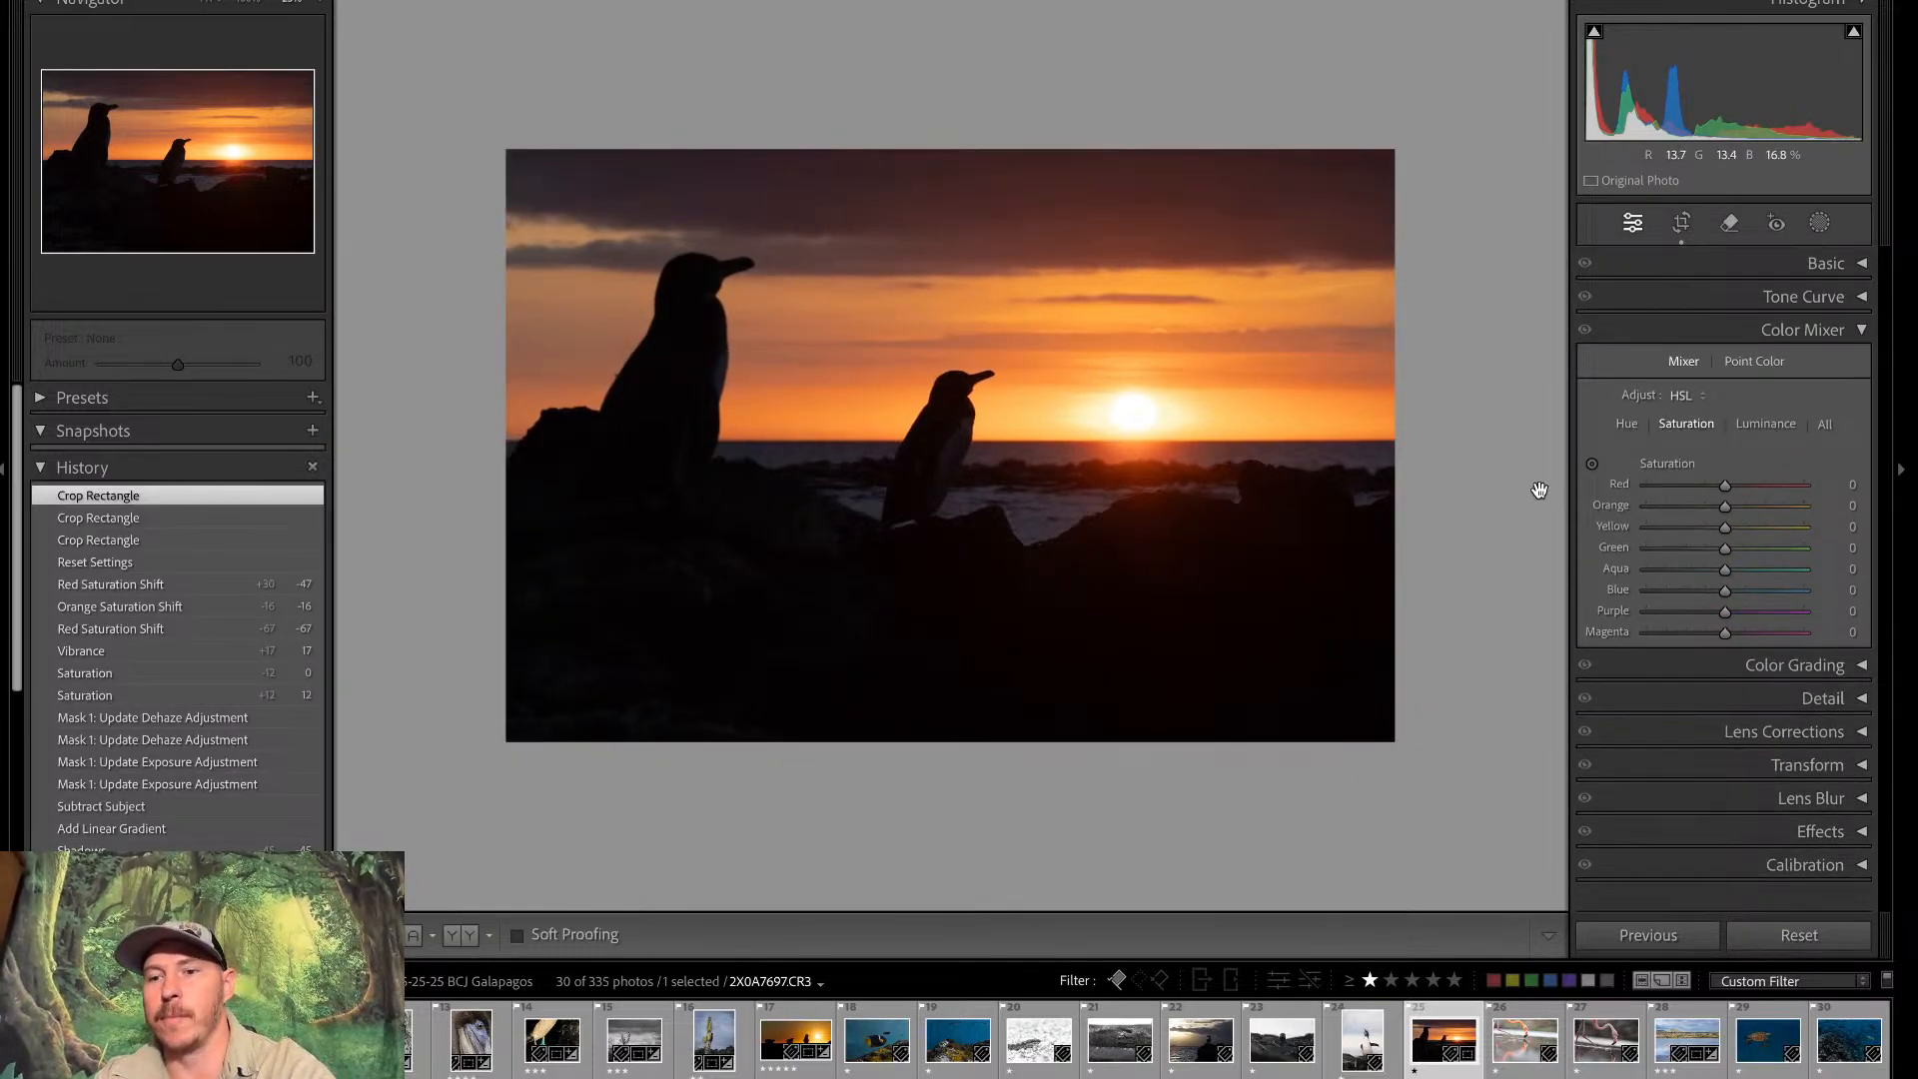
Set the penguin sunset's Clarity to +24, Contrast +11, Highlights +12, Shadows −39 and Vibrance +13
left_click(1708, 331)
left_click(1714, 262)
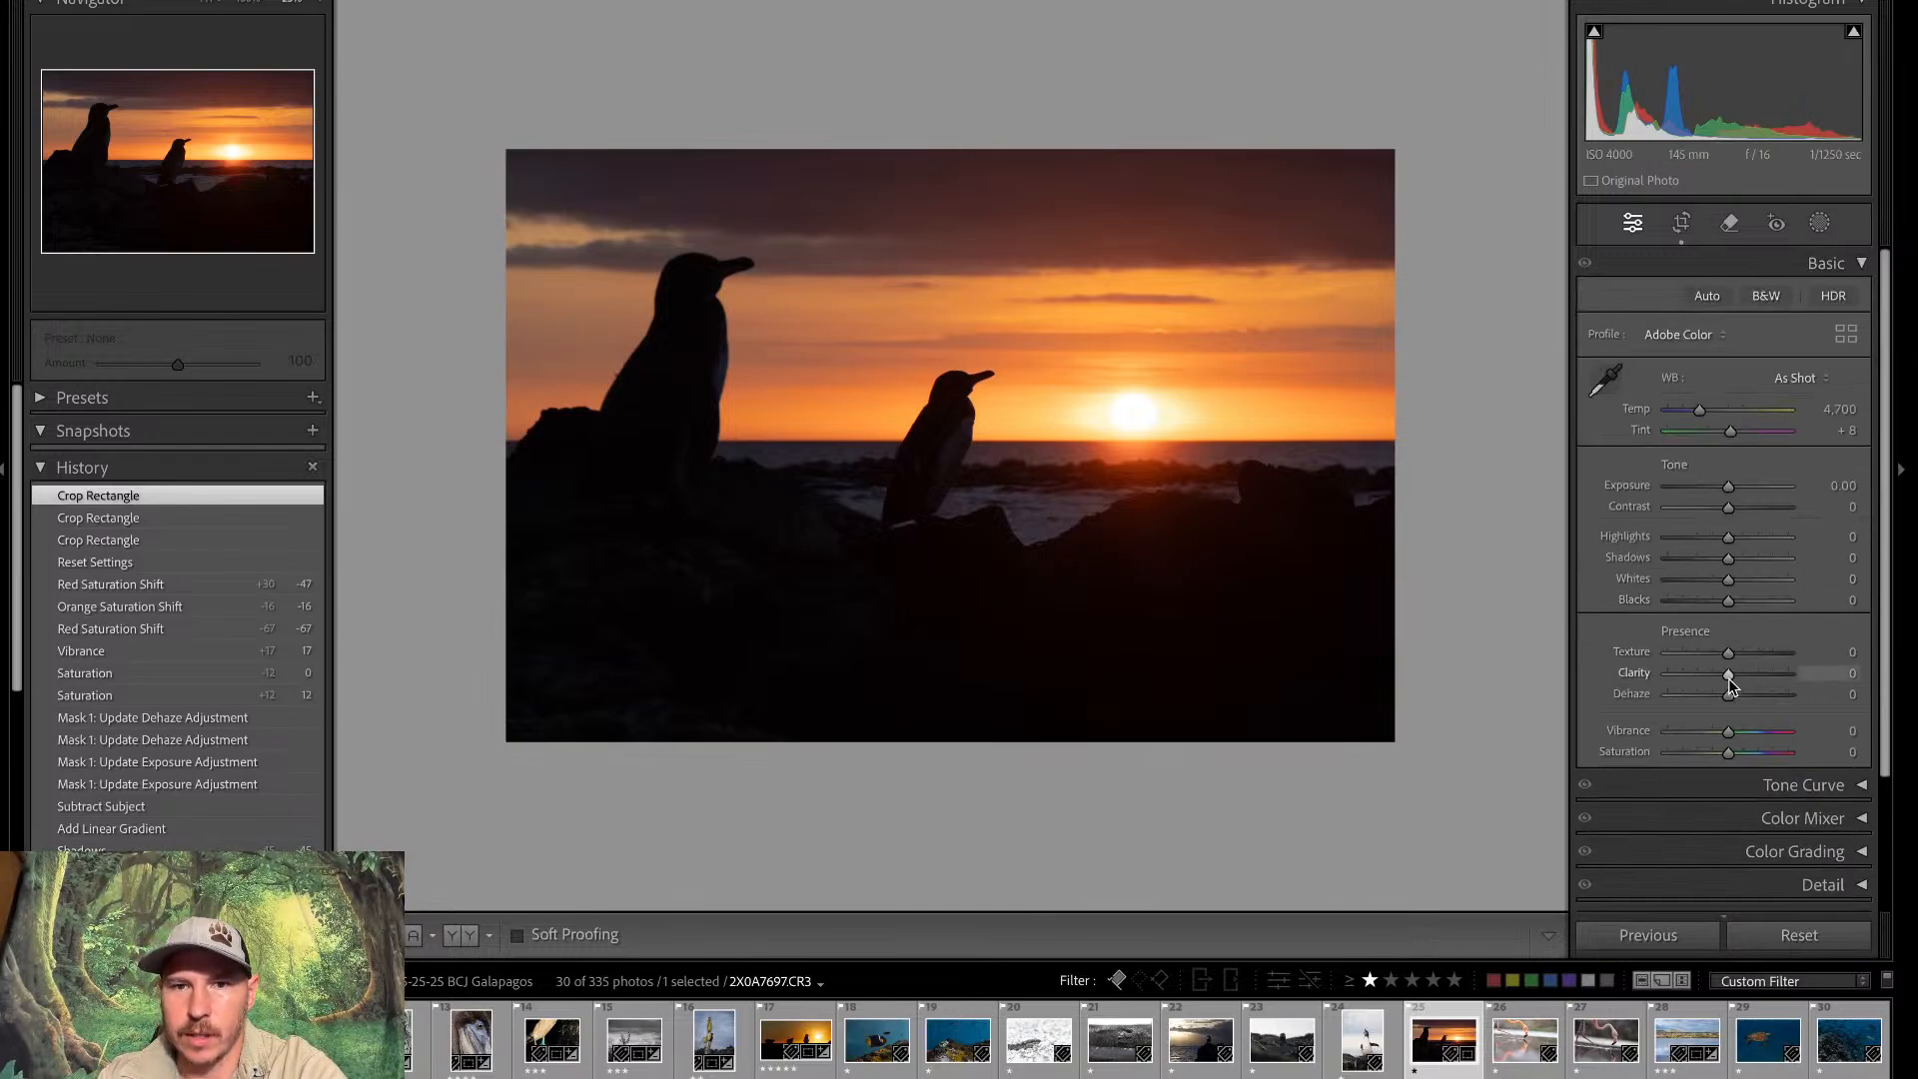
left_click_drag(1729, 677, 1742, 679)
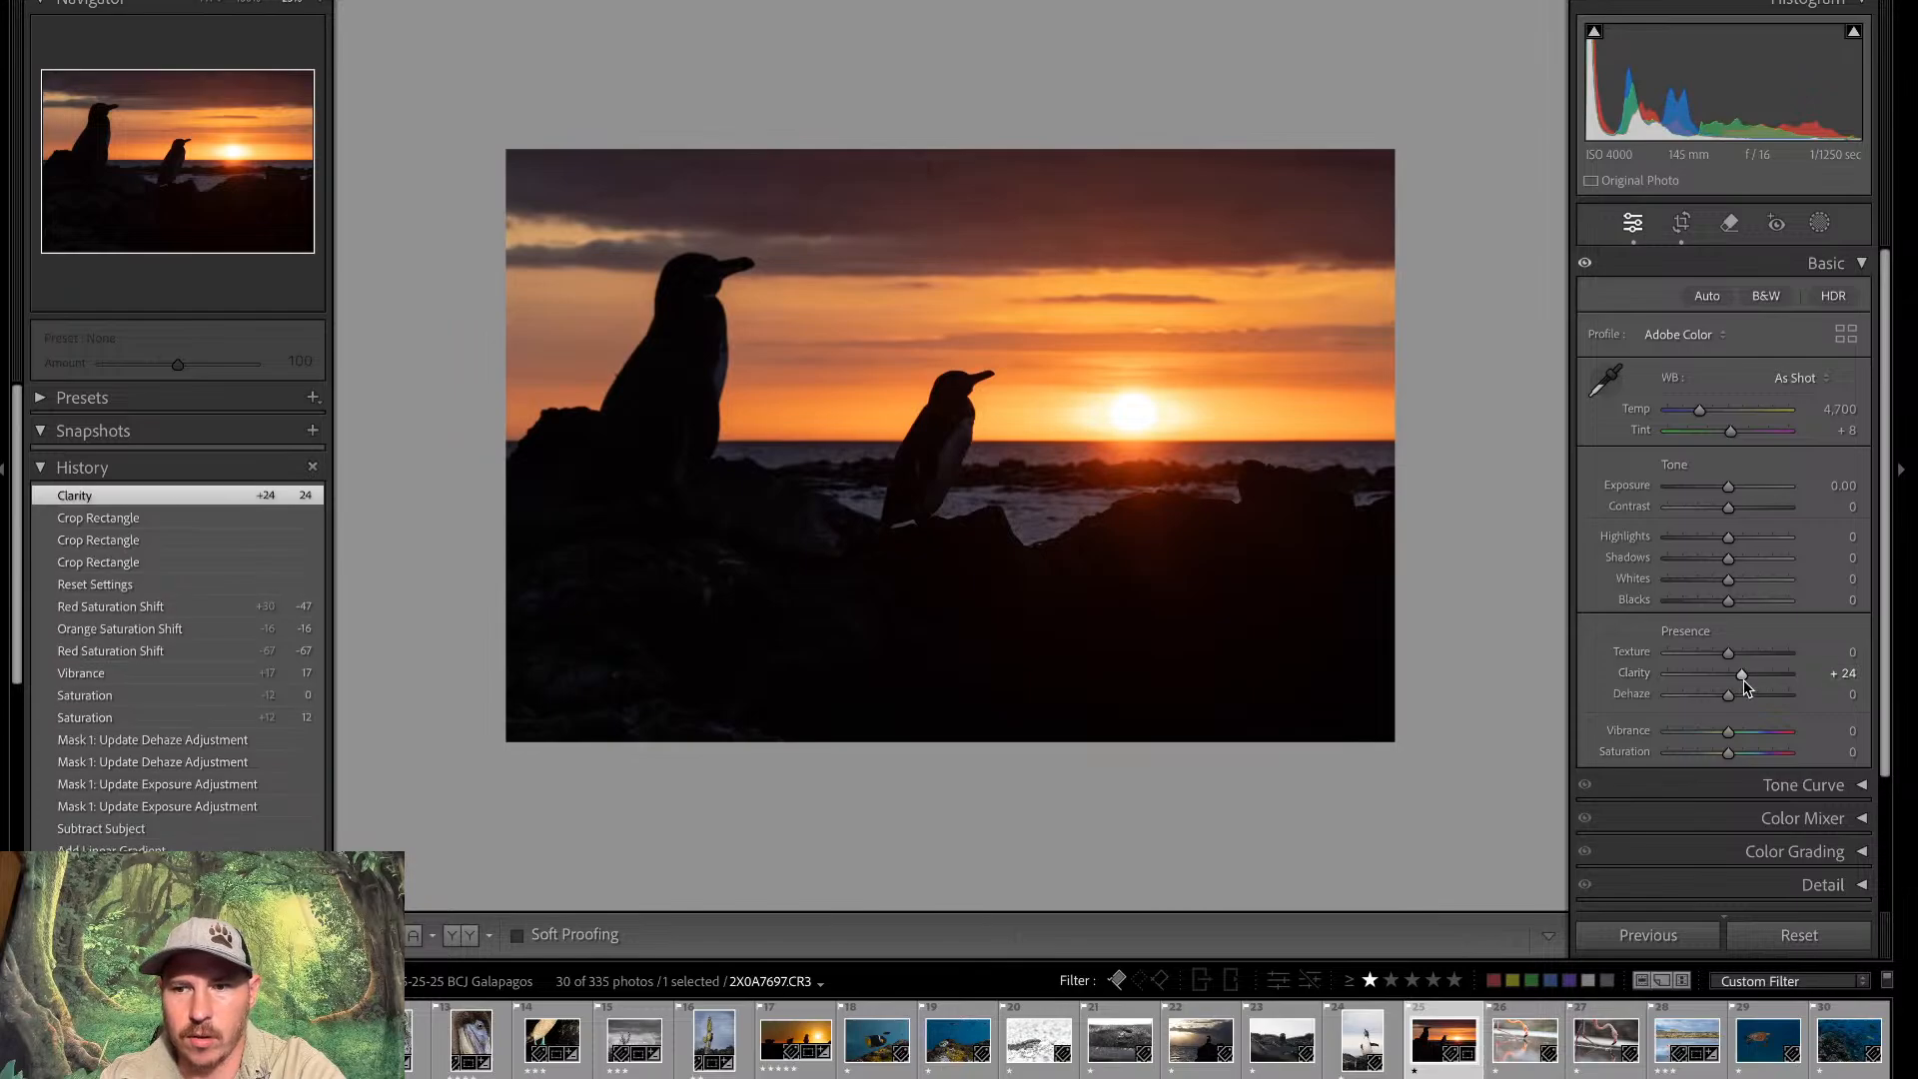
left_click_drag(1730, 513, 1739, 523)
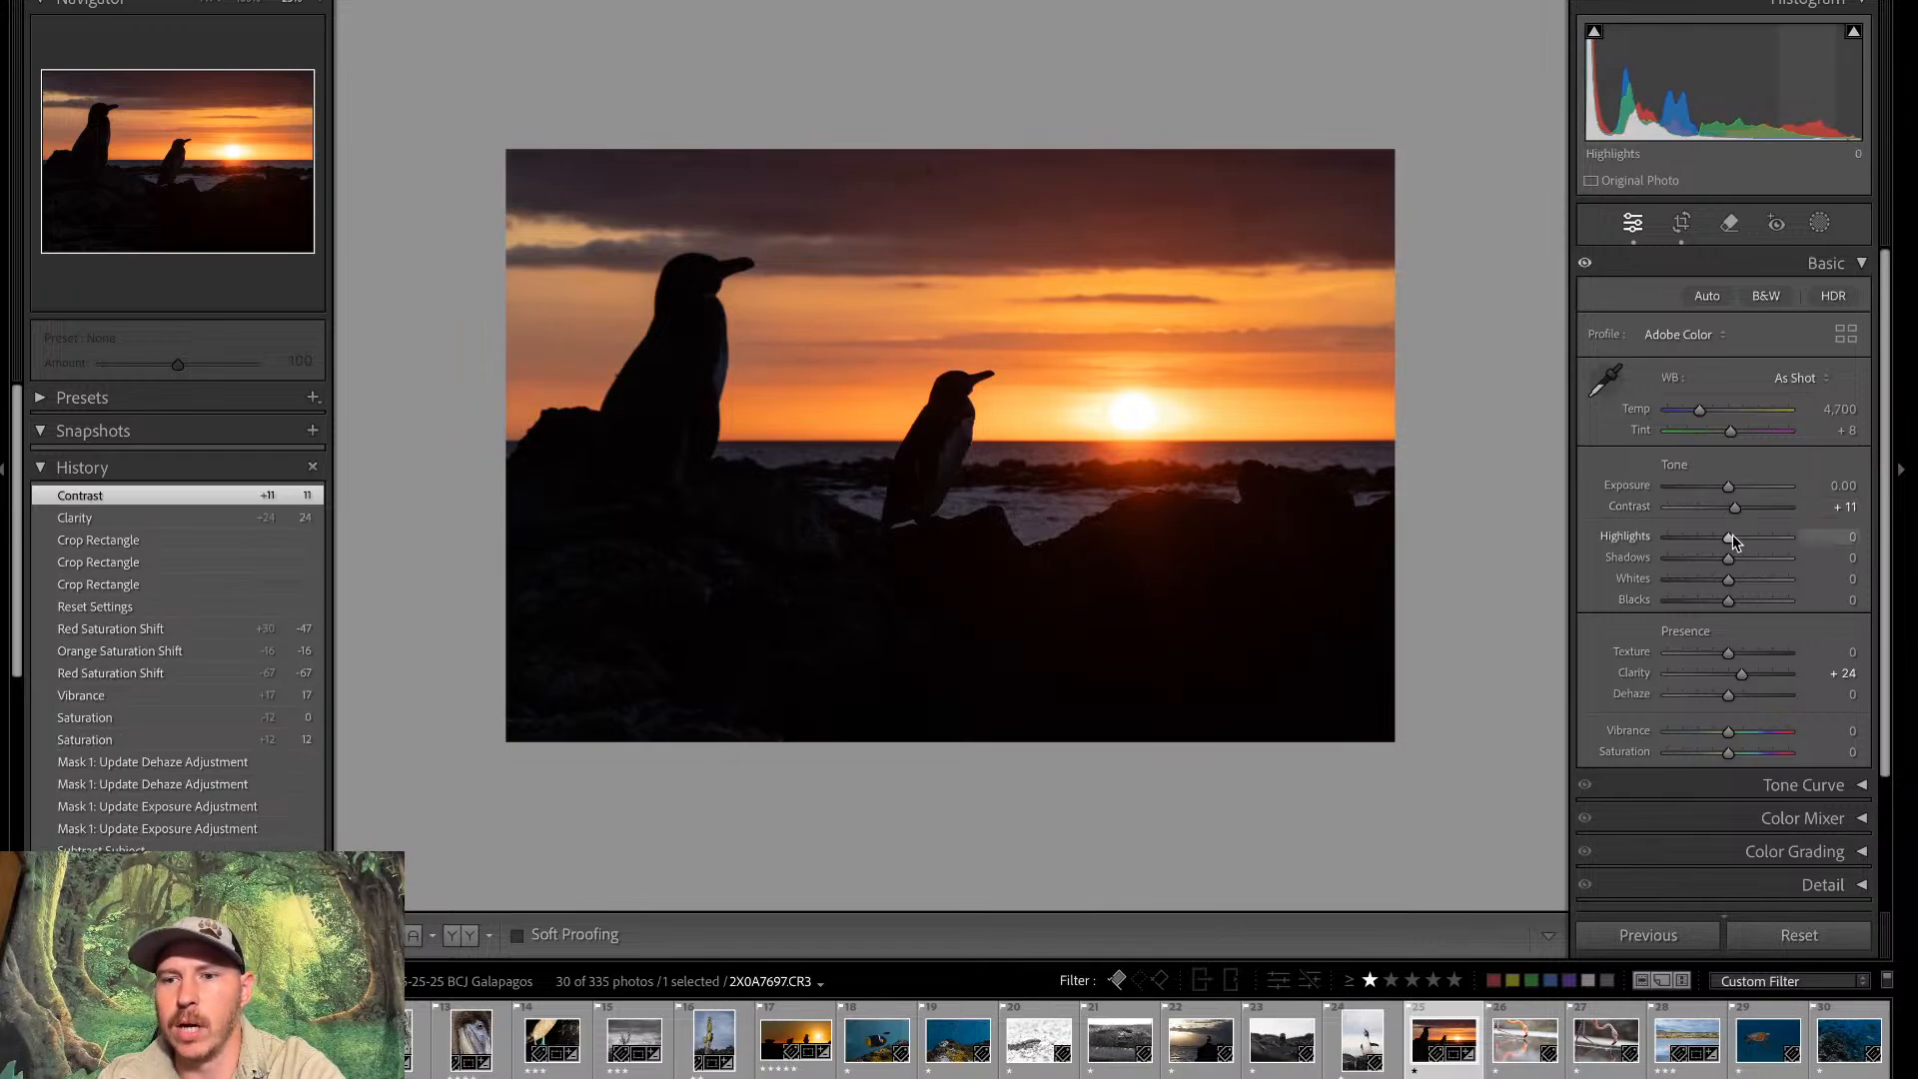
left_click_drag(1731, 546, 1703, 562)
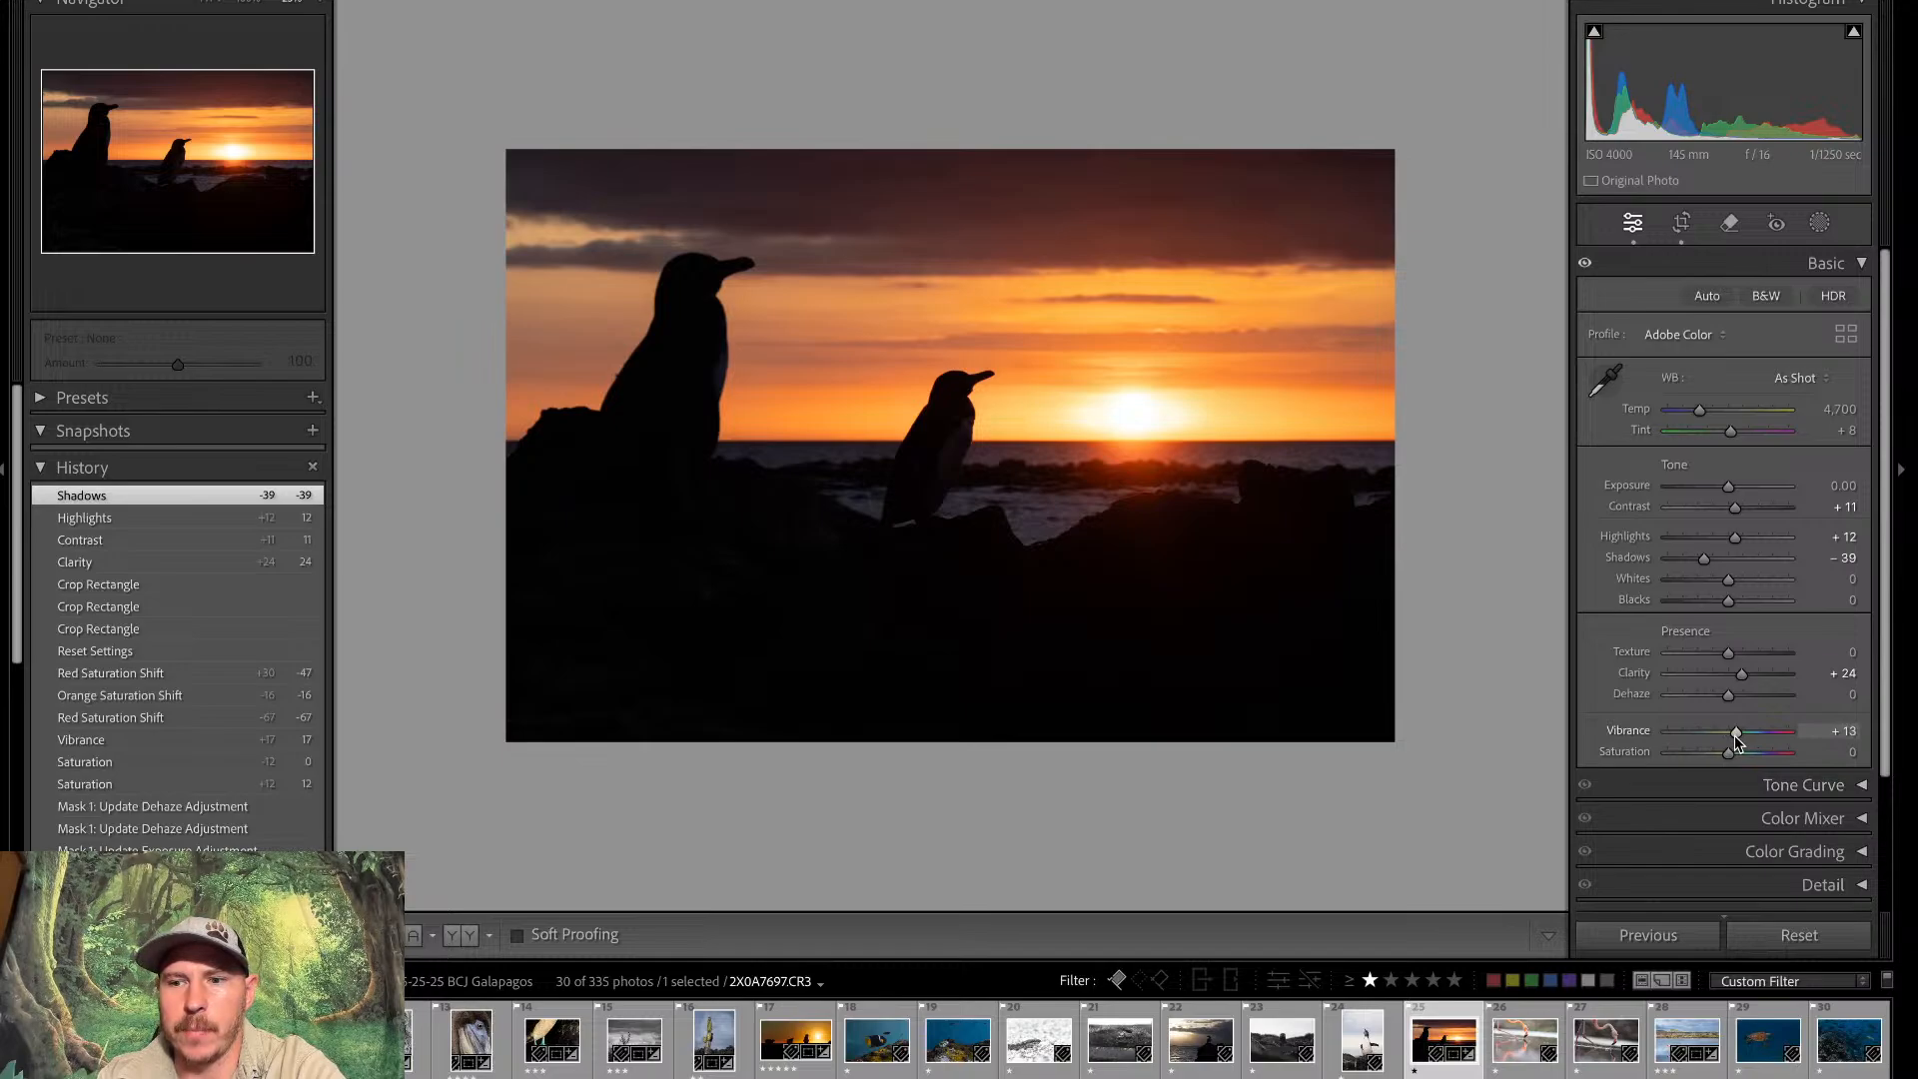
left_click_drag(1736, 734, 1735, 734)
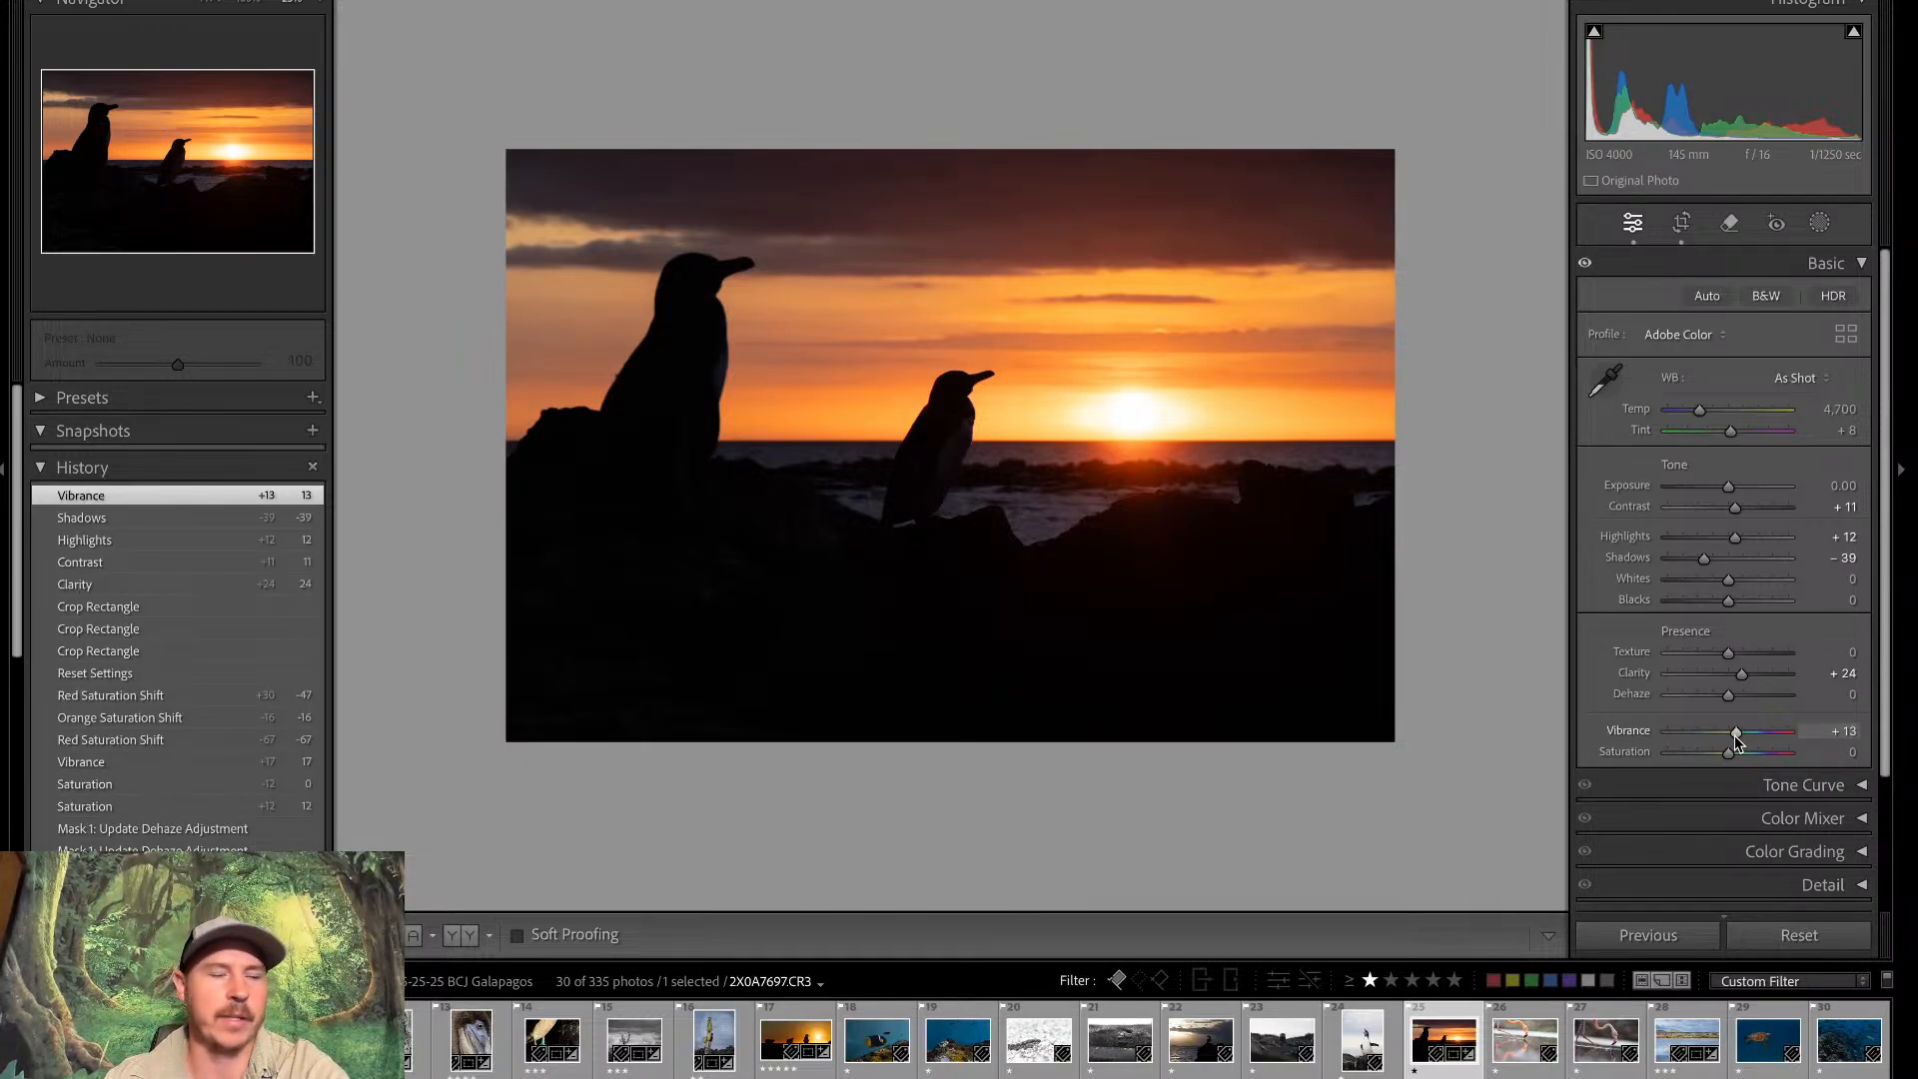
Compare the before and after versions repeatedly to check the new tone and vibrance adjustments
key("backslash")
key("backslash")
key("backslash")
key("backslash")
key("backslash")
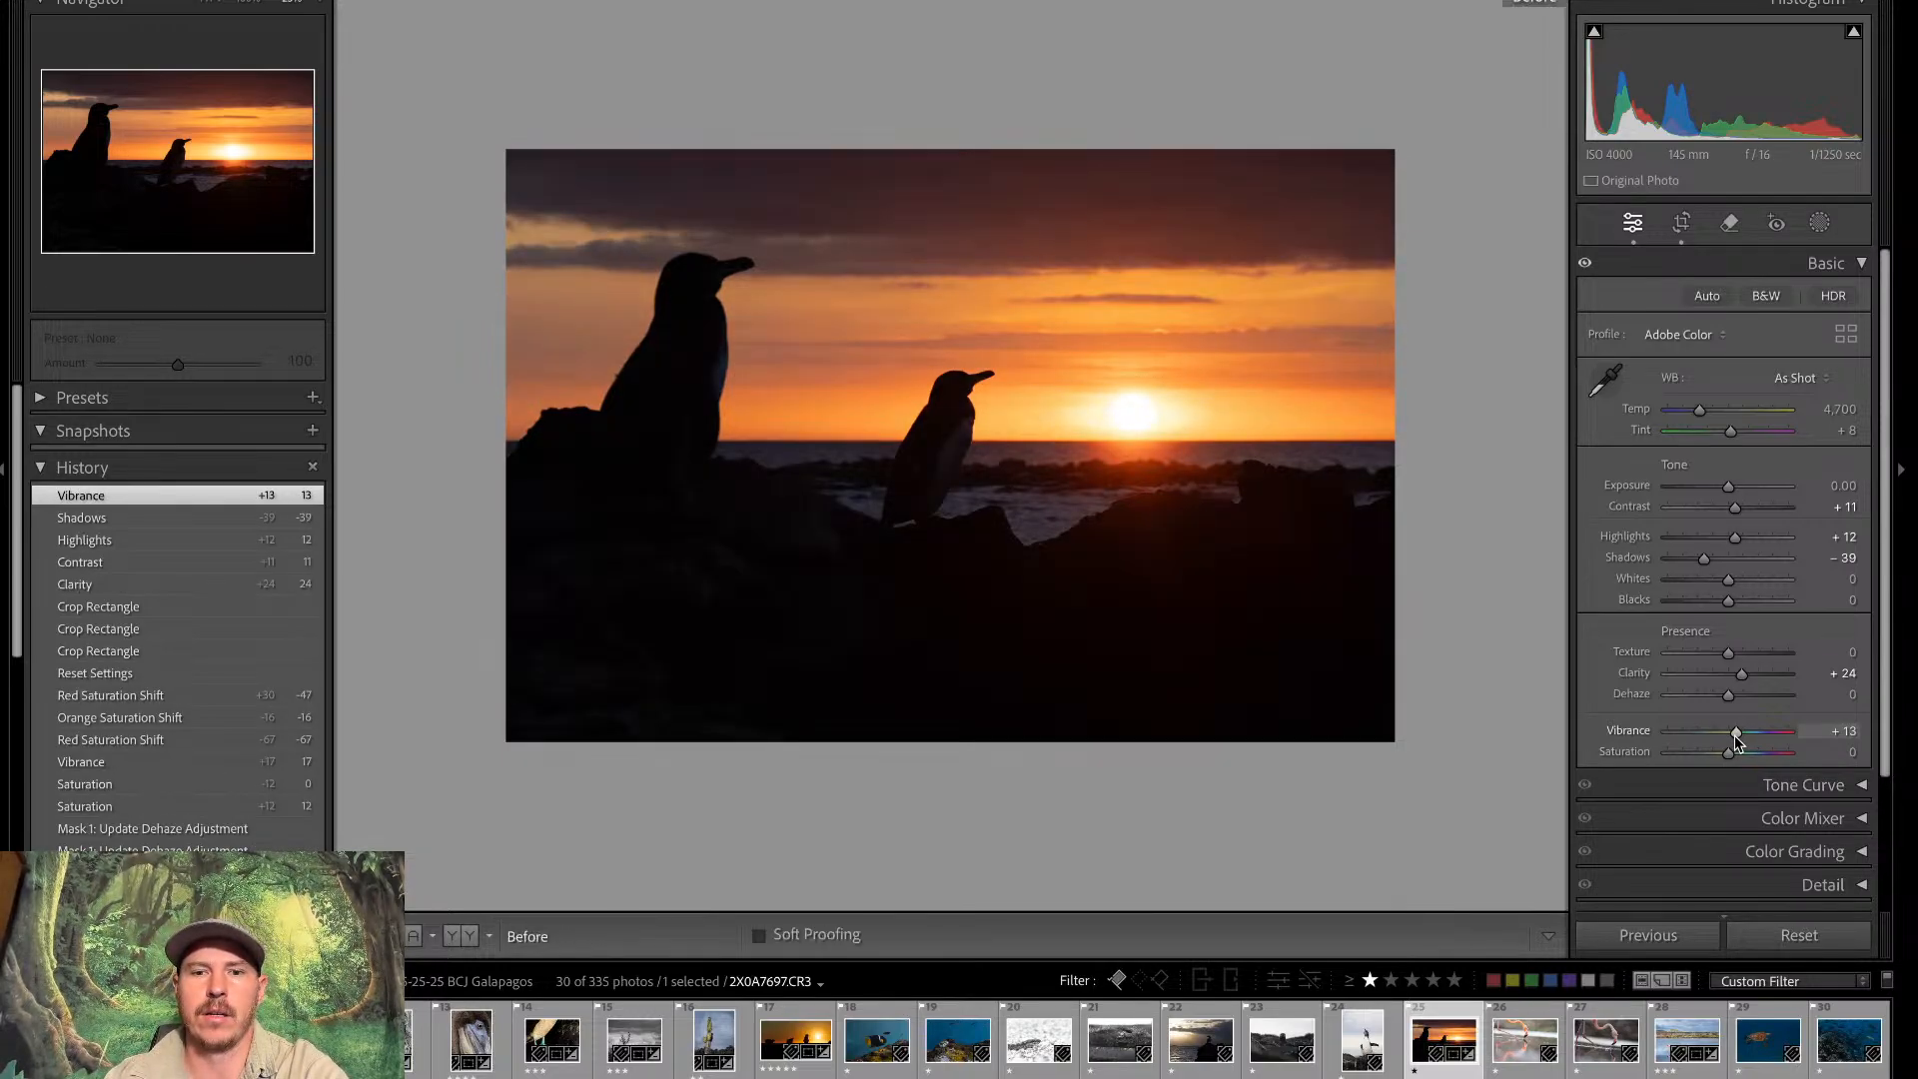
key("backslash")
key("backslash")
key("backslash")
key("backslash")
key("backslash")
key("backslash")
key("backslash")
key("backslash")
key("backslash")
key("backslash")
key("backslash")
key("backslash")
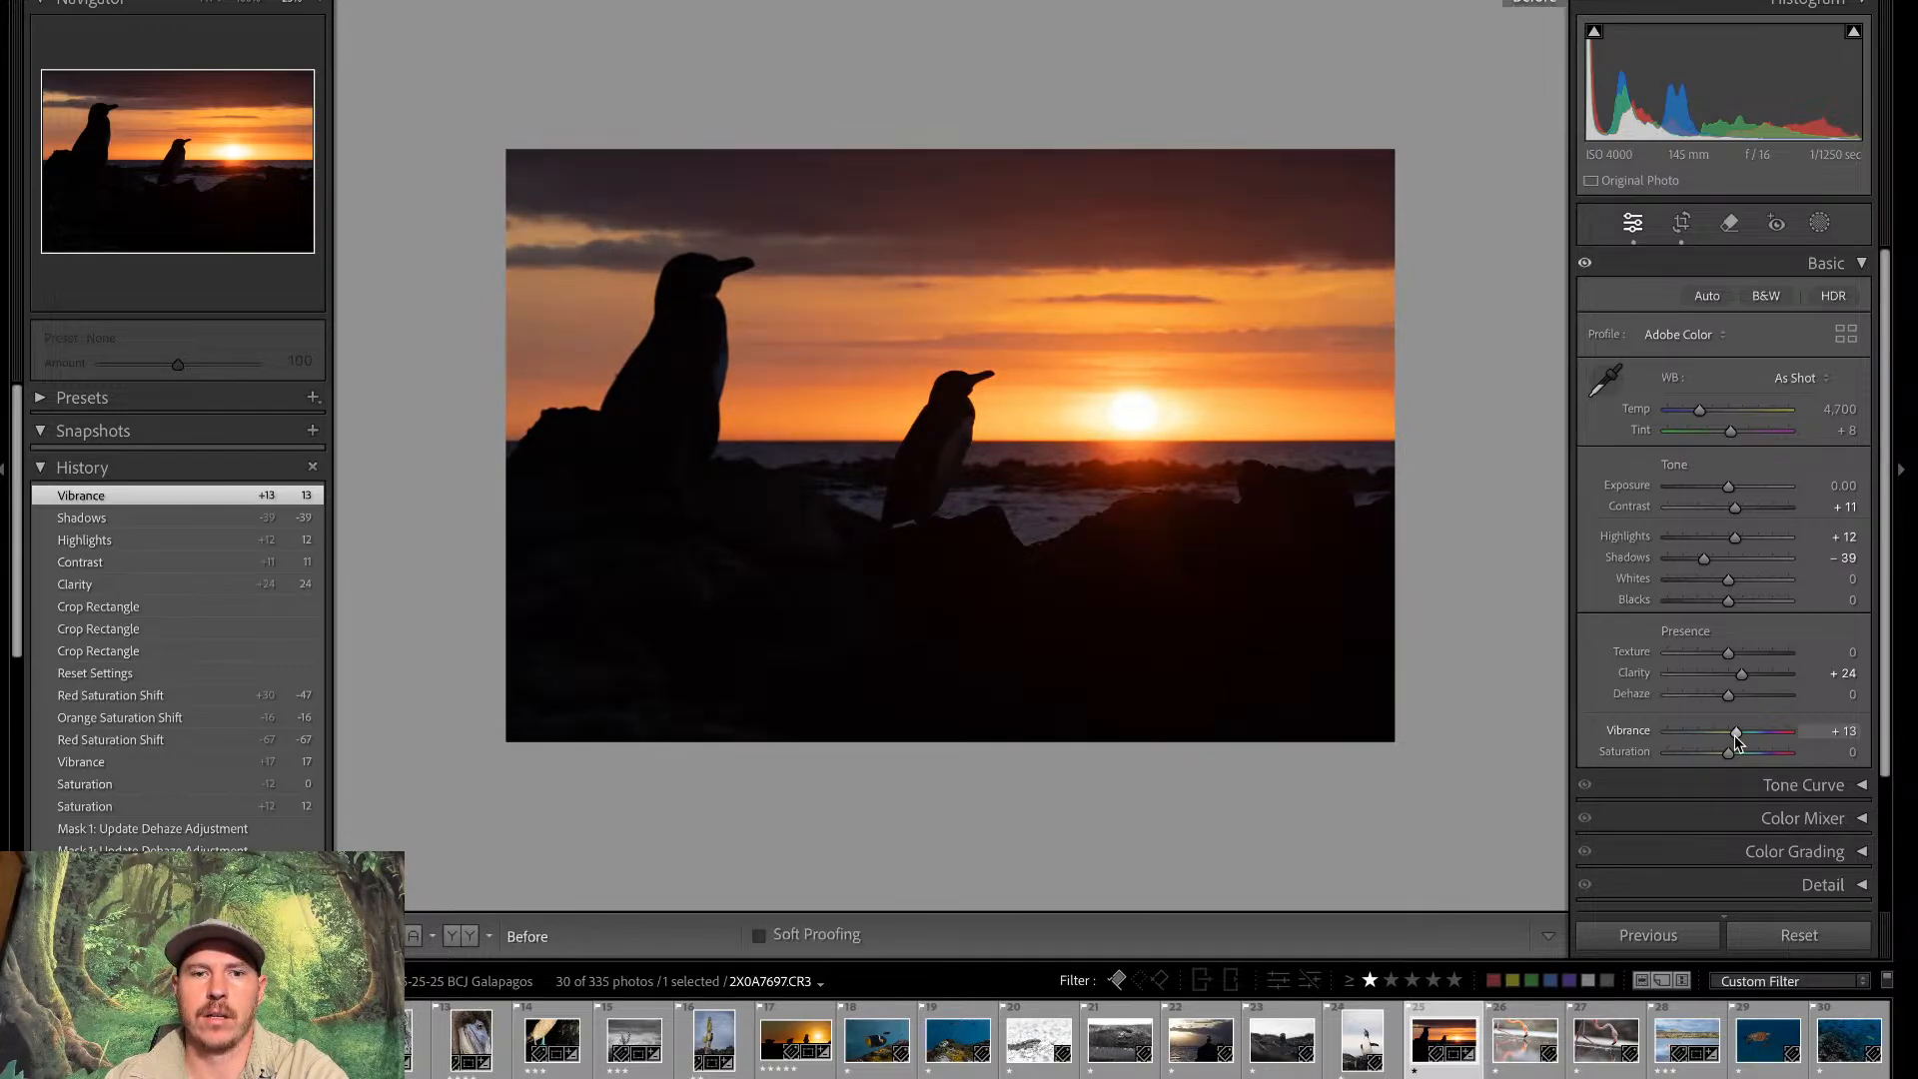
key("backslash")
key("backslash")
key("backslash")
key("backslash")
key("backslash")
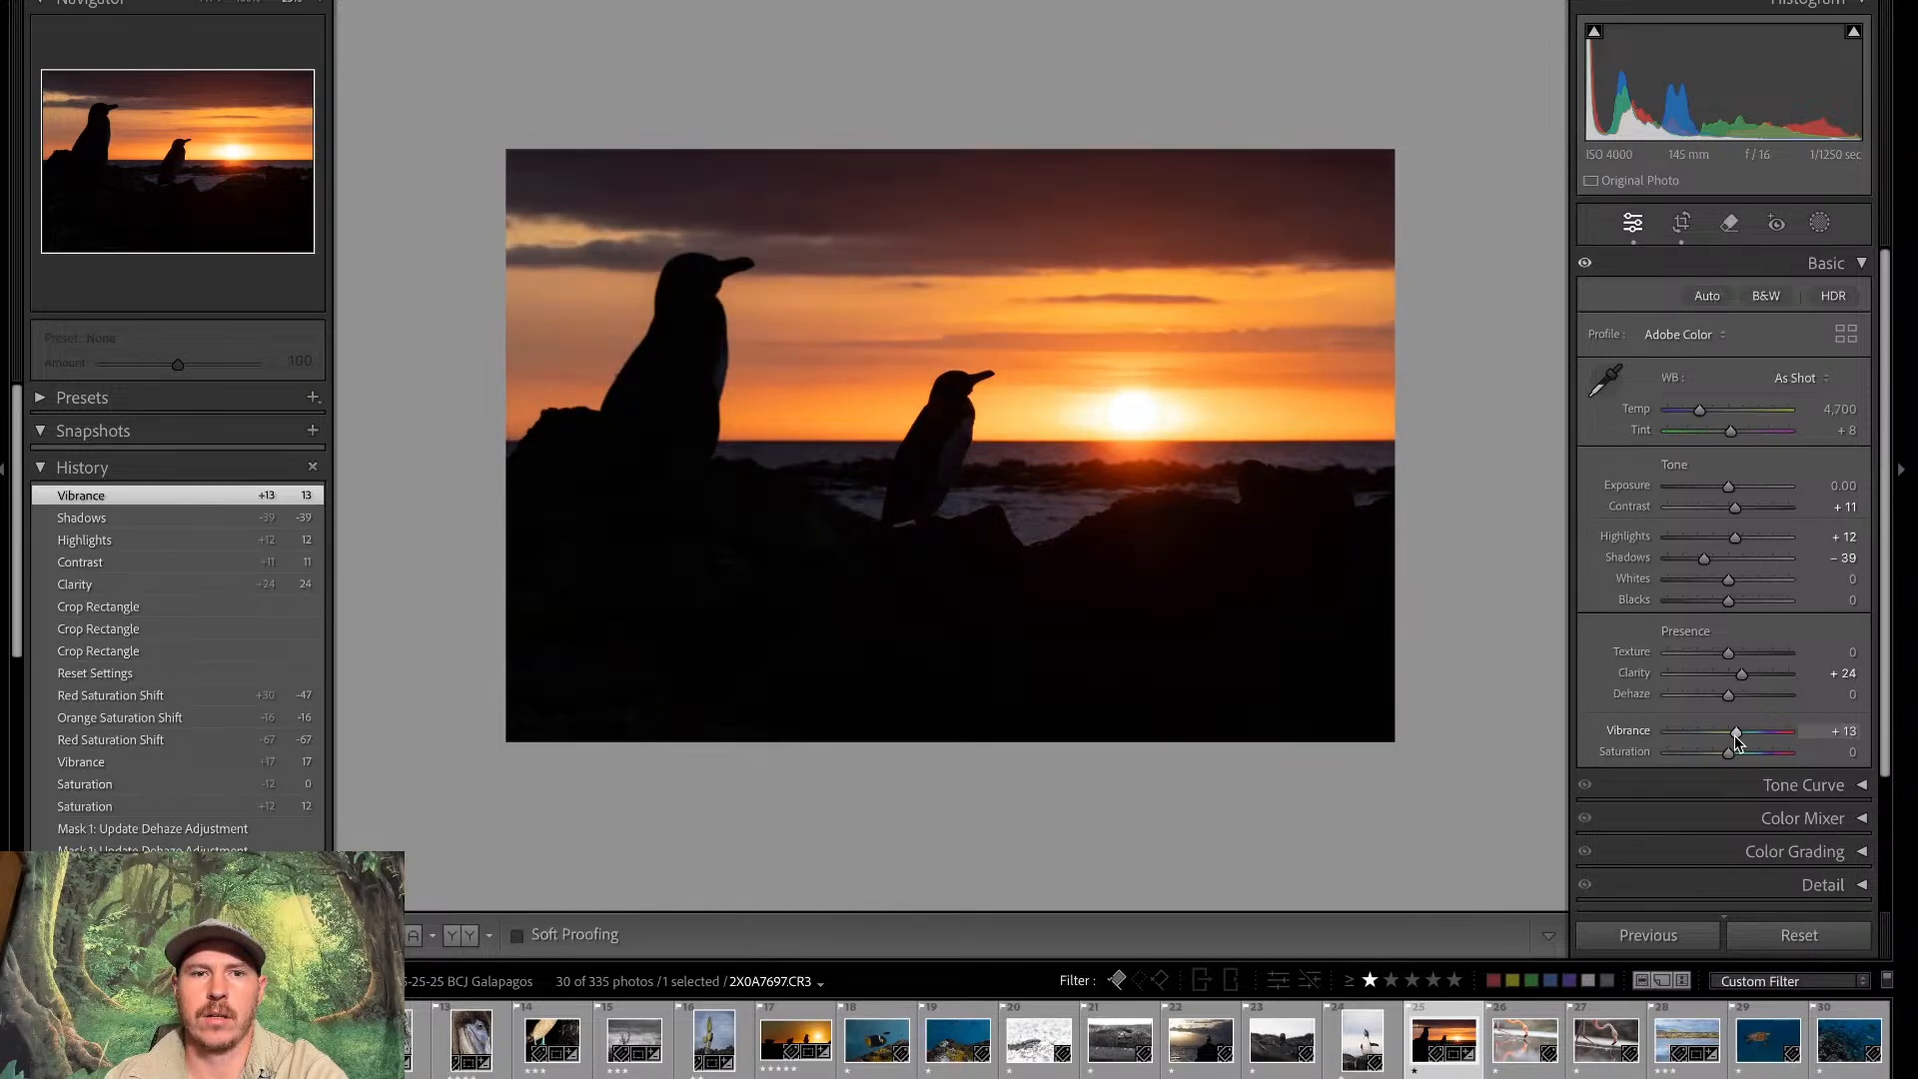
key("backslash")
key("backslash")
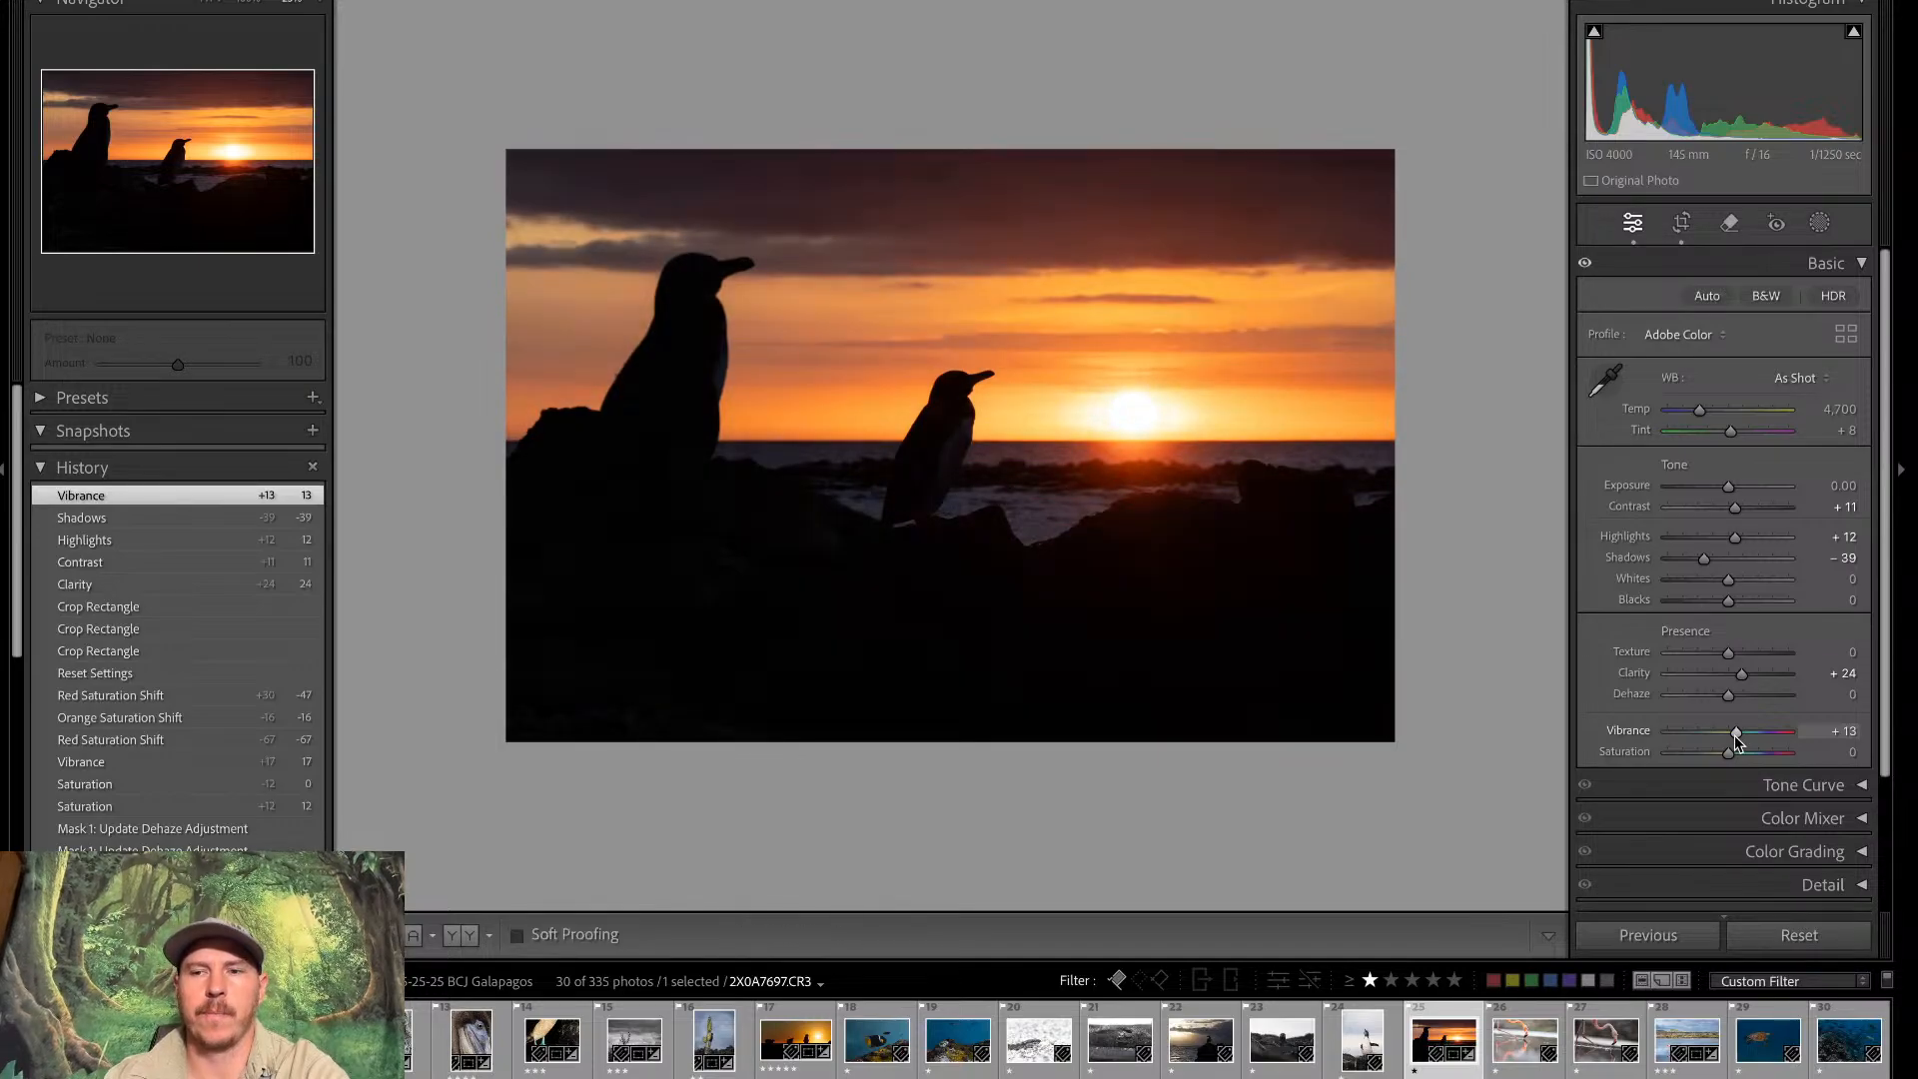
Add a linear gradient mask over the upper clouds, subtract the subject from it and set its Exposure to −0.78
left_click(1819, 224)
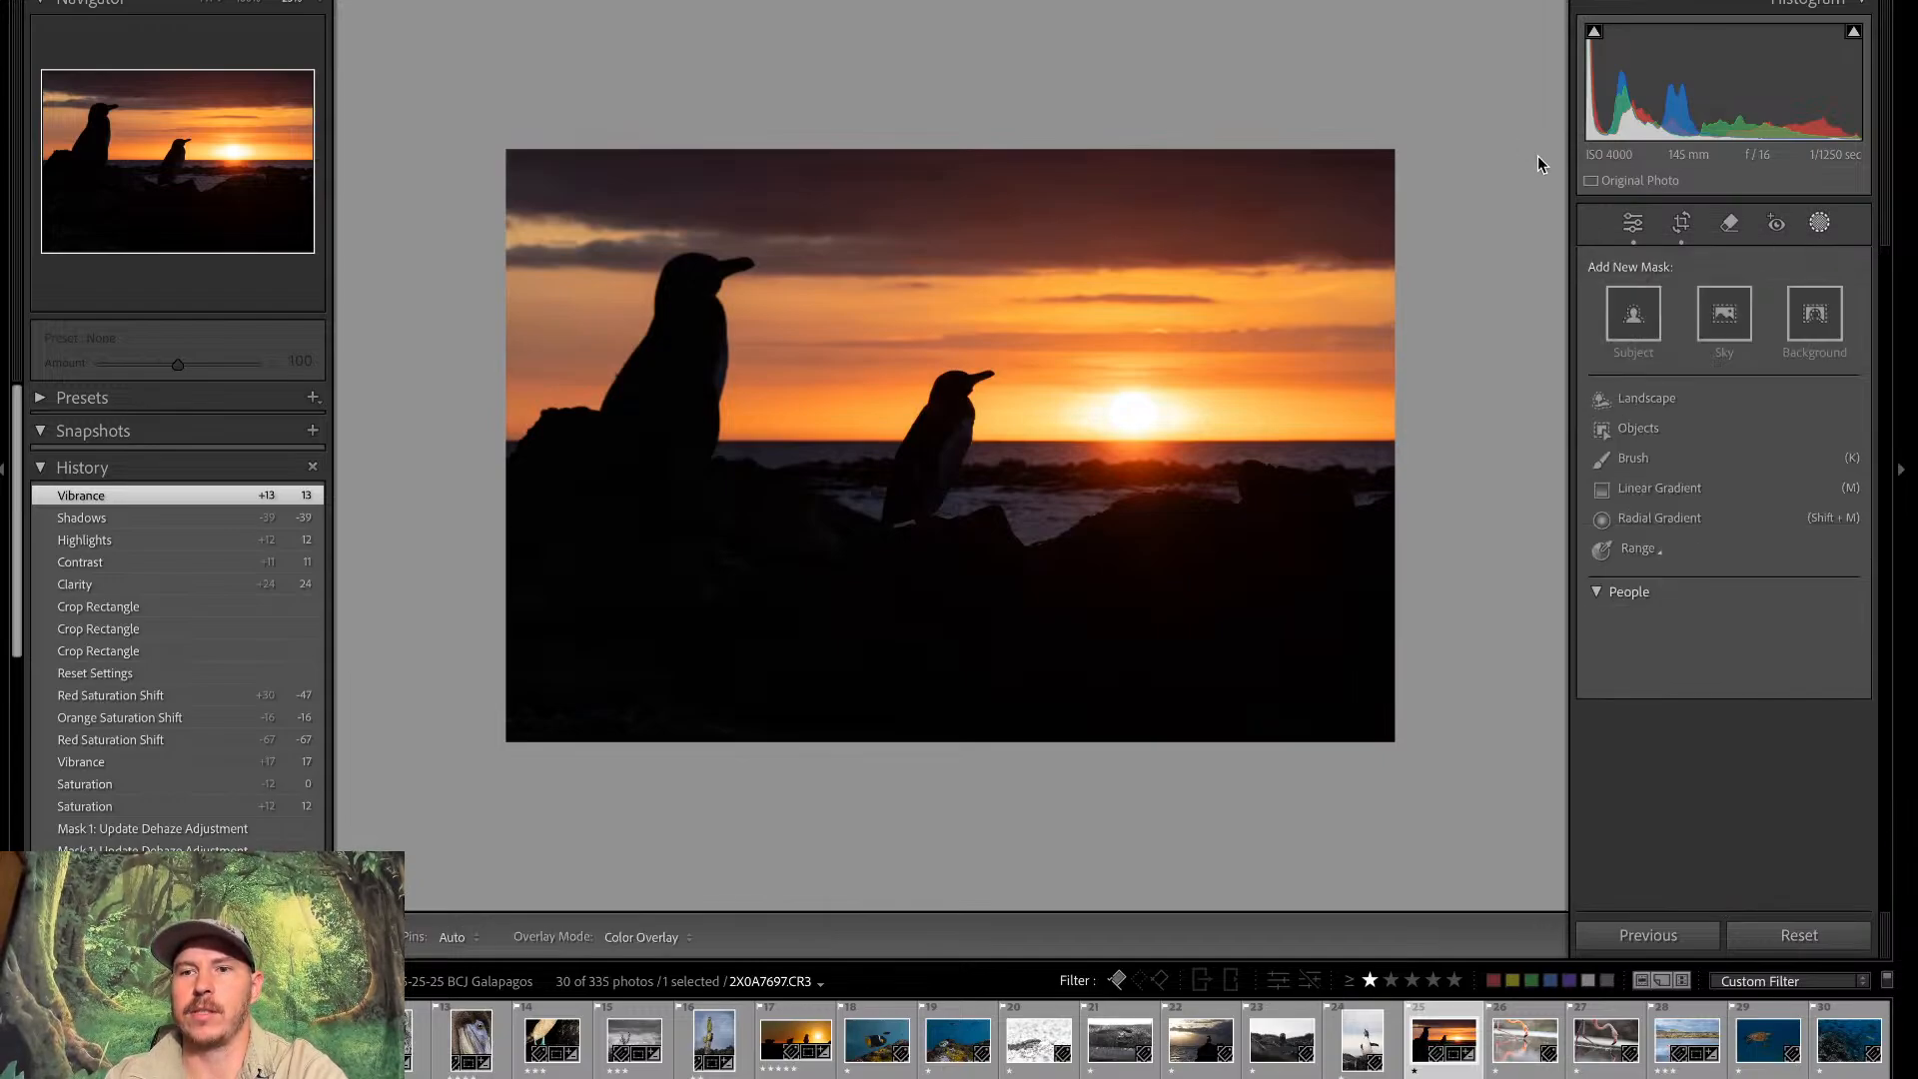
left_click(1658, 487)
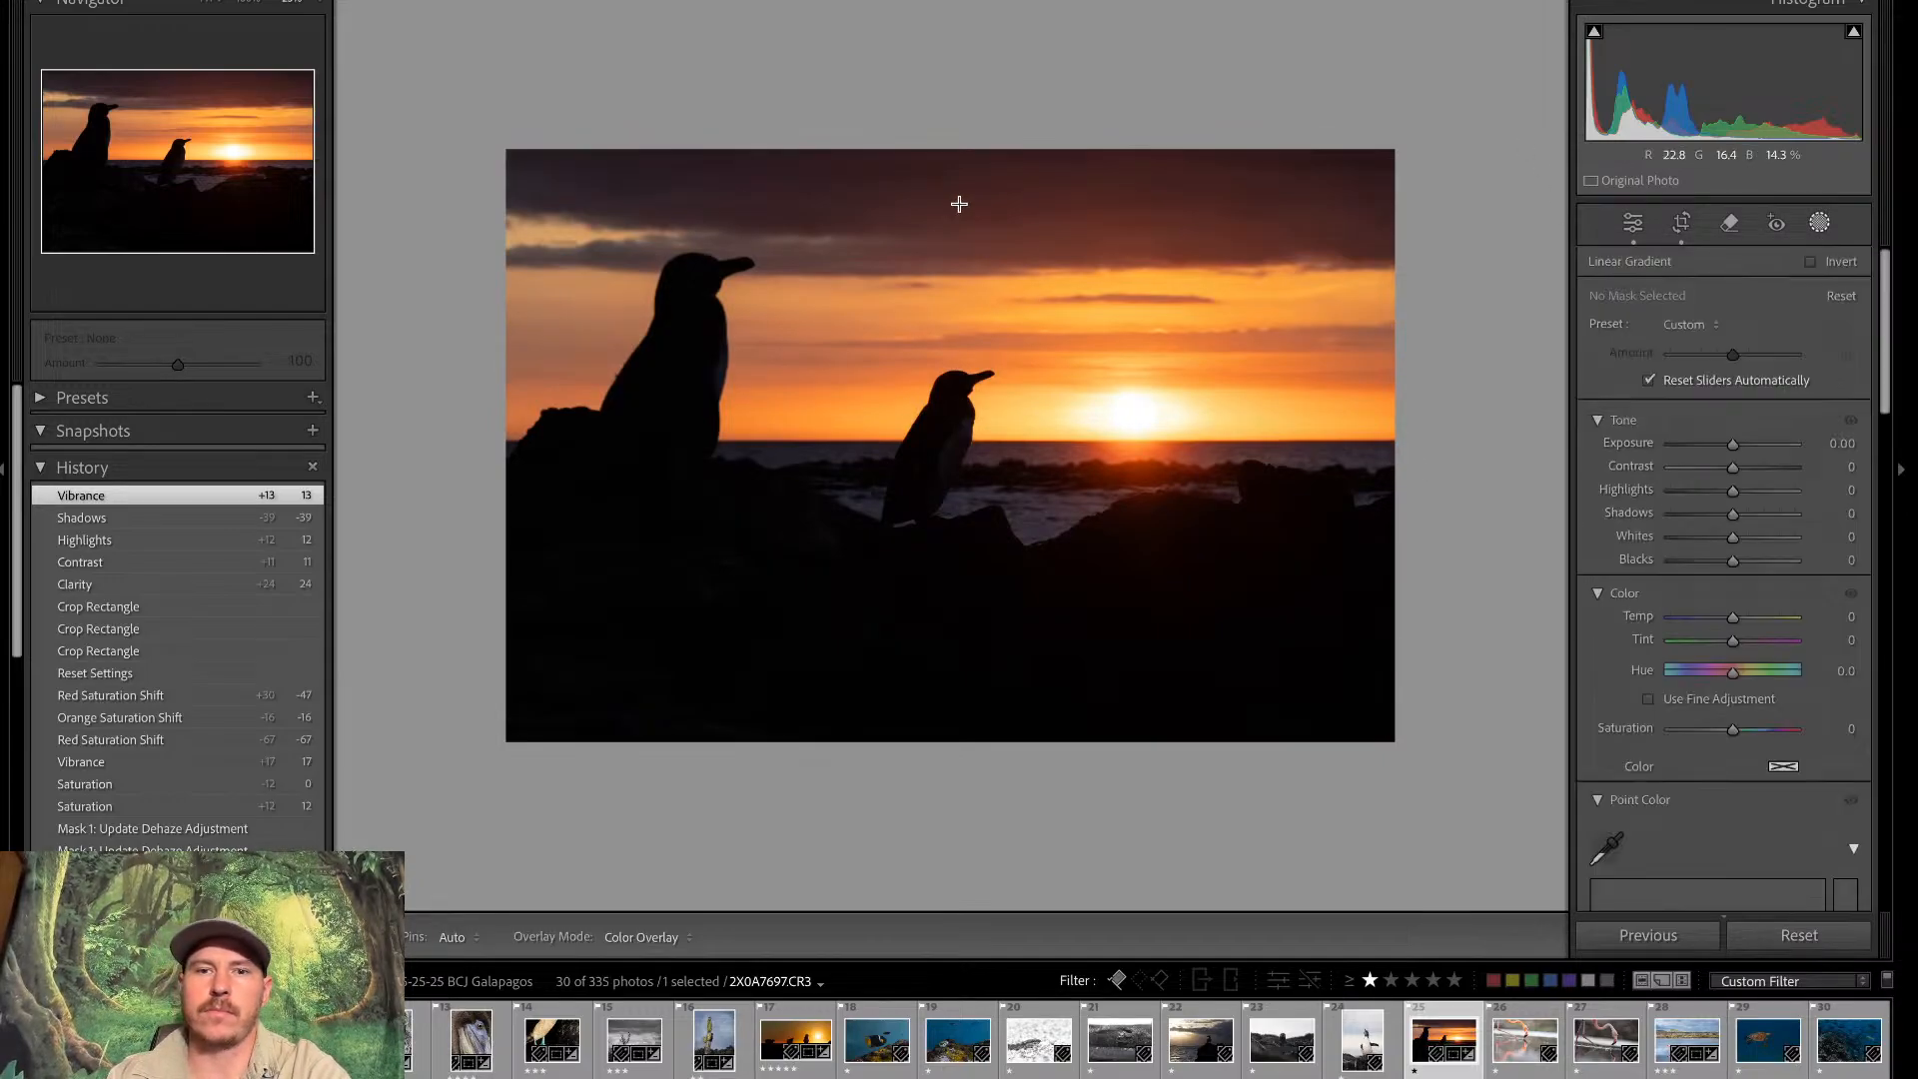
left_click_drag(947, 172, 946, 252)
left_click_drag(949, 286, 949, 284)
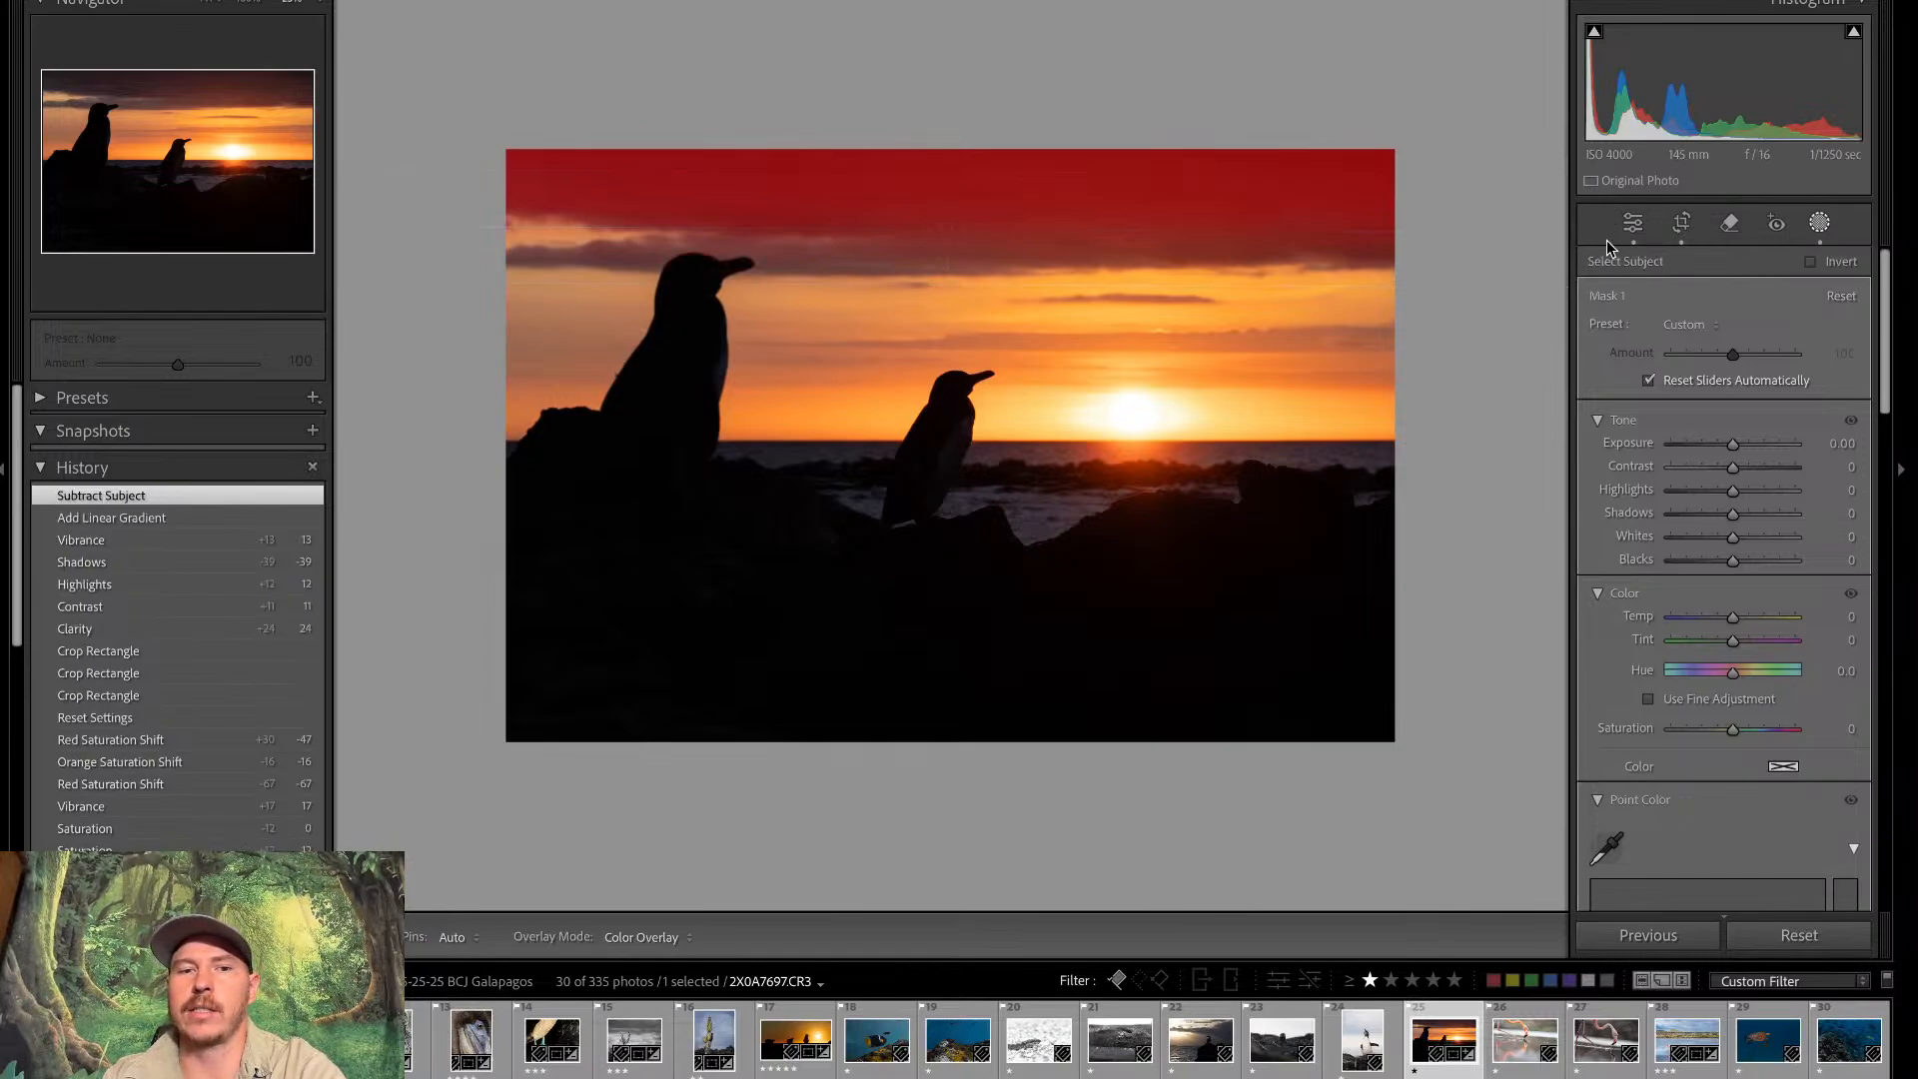
left_click_drag(1733, 446, 1721, 455)
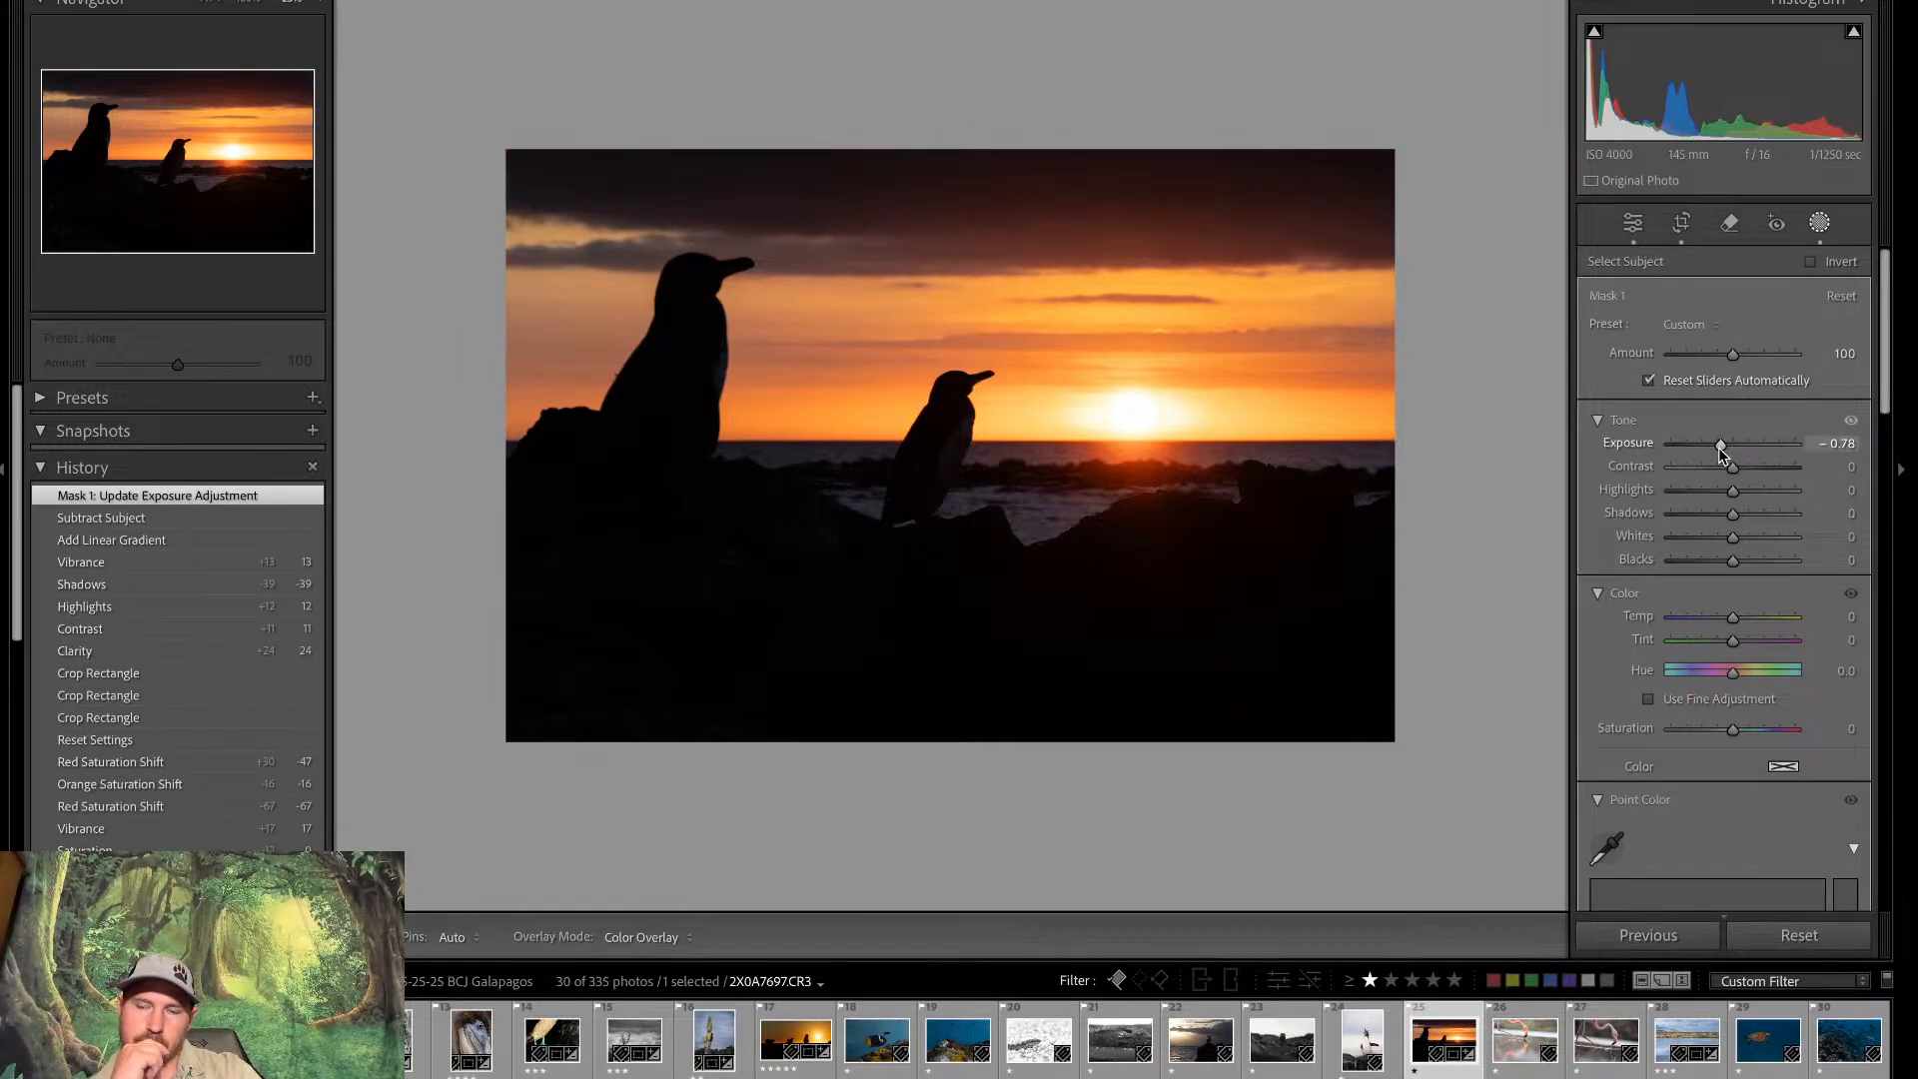
Return to the global adjustments and compare the darkened sky with the unedited version
left_click(1635, 226)
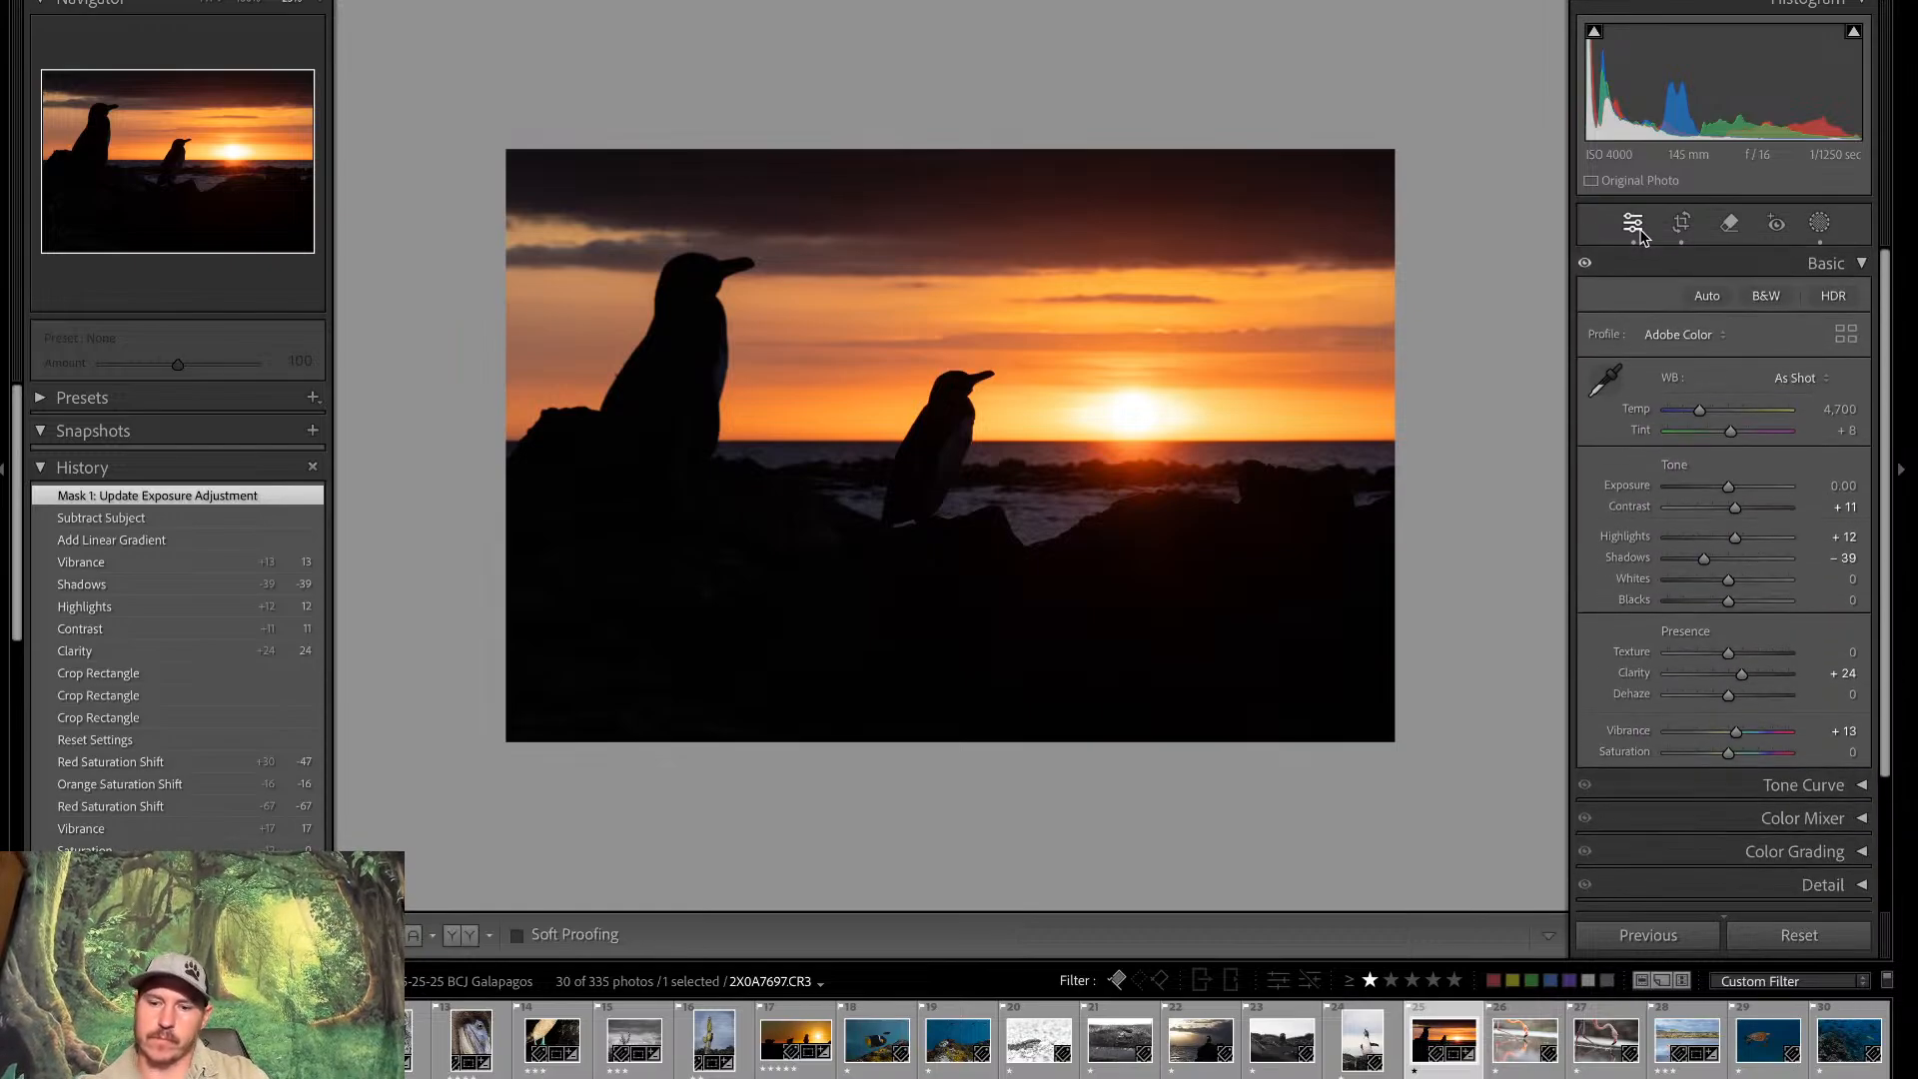
key("backslash")
key("backslash")
key("backslash")
key("backslash")
key("backslash")
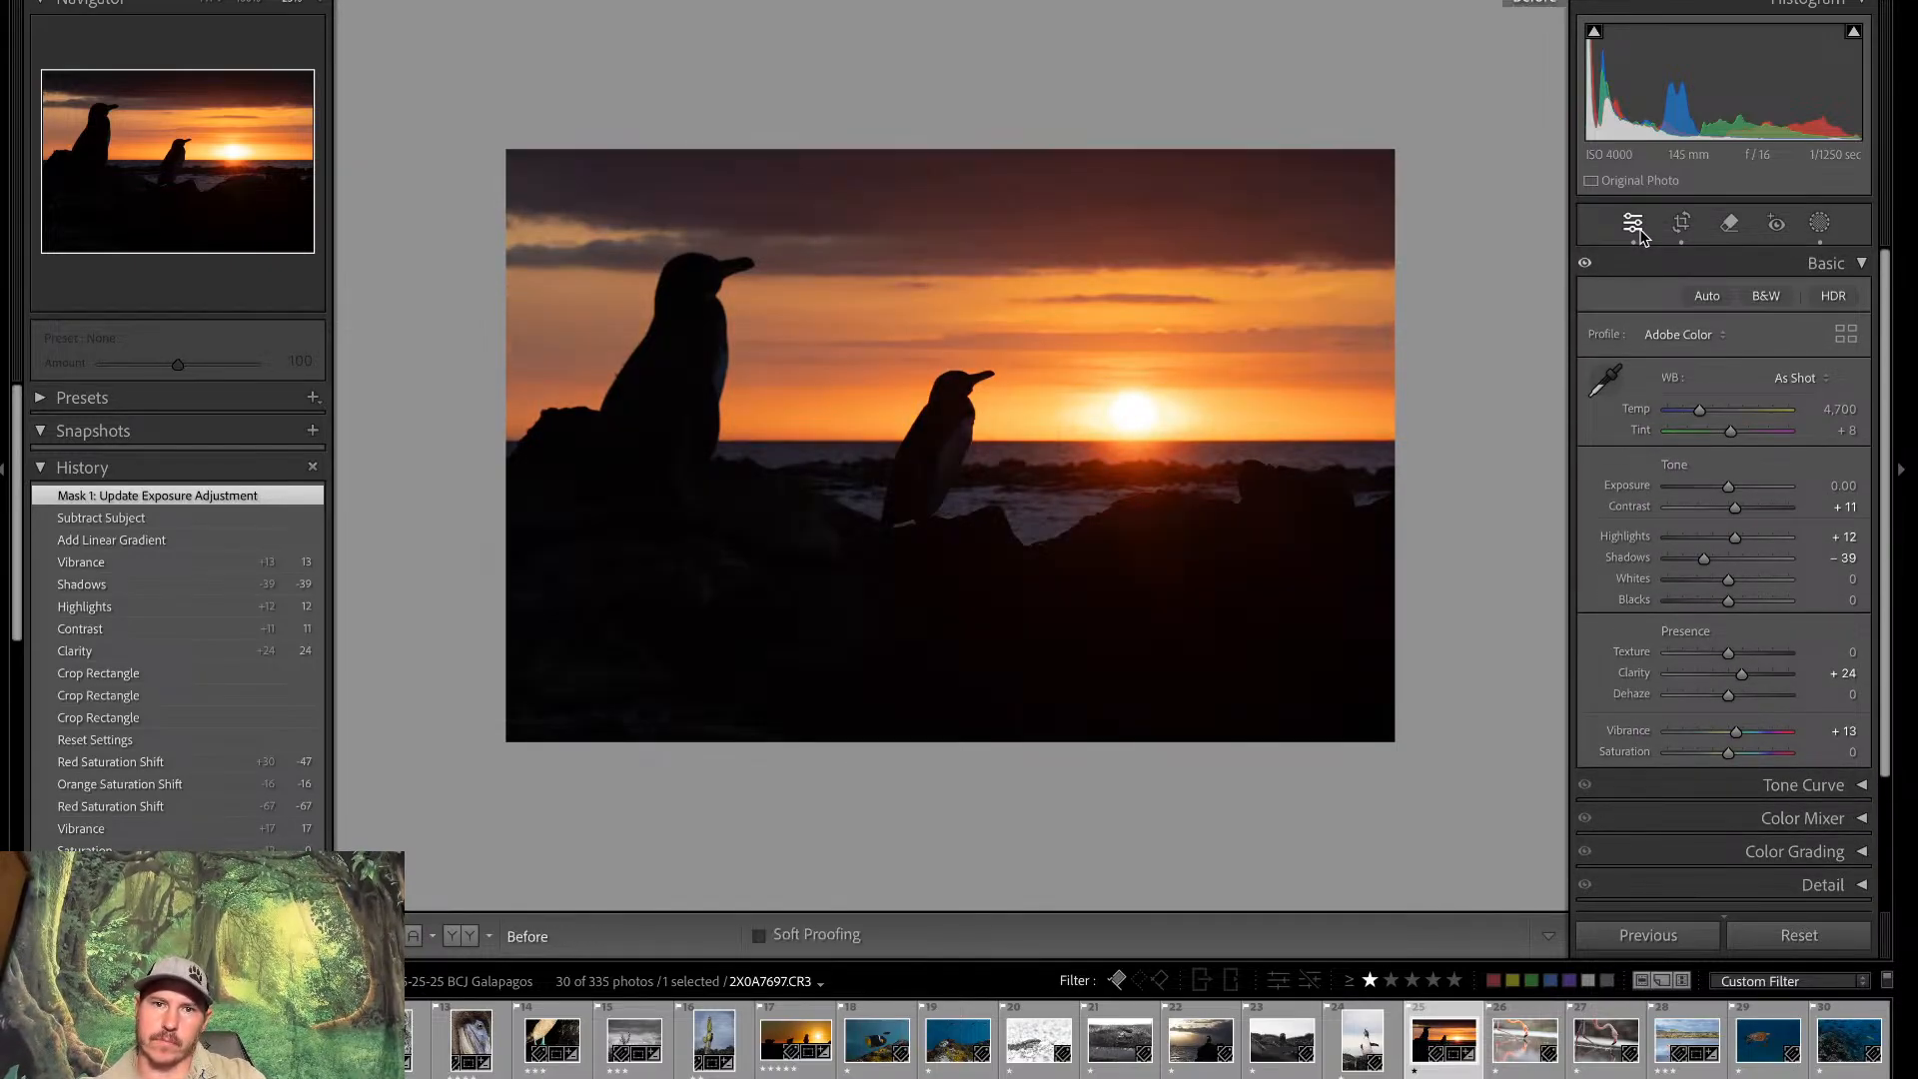
key("backslash")
key("backslash")
key("backslash")
key("backslash")
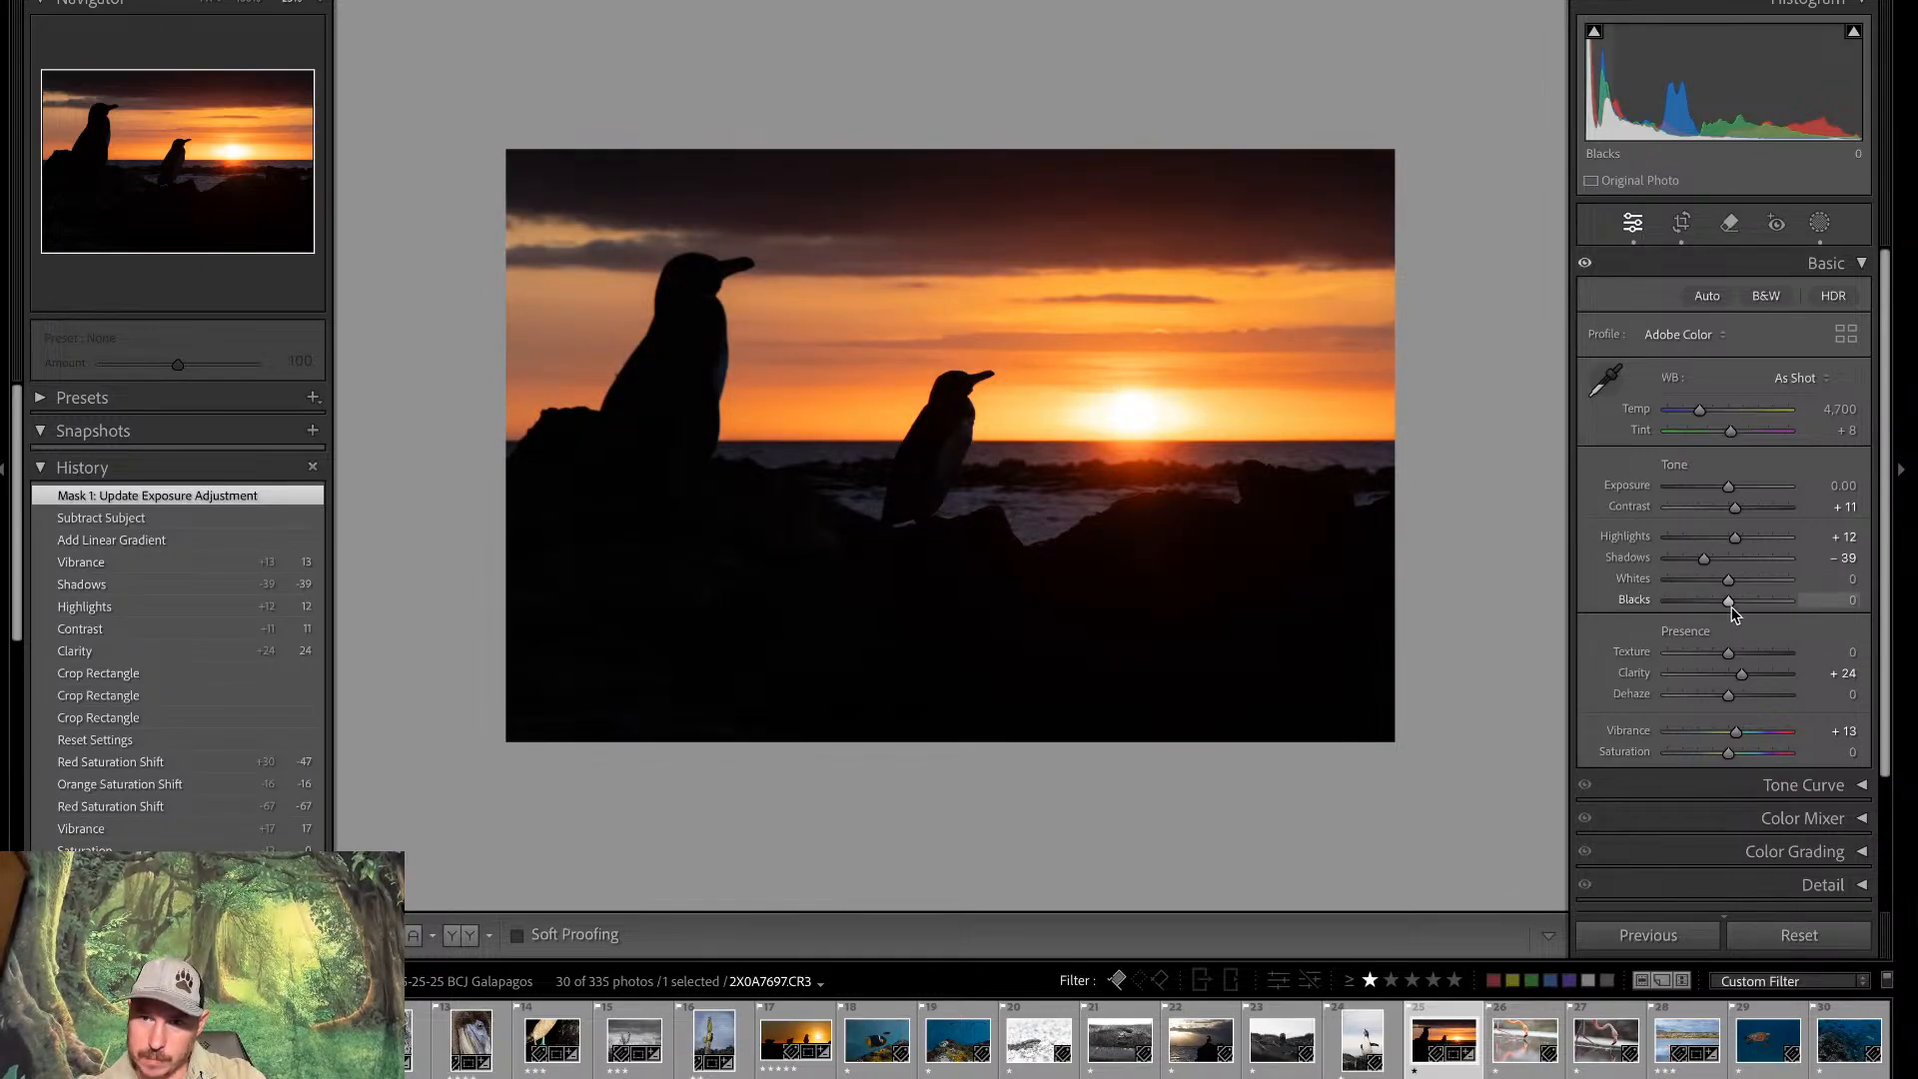
Set the penguin sunset's Blacks to −22 and Whites to −25 to deepen the silhouettes
left_click_drag(1728, 603, 1716, 605)
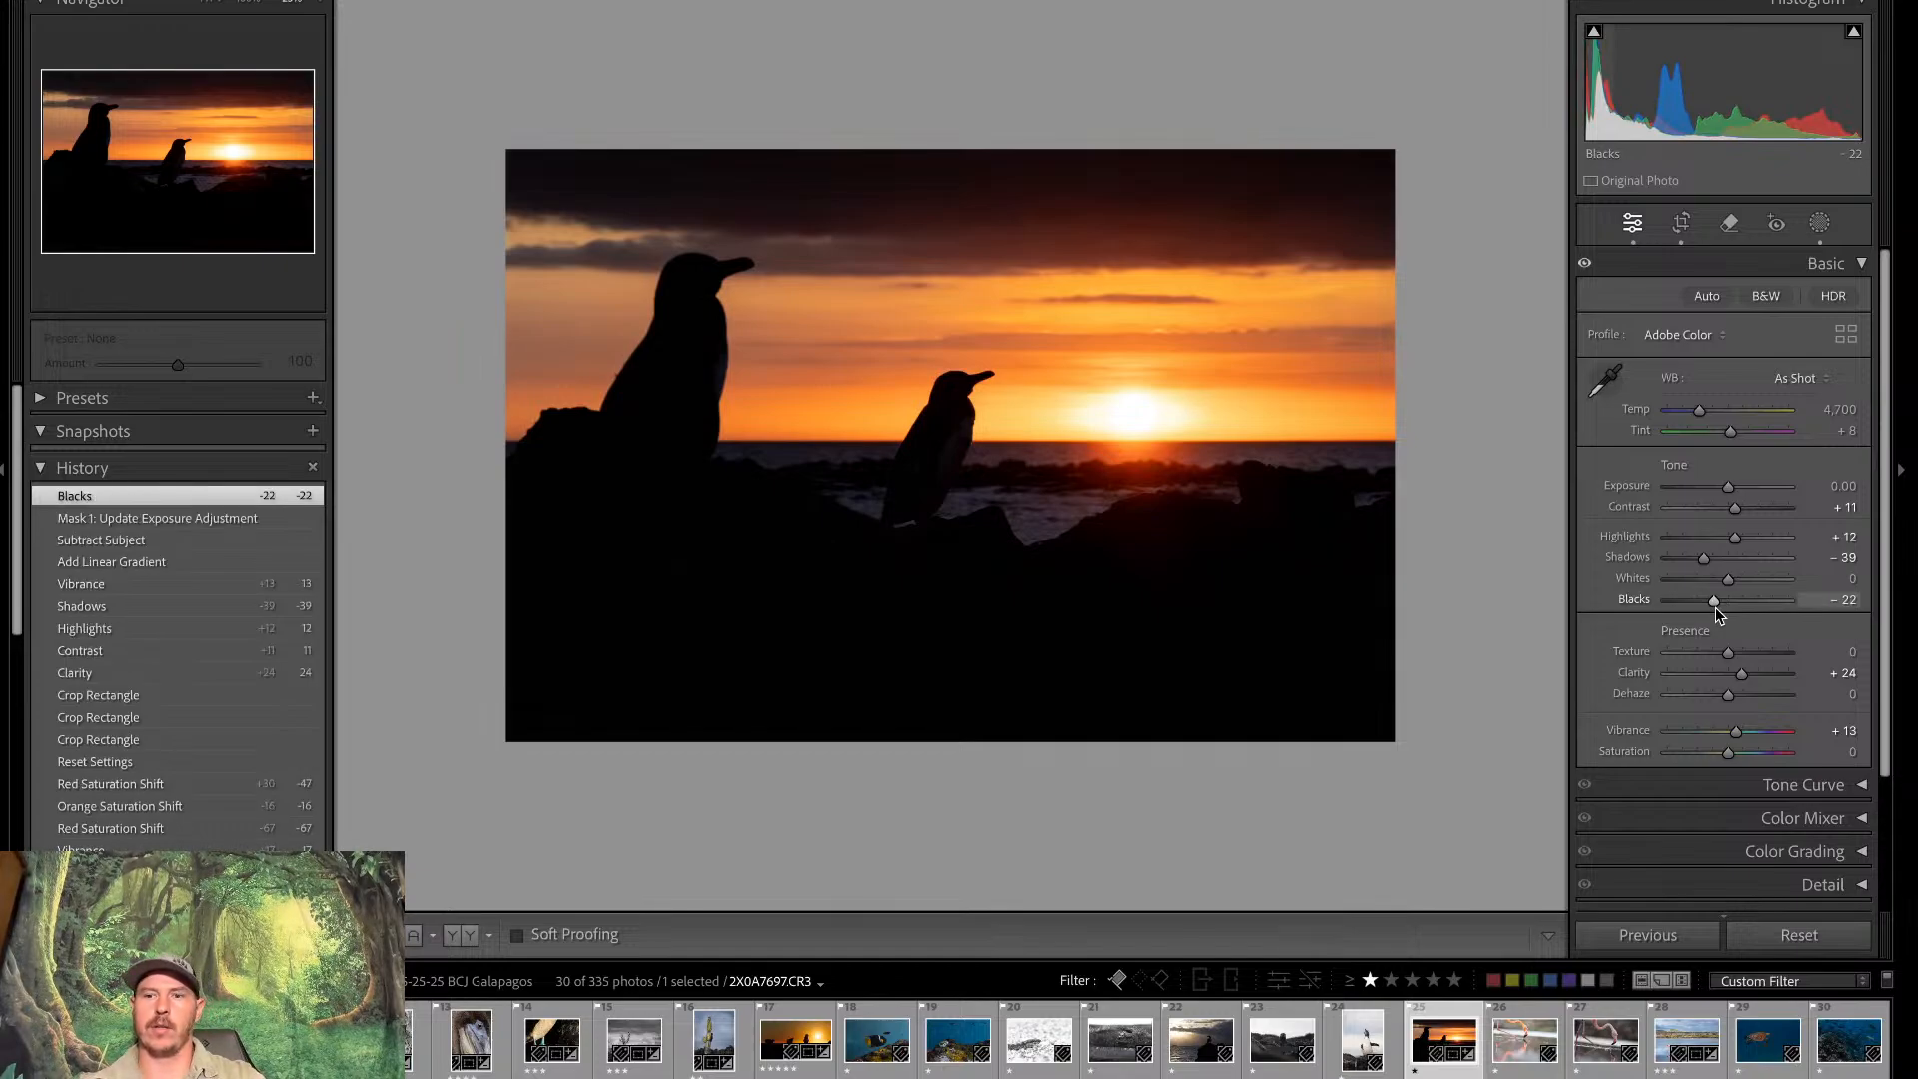
mouse_move(1732, 589)
left_mouse_down()
mouse_move(1689, 595)
mouse_move(1716, 597)
left_mouse_up()
Compare the finished penguin silhouette edit with the original several times
key("backslash")
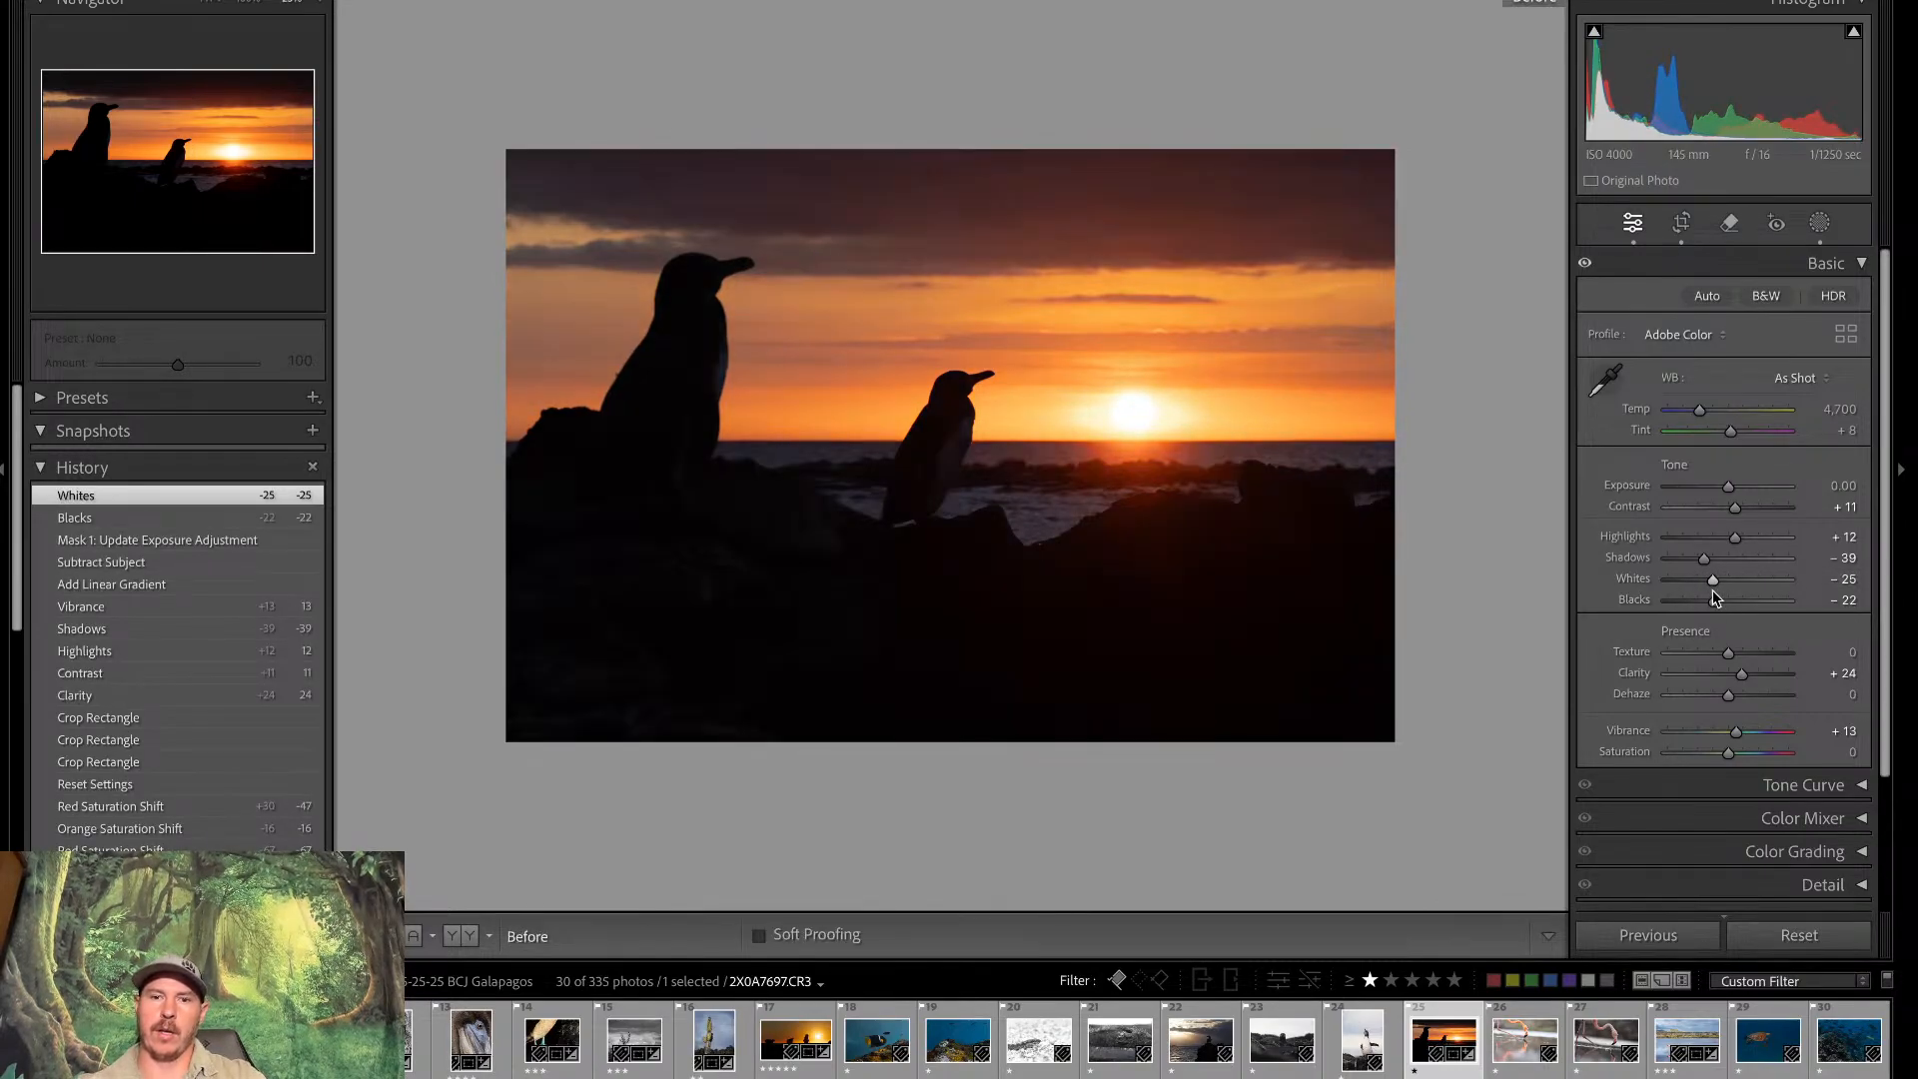
key("backslash")
key("backslash")
key("backslash")
key("backslash")
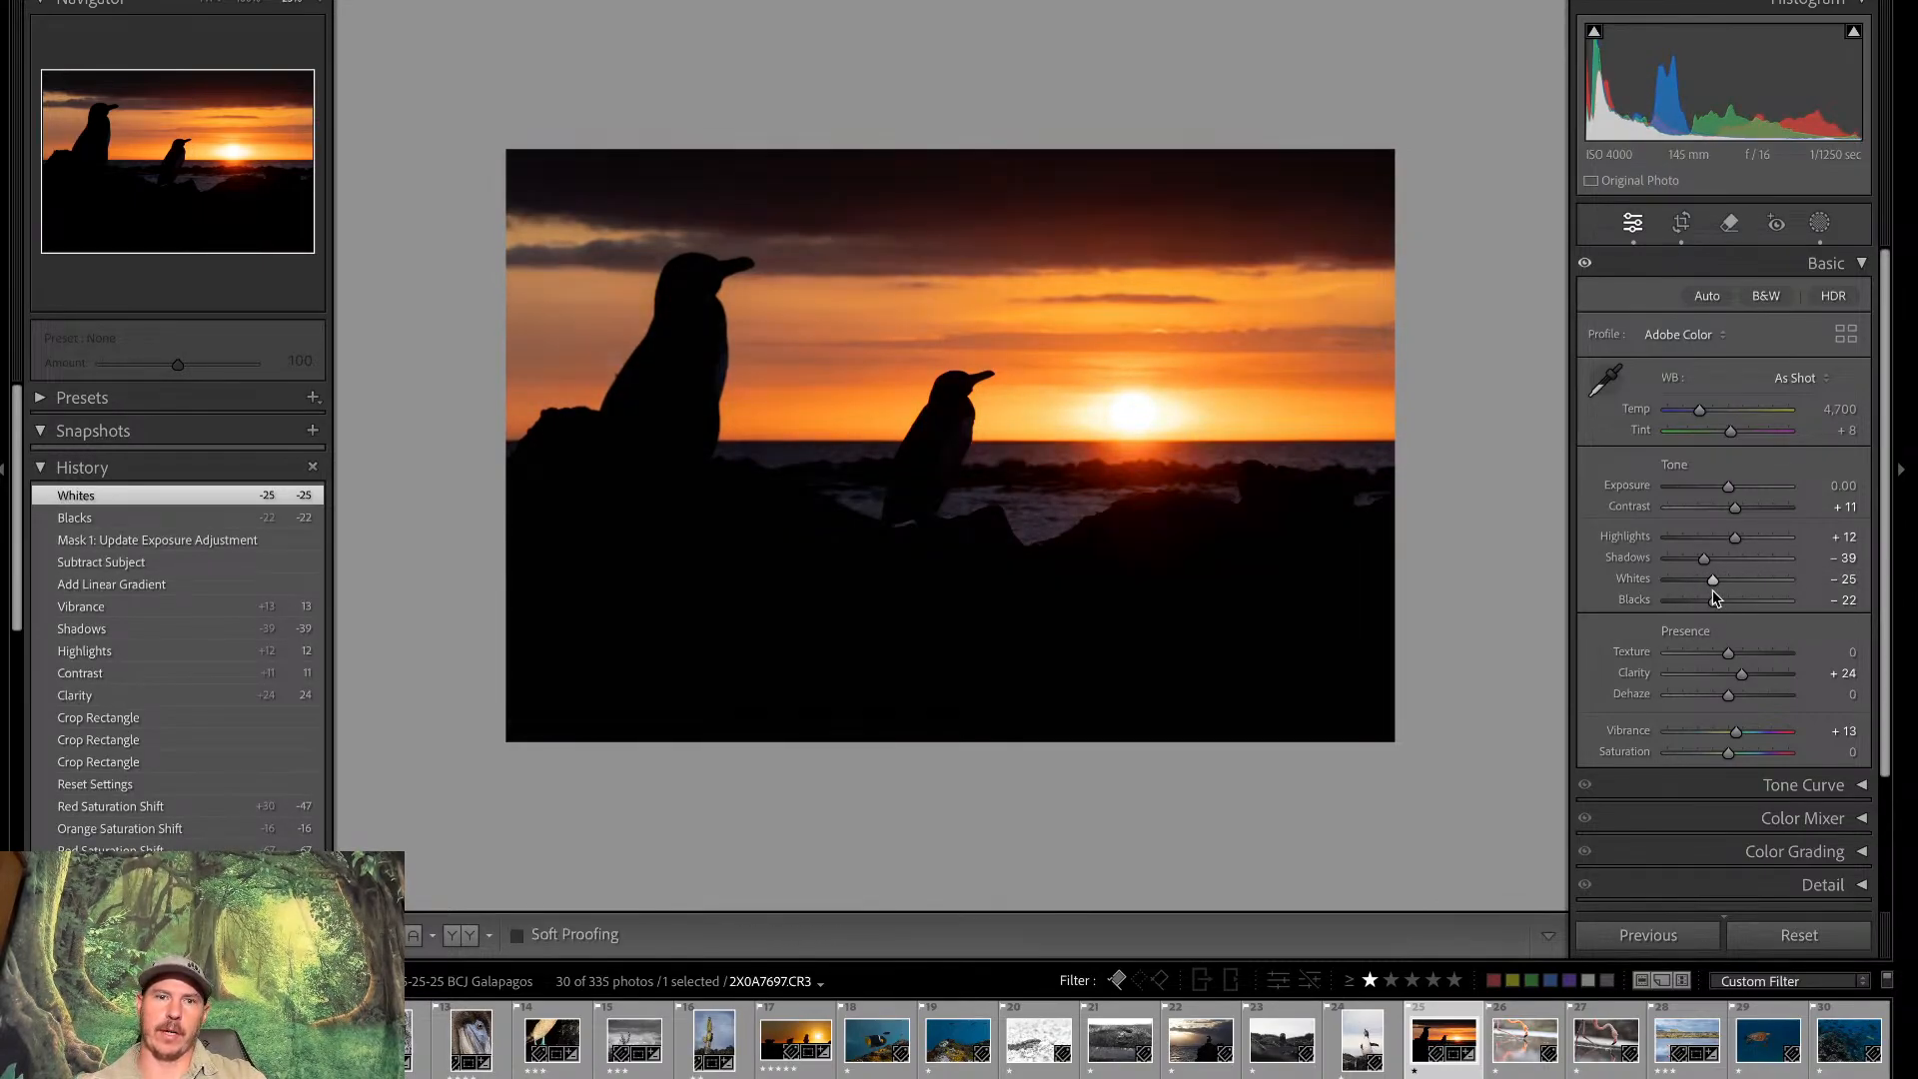
key("backslash")
key("backslash")
key("backslash")
key("backslash")
key("backslash")
key("backslash")
key("backslash")
key("backslash")
key("backslash")
key("backslash")
key("backslash")
key("backslash")
key("backslash")
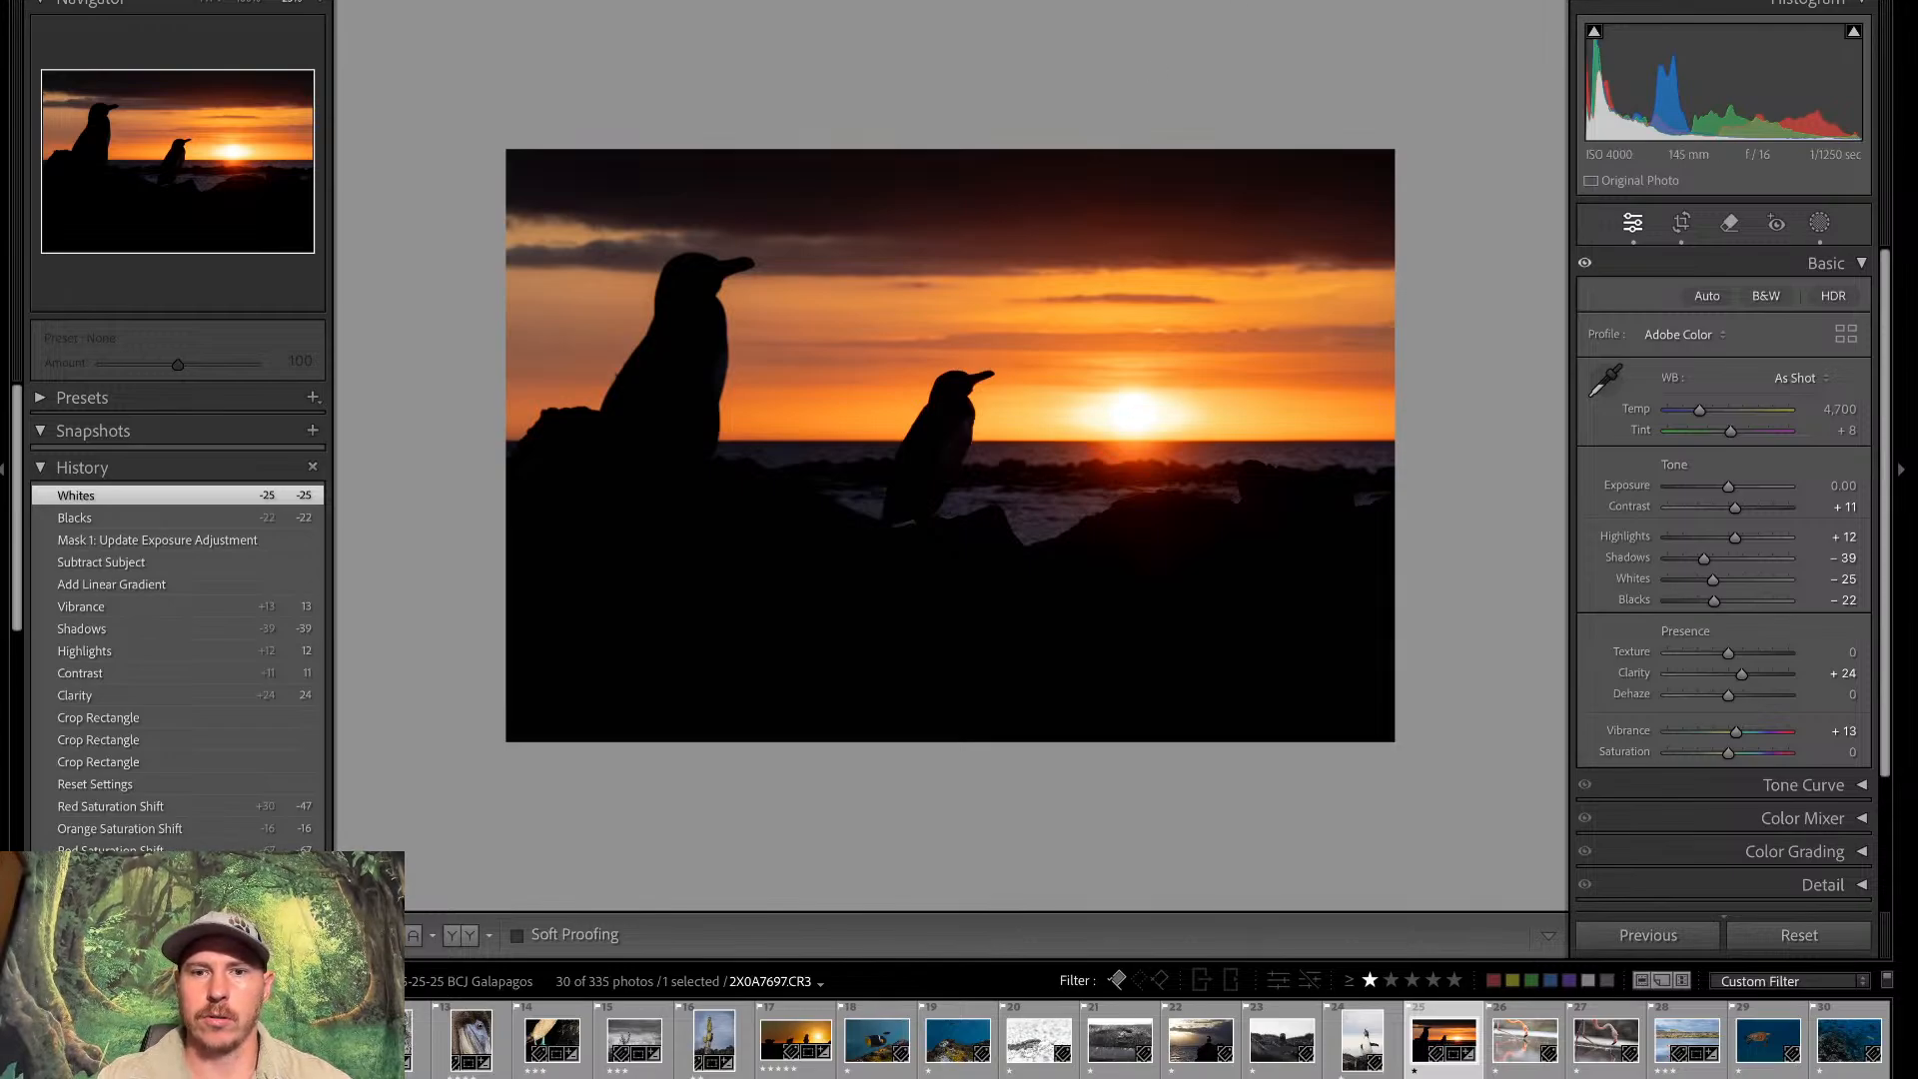
Go back to the photo grid and open the green sea turtle photo 2X0A8255.CR3 for developing
key("g")
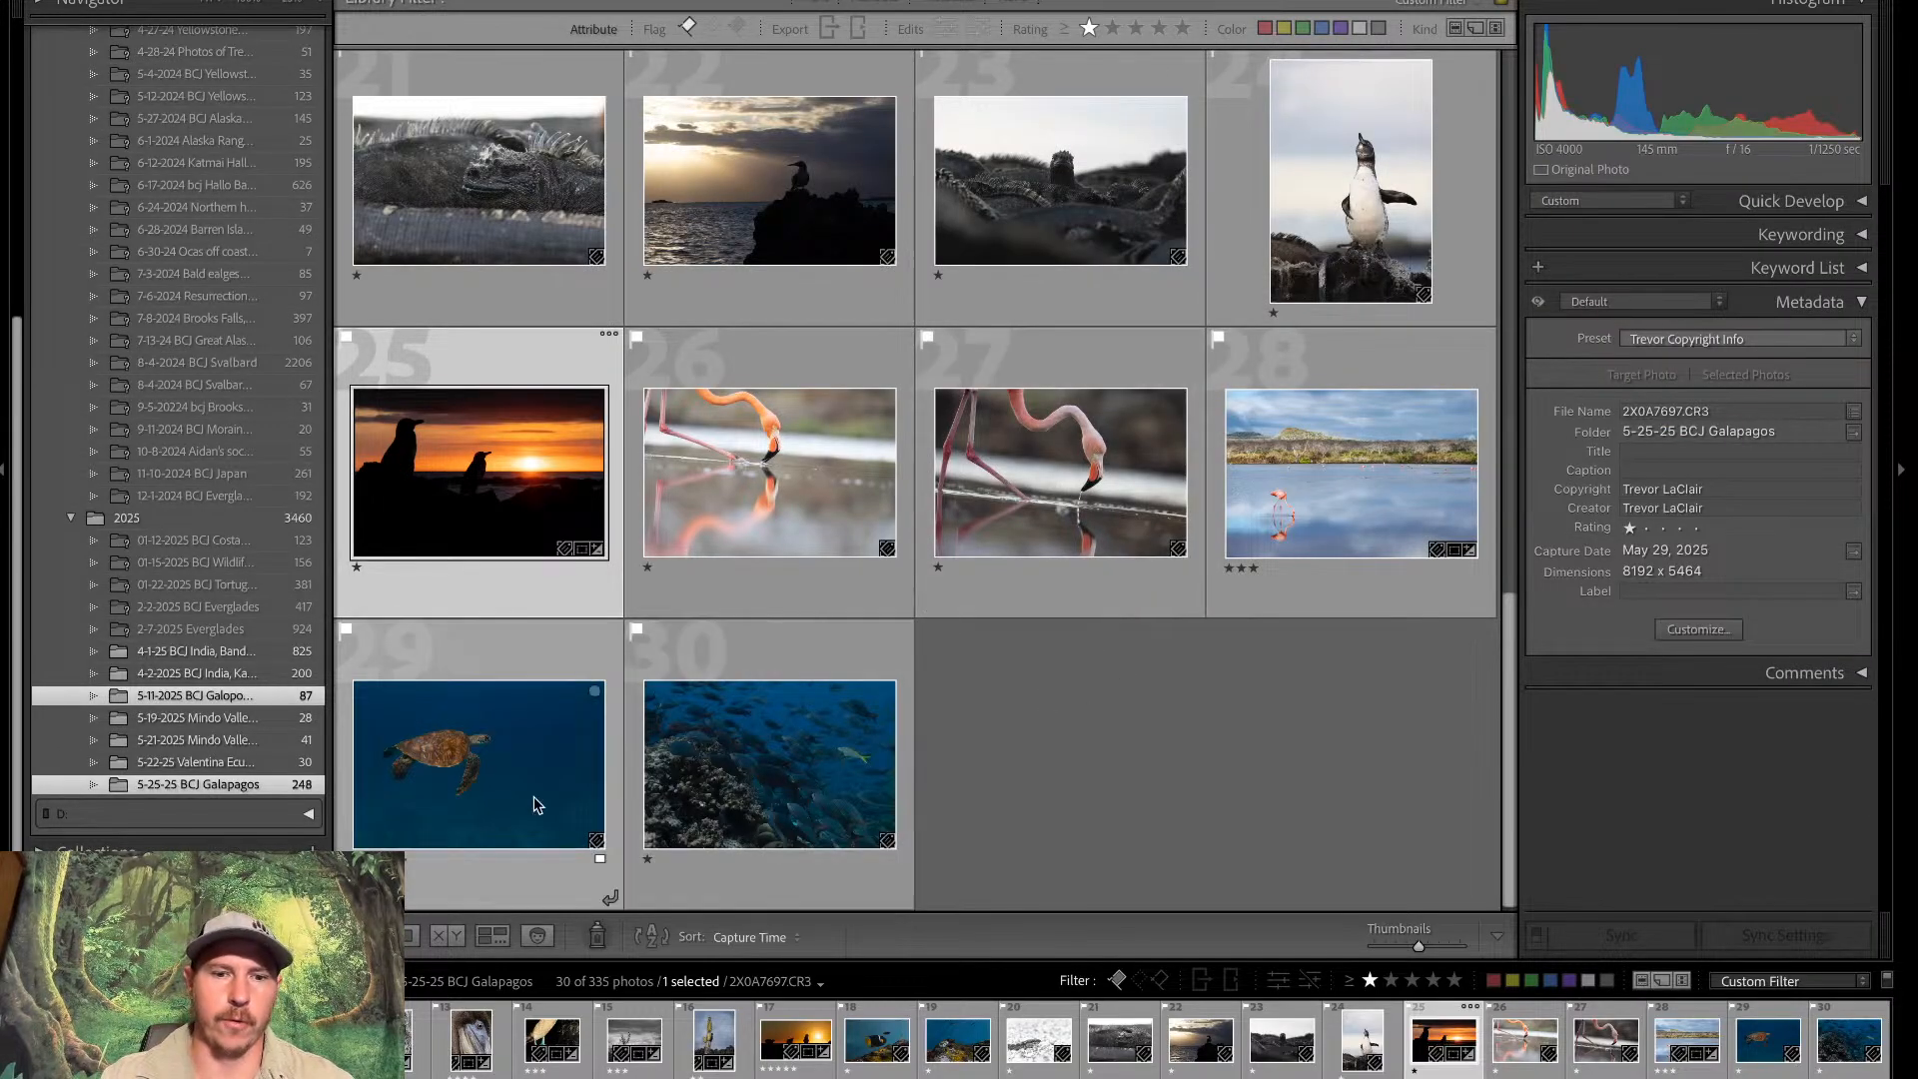
left_click(399, 820)
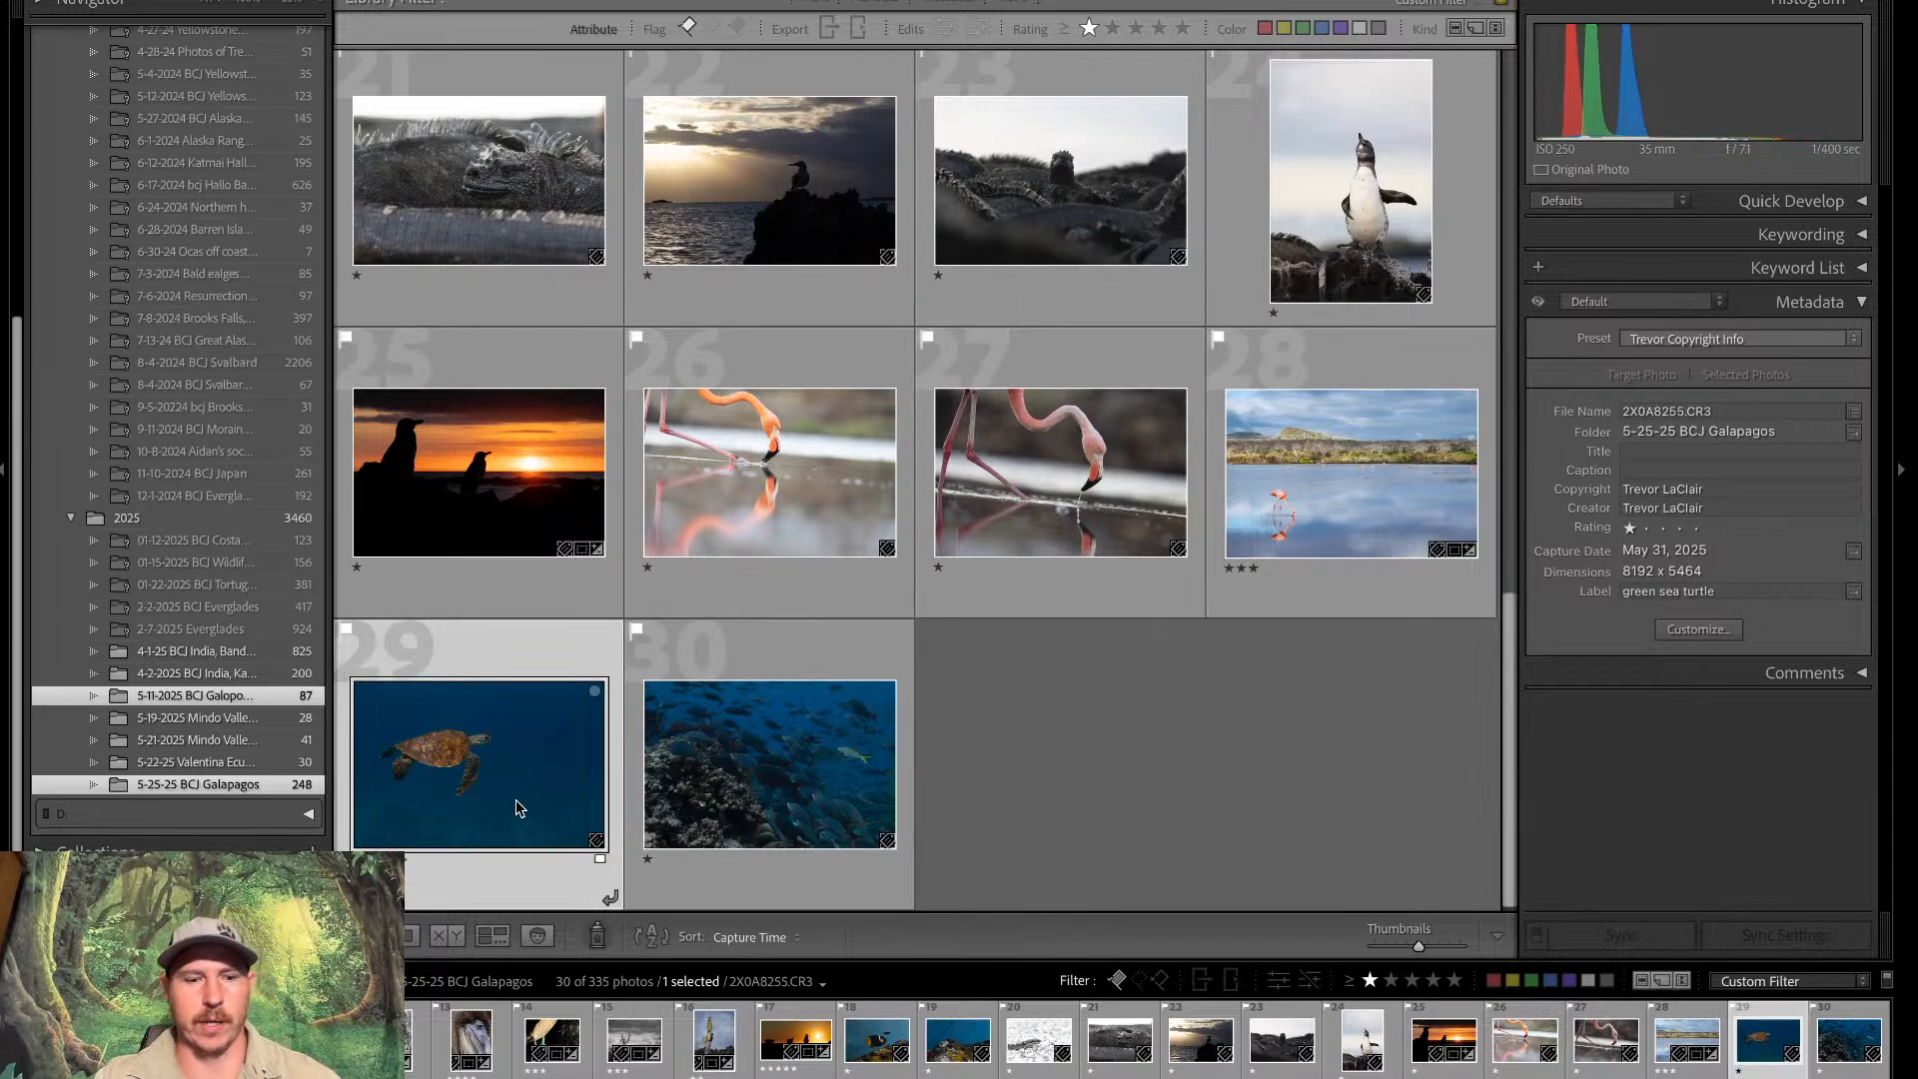
key("d")
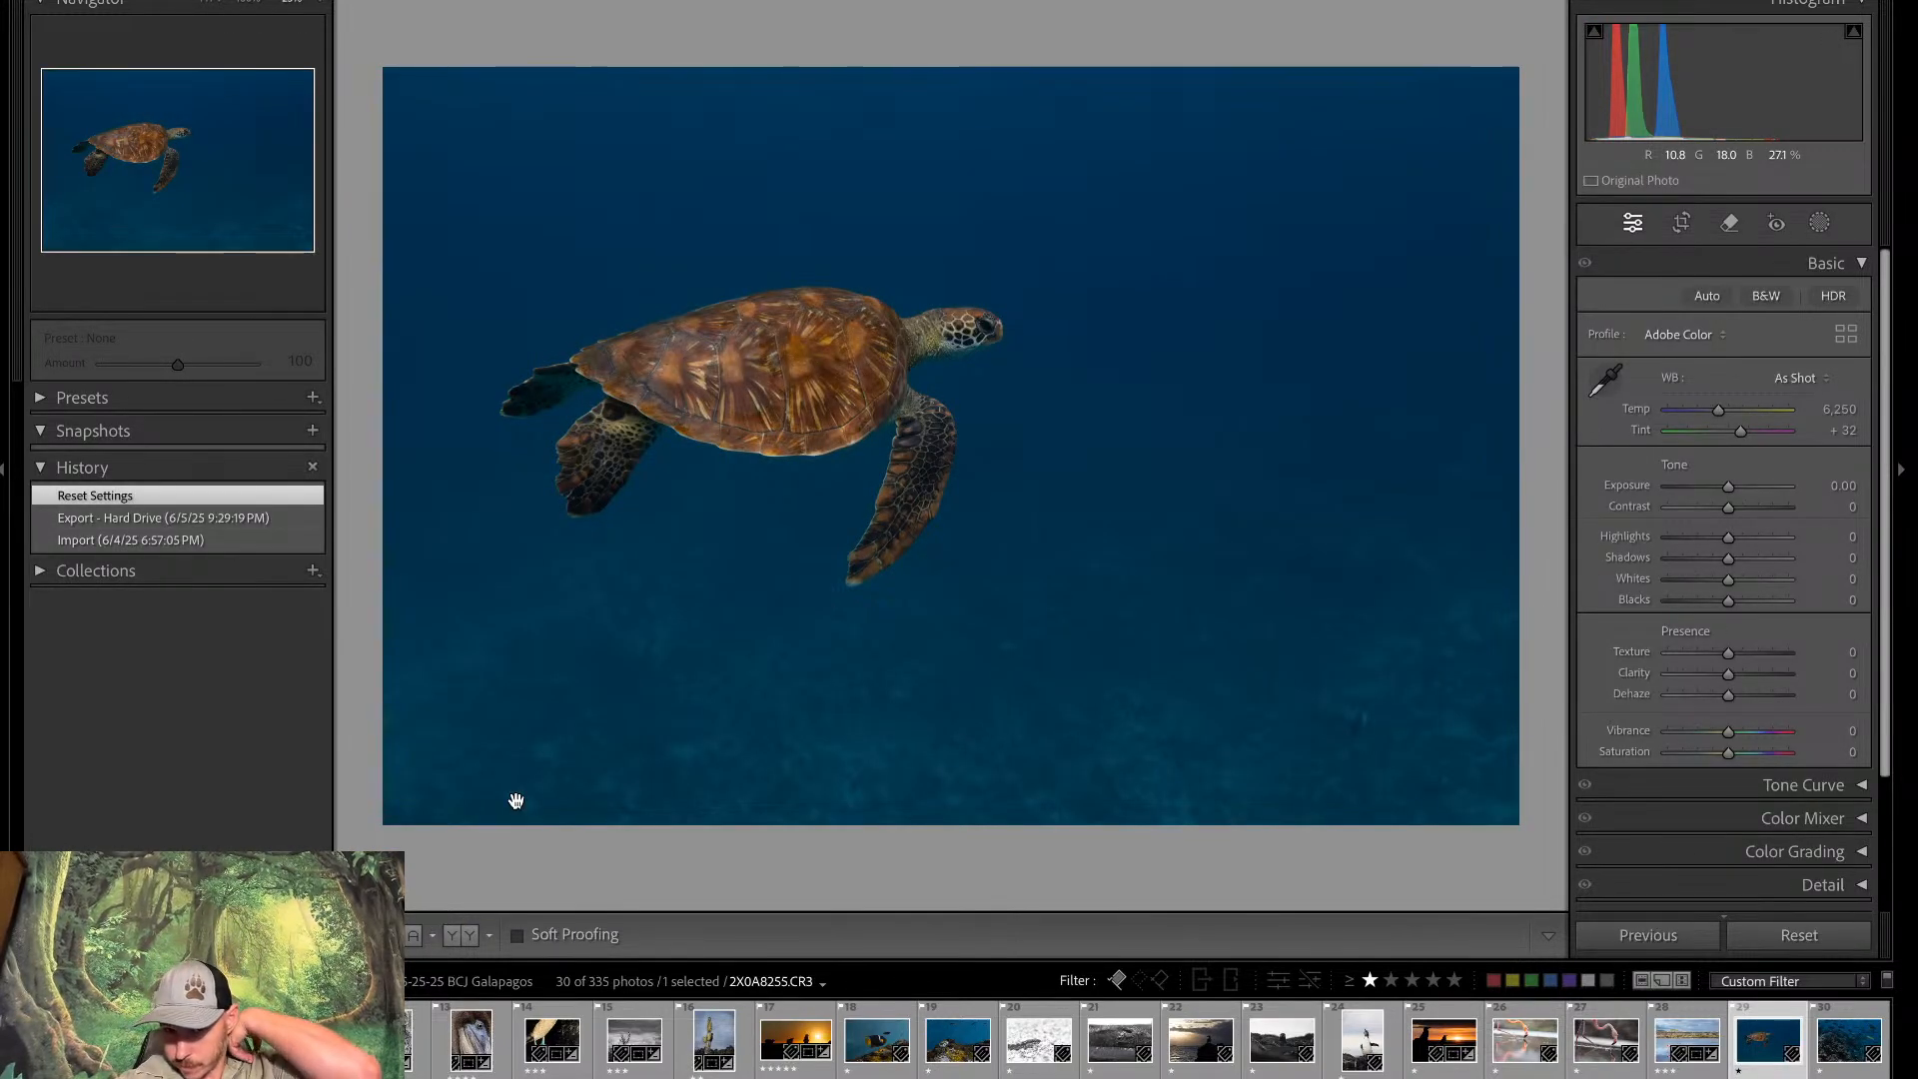
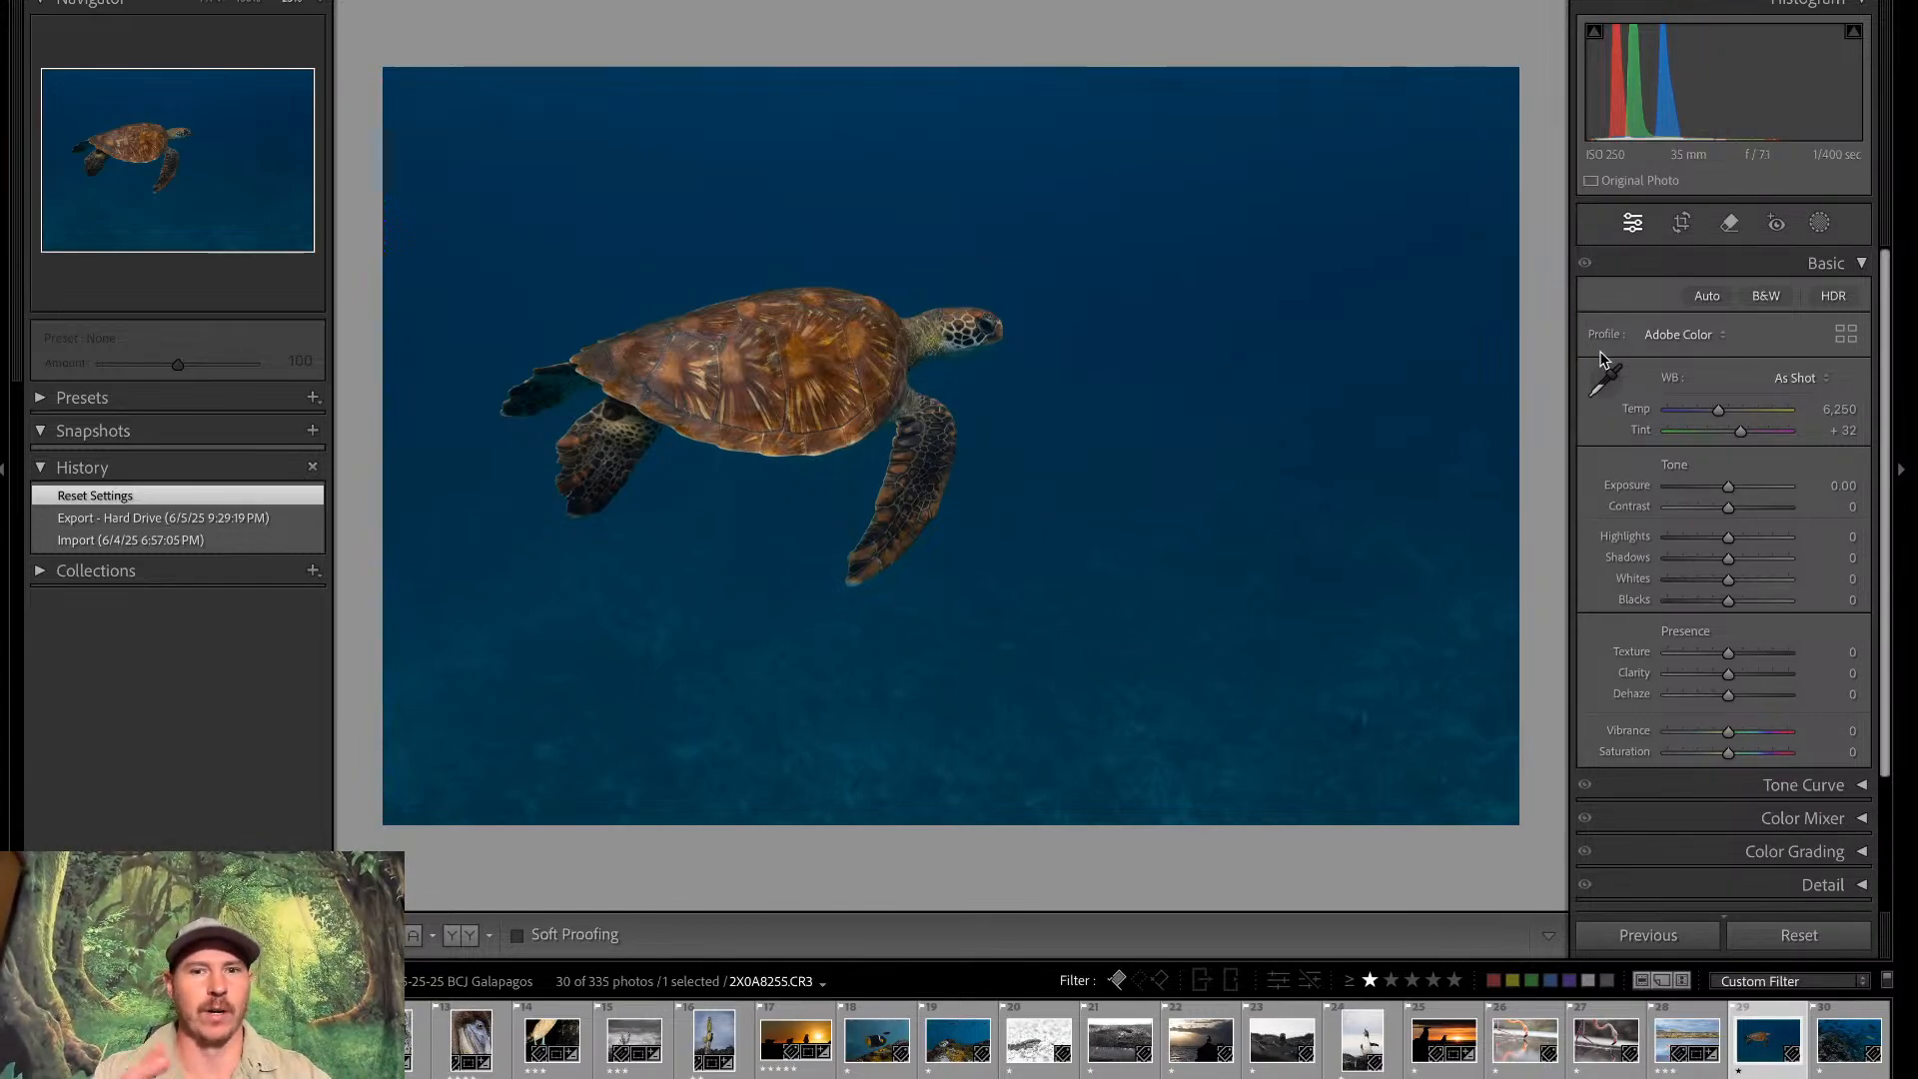
Crop the sea turtle photo tighter at the original aspect ratio, placing the turtle toward the upper left with open water ahead
left_click(1682, 222)
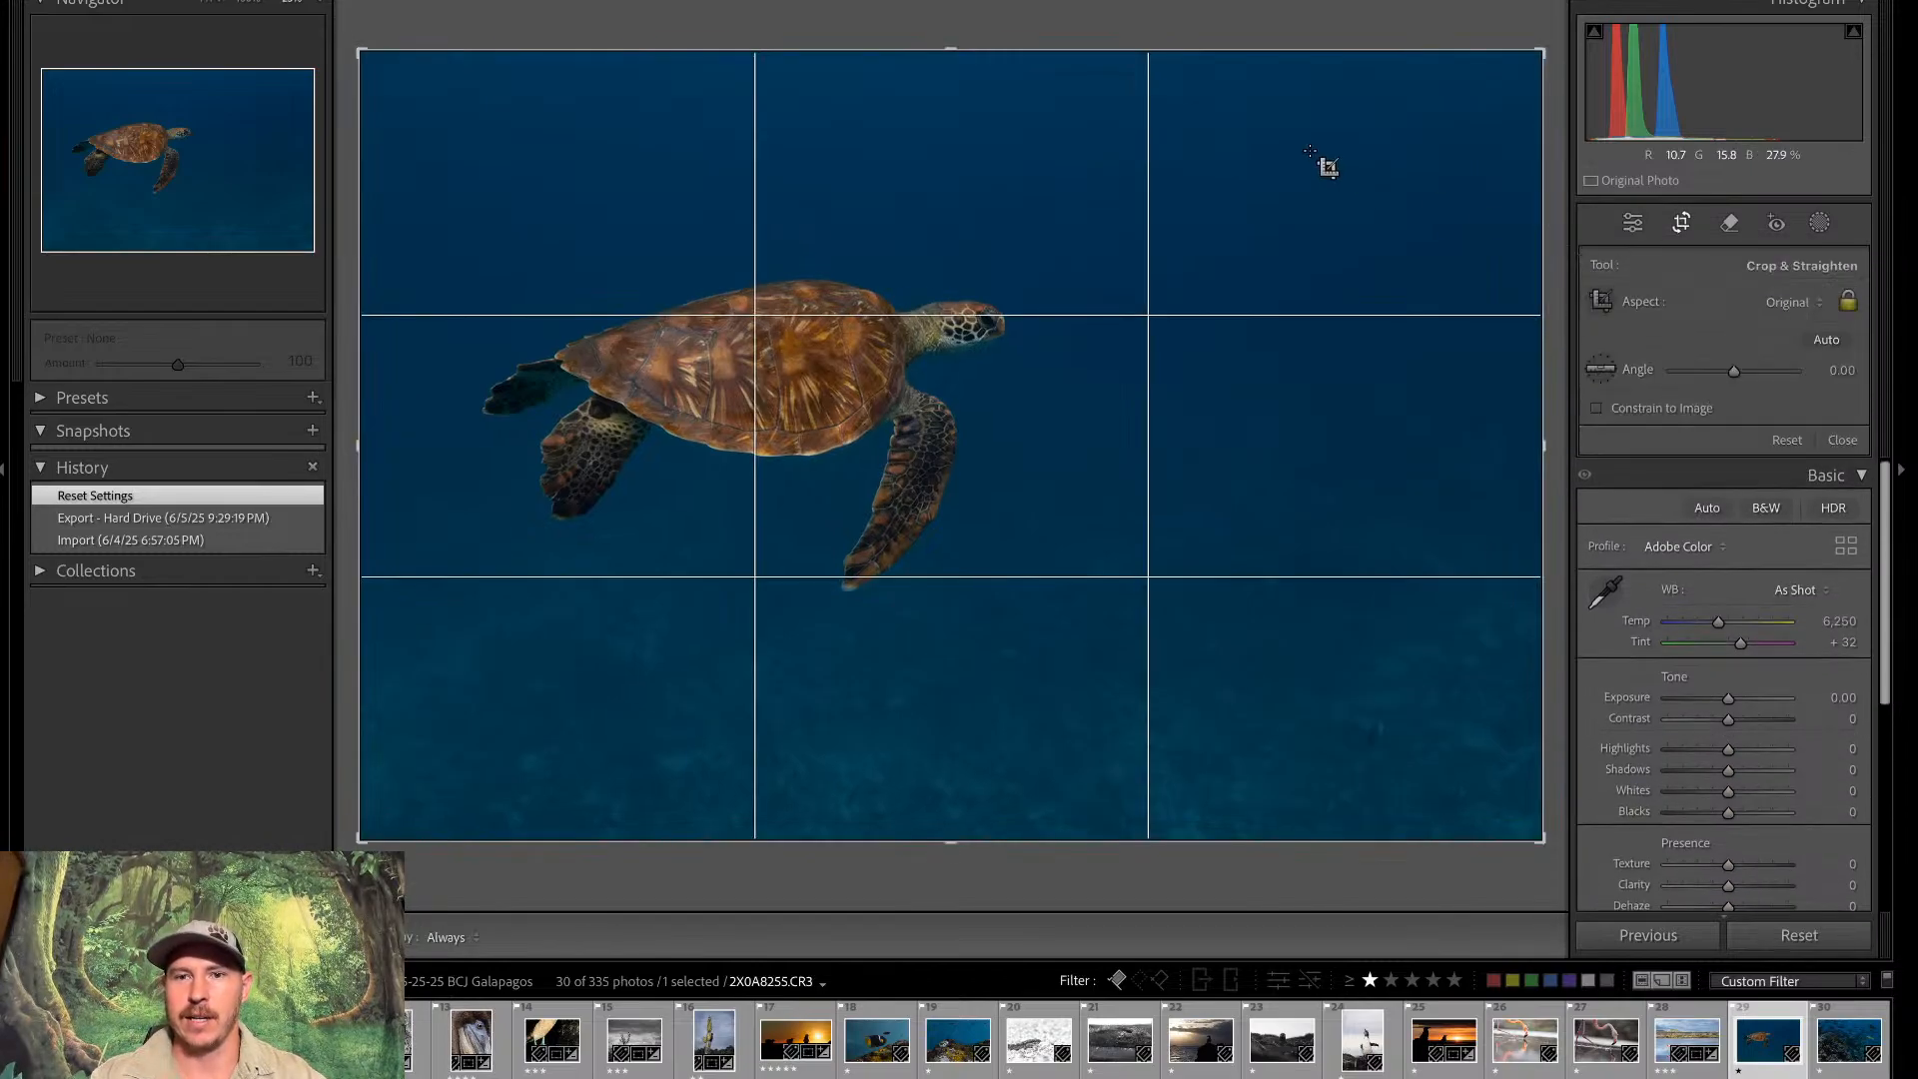
left_click_drag(358, 51, 560, 185)
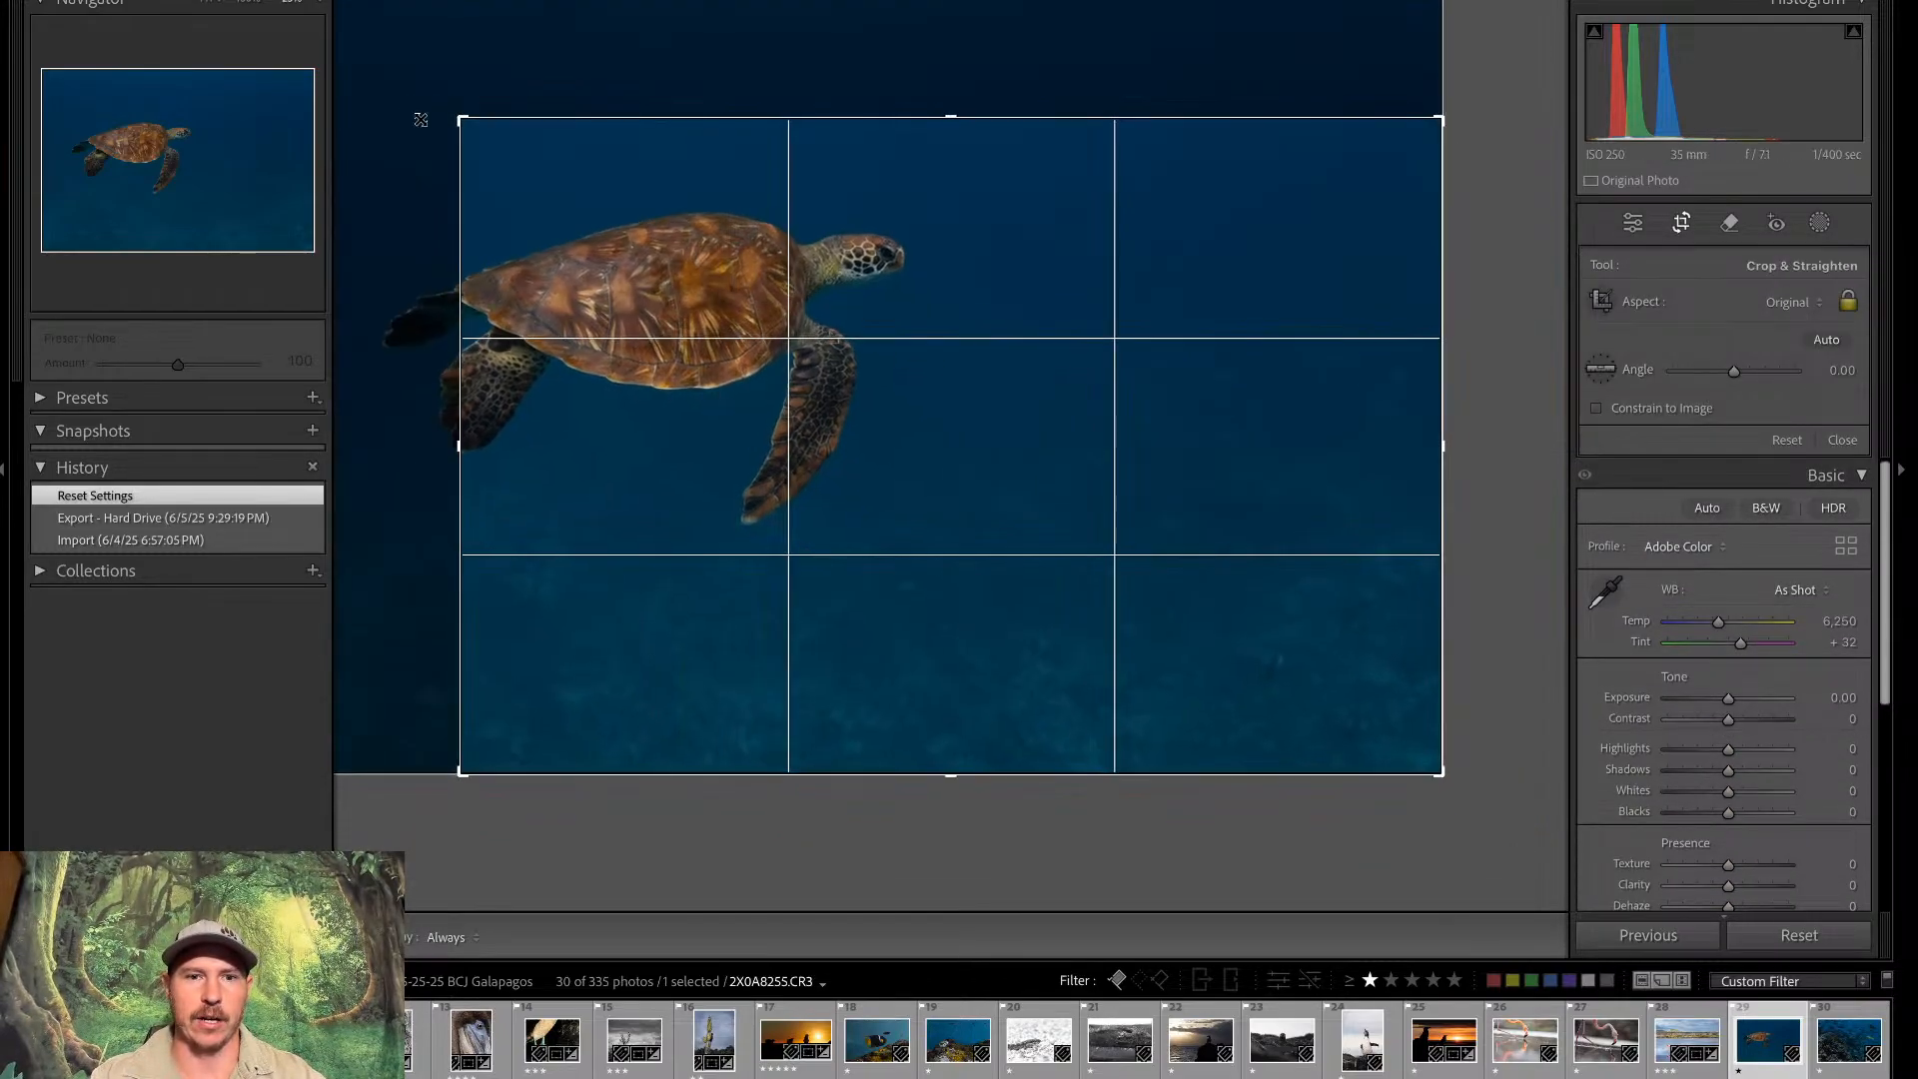
left_click_drag(751, 347, 887, 358)
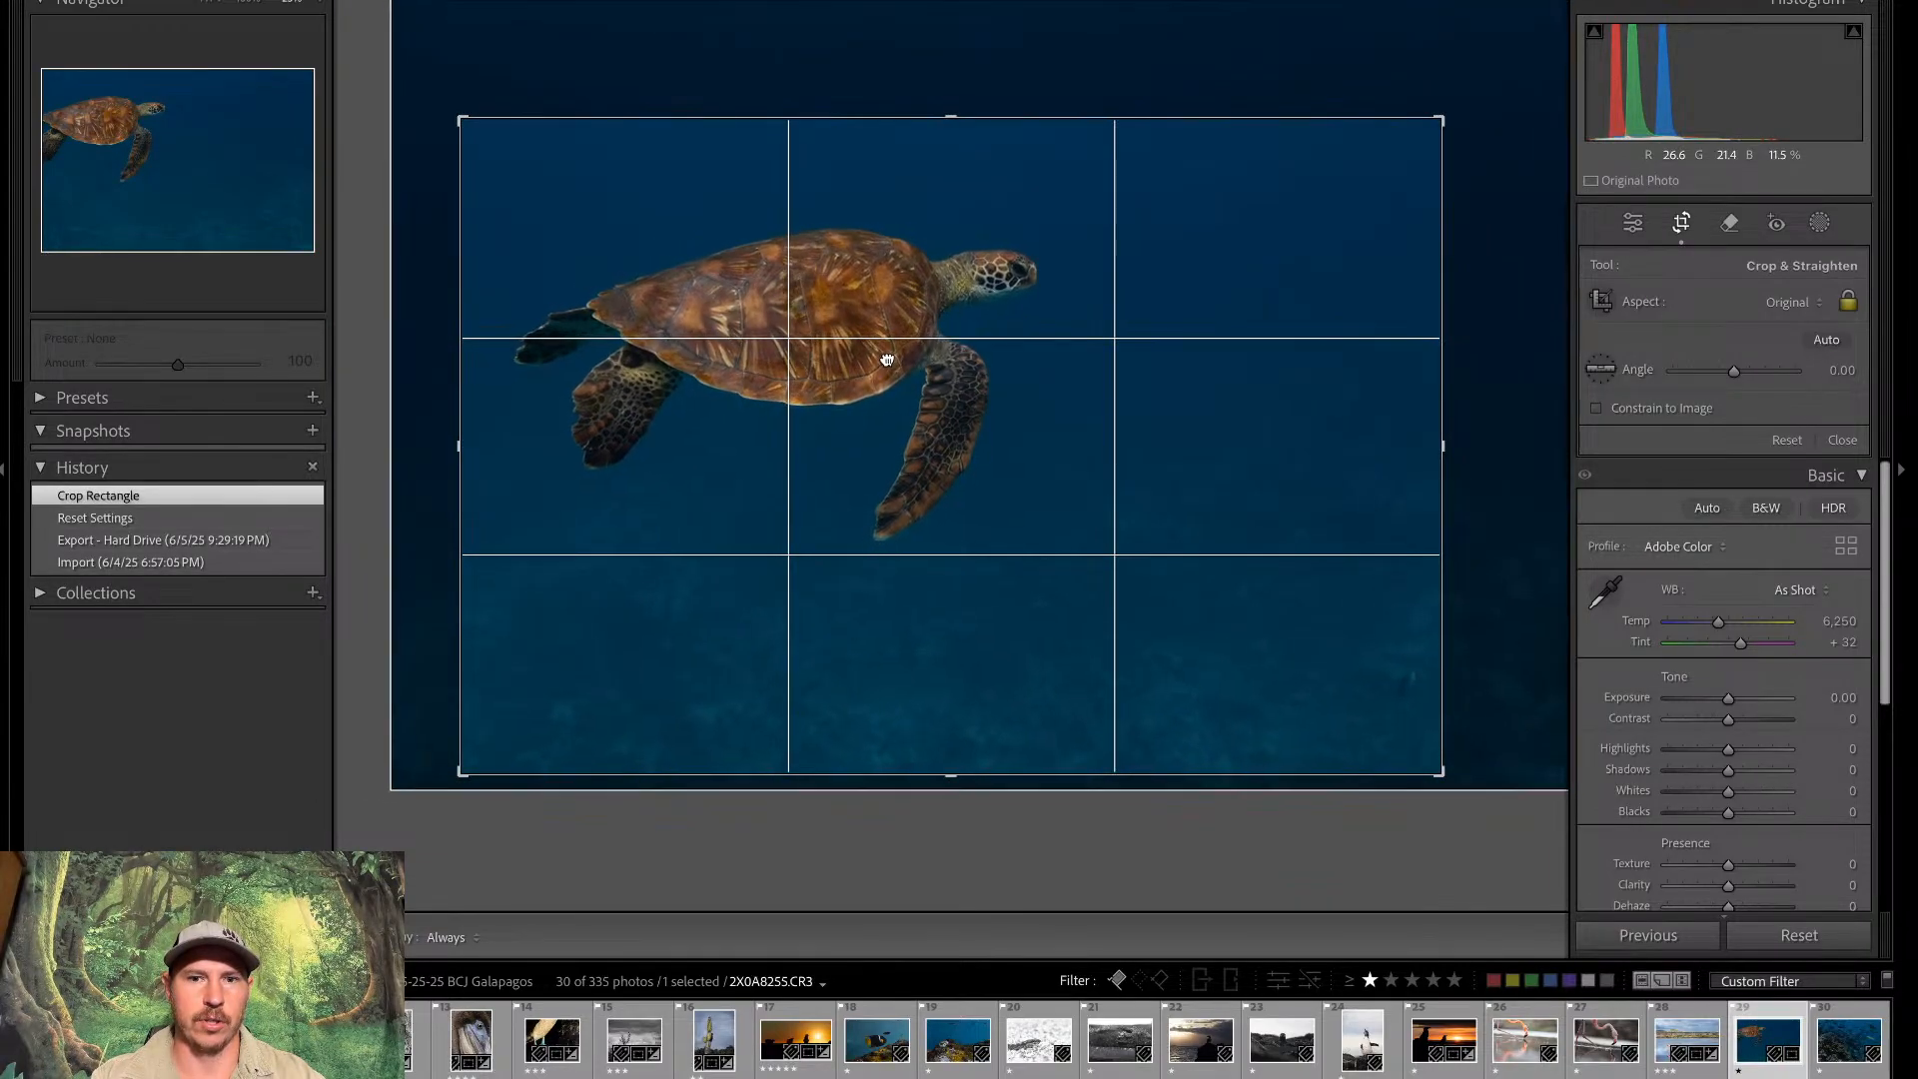
key("Return")
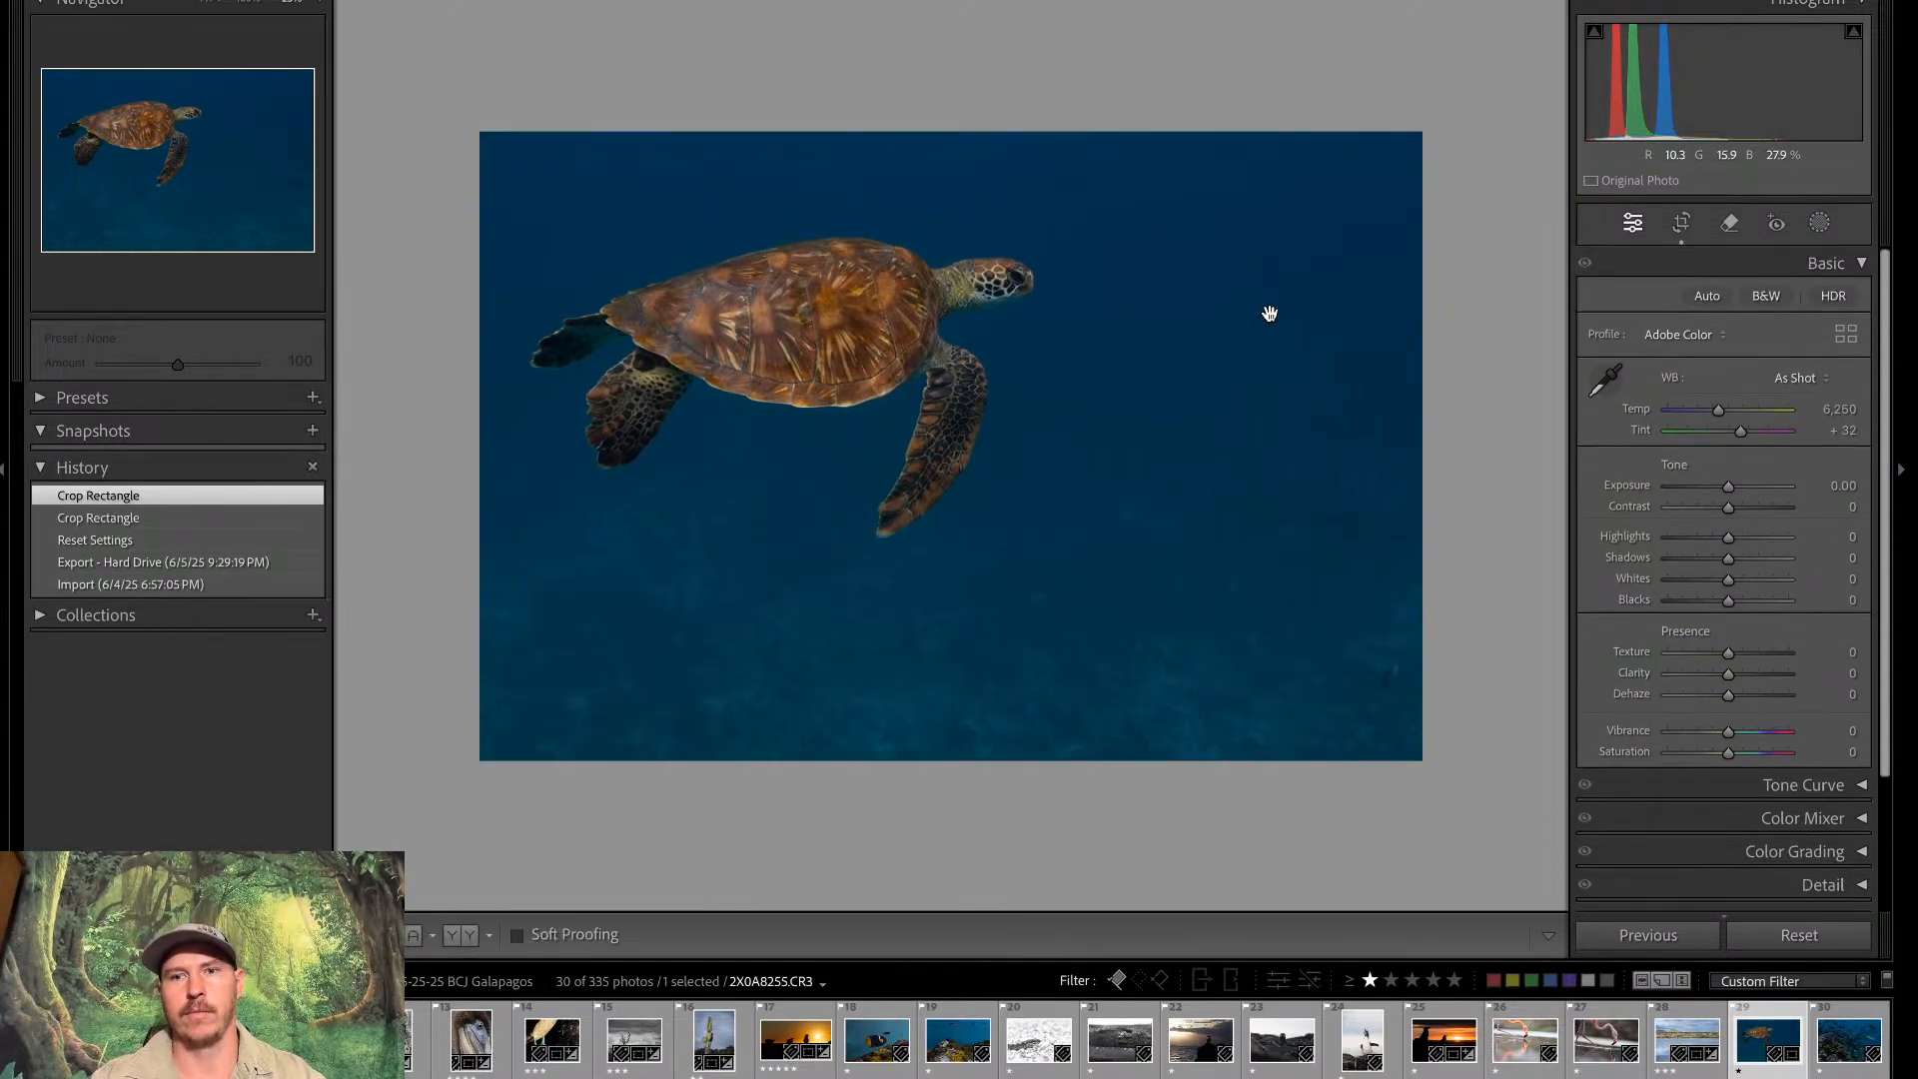
left_click(1678, 225)
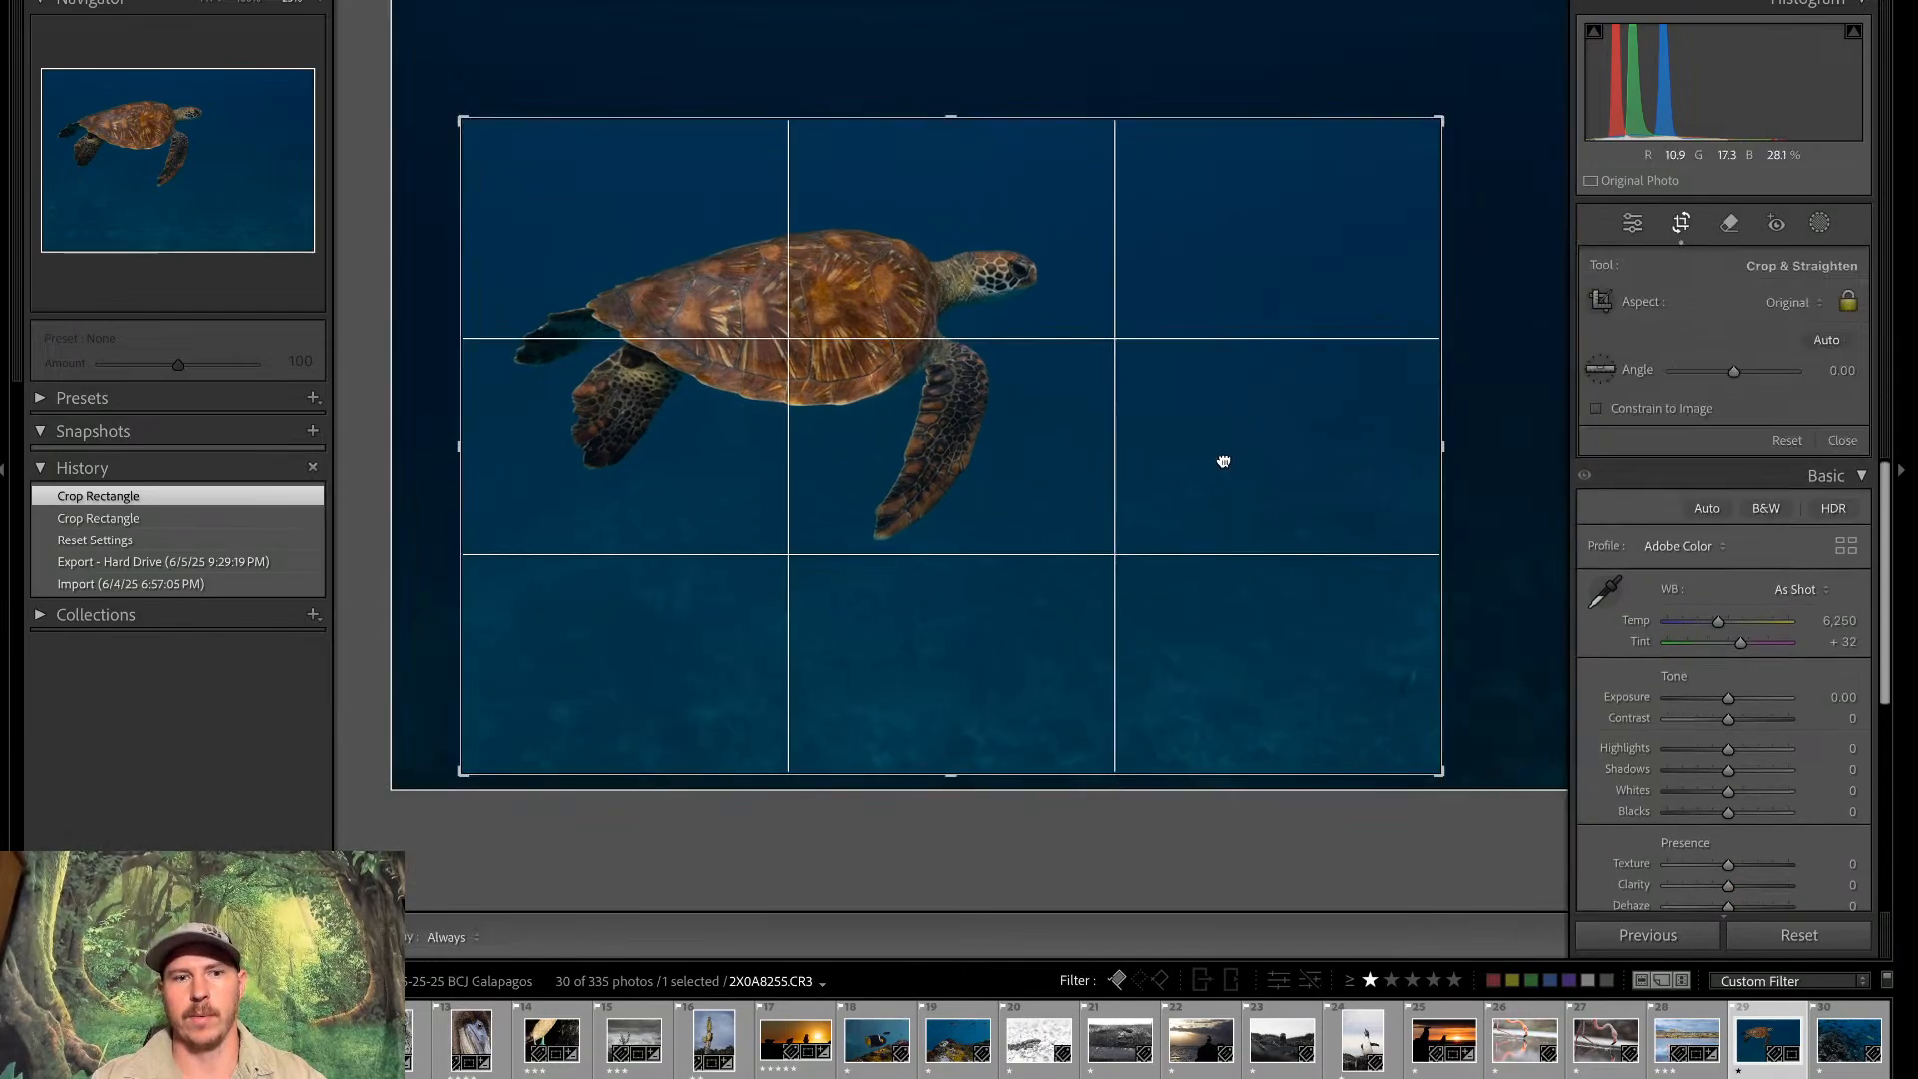
left_click_drag(1222, 461, 1233, 453)
key("Return")
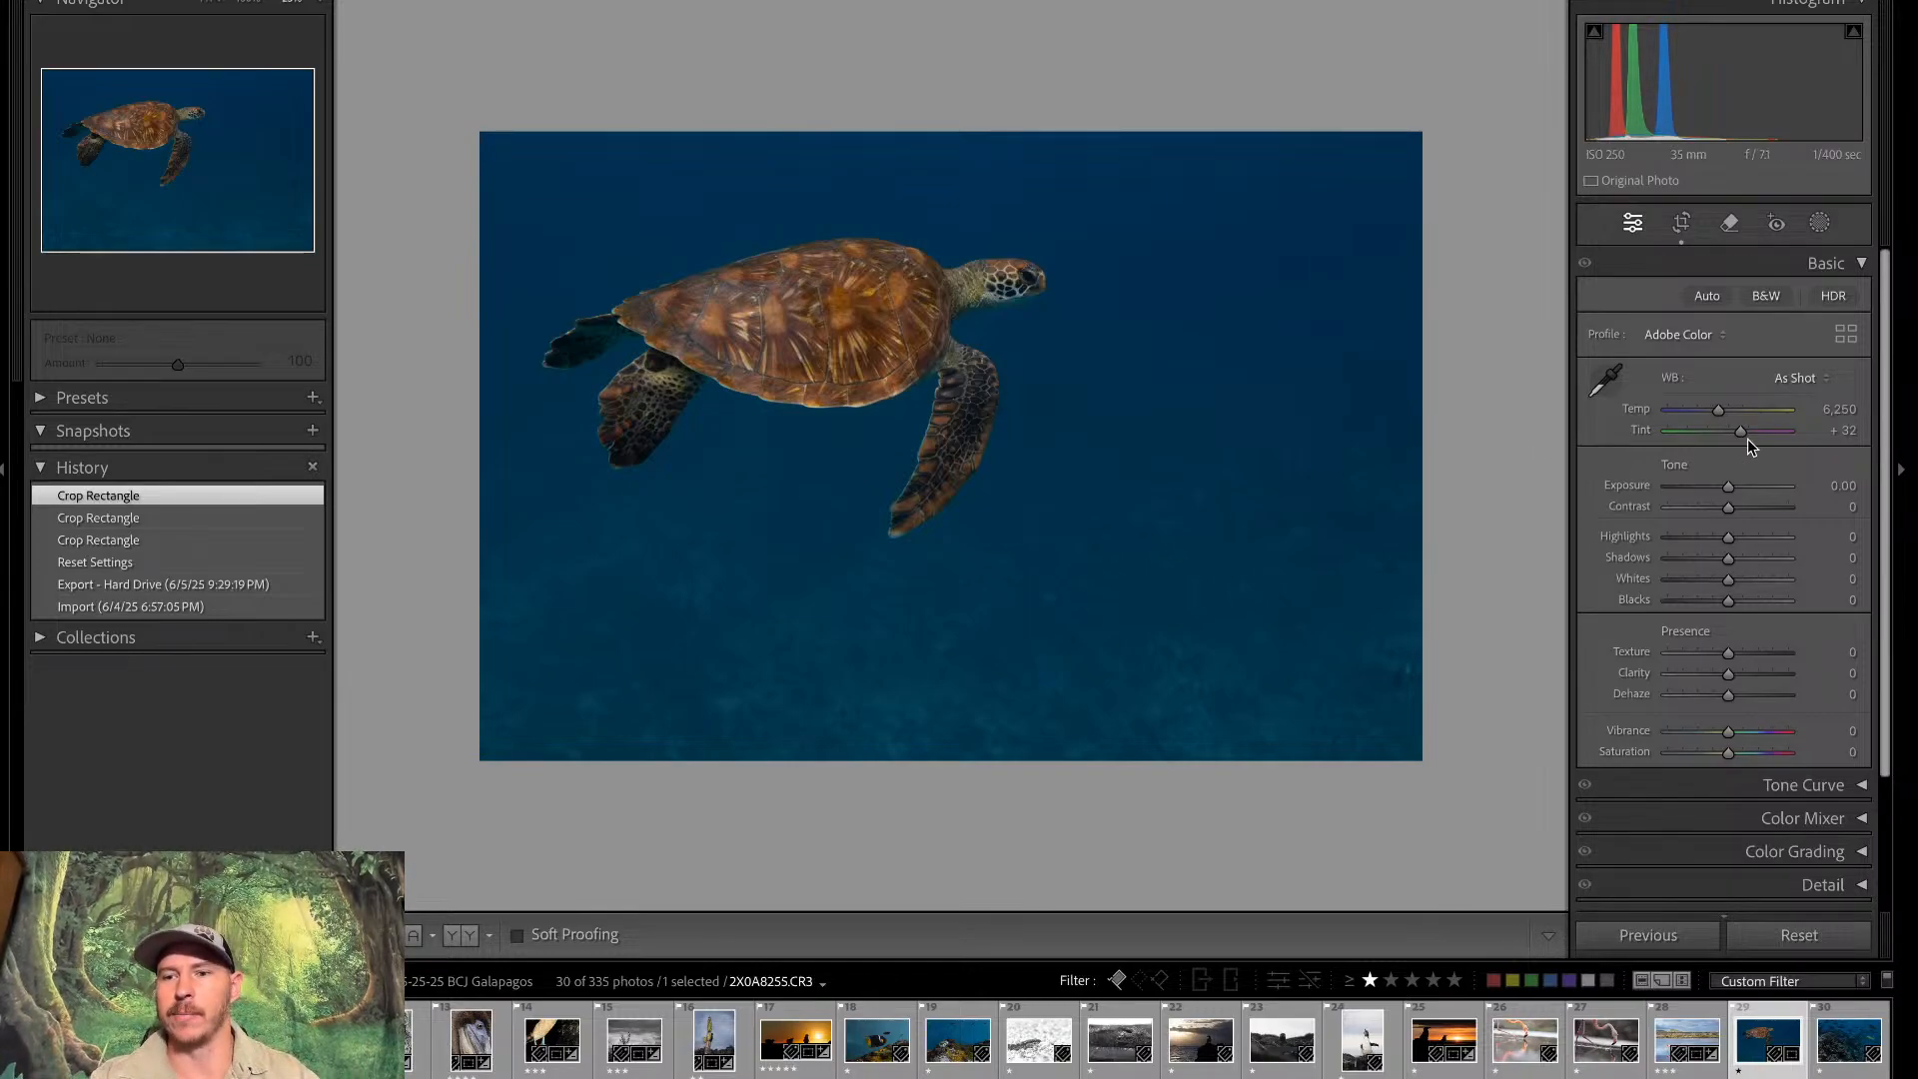
Set the sea turtle photo's Contrast to +8
left_click_drag(1734, 506, 1737, 510)
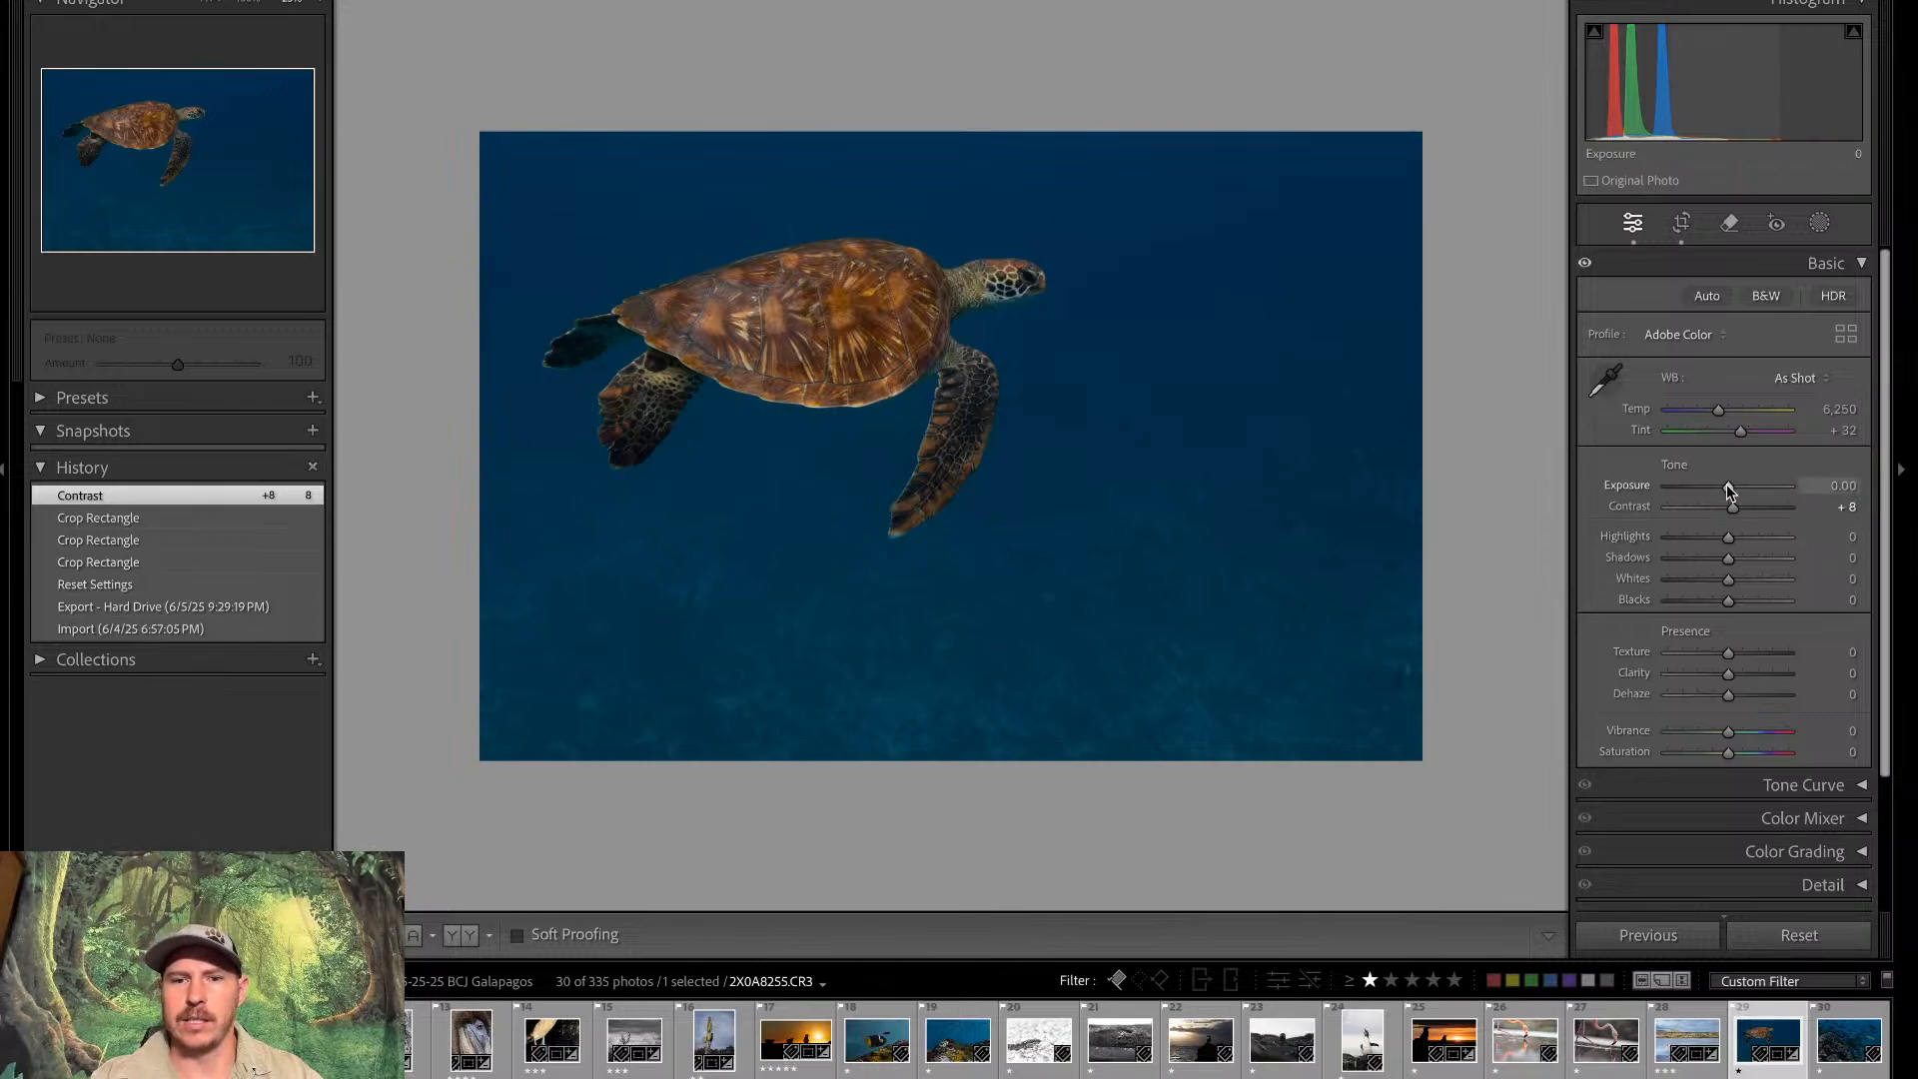
Raise the photo's overall exposure to +0.60 and add a subject mask over the turtle
left_click_drag(1730, 490, 1735, 491)
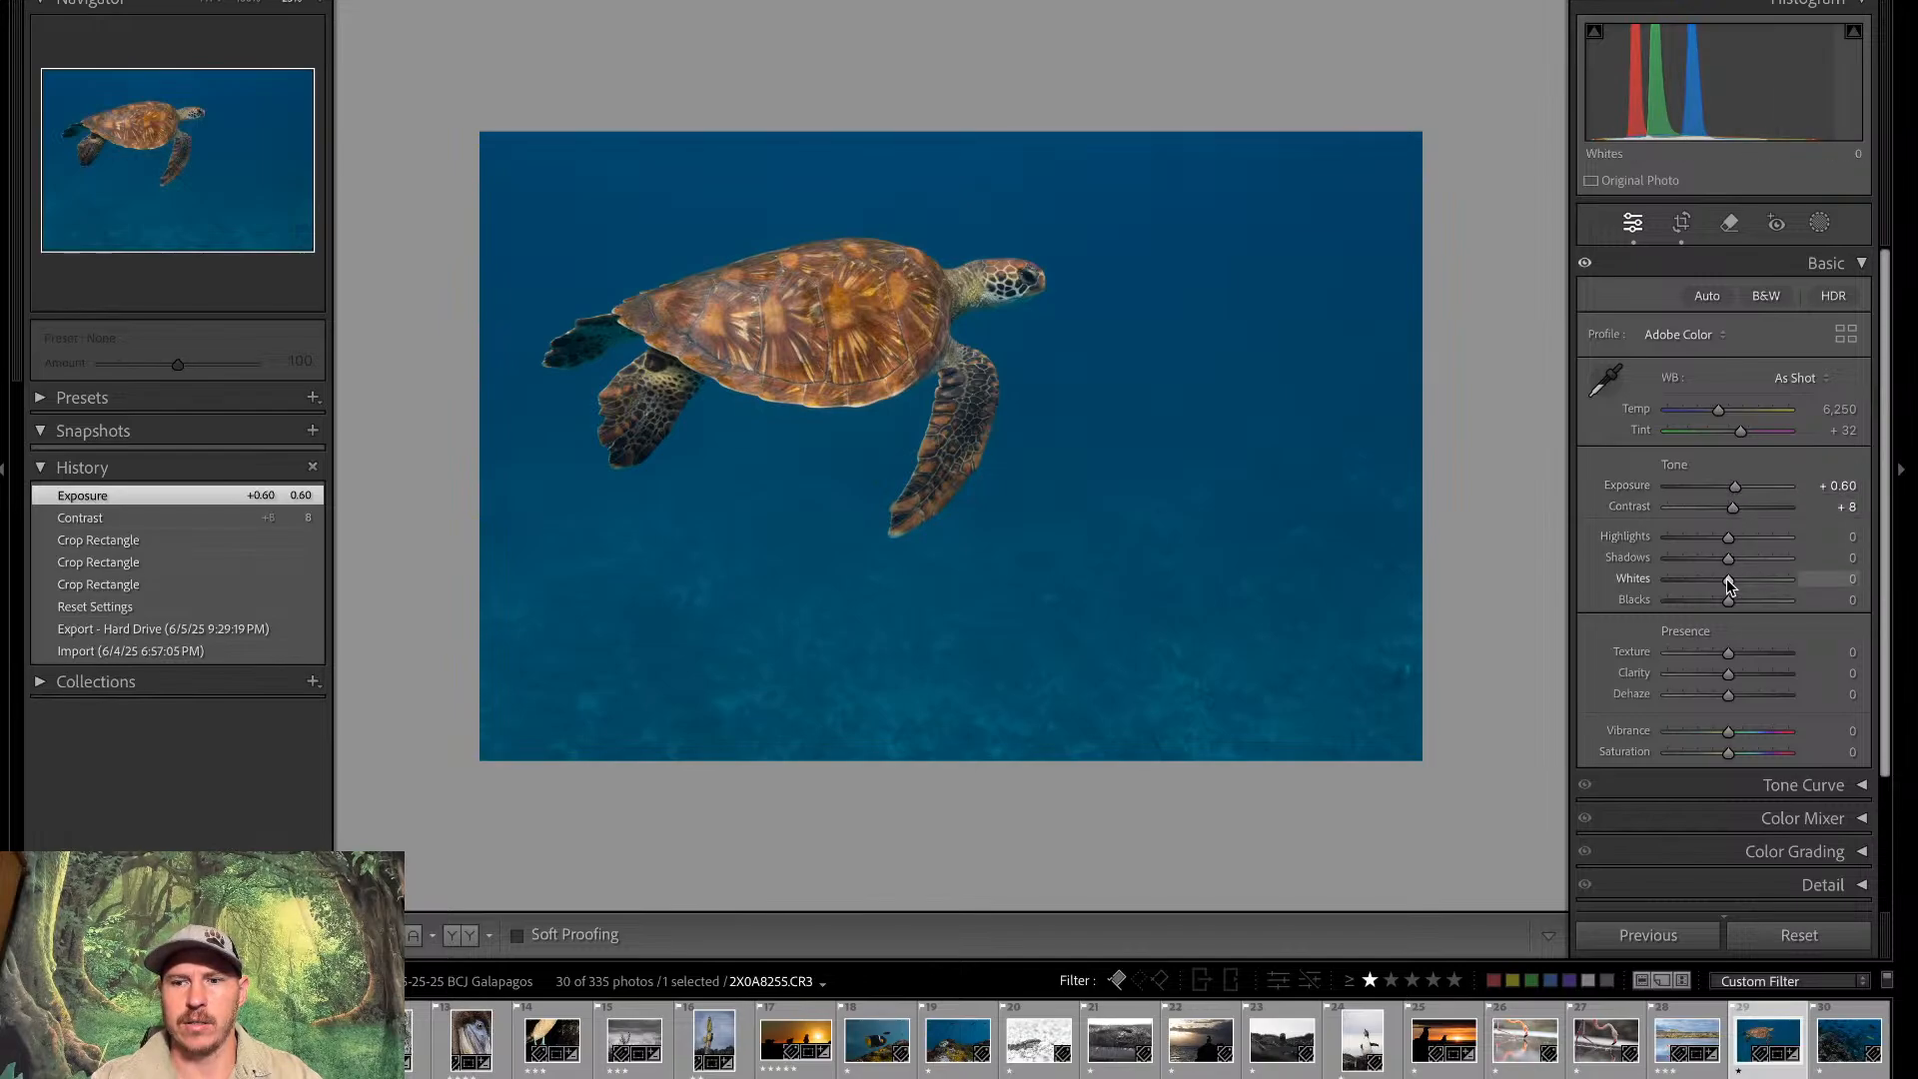
left_click(1819, 223)
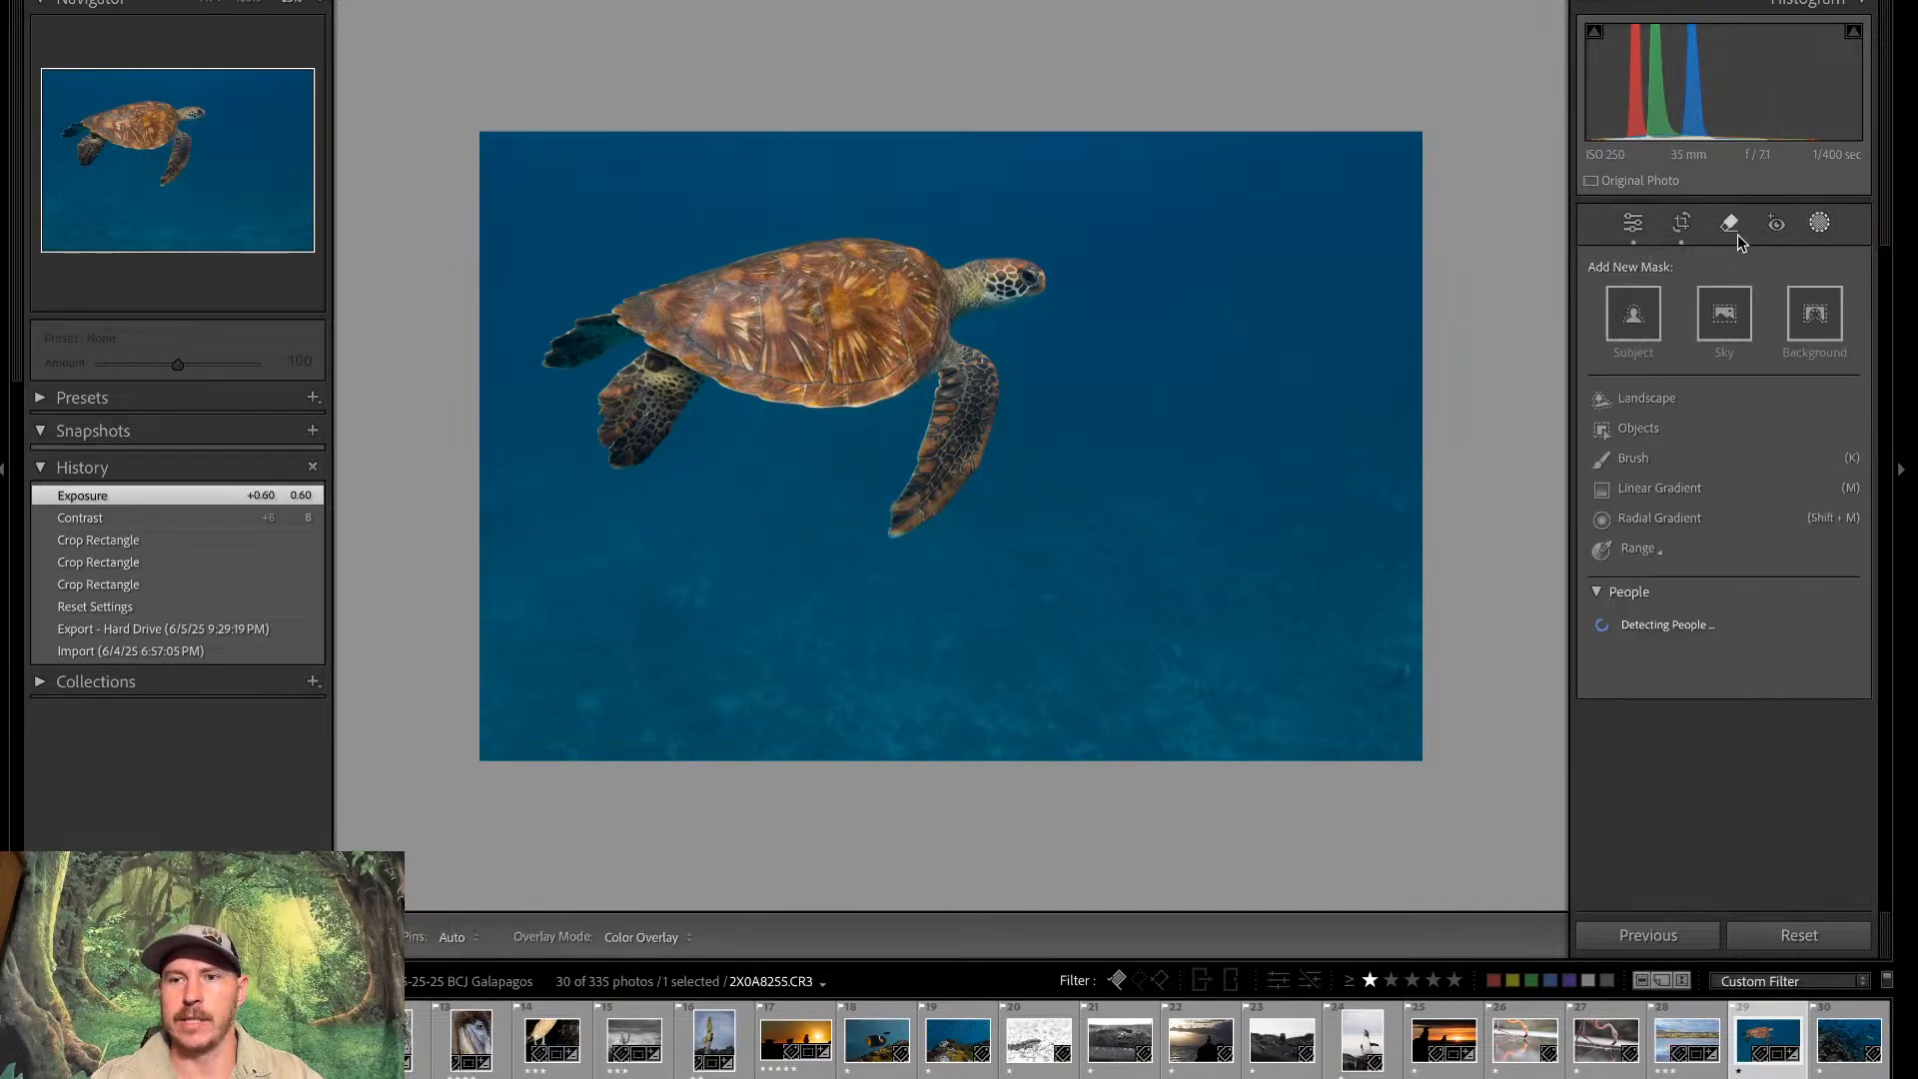
left_click(1637, 320)
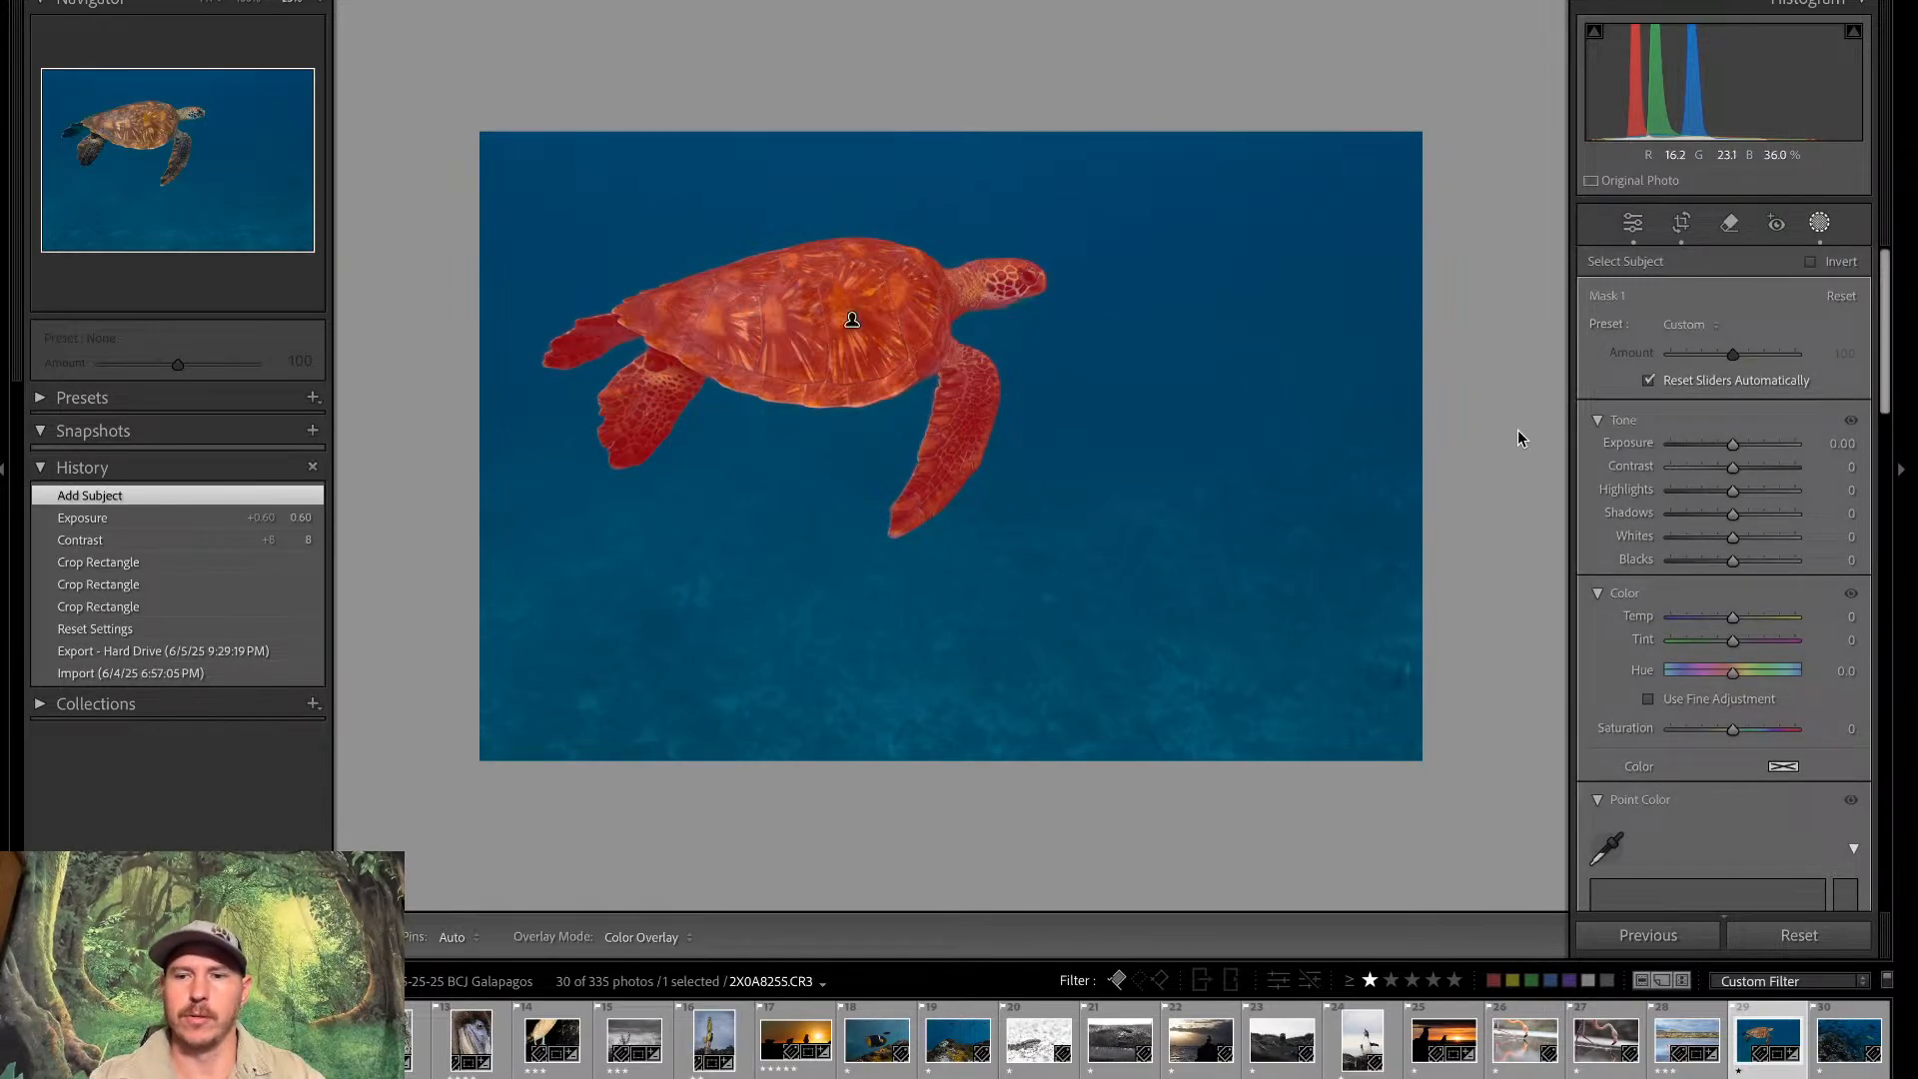
Adjust the turtle mask's tone with exposure at 0.12, highlights at -27 and shadows at 32, leaving contrast at 0
left_click(1734, 445)
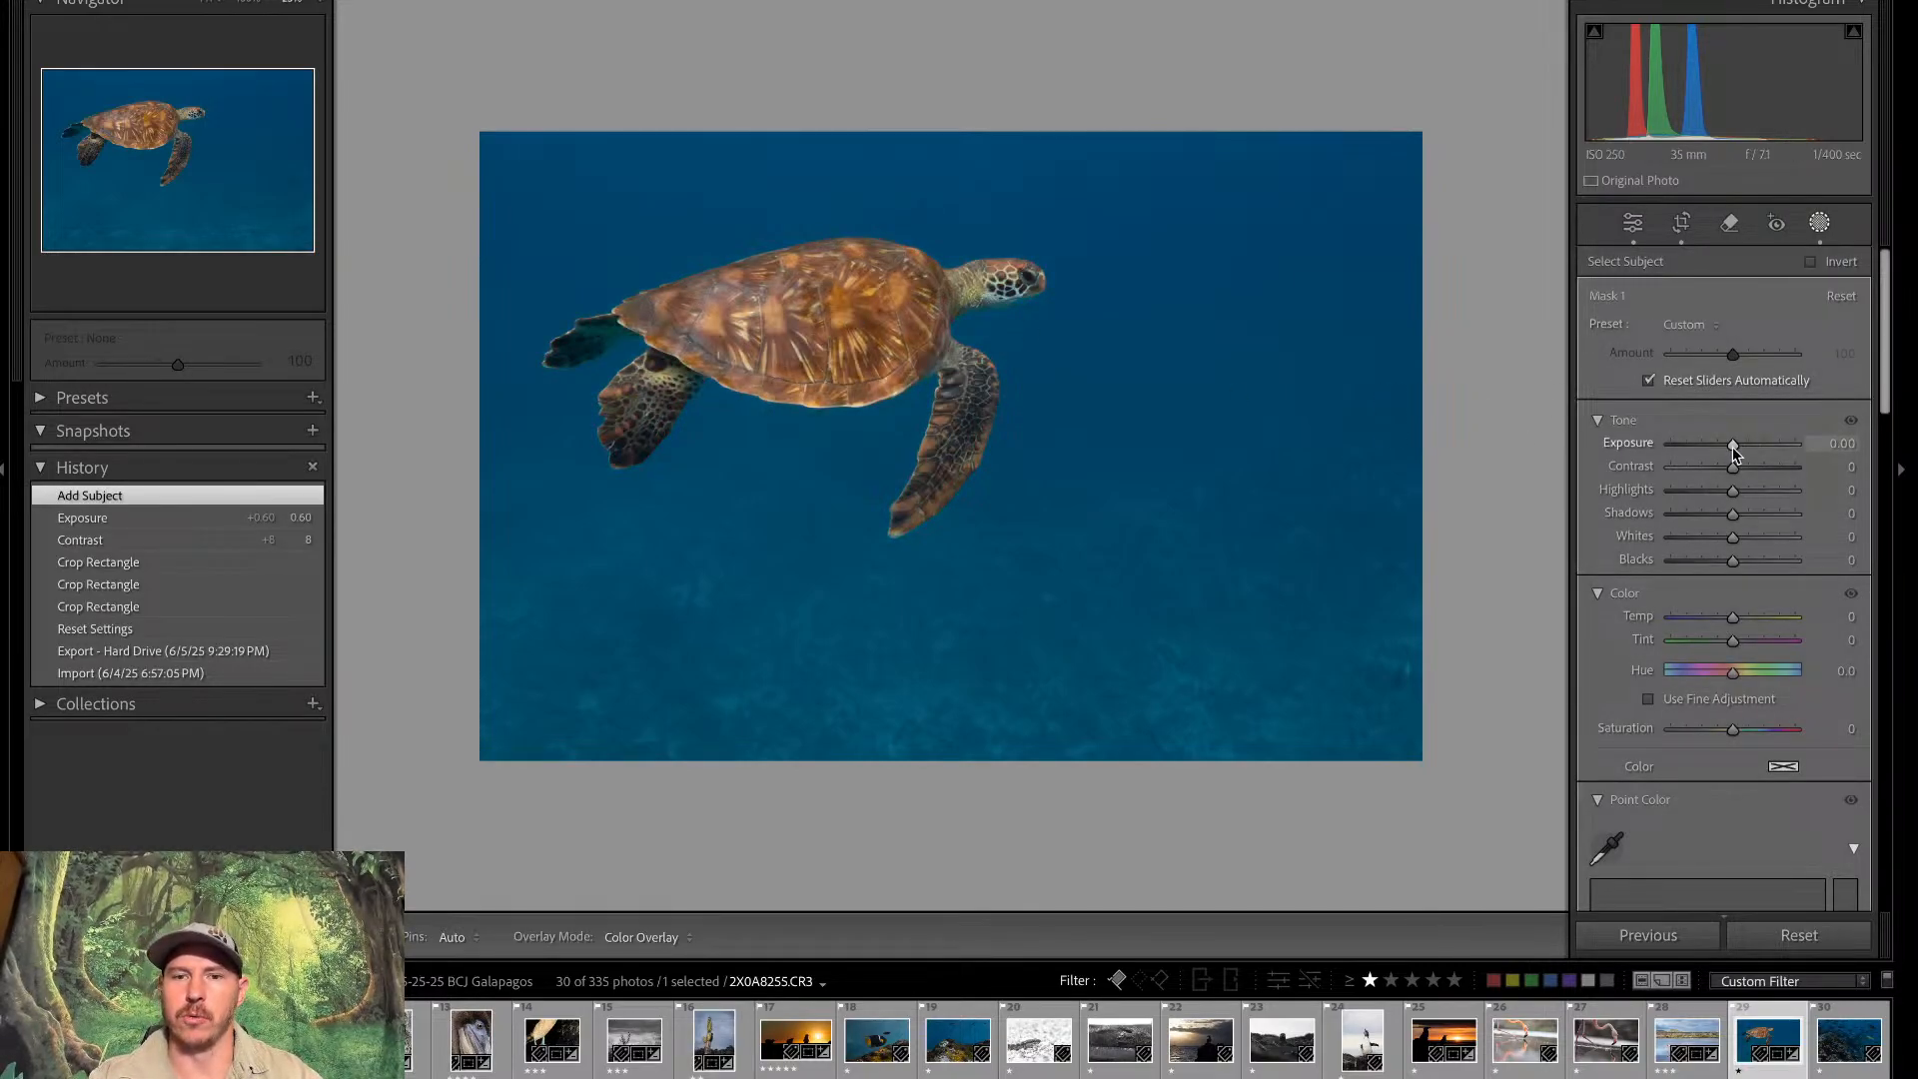
left_click_drag(1732, 447, 1735, 455)
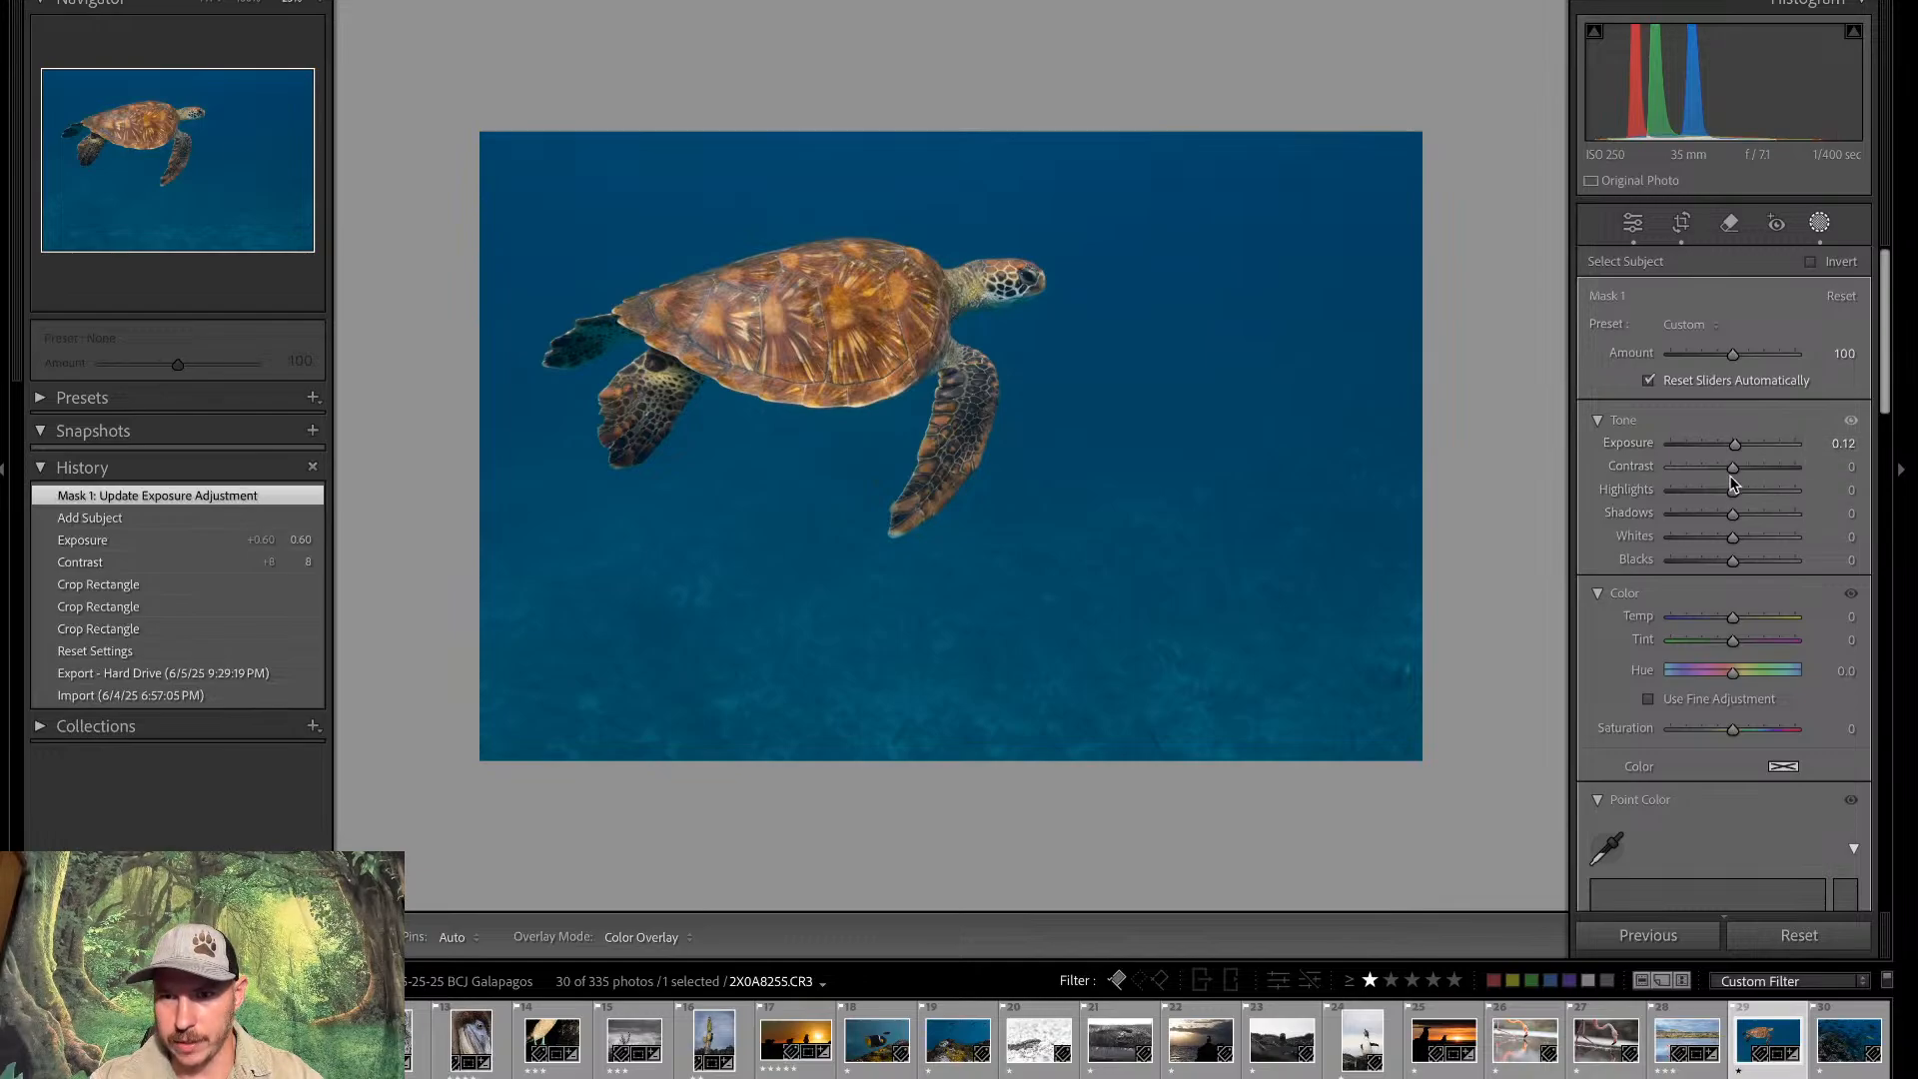
left_click_drag(1743, 481, 1733, 470)
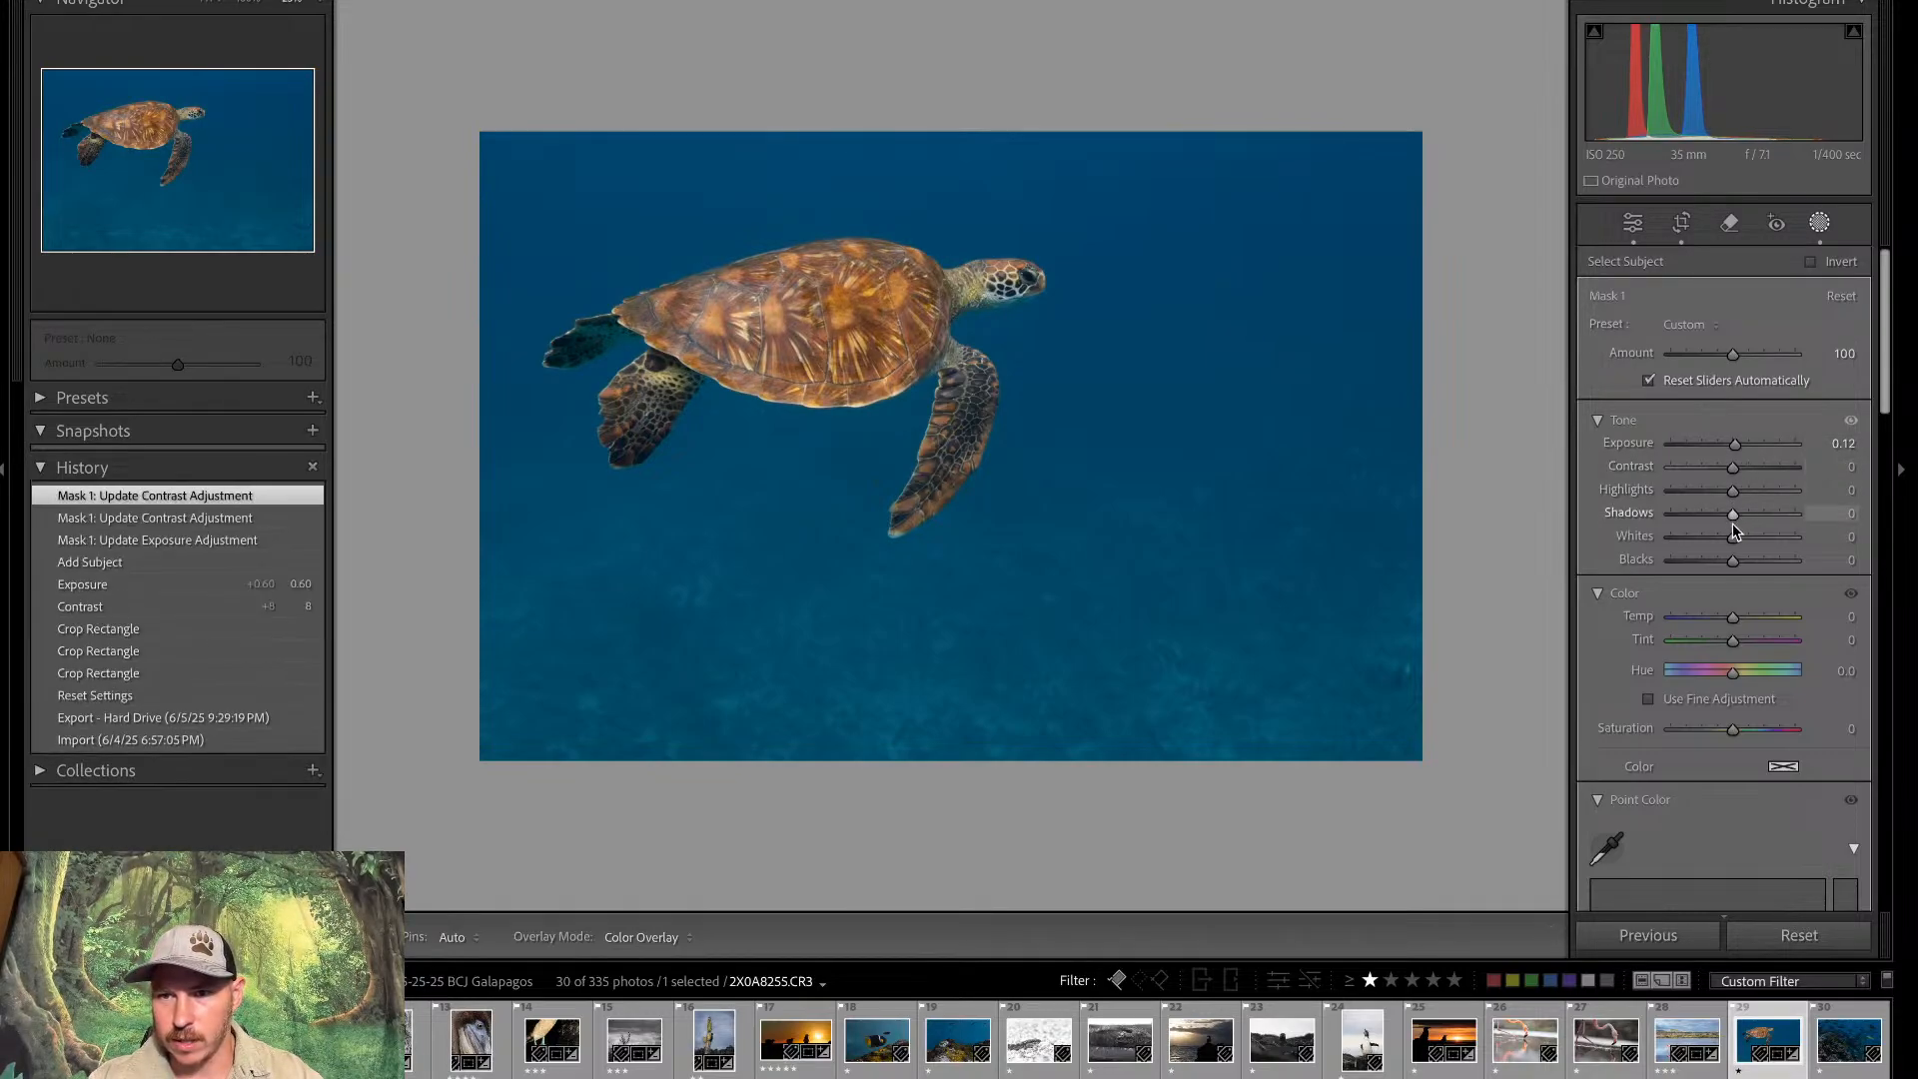
mouse_move(1735, 494)
left_mouse_down()
mouse_move(1717, 494)
mouse_move(1752, 517)
left_mouse_up()
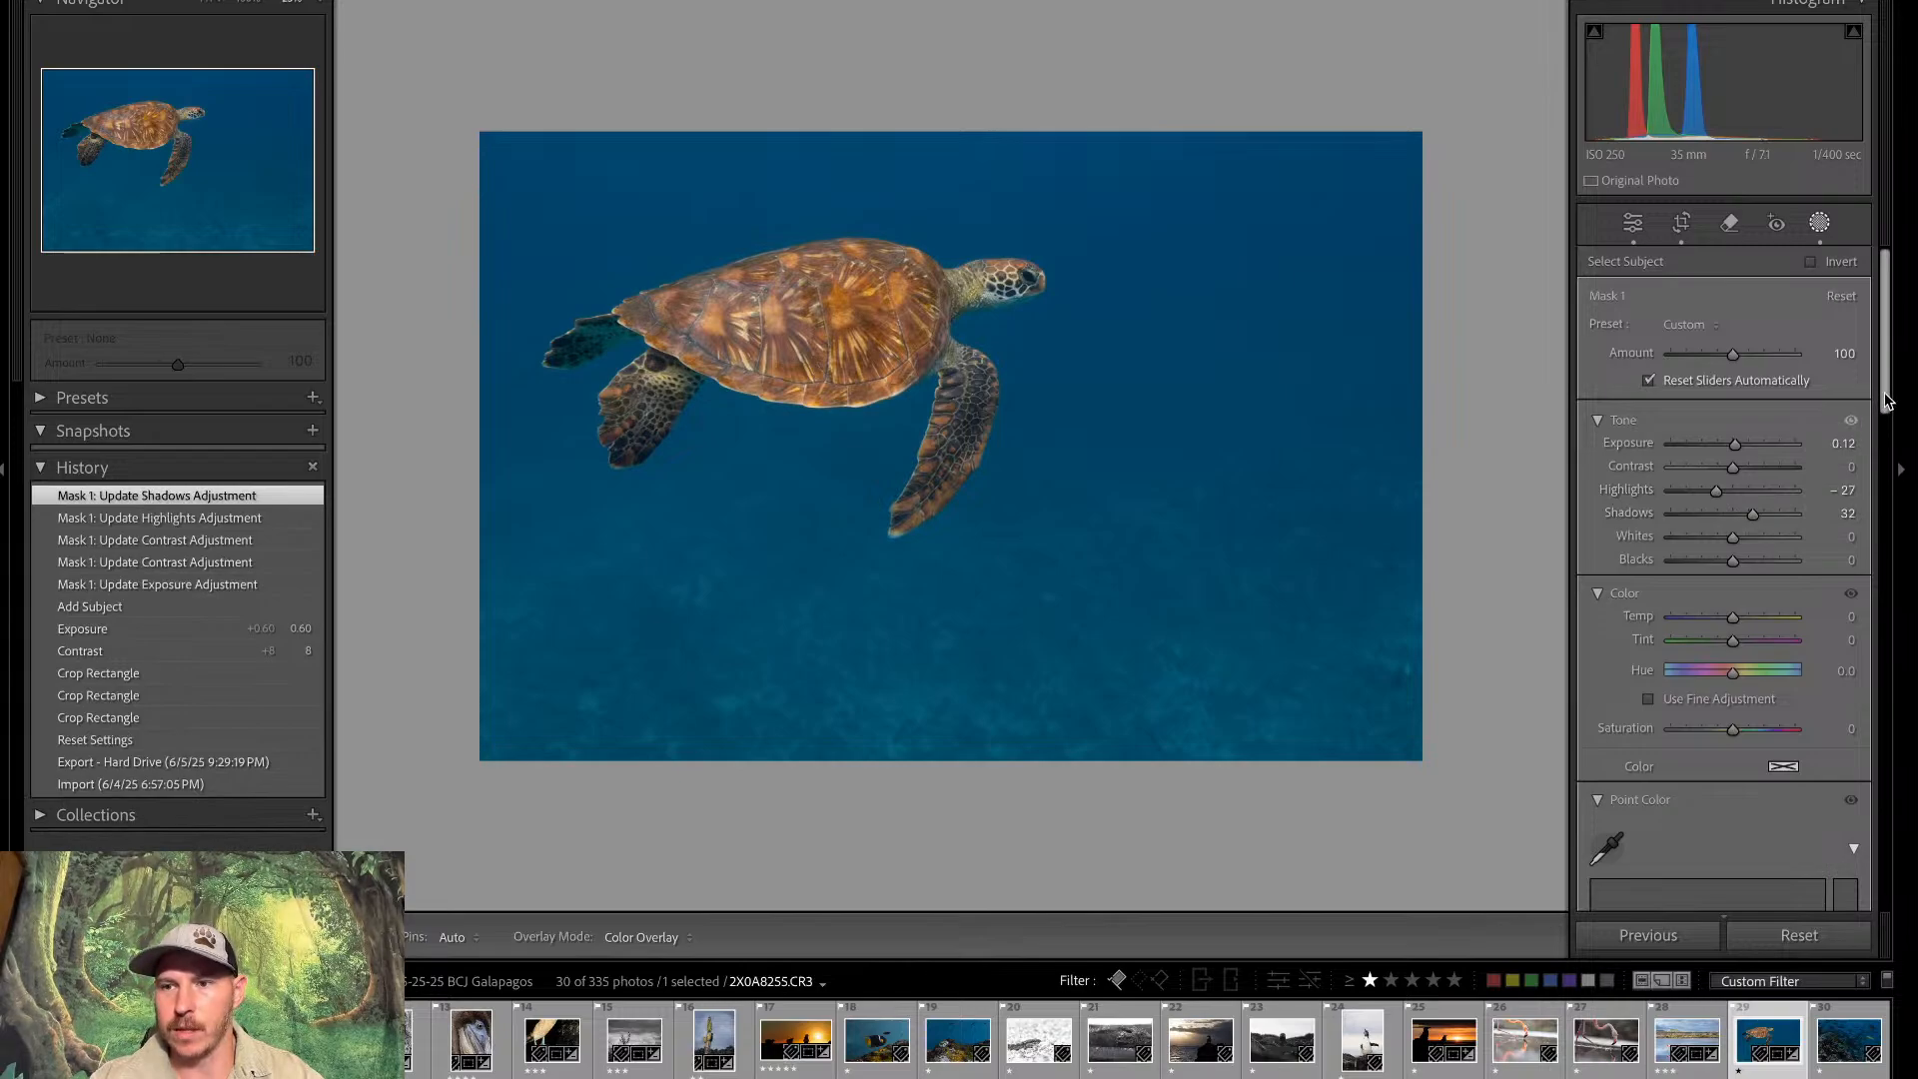
Set both clarity and texture to 13 on the turtle mask
left_click_drag(1889, 400, 1886, 685)
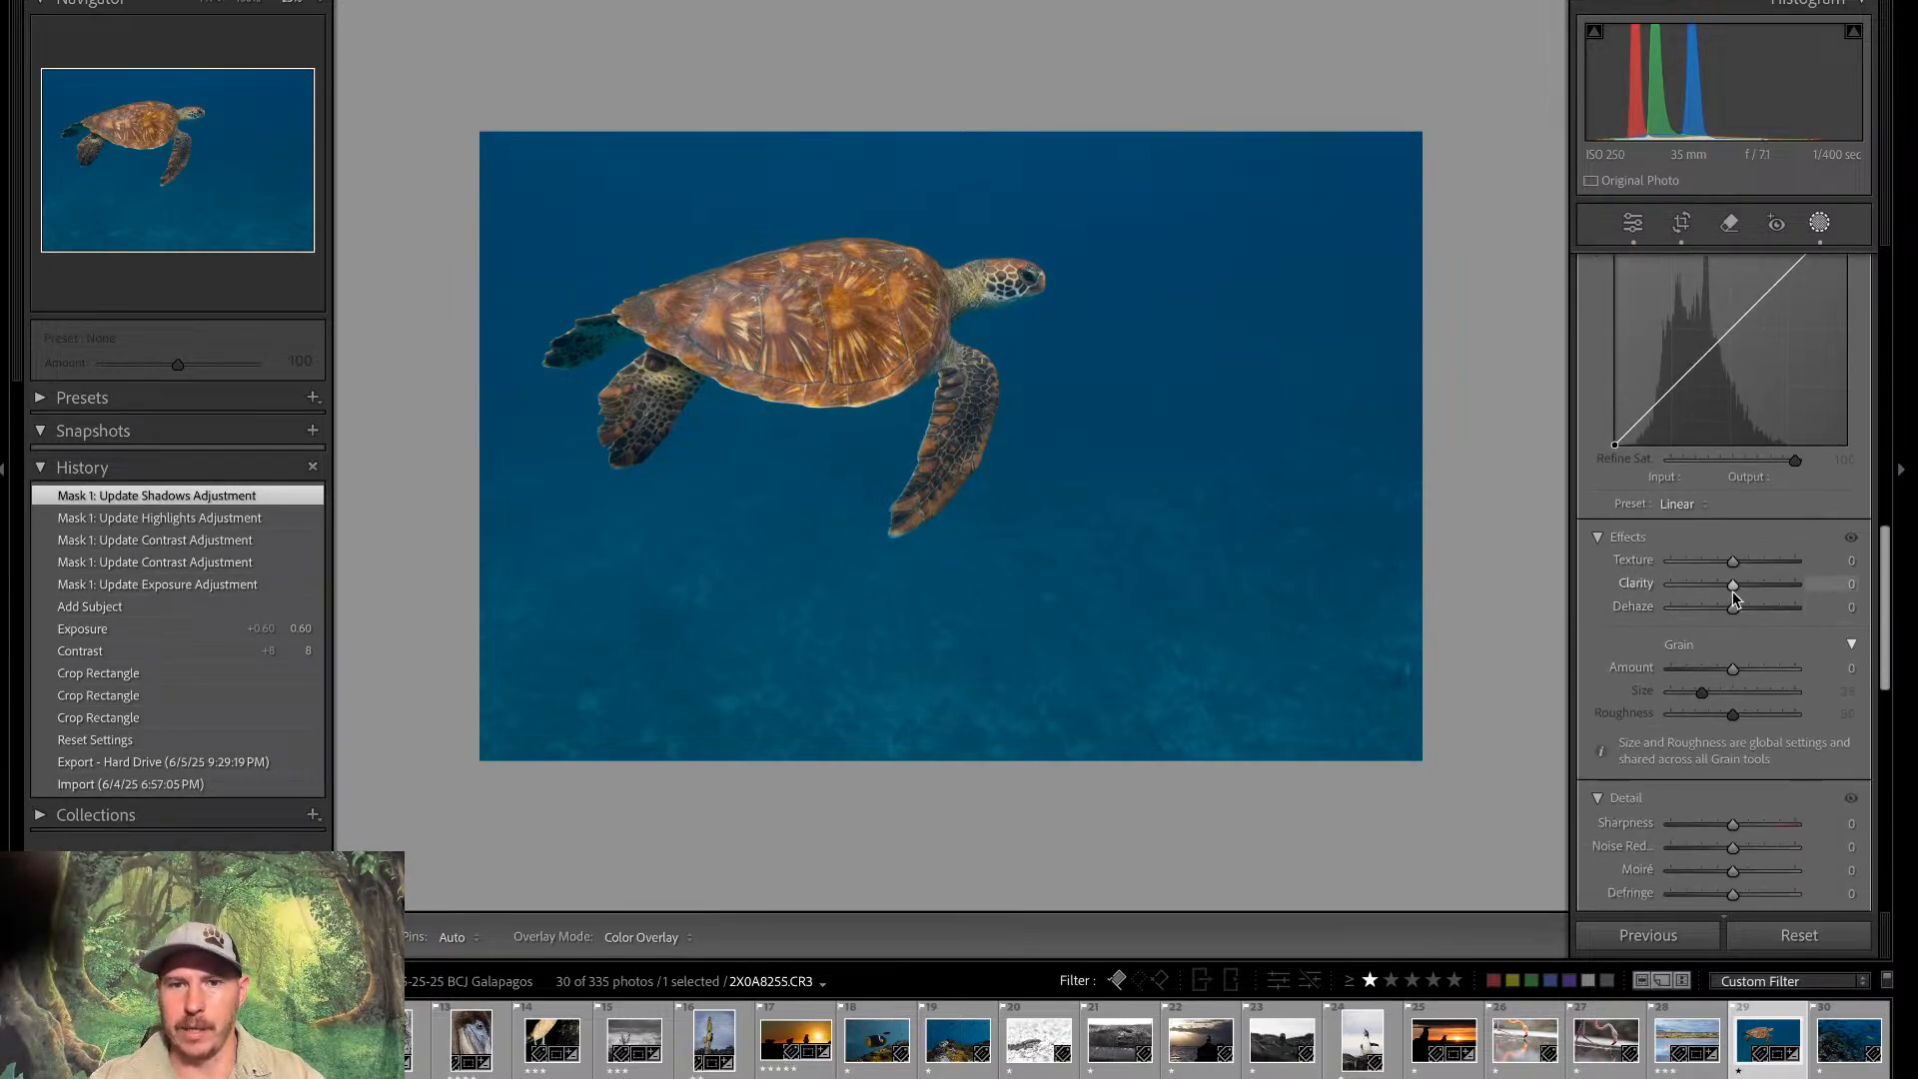
left_click_drag(1735, 599, 1739, 567)
Examine the detail of the turtle's shell and head up close, then return to the whole photo
left_click(1003, 263)
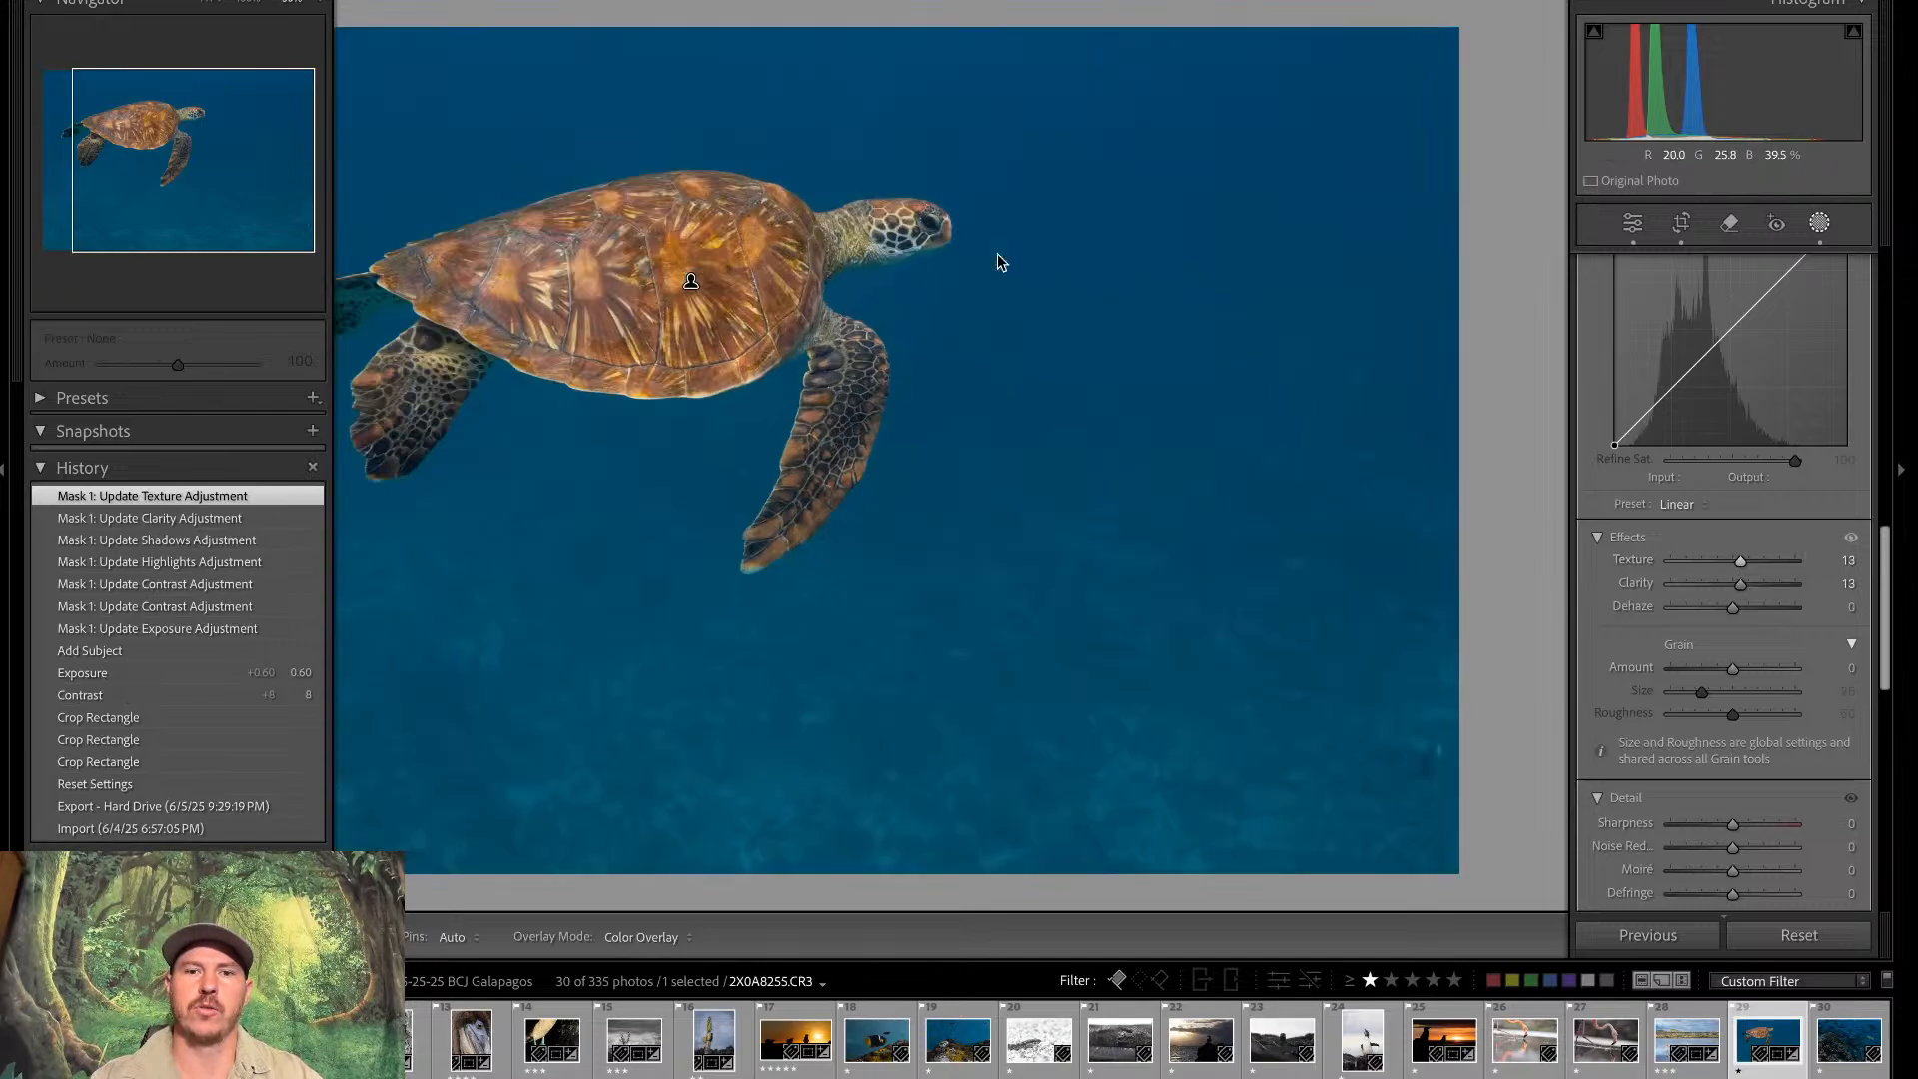
left_click(207, 133)
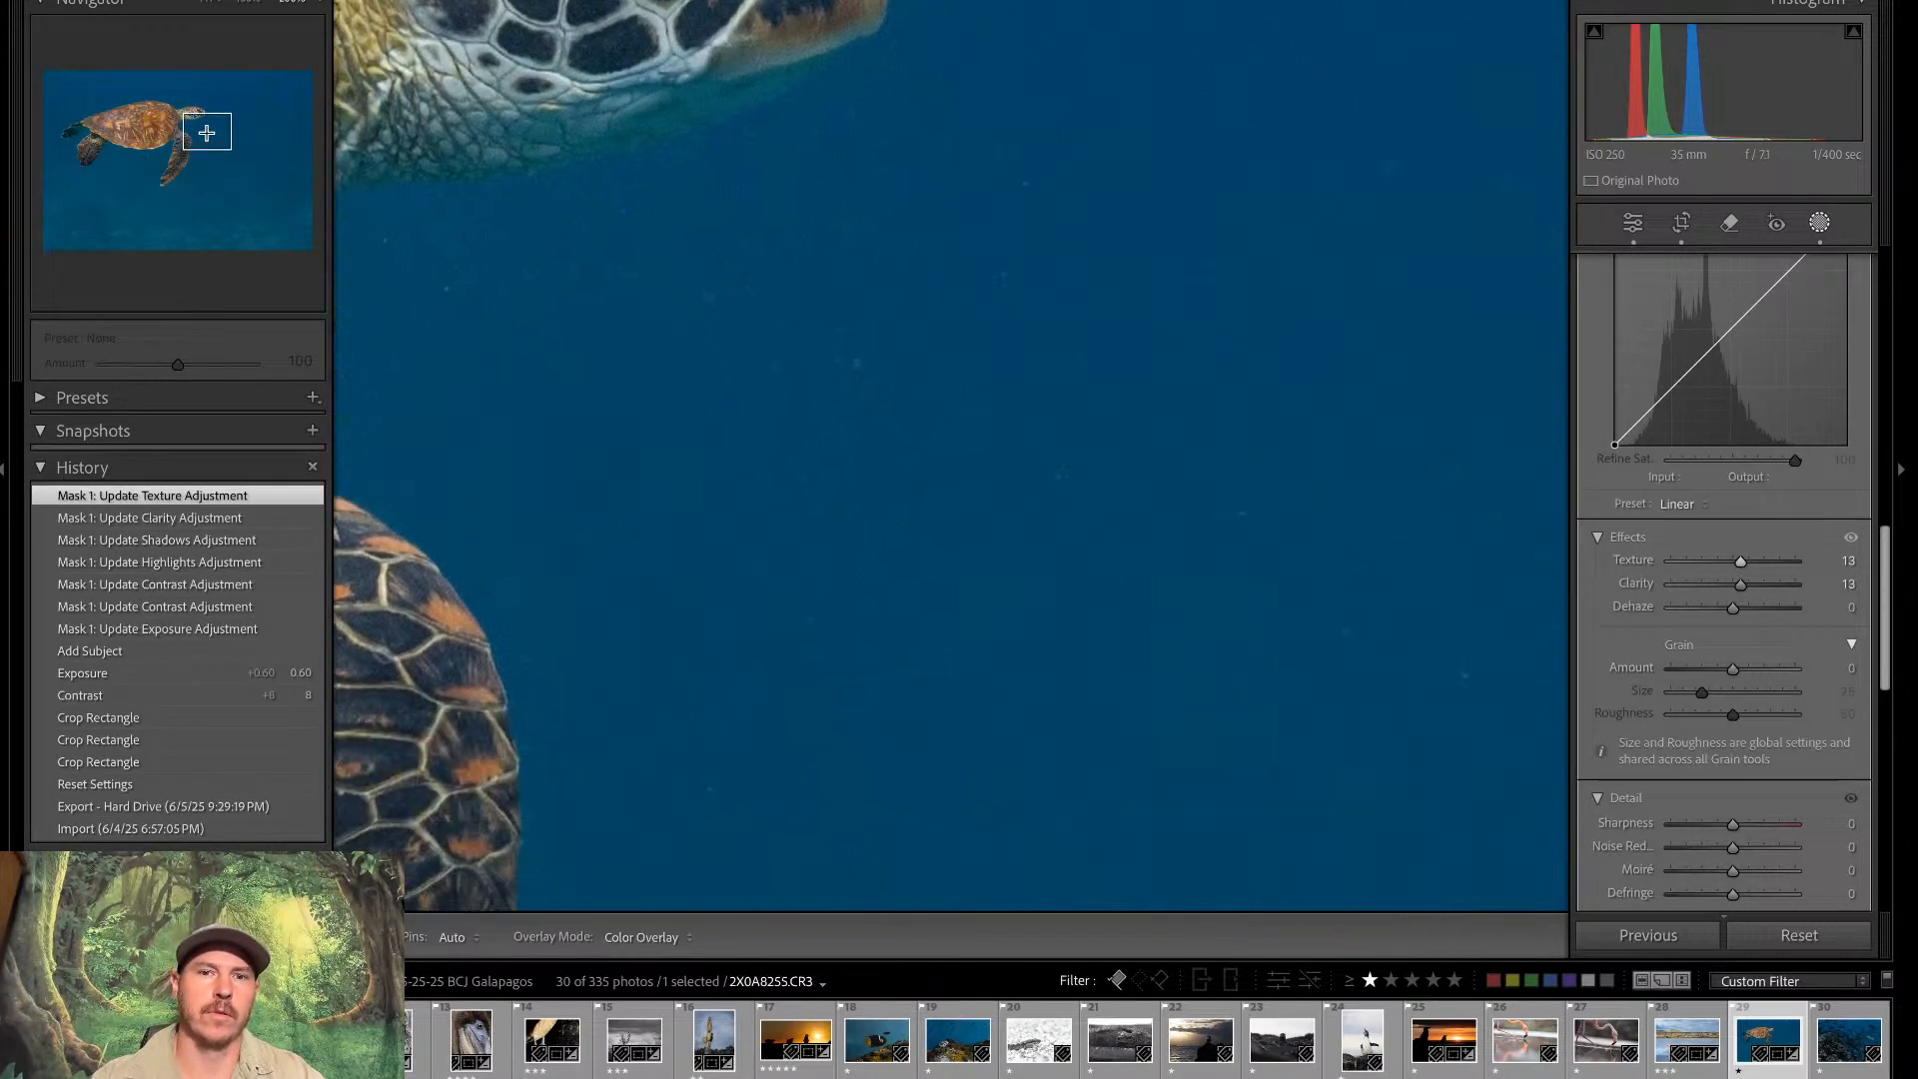
left_click_drag(207, 133, 138, 126)
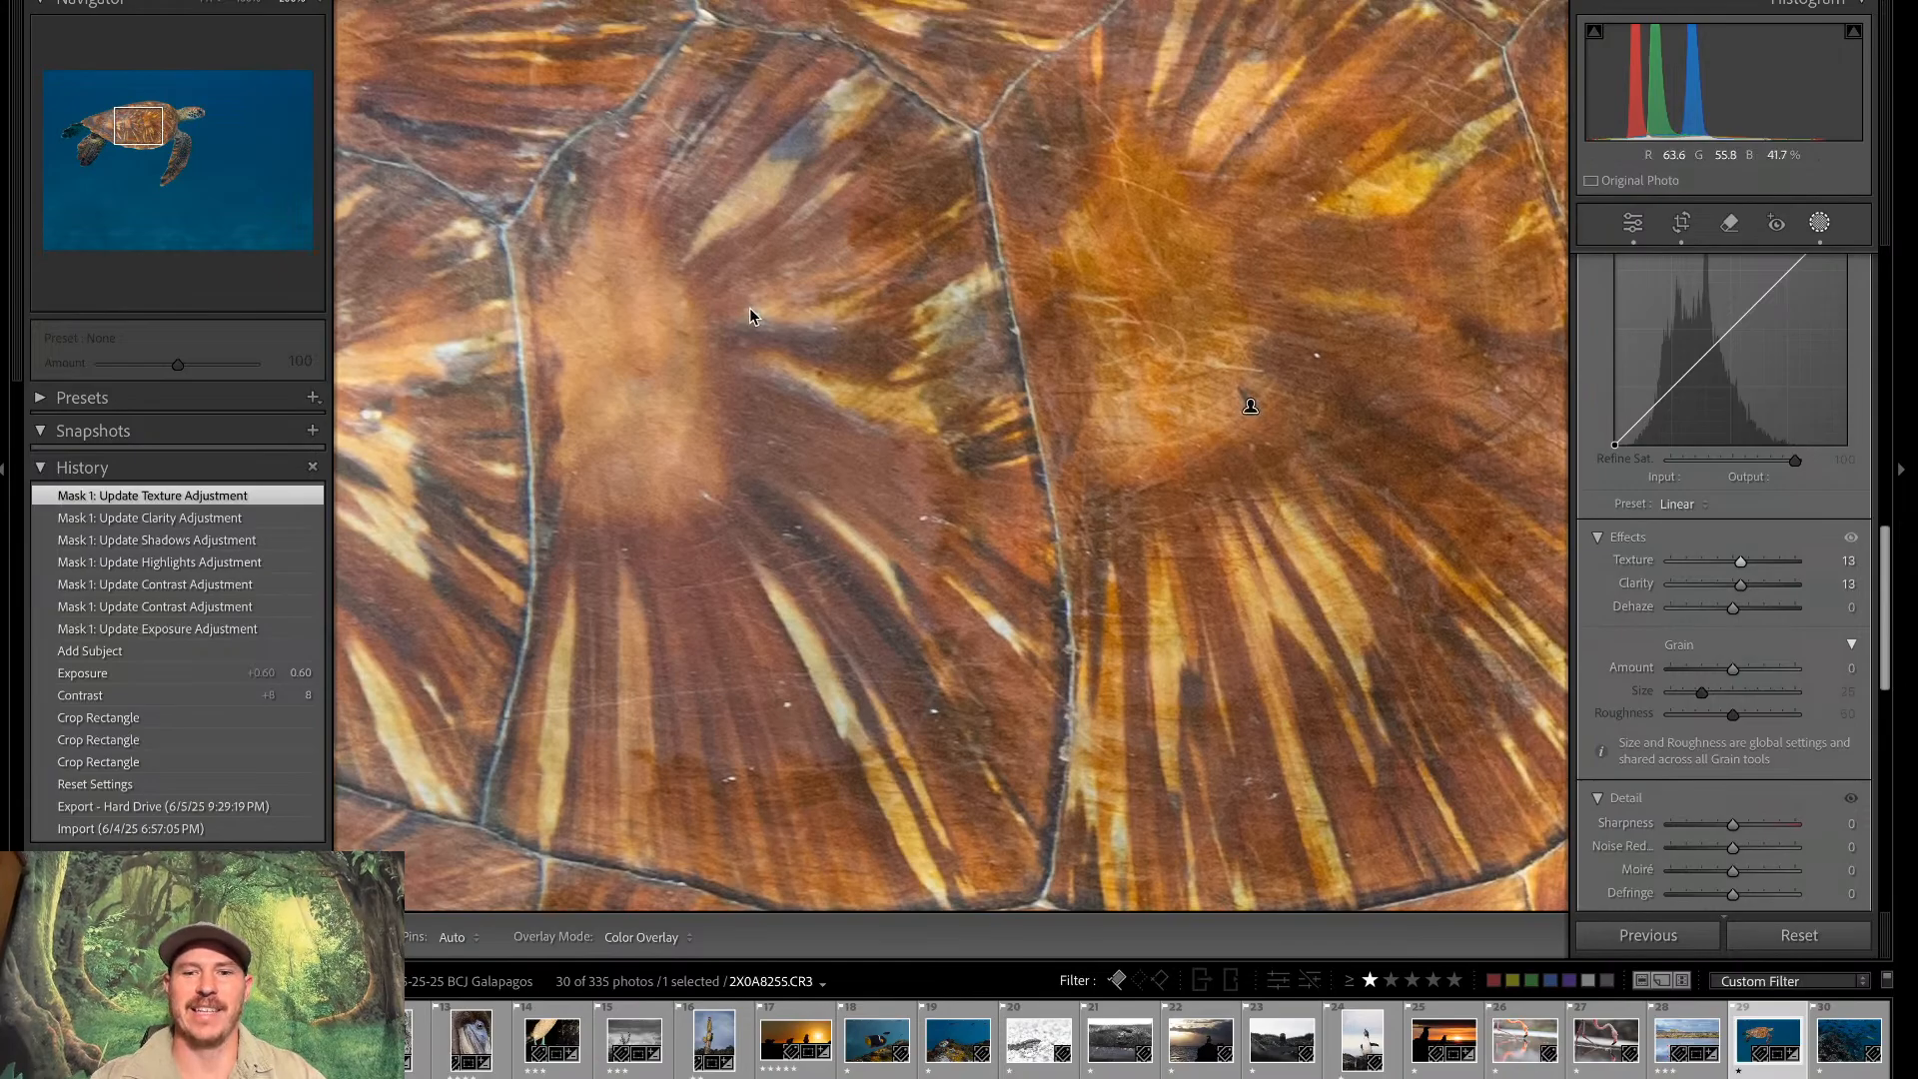
left_click(151, 127)
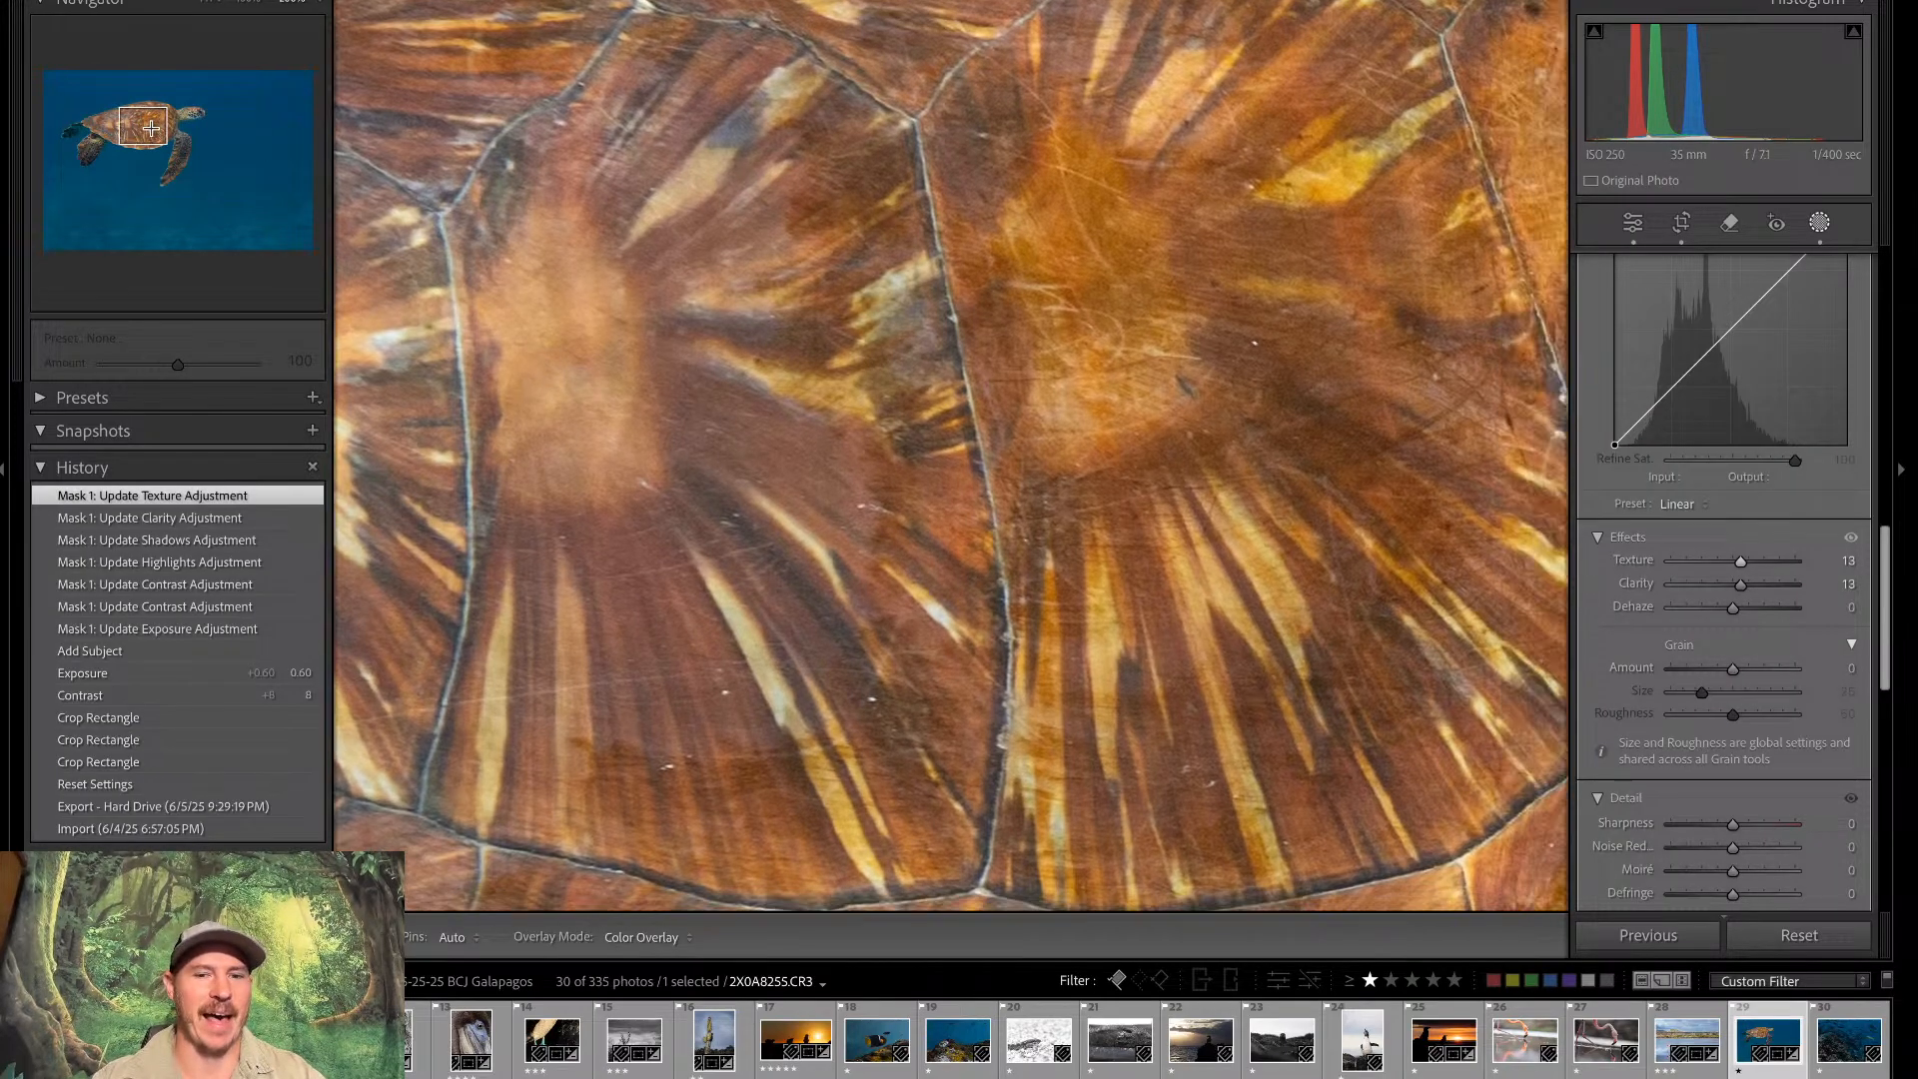
mouse_move(151, 127)
left_mouse_down()
mouse_move(170, 161)
mouse_move(135, 122)
mouse_move(185, 115)
left_mouse_up()
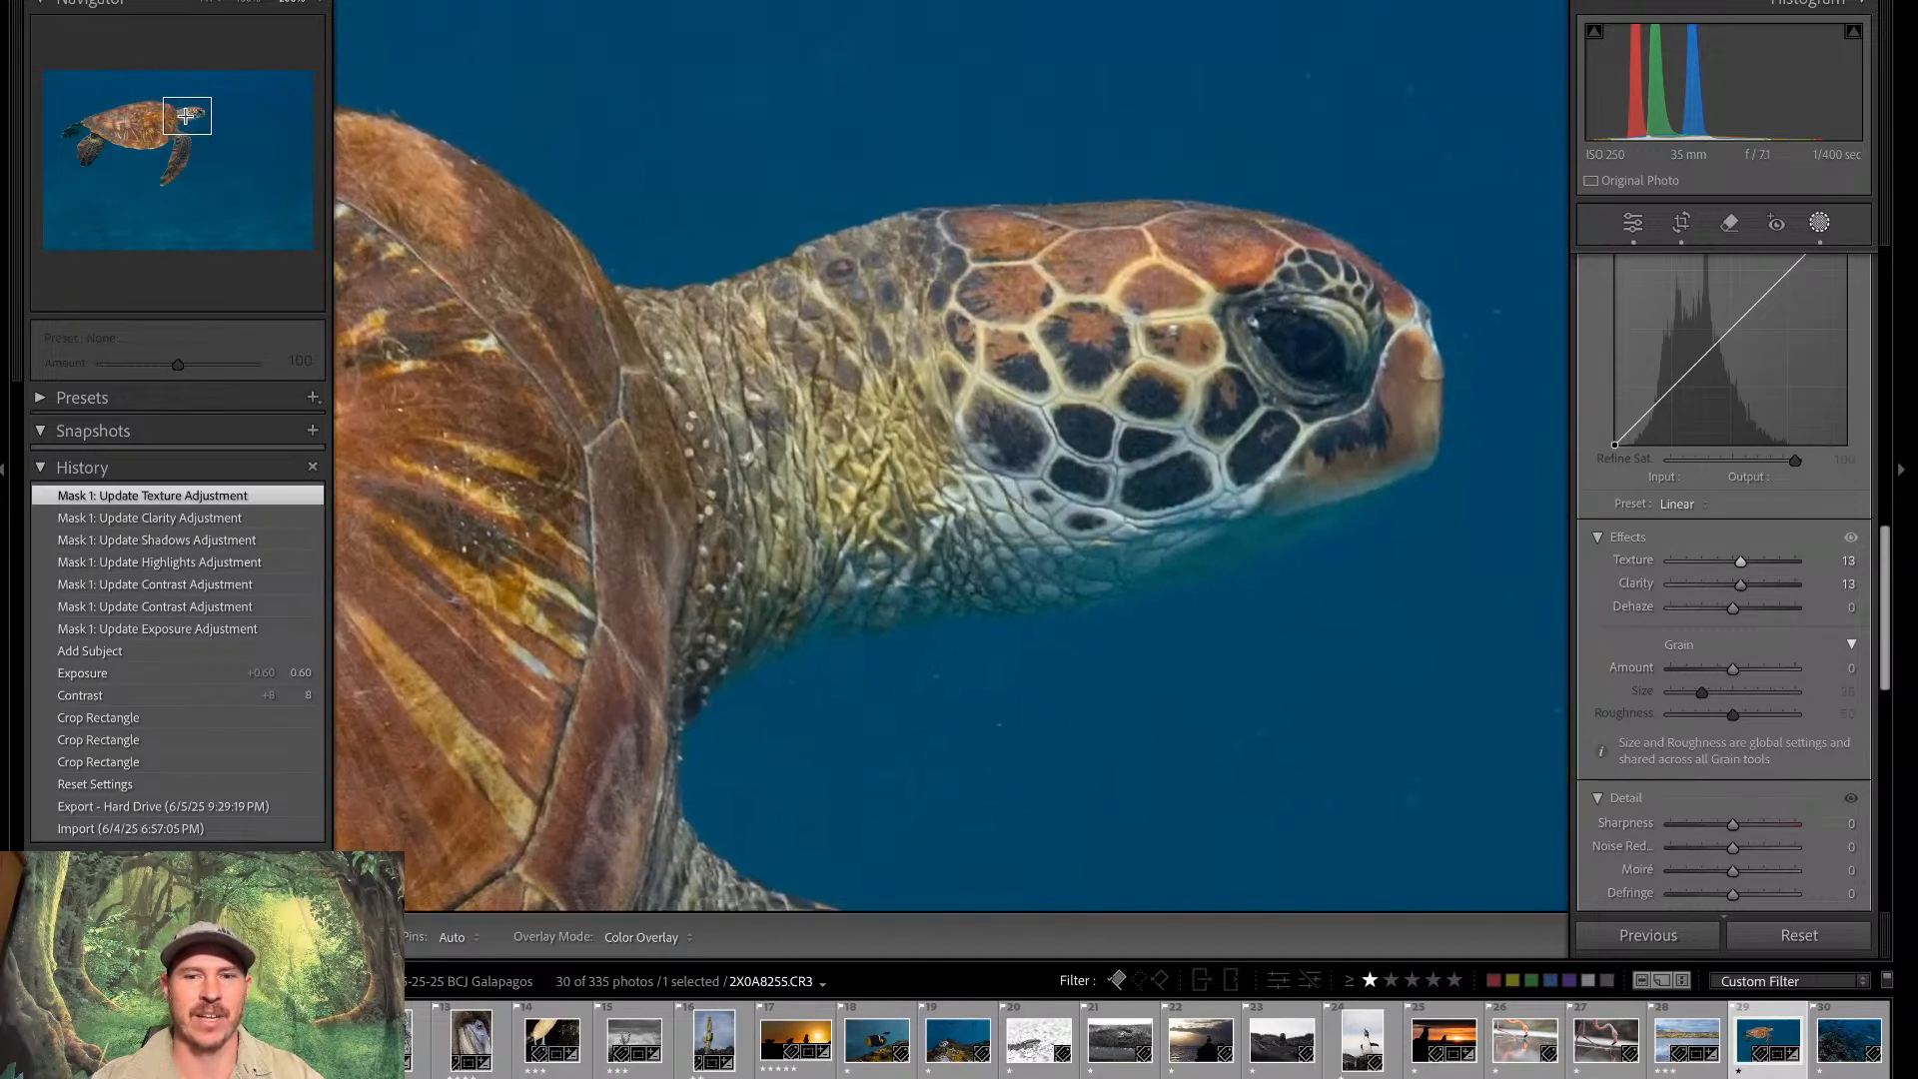
key("ctrl+minus")
key("ctrl+minus")
key("ctrl+minus")
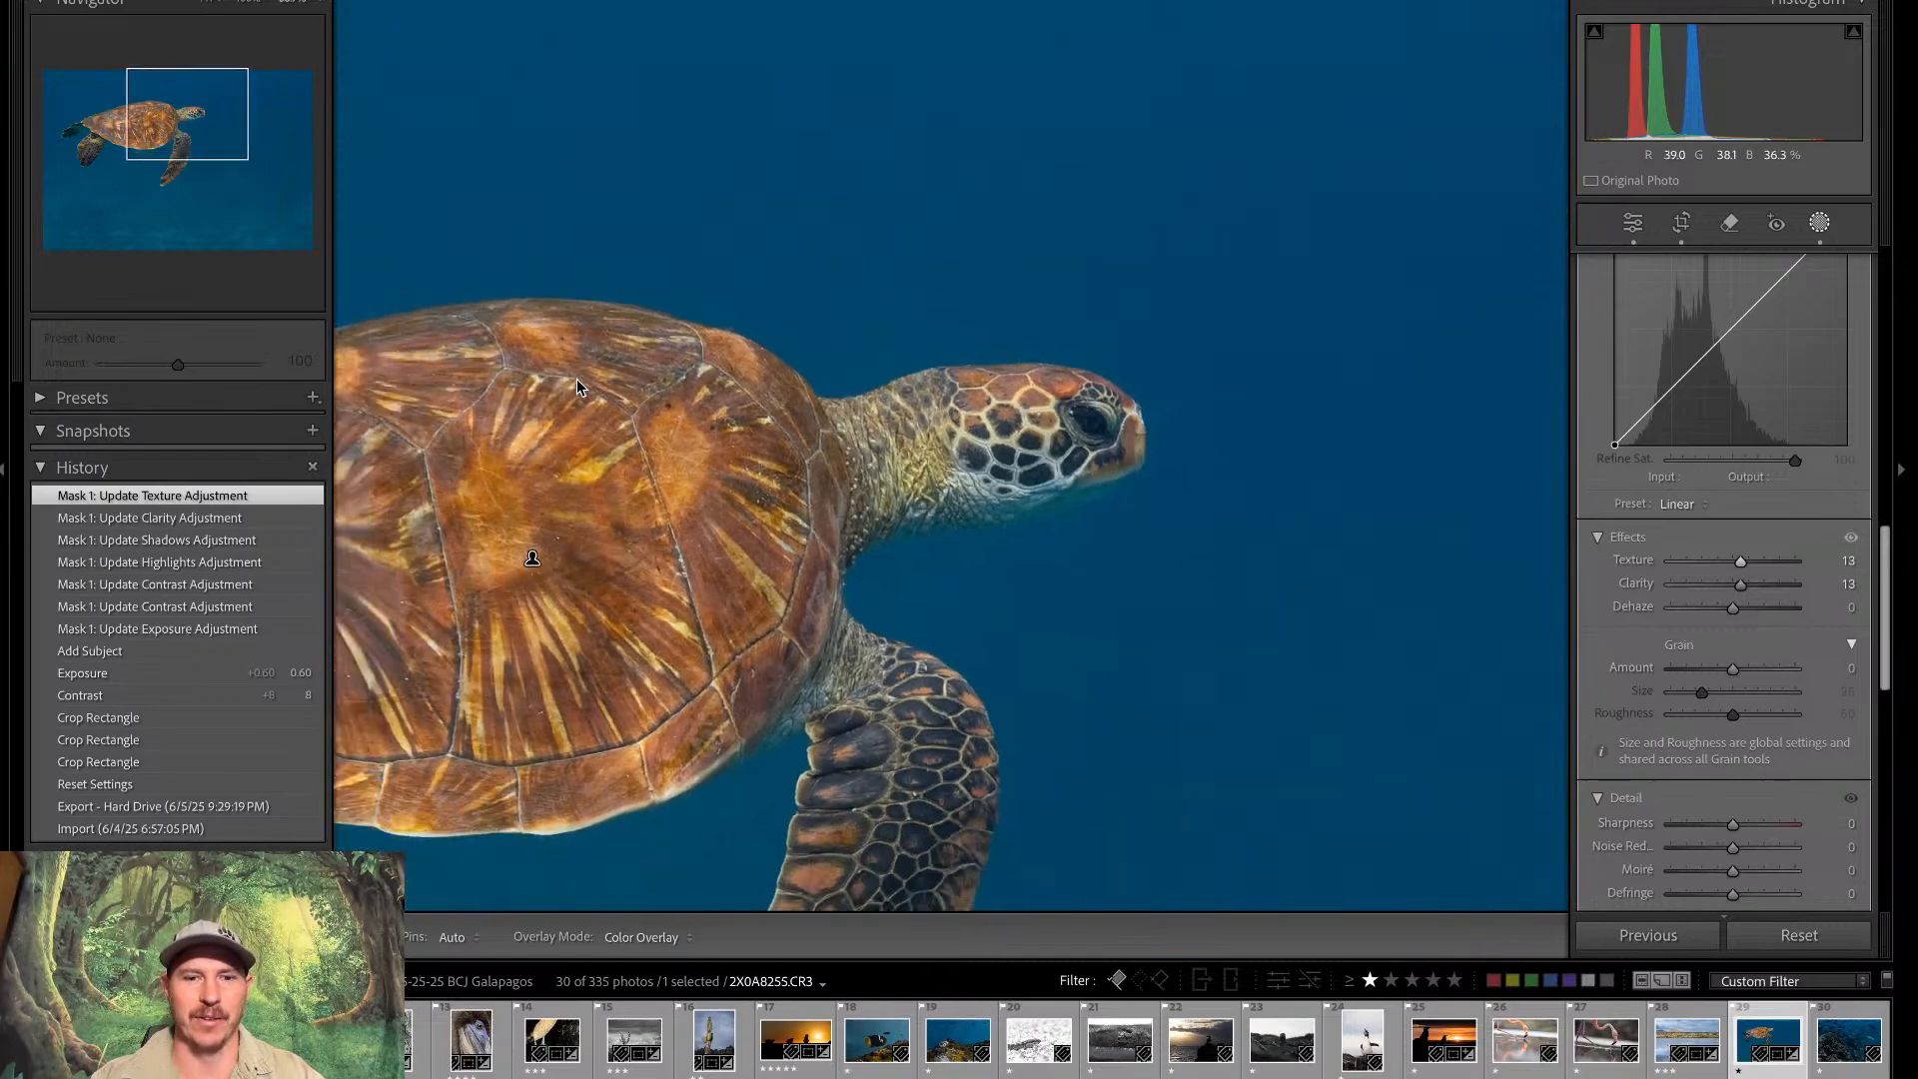
key("ctrl+minus")
key("ctrl+minus")
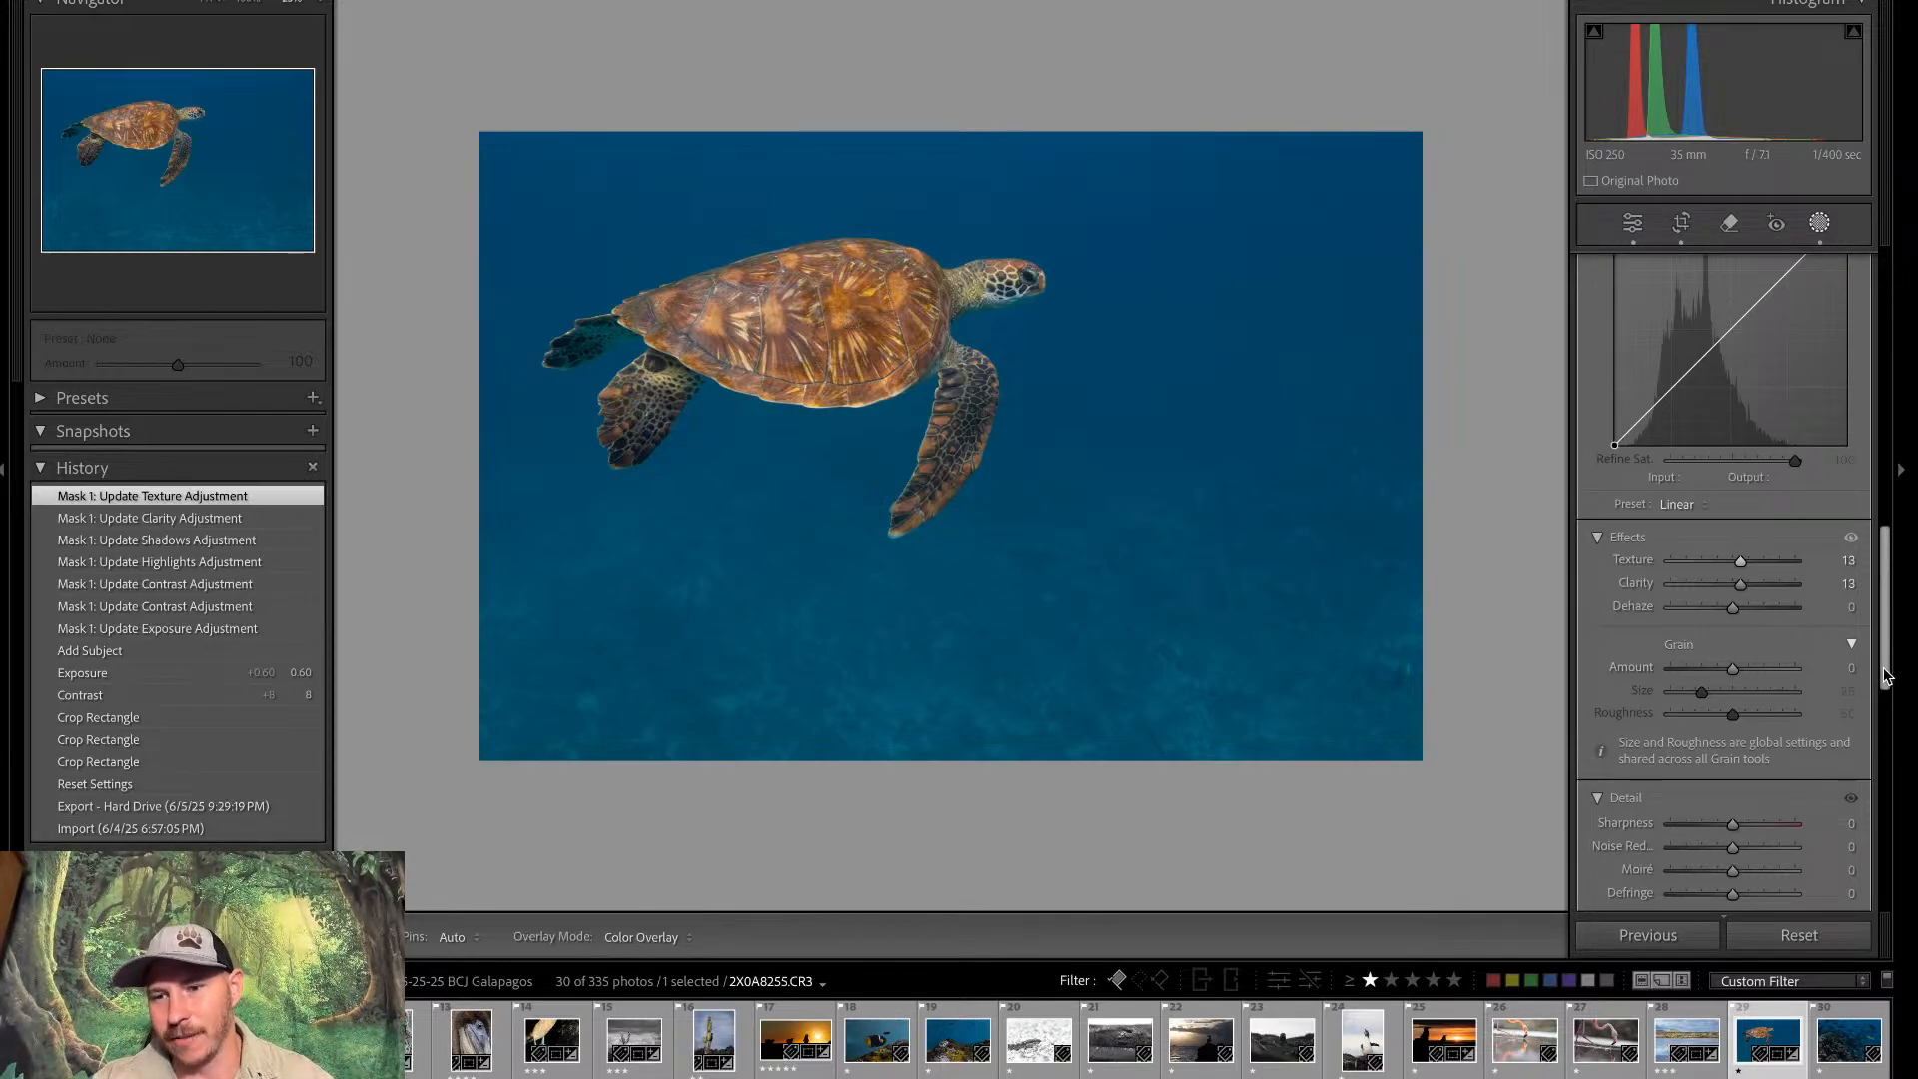
Raise the turtle mask's exposure to 0.34 and return to the global adjustments
left_click_drag(1886, 676, 1886, 402)
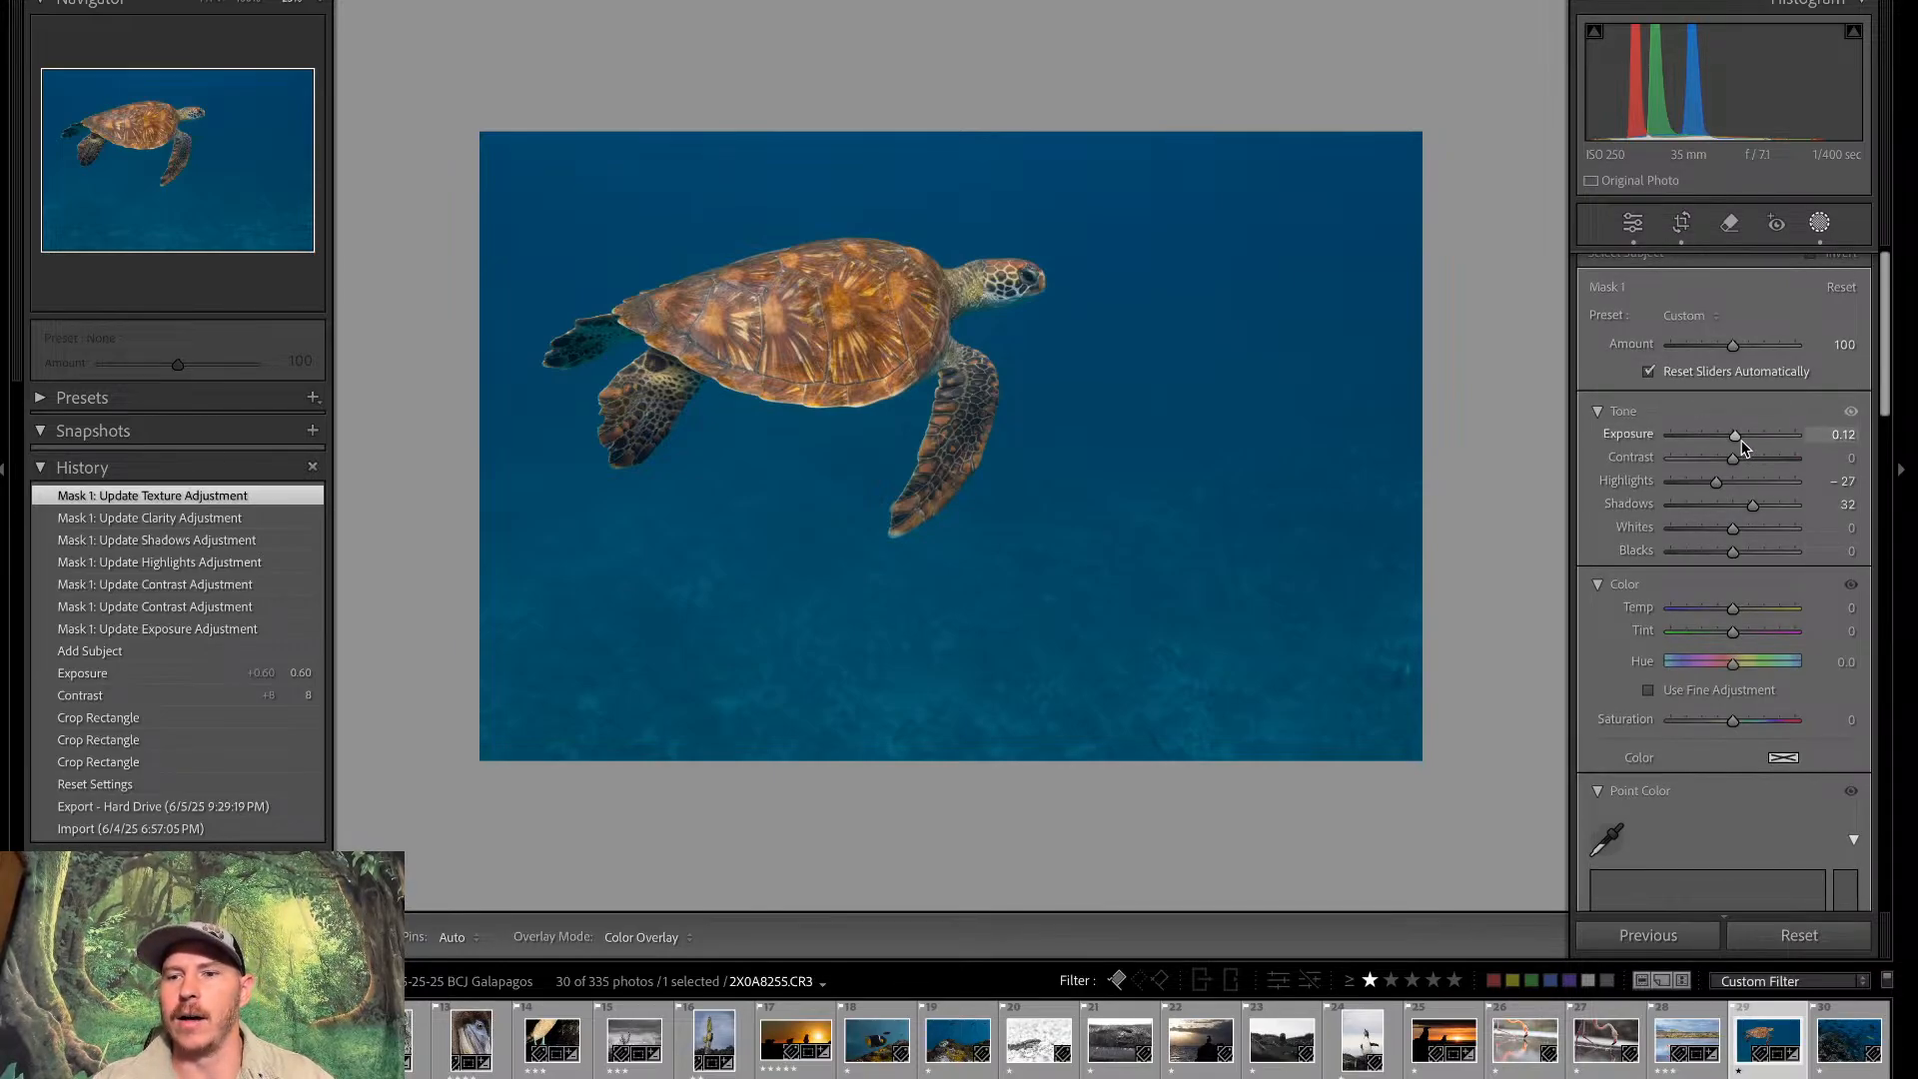
left_click_drag(1739, 446, 1744, 447)
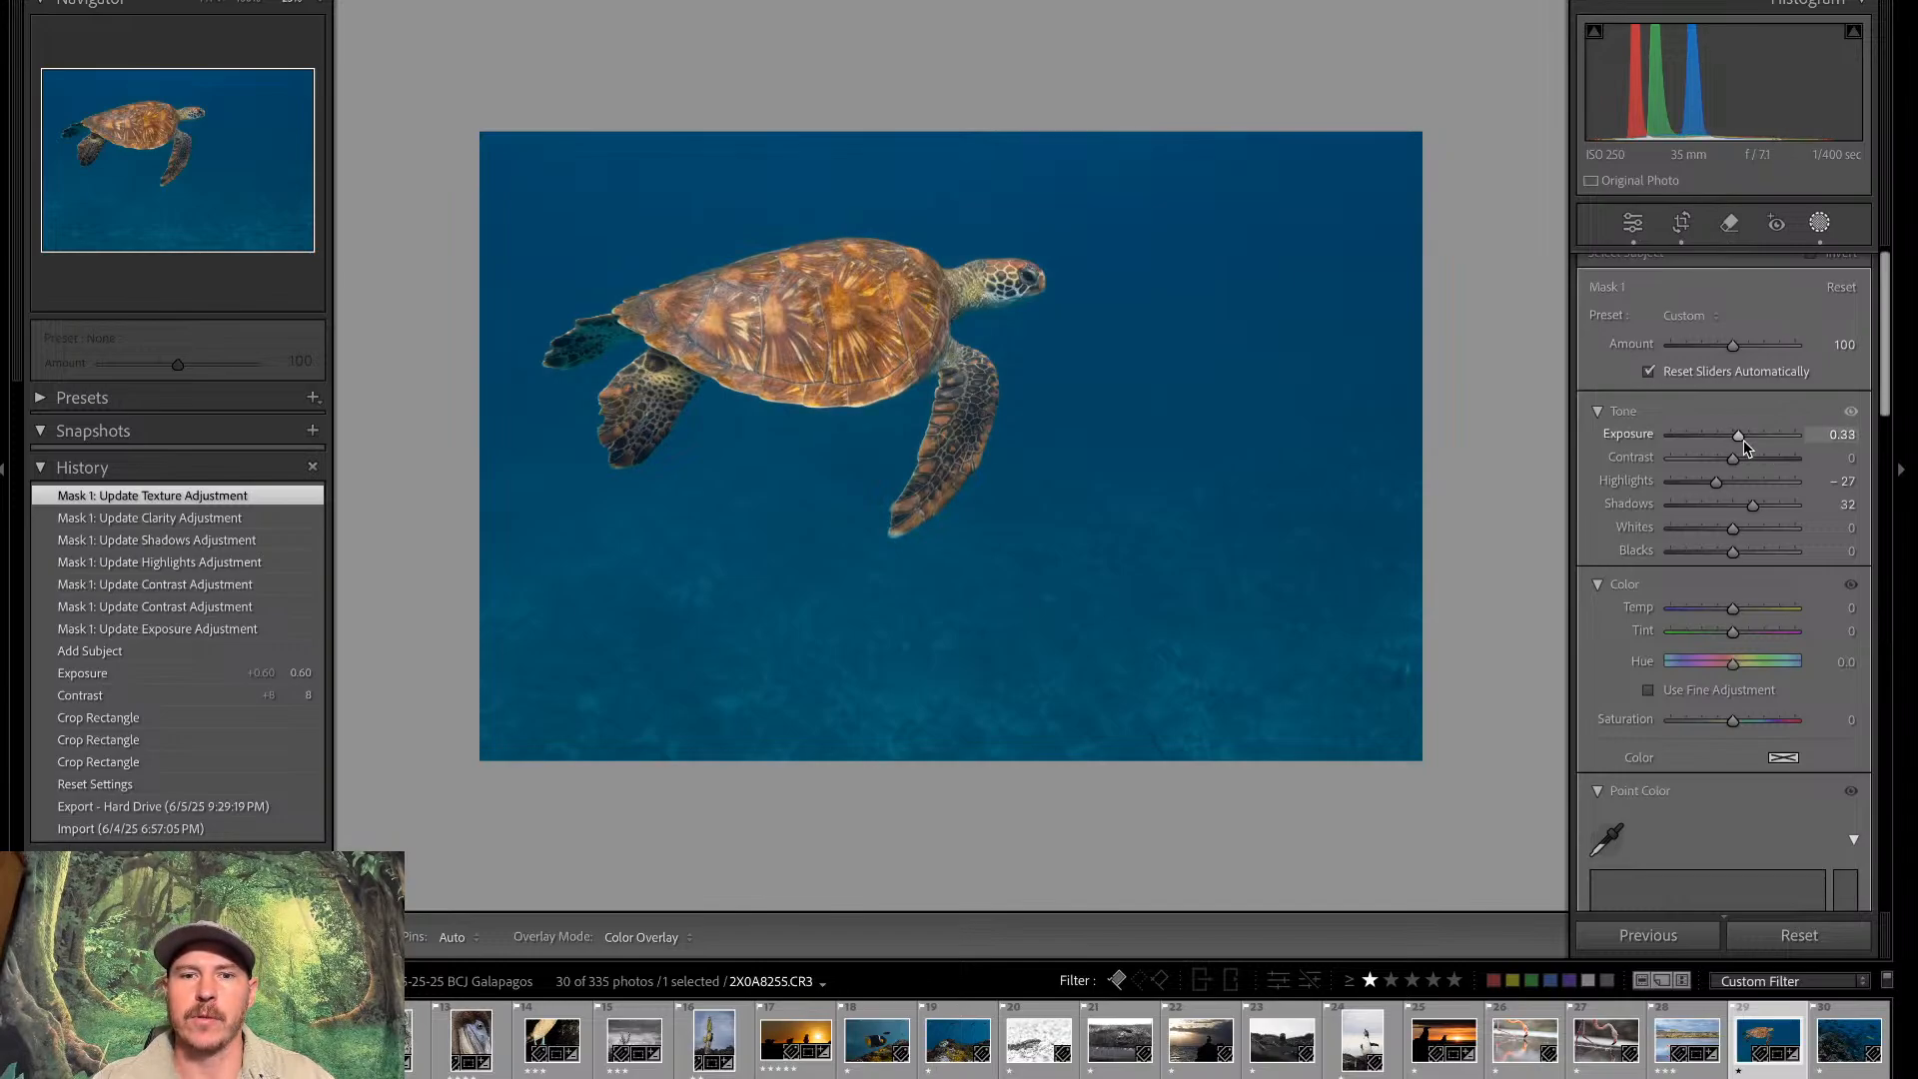
left_click_drag(1743, 439, 1743, 439)
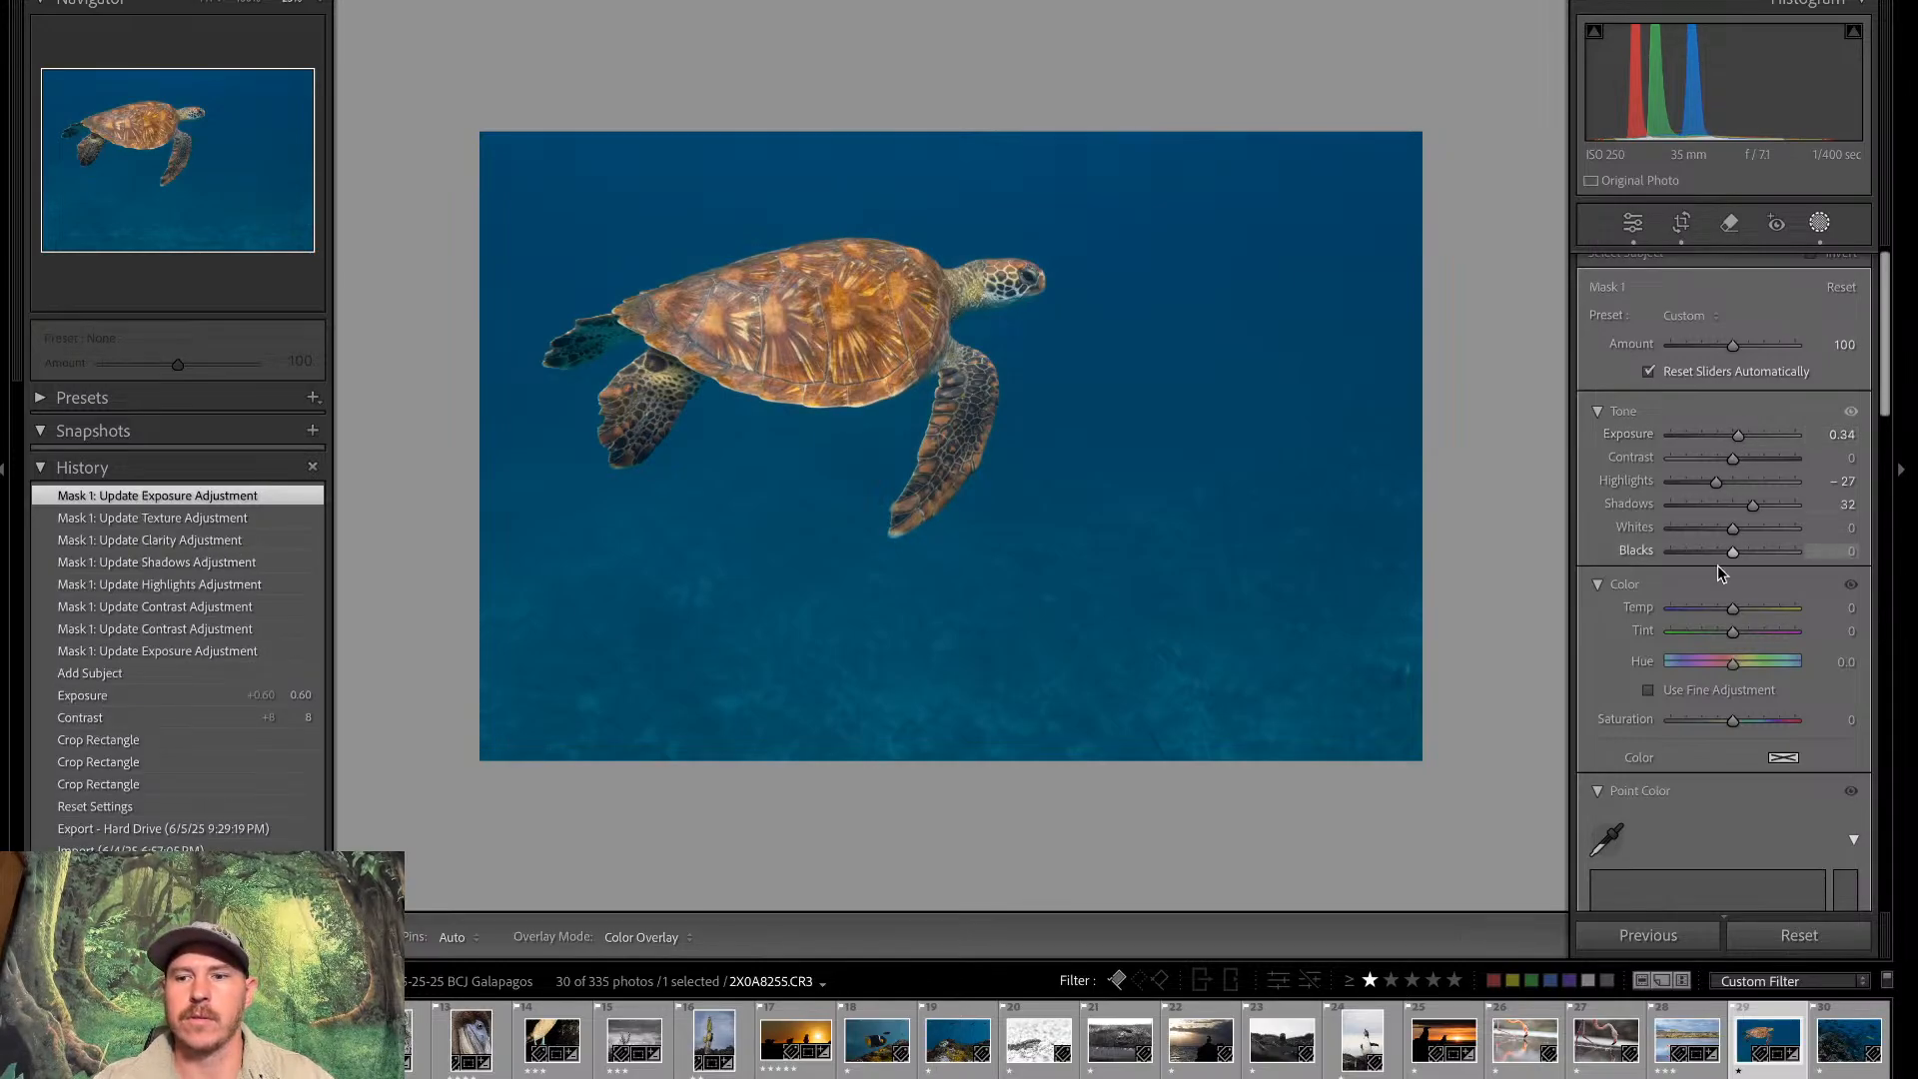
left_click(1636, 228)
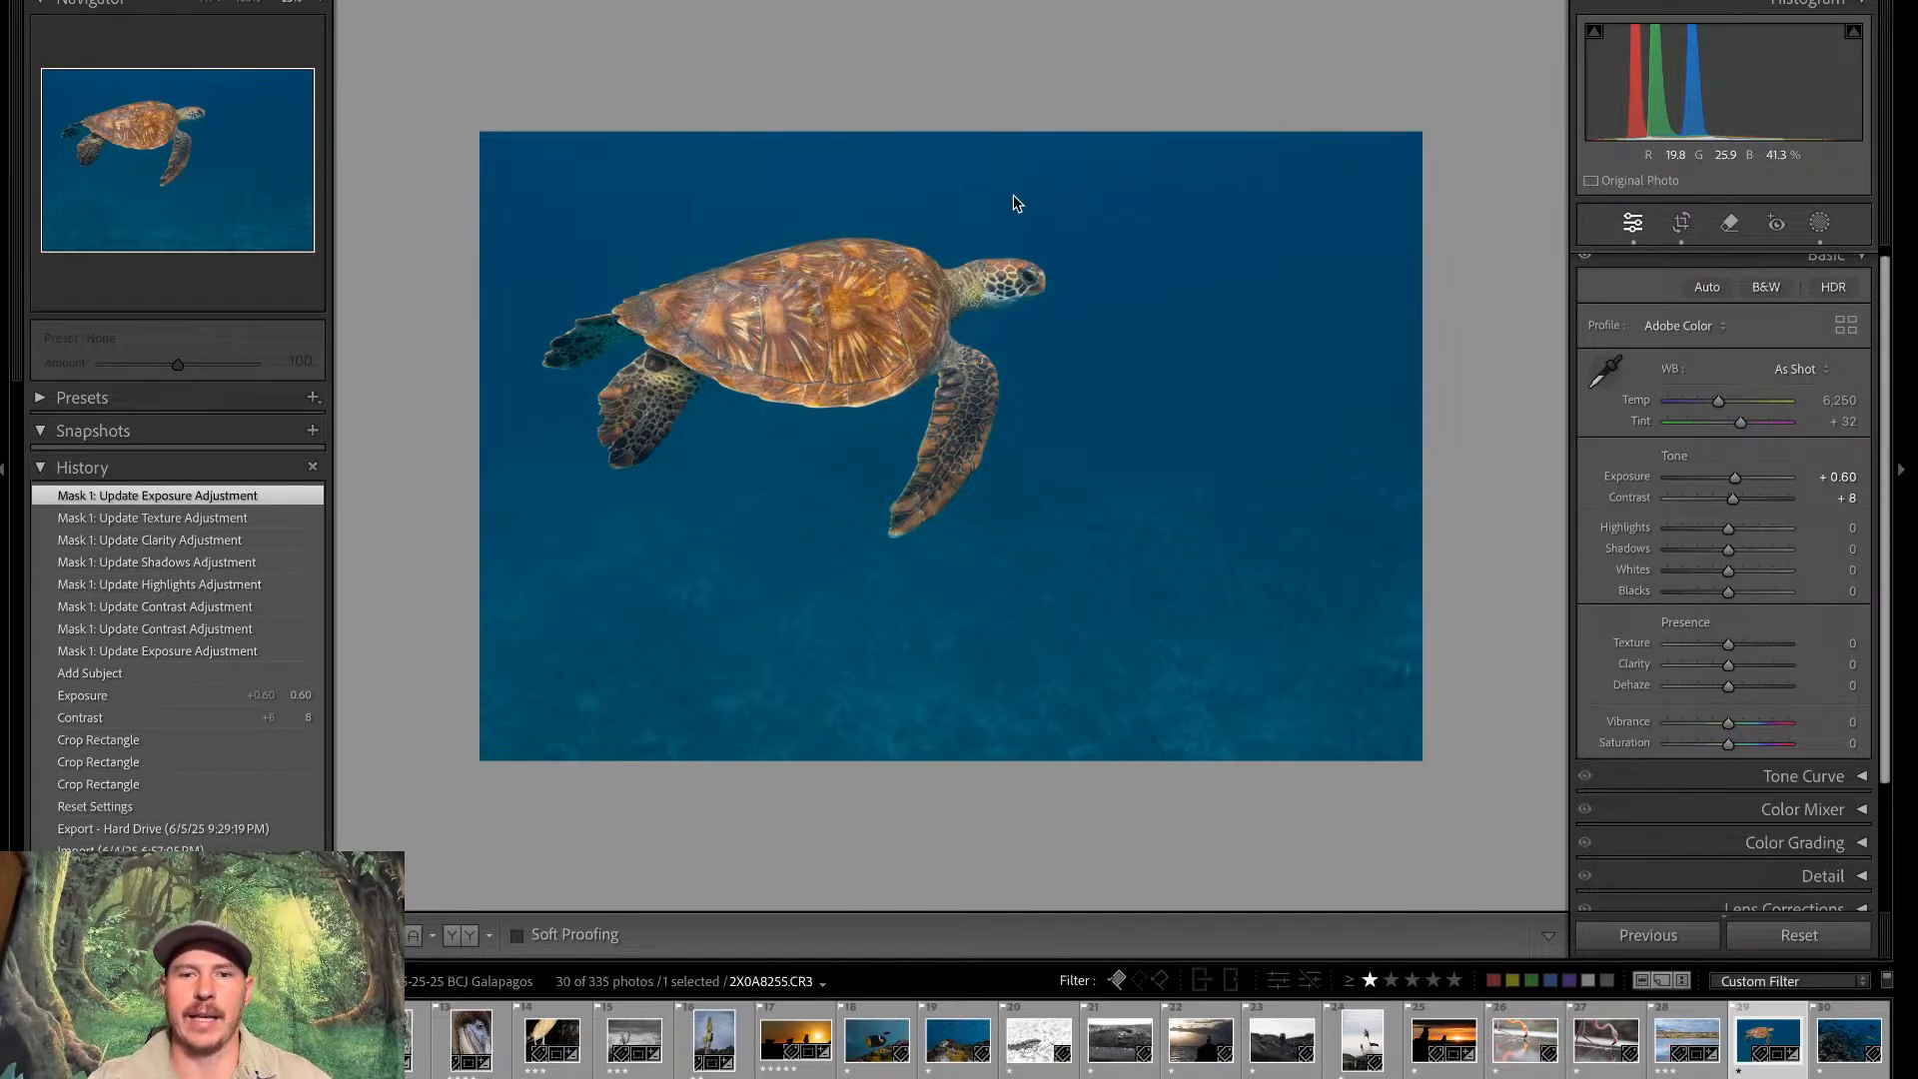
Paint a new brush mask over the turtle's eye with brush size 6.7, feather 53 and Auto Mask on
left_click(1028, 309)
key("ctrl+=")
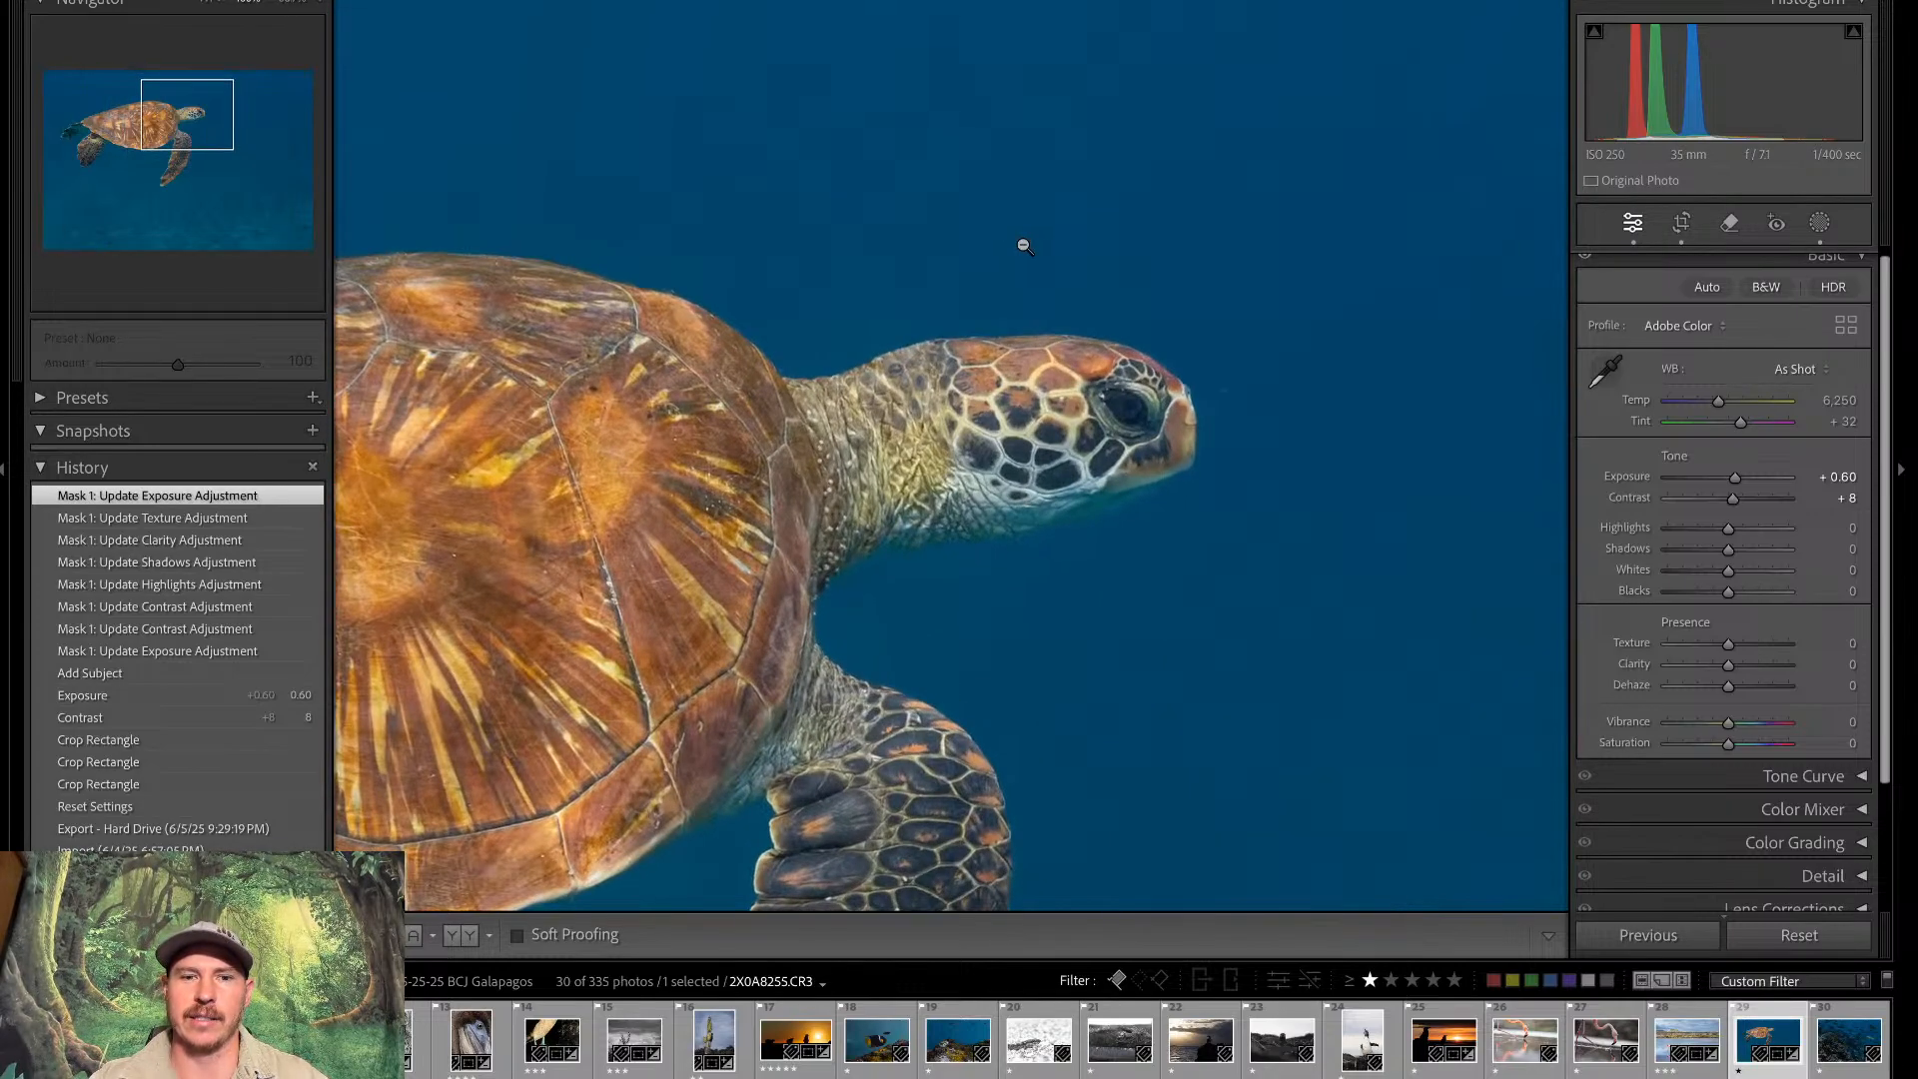
left_click_drag(184, 116, 202, 119)
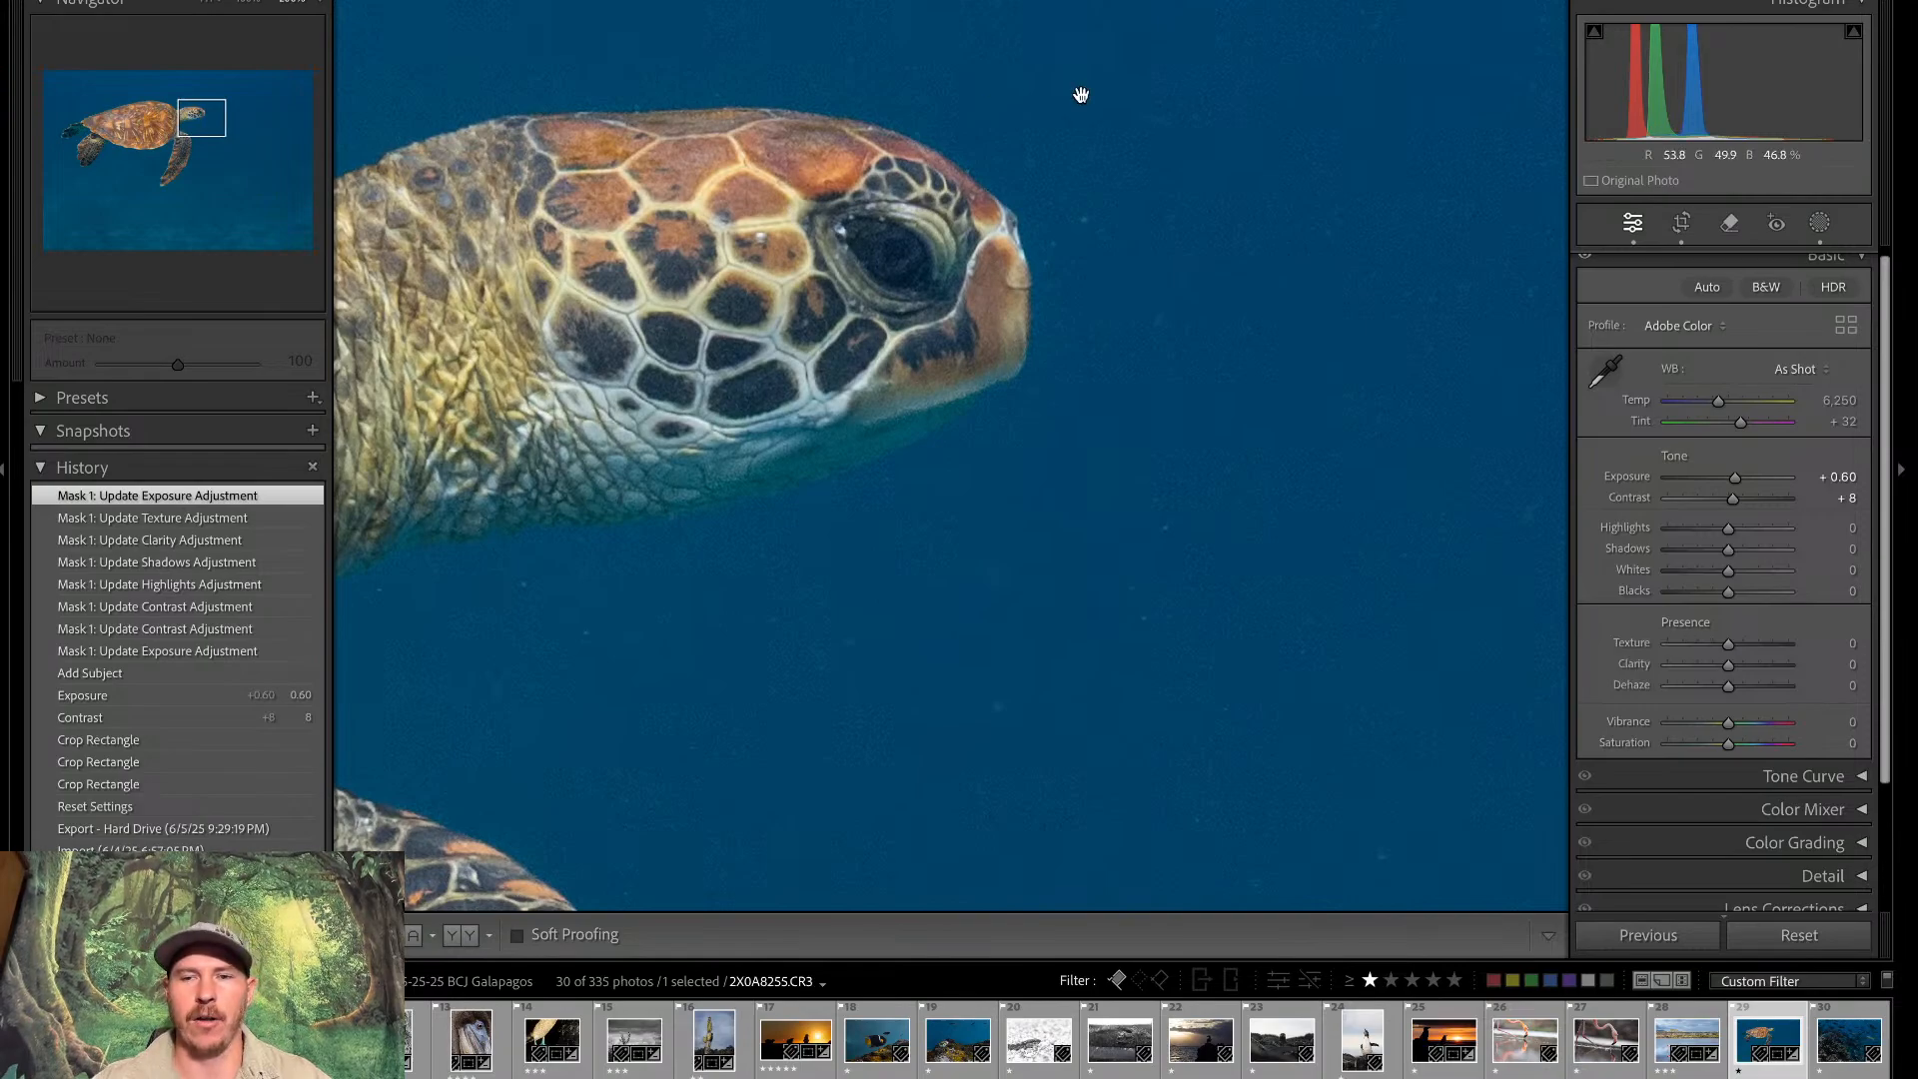
left_click(1820, 224)
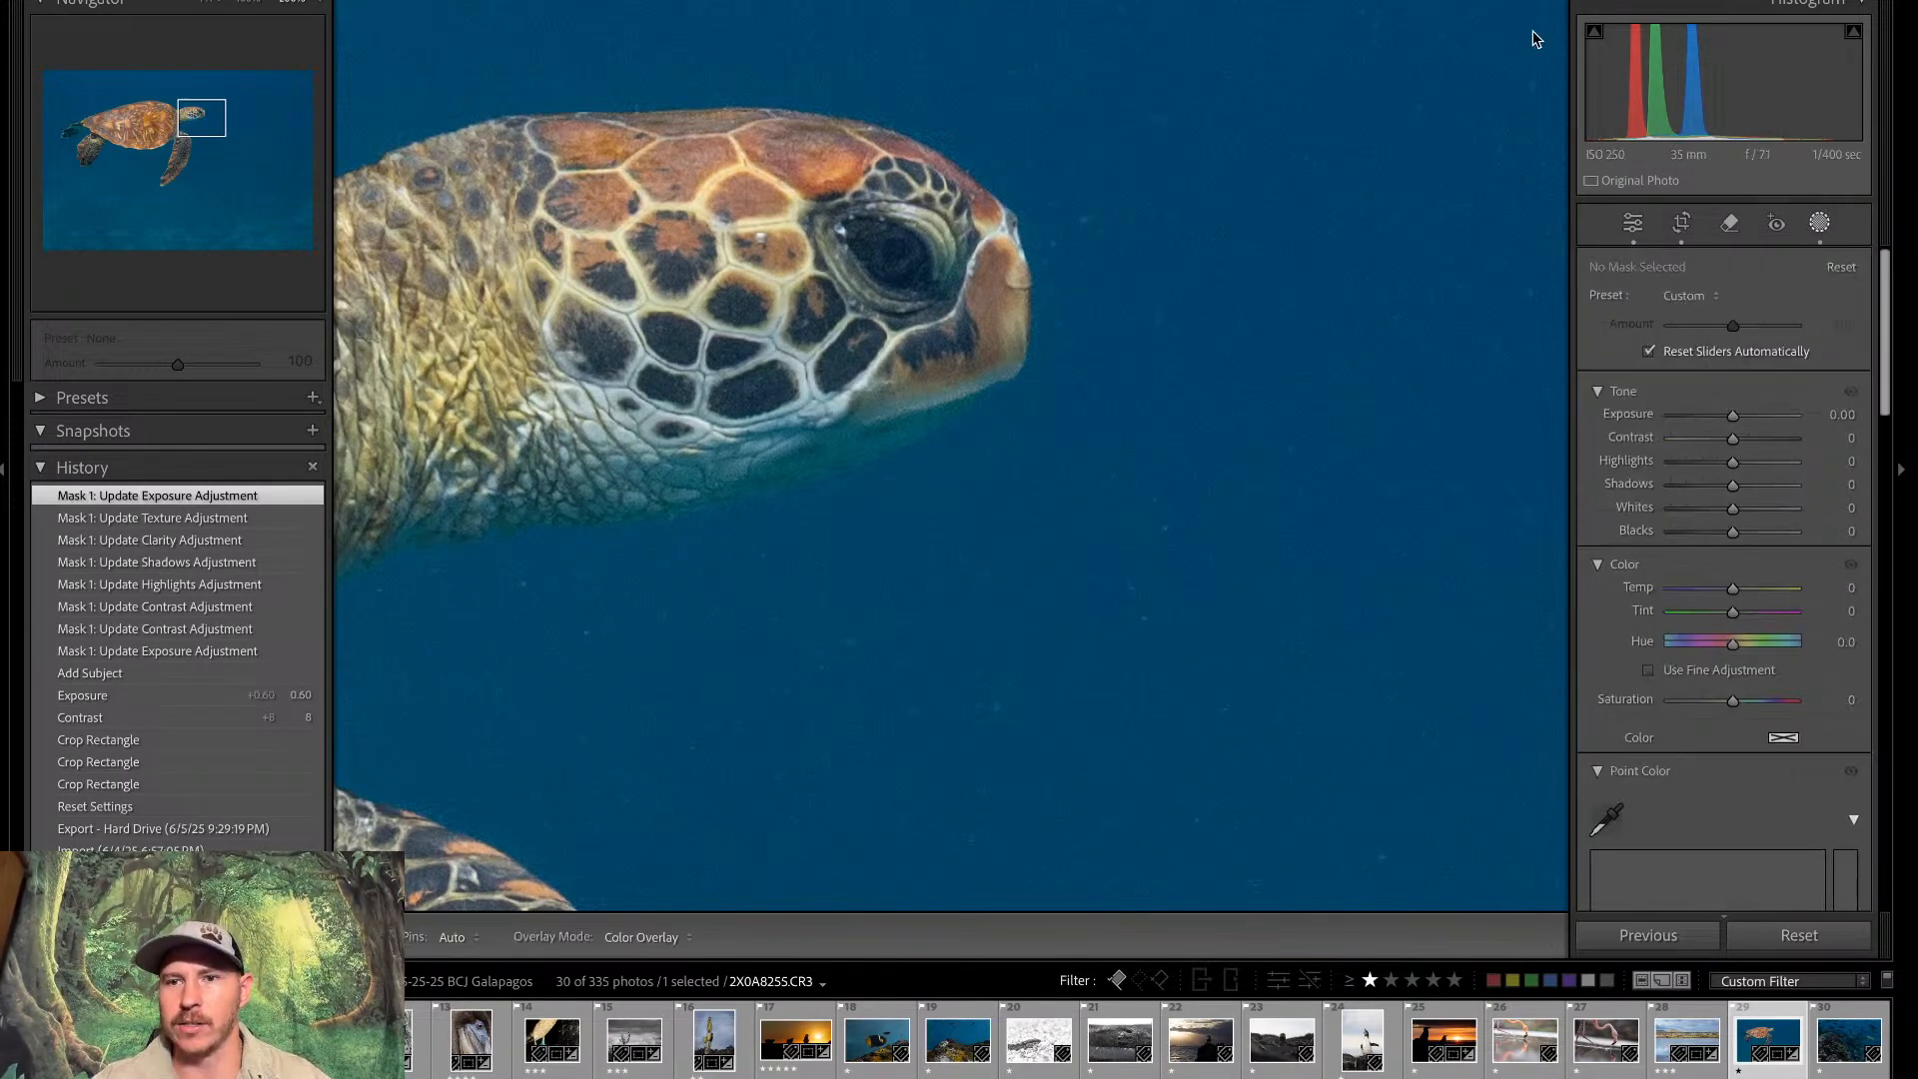
key("k")
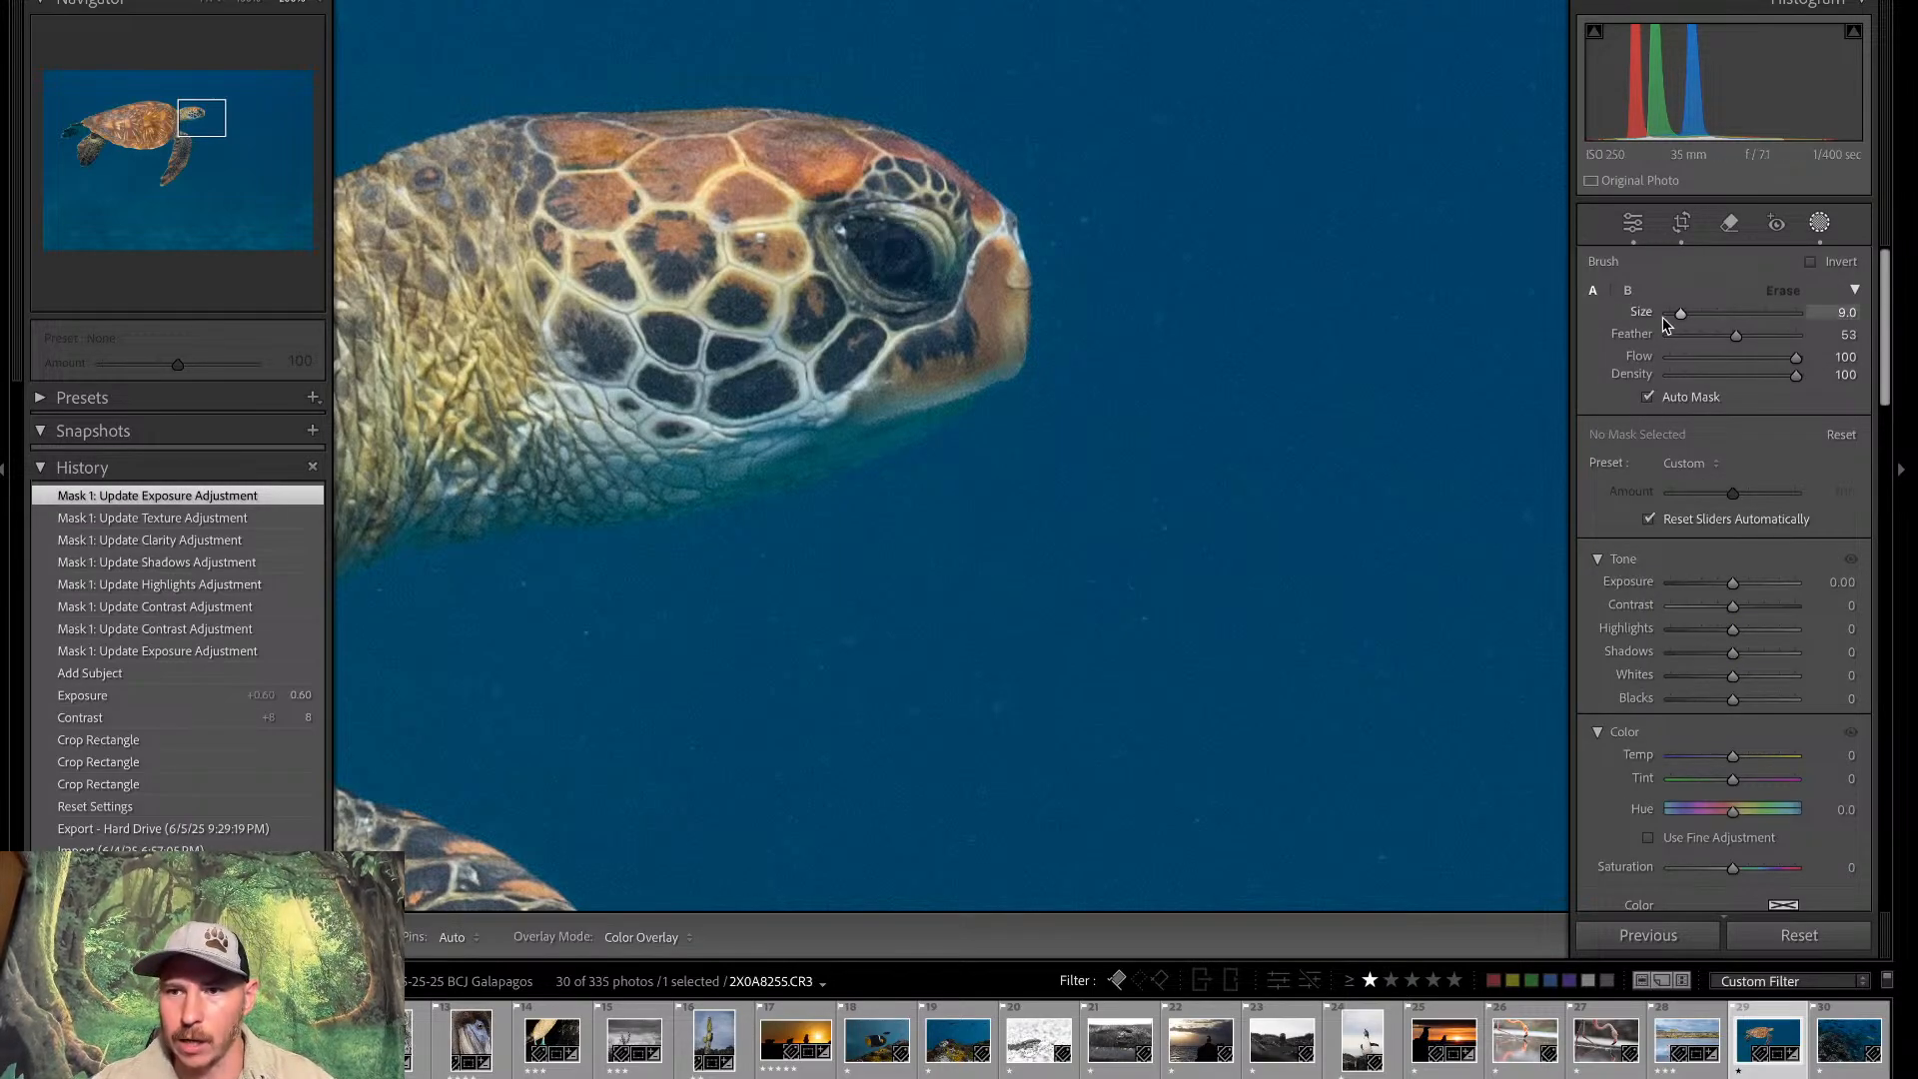
left_click_drag(1677, 316, 1673, 316)
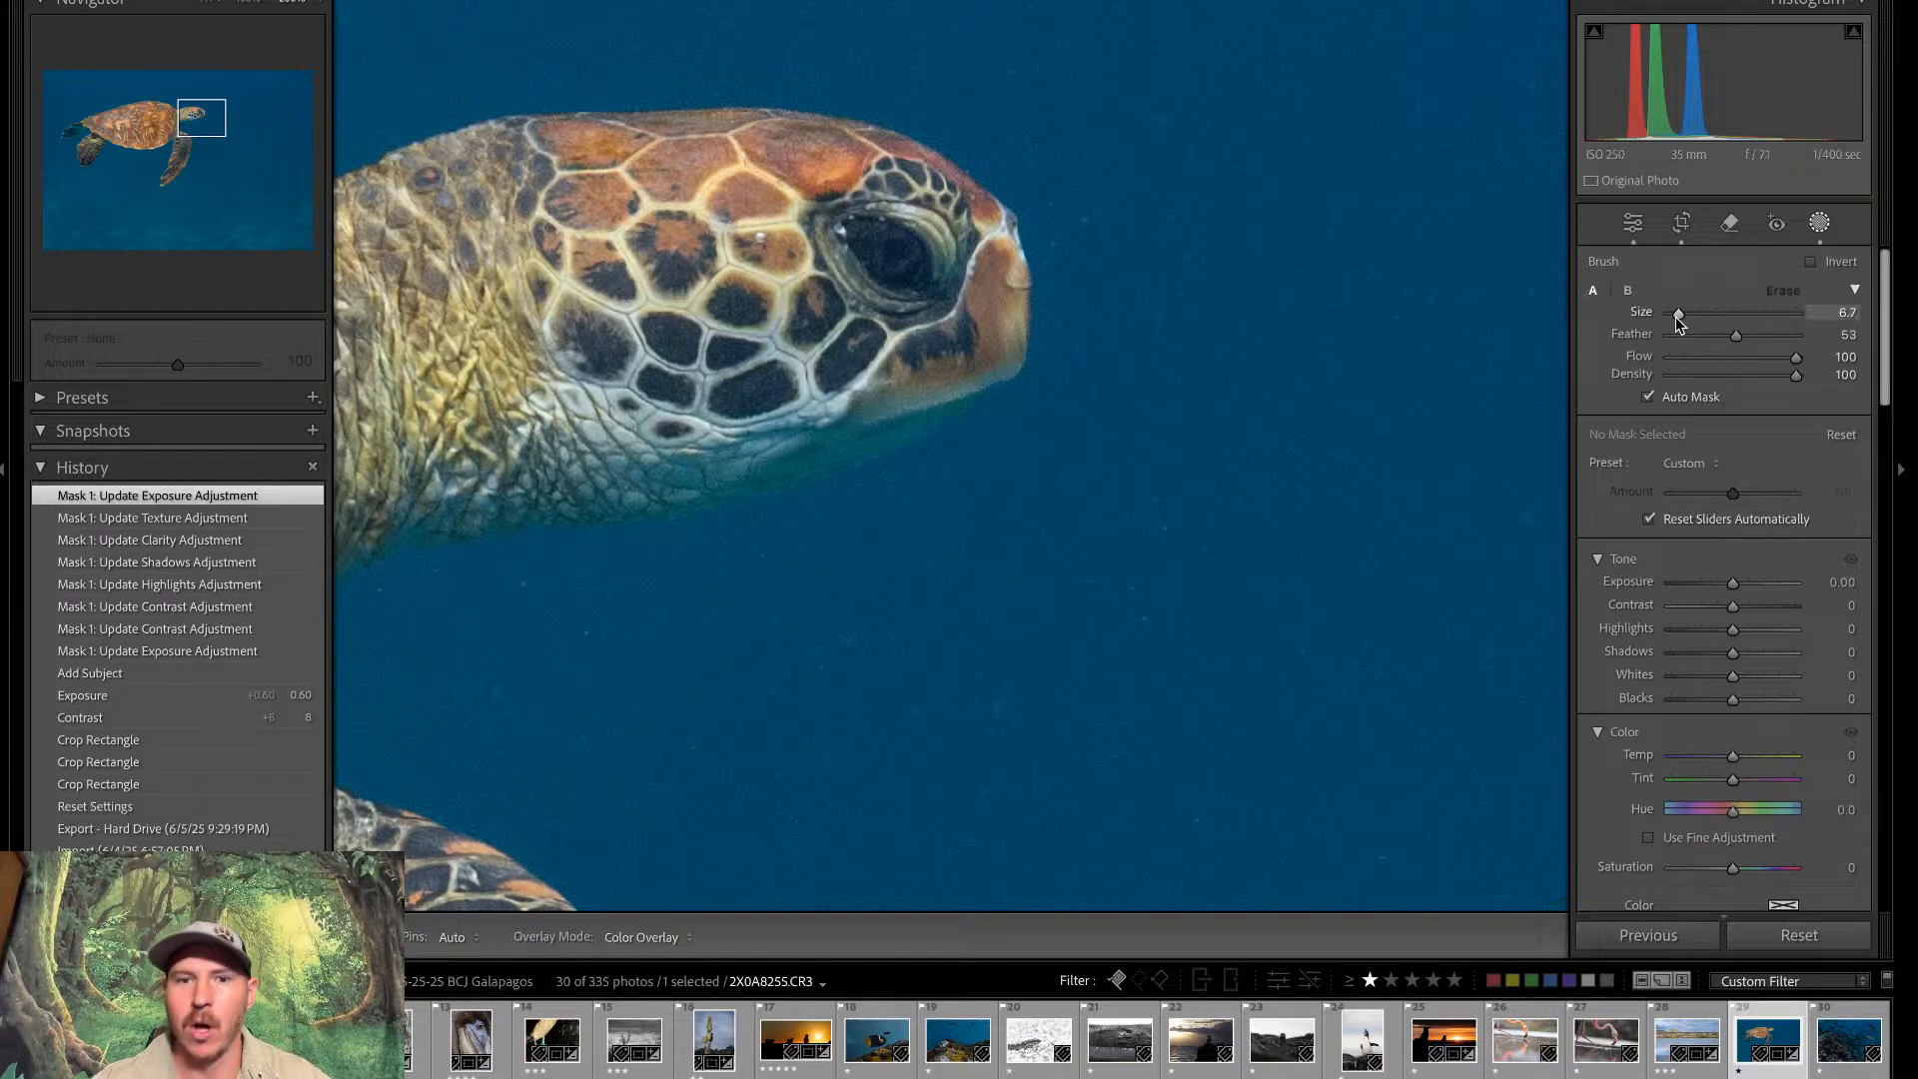
left_click(905, 262)
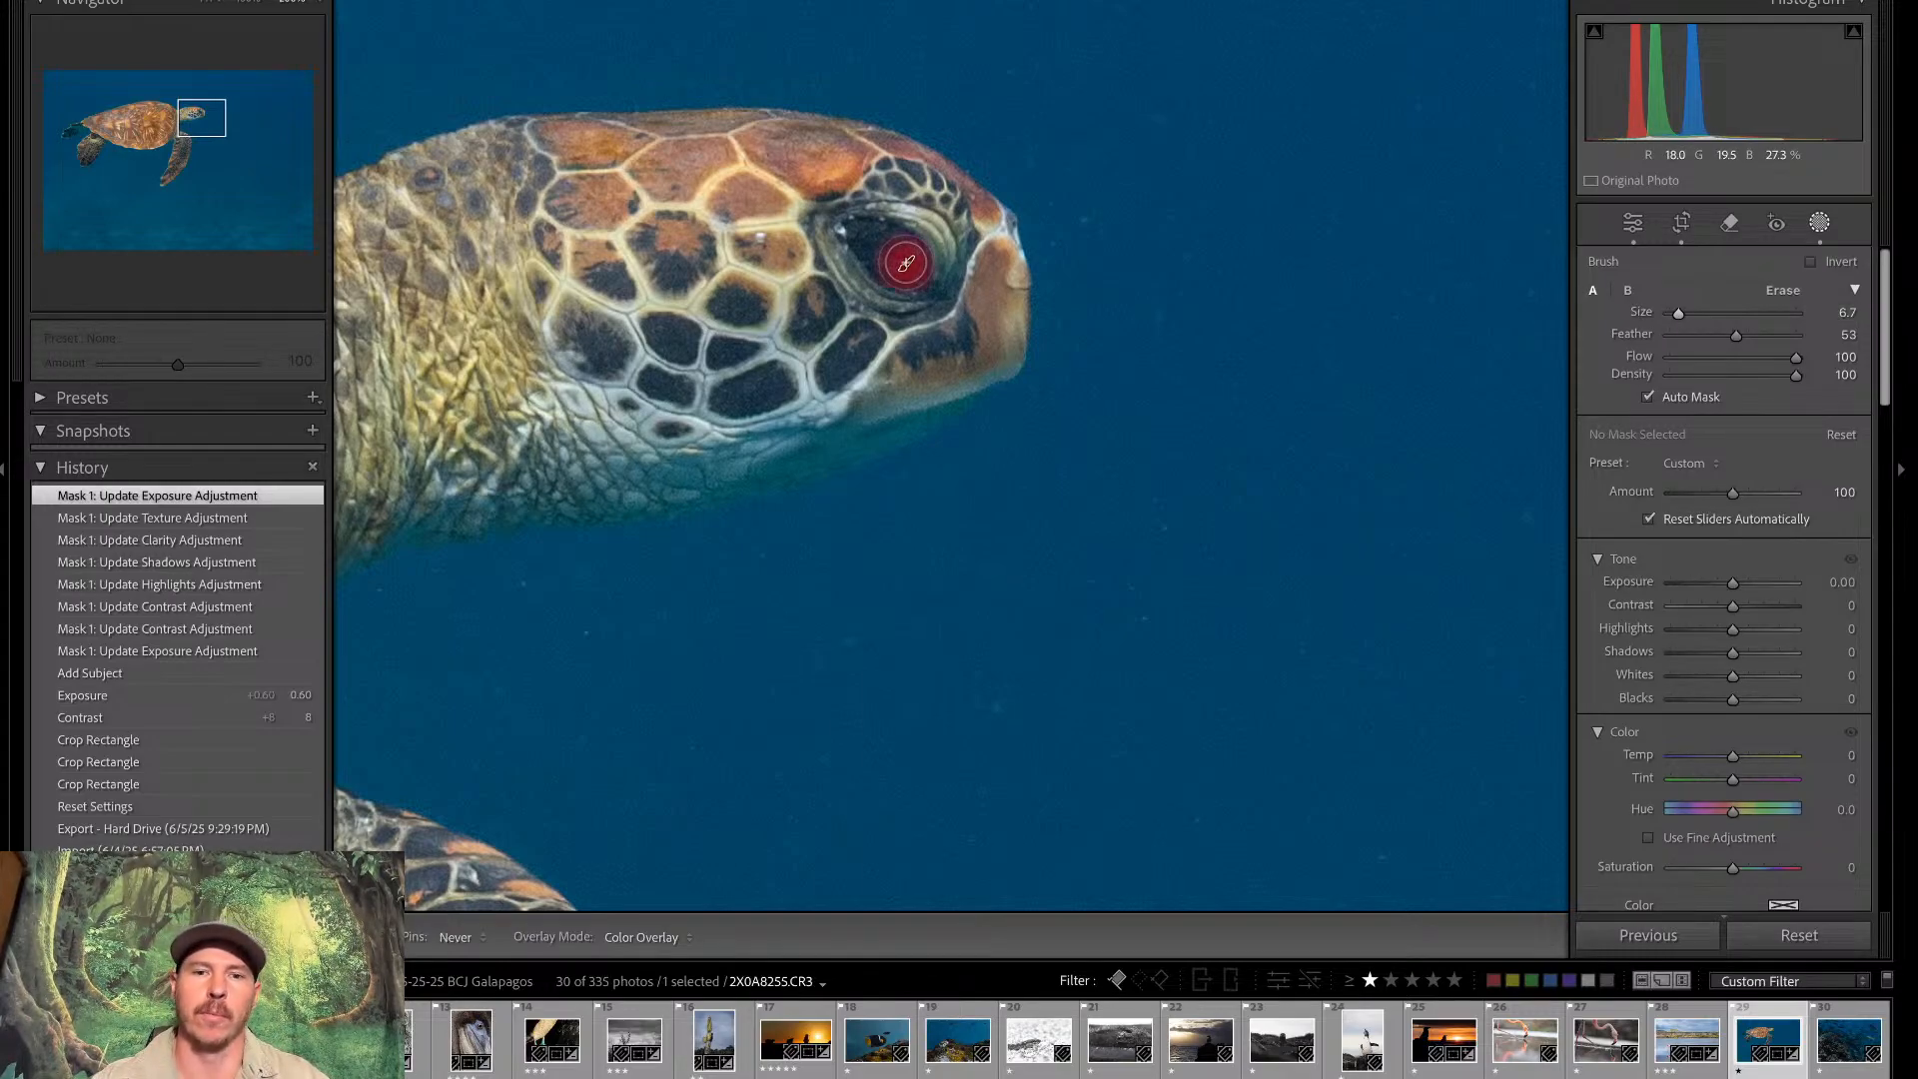
mouse_move(906, 262)
left_mouse_down()
mouse_move(886, 249)
mouse_move(905, 264)
left_mouse_up()
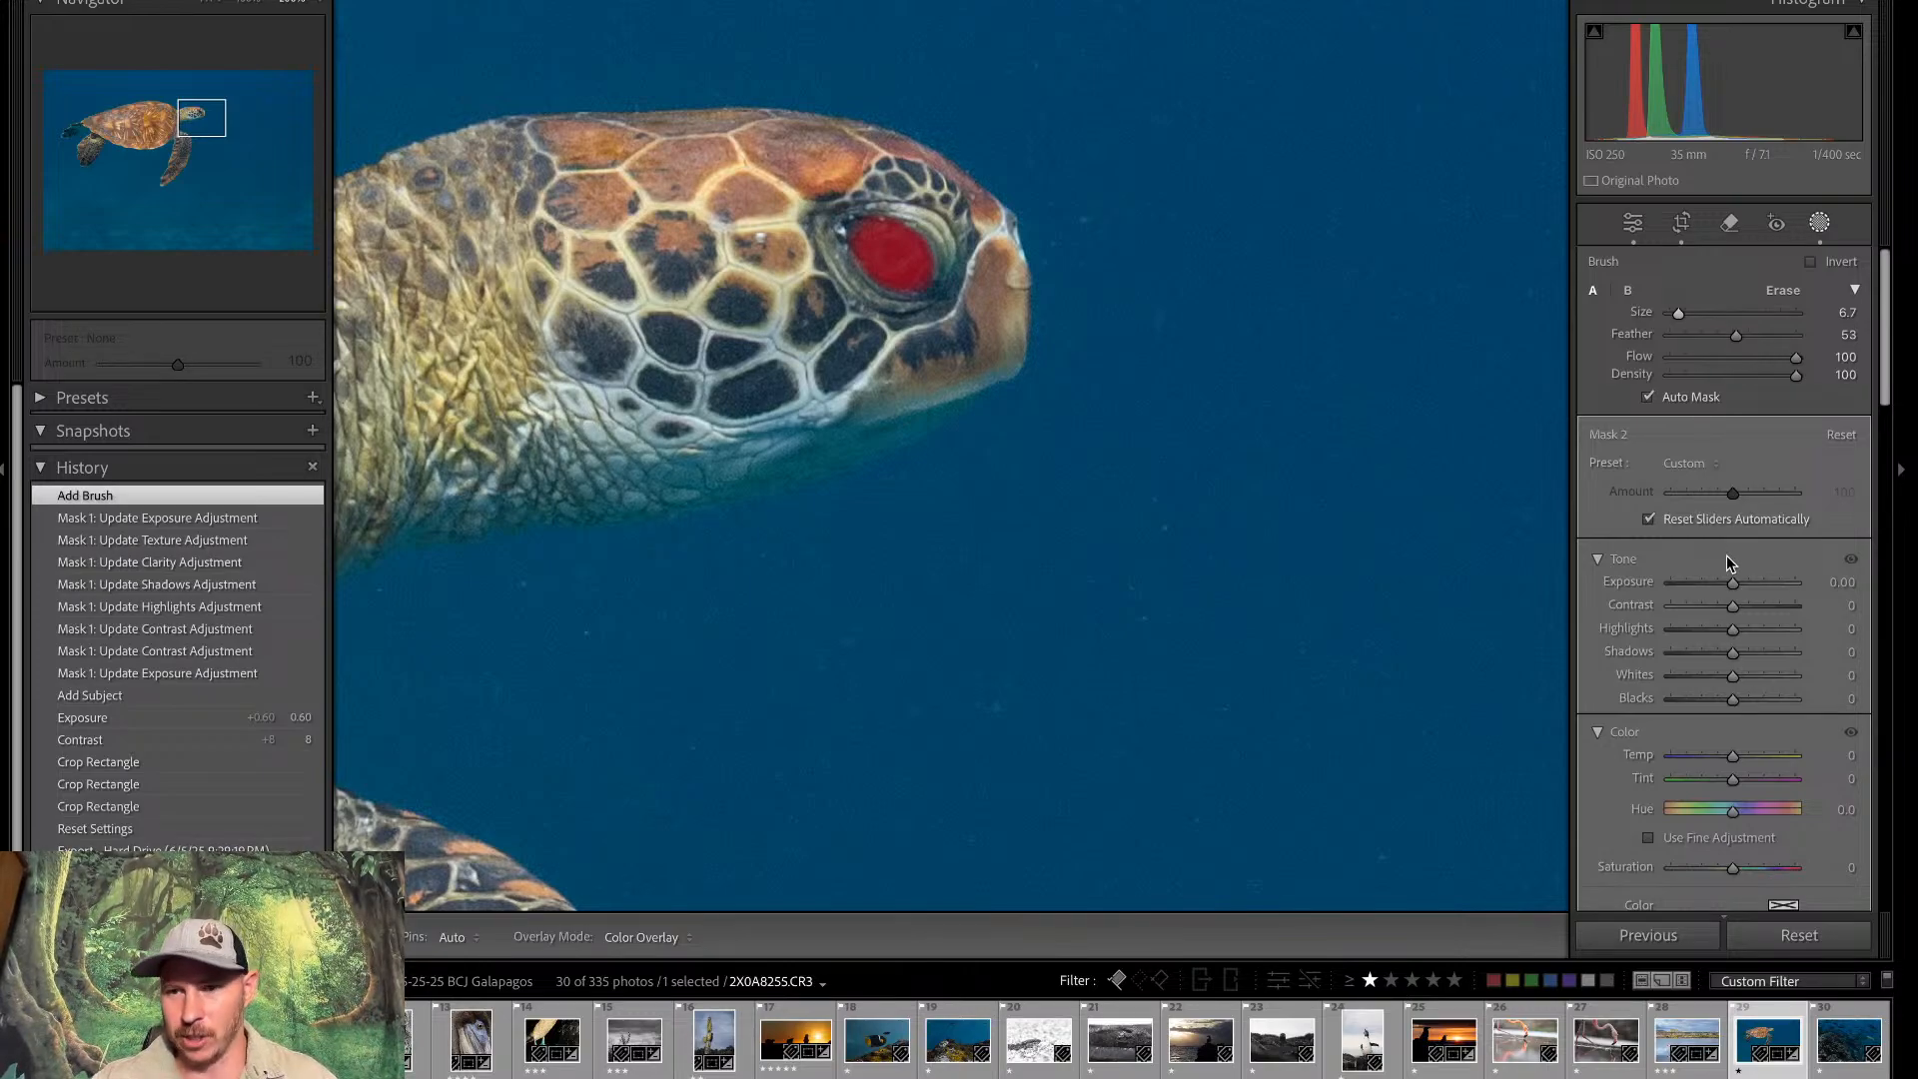
Brighten and sharpen the eye mask with exposure at 0.43 and clarity at 28
left_click(1734, 586)
left_click_drag(1733, 586, 1739, 593)
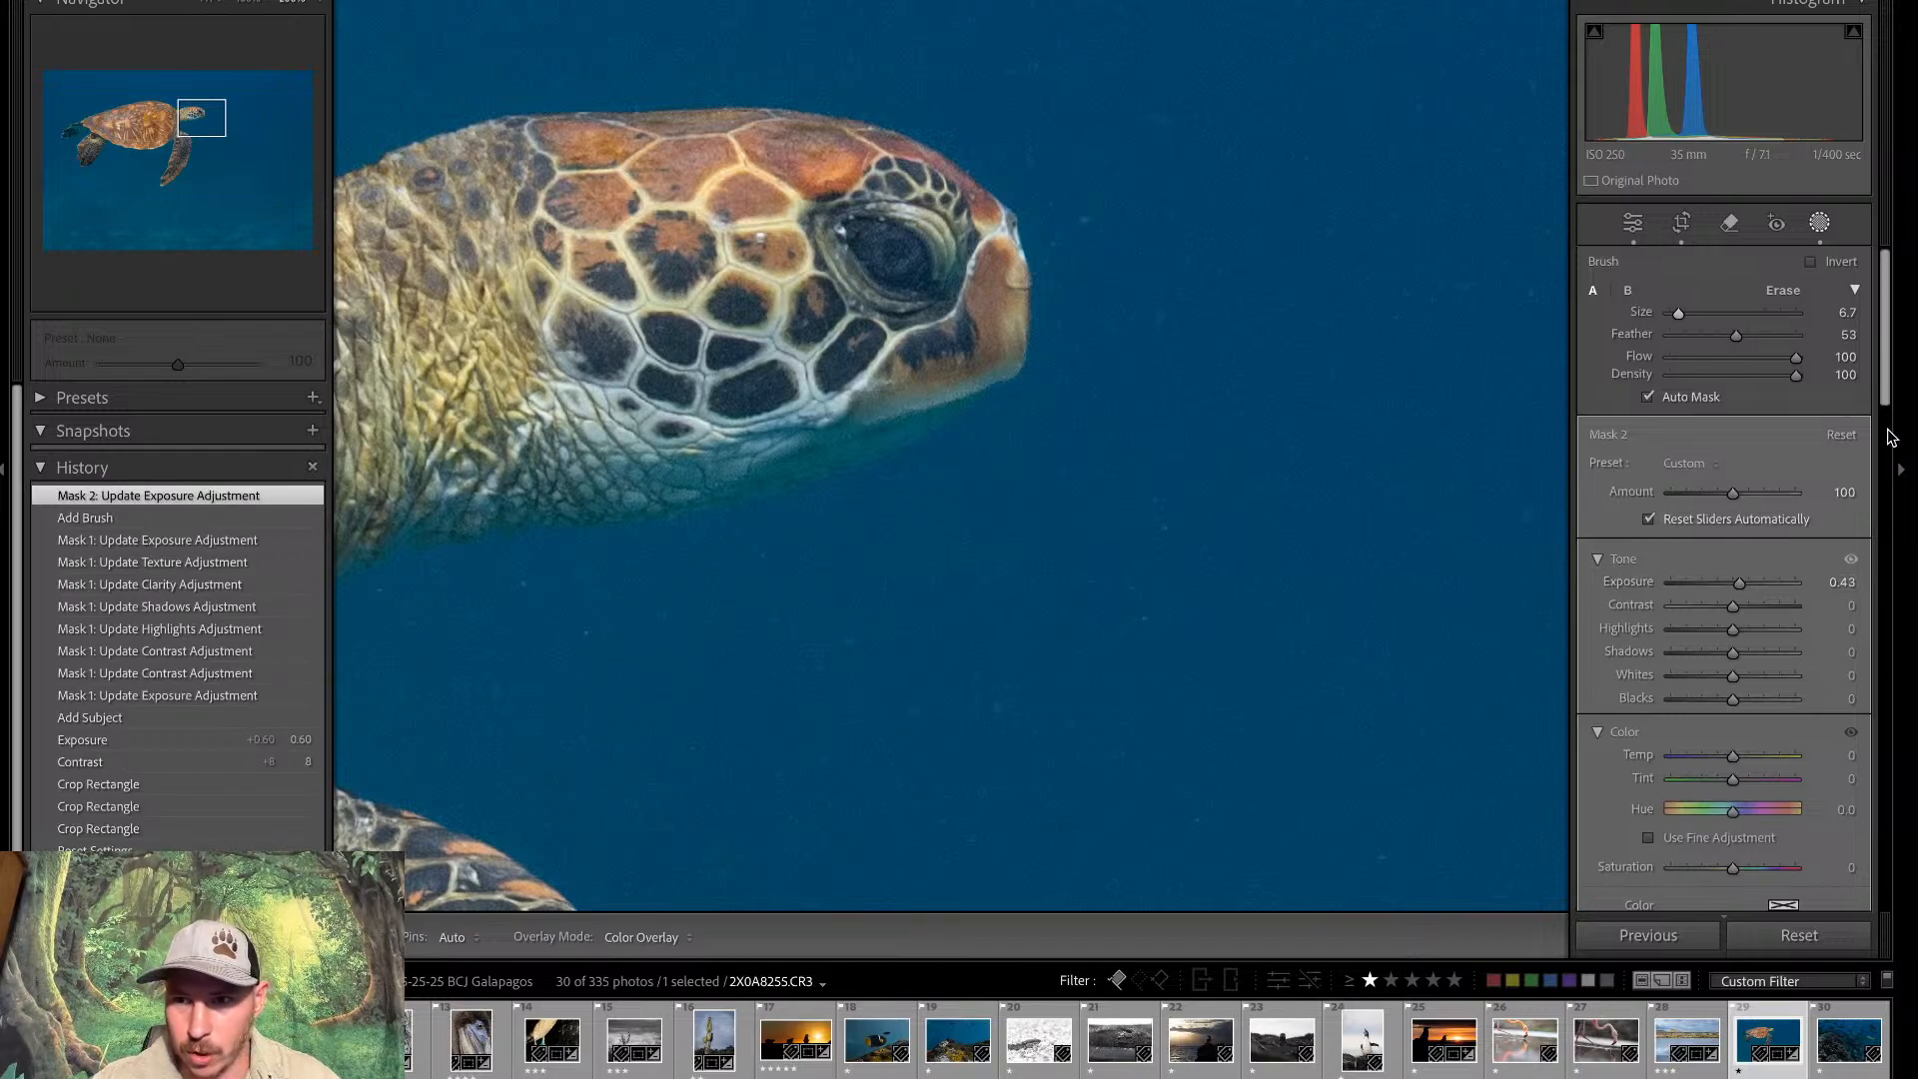
left_click_drag(1888, 404, 1904, 644)
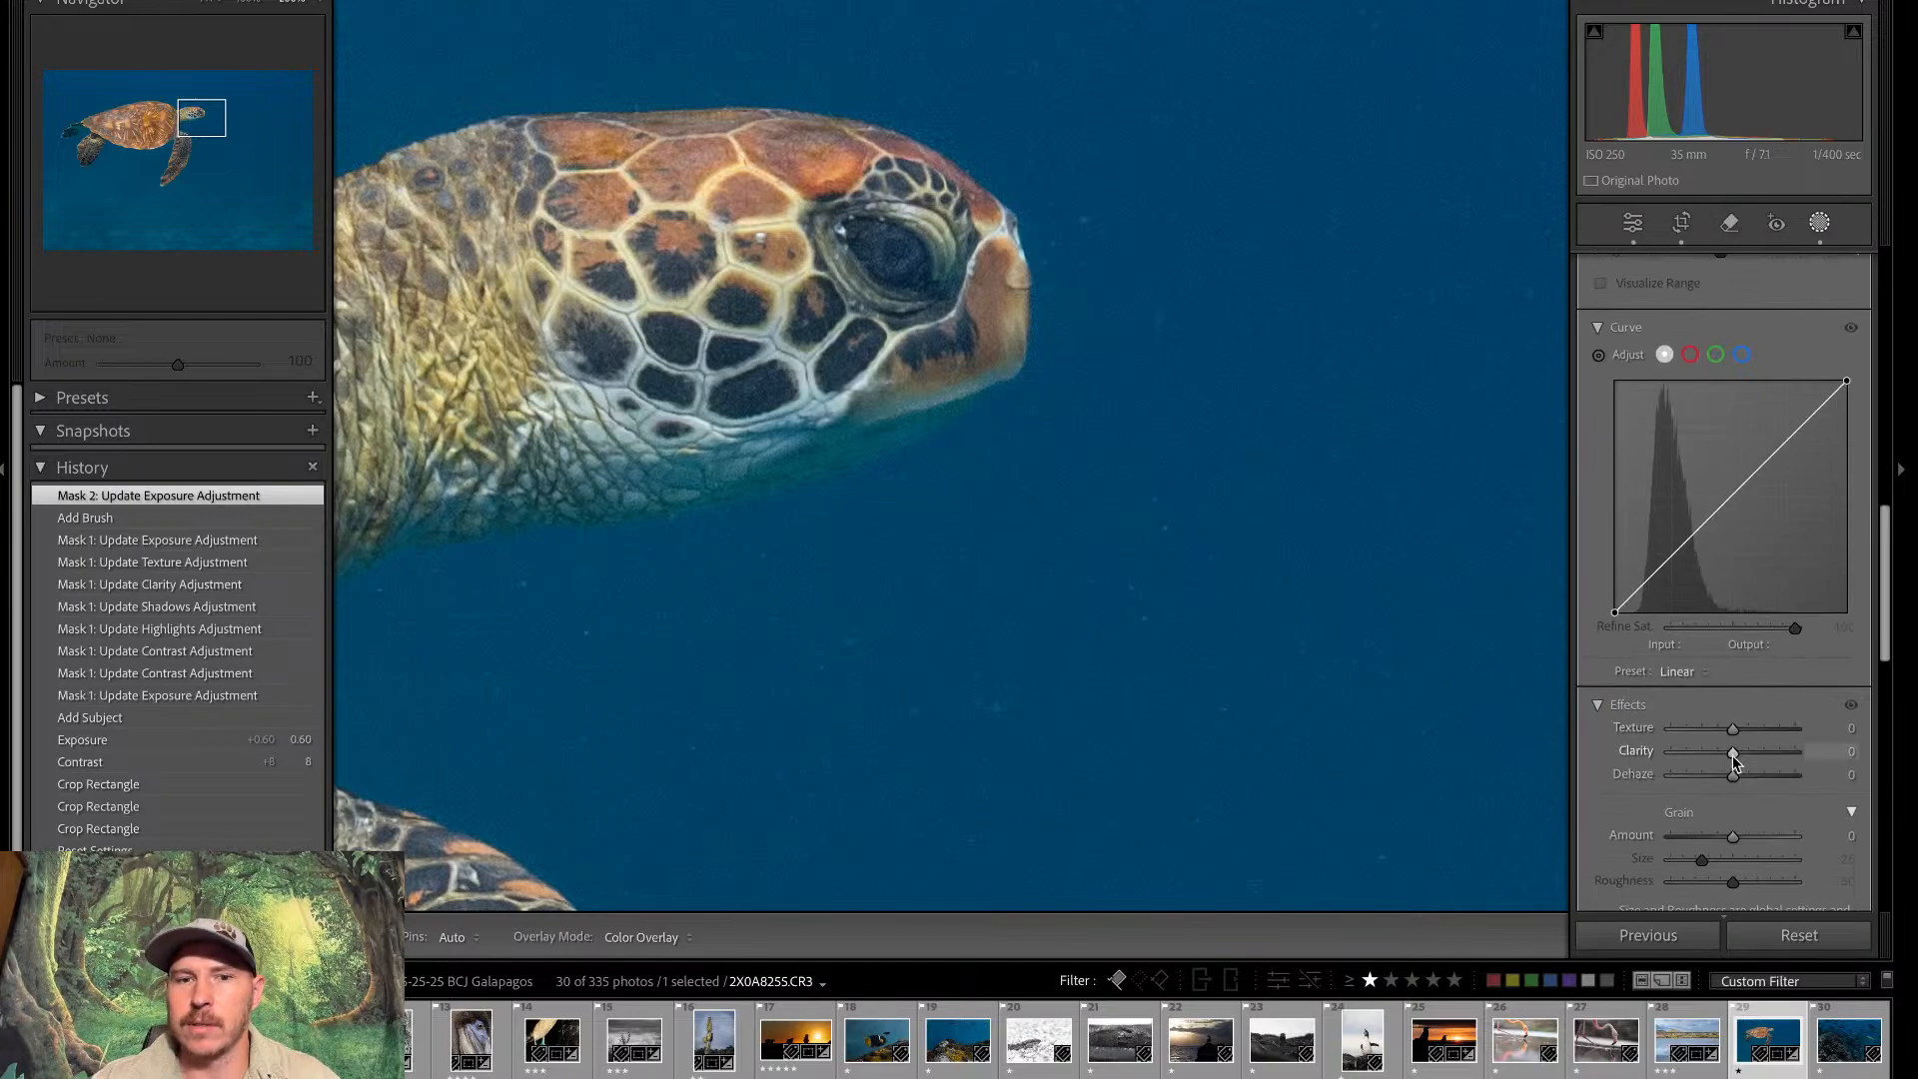
left_click_drag(1733, 755, 1751, 757)
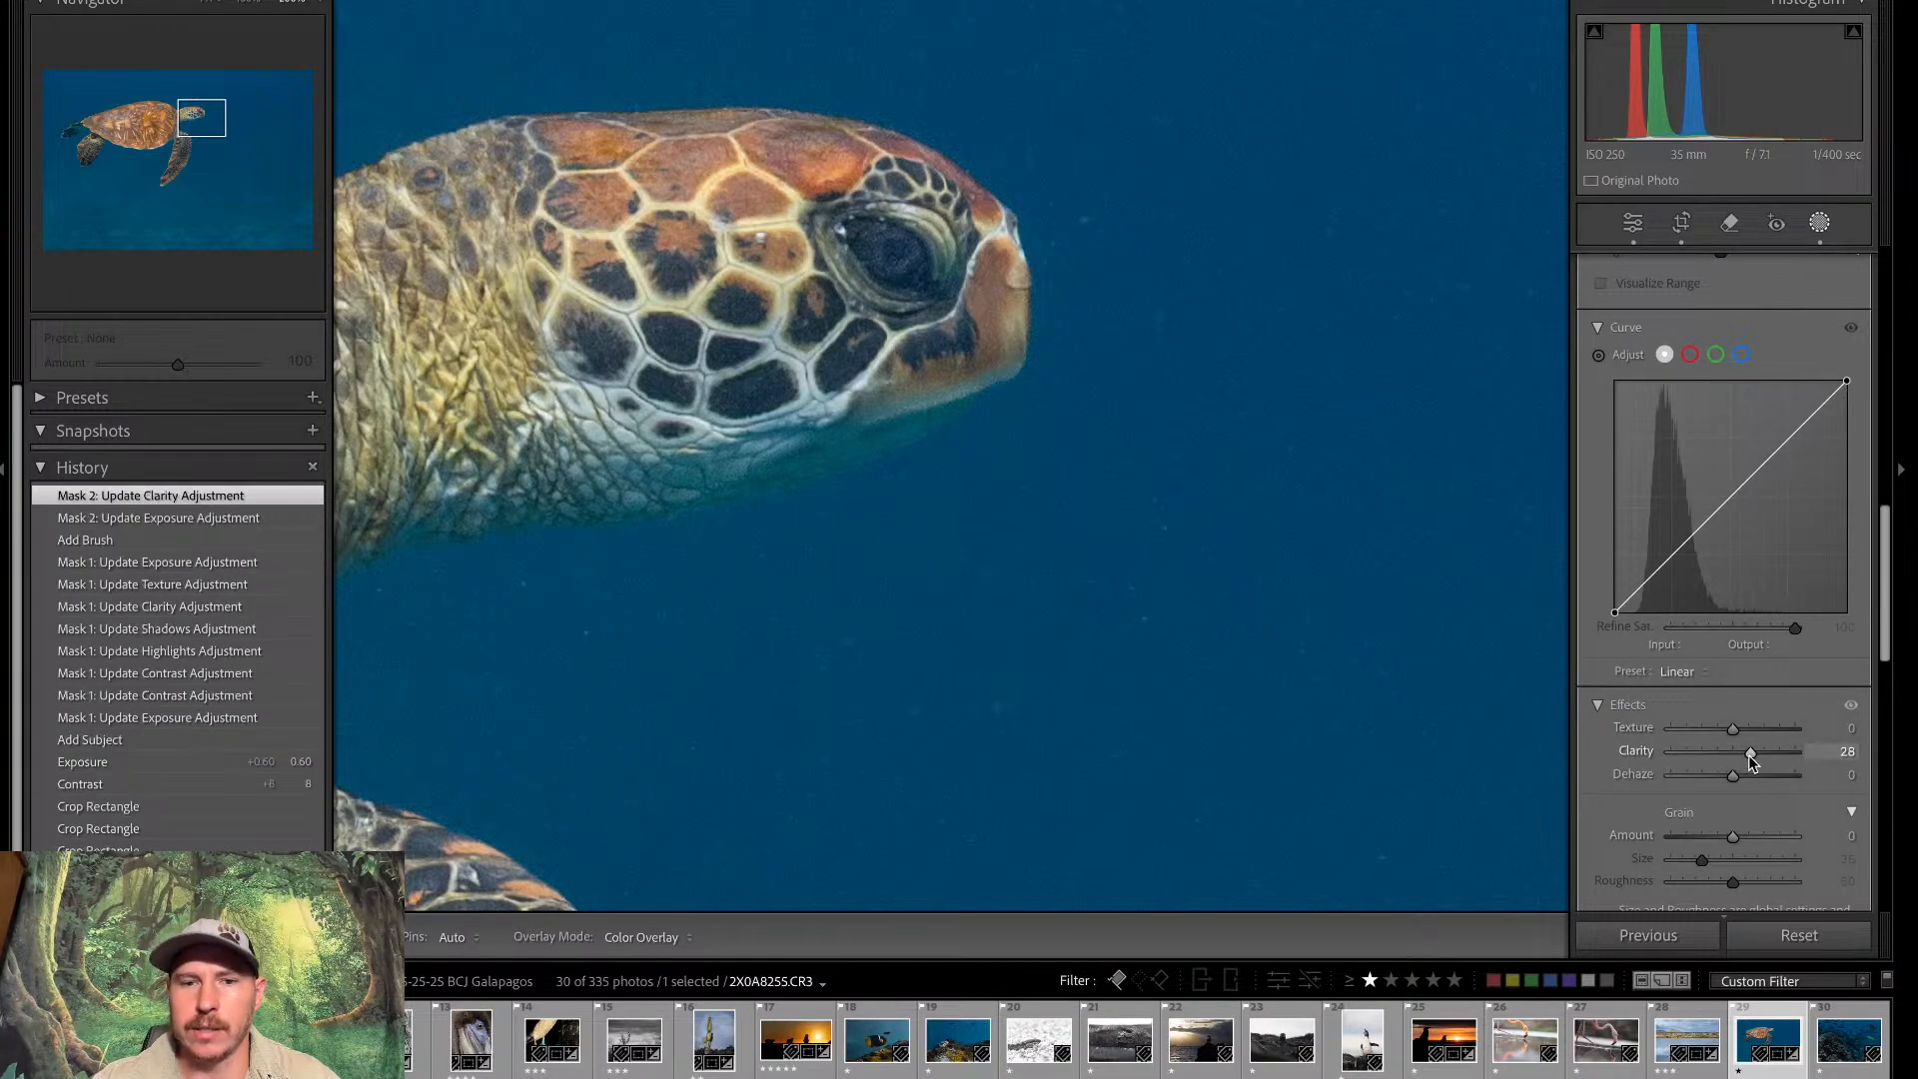
Inspect the turtle's eye up close and view the photo's sharpening and noise reduction settings
key("ctrl+equal")
key("ctrl+equal")
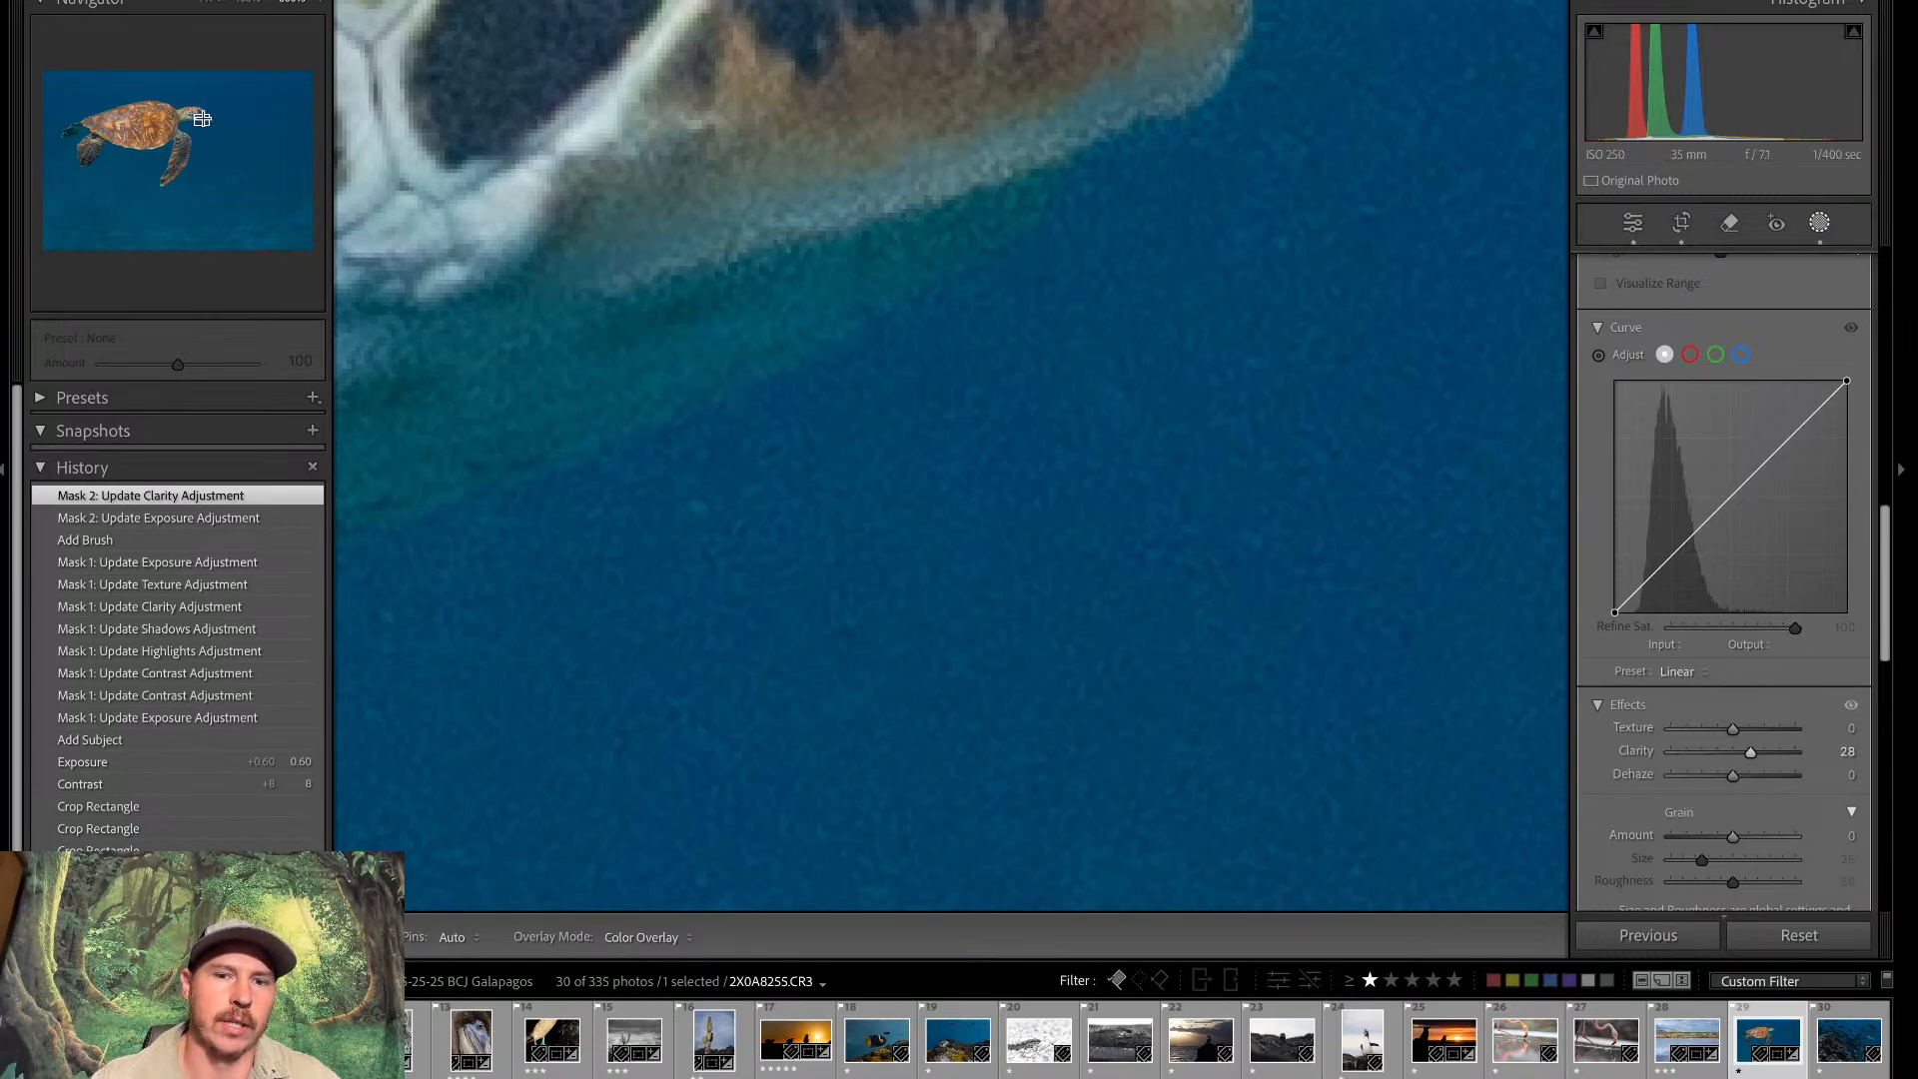
left_click_drag(202, 119, 198, 112)
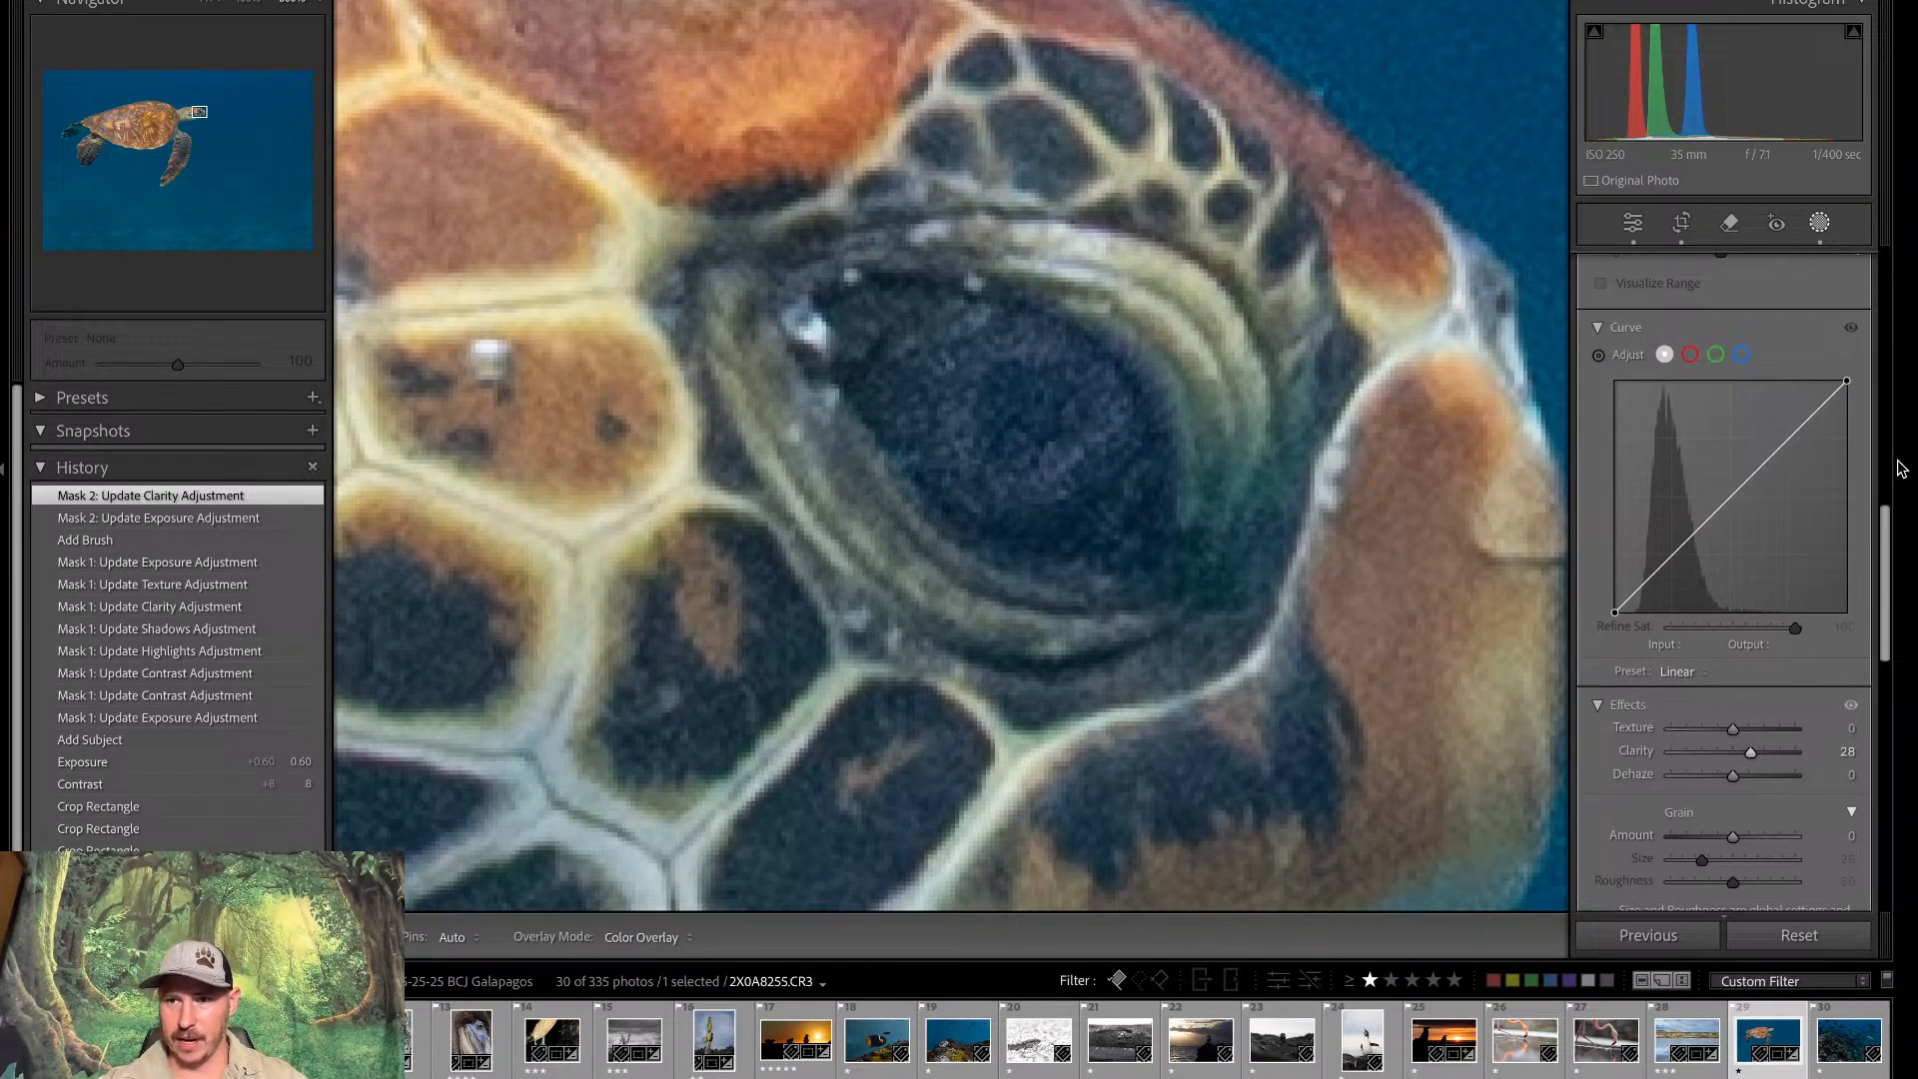
mouse_move(1886, 537)
left_mouse_down()
mouse_move(1889, 278)
mouse_move(1888, 795)
left_mouse_up()
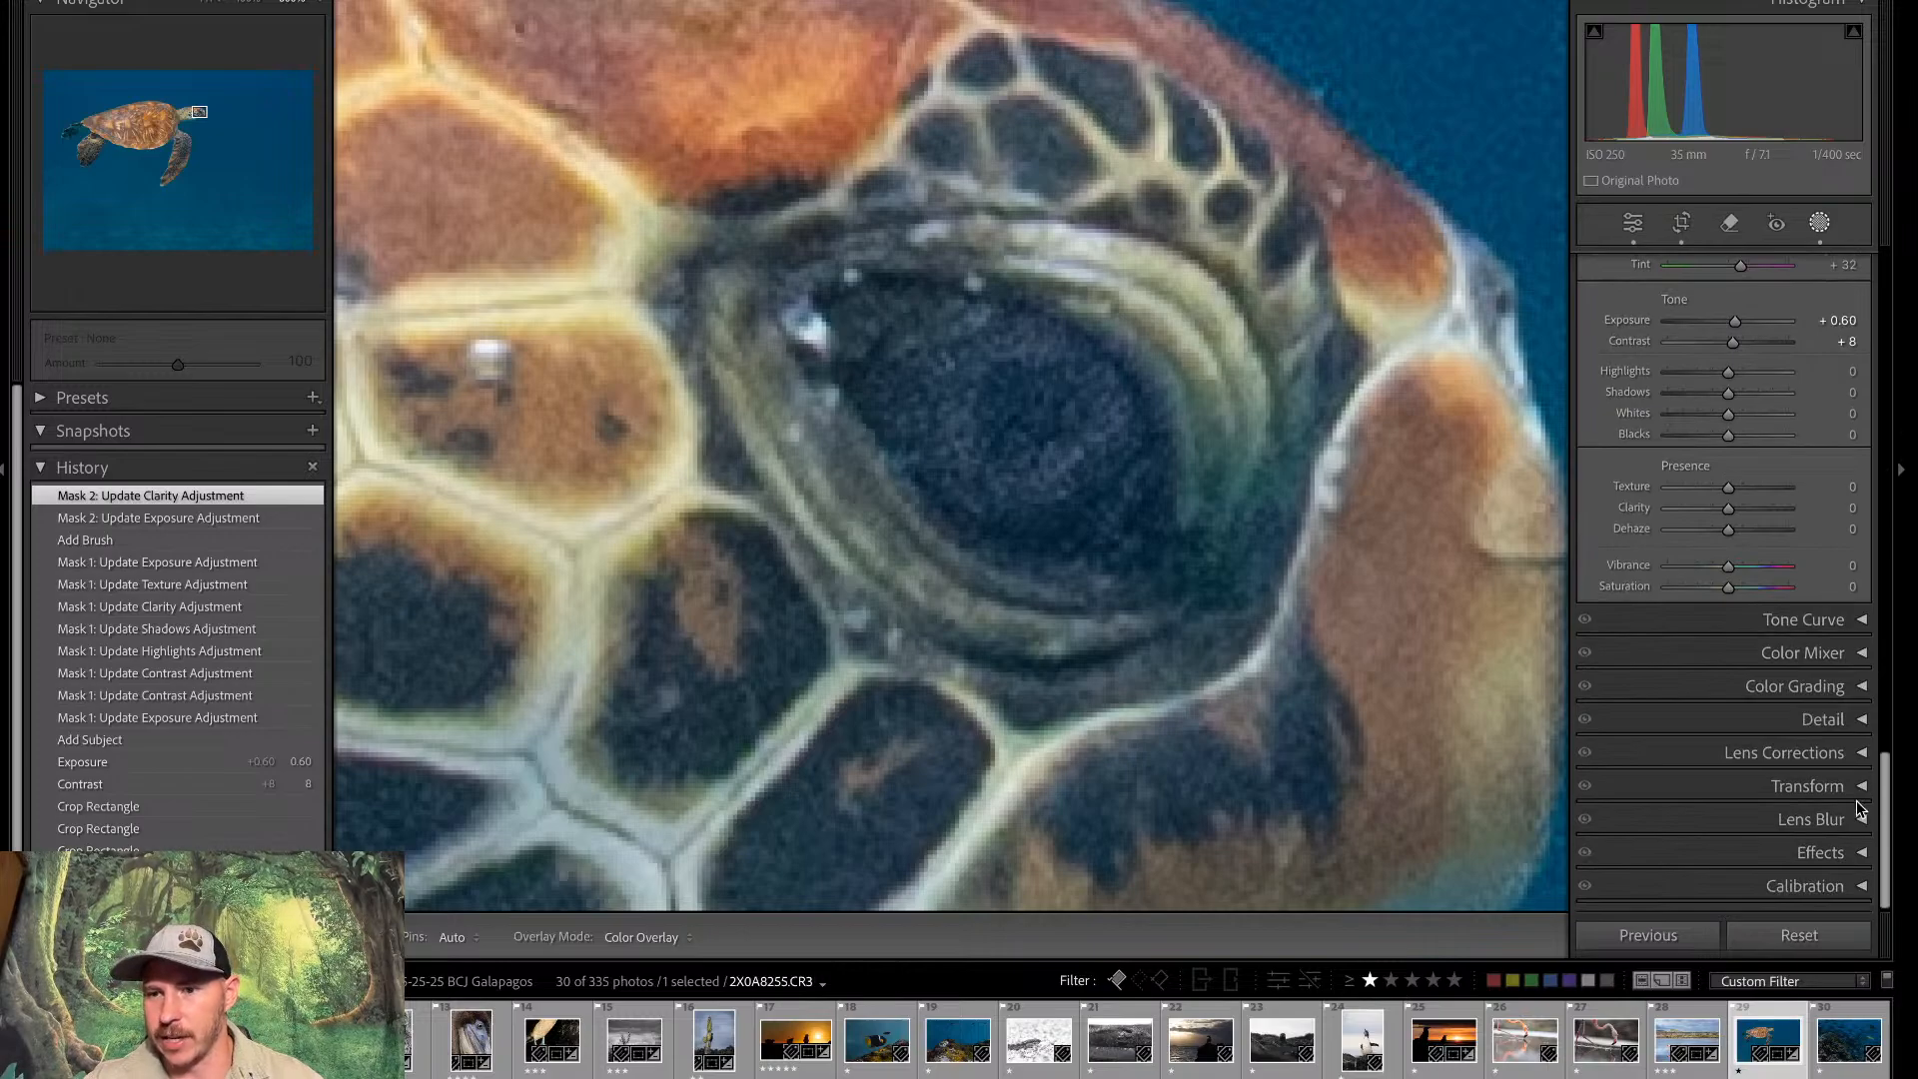
left_click(1774, 720)
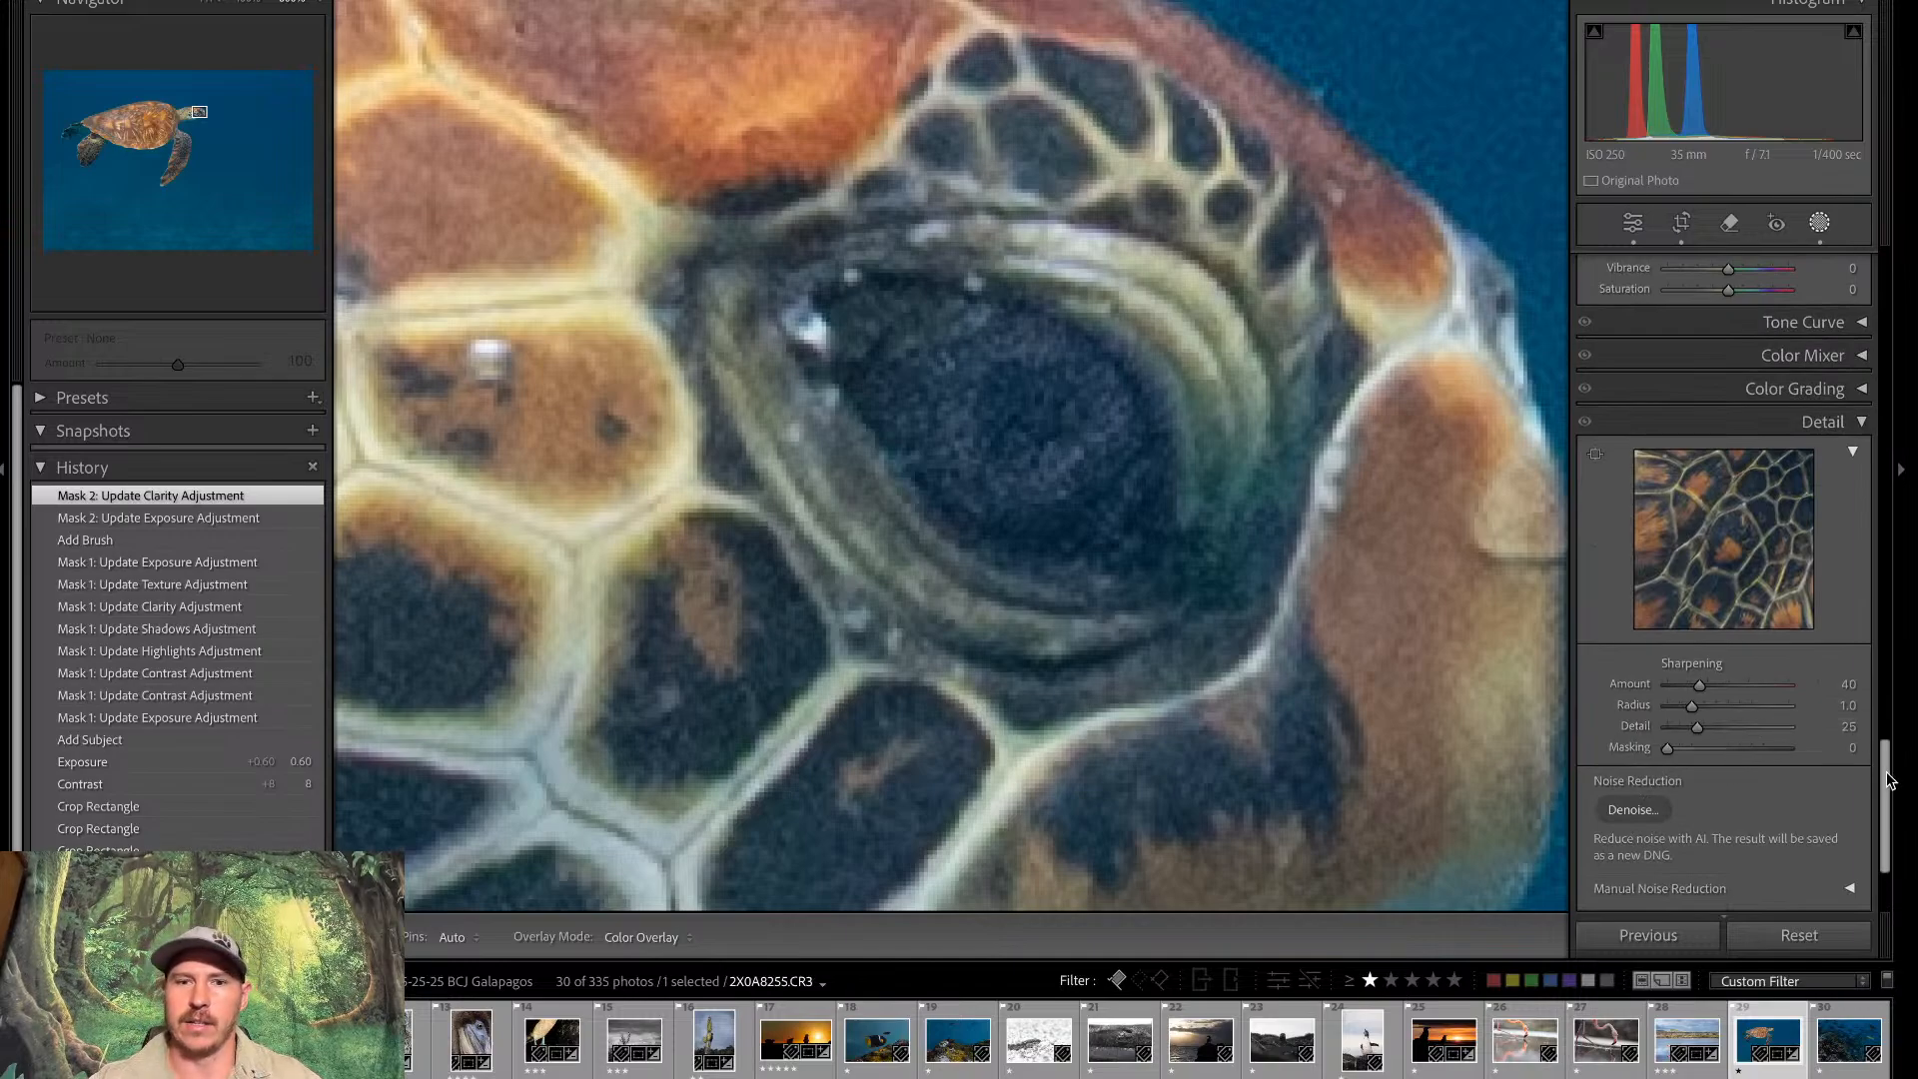
left_click_drag(1888, 780, 1850, 270)
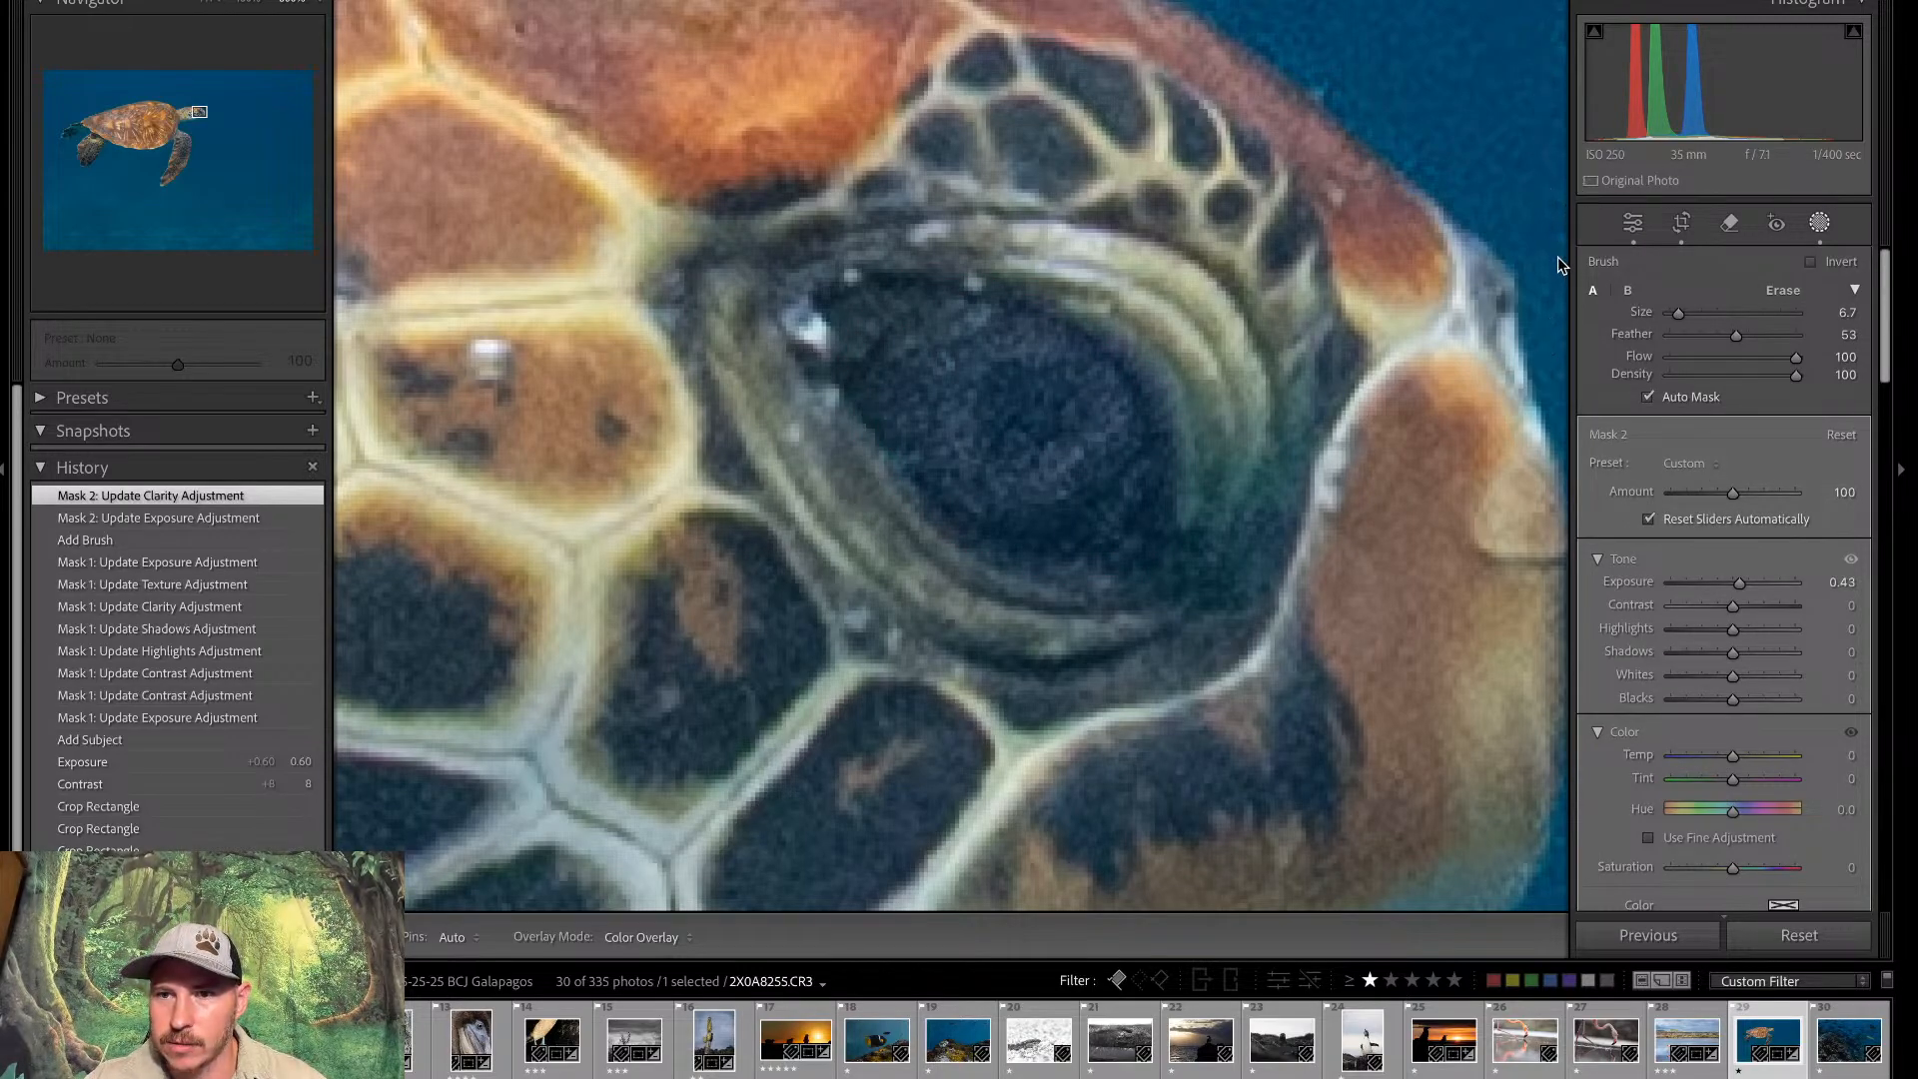
Start a new brush mask on the turtle's pupil and extend it over the eye's lower front area with brush size 8.0
key("Escape")
mouse_move(1049, 404)
left_mouse_down()
mouse_move(1017, 430)
mouse_move(1011, 404)
mouse_move(1054, 425)
left_mouse_up()
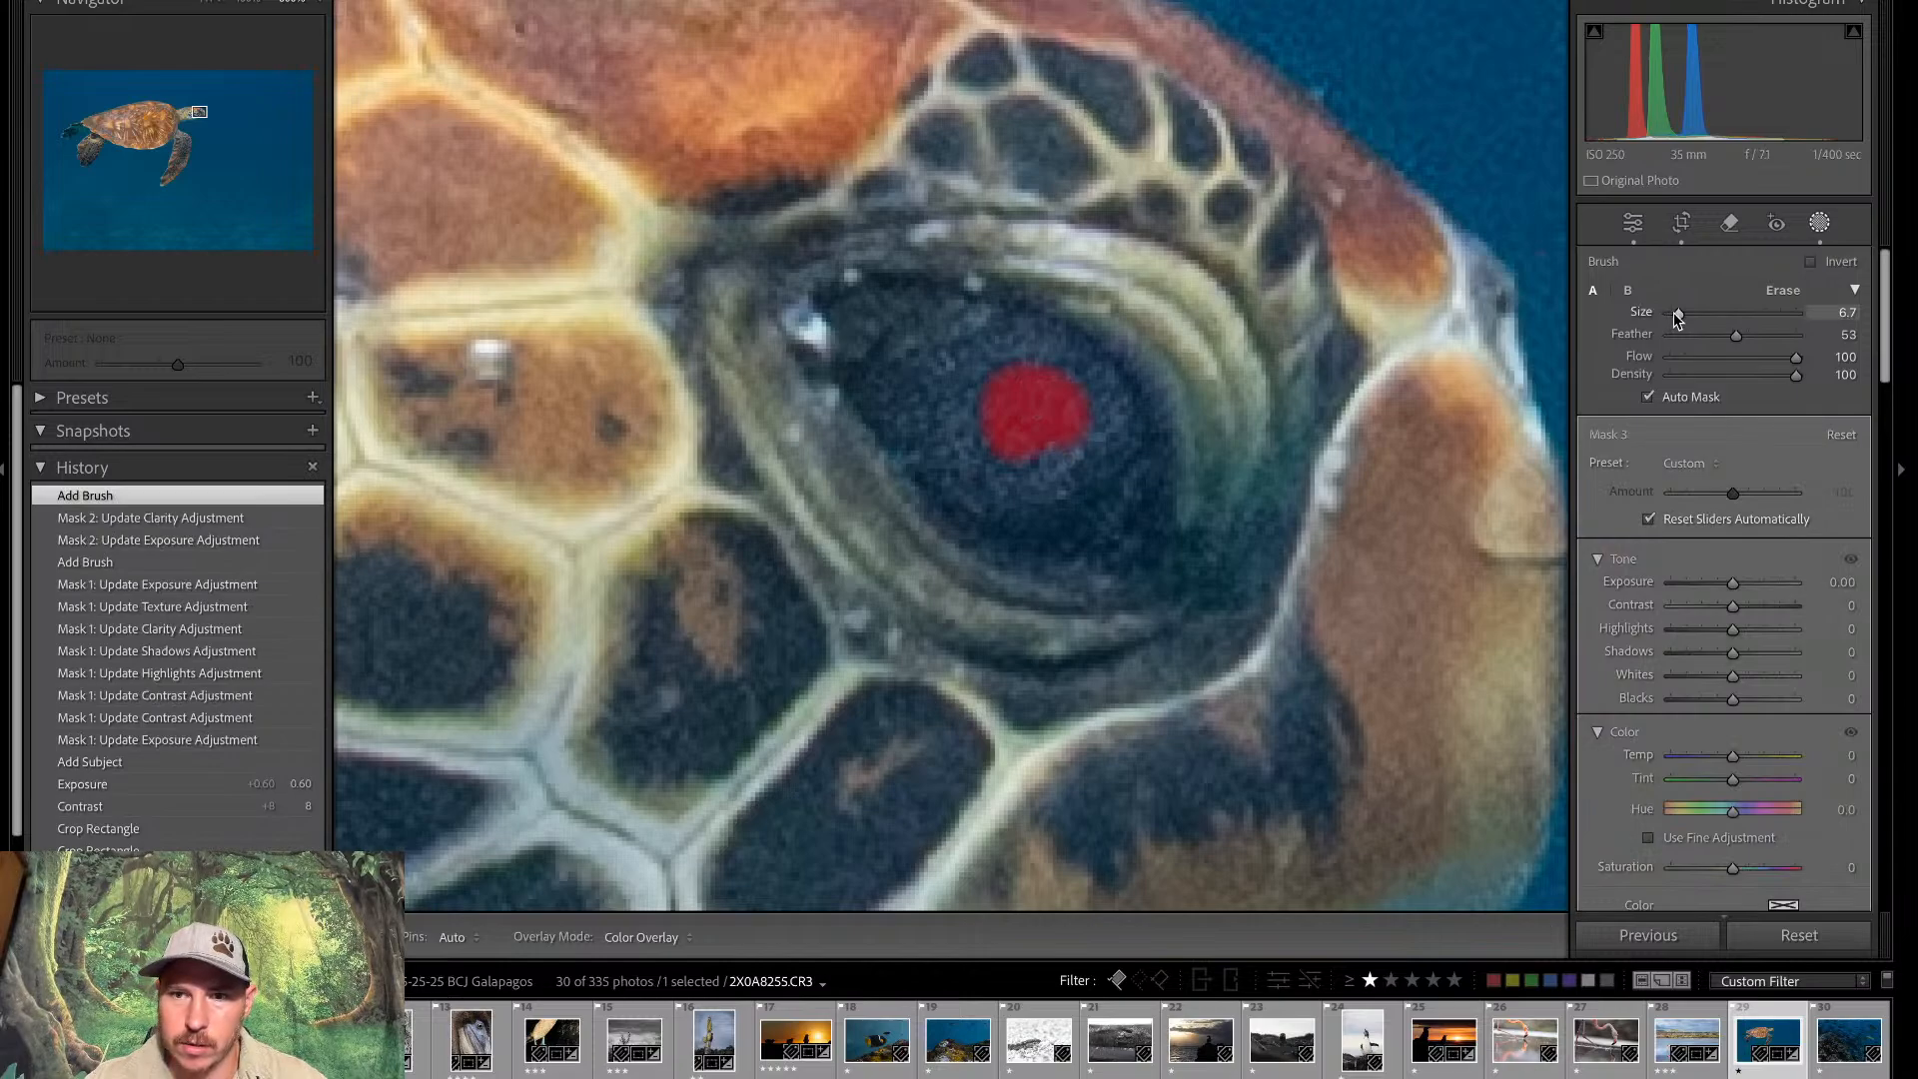
left_click_drag(1678, 315, 1670, 317)
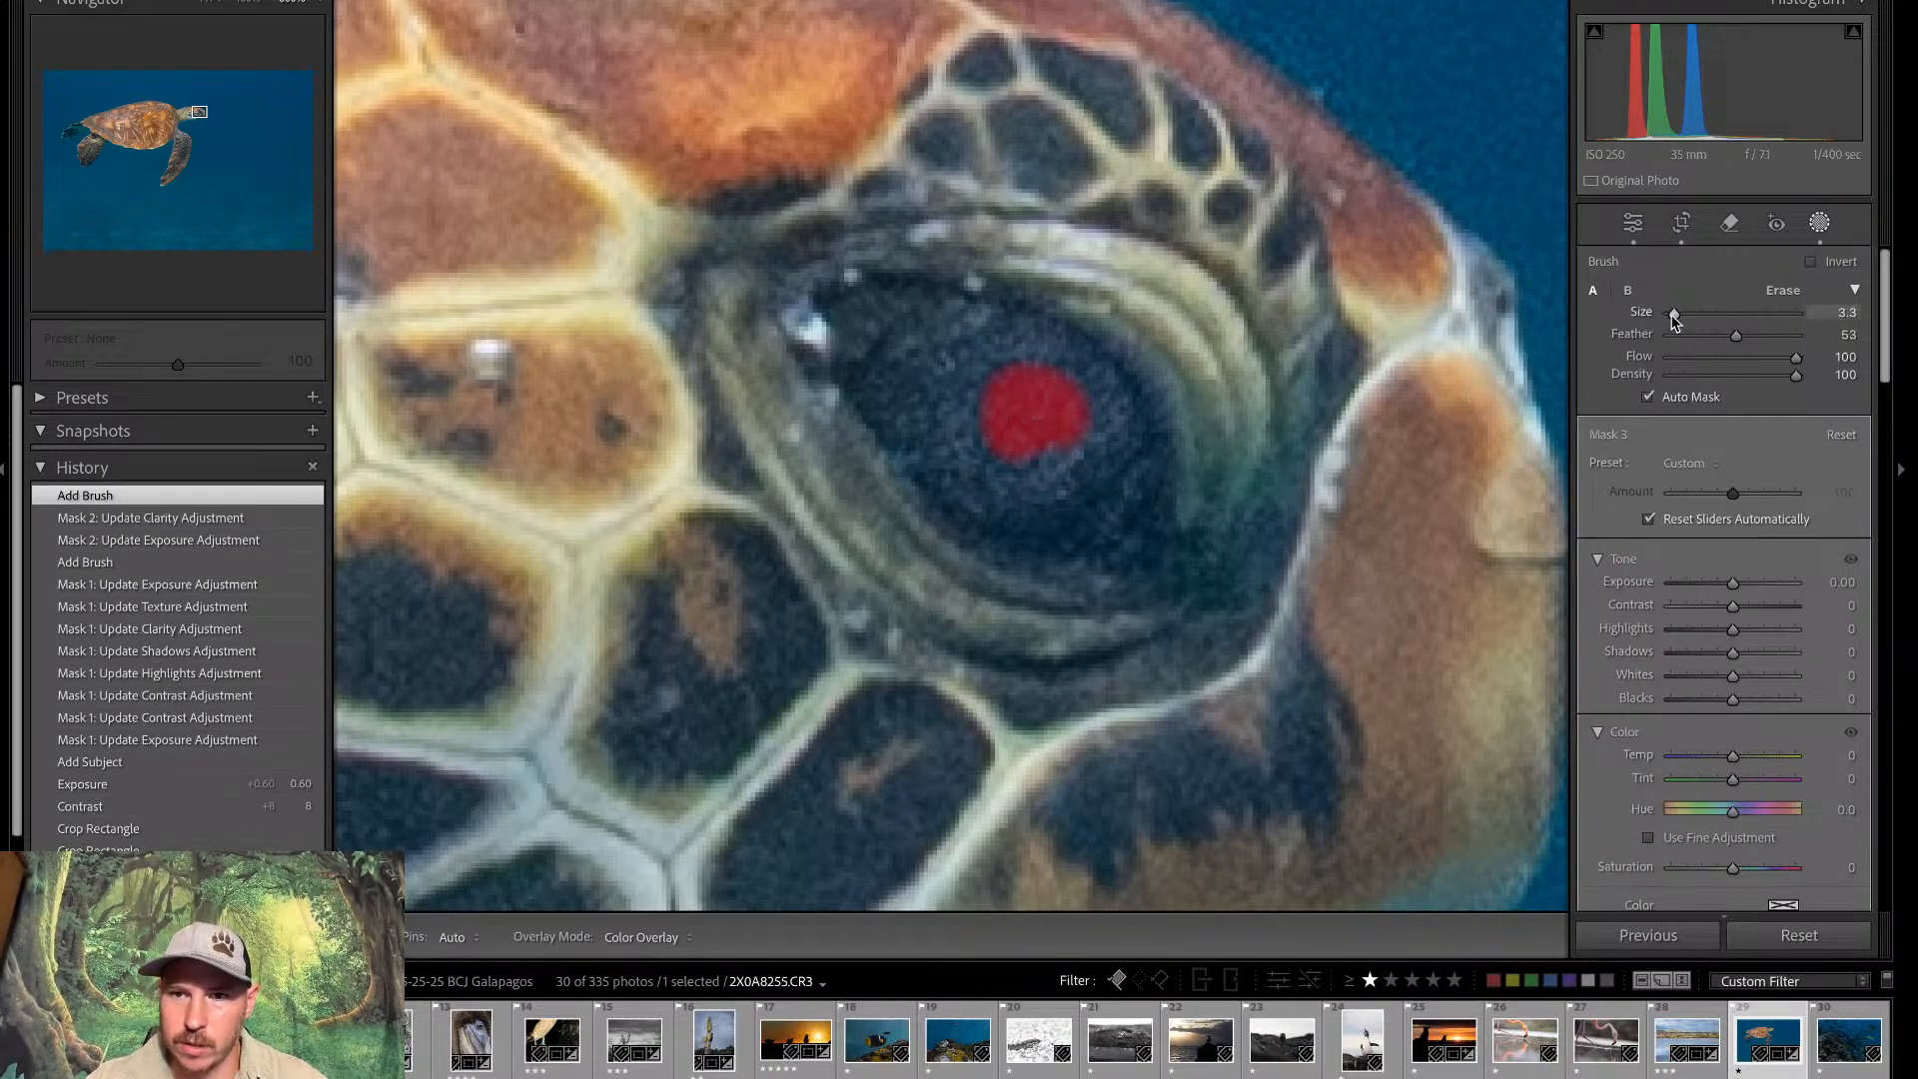
left_click_drag(1675, 318, 1680, 316)
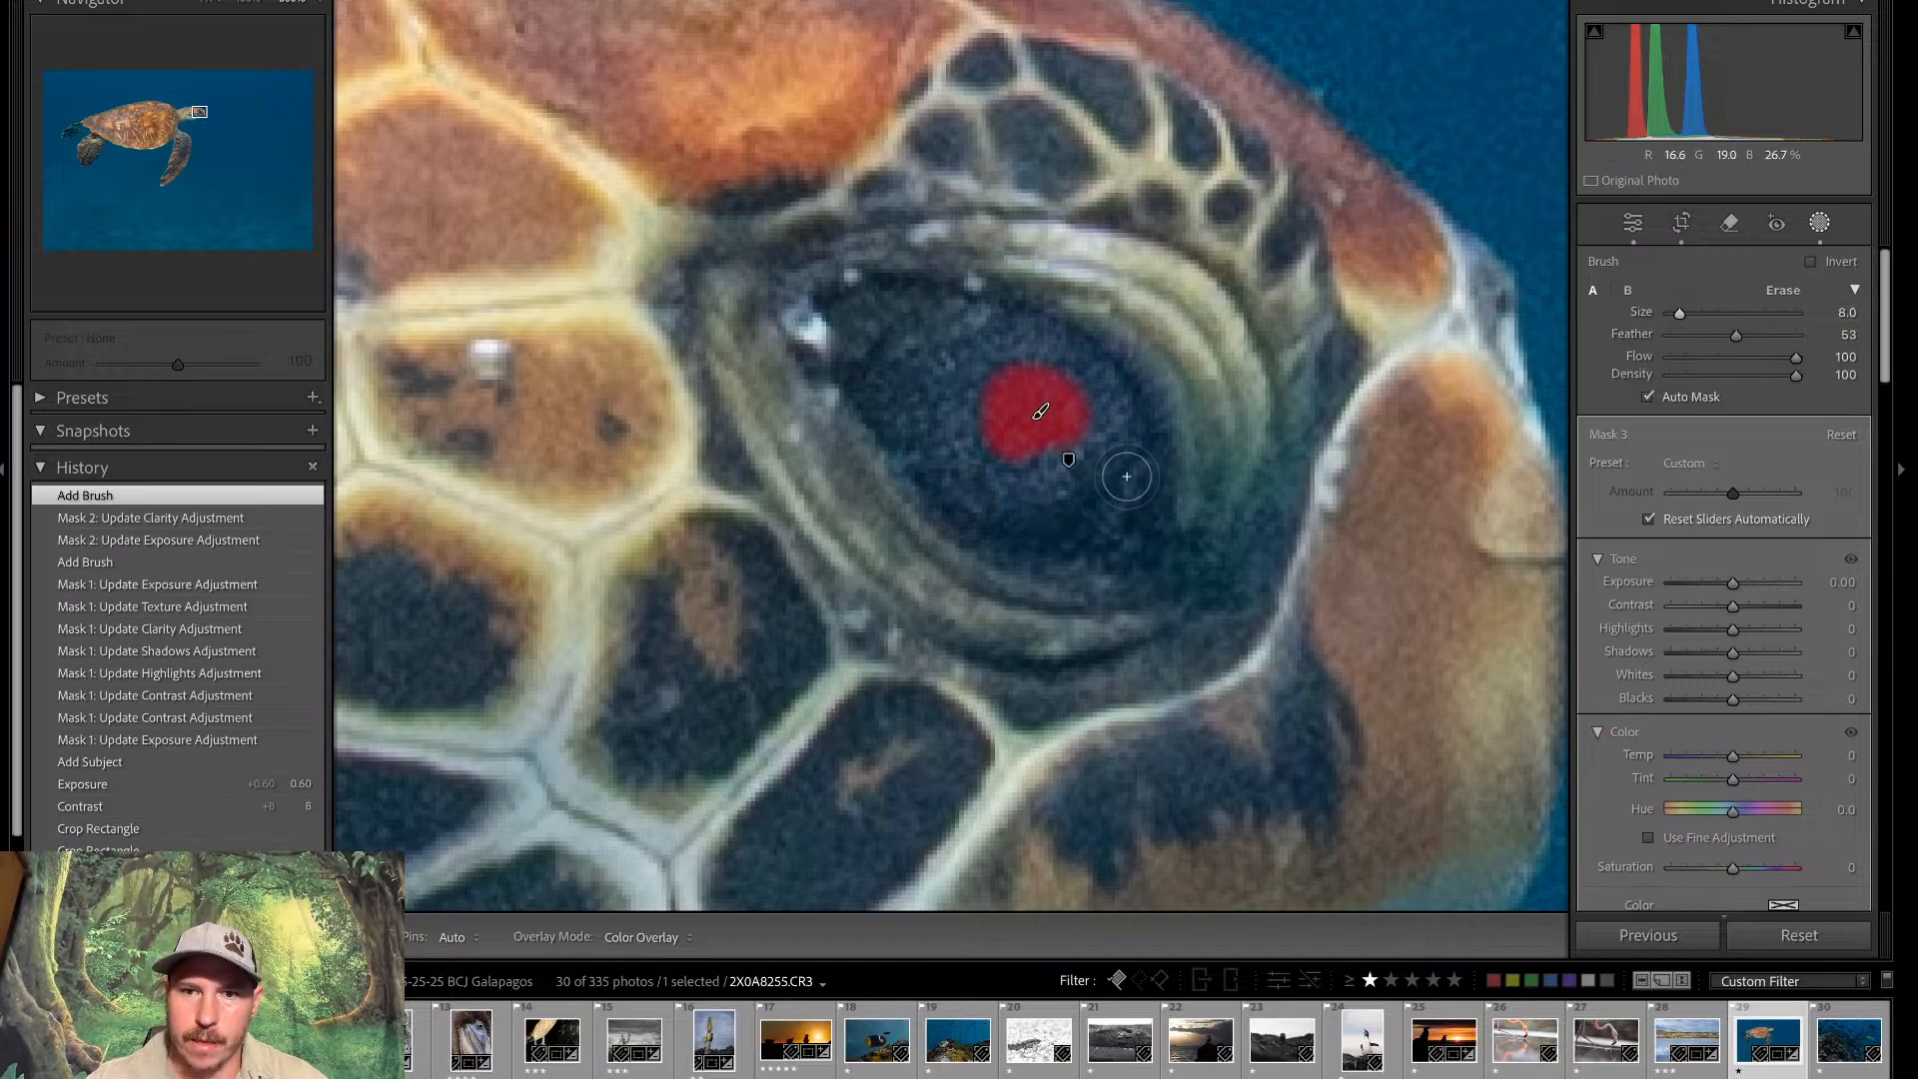
key("h")
mouse_move(1111, 516)
left_mouse_down()
mouse_move(1059, 528)
mouse_move(1134, 480)
mouse_move(1127, 520)
left_mouse_up()
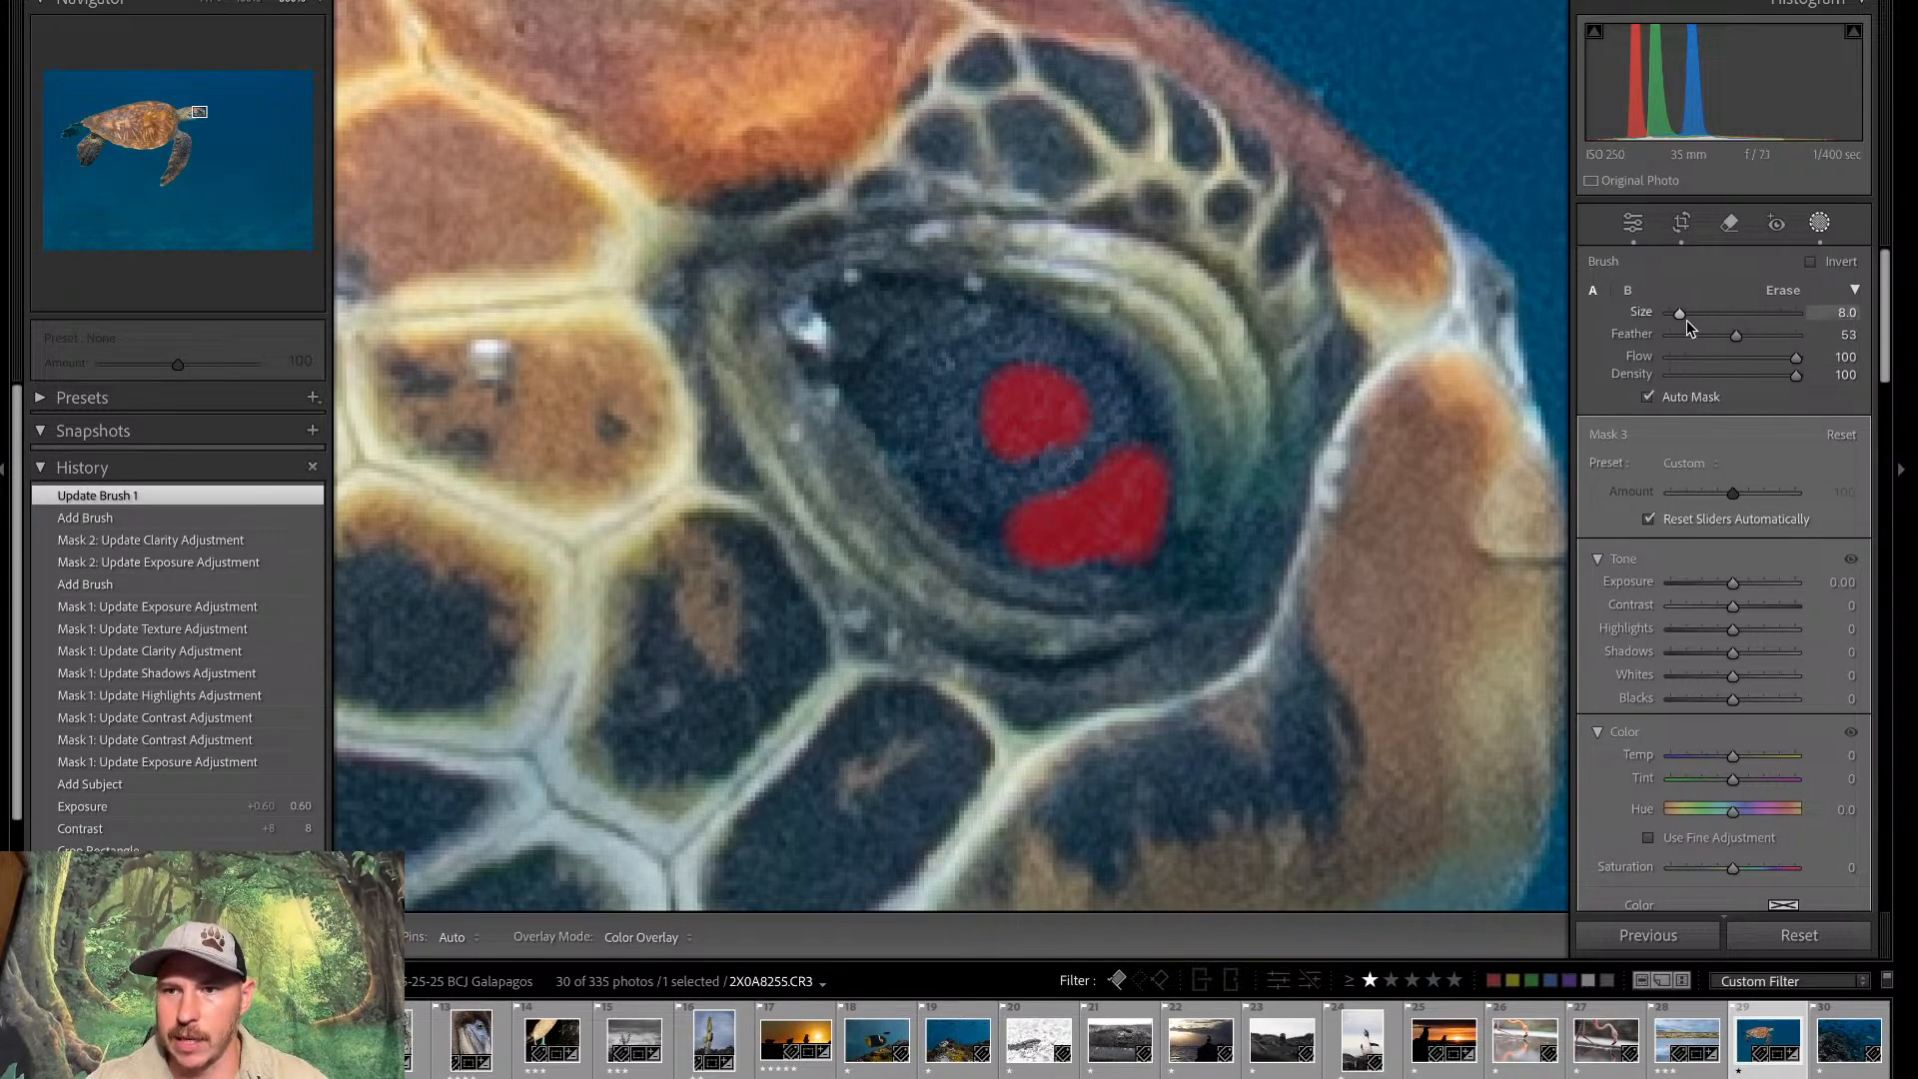
Reduce the brush size to 2.8 and paint the dark rim around the turtle's eye into the same mask
left_click_drag(1682, 316, 1679, 316)
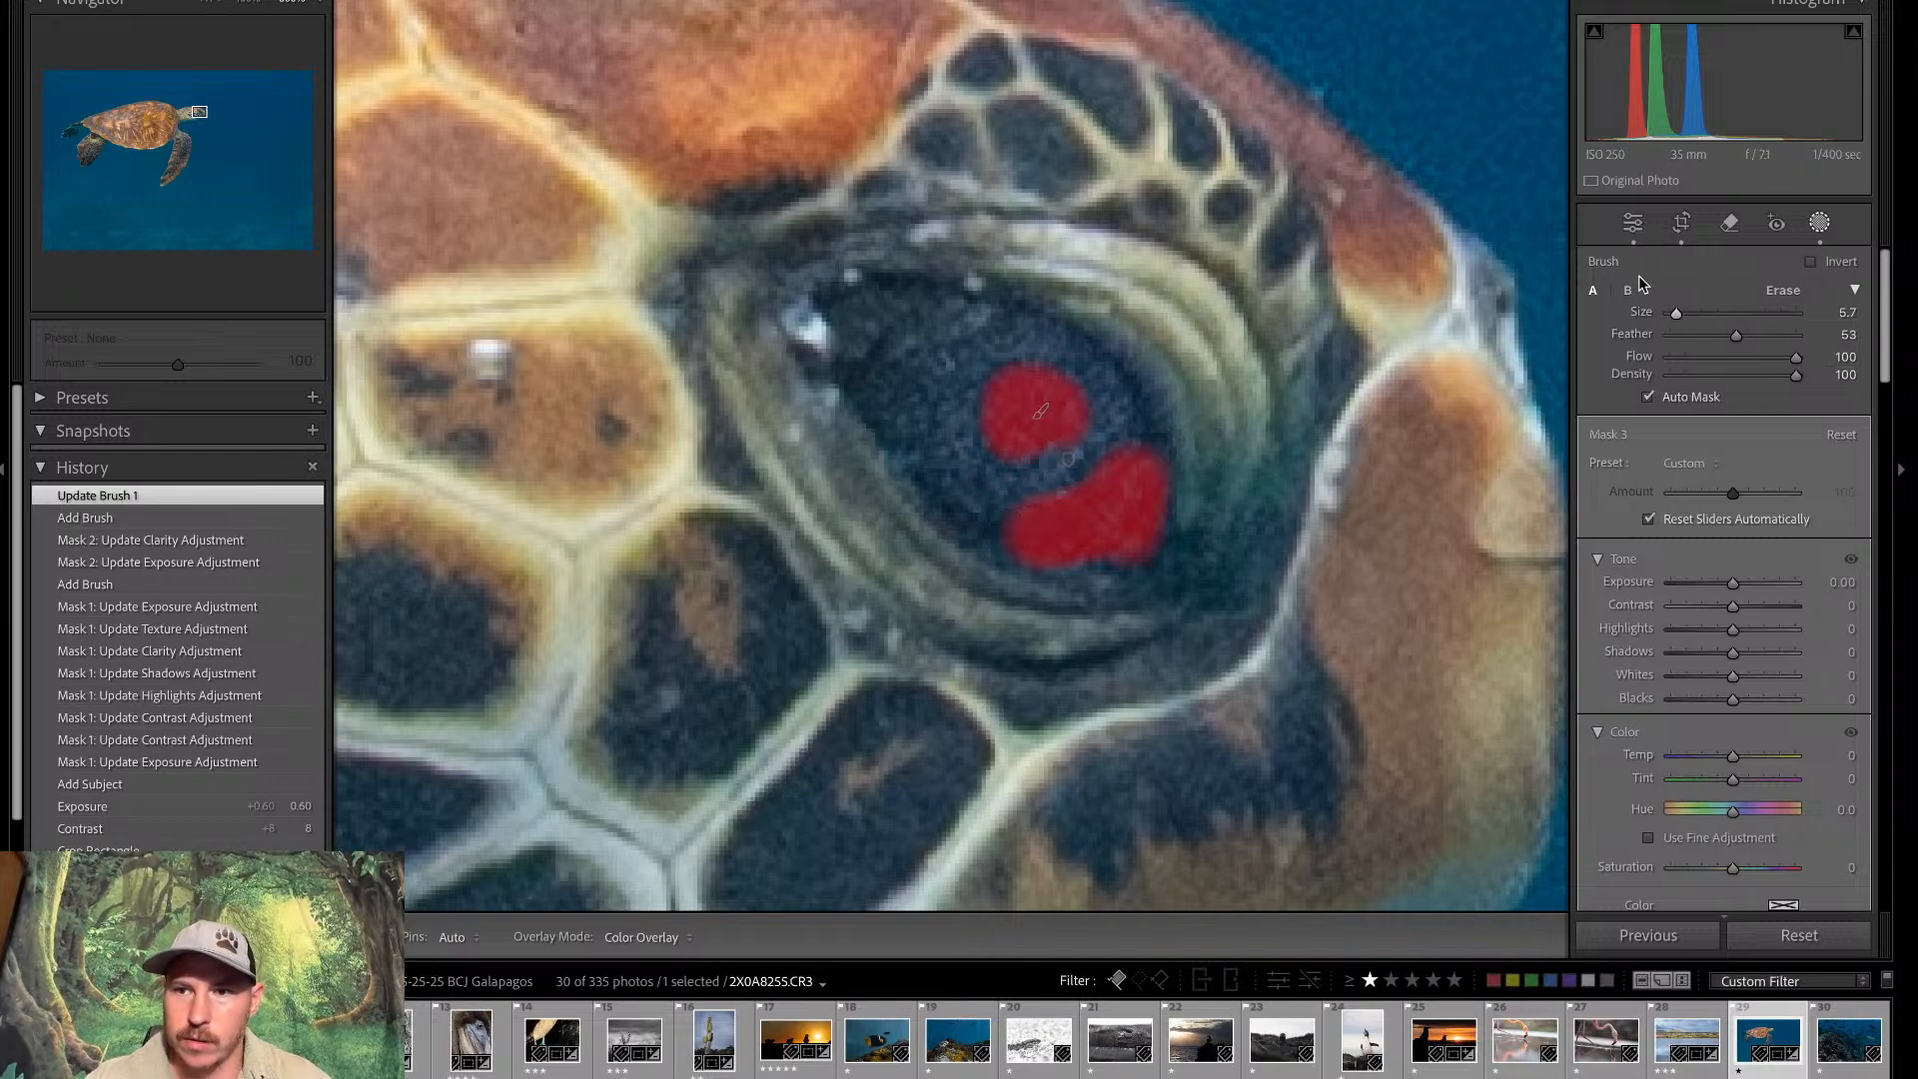
left_click_drag(1676, 314, 1673, 314)
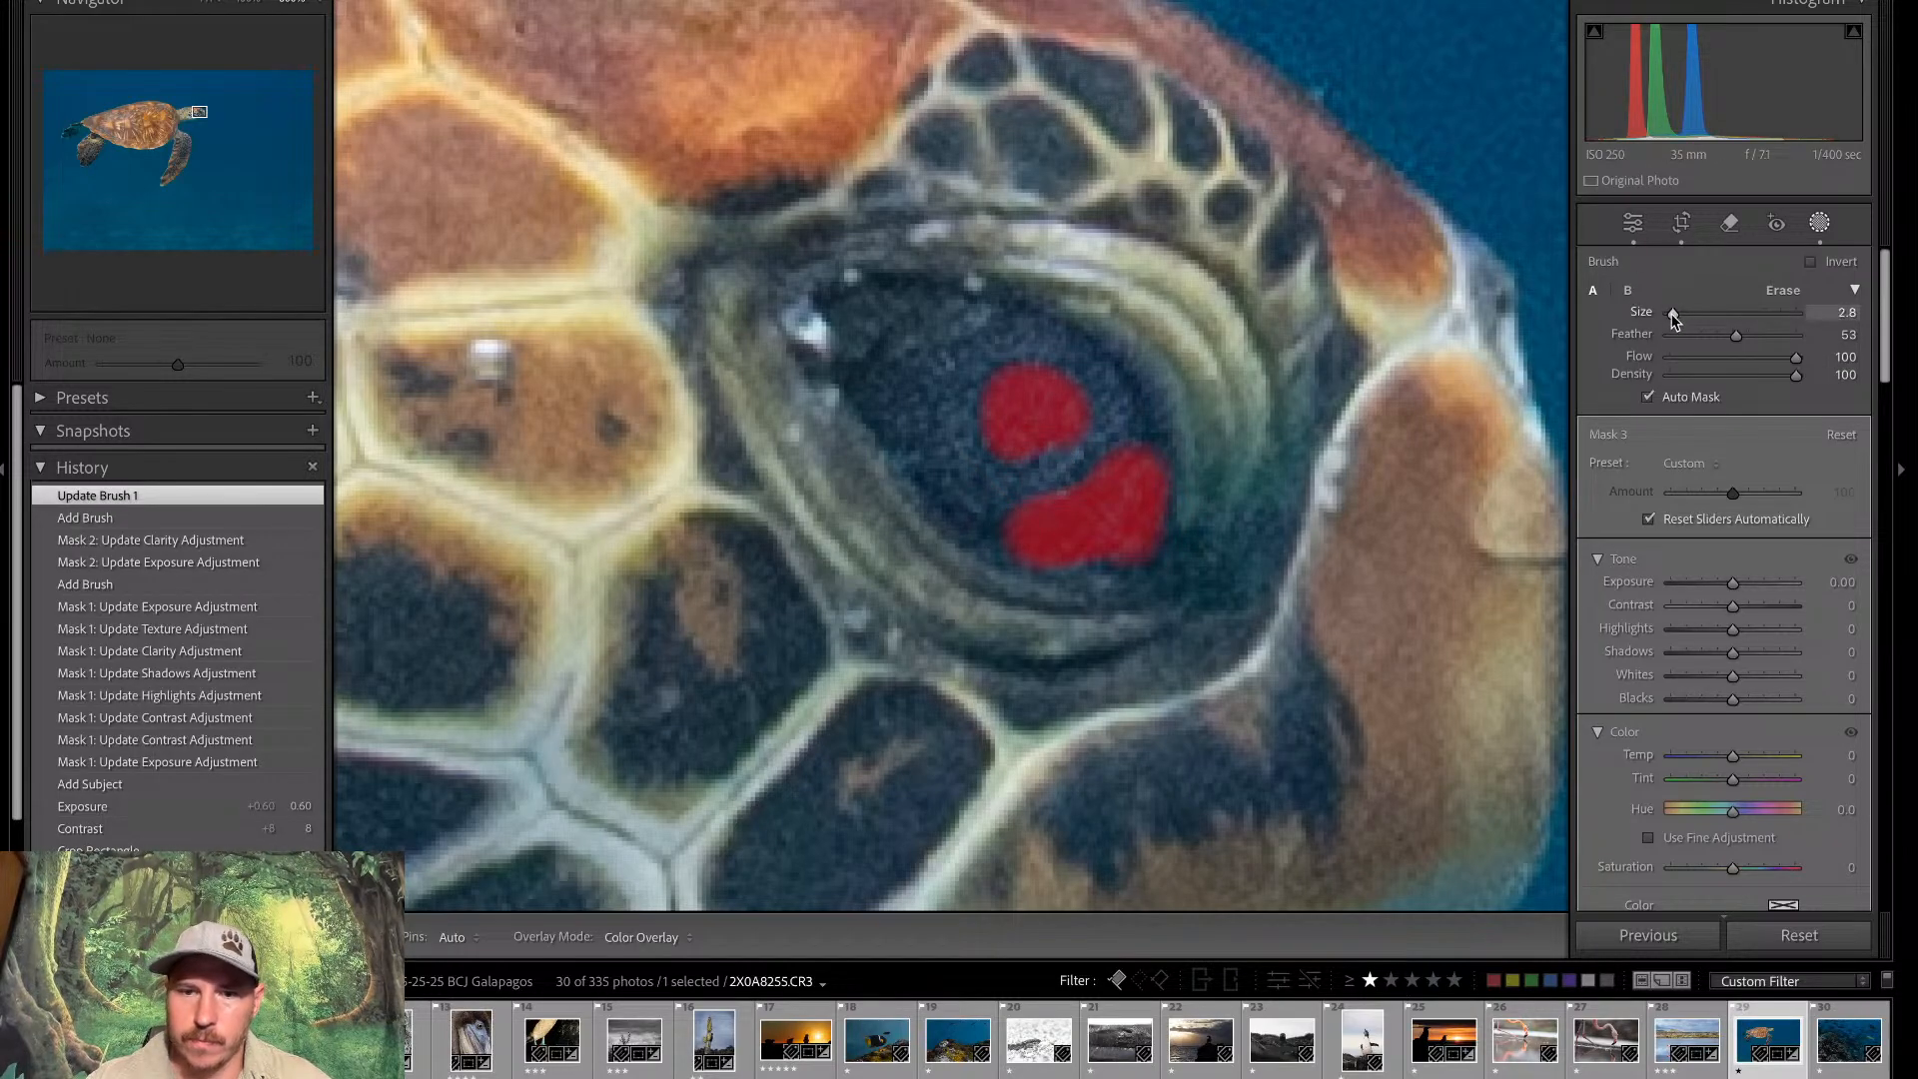
left_click_drag(1007, 544, 923, 485)
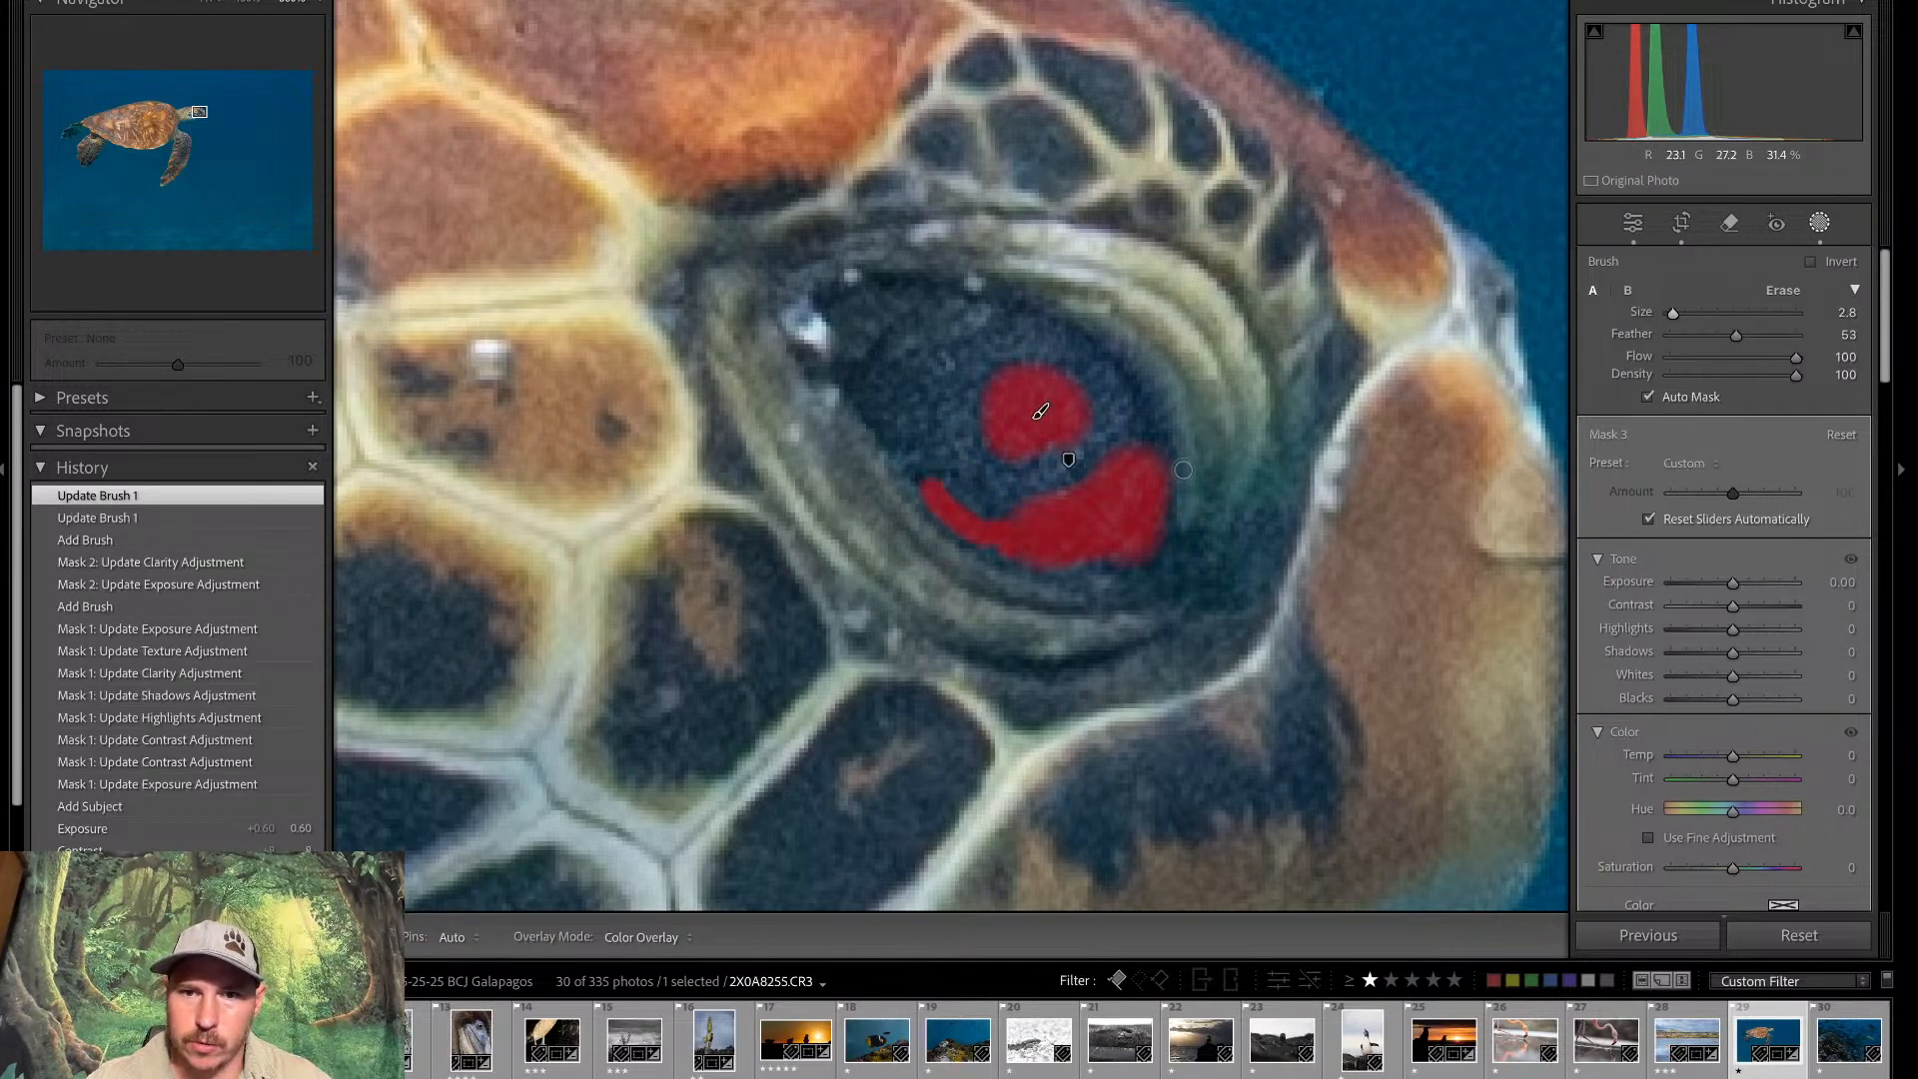
left_click_drag(1153, 447, 1131, 382)
mouse_move(860, 380)
left_mouse_down()
mouse_move(881, 428)
mouse_move(863, 370)
mouse_move(886, 341)
mouse_move(849, 294)
mouse_move(883, 281)
mouse_move(1021, 300)
mouse_move(1133, 383)
left_mouse_up()
key("h")
key("h")
key("h")
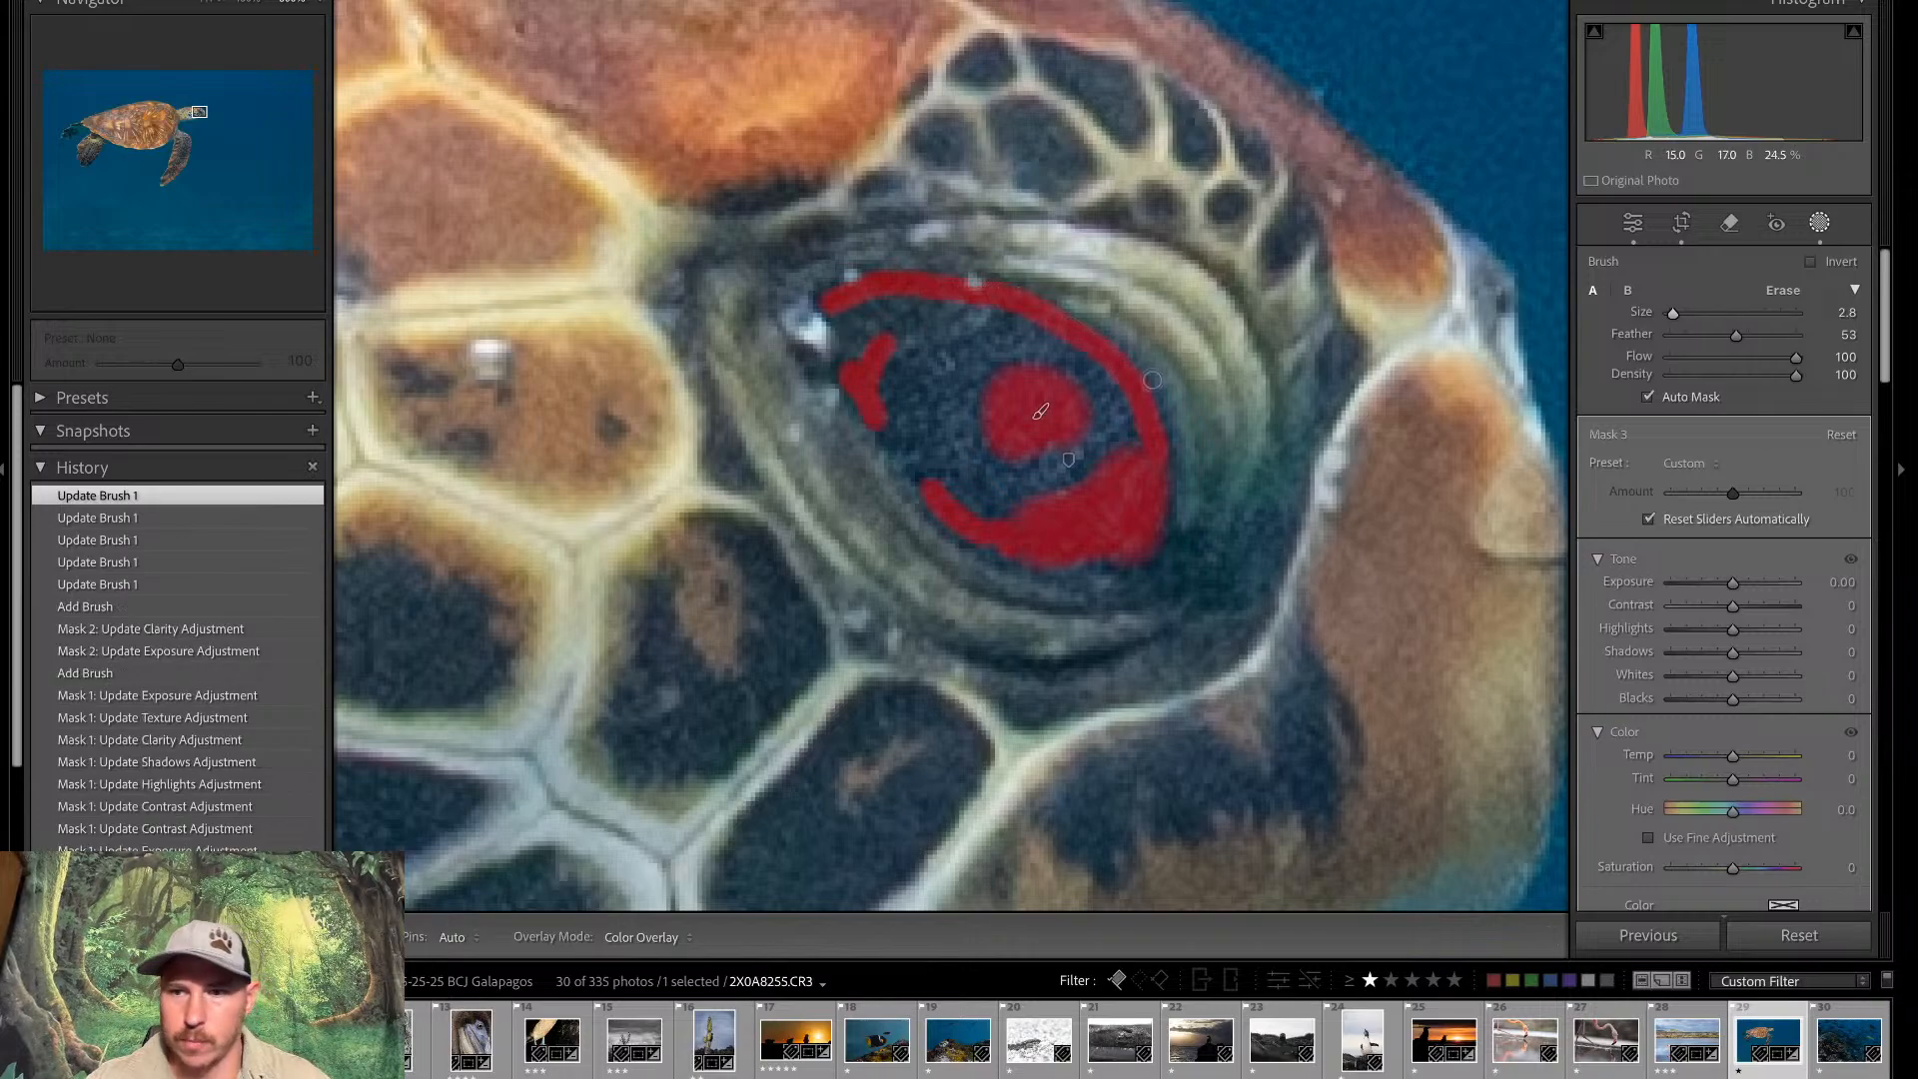
Darken the pupil and rim mask to an exposure of -0.71 and return to the global adjustments
left_click_drag(1732, 590, 1720, 589)
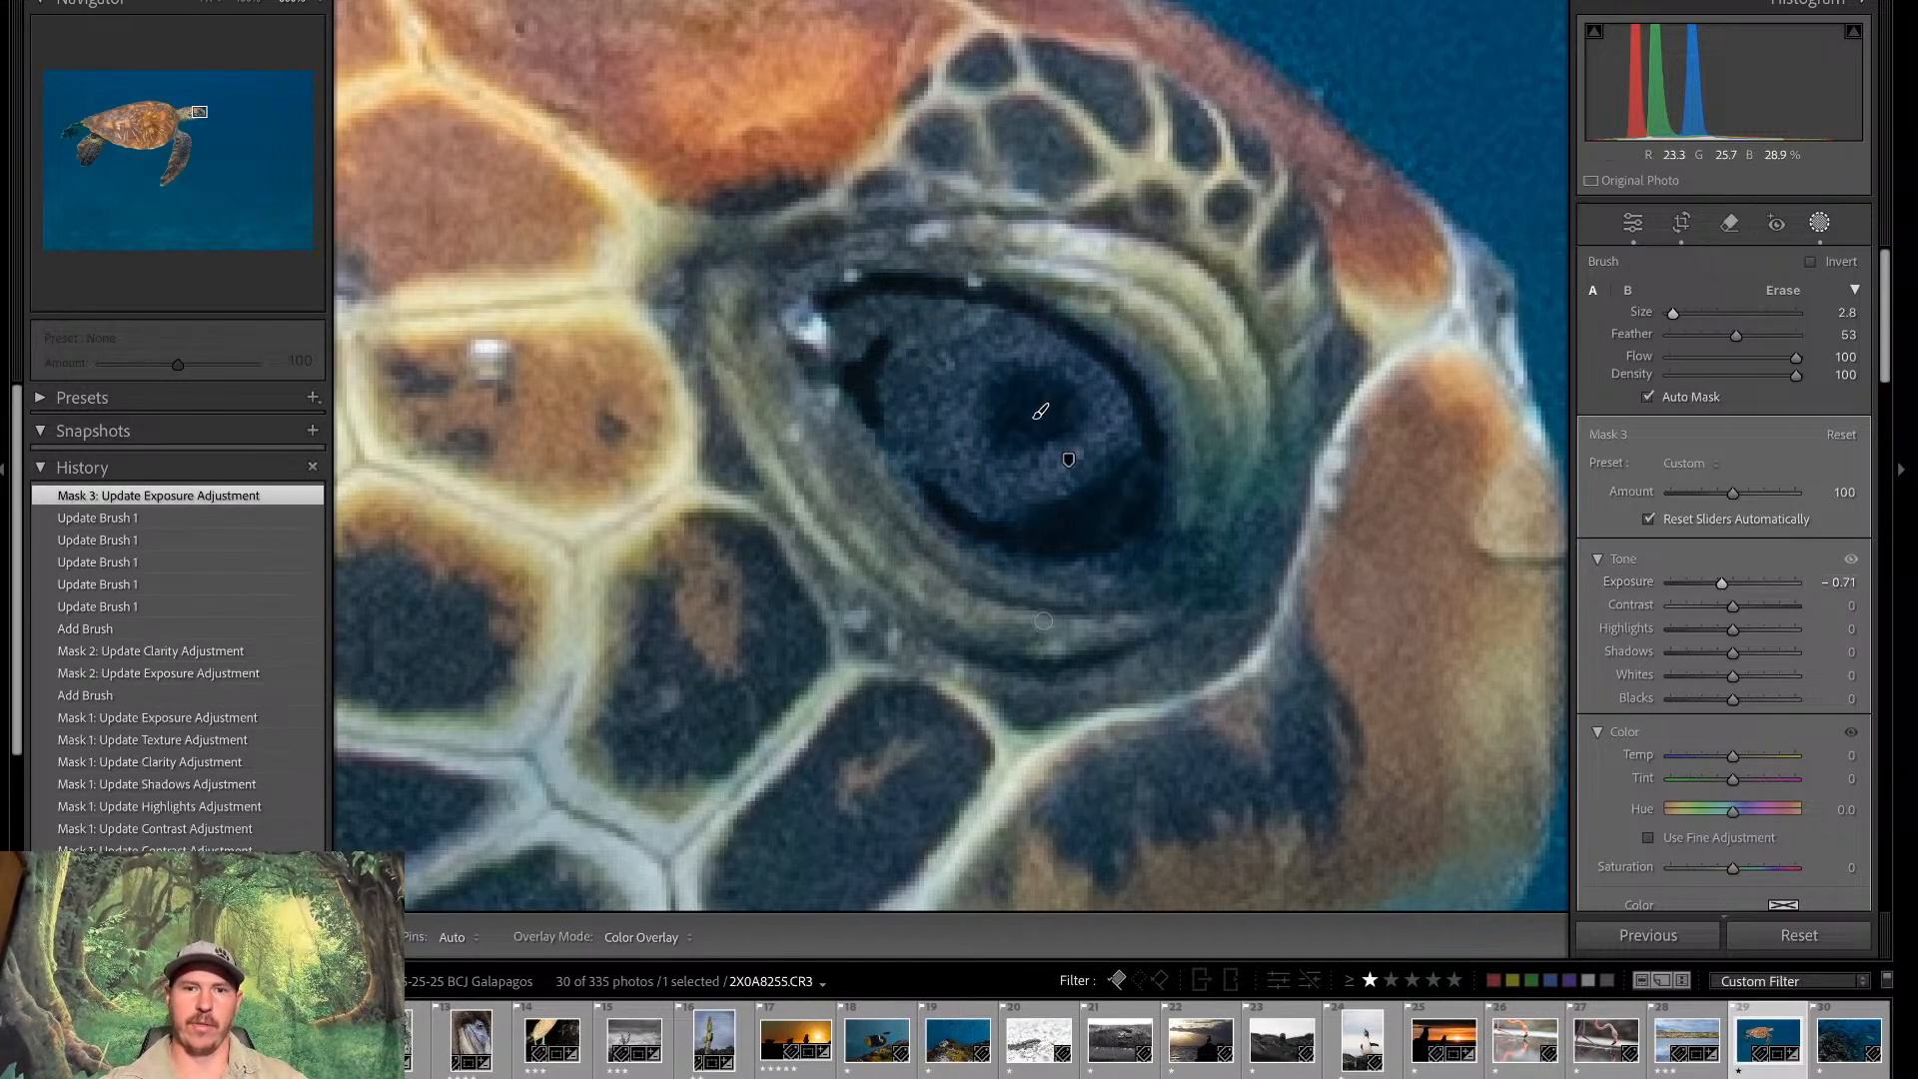
key("ctrl+minus")
key("ctrl+minus")
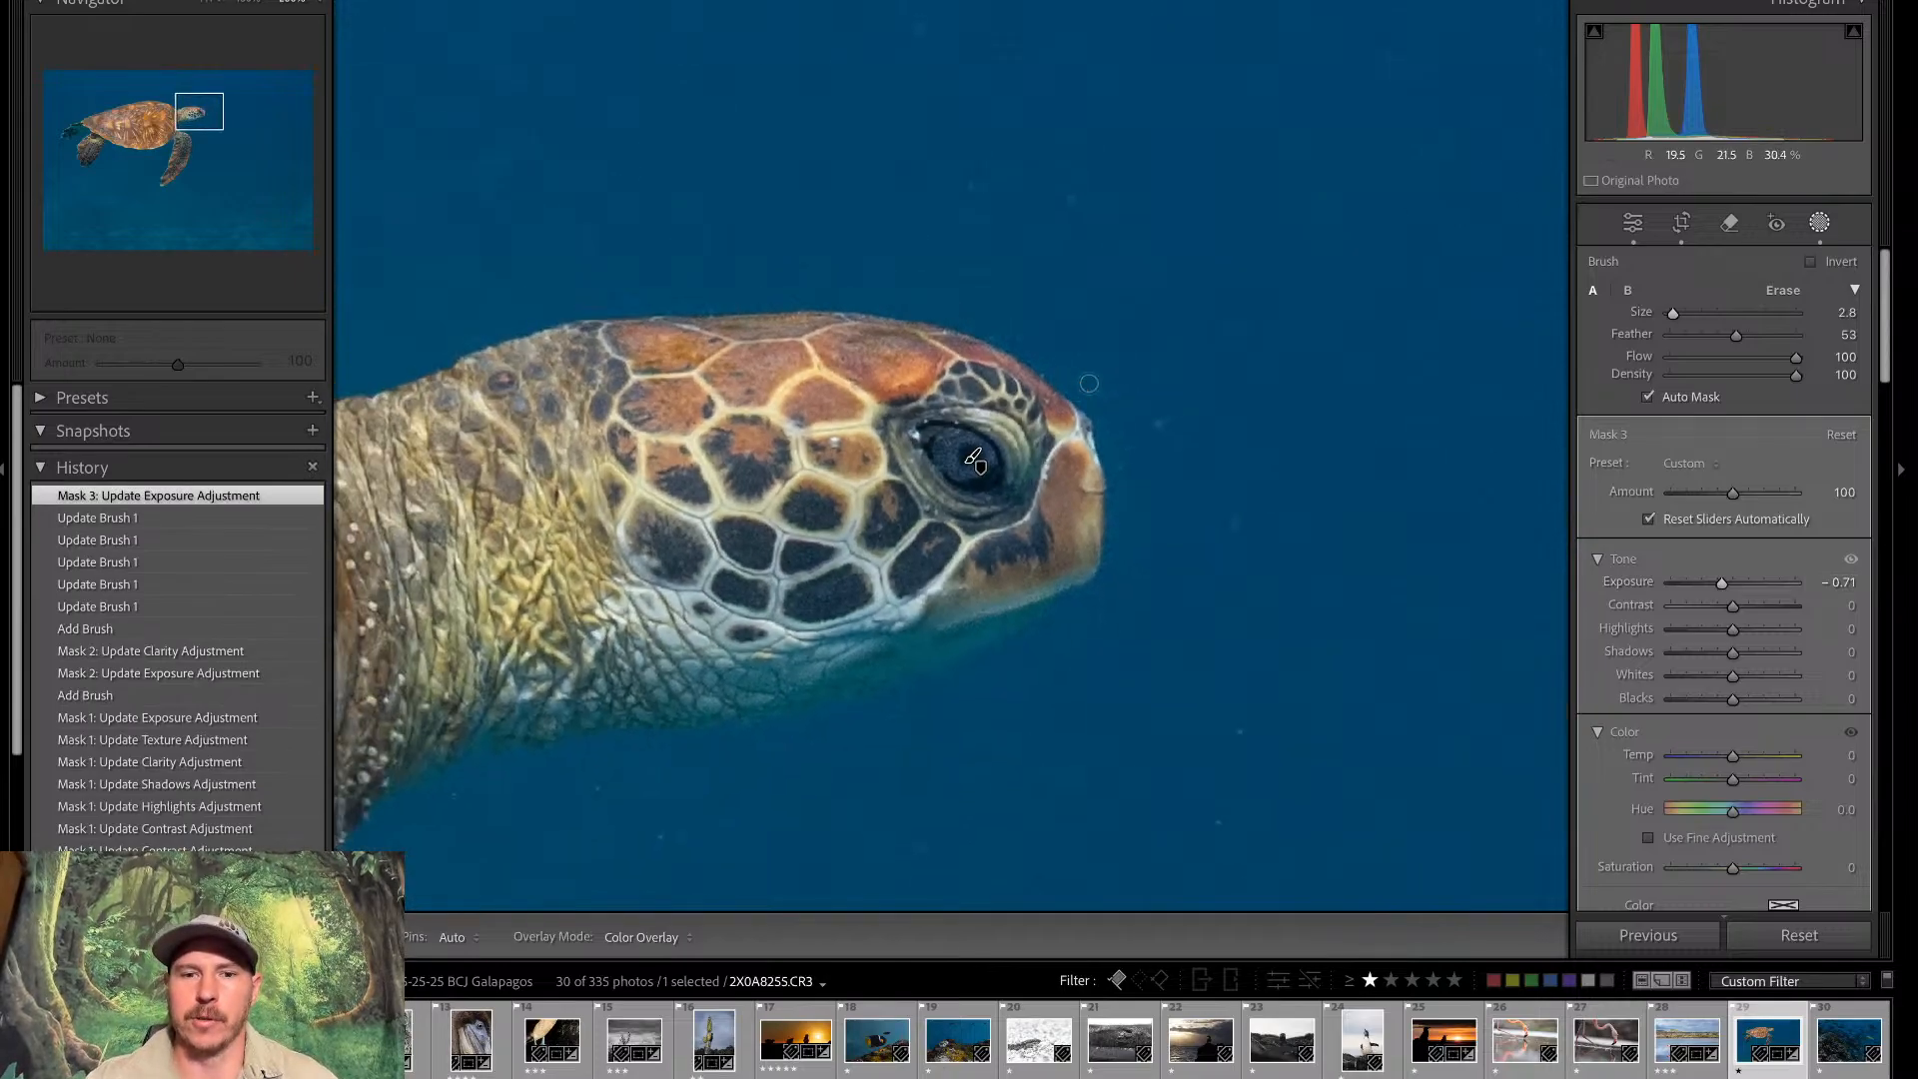
key("ctrl+minus")
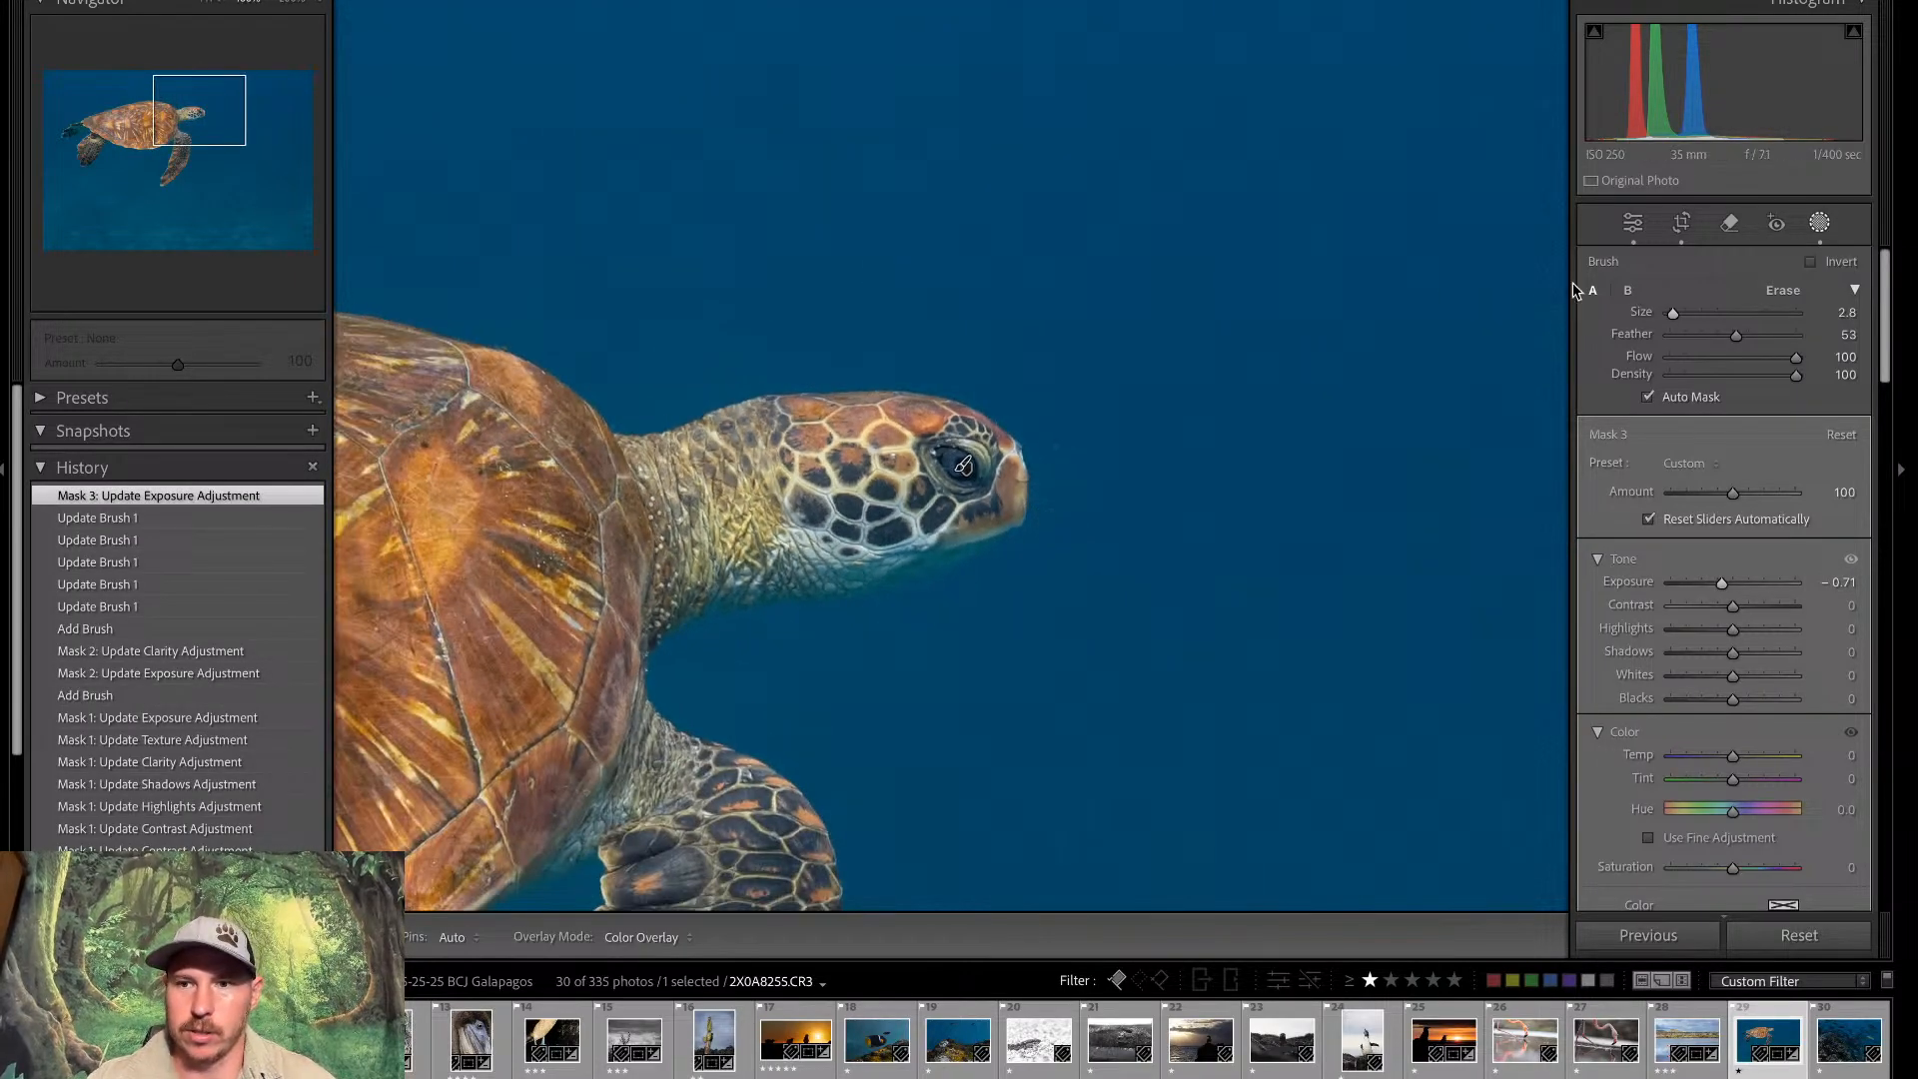
left_click(1634, 224)
key("ctrl+minus")
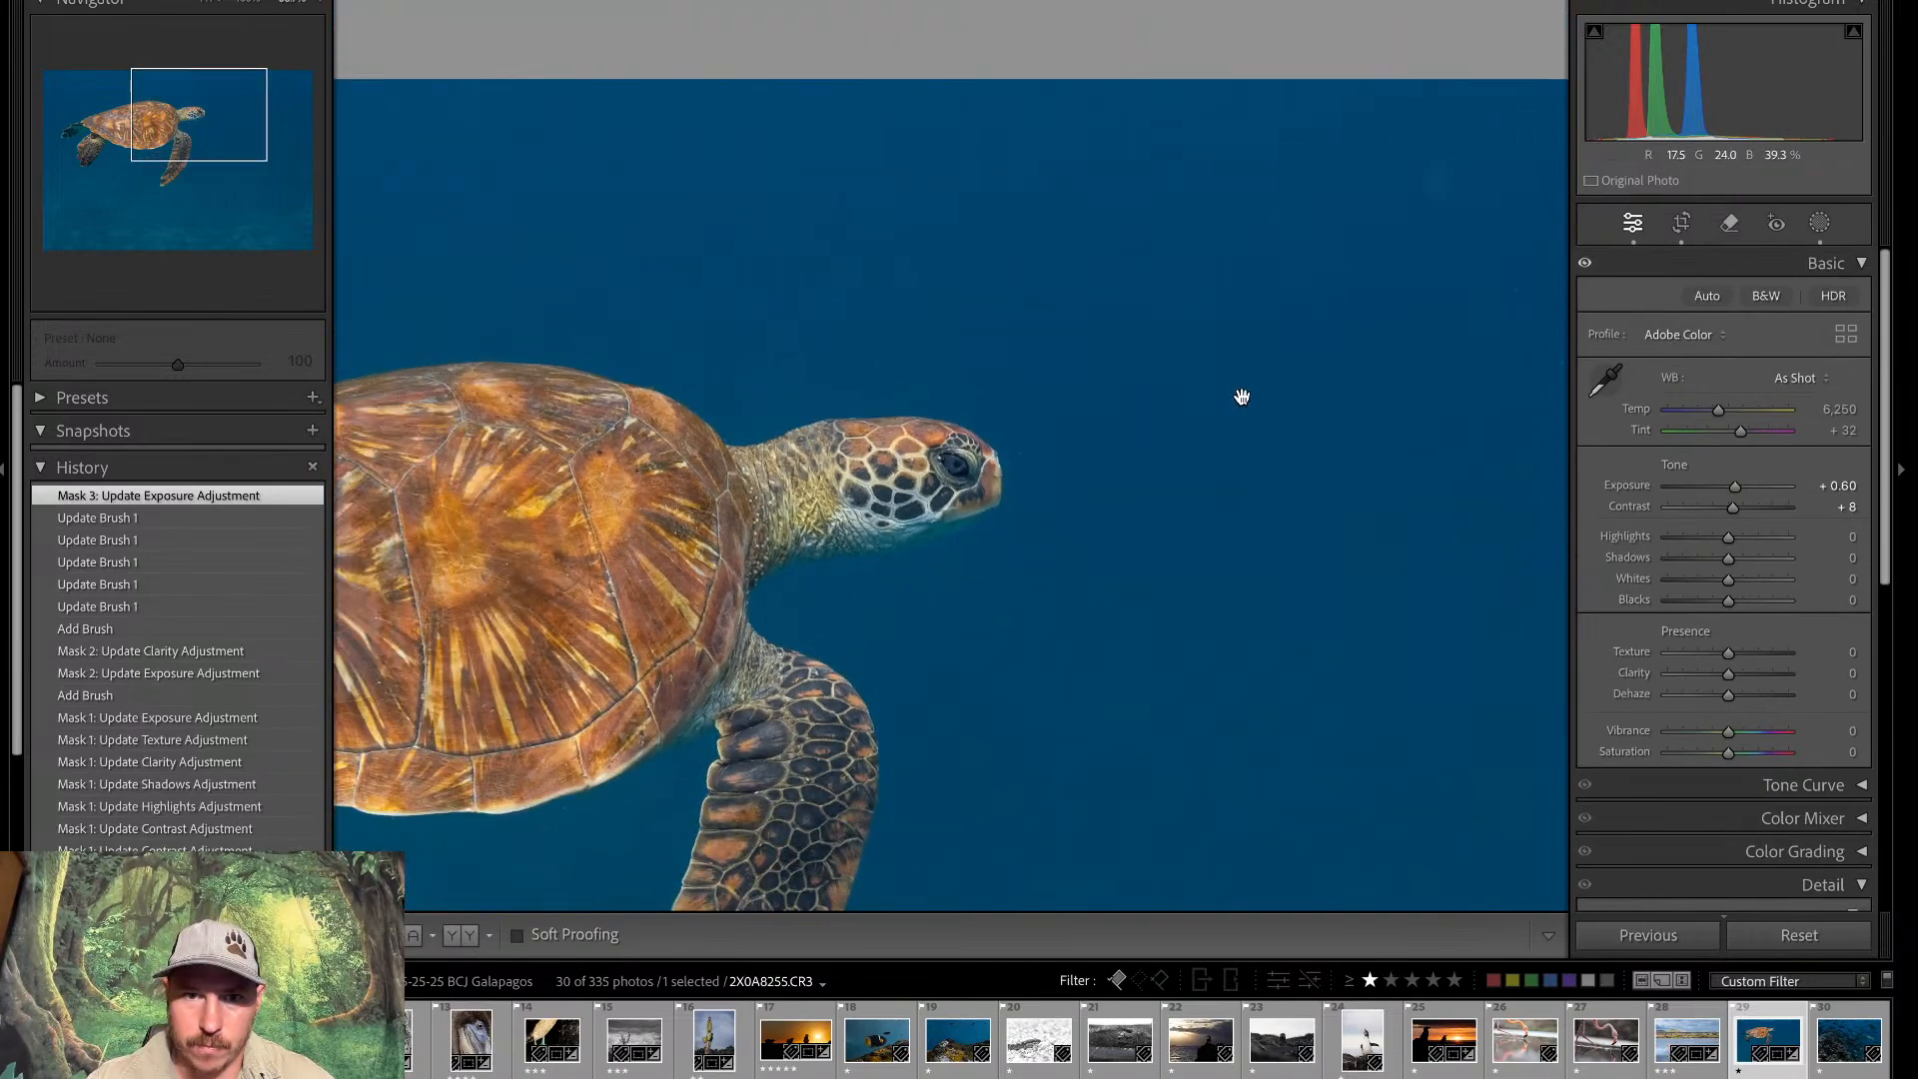
Lower the exposure of the first eye brush mask, Mask 2, to 0.15 and return to the global adjustments
key("ctrl+equal")
key("ctrl+equal")
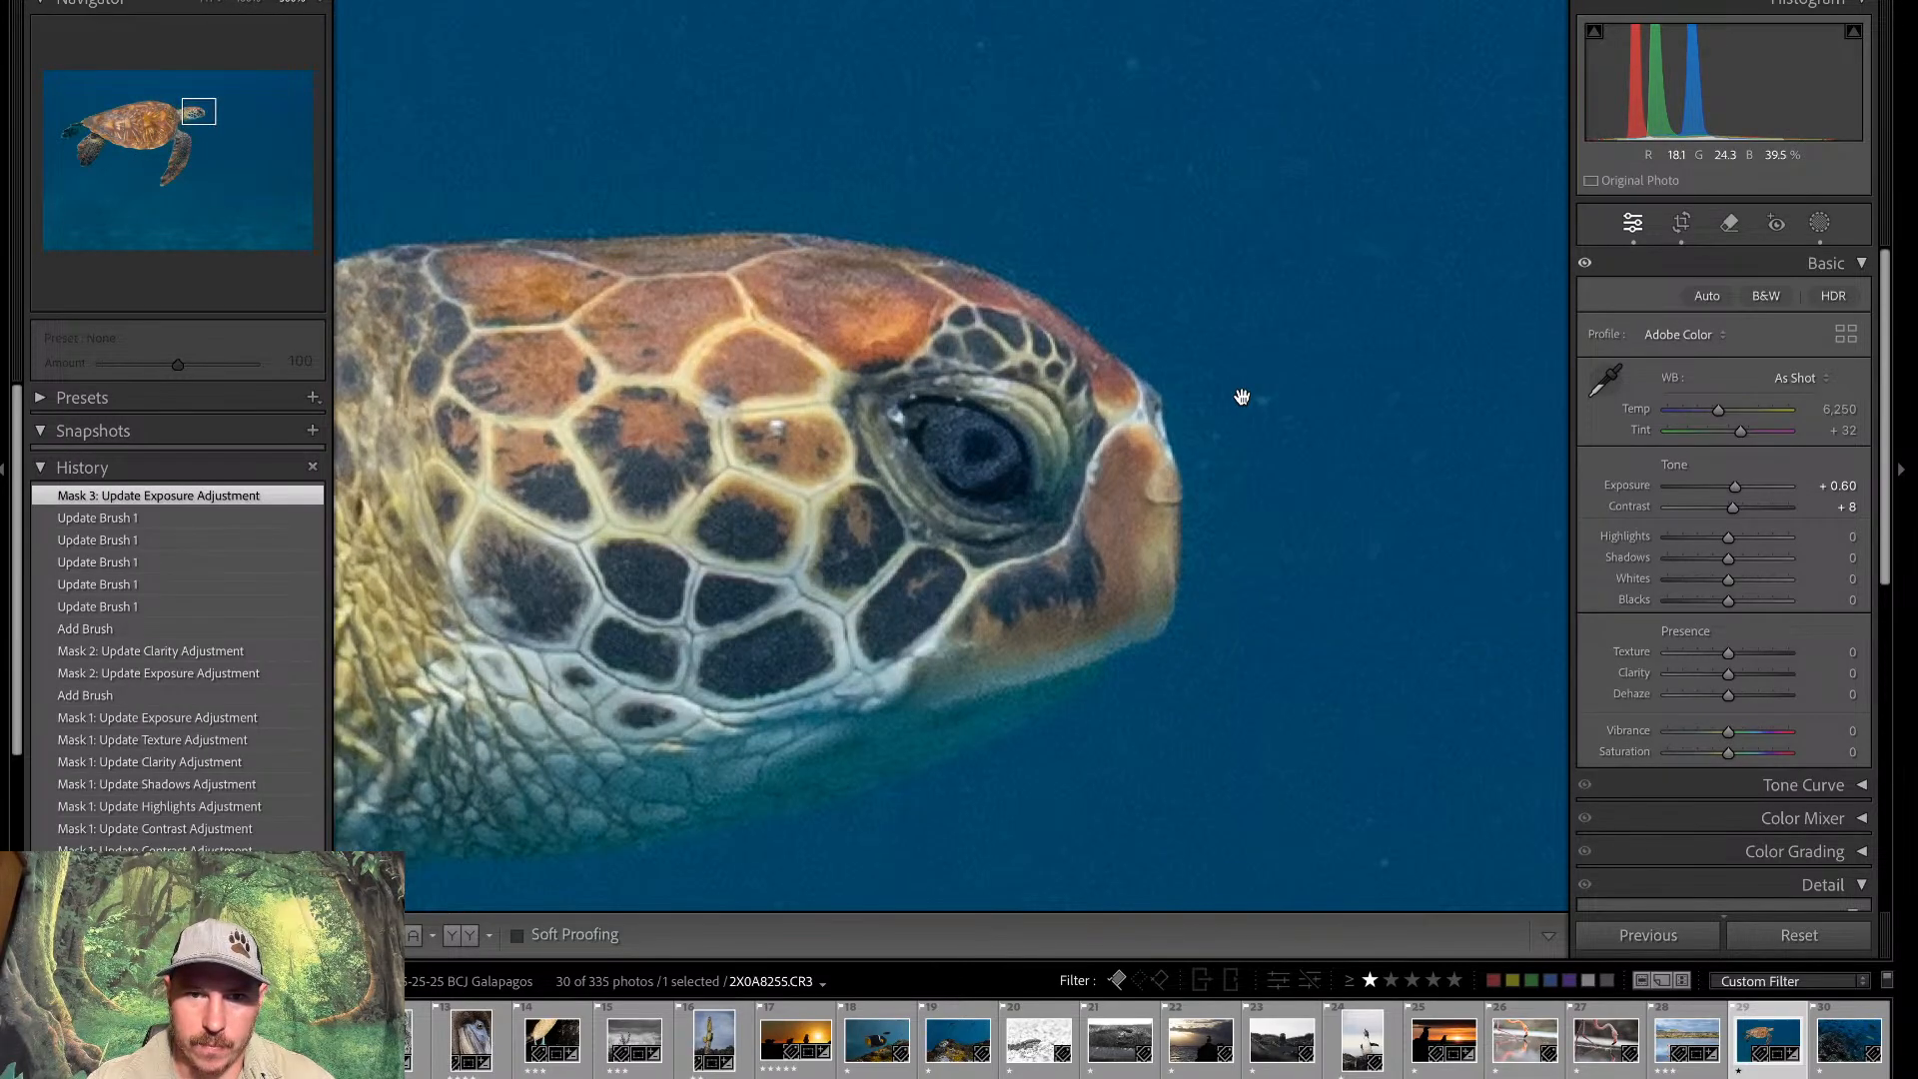
left_click(1818, 226)
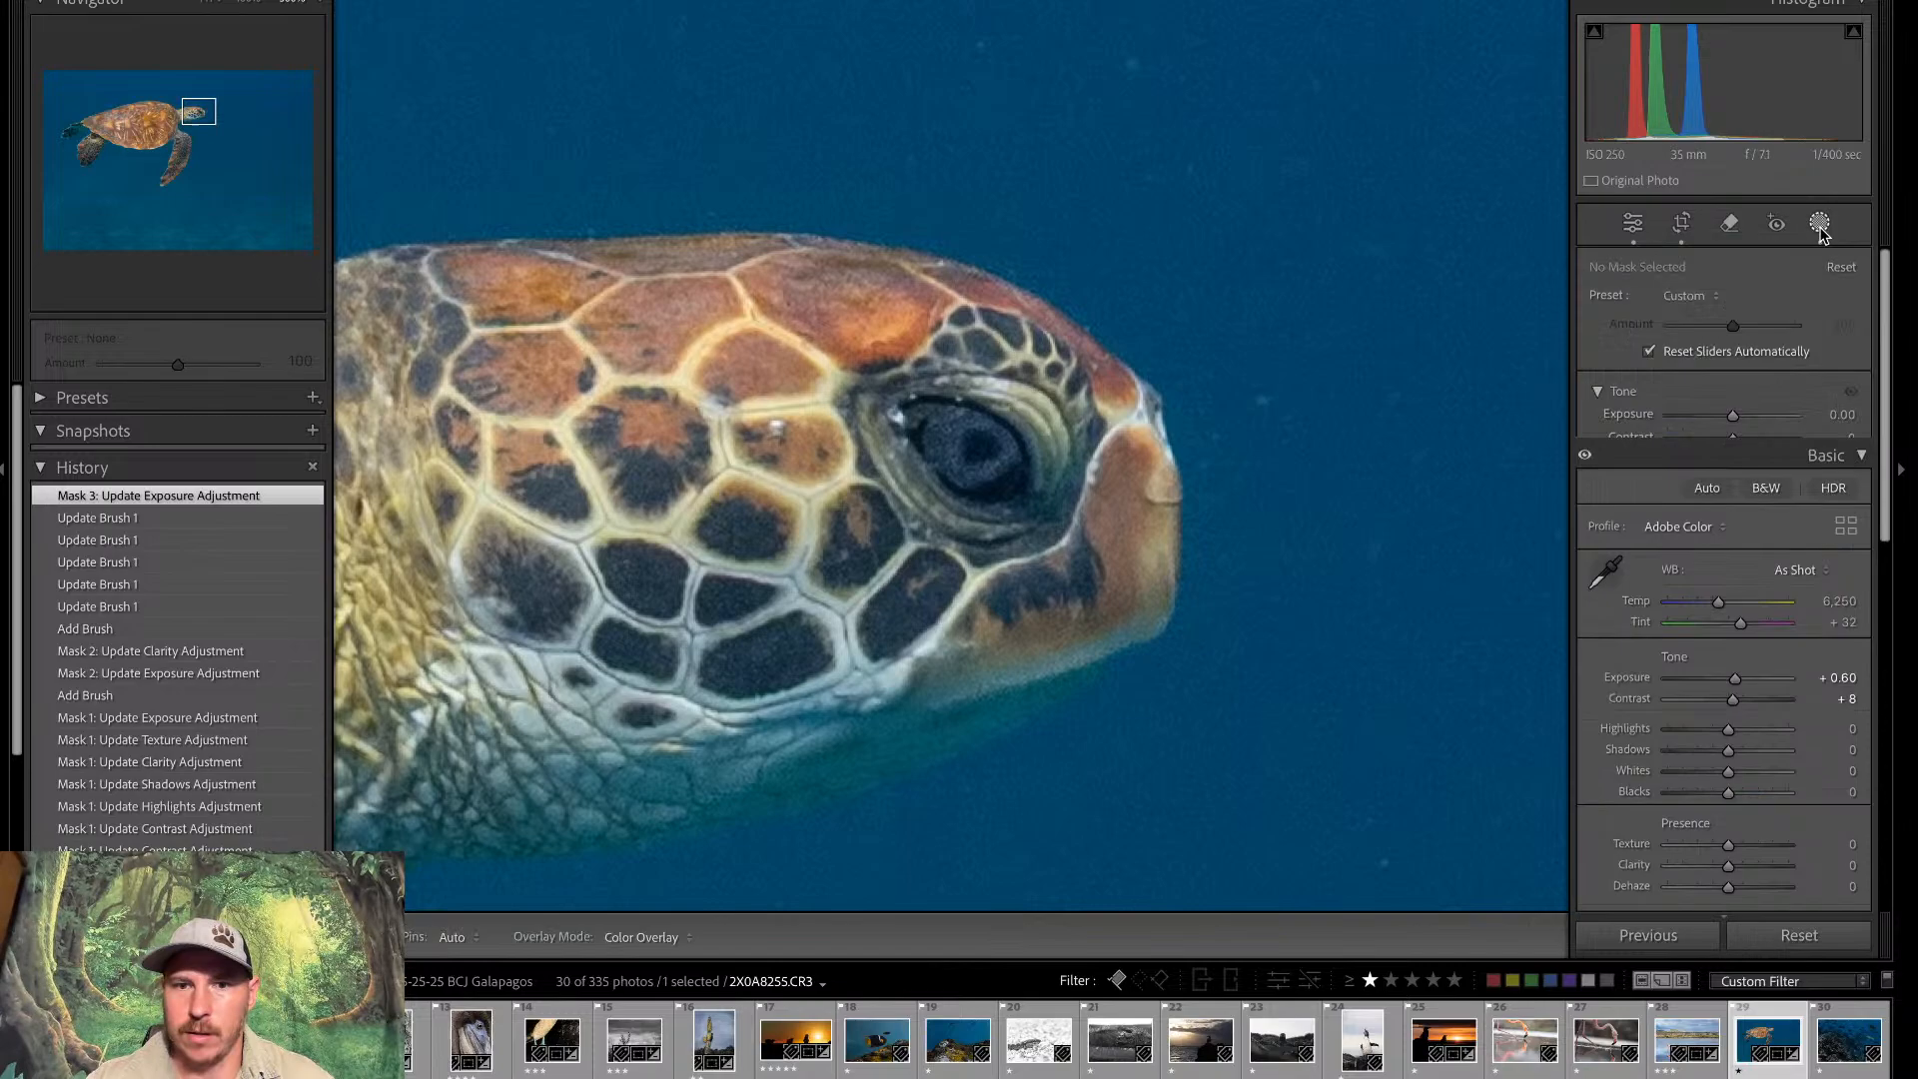
left_click(1543, 148)
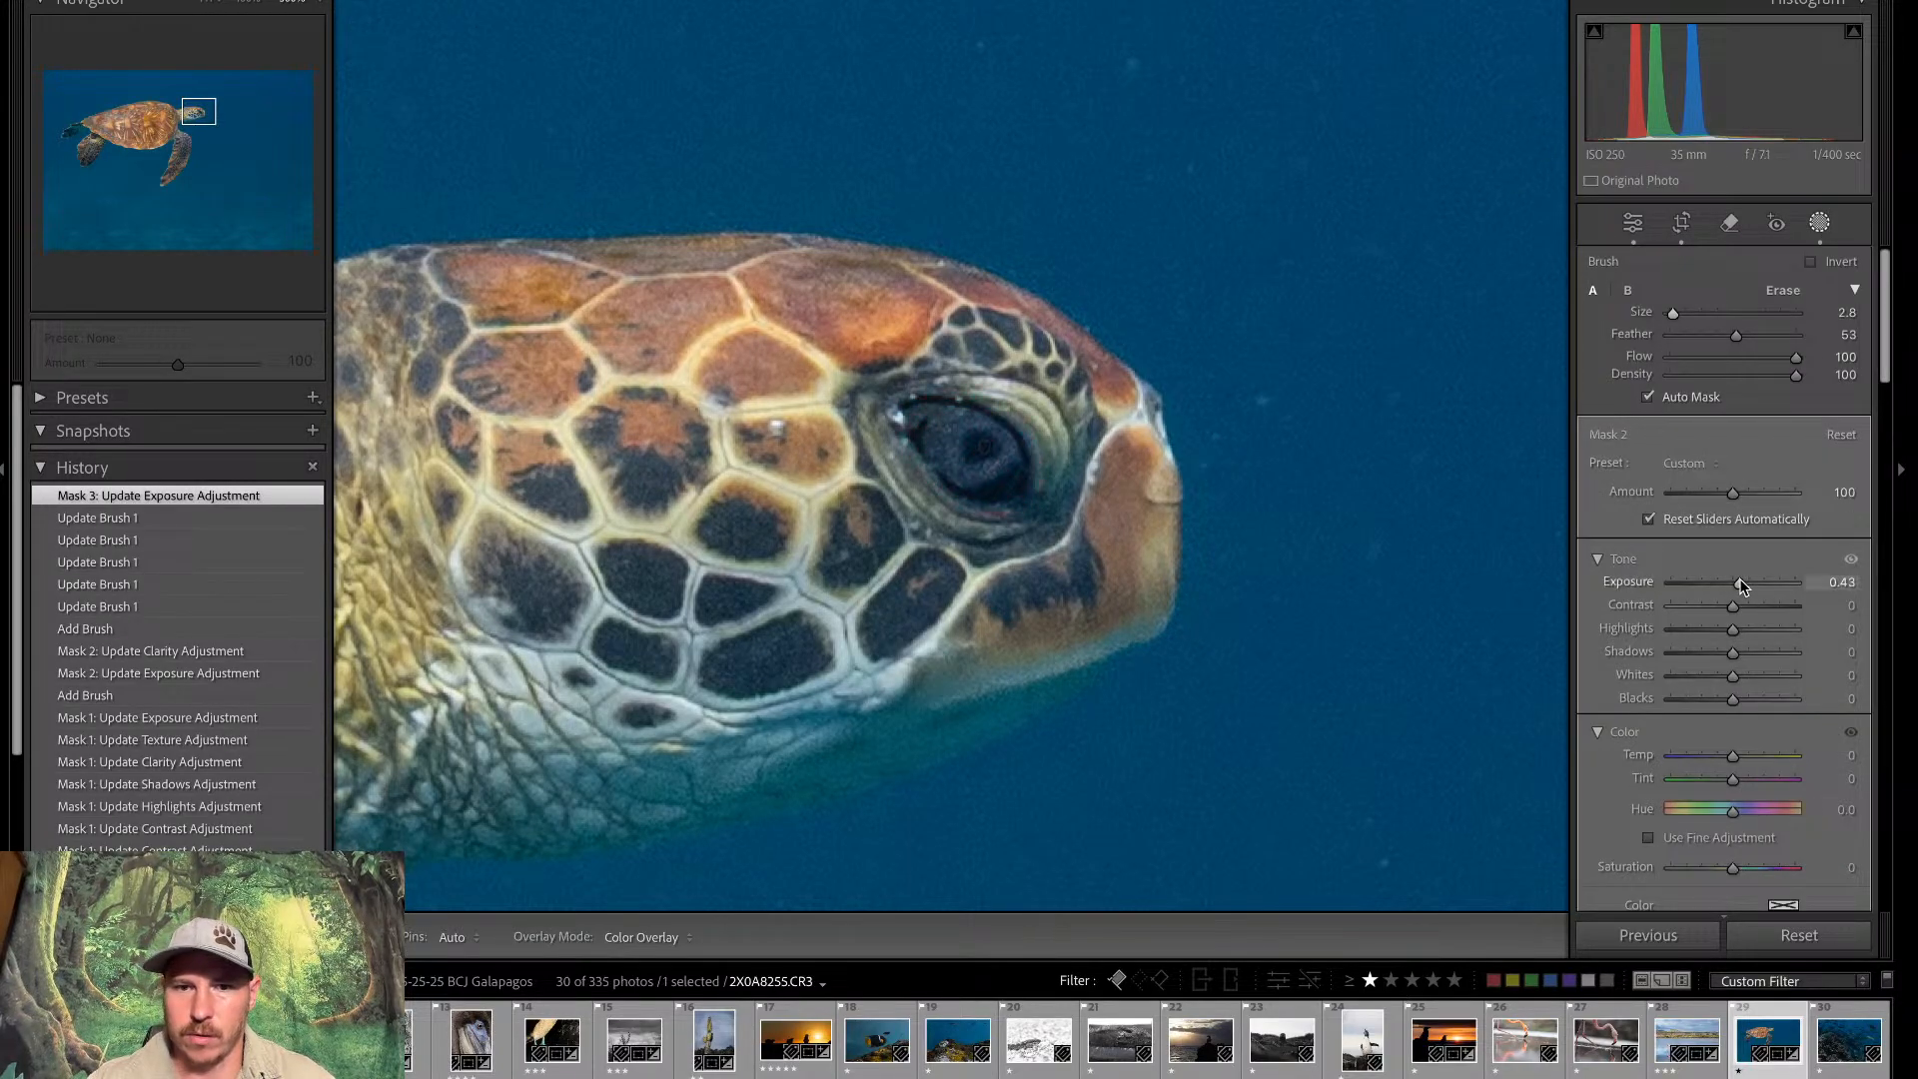
left_click_drag(1742, 587, 1740, 589)
scroll(957, 468, "down", 3)
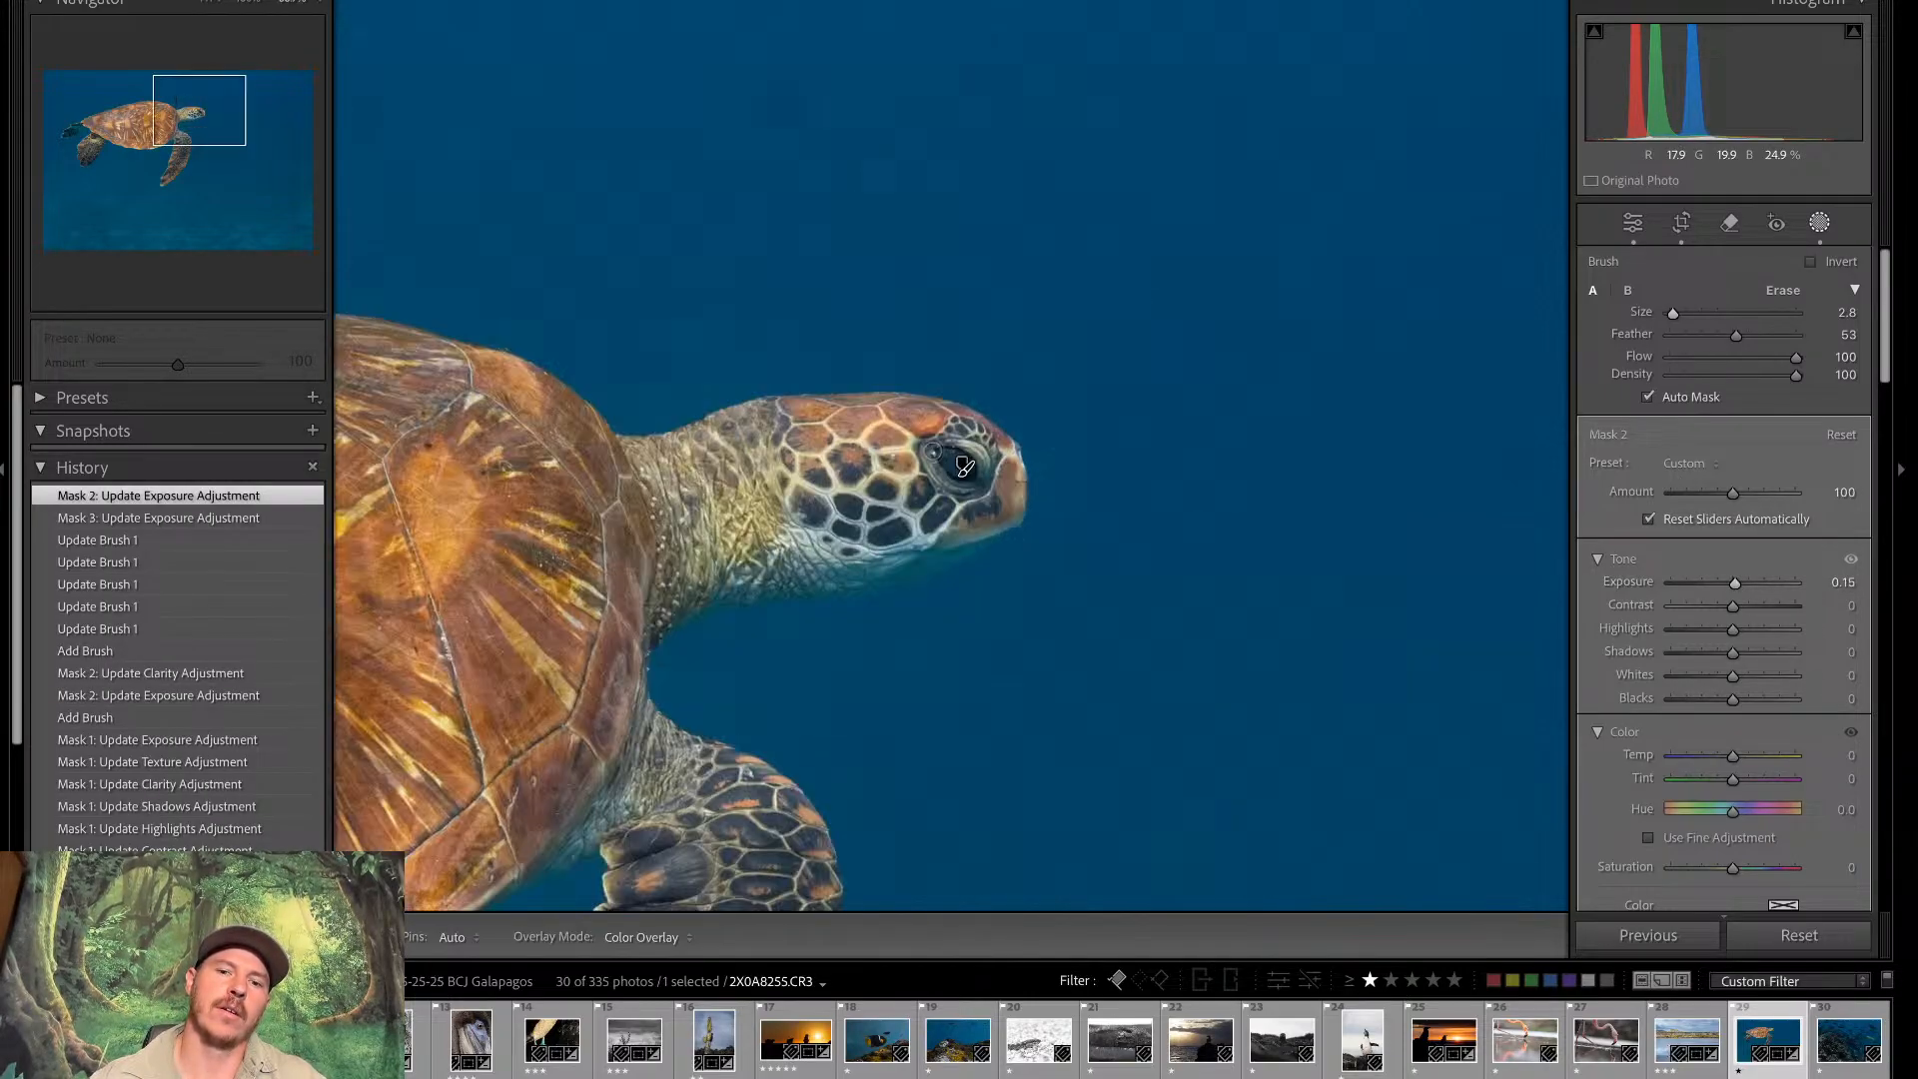
left_click(1630, 226)
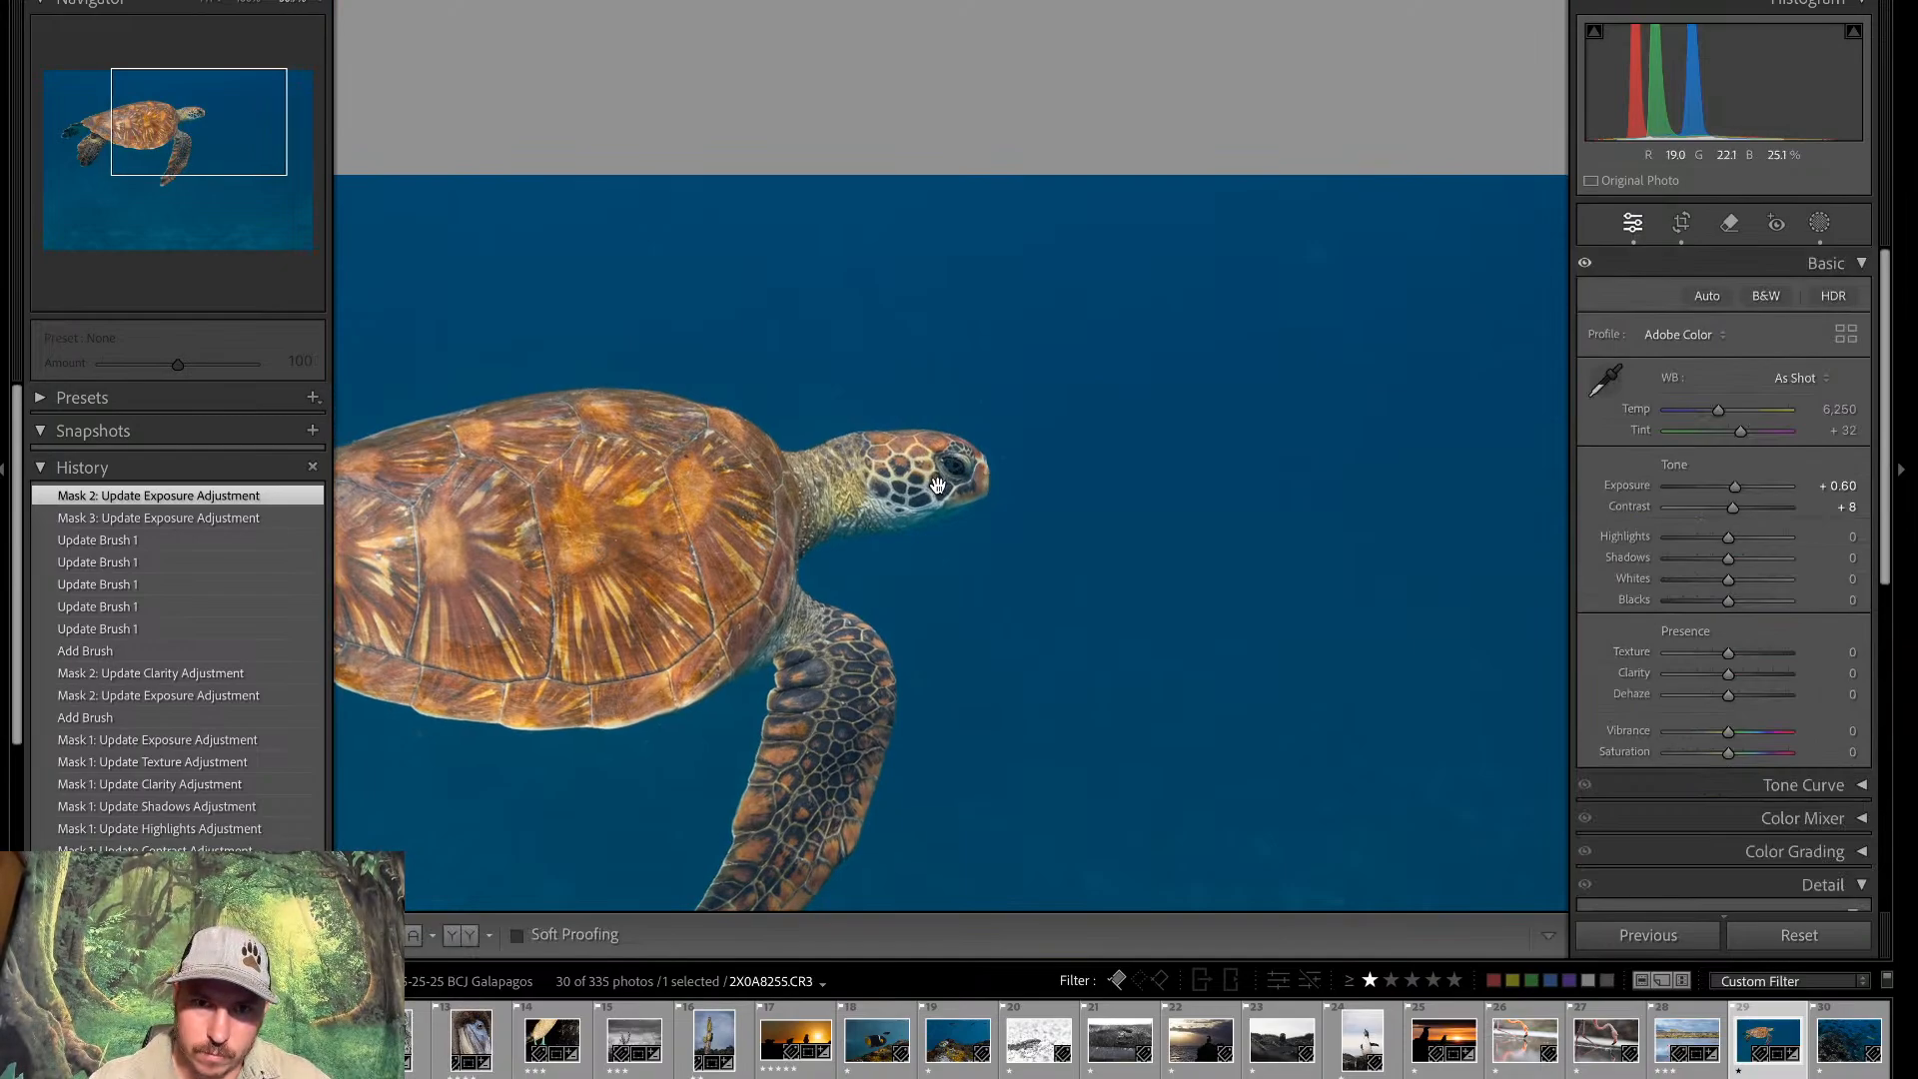
Bring up the noise reduction settings with the turtle's eye in close view and apply AI Denoise to the photo
scroll(937, 487, "up", 2)
scroll(937, 487, "up", 5)
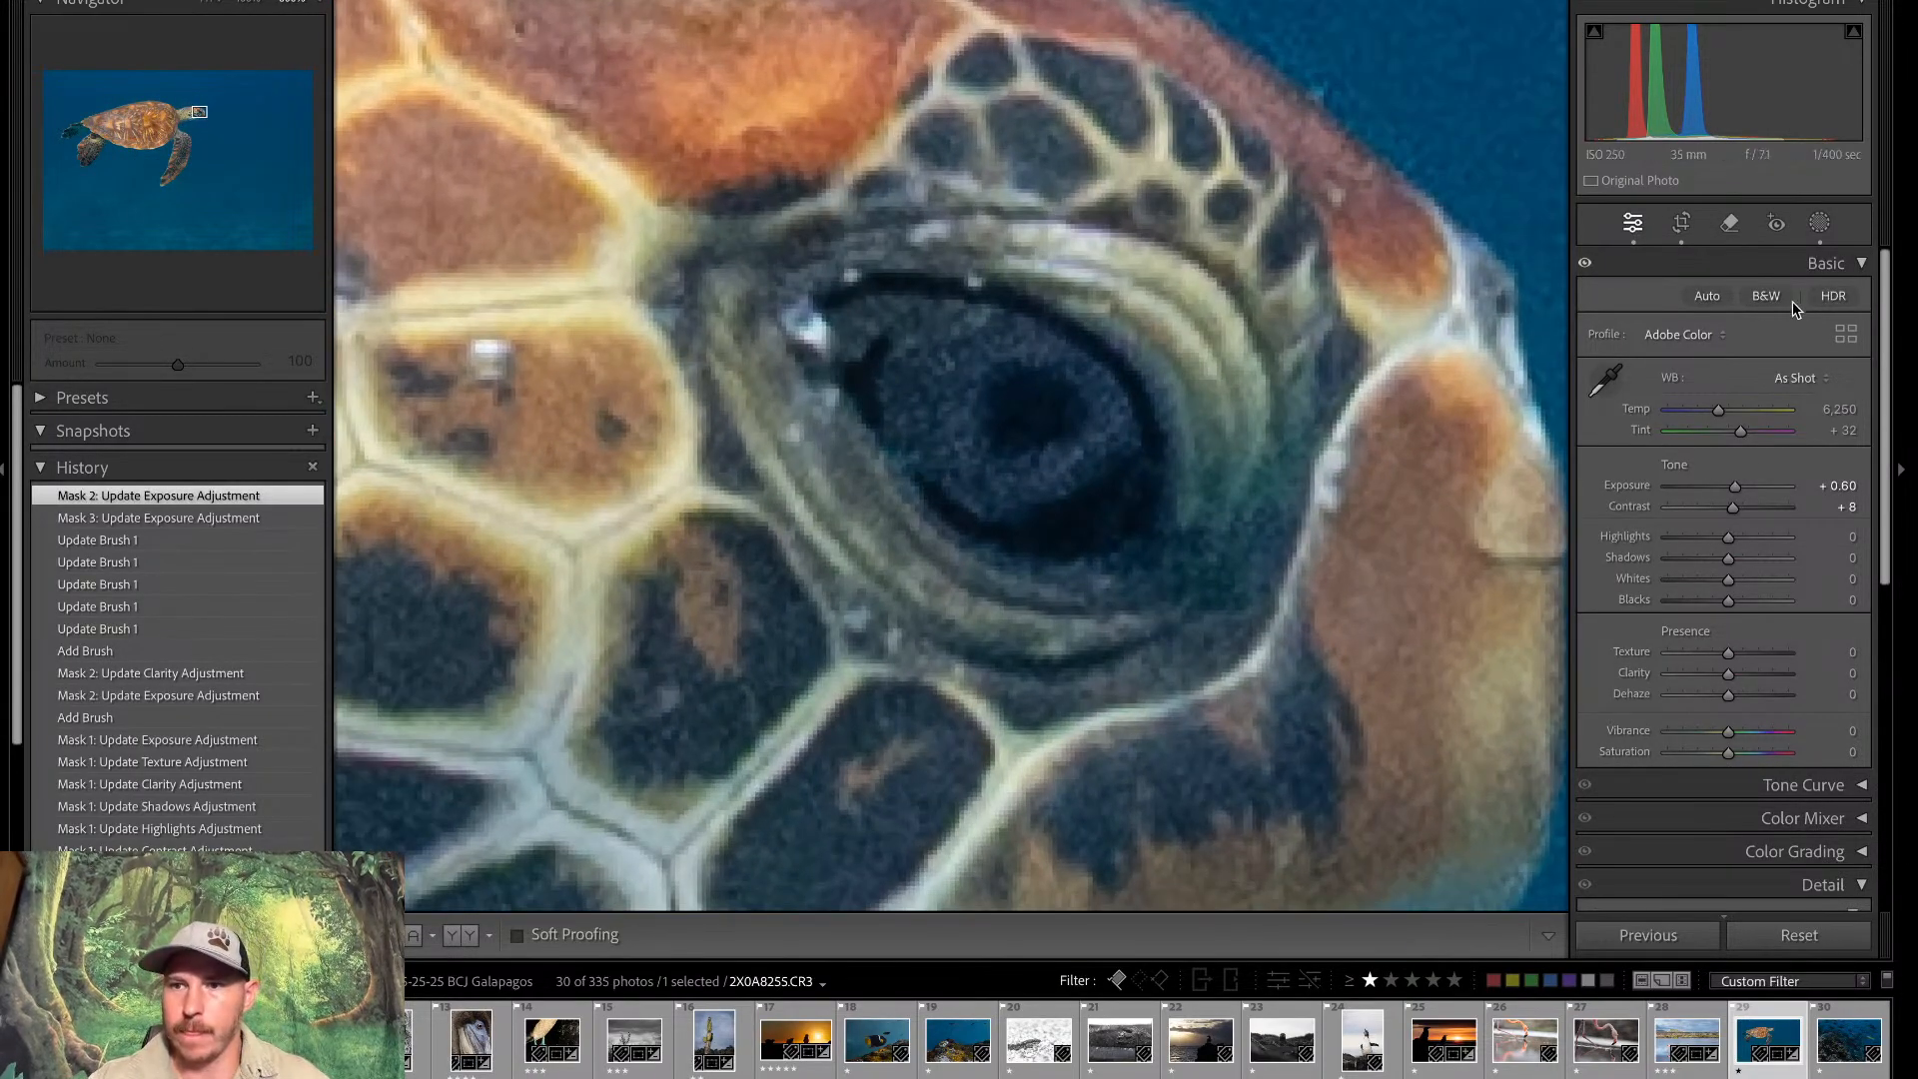
left_click(1793, 264)
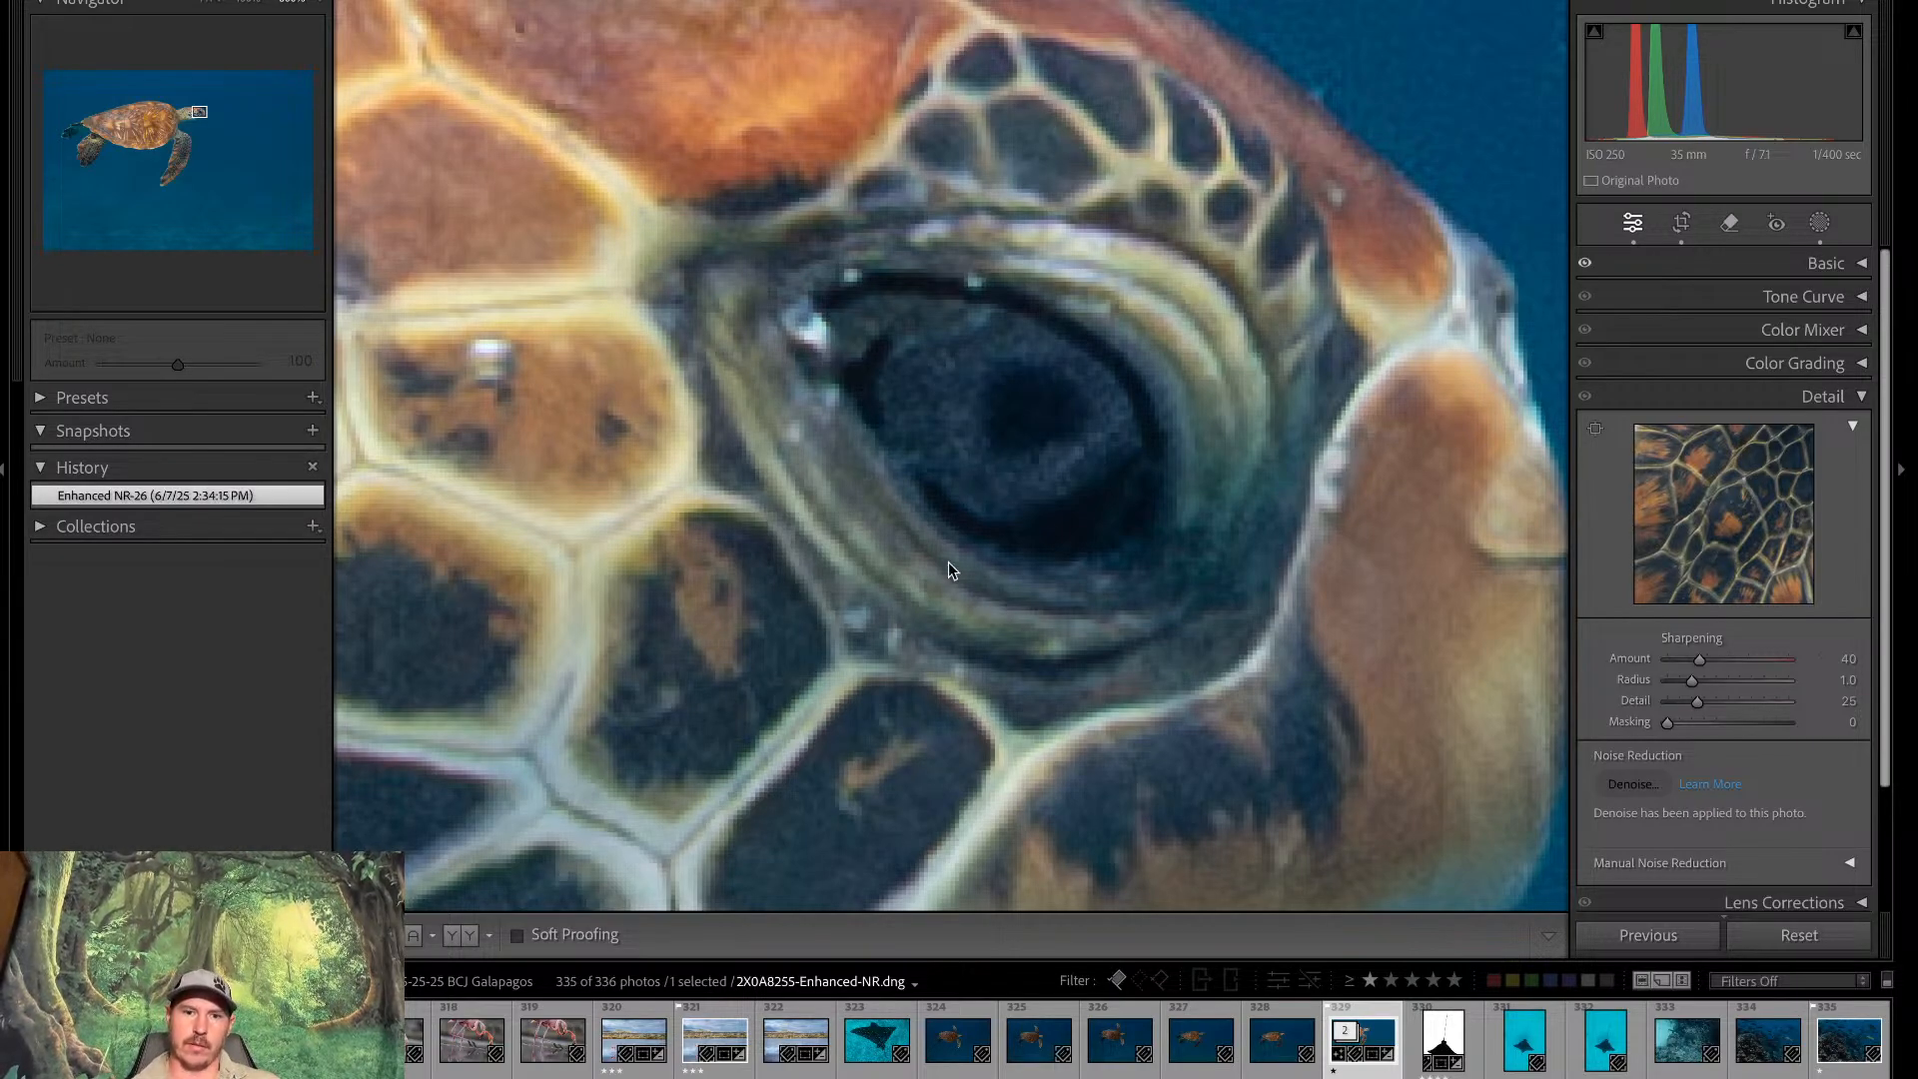
Examine the whole denoised turtle photo and compare it with the preceding unedited shot, 2X0A8254.CR3
key("ctrl+minus")
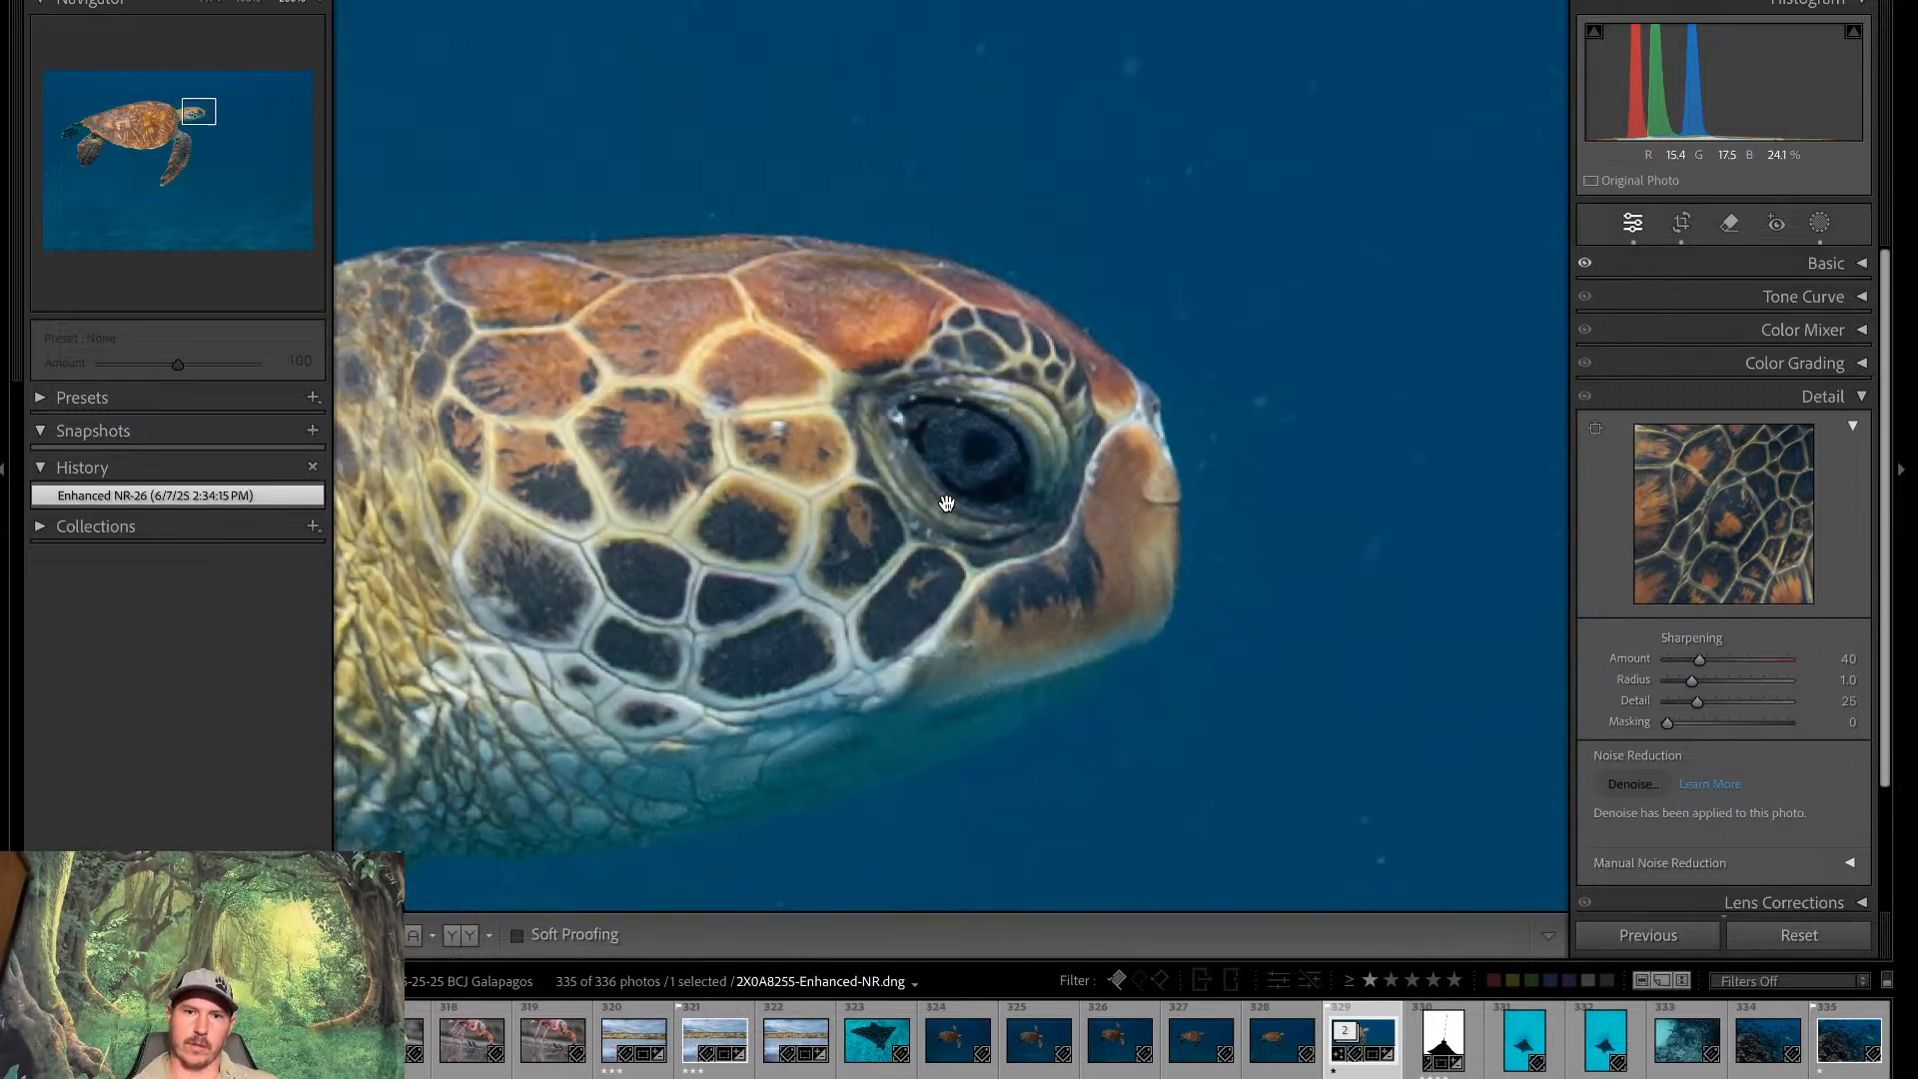
key("ctrl+minus")
key("ctrl+minus")
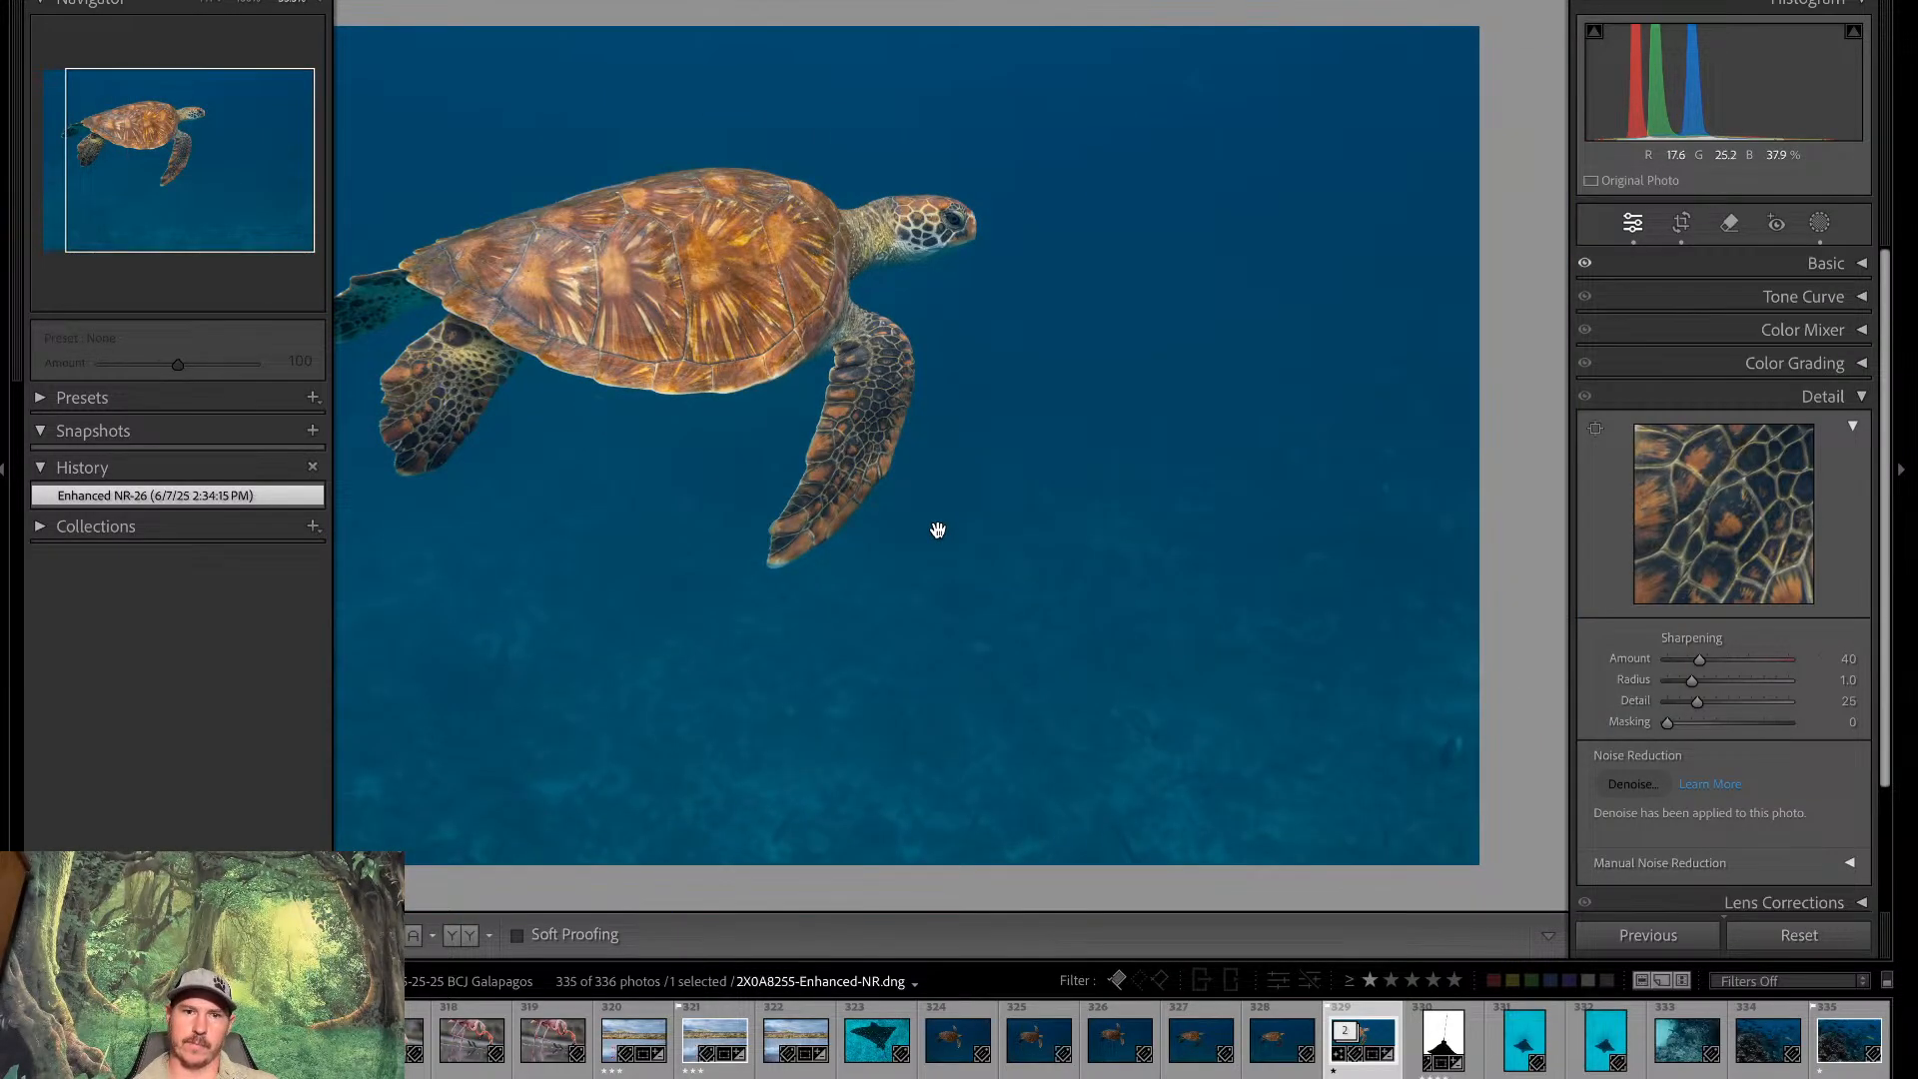
key("ctrl+minus")
key("ctrl+minus")
key("ctrl+plus")
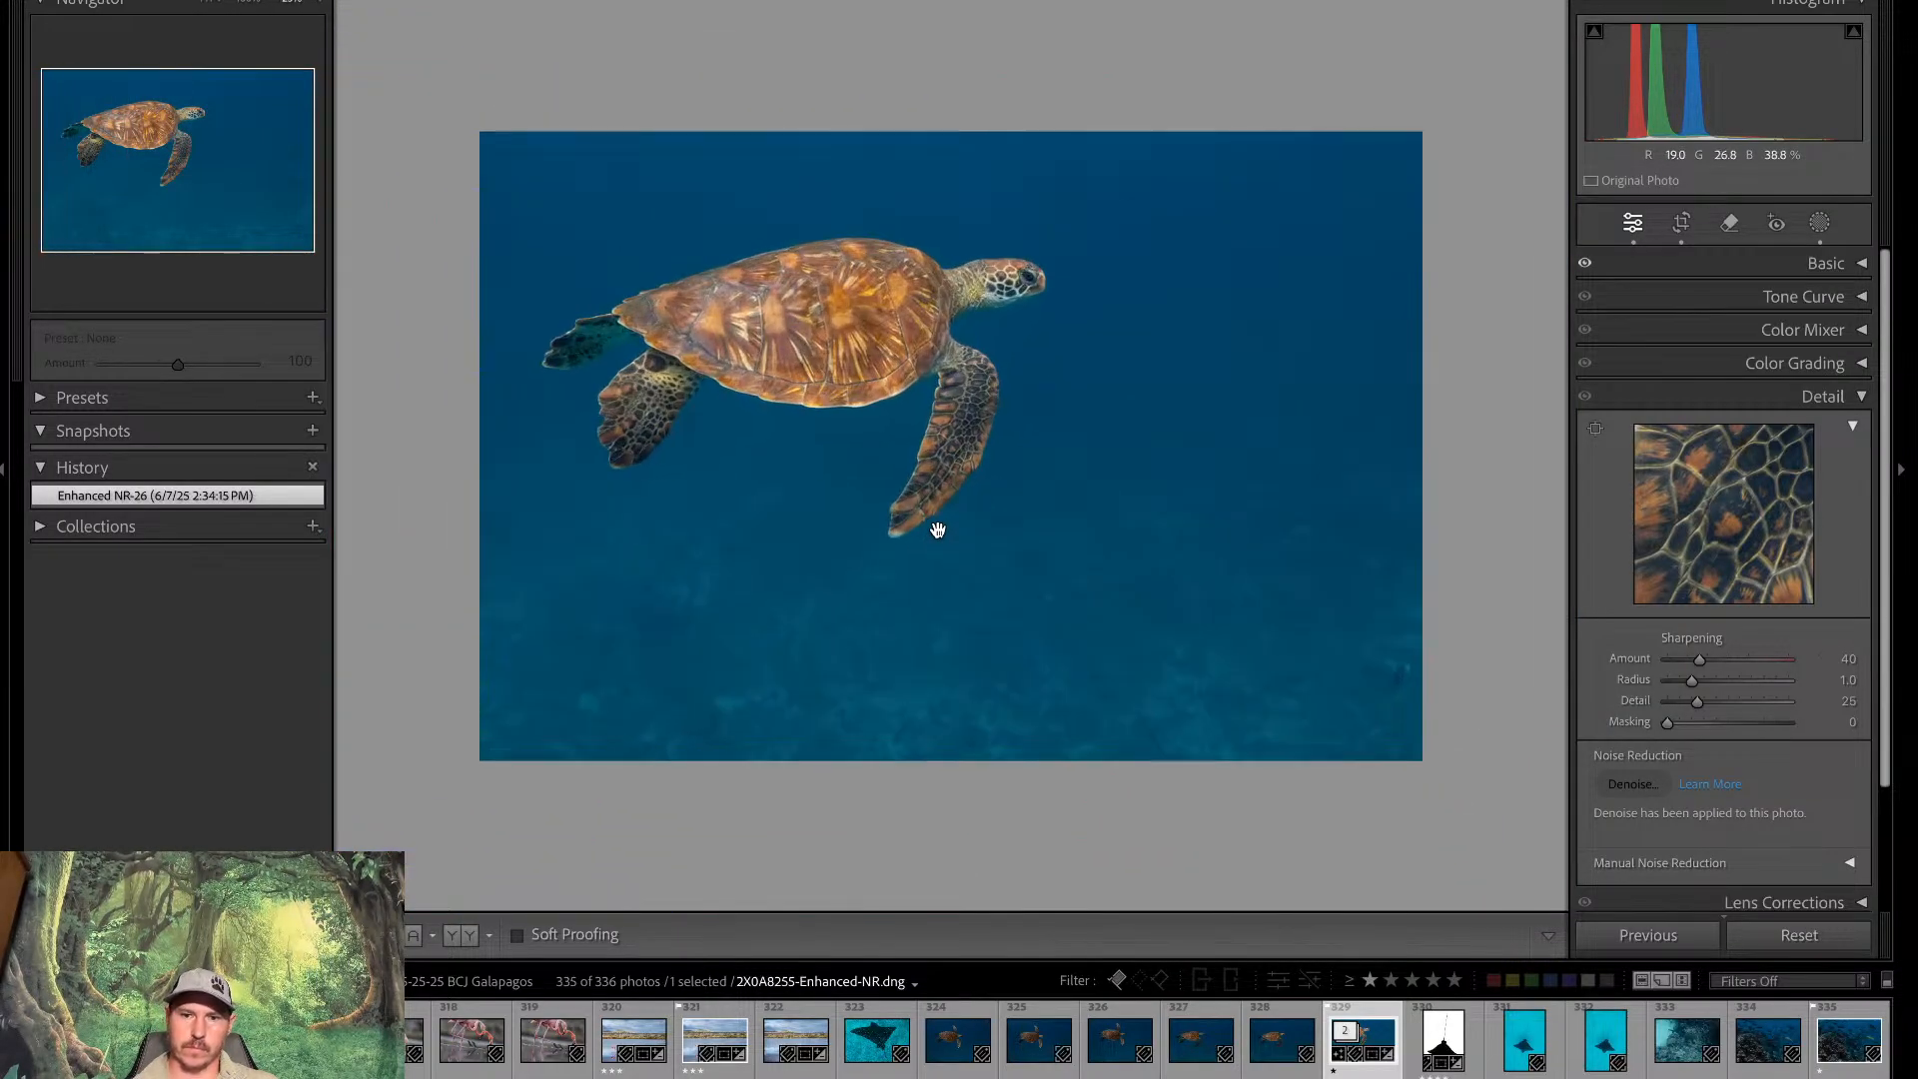
key("Left")
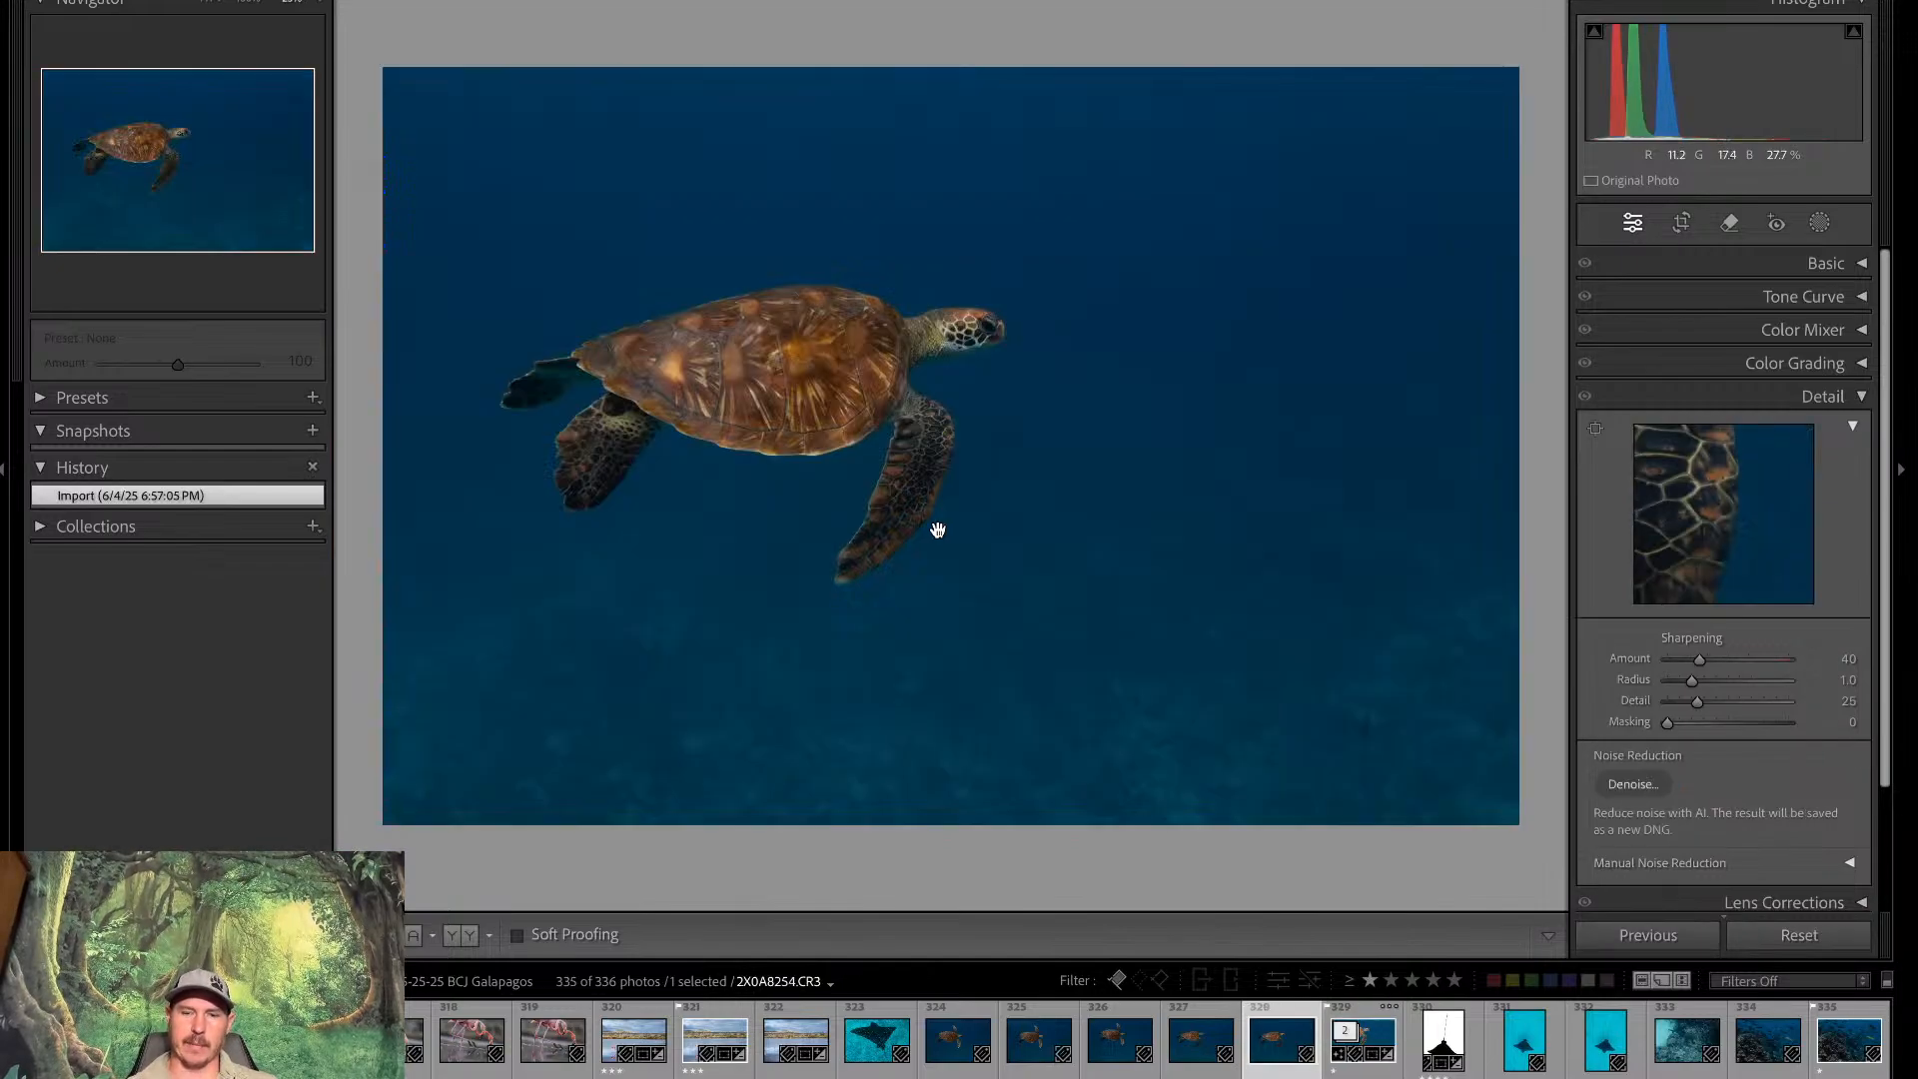
key("Right")
key("Left")
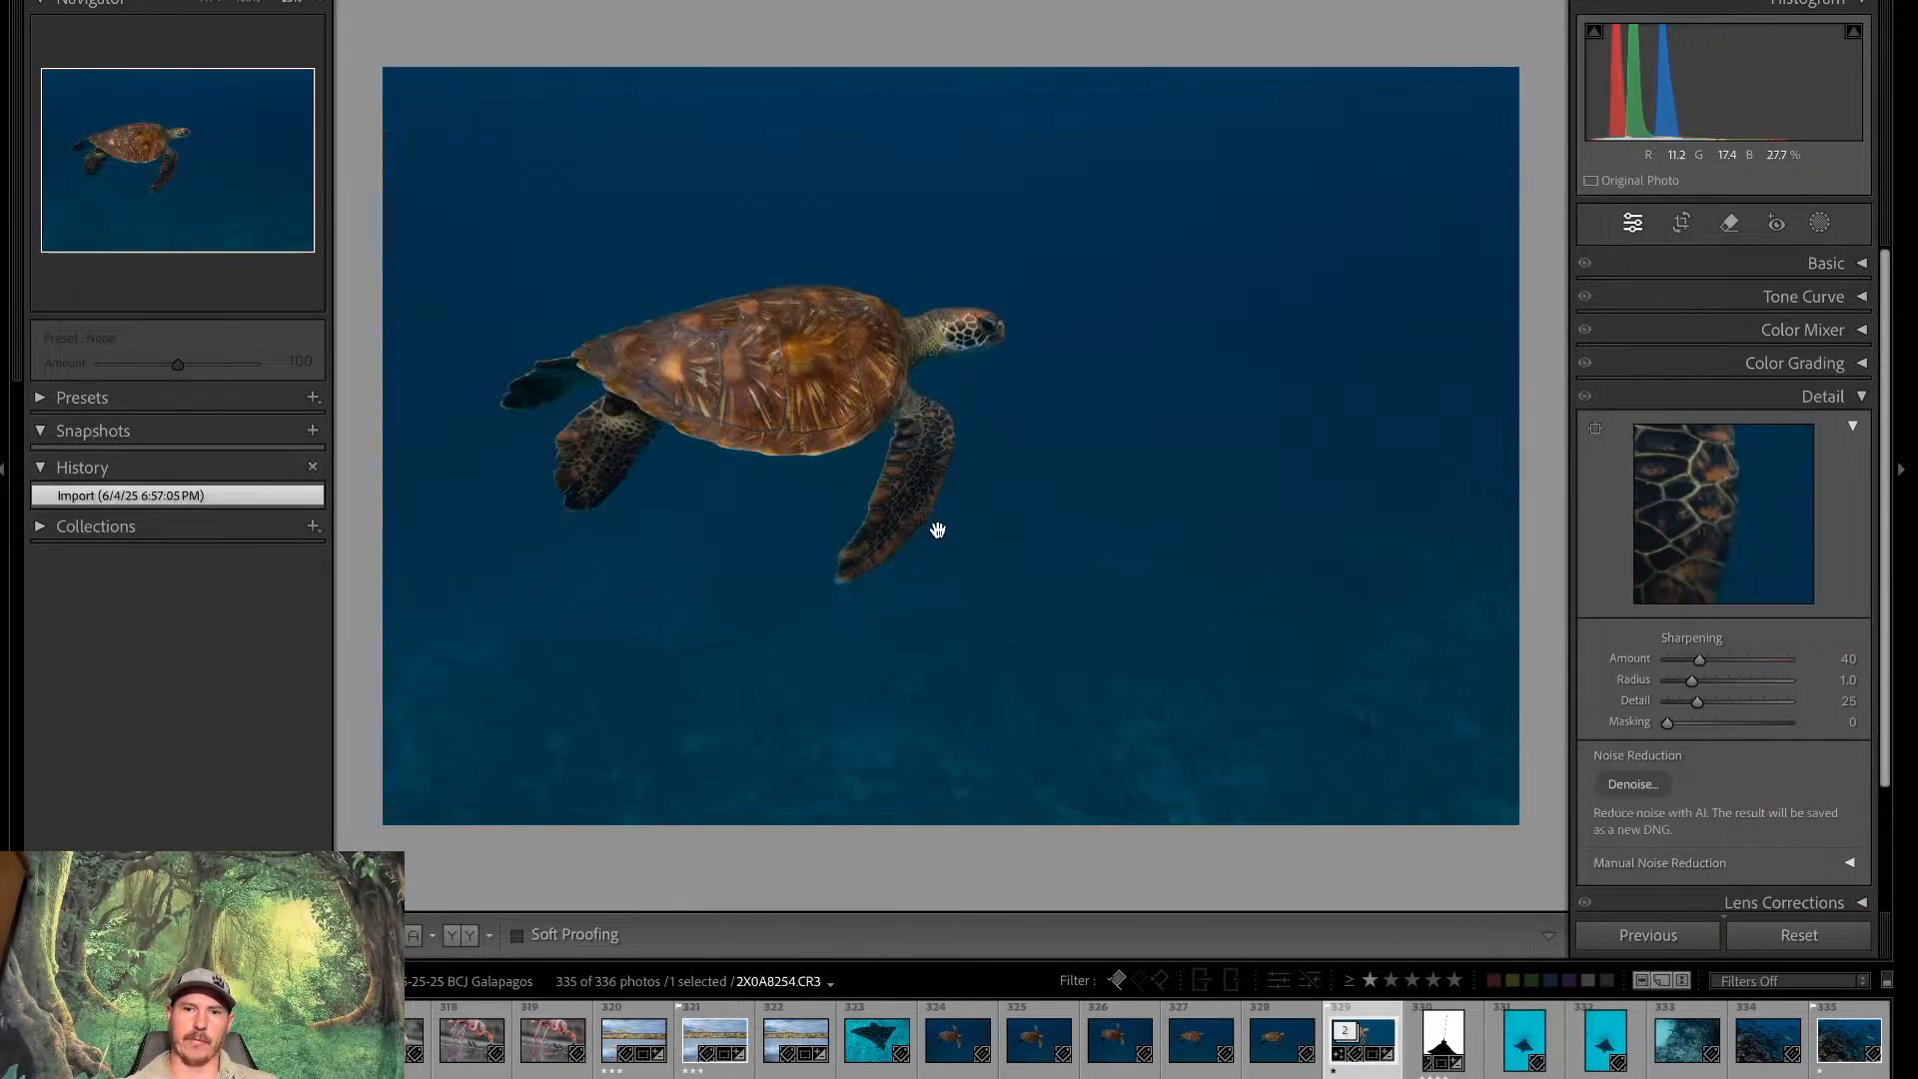
key("Right")
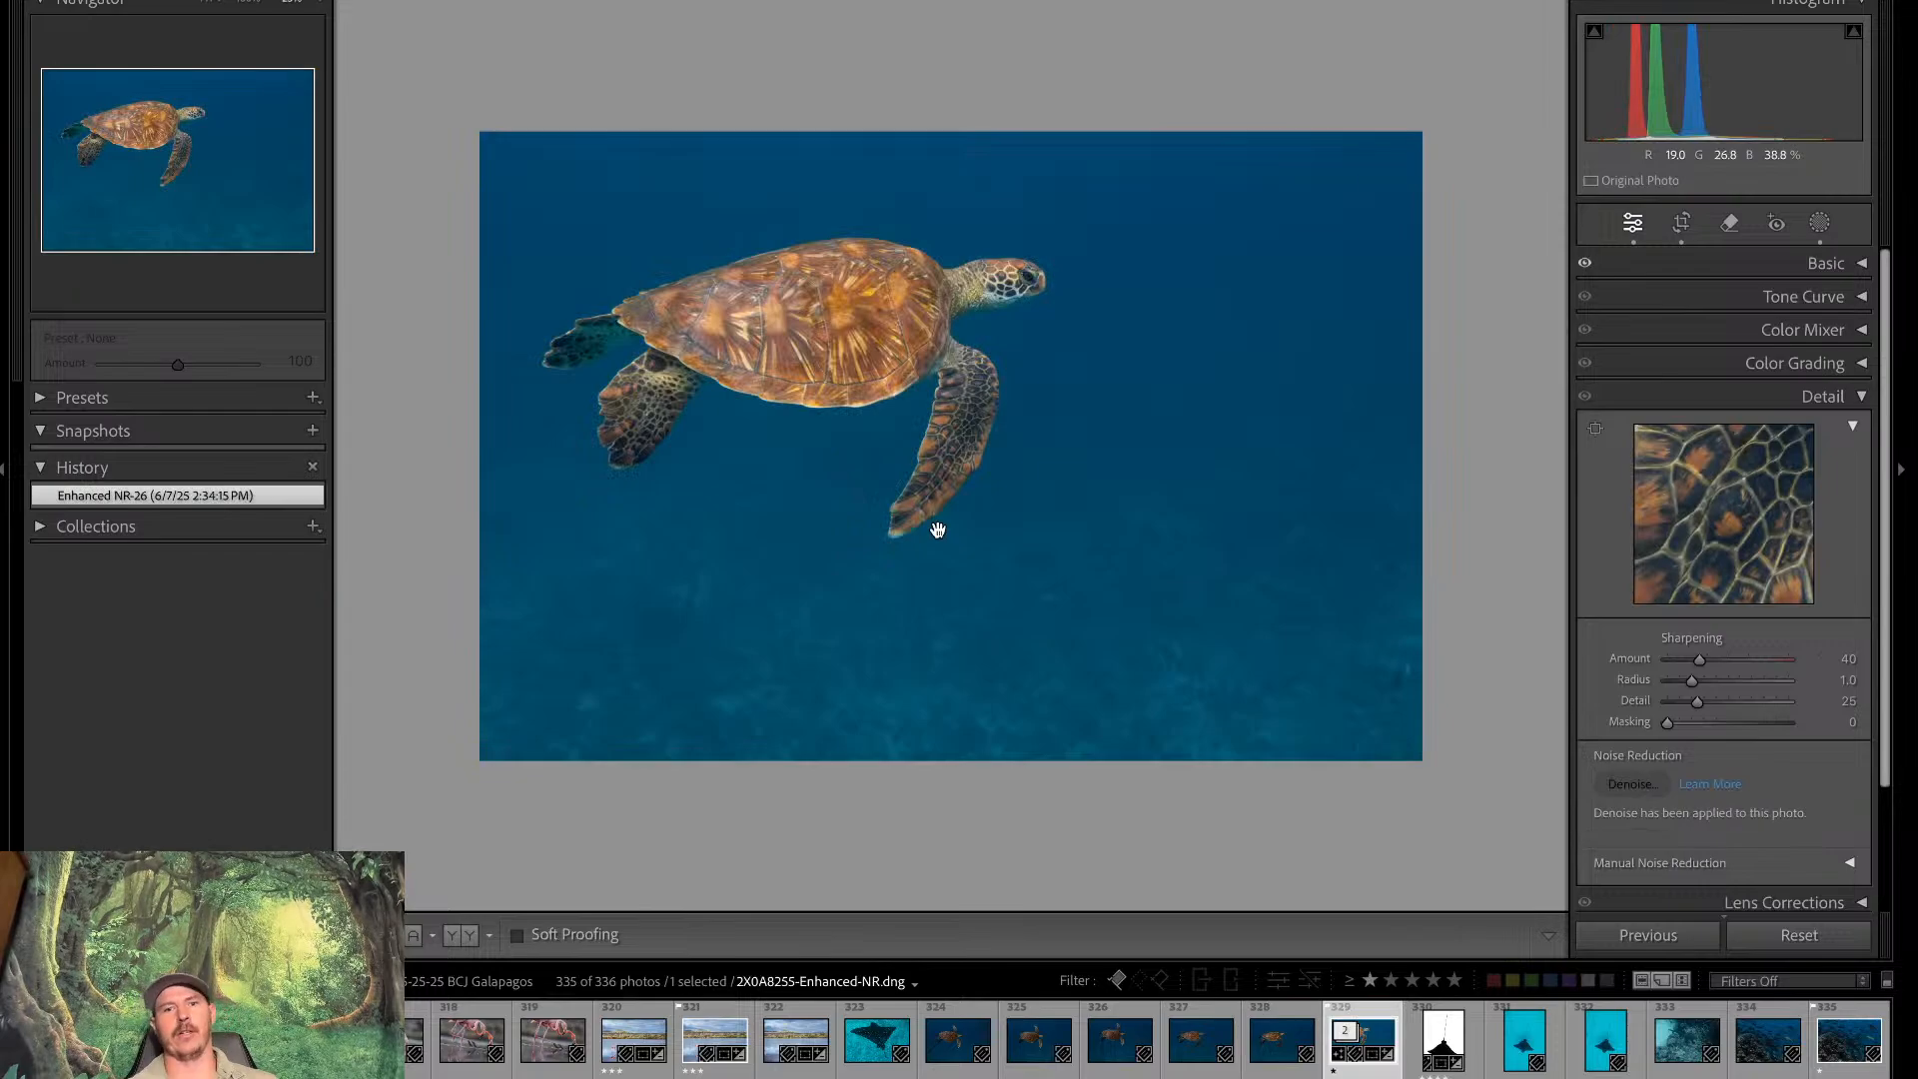
key("Left")
key("Right")
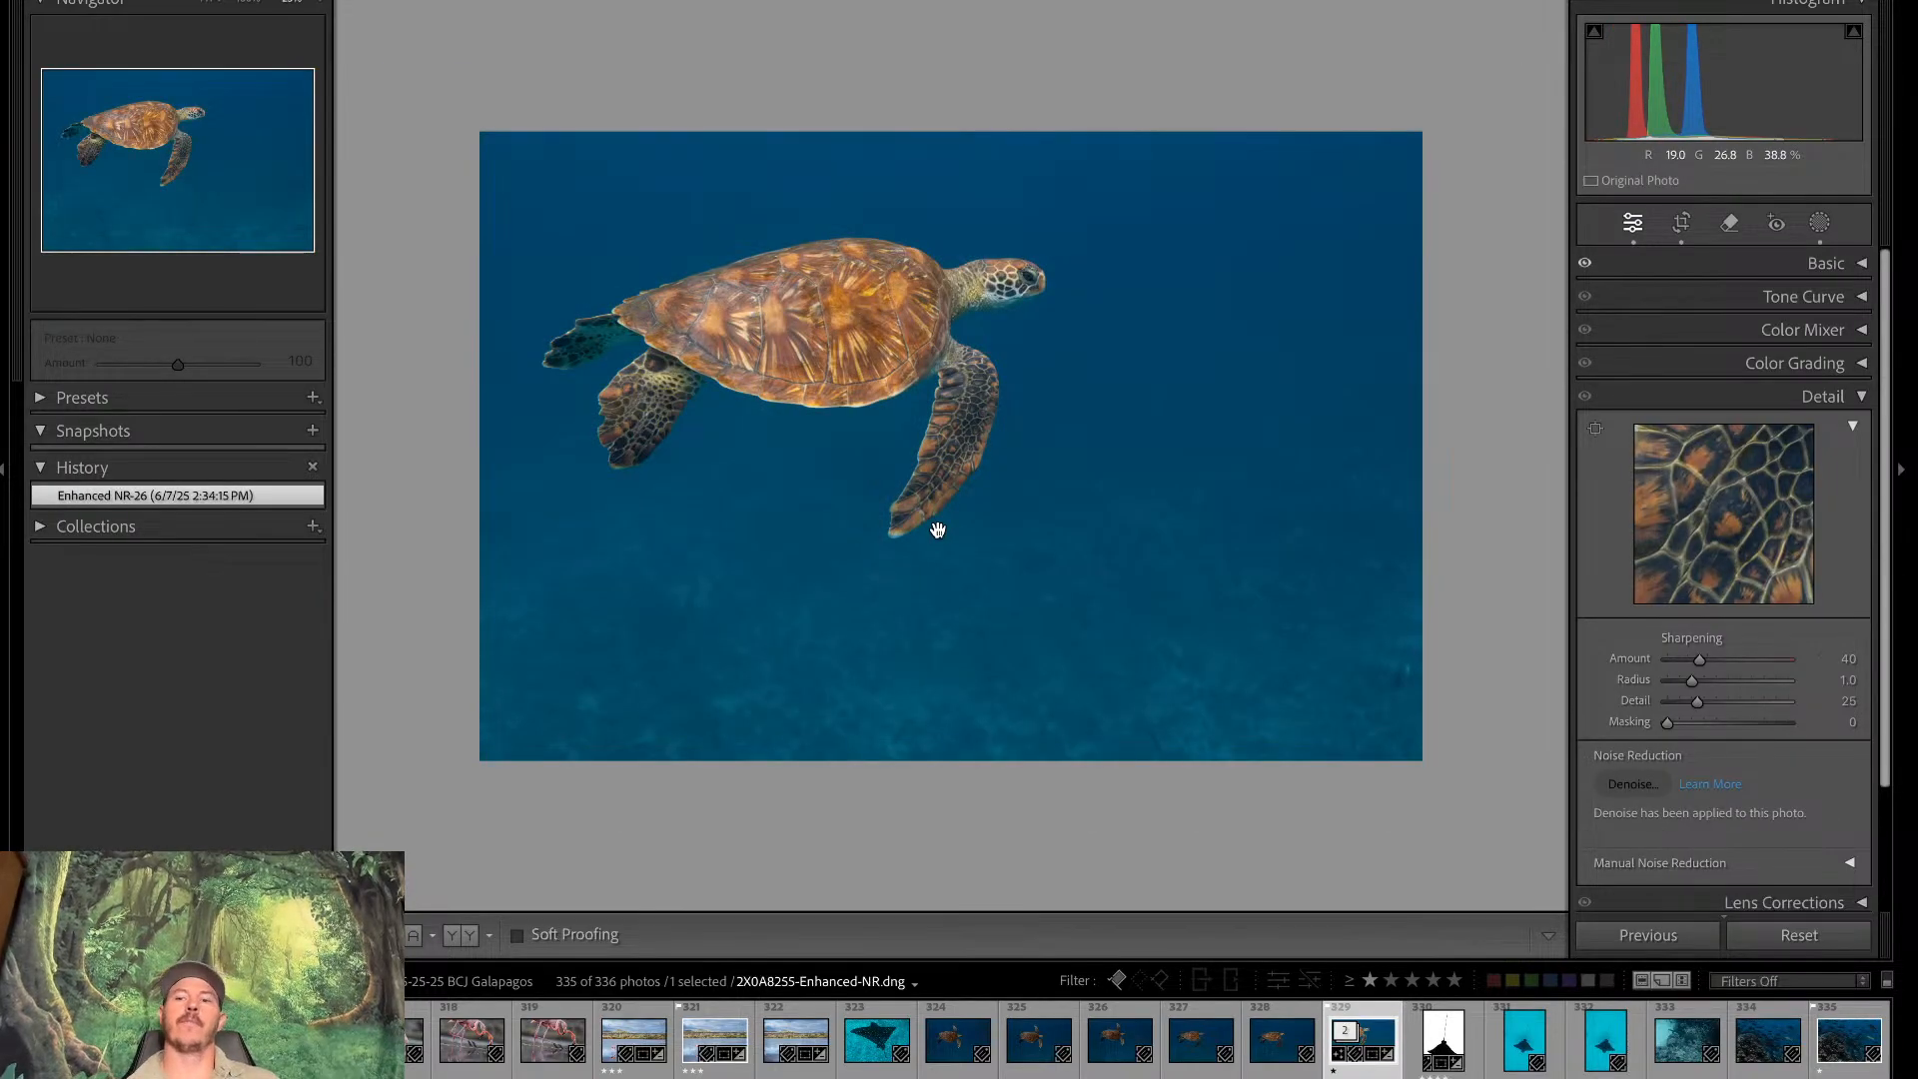
Add a linear gradient mask from the top of the water down past the turtle and subtract the subject from it
left_click(1820, 223)
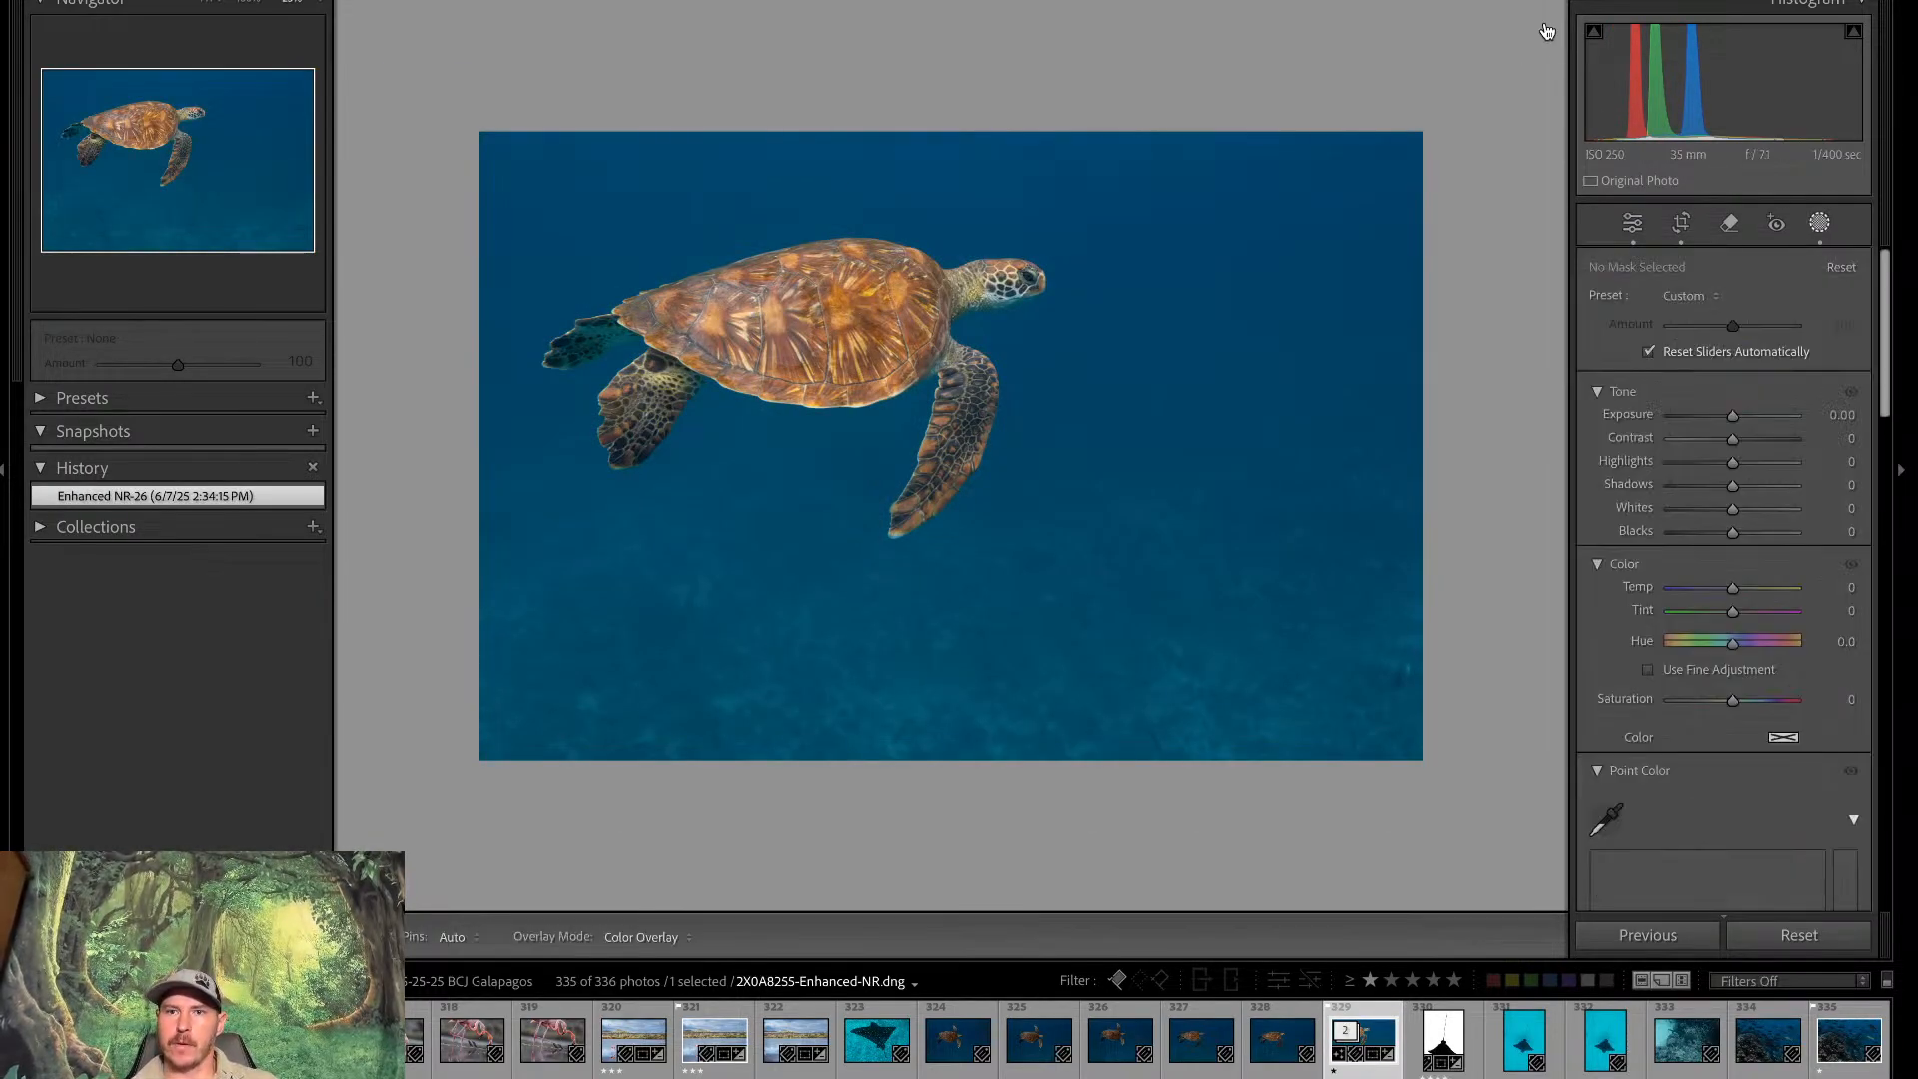
key("m")
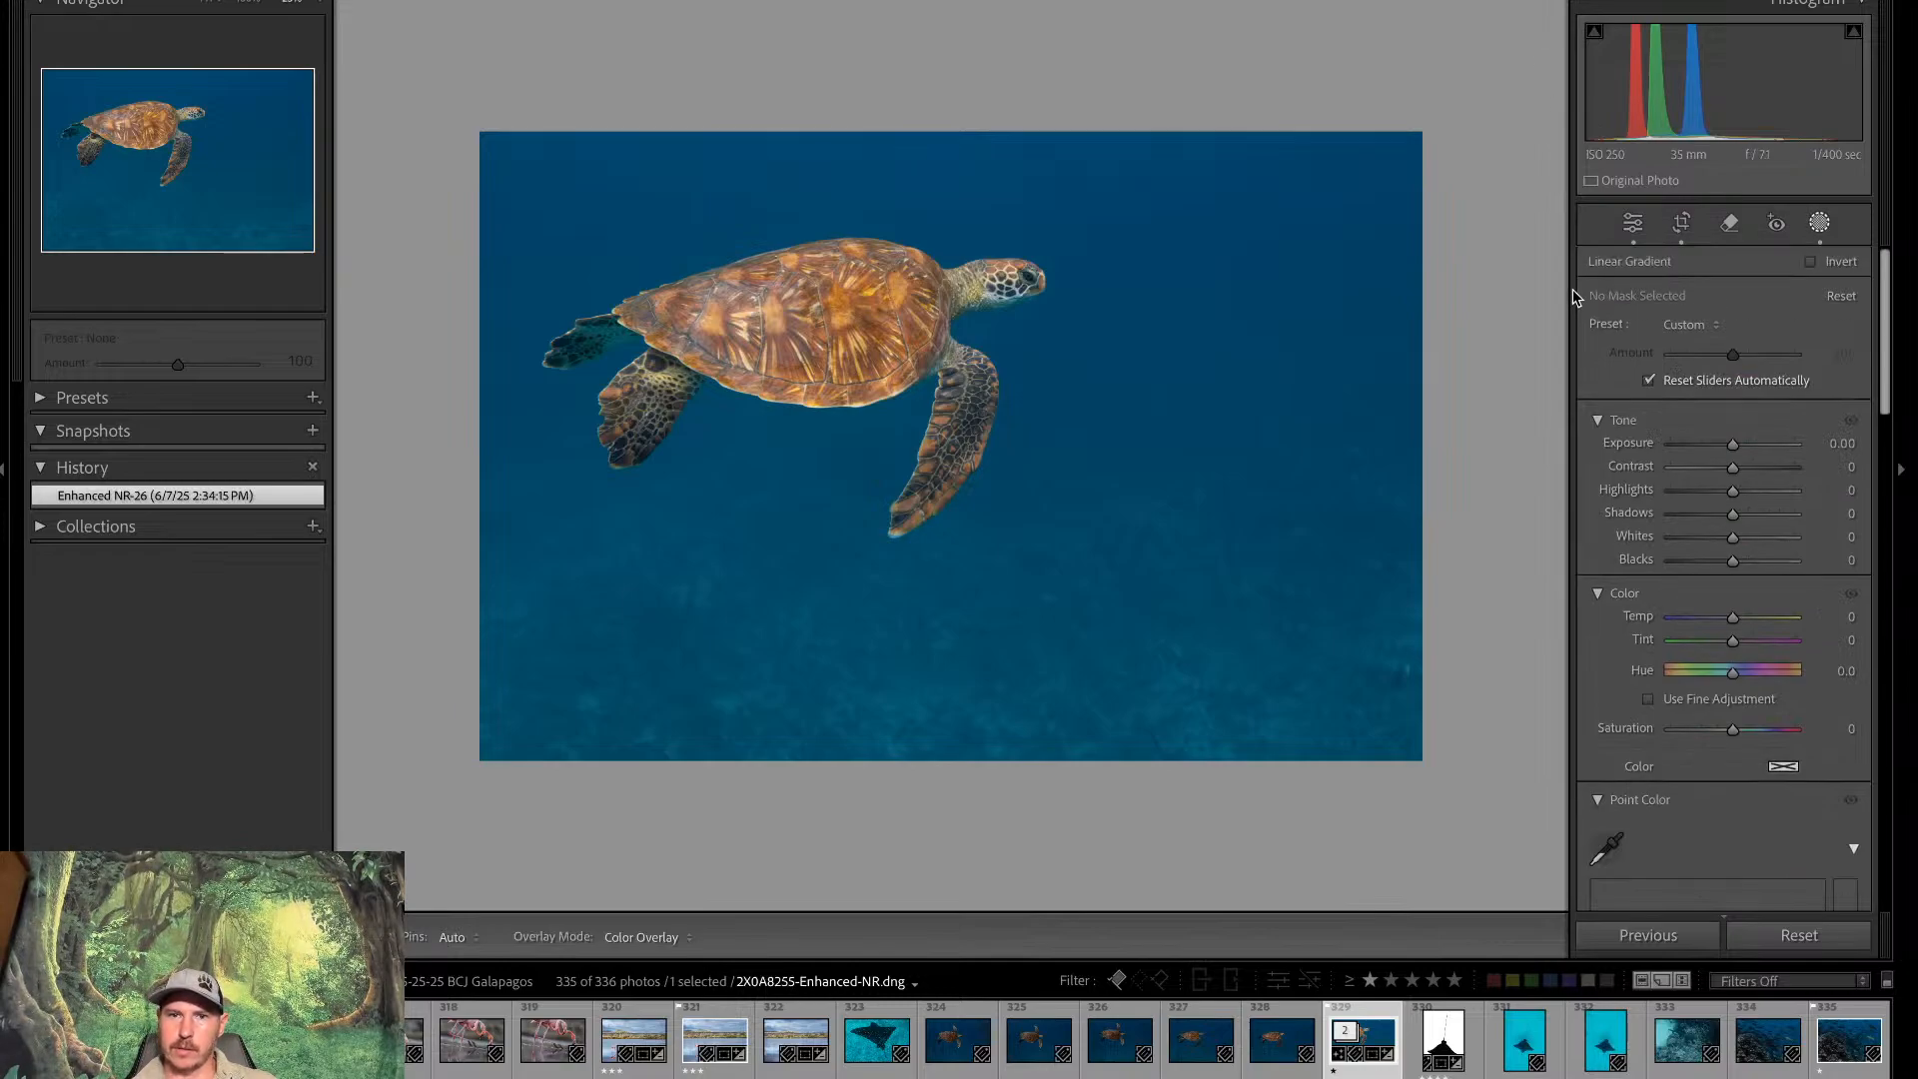
left_click_drag(1000, 225, 993, 634)
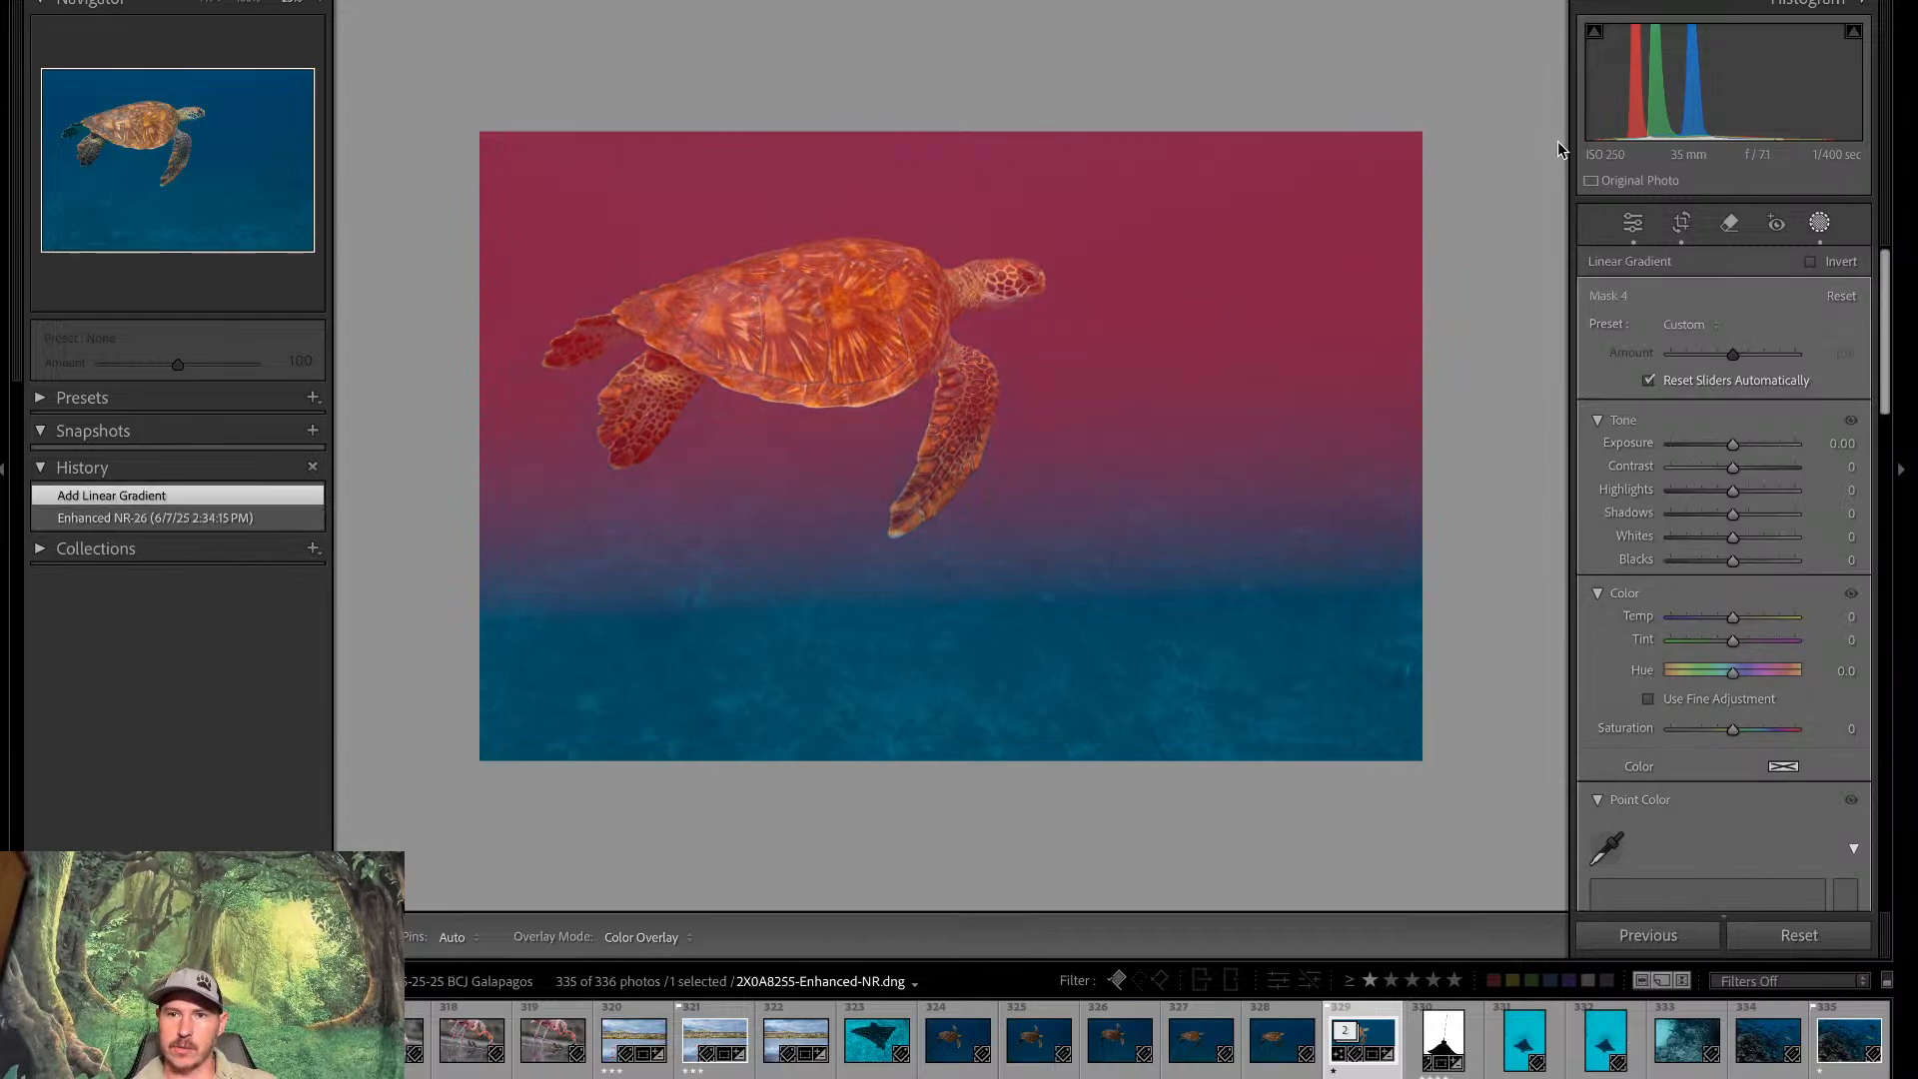
left_click(1617, 198)
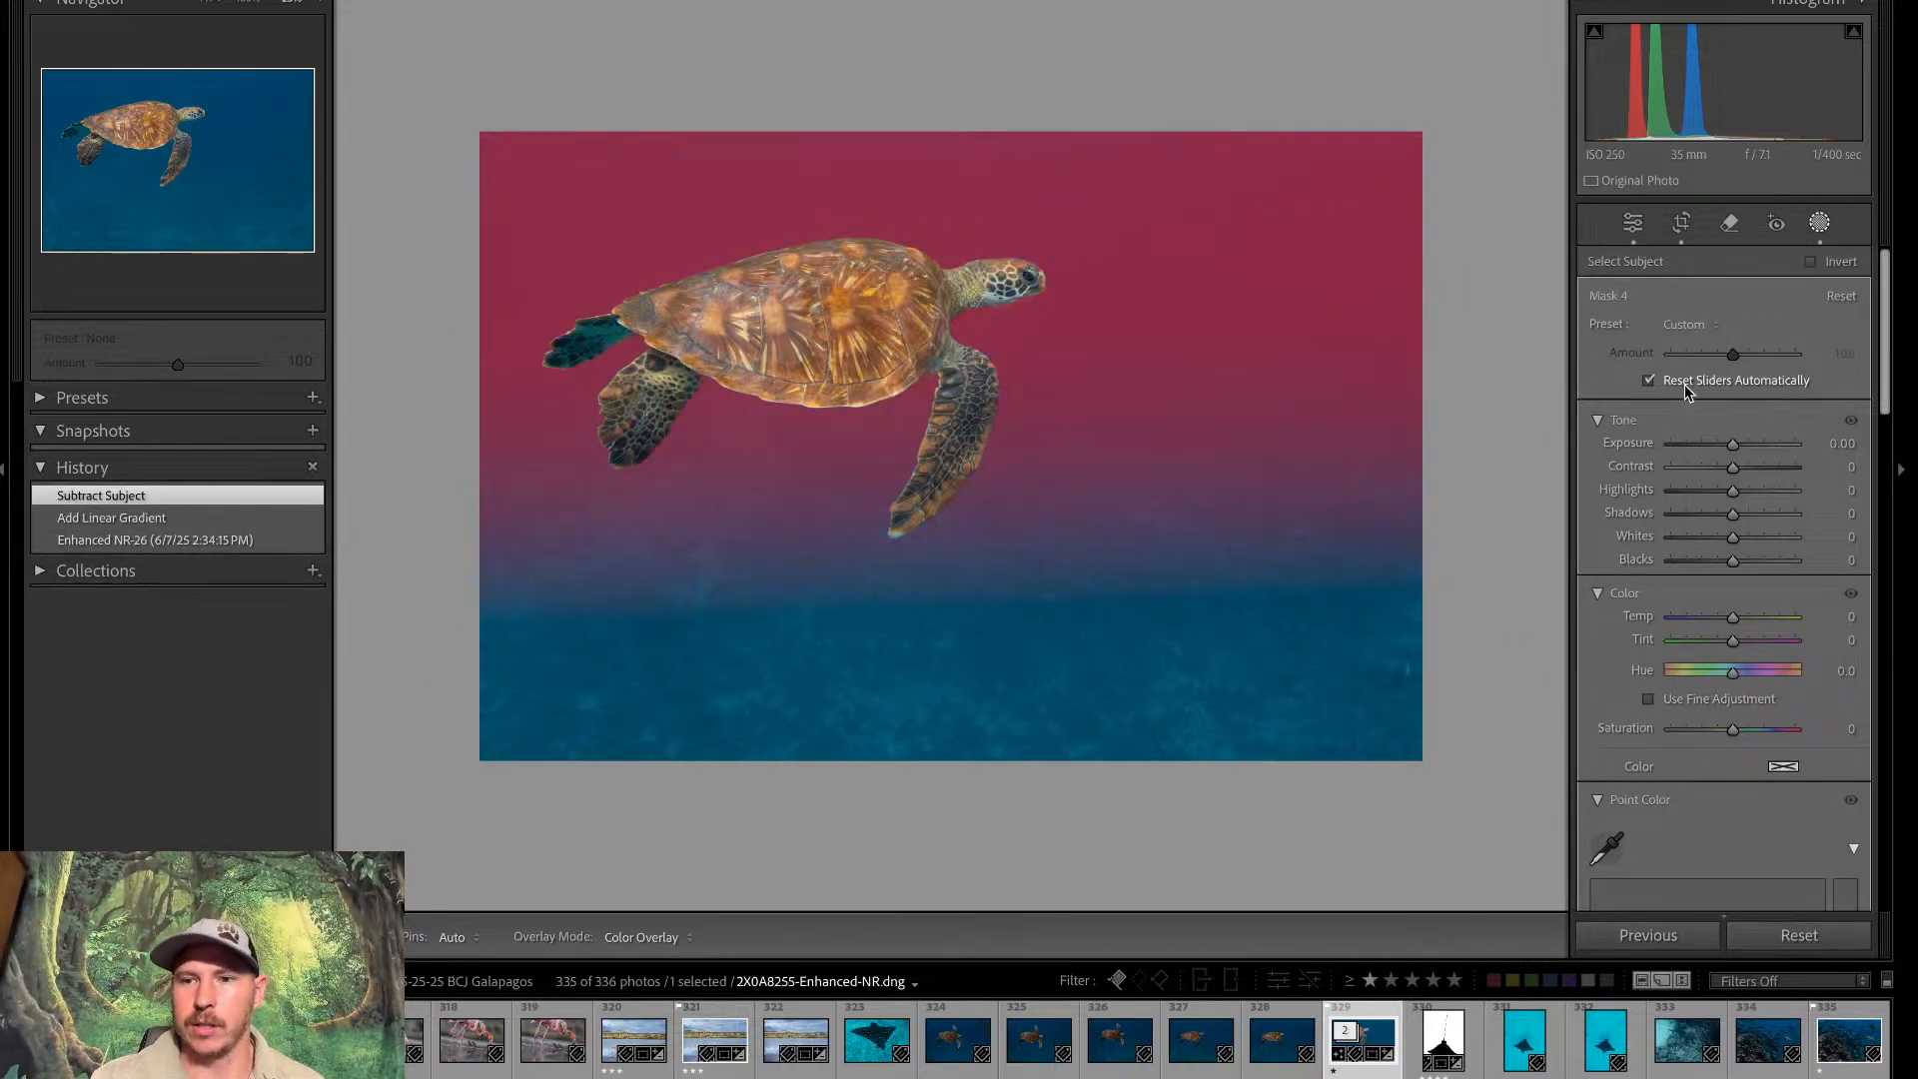
Set the gradient mask's exposure to -0.43, level the gradient and shift it lower in the photo, and return to the global adjustments
left_click_drag(1733, 446, 1726, 449)
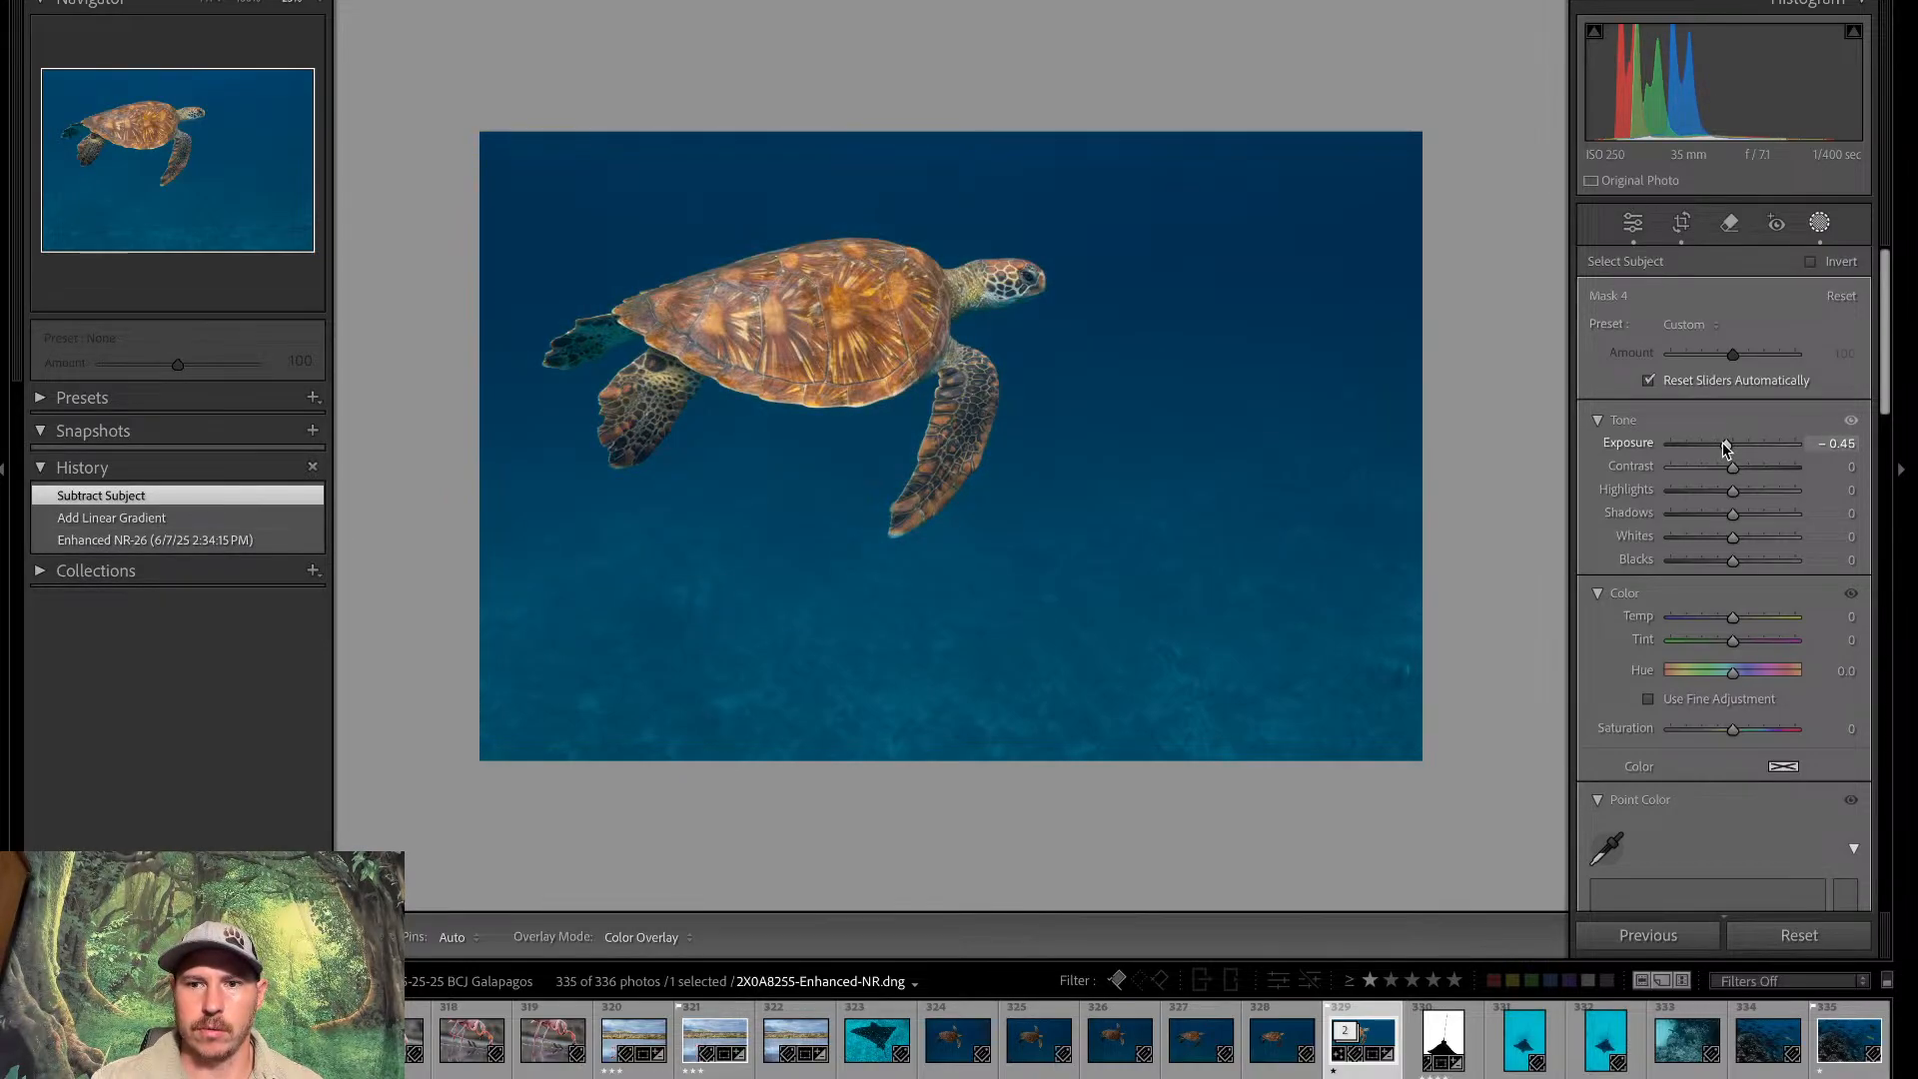
left_click_drag(1726, 449, 1726, 448)
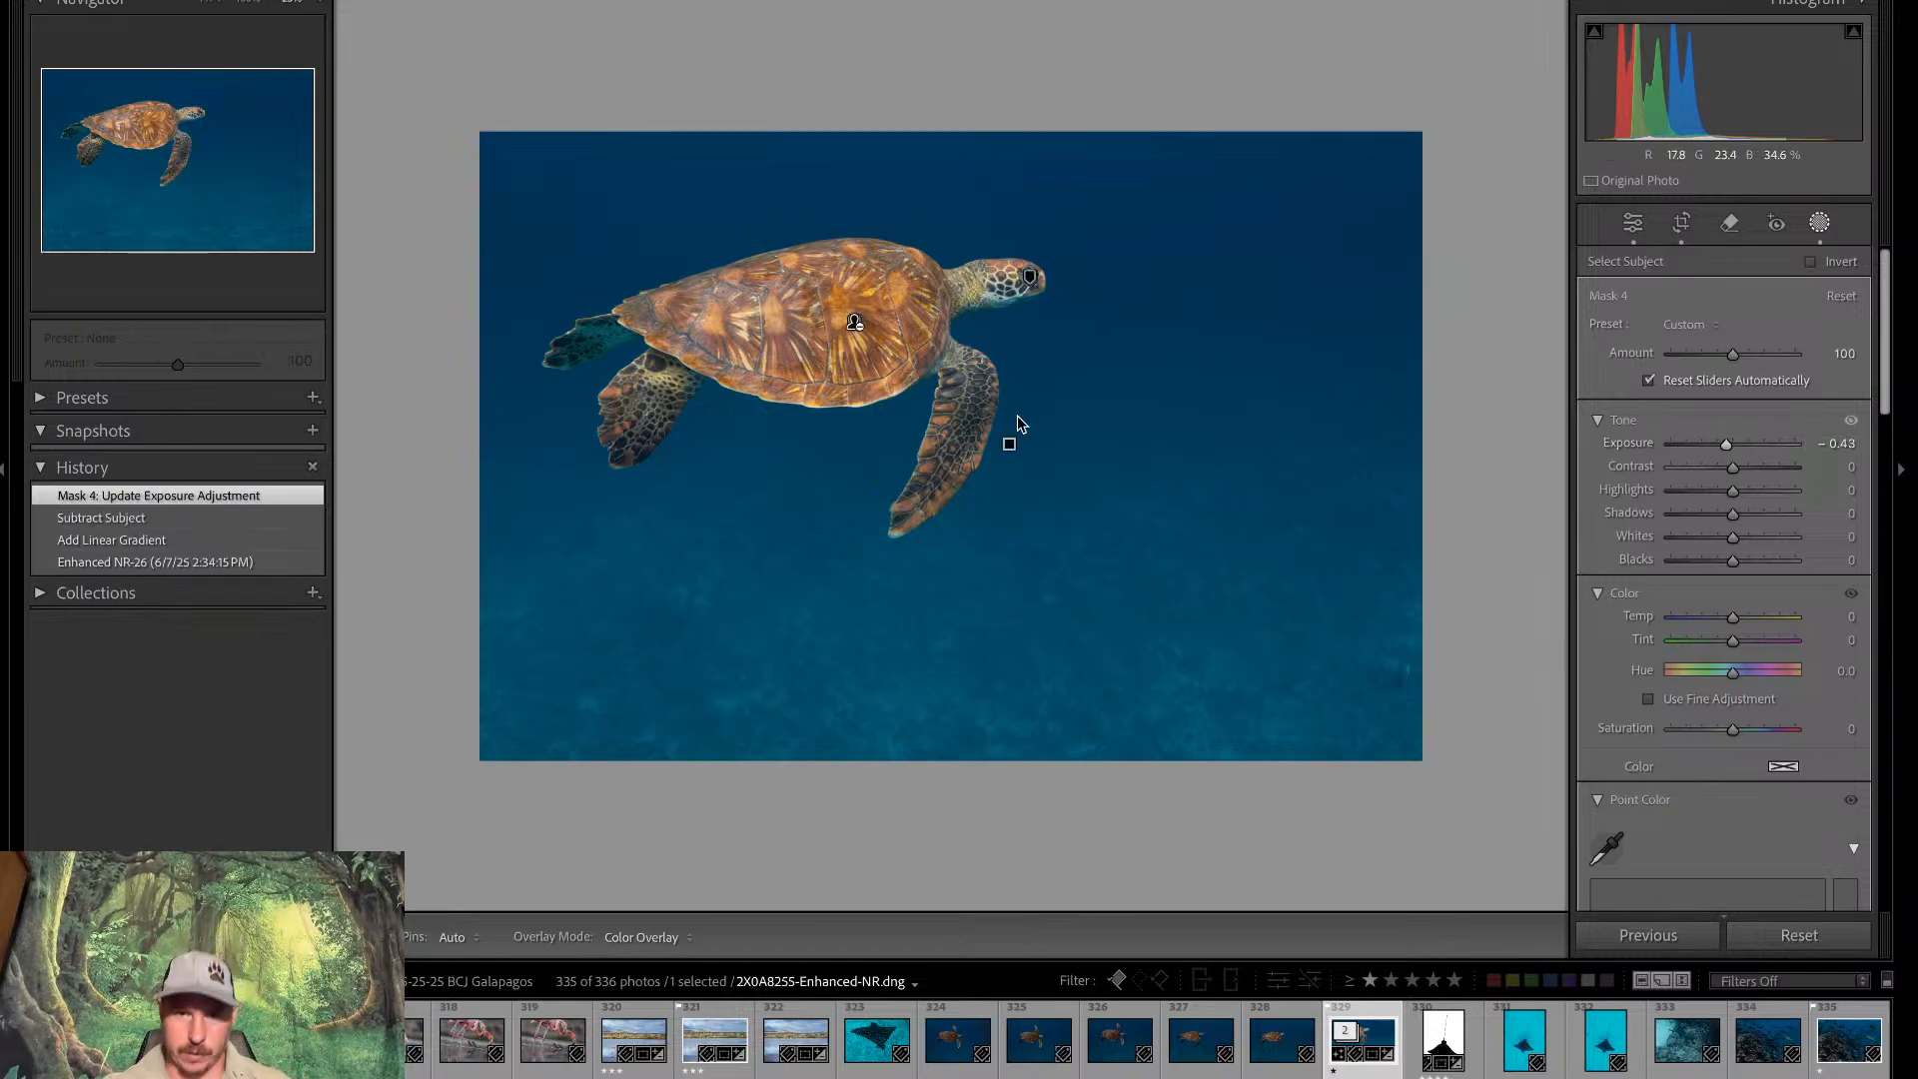
left_click(1010, 445)
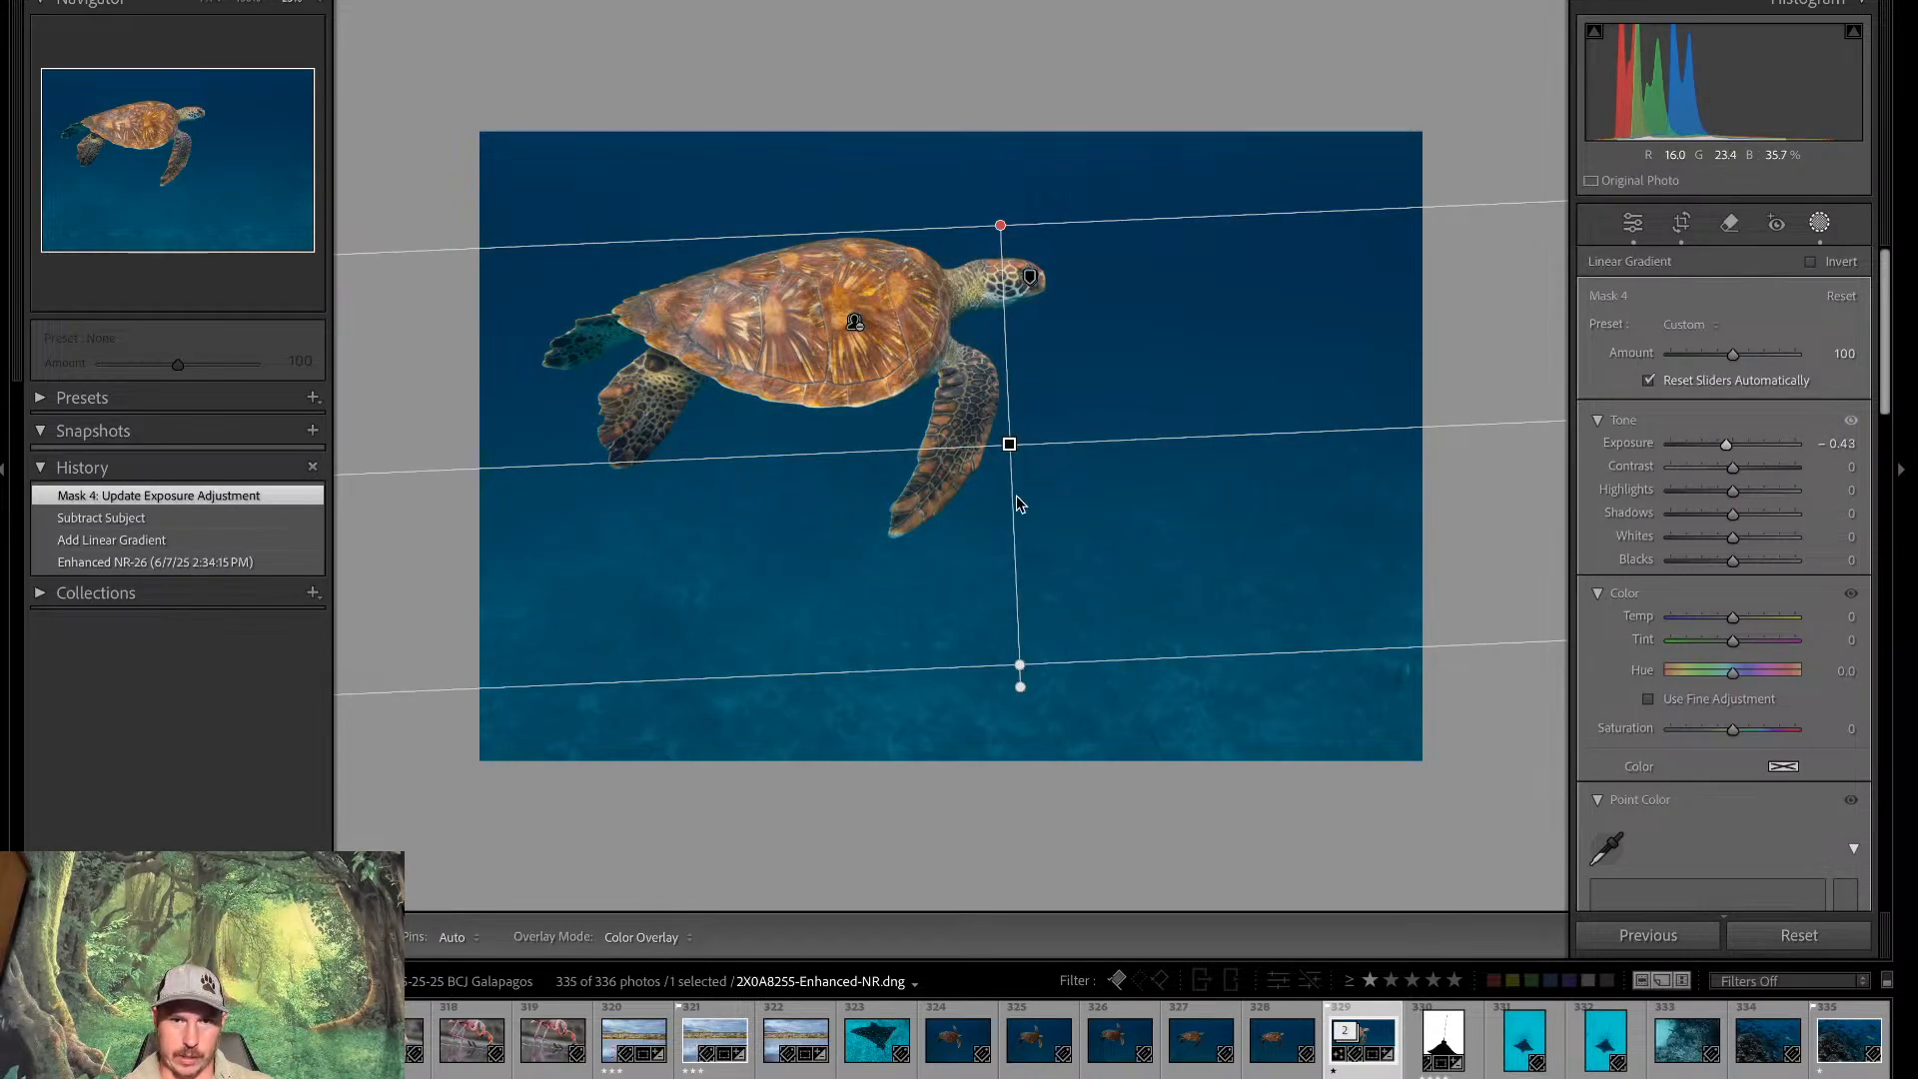
left_click_drag(1012, 443, 1012, 565)
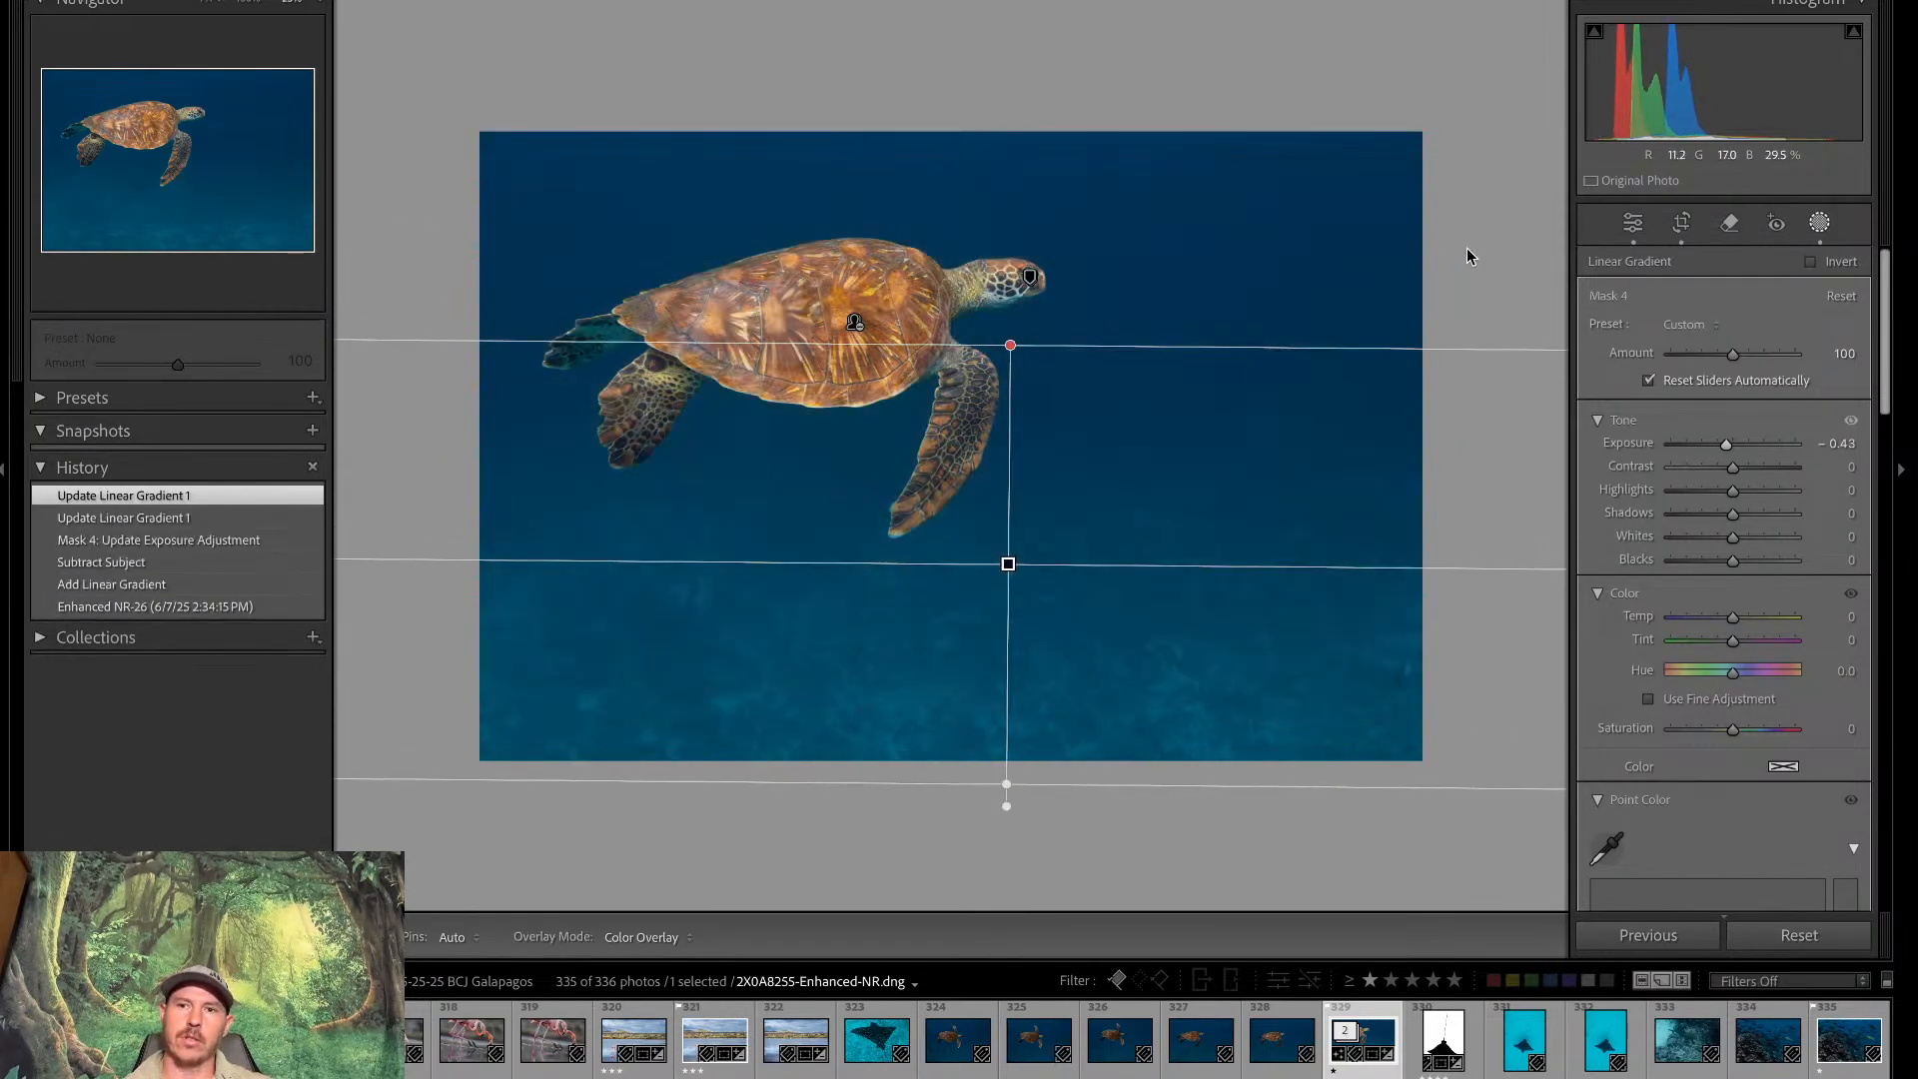
left_click(1639, 230)
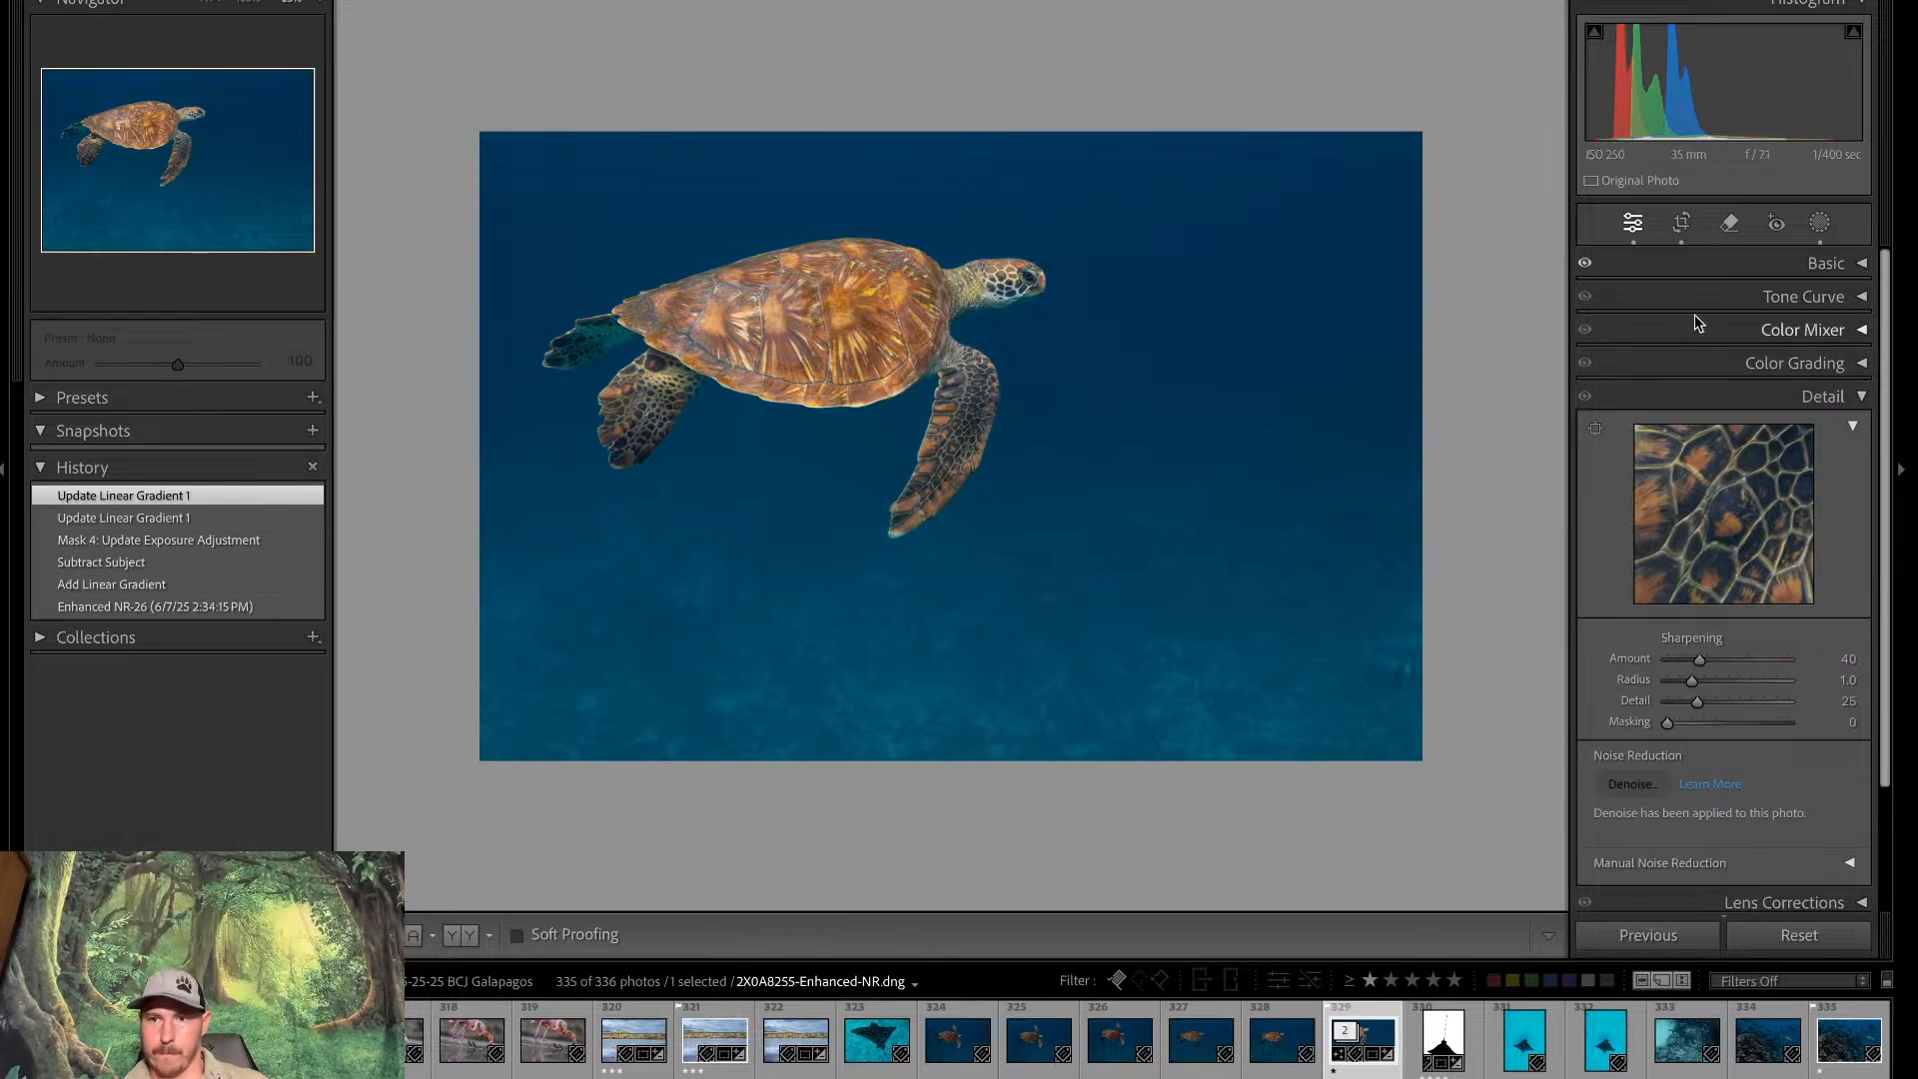
Reset the photo's global exposure and raise it to +1.10
left_click(1726, 264)
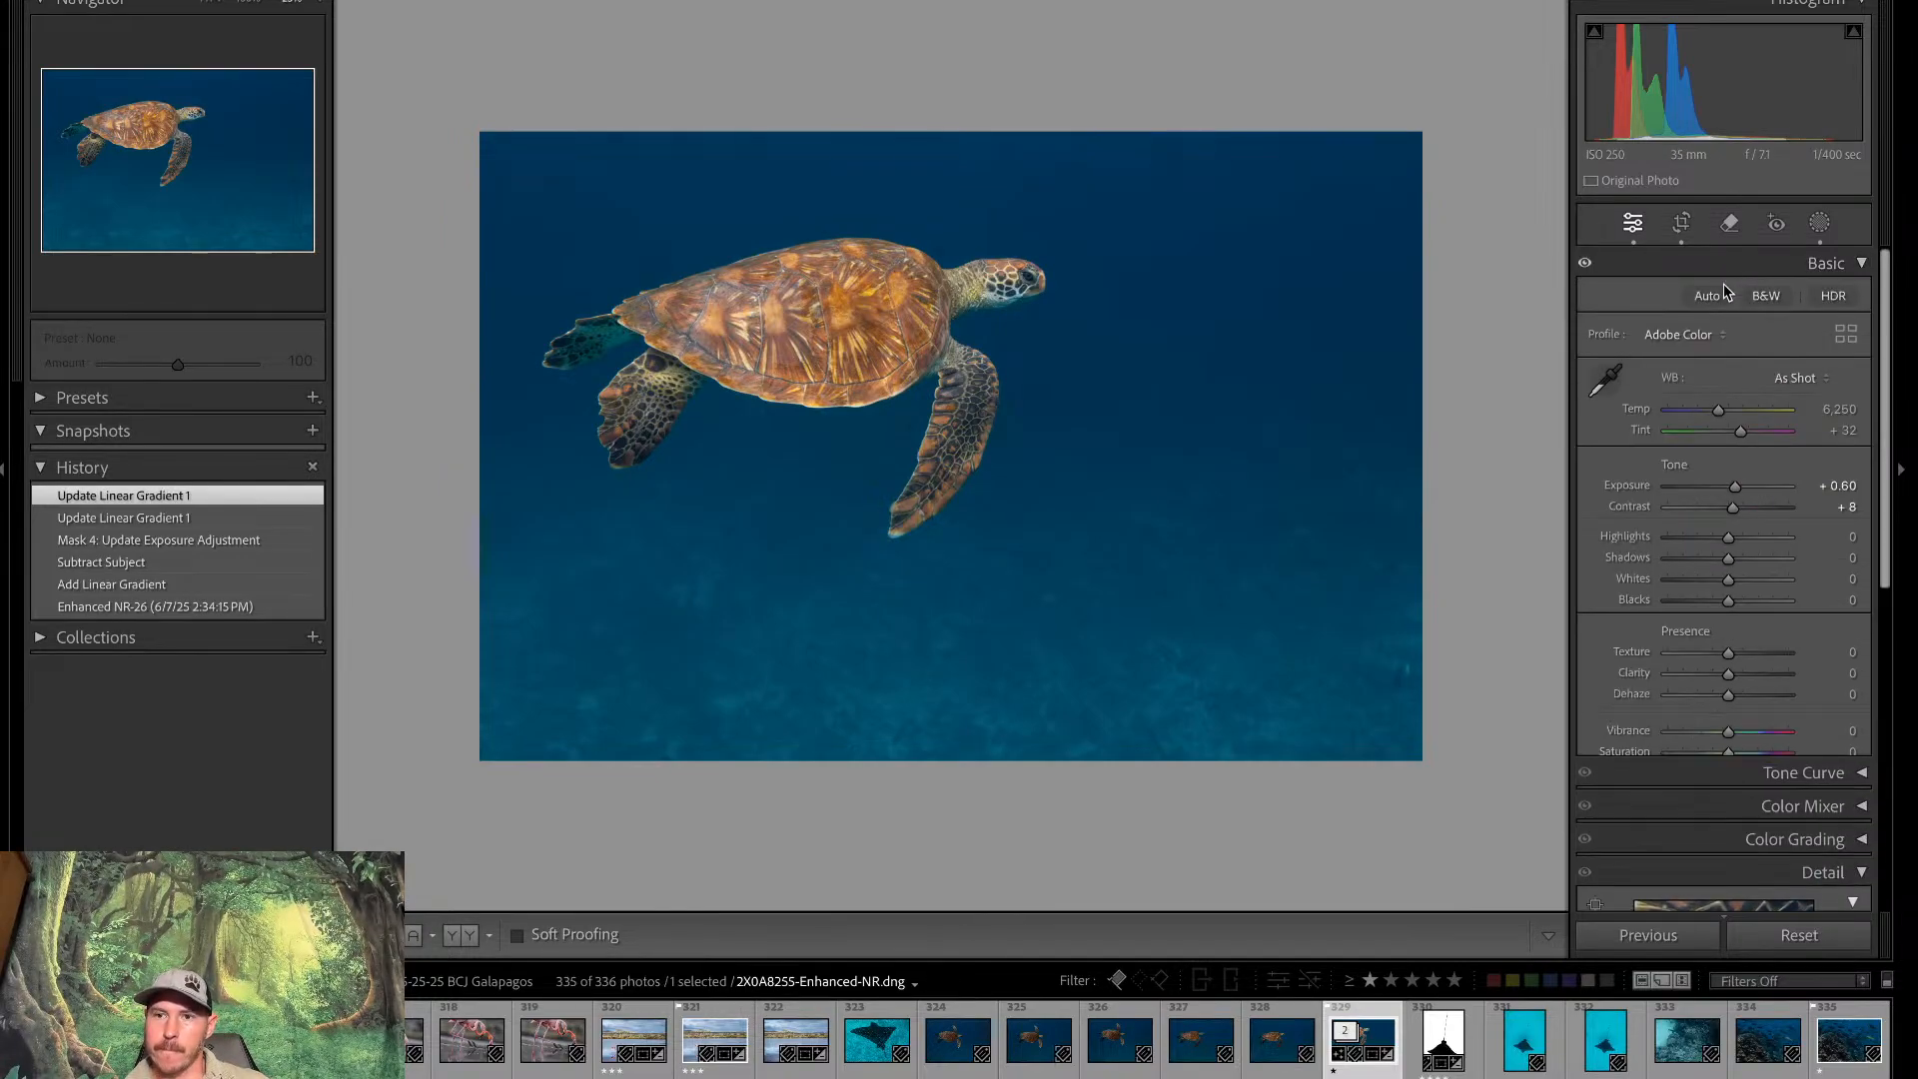
double_click(1734, 488)
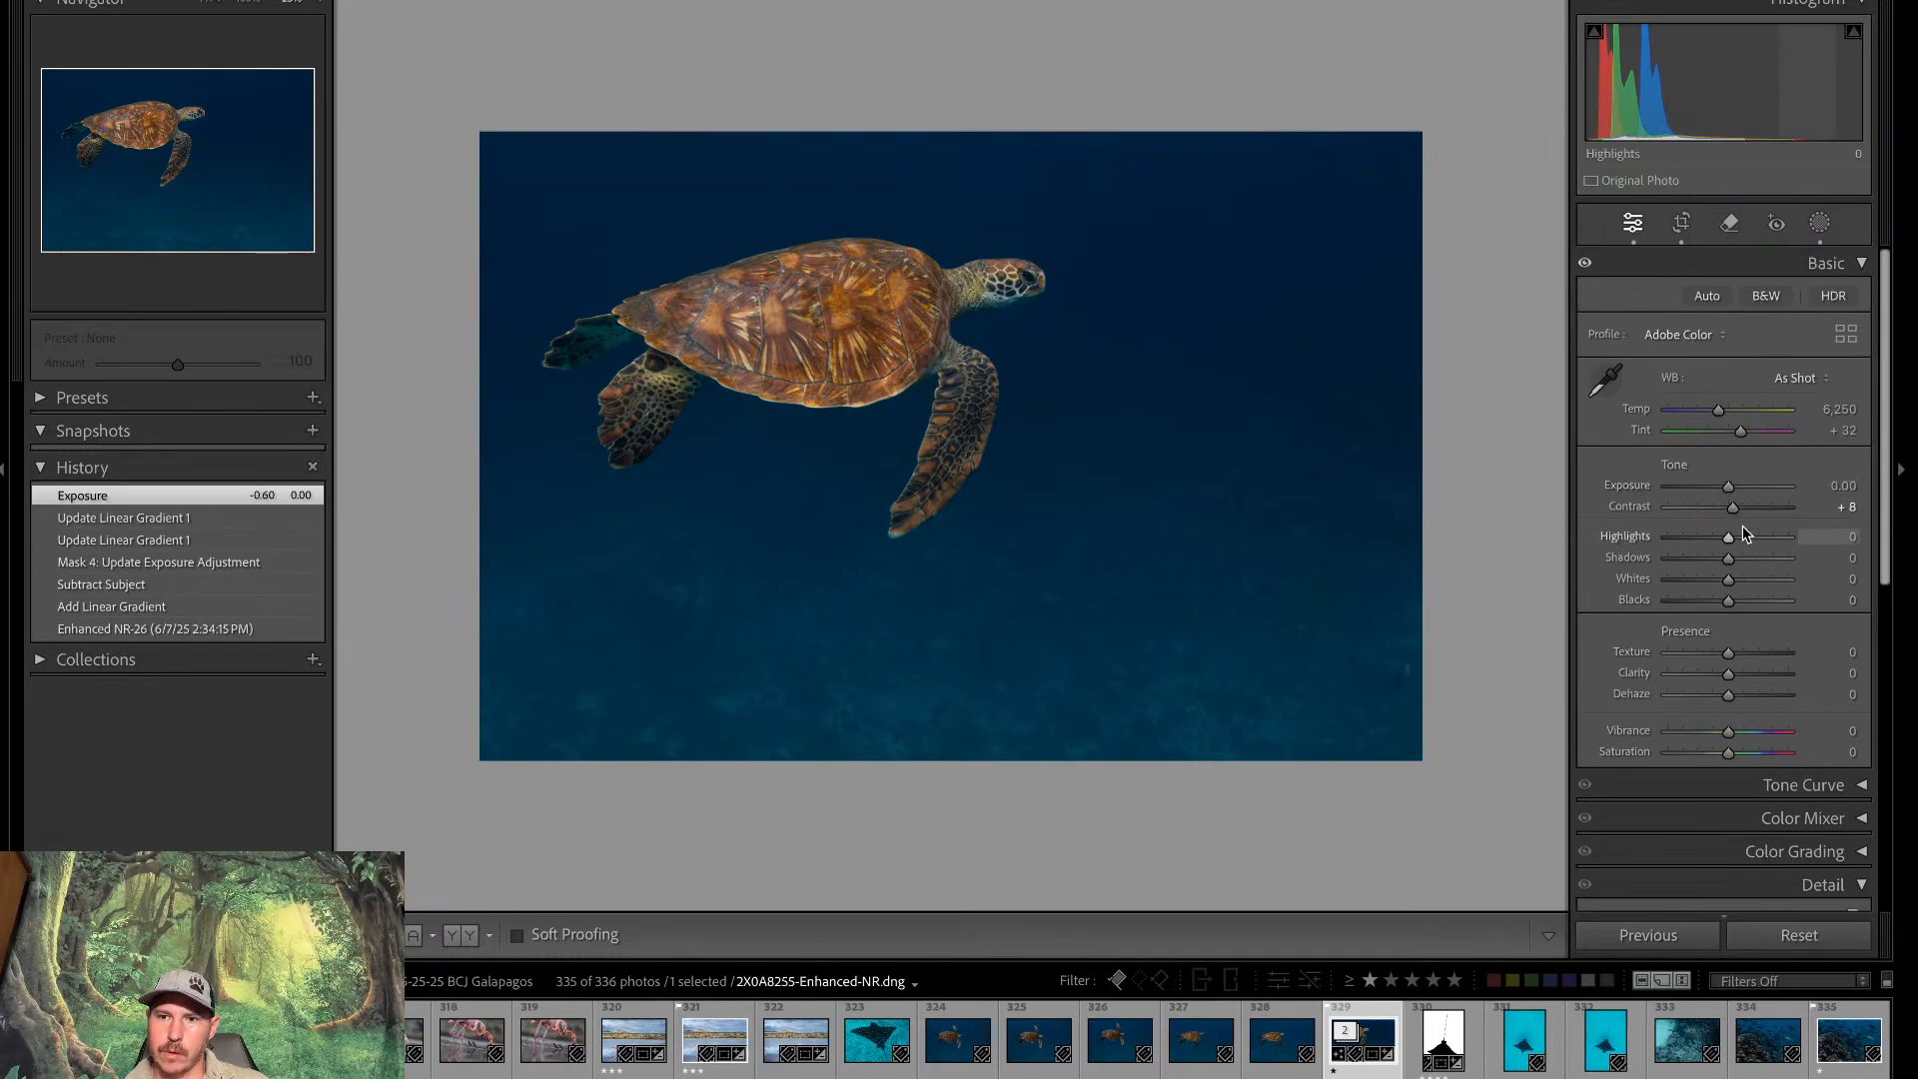
left_click_drag(1731, 497, 1747, 490)
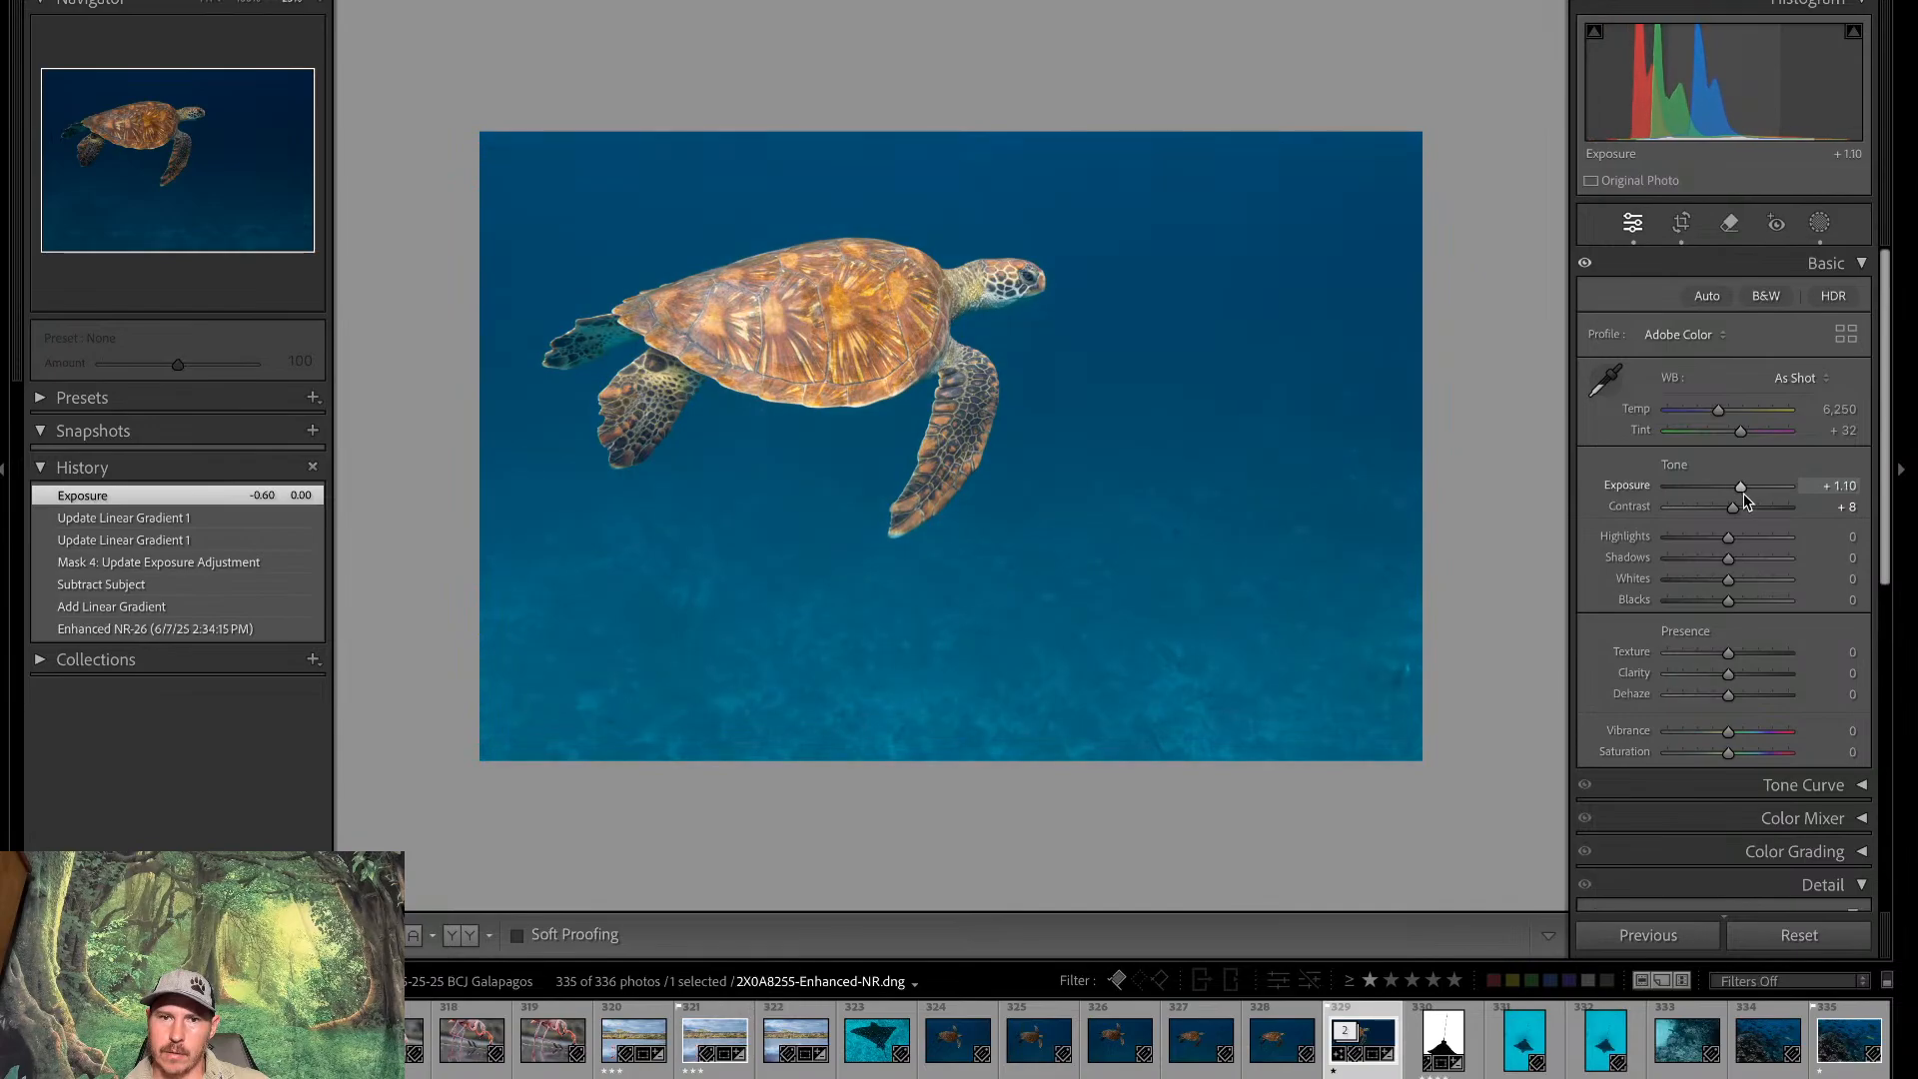
Set the gradient mask's exposure to -0.30 and the photo's global exposure to +0.95
left_click(1819, 224)
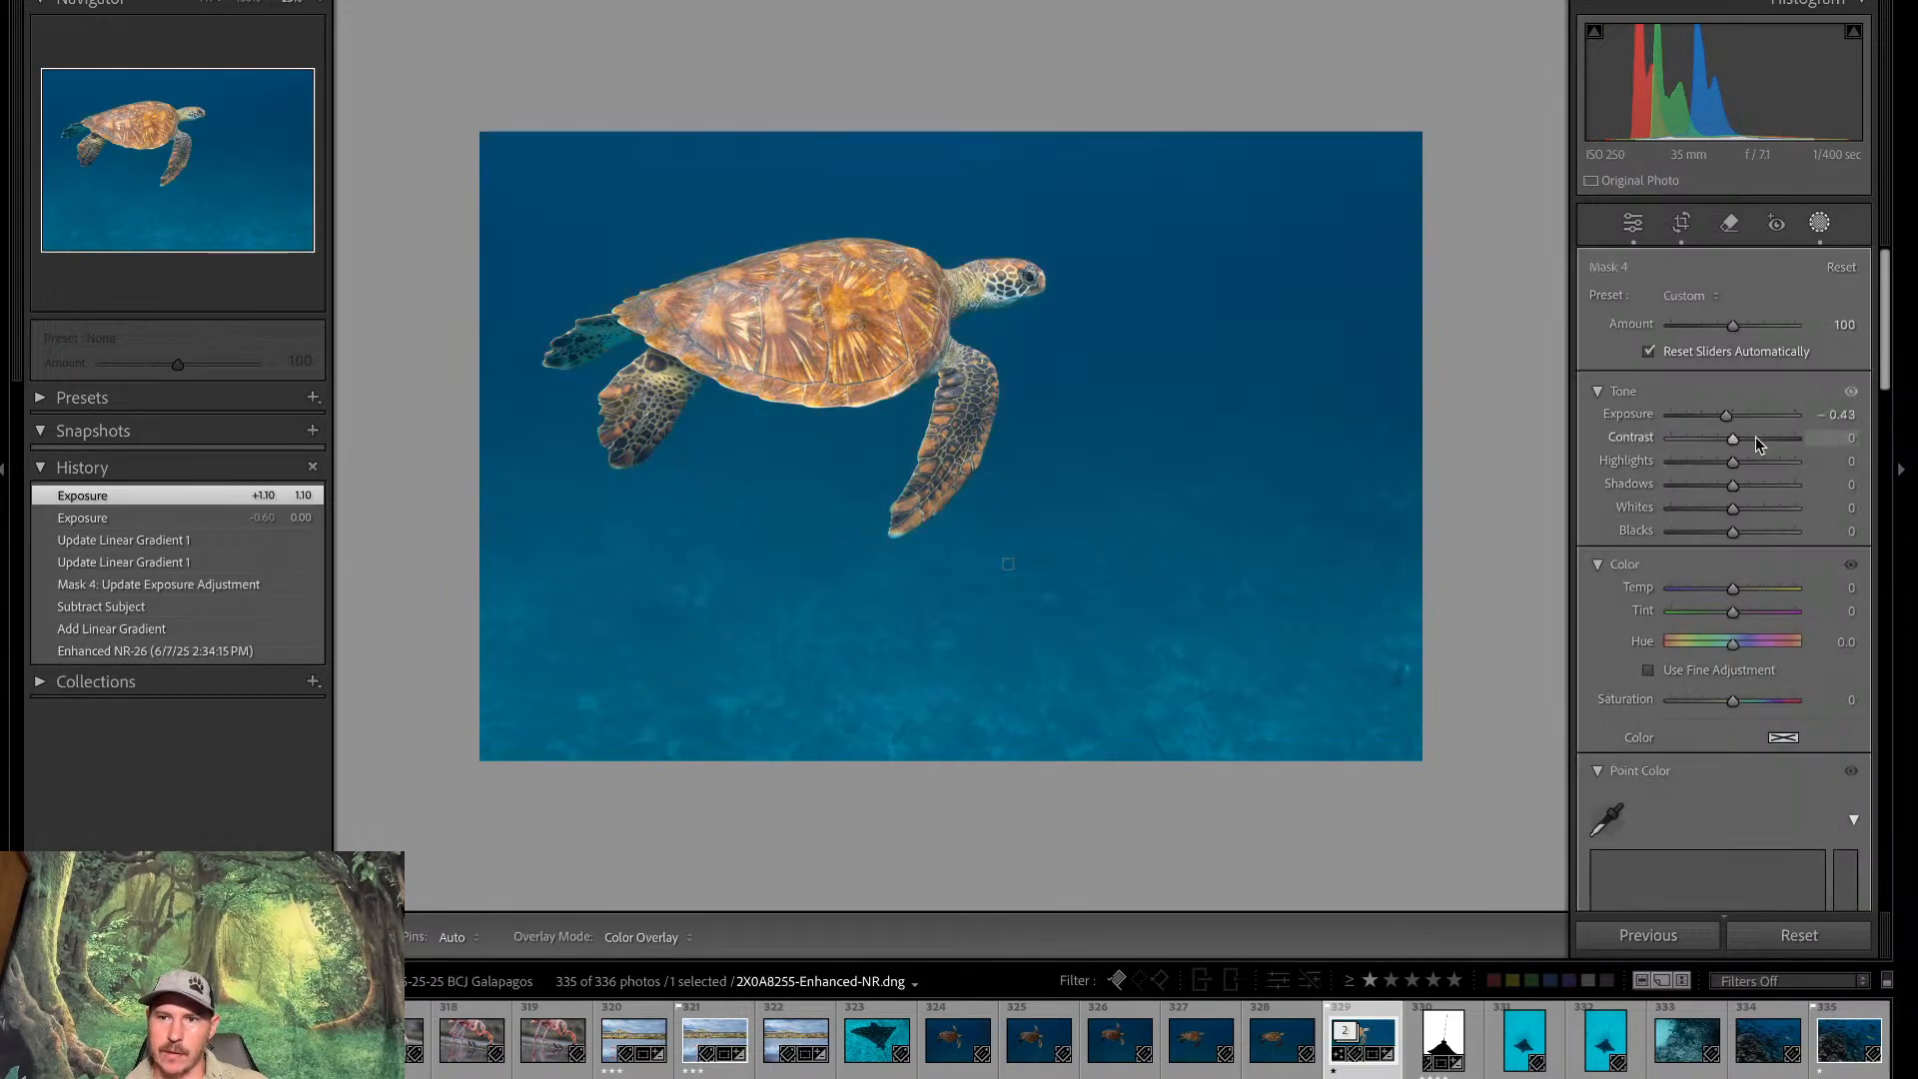
double_click(1733, 417)
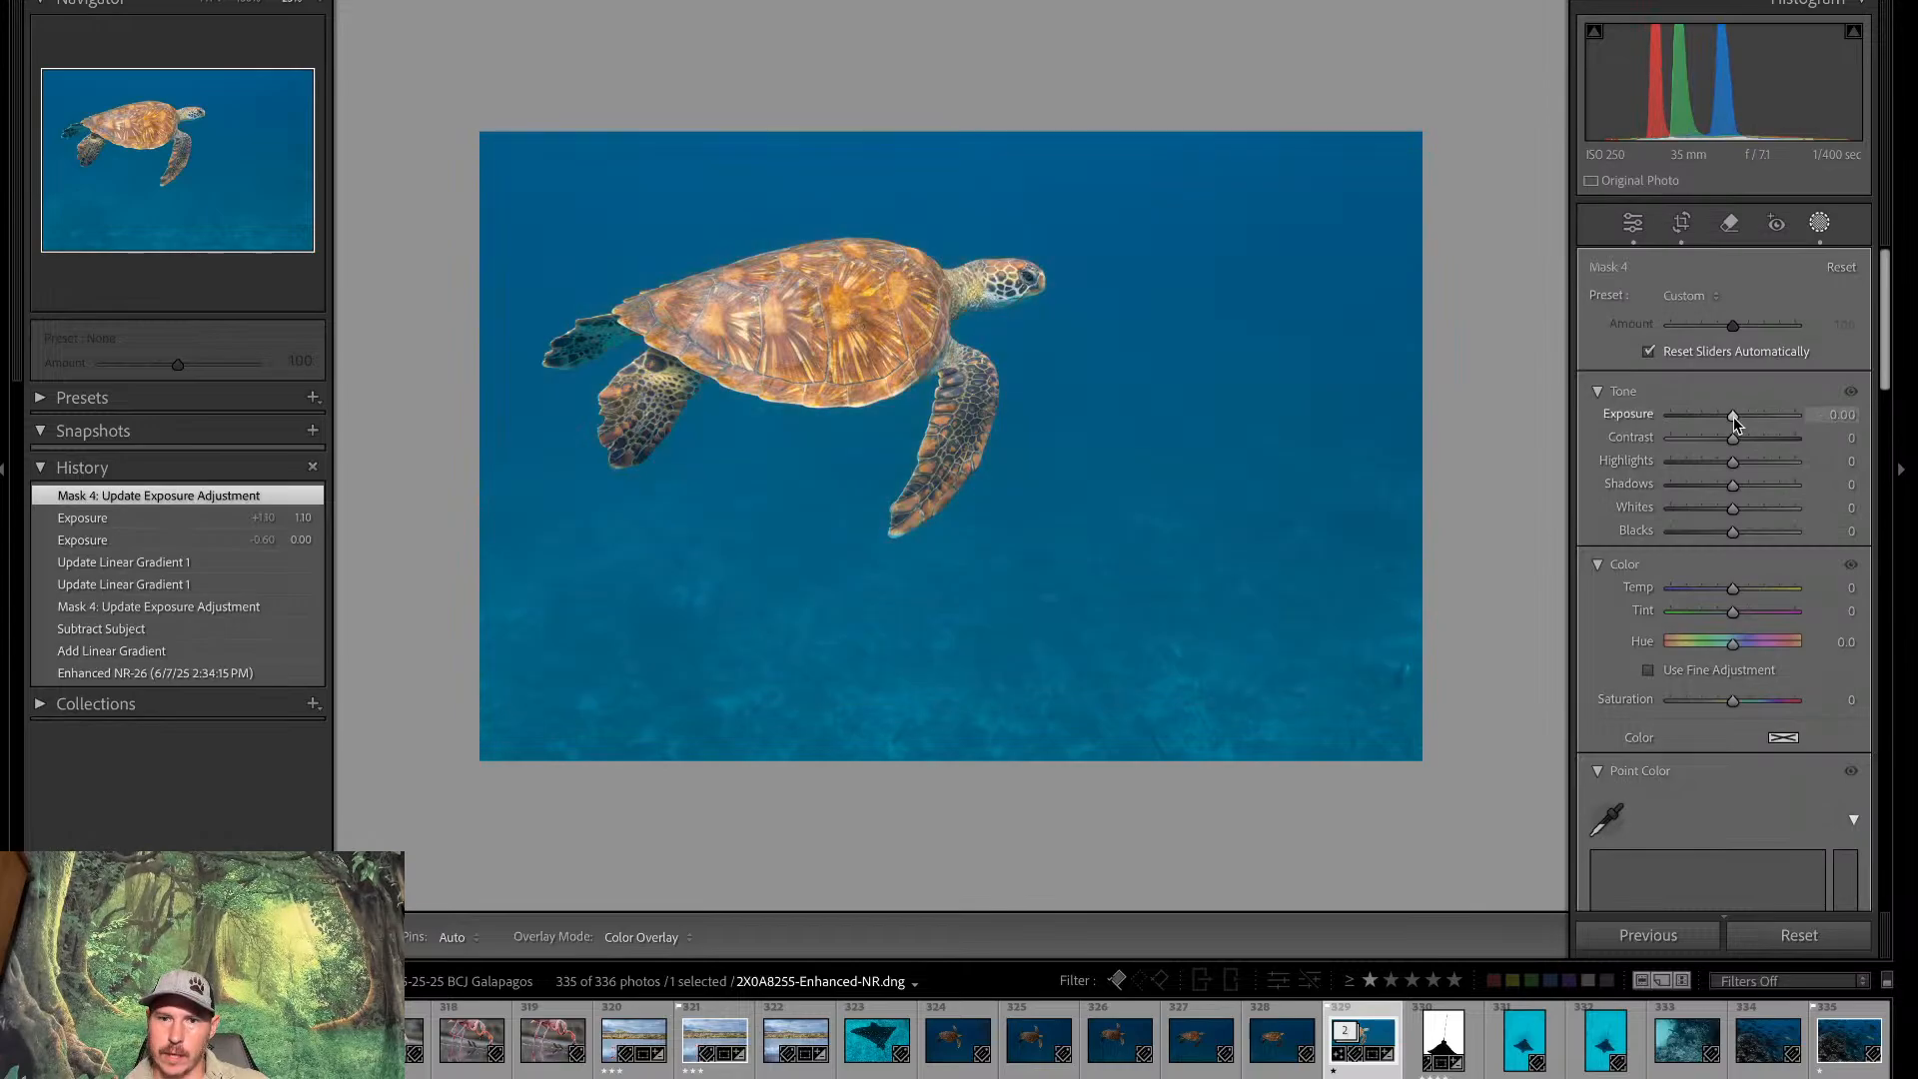
left_click_drag(1735, 417, 1729, 421)
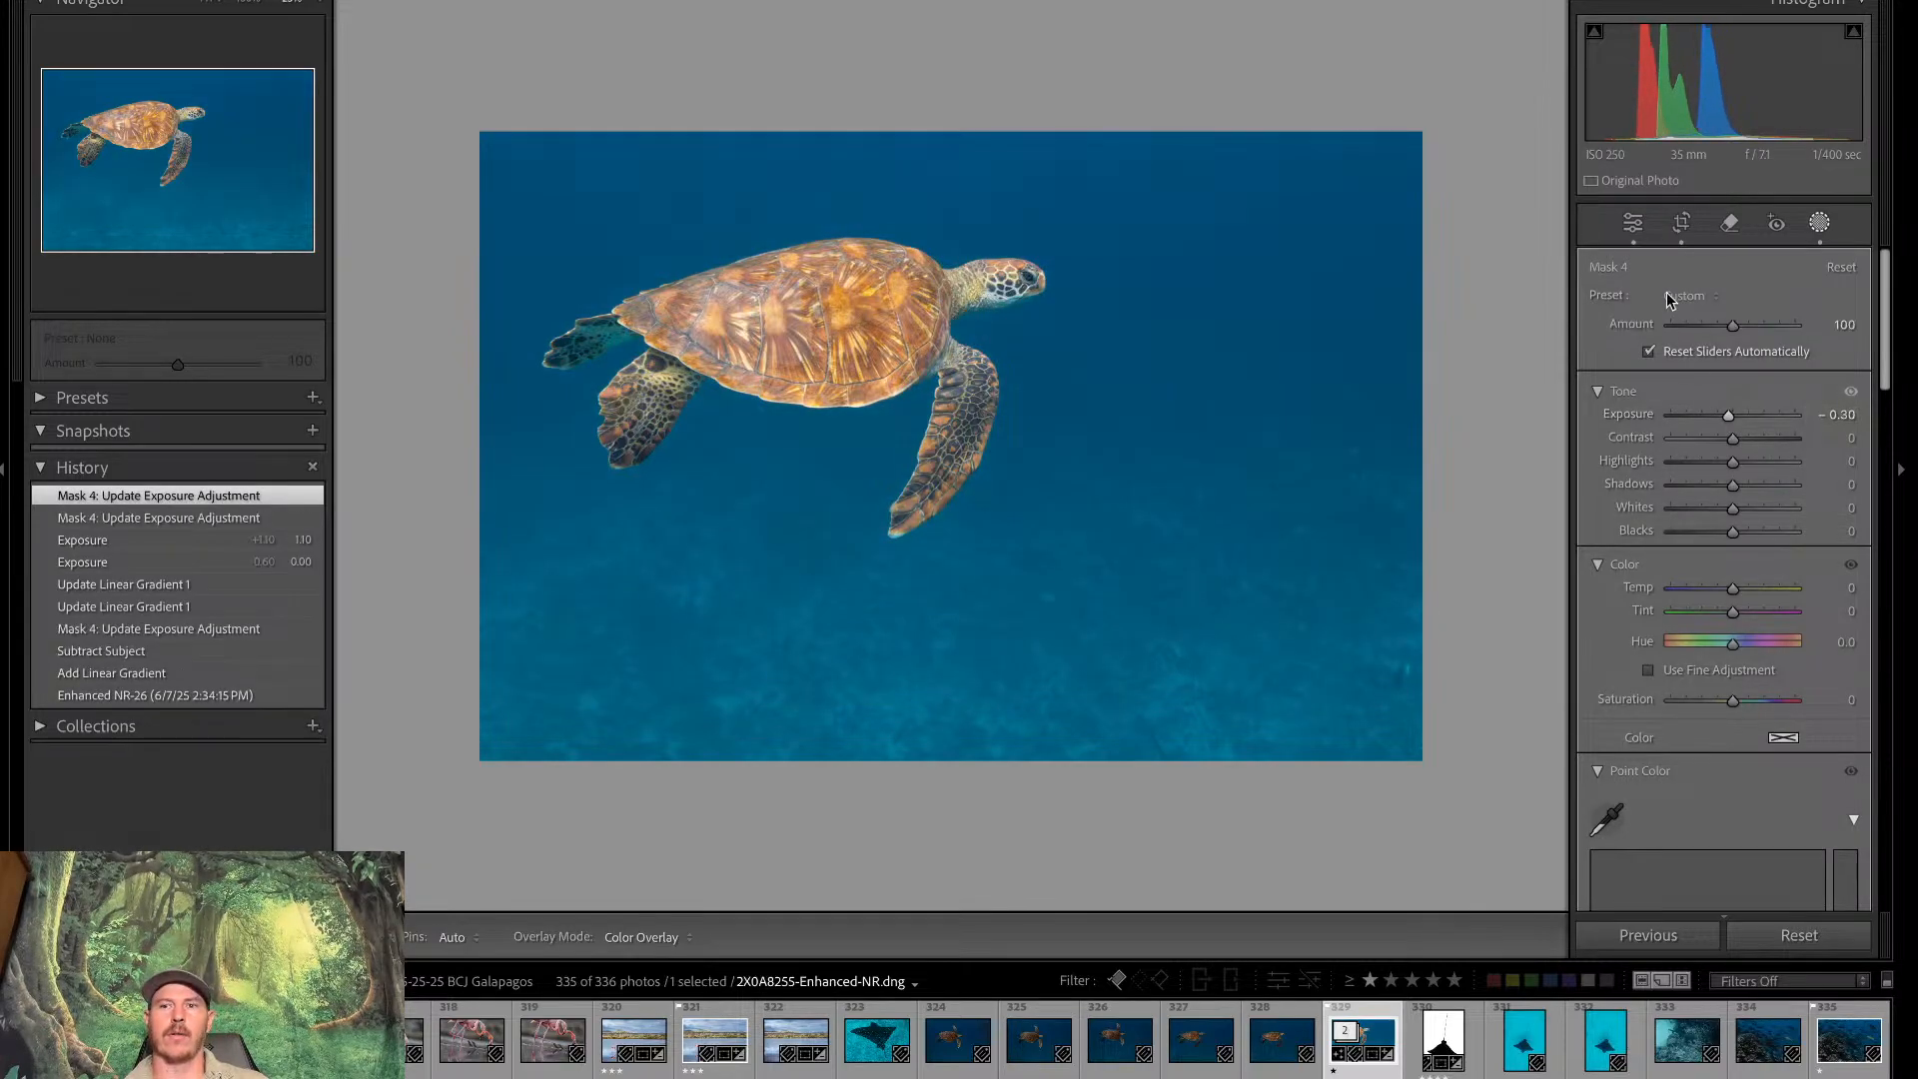
left_click(1633, 222)
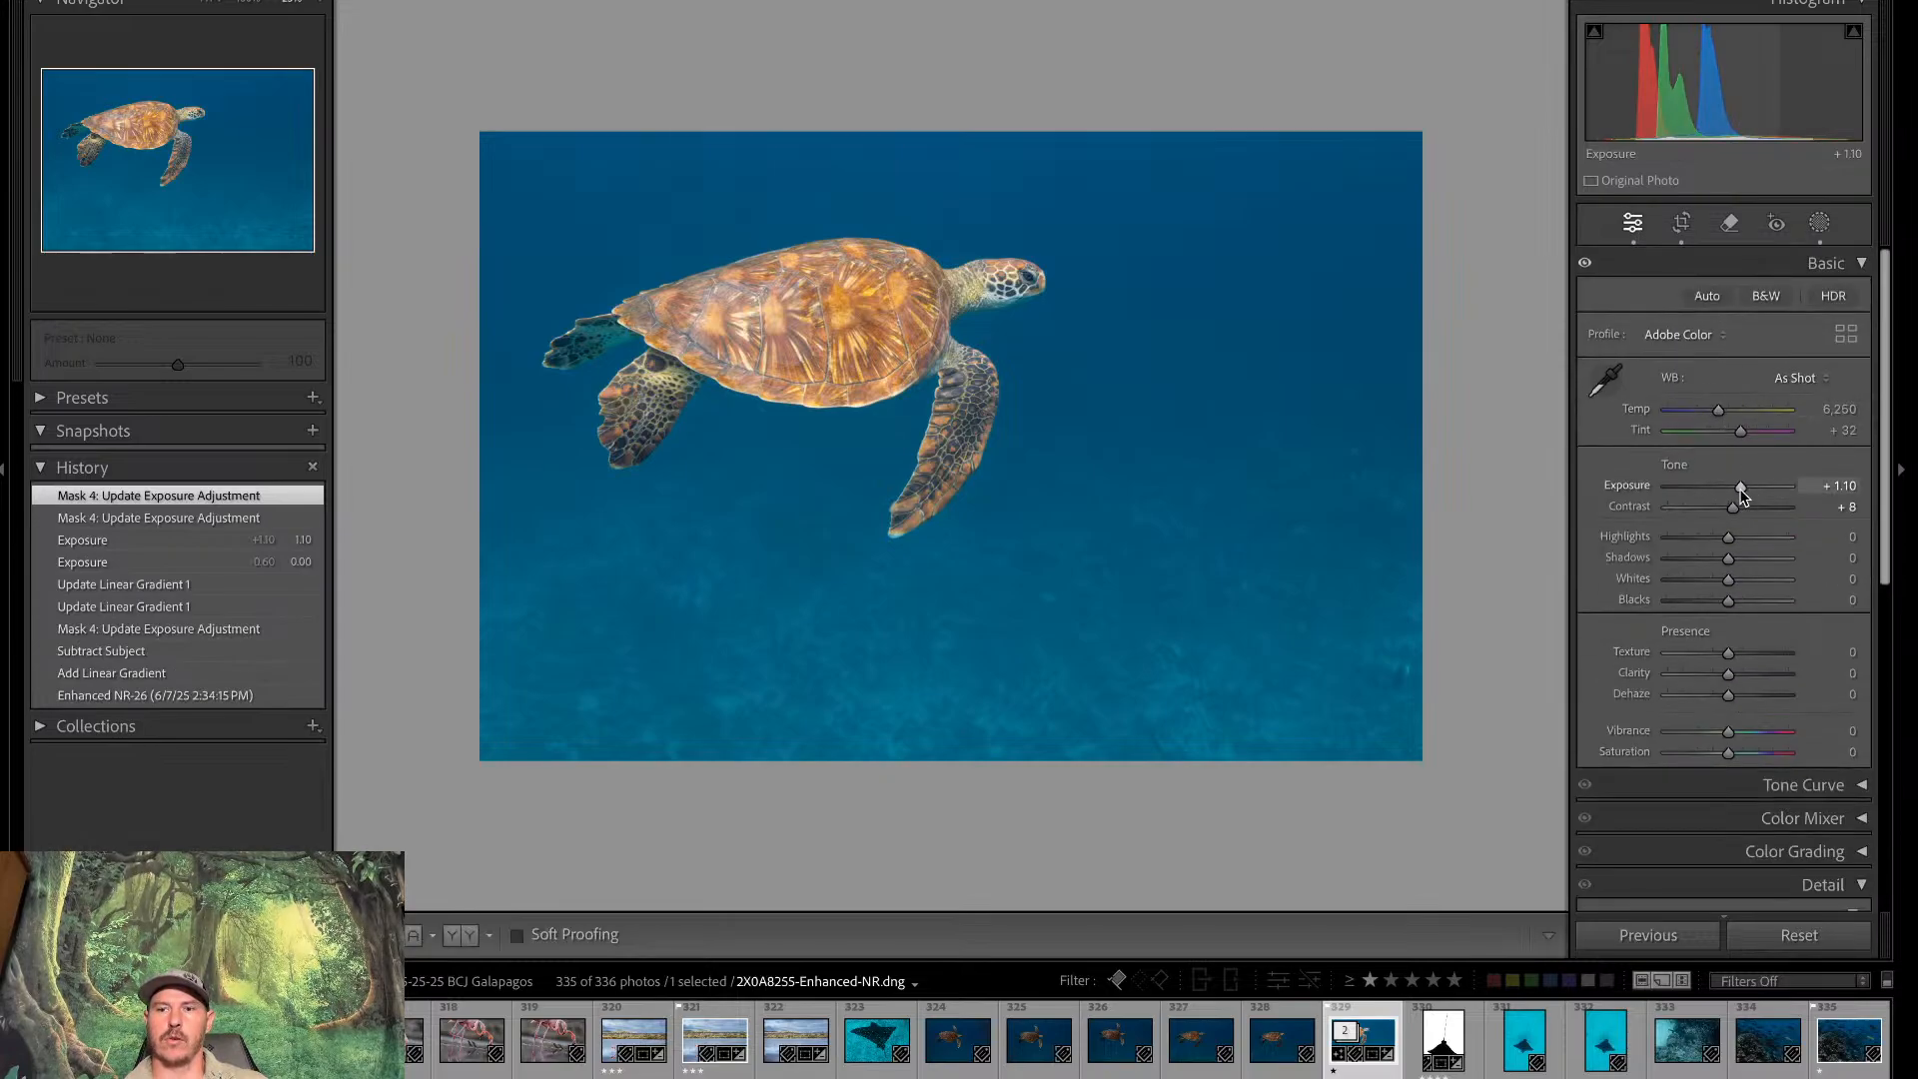
left_click_drag(1741, 492, 1738, 494)
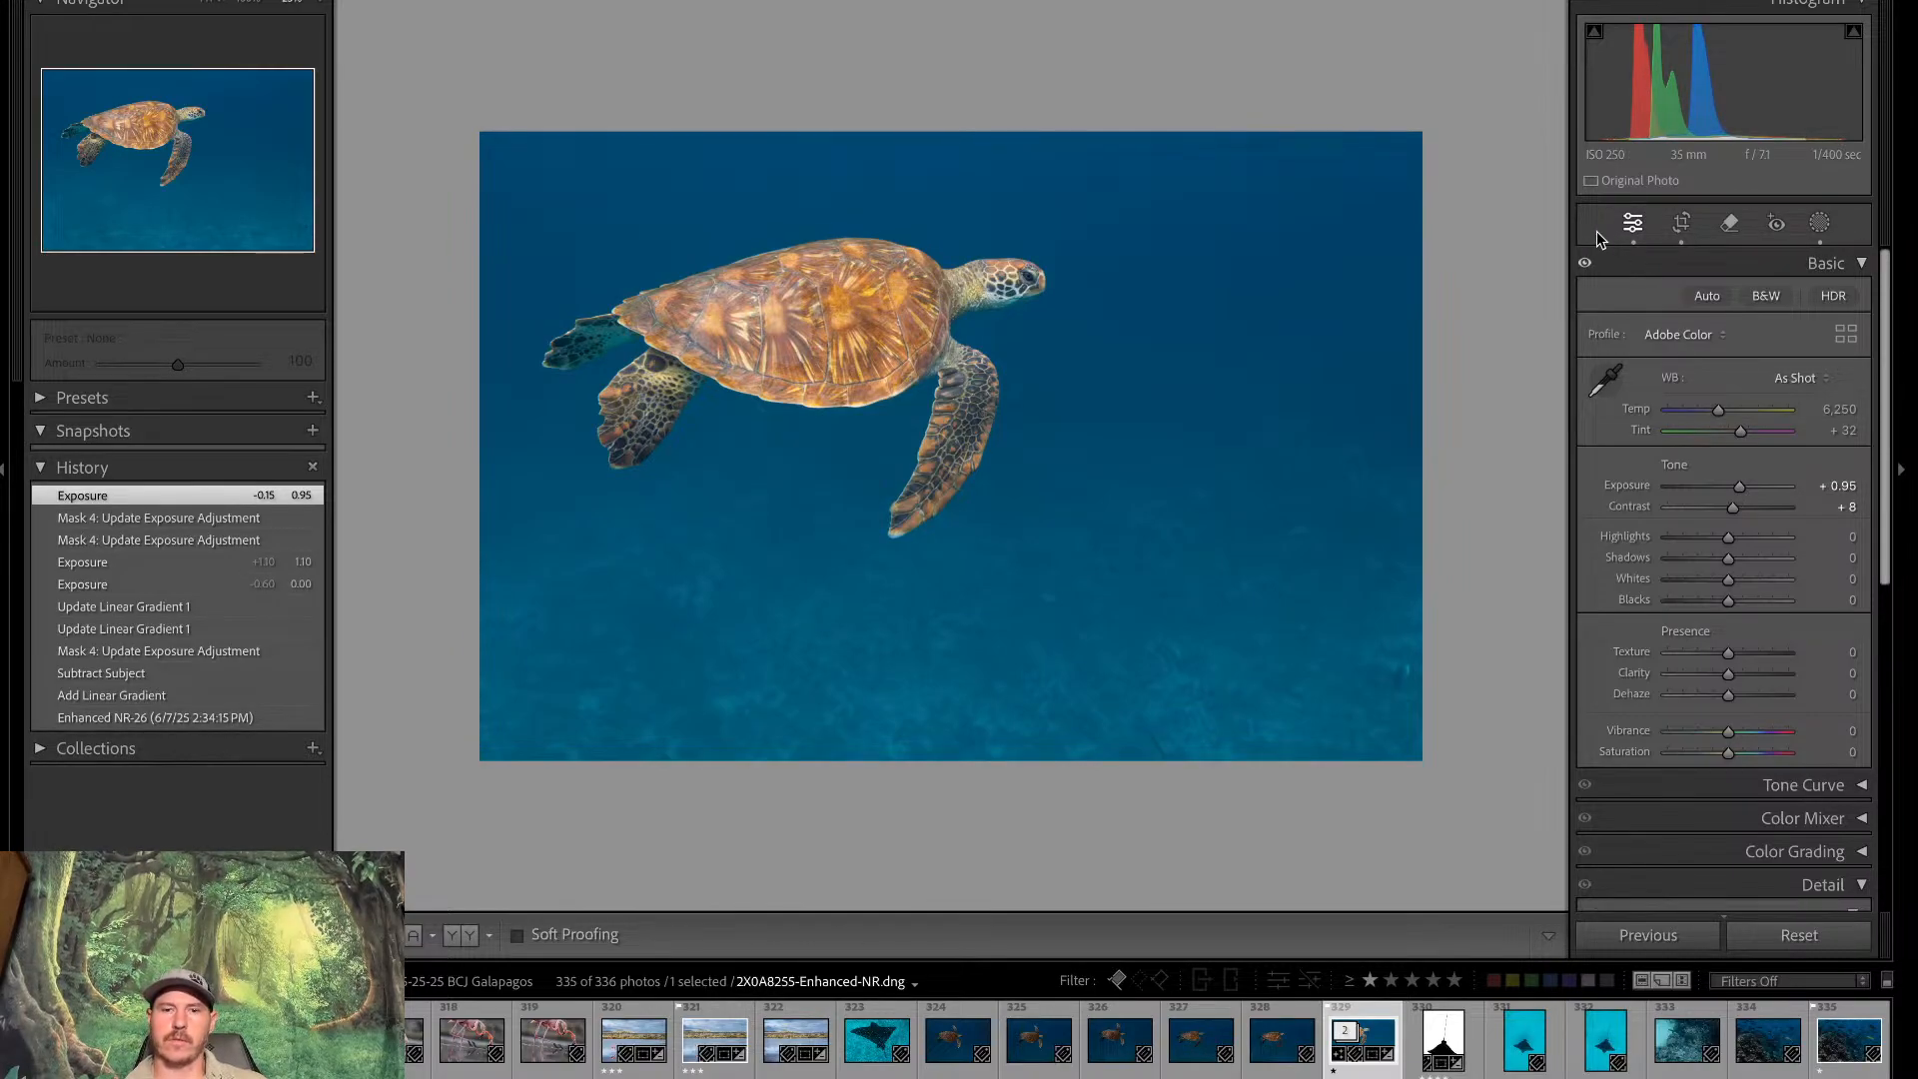
Compare the edited turtle photo with its before view and with the preceding unedited shot, 2X0A8254.CR3
key("backslash")
key("backslash")
key("backslash")
key("backslash")
key("backslash")
key("backslash")
key("backslash")
key("backslash")
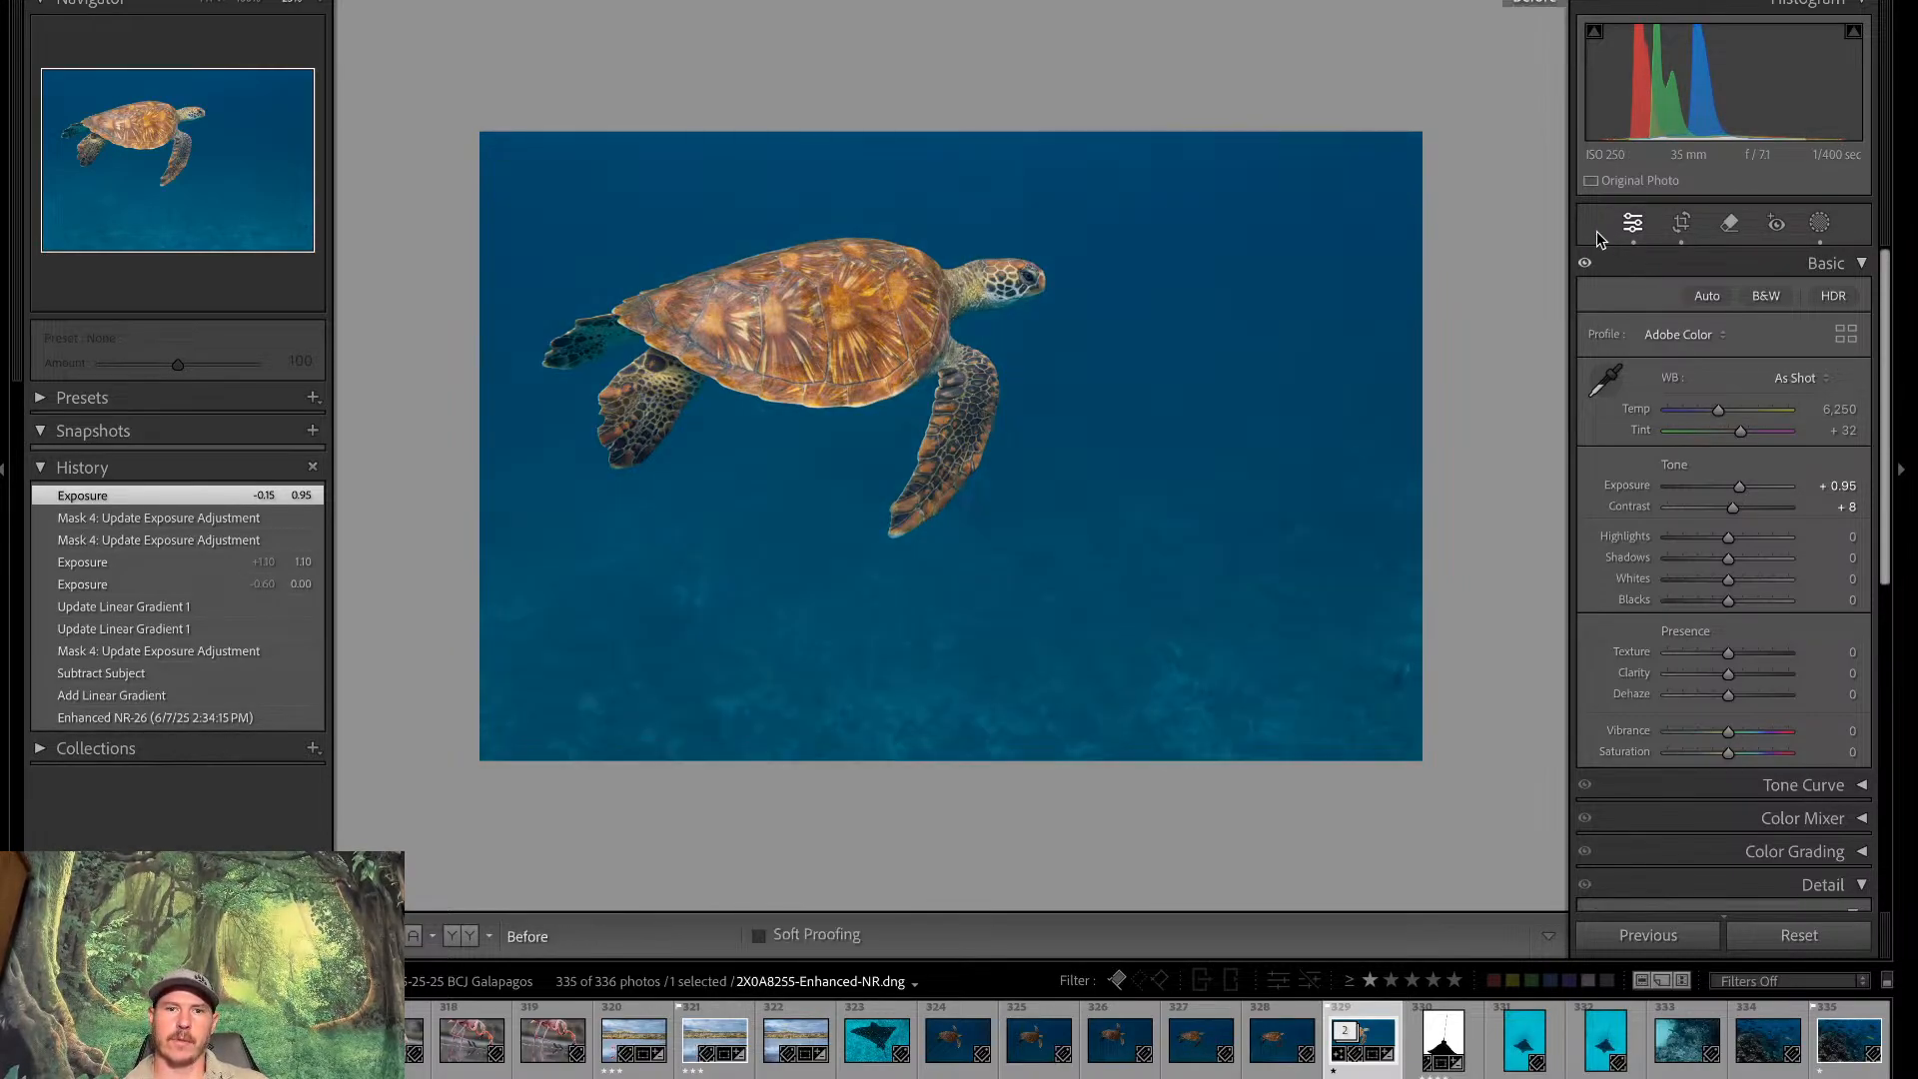
key("backslash")
key("backslash")
key("backslash")
key("backslash")
key("Left")
key("Left")
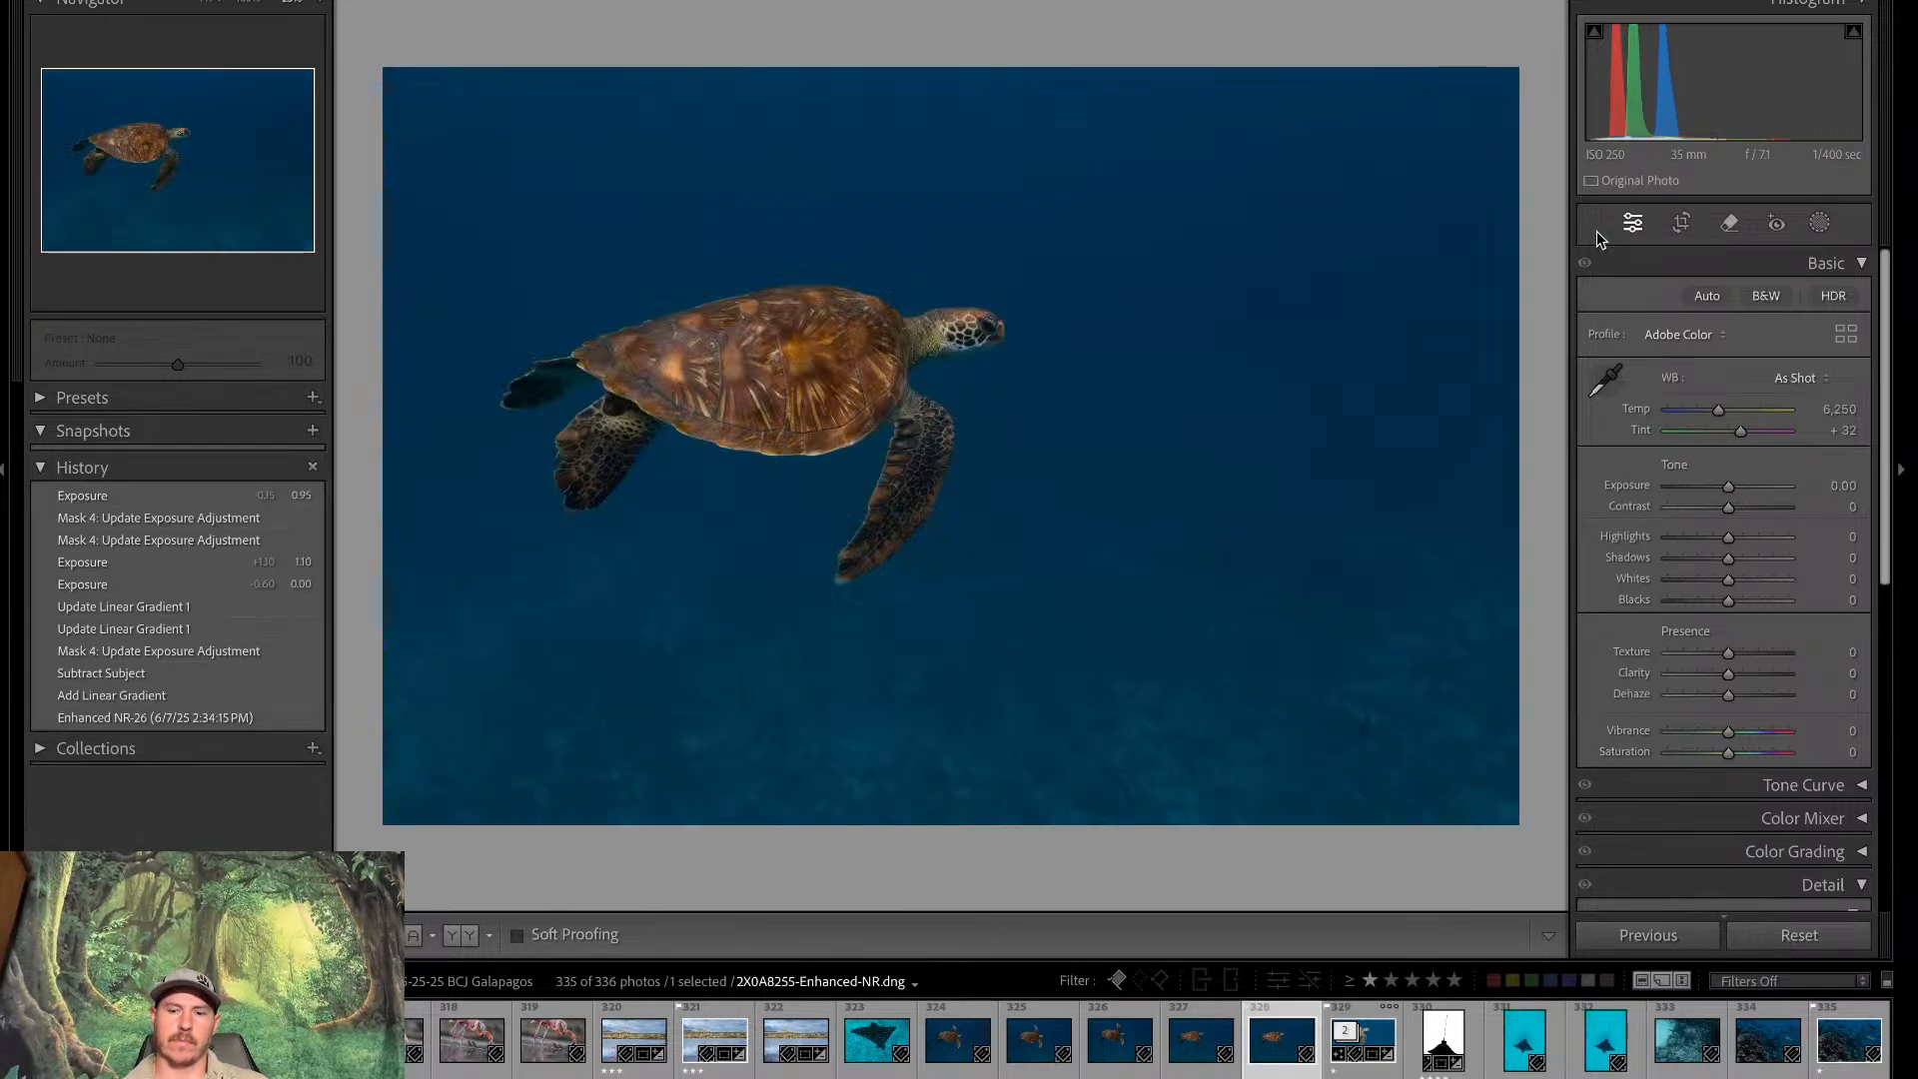
key("Right")
key("Right")
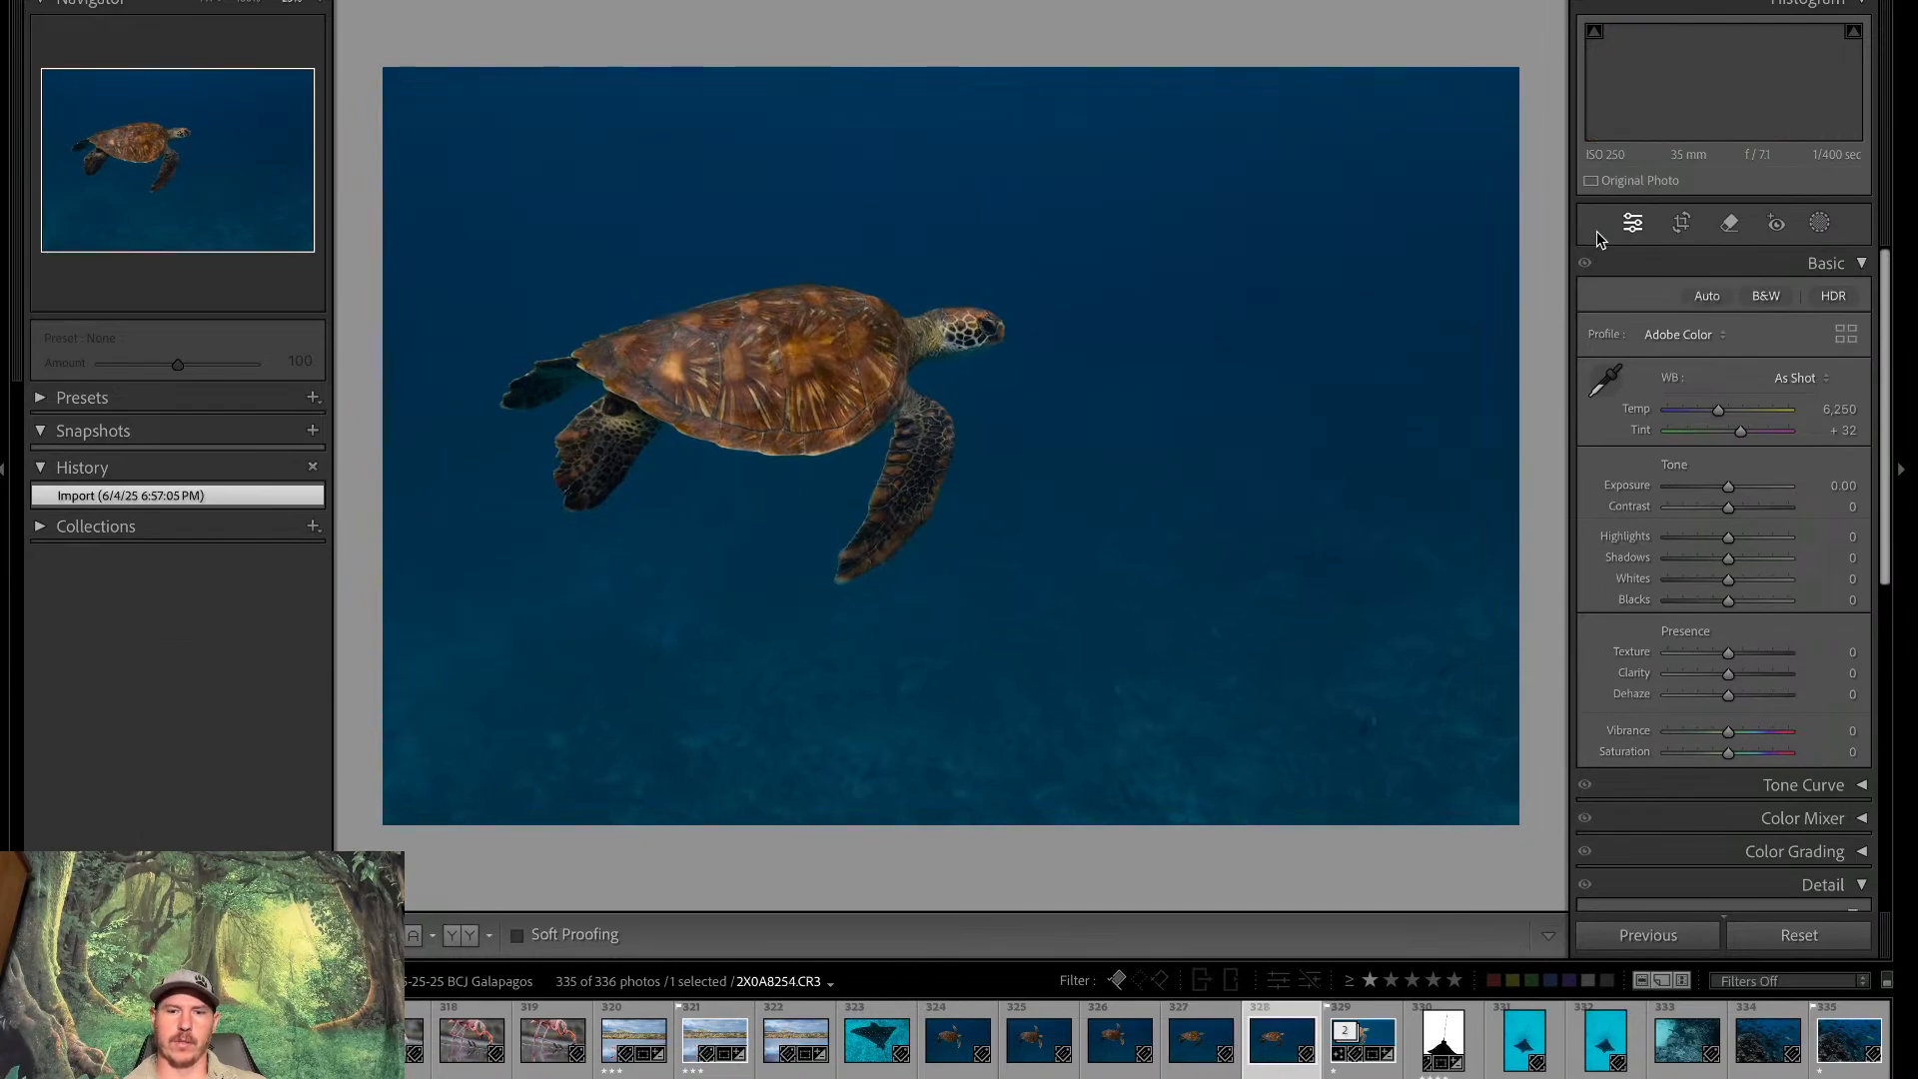
key("Left")
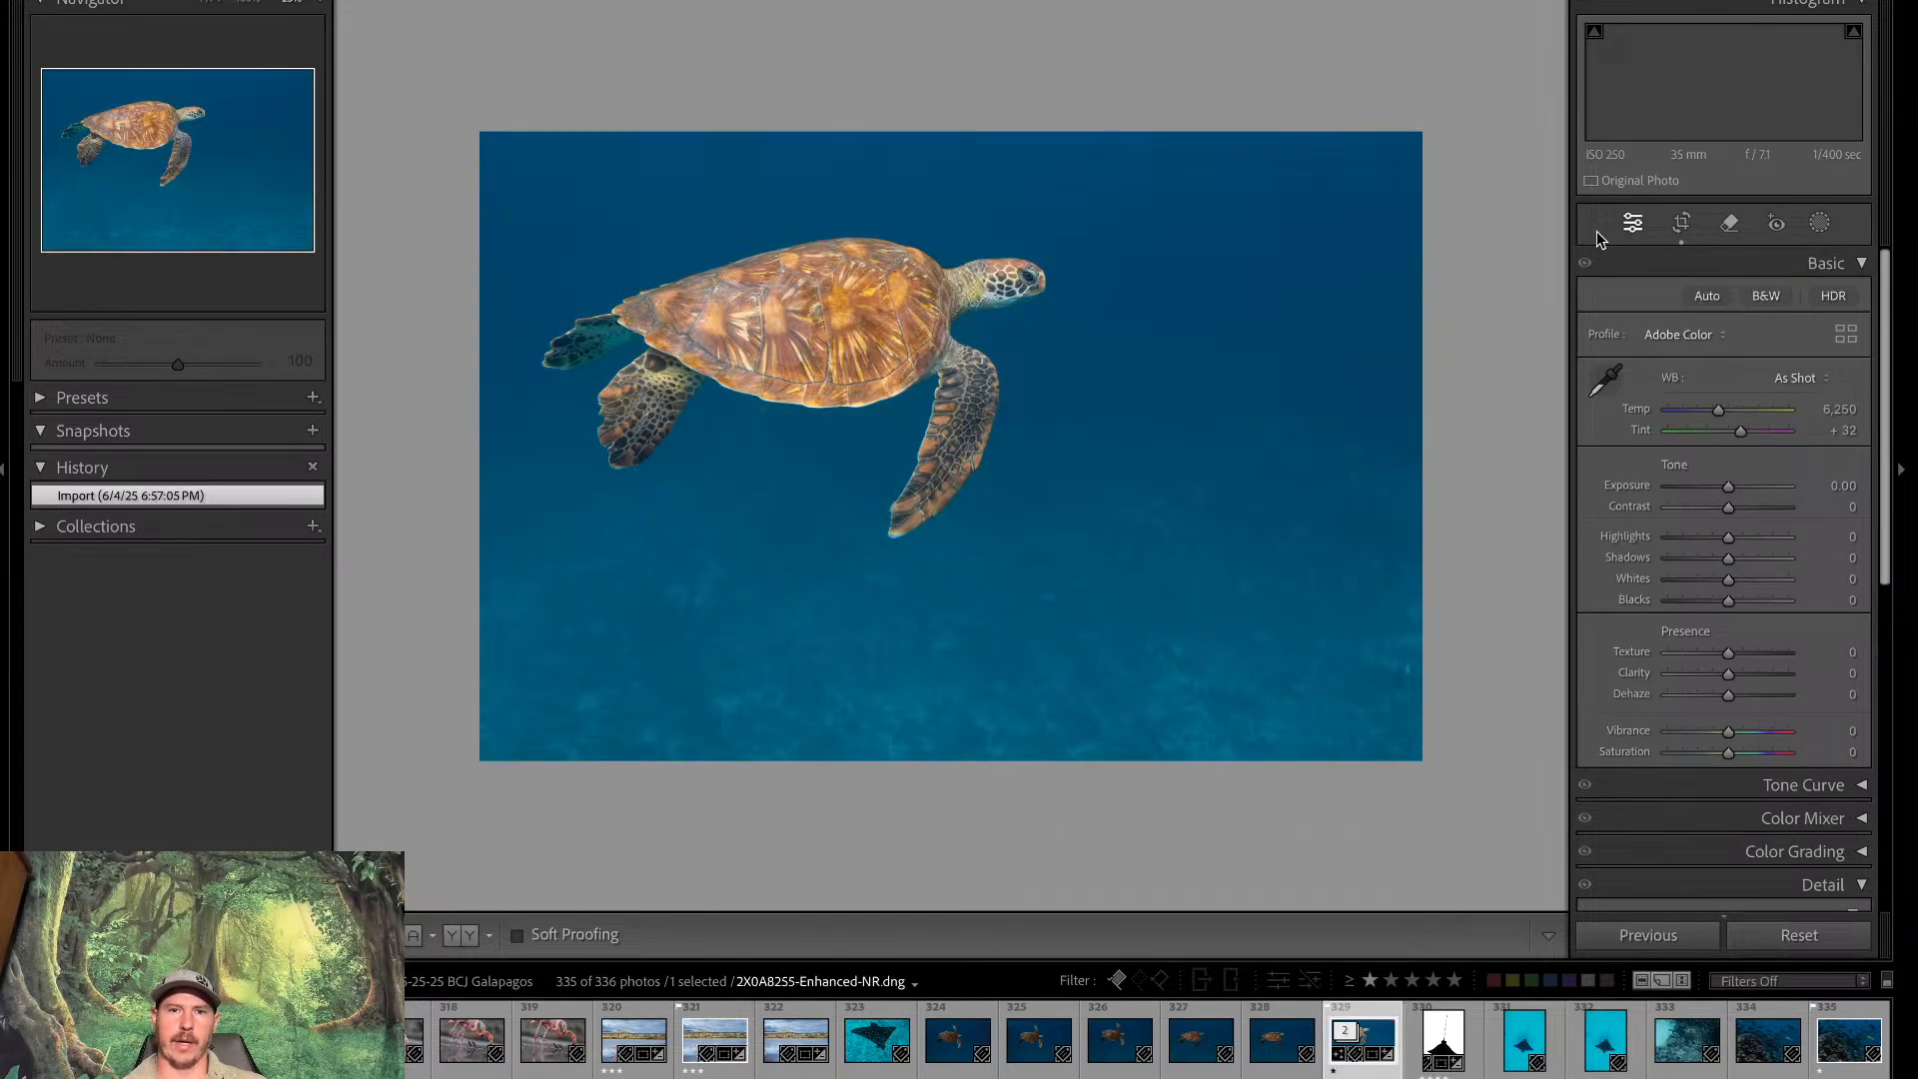
key("Right")
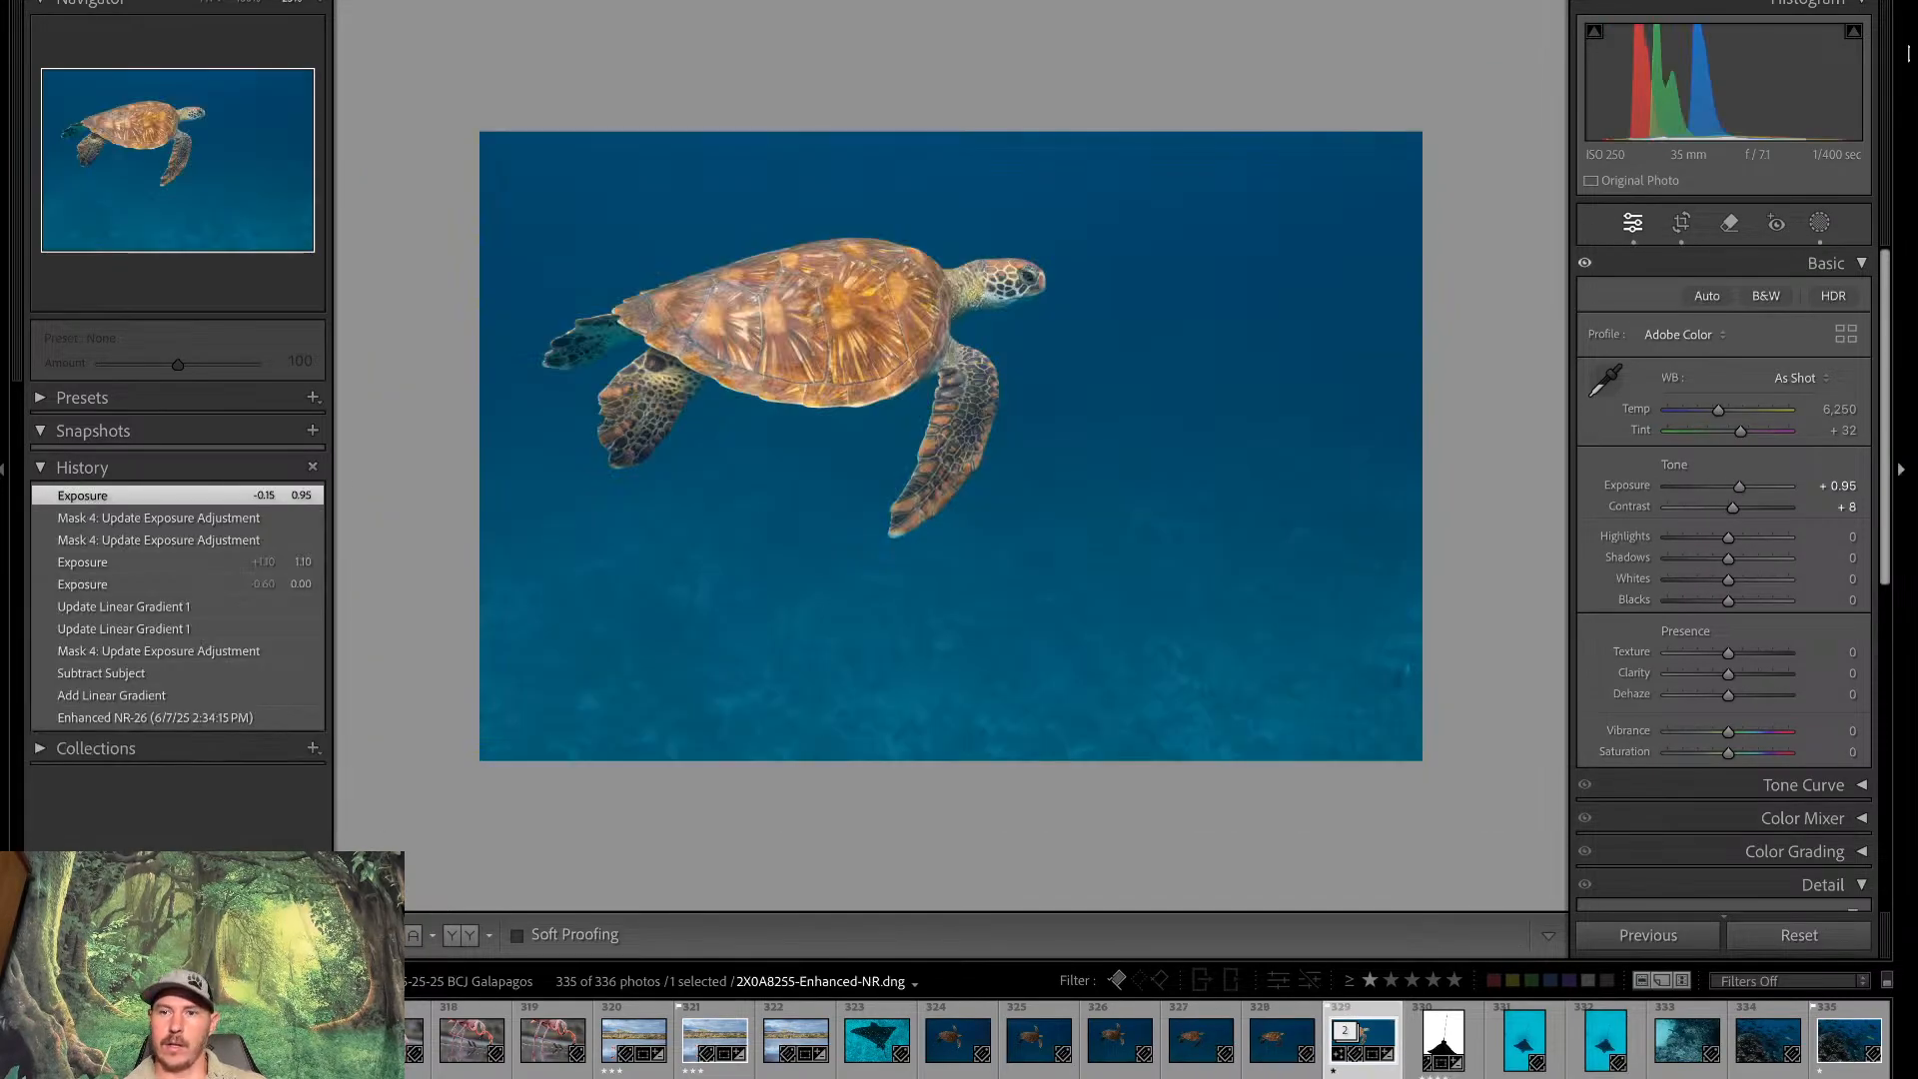
Set the turtle subject mask's exposure to 0.16 and return to the global adjustments
left_click(1821, 231)
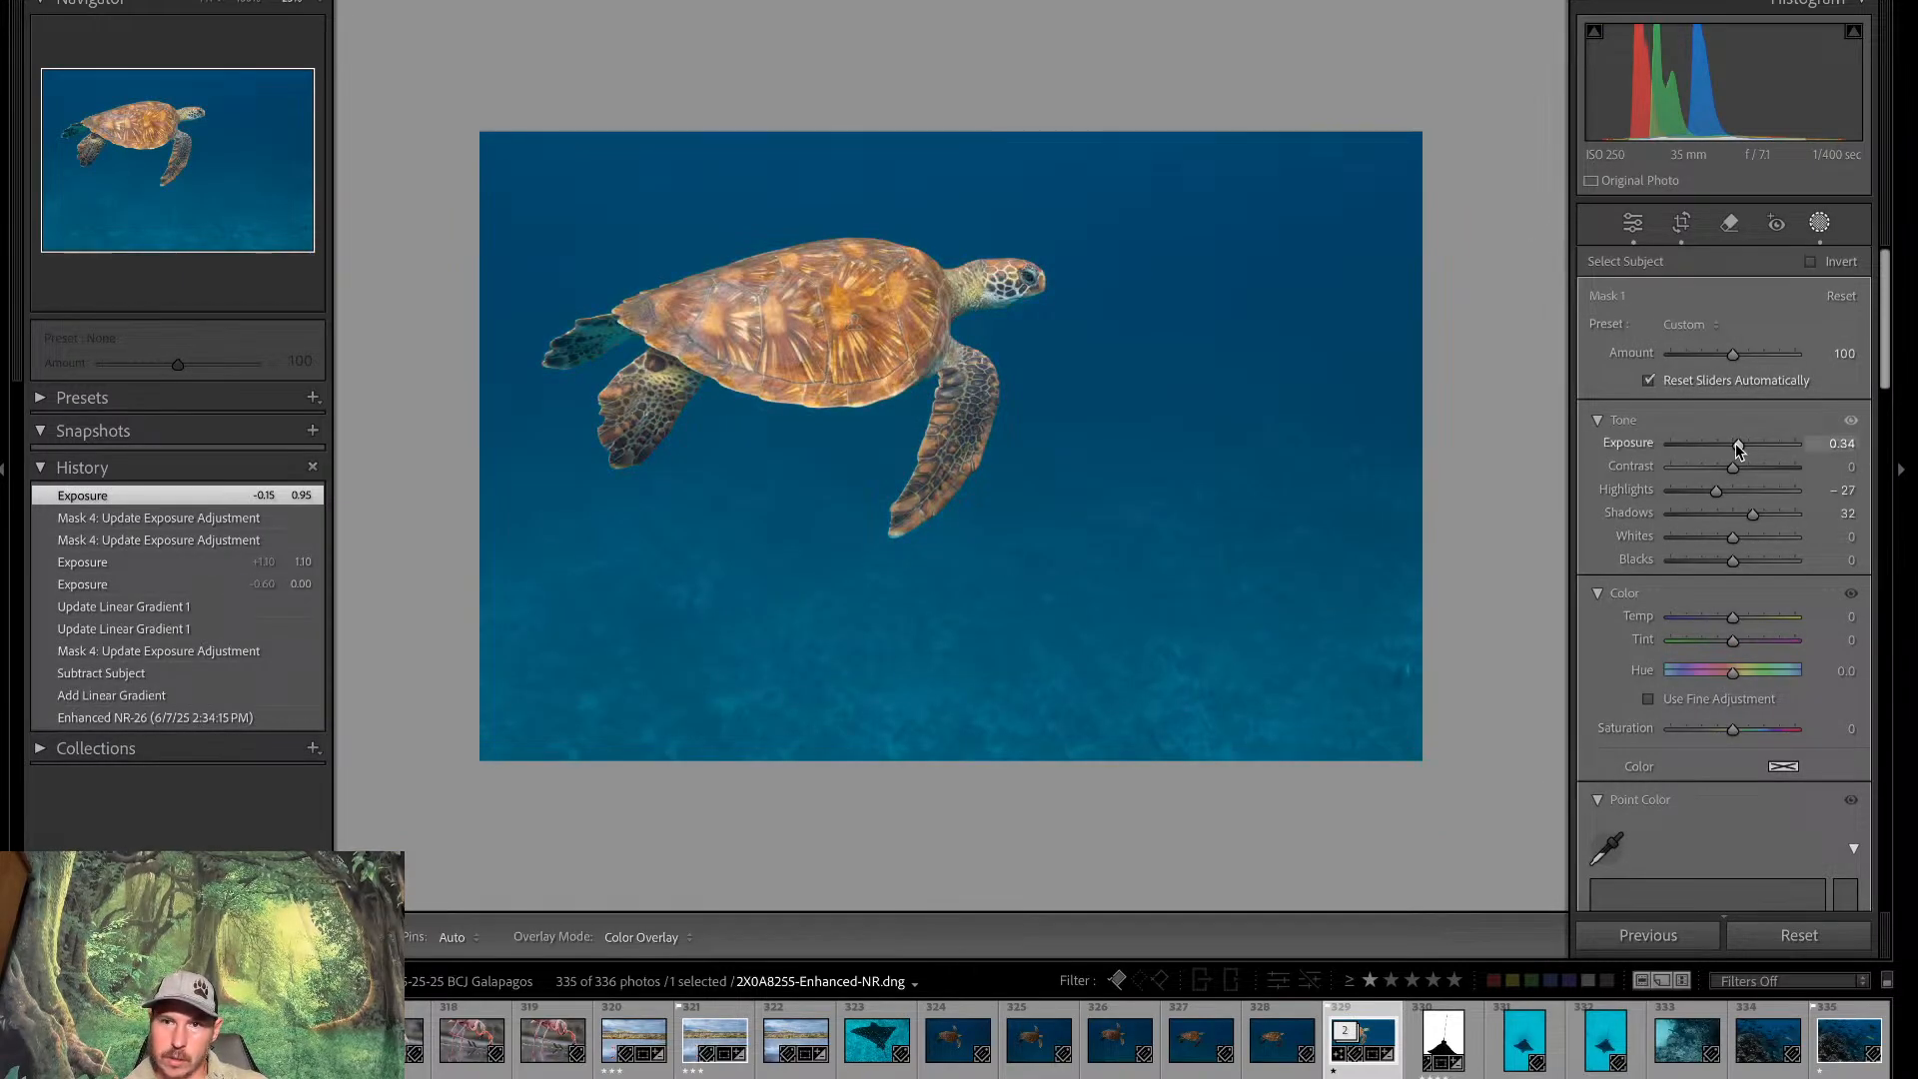
left_click_drag(1737, 444, 1734, 444)
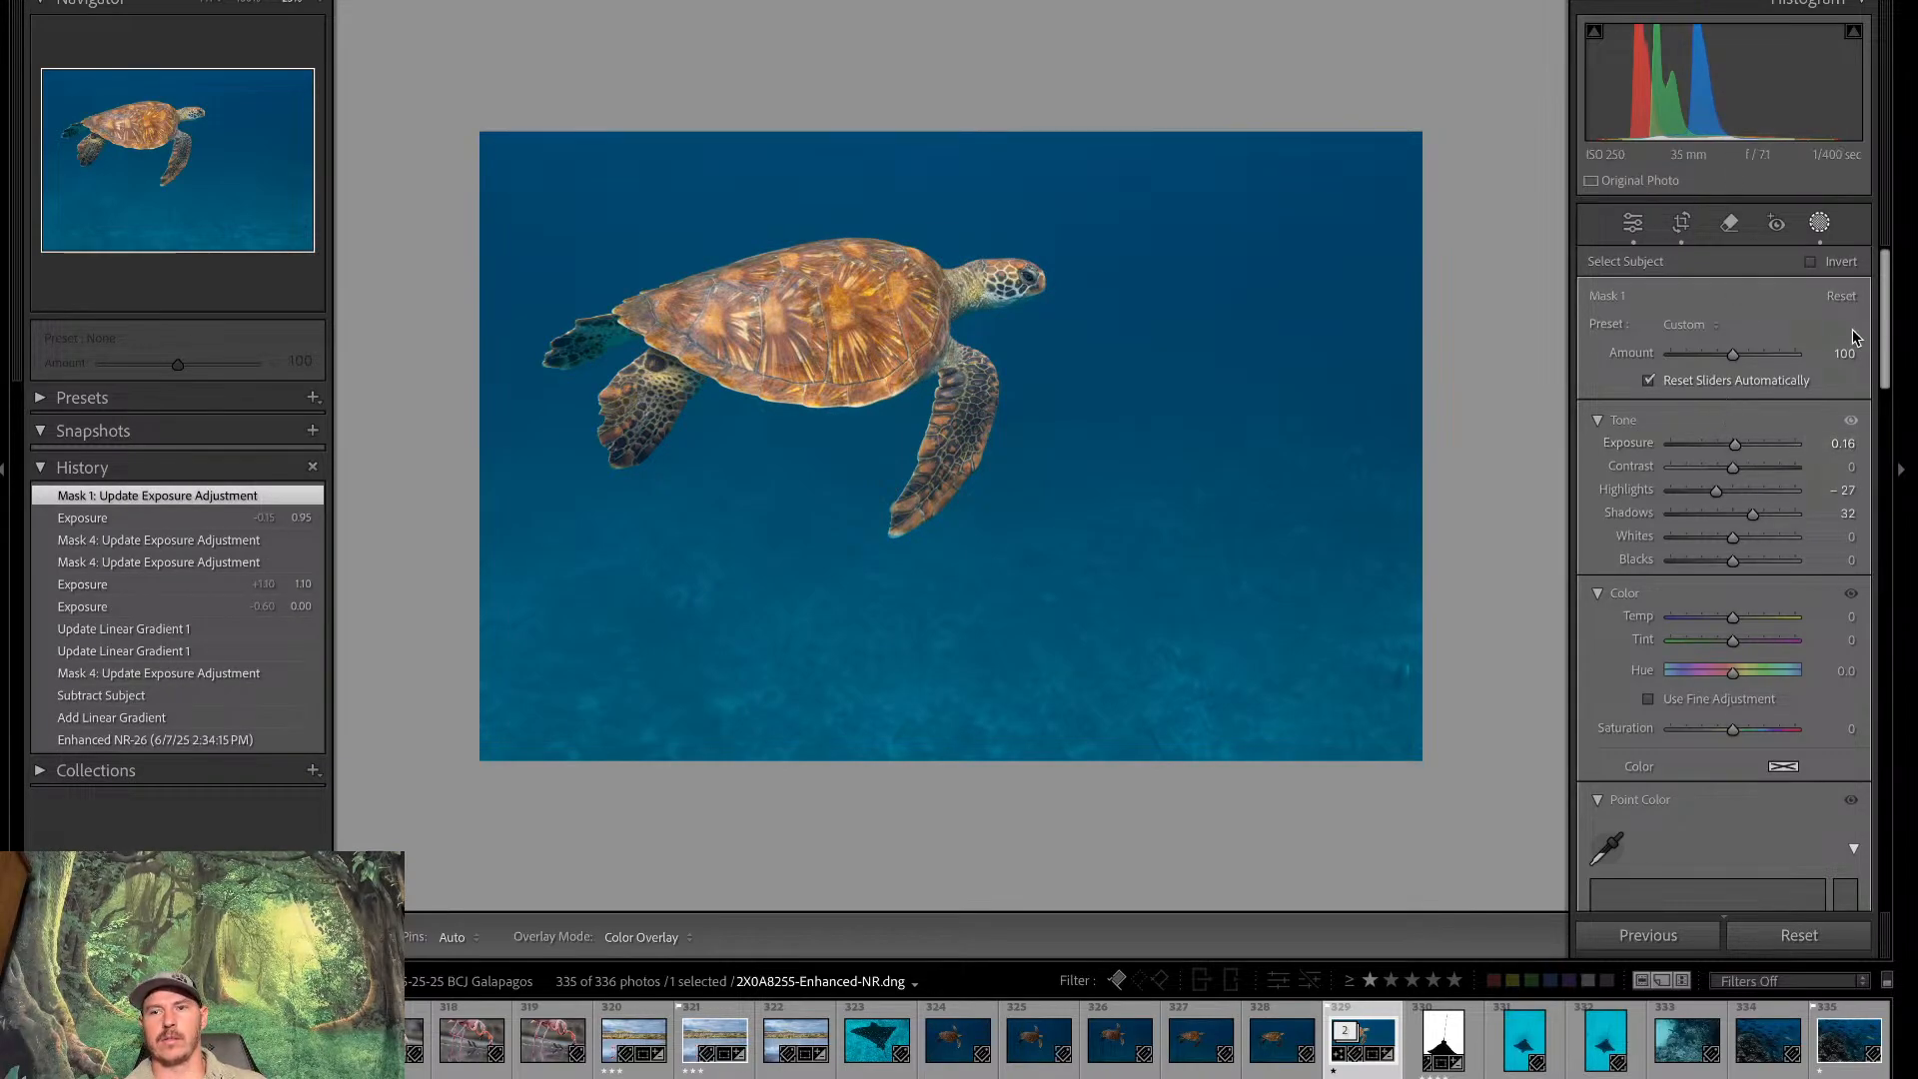
left_click_drag(1889, 342, 1886, 402)
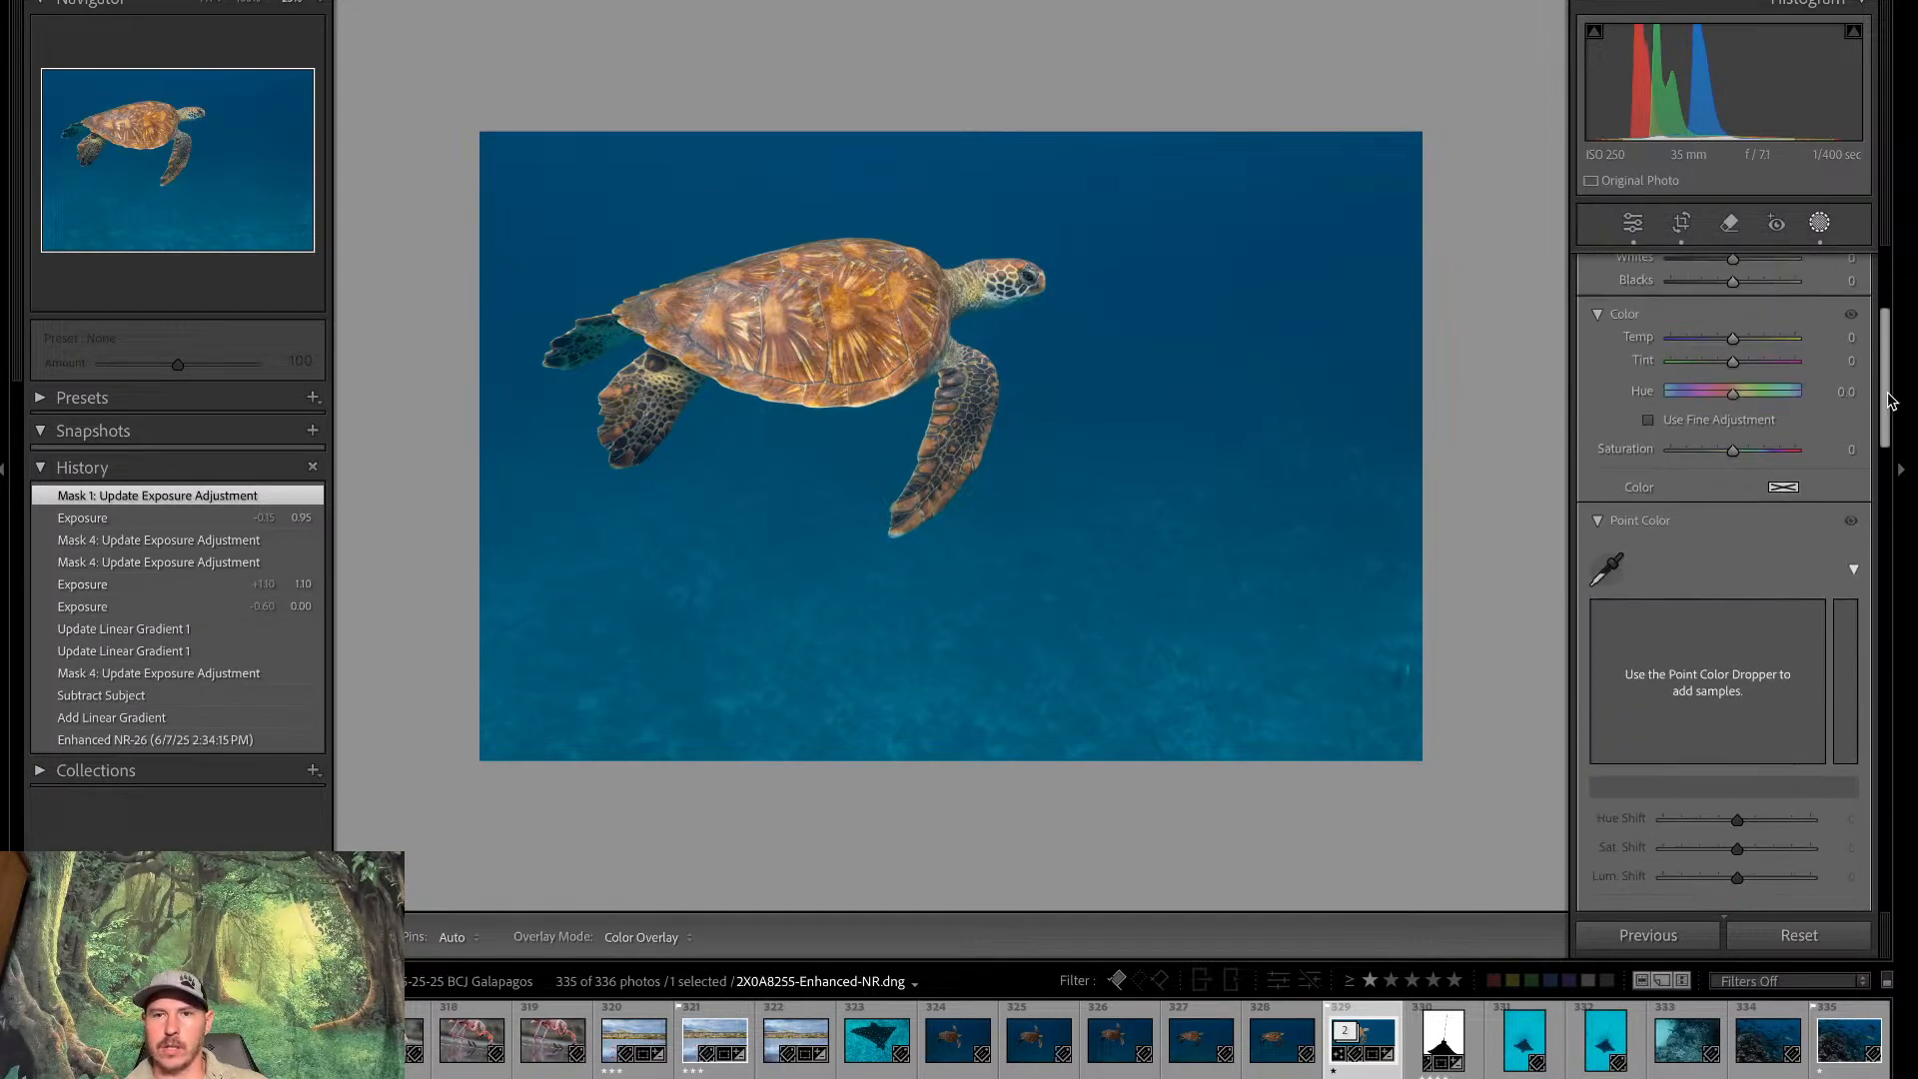
left_click(1630, 228)
Check the turtle's adjusted brightness against the before view and the neighbouring unedited shot
key("backslash")
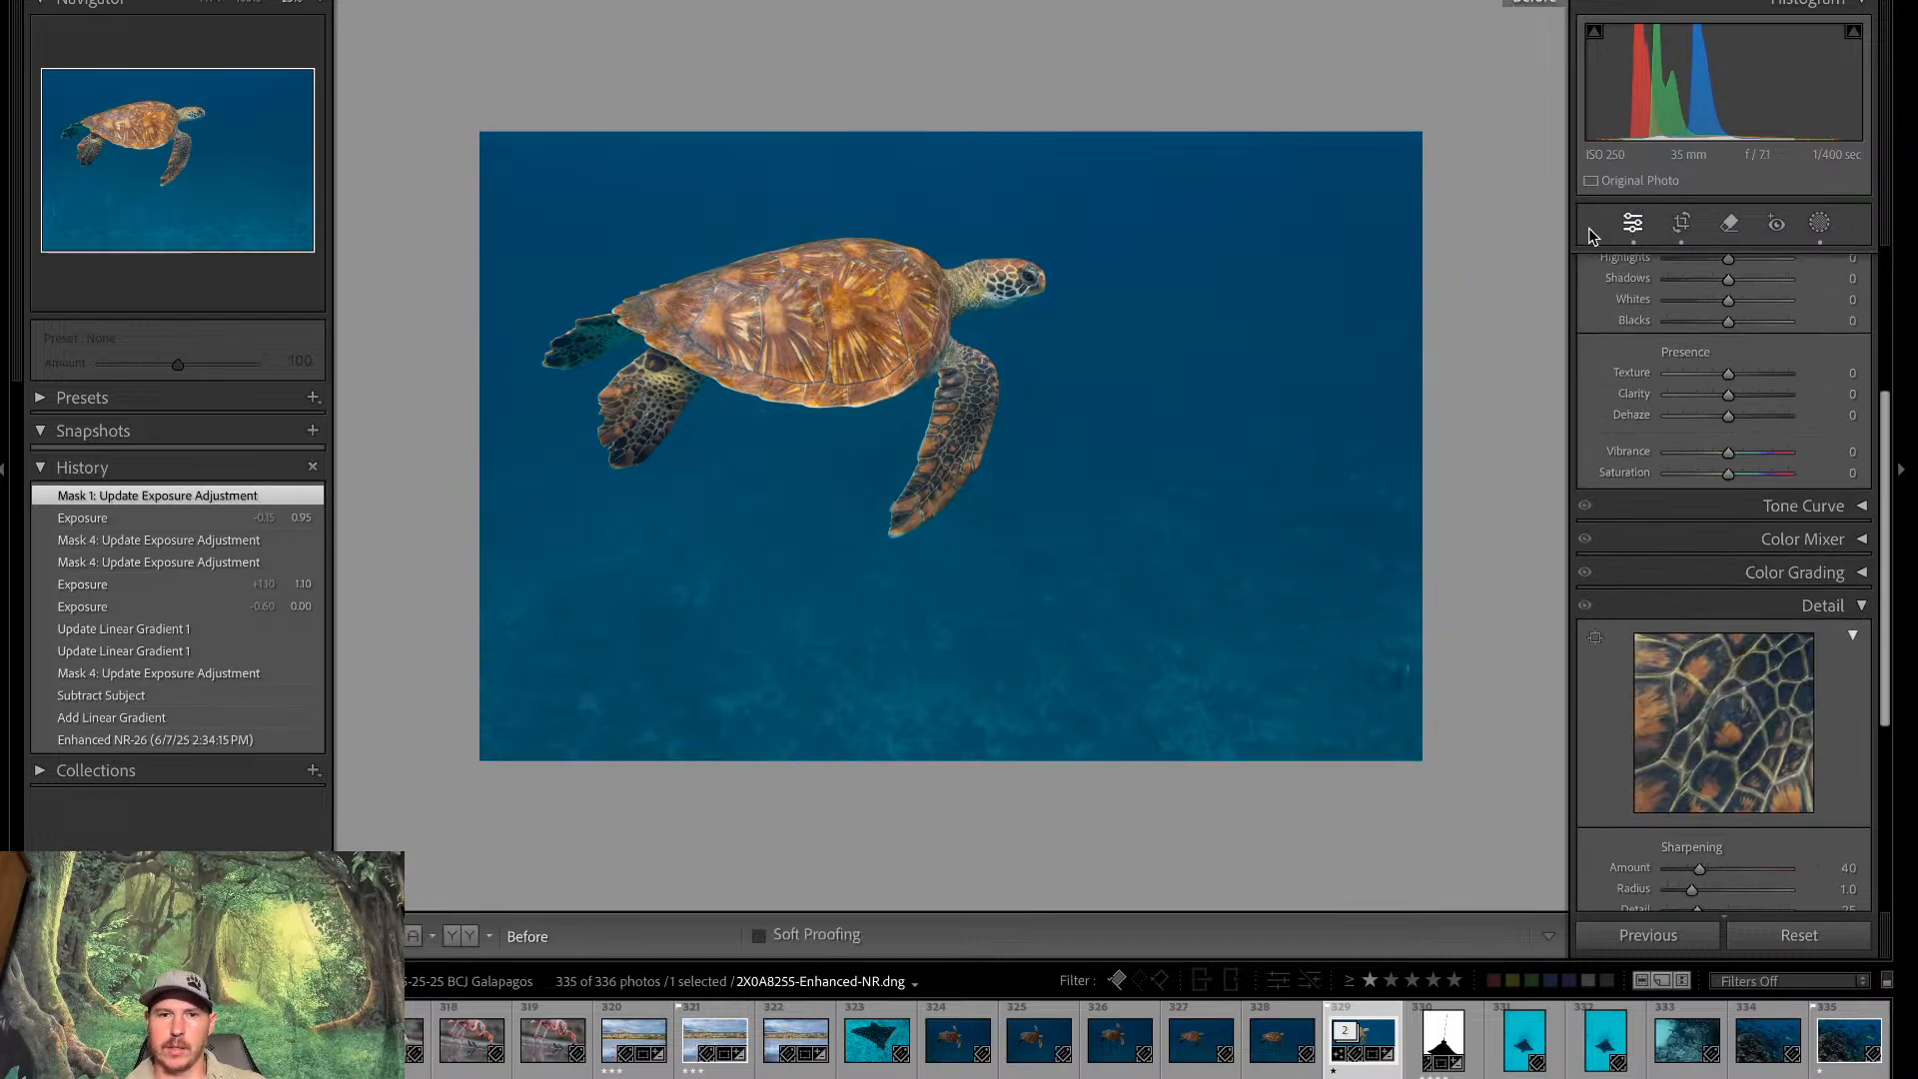
key("backslash")
key("backslash")
key("backslash")
key("backslash")
key("backslash")
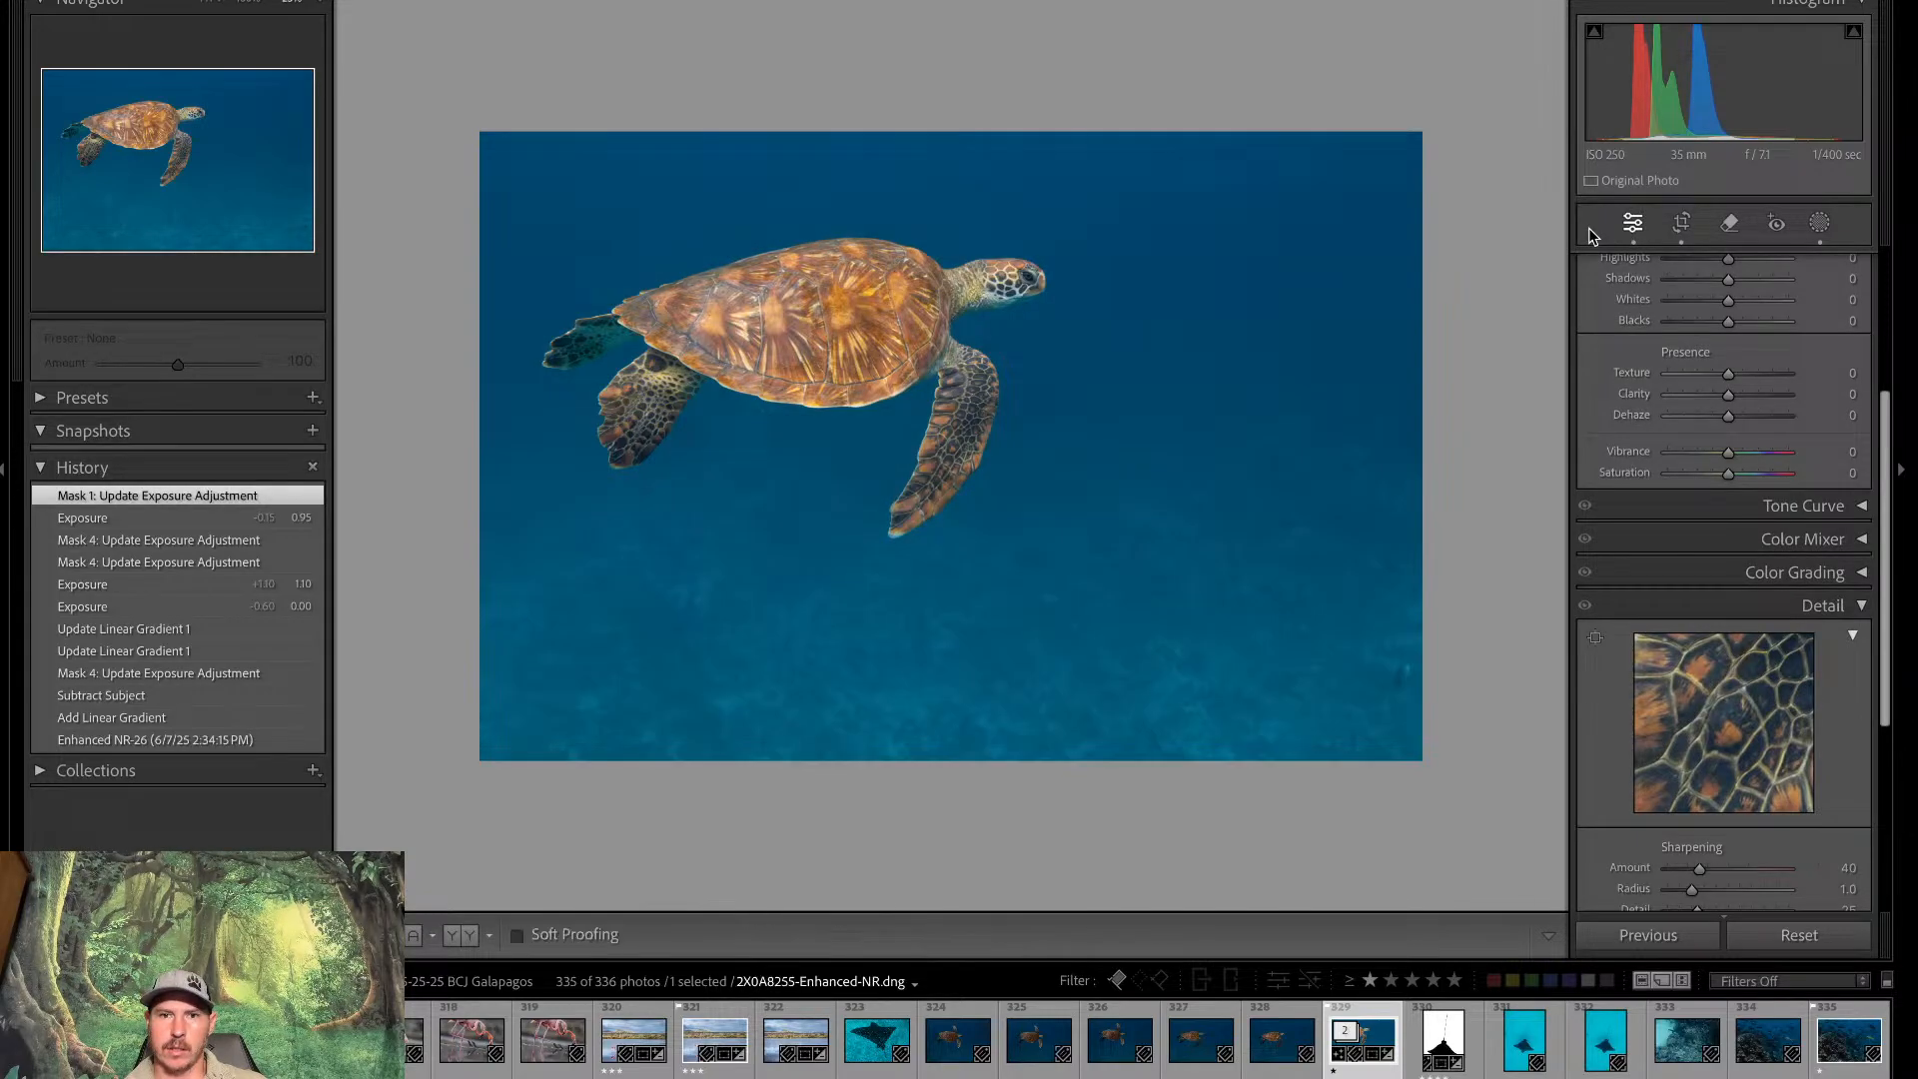
key("Left")
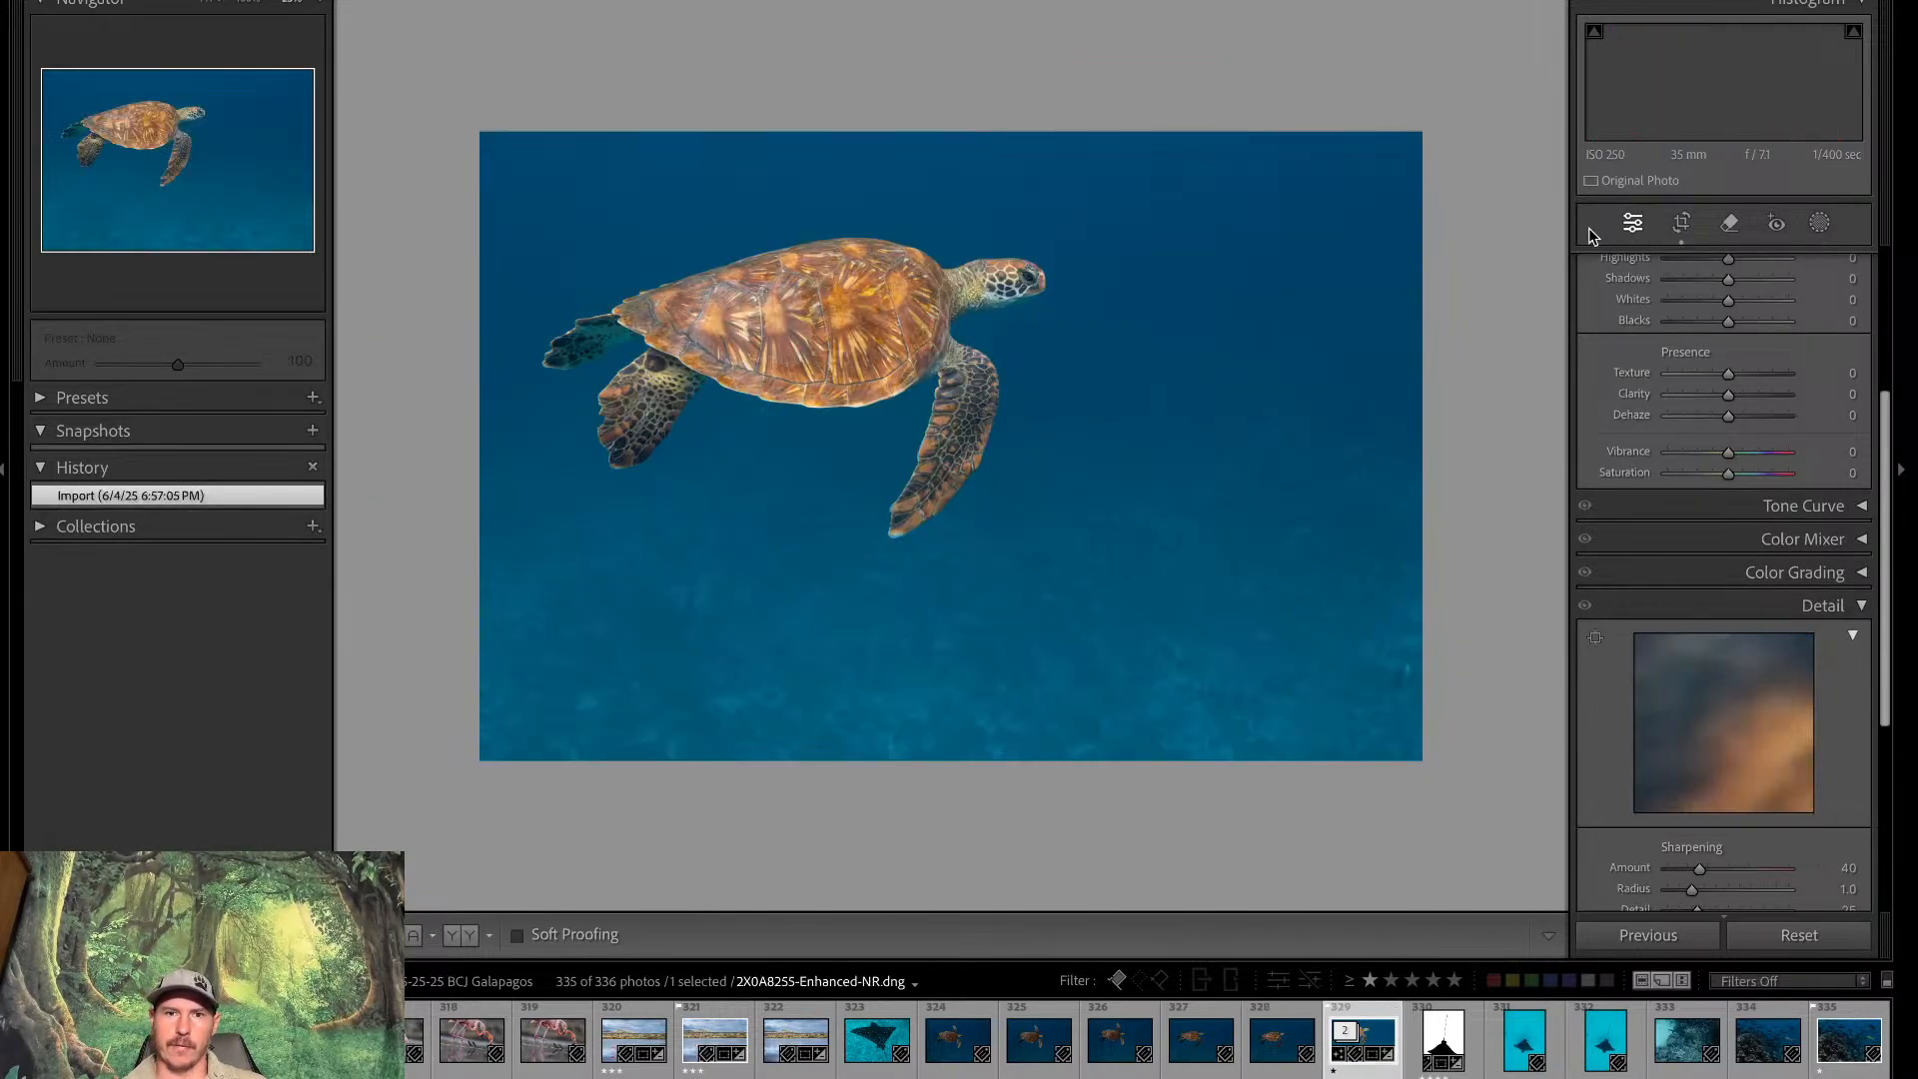
key("Right")
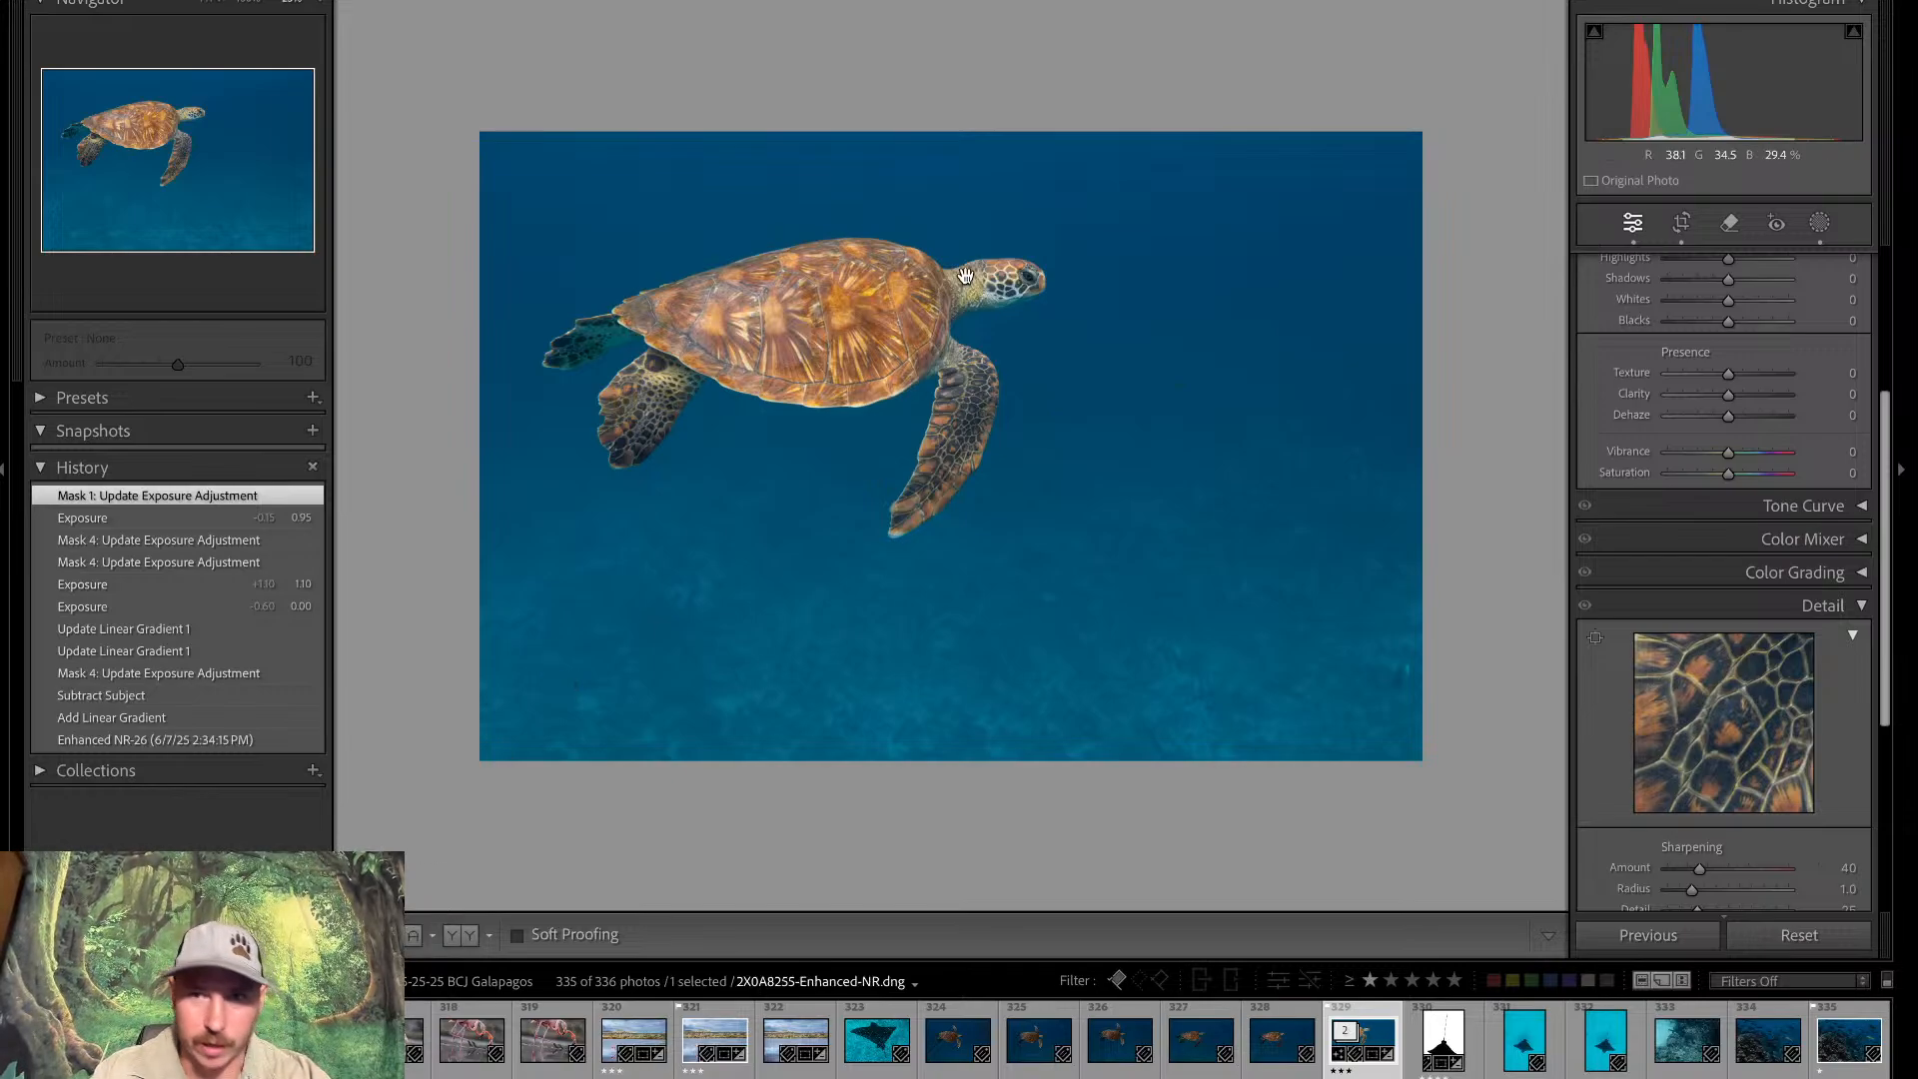
Return to the library grid and give the ninth photo, the iguana in the grass (2X0A3165.CR3), three stars
key("g")
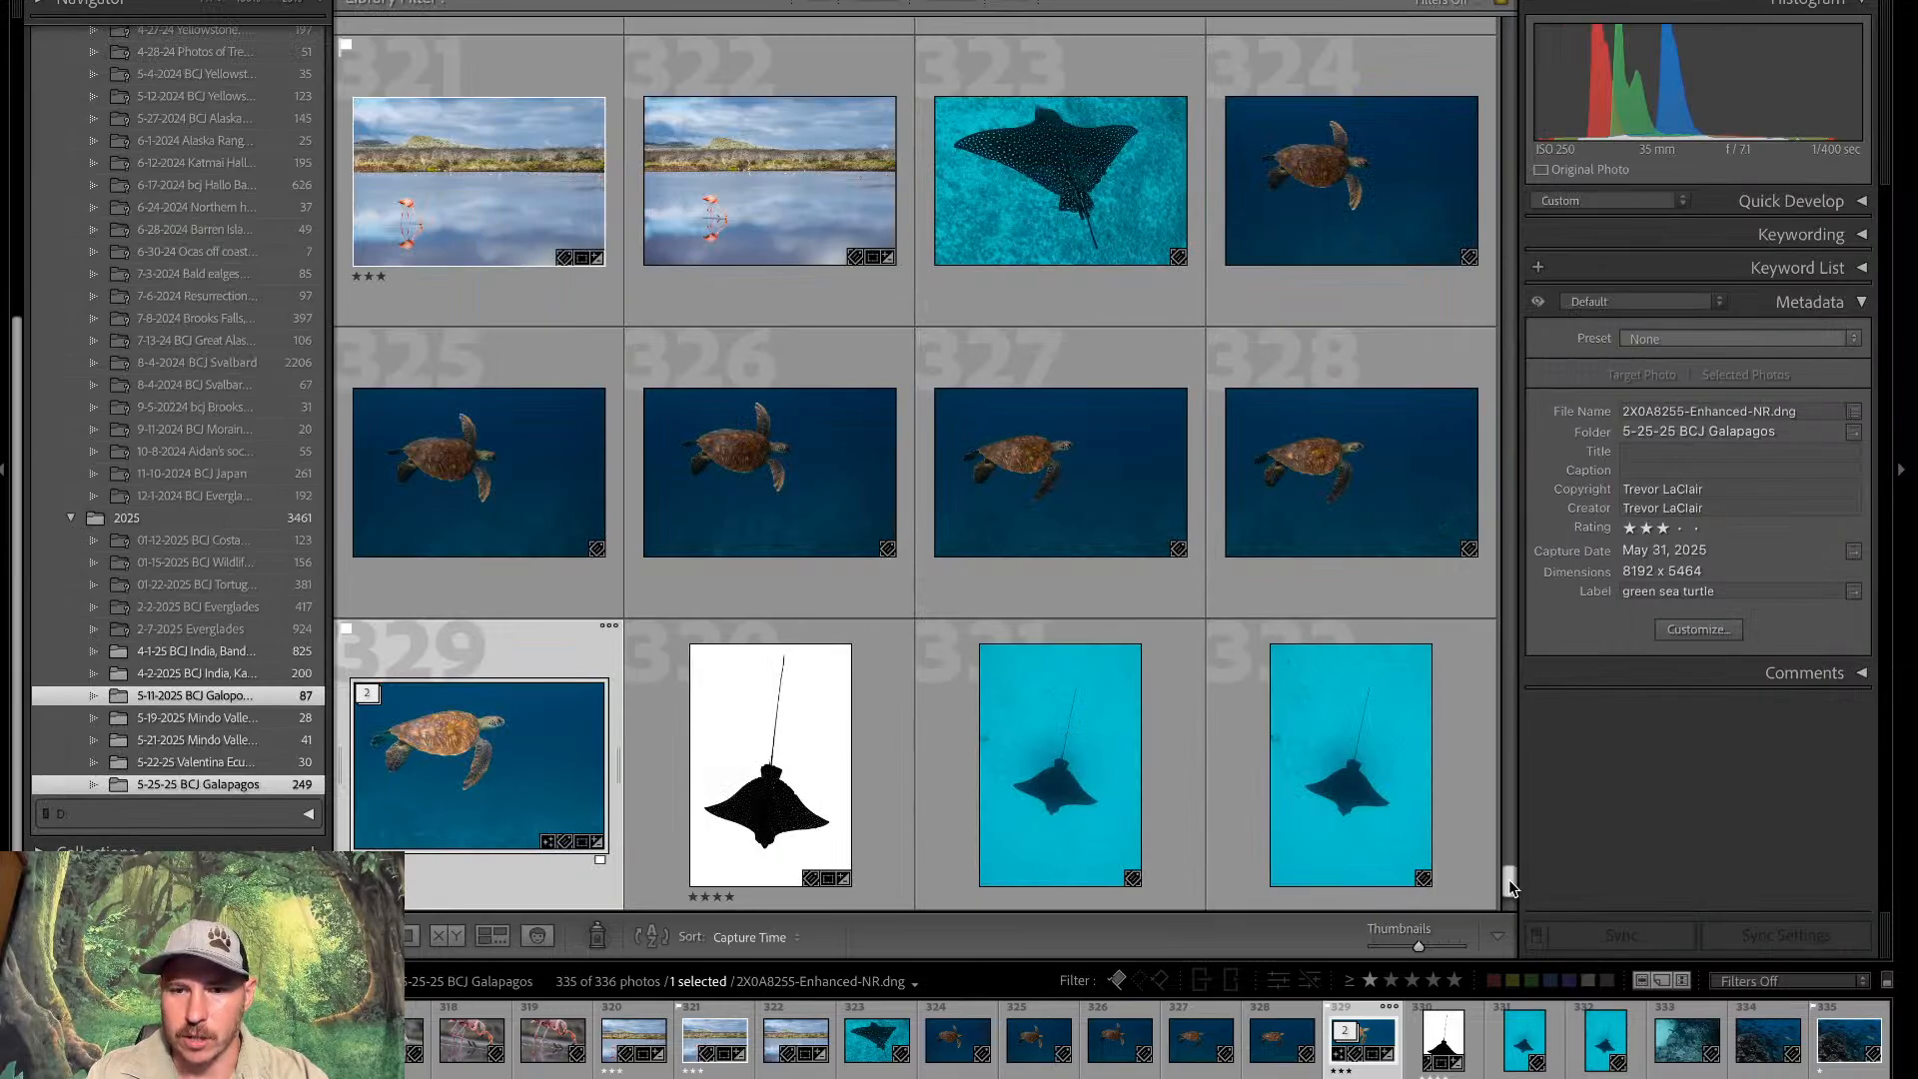
left_click_drag(1509, 879, 1474, 38)
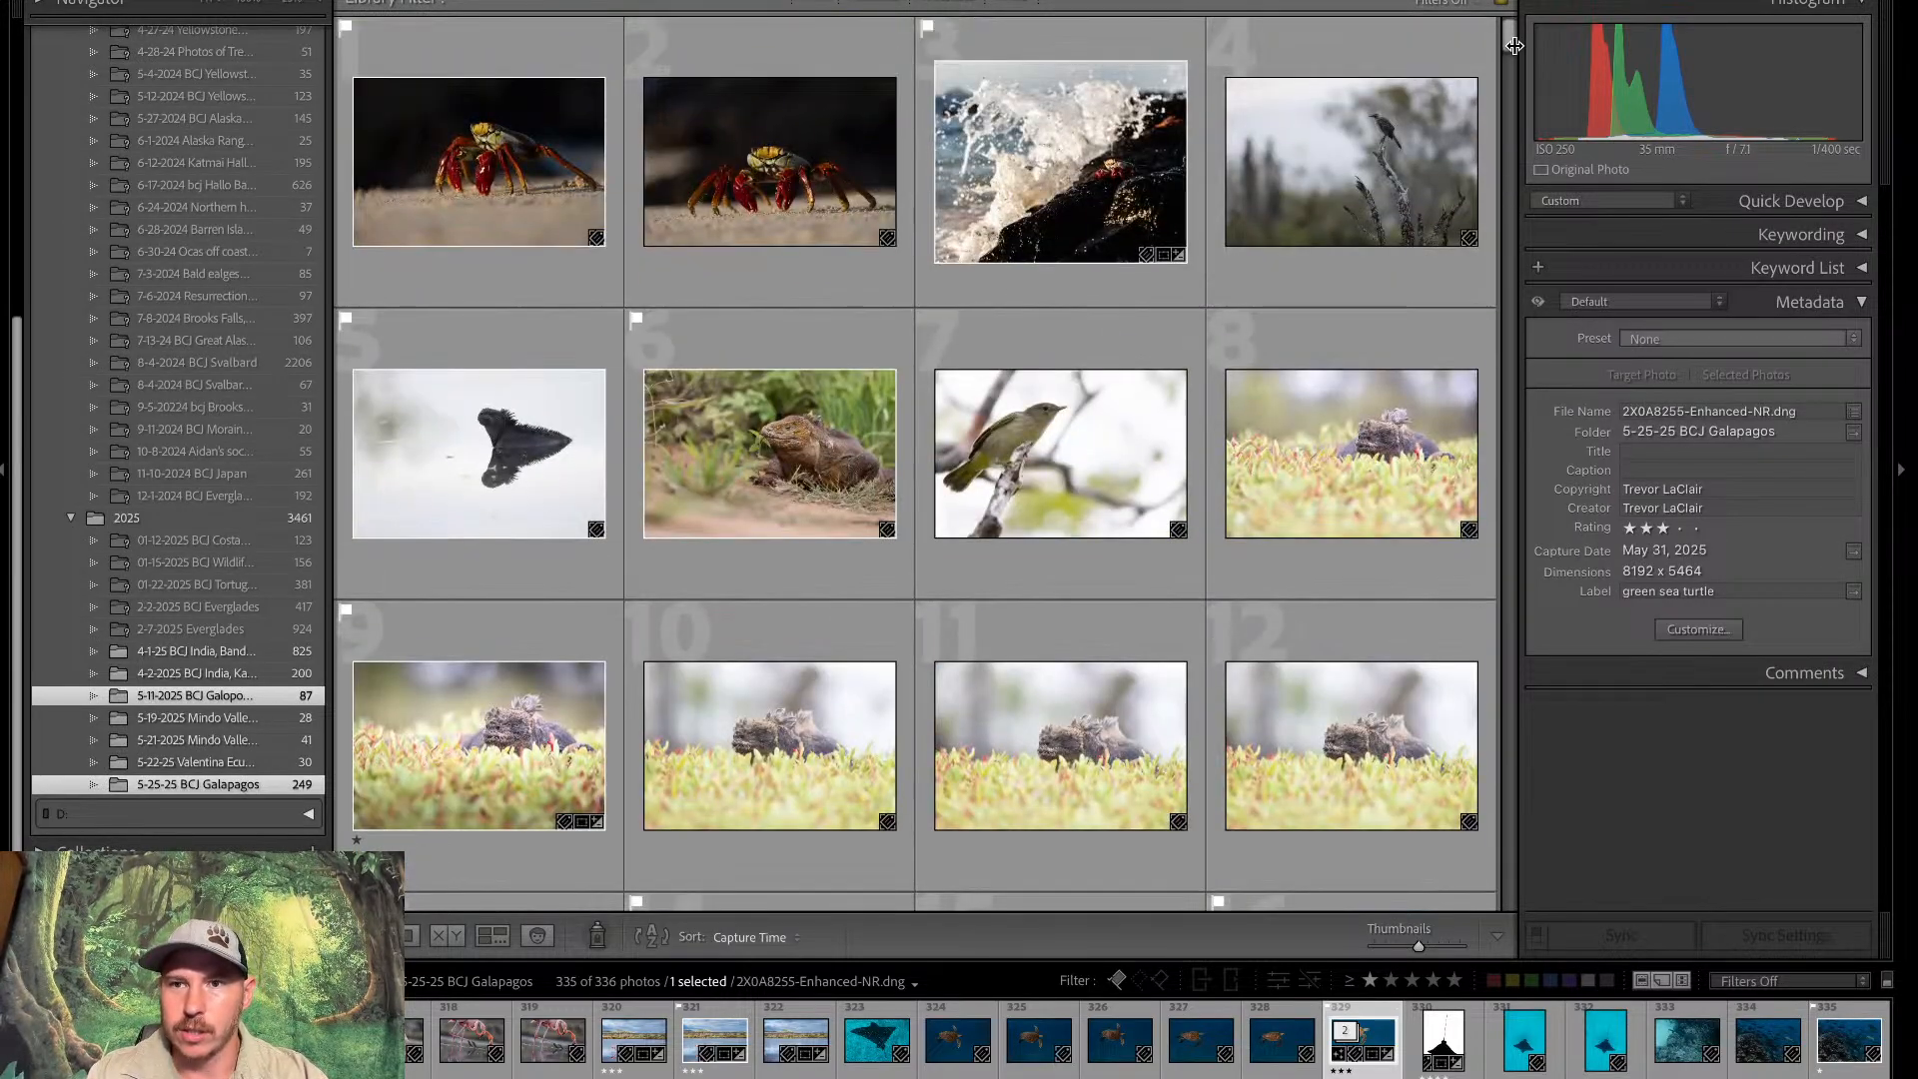
left_click(567, 707)
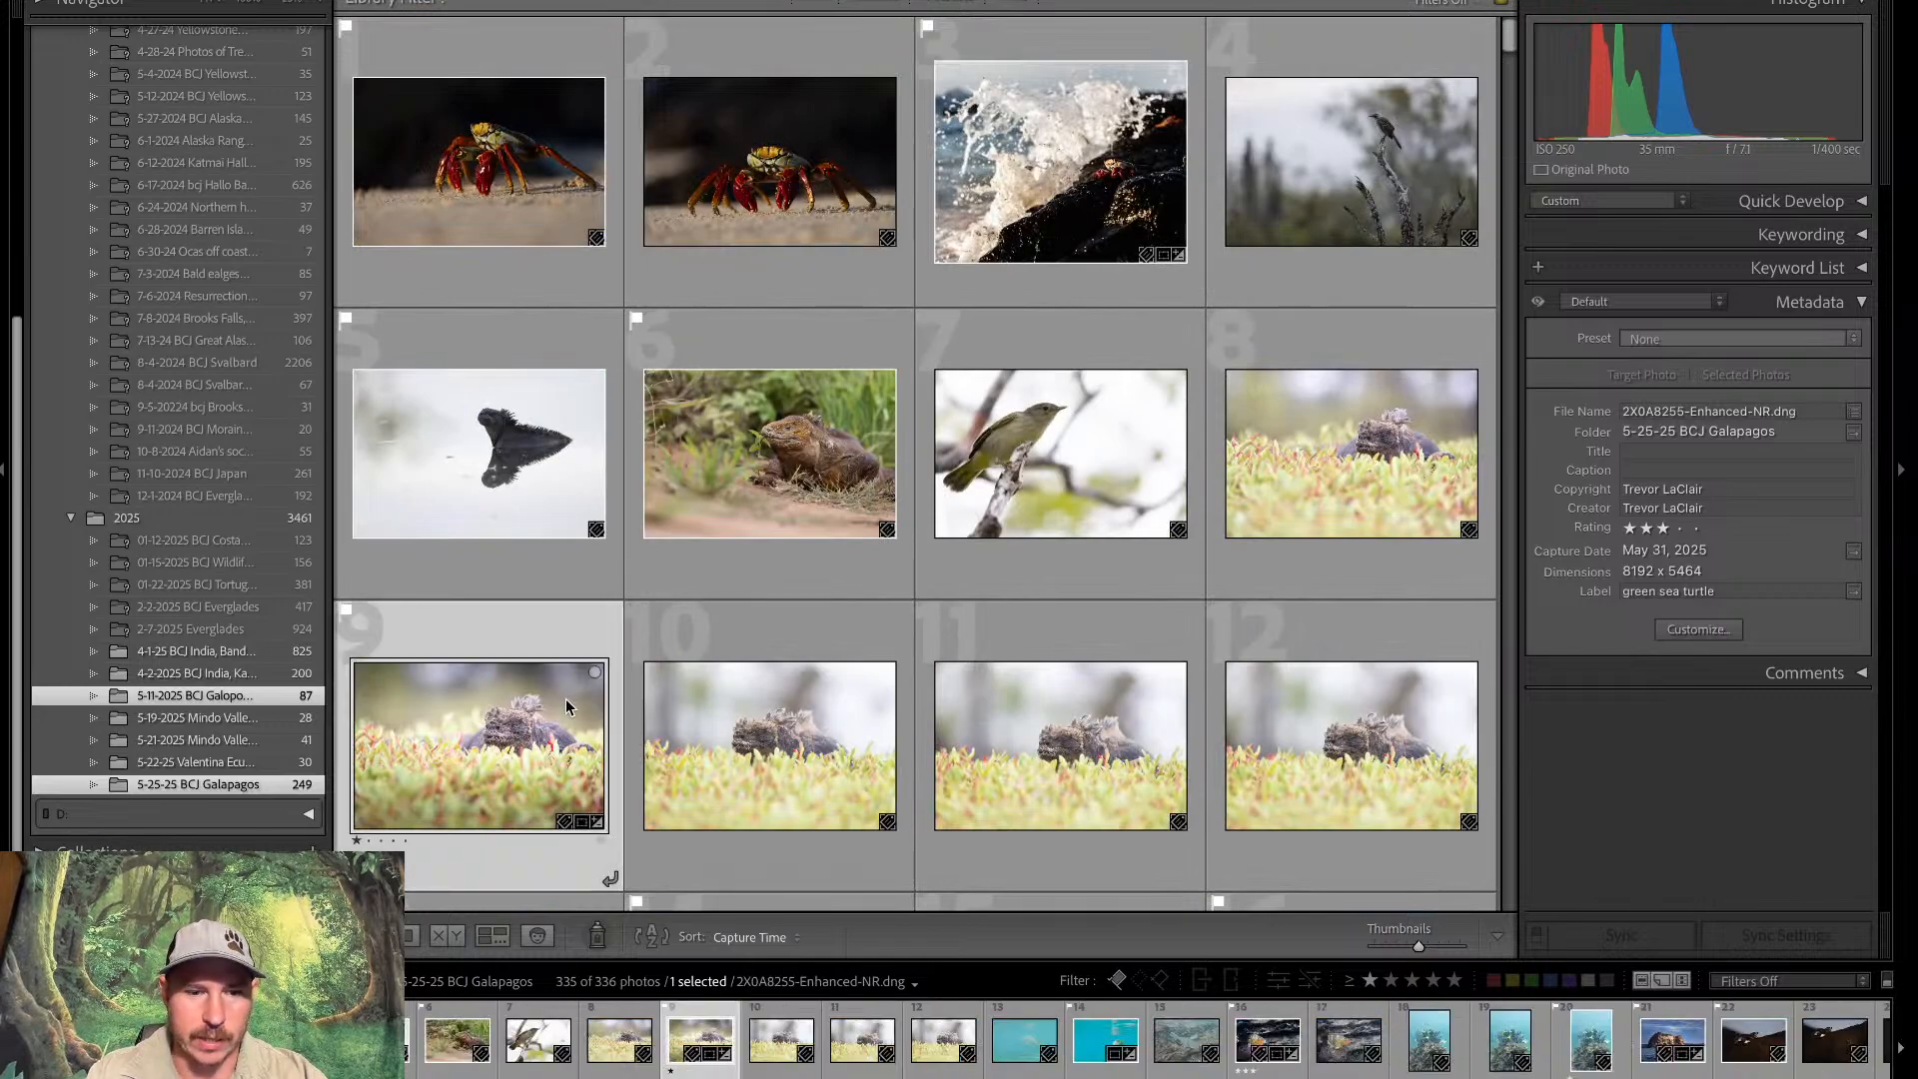
key("3")
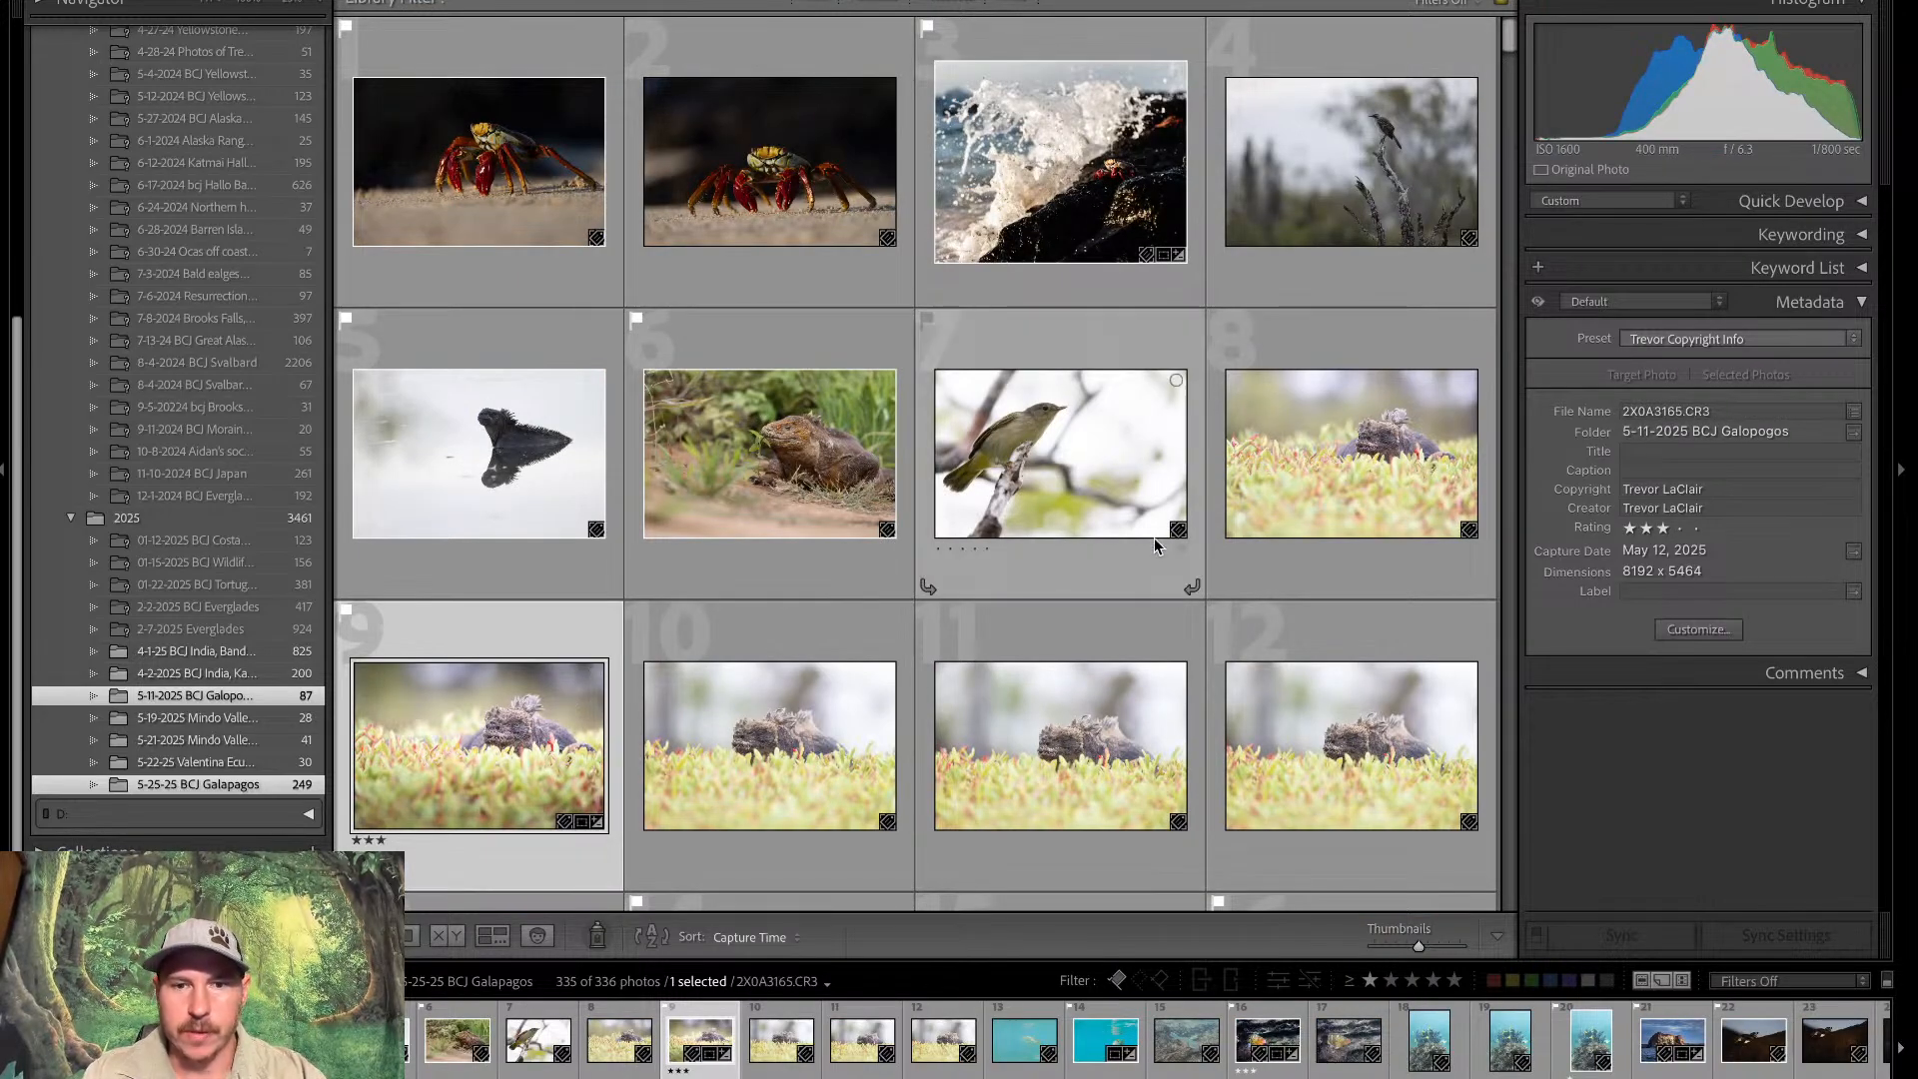
Select photo 2X0A4375.CR3, then open the snorkeler and penguin photo 2X0A4484.CR3 in Develop and inspect it up close
left_click_drag(1507, 38, 1498, 161)
left_click(1040, 344)
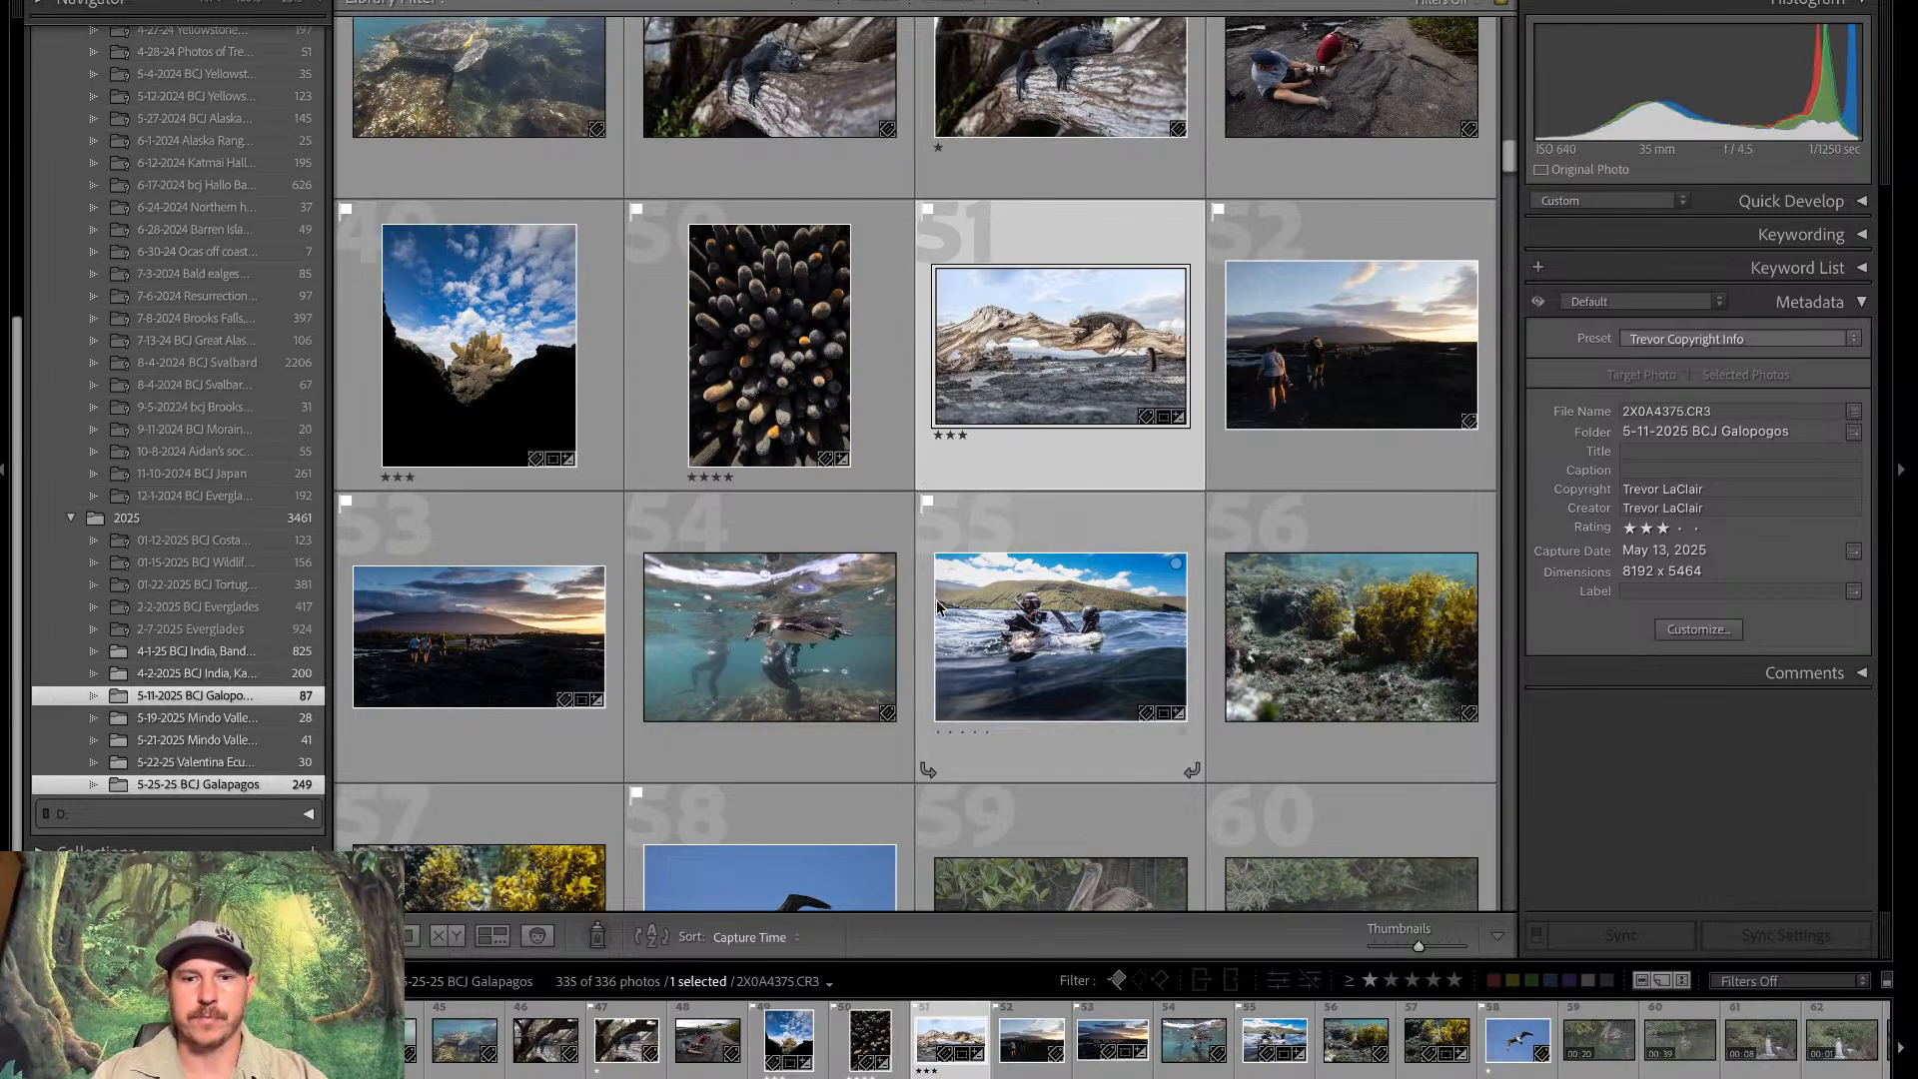
left_click(1038, 643)
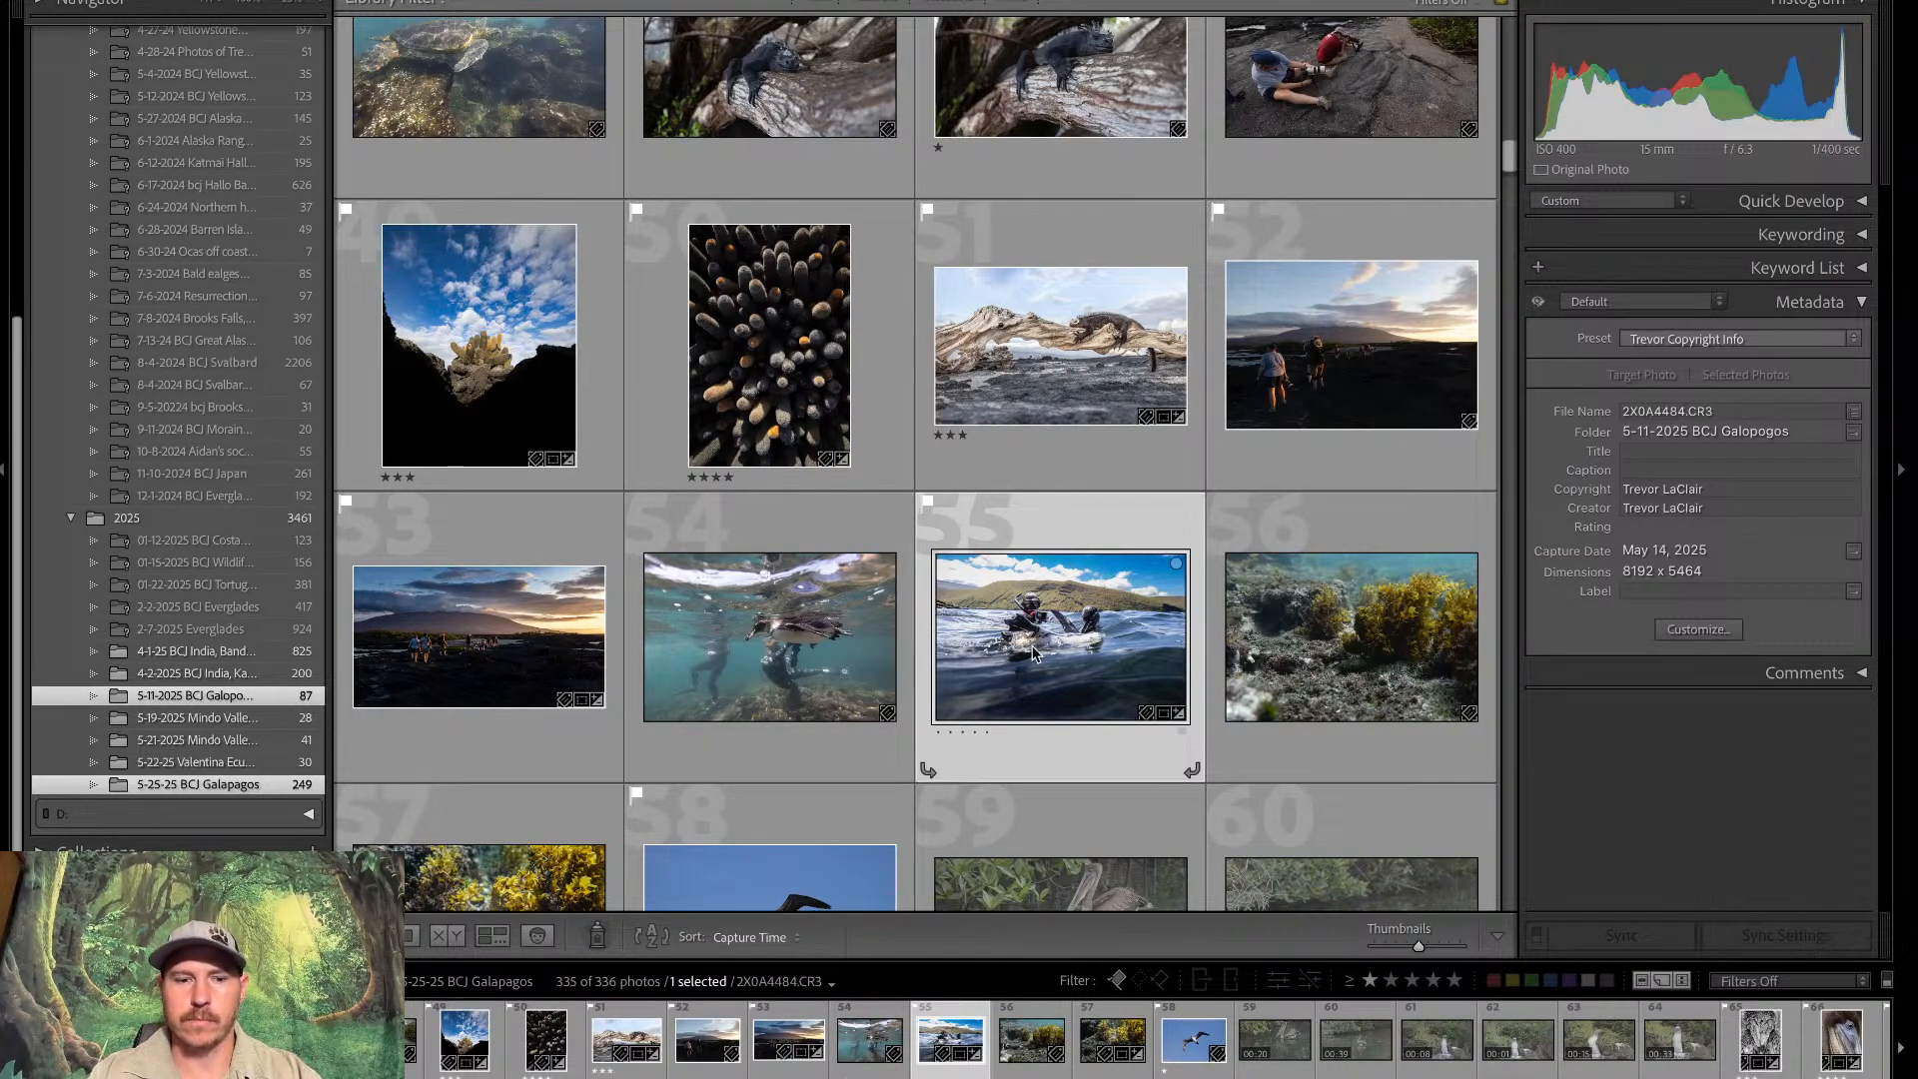
key("d")
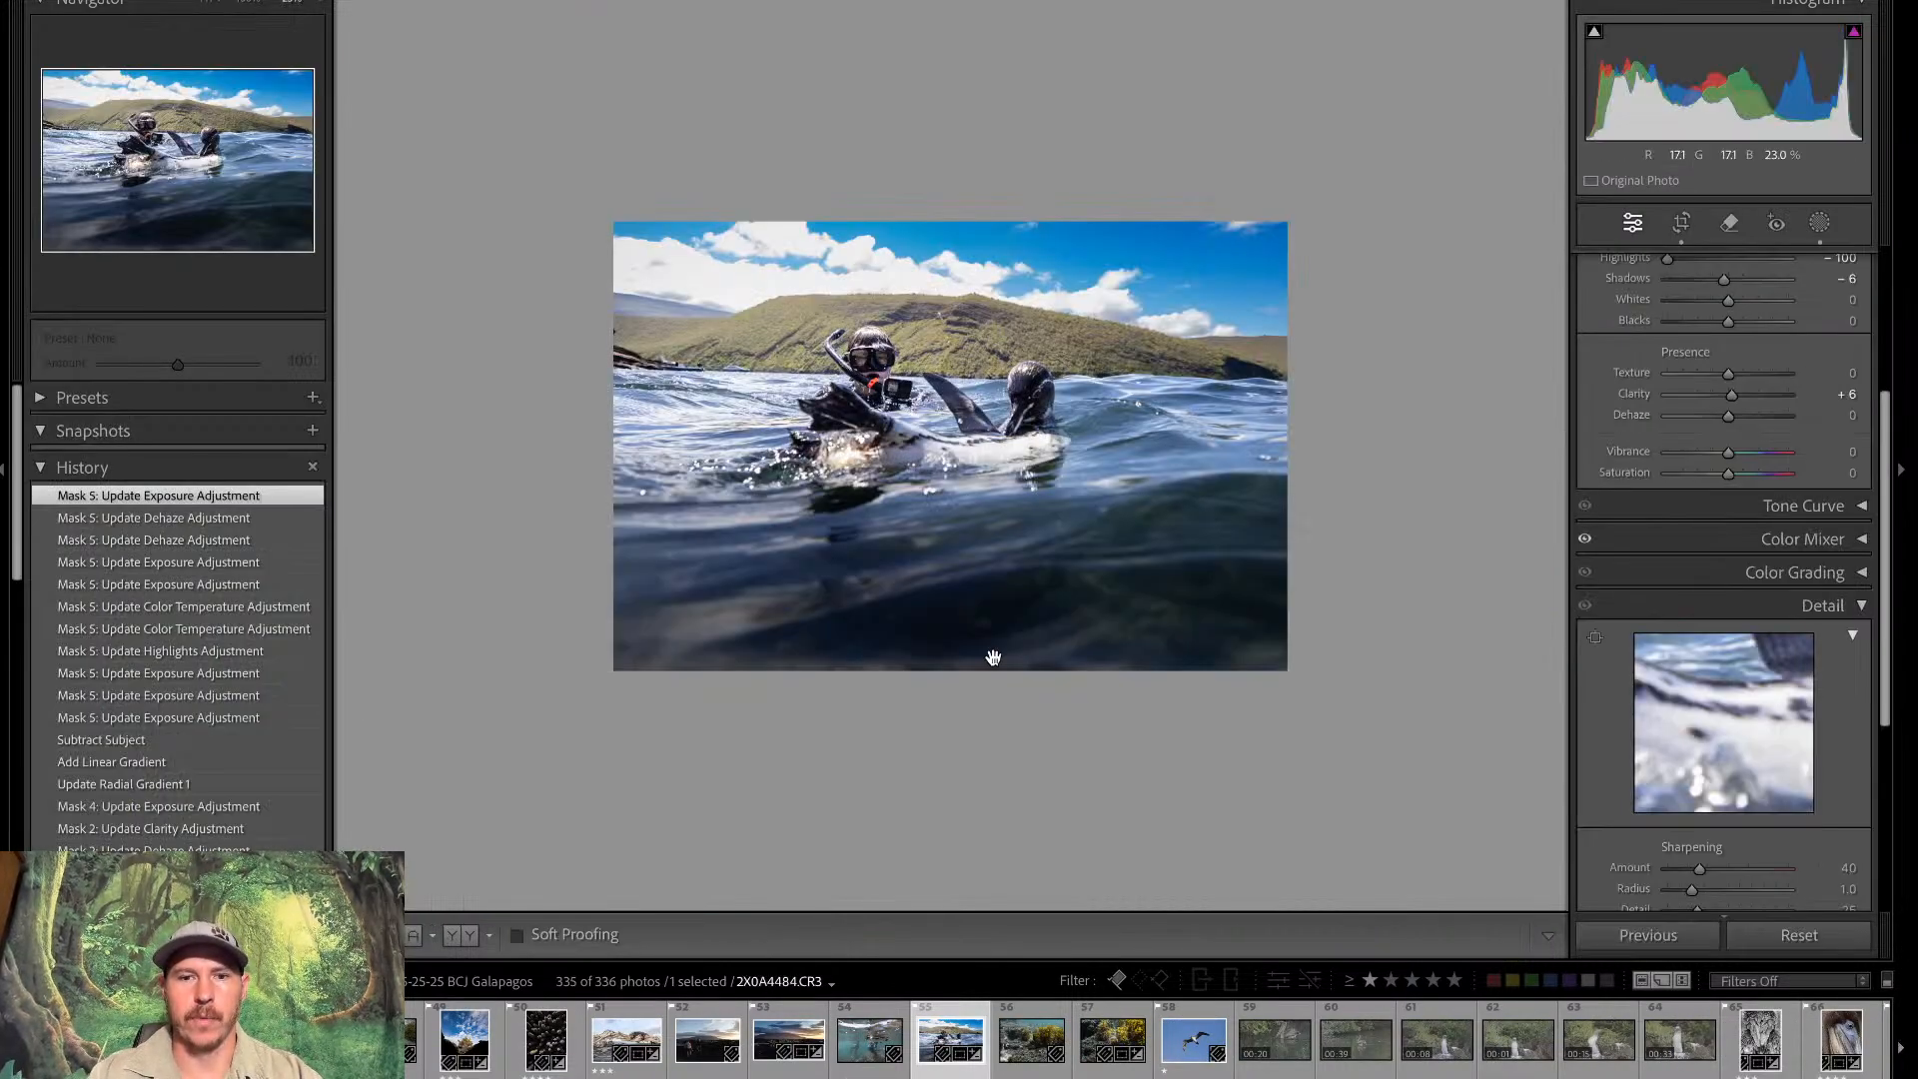
left_click(993, 657)
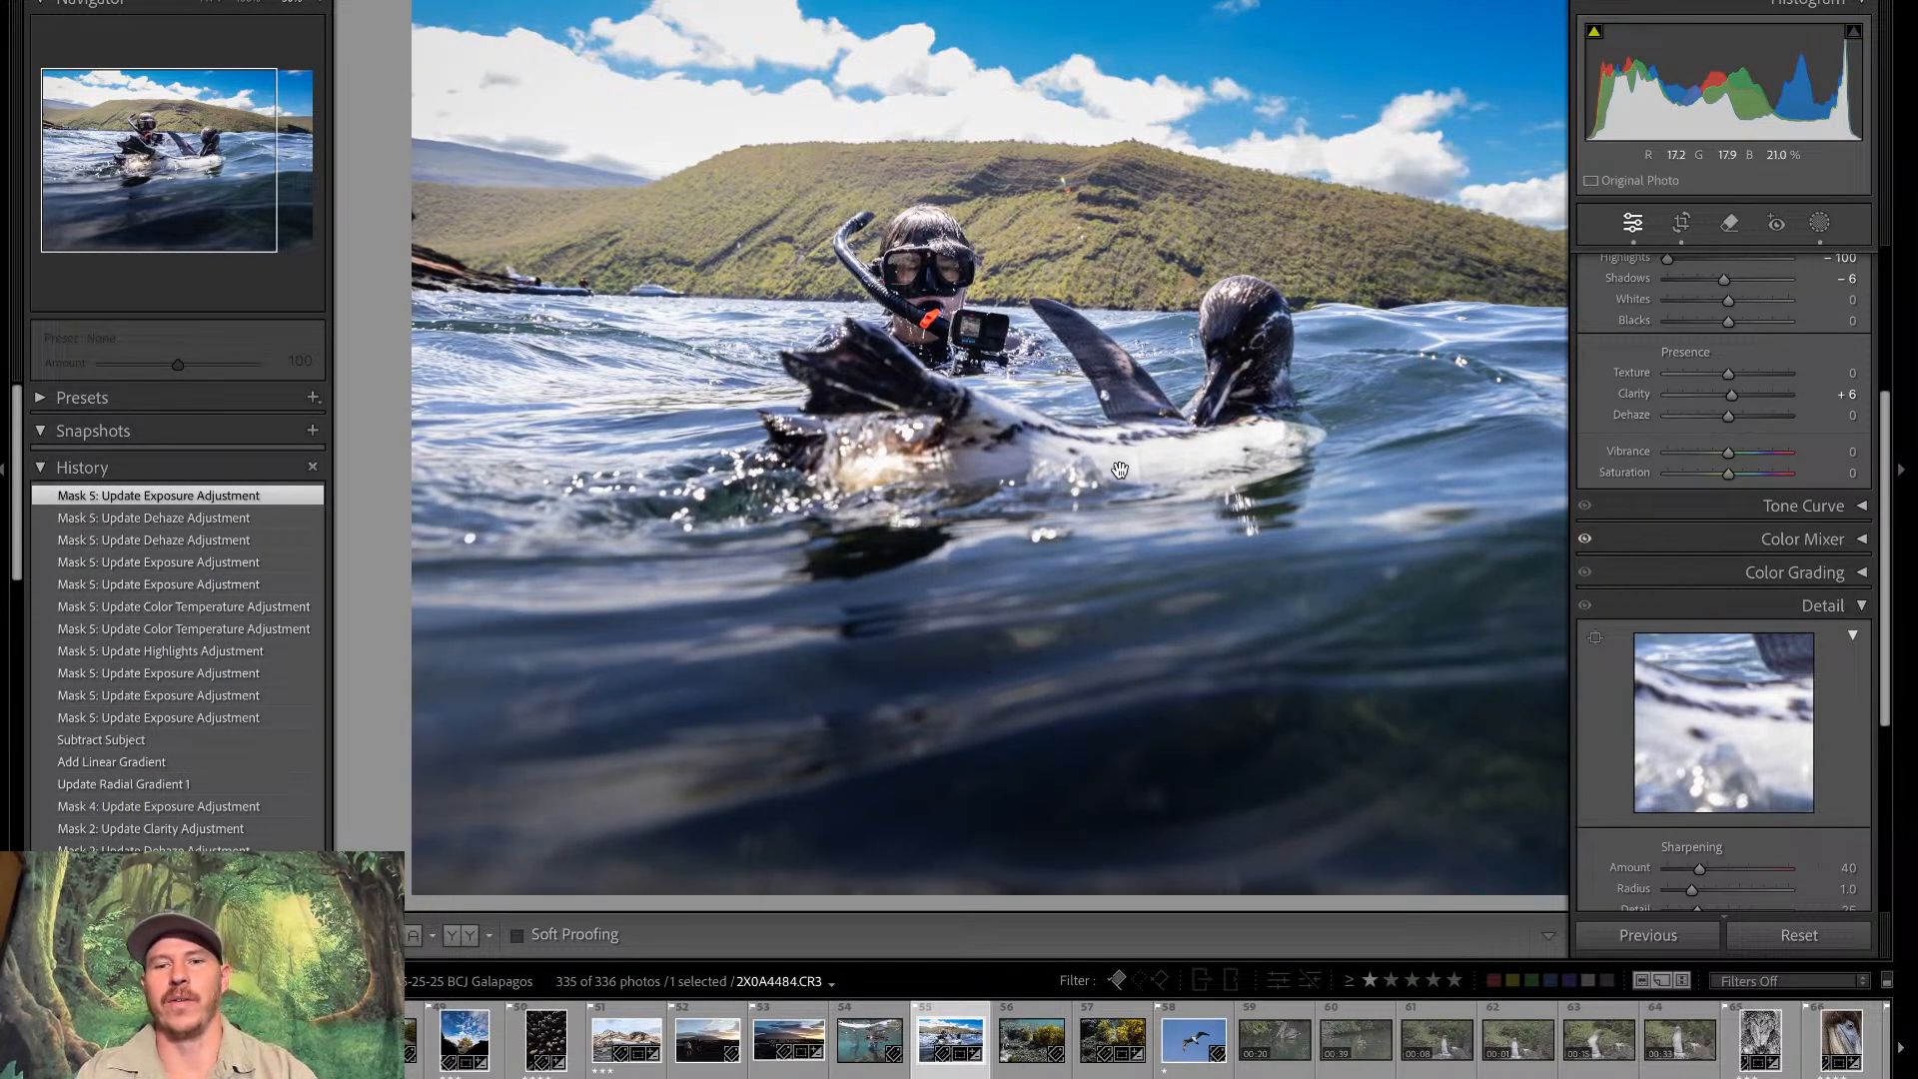
left_click_drag(1292, 388, 1148, 372)
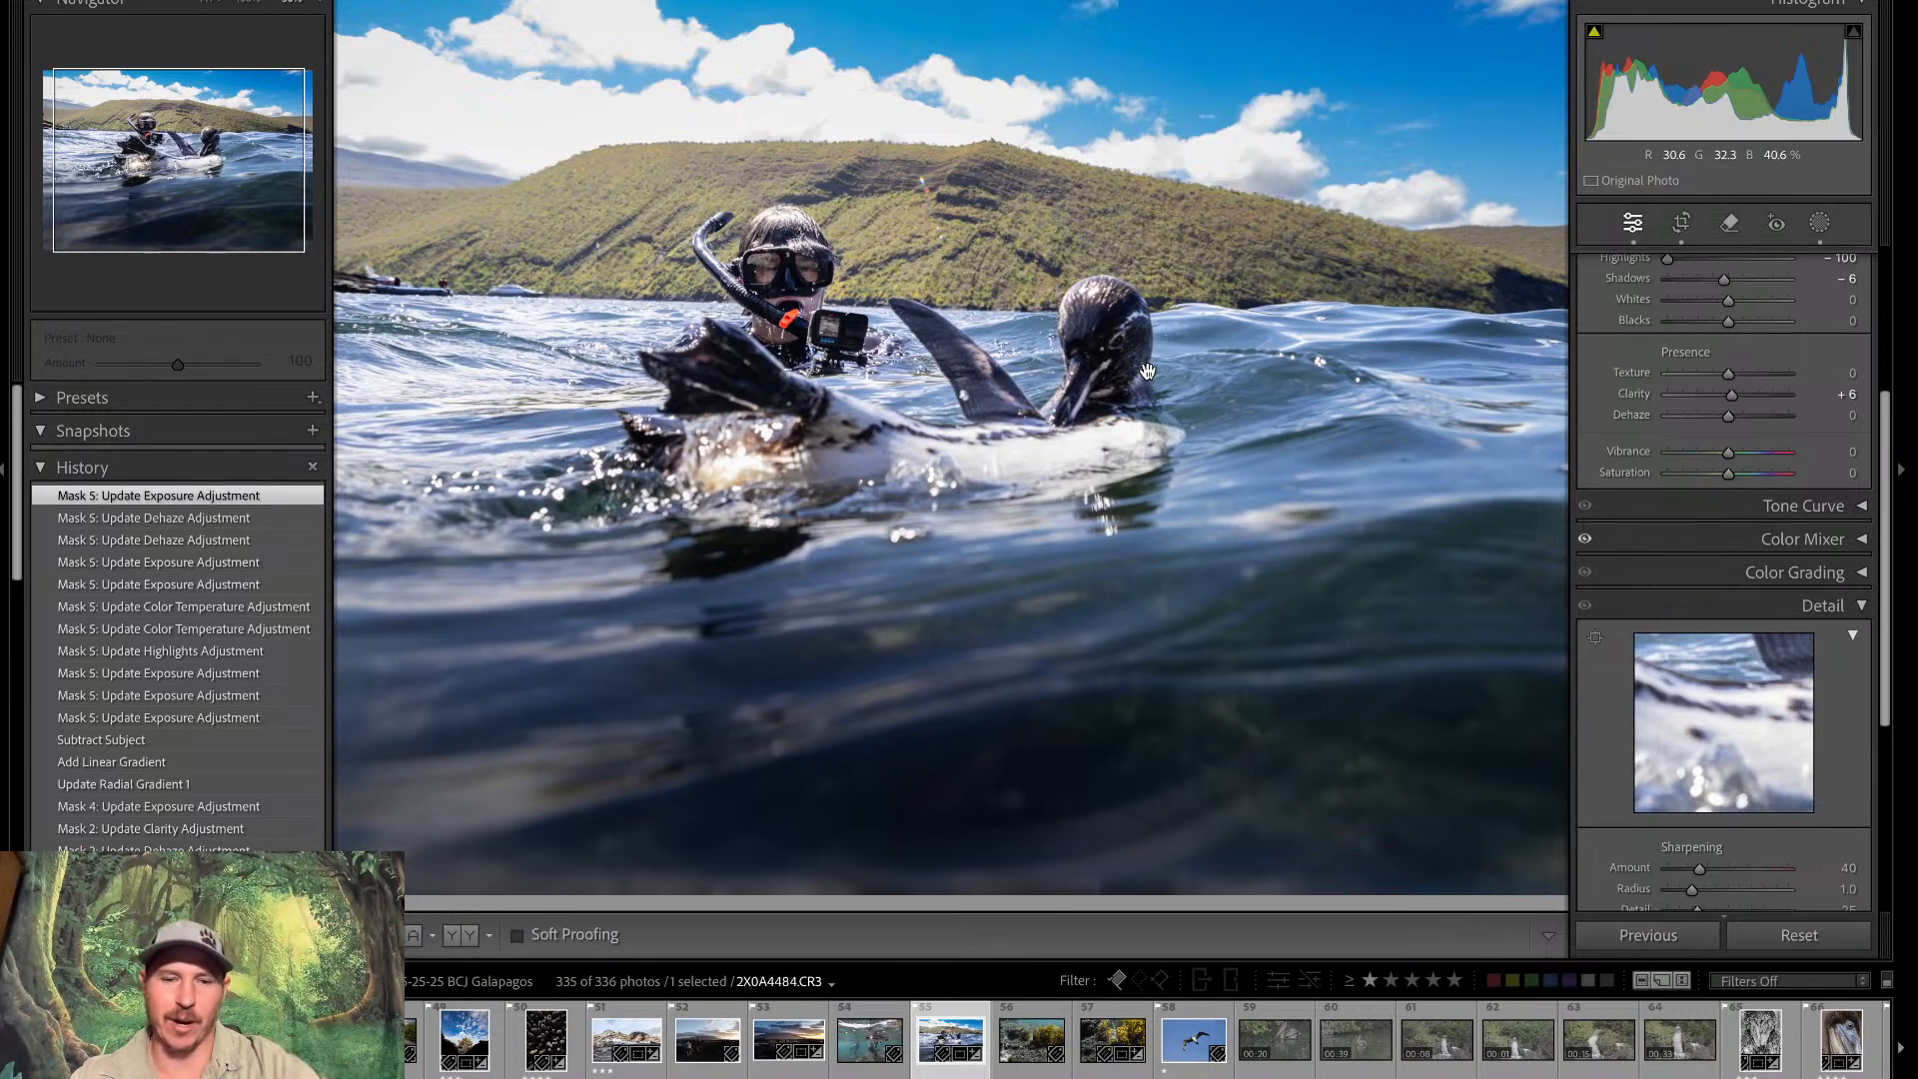
Inspect the preceding underwater penguin photo, 2X0A4441.CR3, up close and as a whole
key("Left")
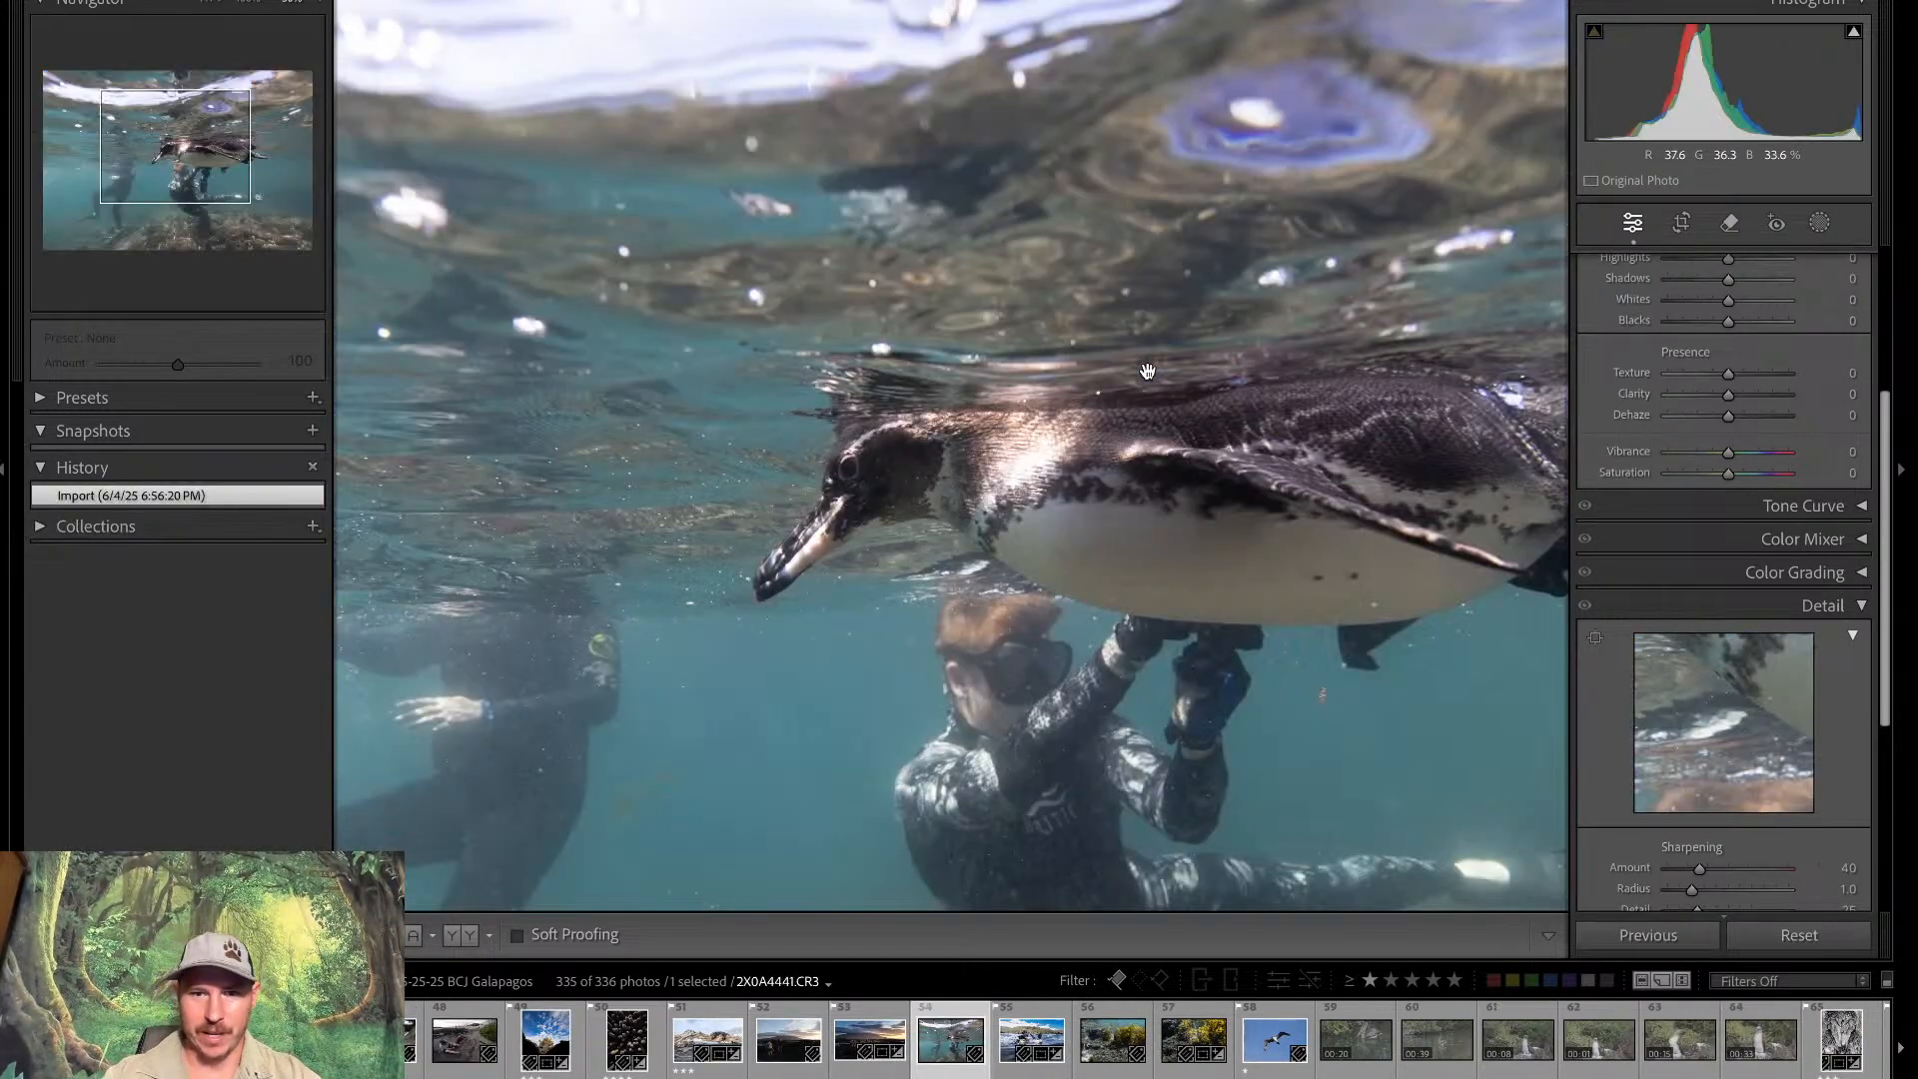
left_click_drag(1223, 552, 1209, 246)
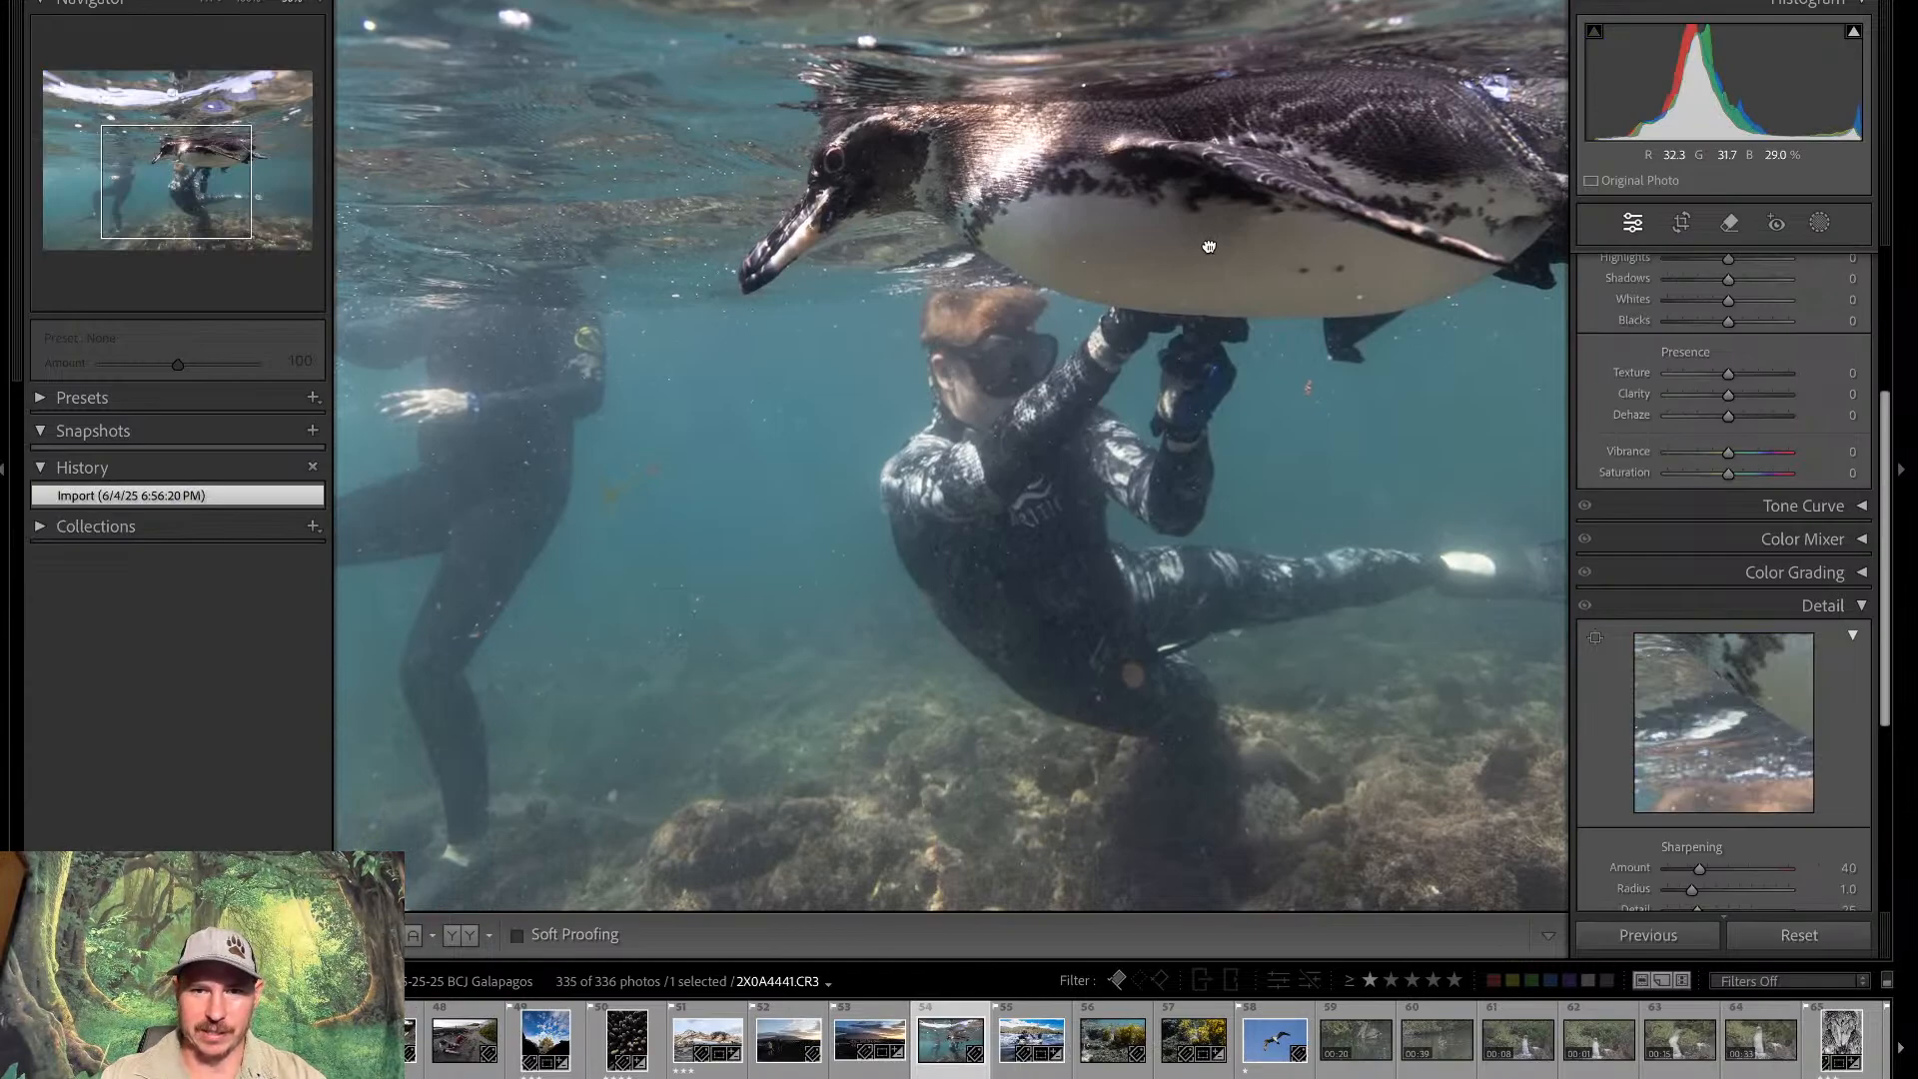
left_click(946, 385)
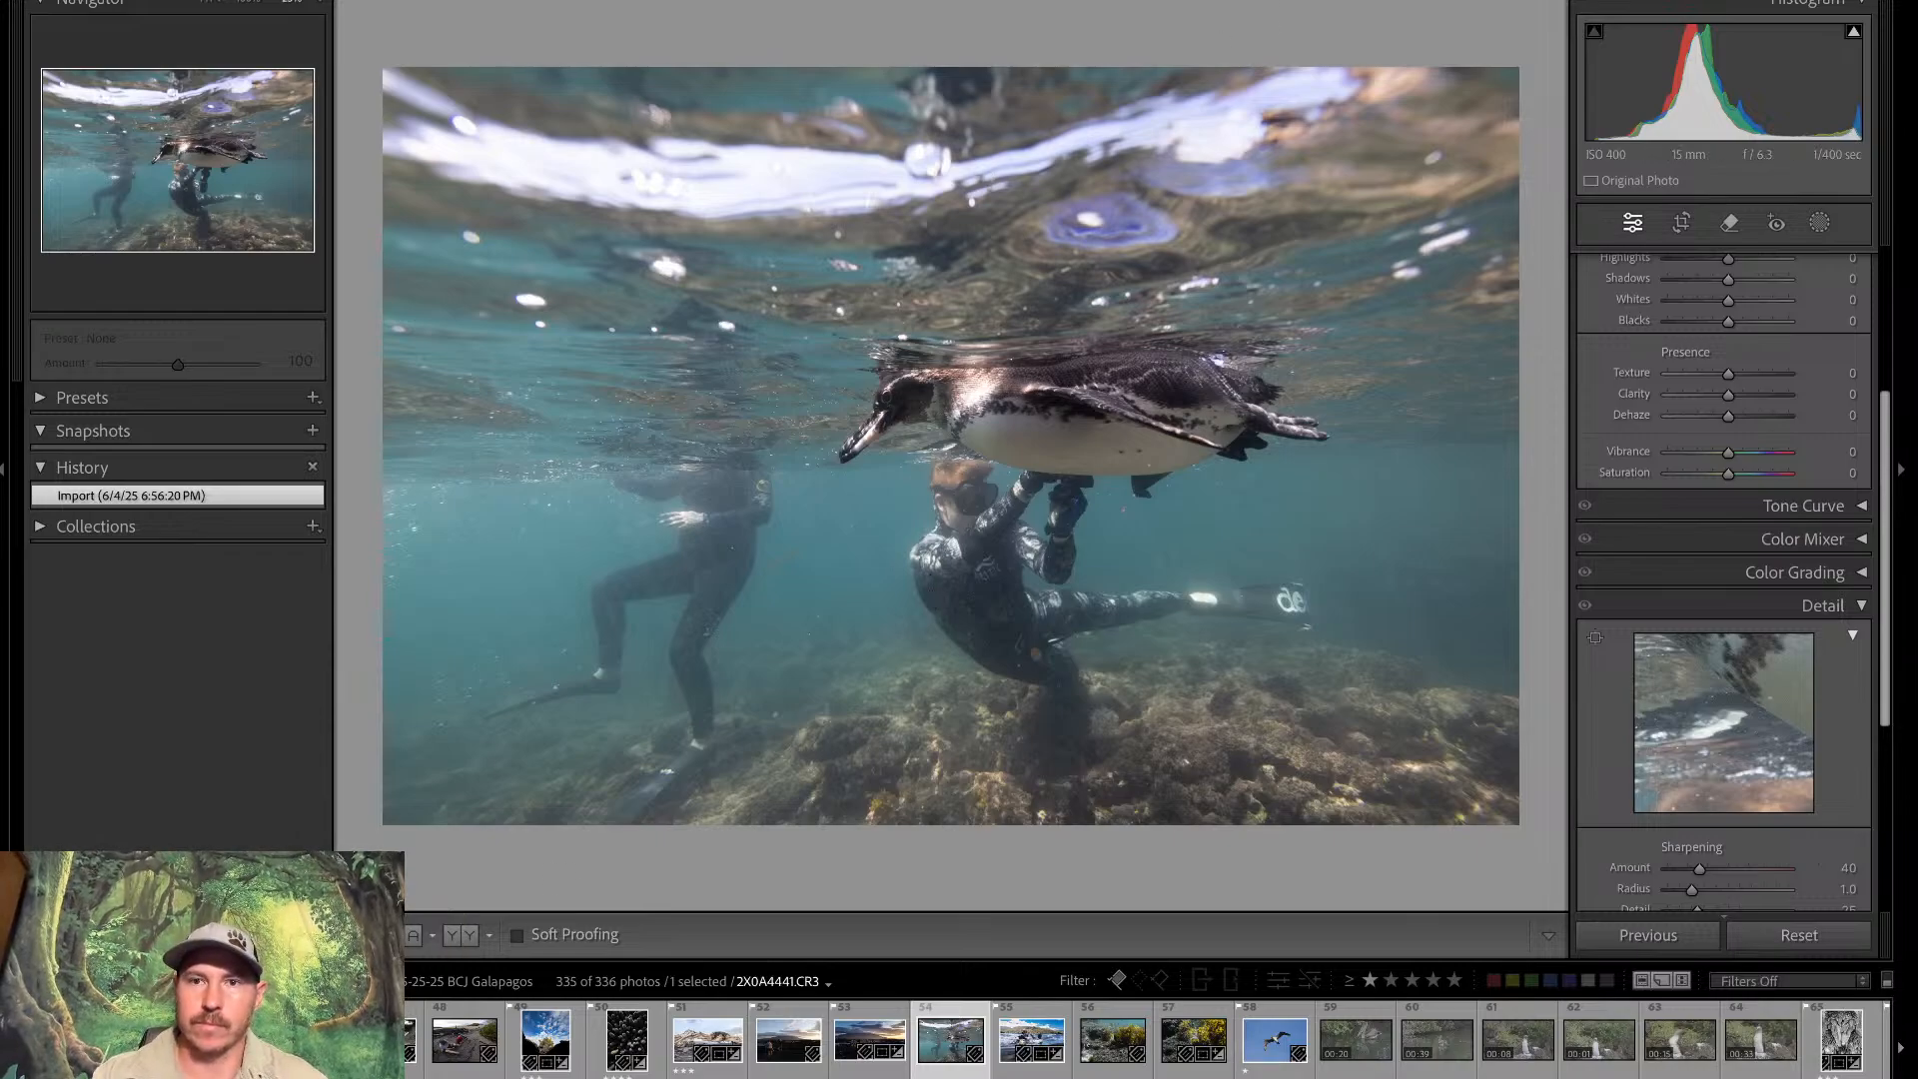
Return to the library grid and open the yellow seaweed photo 2X0A4505.CR3 in Develop
key("g")
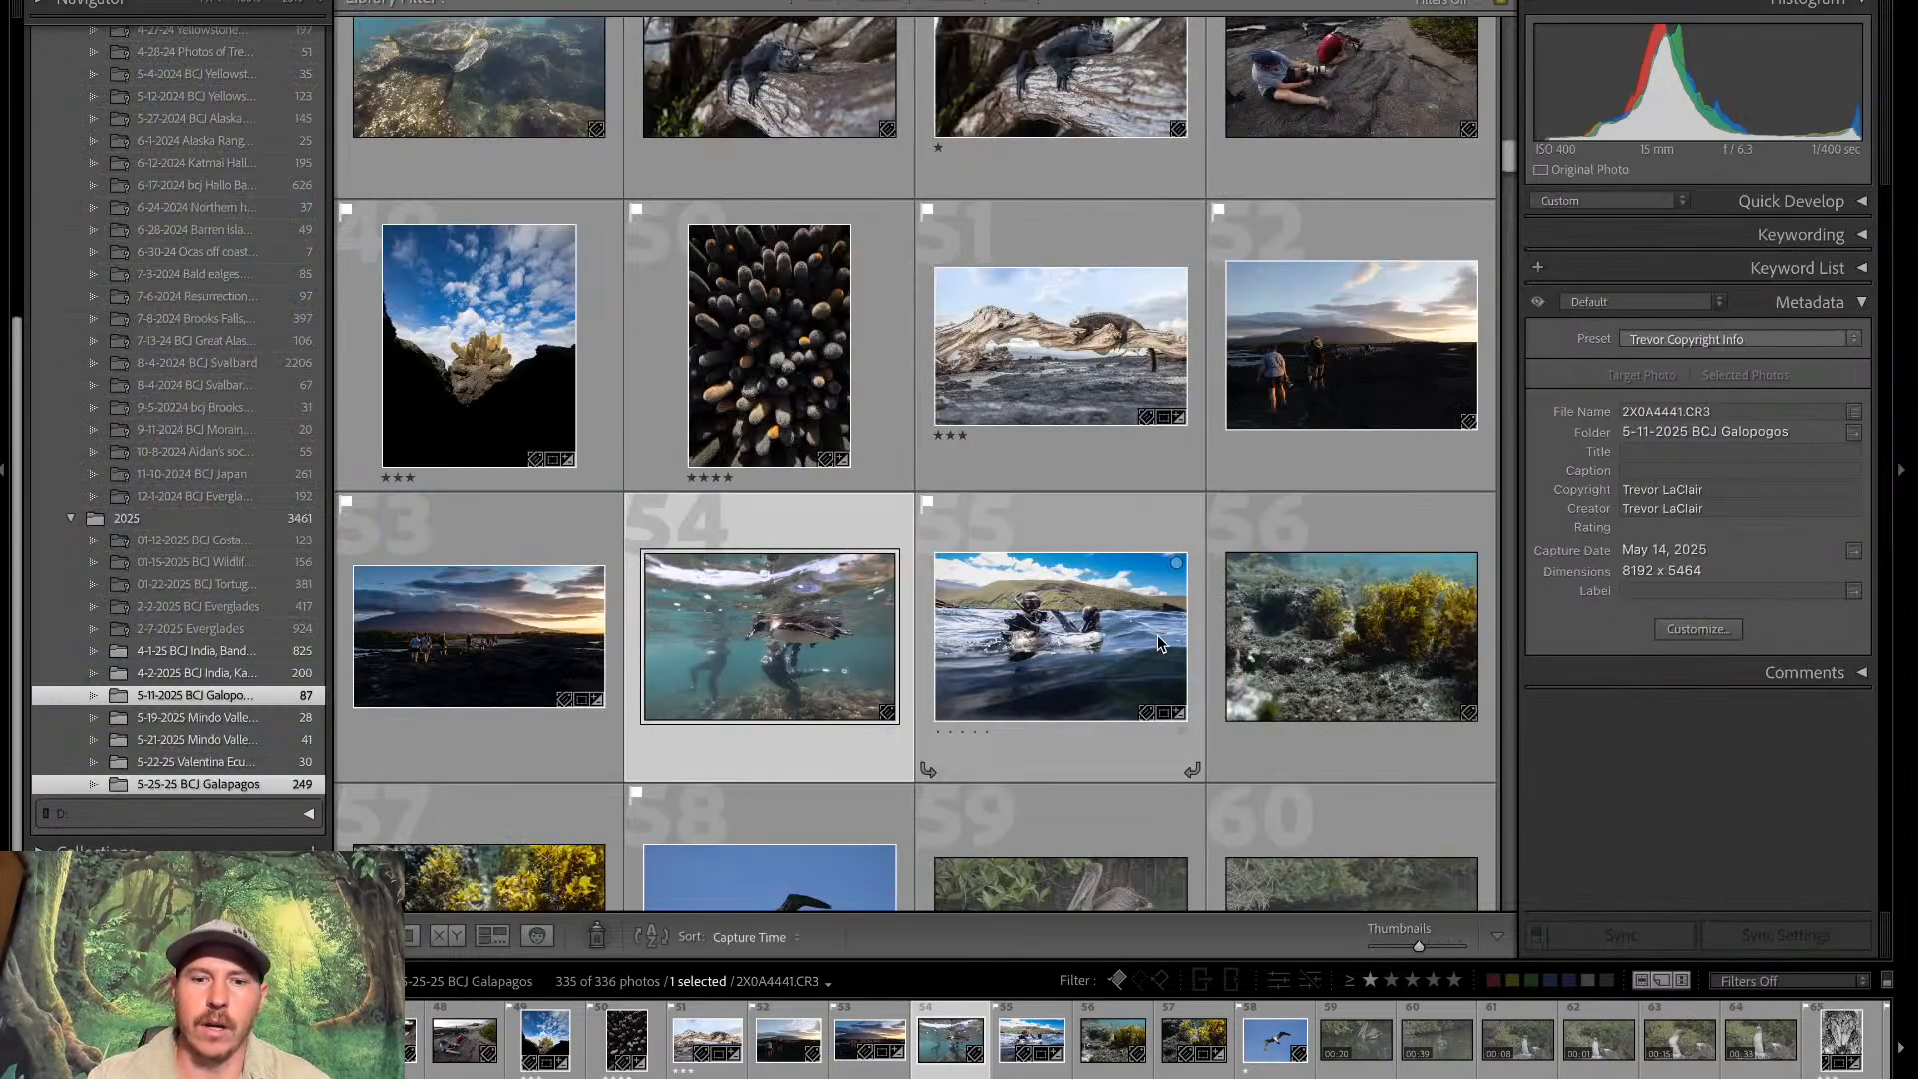
left_click(1329, 674)
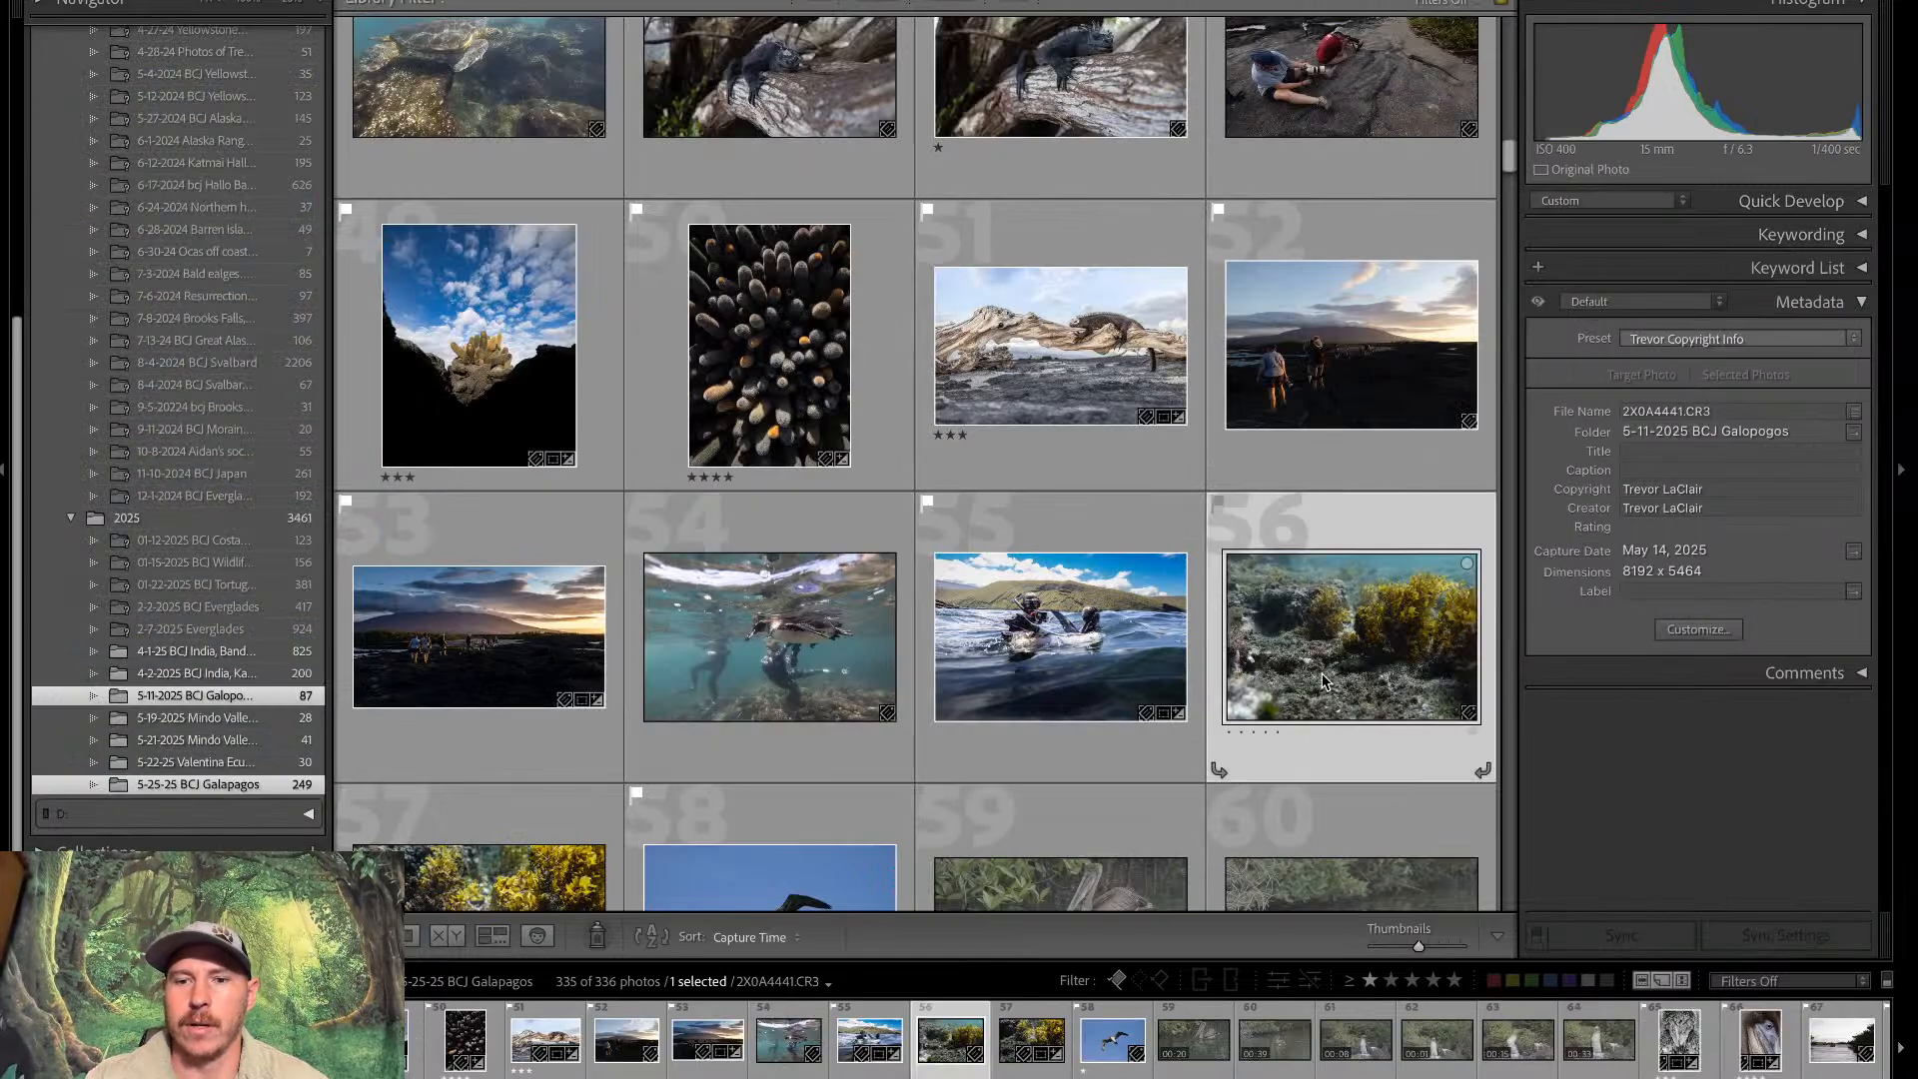
key("d")
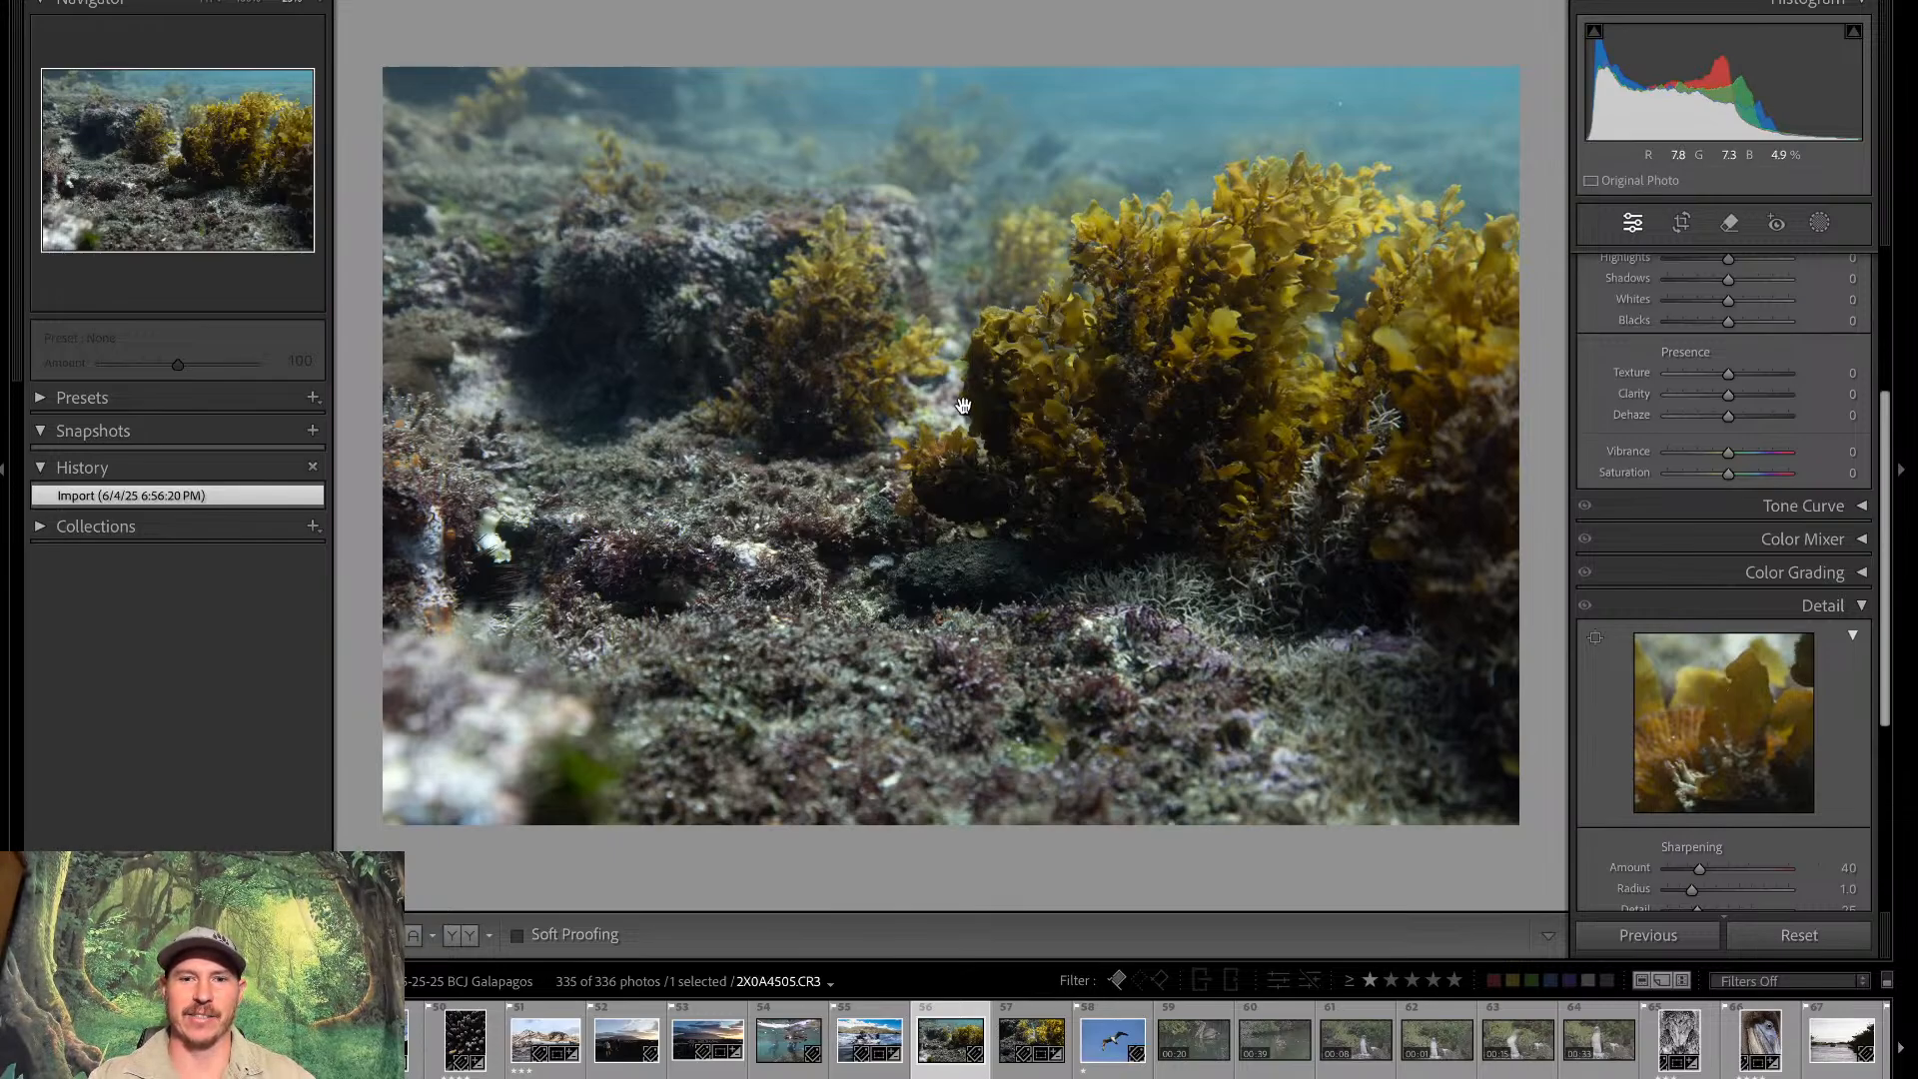
Examine the seahorse hidden in the yellow seaweed at several magnifications, then view the whole photo
left_click(996, 390)
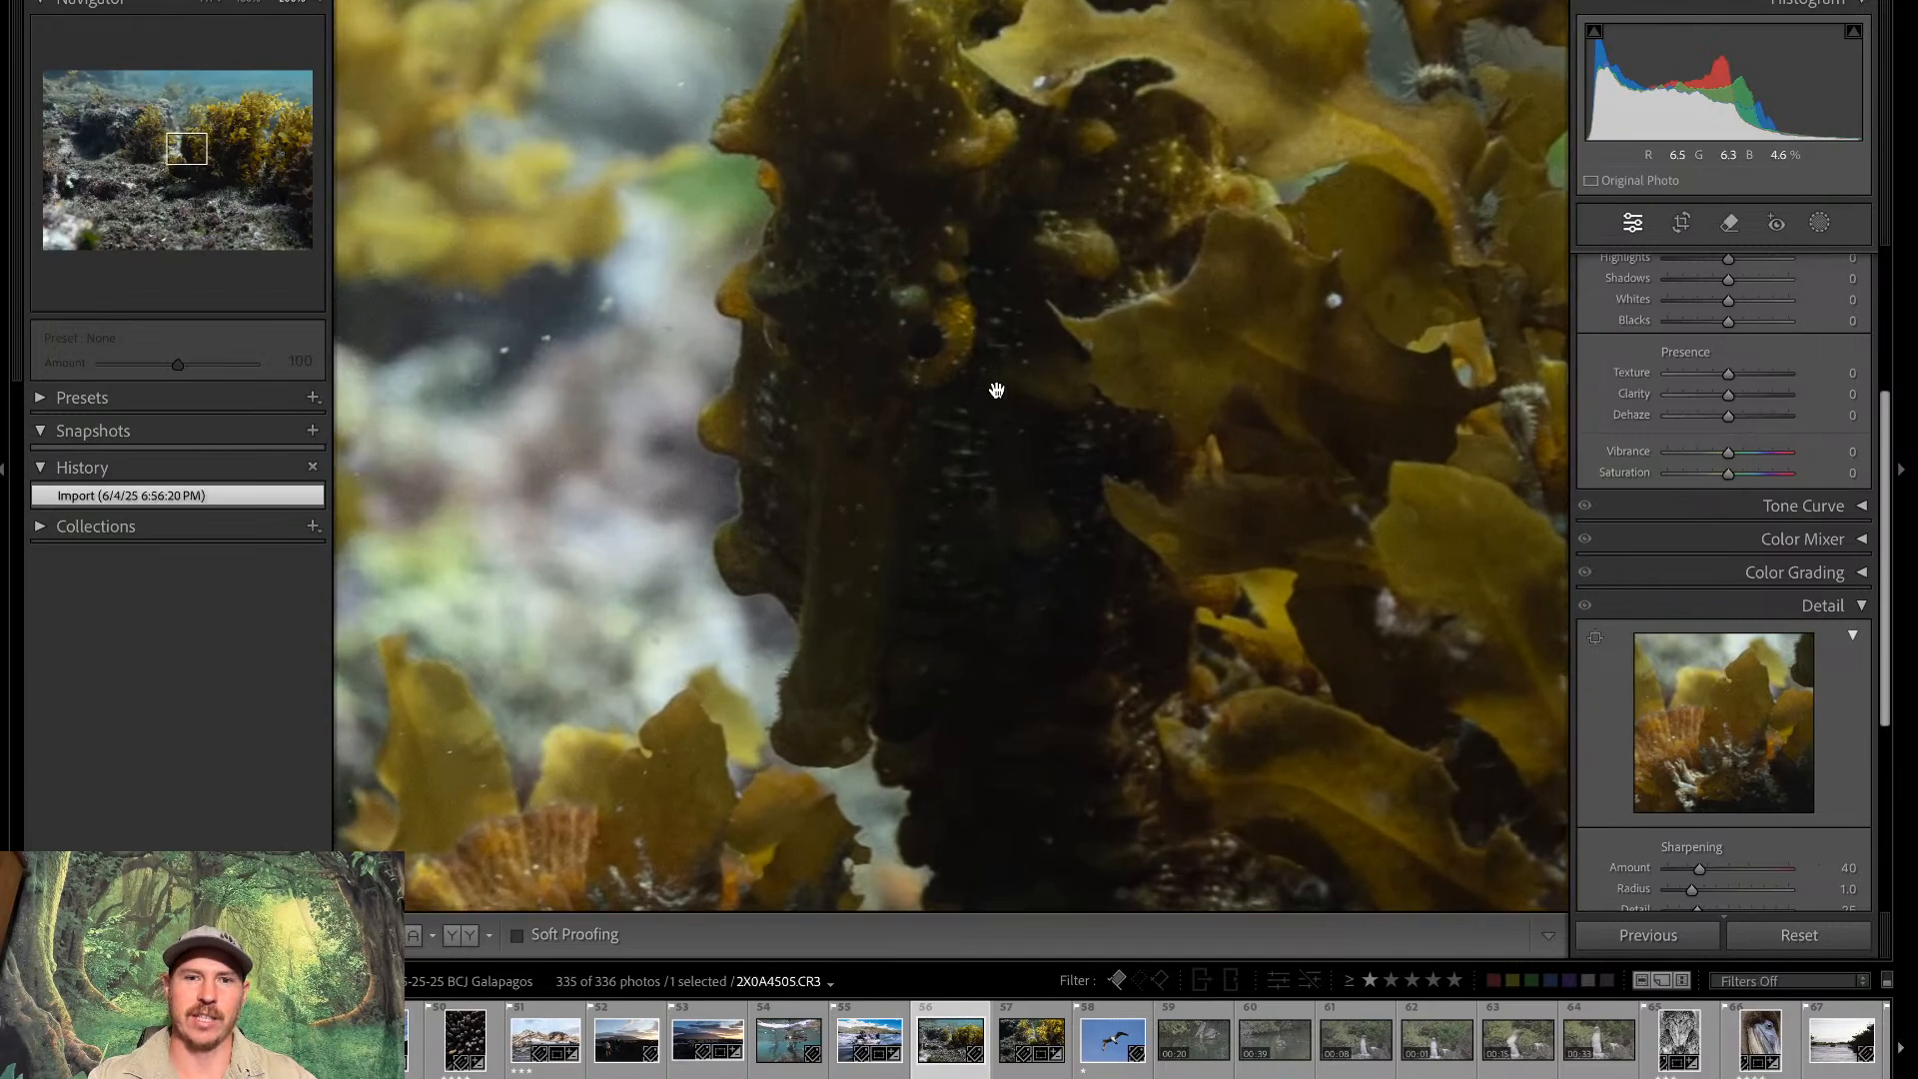
key("super+minus")
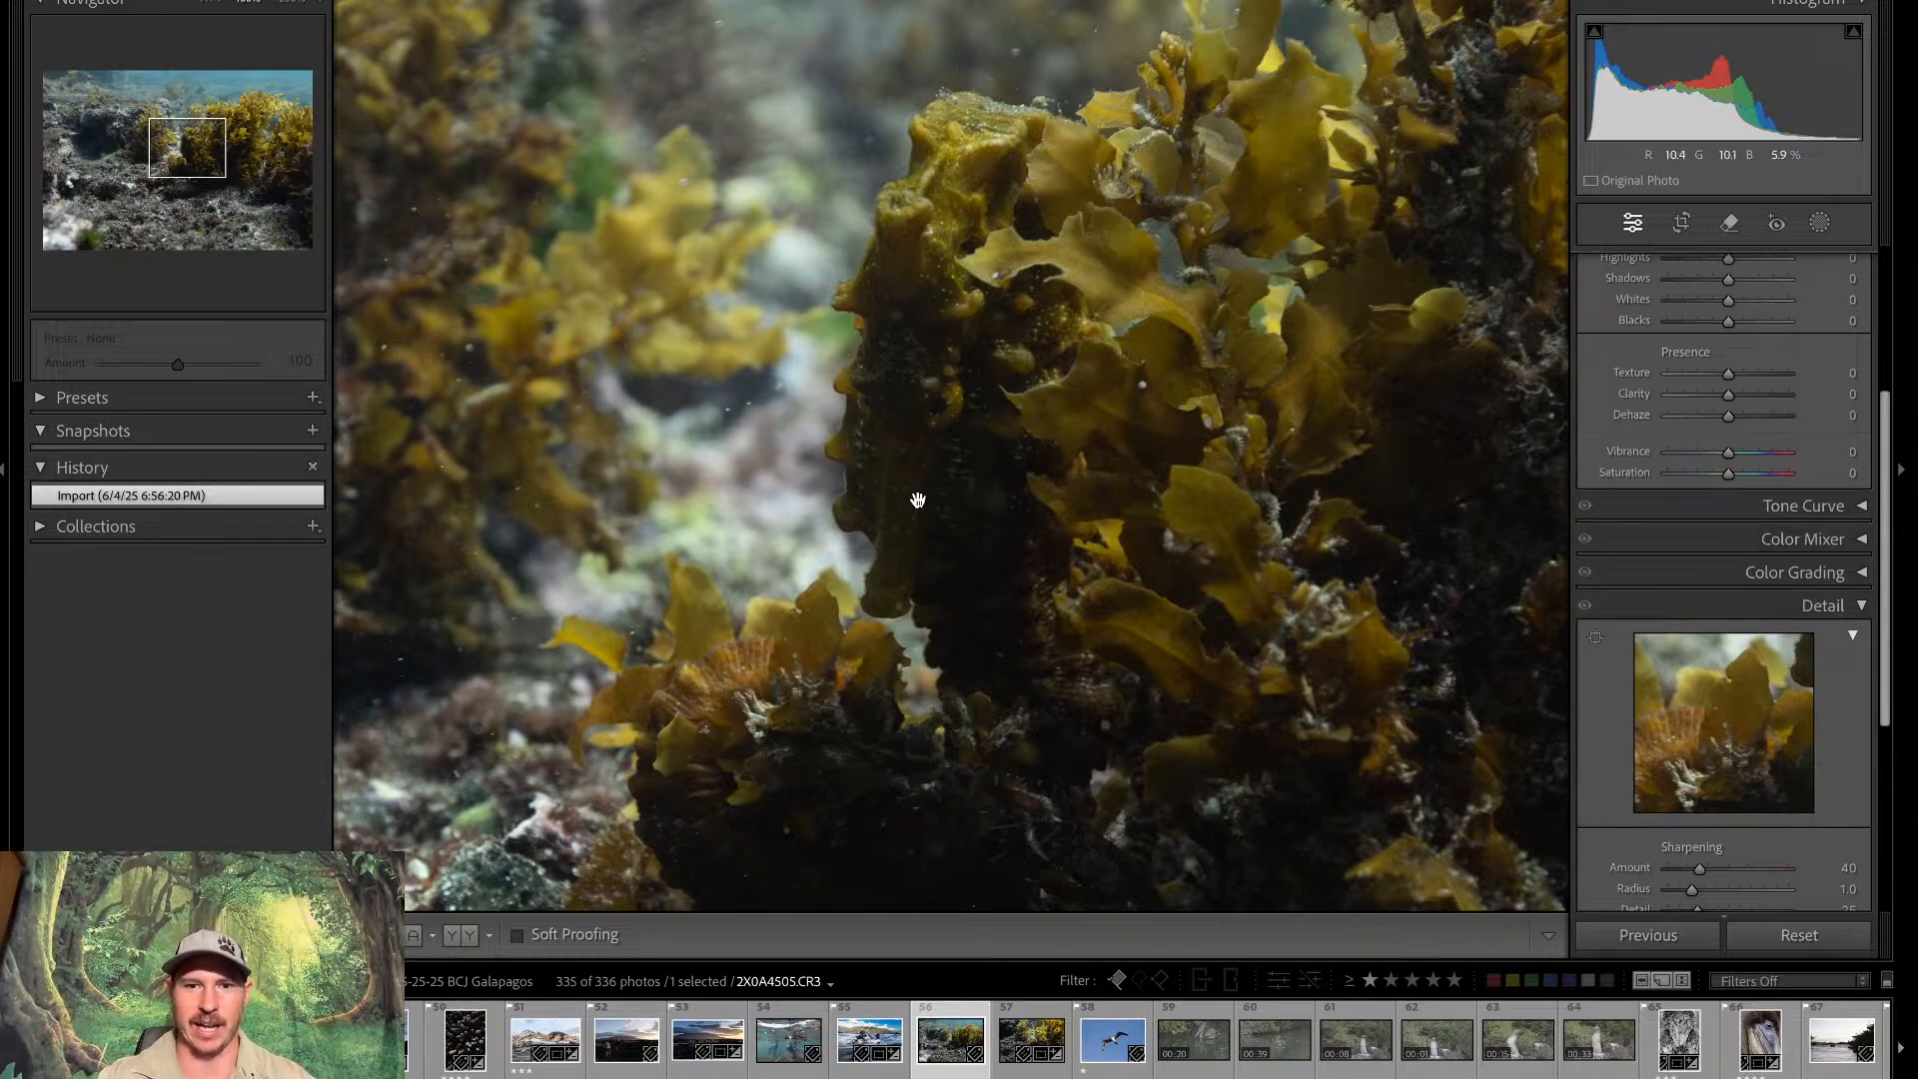
key("ctrl+equal")
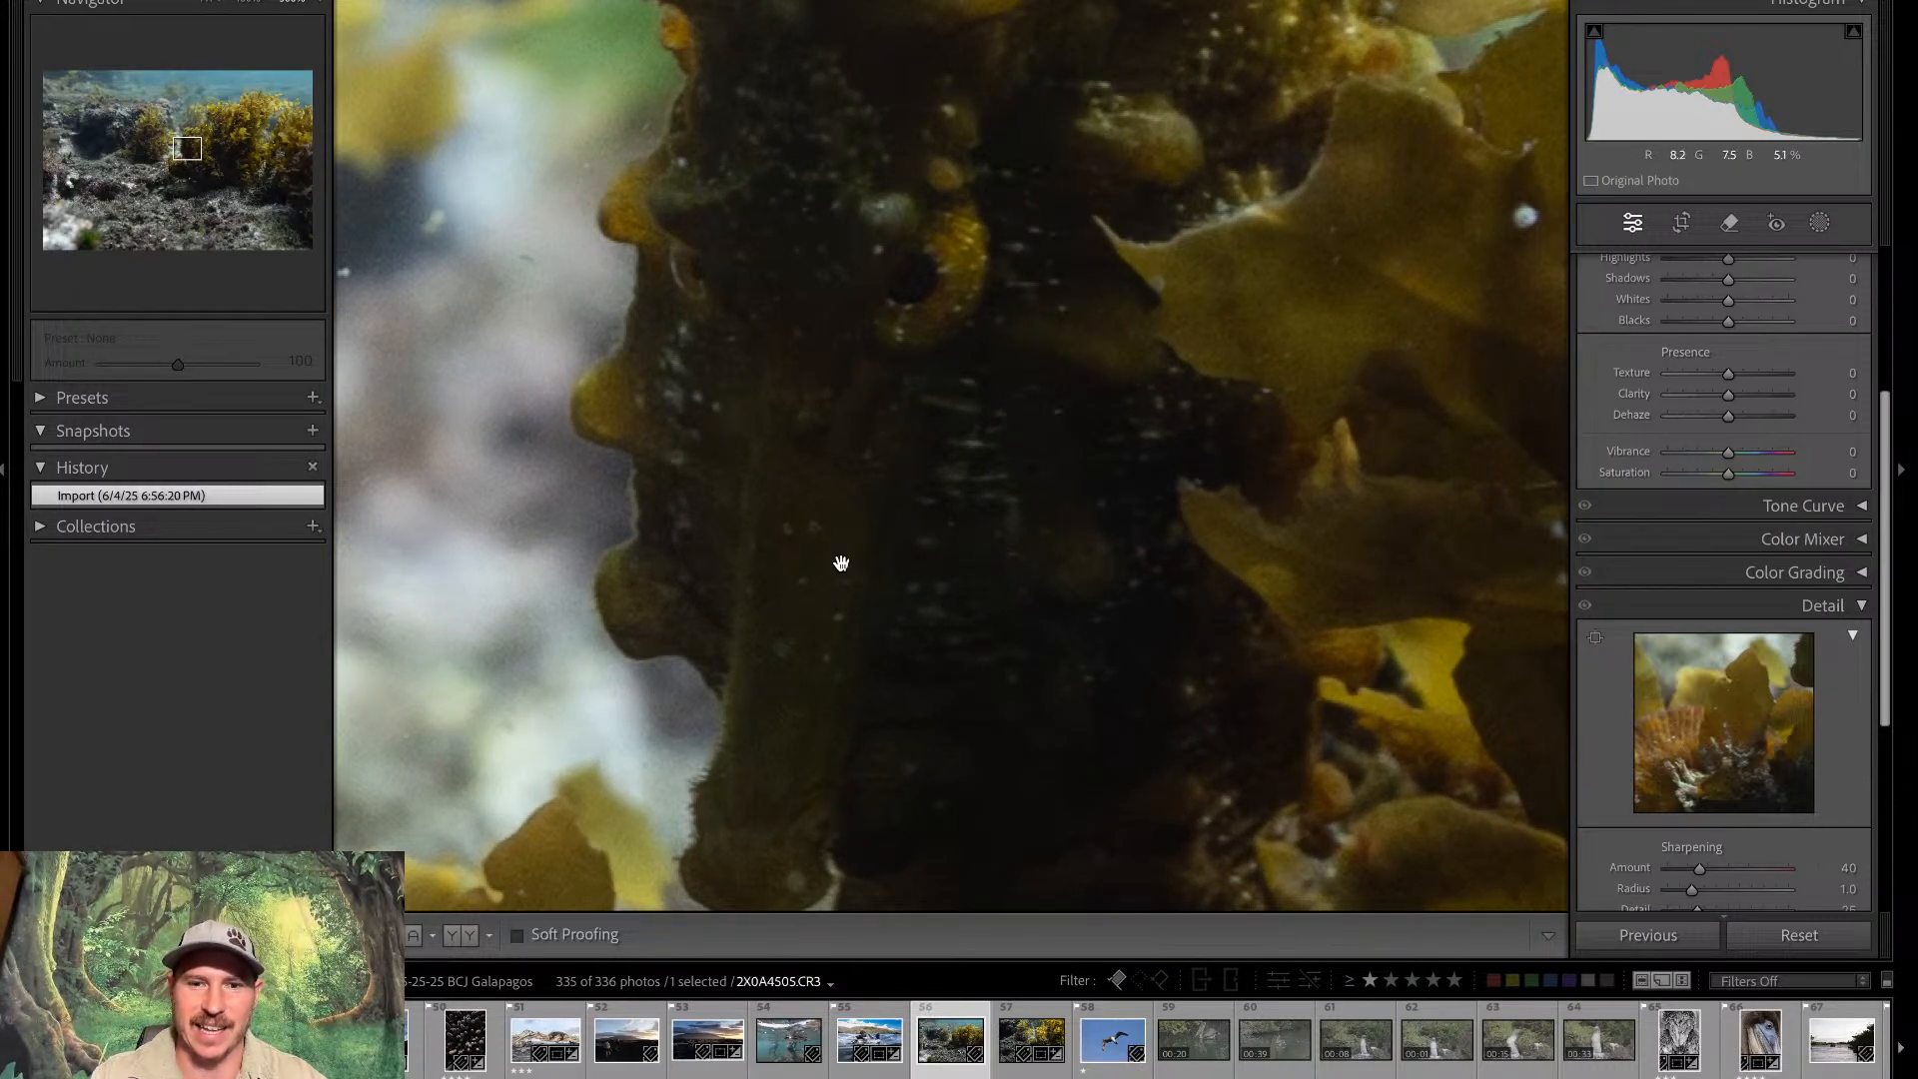
key("ctrl+minus")
key("ctrl+minus")
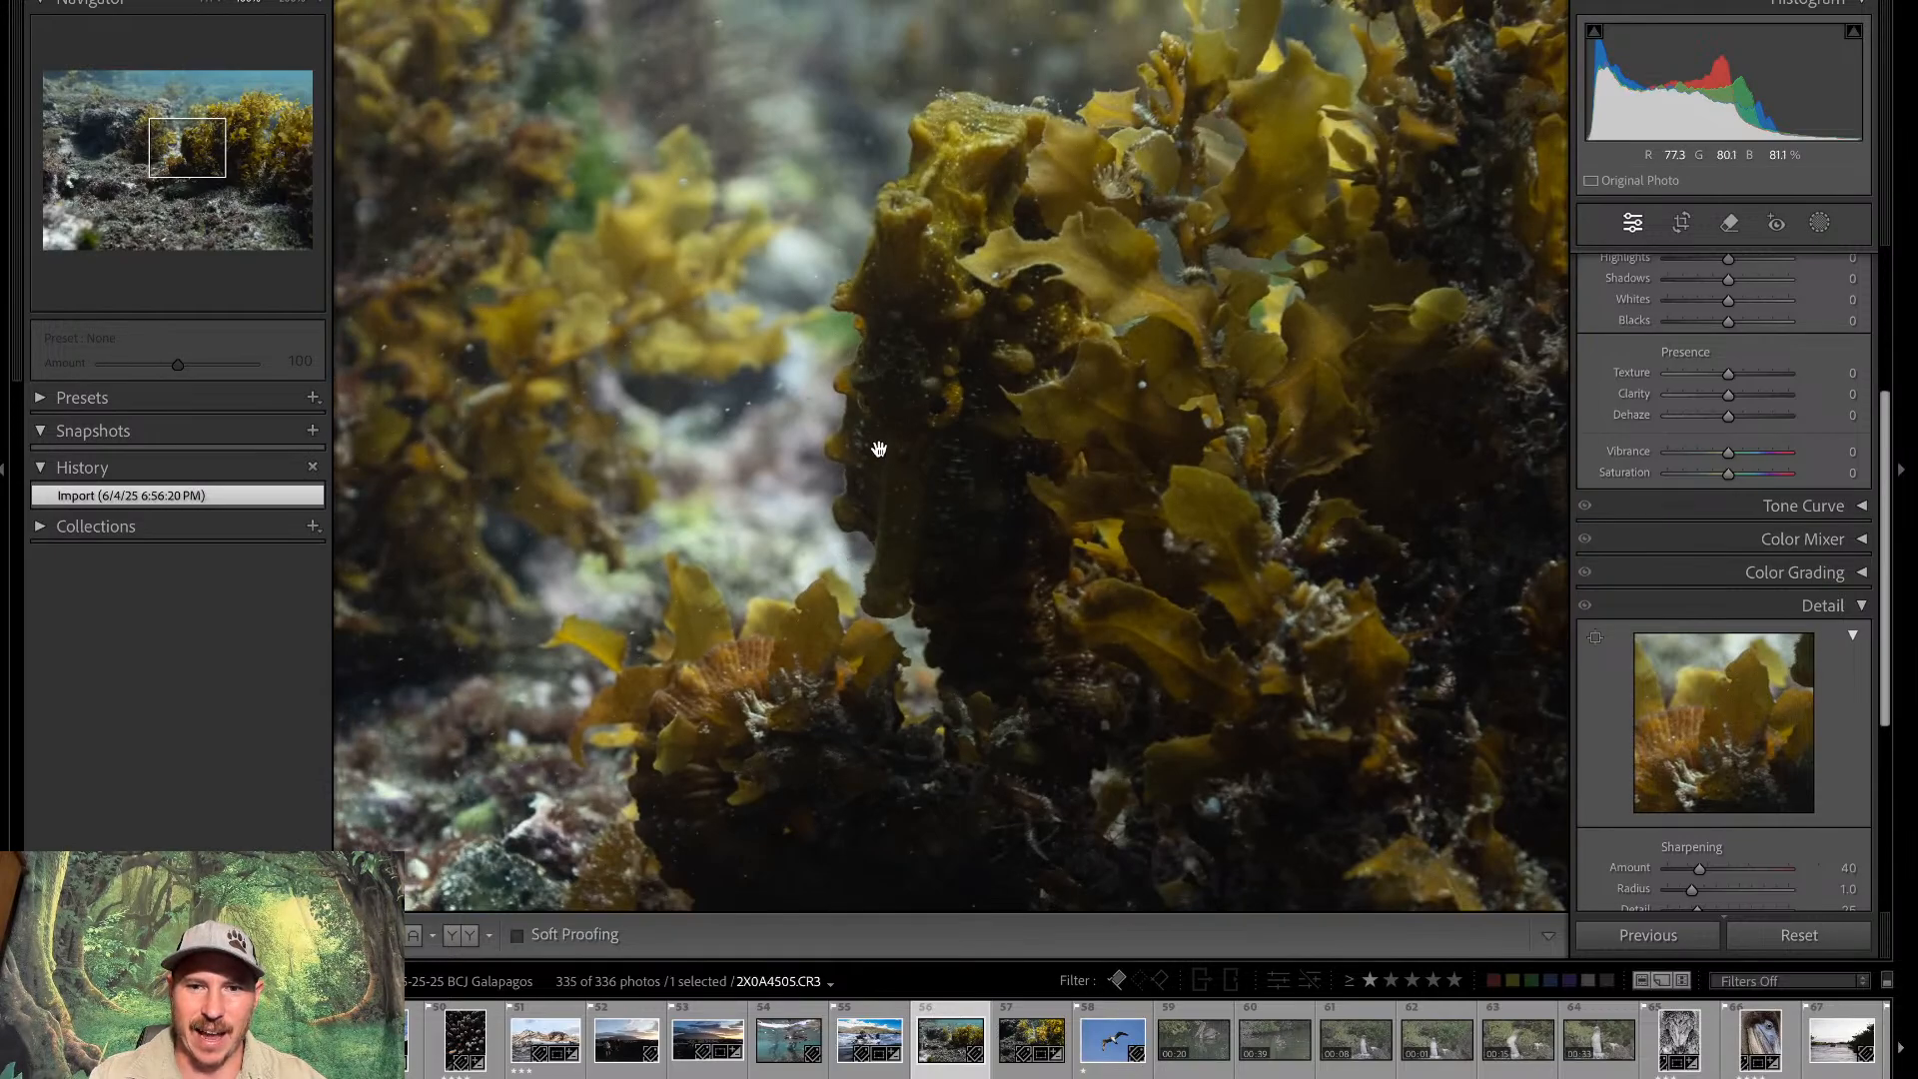
key("ctrl+minus")
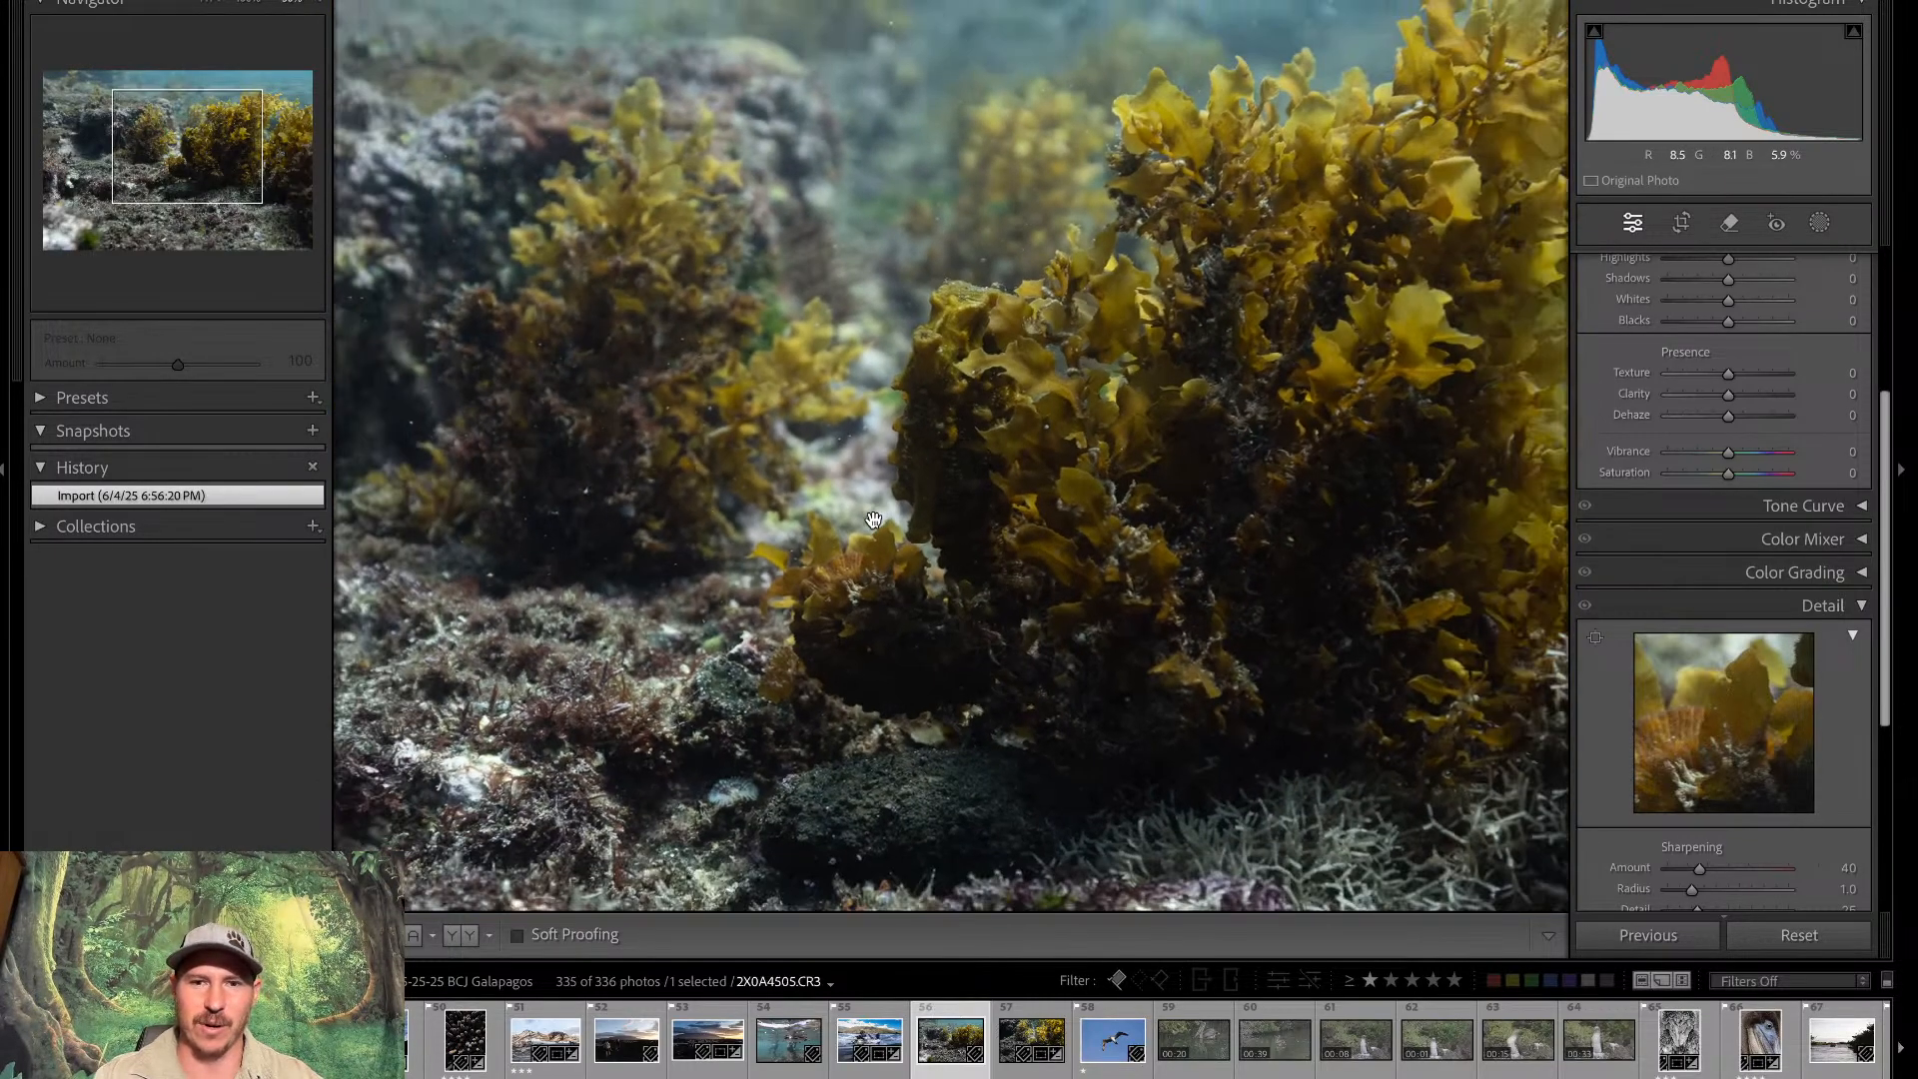
key("ctrl+minus")
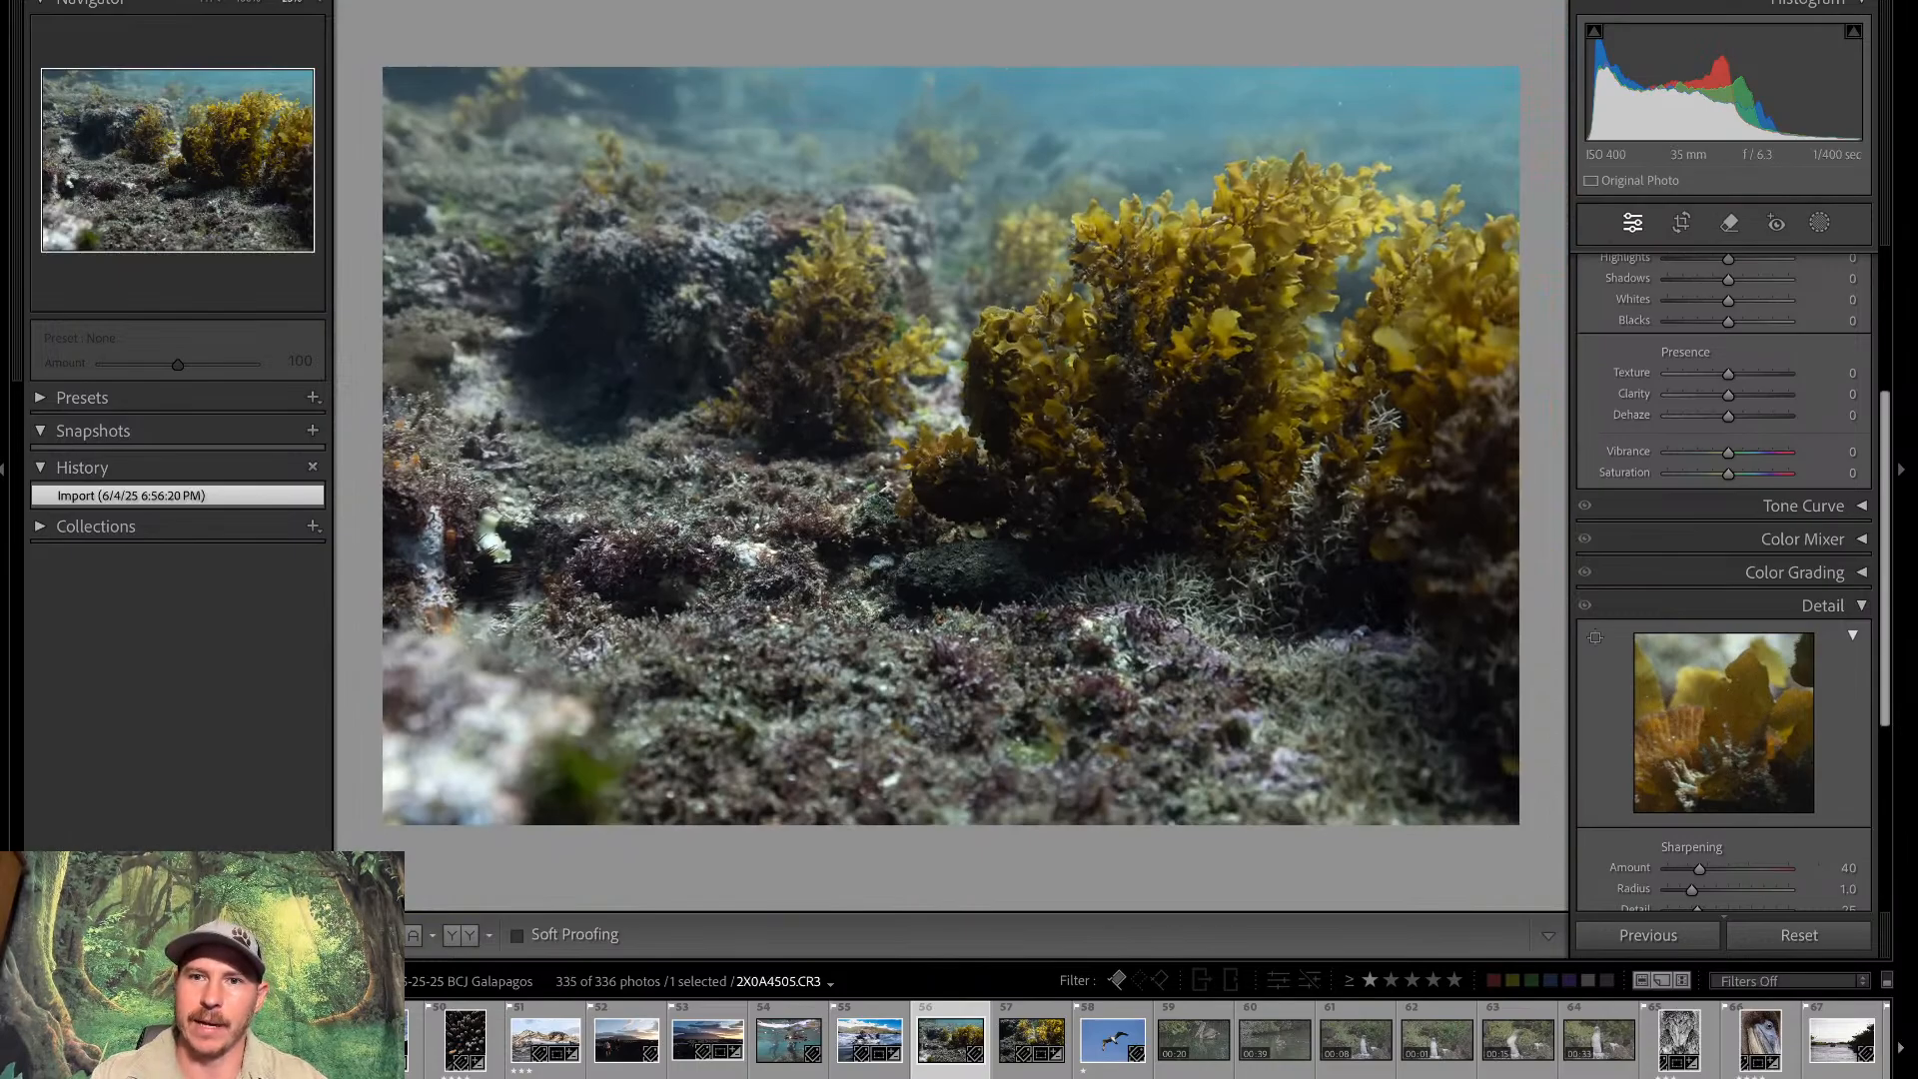
Return to the library grid and filter the Galapagos photos to those rated one star or higher
key("g")
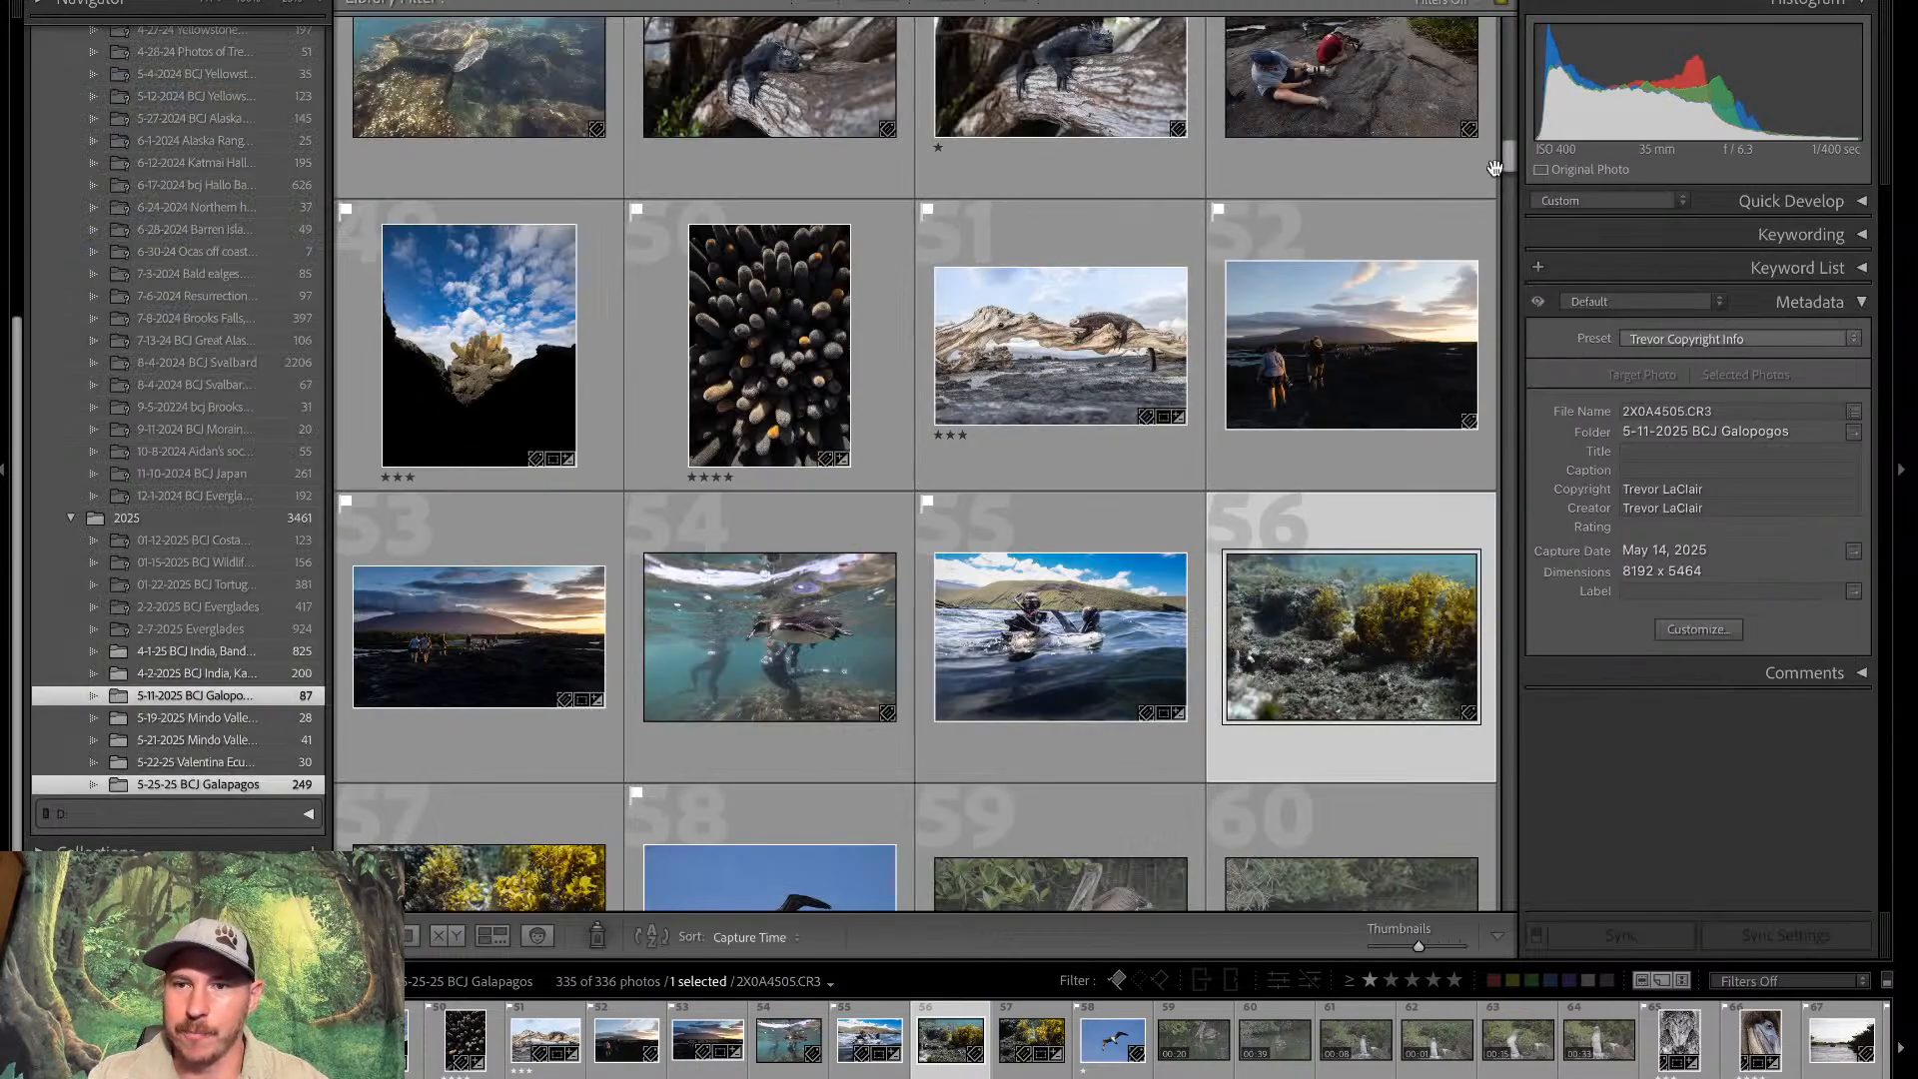
scroll(1508, 170, "down", 3)
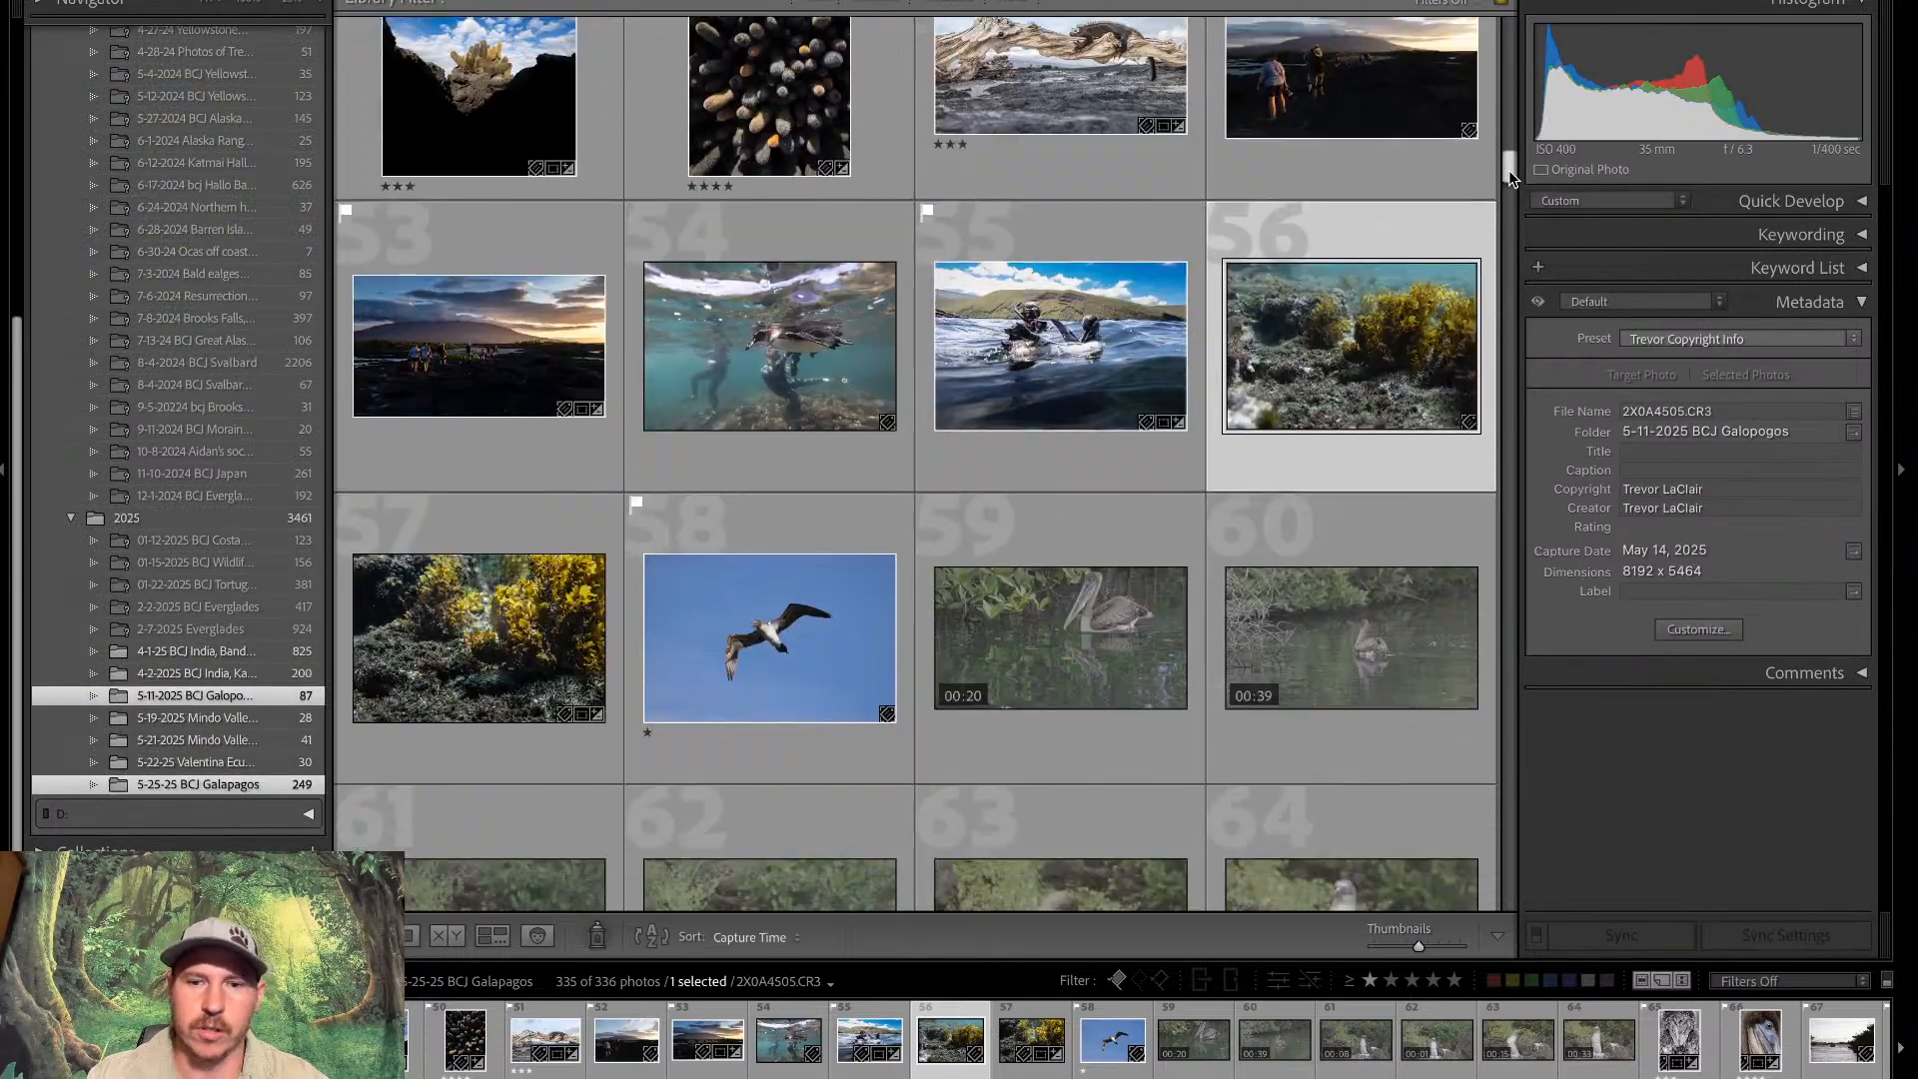
scroll(1509, 178, "down", 3)
left_click_drag(1509, 184, 1516, 522)
left_click(1371, 982)
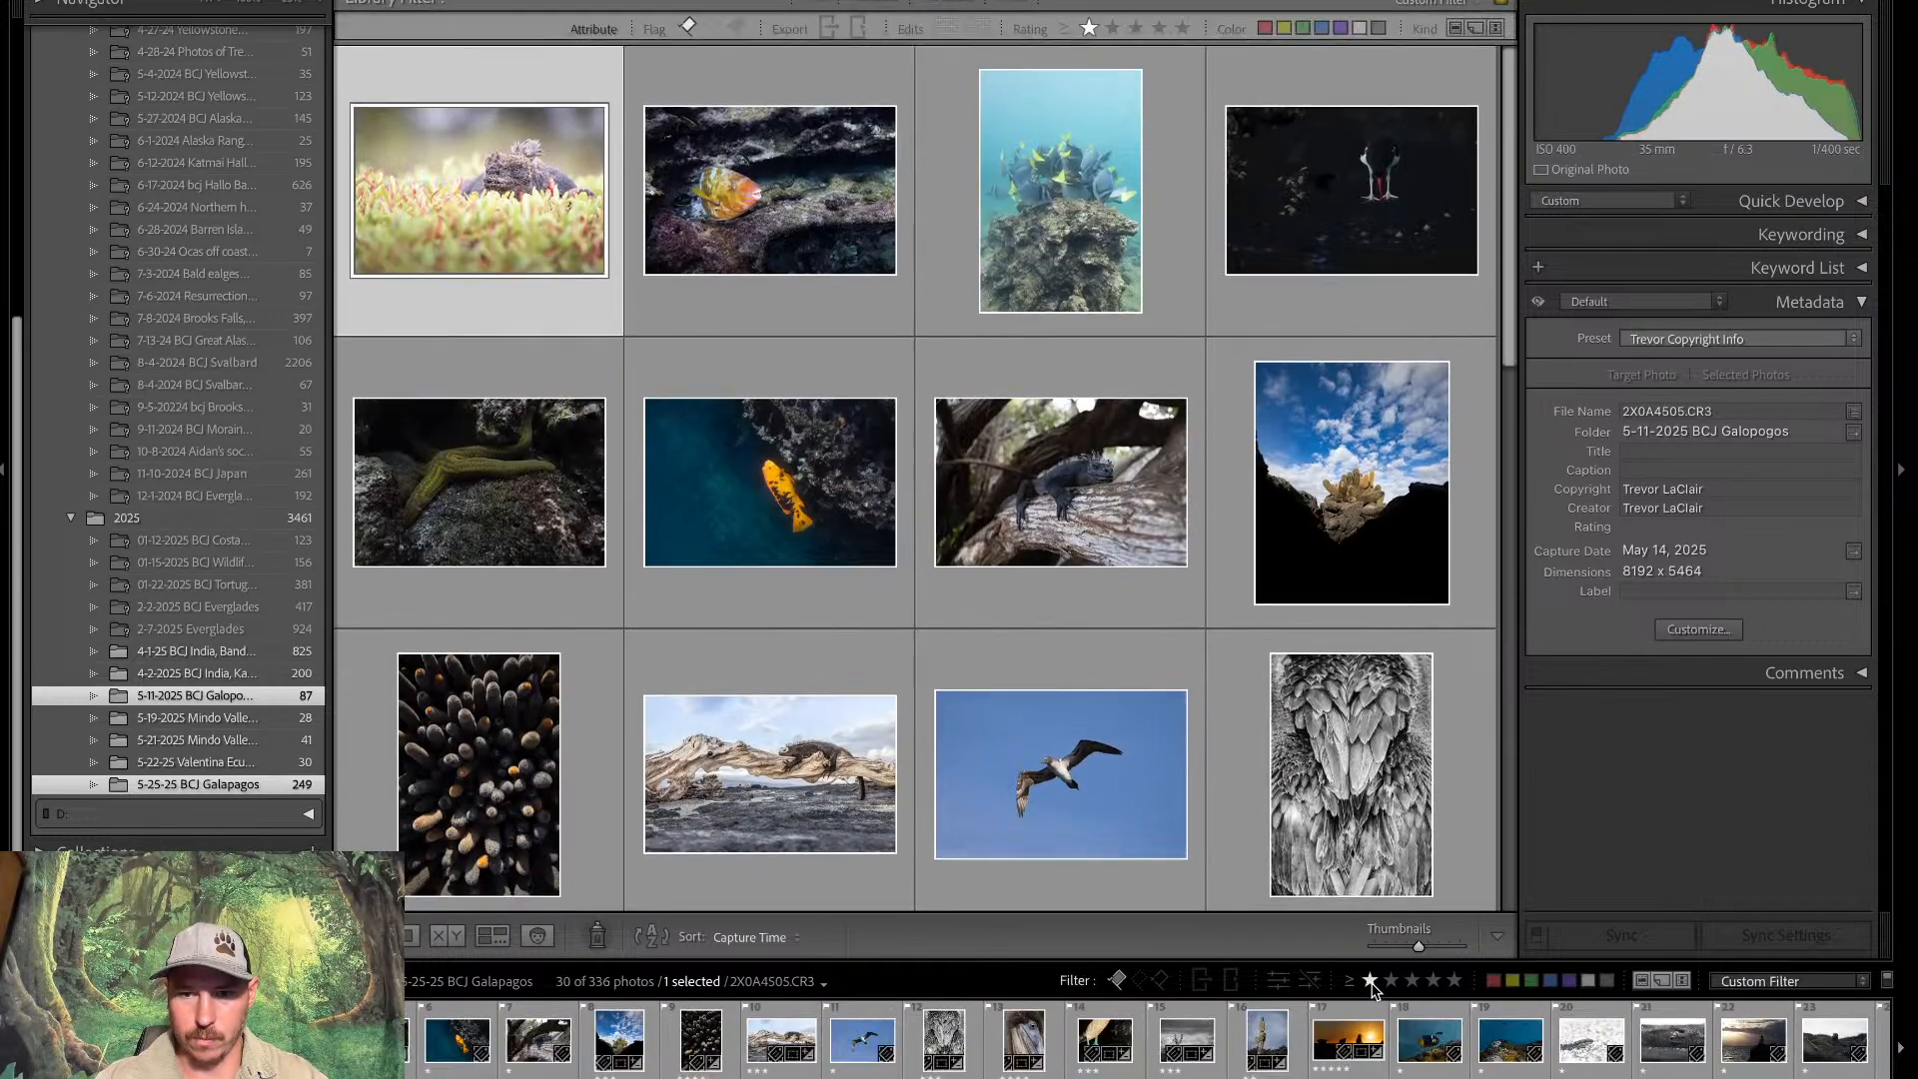
Open the orange flamingo reflection photo 2X0A7940.CR3, near the end of the filtered set, in Develop
left_click_drag(1515, 273, 1504, 799)
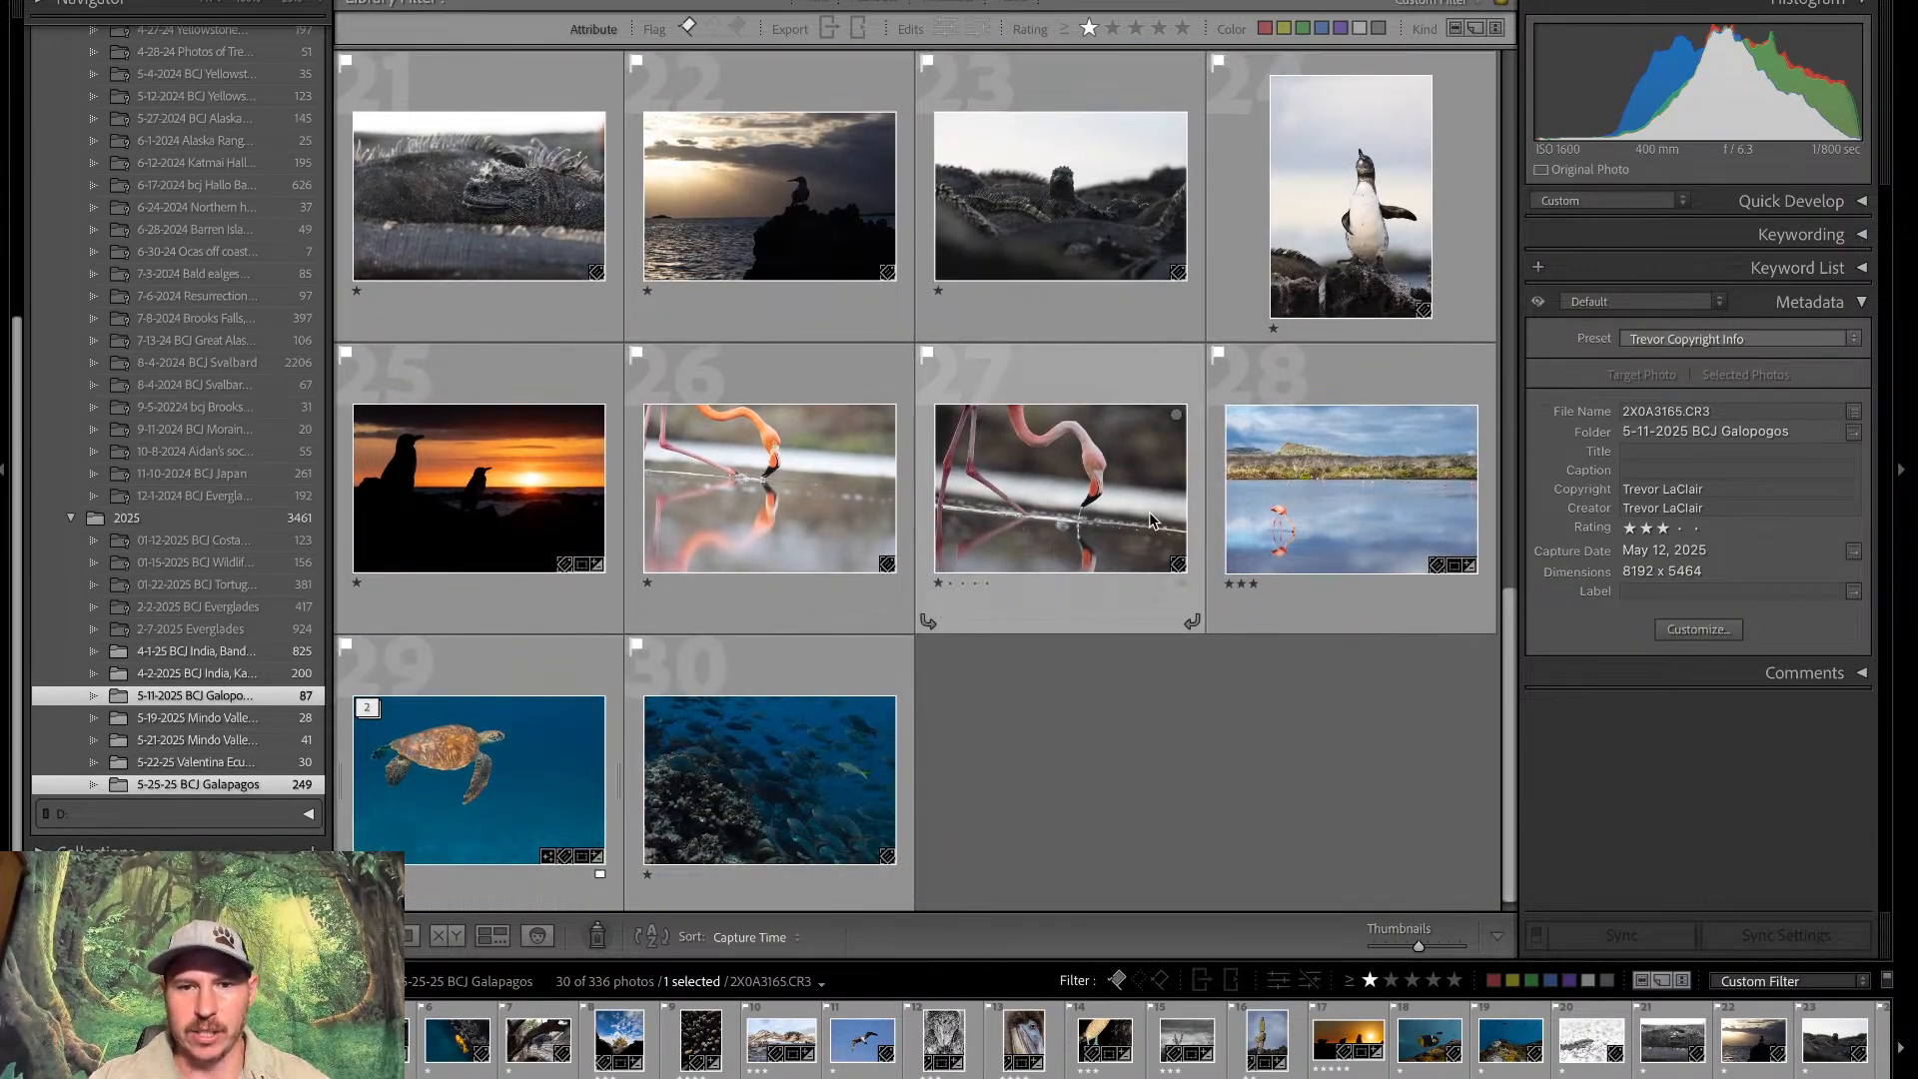
left_click(822, 474)
key("d")
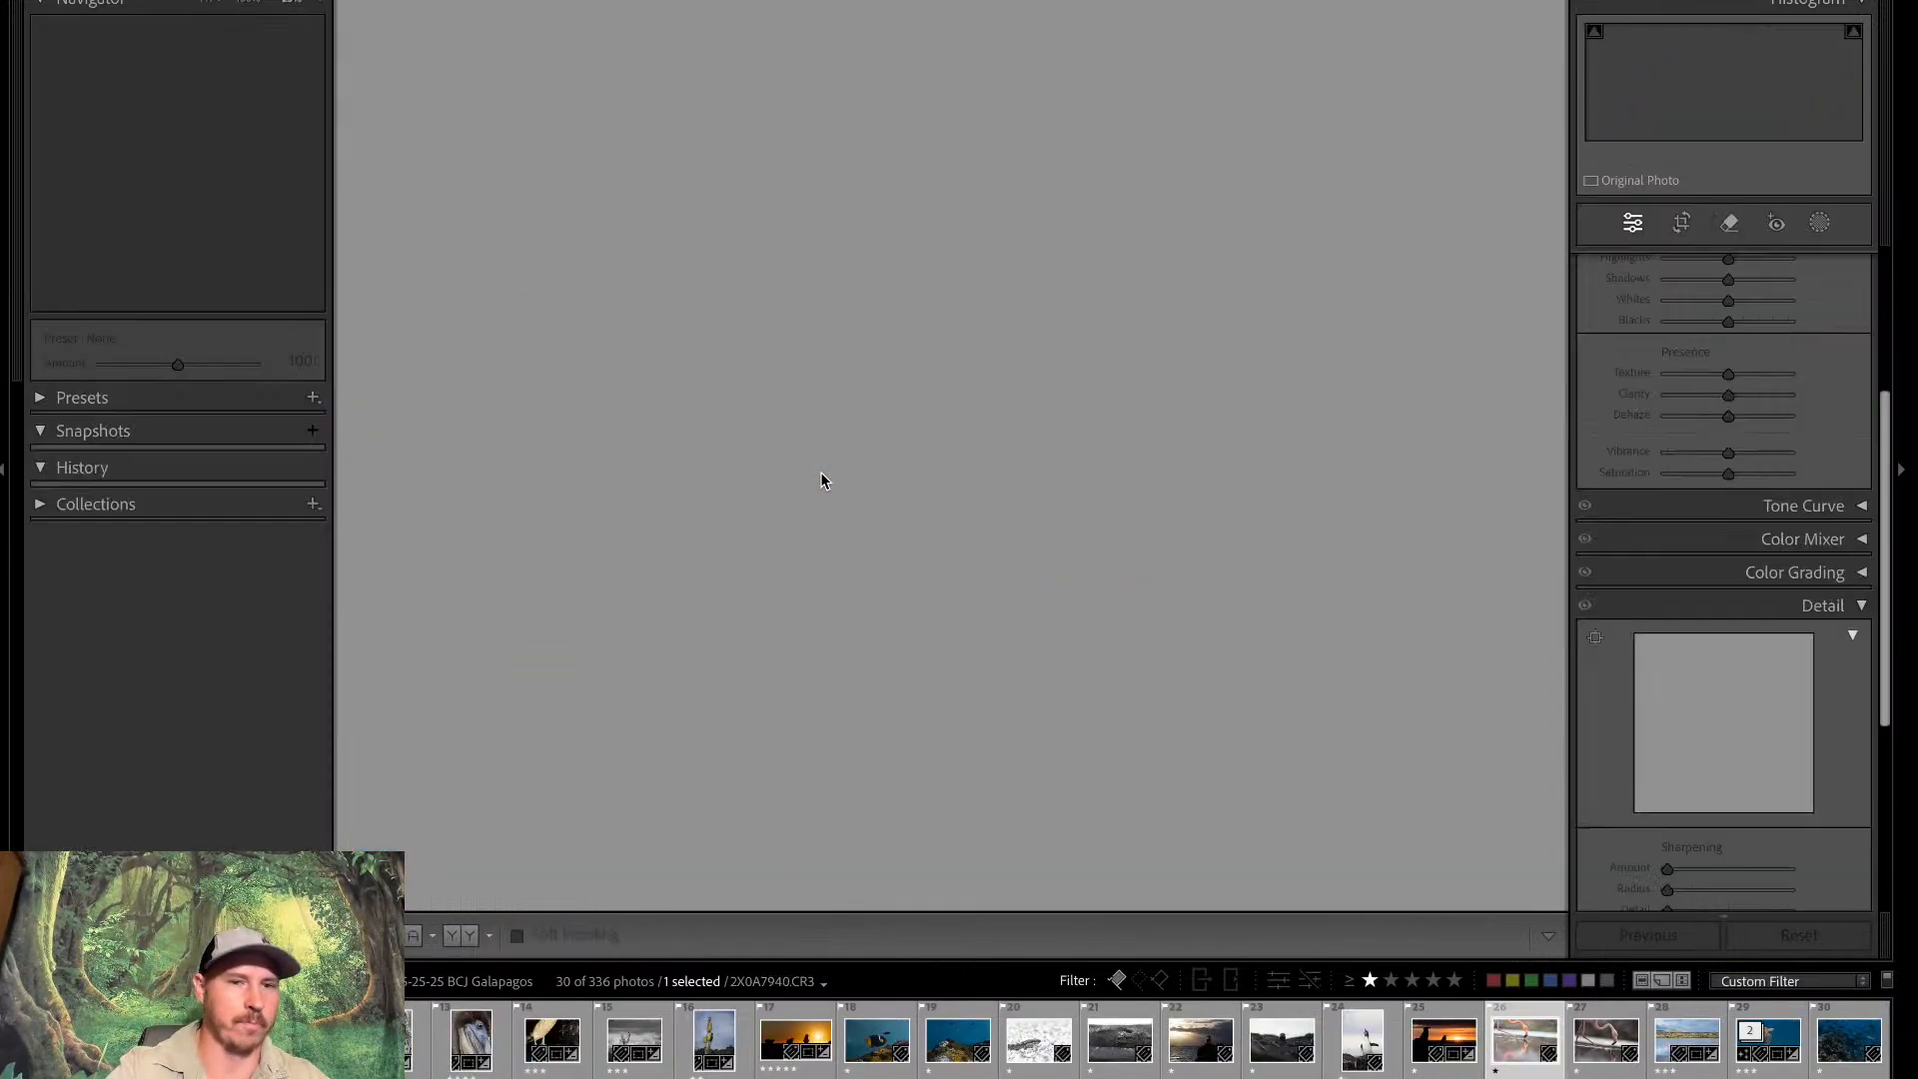
Compare flamingo photos 2X0A7940.CR3 and 2X0A8016.CR3 by alternating between them, finishing on 2X0A8016.CR3
key("Right")
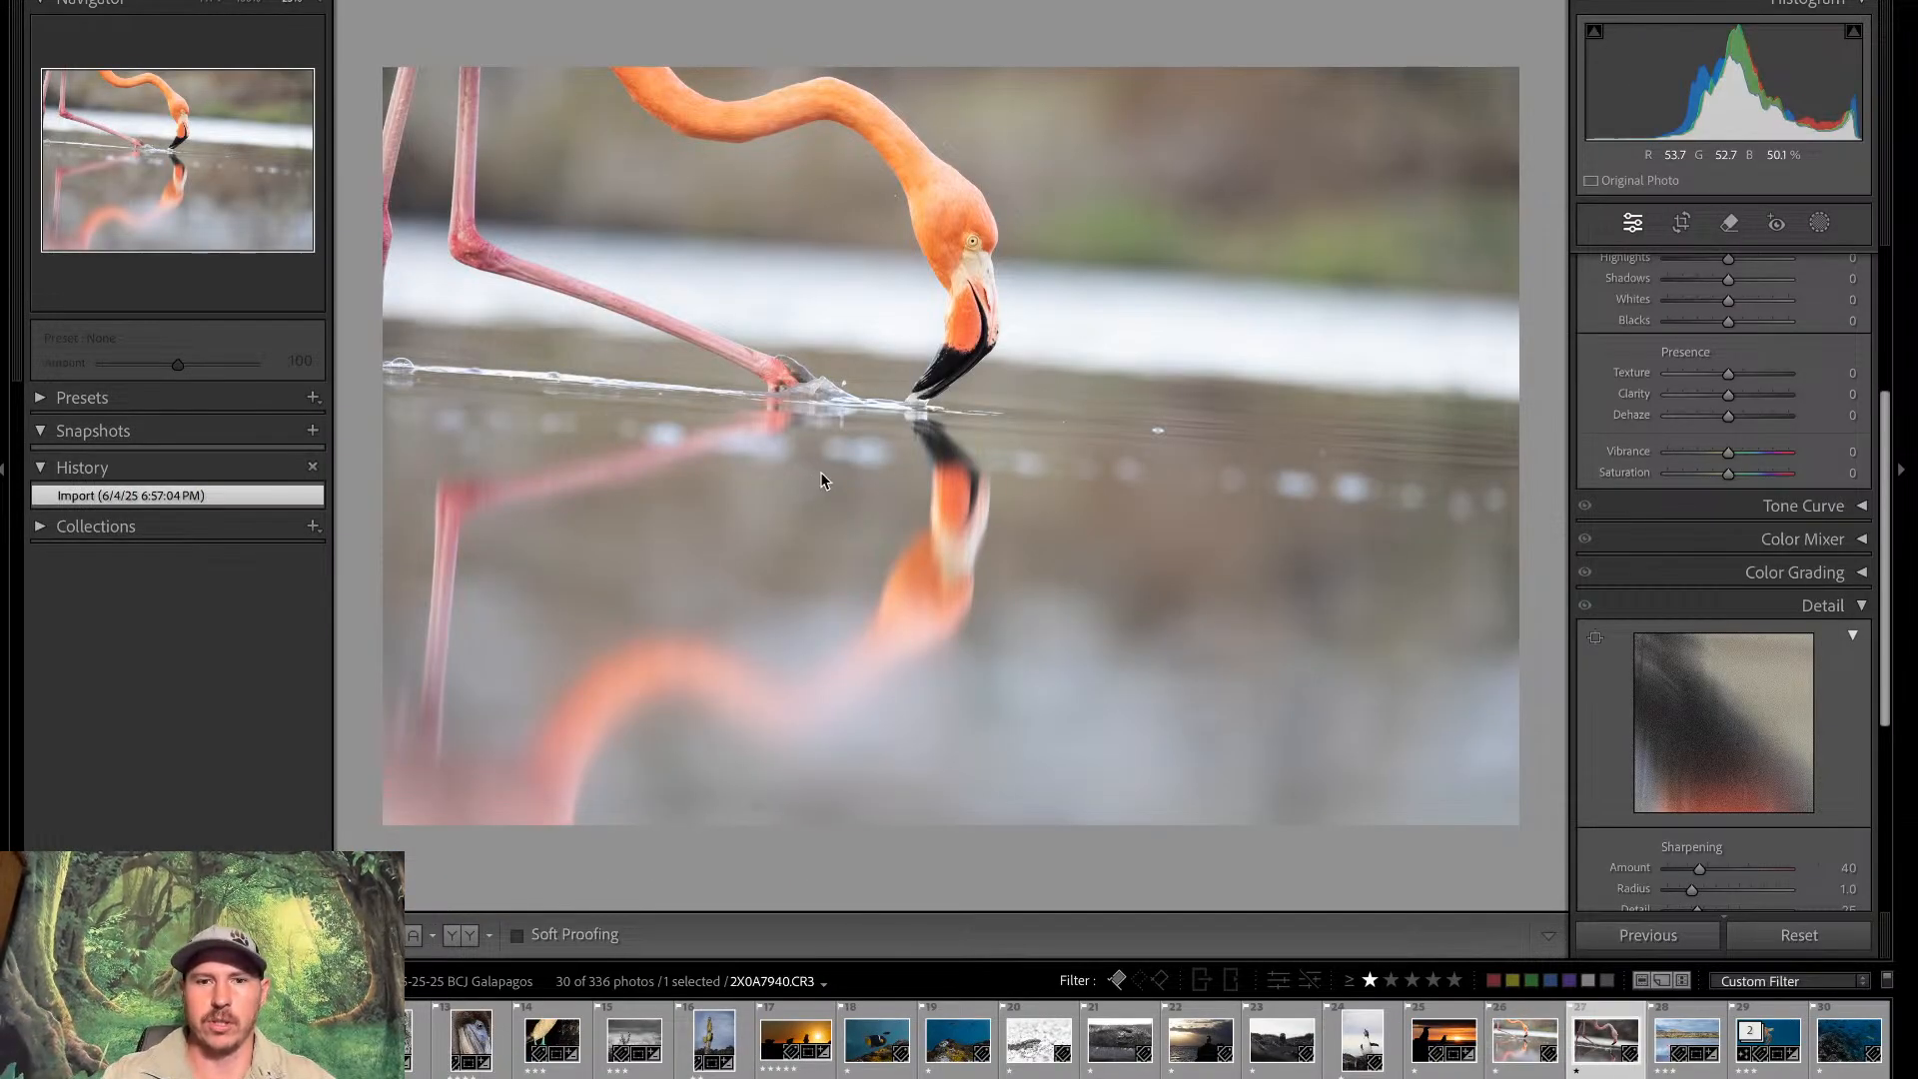
key("Left")
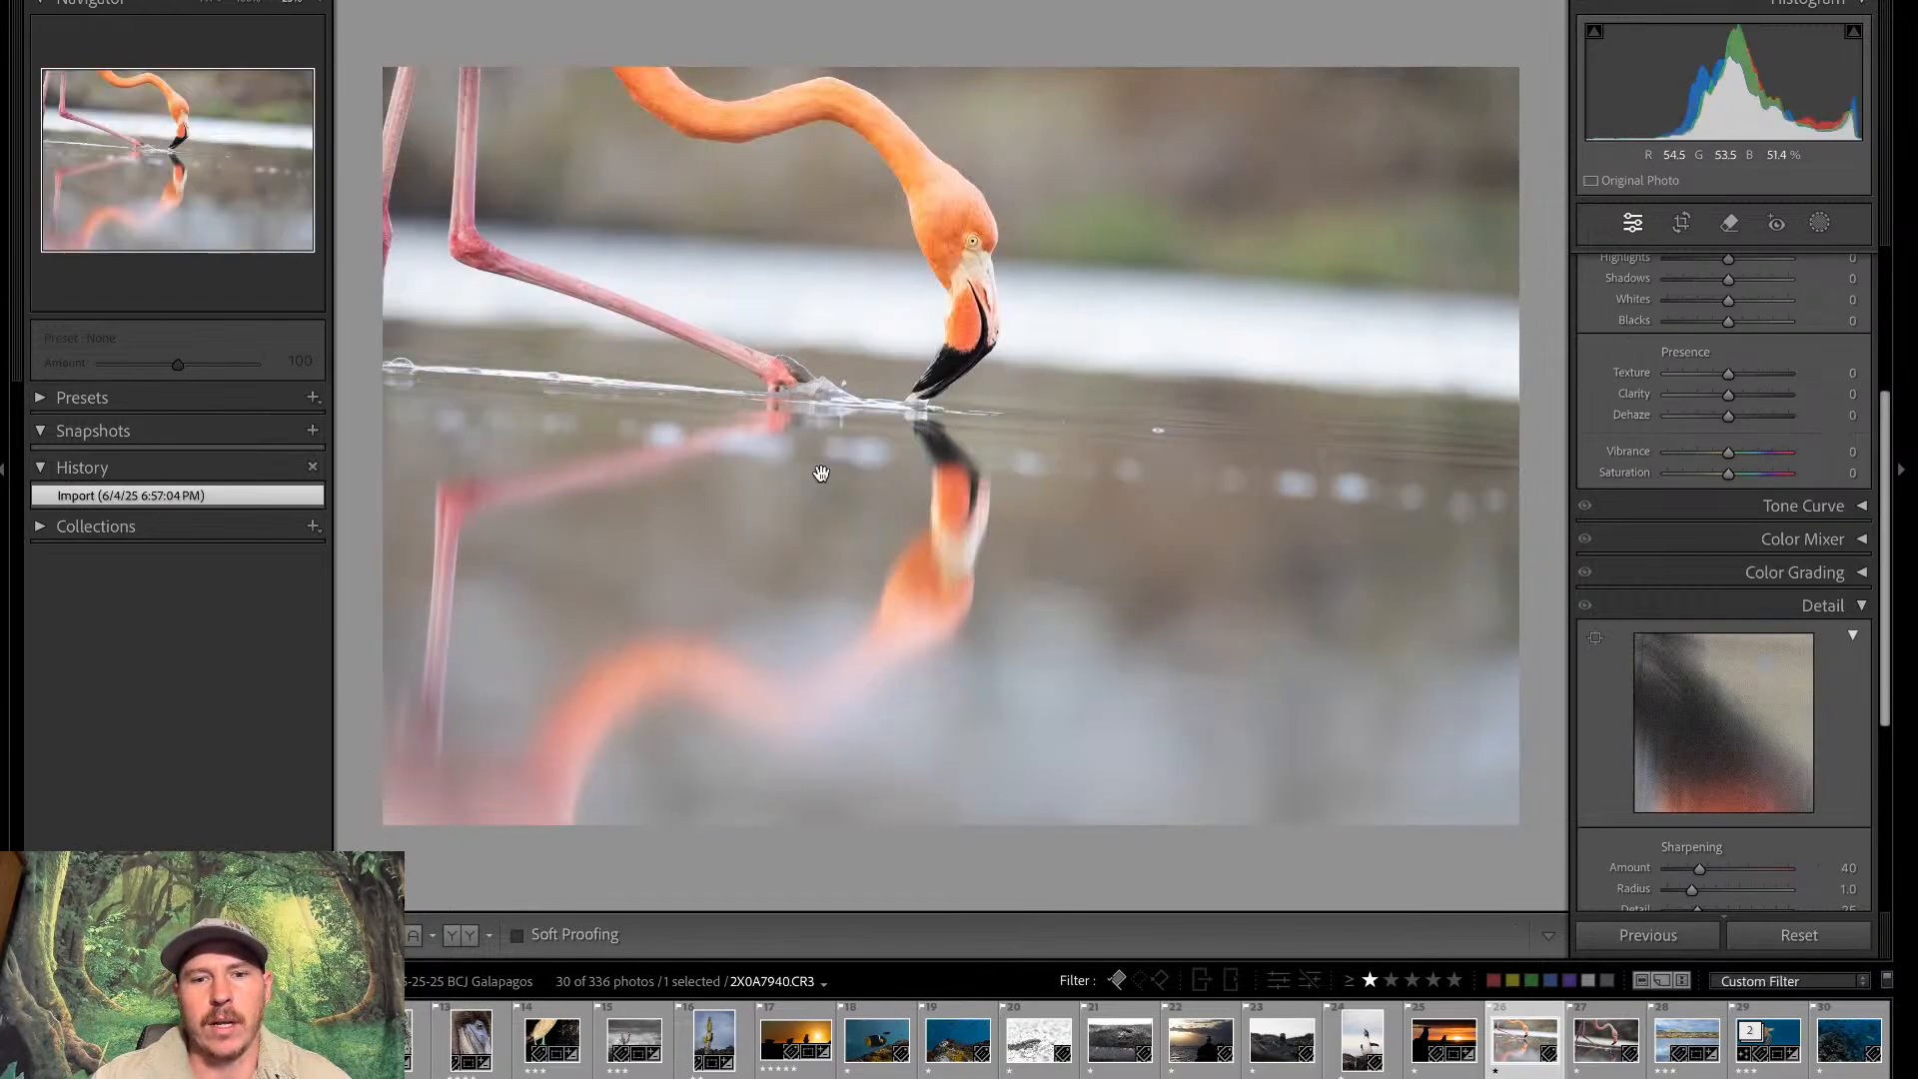
key("Right")
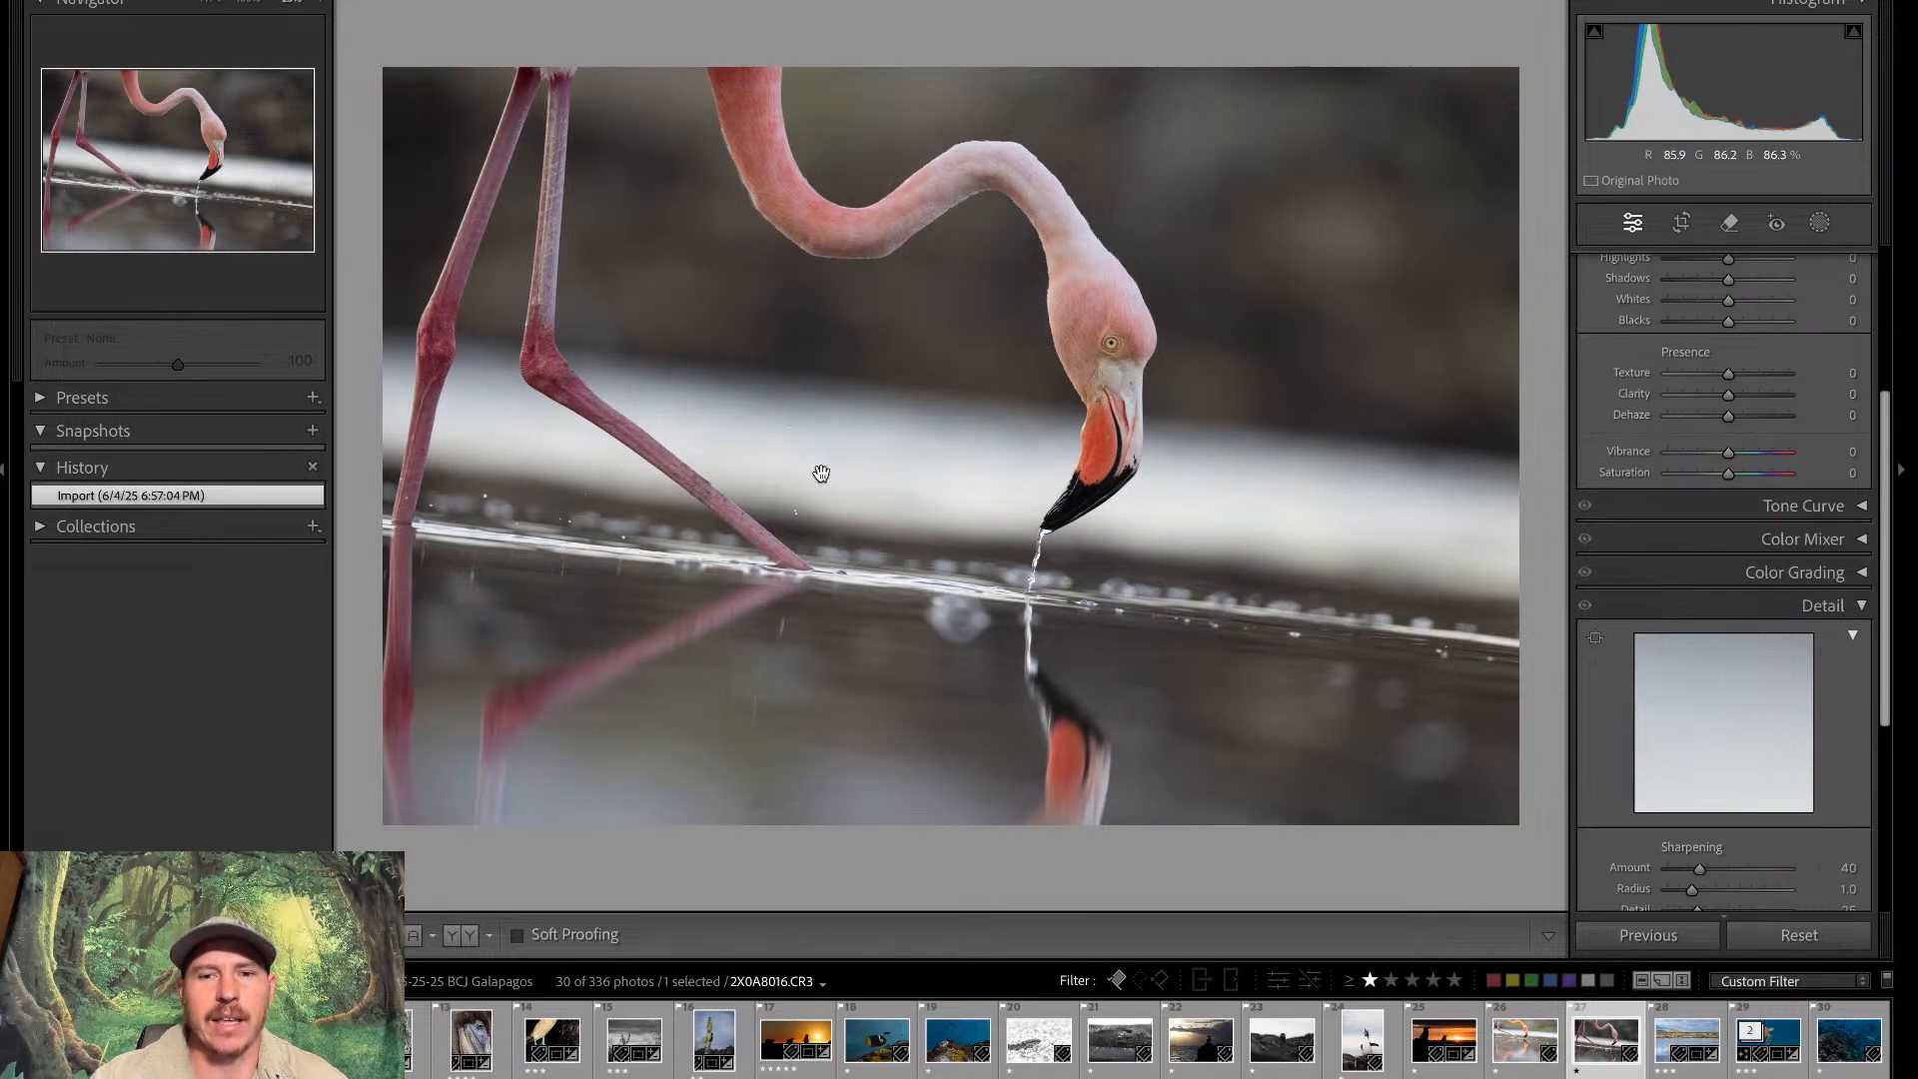
key("Left")
key("Right")
key("Left")
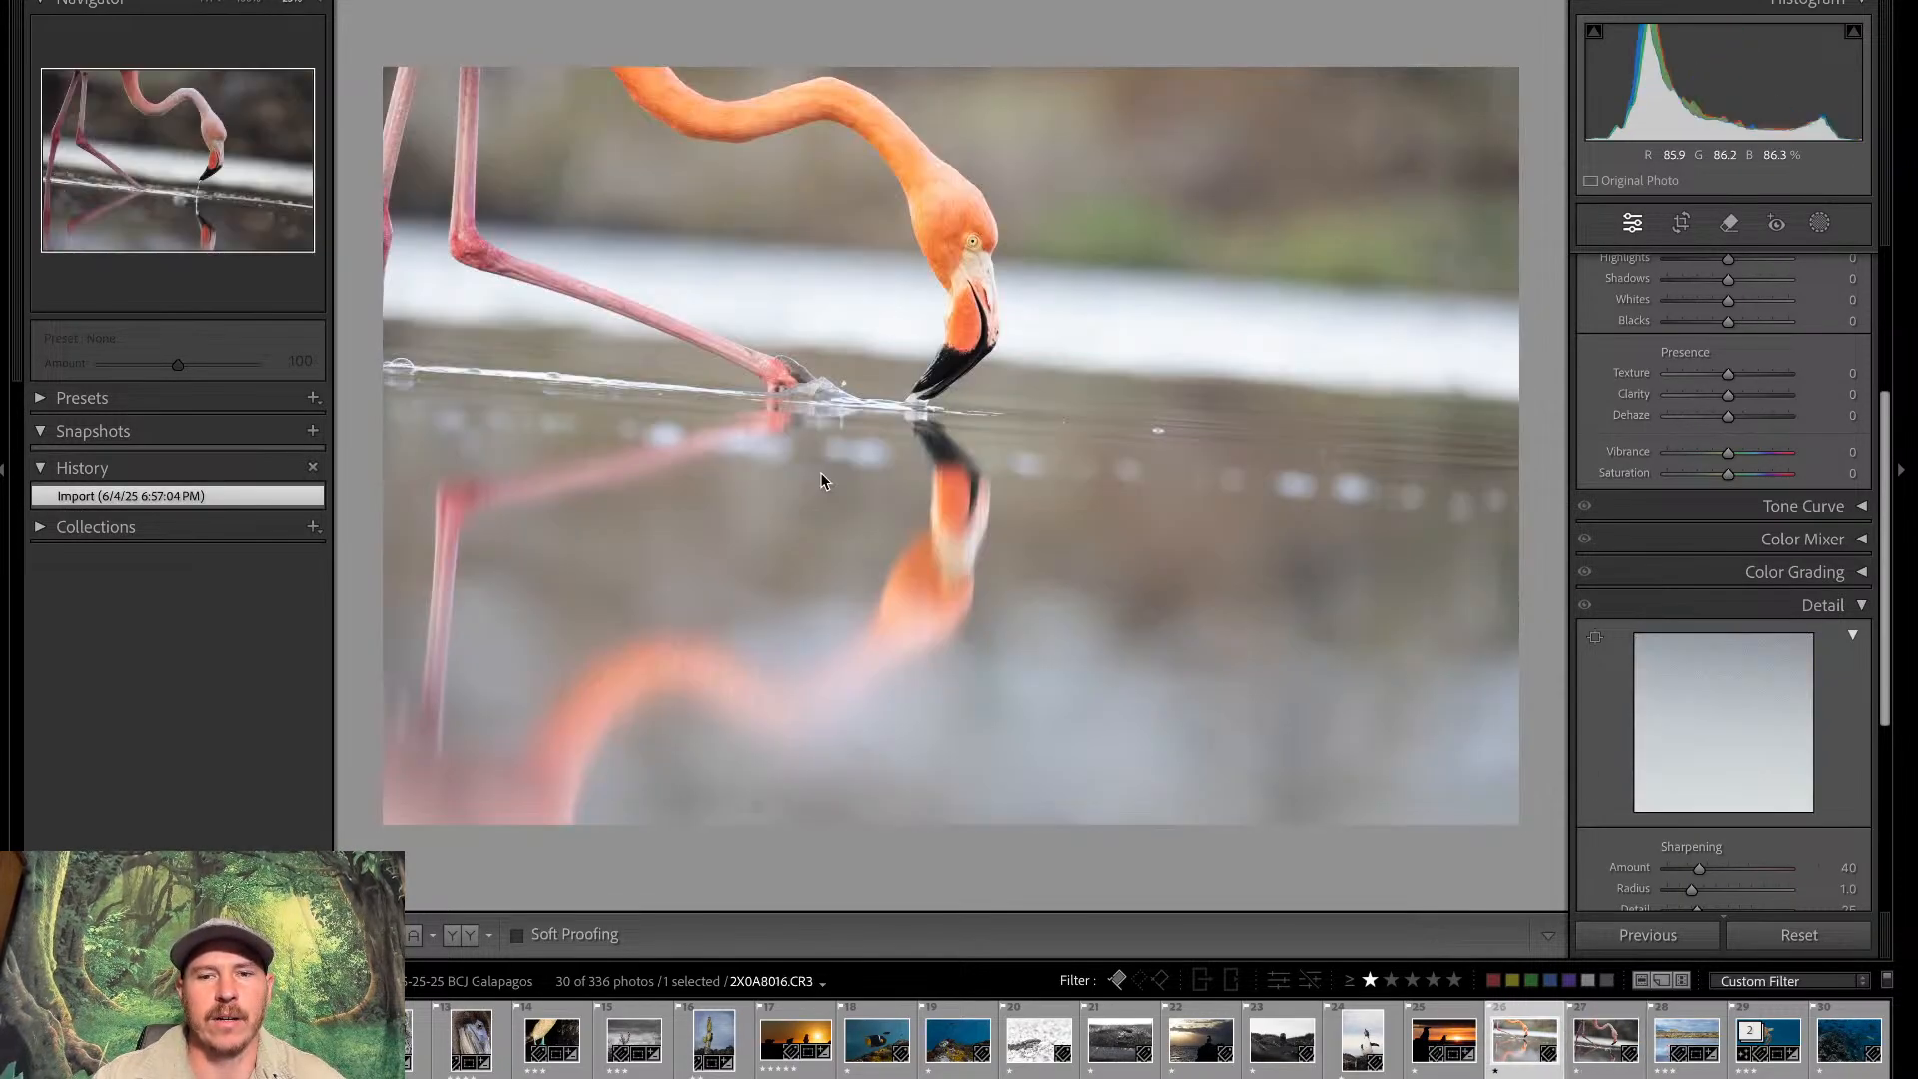
key("Right")
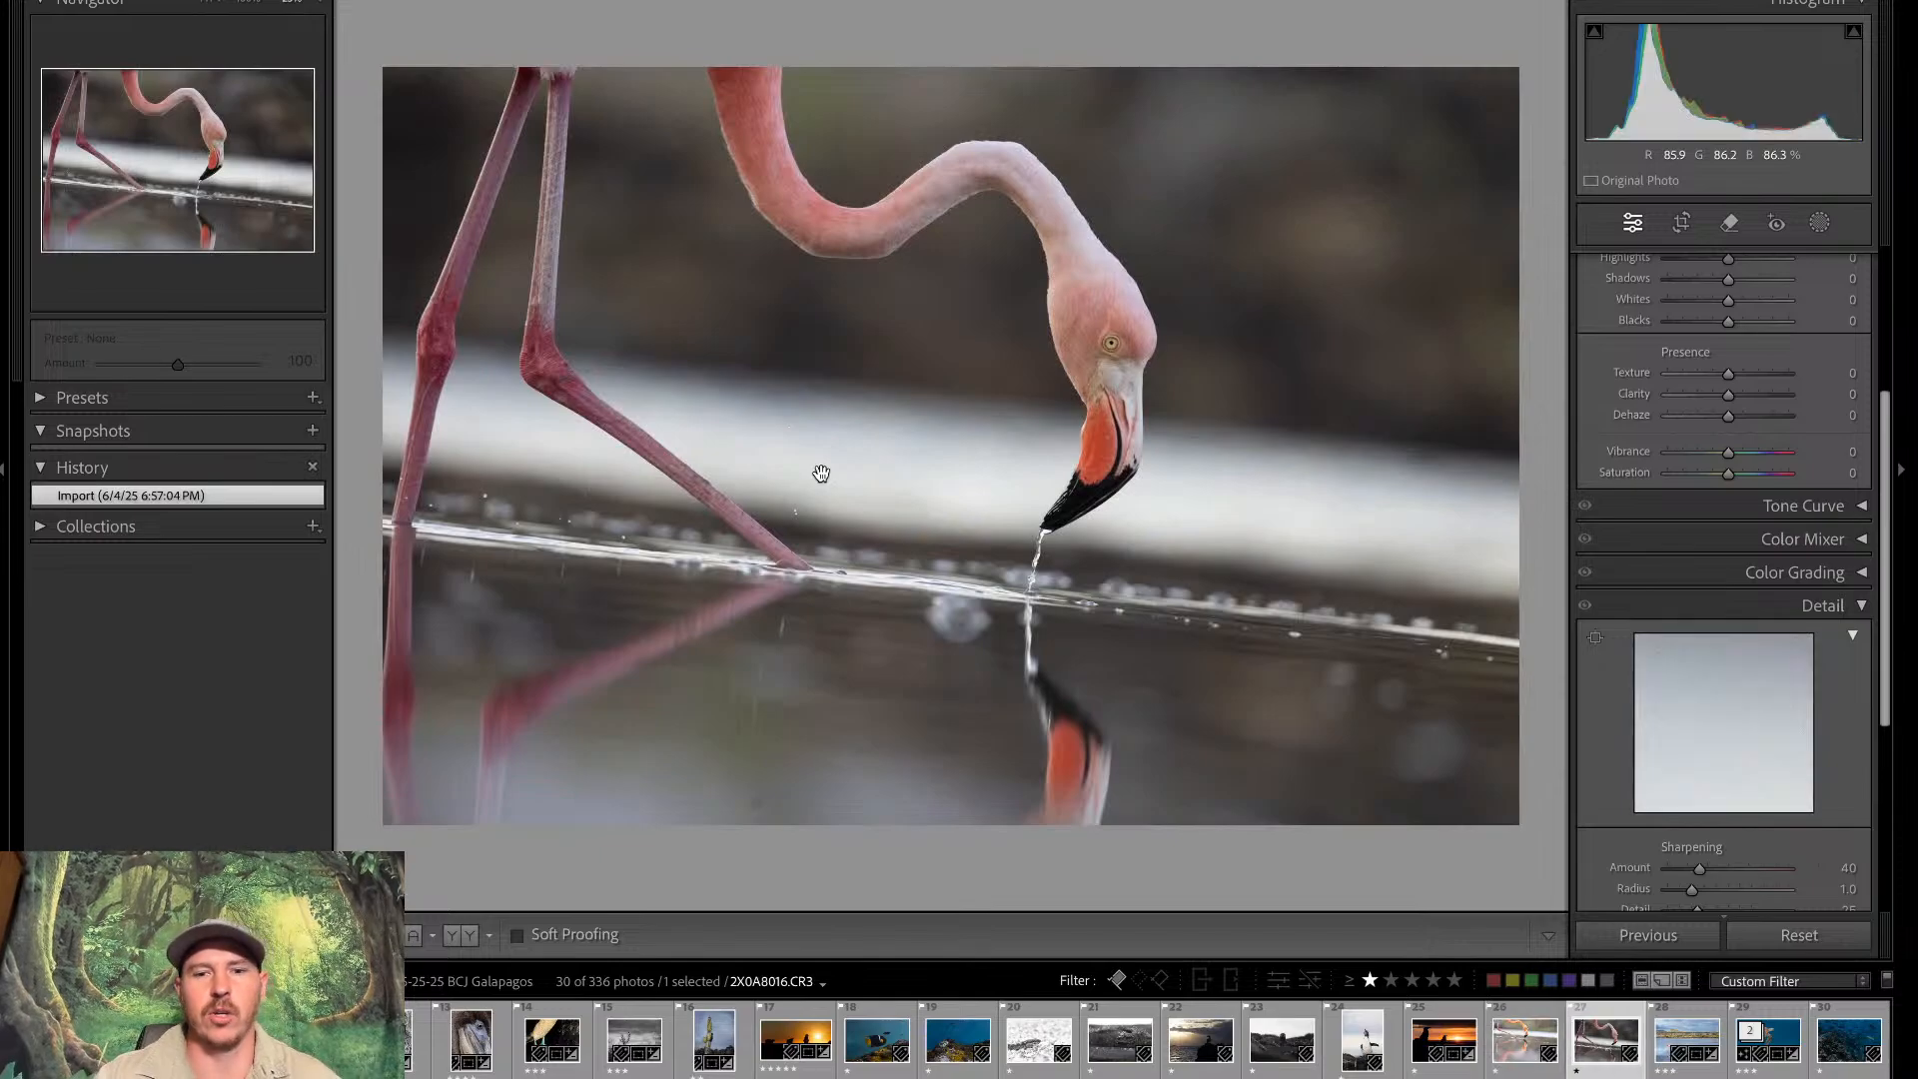
Level the waterline of the flamingo photo with a crop angle of -6.69, then tighten and reposition the crop
left_click(1682, 224)
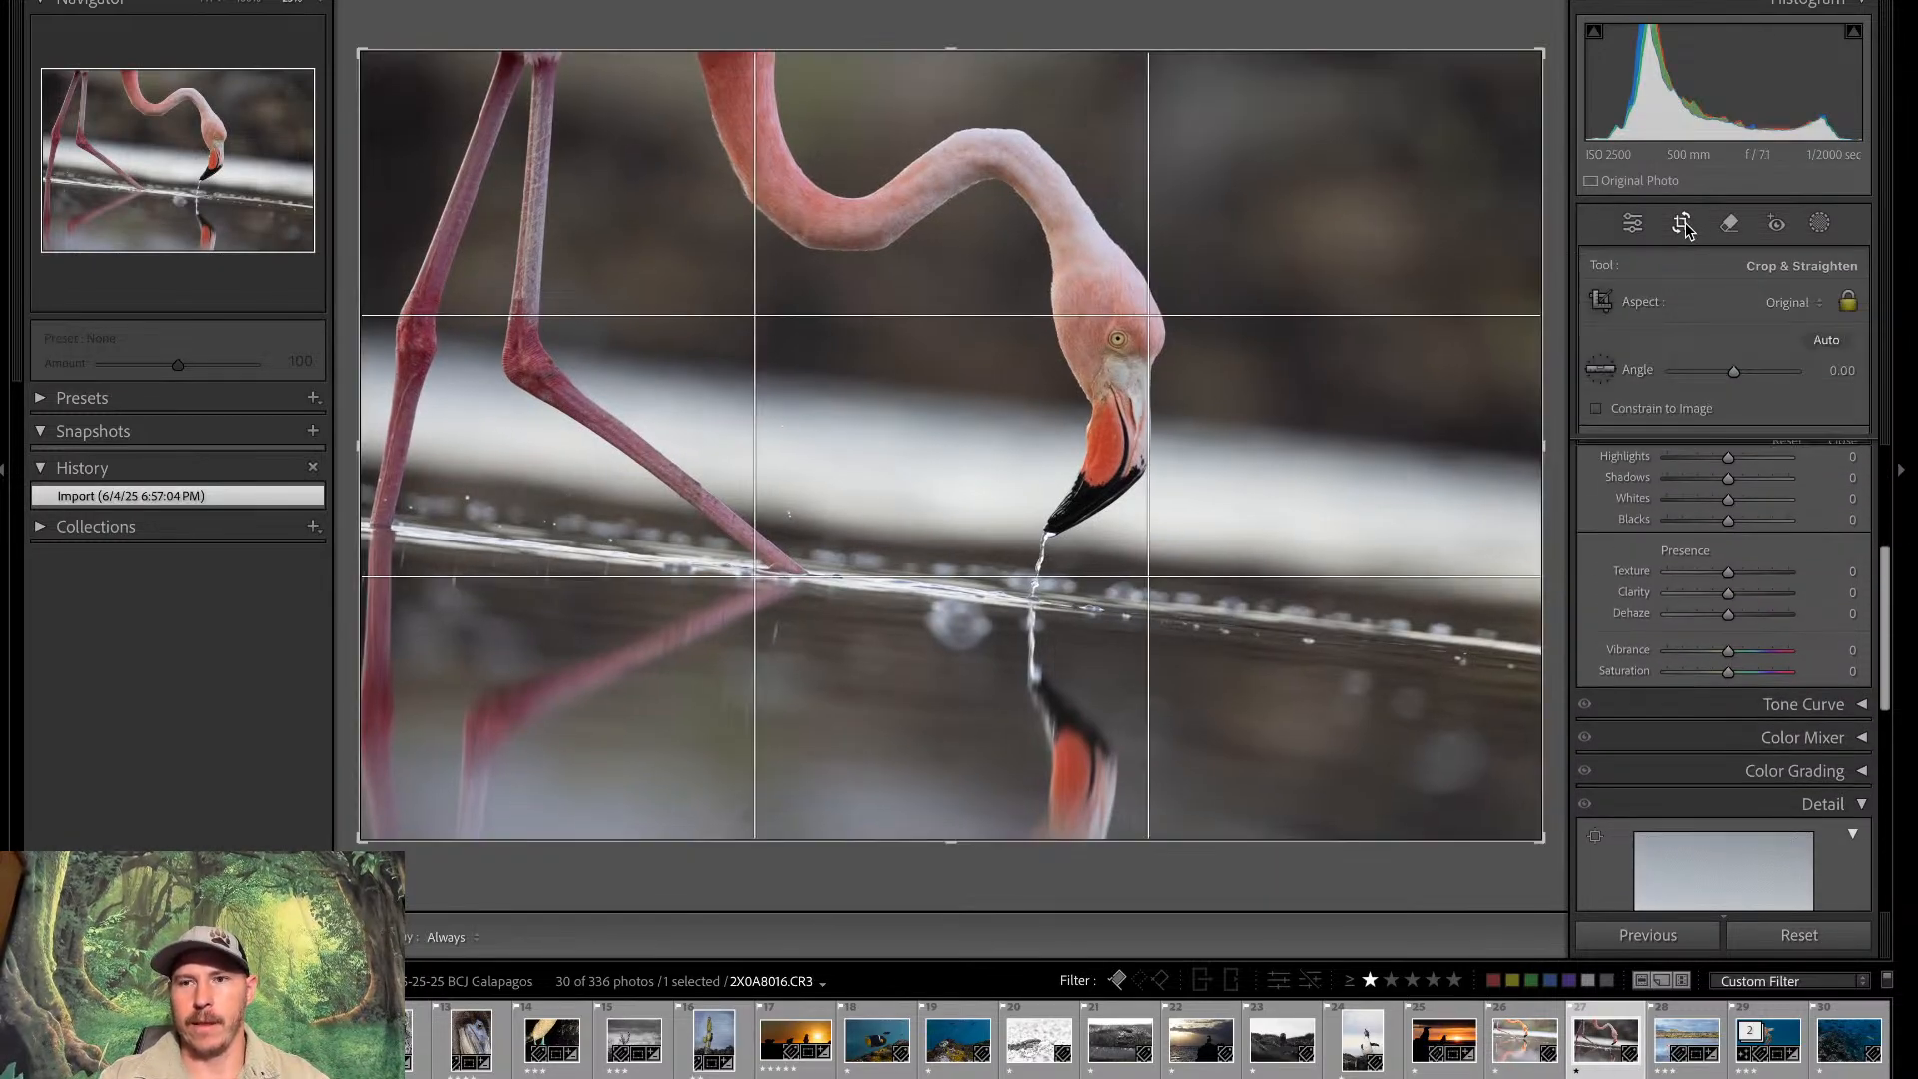
left_click_drag(1547, 30, 1490, 4)
key("Return")
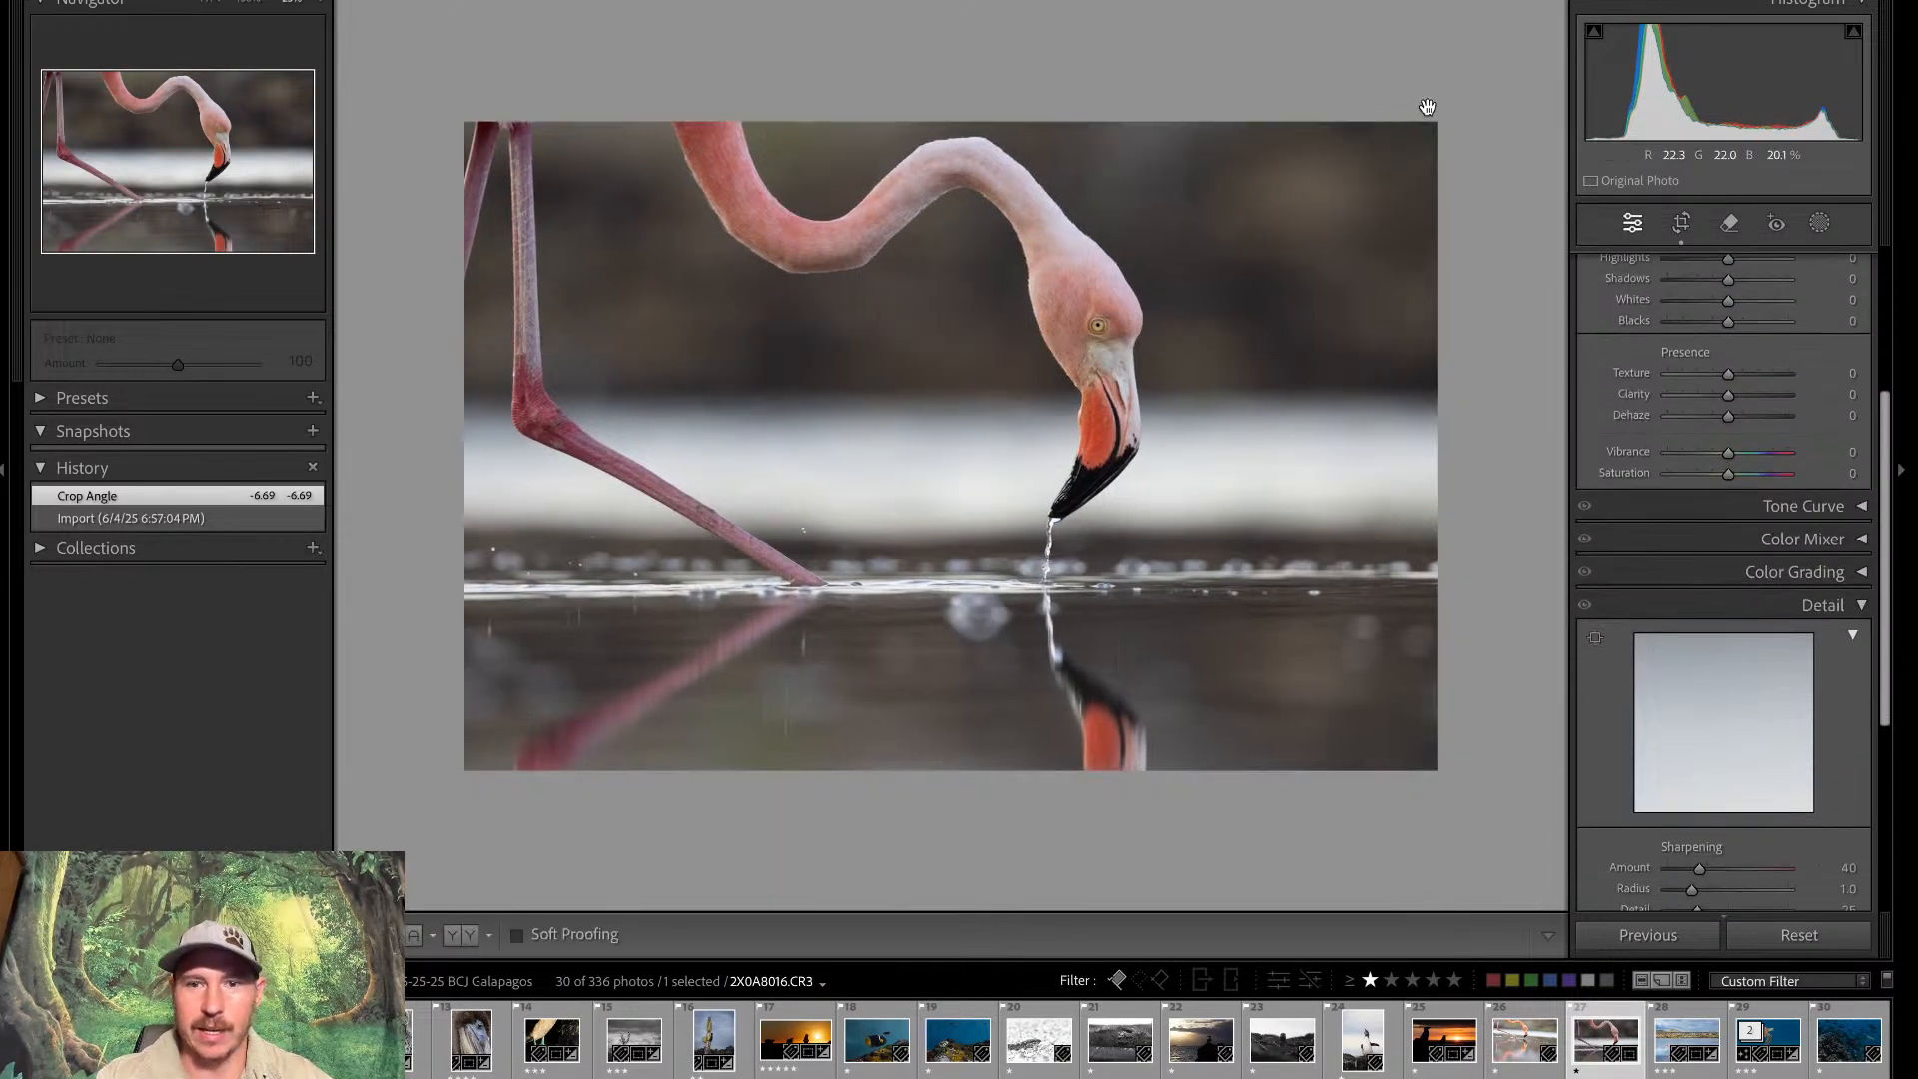
left_click(1683, 222)
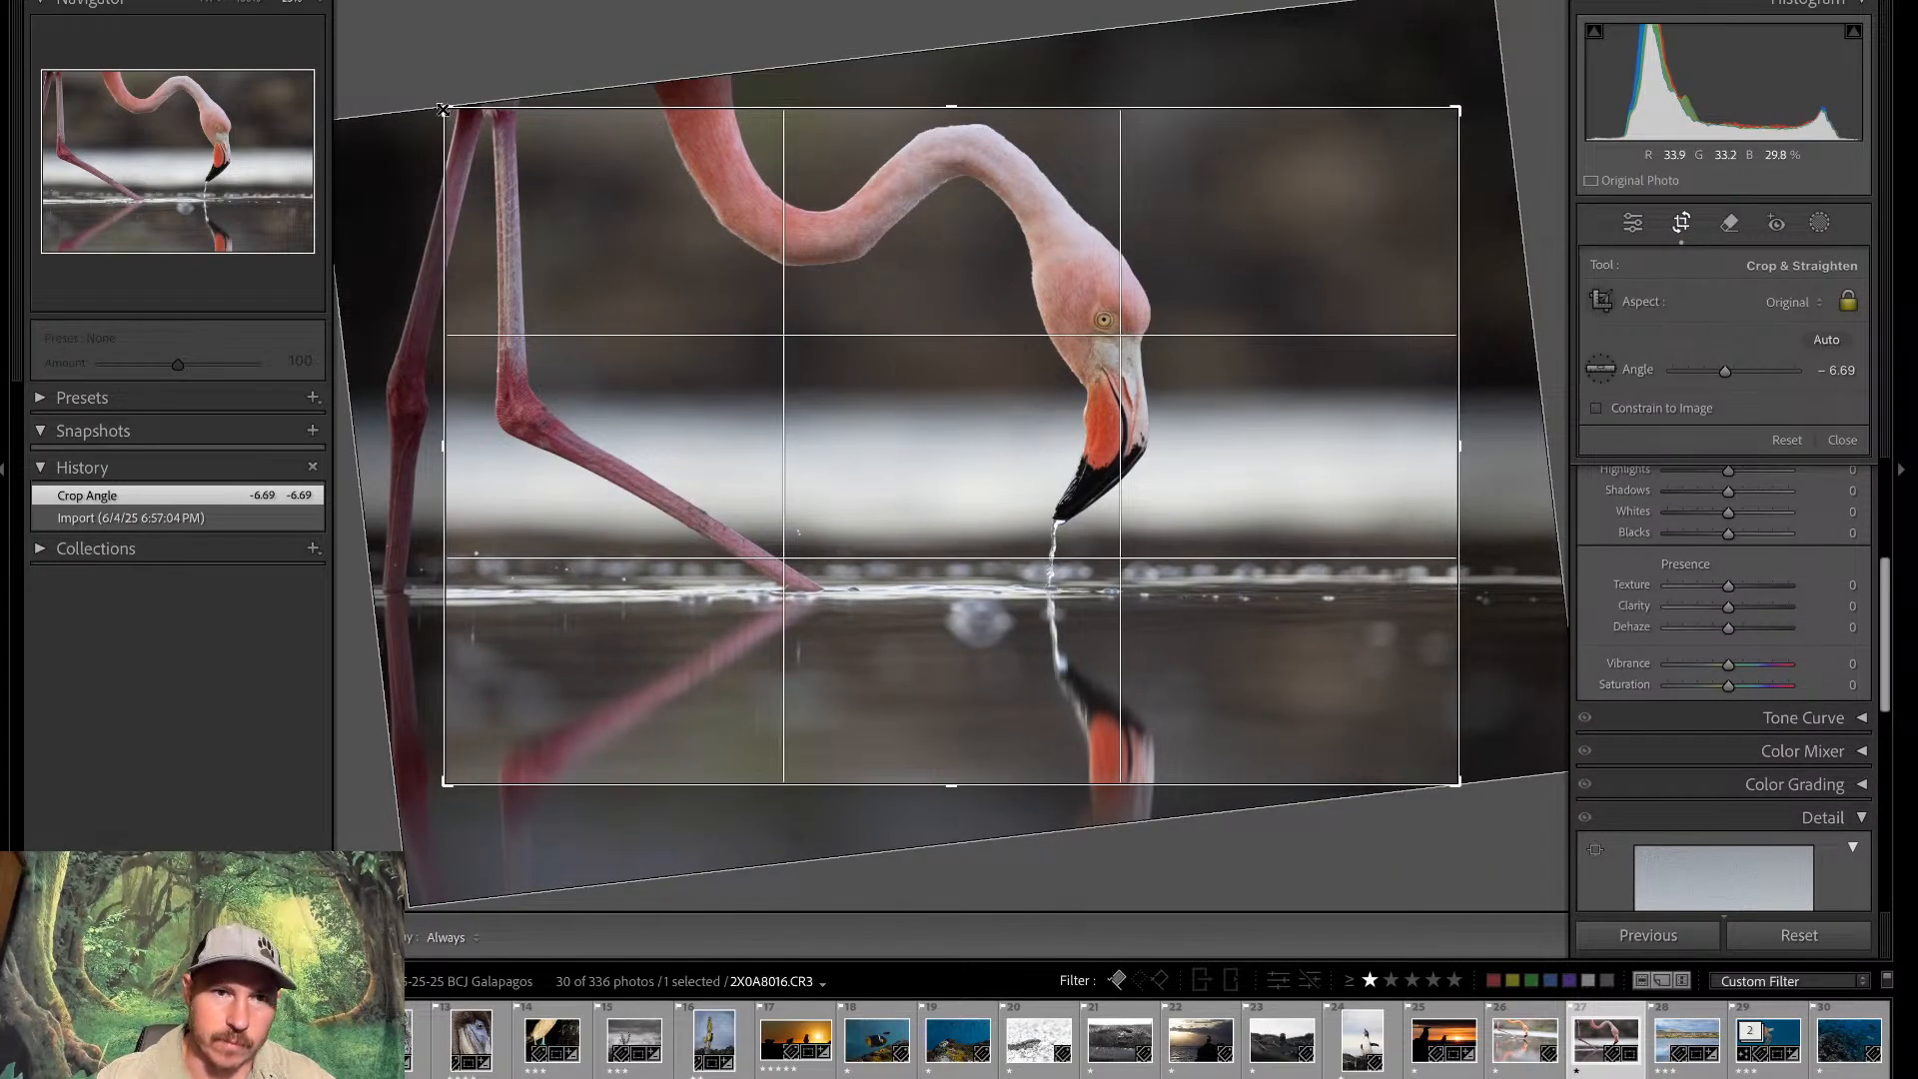
left_click_drag(442, 109, 463, 121)
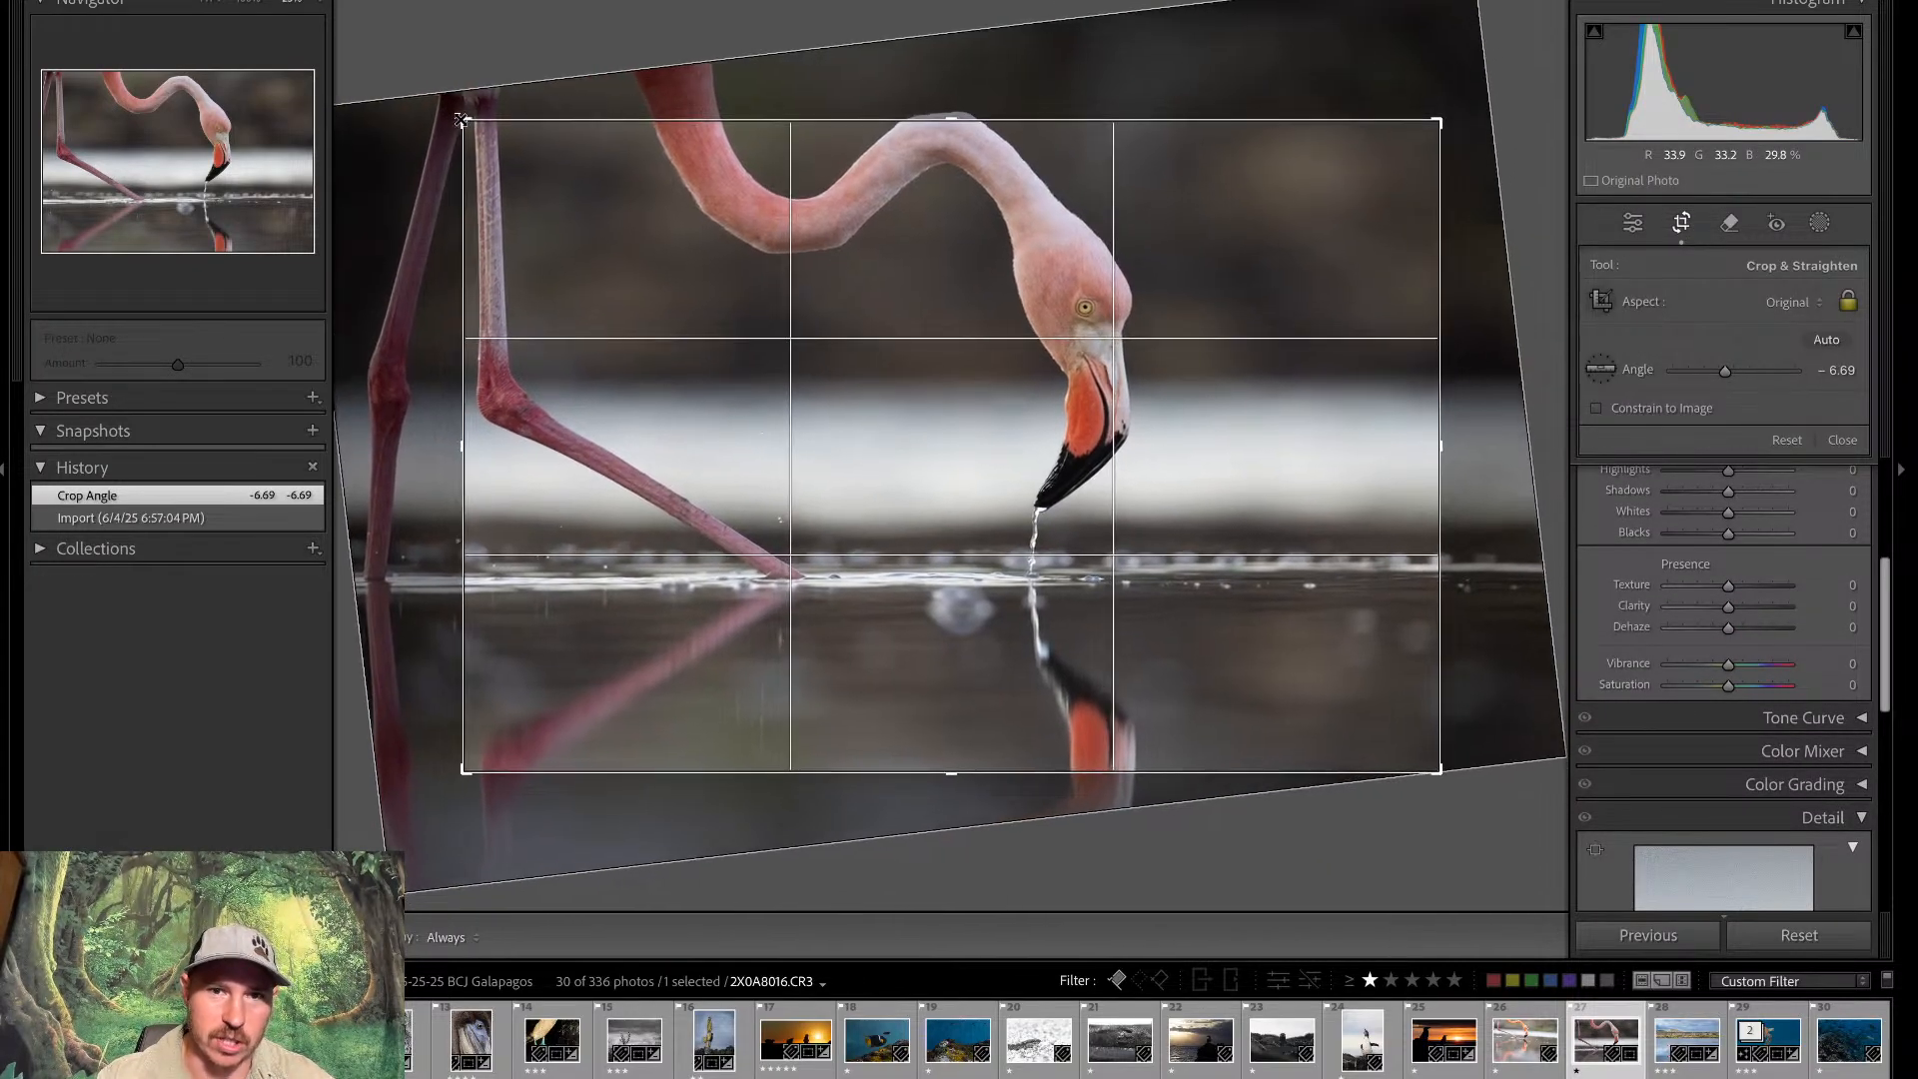
left_click_drag(766, 268, 765, 306)
key("Return")
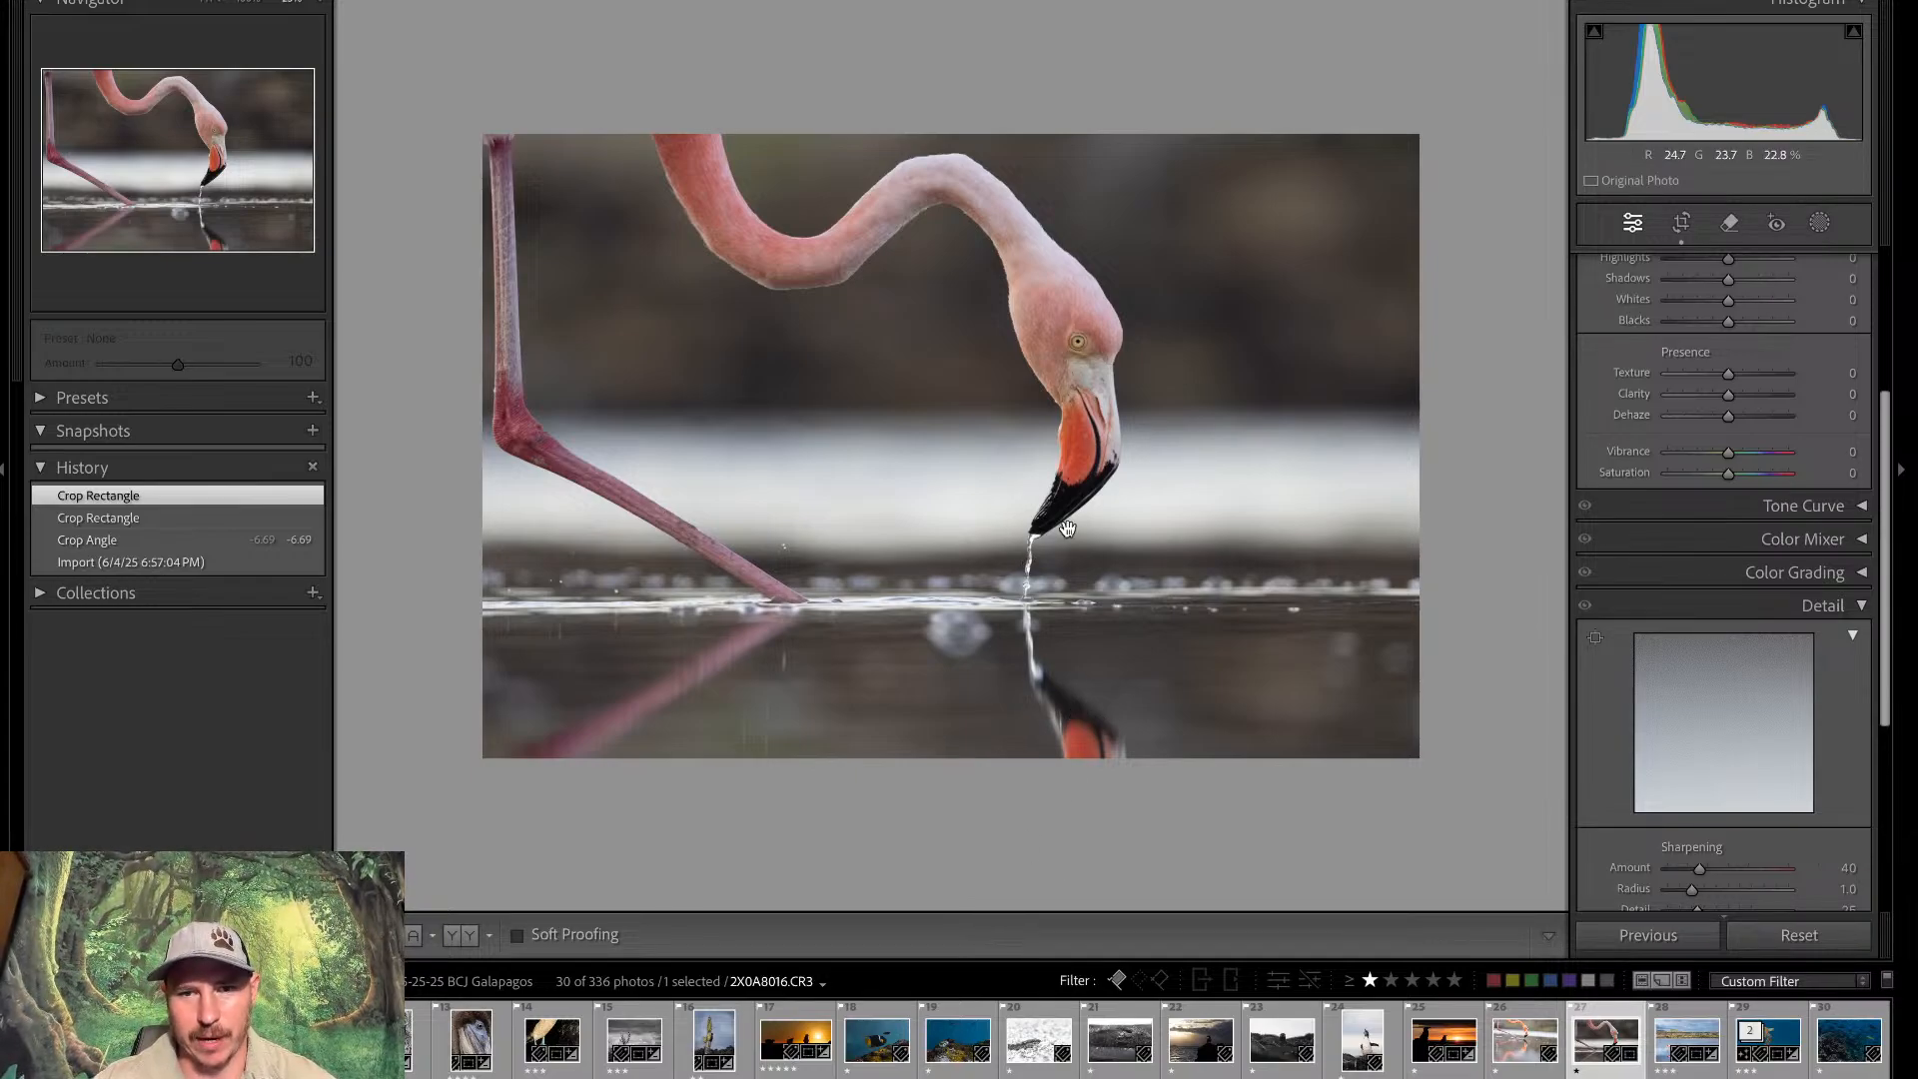
Crop the flamingo photo to a portrait 4 x 5 / 8 x 10 frame around the head, neck and water drip
left_click(1680, 223)
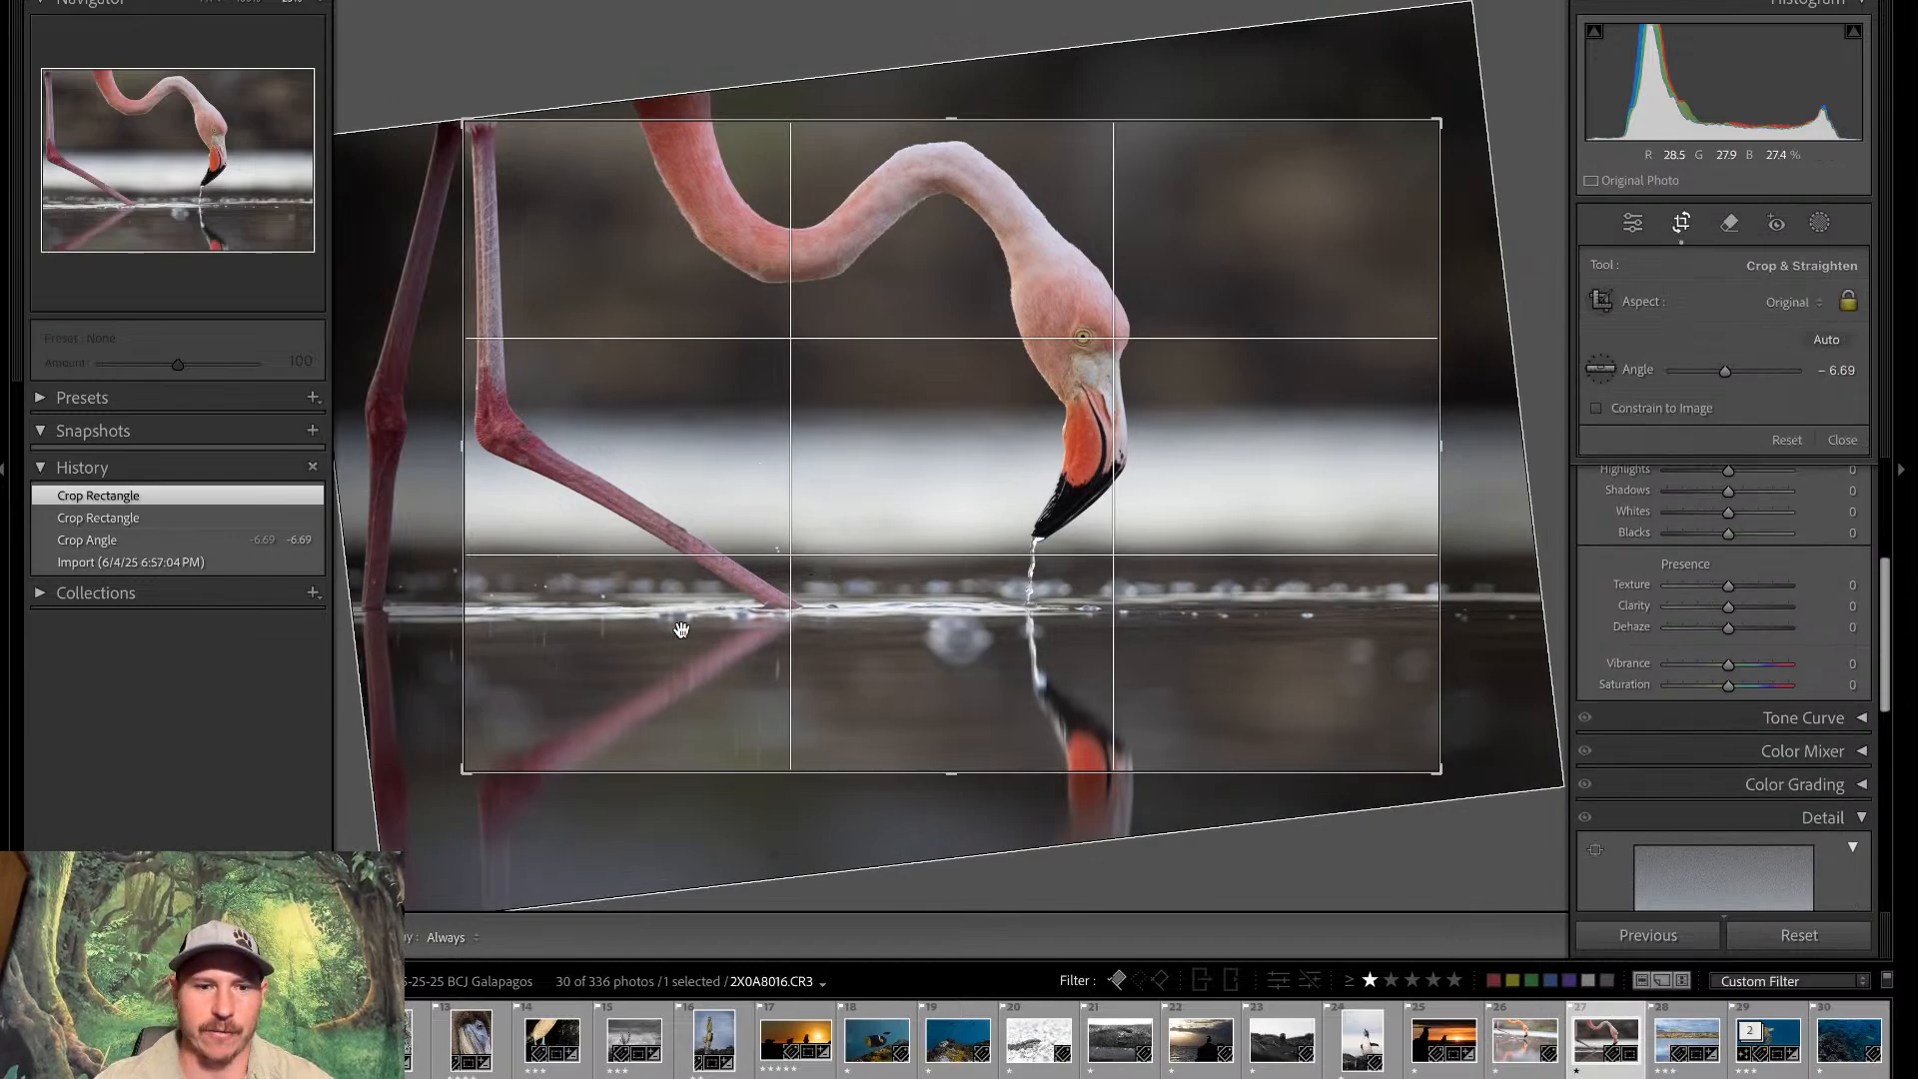
left_click_drag(466, 121, 540, 140)
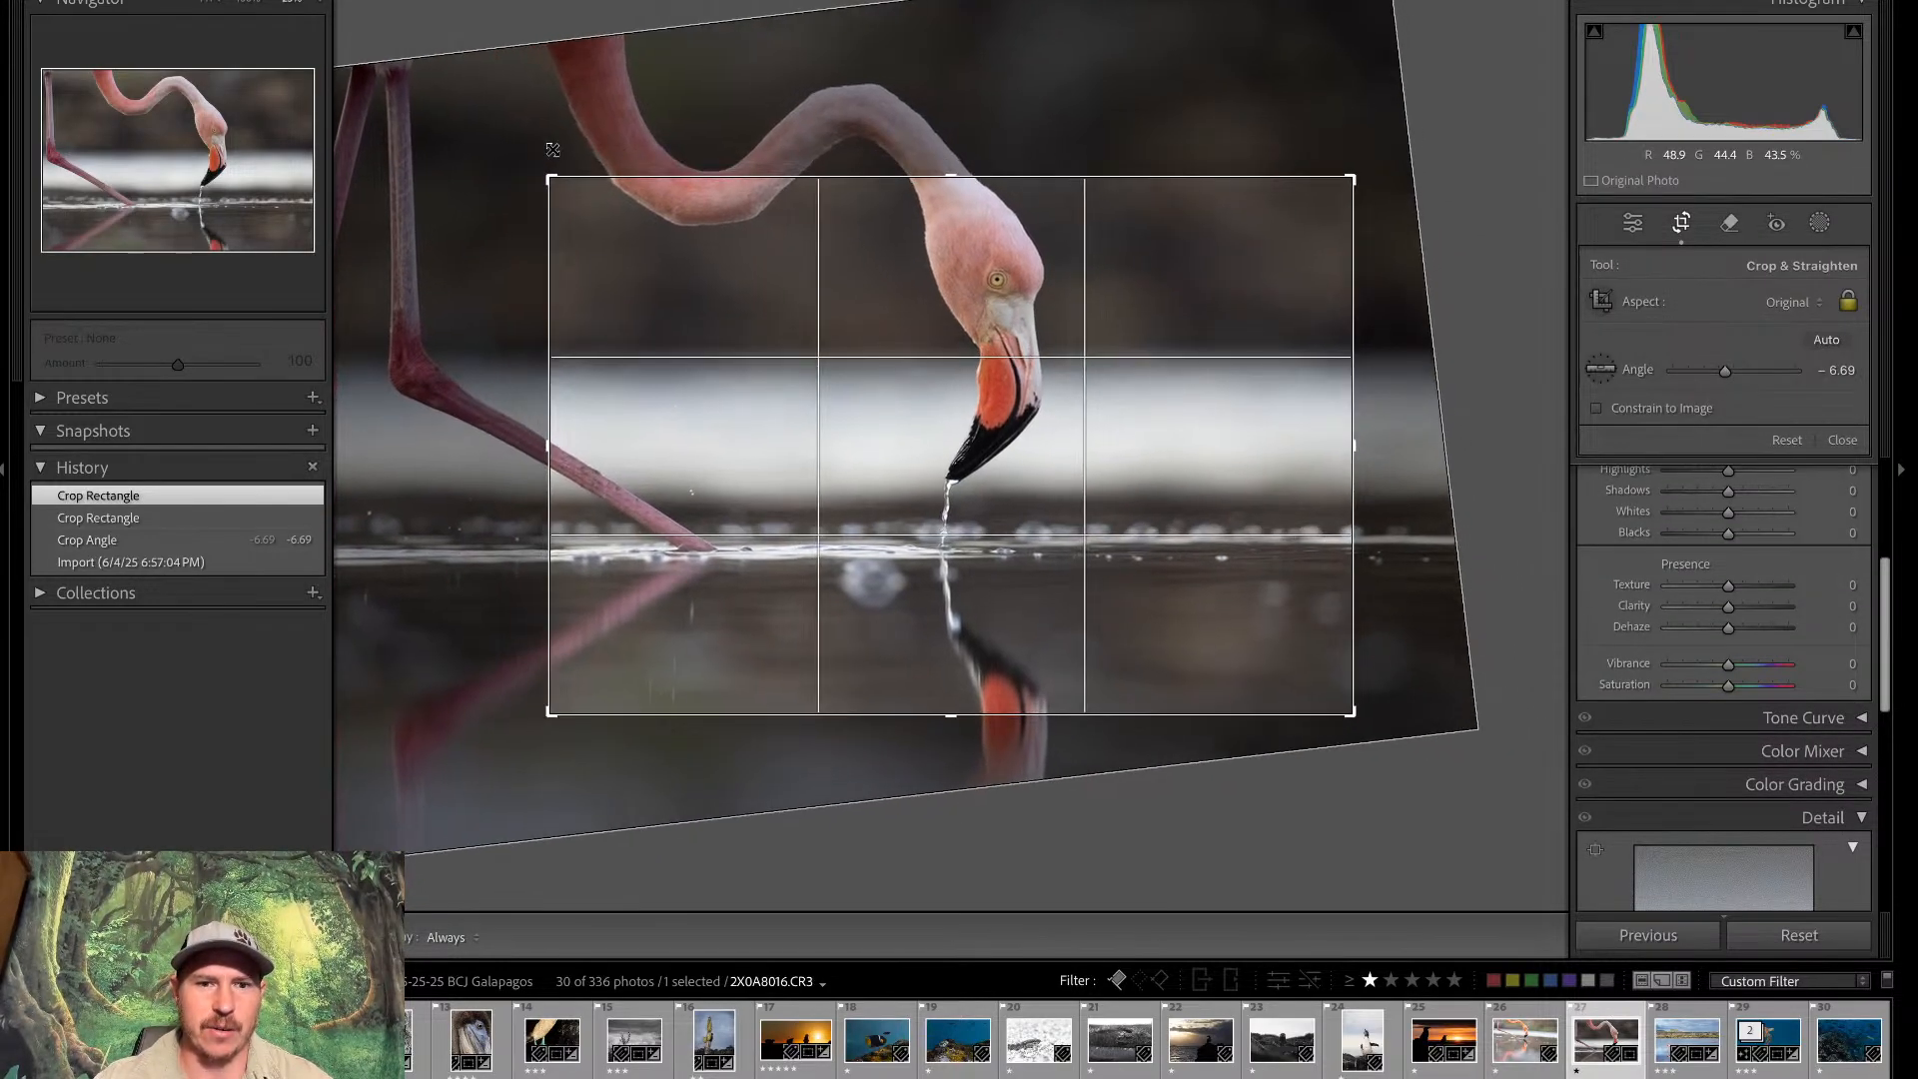
key("x")
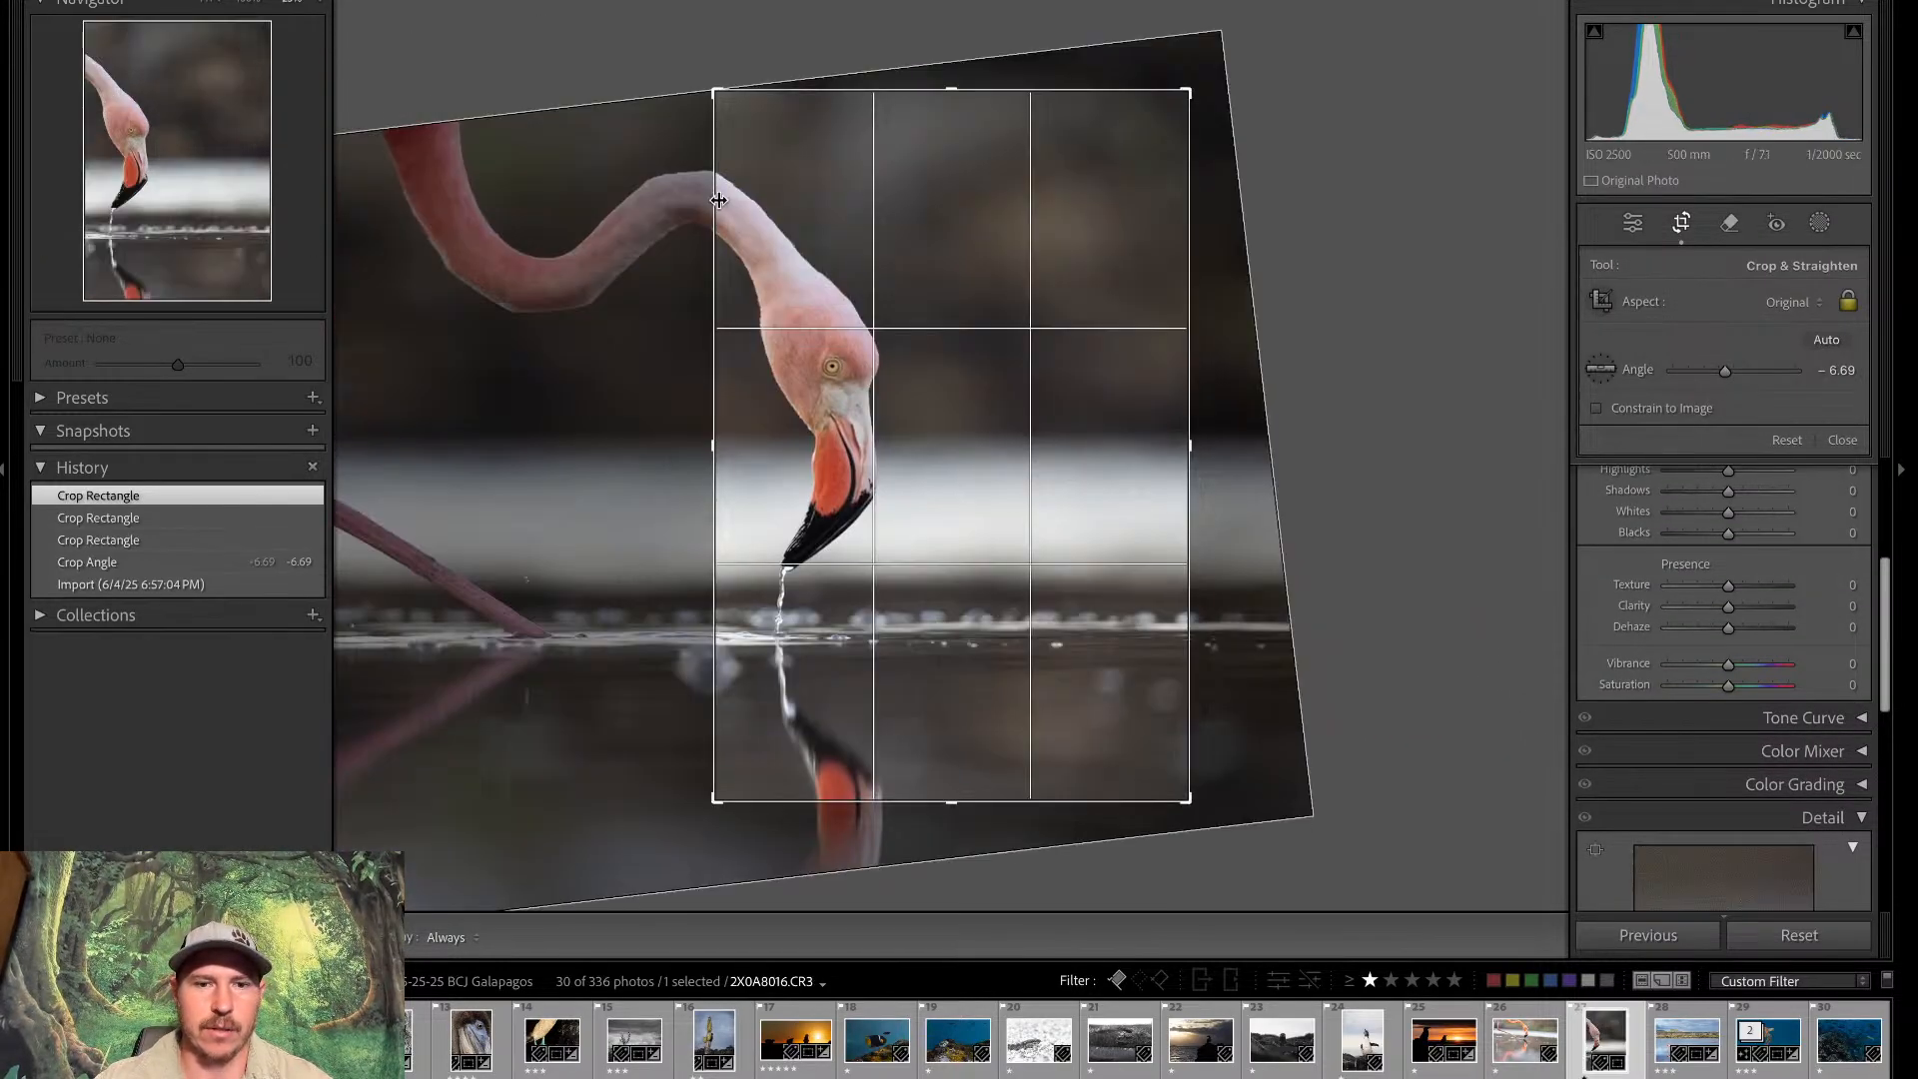
left_click(1784, 304)
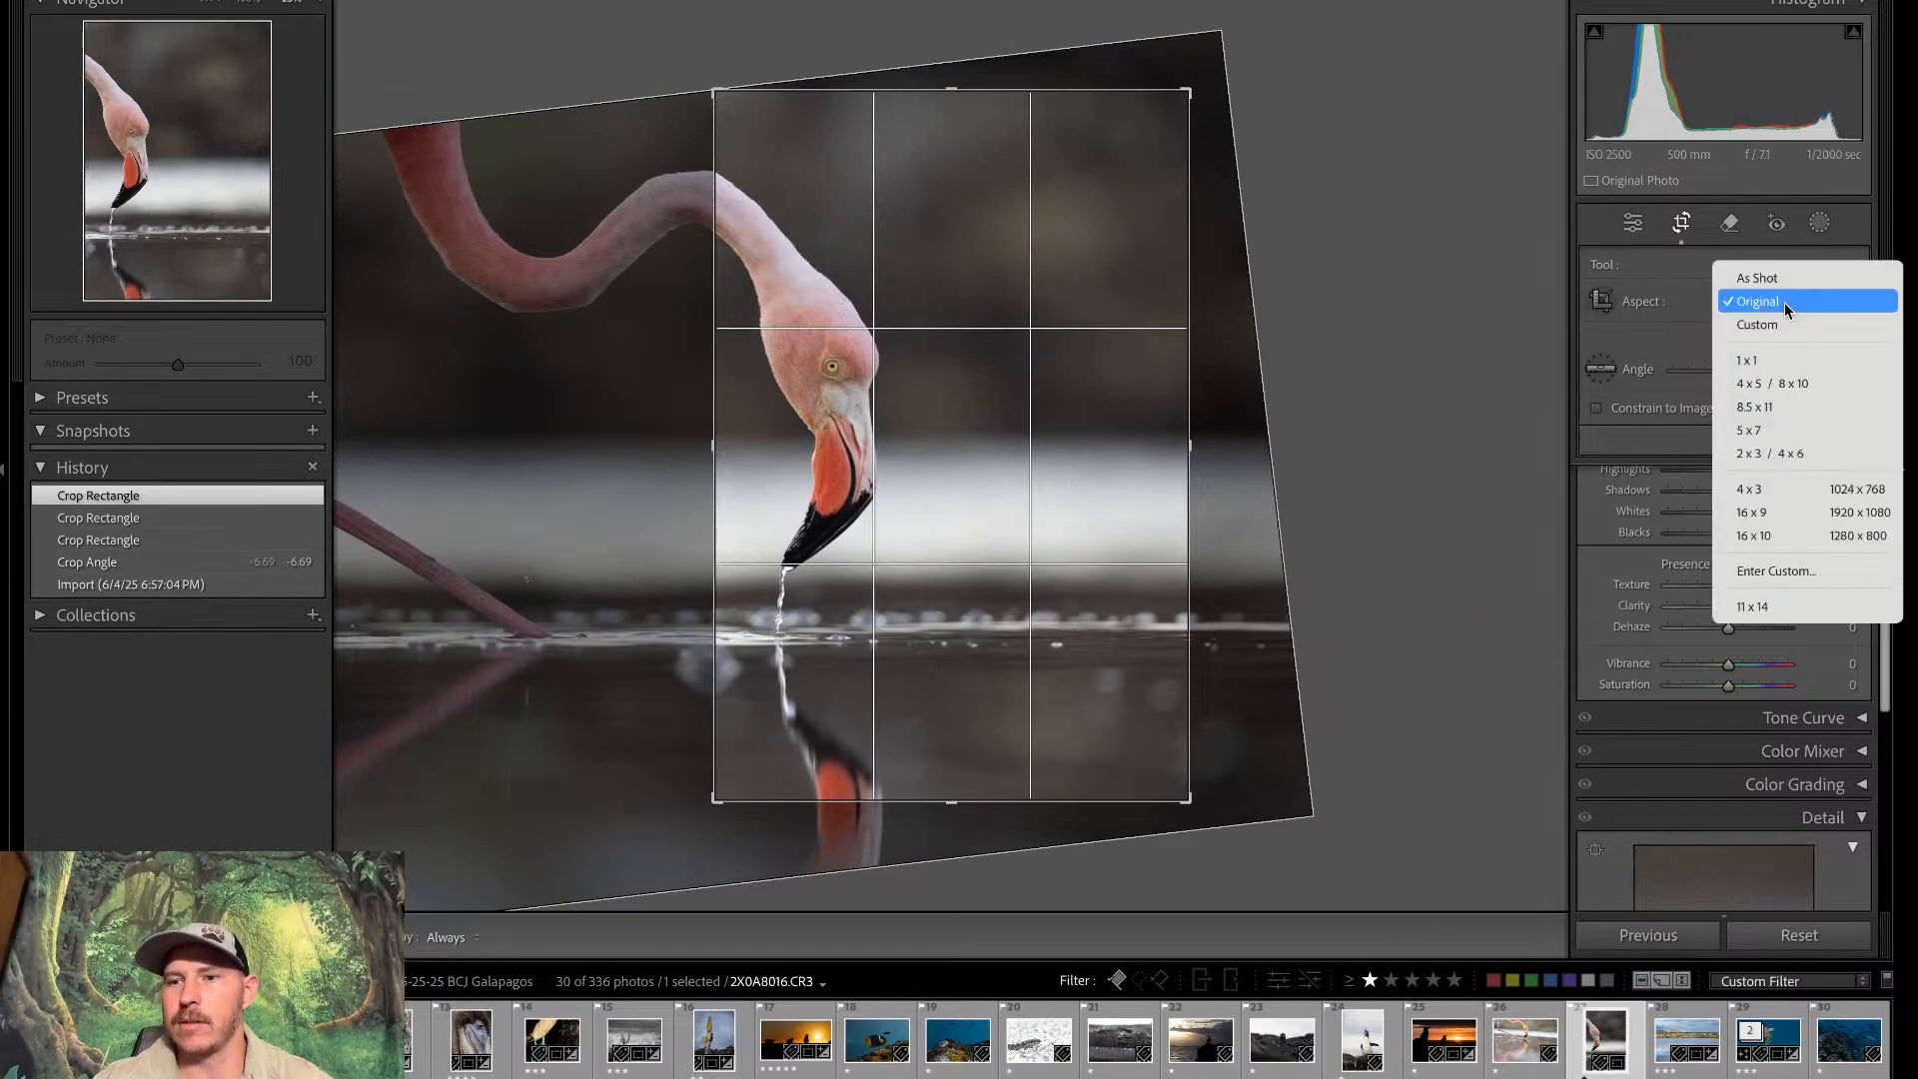
left_click(1777, 381)
left_click_drag(1019, 399, 1196, 521)
key("r")
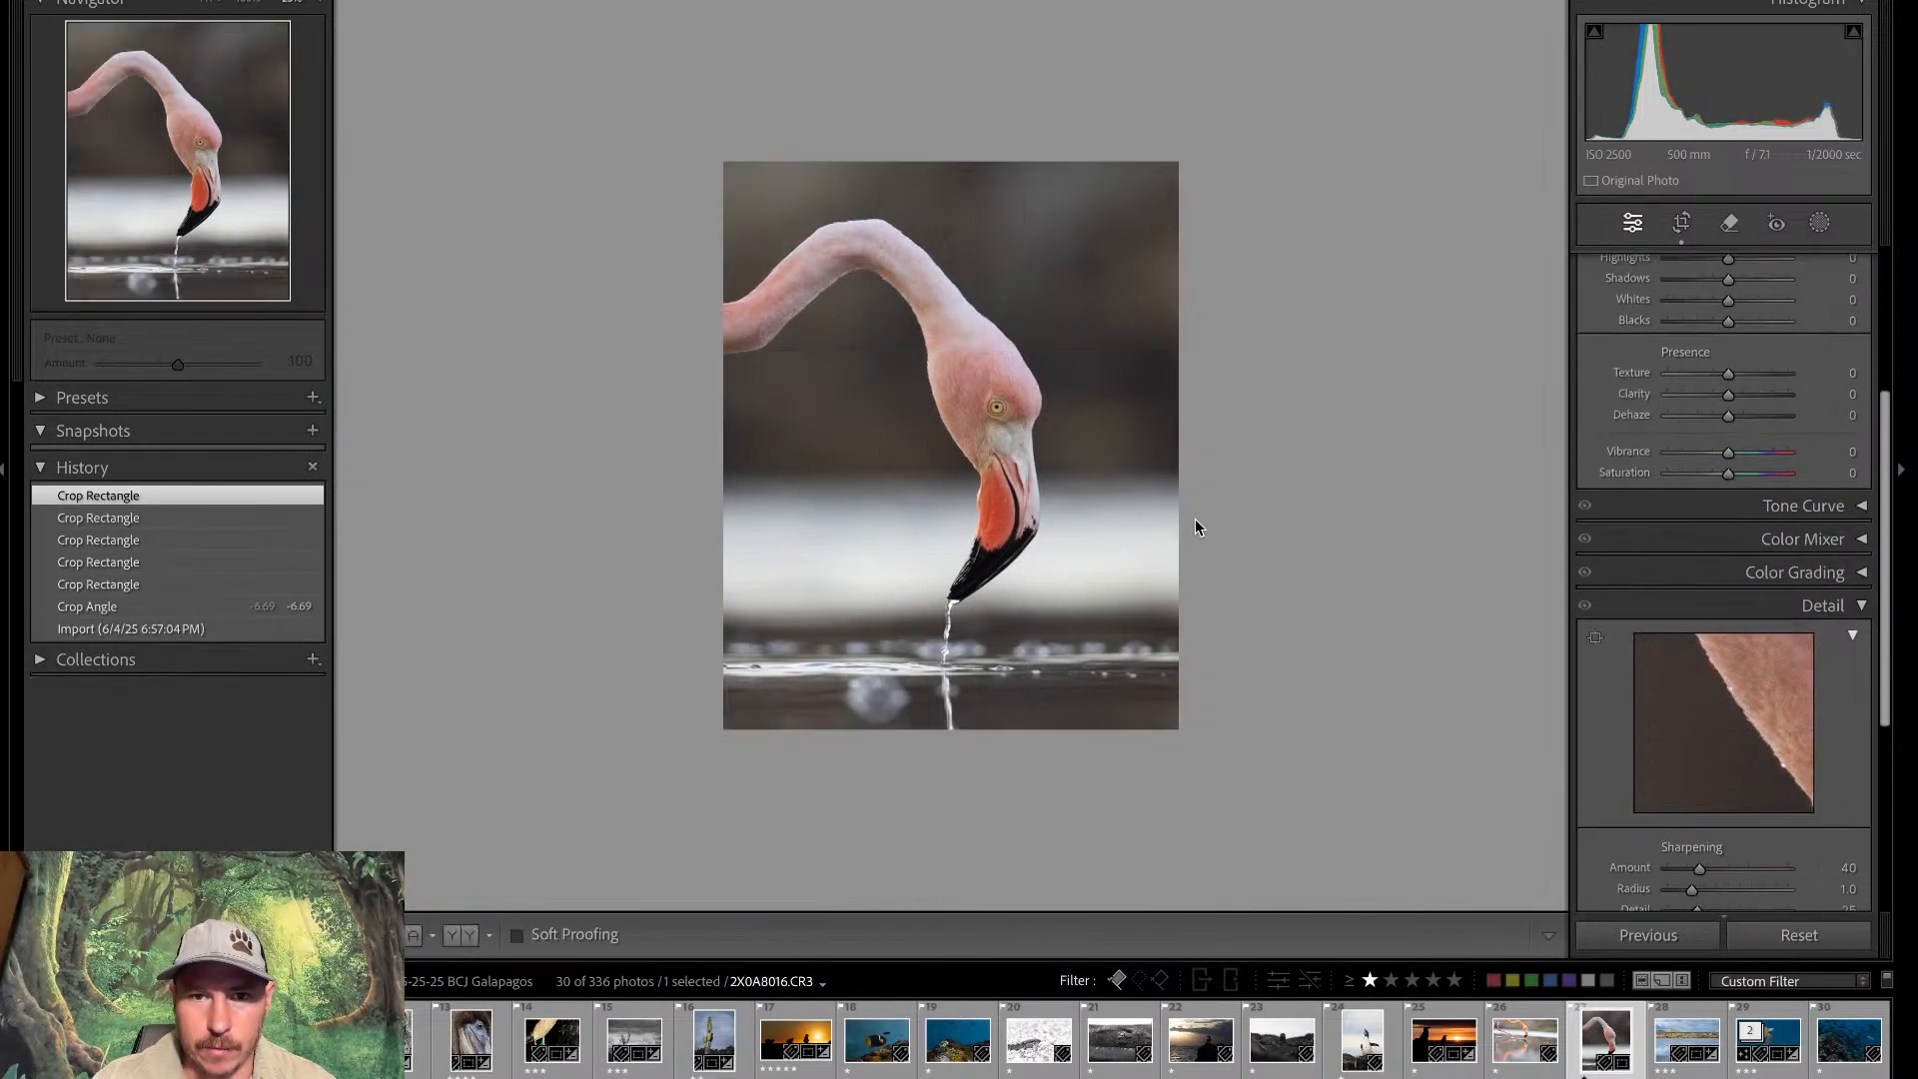
Inspect the flamingo's head and neck up close, then view the whole portrait crop
left_click(1195, 518)
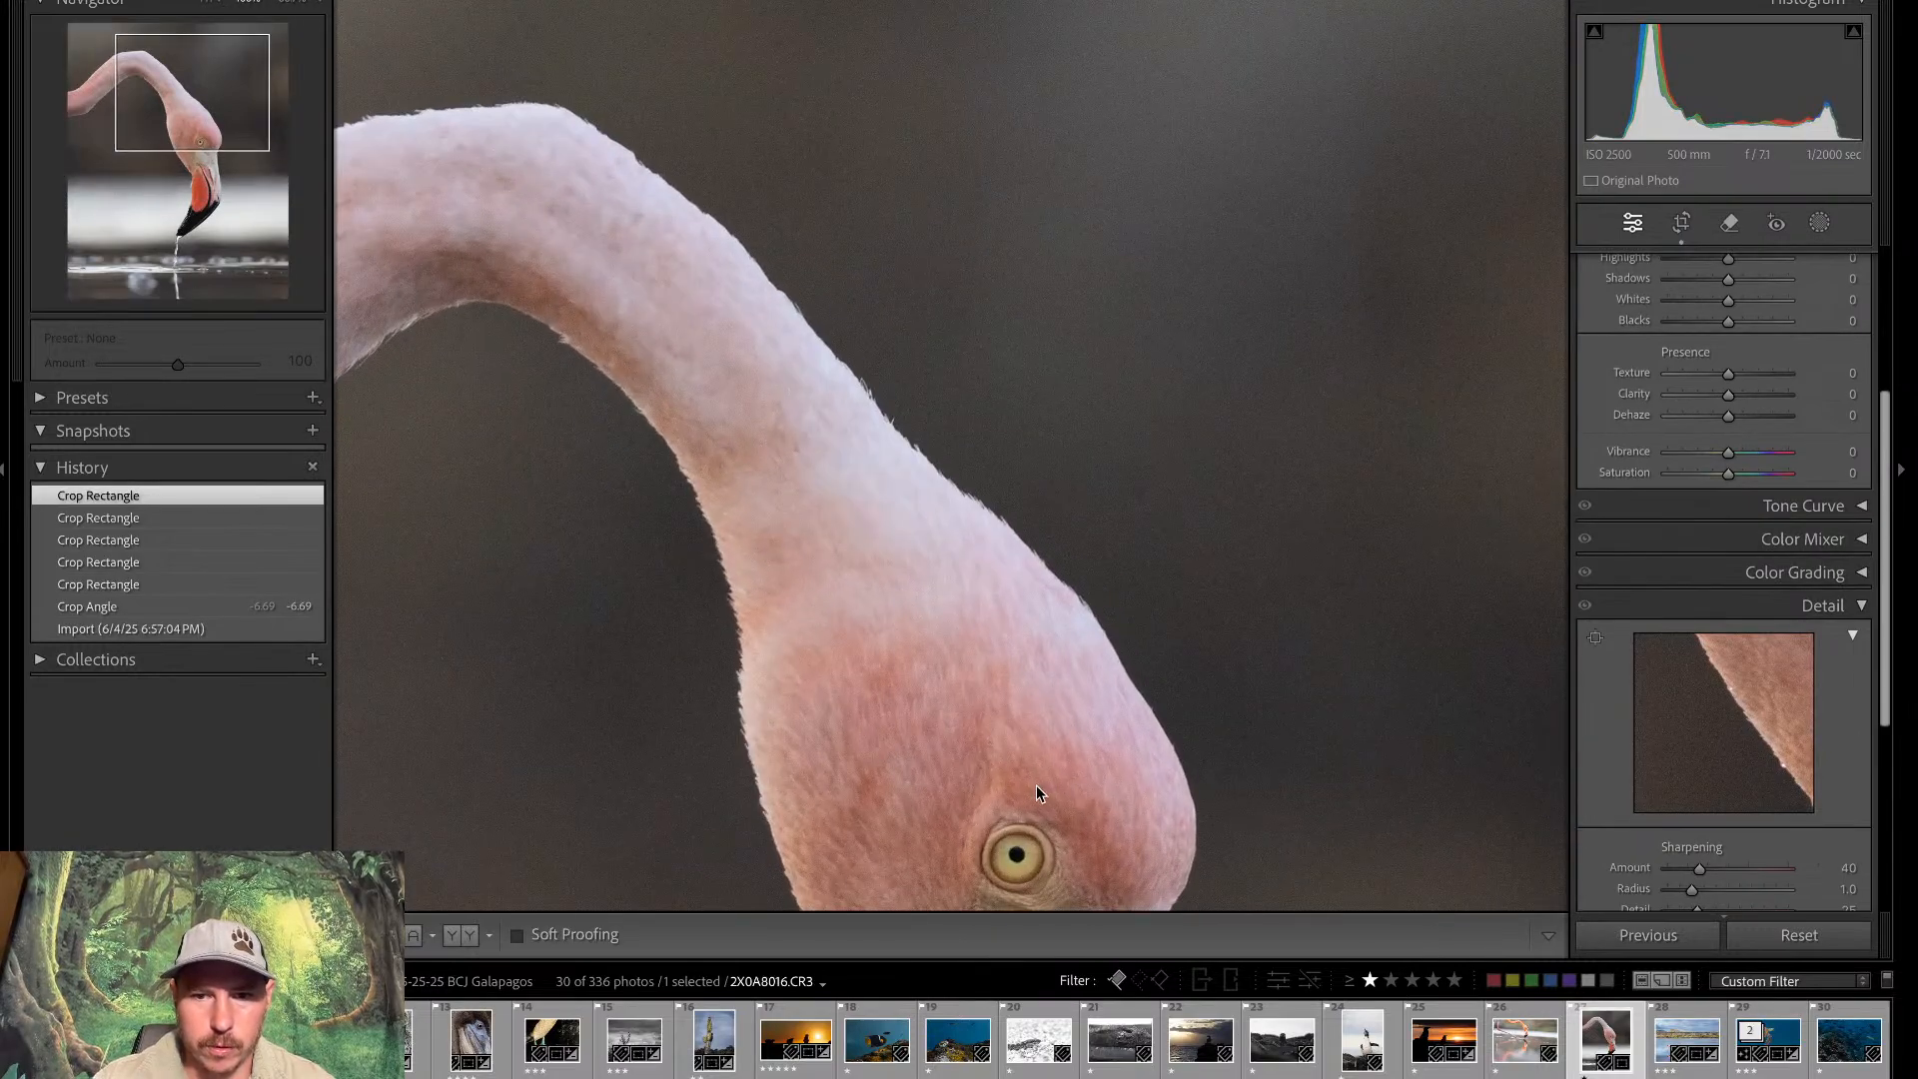
left_click_drag(1040, 795, 968, 334)
left_click(906, 440)
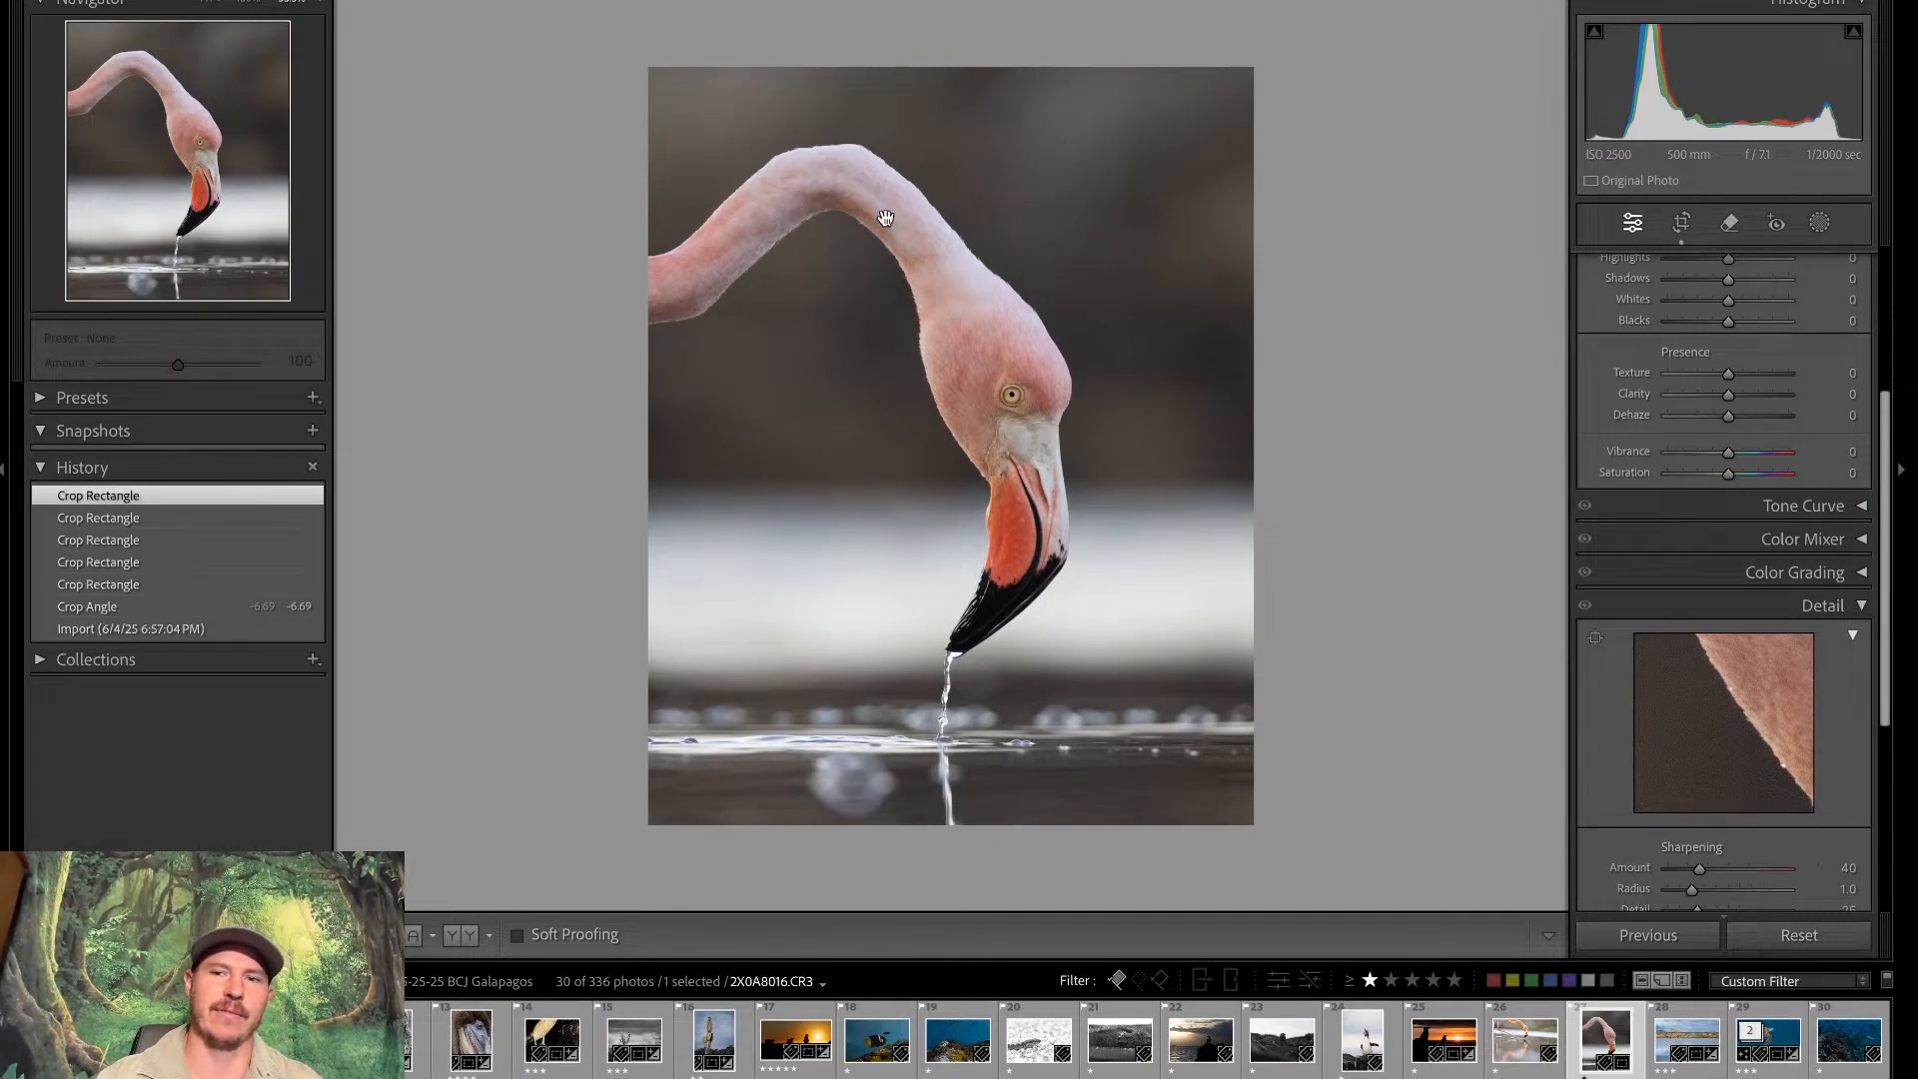
Change the 4 x 5 / 8 x 10 crop to landscape, widening it to include the curved neck and part of the leg
left_click(1682, 222)
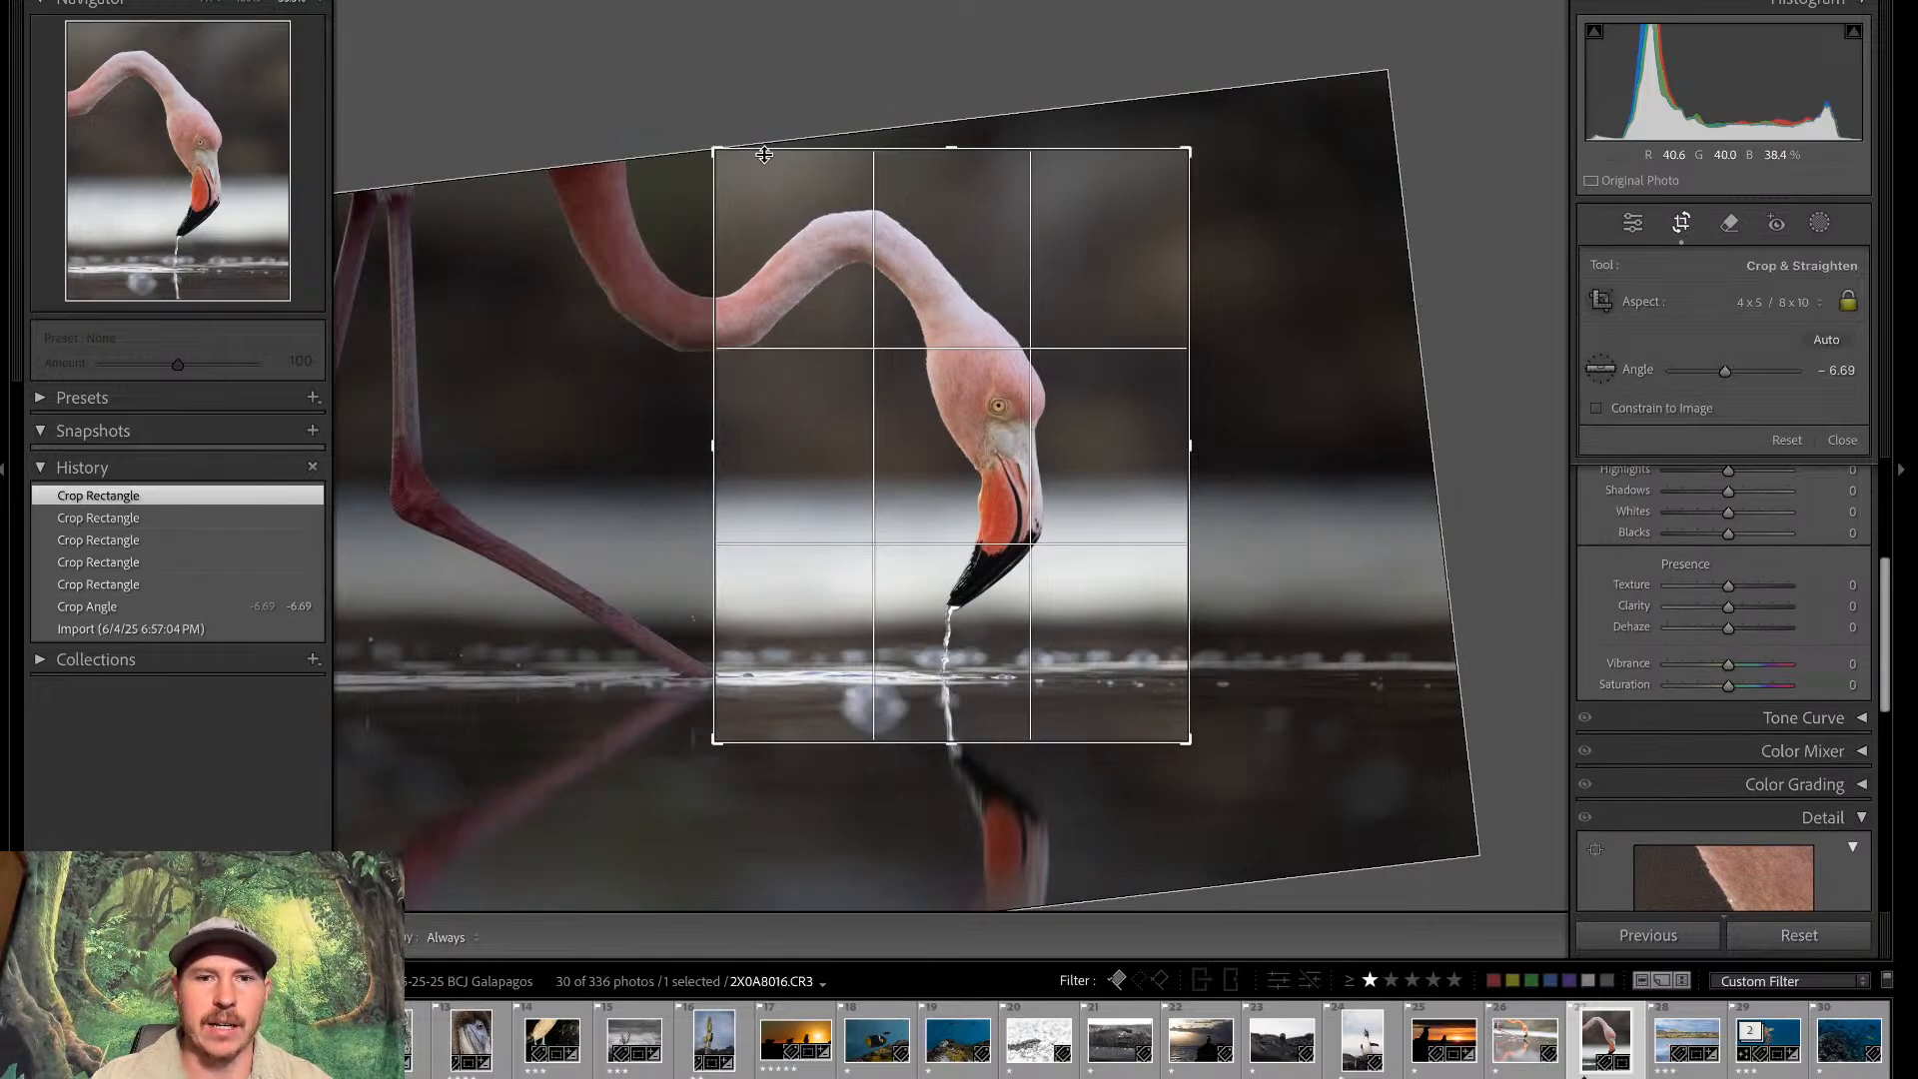
left_click_drag(715, 152, 620, 153)
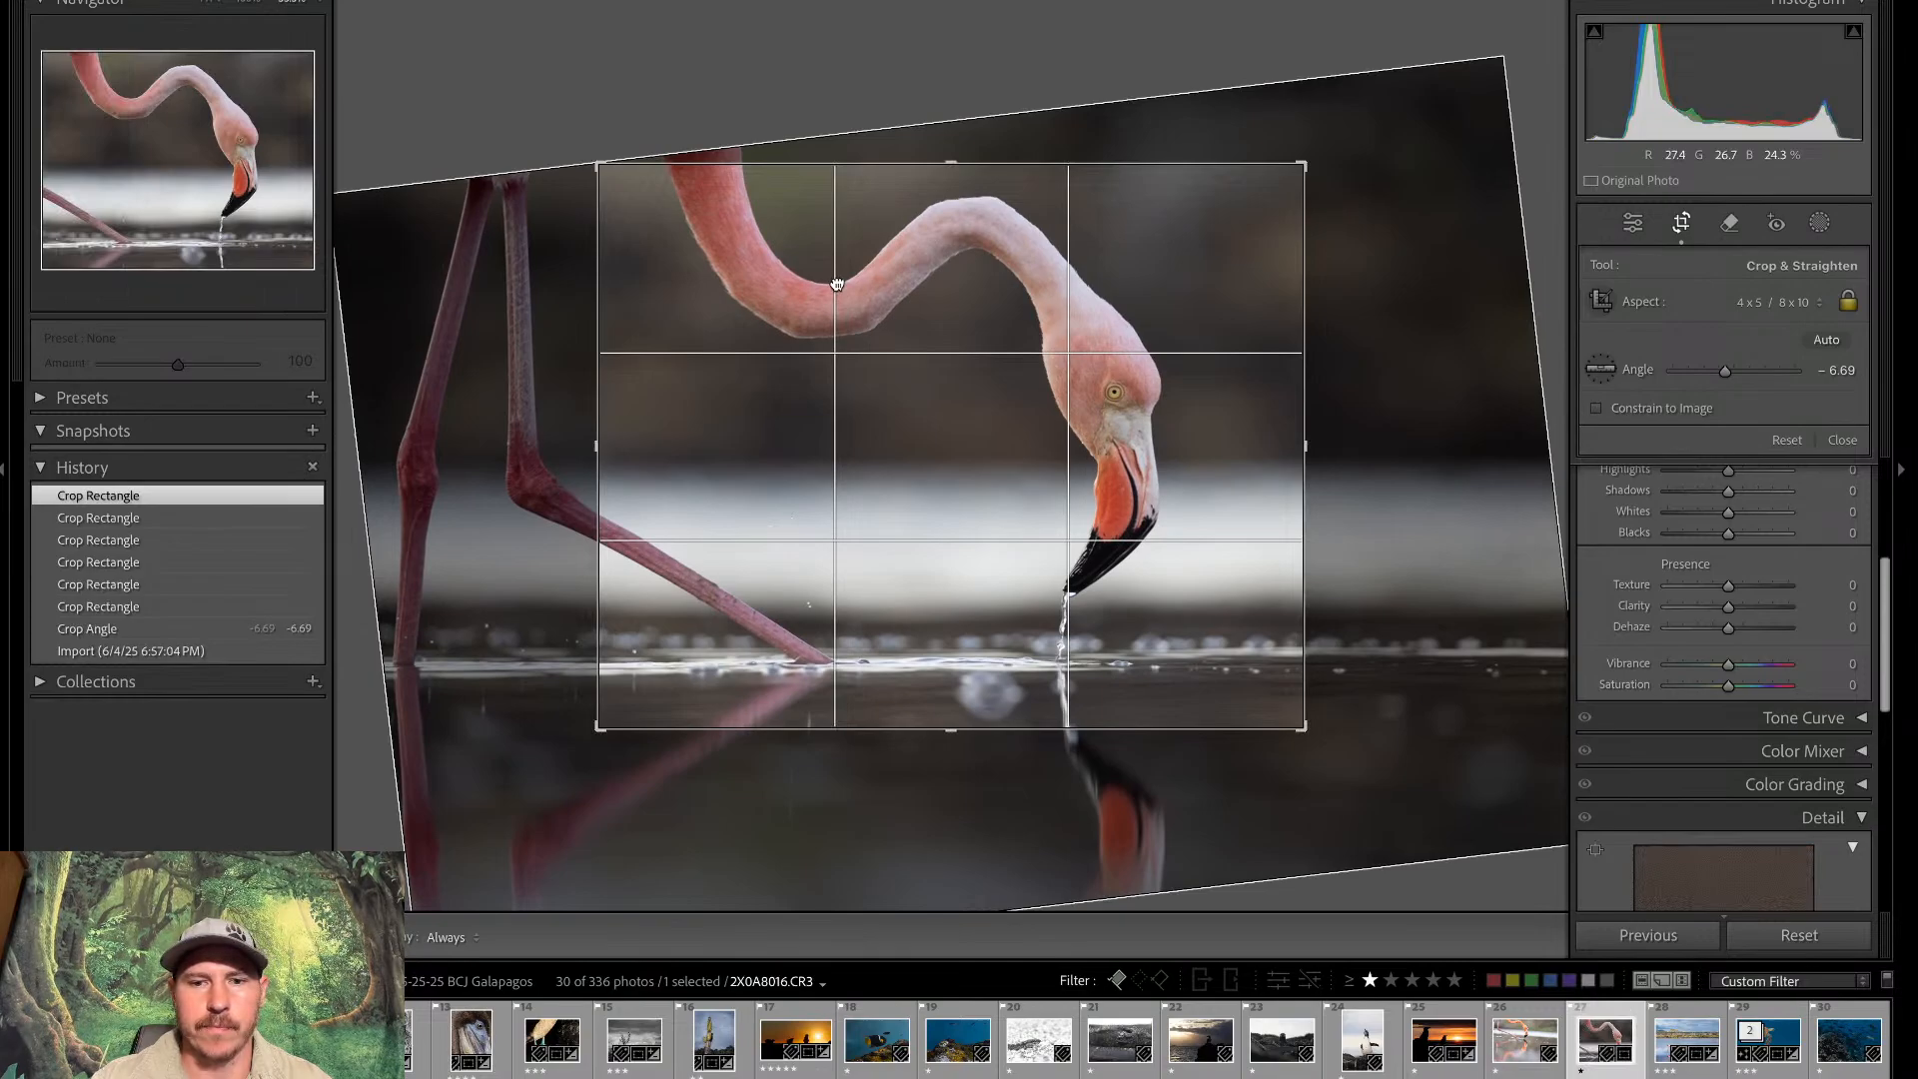
left_click_drag(837, 284, 824, 289)
key("Return")
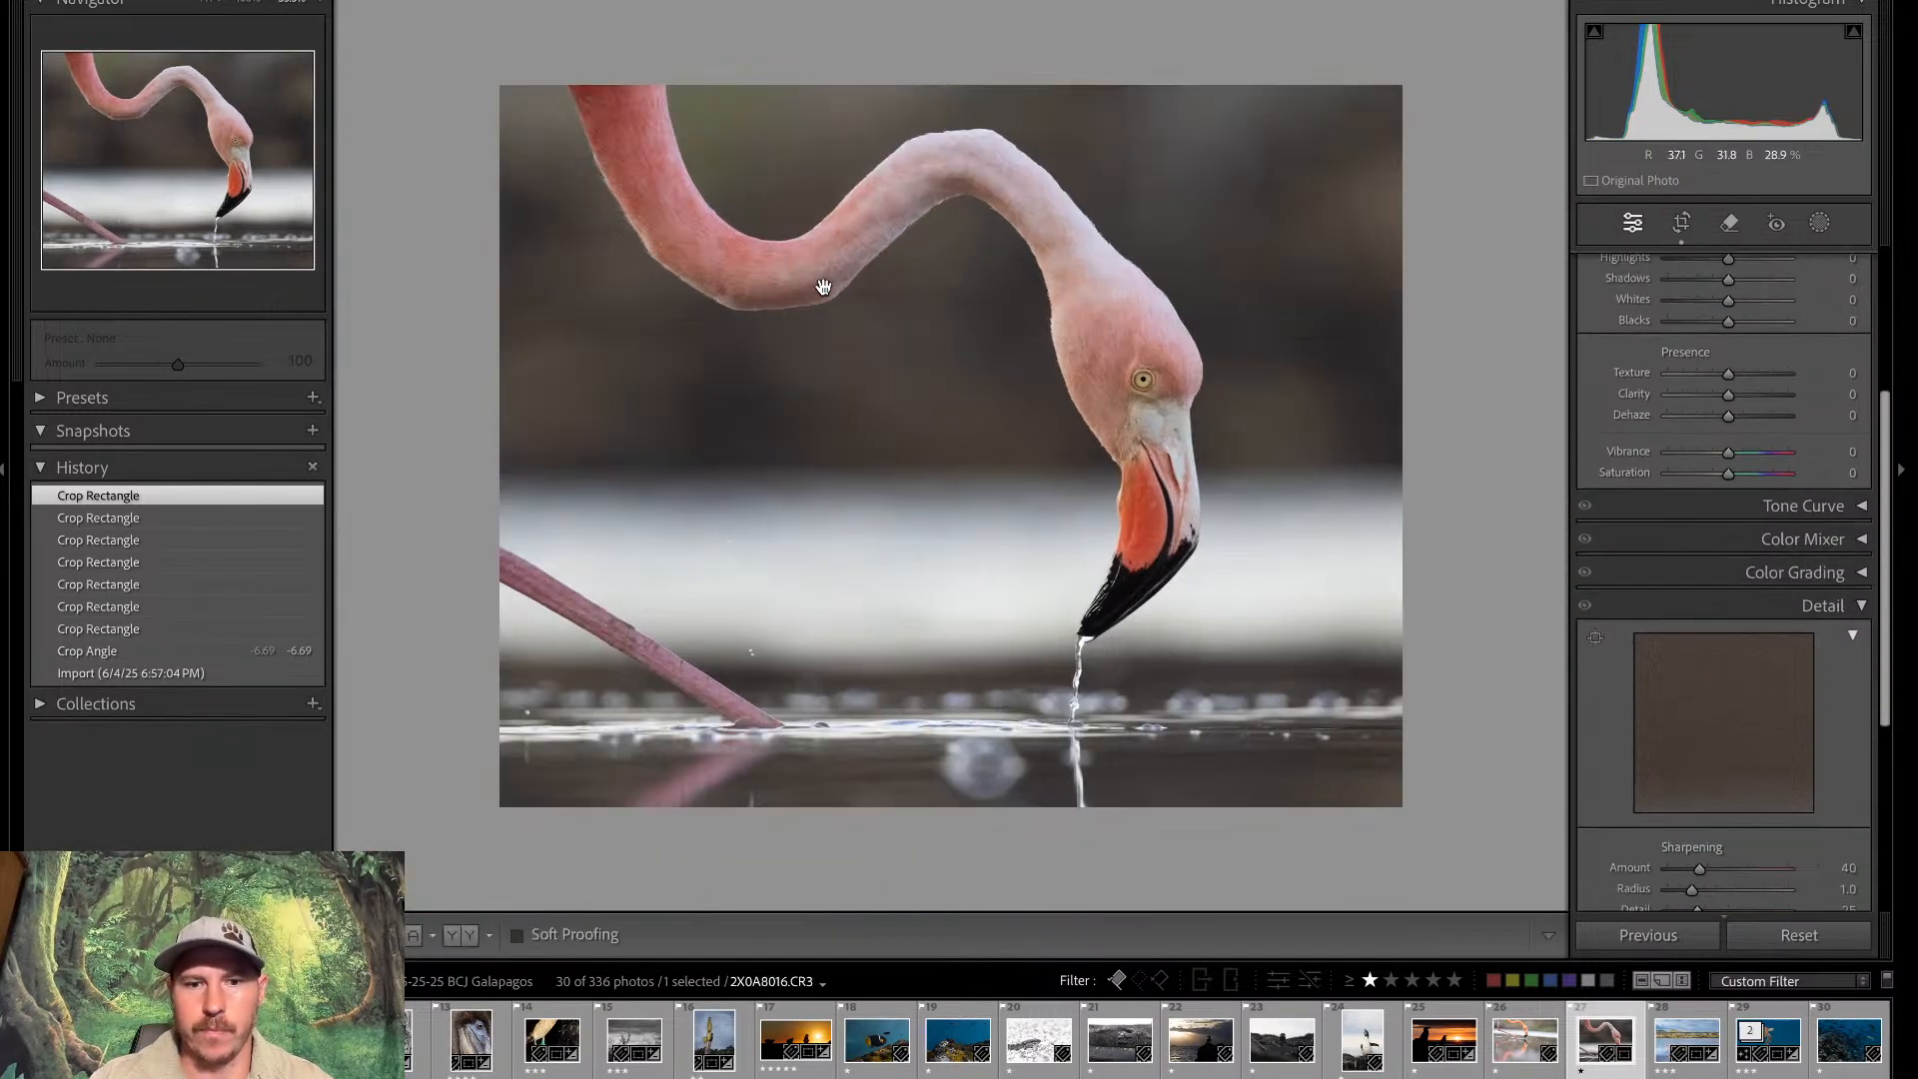
Fine-tune the image position inside the landscape crop to balance the flamingo's head and neck in the frame
left_click(1683, 224)
mouse_move(1157, 457)
left_mouse_down()
mouse_move(1135, 450)
mouse_move(1127, 480)
left_mouse_up()
key("Return")
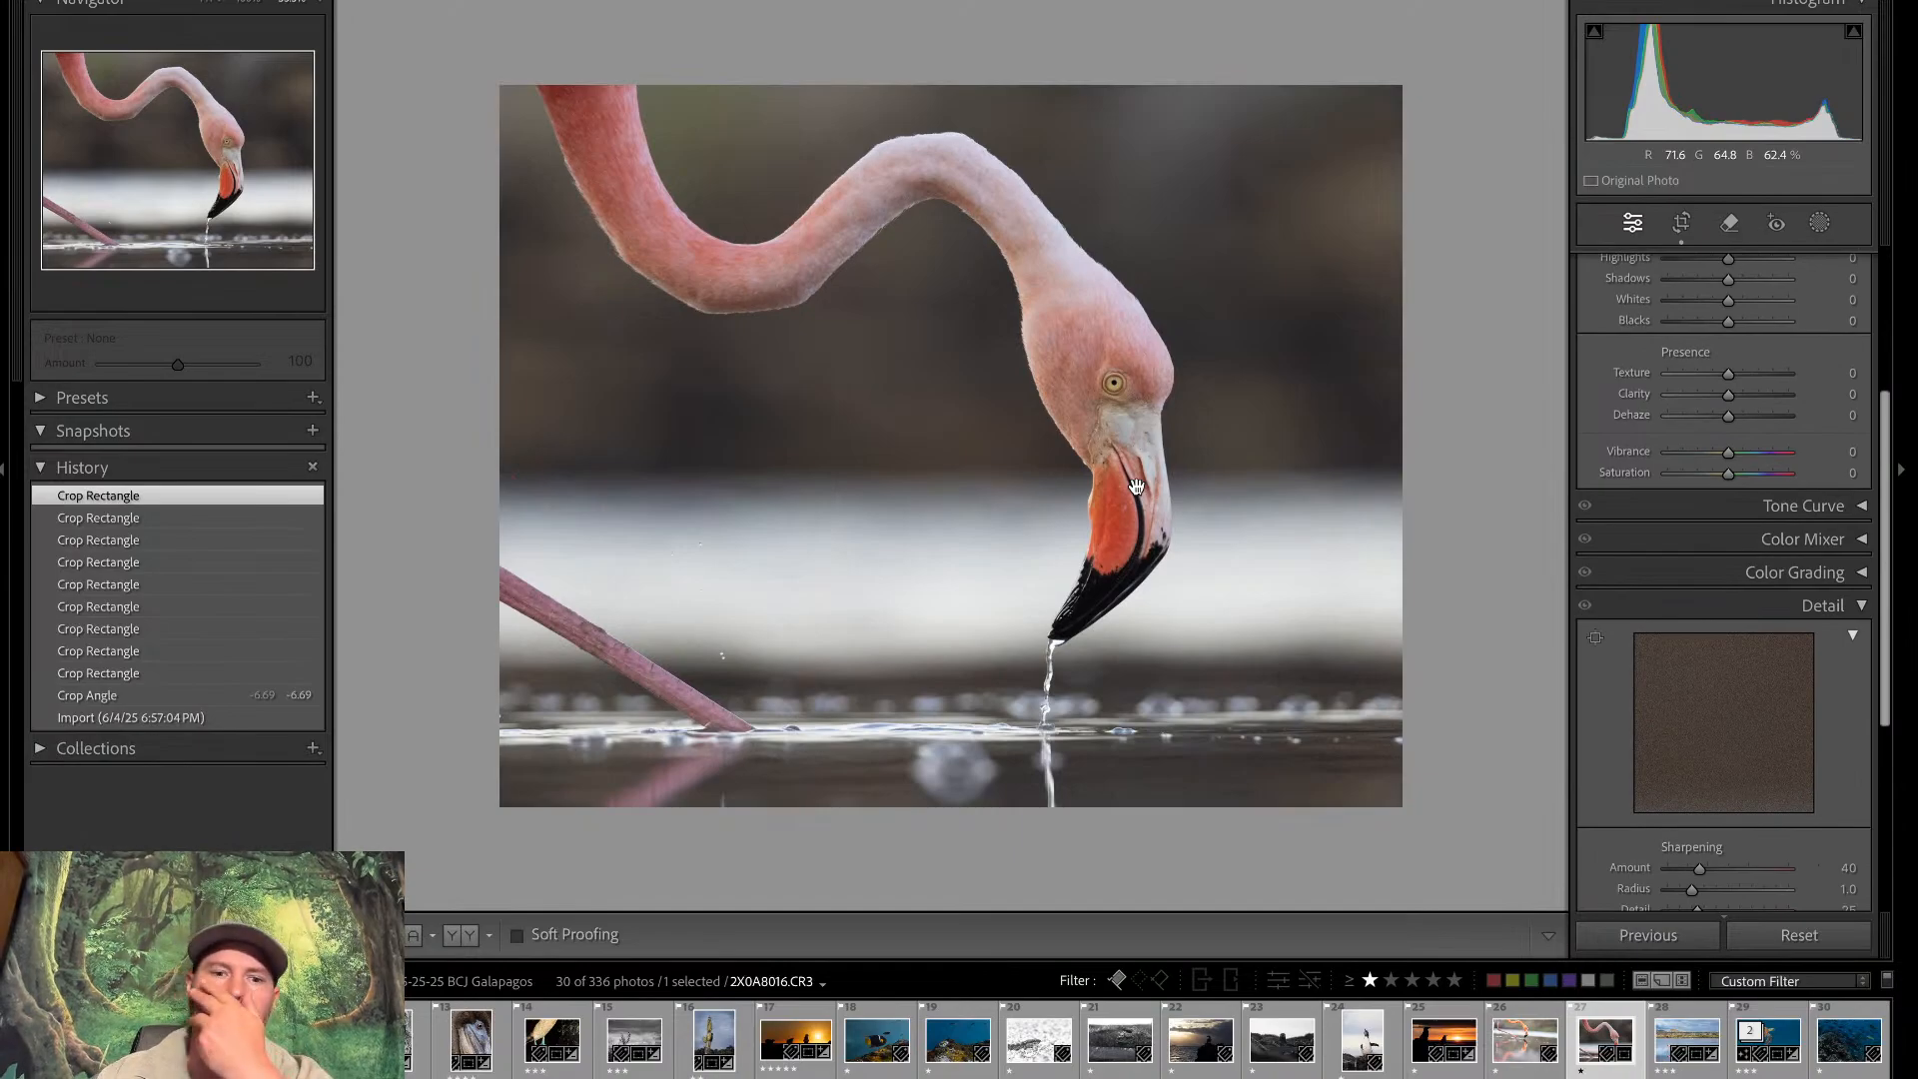
left_click(1683, 226)
left_click_drag(1266, 450, 1274, 452)
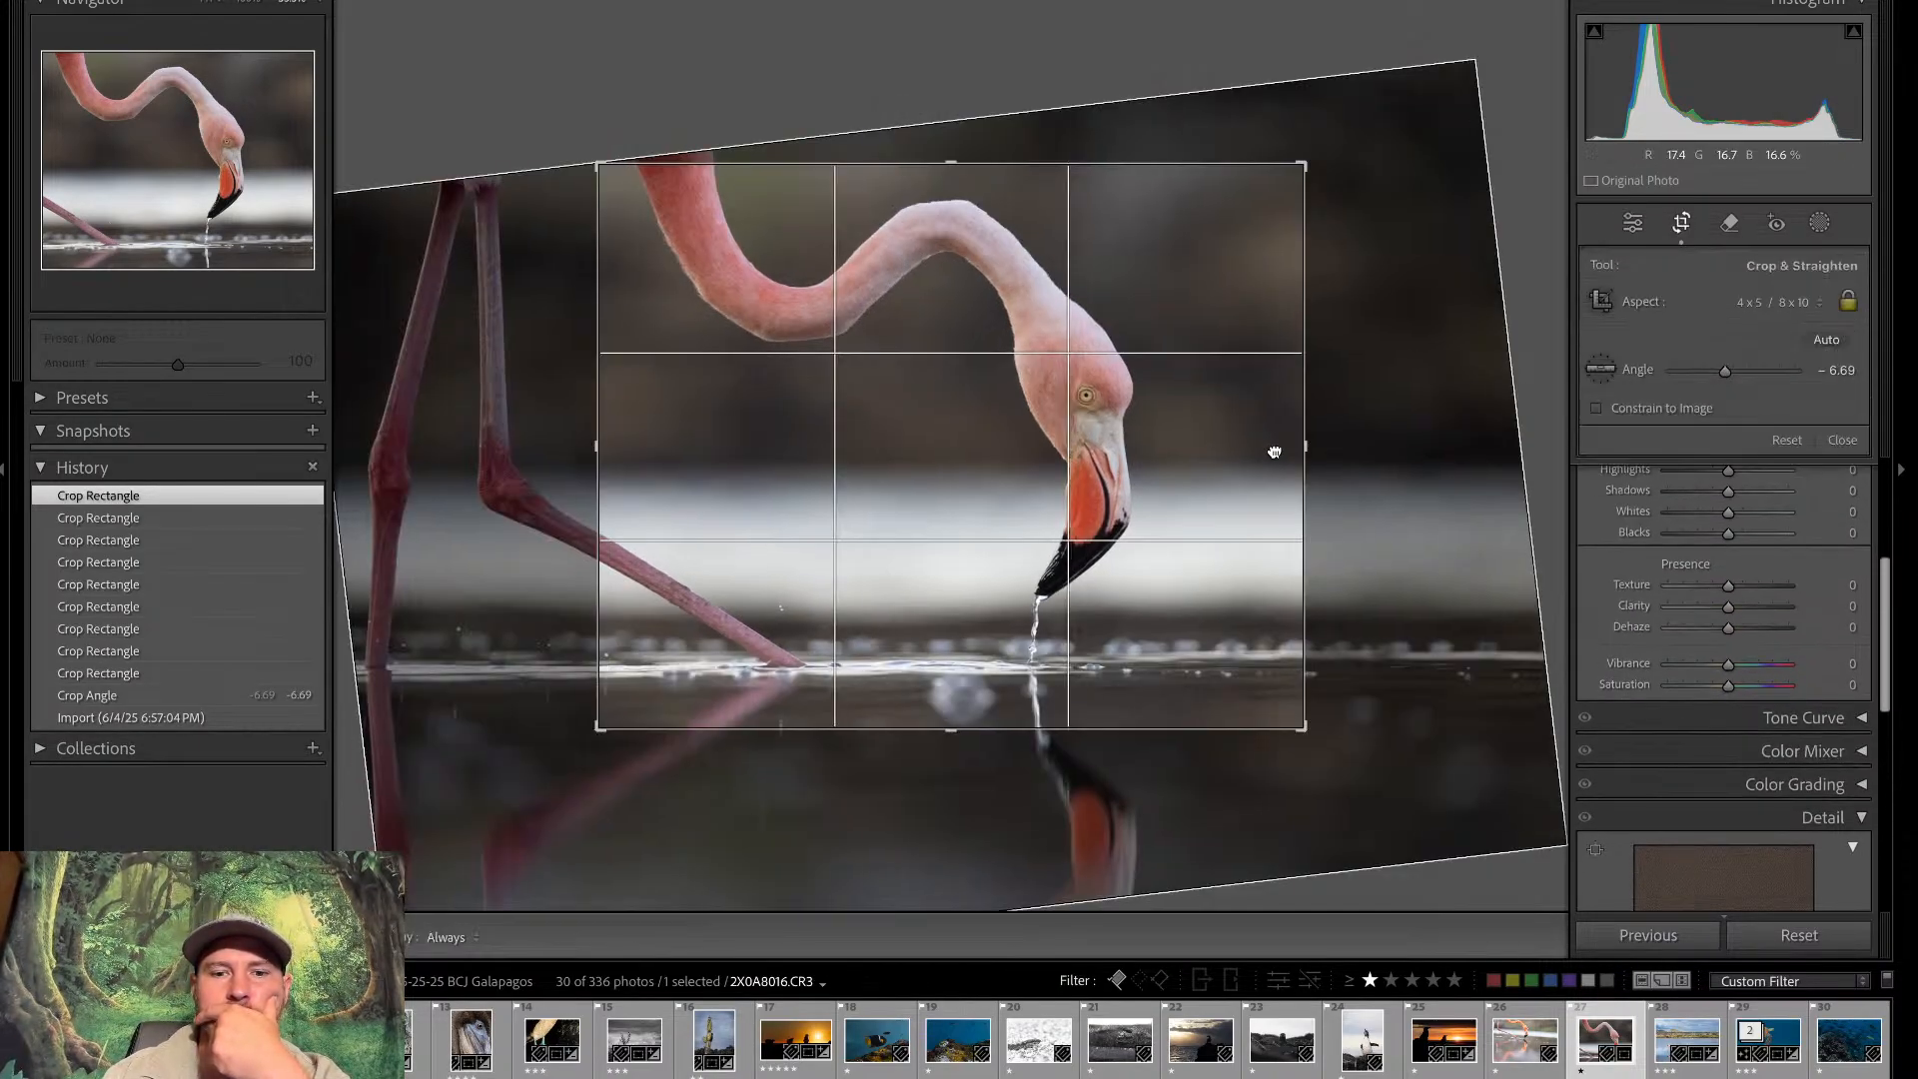
key("Return")
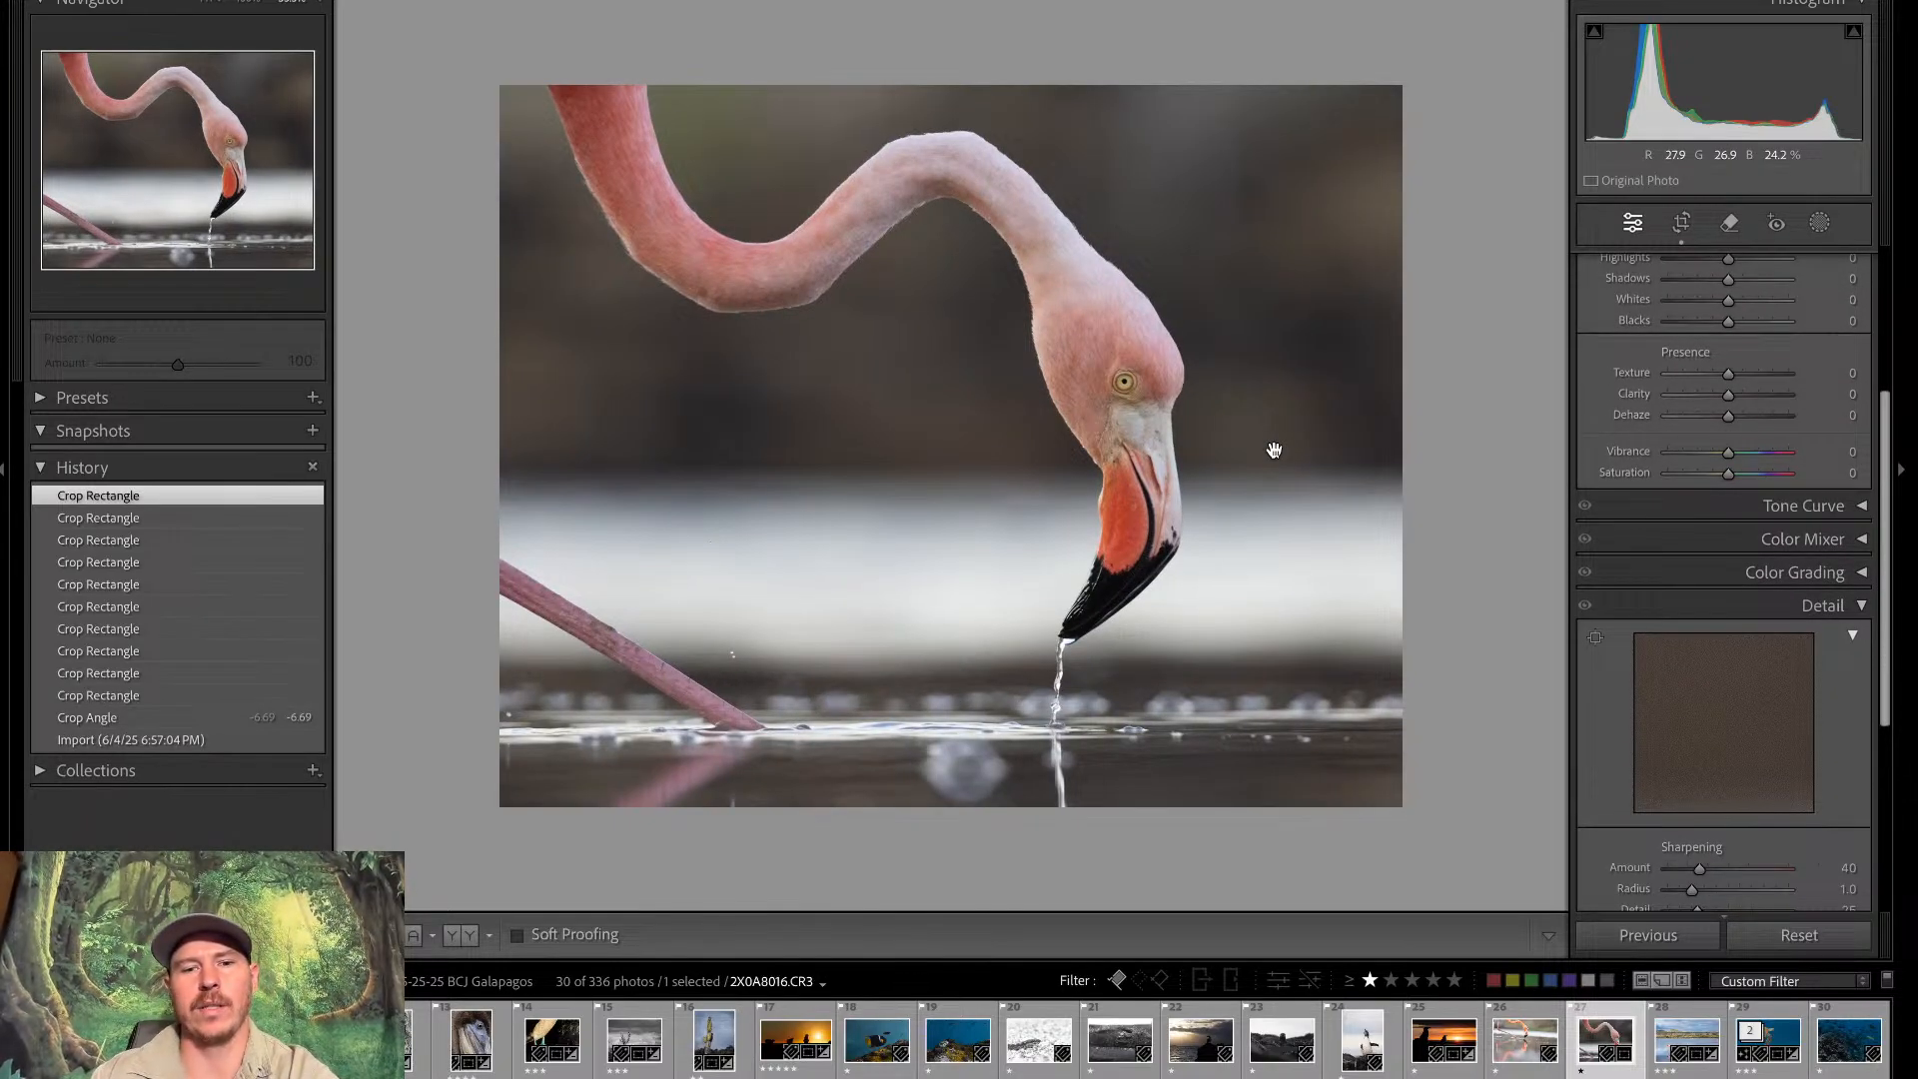
Compare the cropped flamingo shot with the neighbouring orange flamingo photo, viewing each whole, and return to the cropped one
key("Left")
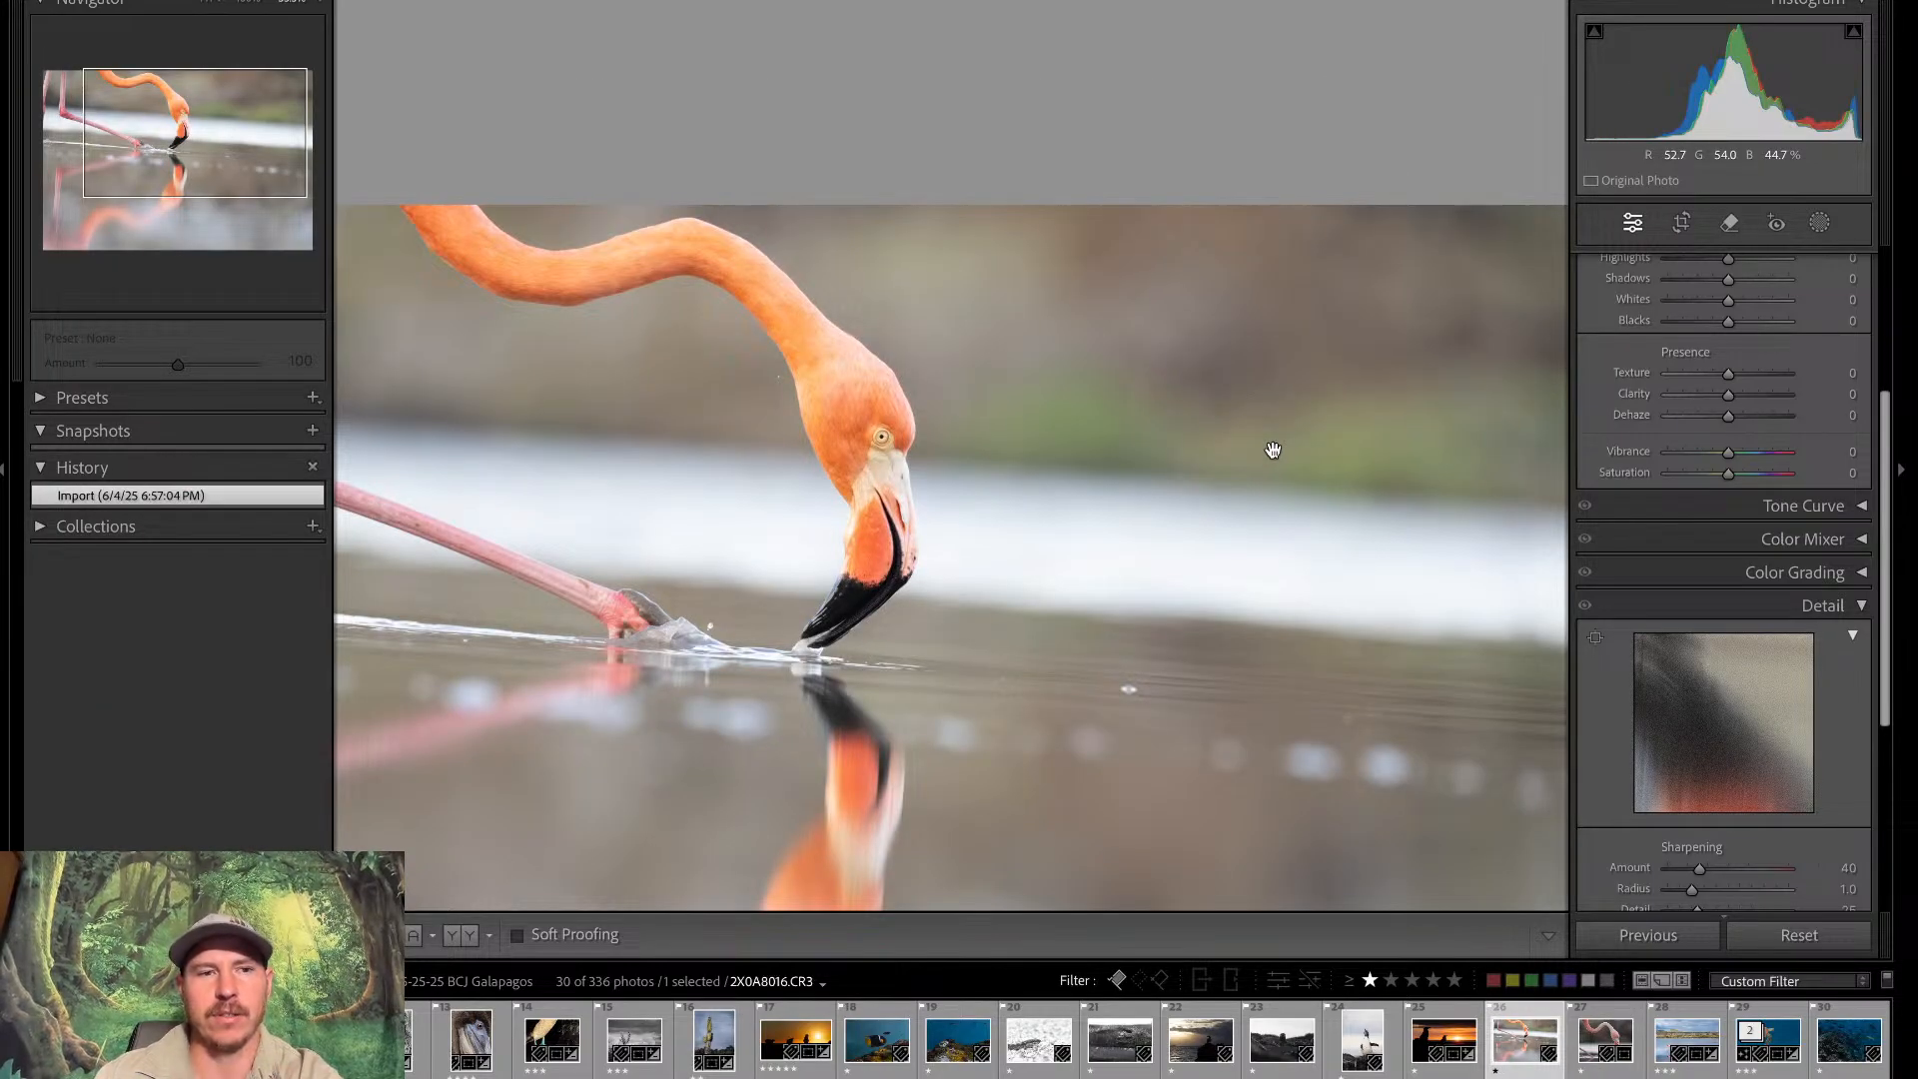
left_click(1271, 452)
key("Right")
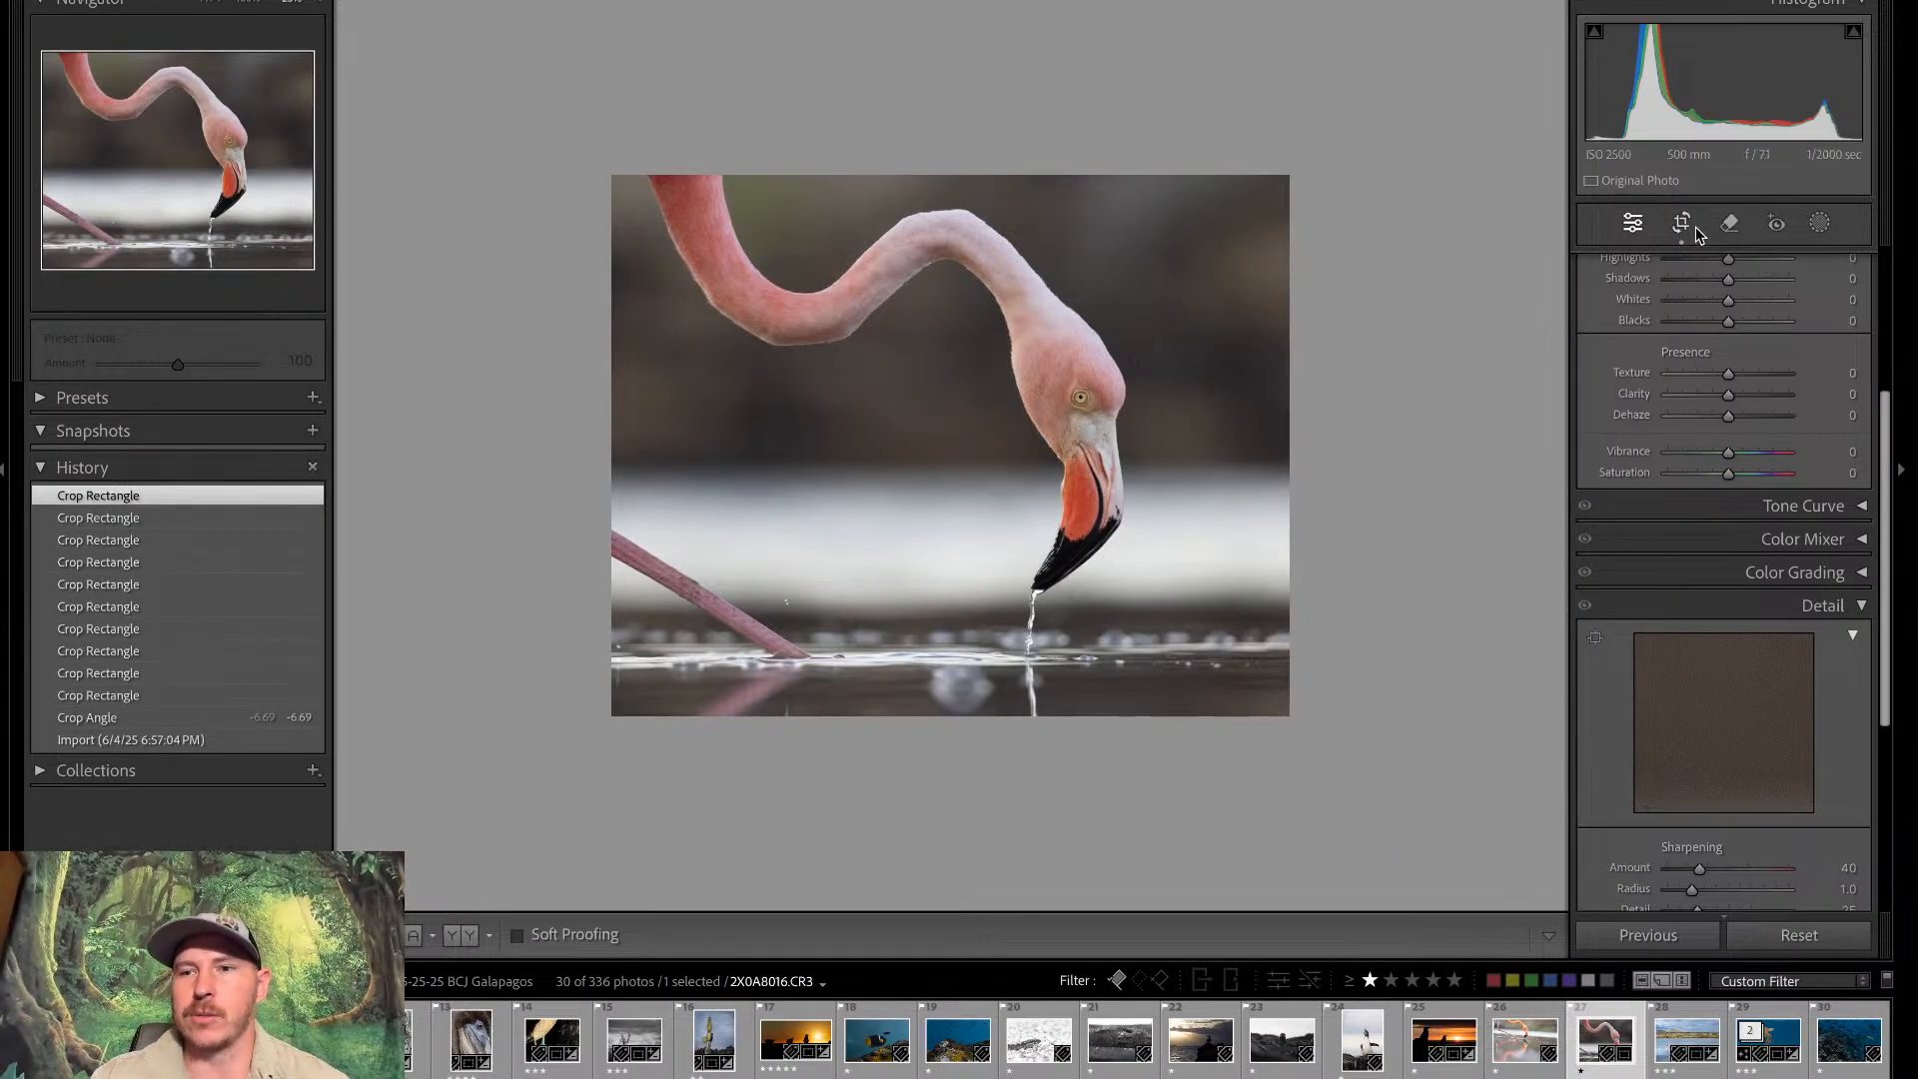
Set the flamingo photo's overall contrast to +16, trying a slight exposure lift and resetting exposure to 0.00
left_click(1819, 222)
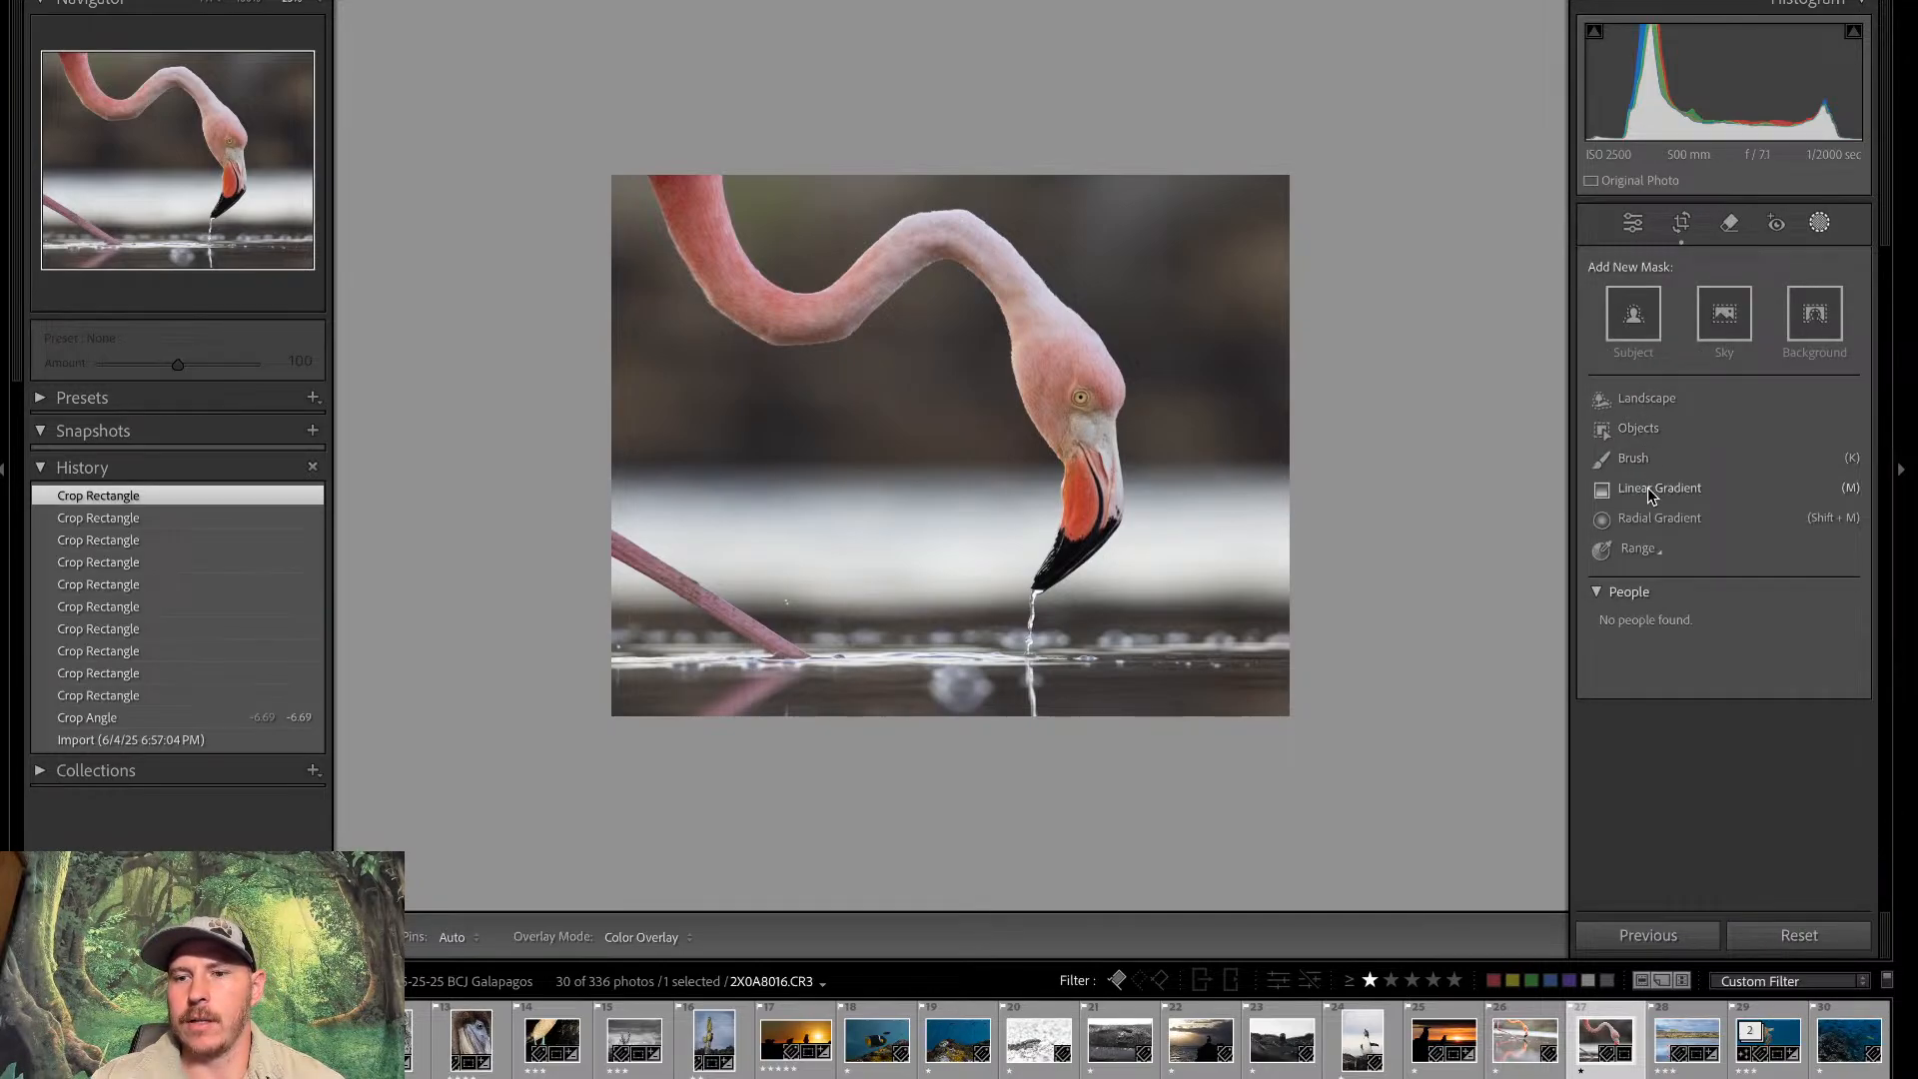
left_click(1633, 223)
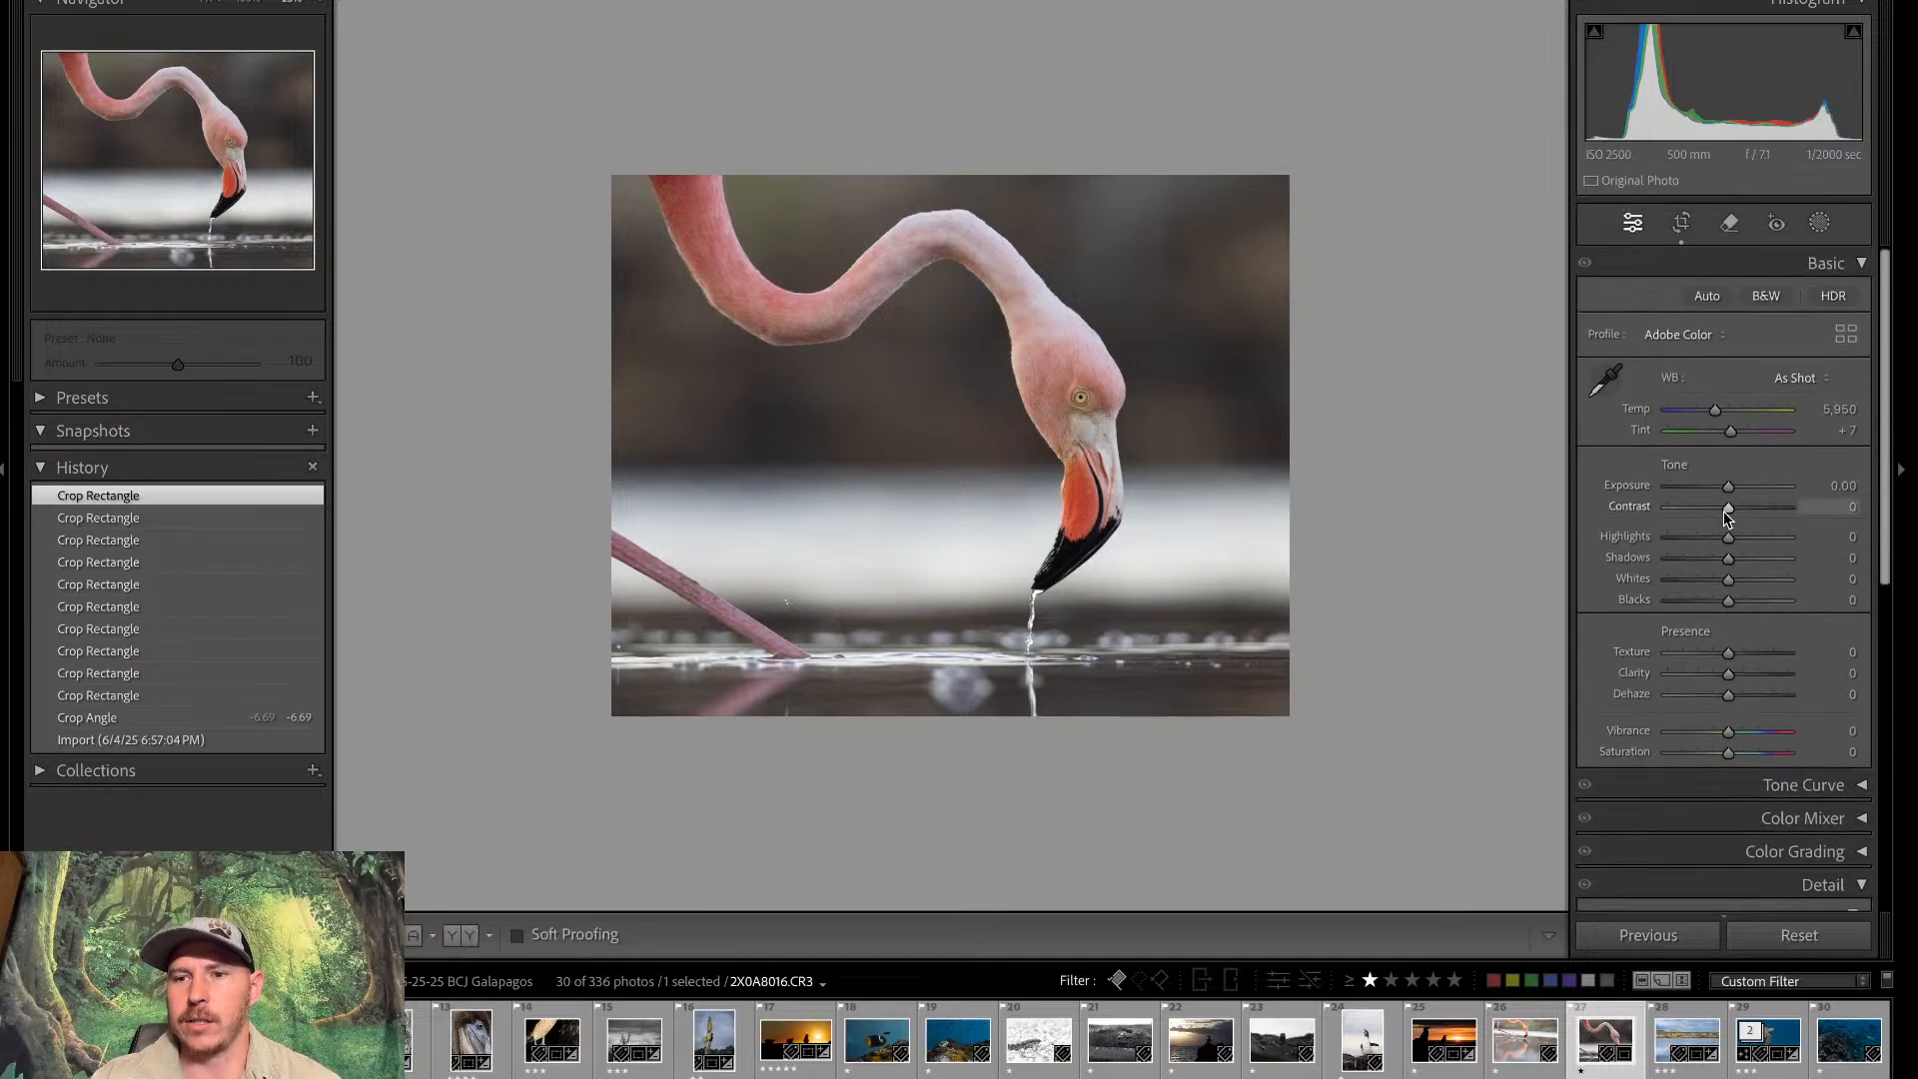
left_click_drag(1727, 511, 1732, 489)
double_click(1731, 488)
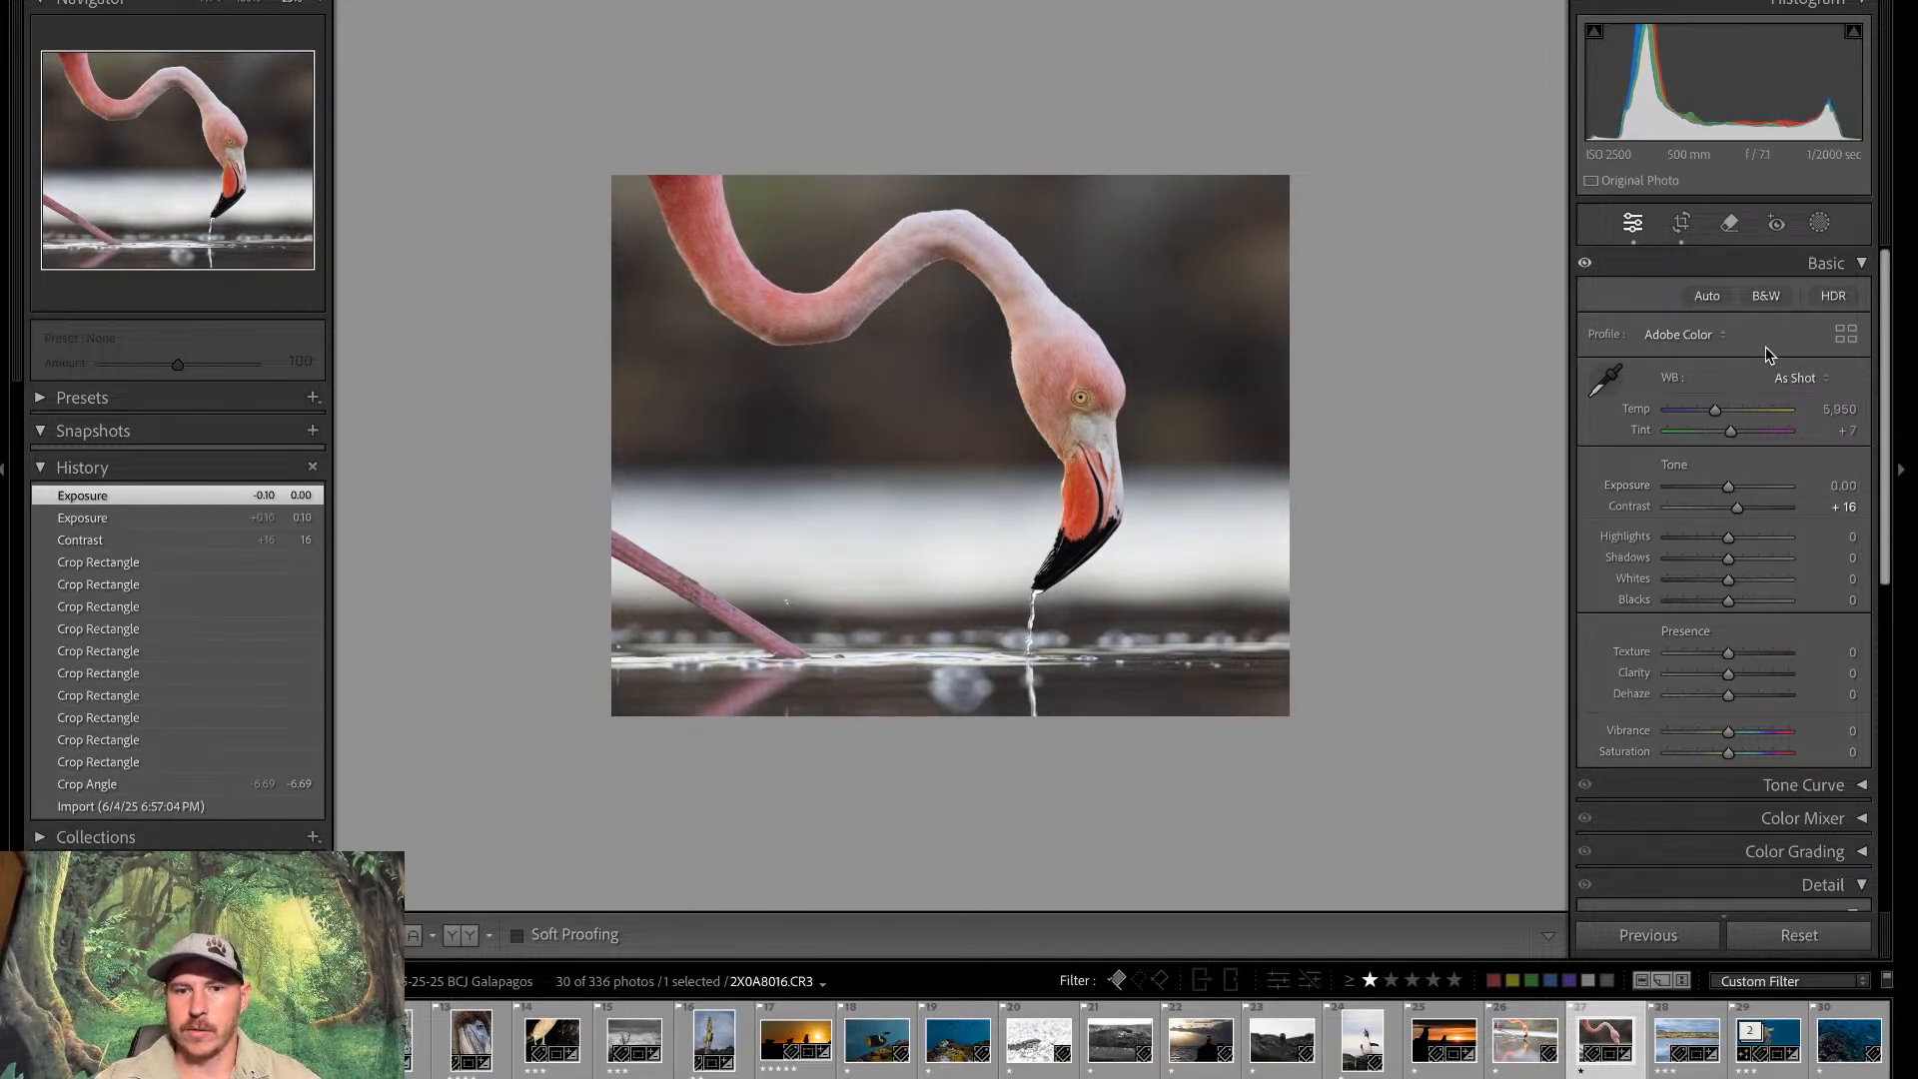
Mask the background from above and the water from below with linear gradients, subtracting the subject, and set the mask's exposure to −0.81
left_click(1819, 222)
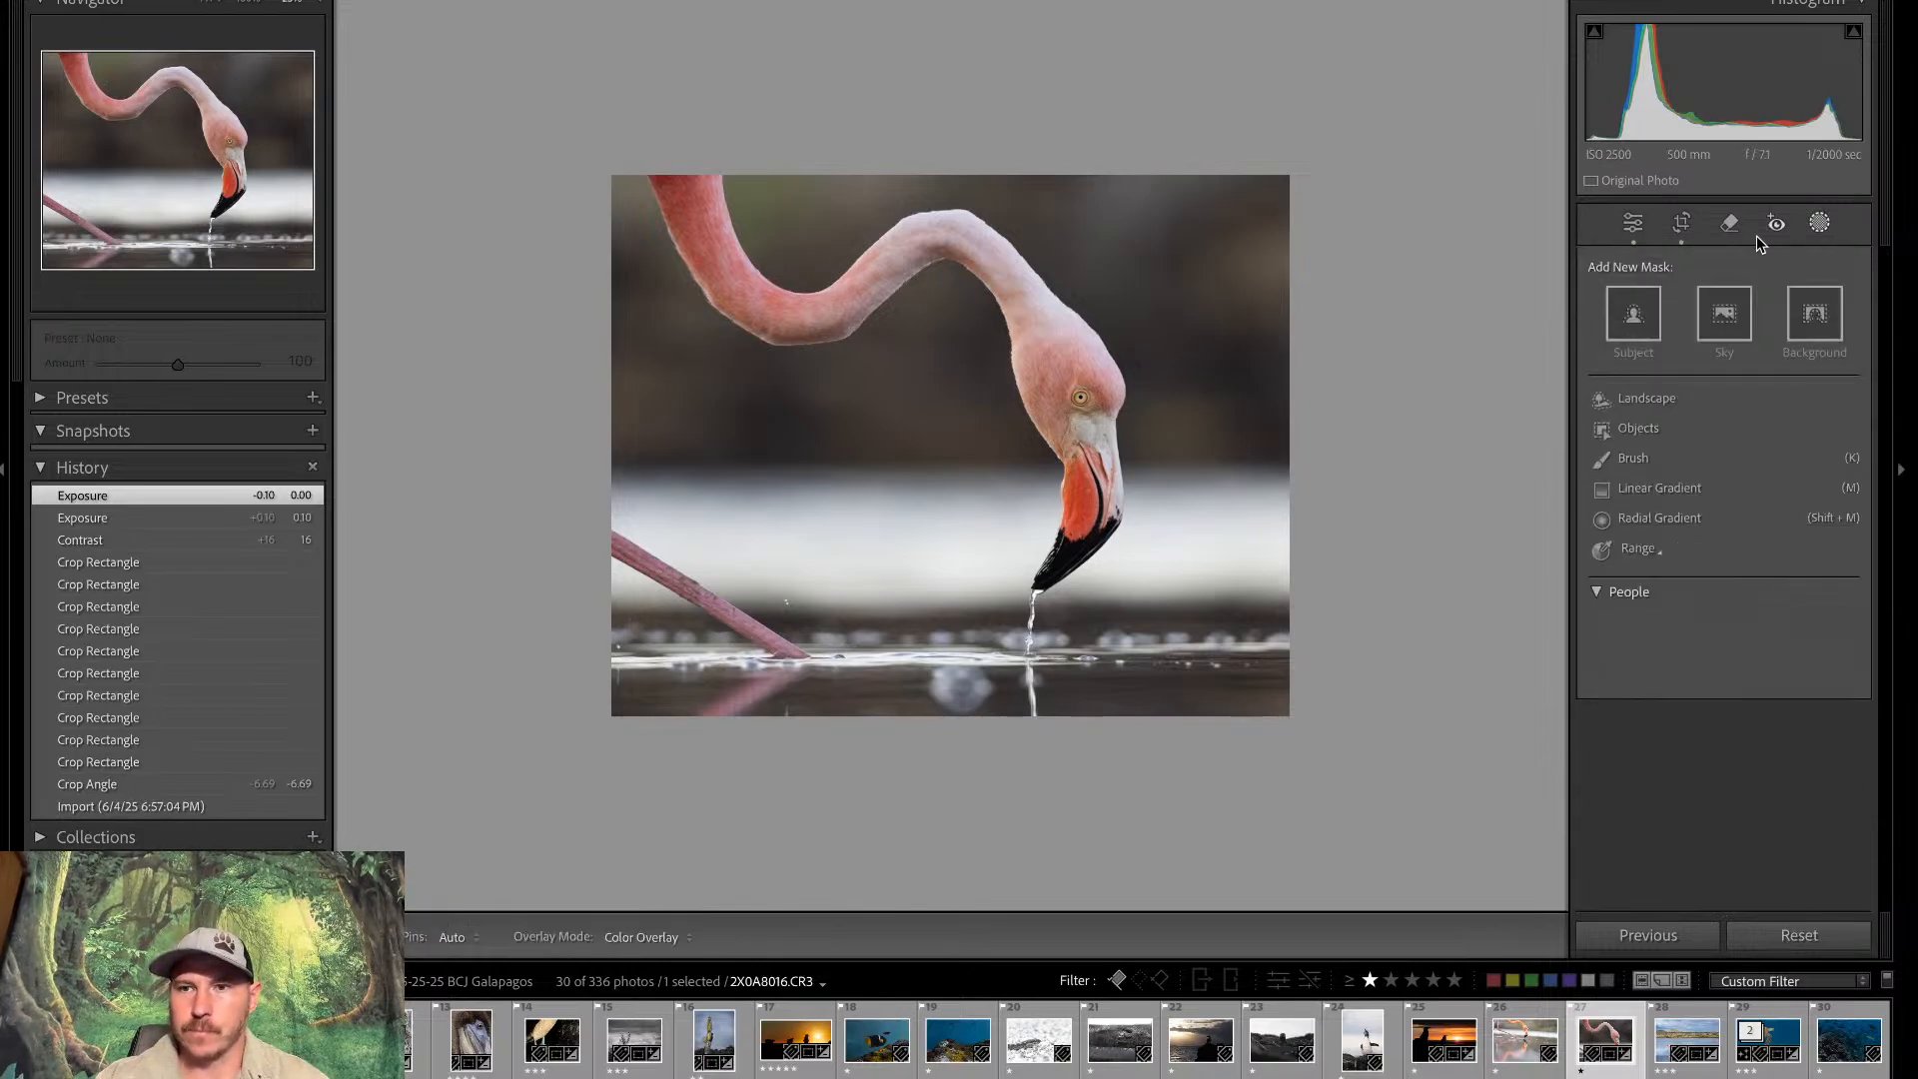
left_click(1647, 489)
left_click_drag(1153, 248, 1153, 472)
left_click_drag(1154, 359, 1156, 465)
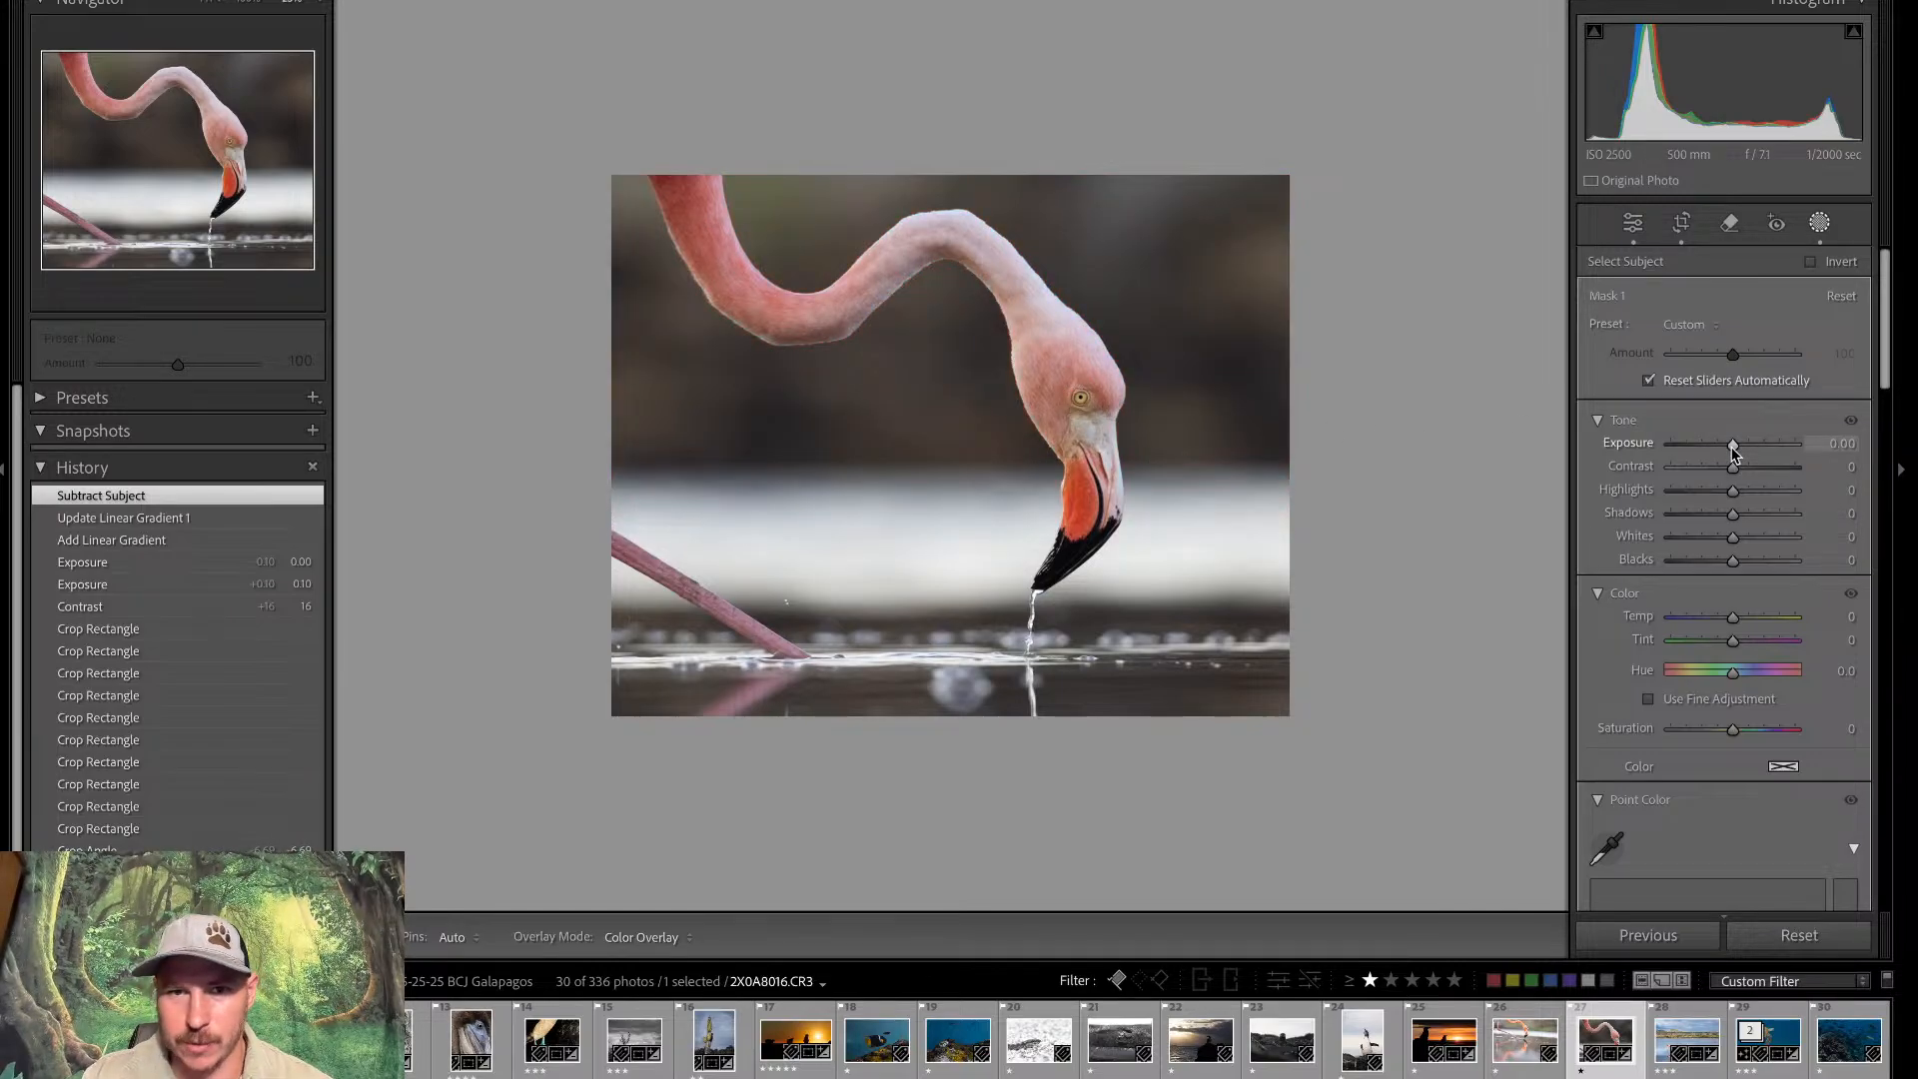
left_click_drag(1733, 446, 1719, 452)
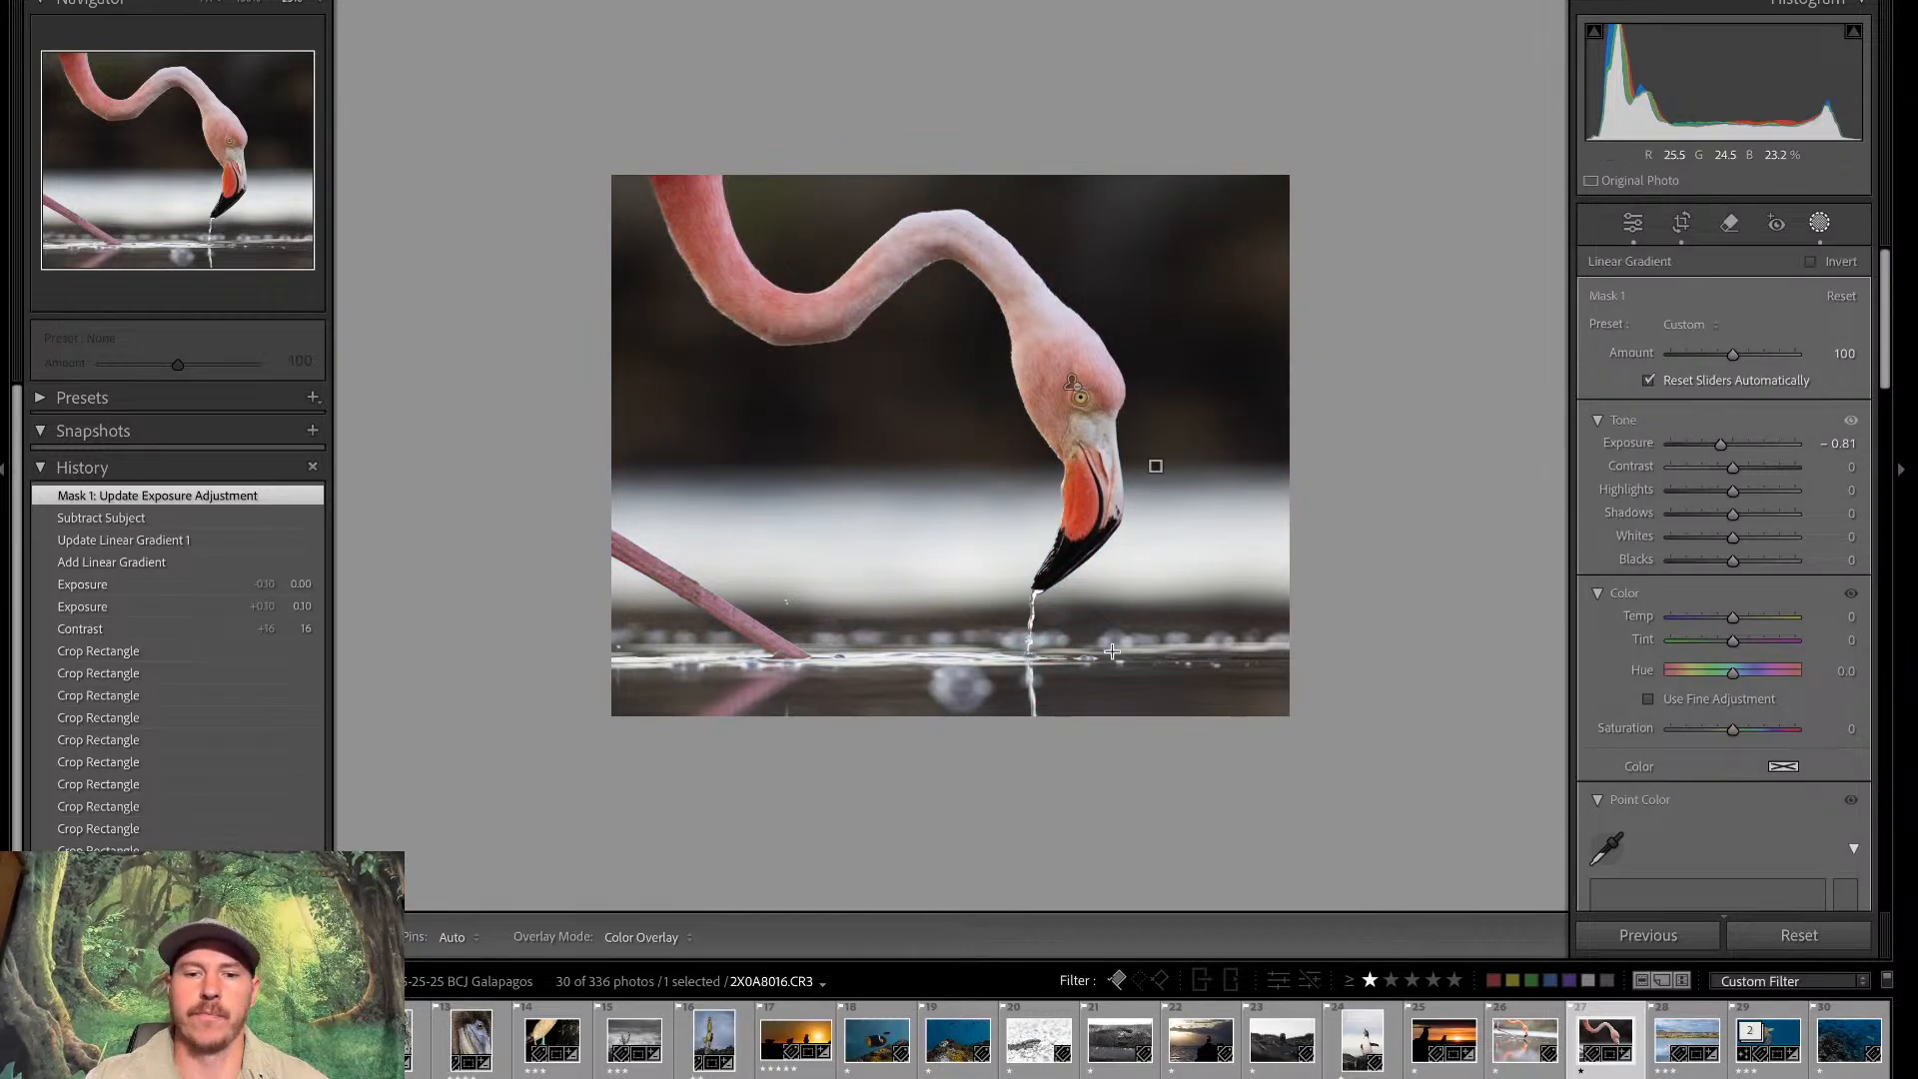
left_click_drag(1050, 697, 1049, 625)
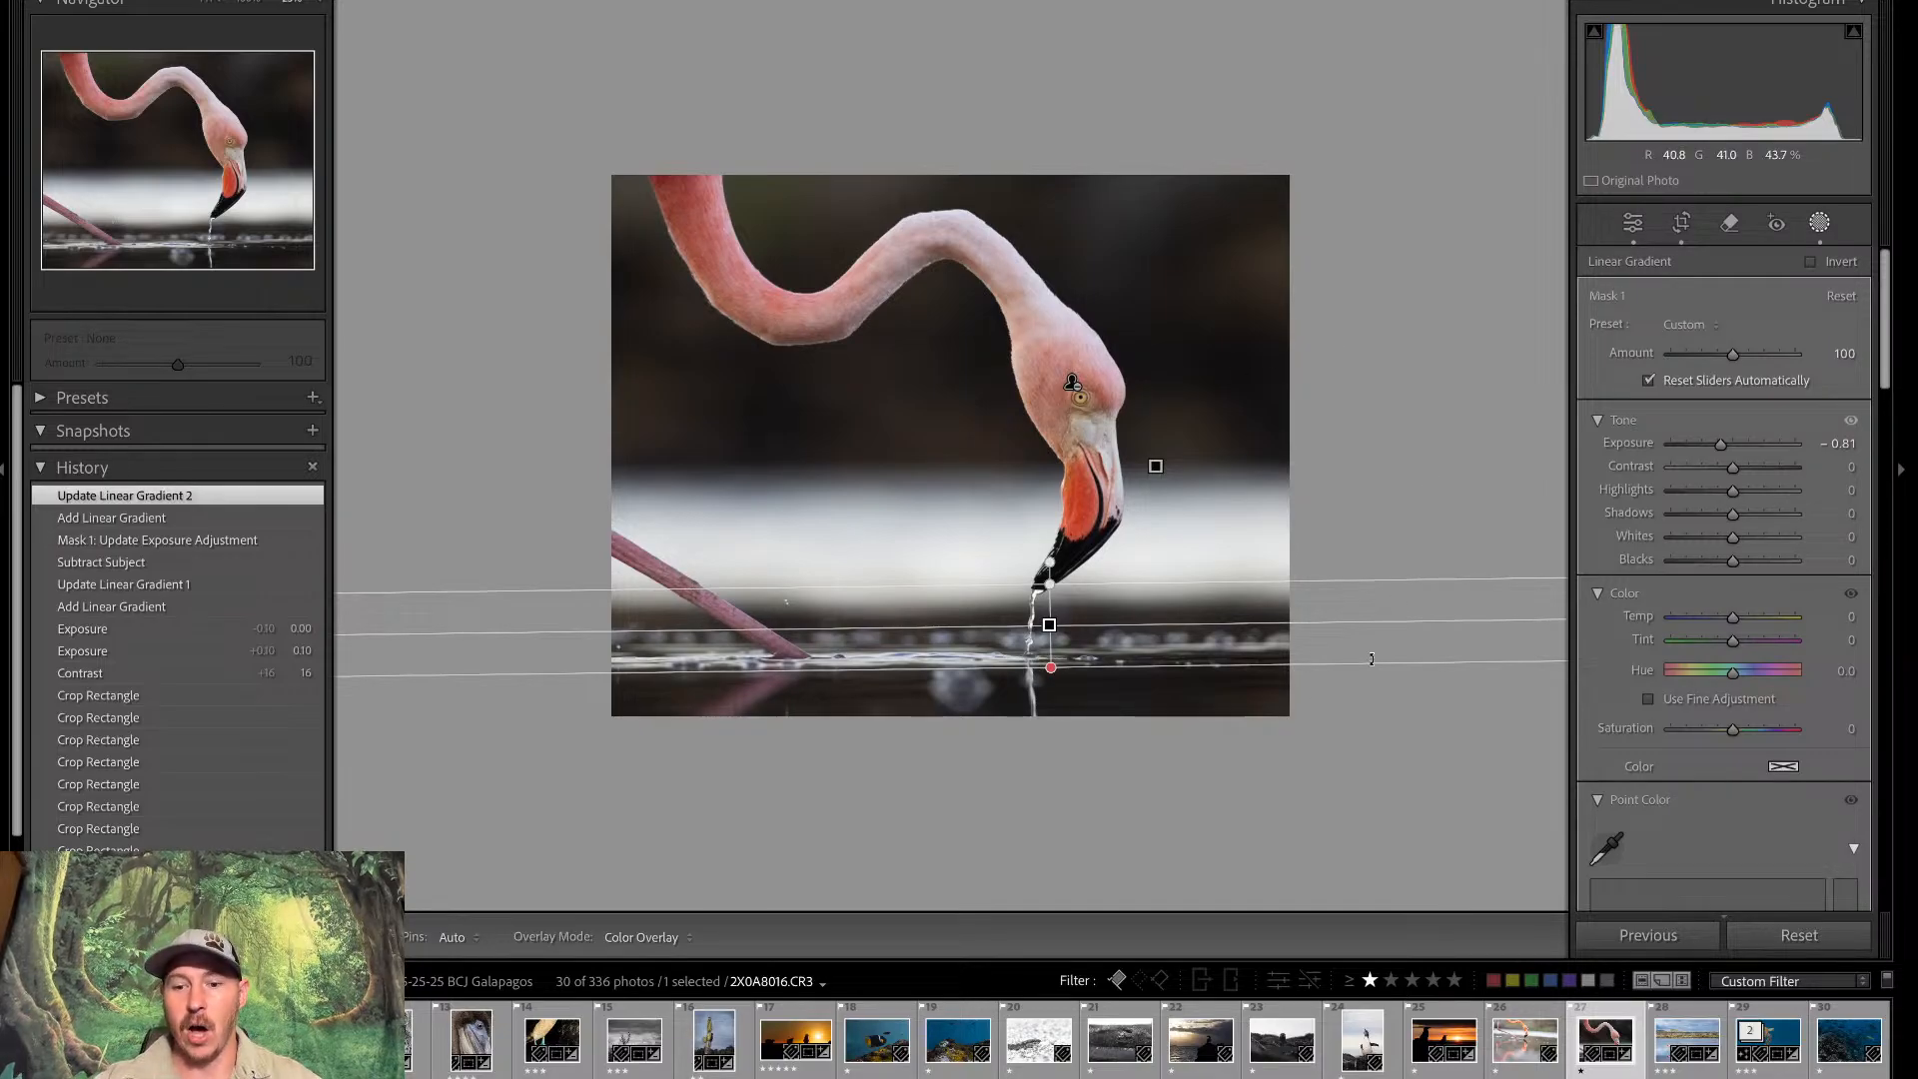
Review the top-rated photos by filtering to four stars and up, and to three stars and up in the grid
left_click(1434, 981)
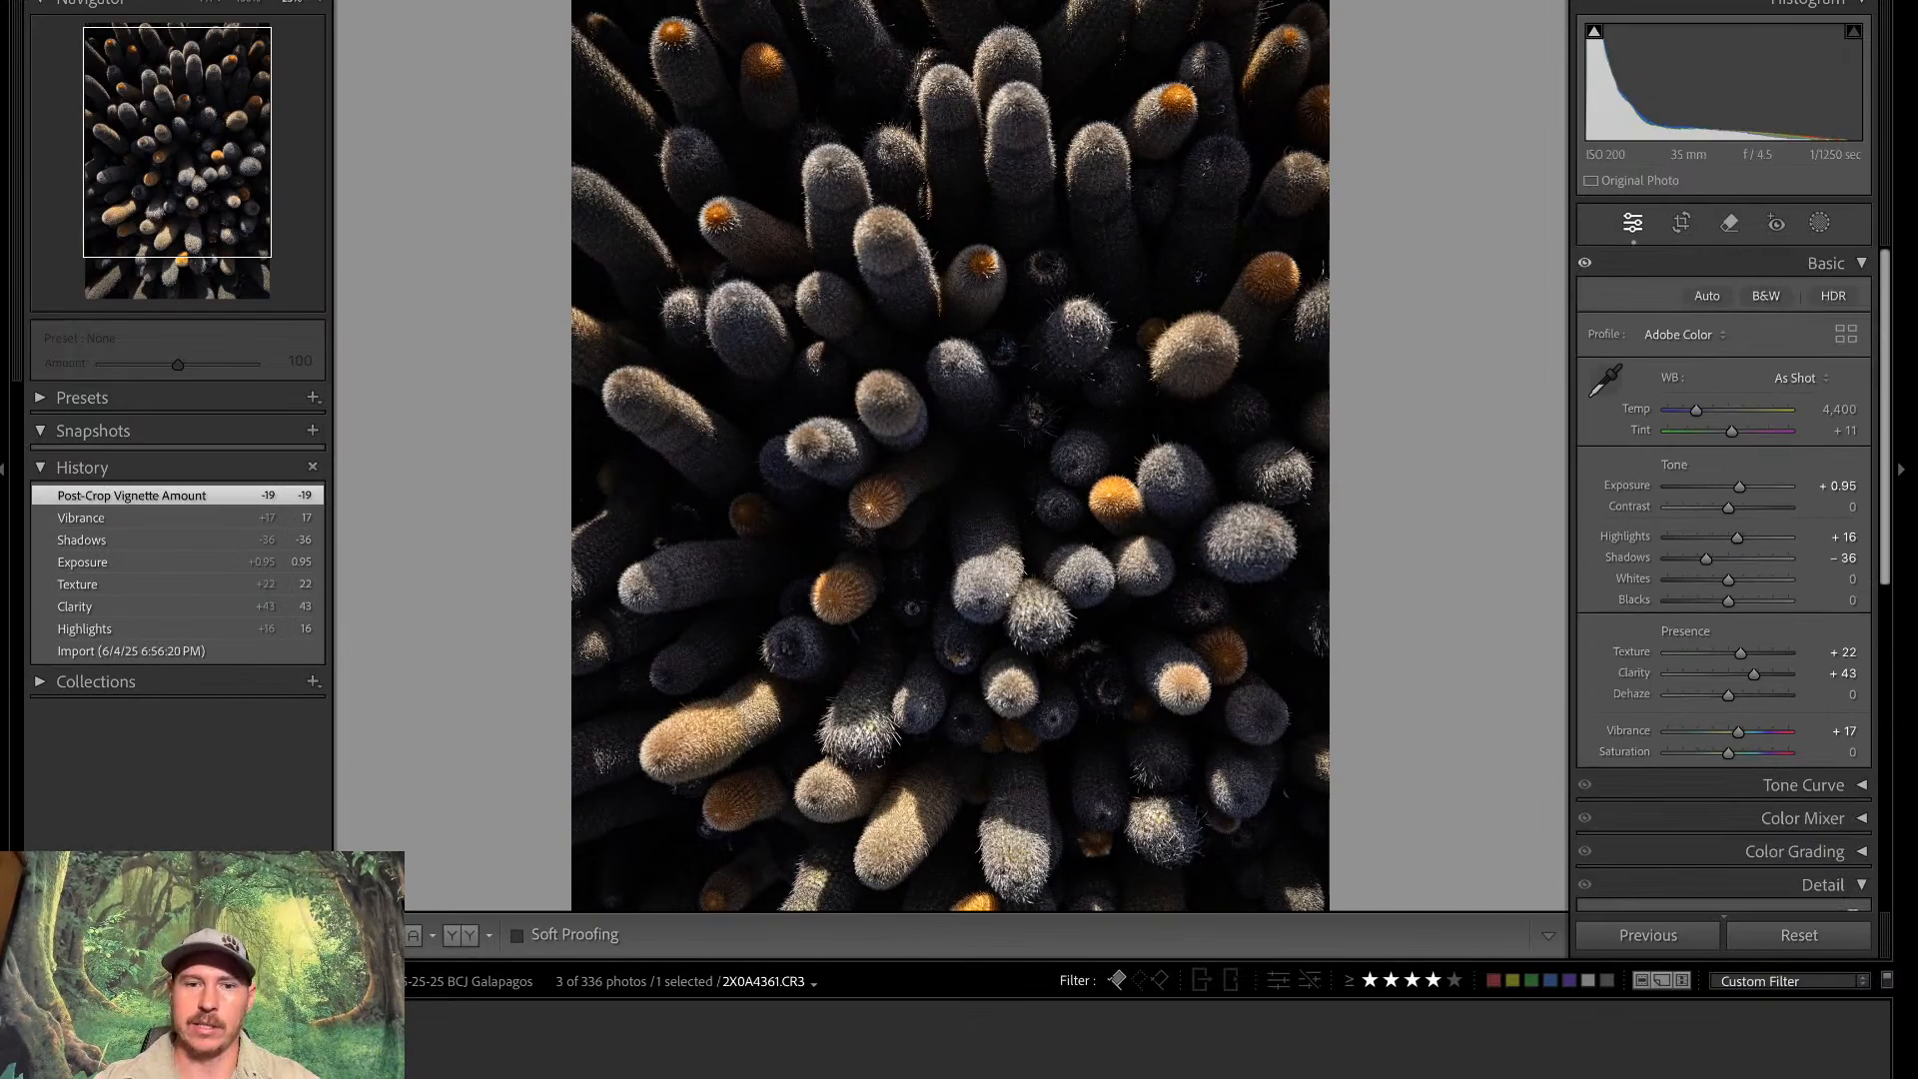
key("g")
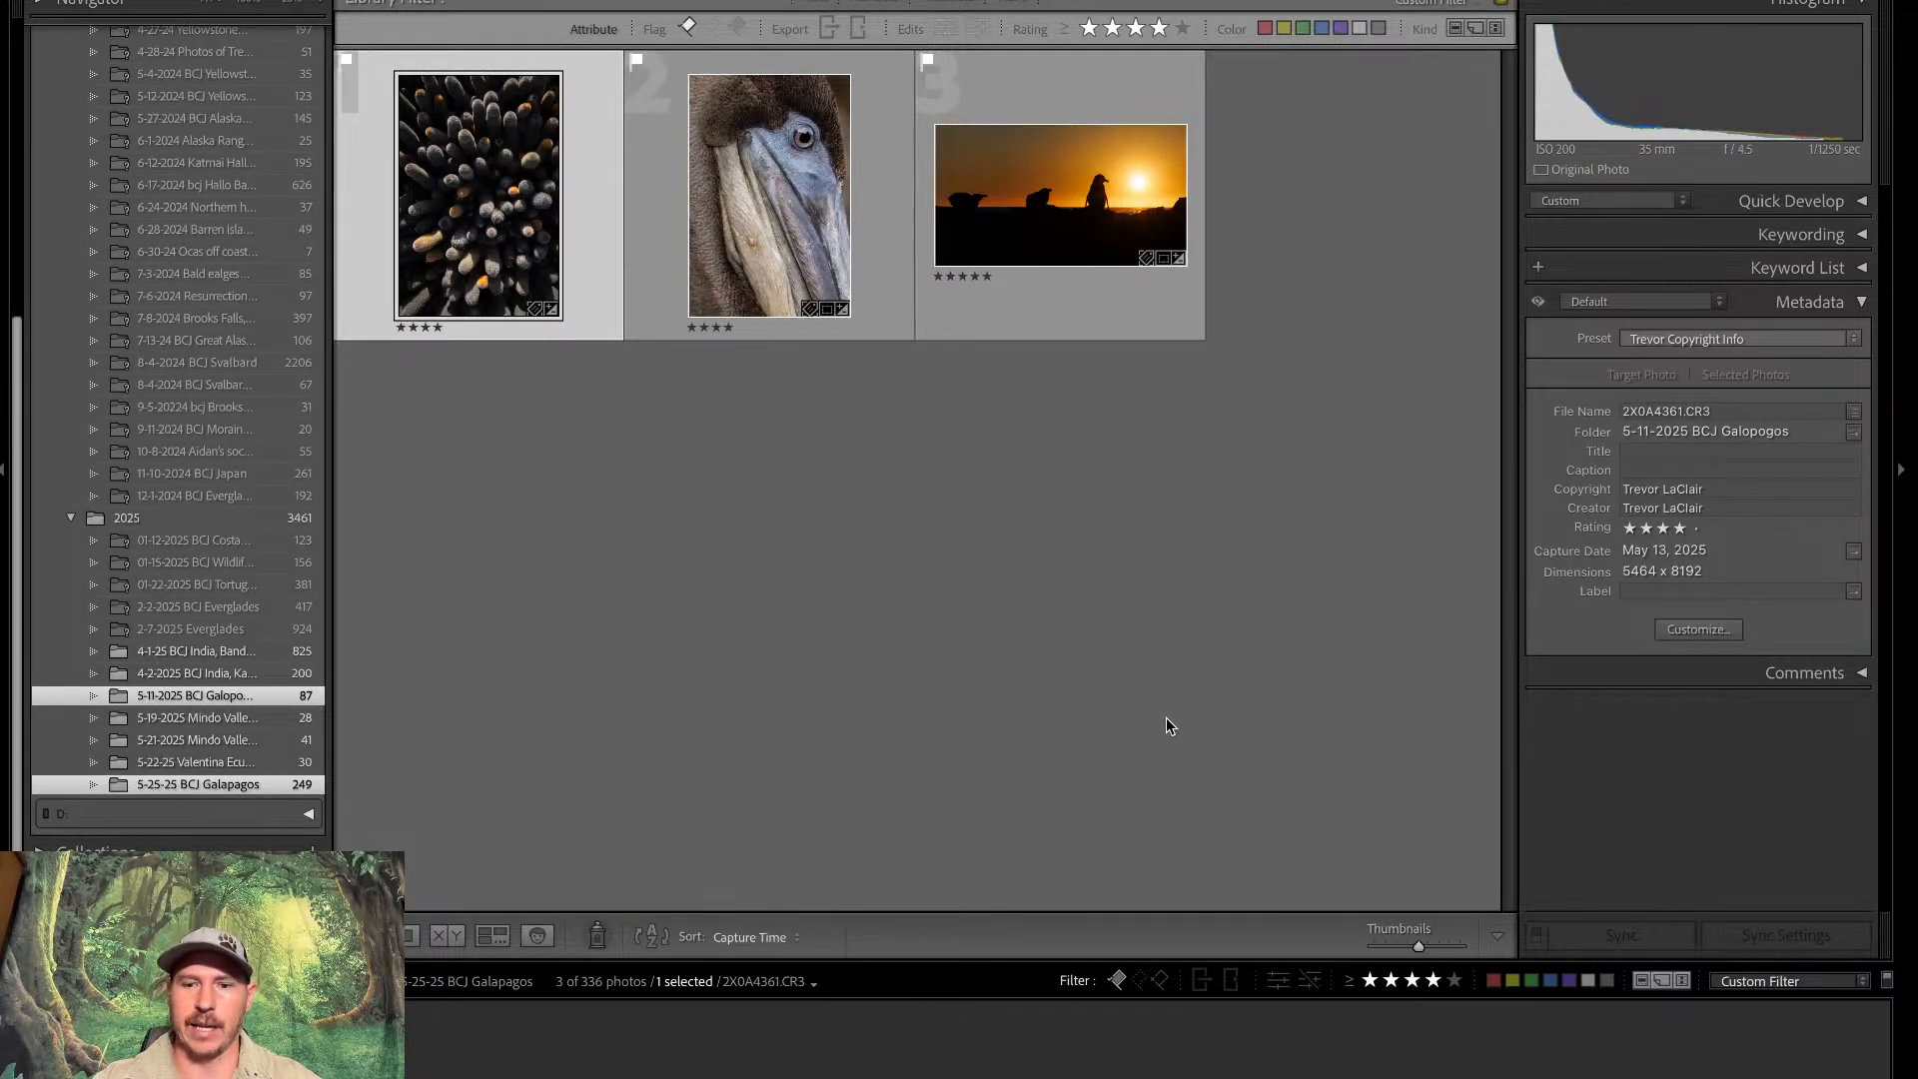
left_click(1394, 983)
left_click(1411, 982)
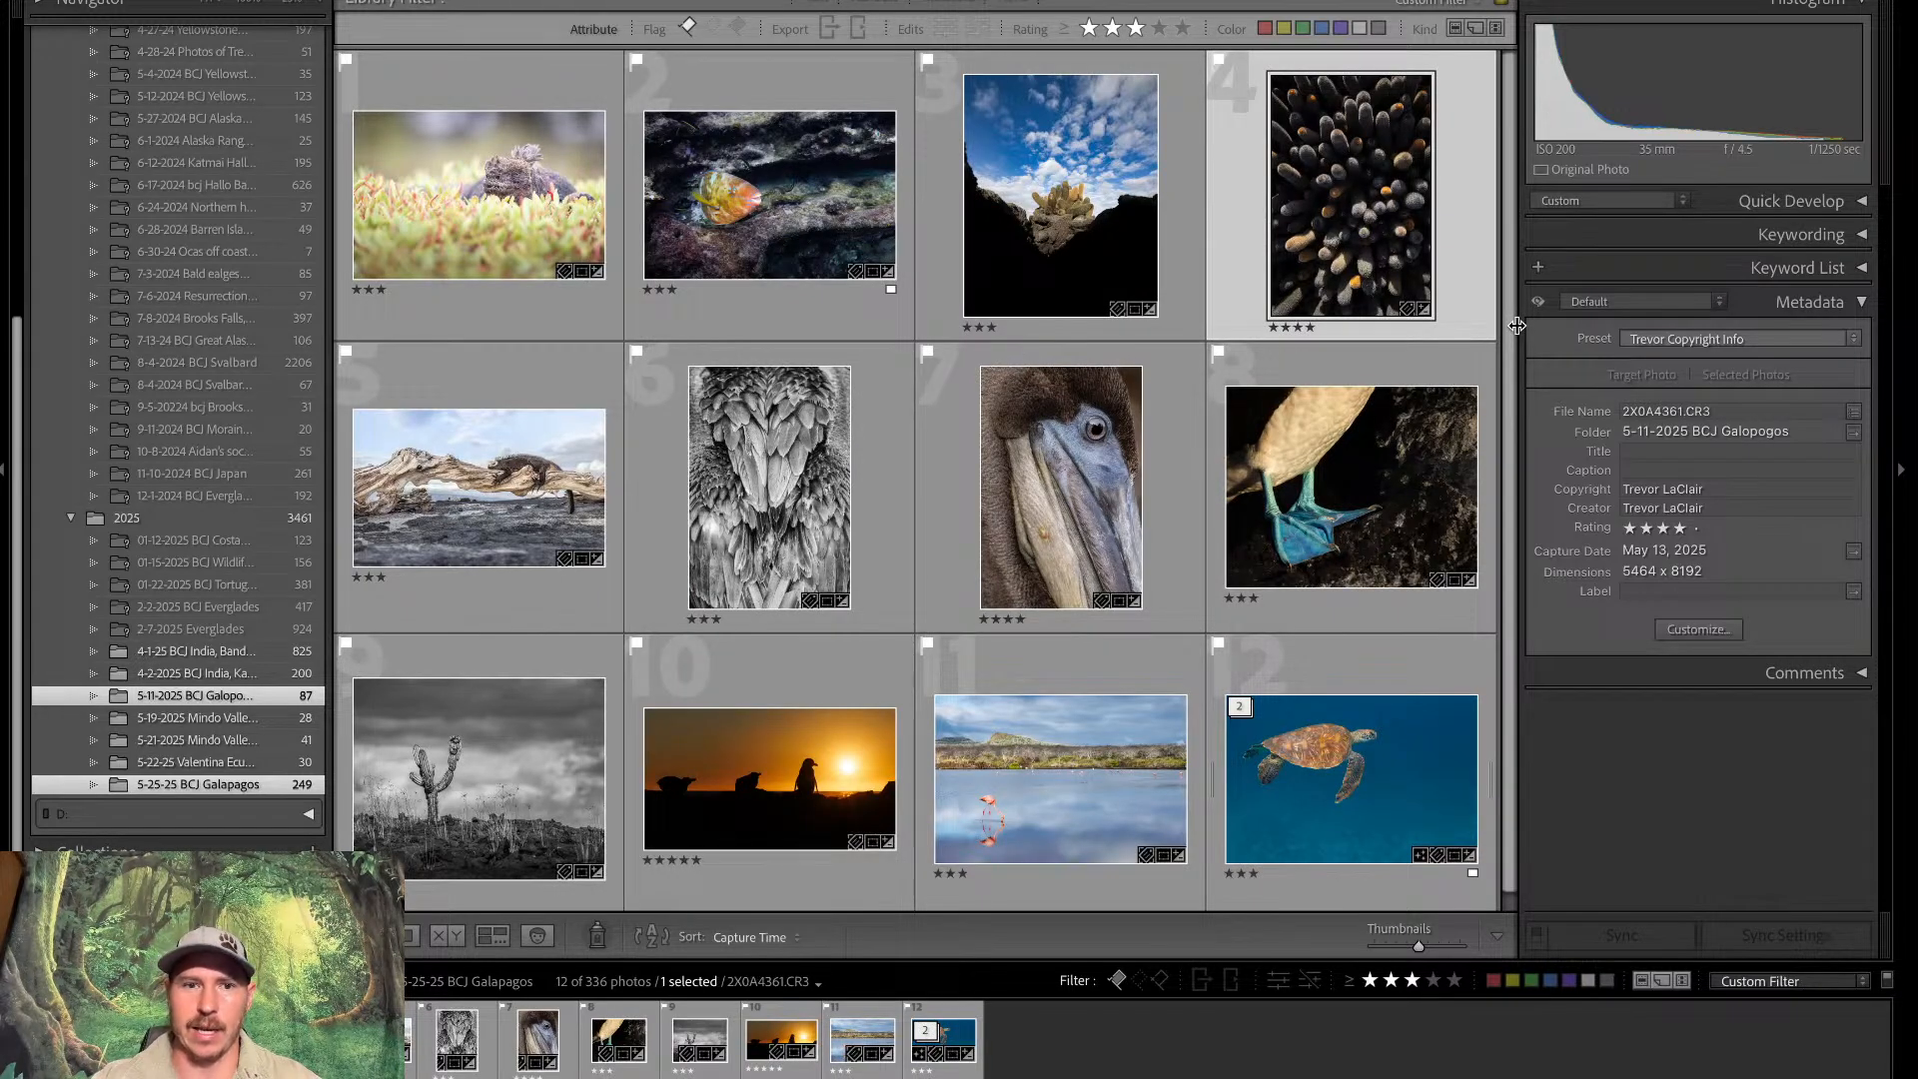
left_click_drag(1517, 327, 1505, 466)
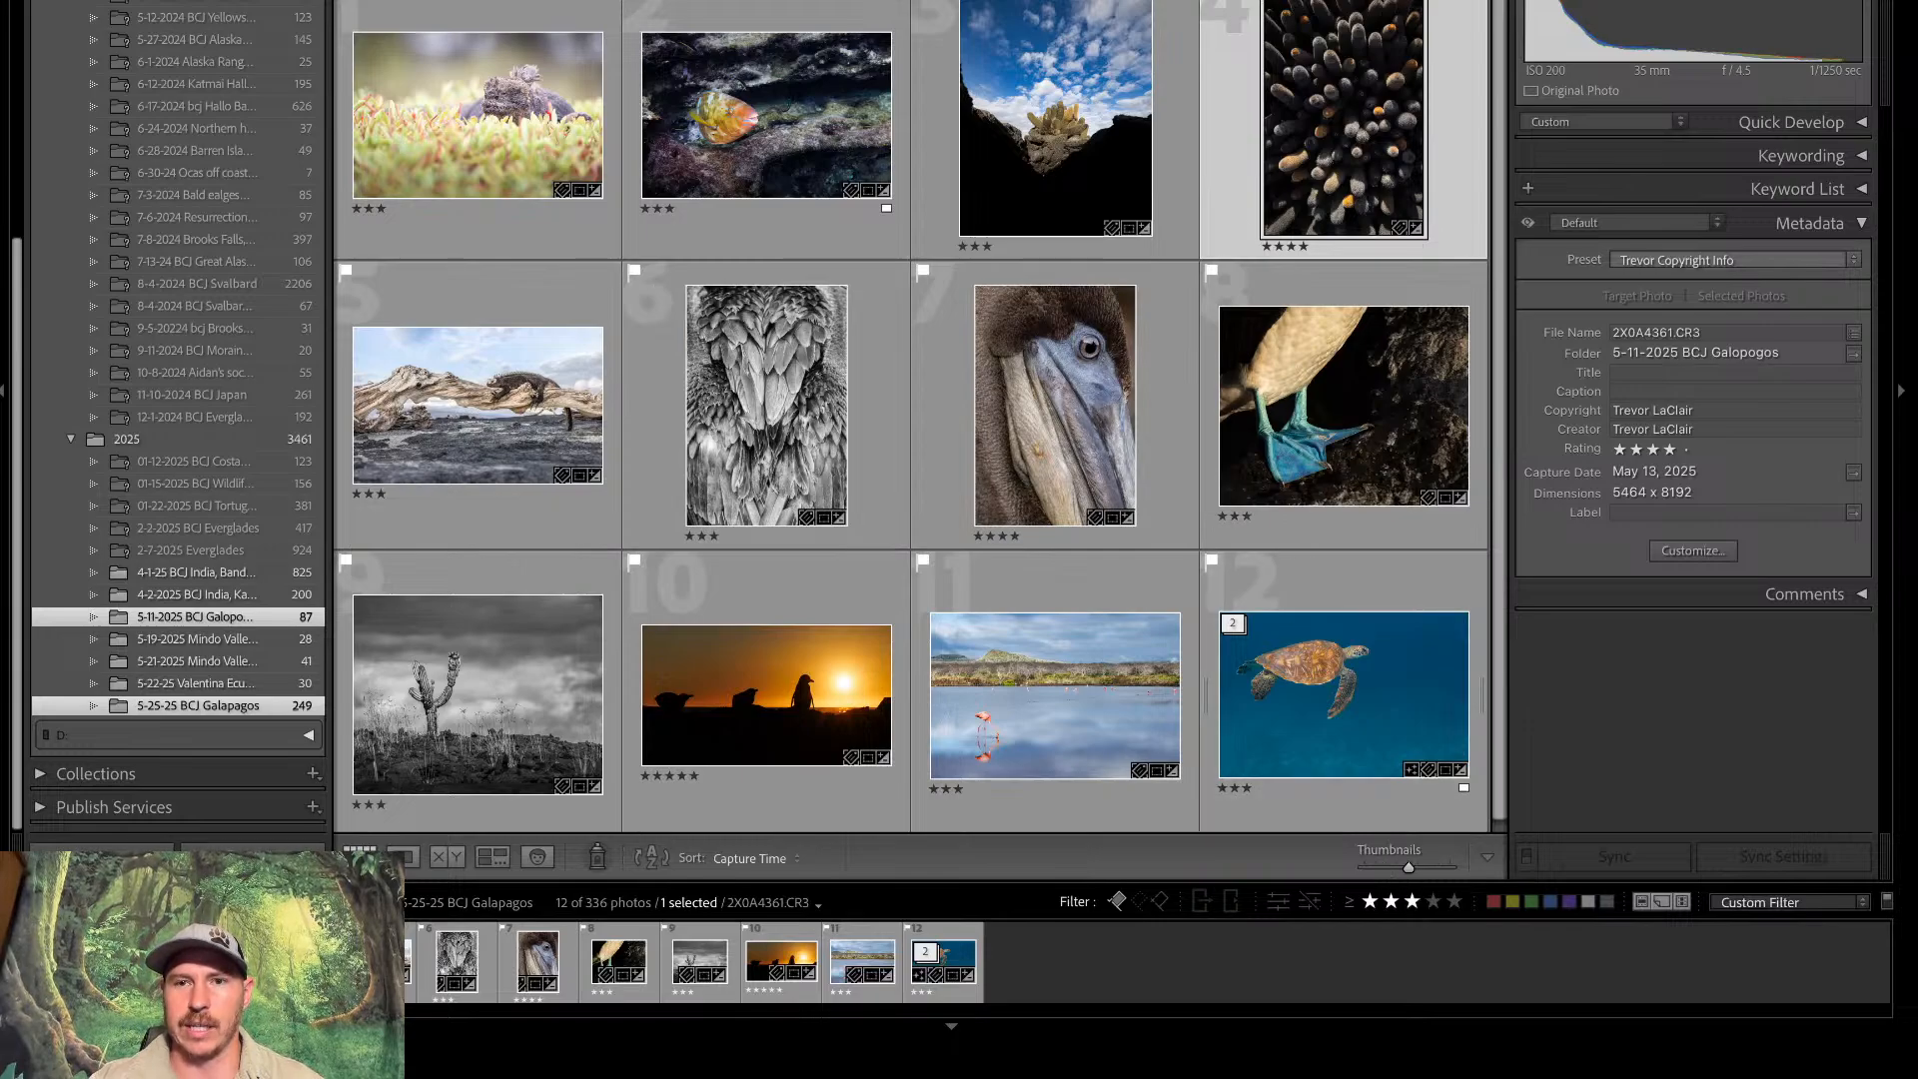
key("d")
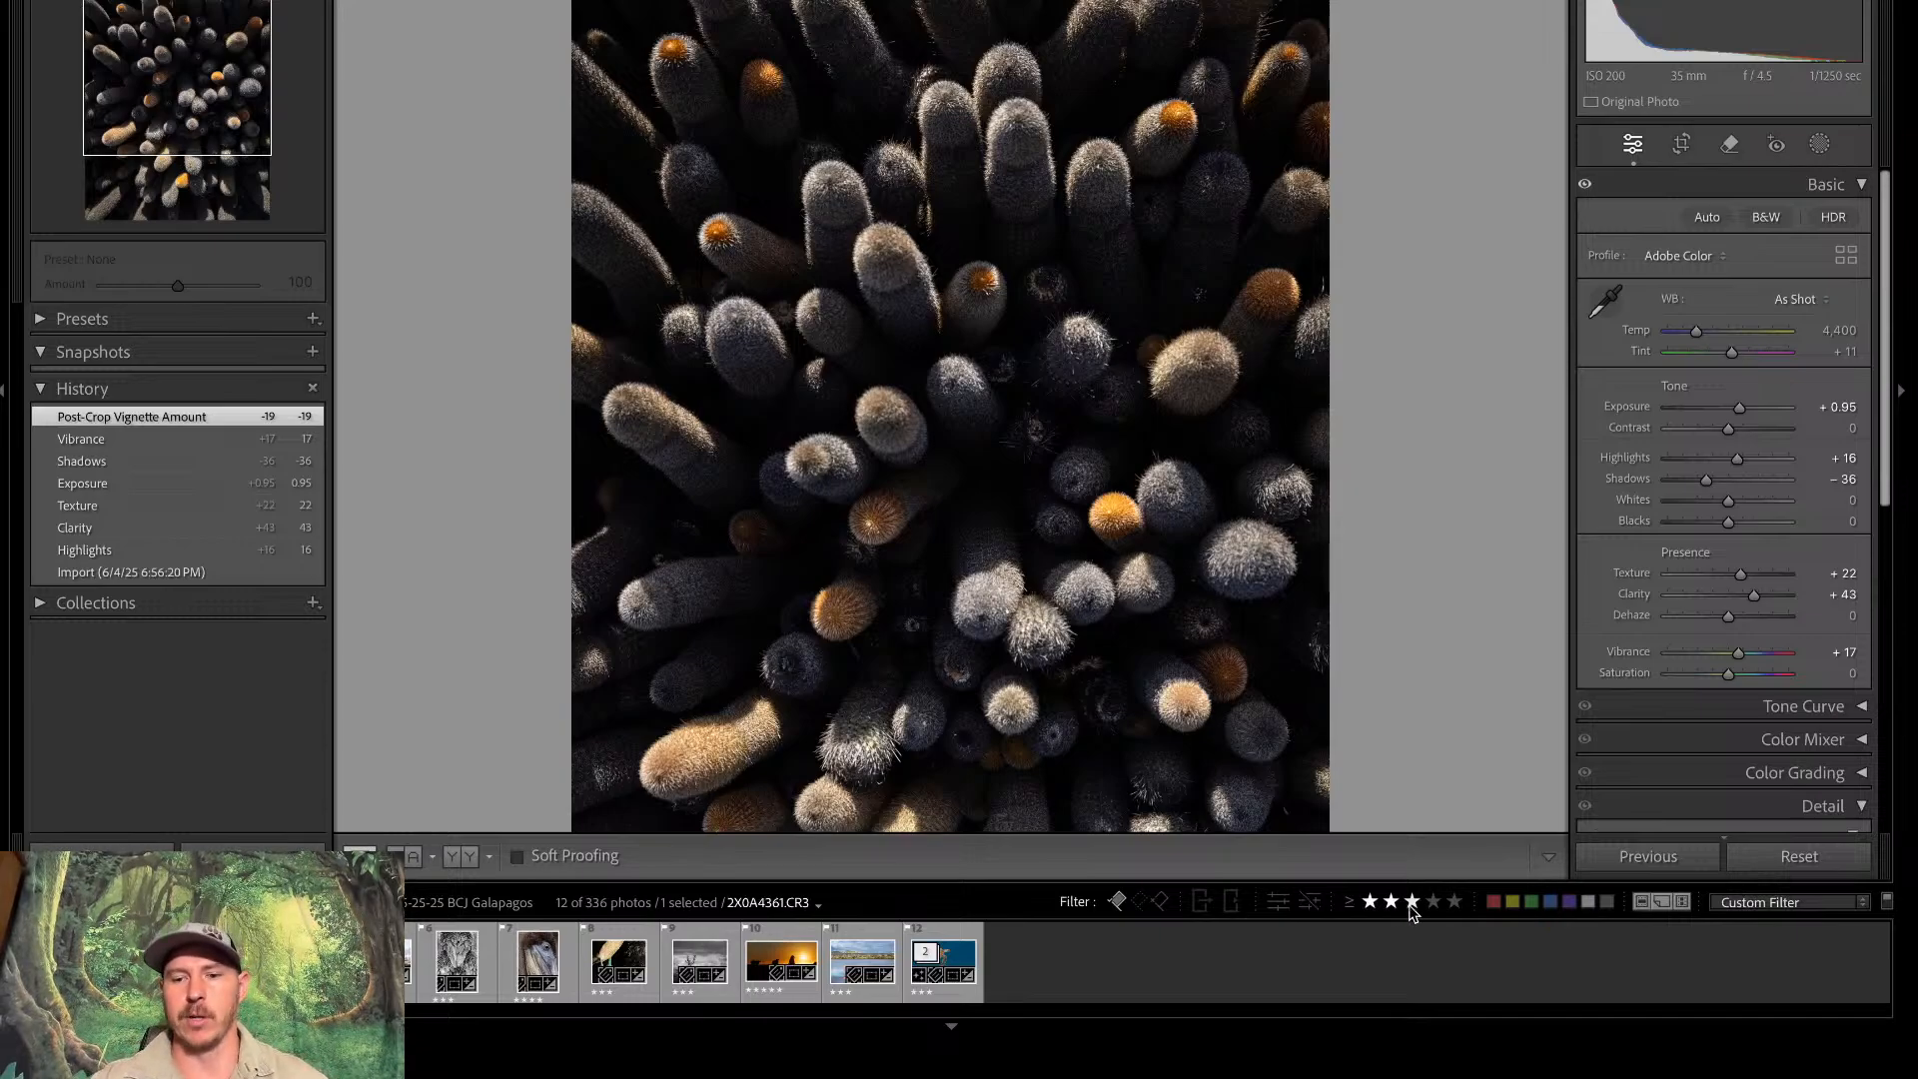
Filter back to photos with one or more stars and reopen the cropped flamingo shot with the water drip
left_click(1371, 903)
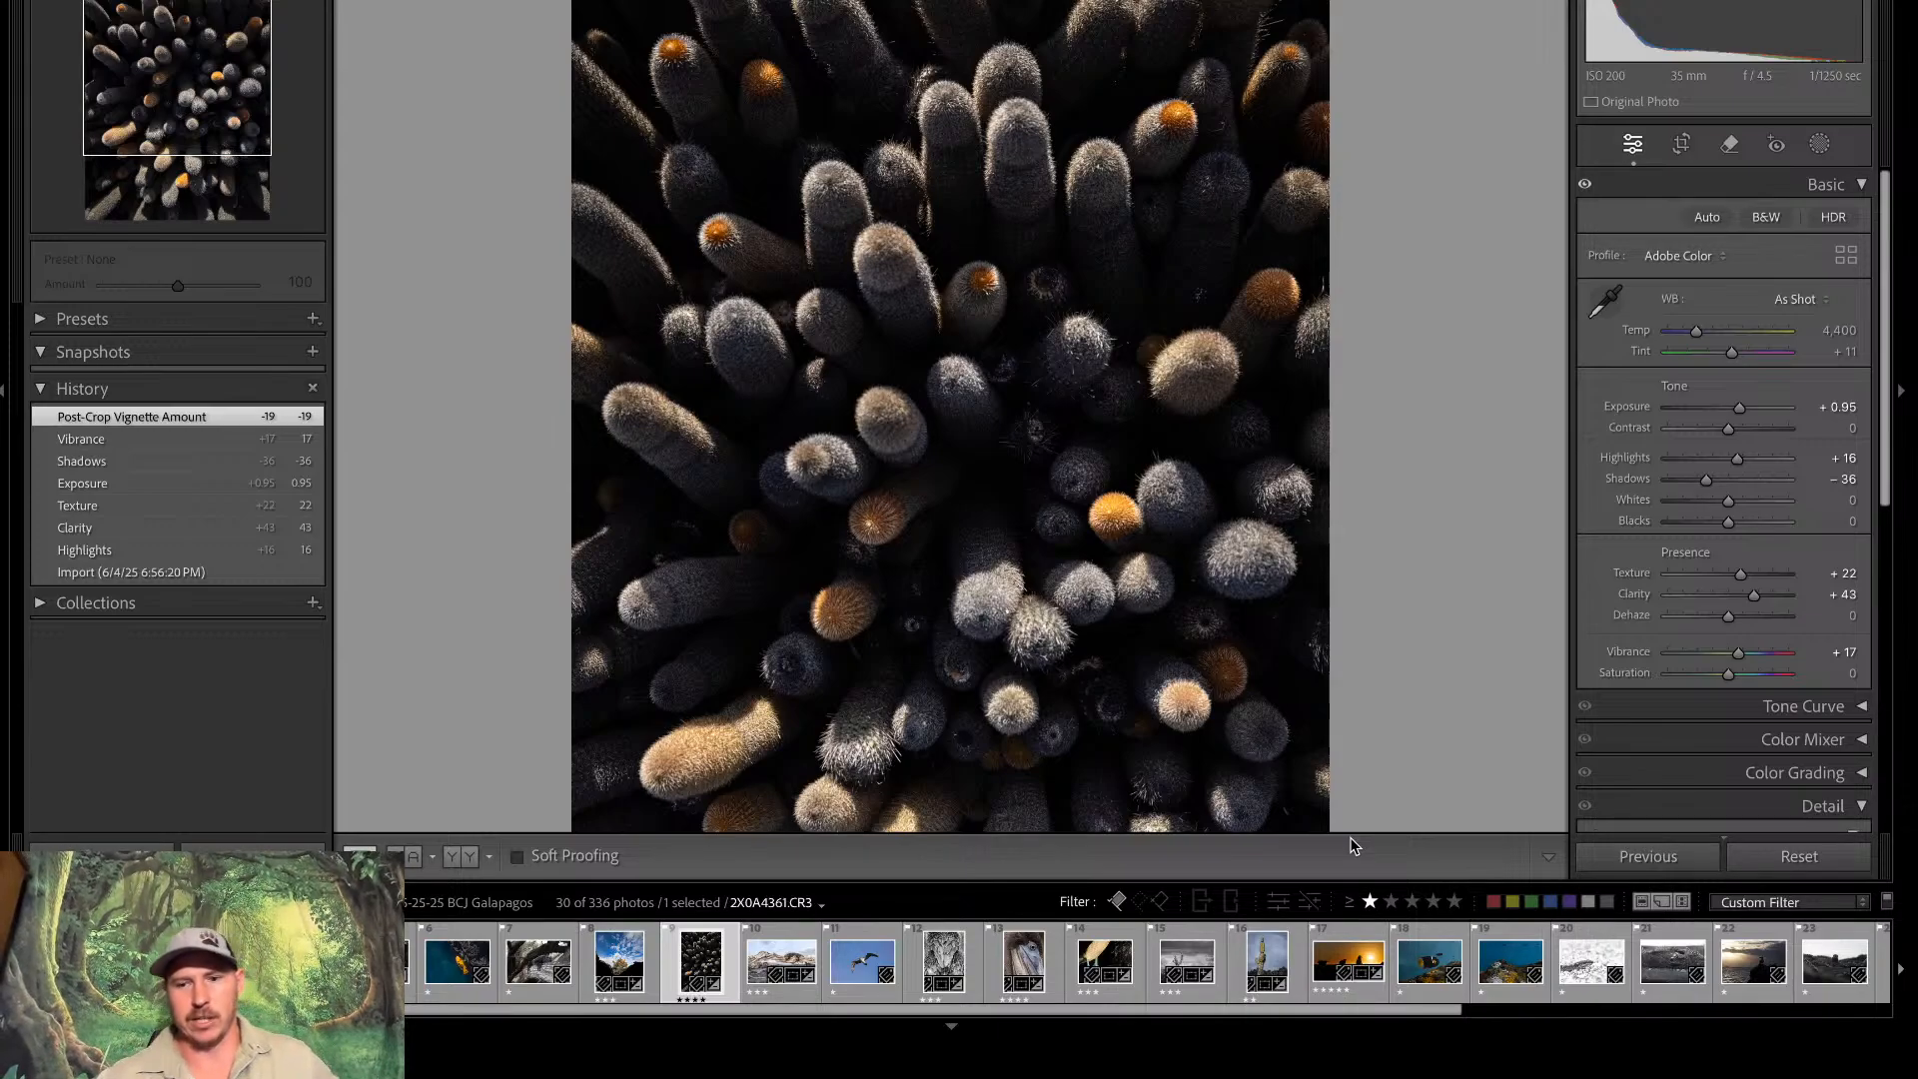
left_click_drag(1201, 1017, 1604, 1031)
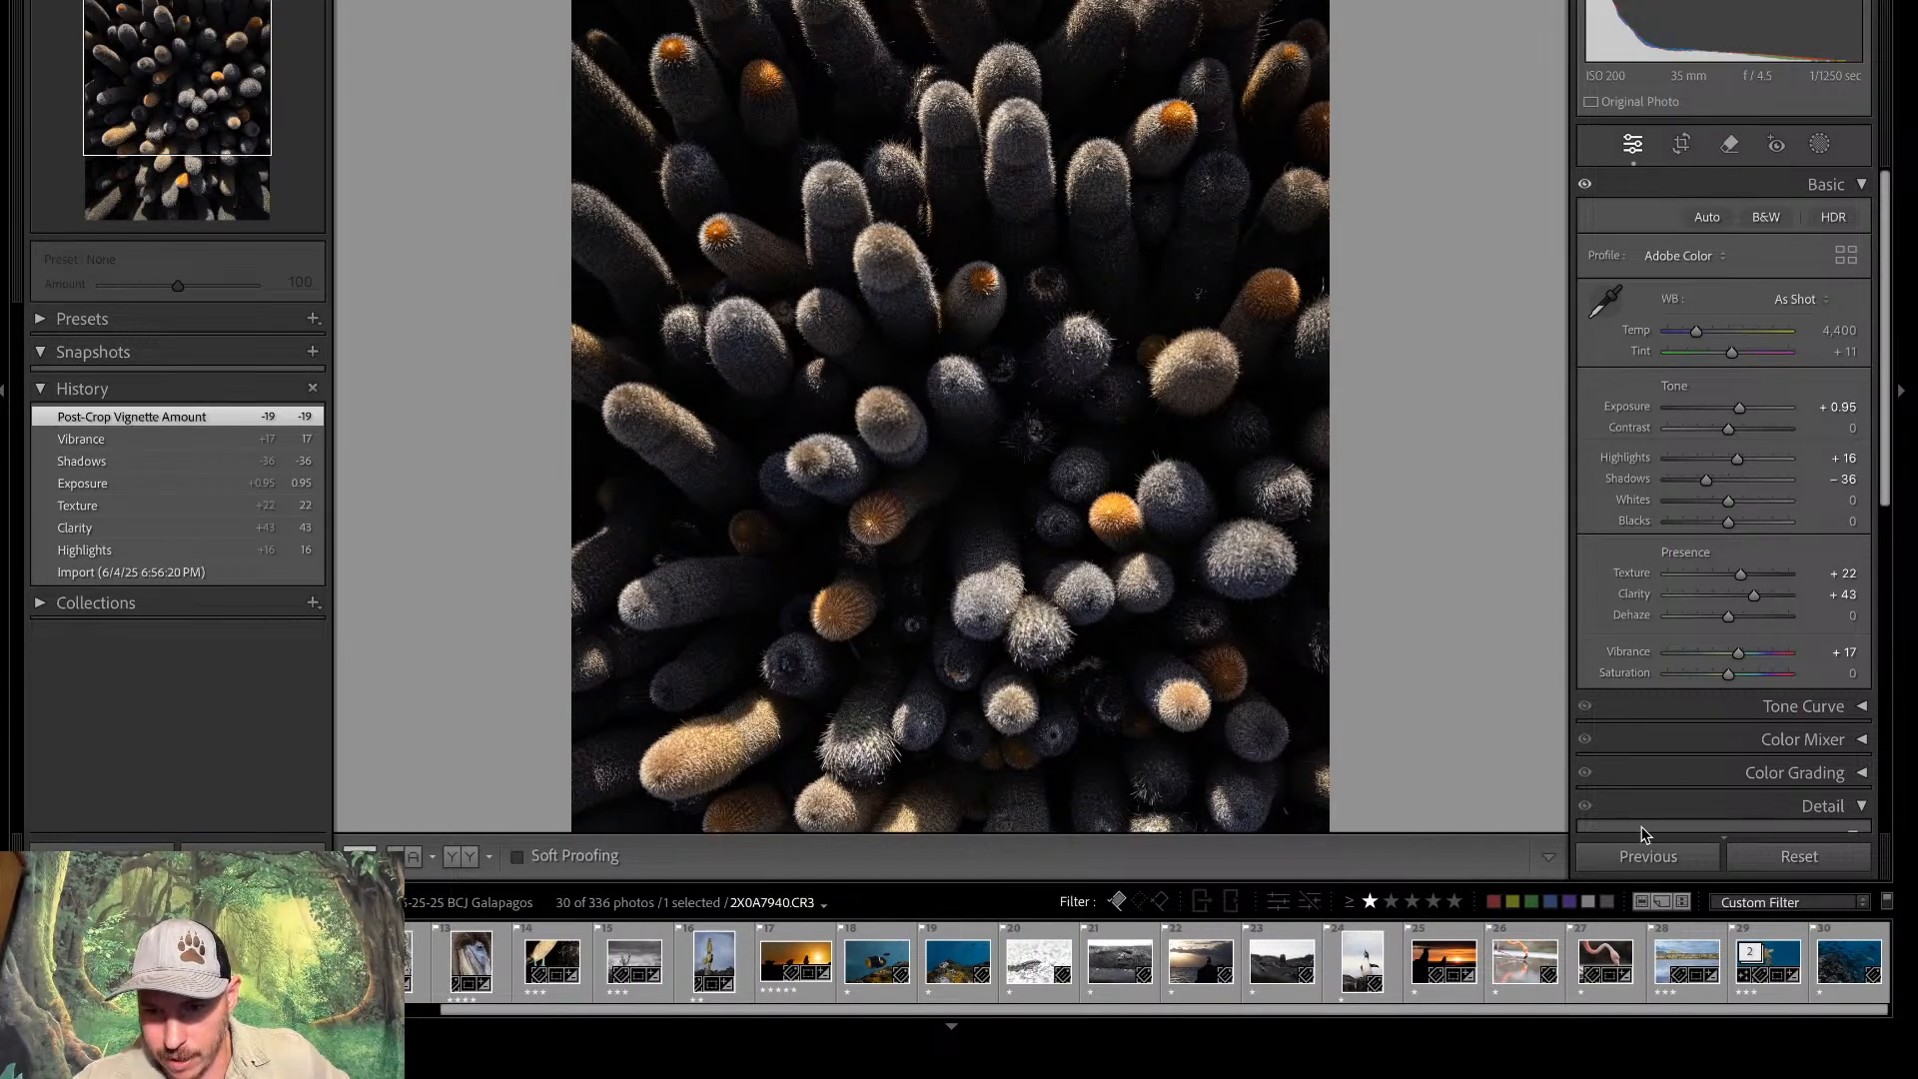
left_click(1603, 969)
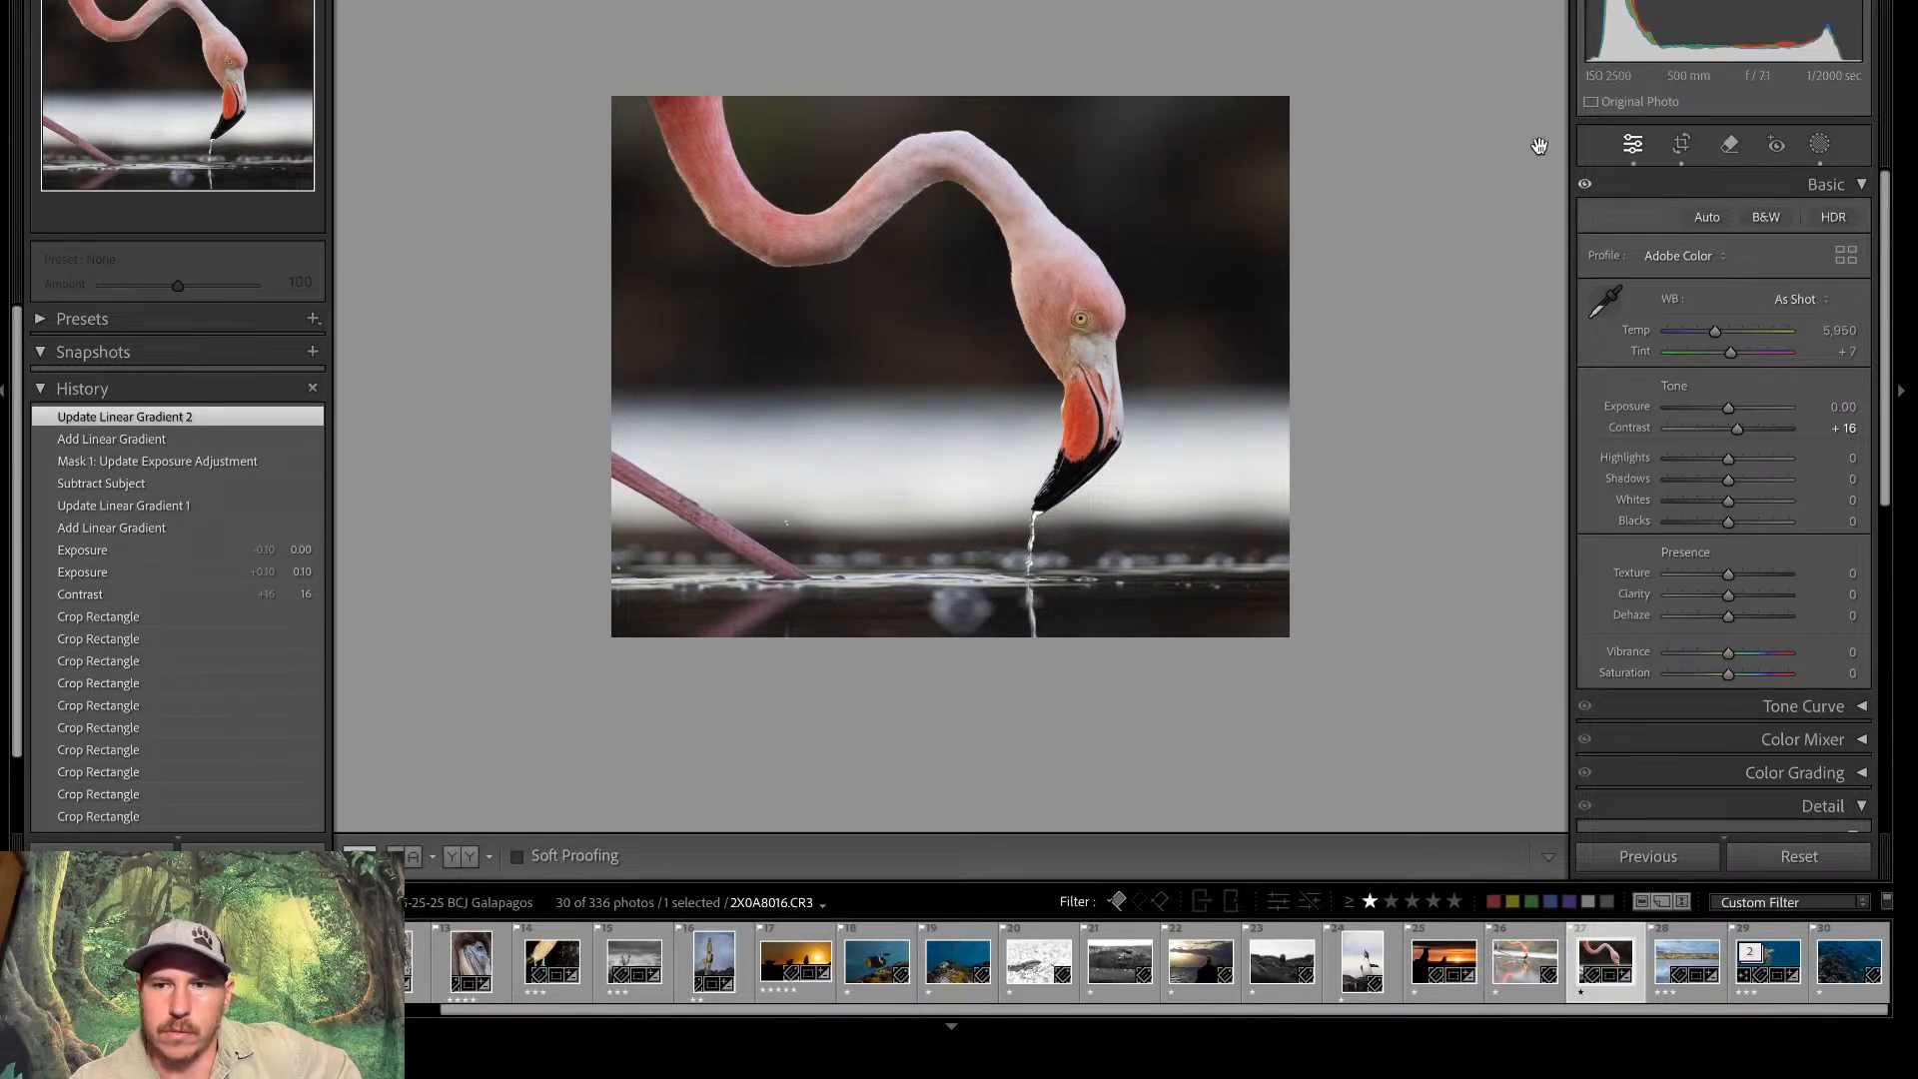
Try a portrait 4 x 5 / 8 x 10 crop around the flamingo's head and neck, and undo it to restore the landscape crop
left_click(1679, 148)
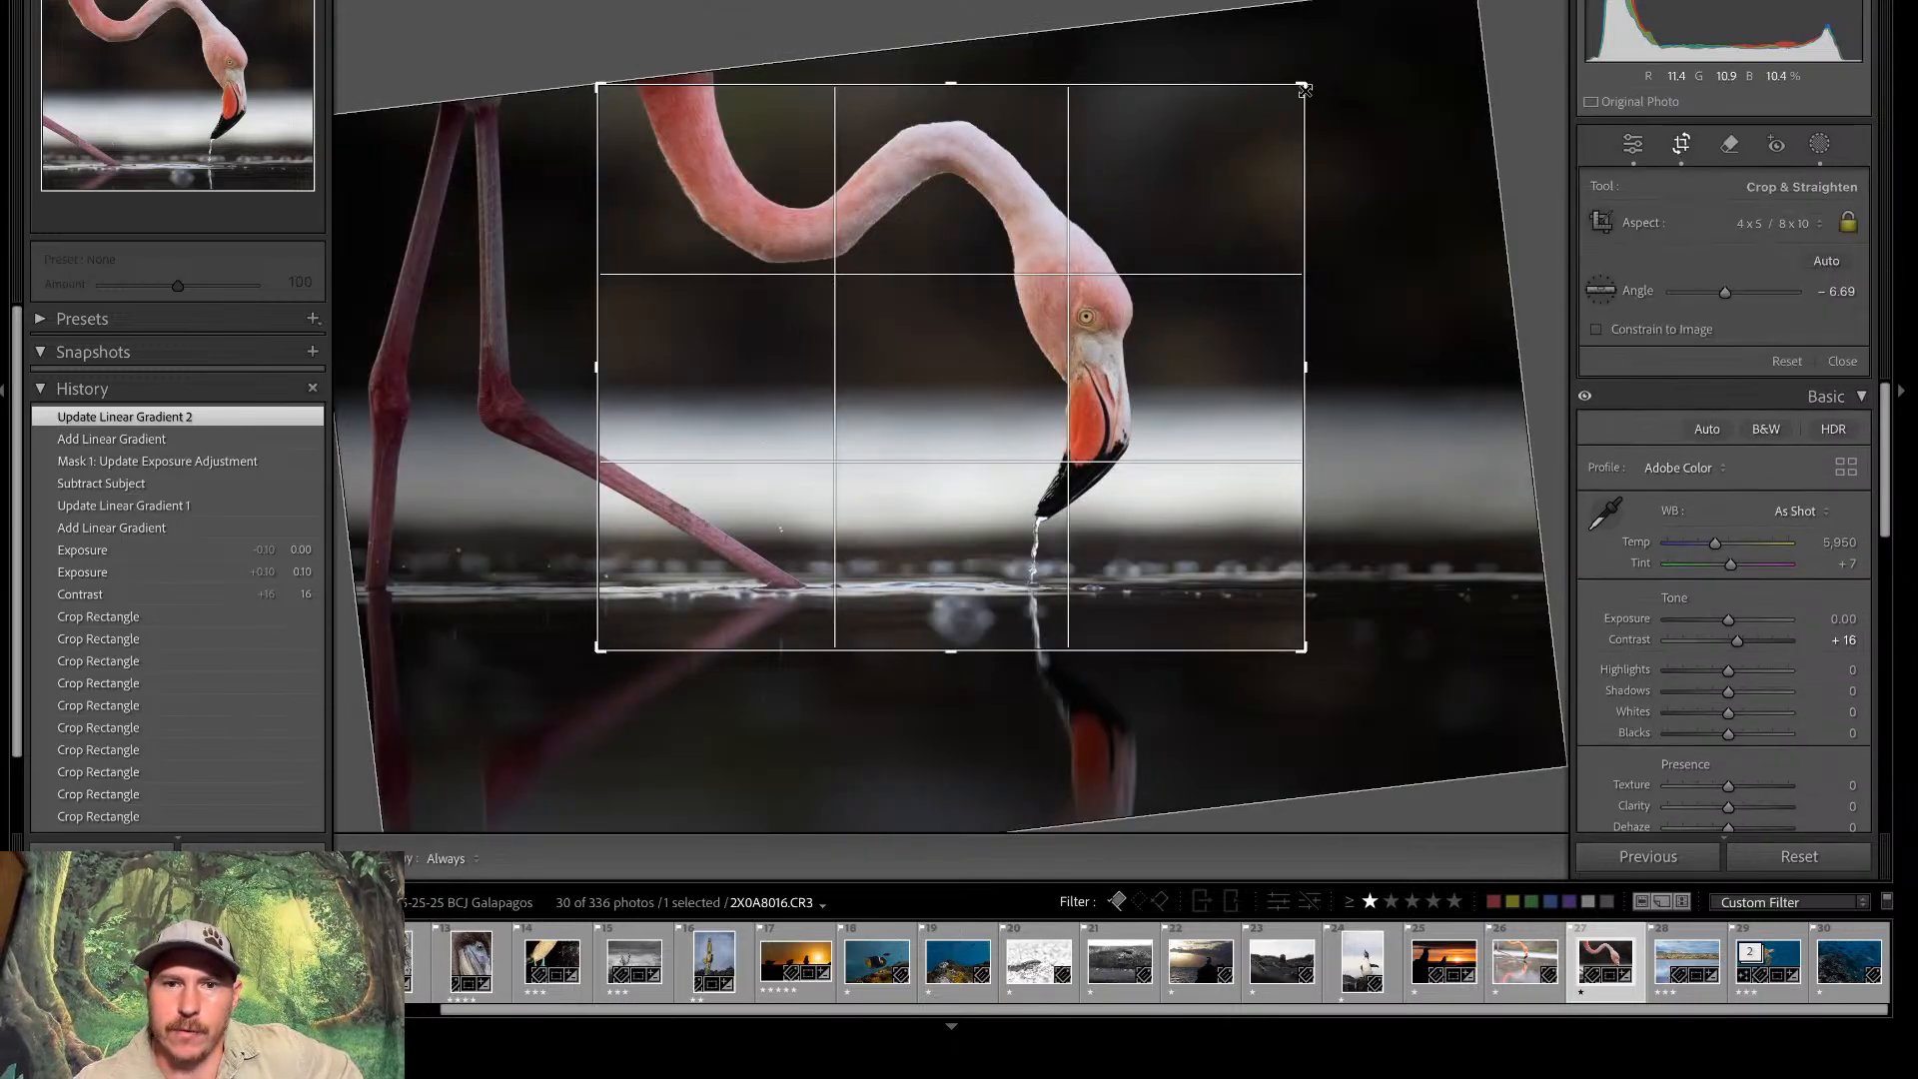
key("x")
left_click_drag(1025, 320, 814, 353)
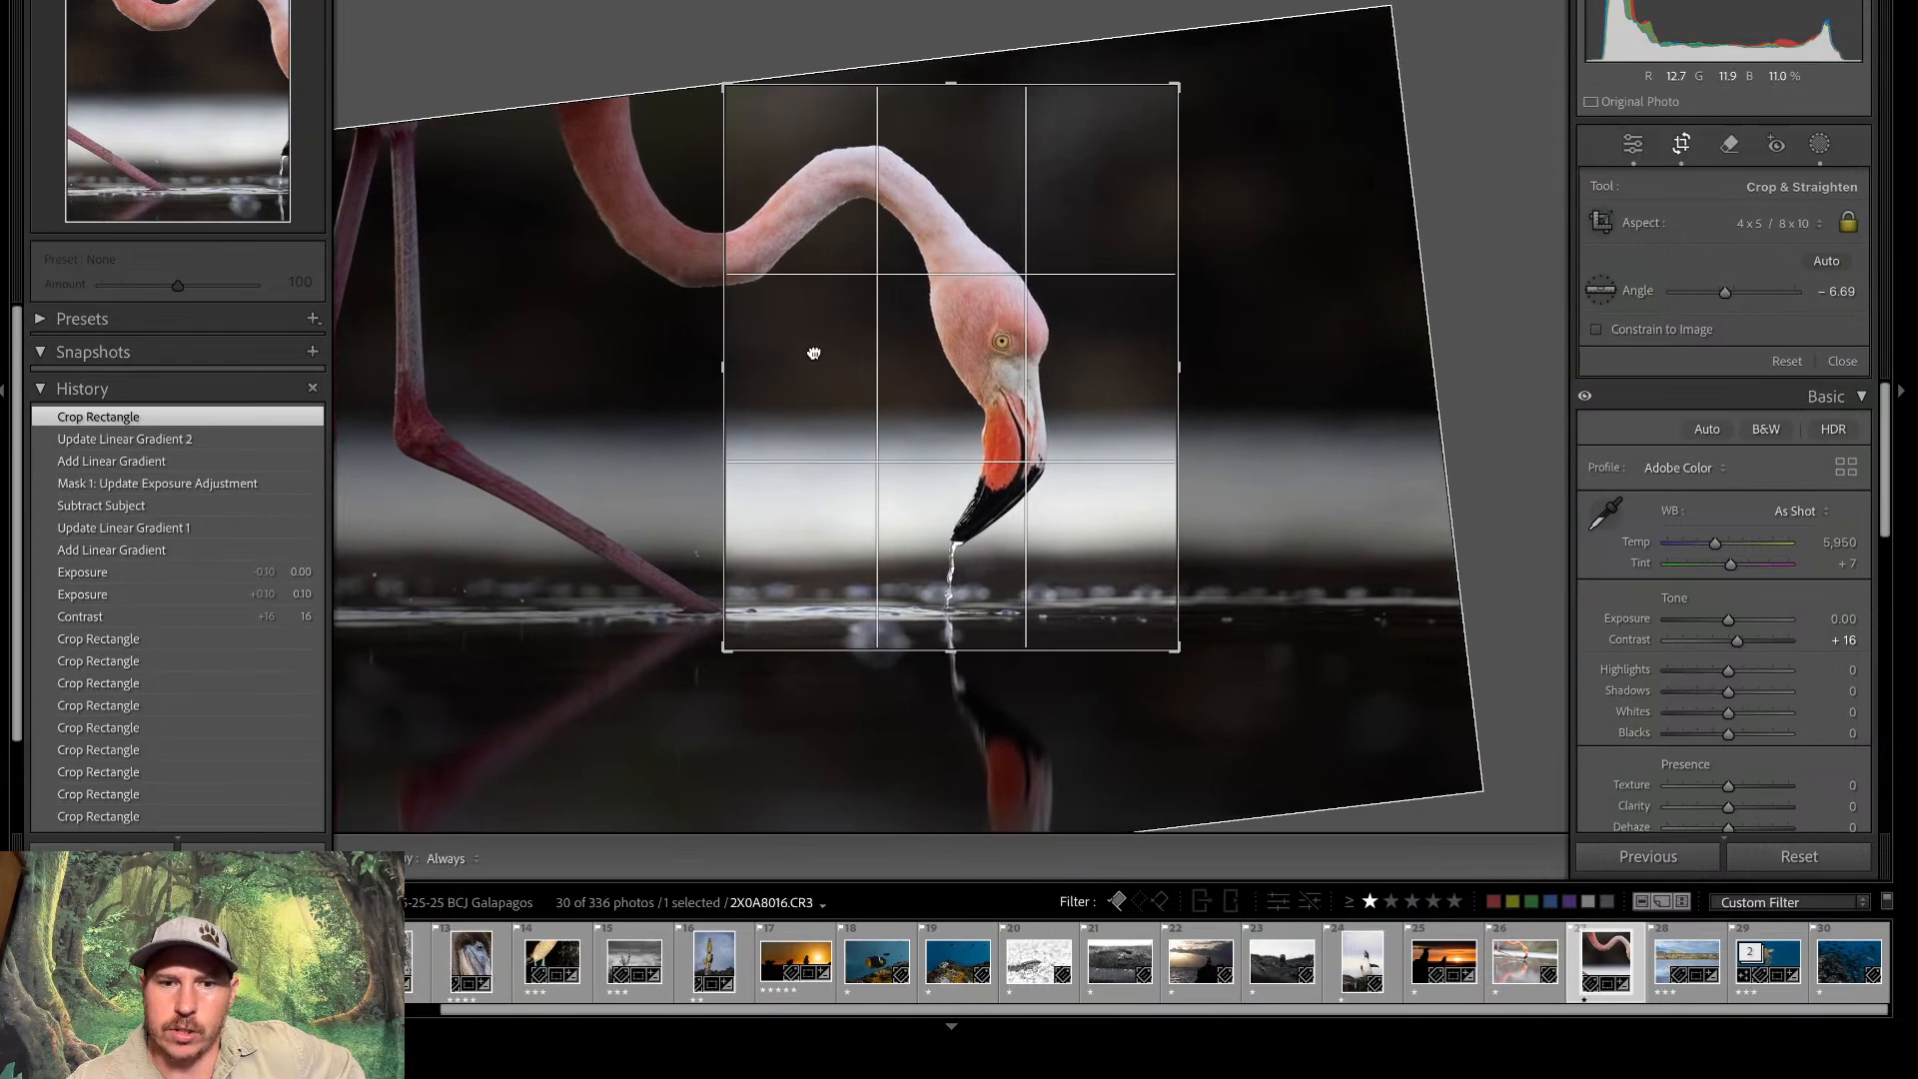
key("Return")
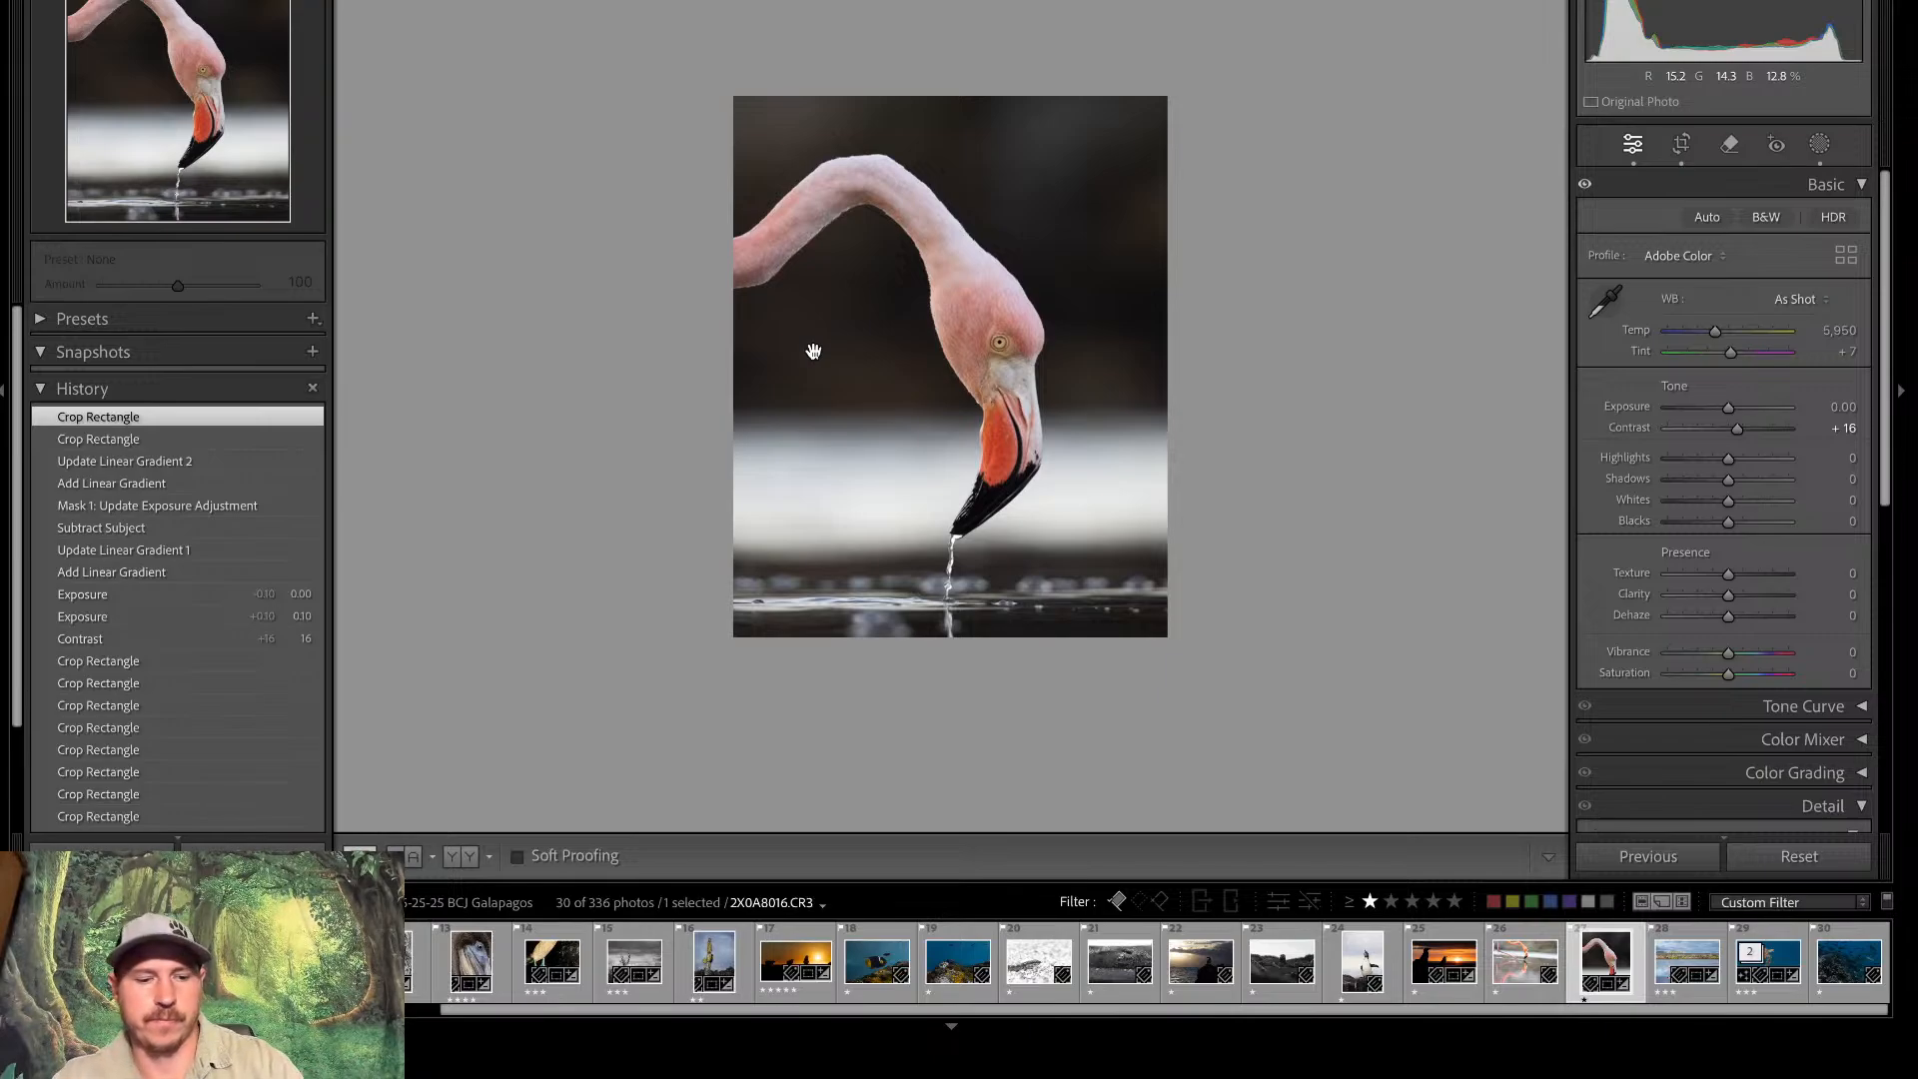
key("ctrl+z")
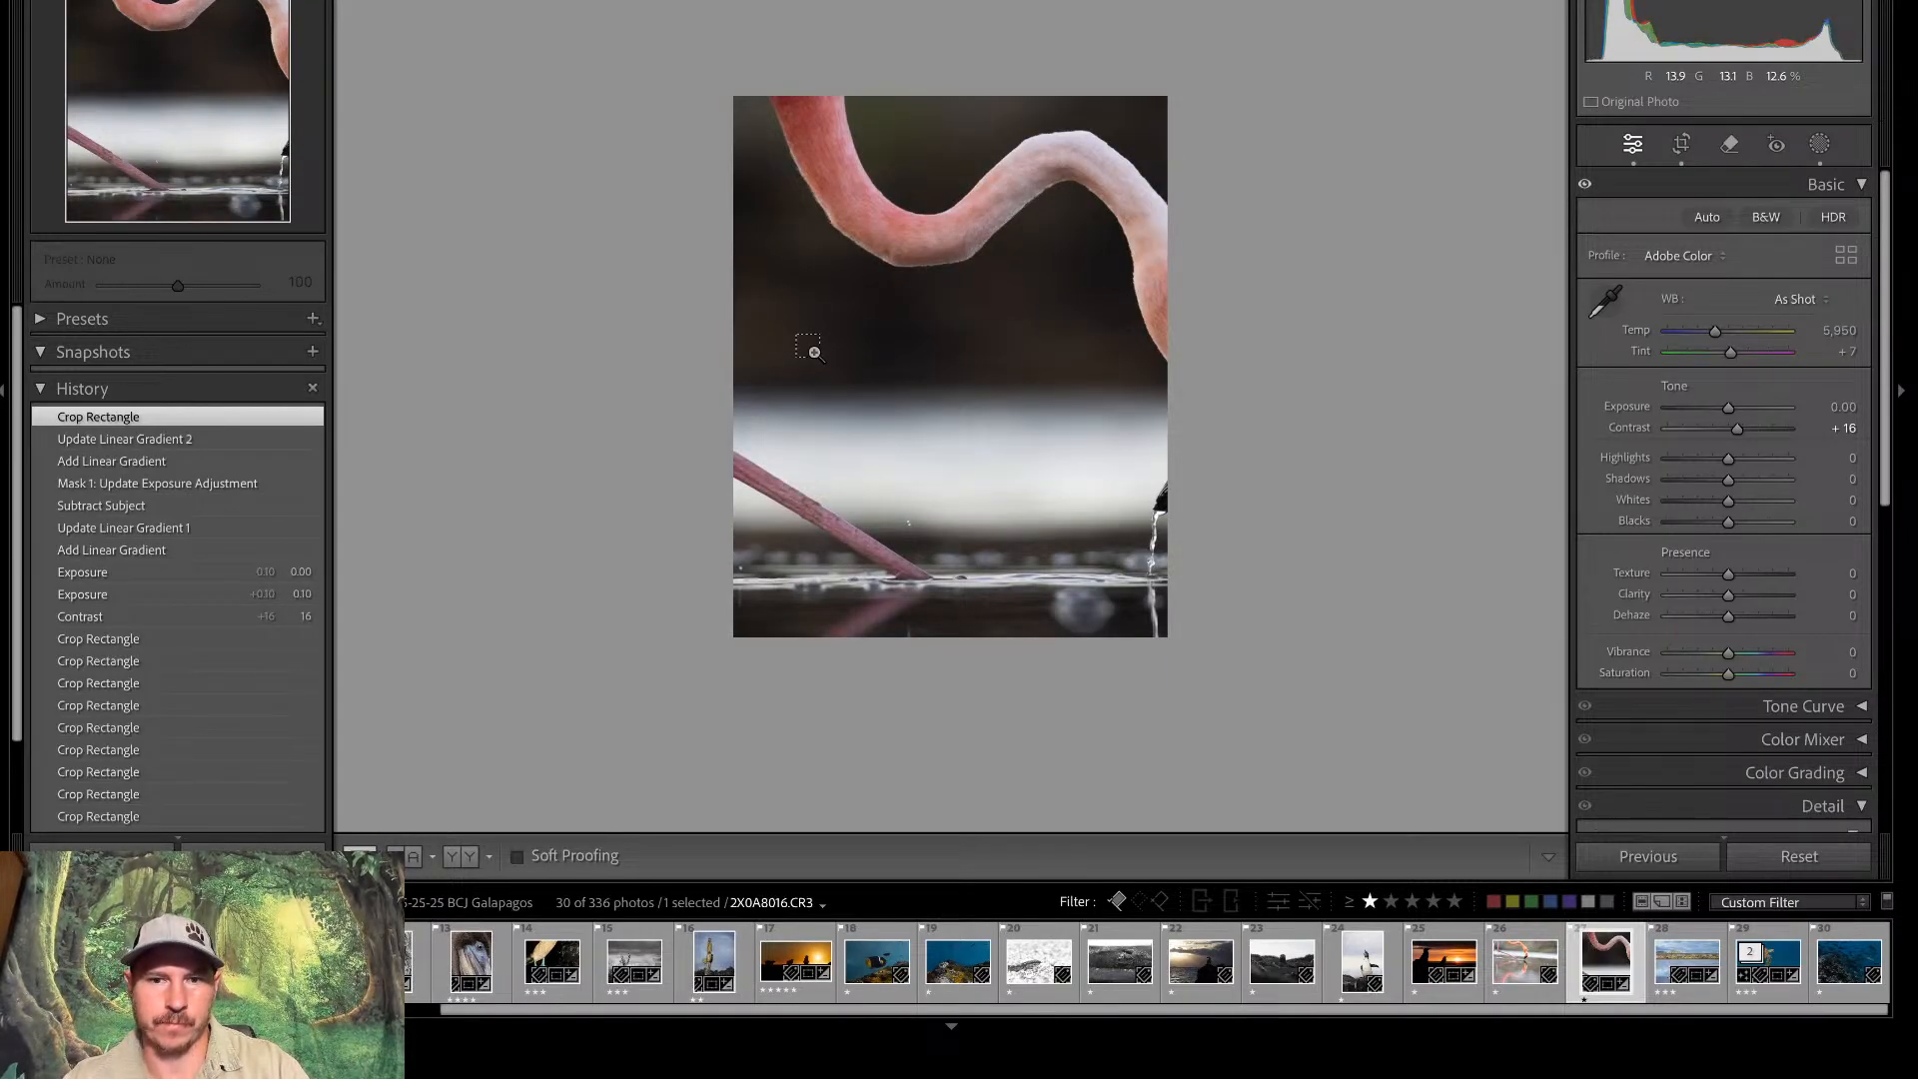
key("ctrl+z")
Add a new subject mask on the flamingo and brush the water drip and ripples out of it with a size 13.9 brush
key("z")
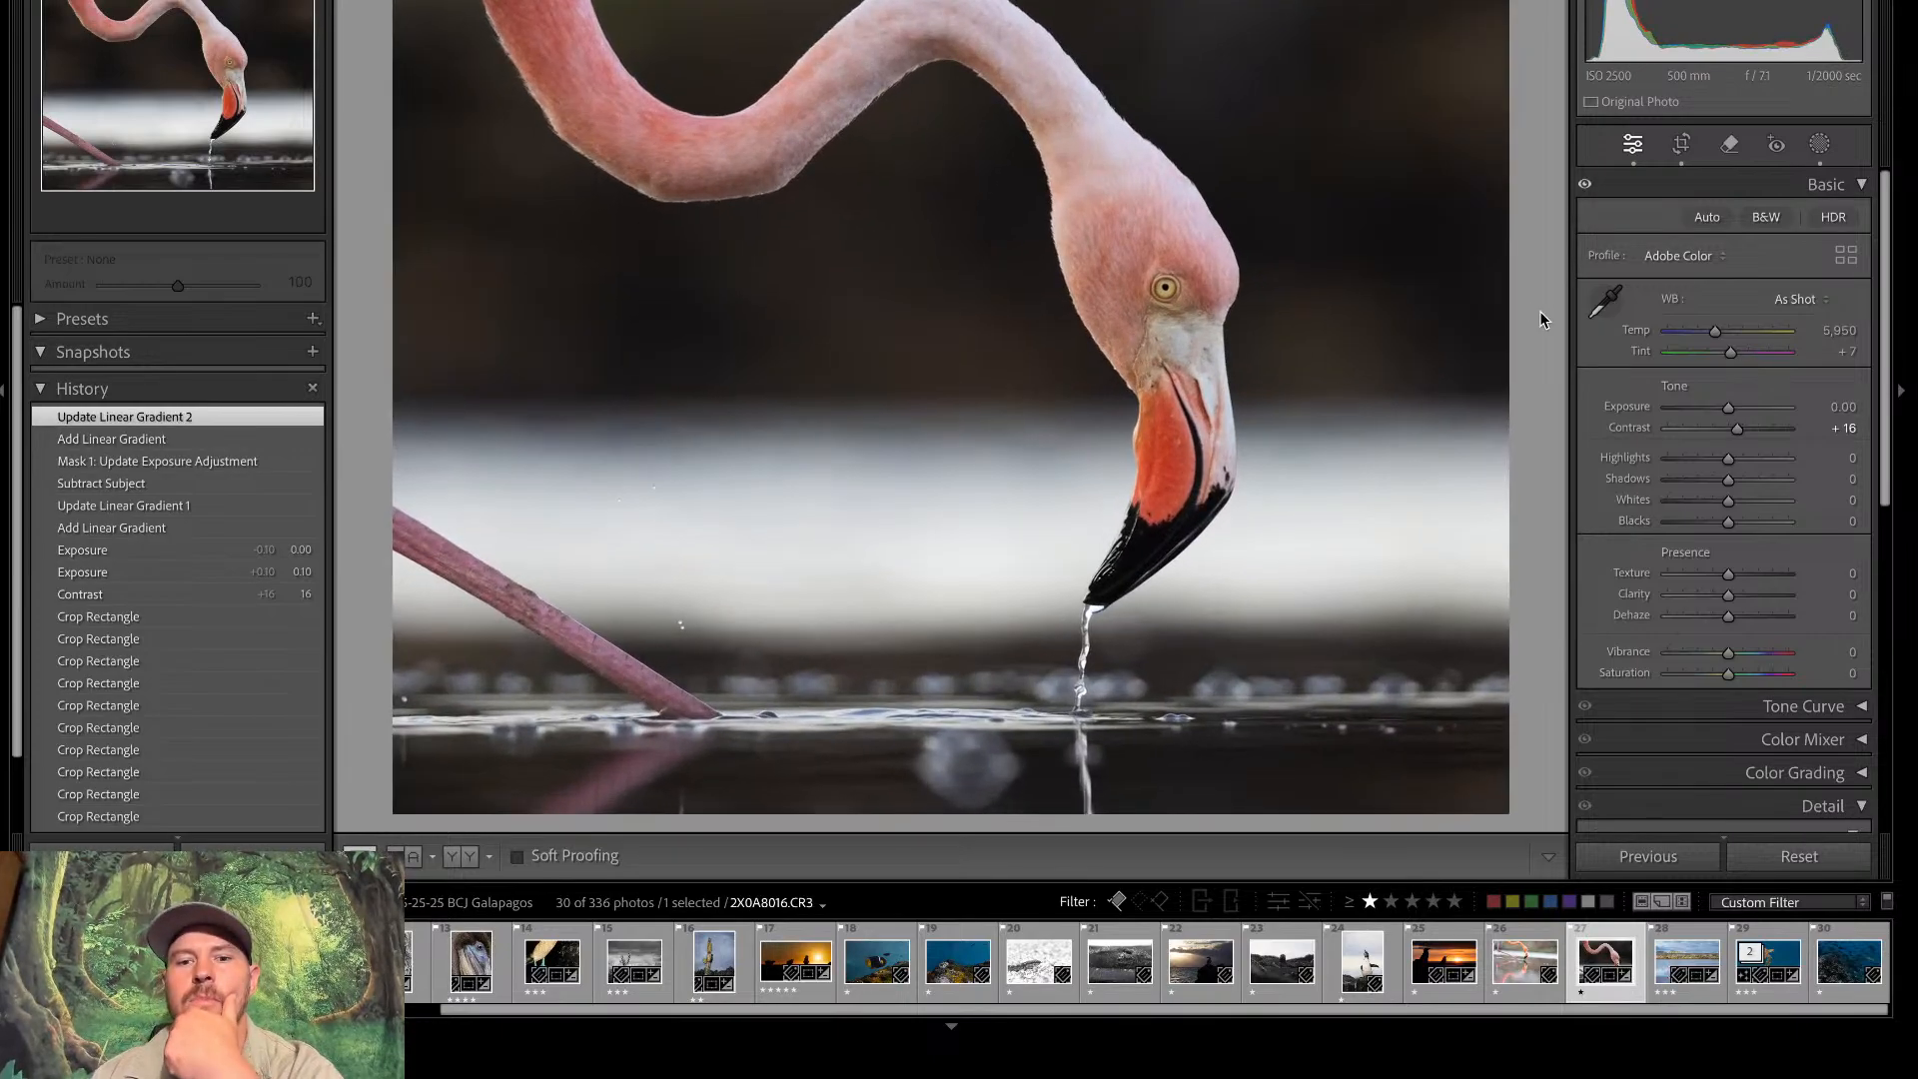
left_click(1819, 144)
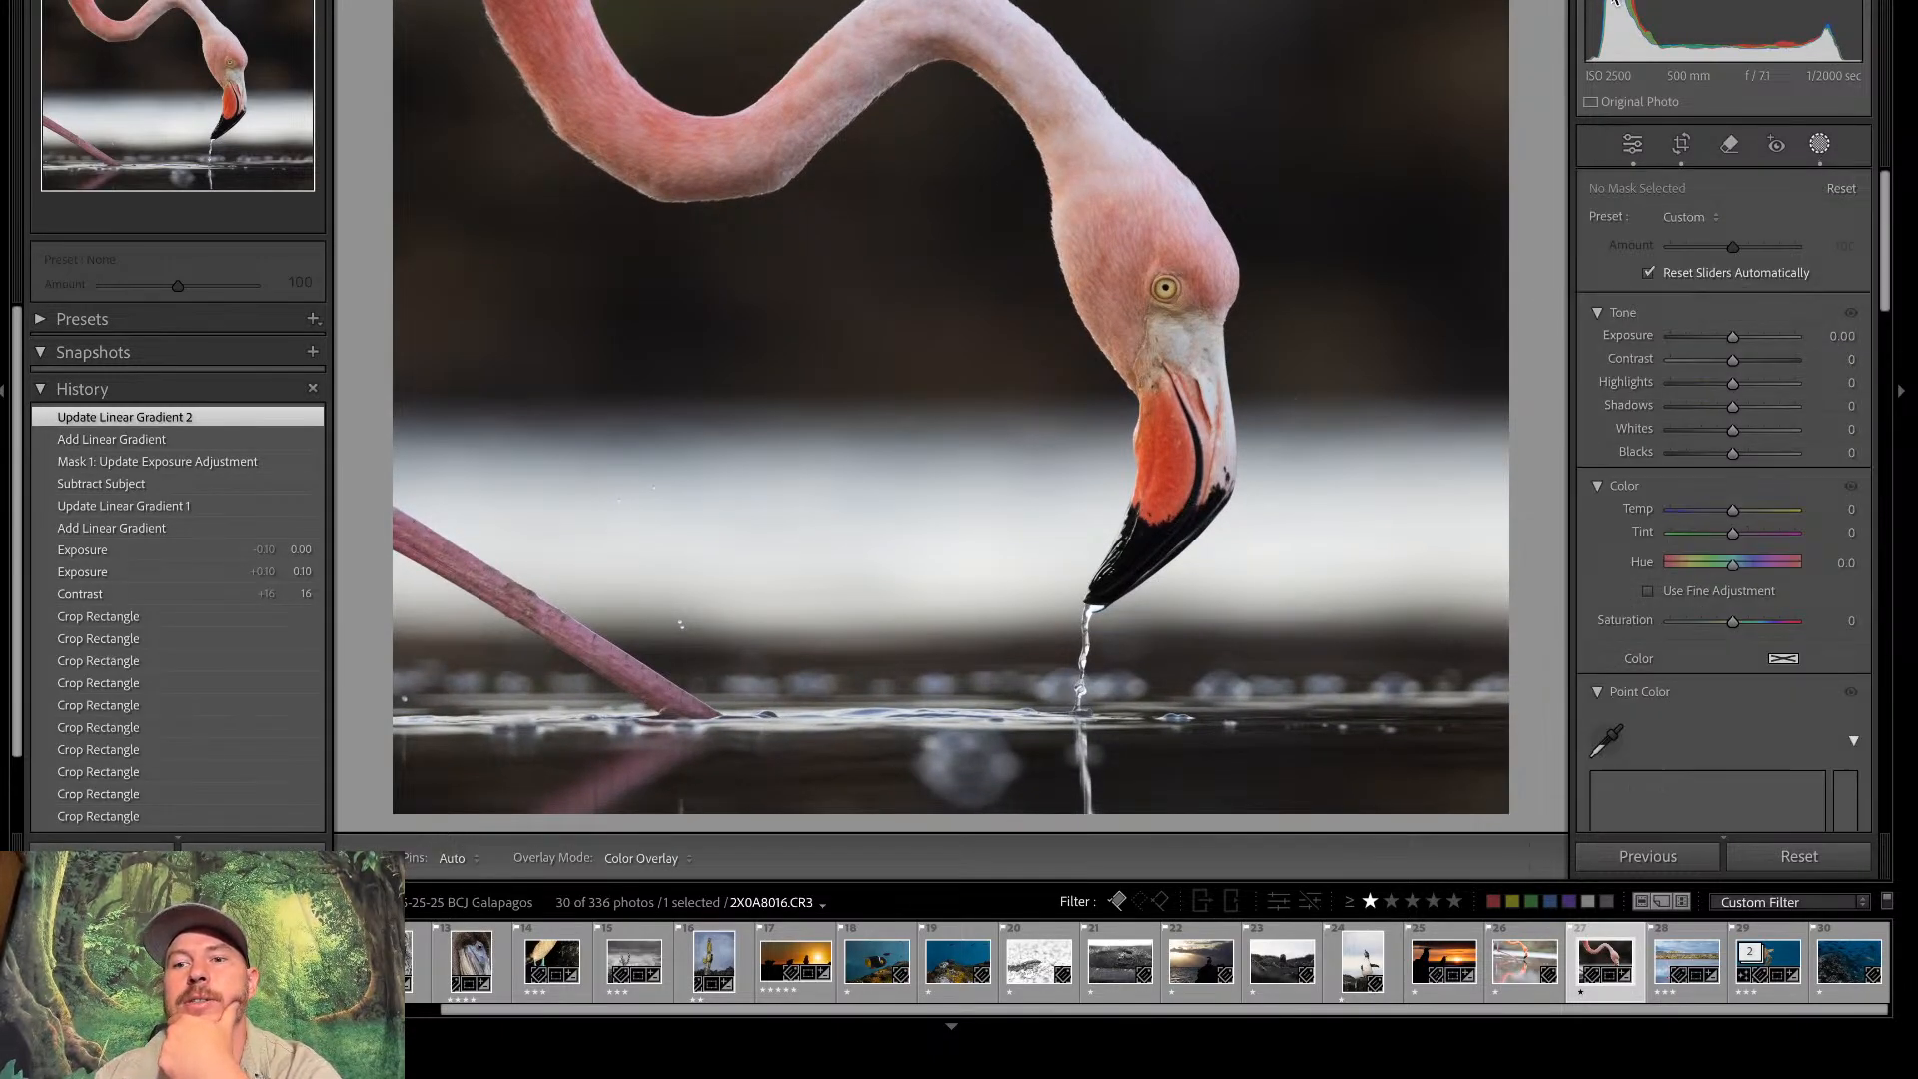
key("shift+s")
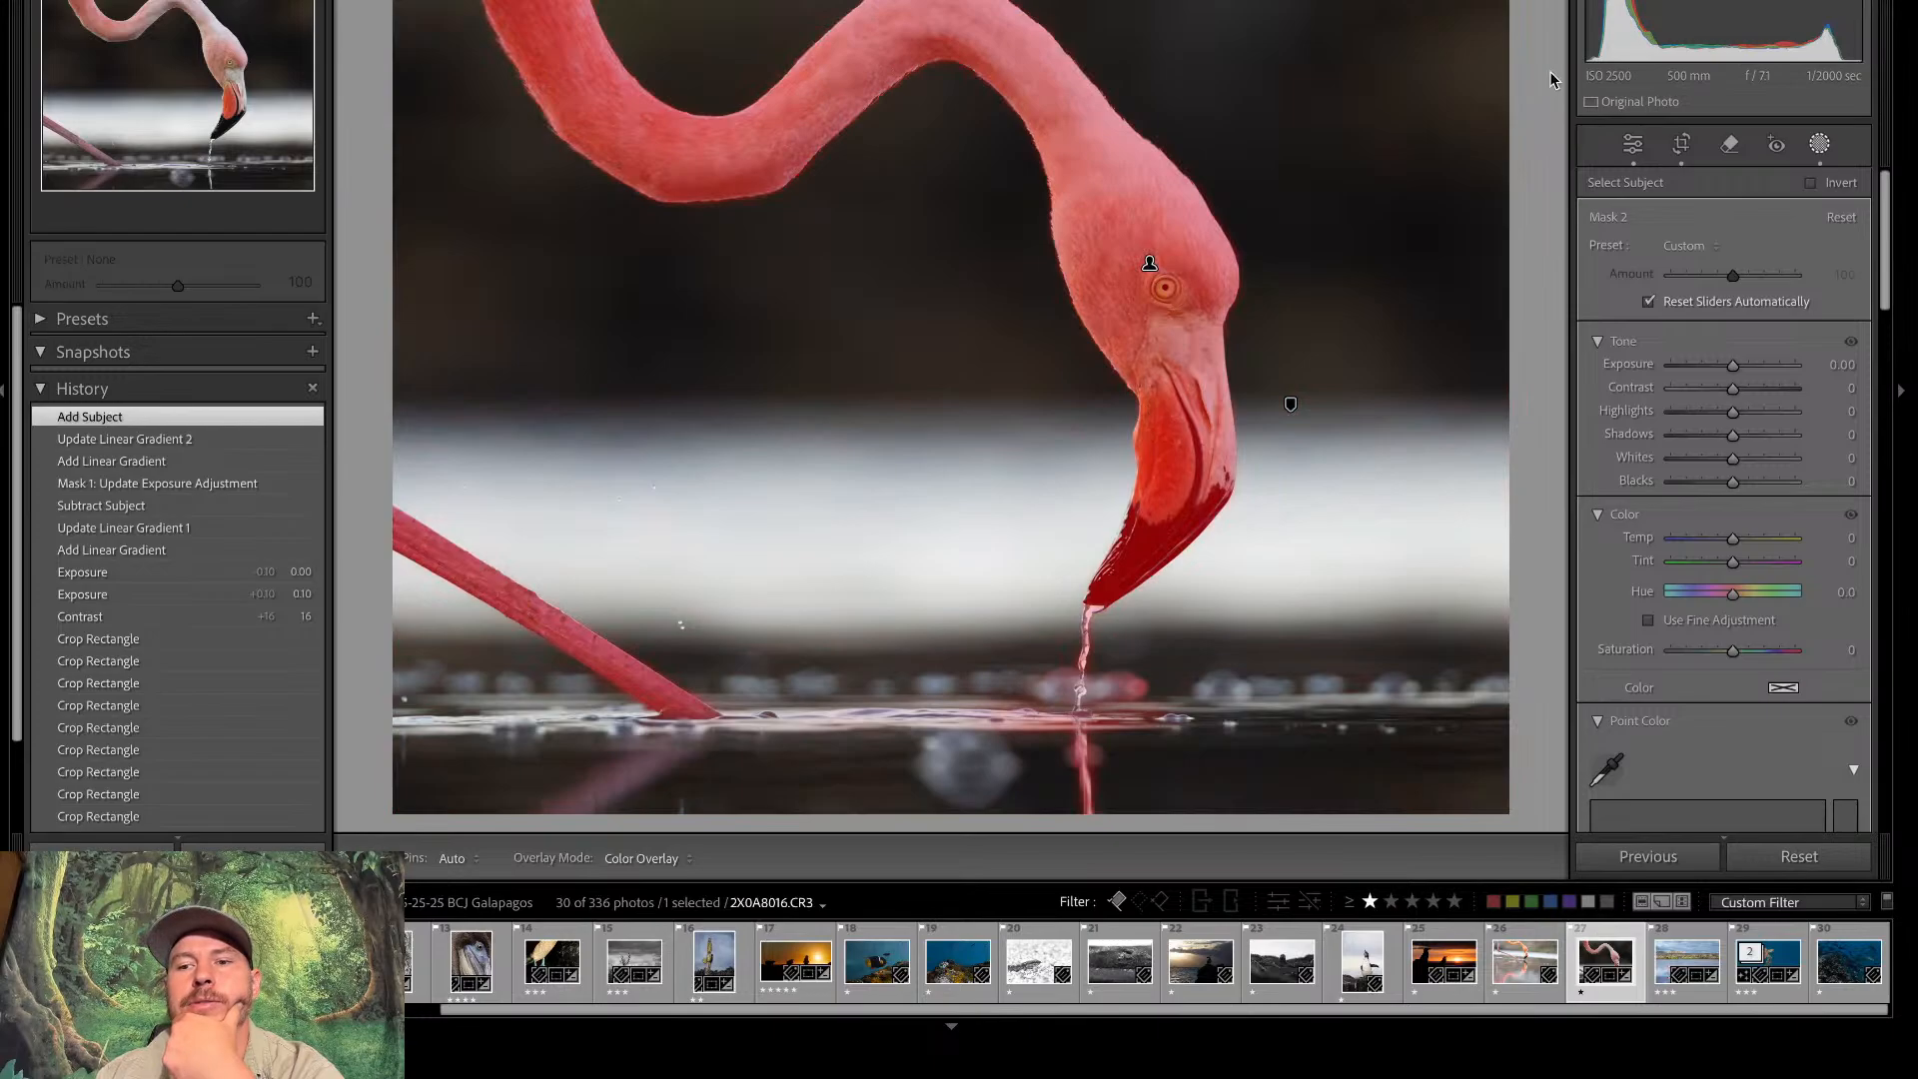
key("k")
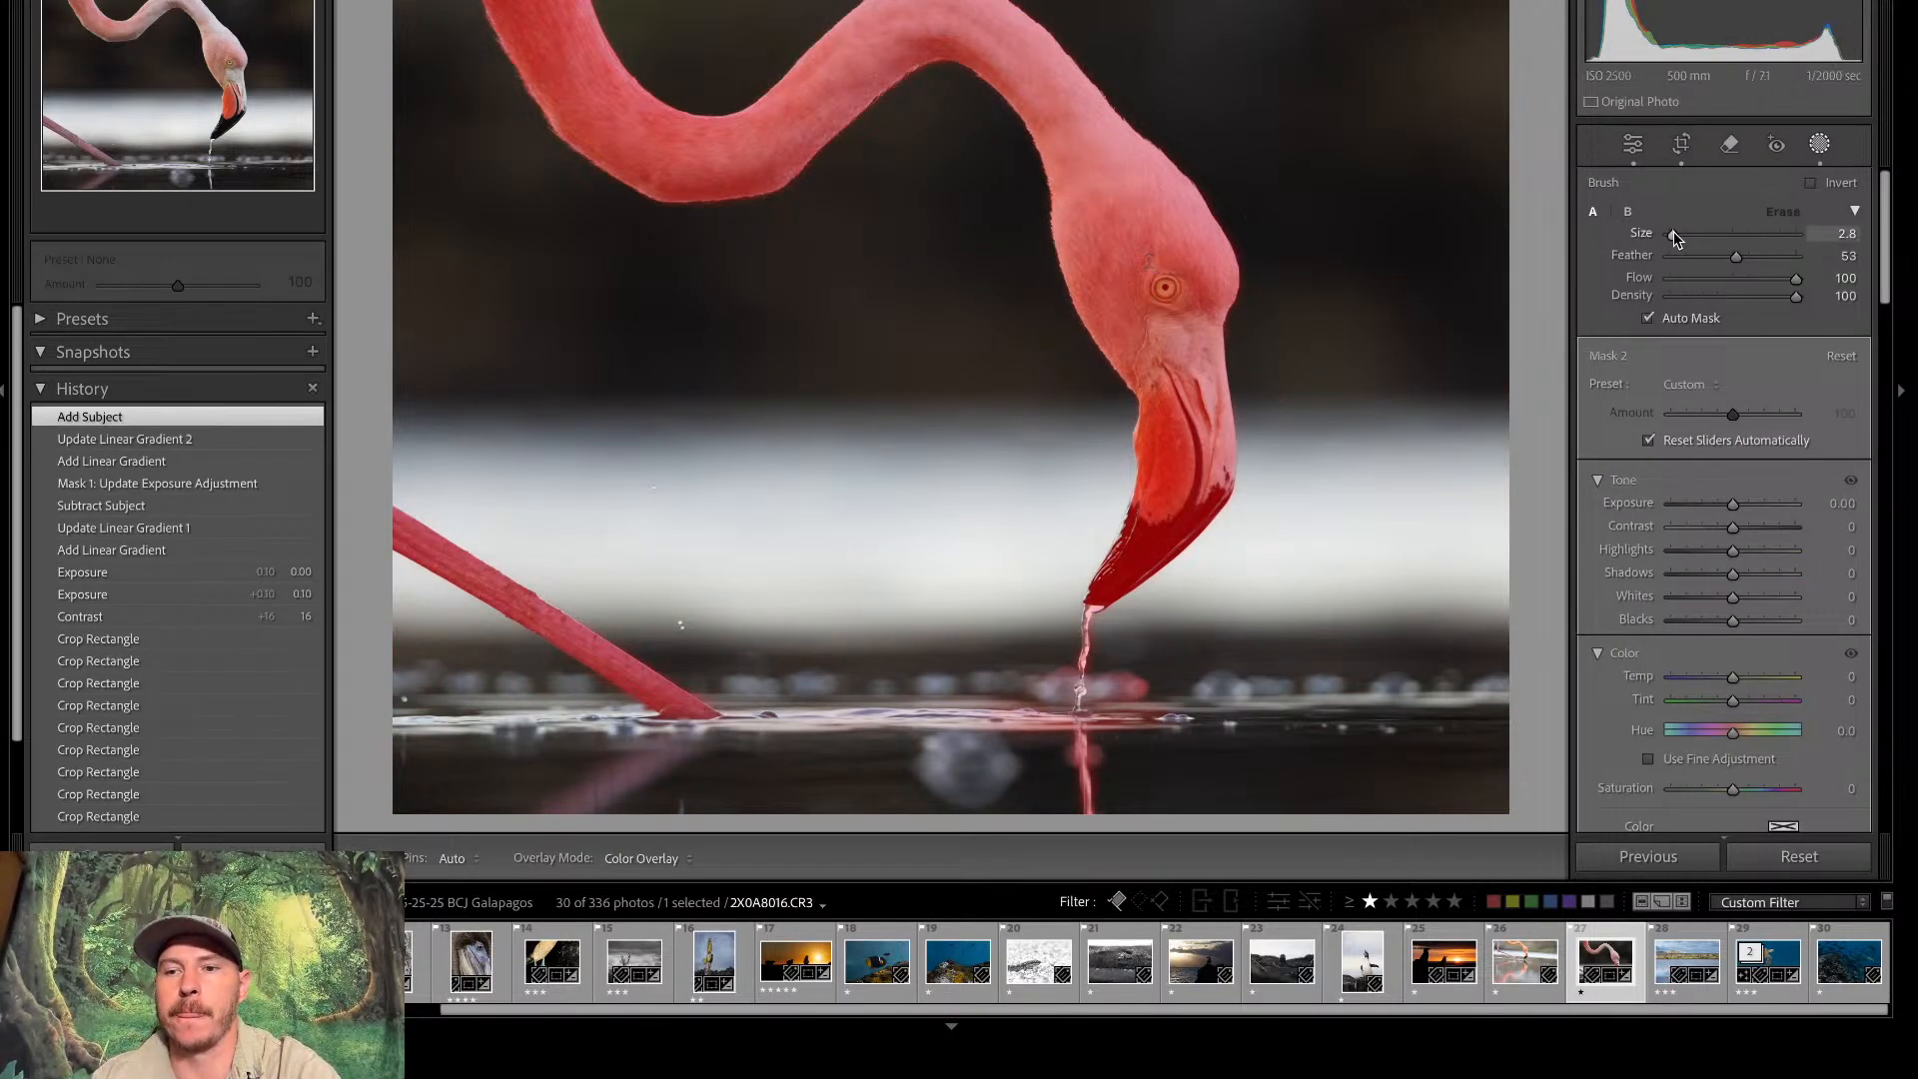
left_click_drag(1675, 235, 1687, 234)
key("alt")
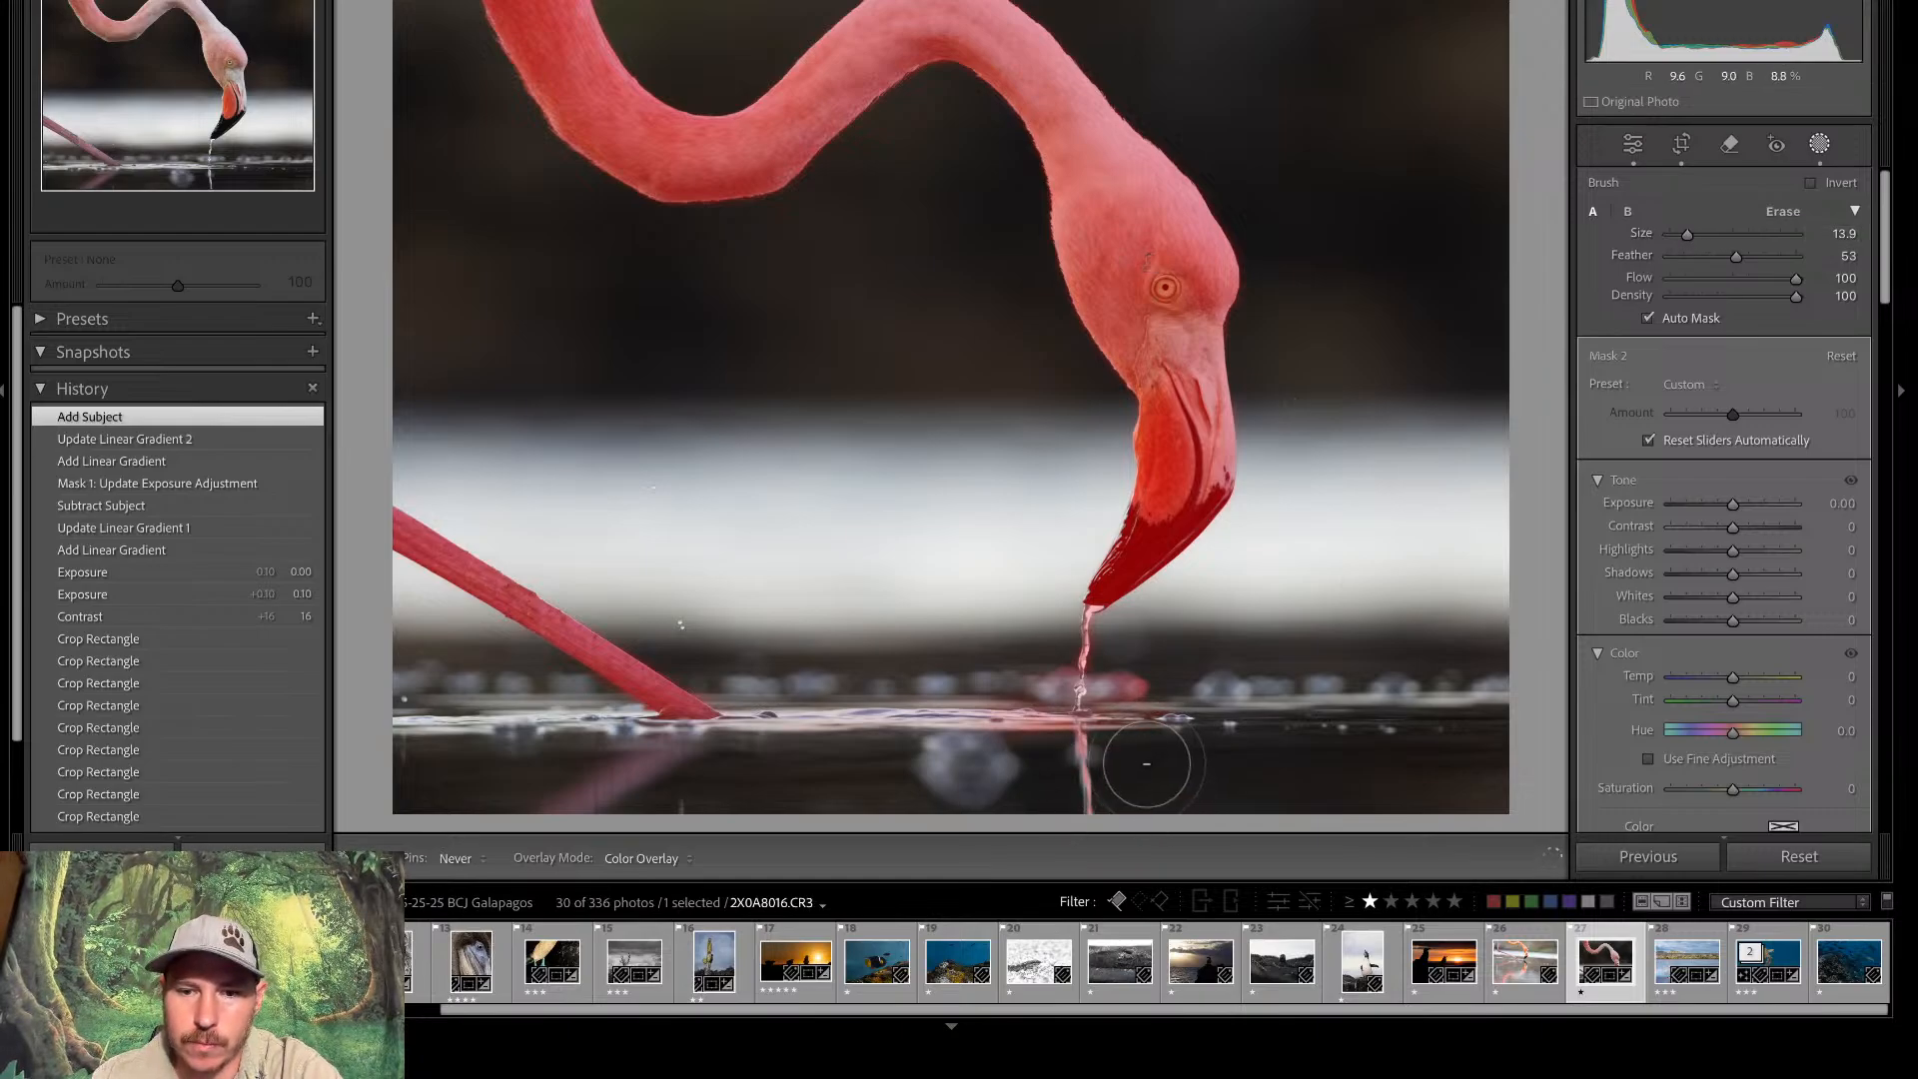
mouse_move(1147, 763)
left_mouse_down()
mouse_move(996, 747)
mouse_move(1137, 717)
mouse_move(1022, 697)
mouse_move(1116, 679)
mouse_move(1085, 645)
left_mouse_up()
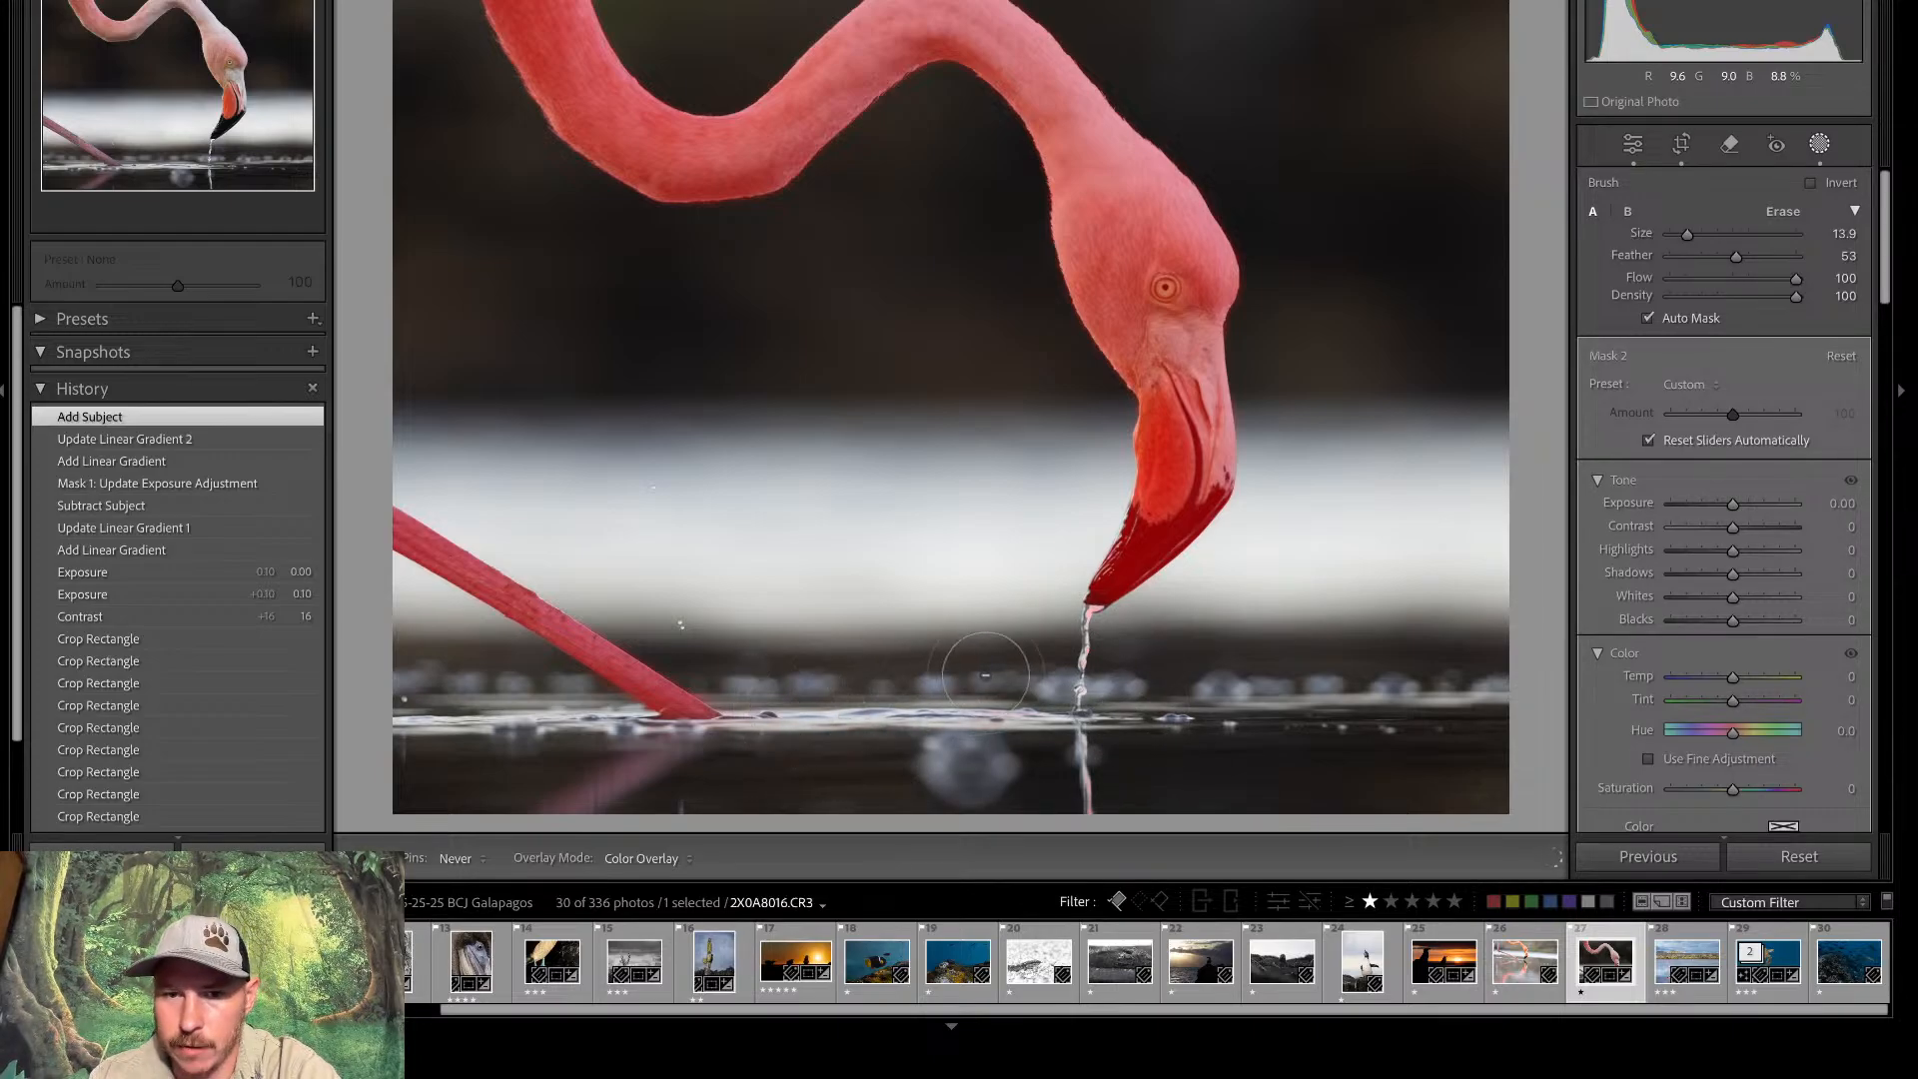
left_click_drag(1087, 638, 1082, 692)
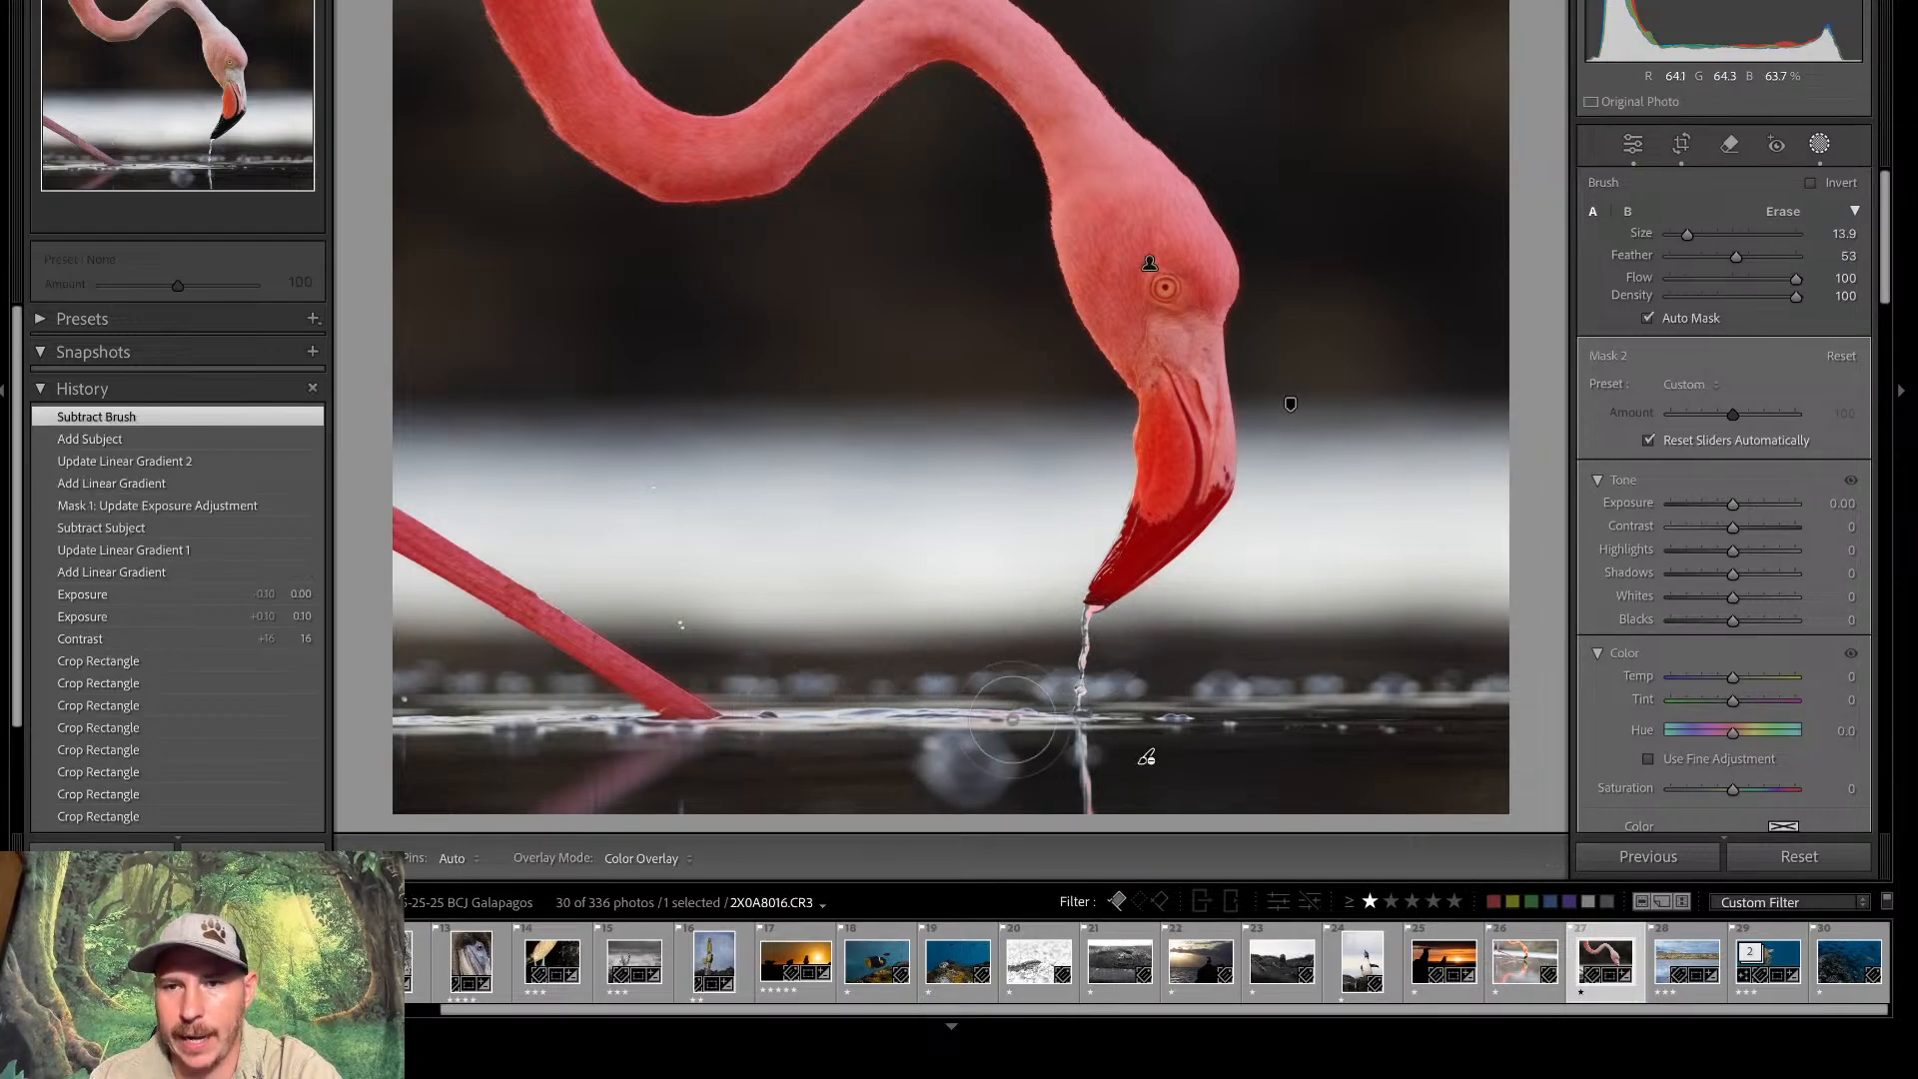
Set the flamingo subject mask's exposure to 0.55, highlights to −60 and clarity to 20
left_click(1635, 145)
left_click(1820, 150)
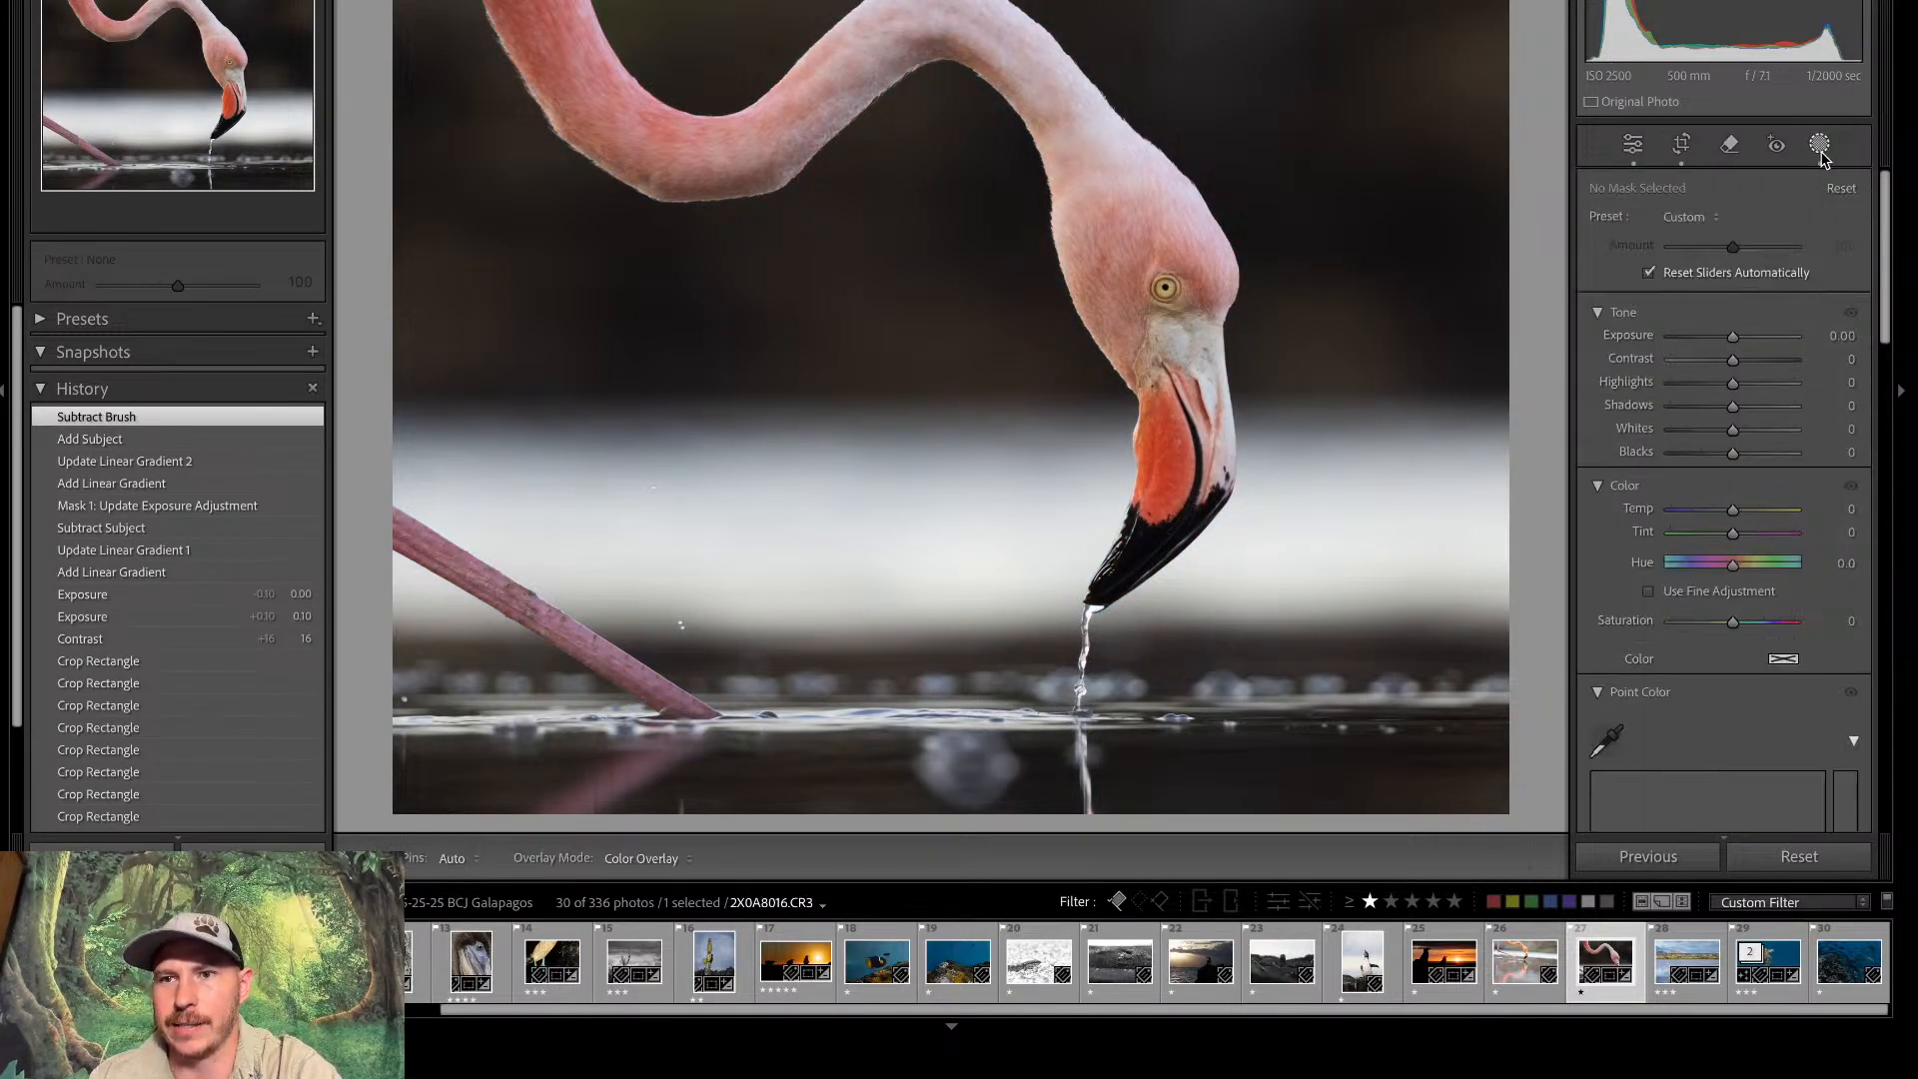
left_click(1150, 263)
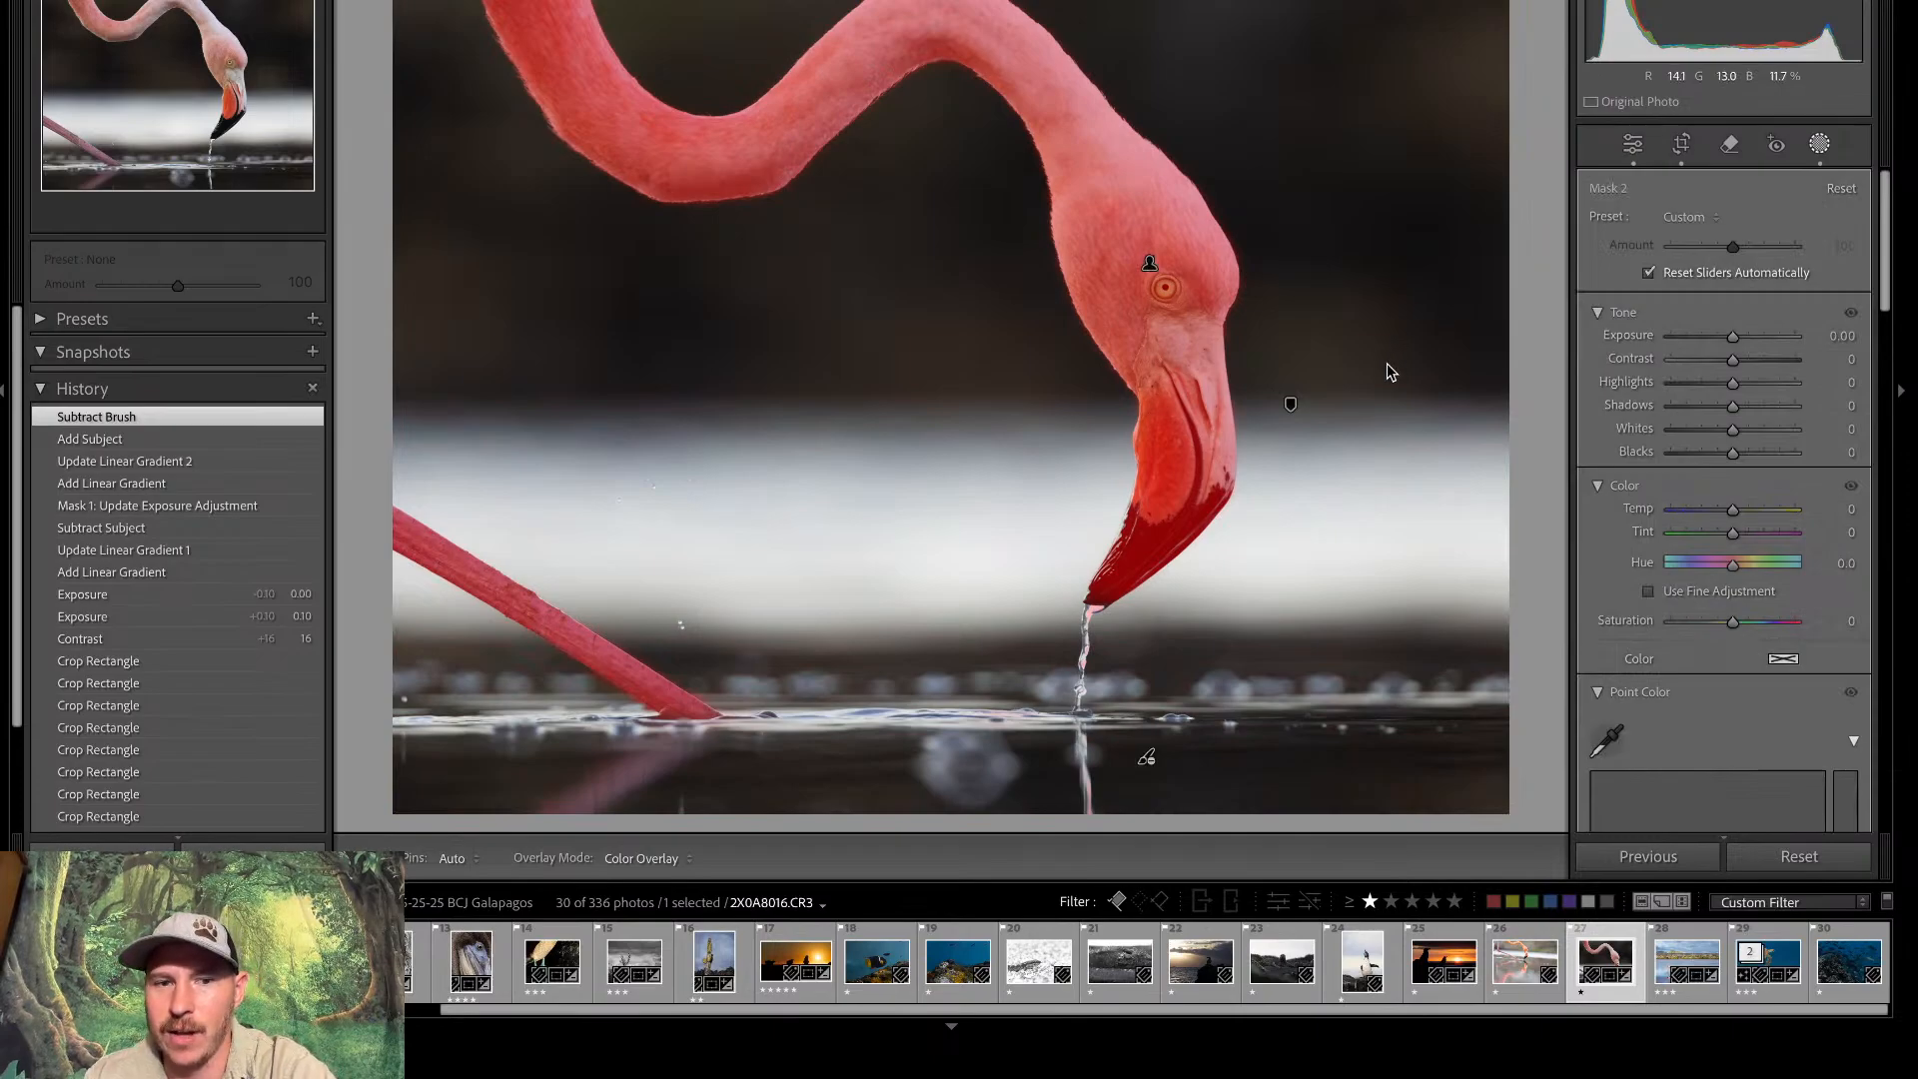
key("z")
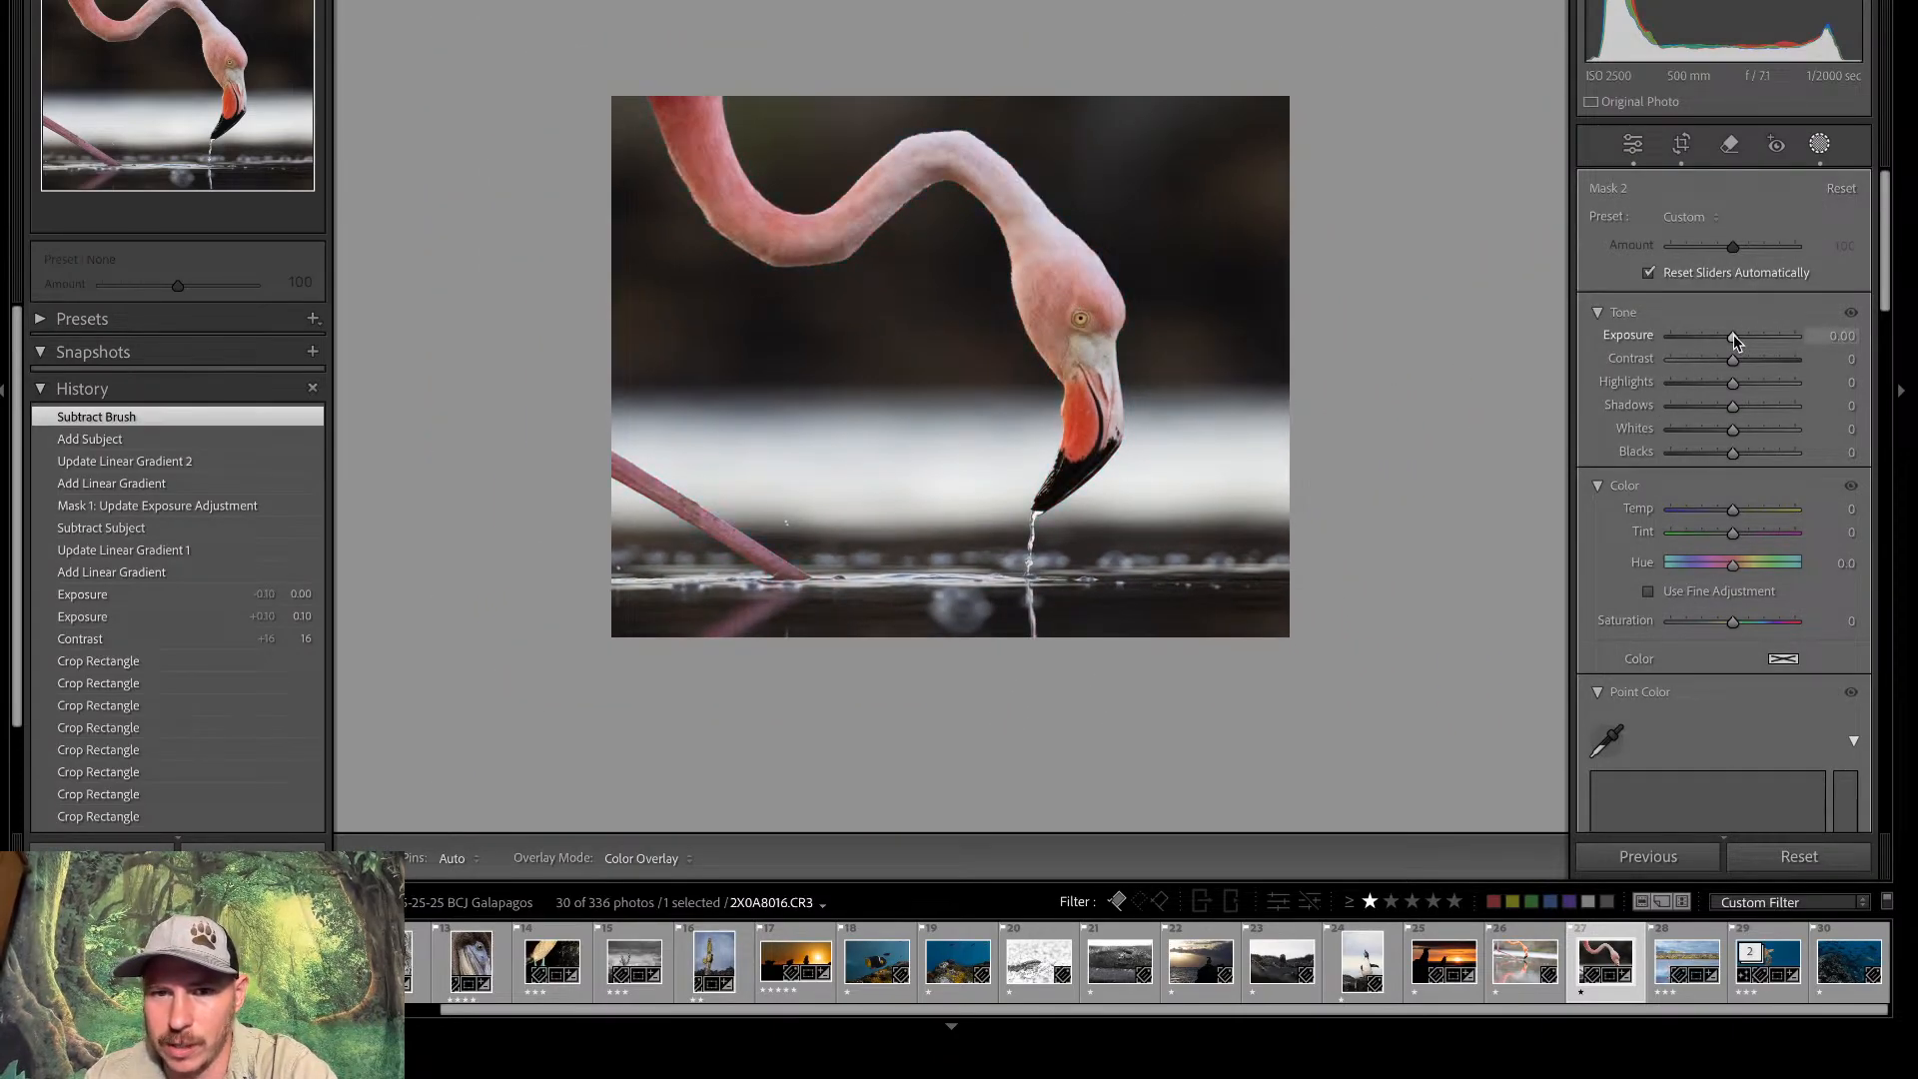
left_click_drag(1735, 336, 1695, 386)
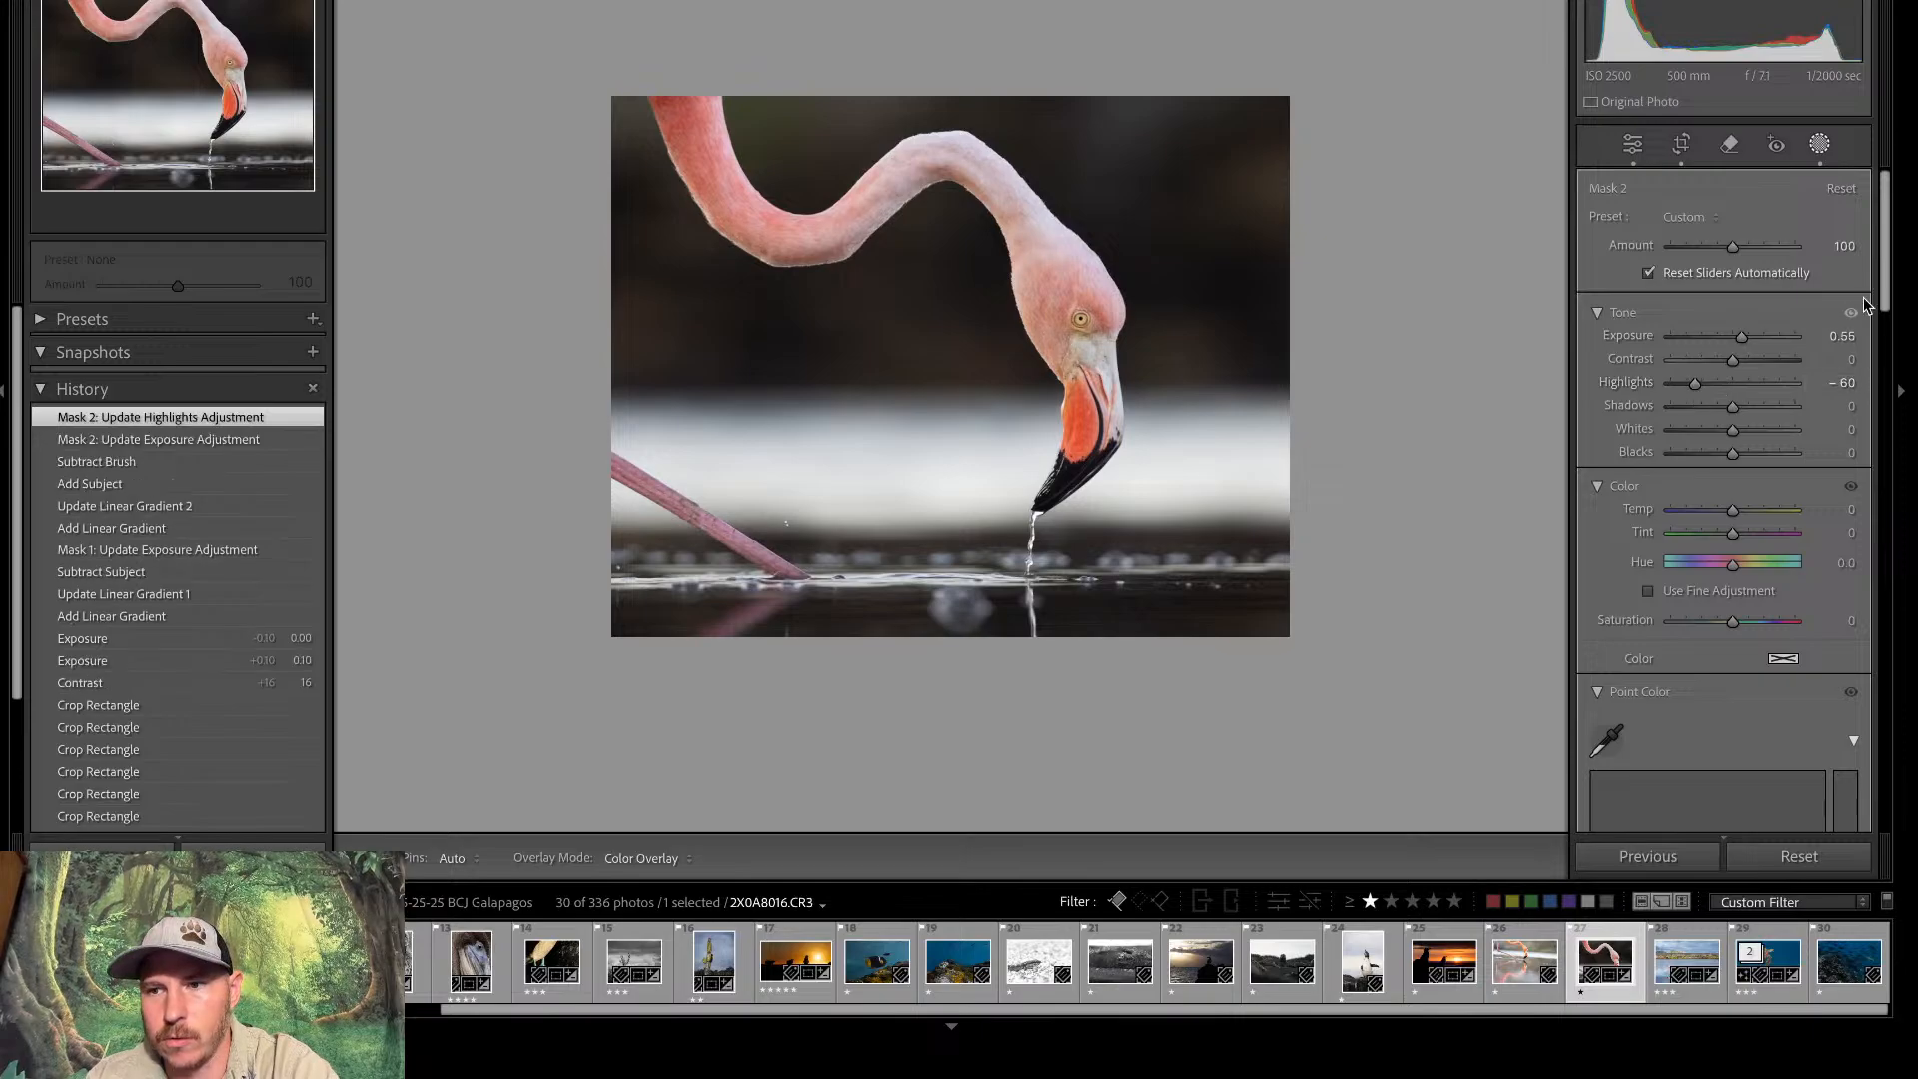
left_click_drag(1888, 298, 1889, 511)
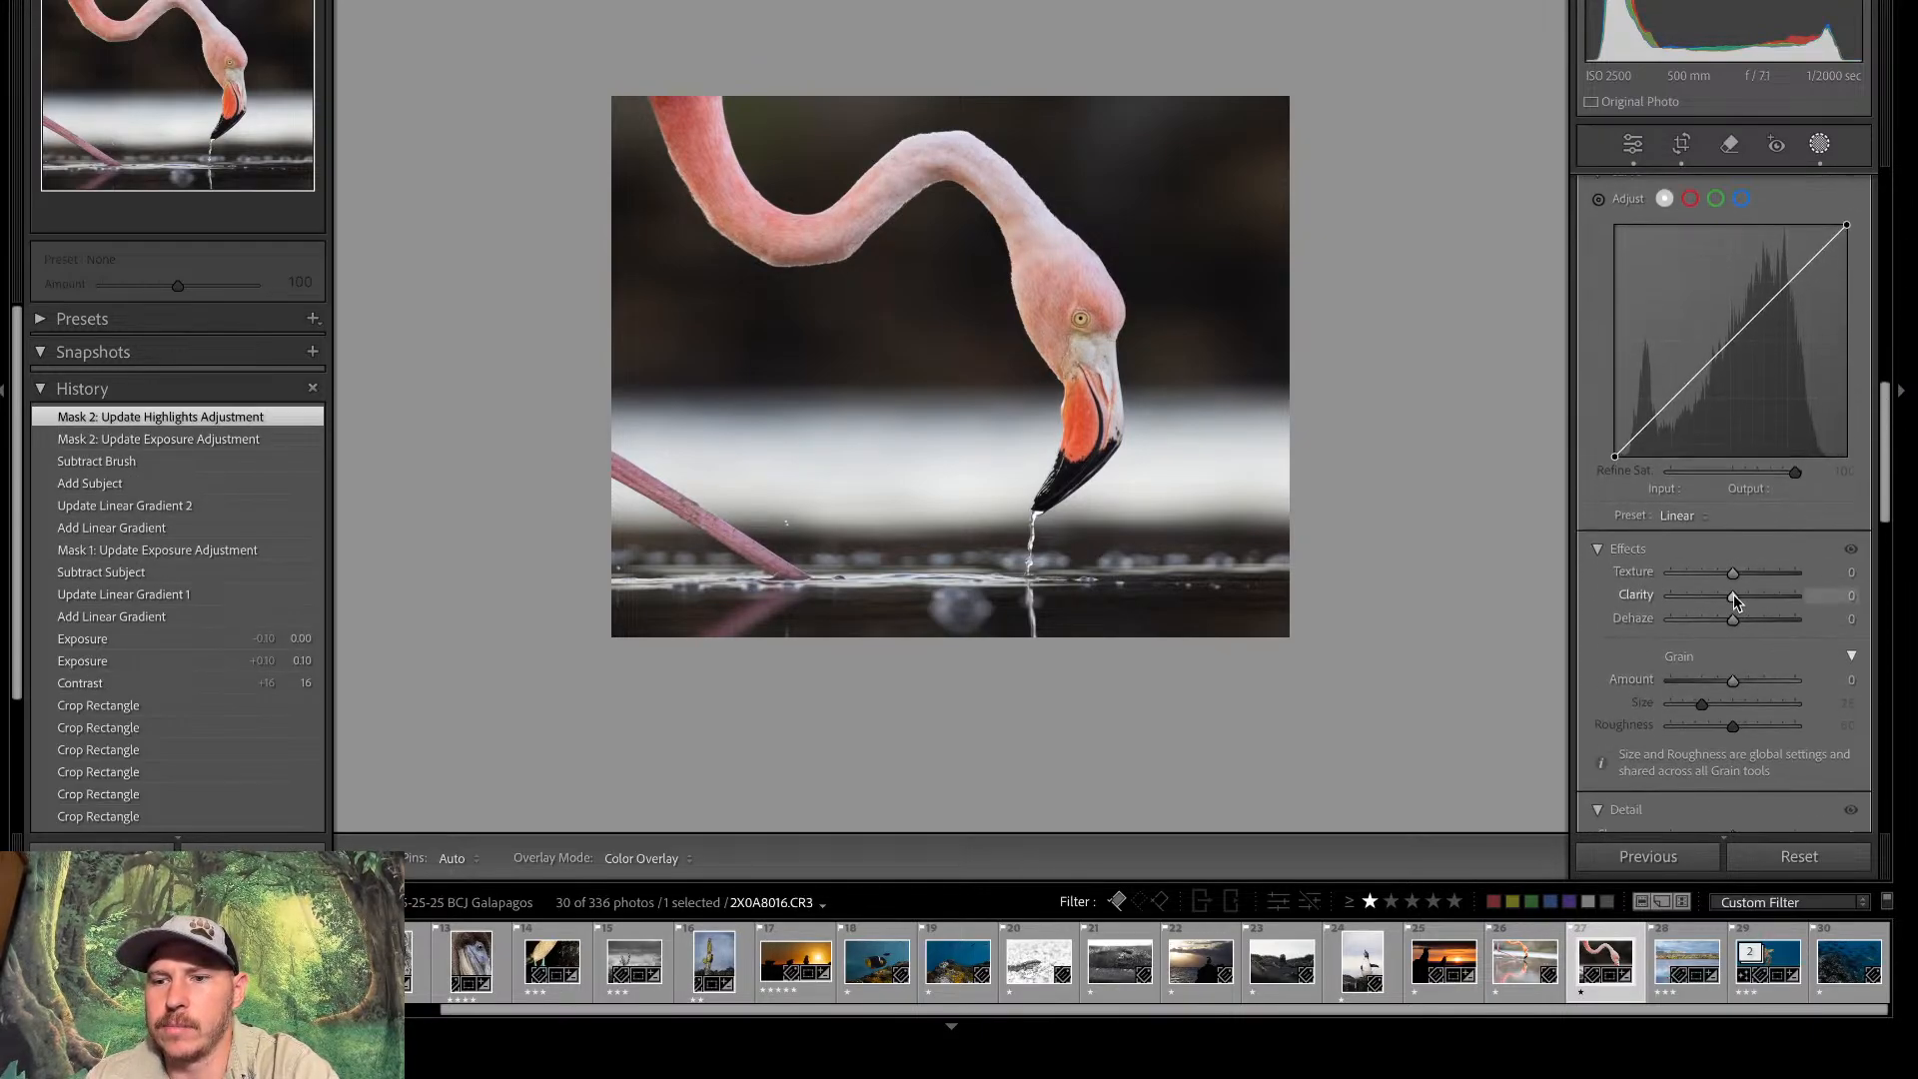
left_click_drag(1735, 595, 1746, 599)
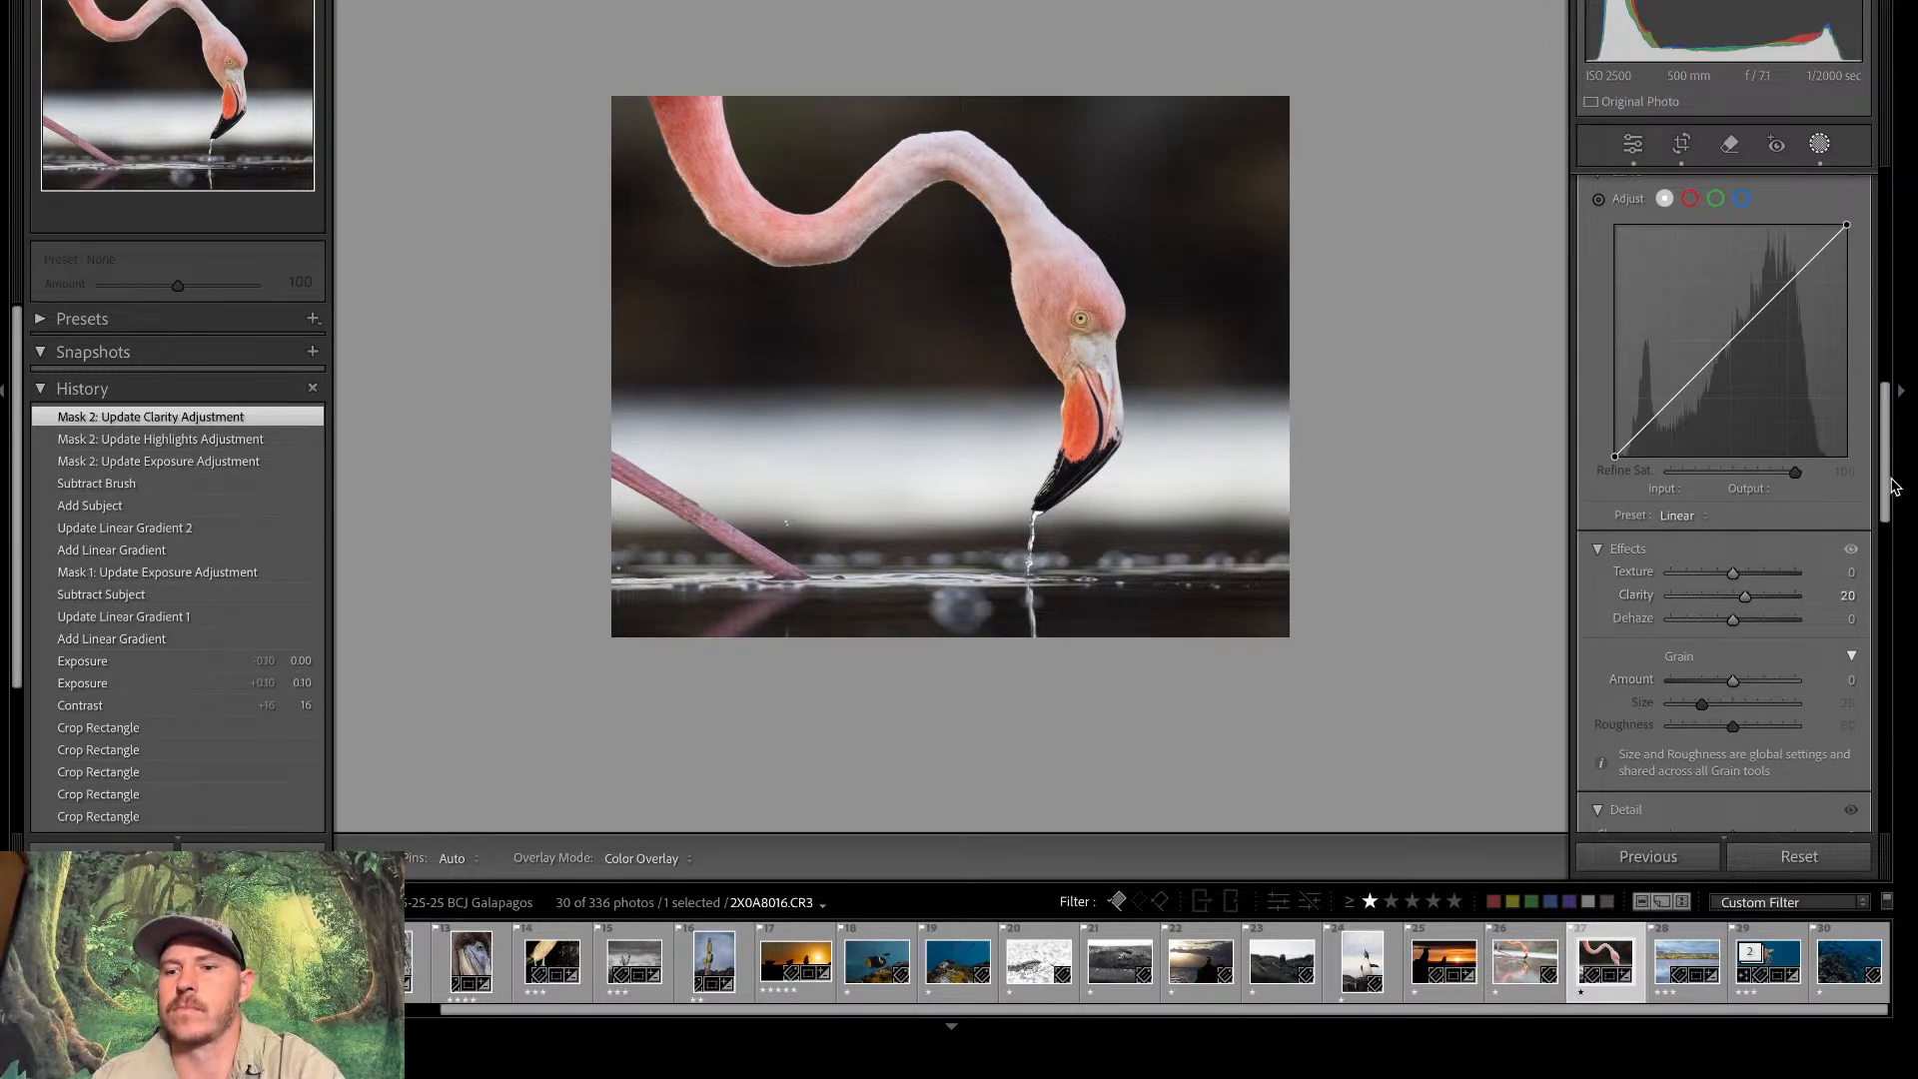
Set the flamingo subject mask's saturation to 39 and leave masking to view the photo larger
left_click_drag(1887, 410, 1887, 250)
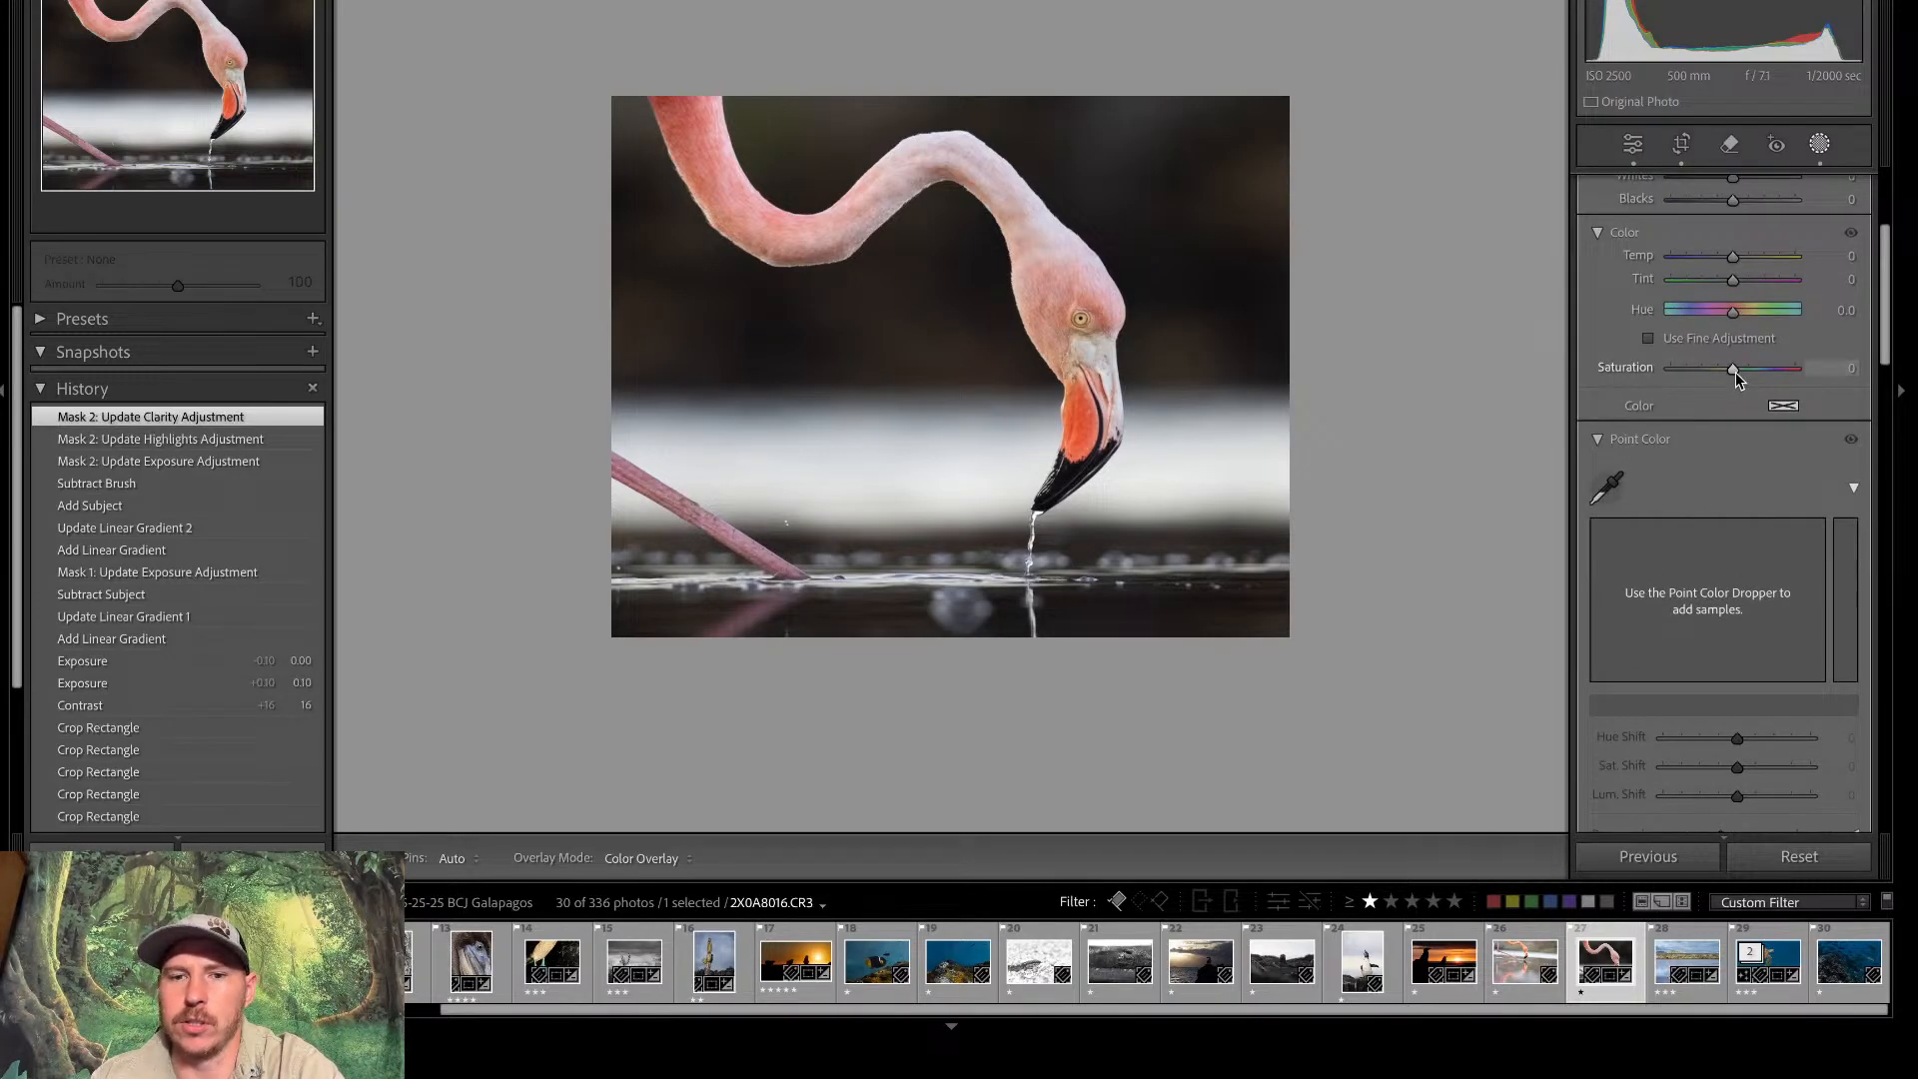
mouse_move(1736, 371)
left_mouse_down()
mouse_move(1779, 373)
mouse_move(1760, 384)
left_mouse_up()
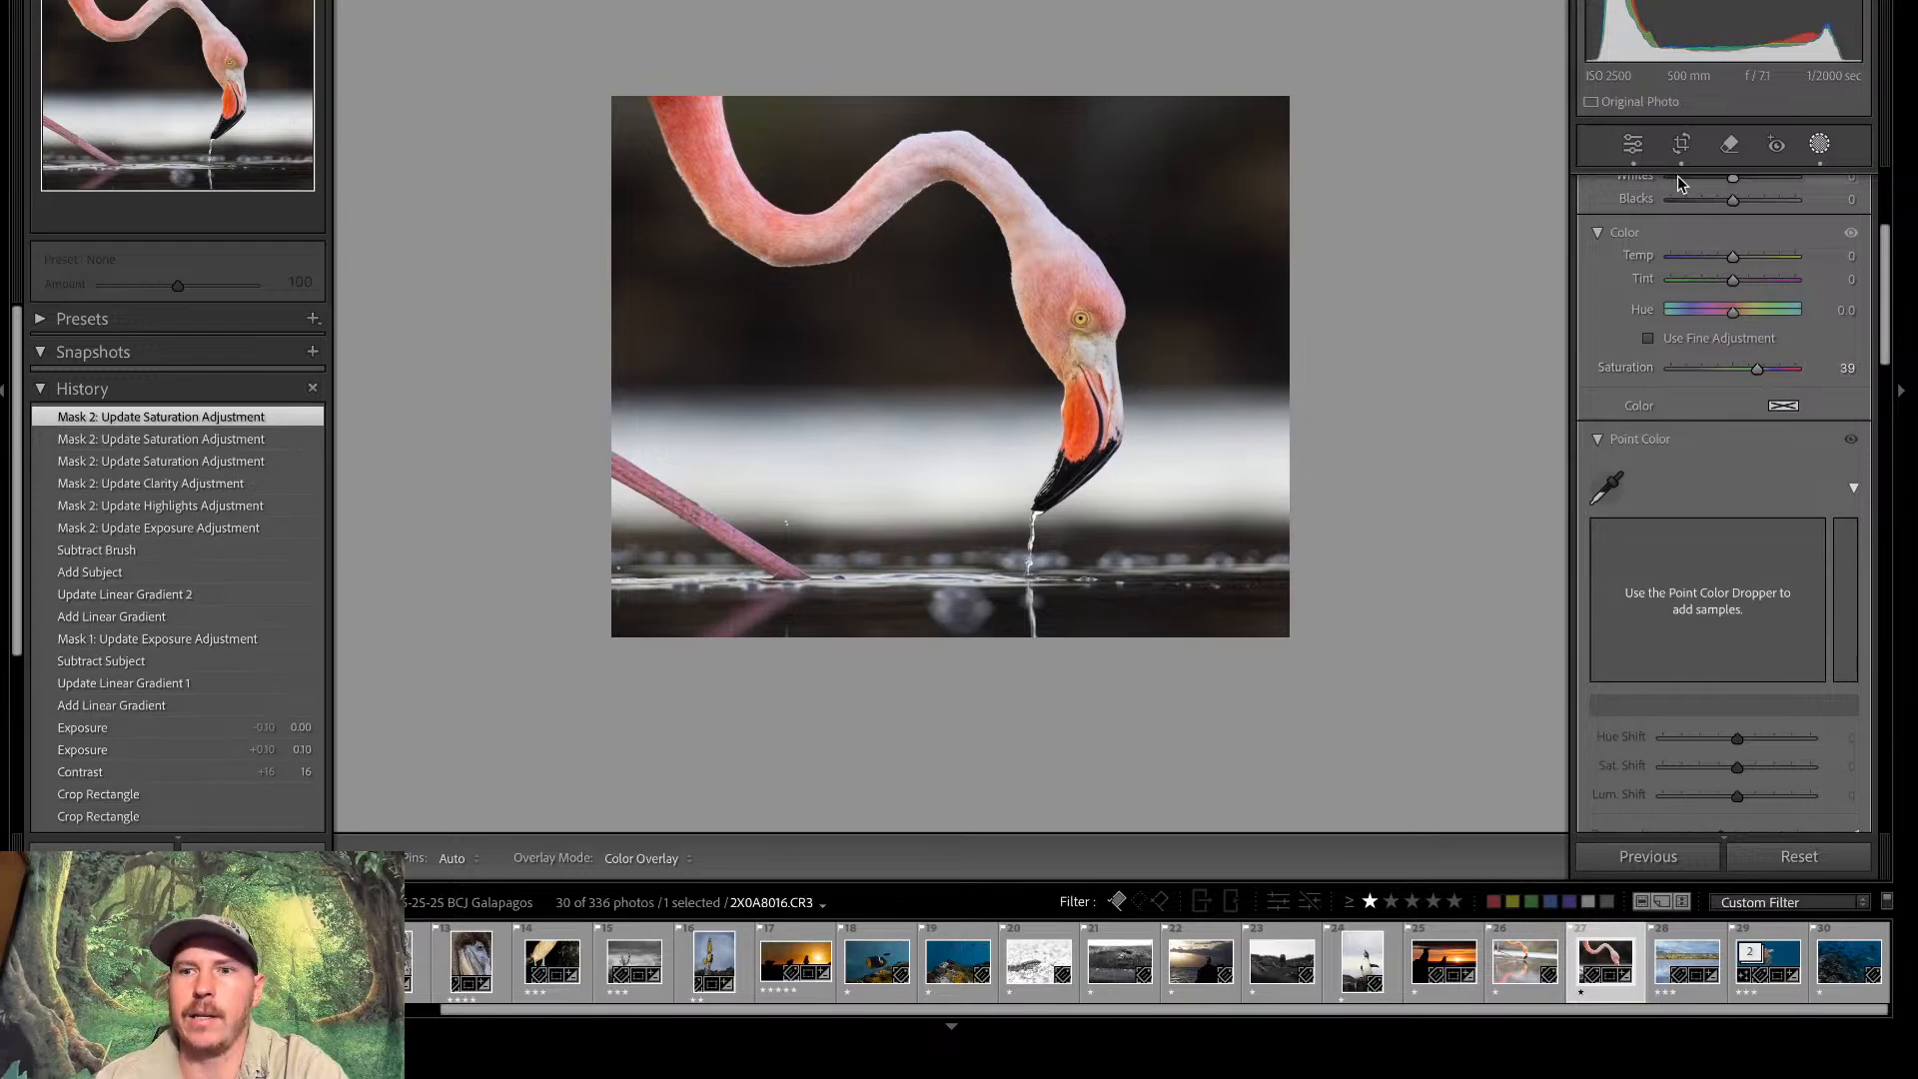
left_click(1636, 147)
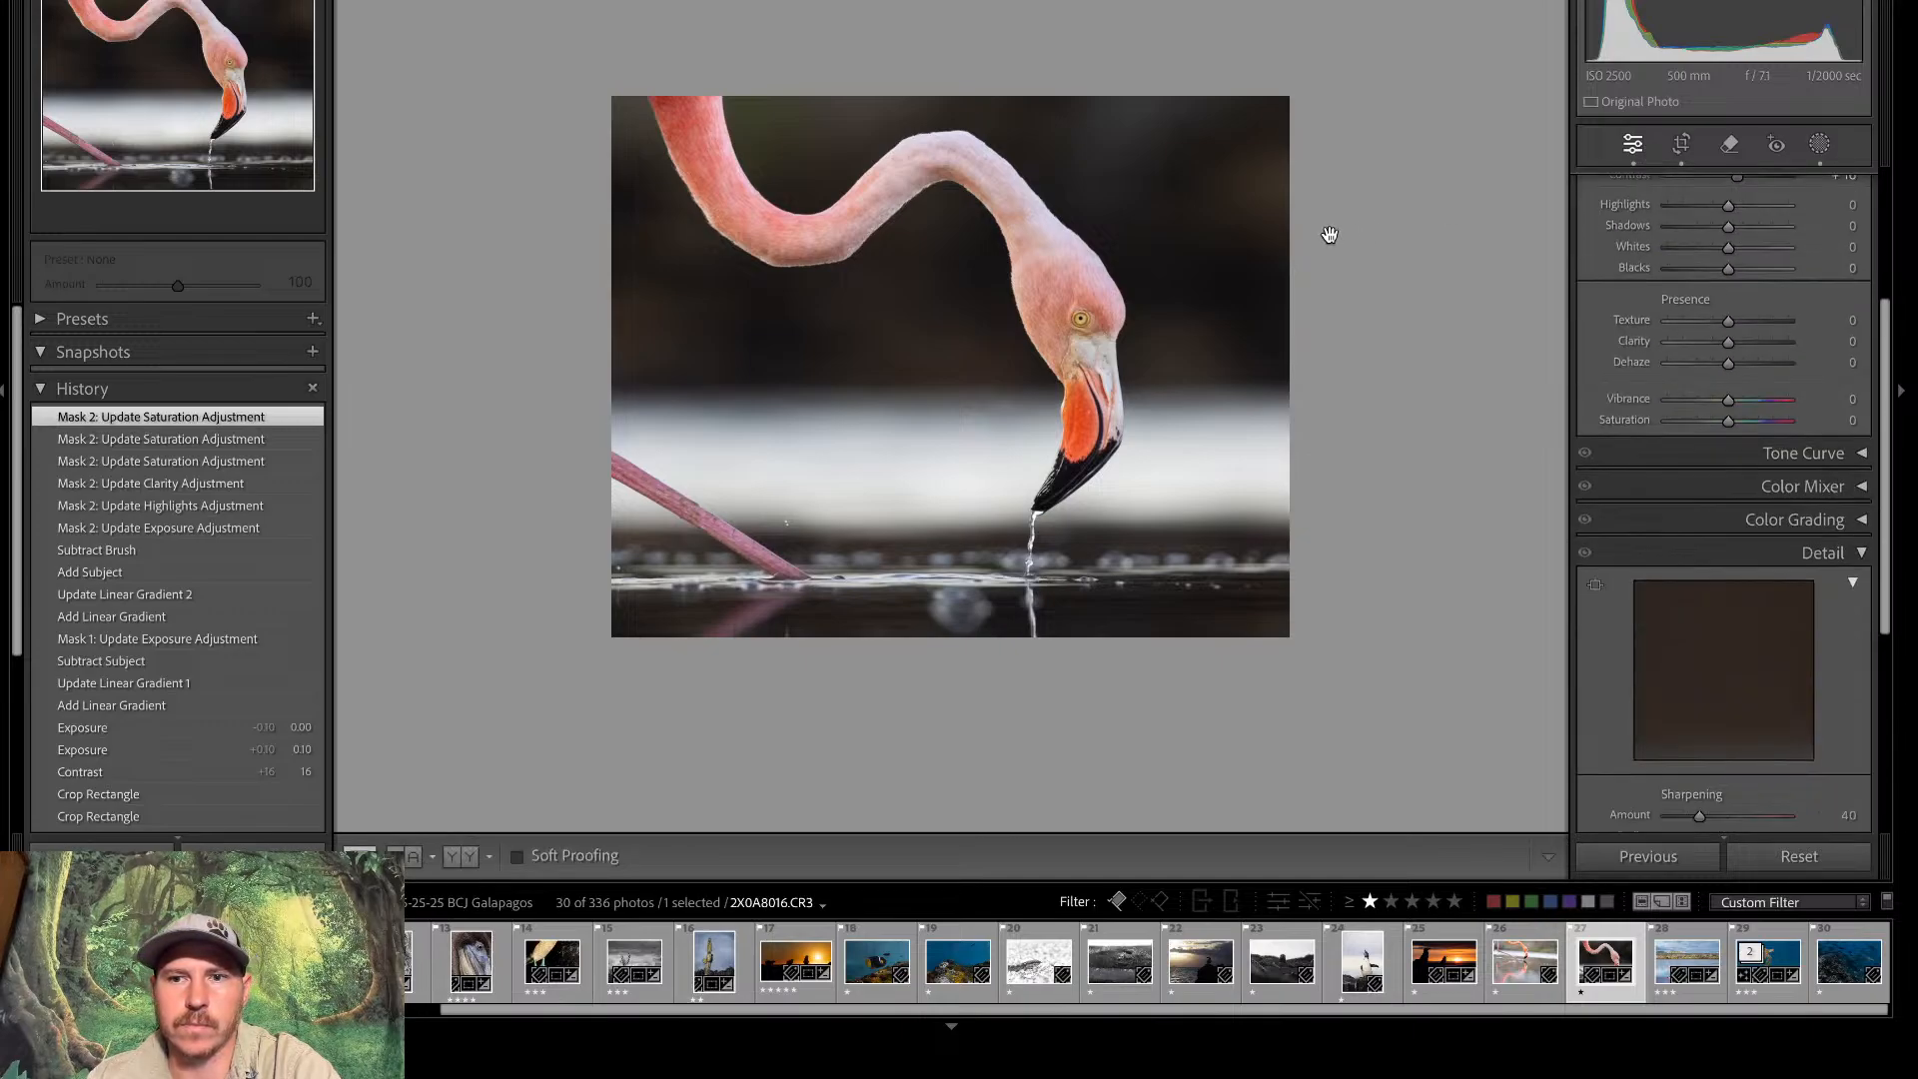
key("ctrl+equal")
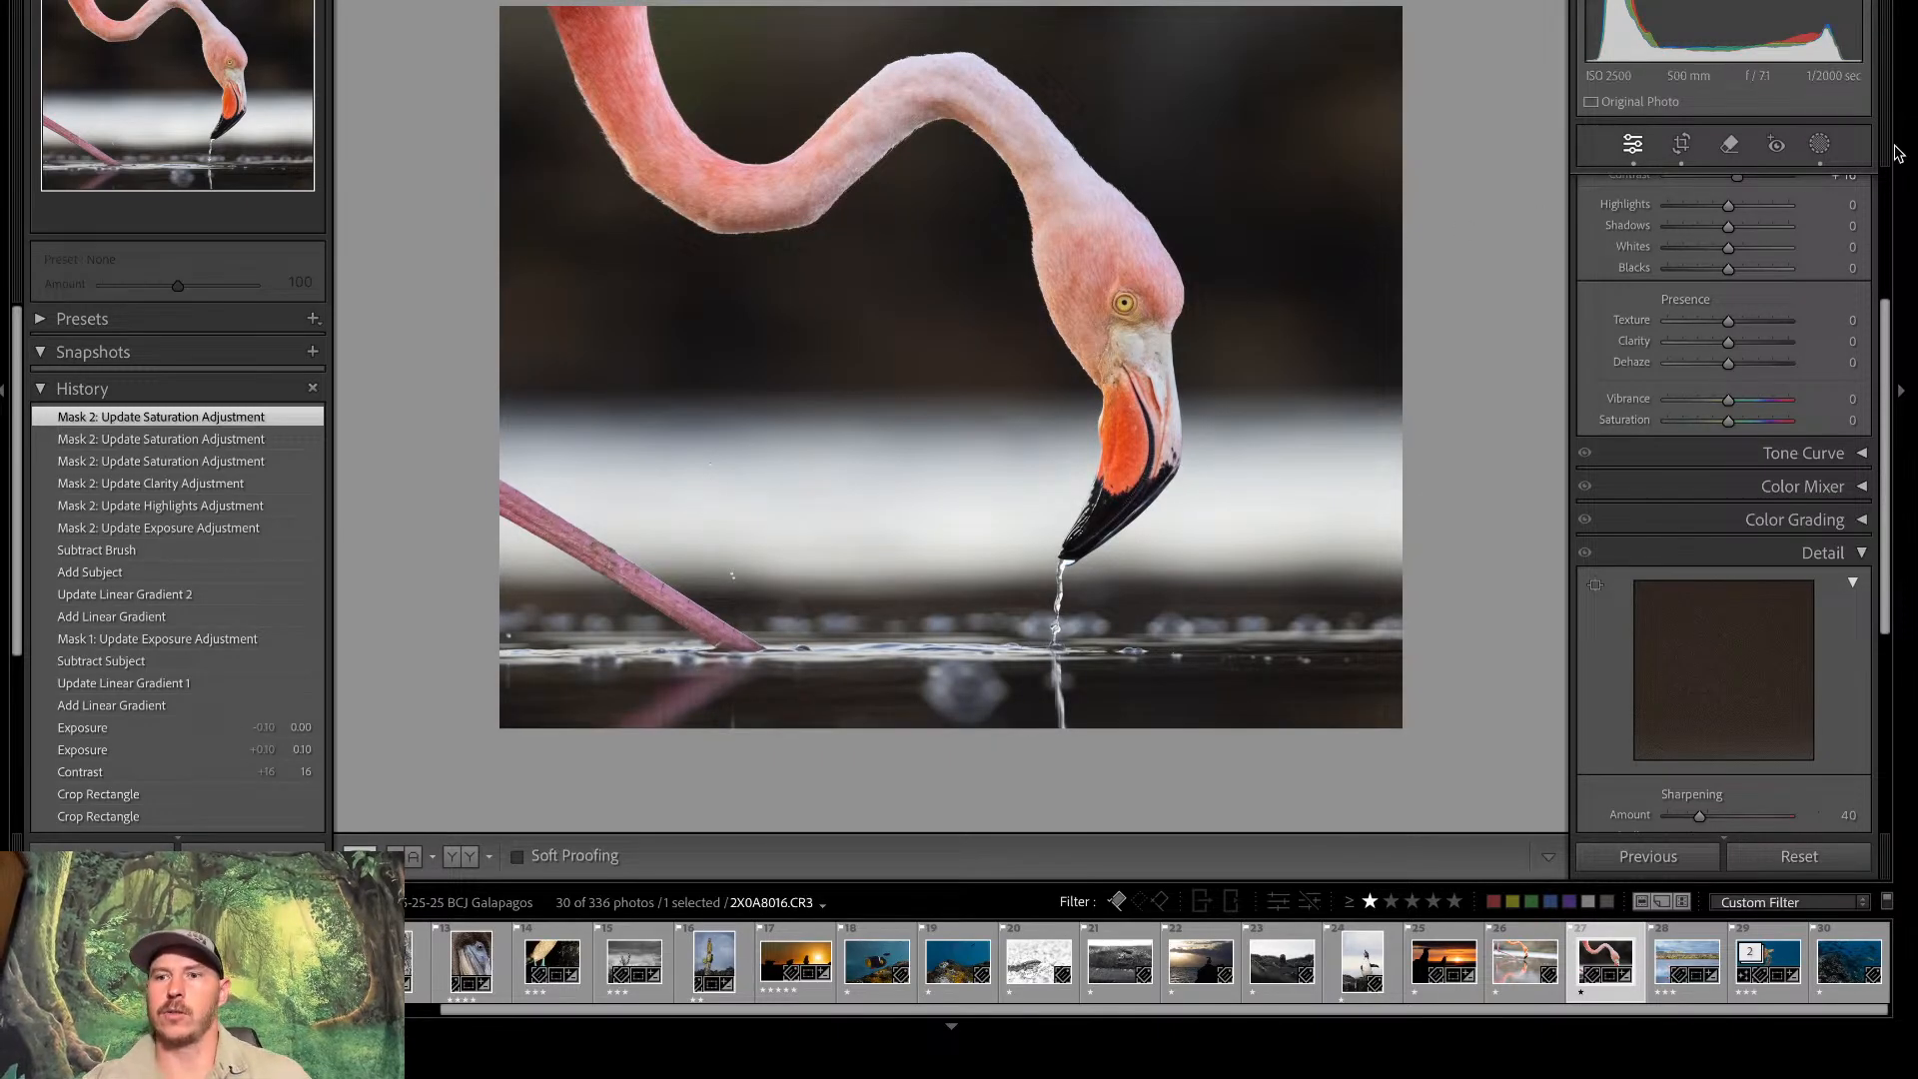
Add a large radial gradient mask centred near the flamingo's head, invert it and slightly lower its exposure to darken the surroundings
left_click(1817, 146)
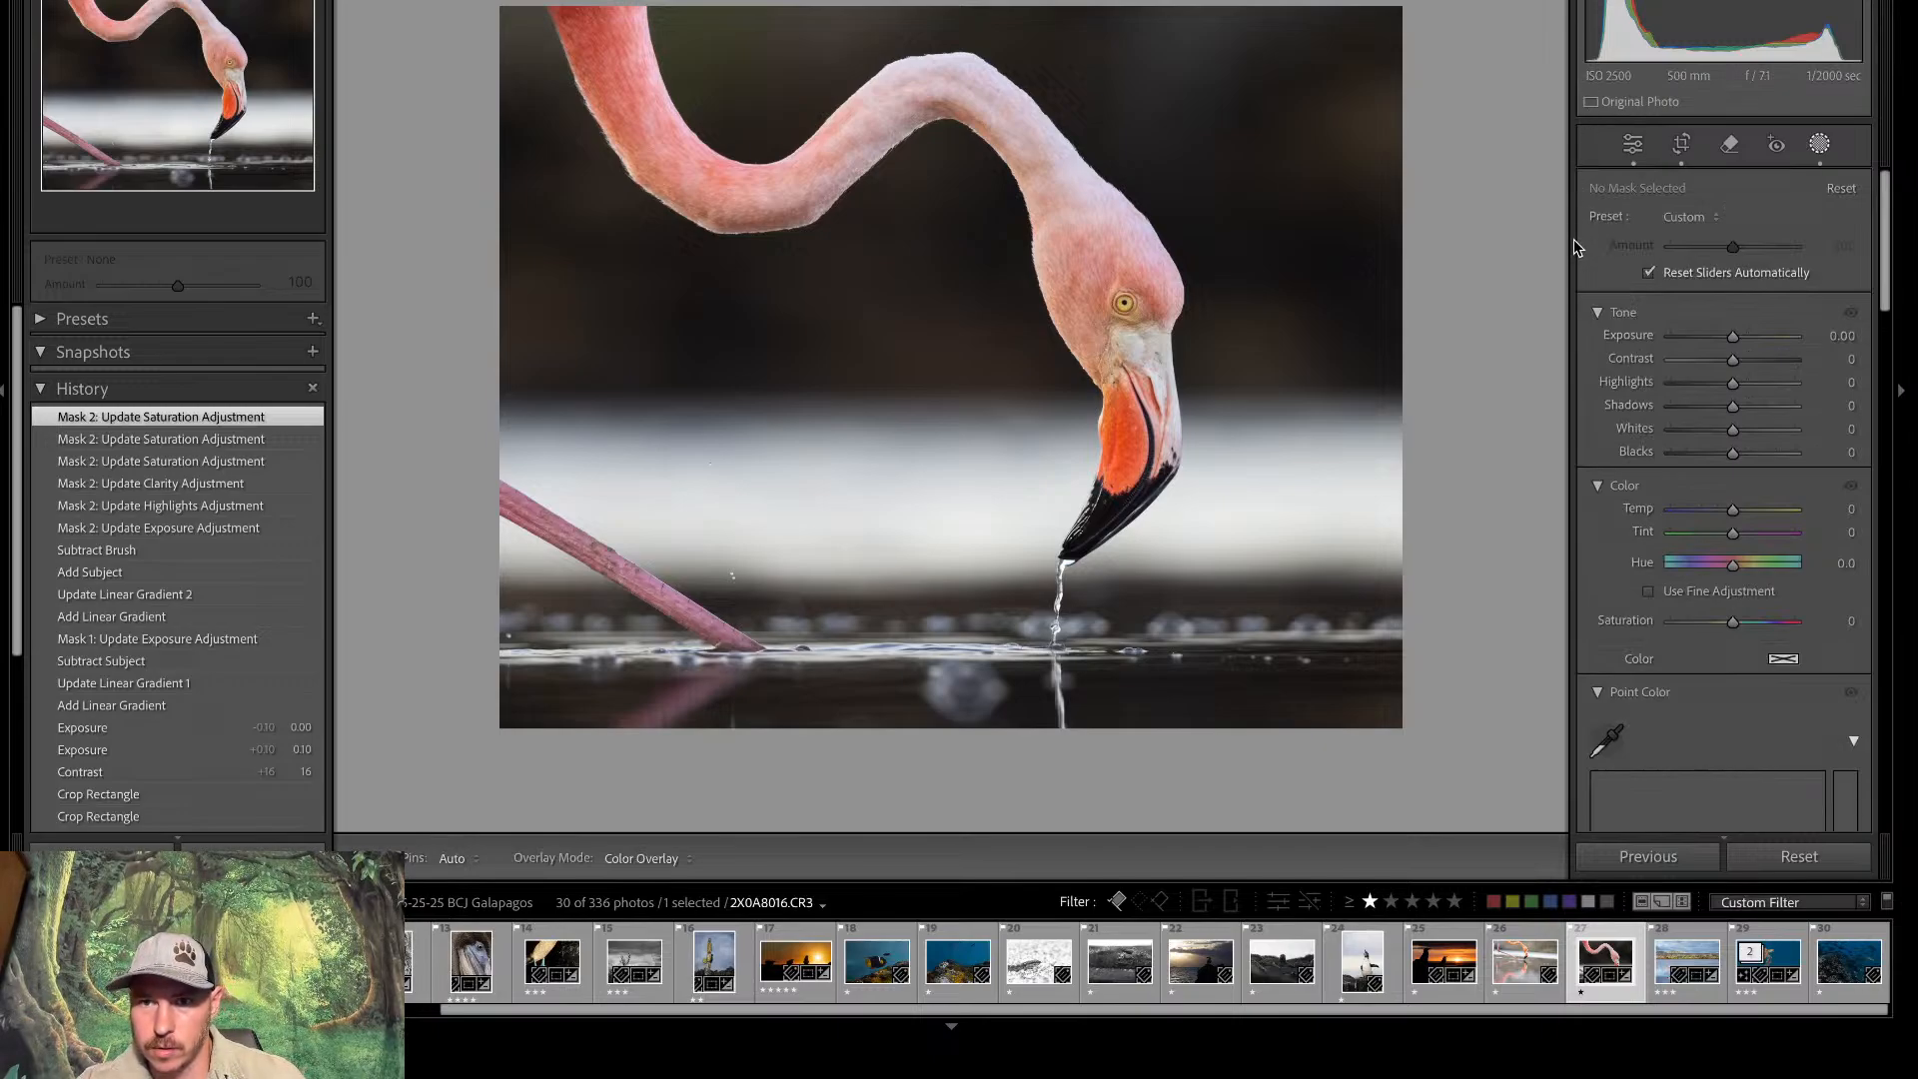
key("shift+m")
left_click_drag(1014, 283, 1432, 765)
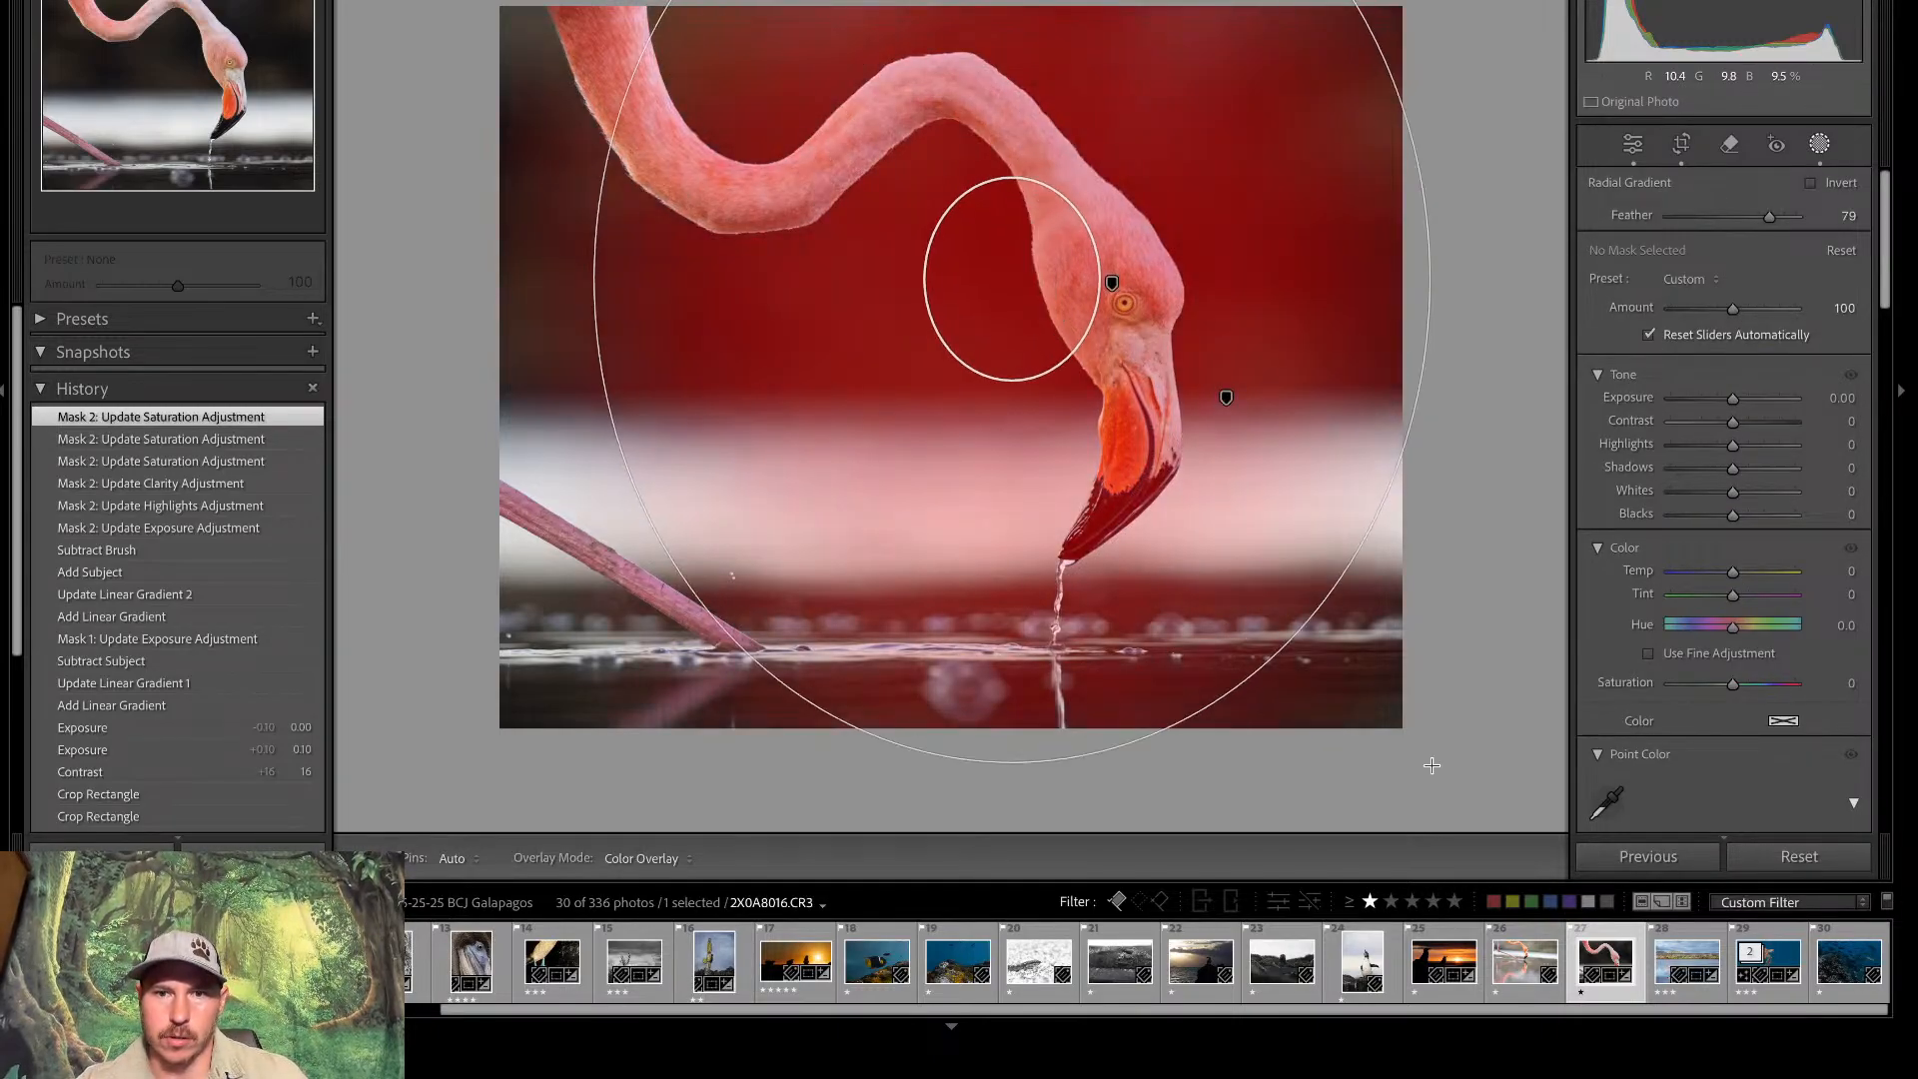
left_click_drag(1011, 283, 1098, 347)
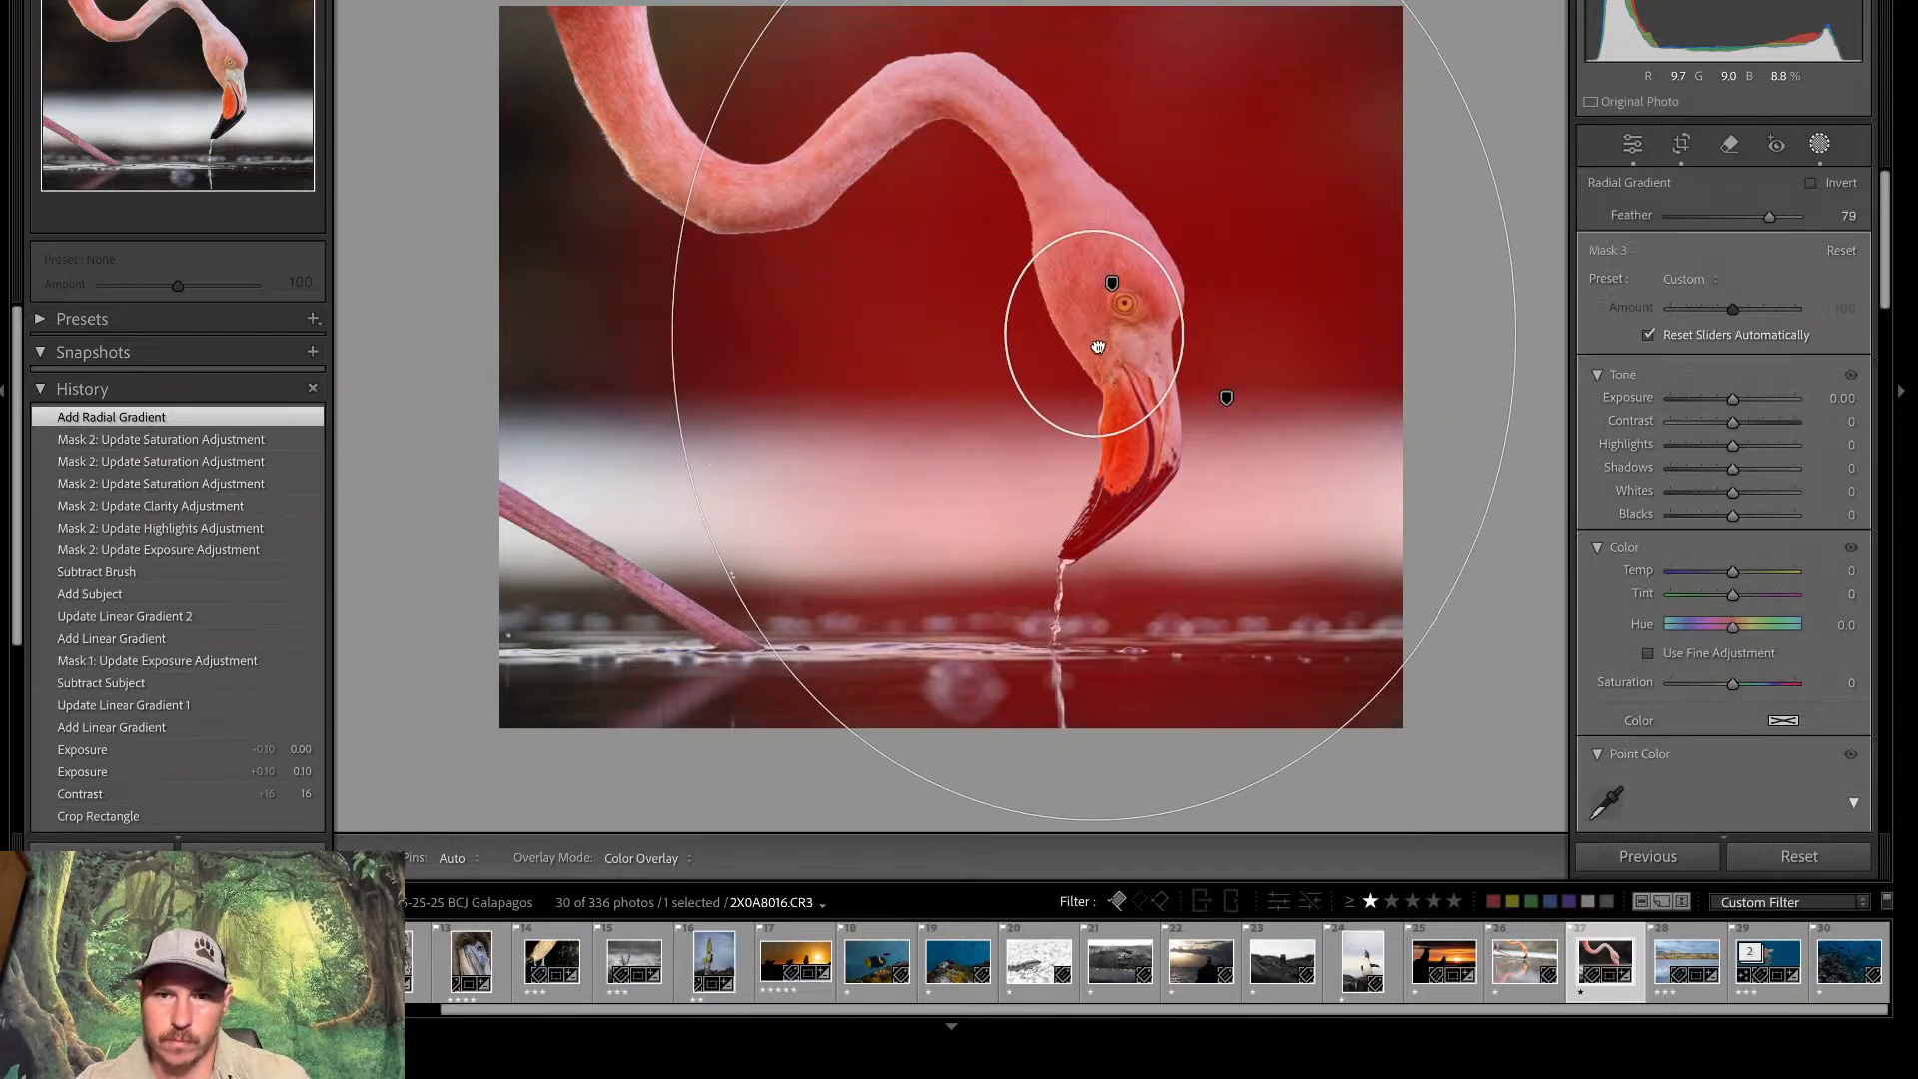
left_click(1811, 184)
left_click_drag(1734, 398, 1728, 400)
left_click(1634, 146)
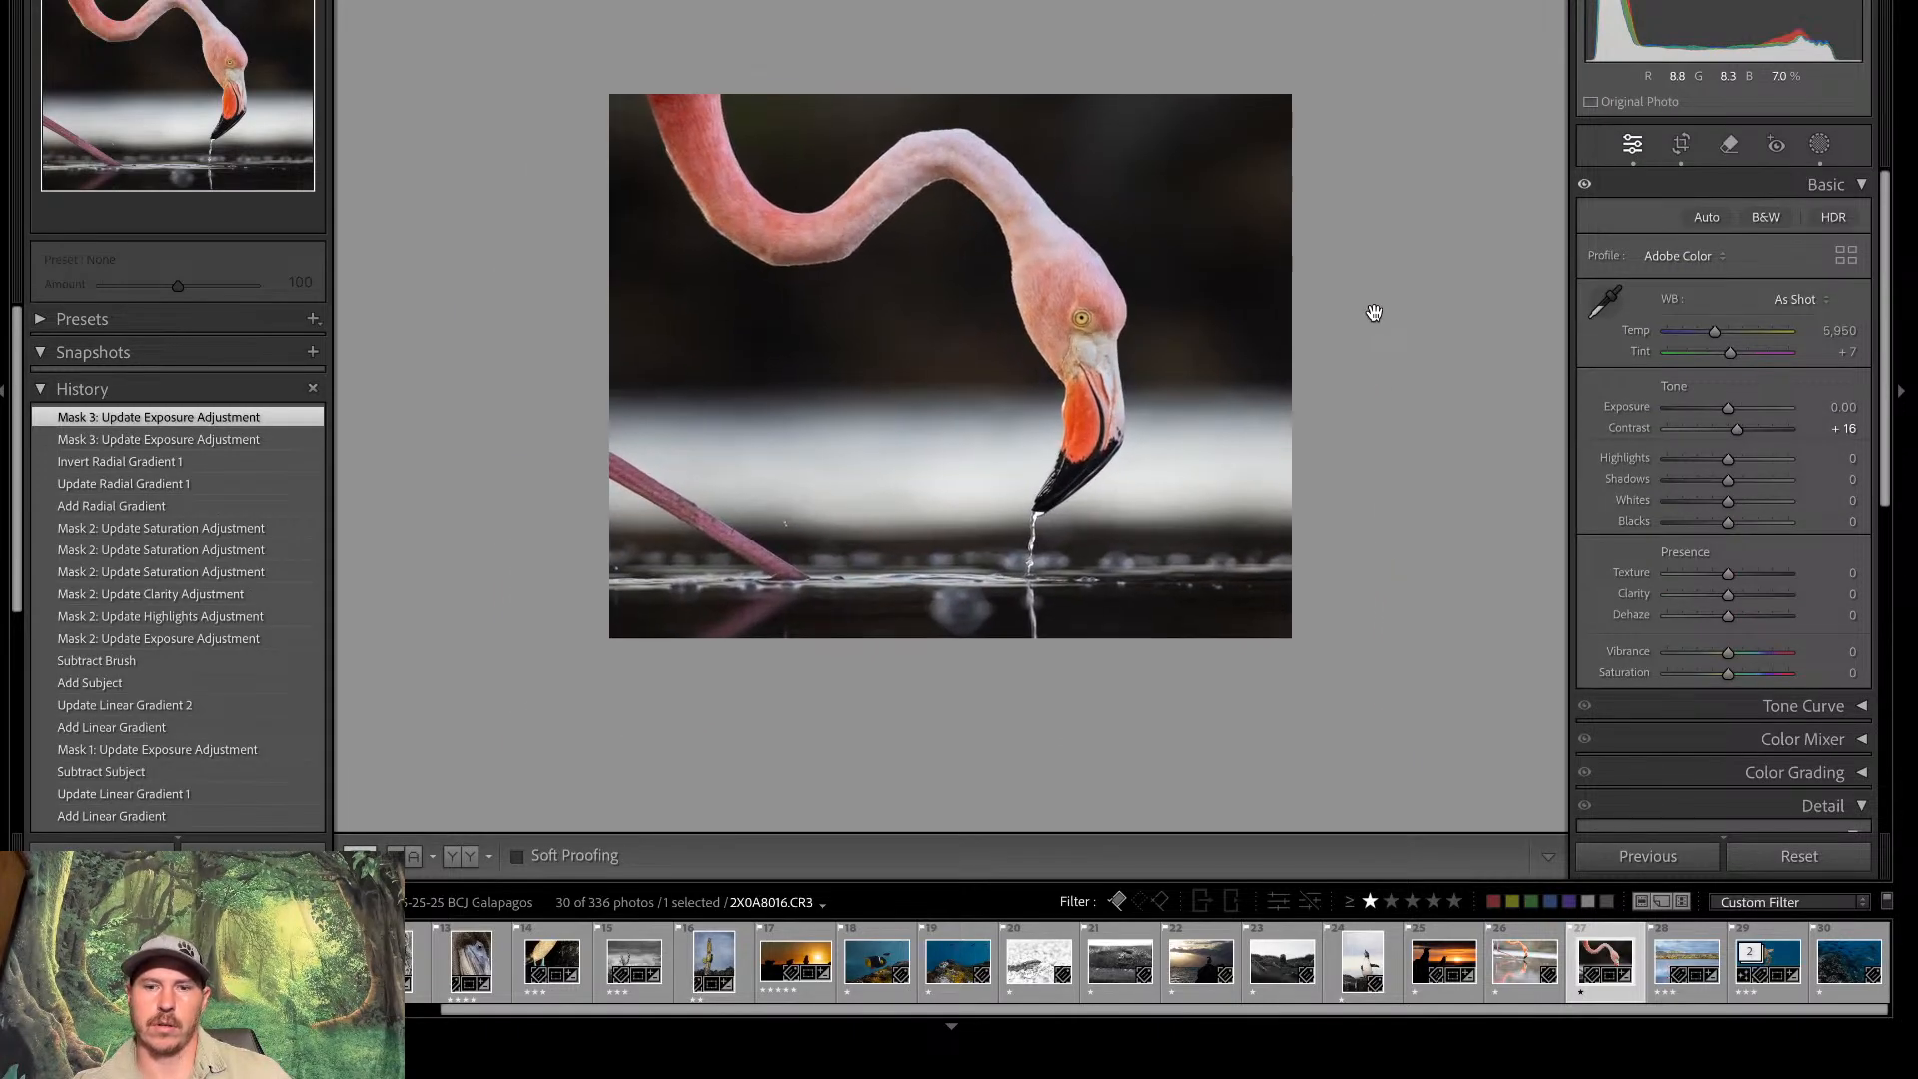
Compare the edited flamingo photo with its unedited version several times
key("backslash")
key("backslash")
key("backslash")
key("backslash")
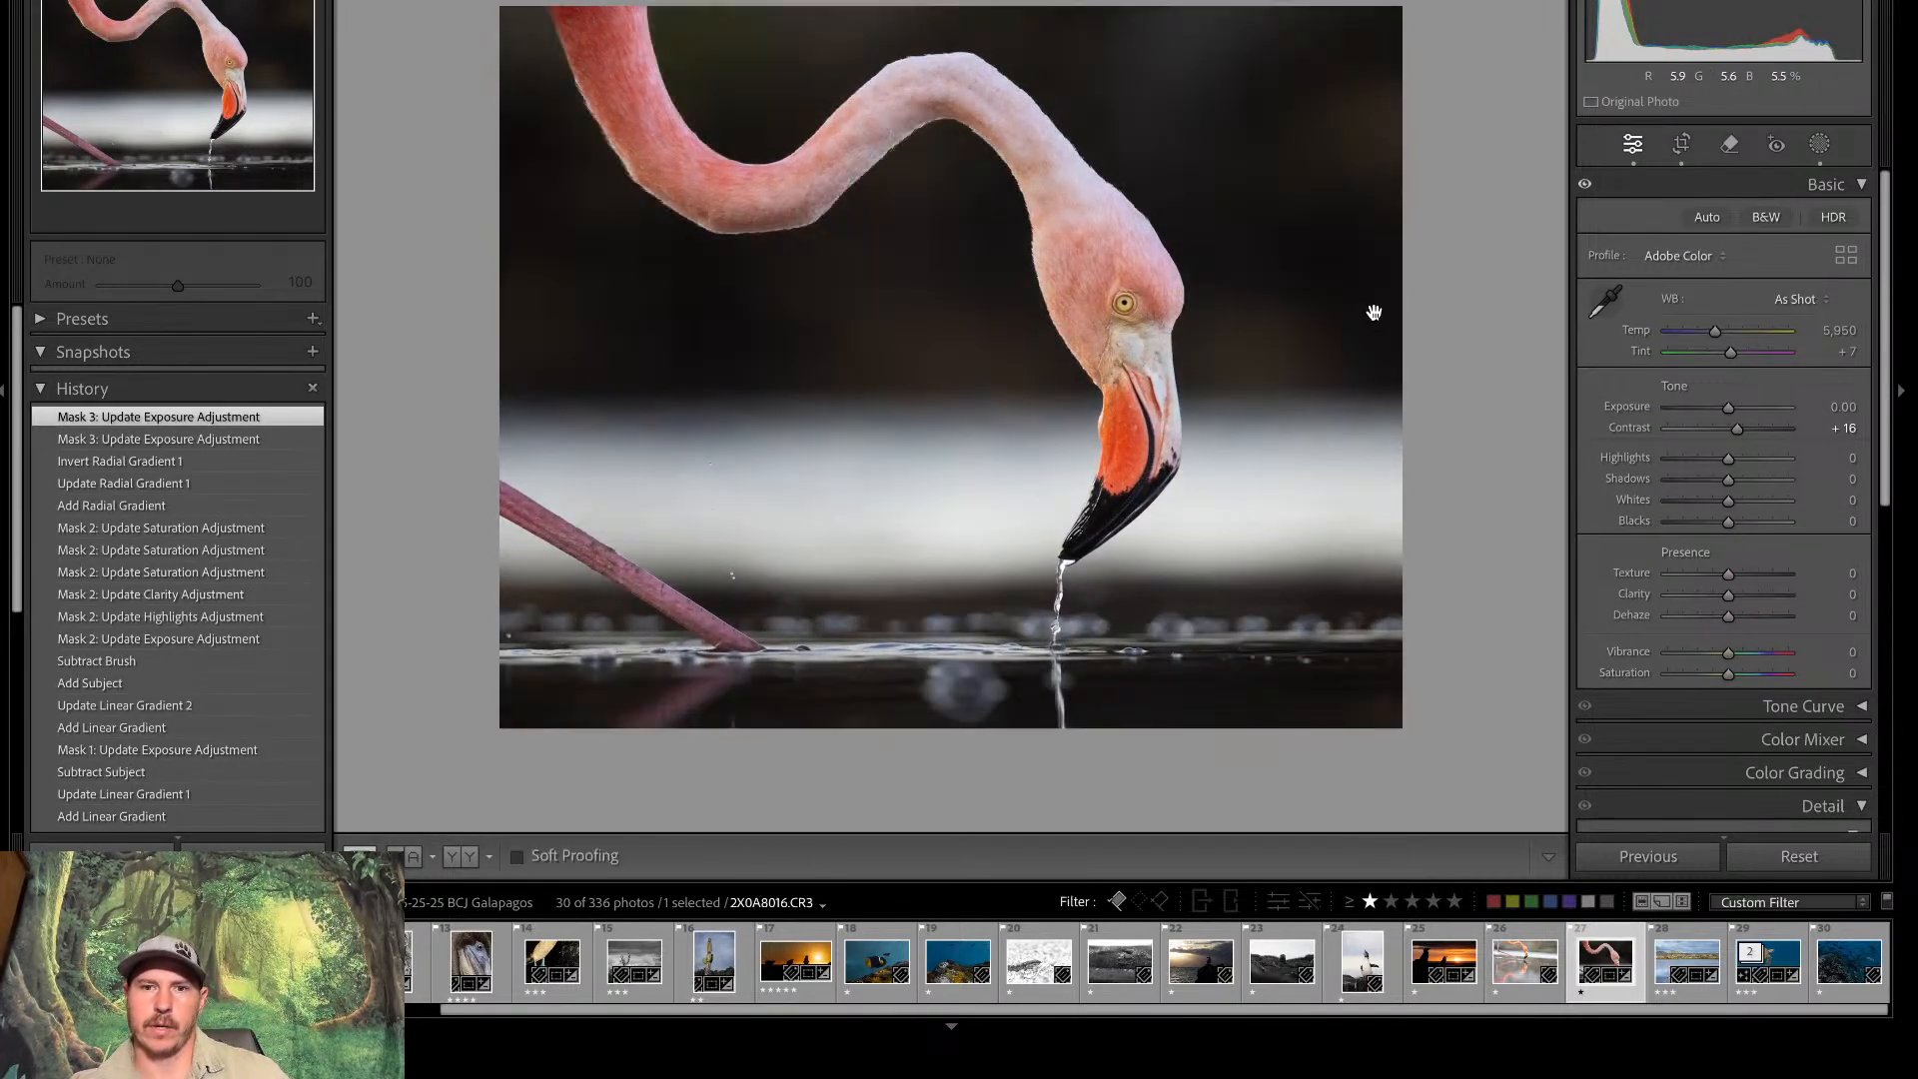
key("backslash")
key("backslash")
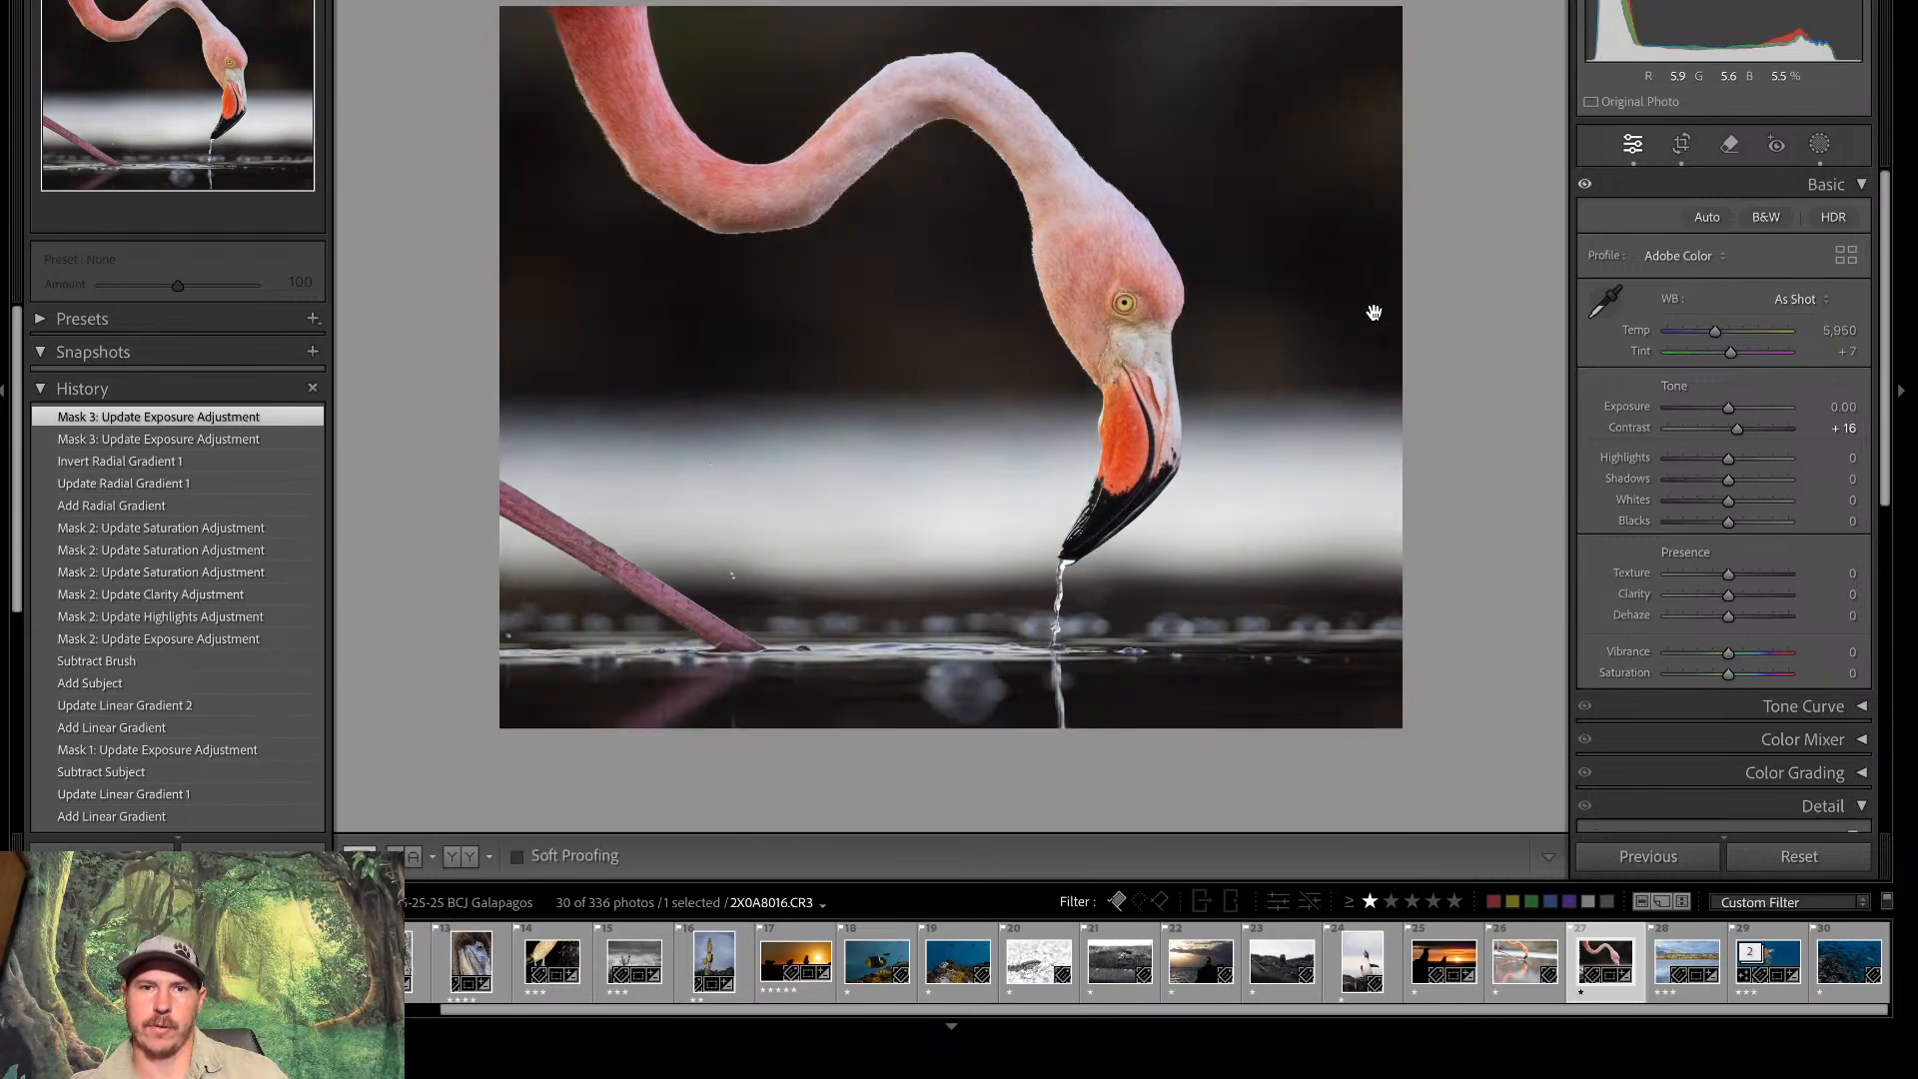
key("backslash")
key("backslash")
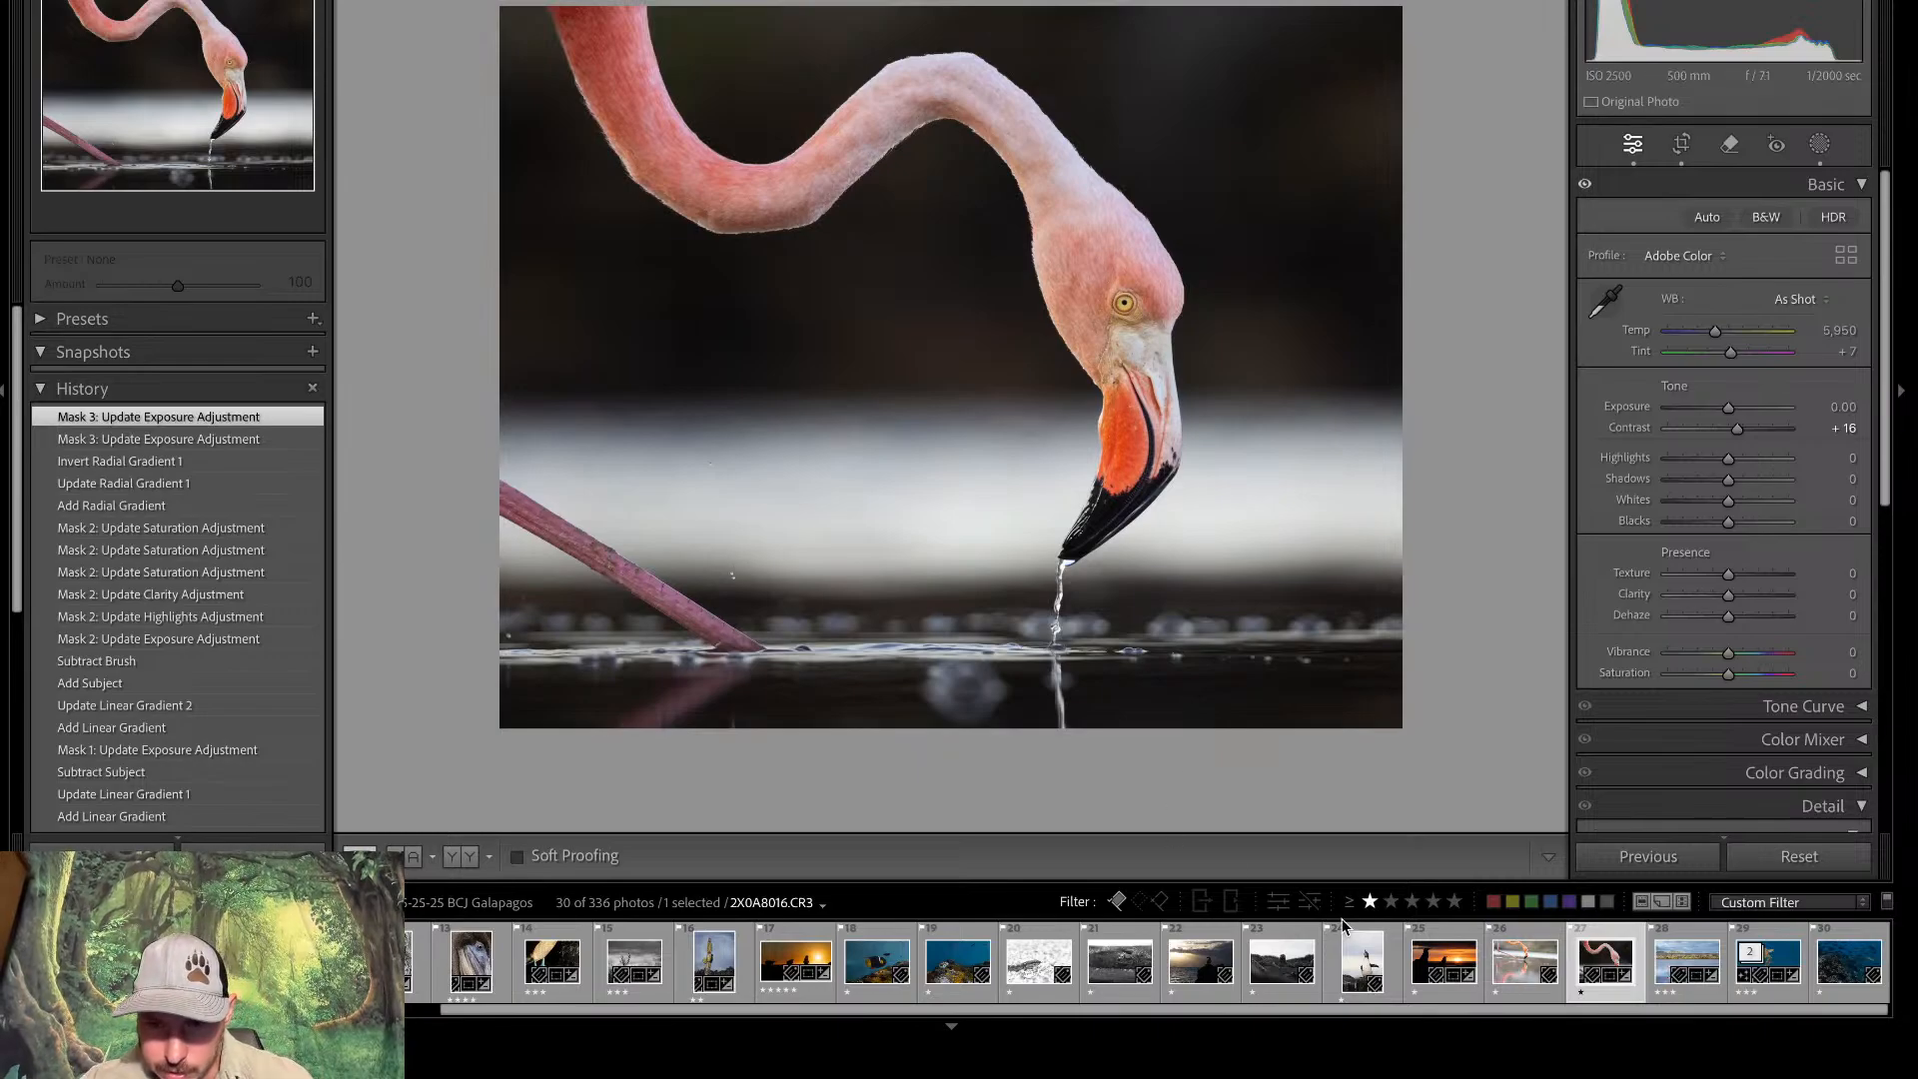
Remove the star rating filter and open the unedited flamingo reflection shot 2X0A7965.CR3
left_click(1384, 900)
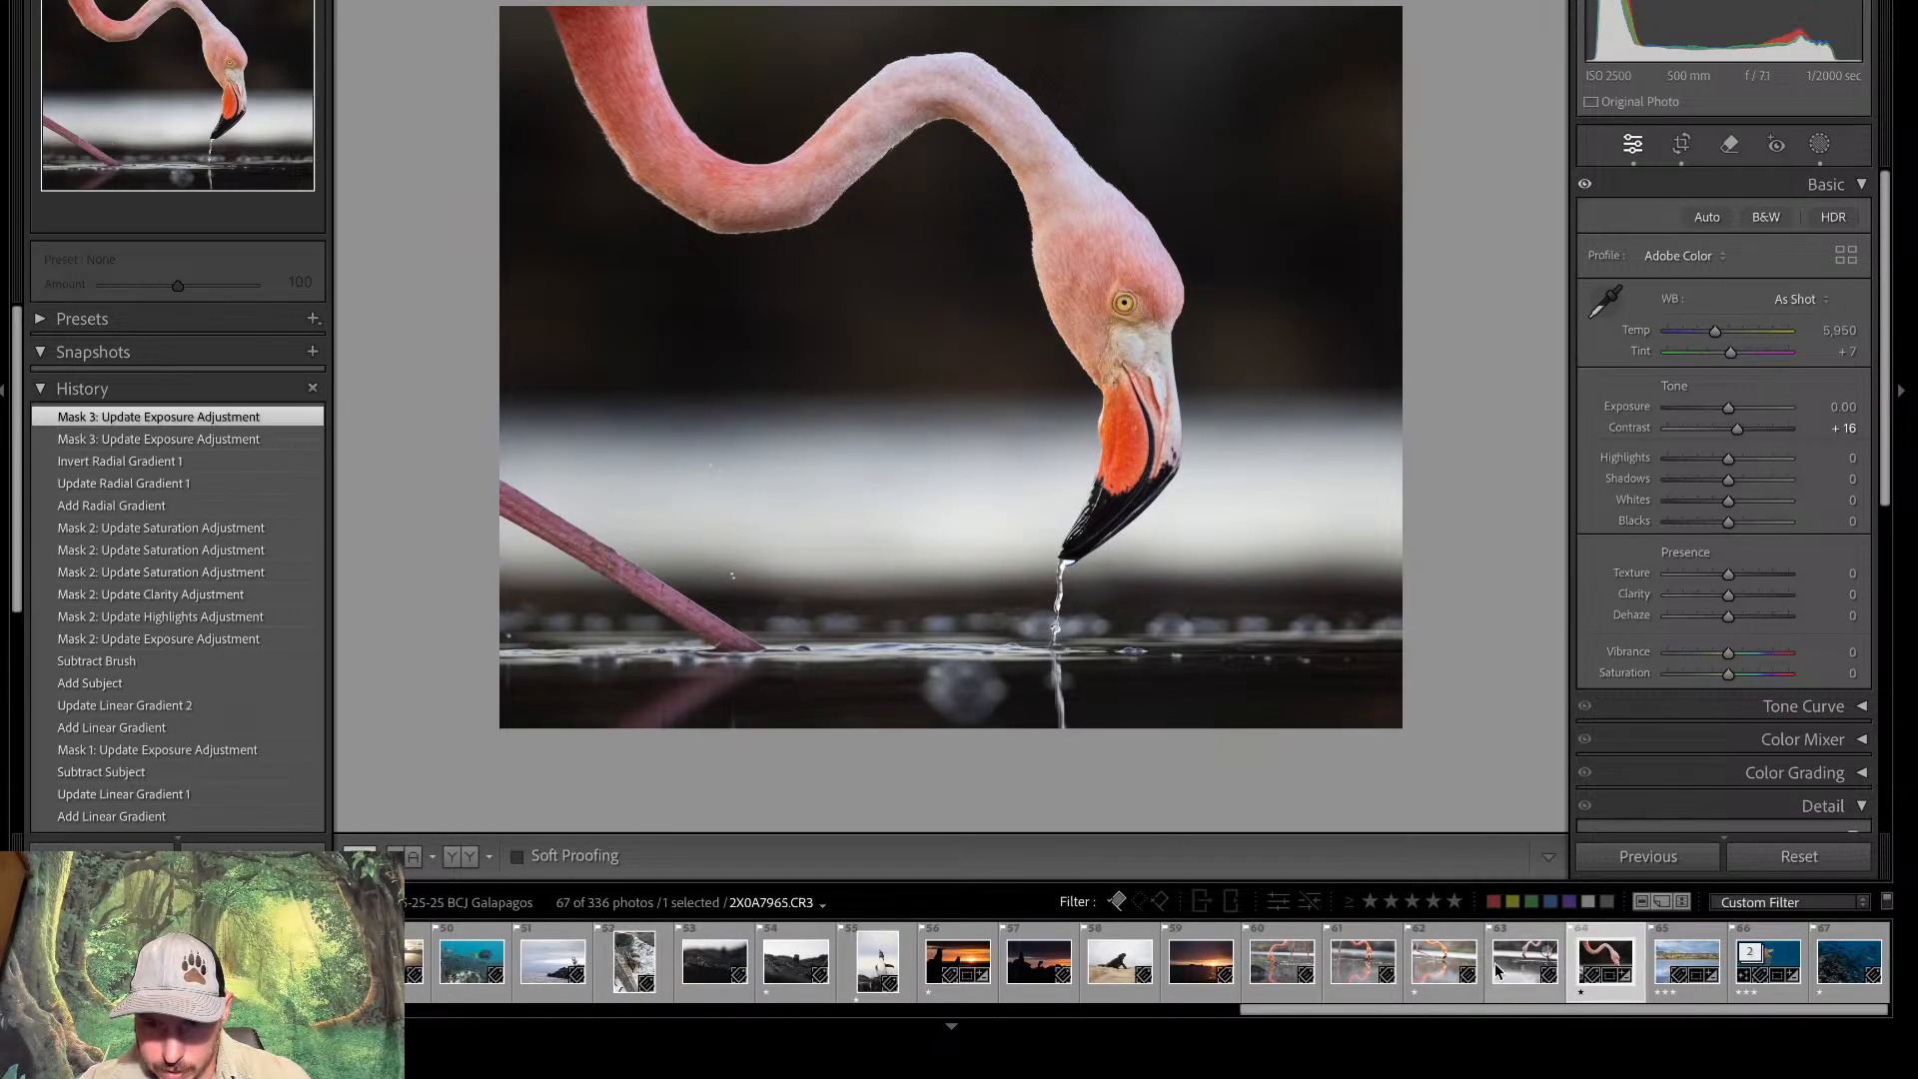
left_click(1520, 984)
left_click(1477, 710)
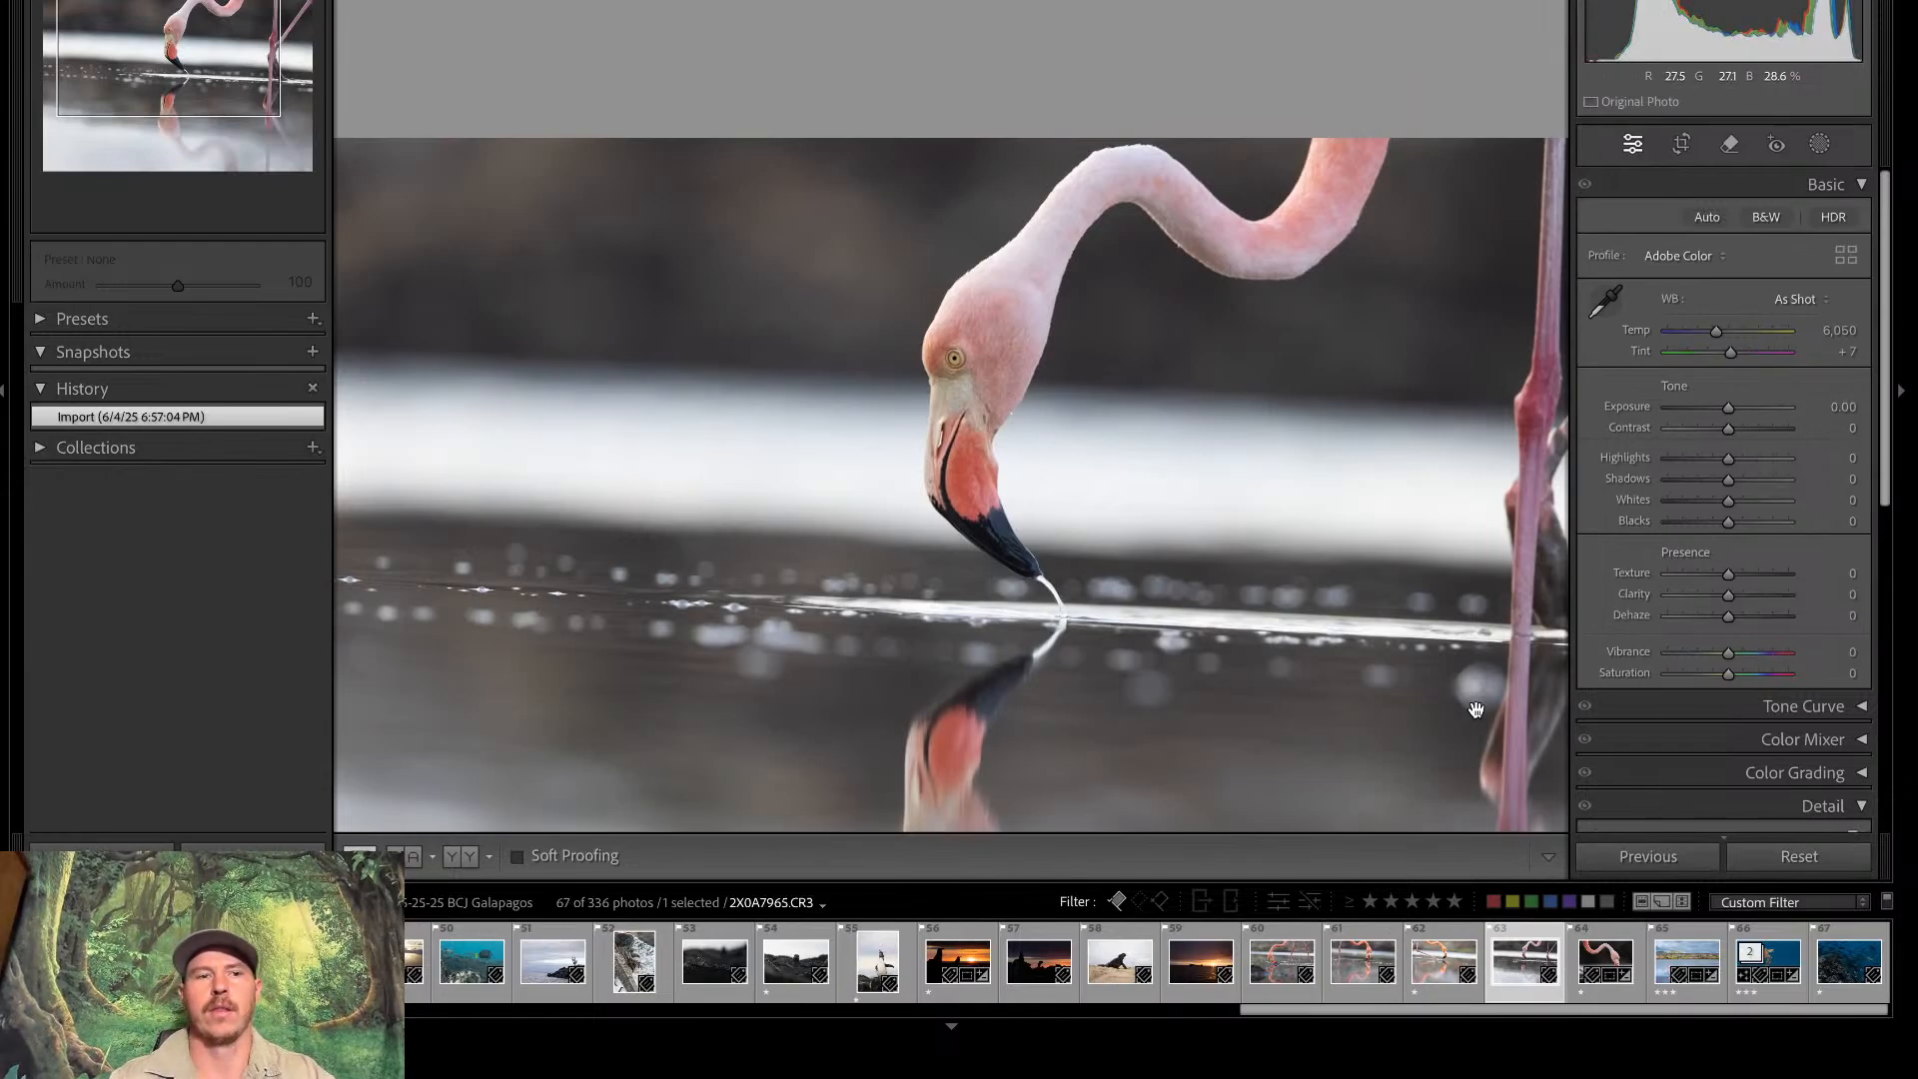
left_click(1476, 711)
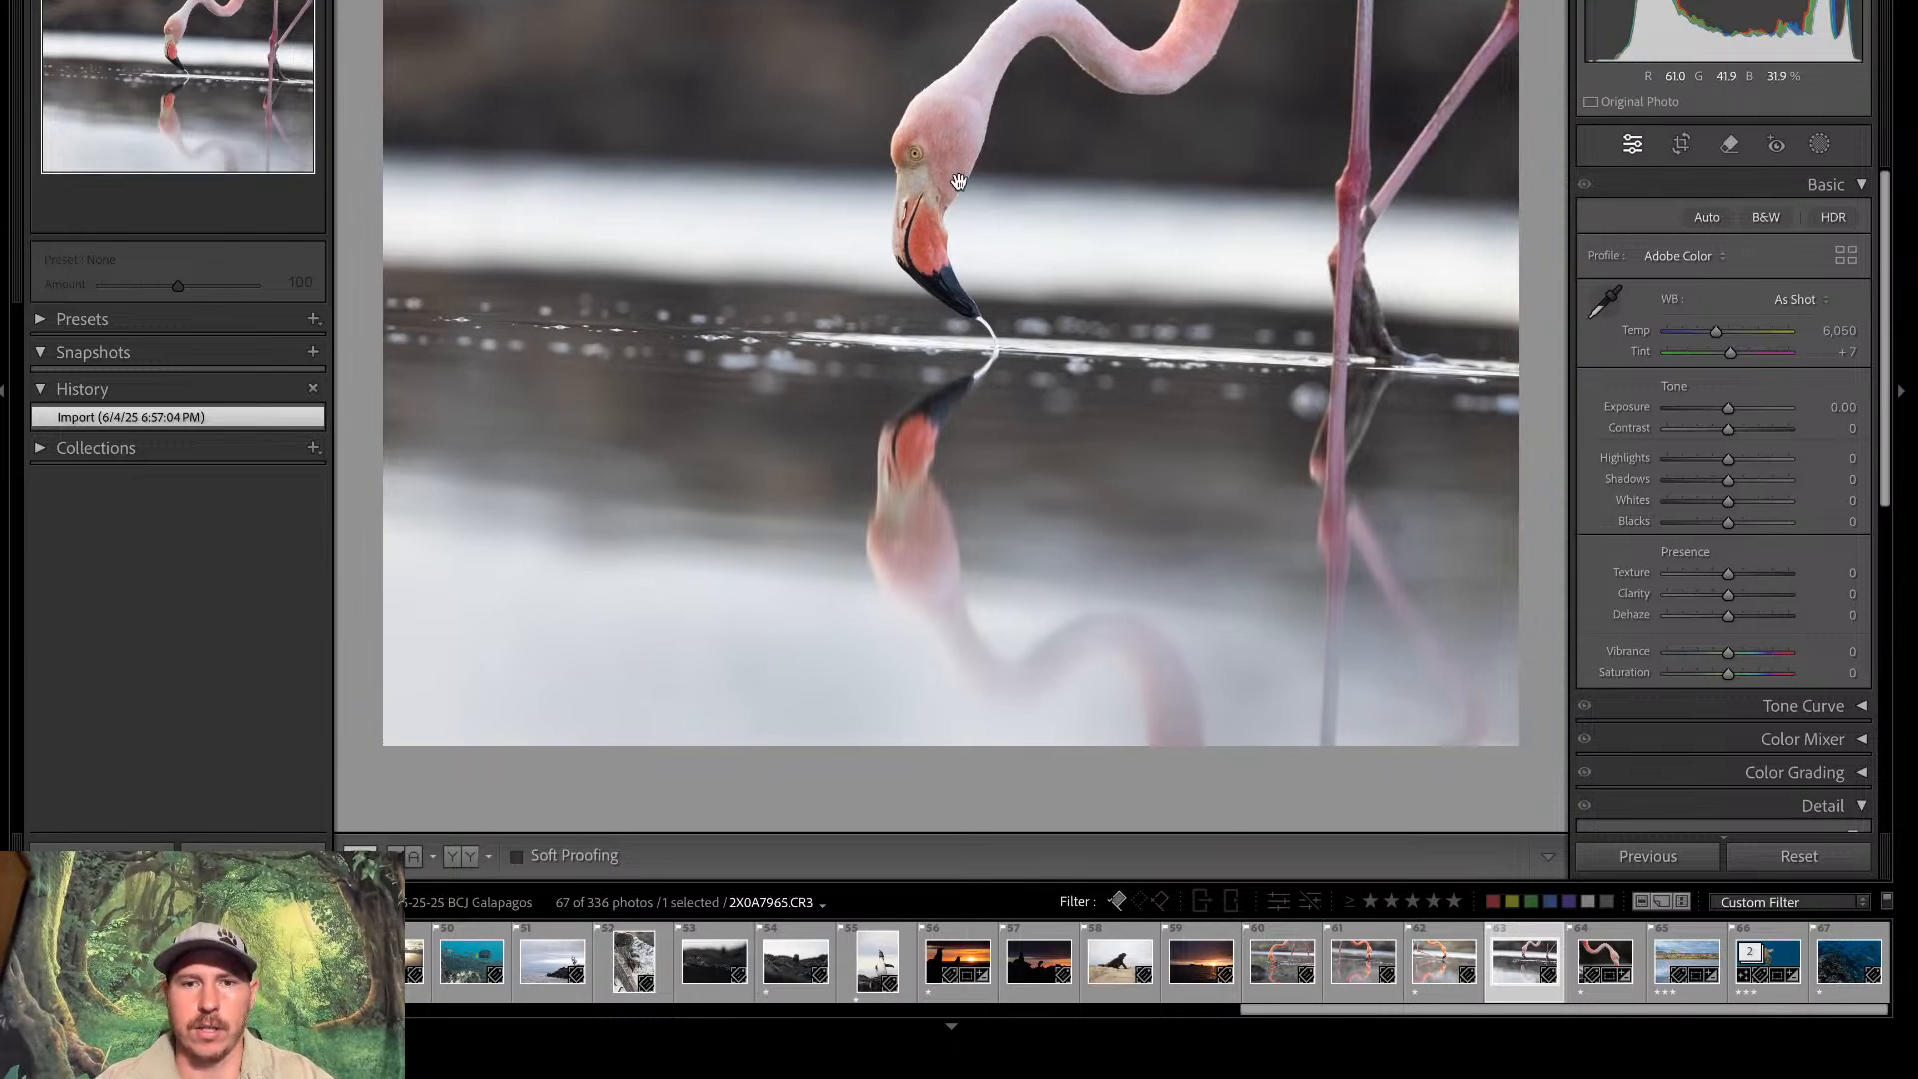
Crop the shot to a portrait frame around the flamingo's head, neck and reflection, keeping the original aspect ratio
left_click(1677, 145)
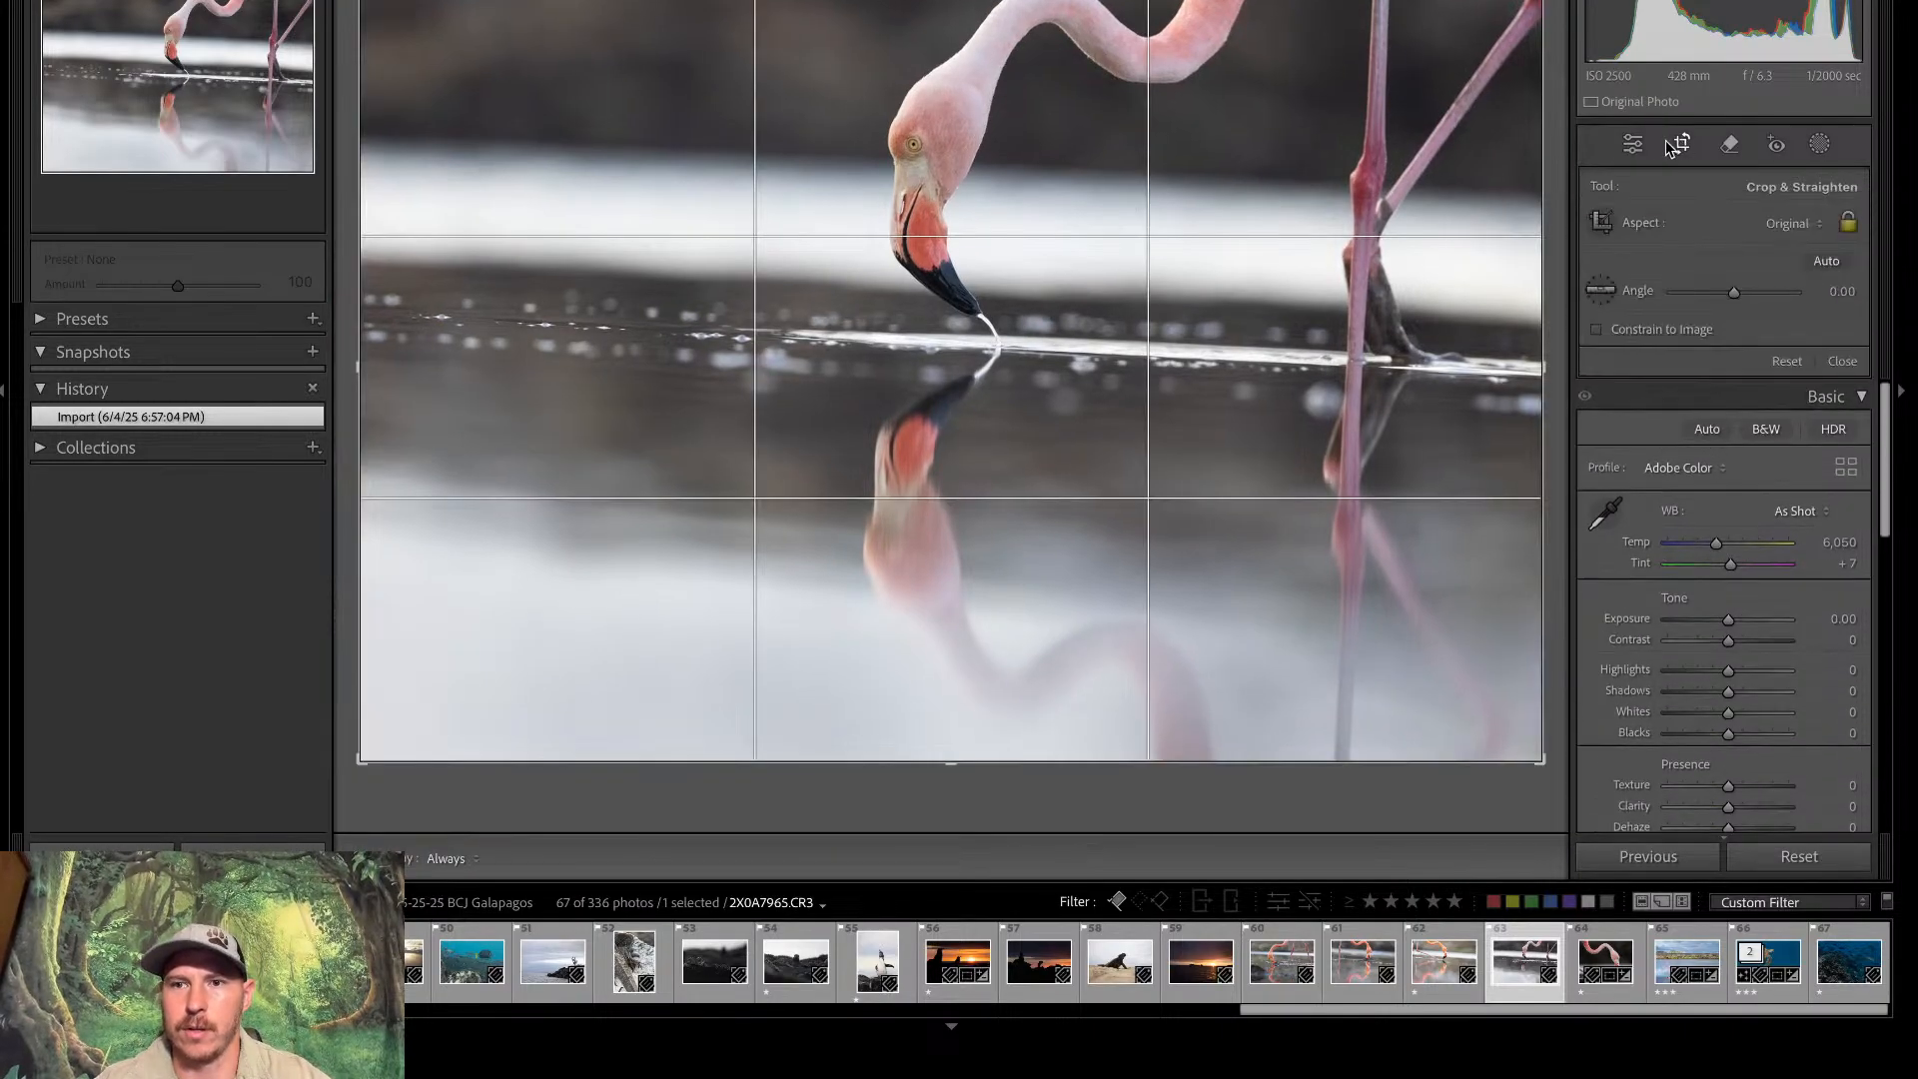
left_click_drag(1542, 5, 1044, 10)
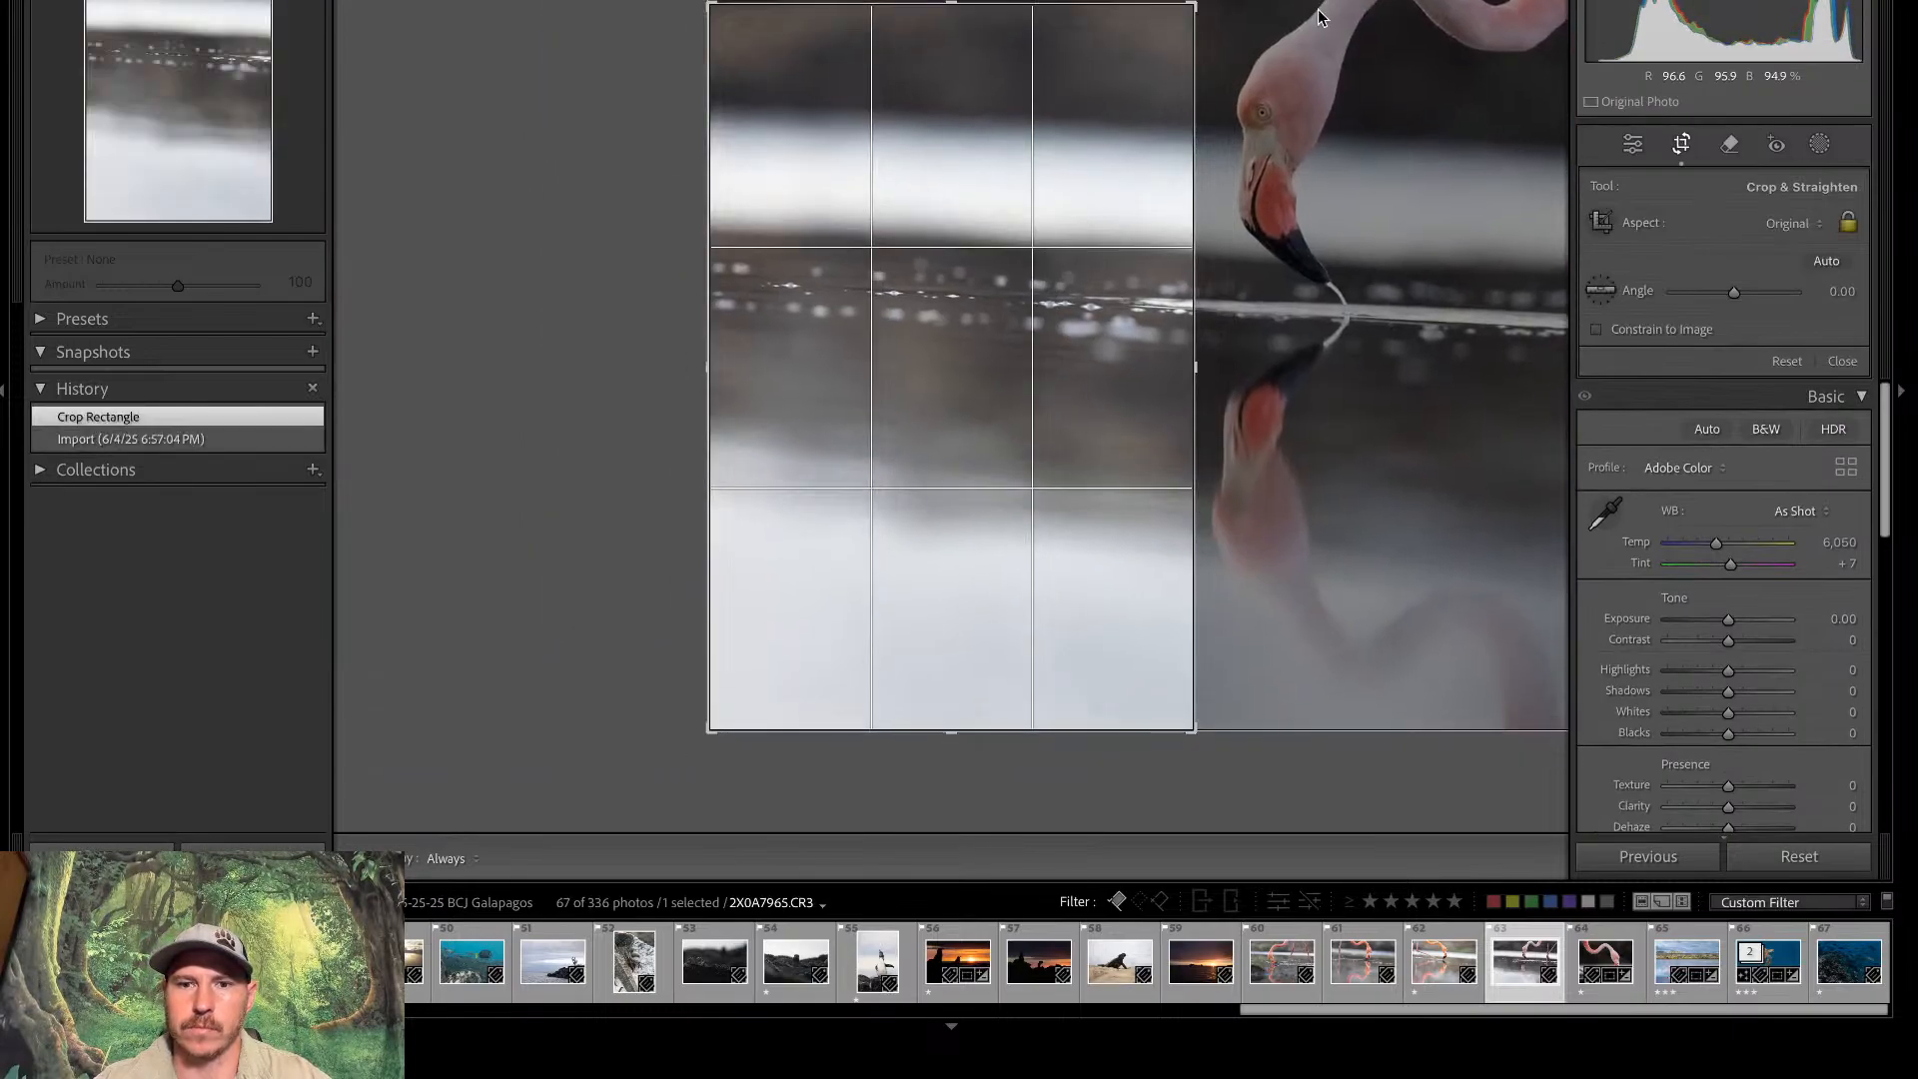
left_click_drag(1065, 338, 709, 385)
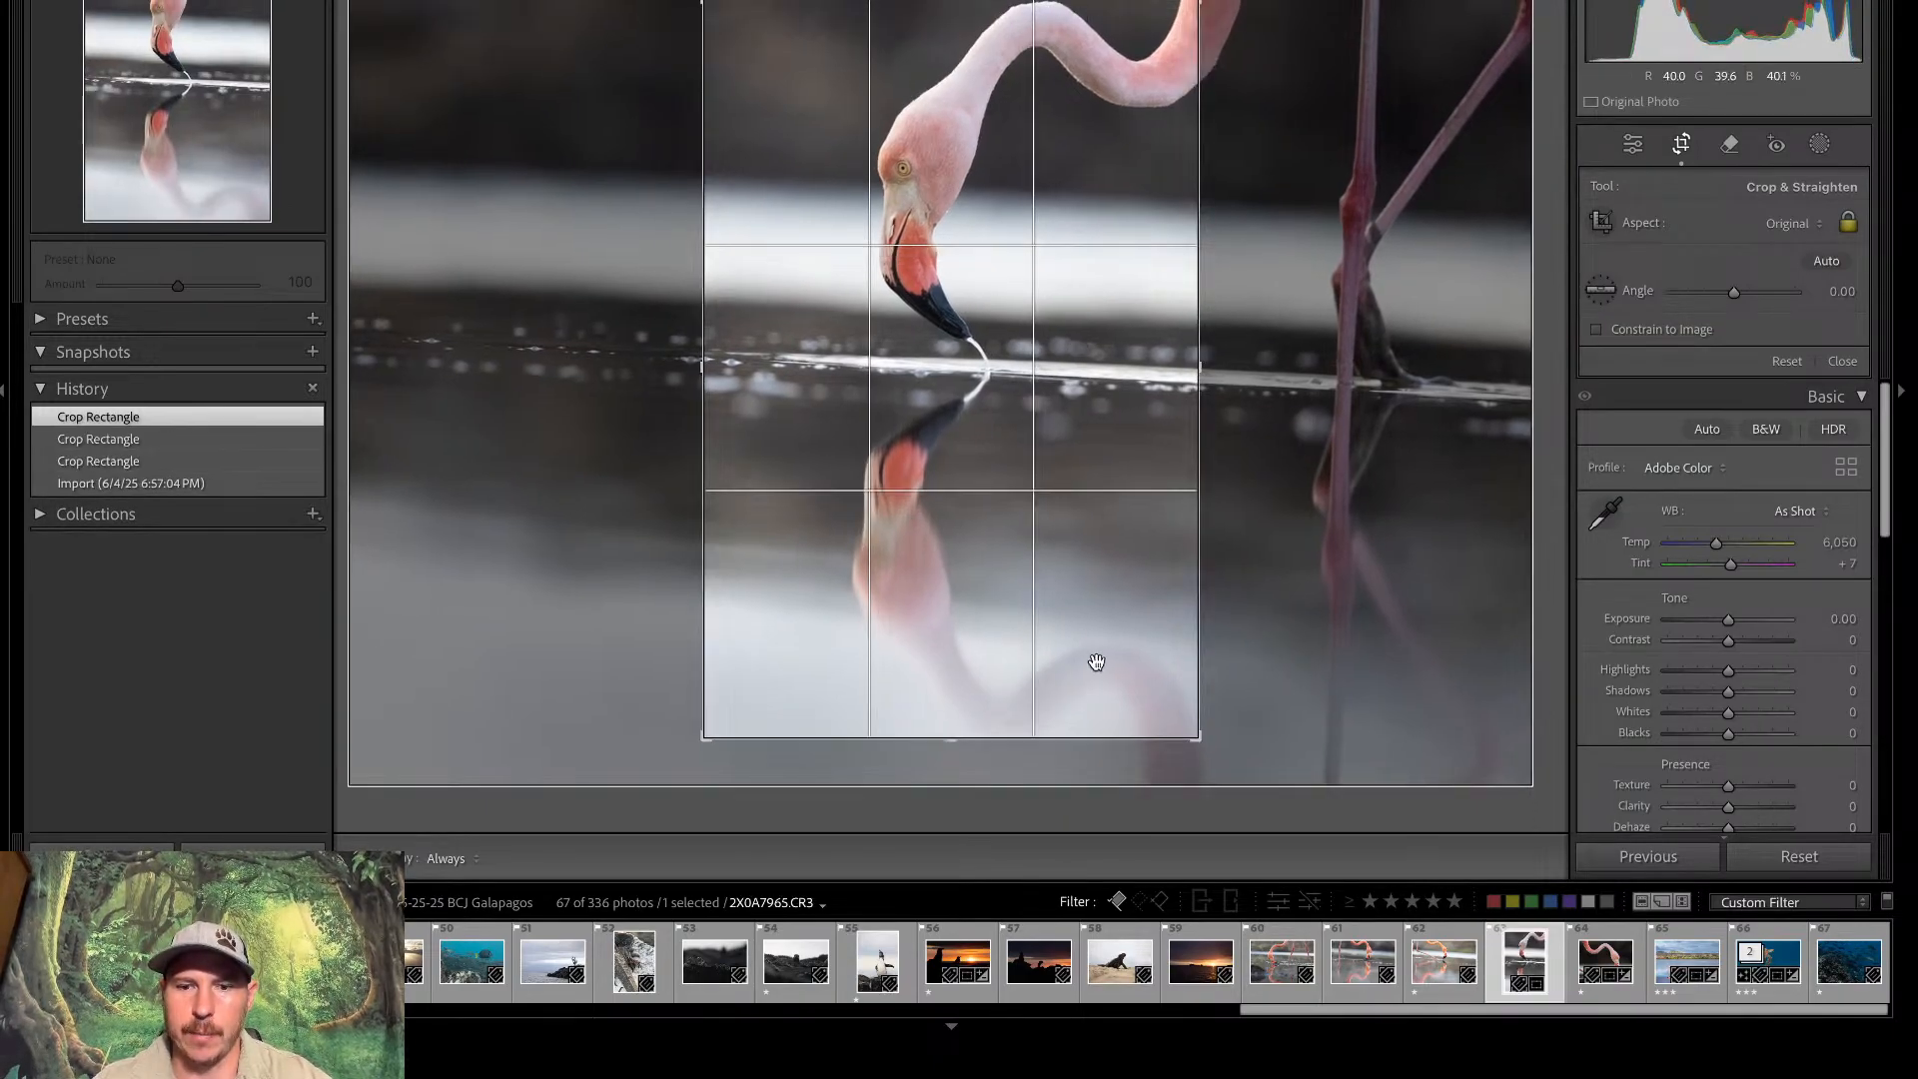
left_click_drag(1198, 737, 1203, 743)
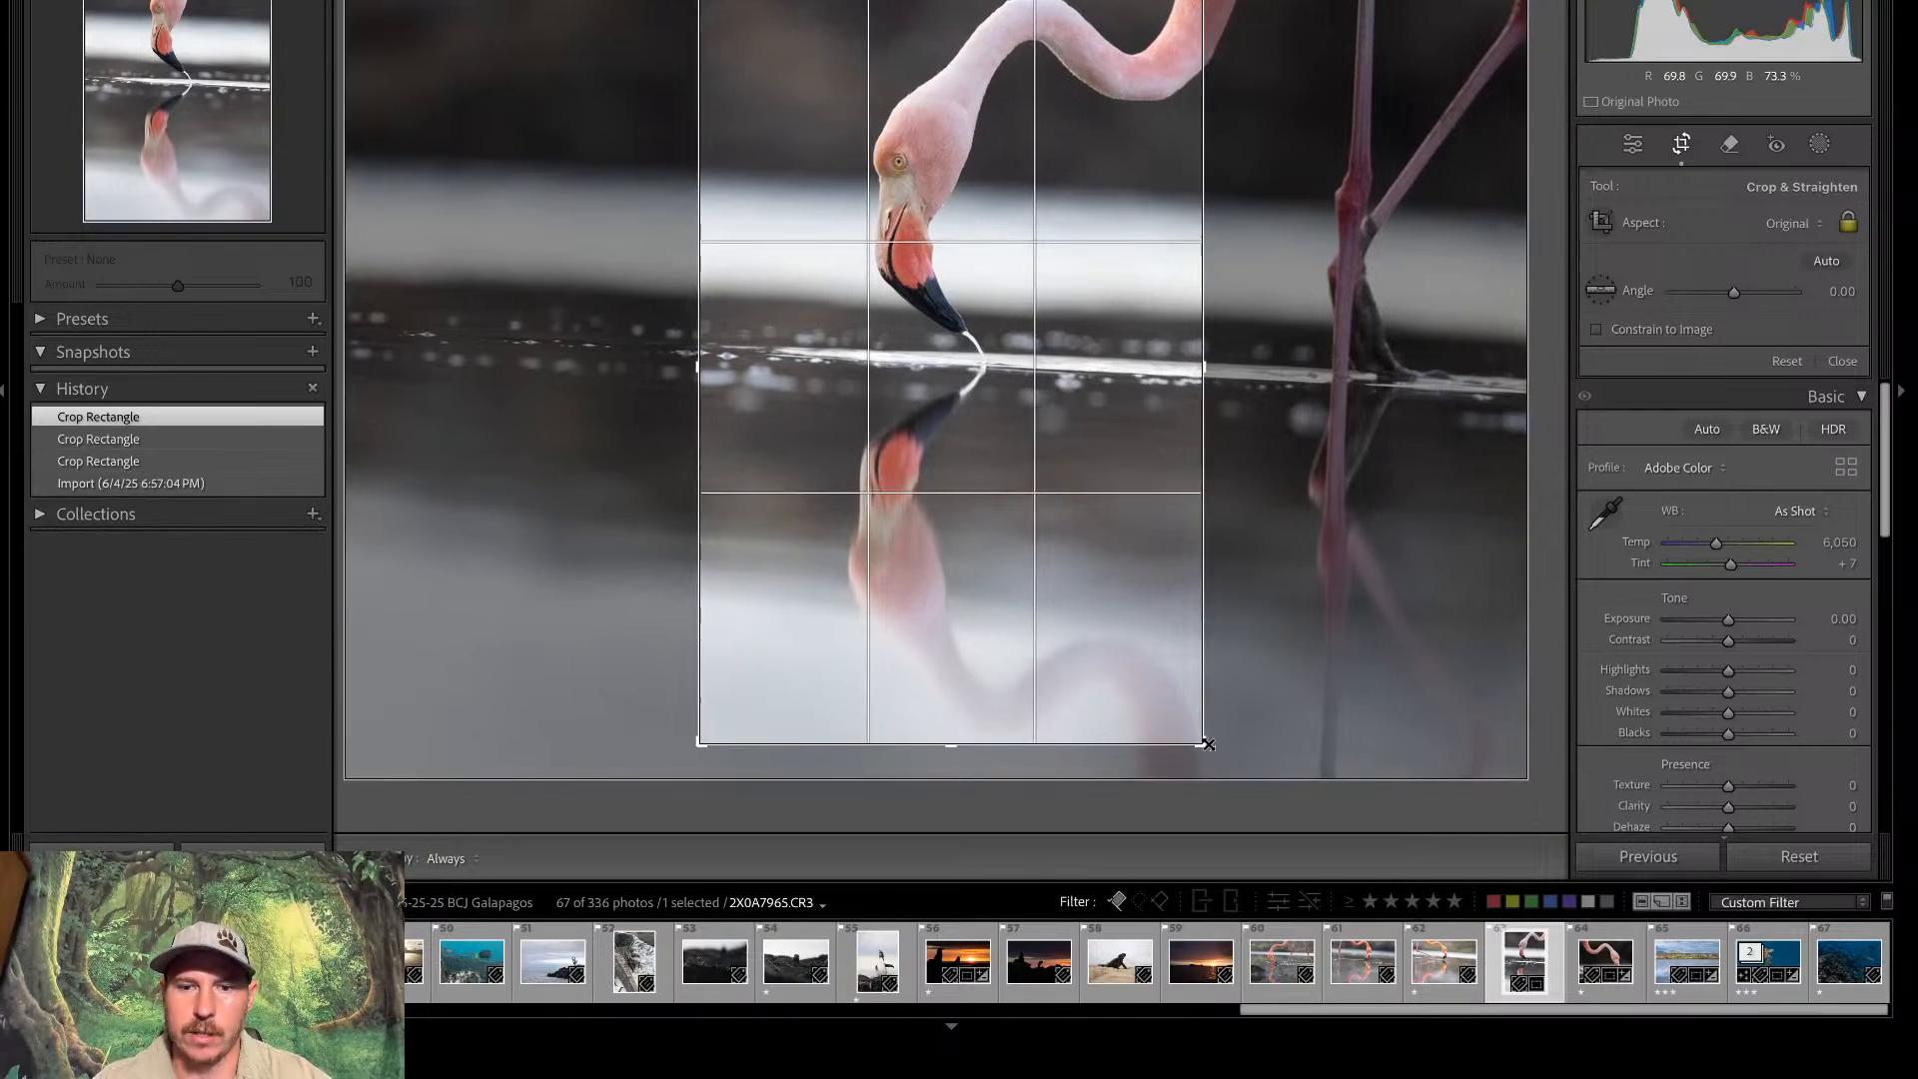
left_click_drag(1129, 456, 1092, 450)
key("Return")
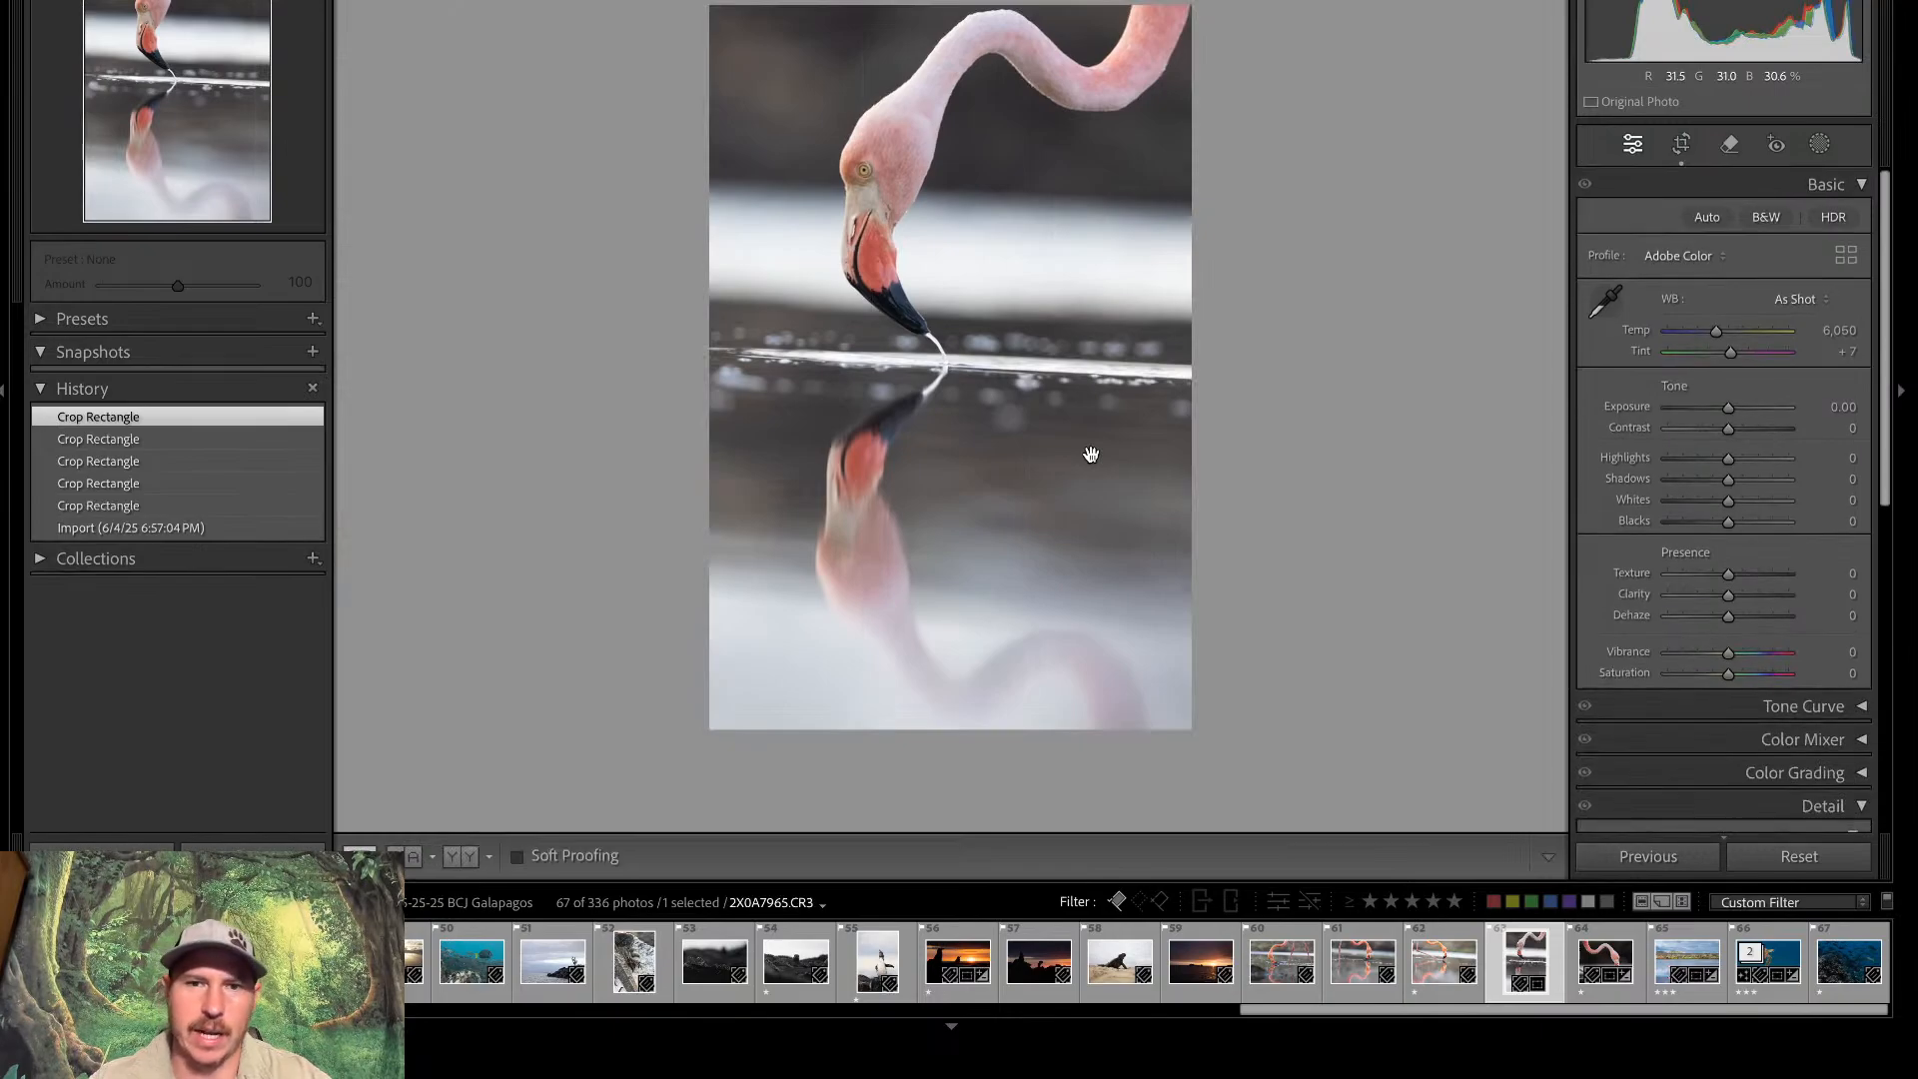
Straighten the portrait crop with an angle of −3.17 to level the waterline
left_click(1684, 146)
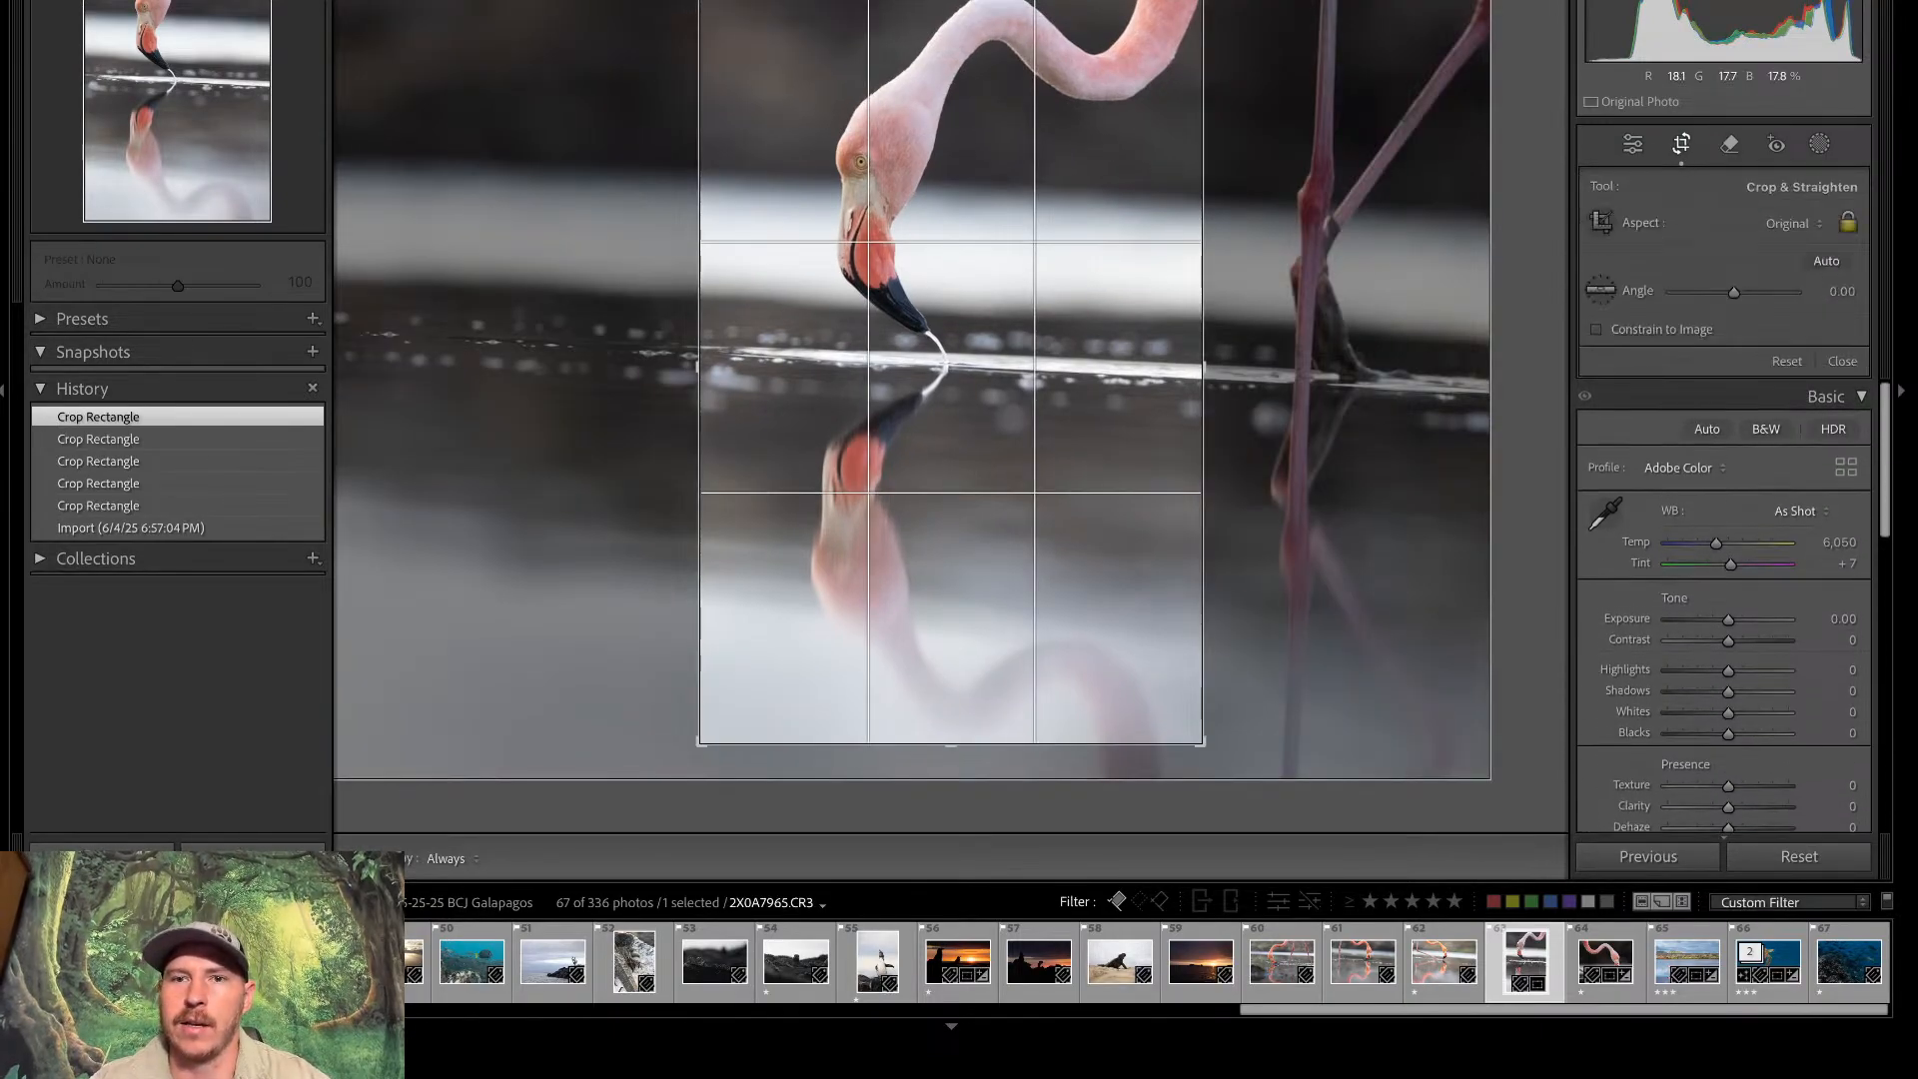
left_click_drag(1734, 292, 1729, 292)
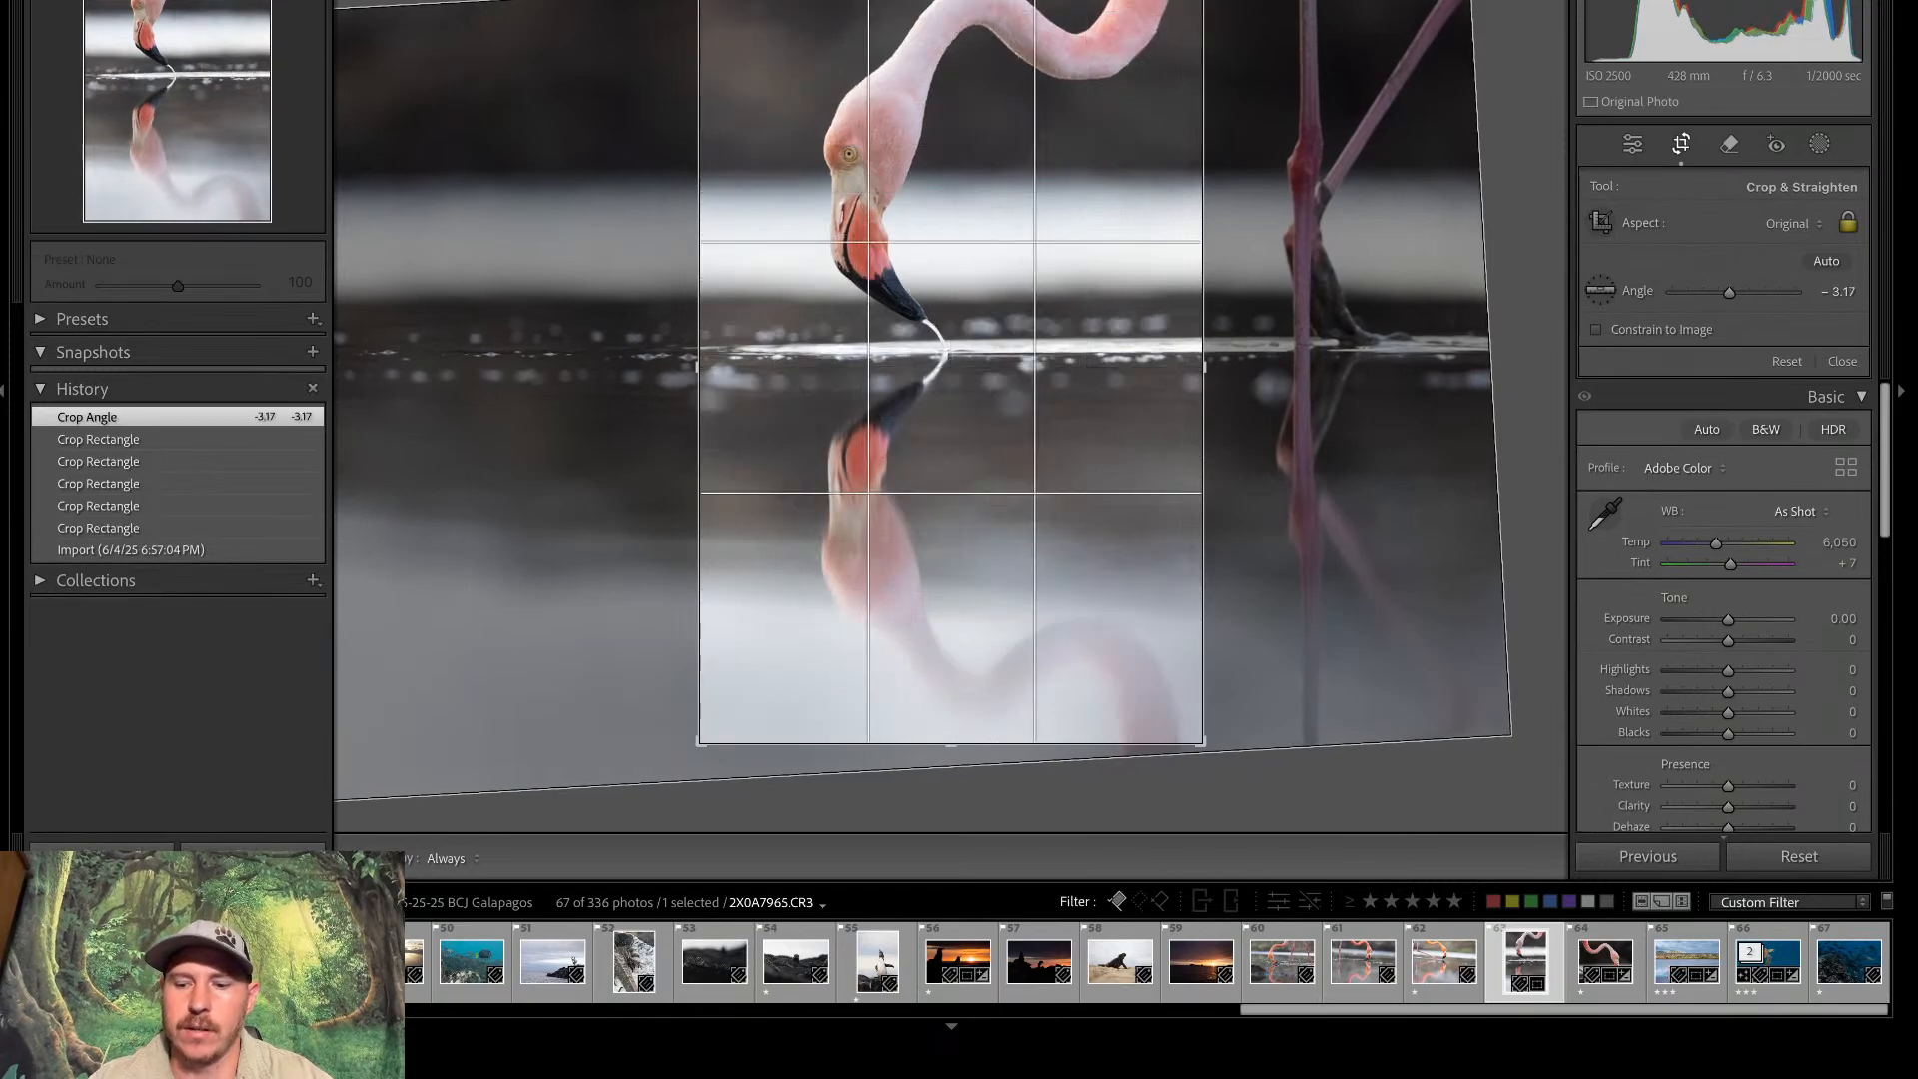
key("Return")
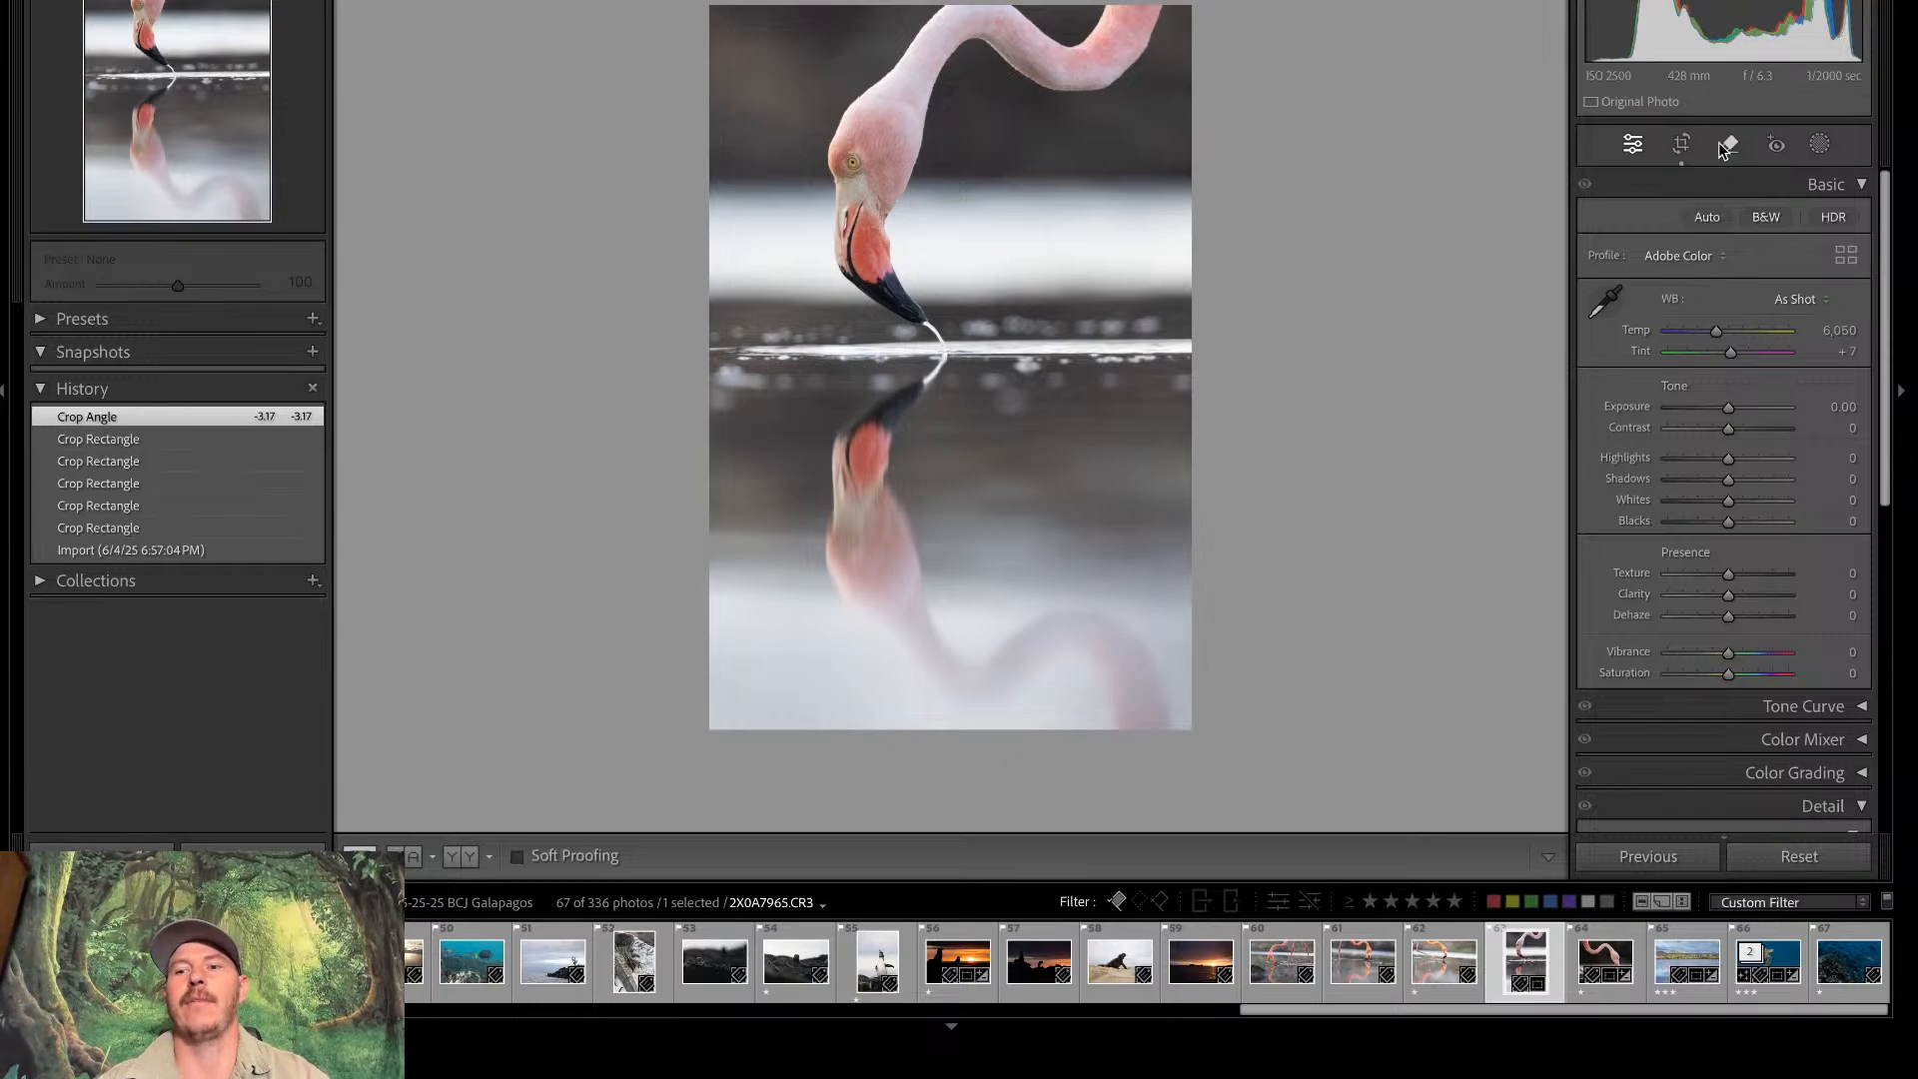
Try a tighter portrait crop around the flamingo's head and its reflection, and reset all of the photo's settings
left_click(1684, 146)
left_click_drag(1202, 742, 1099, 620)
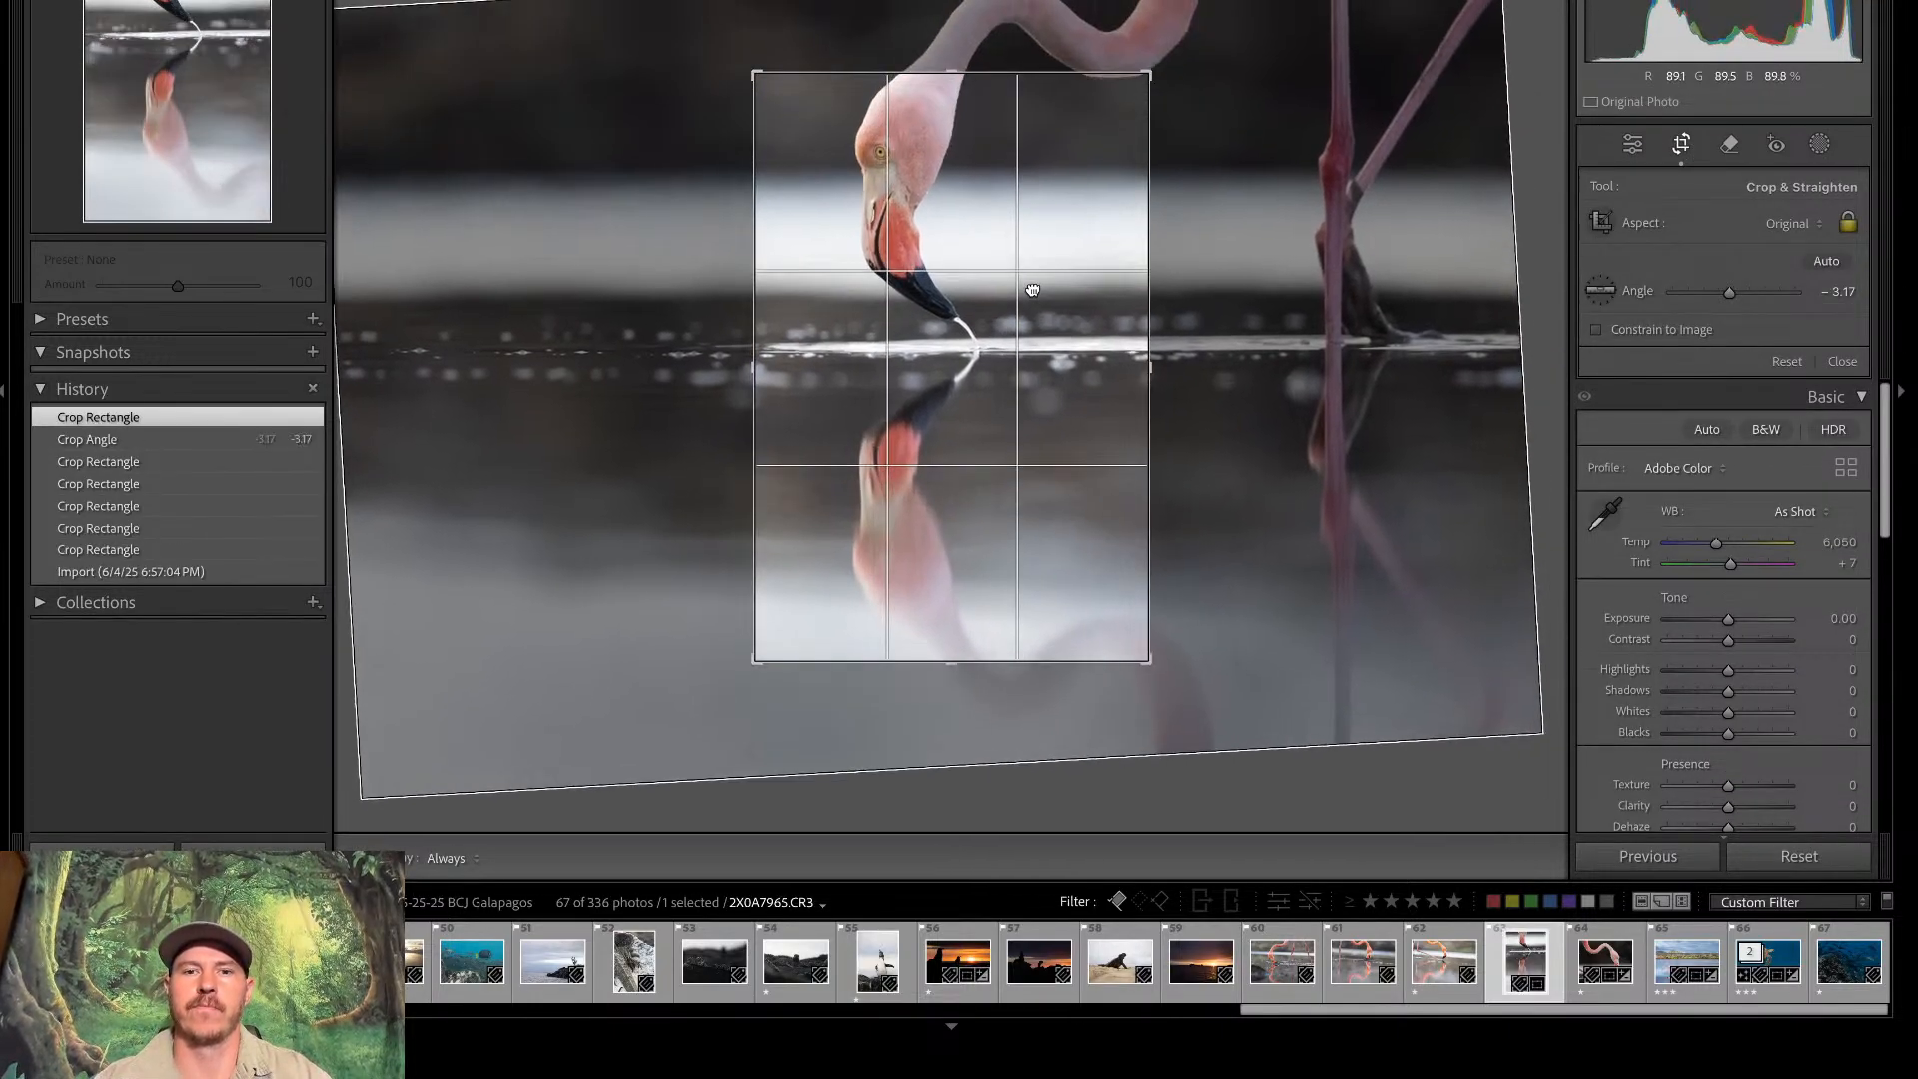
left_click_drag(1032, 290, 1144, 300)
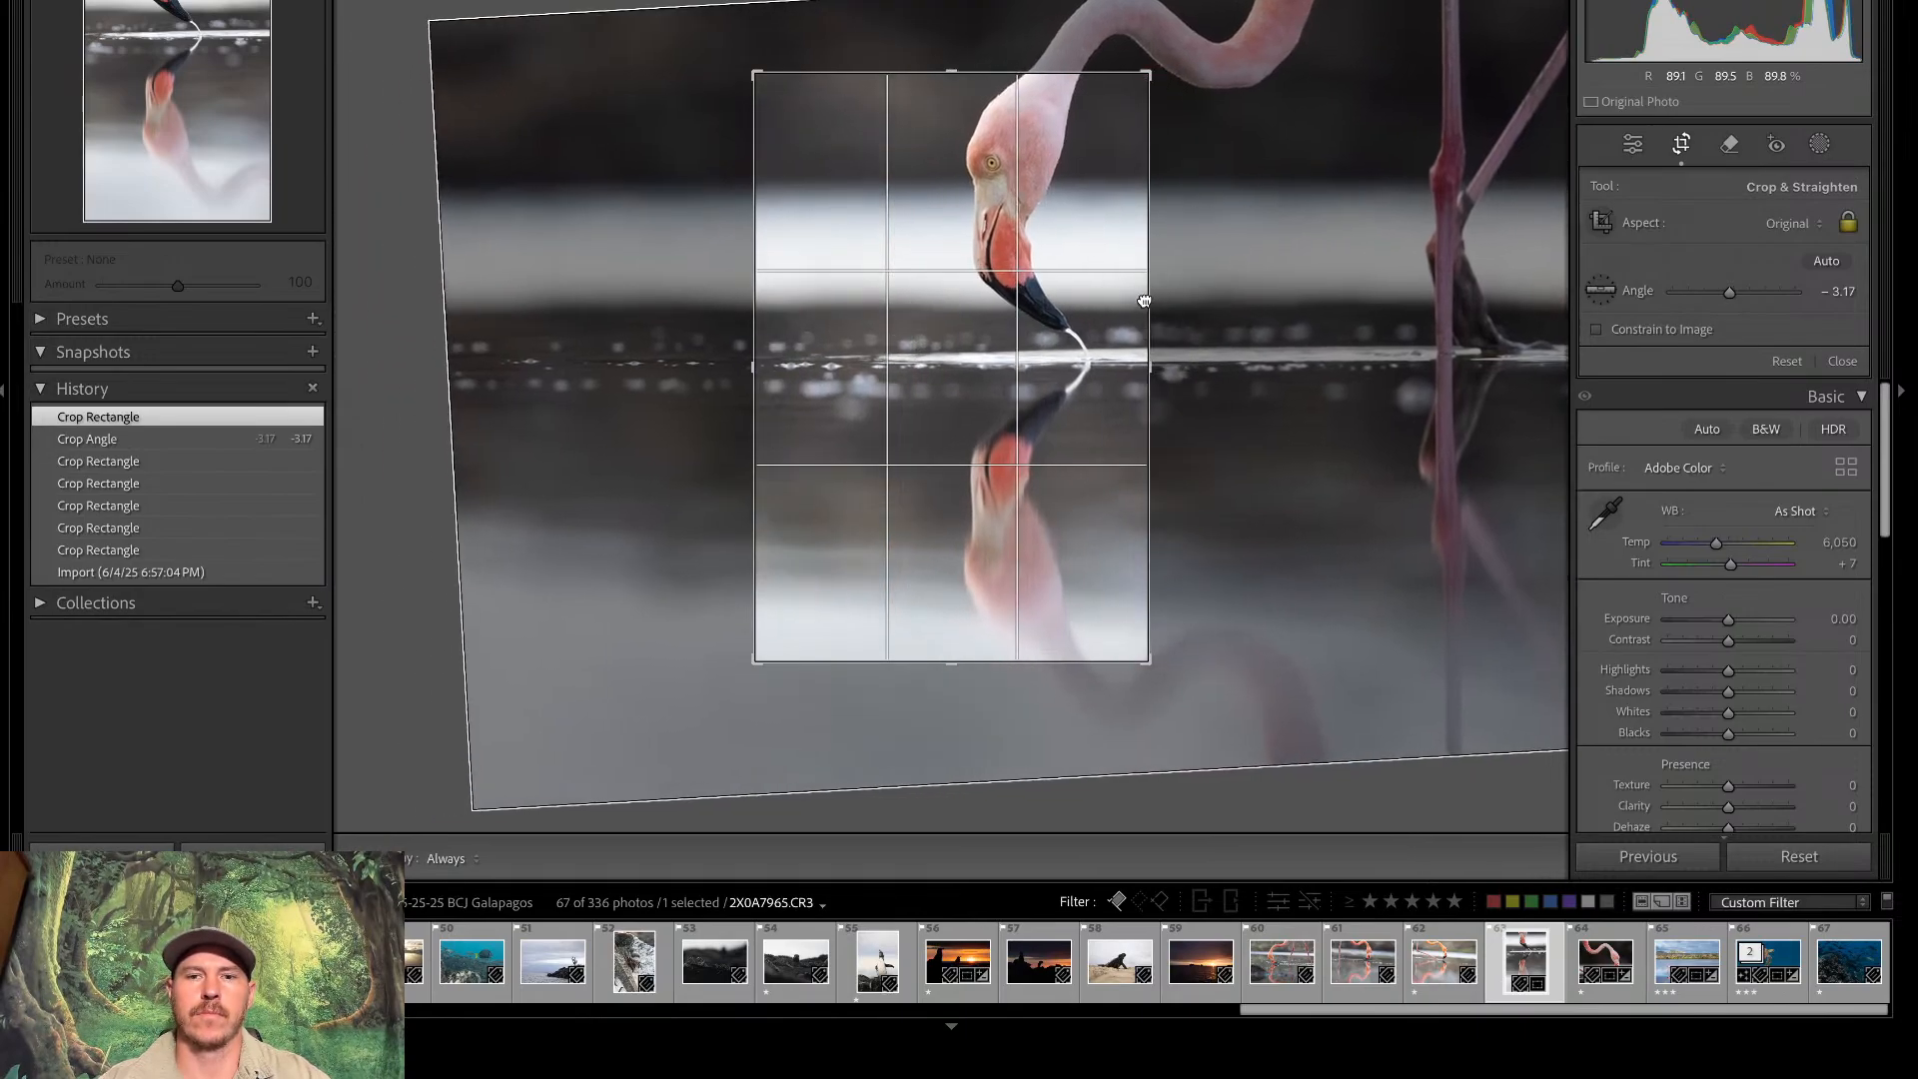
key("Return")
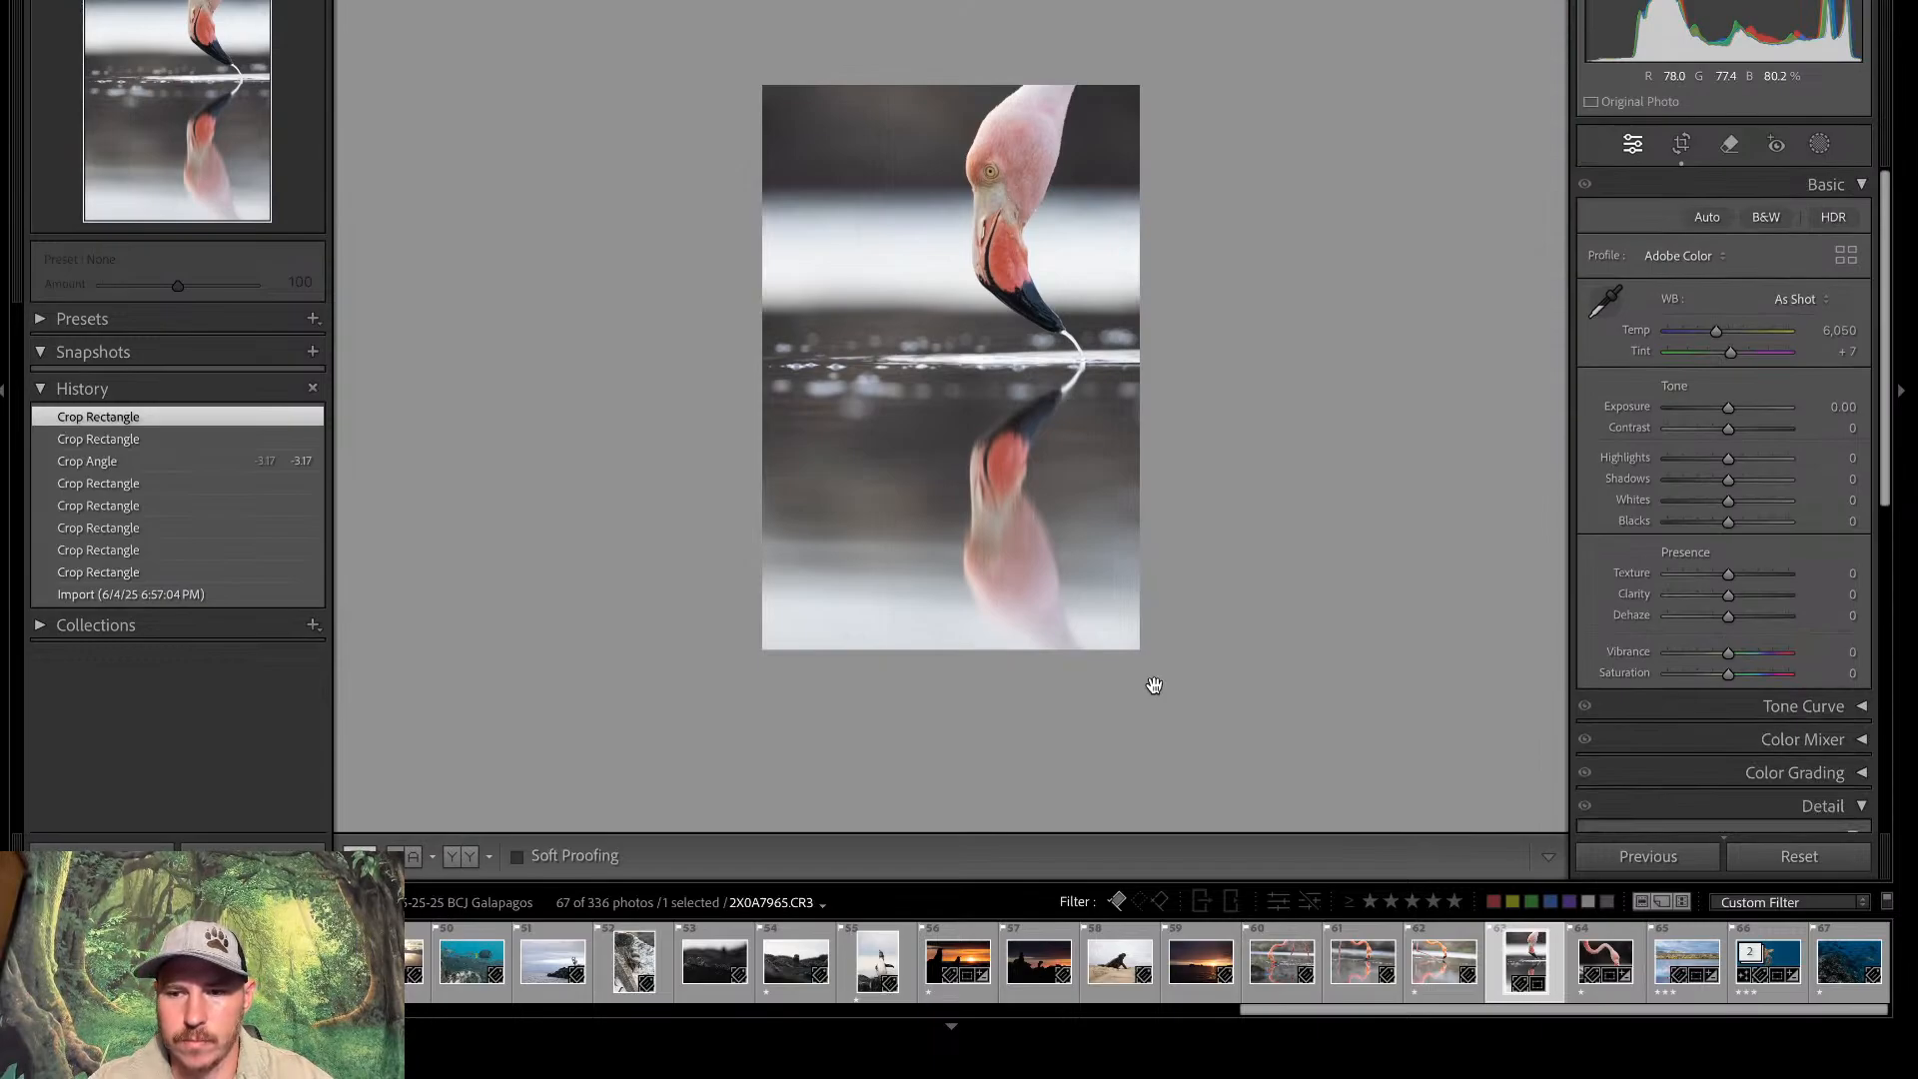
left_click(1799, 856)
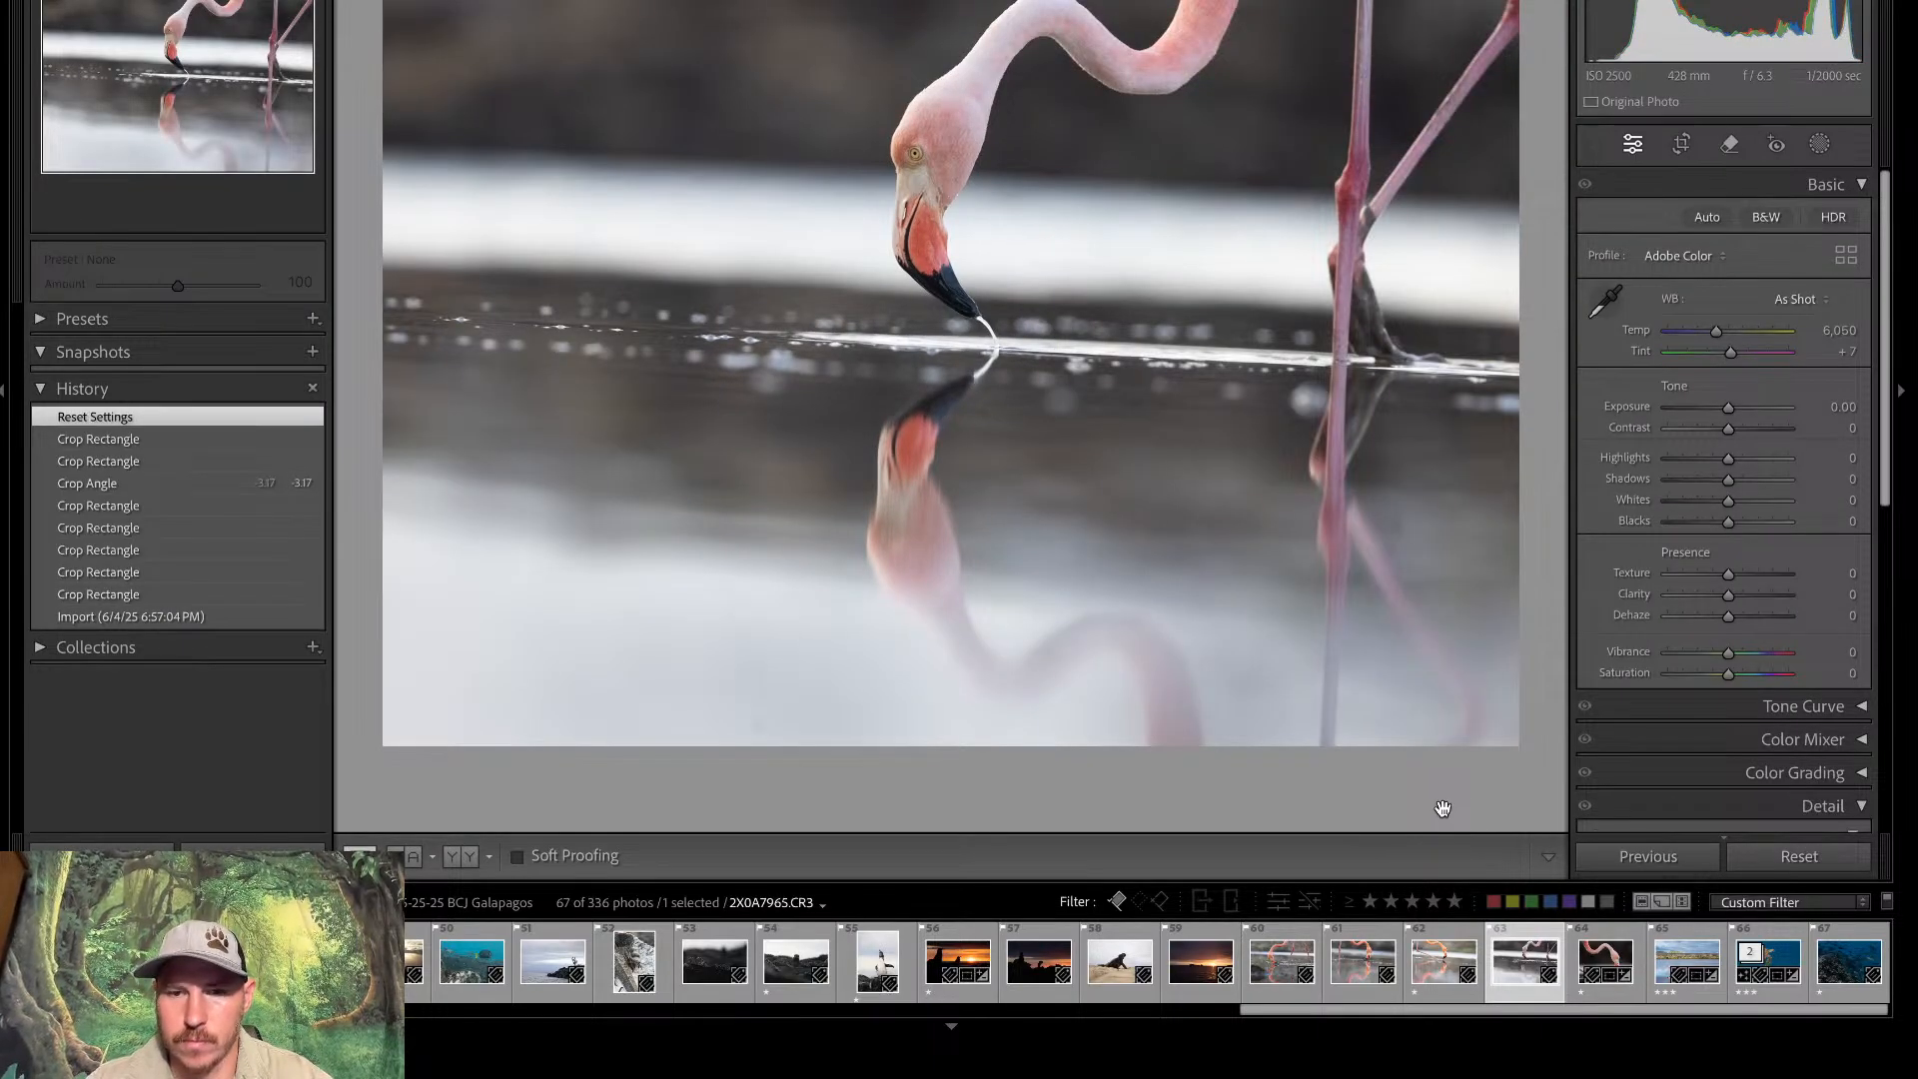
Open the orange flamingo shot 2X0A7869.CR3 and try a portrait crop around its head and reflection
key("Left")
key("Left")
key("Left")
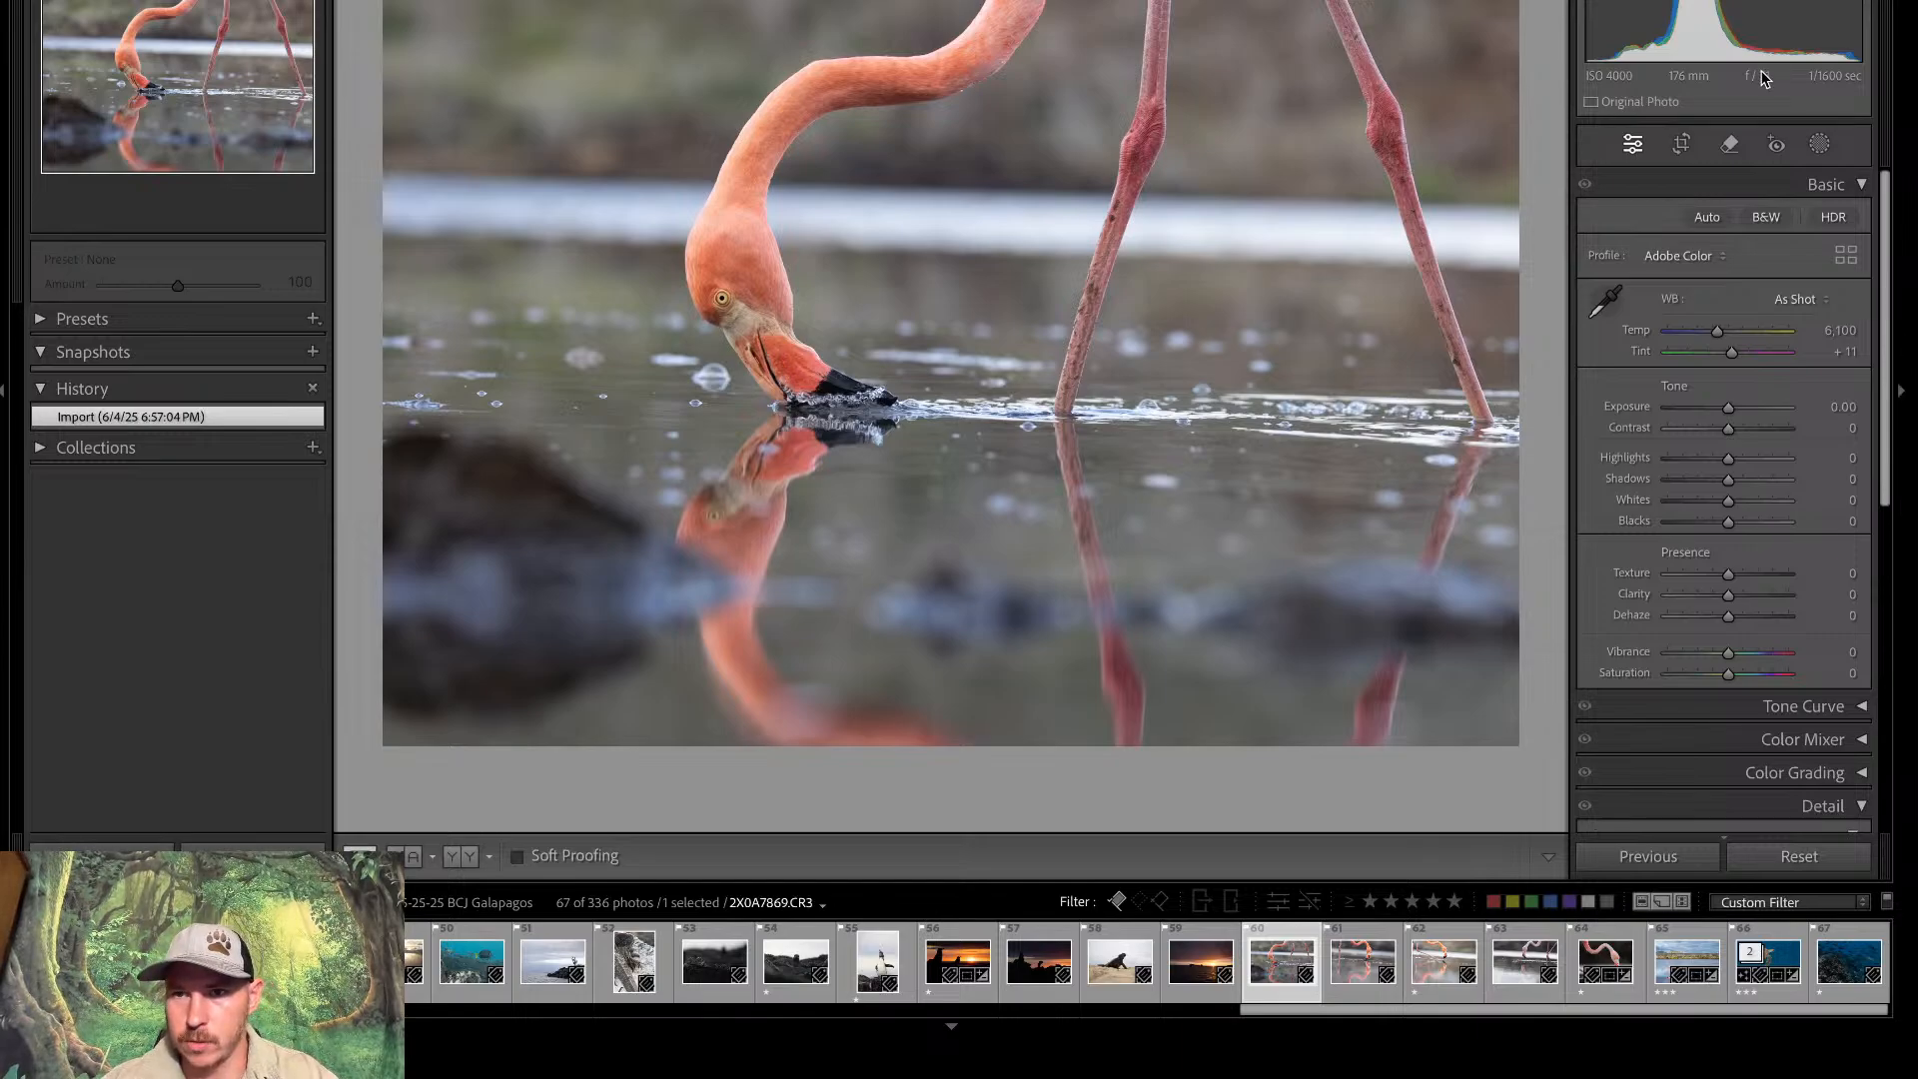
left_click(1682, 144)
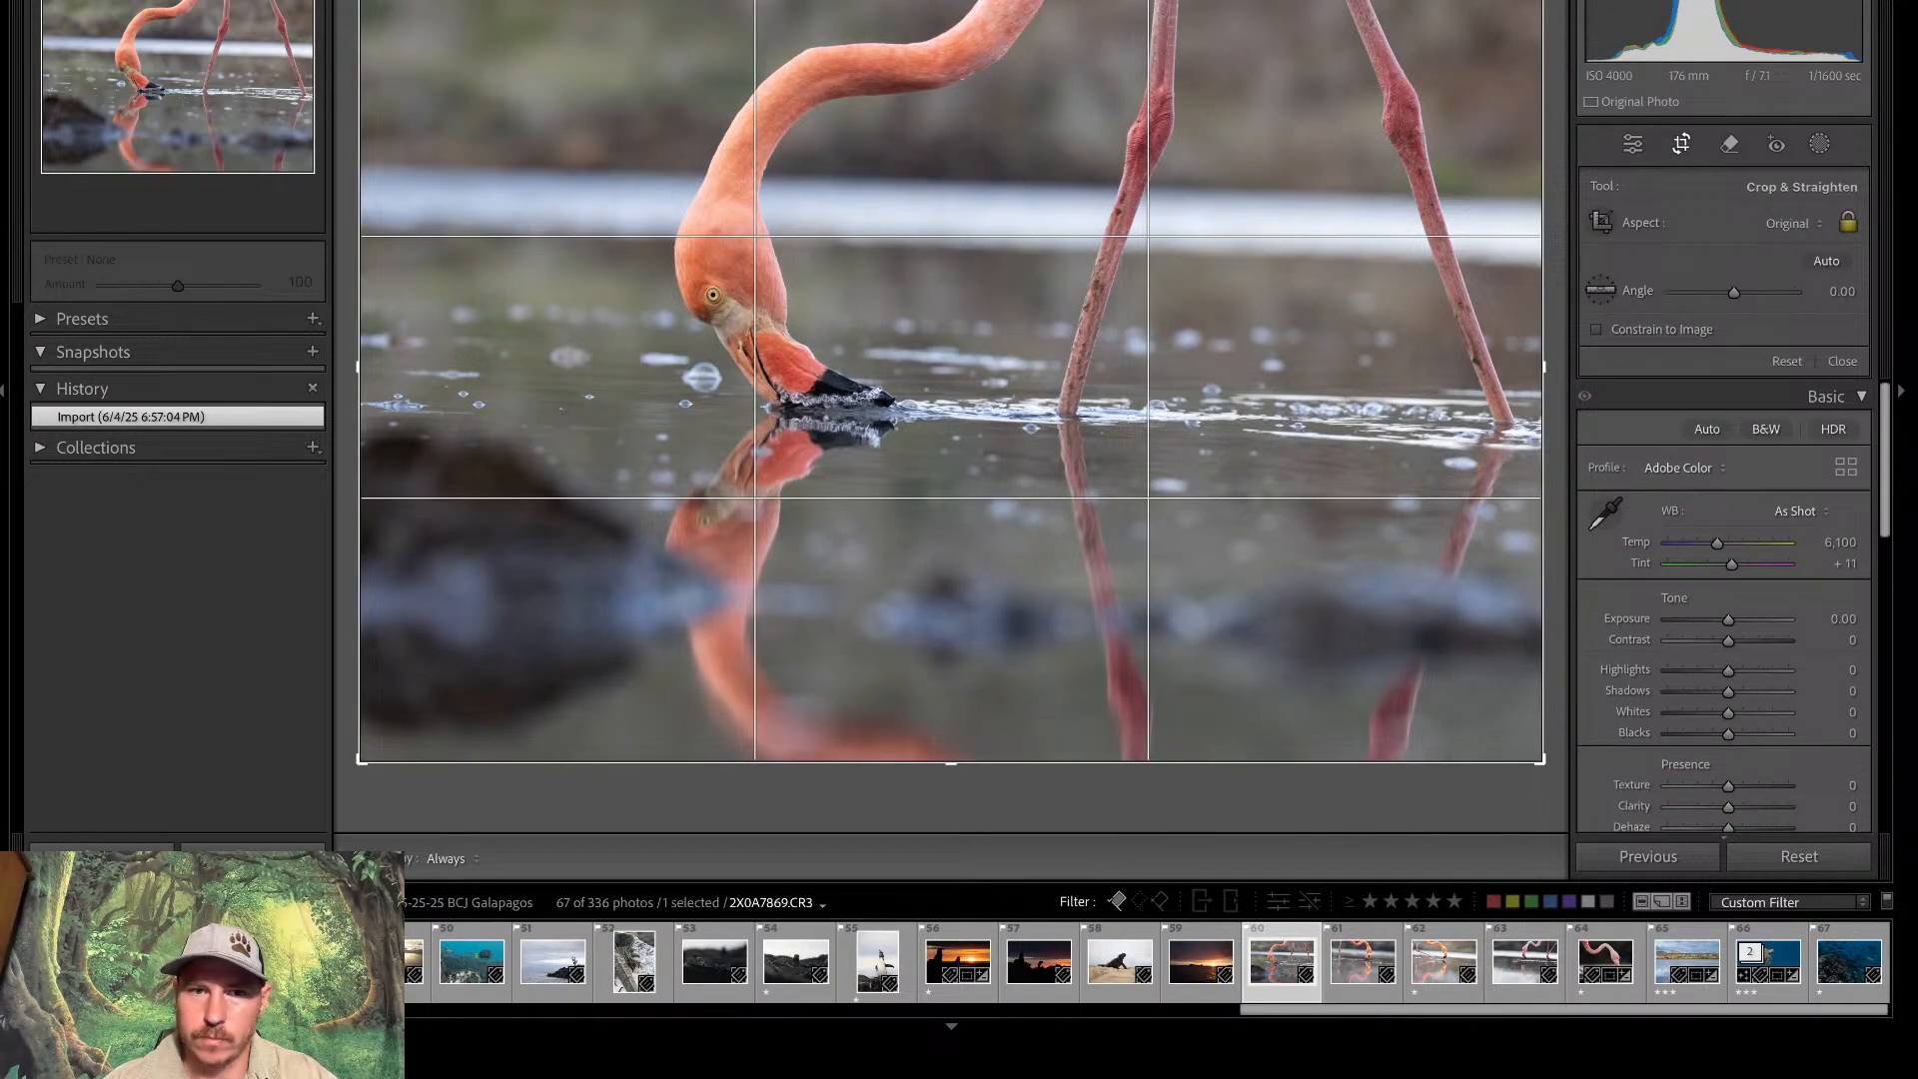
key("x")
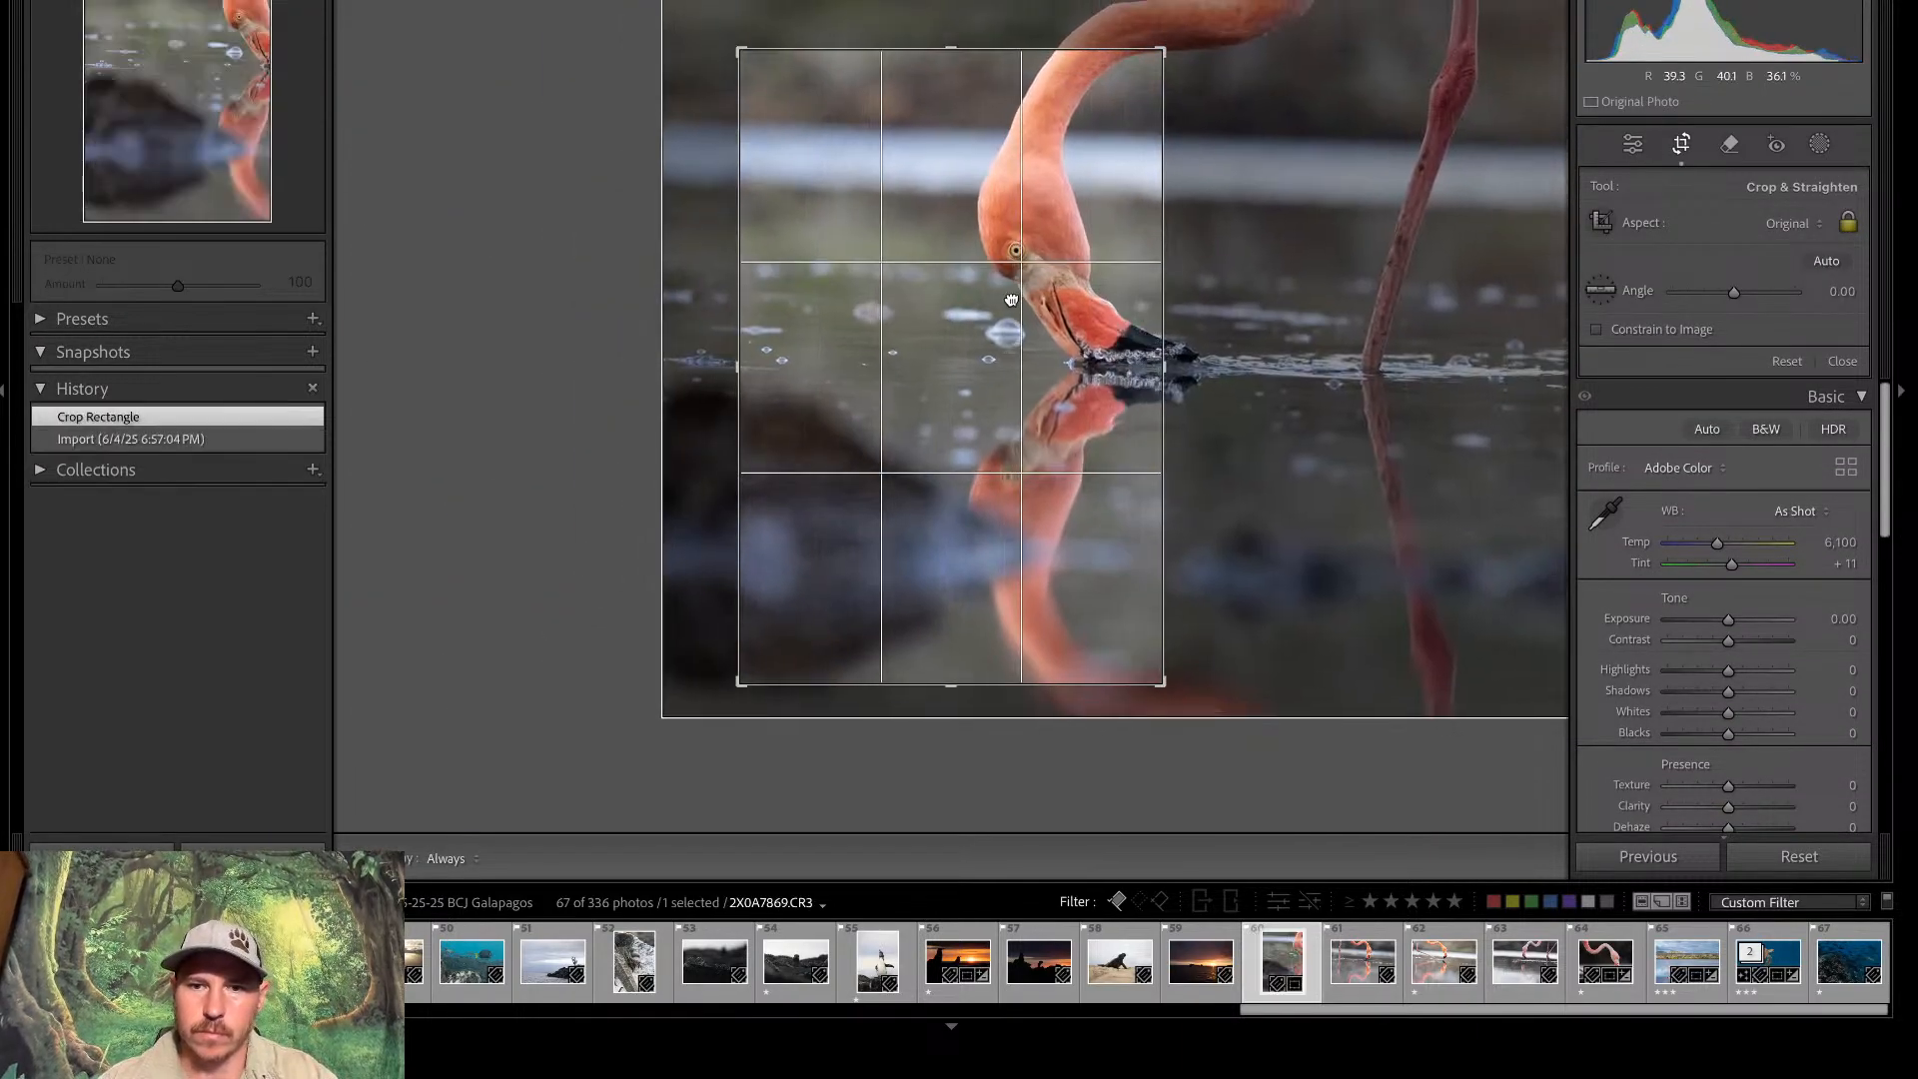
left_click_drag(1011, 300, 909, 330)
Switch the crop to landscape, frame the orange flamingo's head and reflection, and inspect the result up close
key("x")
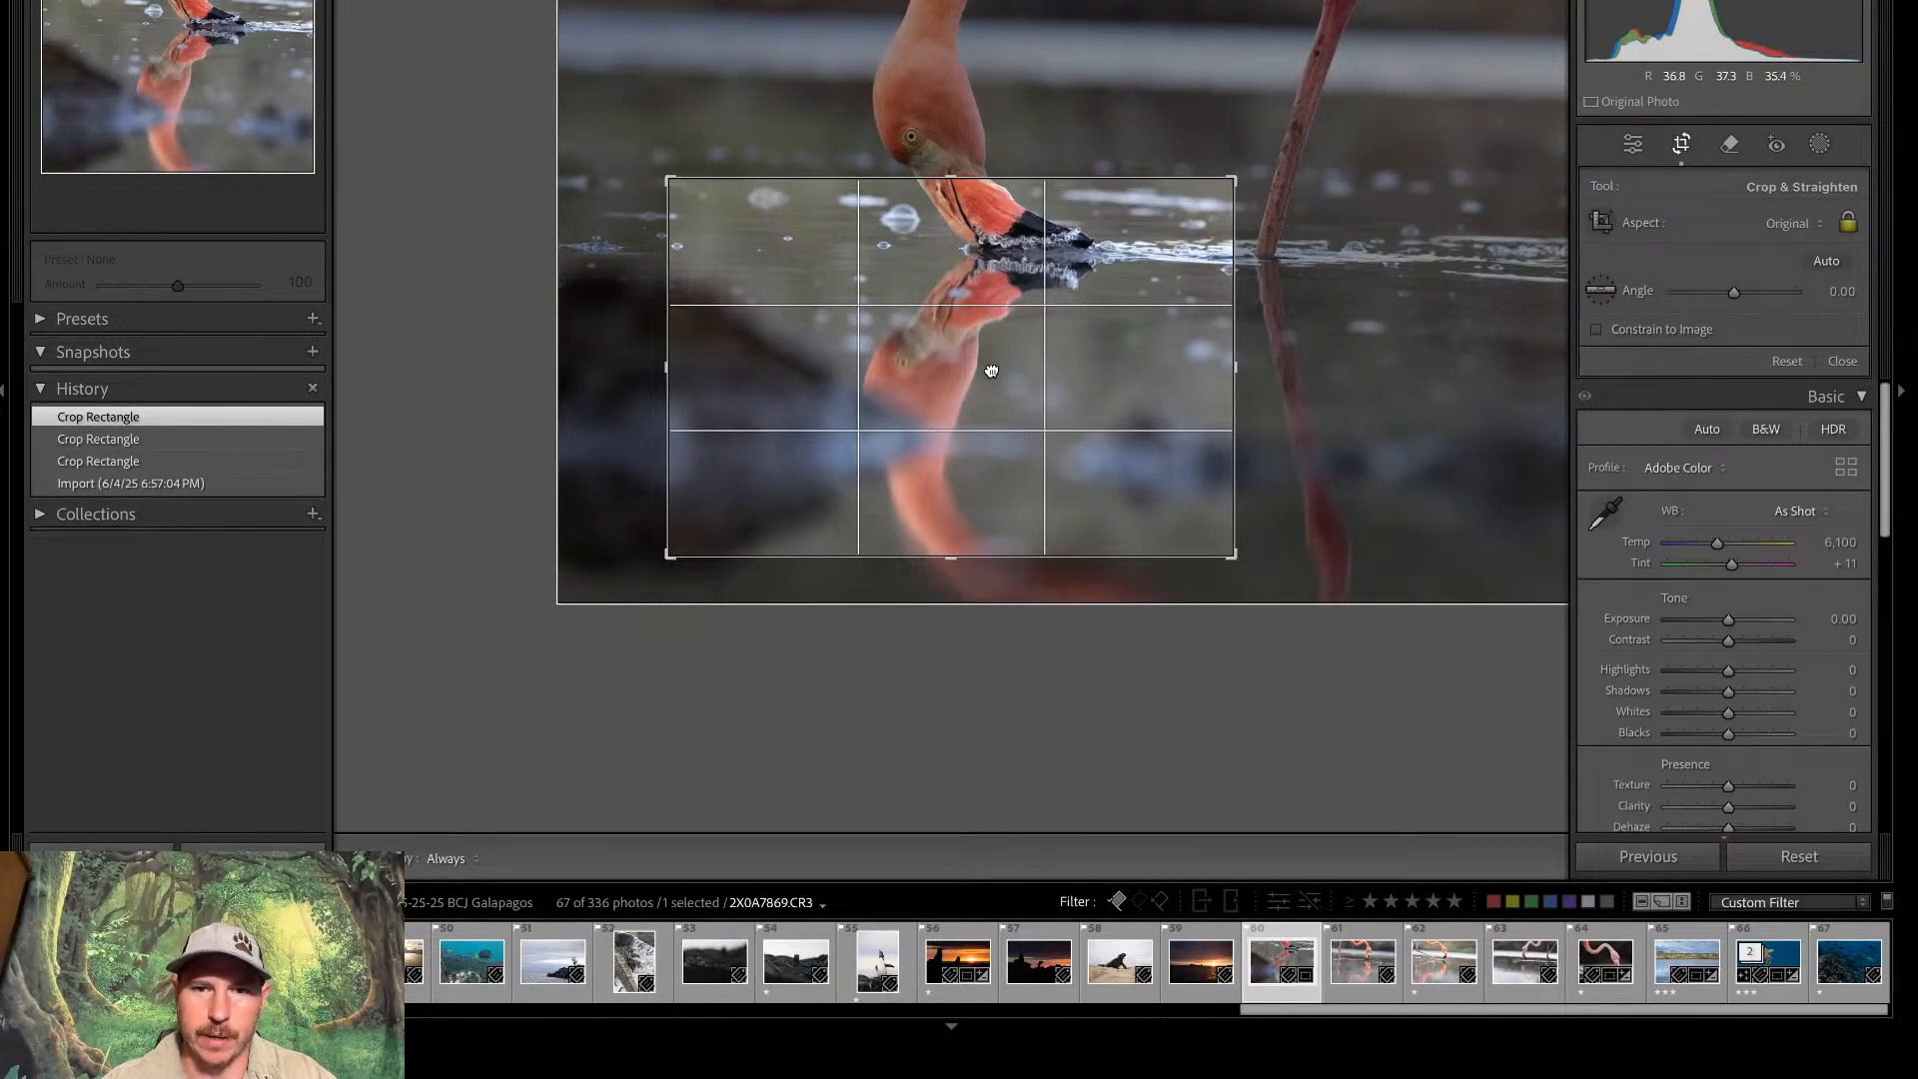
left_click_drag(991, 371, 968, 518)
key("Return")
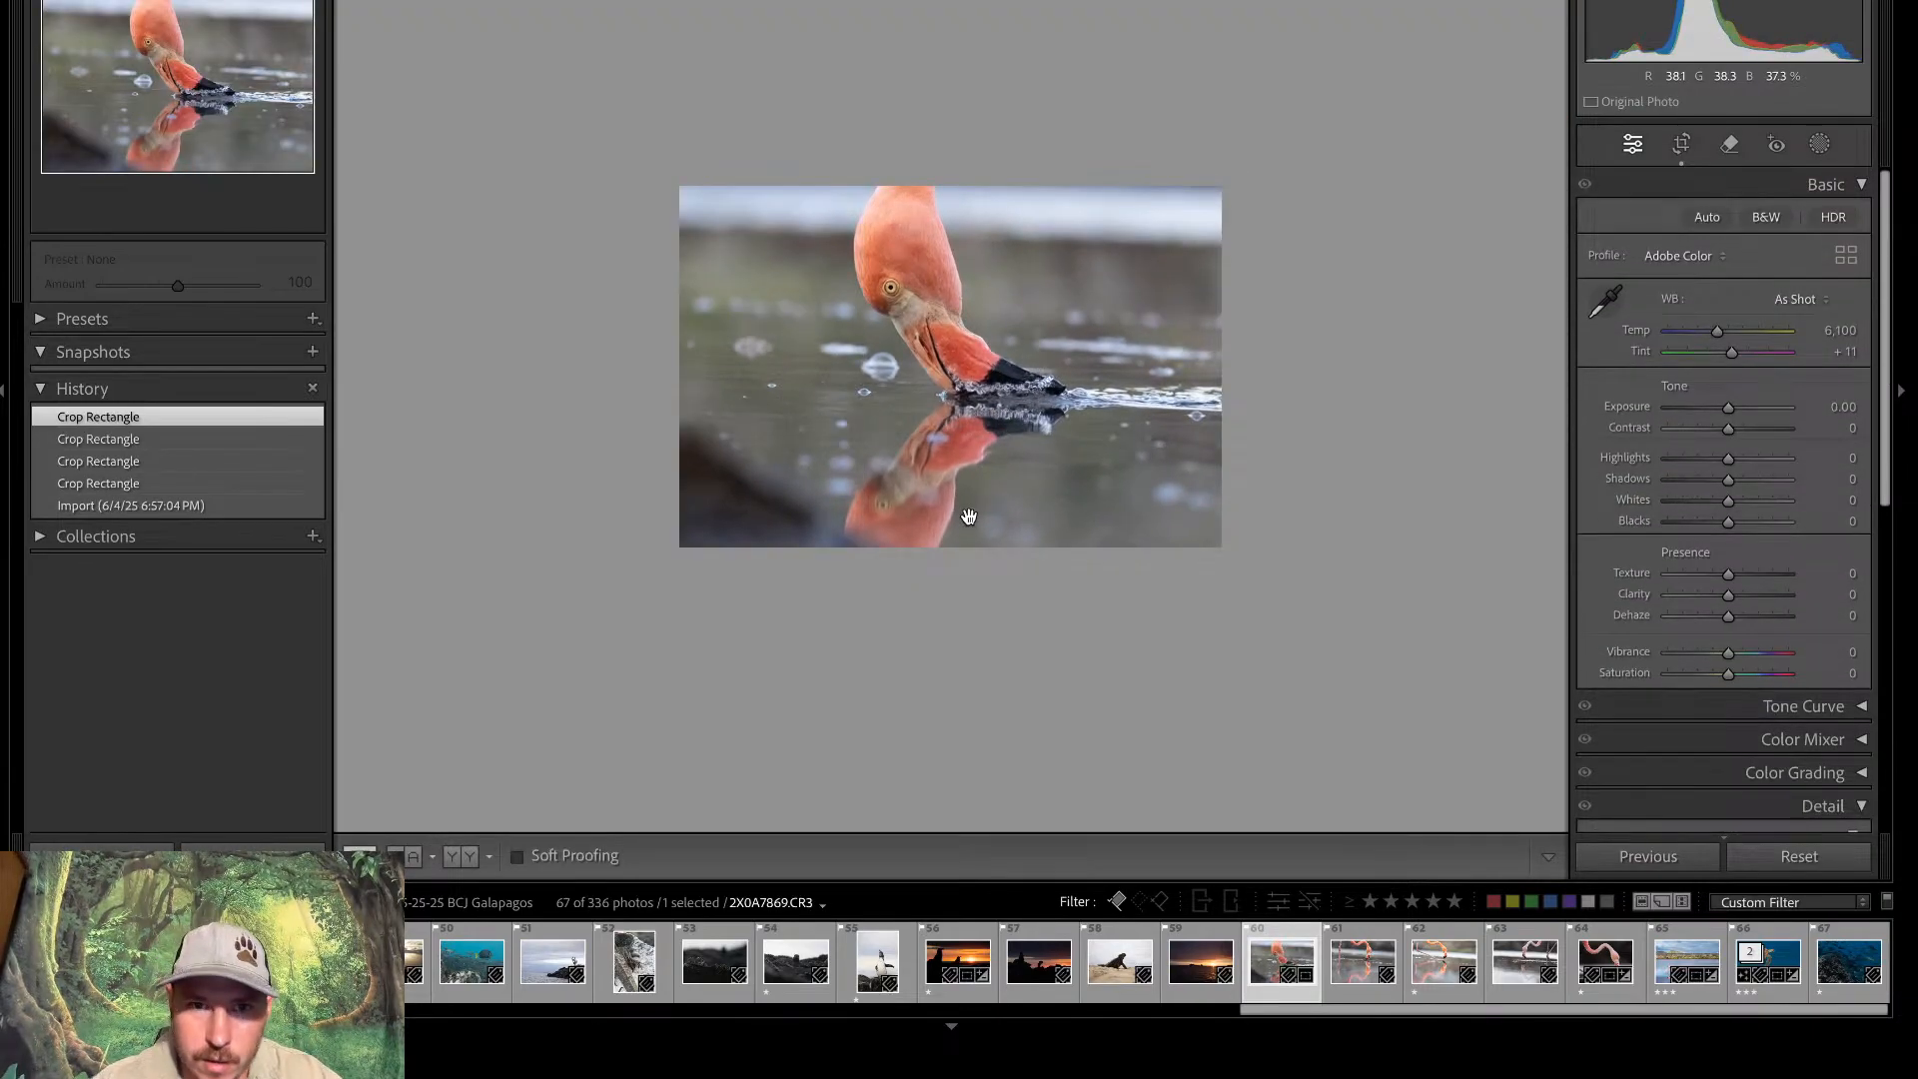
left_click(961, 290)
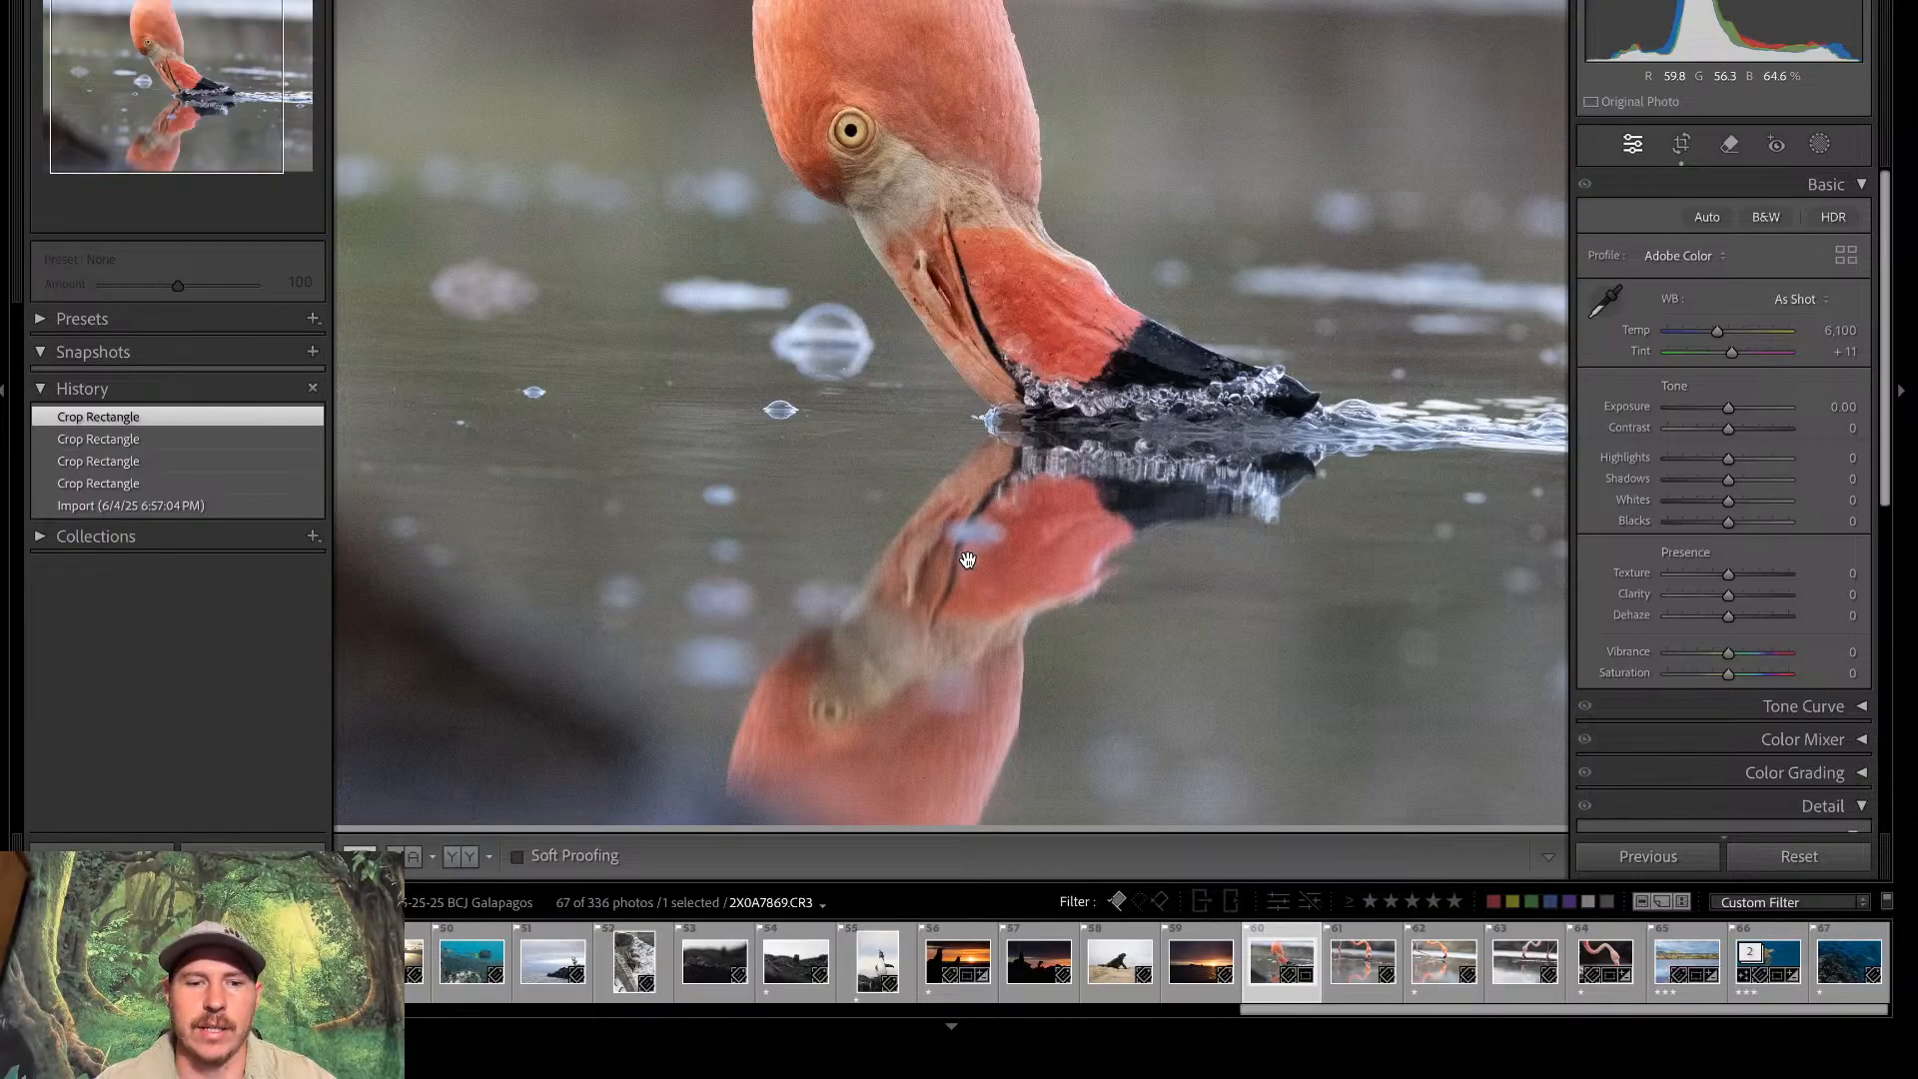
Tighten the landscape crop around the orange flamingo's head and bill, cutting off most of the reflection
key("r")
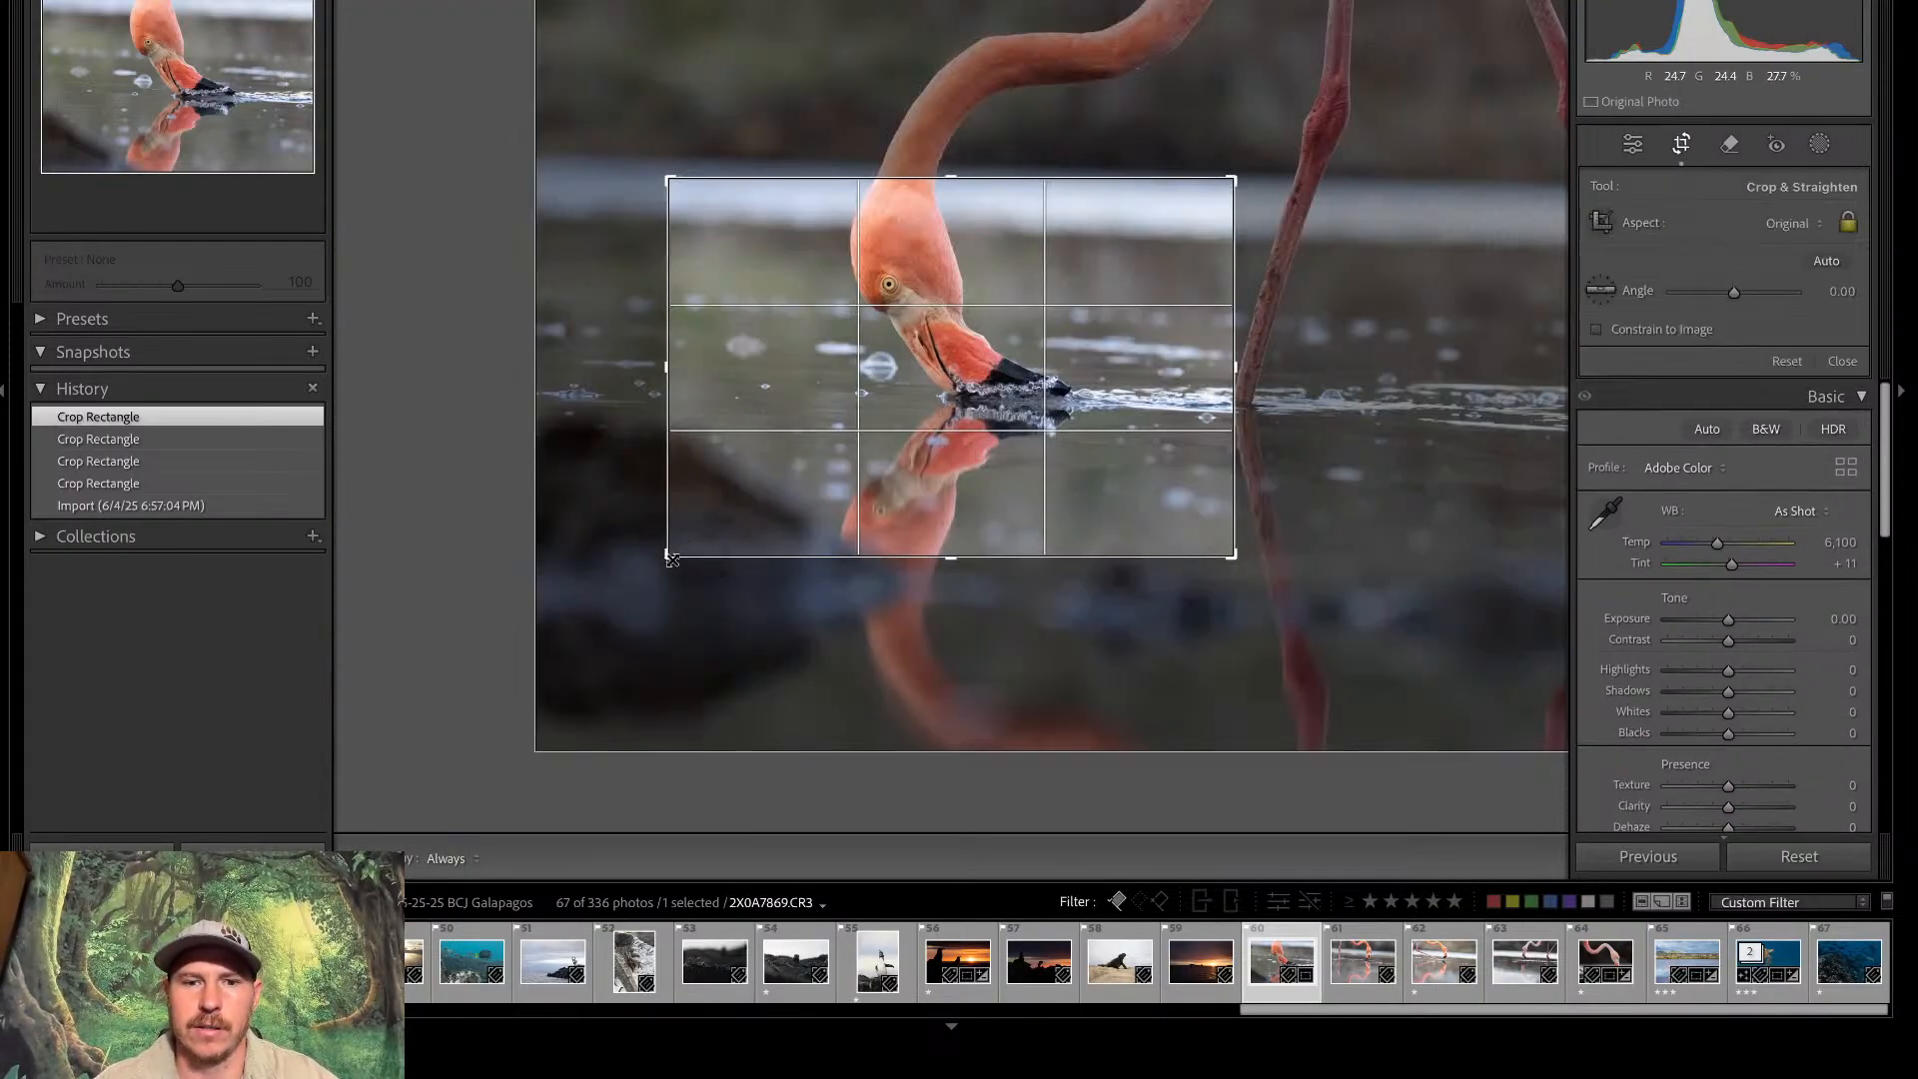
left_click_drag(671, 557, 730, 520)
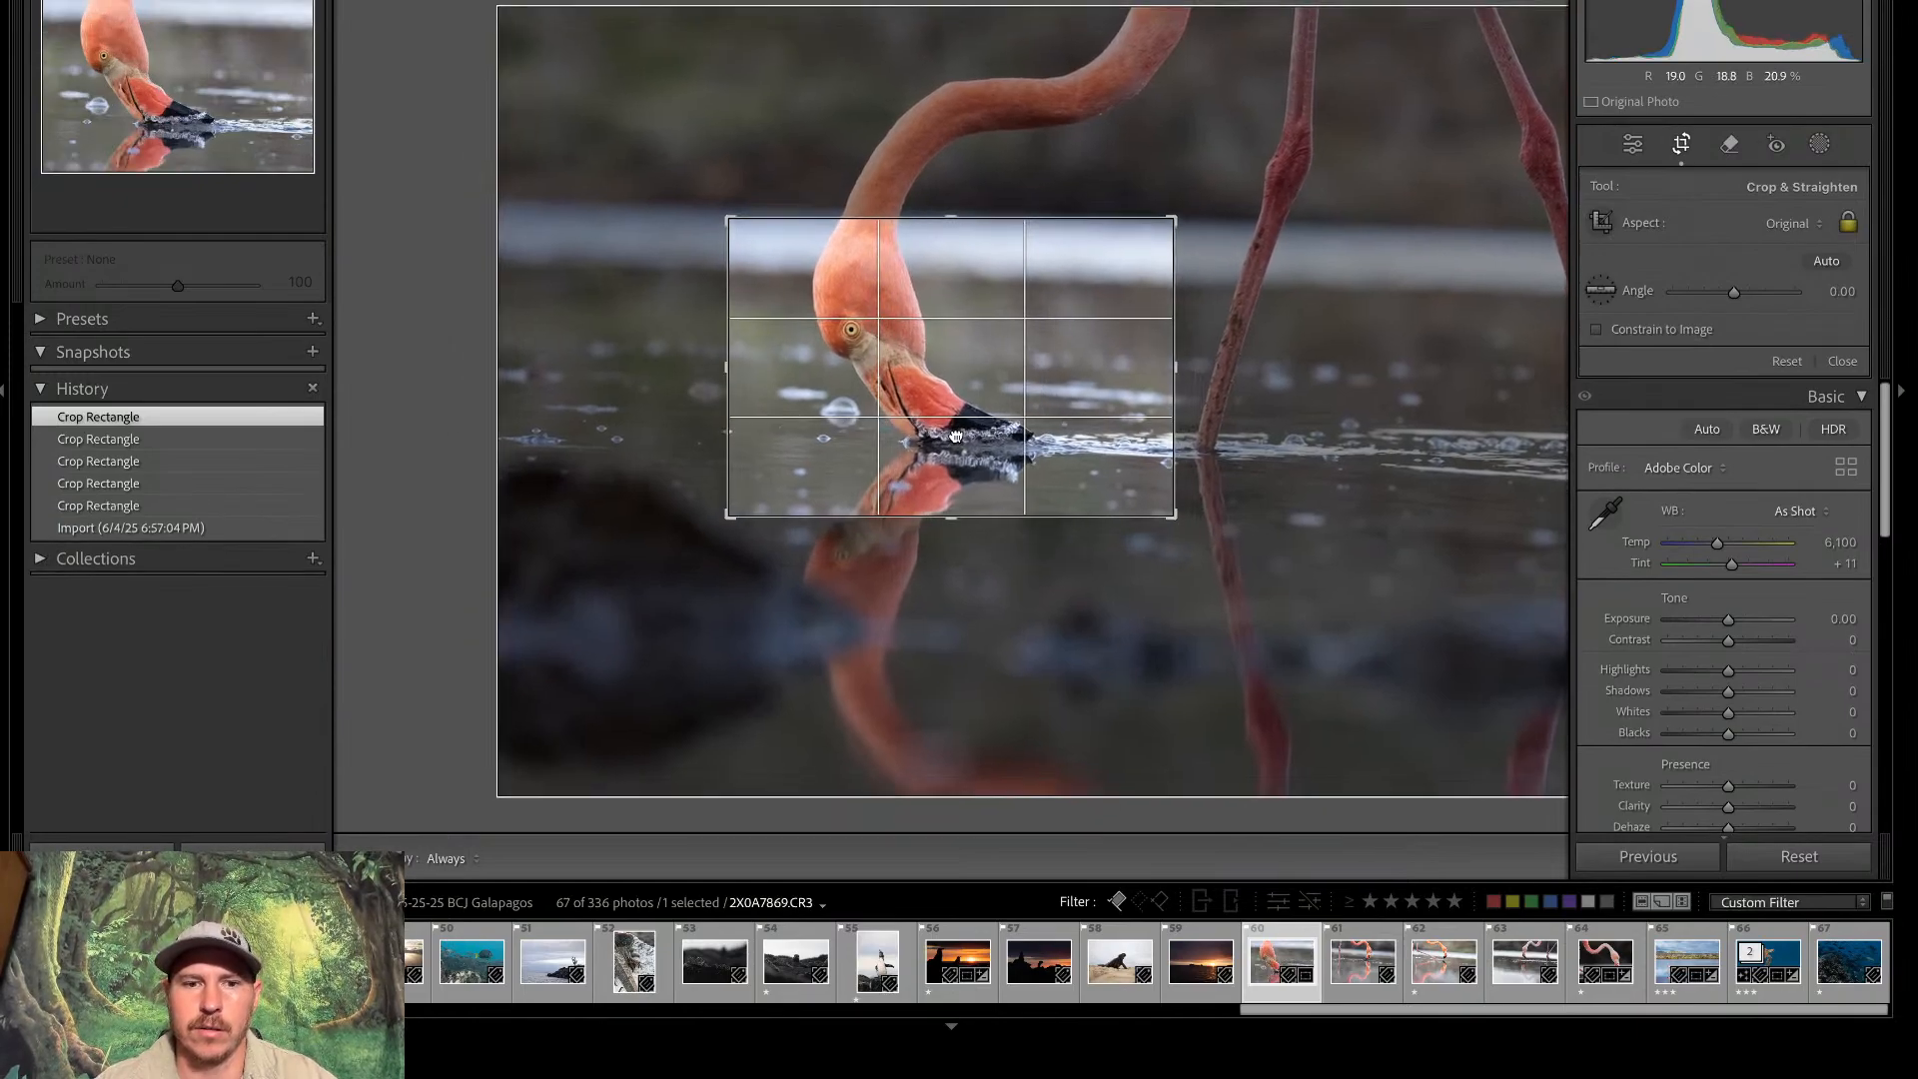
left_click_drag(957, 437, 993, 455)
key("Return")
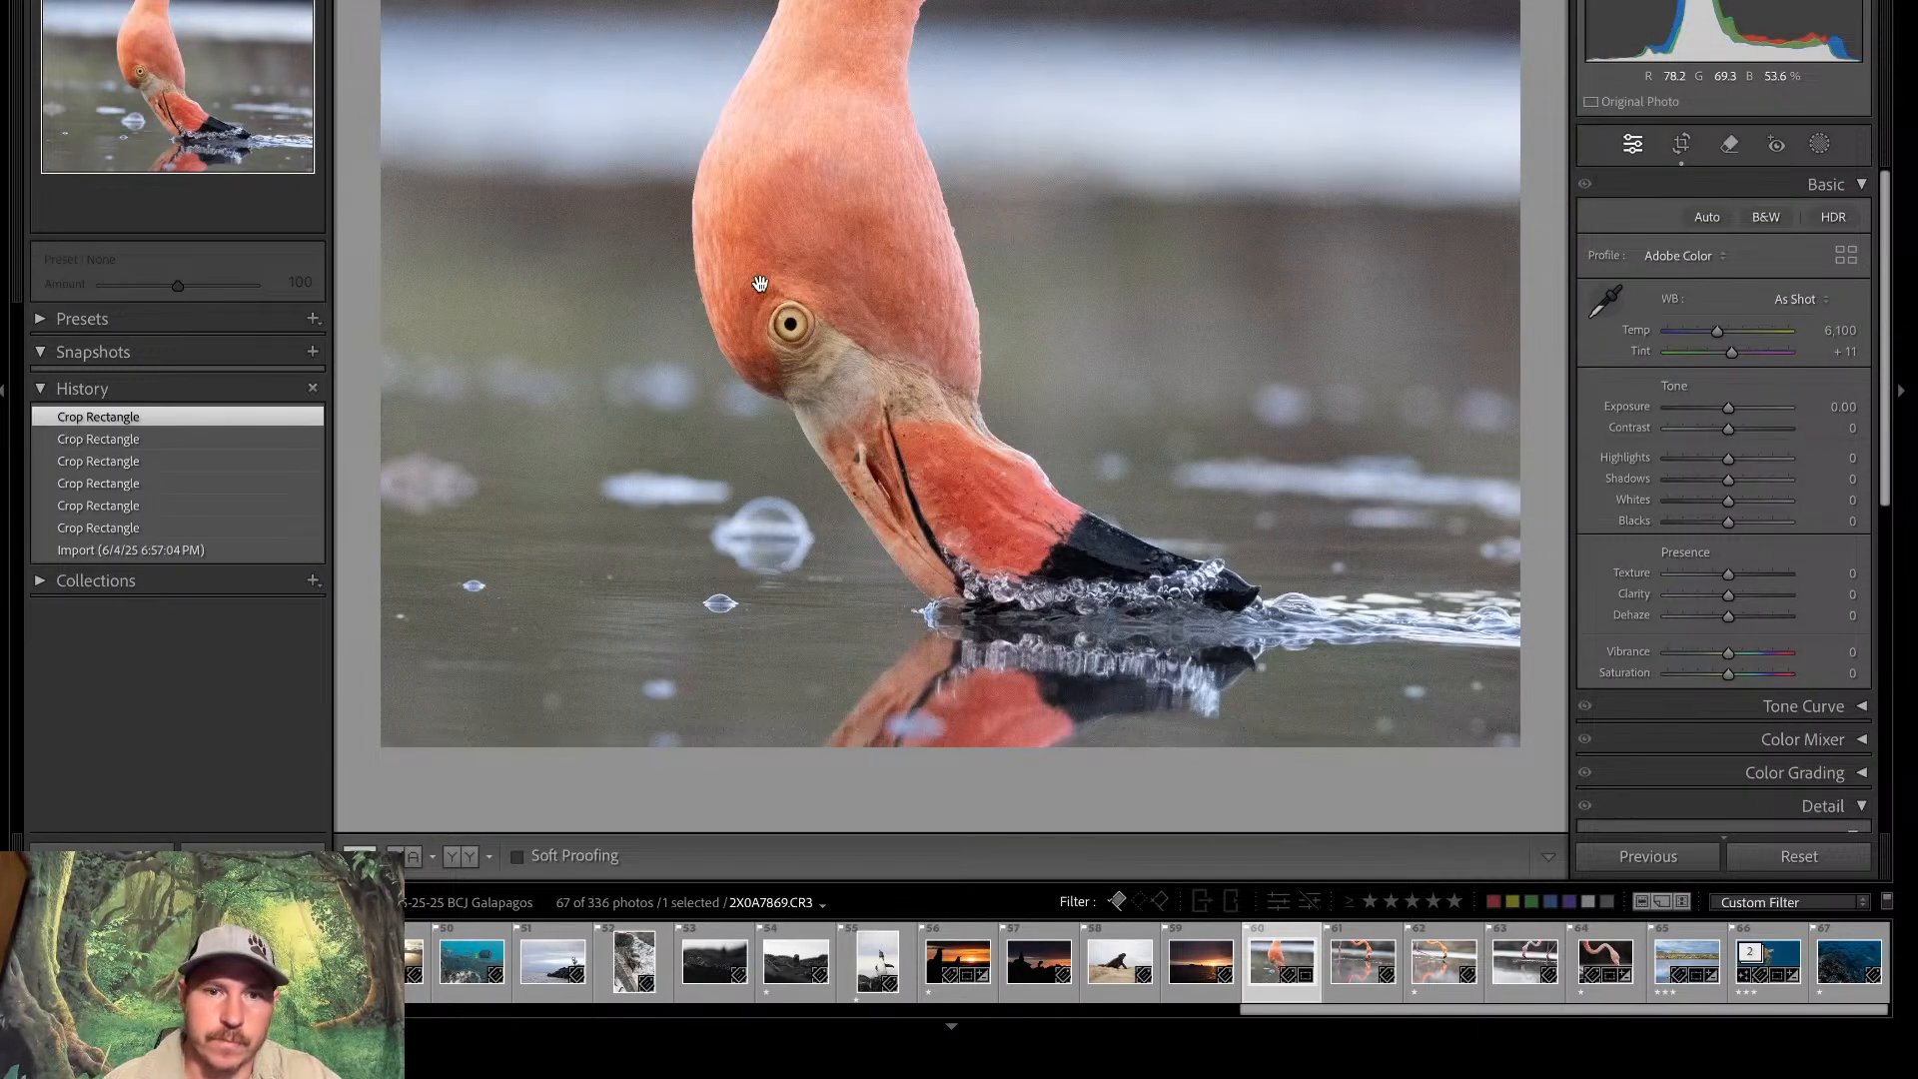
Inspect the orange flamingo's eye up close and shift the landscape crop so the bird sits slightly further right in the frame
left_click(759, 283)
left_click_drag(635, 105, 1289, 472)
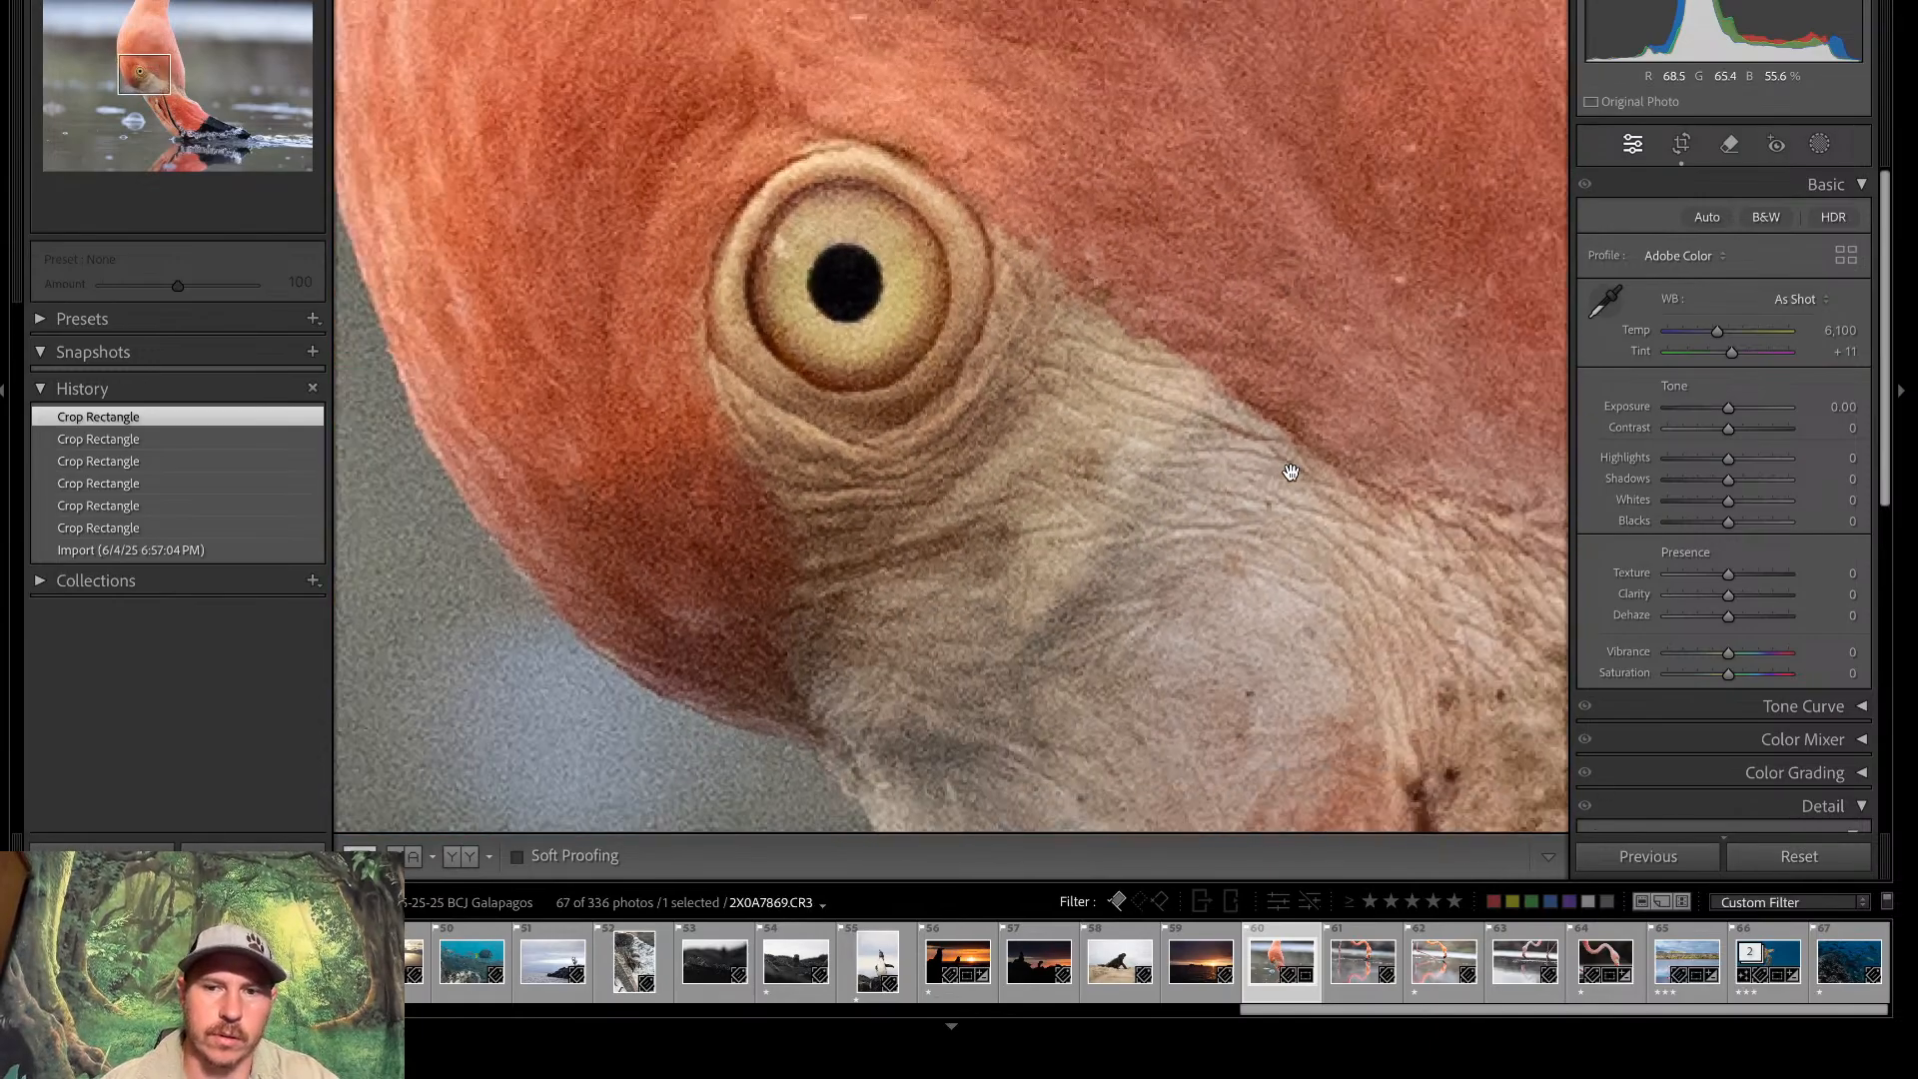
key("ctrl+minus")
key("ctrl+minus")
key("ctrl+minus")
key("ctrl+minus")
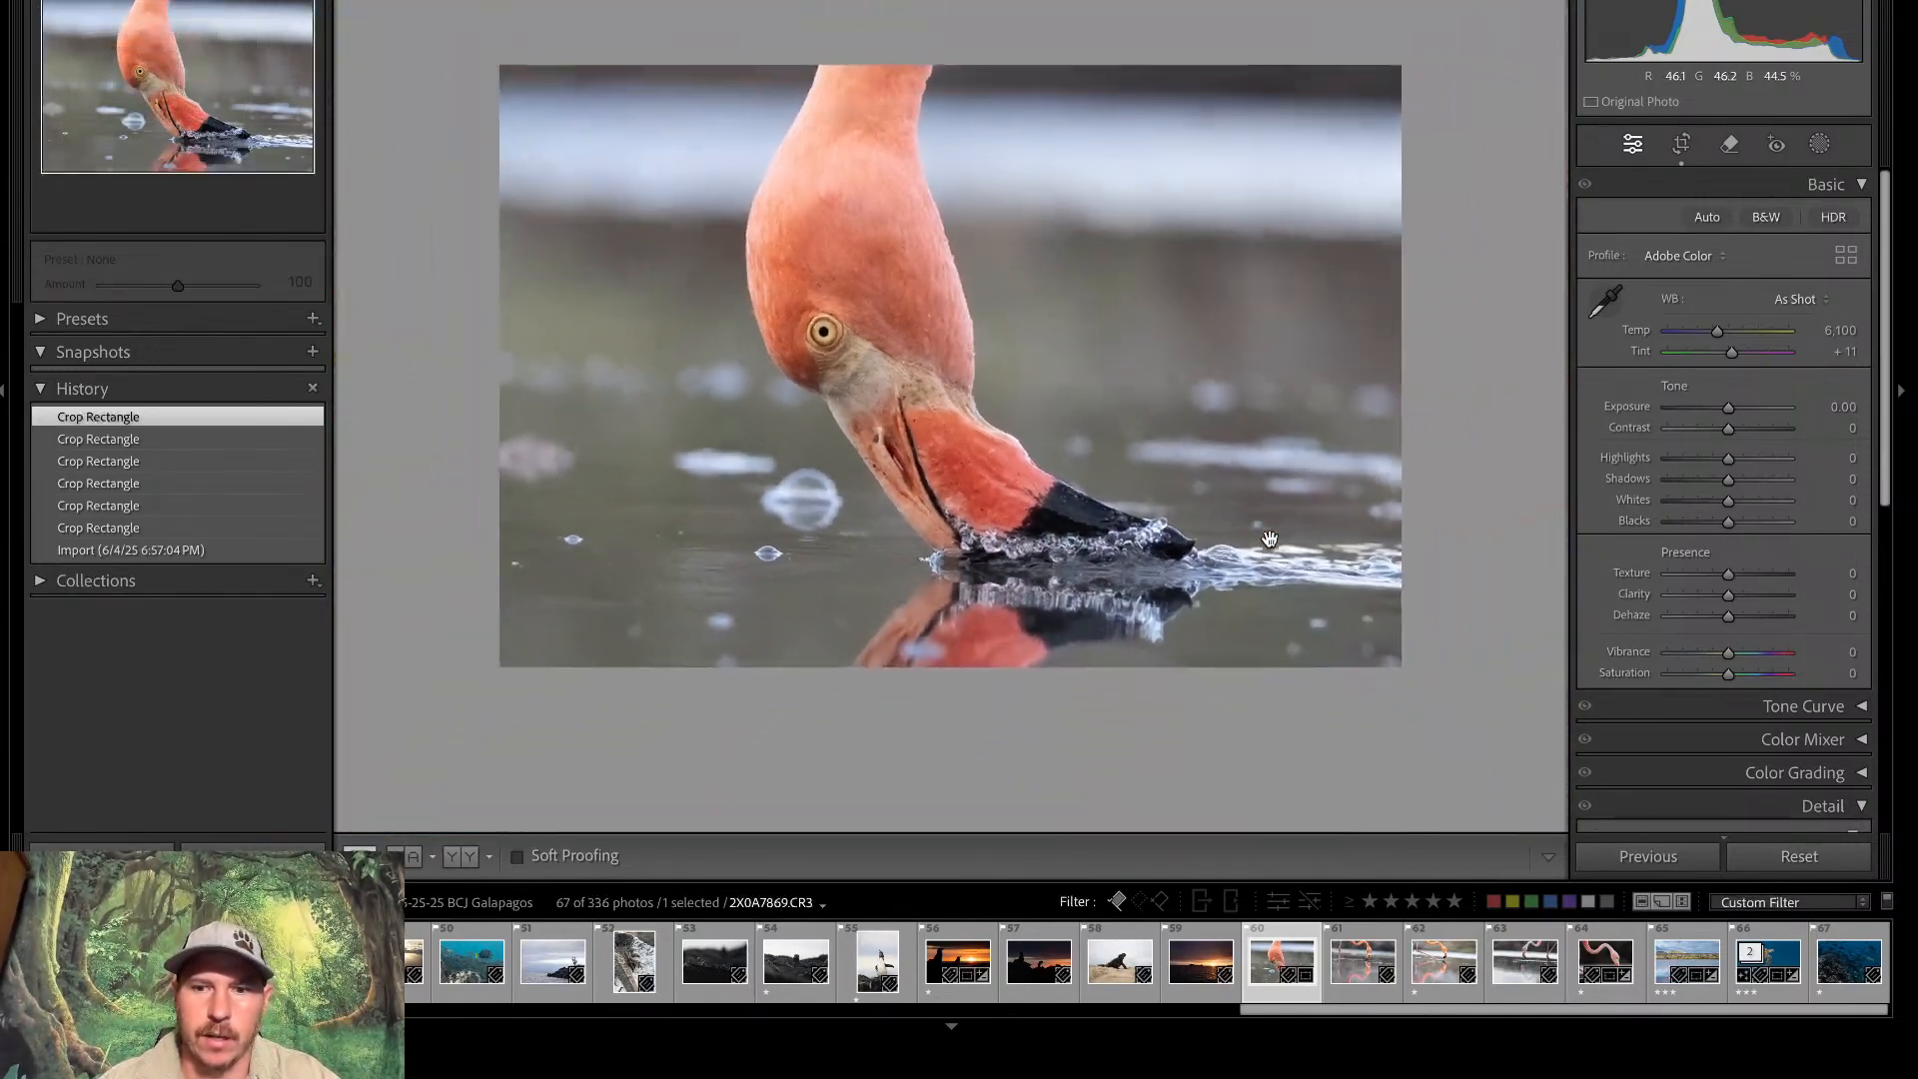
key("ctrl+equal")
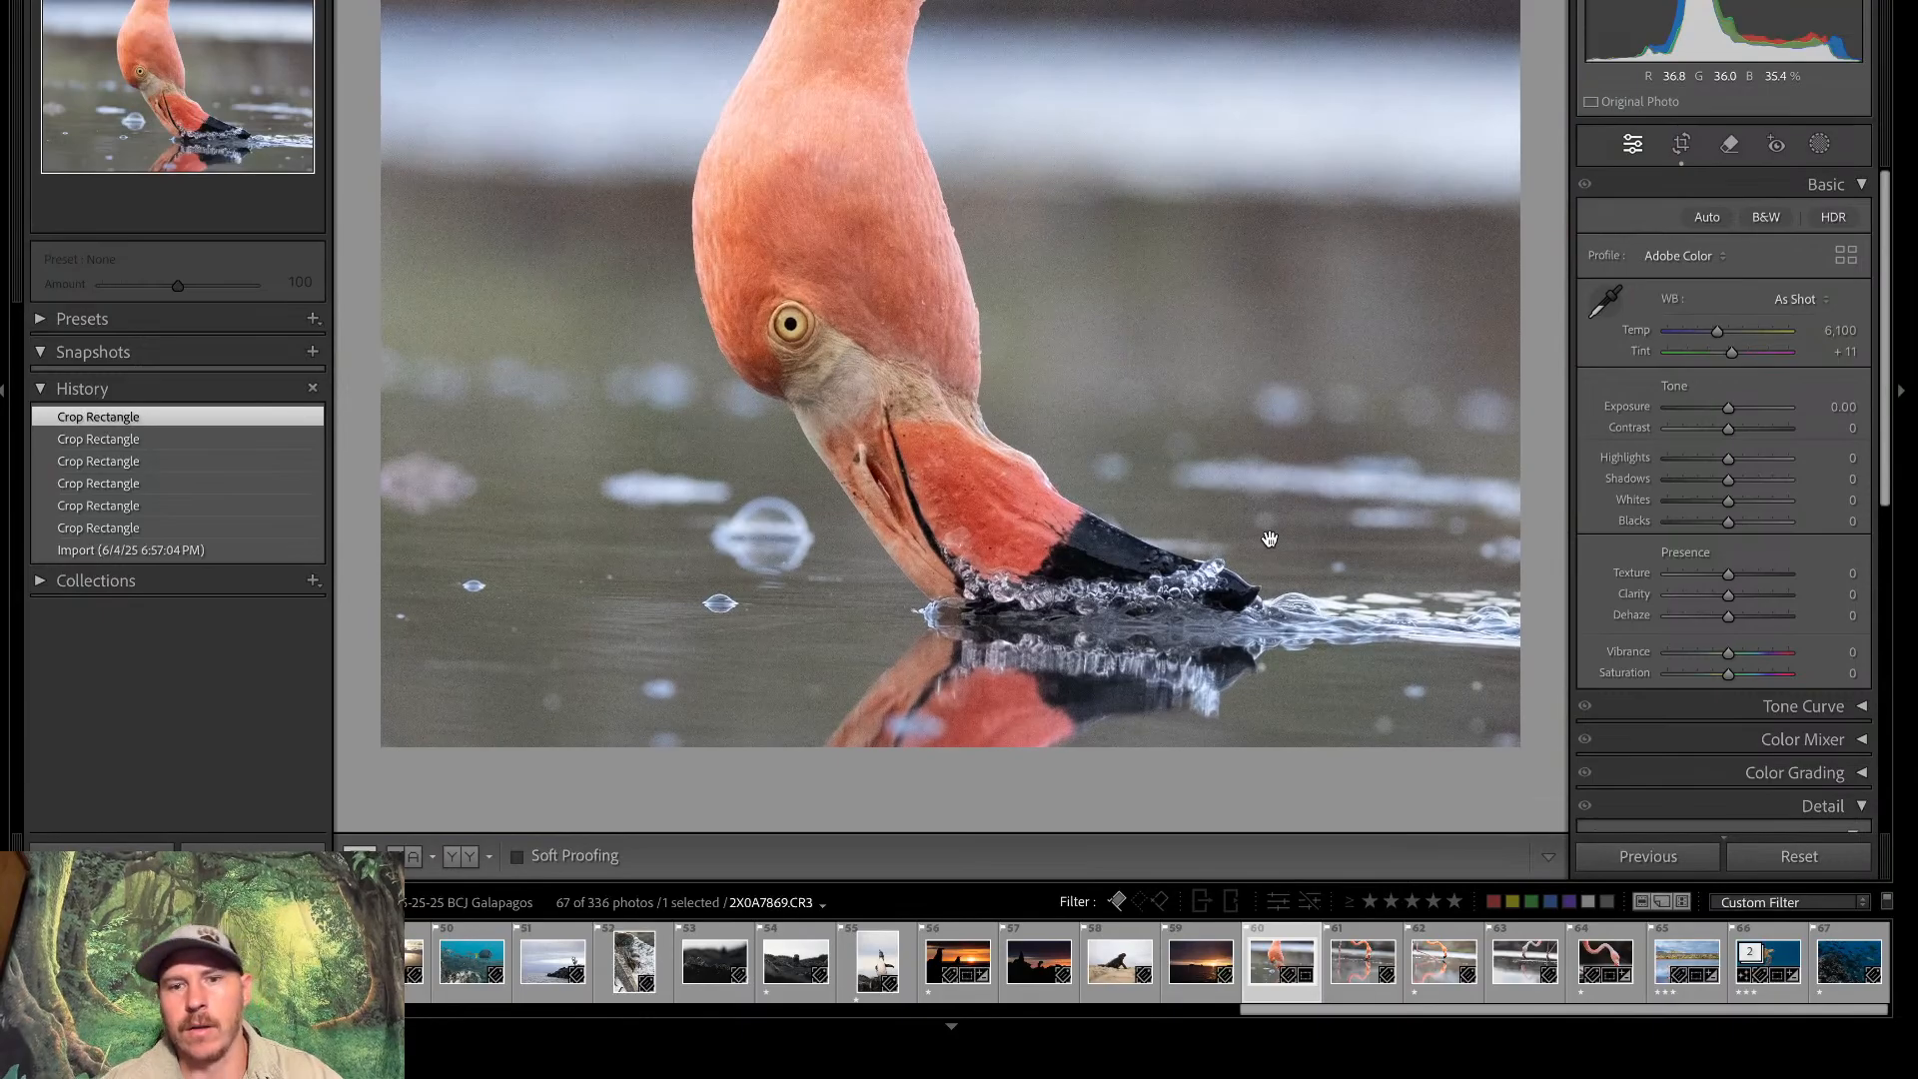
key("r")
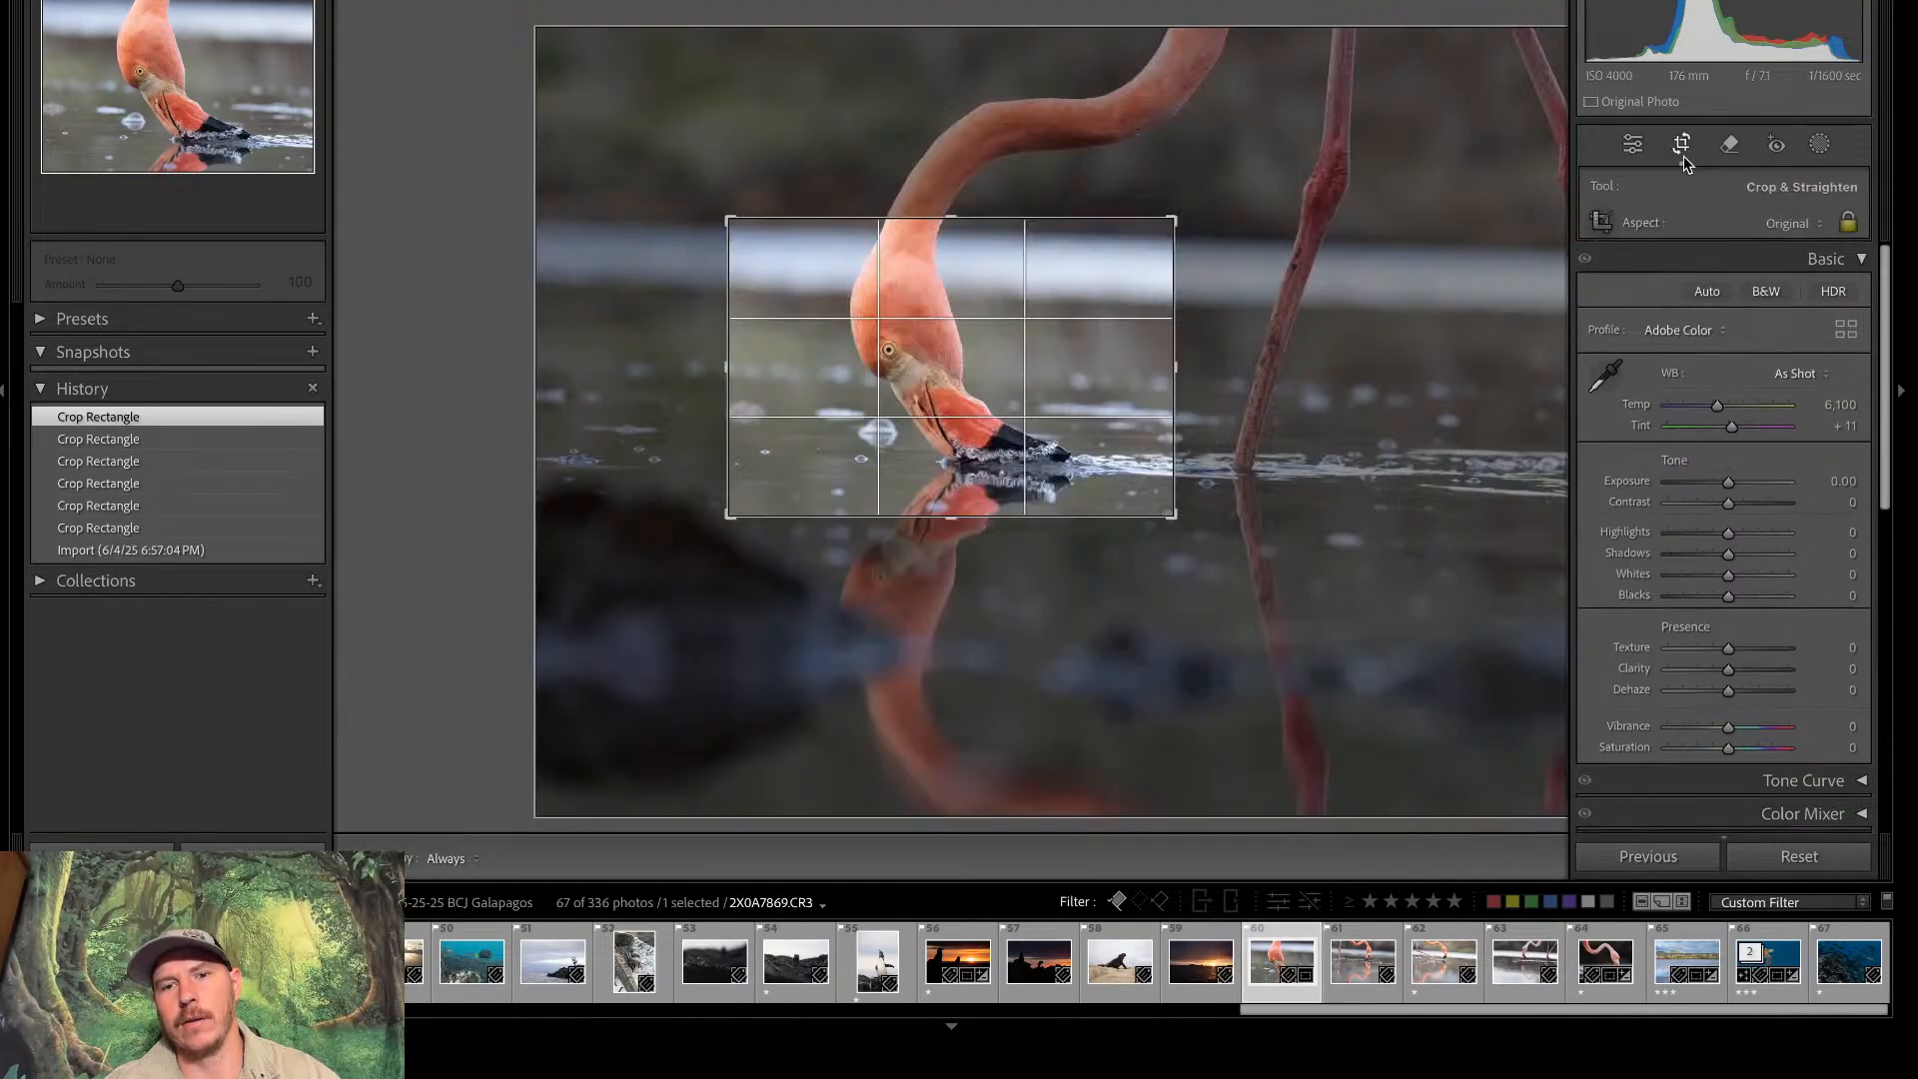
left_click_drag(1070, 410, 1093, 409)
key("r")
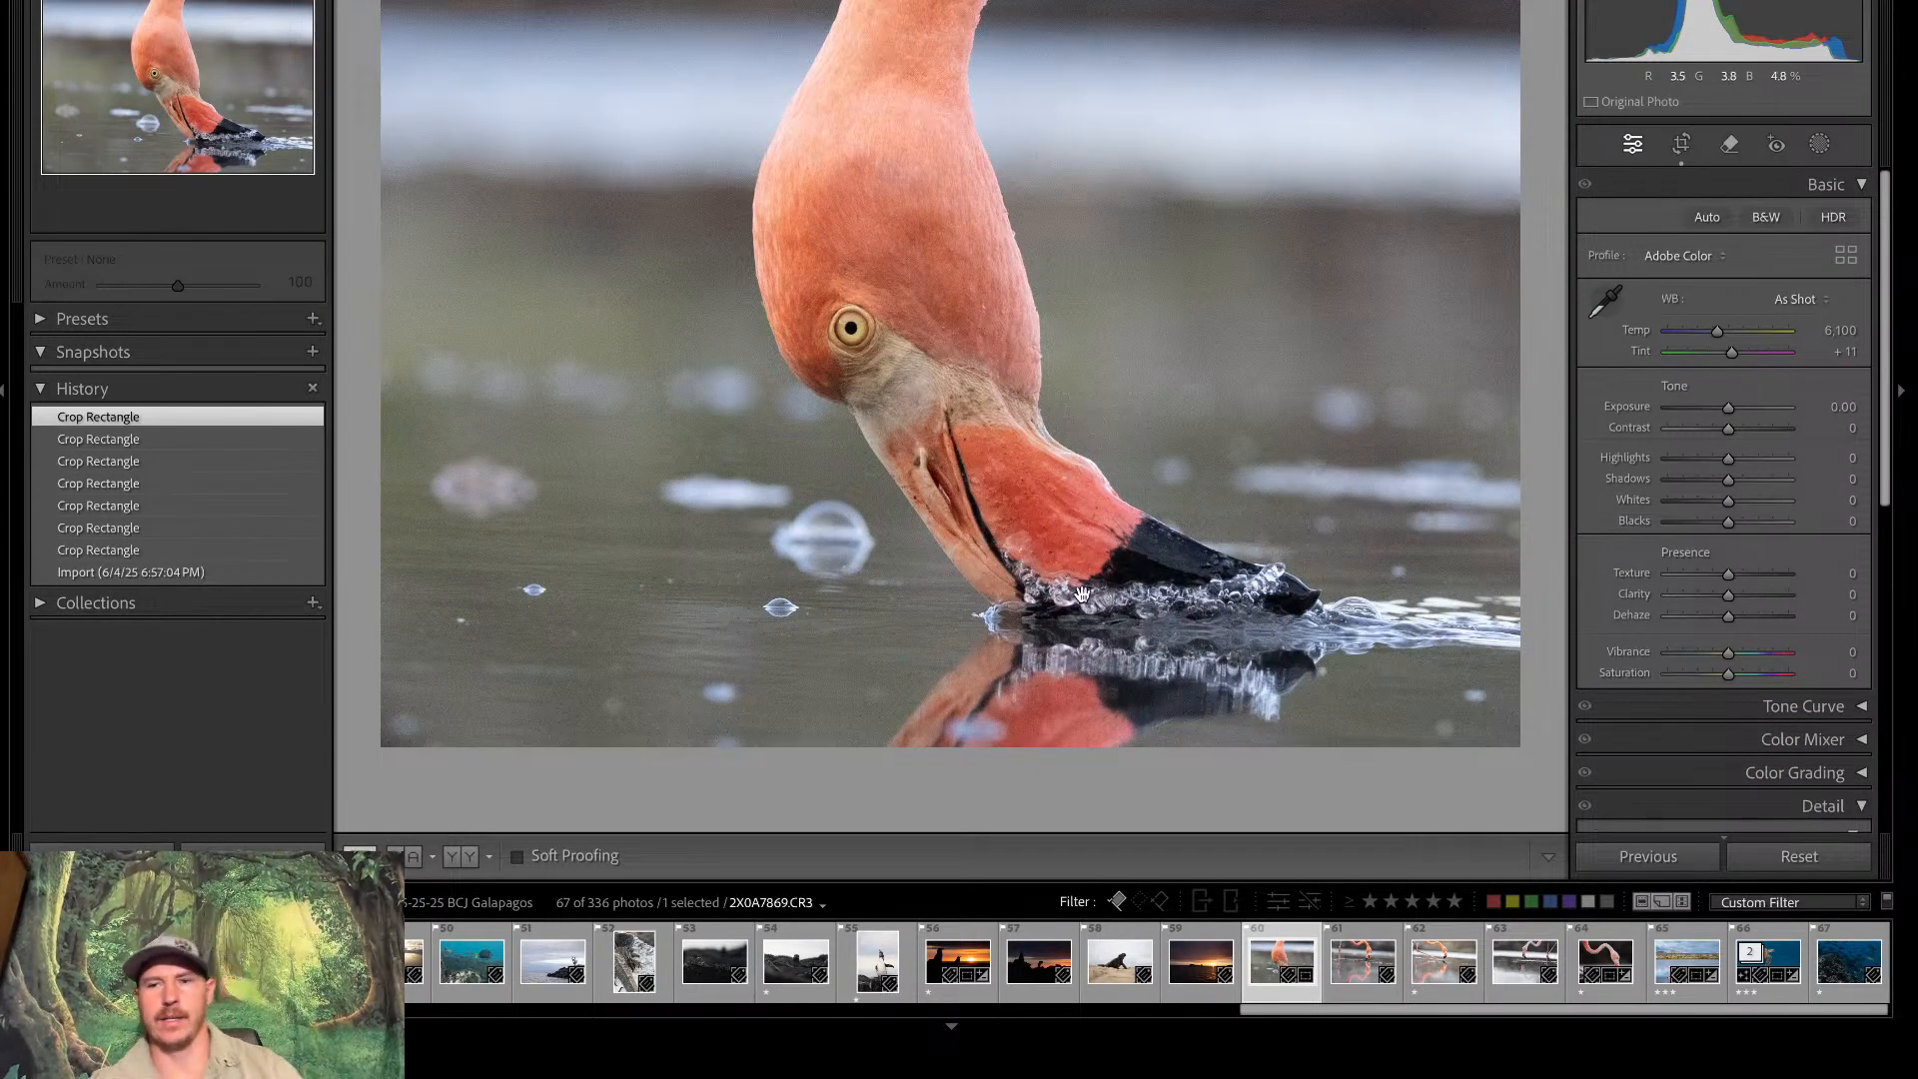
Open the edited pink flamingo shot 2X0A8016.CR3 for developing and fit the whole photo in view
left_click(1599, 974)
key("g")
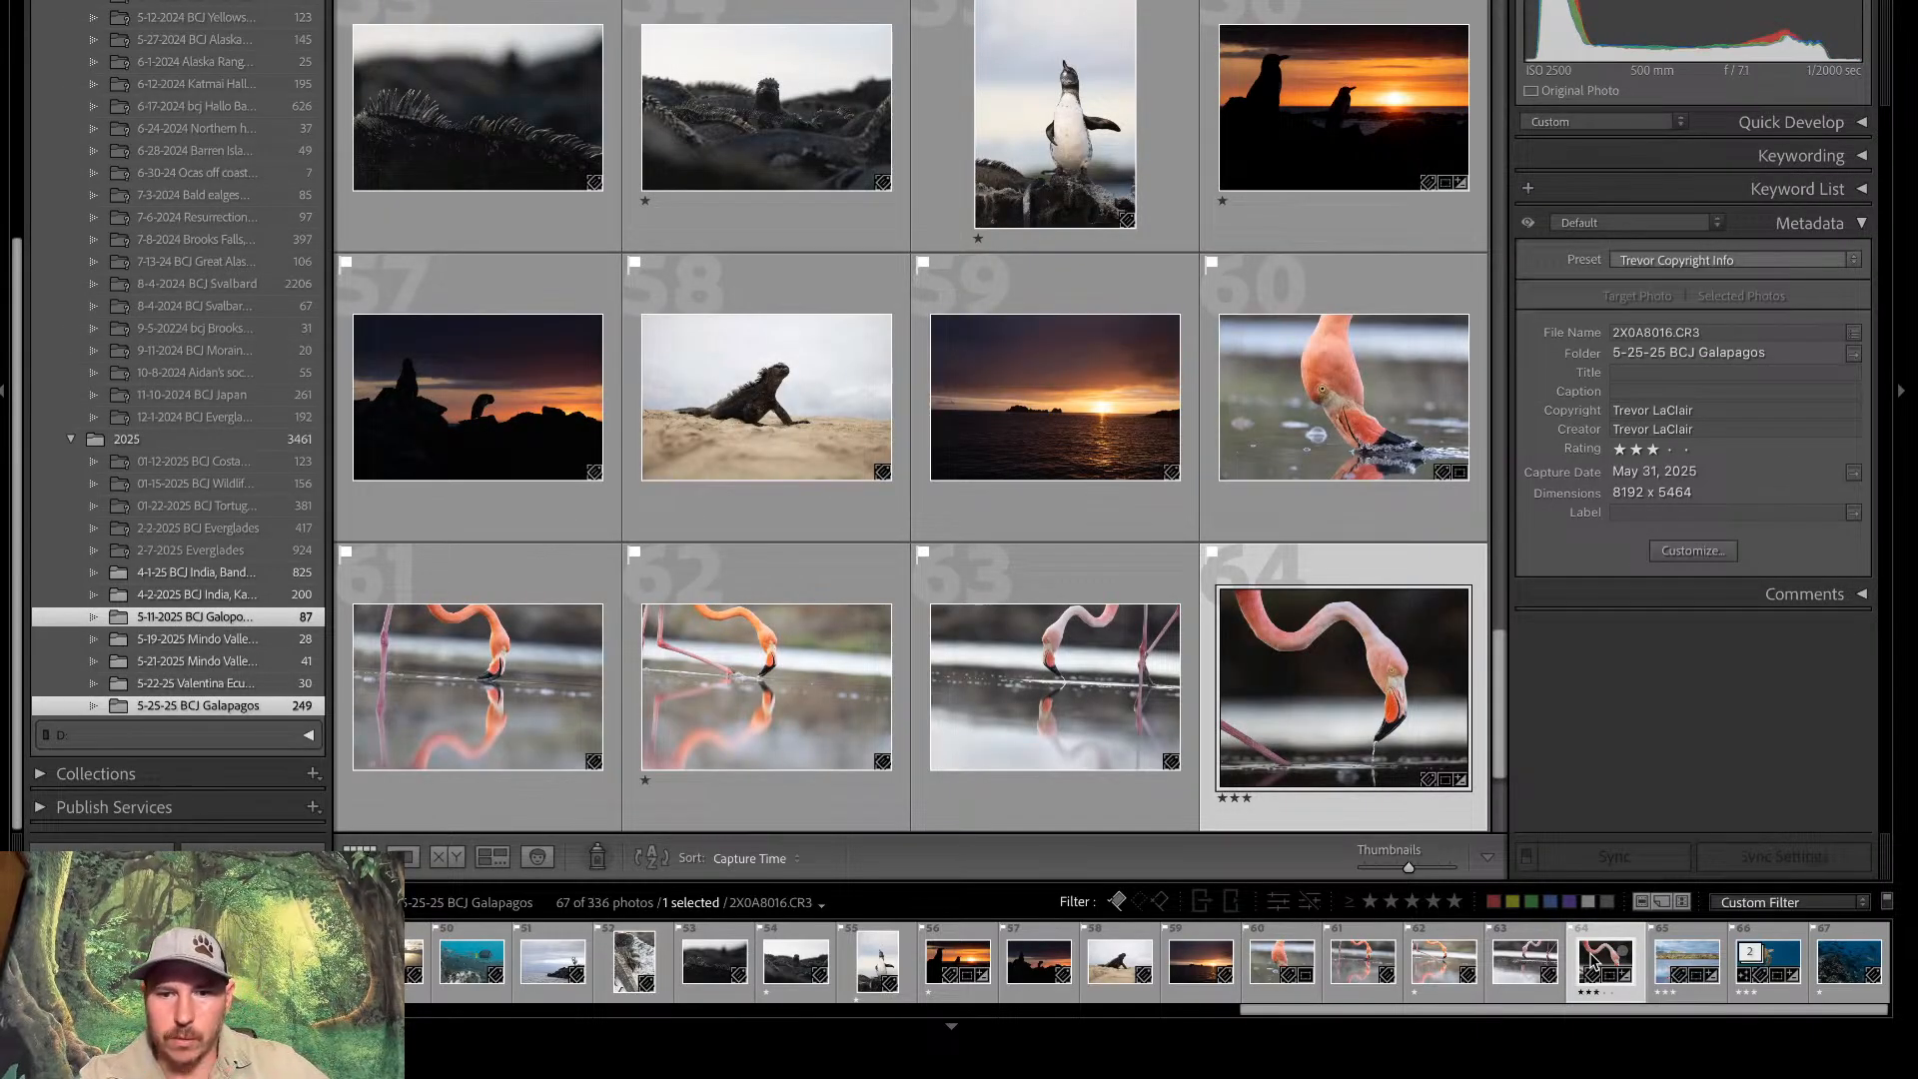
key("d")
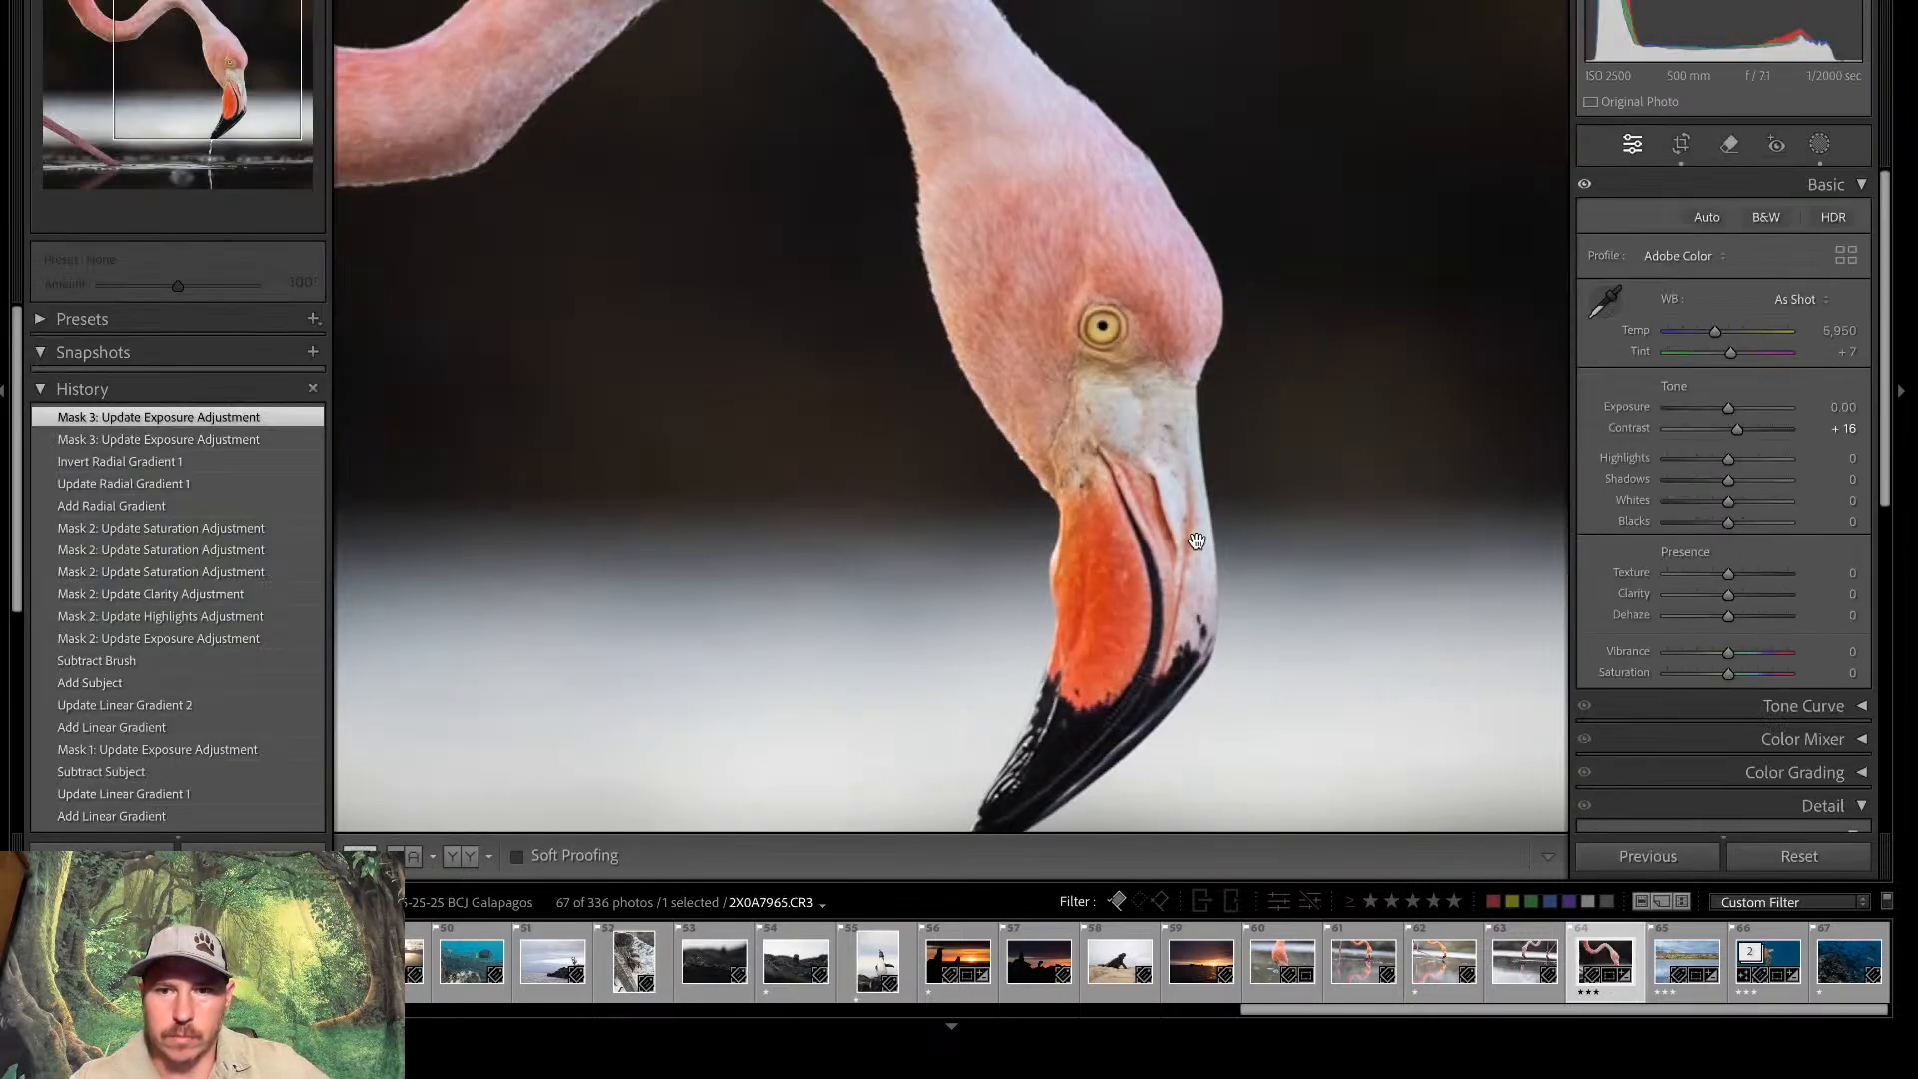
left_click(1189, 596)
key("z")
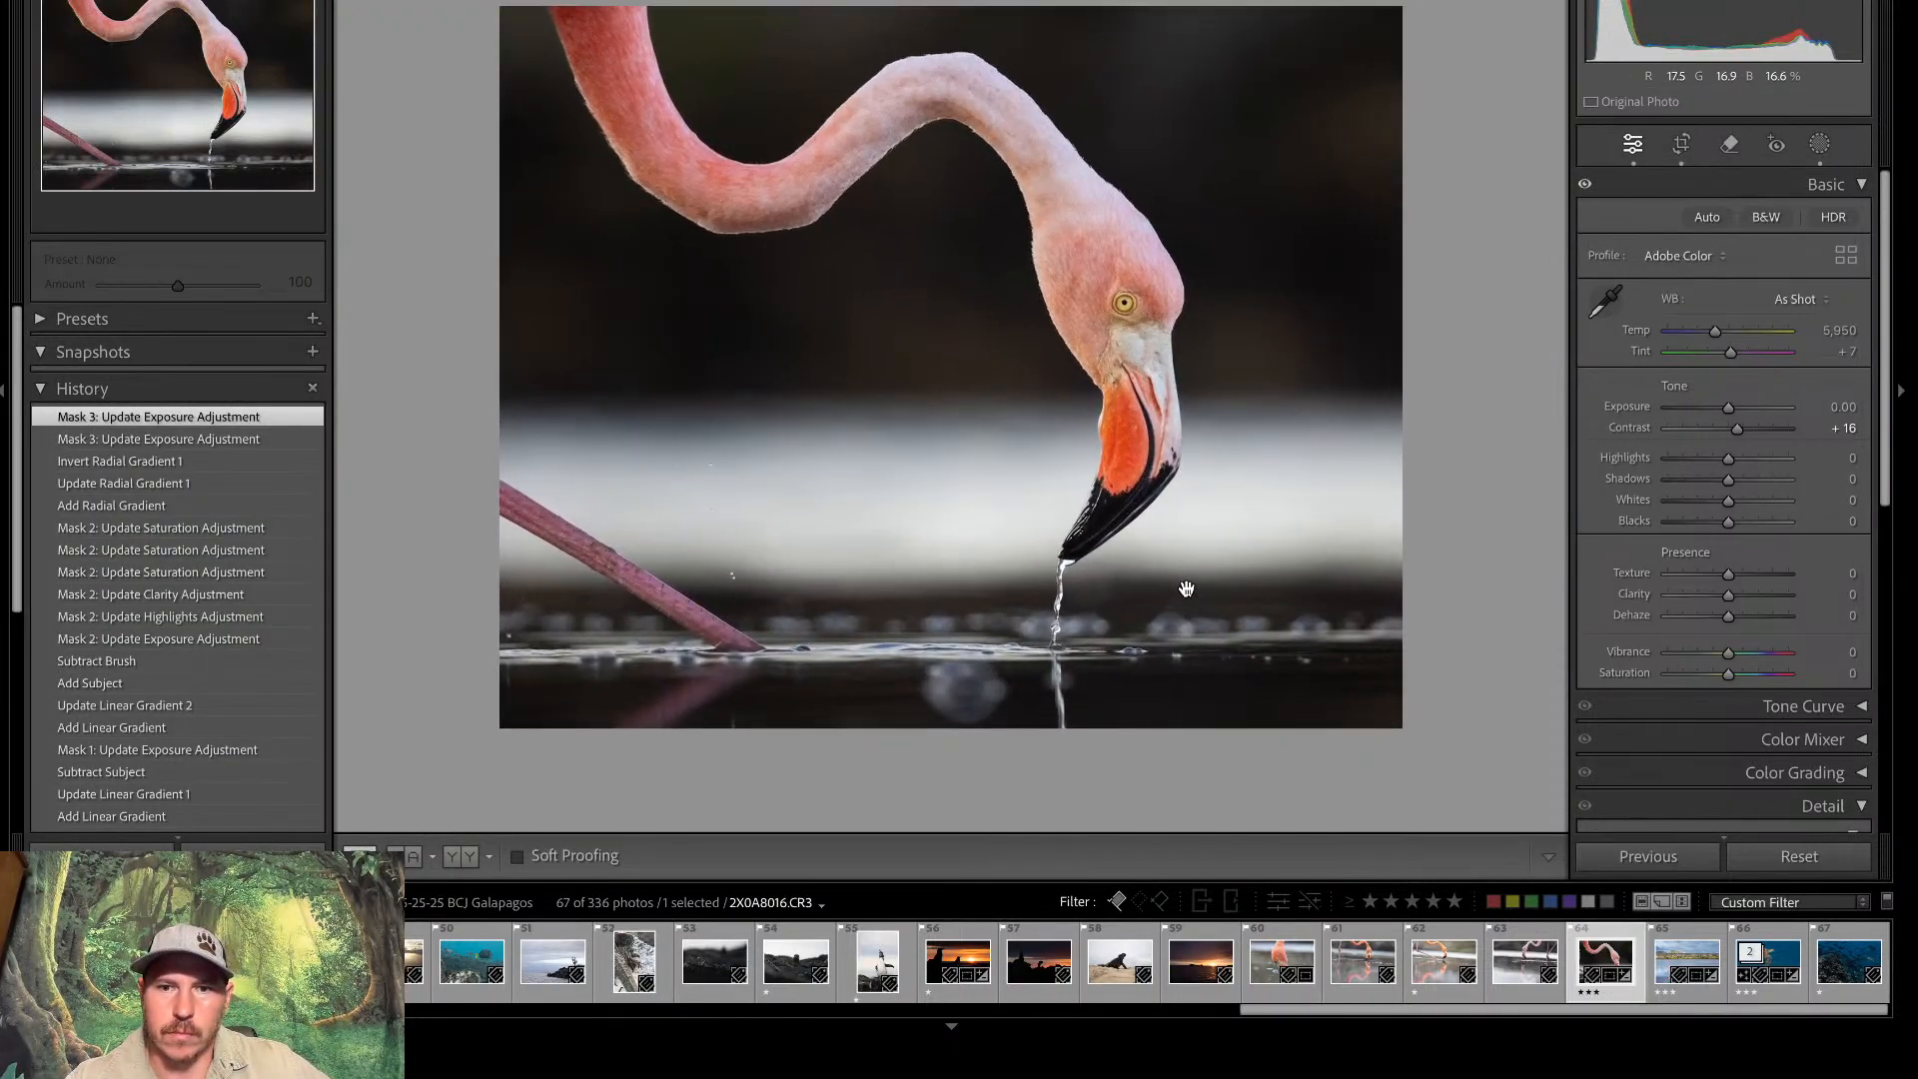
Compare the before and after versions of the pink flamingo photo repeatedly to judge the background and subject edits
key("backslash")
key("backslash")
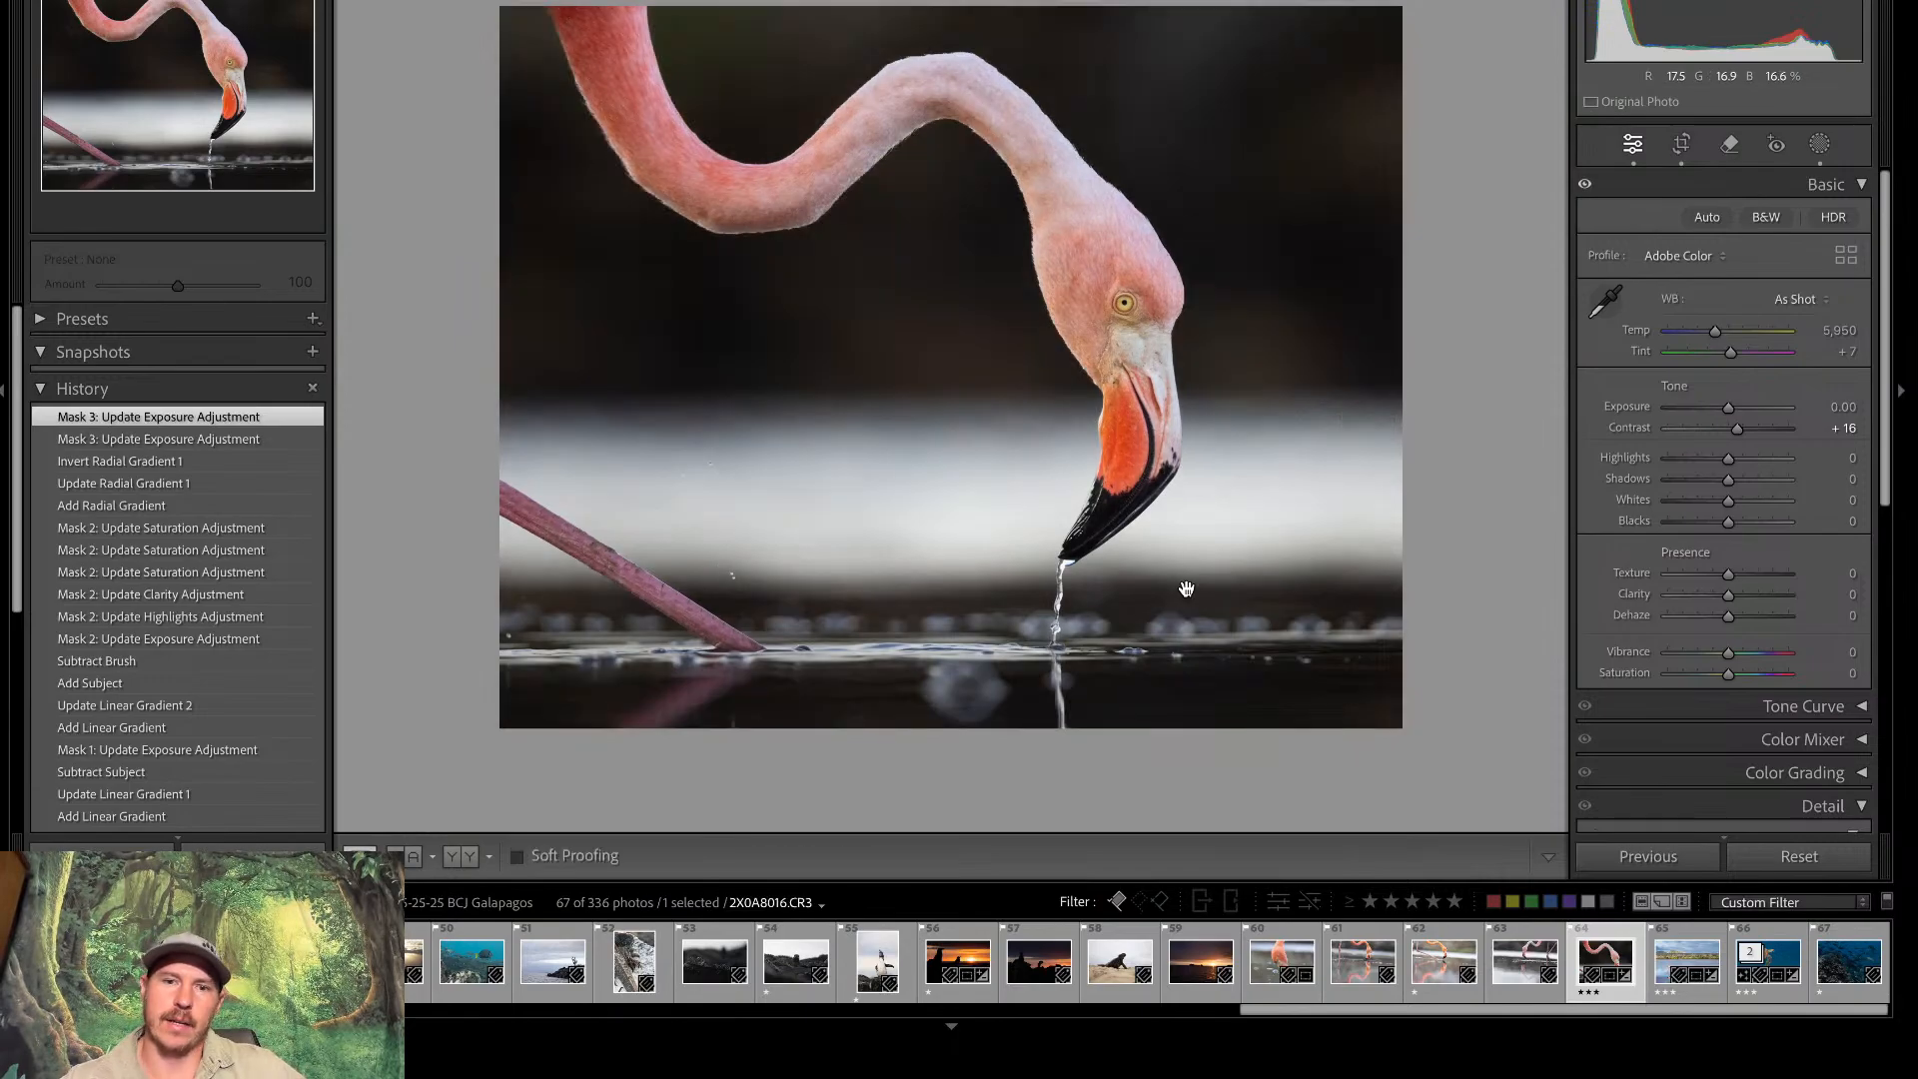
key("backslash")
key("backslash")
key("backslash")
key("backslash")
key("backslash")
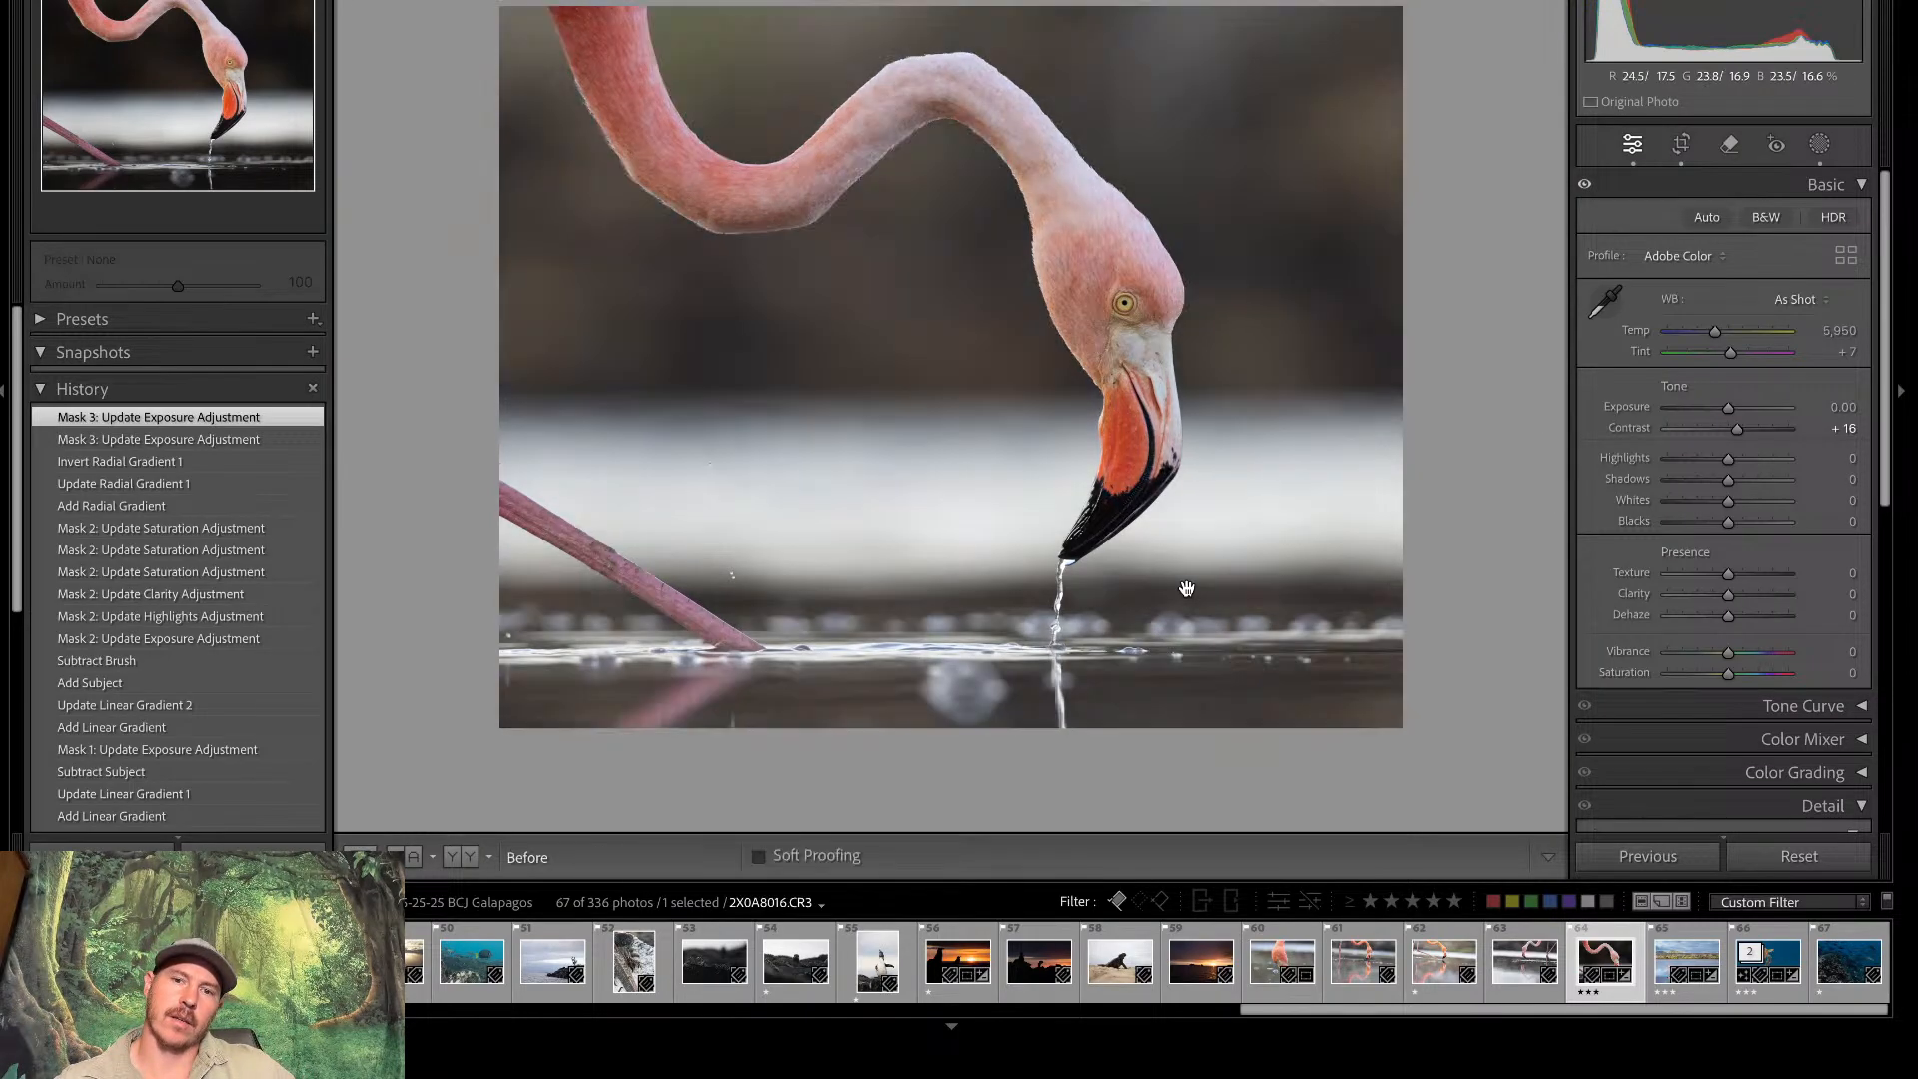
key("backslash")
key("backslash")
key("backslash")
key("backslash")
key("backslash")
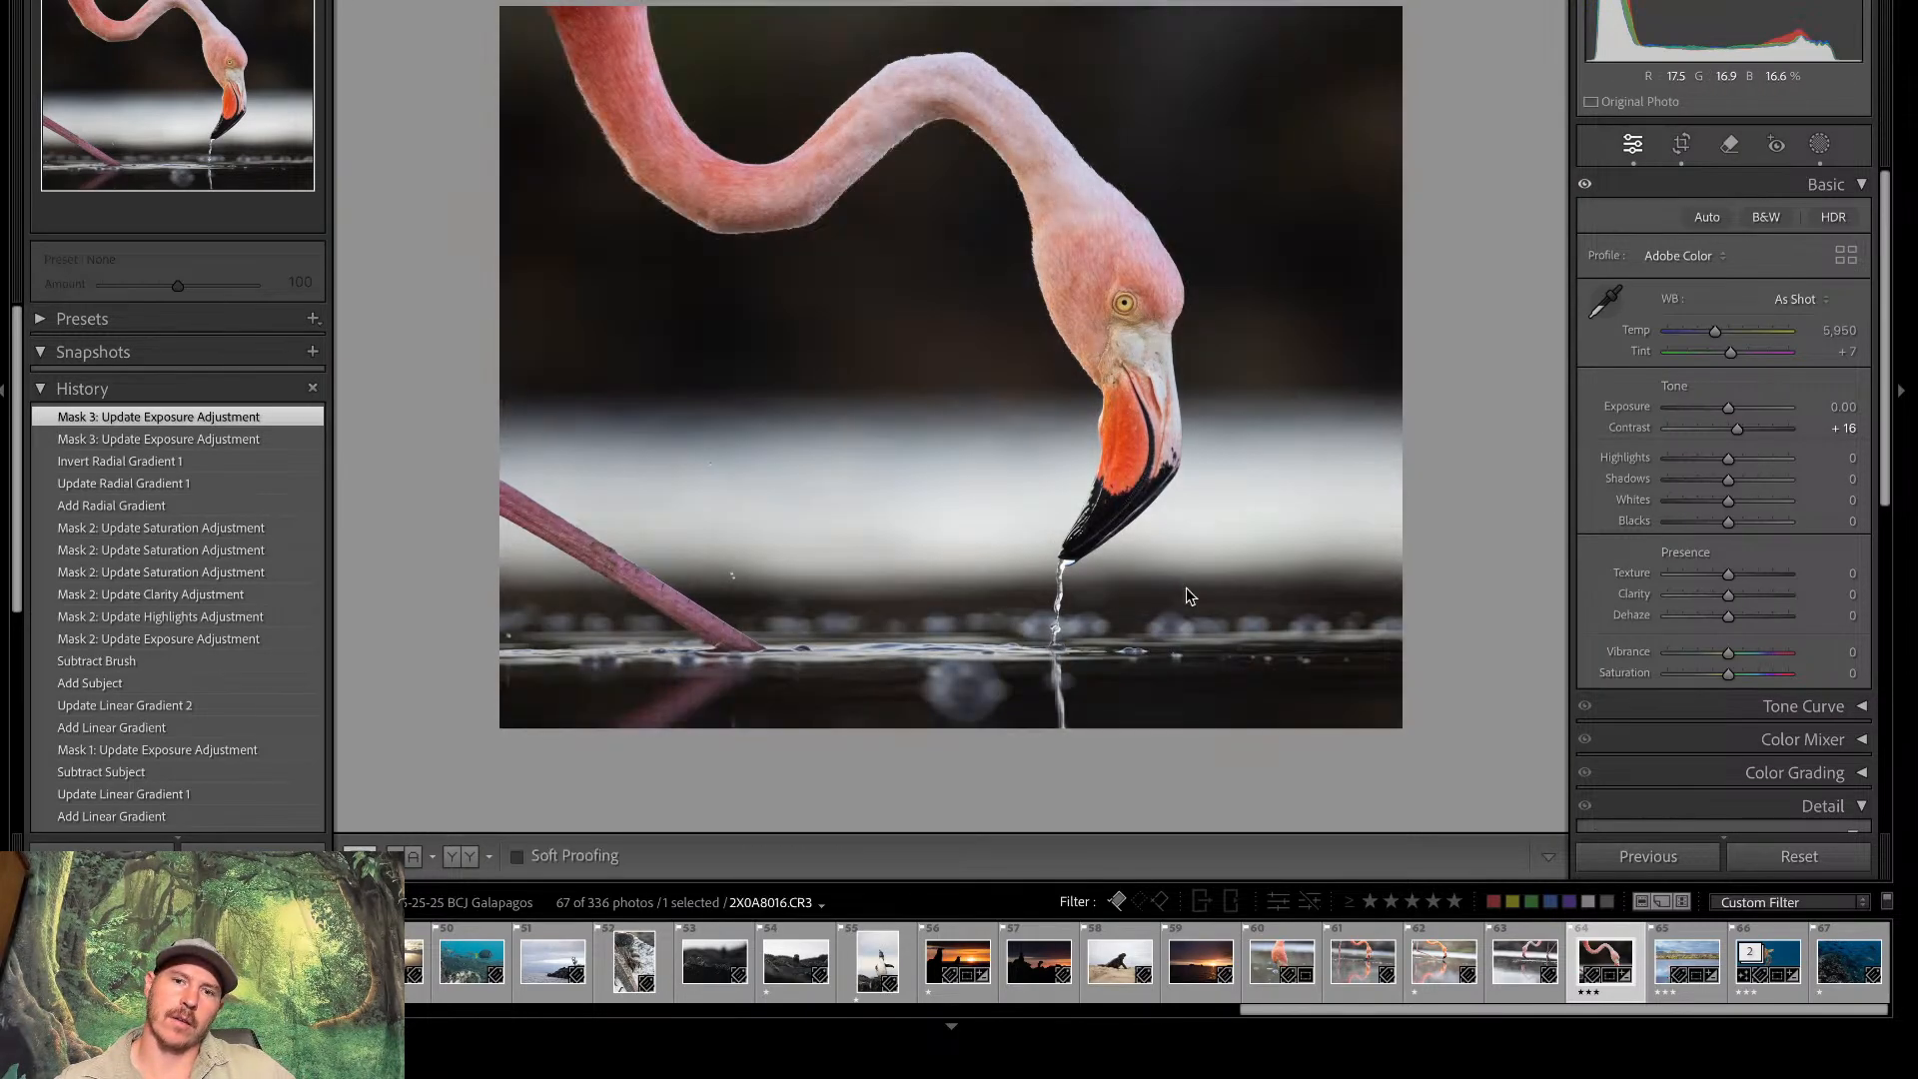
key("backslash")
key("backslash")
key("backslash")
key("backslash")
key("backslash")
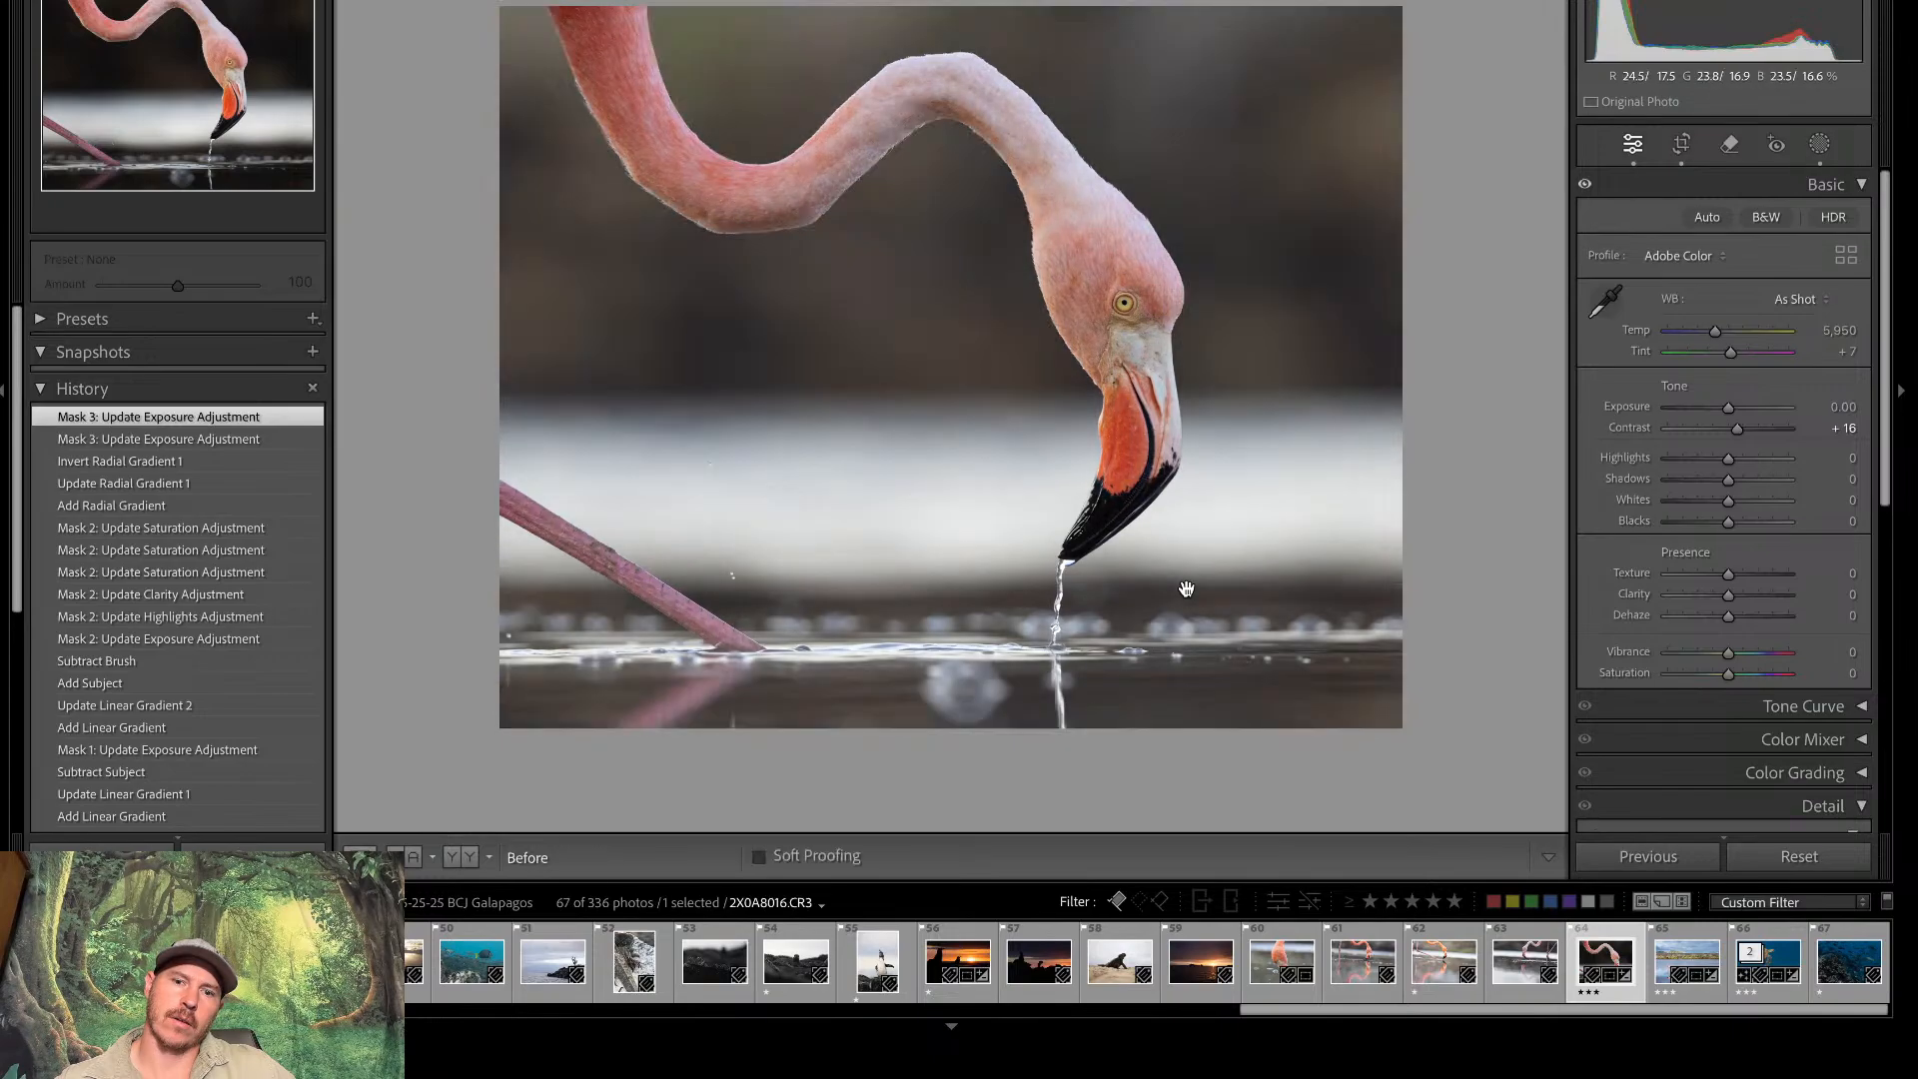
key("backslash")
key("backslash")
key("backslash")
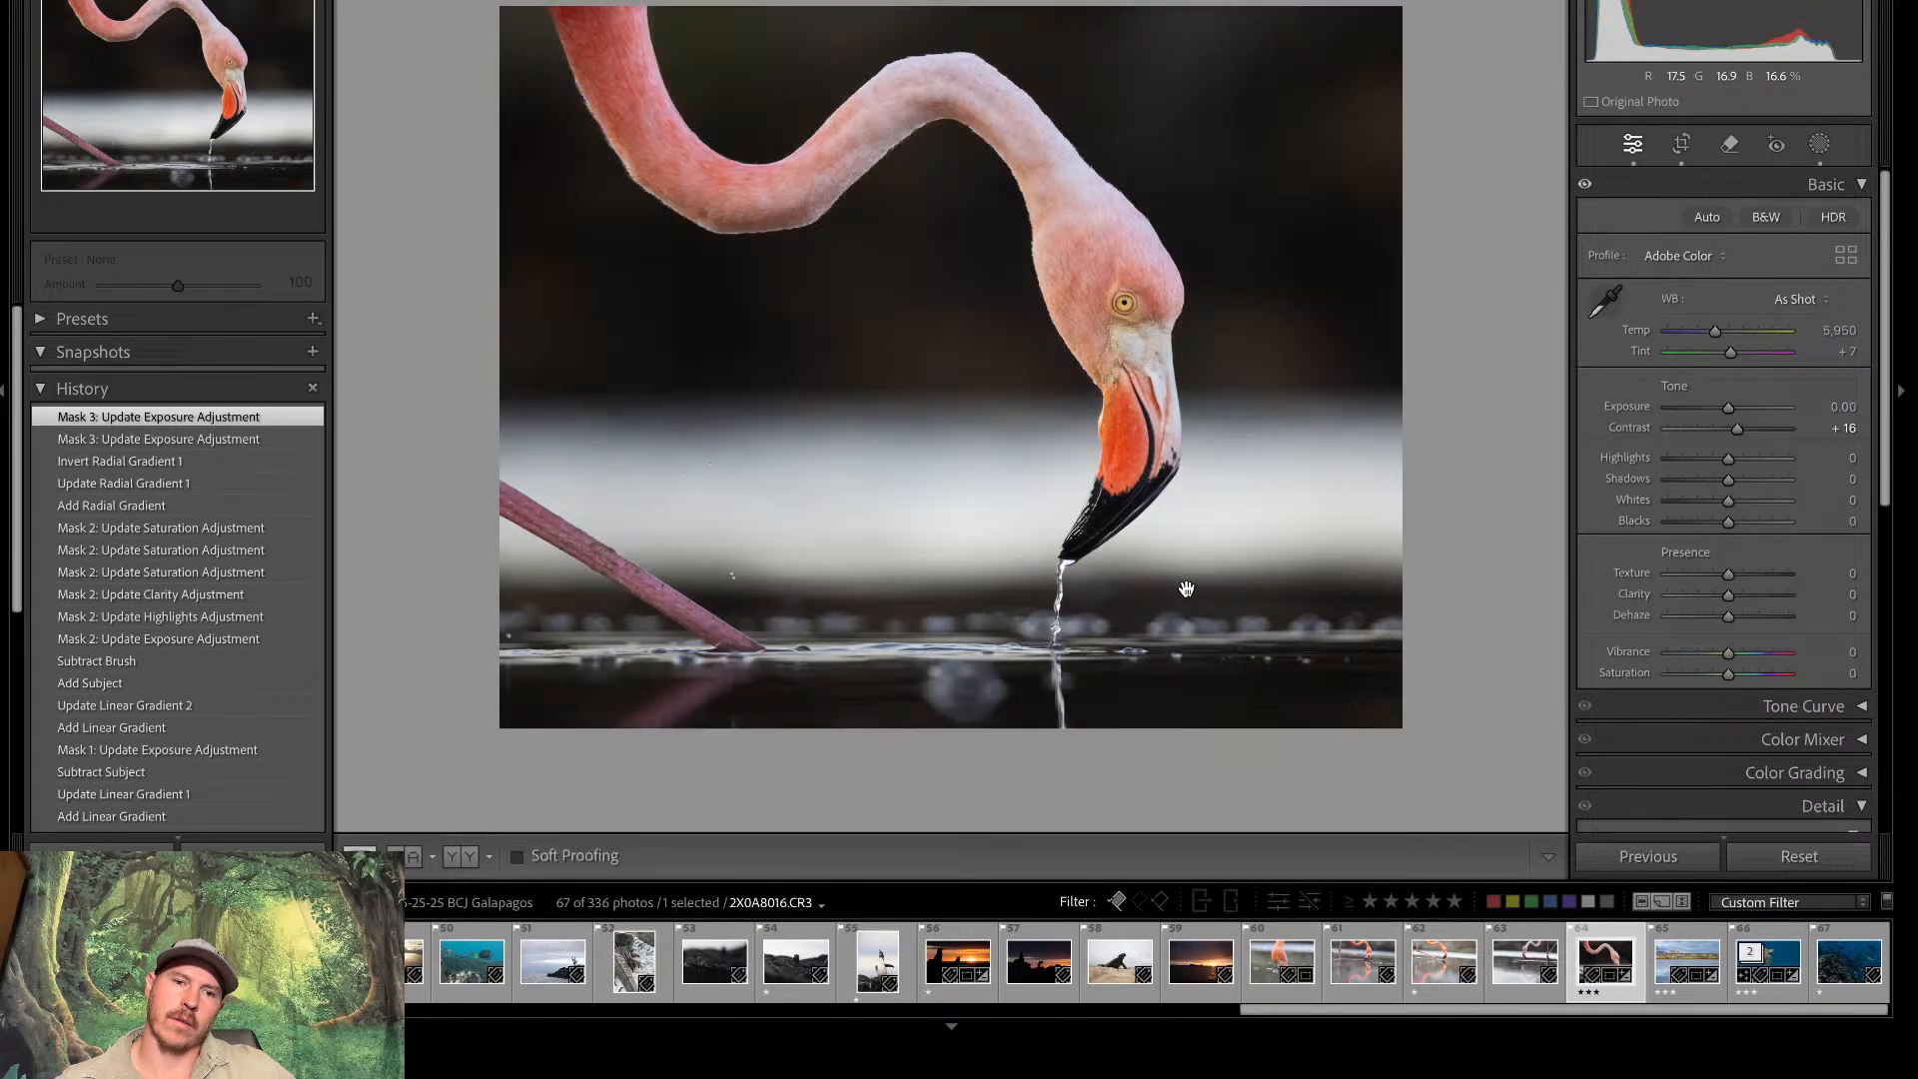
key("backslash")
key("backslash")
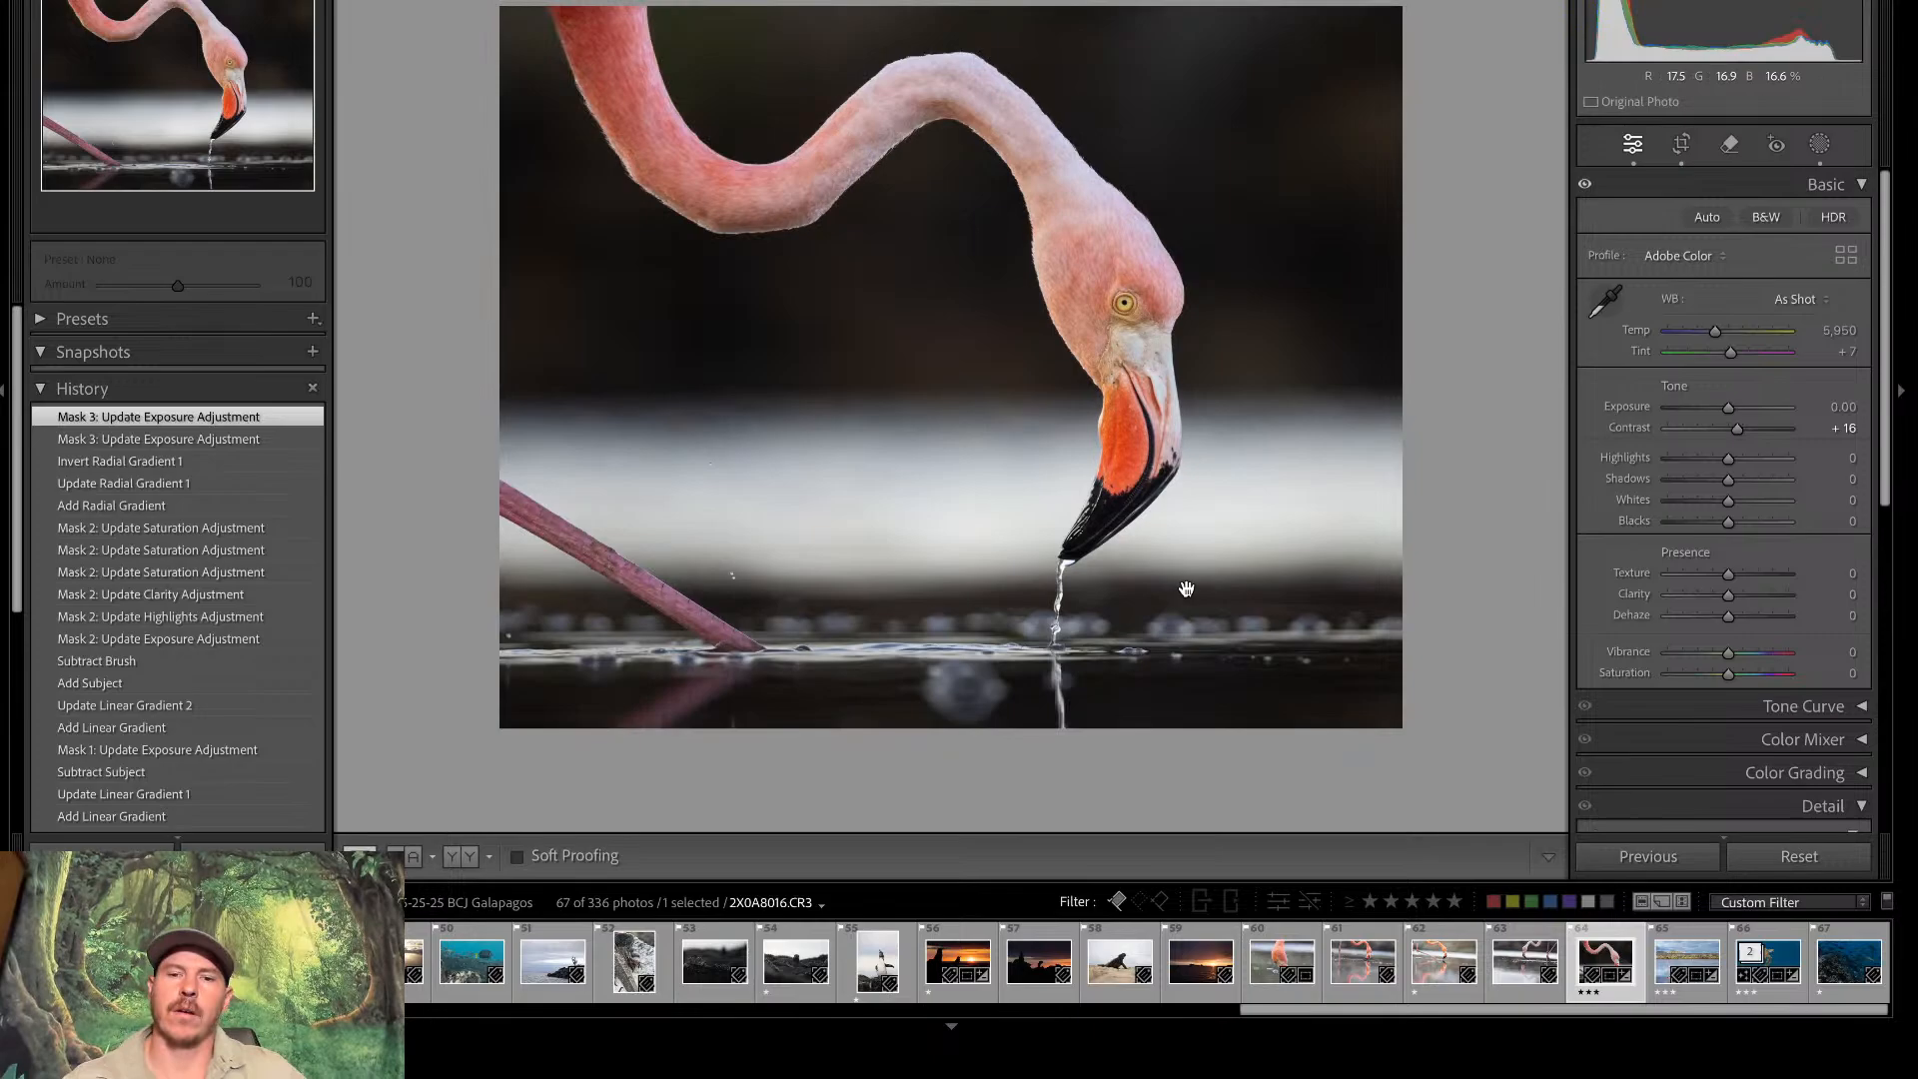
Add a brush mask with Auto Mask over the pink flamingo's iris and pupil
left_click(1129, 280)
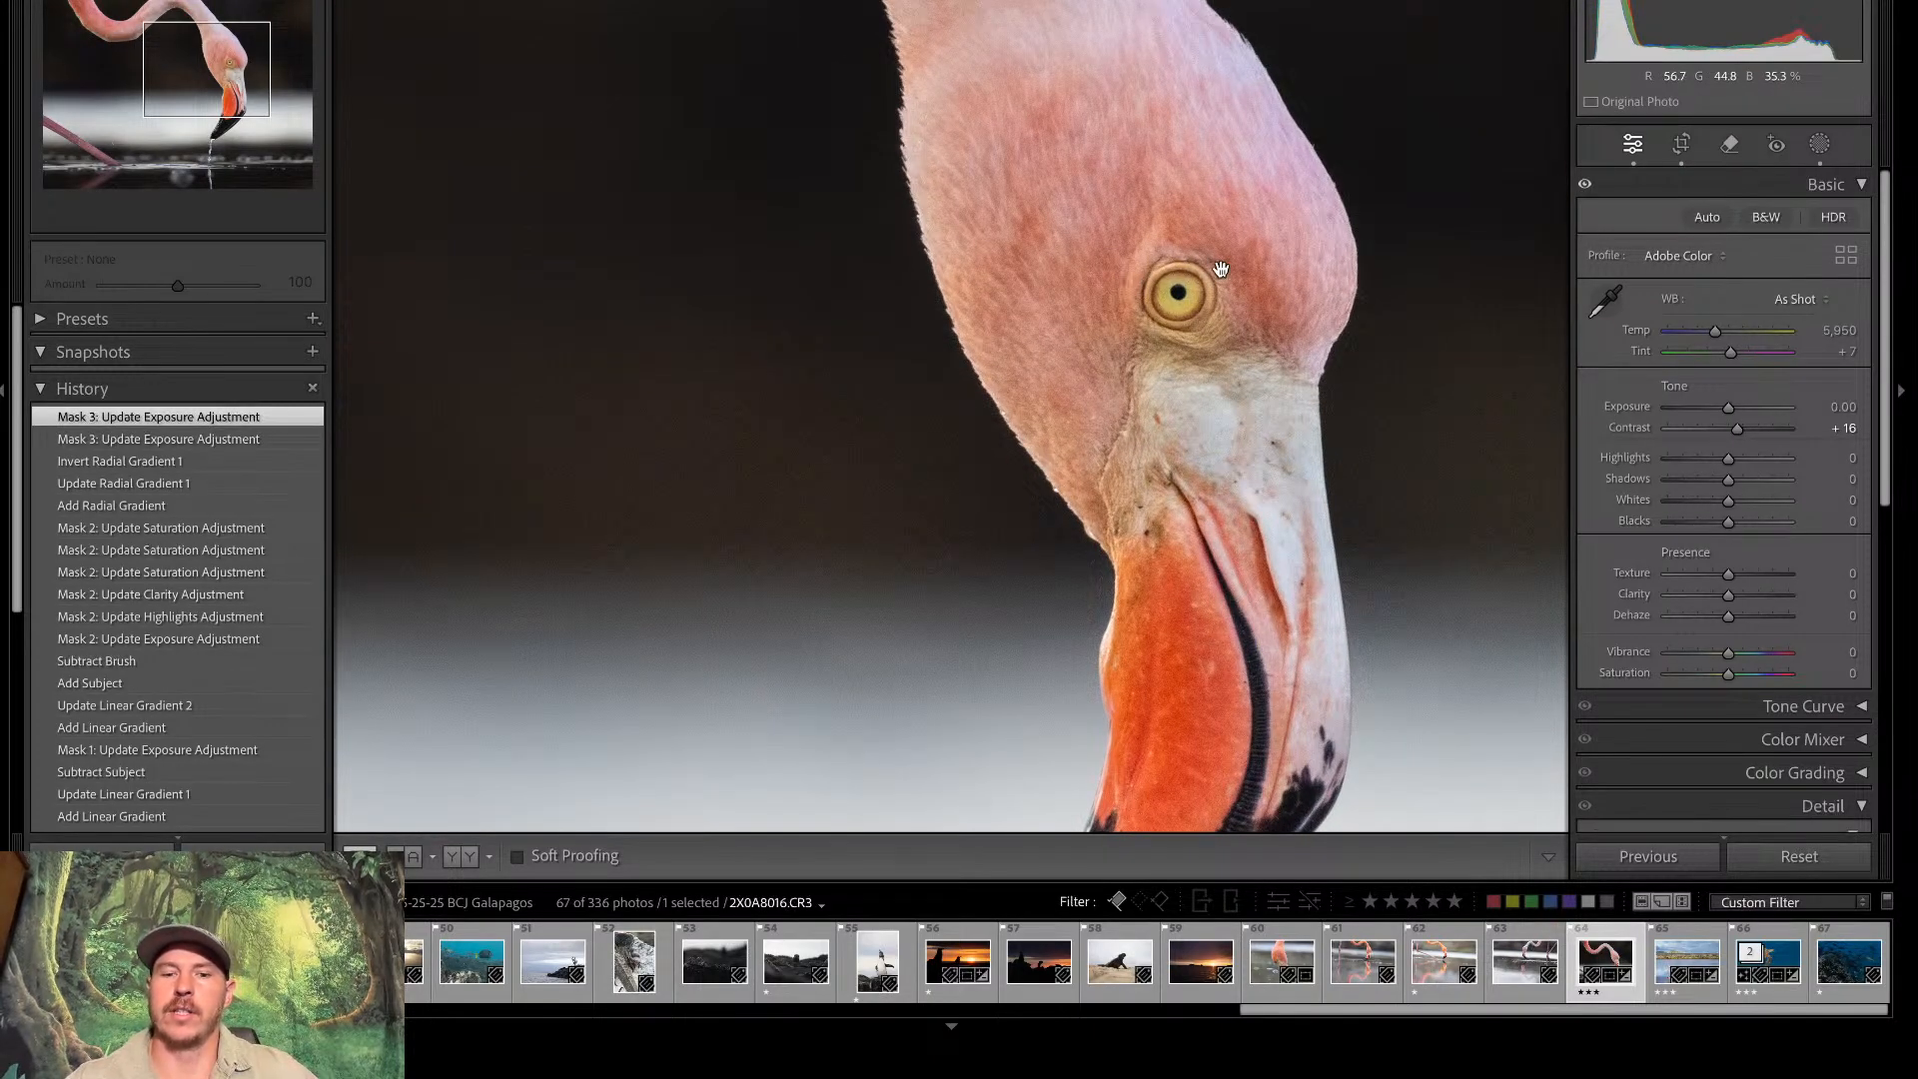
mouse_move(1129, 279)
left_mouse_down()
mouse_move(1100, 329)
mouse_move(1107, 274)
left_mouse_up()
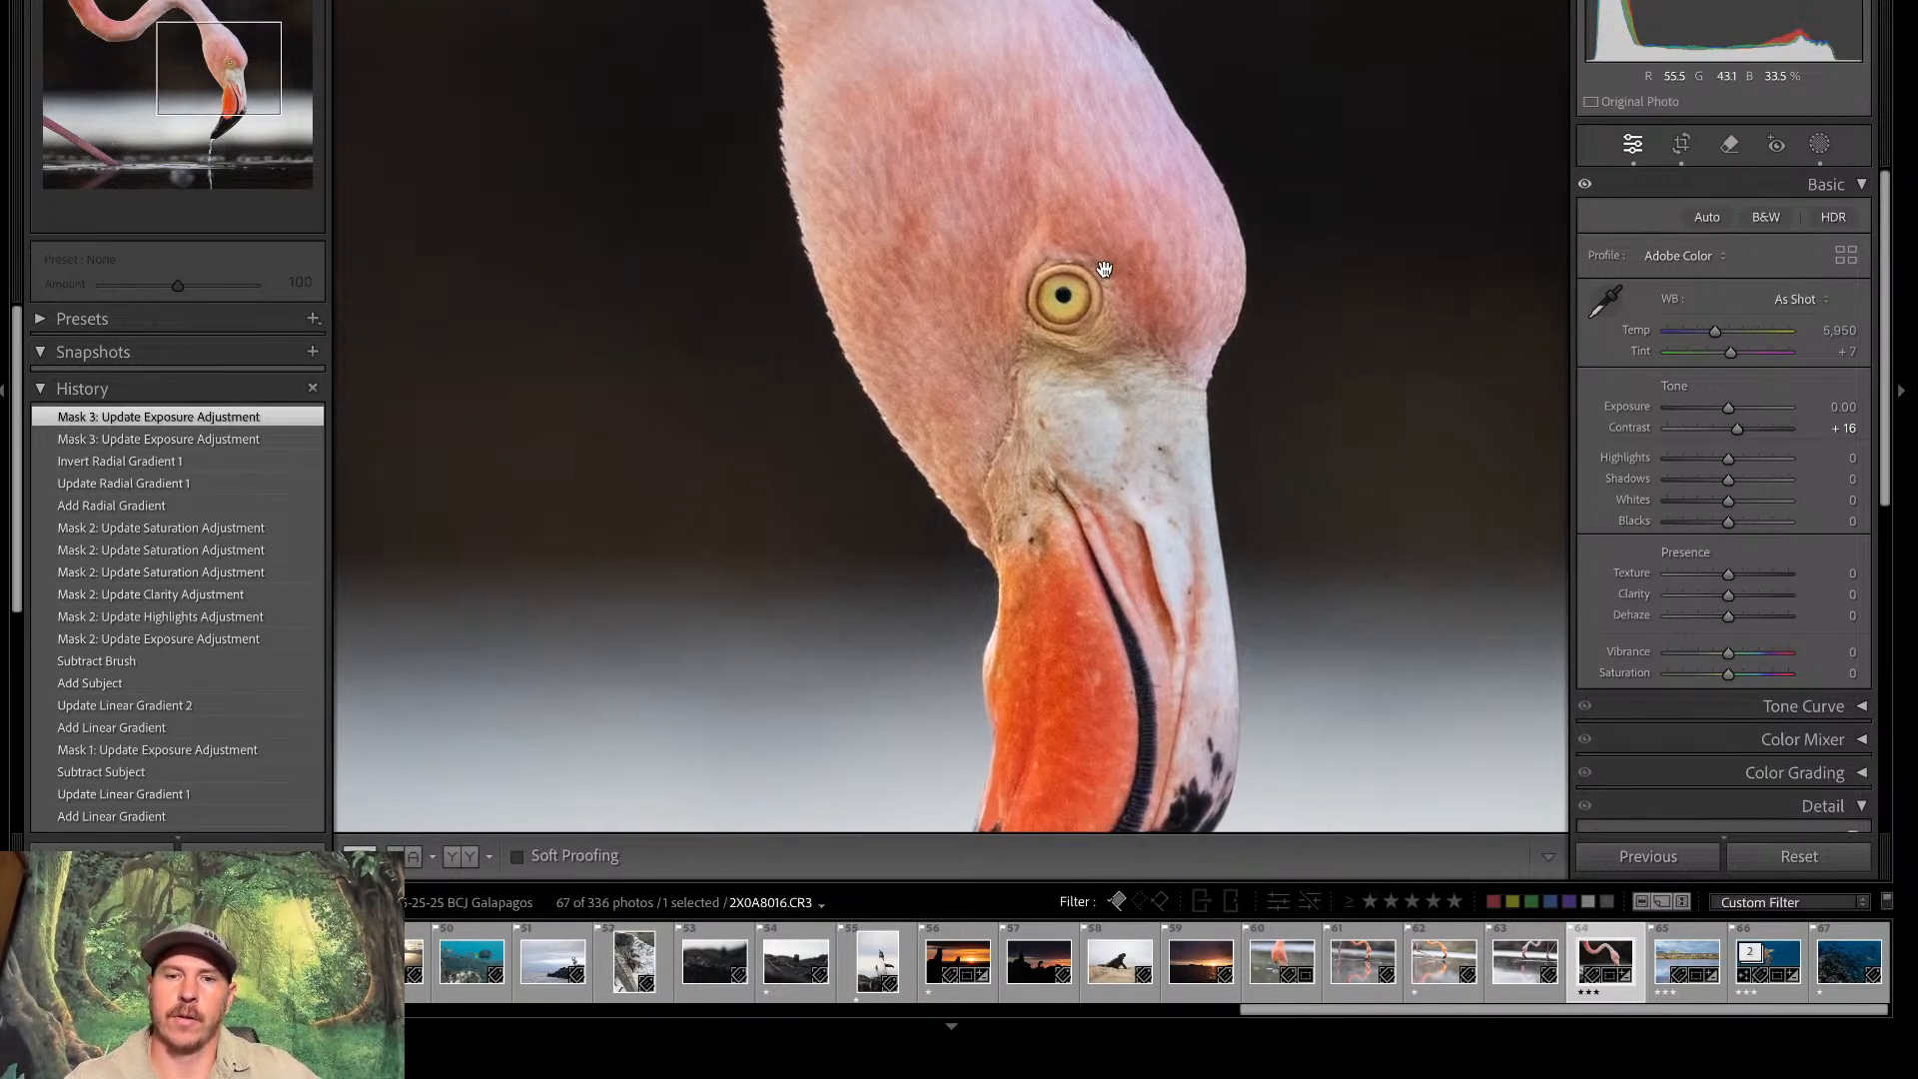
key("ctrl+equal")
left_click_drag(1255, 159, 1027, 286)
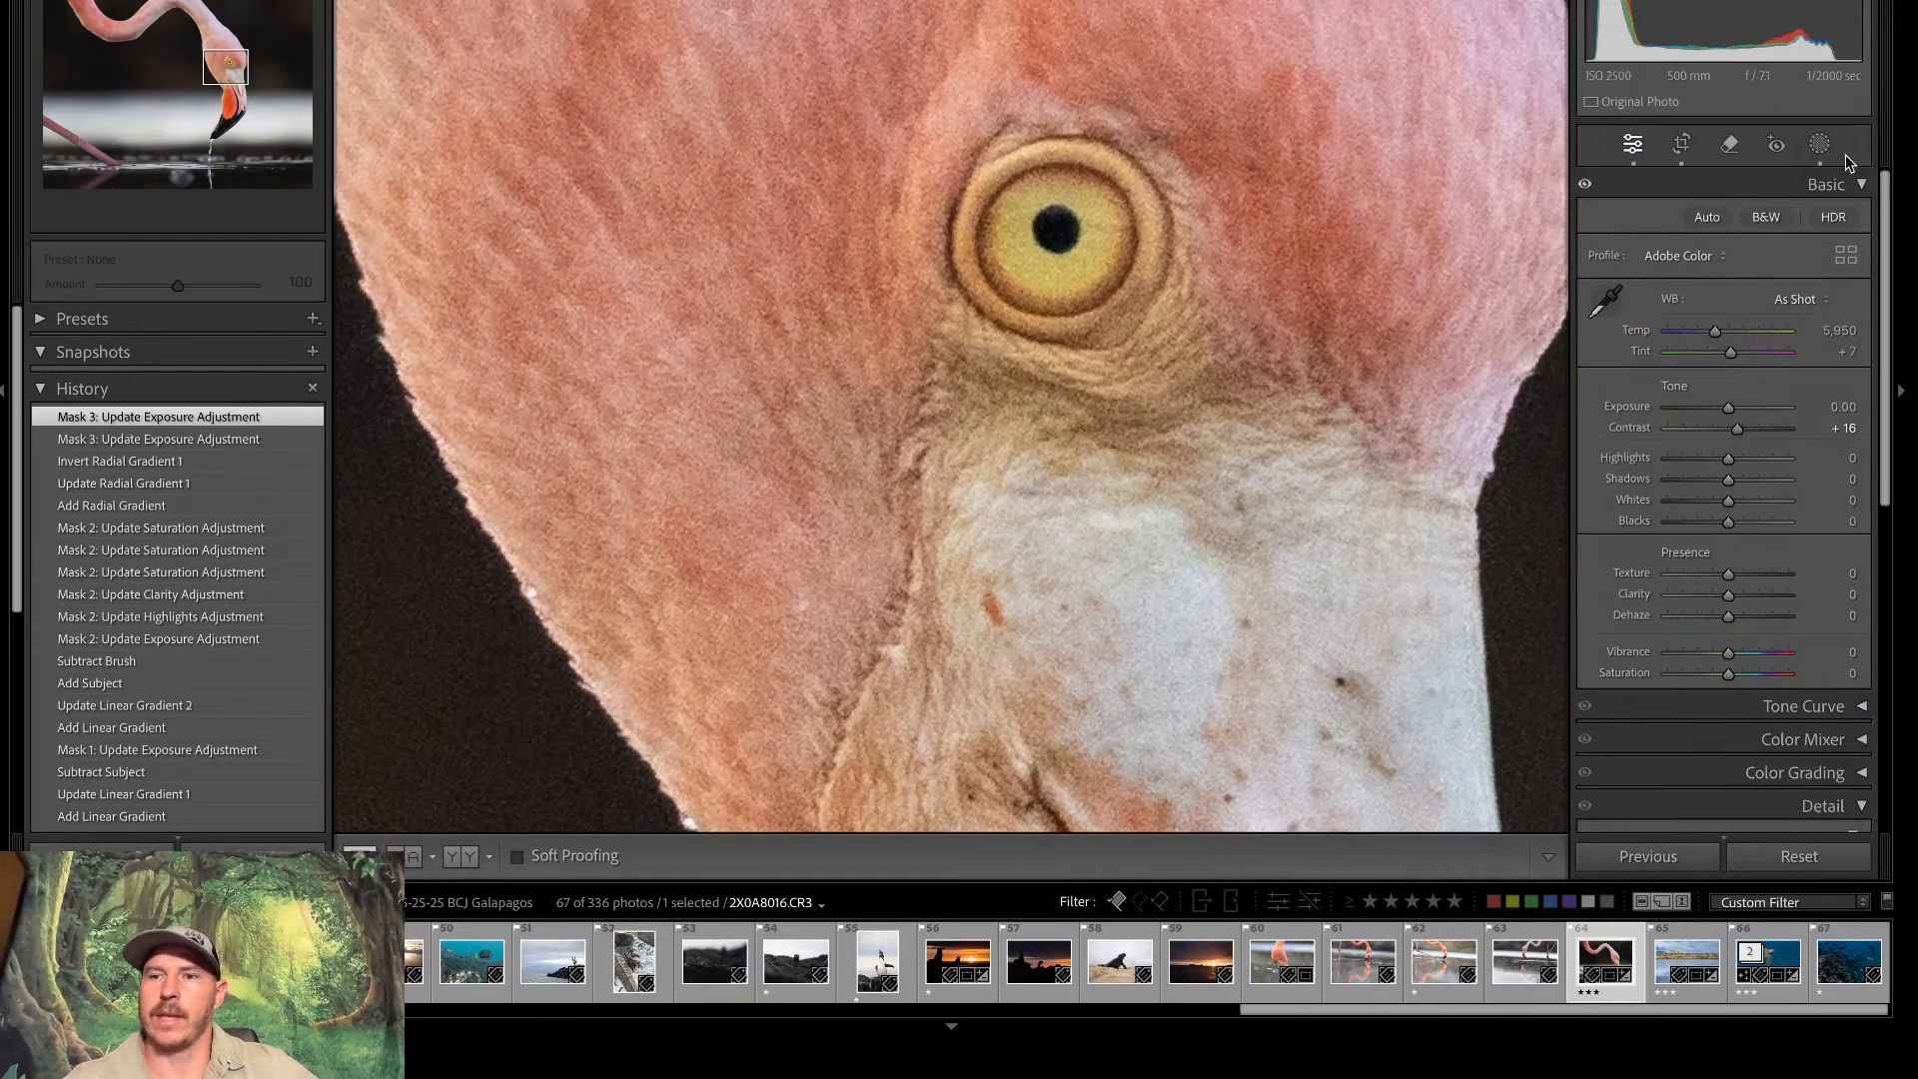
left_click(1820, 145)
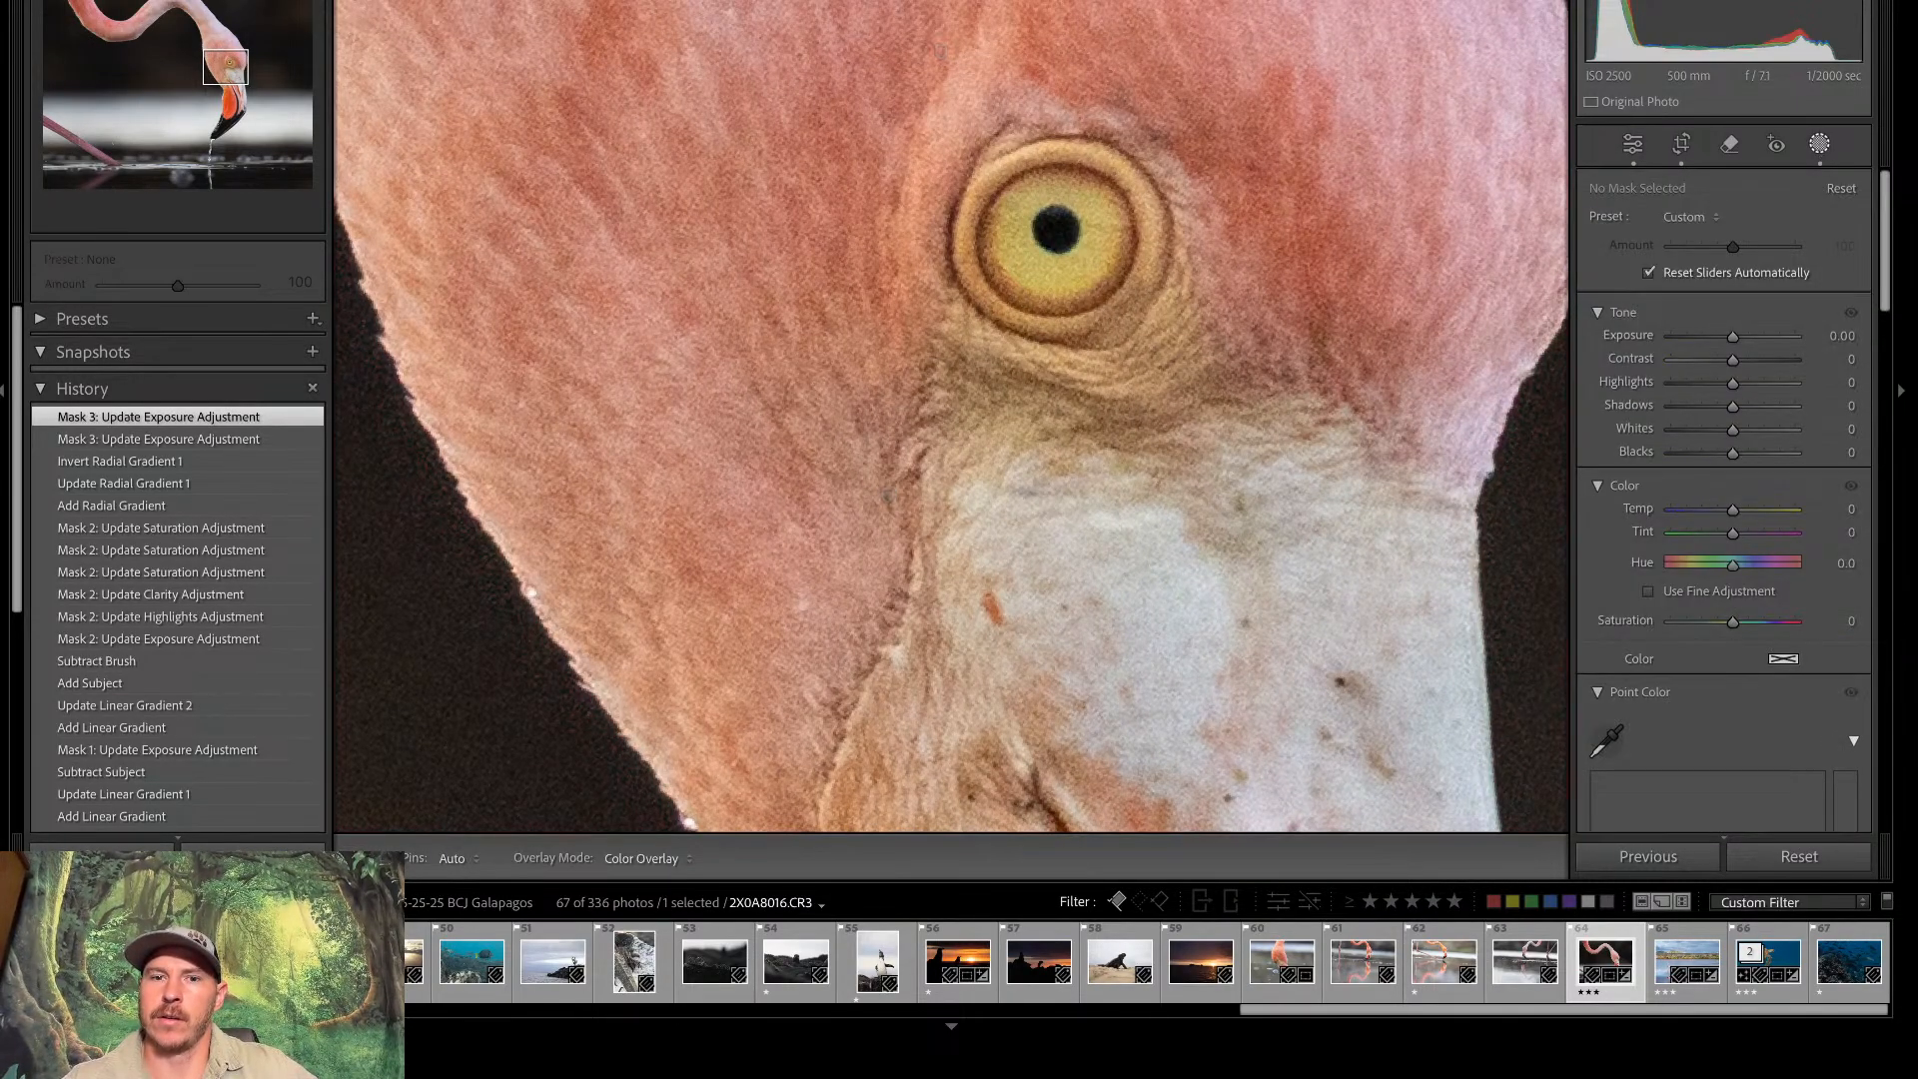
key("k")
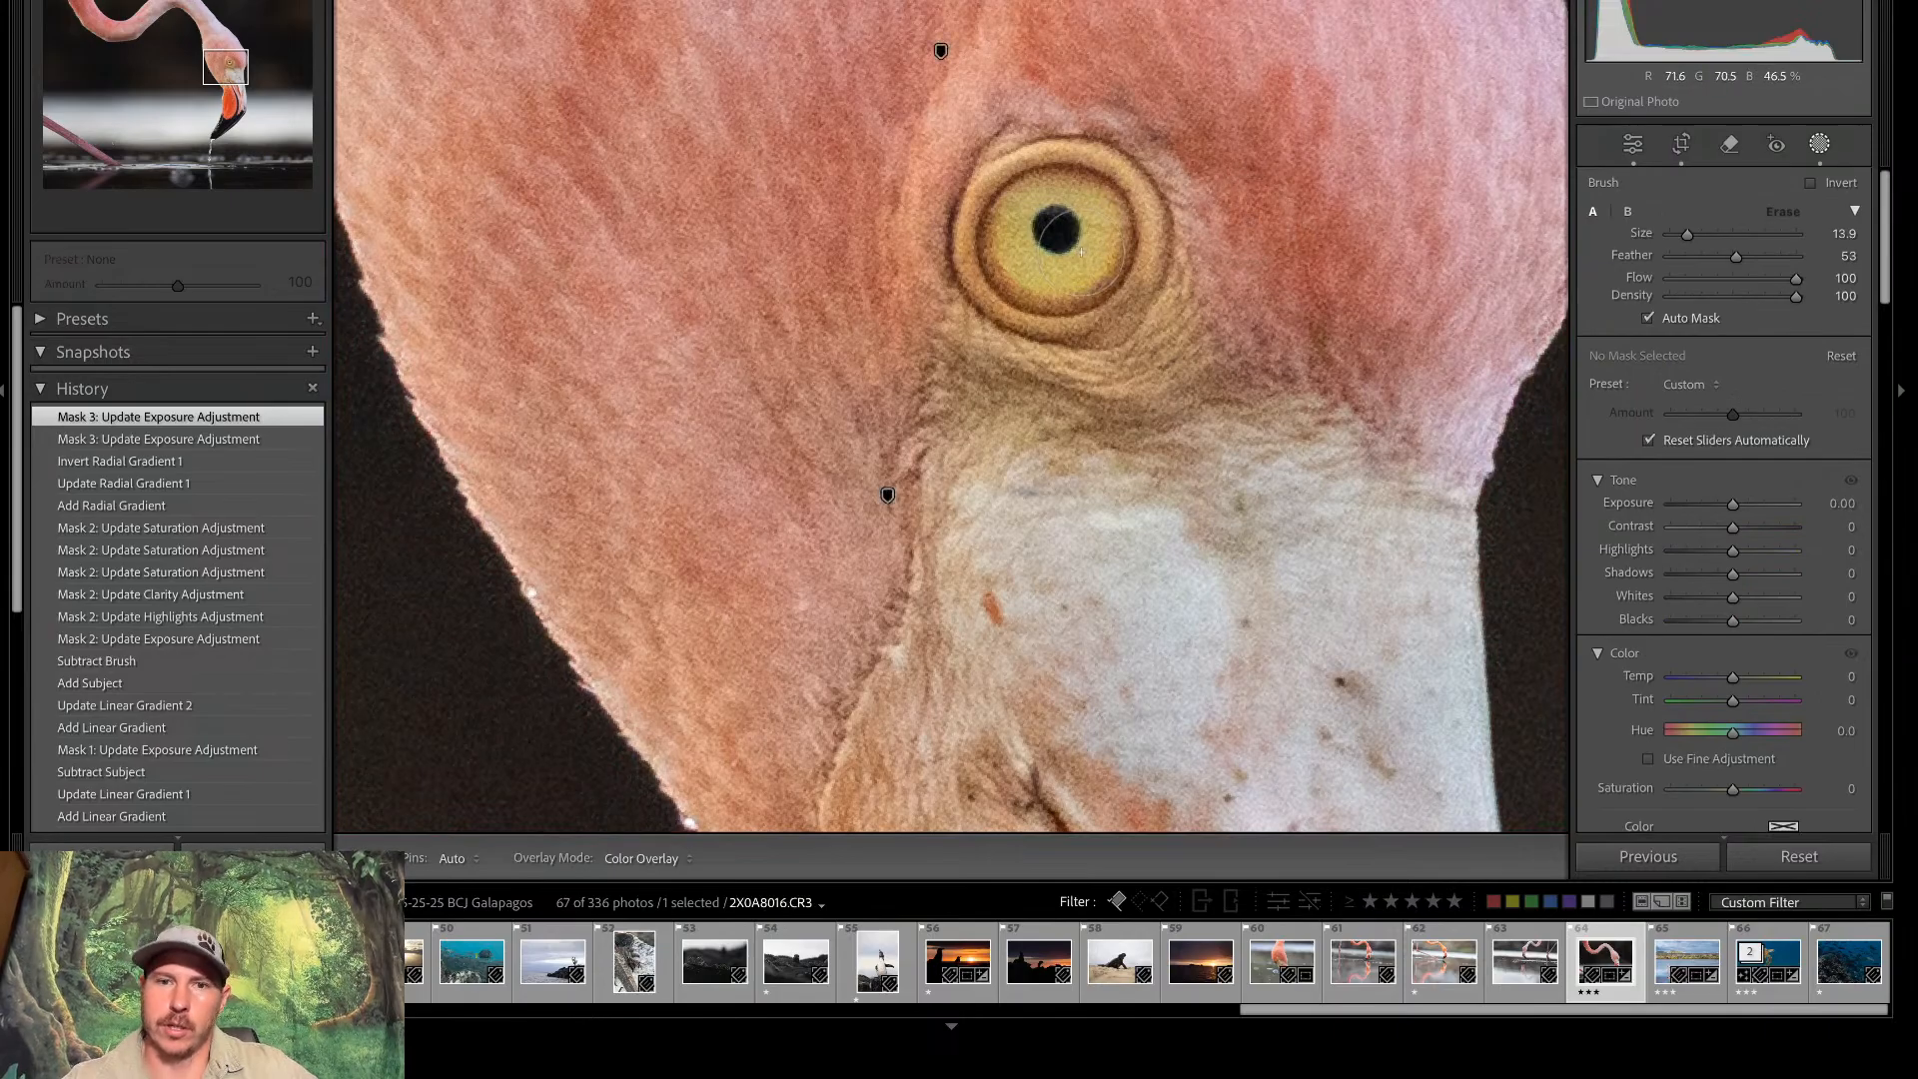
mouse_move(1044, 234)
left_mouse_down()
mouse_move(1042, 260)
mouse_move(1065, 232)
mouse_move(1044, 215)
mouse_move(1093, 230)
left_mouse_up()
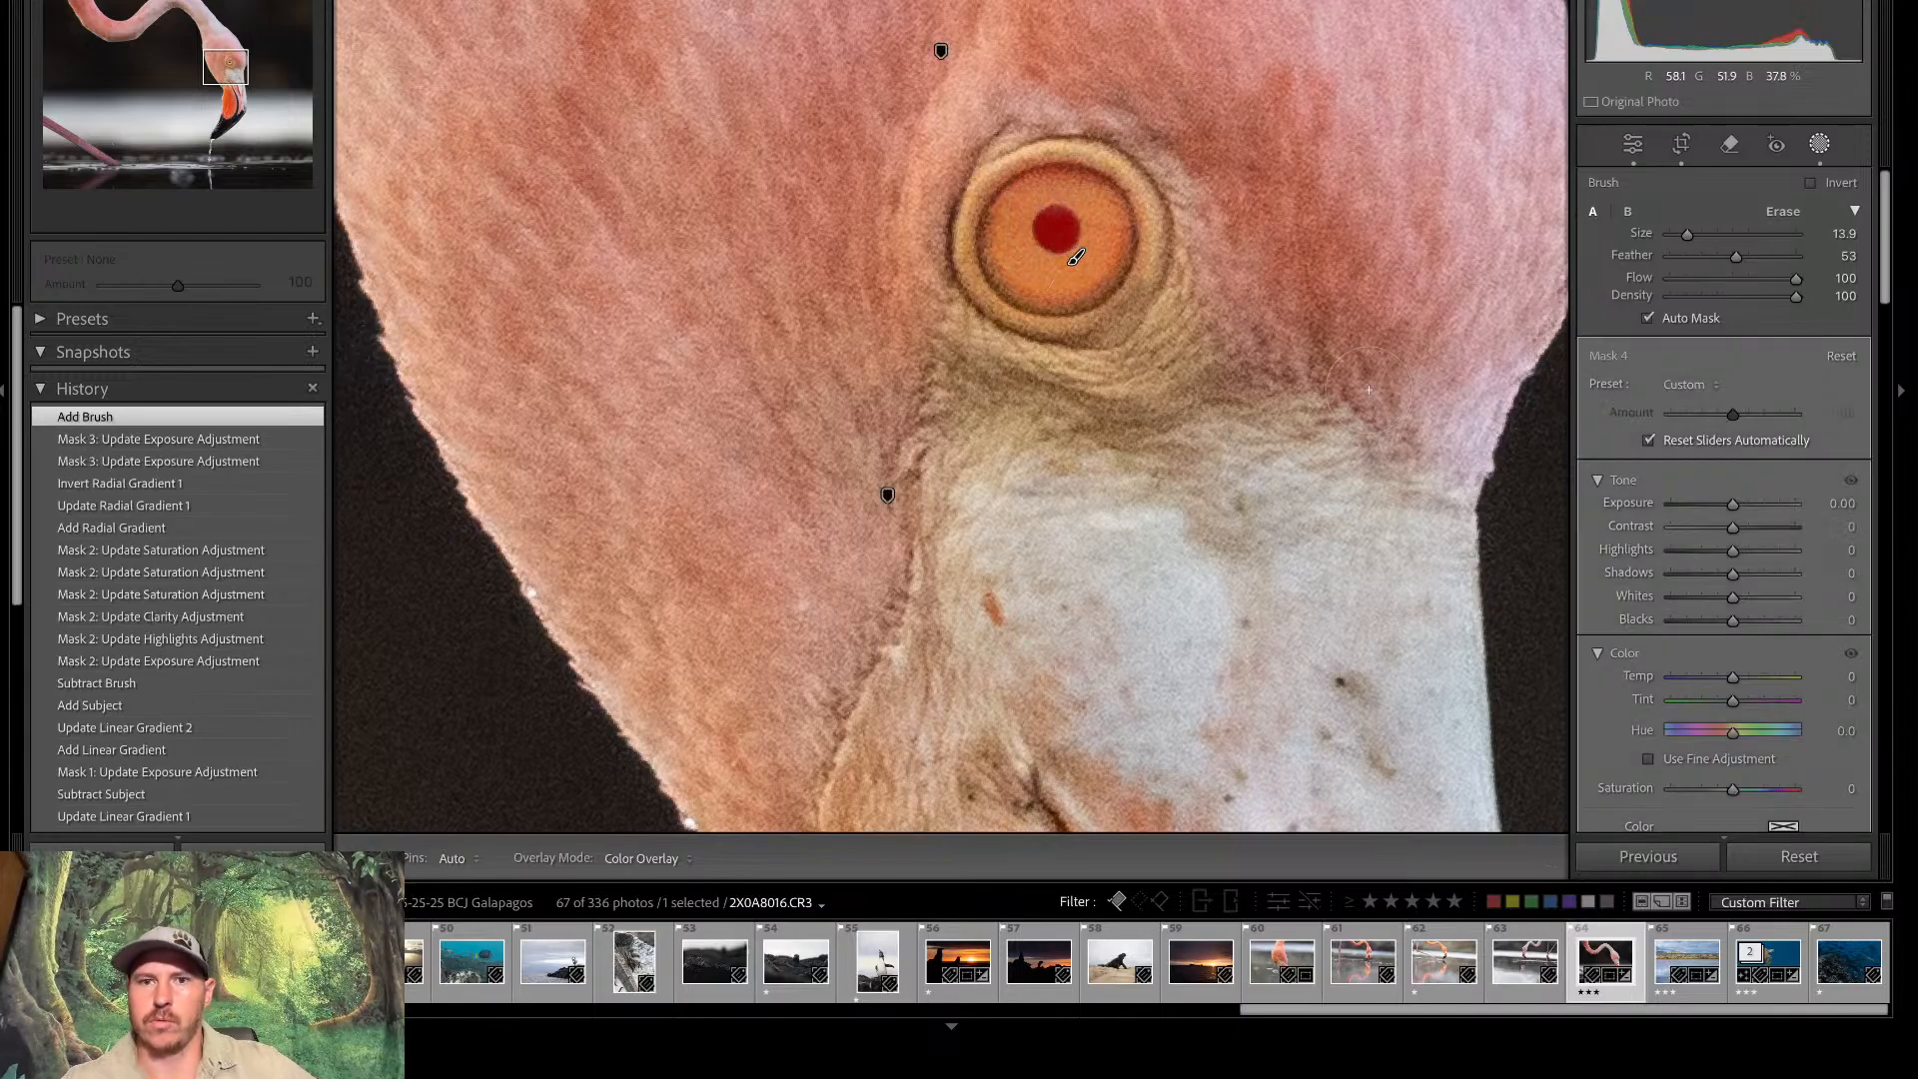
Set the eye mask's Exposure to 0.51 and Blacks to -11, and leave masking
key("ctrl+minus")
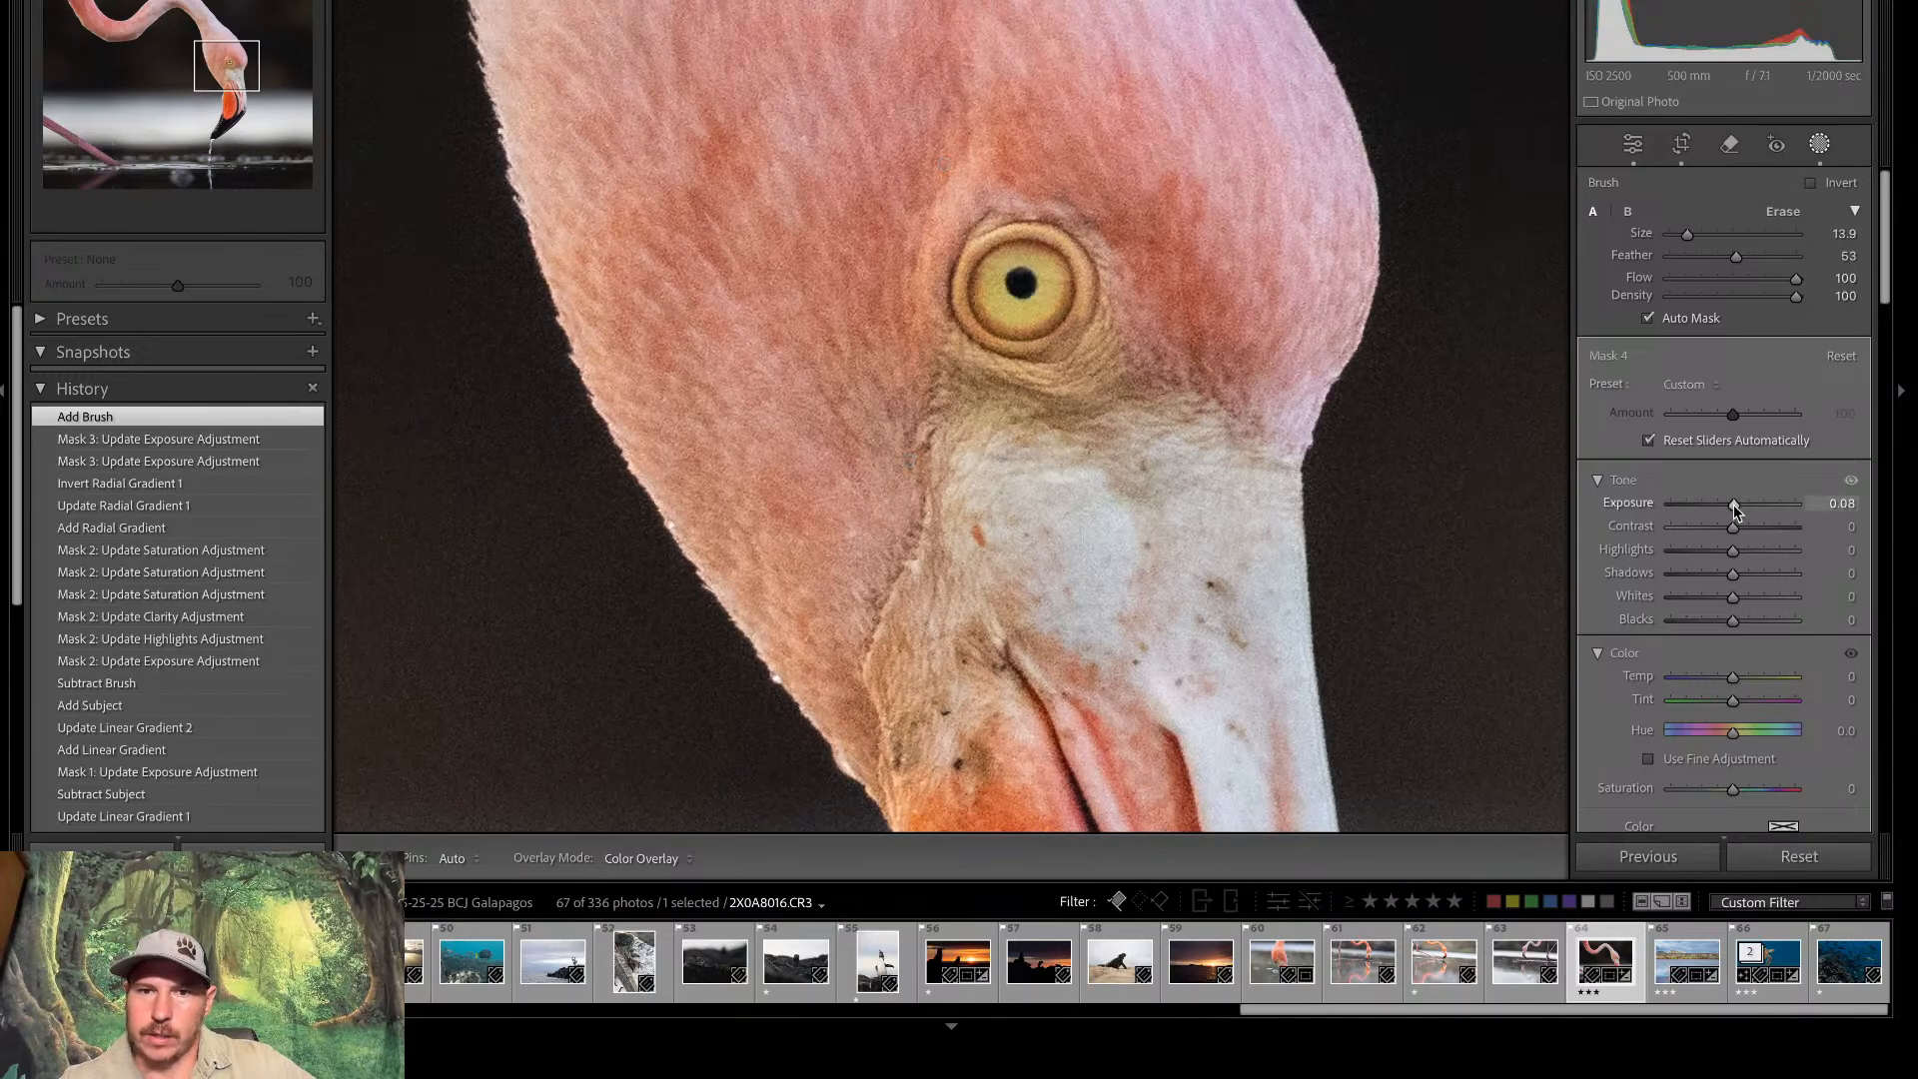
left_click_drag(1735, 505, 1738, 506)
key("ctrl+minus")
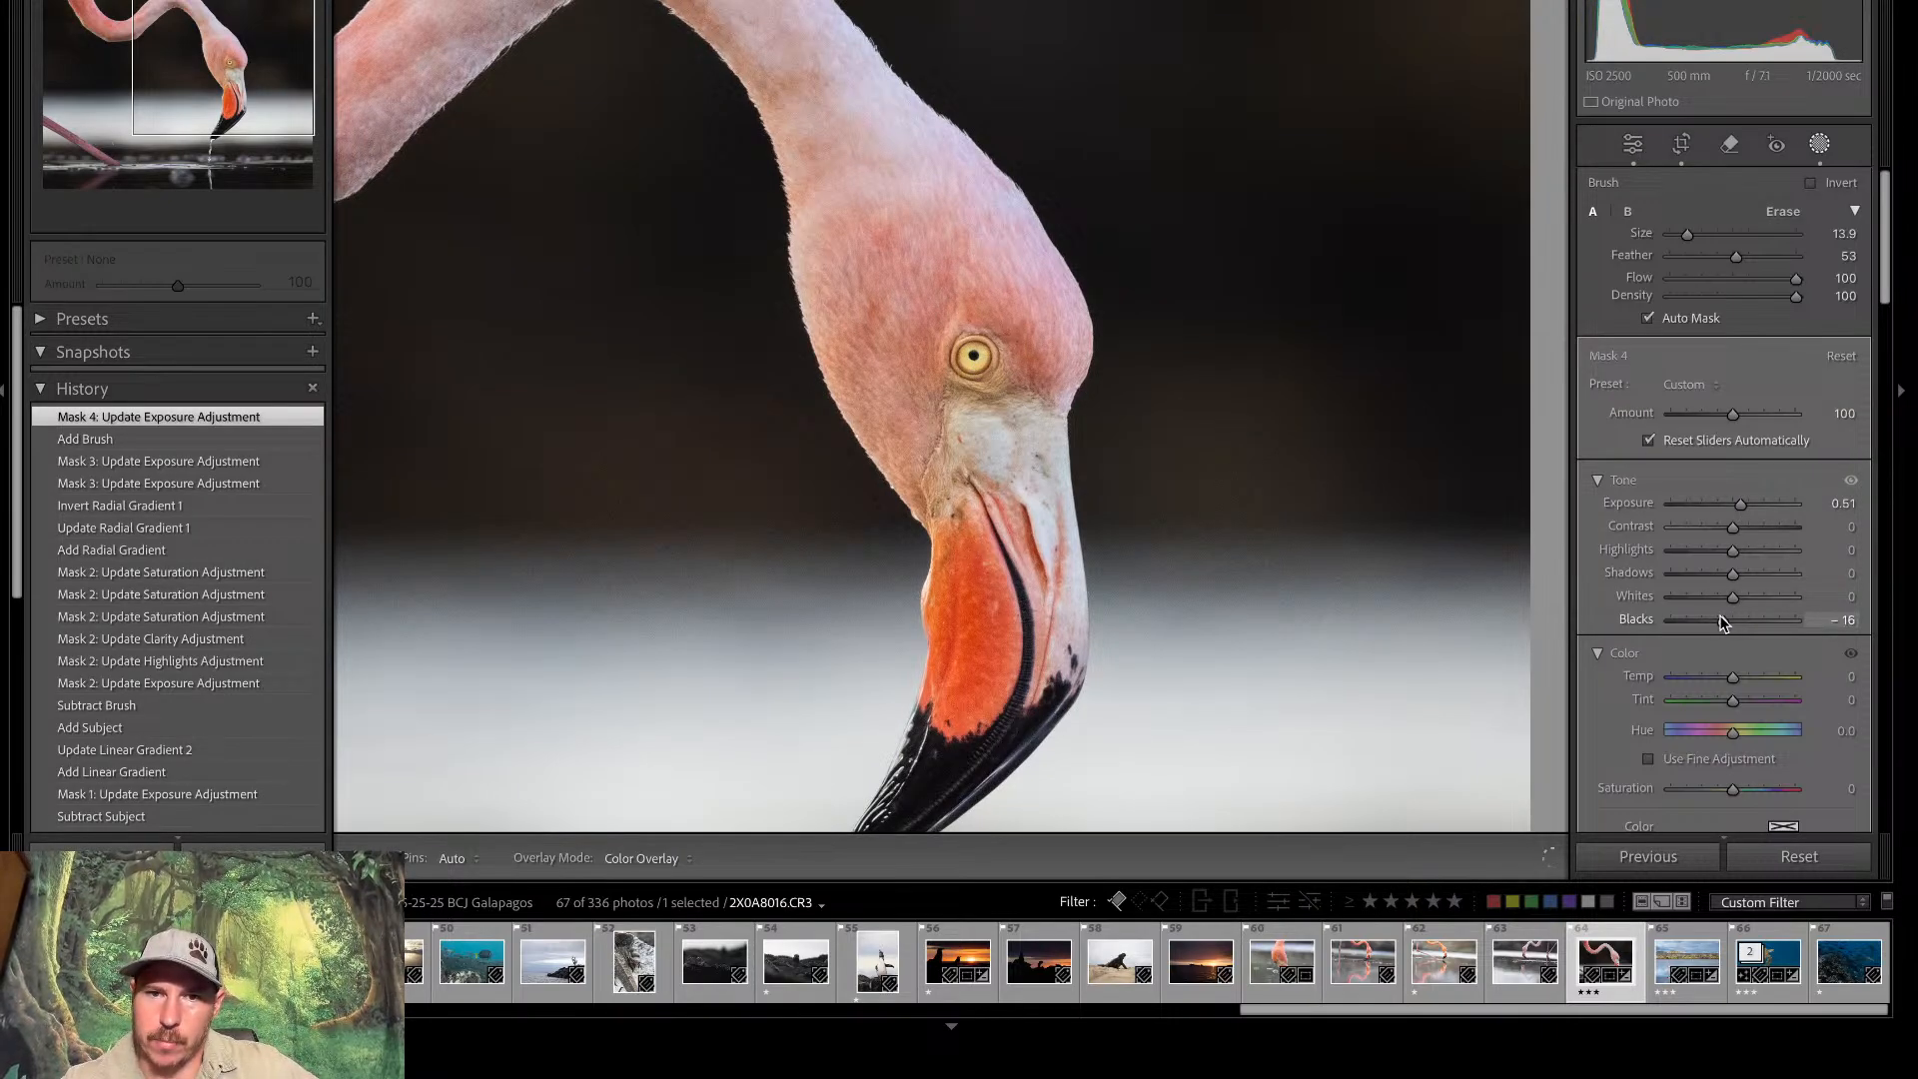
left_click_drag(1728, 632, 1727, 632)
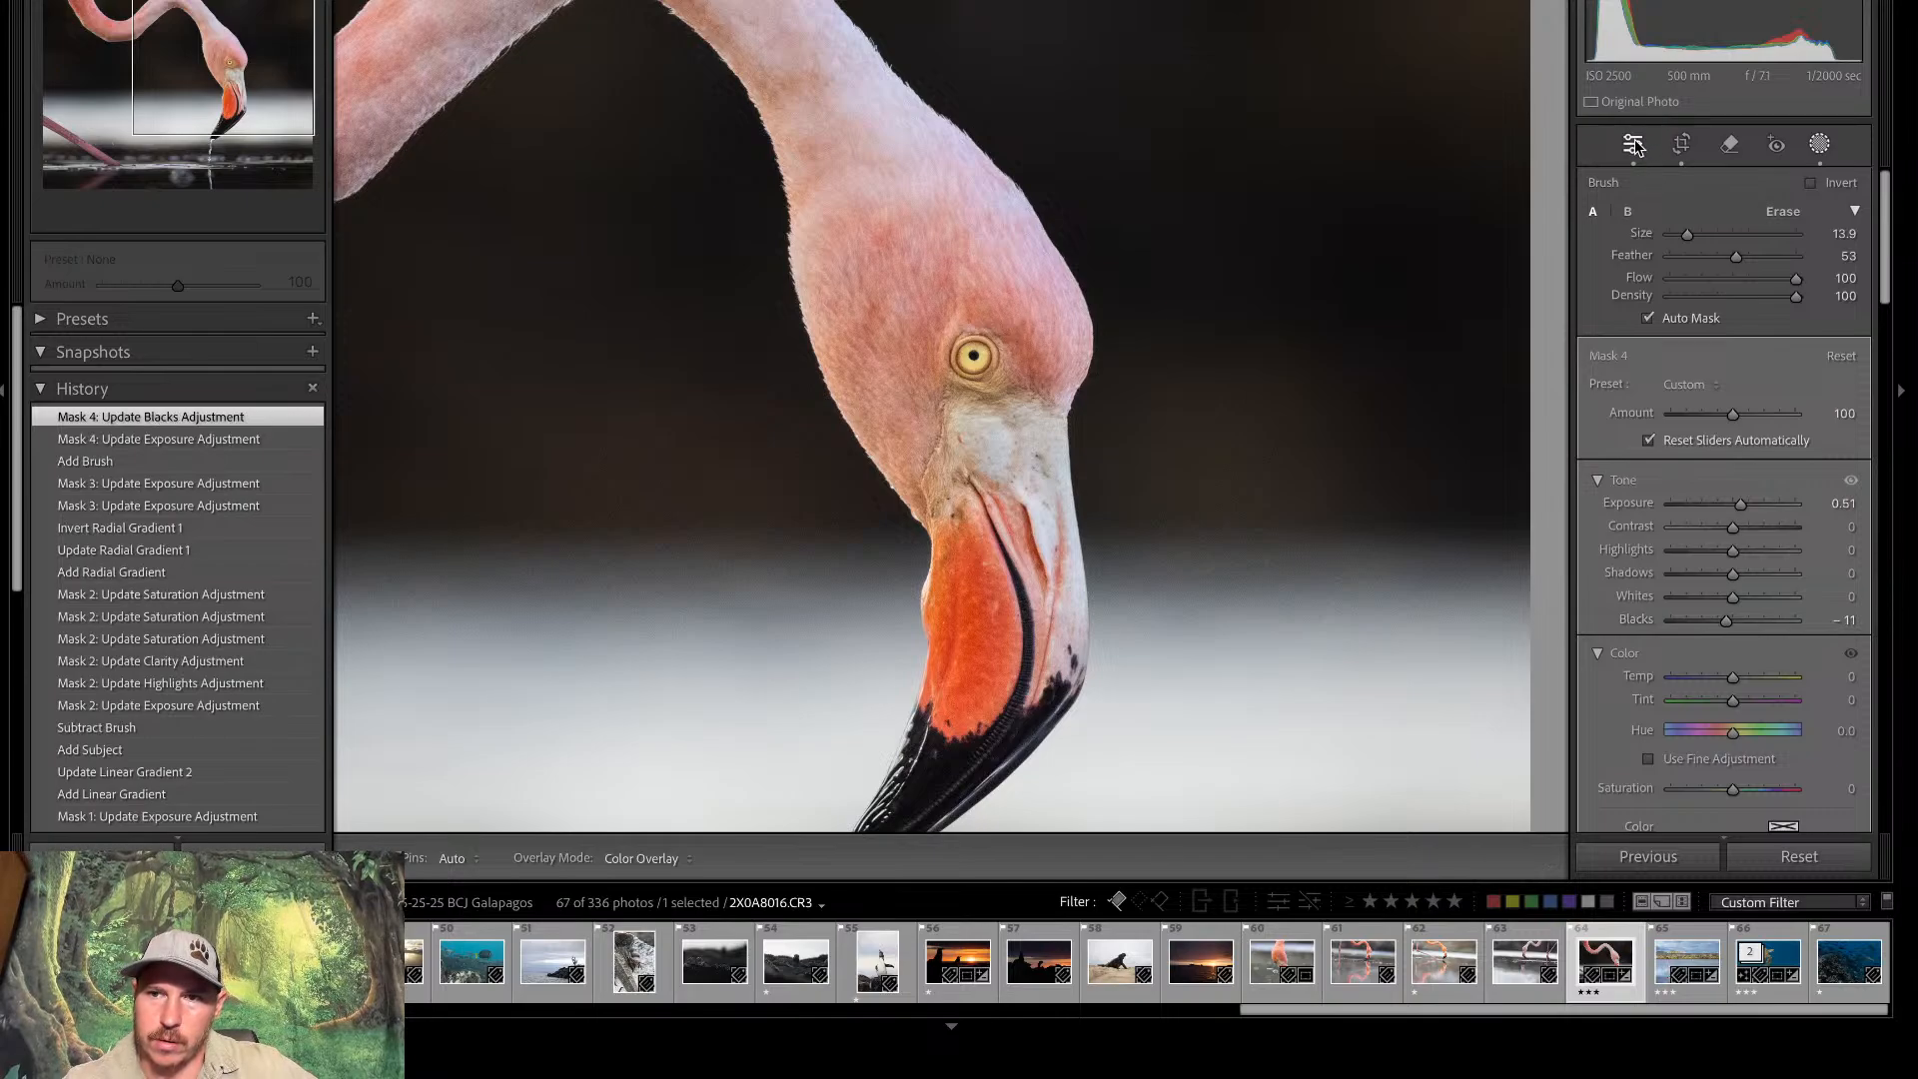
left_click(1632, 144)
Review the whole pink flamingo photo with the eye adjustment by switching between its before and after versions
key("ctrl+minus")
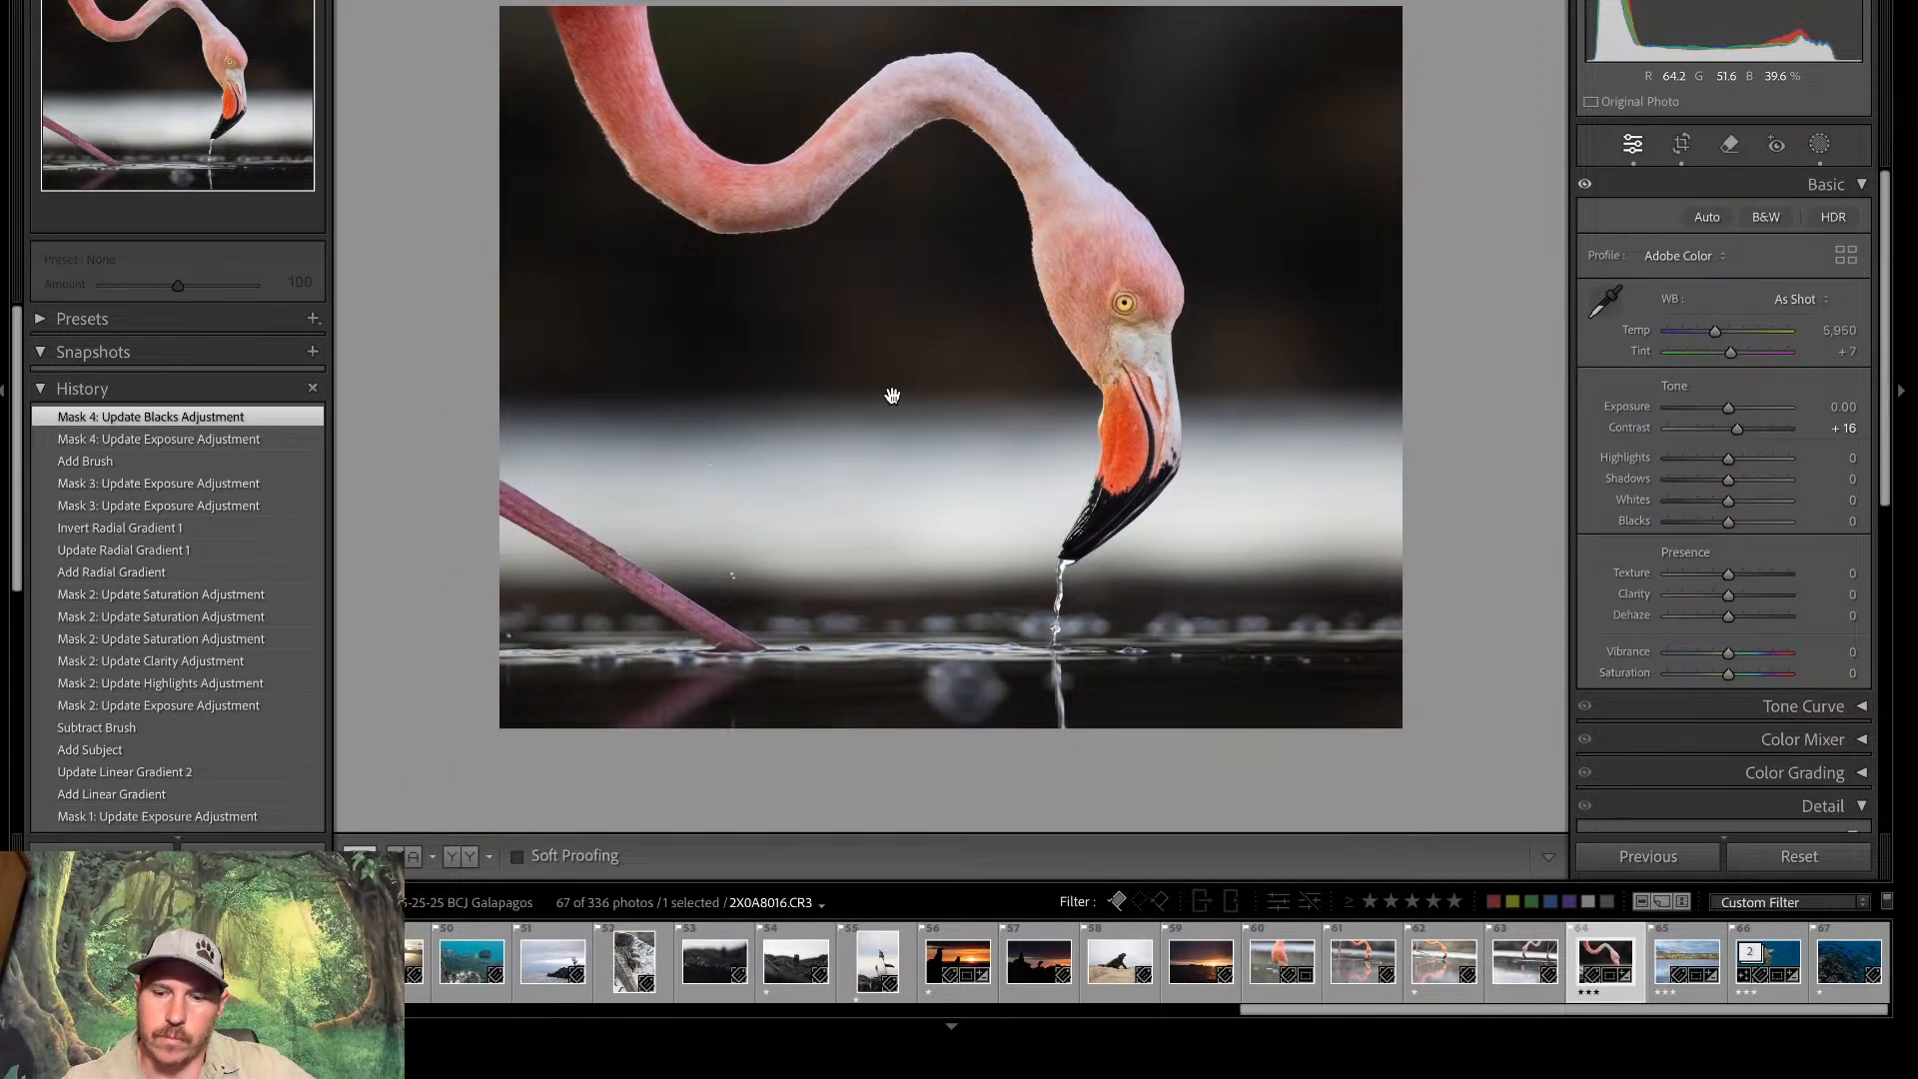
key("backslash")
key("backslash")
key("backslash")
key("backslash")
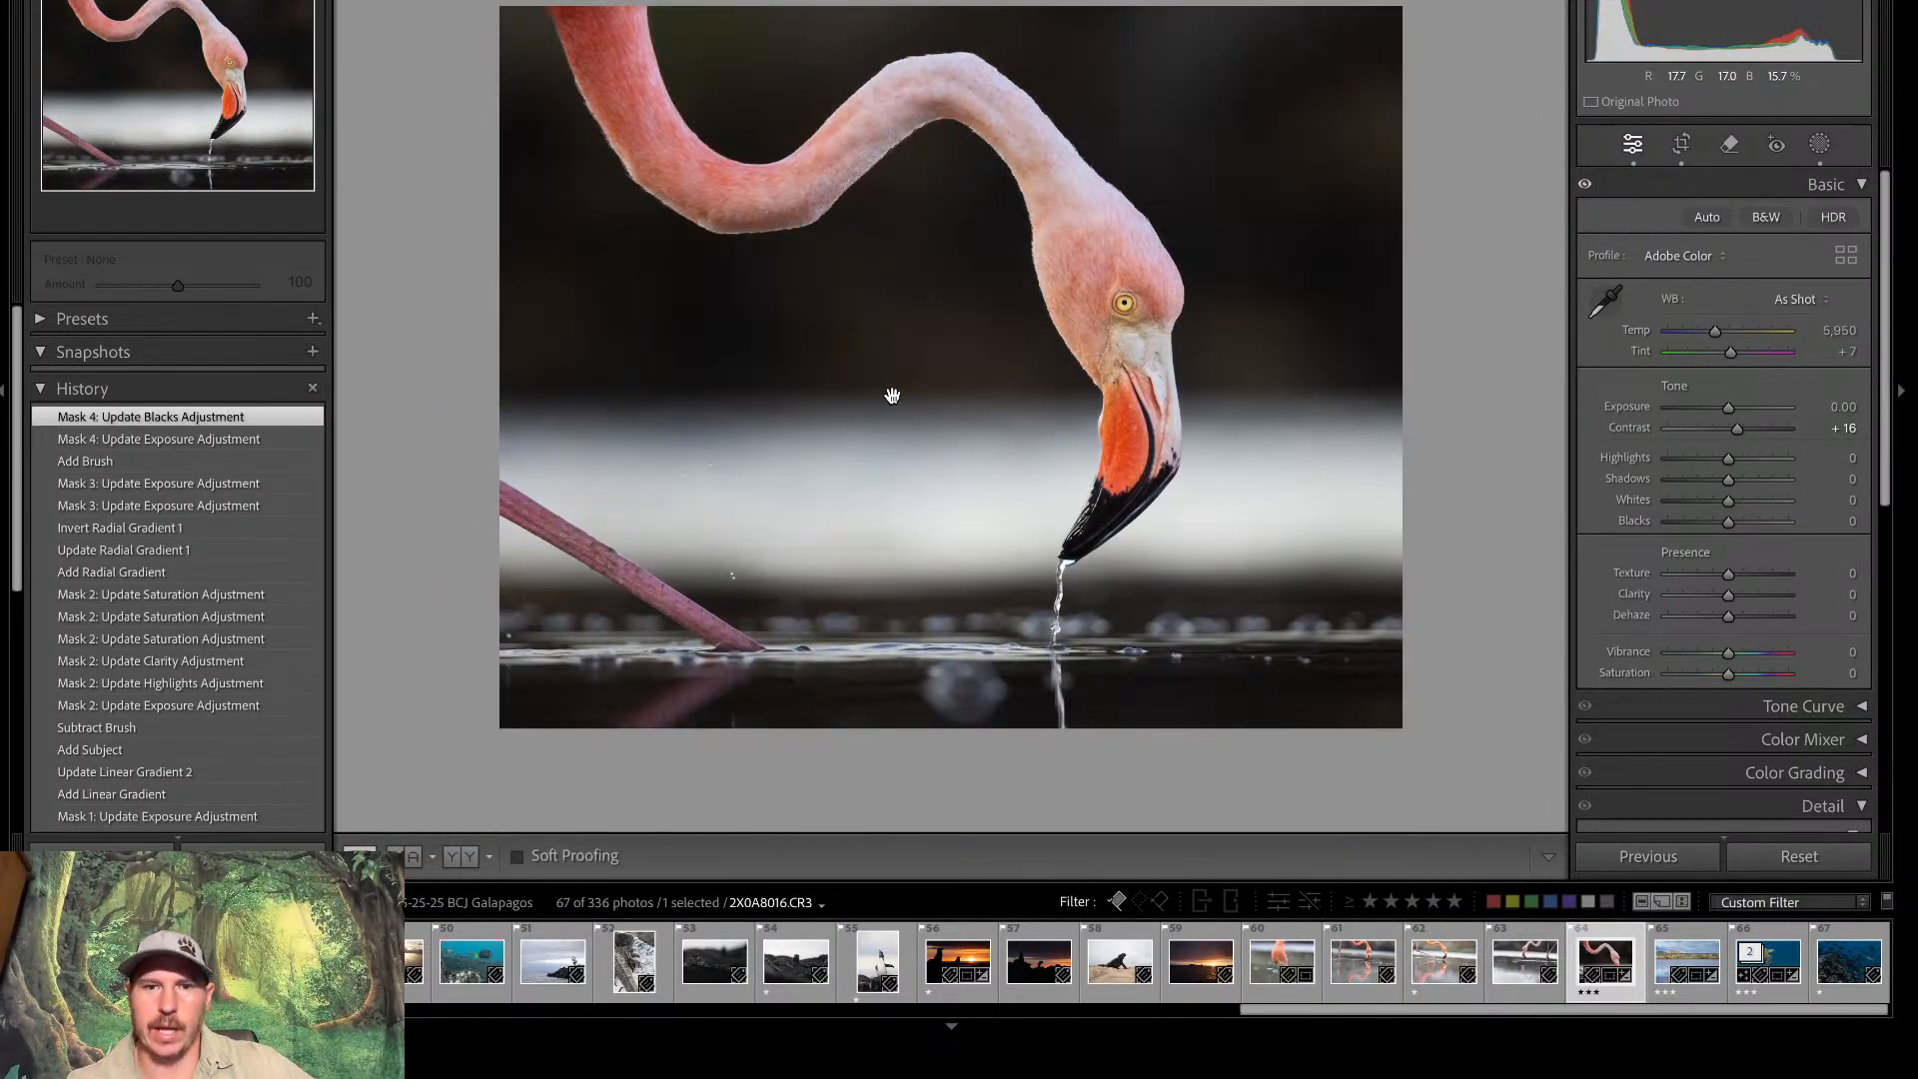
key("backslash")
key("backslash")
key("backslash")
key("backslash")
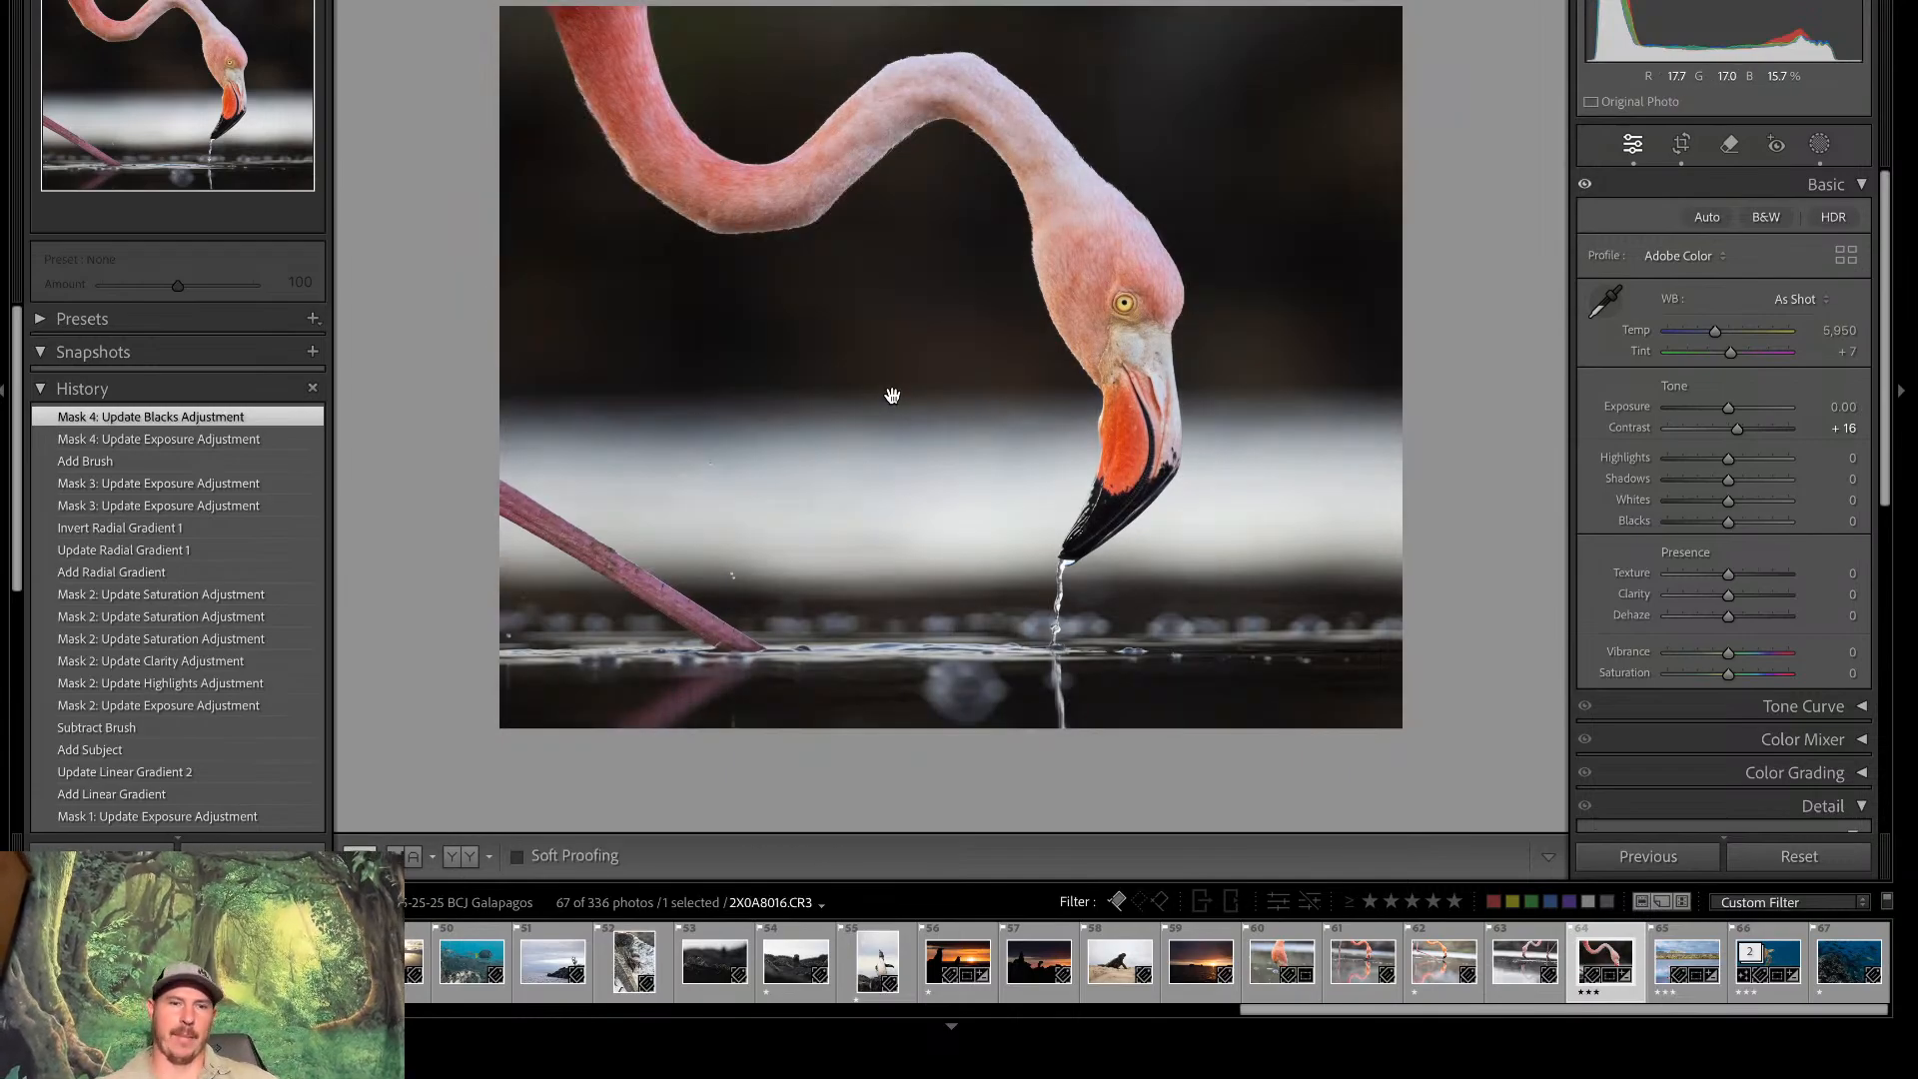
key("backslash")
key("backslash")
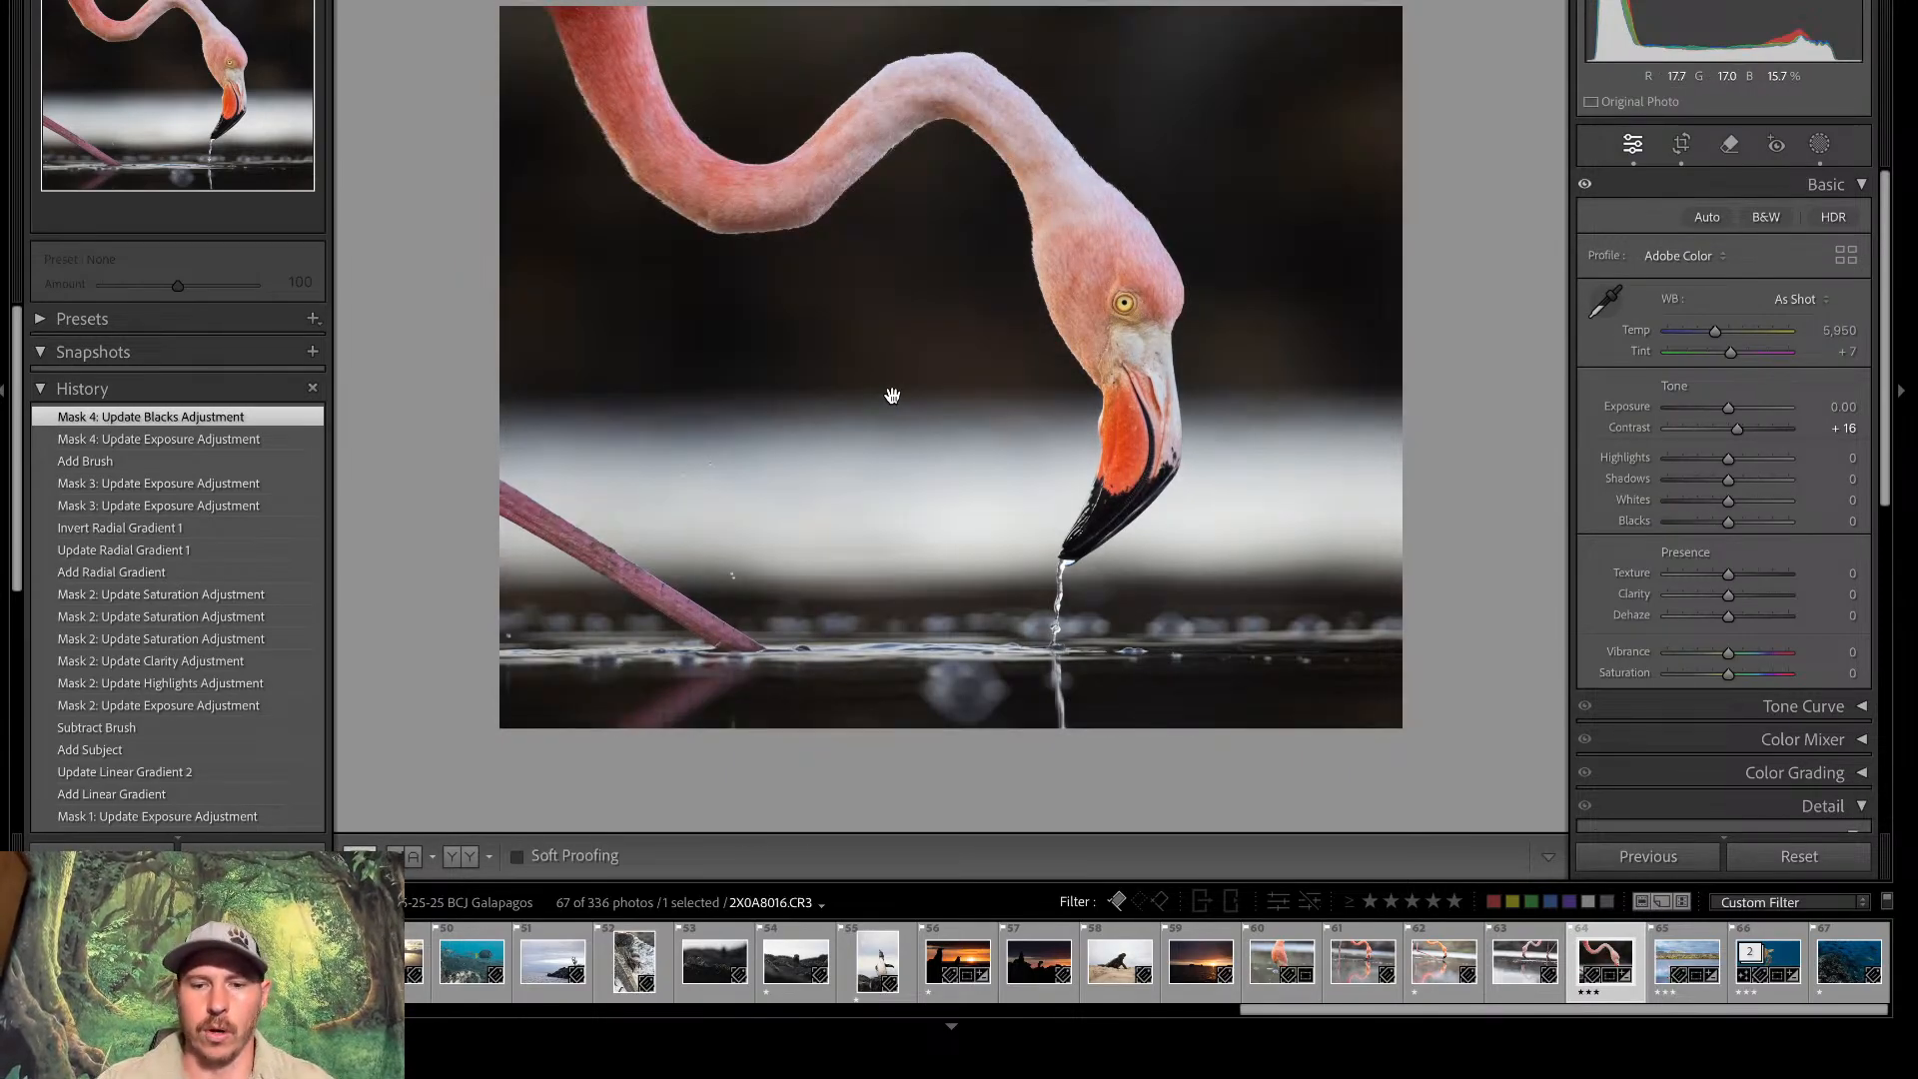
Return to the orange flamingo shot 2X0A7869.CR3 and rotate its crop to an angle of -1.97
left_click(1277, 987)
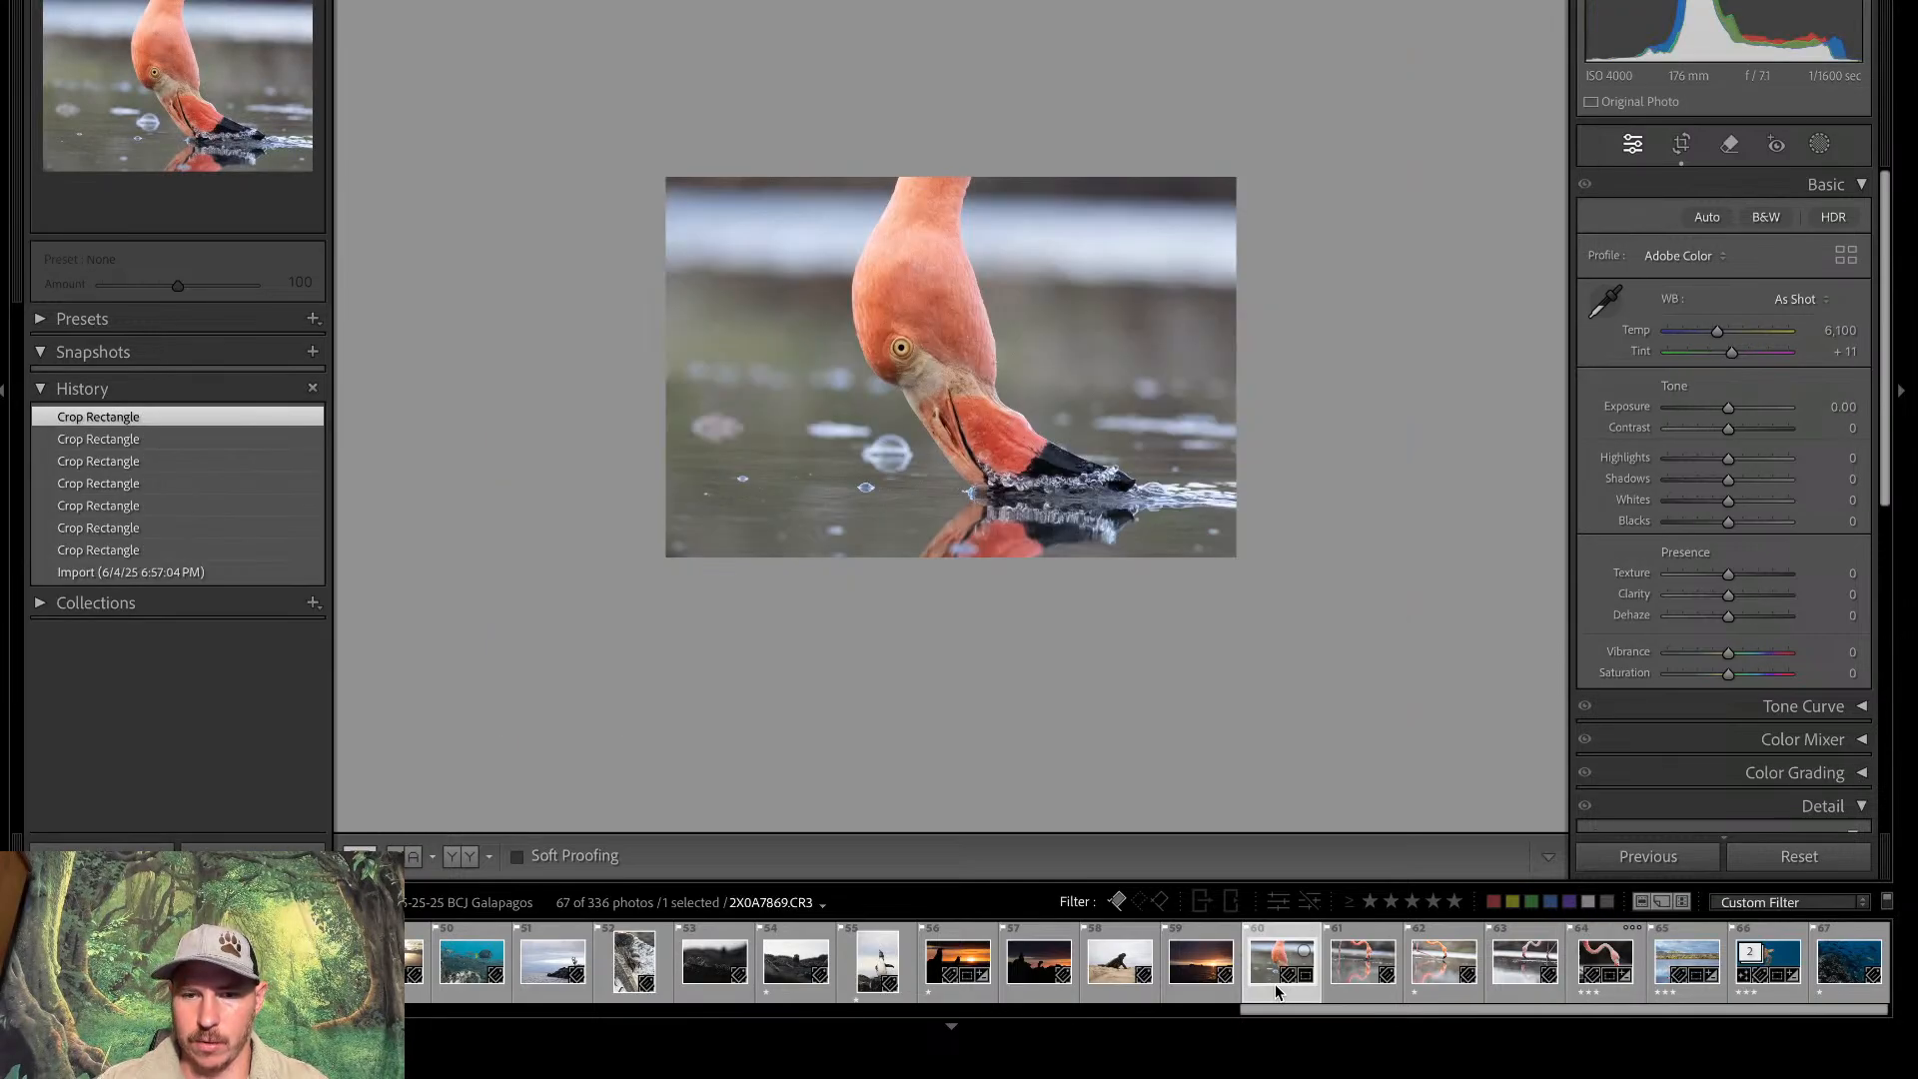
left_click(825, 357)
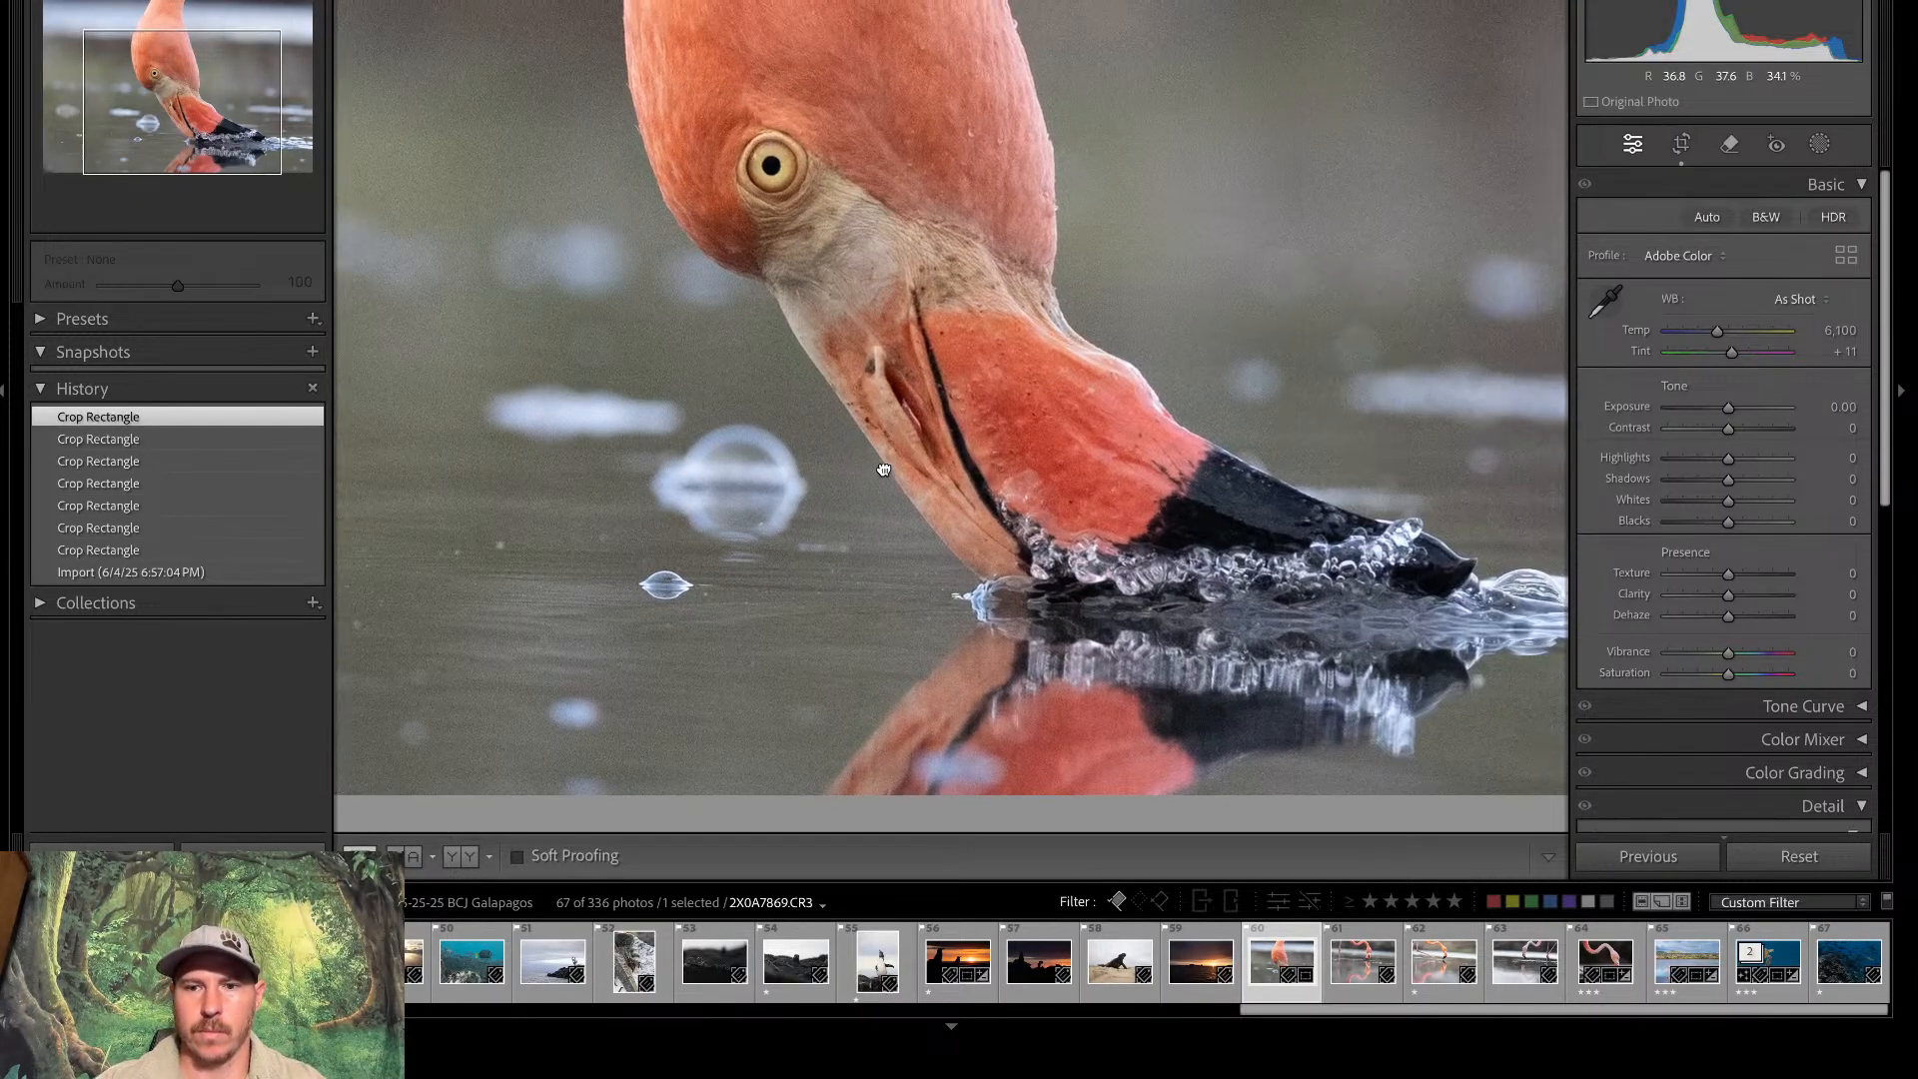
left_click(883, 469)
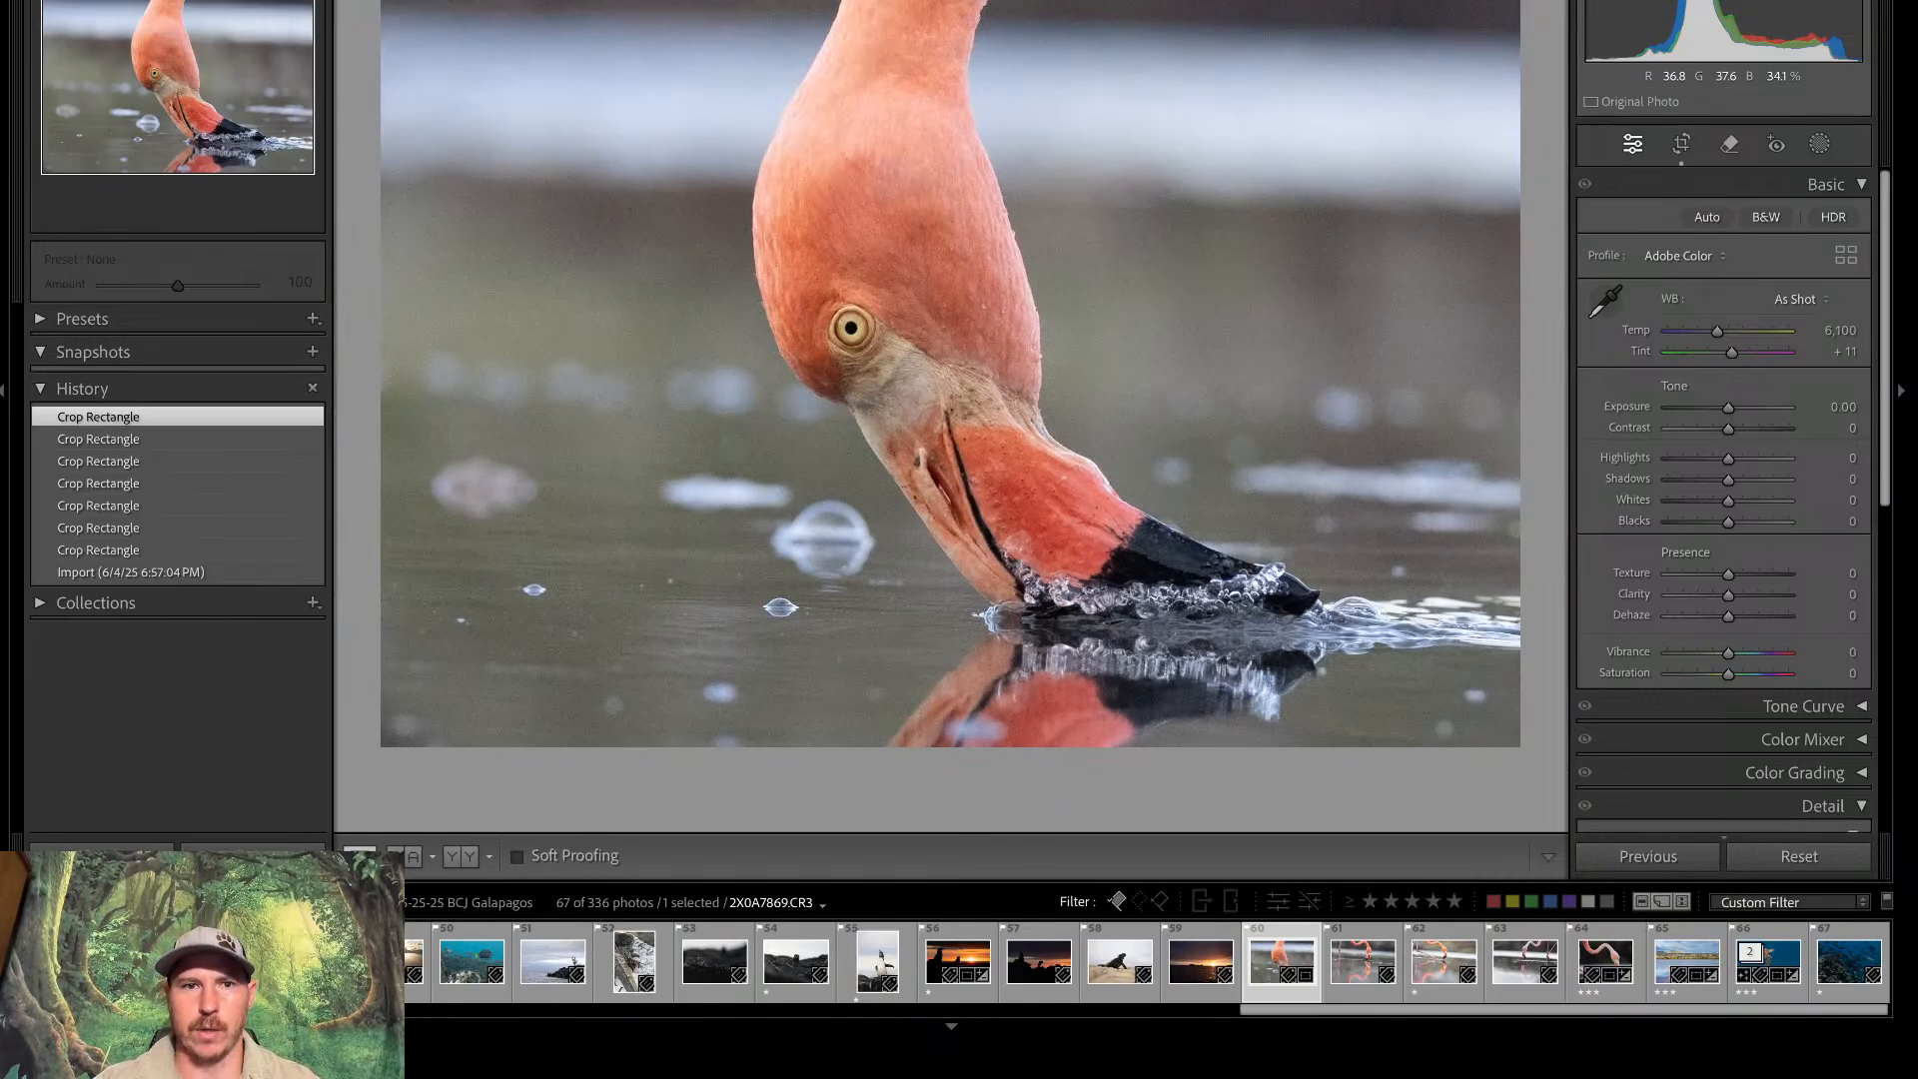
left_click(1681, 144)
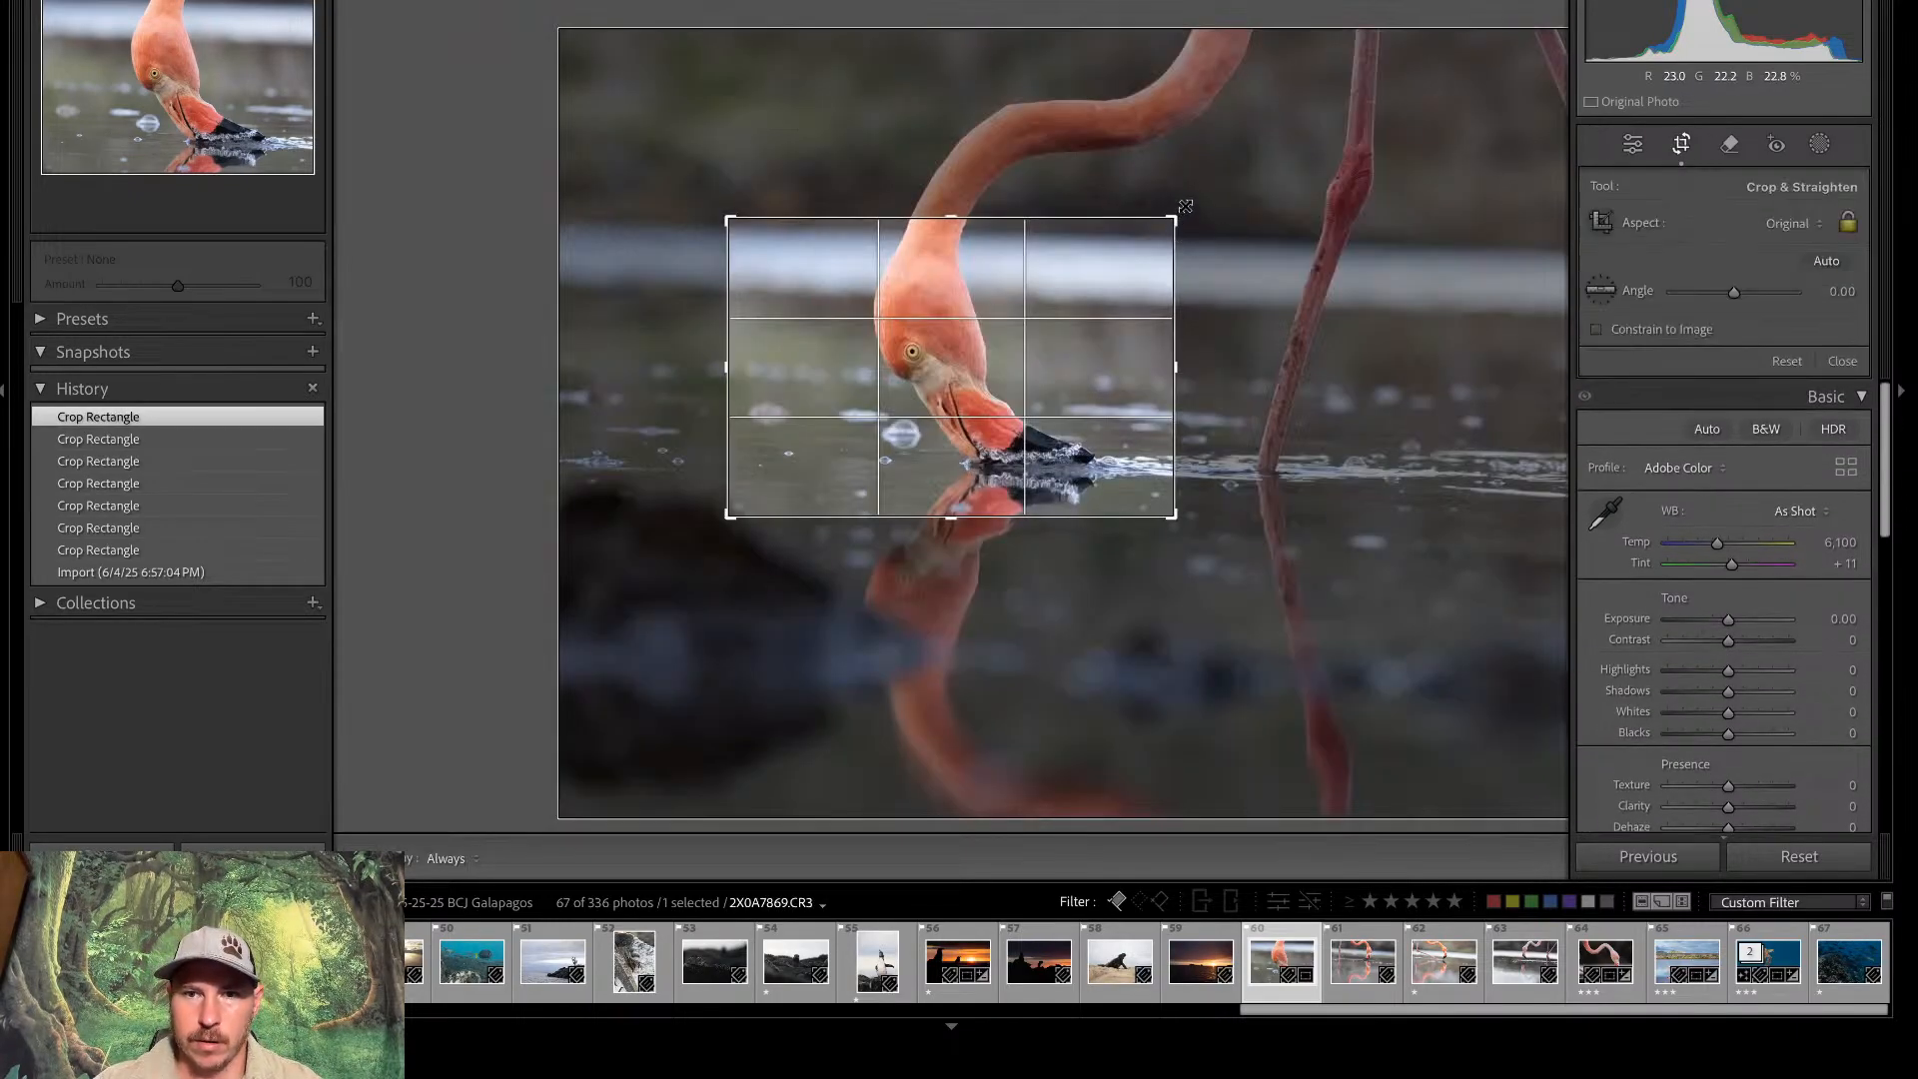
left_click_drag(1178, 192, 1192, 186)
key("Return")
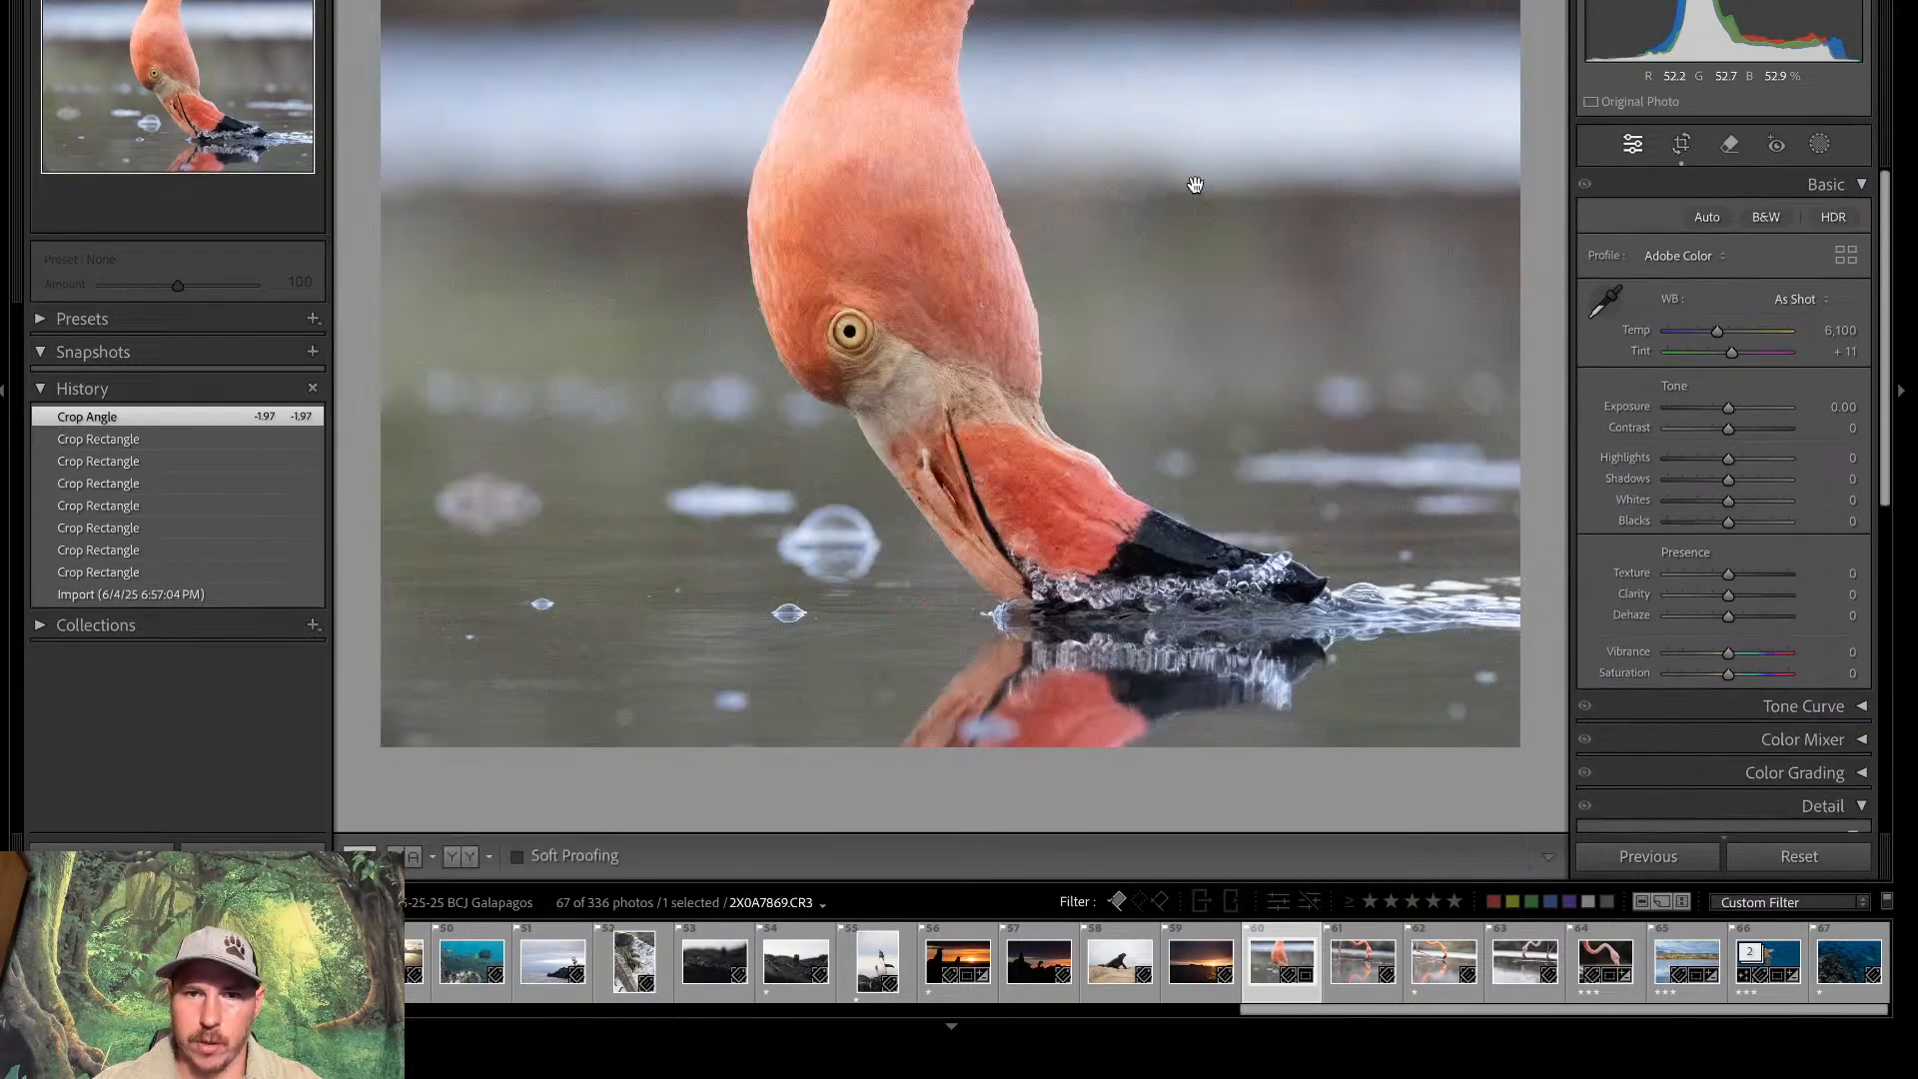
Recrop the orange flamingo shot to a vertical frame around its head, curved neck and bill
left_click(1682, 144)
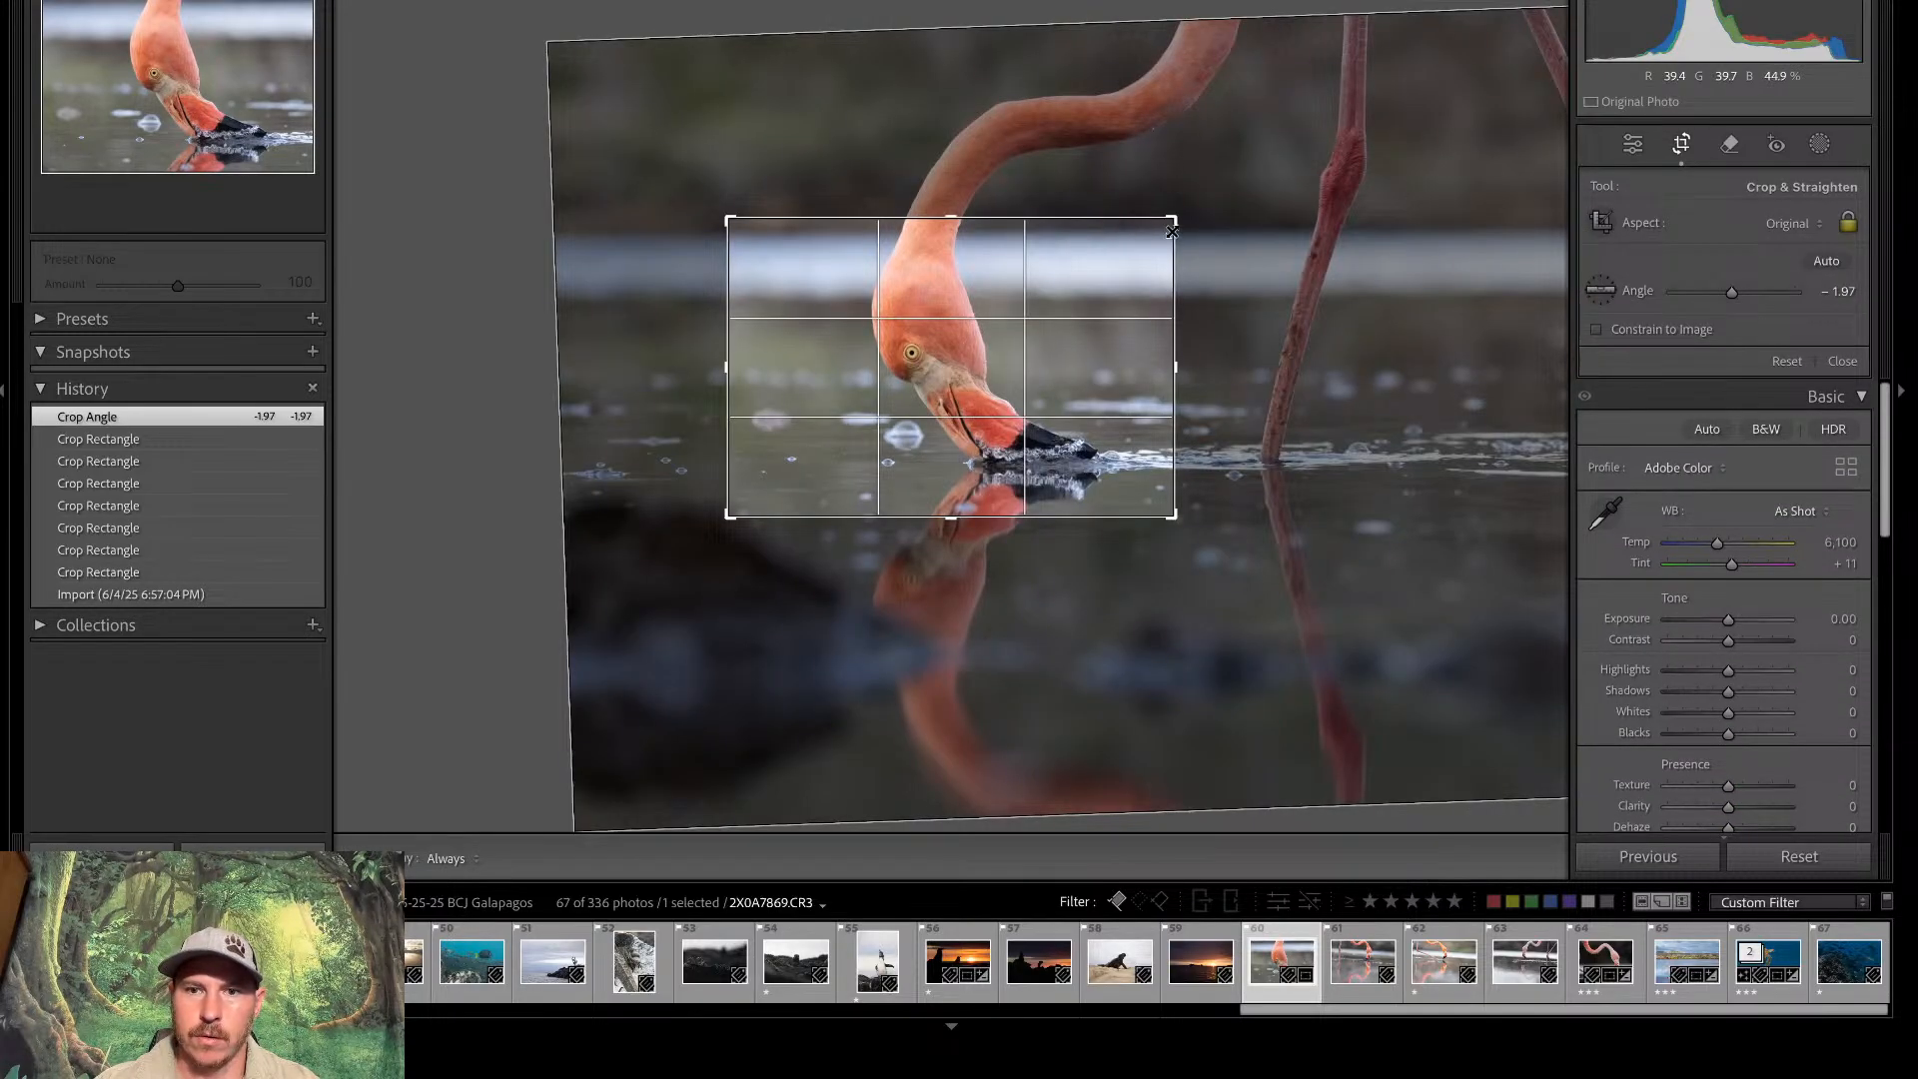
left_click_drag(1174, 219, 1140, 159)
left_click_drag(1029, 344, 918, 345)
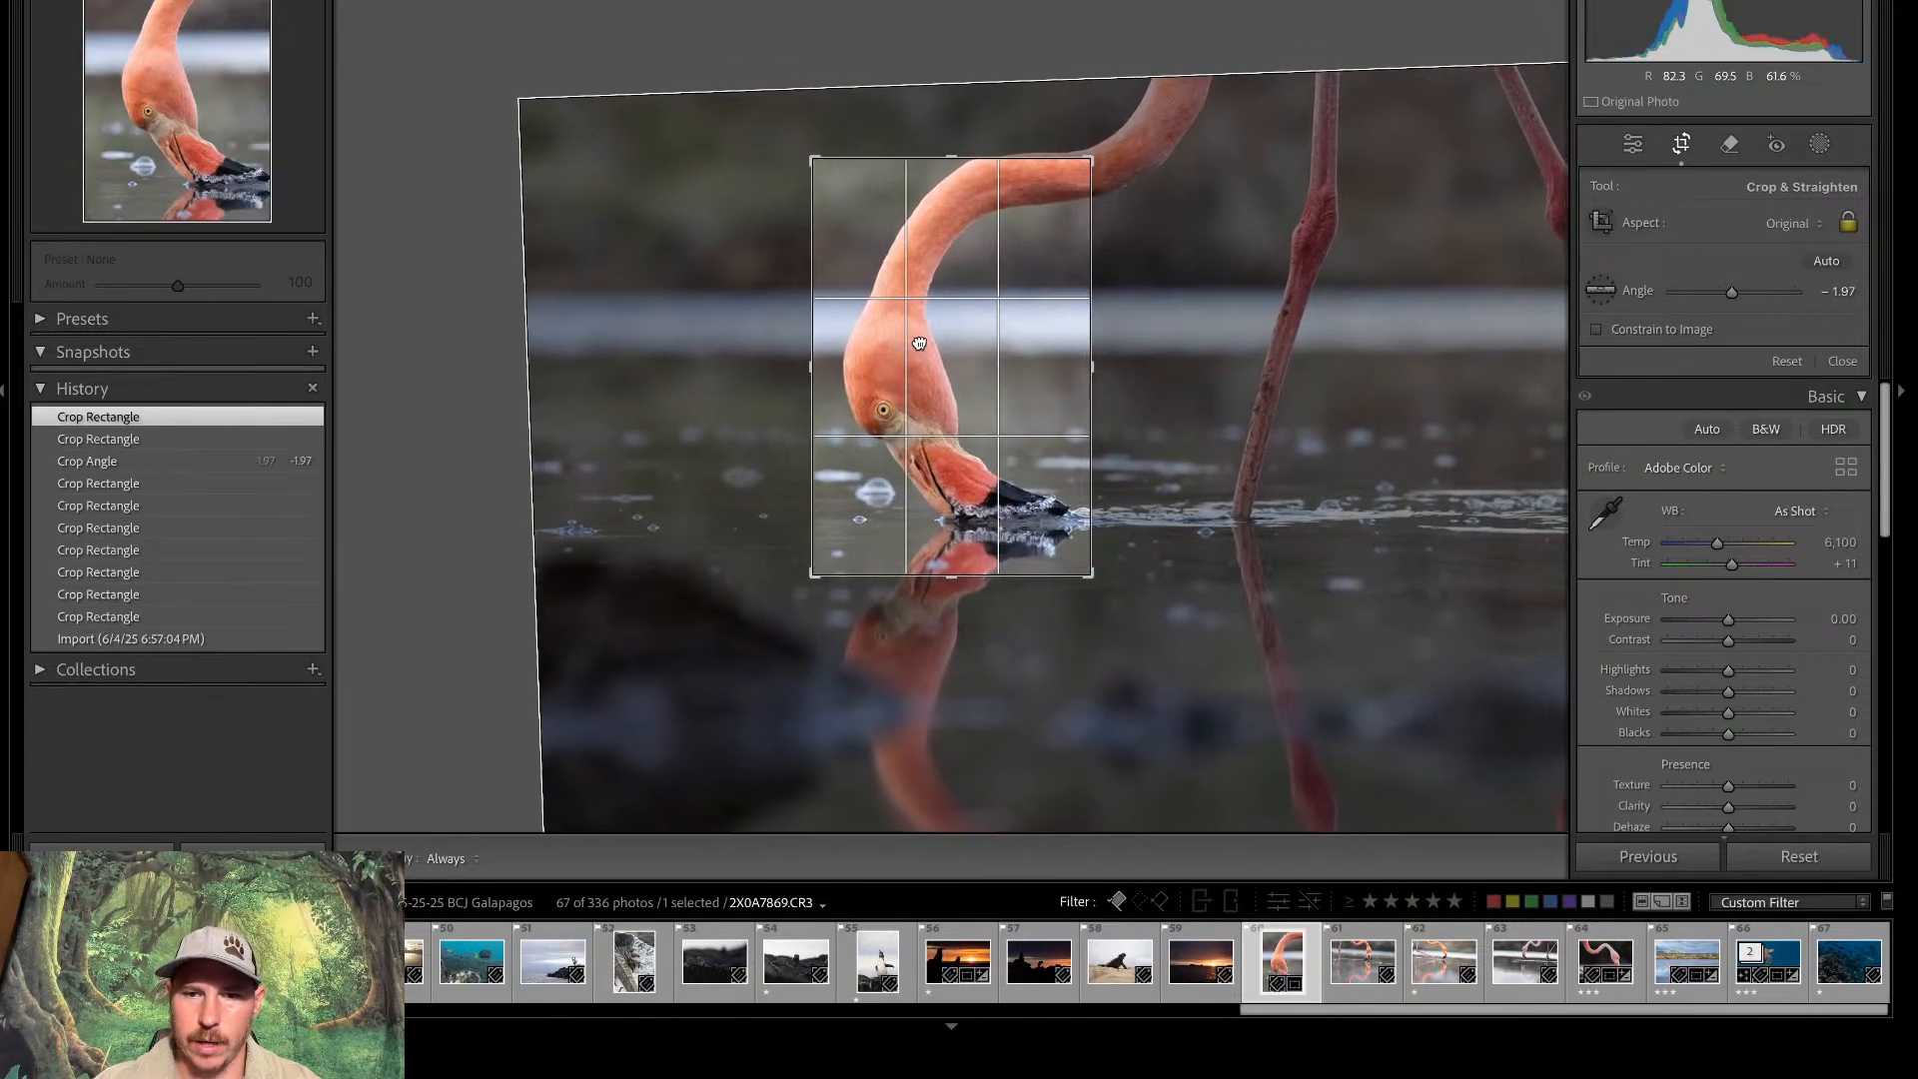
Set the crop aspect to 8.5 x 11, fit the frame around the flamingo's neck and bill, and apply it
left_click(1784, 224)
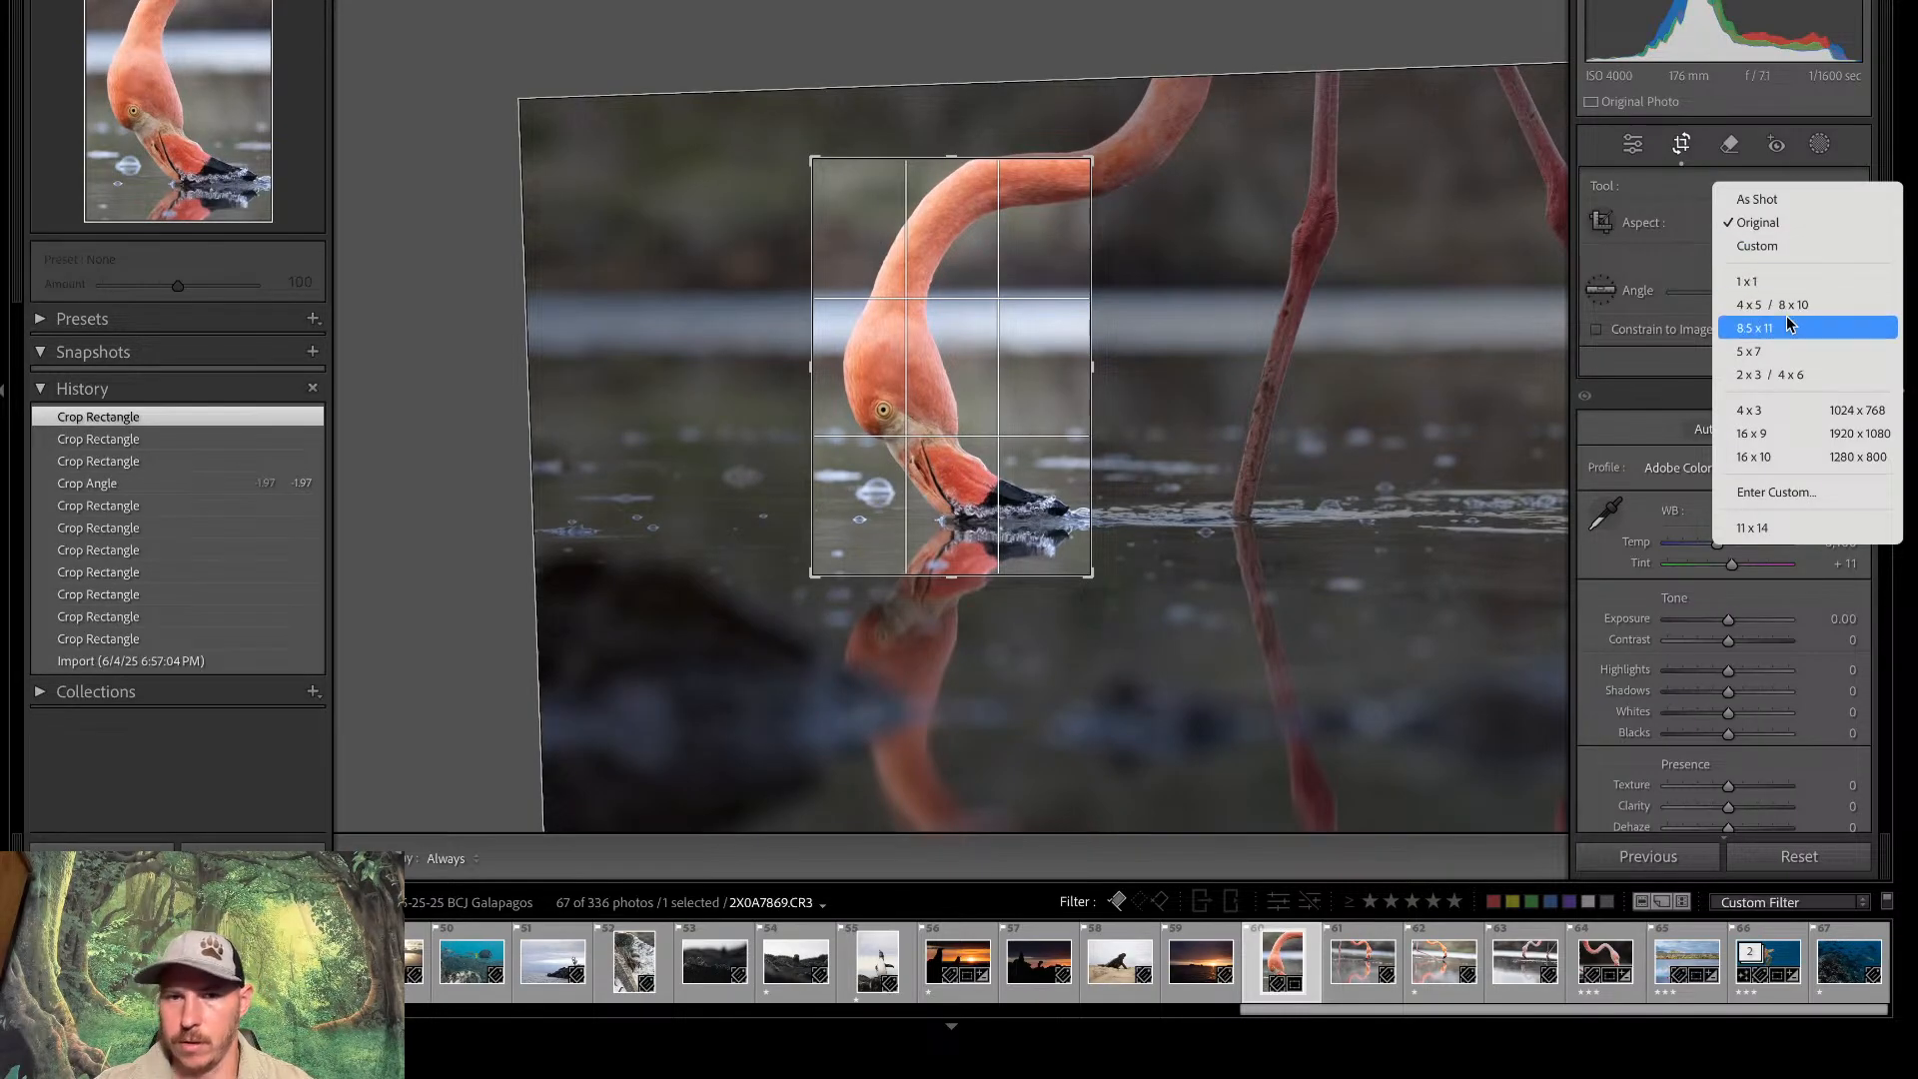
left_click(1758, 328)
left_click_drag(813, 193, 775, 156)
left_click_drag(956, 313, 955, 290)
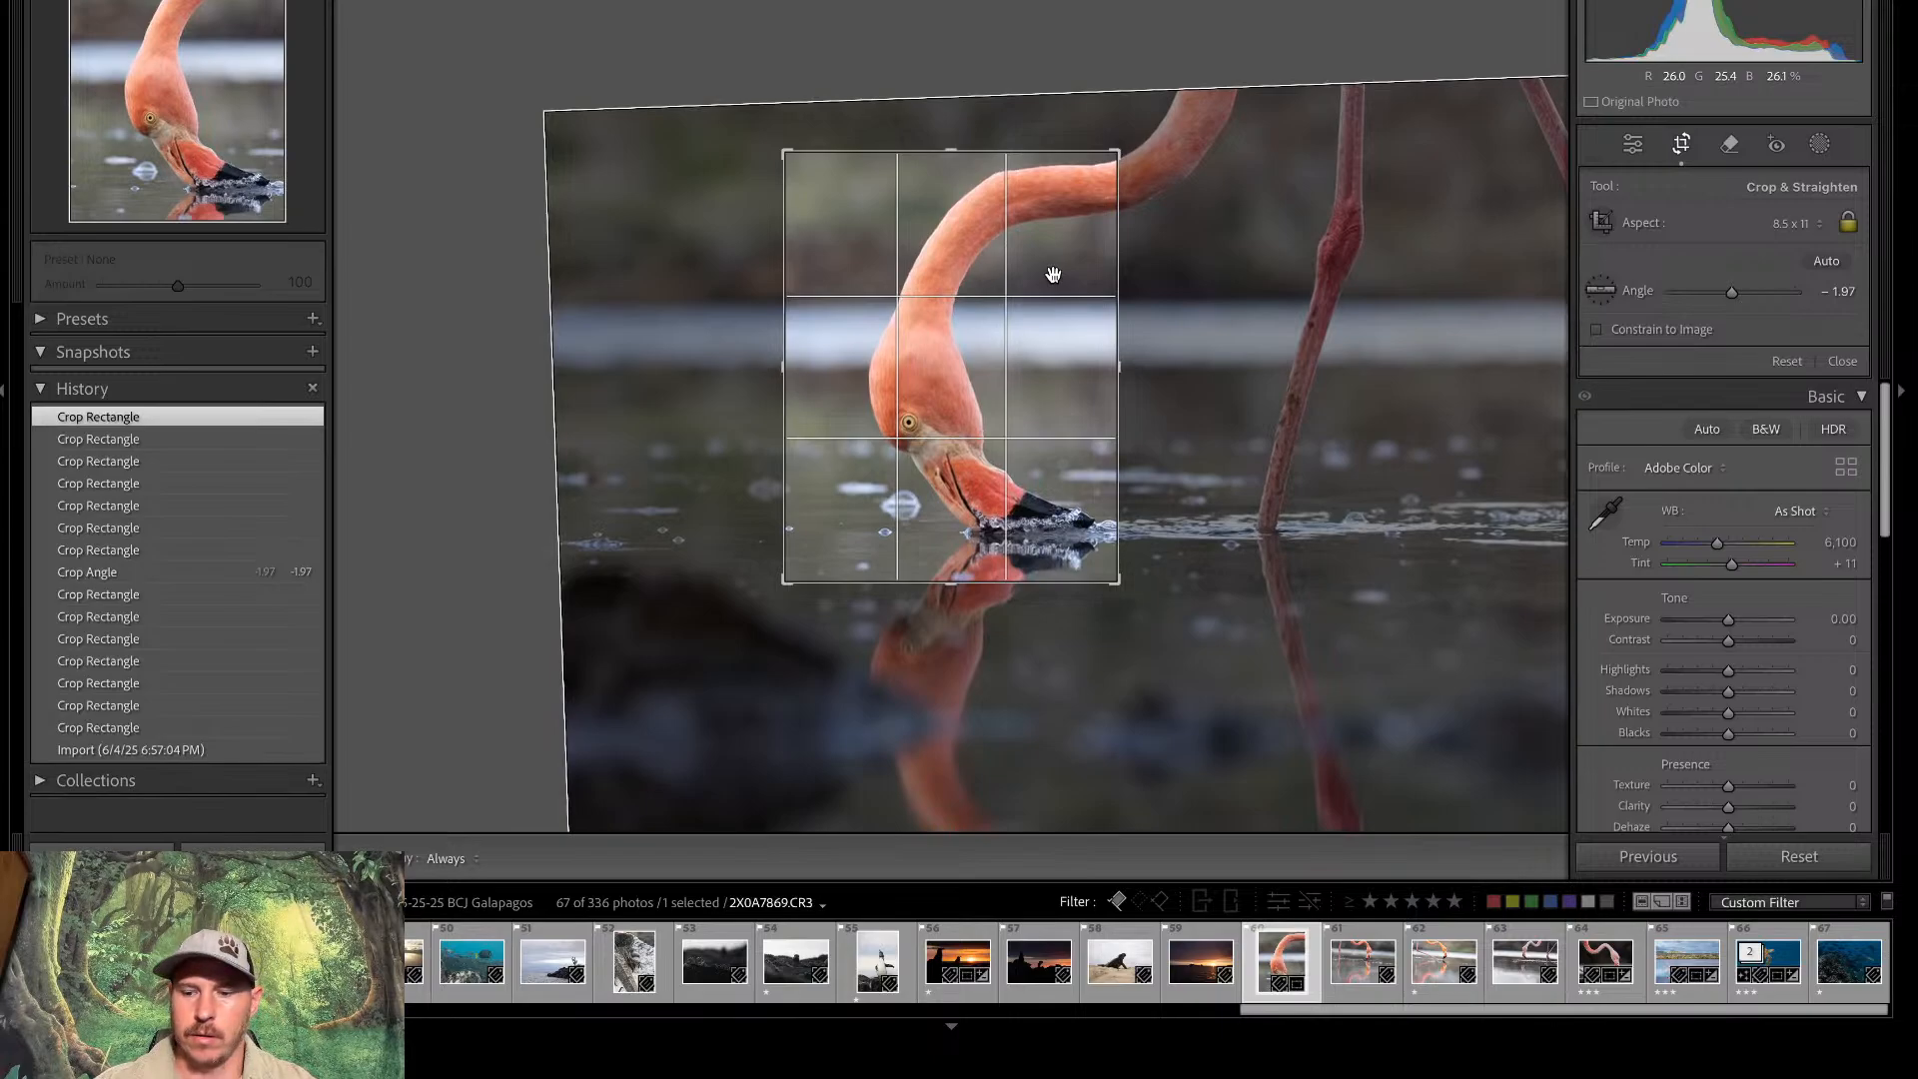
key("Return")
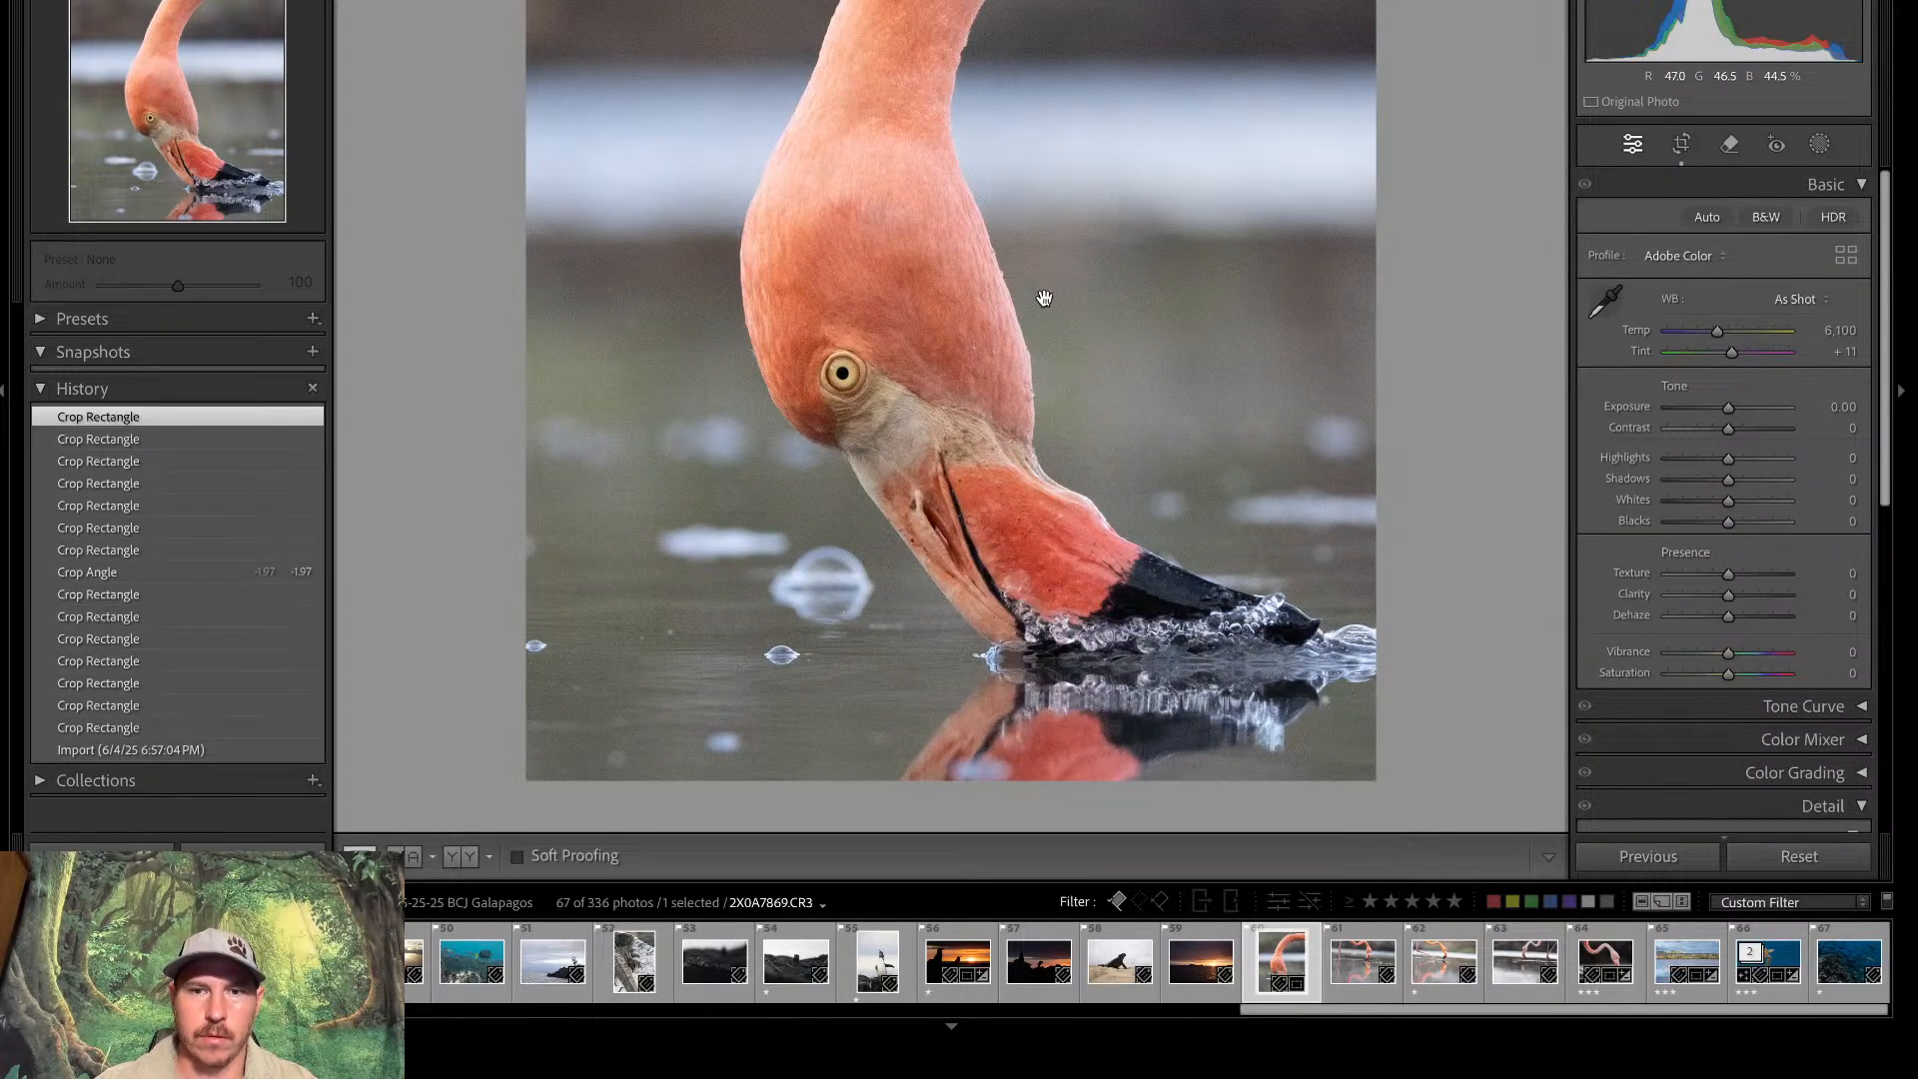
left_click(1044, 298)
left_click(1044, 298)
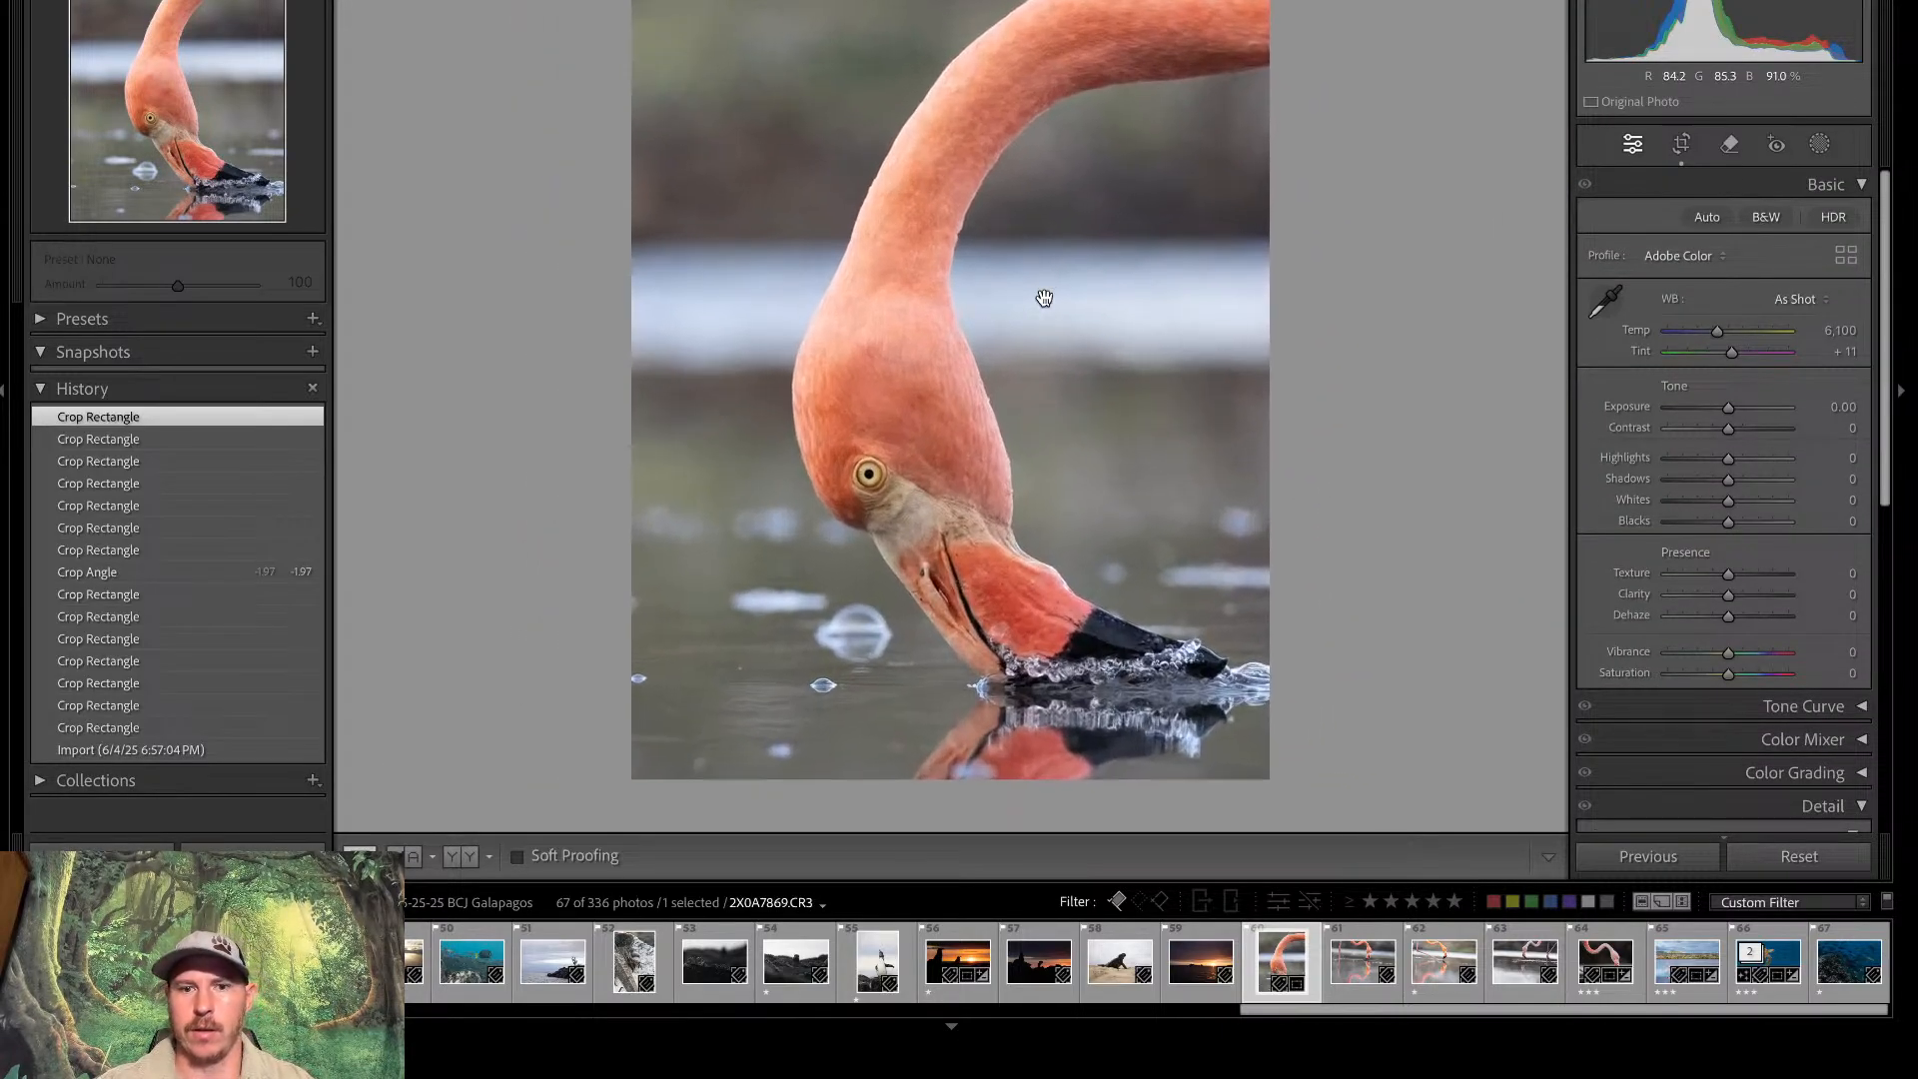
Reposition the image within the 8.5 x 11 crop to leave more water in front of the flamingo's bill
key("r")
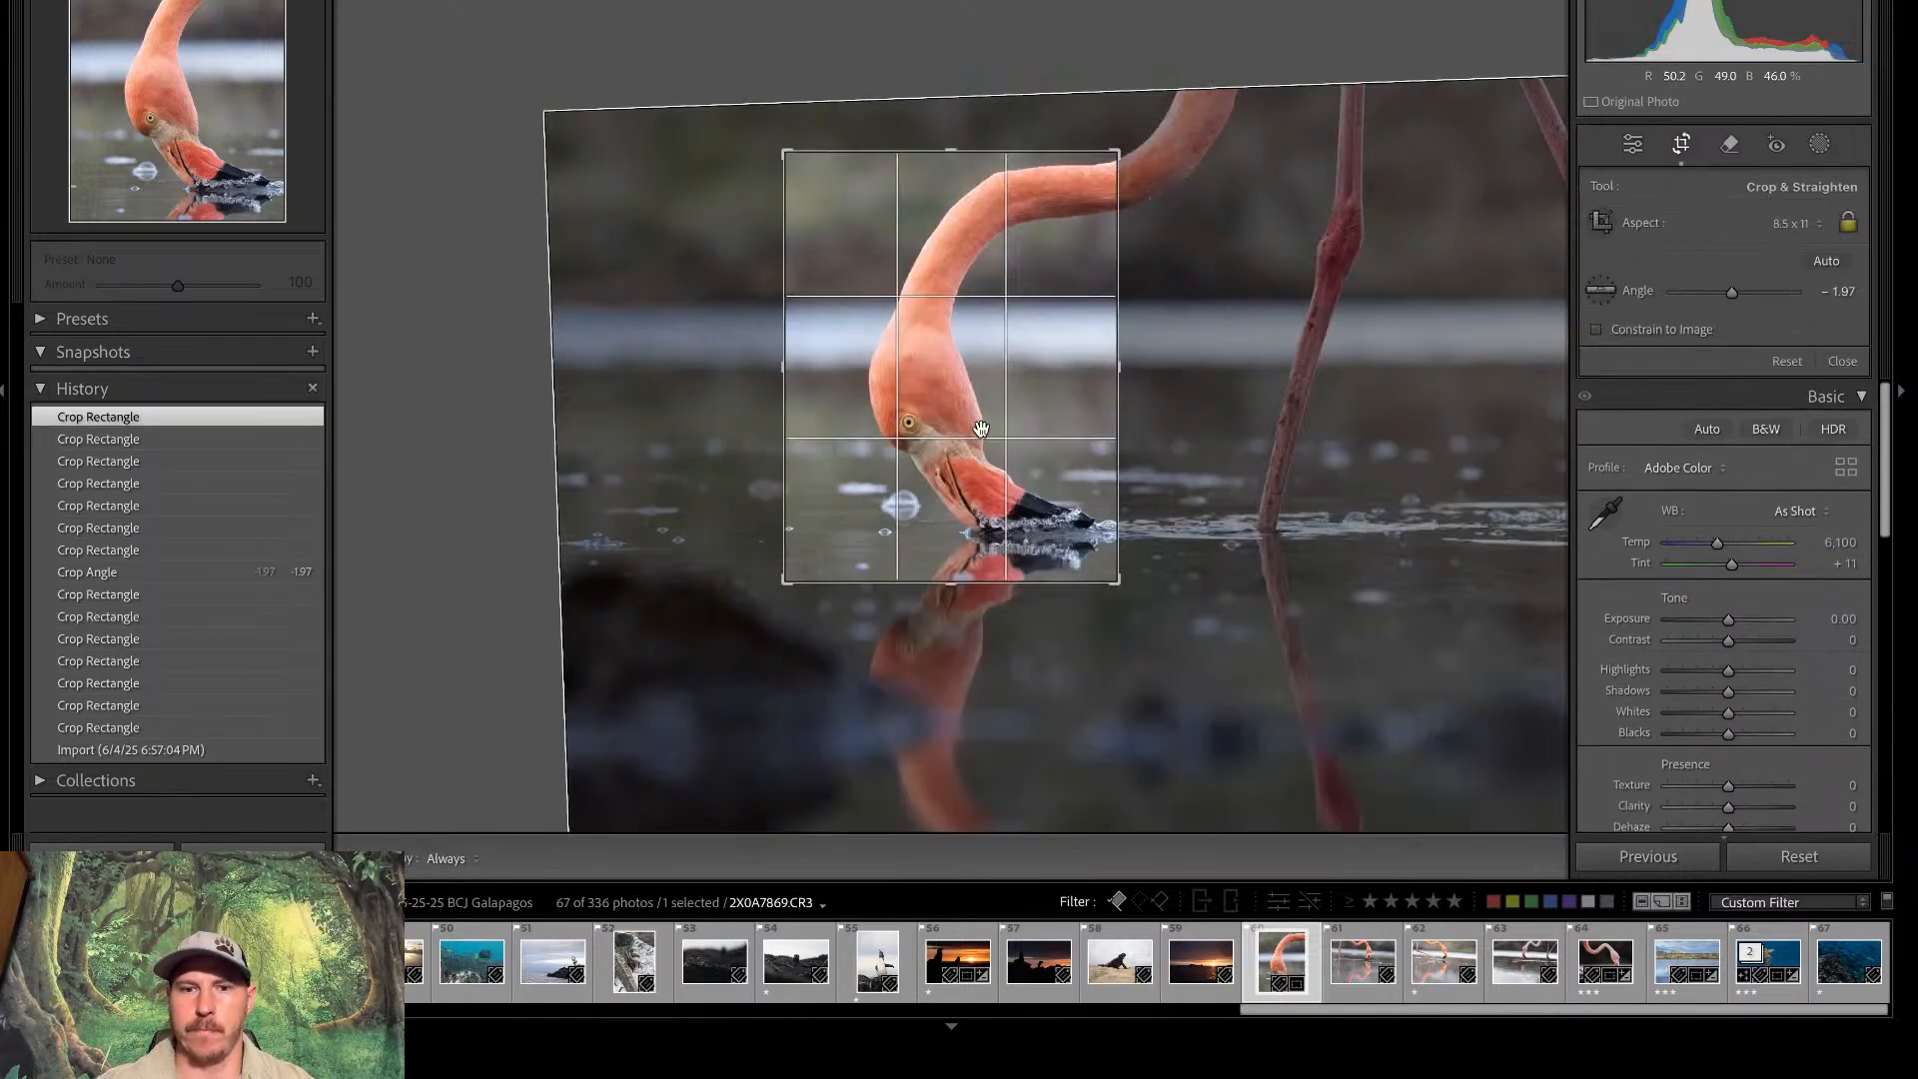
left_click_drag(997, 413, 948, 416)
key("r")
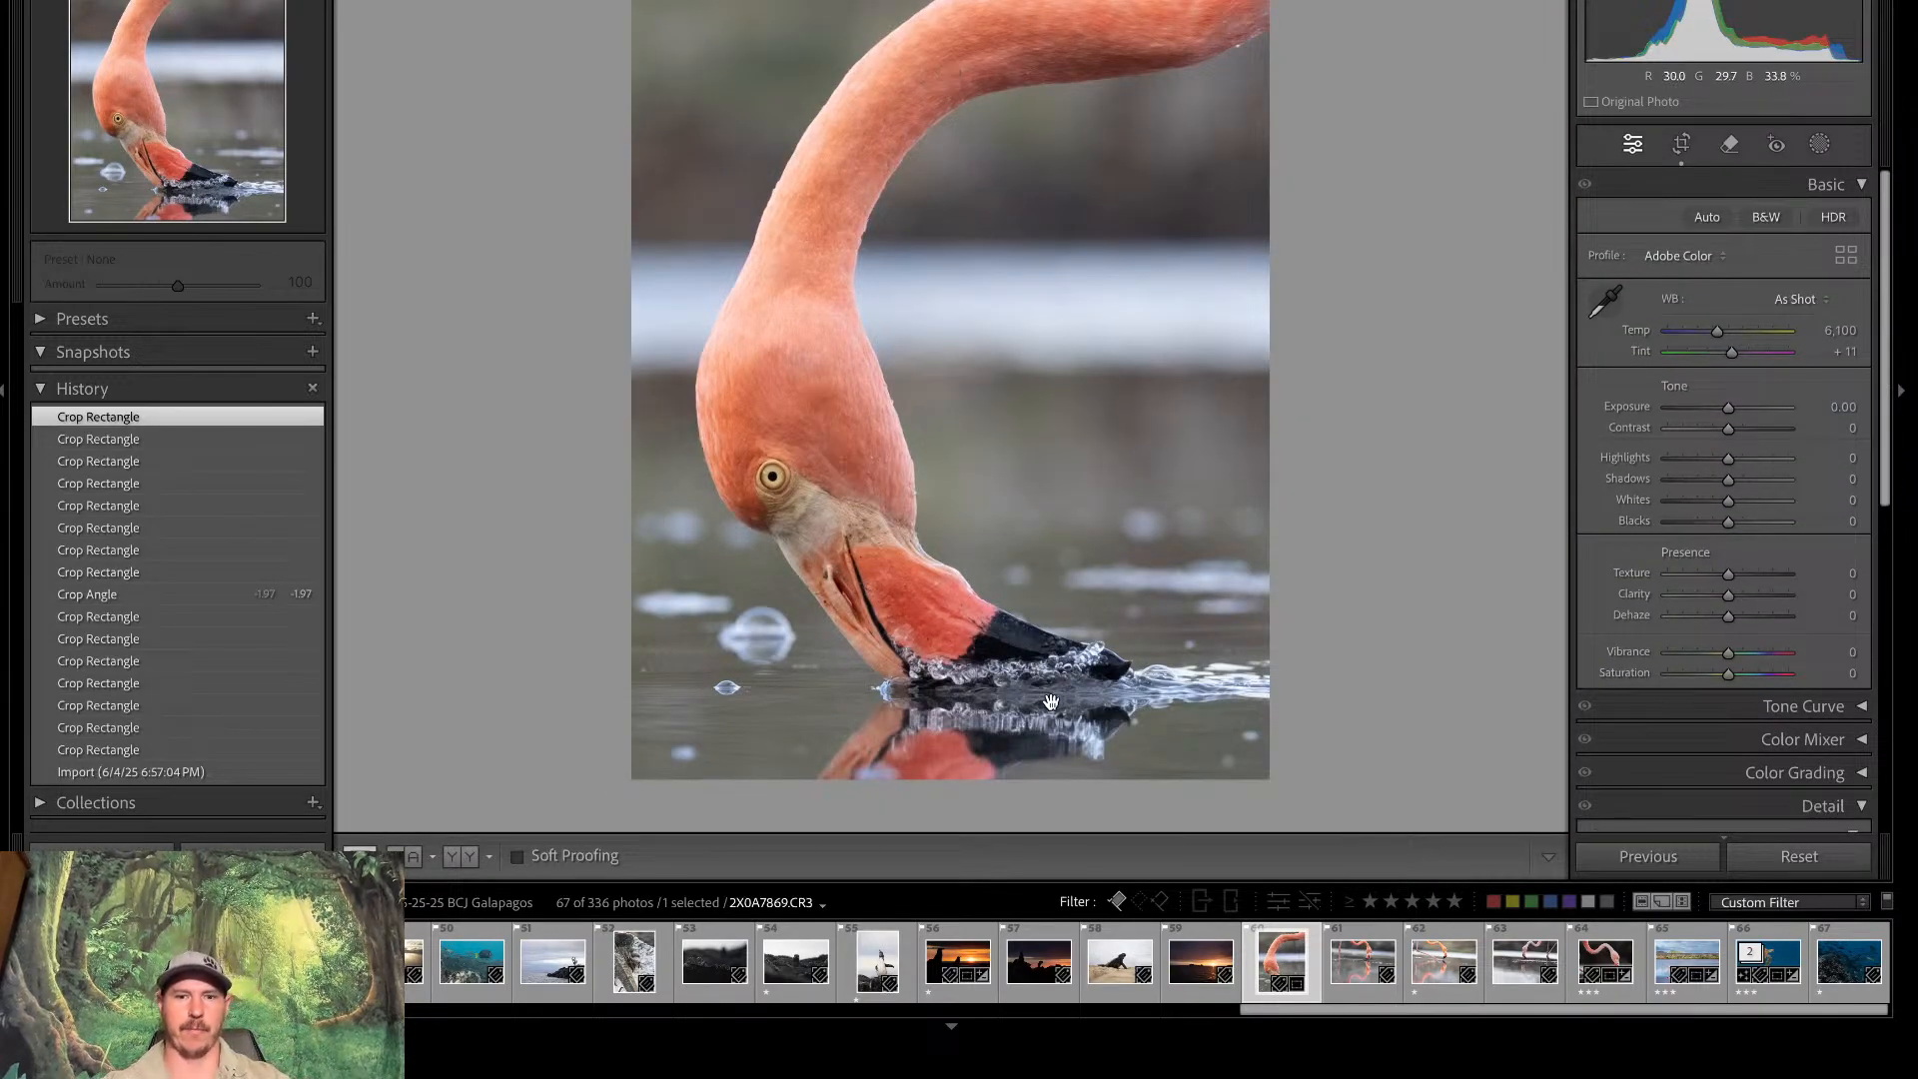
left_click(1684, 152)
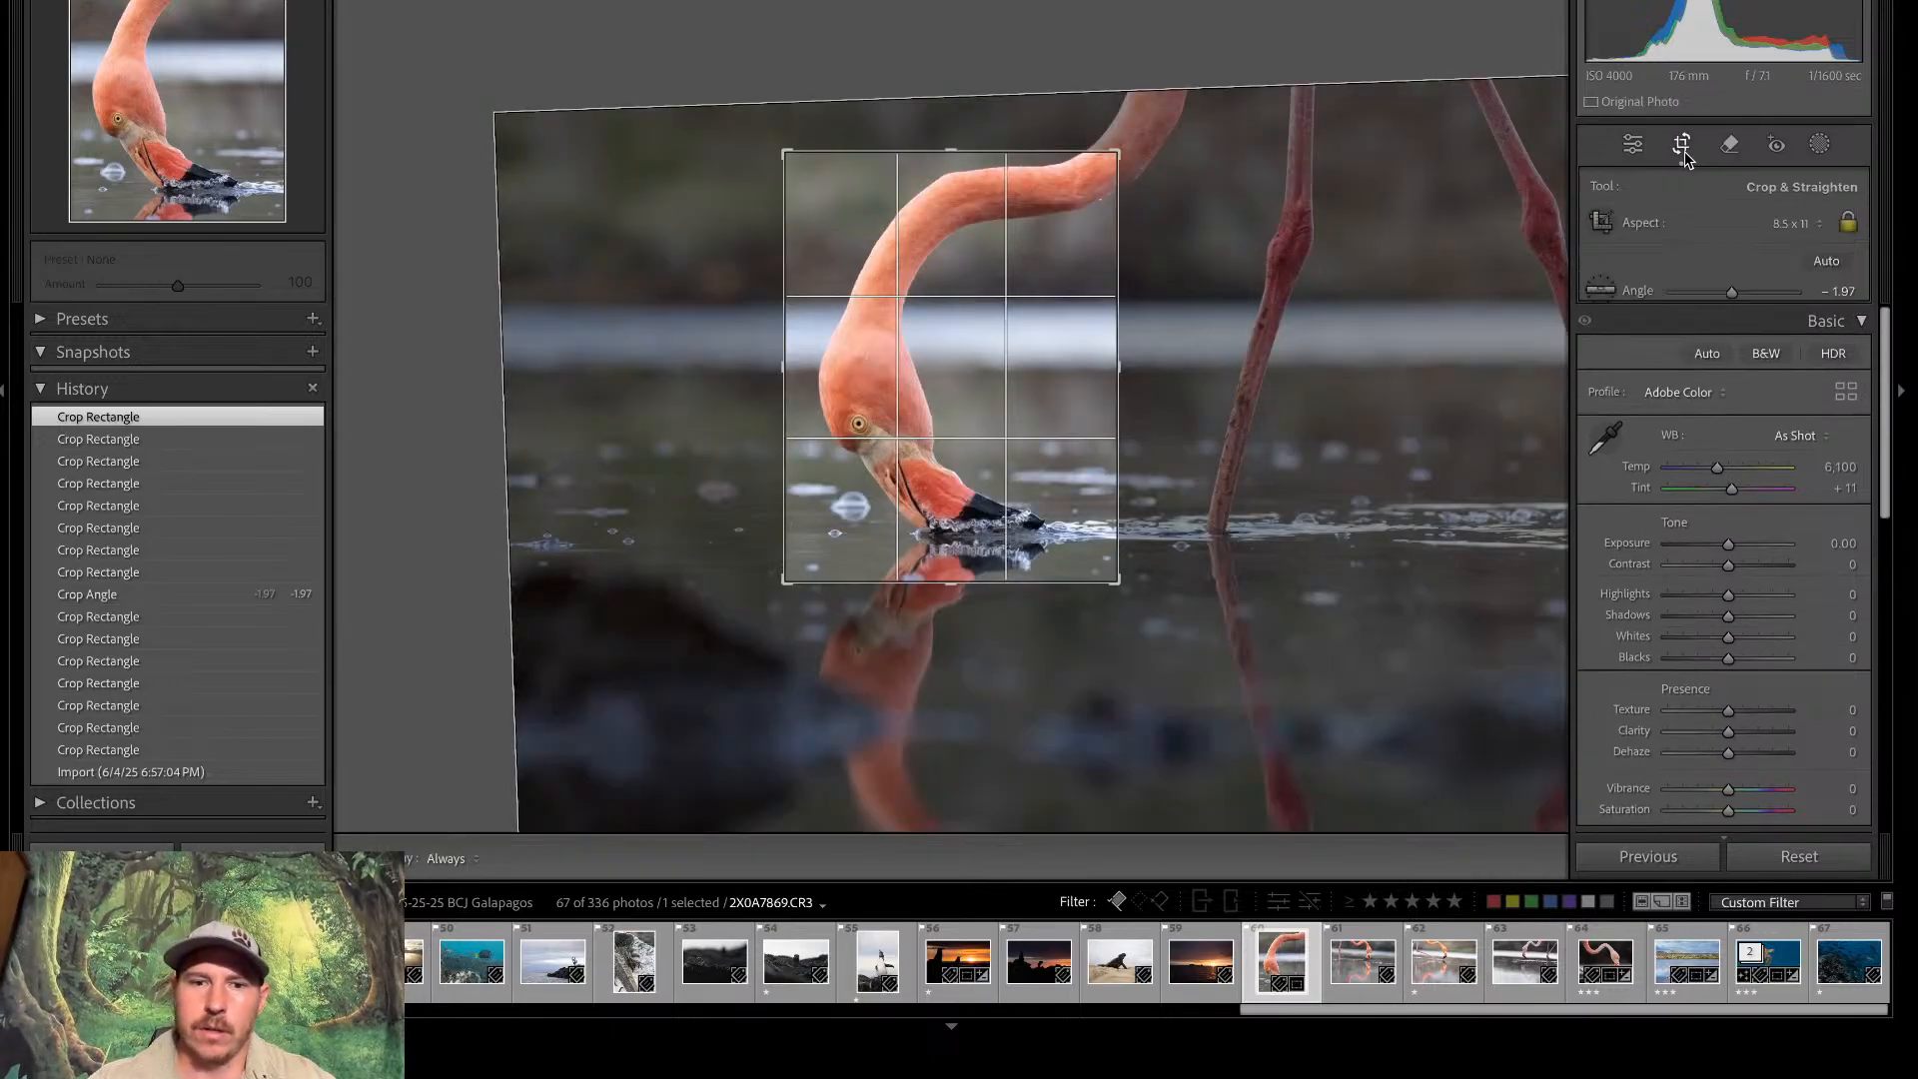
left_click_drag(1018, 417, 1031, 418)
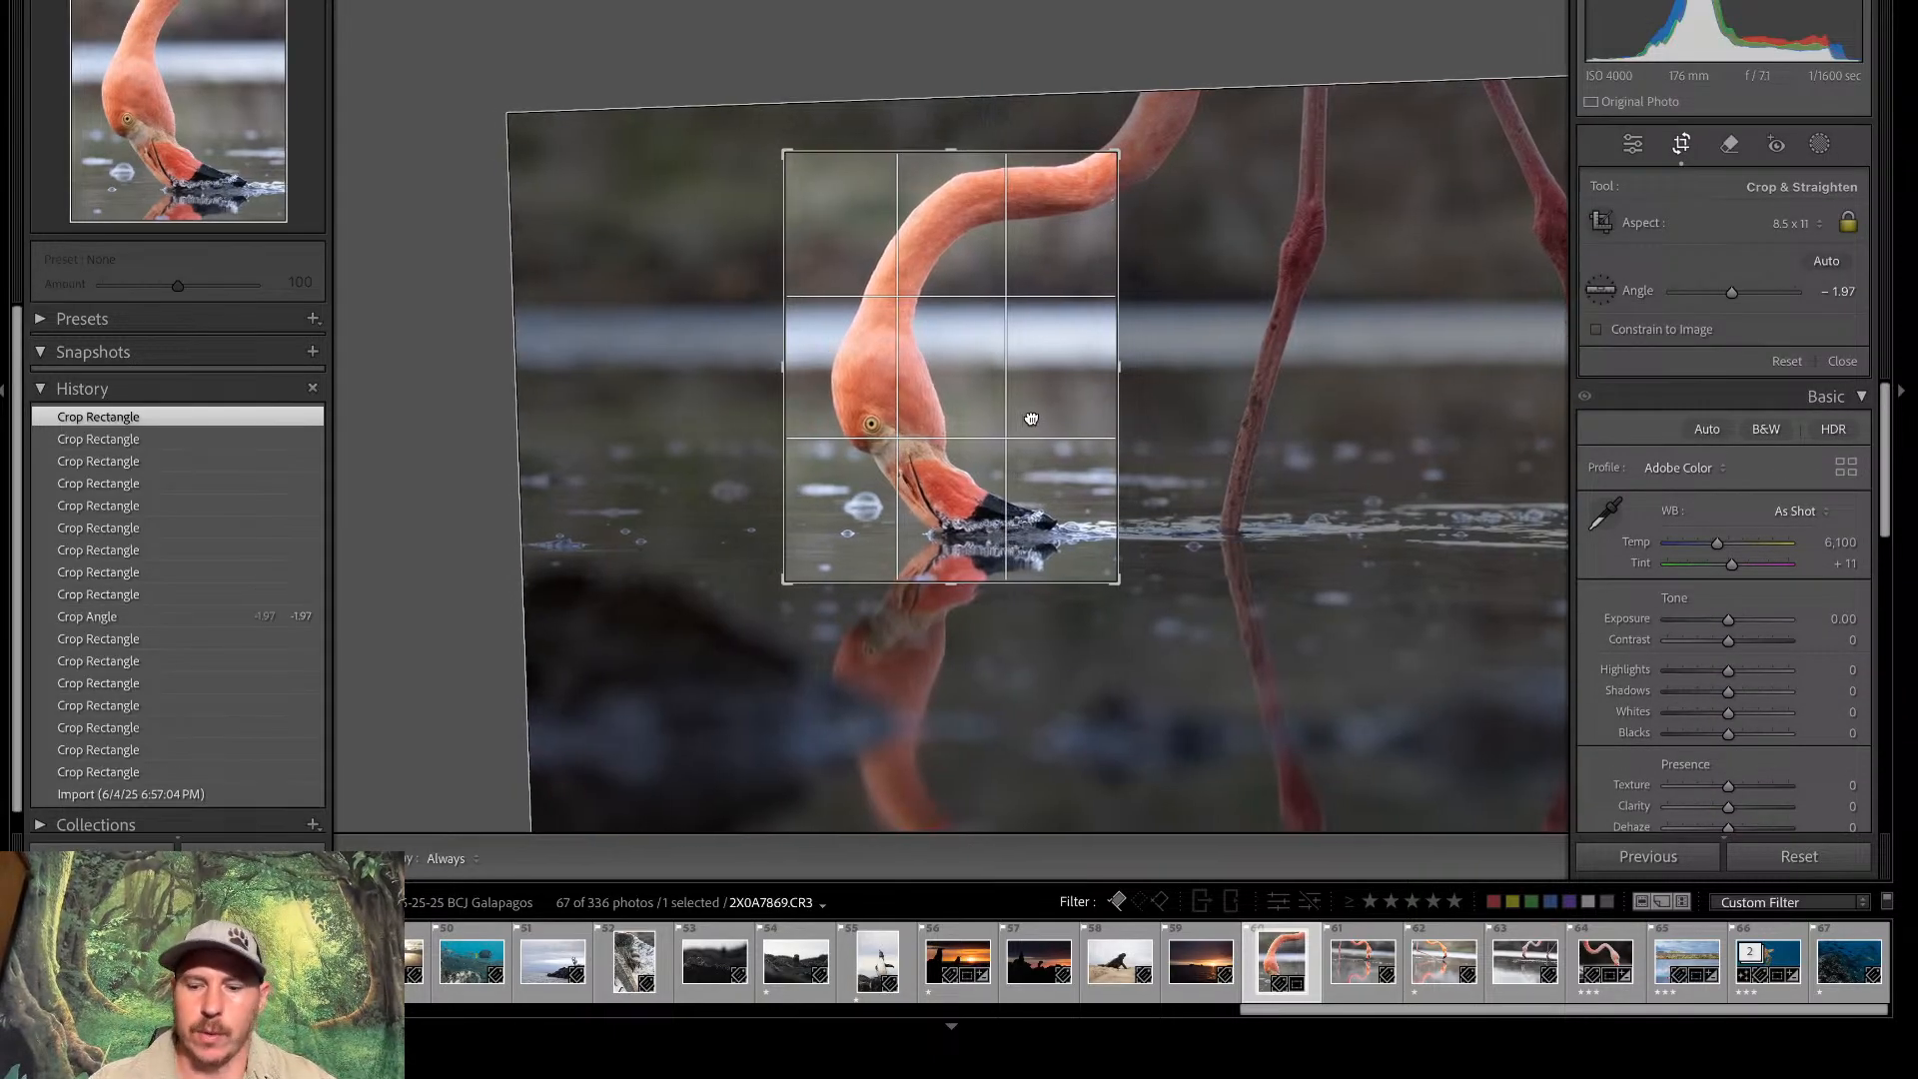
key("Return")
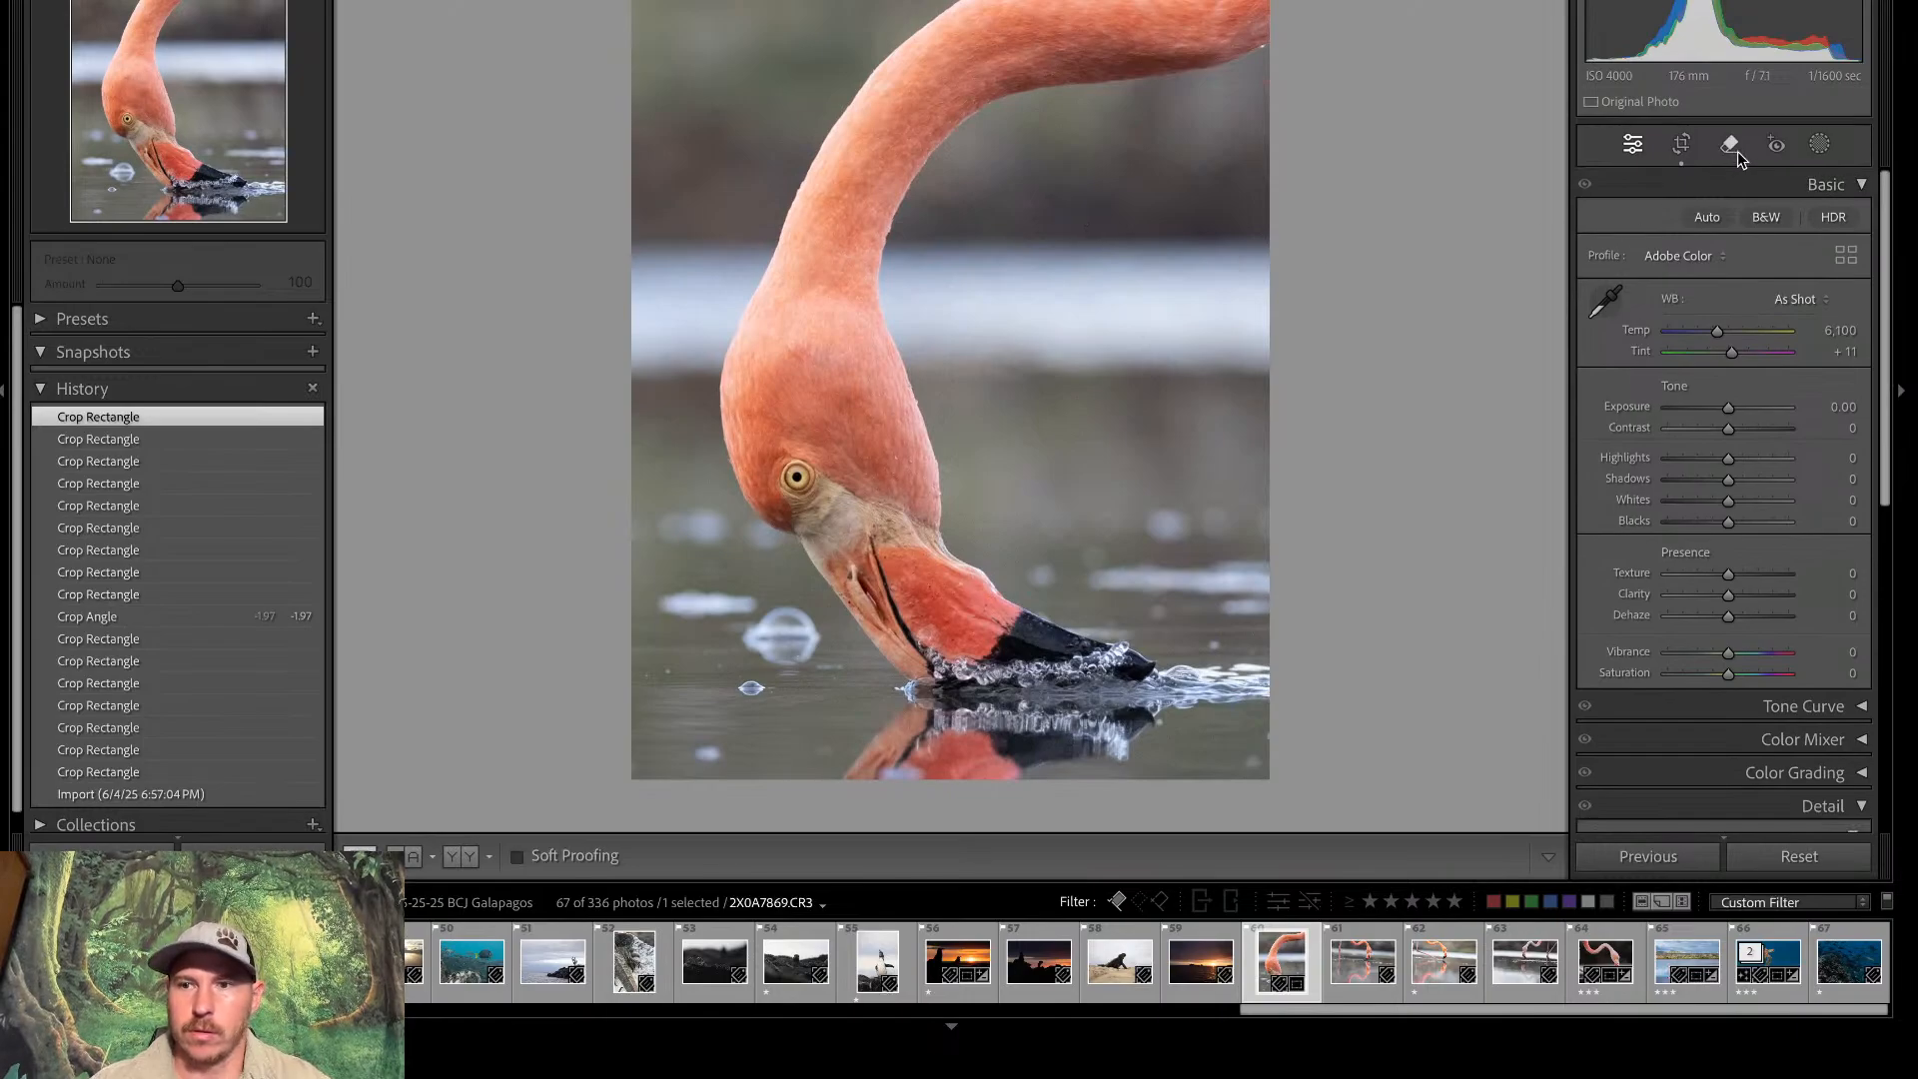
Enlarge the crop slightly to include more of the reflection and nudge the flamingo's placement within it
left_click(1682, 146)
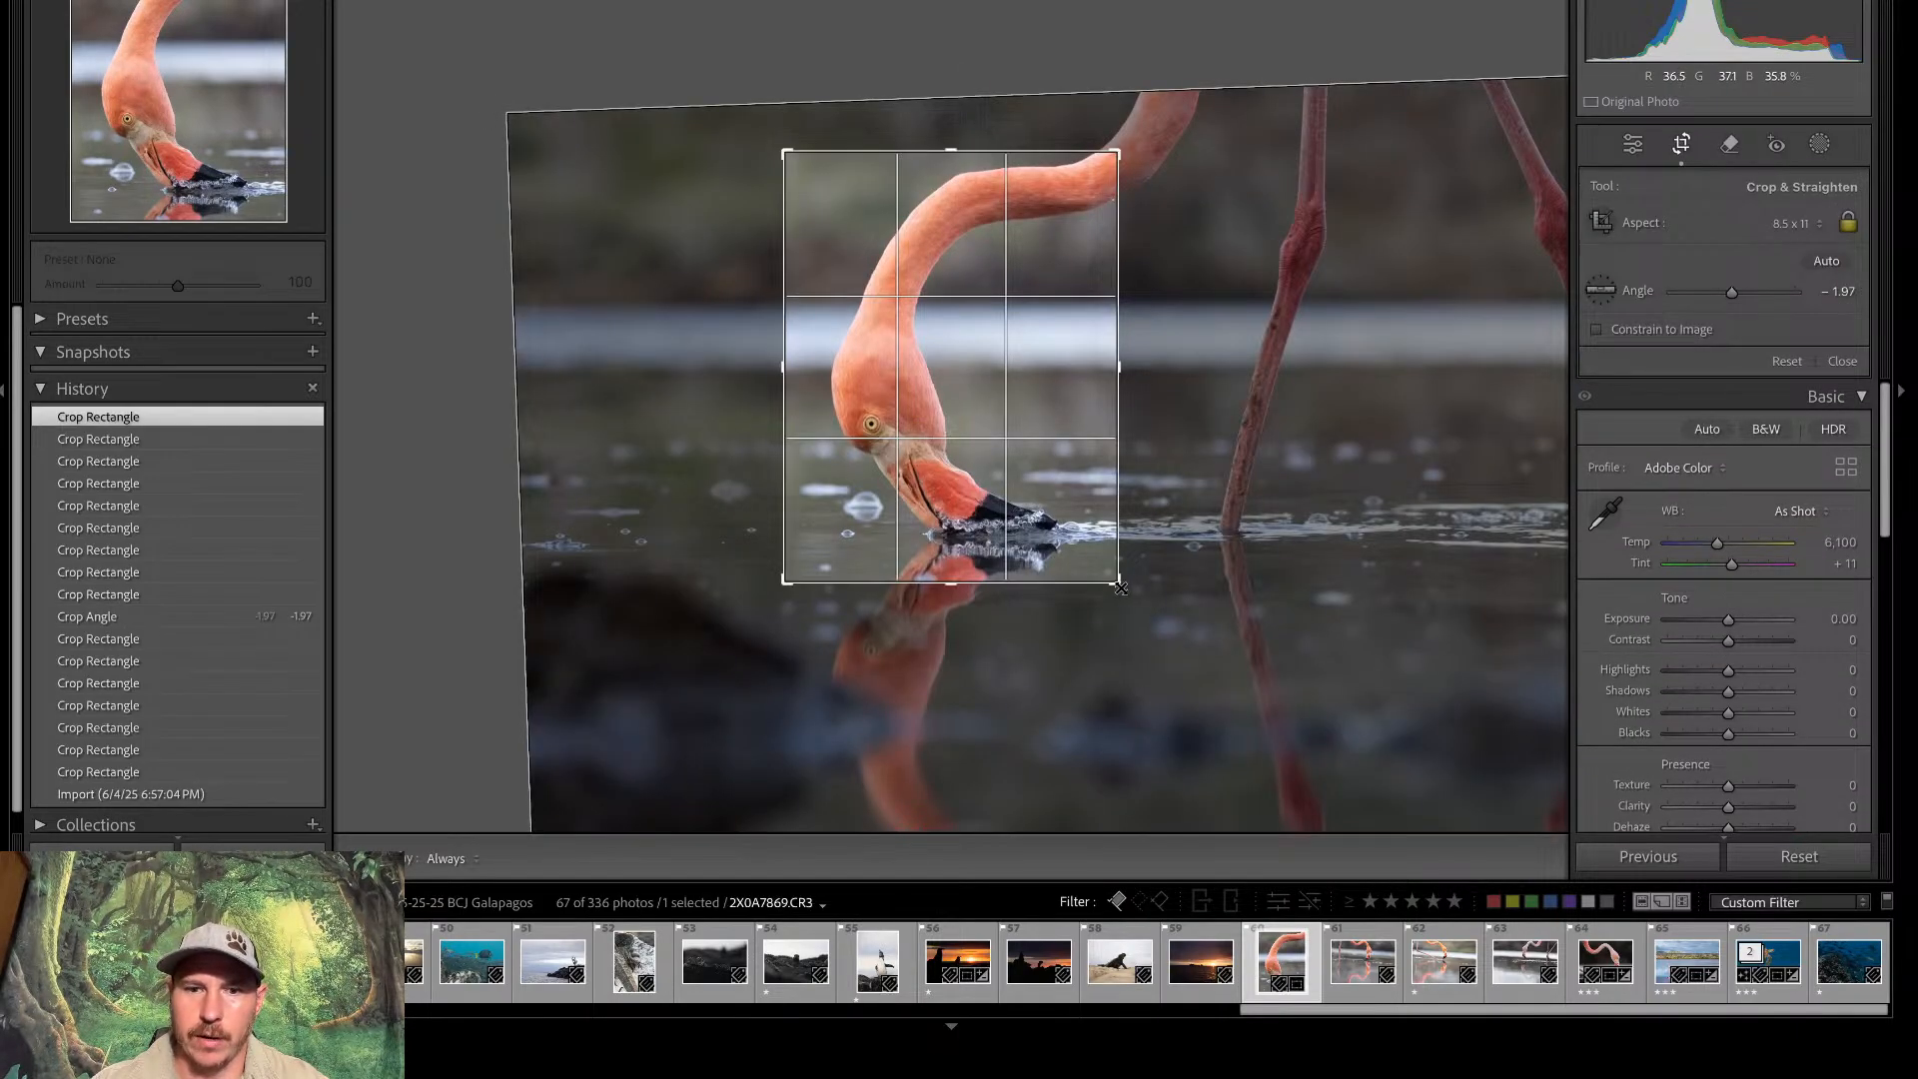
left_click_drag(1120, 583, 1144, 604)
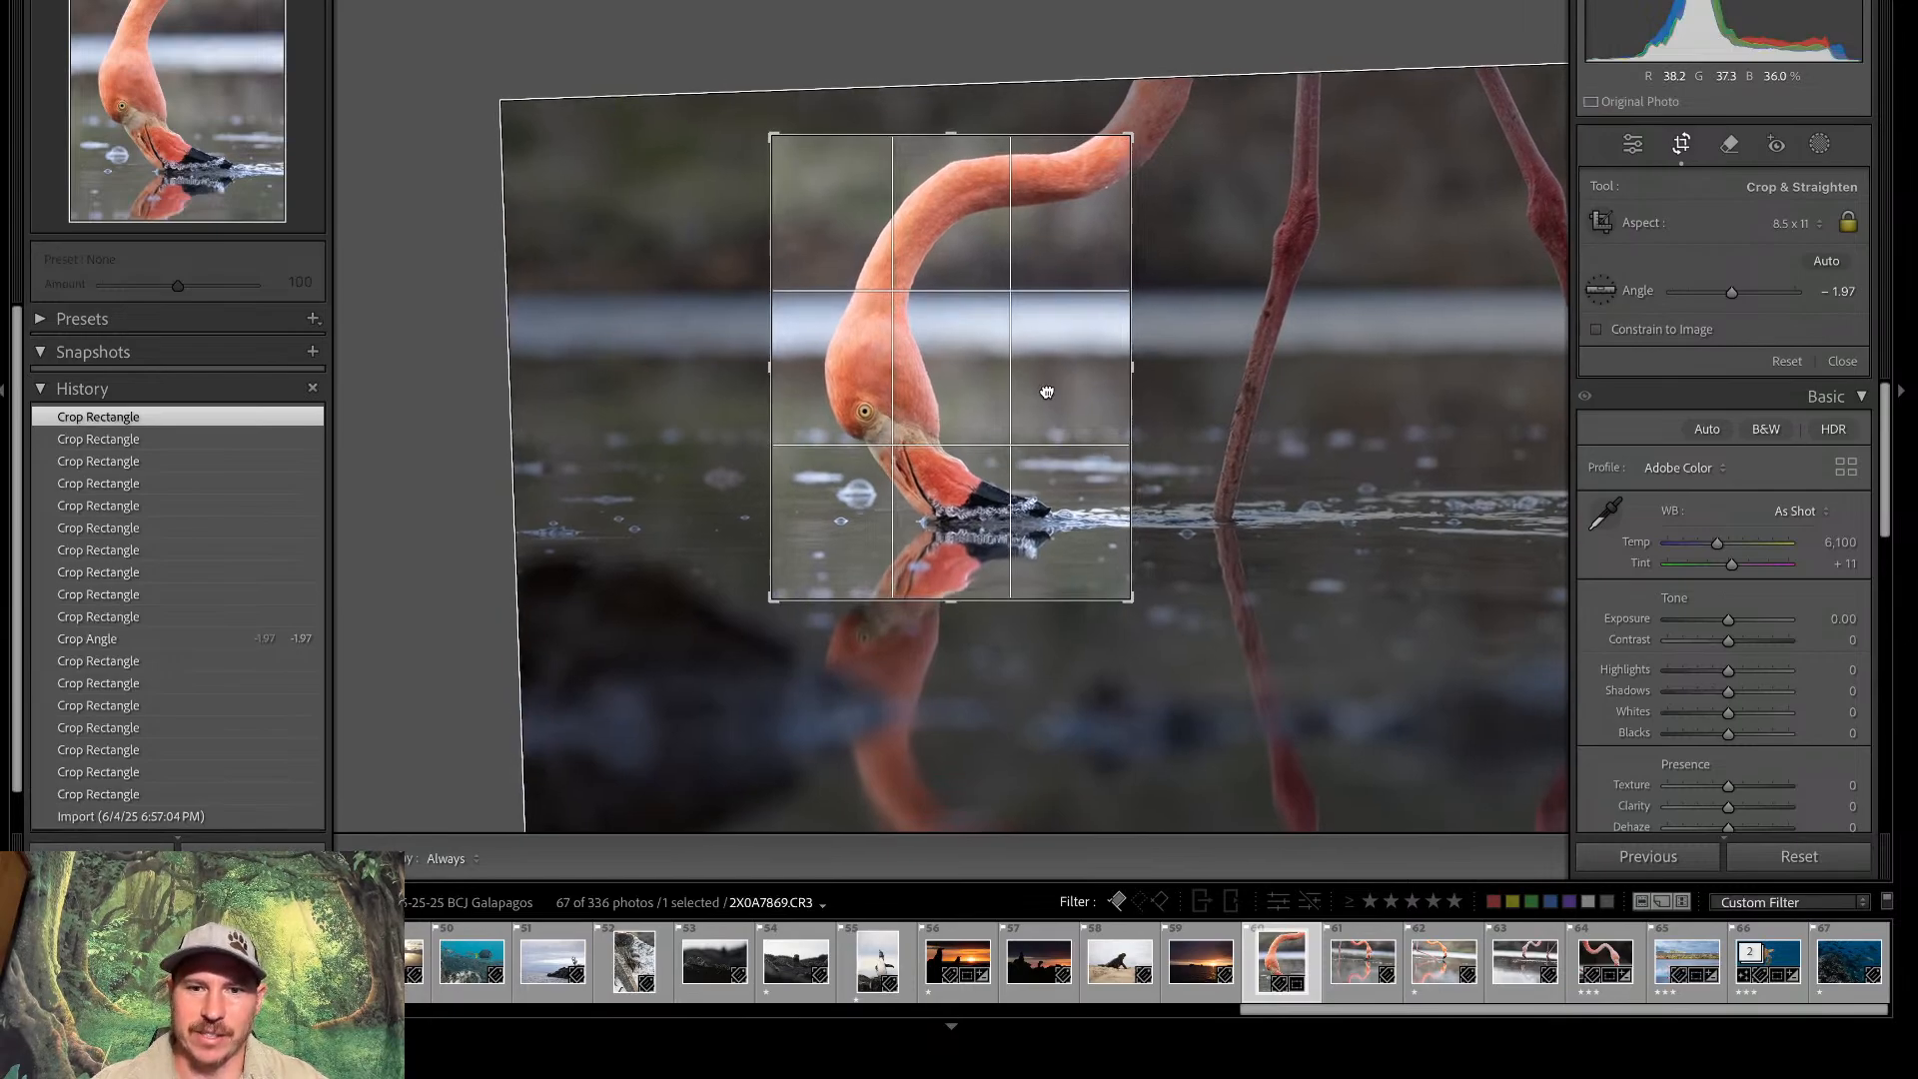
key("Return")
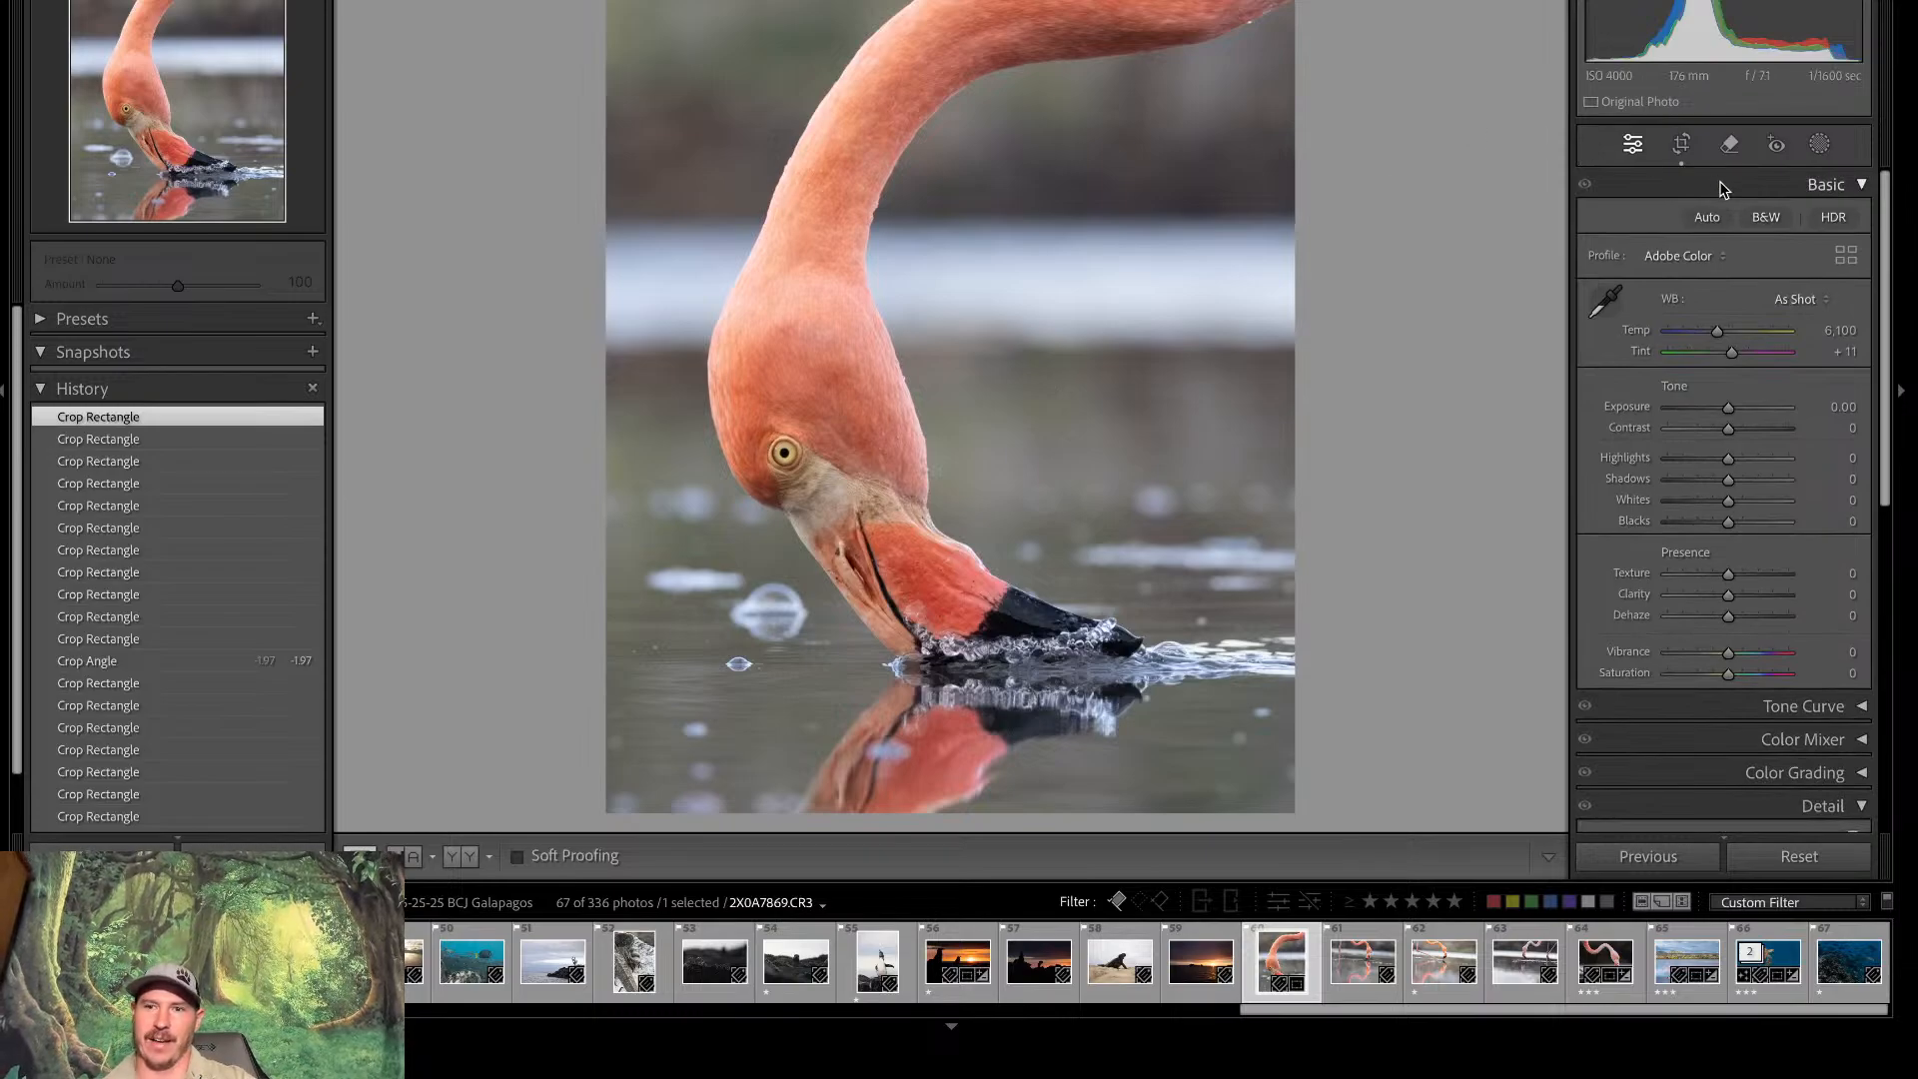
left_click(1682, 144)
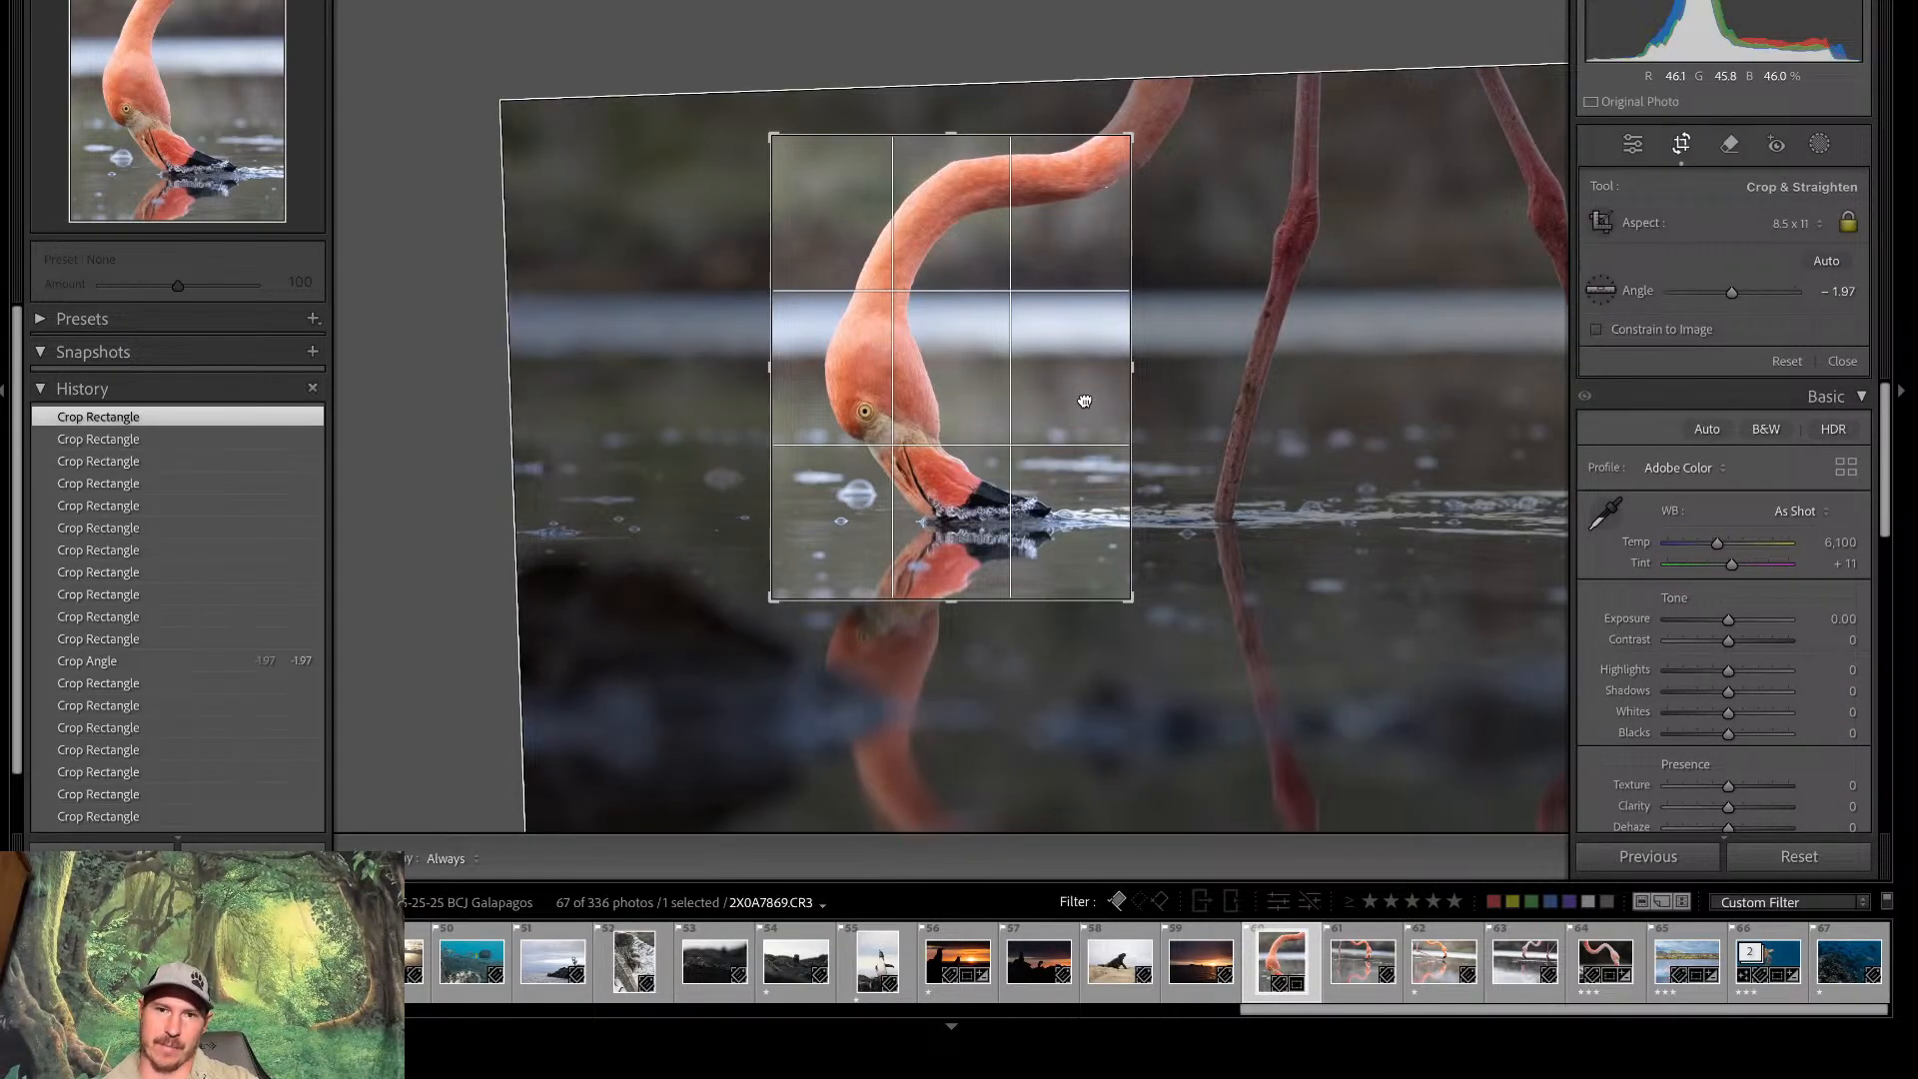
left_click_drag(1085, 401, 1091, 400)
key("Return")
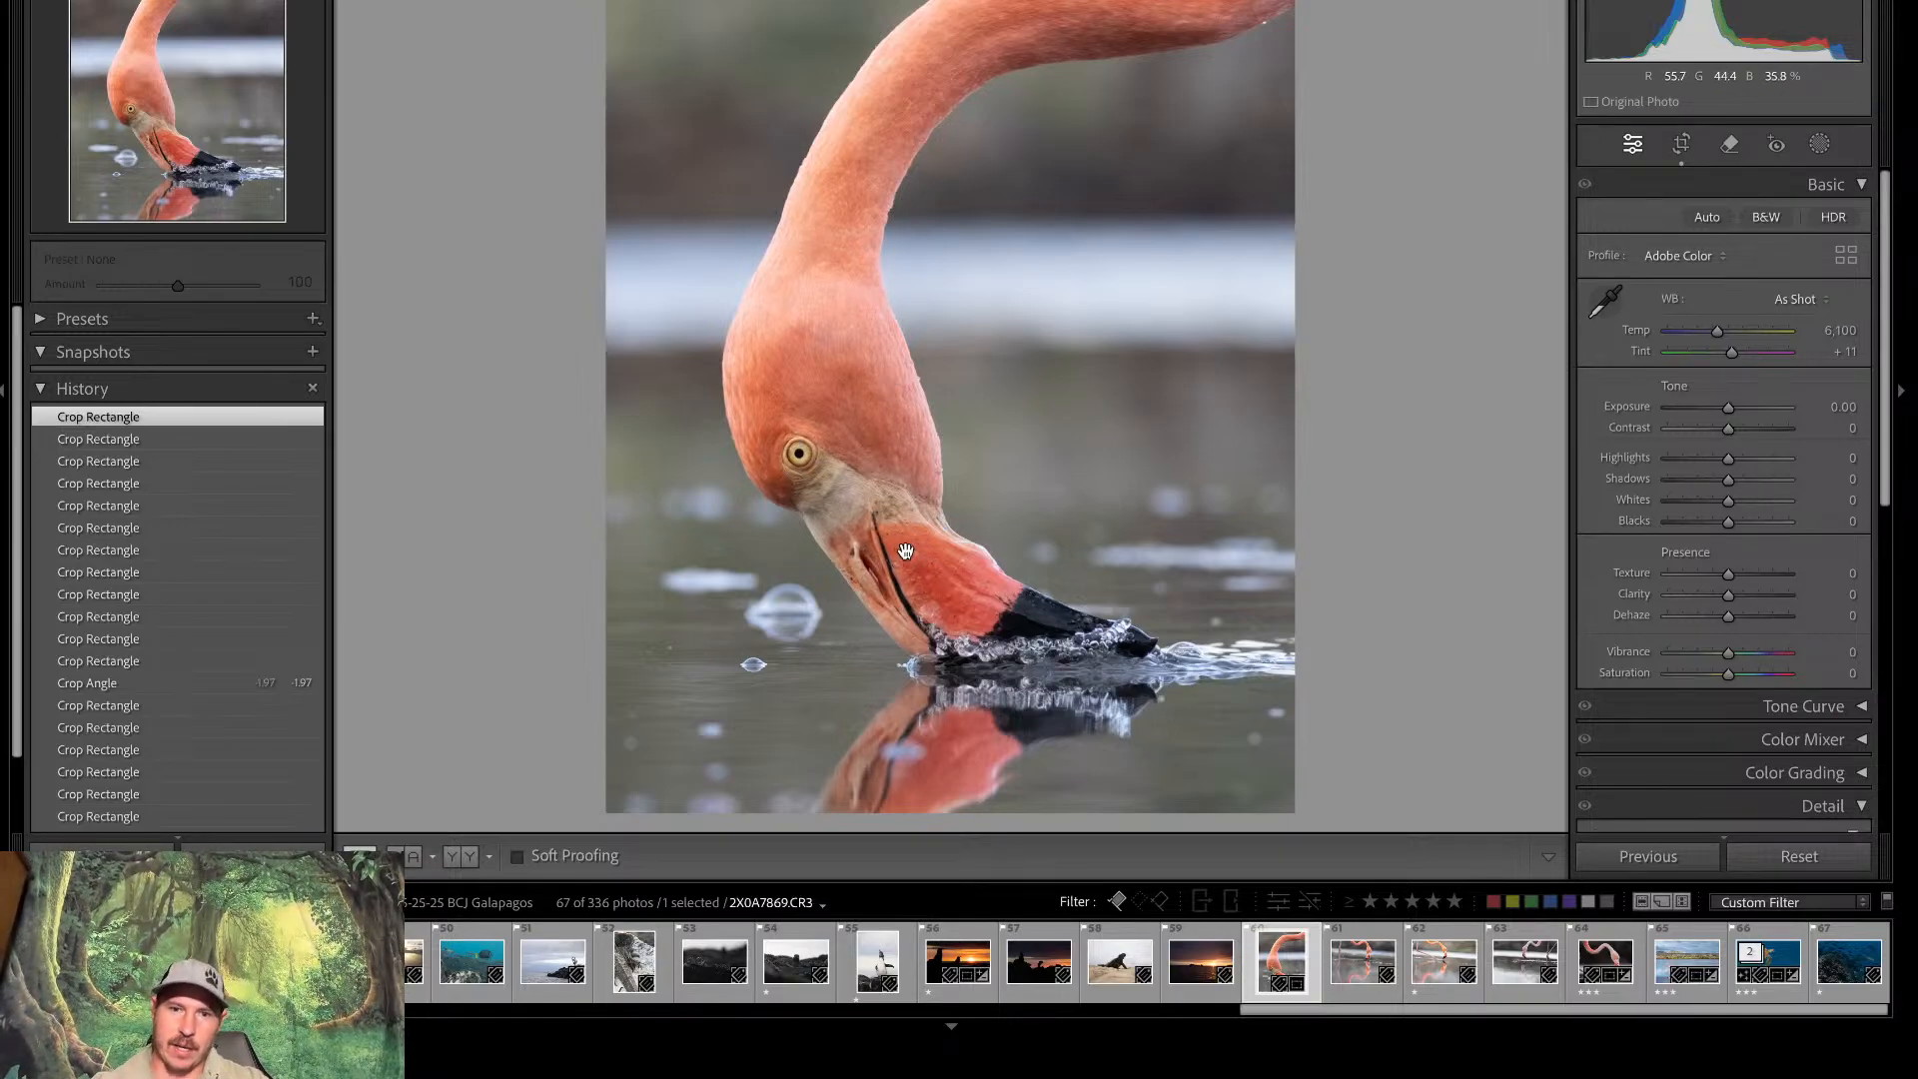
Add a linear gradient mask over the upper background, subtract the subject from it, and set its Exposure to -1.26
left_click(1819, 145)
left_click(1661, 410)
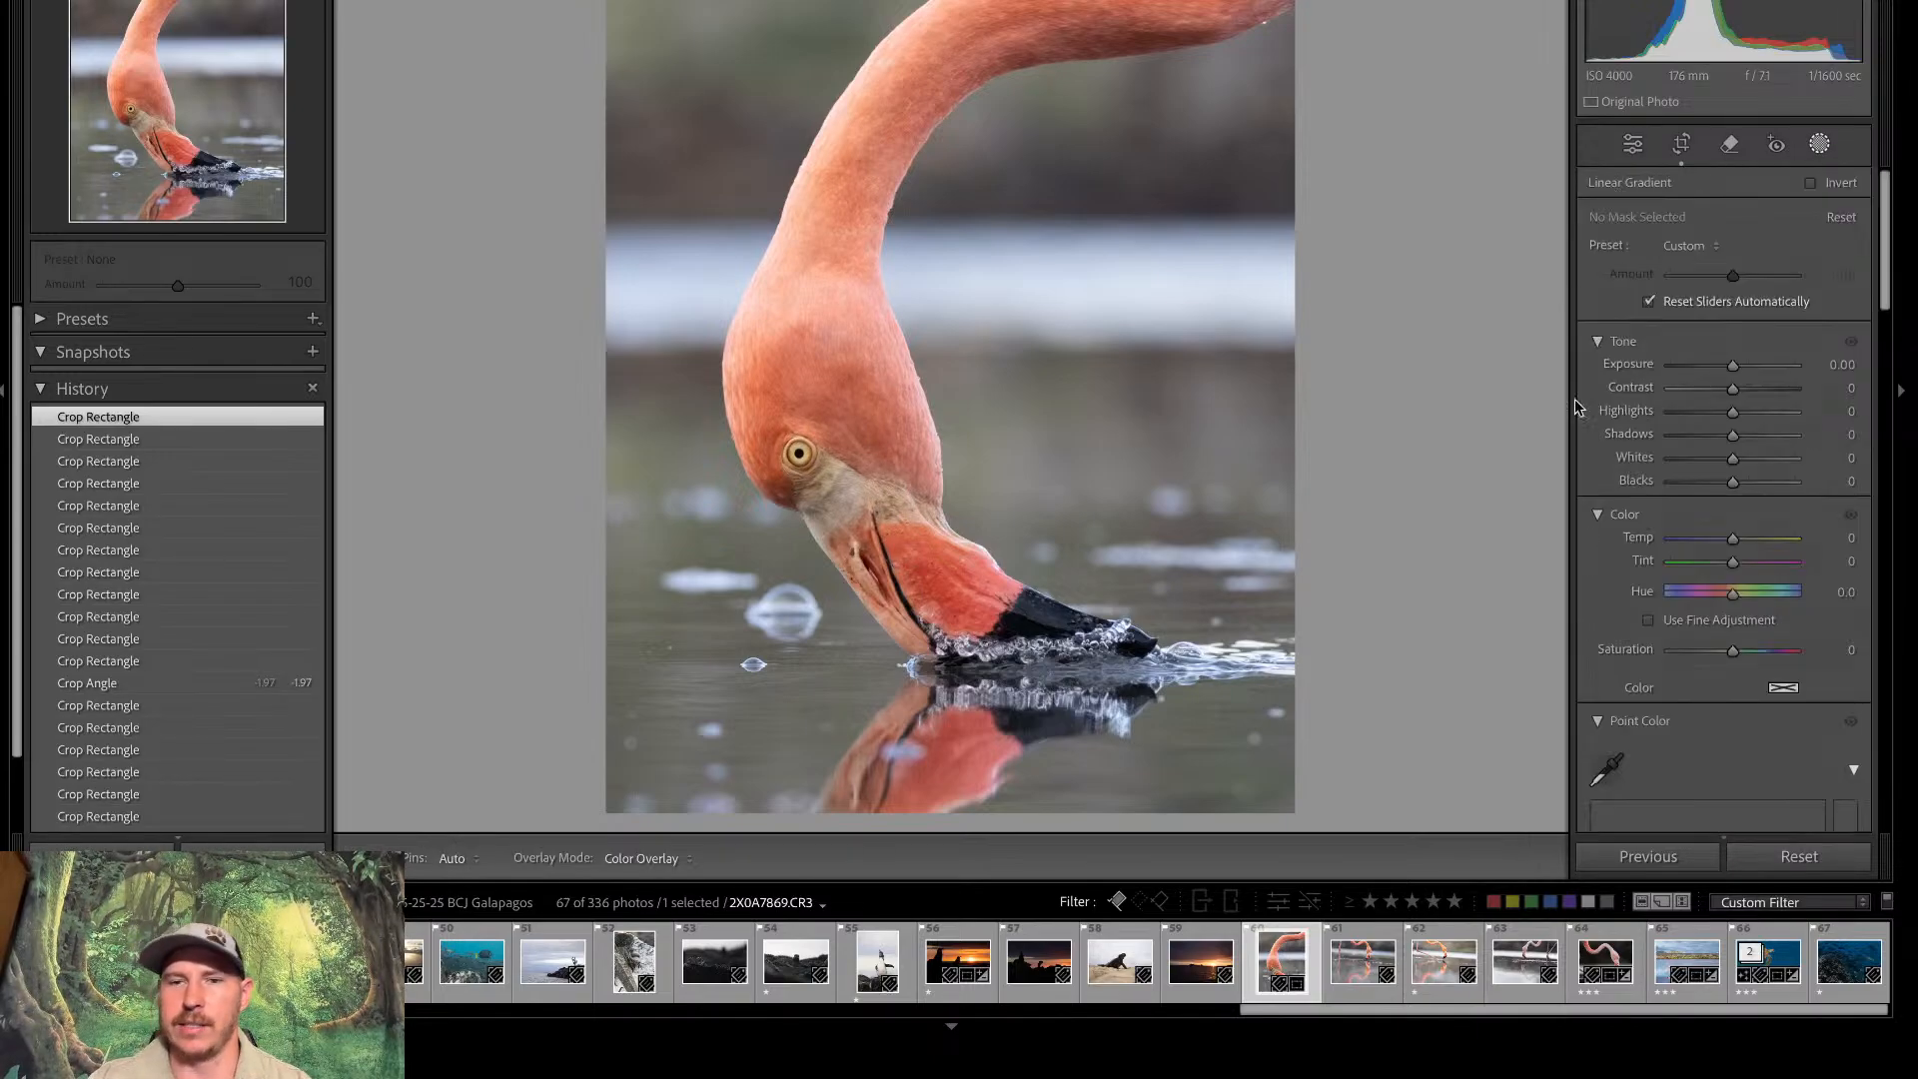
left_click_drag(900, 89, 901, 200)
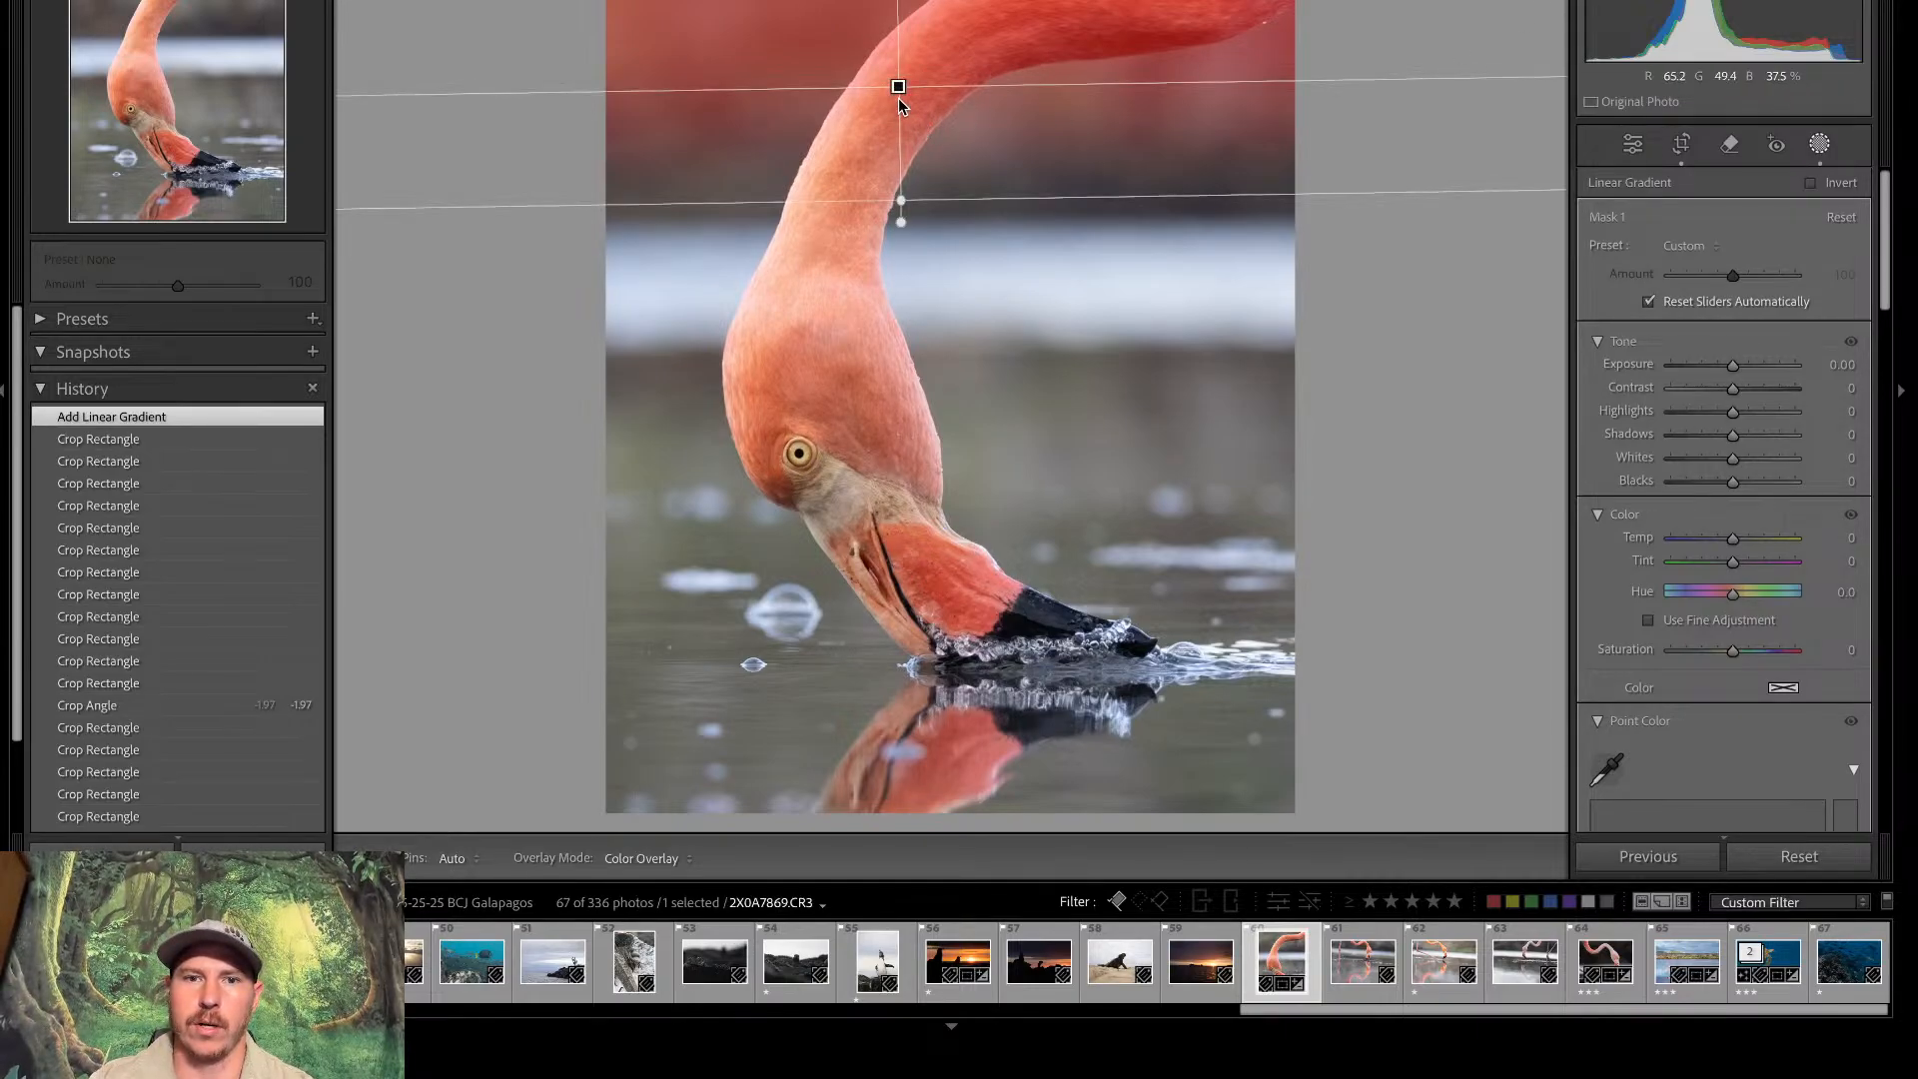
mouse_move(901, 200)
left_mouse_down()
mouse_move(902, 170)
mouse_move(900, 204)
left_mouse_up()
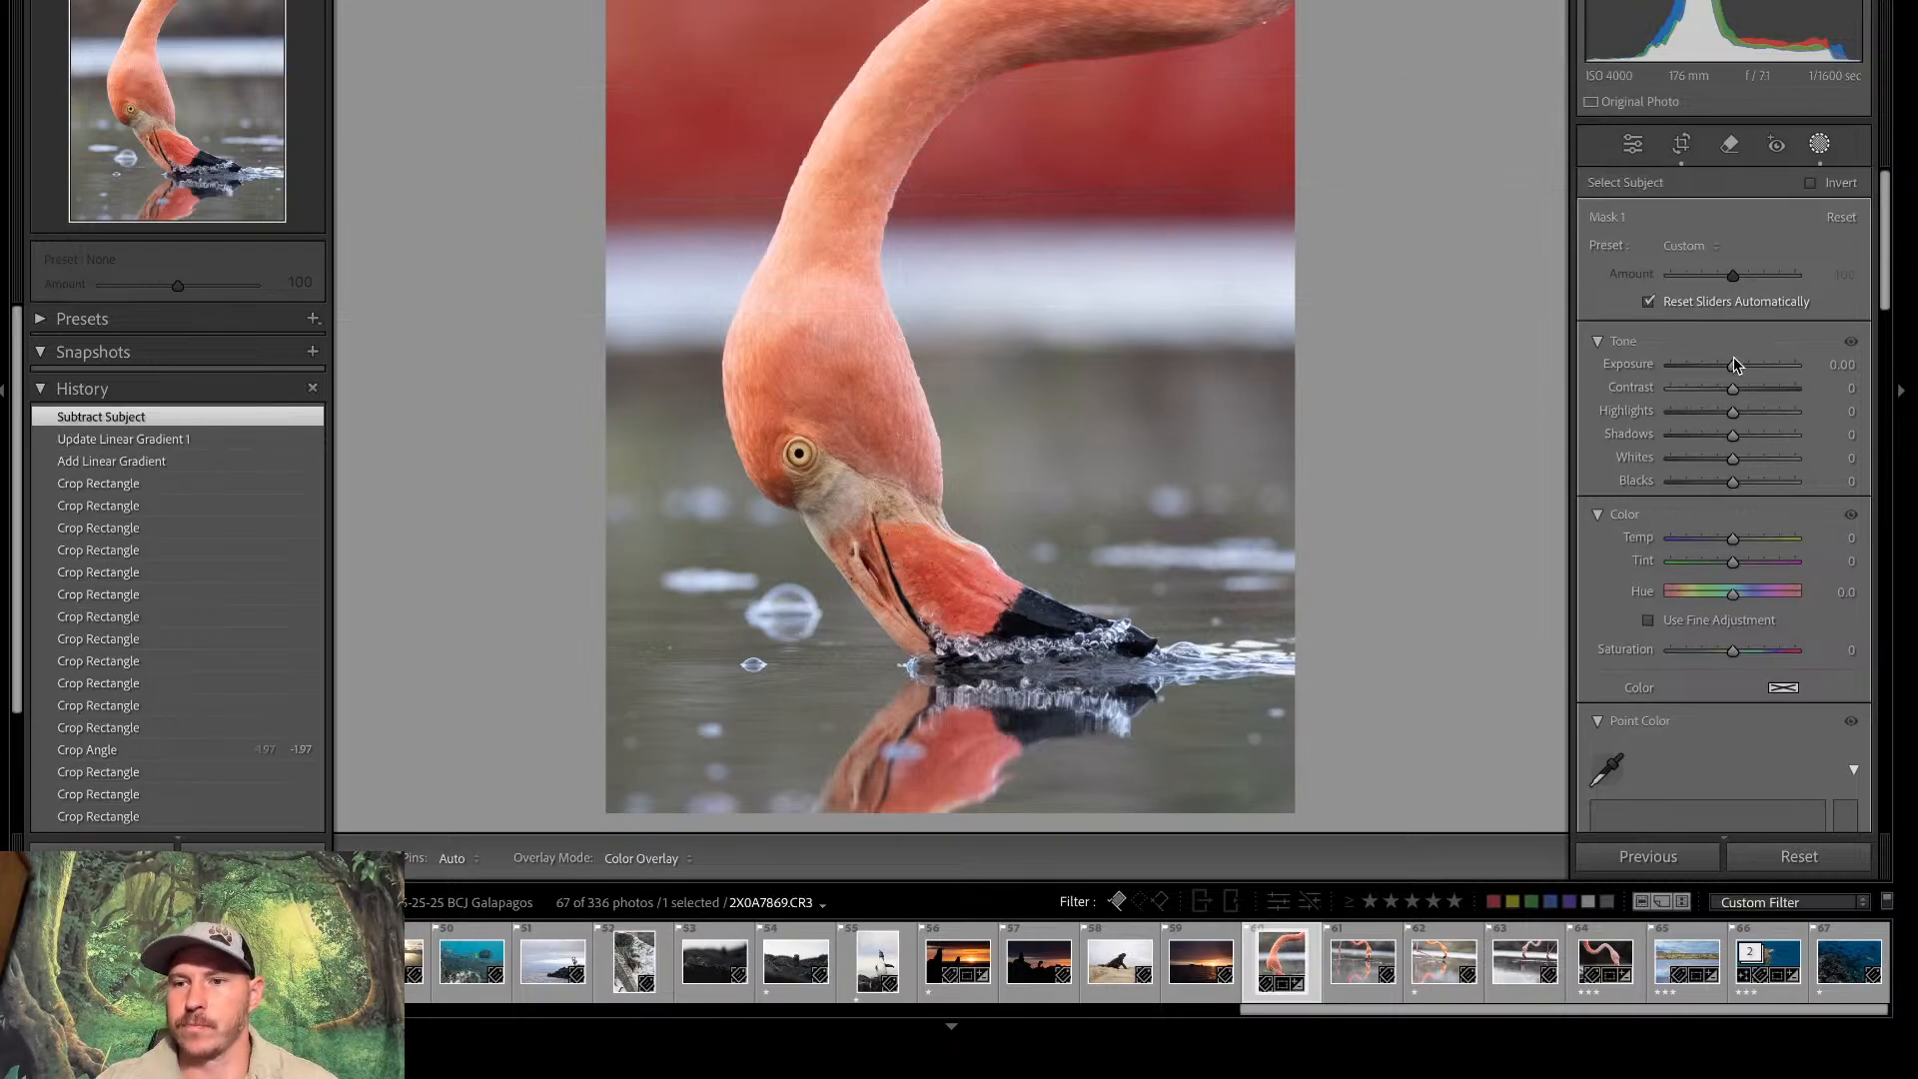
mouse_move(1734, 367)
left_mouse_down()
mouse_move(1695, 368)
mouse_move(1714, 368)
left_mouse_up()
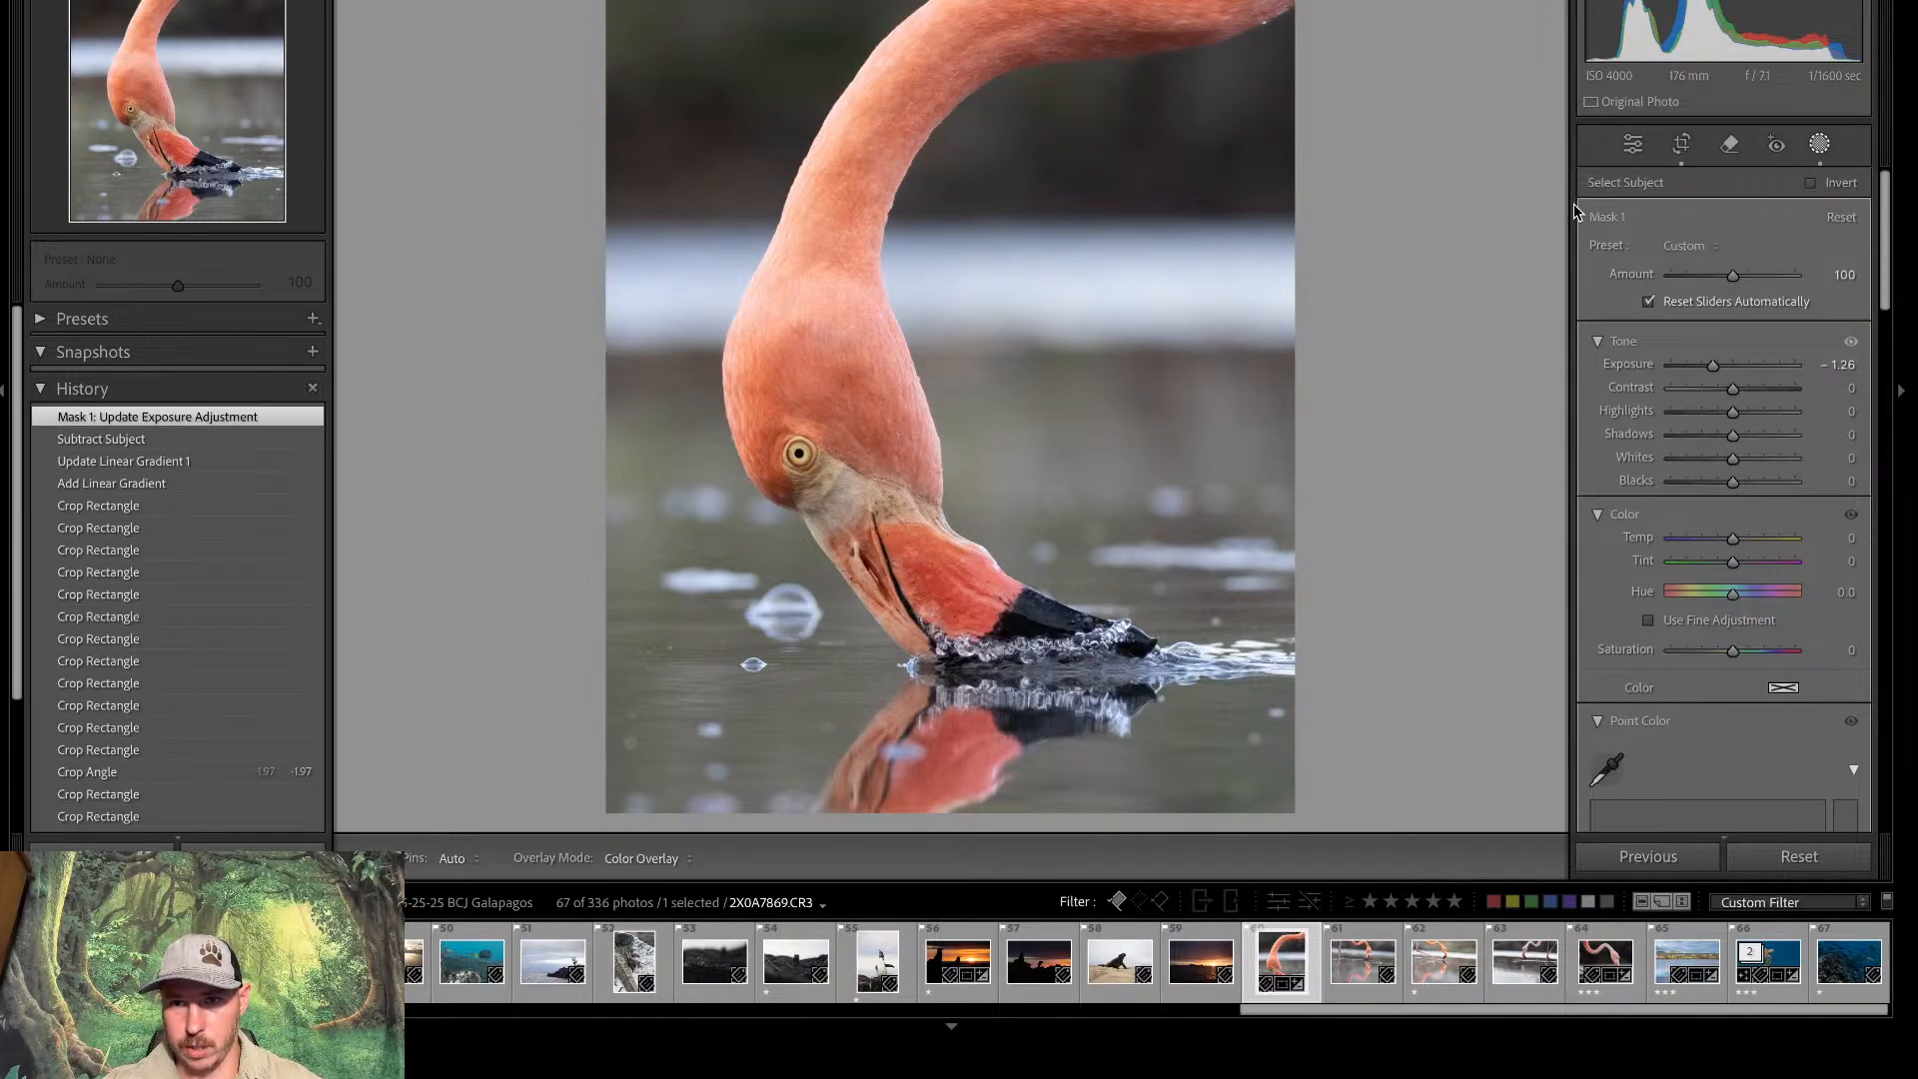
Add a second linear gradient over the water up to the bright band, subtract the subject, and set its Exposure to -1.08
key("m")
left_click_drag(998, 726, 998, 540)
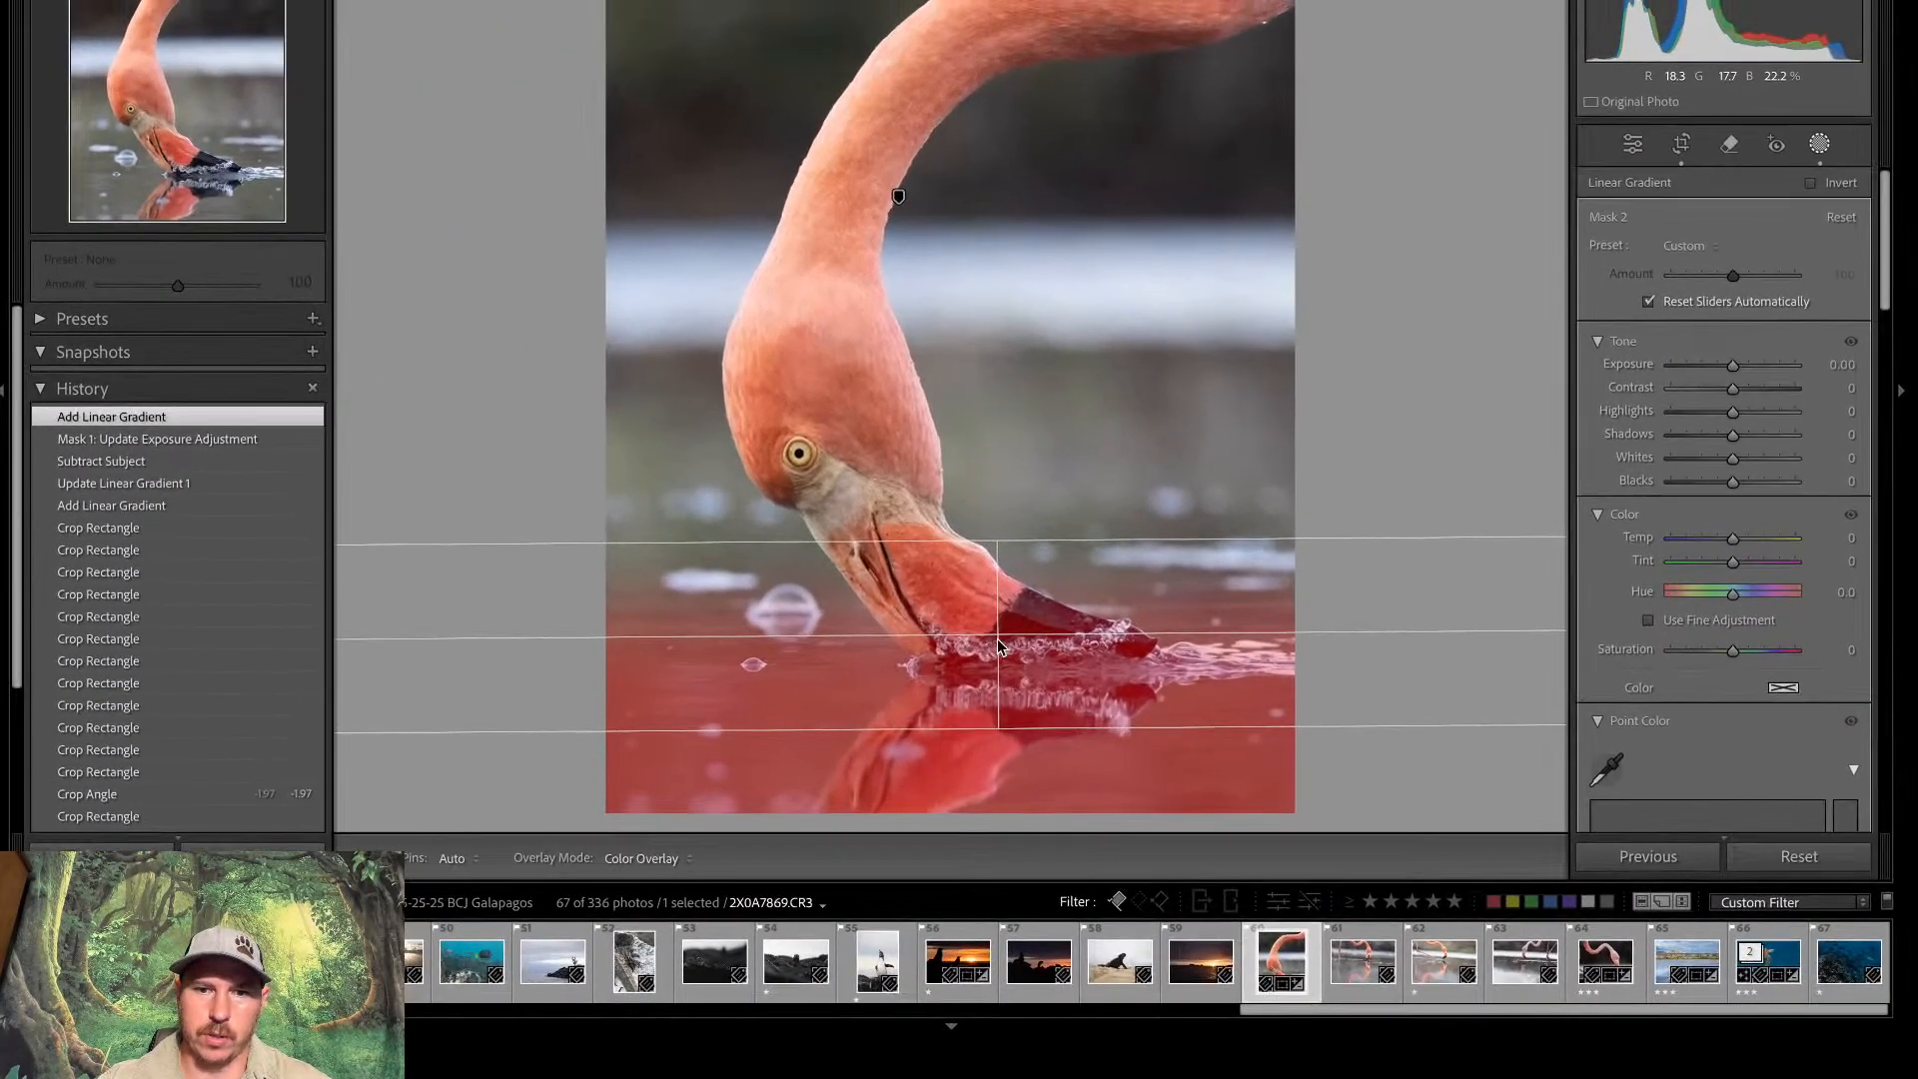
left_click_drag(999, 637, 992, 355)
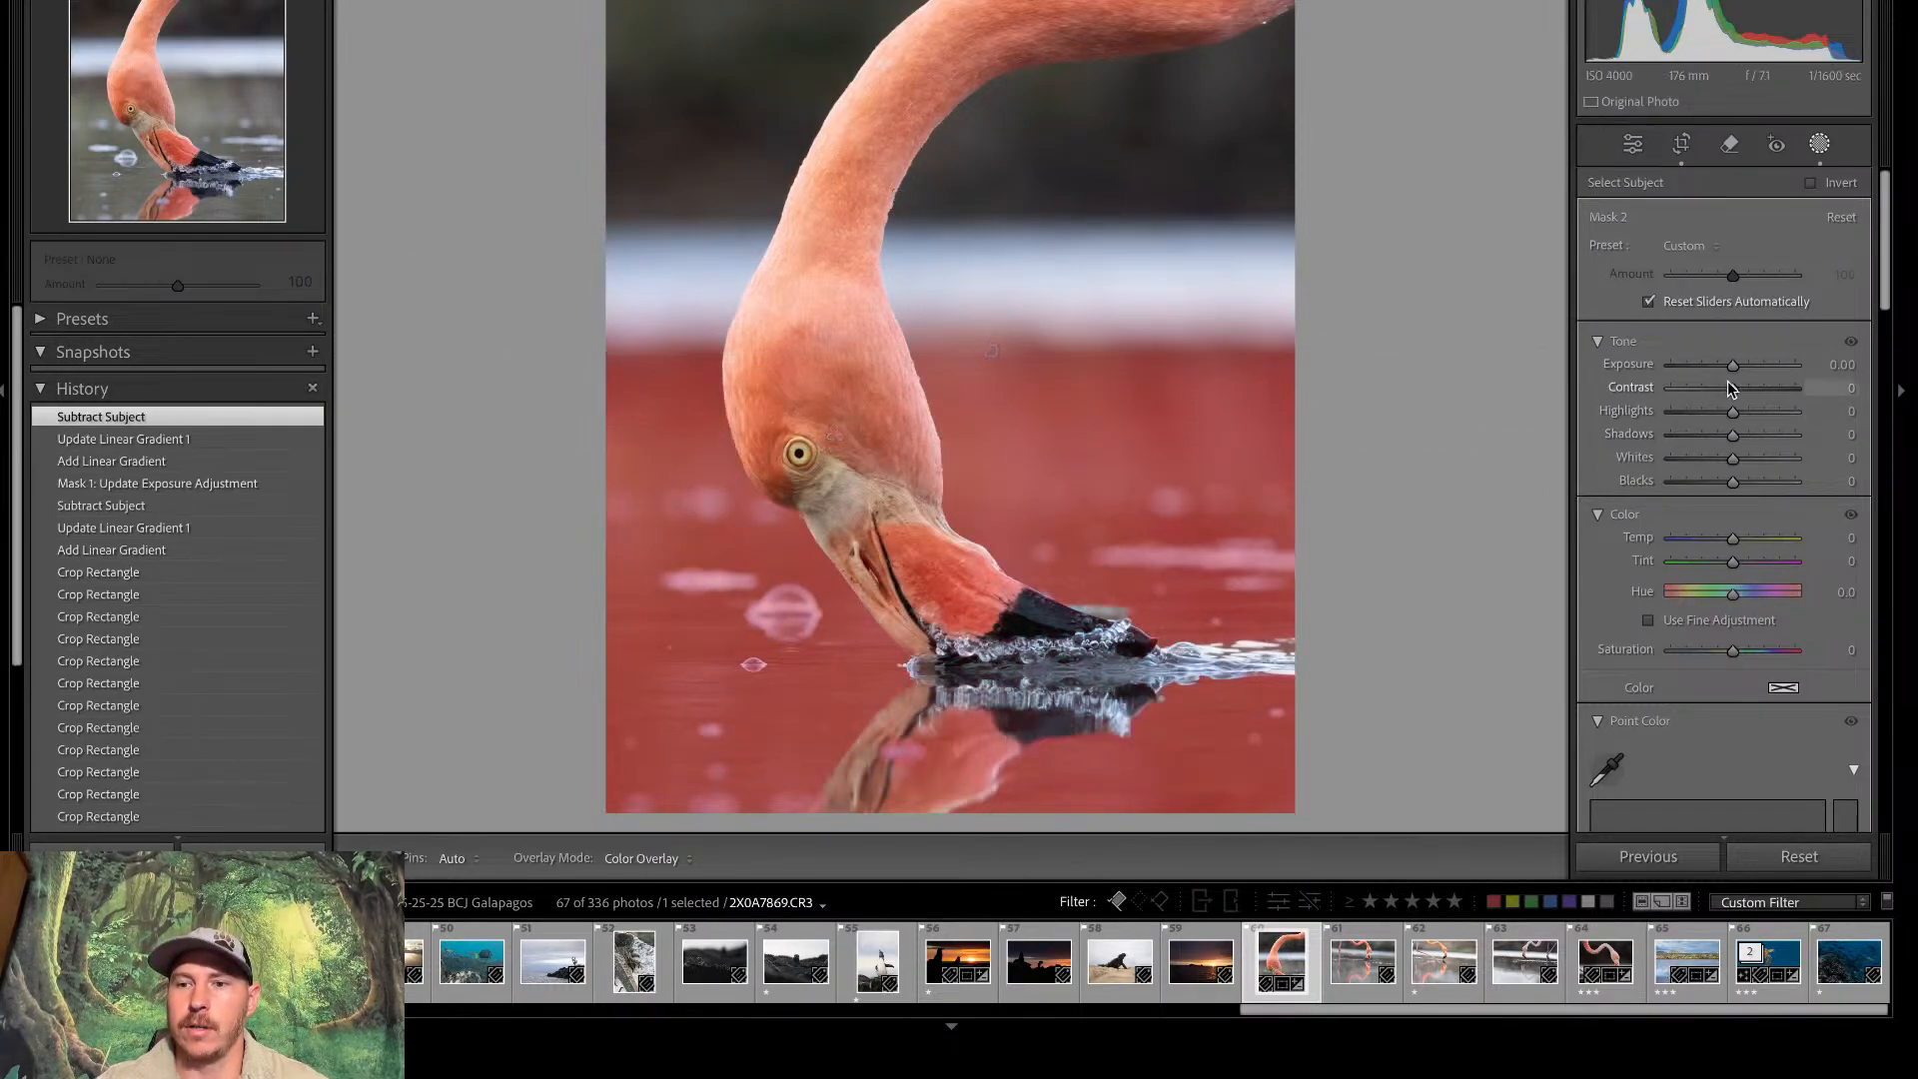
mouse_move(1735, 369)
left_mouse_down()
mouse_move(1628, 382)
mouse_move(1719, 382)
left_mouse_up()
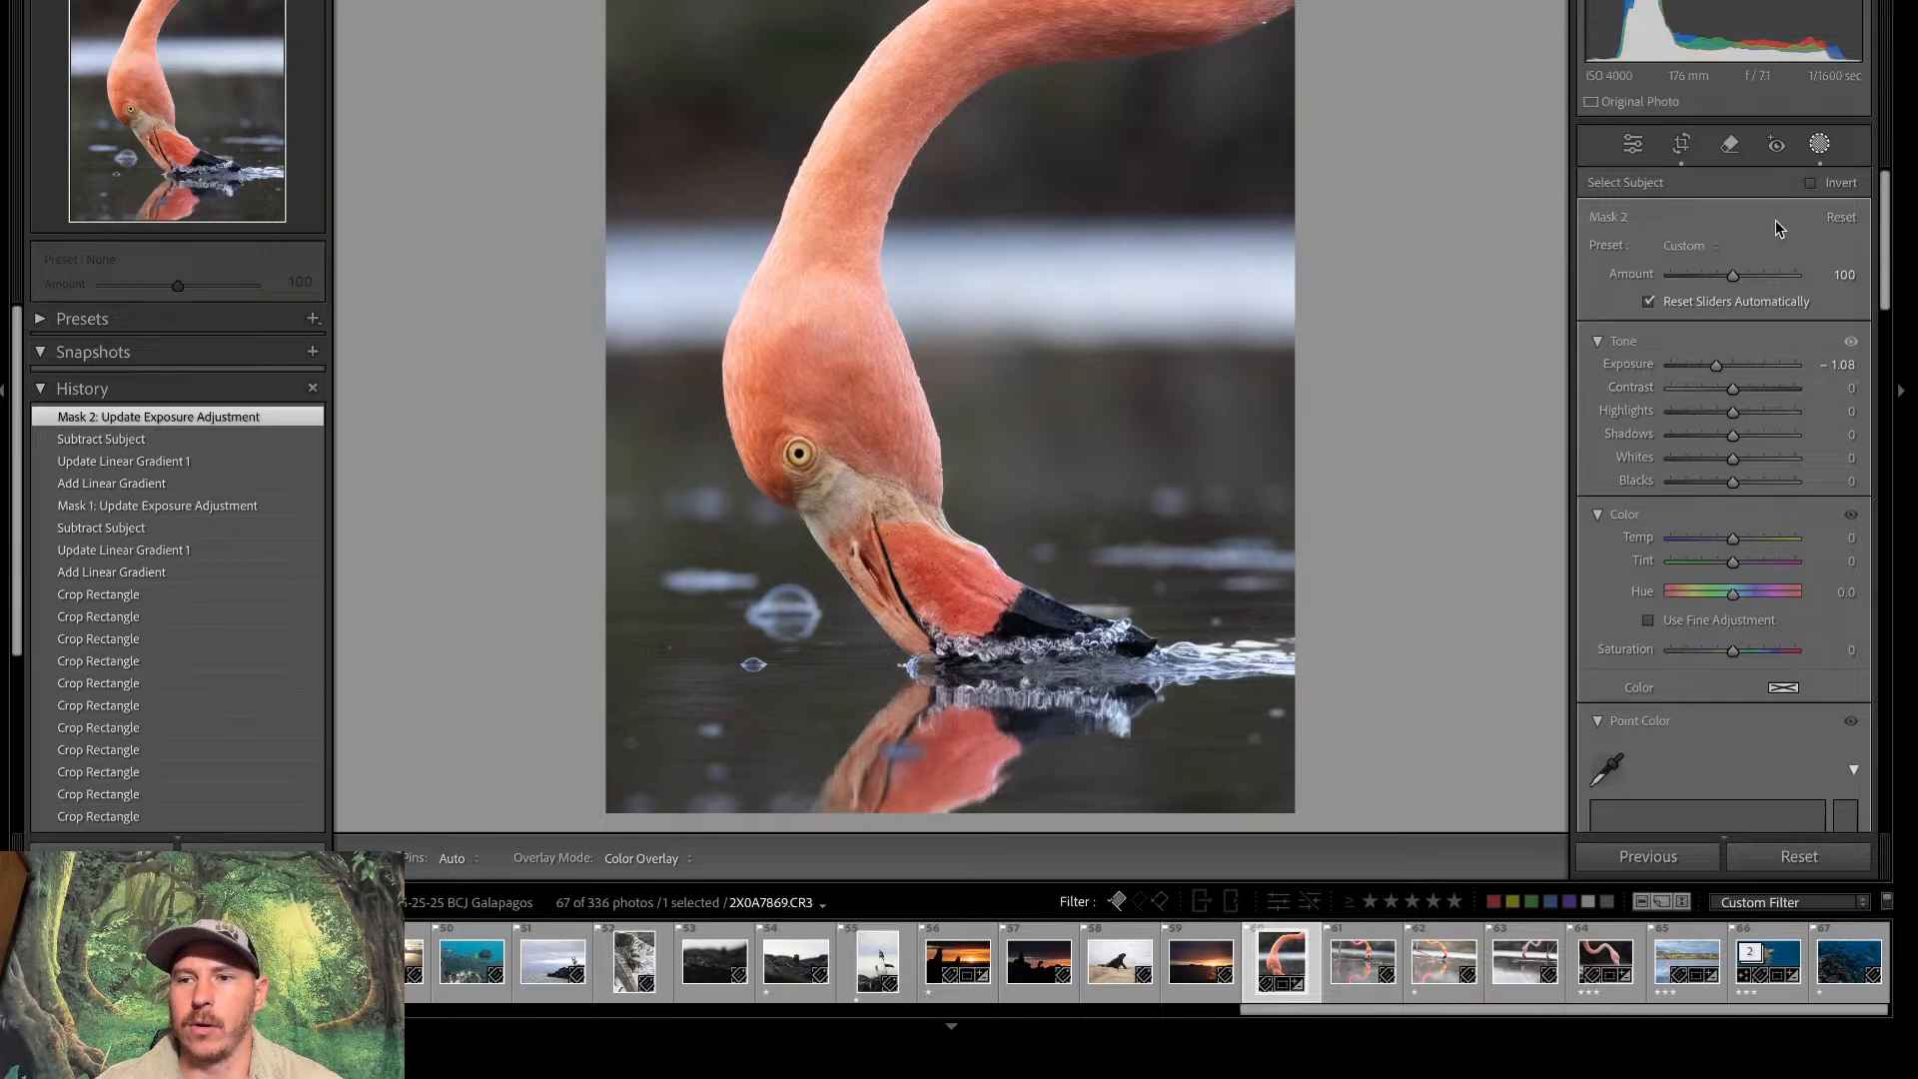
Set the whole photo's Contrast to +27, Exposure to 0.00, Highlights to -54 and Whites to -66
left_click(1633, 144)
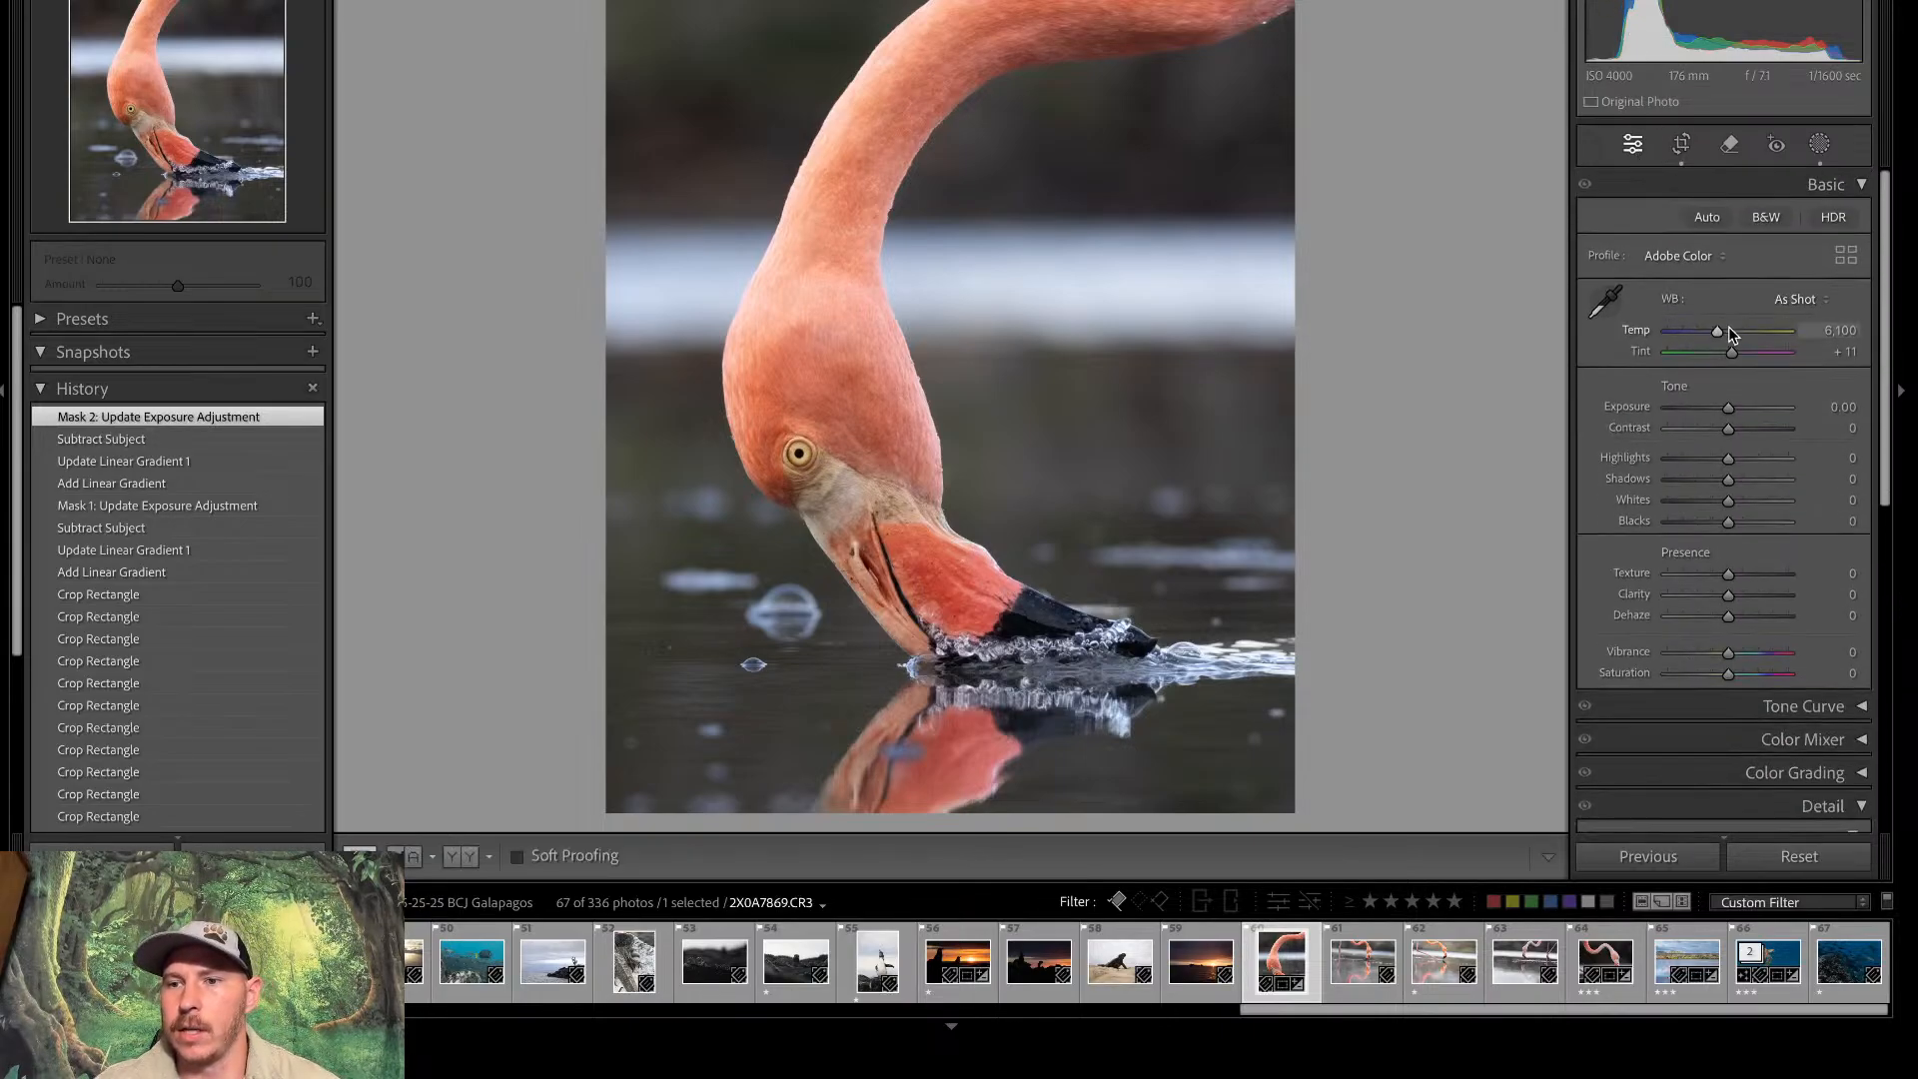
left_click_drag(1743, 440, 1727, 411)
double_click(1727, 409)
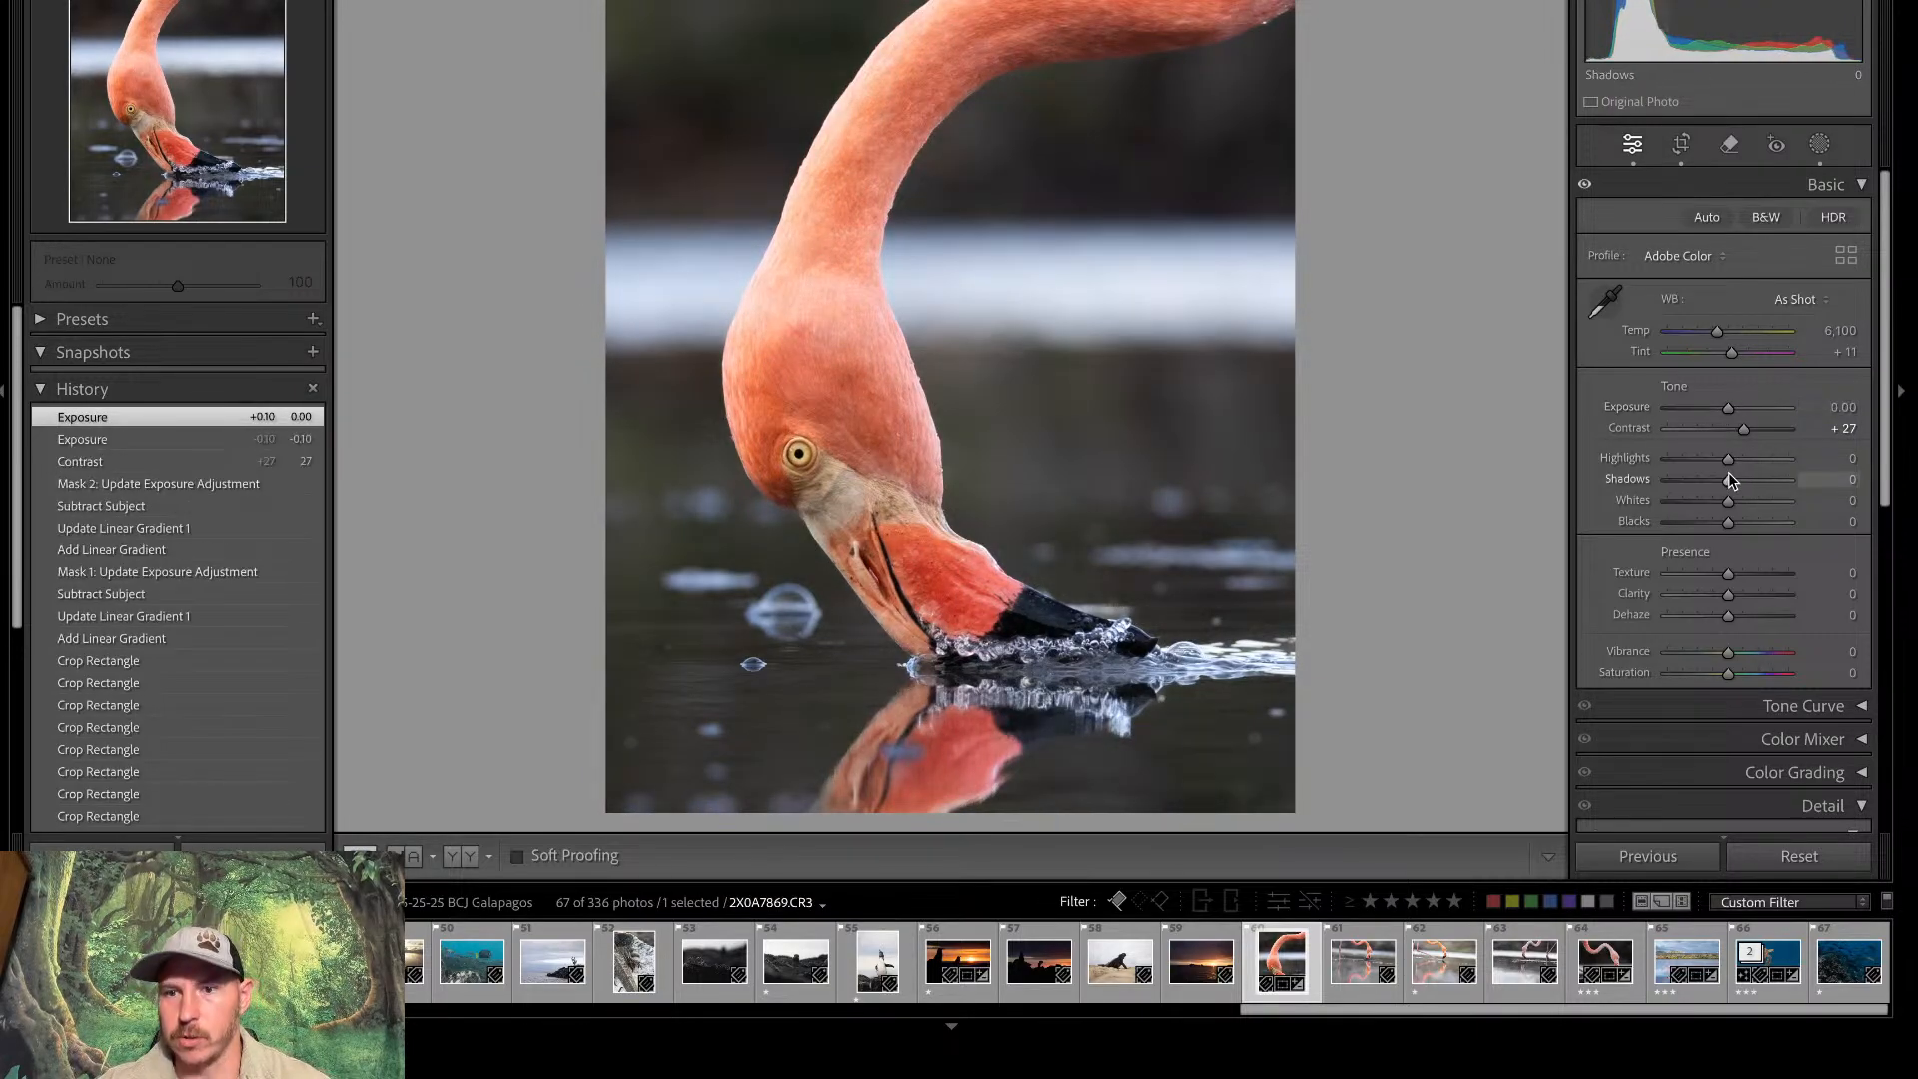
left_click_drag(1731, 466, 1688, 509)
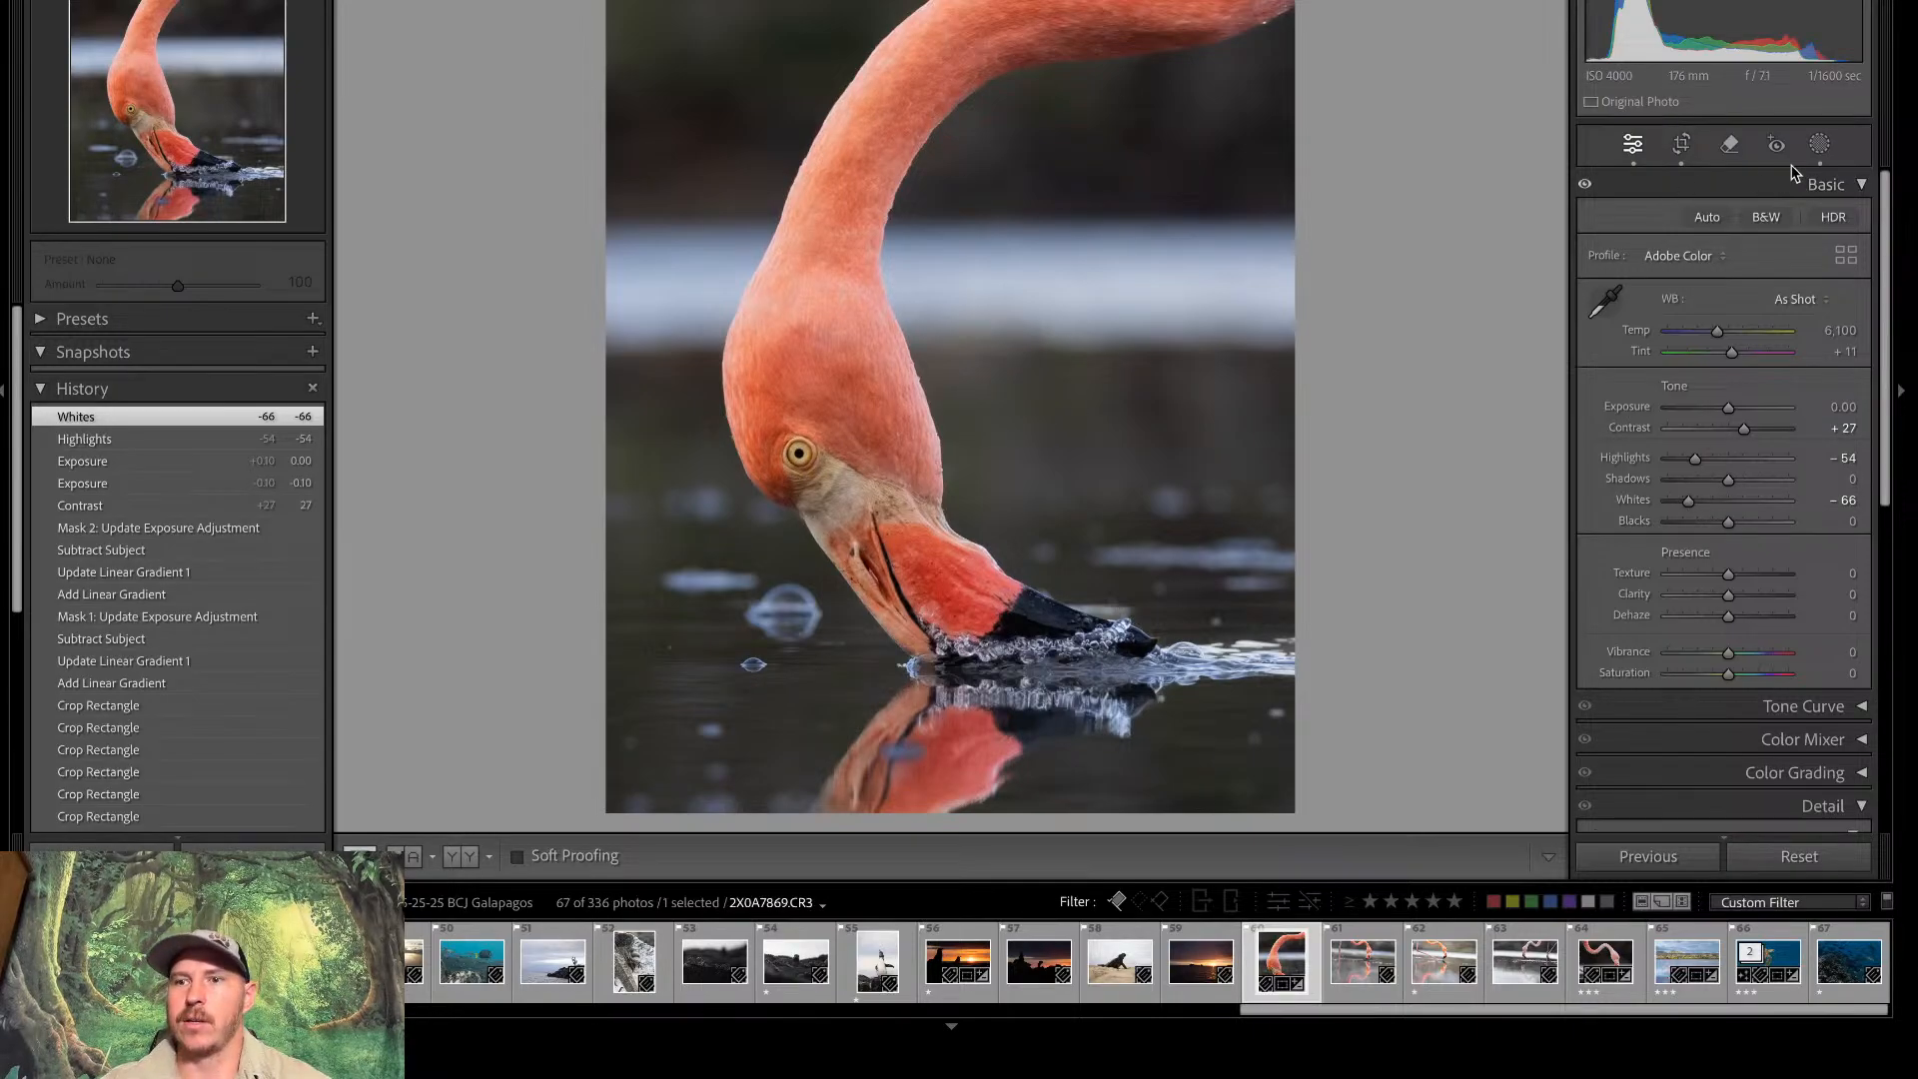
Add a subject mask for the flamingo and set its Exposure to 0.45, Highlights to -100 and Shadows to -43
left_click(1819, 144)
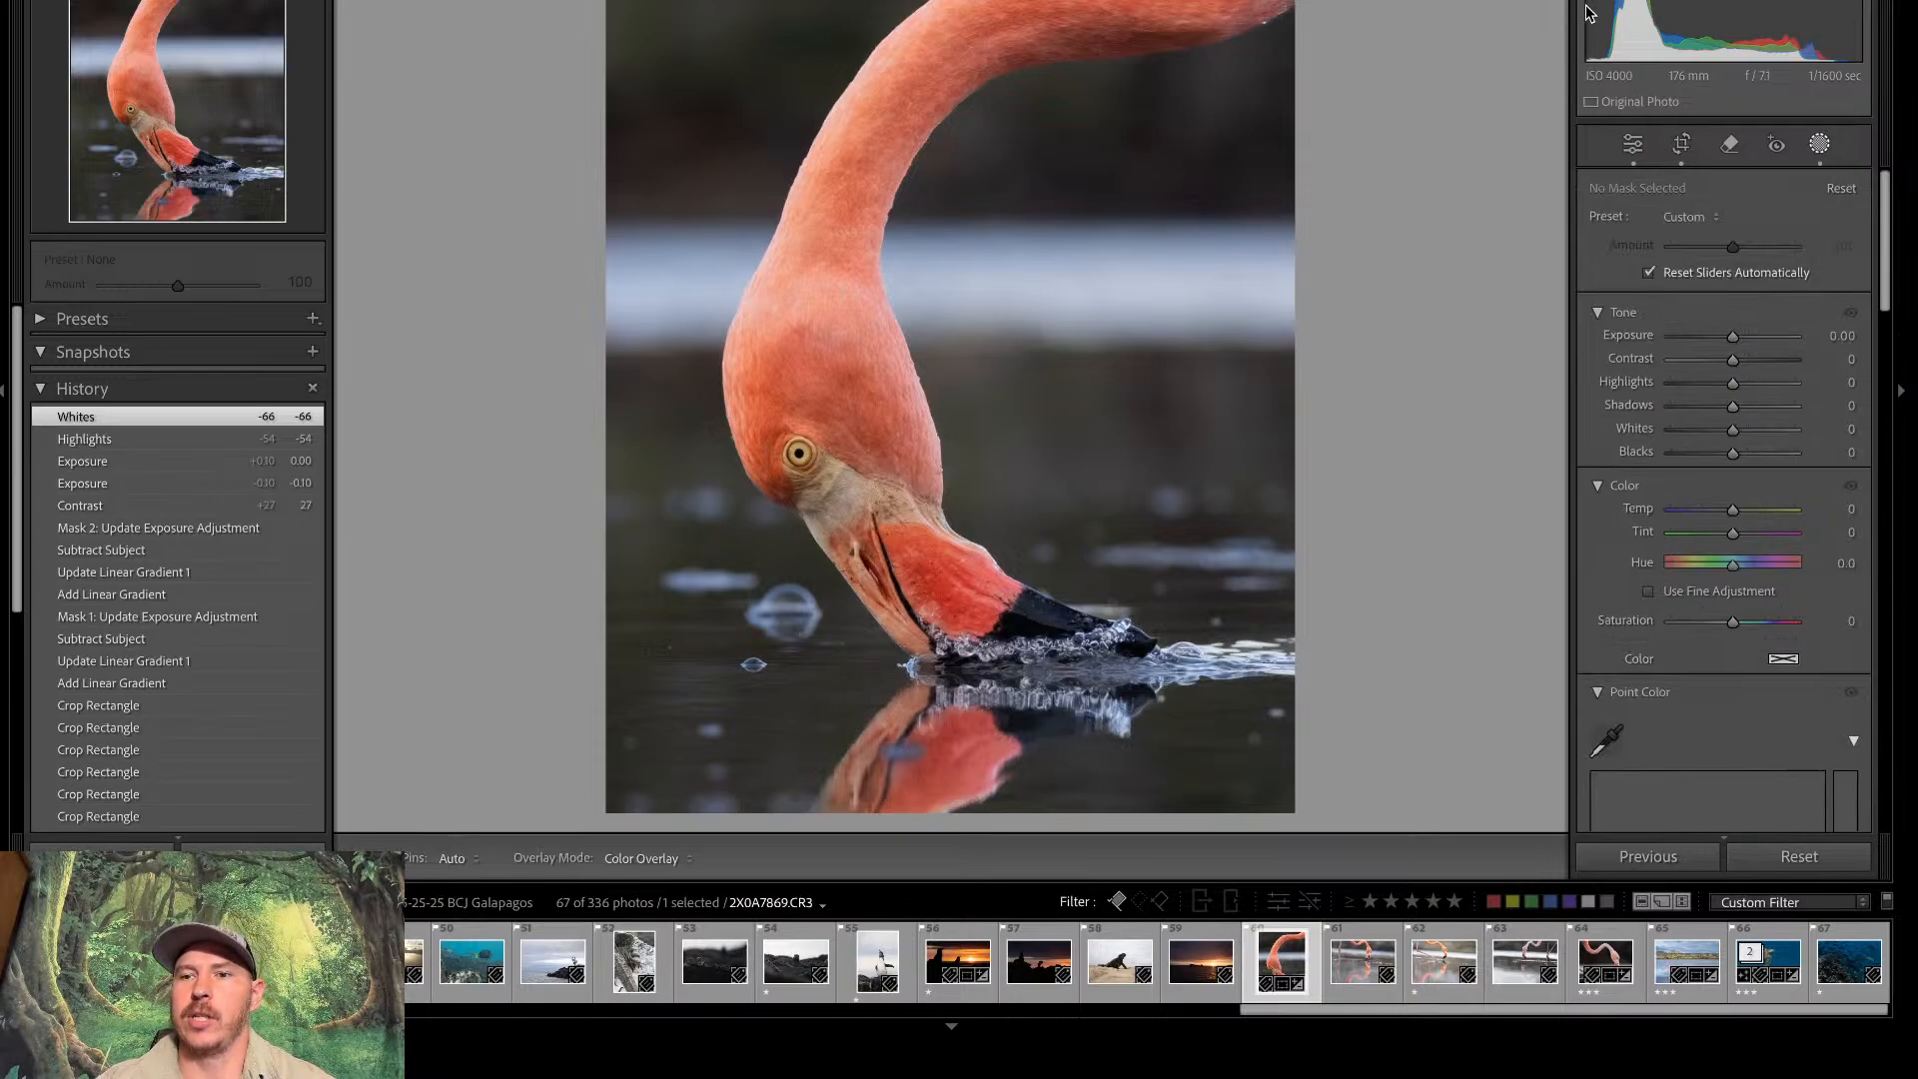
left_click(1596, 4)
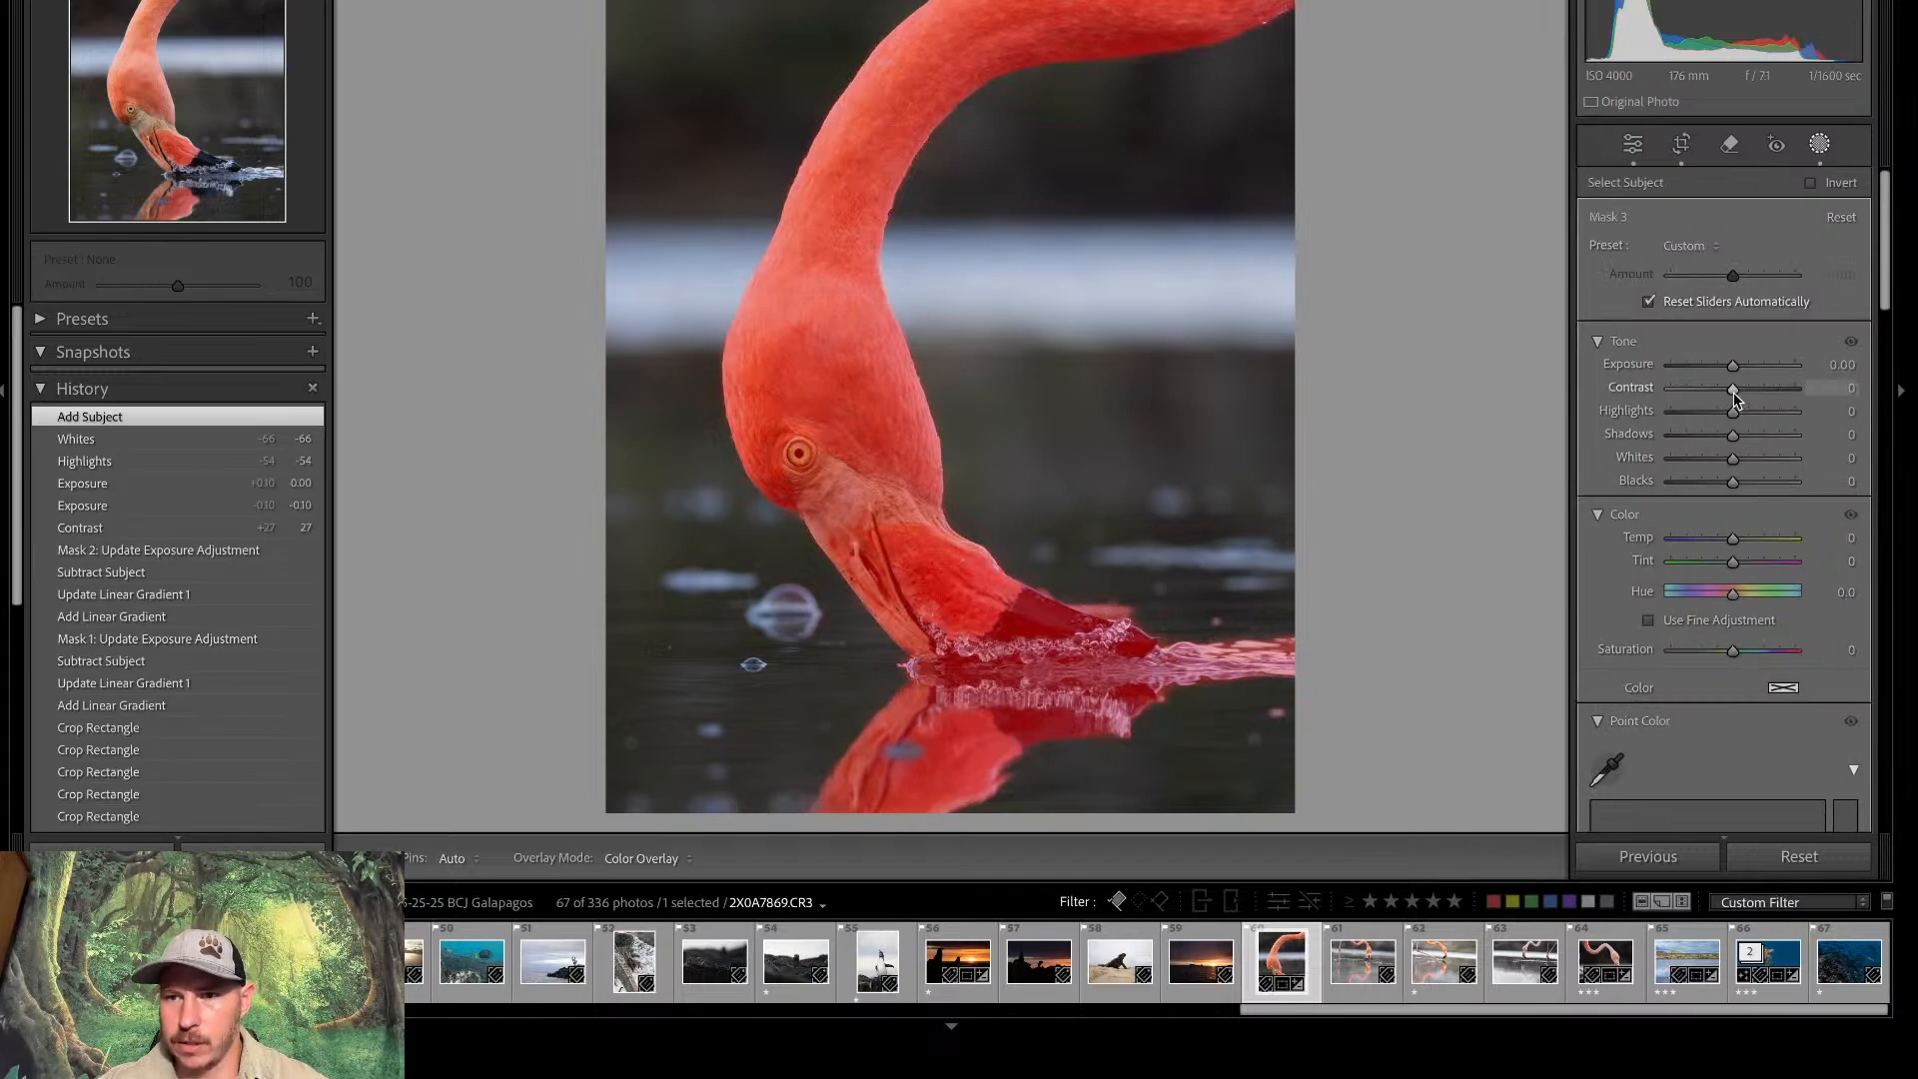
left_click_drag(1735, 366, 1668, 420)
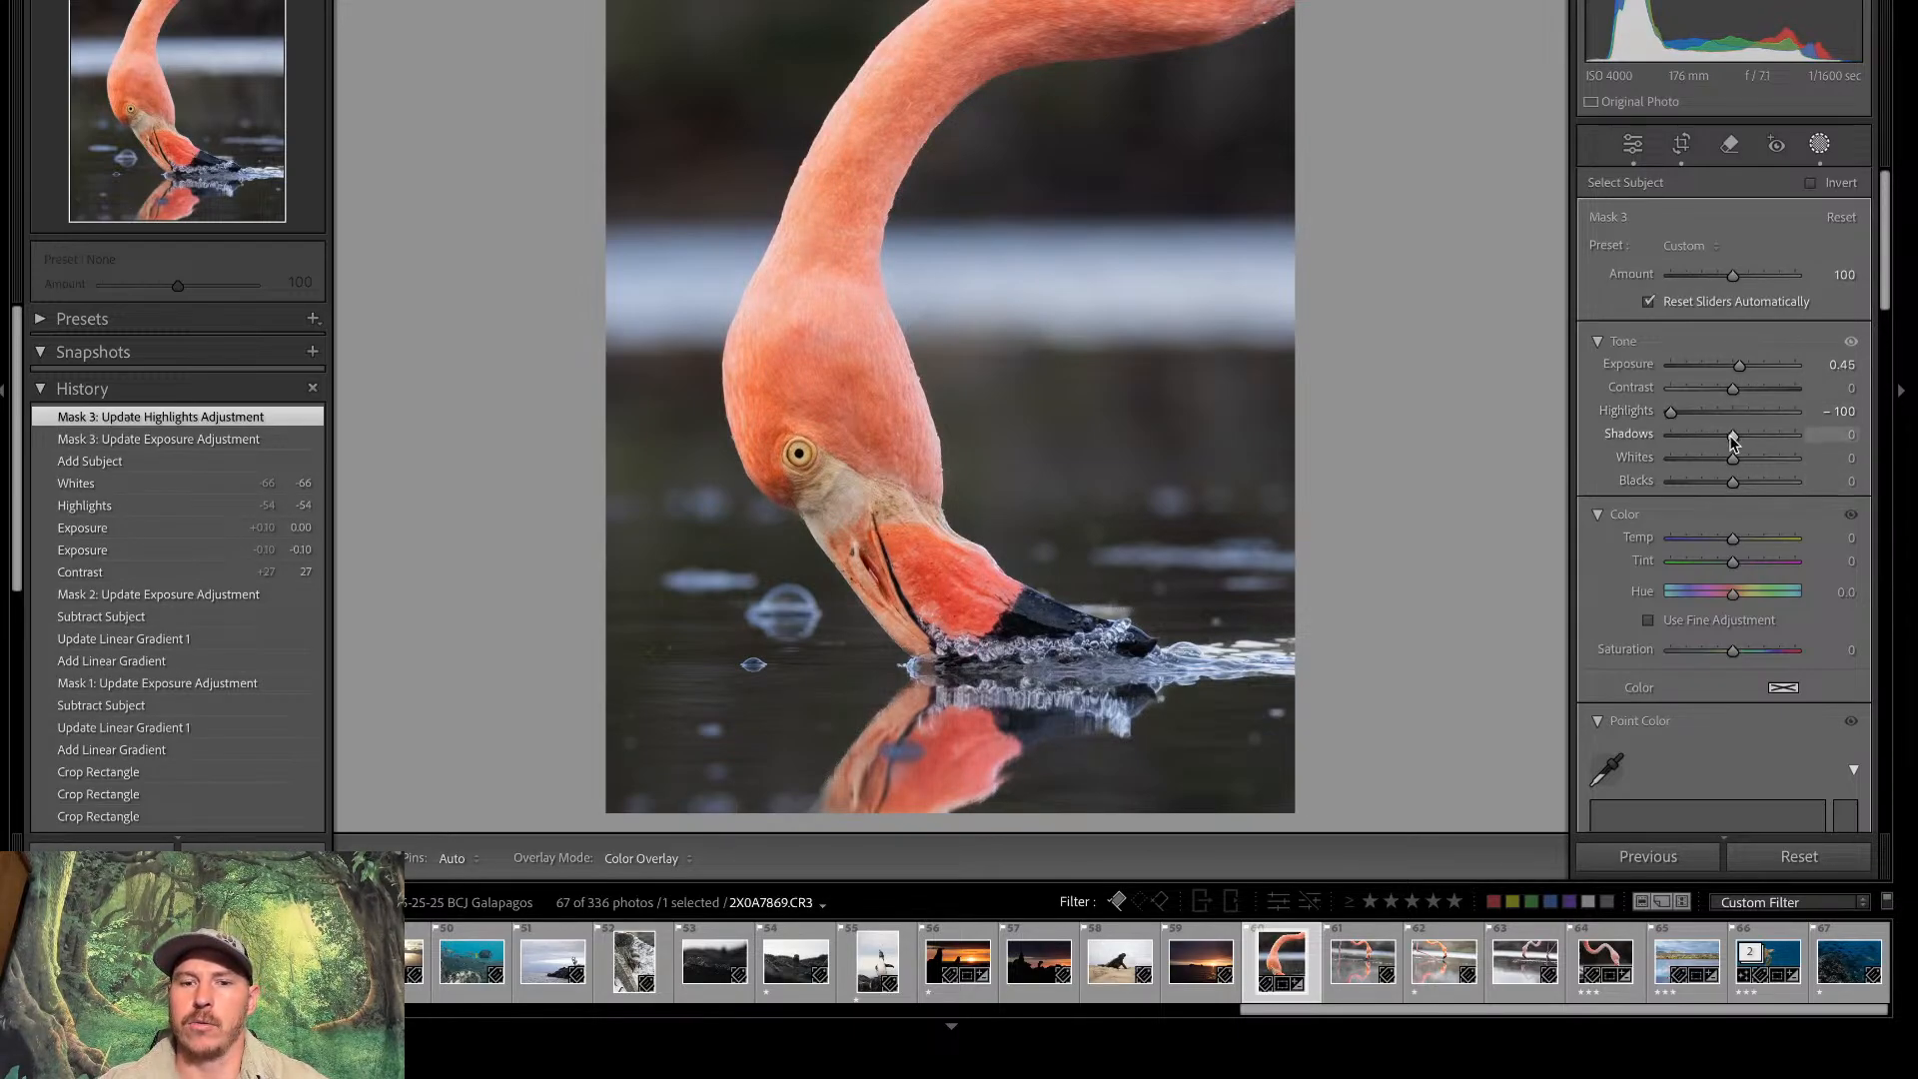
mouse_move(1734, 443)
left_mouse_down()
mouse_move(1659, 442)
mouse_move(1789, 439)
mouse_move(1673, 436)
mouse_move(1705, 444)
left_mouse_up()
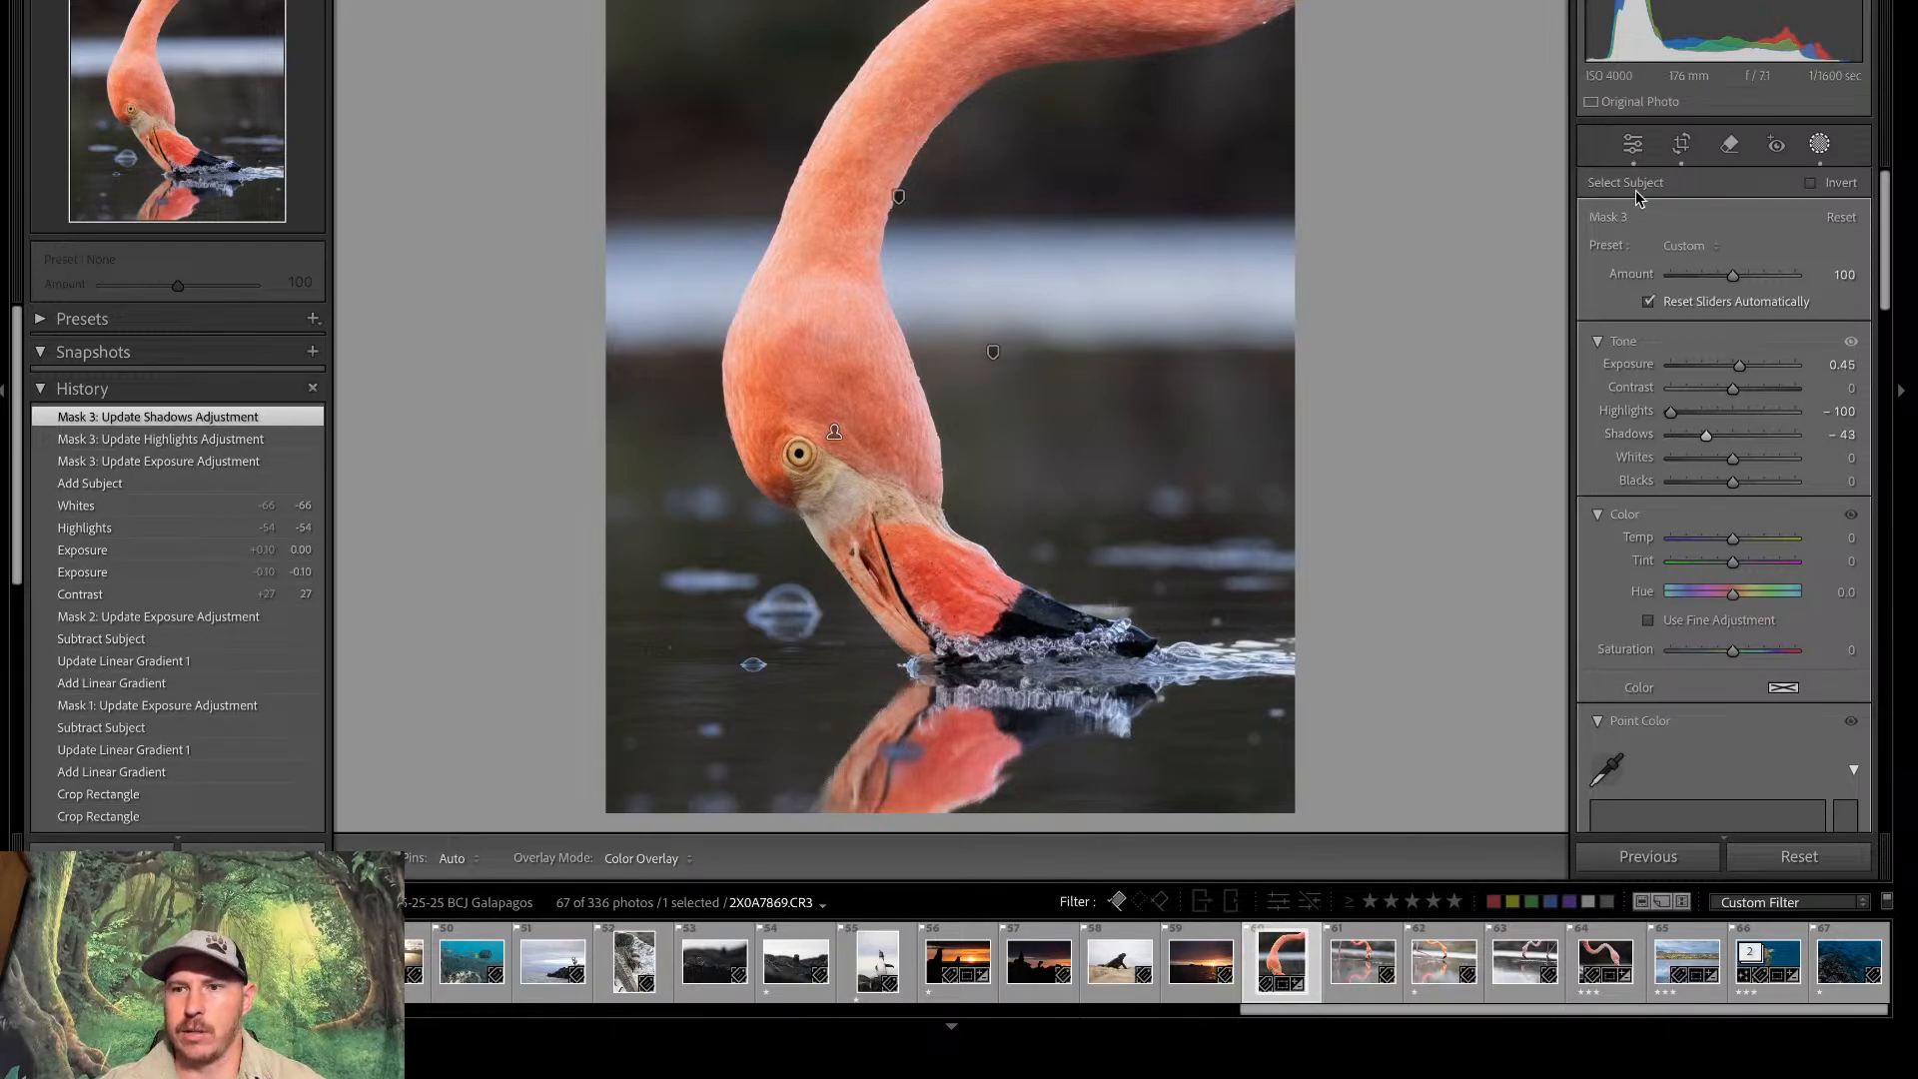
Set the flamingo subject mask's Clarity to 14, Contrast to 18 and Saturation to 18, and raise its Texture slightly
left_click_drag(1887, 255, 1888, 502)
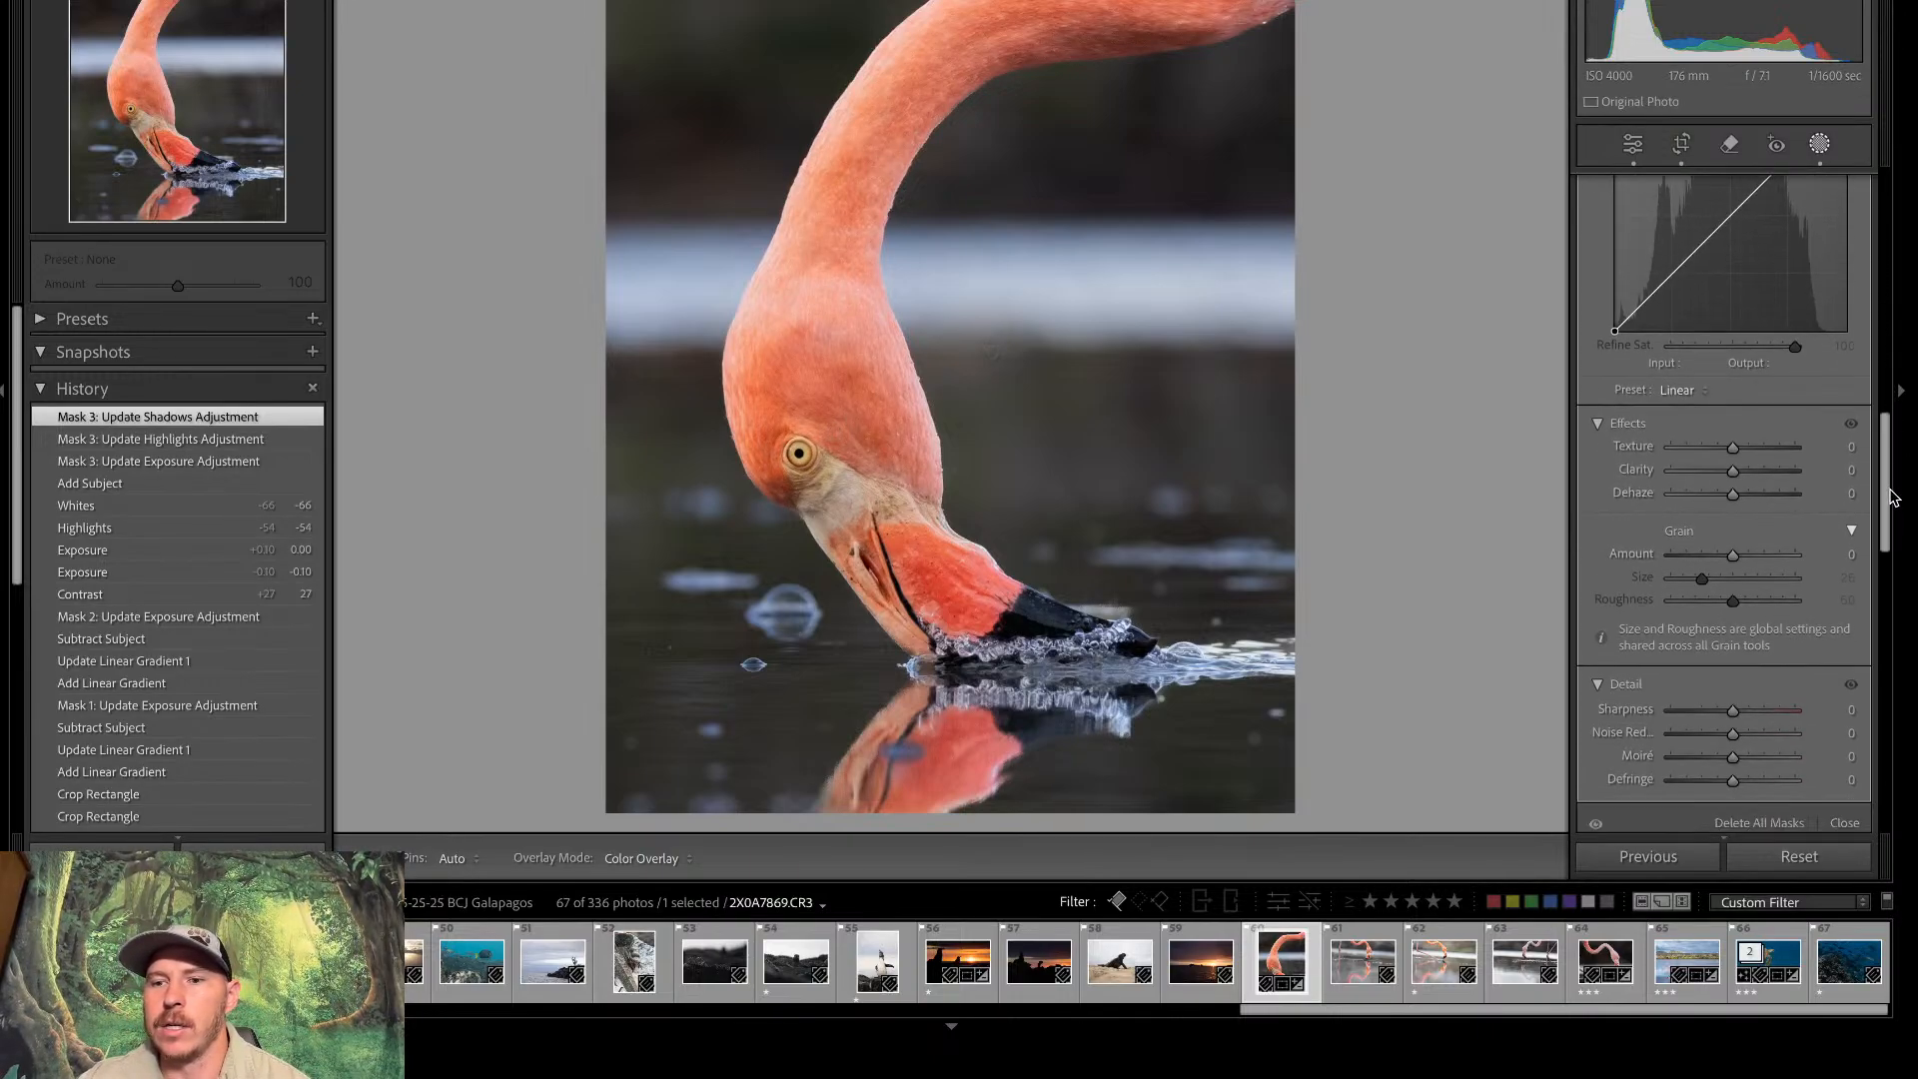
mouse_move(1736, 481)
left_mouse_down()
mouse_move(1756, 486)
mouse_move(1743, 450)
left_mouse_up()
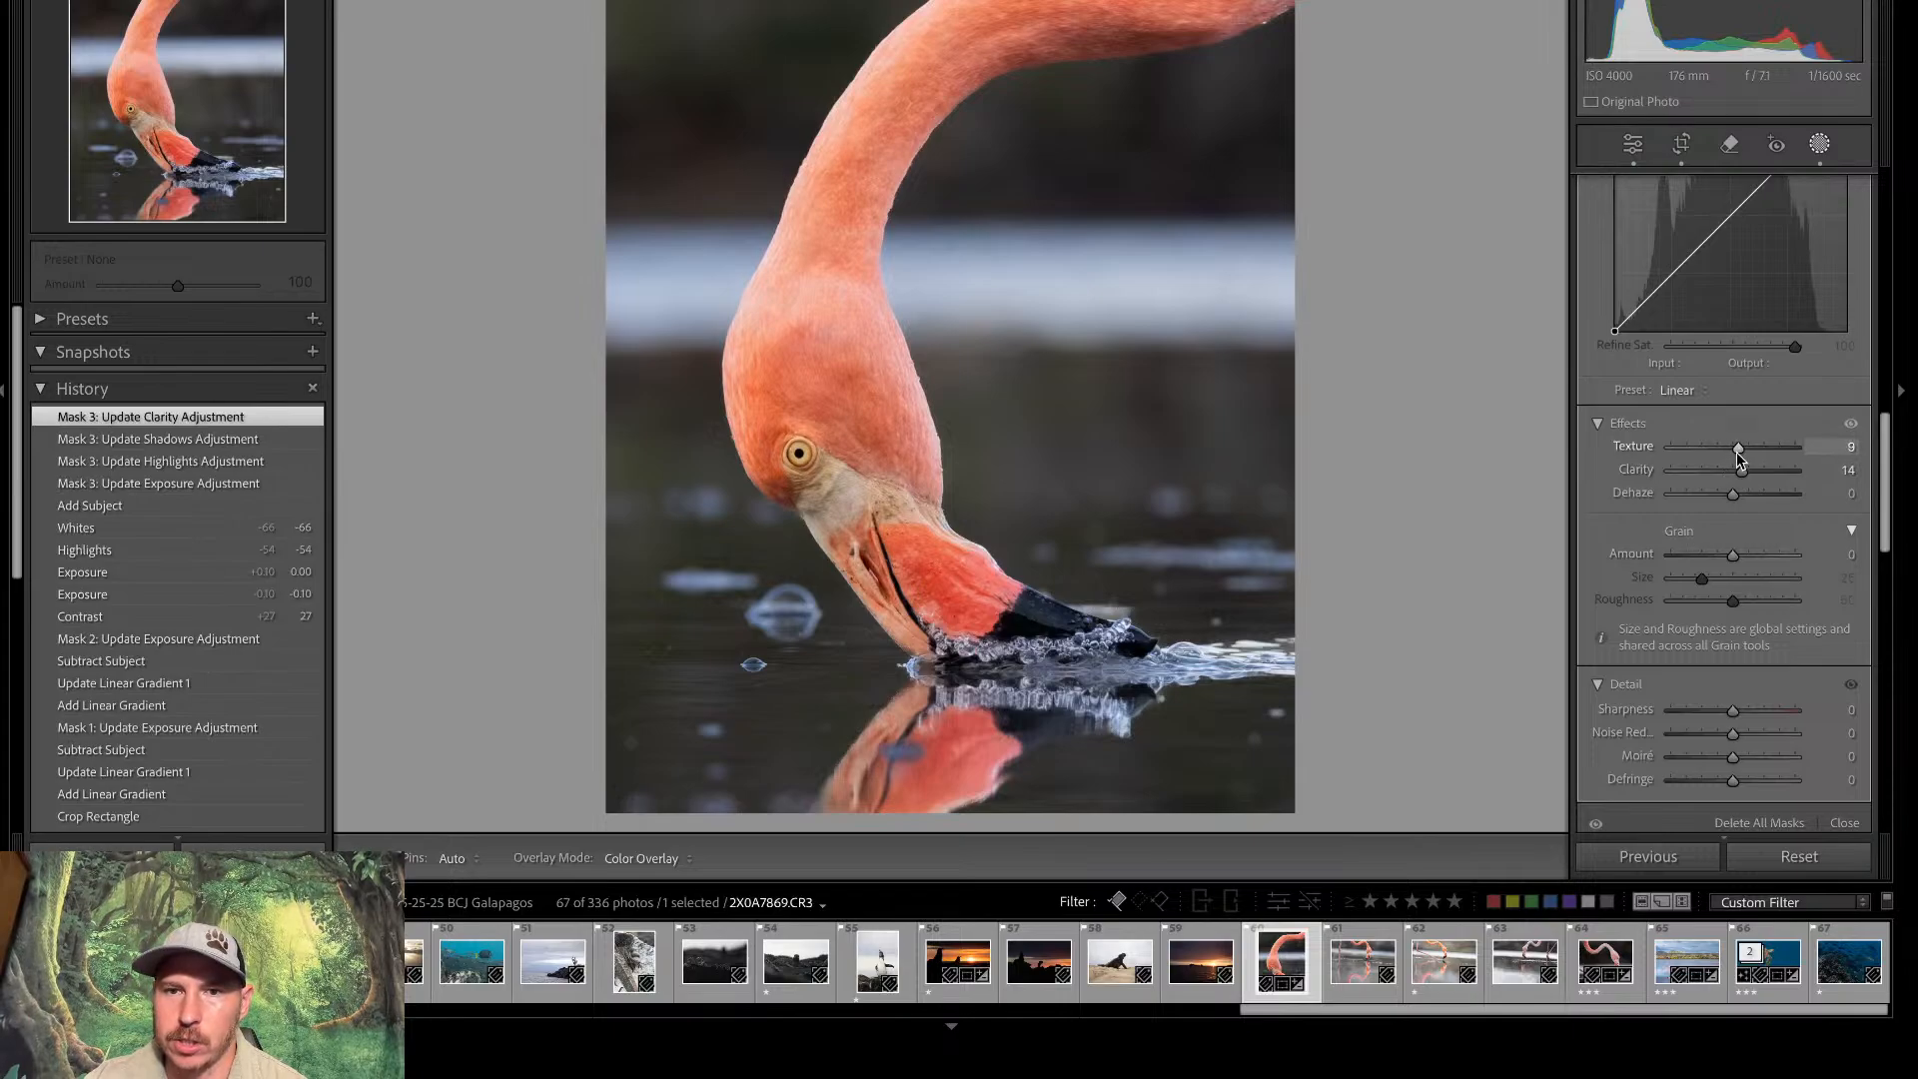
left_click_drag(1887, 489, 1871, 228)
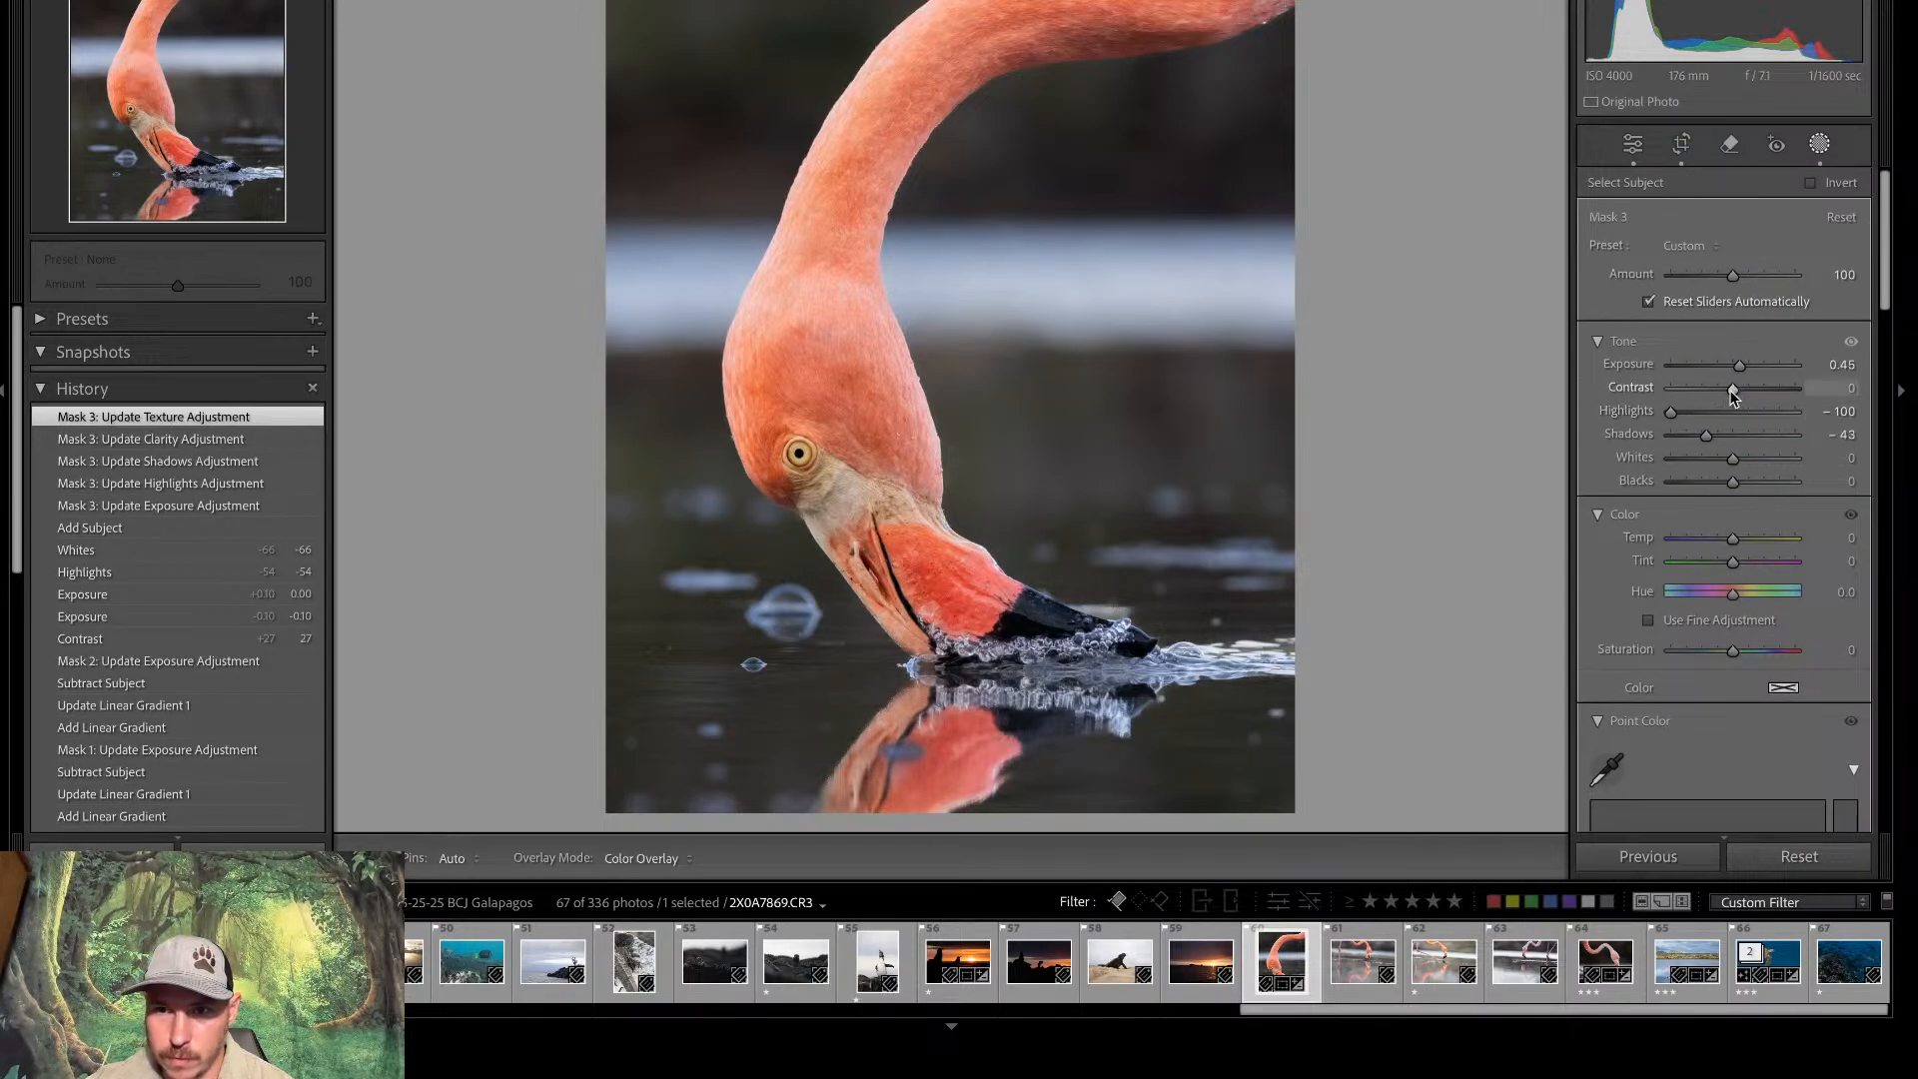
left_click_drag(1734, 388, 1743, 389)
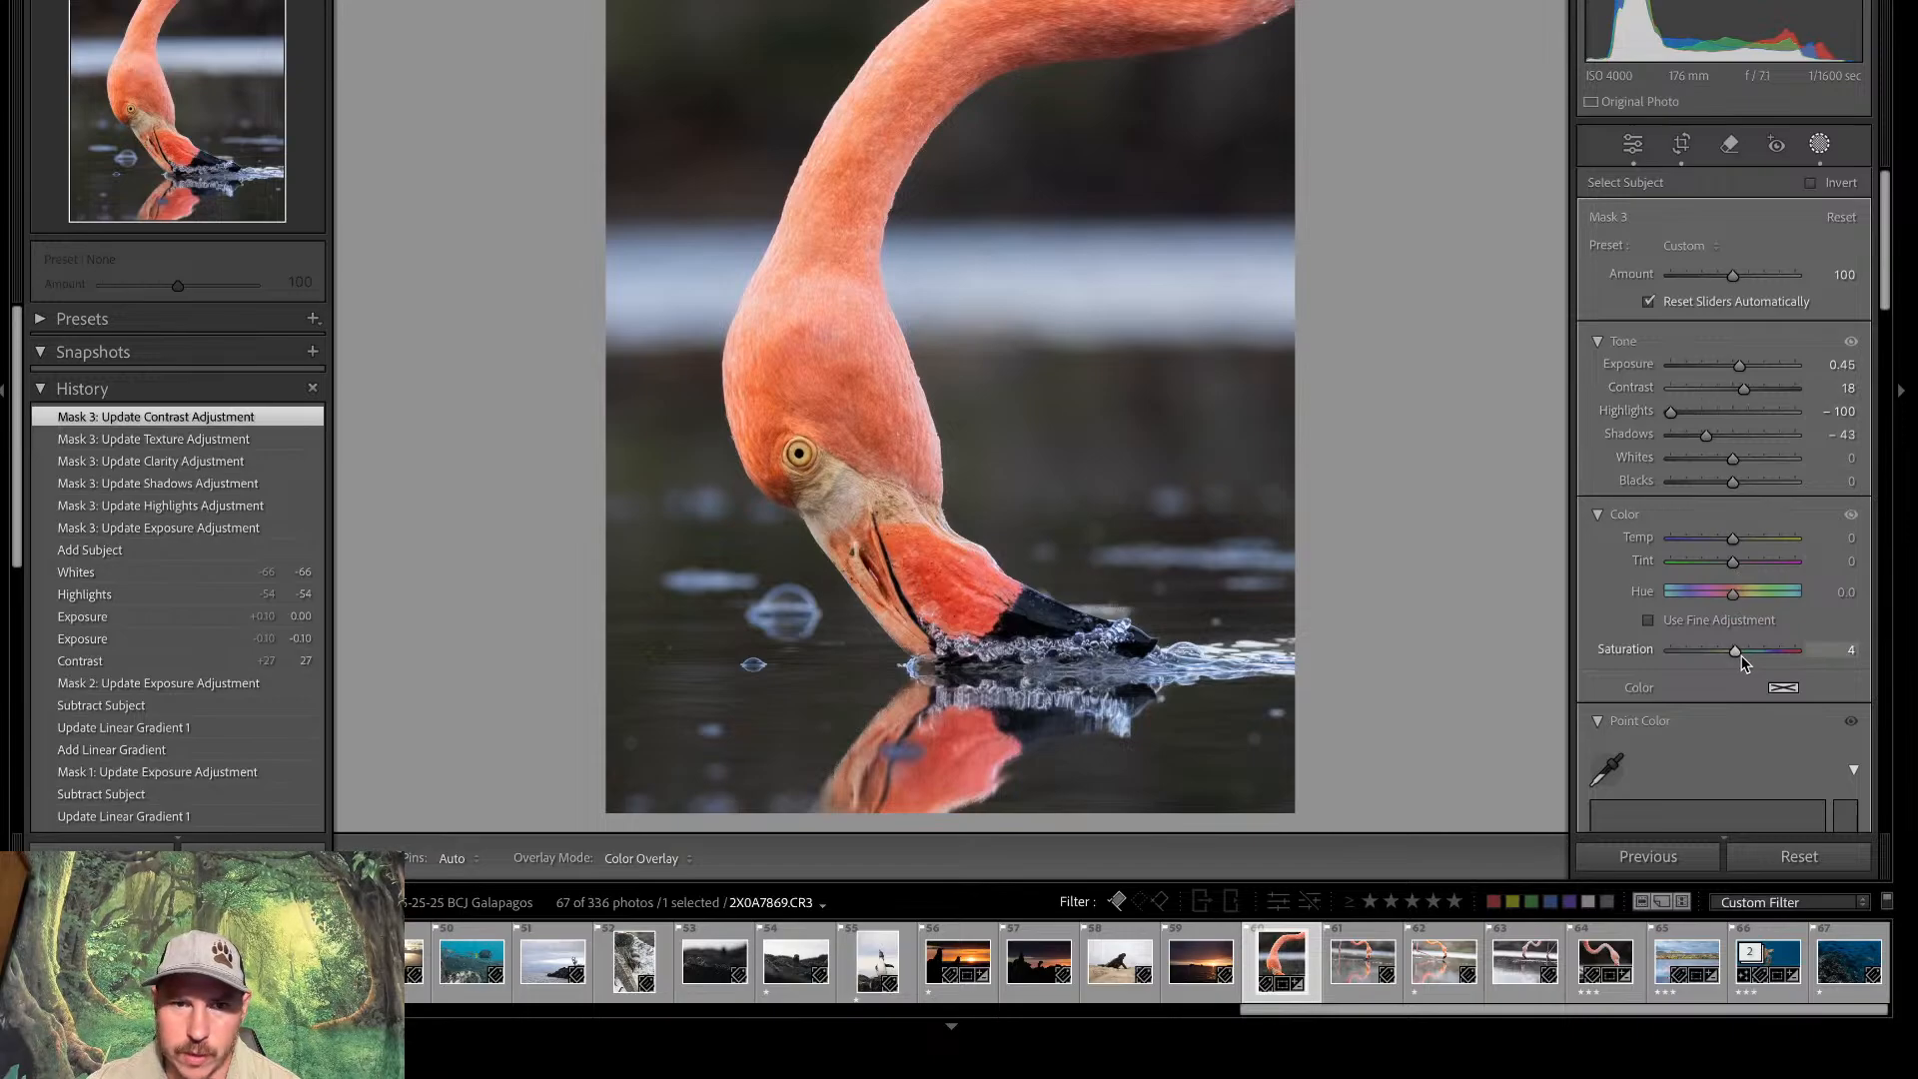
left_click_drag(1736, 655, 1749, 657)
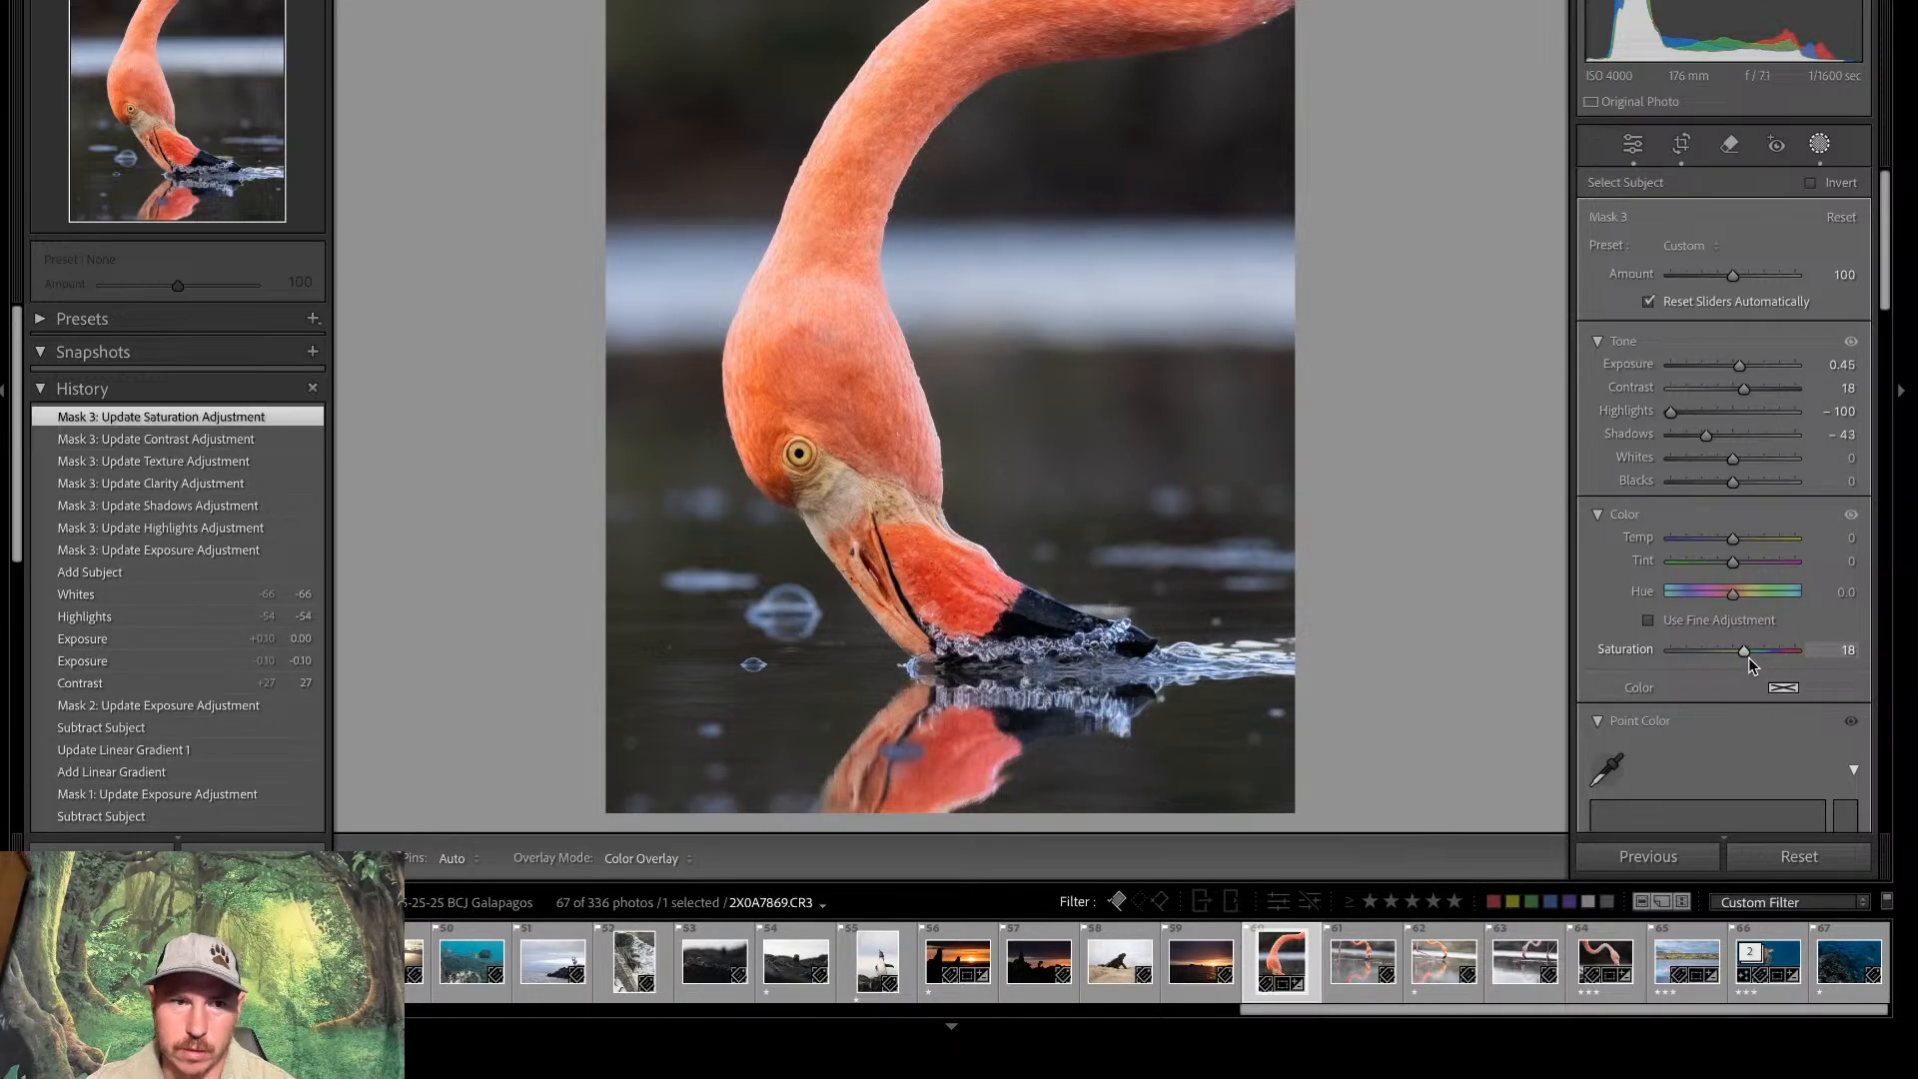
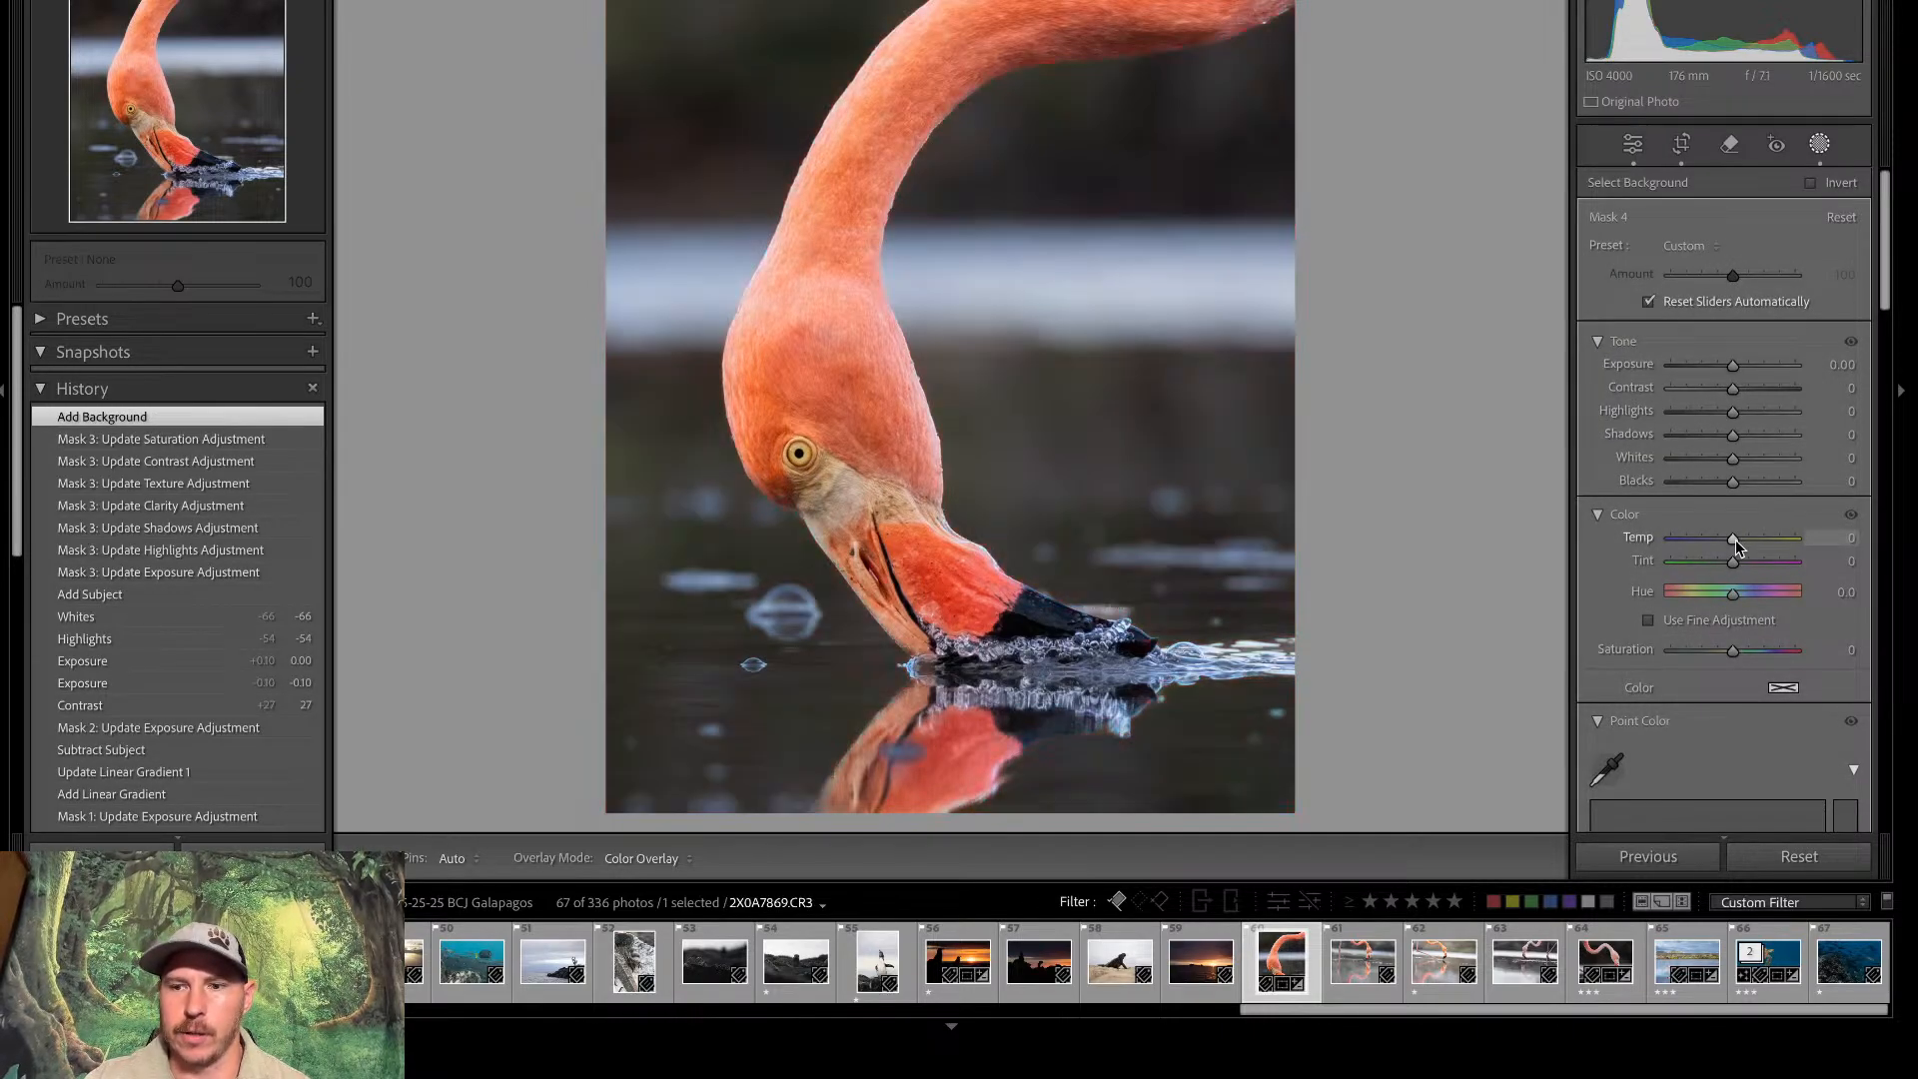
Set the background mask's Temp to -4 and keep its Saturation at 0
left_click_drag(1736, 539, 1733, 542)
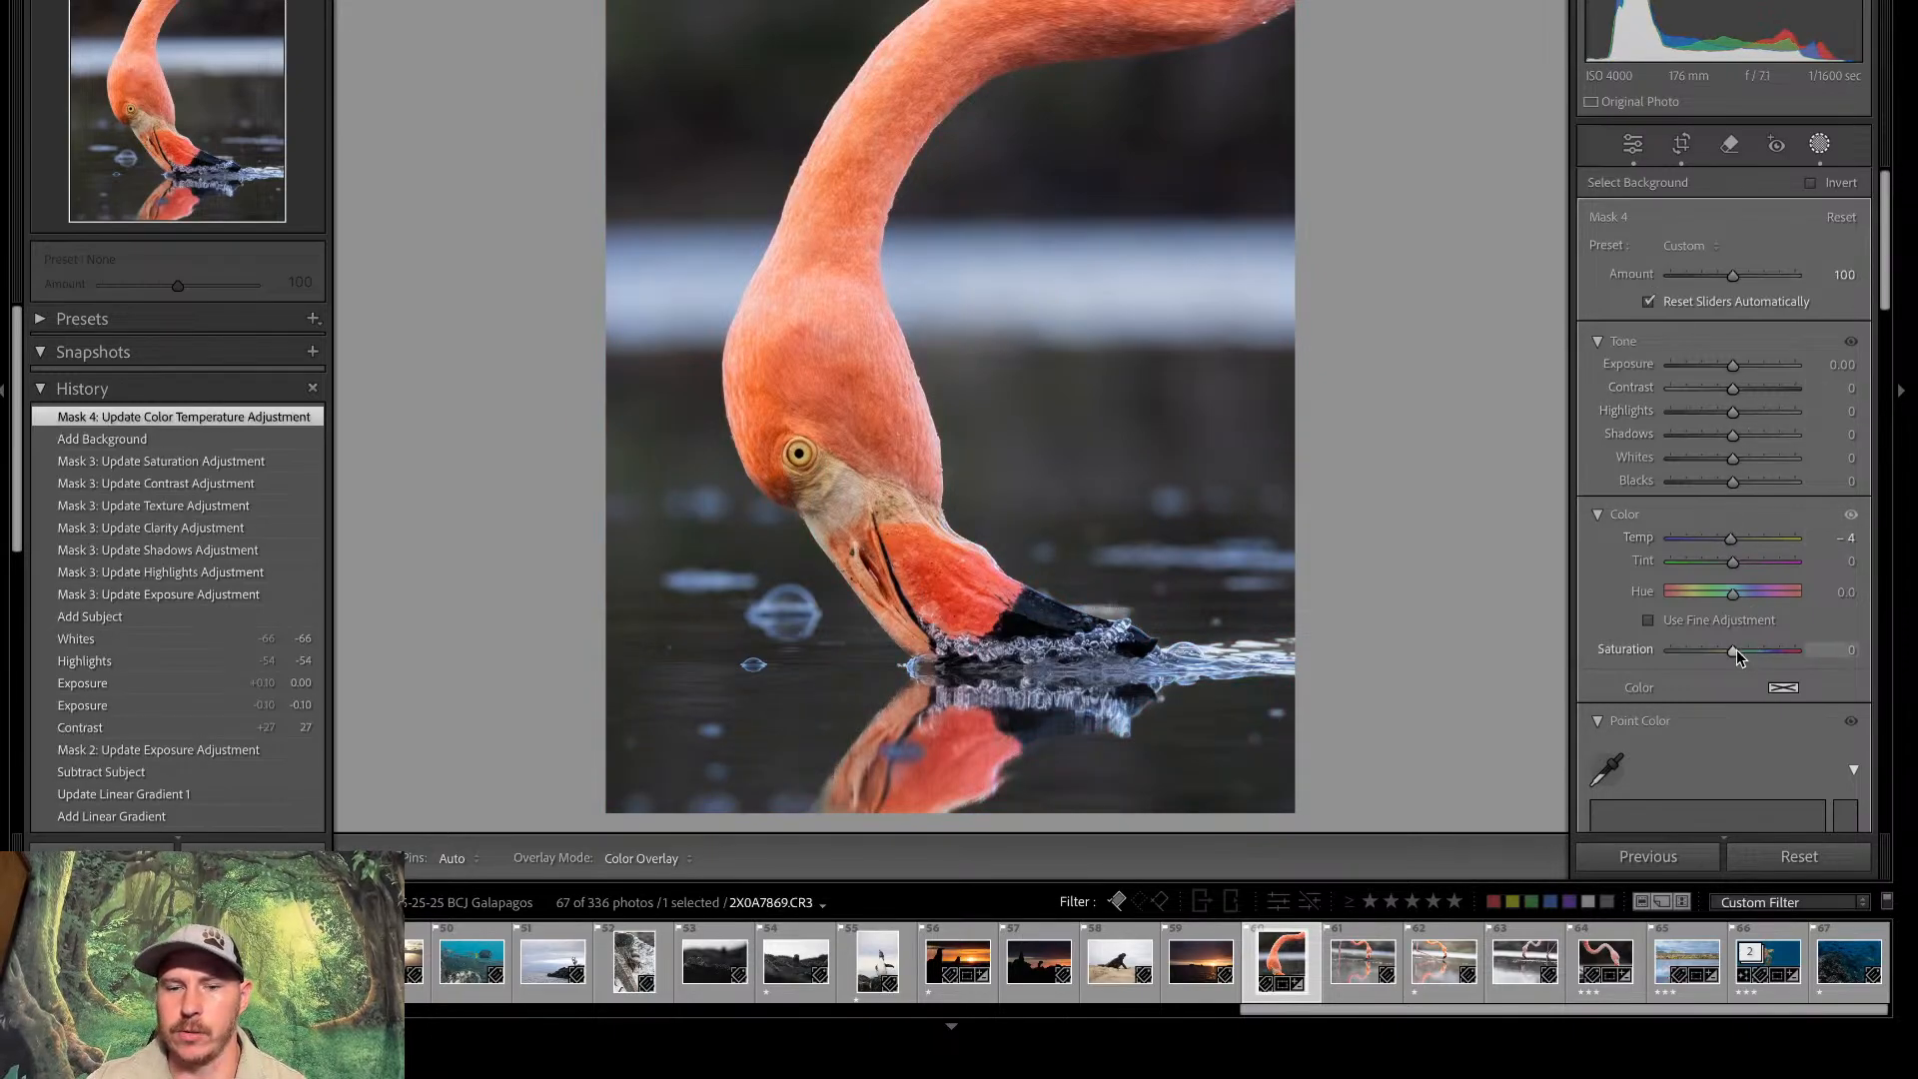
mouse_move(1734, 649)
left_mouse_down()
mouse_move(1648, 667)
mouse_move(1711, 657)
left_mouse_up()
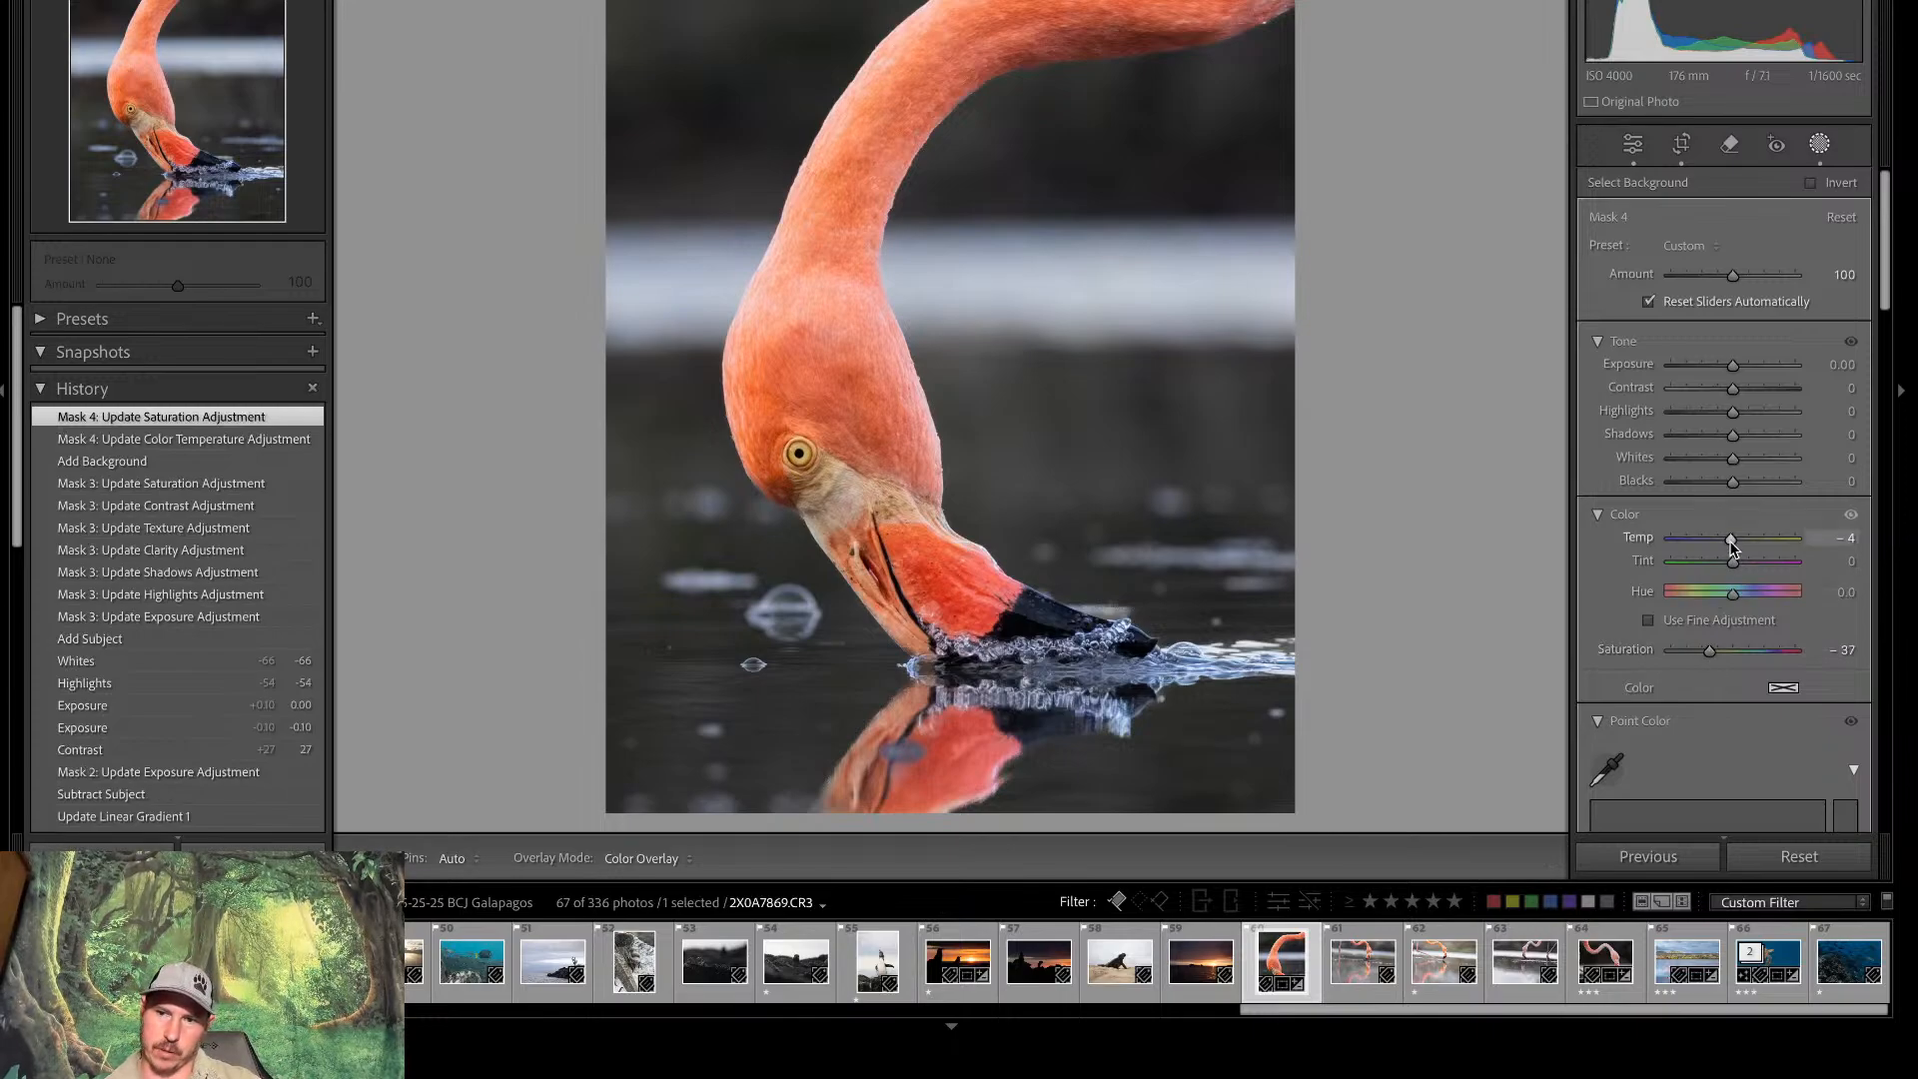
double_click(1711, 650)
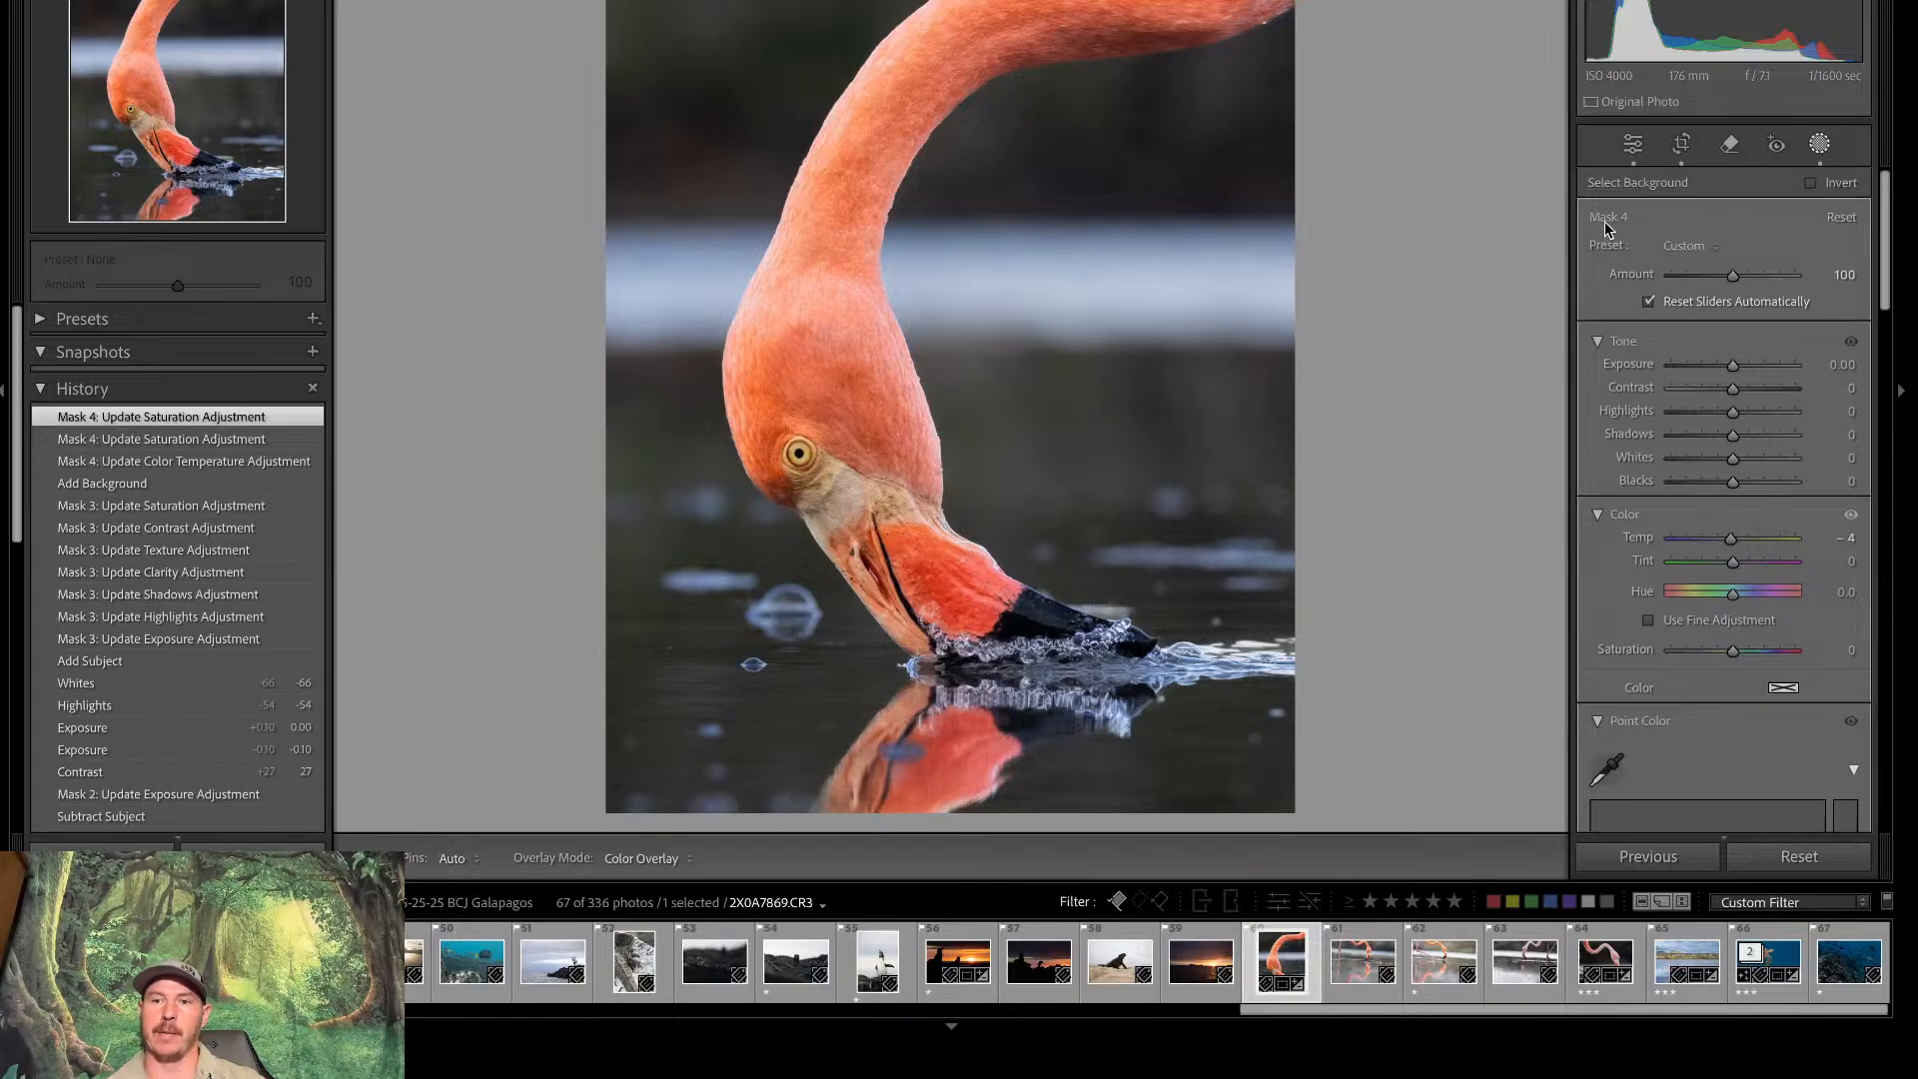
left_click(1633, 152)
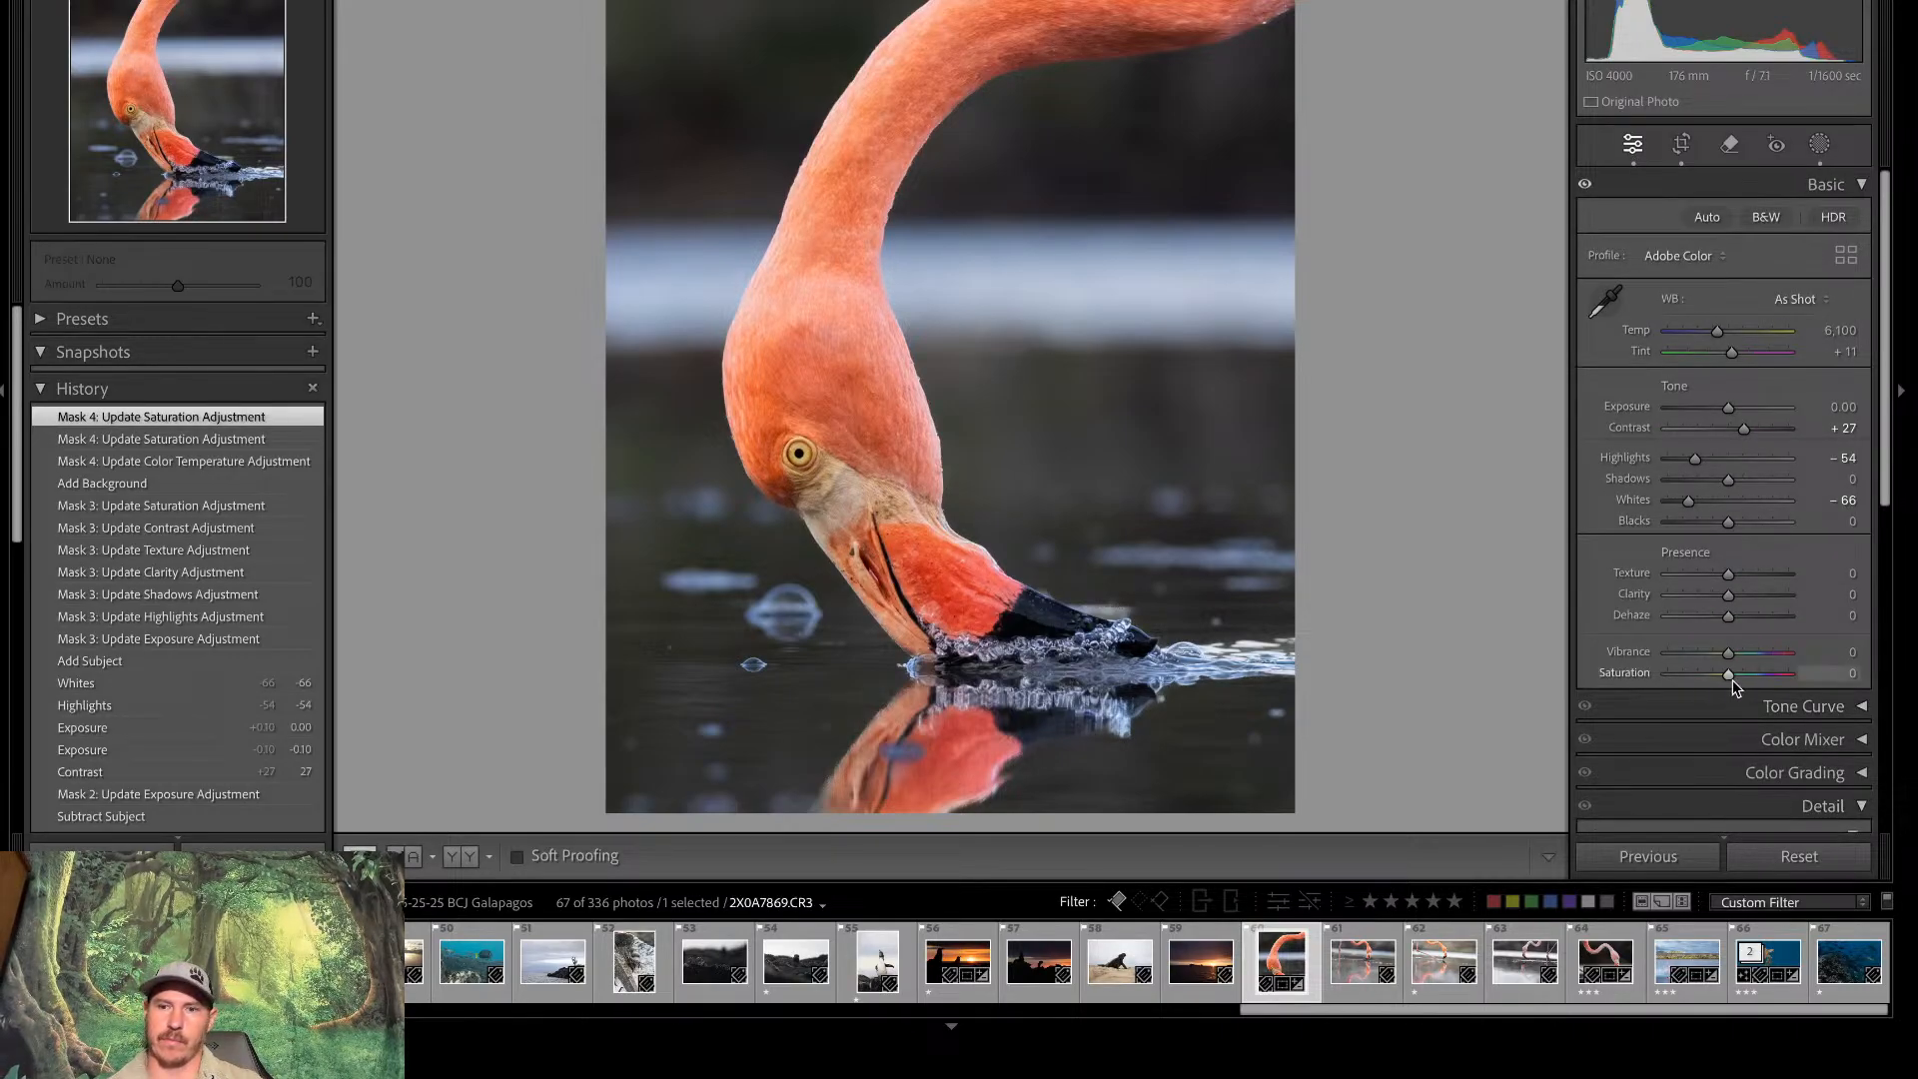
mouse_move(1728, 673)
left_mouse_down()
mouse_move(1707, 673)
mouse_move(1726, 673)
left_mouse_up()
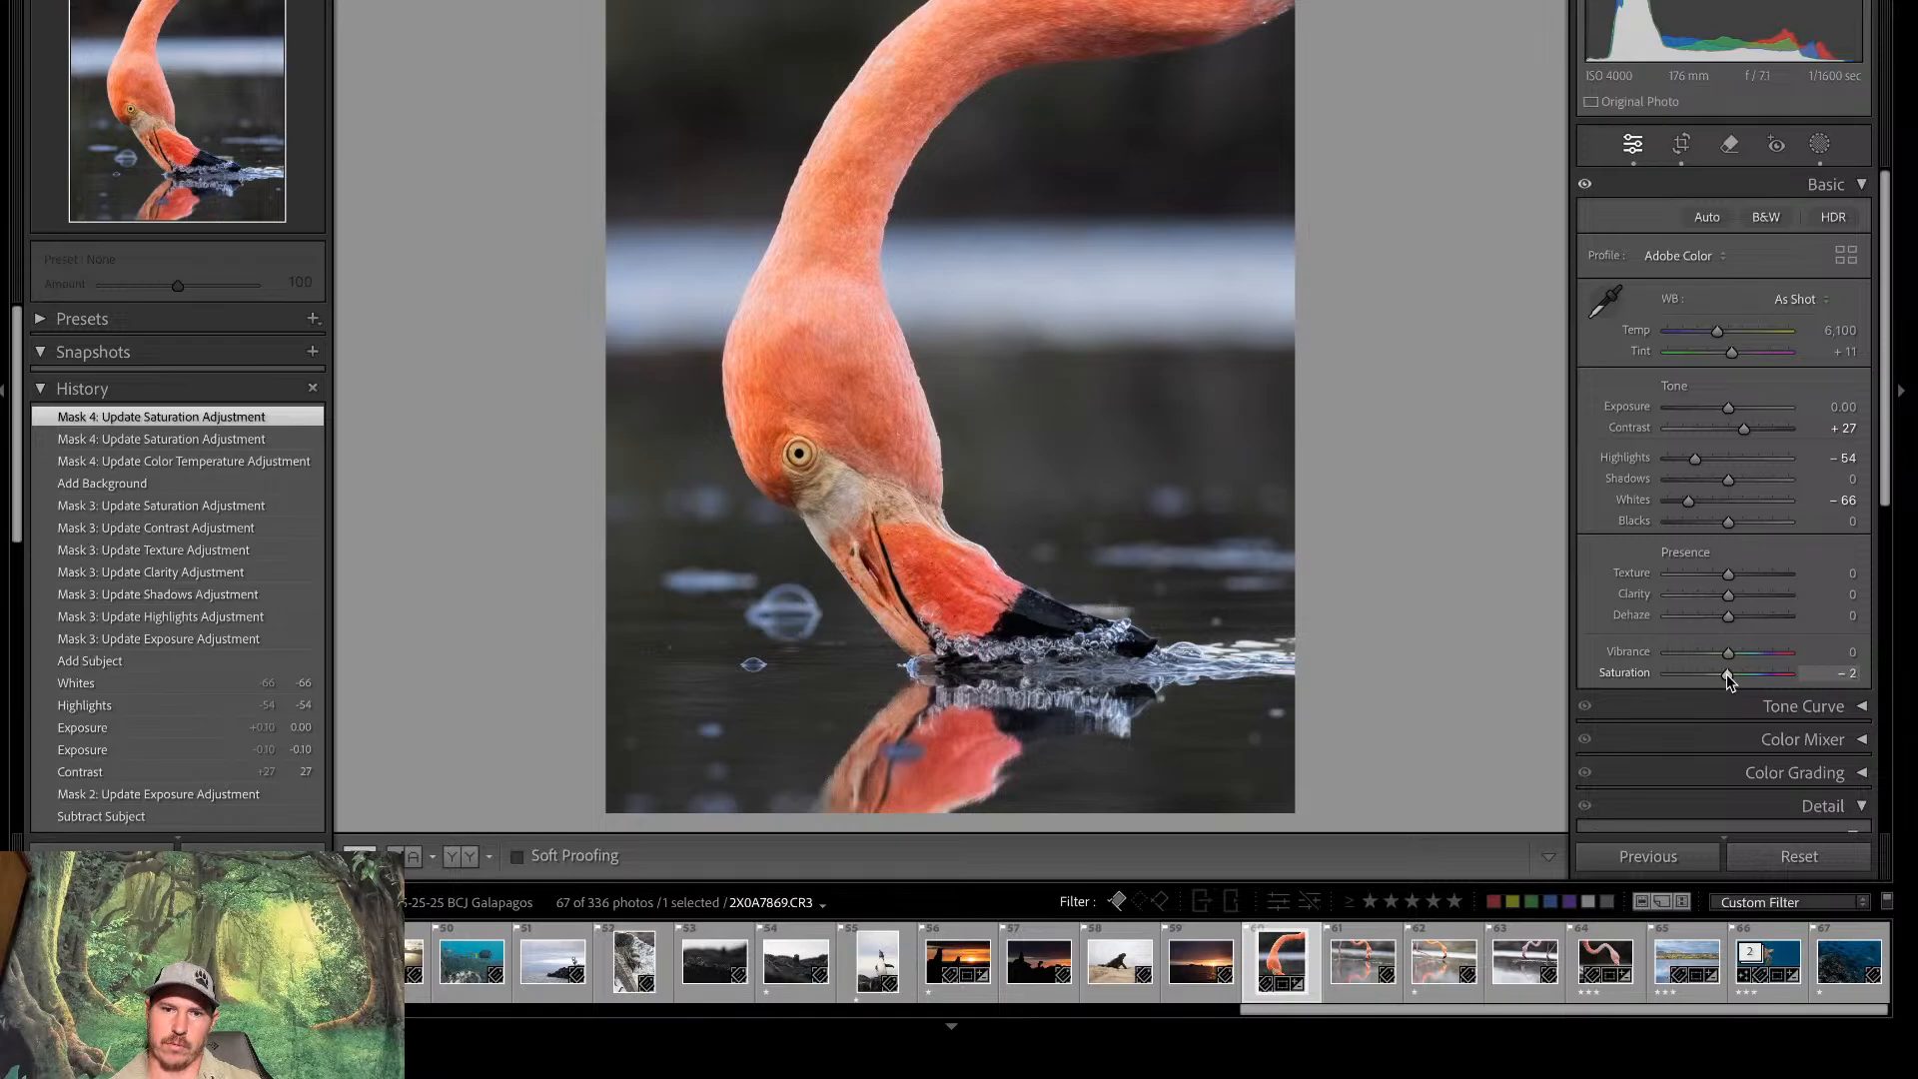
double_click(1726, 673)
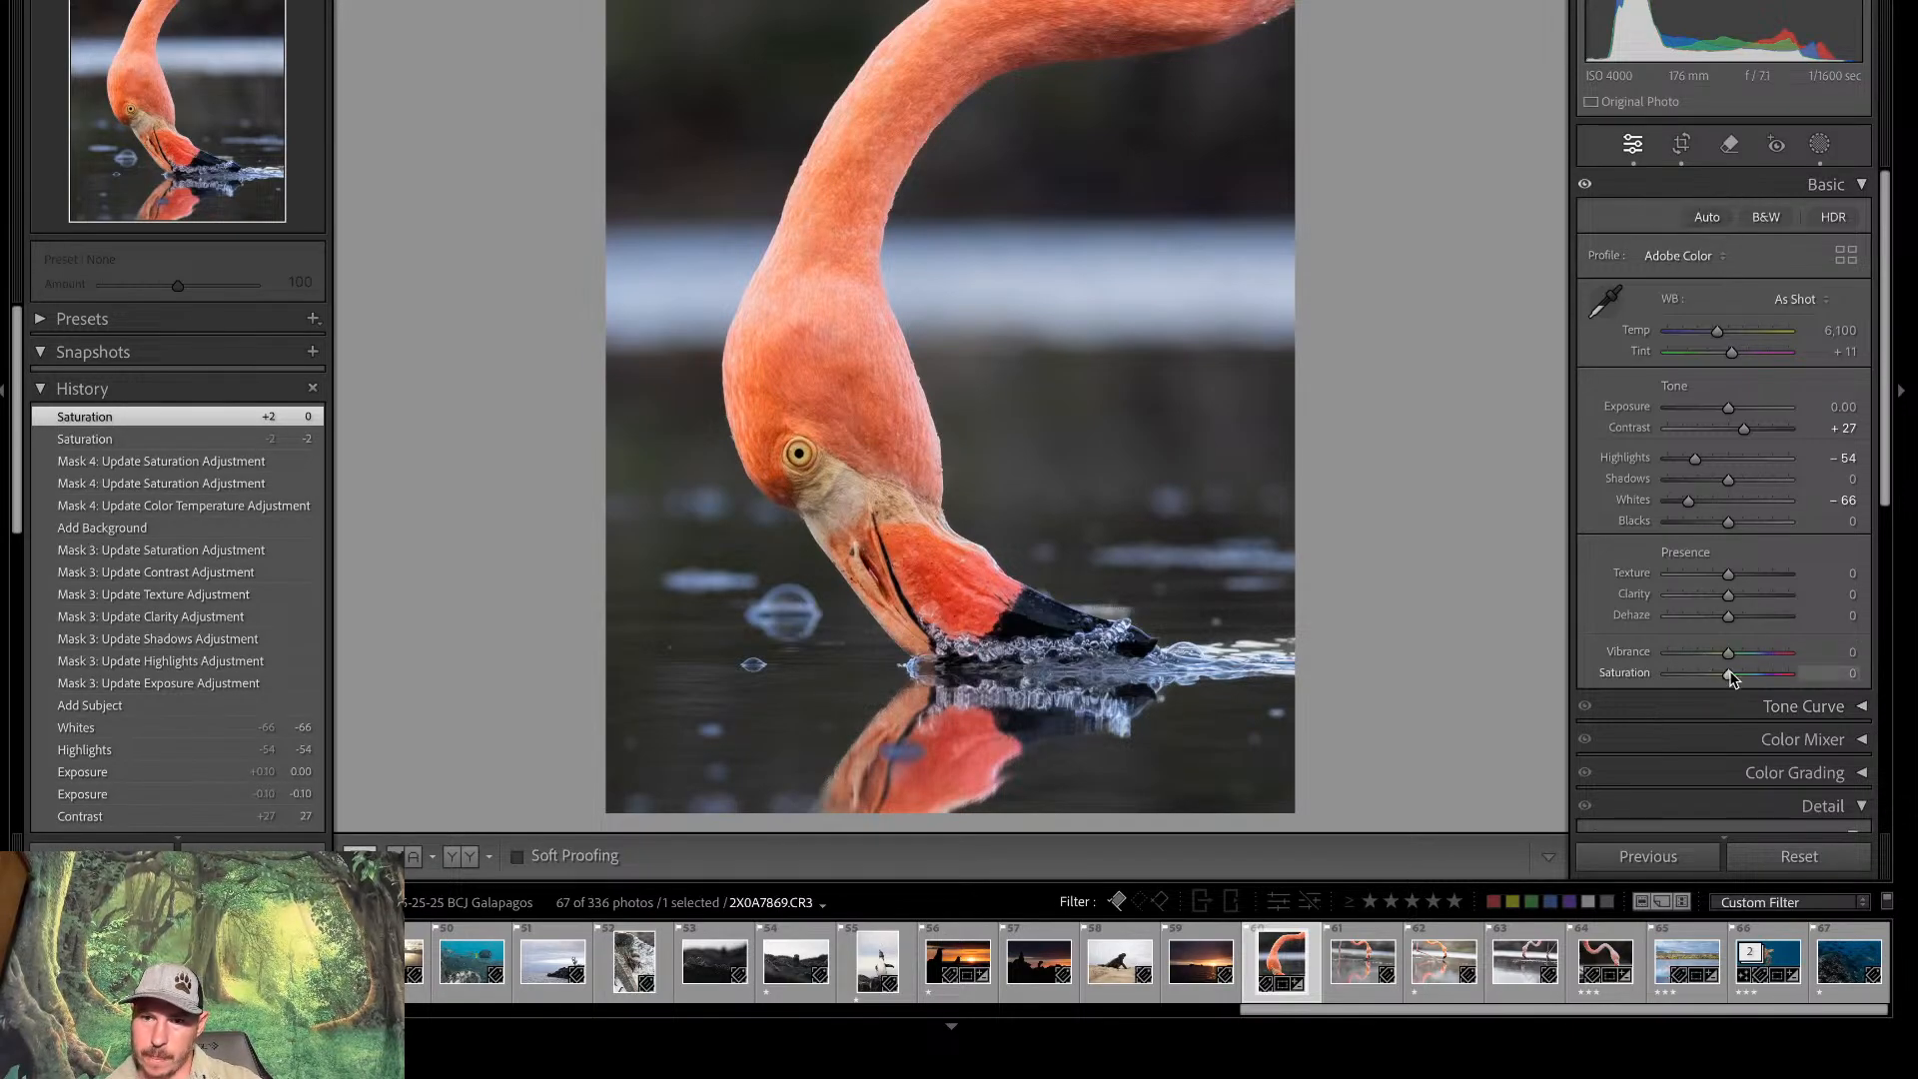
Lower the Saturation of the flamingo's subject mask to -14
left_click(1819, 145)
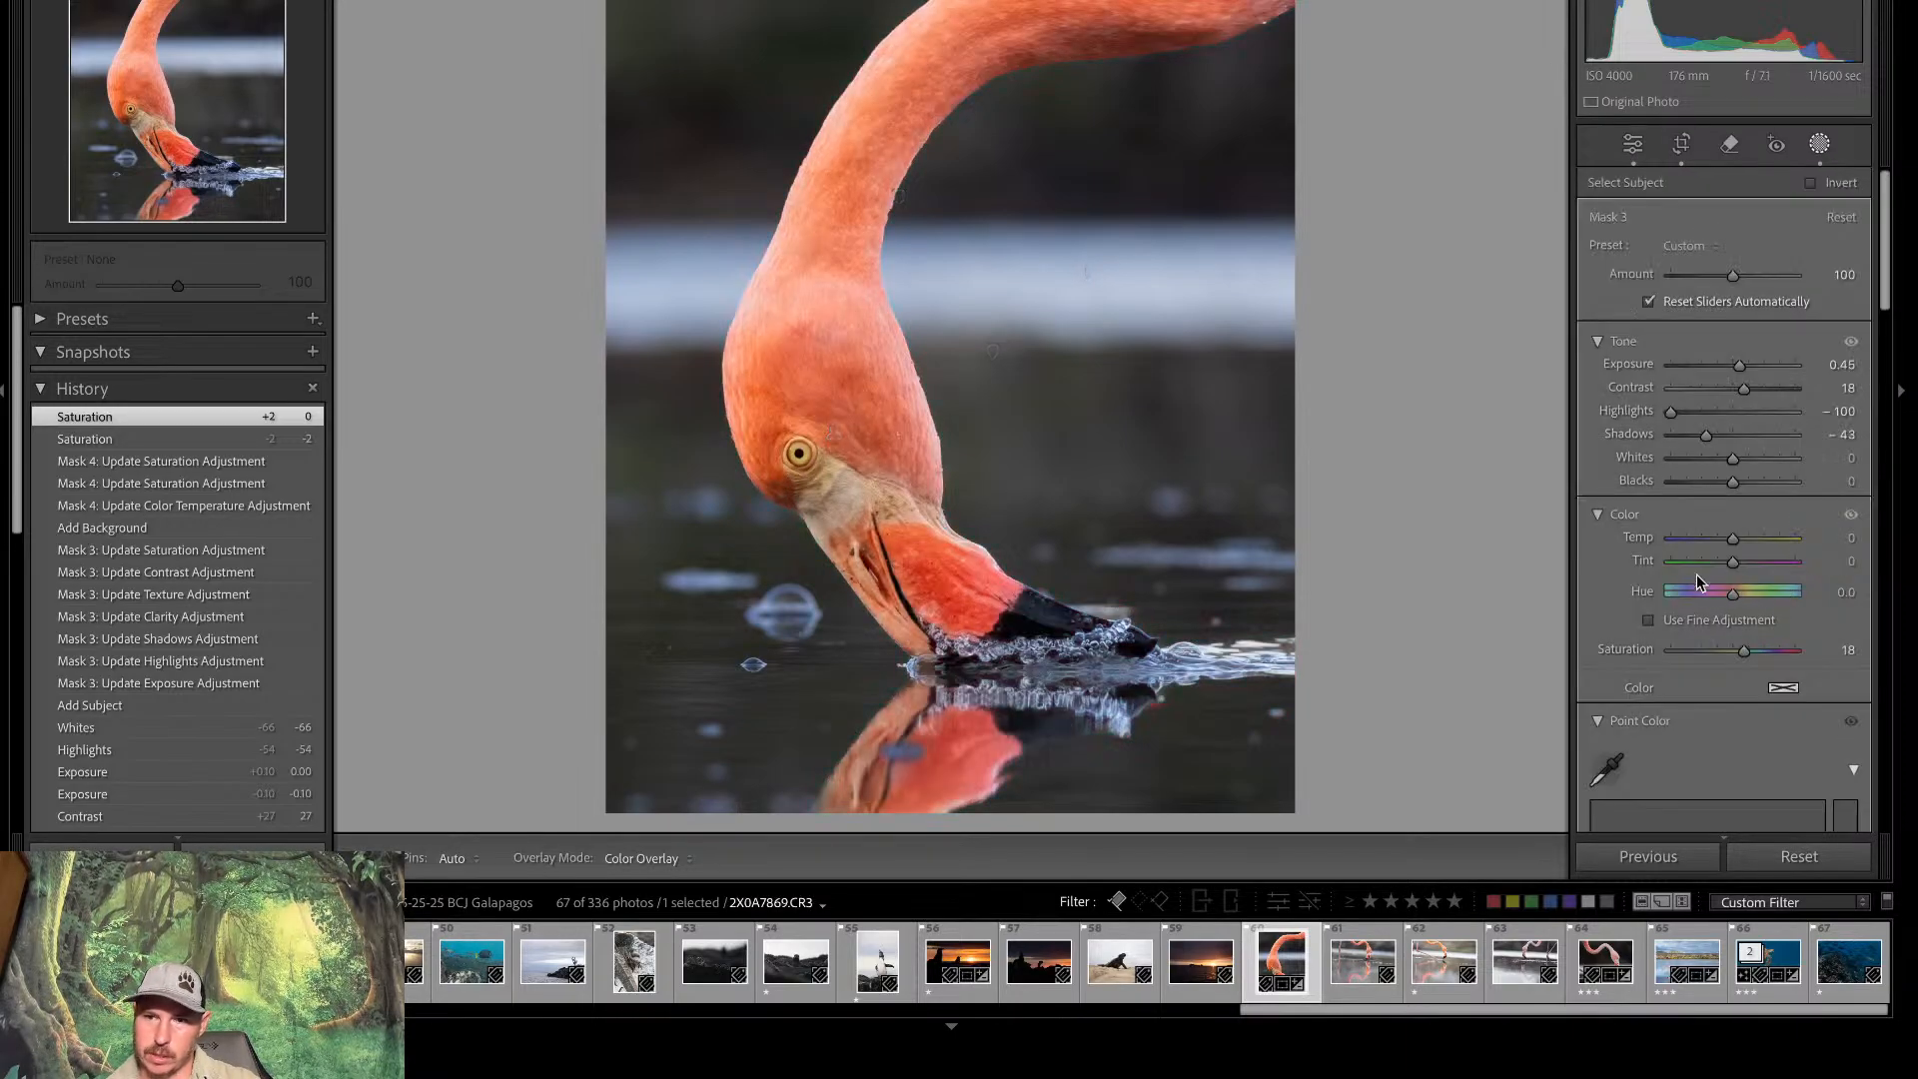
double_click(1742, 653)
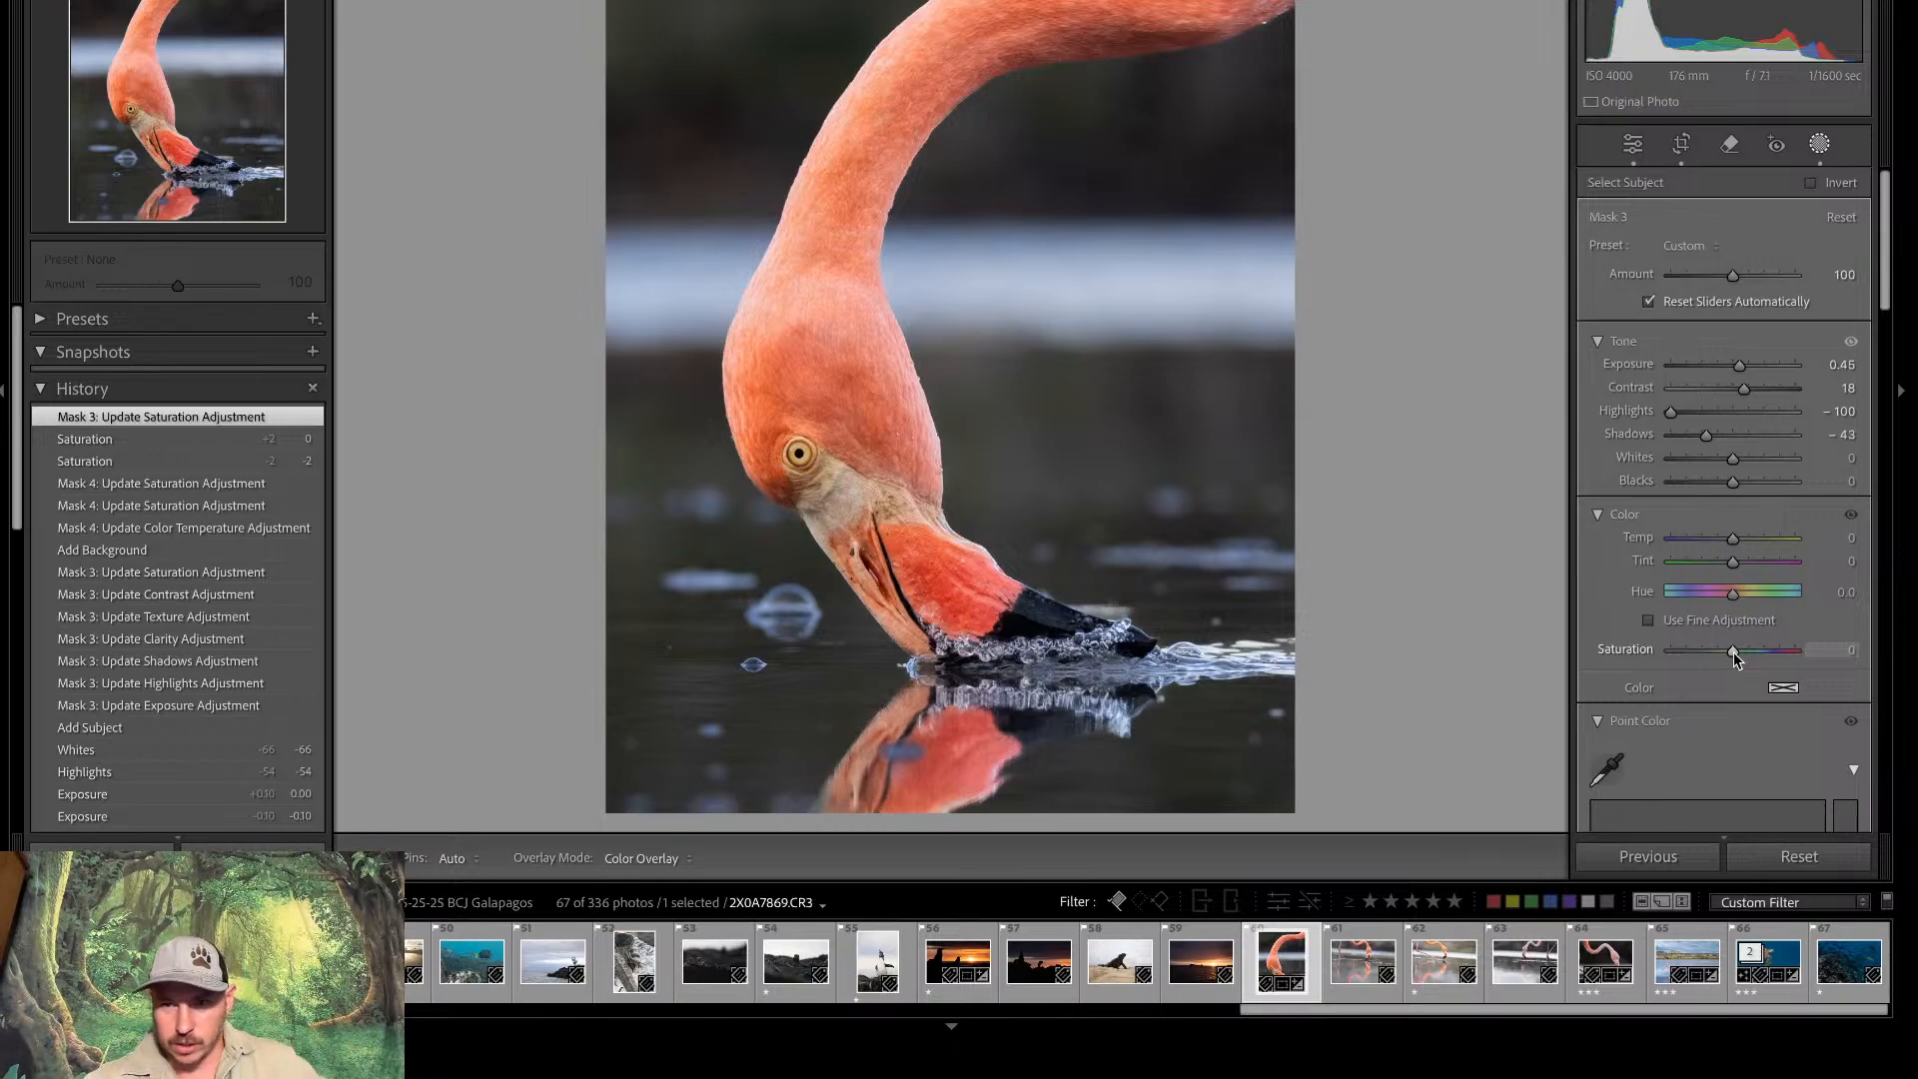
left_click_drag(1734, 651, 1725, 656)
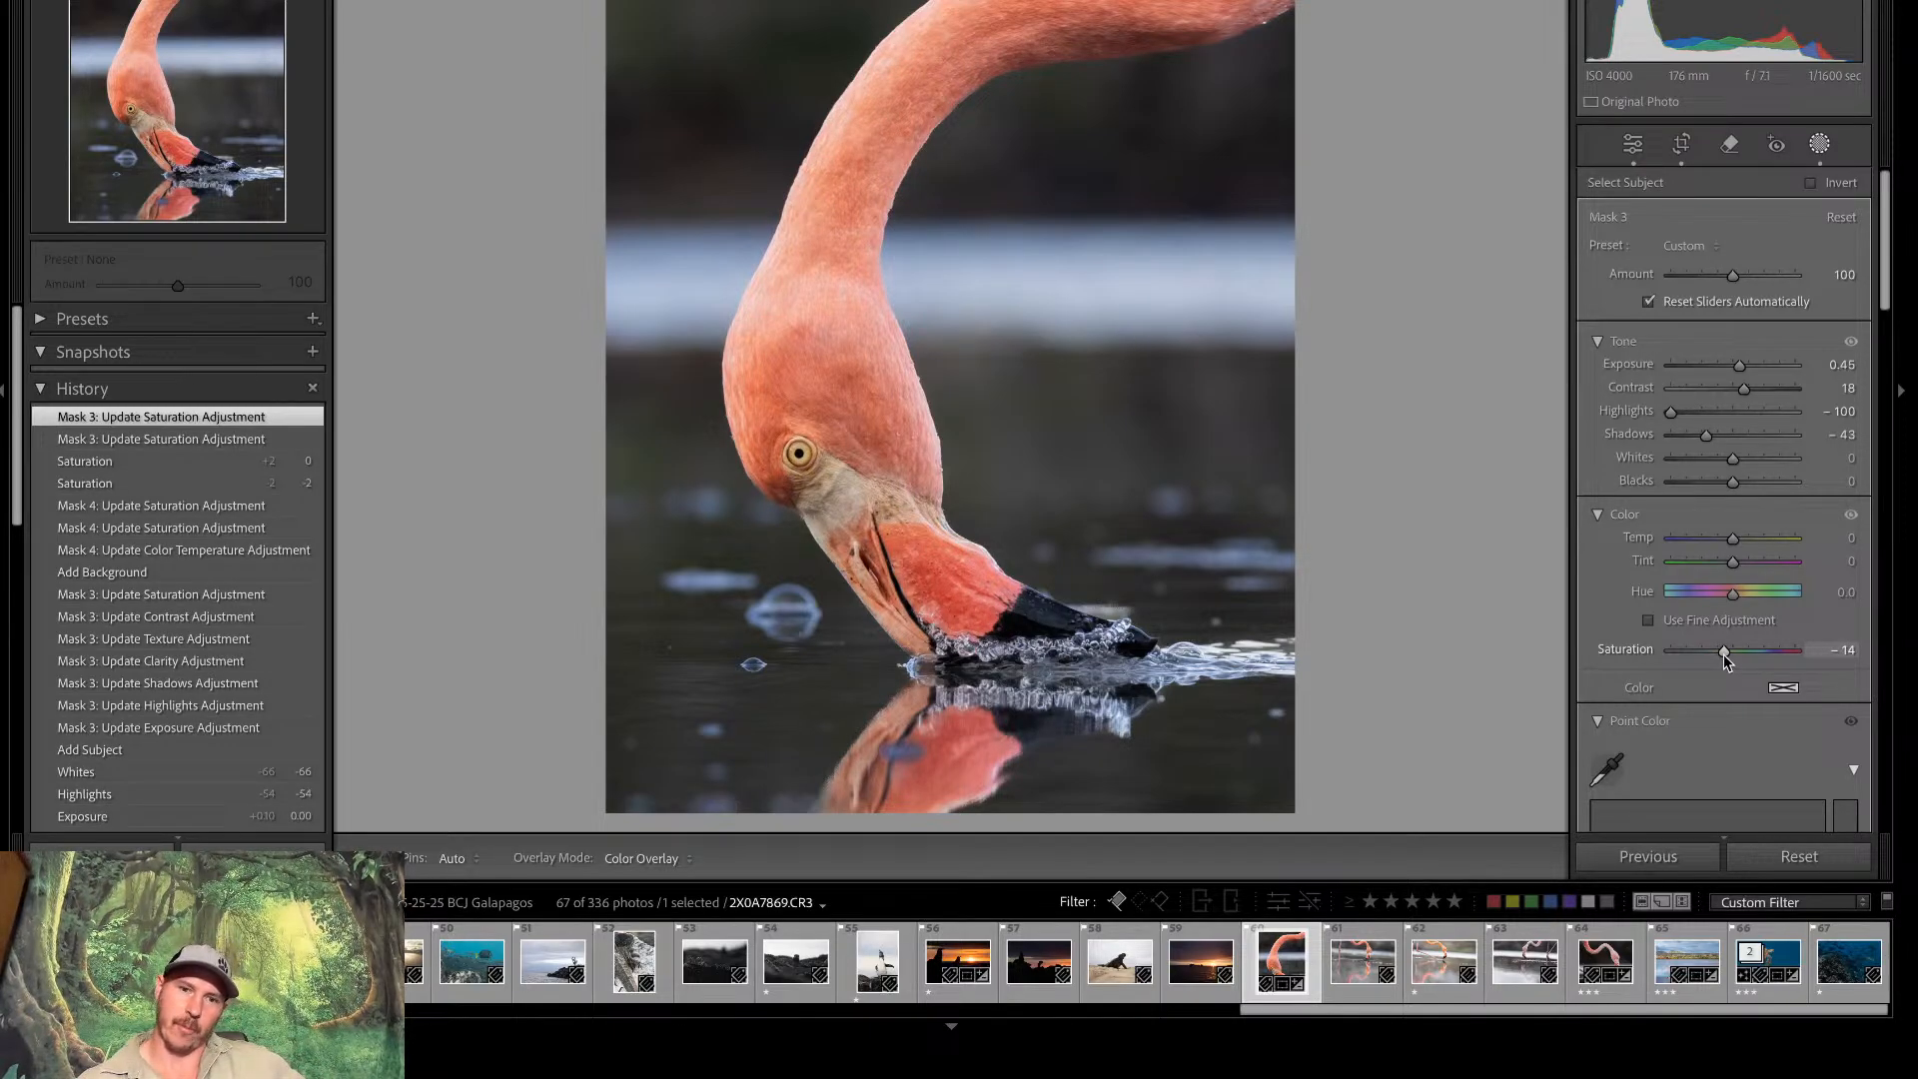
Compare the edited flamingo photo repeatedly with its unedited version
left_click(1633, 144)
key("backslash")
key("backslash")
key("backslash")
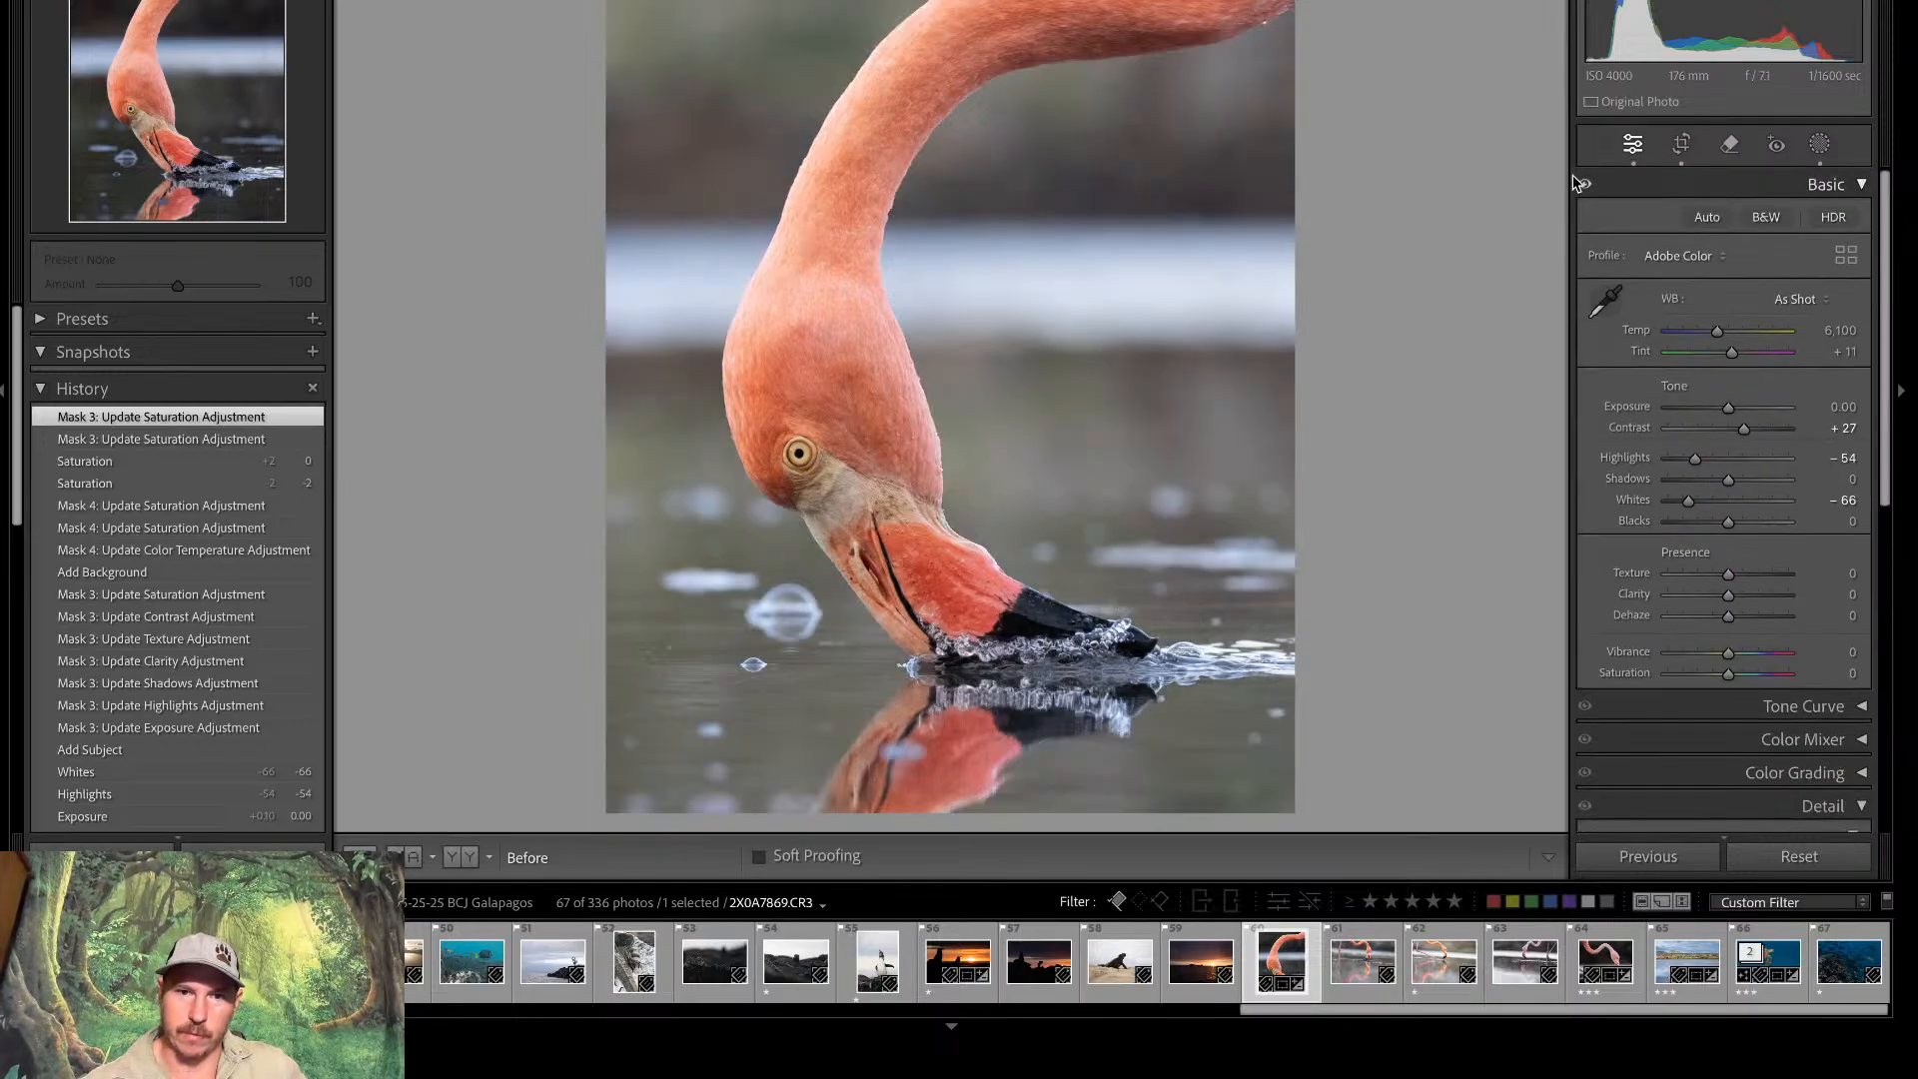
key("backslash")
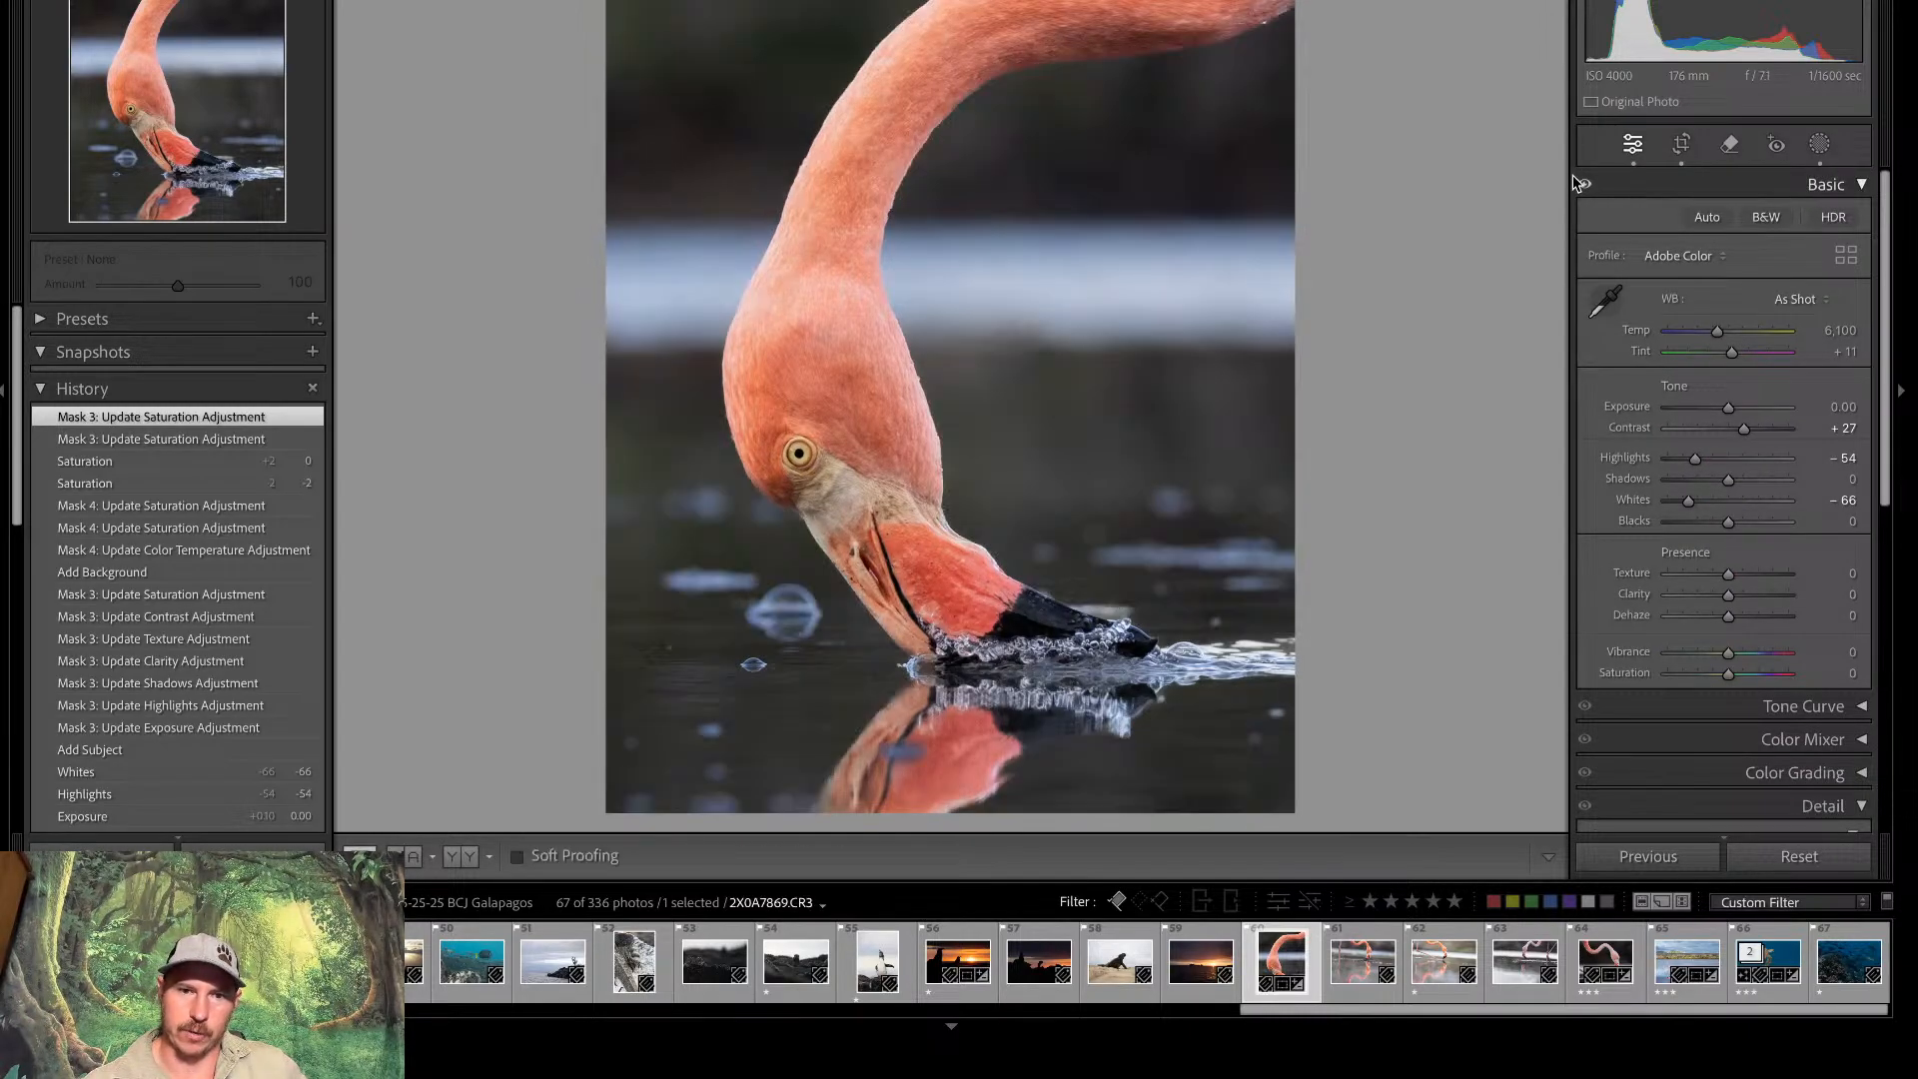
key("backslash")
key("backslash")
key("backslash")
key("backslash")
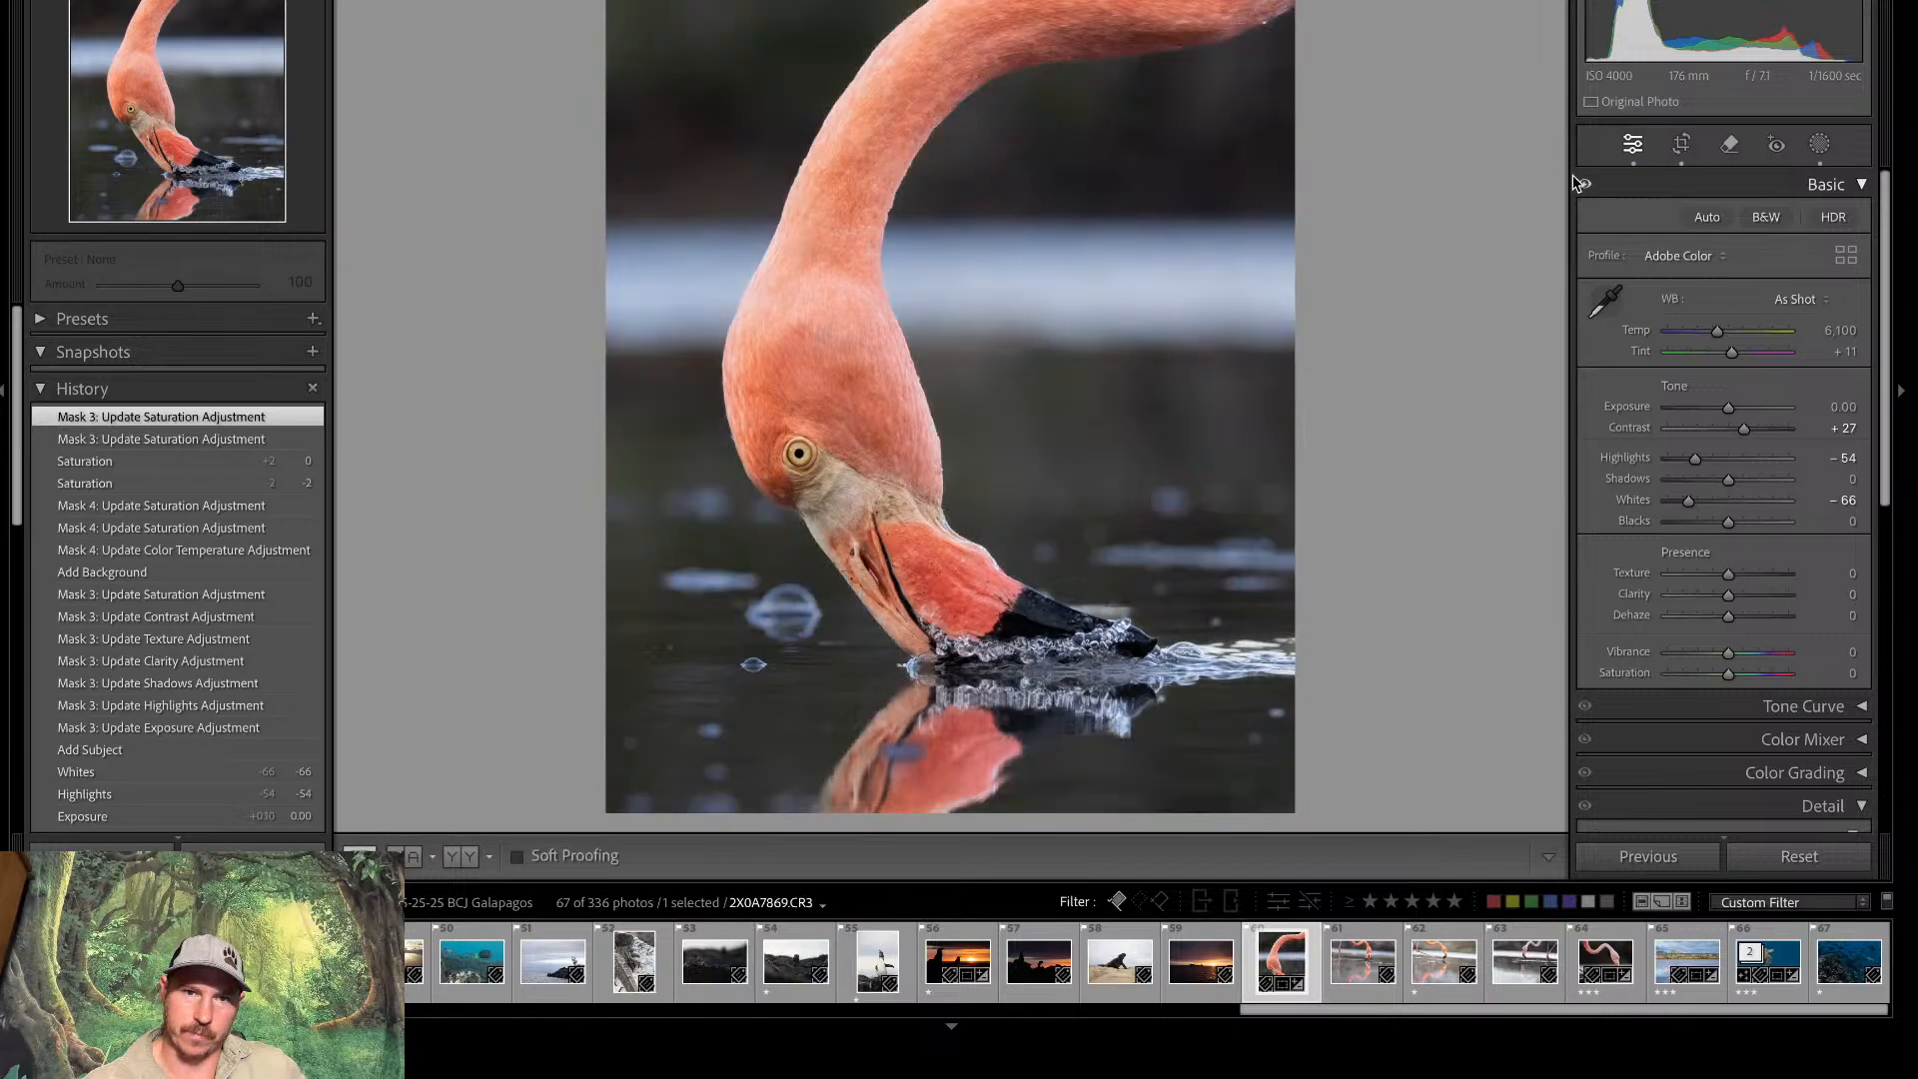
key("backslash")
key("backslash")
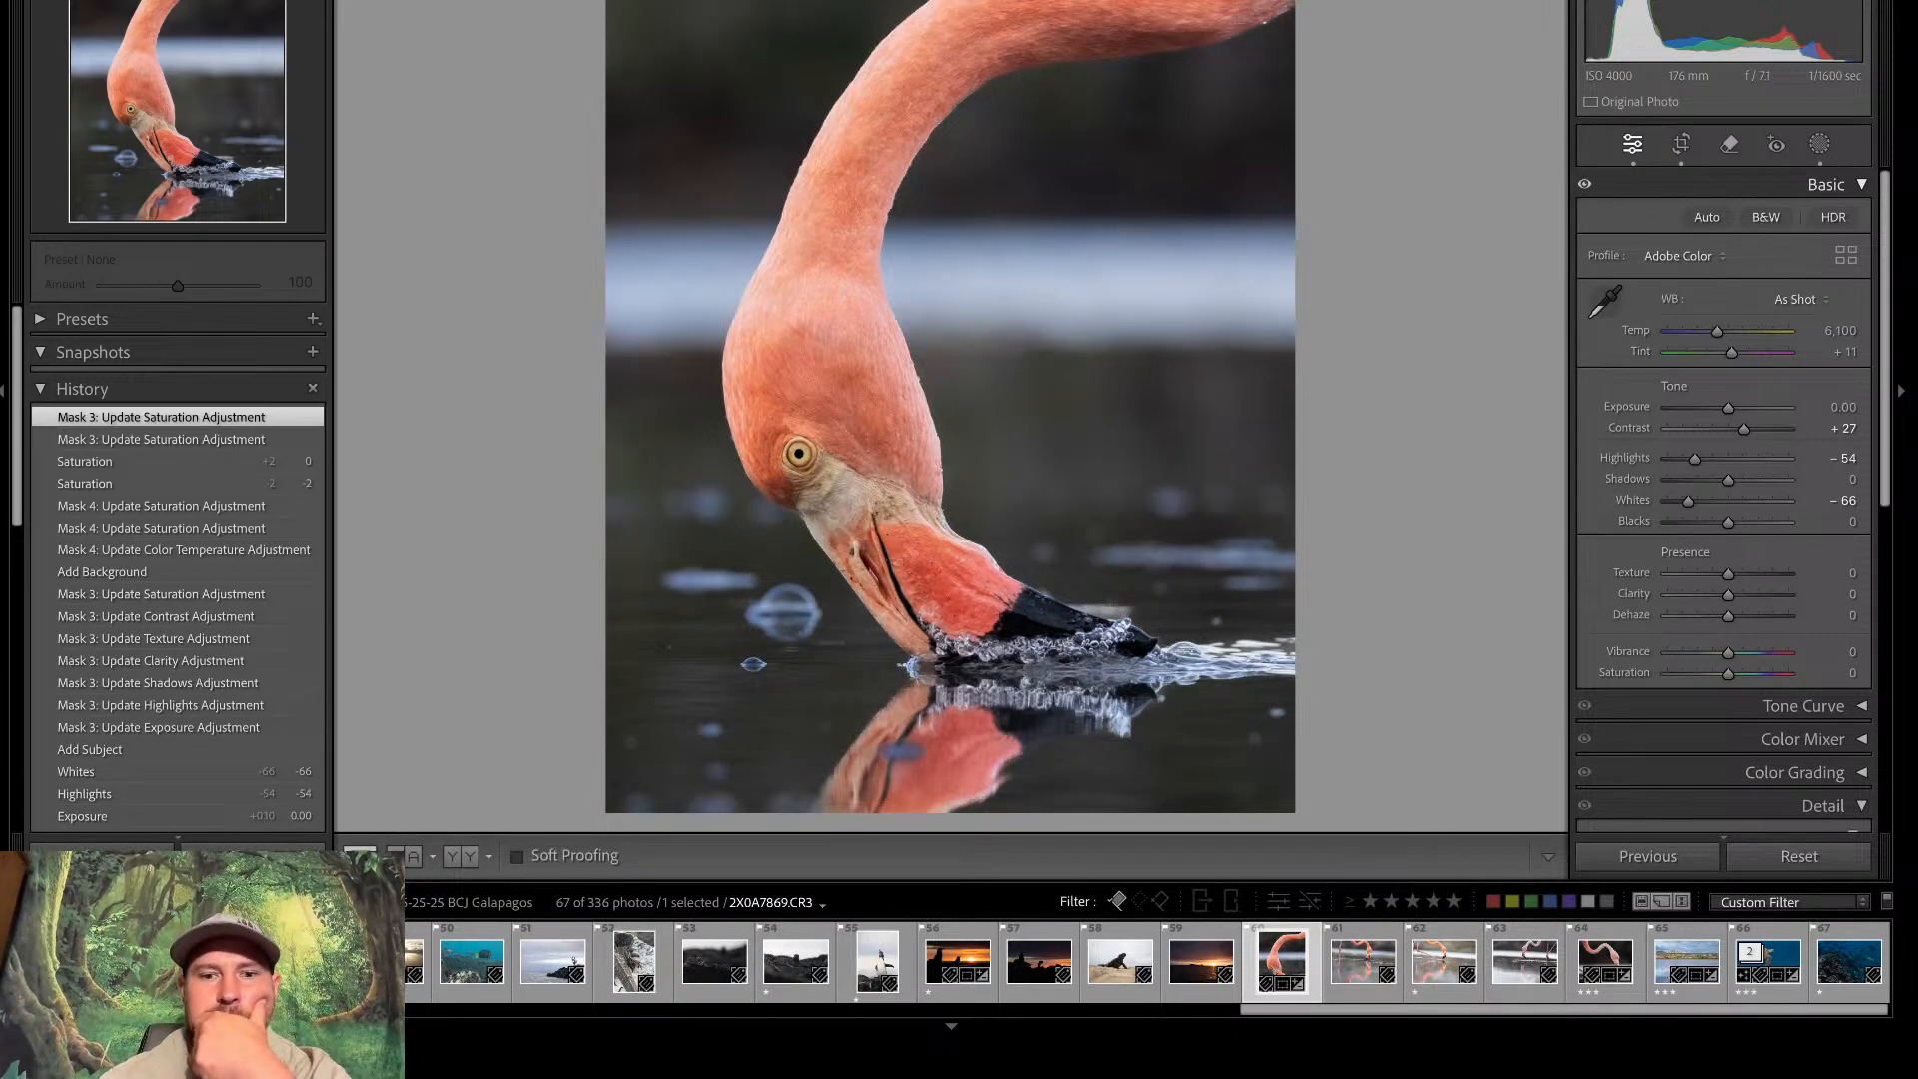
key("backslash")
key("backslash")
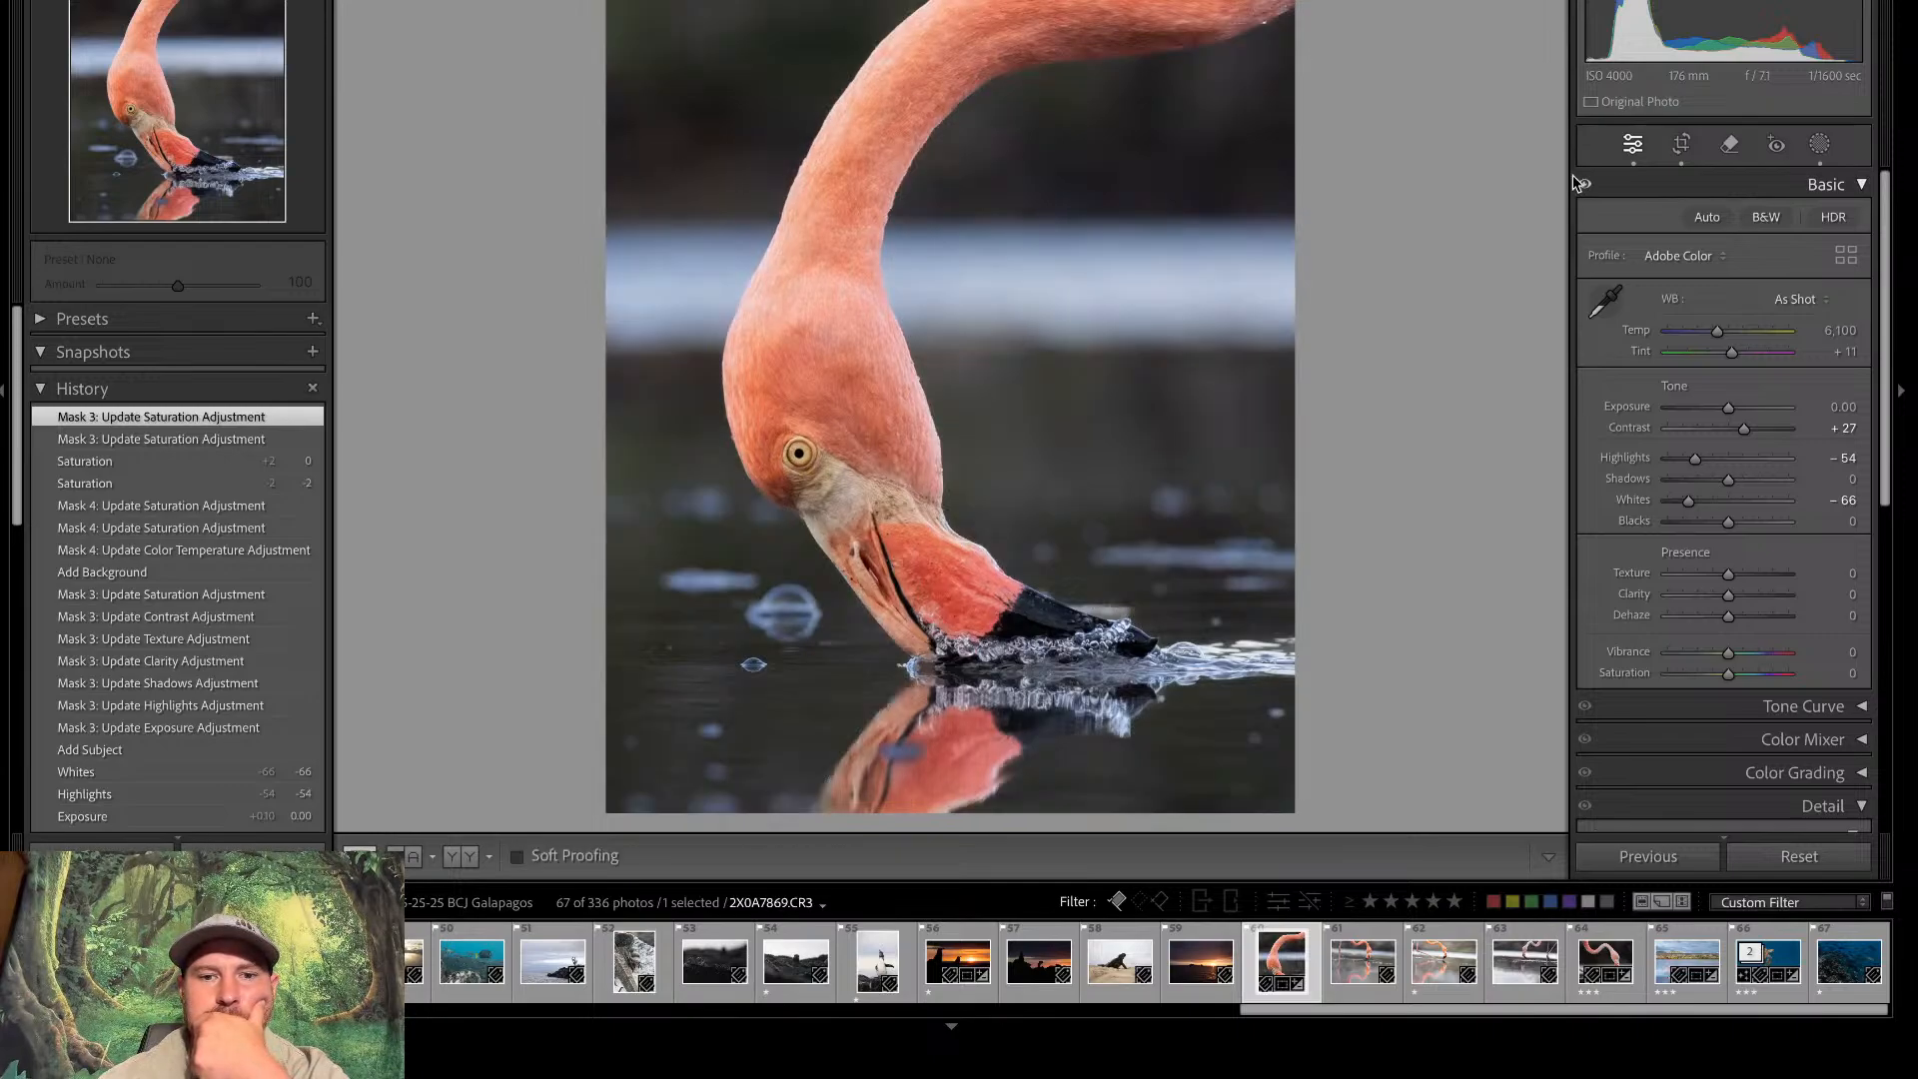
key("backslash")
key("backslash")
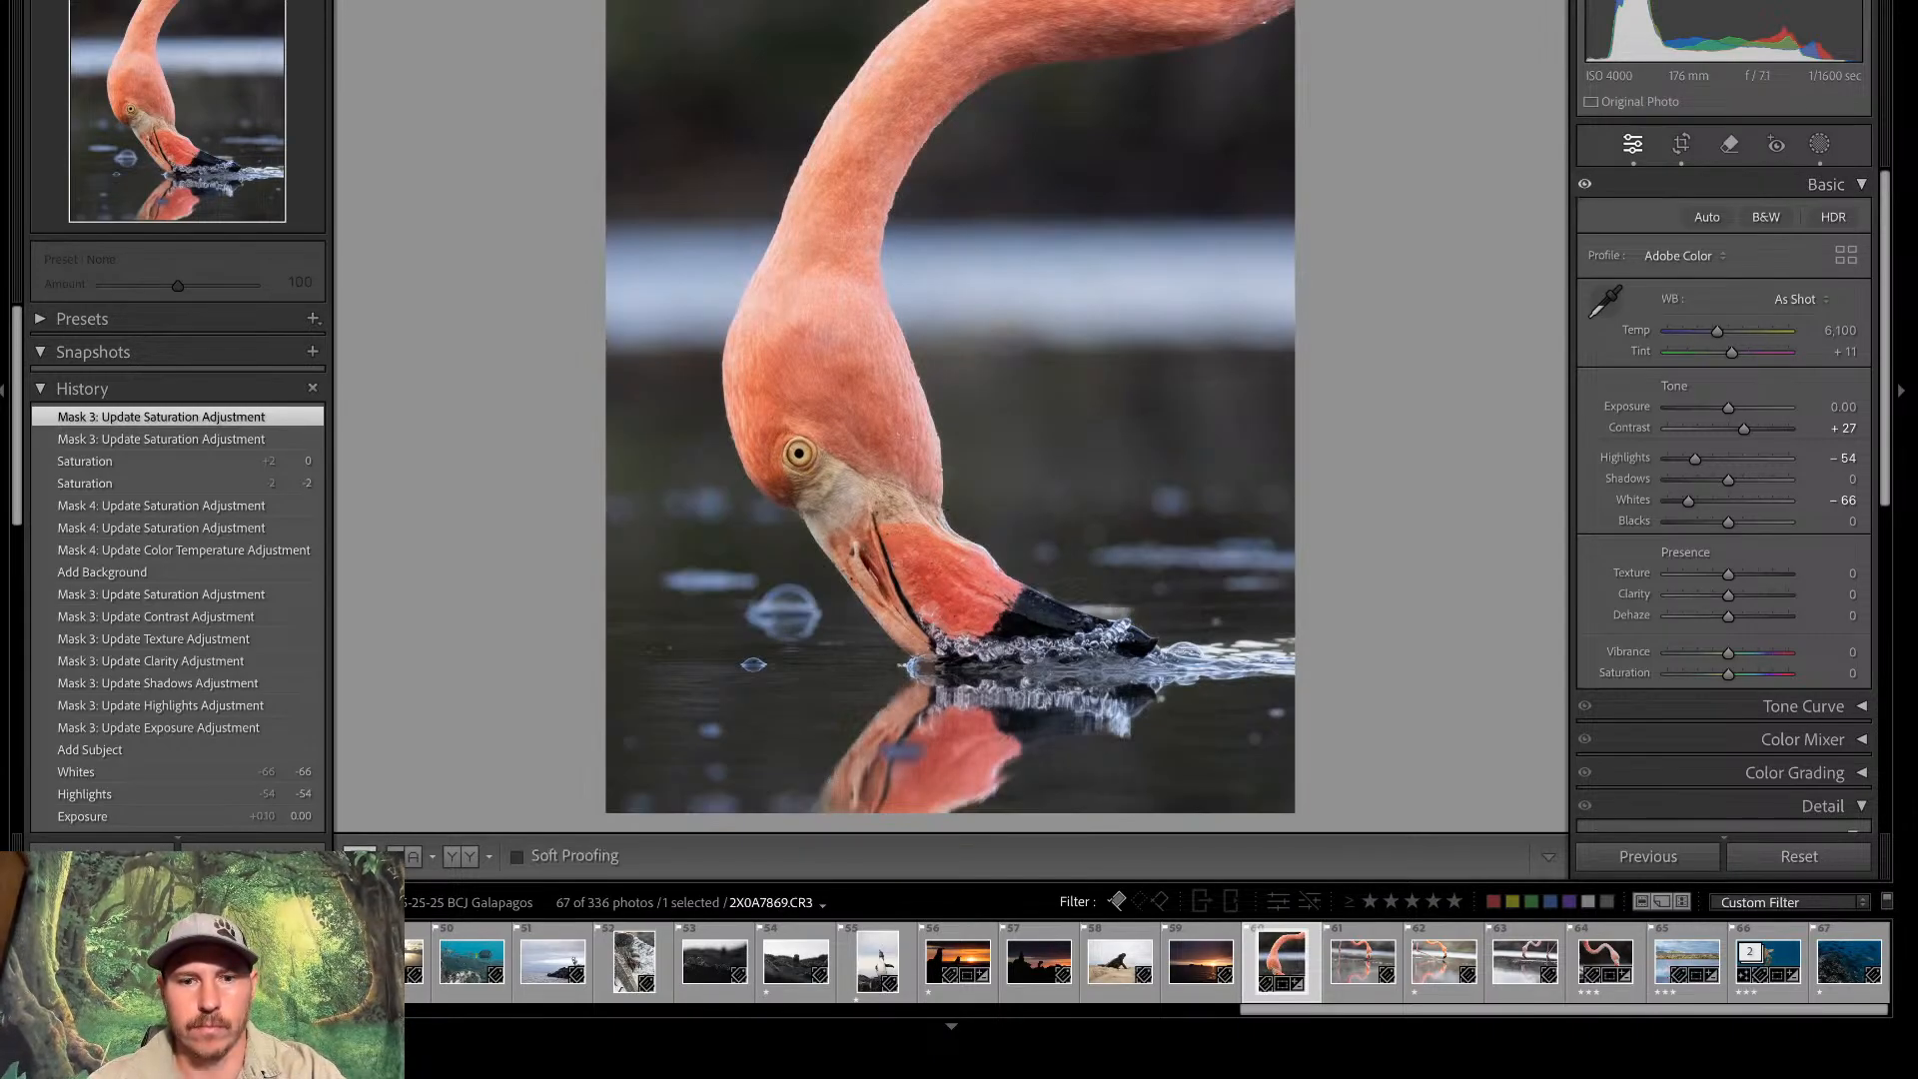
key("backslash")
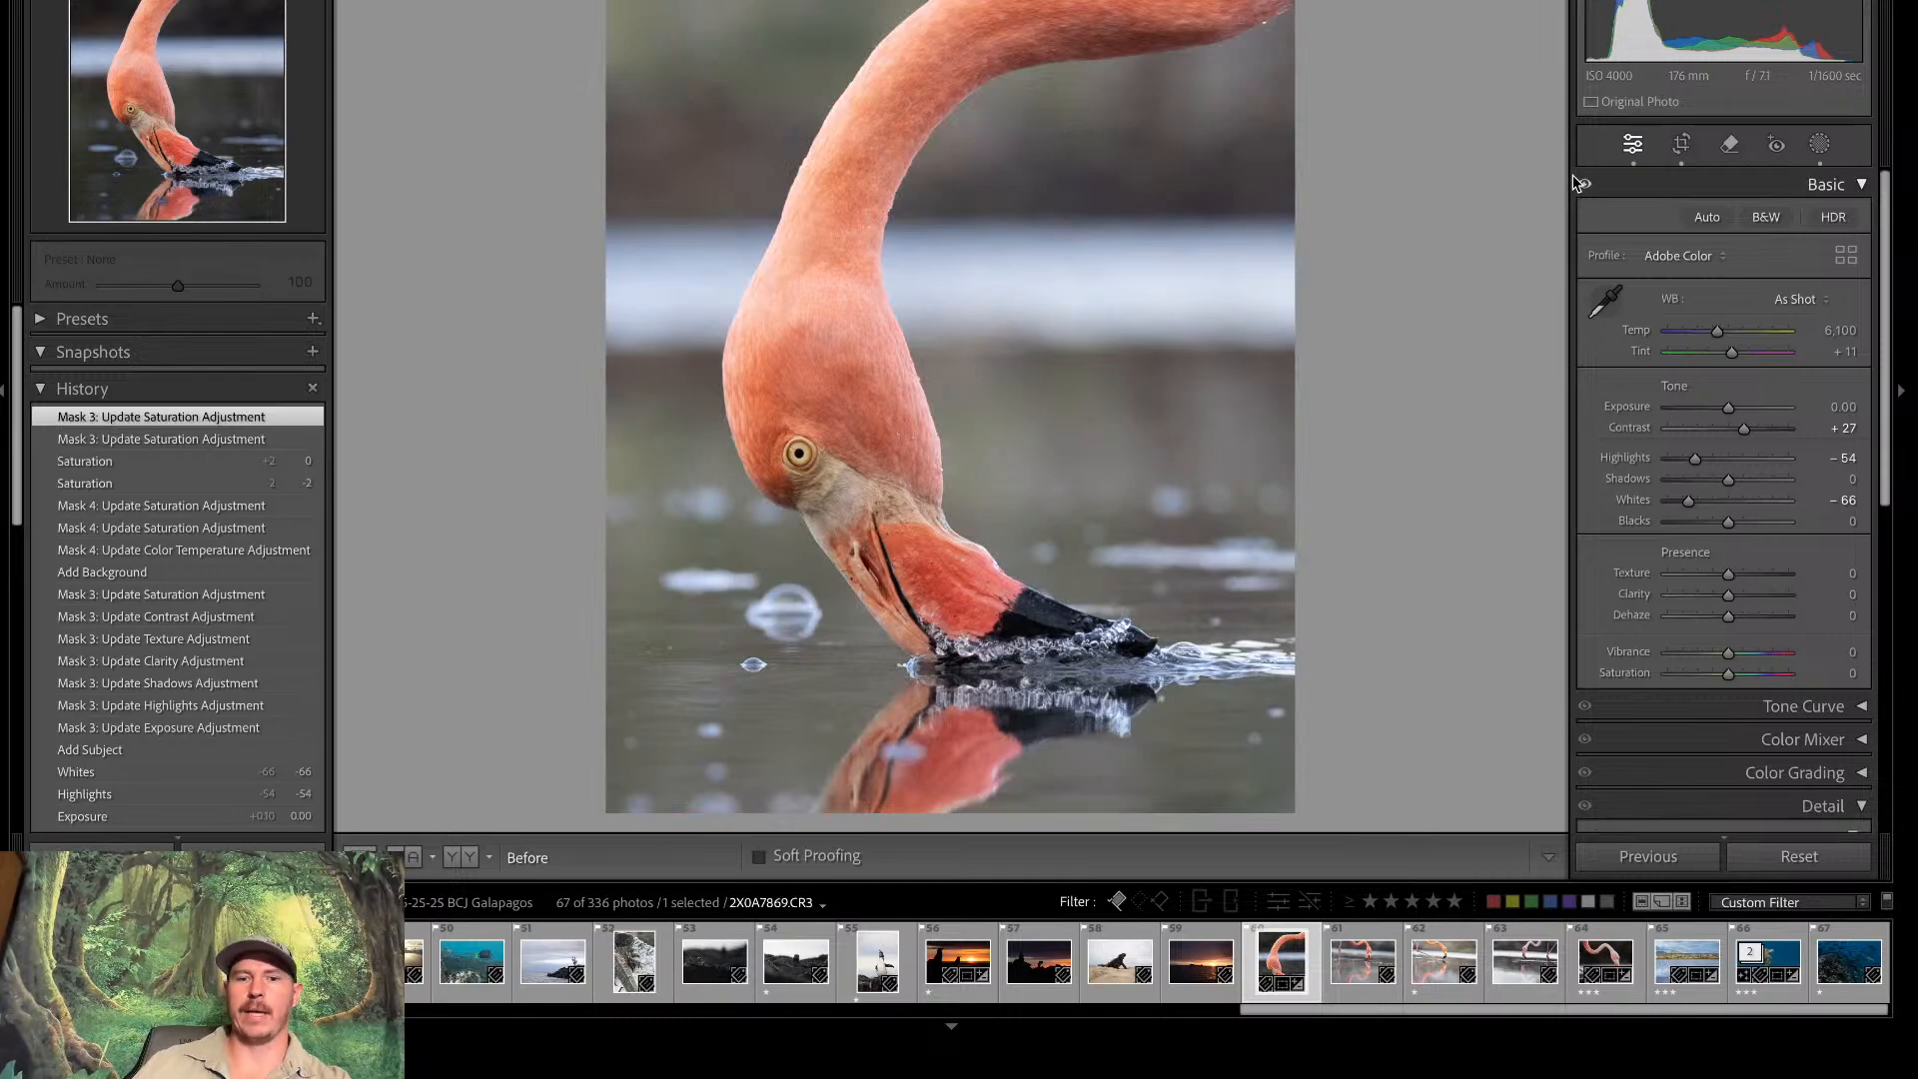
key("backslash")
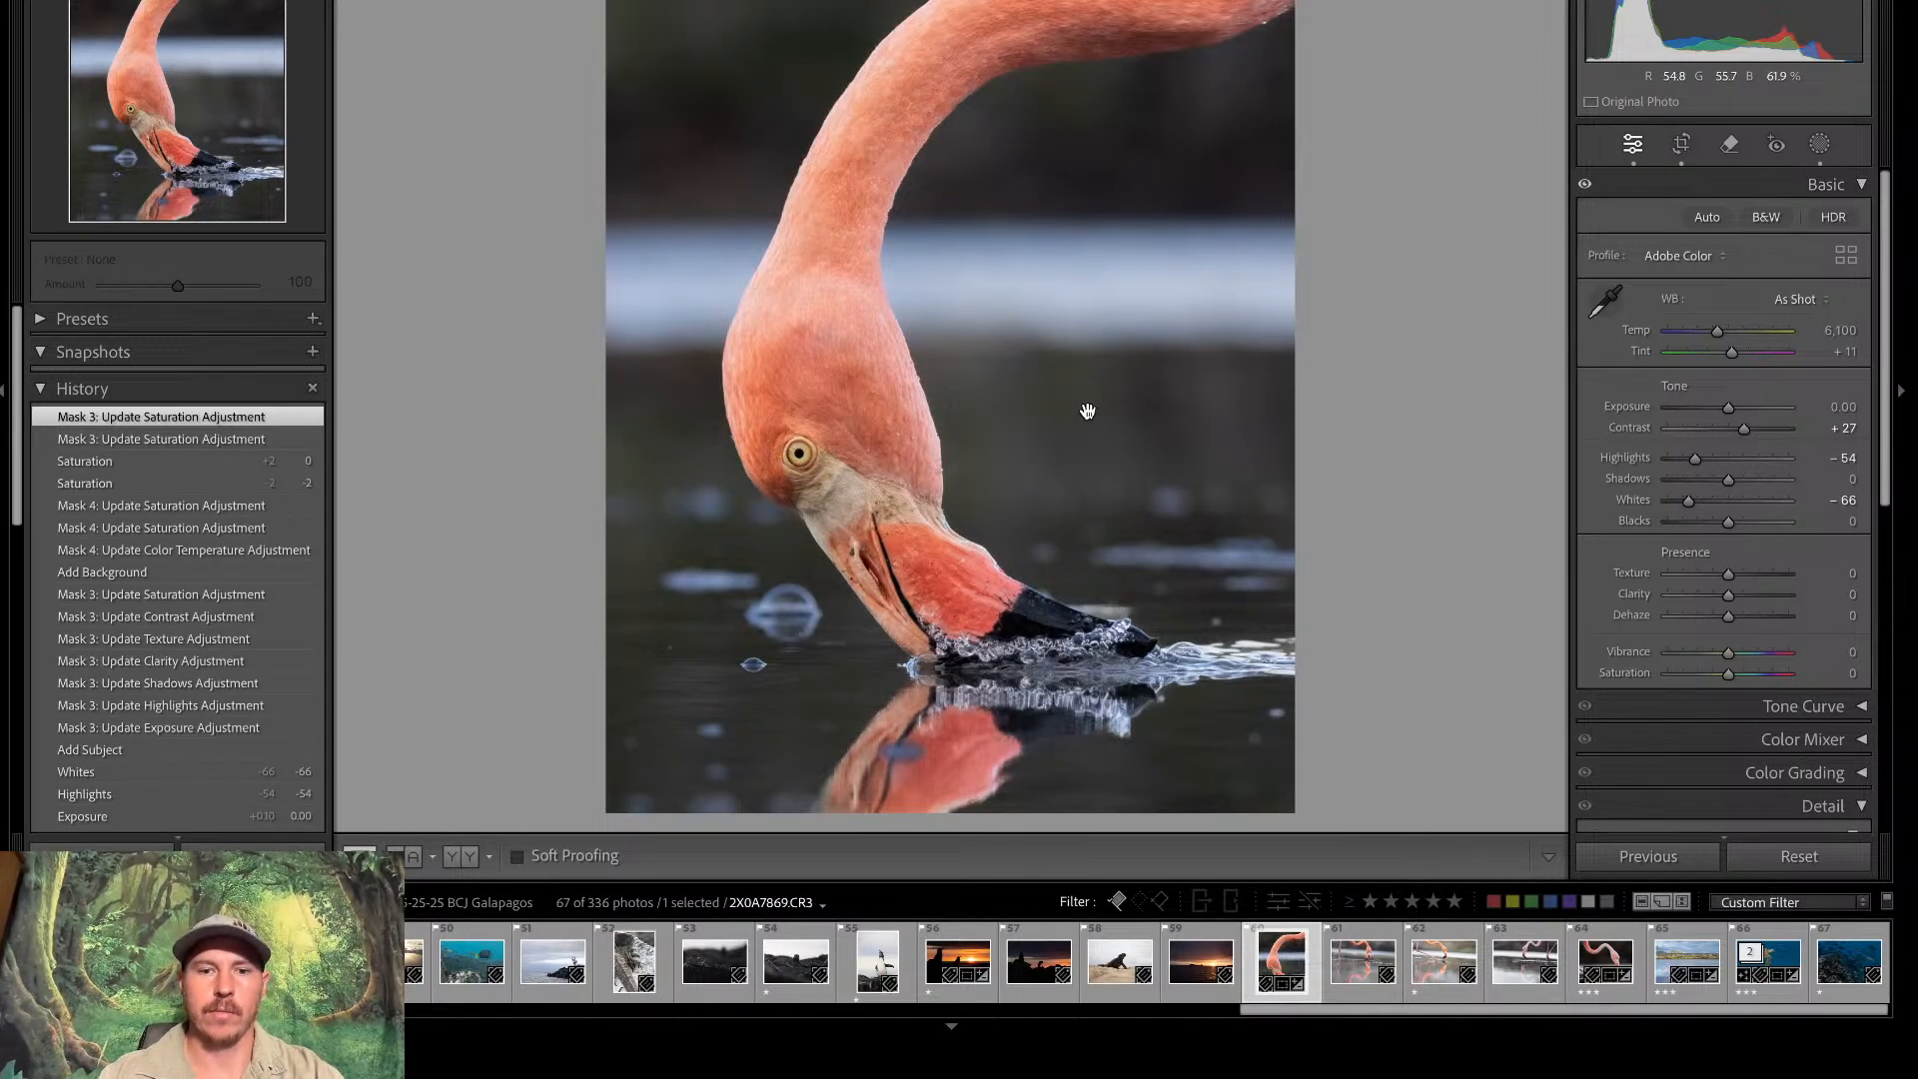
Add a brush mask over the pupil of the flamingo's eye with brush size 13.9 and Auto Mask on
left_click(801, 457)
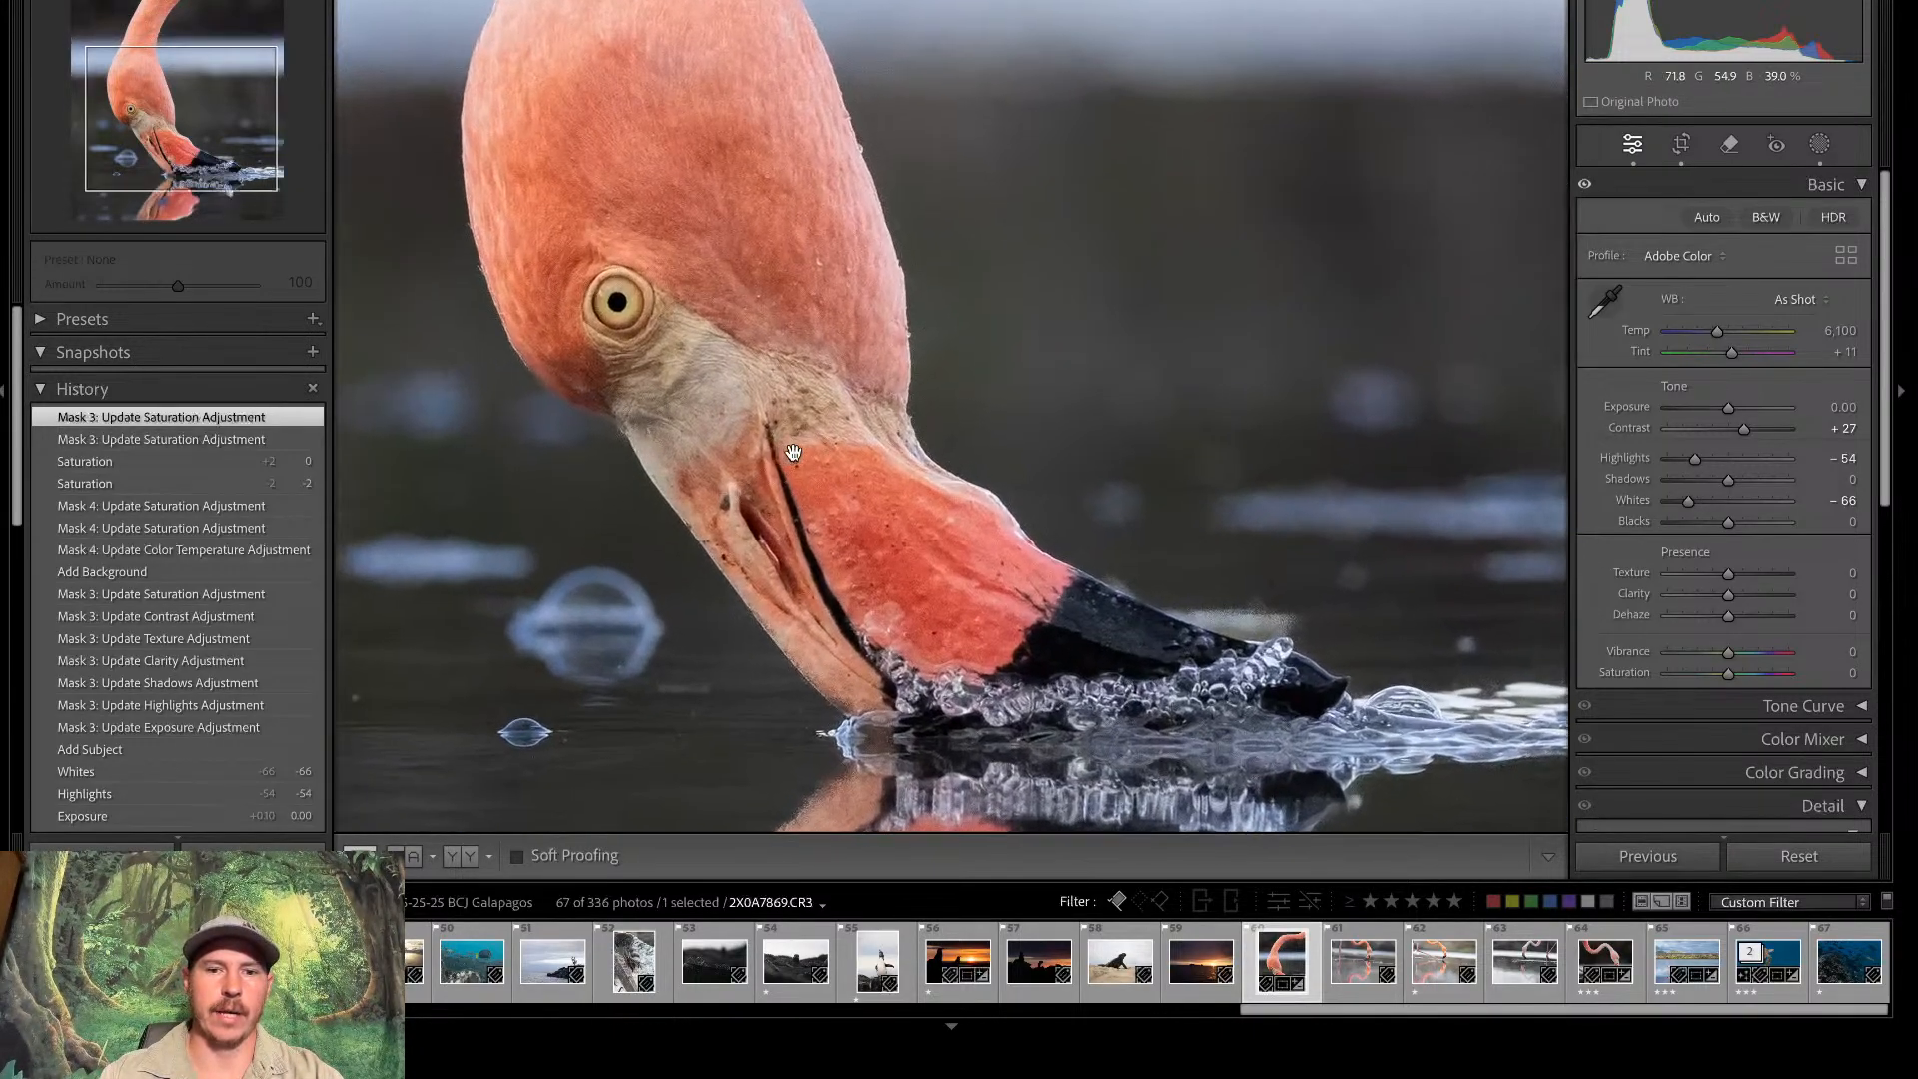
left_click_drag(447, 247, 960, 297)
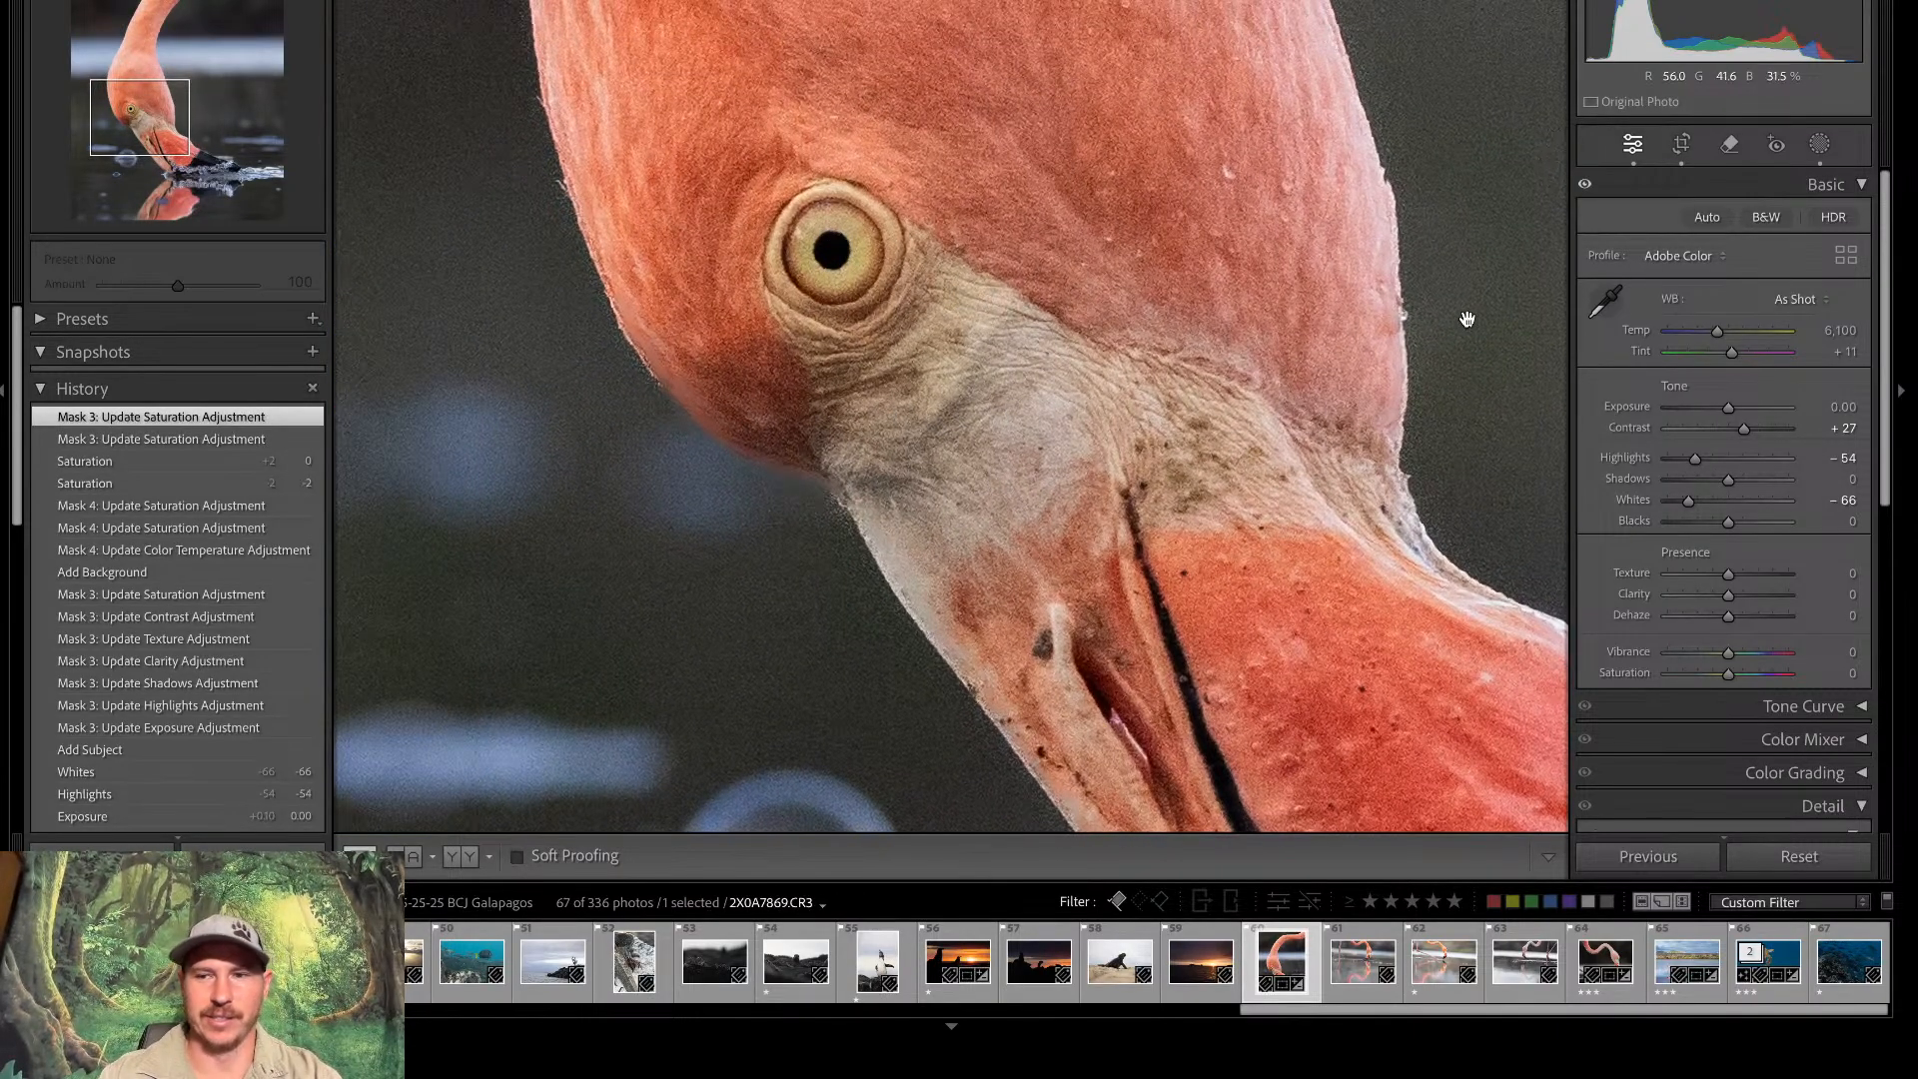
left_click(1820, 144)
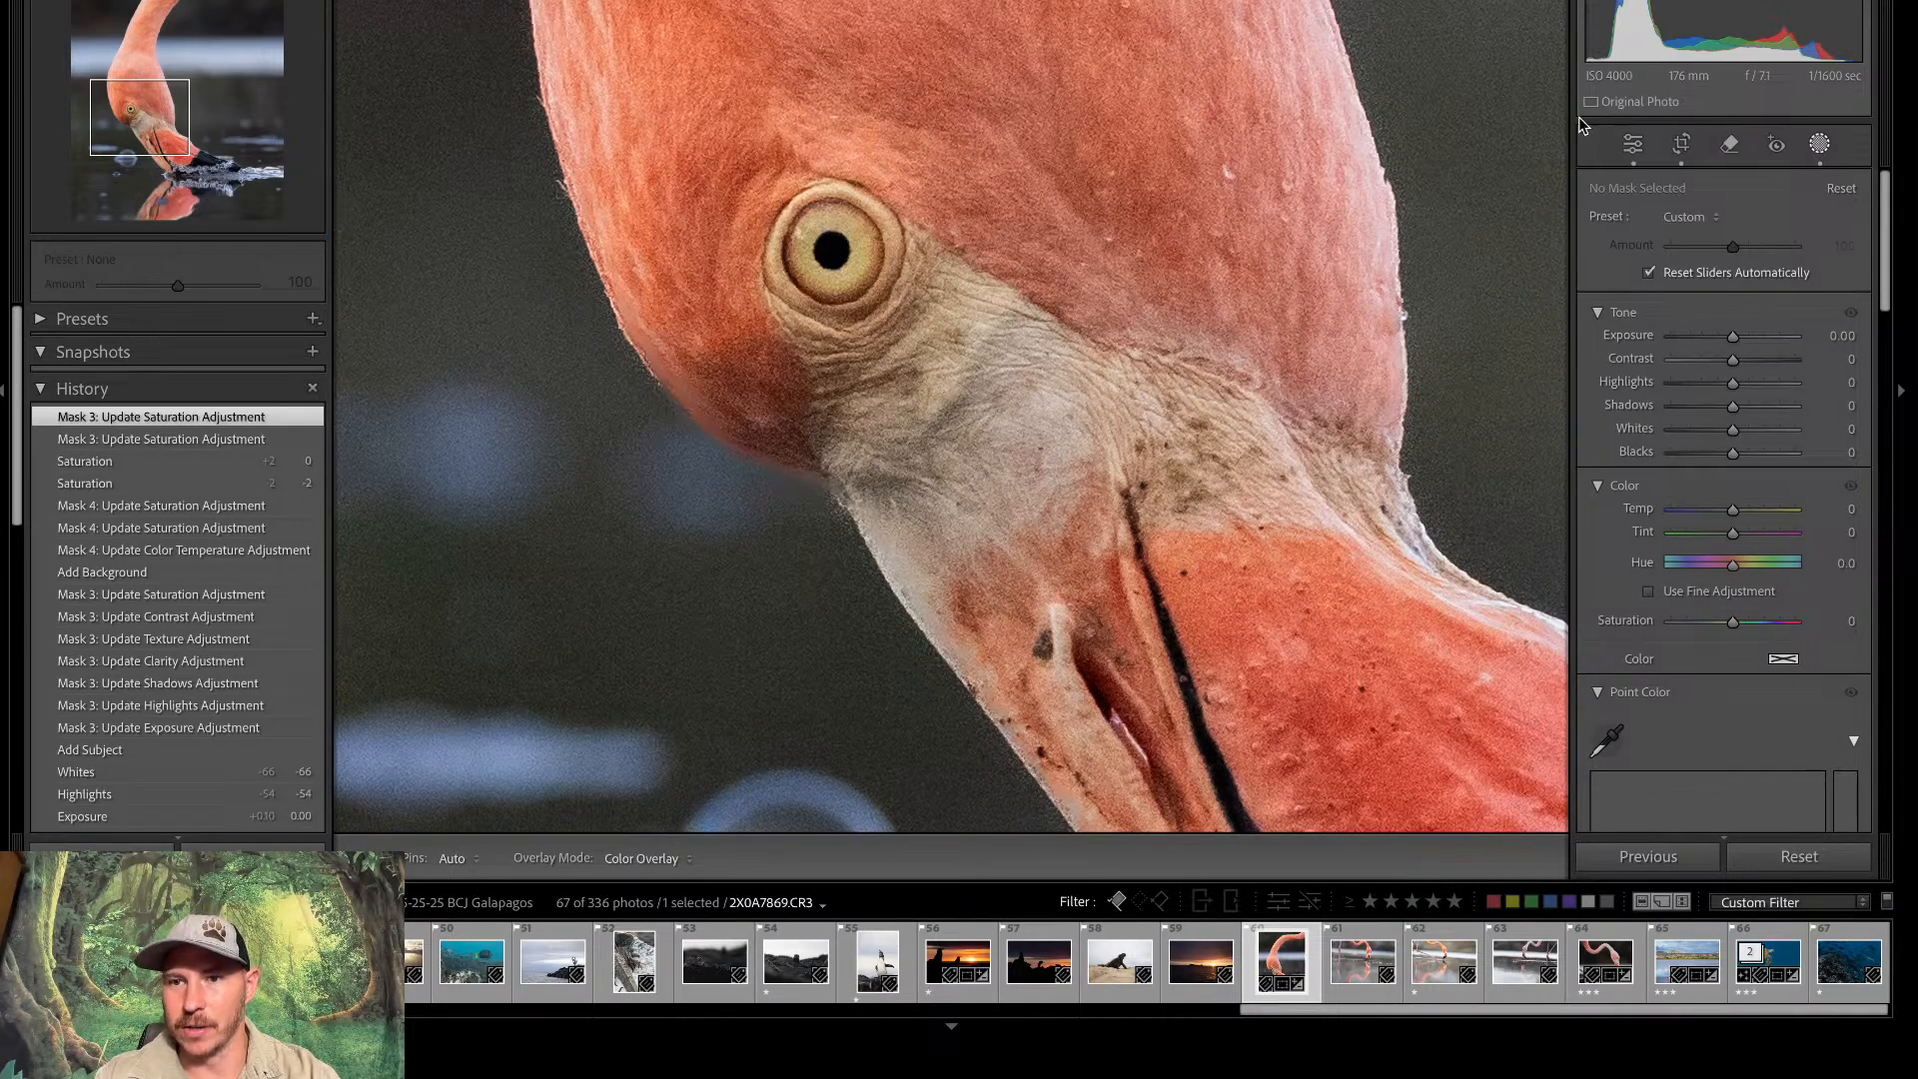
key("k")
mouse_move(827, 250)
left_mouse_down()
mouse_move(865, 269)
mouse_move(829, 278)
mouse_move(833, 253)
left_mouse_up()
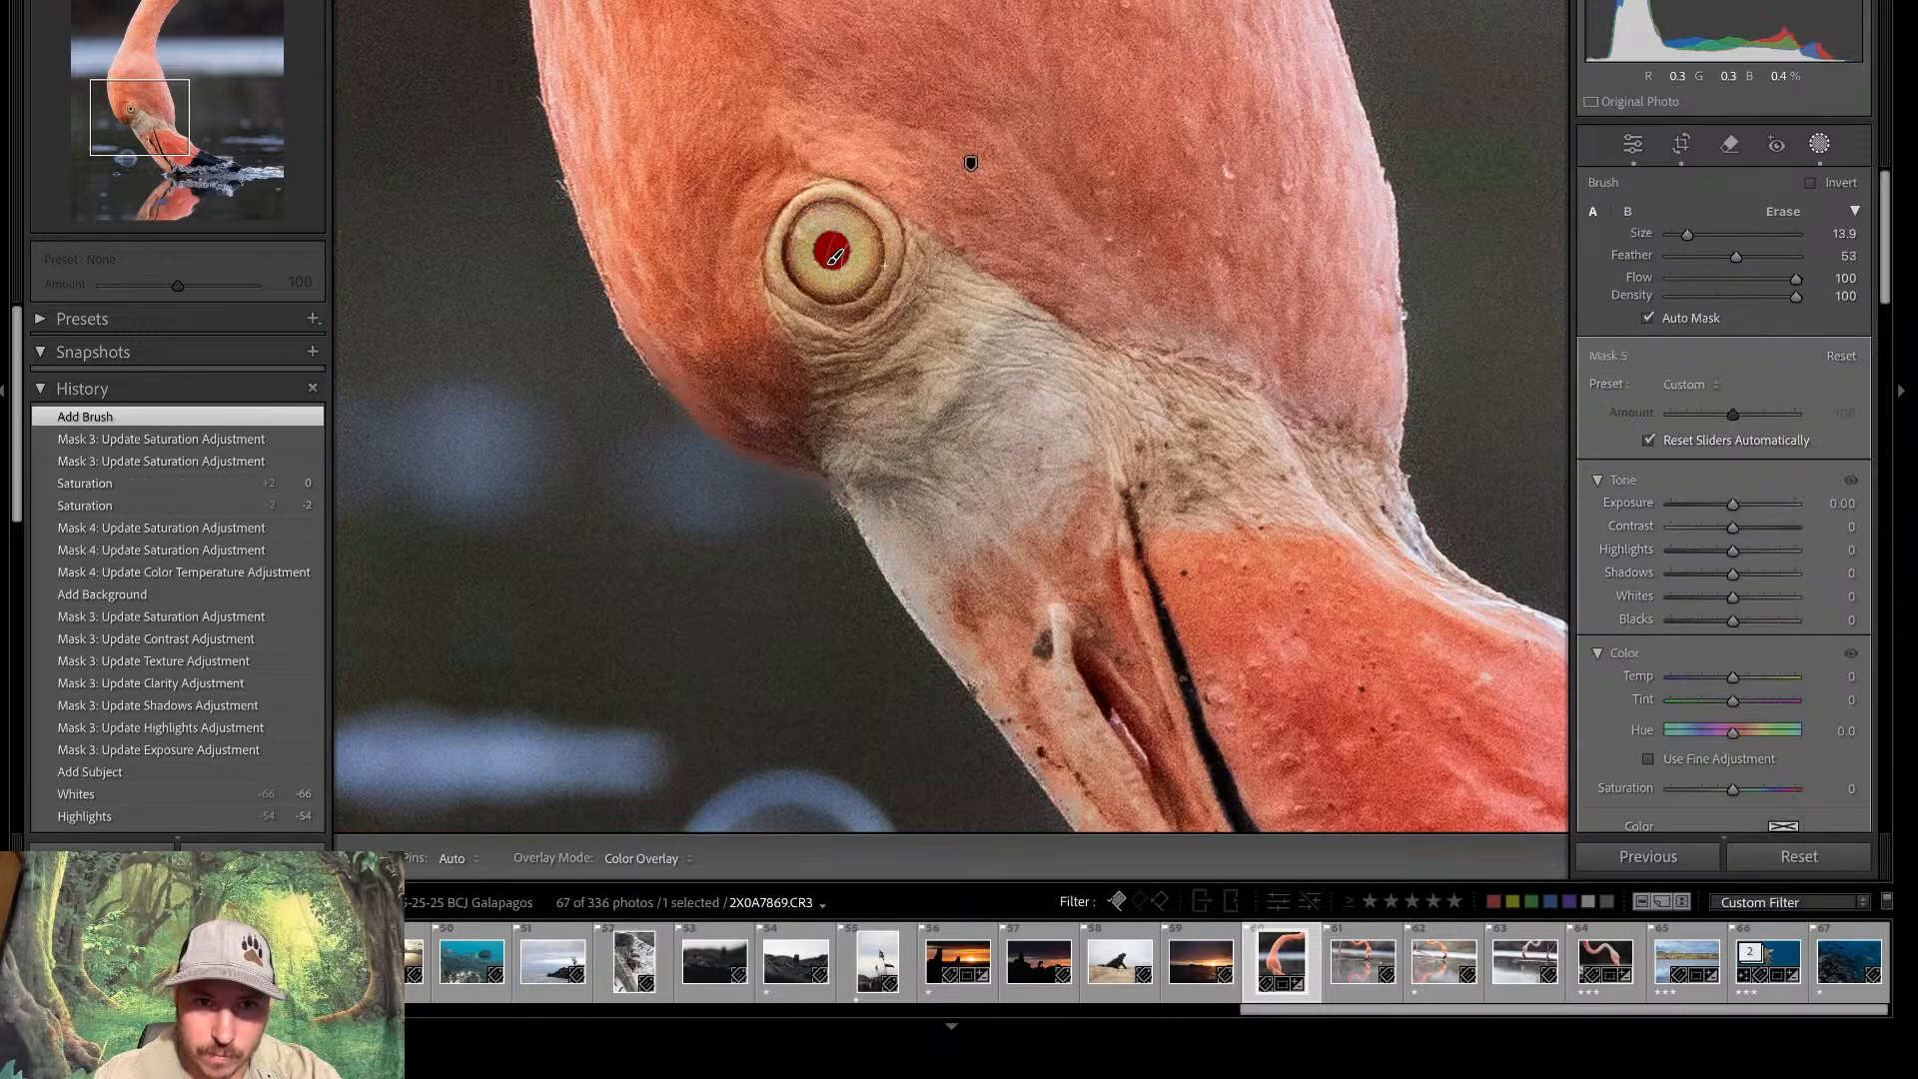
Extend the mask over the eye with Auto Mask off and brush size 6.8, and raise its Exposure to 0.87
left_click_drag(1733, 506, 1726, 508)
double_click(1724, 507)
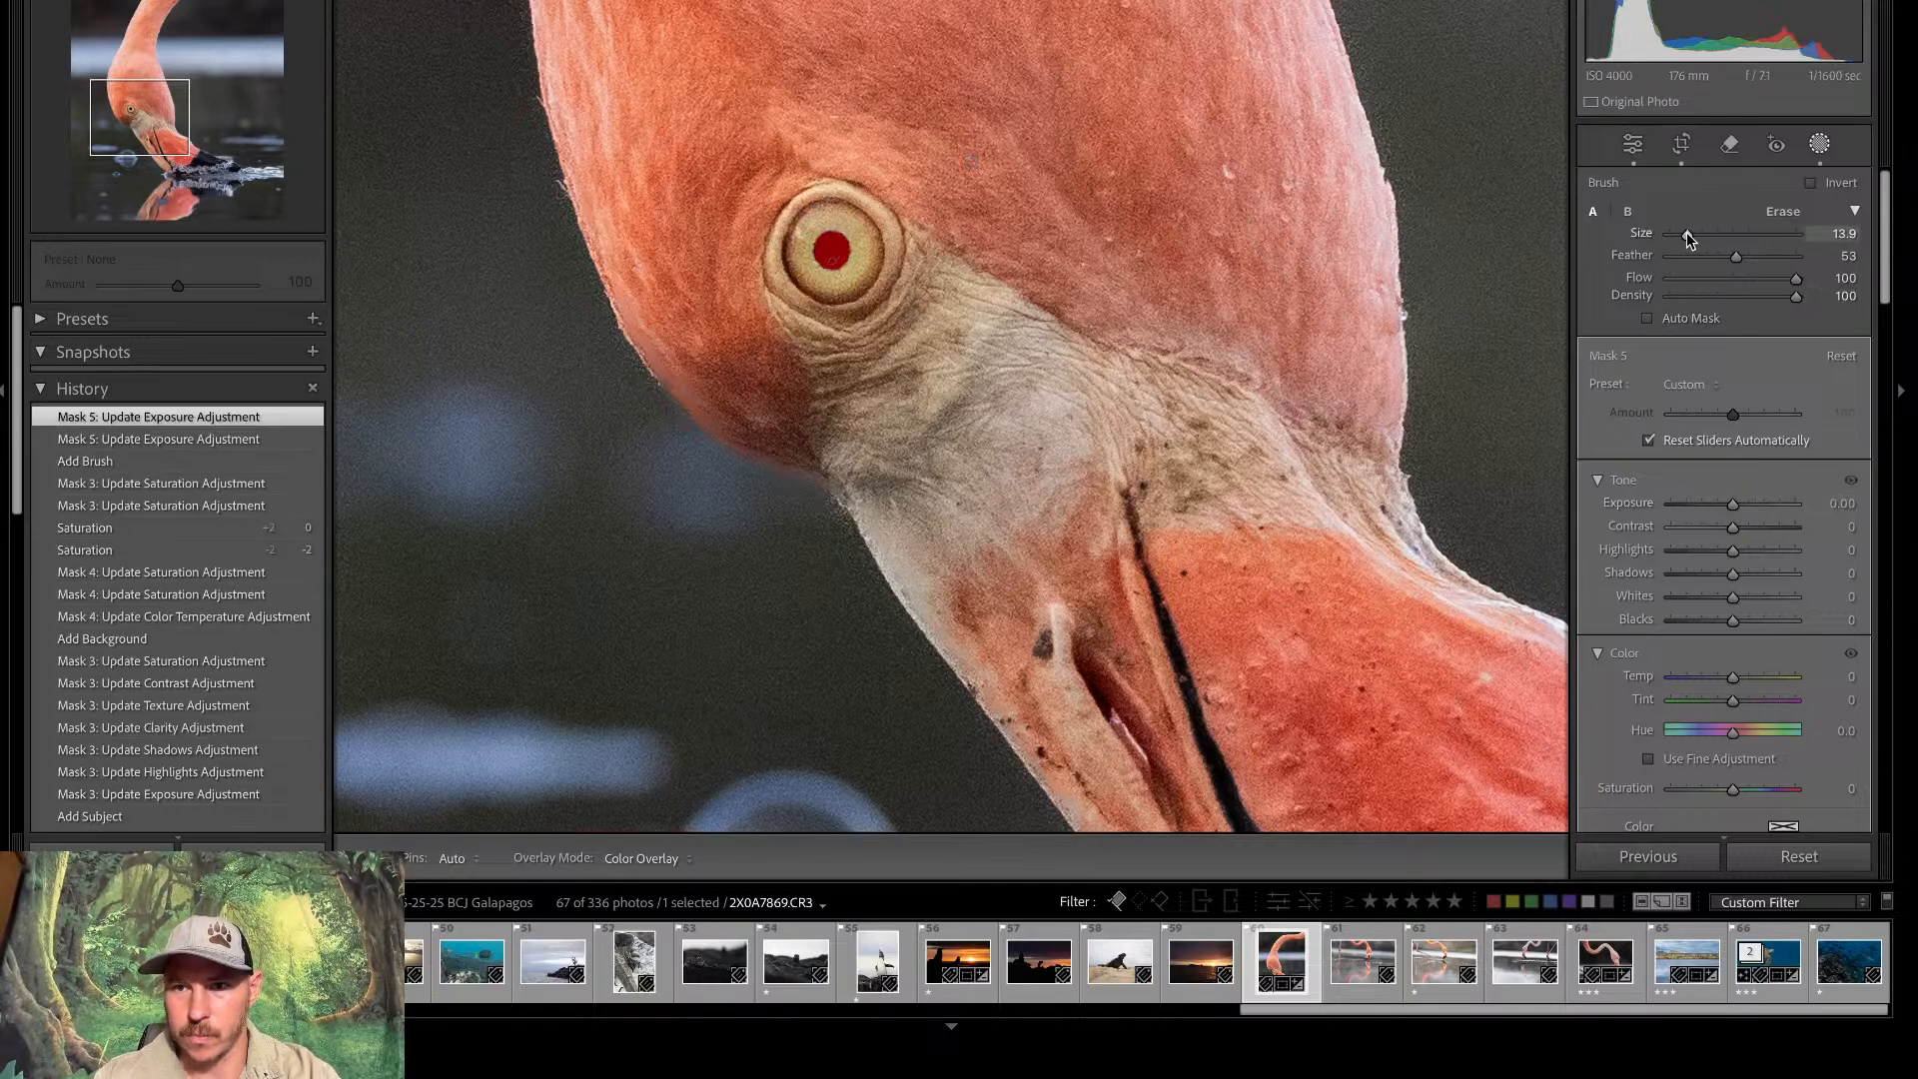
left_click_drag(1686, 232, 1675, 233)
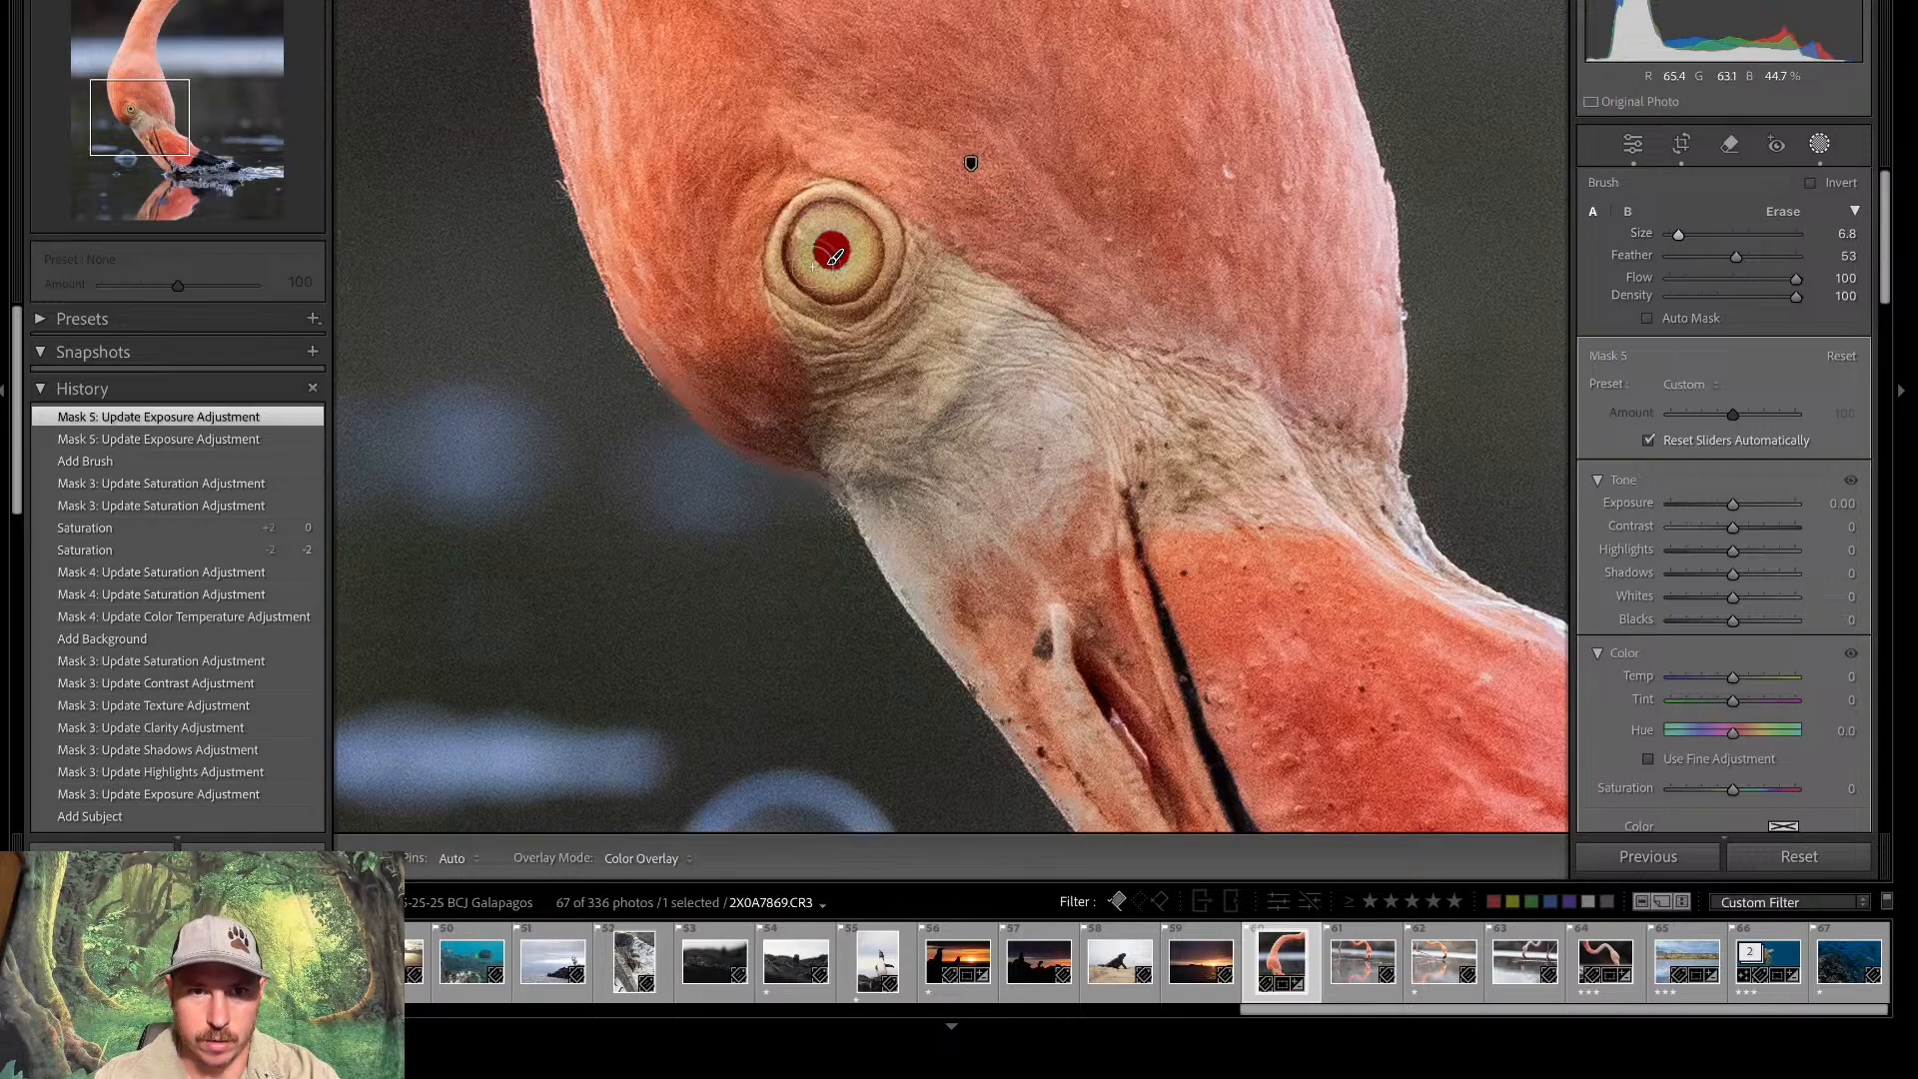
key("h")
left_click_drag(828, 230, 831, 272)
key("h")
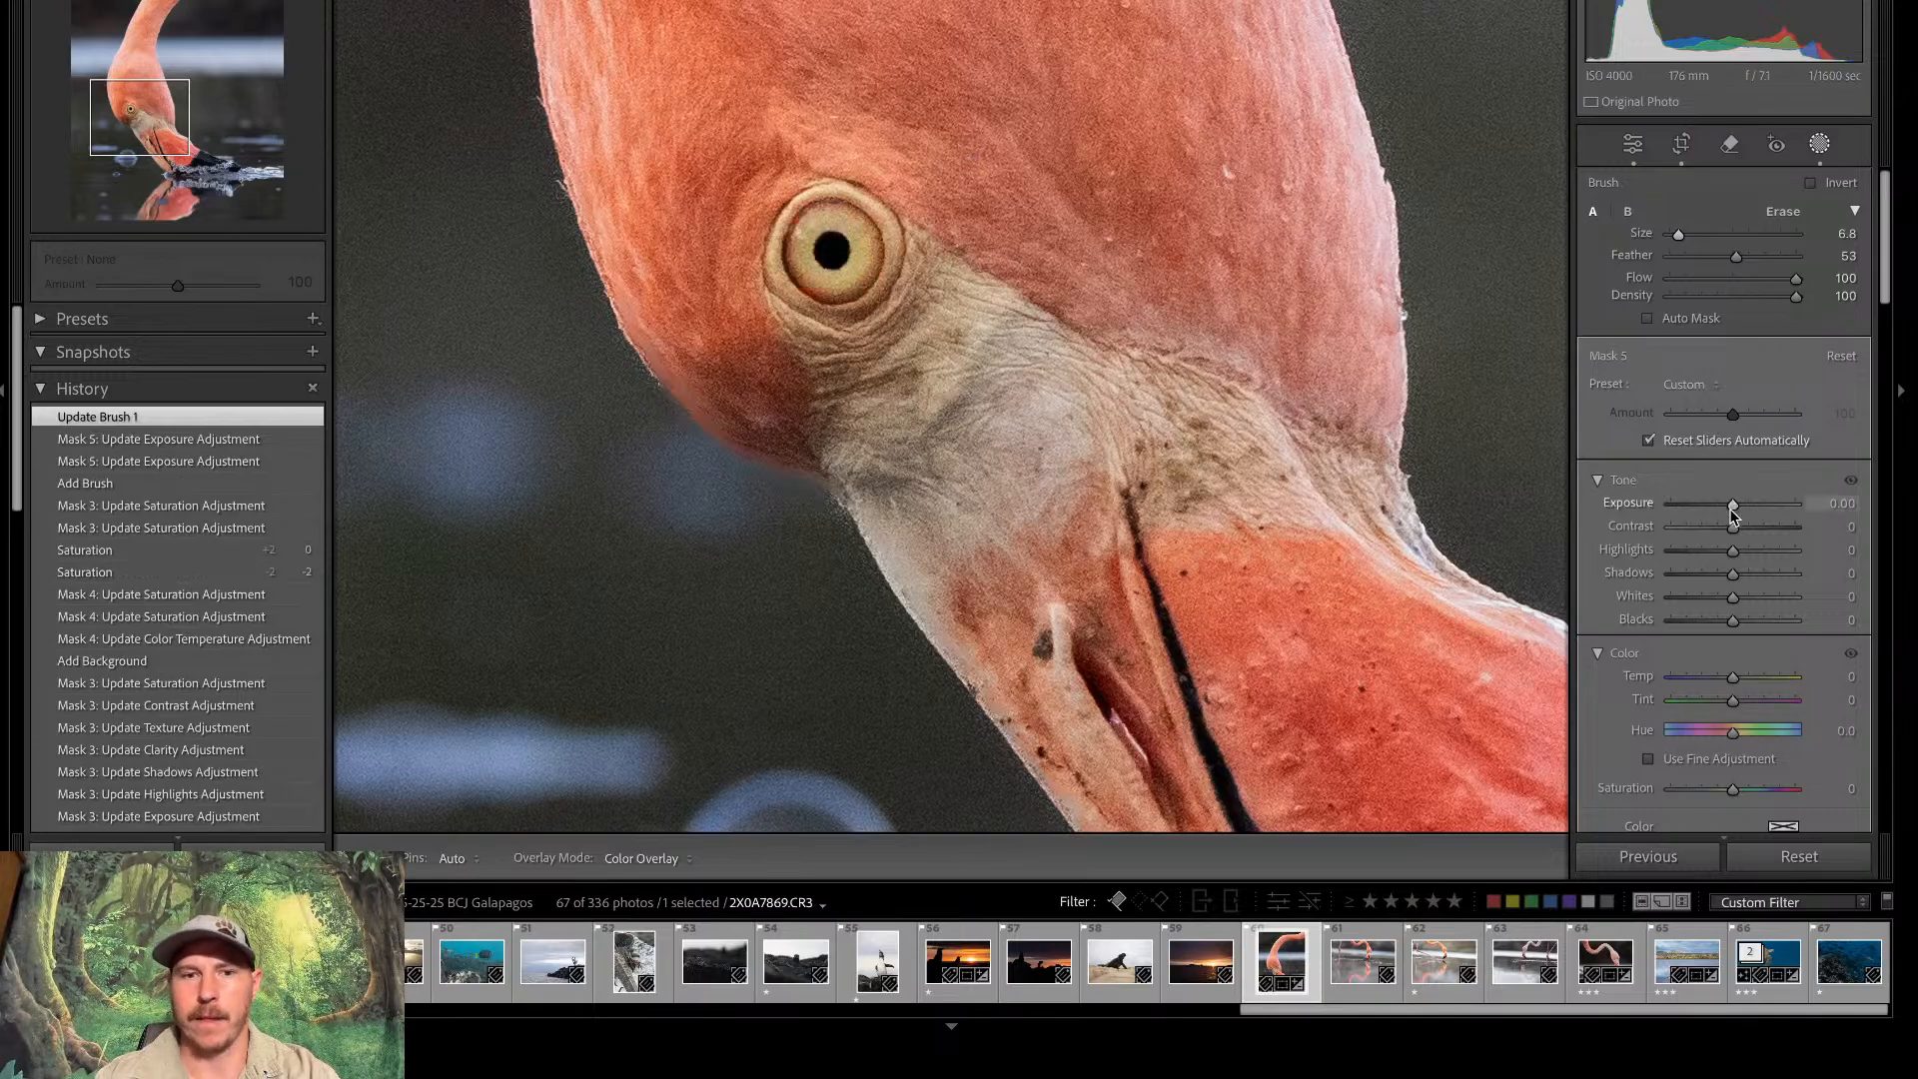
left_click_drag(1732, 512, 1747, 518)
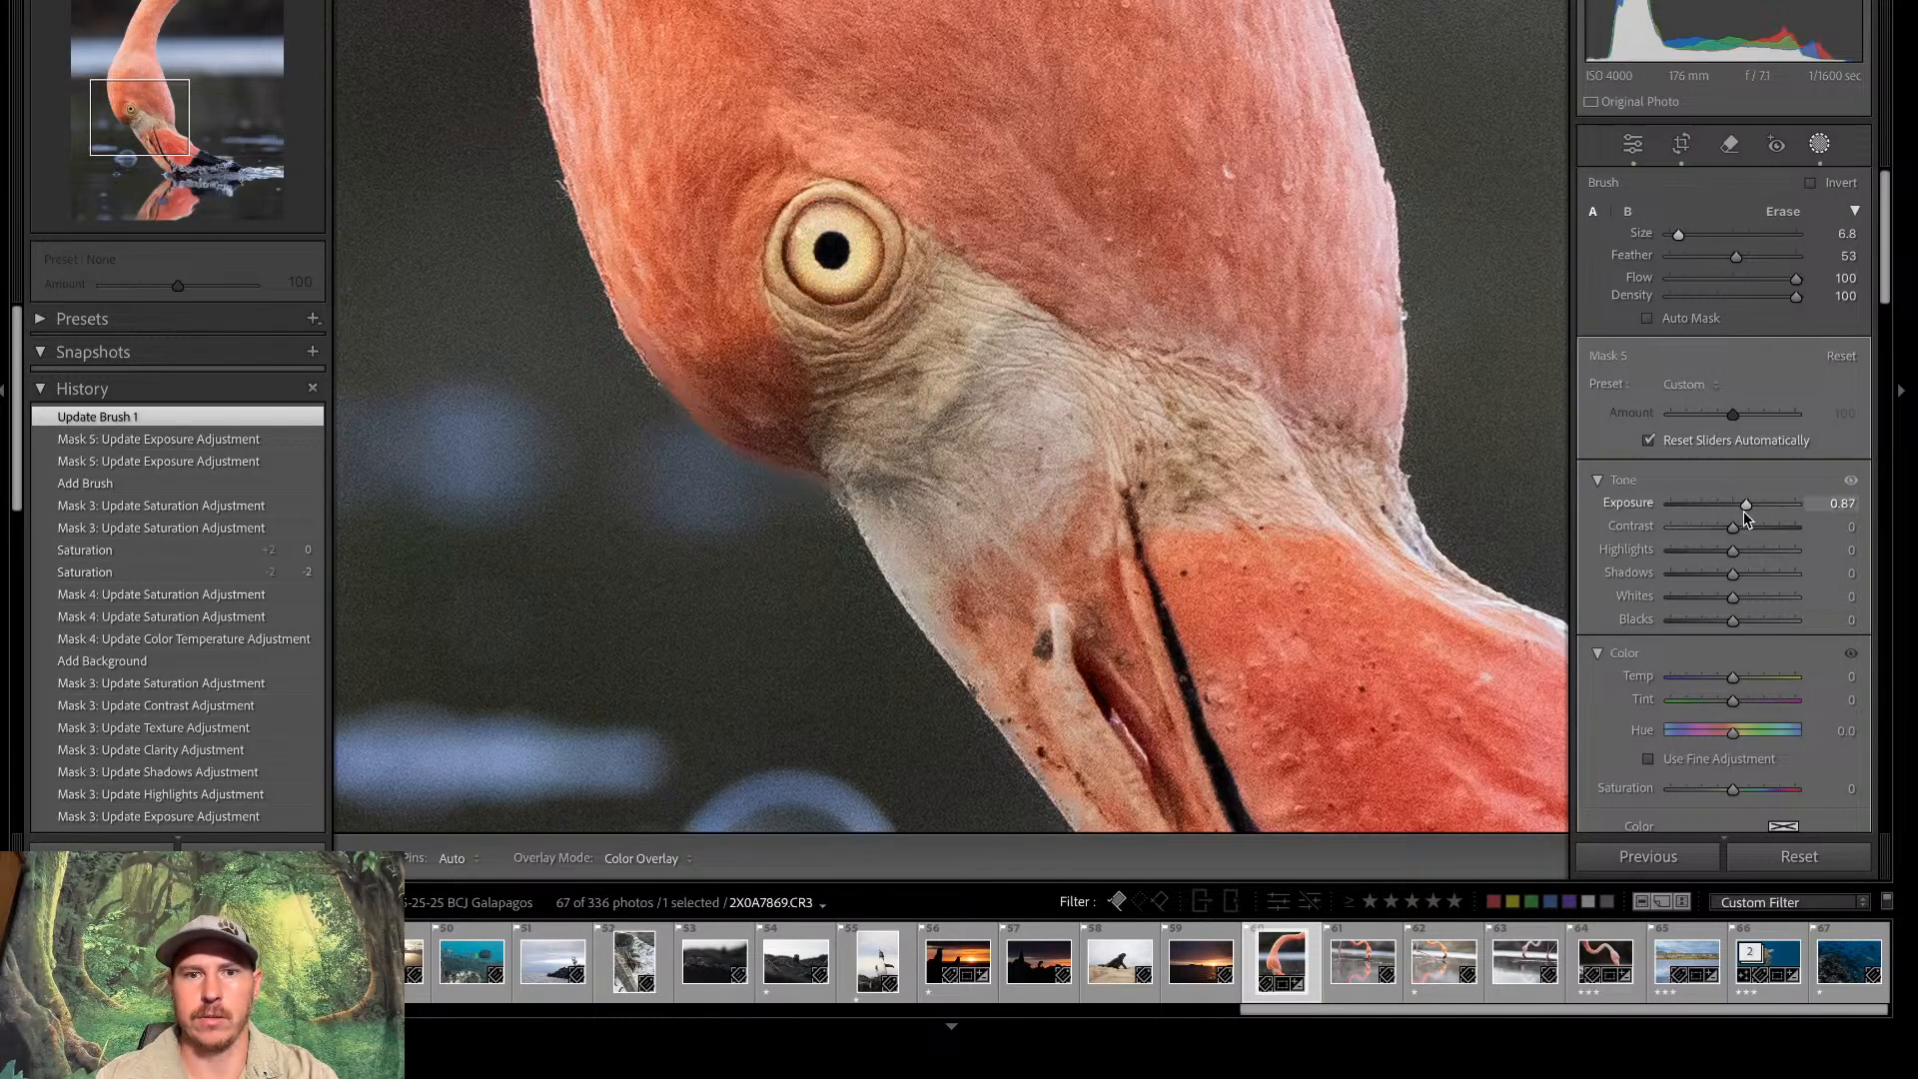
Cool the whole photo by setting the white balance Temp to 5,955
left_click(1633, 144)
key("ctrl+minus")
key("ctrl+minus")
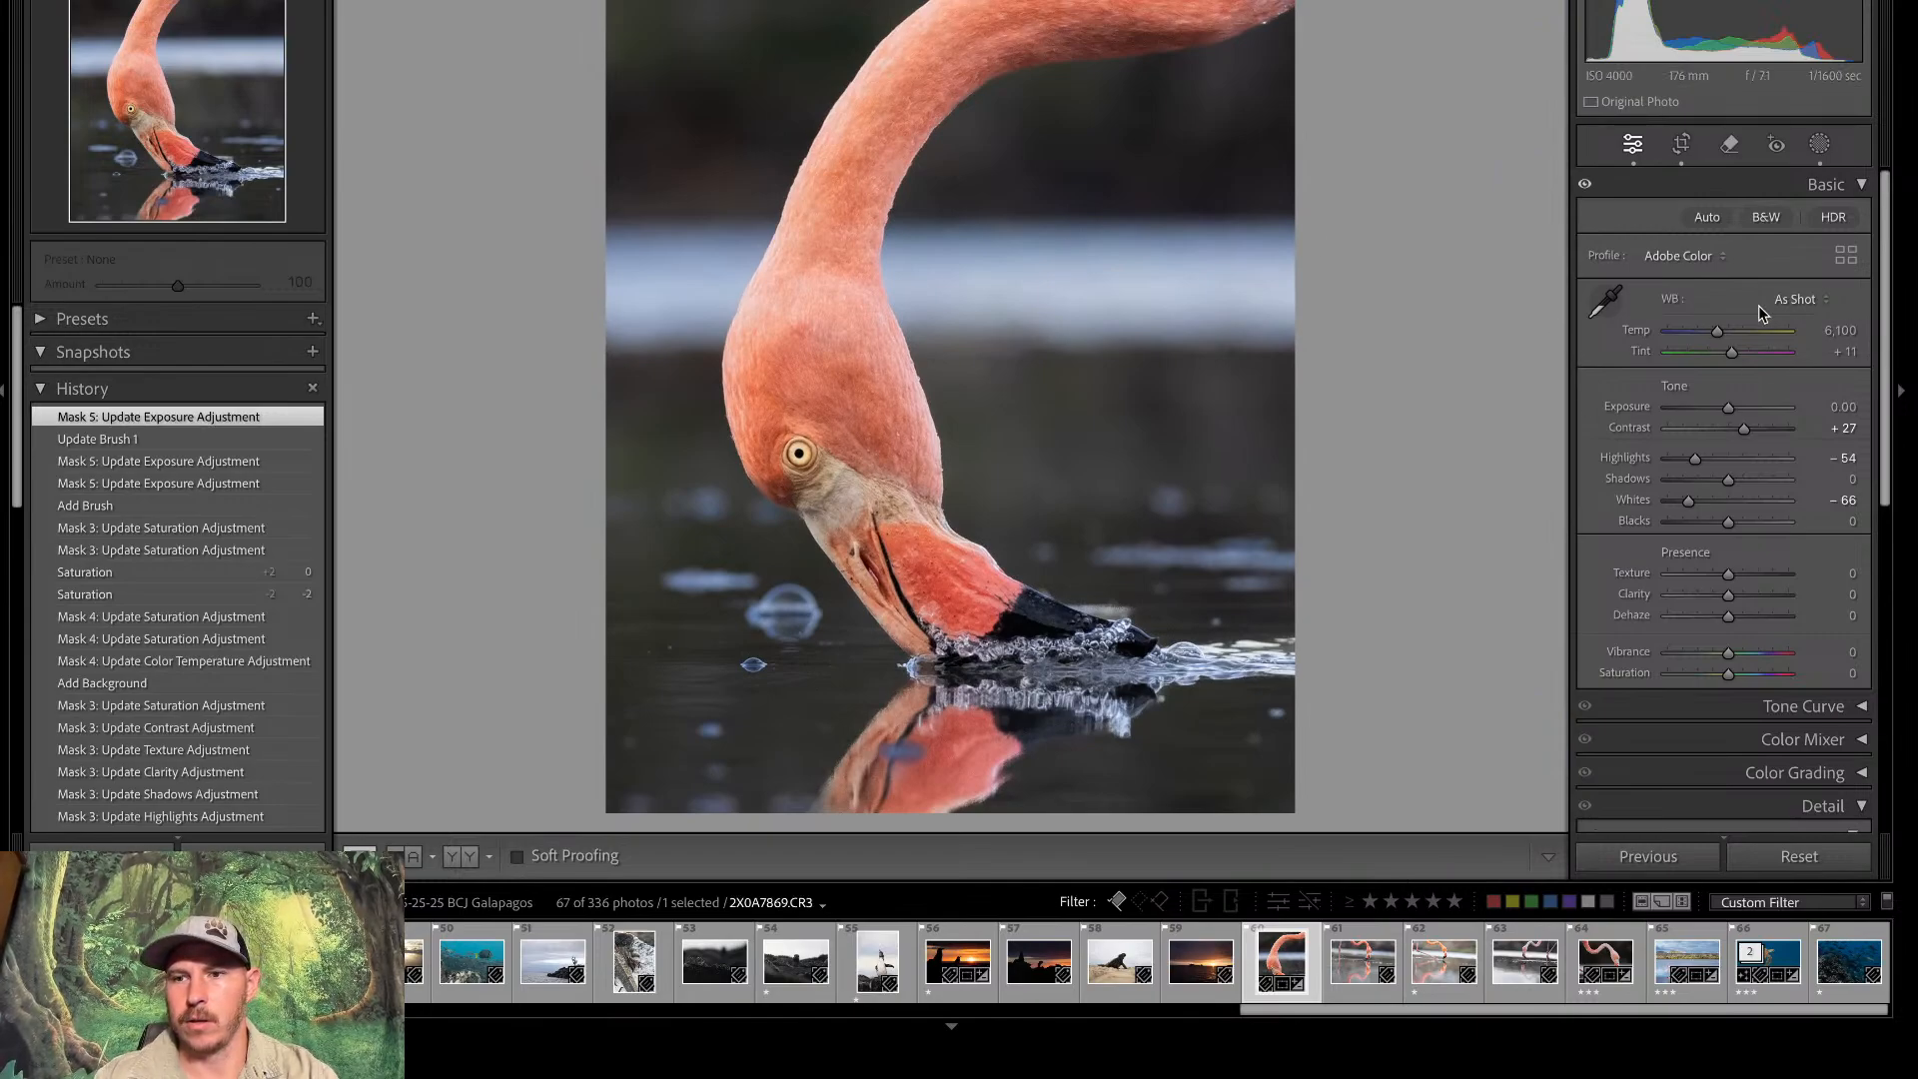
left_click_drag(1718, 334, 1717, 333)
Compare the cooled photo with its unedited version to judge the overall edit
key("backslash")
key("backslash")
key("backslash")
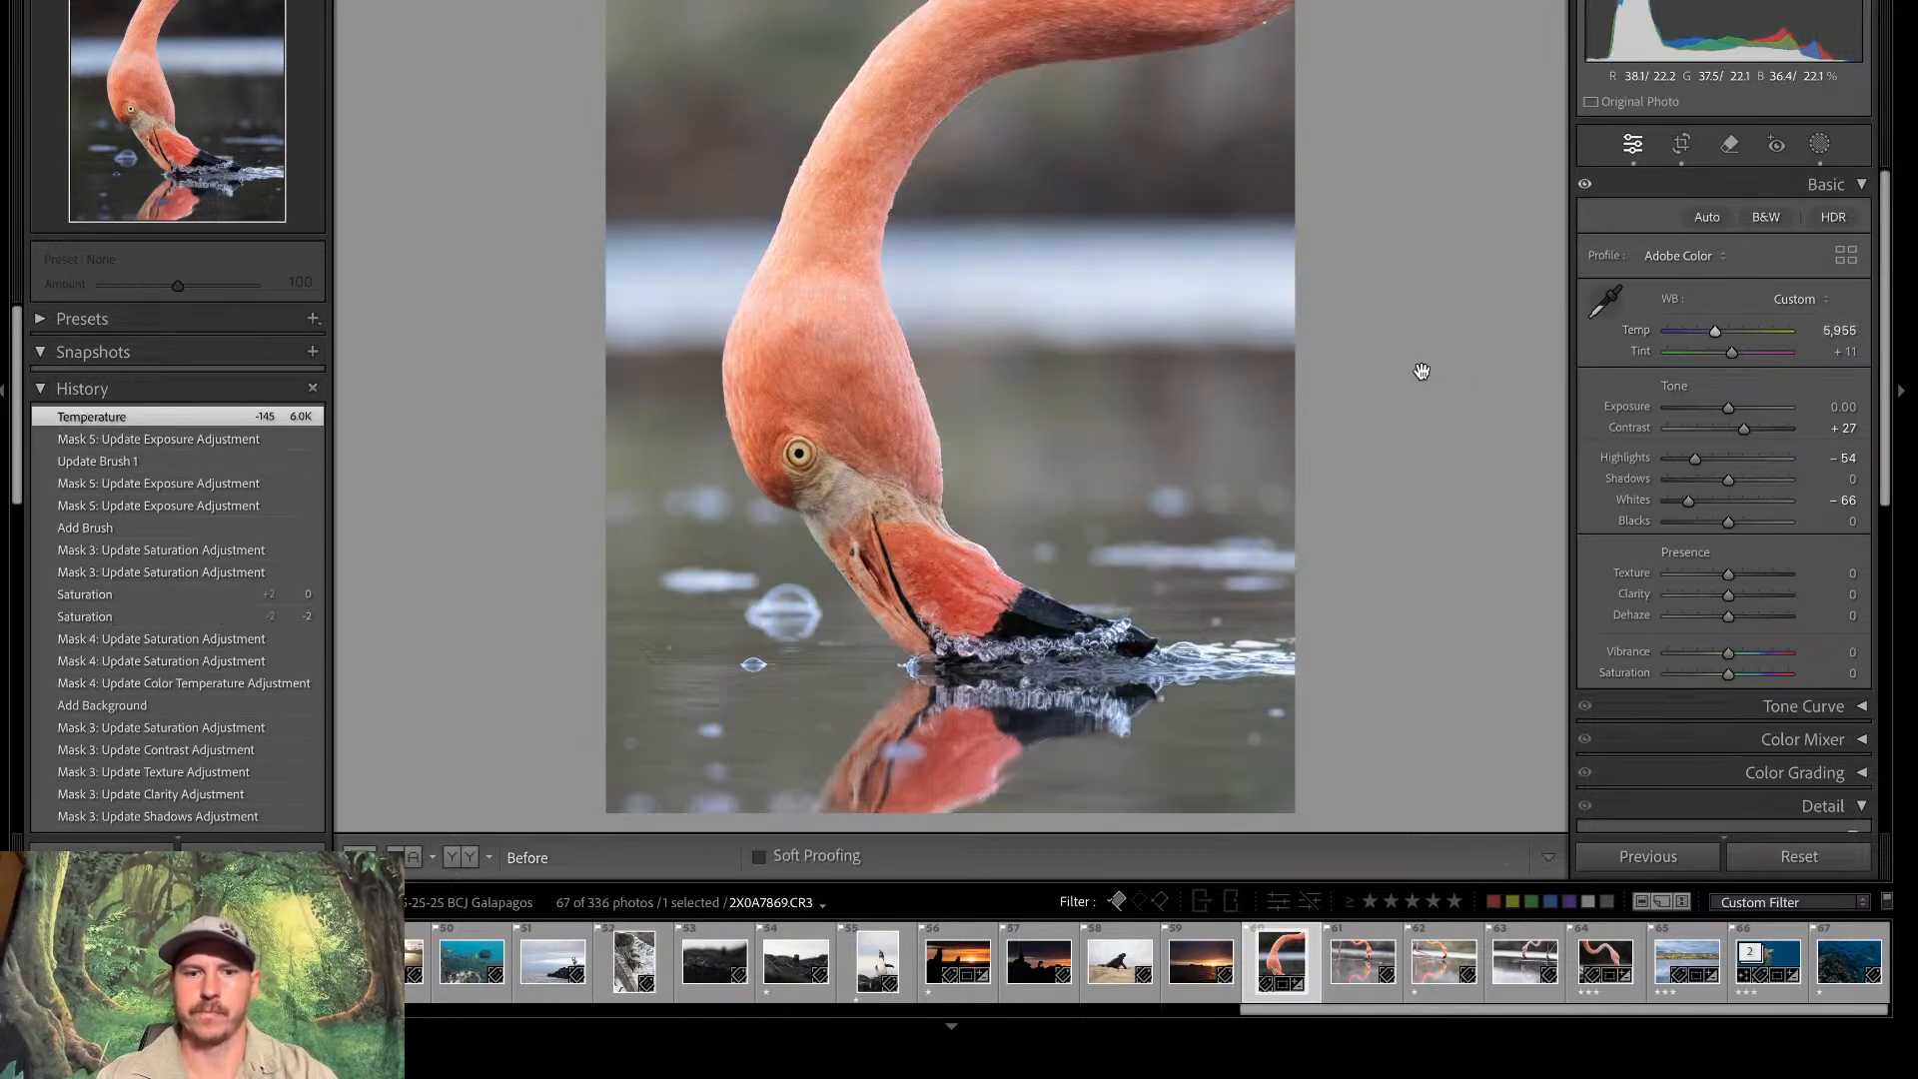
key("backslash")
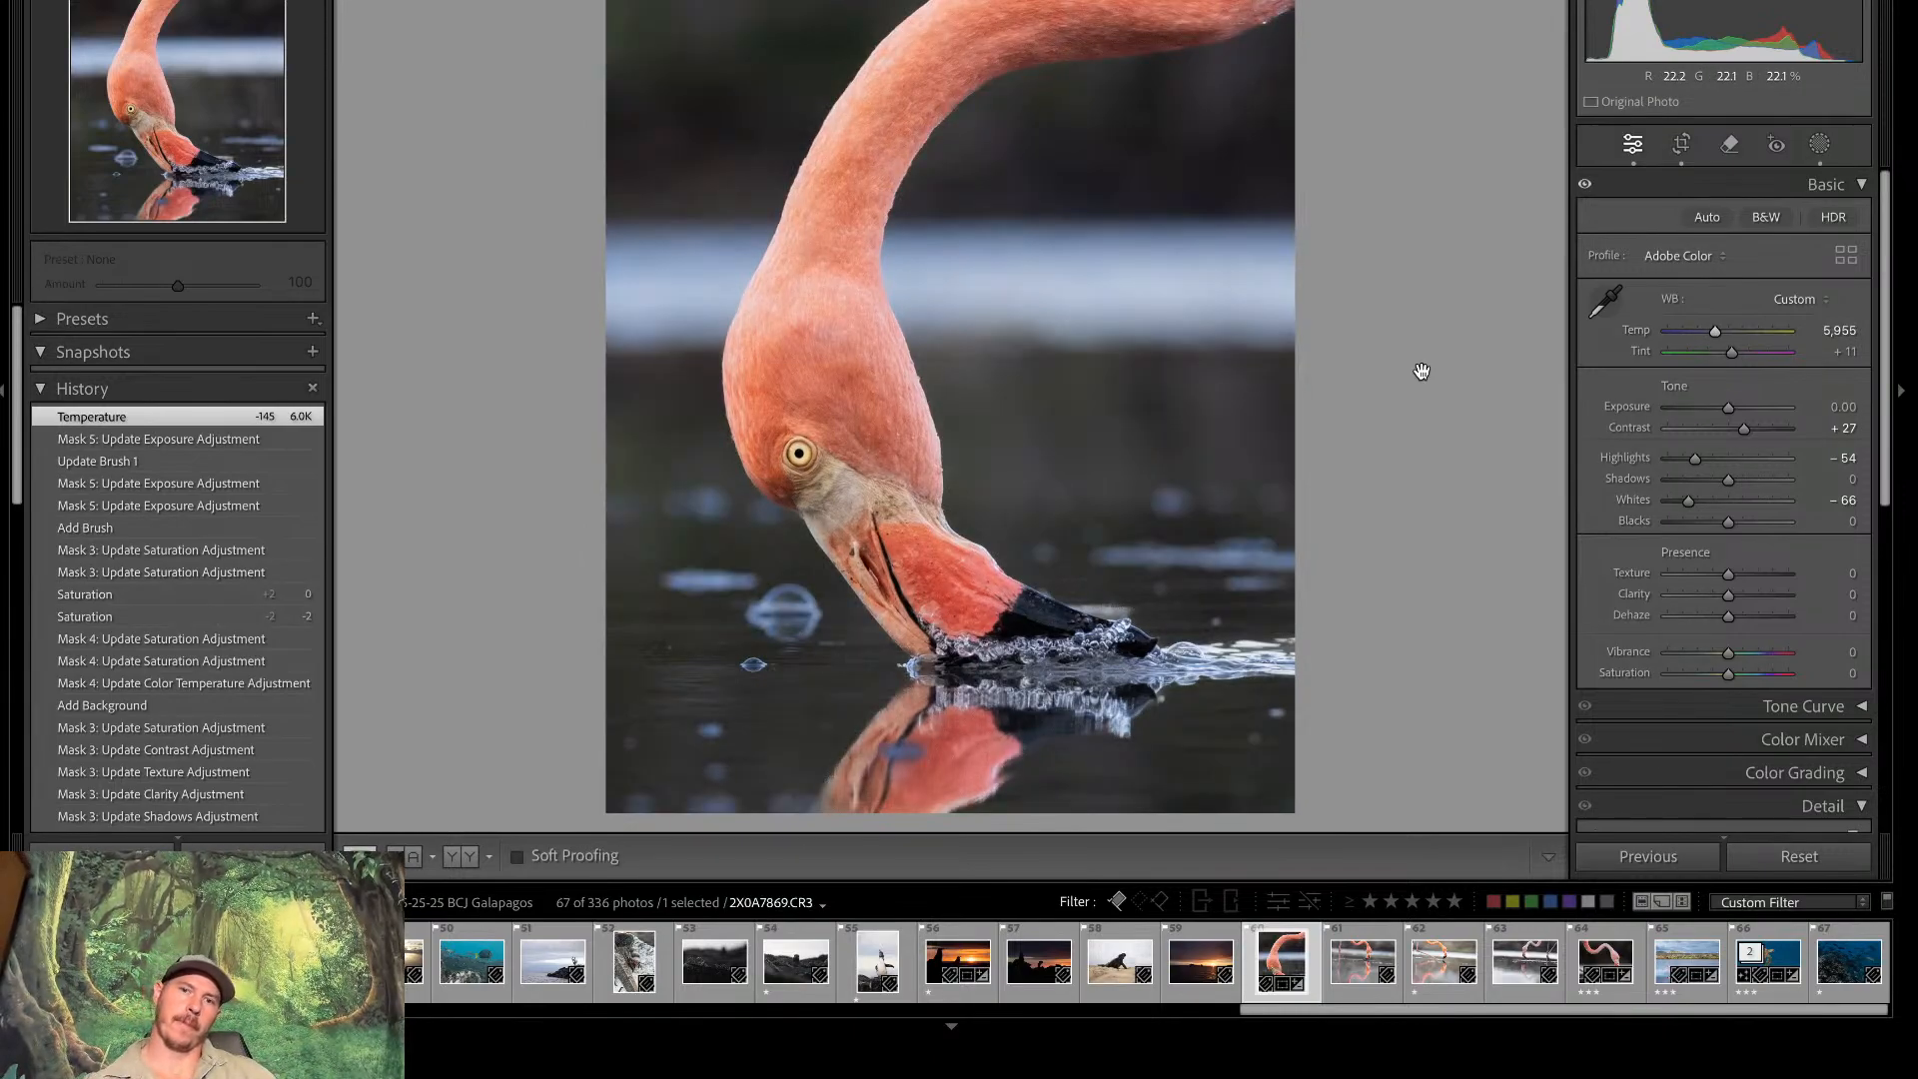
key("backslash")
key("backslash")
key("backslash")
key("backslash")
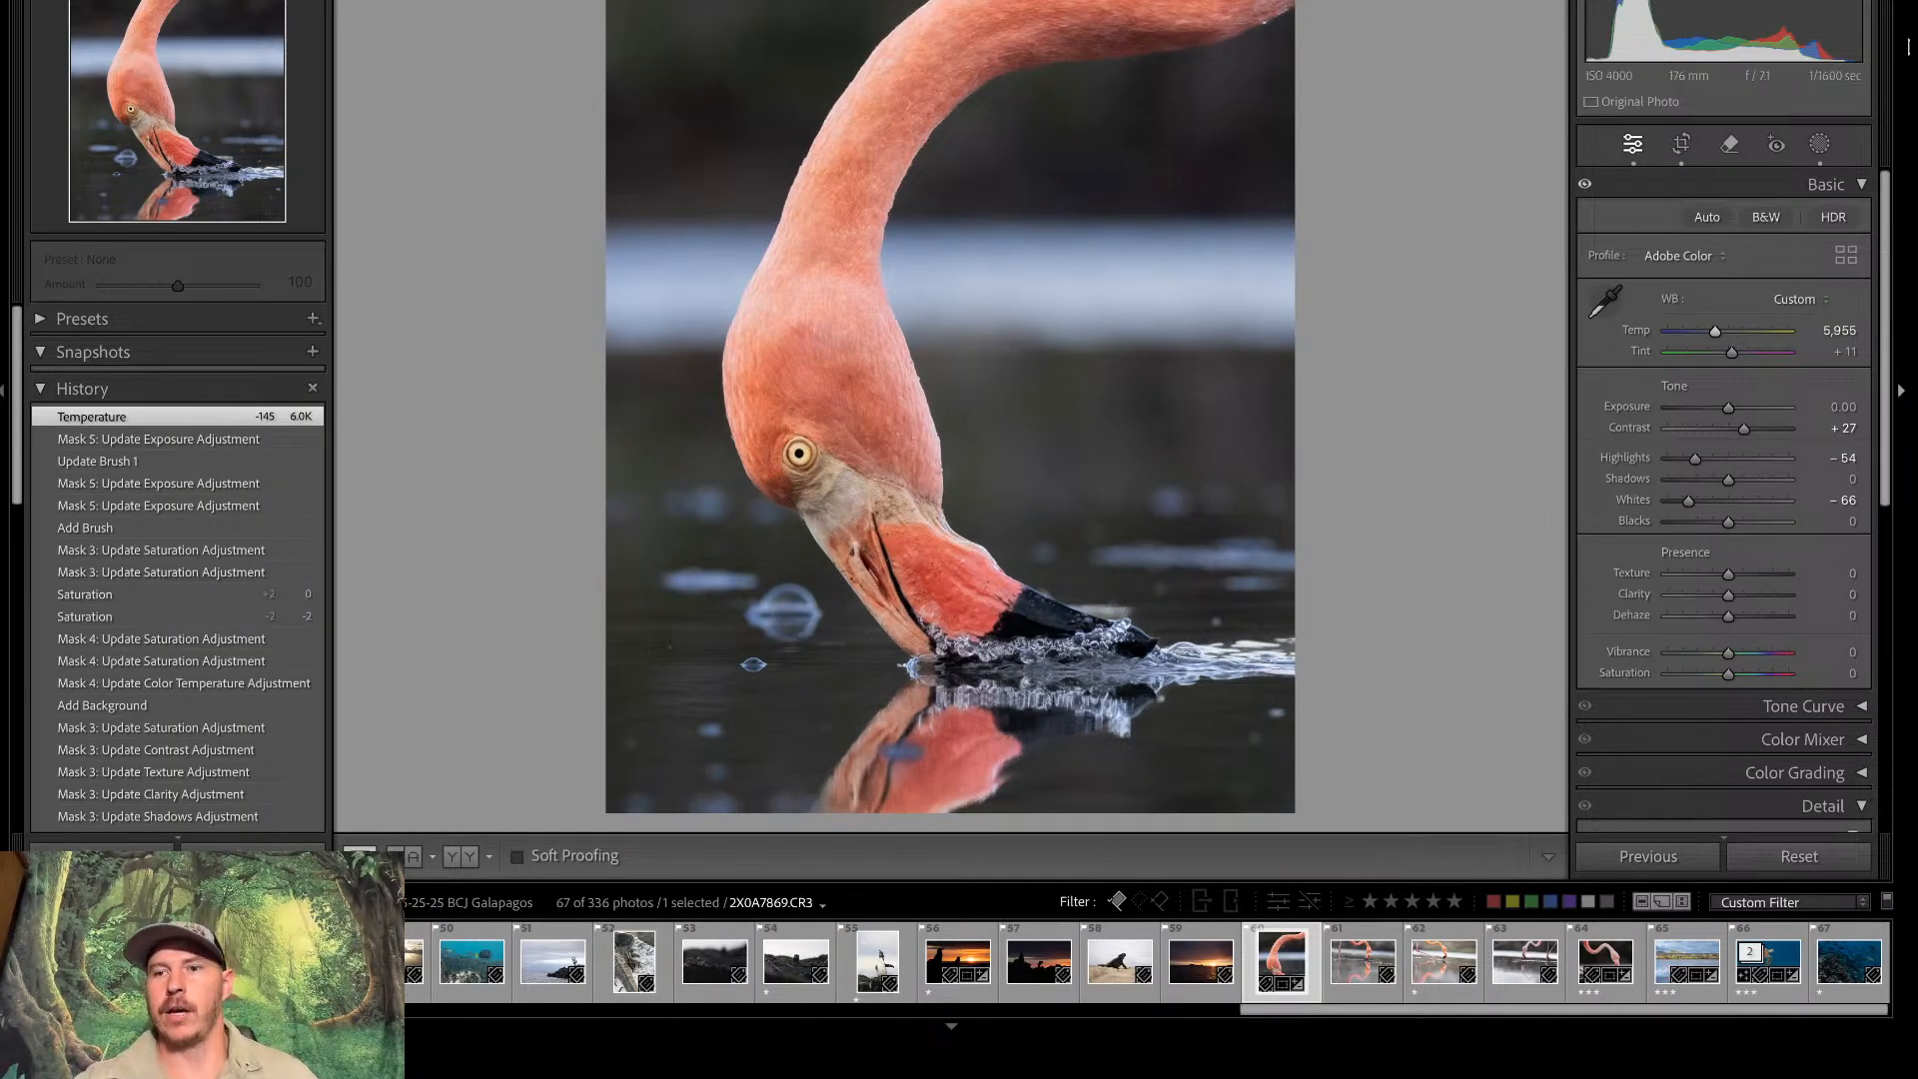
Darken the upper background with a linear gradient mask that has the subject subtracted, at Exposure -0.89
left_click(1819, 145)
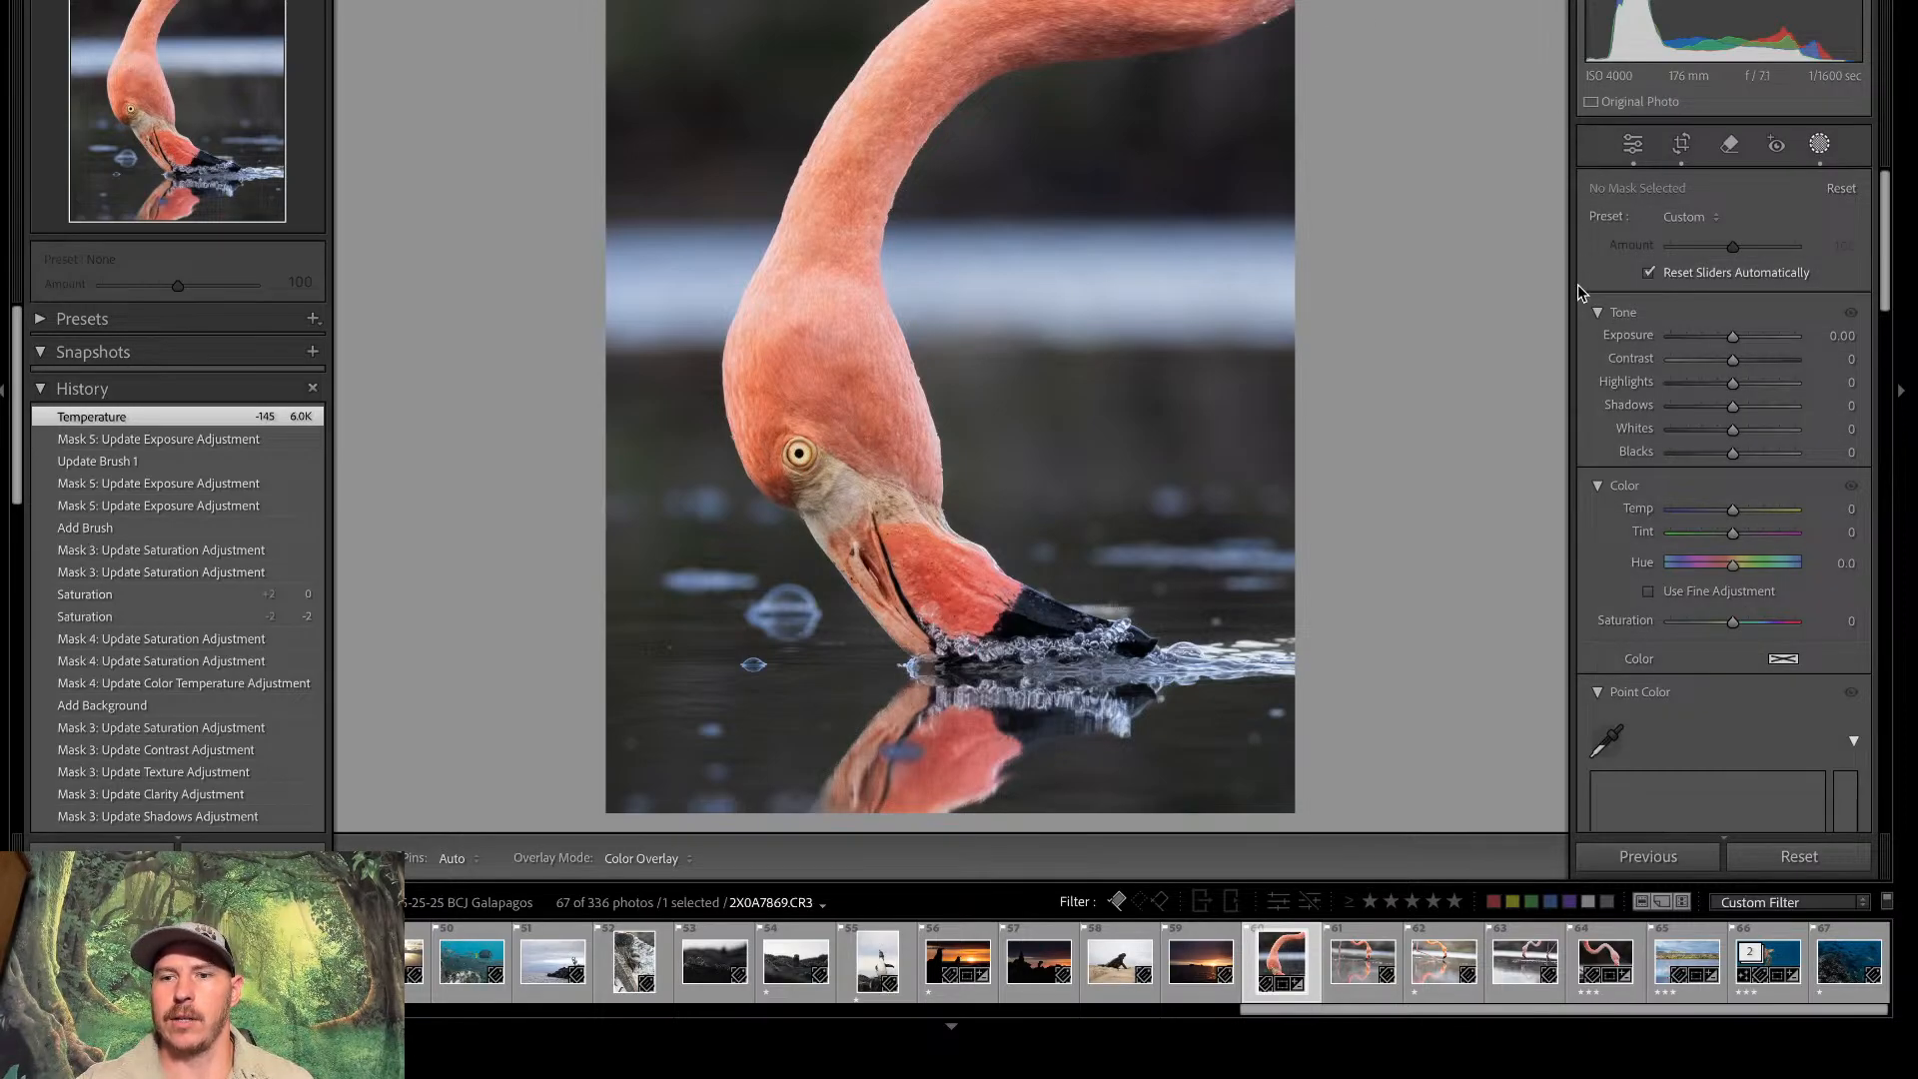
key("m")
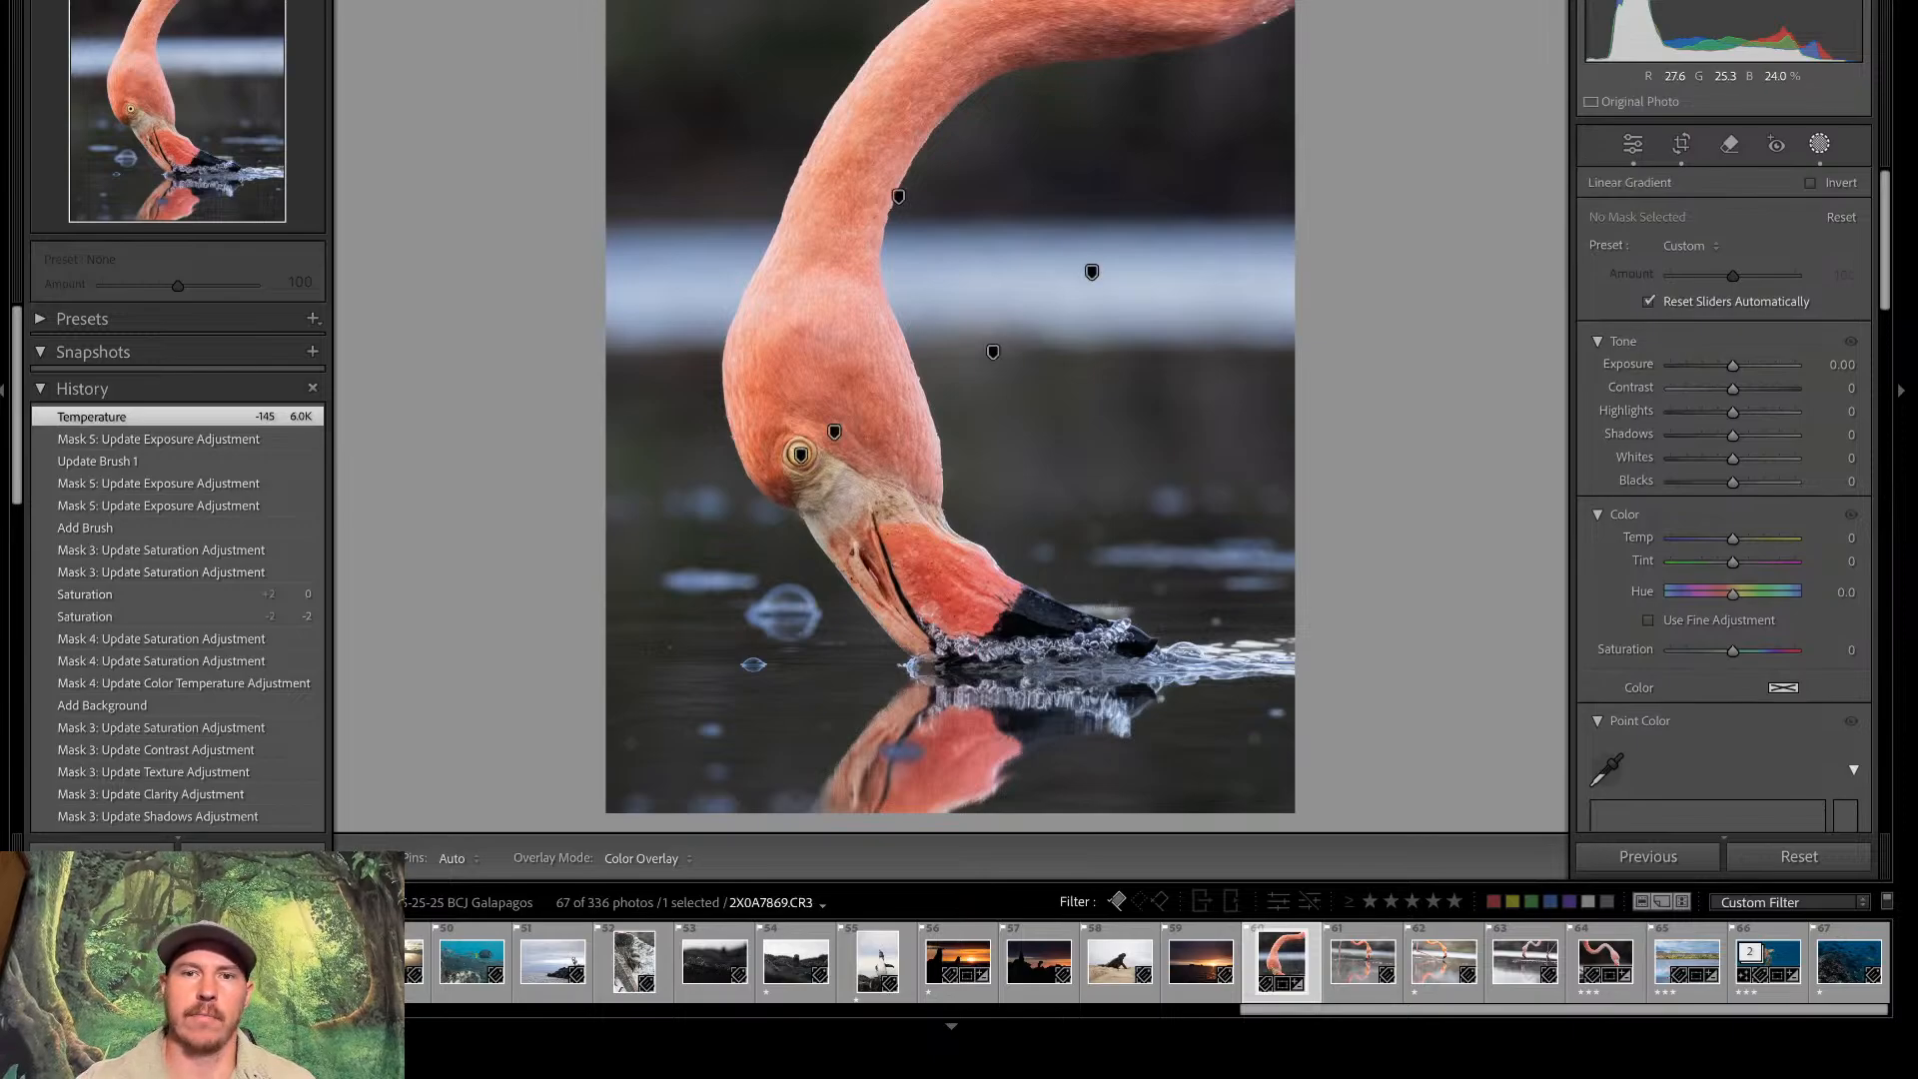
left_click_drag(964, 60, 977, 174)
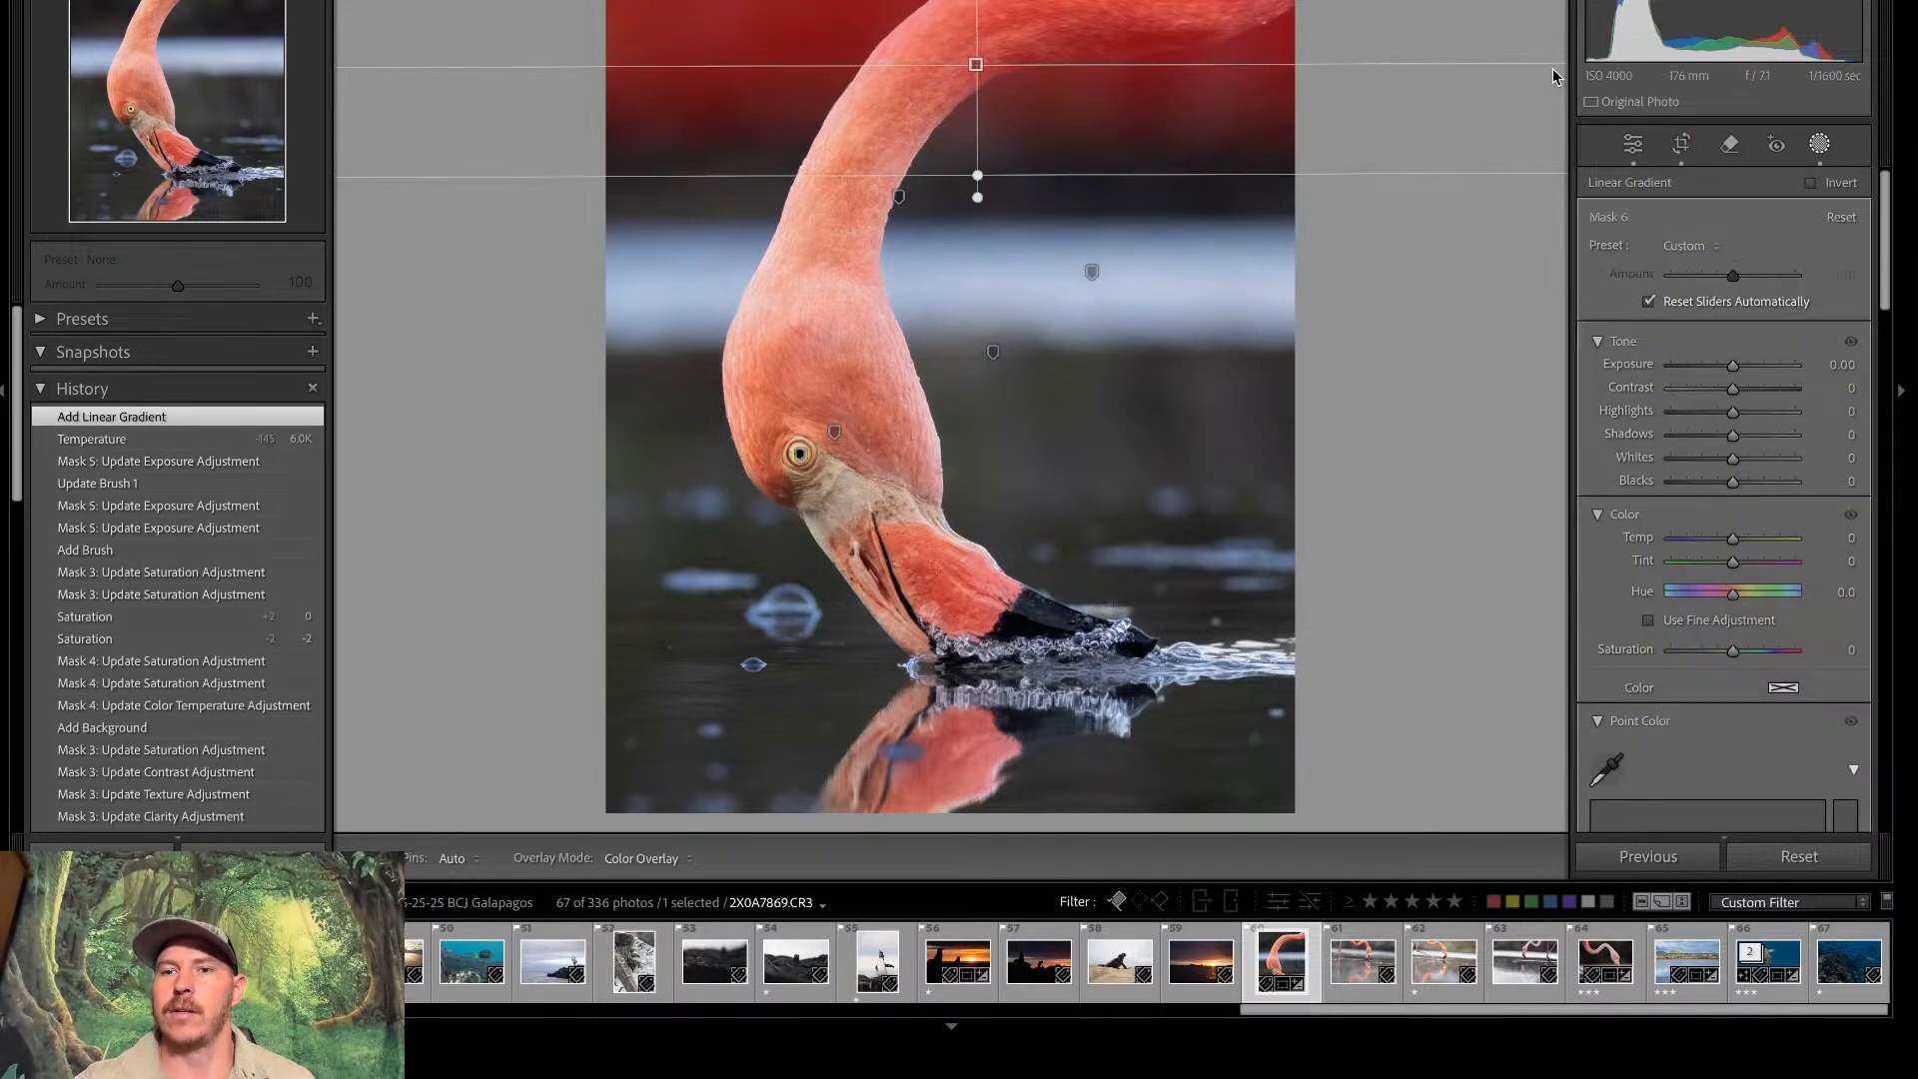
left_click(1615, 116)
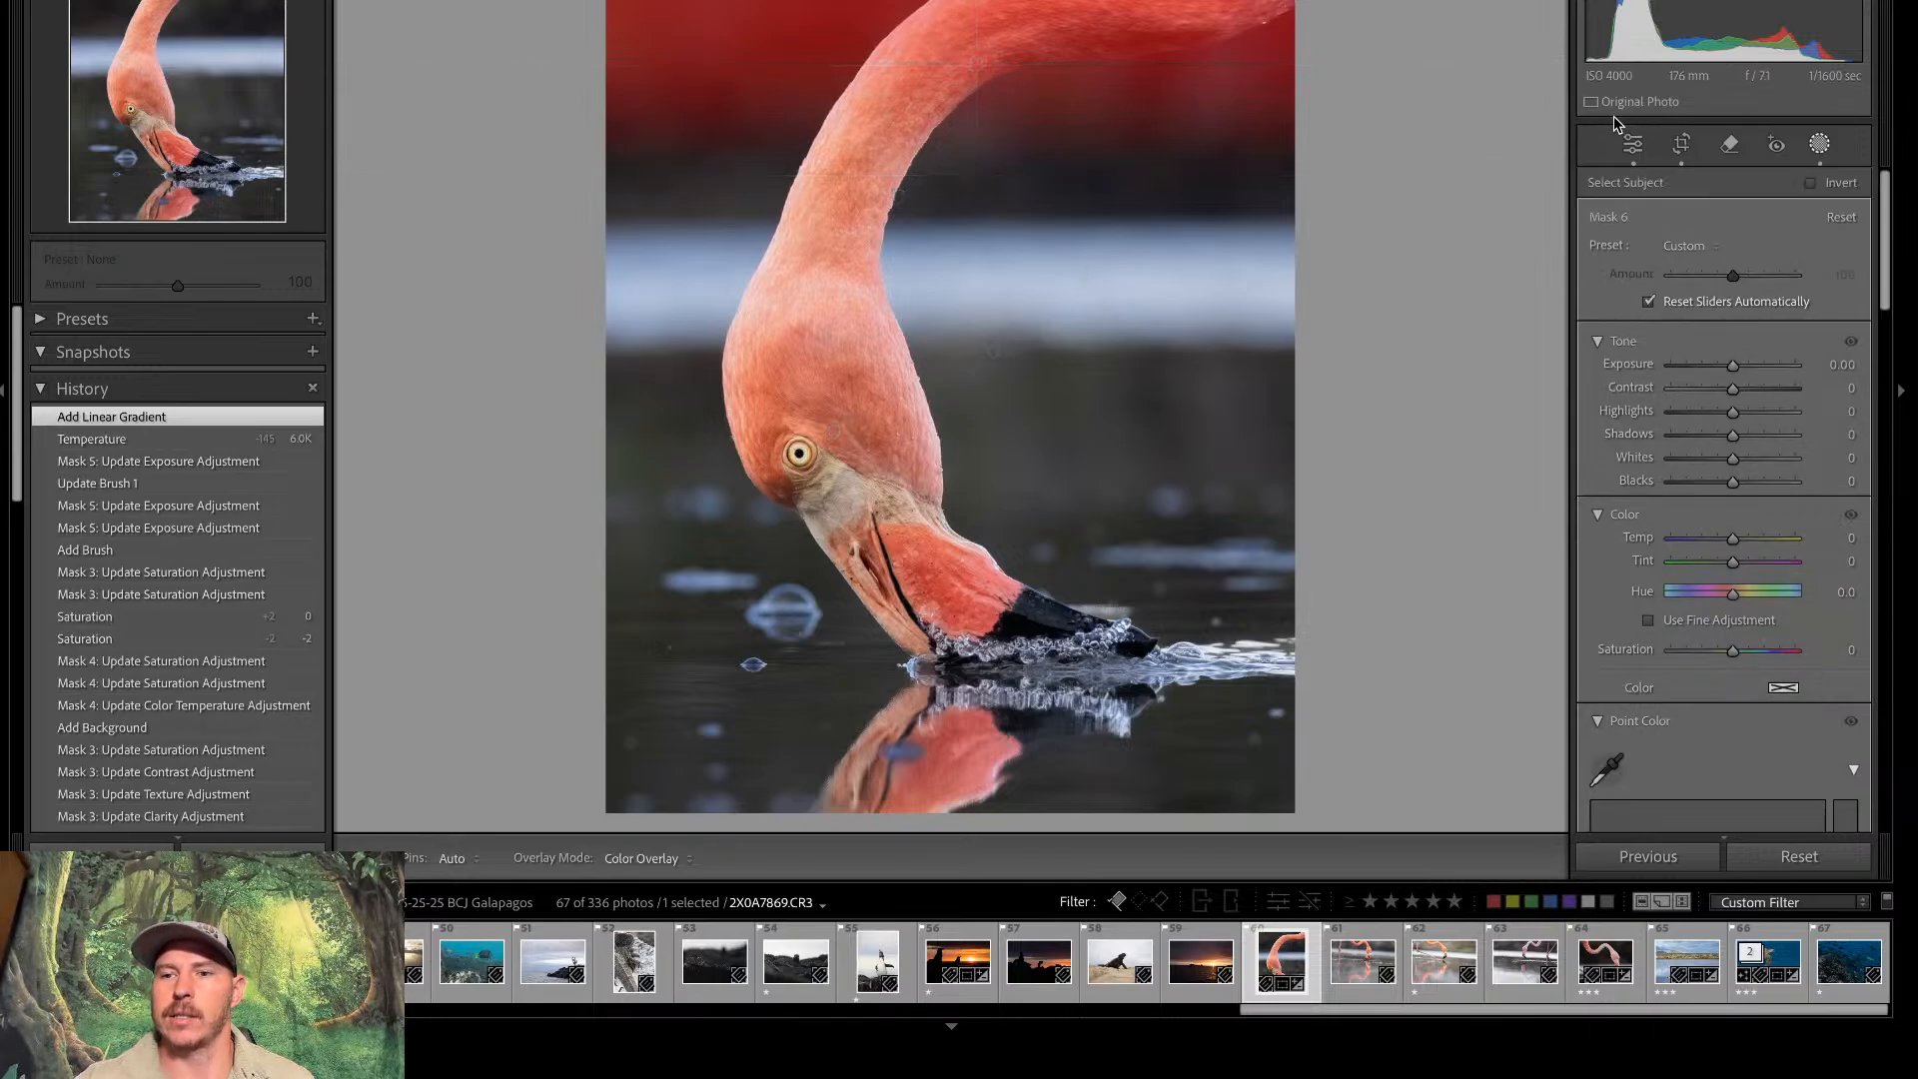
left_click(1714, 366)
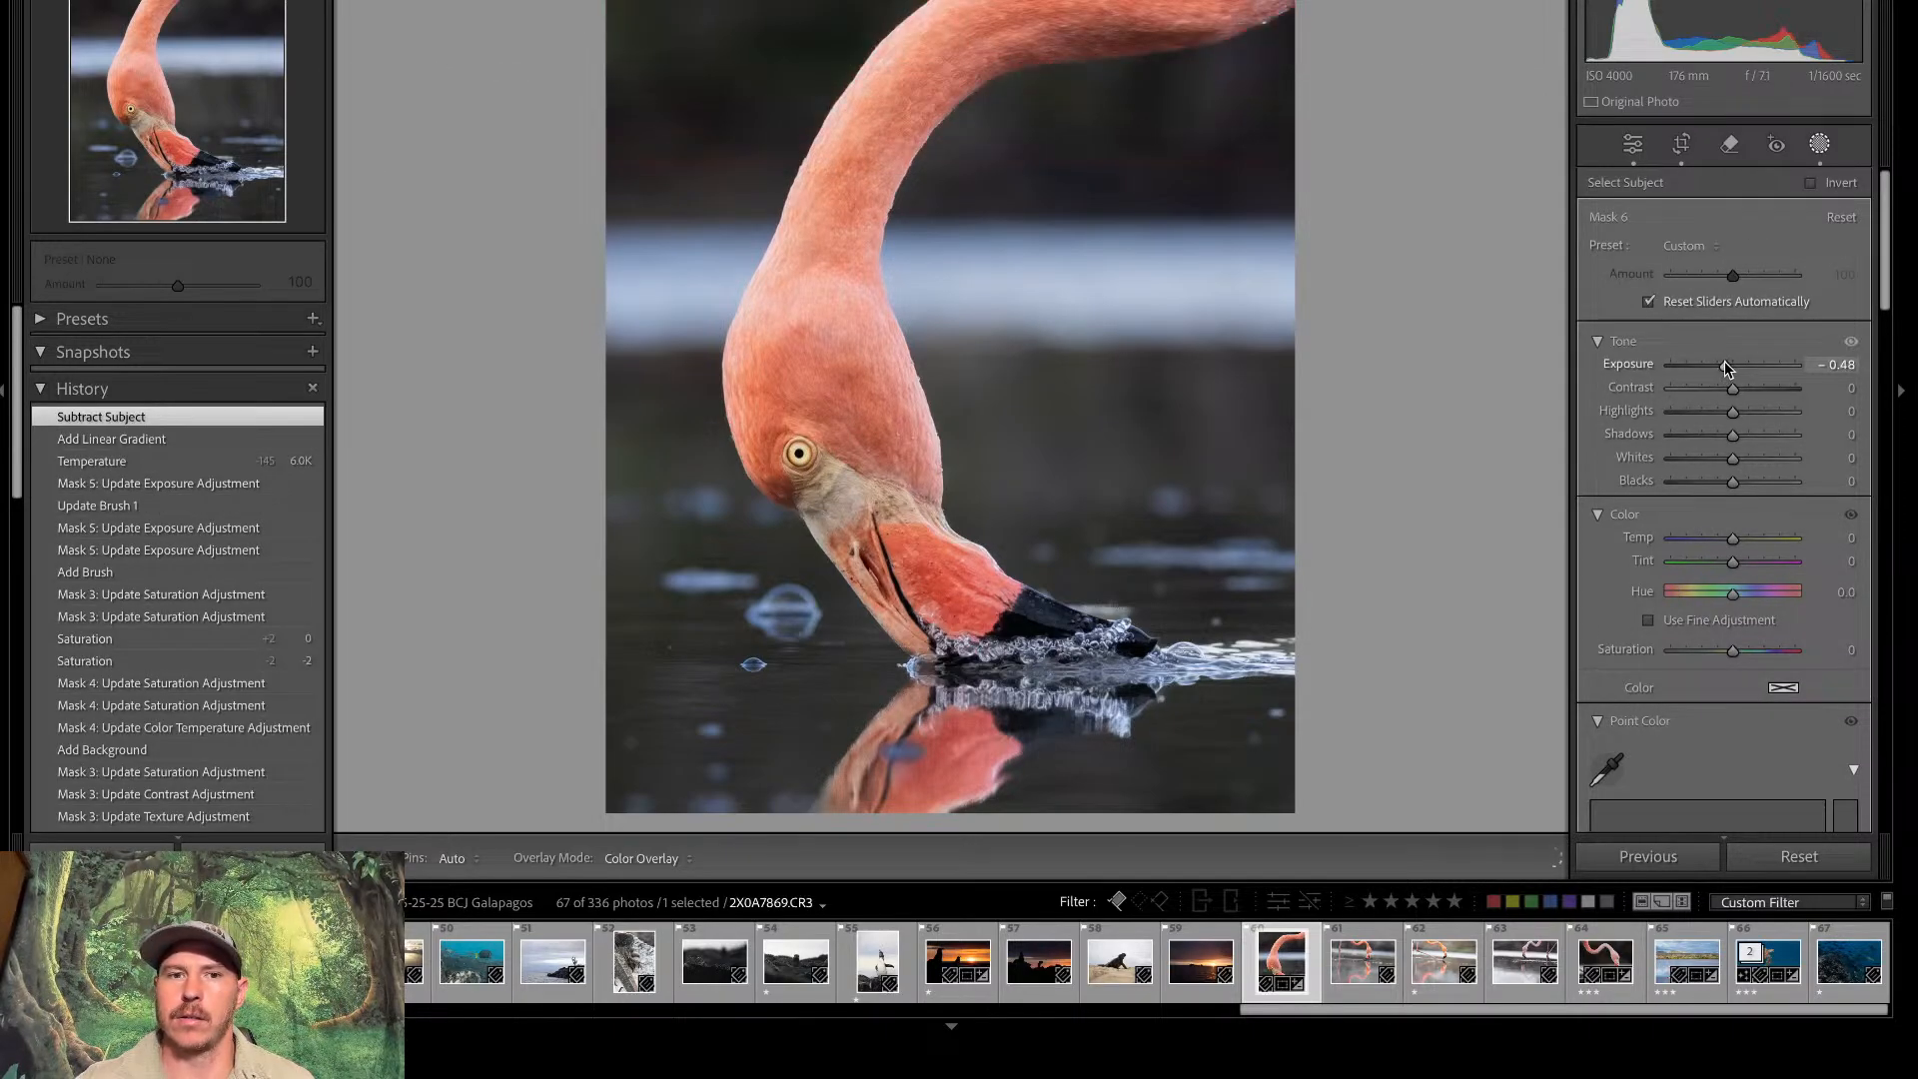
left_click_drag(1715, 366, 1719, 367)
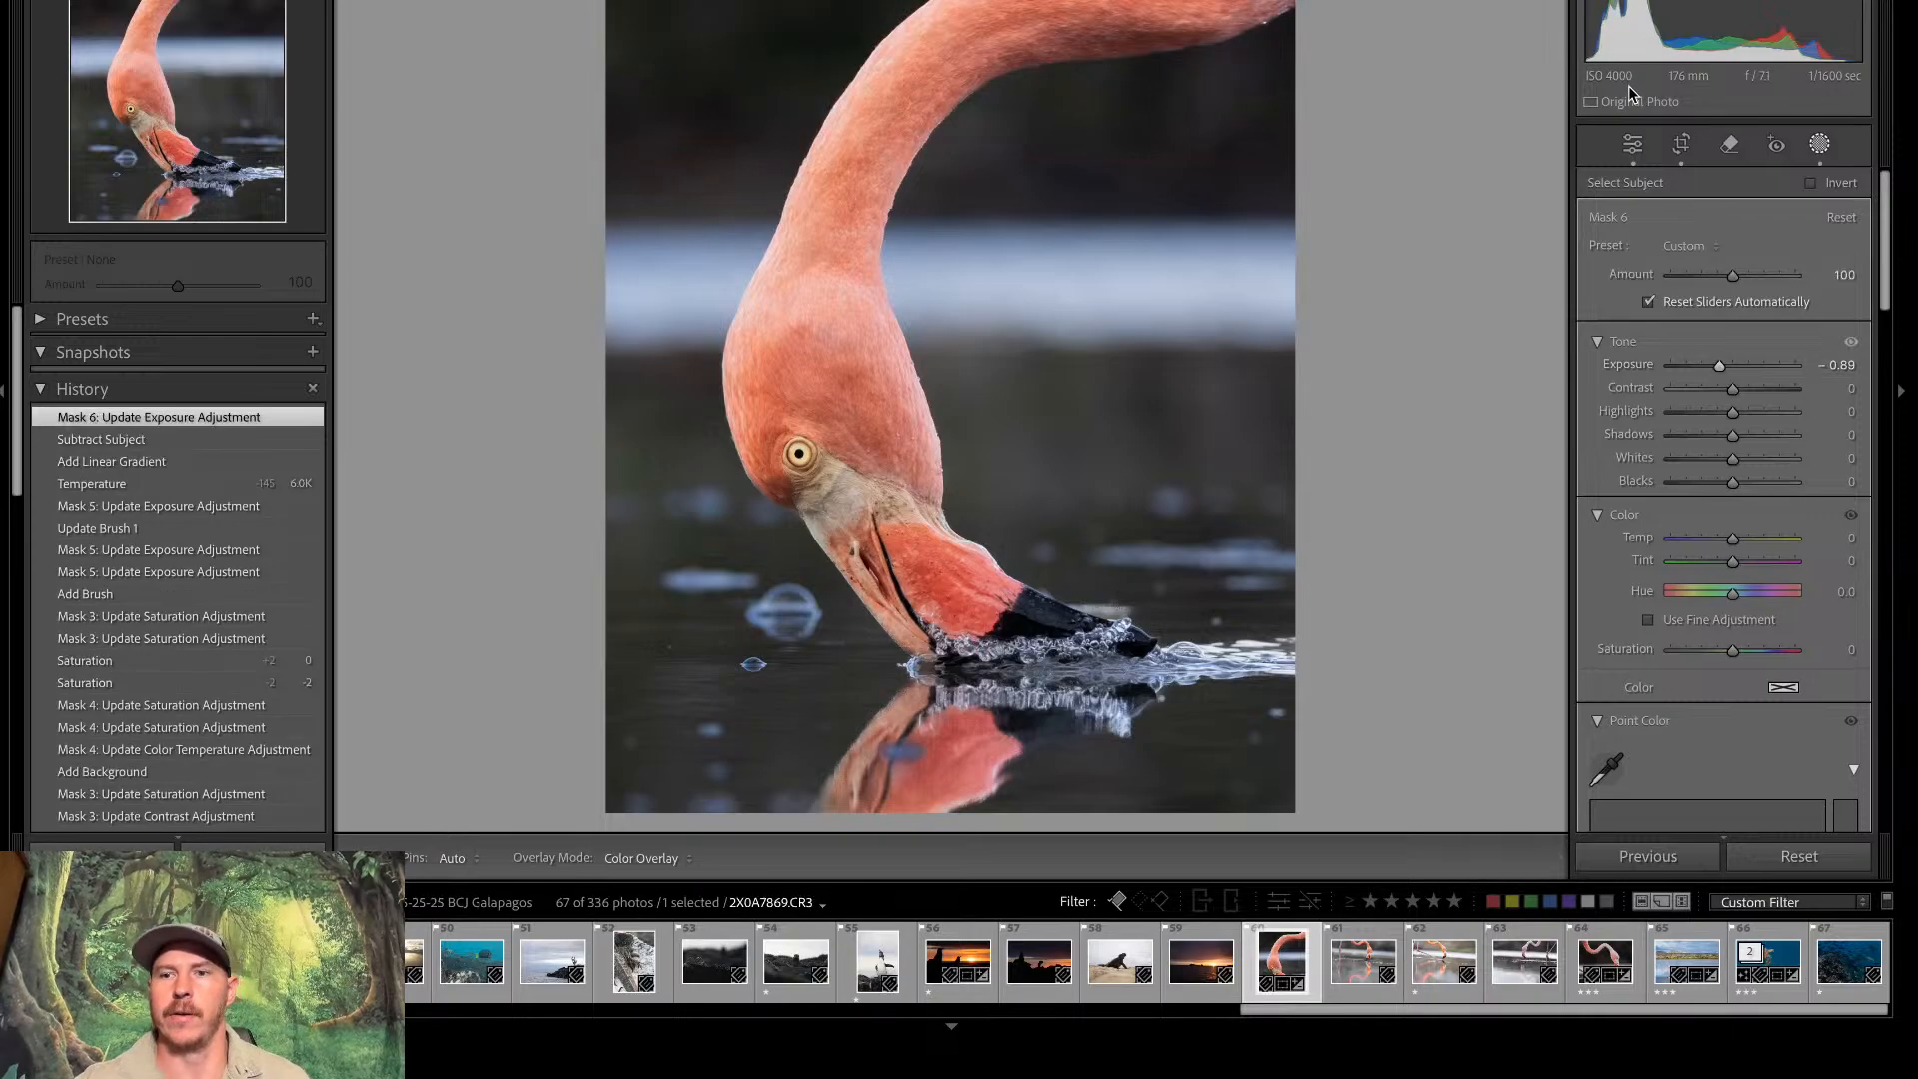
Leave masking and compare the finished flamingo edit repeatedly with its unedited version to judge the overall result
left_click(1635, 145)
key("backslash")
key("backslash")
key("backslash")
key("backslash")
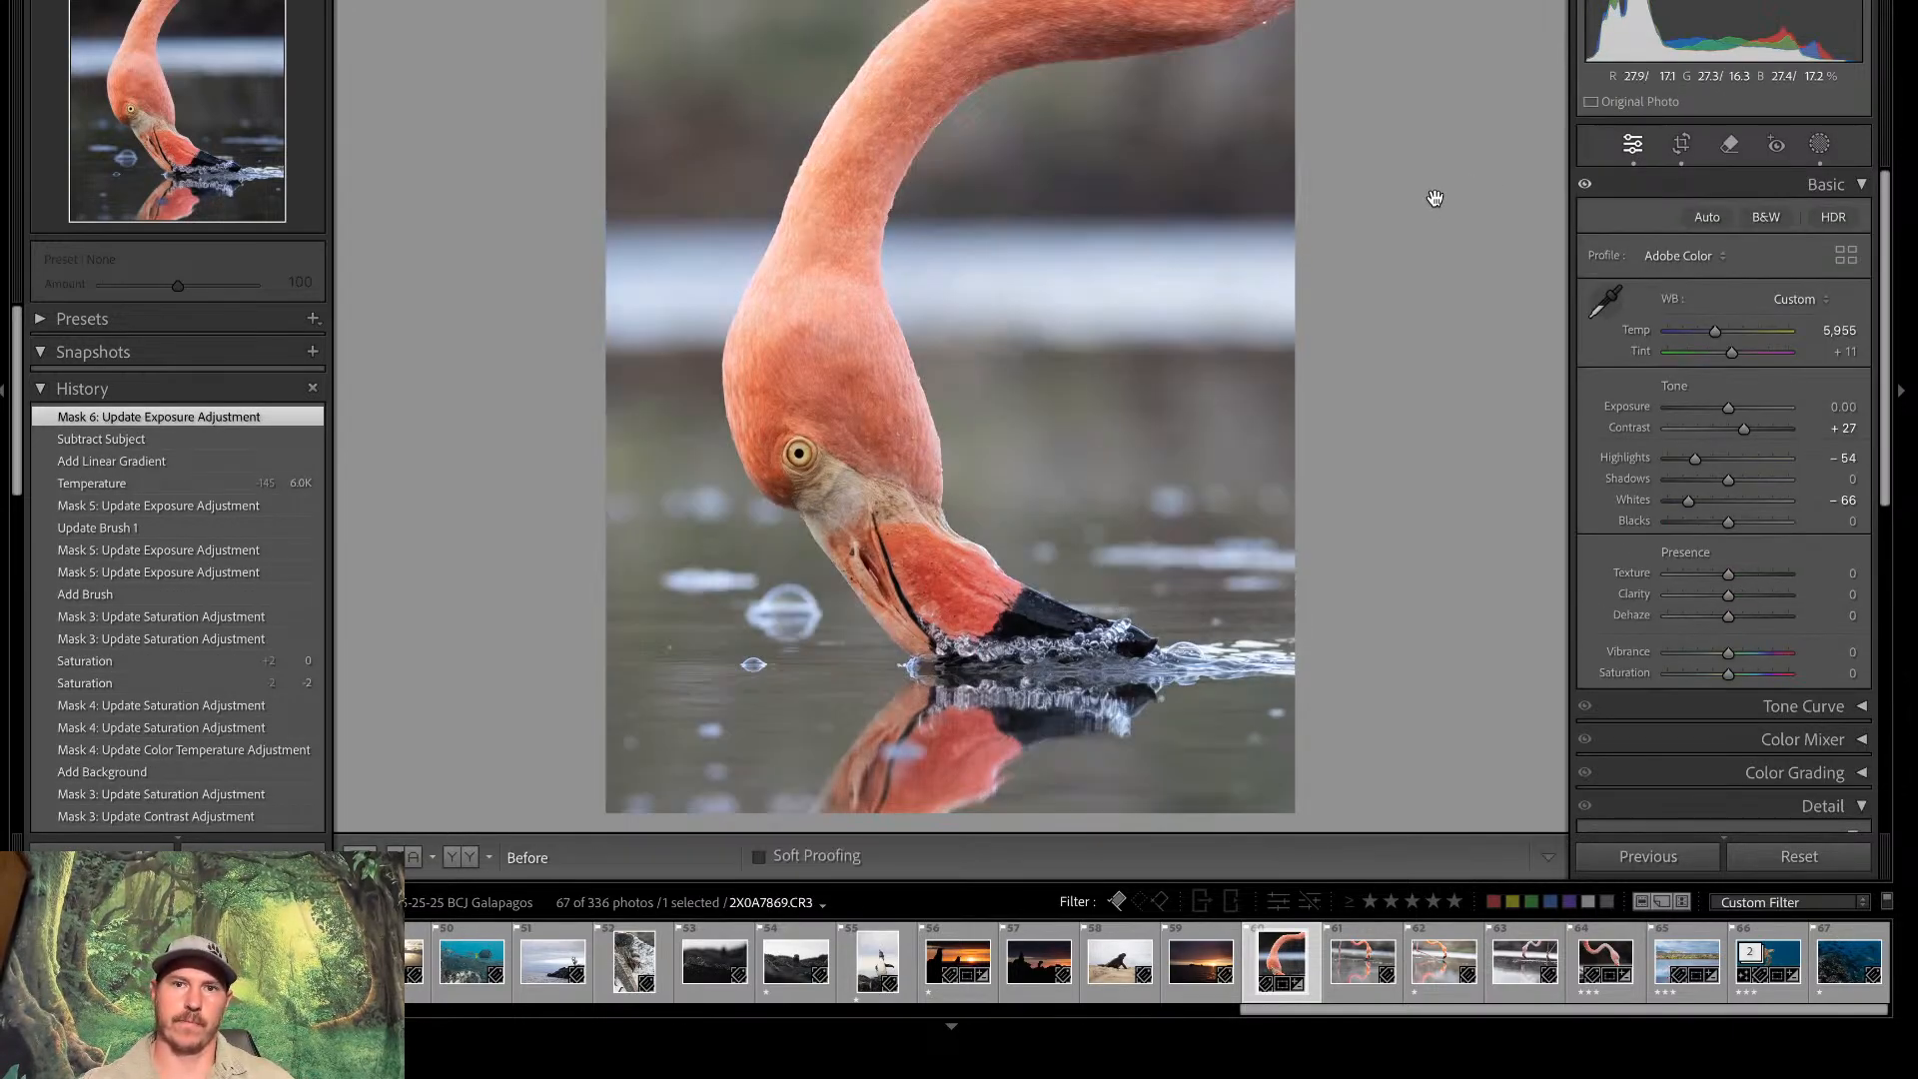
key("backslash")
key("backslash")
key("backslash")
key("backslash")
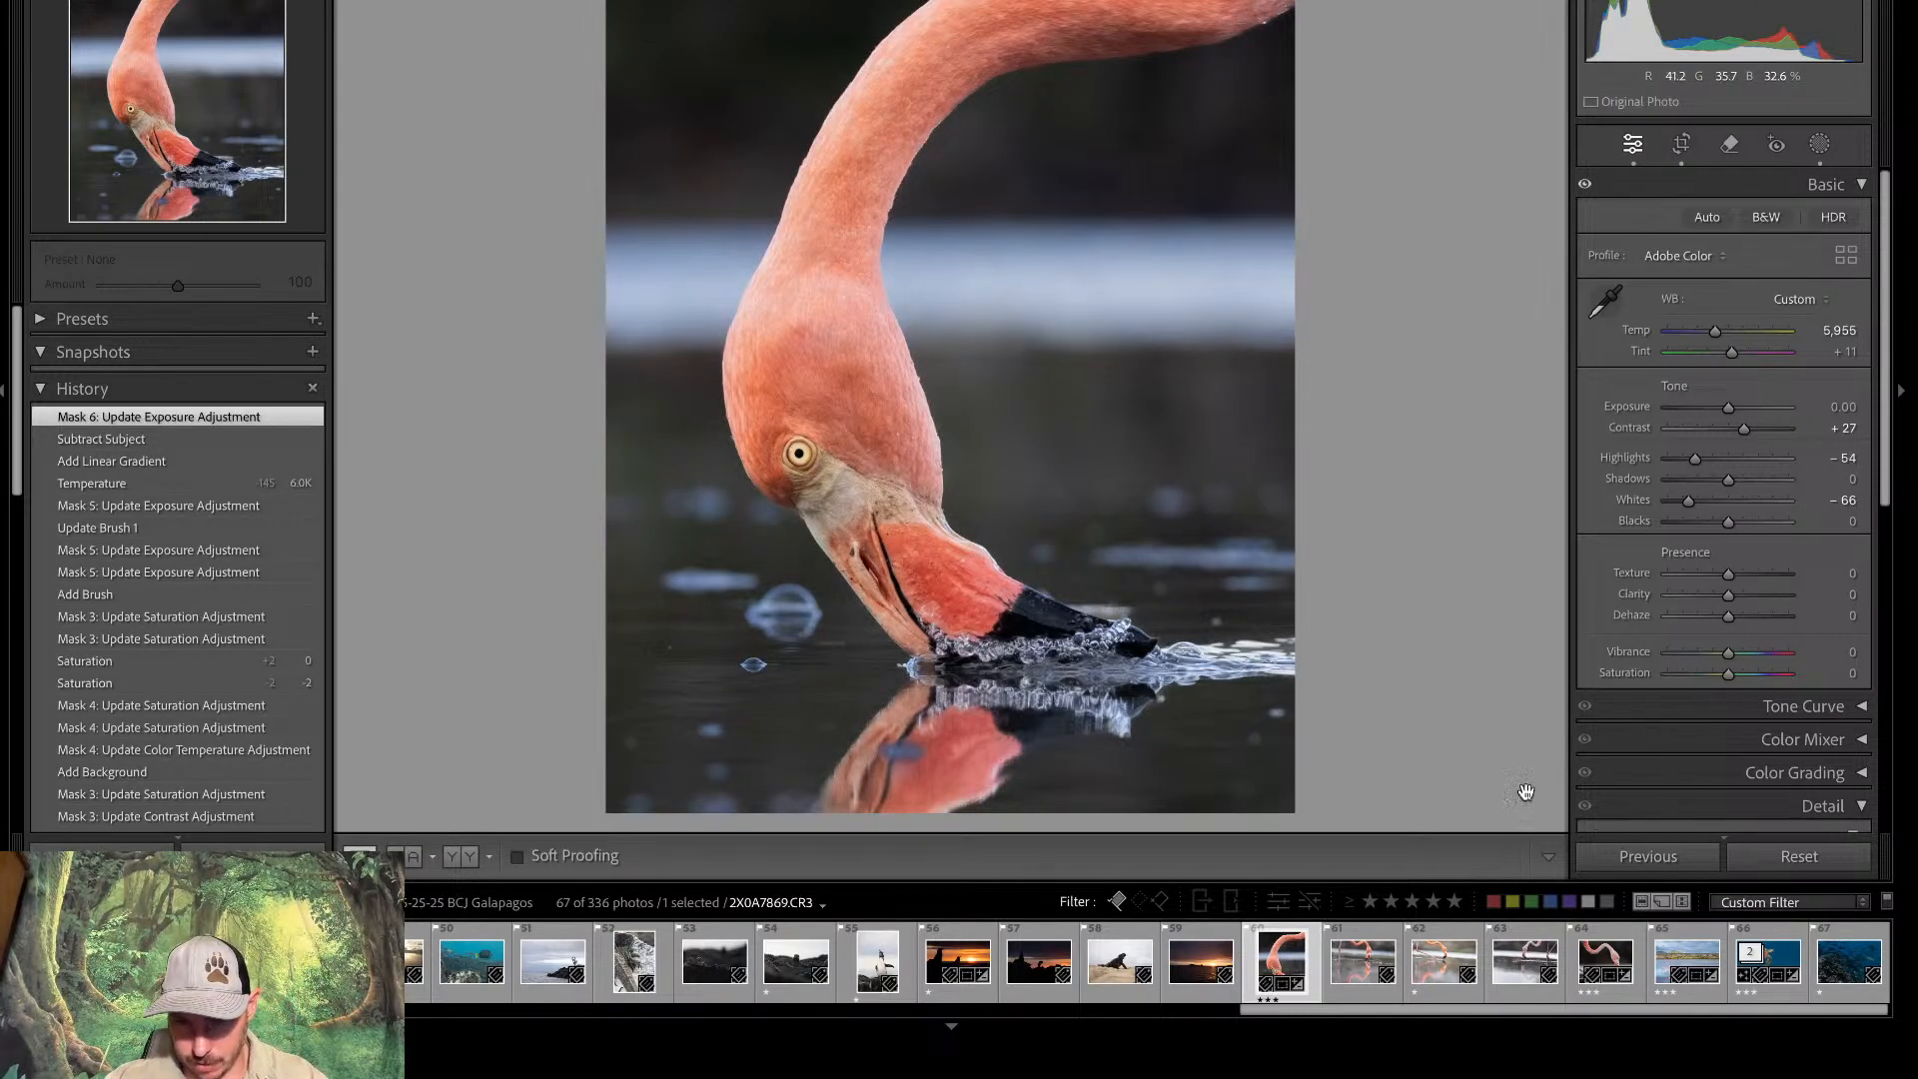
Review the dripping-beak flamingo photo against the finished one, and look at the penguin sunset and iguana photos
left_click(1597, 961)
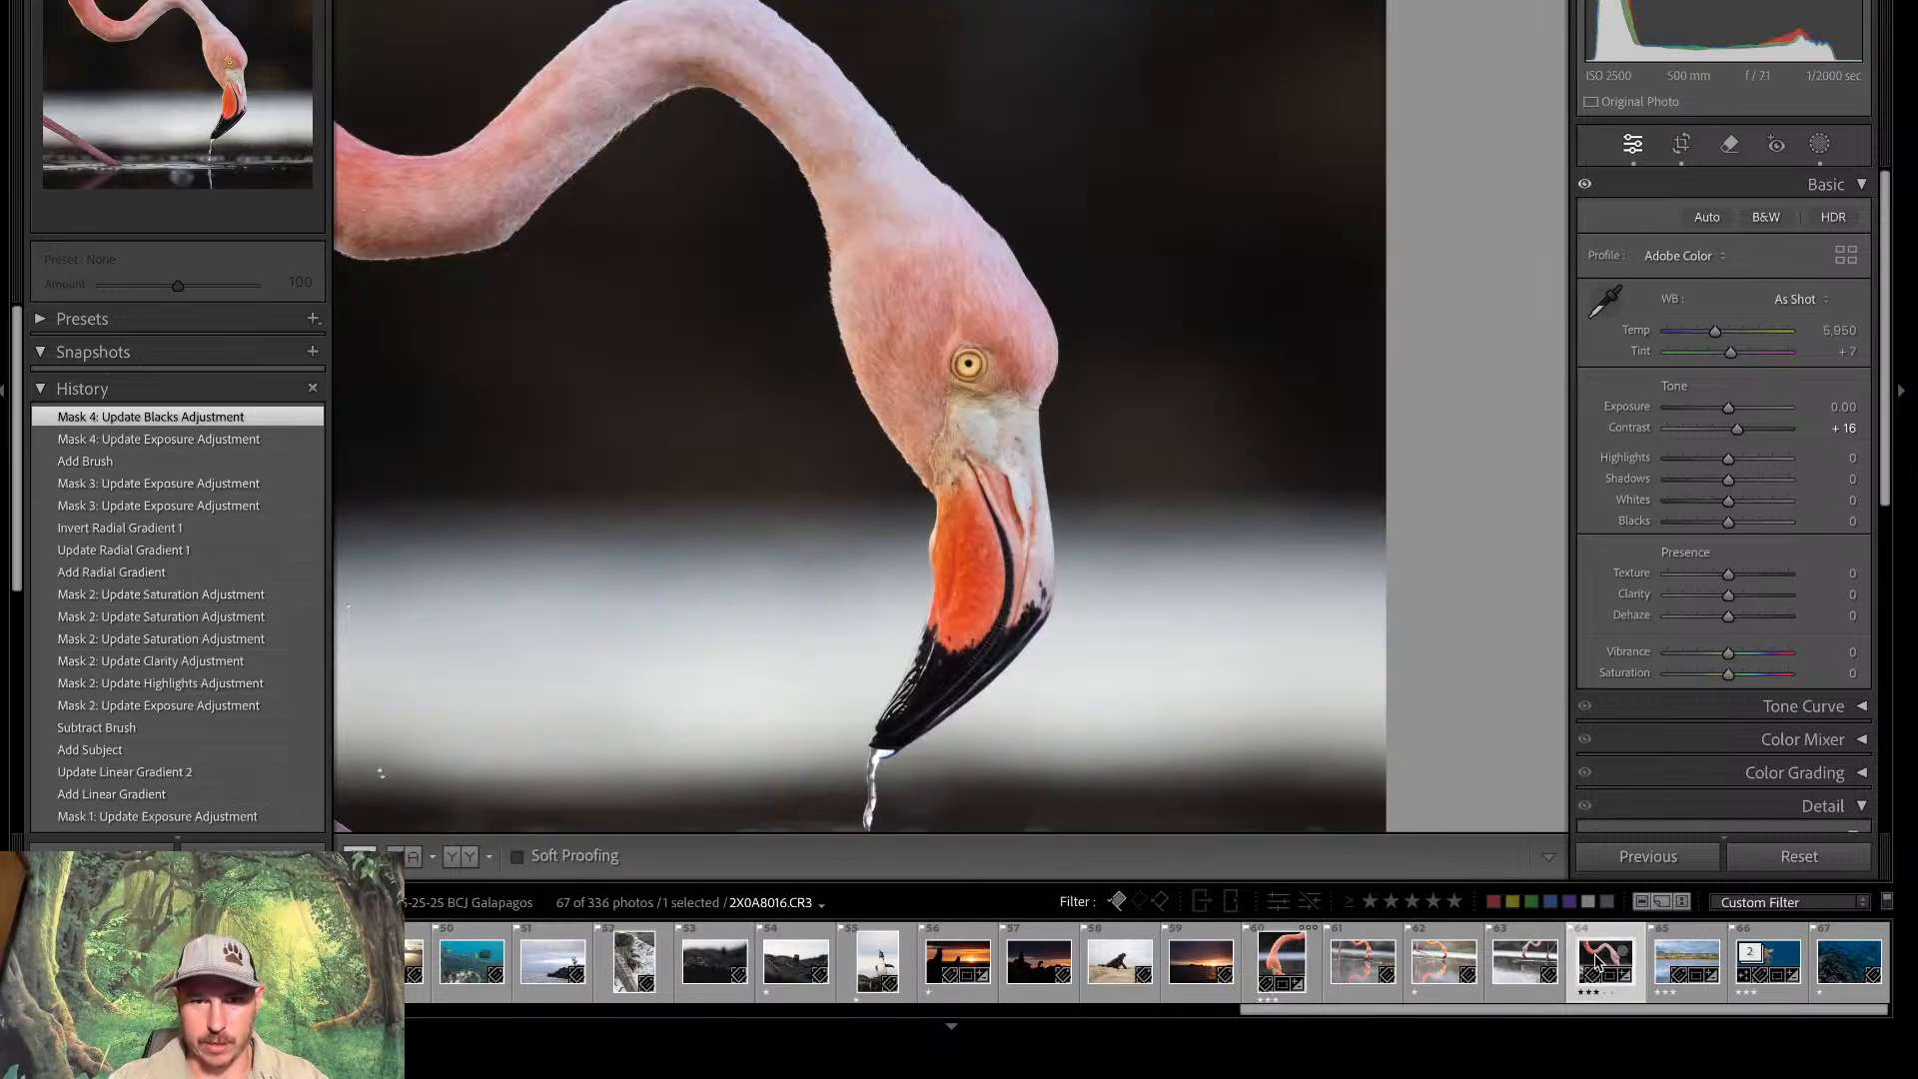
left_click(968, 485)
scroll(968, 484, "up", 3)
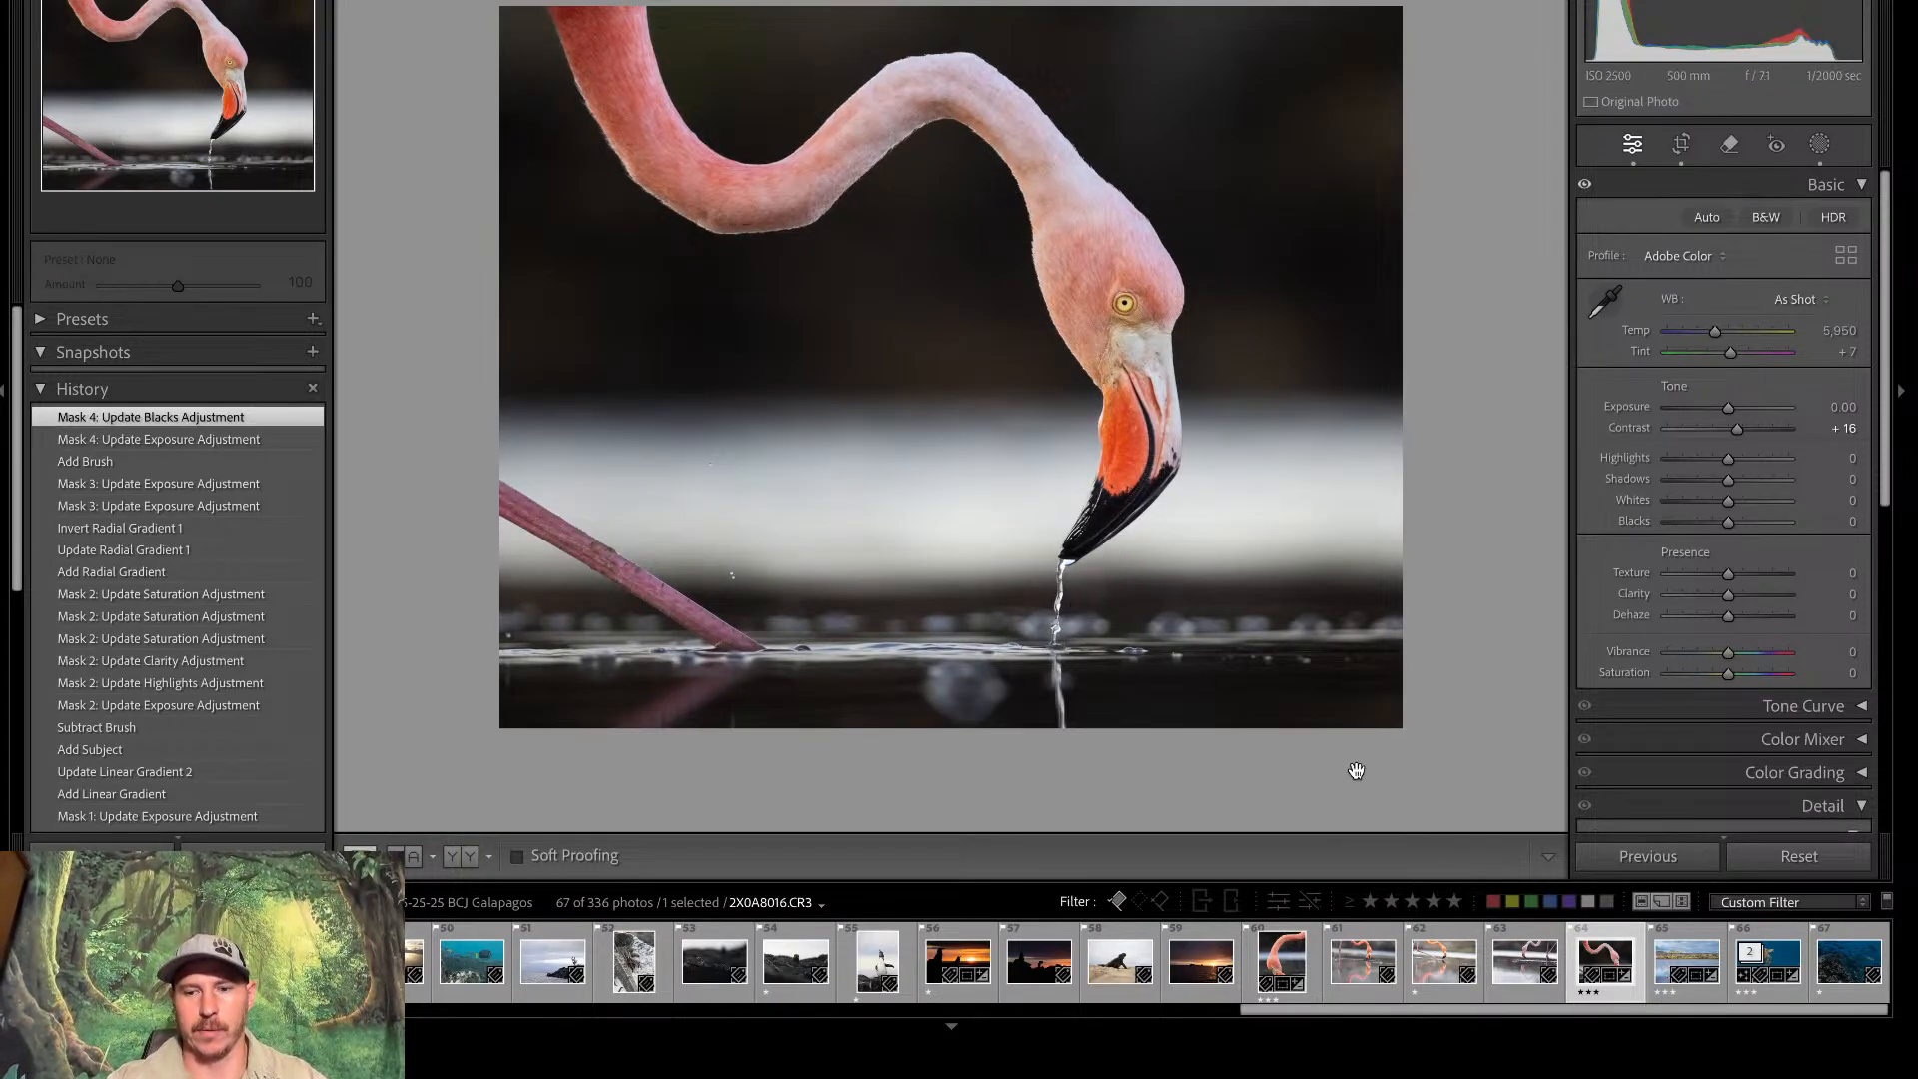
left_click(1285, 959)
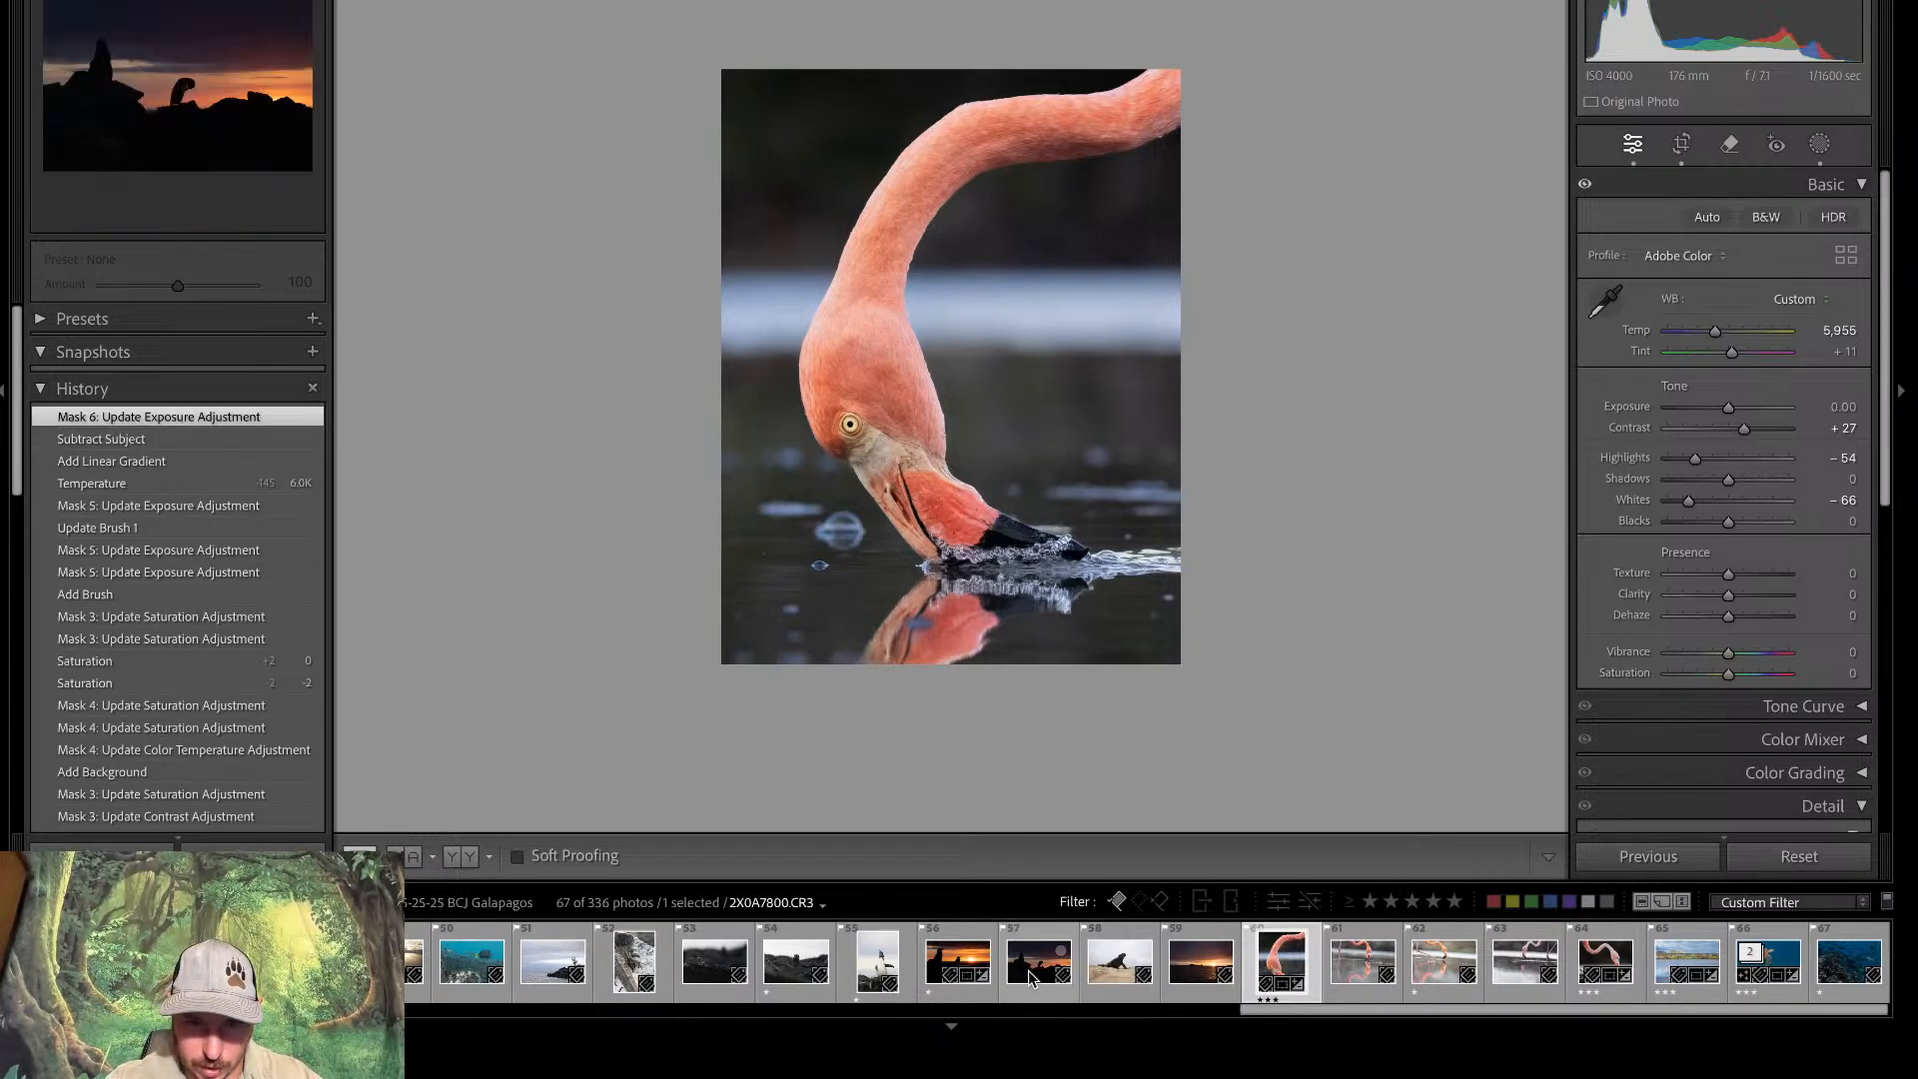
left_click(936, 967)
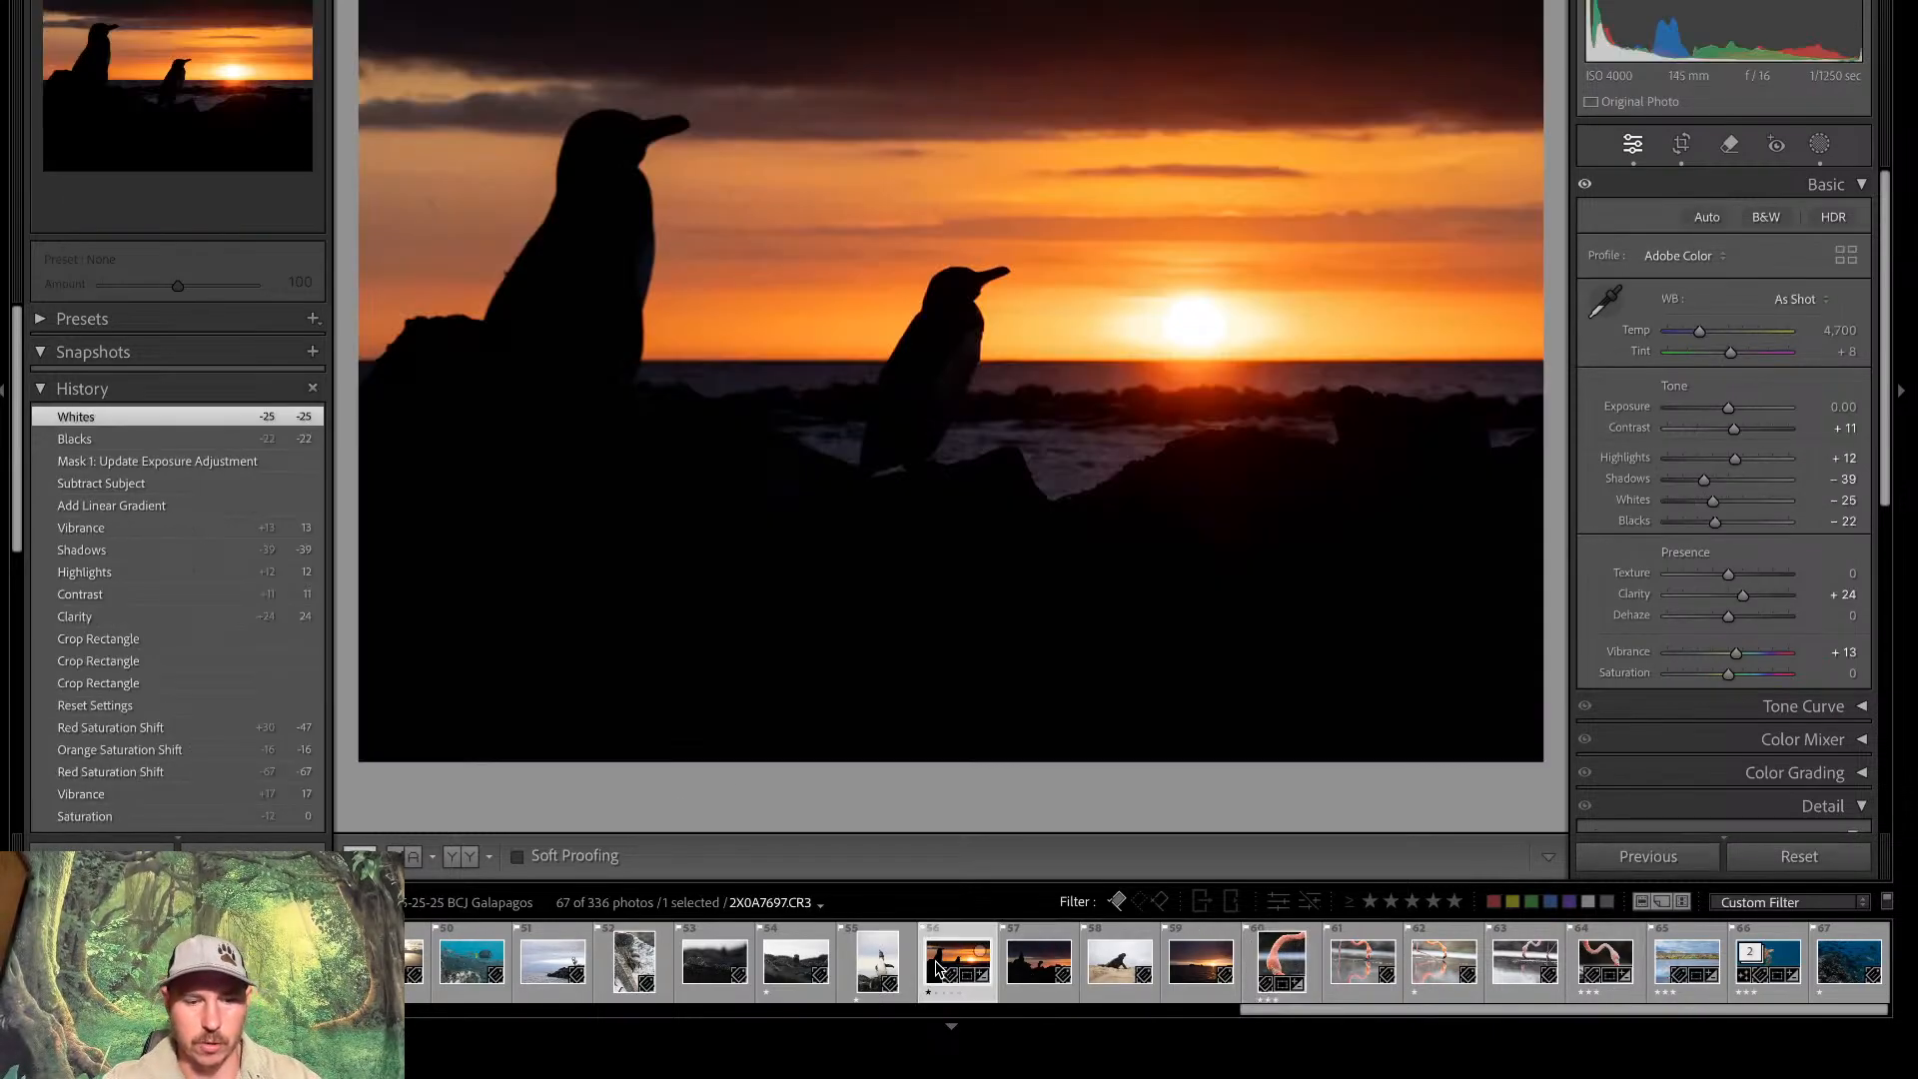
left_click(1113, 978)
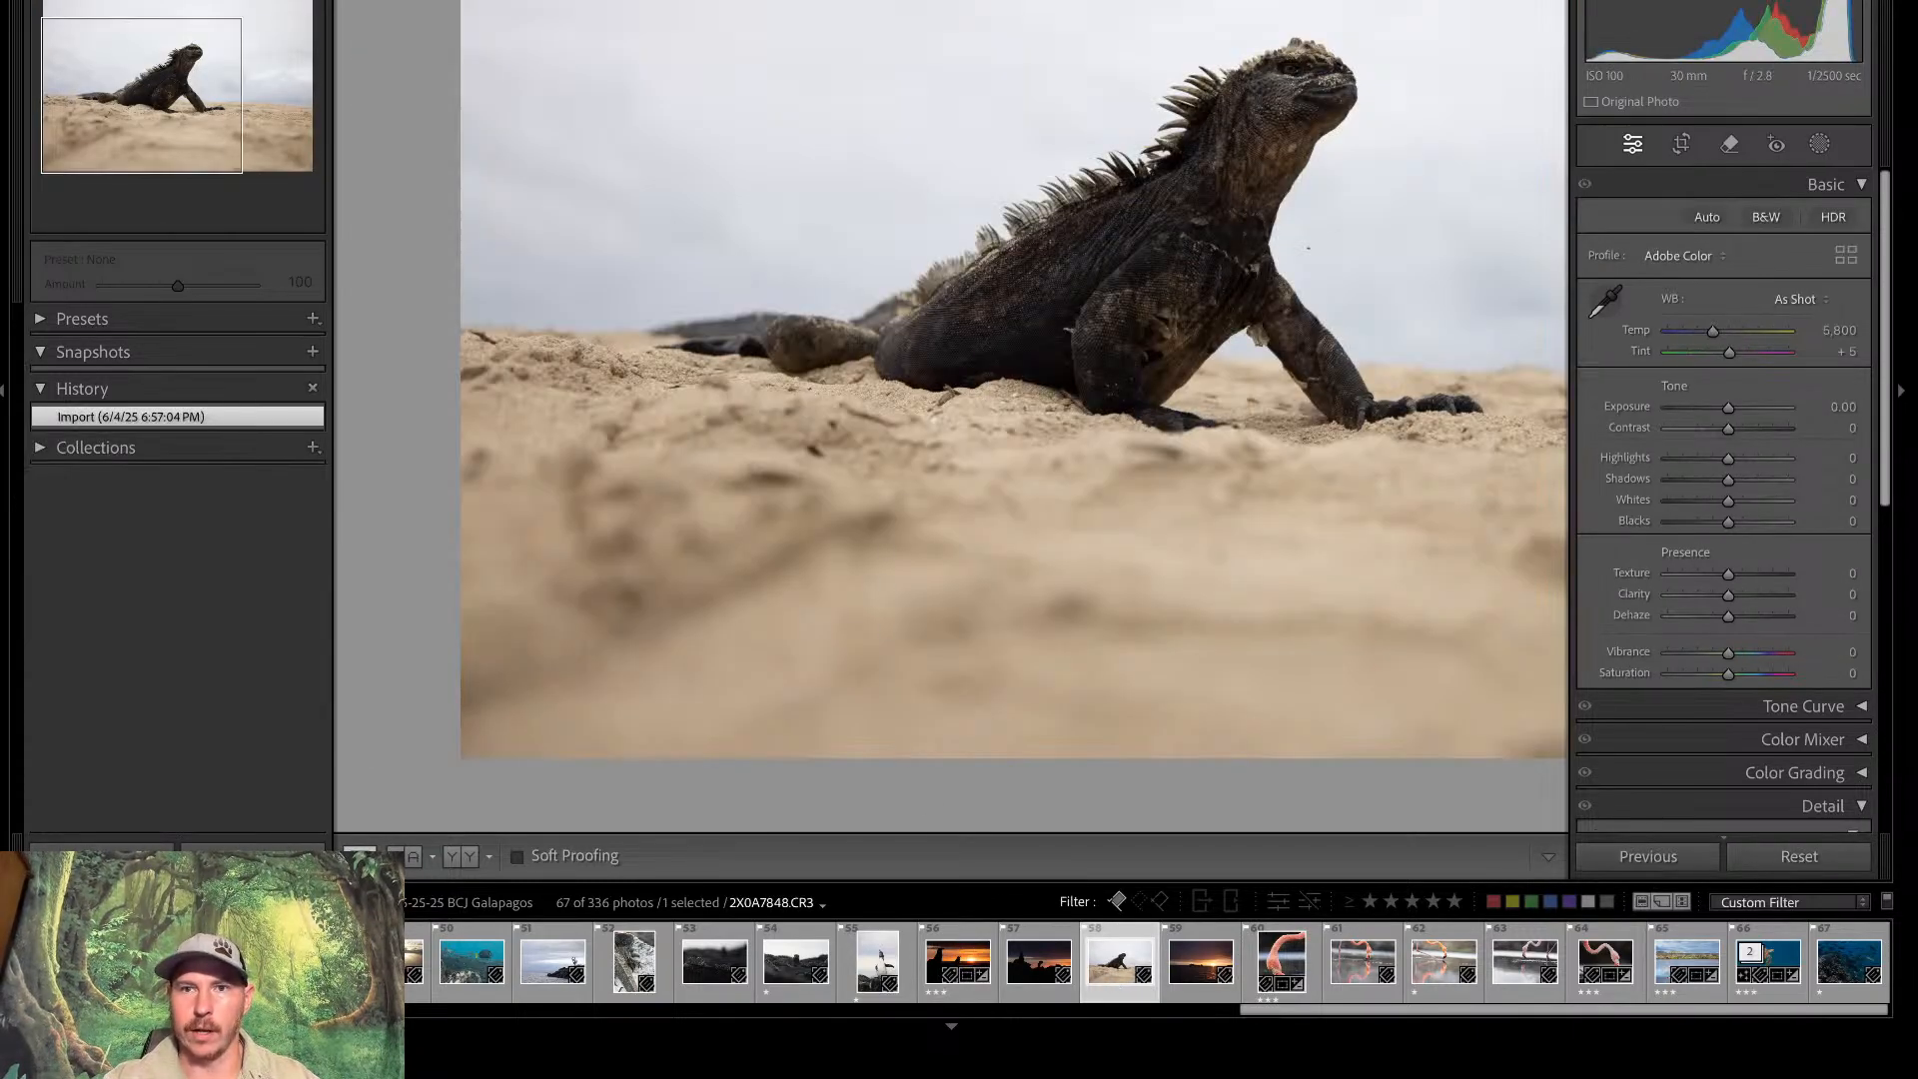
Filter the library to photos rated one star or higher and open the seabird-on-a-rock silhouette for developing
key("g")
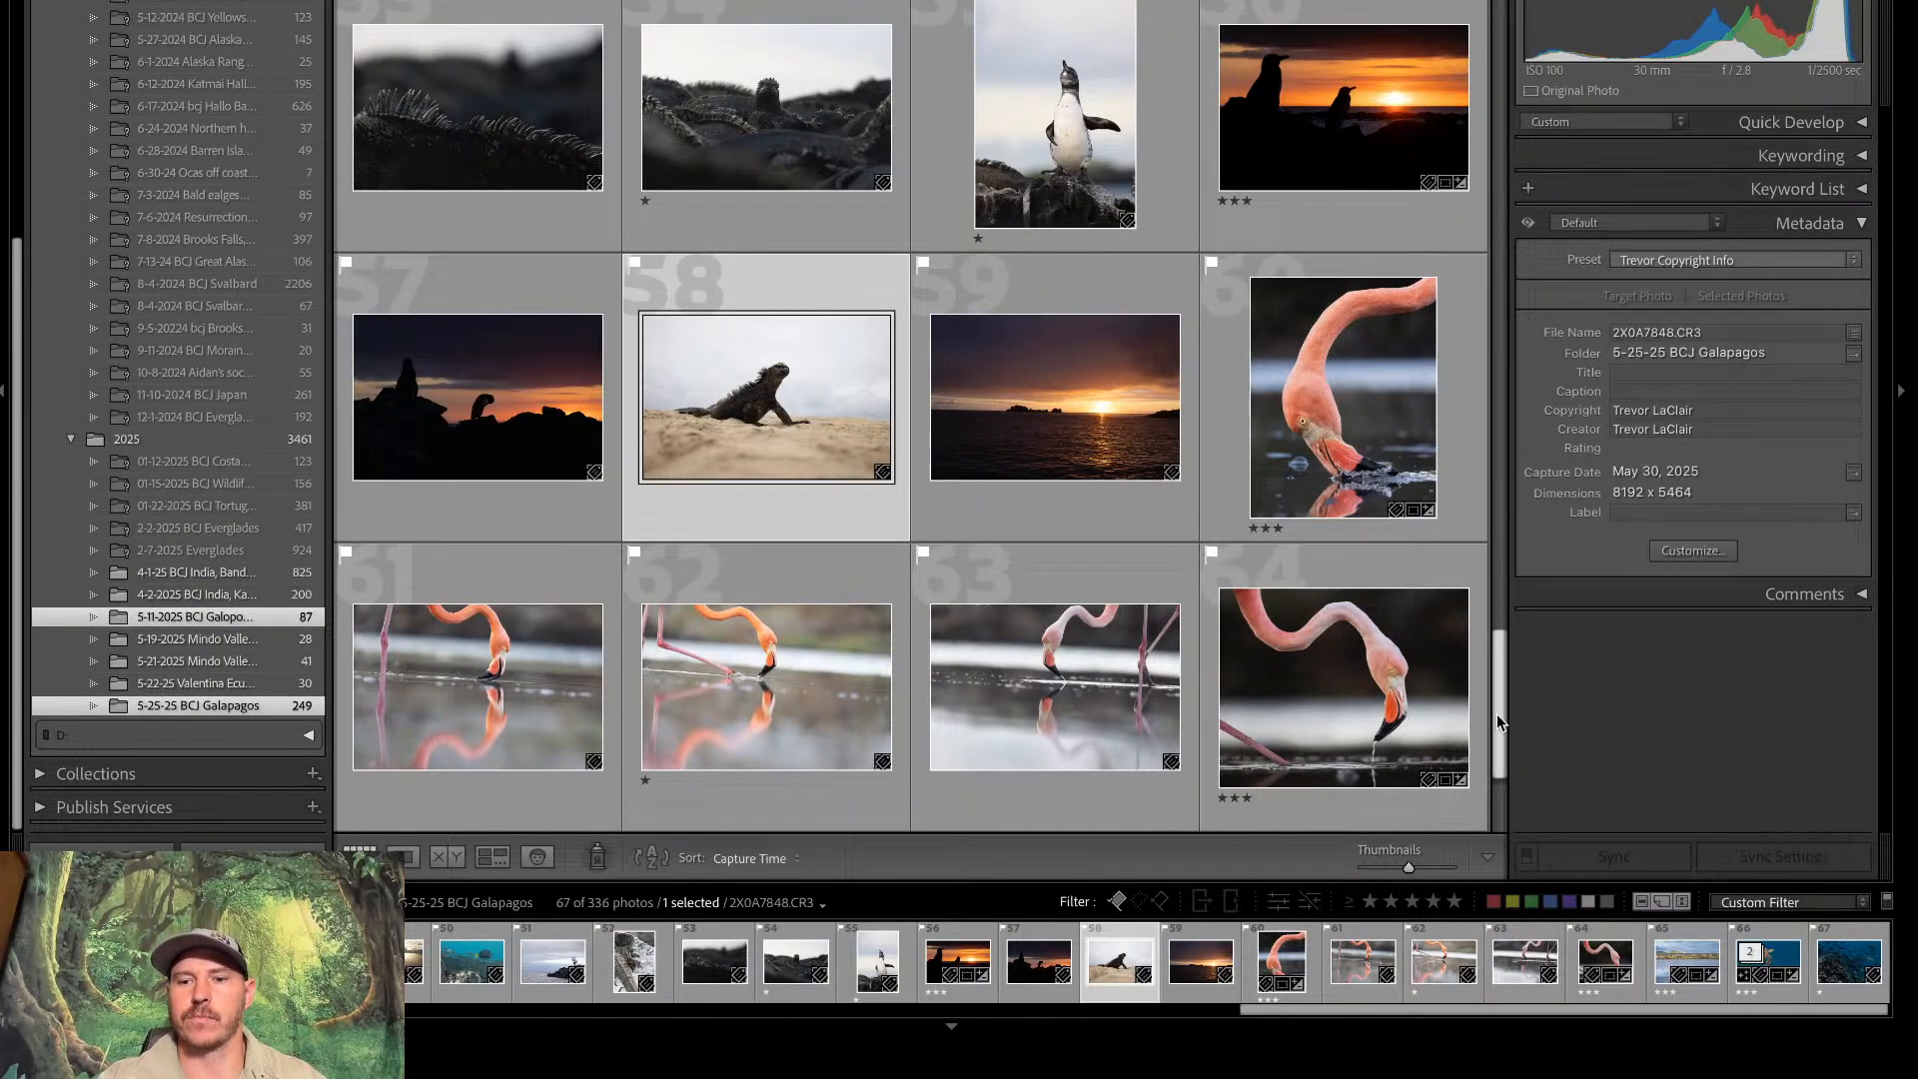
left_click_drag(1506, 727, 1472, 653)
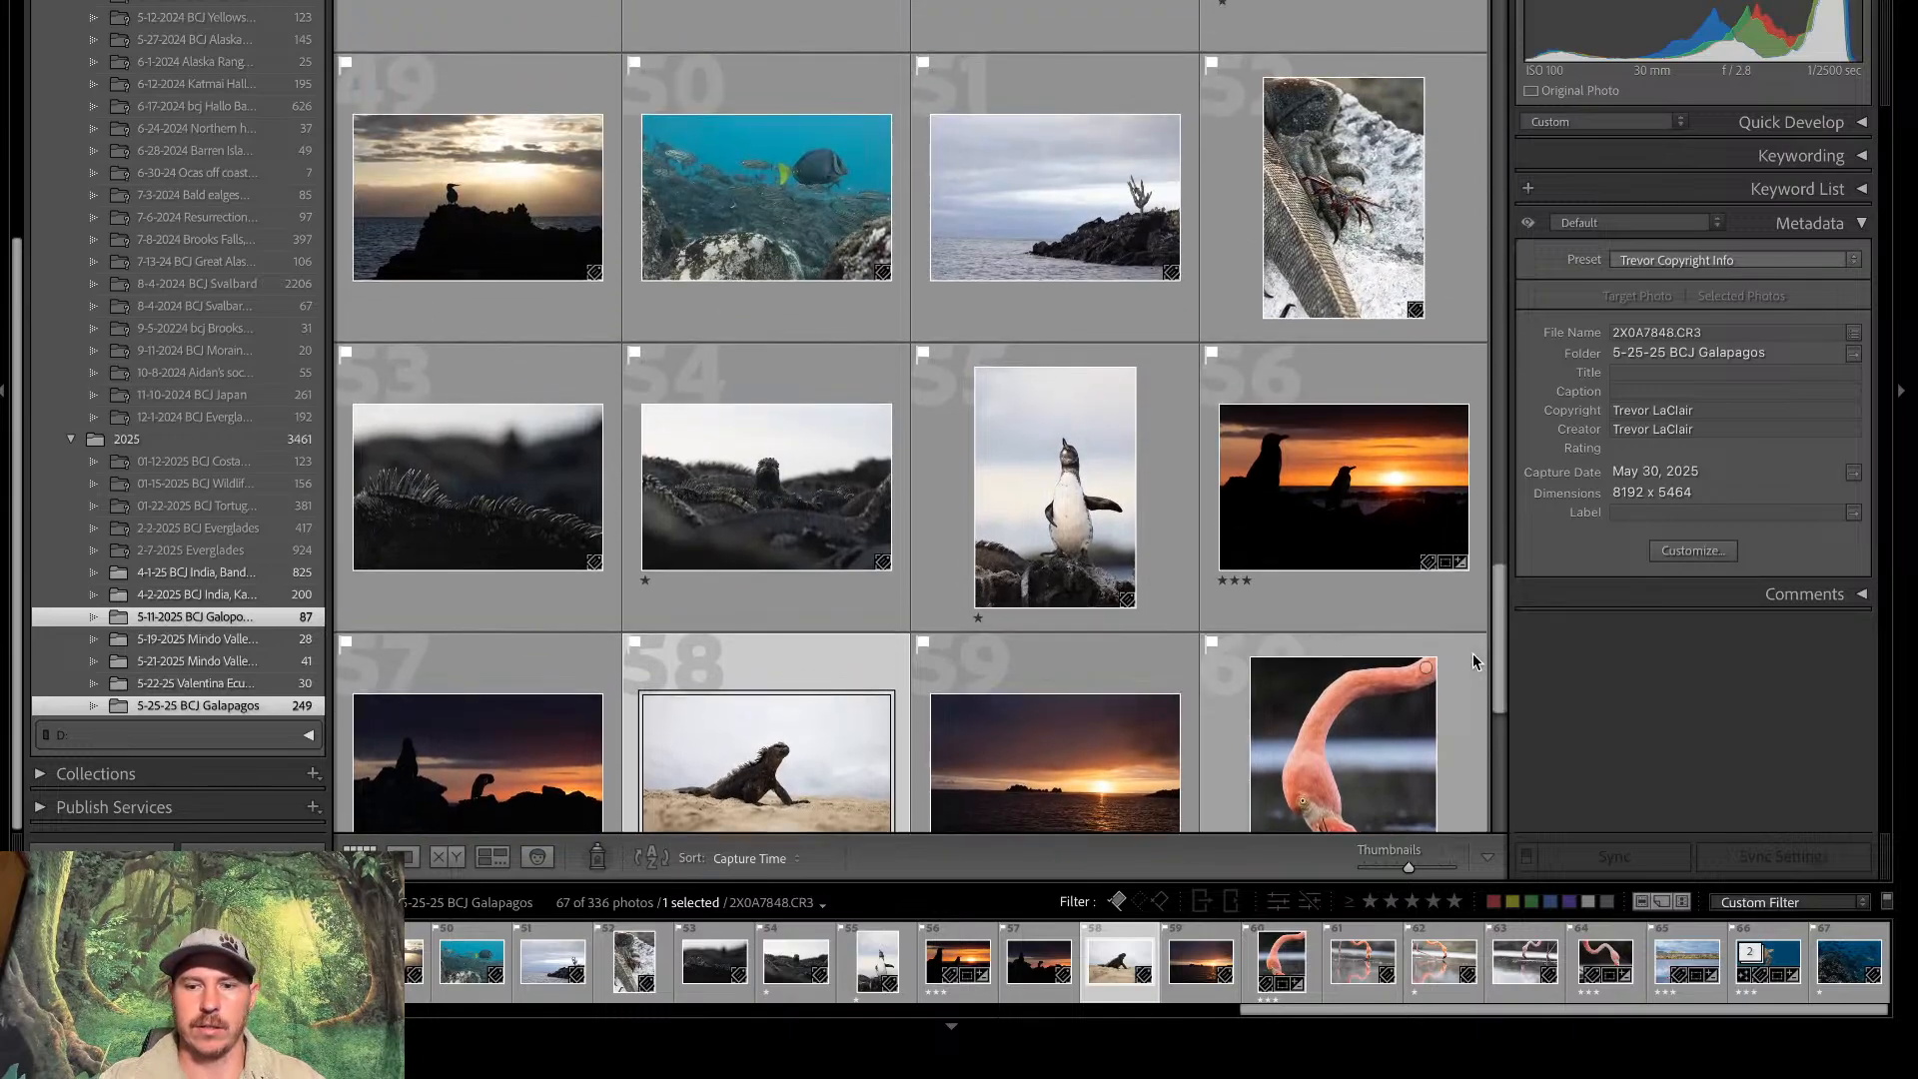
left_click(1369, 901)
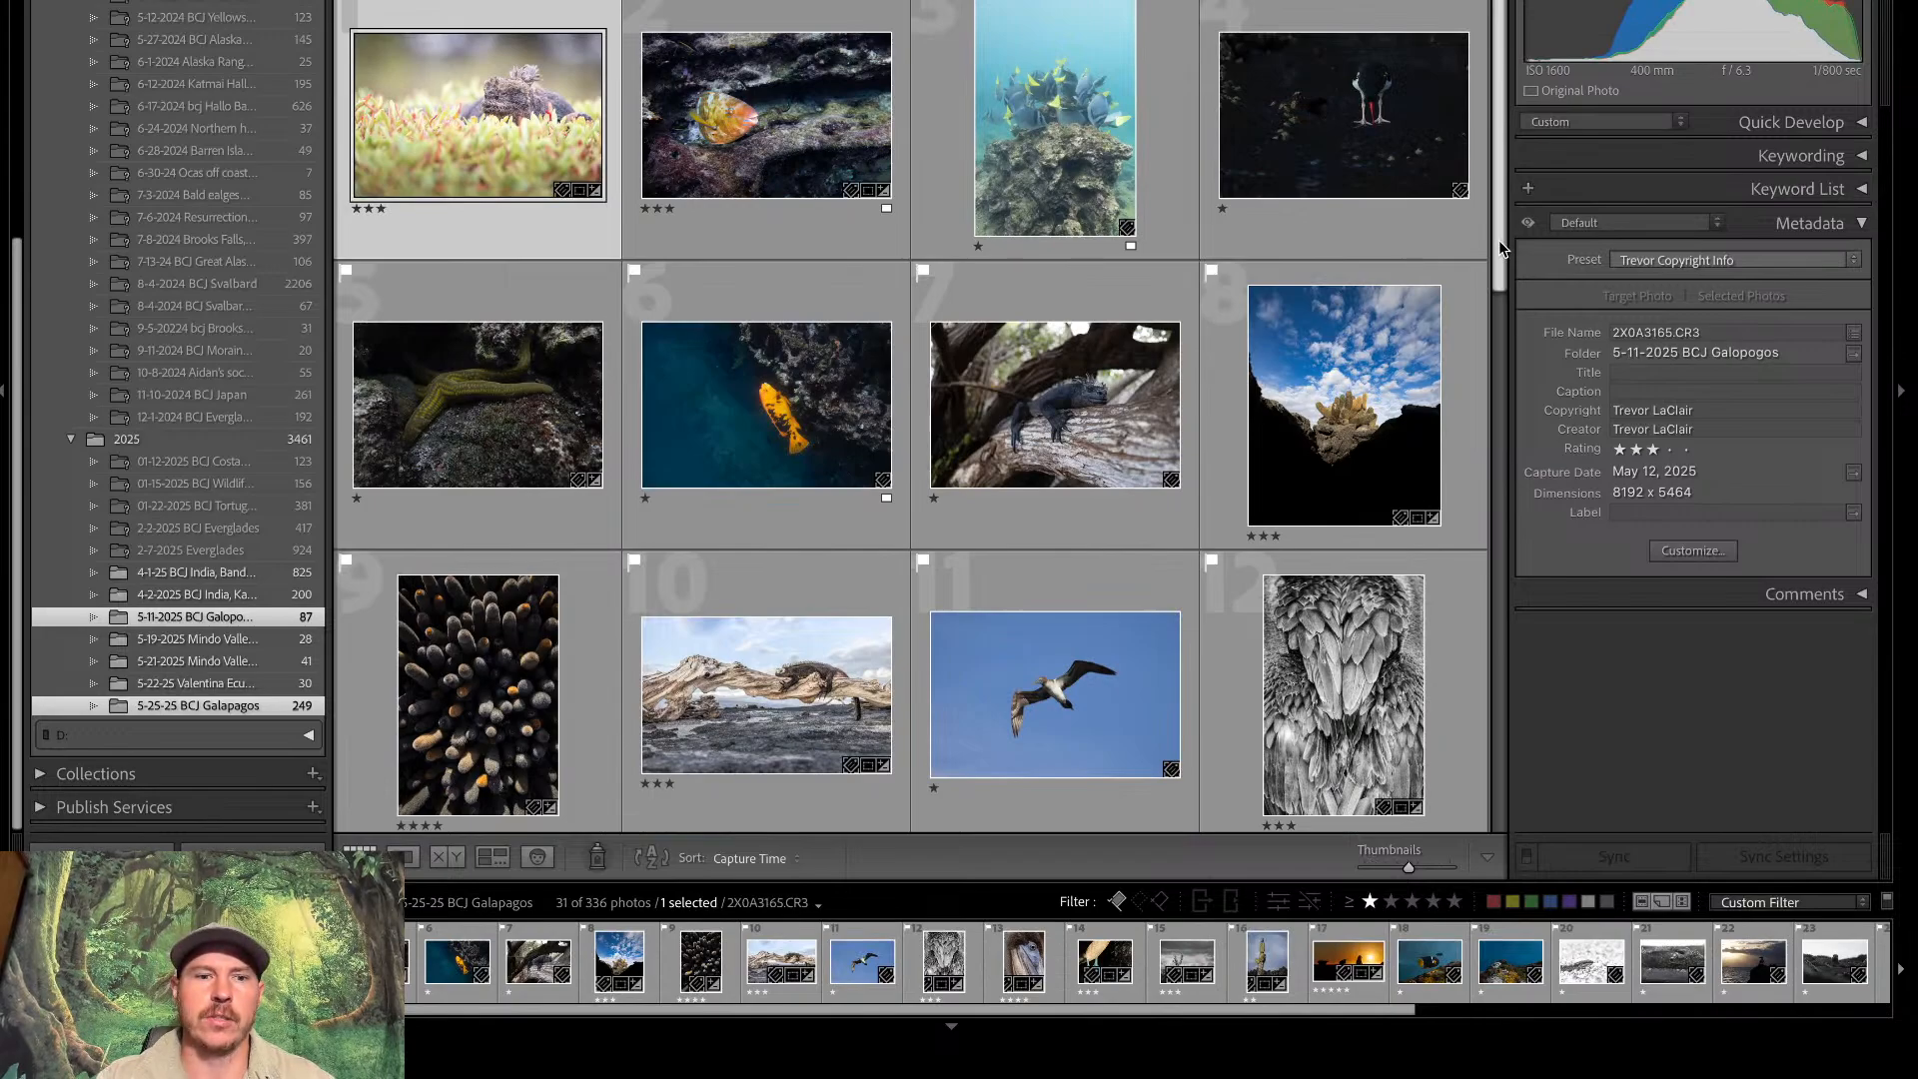
left_click_drag(1499, 240, 1514, 792)
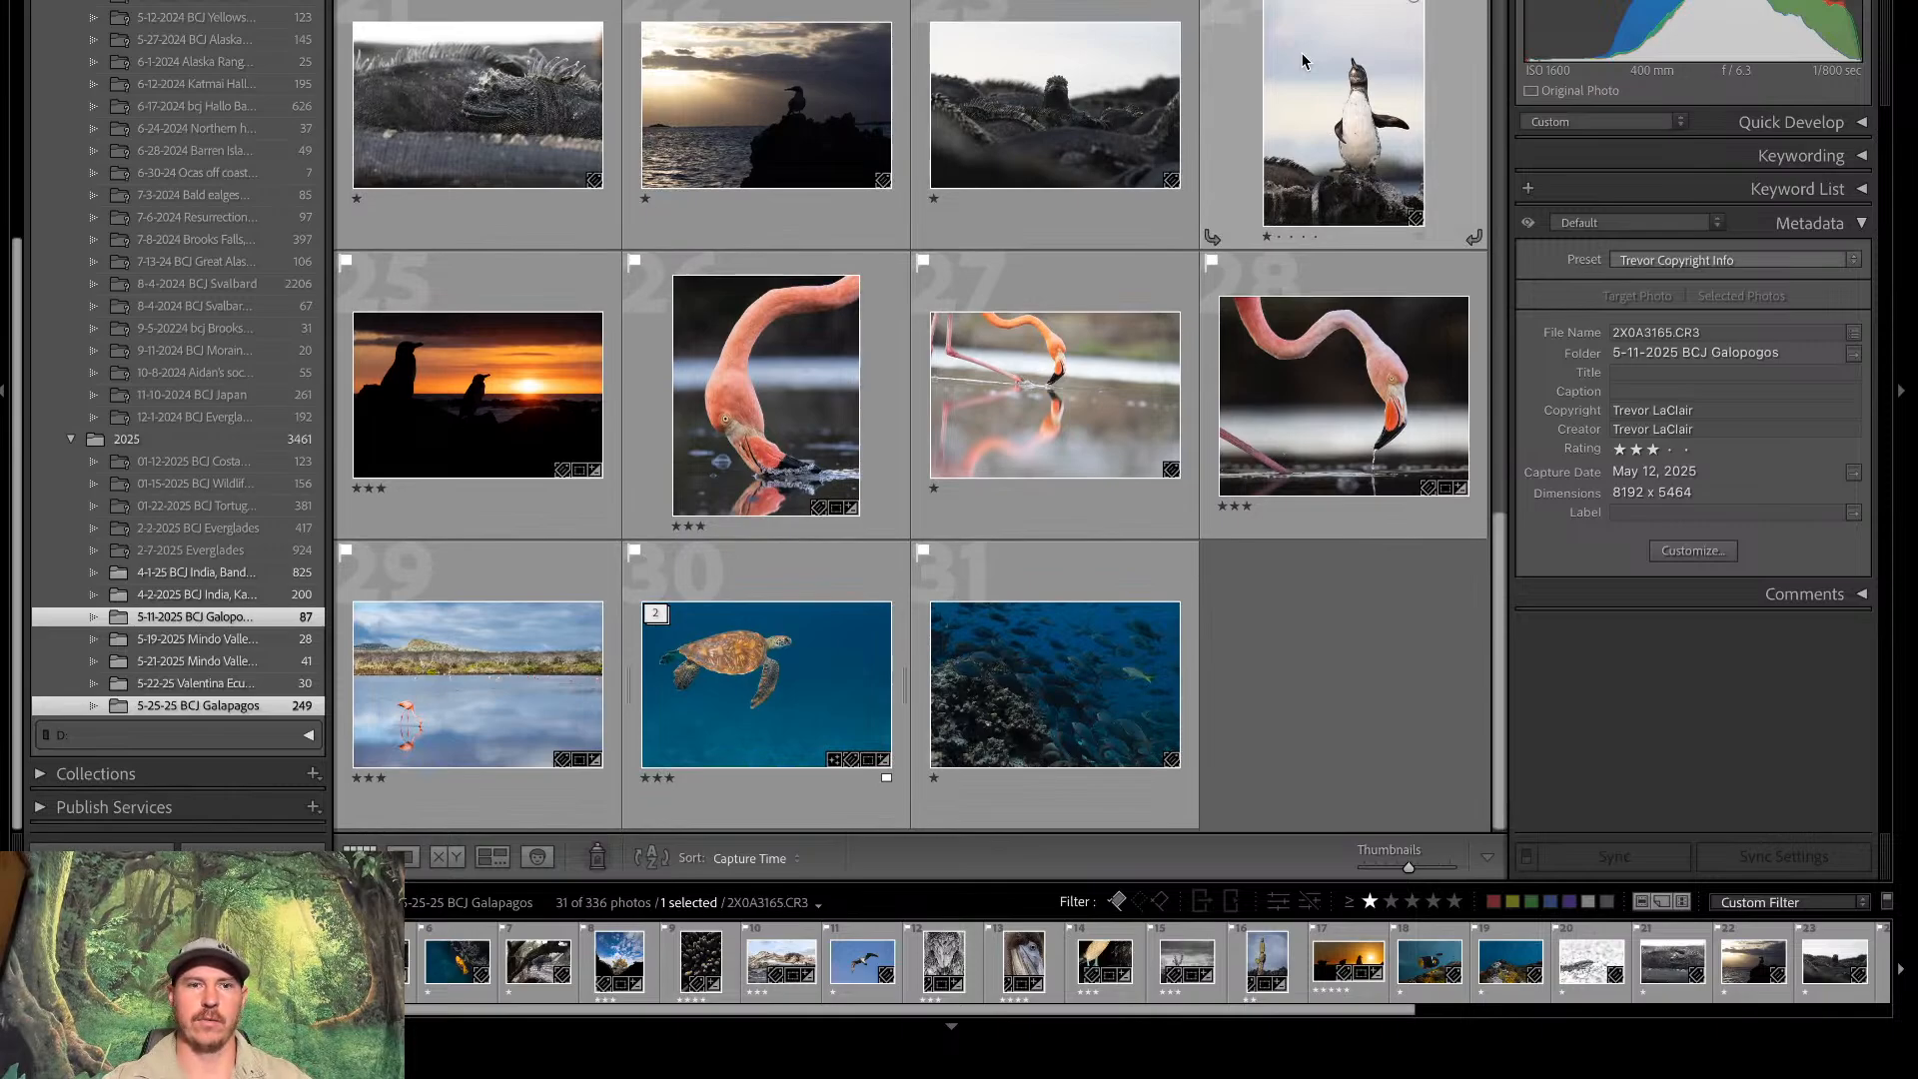
left_click(817, 135)
key("d")
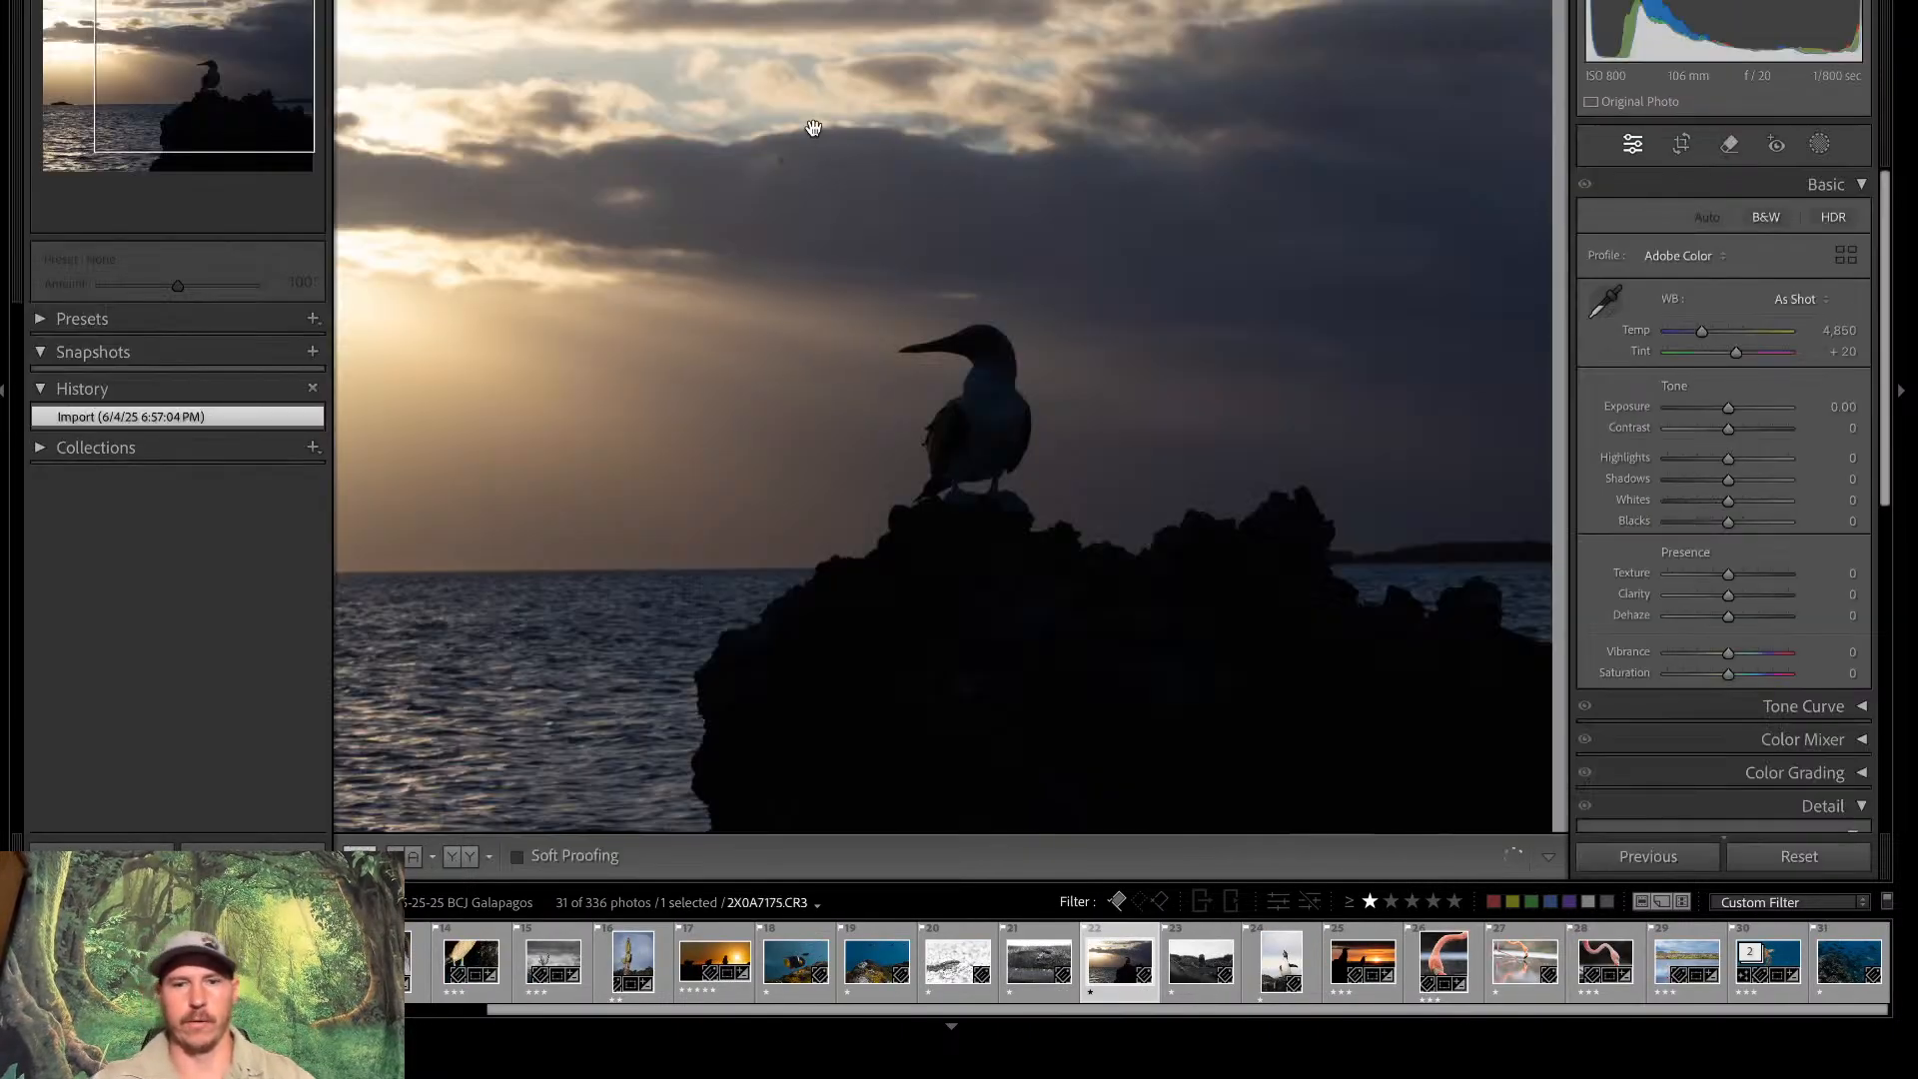
left_click(1096, 398)
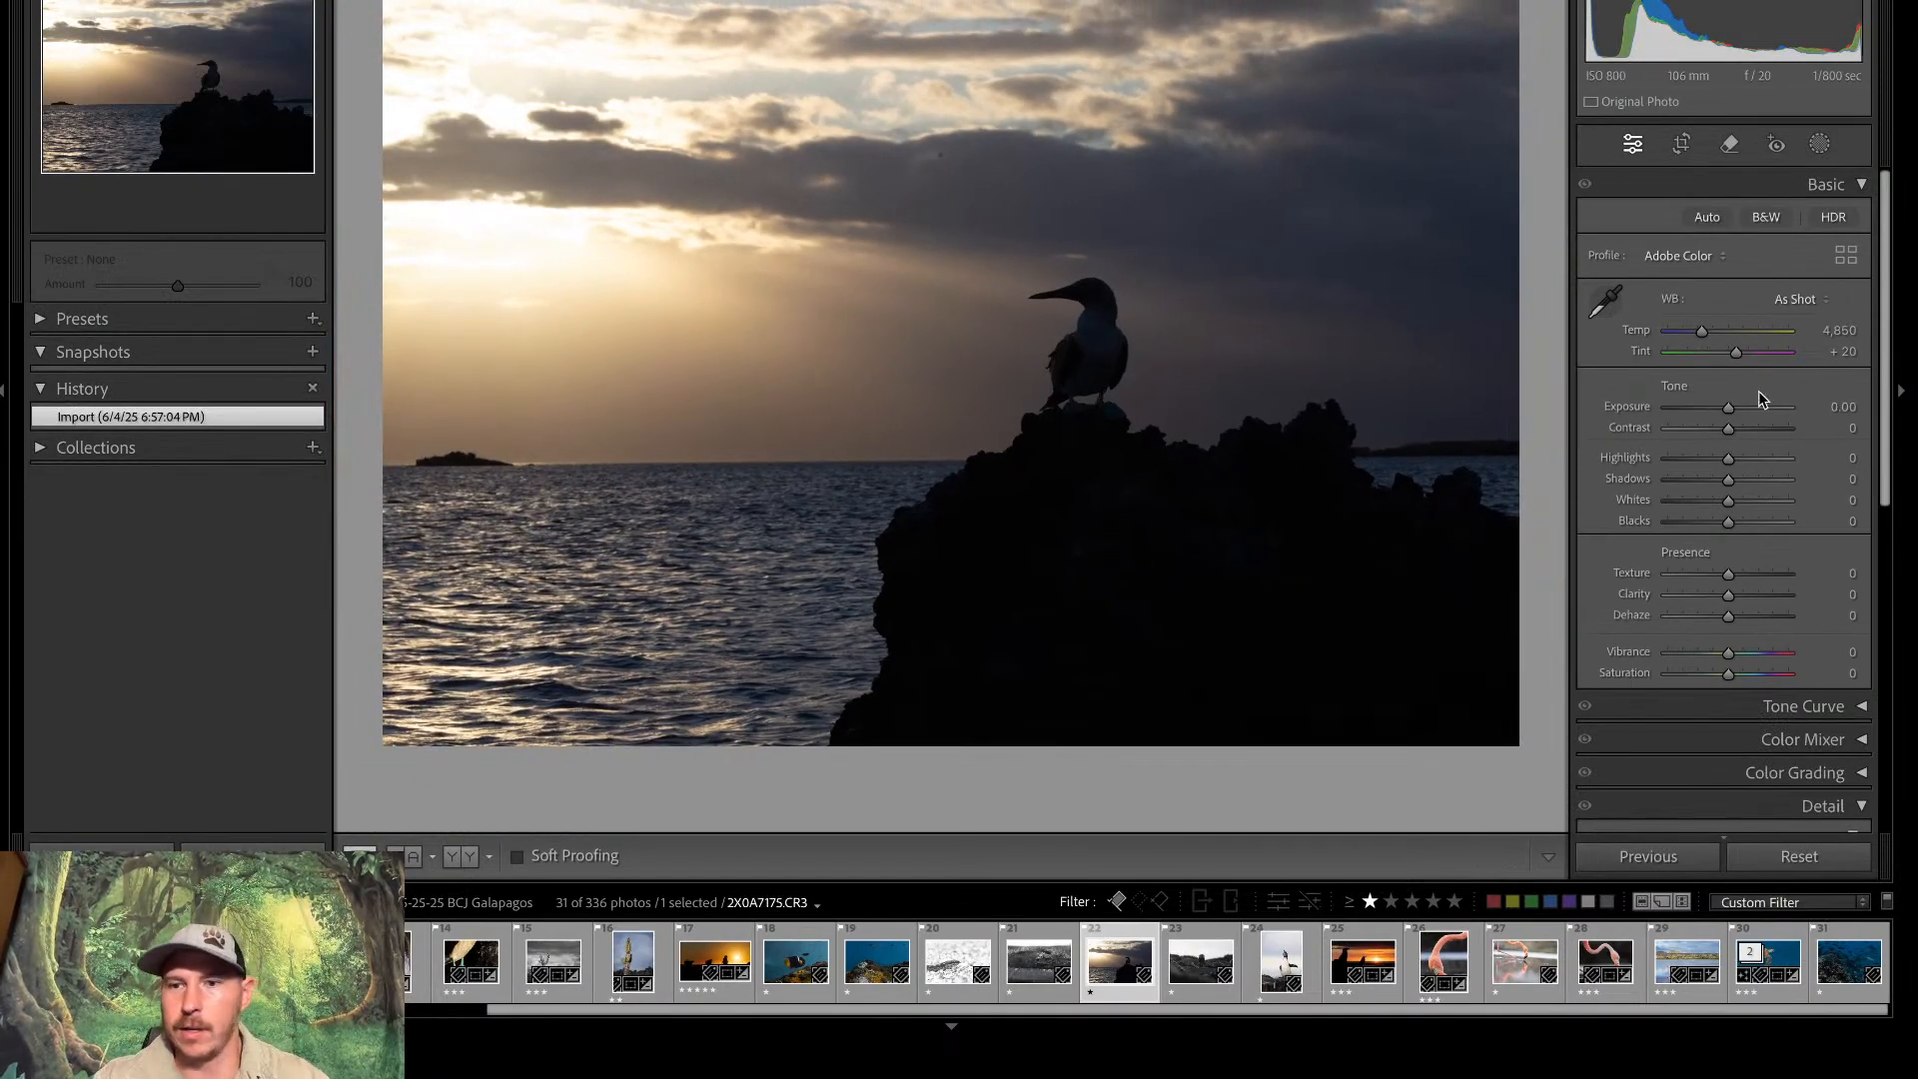
Try Contrast at -43, reset it to 0, and set Dehaze to +35 on the seabird photo
mouse_move(1735, 428)
left_mouse_down()
mouse_move(1766, 429)
mouse_move(1704, 434)
left_mouse_up()
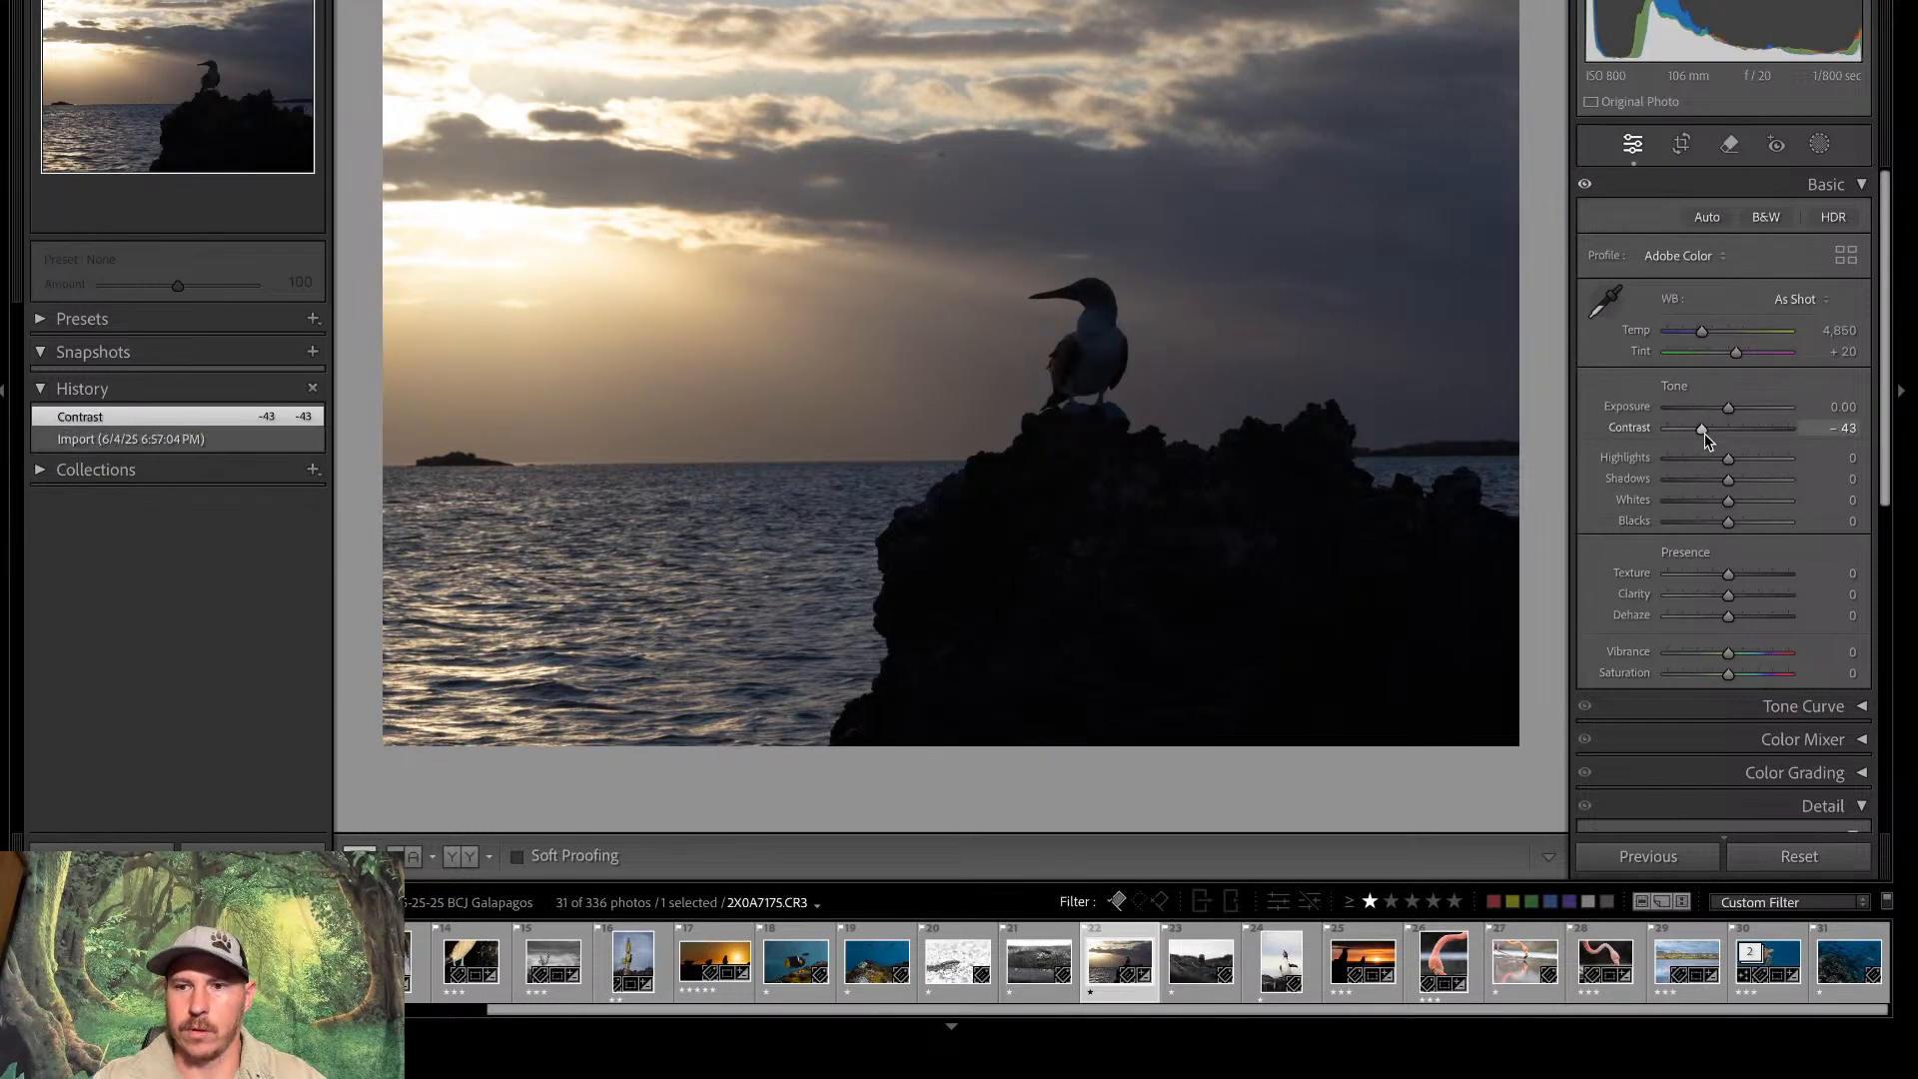
double_click(1705, 436)
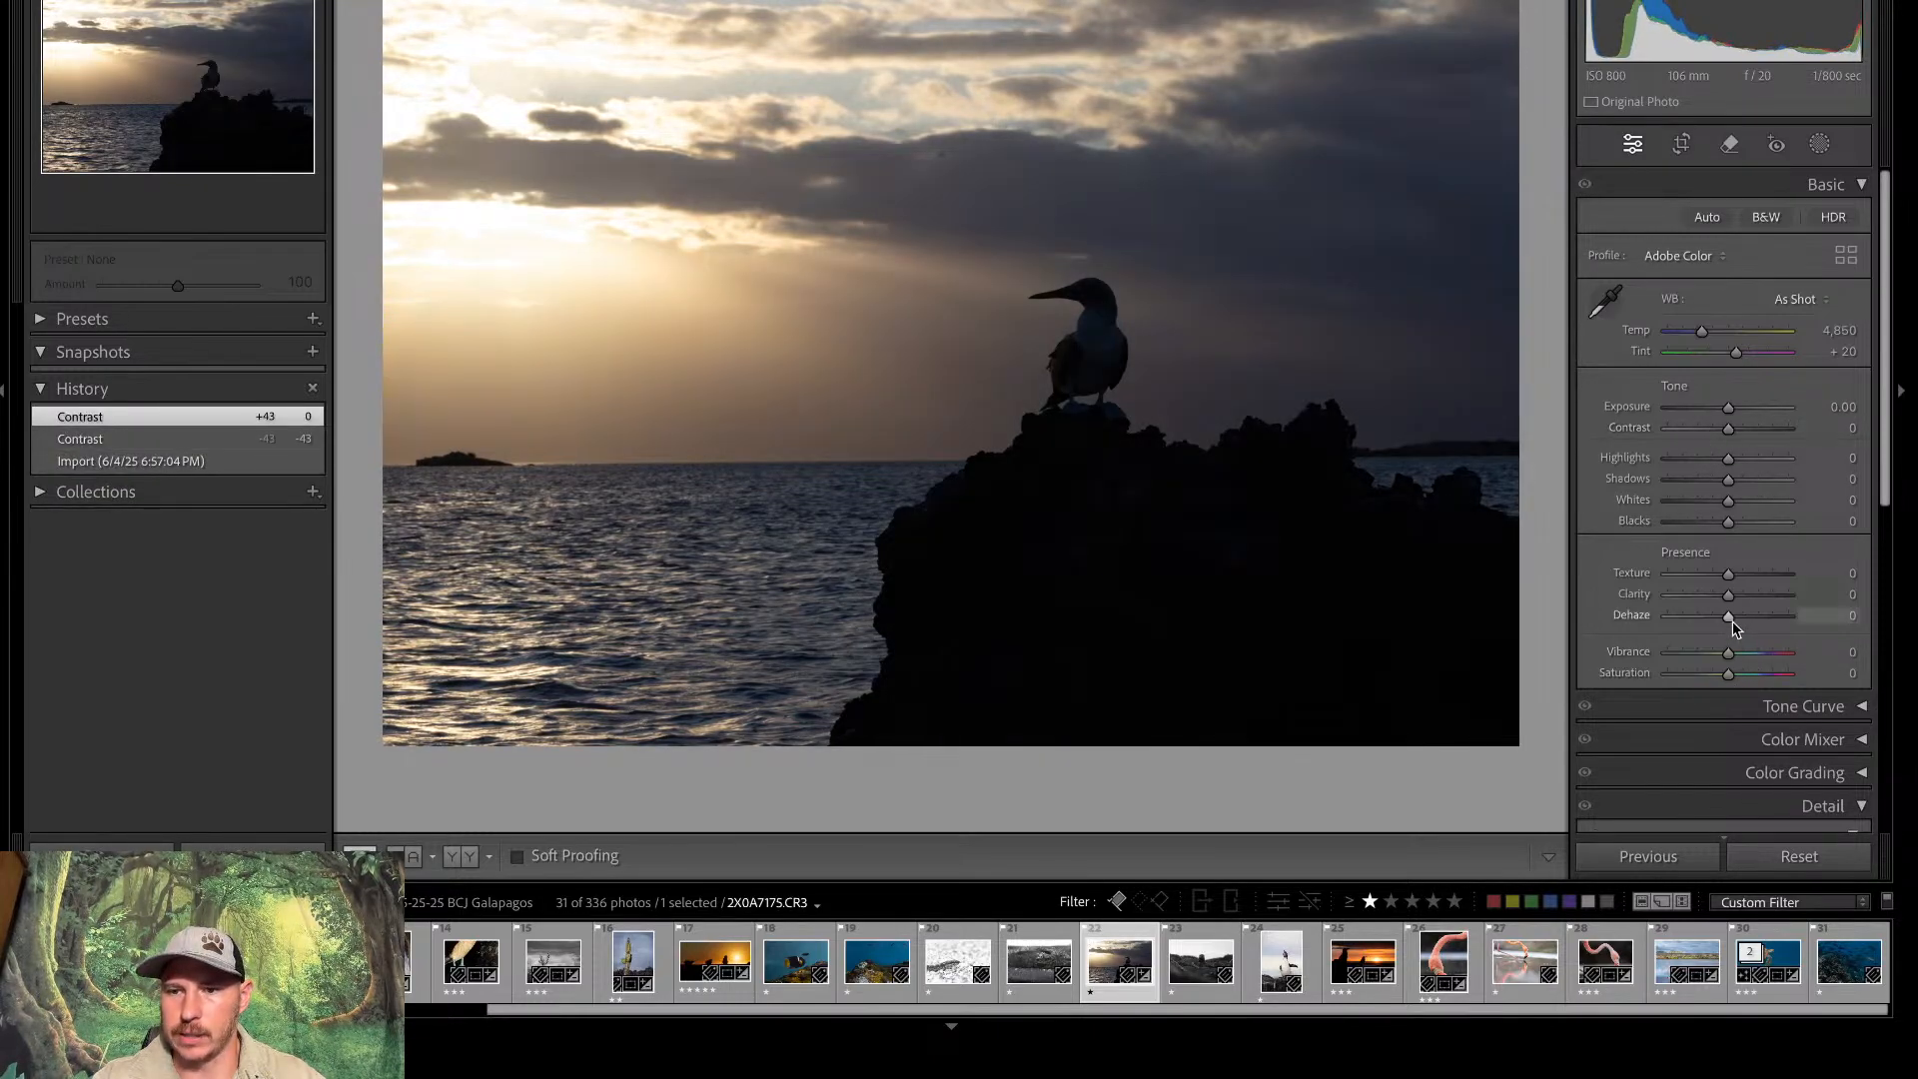
left_click_drag(1730, 617, 1748, 622)
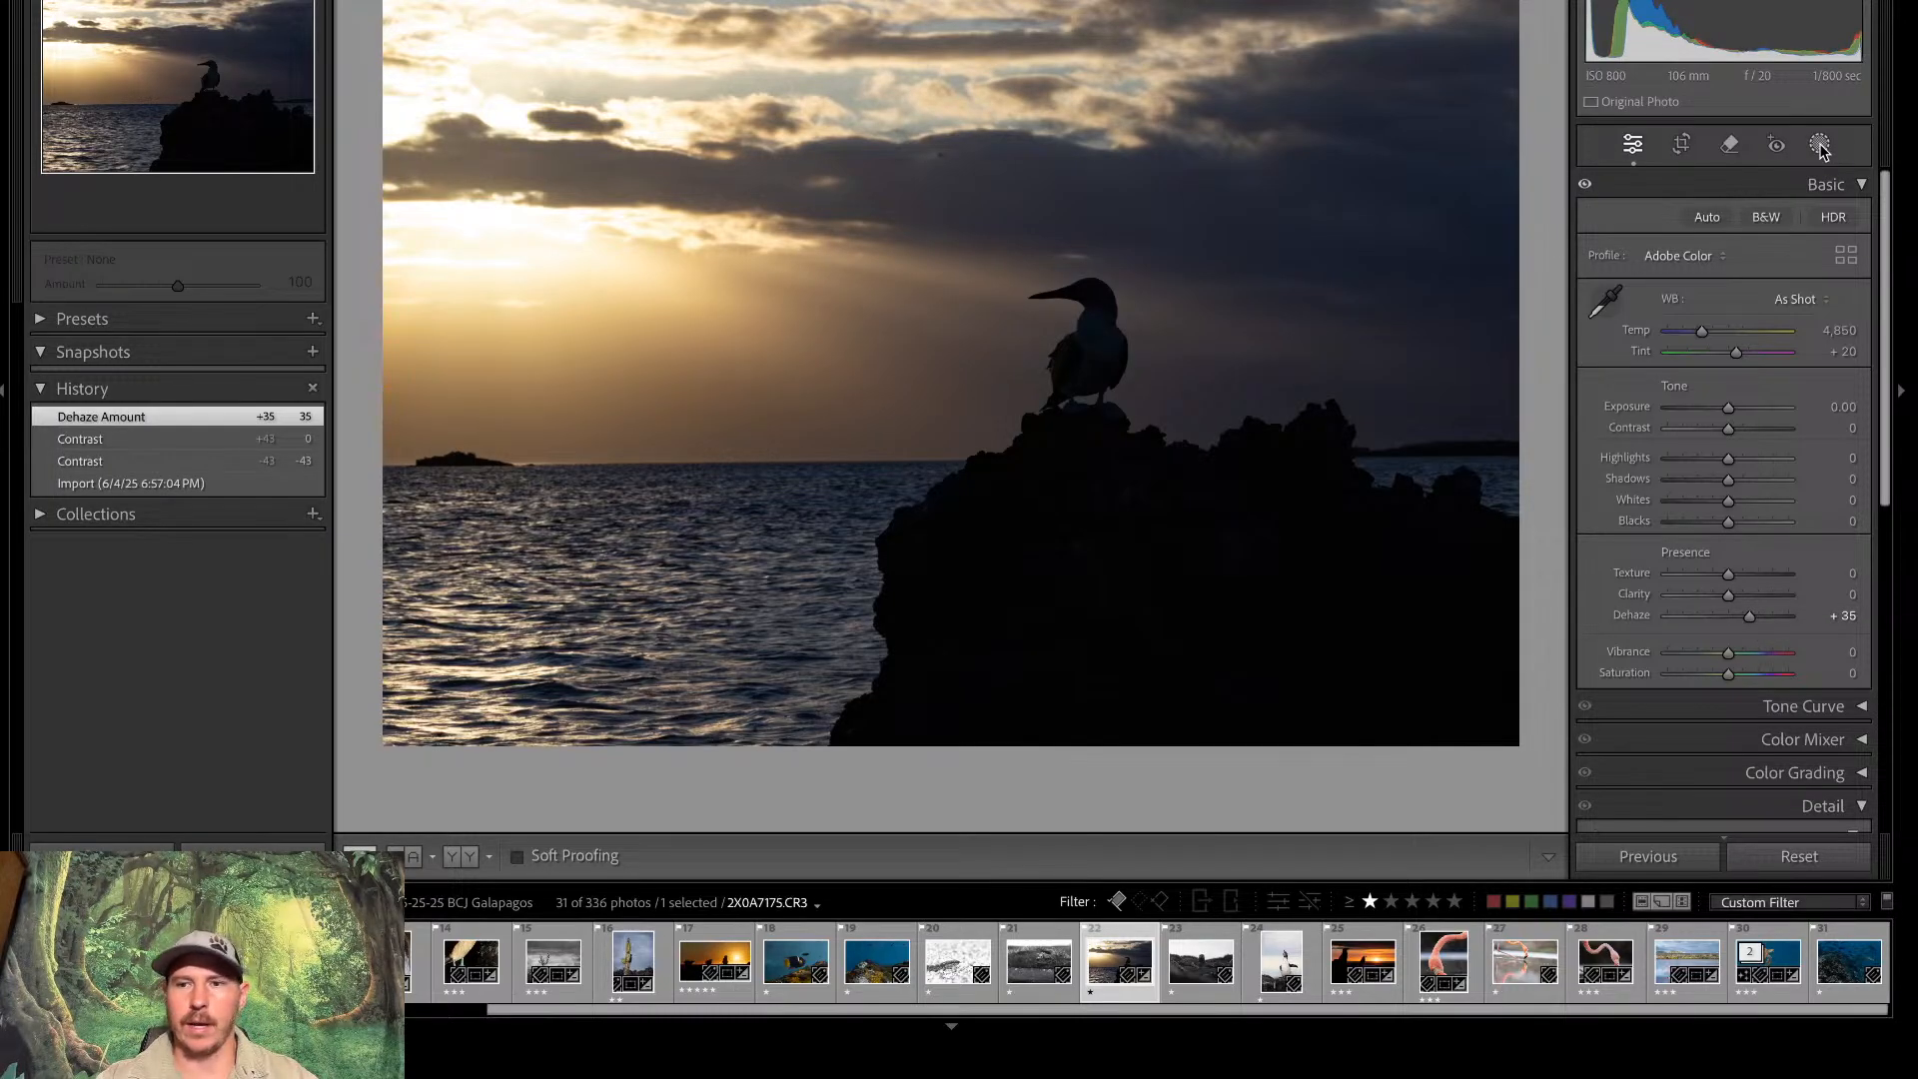
Straighten the photo along the sea horizon and set the crop angle to 1.33
left_click(1682, 144)
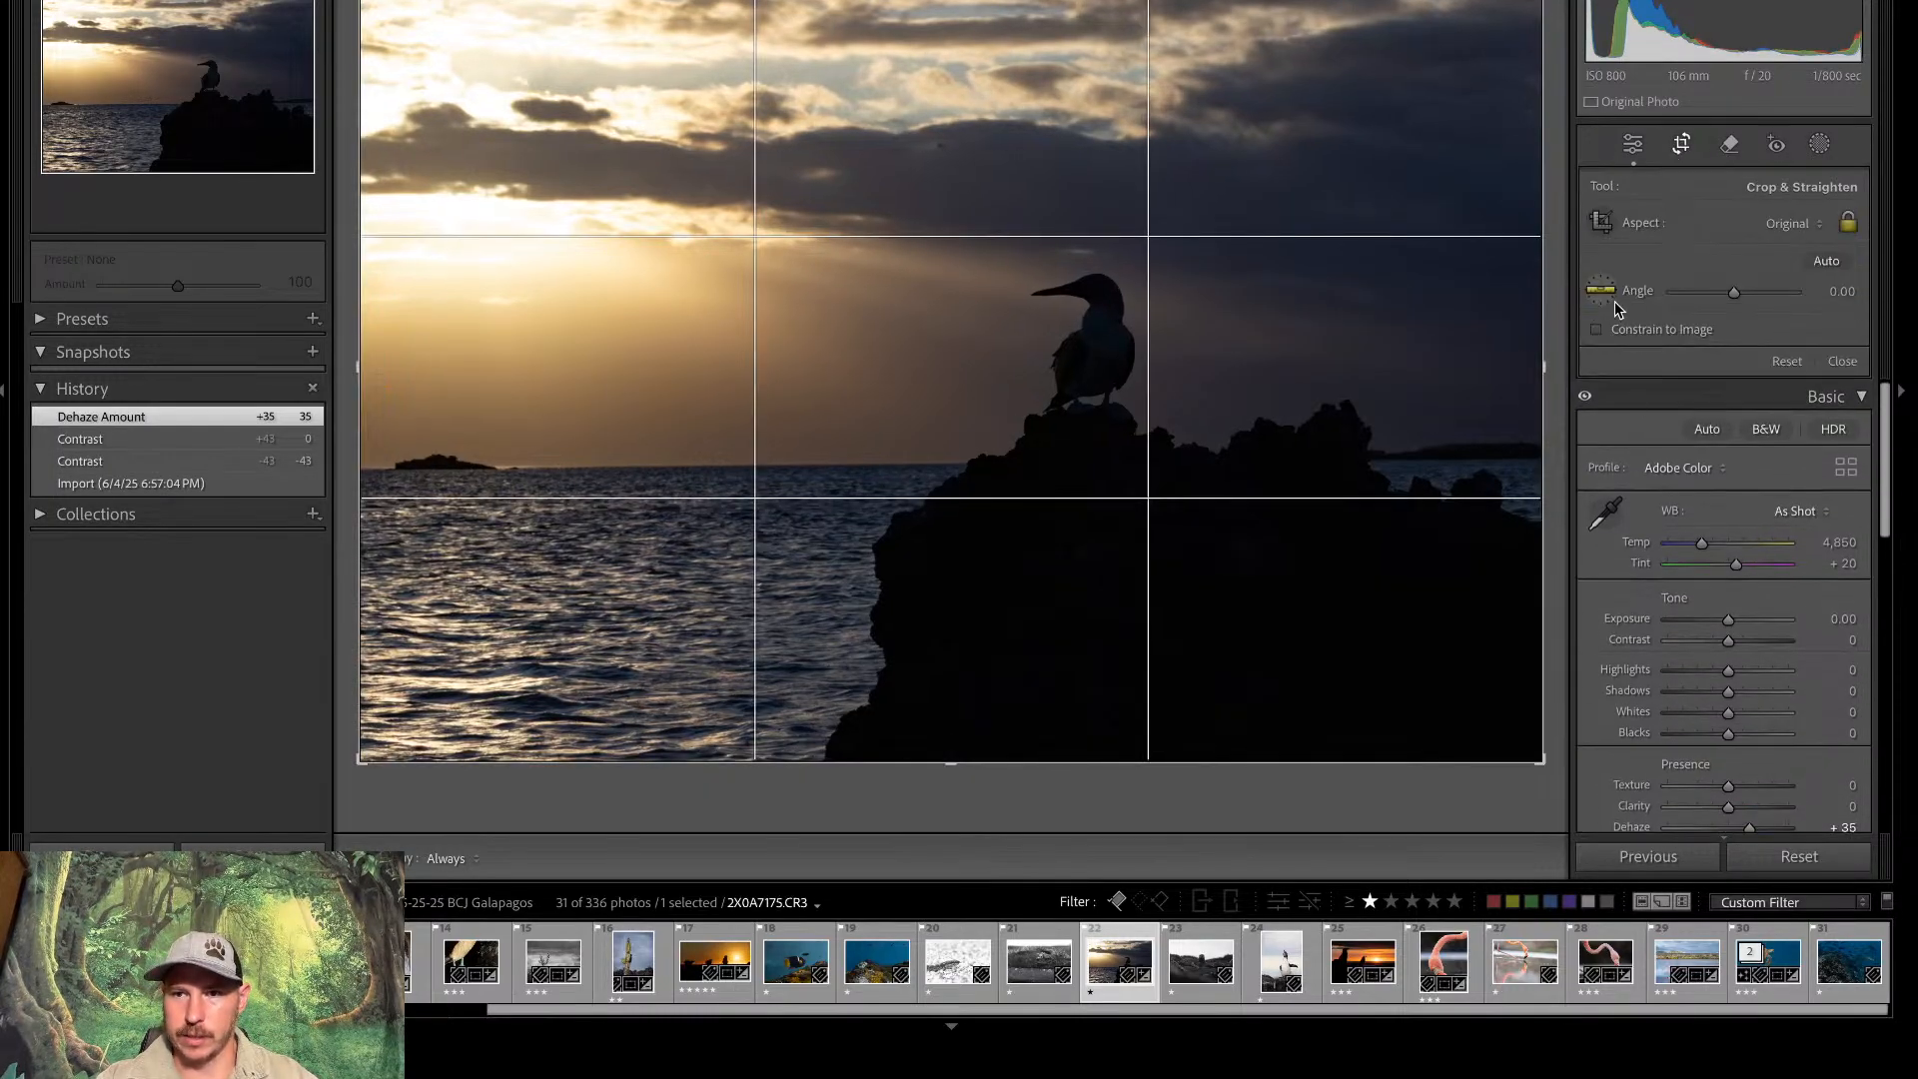
left_click(1602, 291)
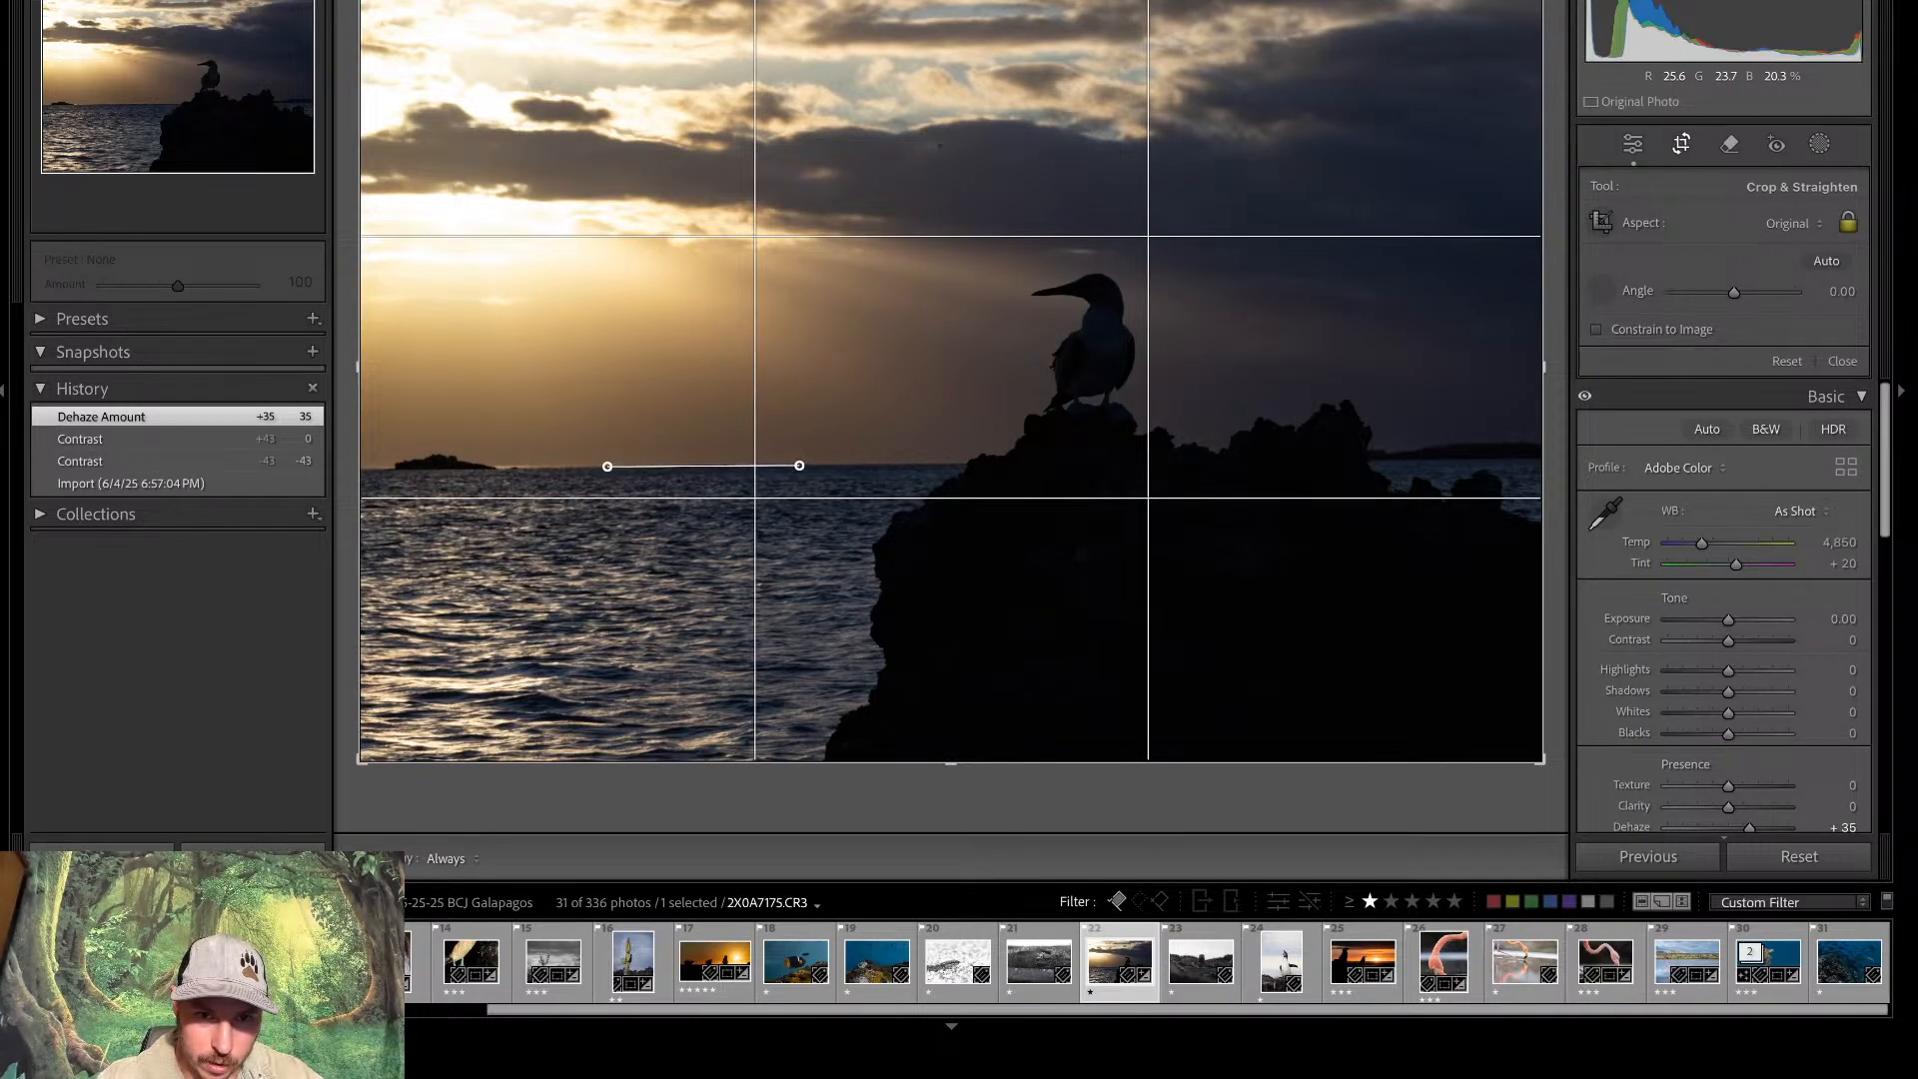
left_click_drag(800, 466, 799, 465)
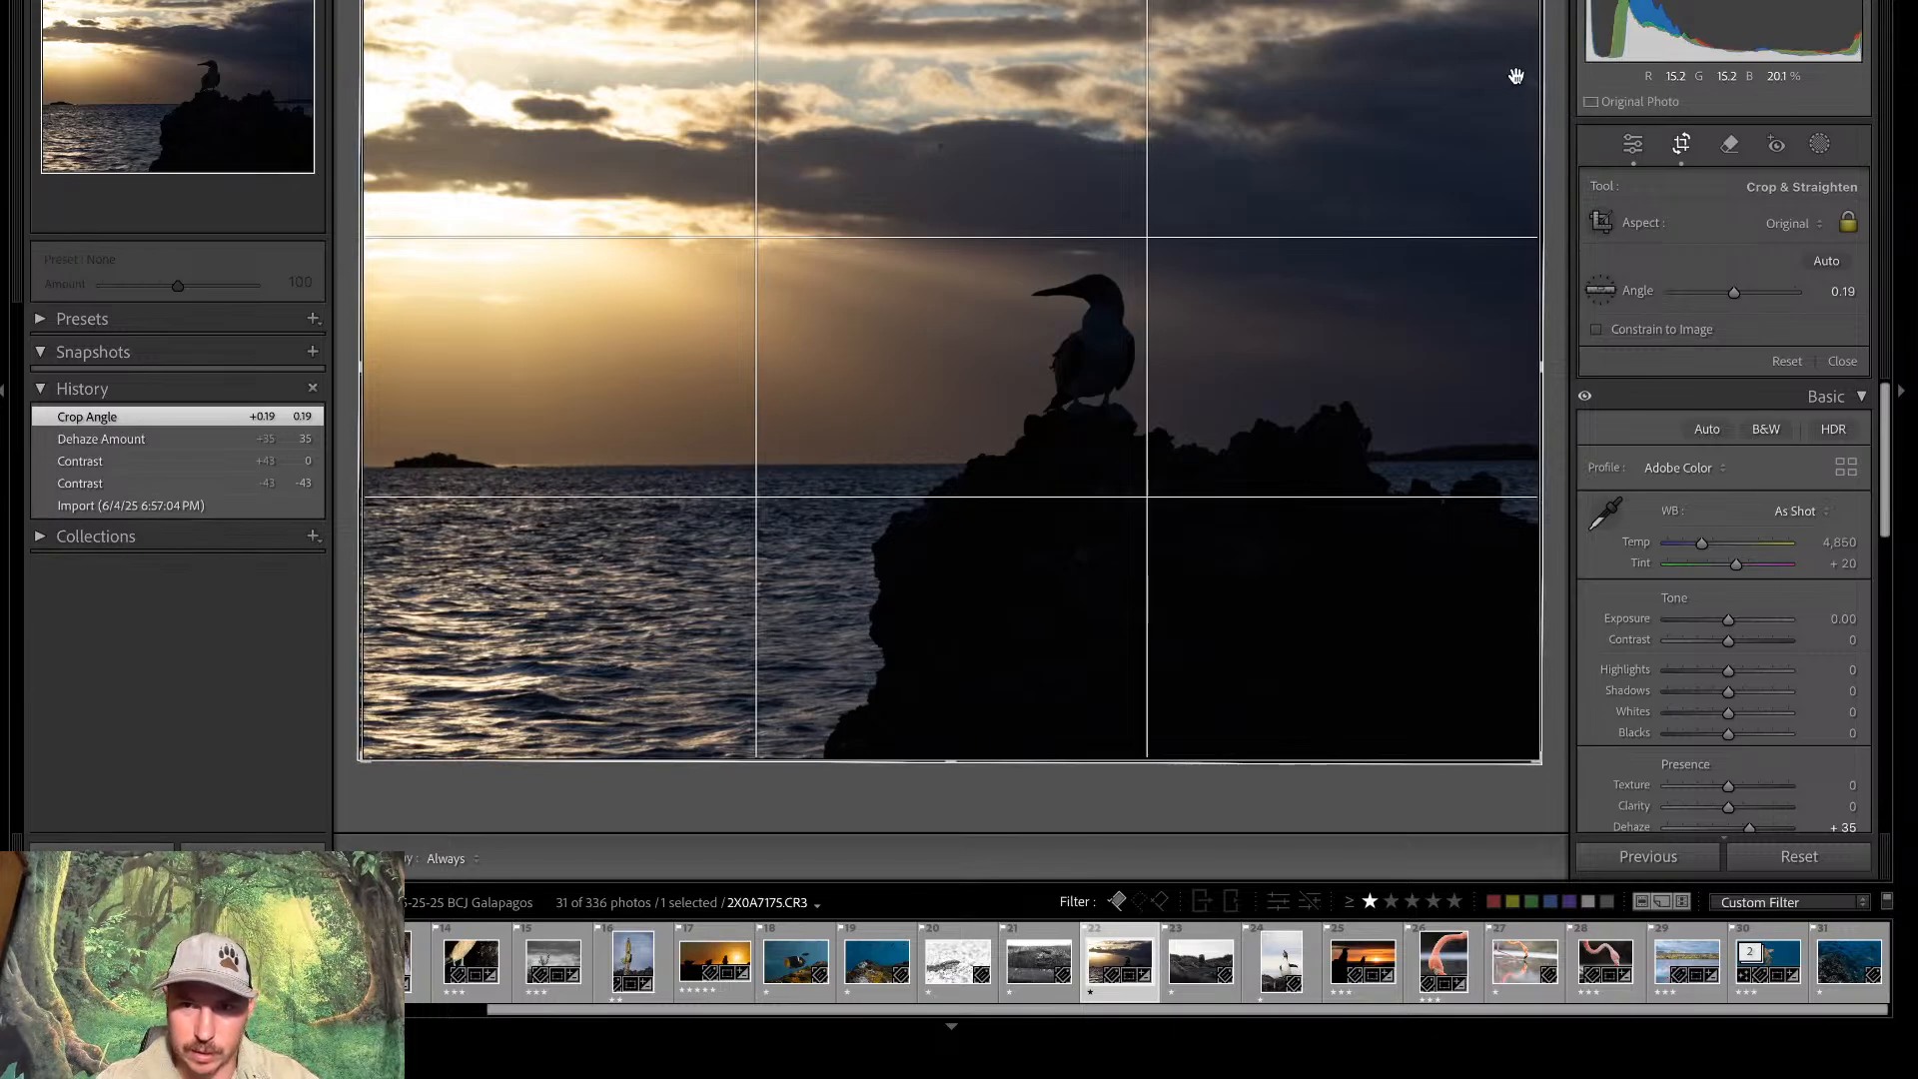
left_click_drag(1735, 292, 1735, 292)
key("Return")
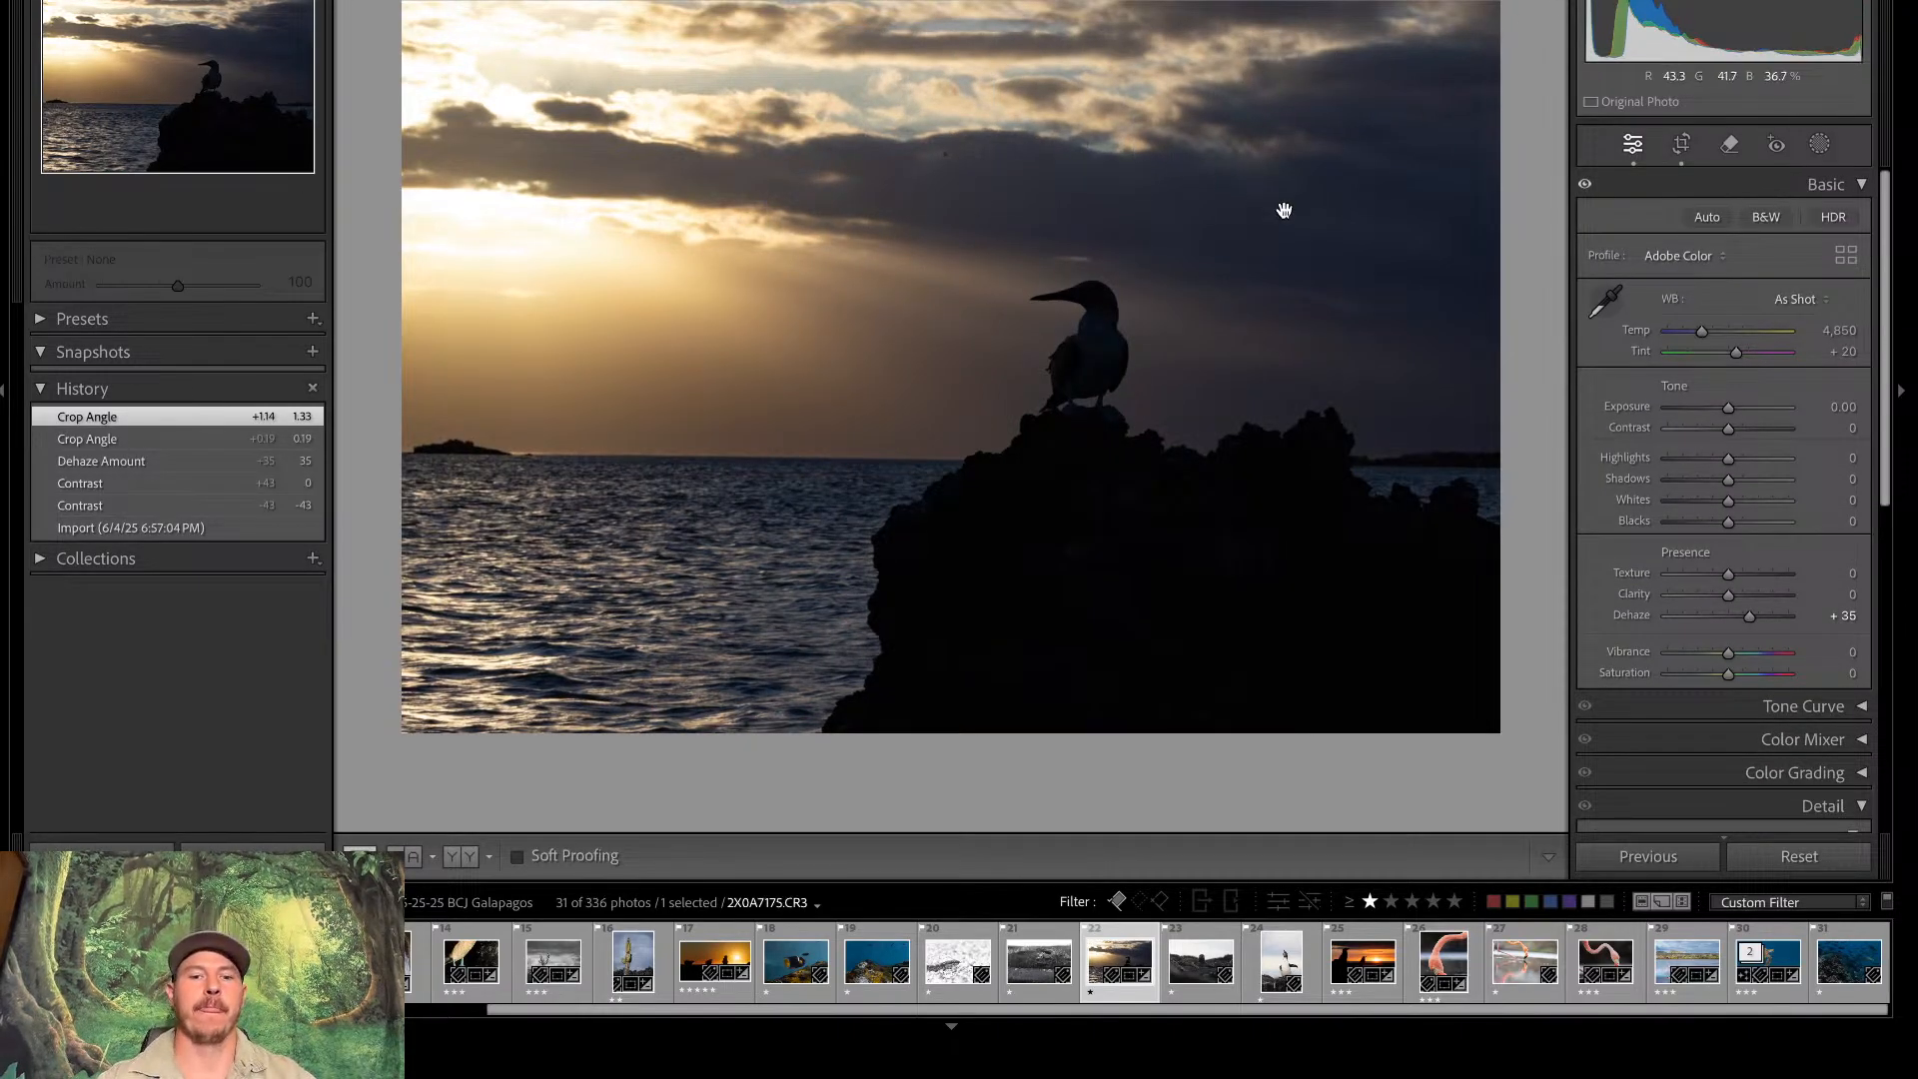
Crop the photo tighter in its original aspect, placing the seabird in the right part and keeping the water at the lower edge
left_click(1683, 146)
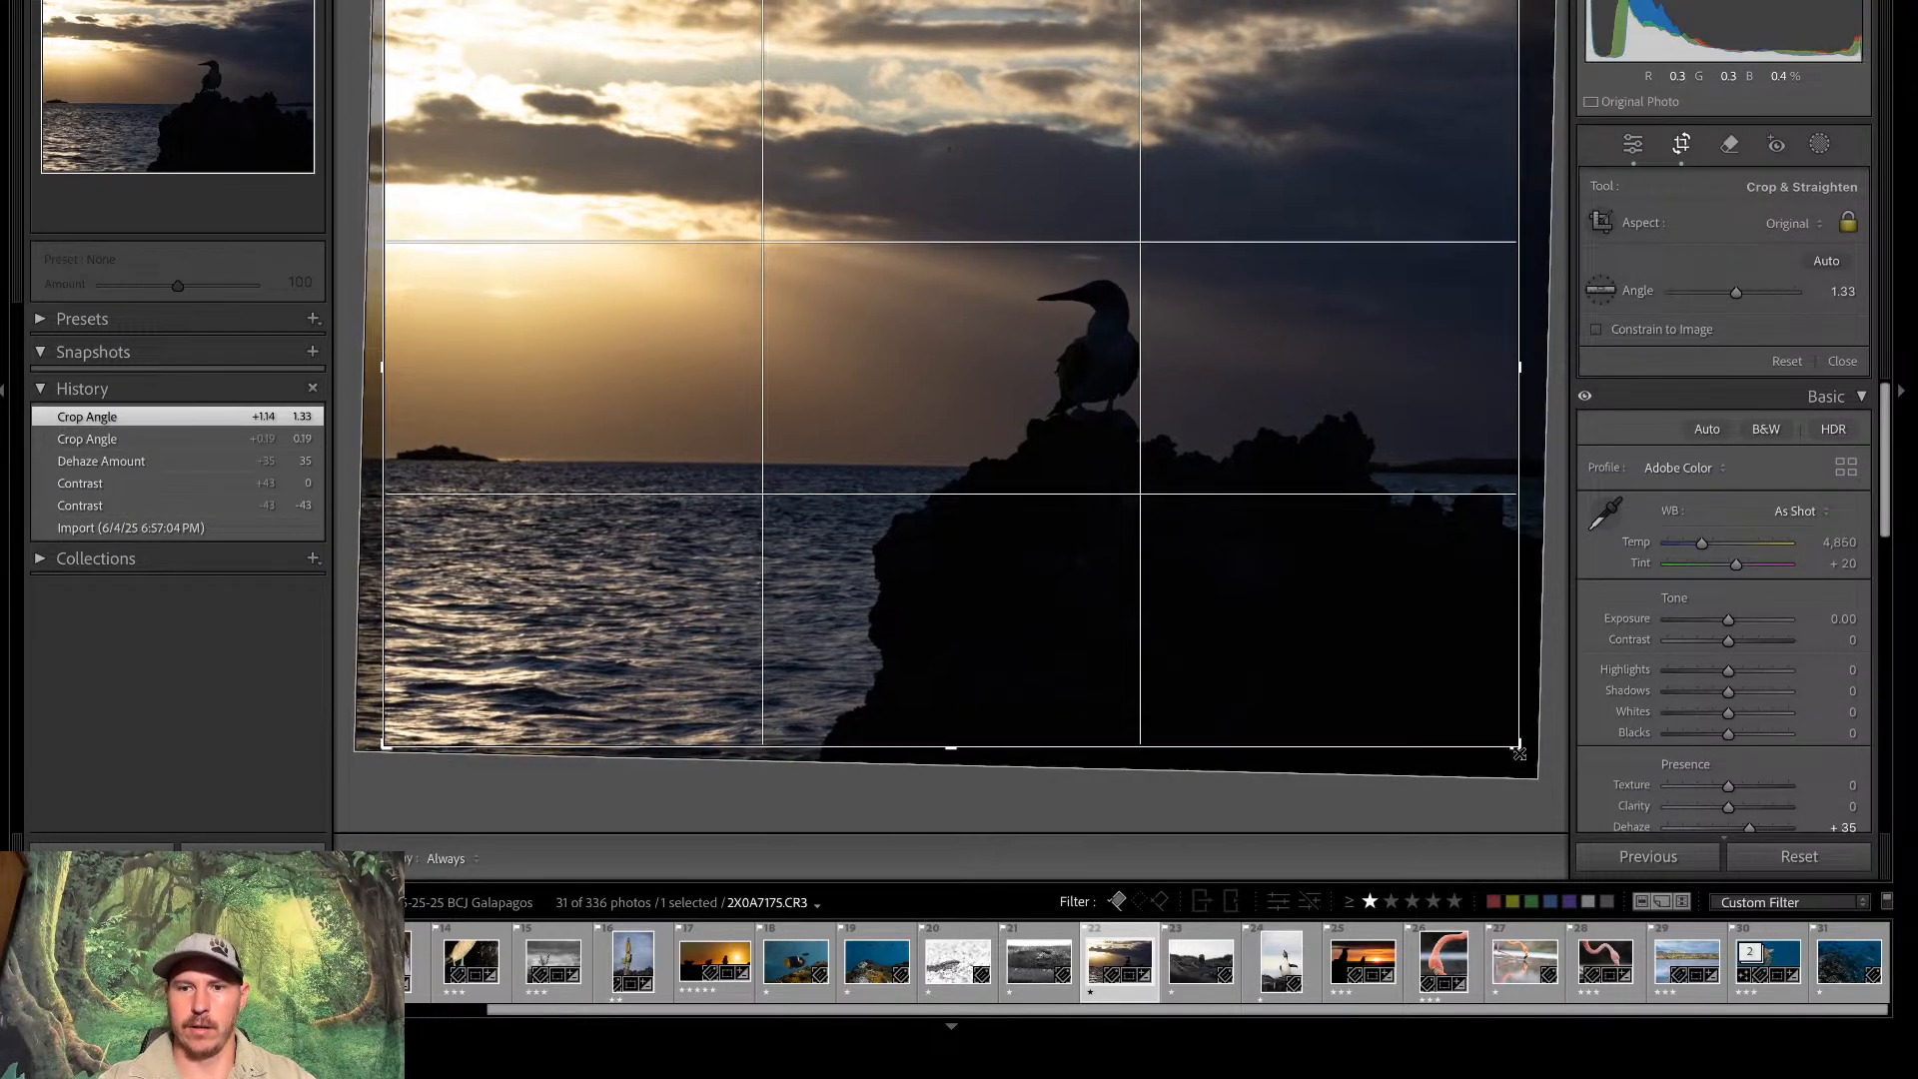
left_click_drag(1523, 756, 1346, 510)
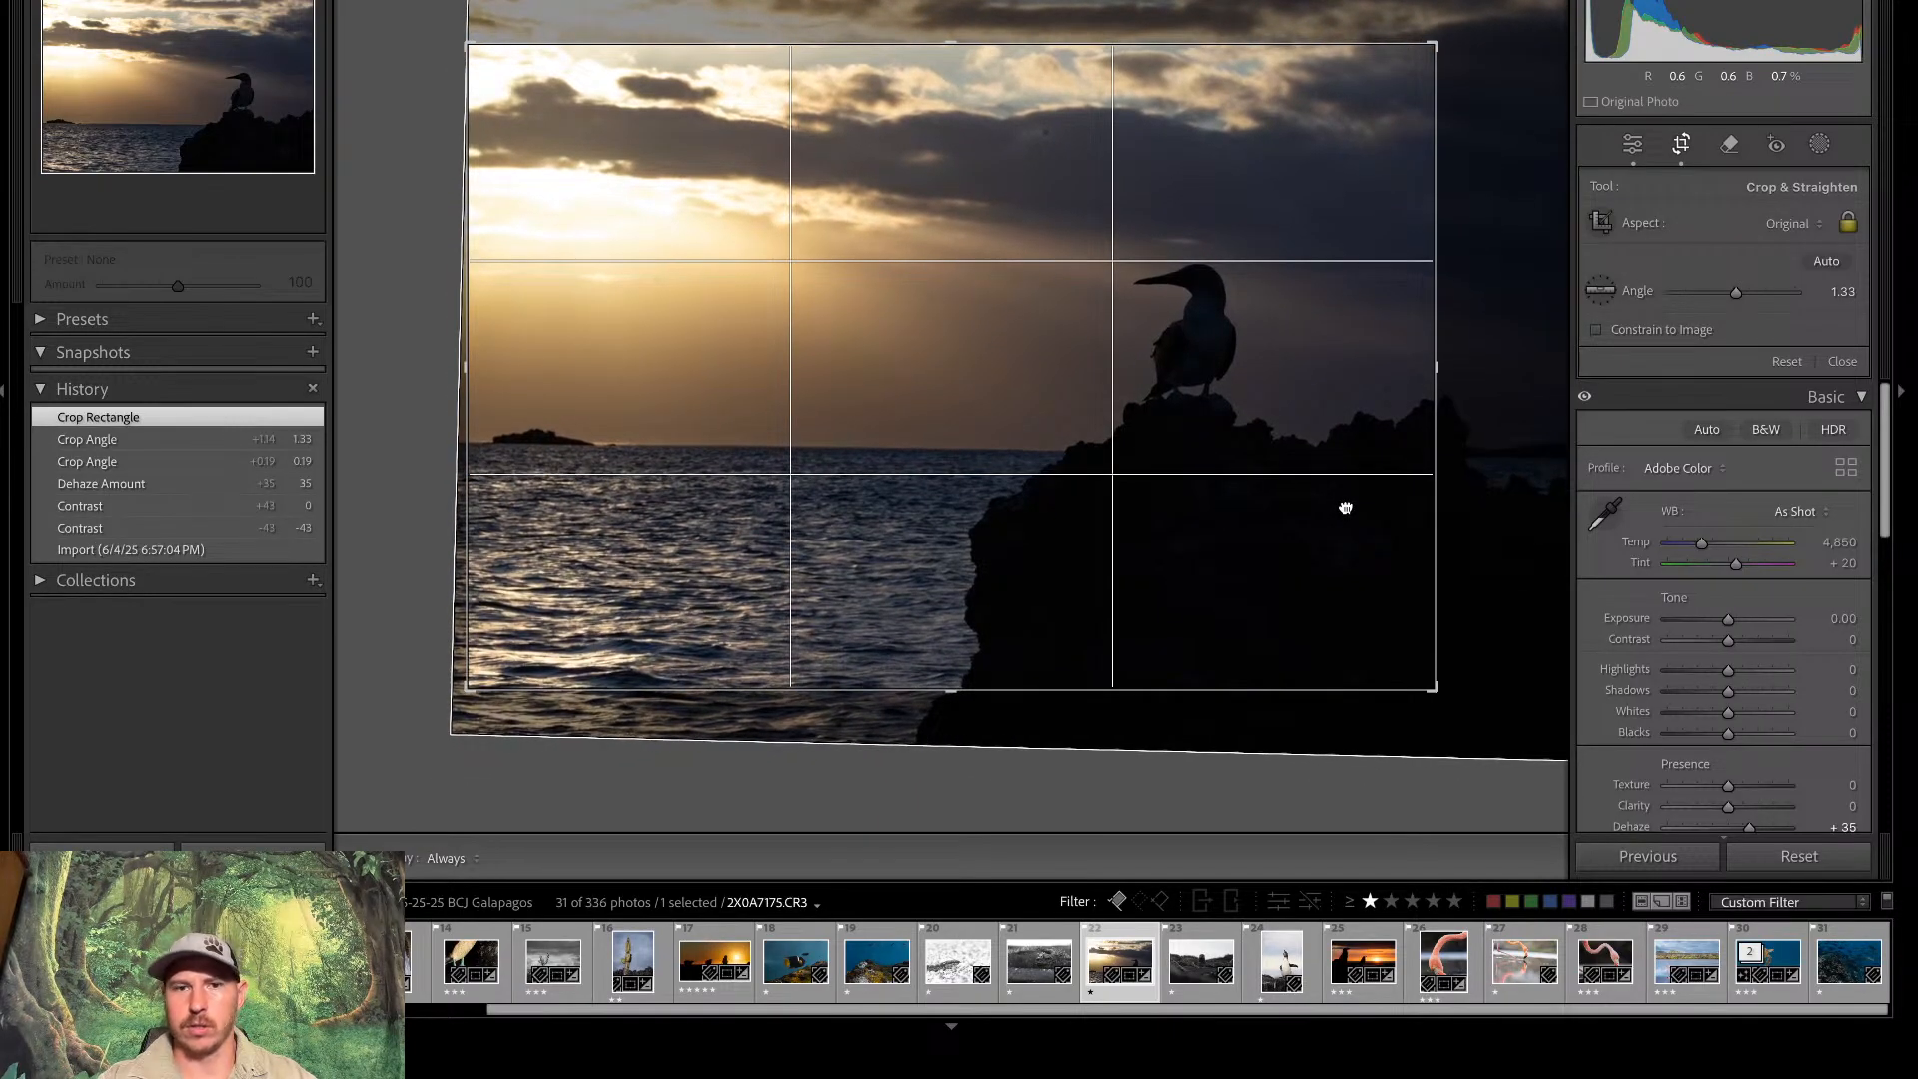
left_click_drag(1345, 507, 1336, 439)
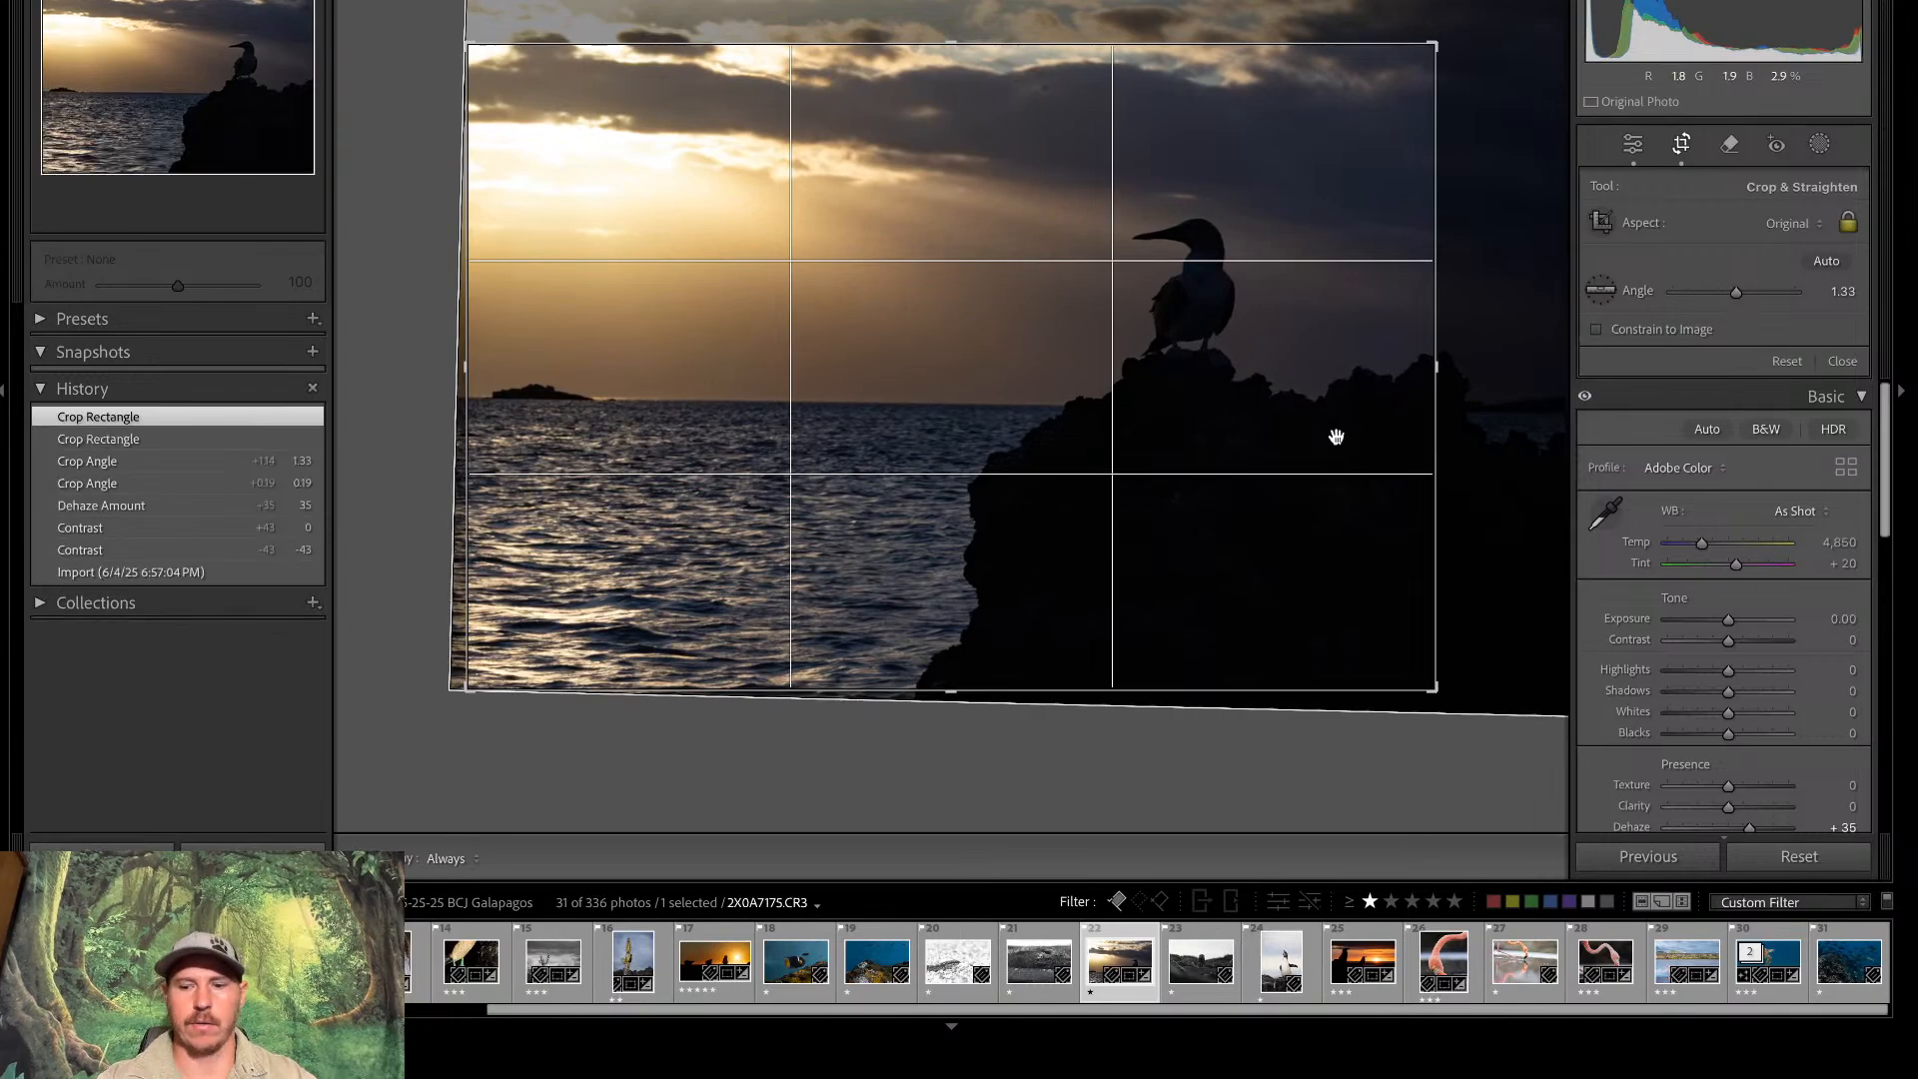
key("Return")
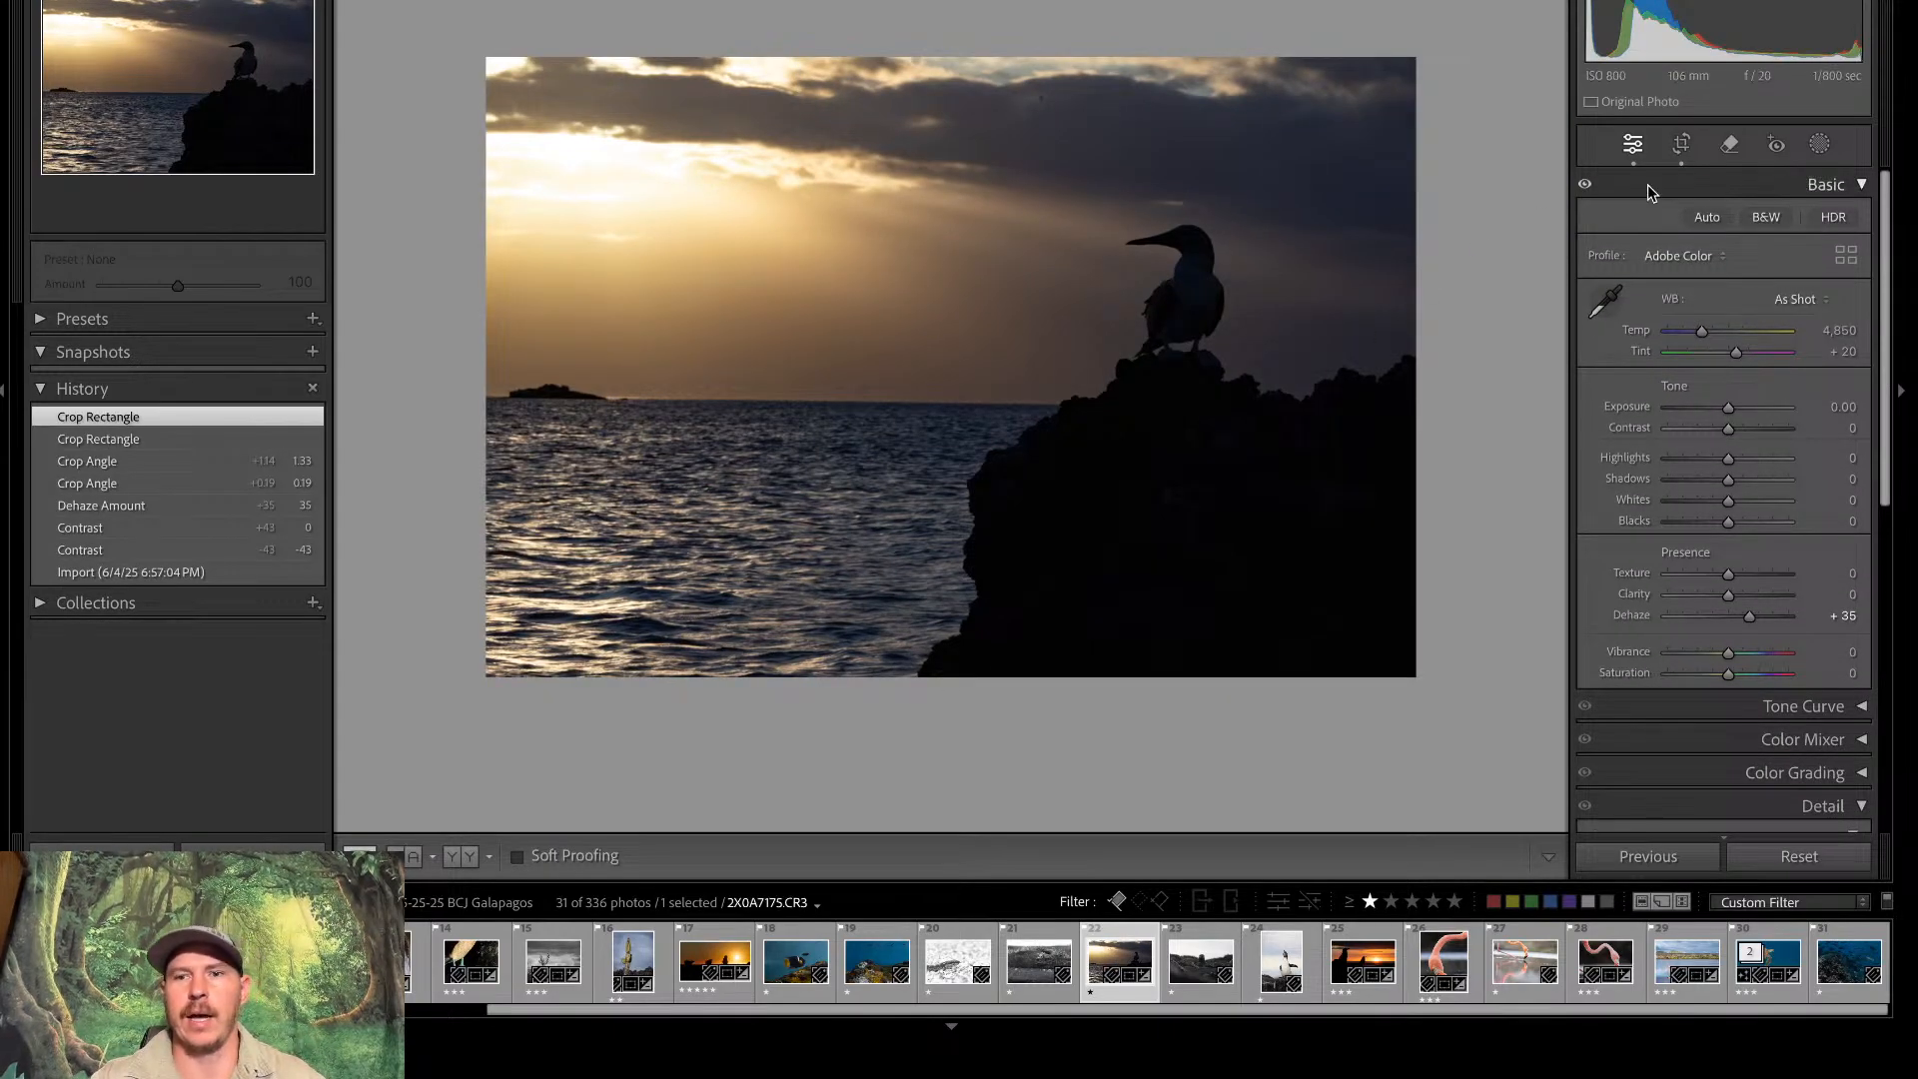
Tighten the crop slightly more and reposition the photo inside it so the seabird sits near the right-hand third line
left_click(1682, 144)
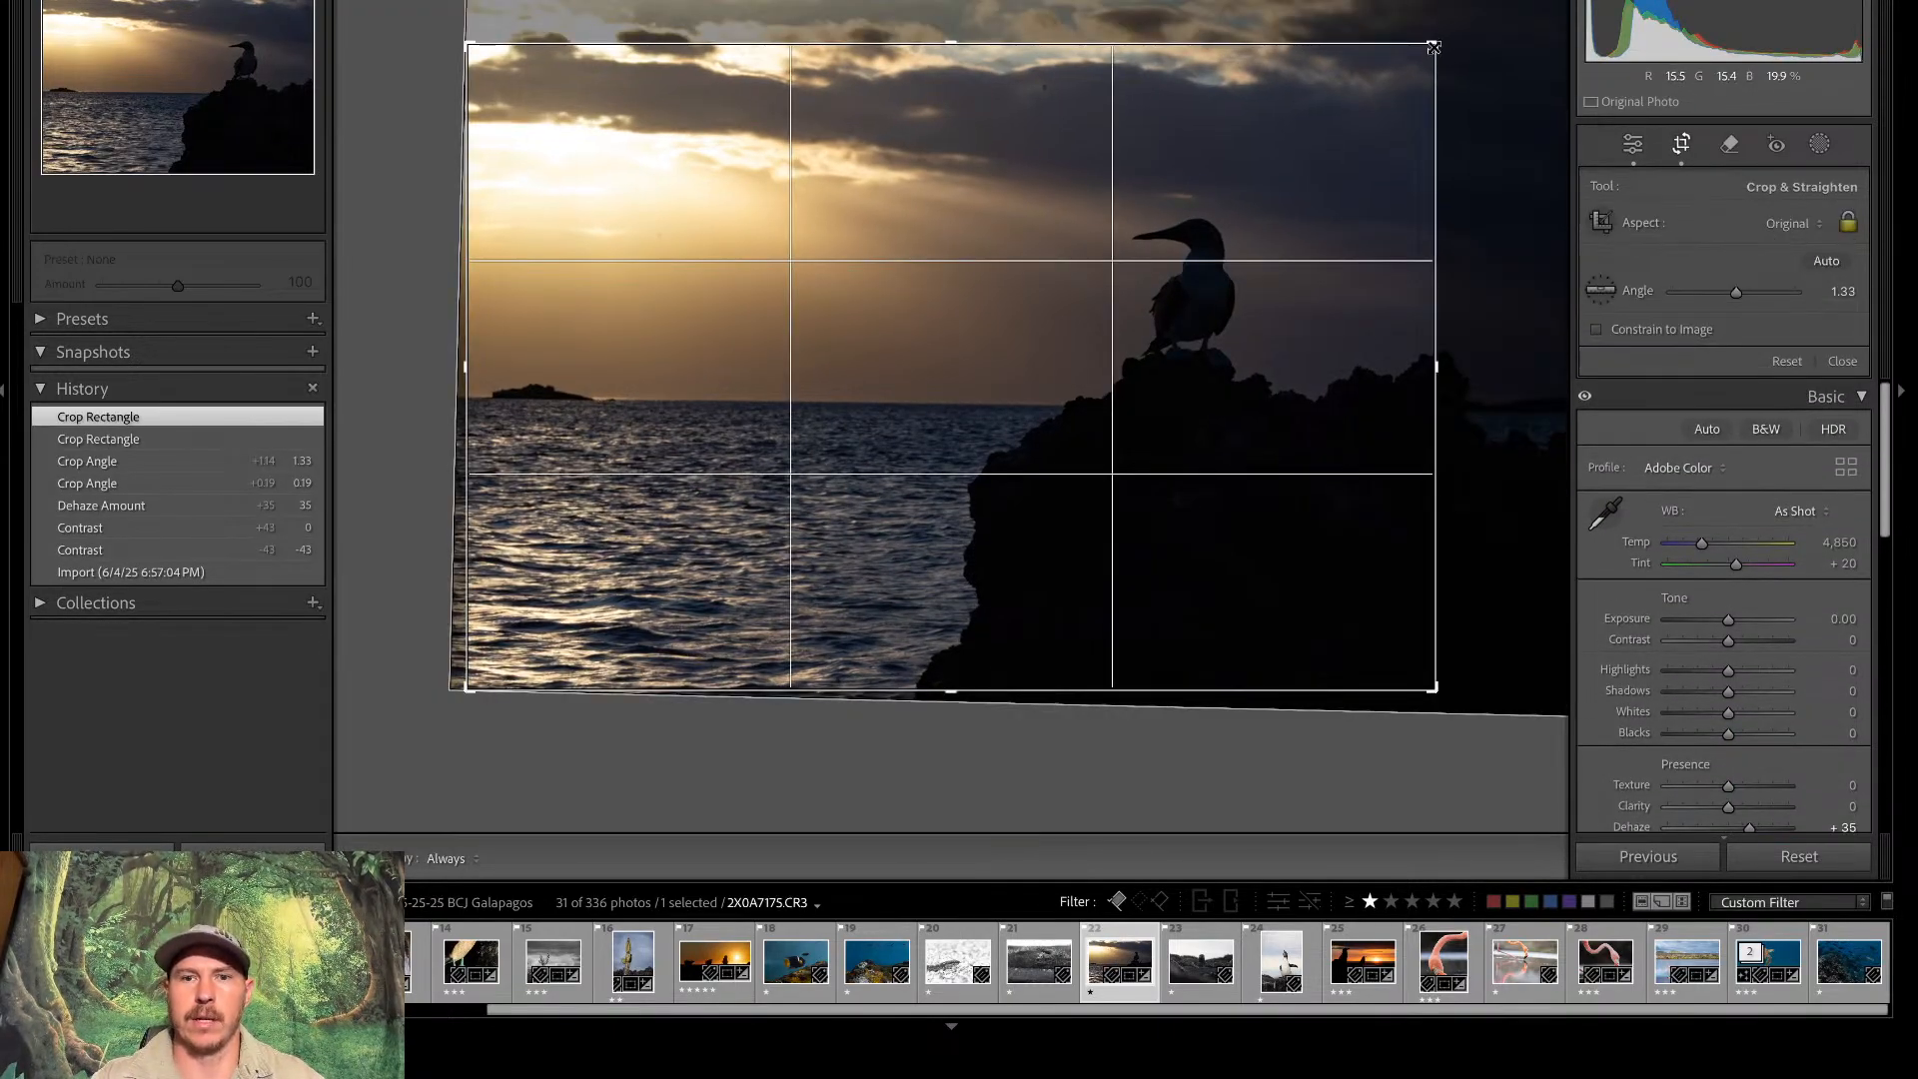
left_click_drag(1433, 47, 1412, 63)
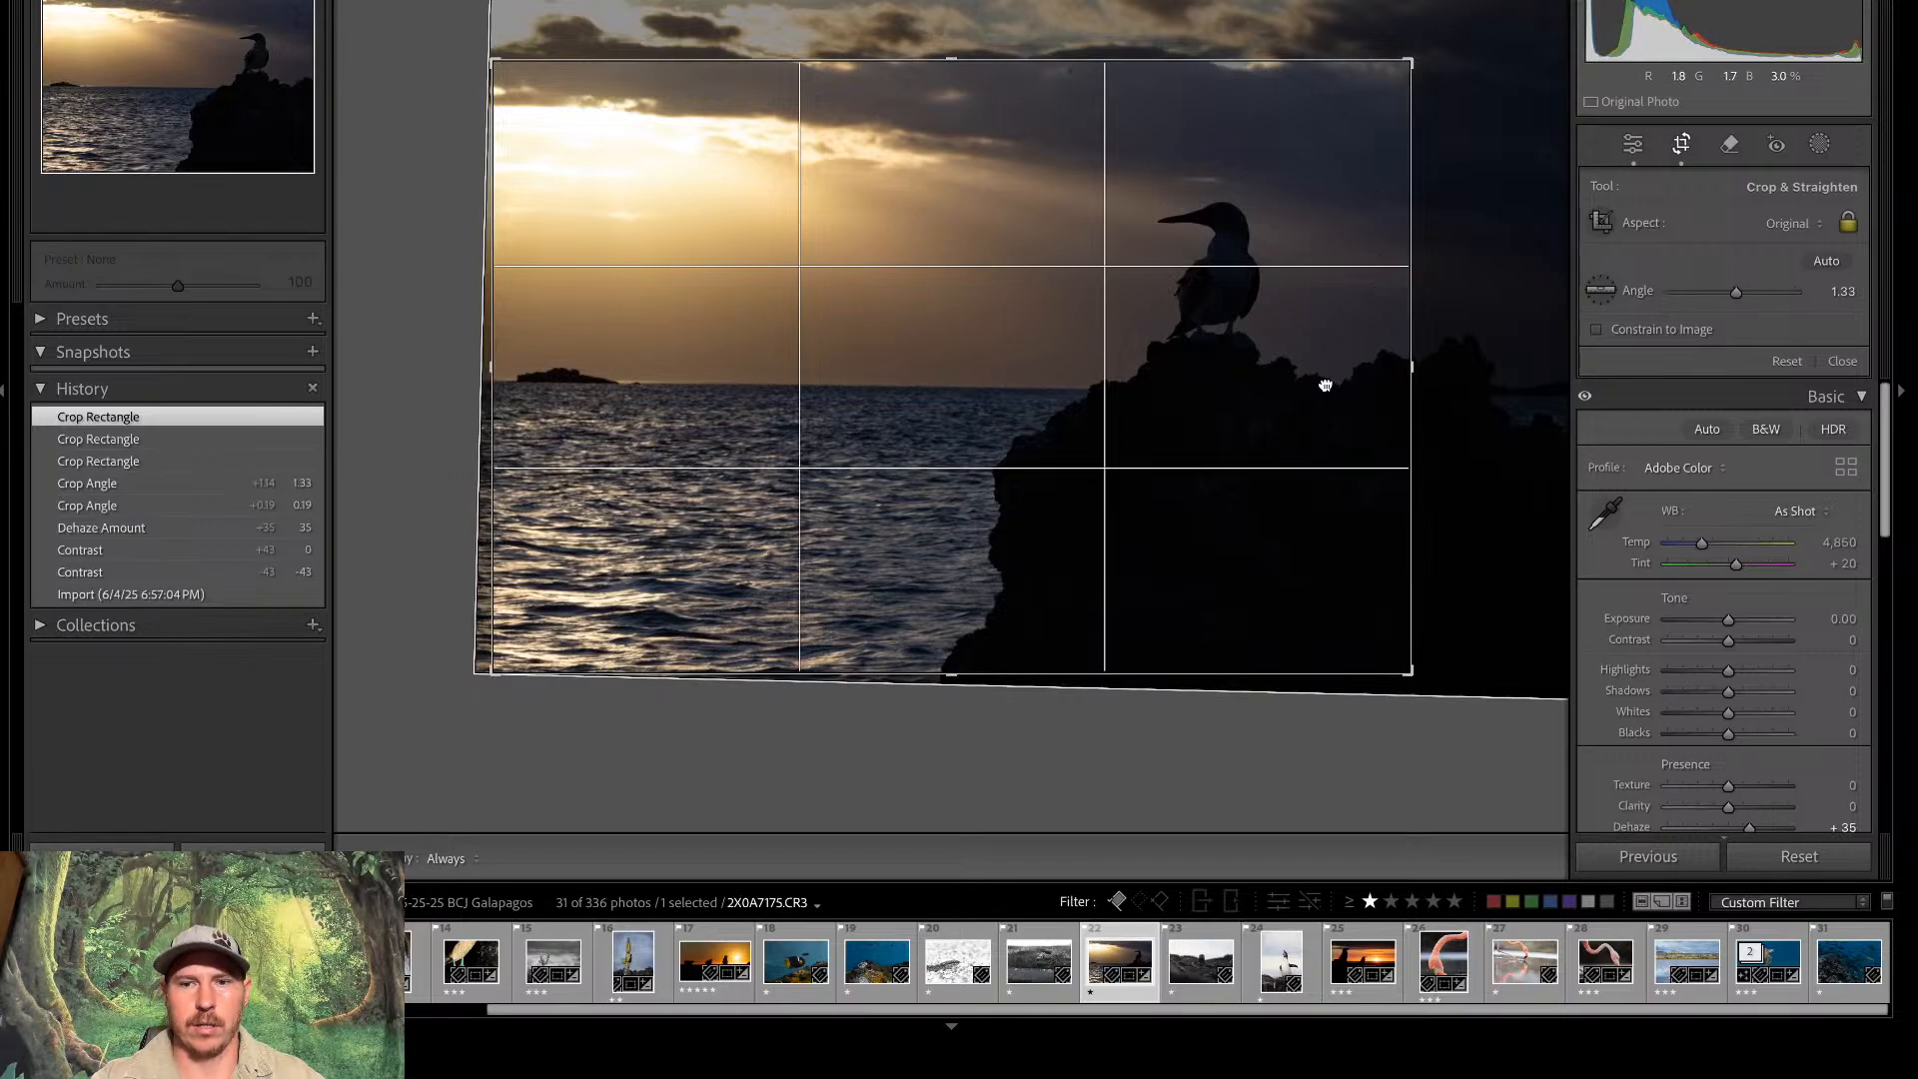
left_click_drag(1326, 385, 1283, 372)
key("Return")
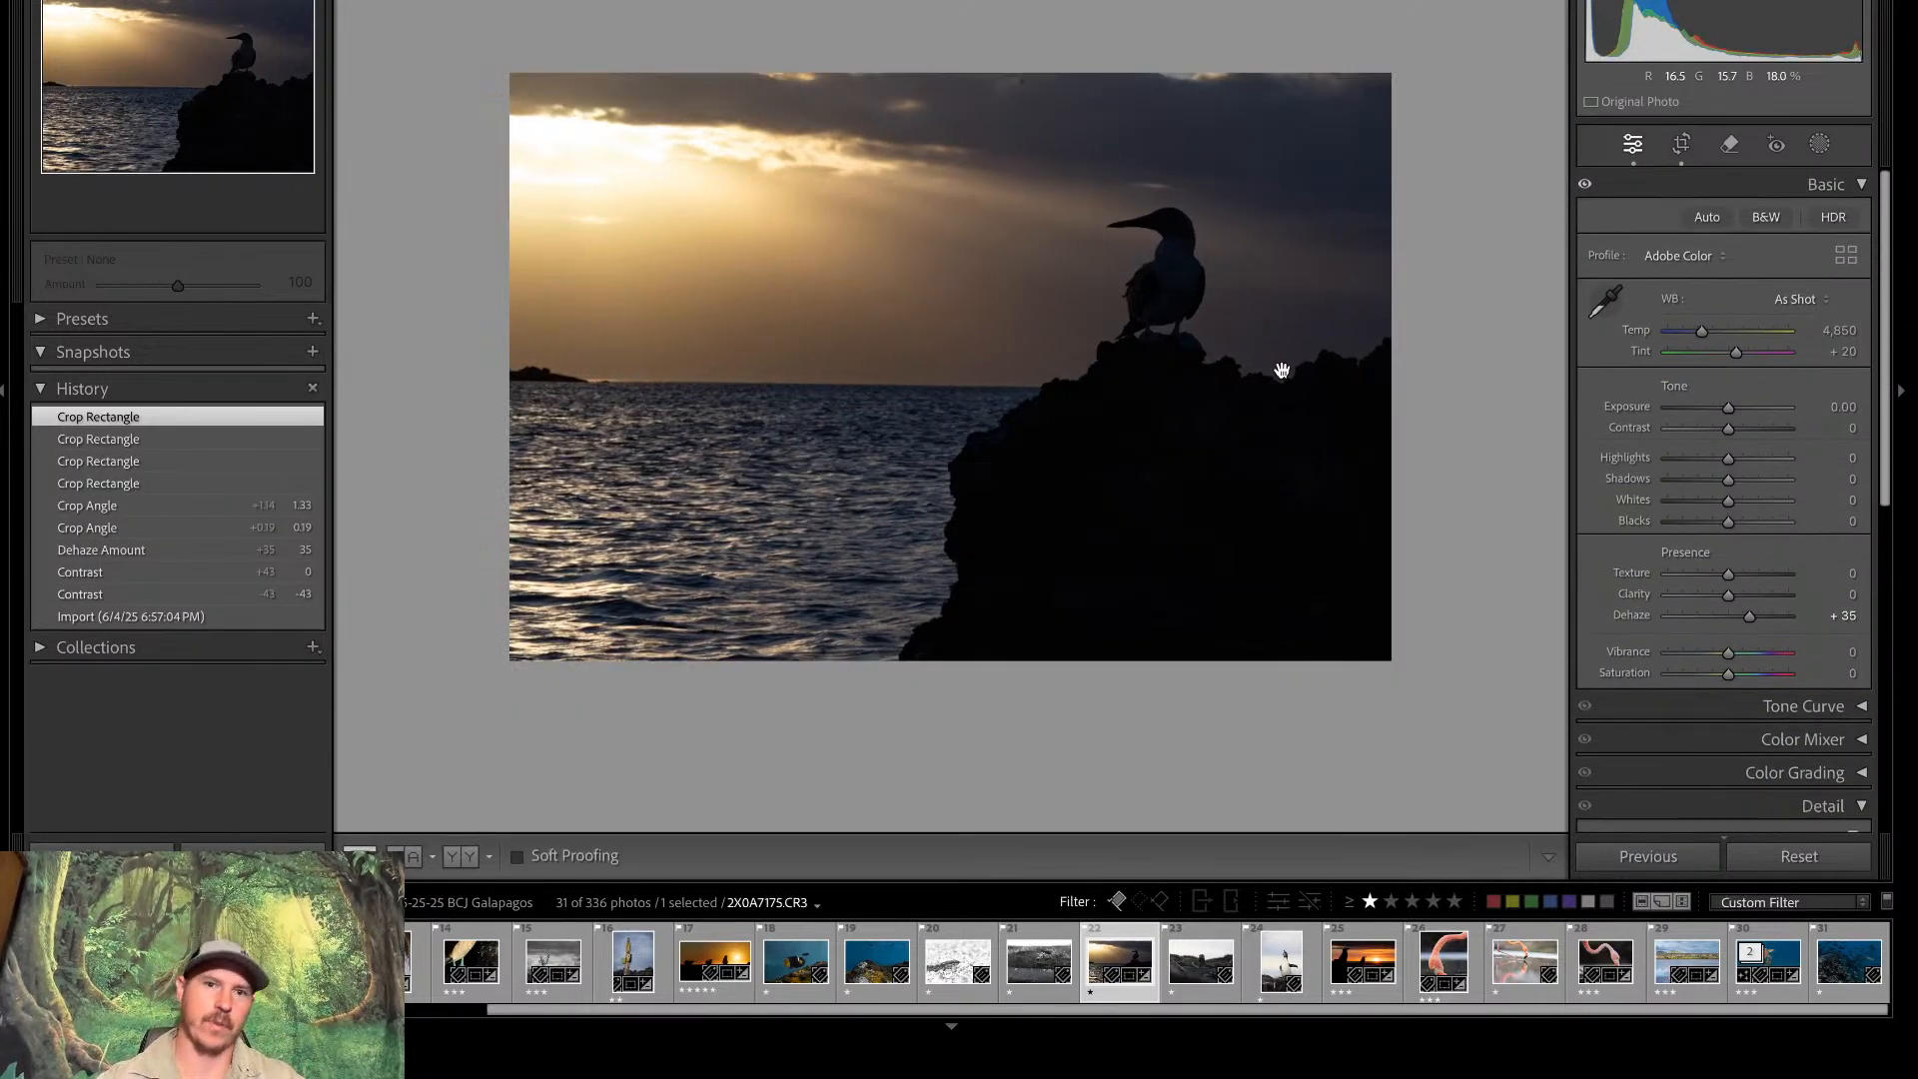
left_click(1682, 147)
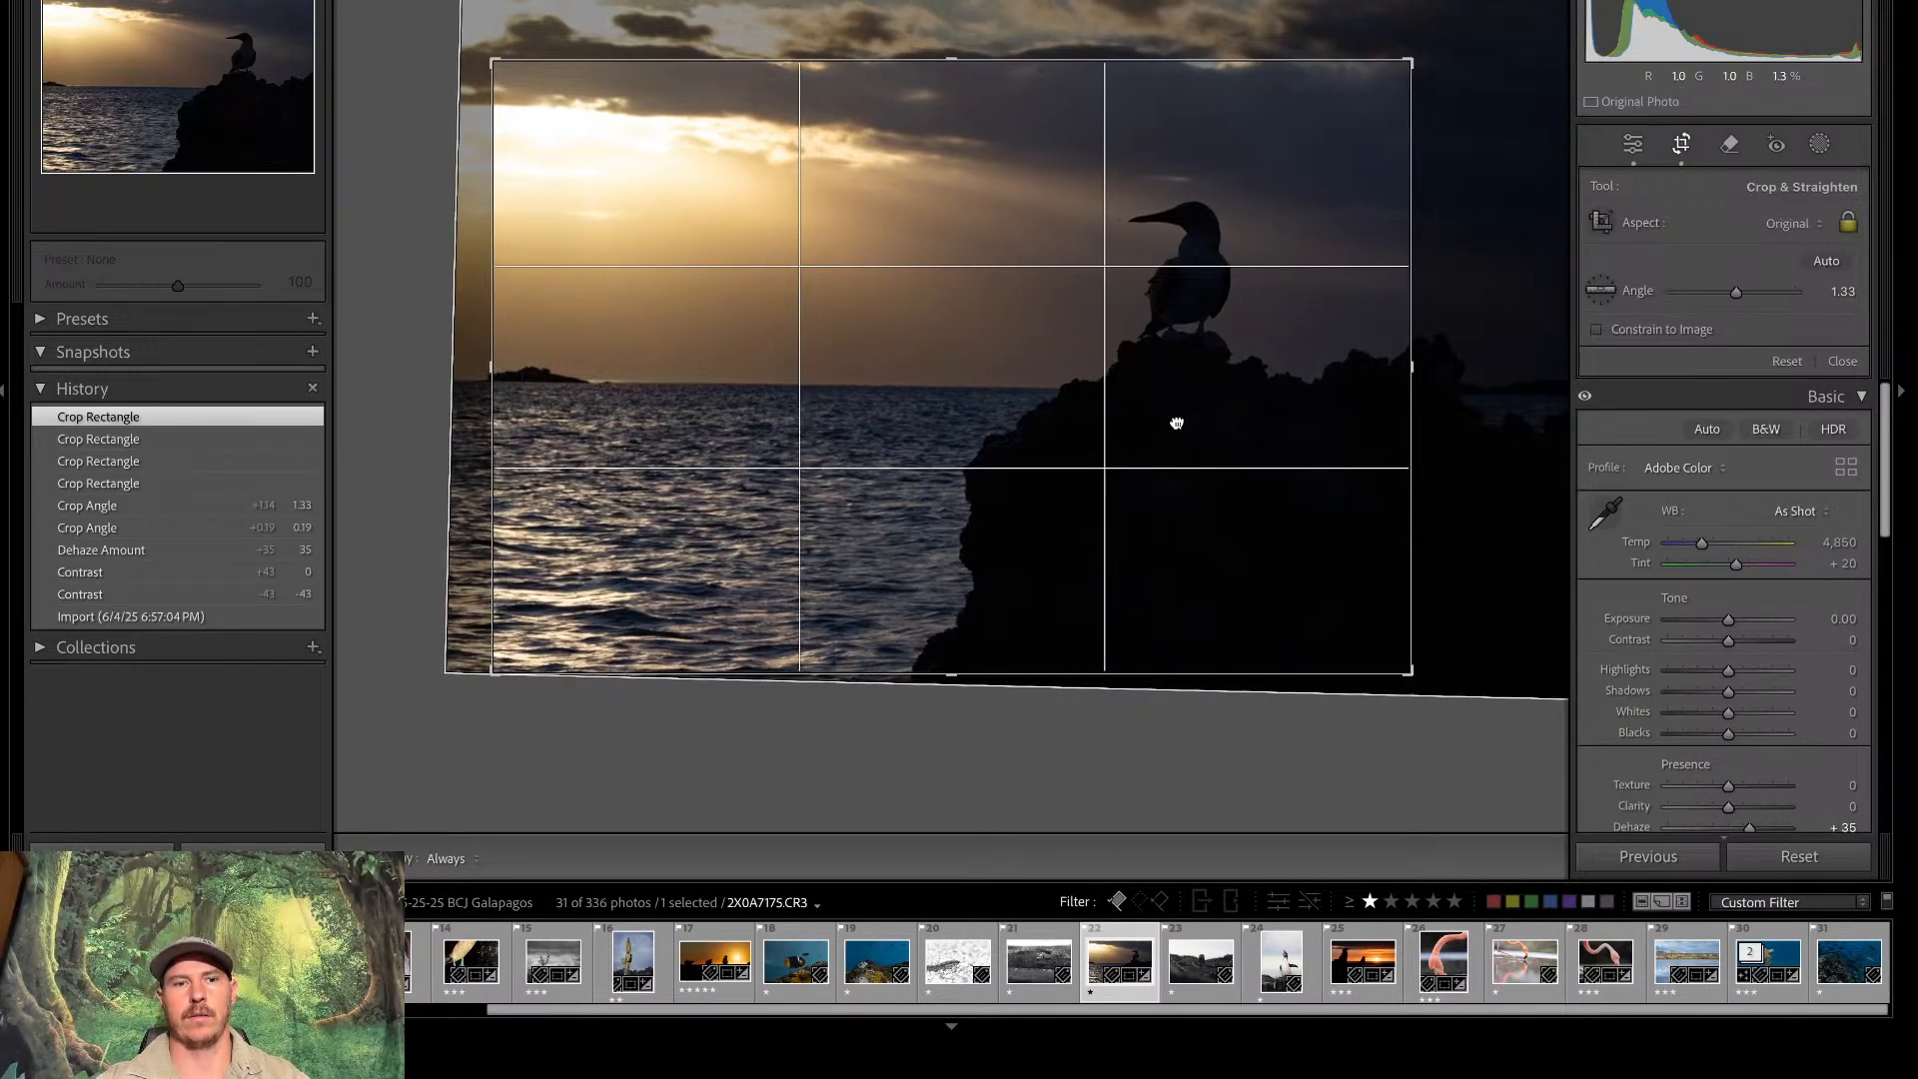
left_click_drag(1177, 423, 1179, 417)
key("Return")
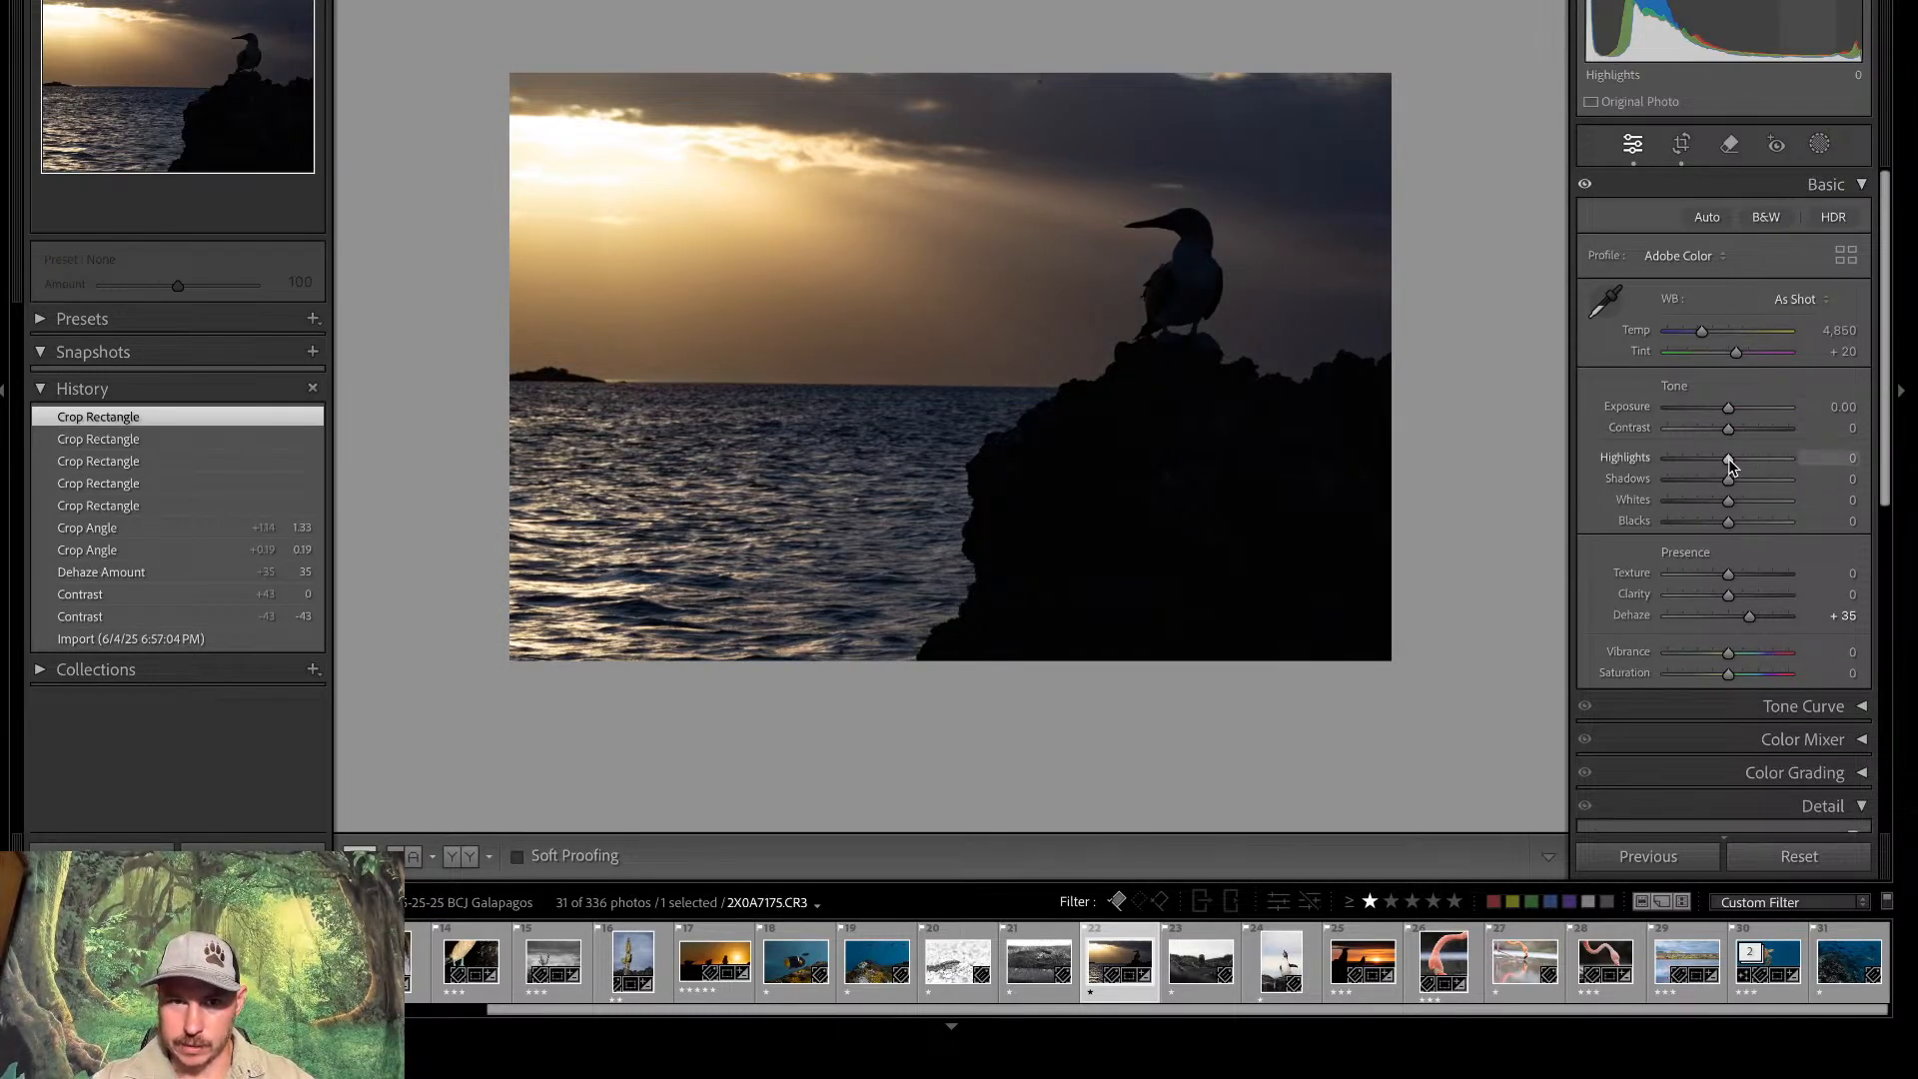
Try Highlights at +21, reset it to 0, and lower Blacks to -13
mouse_move(1729, 459)
left_mouse_down()
mouse_move(1704, 458)
mouse_move(1743, 475)
left_mouse_up()
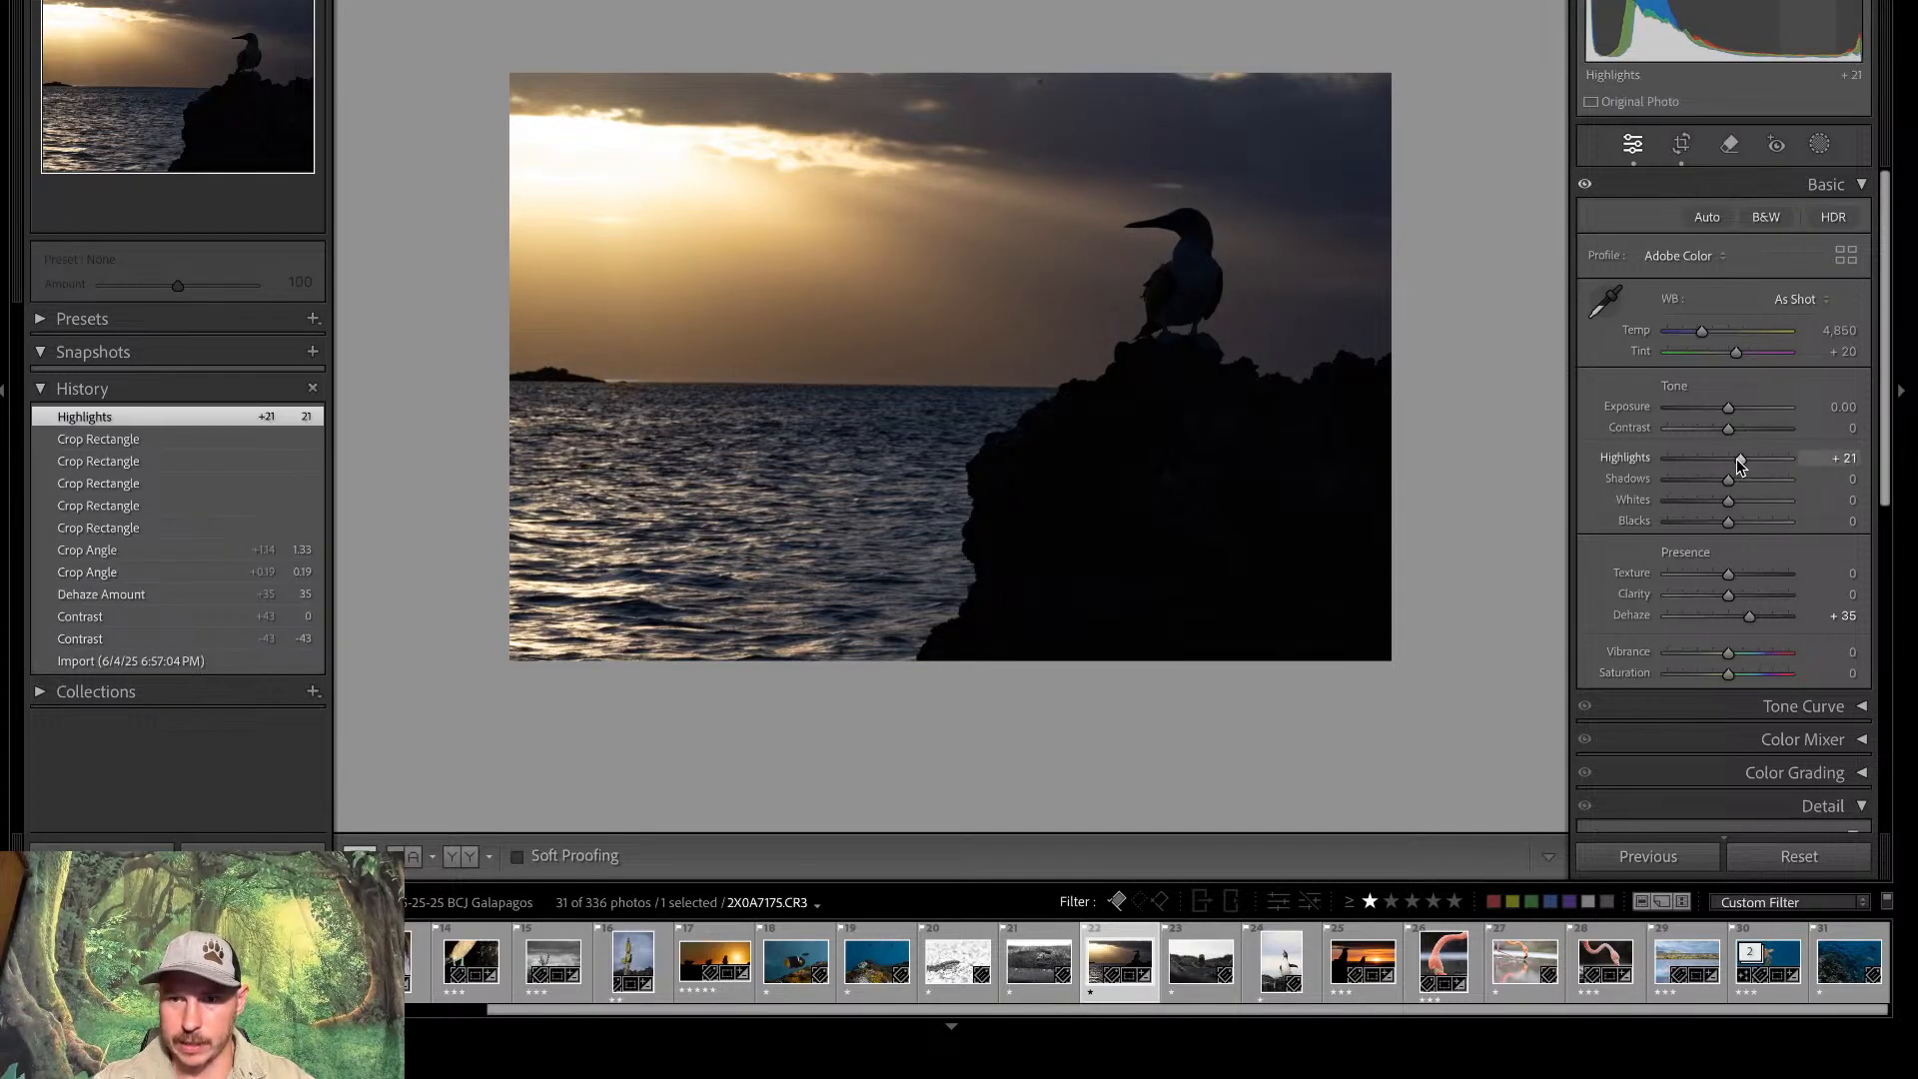
double_click(1736, 459)
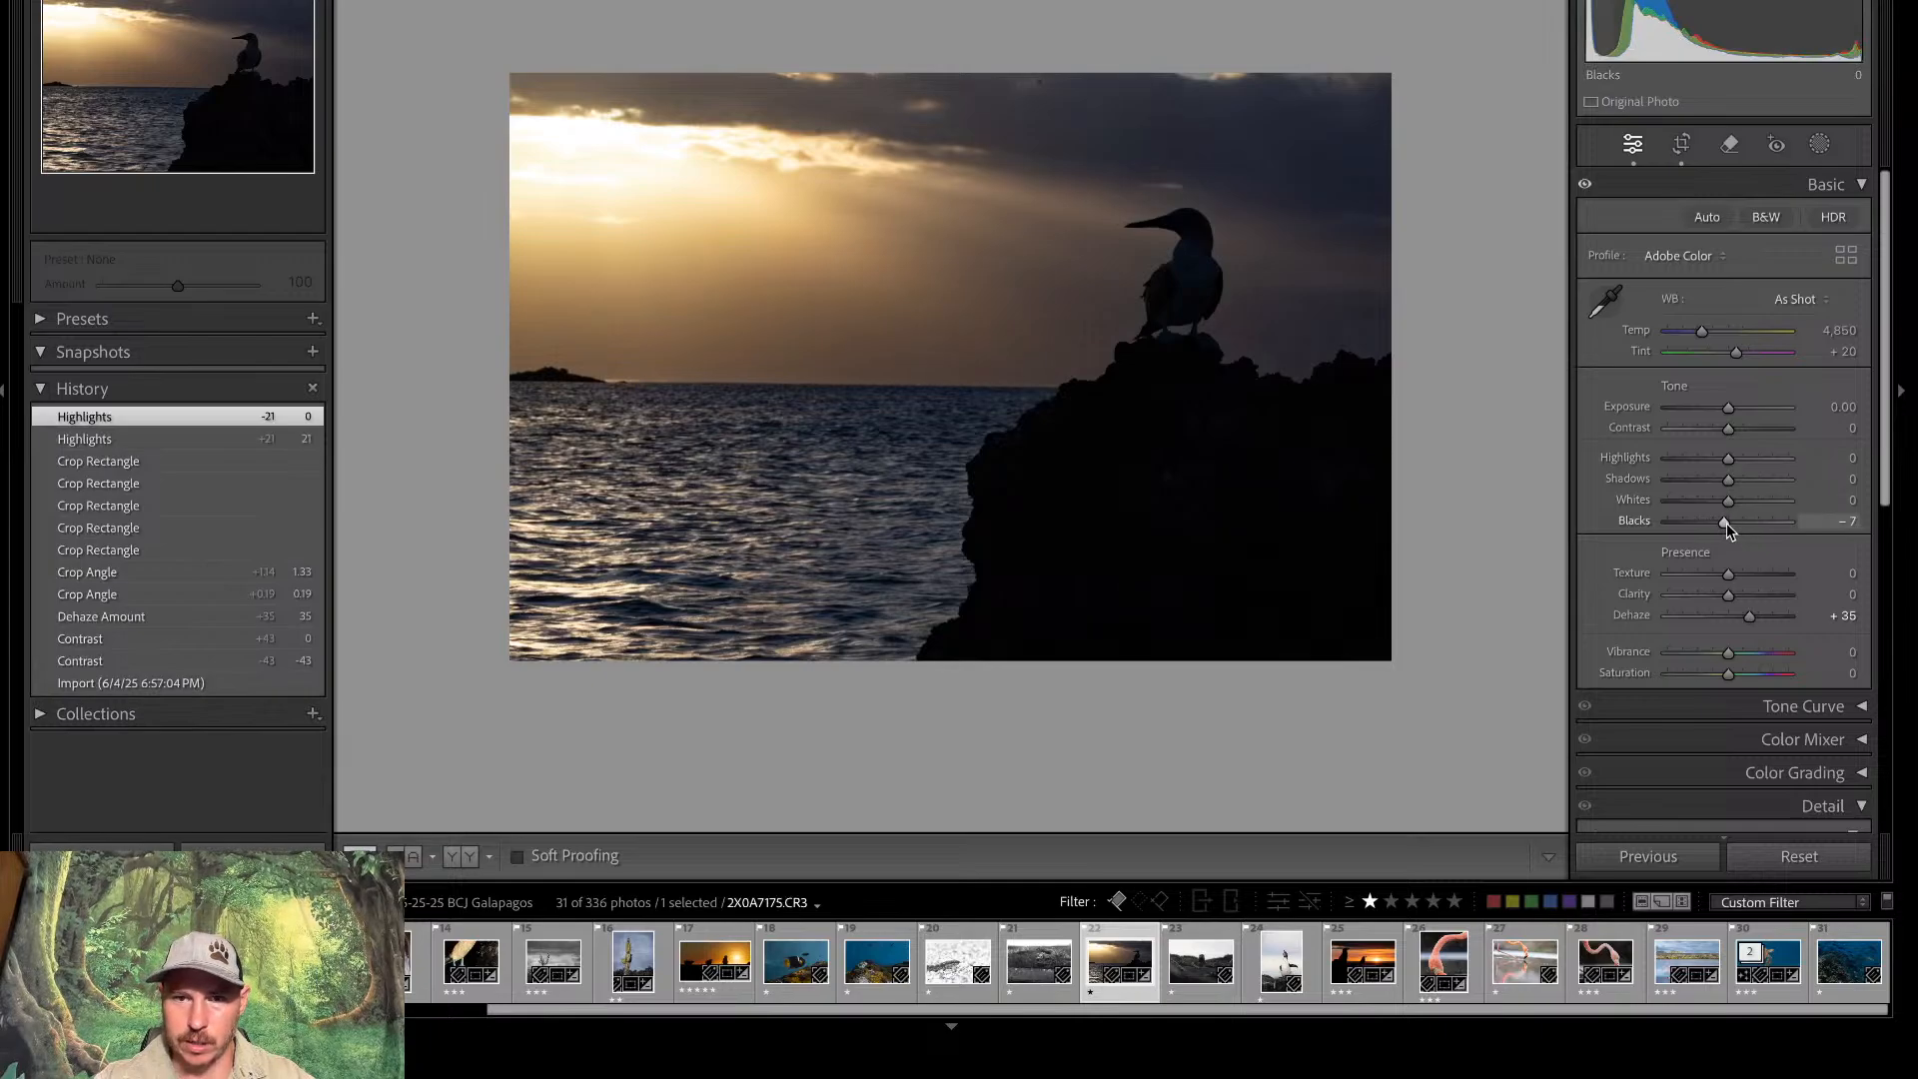
left_click_drag(1727, 523, 1724, 530)
Add a radial gradient mask centred on the bright sky, rotated toward the seabird and widened over the sea and rock
left_click(1820, 144)
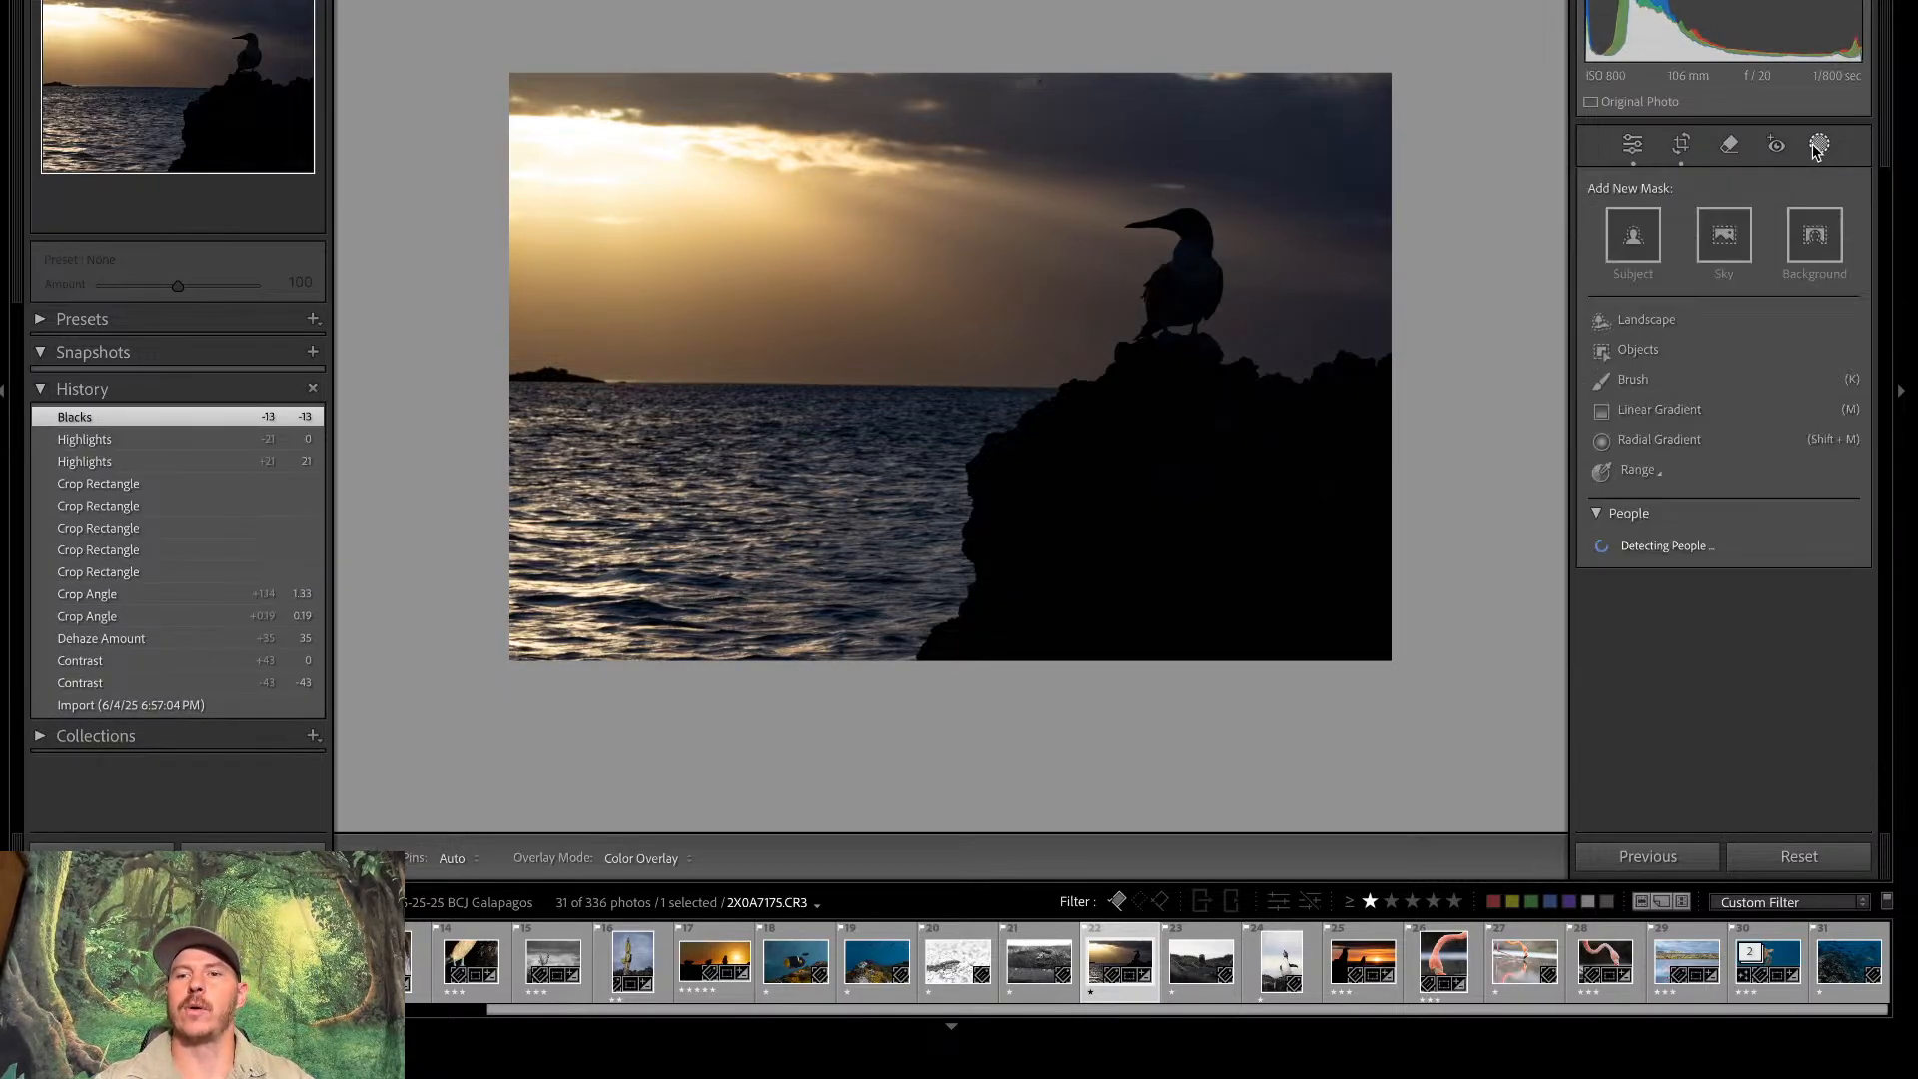
left_click(1646, 441)
left_click_drag(561, 157, 1344, 432)
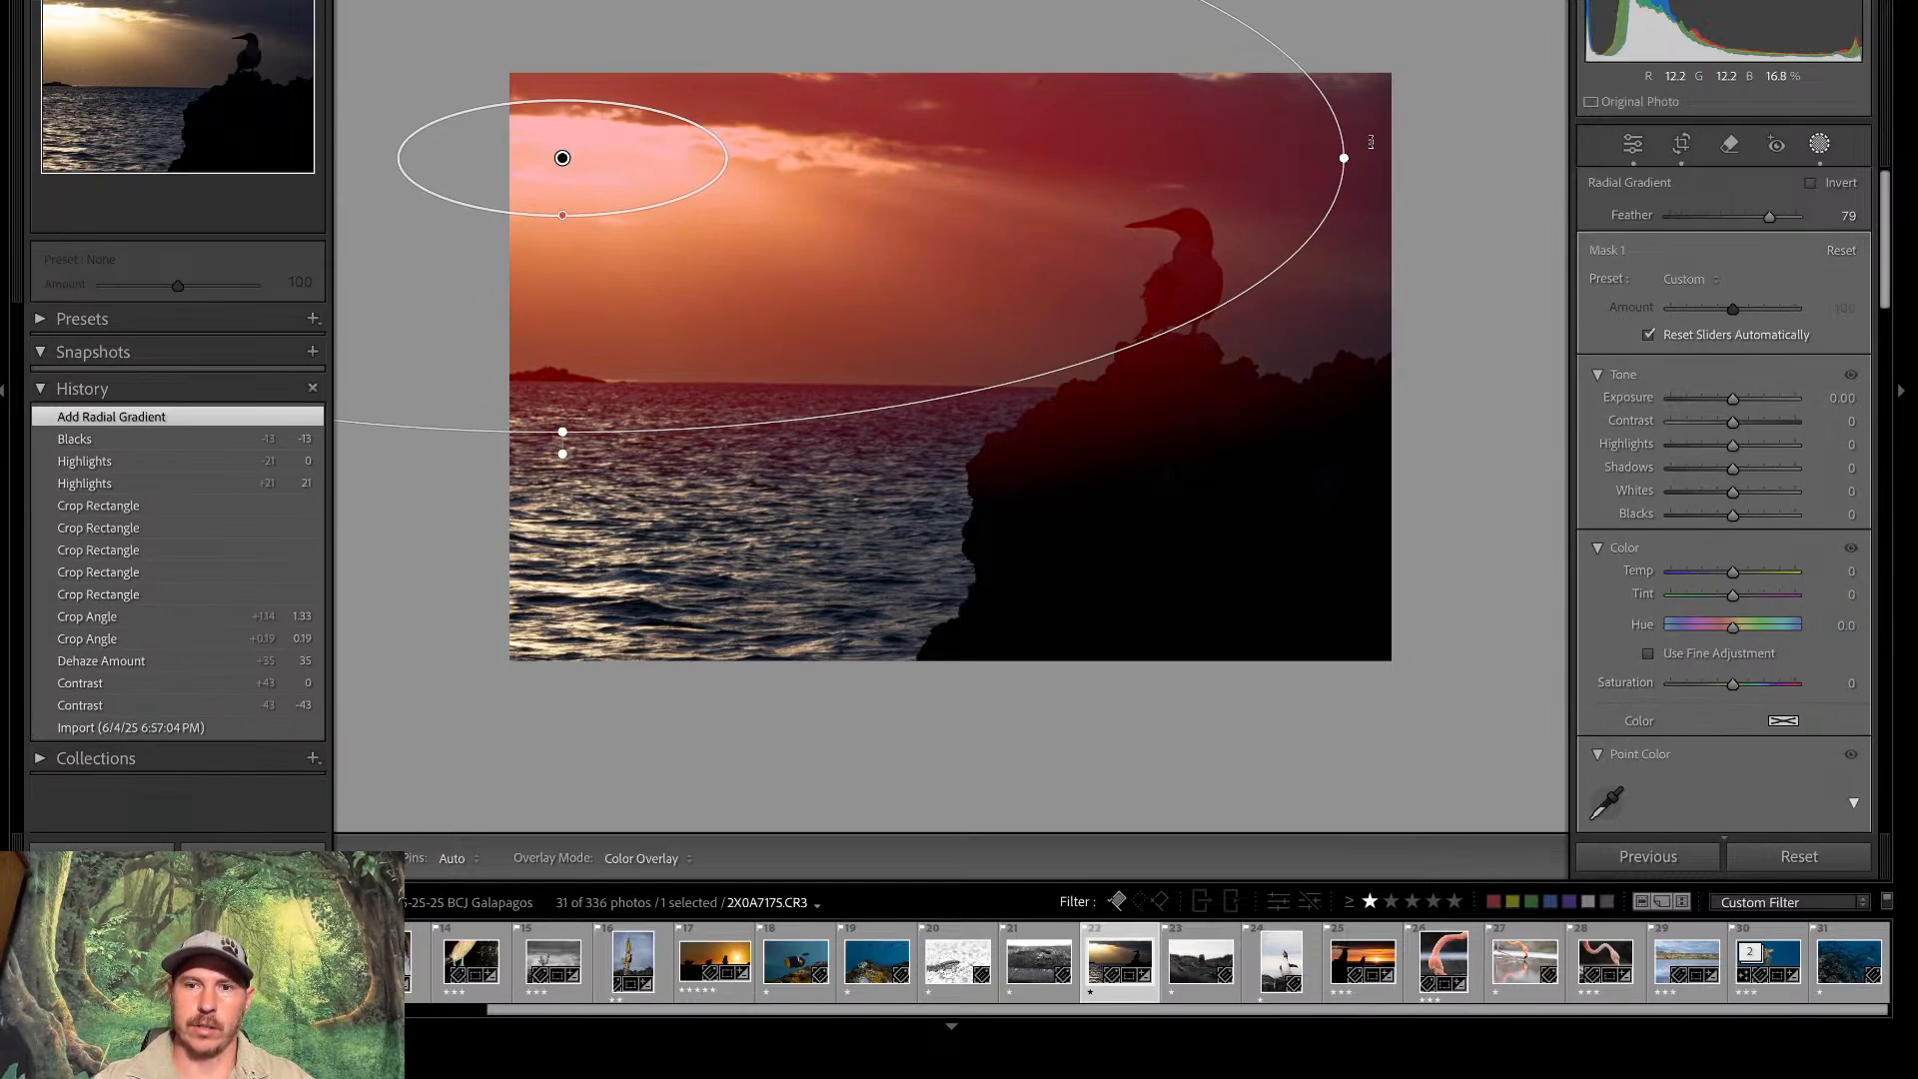
left_click_drag(1368, 140, 1299, 425)
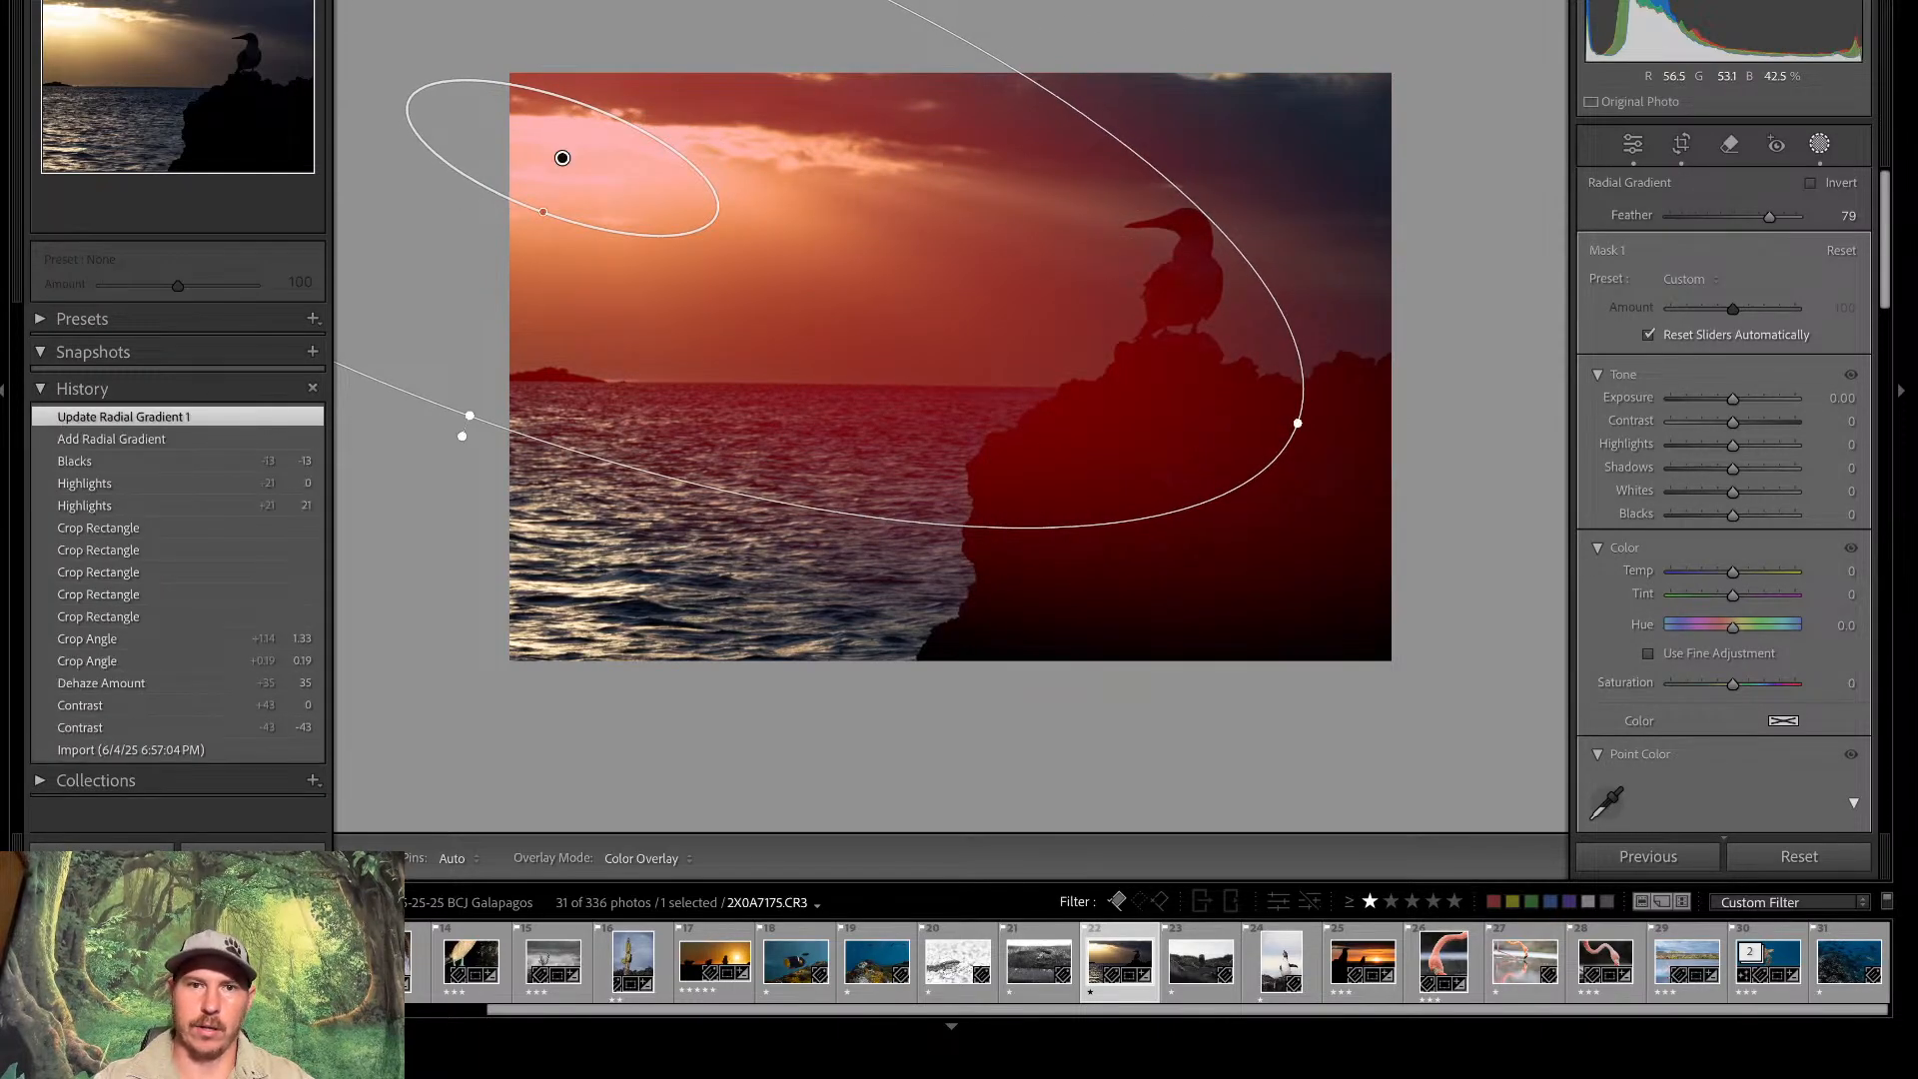
left_click_drag(469, 414, 441, 514)
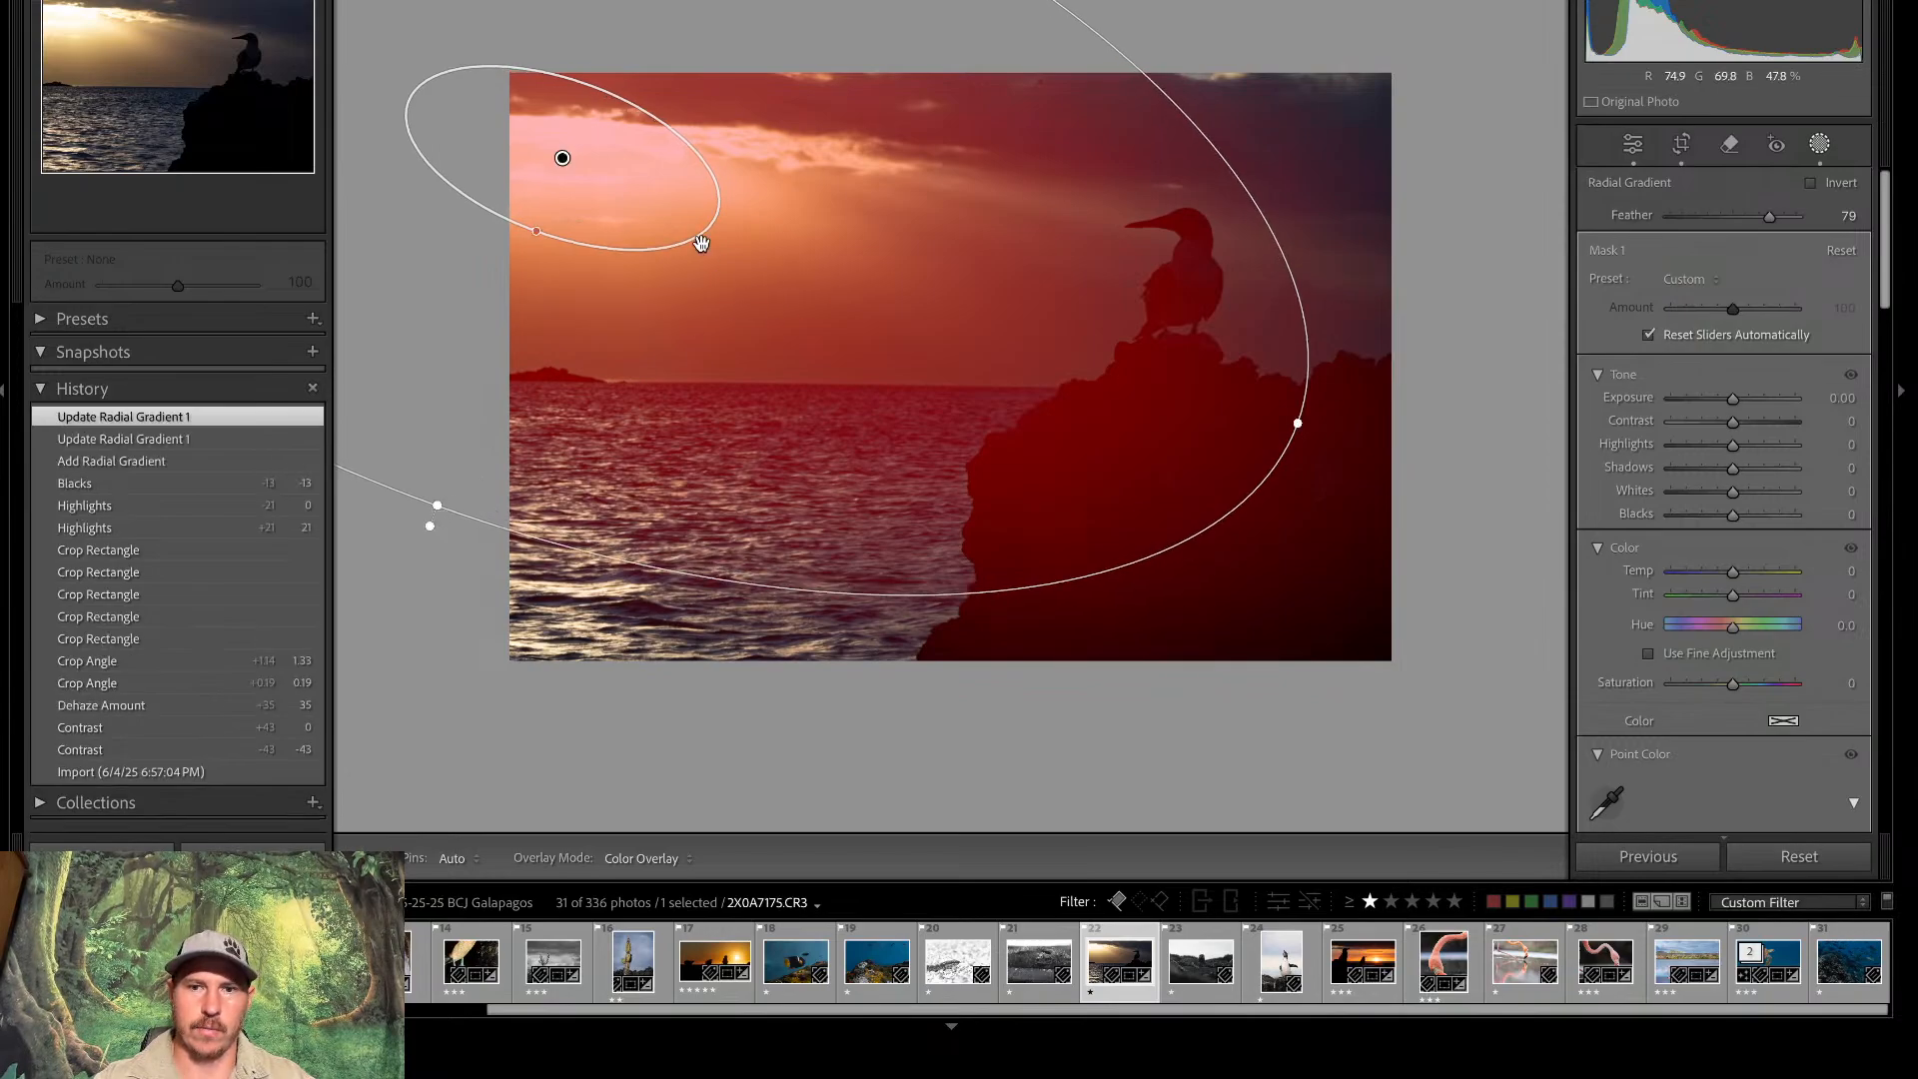
Move the radial gradient up over the brightest sky, set its Exposure to 0.81 and Temp to 20, and check its coverage
left_click_drag(702, 240, 714, 202)
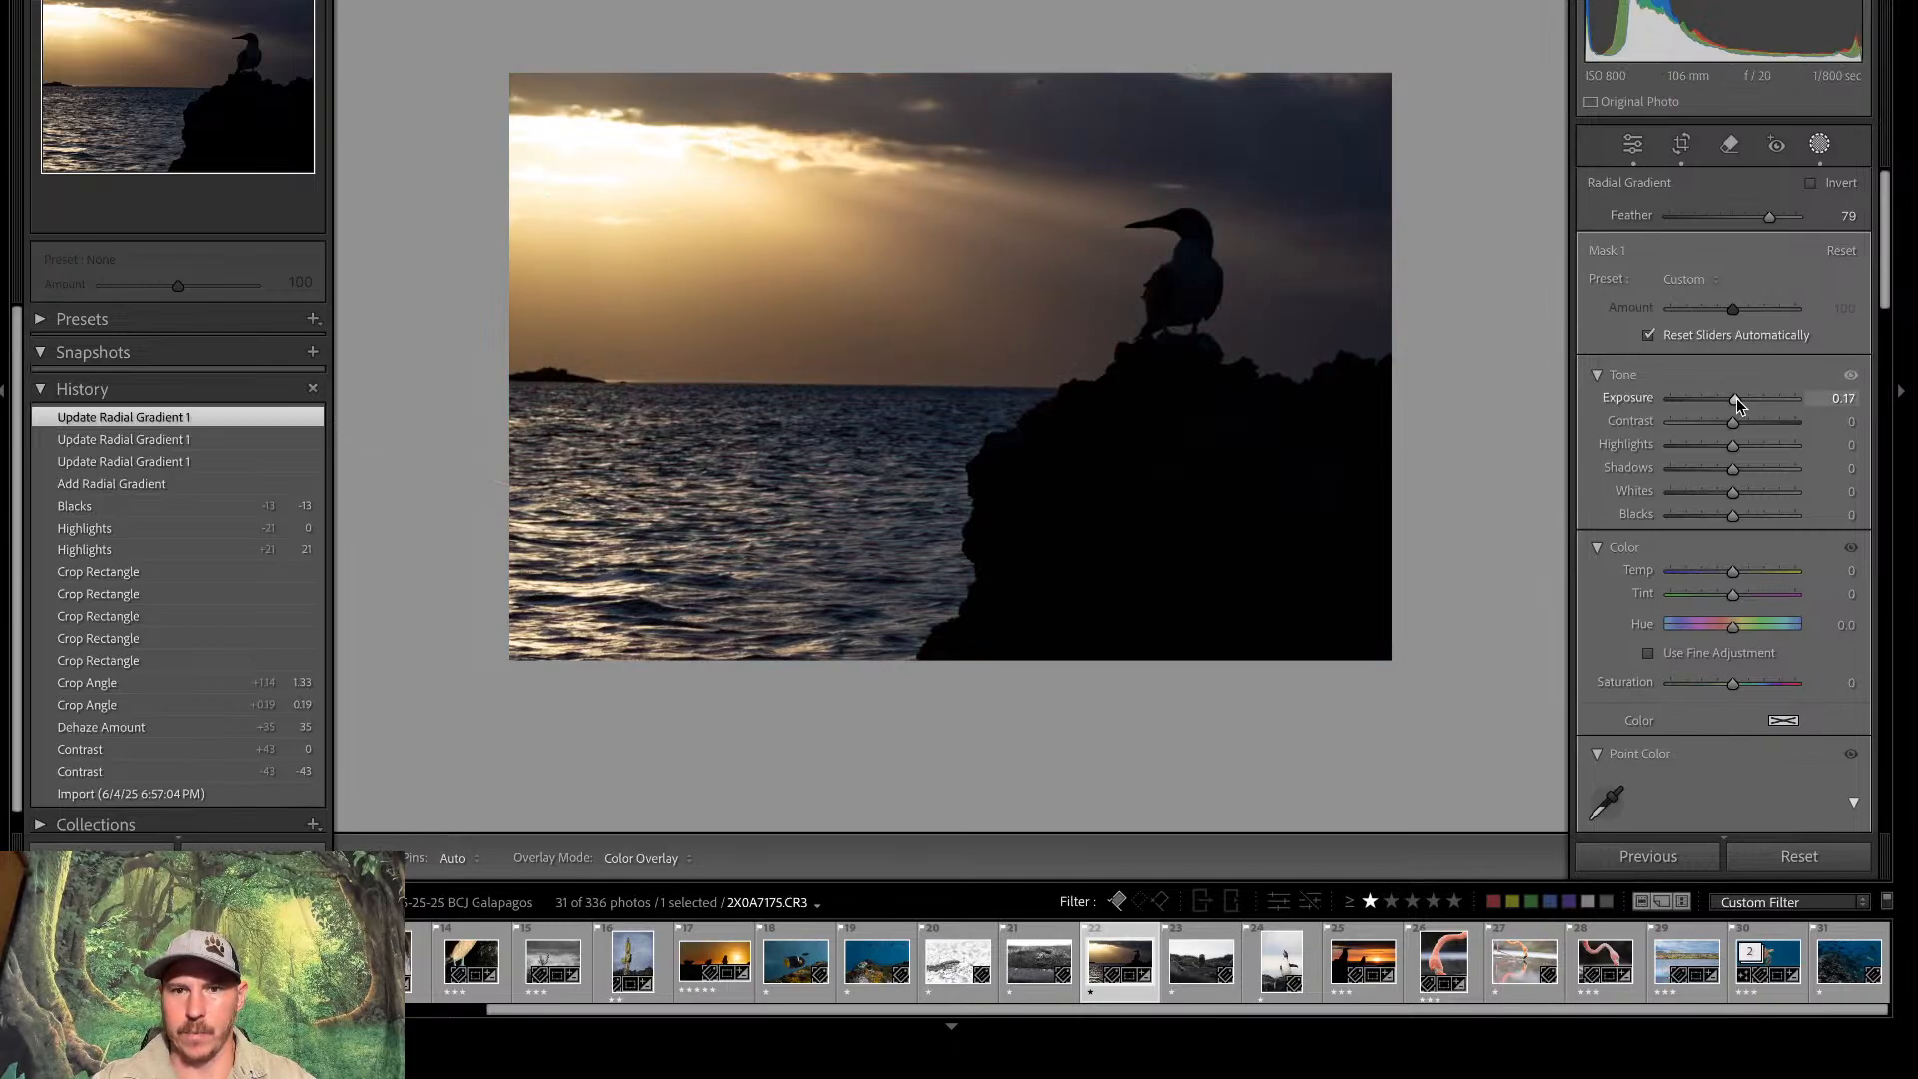
left_click_drag(1736, 398, 1745, 397)
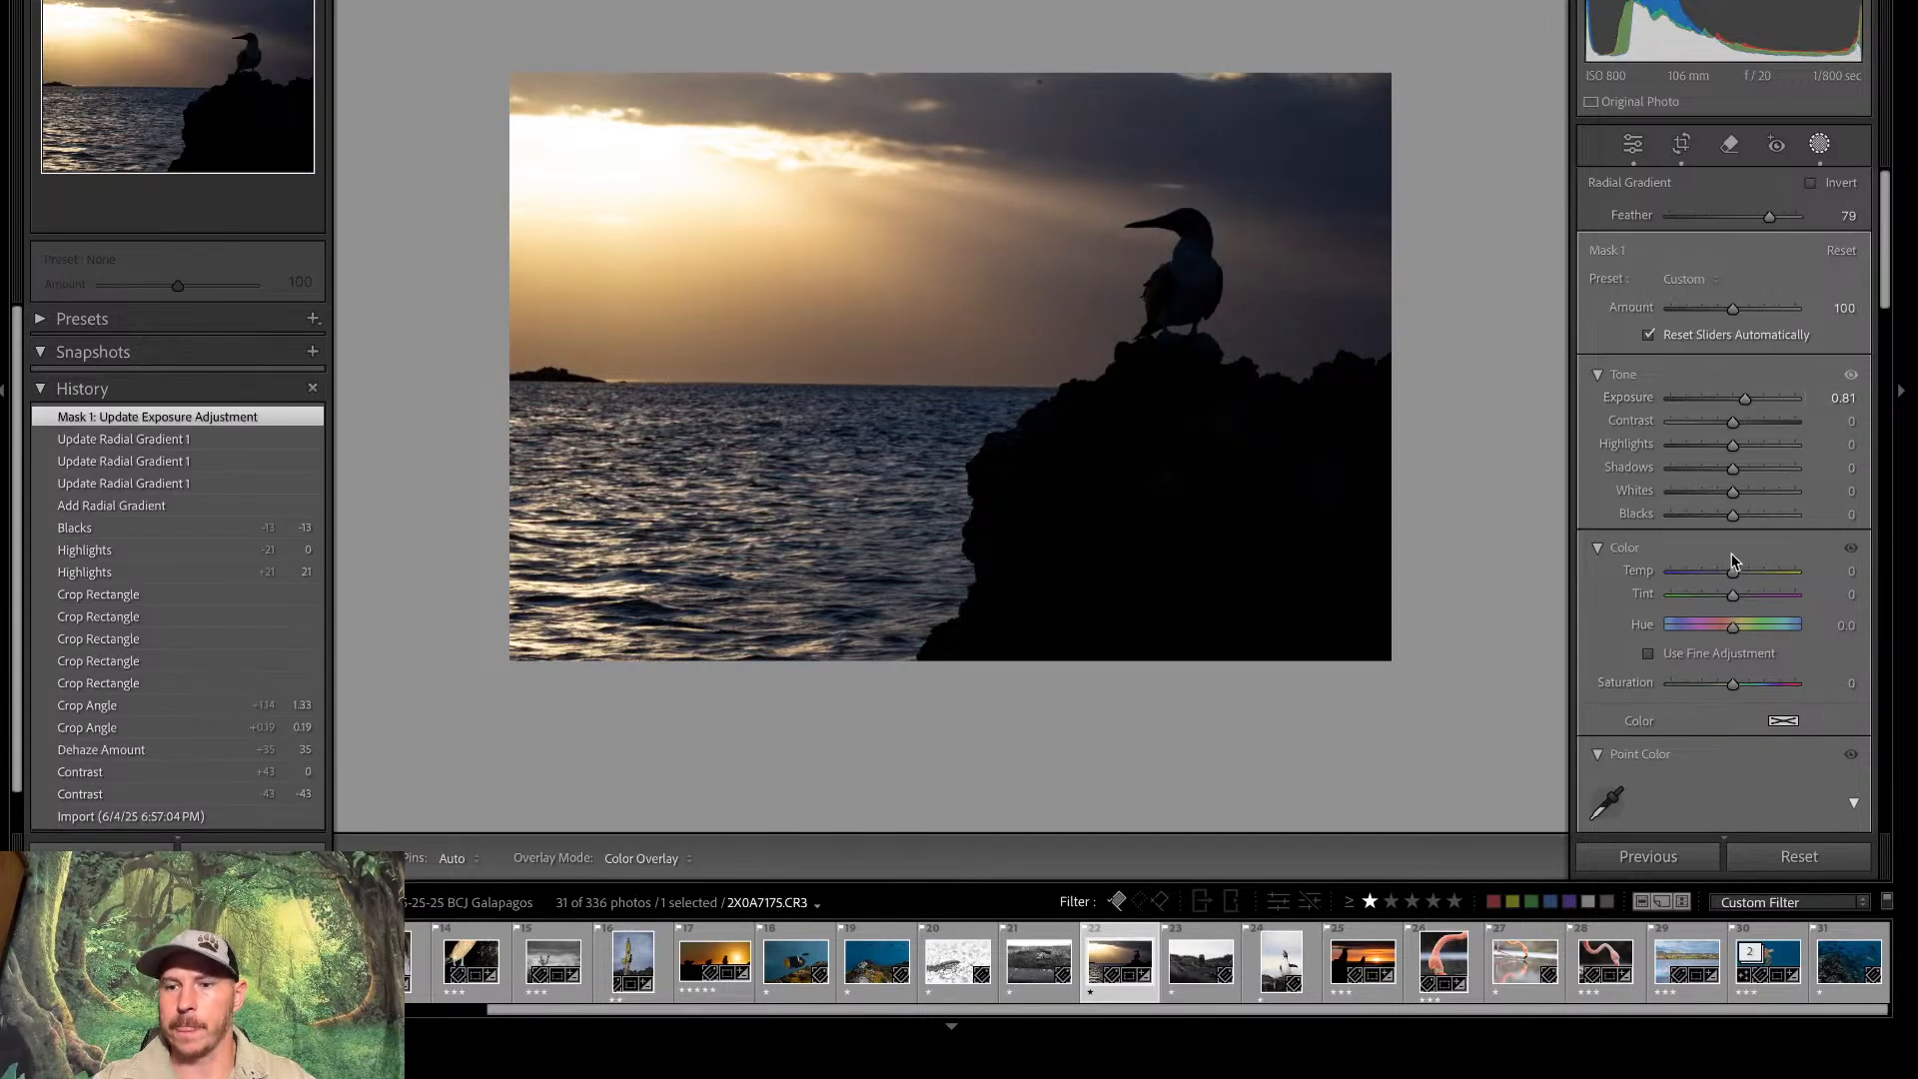
left_click_drag(1736, 579, 1748, 584)
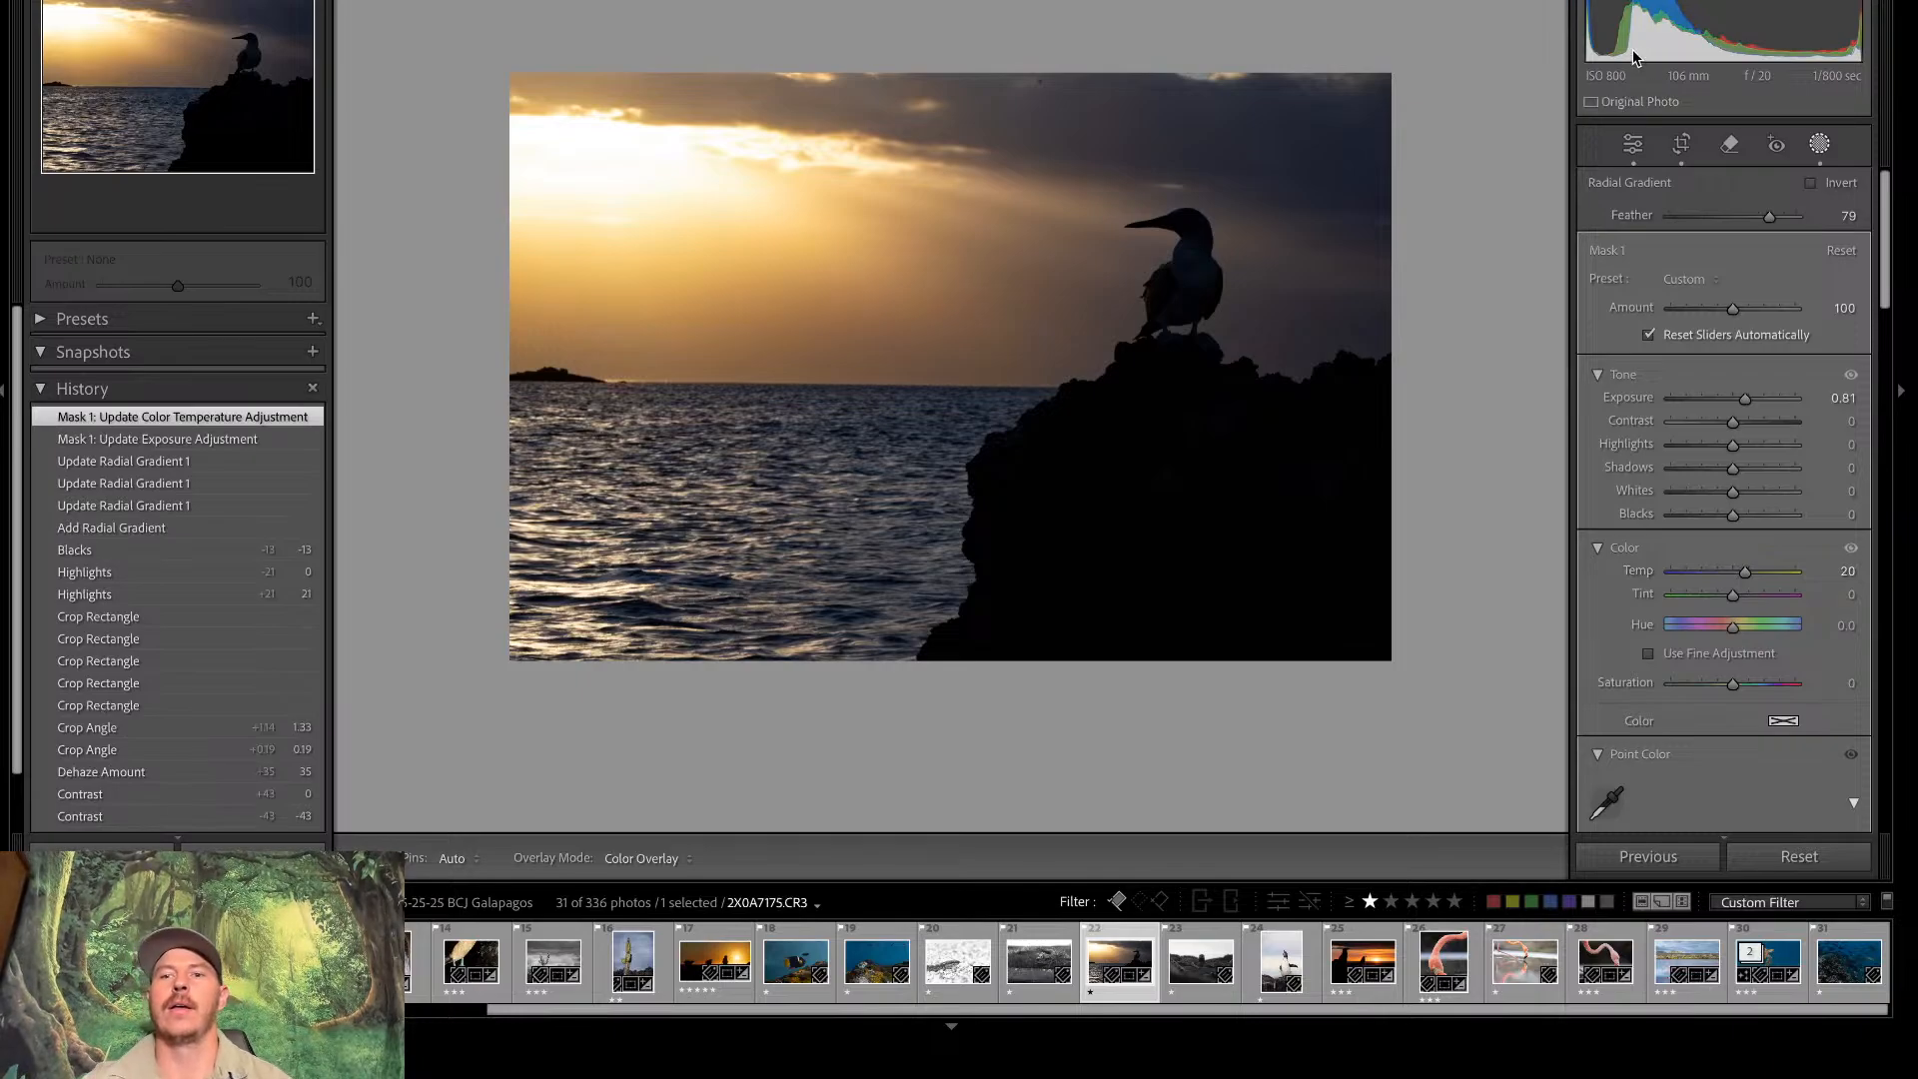
key("o")
key("o")
key("o")
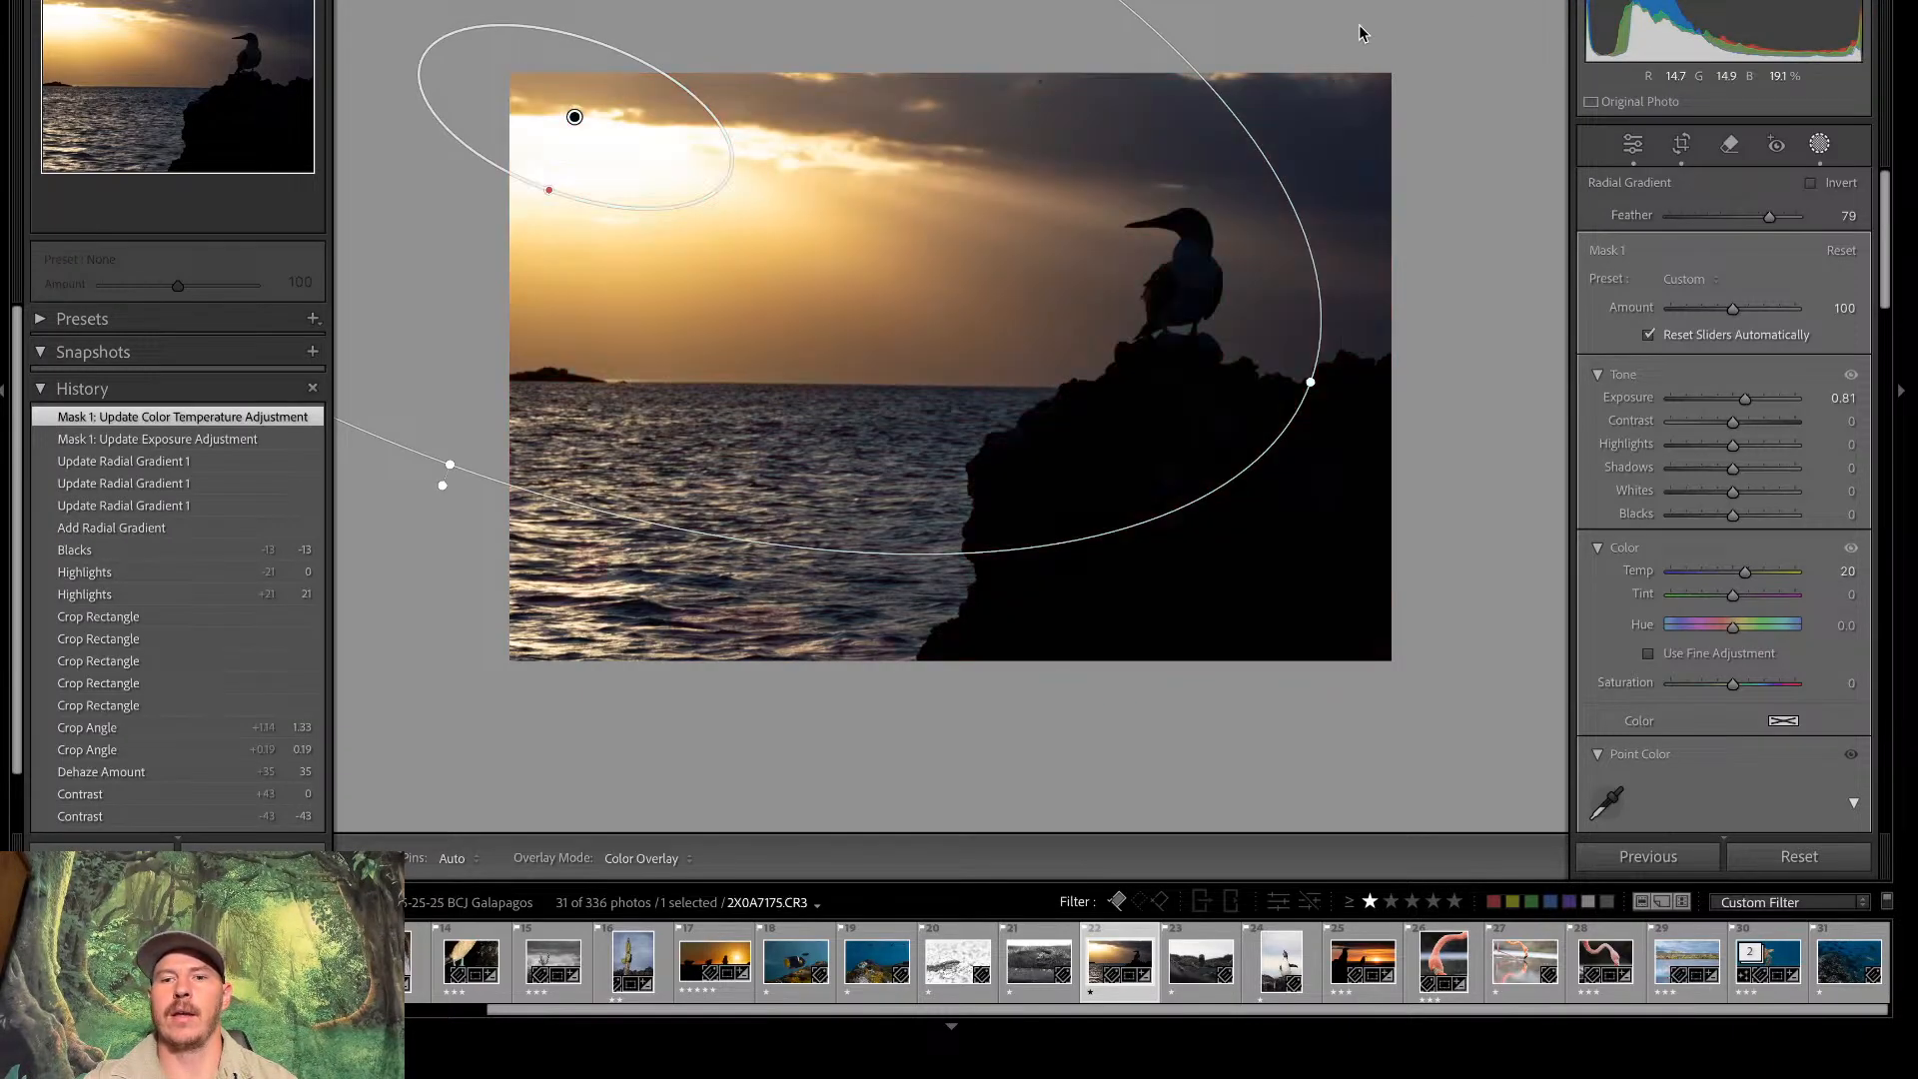
key("o")
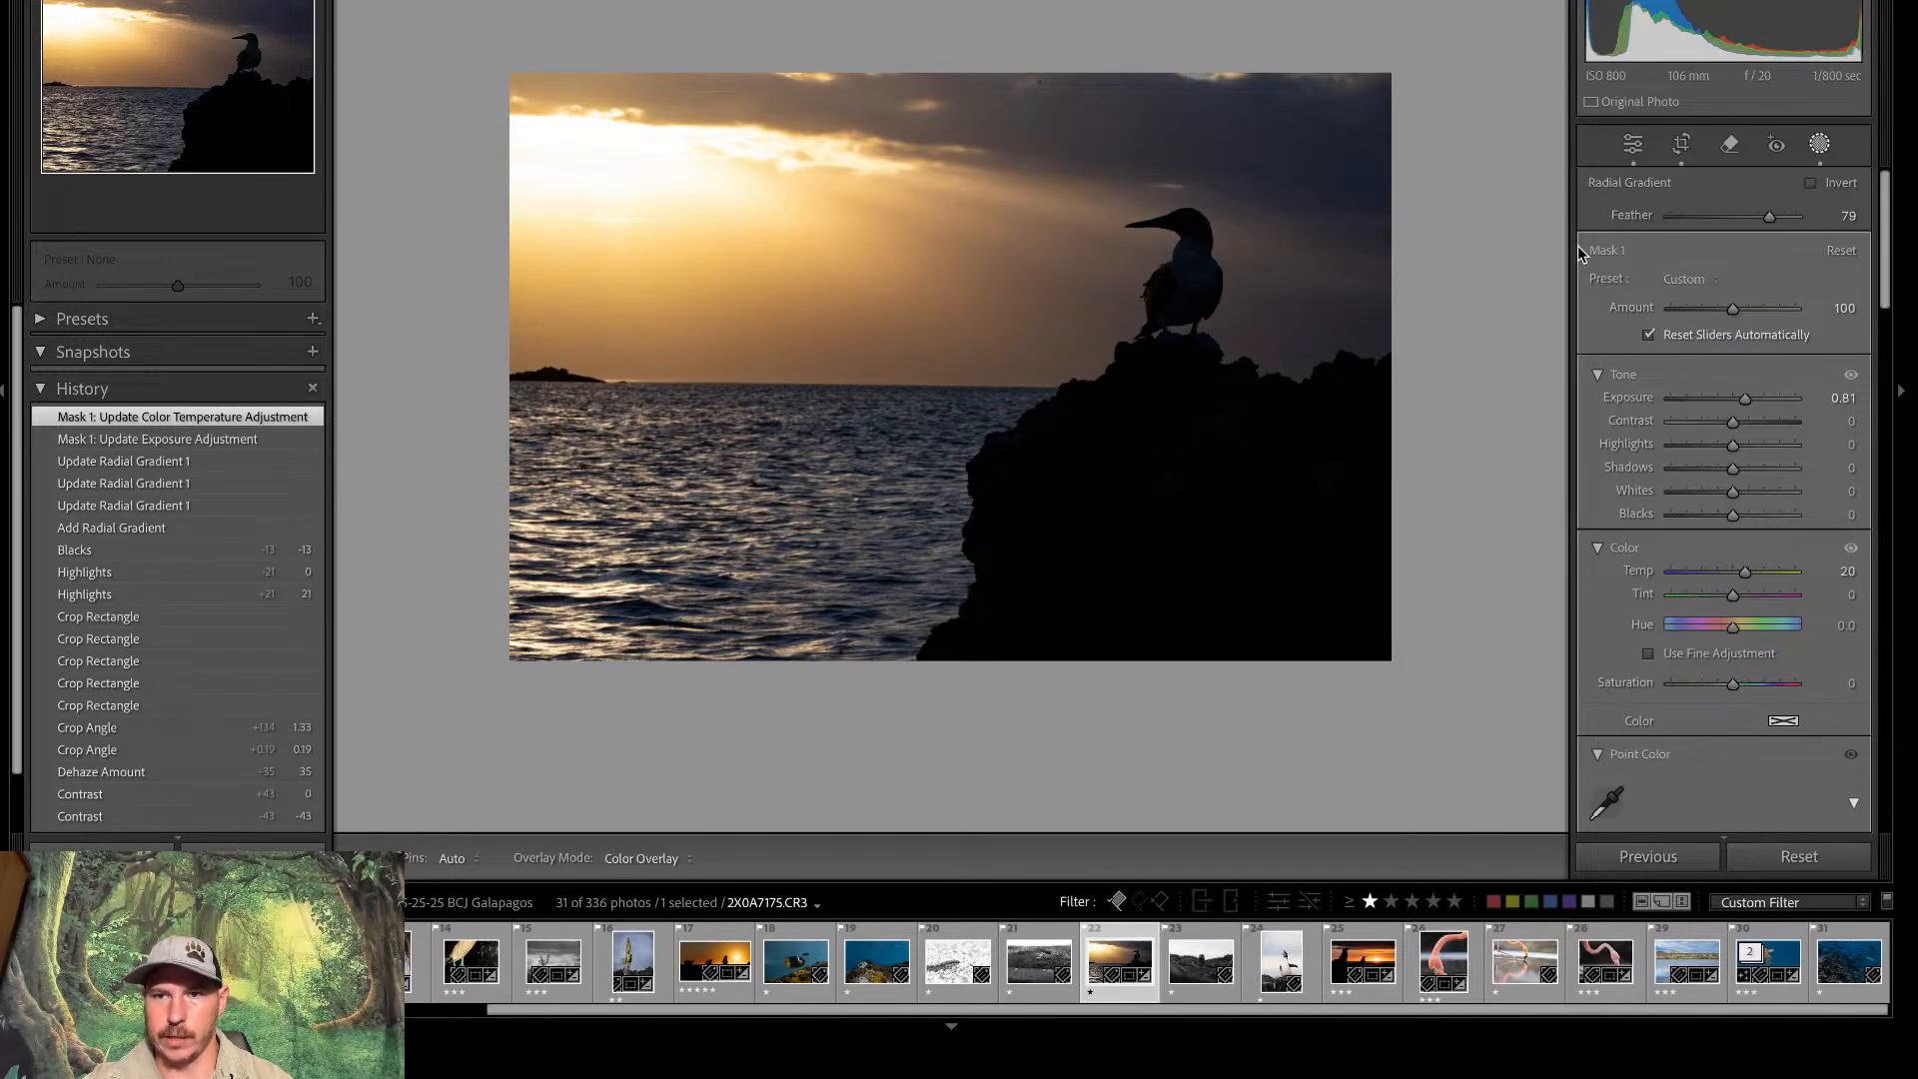
Create a mask from two linear gradients covering the photo's lower part and right side, and set its Temp to -10
key("m")
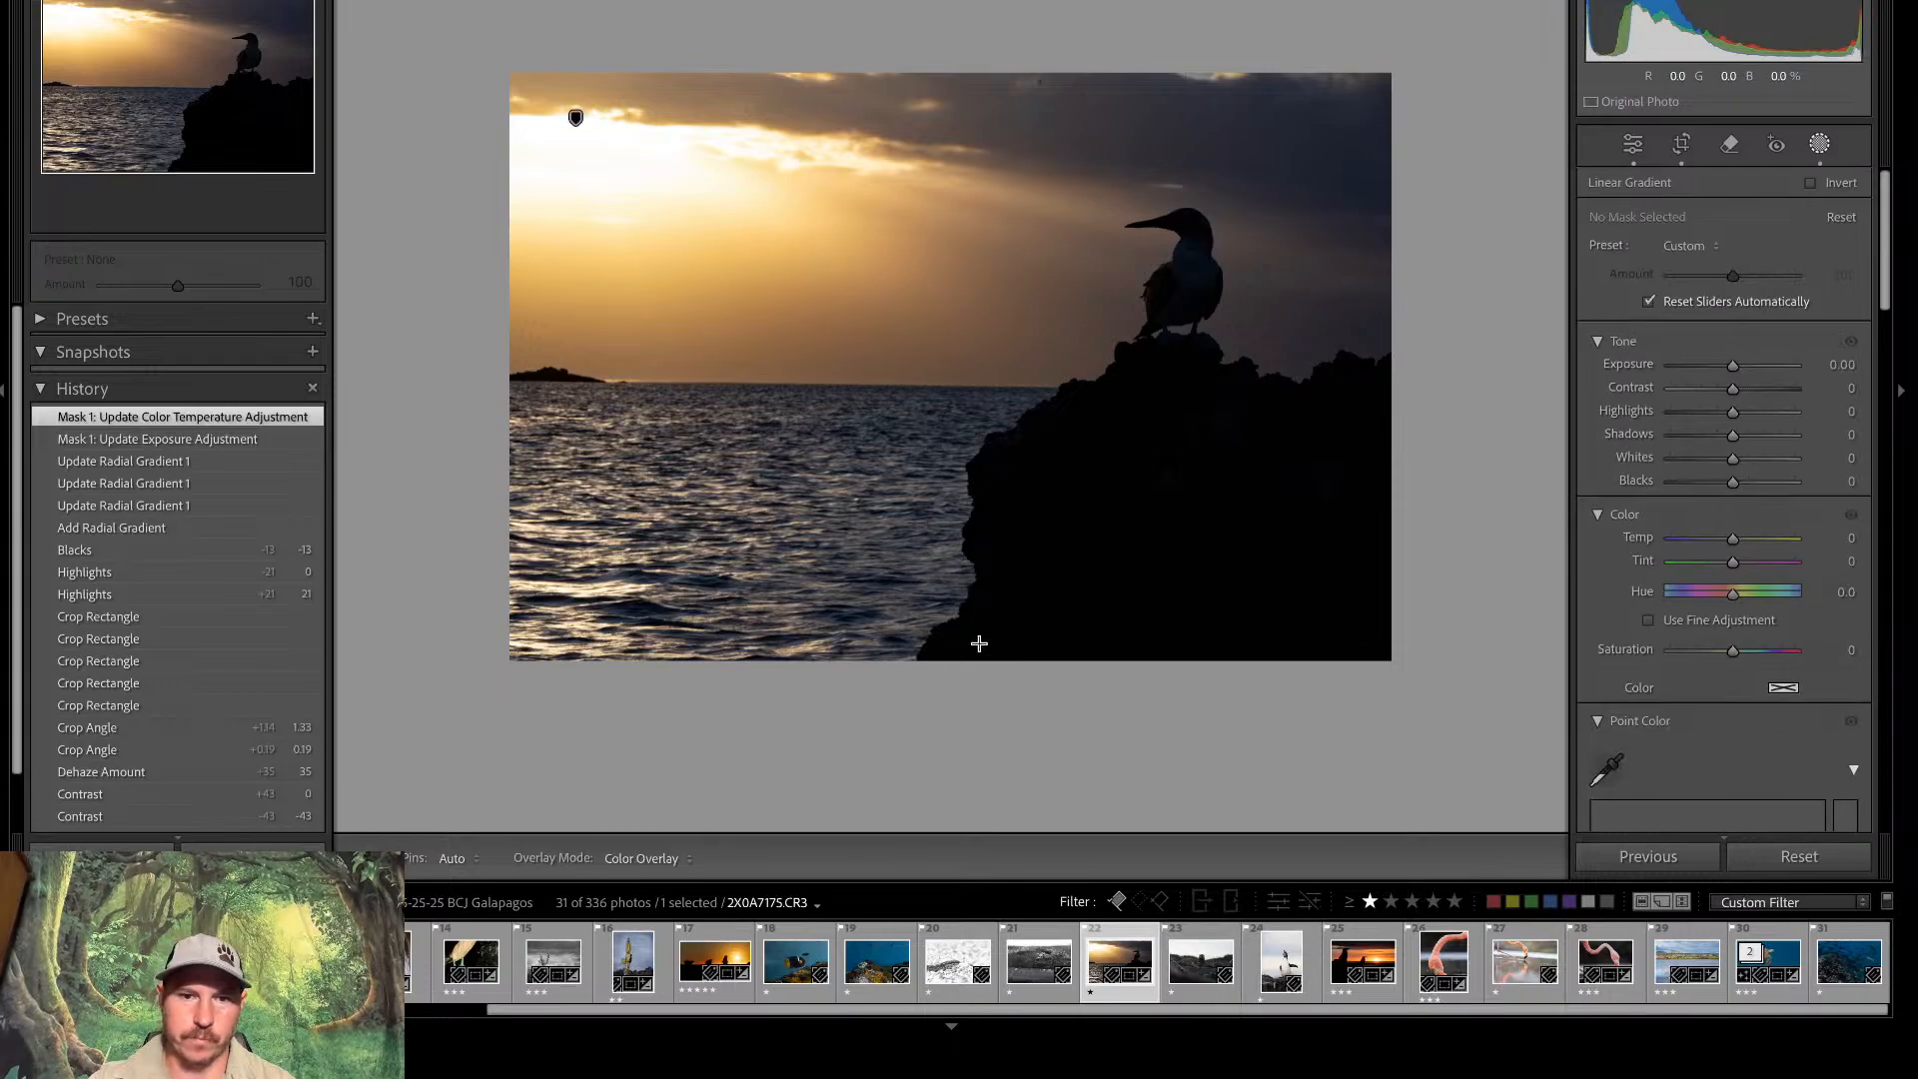
left_click_drag(977, 642, 979, 419)
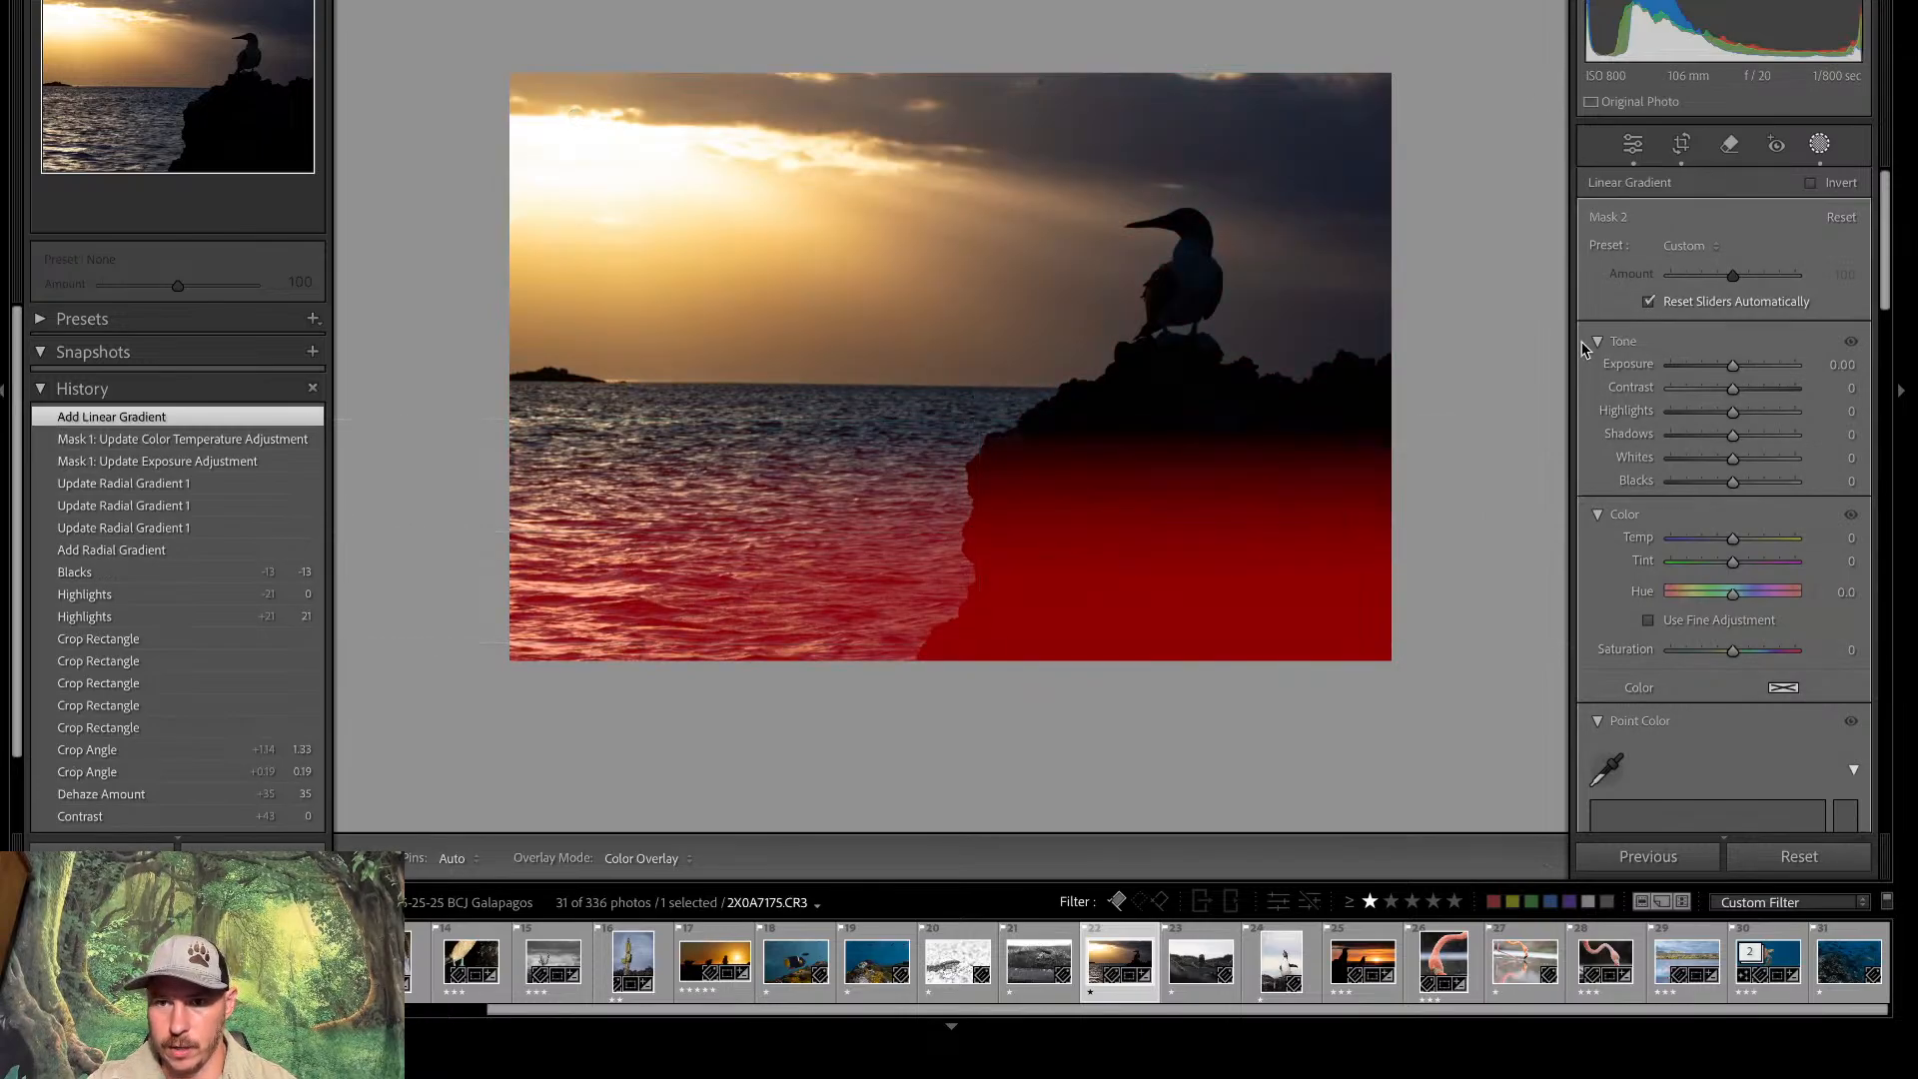
left_click_drag(1353, 403, 1183, 341)
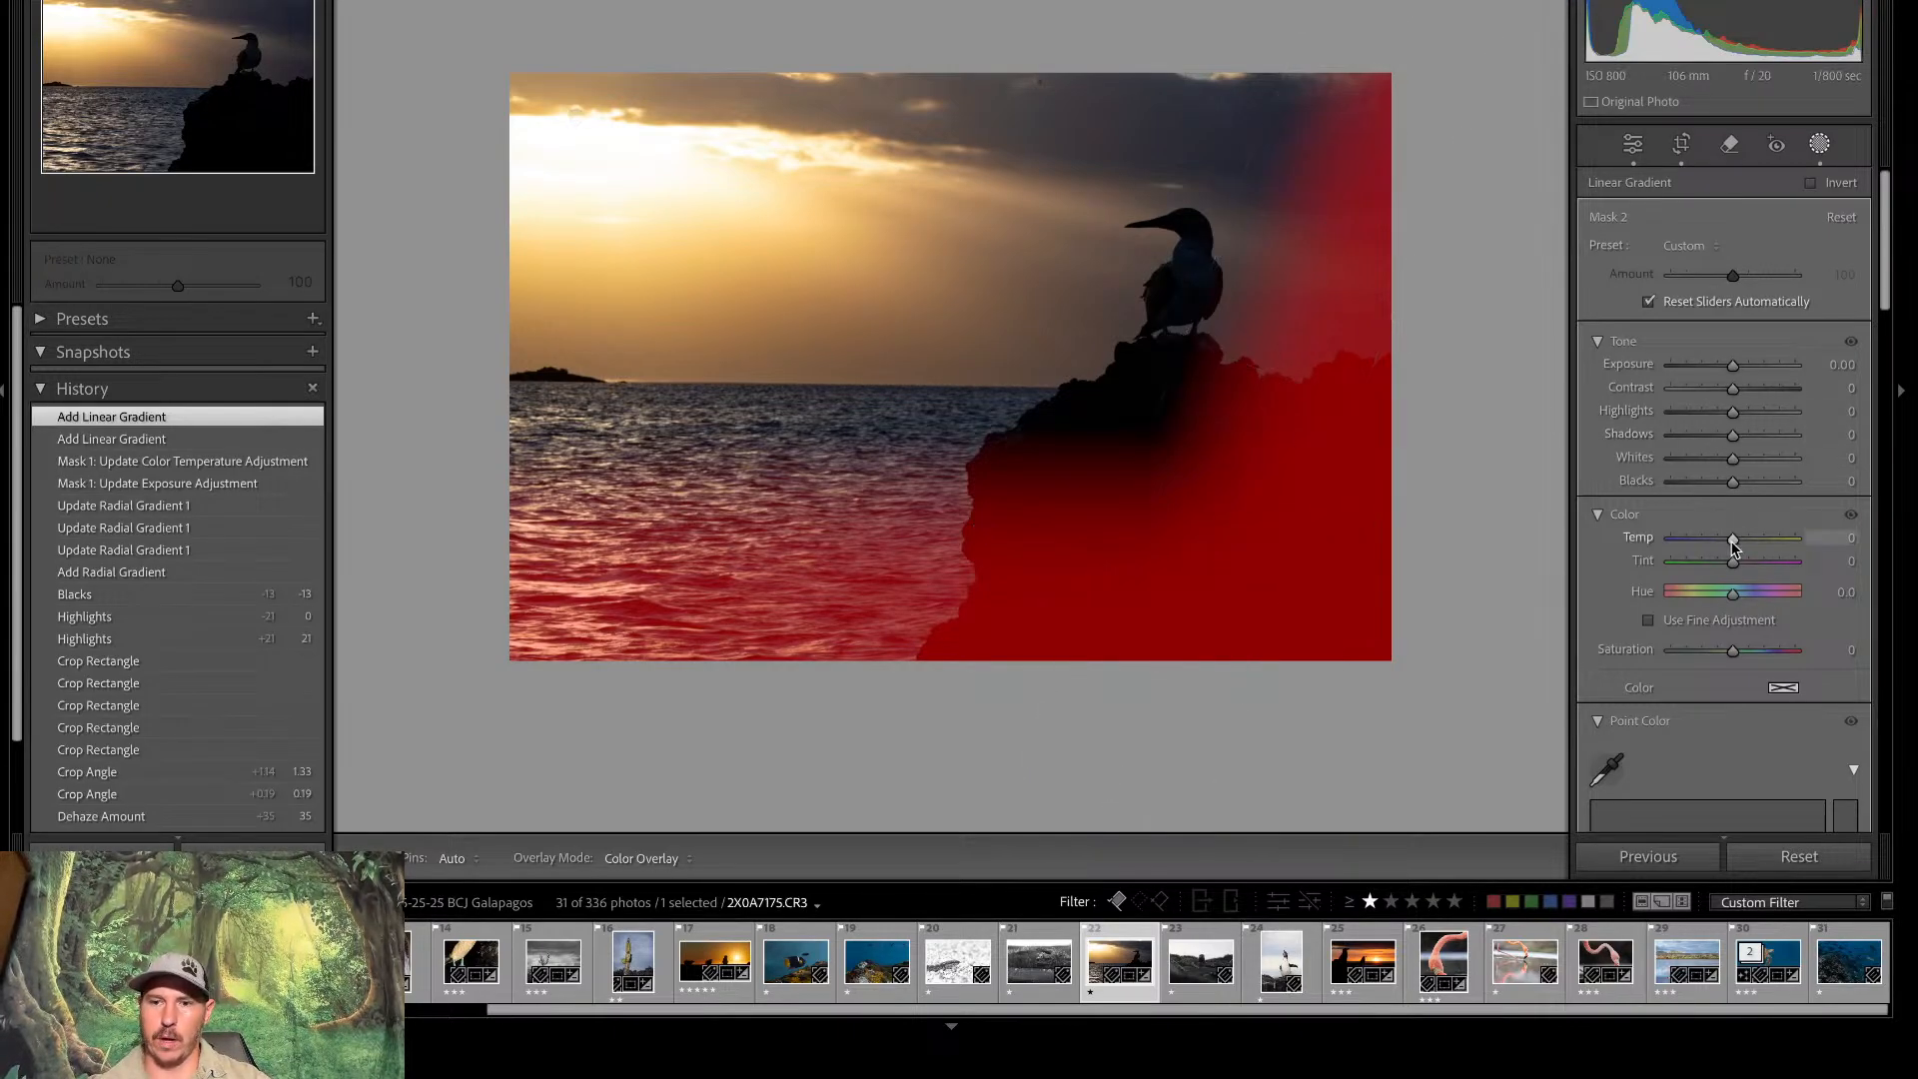
key("o")
left_click_drag(1726, 545, 1727, 545)
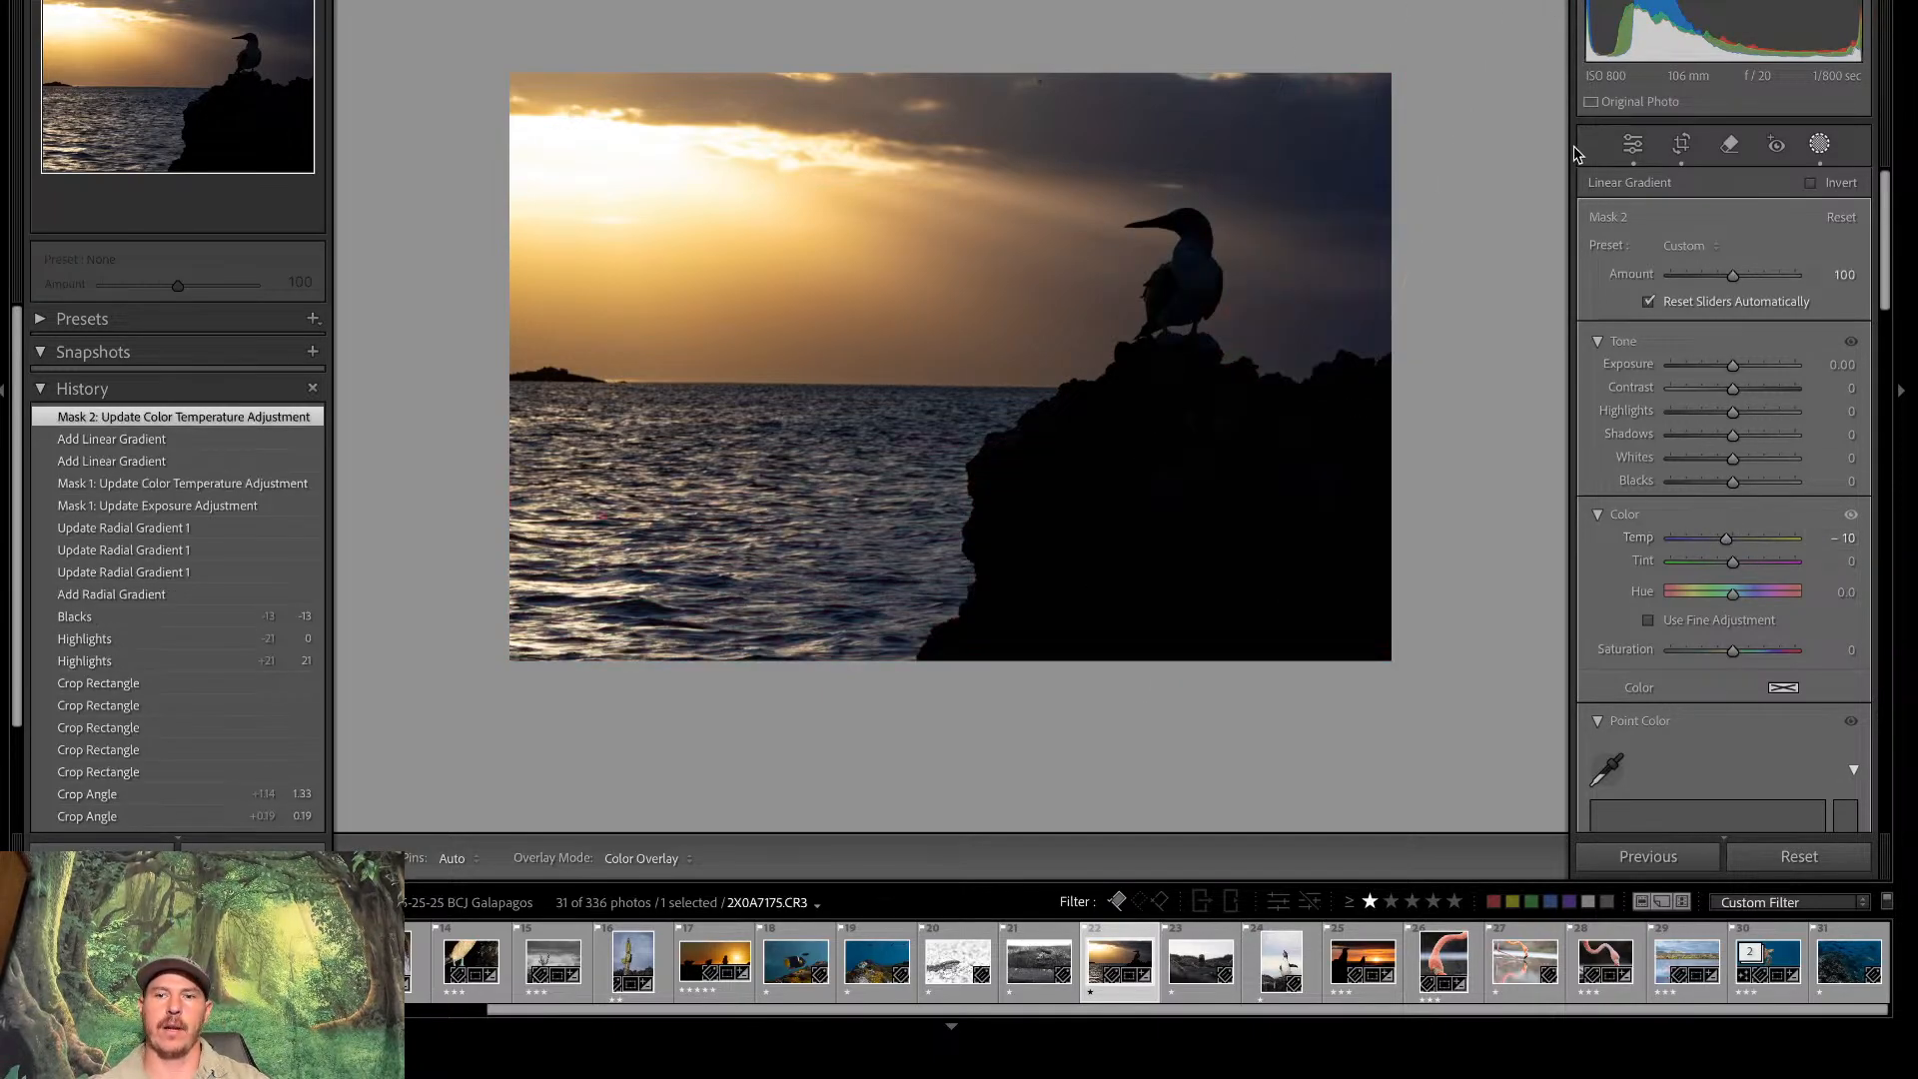
Add a separate linear gradient mask over the upper sky above the seabird and set its Exposure to -0.74
key("Return")
left_click_drag(1246, 97, 1216, 249)
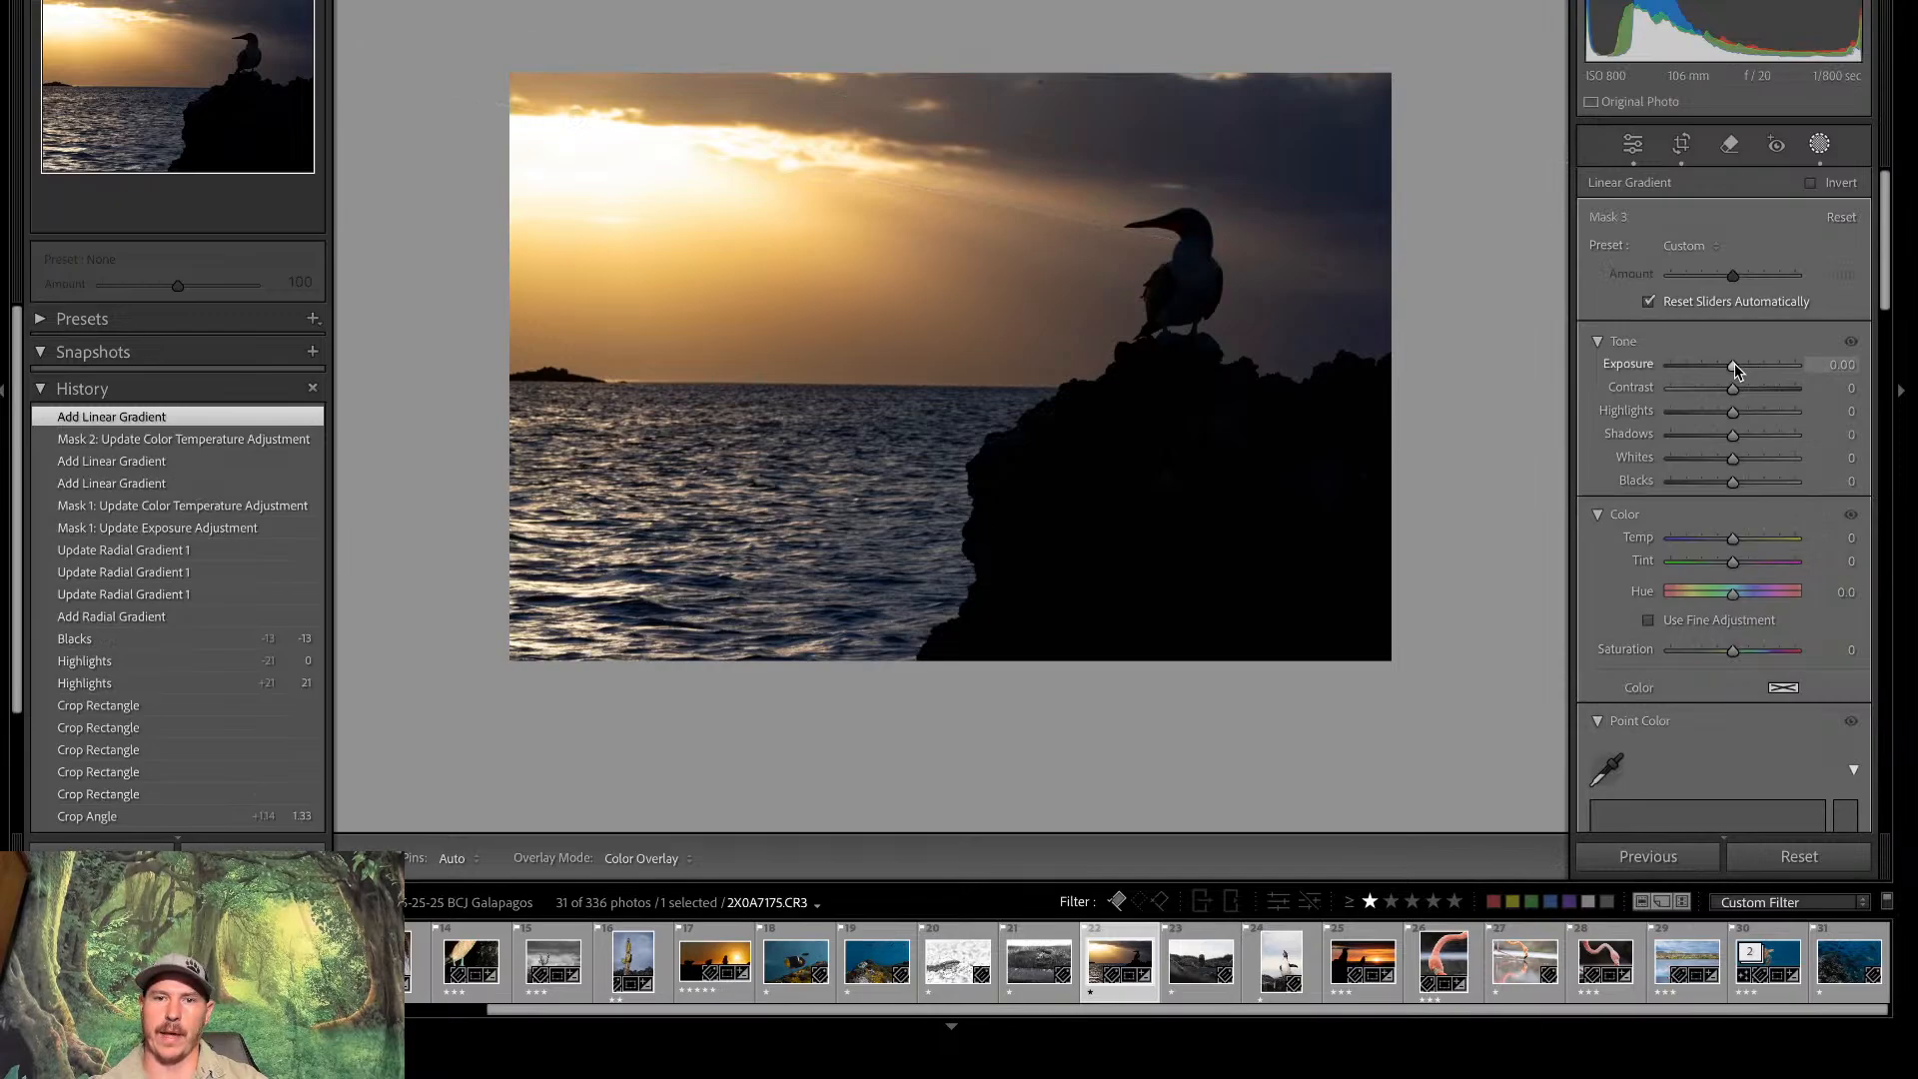
left_click_drag(1735, 363, 1723, 366)
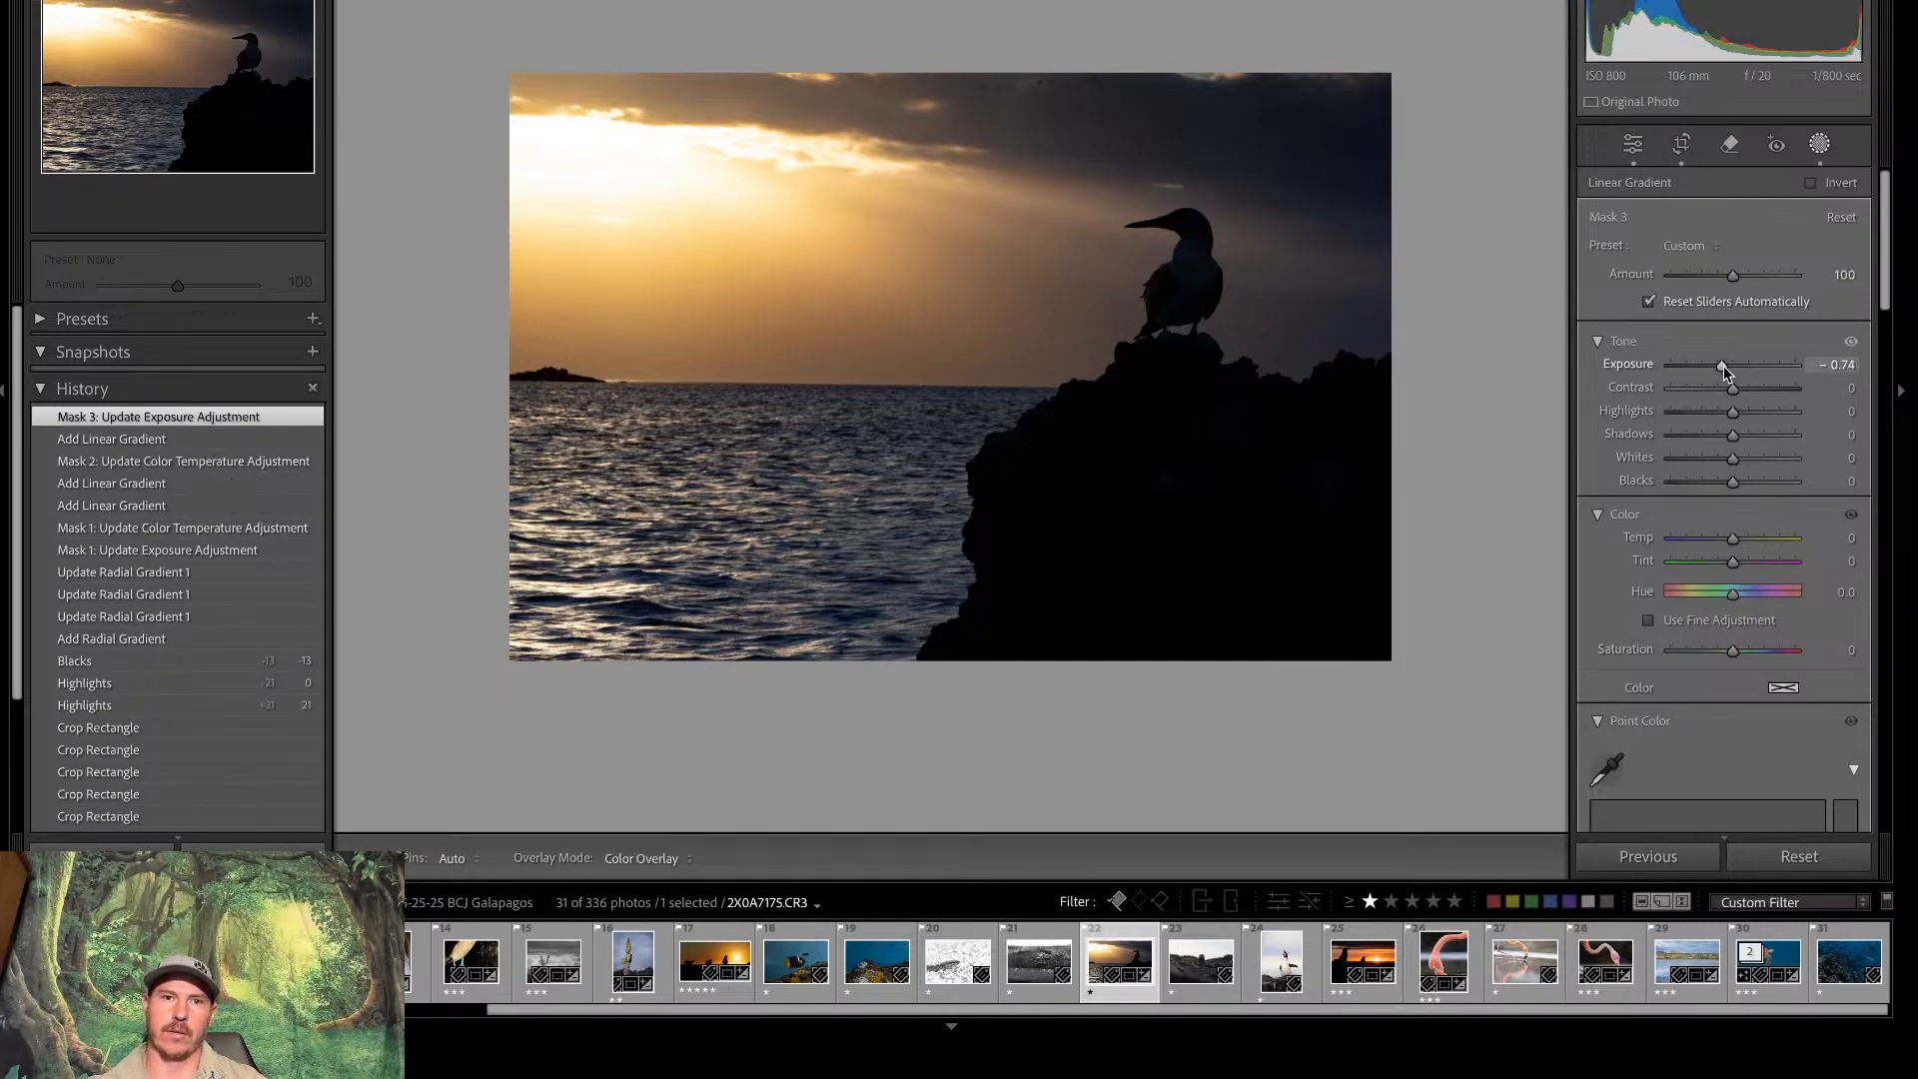
Recrop the photo to a 16 x 10 aspect, reposition the seabird within the right third, and enlarge the crop slightly
left_click(1682, 146)
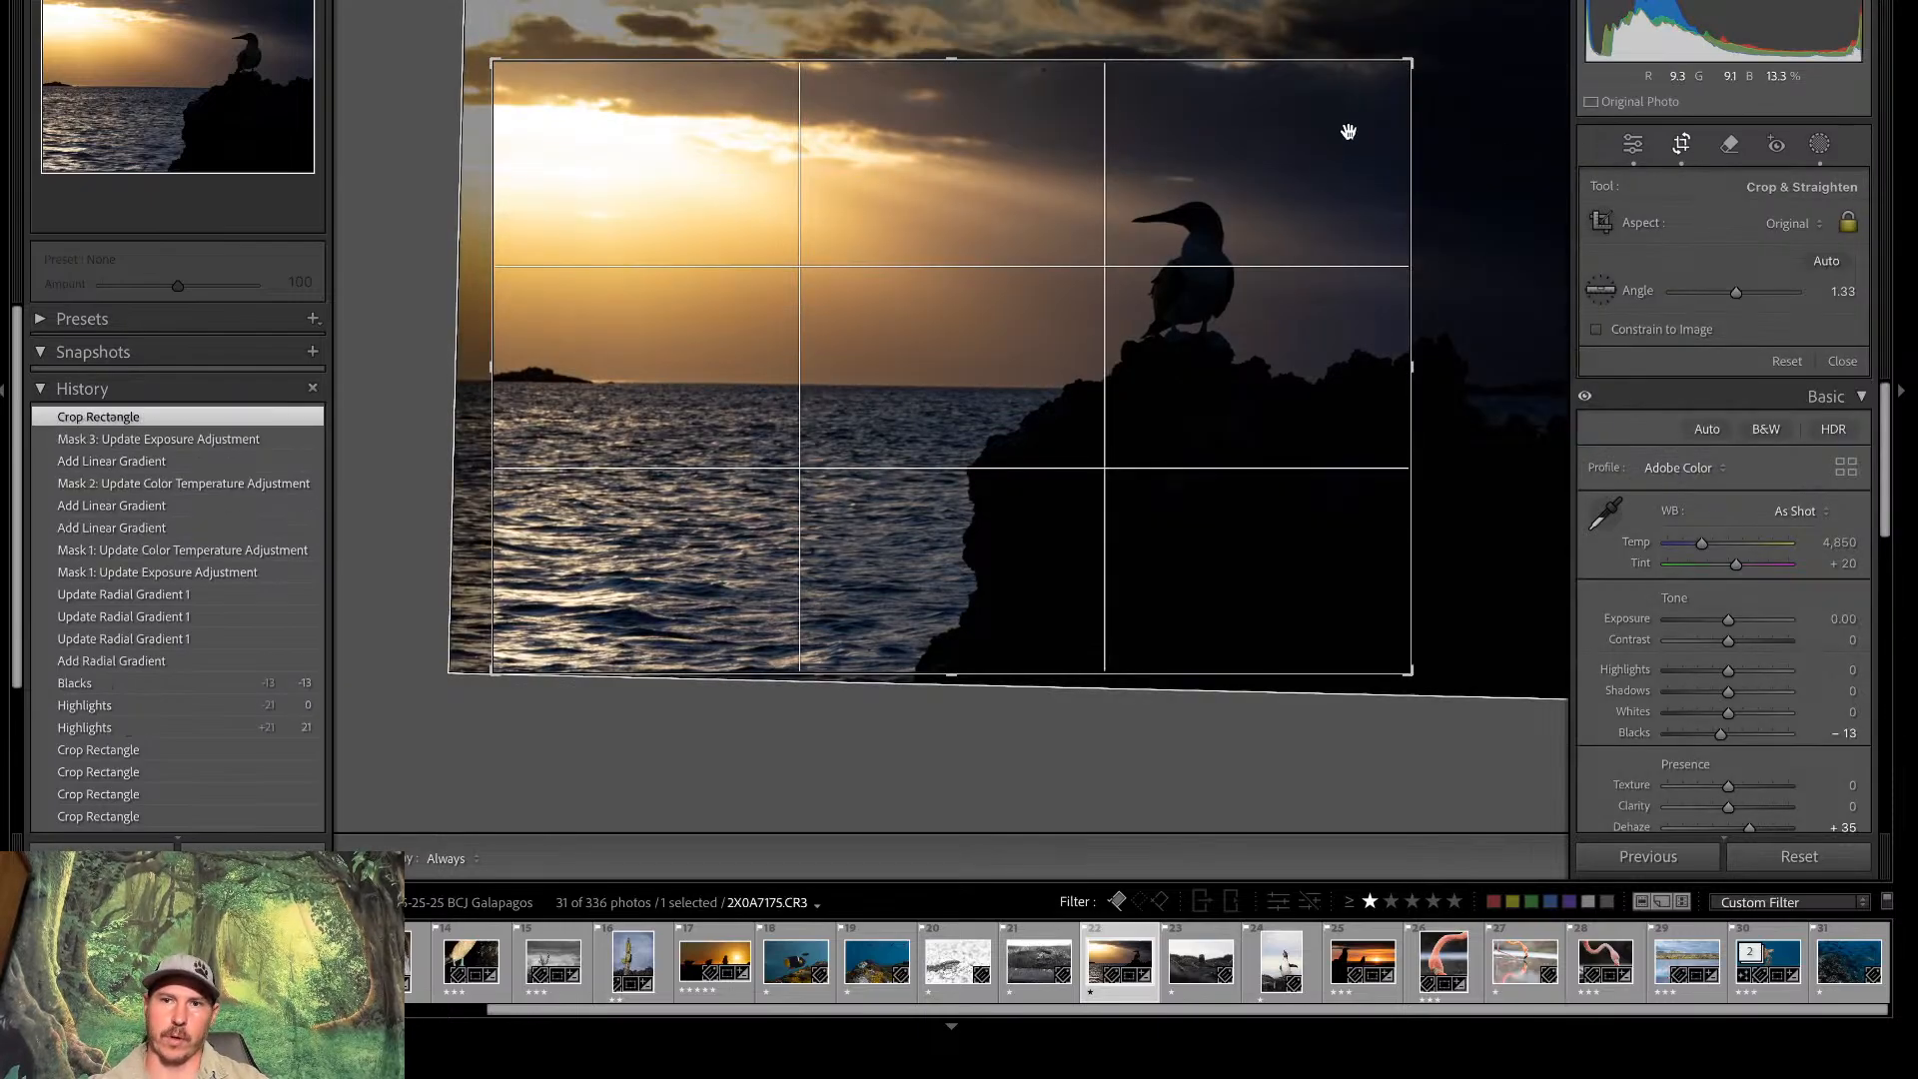
left_click(1776, 227)
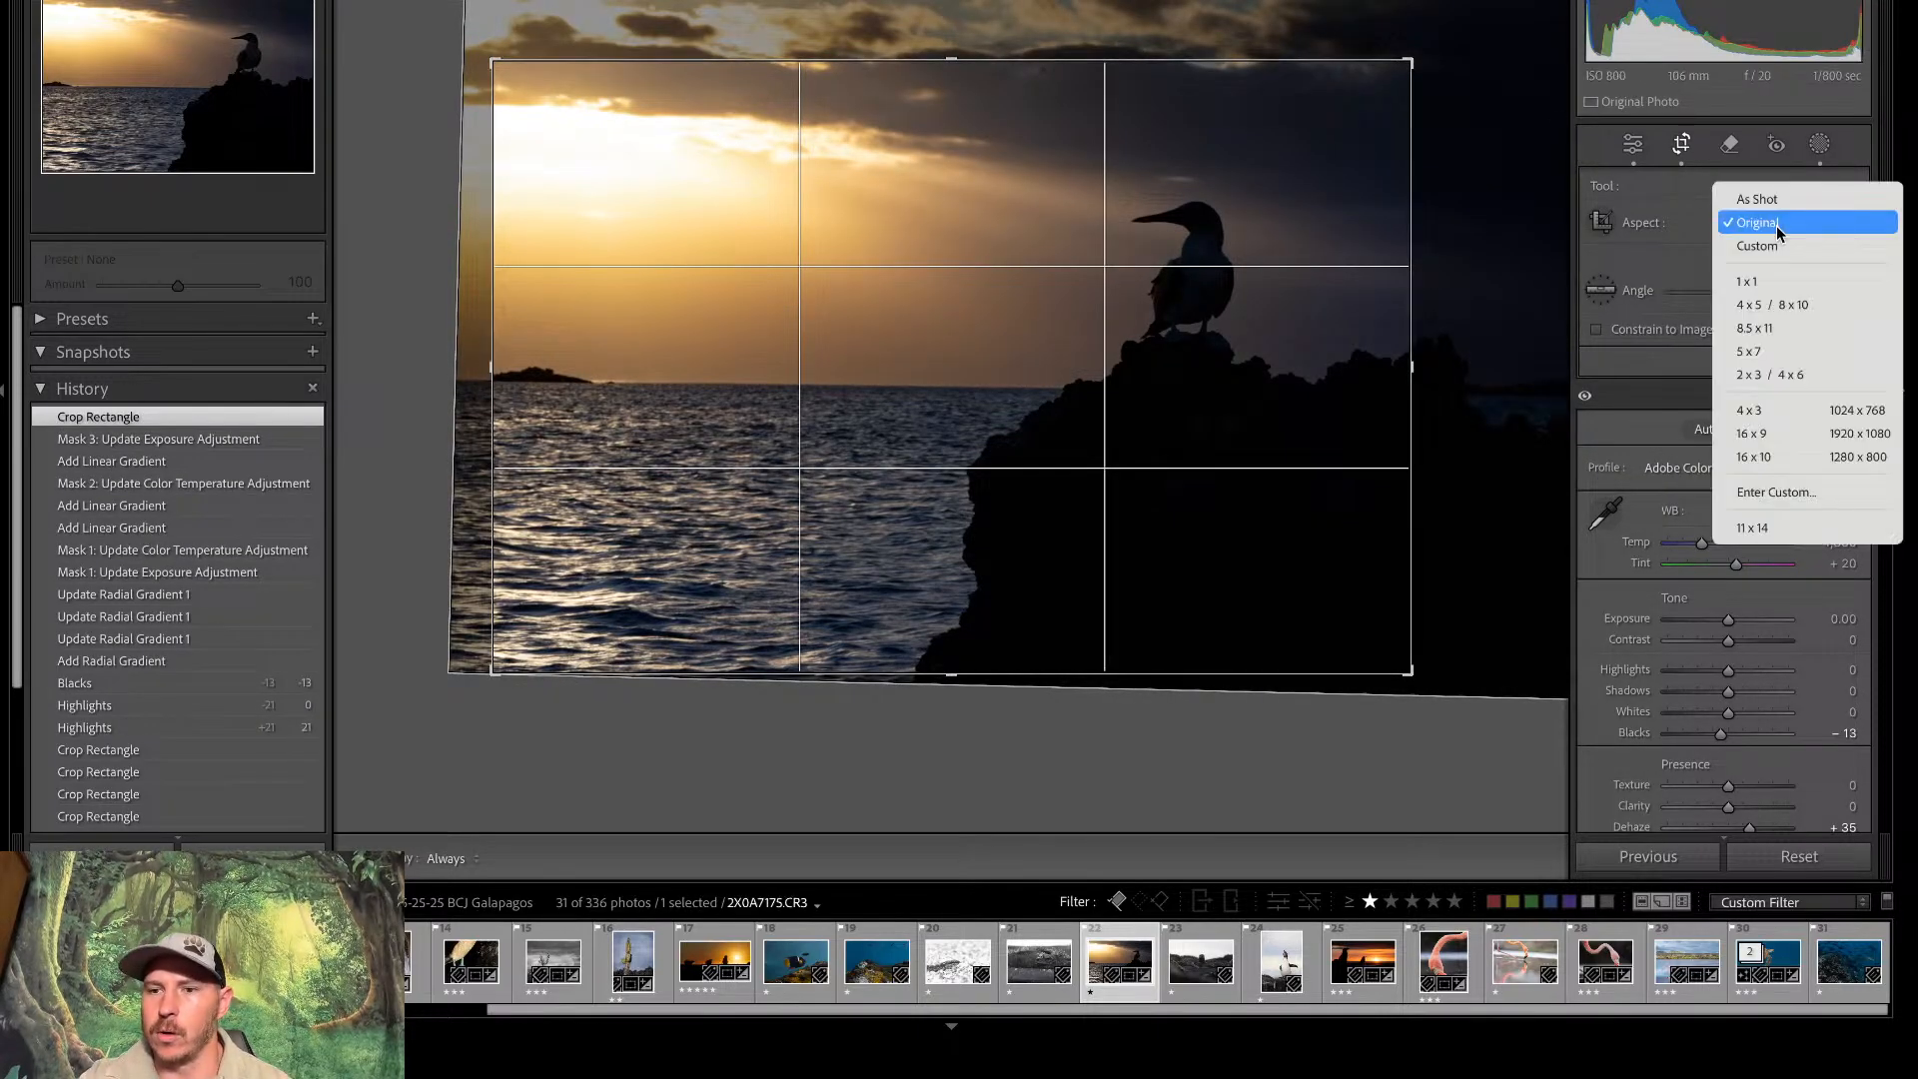
left_click(1772, 458)
left_click_drag(1200, 394, 1237, 393)
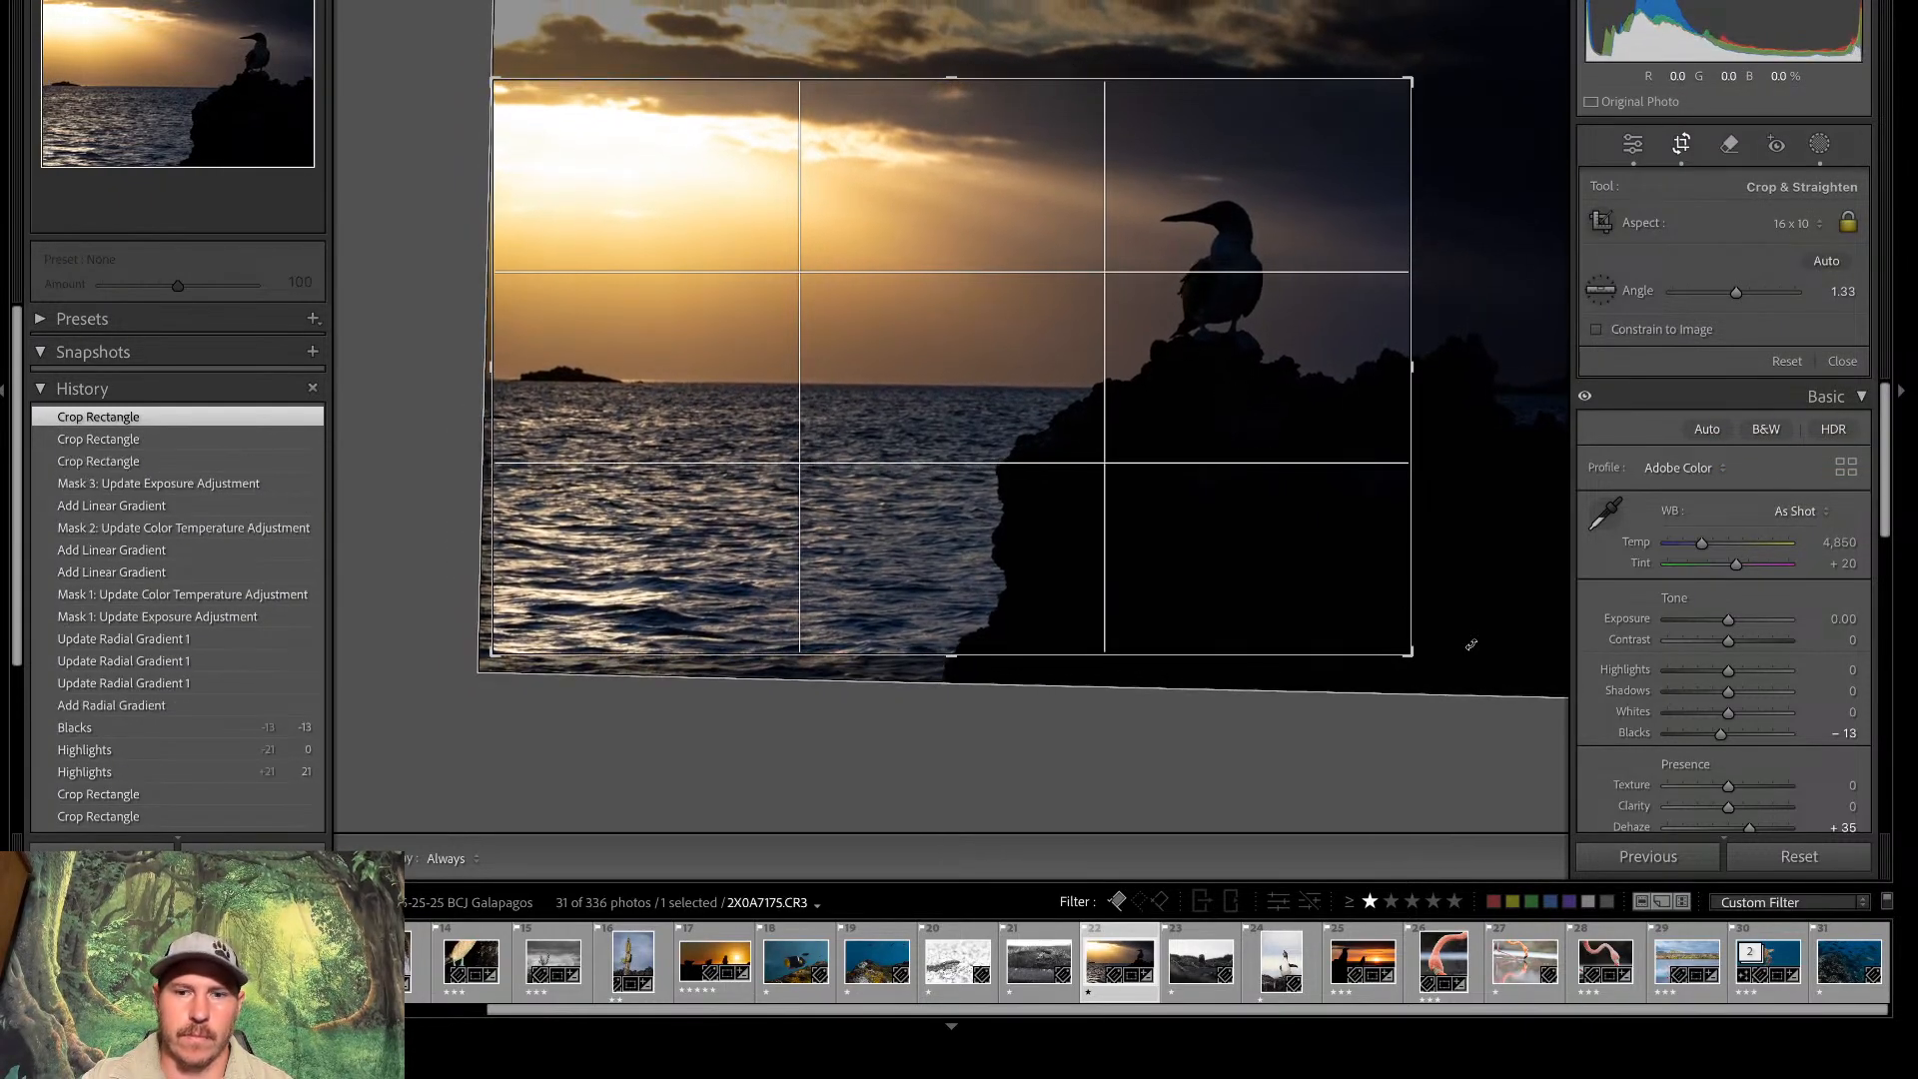
left_click_drag(1412, 654, 1426, 662)
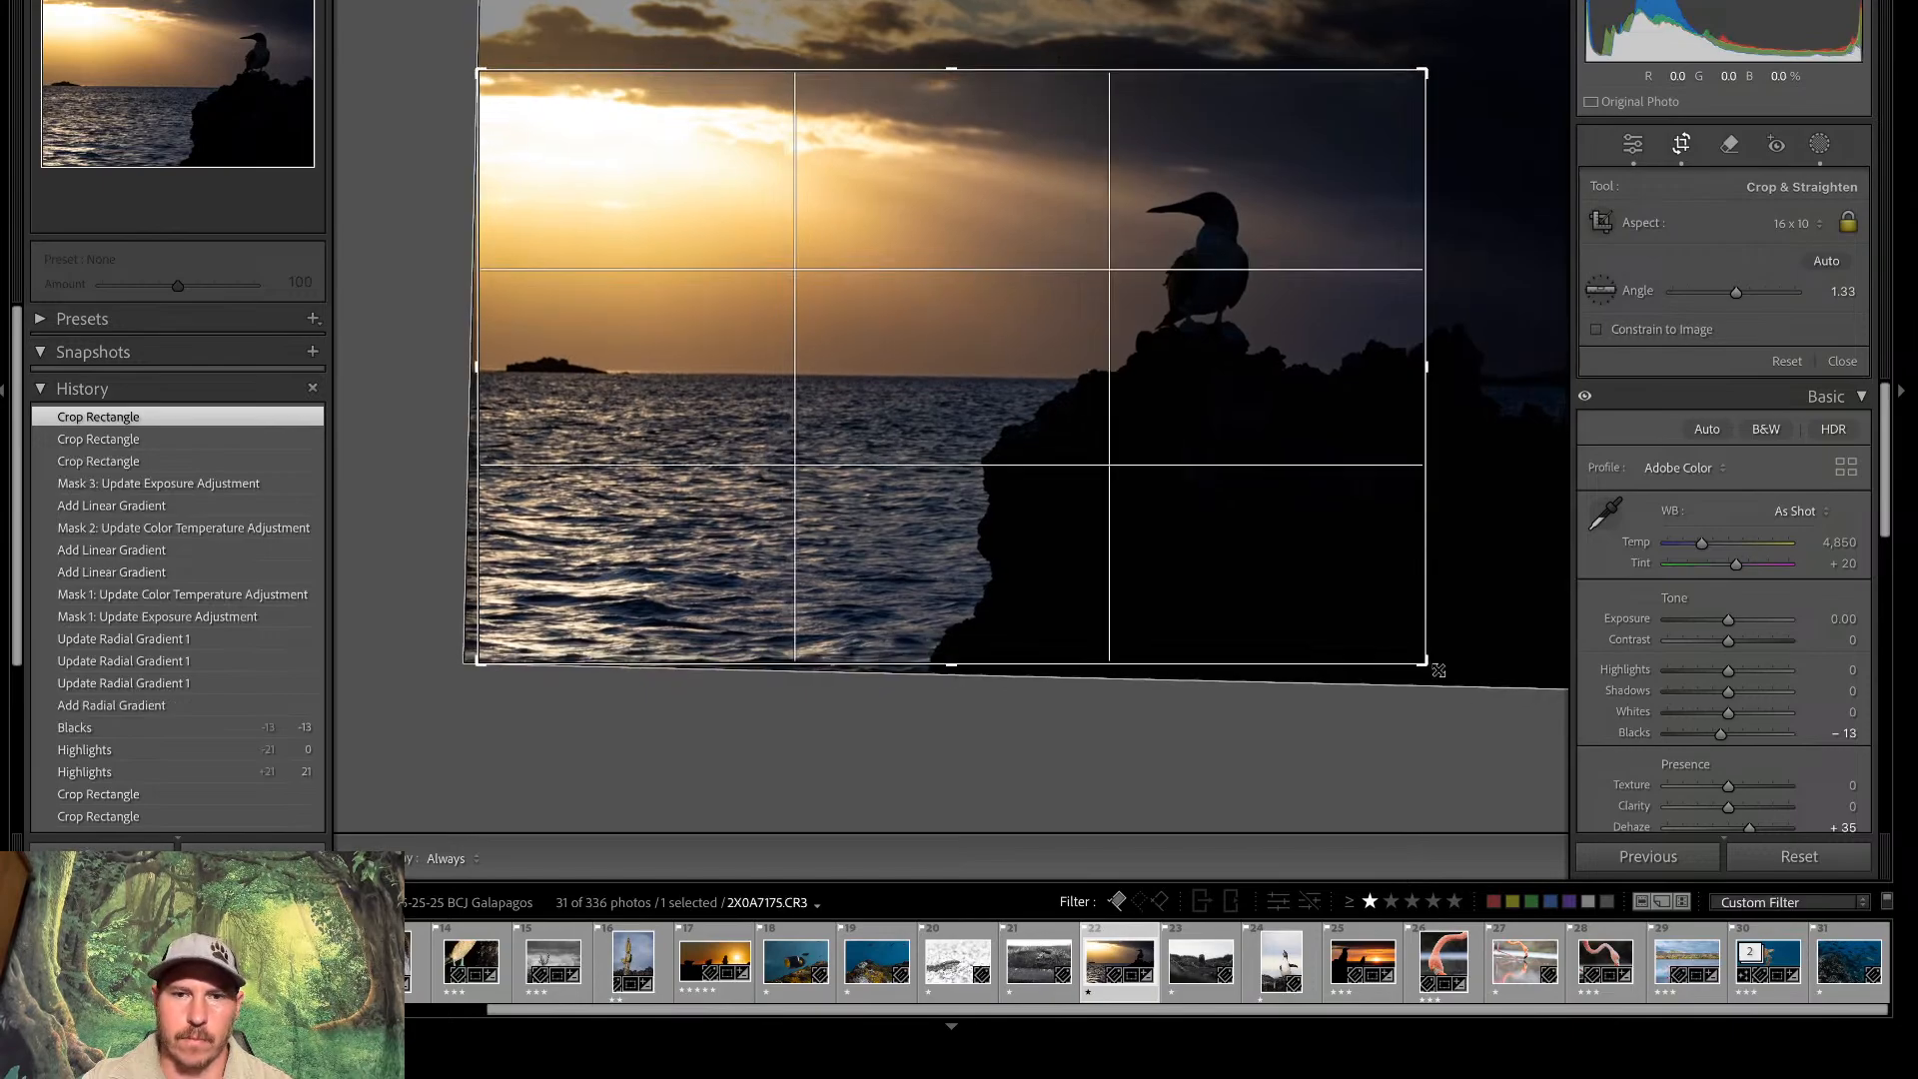
double_click(1333, 562)
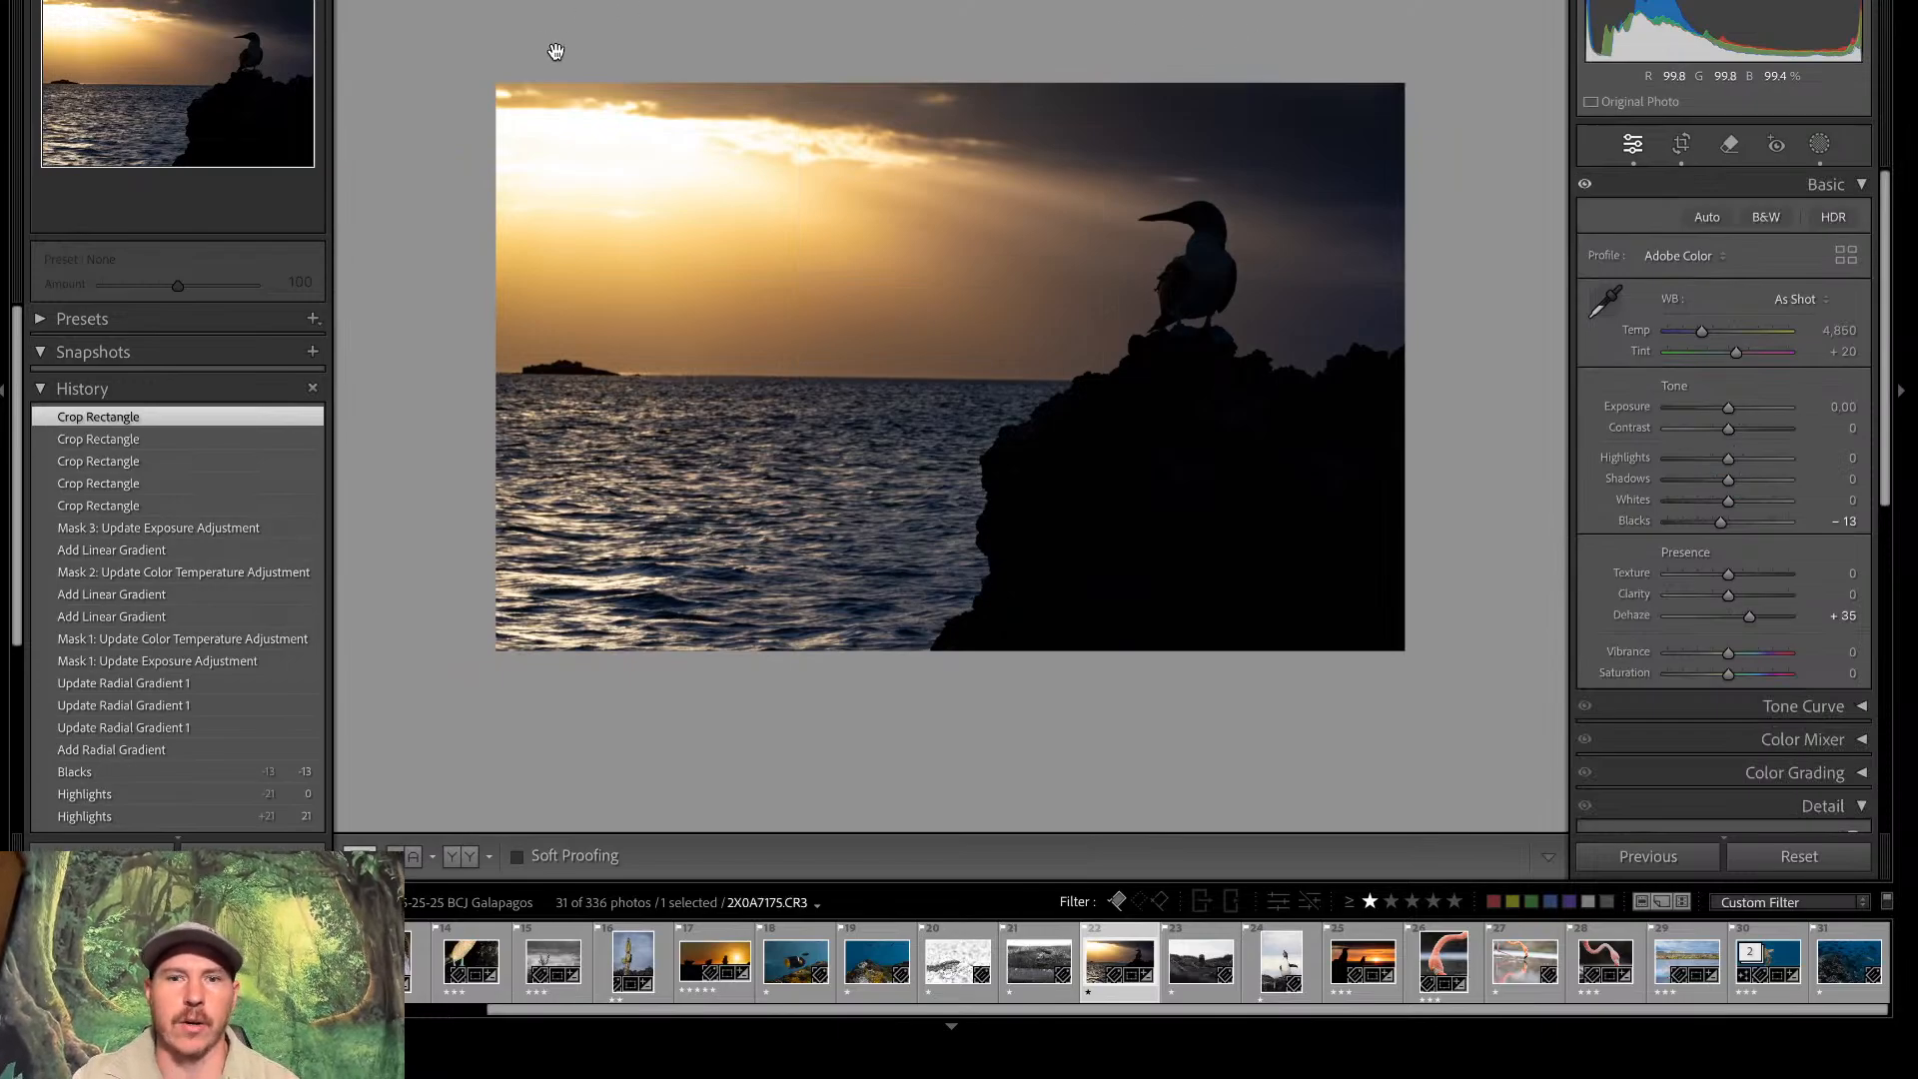
Compare the seabird photo before and after the edits at full-image view
key("backslash")
key("backslash")
key("backslash")
key("backslash")
key("backslash")
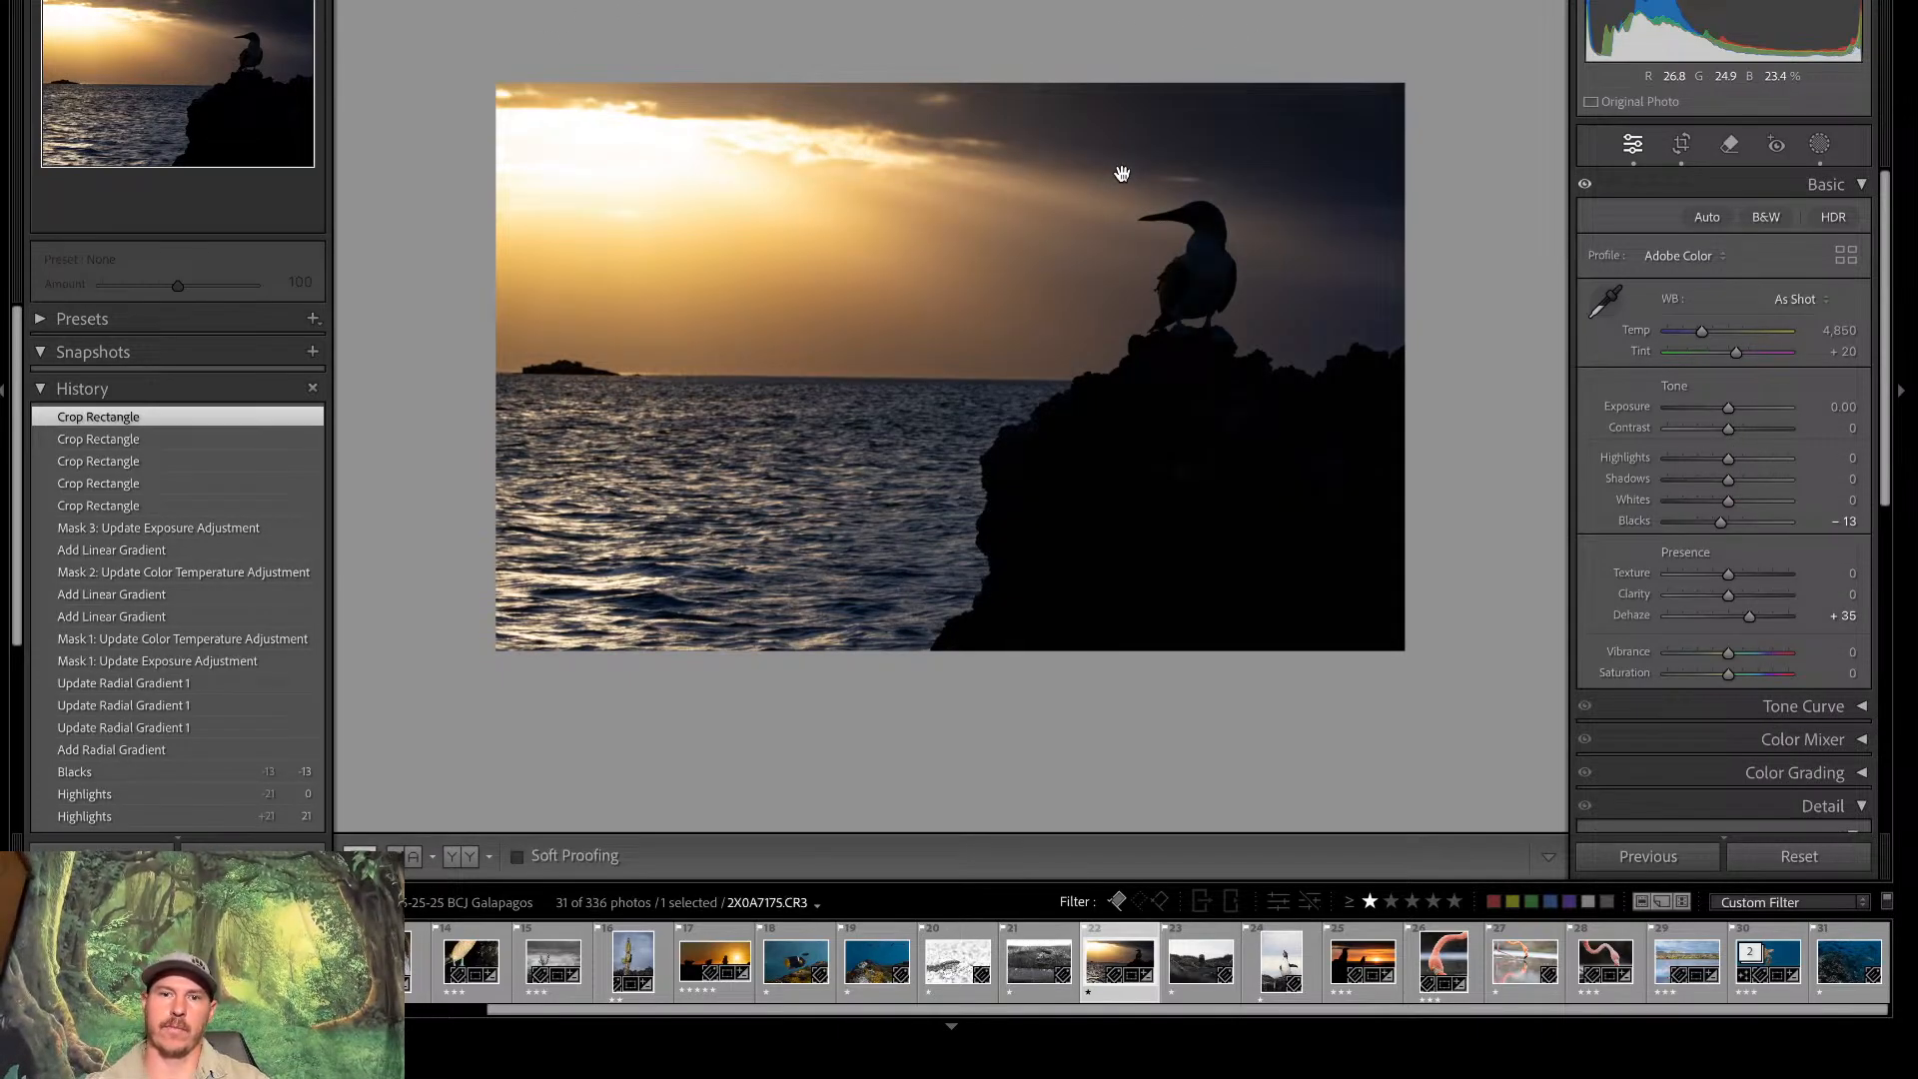
key("backslash")
key("backslash")
key("backslash")
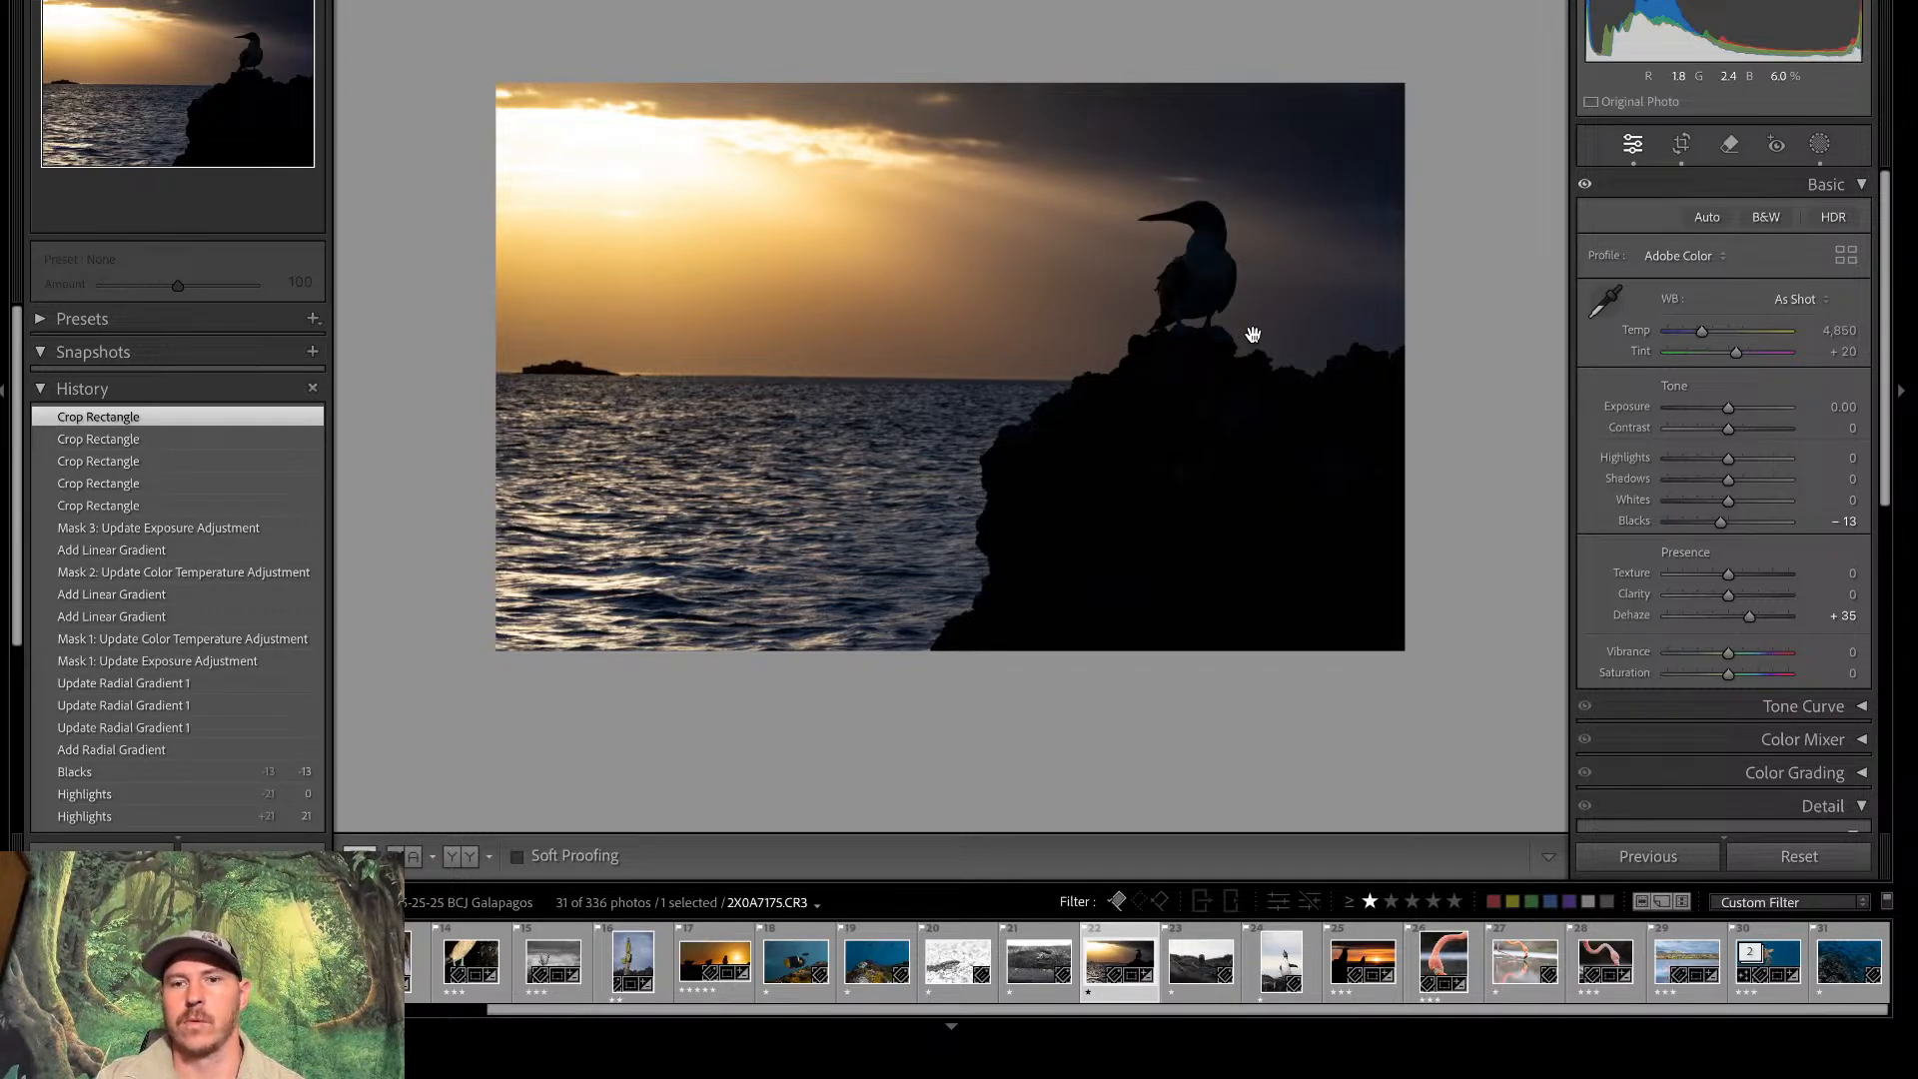
Heal the dust spot in the sky between the seabird and the horizon
left_click(1204, 222)
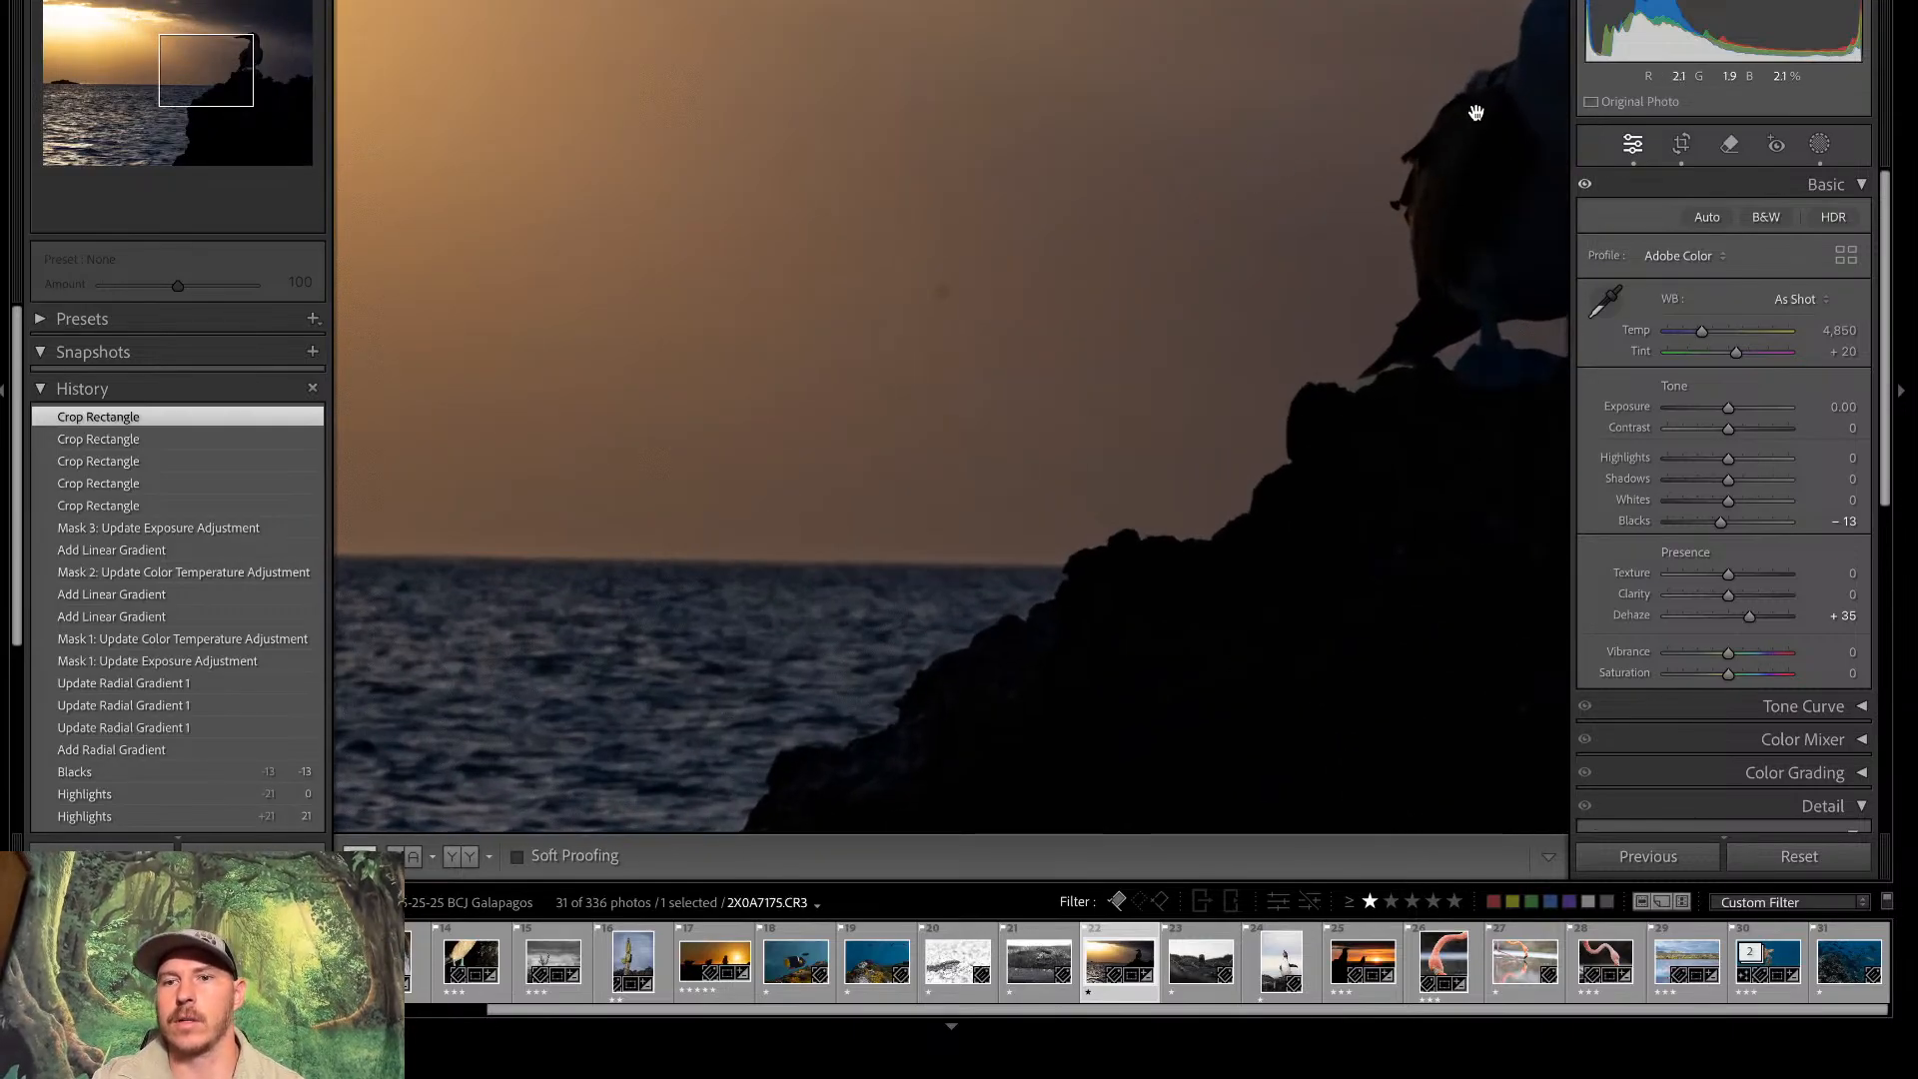
left_click_drag(1472, 117, 1430, 178)
left_click(1731, 147)
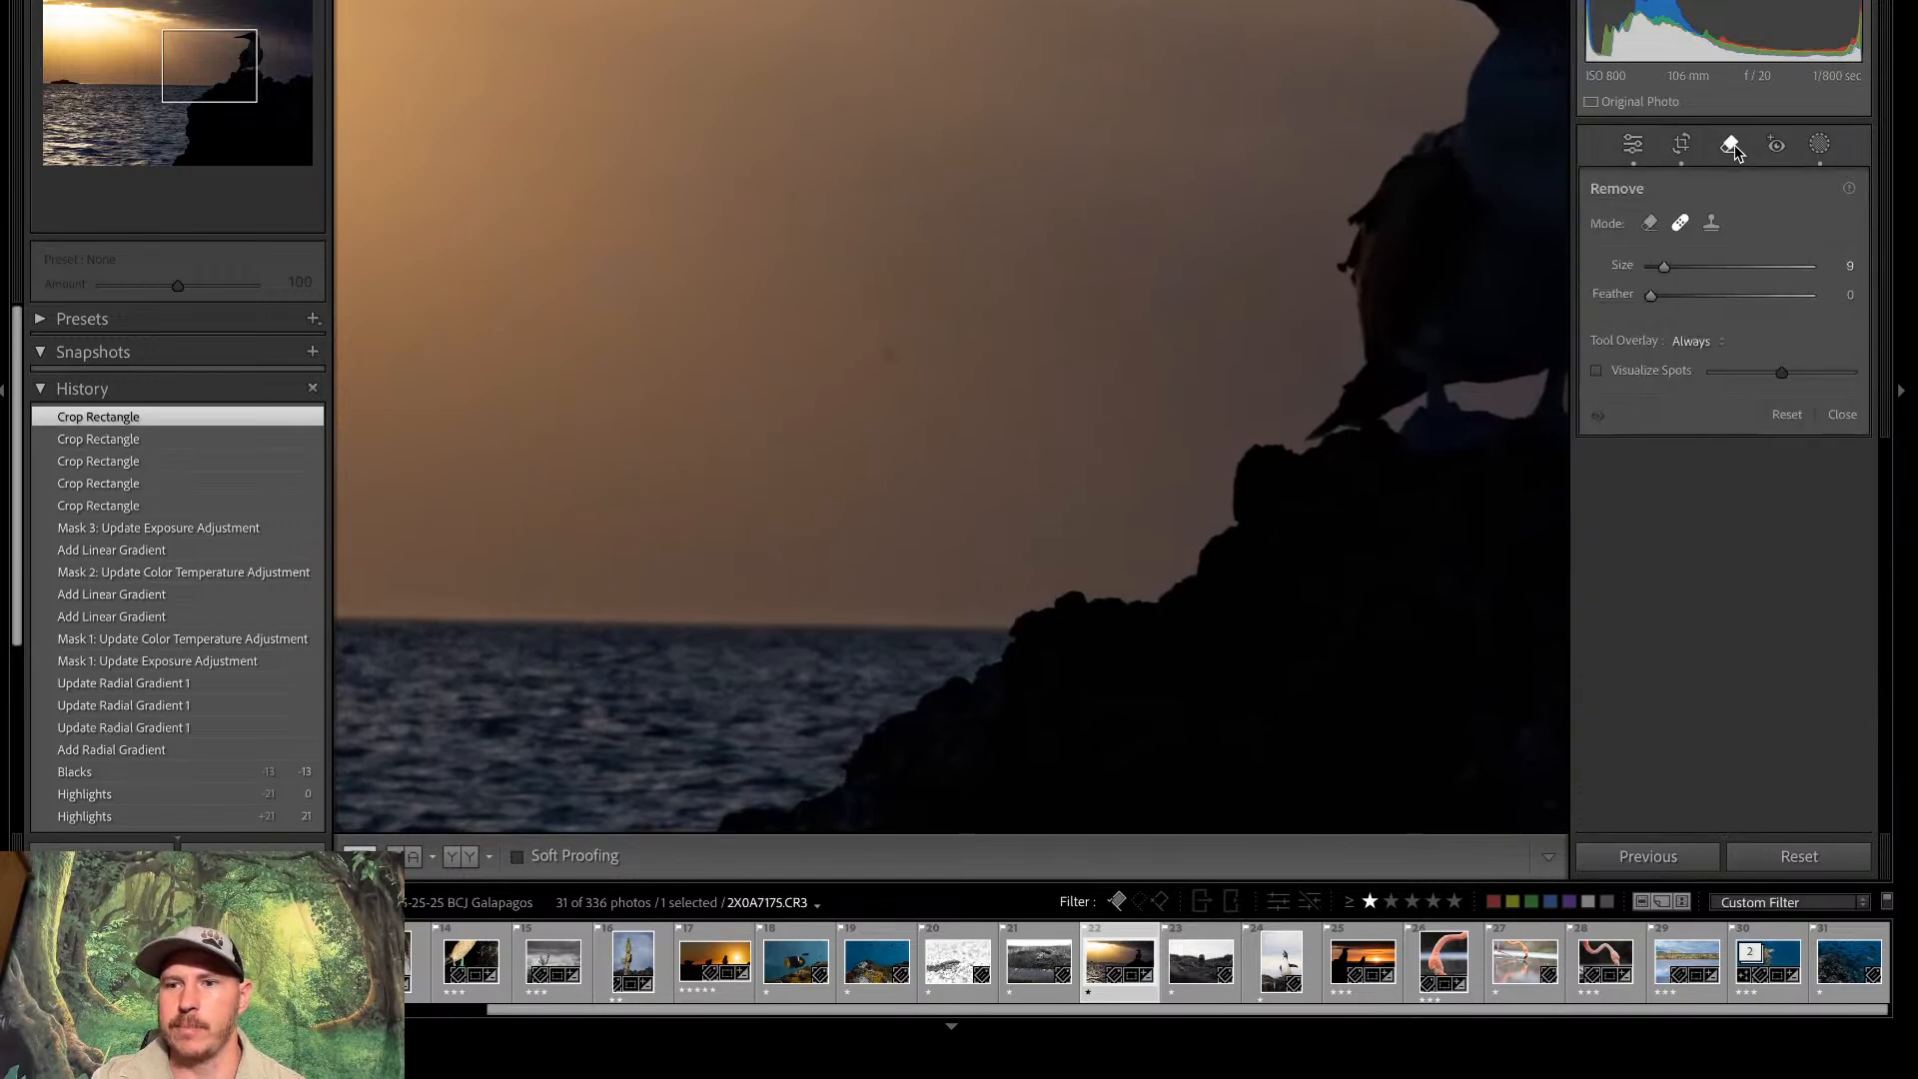
left_click(887, 354)
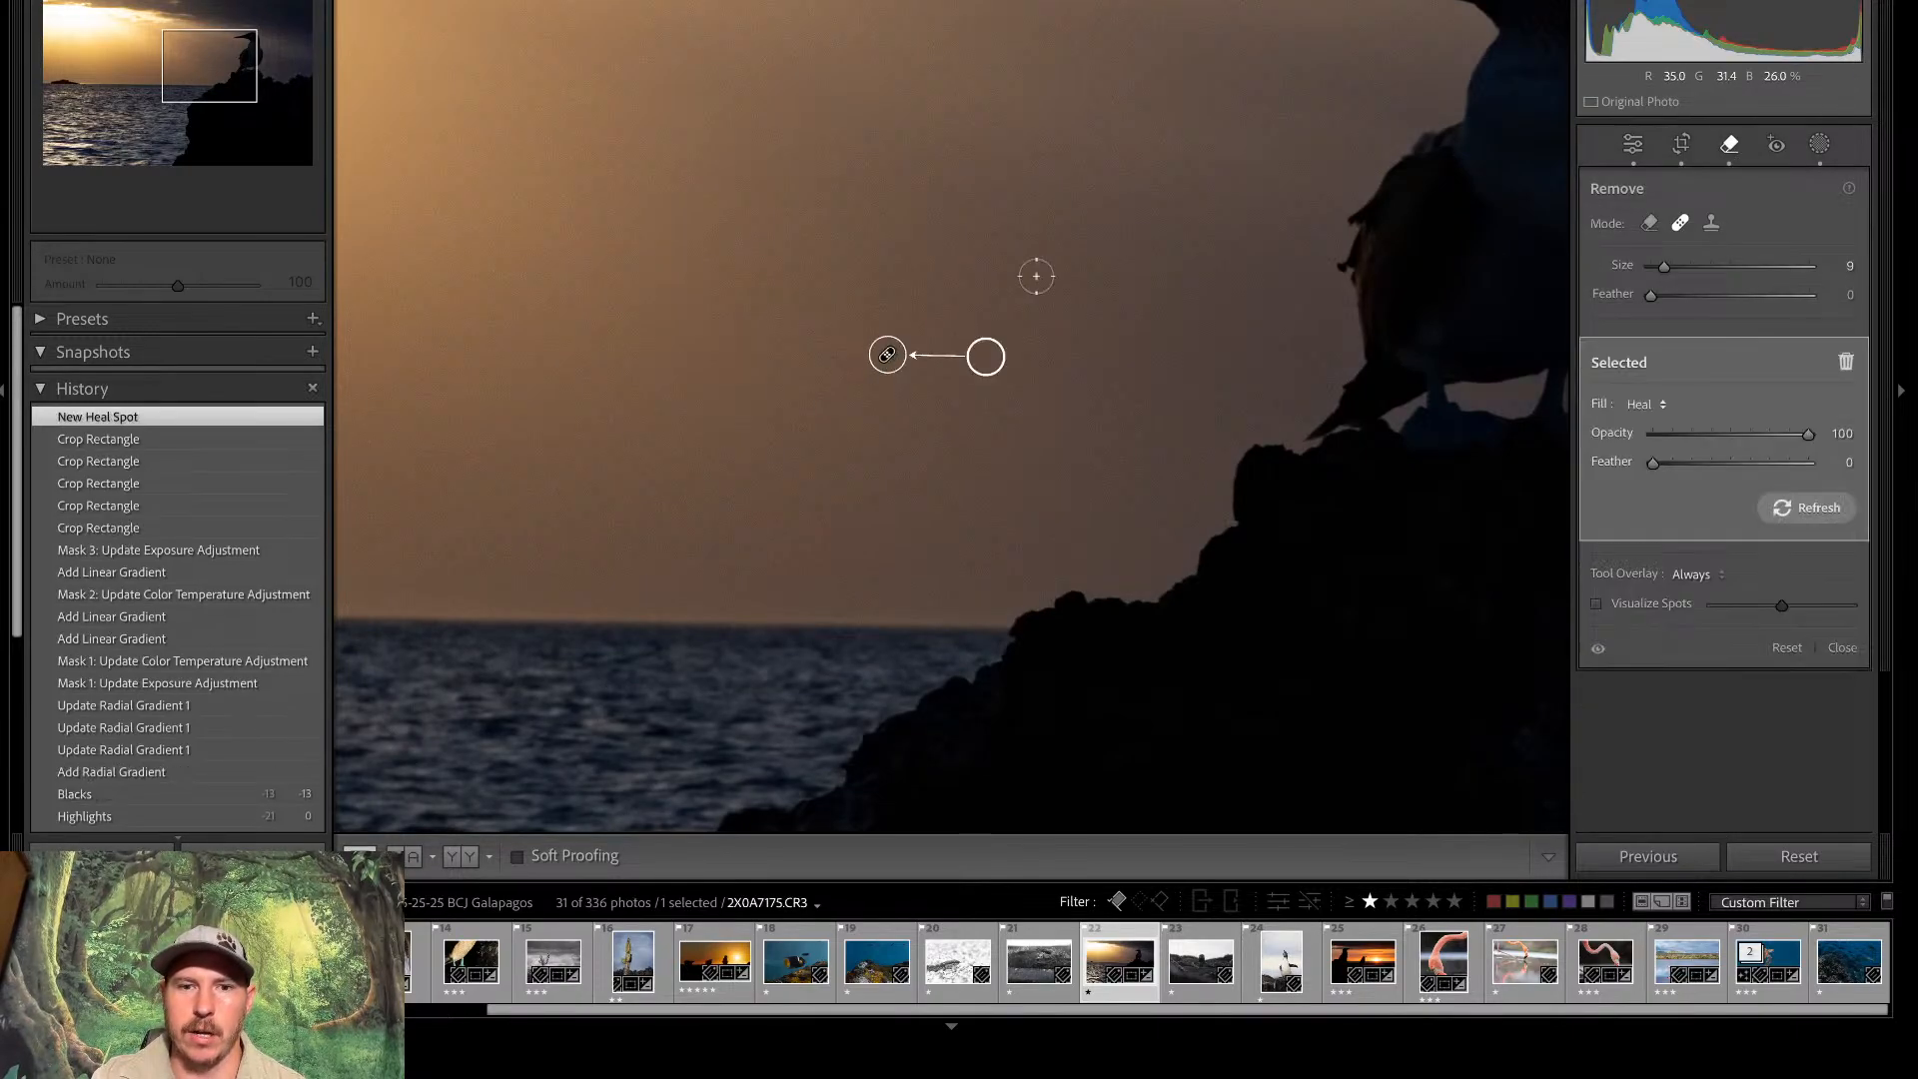
left_click(1633, 146)
Heal the dust spot in the bright yellow sky near the sun glow
left_click_drag(215, 65, 88, 43)
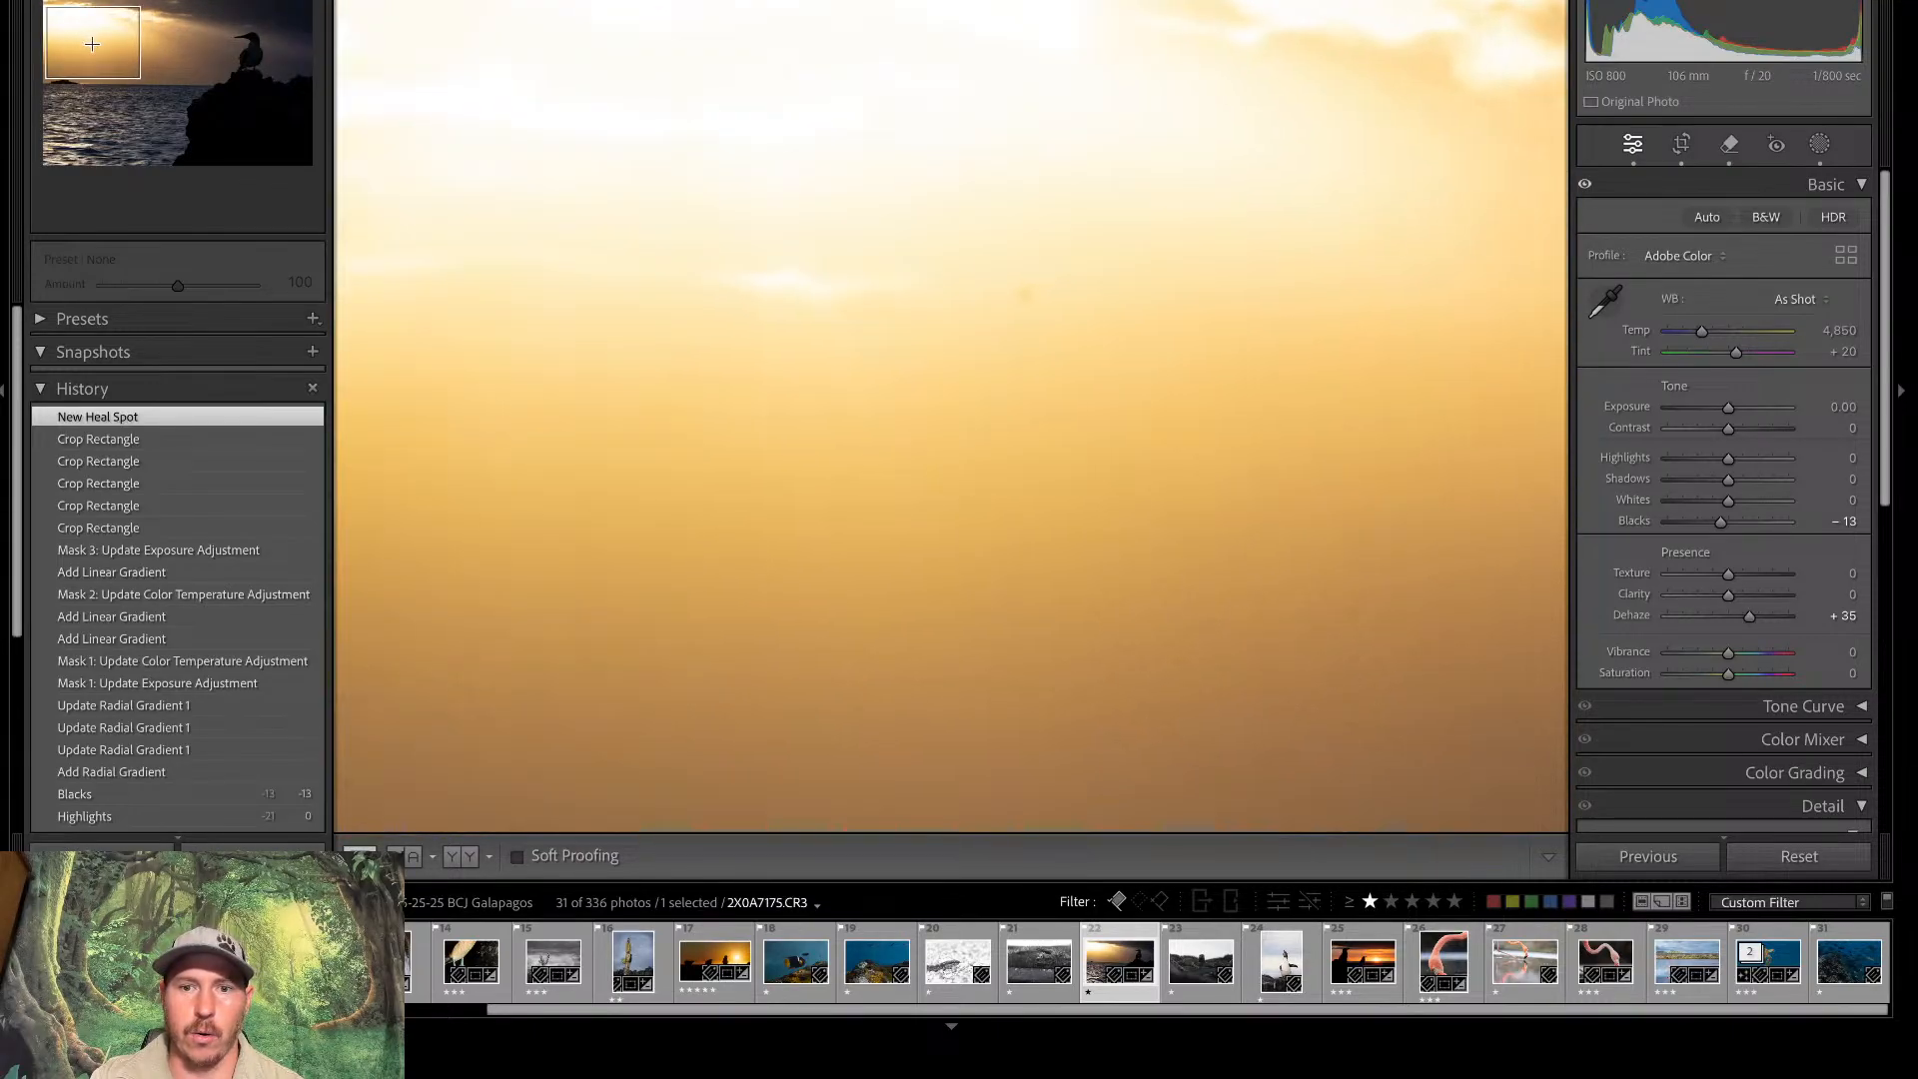
left_click(1730, 147)
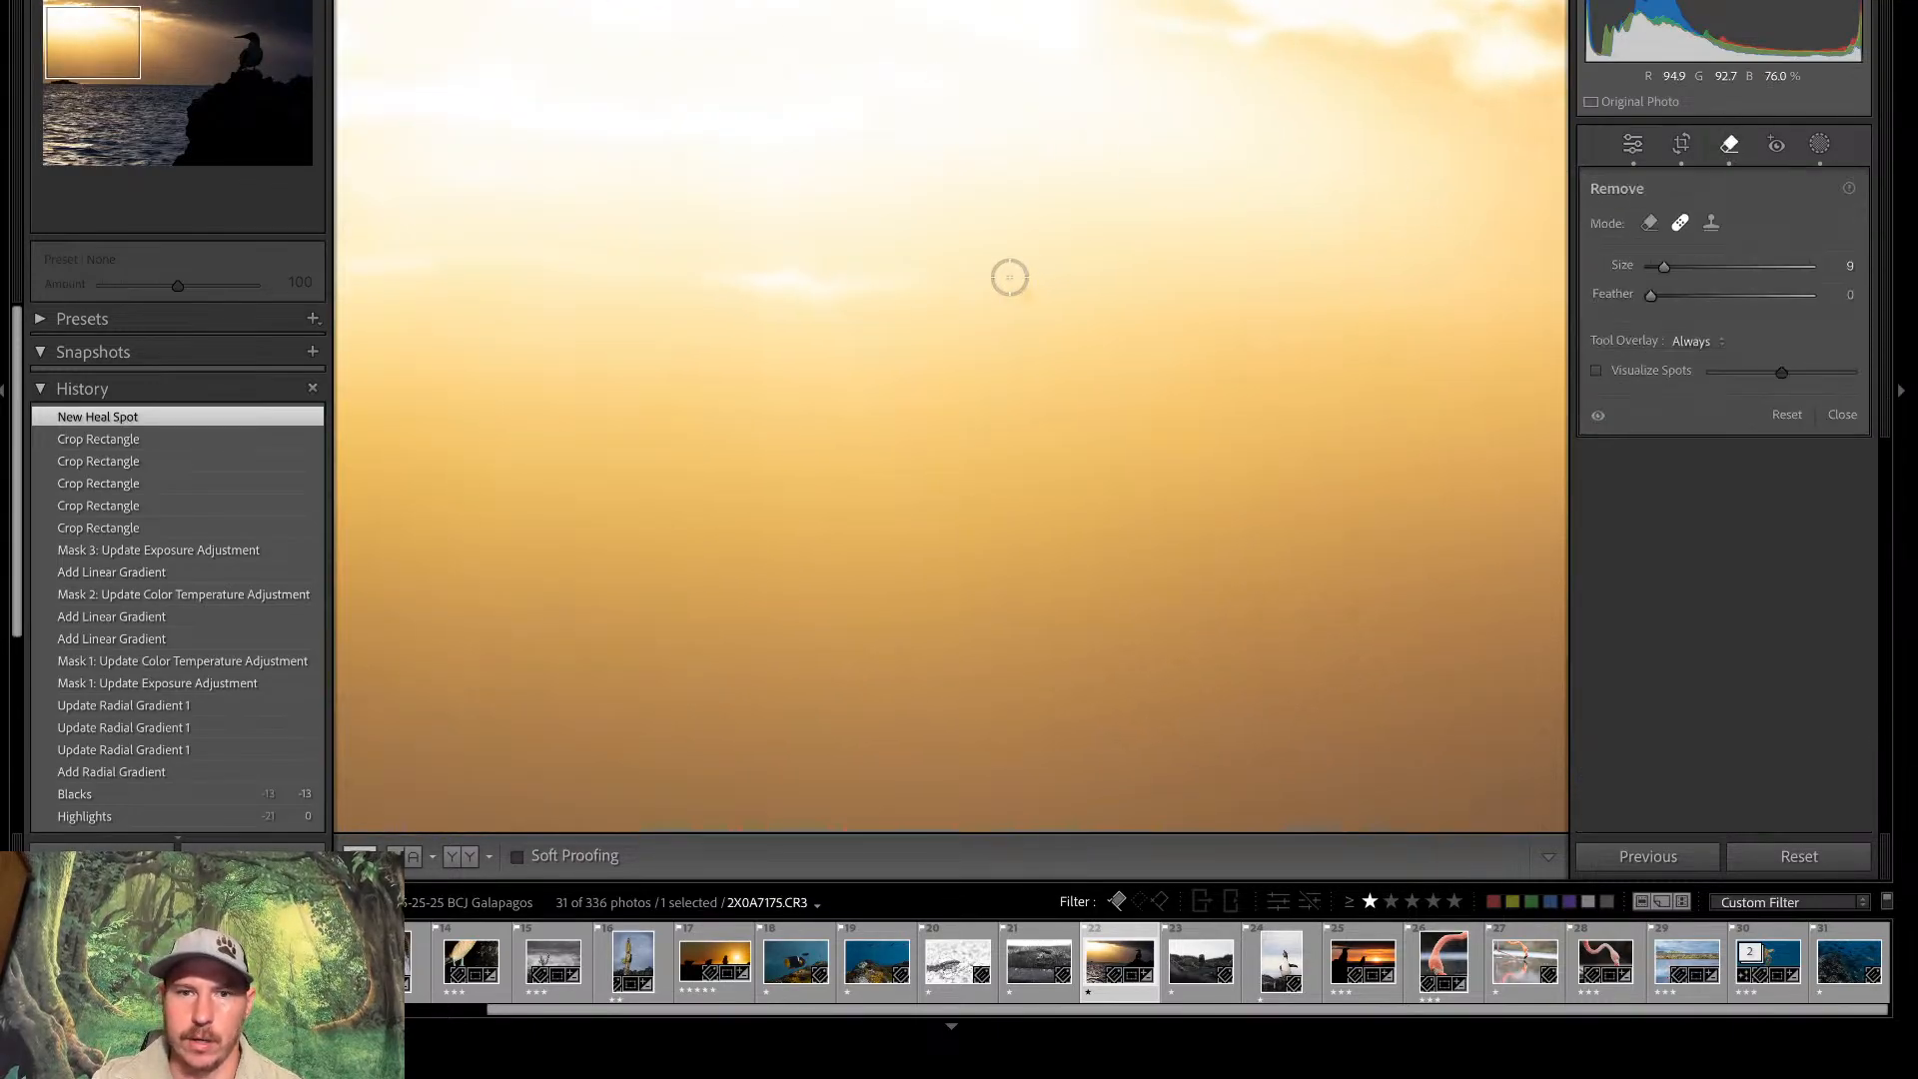
left_click(1025, 300)
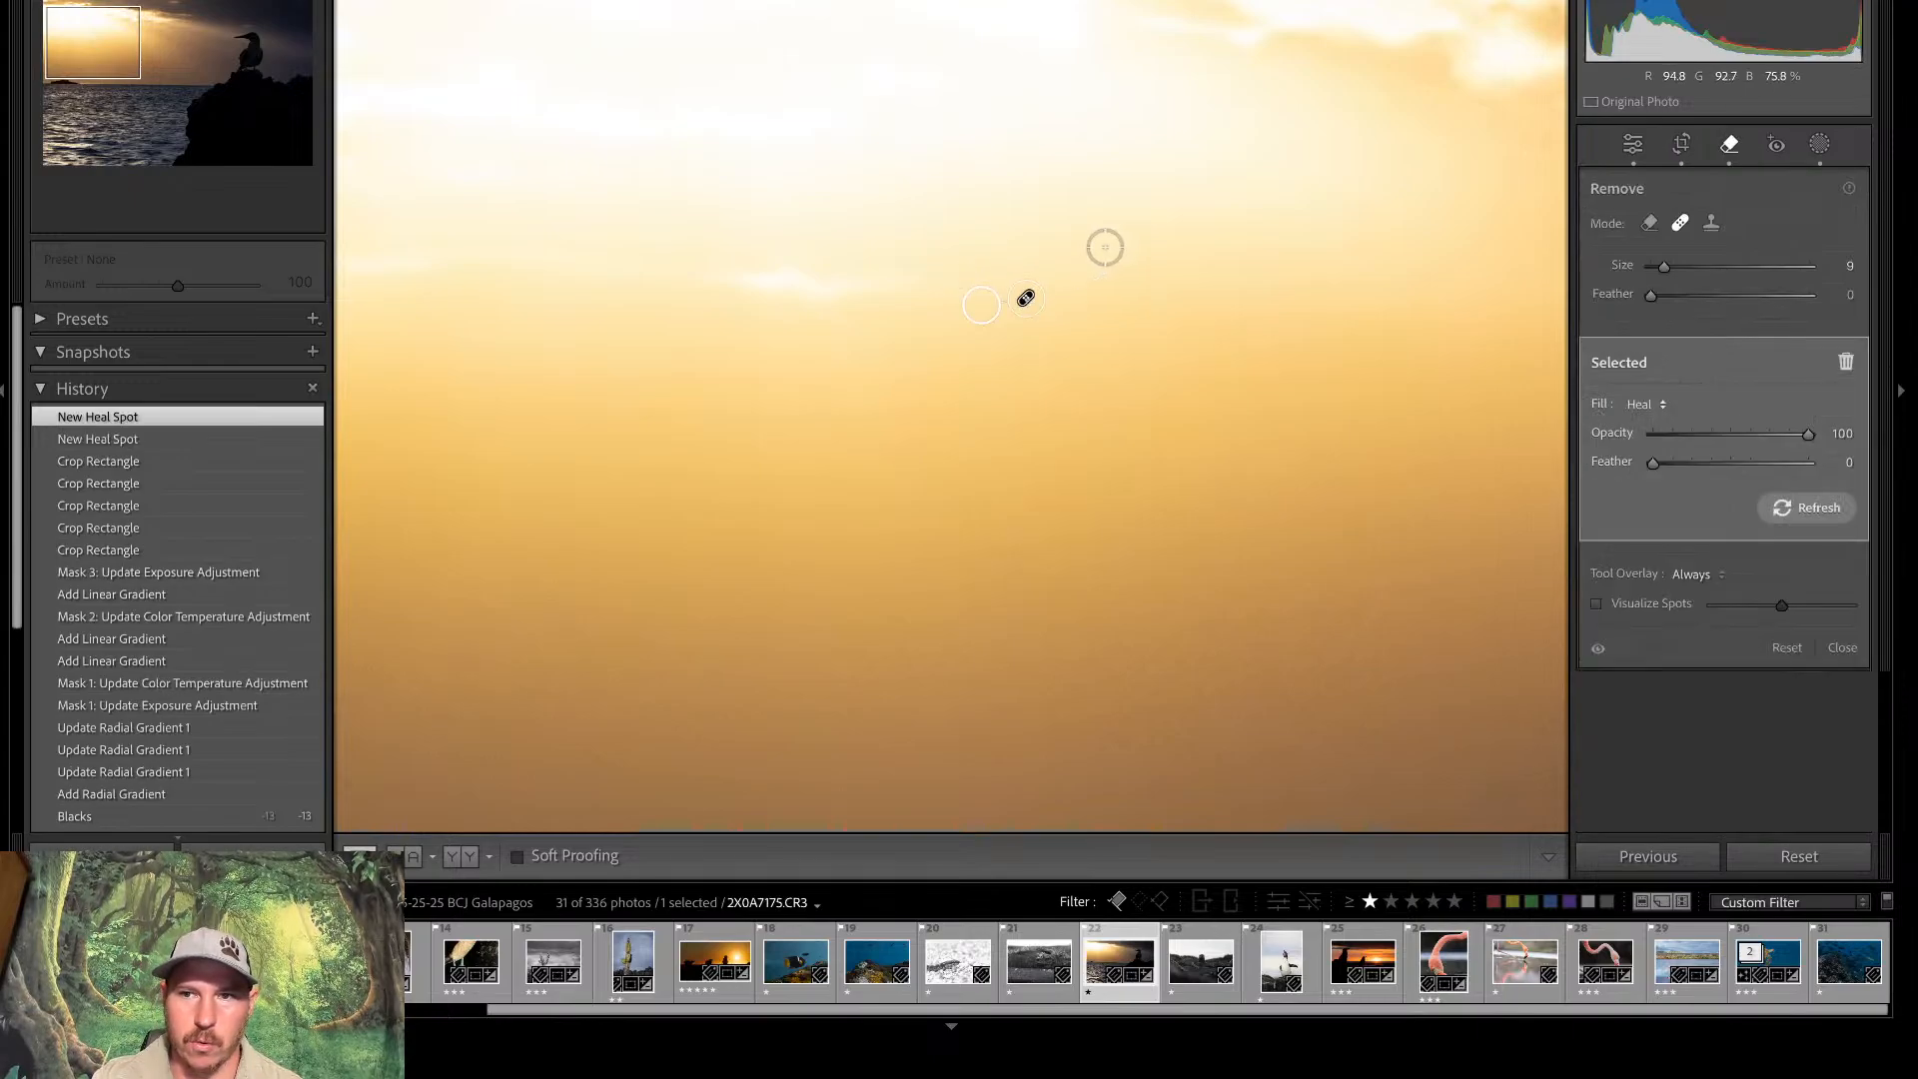
left_click(1632, 146)
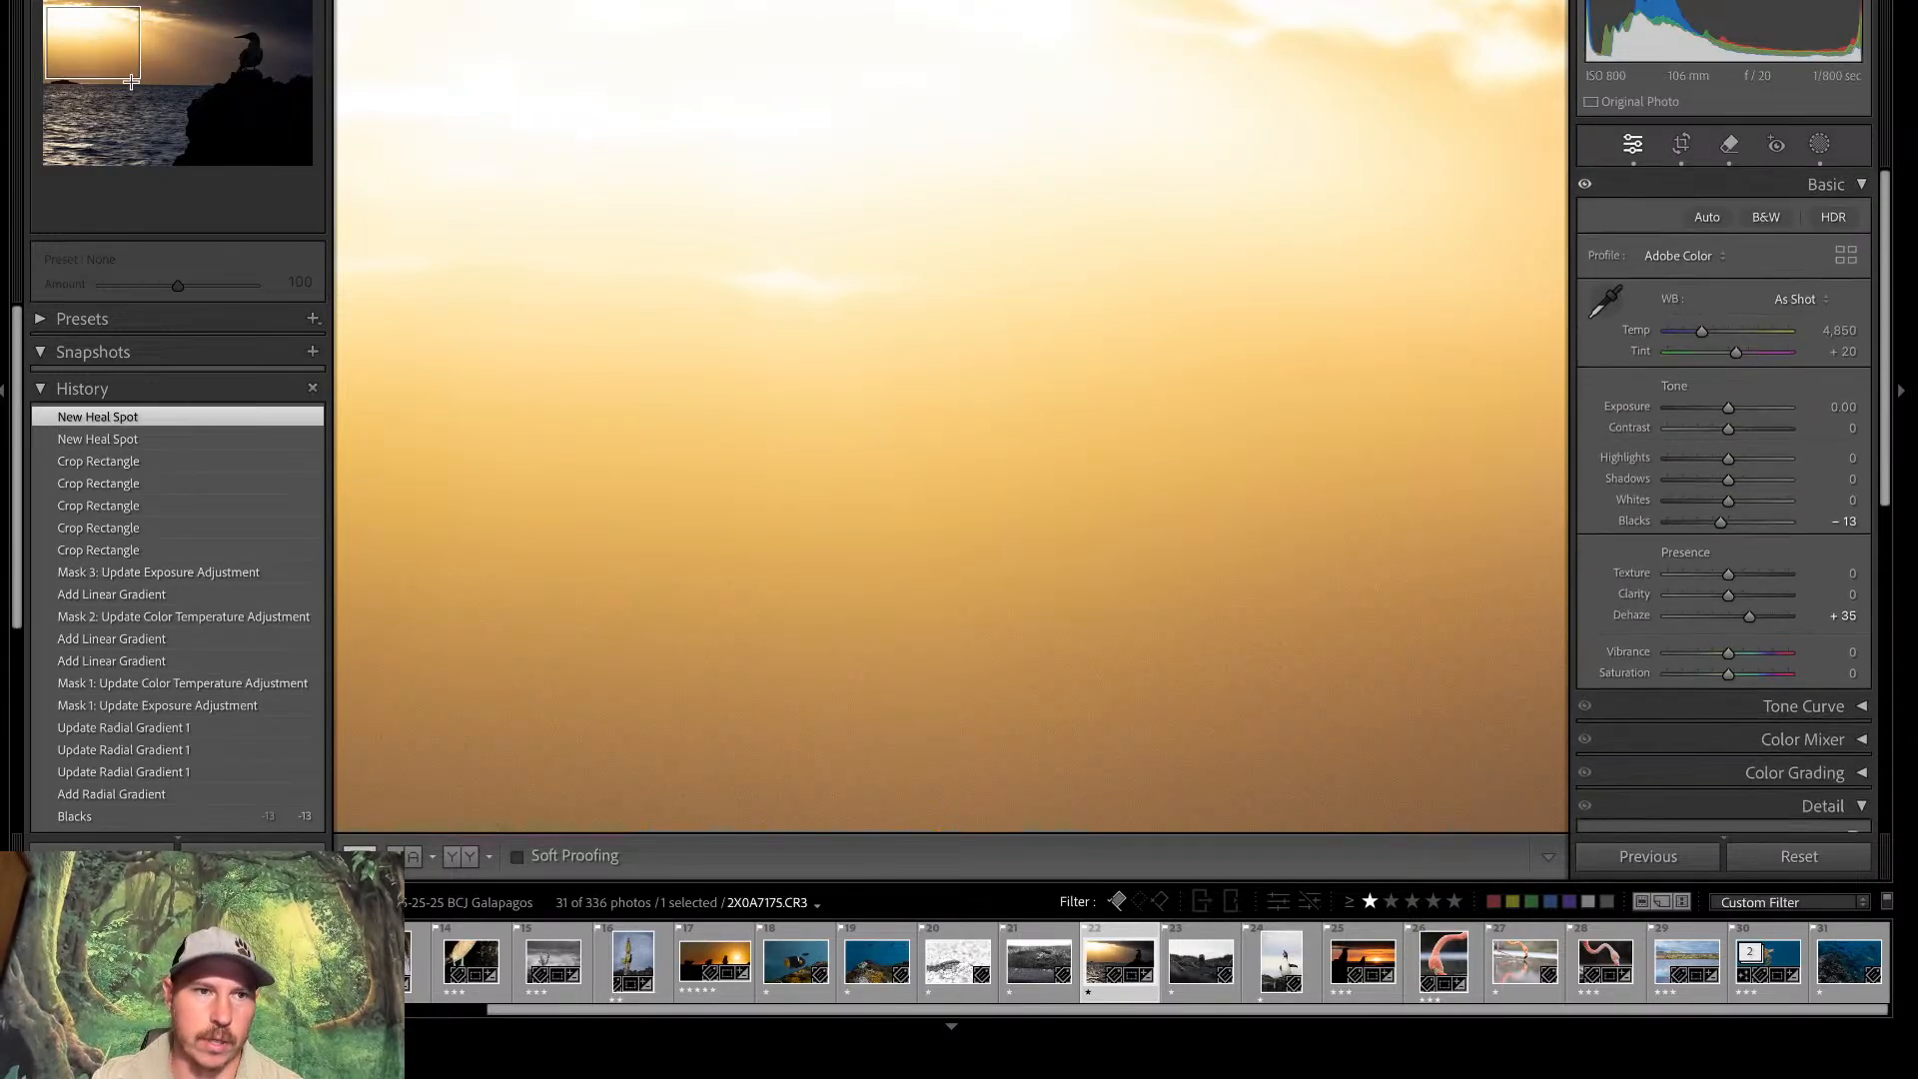
Inspect the rest of the sky and horizon for spots, and compare the whole photo before and after the edits
left_click(72, 73)
left_click_drag(72, 73, 147, 77)
left_click(663, 156)
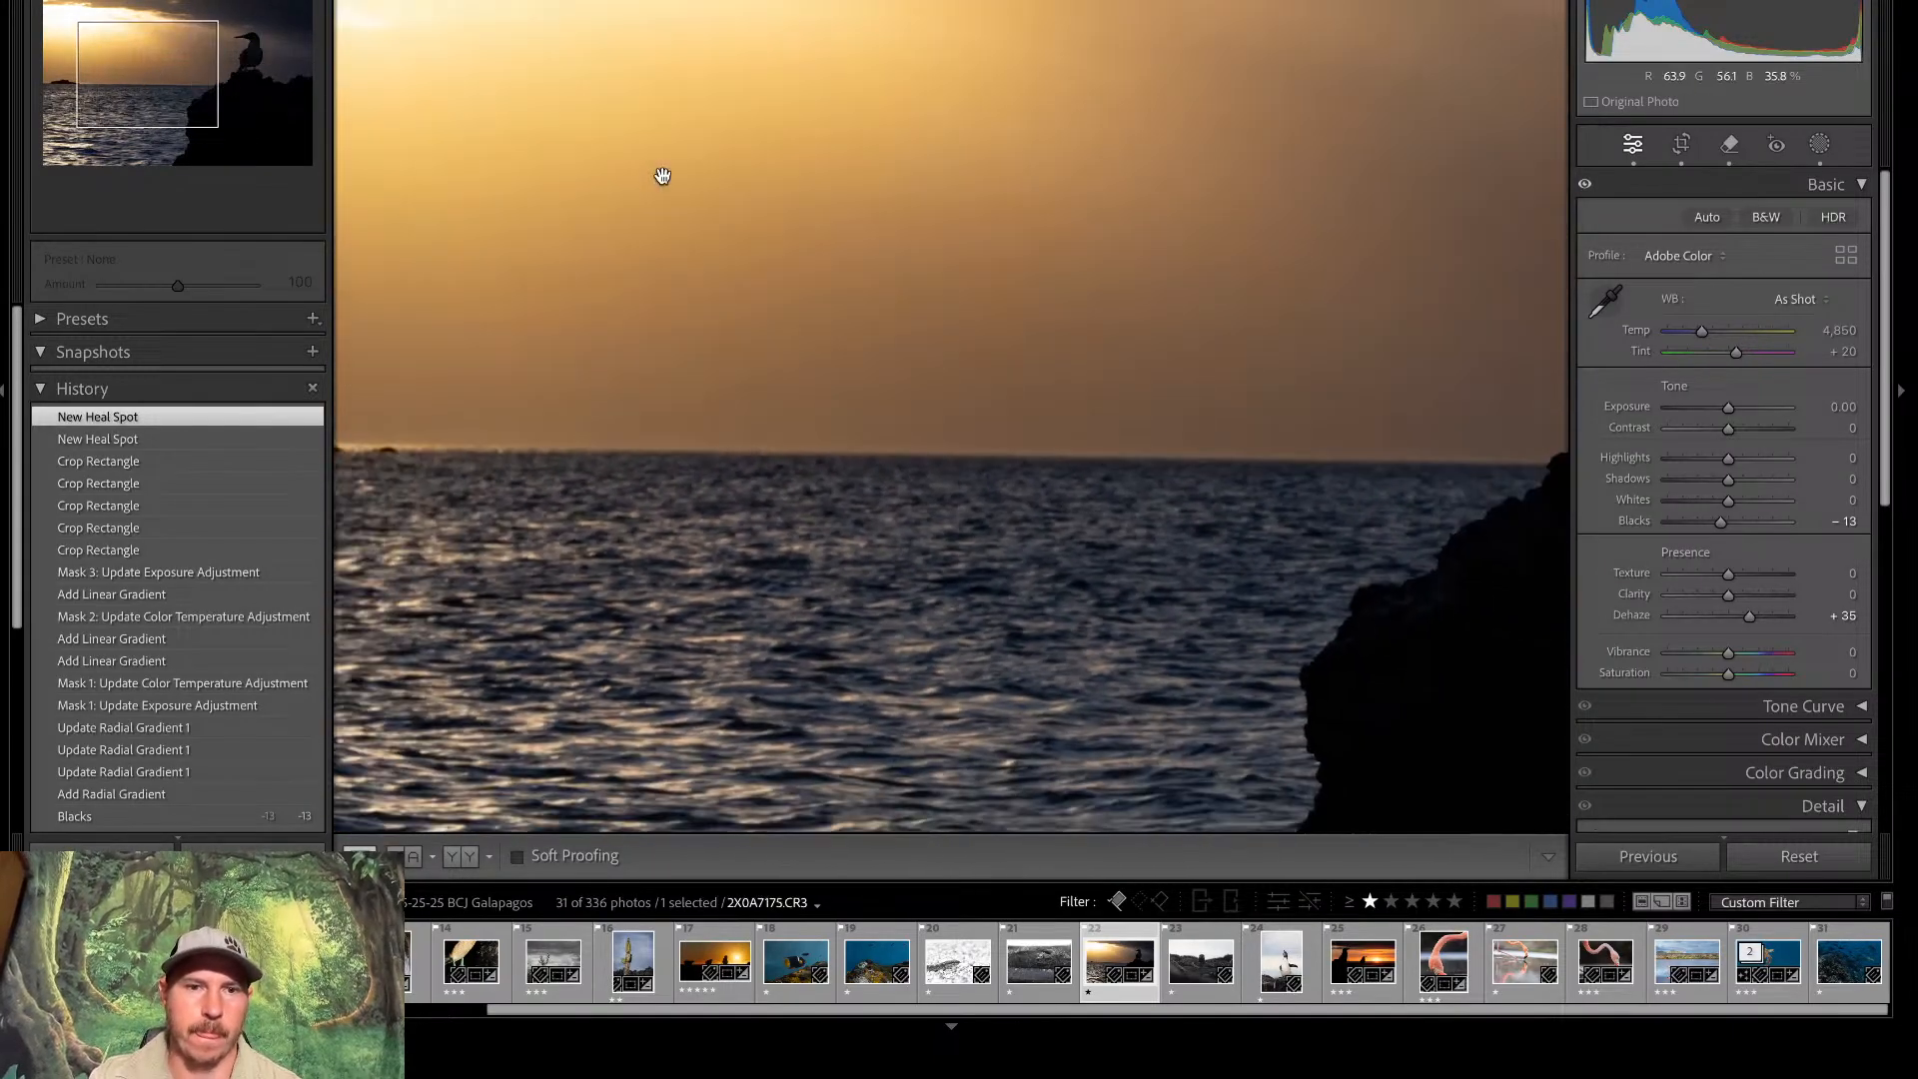
key("backslash")
key("backslash")
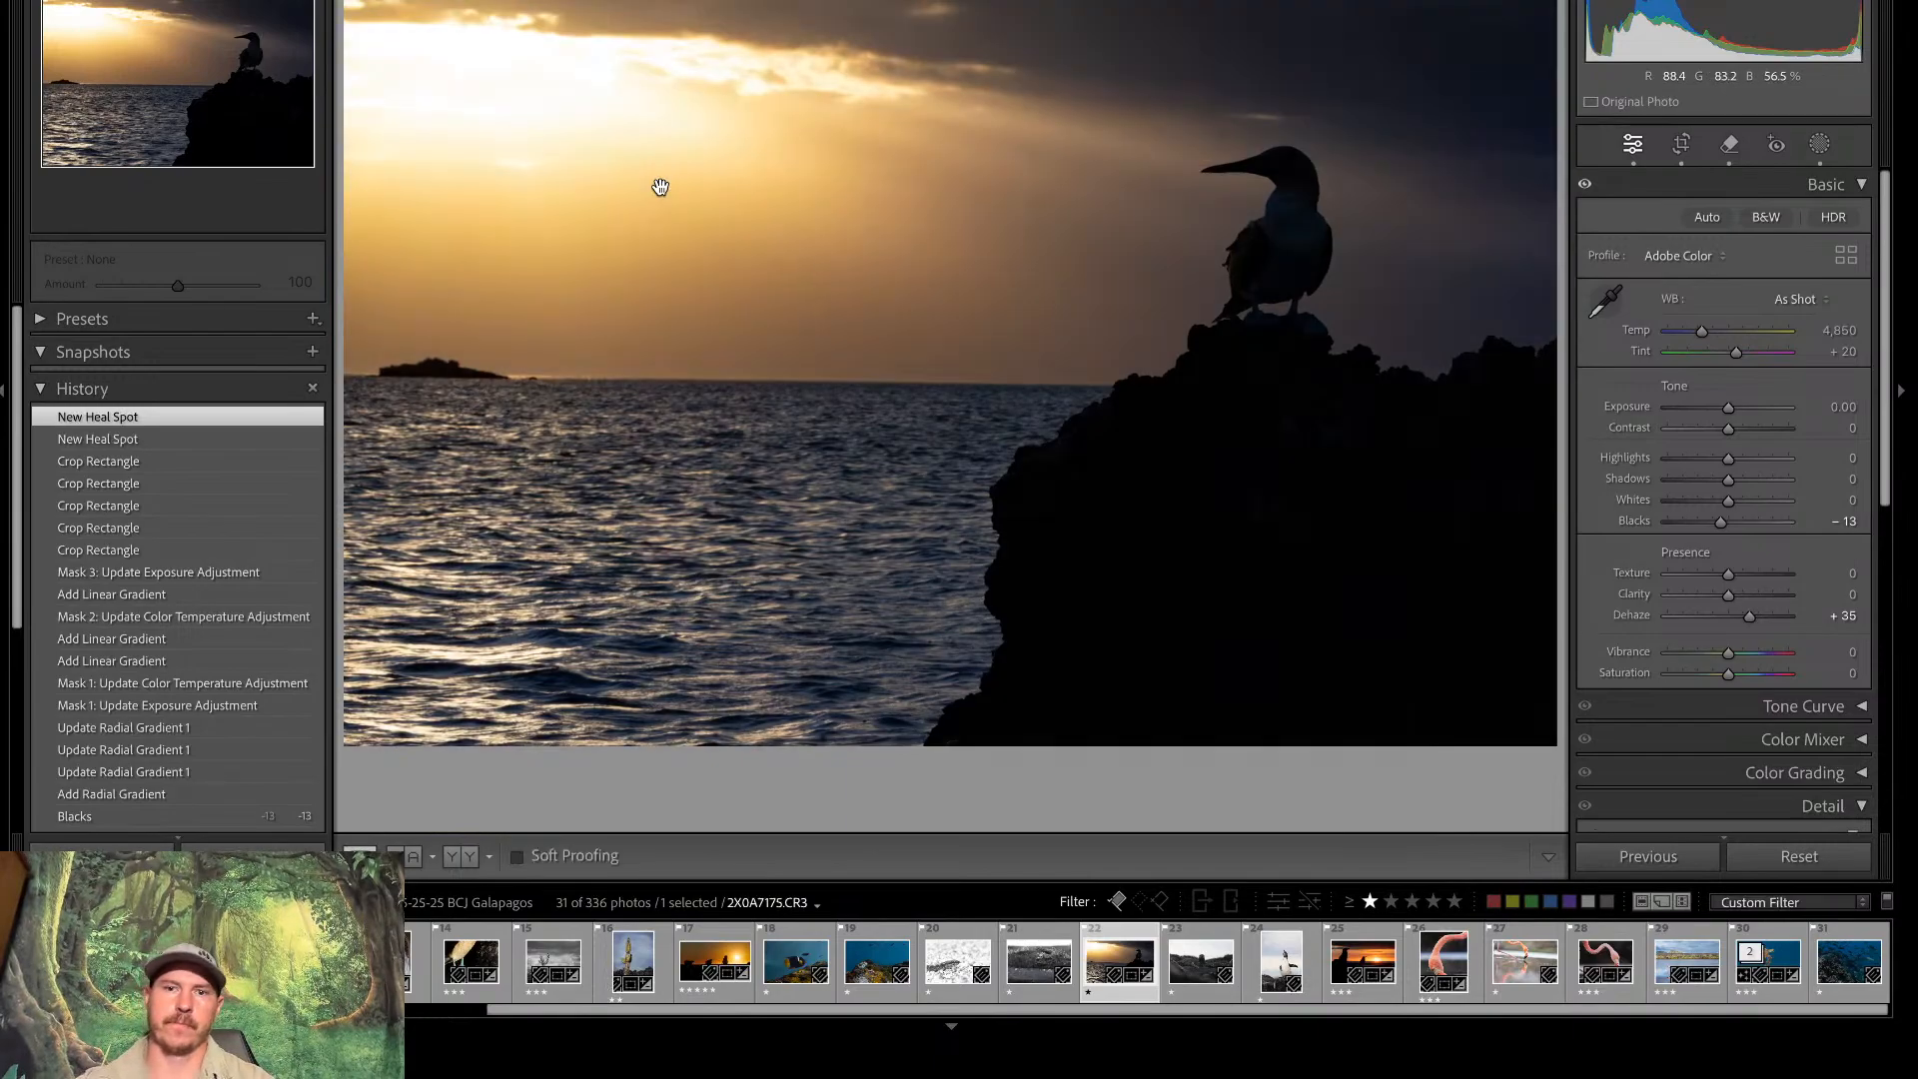
key("backslash")
left_click(660, 187)
key("backslash")
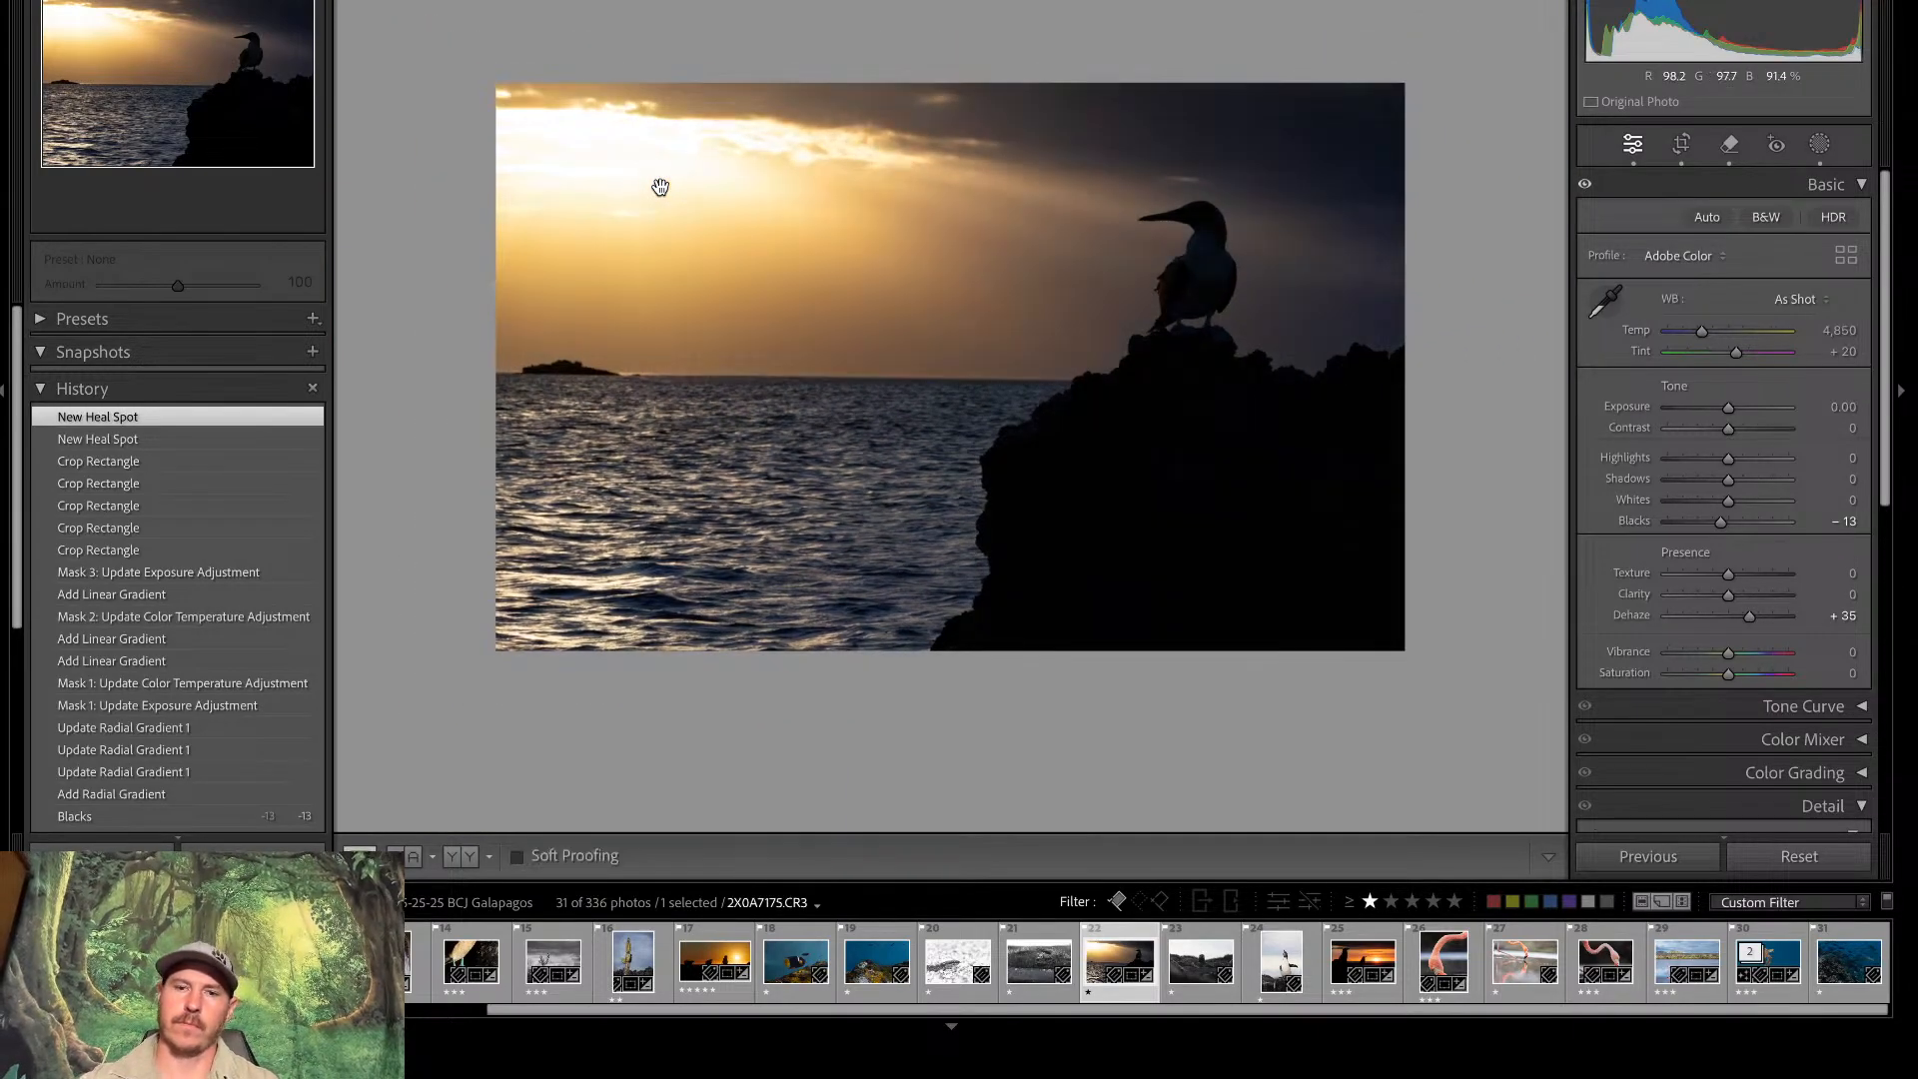
key("backslash")
key("backslash")
key("backslash")
key("backslash")
key("backslash")
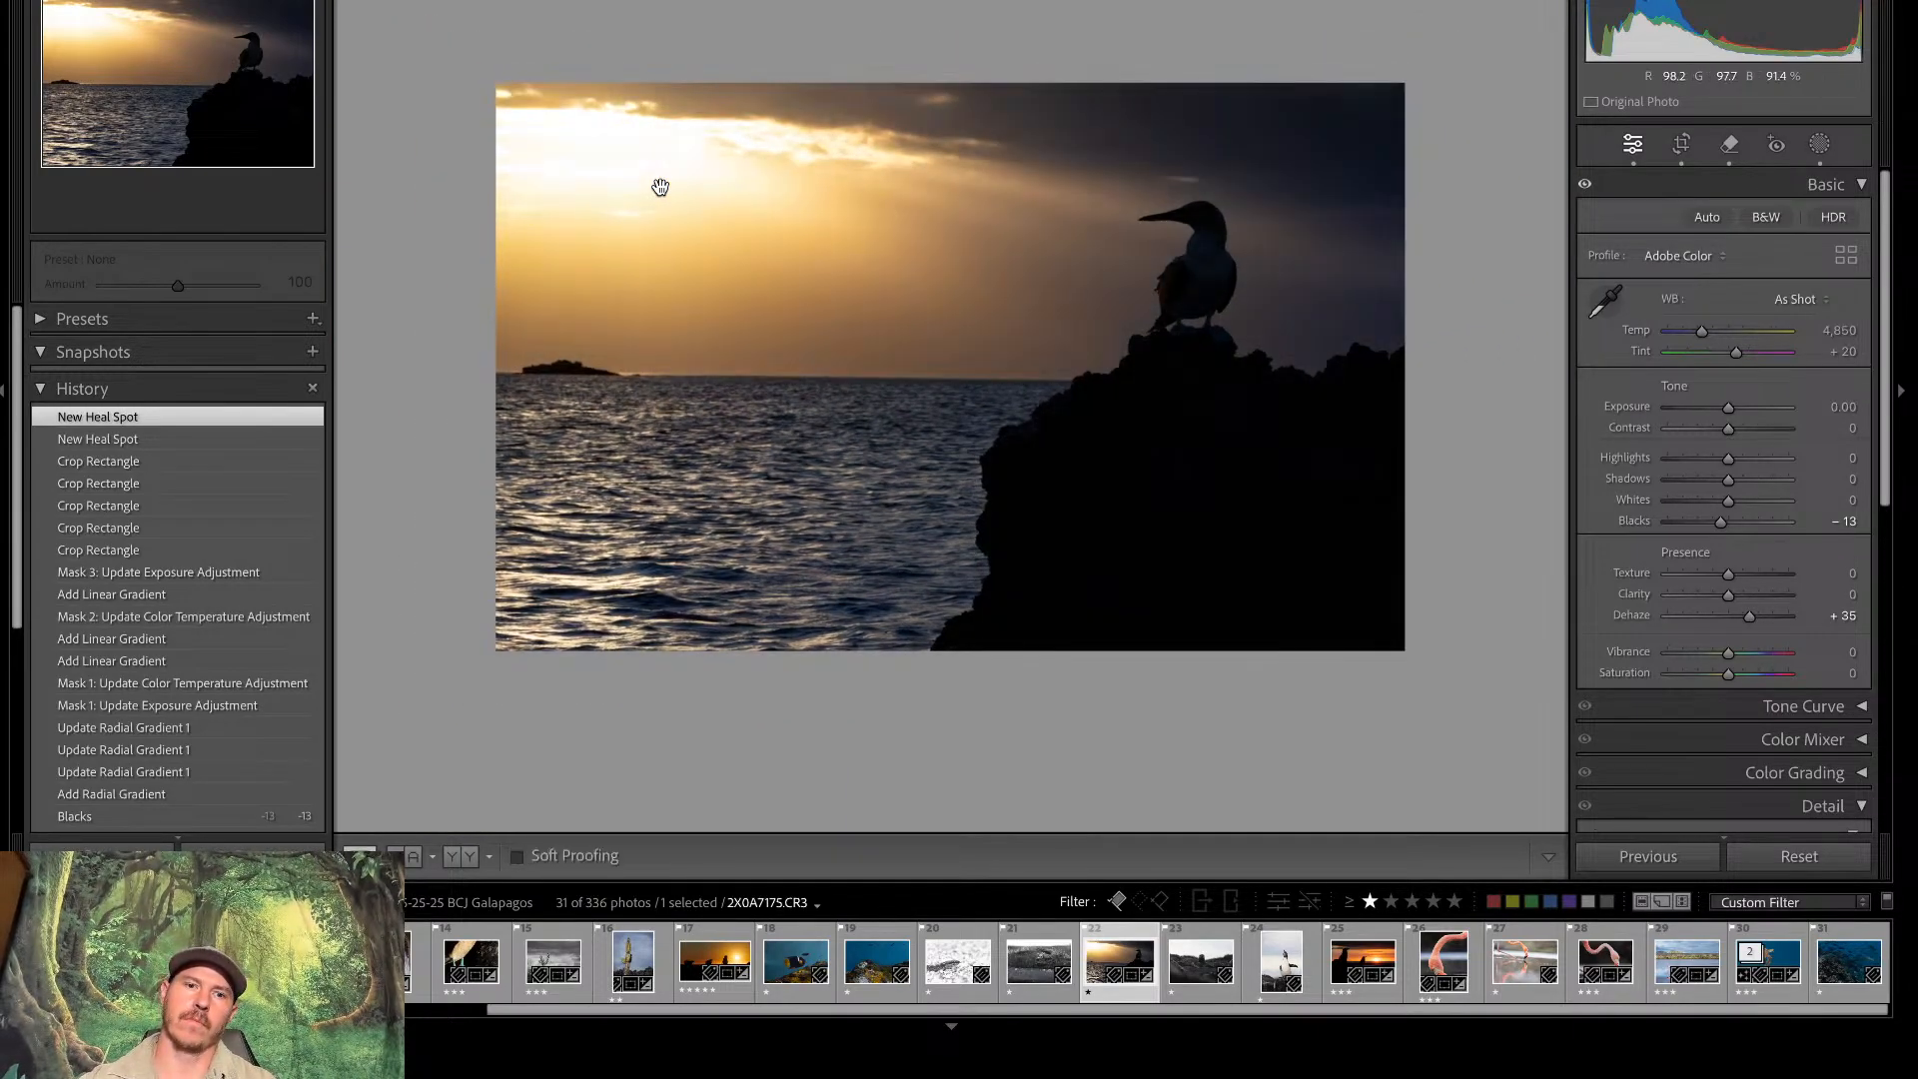
key("backslash")
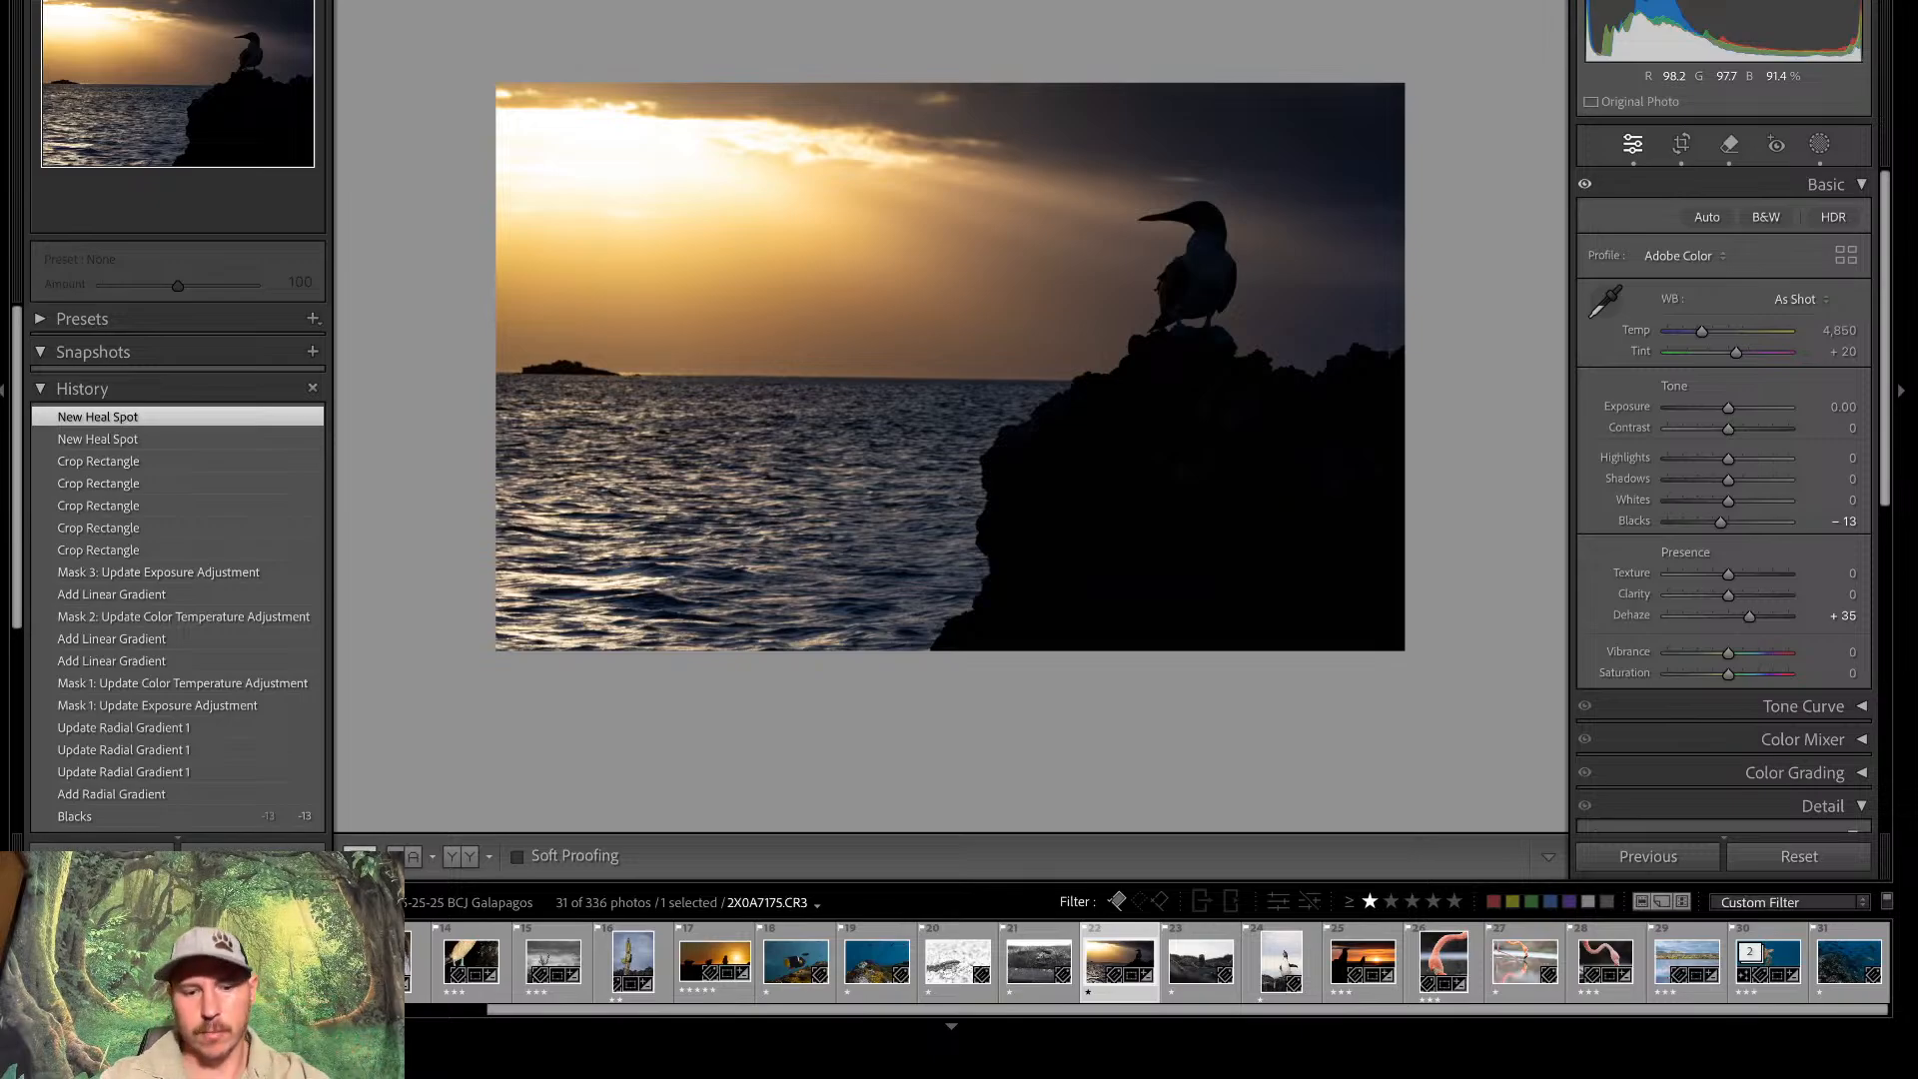
Enlarge the view, look briefly at the neighbouring marine iguana photo, and return to the seabird photo
key("z")
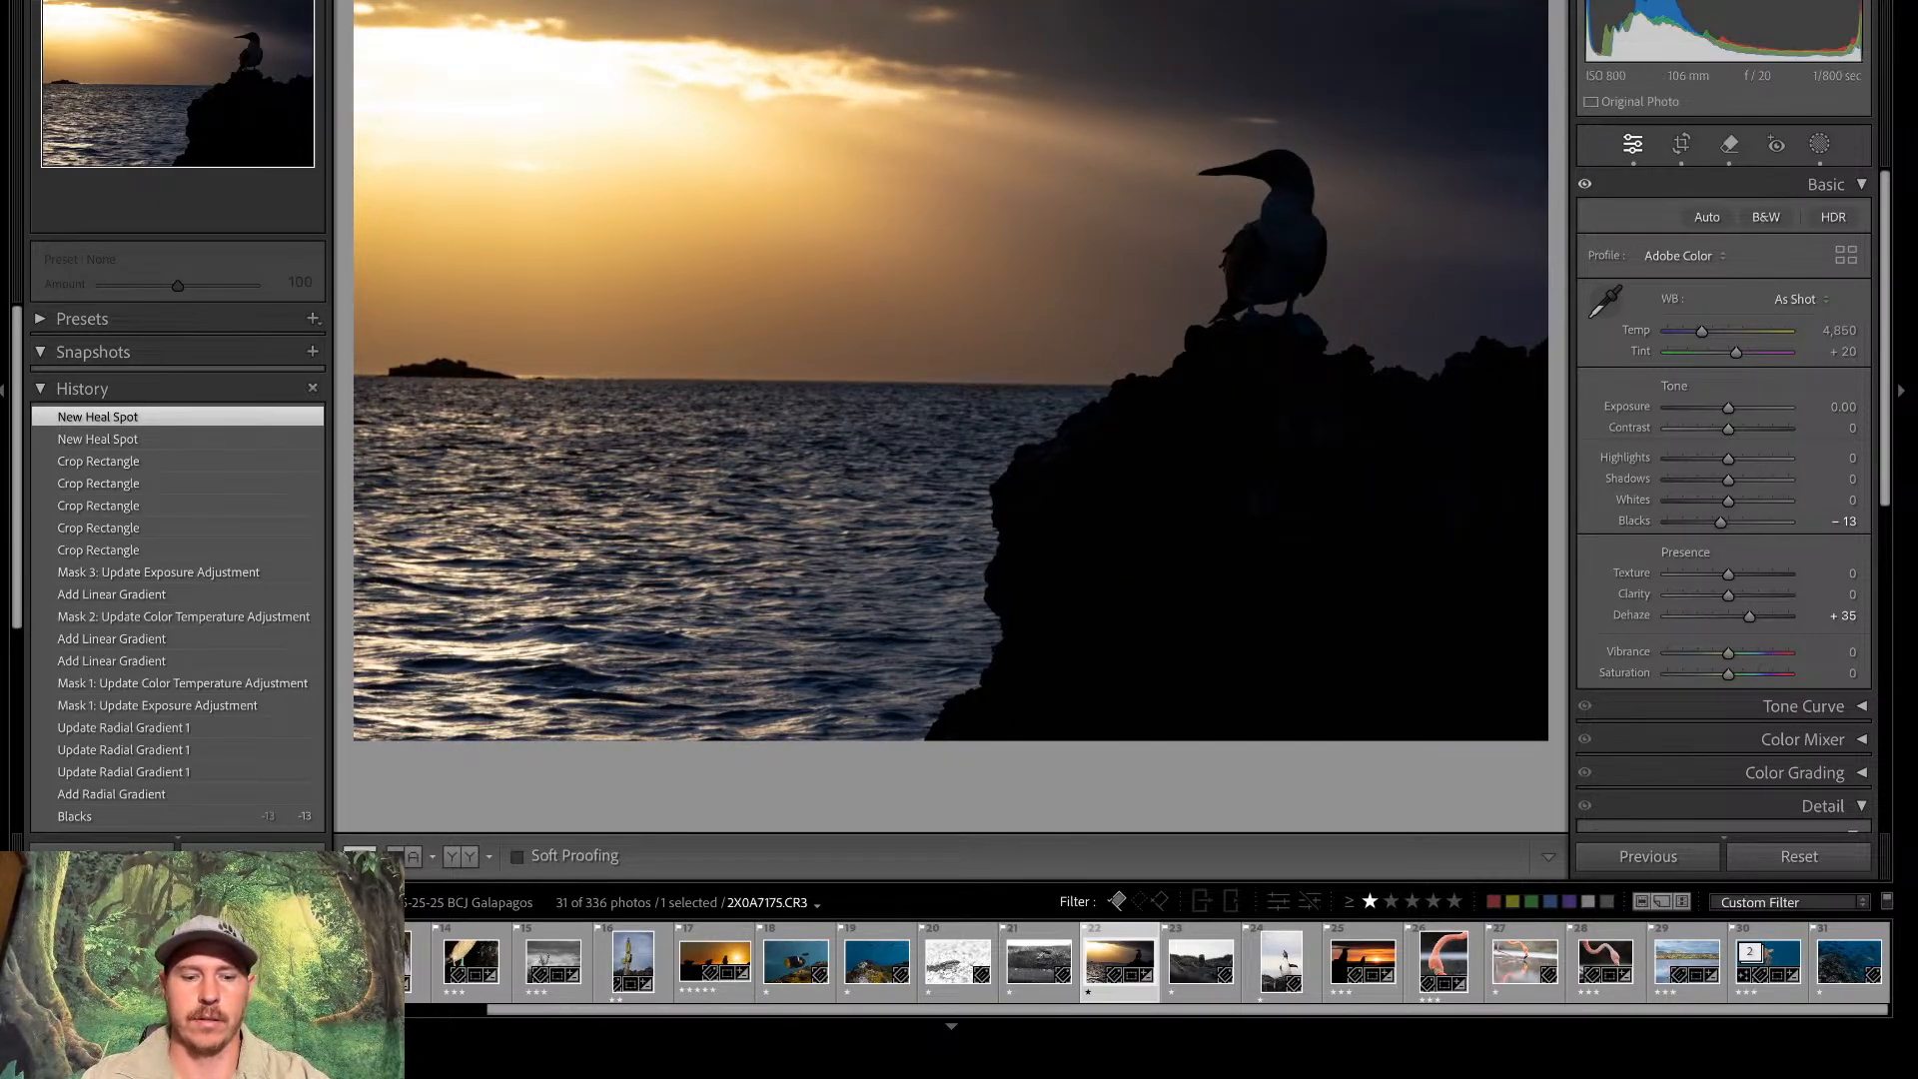
left_click(1201, 961)
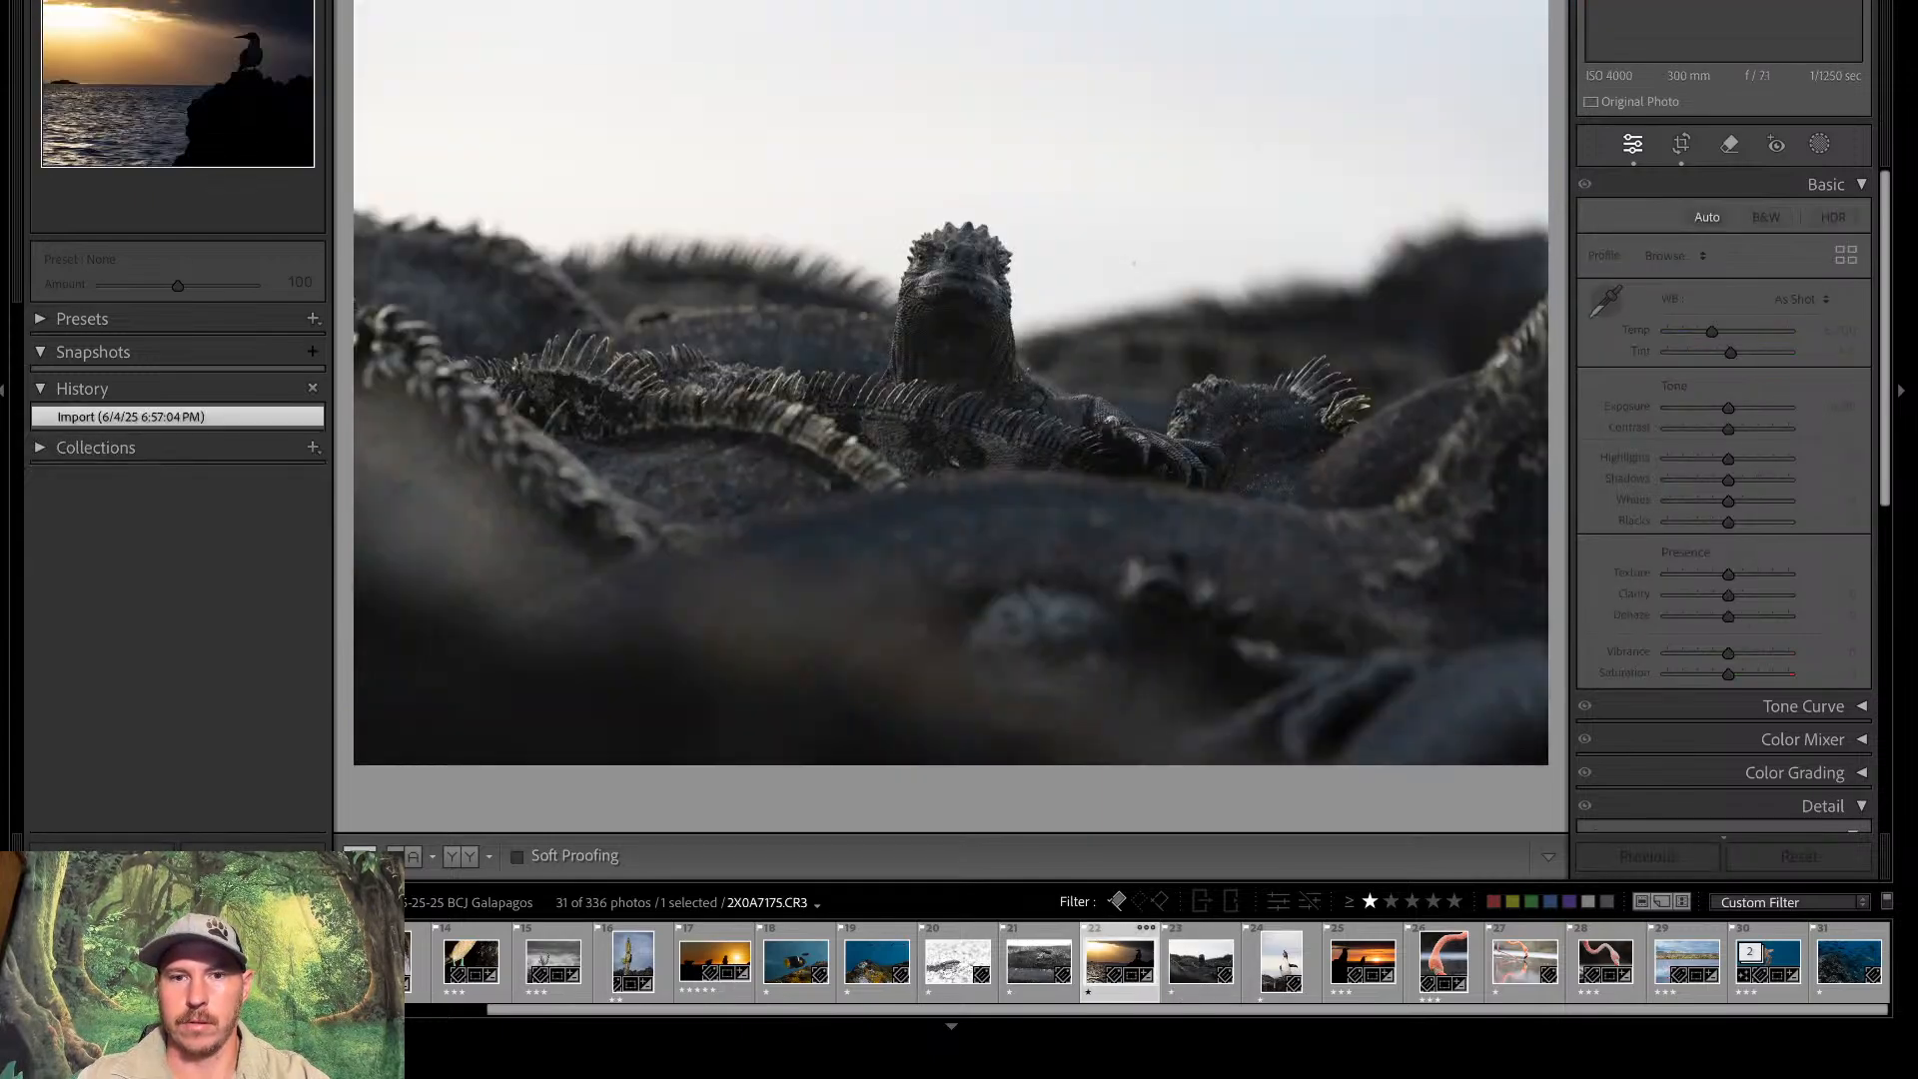
key("Left")
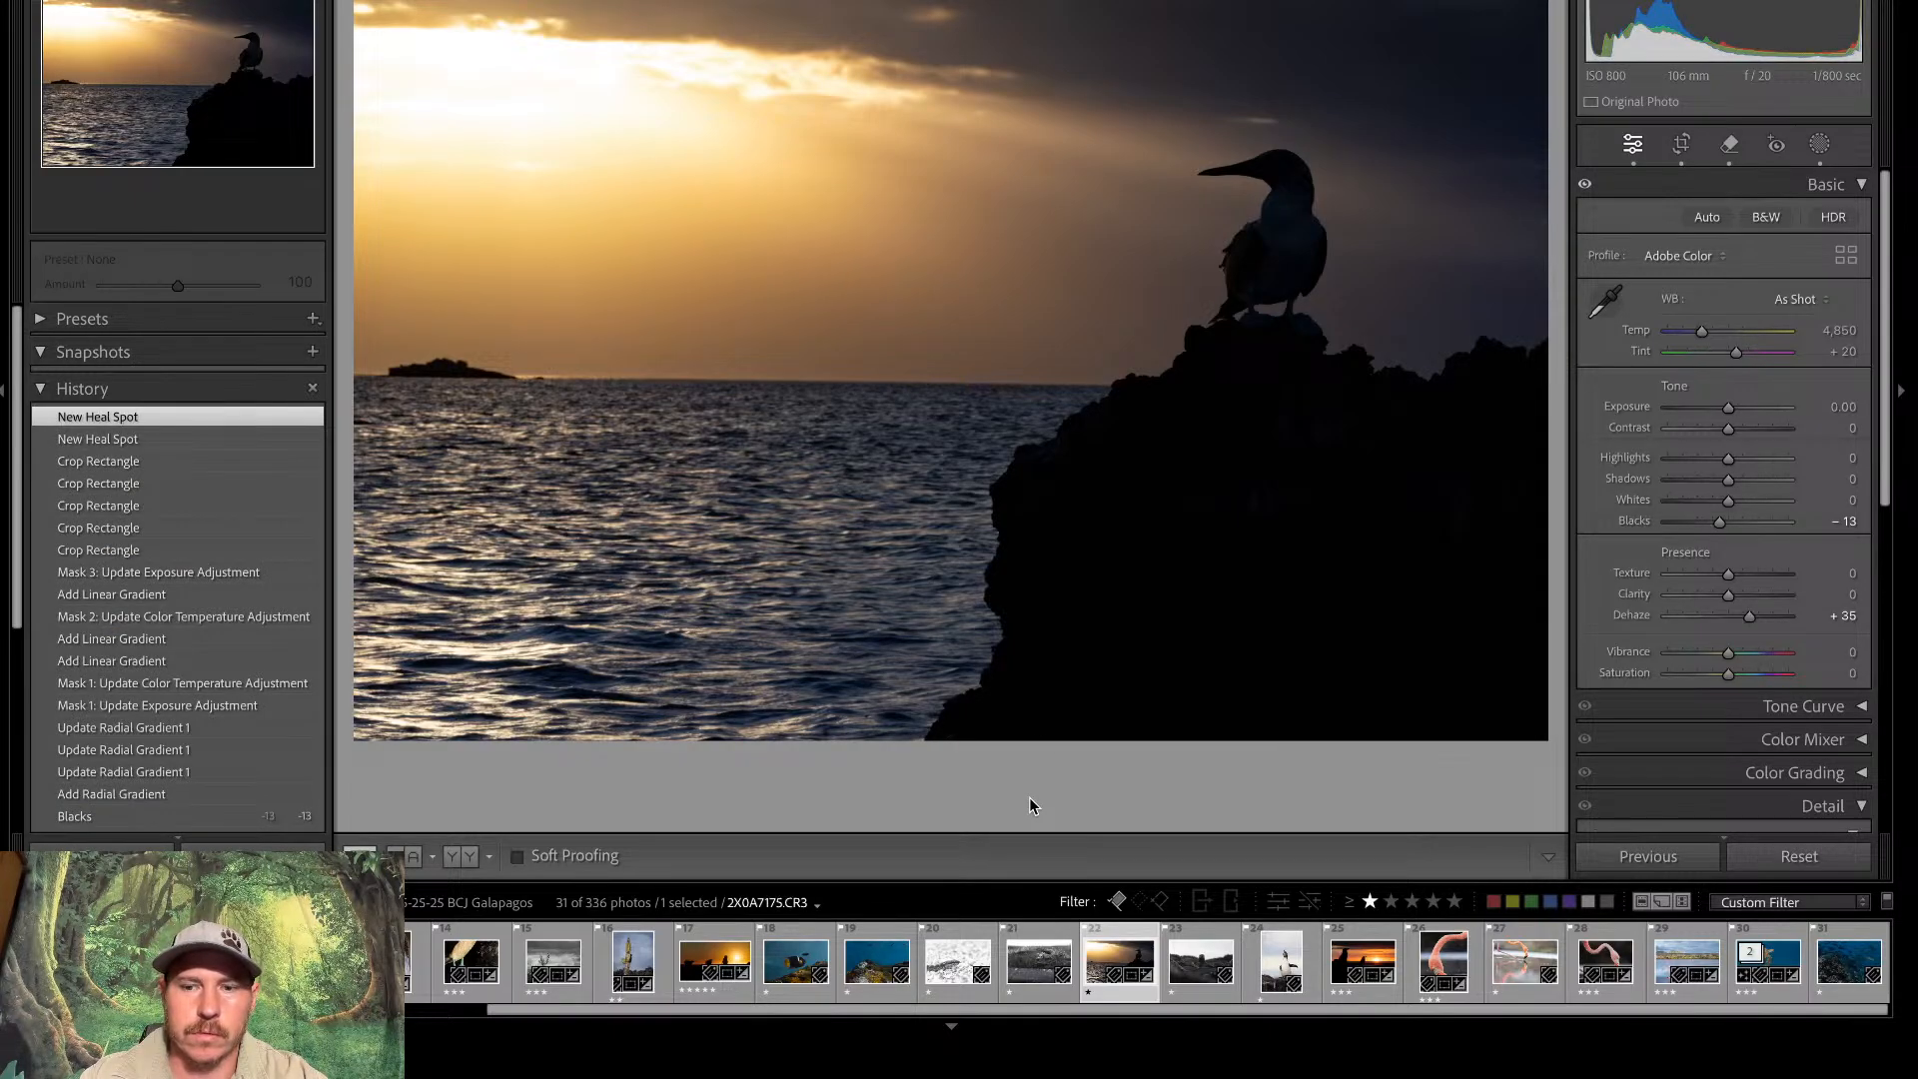
Compare the enlarged seabird photo before and after the edits several times
key("backslash")
key("backslash")
key("backslash")
key("backslash")
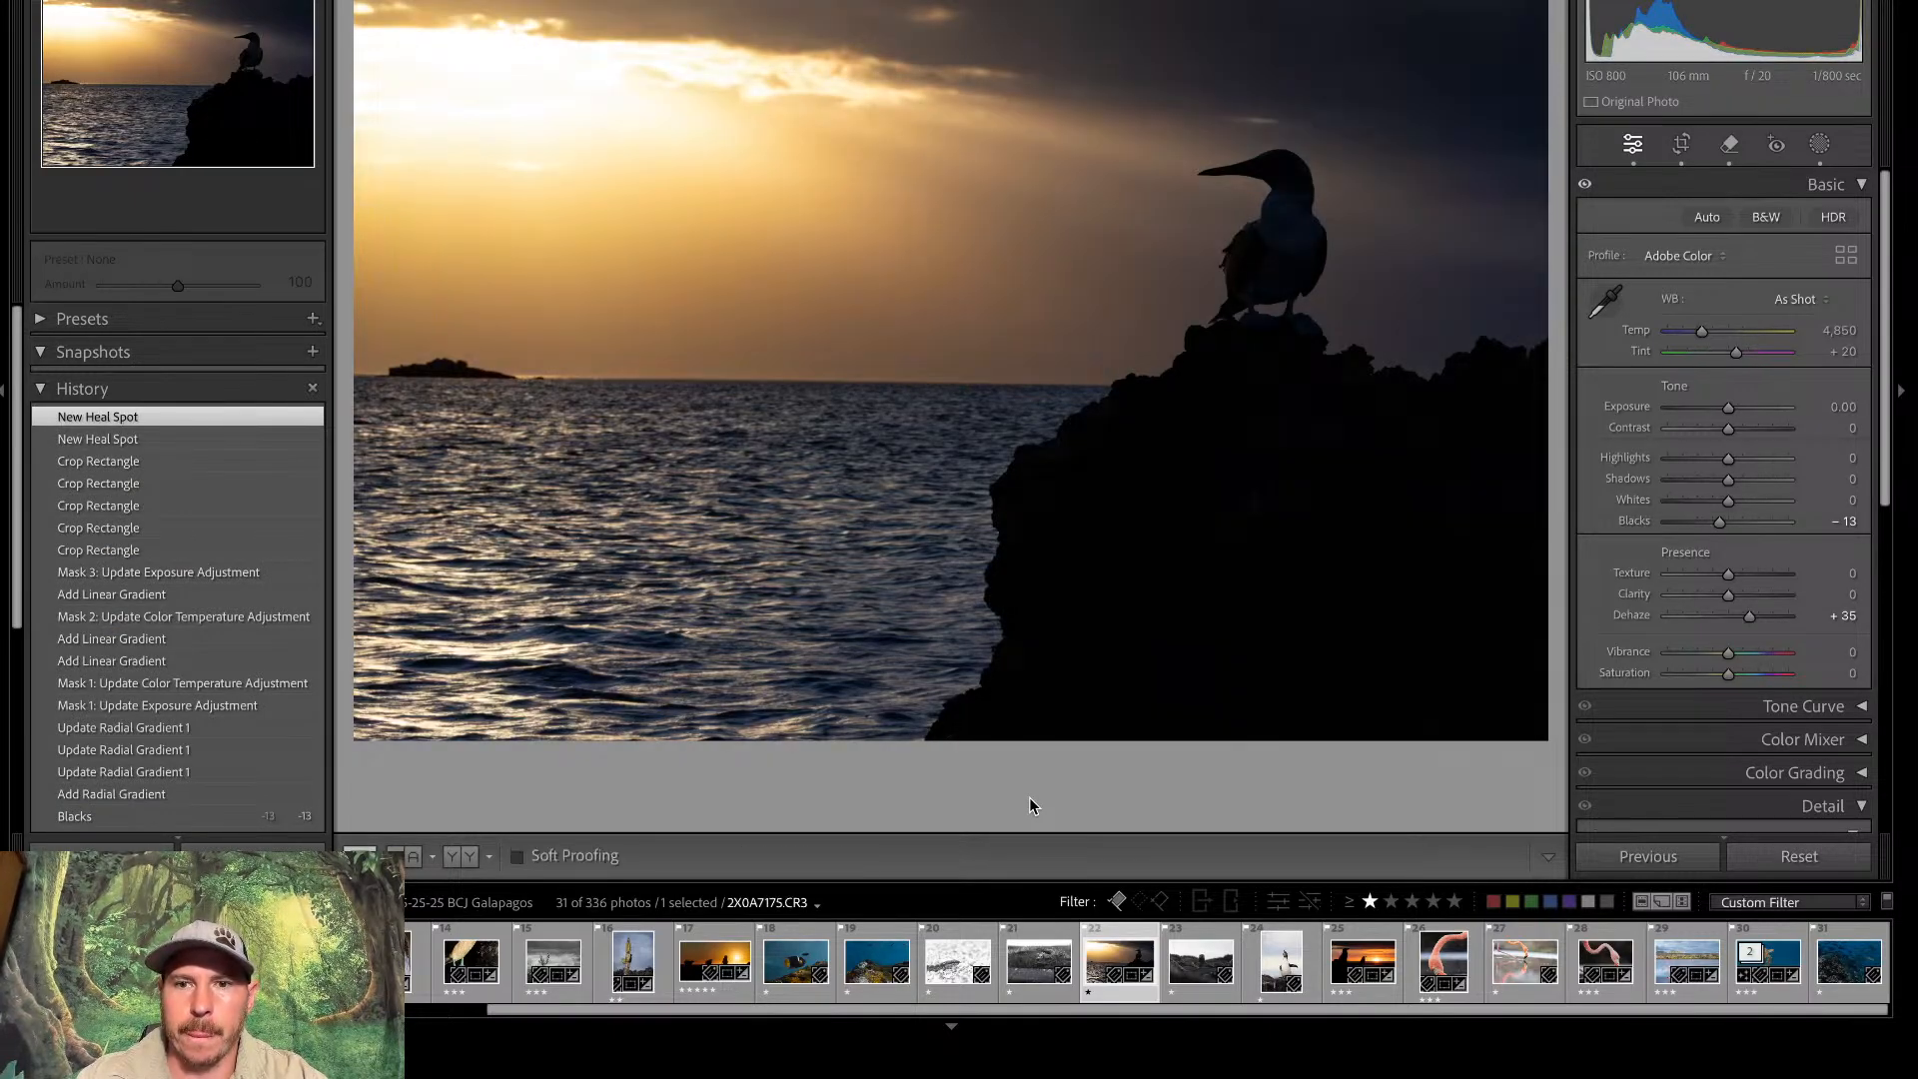
key("backslash")
key("backslash")
key("backslash")
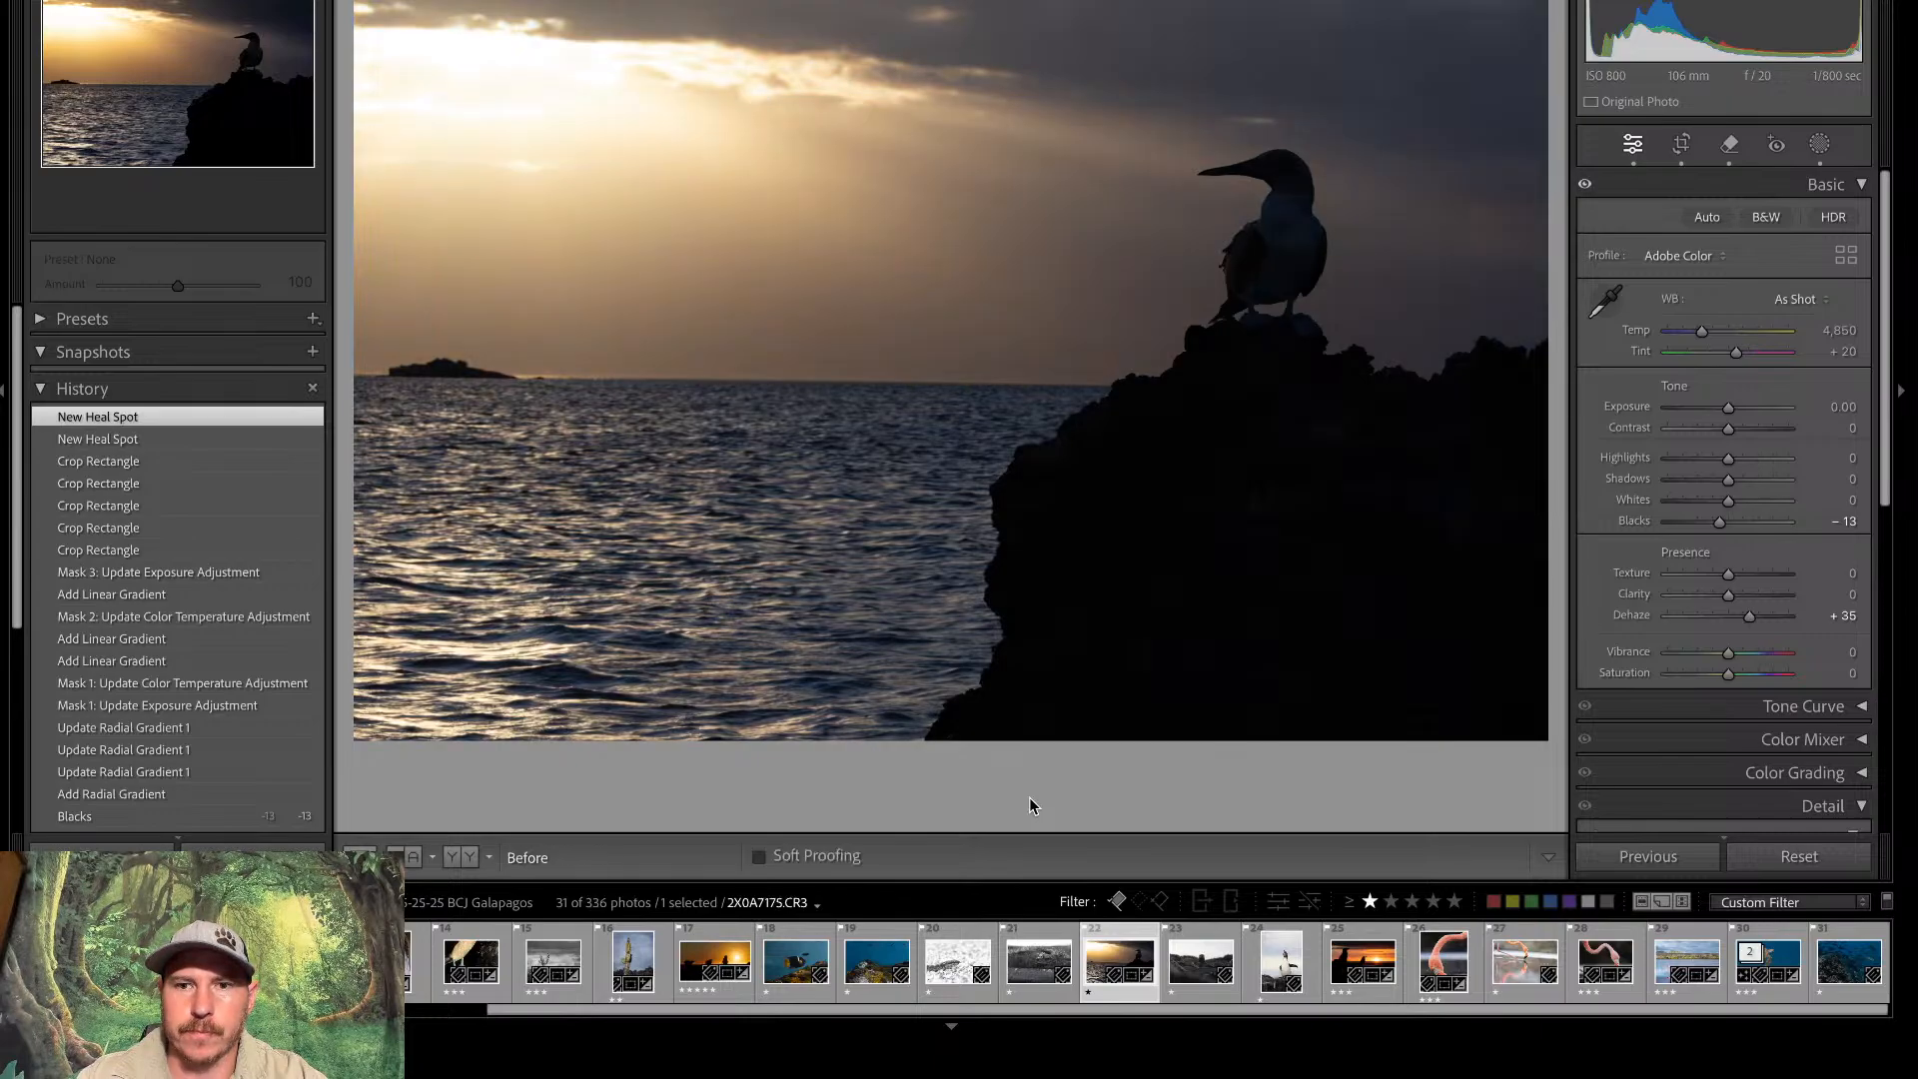
key("backslash")
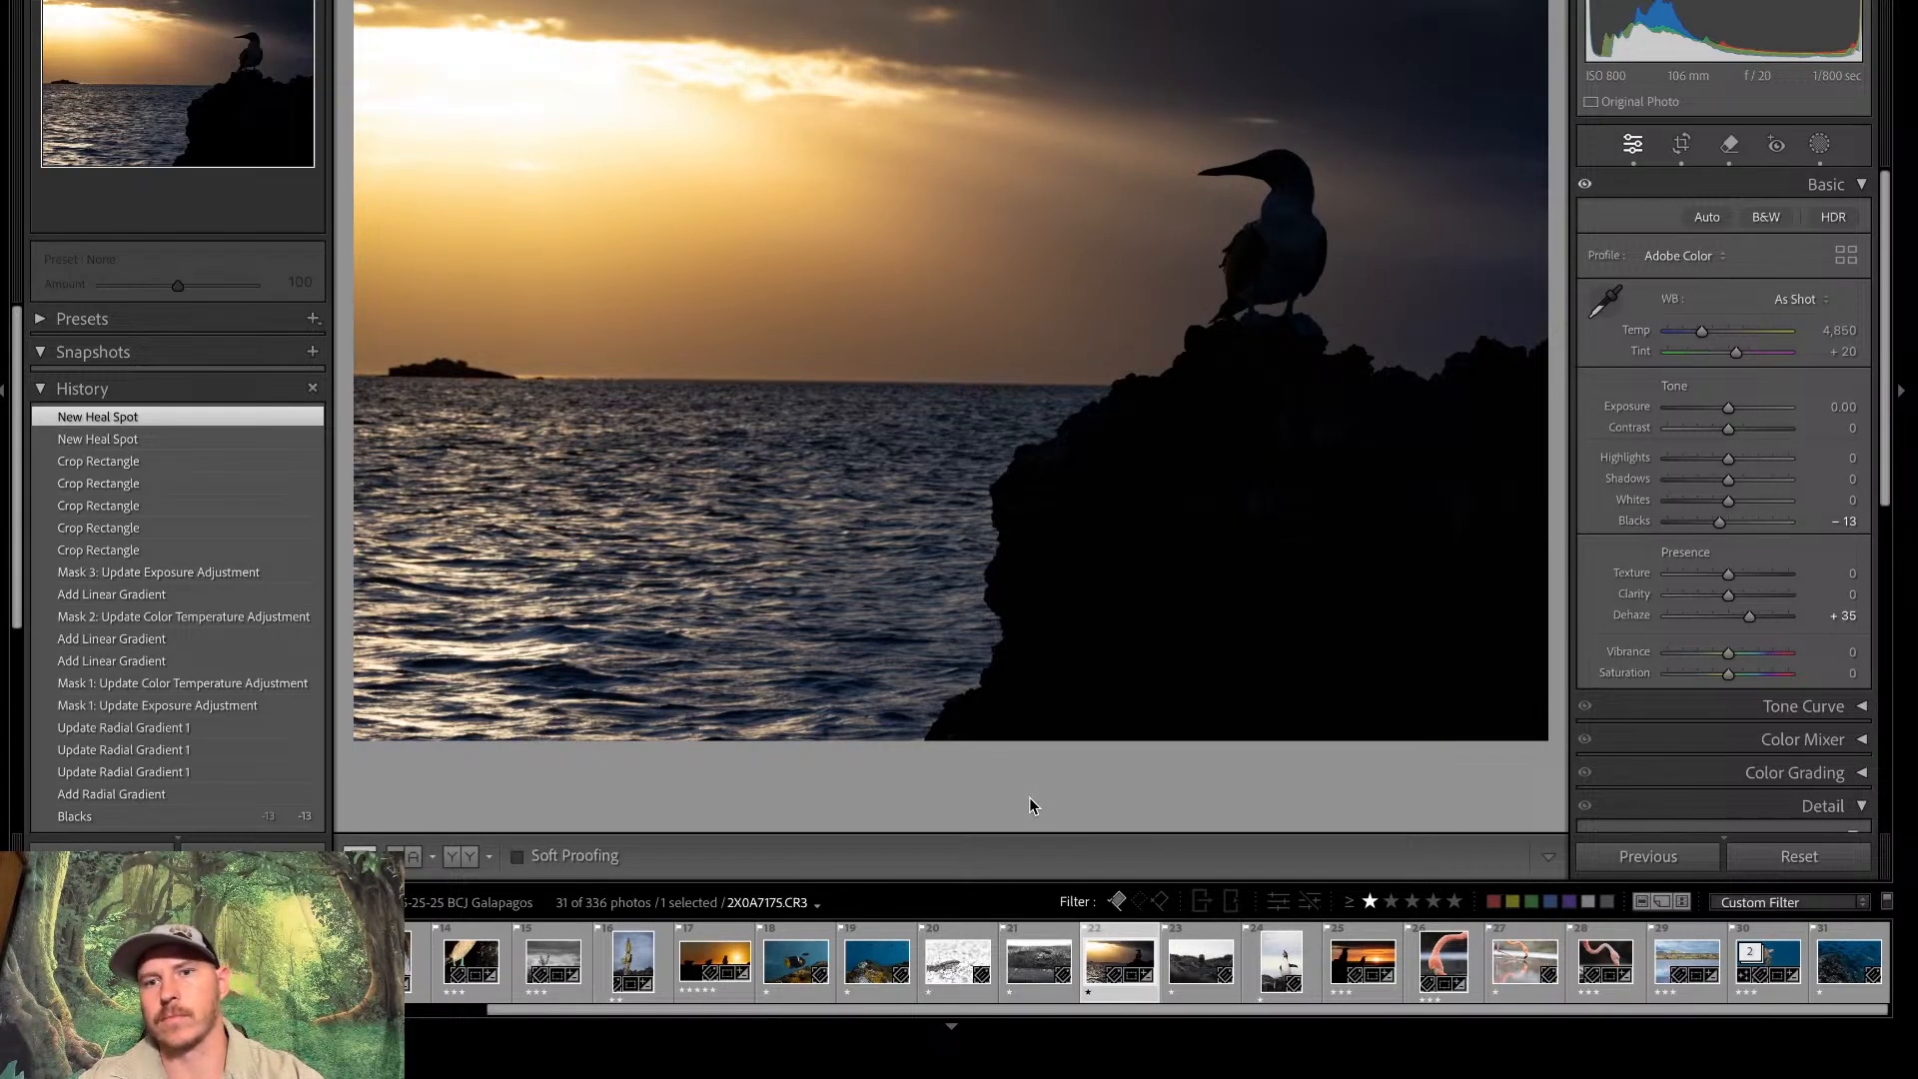
key("backslash")
key("backslash")
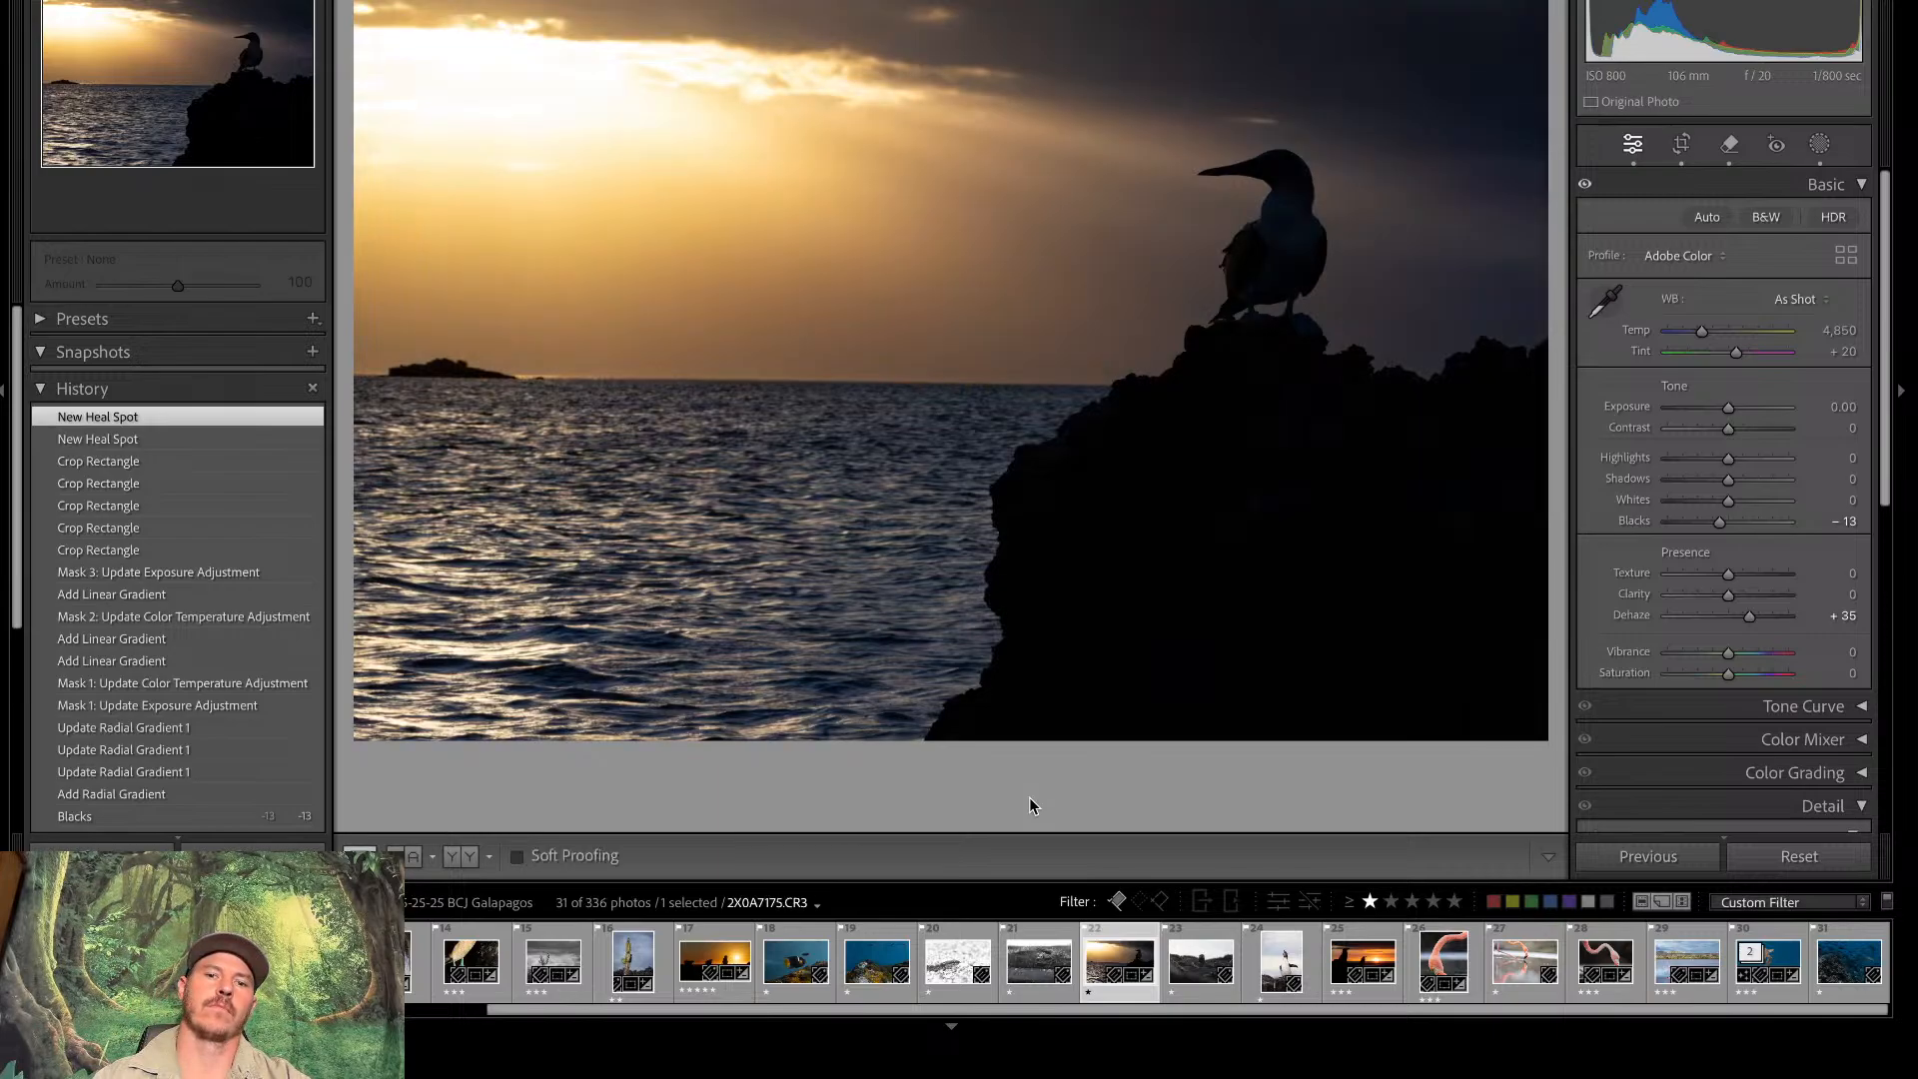
Add a Select Sky mask and subtract the upper rocks and the seabird's body from it with an Auto Mask brush
left_click(1815, 150)
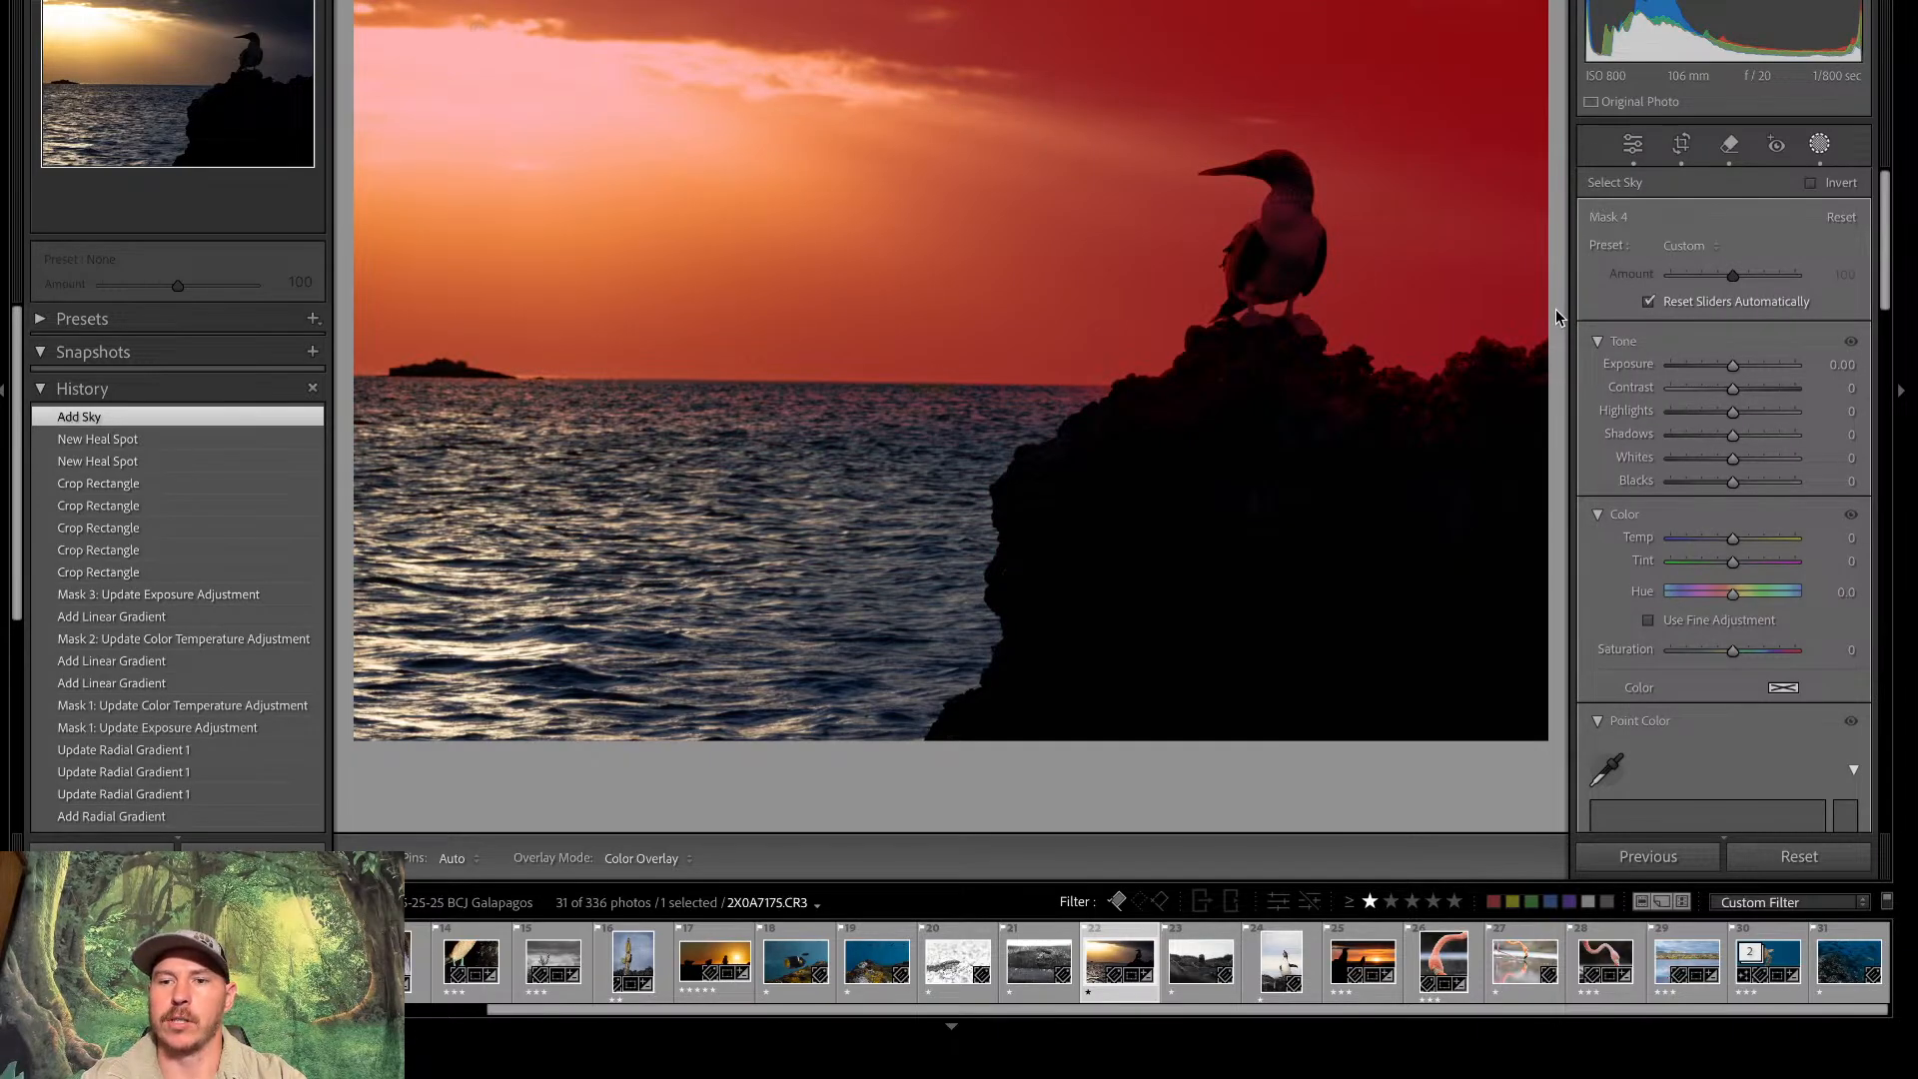
key("shift+k")
left_click_drag(1364, 402, 1489, 385)
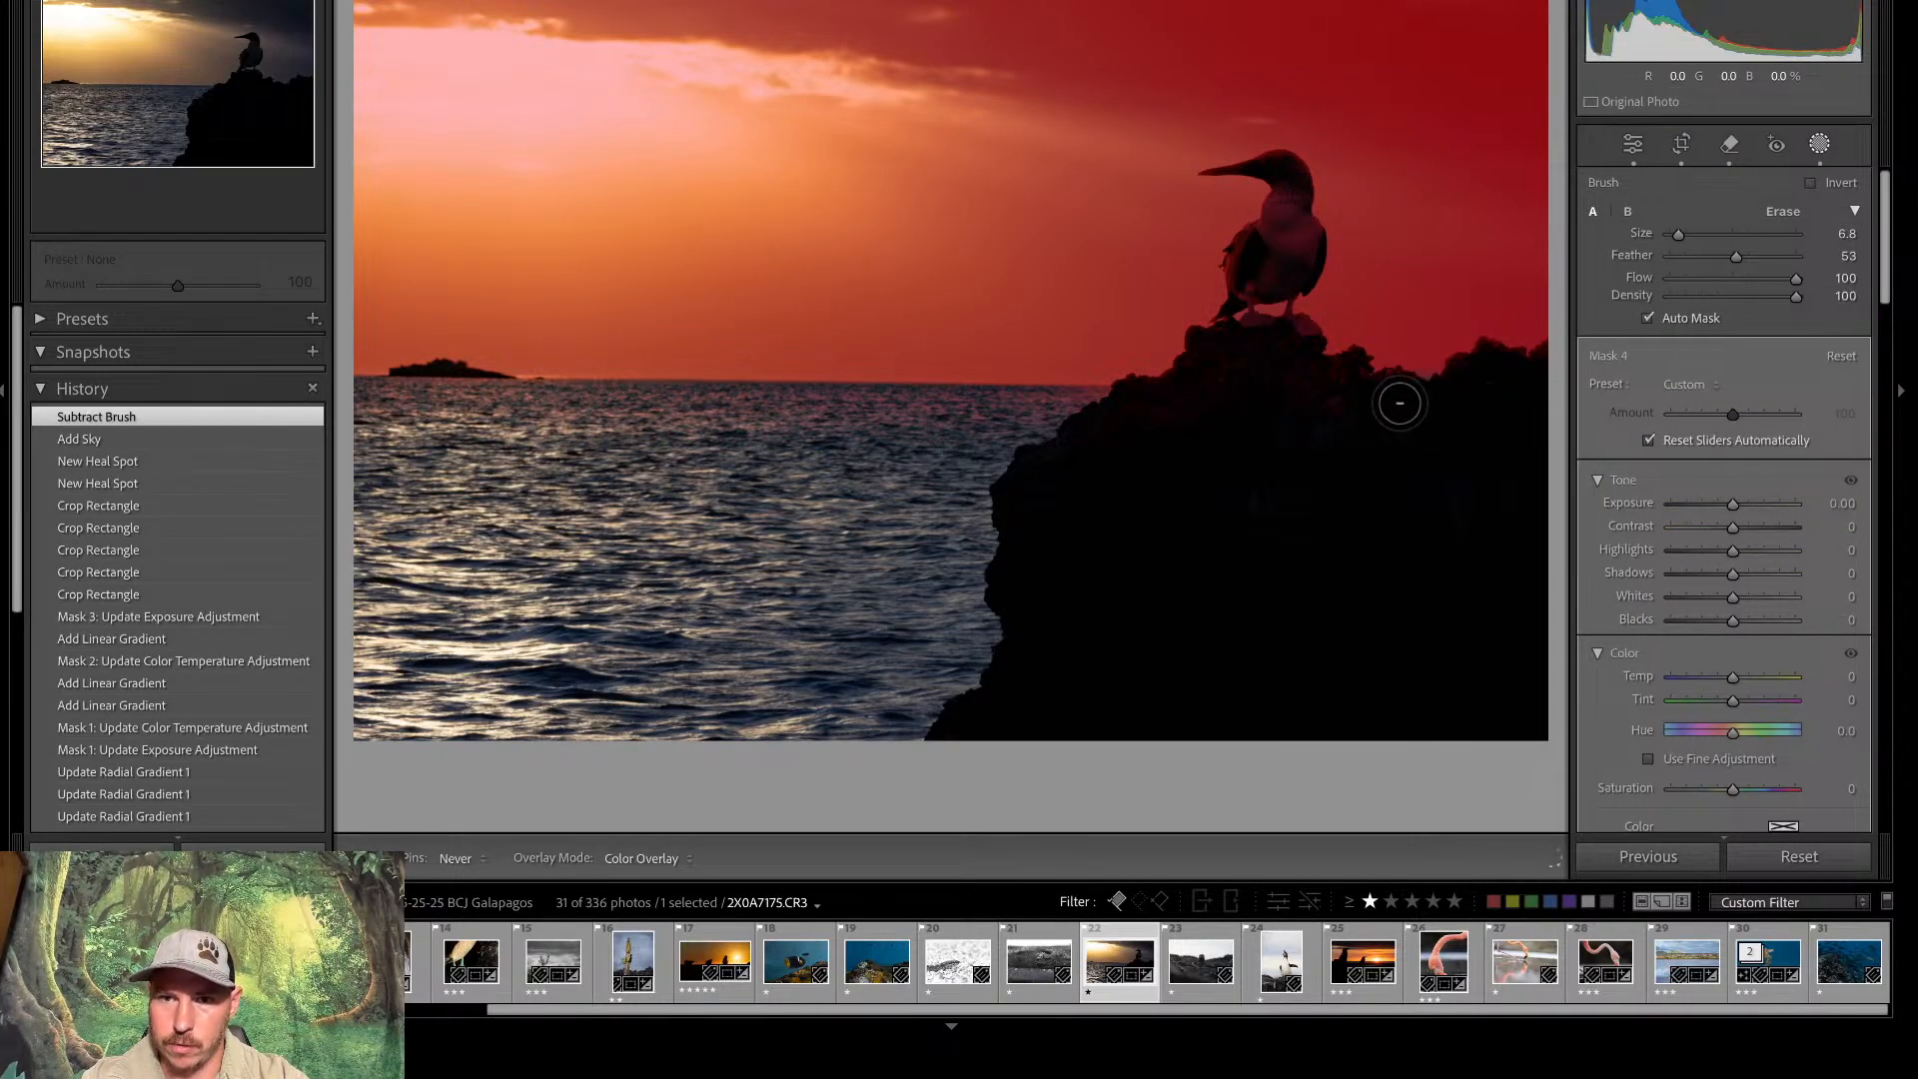
left_click_drag(1293, 347, 1209, 360)
mouse_move(1271, 264)
left_mouse_down()
mouse_move(1244, 281)
mouse_move(1283, 195)
mouse_move(1292, 231)
mouse_move(1281, 175)
mouse_move(1255, 193)
mouse_move(1263, 257)
left_mouse_up()
Subtract the strip of sea below the horizon from the sky mask with a brush of size 13.6
key("ctrl+equal")
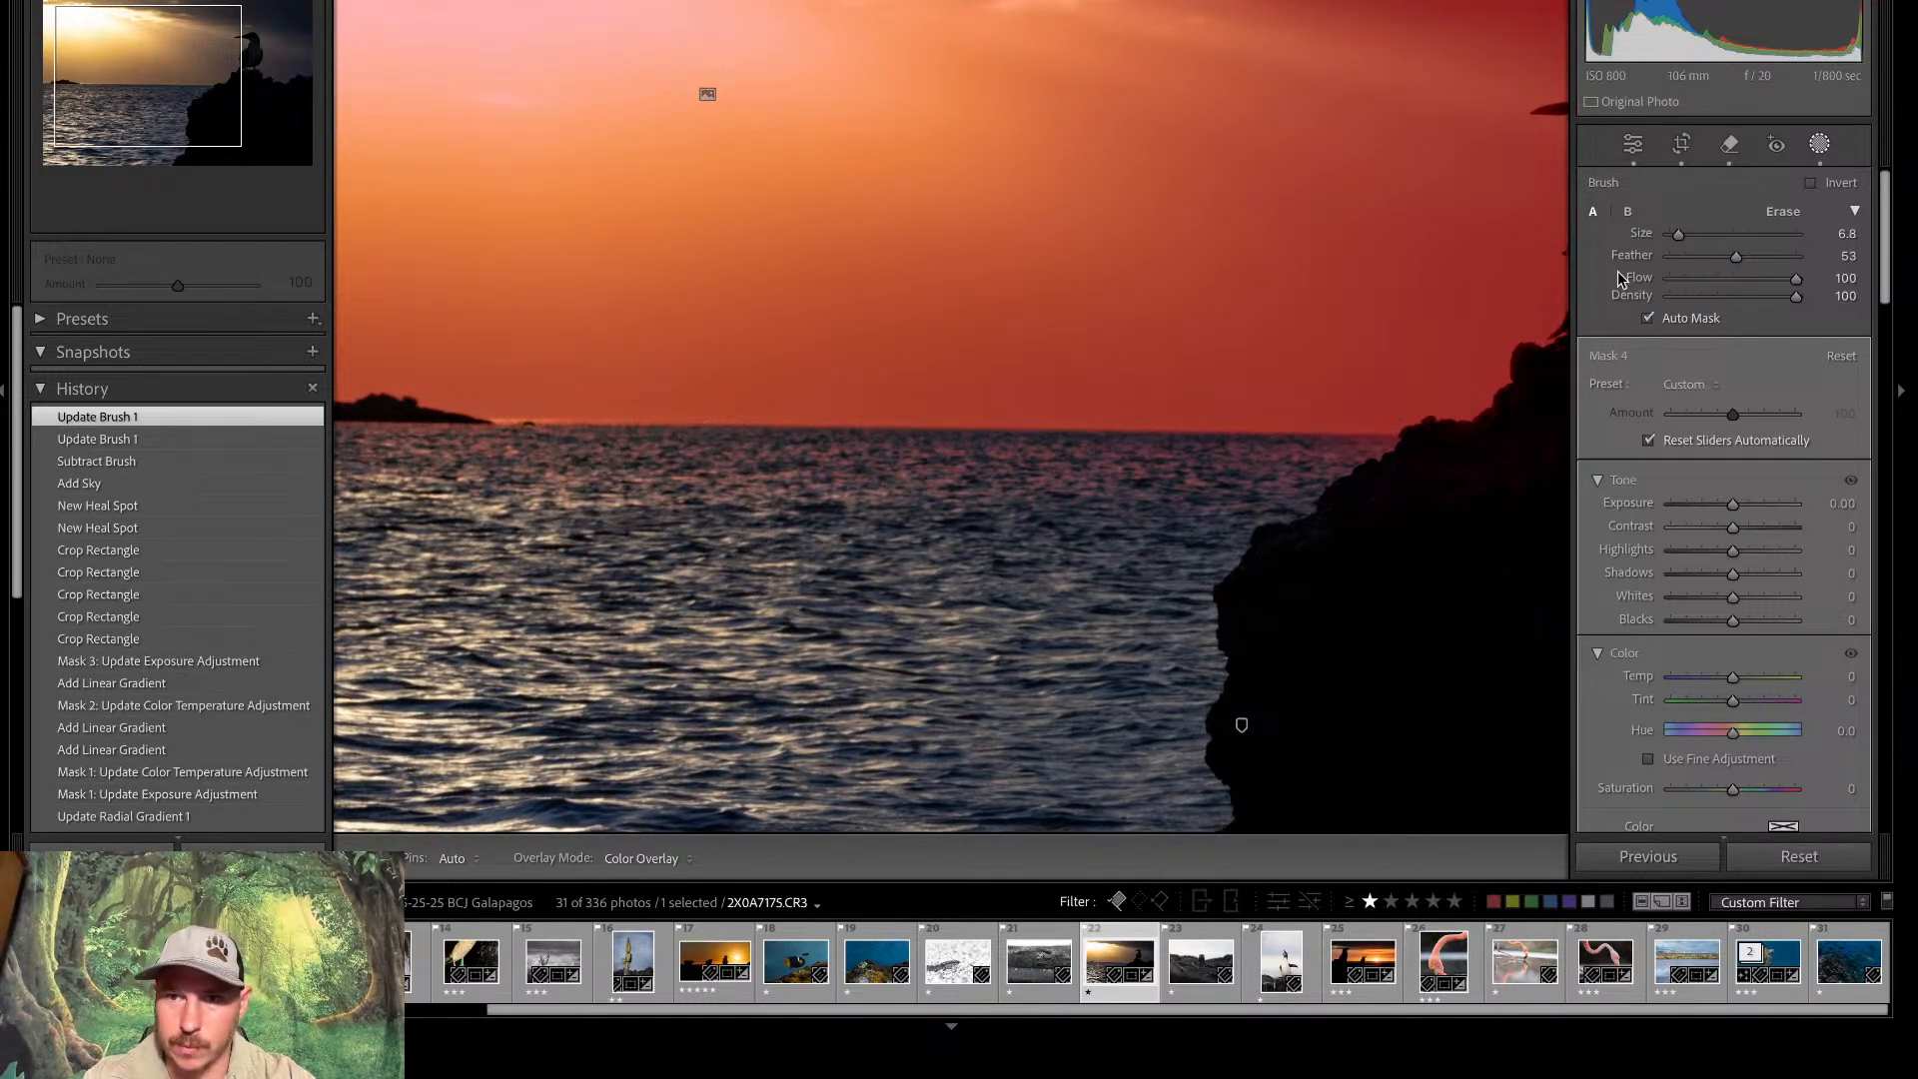
key("h")
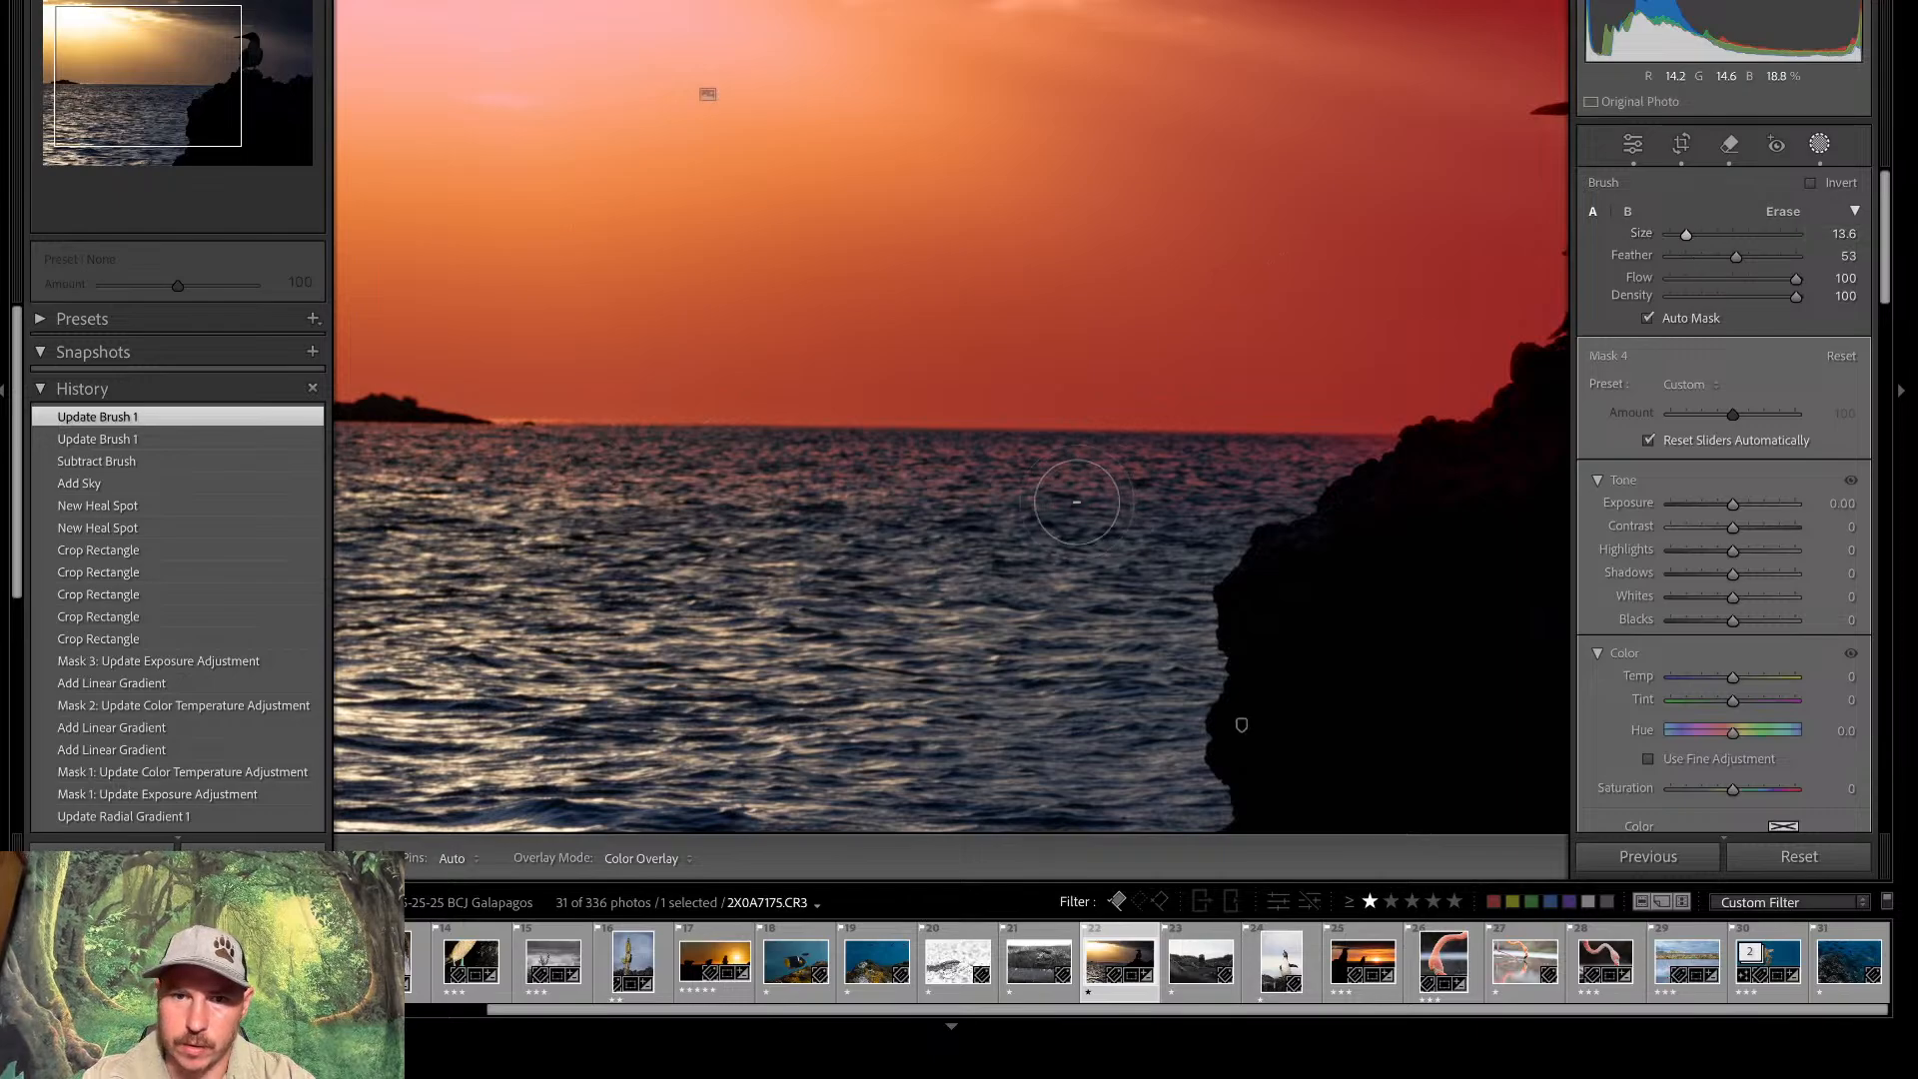
left_click_drag(1077, 501, 1119, 498)
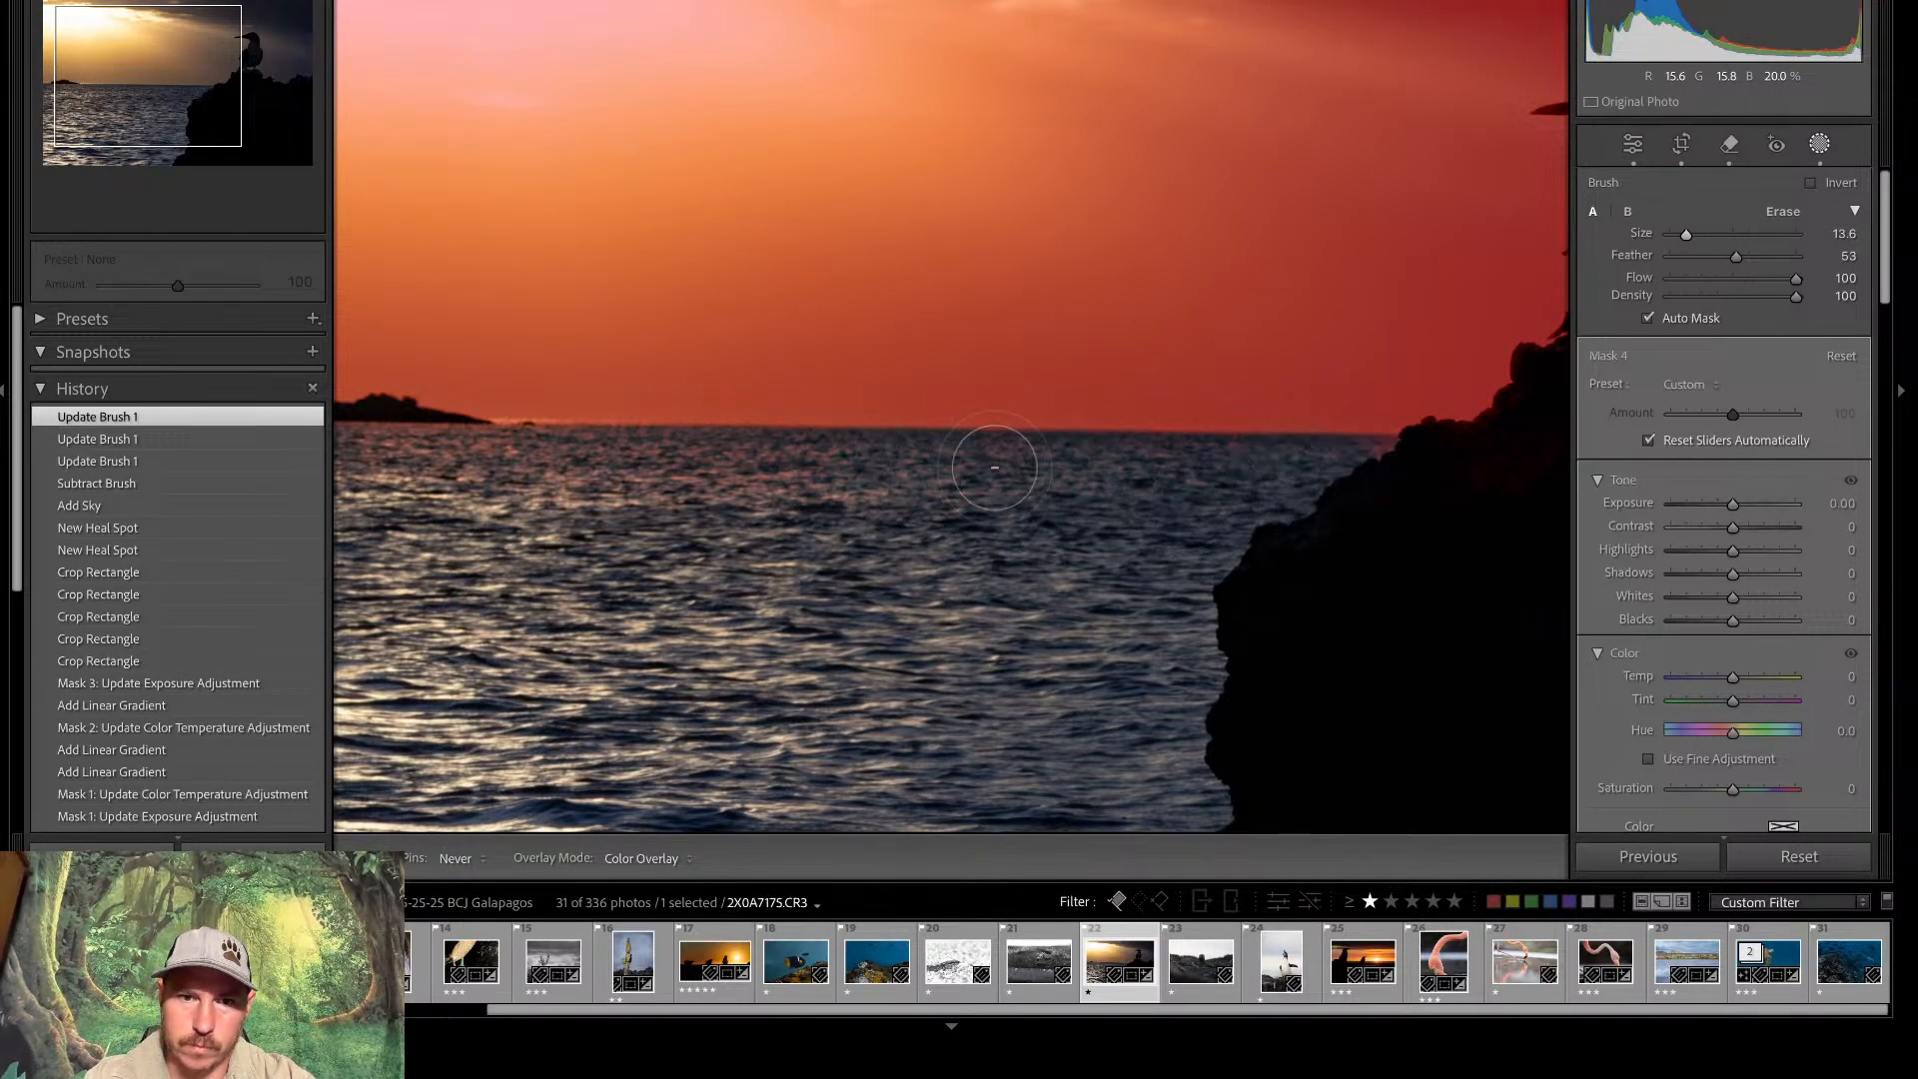
left_click(408, 463)
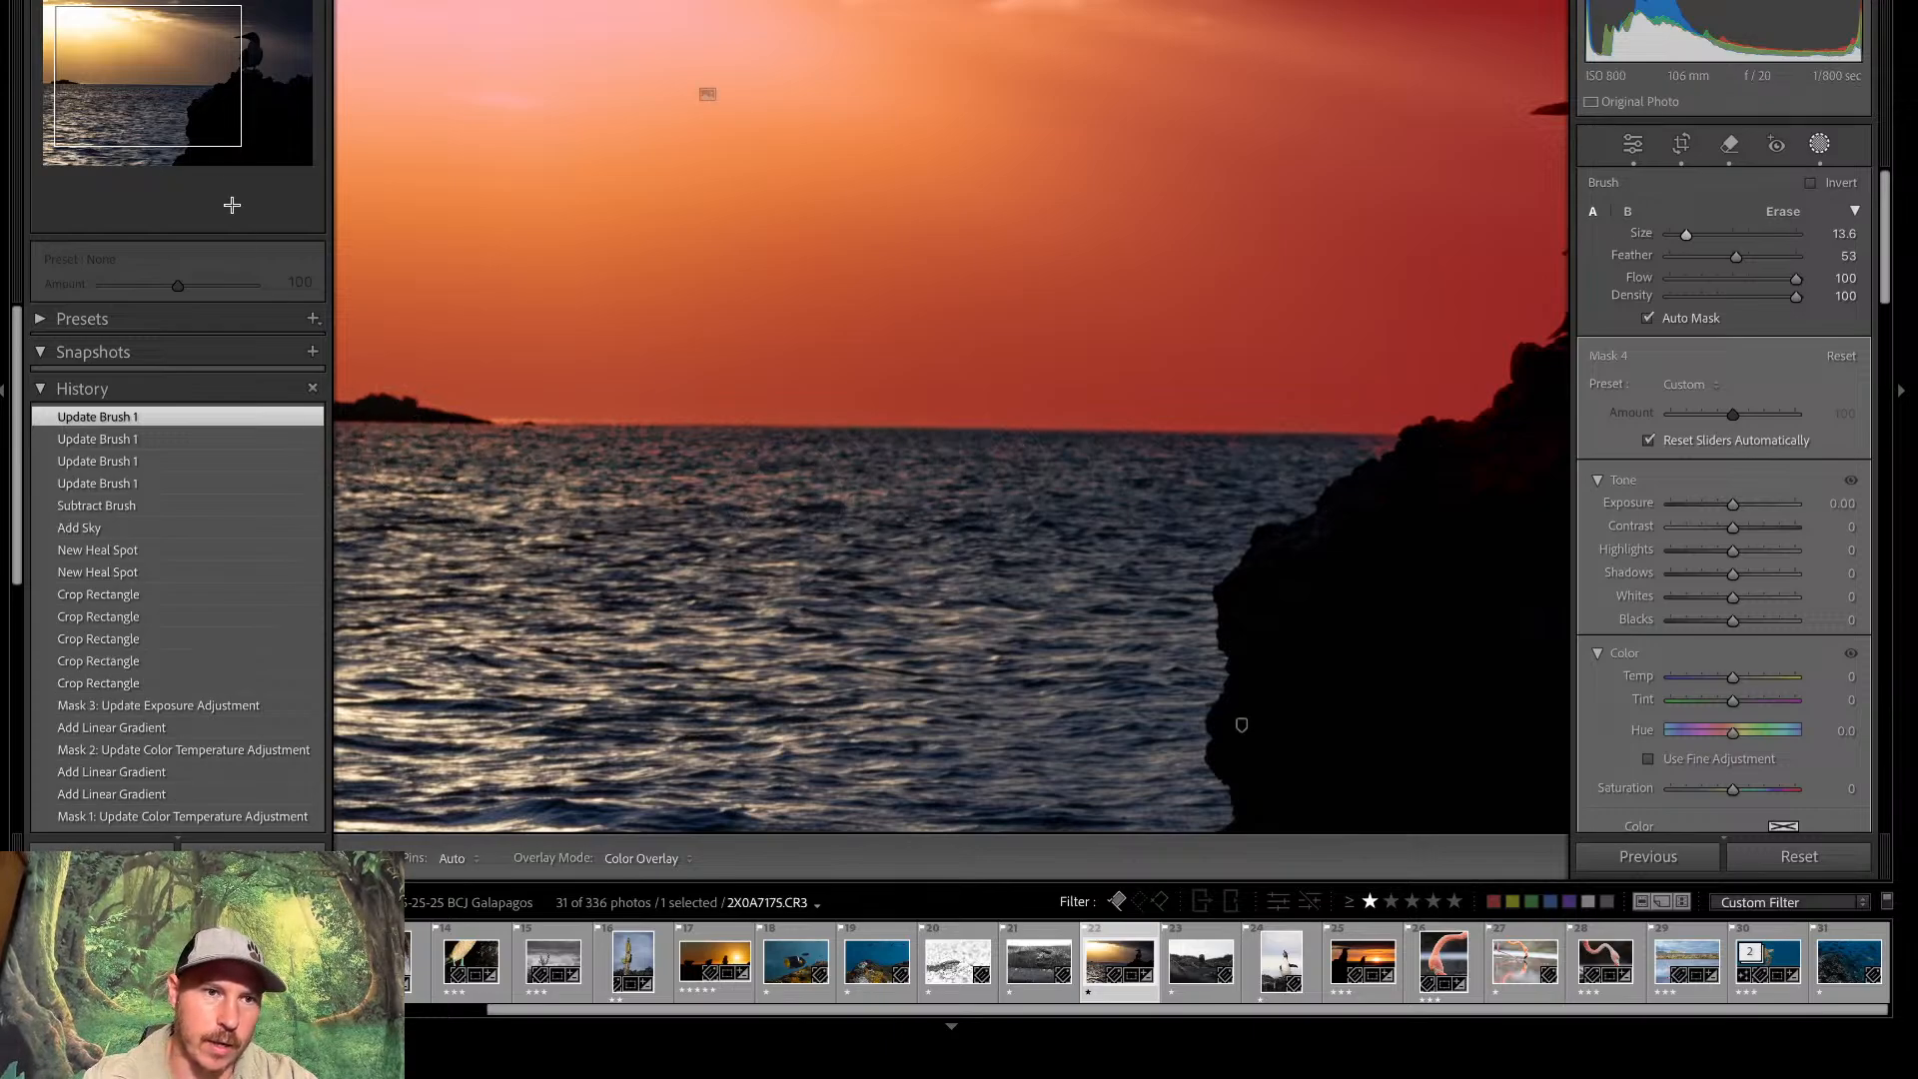
key("z")
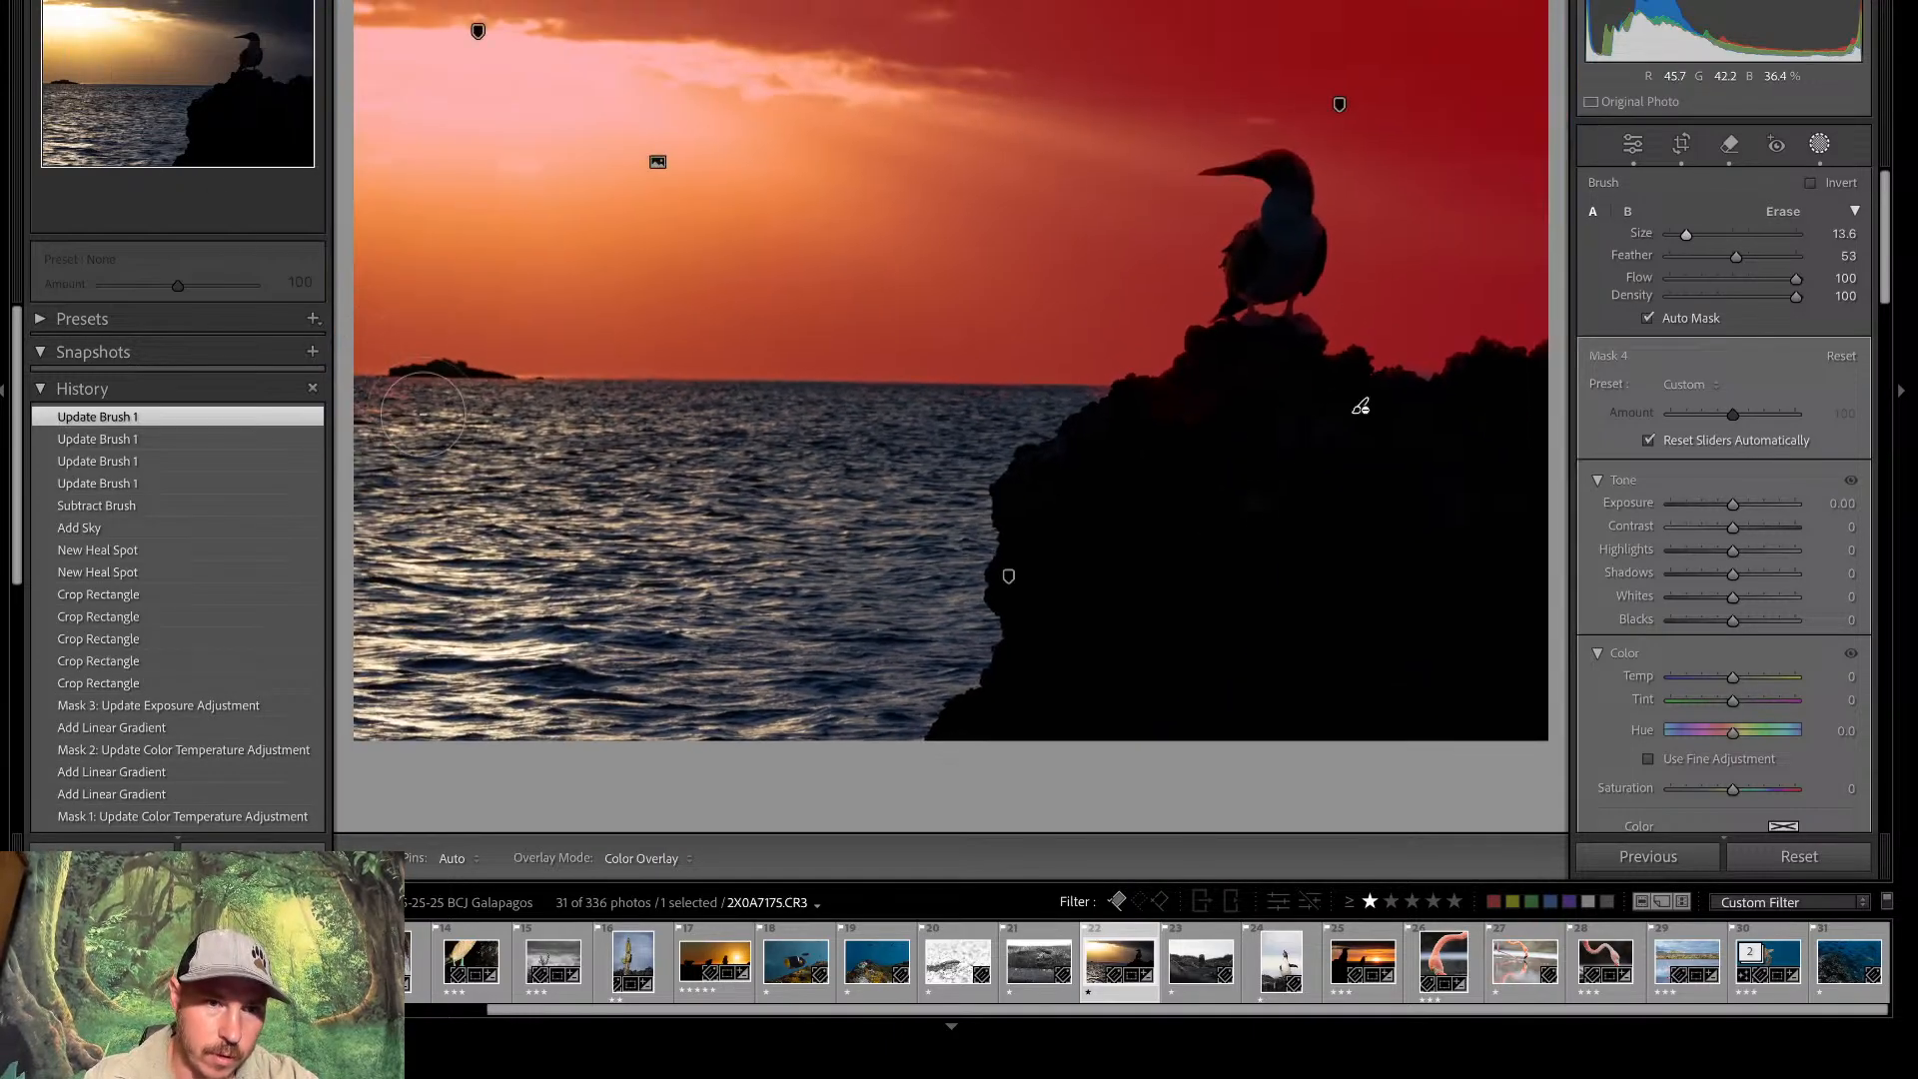
Subtract the rock slope where it meets the sea horizon from the sky mask
key("h")
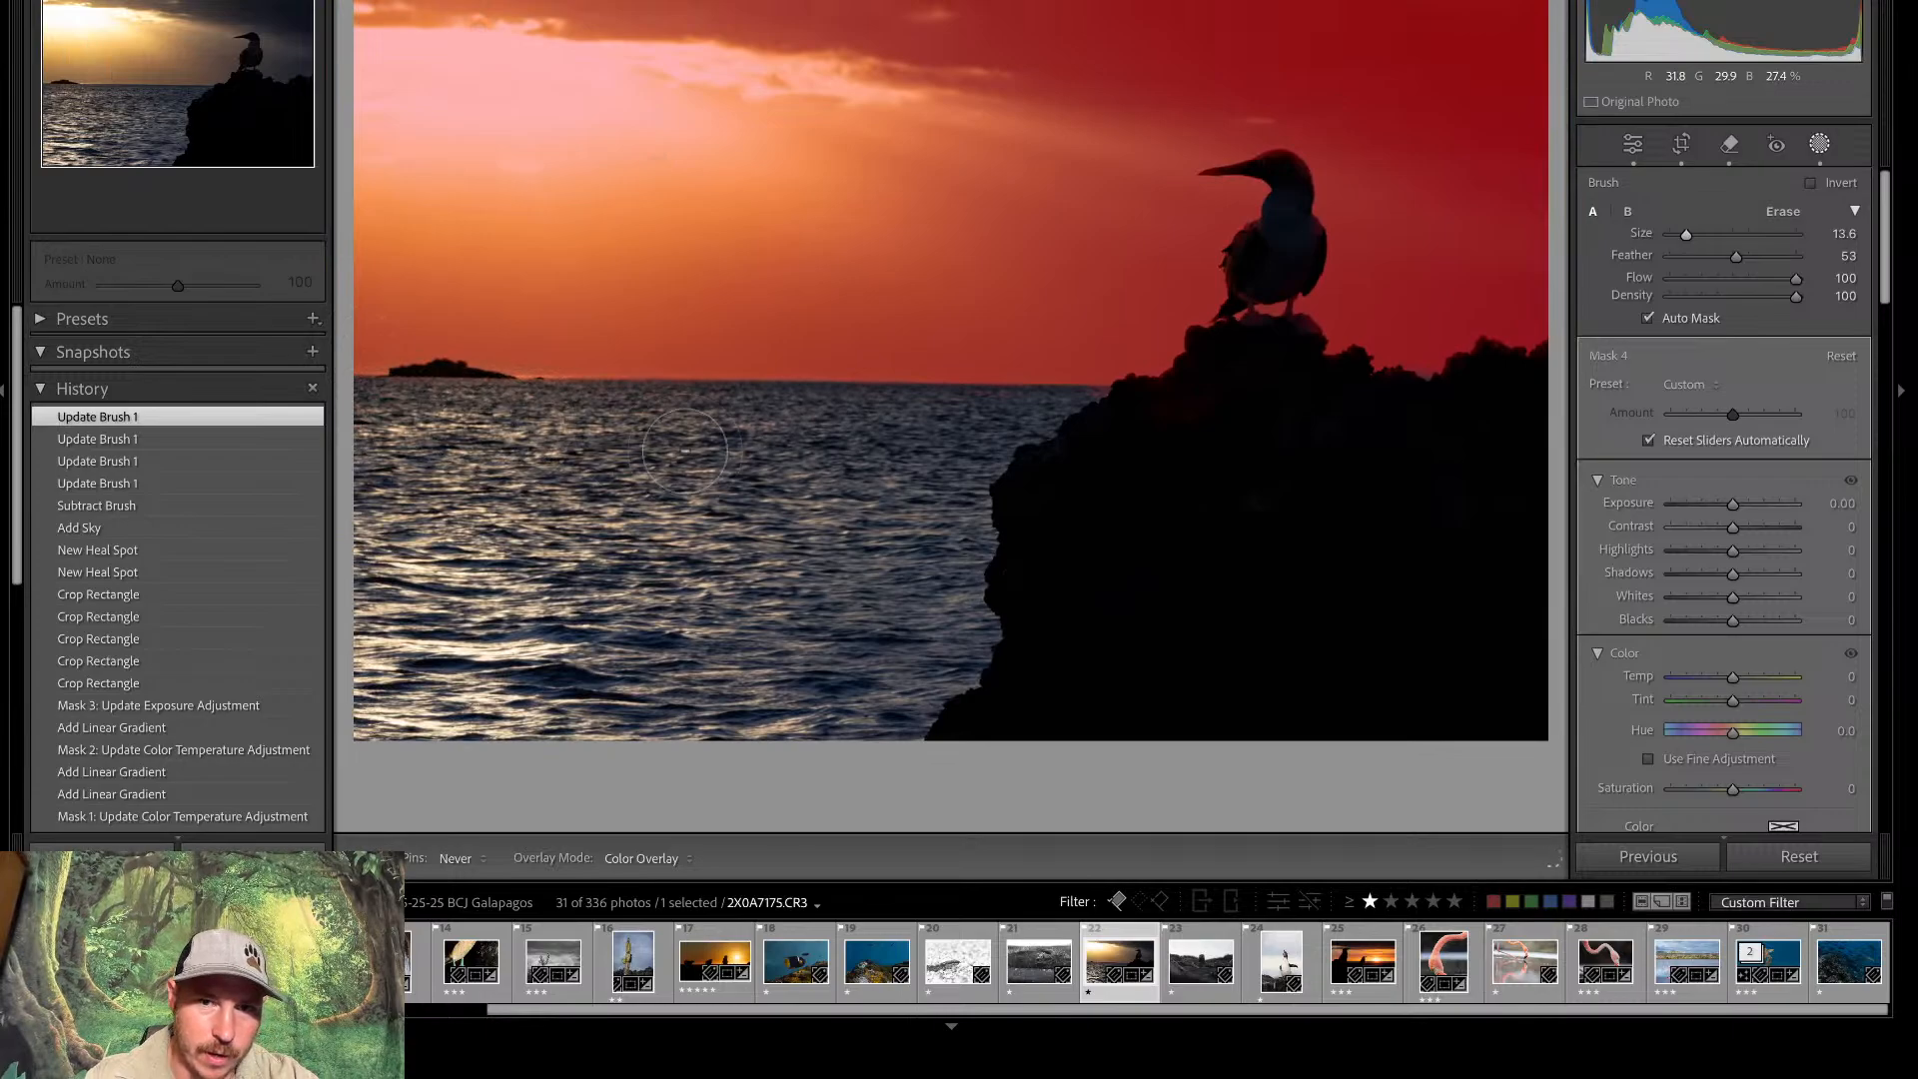
left_click_drag(1113, 430, 1100, 429)
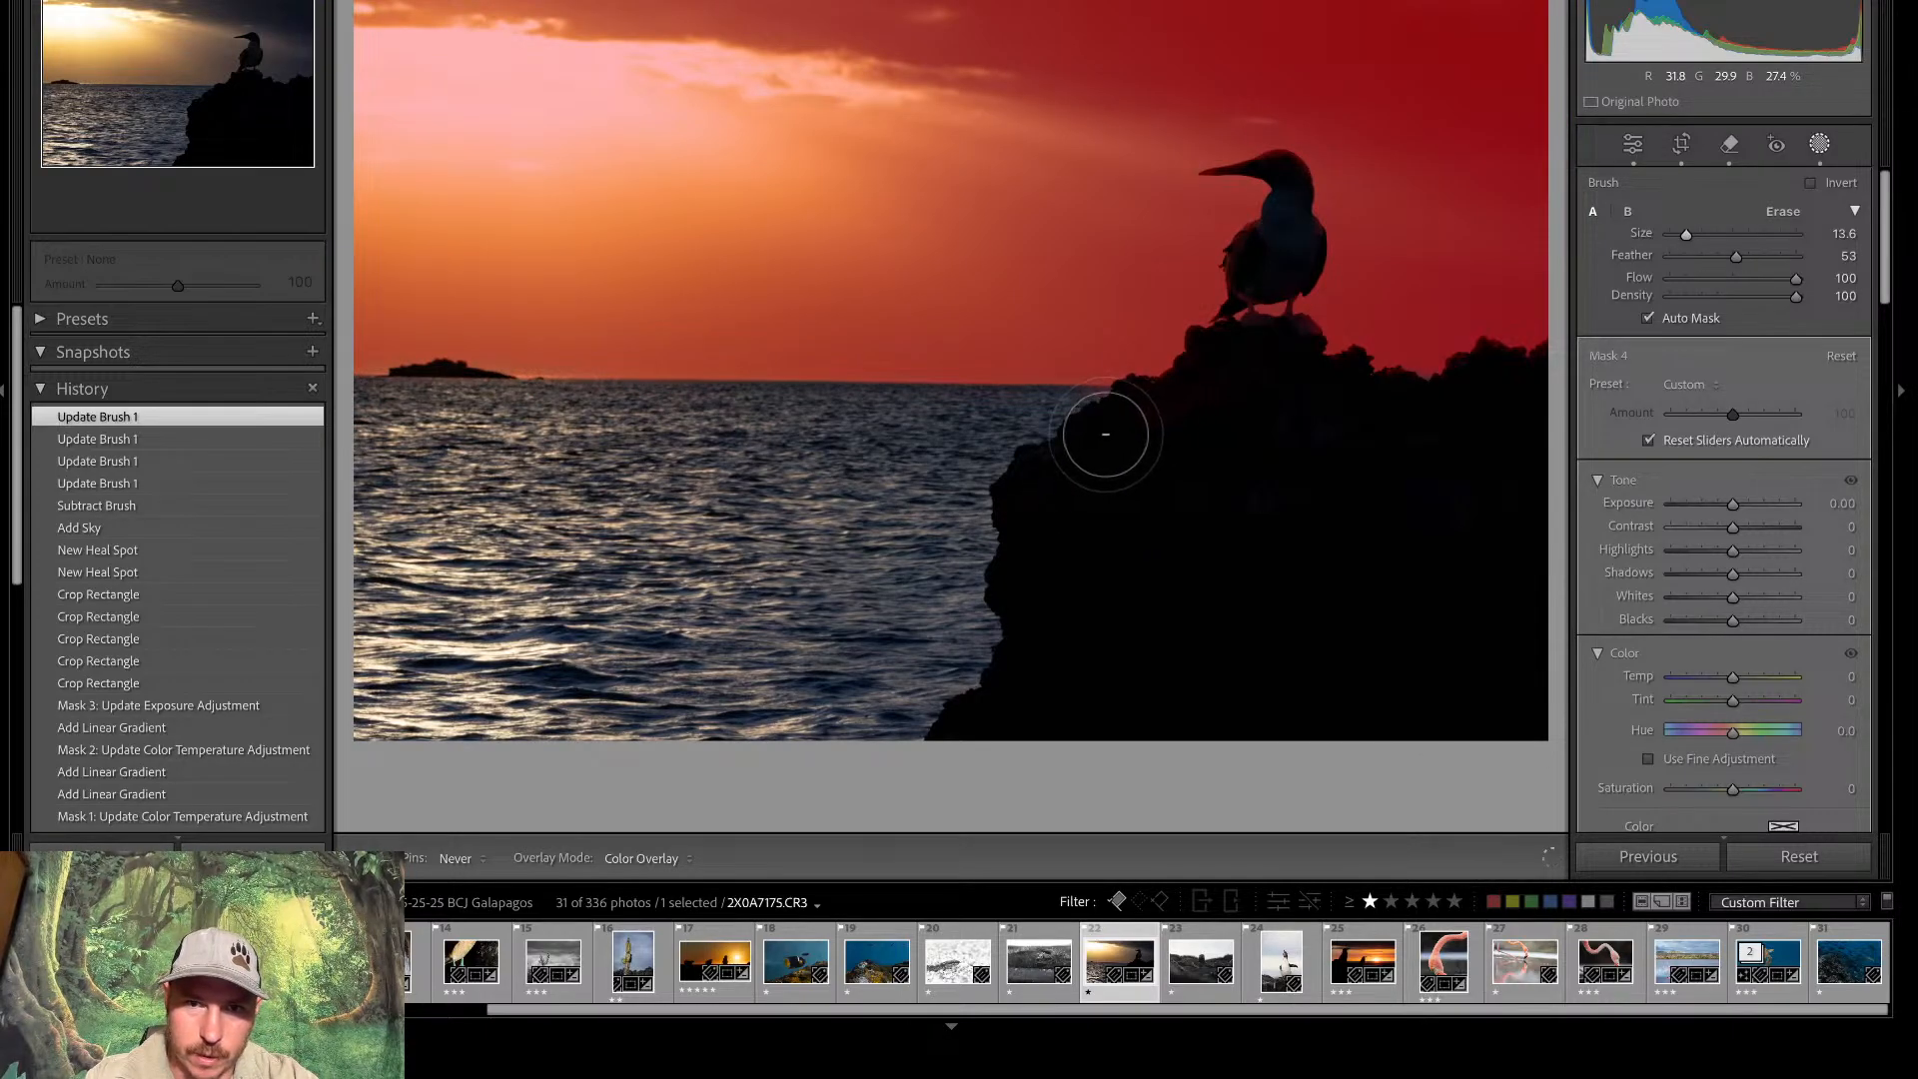
key("h")
key("z")
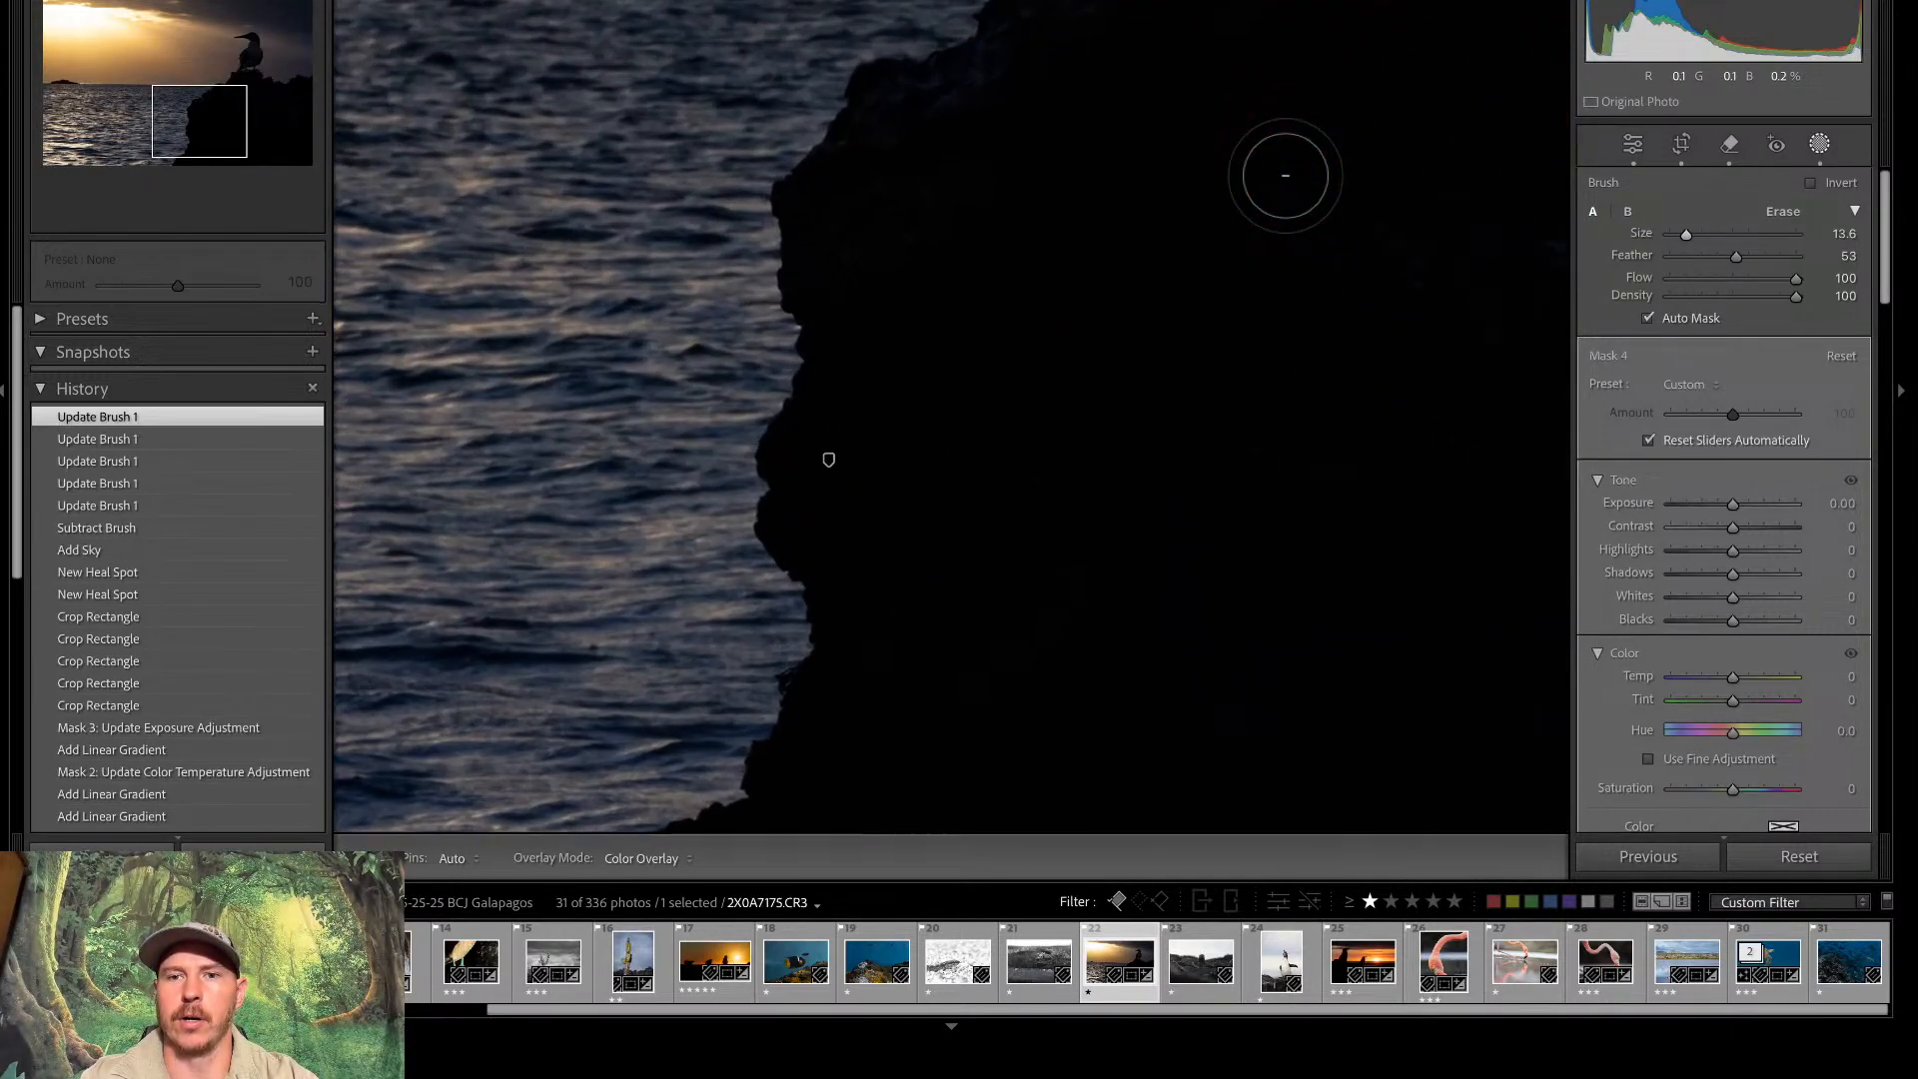
left_click(217, 119)
left_click_drag(218, 119, 224, 103)
key("h")
key("o")
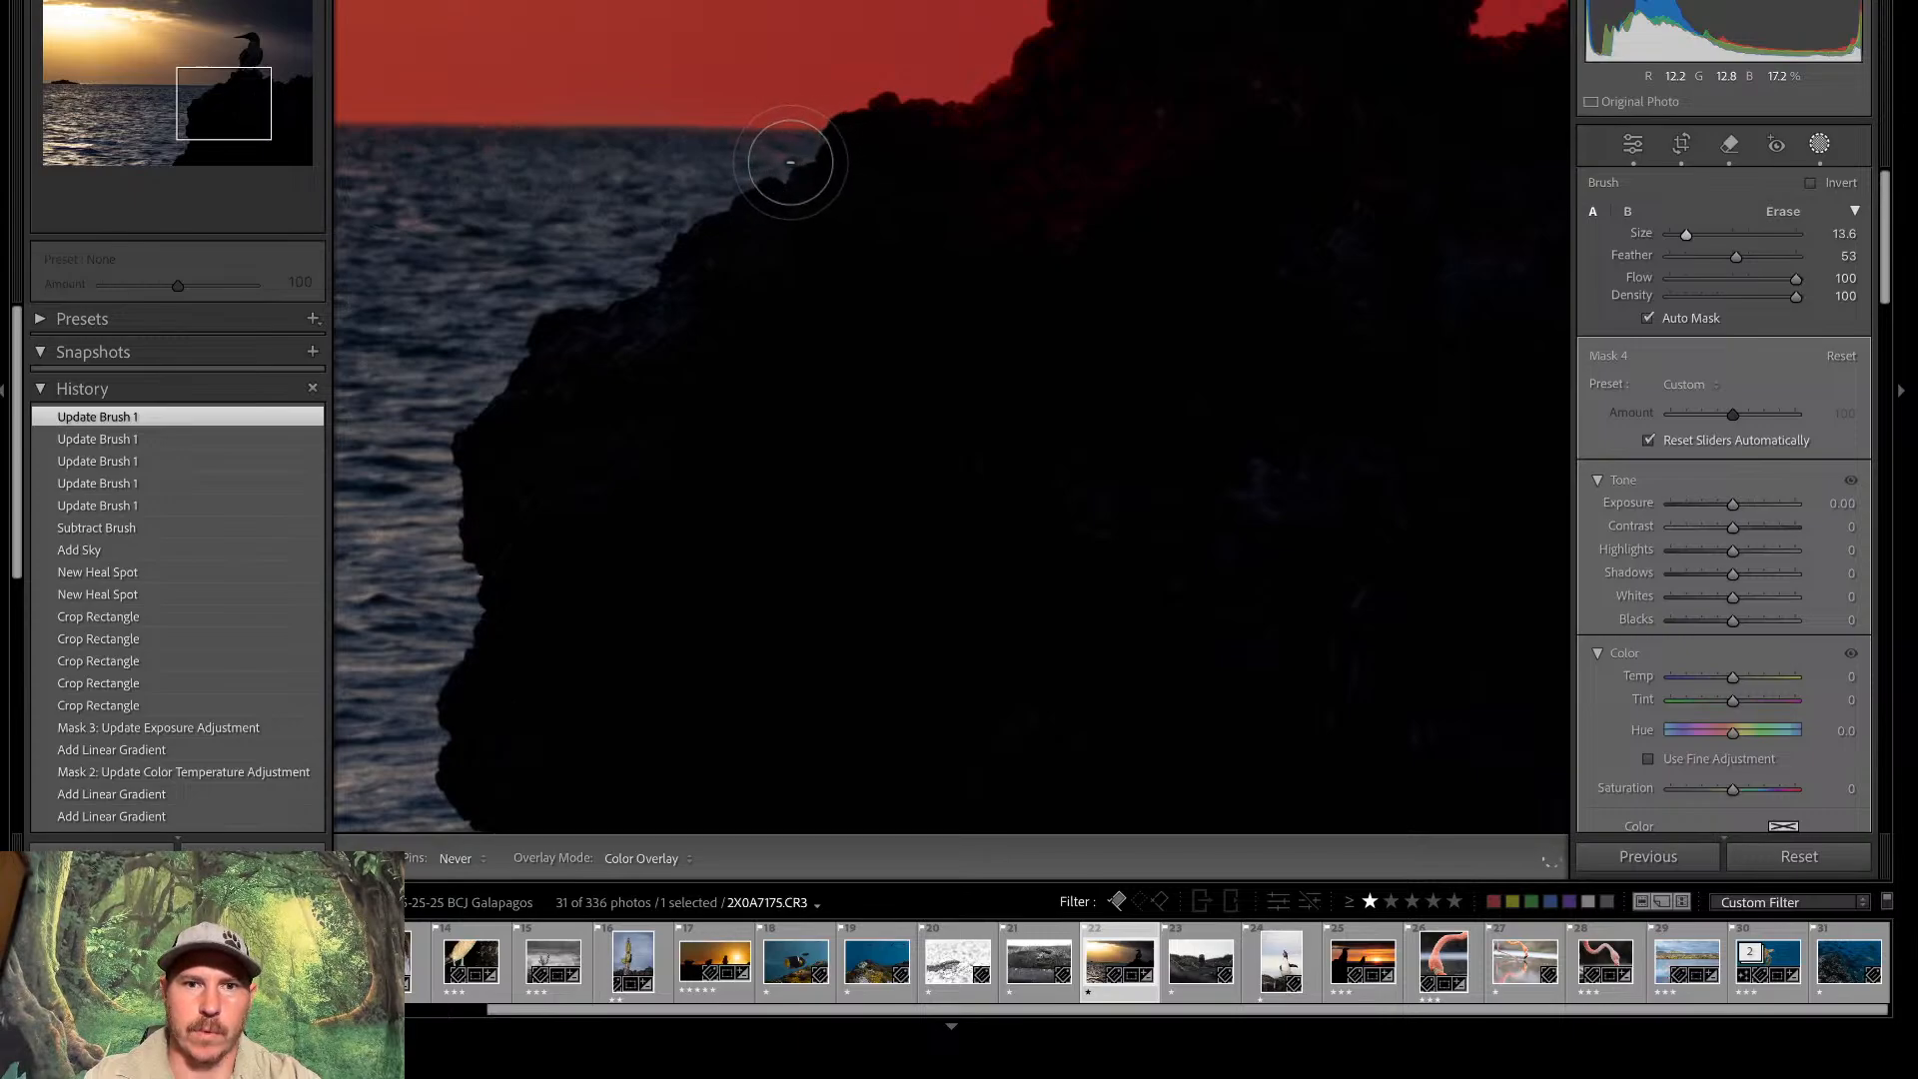
left_click(783, 163)
Subtract the rocks beneath the seabird's feet and their remaining overlay from the sky mask
left_click(207, 104)
left_click_drag(207, 104, 247, 90)
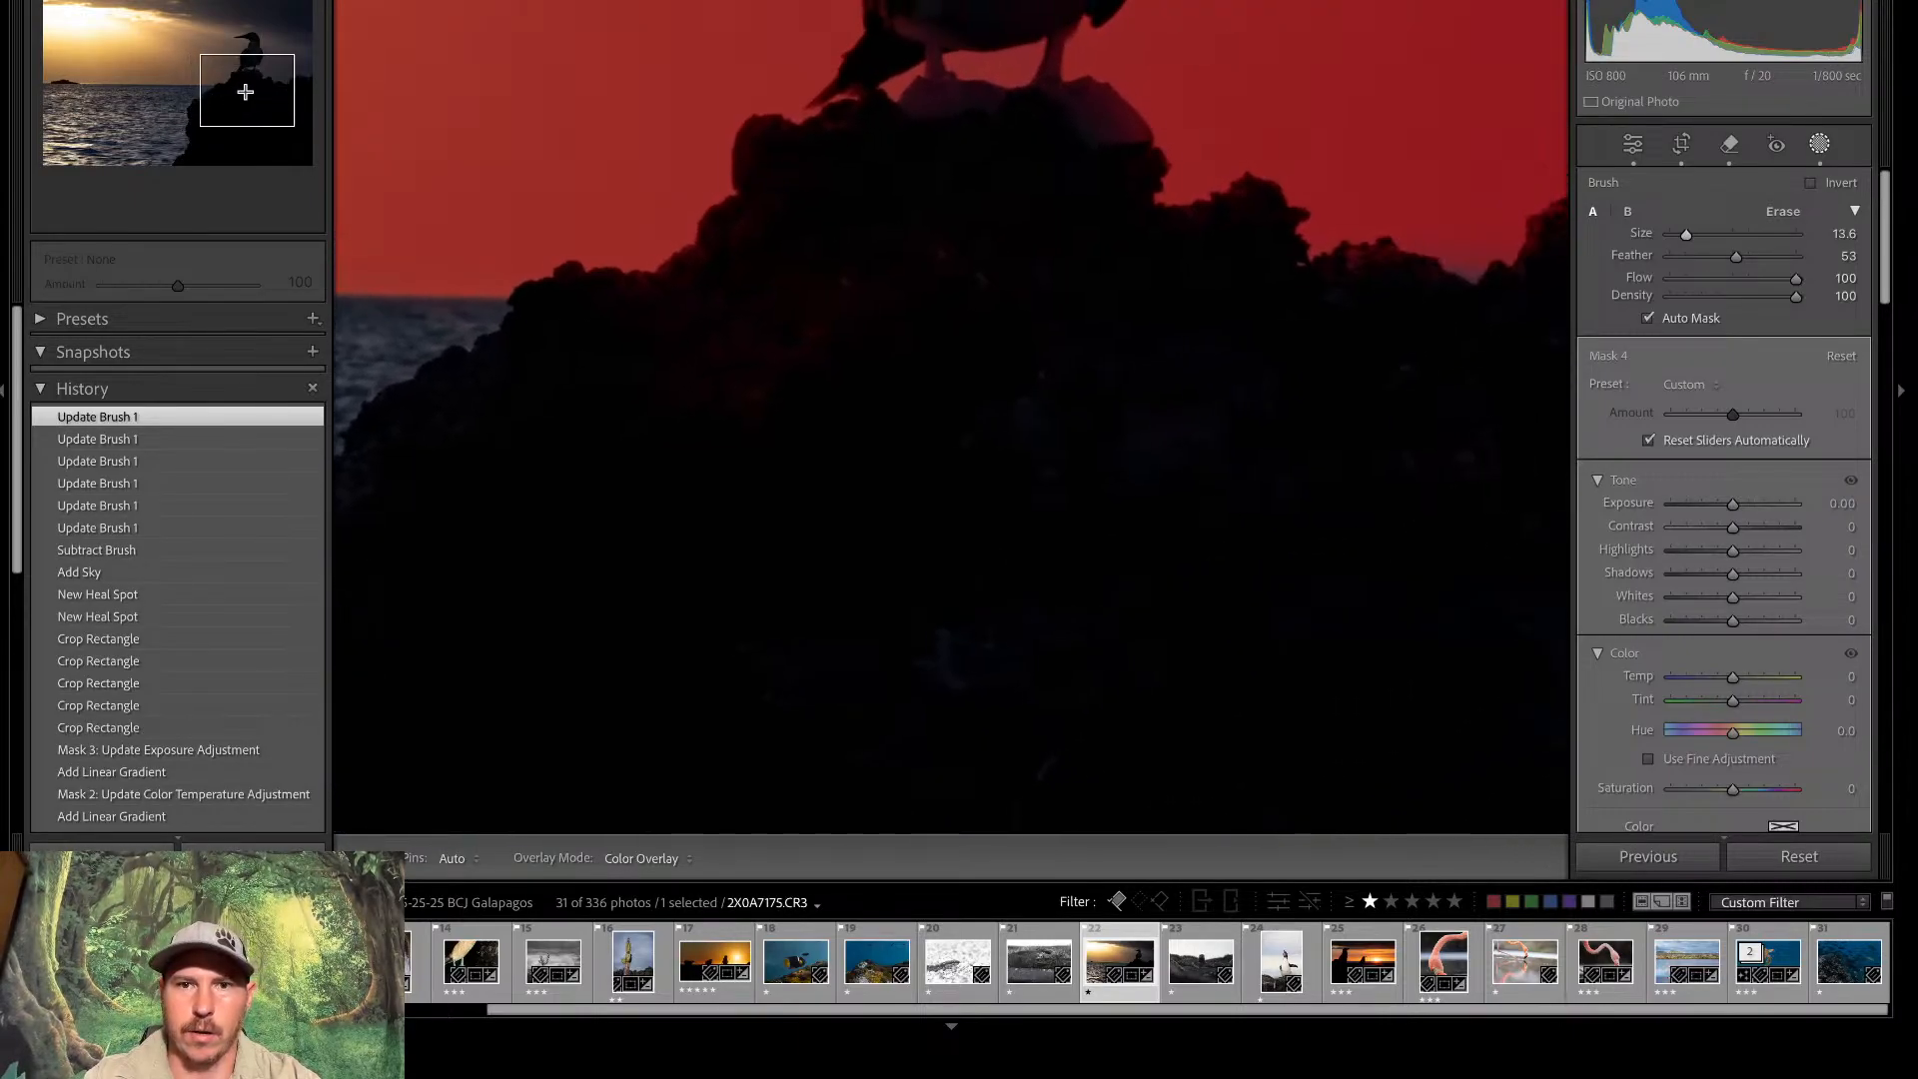
key("h")
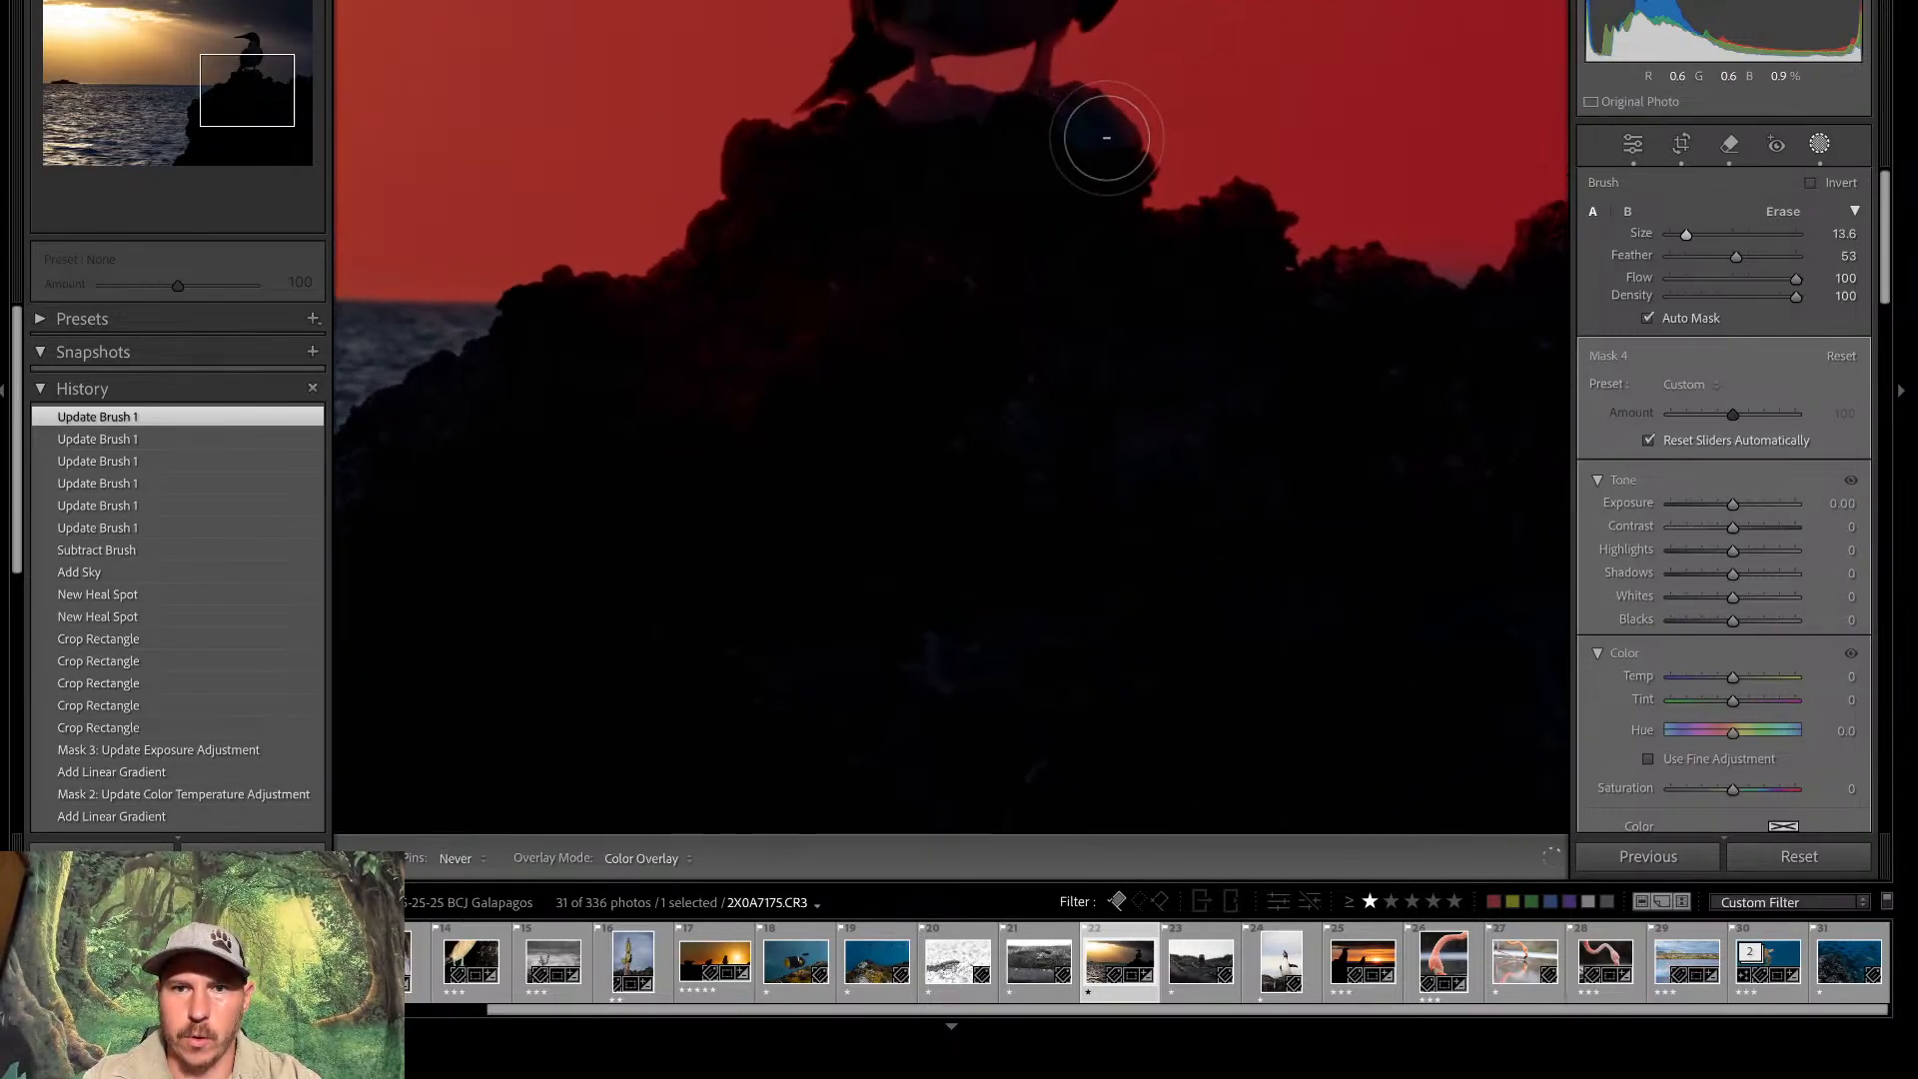
left_click(929, 148)
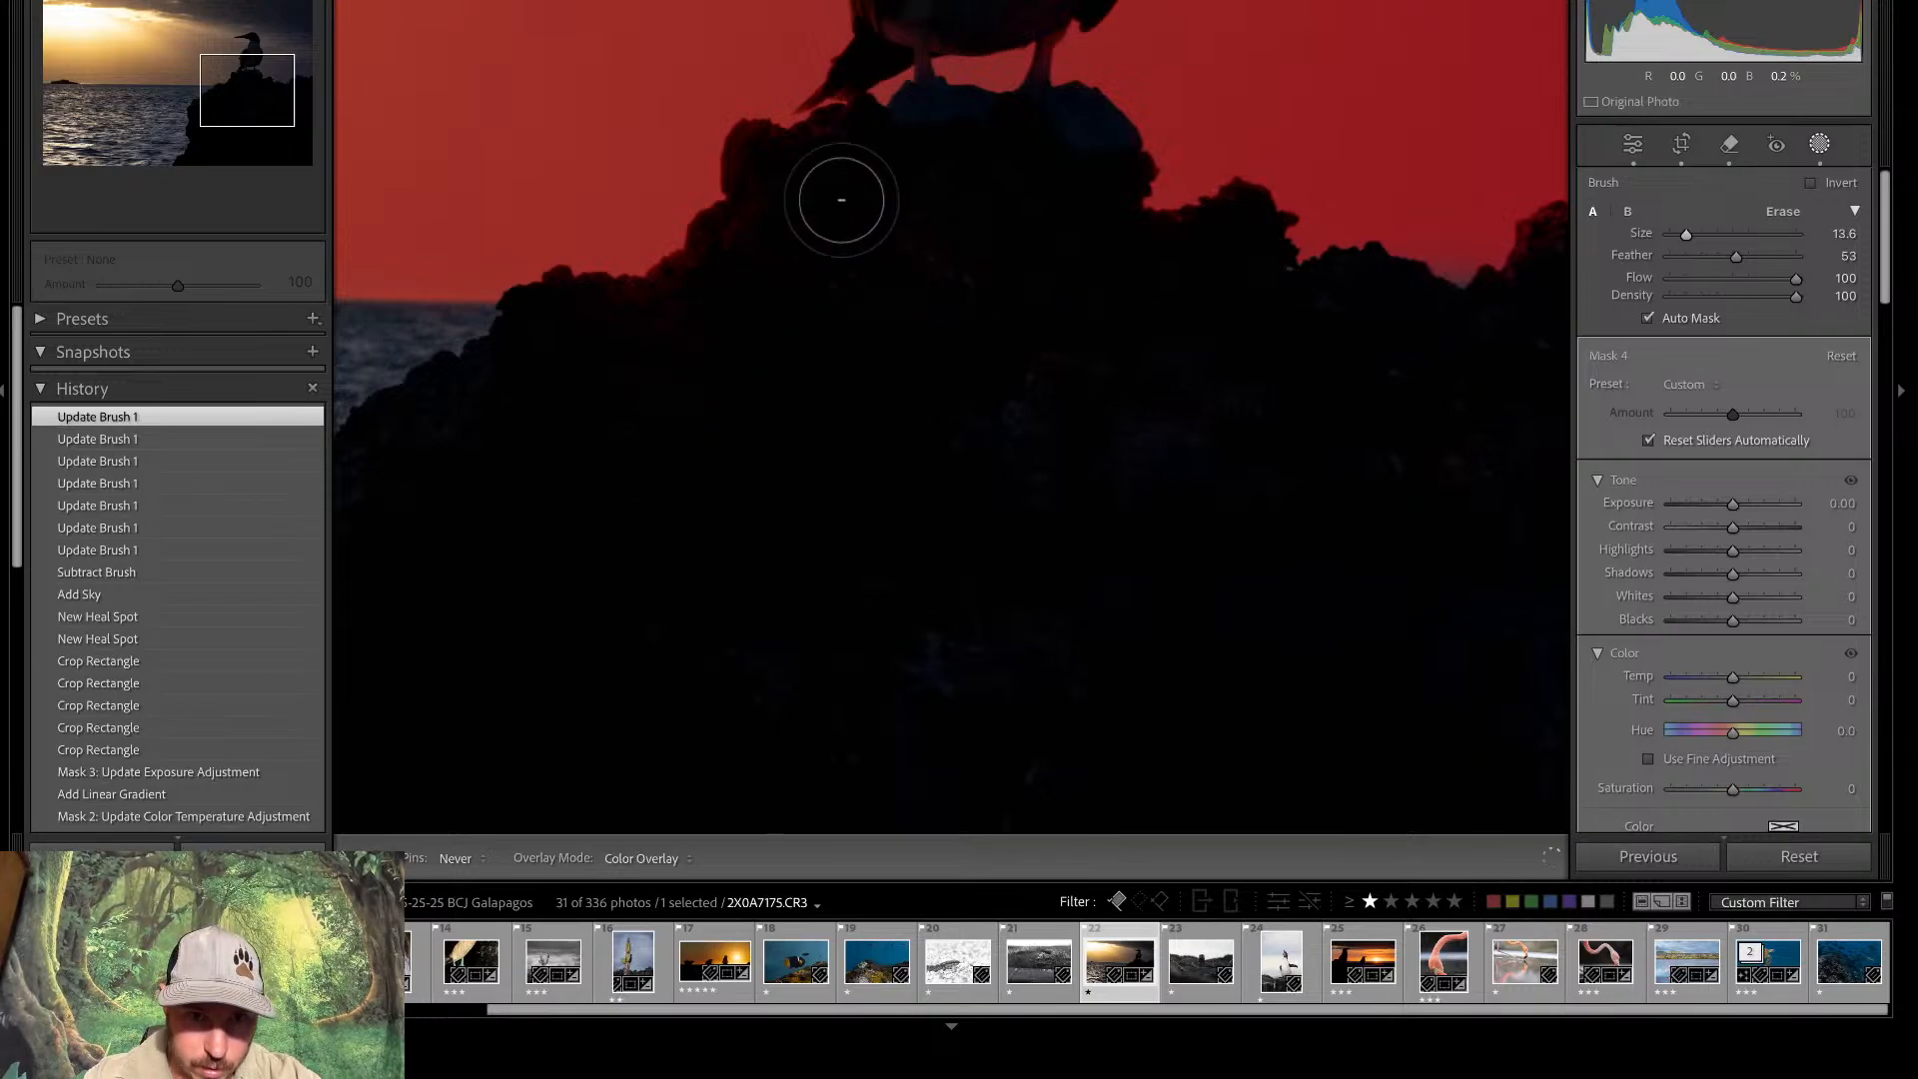
left_click(831, 283)
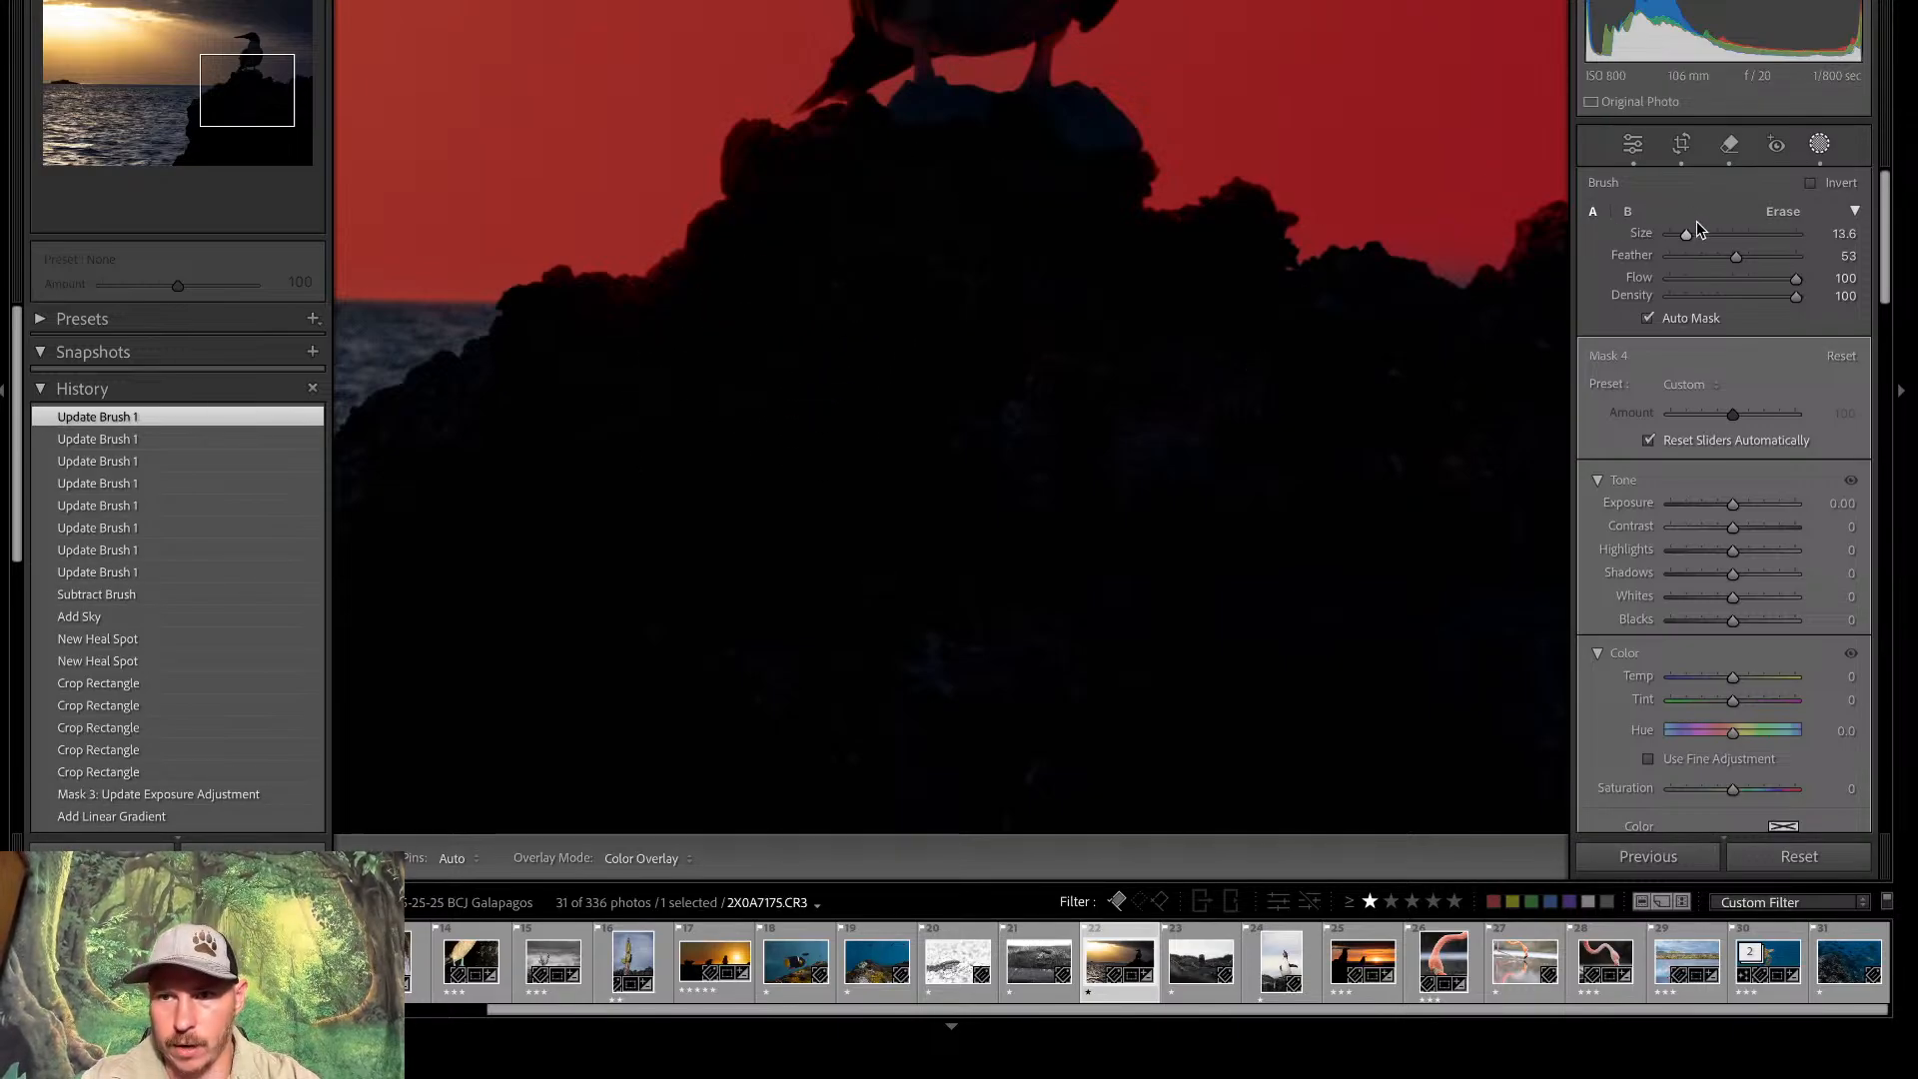
Reduce the subtracting brush to size 4.7 and remove the seabird's lower body and legs from the sky mask
left_click_drag(1687, 238, 1678, 238)
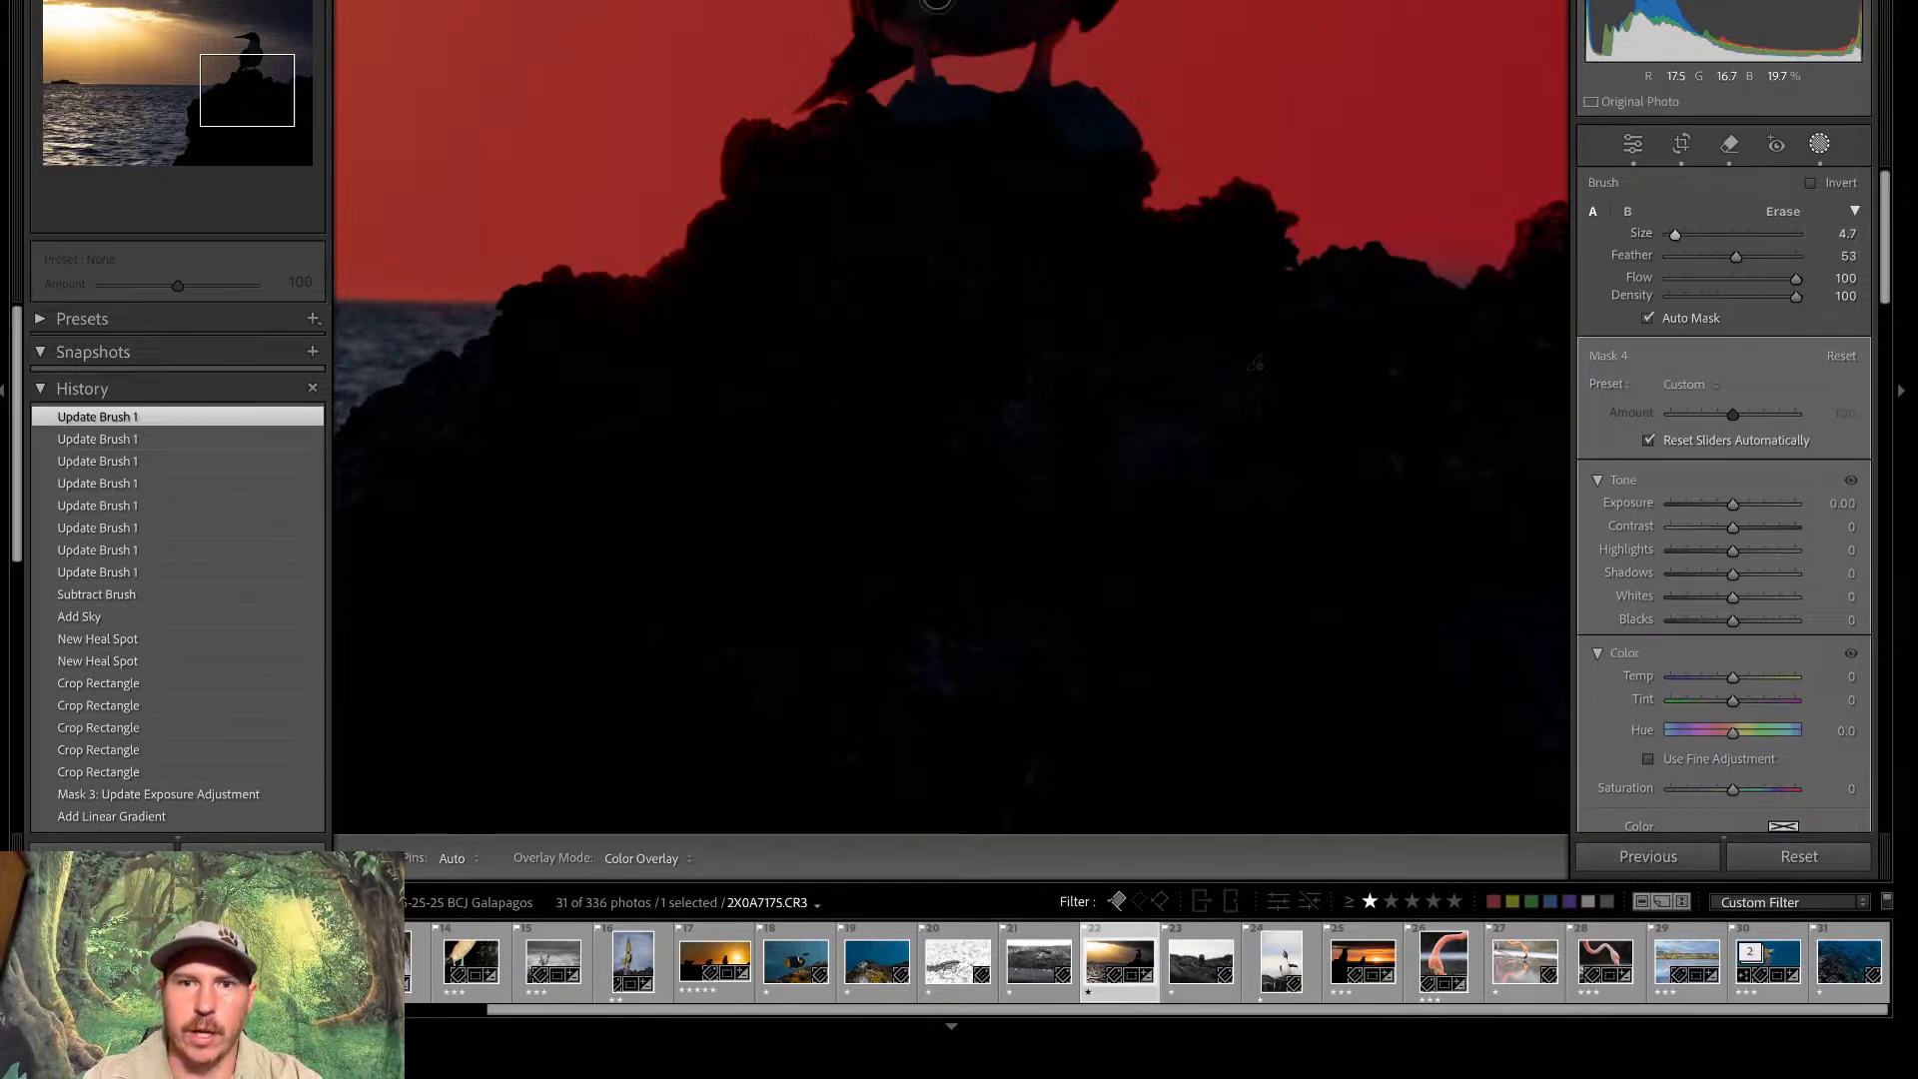
key("h")
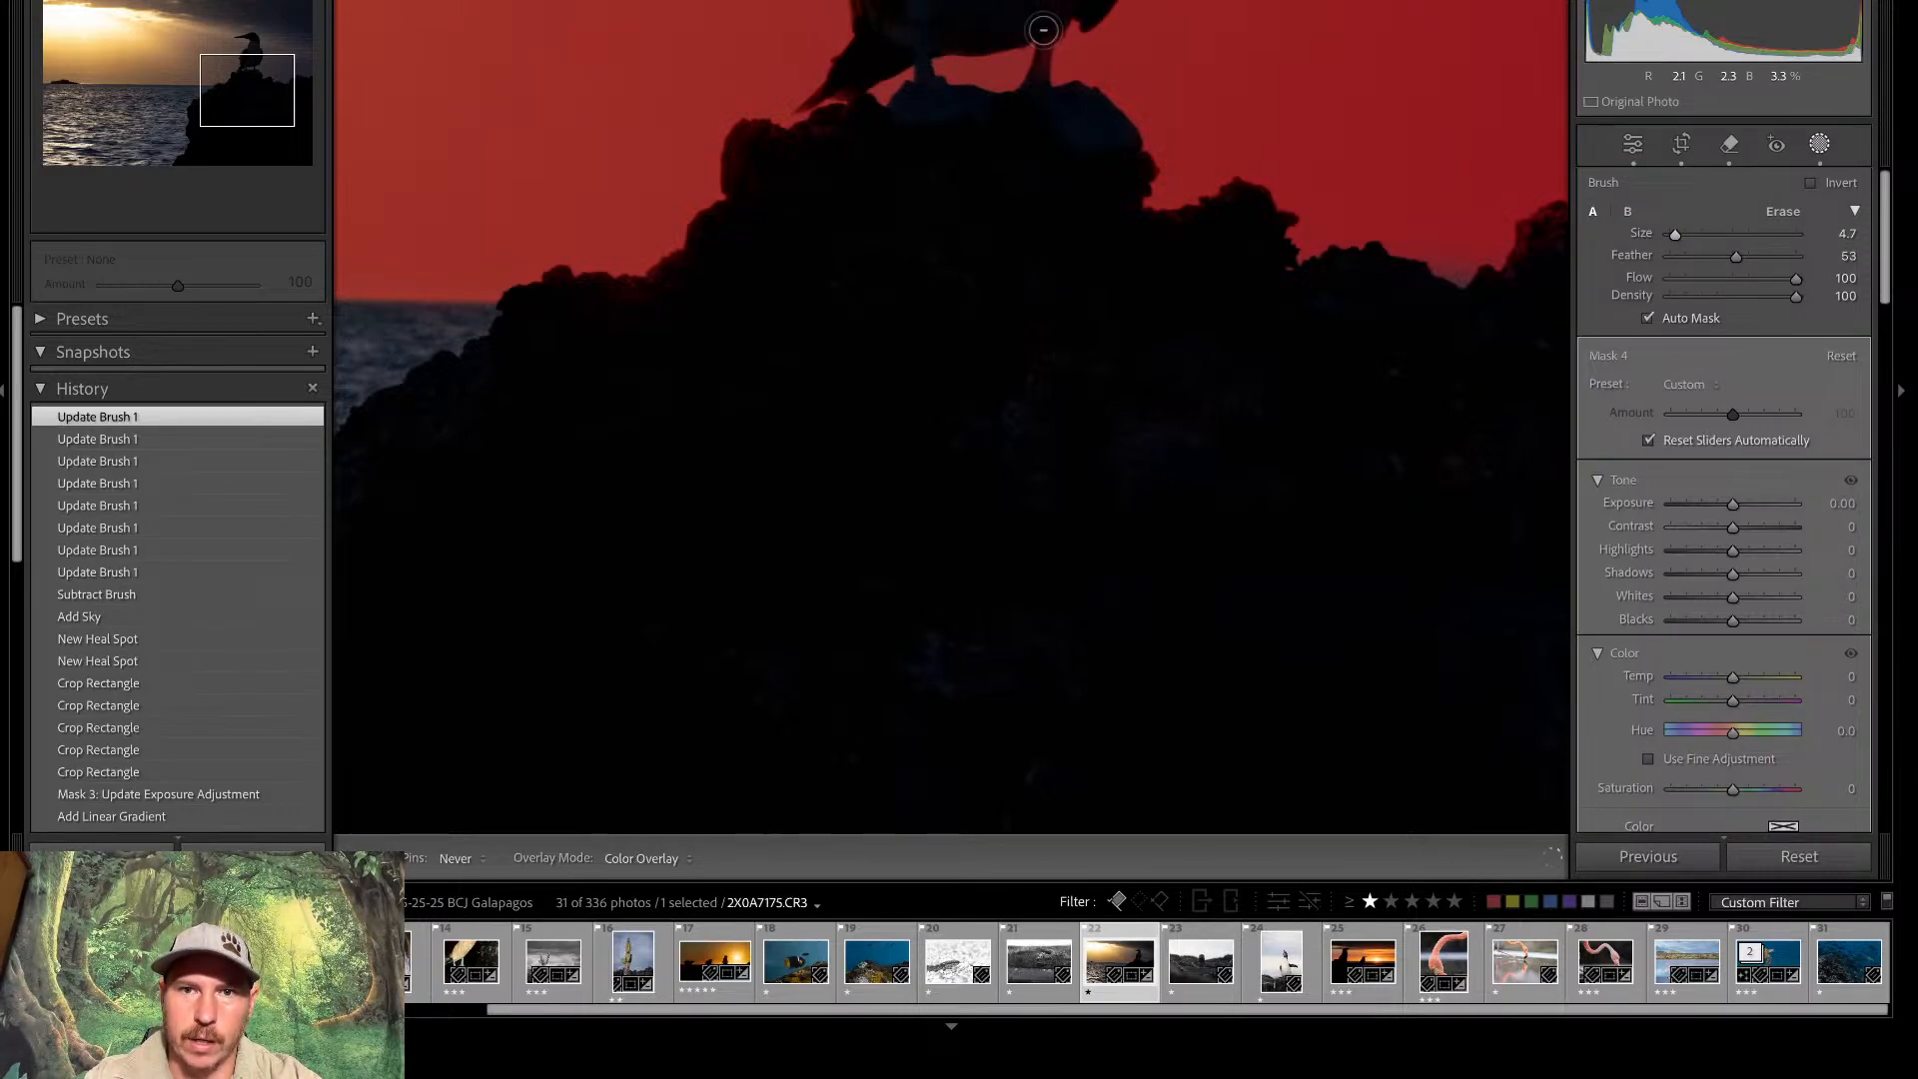
mouse_move(925, 11)
left_mouse_down()
mouse_move(843, 85)
mouse_move(903, 21)
left_mouse_up()
key("h")
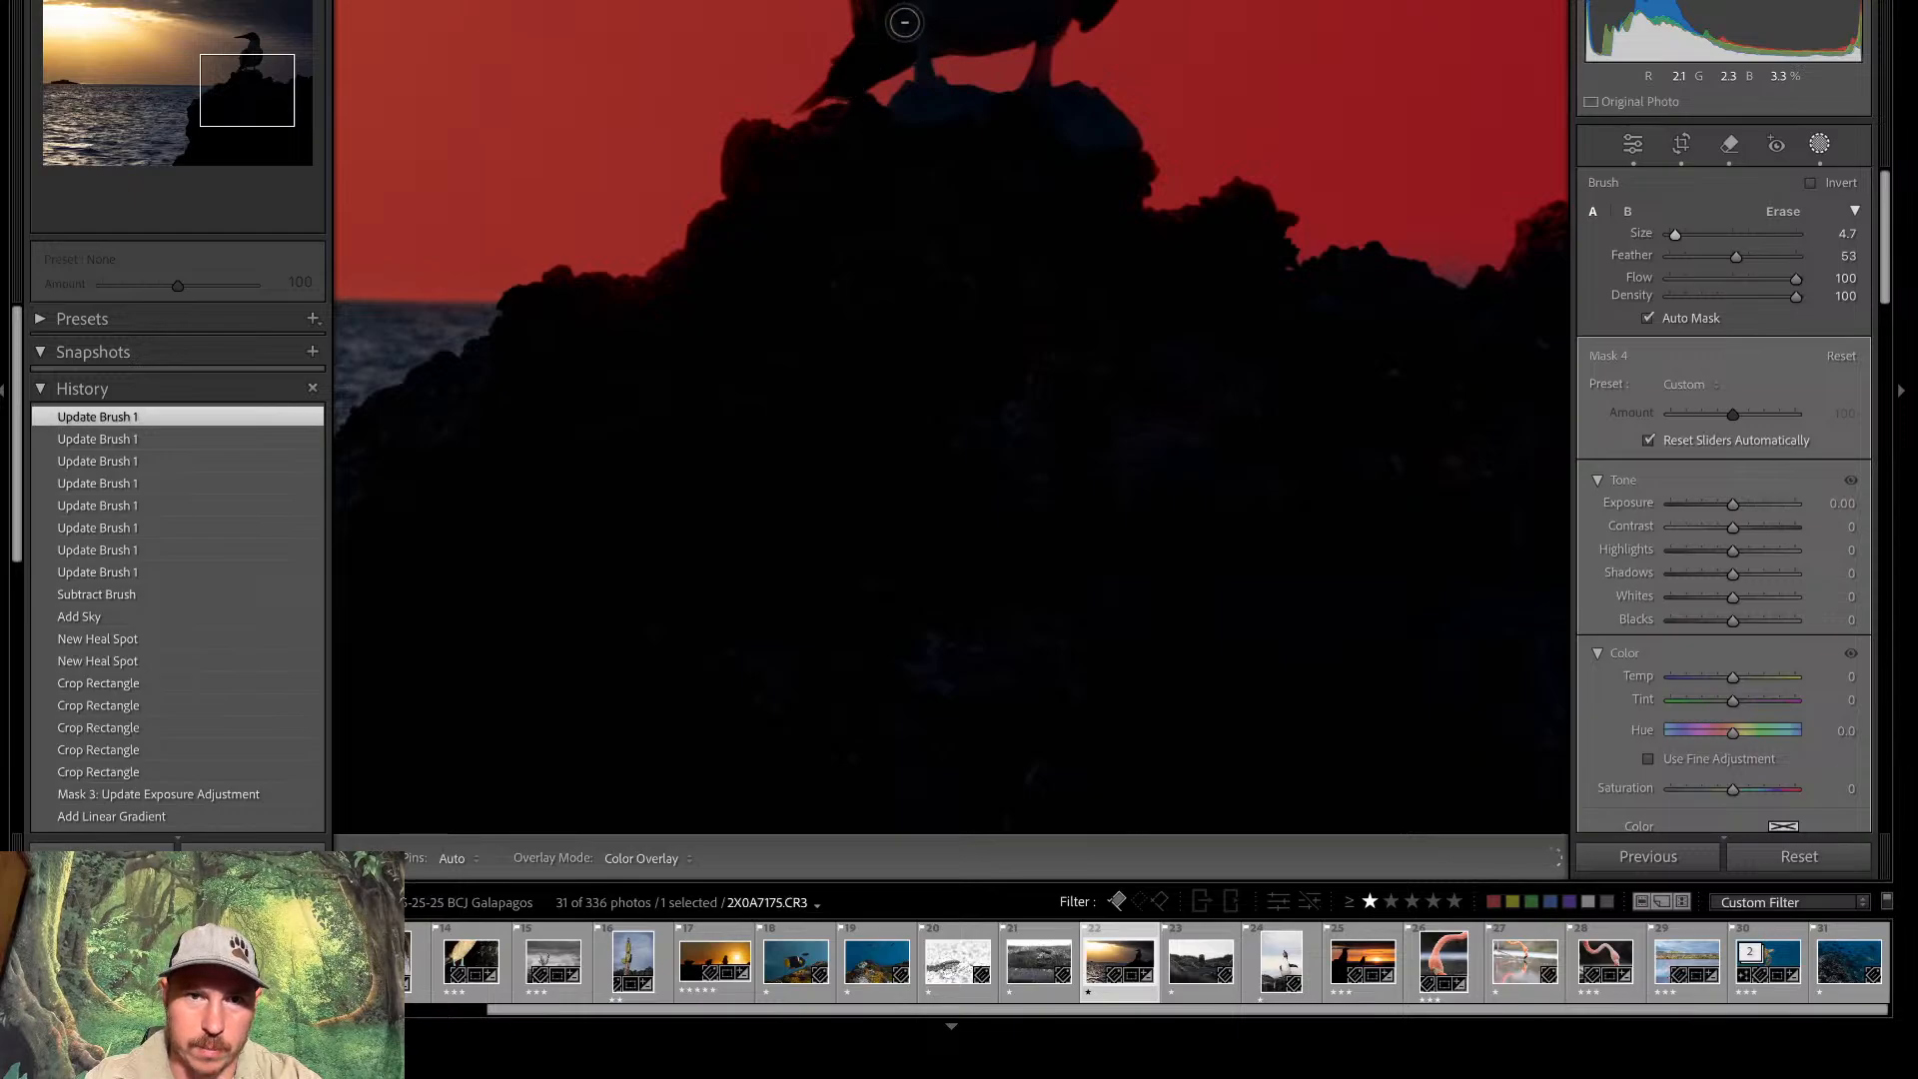
Subtract the seabird's upper body, head and beak from the sky mask, and return to the whole photo
left_click(247, 78)
left_click_drag(247, 78, 247, 68)
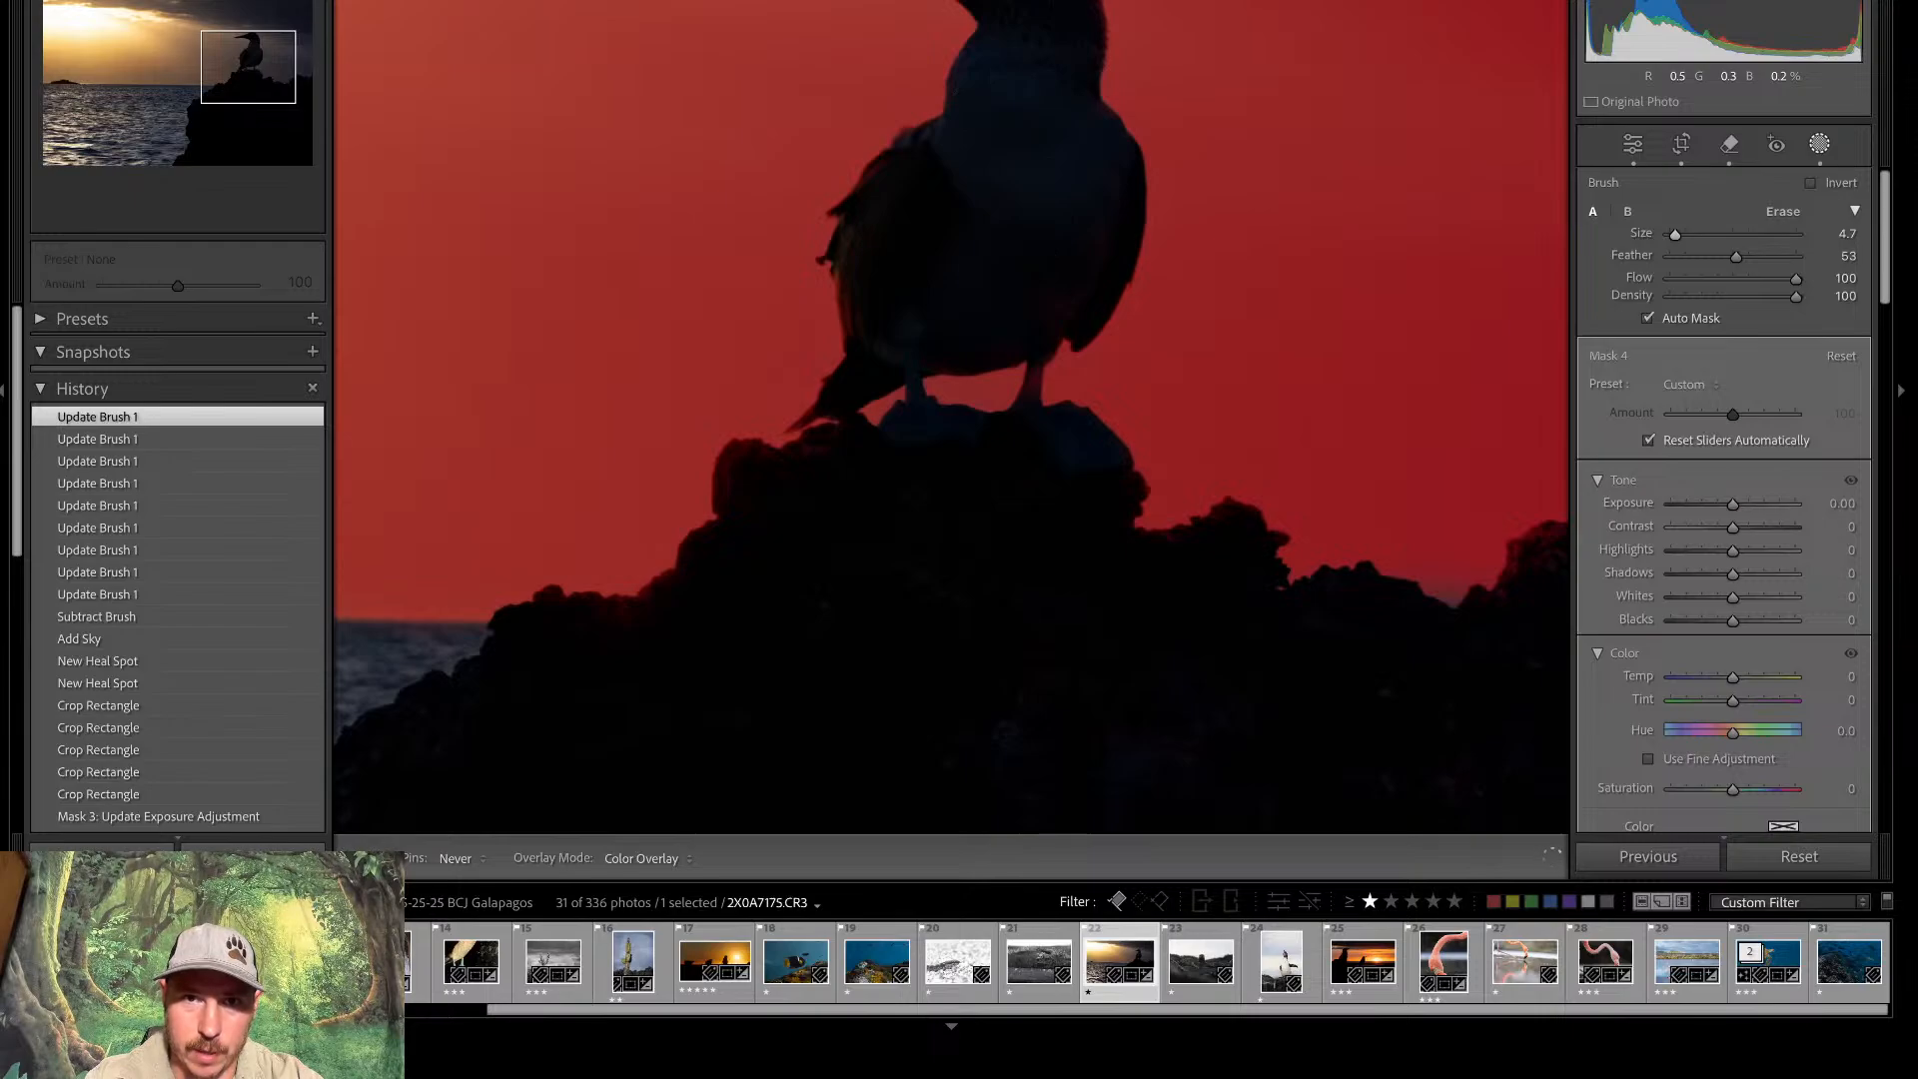
left_click_drag(818, 26, 908, 58)
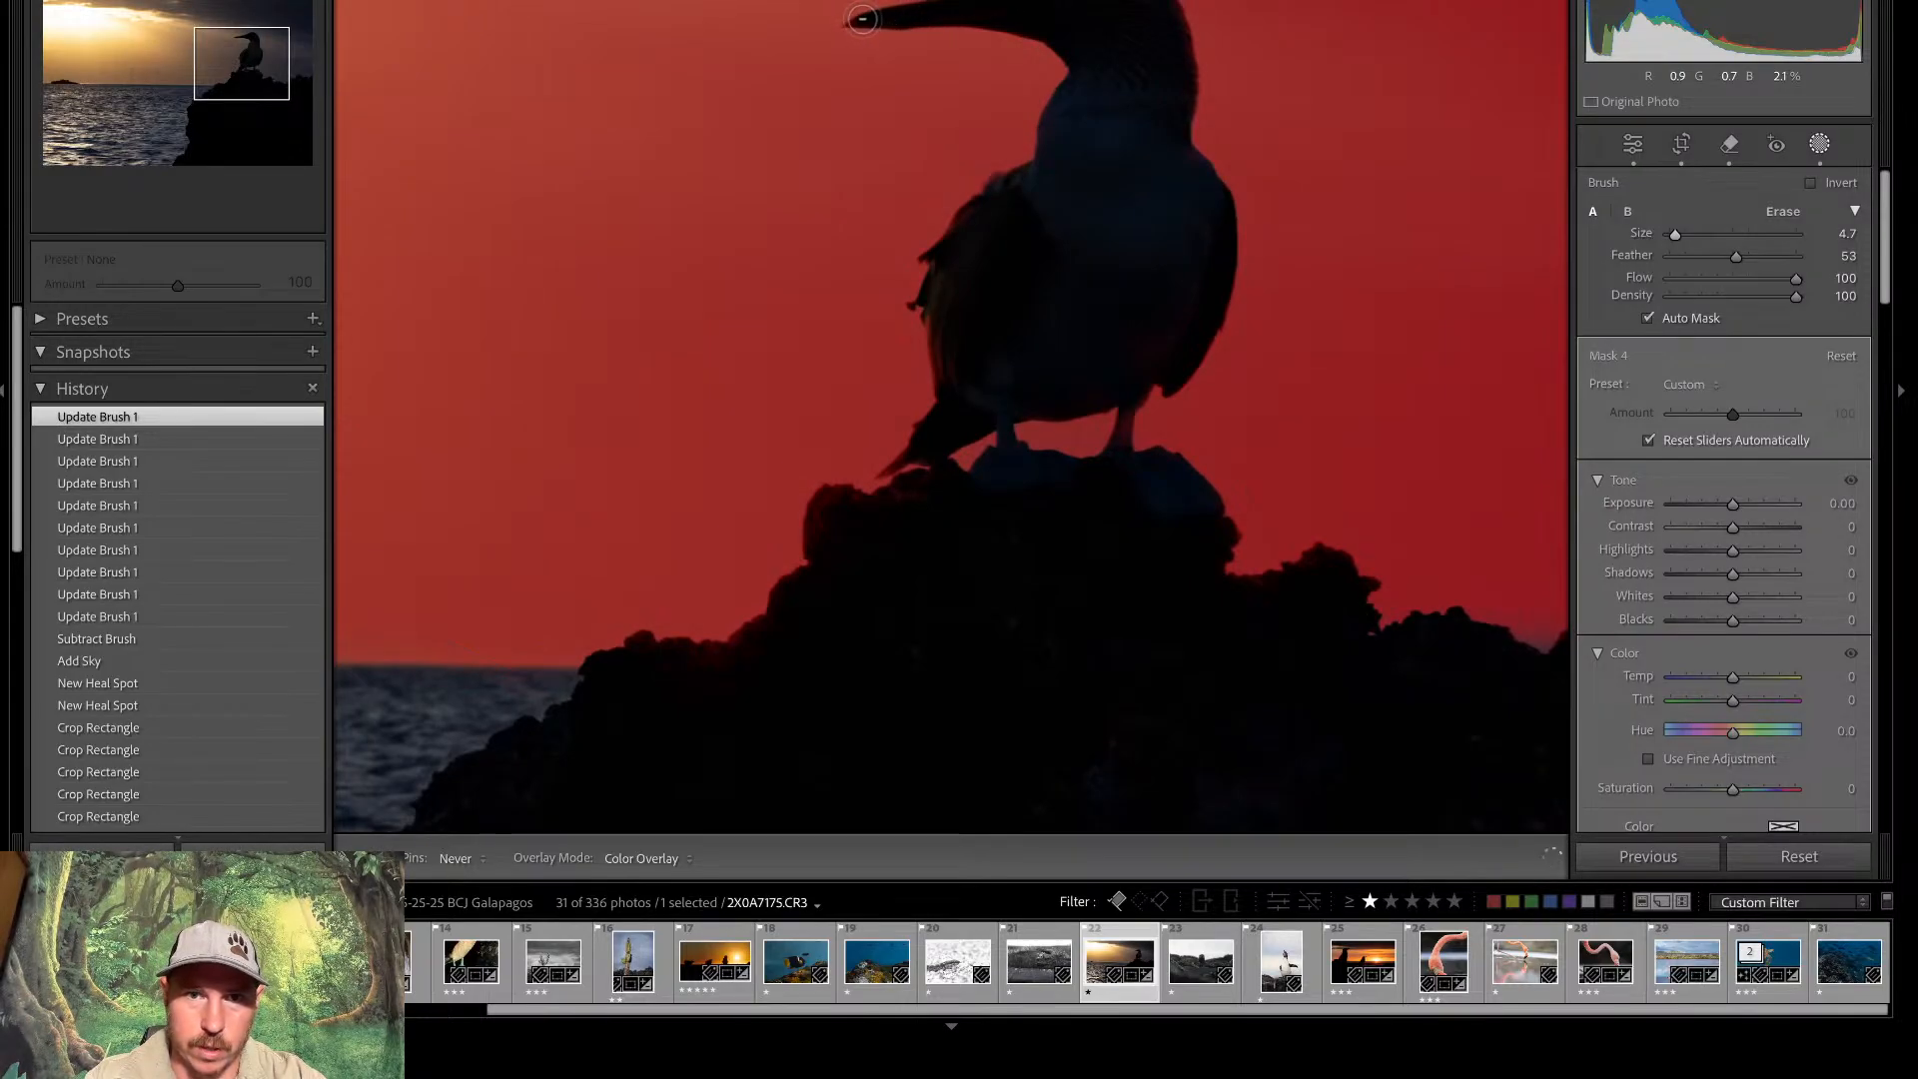
mouse_move(862, 19)
left_mouse_down()
mouse_move(1128, 30)
mouse_move(1158, 144)
mouse_move(1150, 129)
mouse_move(1128, 174)
left_mouse_up()
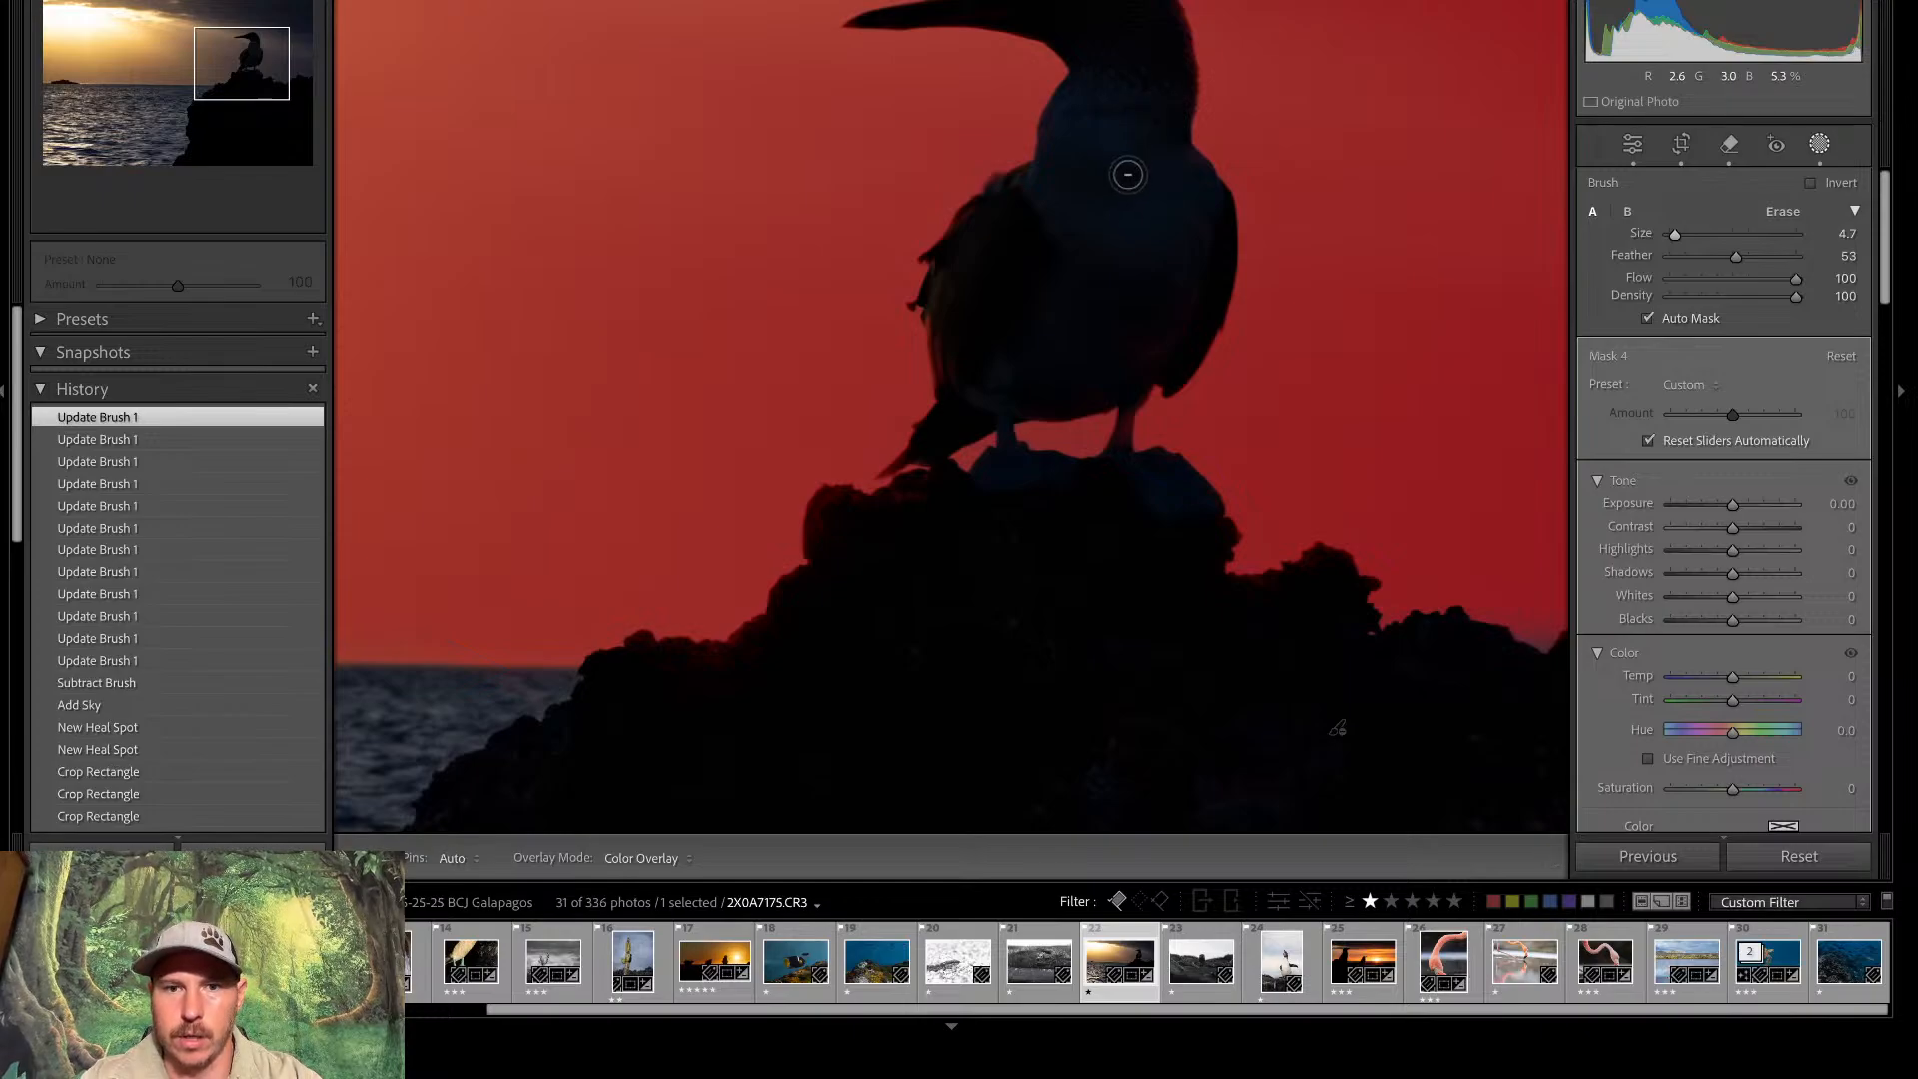
key("z")
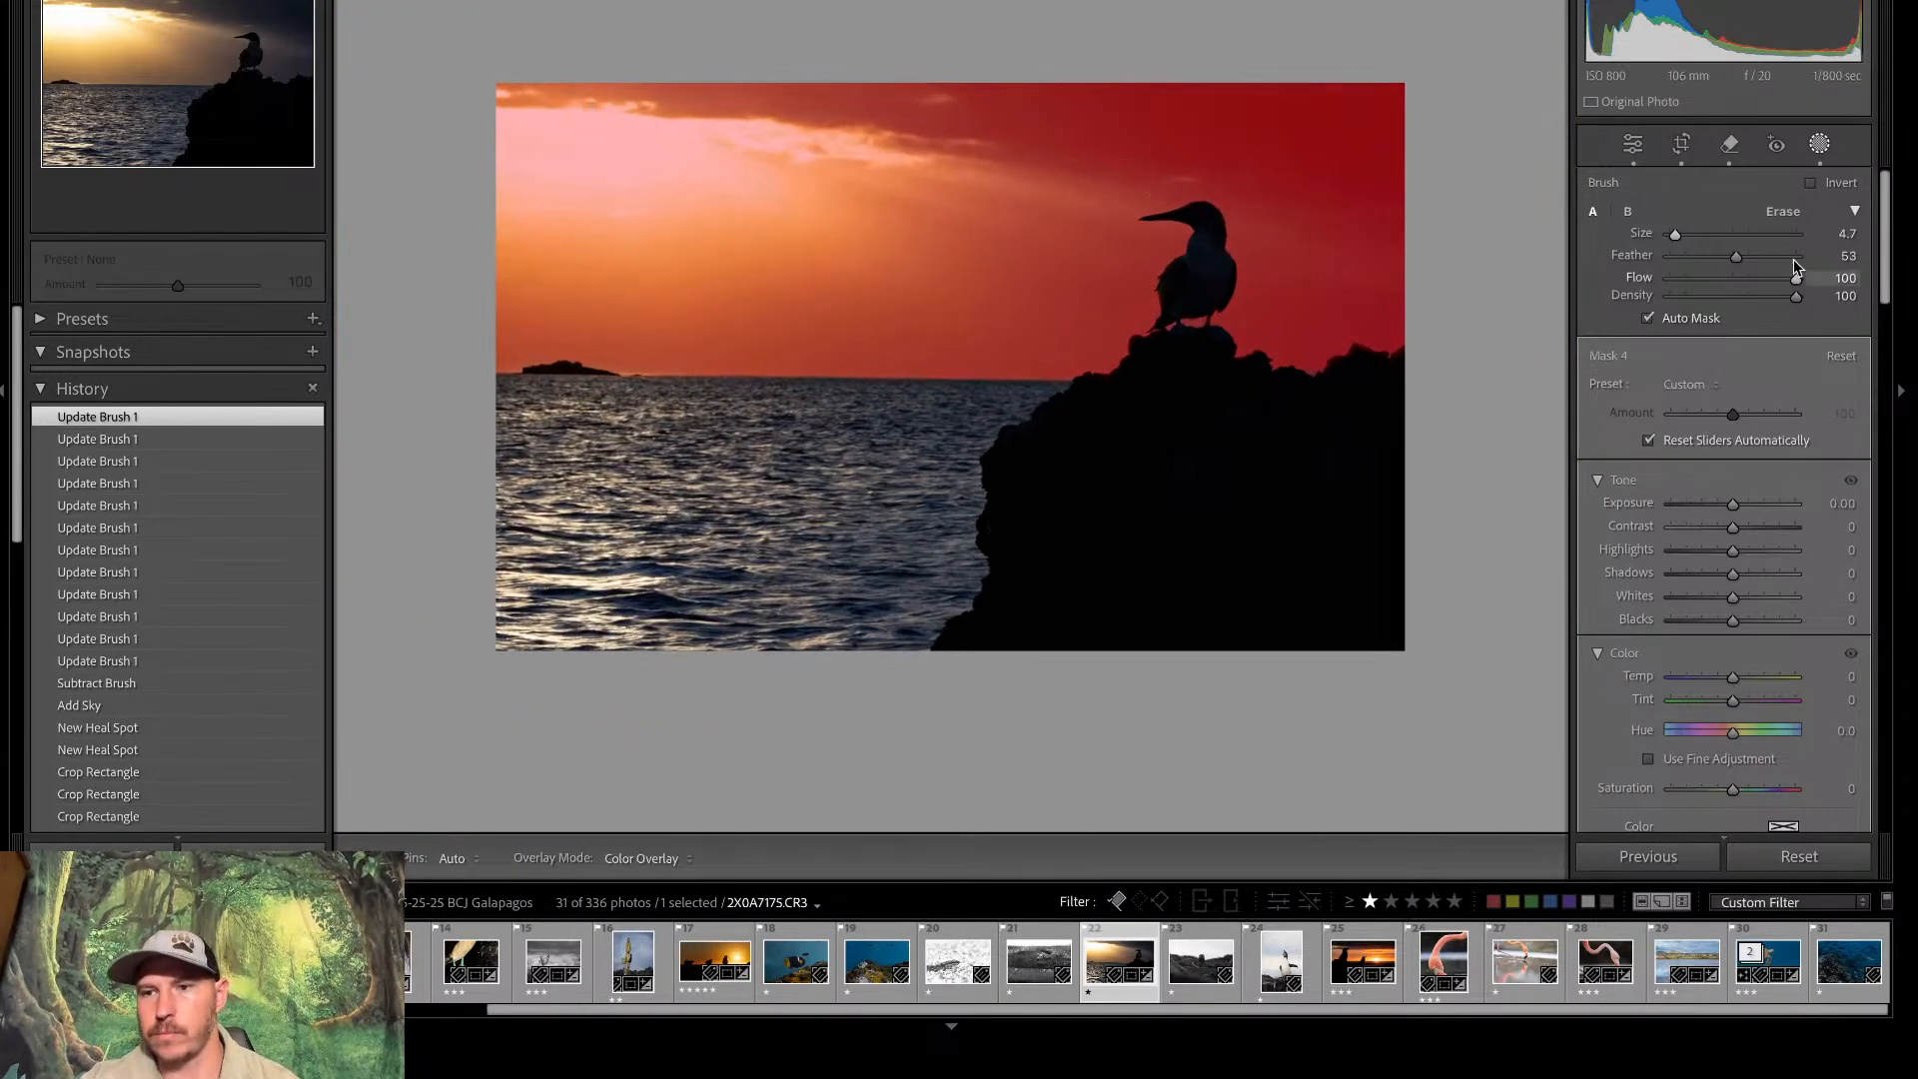
Try a Dehaze of 13 on the sky mask and reset it
left_click_drag(1888, 283, 1886, 514)
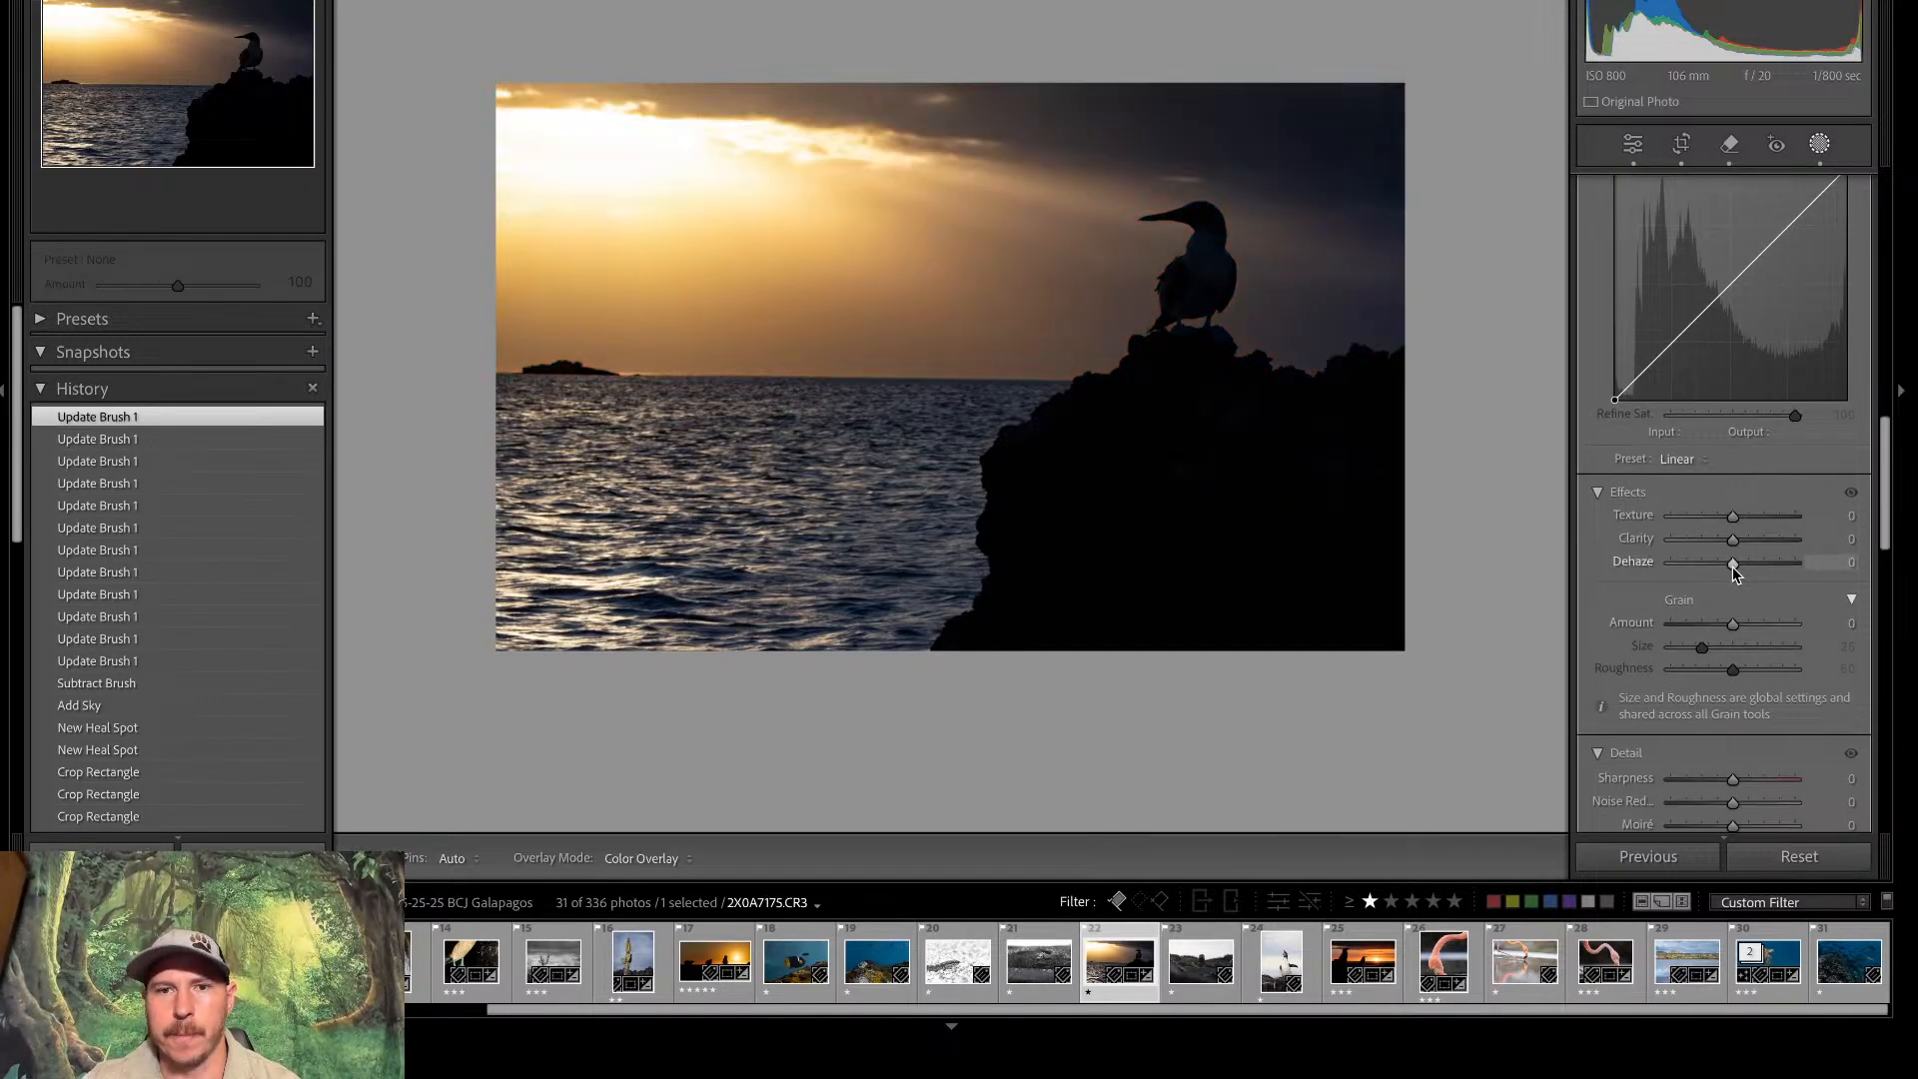
mouse_move(1732, 564)
left_mouse_down()
mouse_move(1766, 561)
mouse_move(1742, 570)
left_mouse_up()
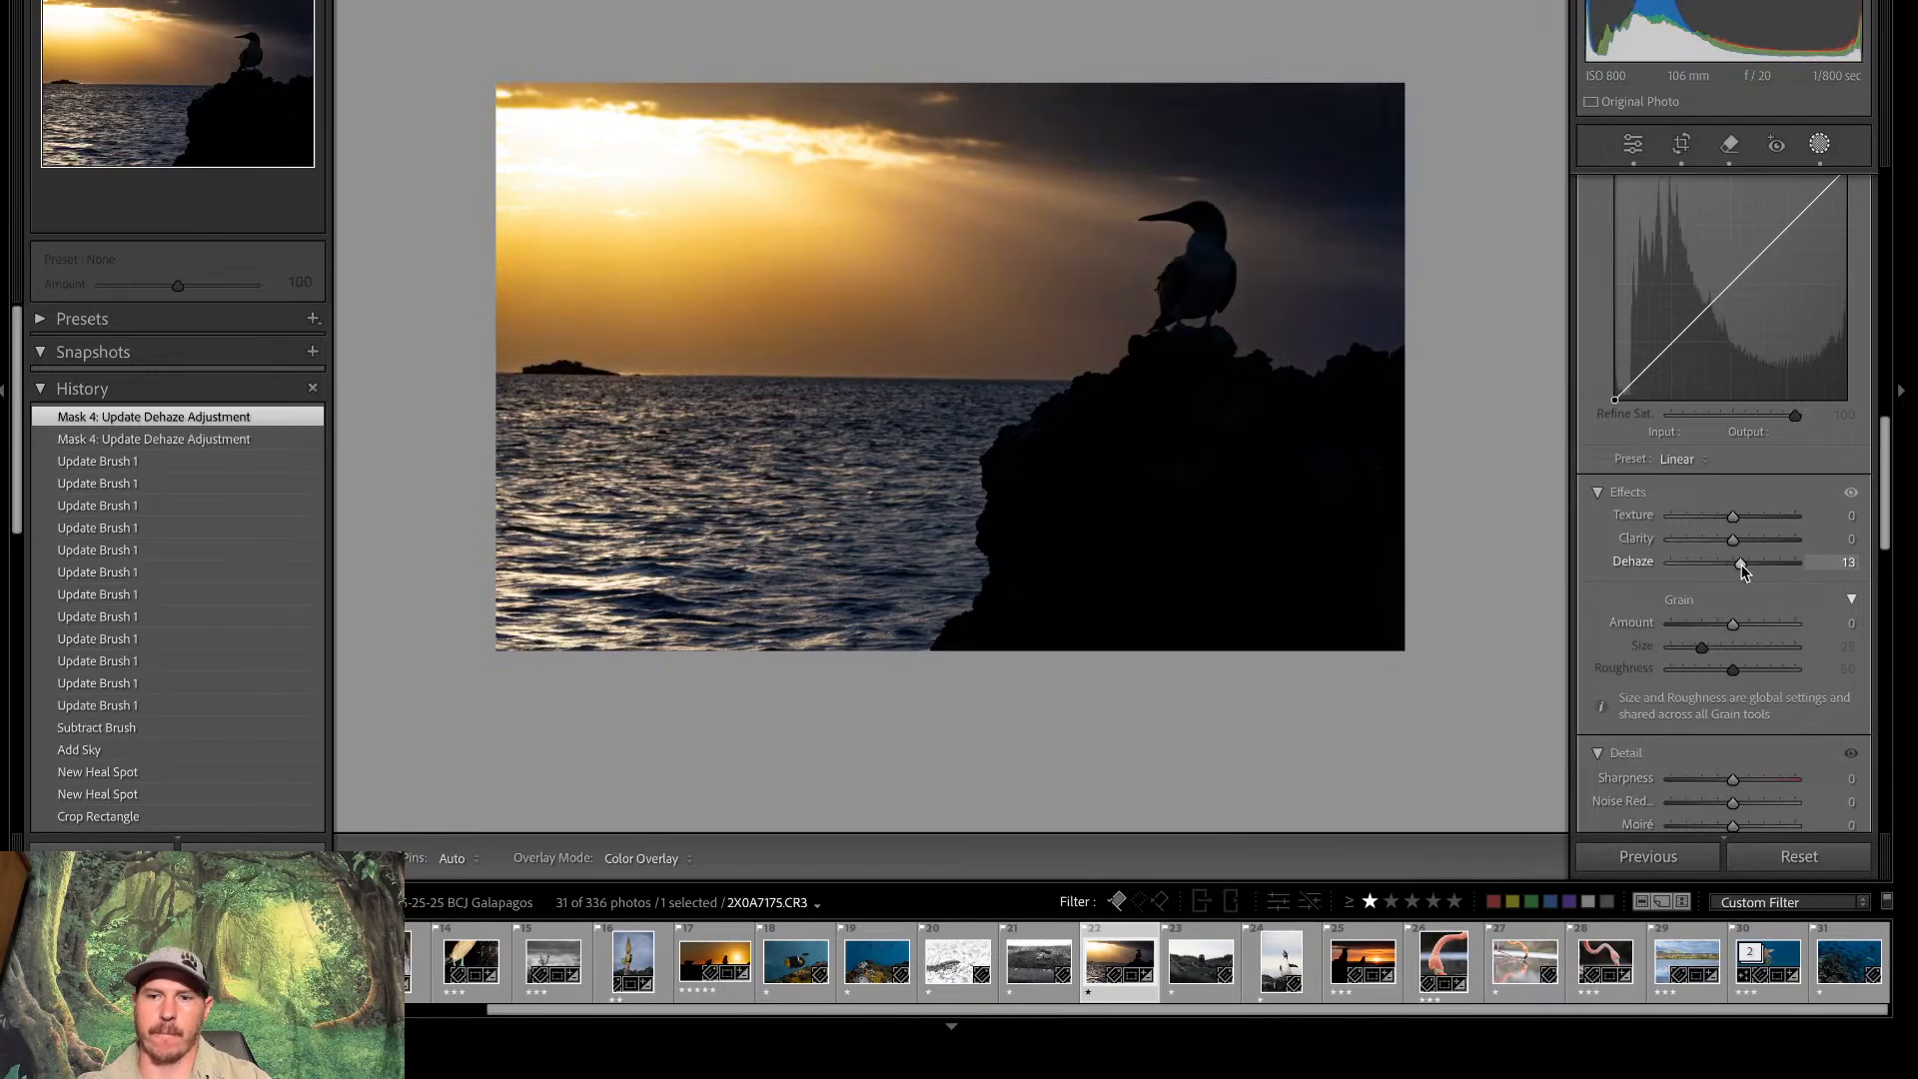
double_click(1741, 571)
Fine-tune the sky mask with contrast -7 and an exposure change, resetting the trial highlights and shadows values
left_click_drag(1885, 526, 1885, 307)
left_click_drag(1738, 404, 1715, 450)
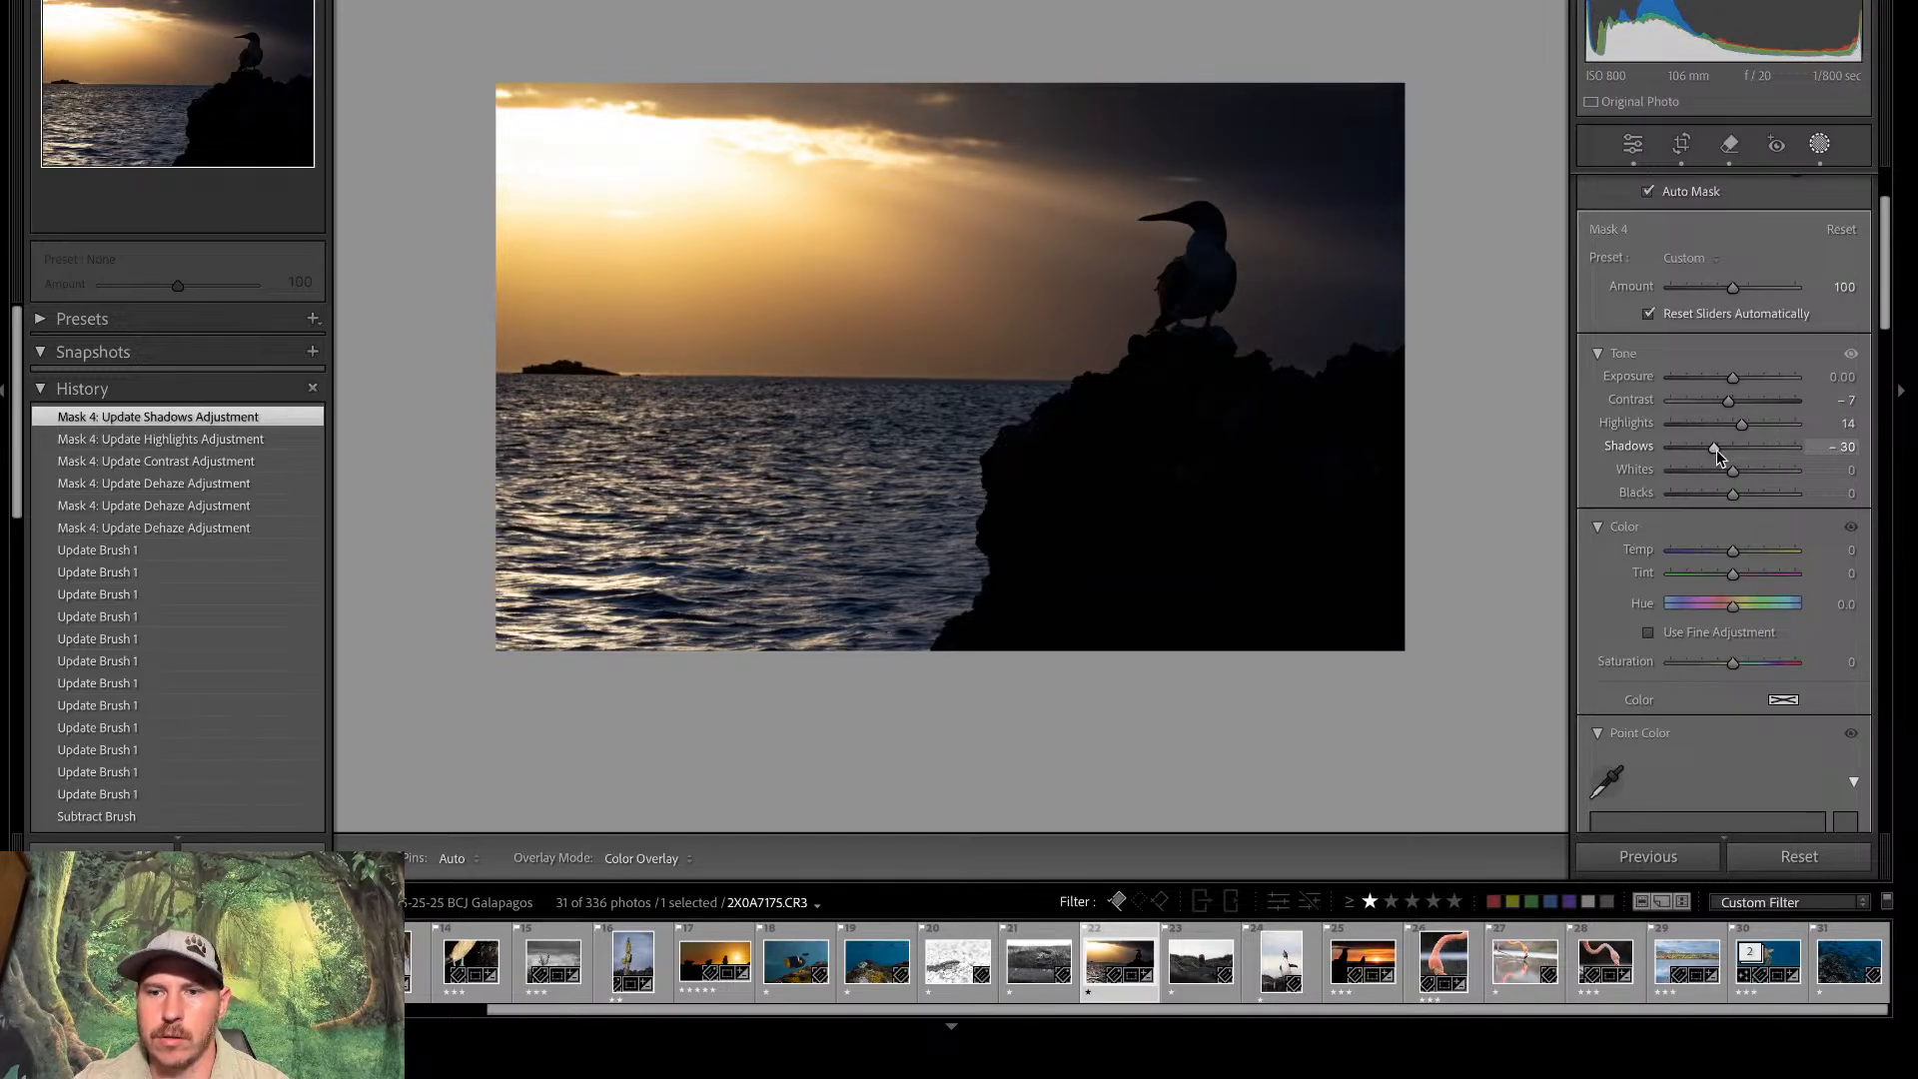
double_click(1716, 450)
double_click(1741, 426)
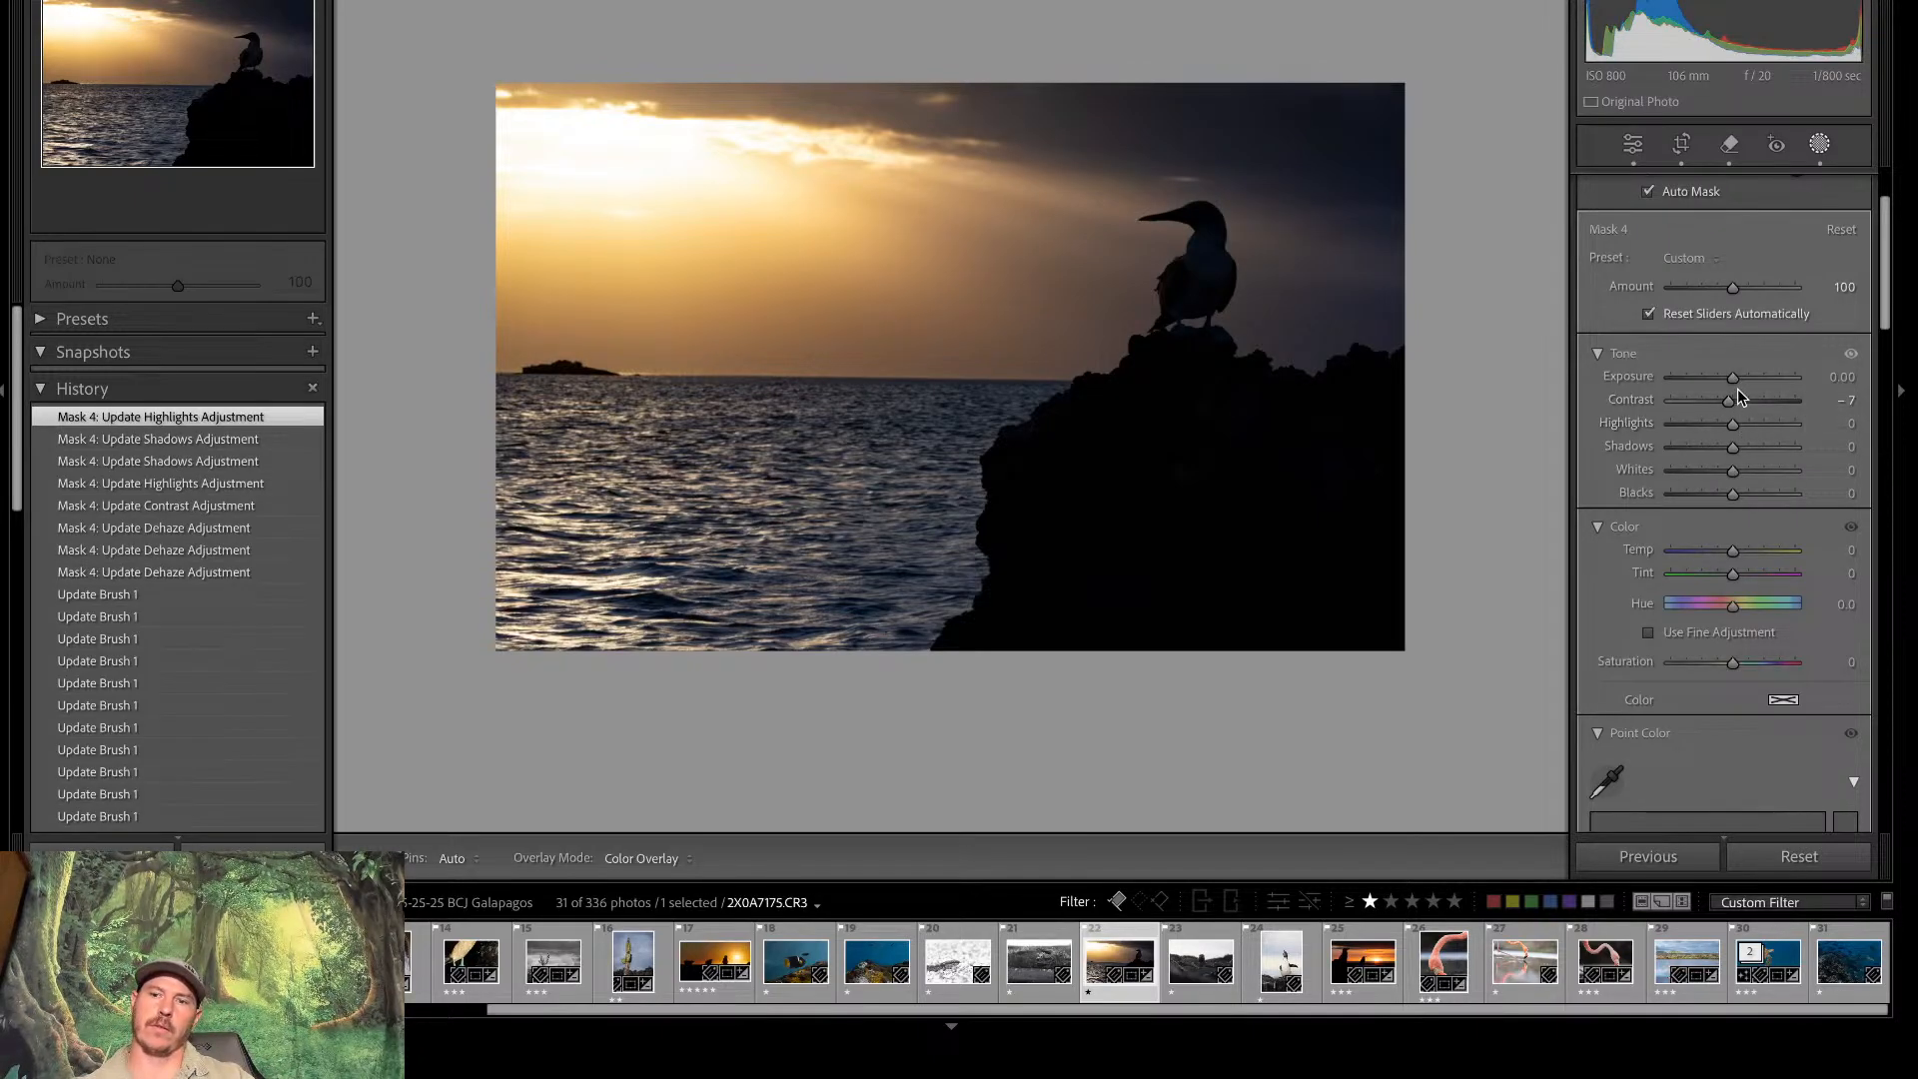
mouse_move(1733, 377)
left_mouse_down()
mouse_move(1699, 392)
mouse_move(1733, 400)
left_mouse_up()
Leave masking and compare the whole photo before and after all edits, including the sky mask
left_click(1633, 145)
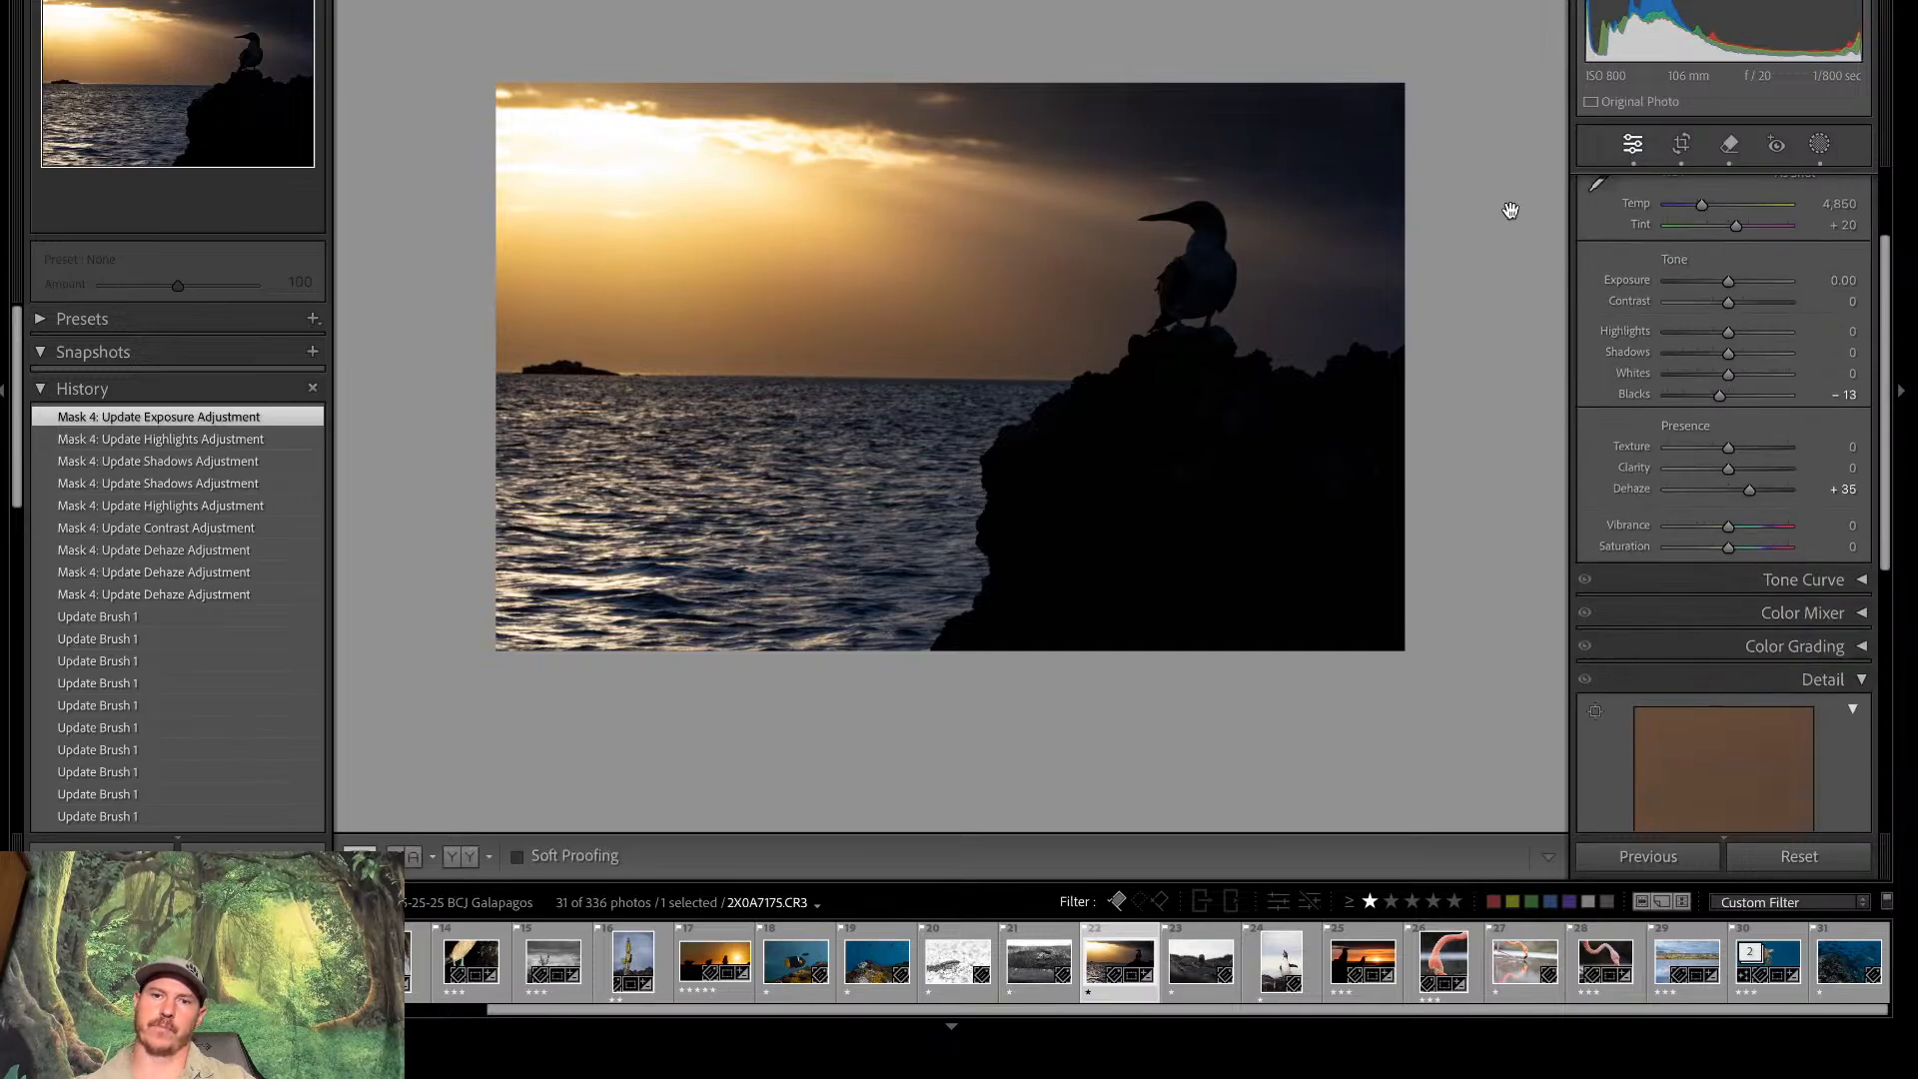
key("backslash")
key("backslash")
key("backslash")
key("backslash")
key("backslash")
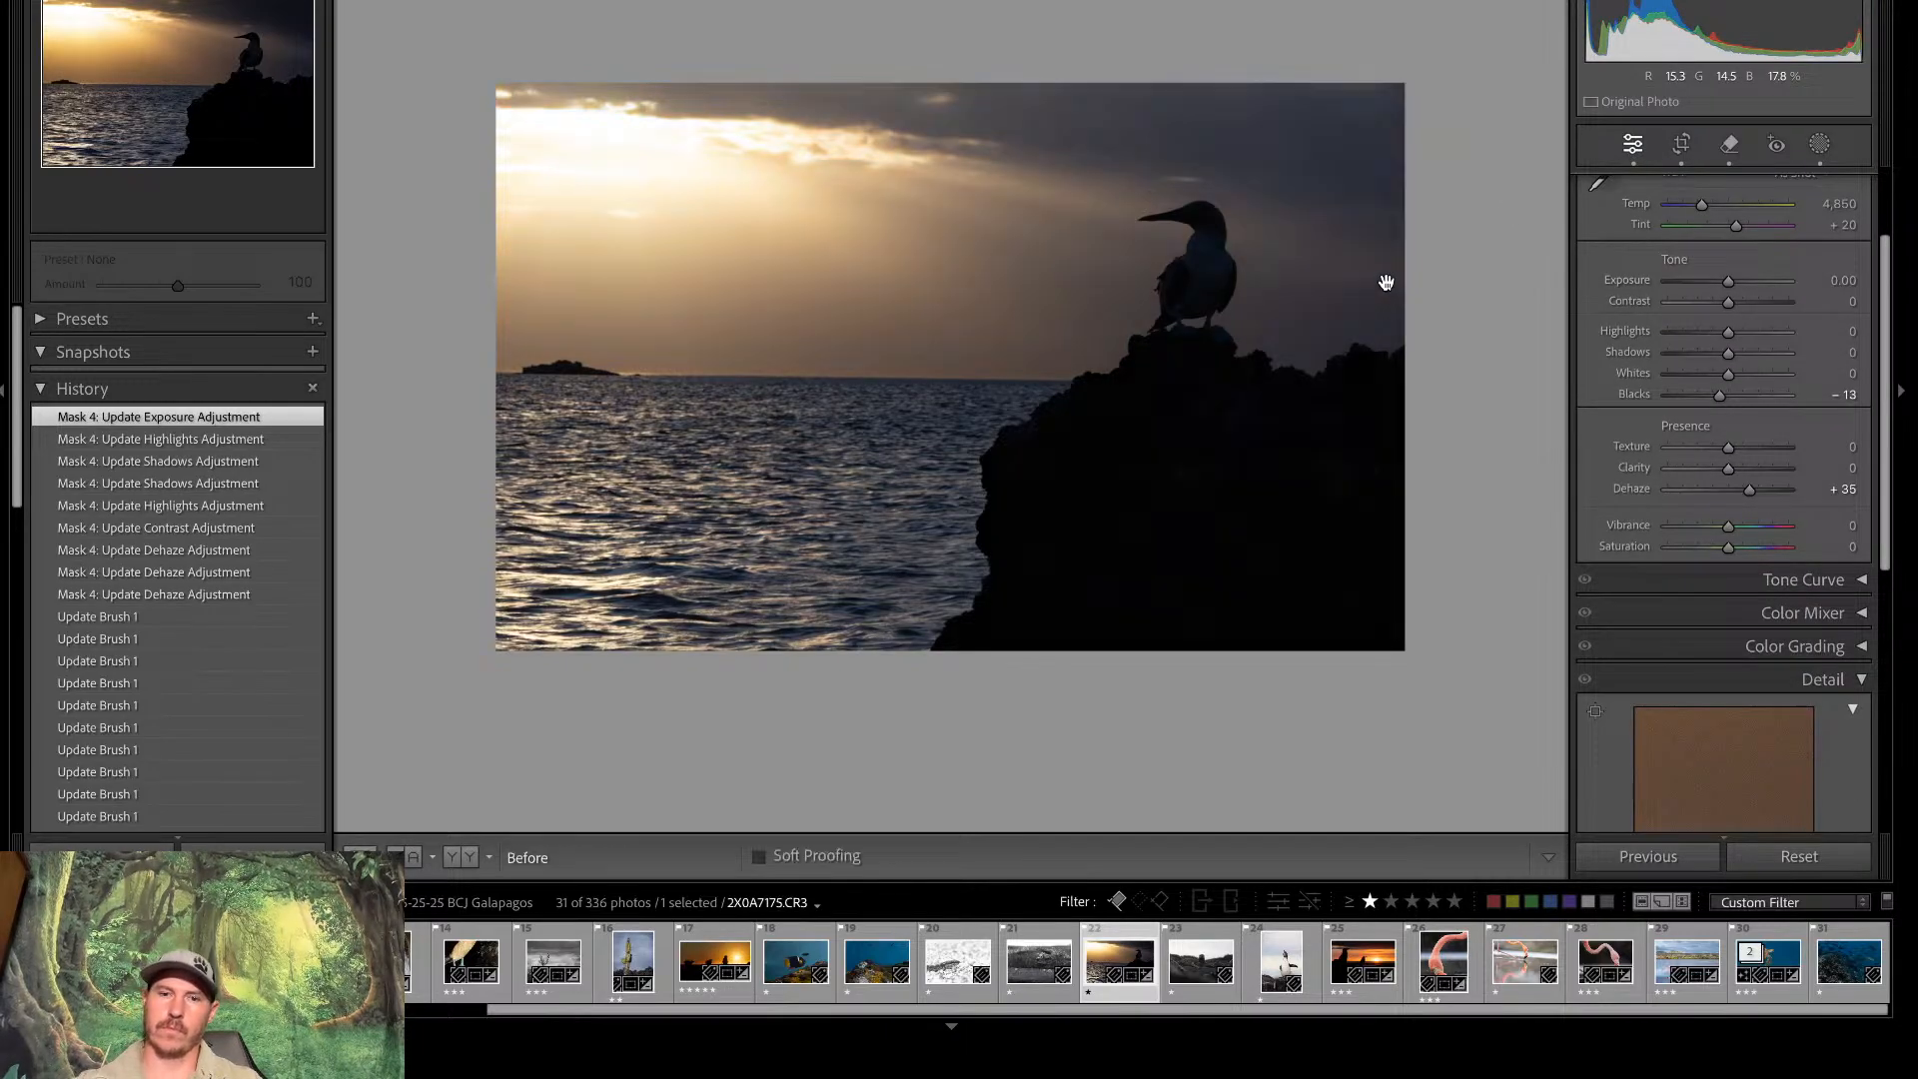
key("backslash")
key("backslash")
key("backslash")
key("backslash")
key("backslash")
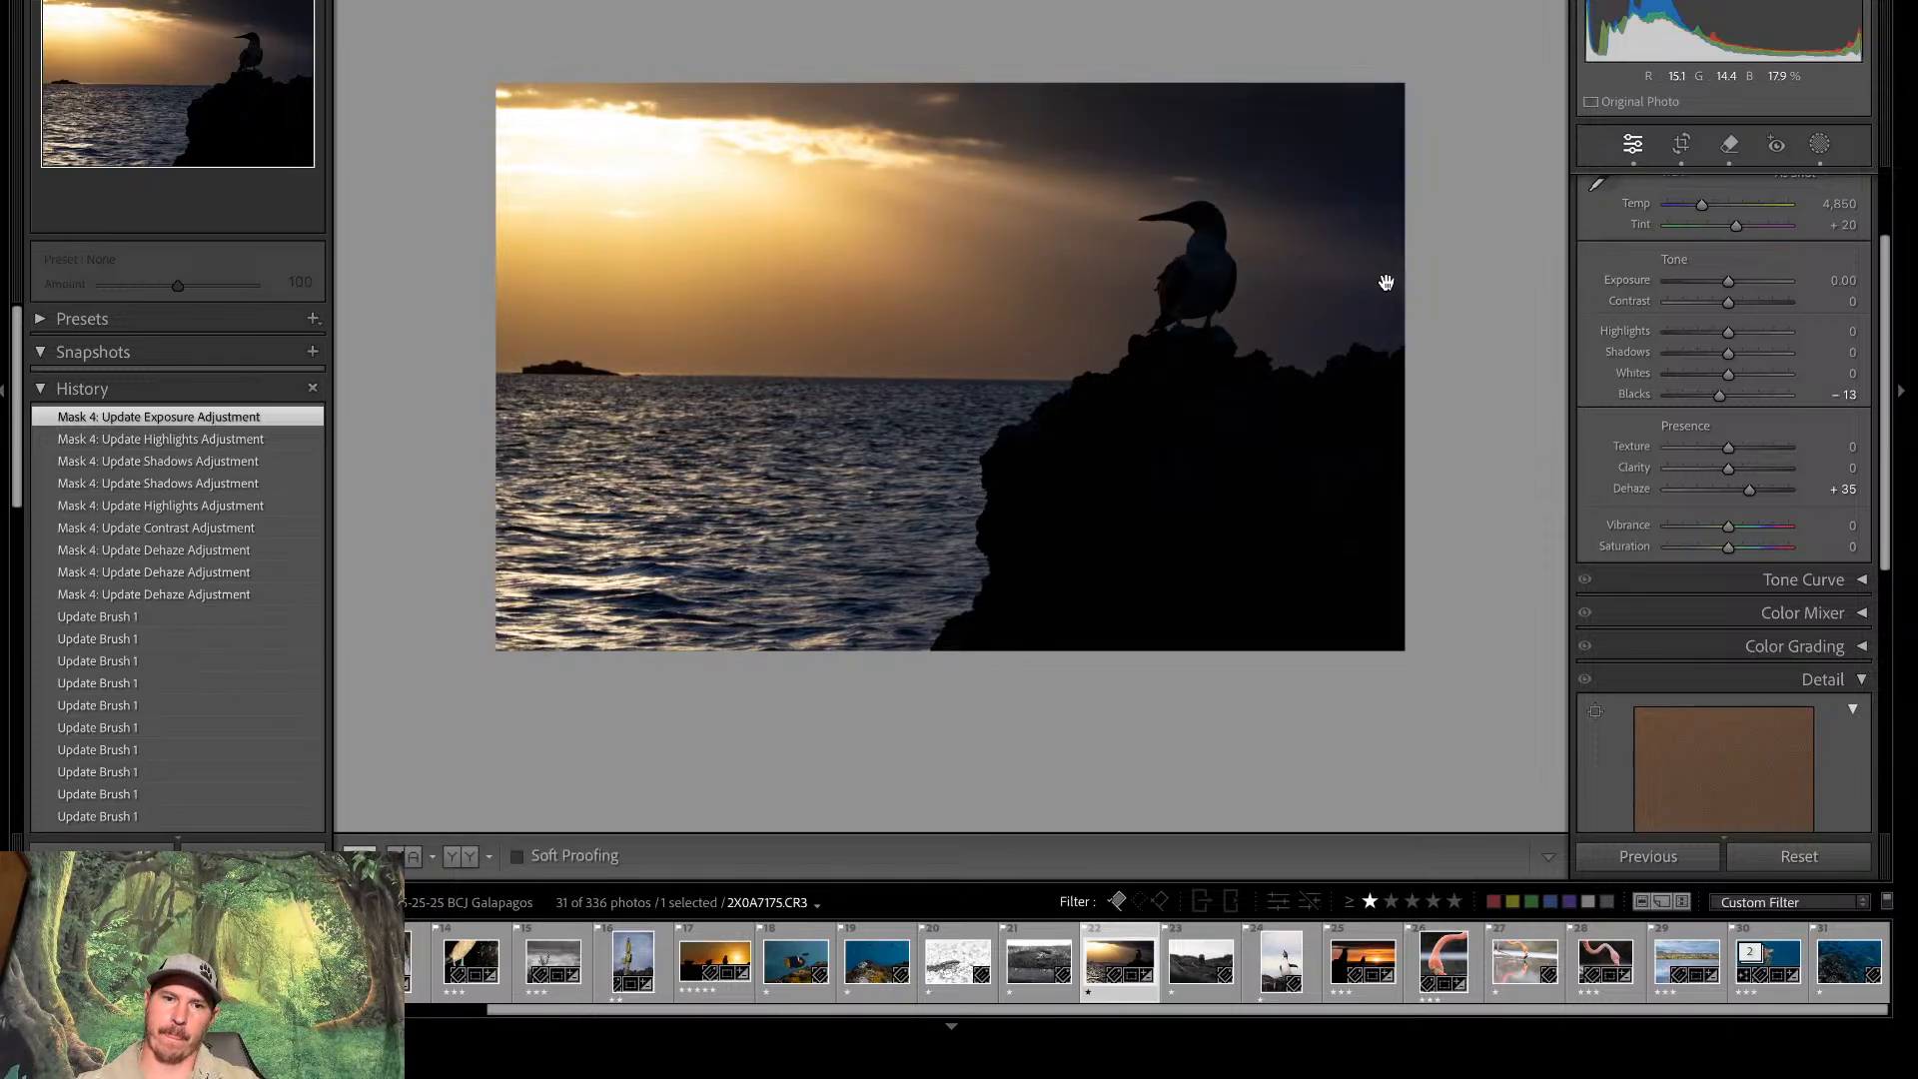
key("backslash")
key("backslash")
key("backslash")
key("backslash")
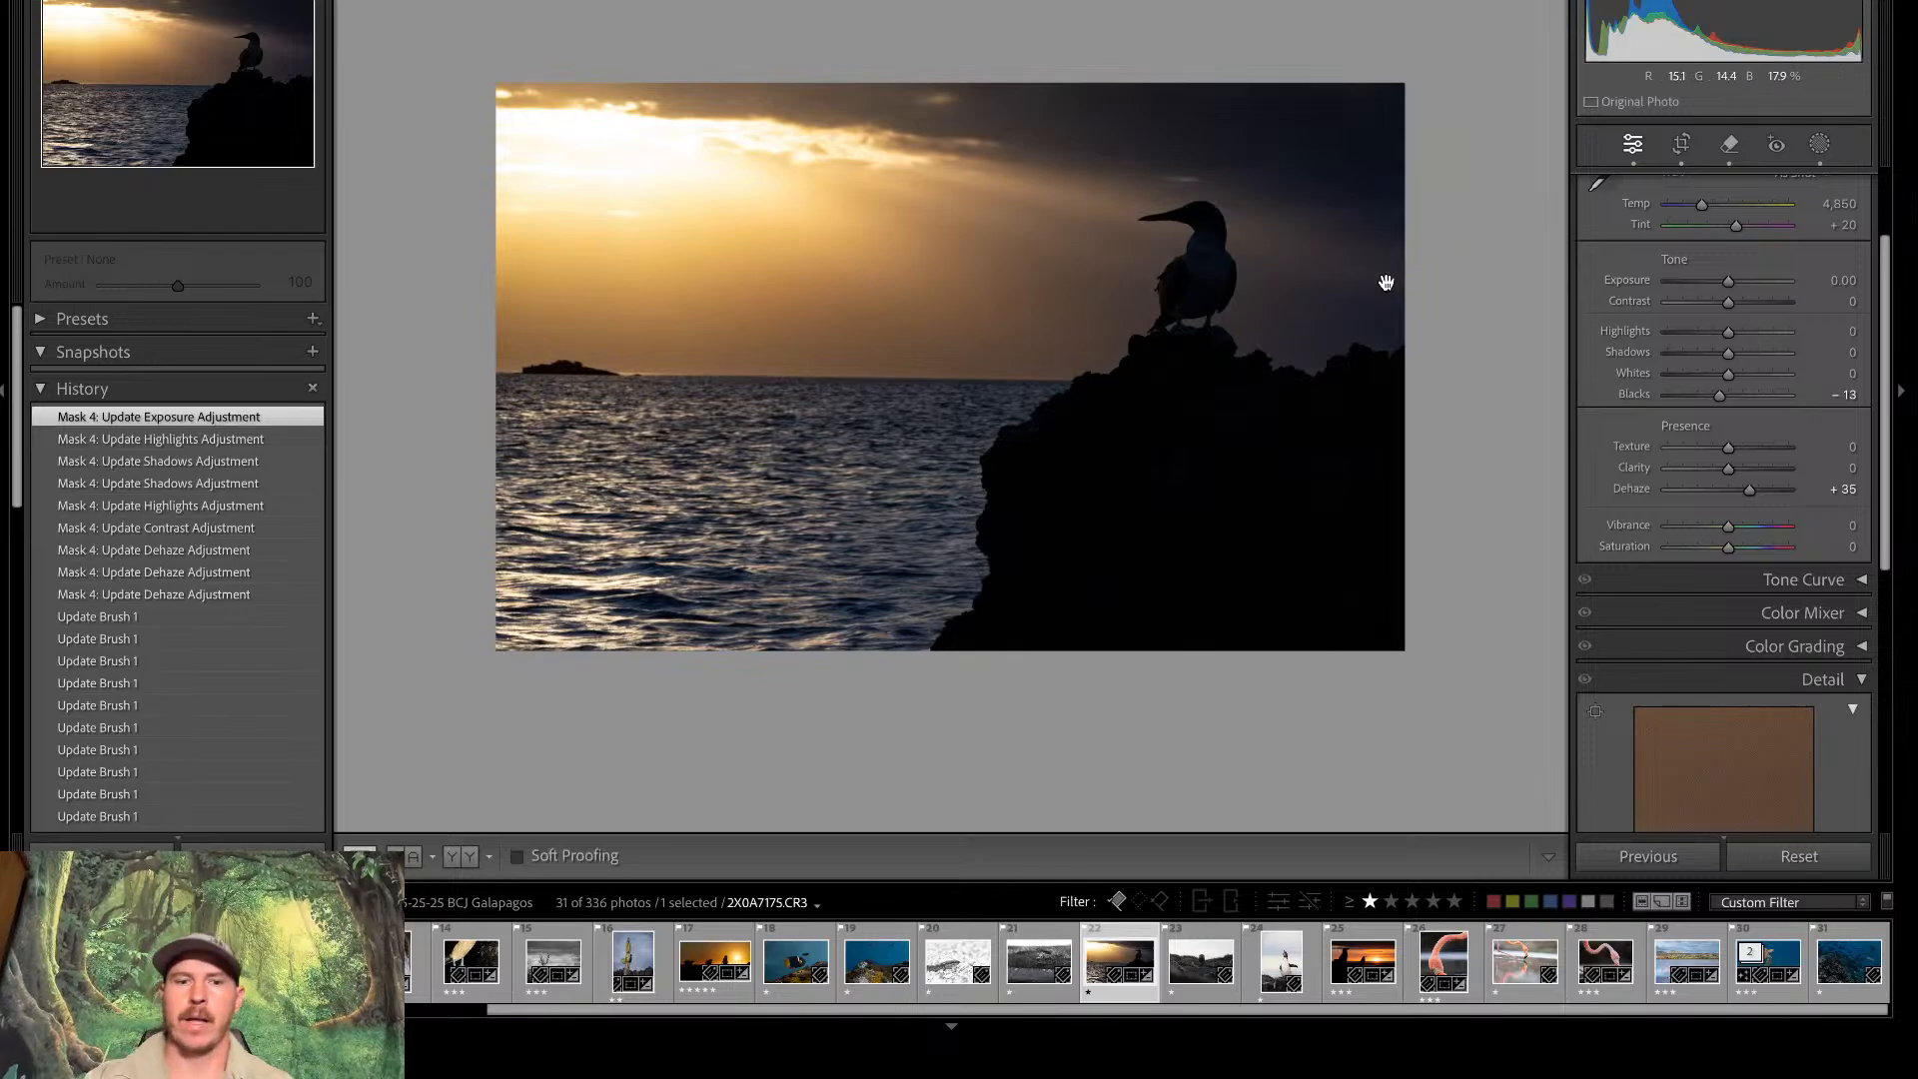
Add a linear gradient mask rising from the photo's bottom edge over the water, tighten its transition, and set its exposure to -0.87
left_click(1820, 146)
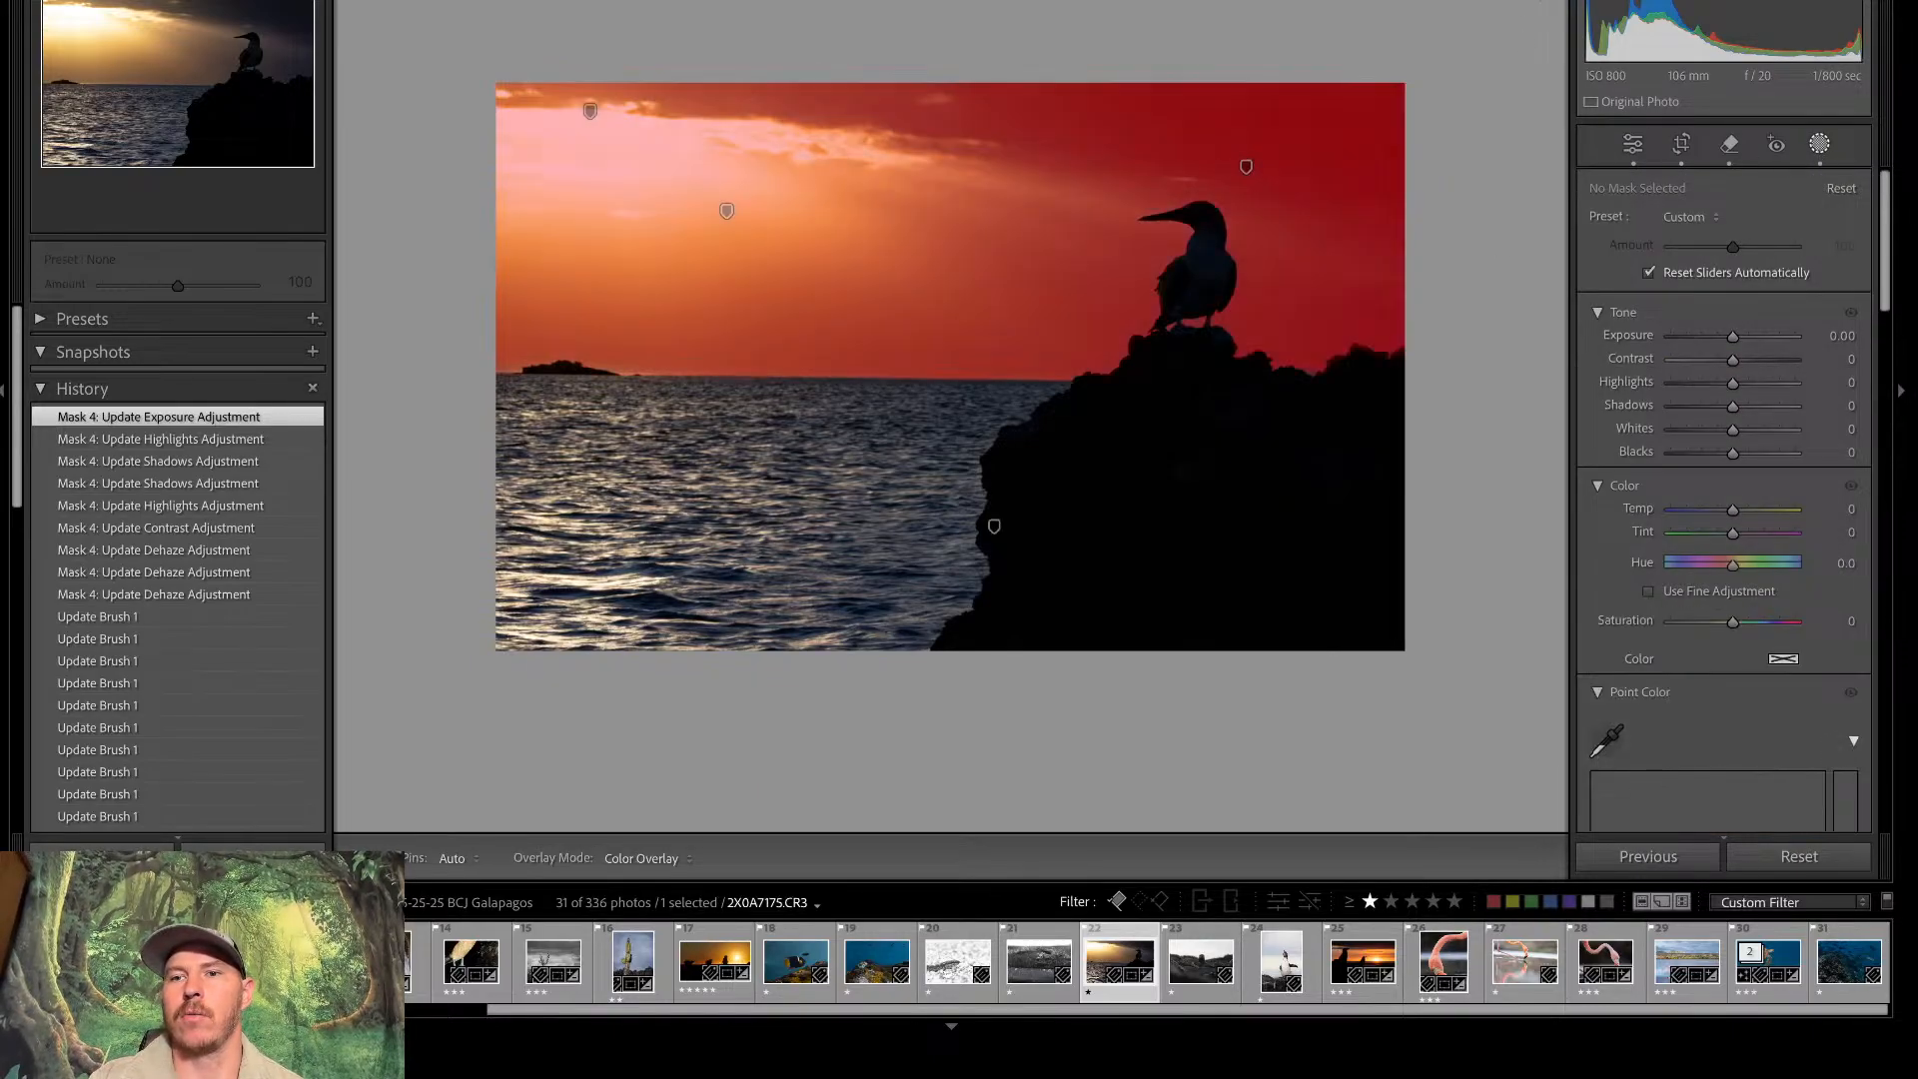
key("m")
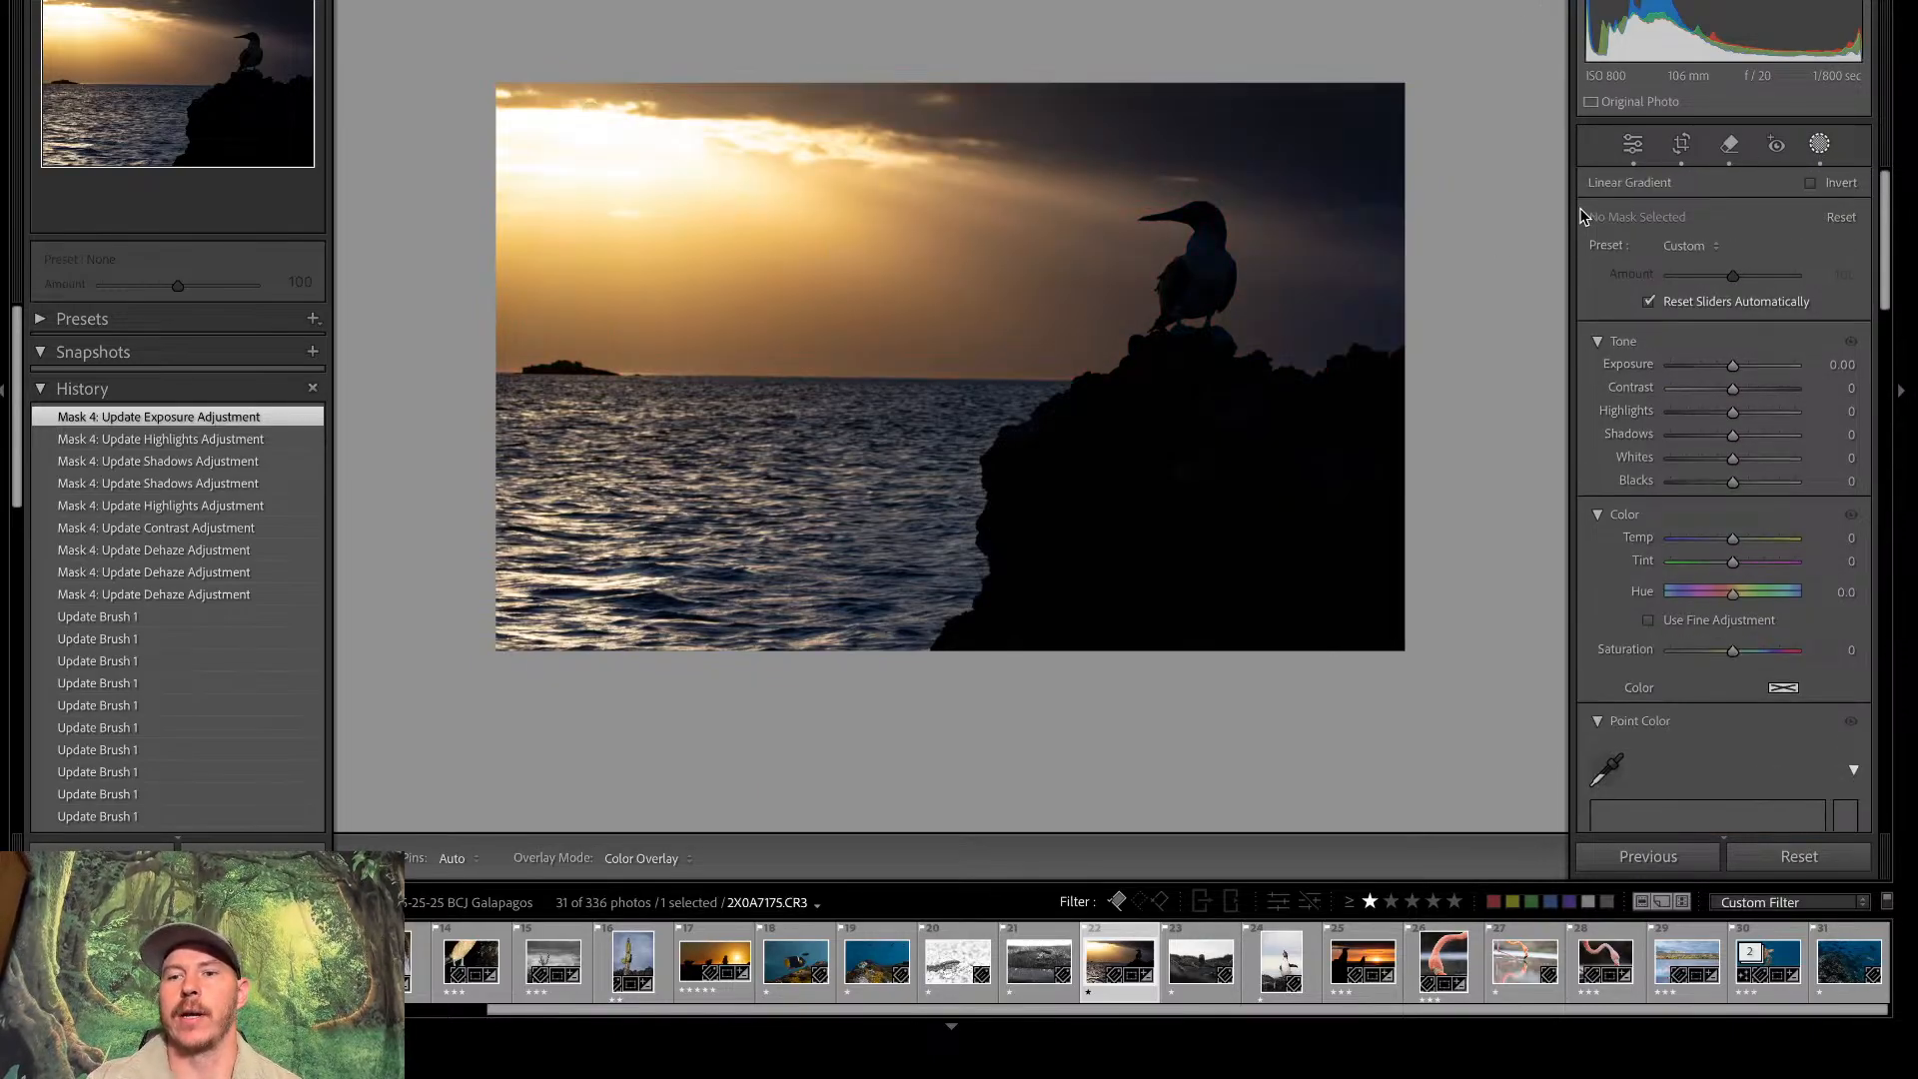
left_click_drag(852, 644, 852, 471)
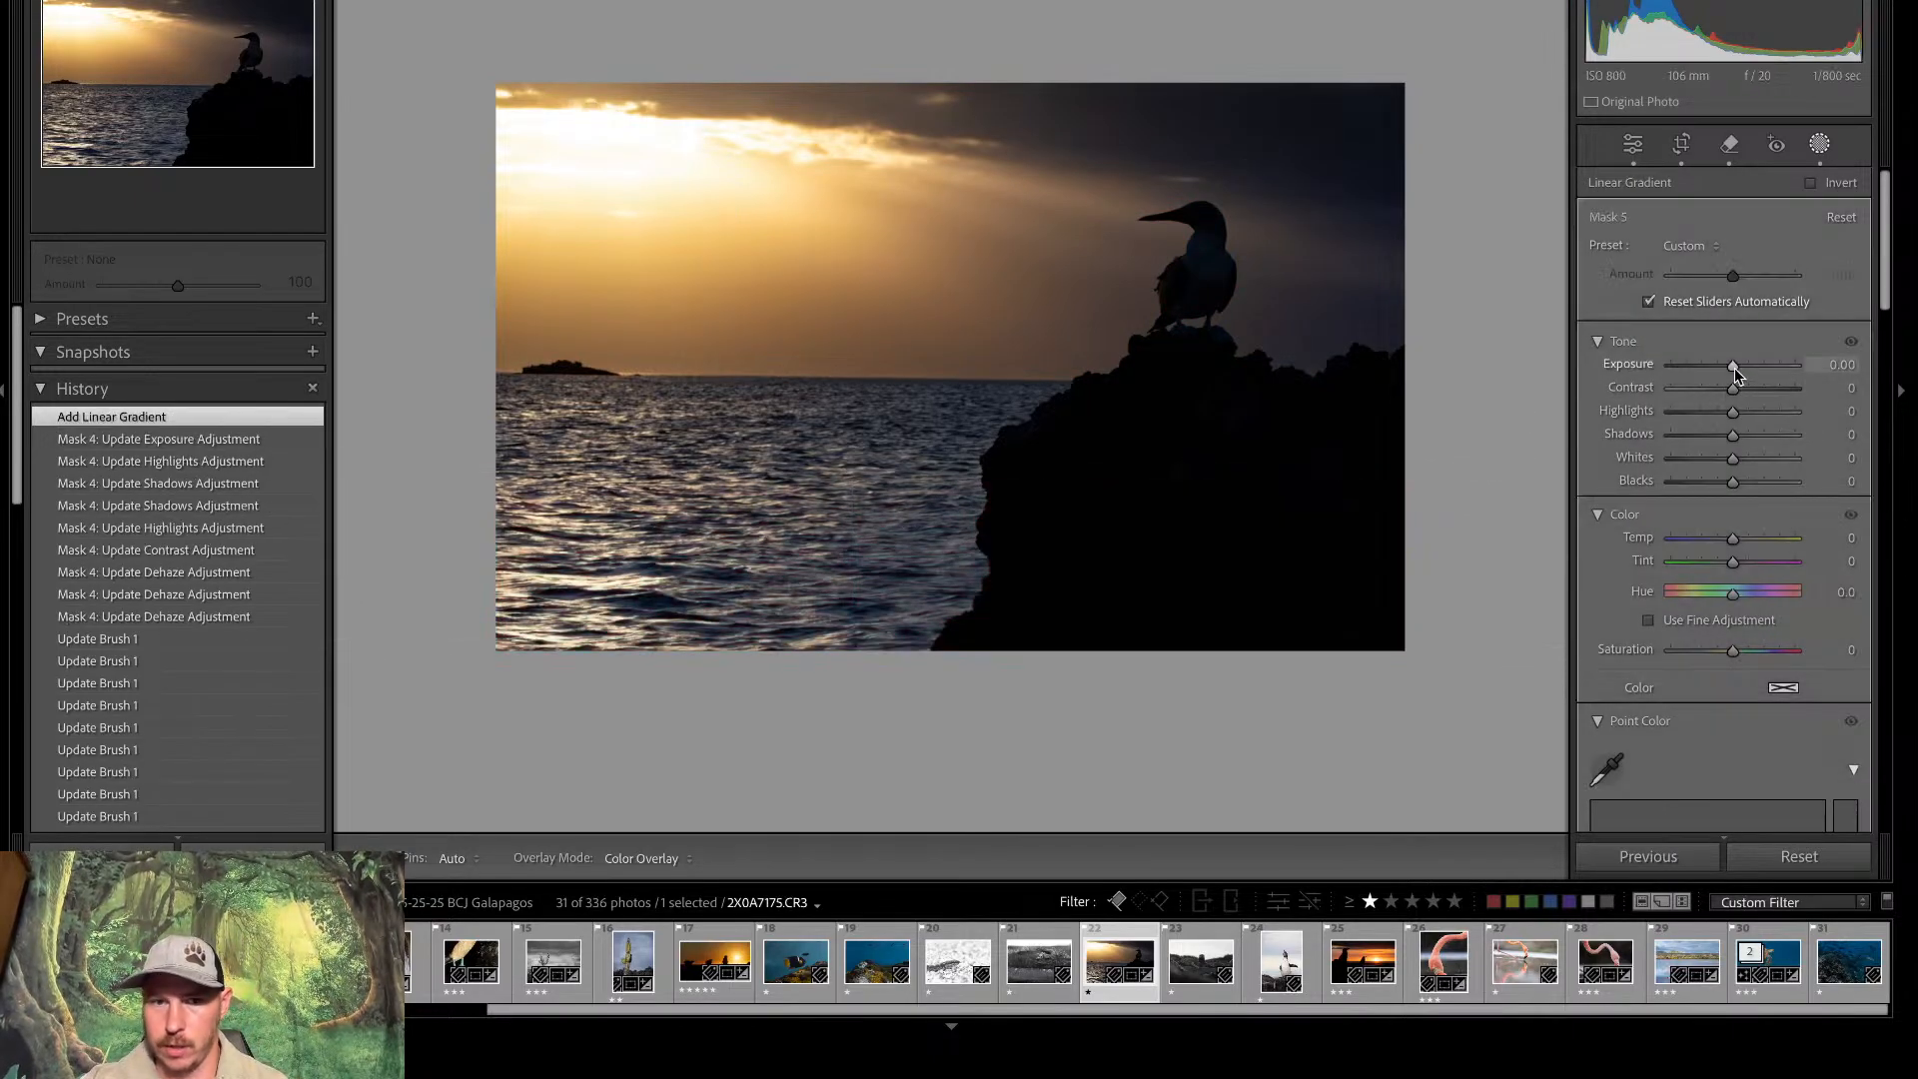
left_click_drag(1734, 368, 1724, 372)
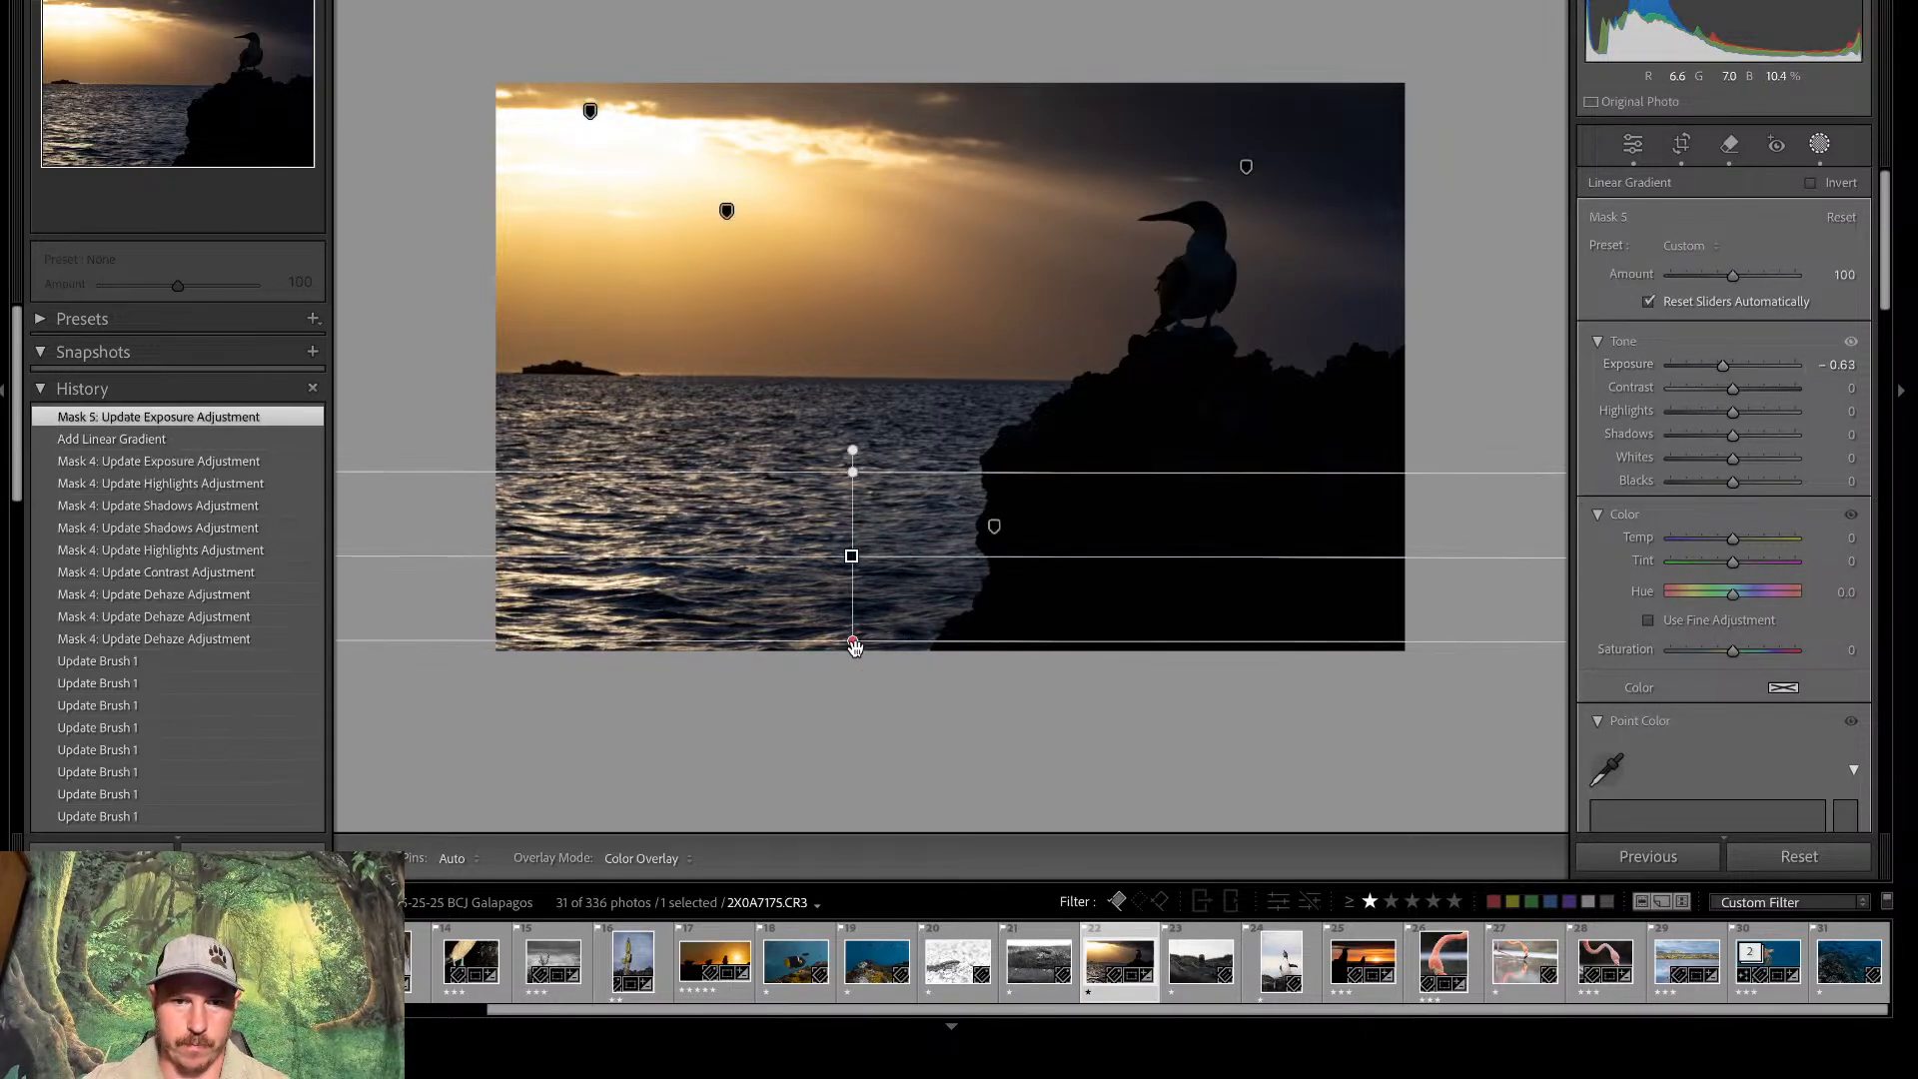
left_click_drag(855, 641, 850, 588)
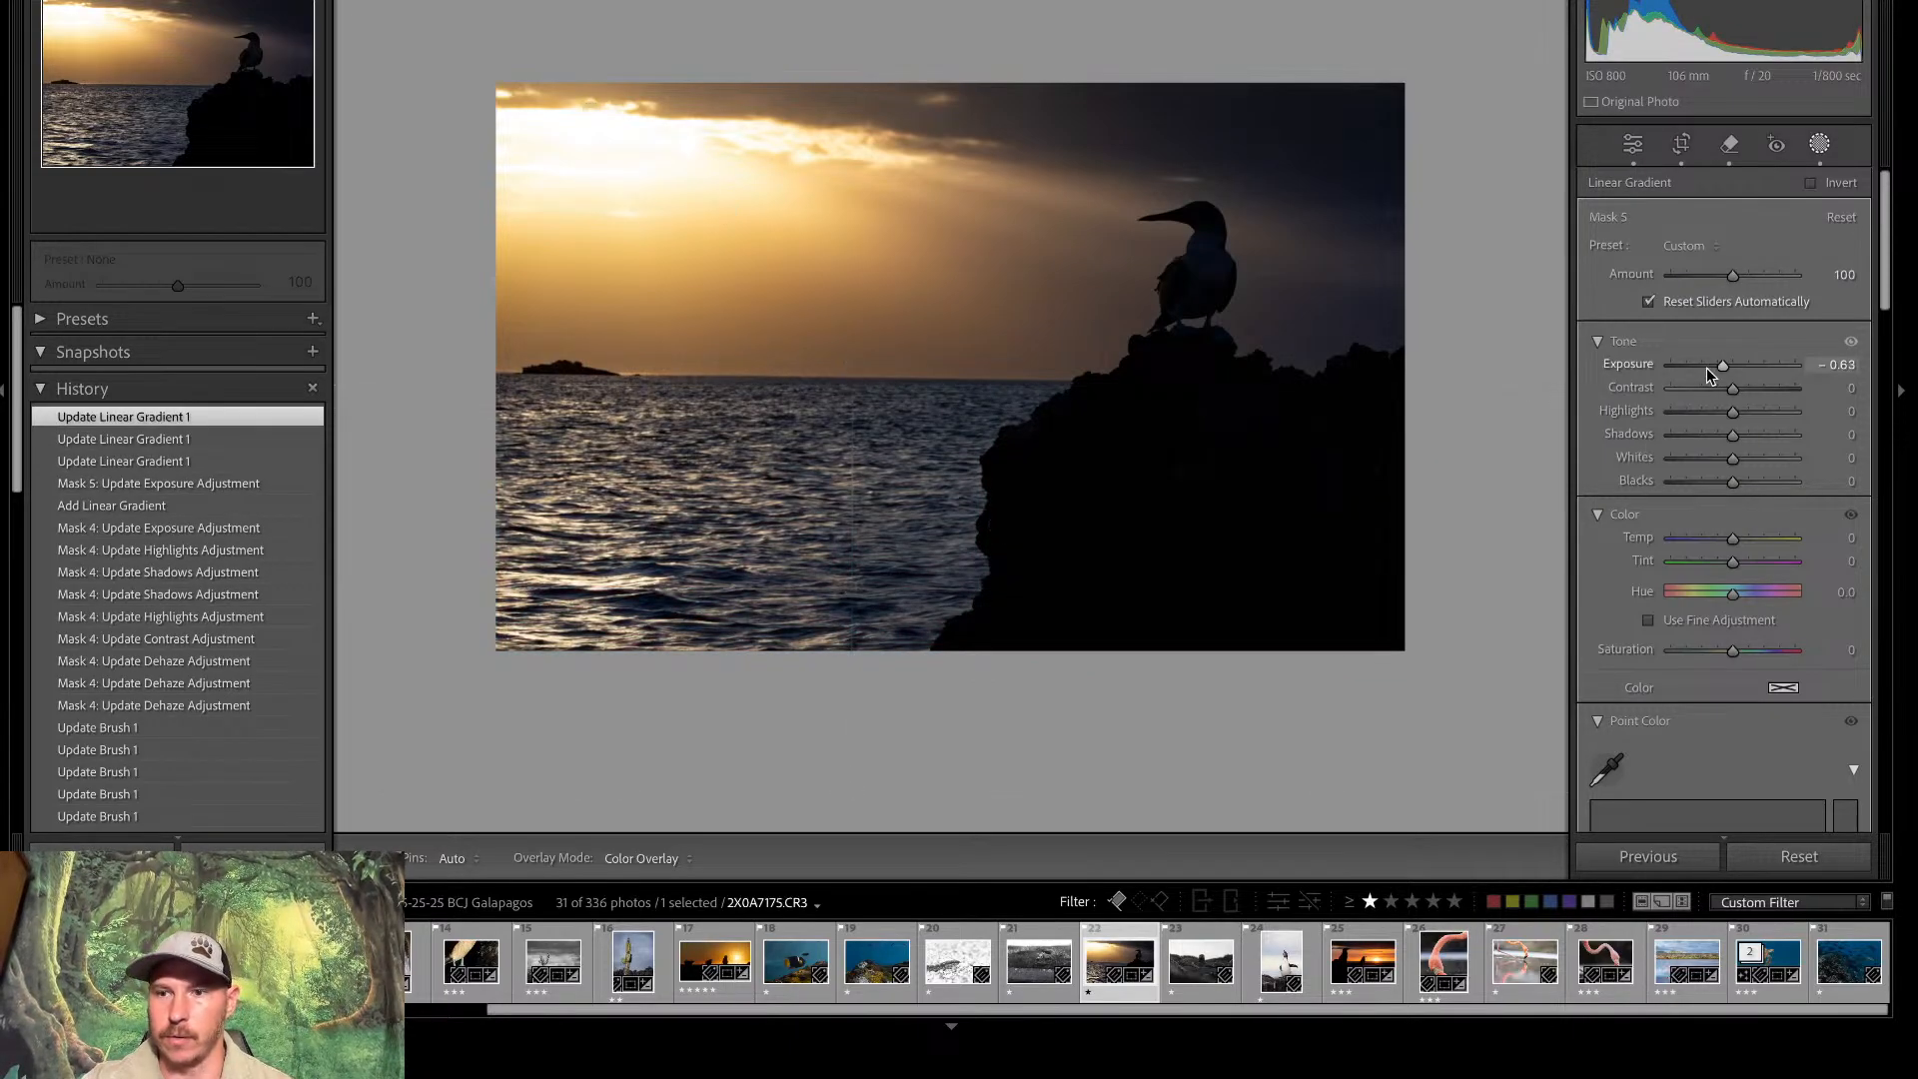
left_click_drag(1723, 368, 1721, 369)
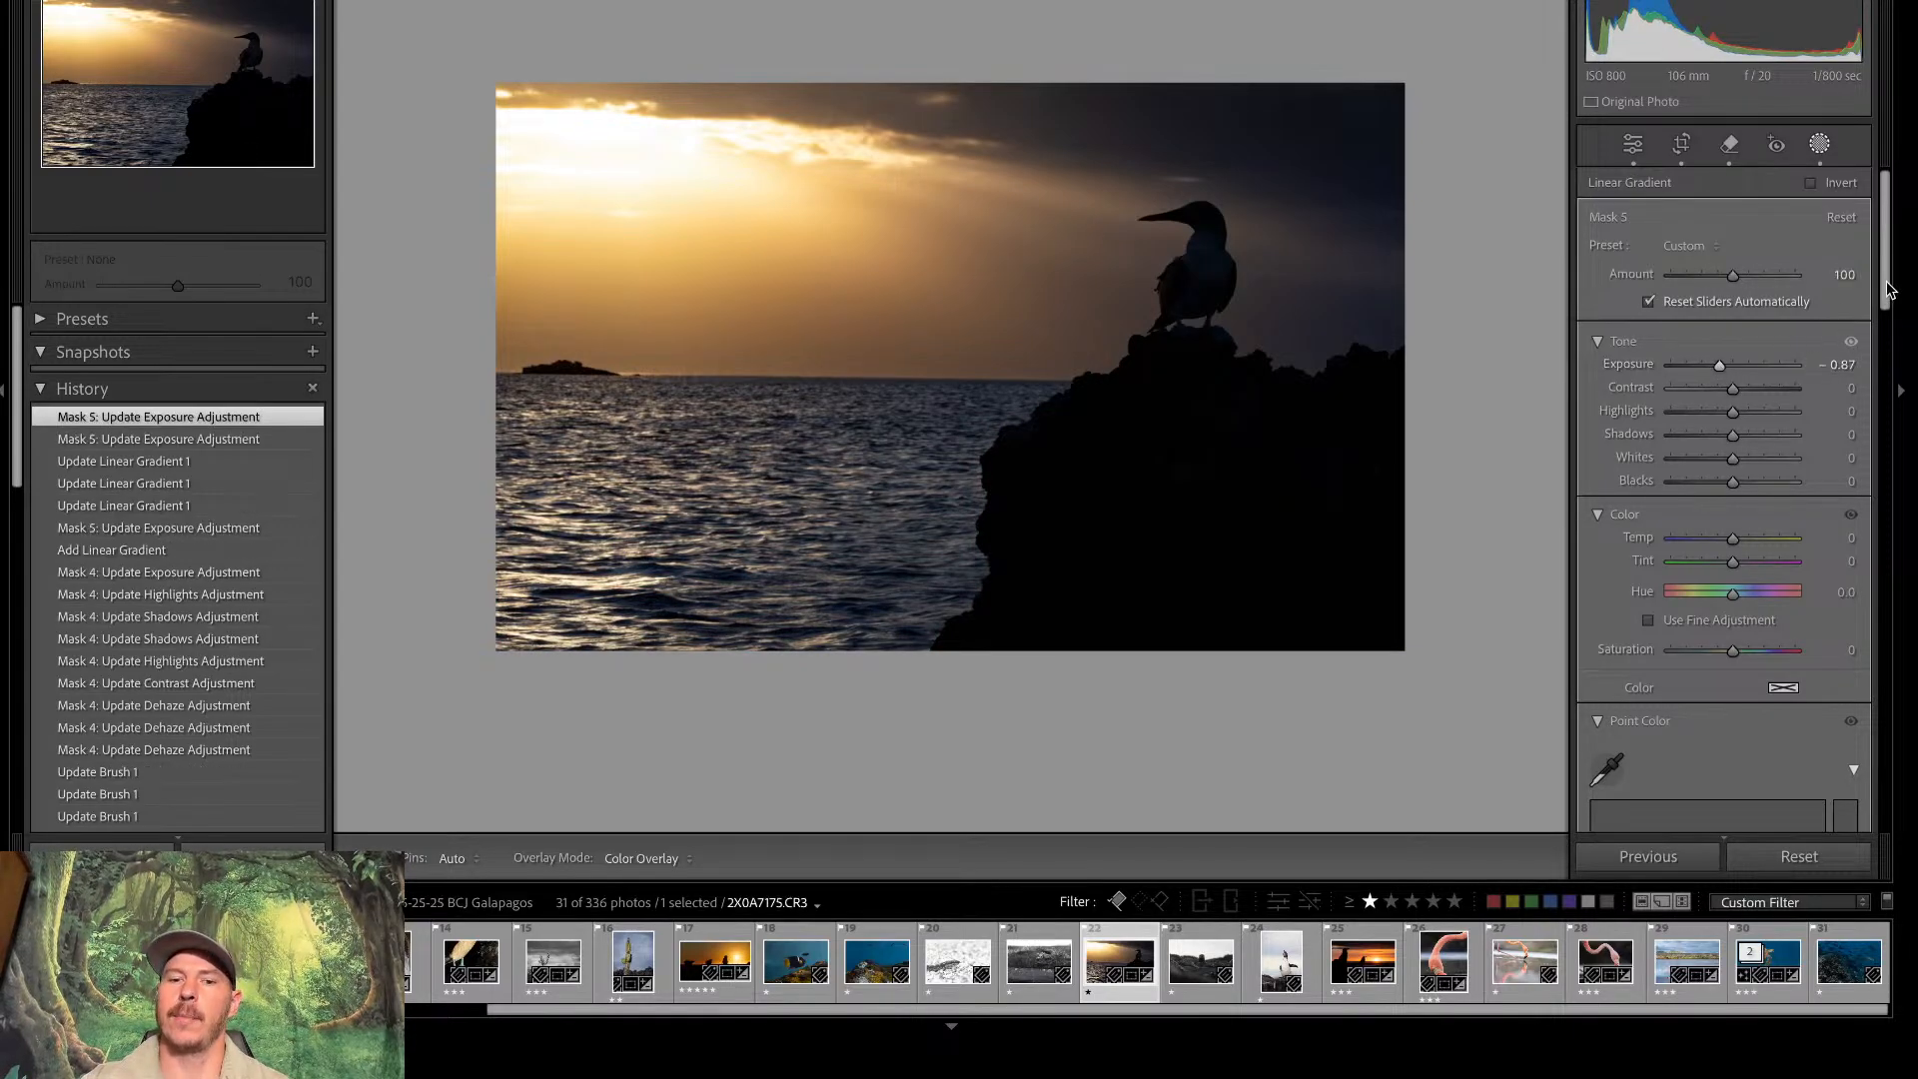
Set the water gradient mask's Clarity to -32 and leave masking
scroll(1885, 290, "down", 6)
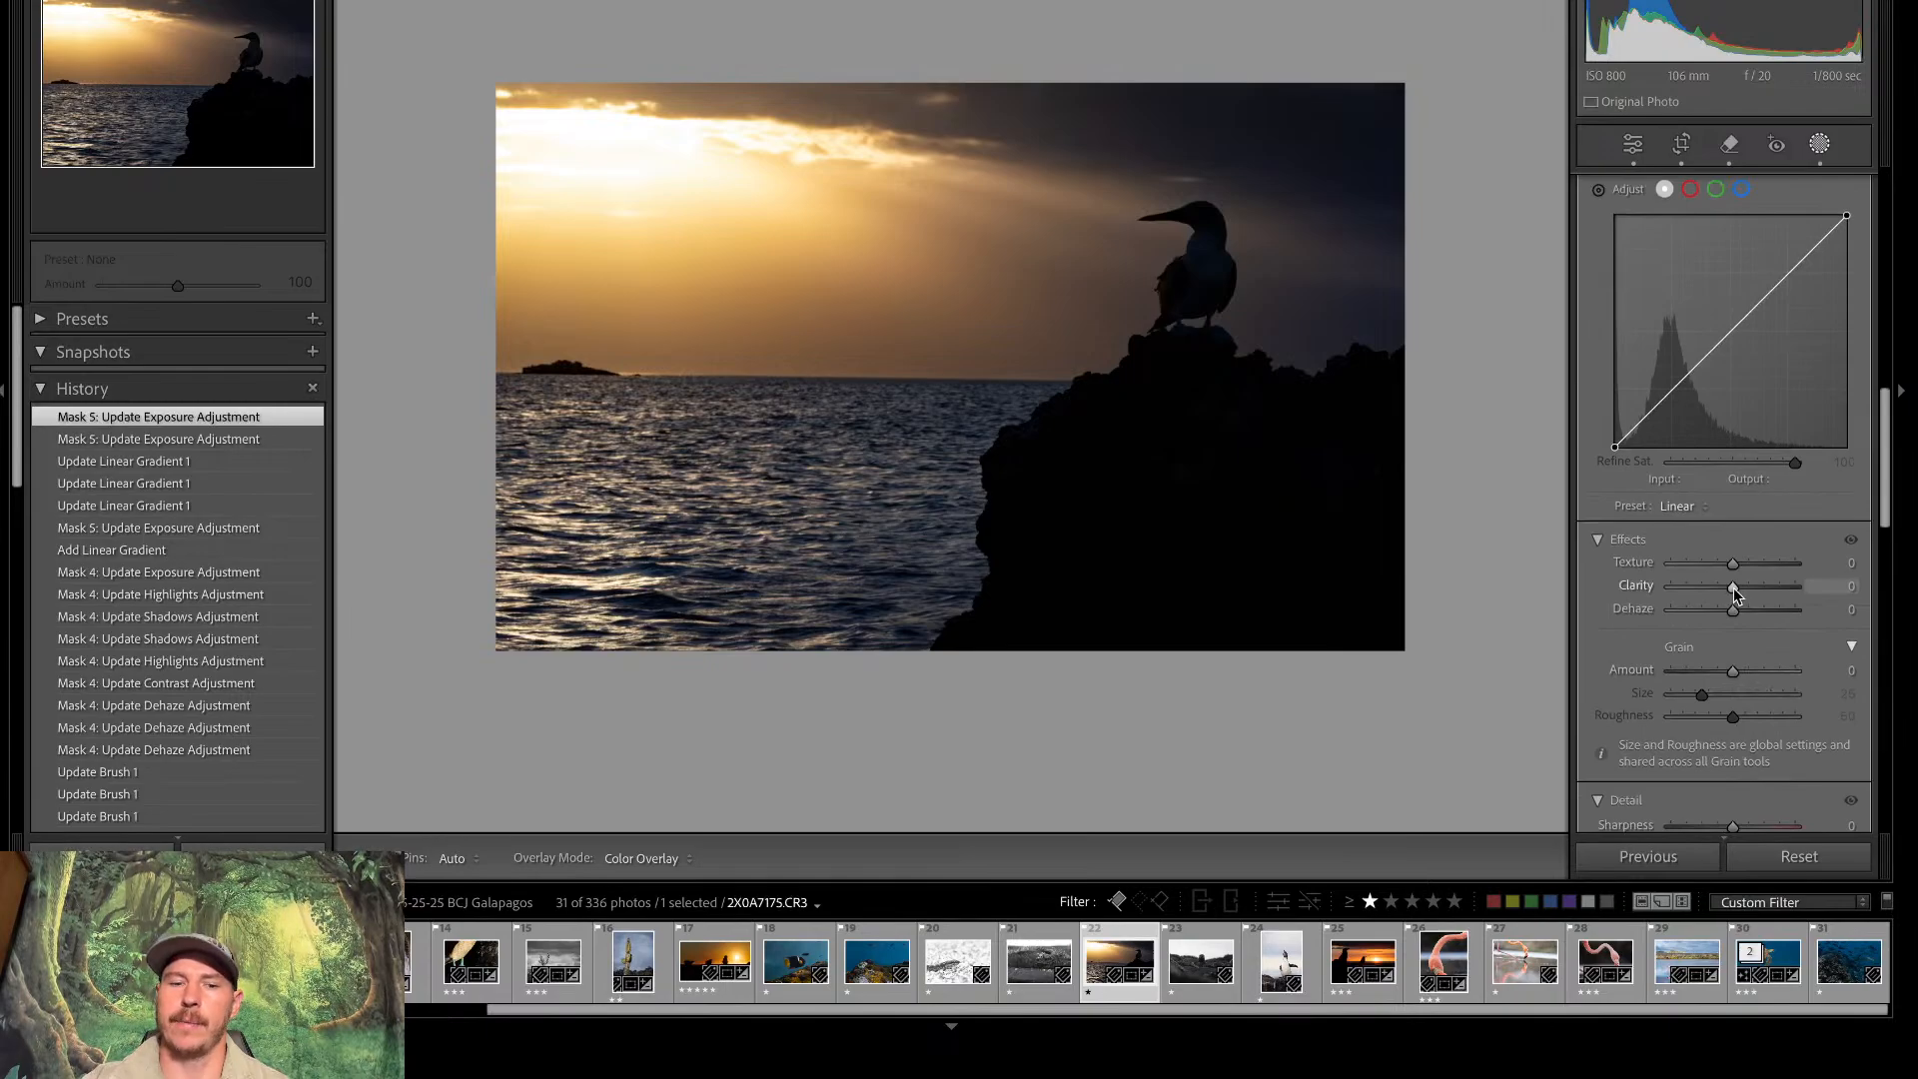
left_click_drag(1734, 588, 1713, 590)
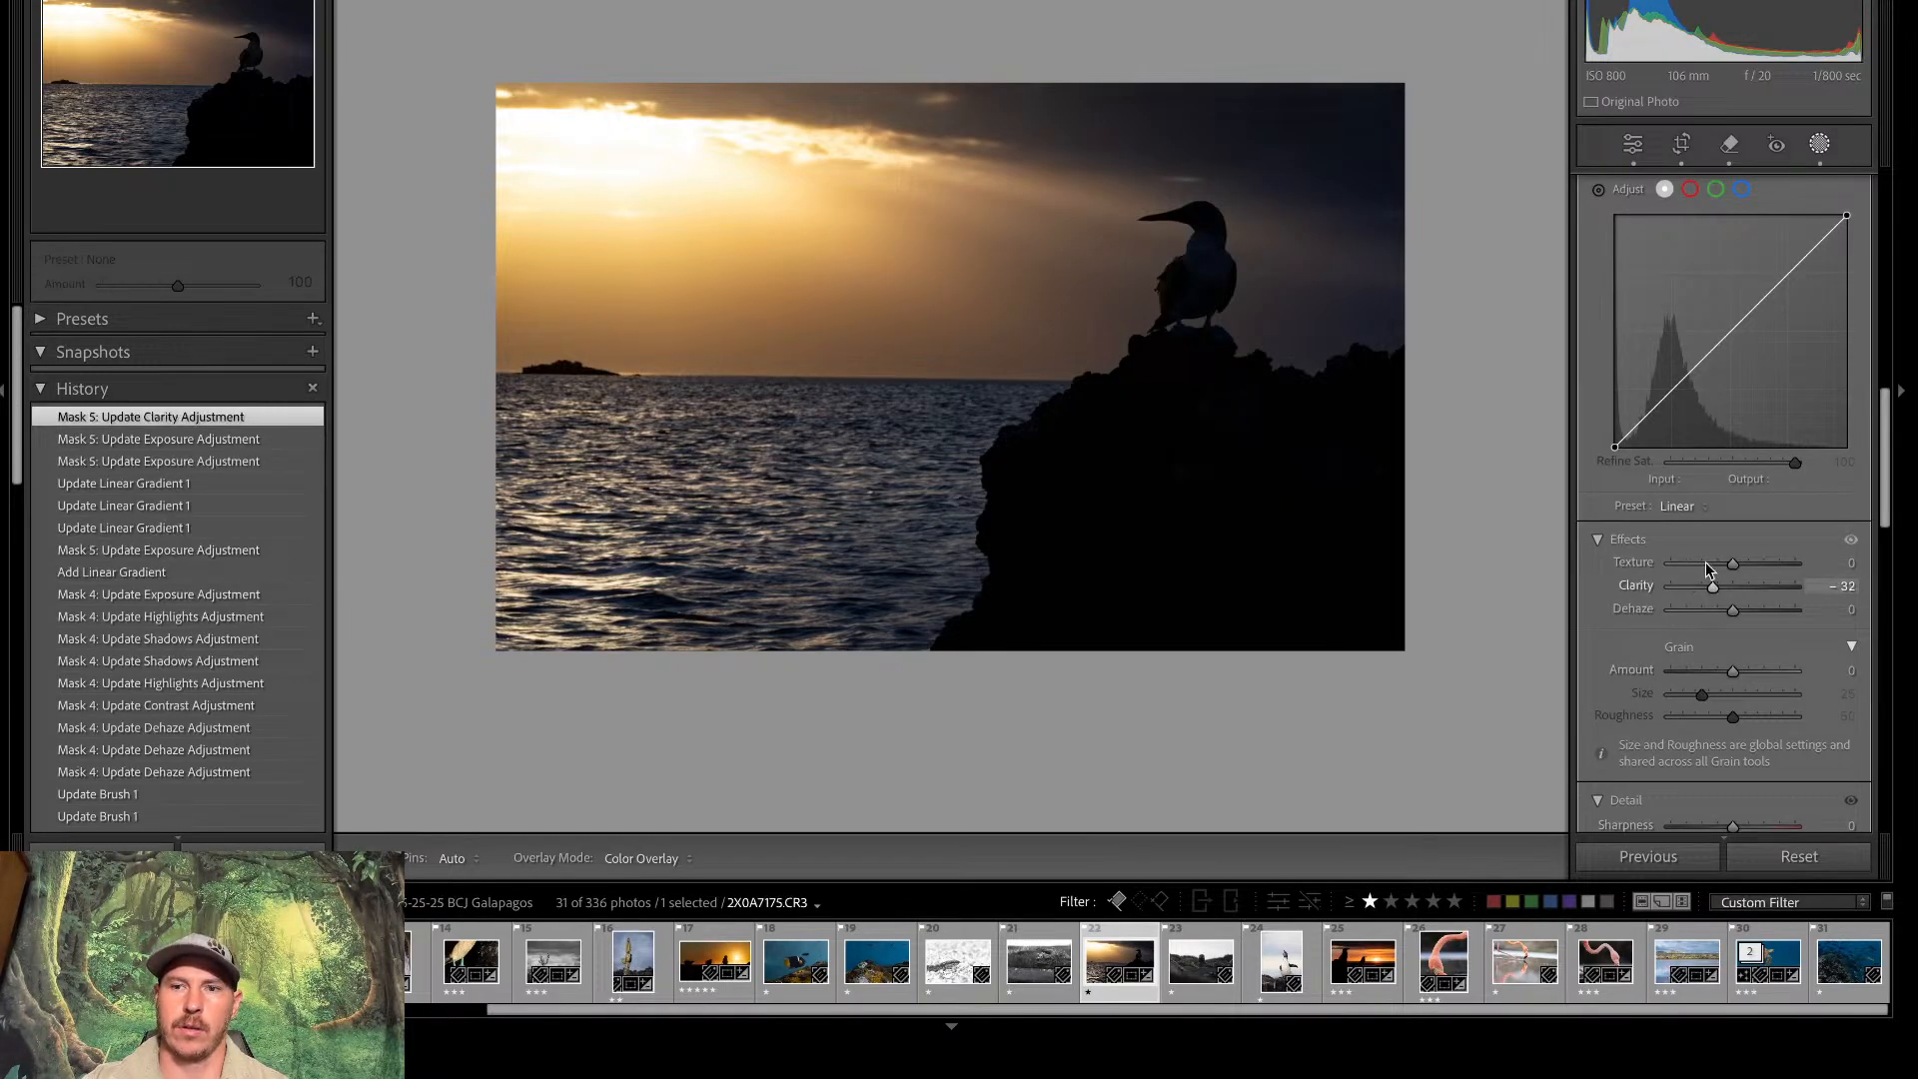
left_click(1632, 143)
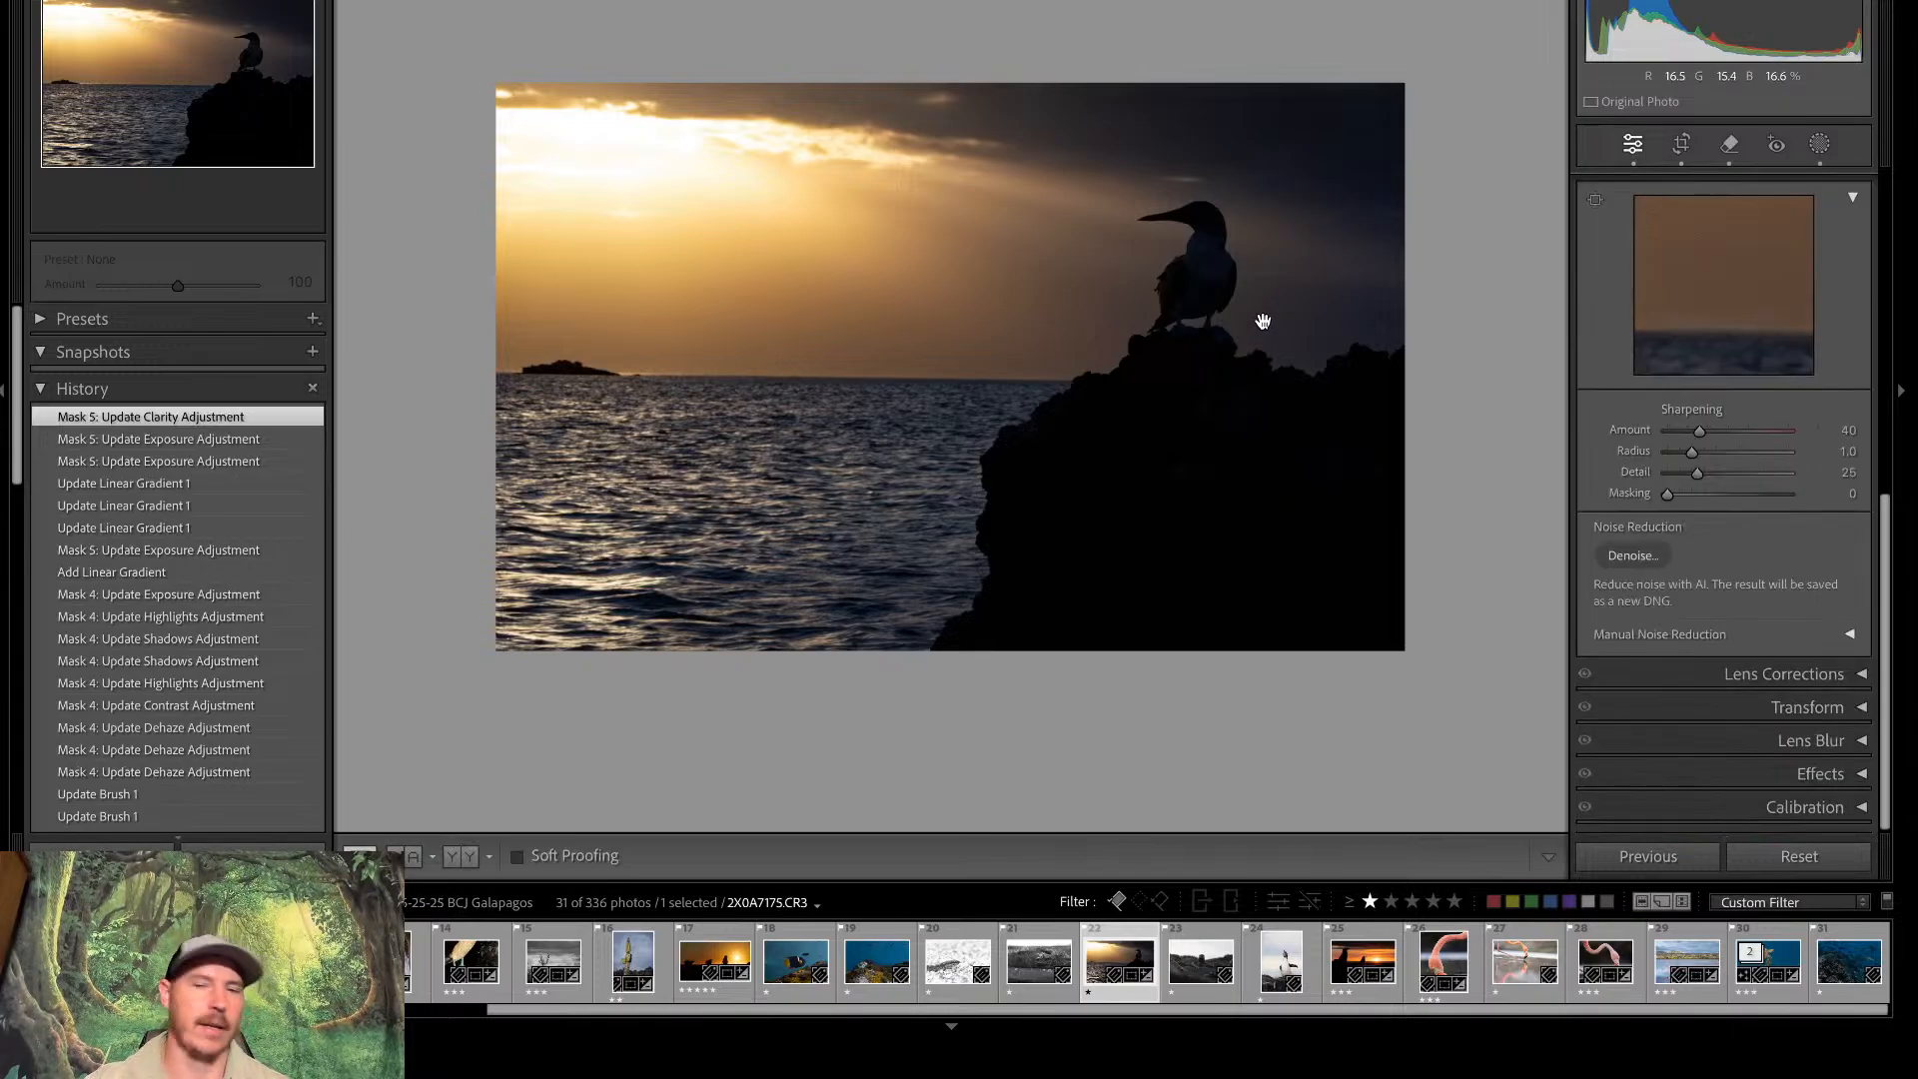
Inspect the seabird up close, return to the whole photo, and compare it before and after the edits
left_click(1325, 204)
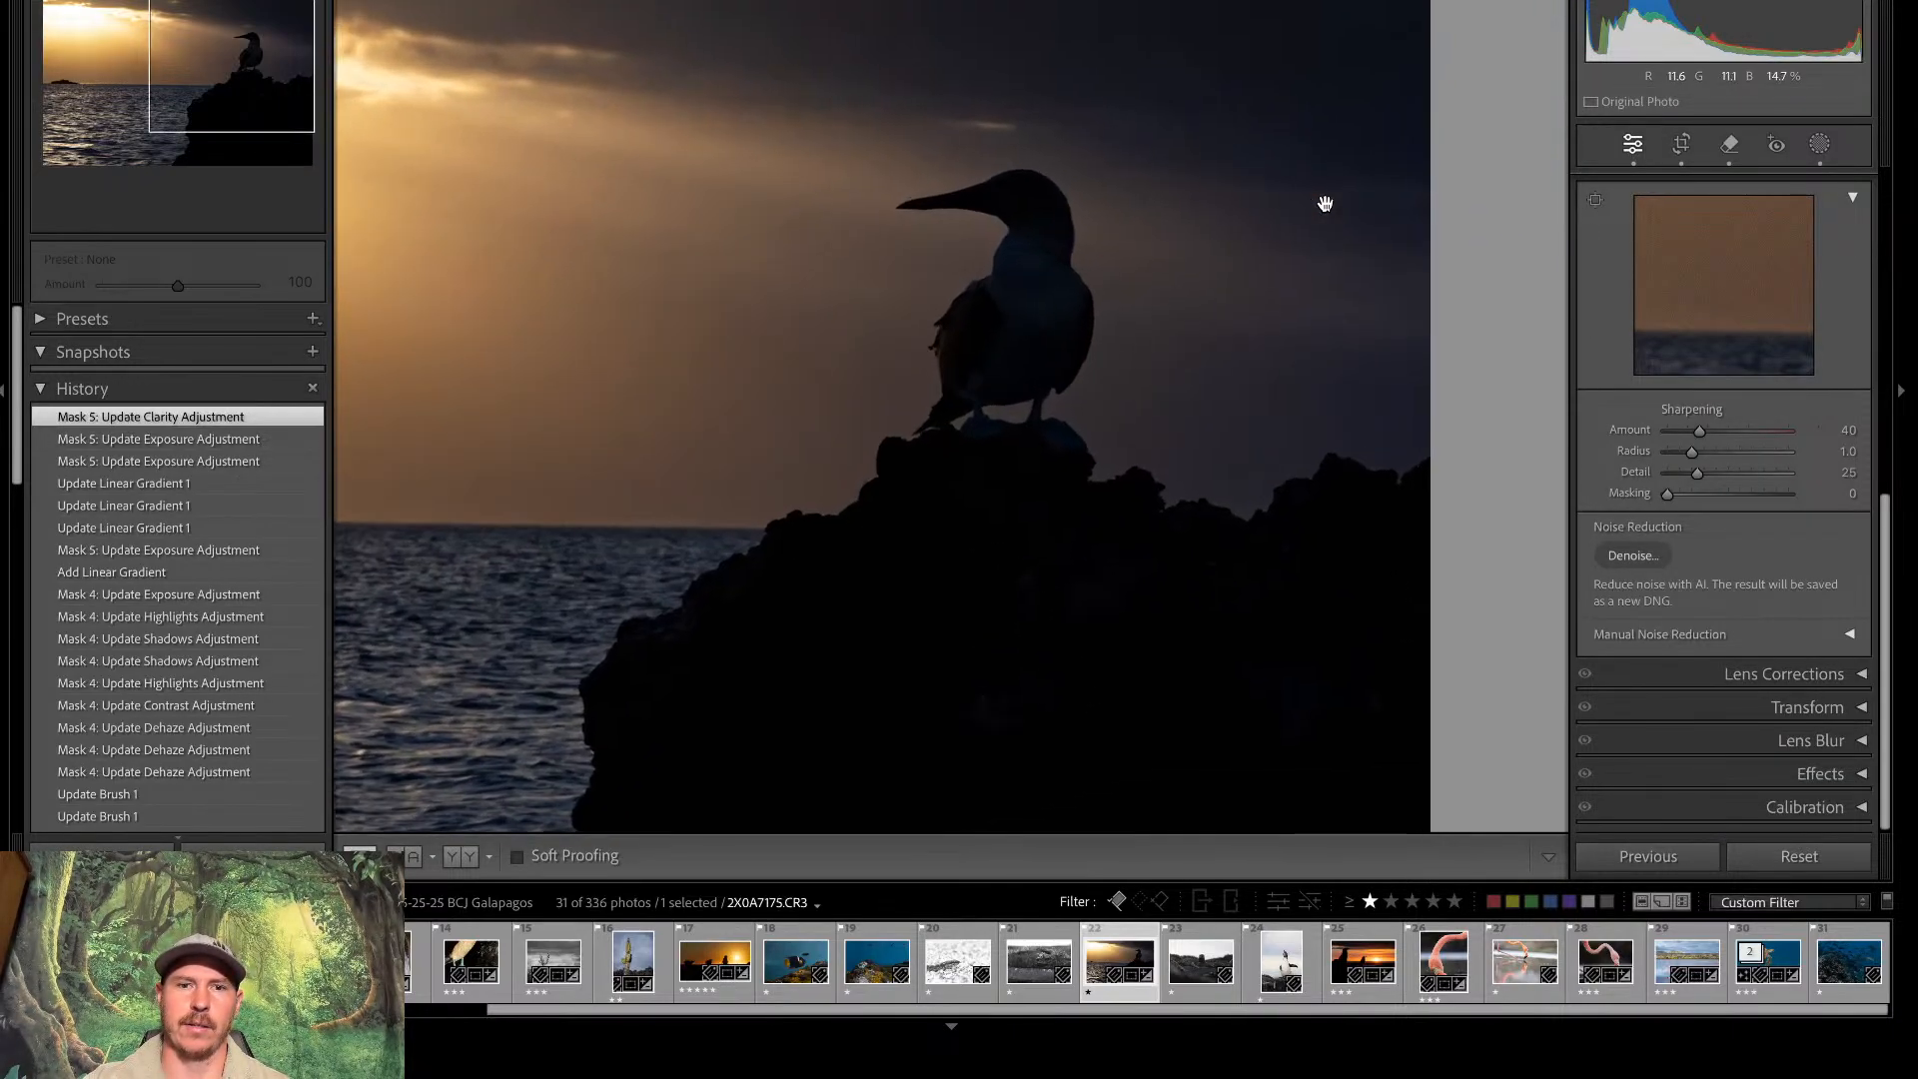
left_click(1325, 204)
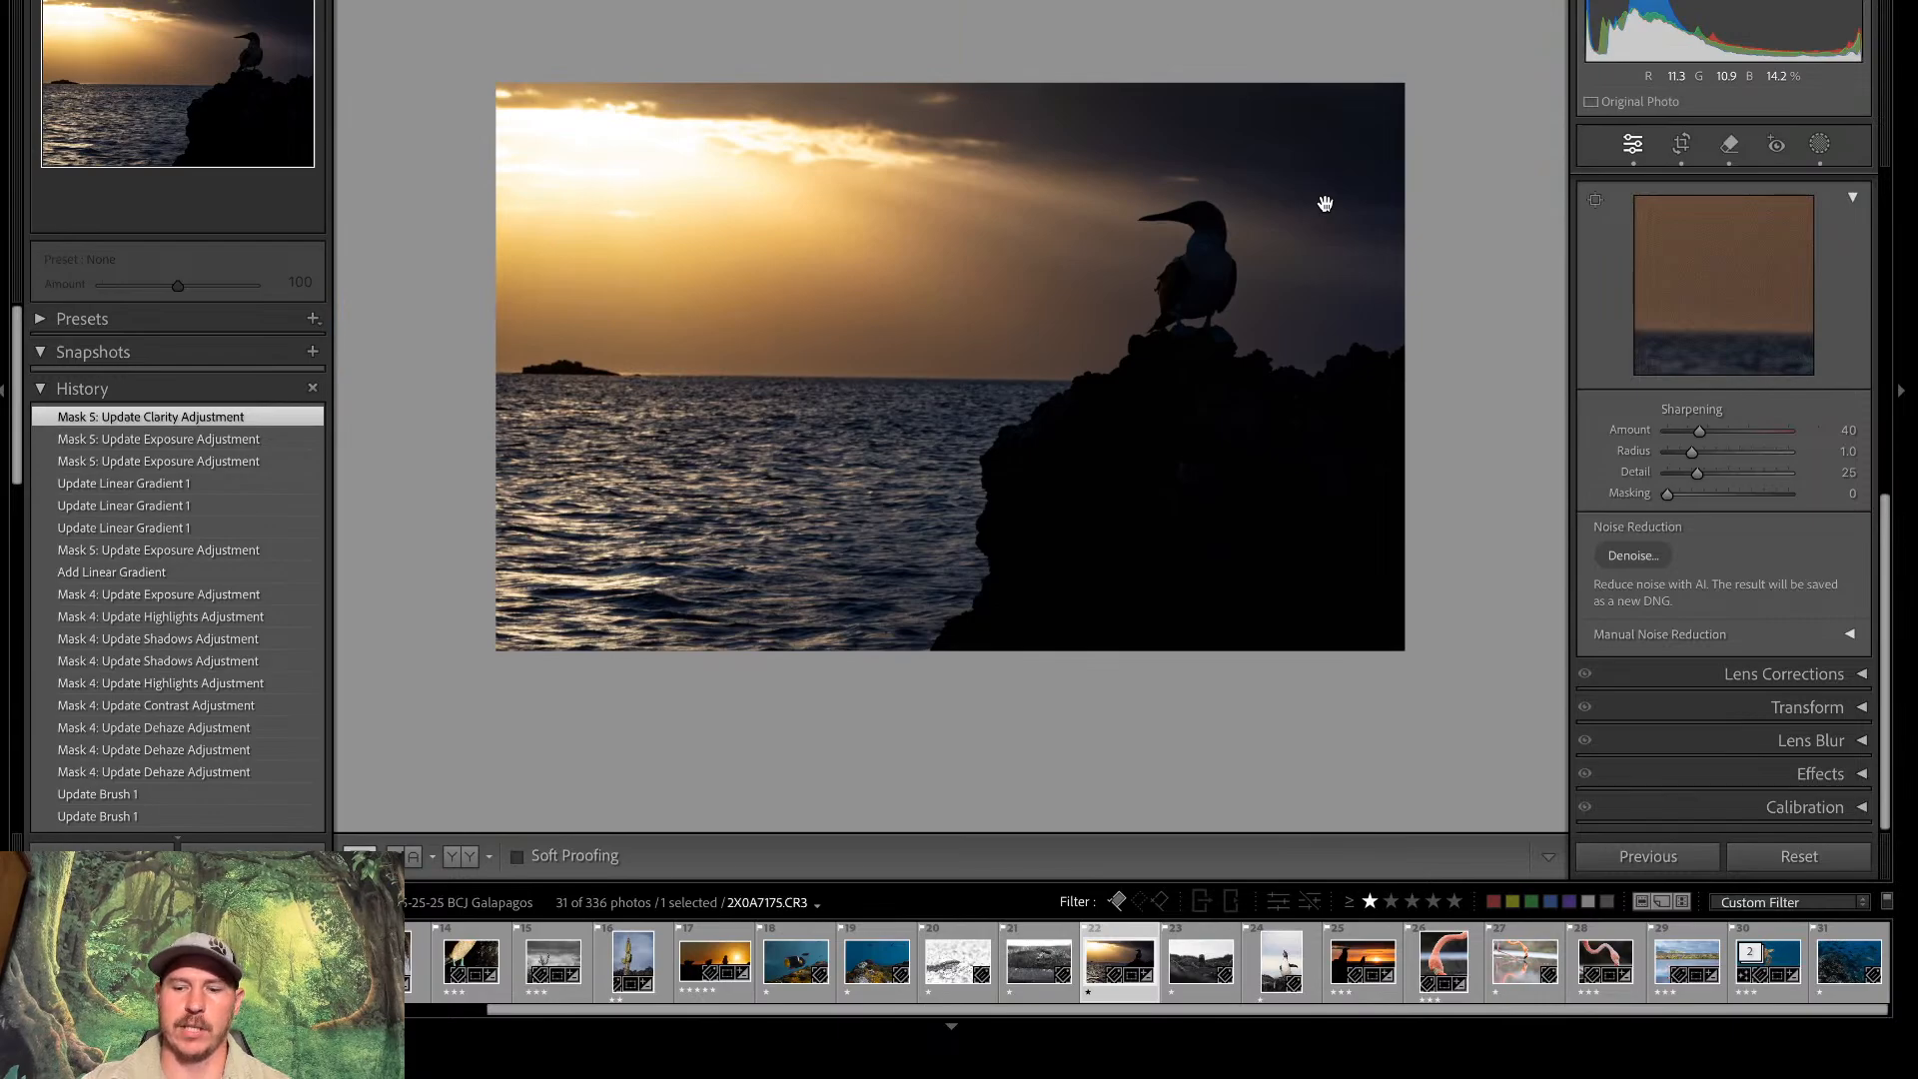
key("backslash")
key("backslash")
key("backslash")
key("backslash")
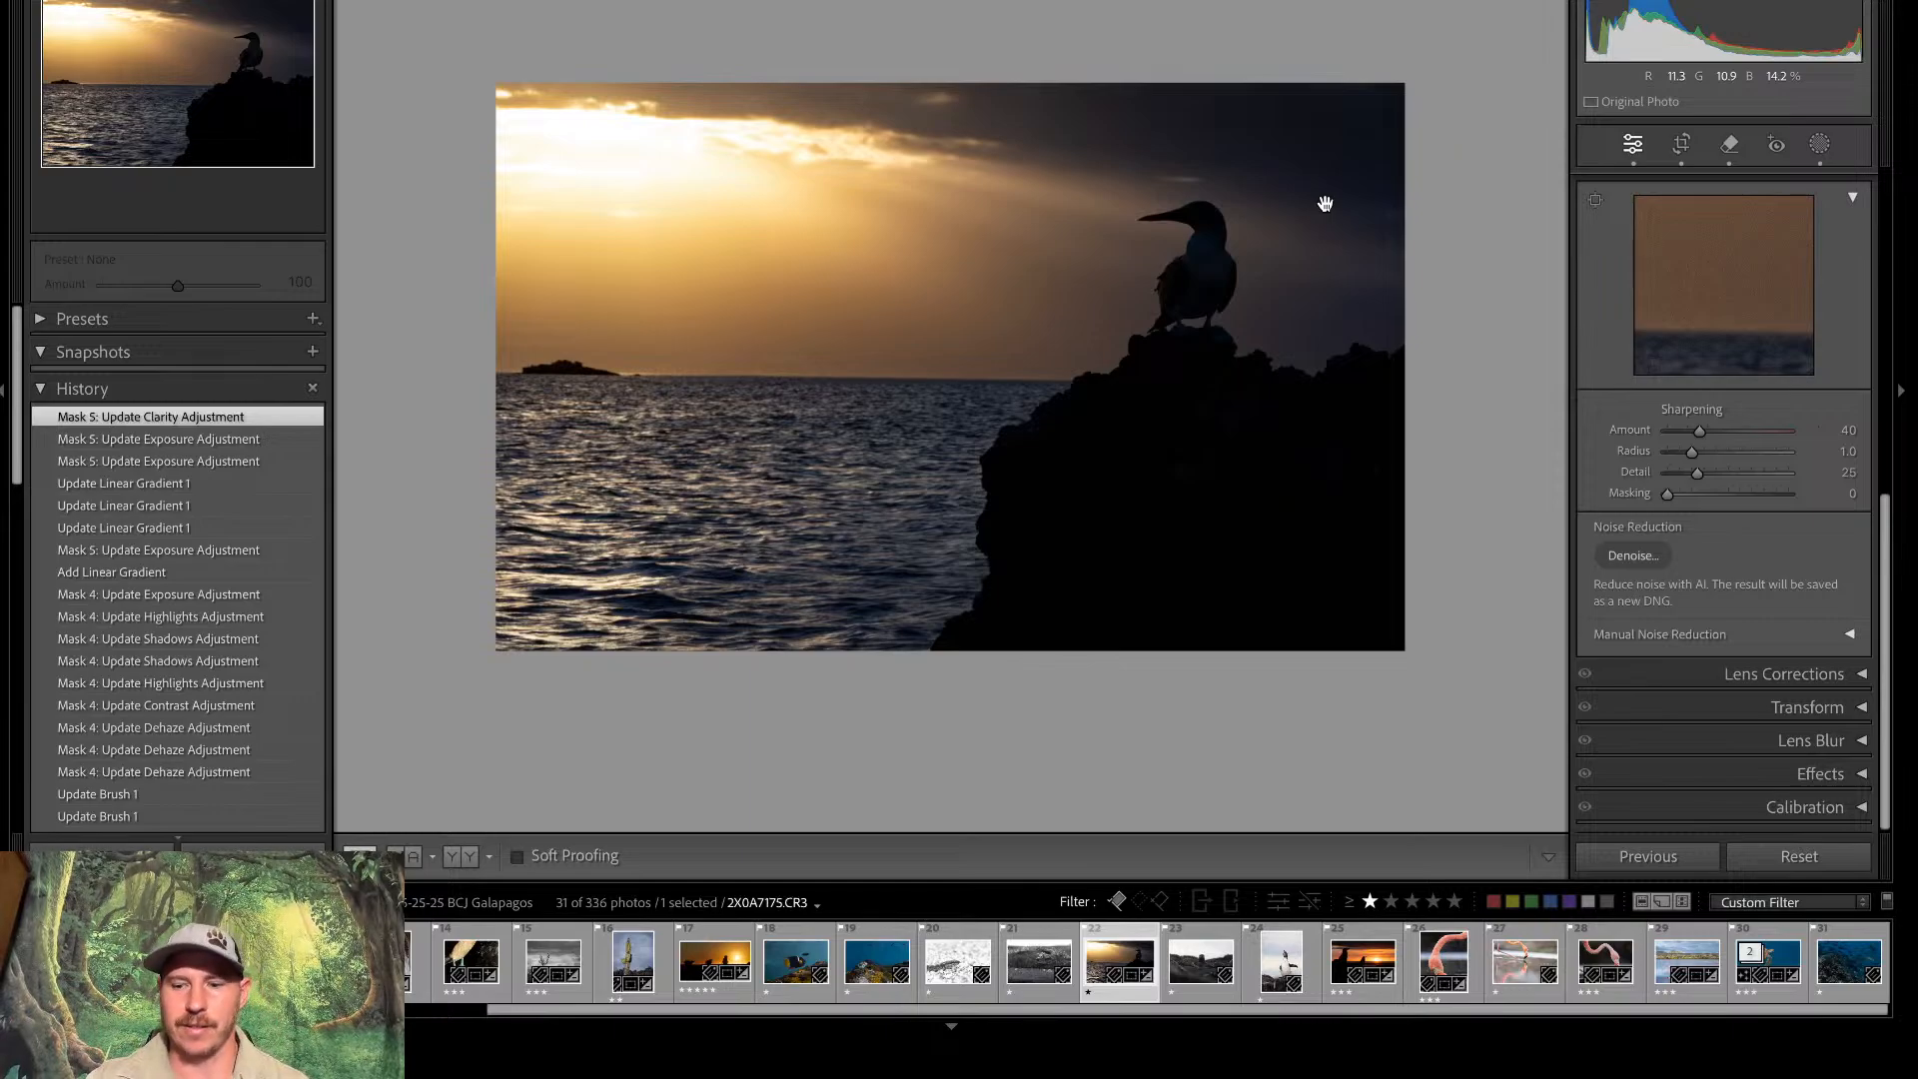
Filter the photos to three stars and higher, and view the iguana in the plants enlarged and the iguana on driftwood
left_click(1412, 903)
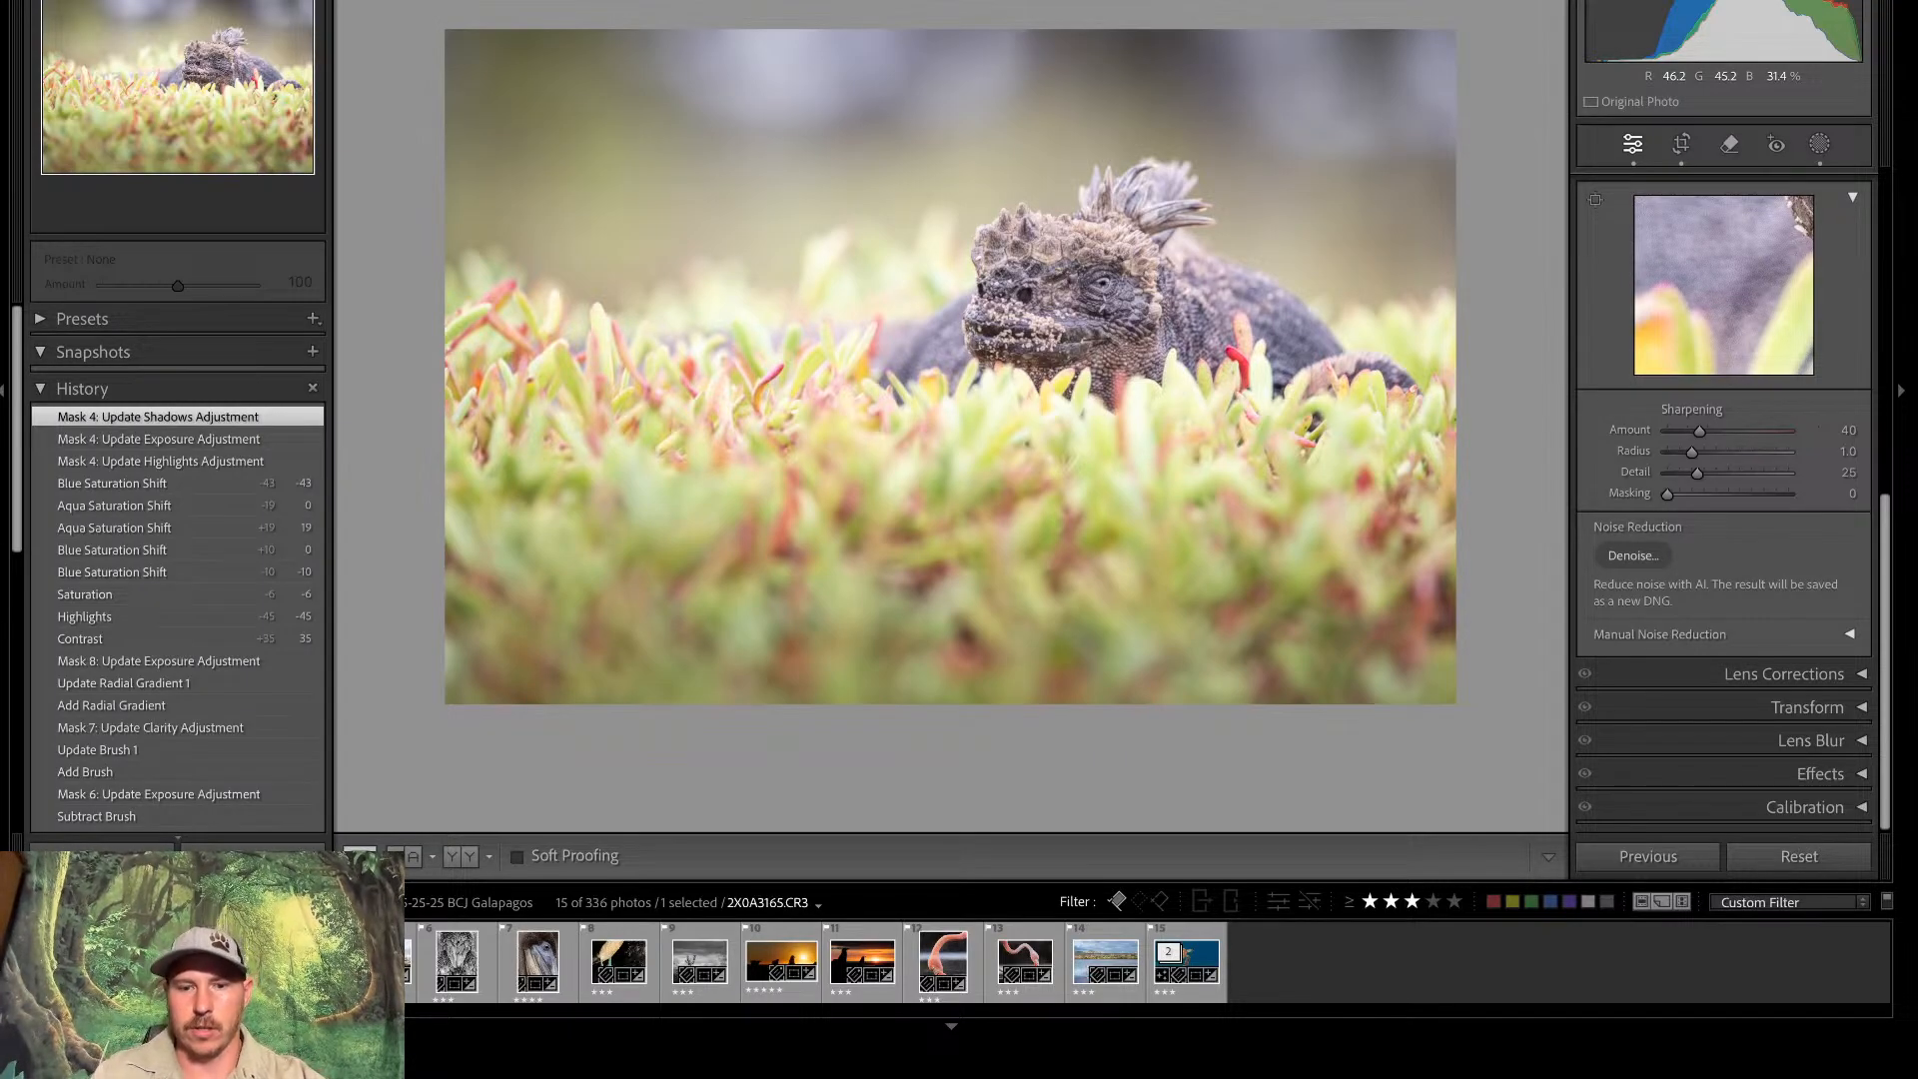
key("ctrl+=")
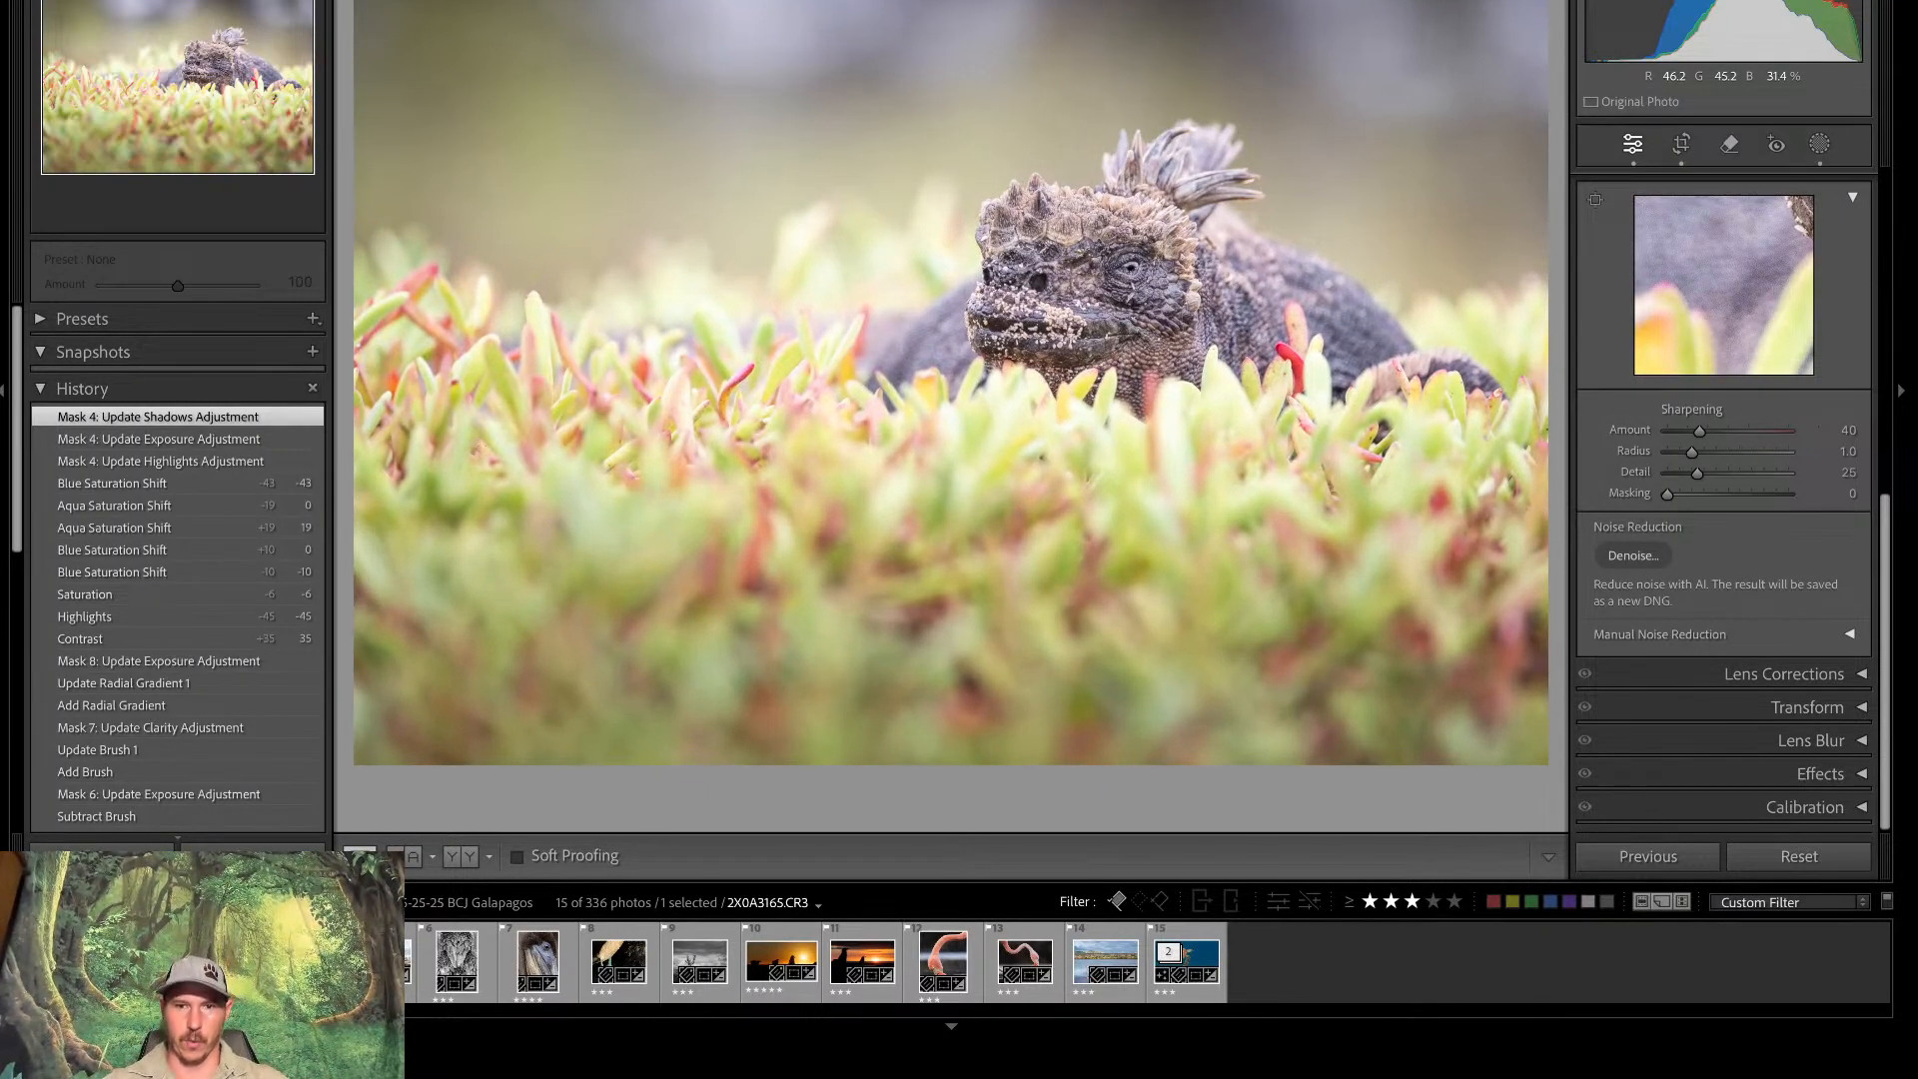
left_click(1183, 954)
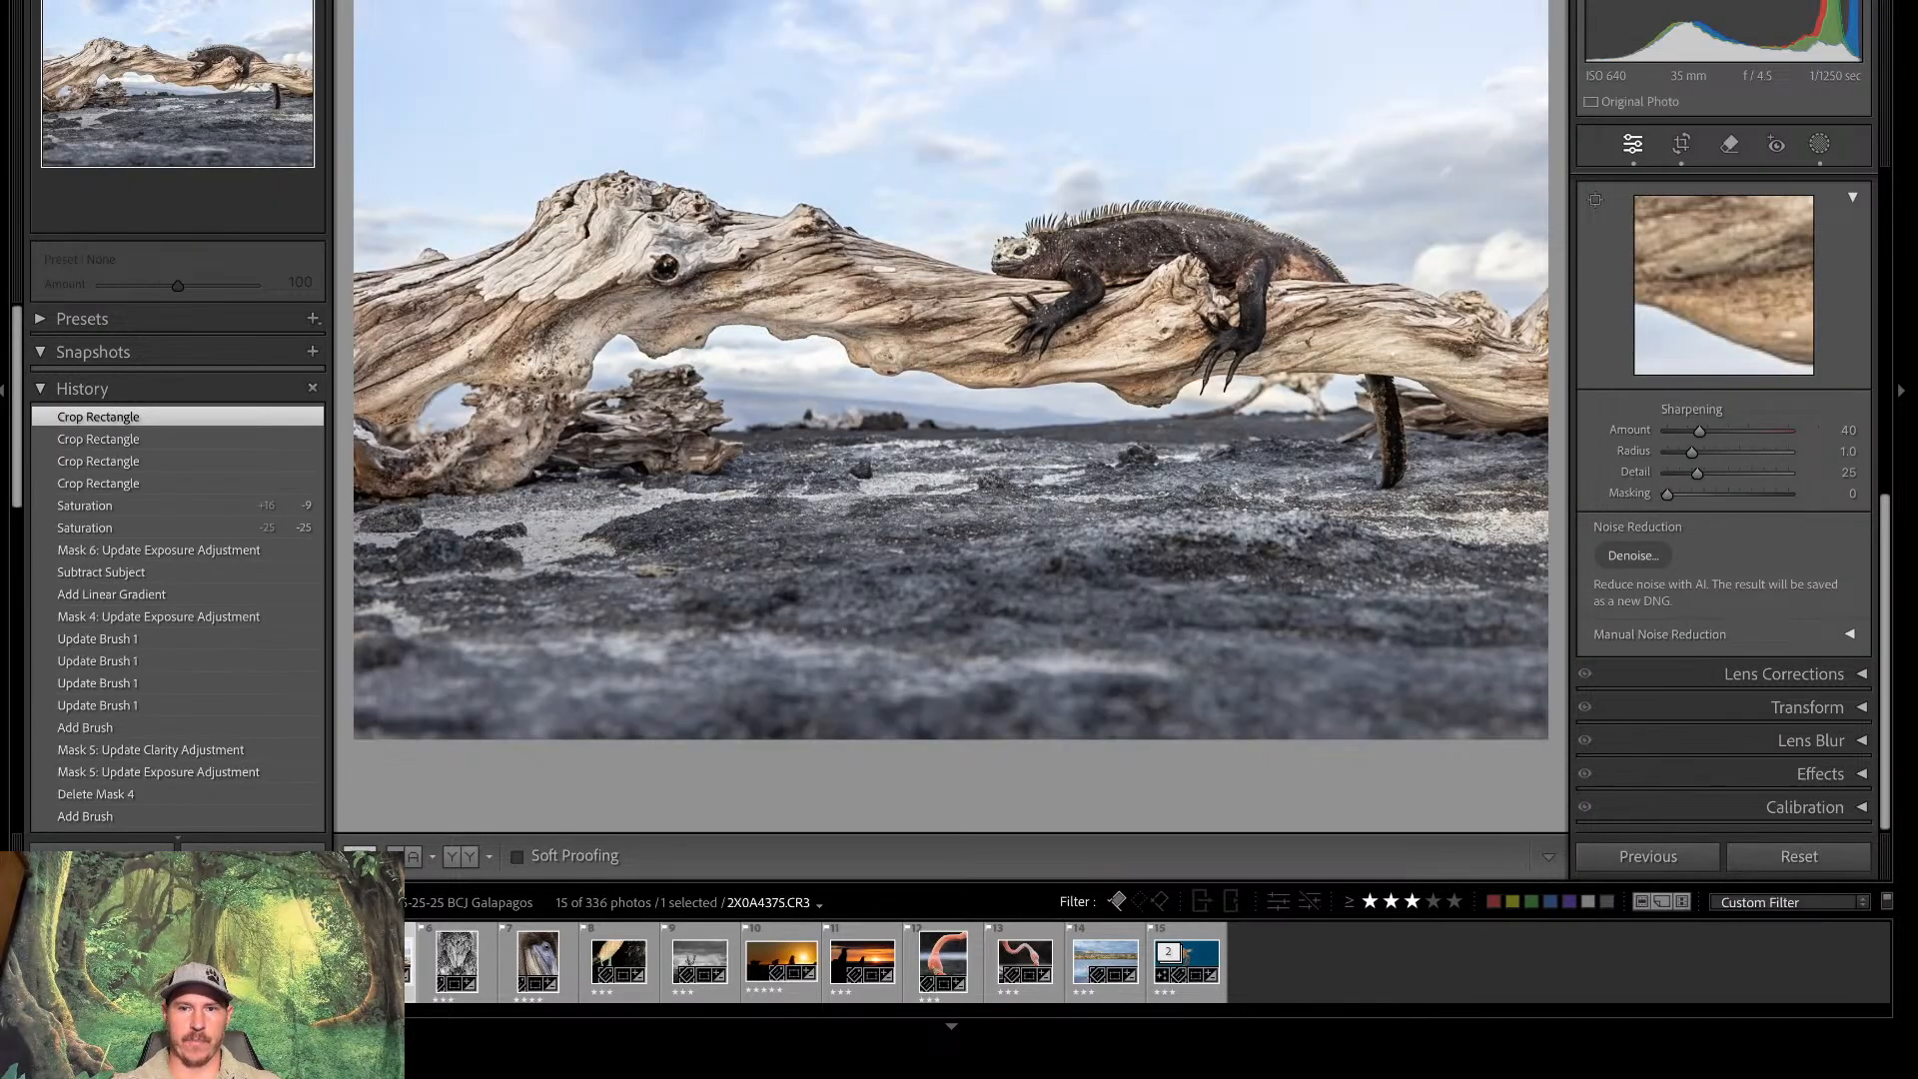
Review the edited photos one by one, from the black-and-white feather close-up to the two penguins at sunset
left_click(456, 961)
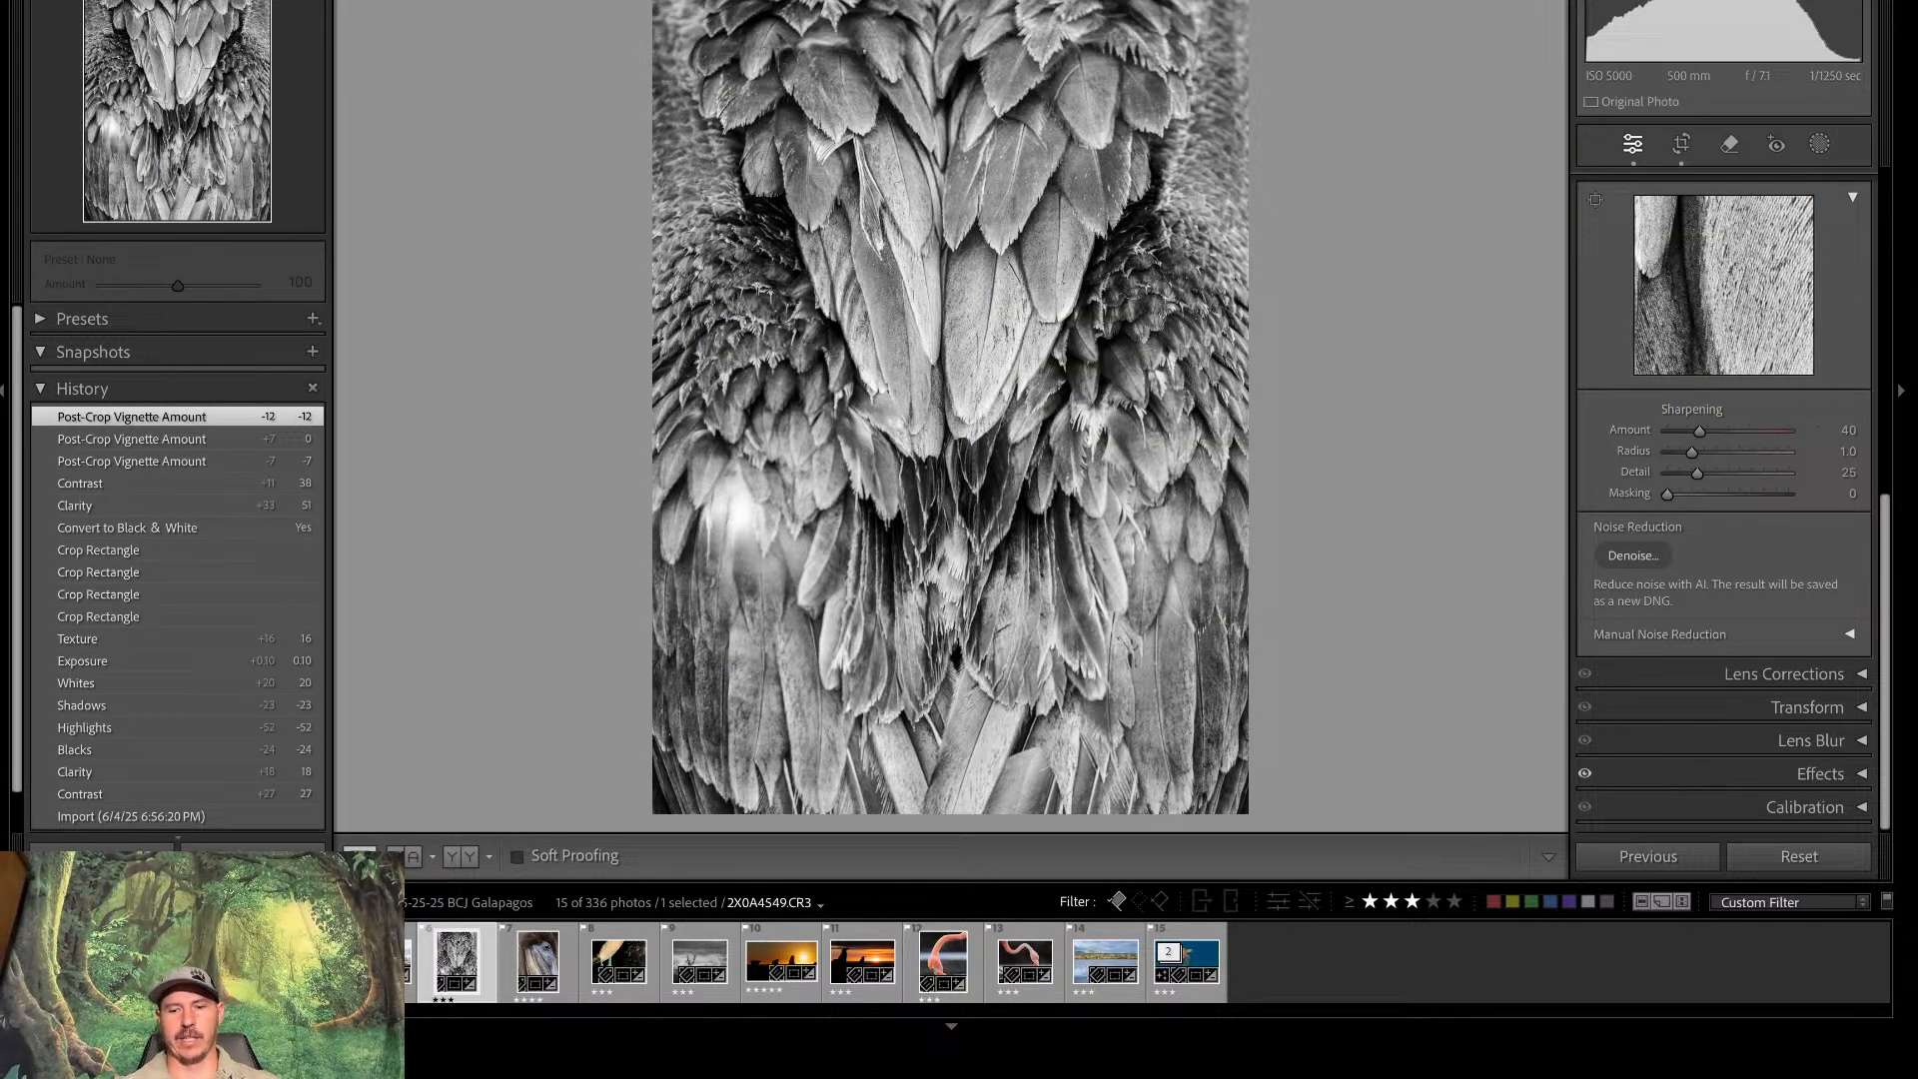
key("Right")
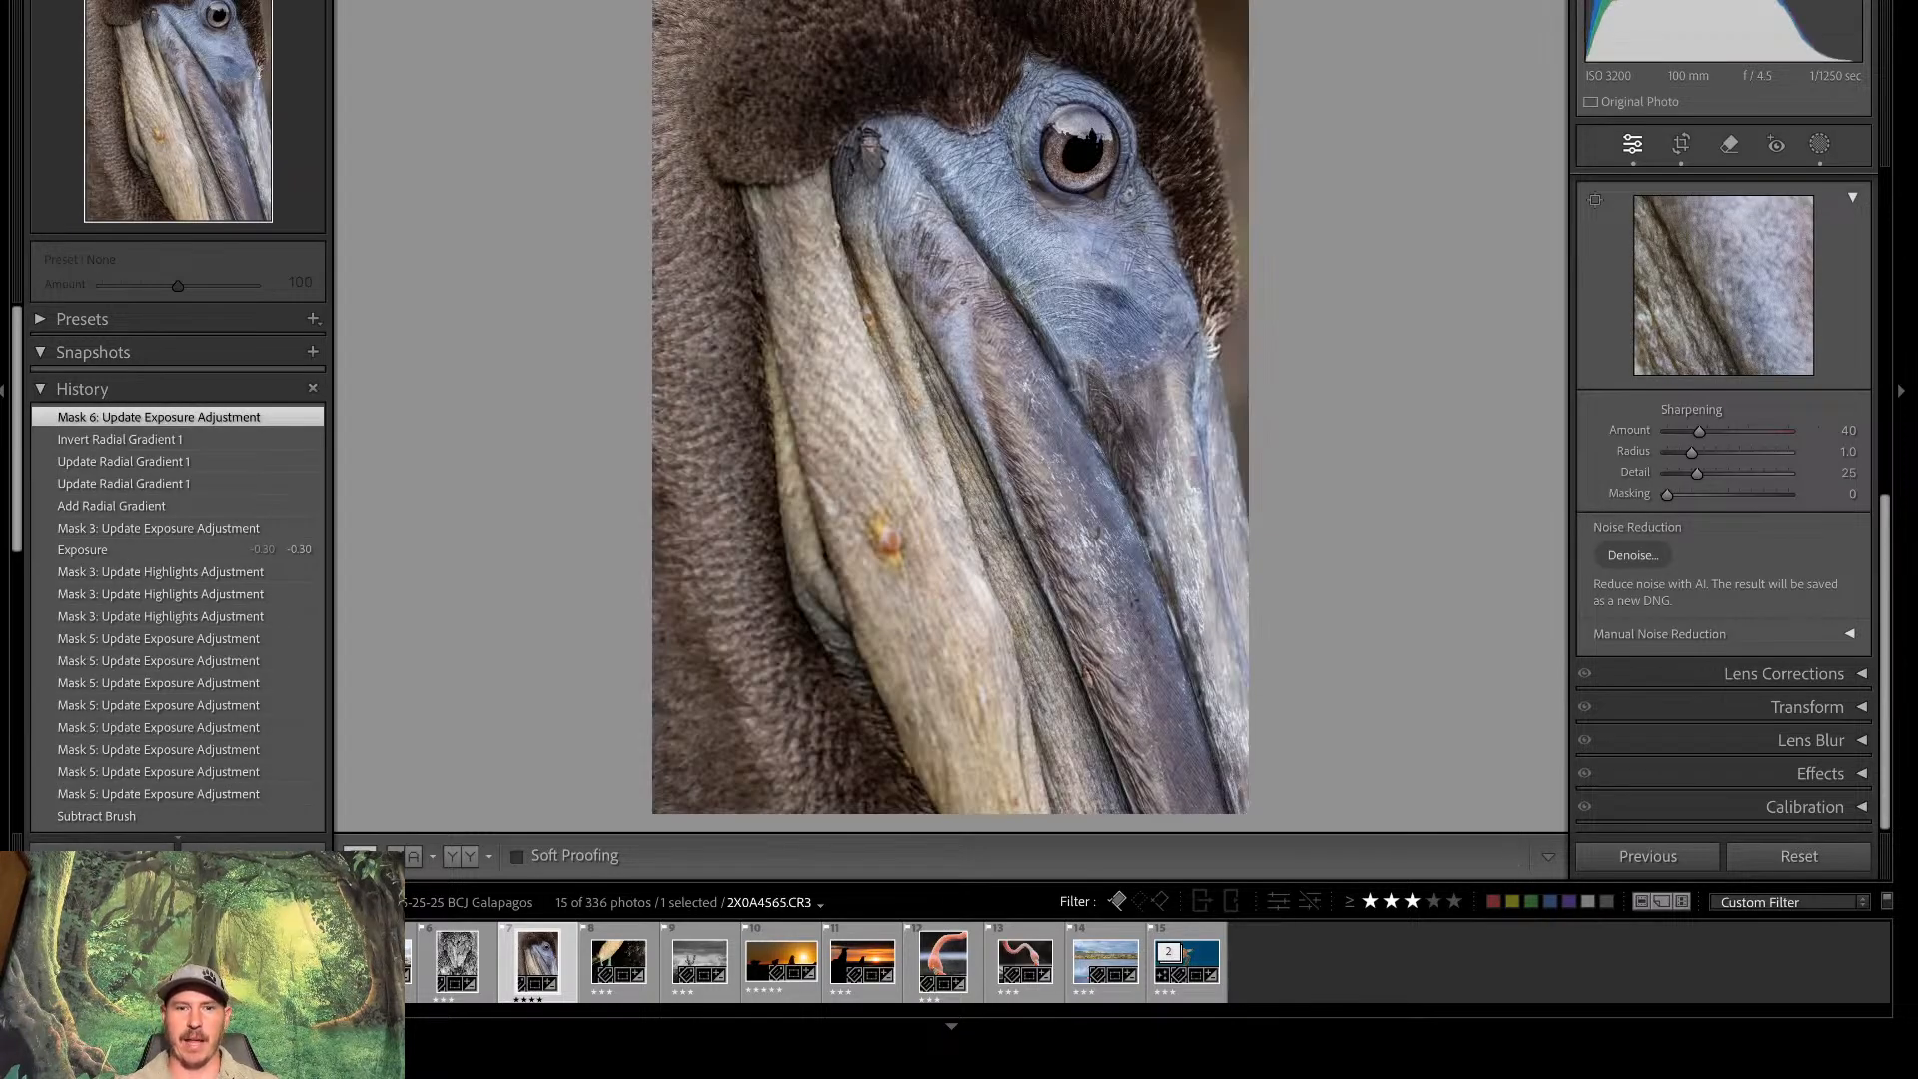
key("Right")
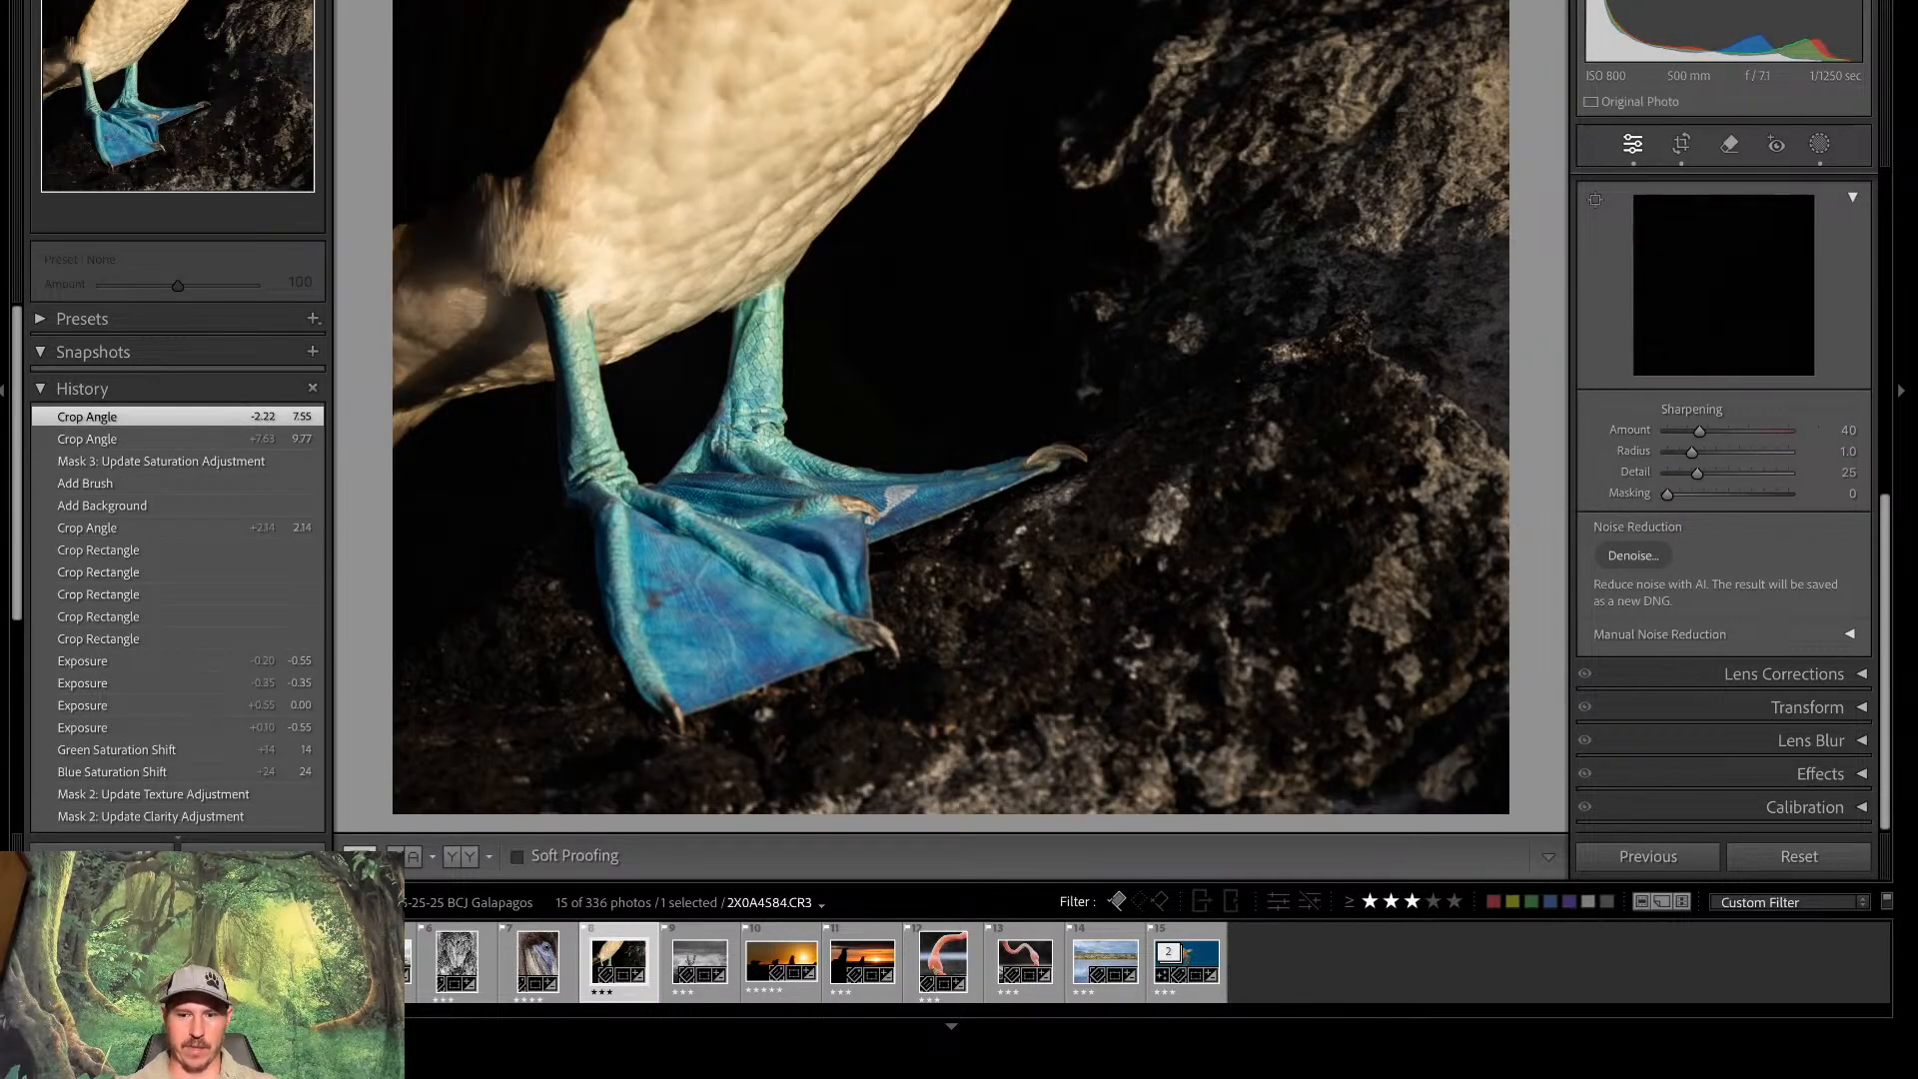
key("Right")
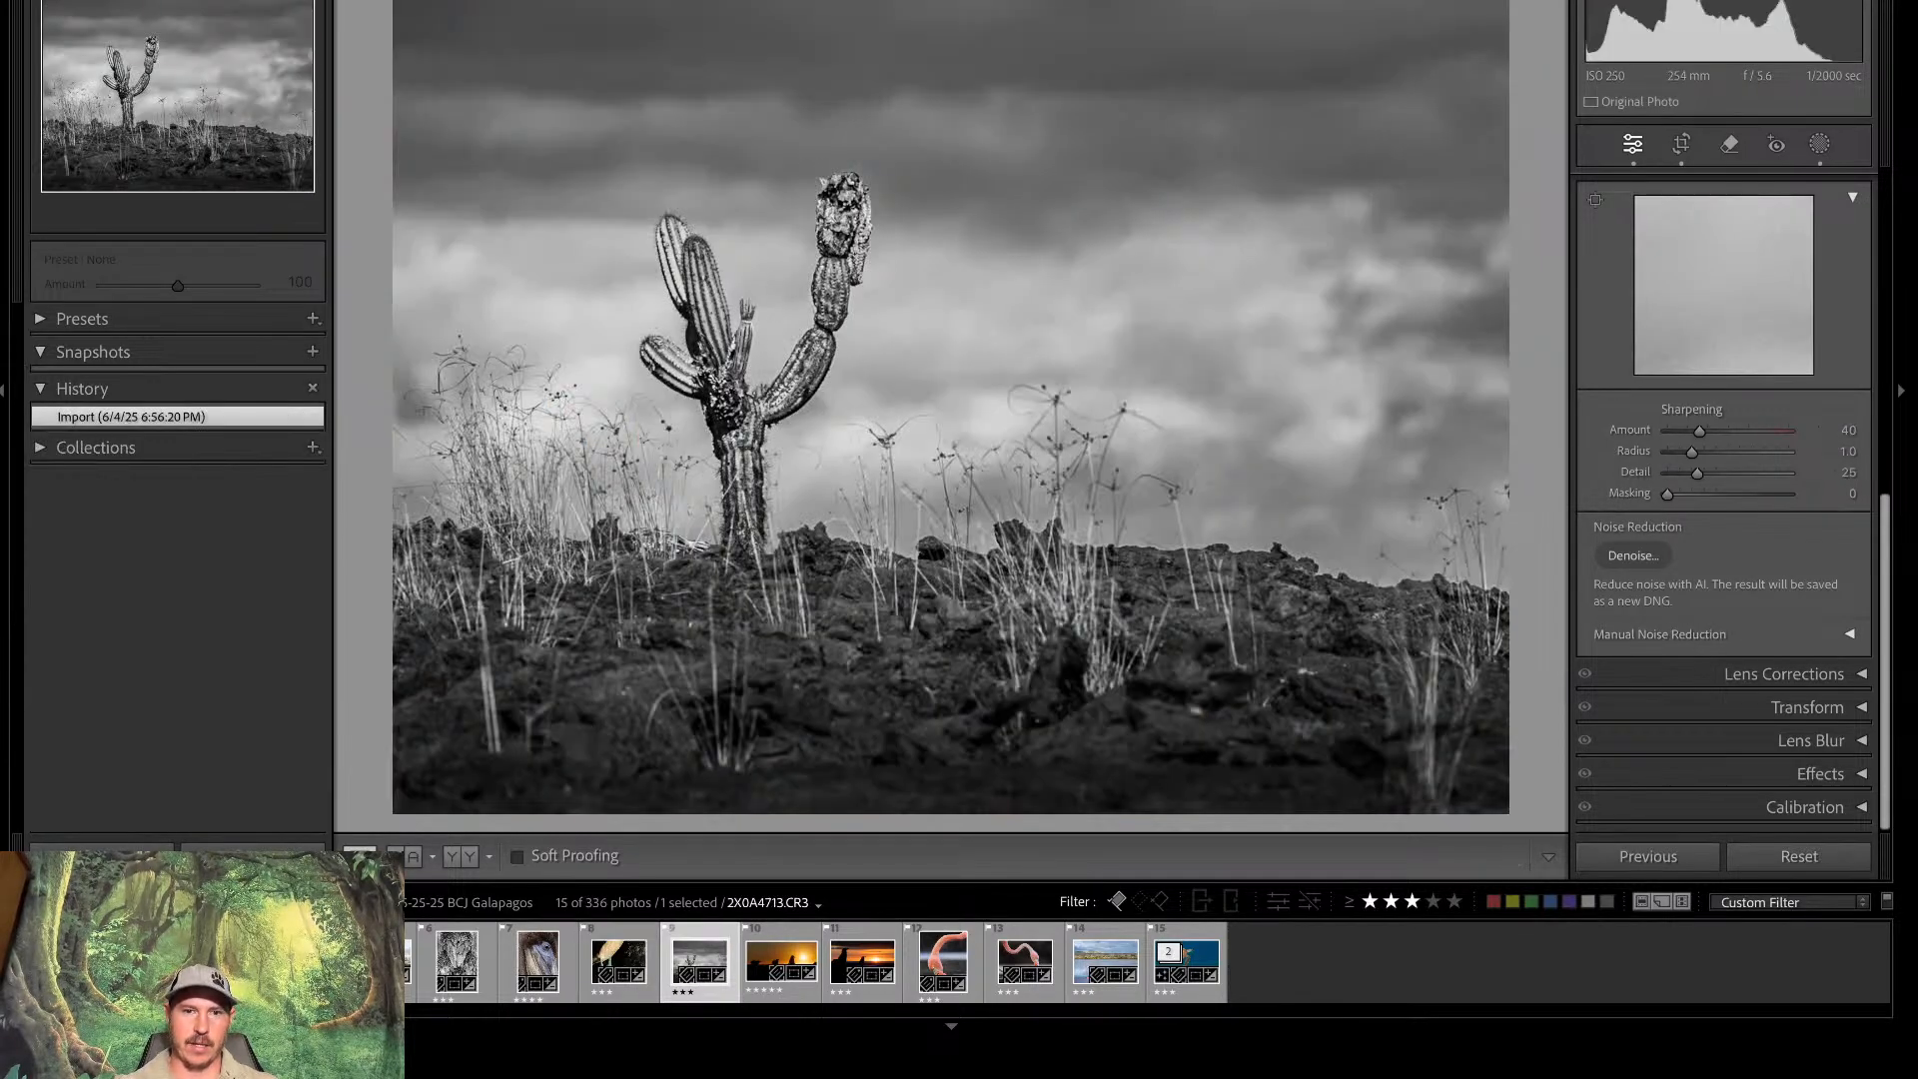
key("Right")
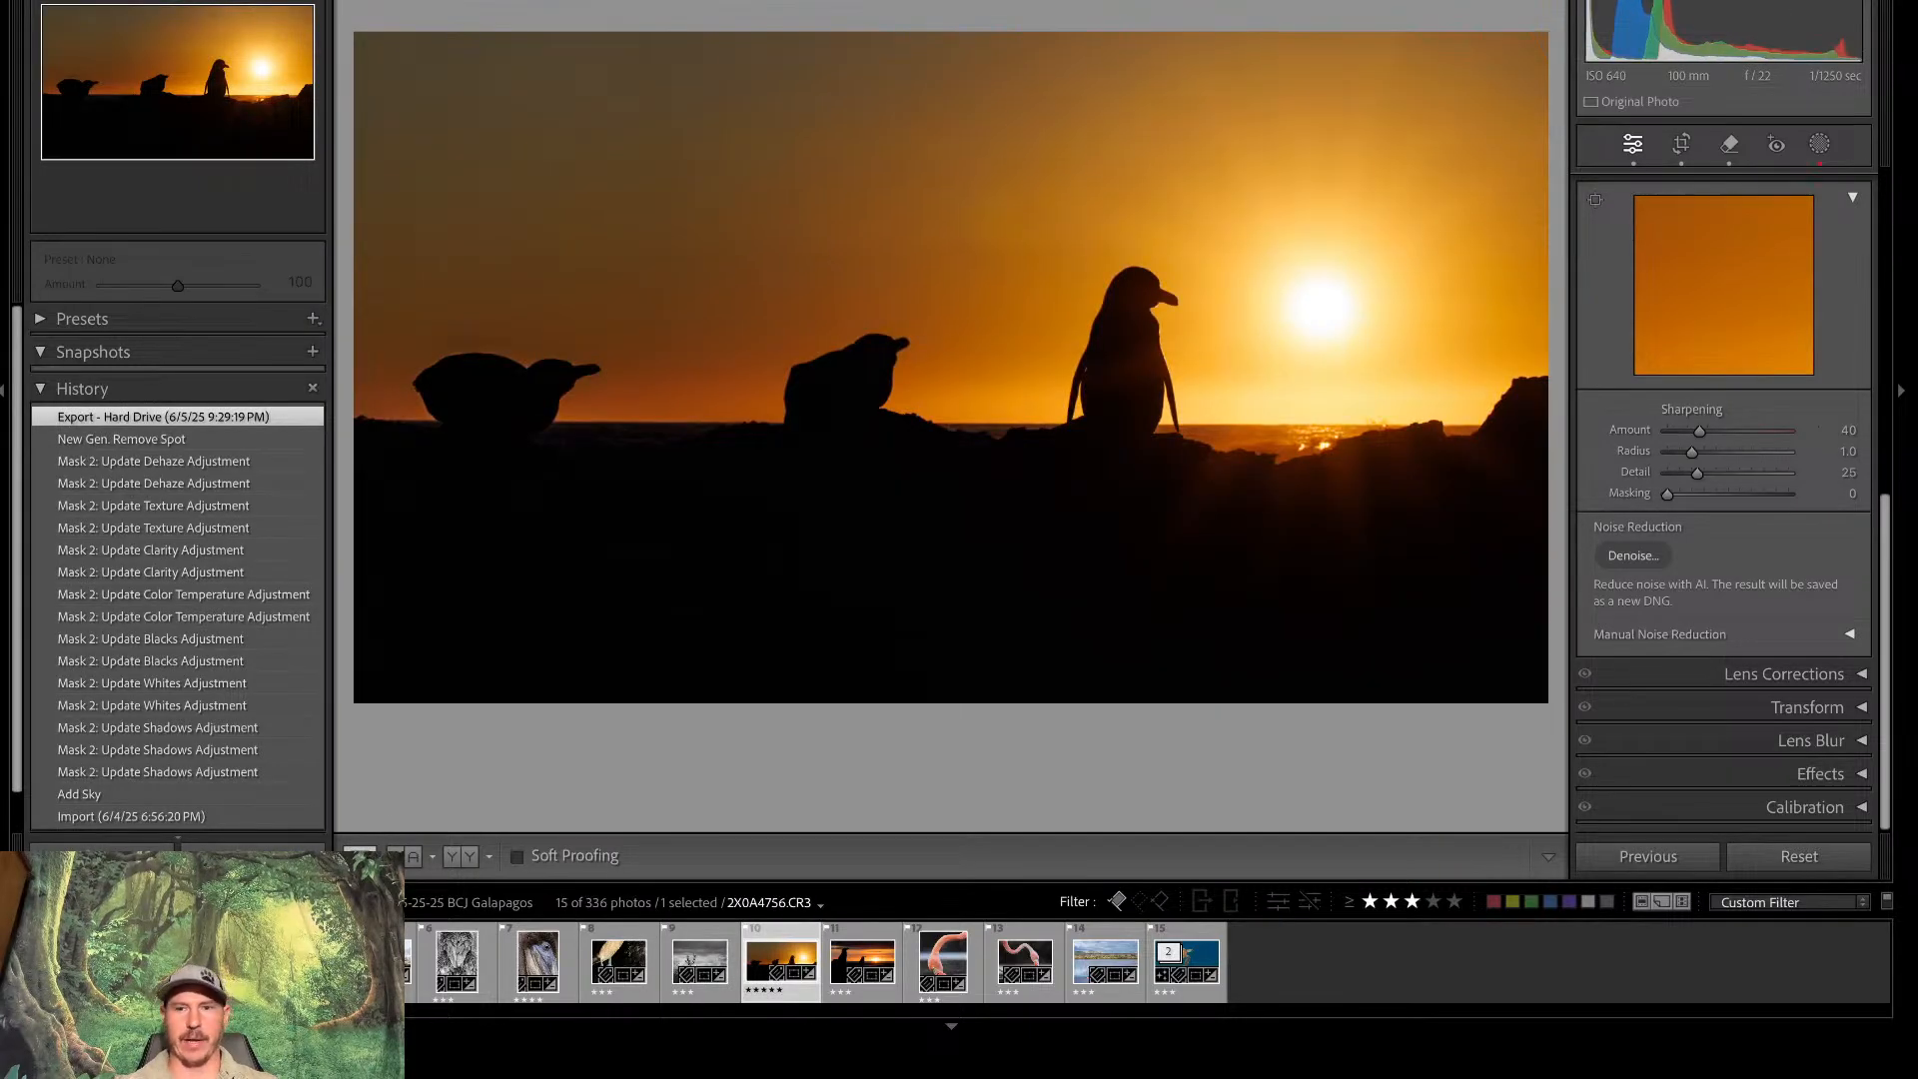
key("Right")
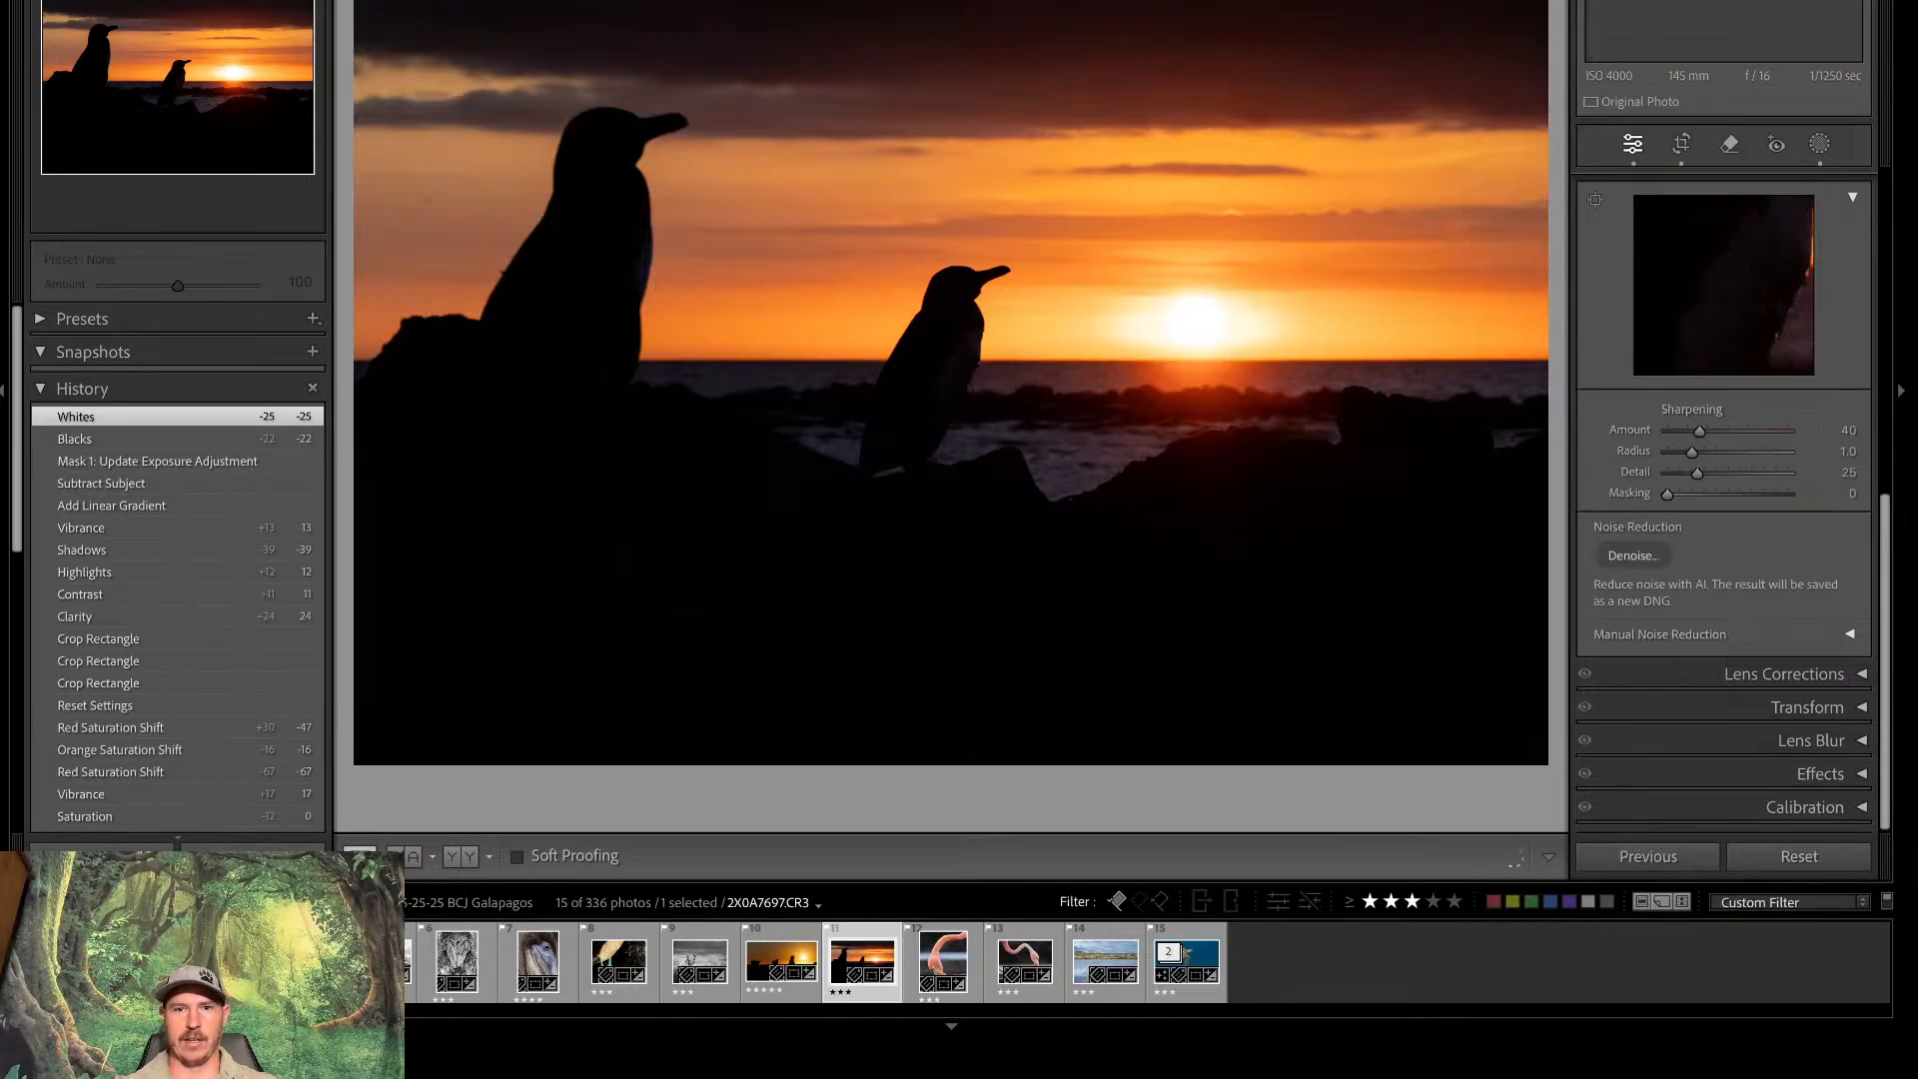
Review the flamingo photos and the sea turtle photo, ending on a smaller view of the whole turtle image
key("Right")
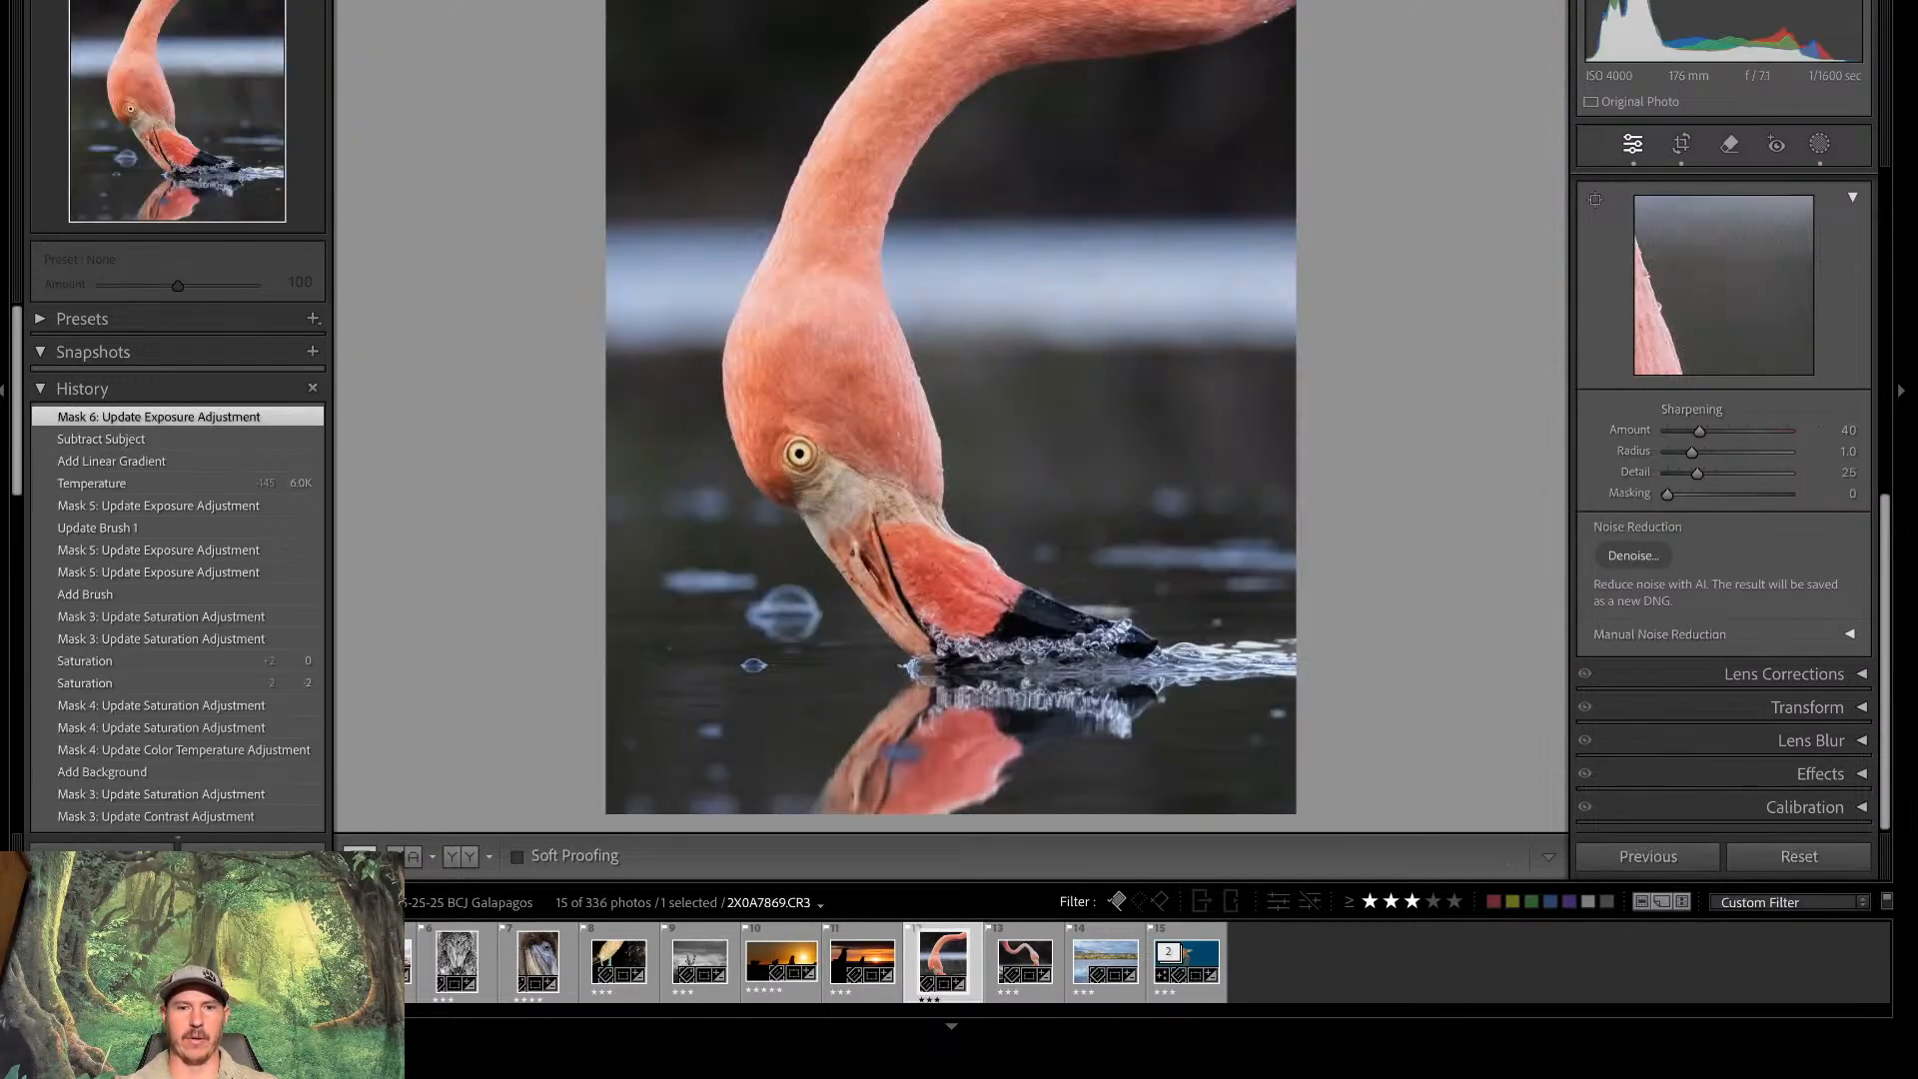
key("Right")
key("Right")
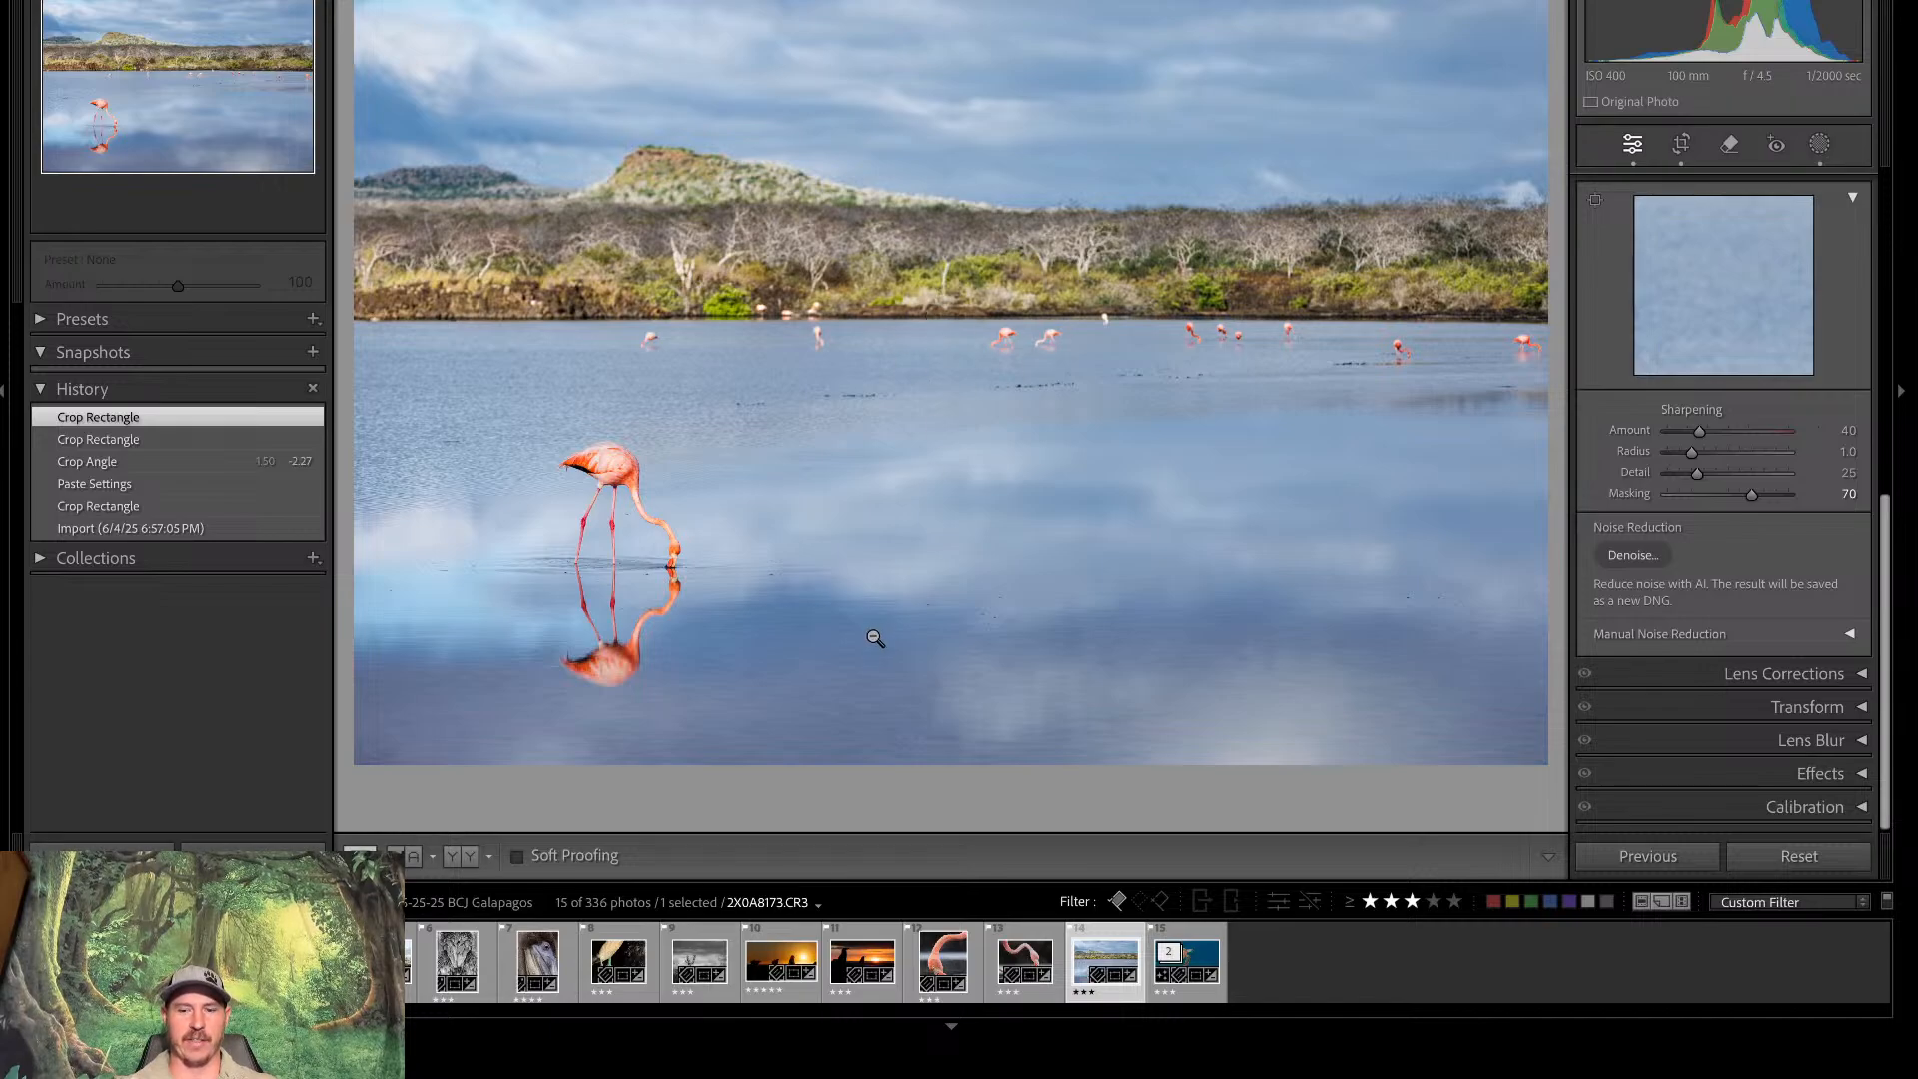
key("Right")
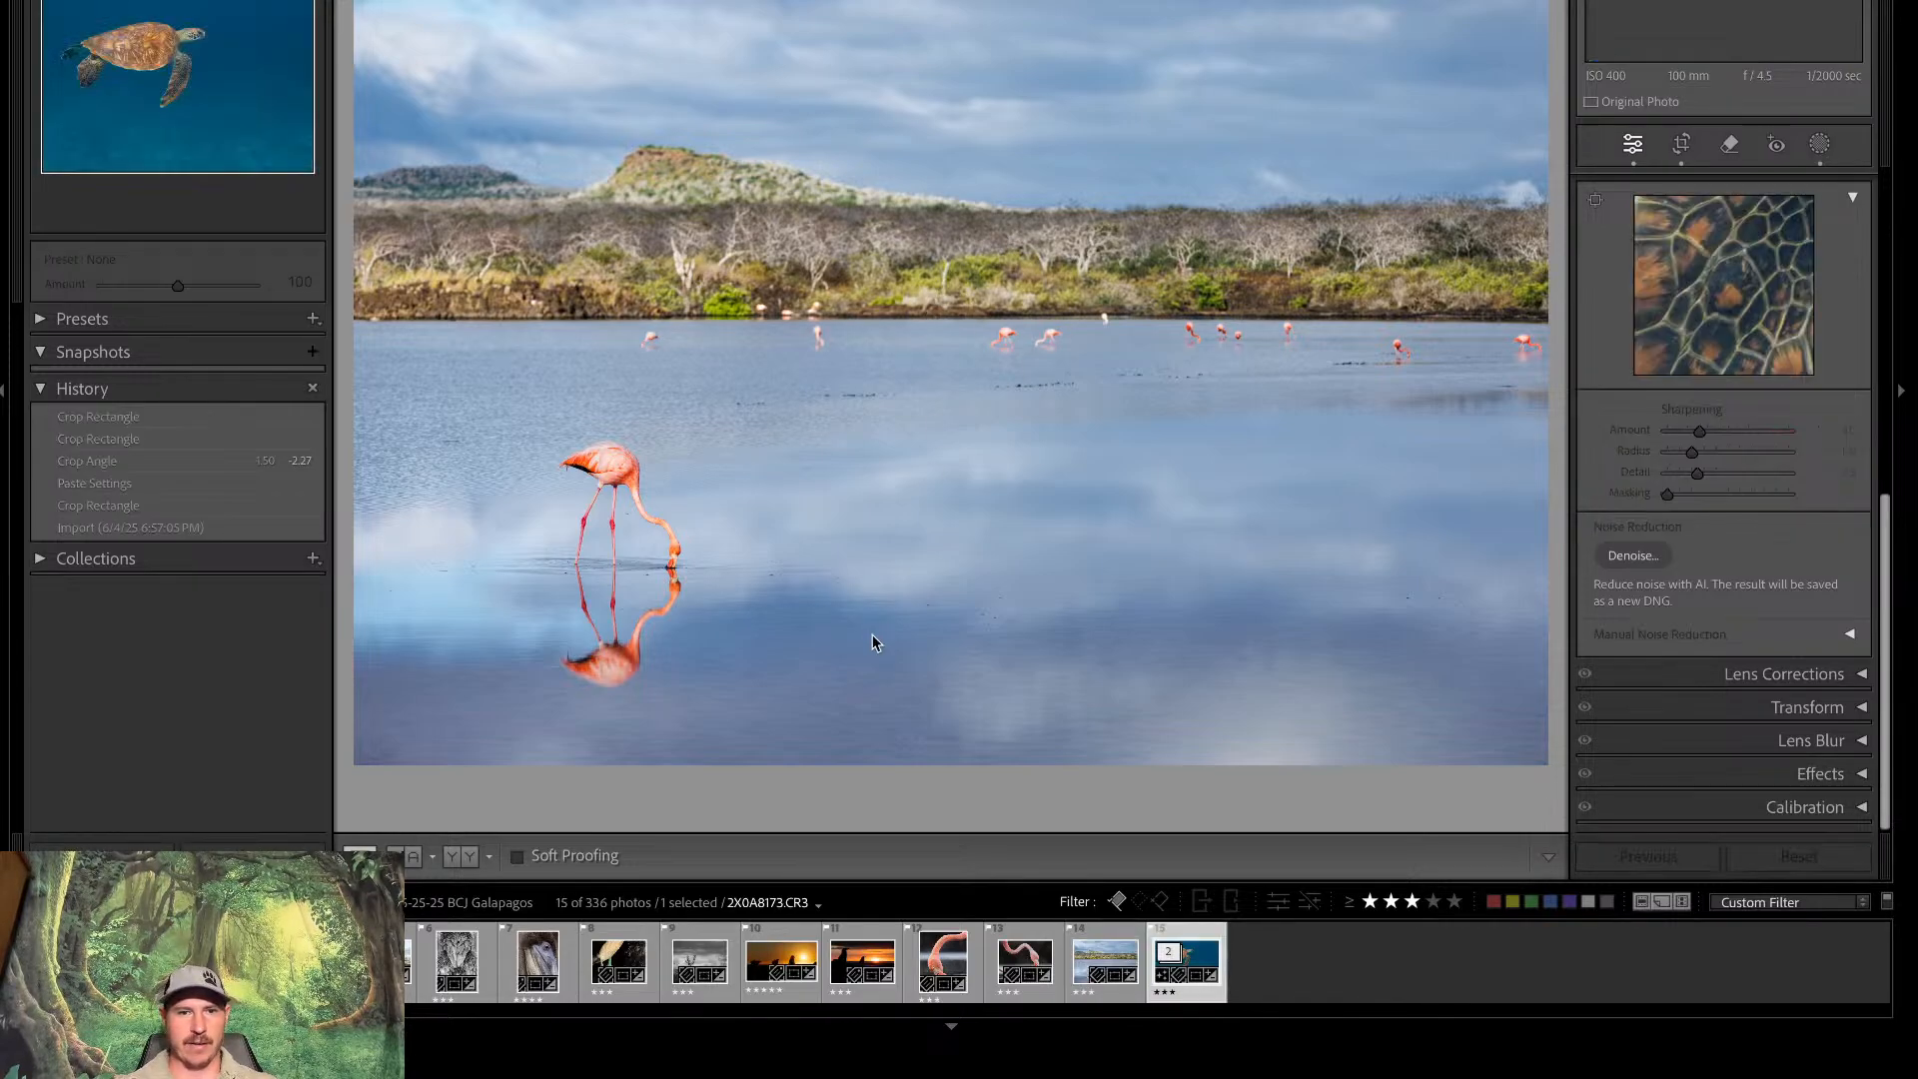
key("Left")
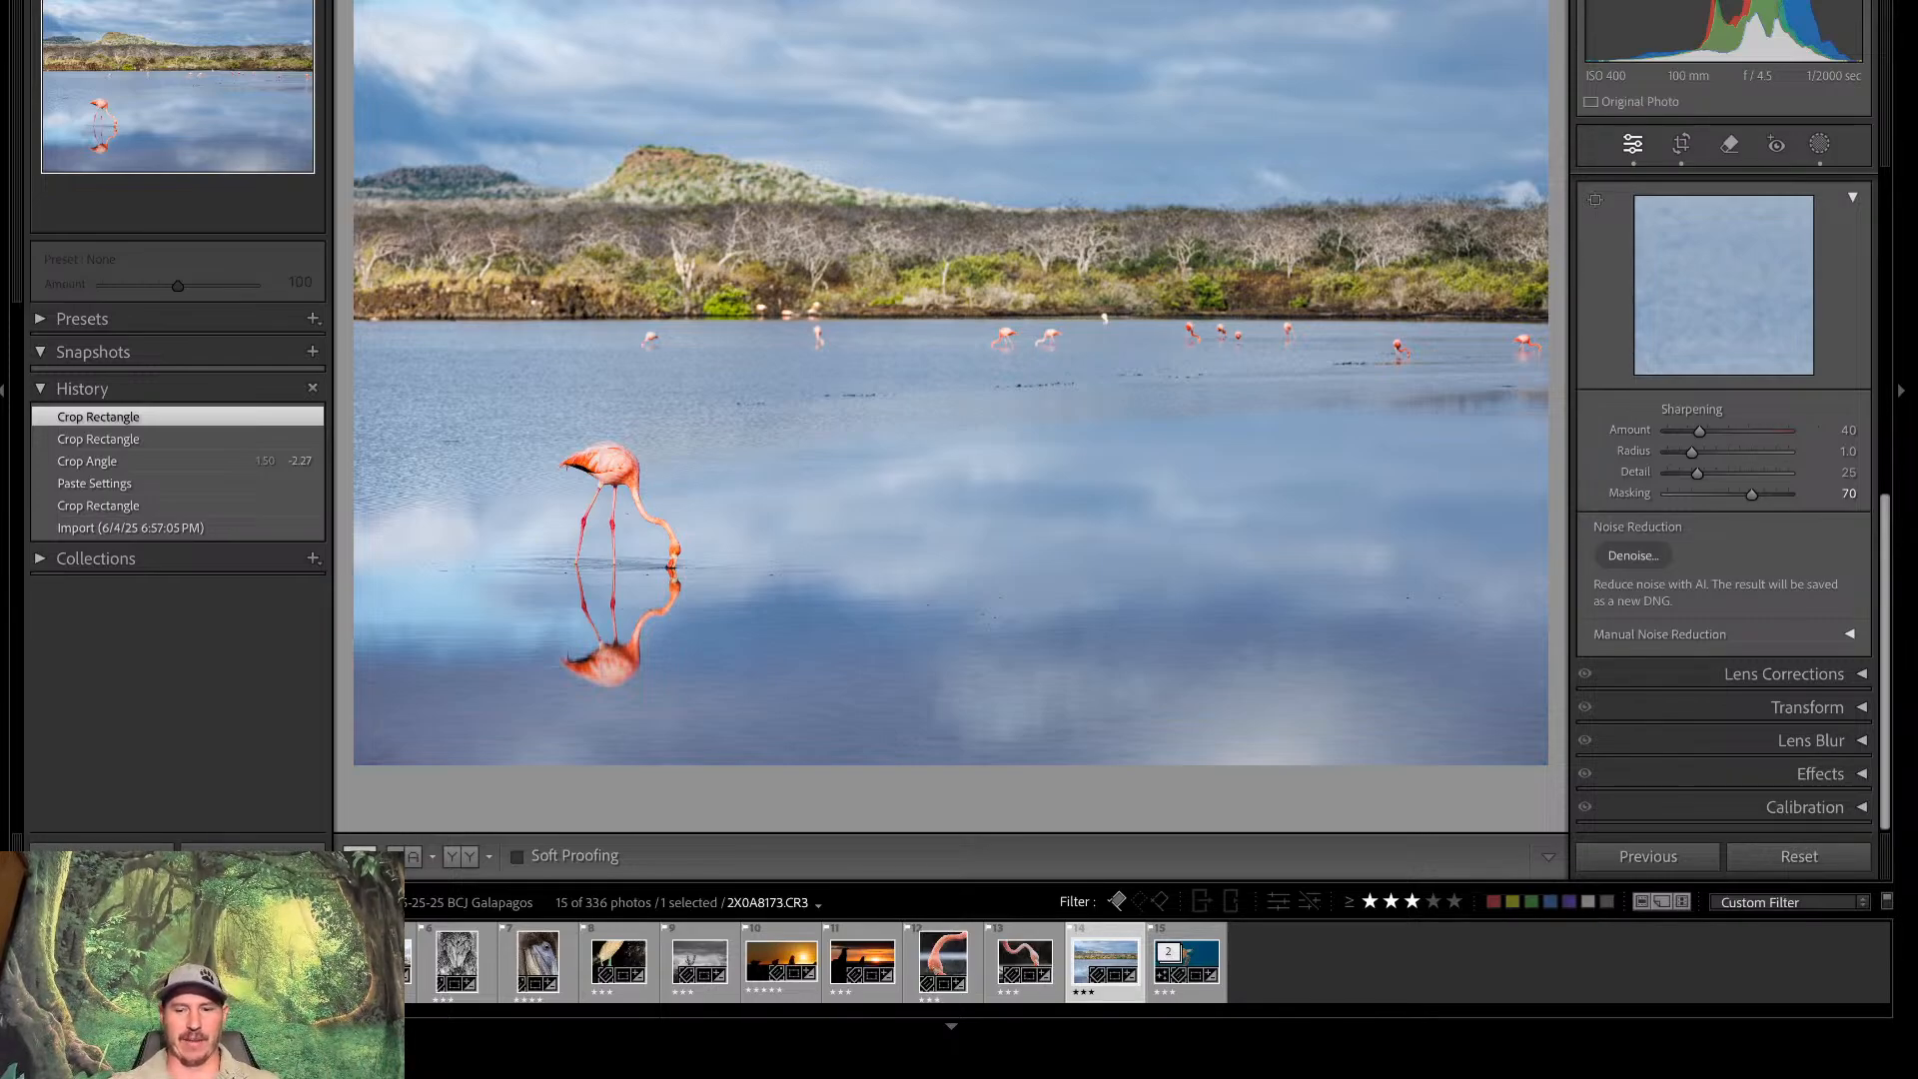
key("Right")
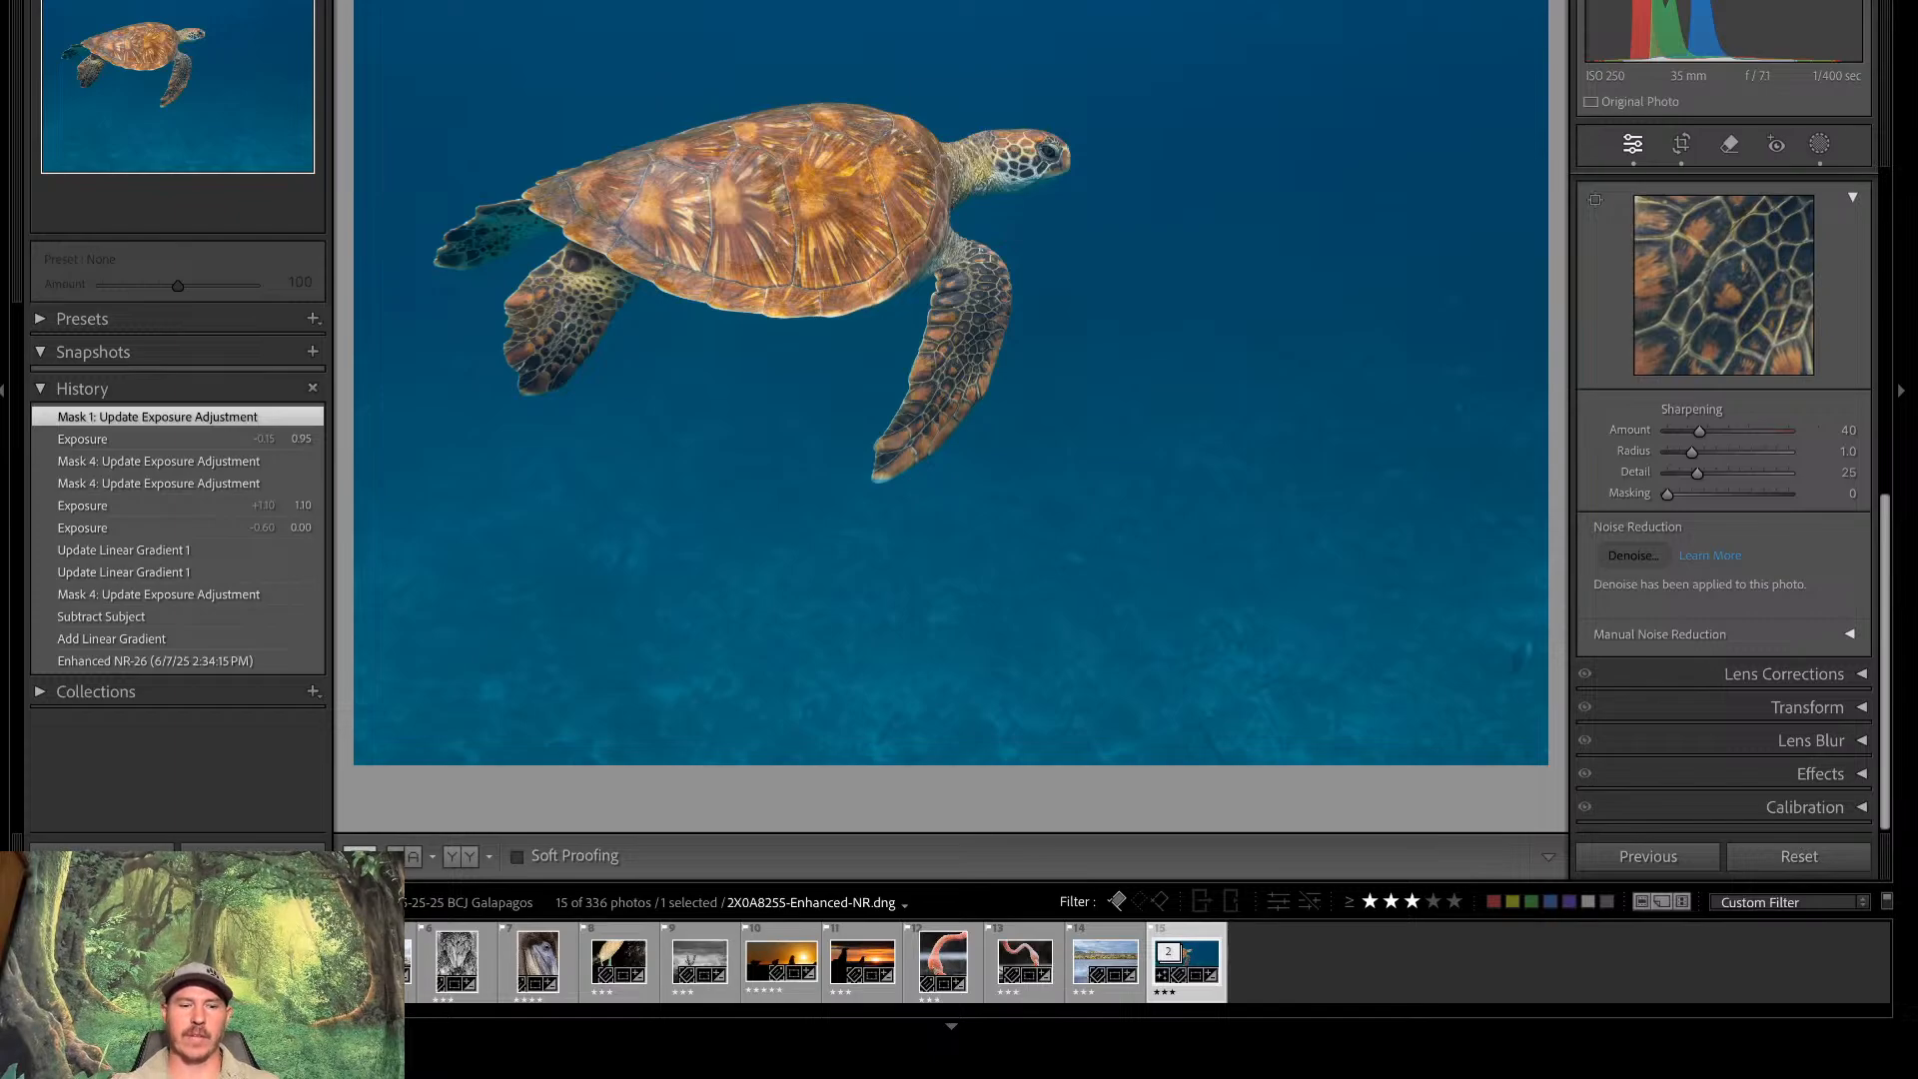
key("z")
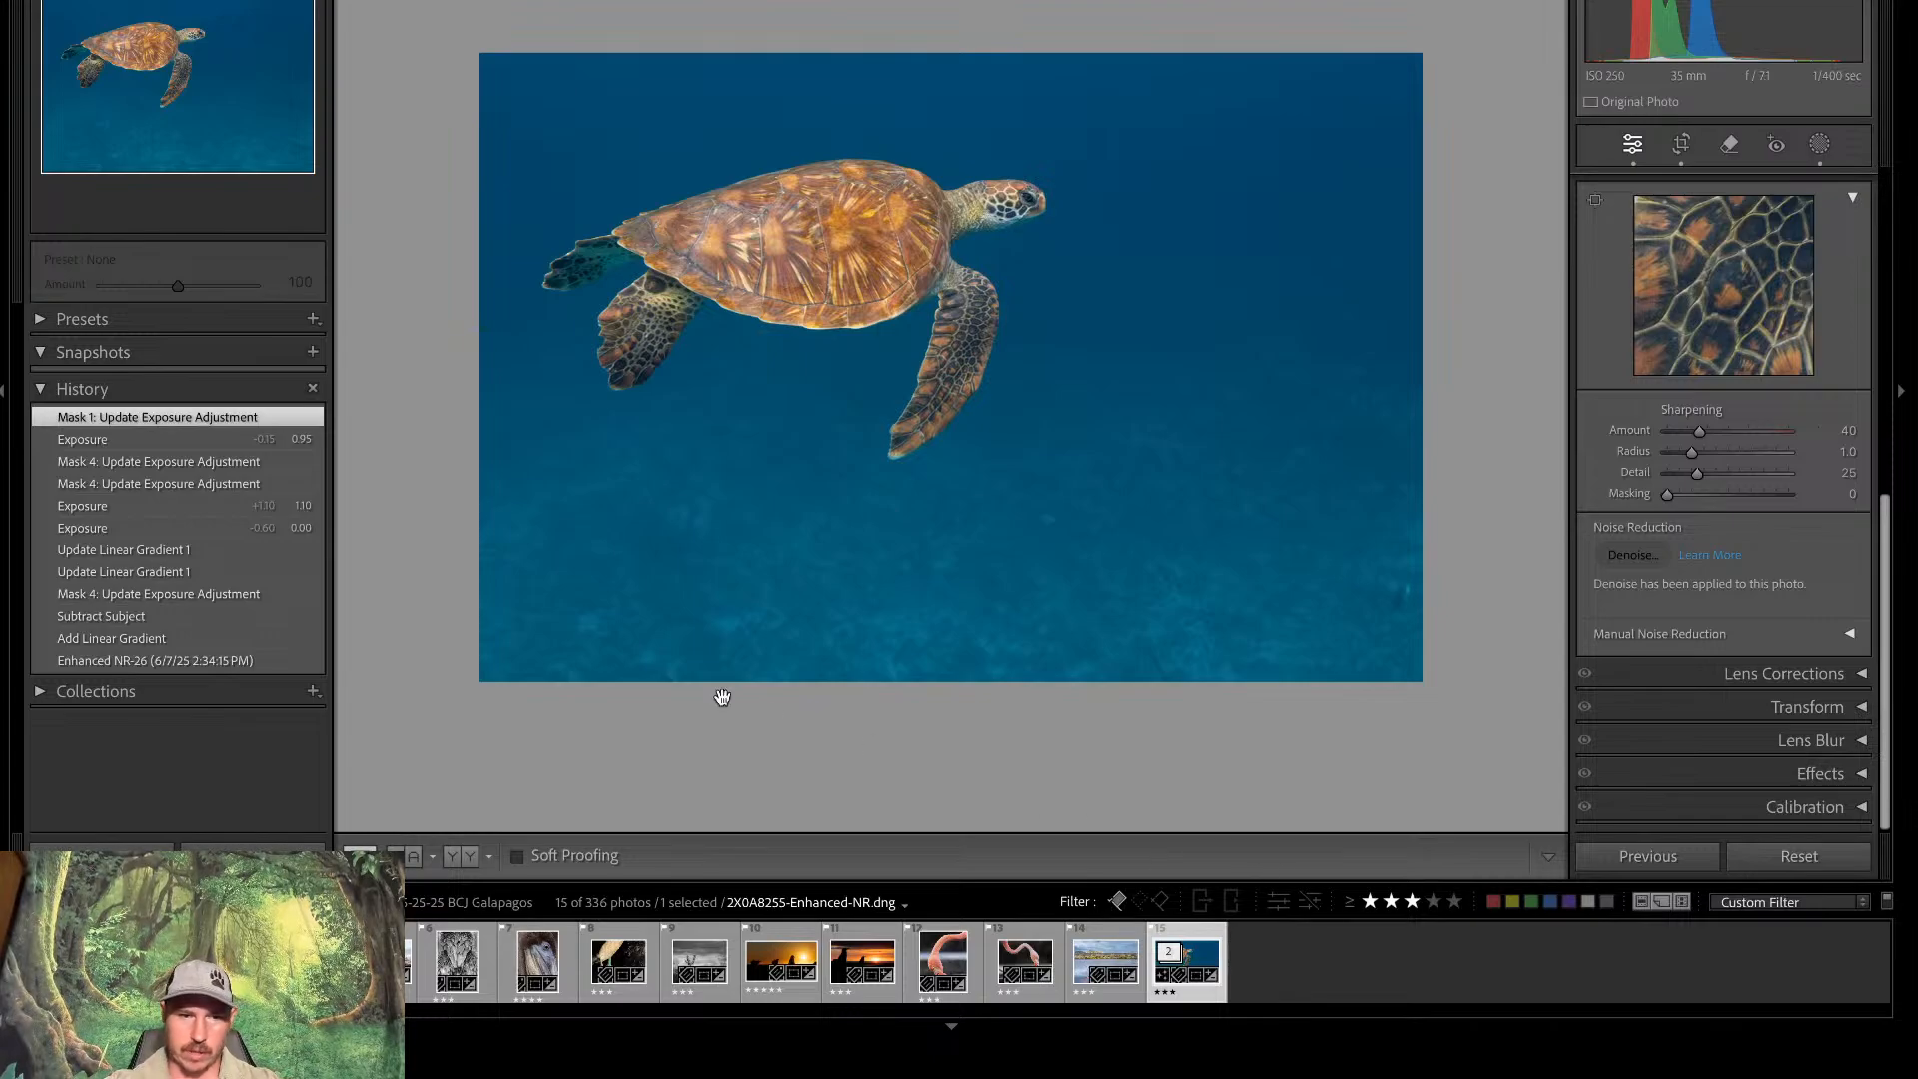
Return to the thumbnail grid, look over the three-star photos, and widen the filter to one star and higher
key("g")
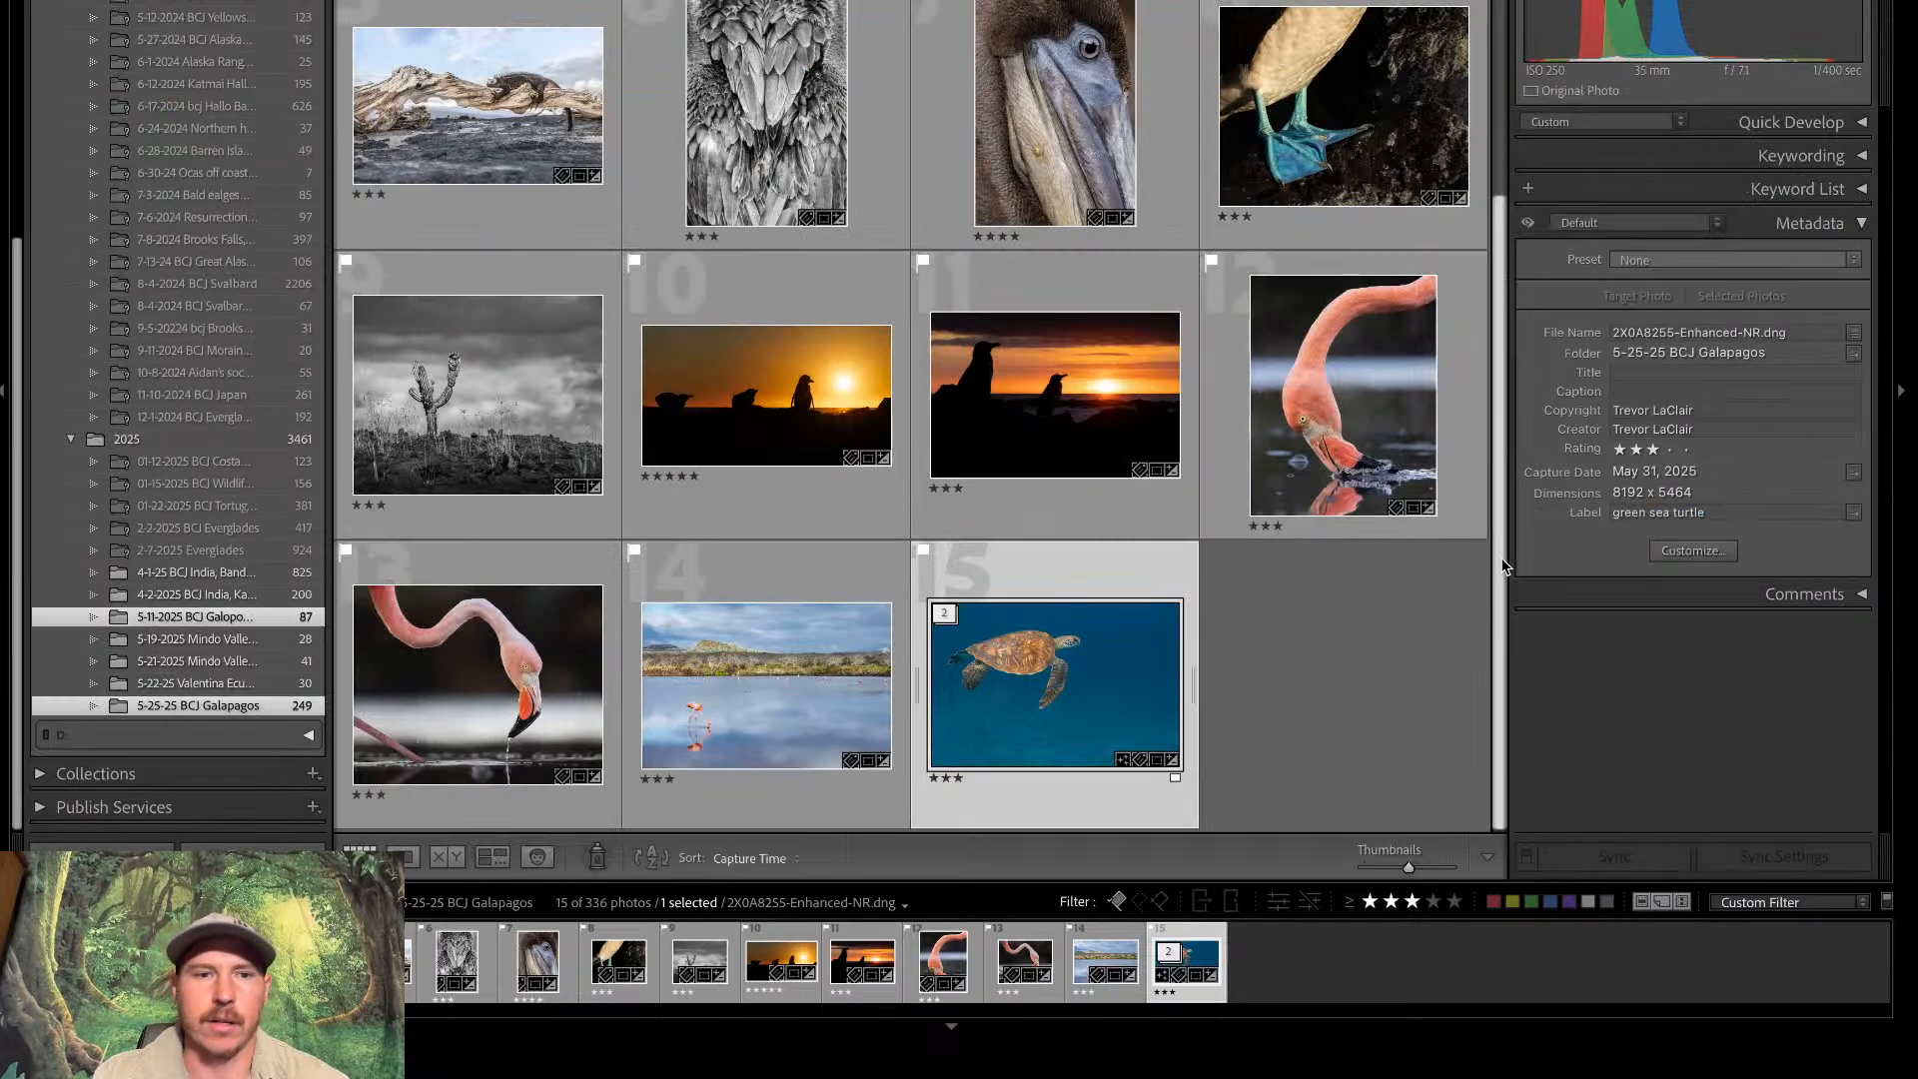
left_click_drag(1499, 566, 1476, 244)
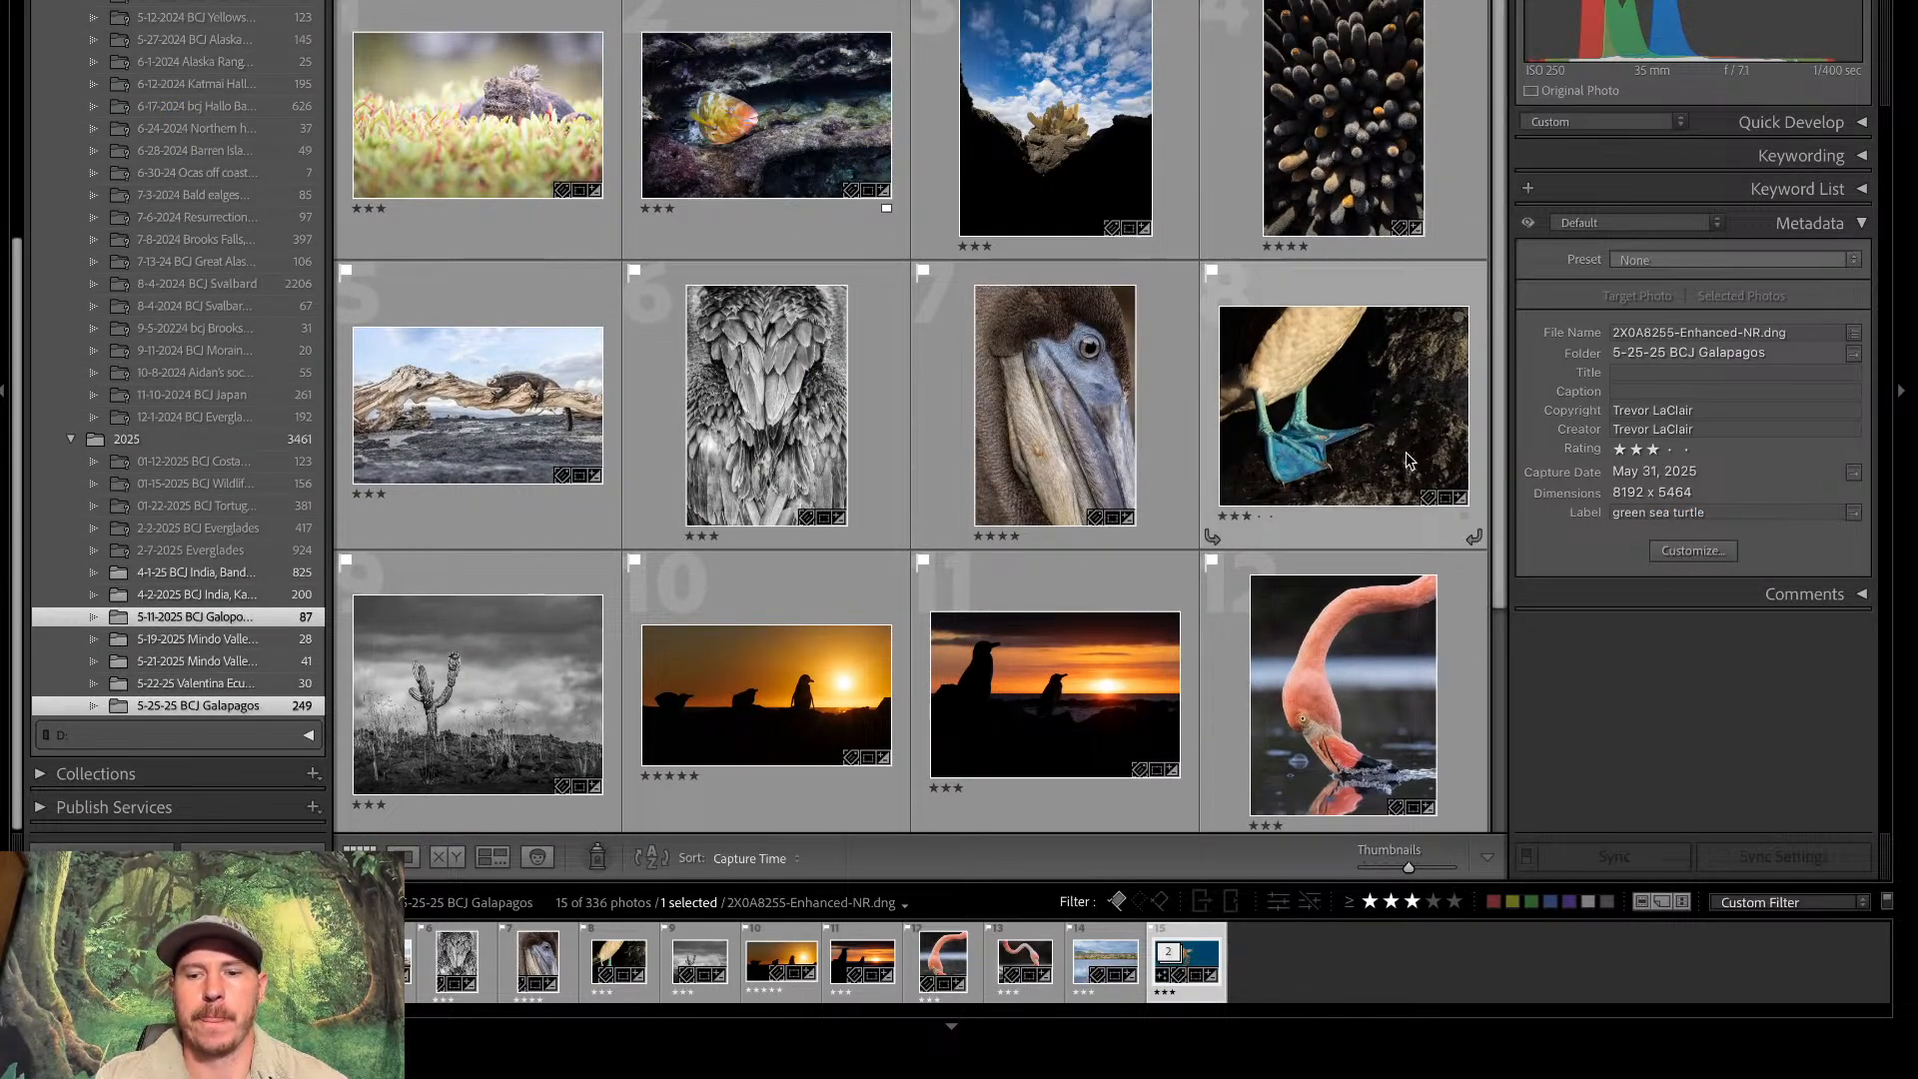
left_click(1369, 903)
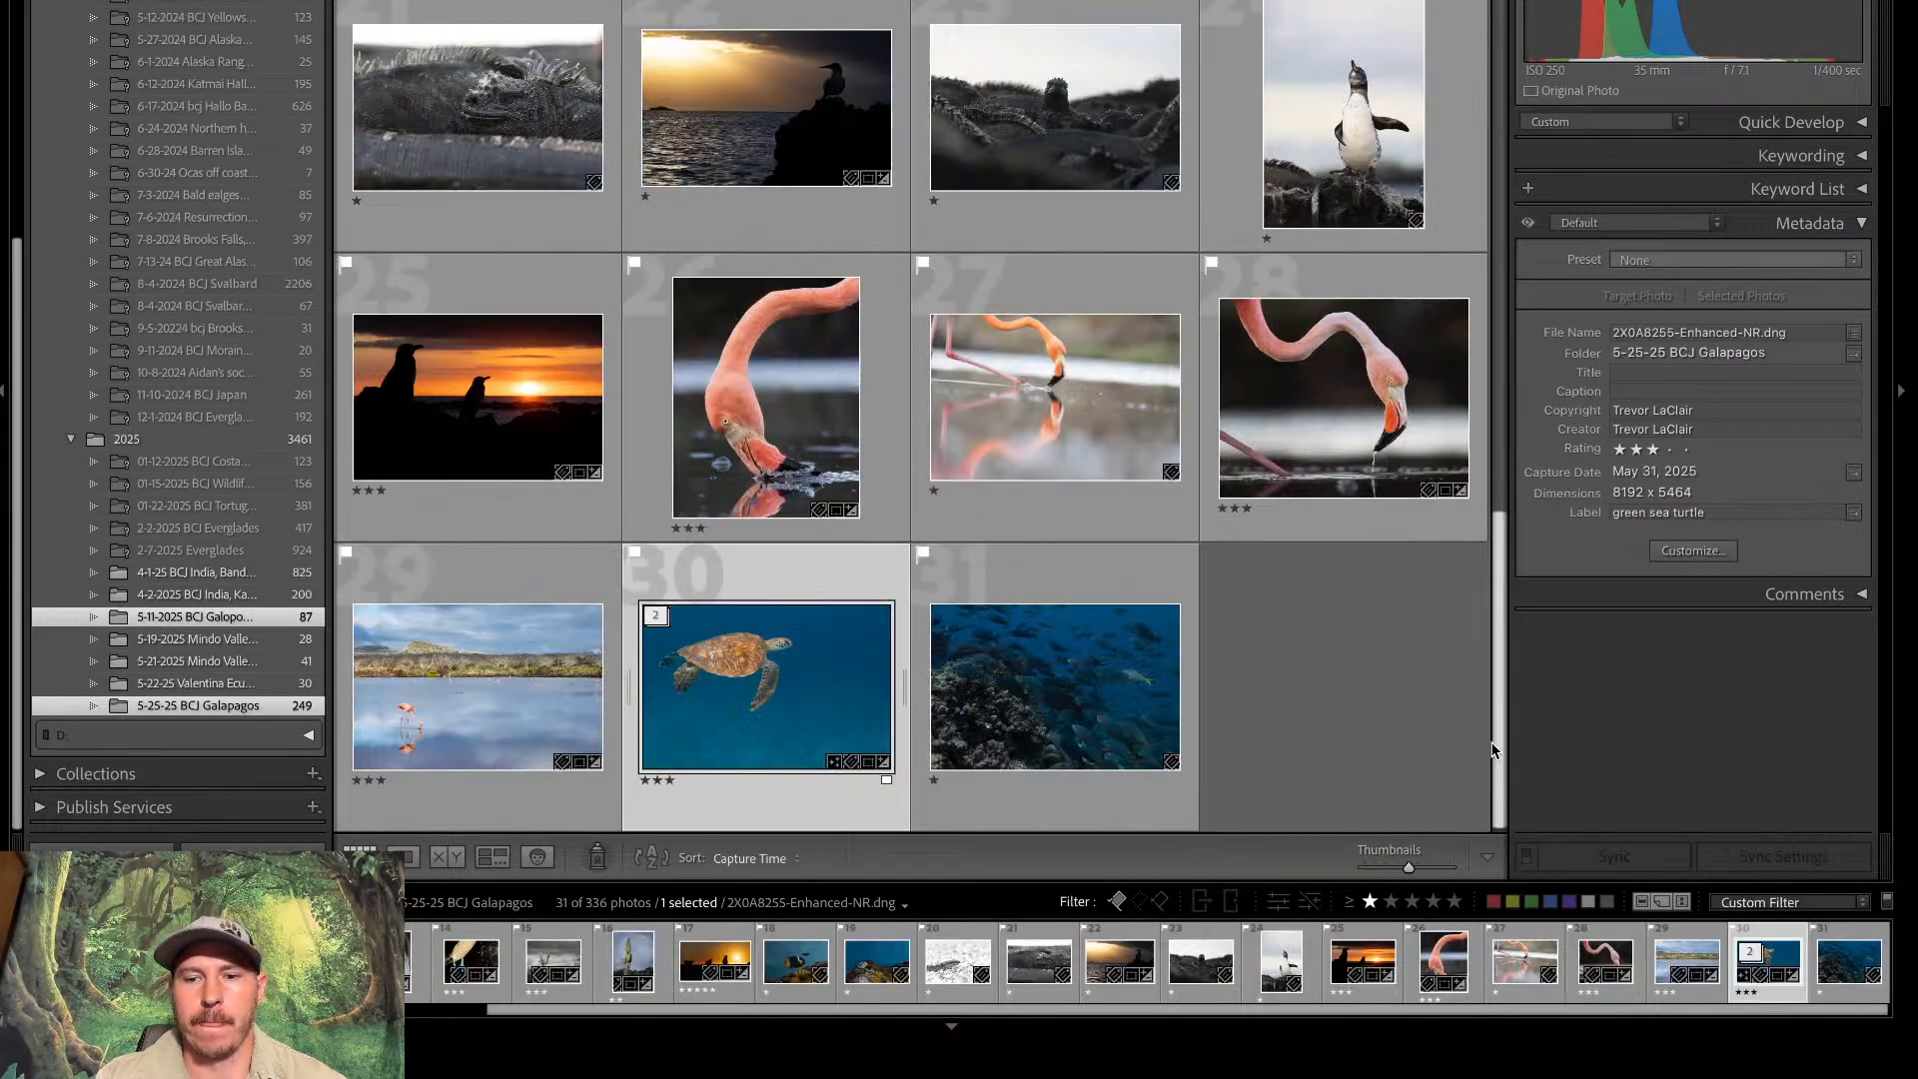
left_click_drag(1502, 751, 1456, 716)
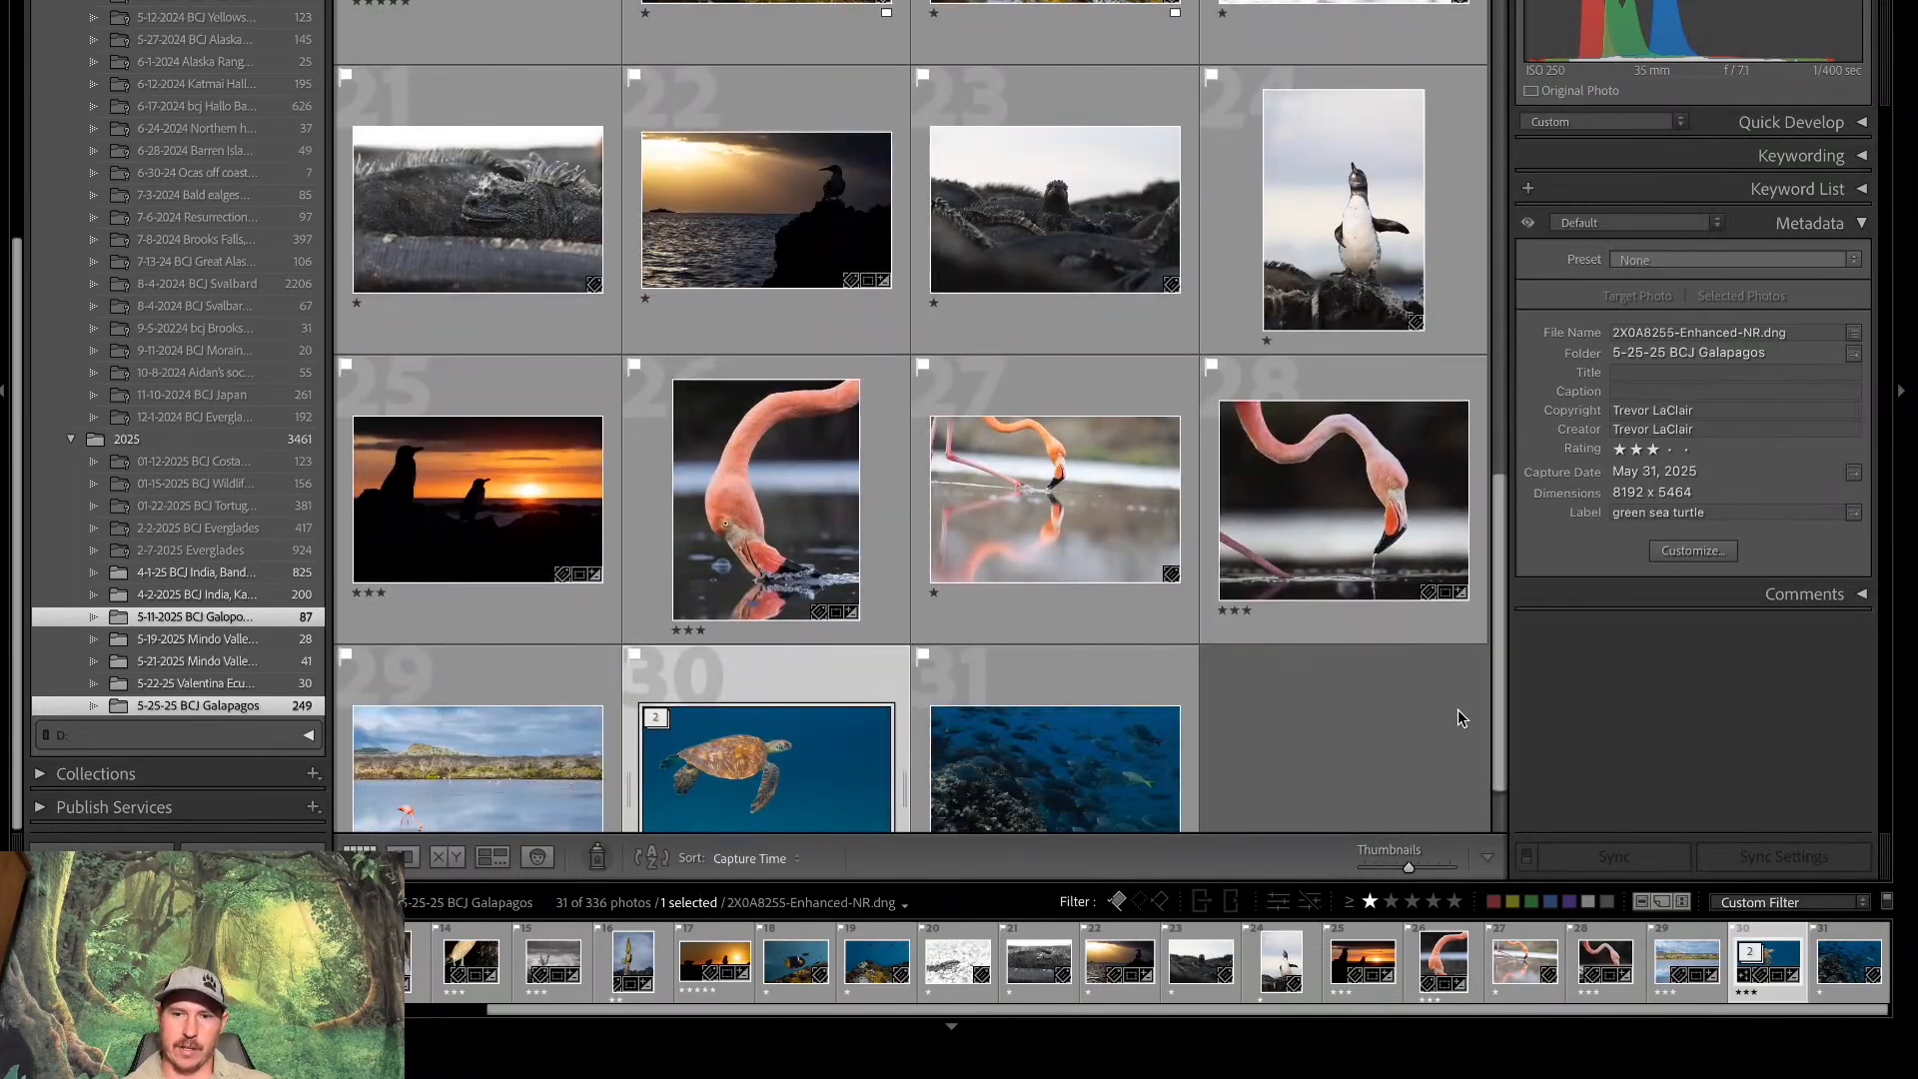
Narrow the grid to three stars and higher, look over those photos, and clear the star rating filter
left_click(1412, 901)
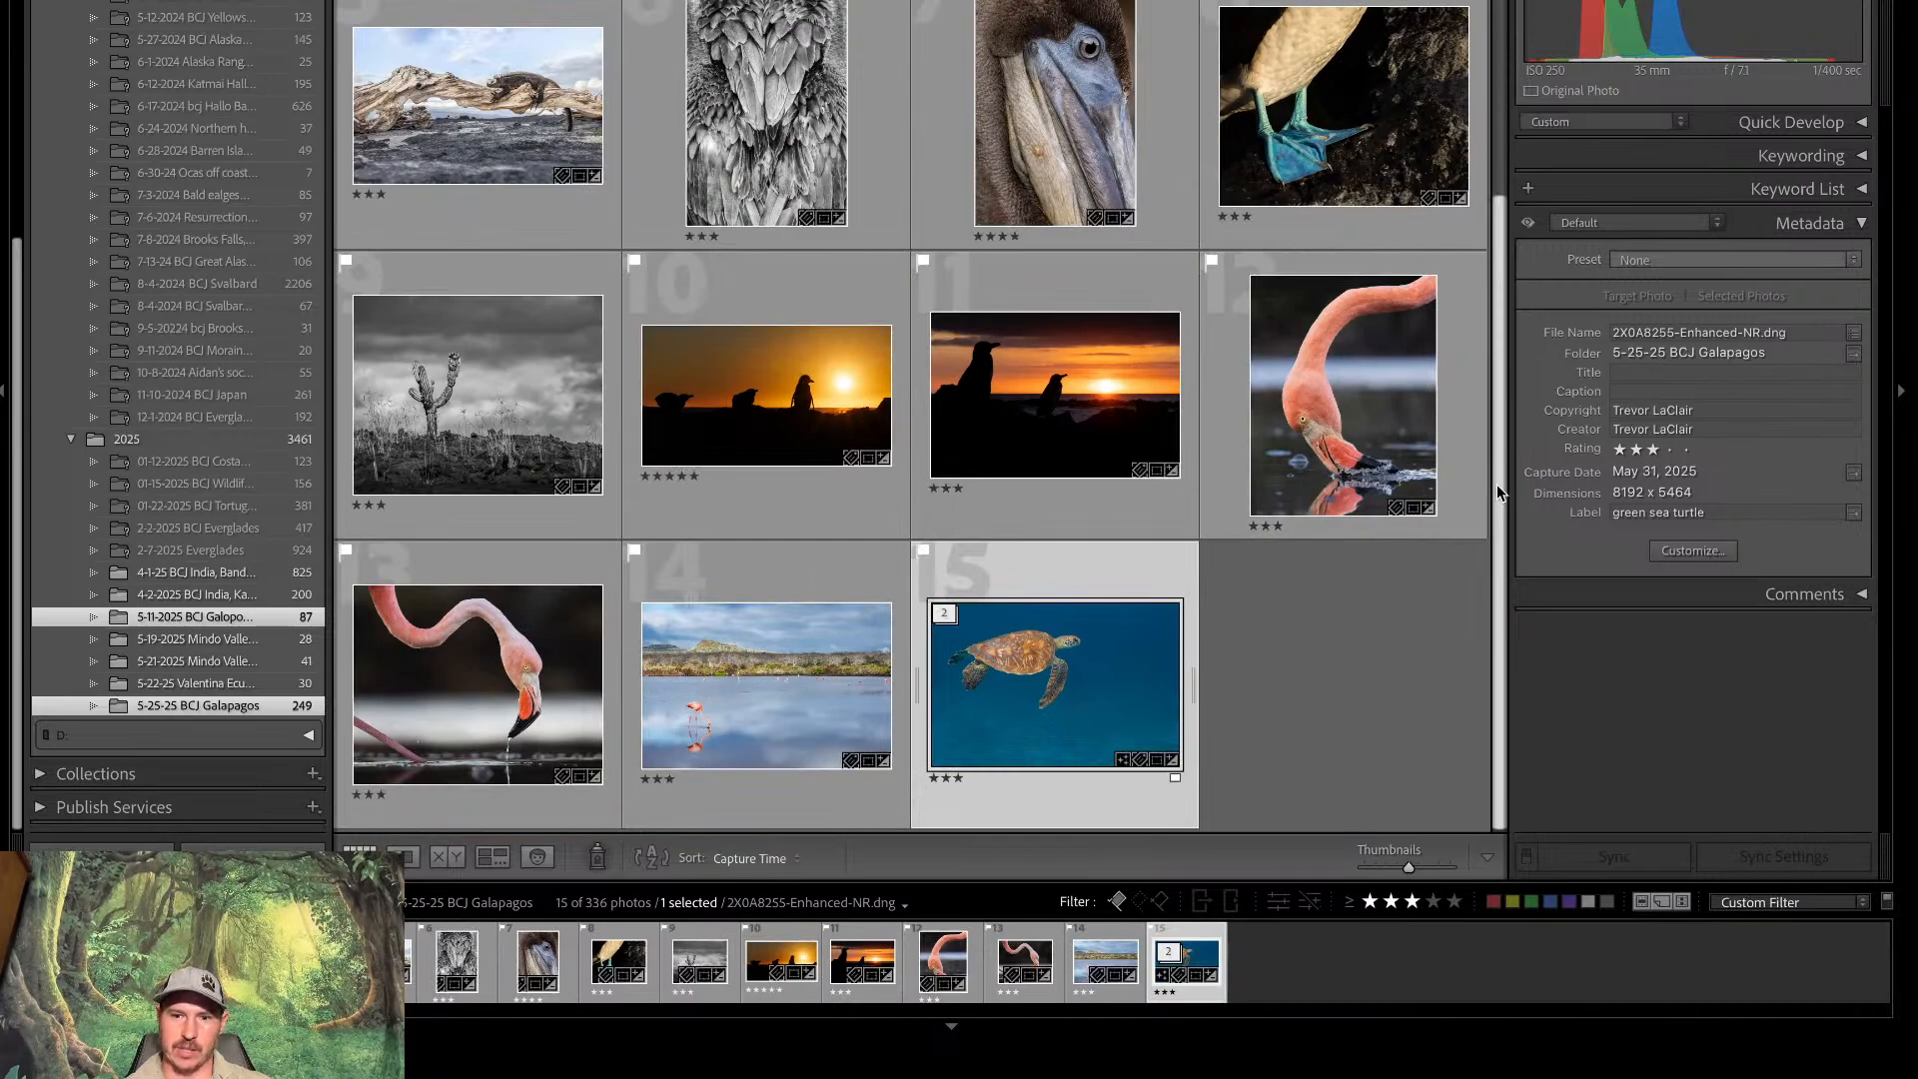
left_click_drag(1496, 484, 1472, 290)
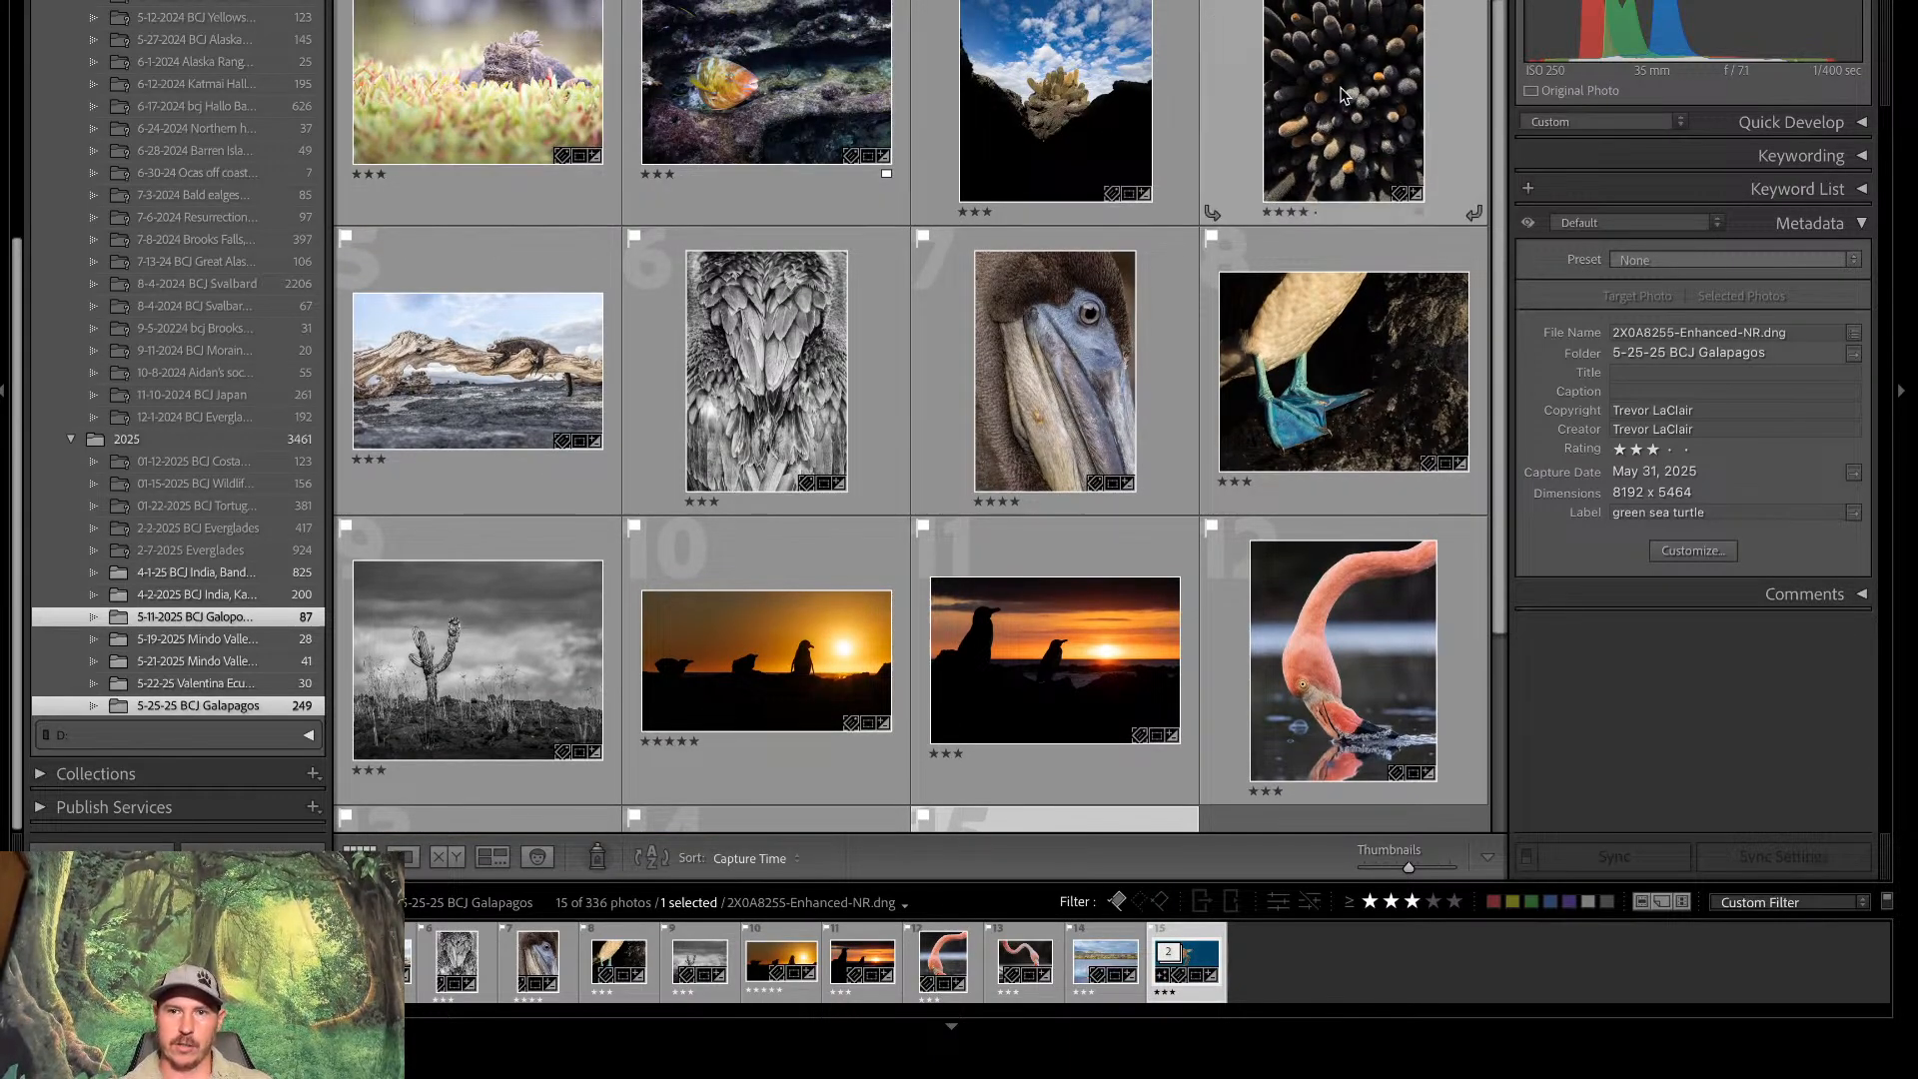
left_click_drag(1495, 255, 1492, 471)
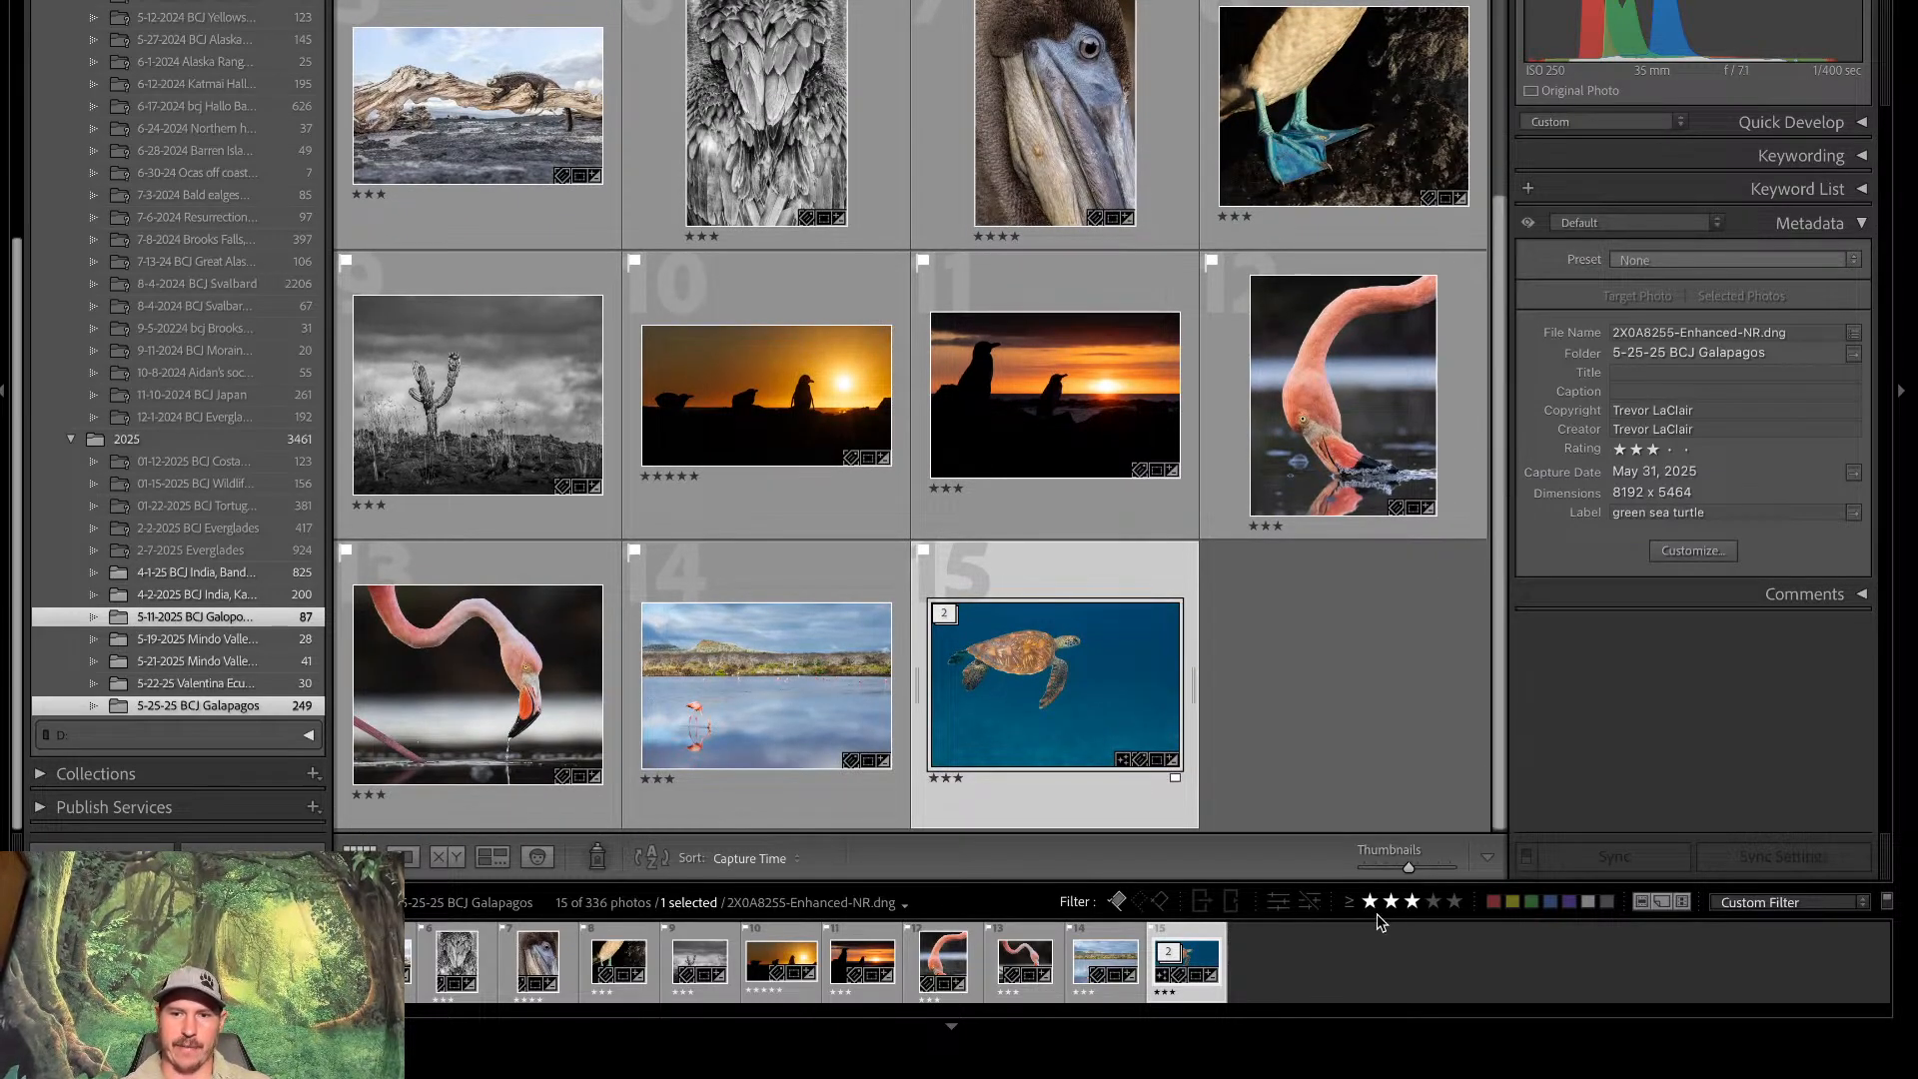
left_click(1412, 903)
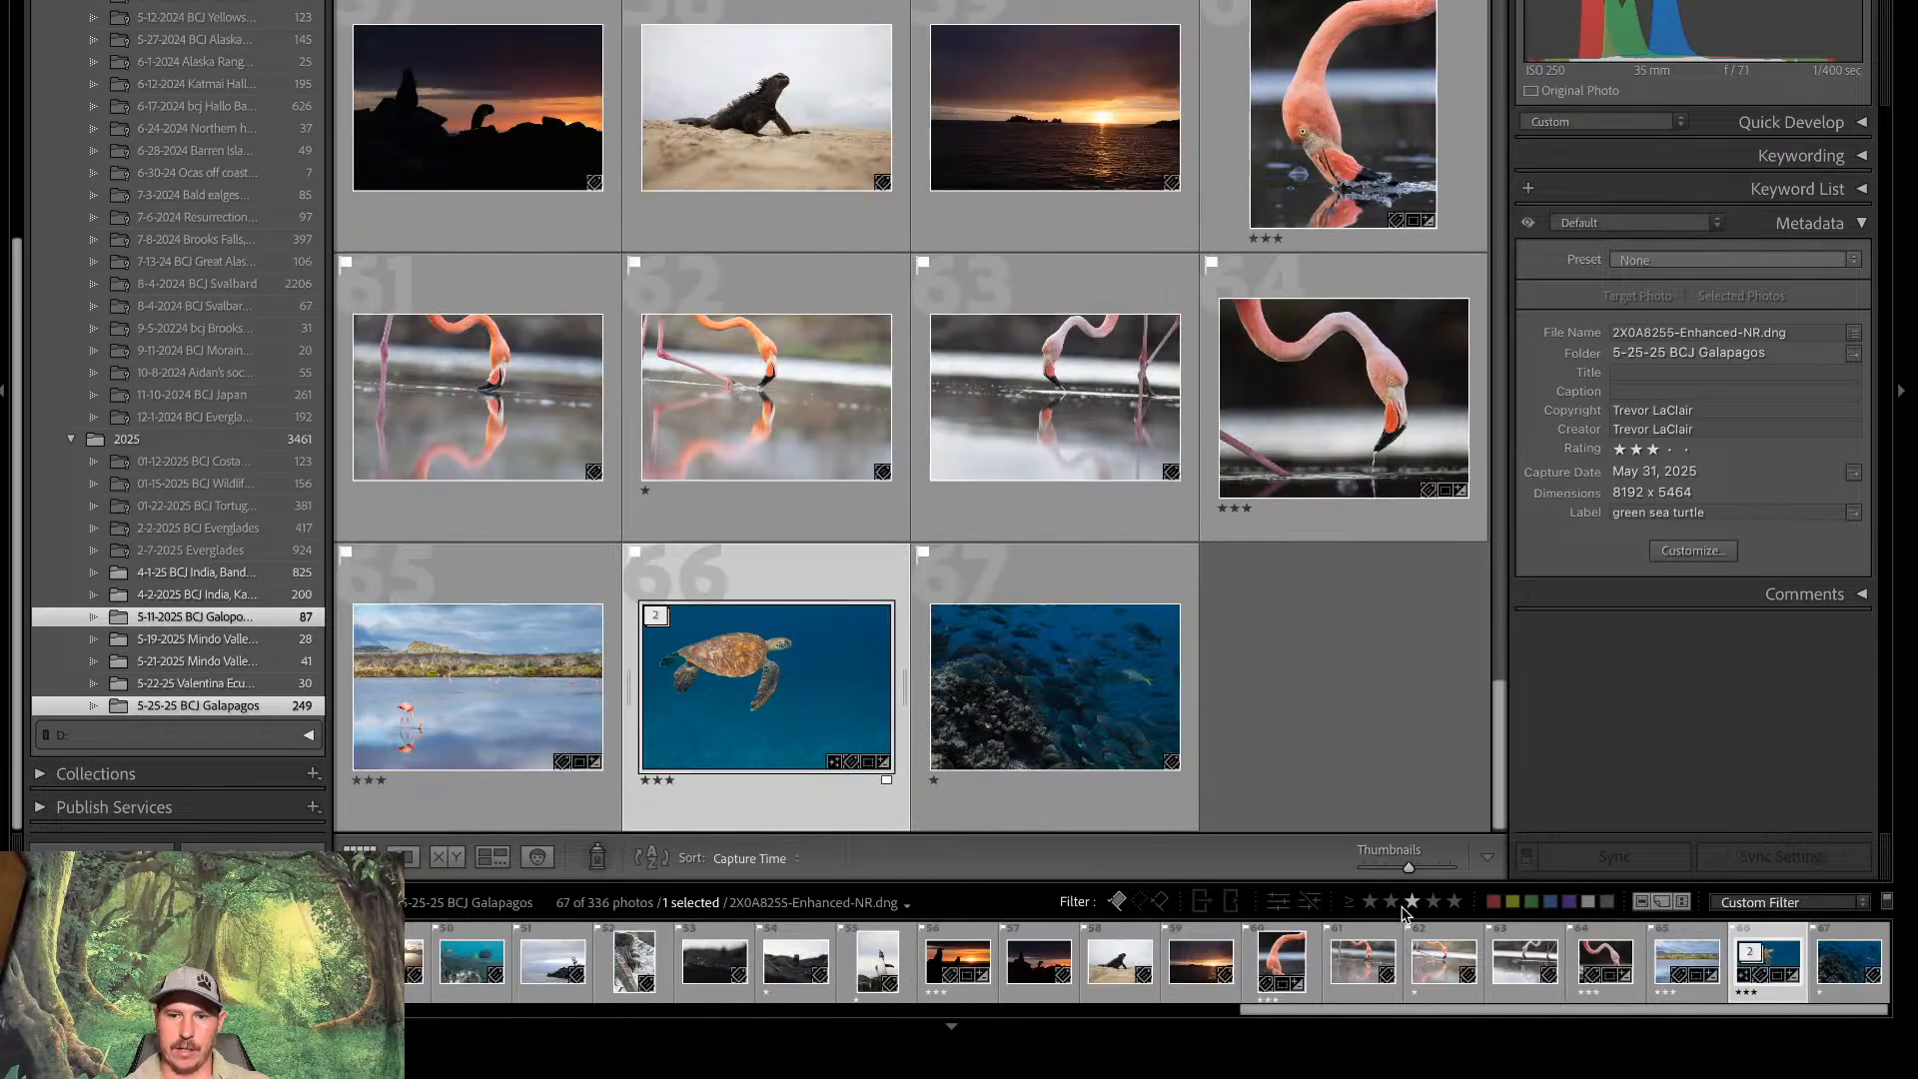
Look over the flagged photos around the standing penguin, limit the grid to one star and higher, and return to its beginning
left_click_drag(1499, 759, 1487, 668)
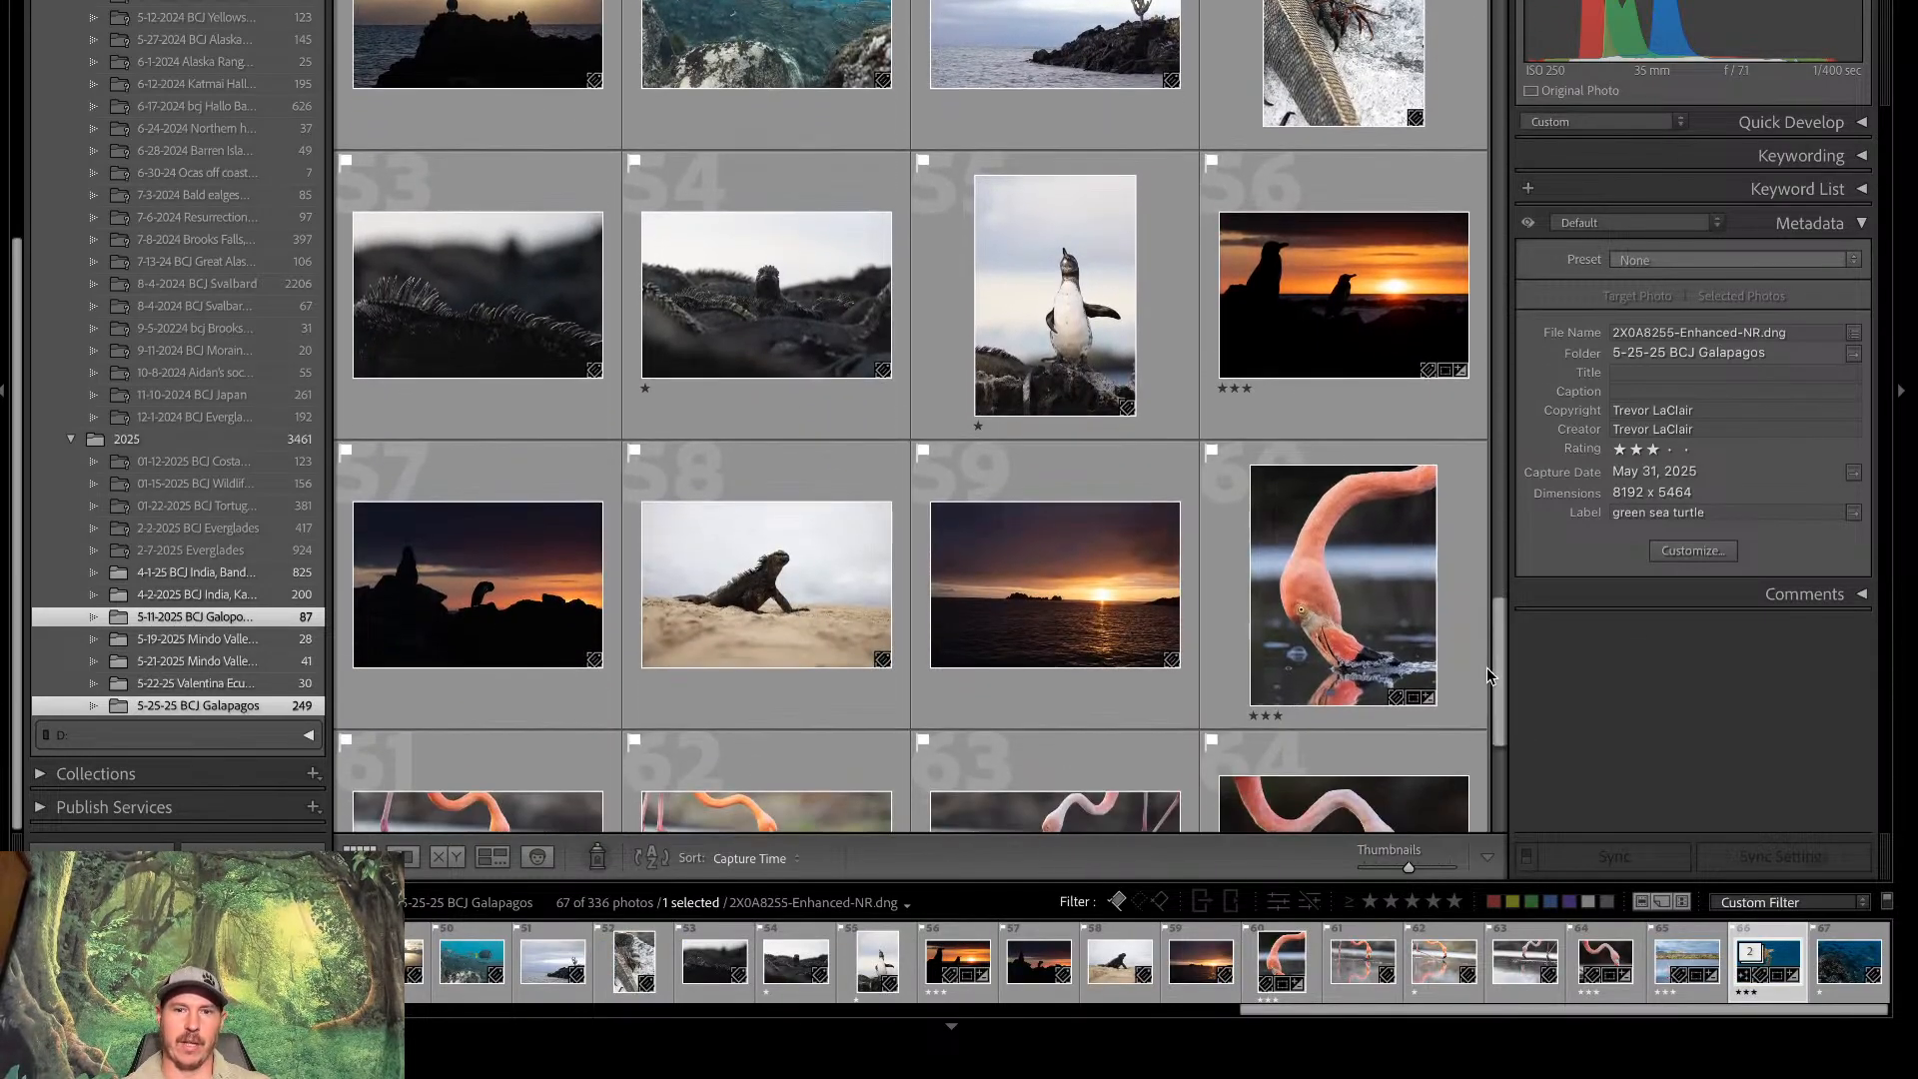
left_click(1077, 350)
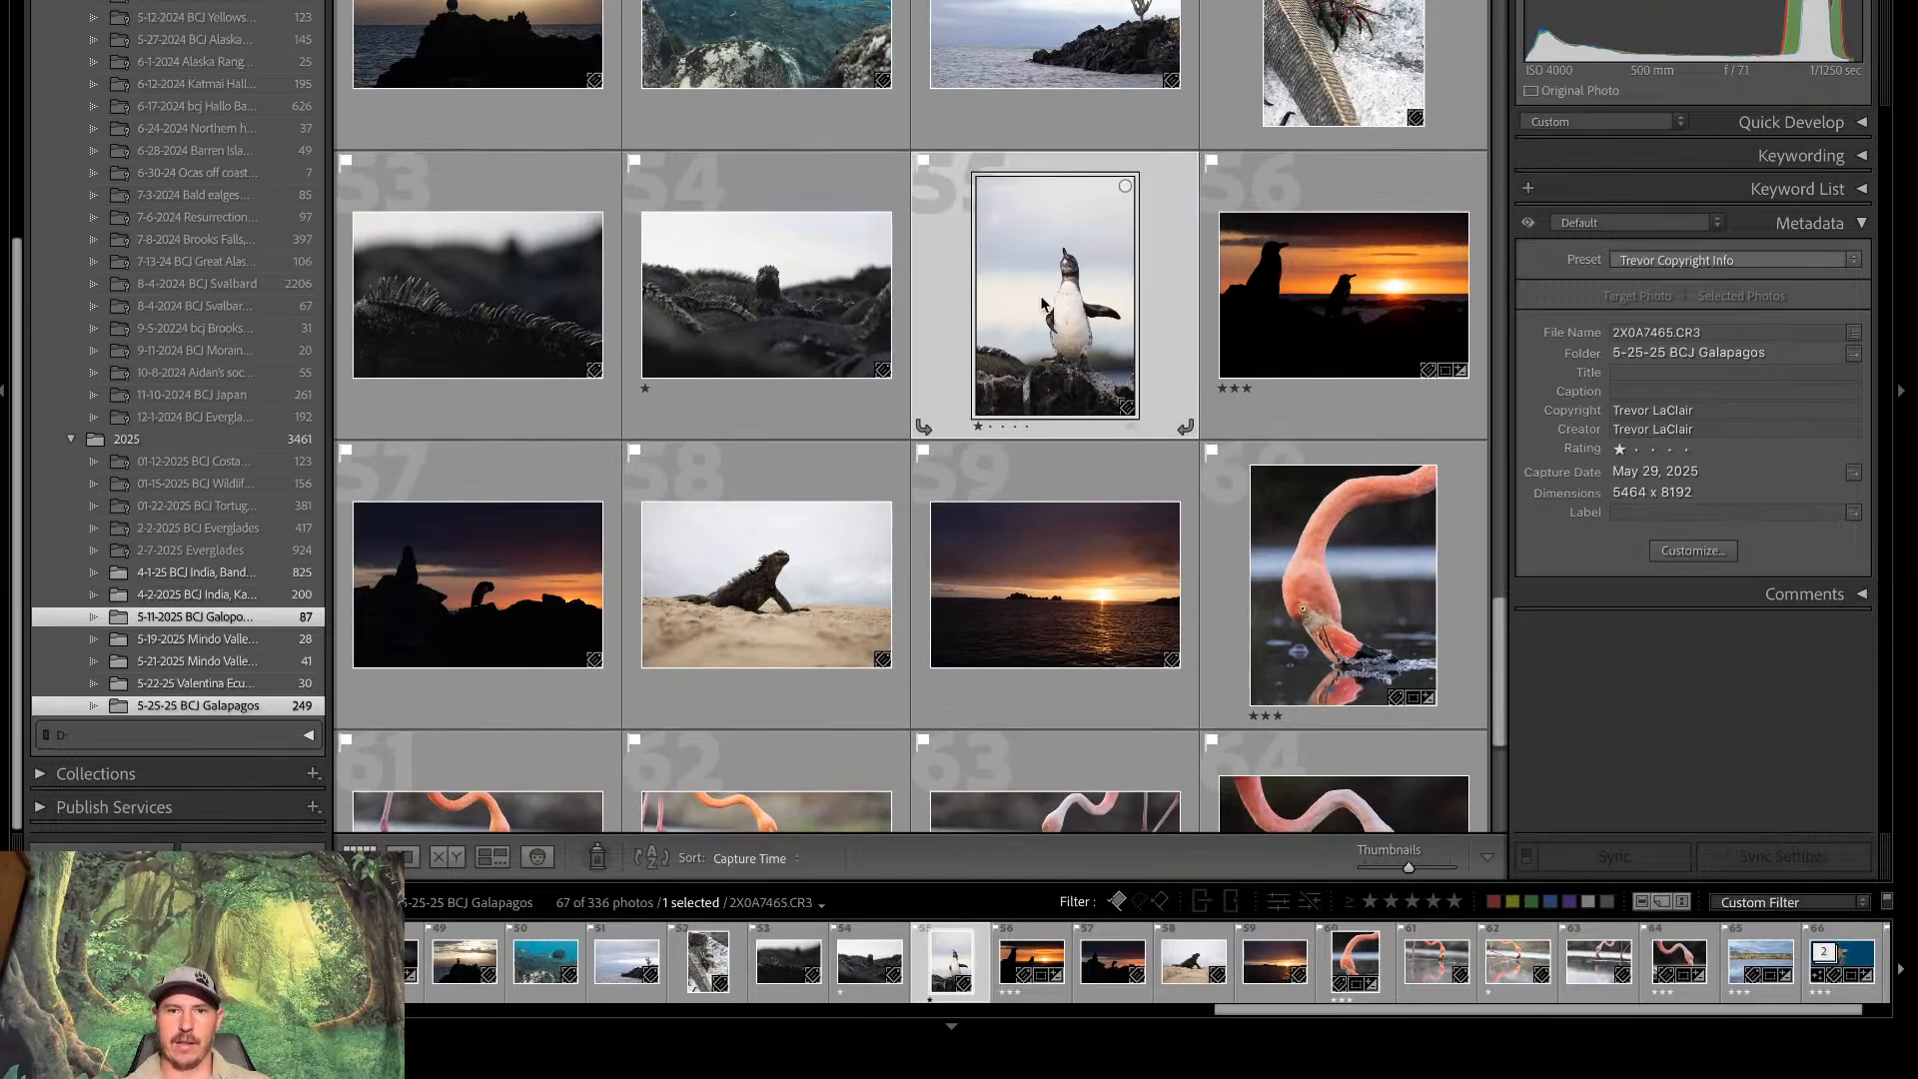
left_click_drag(1495, 637, 1497, 567)
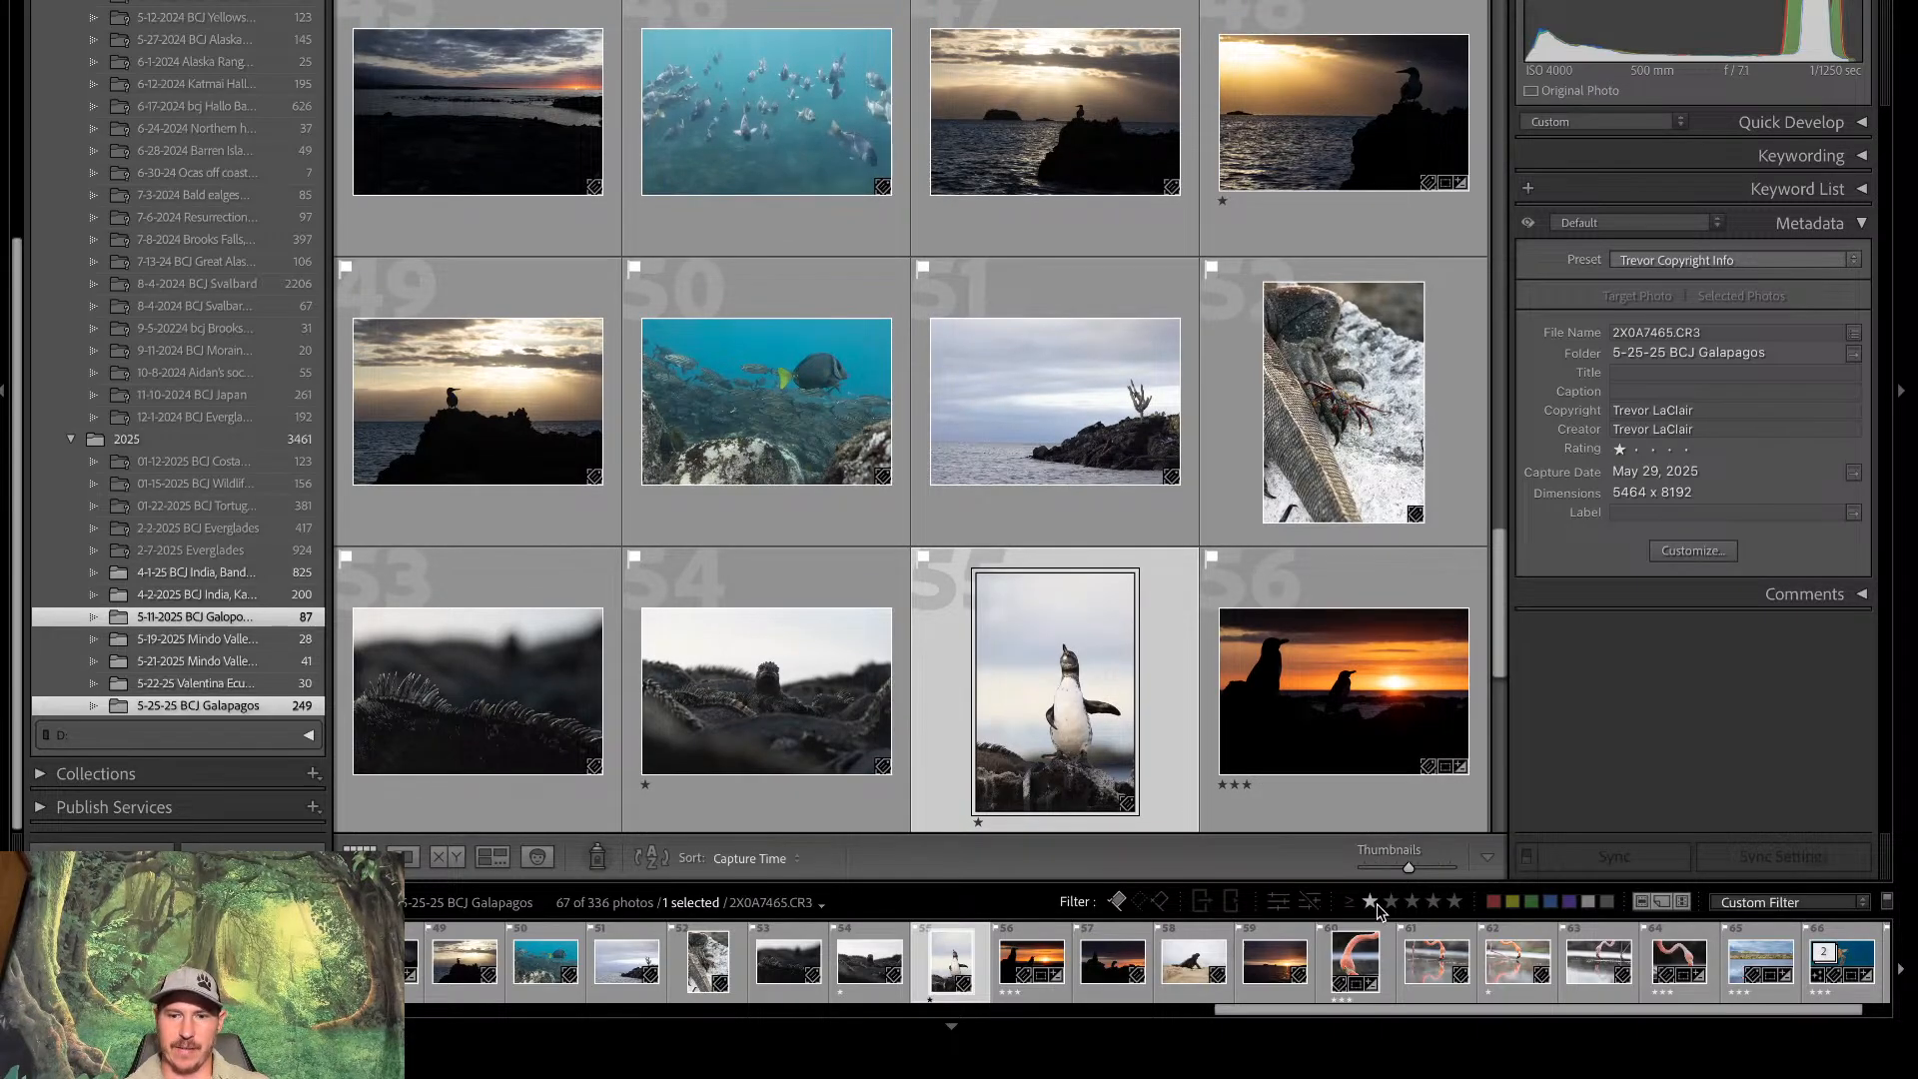
left_click(1372, 903)
left_click_drag(1499, 794, 1485, 112)
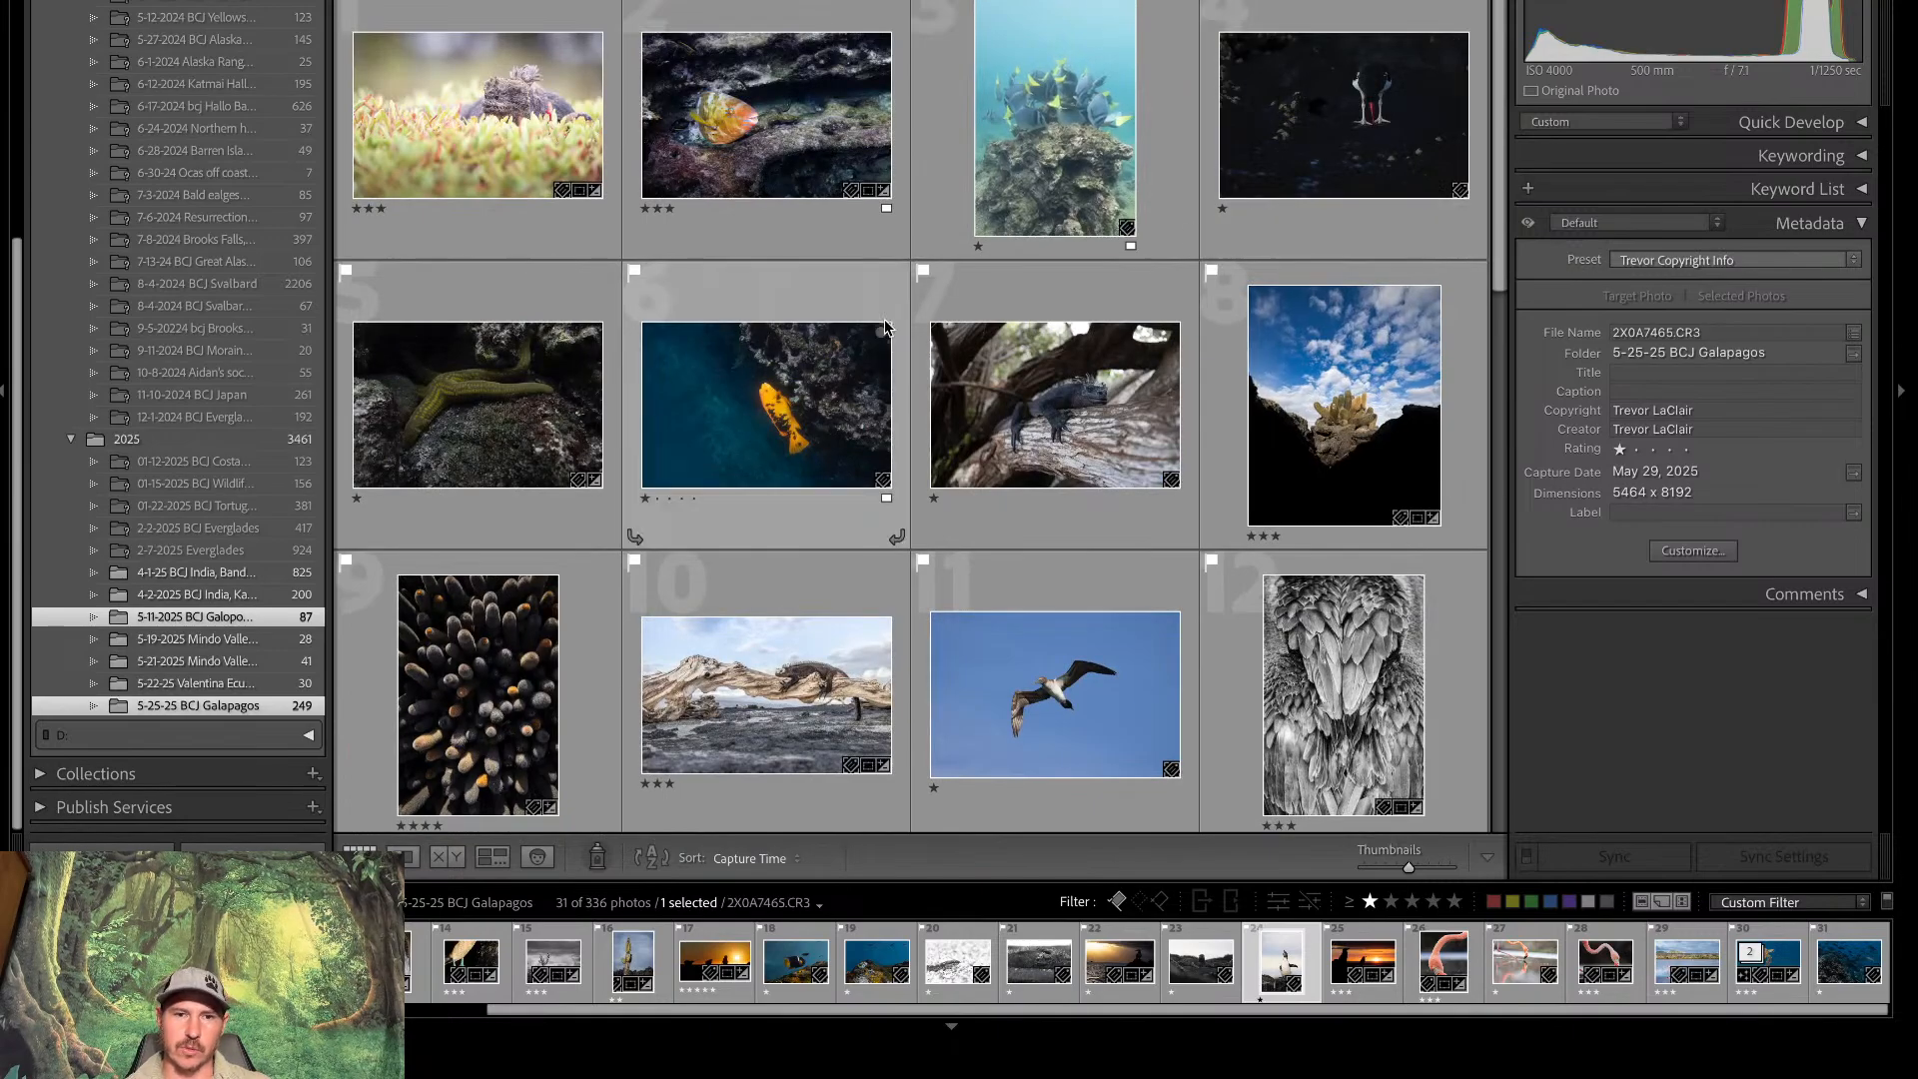
Open the orange fish photo in the Develop module and switch to the standing penguin photo
left_click(792, 395)
key("d")
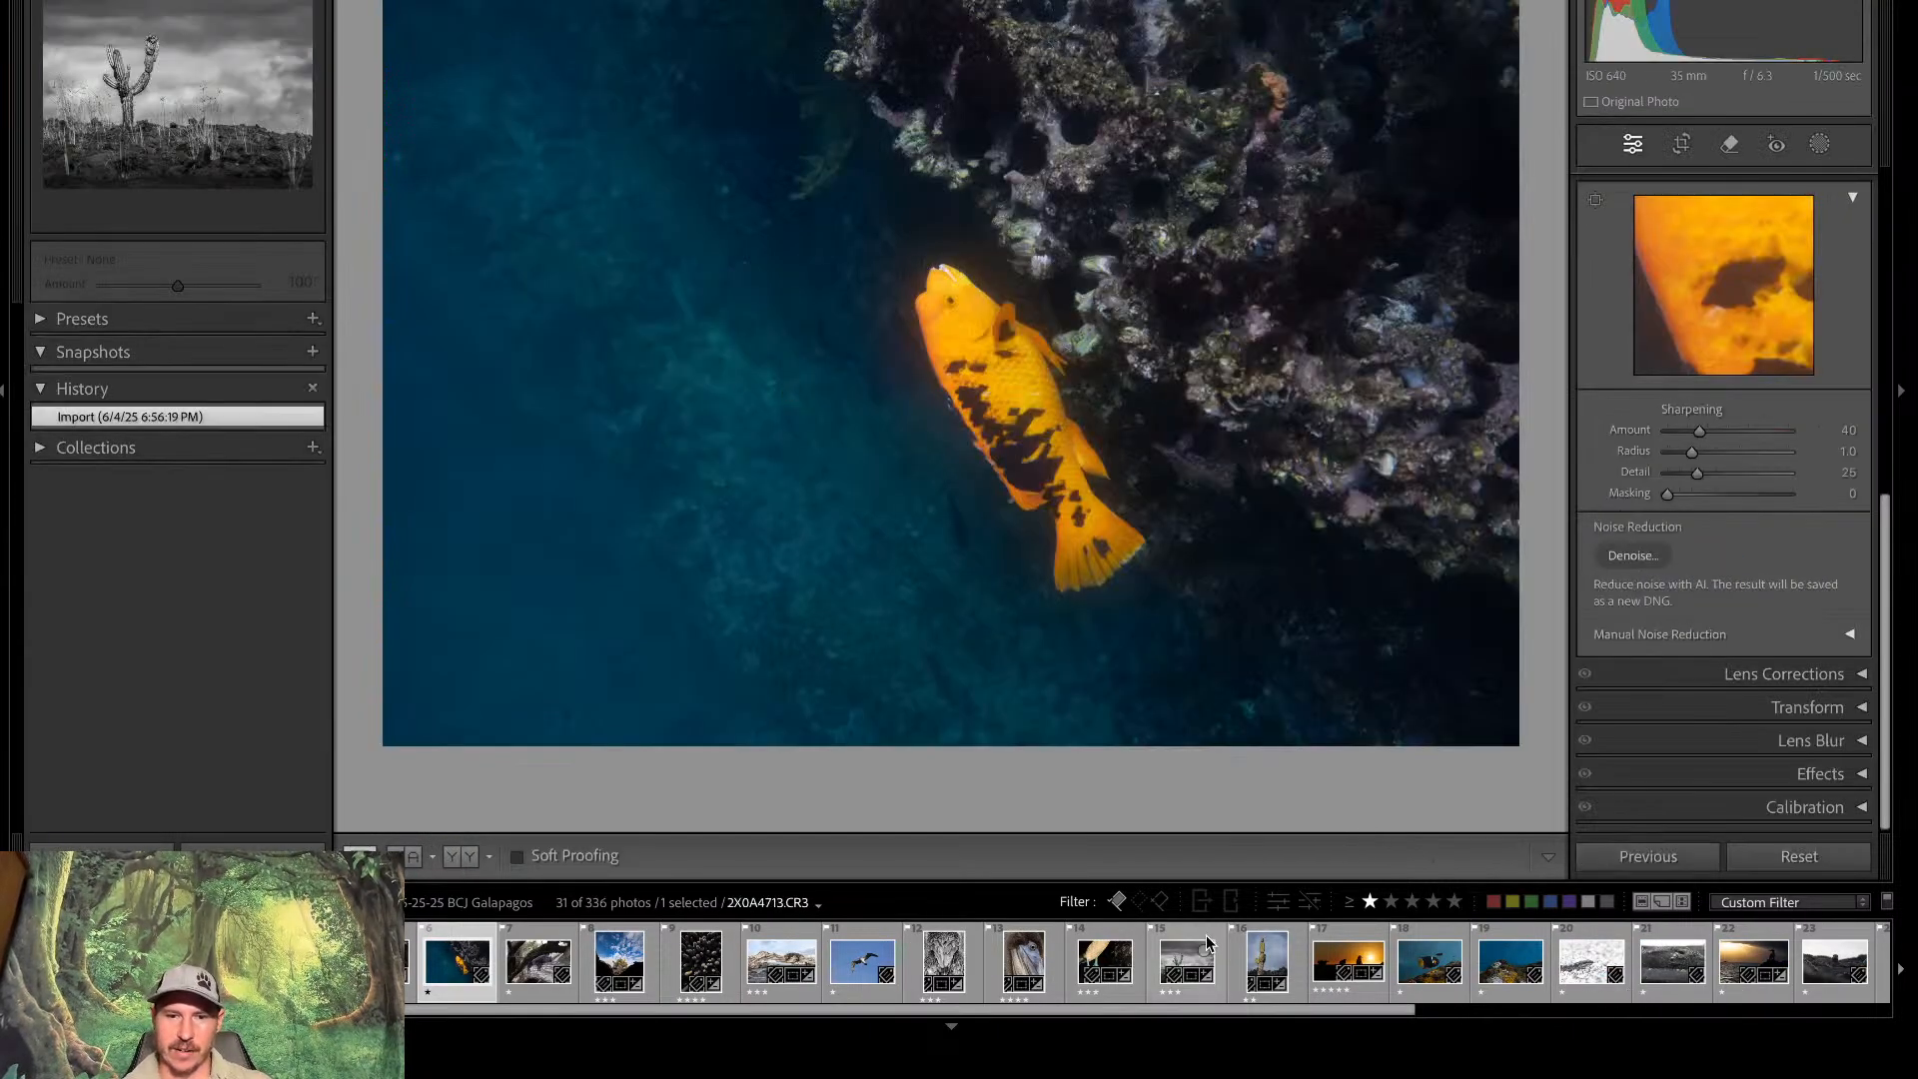
scroll(984, 1019, "down", 7)
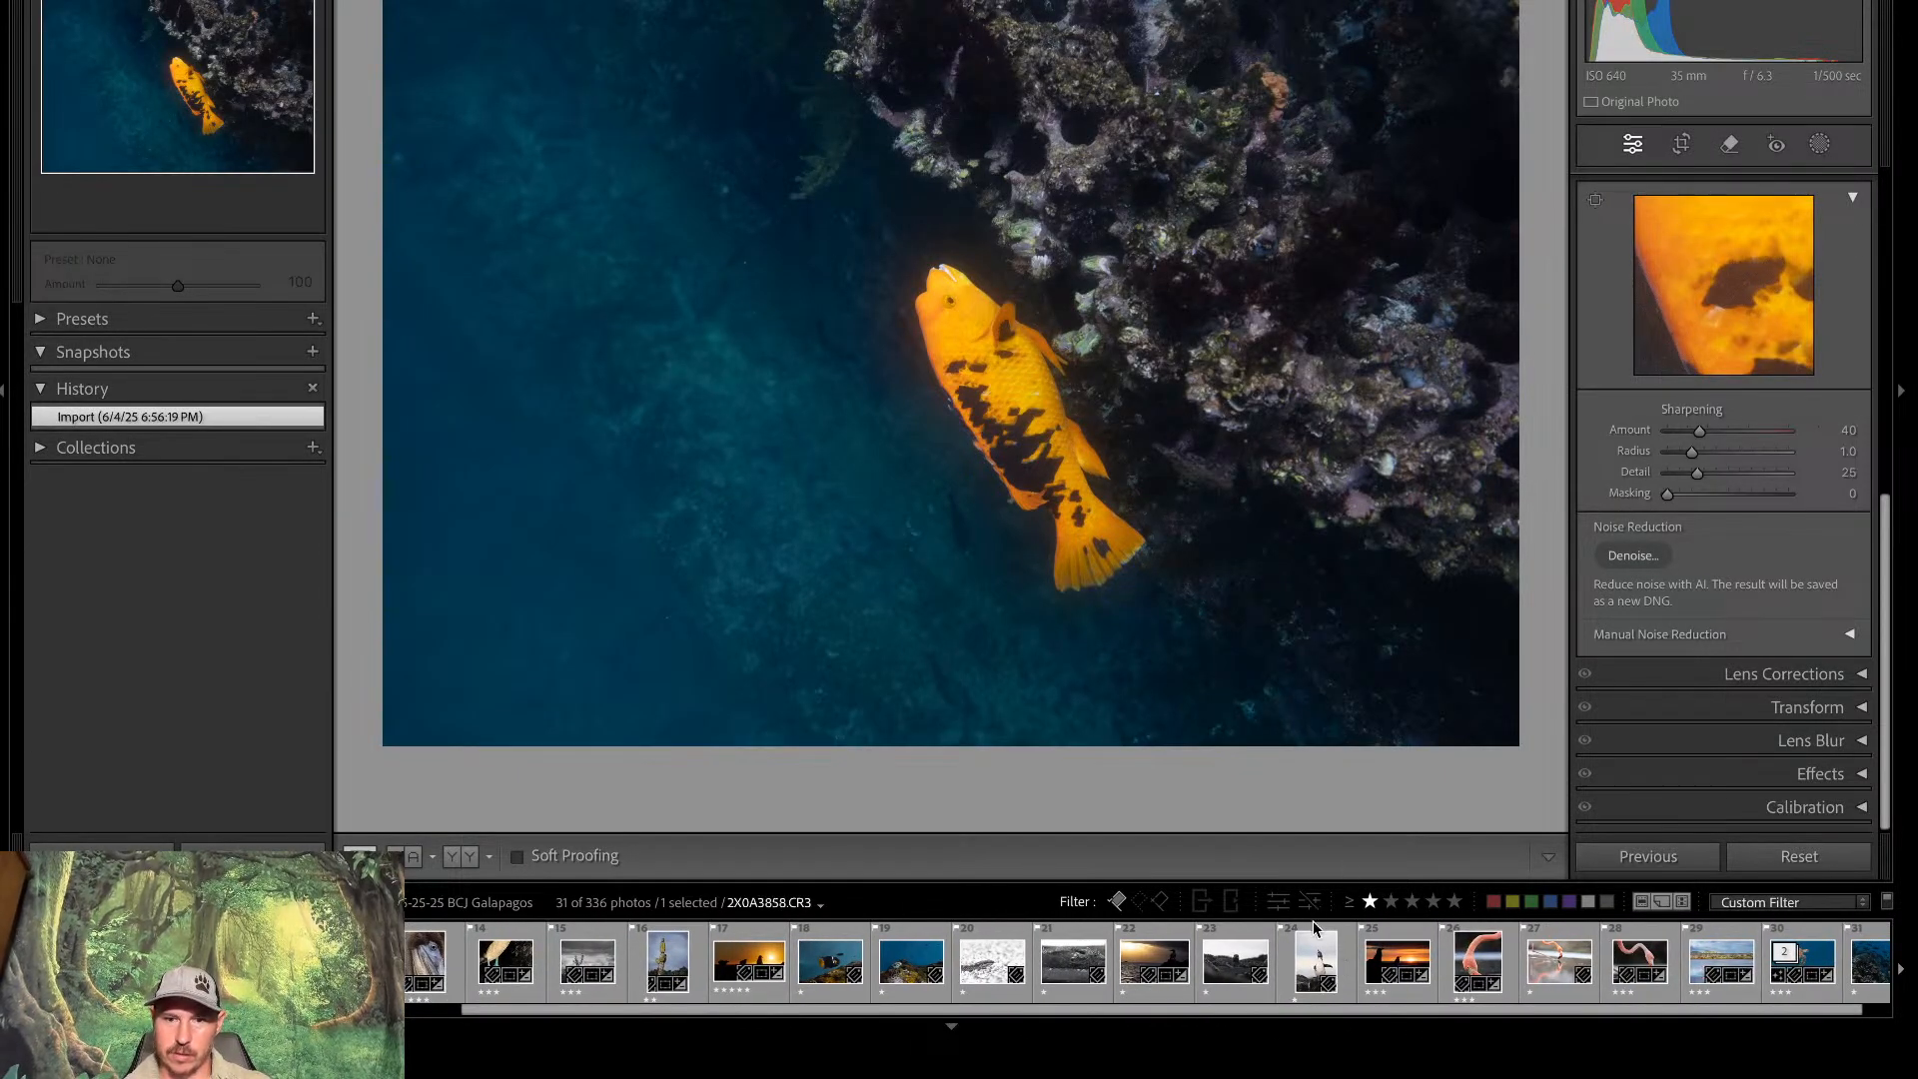
left_click(1315, 929)
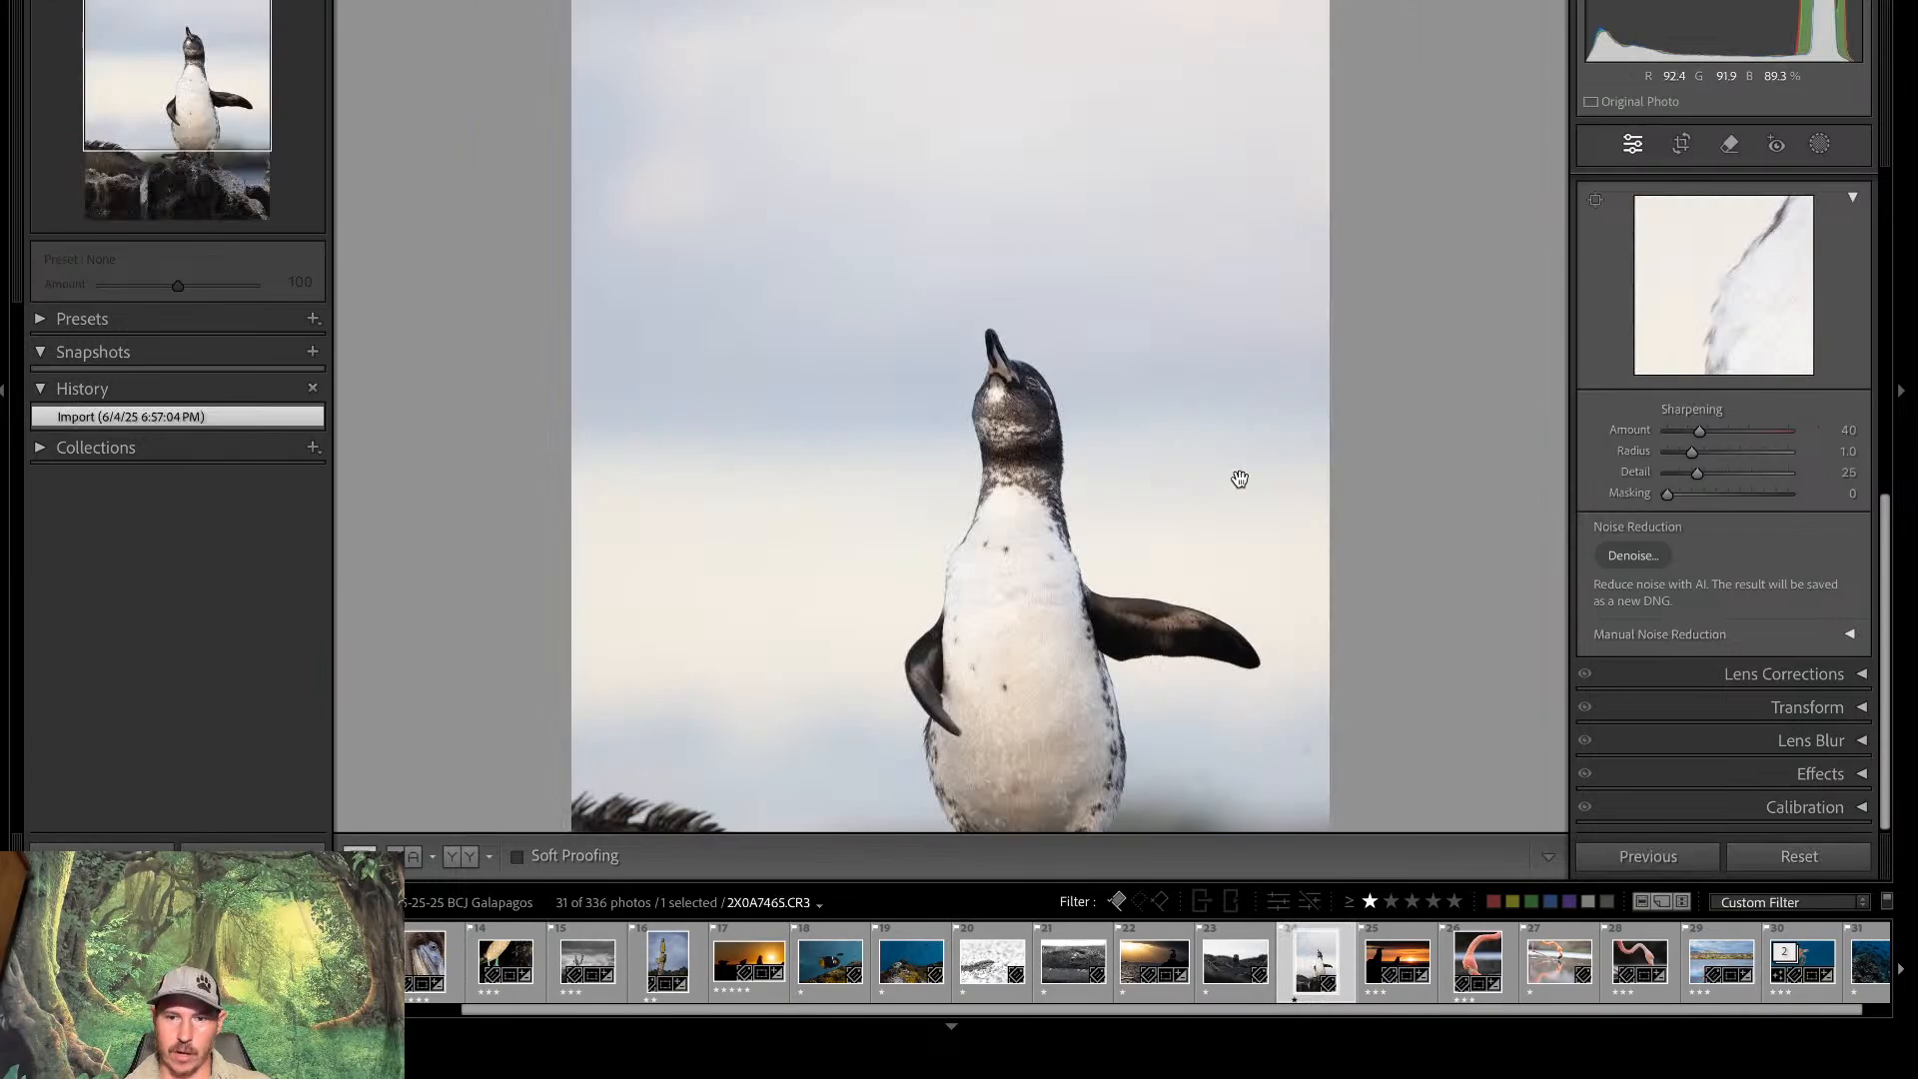
Inspect the standing penguin photo at a closer magnification and return to the whole-image view
left_click(1239, 480)
left_click(1239, 484)
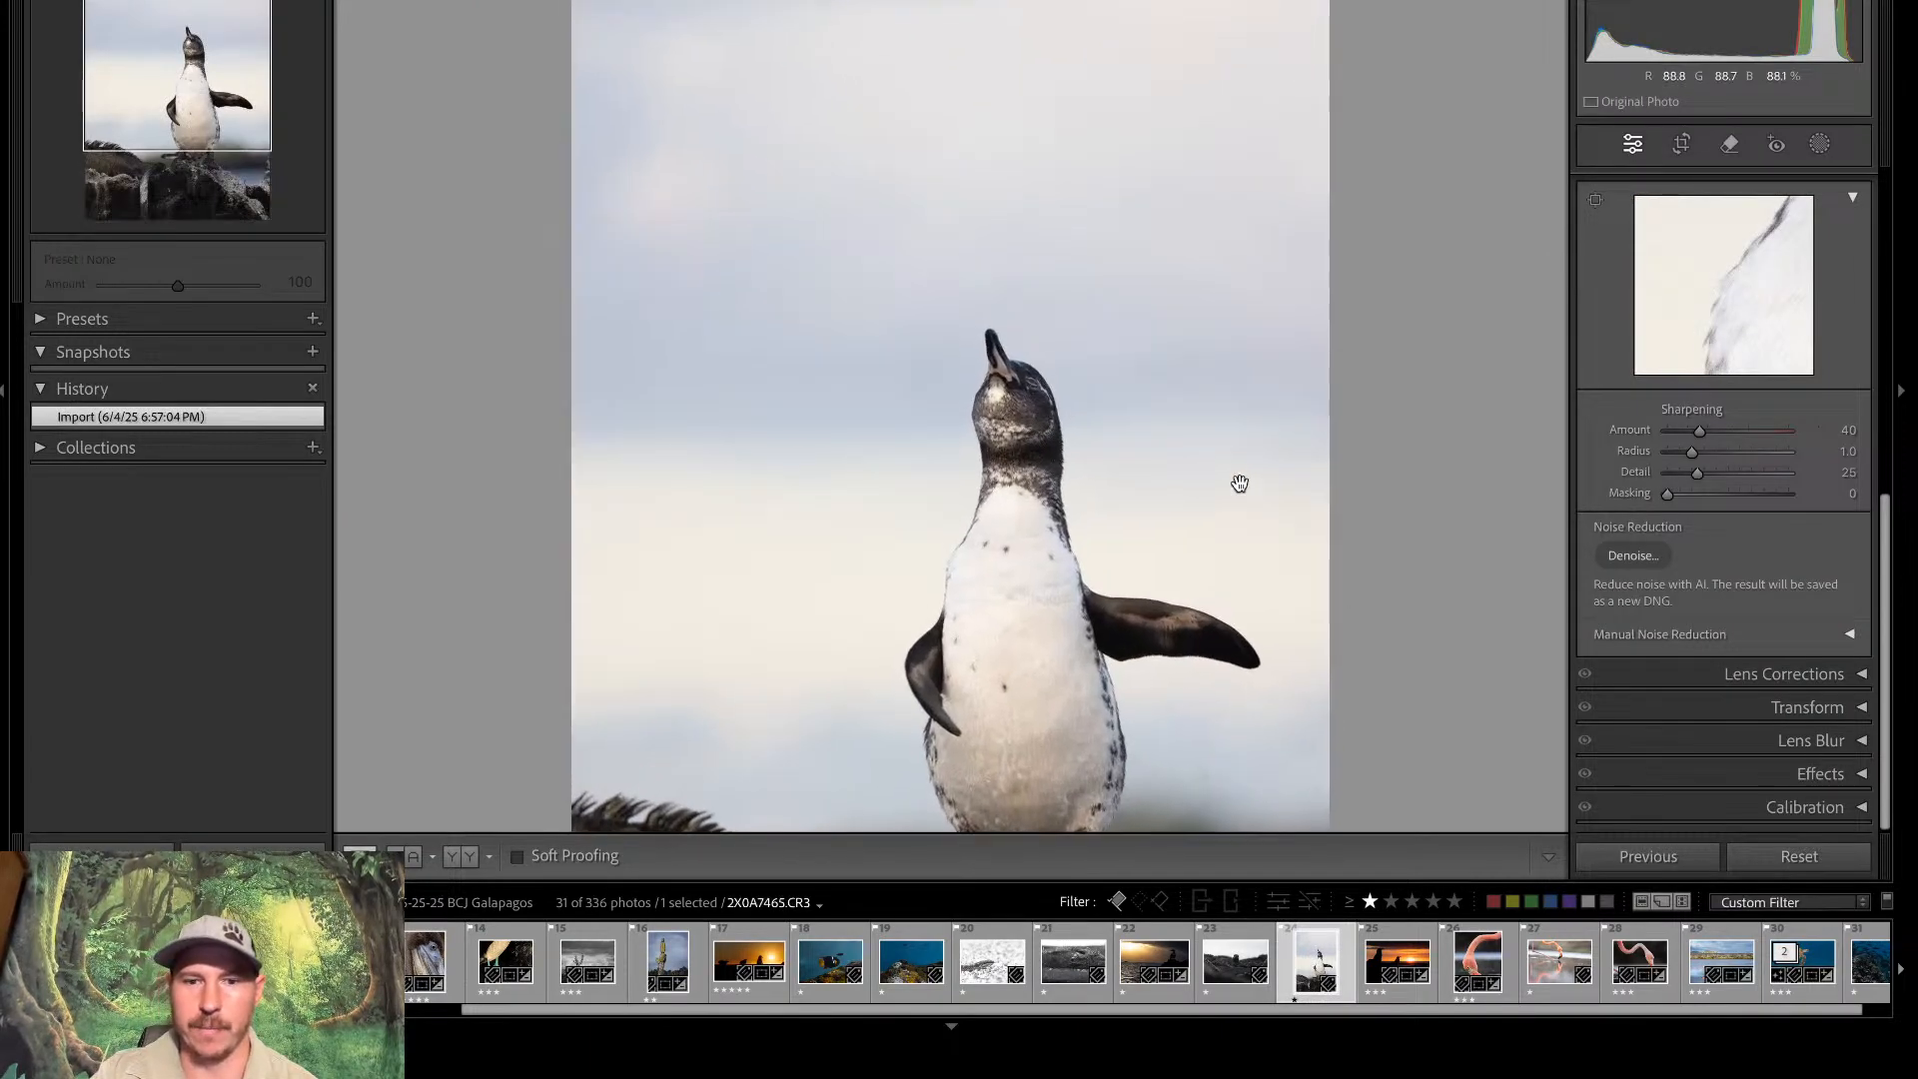
left_click(1240, 484)
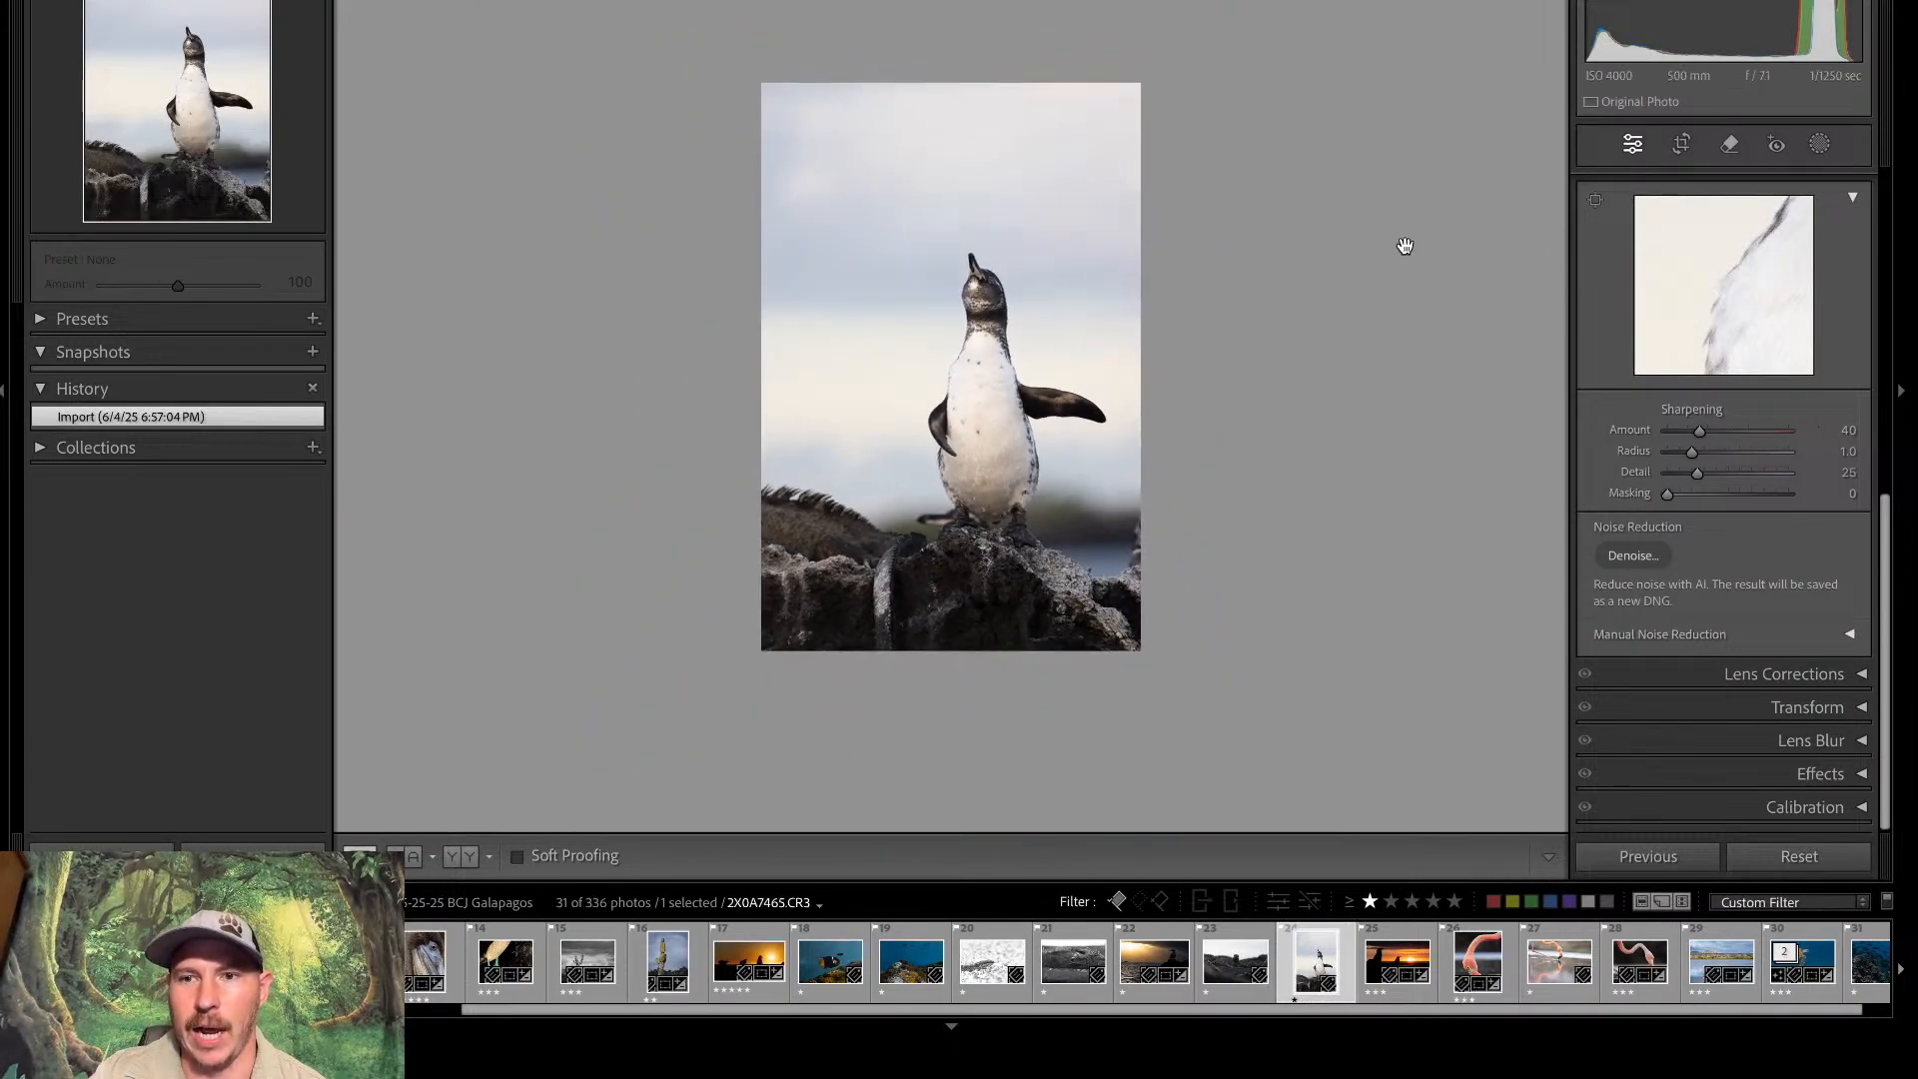
left_click(1015, 325)
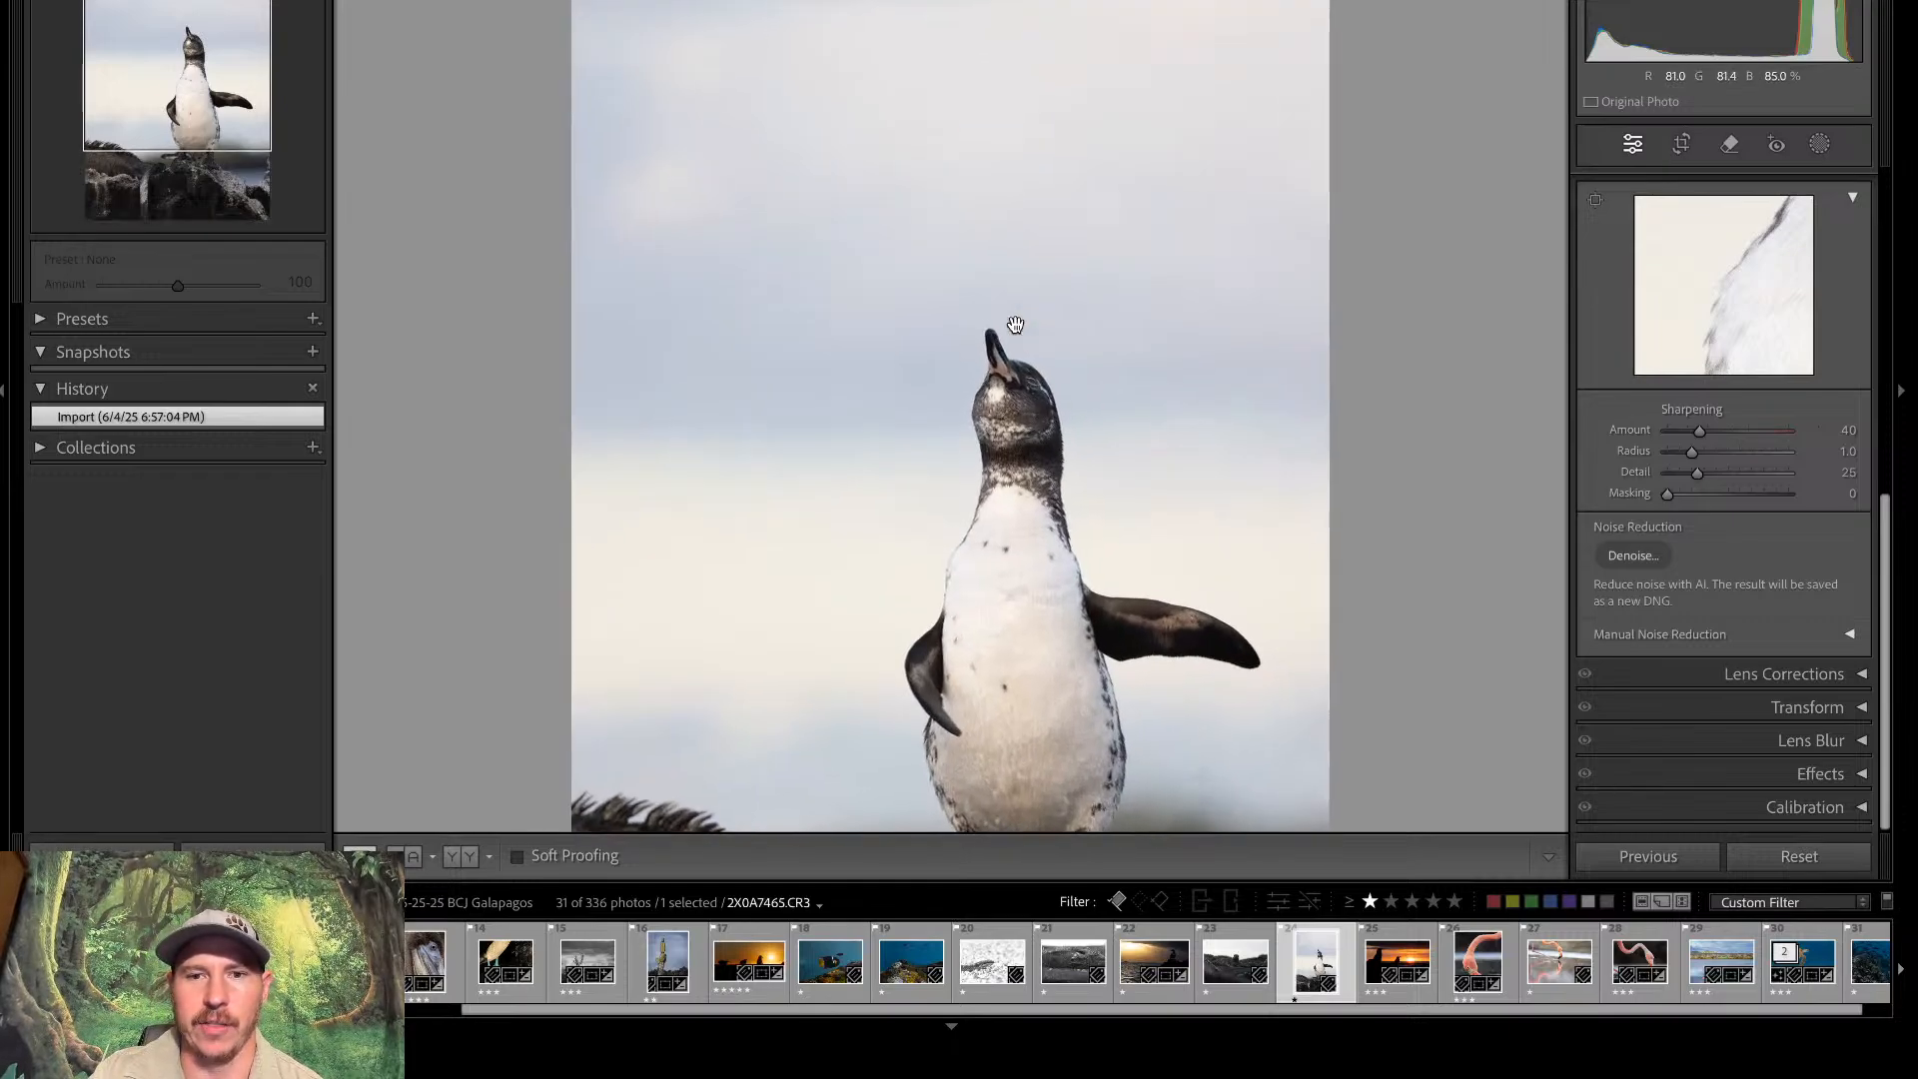
left_click(1016, 325)
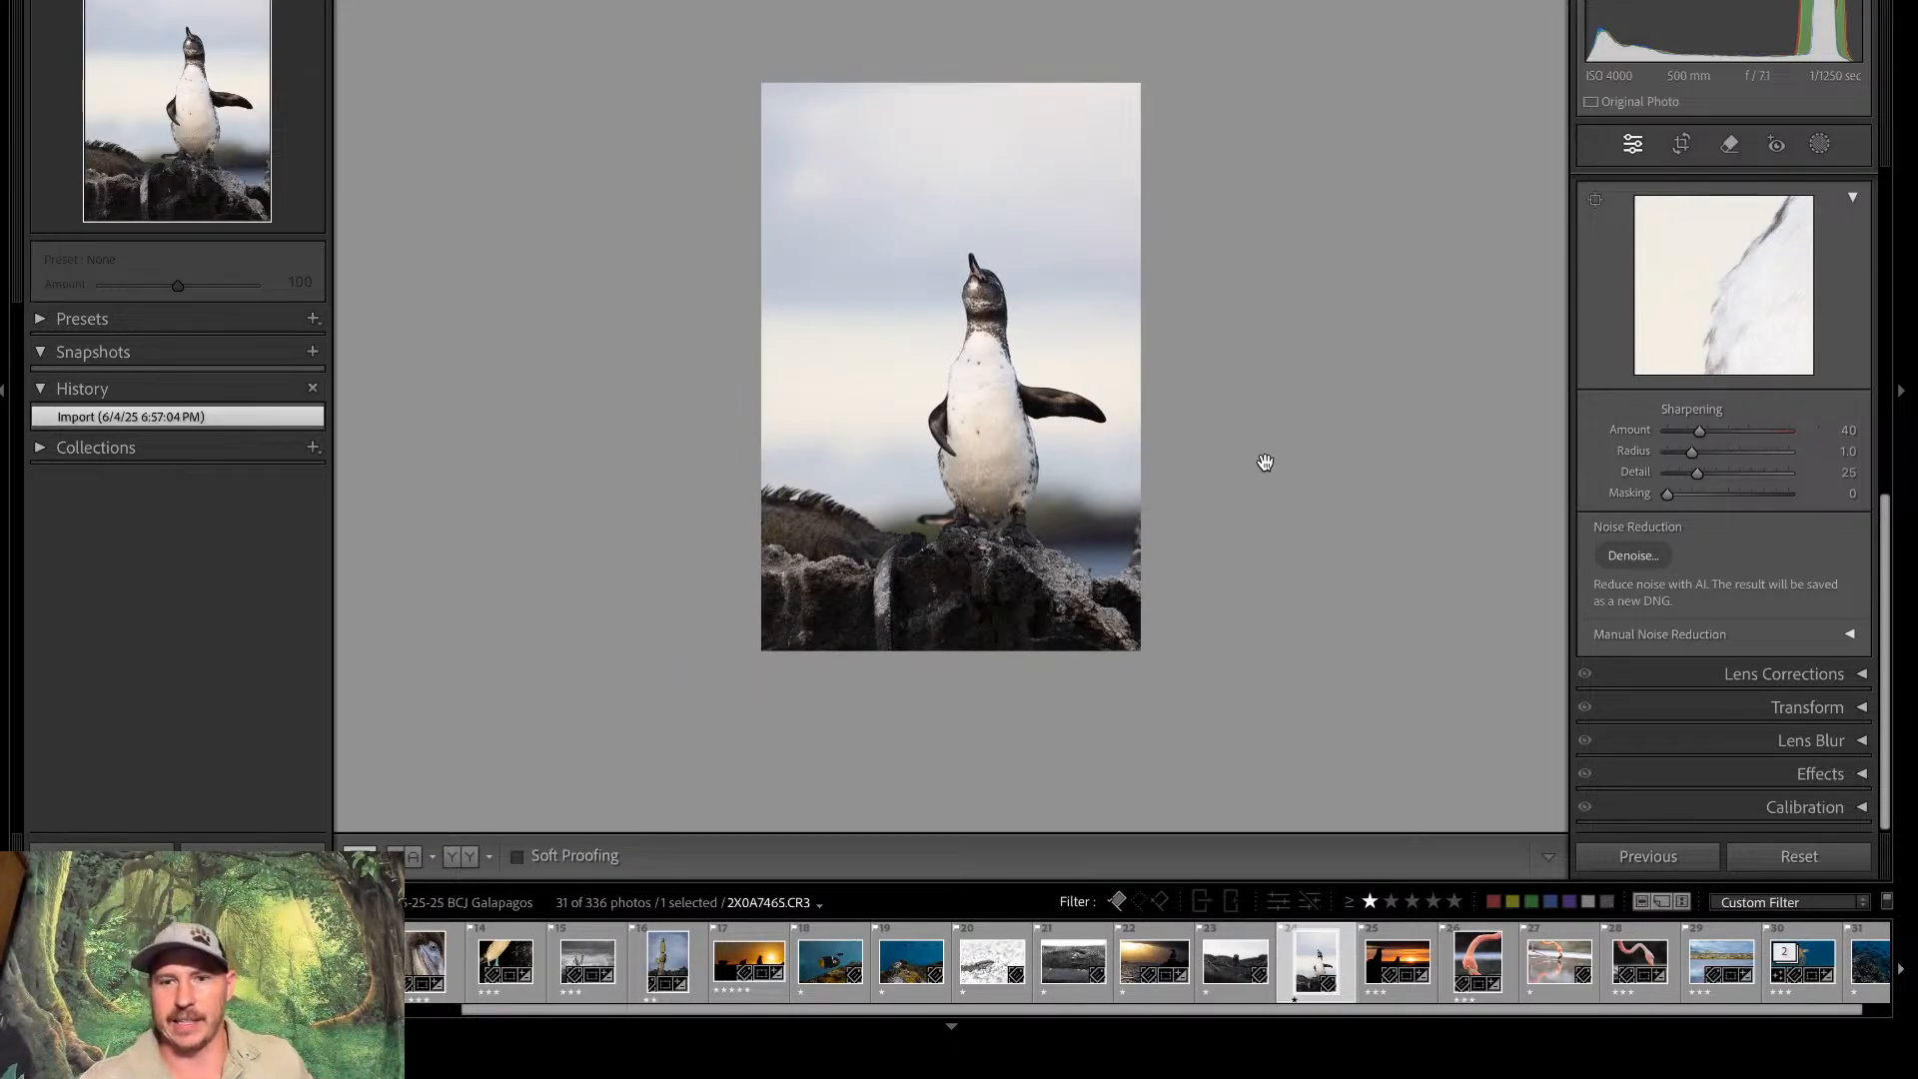
Narrow the rating filter to three stars and higher, widen it back to one star, and look along the filmstrip
left_click(1412, 904)
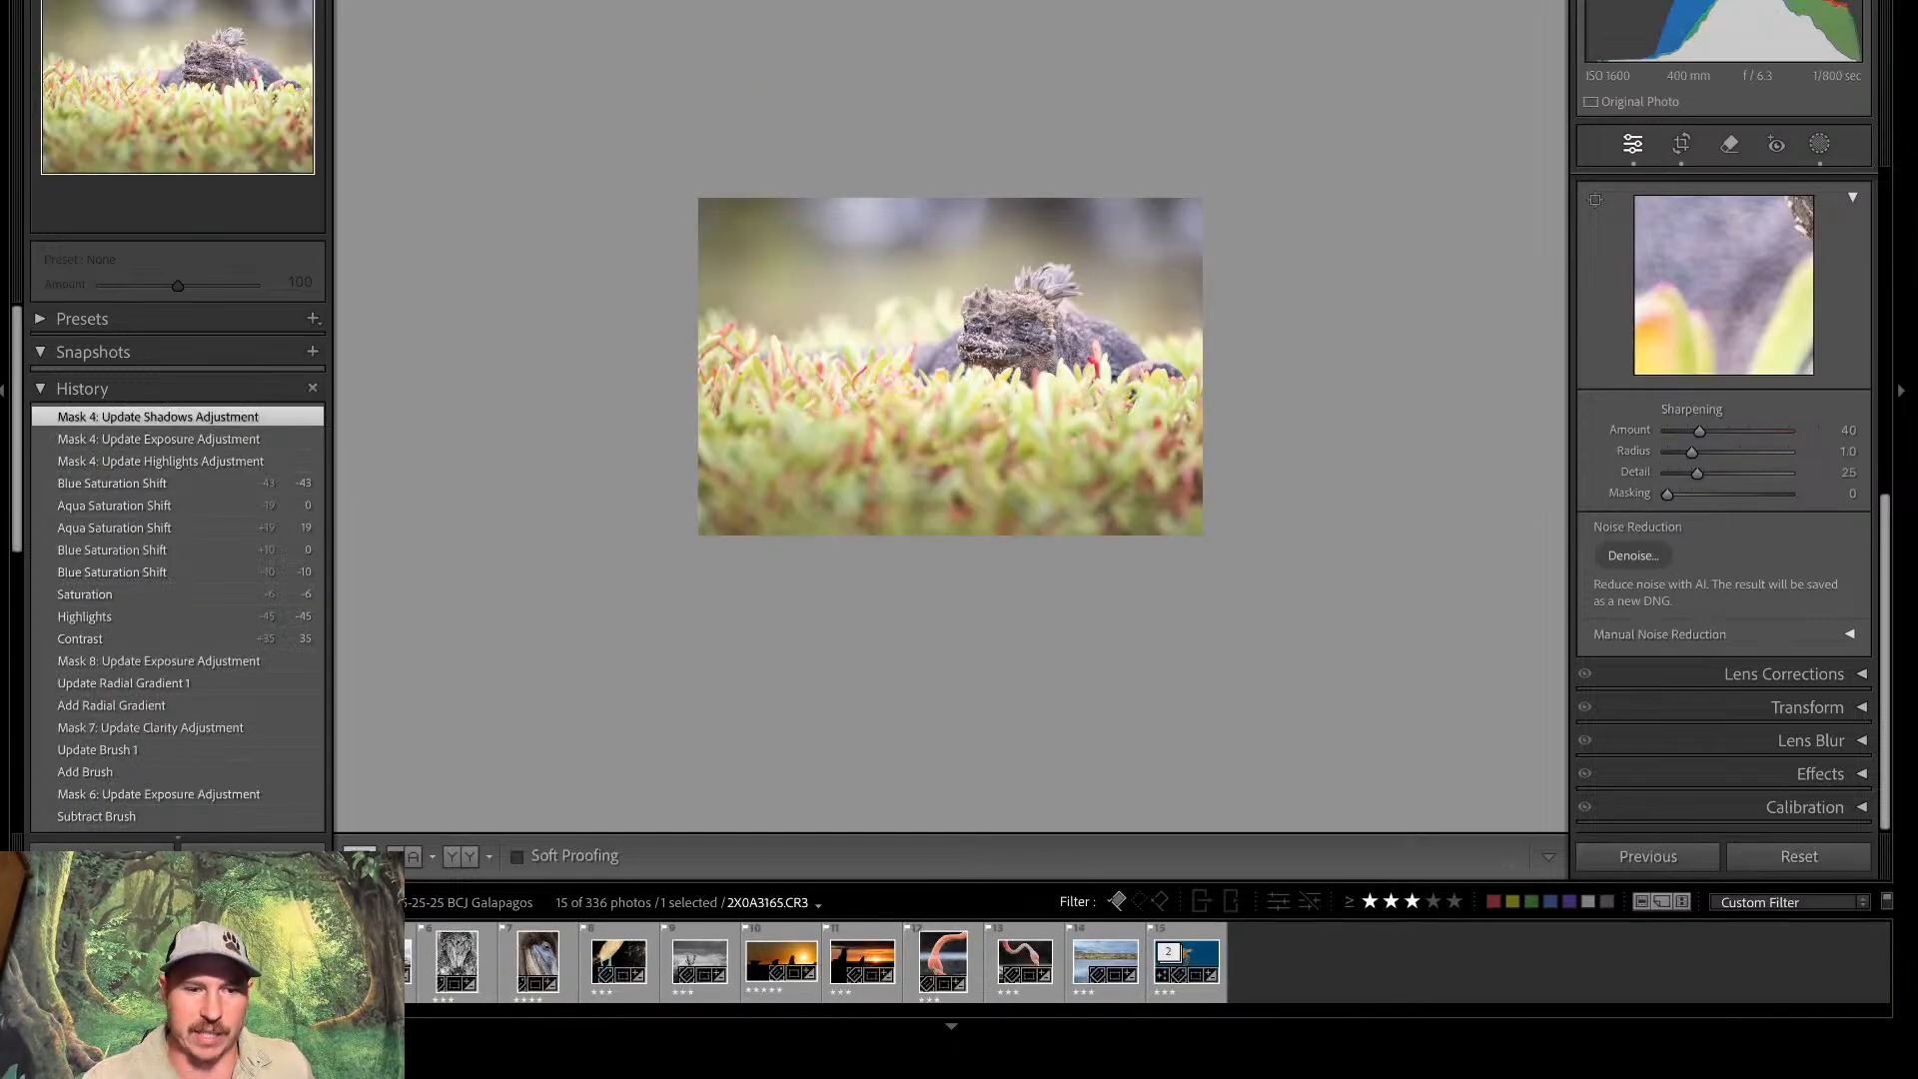
left_click(1374, 905)
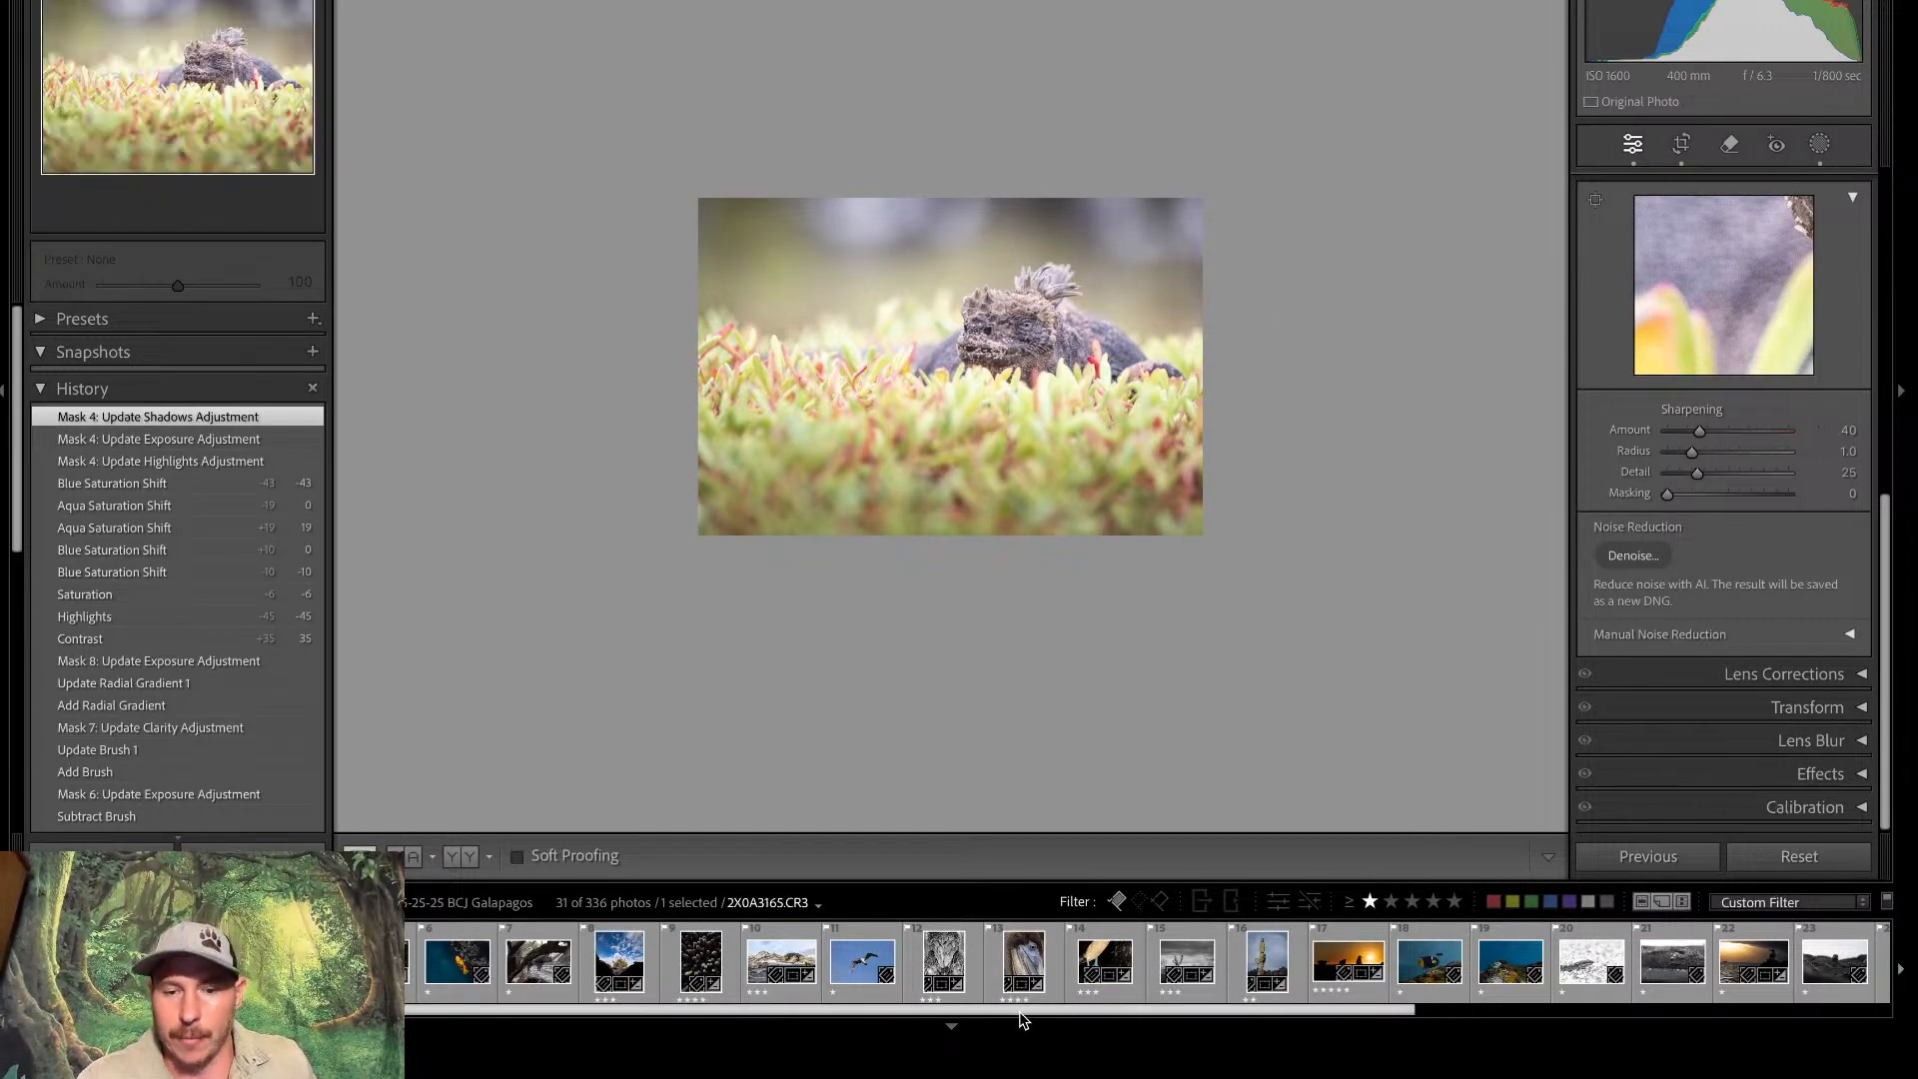
left_click_drag(1022, 1019, 1309, 1032)
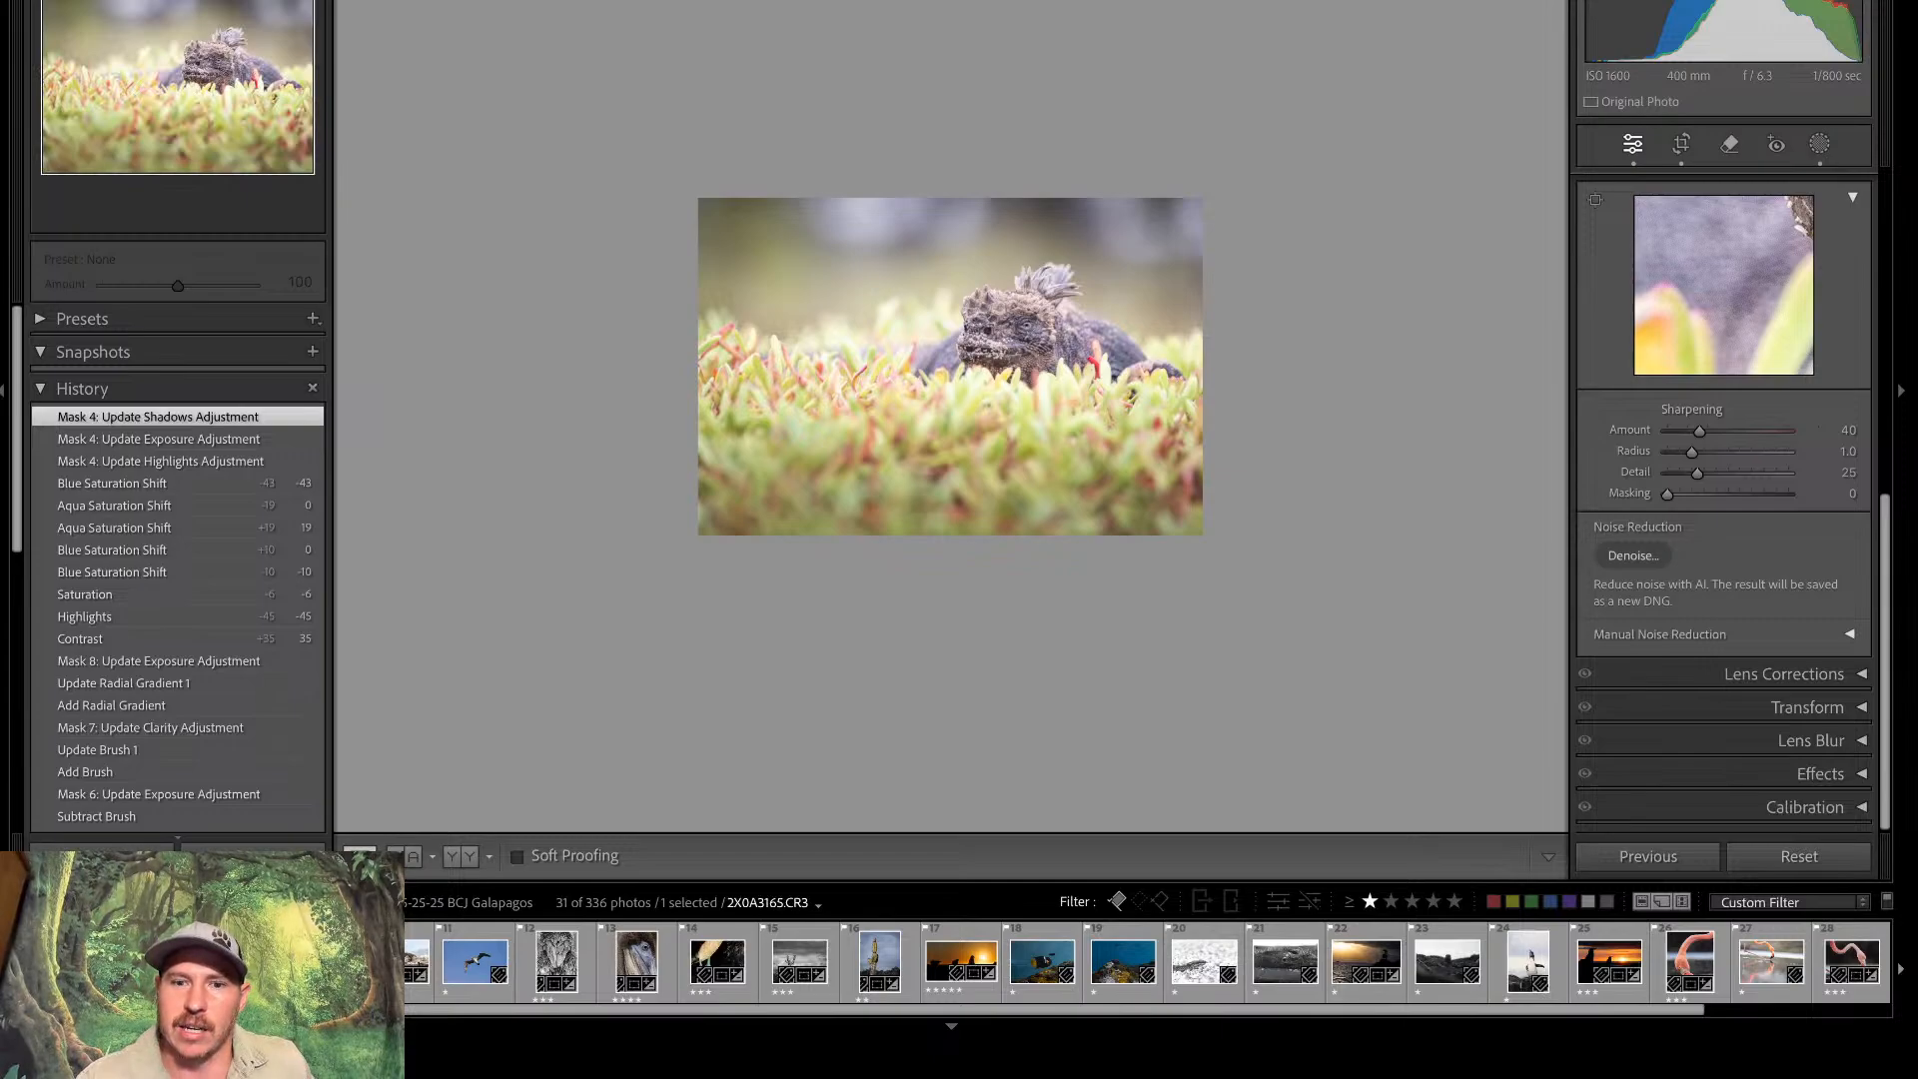
Return to the thumbnail grid, look over the rated photos, clear the star rating filter, and go to the last flagged photos
key("g")
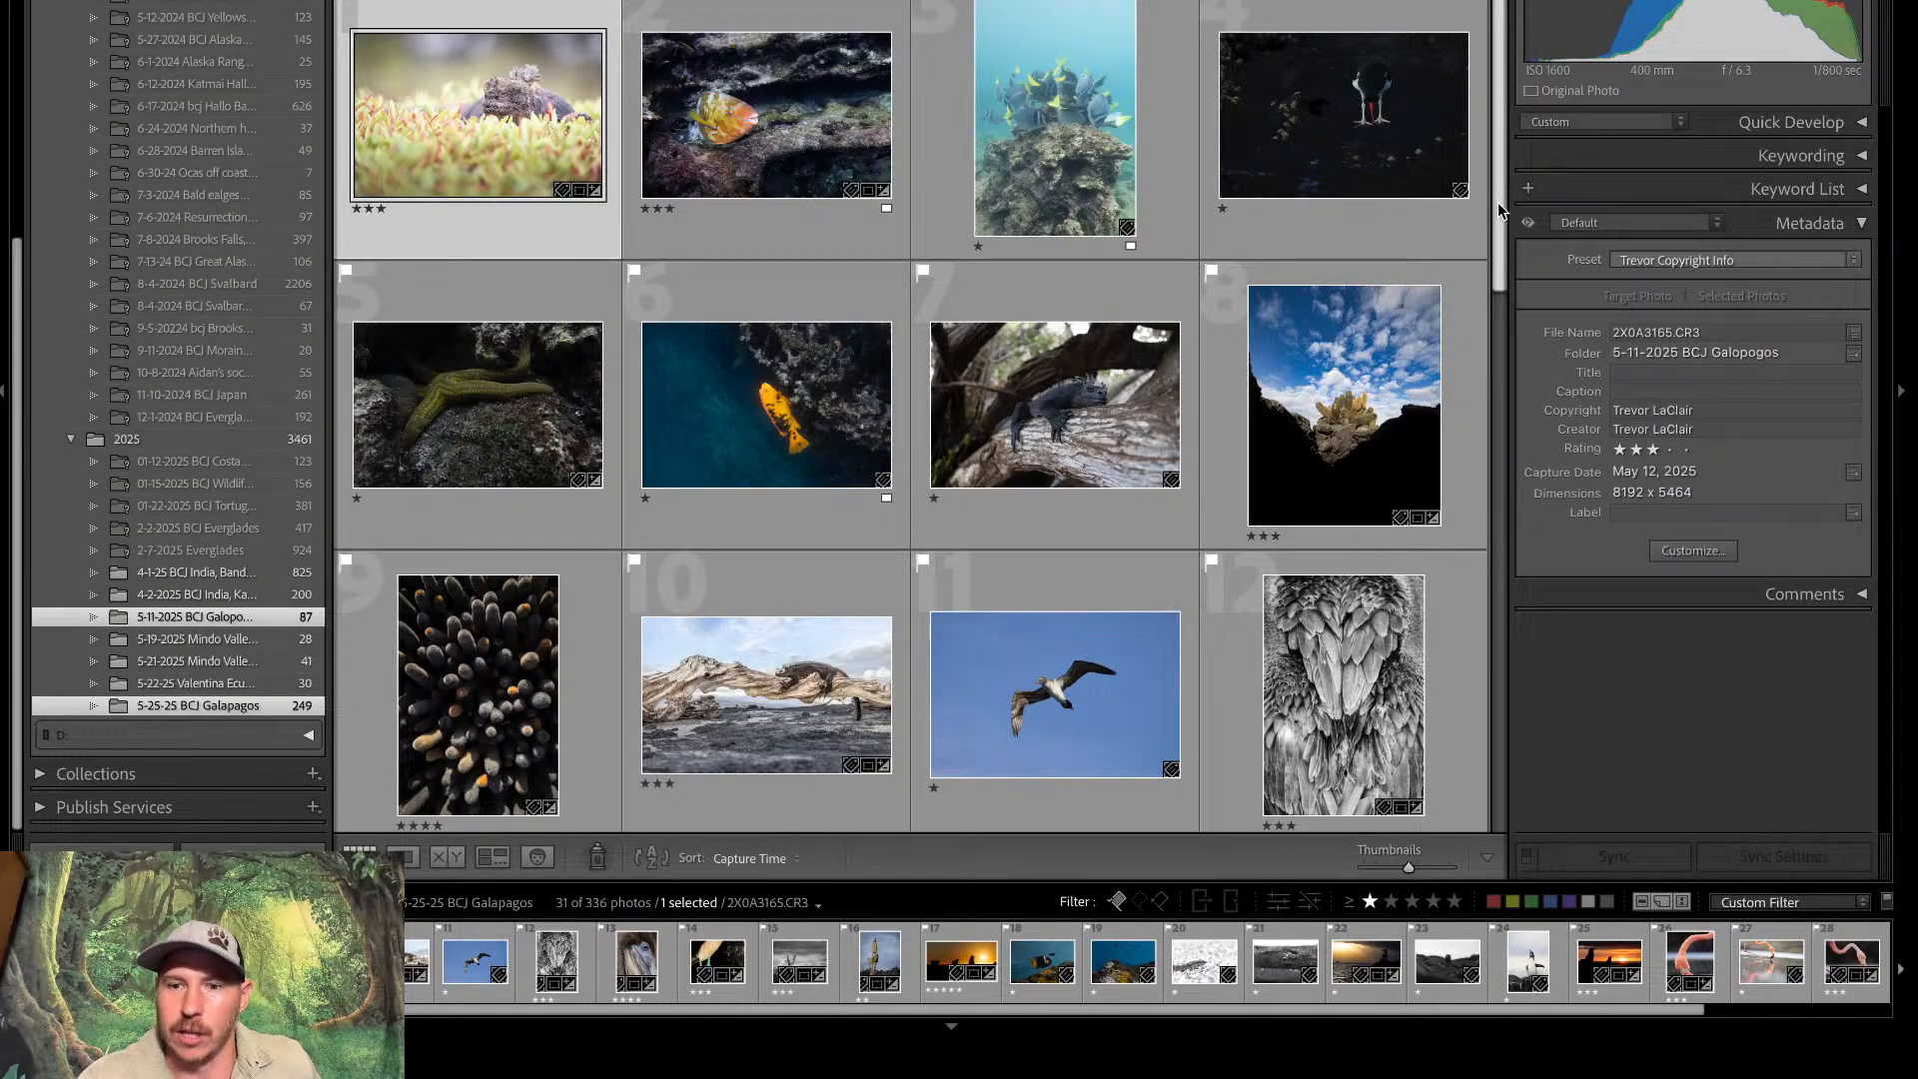
left_click_drag(1496, 202, 1526, 825)
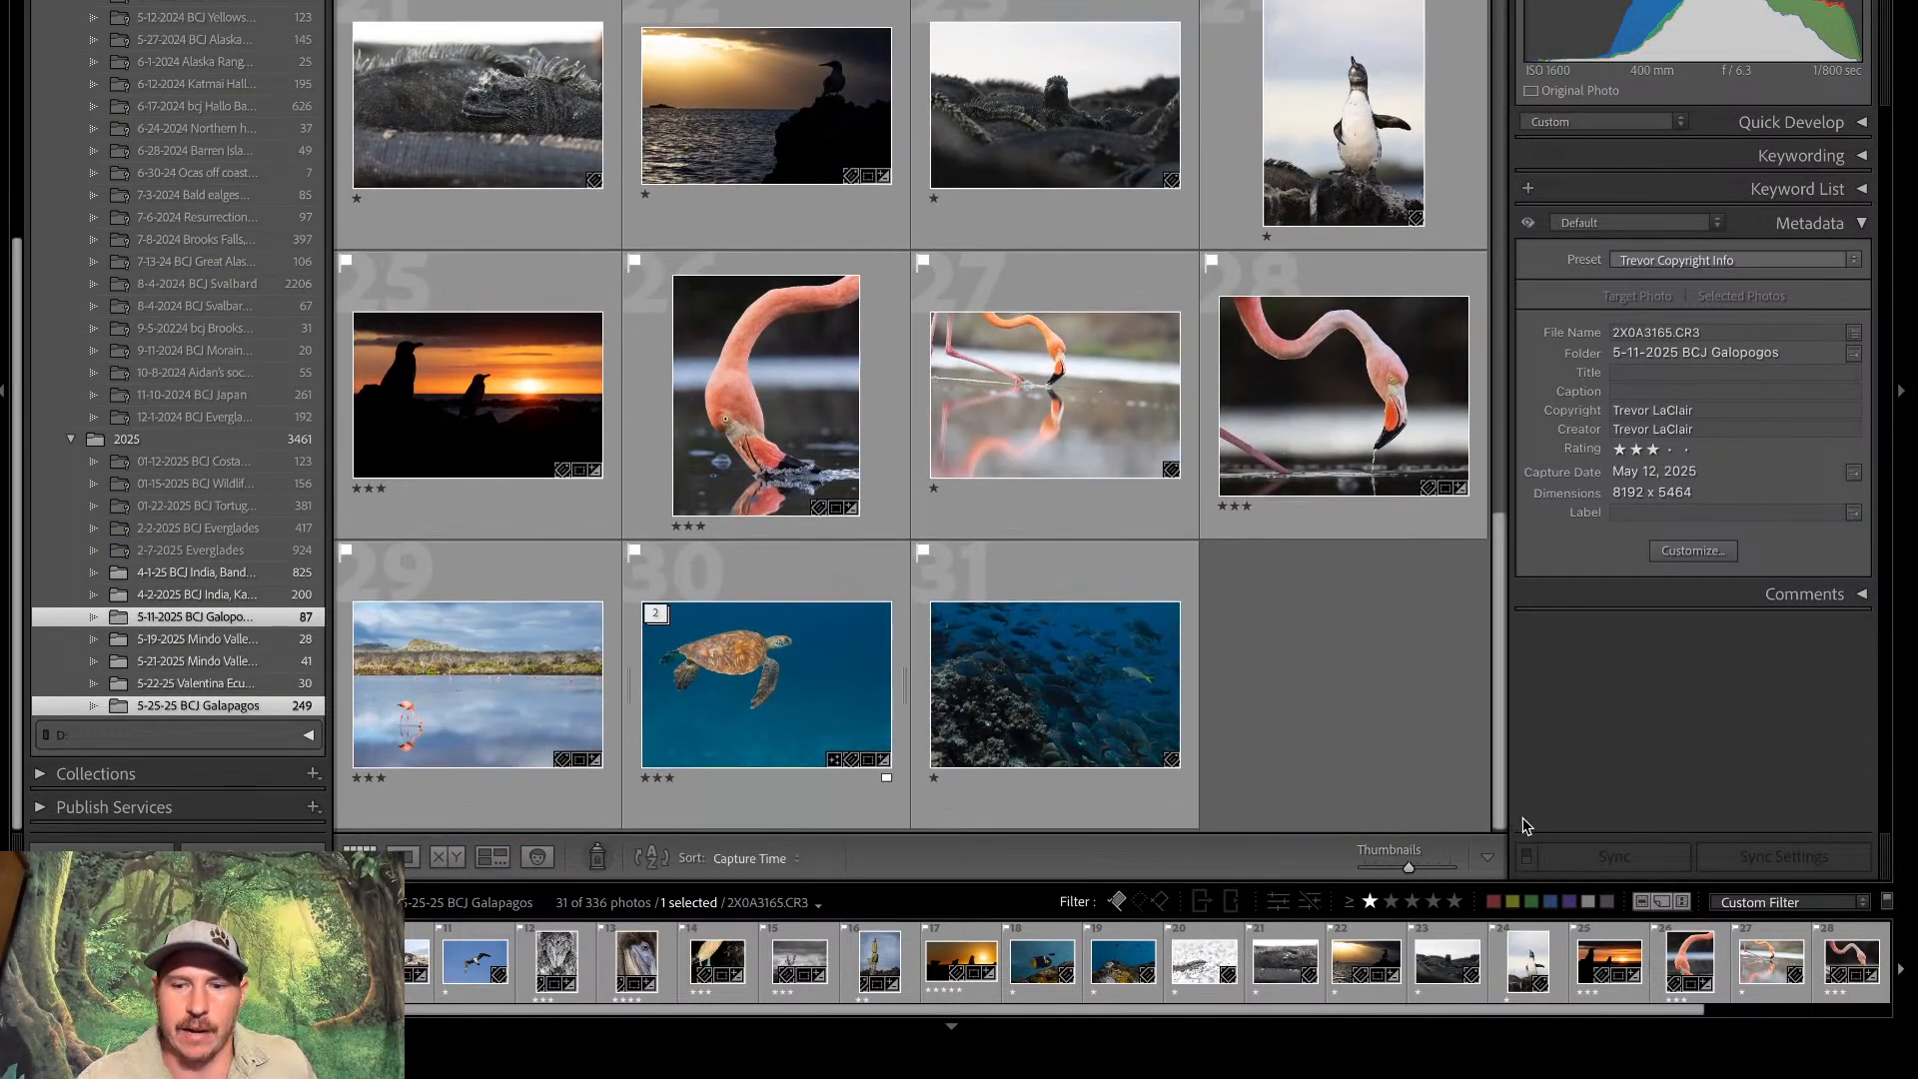
left_click(1369, 903)
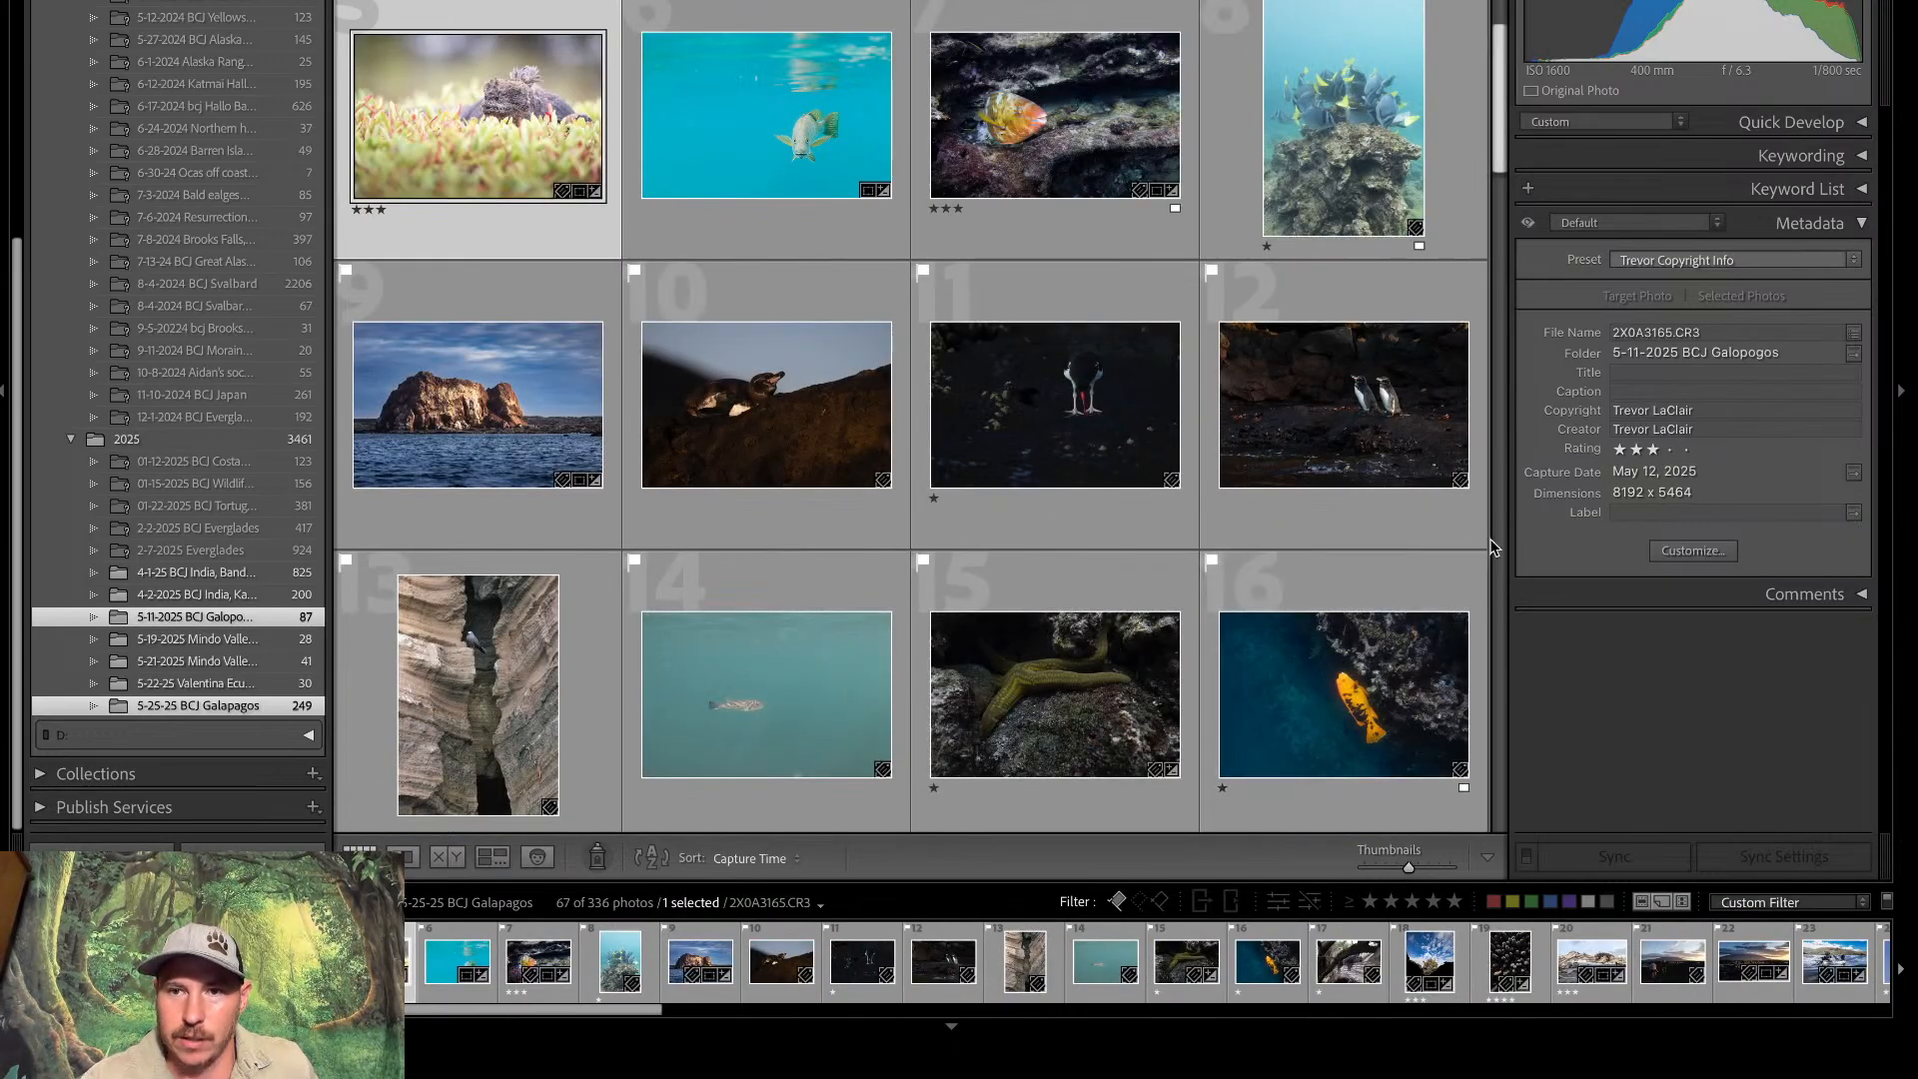
left_click_drag(1497, 117, 1519, 819)
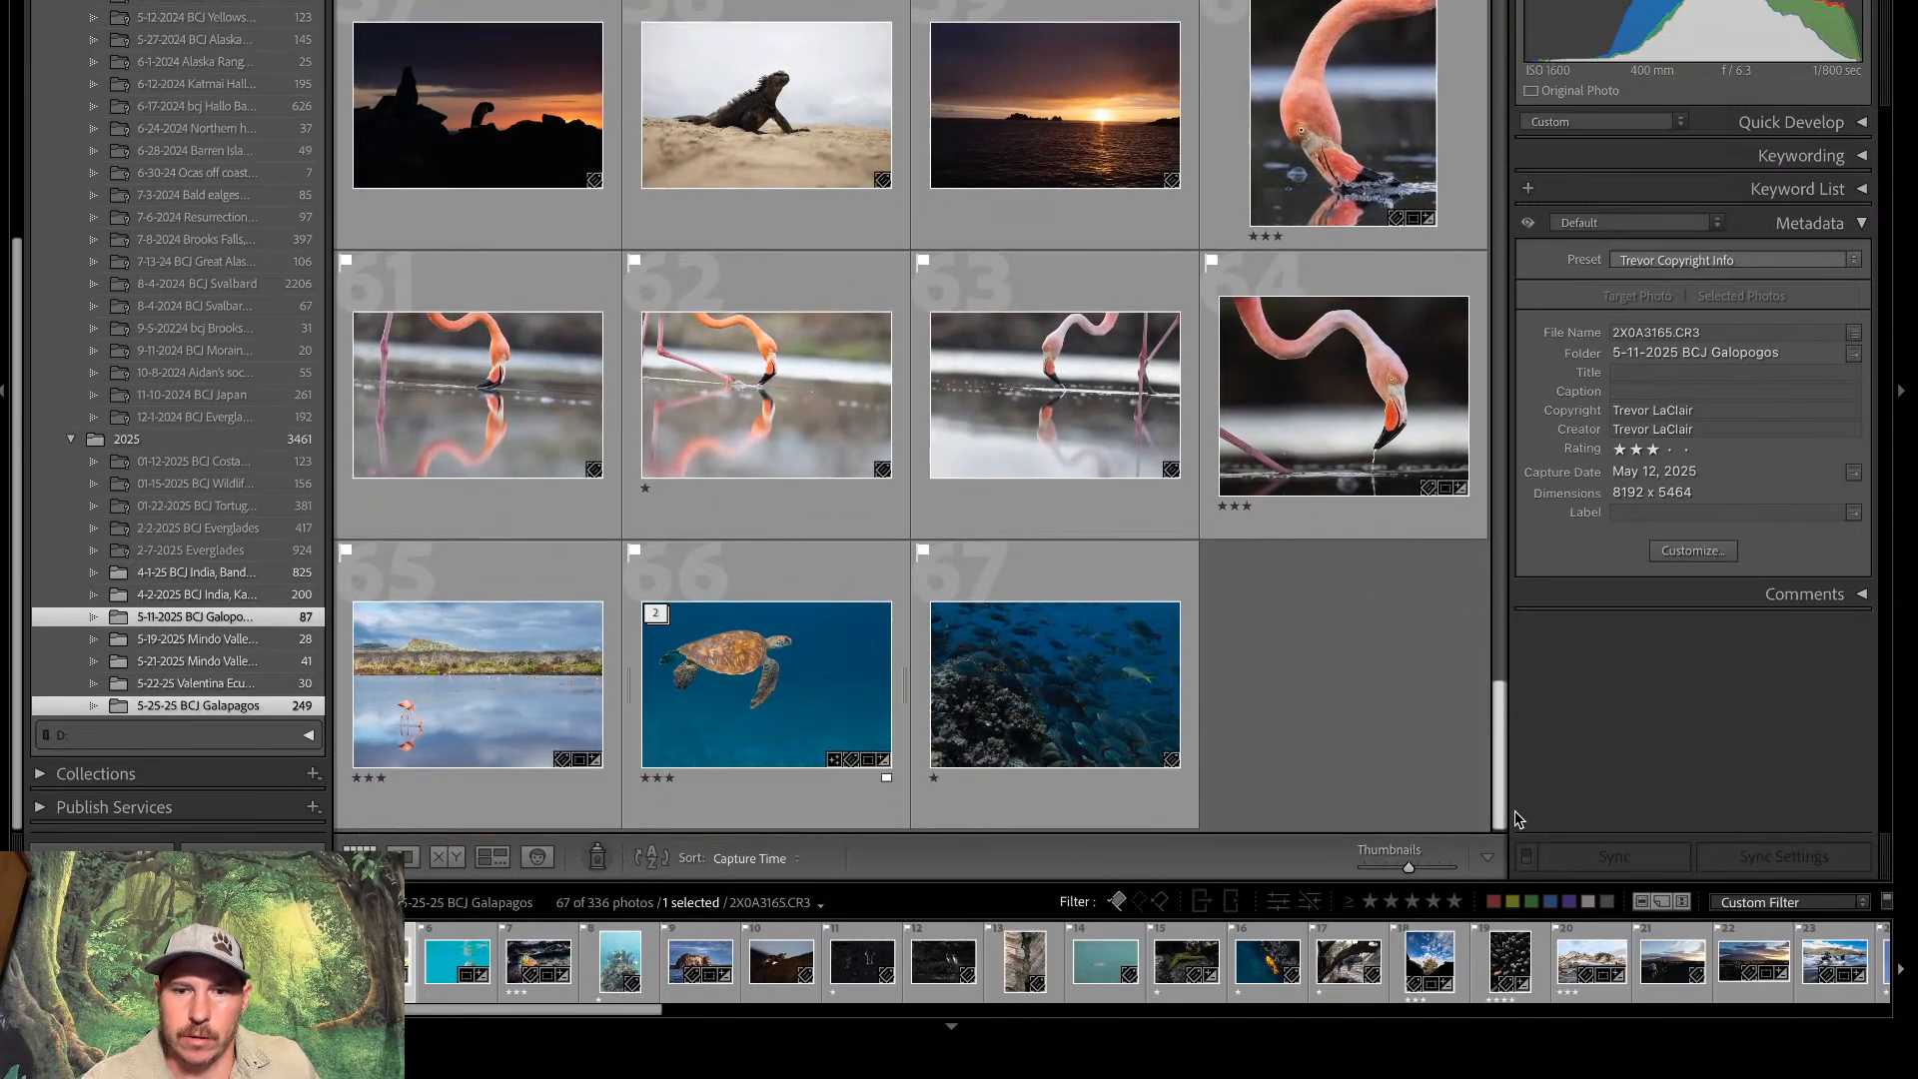
Remove the flagged-photo filter and go to the end of the full Galapagos set
left_click(1118, 903)
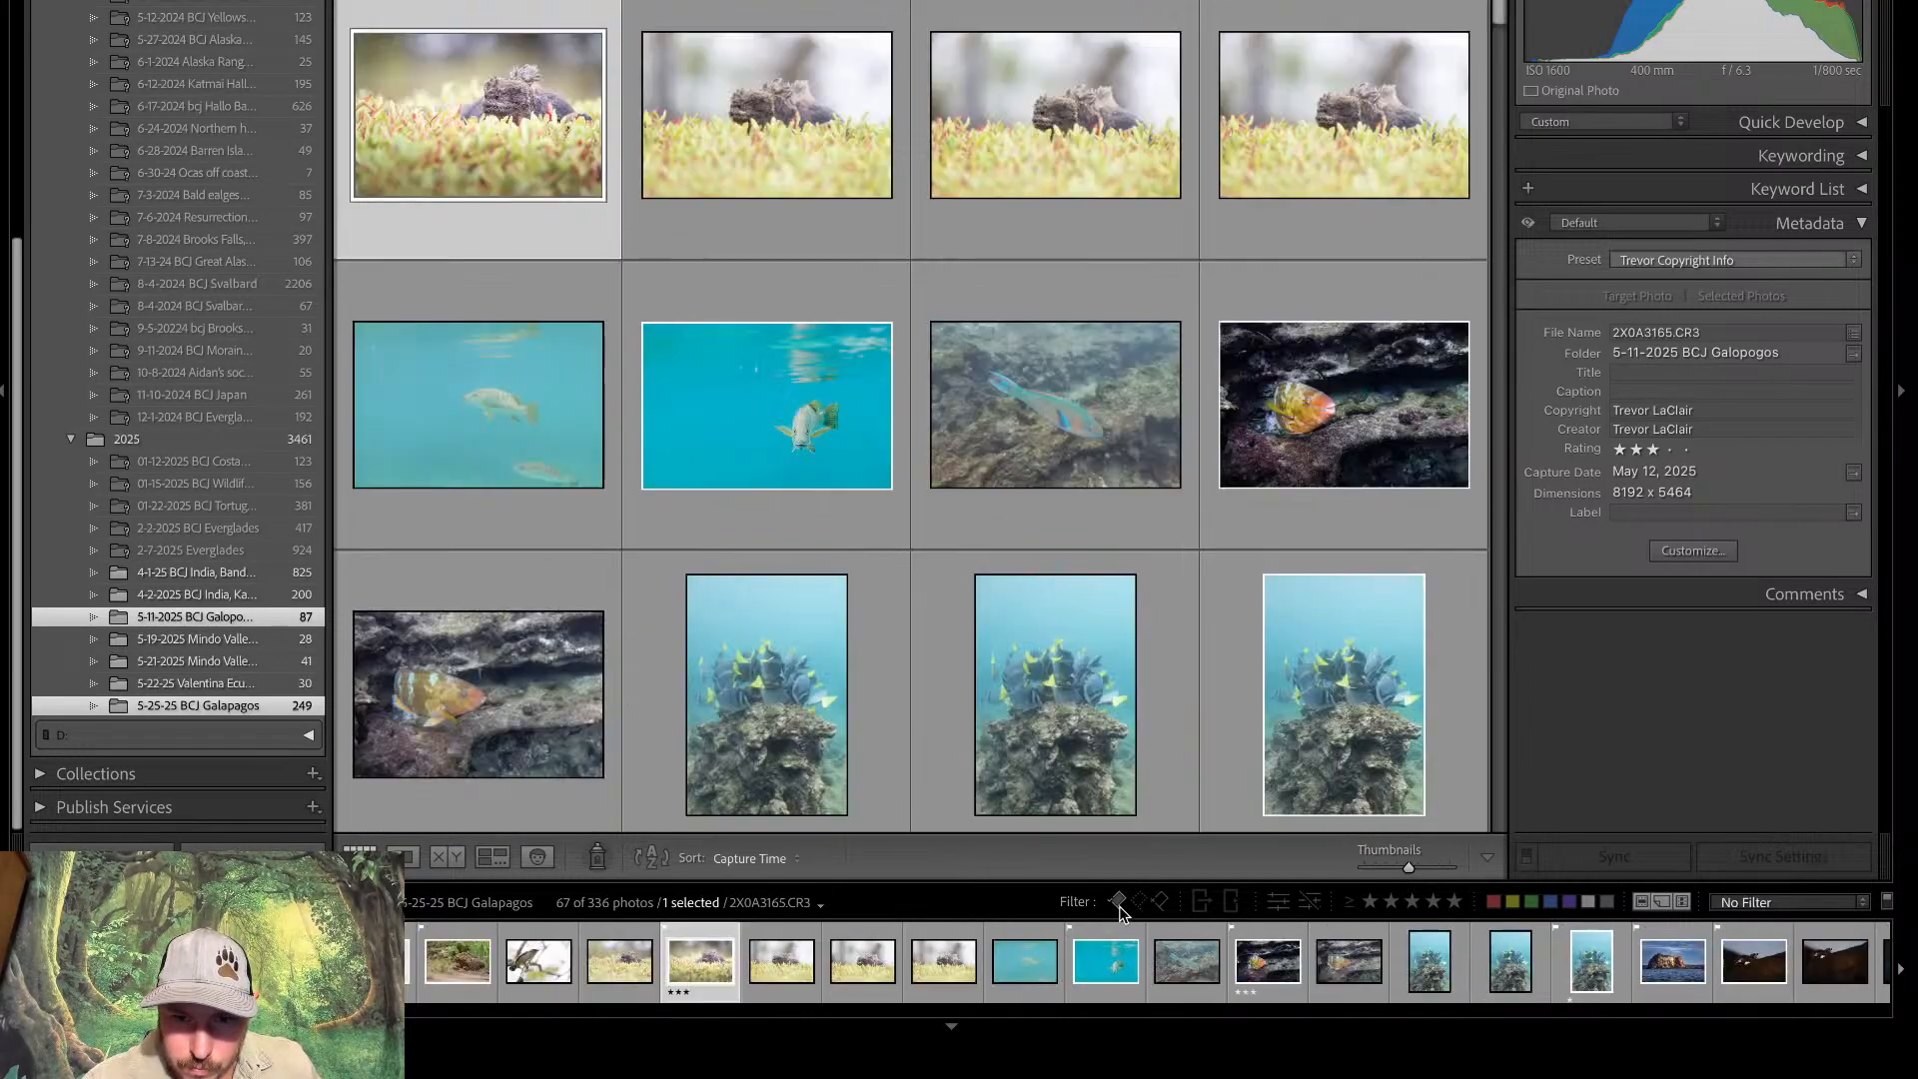
left_click(1118, 903)
scroll(1464, 177, "down", 3)
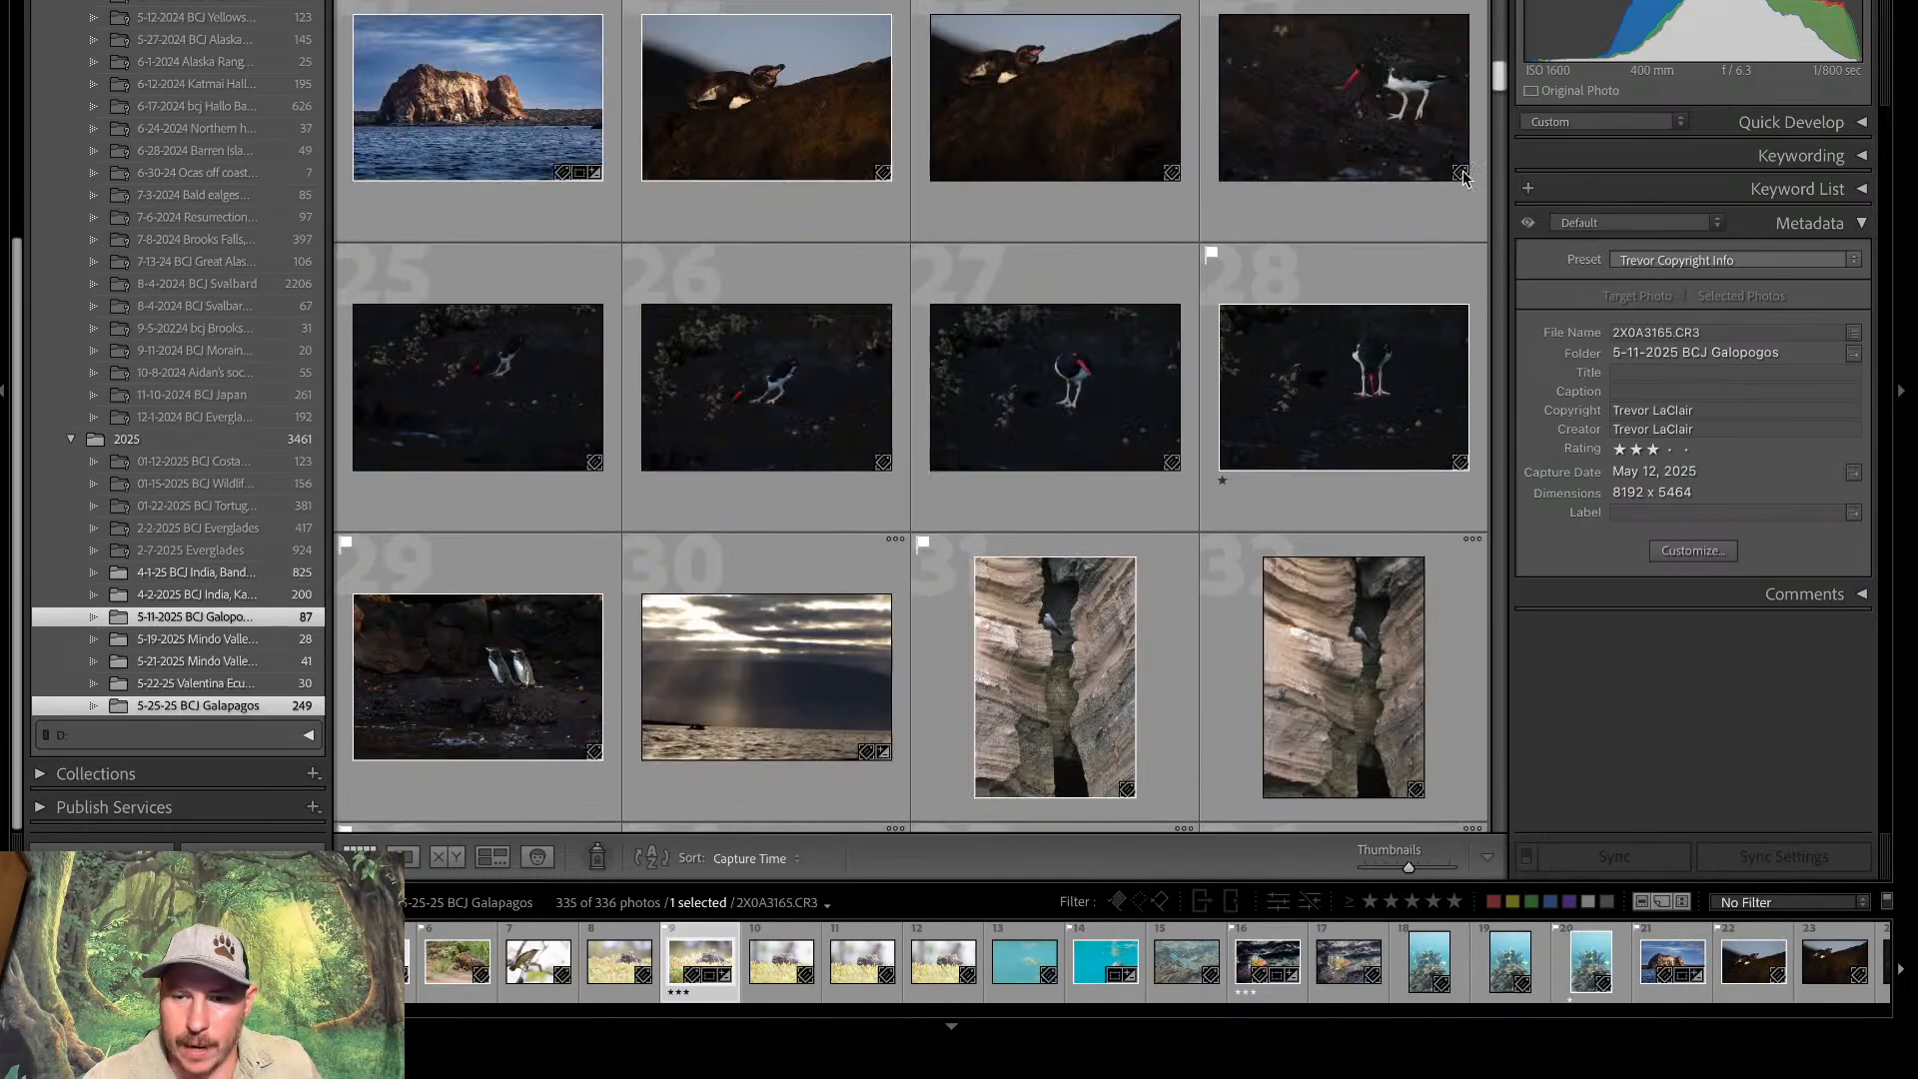
left_click_drag(1498, 75, 1483, 835)
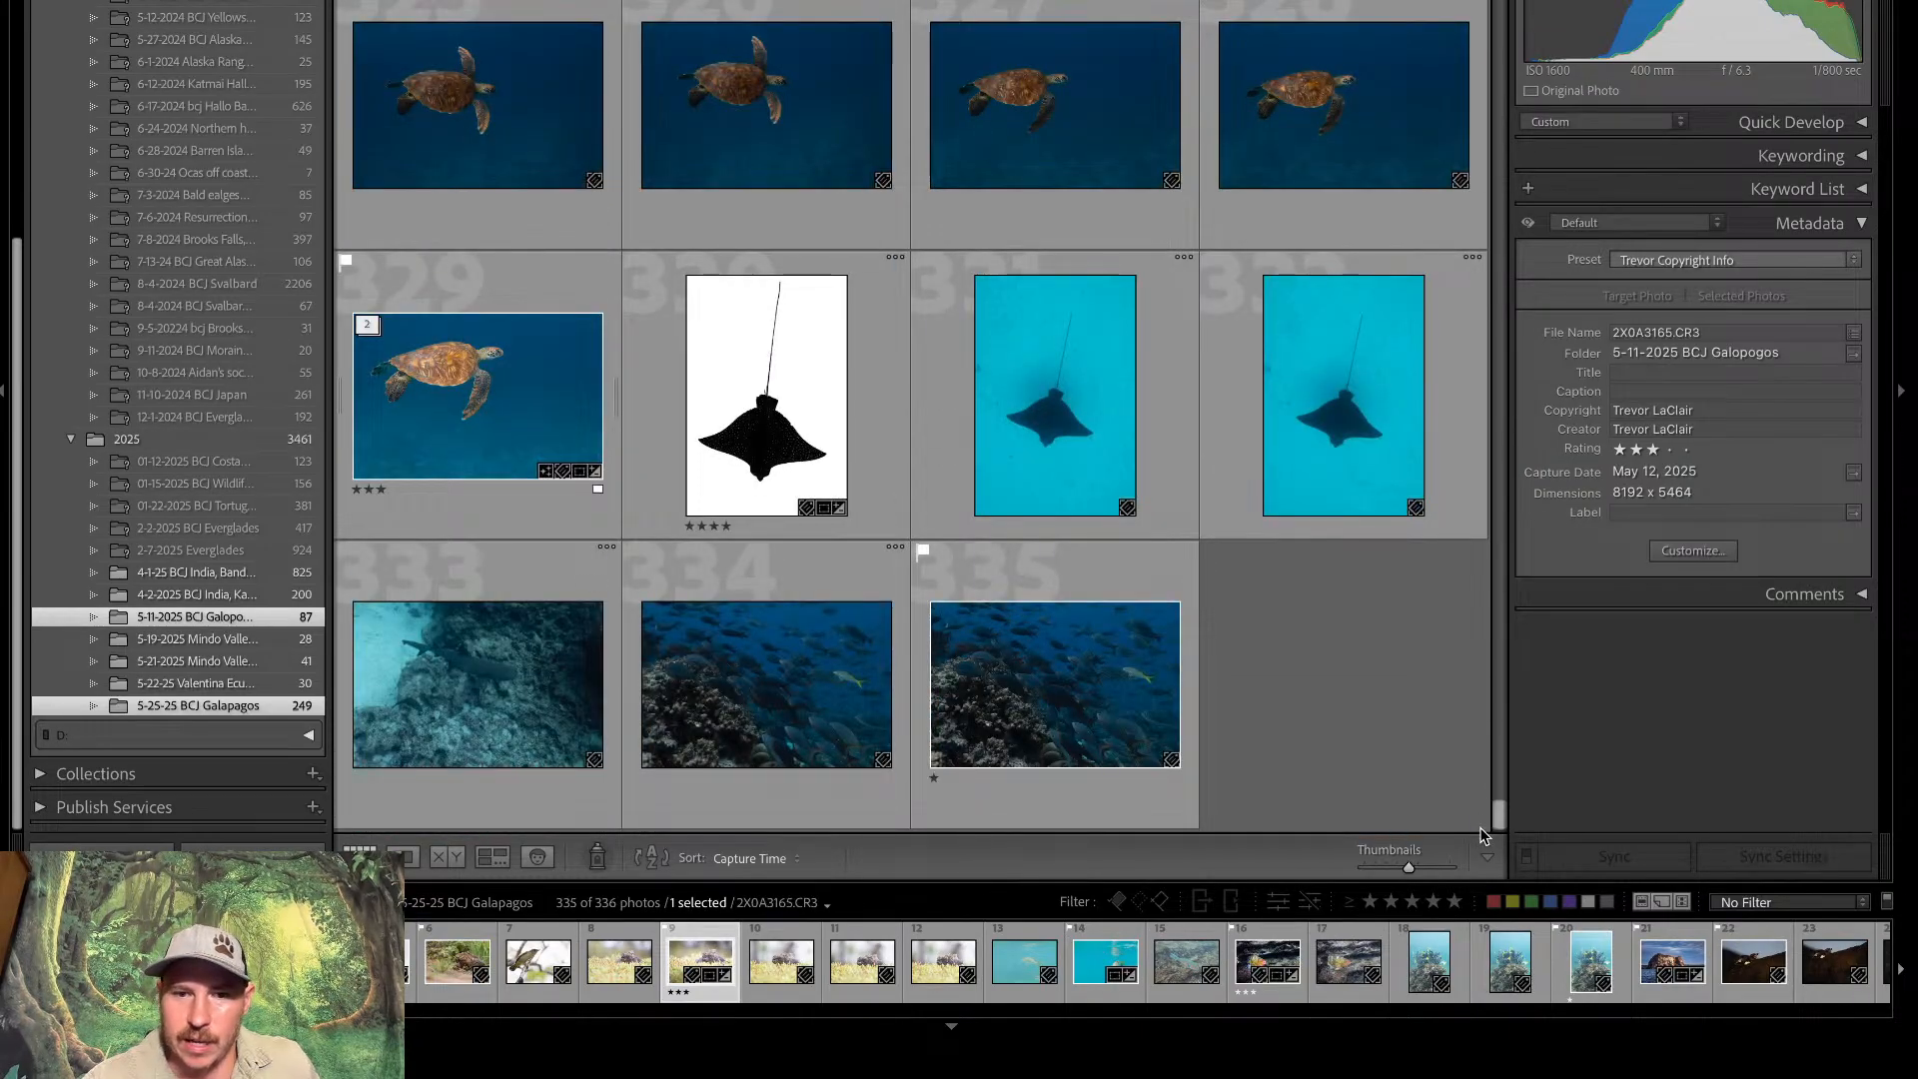
Open the four-star black-and-white ray silhouette in the Develop module and examine its body up close
left_click(769, 451)
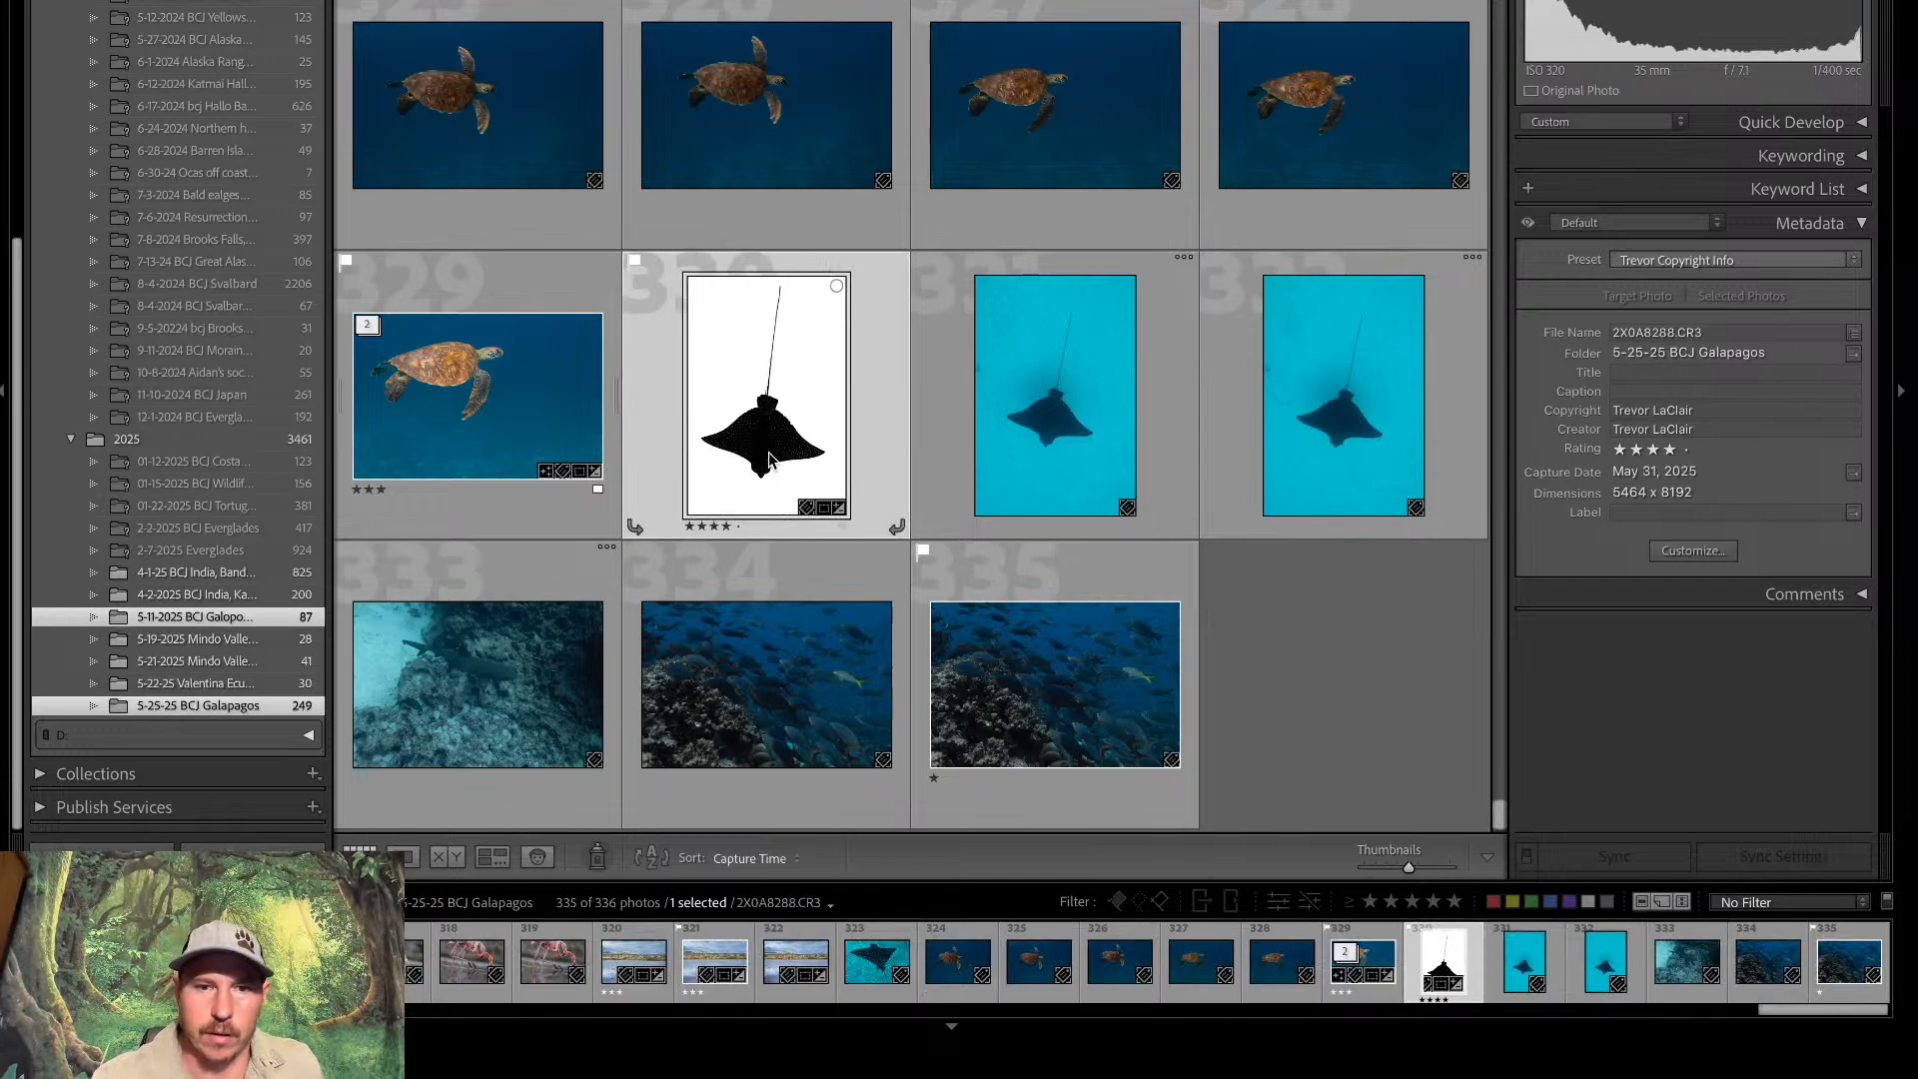
key("d")
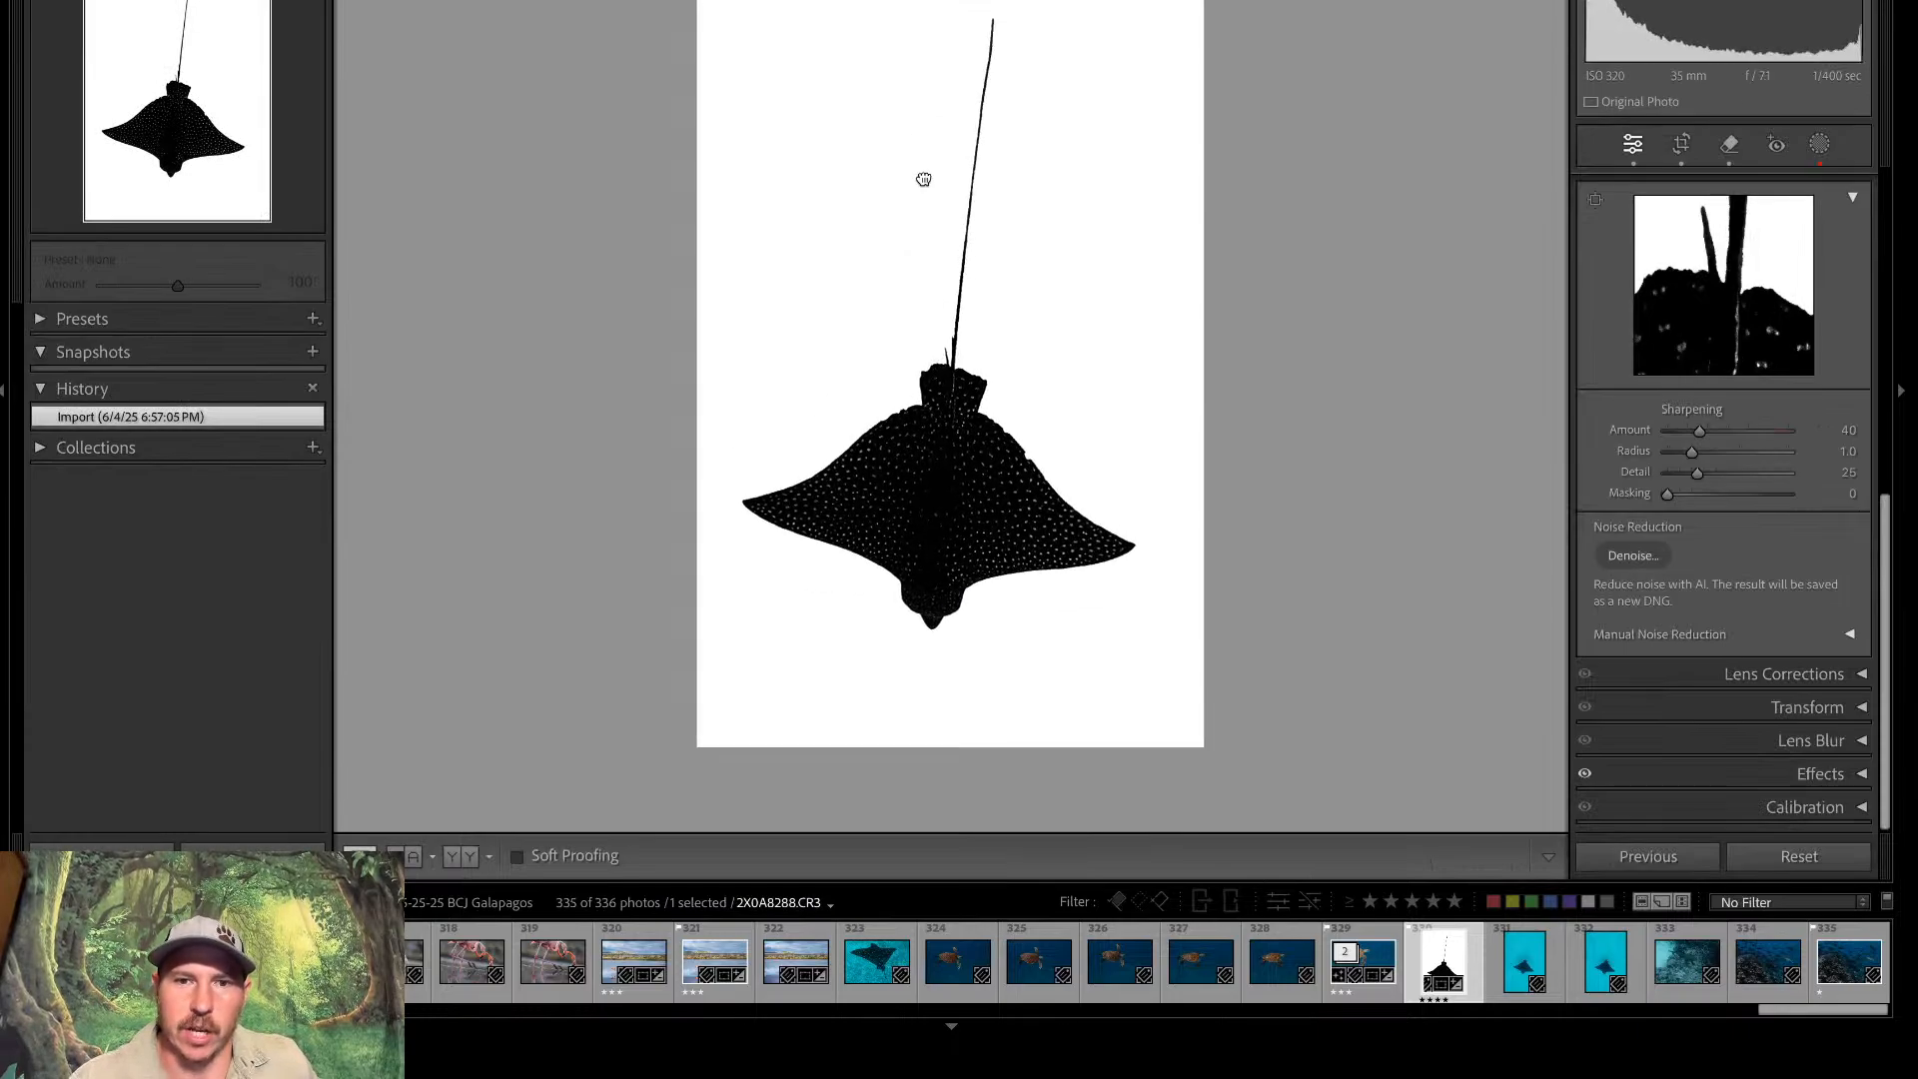
left_click(920, 176)
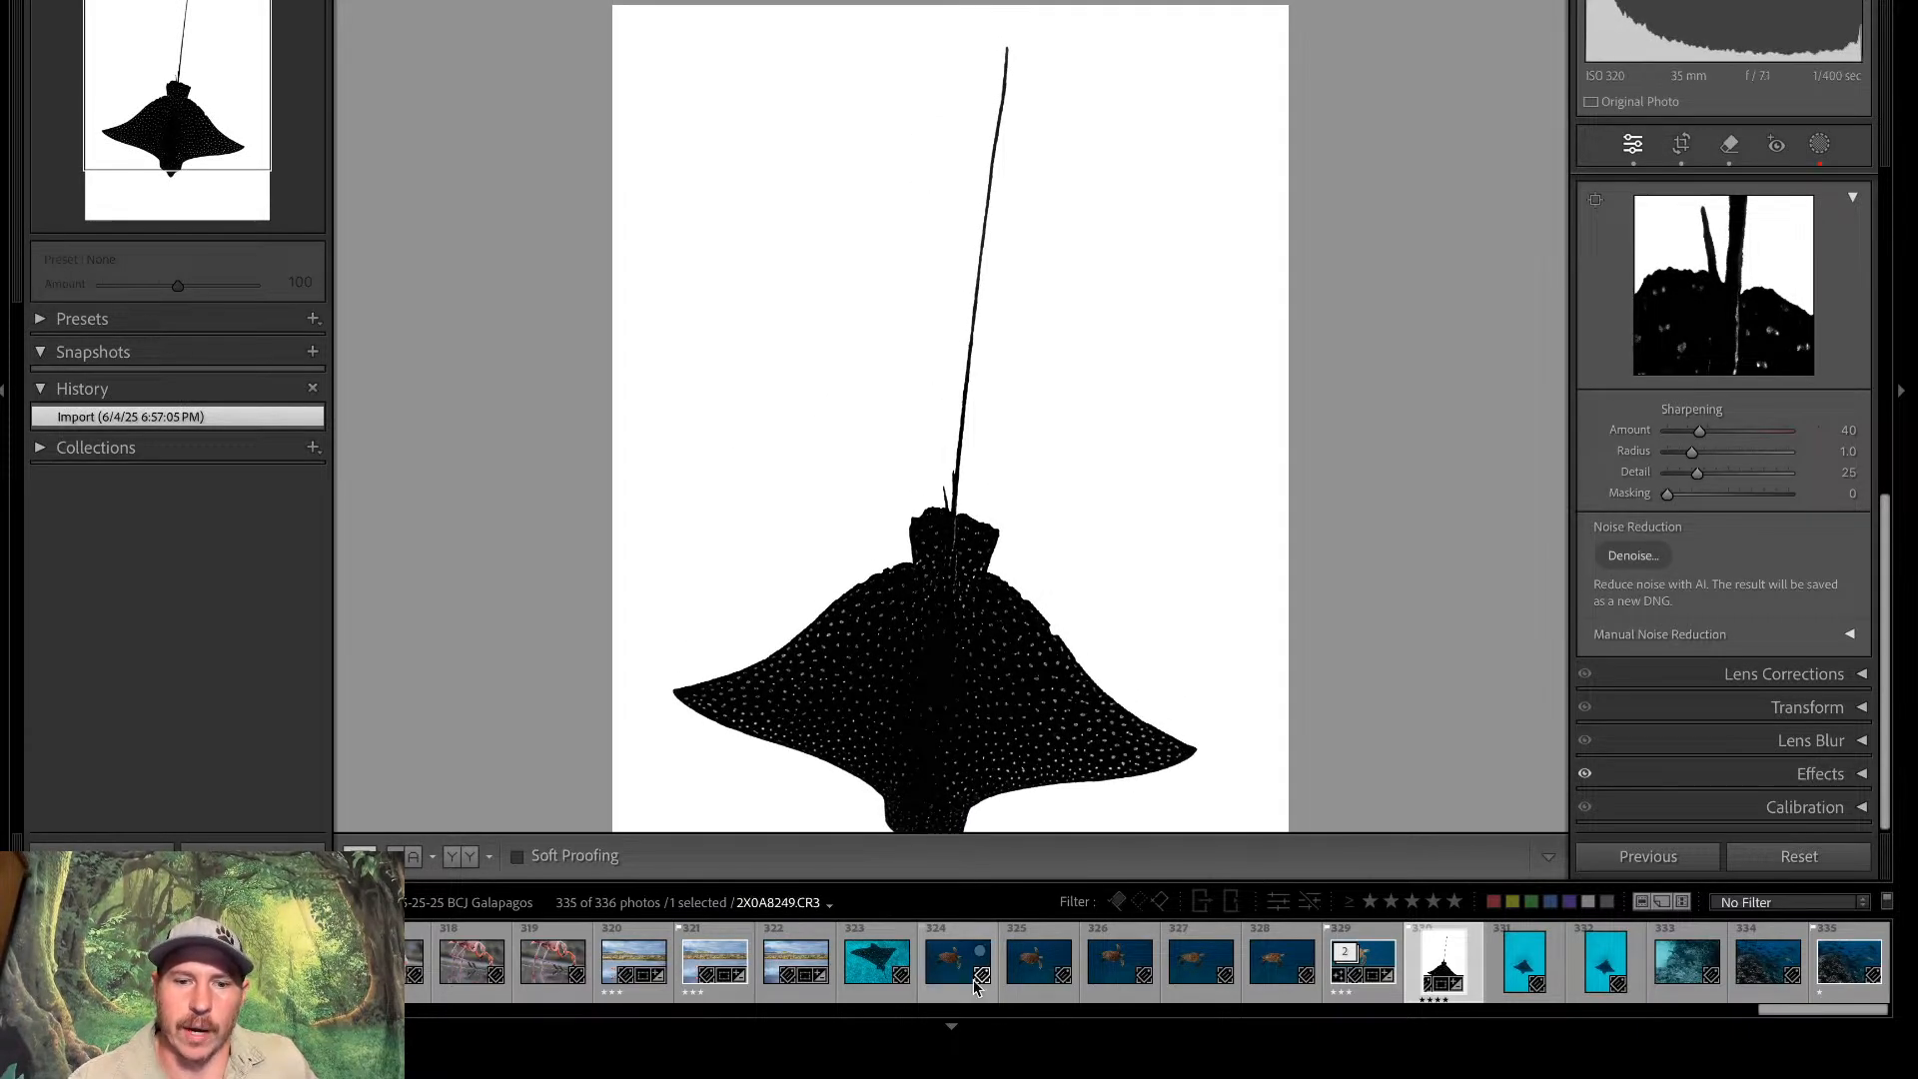
left_click_drag(1129, 568, 1109, 441)
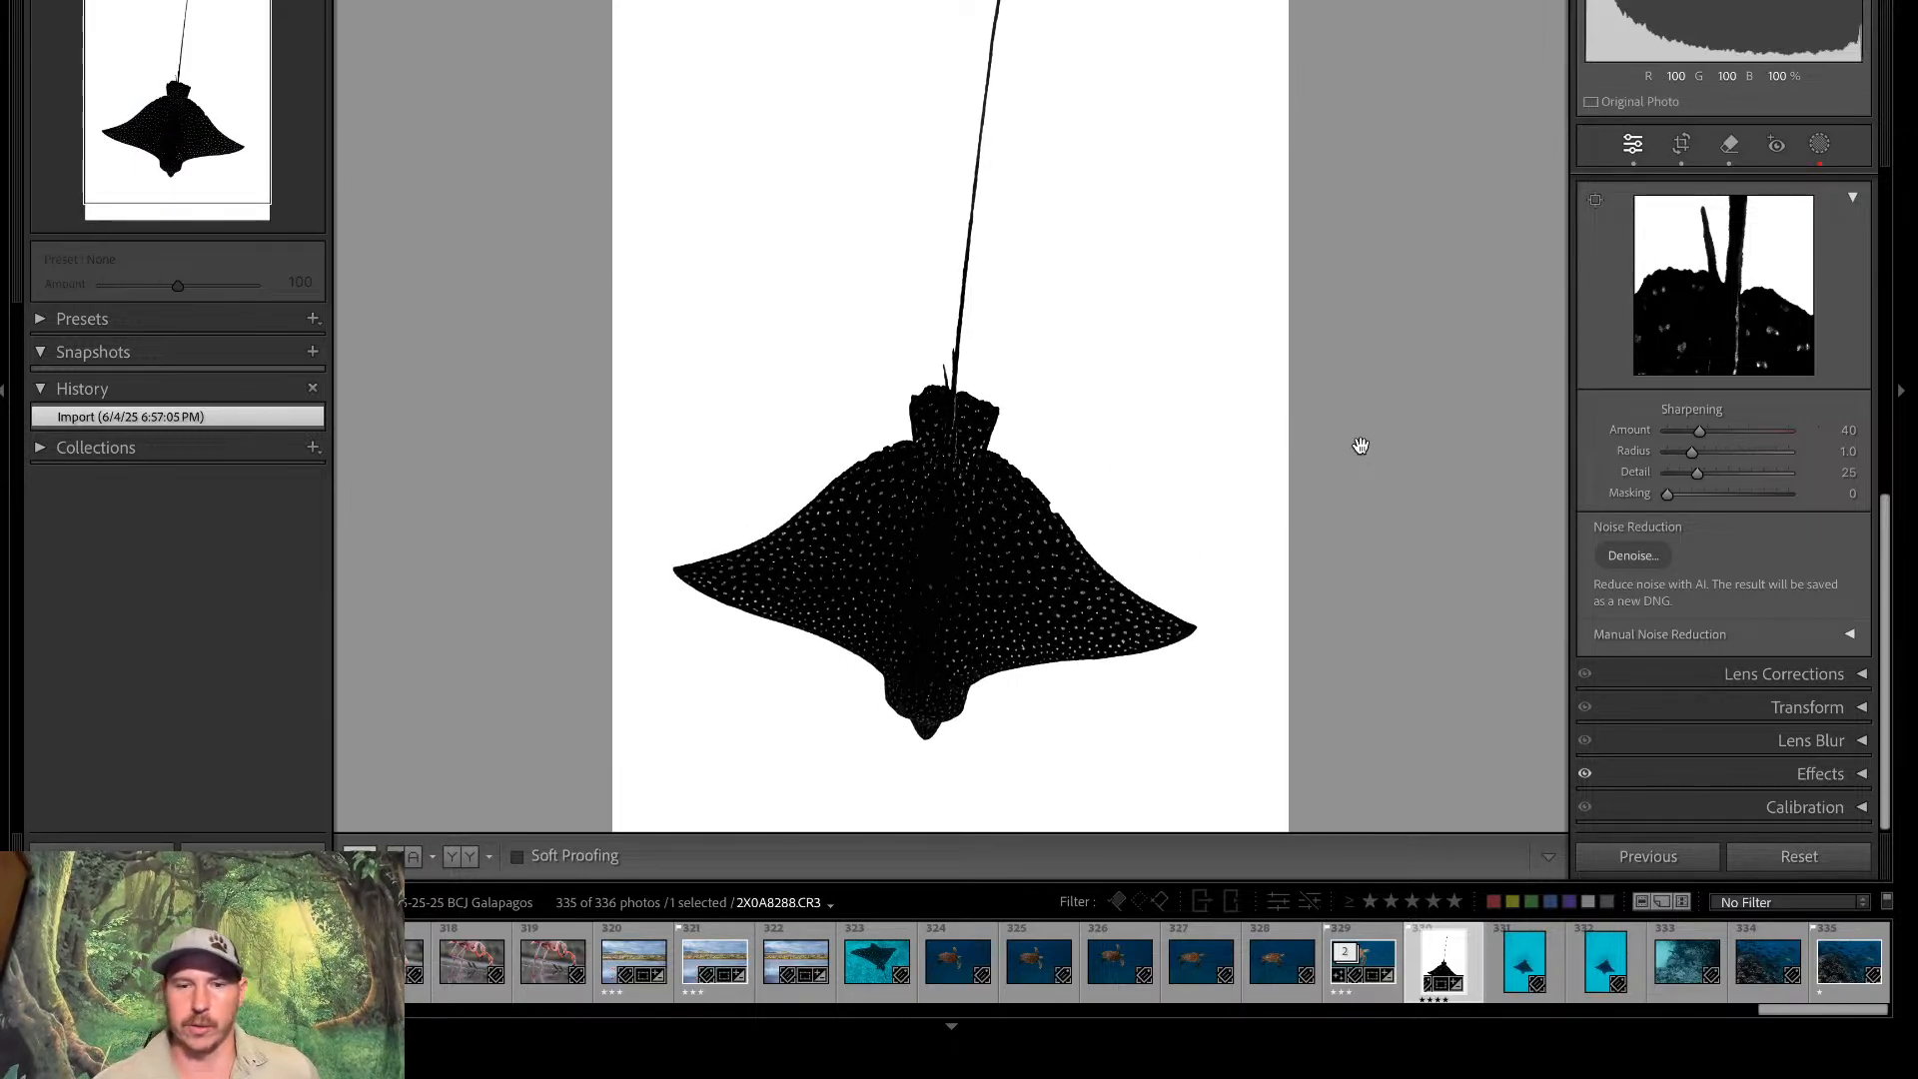
Compare the ray silhouette's before and after versions
key("backslash")
key("backslash")
key("backslash")
key("backslash")
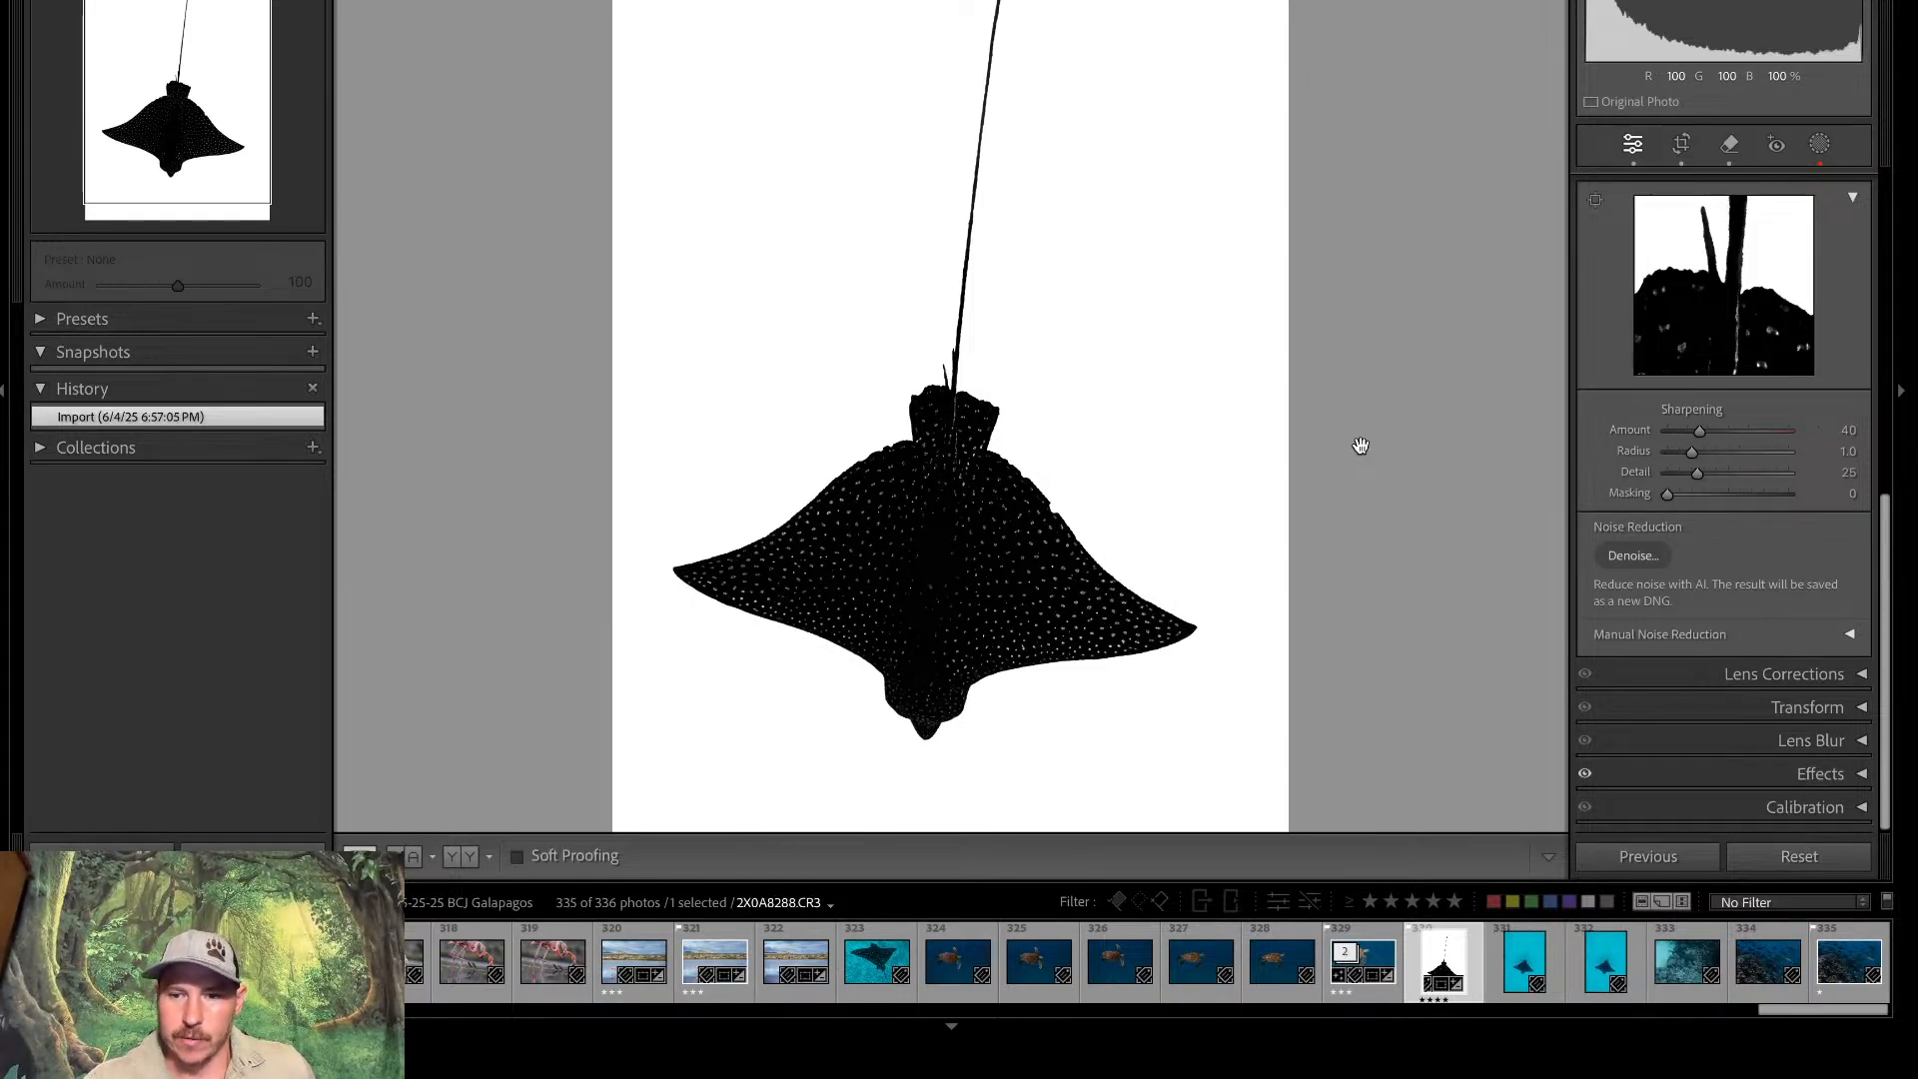
Compare the ray silhouette with the neighbouring unedited blue ray photo, ending on the silhouette
key("Right")
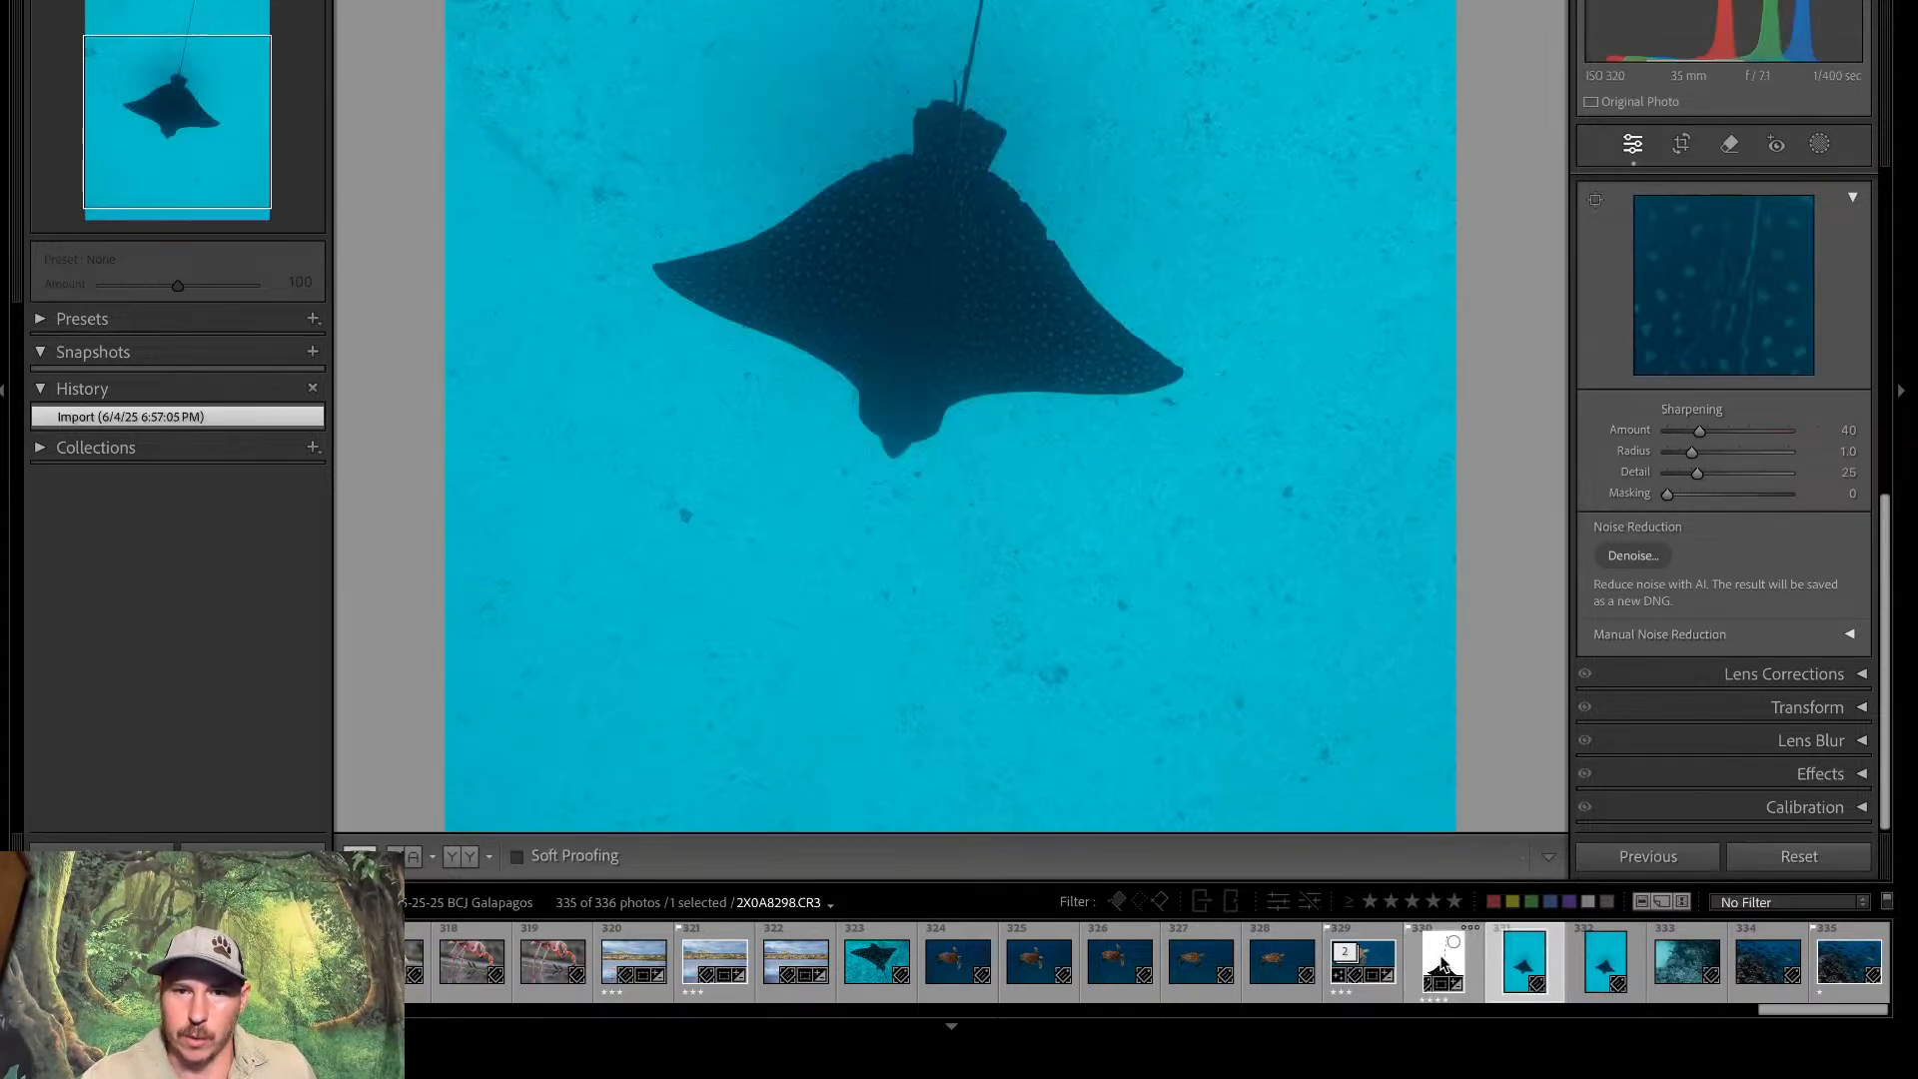
key("Left")
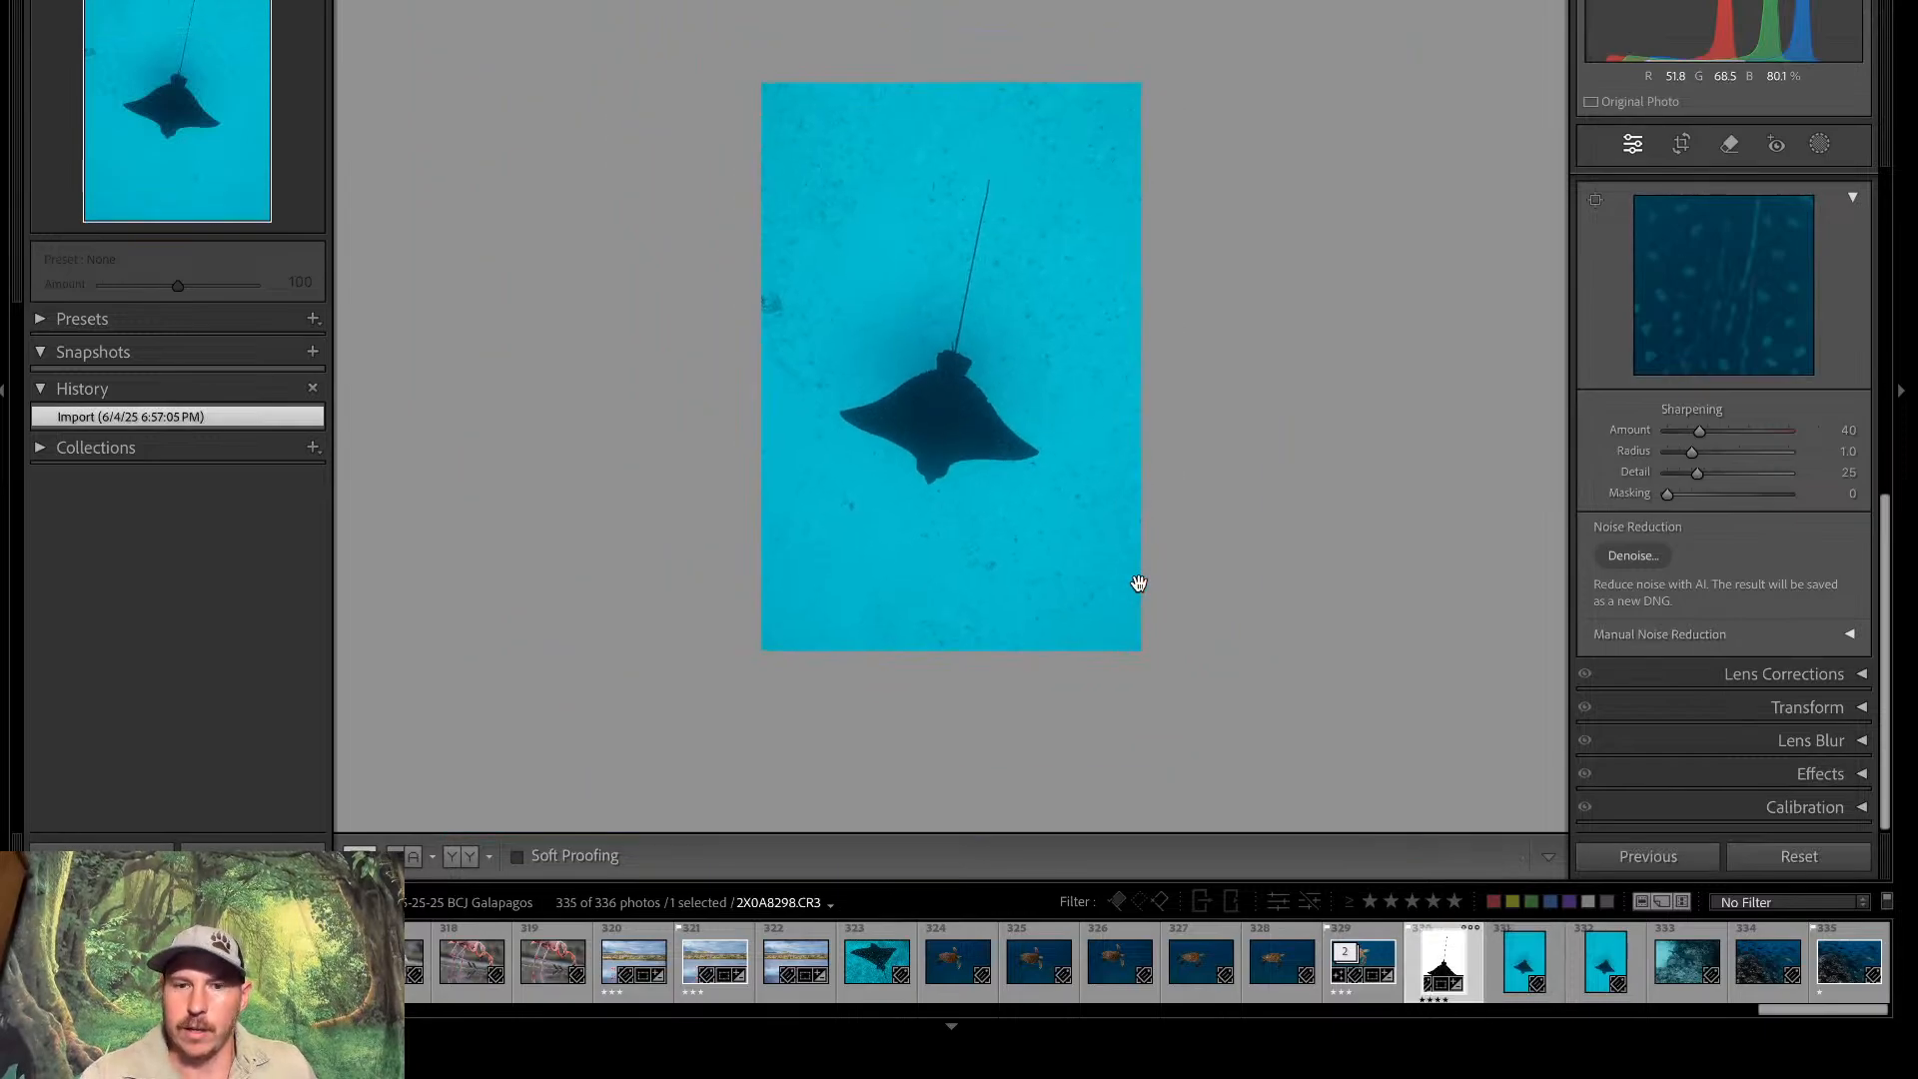
key("Right")
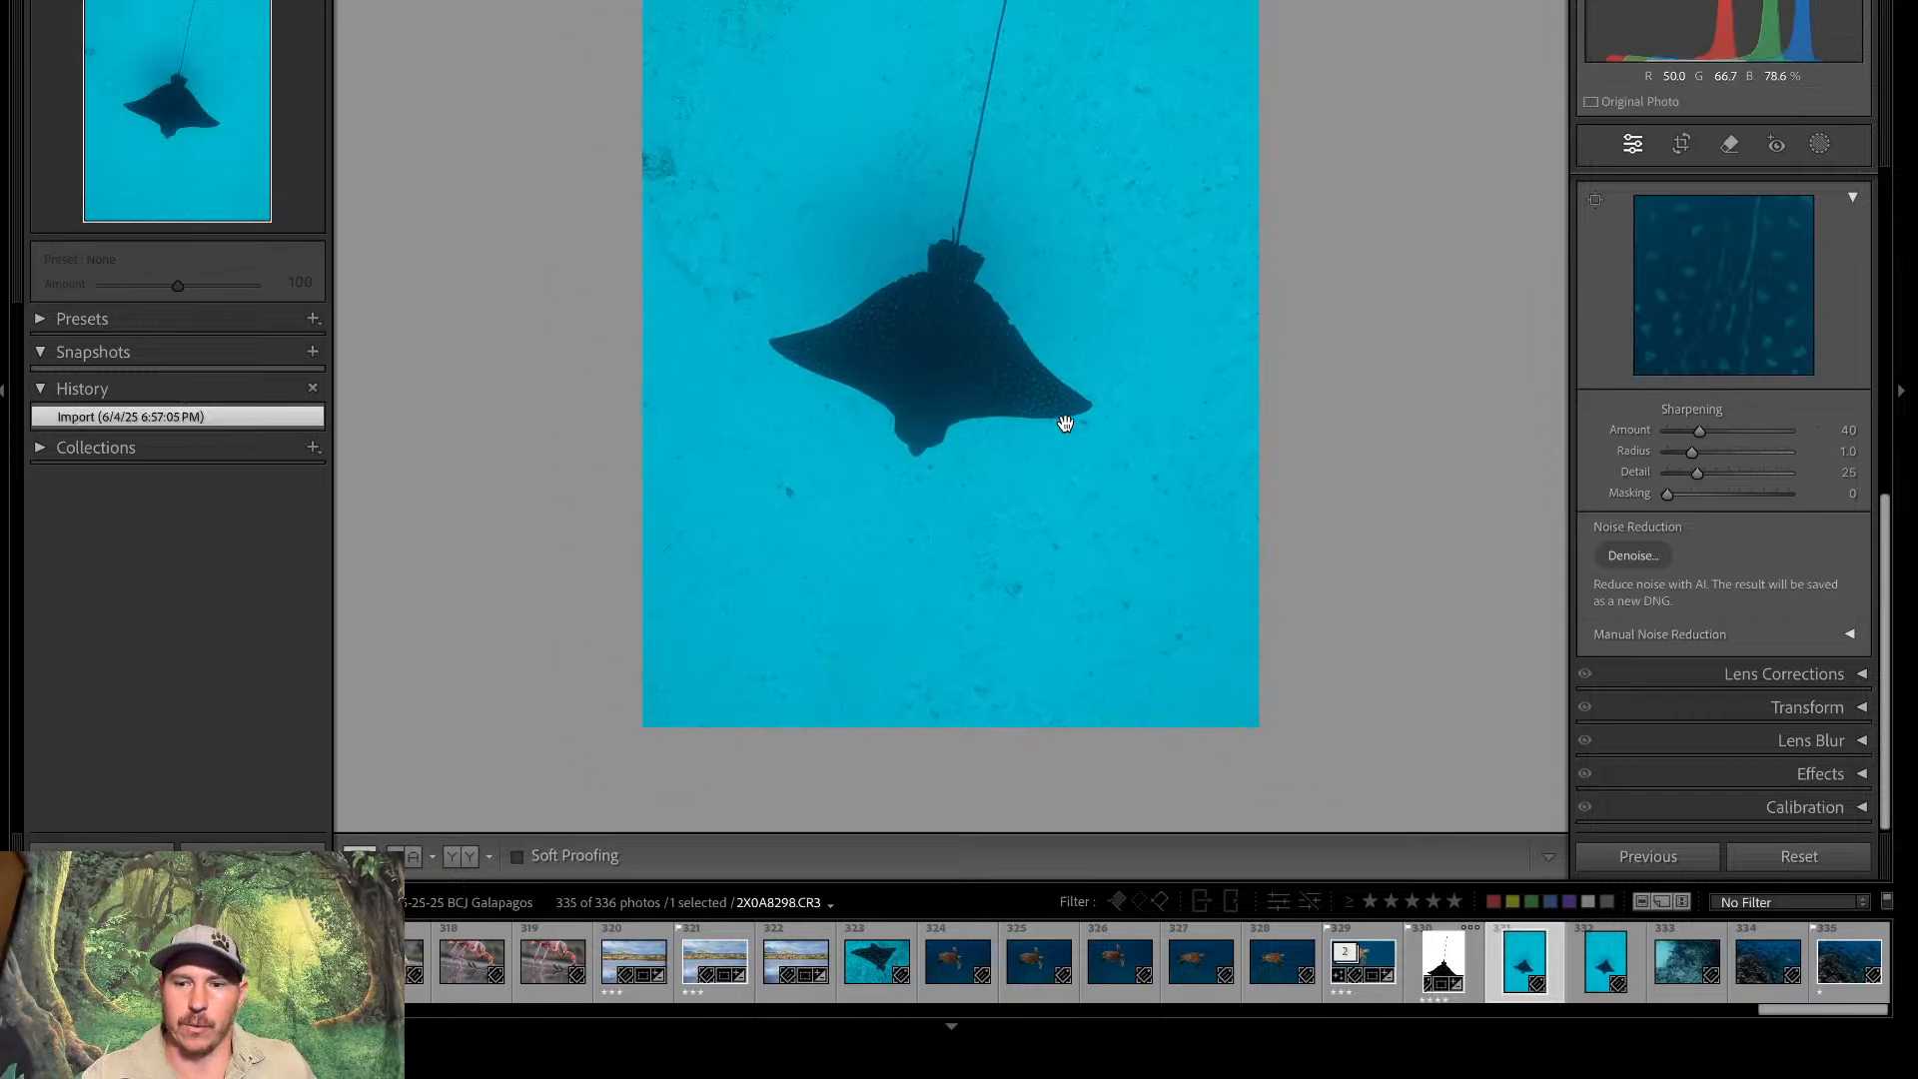
key("Left")
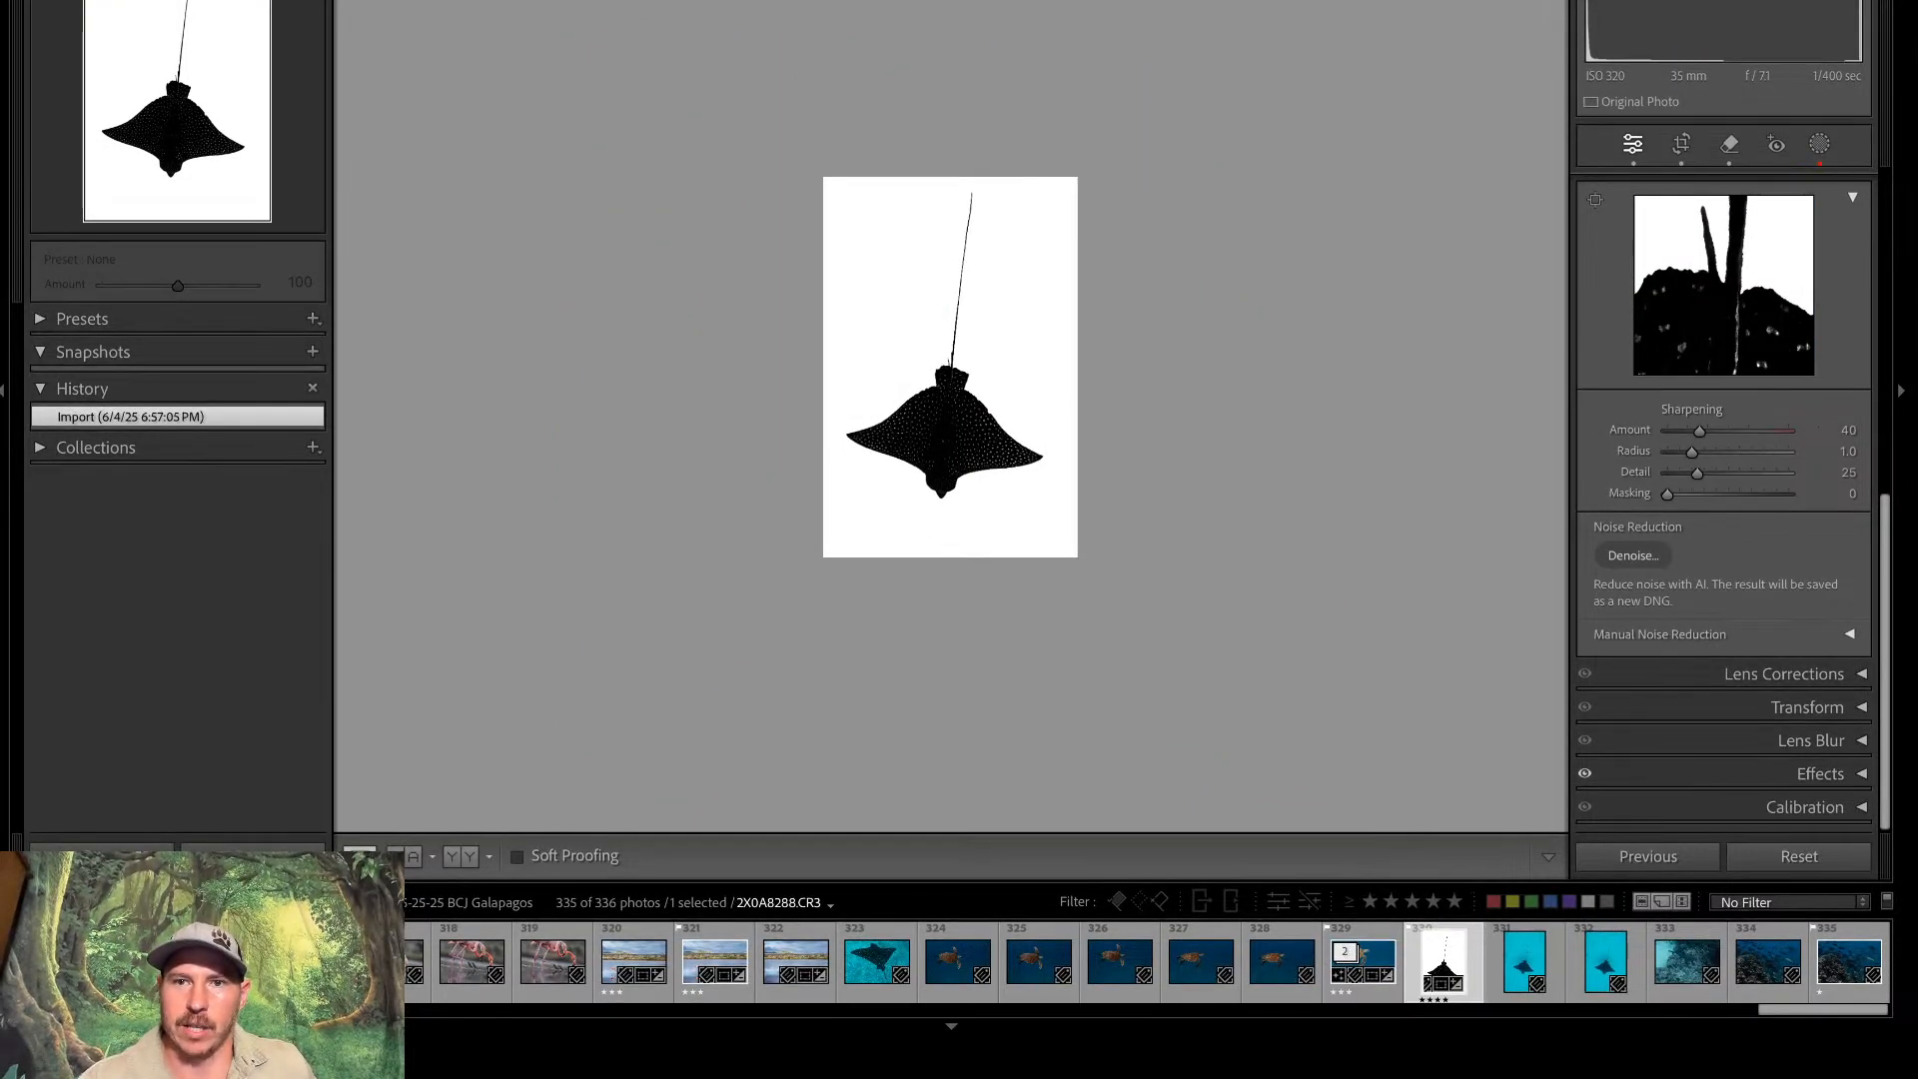
Return to the thumbnail grid, filter it to one star and higher, and select the standing penguin photo
key("g")
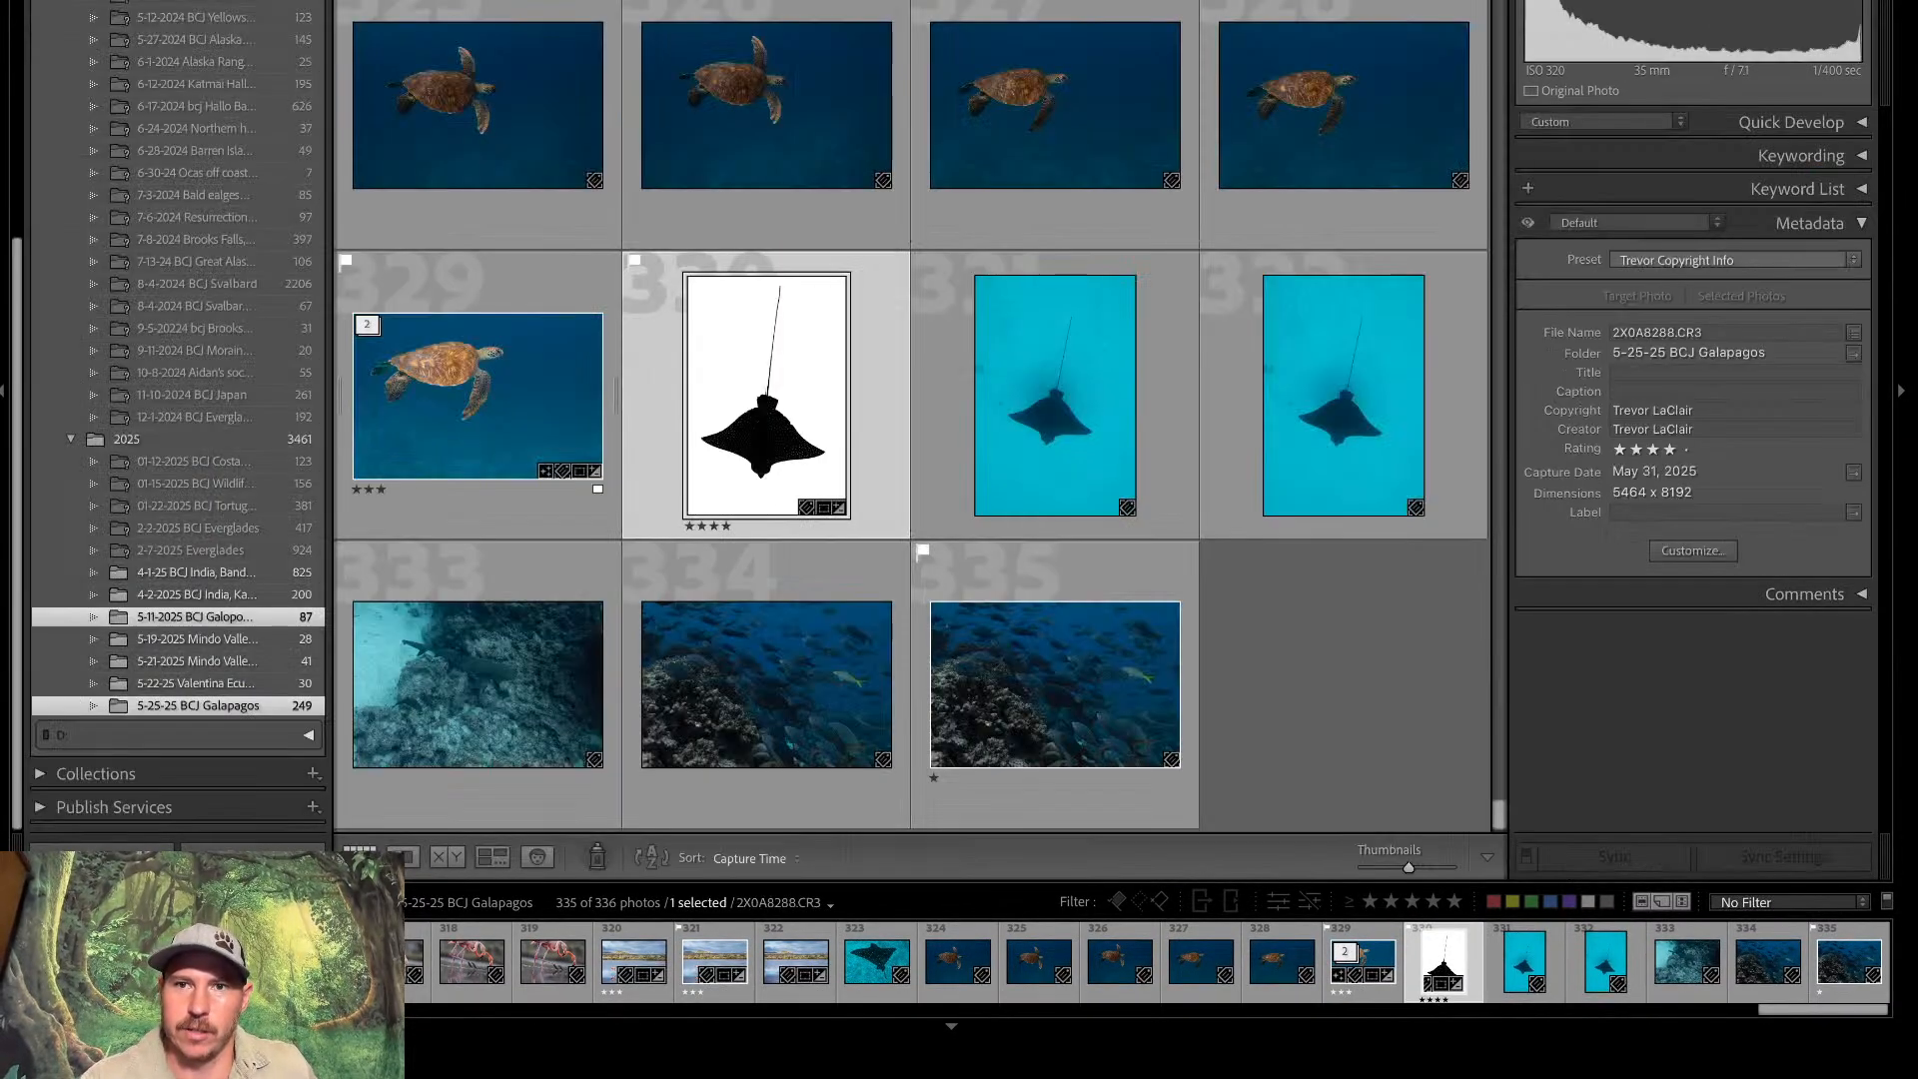
left_click_drag(1500, 814, 1499, 738)
left_click(1370, 902)
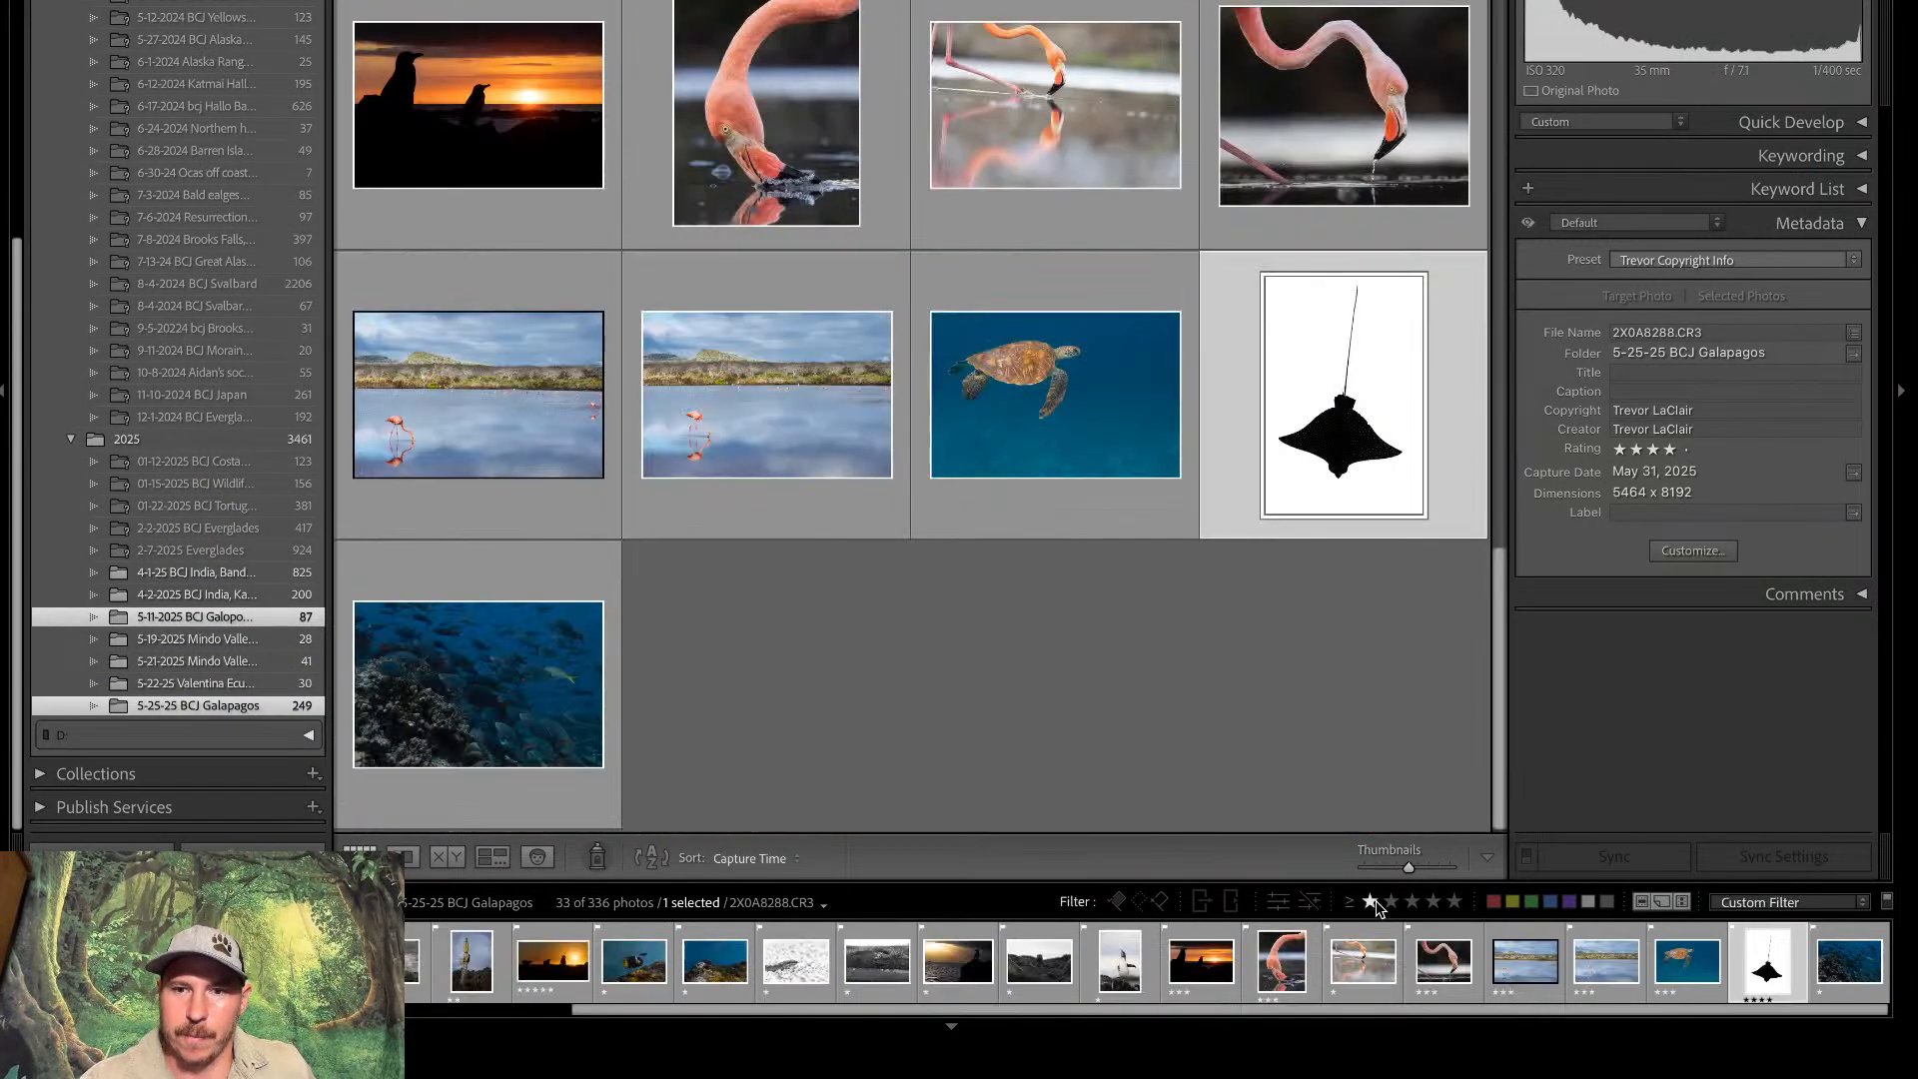
left_click_drag(1497, 667, 1498, 500)
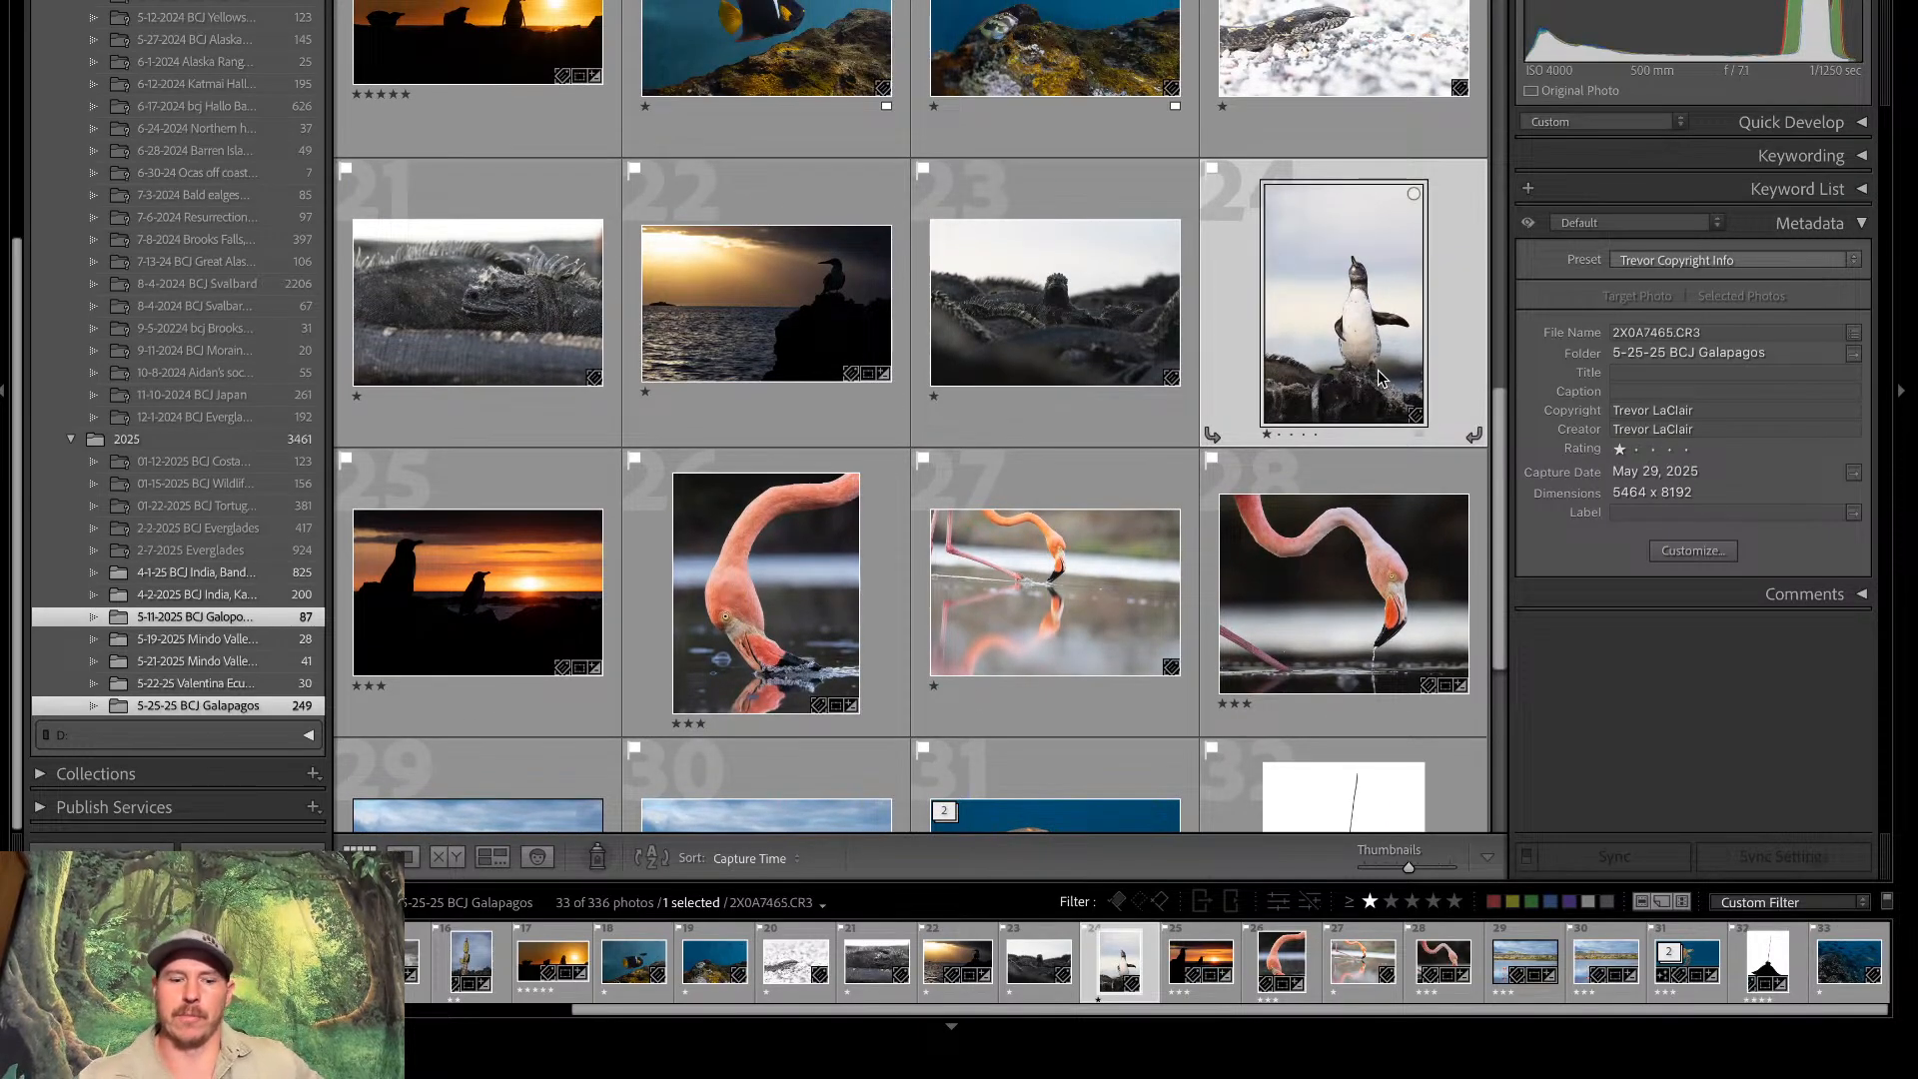
Open the standing penguin photo in the Develop module at whole-image view
key("d")
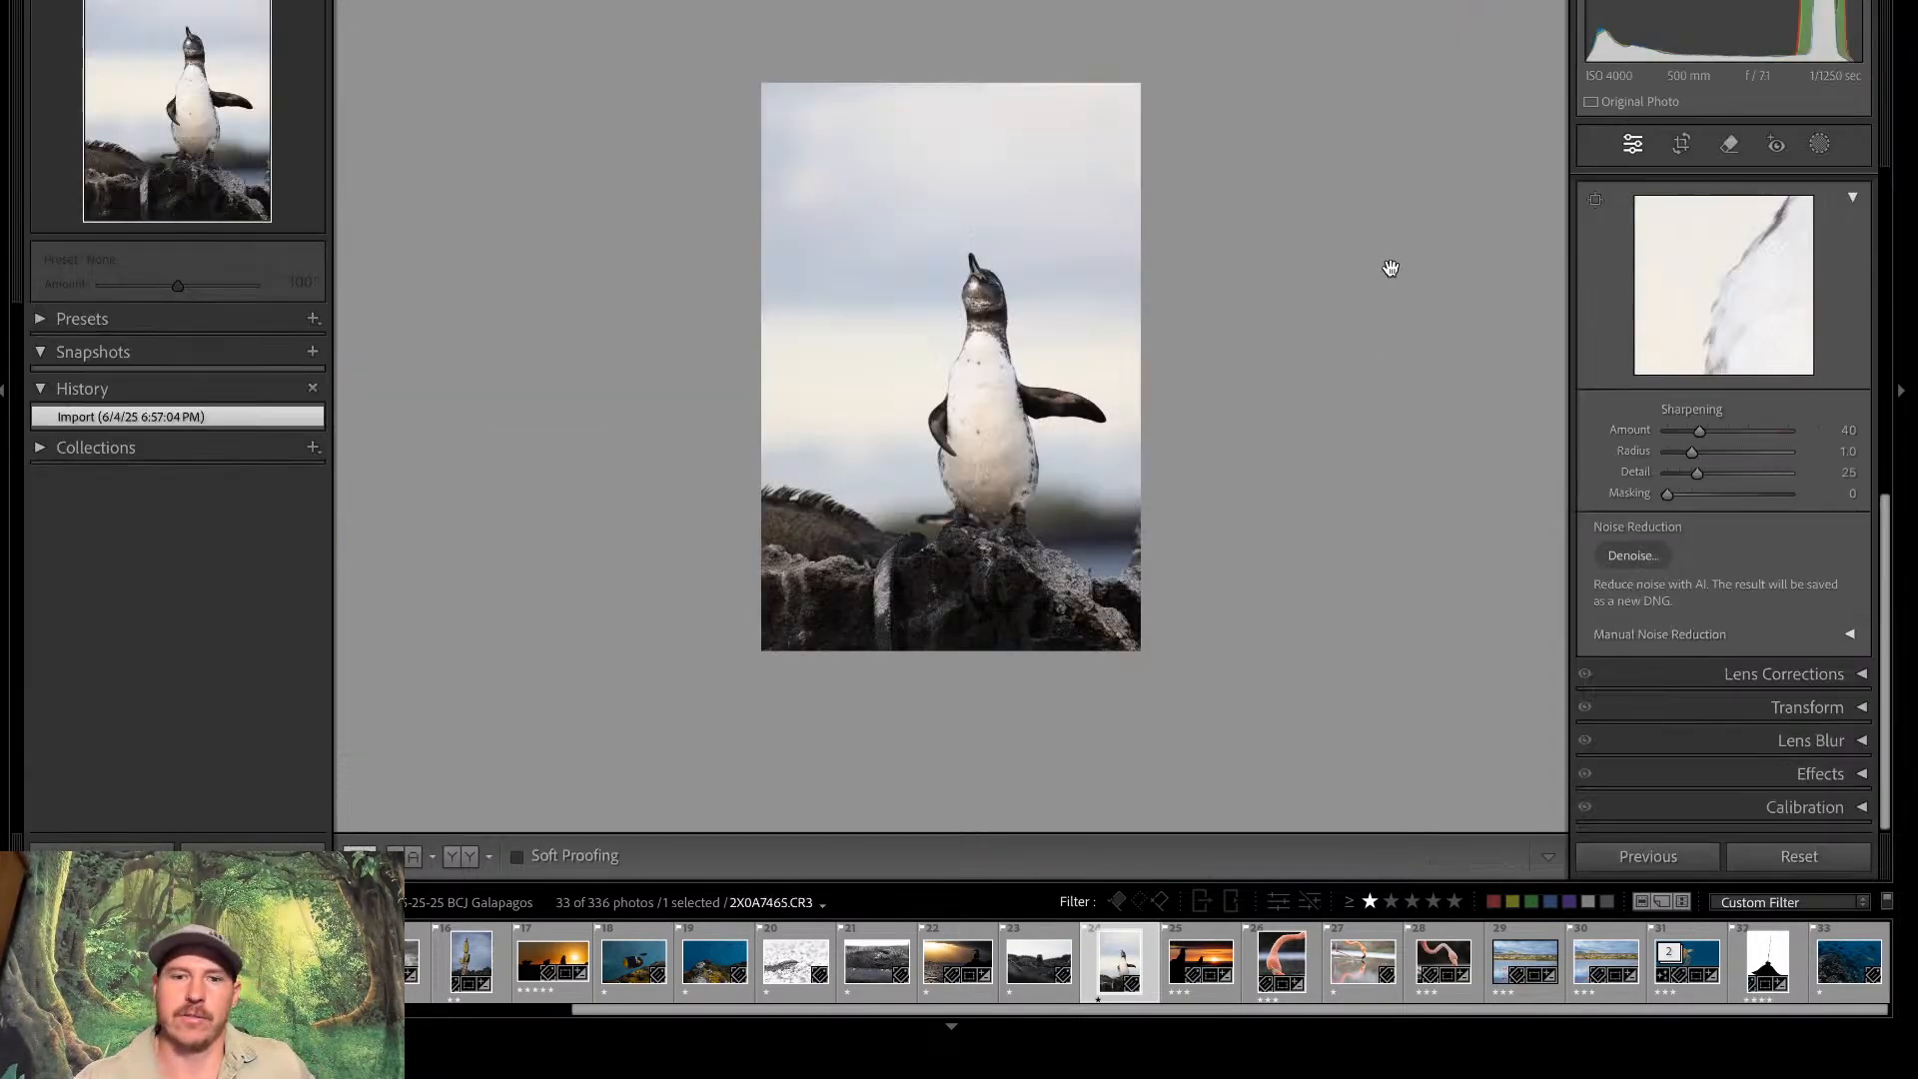
left_click(1391, 268)
left_click(1390, 268)
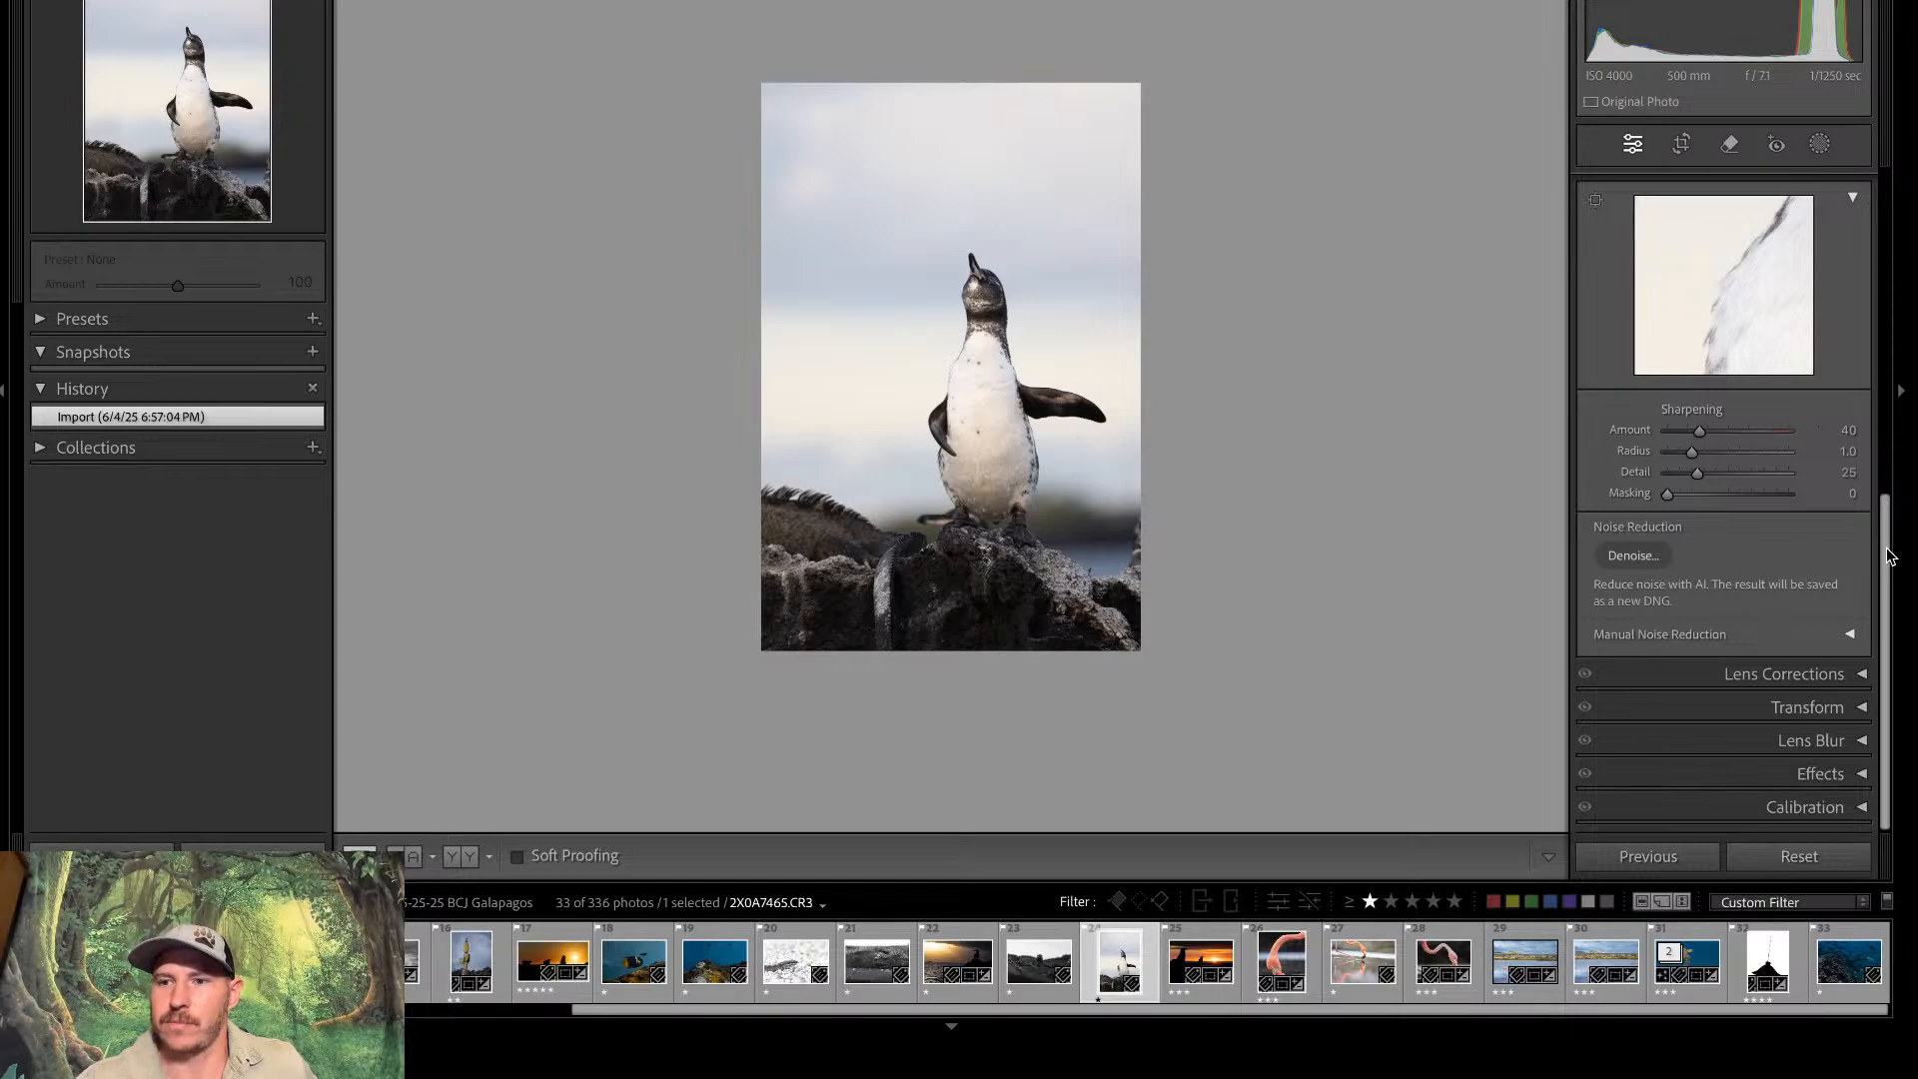
Set the penguin photo's overall contrast to +27, keep highlights at 0, and cool the white balance temperature to 5,291
scroll(1890, 556, "up", 10)
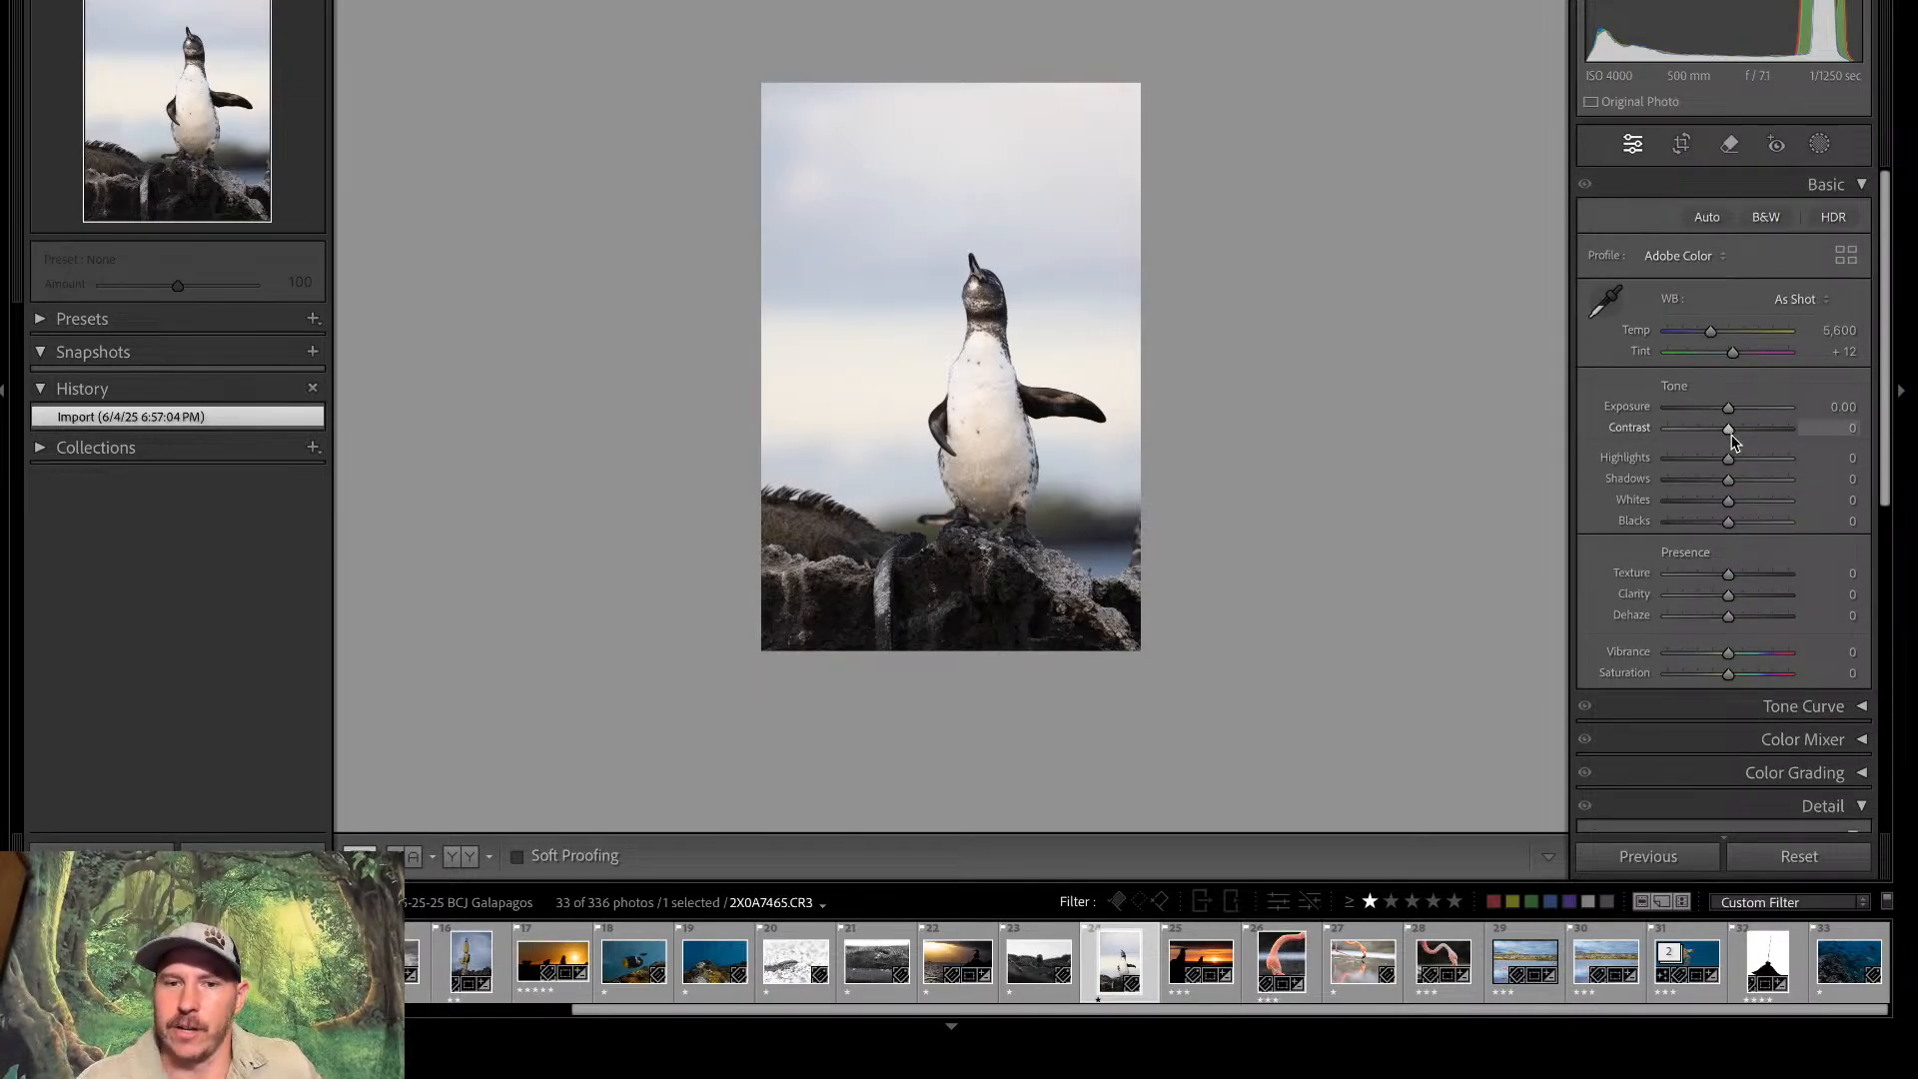
mouse_move(1729, 429)
left_mouse_down()
mouse_move(1746, 428)
mouse_move(1676, 461)
mouse_move(1717, 464)
left_mouse_up()
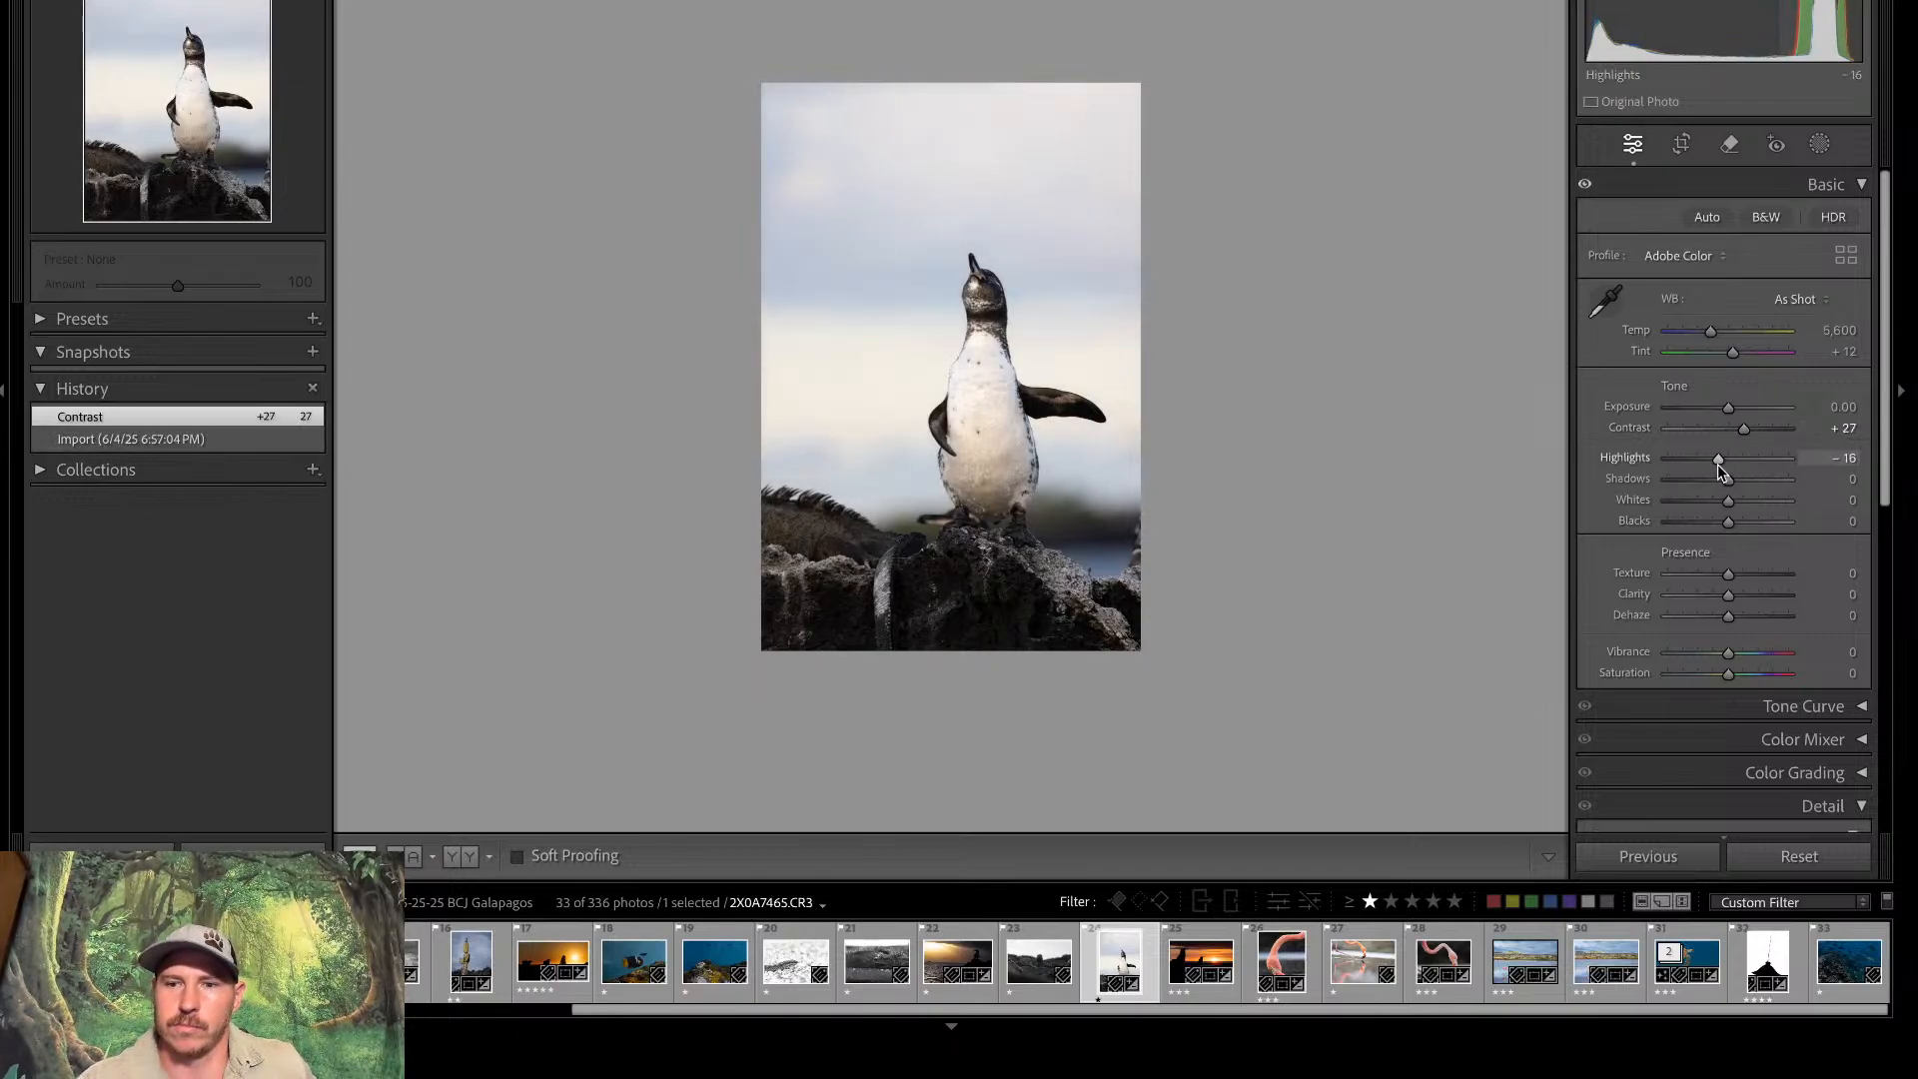
double_click(1717, 463)
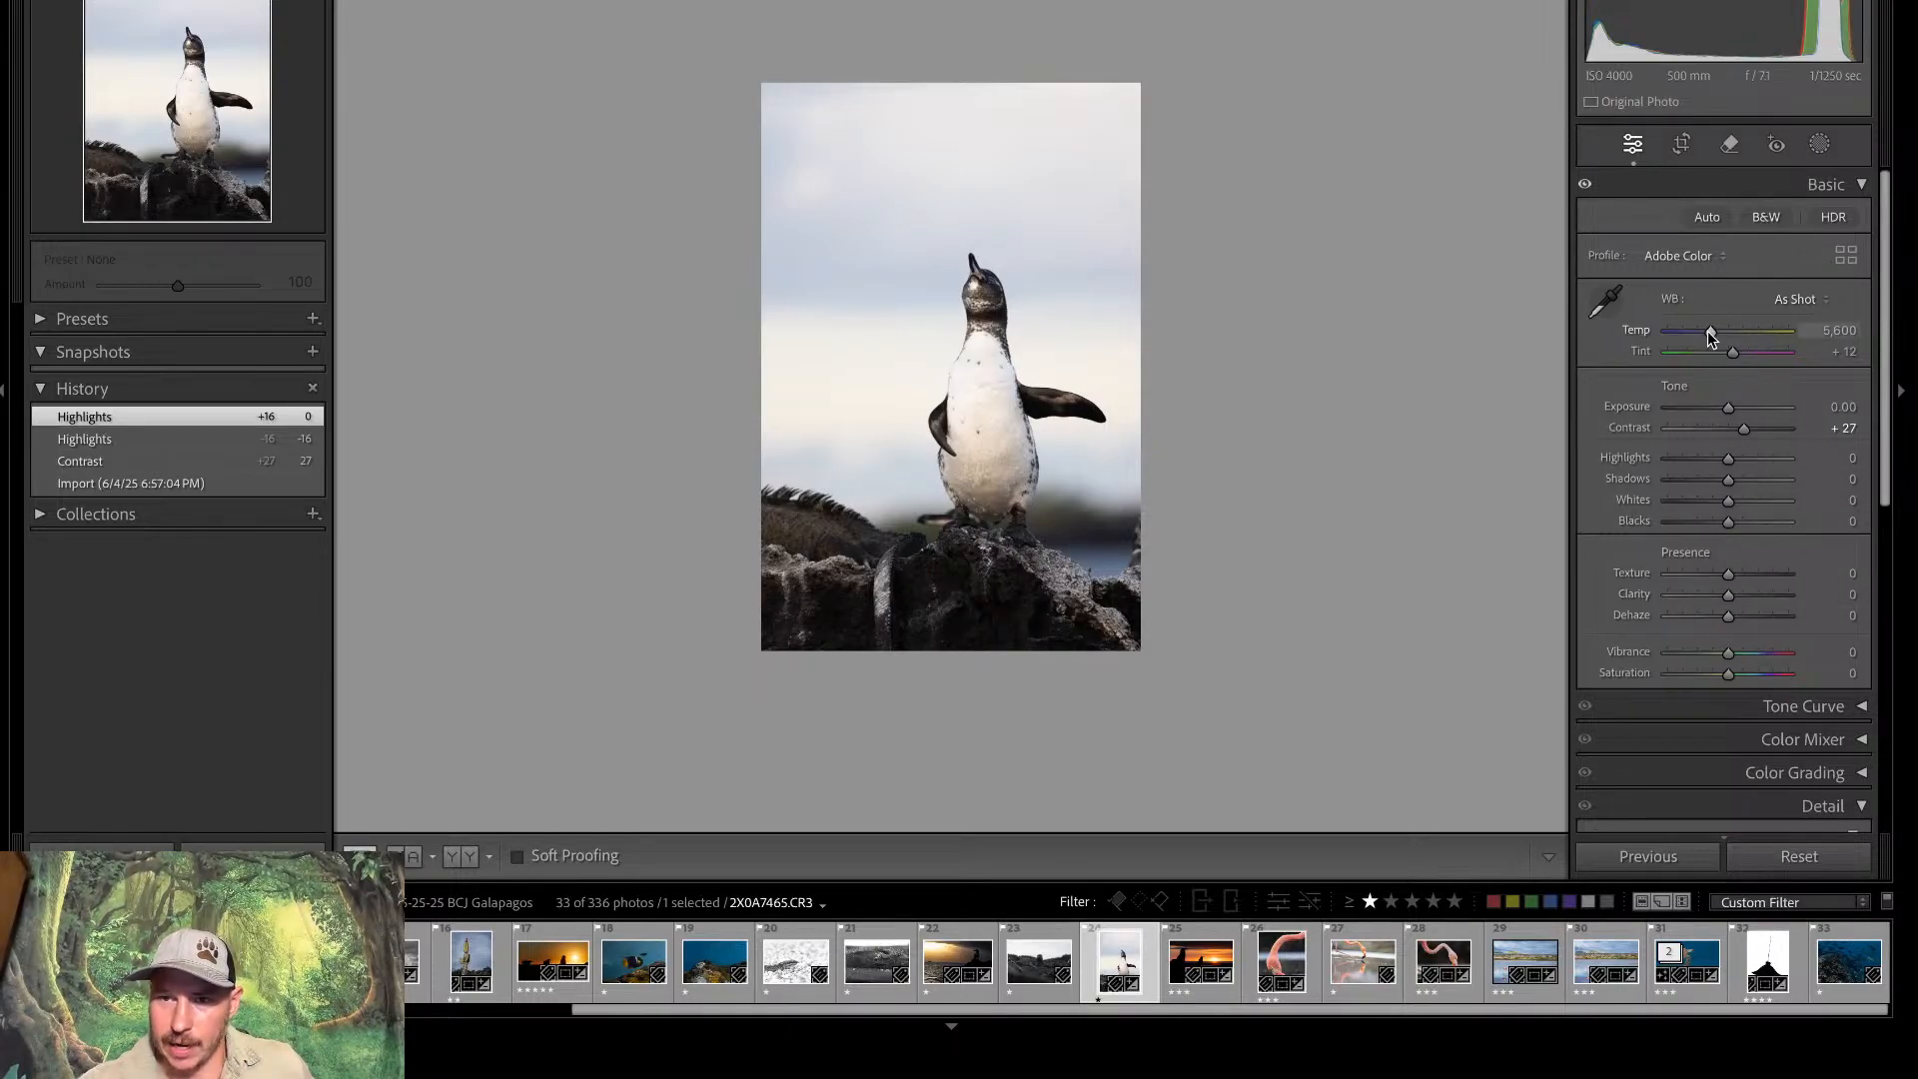
left_click_drag(1708, 331, 1704, 335)
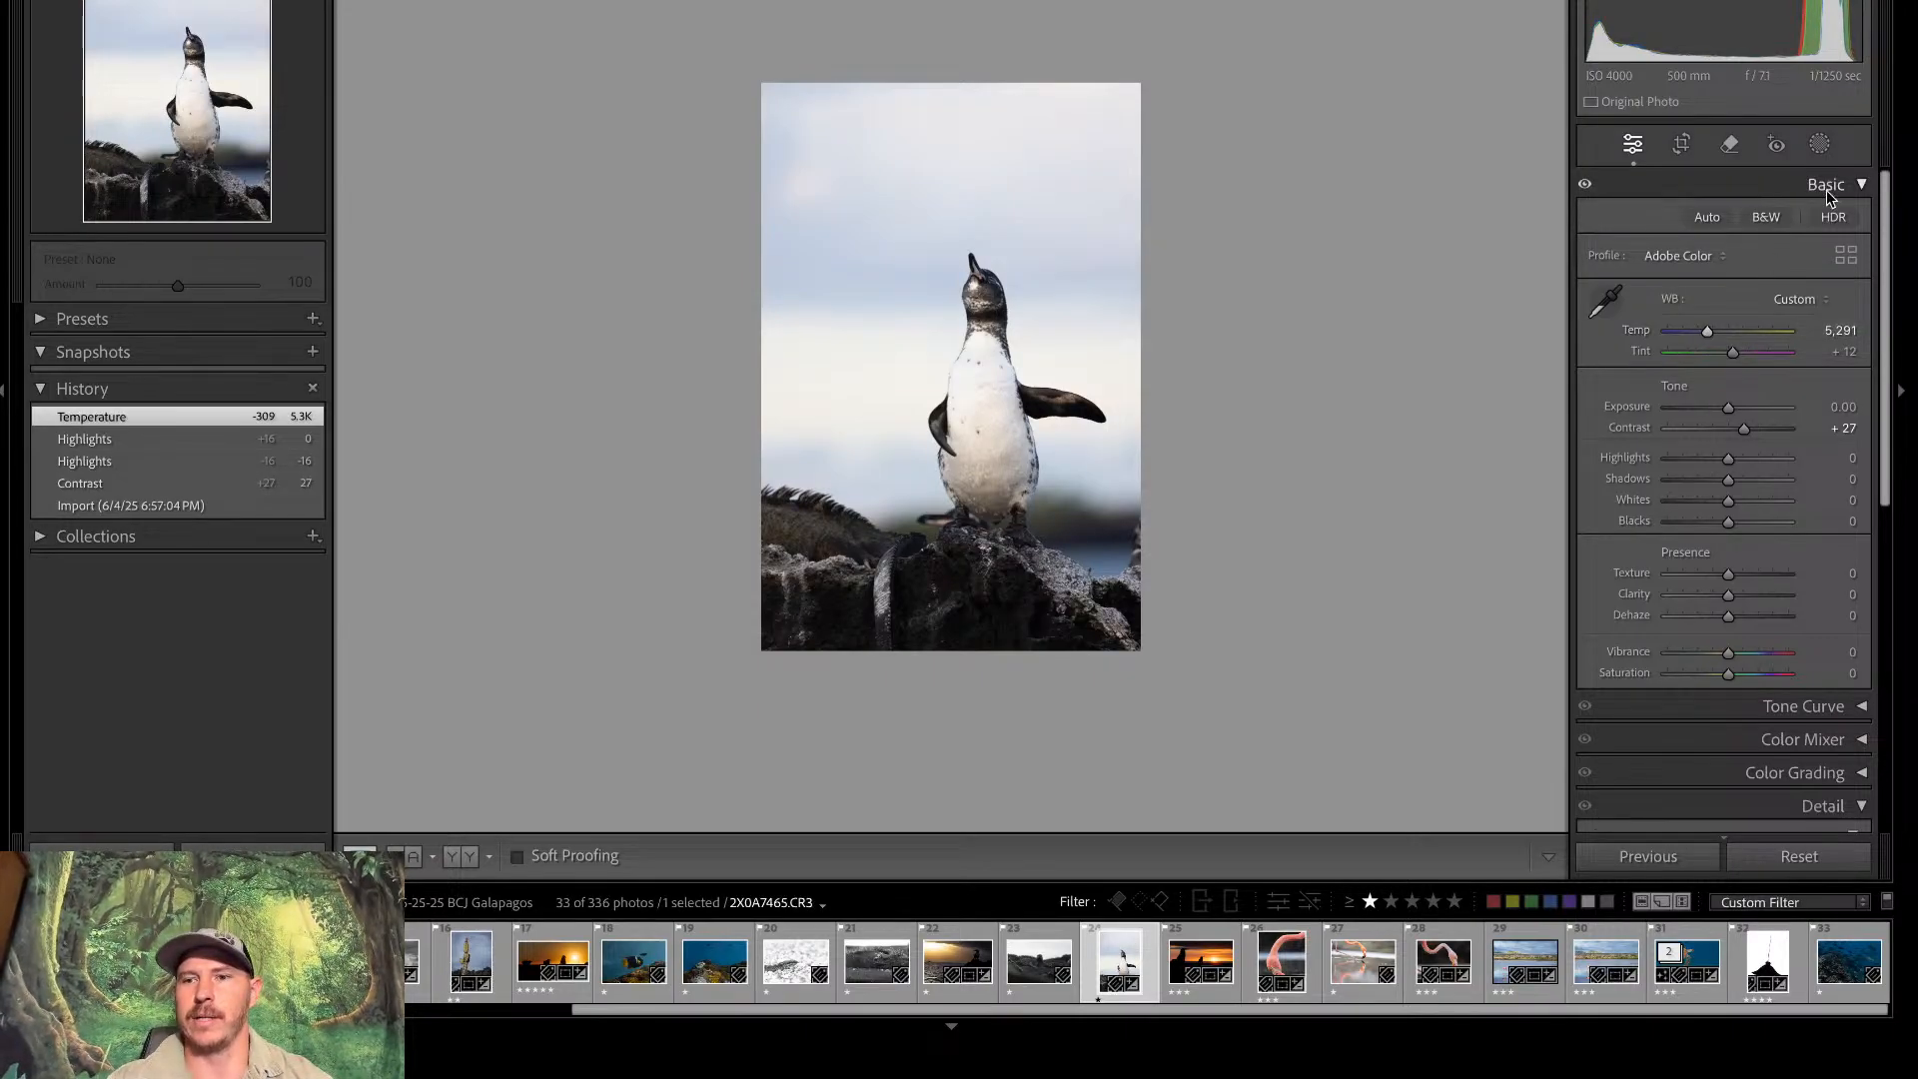
Add a sky mask to the penguin photo and set its clarity to 28
left_click(1820, 147)
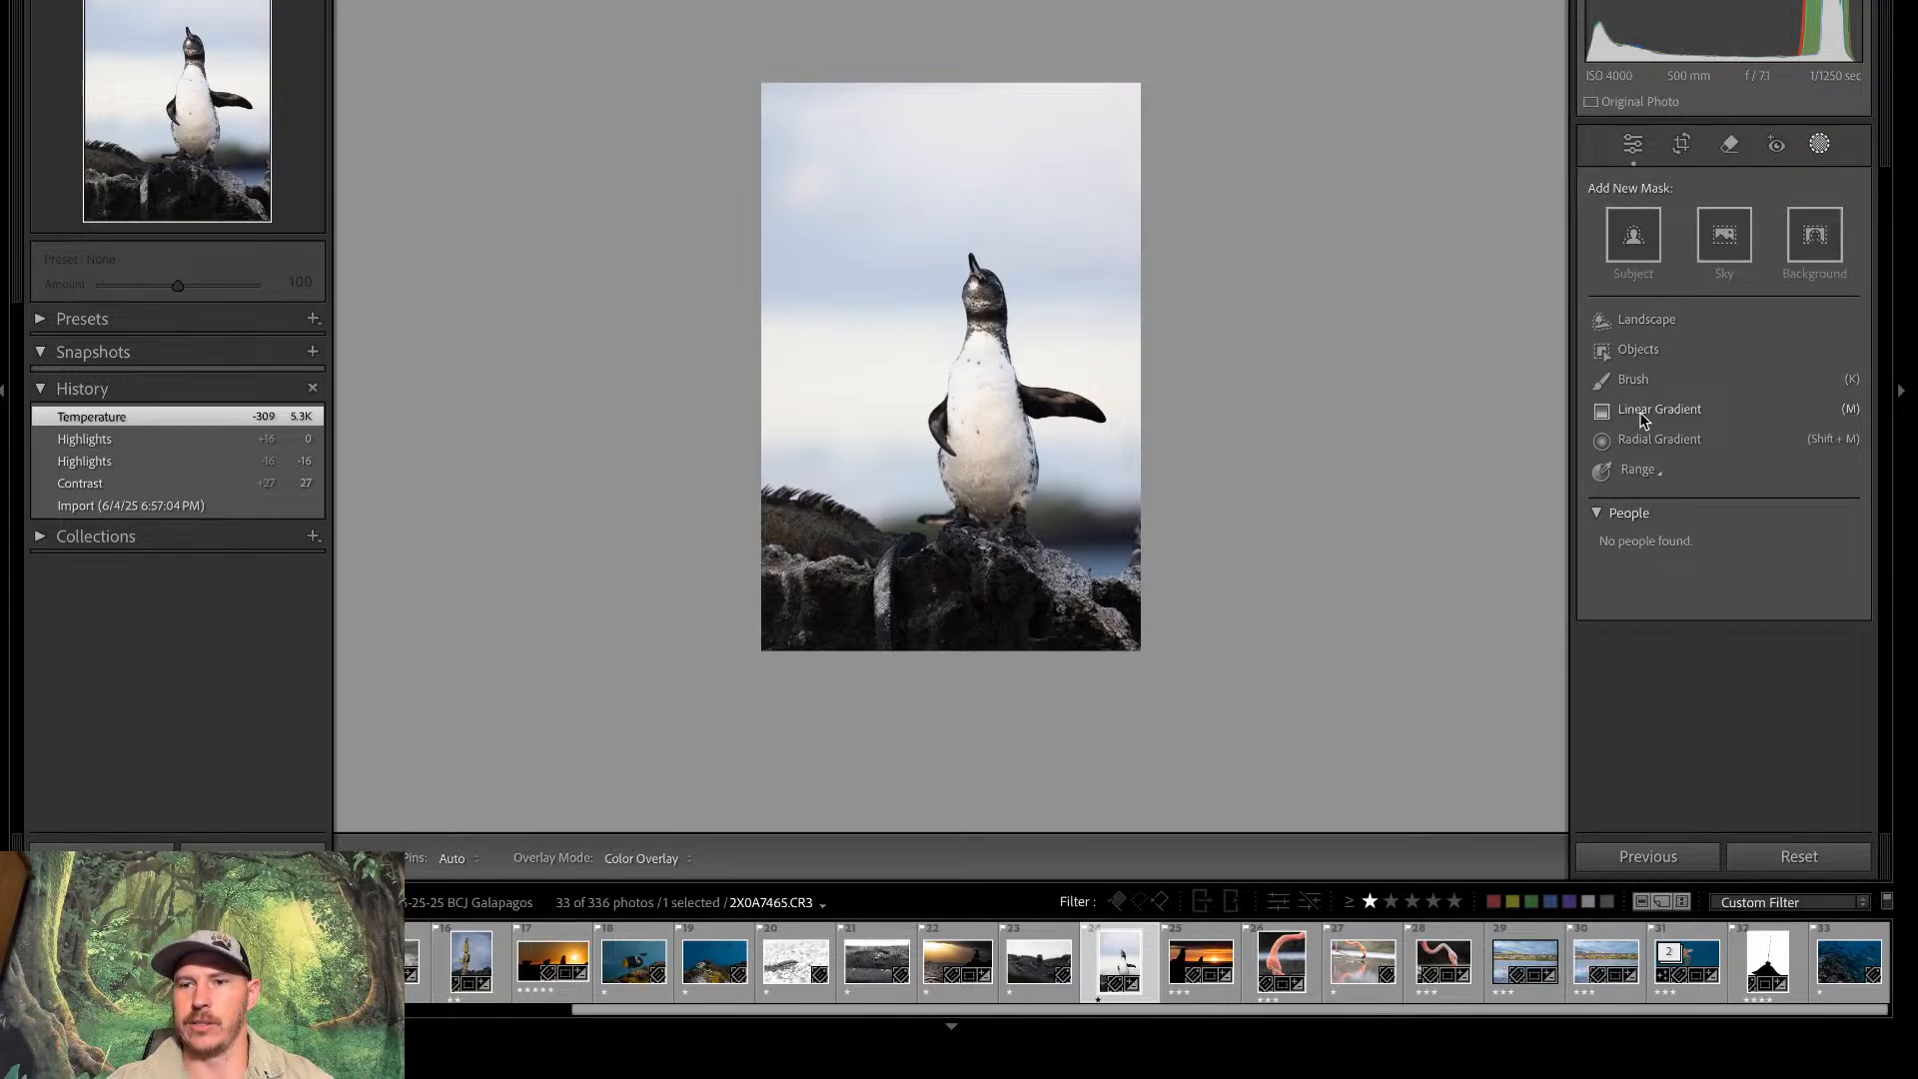
left_click(1732, 243)
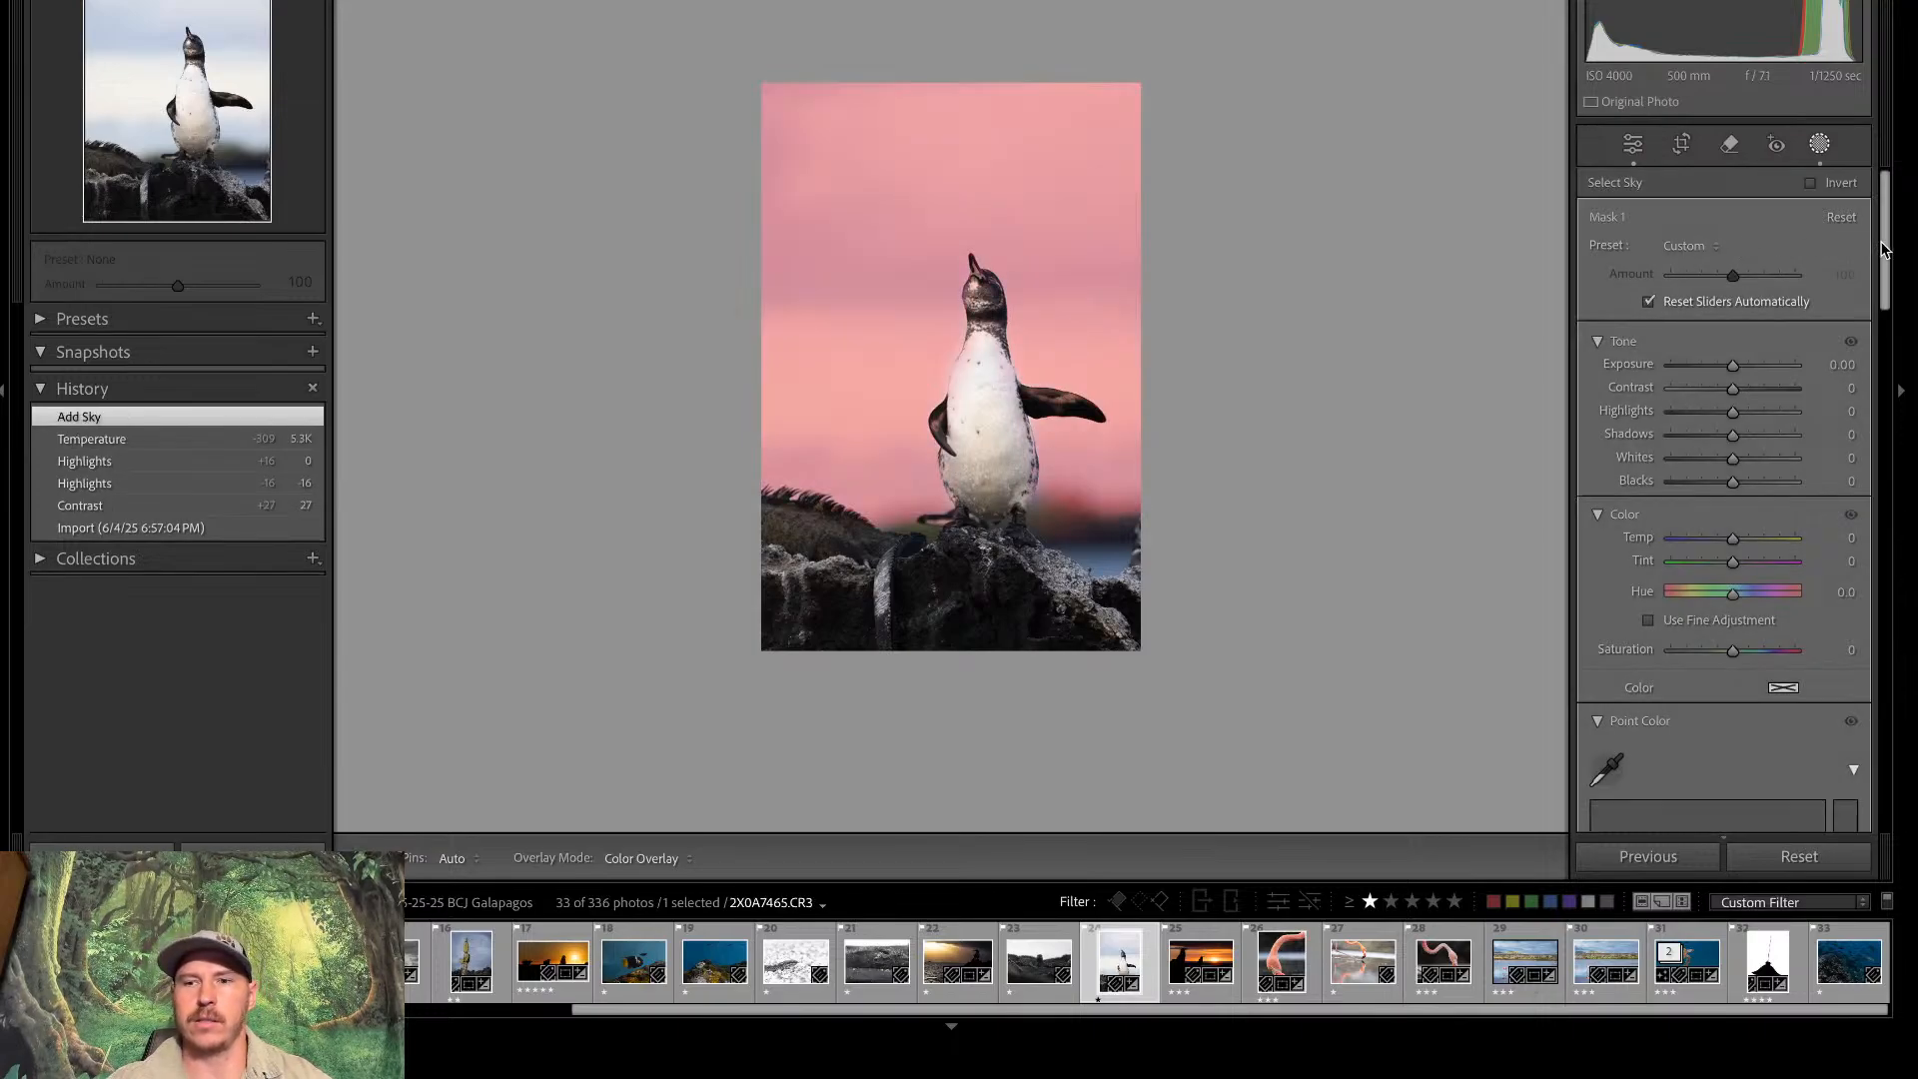
left_click_drag(1885, 249, 1887, 464)
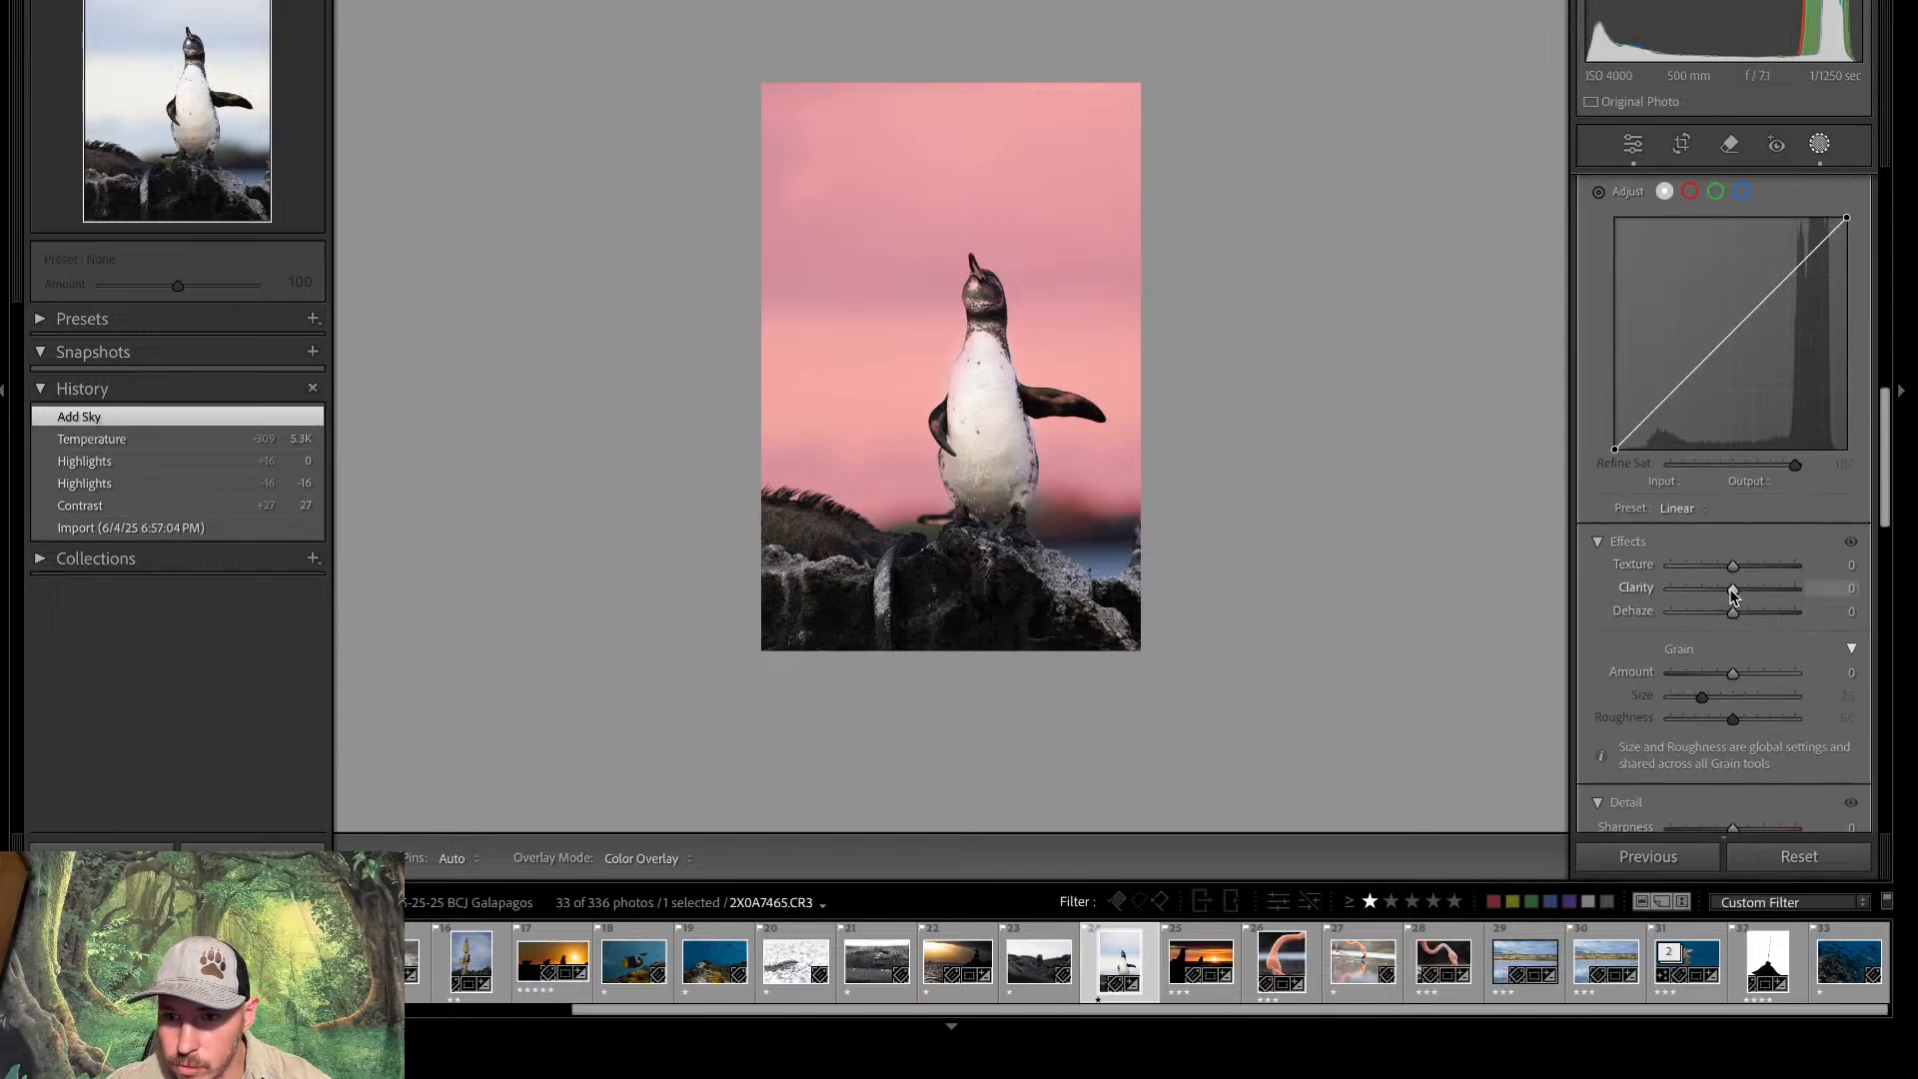
left_click(1731, 591)
left_click_drag(1731, 596, 1750, 596)
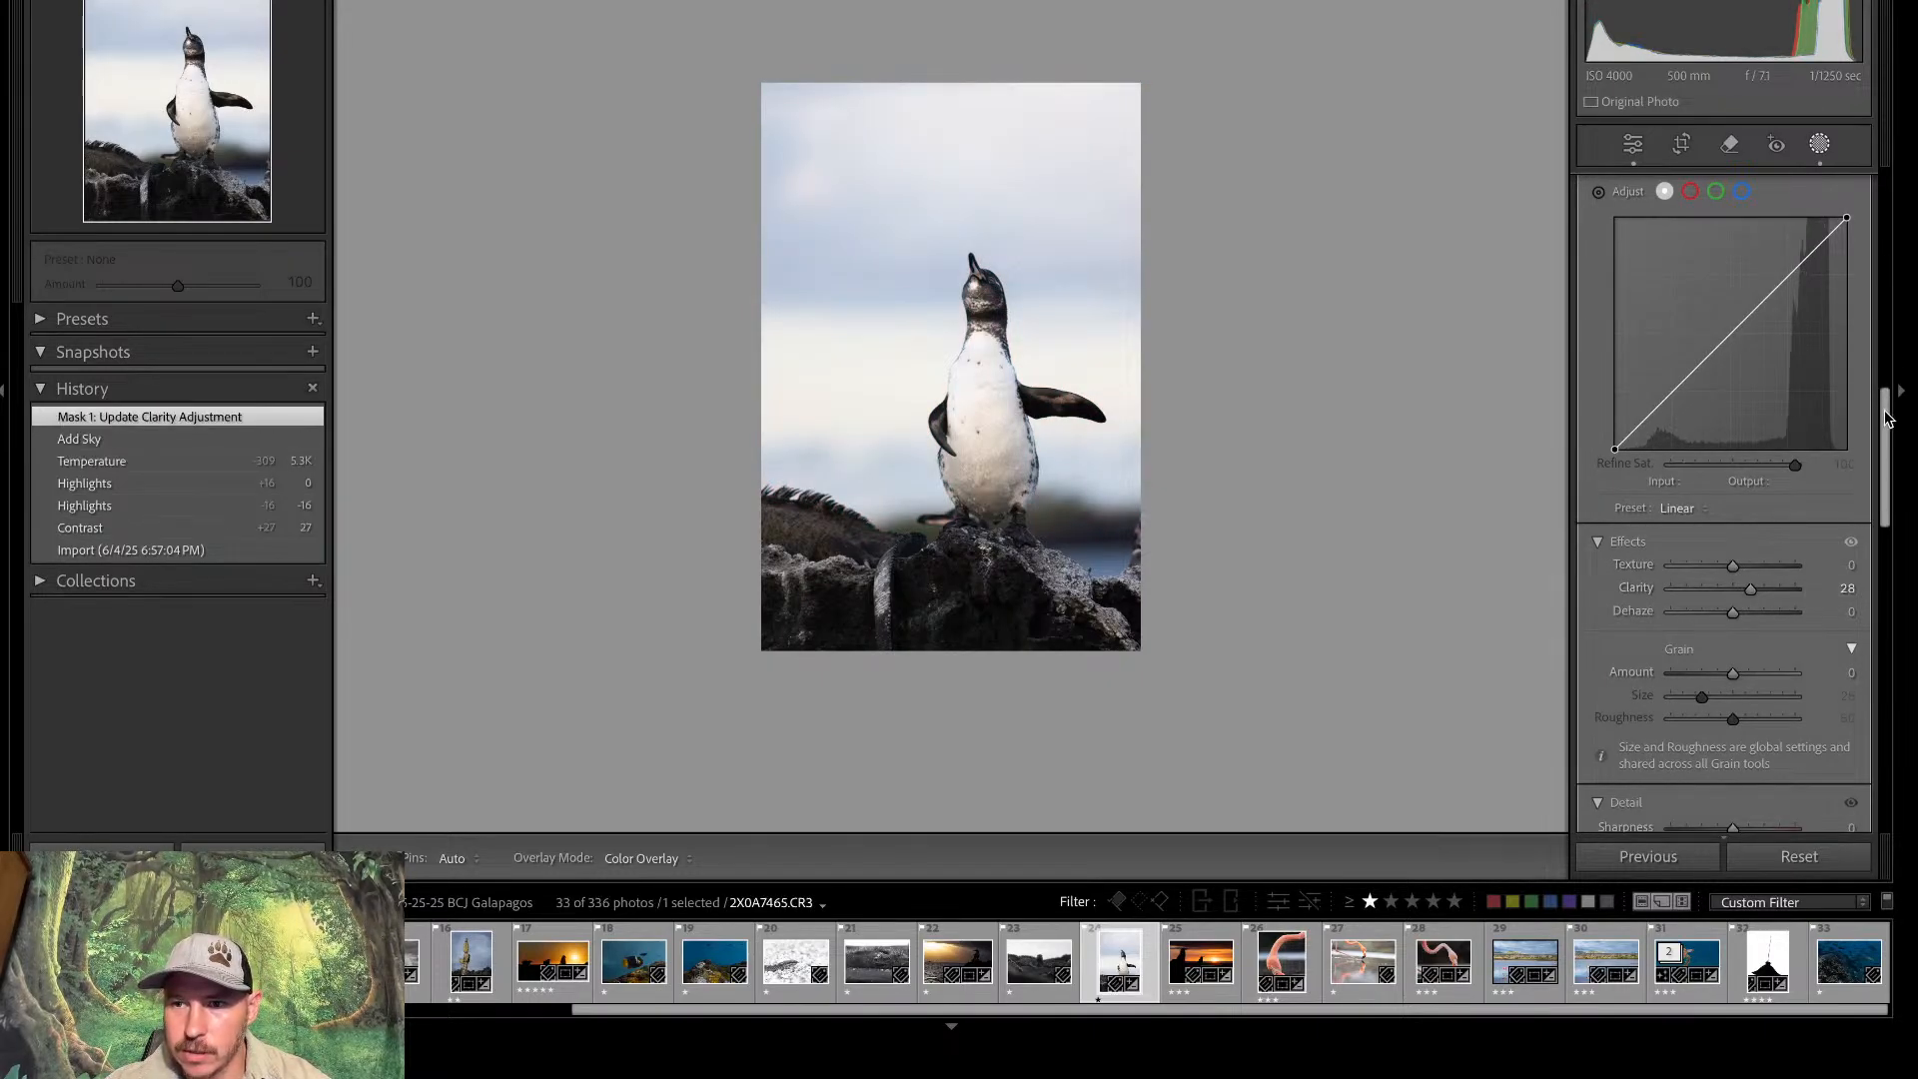
Set the sky mask's dehaze to 10 and its colour temperature to -20
scroll(1736, 399, "up", 10)
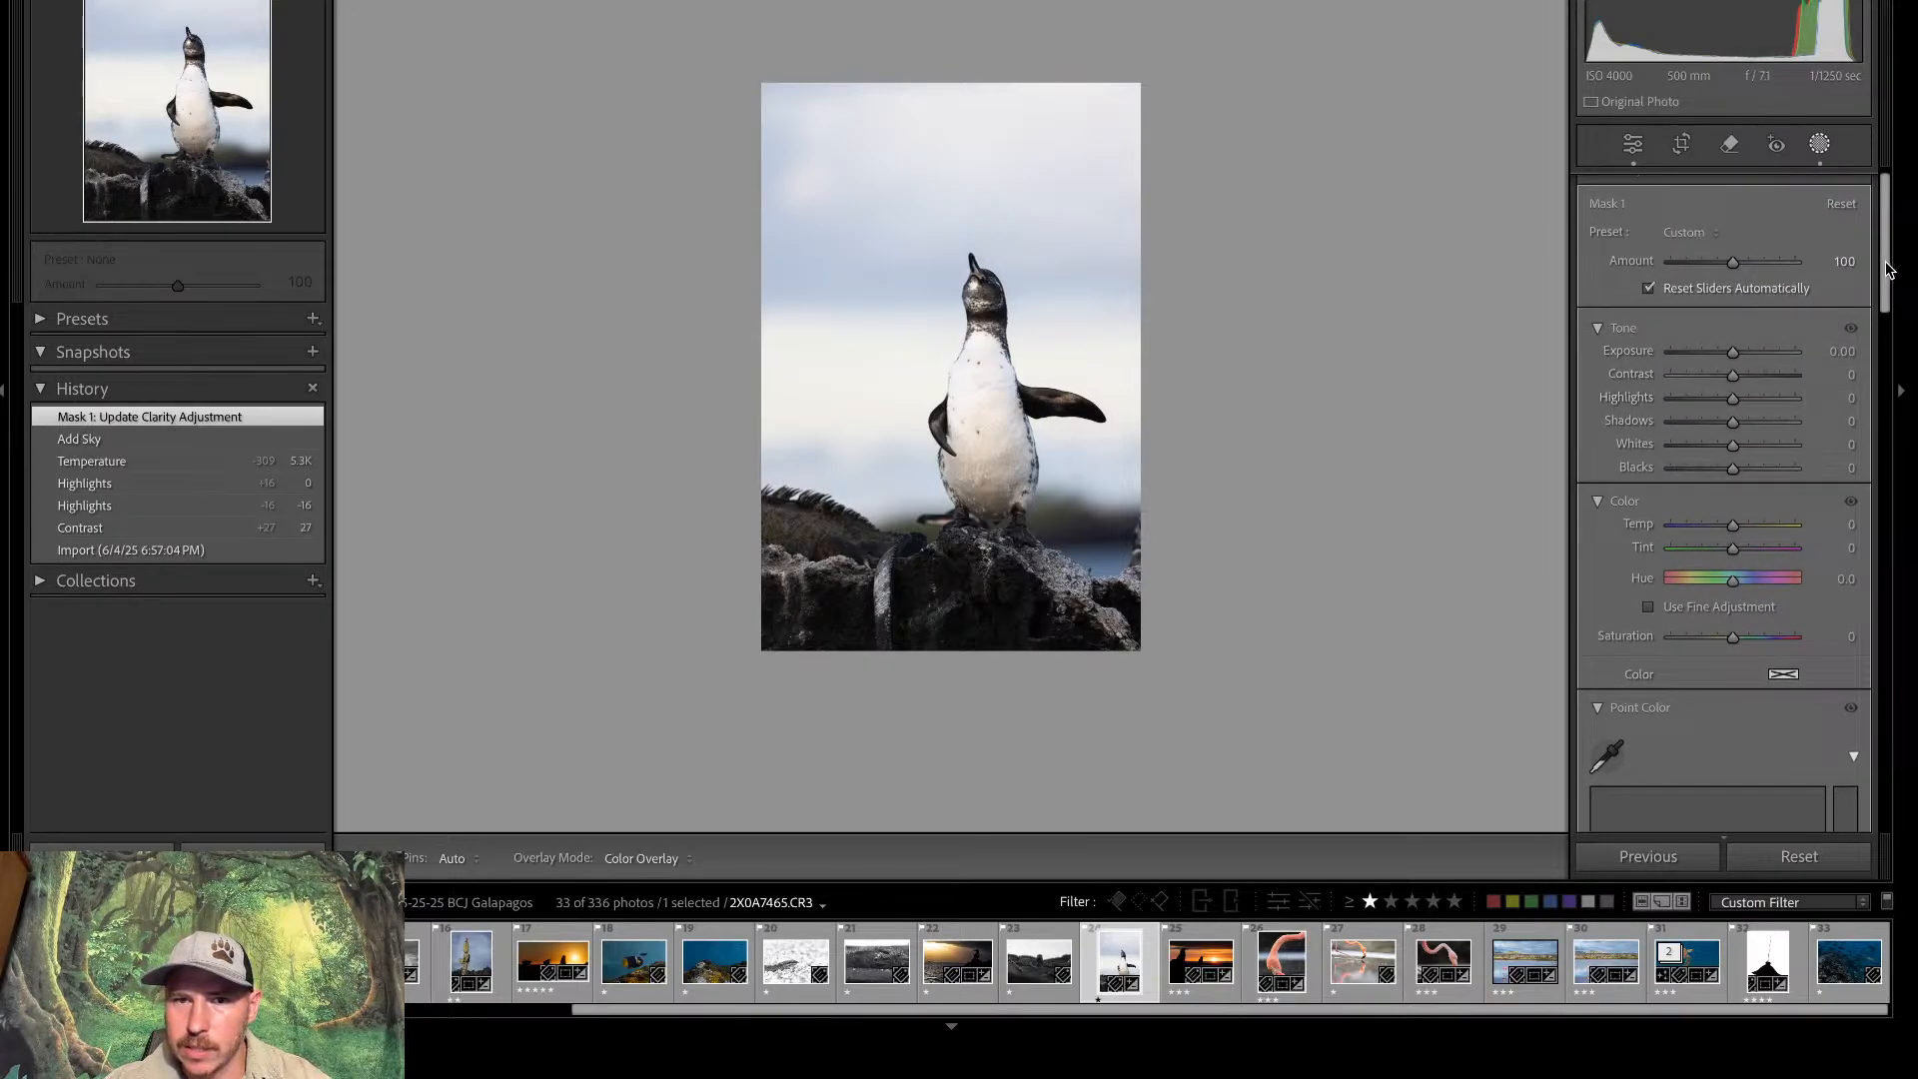
scroll(1828, 514, "down", 10)
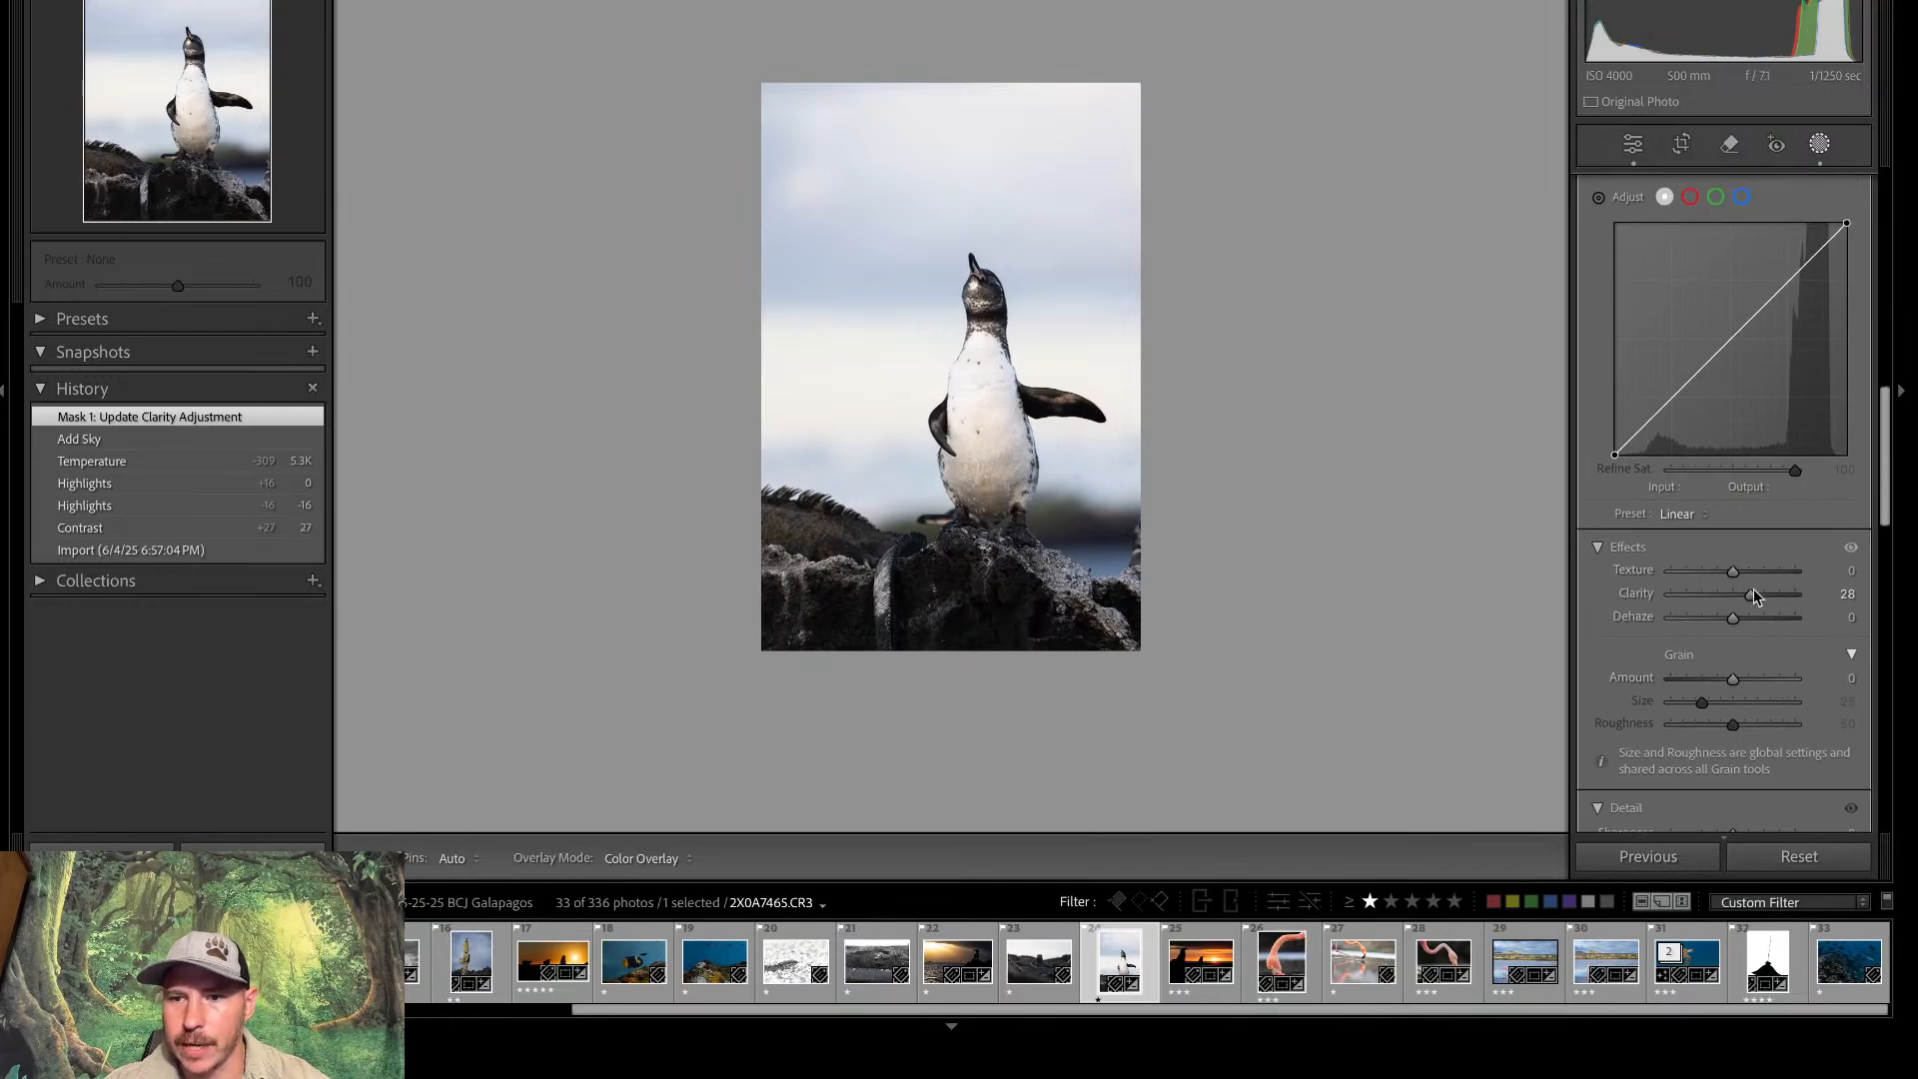
mouse_move(1733, 619)
left_mouse_down()
mouse_move(1758, 621)
mouse_move(1677, 633)
mouse_move(1739, 656)
left_mouse_up()
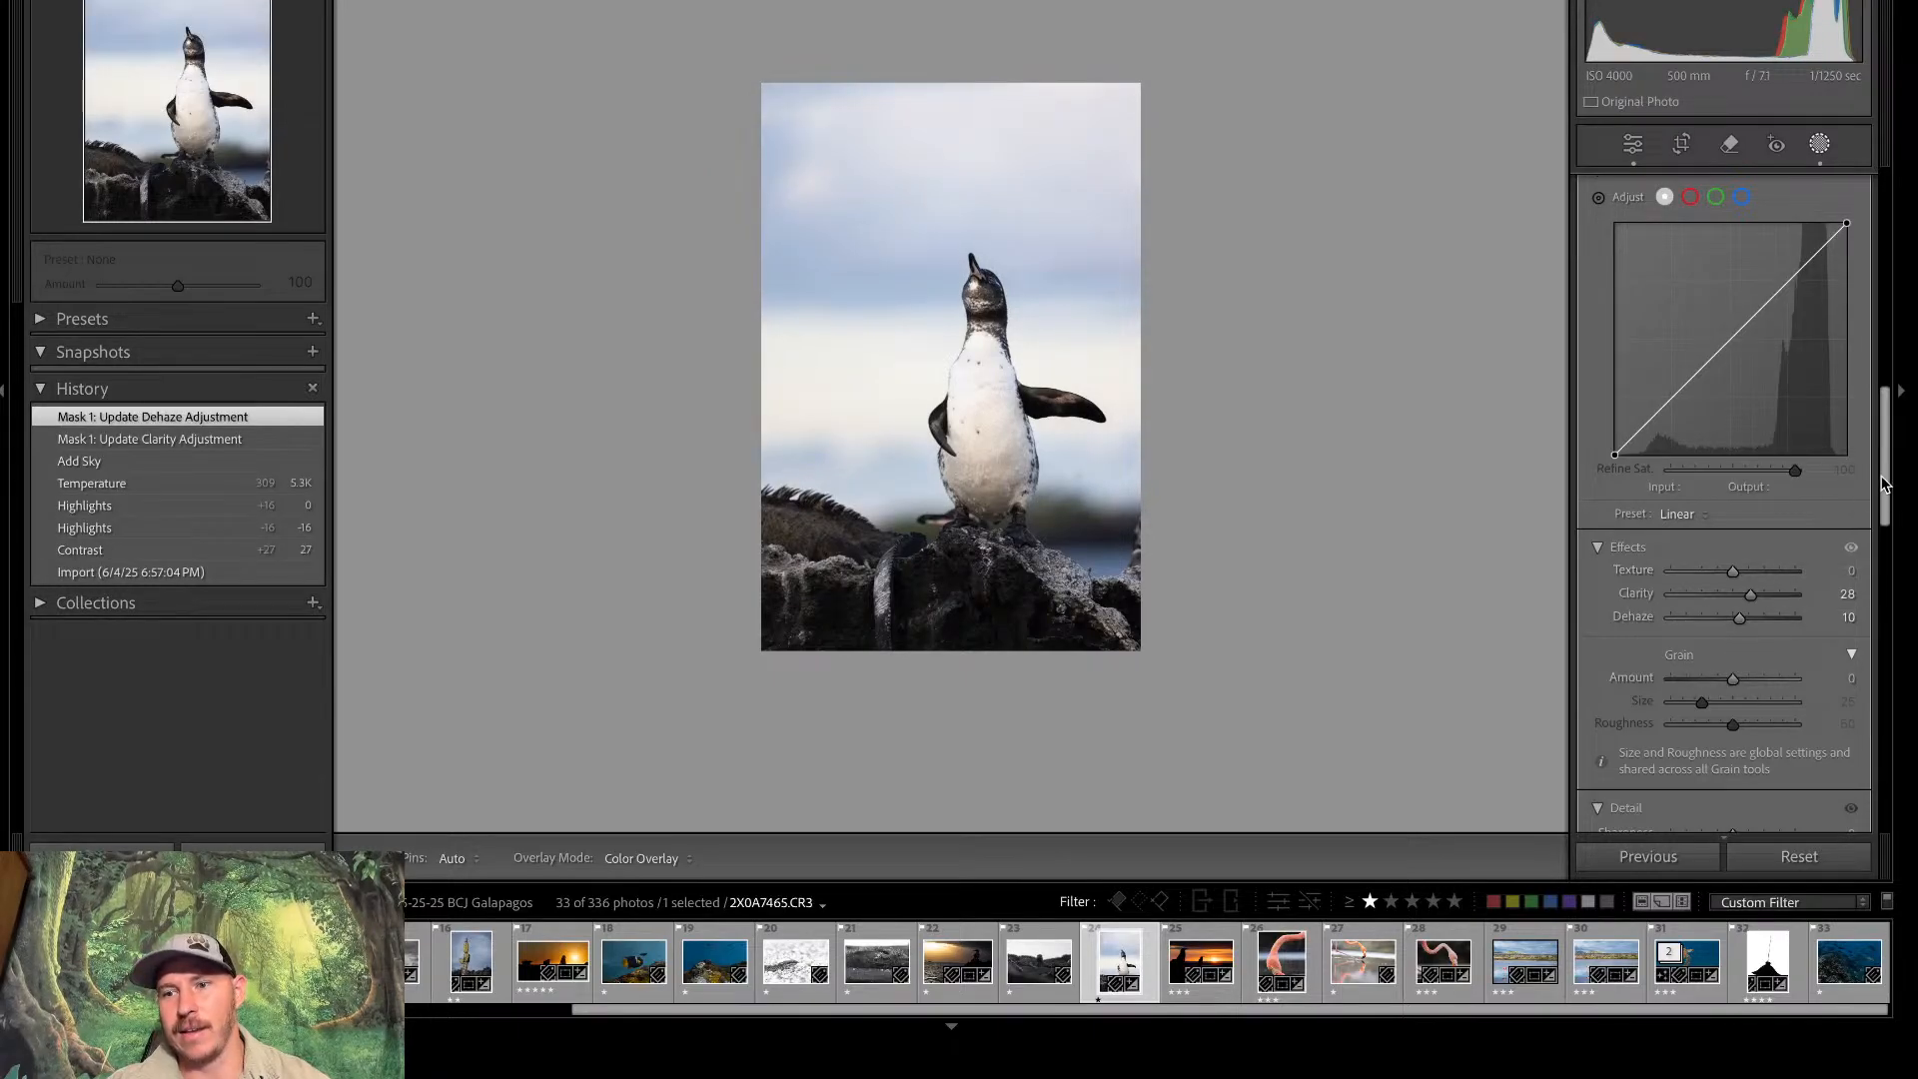
left_click_drag(1886, 483, 1885, 270)
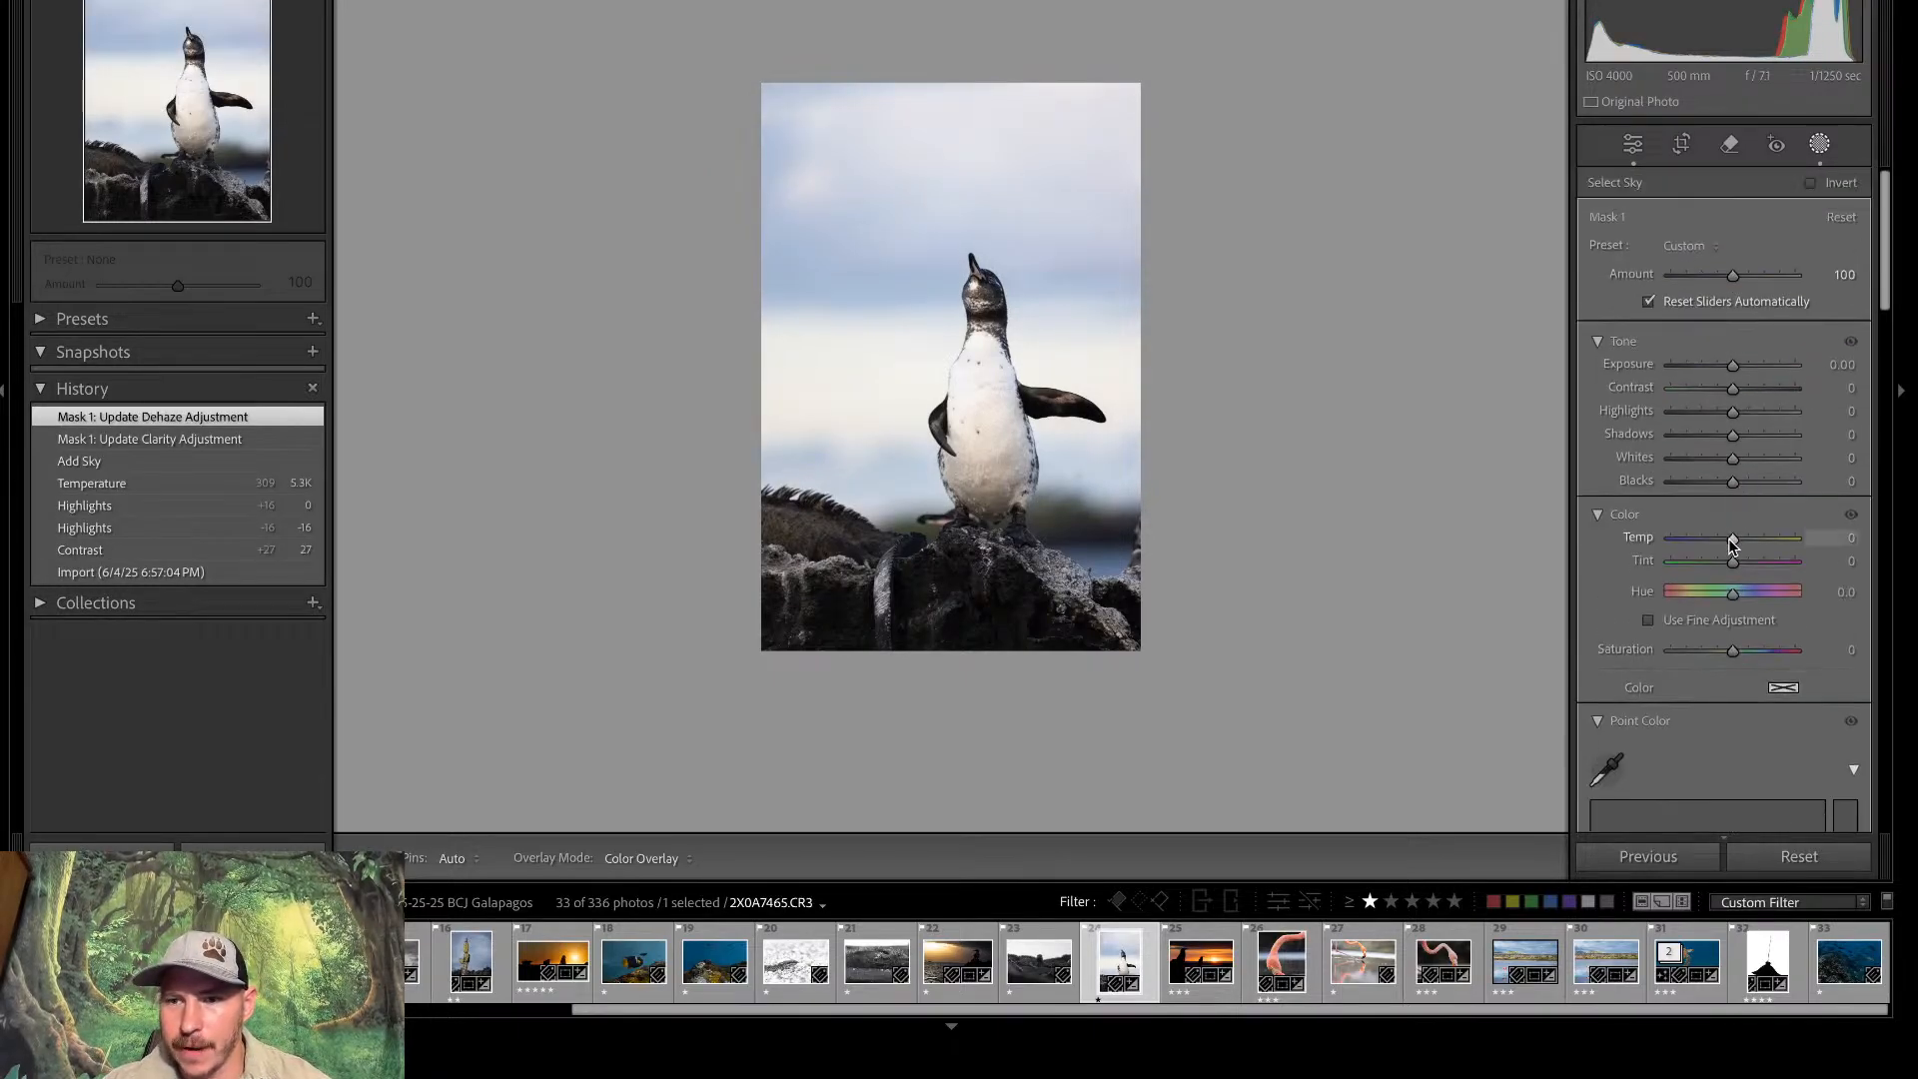
left_click_drag(1732, 549, 1719, 549)
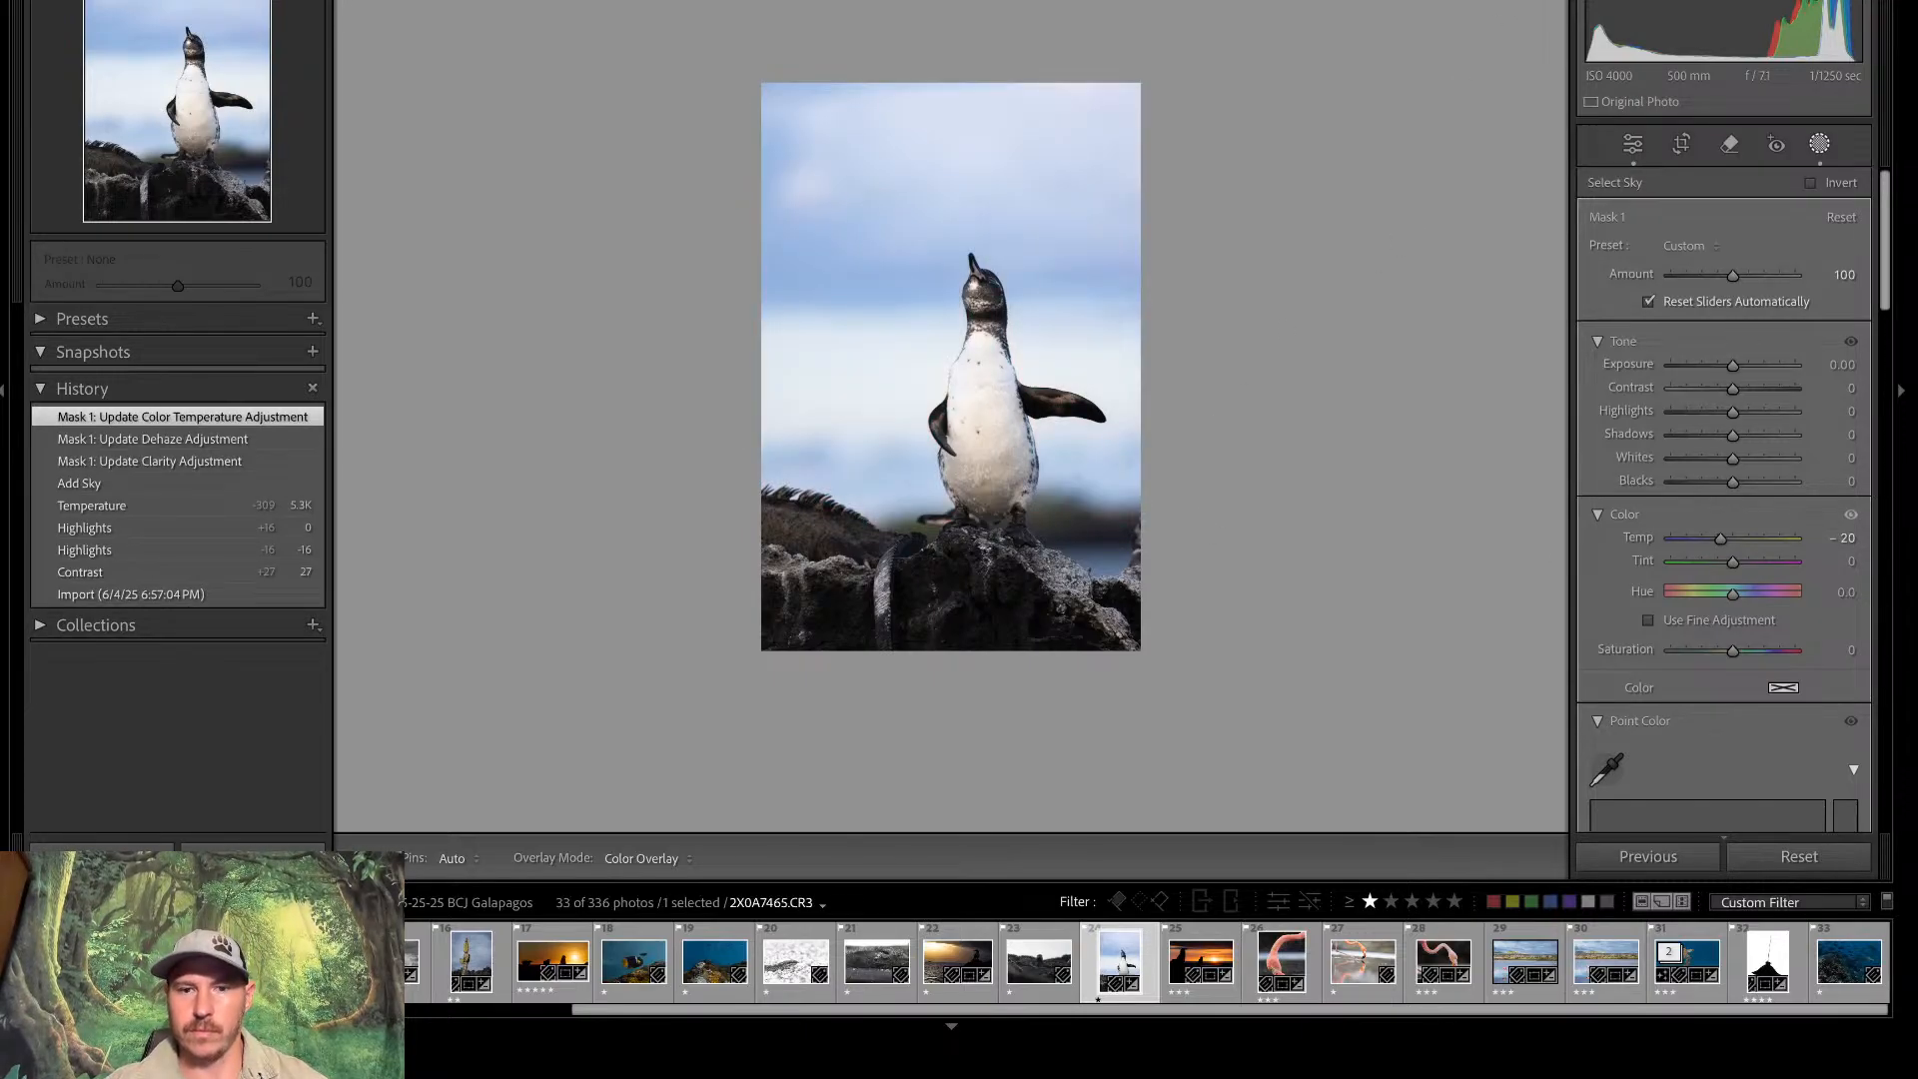
Add a linear gradient mask rising over the foreground rocks and set its exposure to -0.60
key("m")
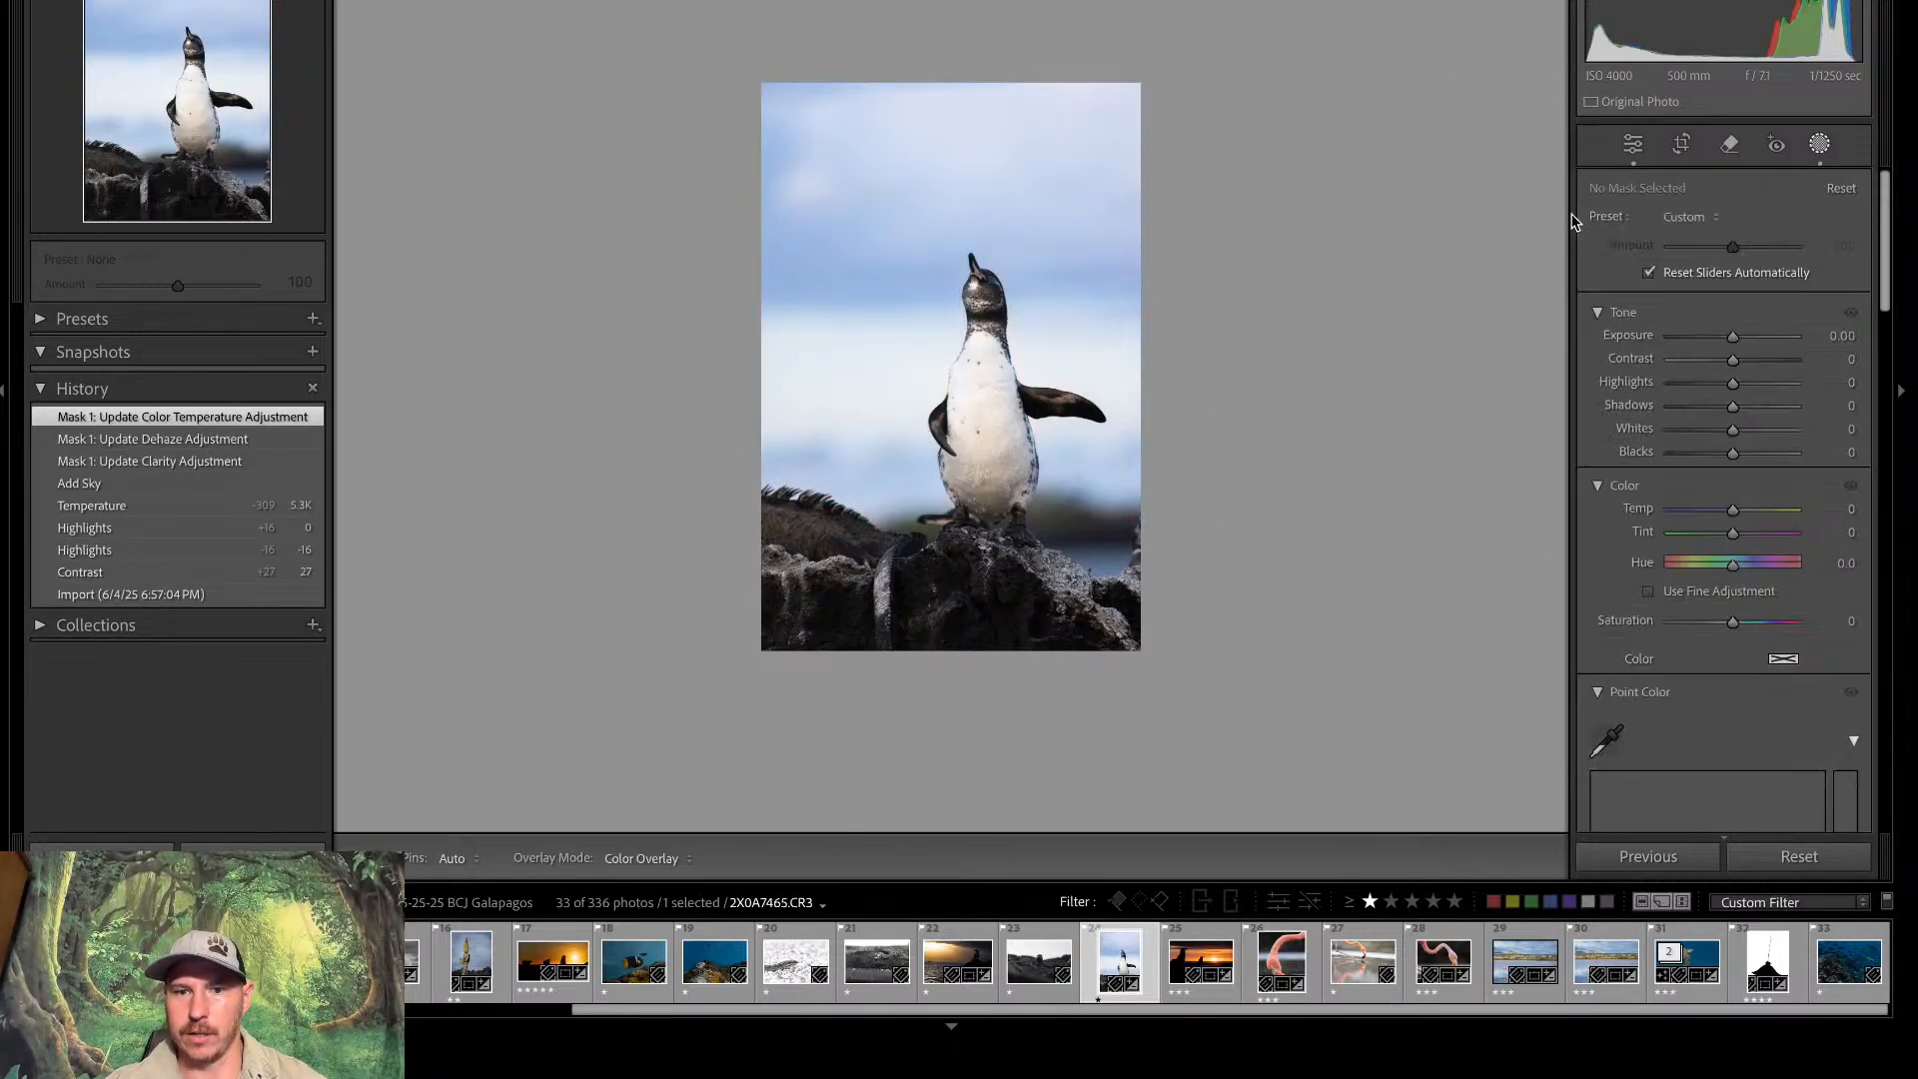
left_click_drag(934, 626, 805, 546)
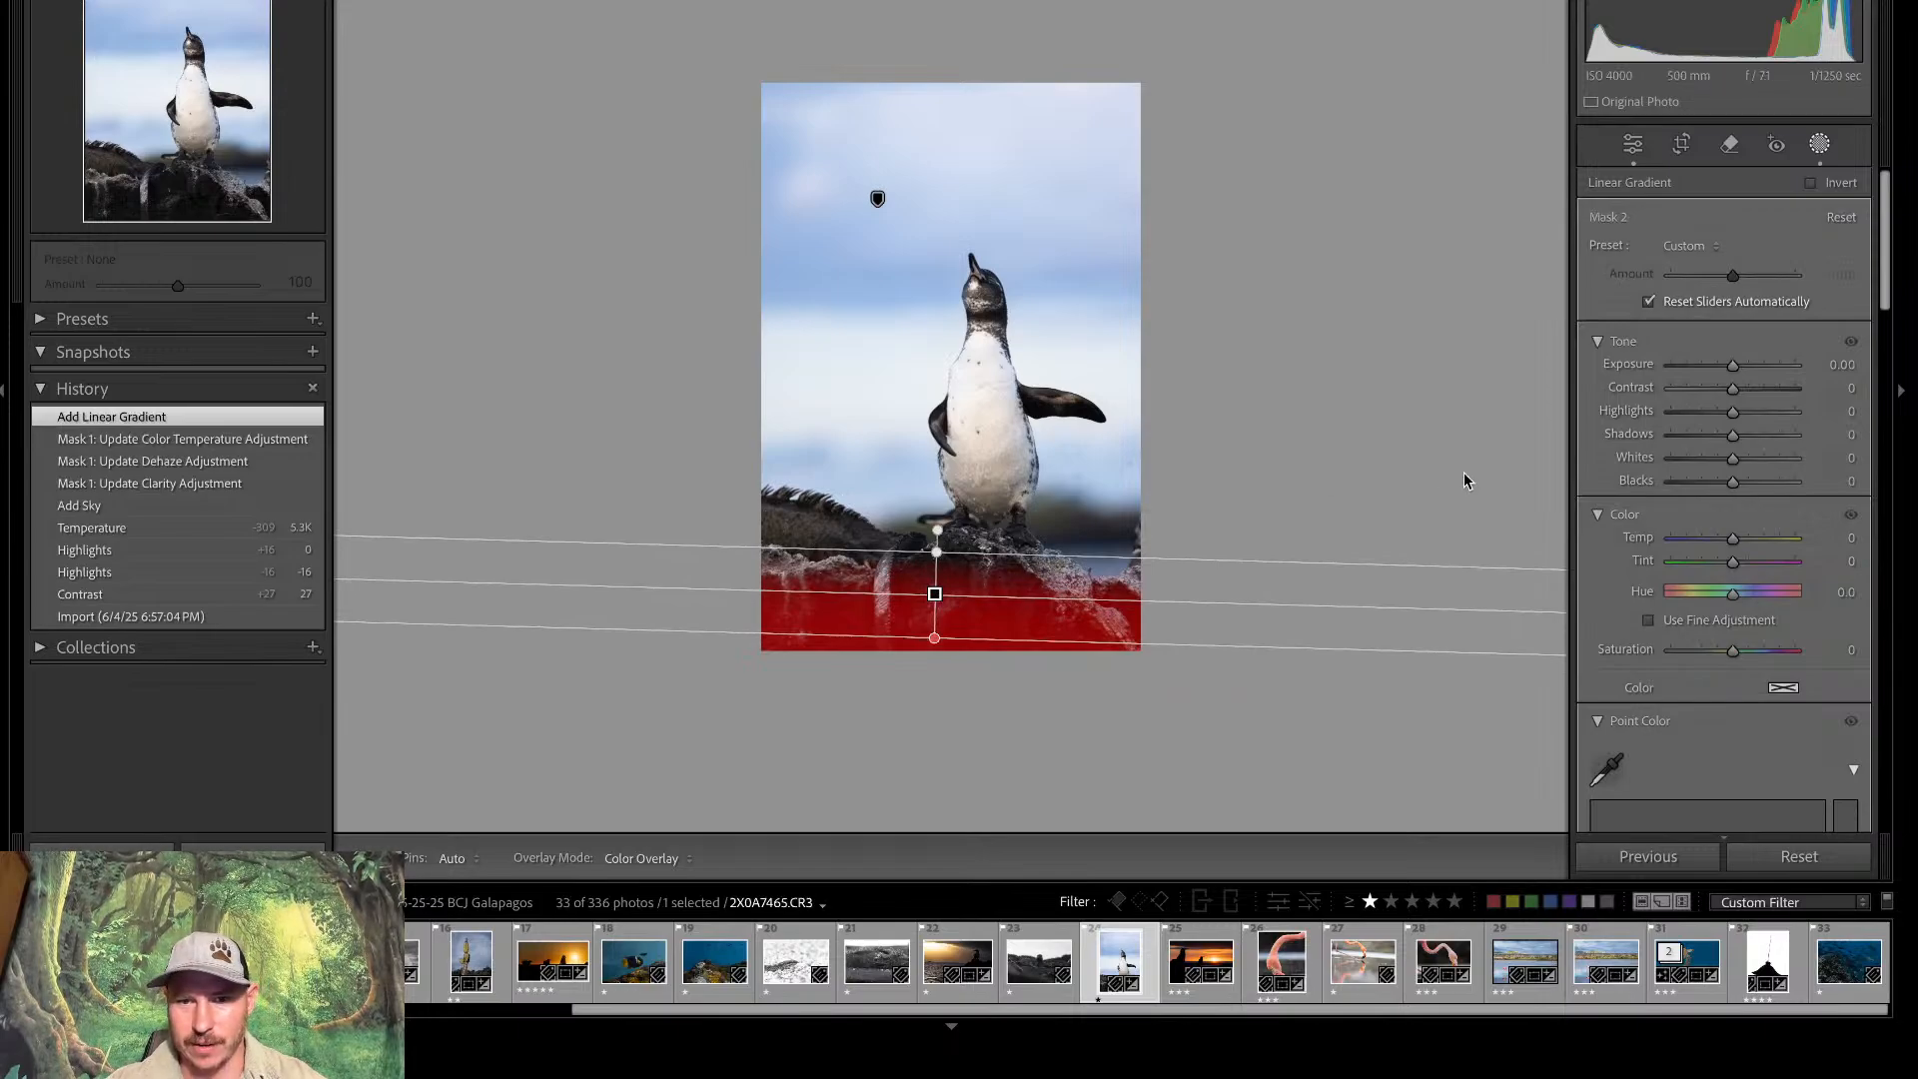
left_click_drag(1735, 369, 1724, 366)
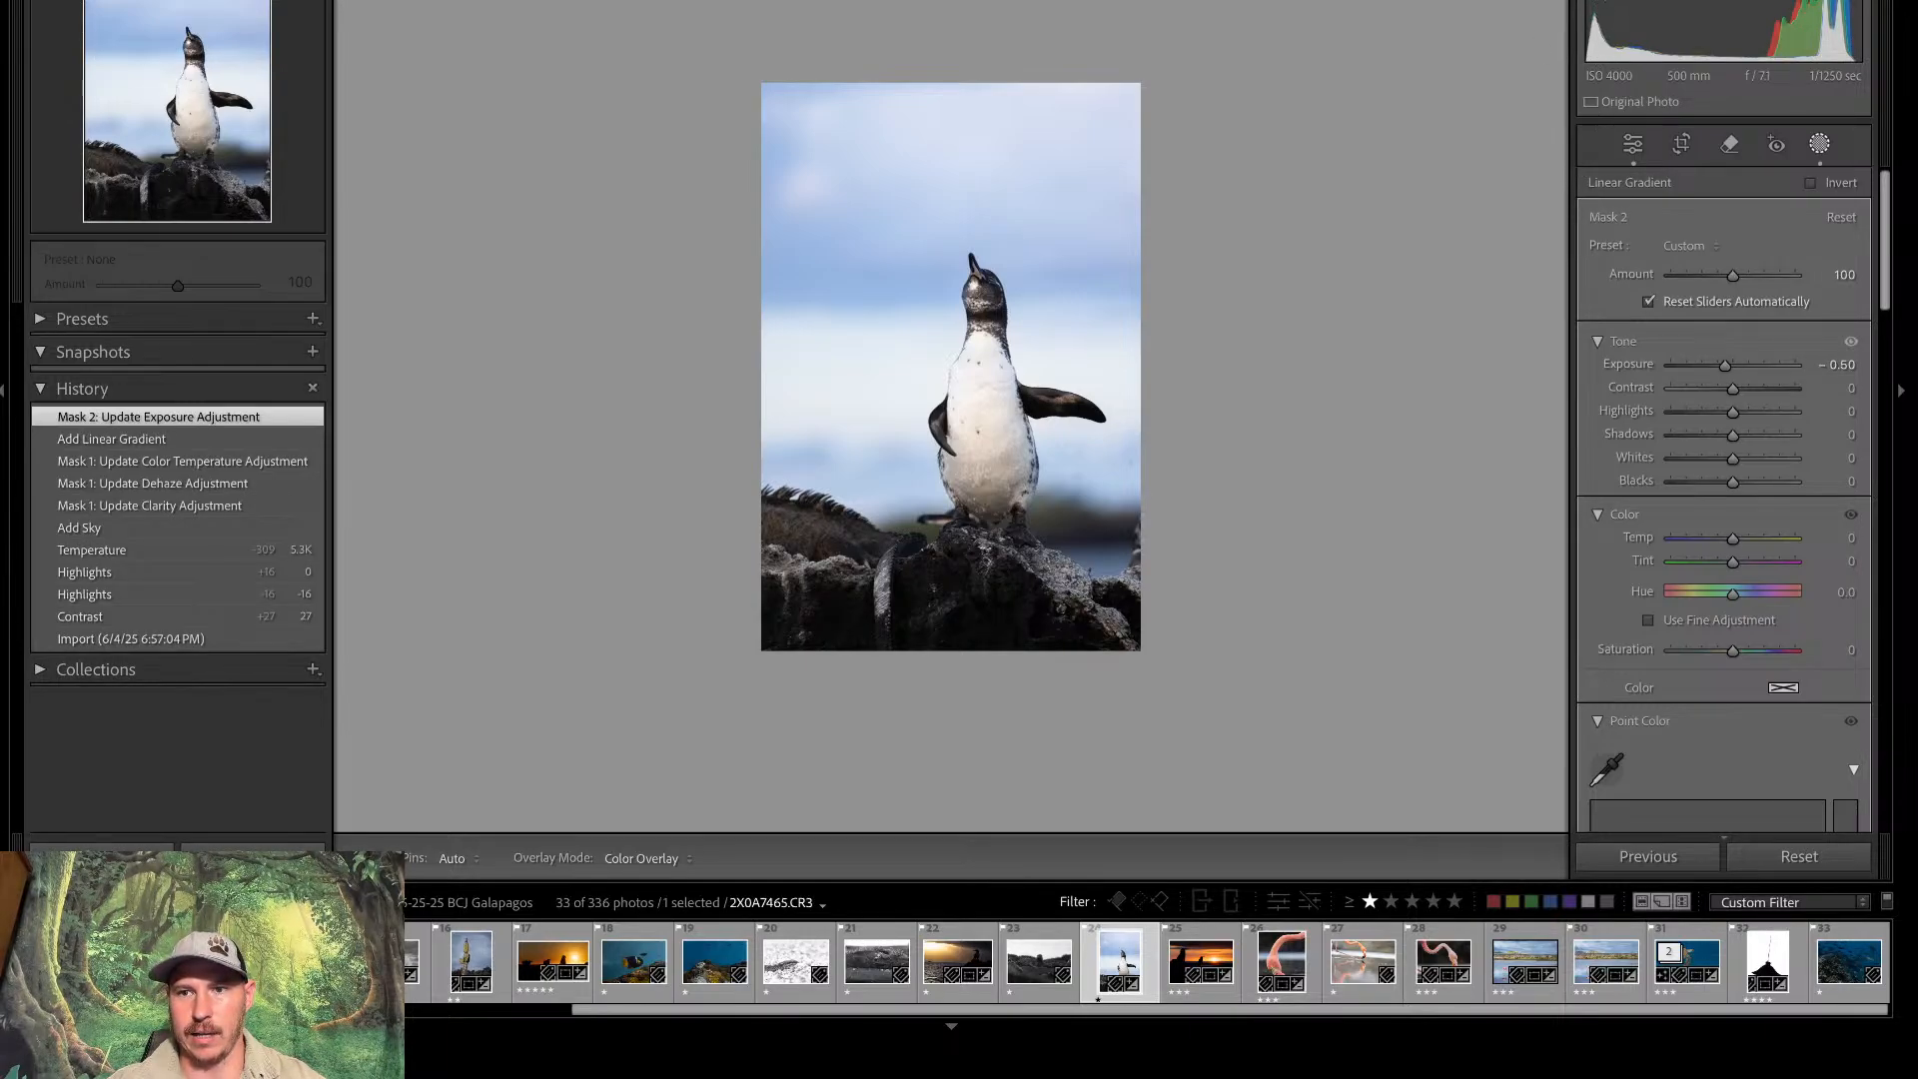
Add a large radial gradient centred on the penguin, invert it, and darken the surroundings to -0.48 exposure
key("shift+m")
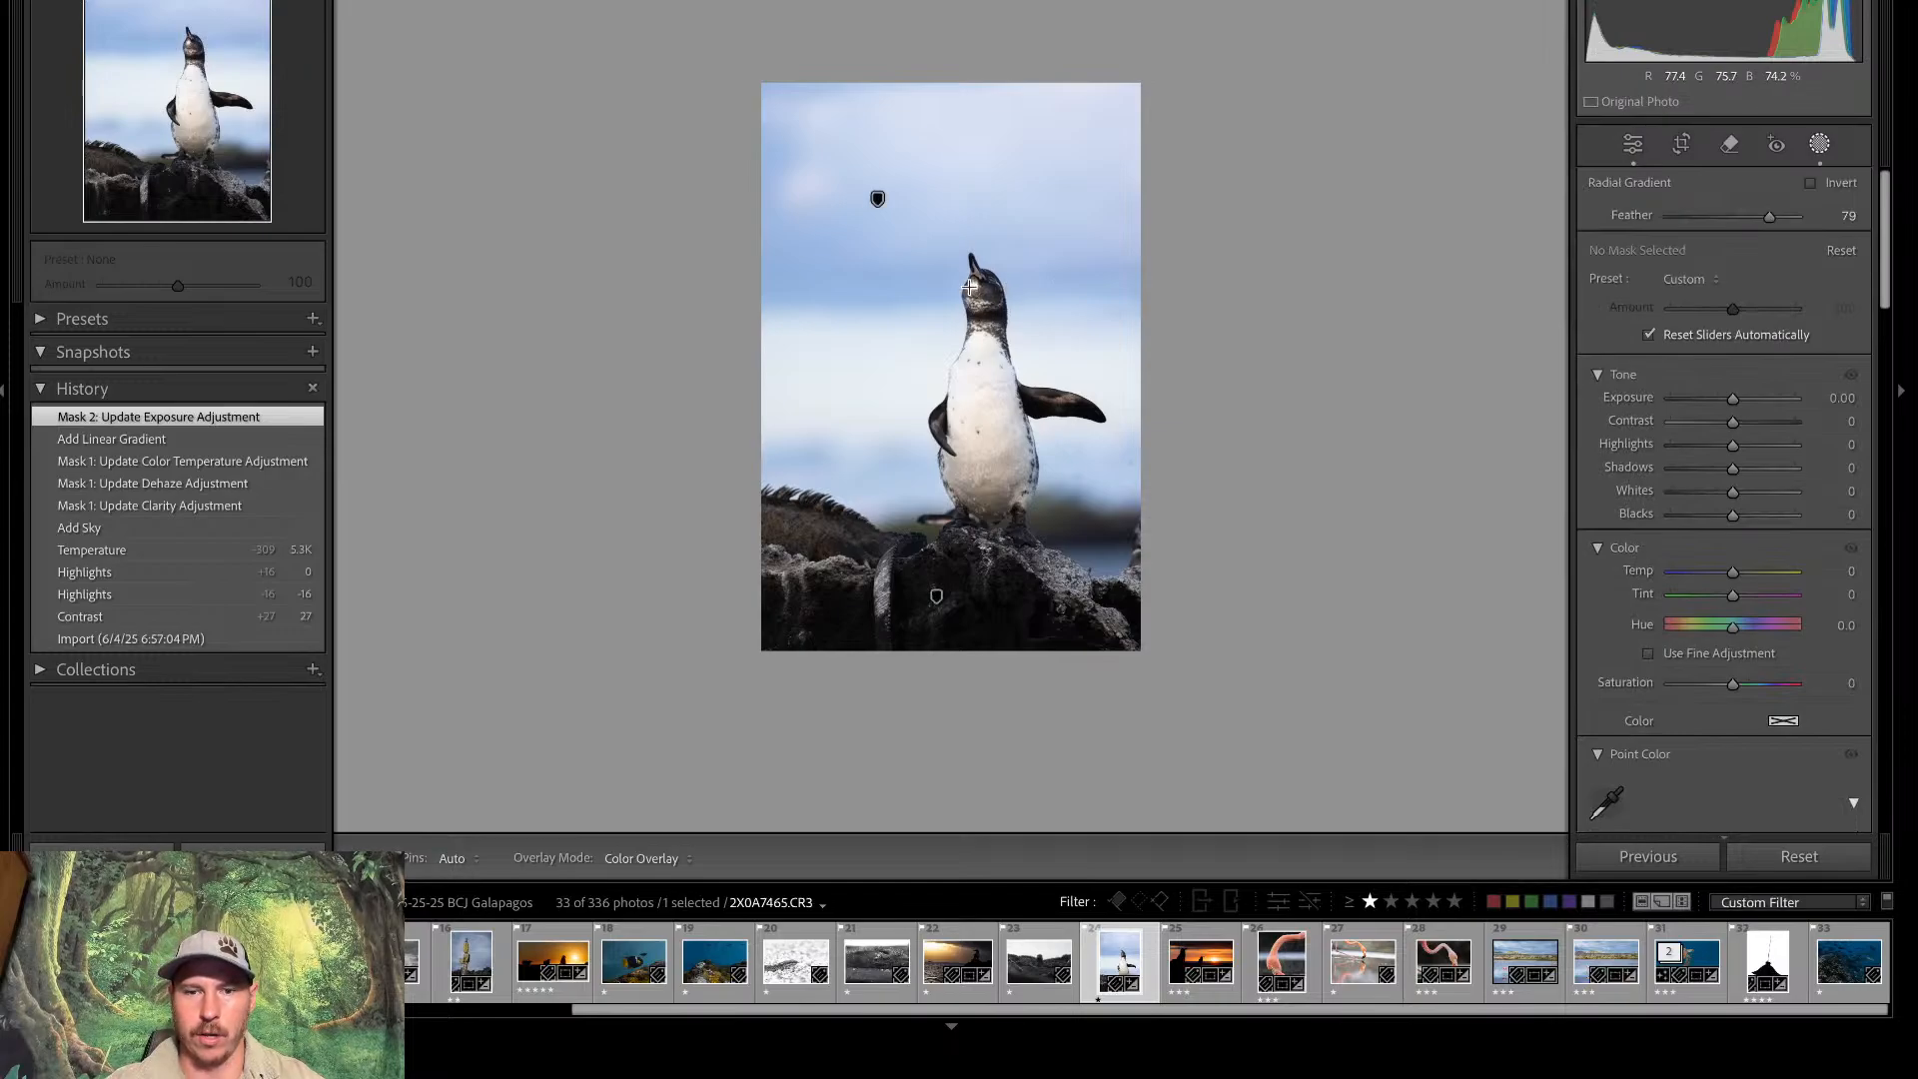
left_click_drag(970, 287, 1211, 703)
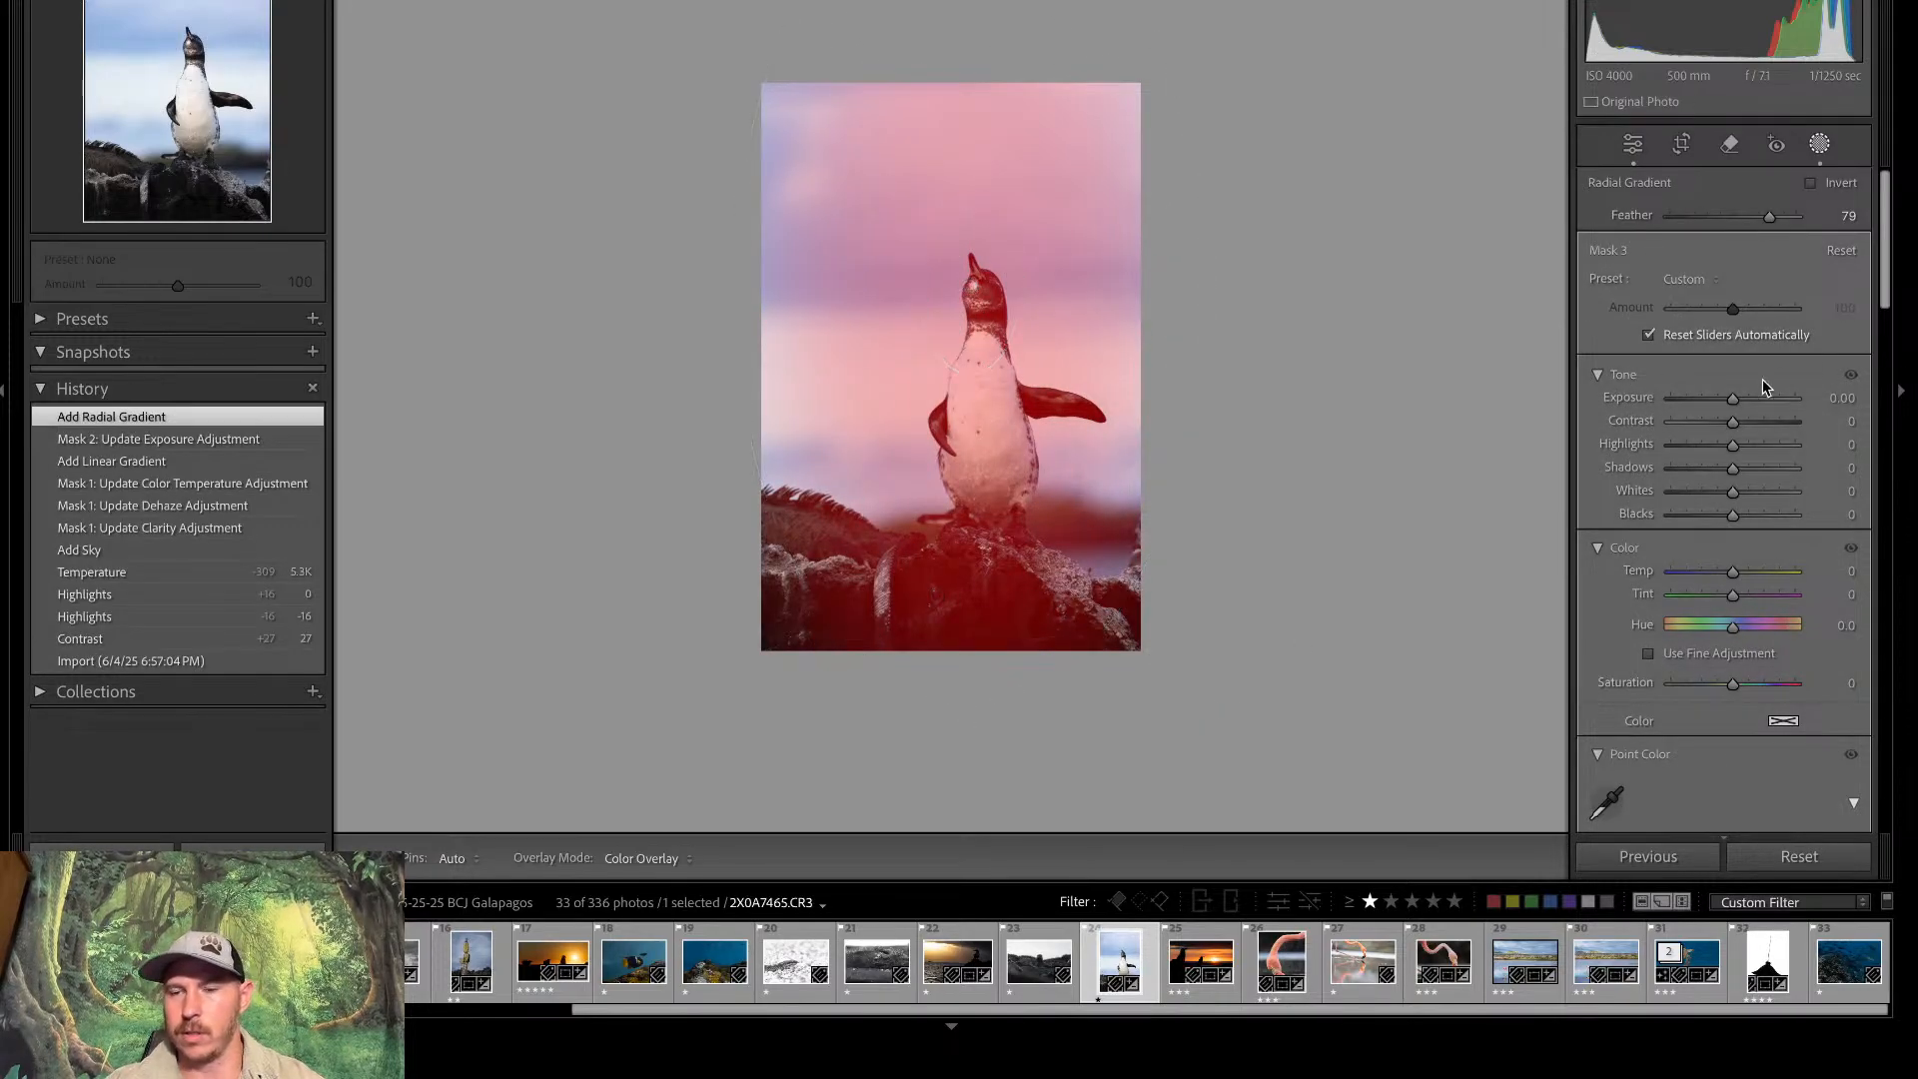
left_click(1811, 184)
left_click_drag(1735, 399, 1723, 407)
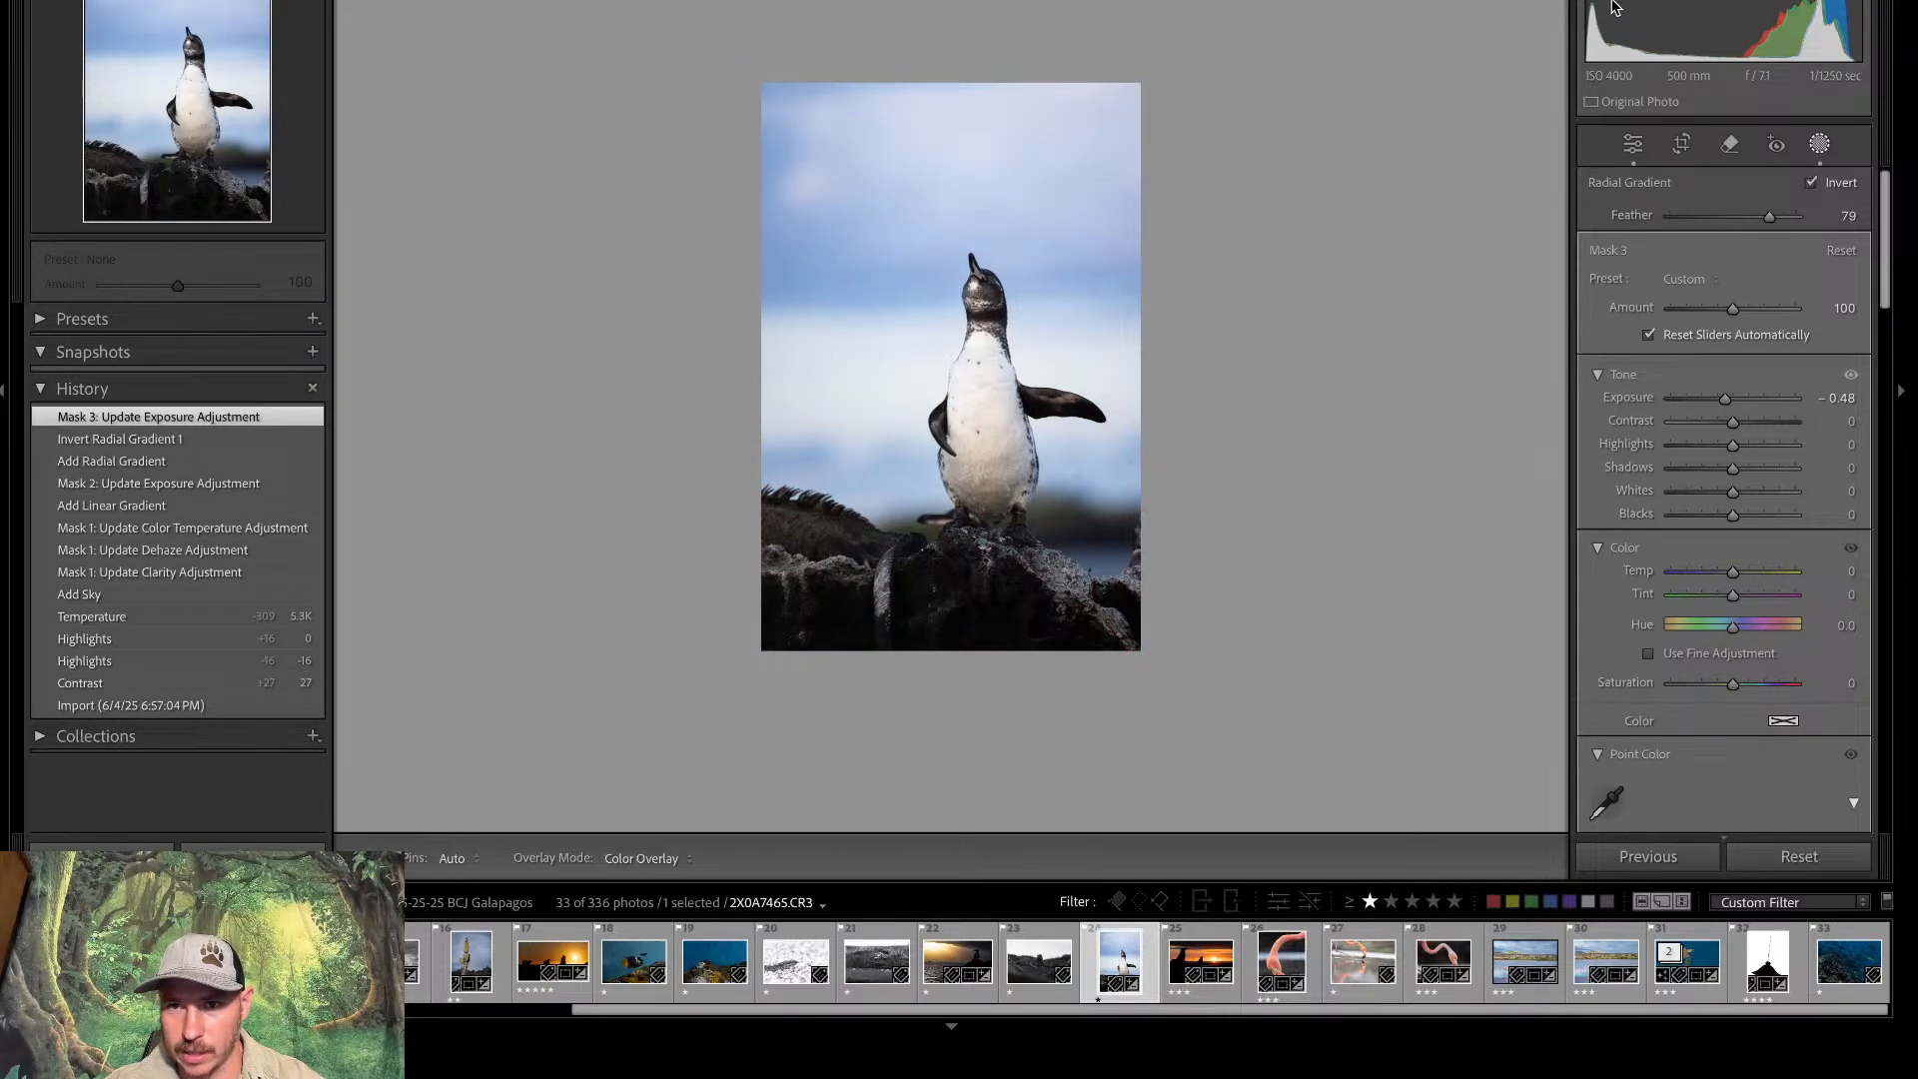
Add a subject mask on the penguin with exposure 0.24, keeping its colour temperature at 0
key("shift+s")
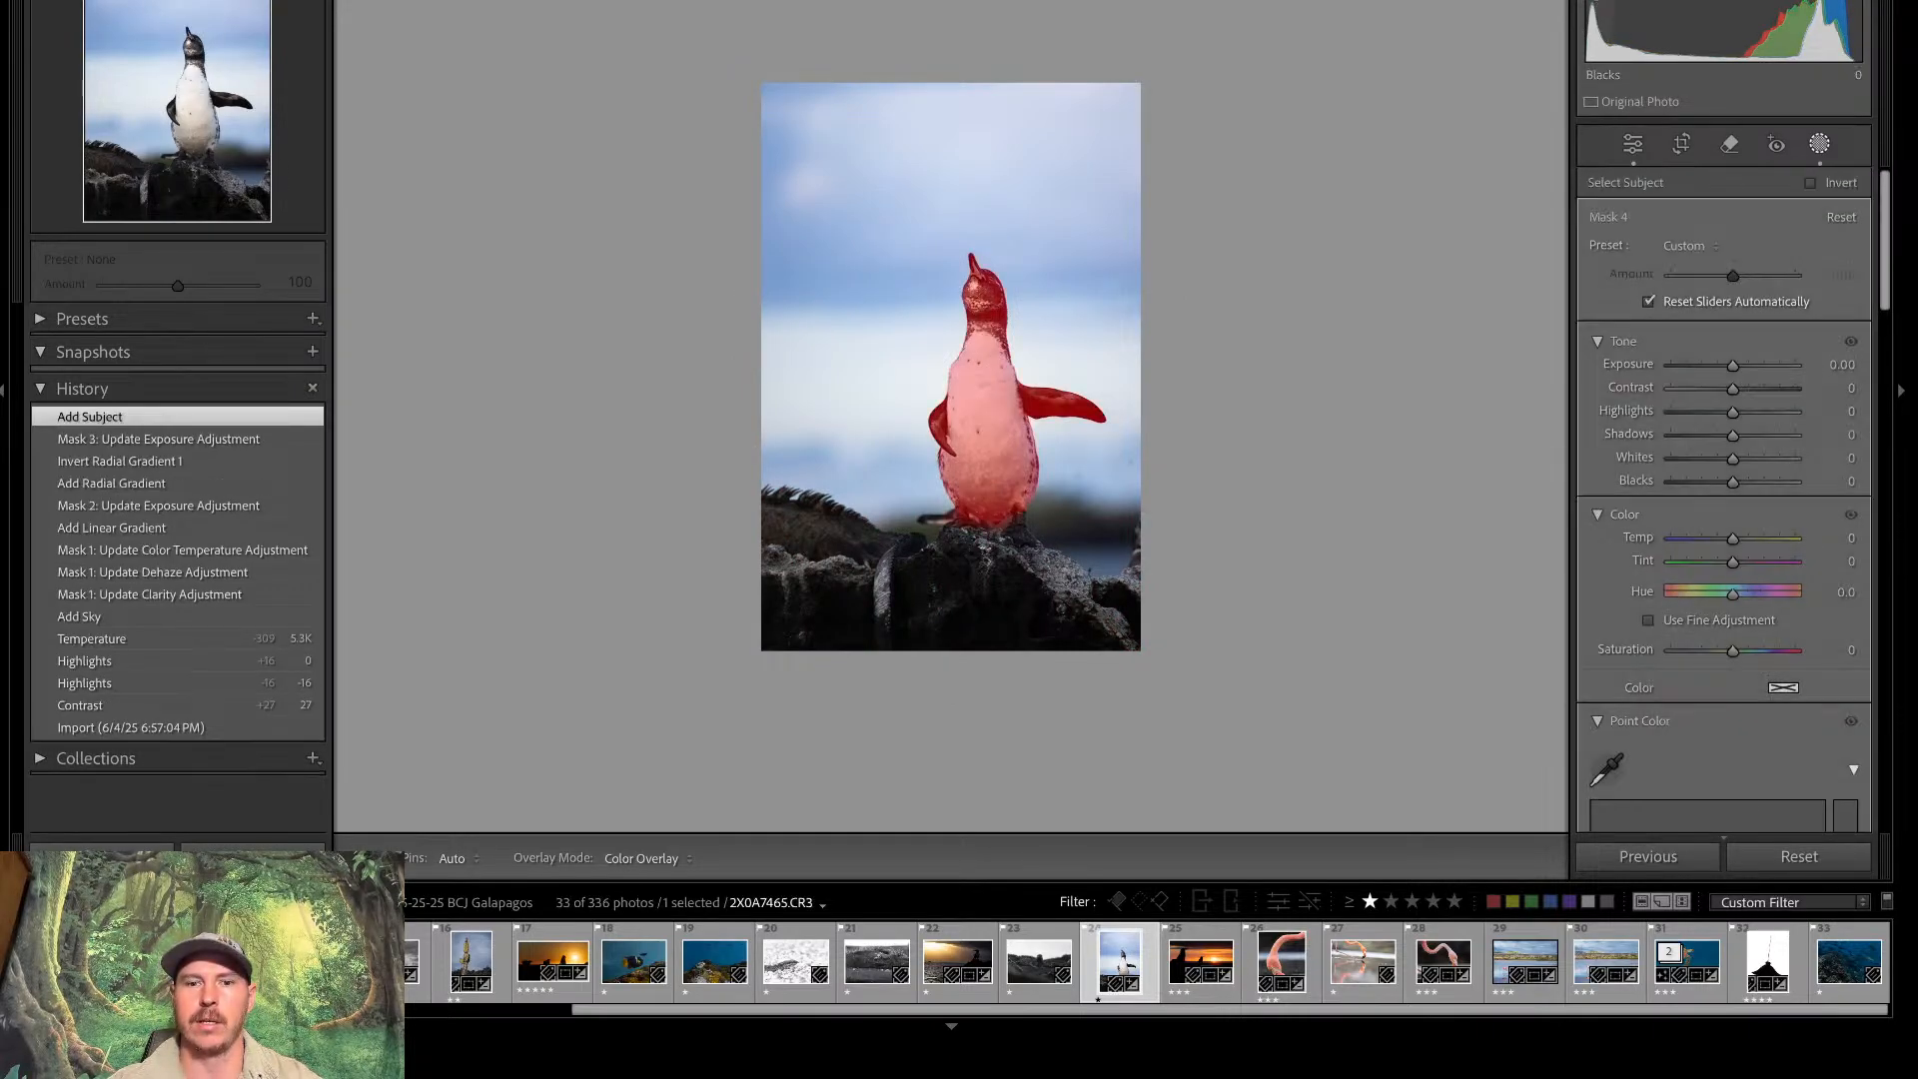
left_click_drag(1734, 365, 1732, 387)
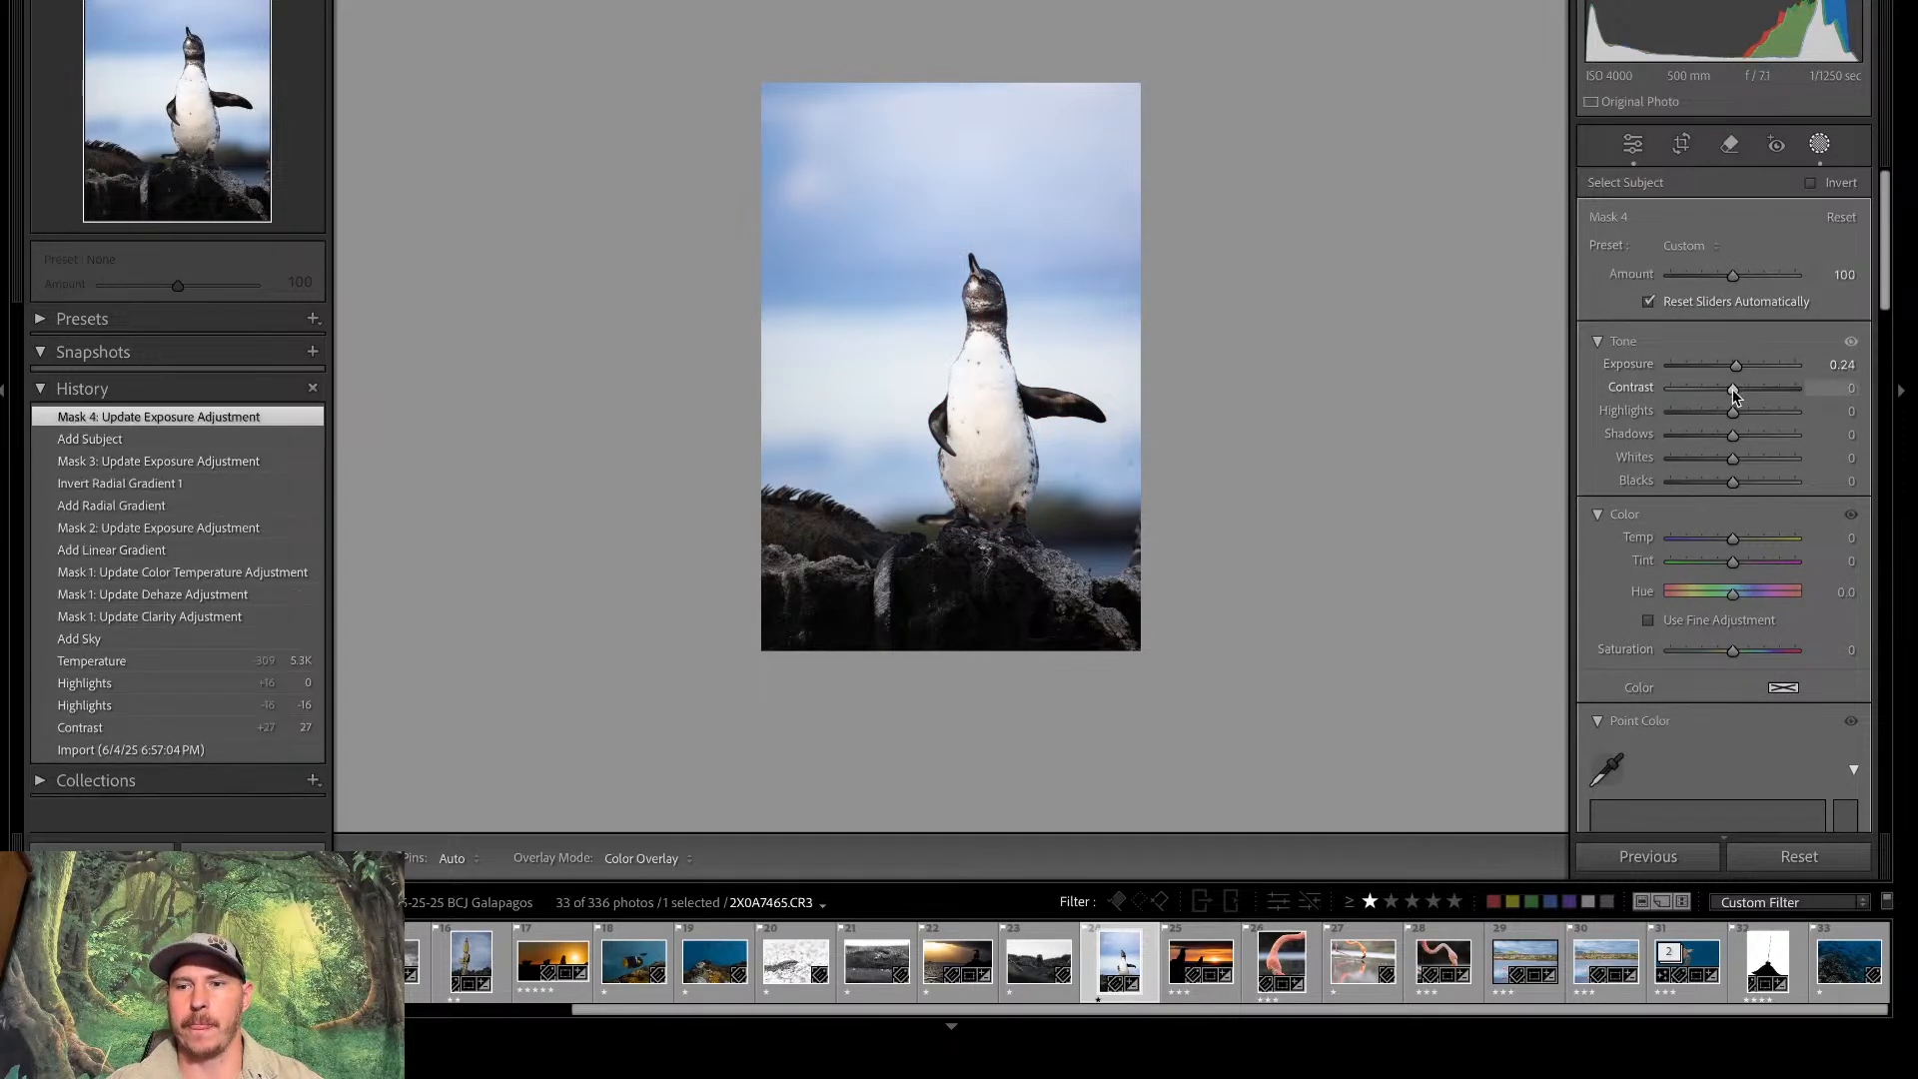
left_click_drag(1733, 544, 1739, 544)
double_click(1739, 540)
Set the penguin subject mask's texture to 10 and clarity to 4, and return to the global edit settings
left_click(1060, 312)
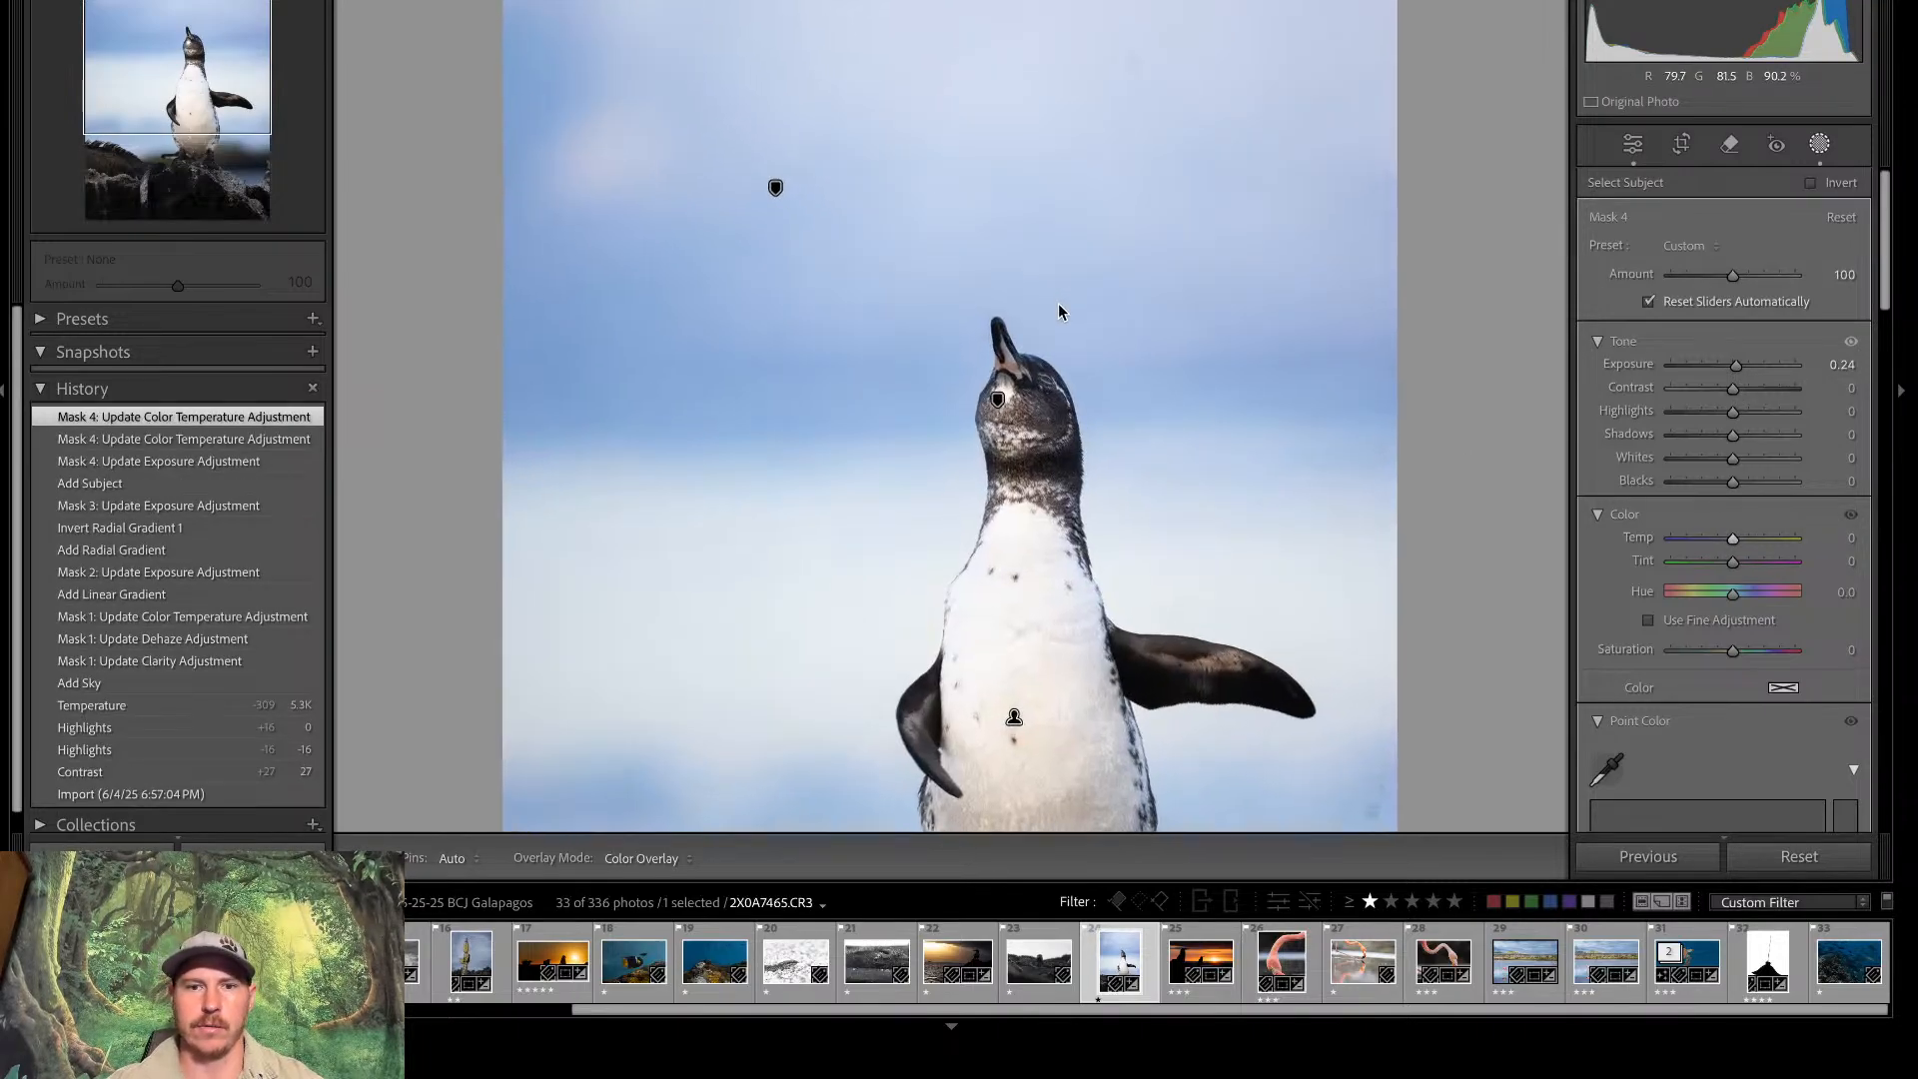
left_click(197, 90)
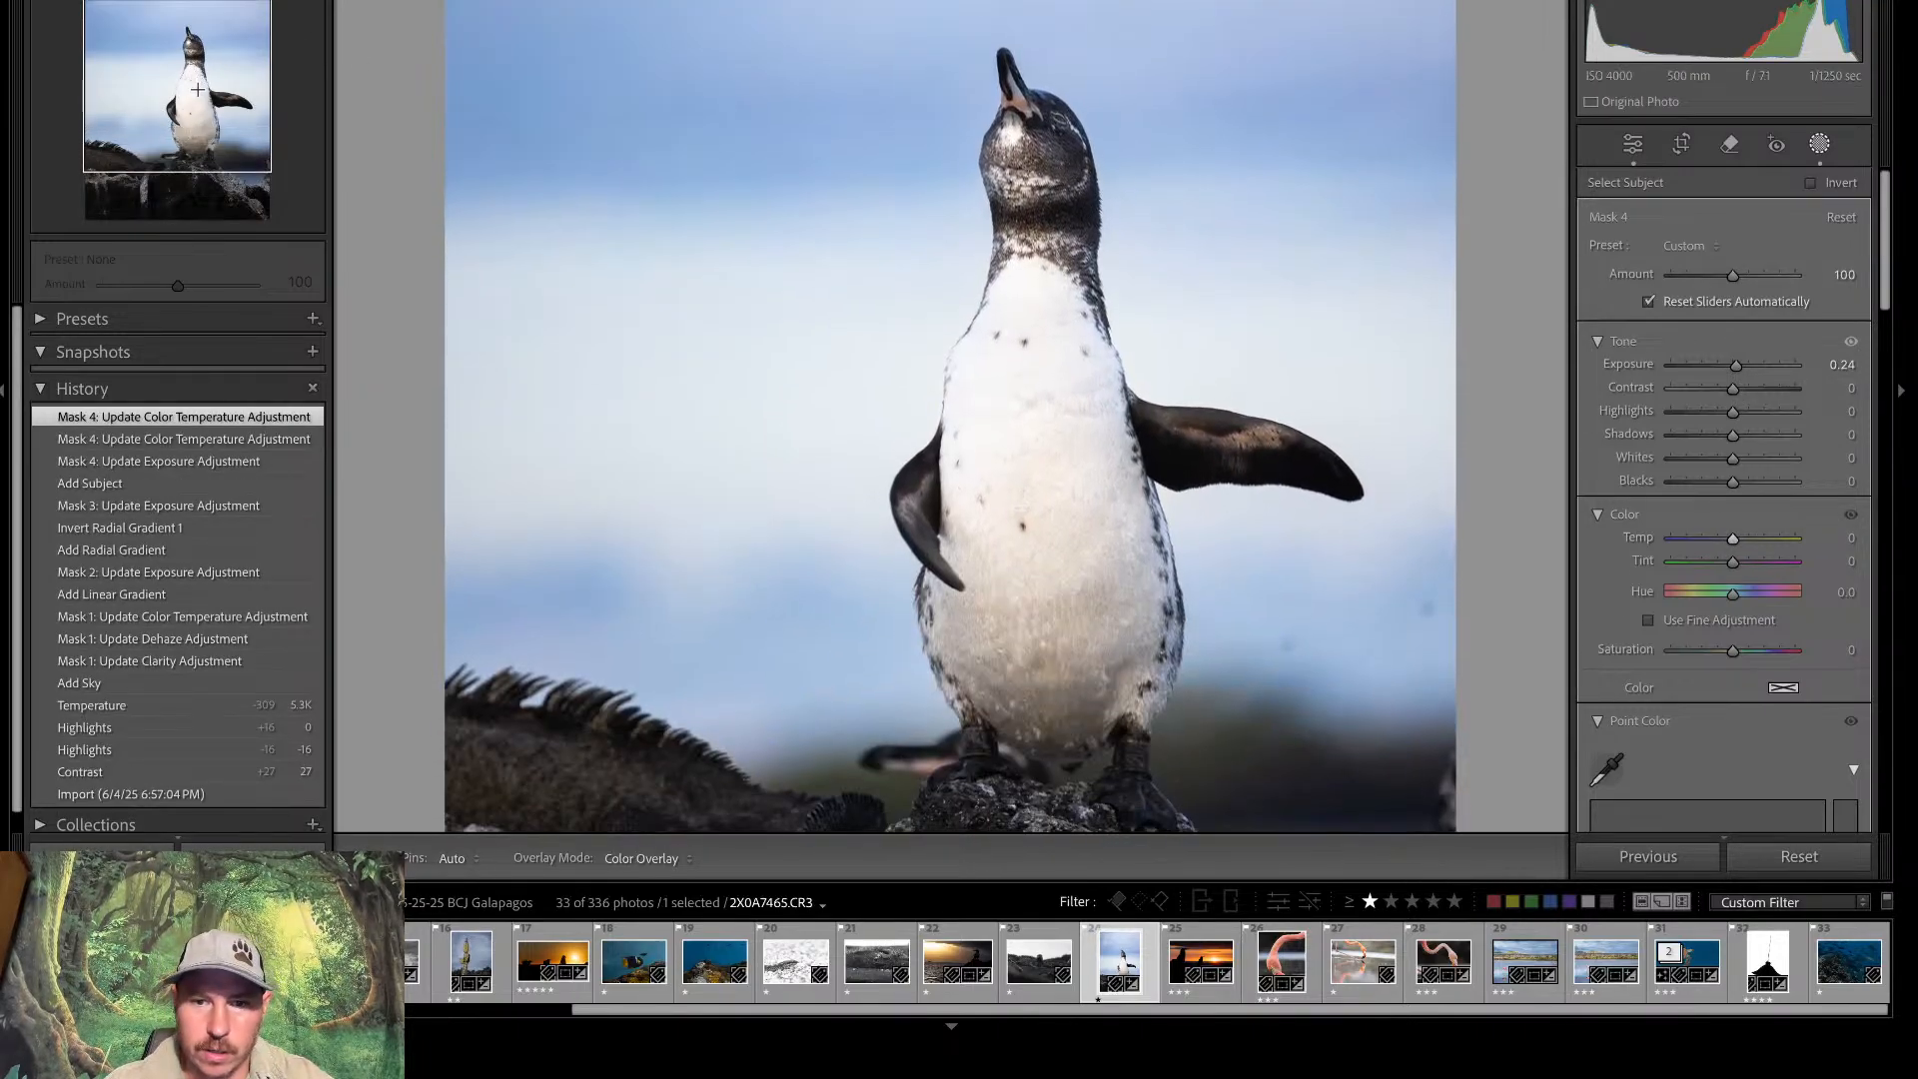
scroll(676, 416, "down", 3)
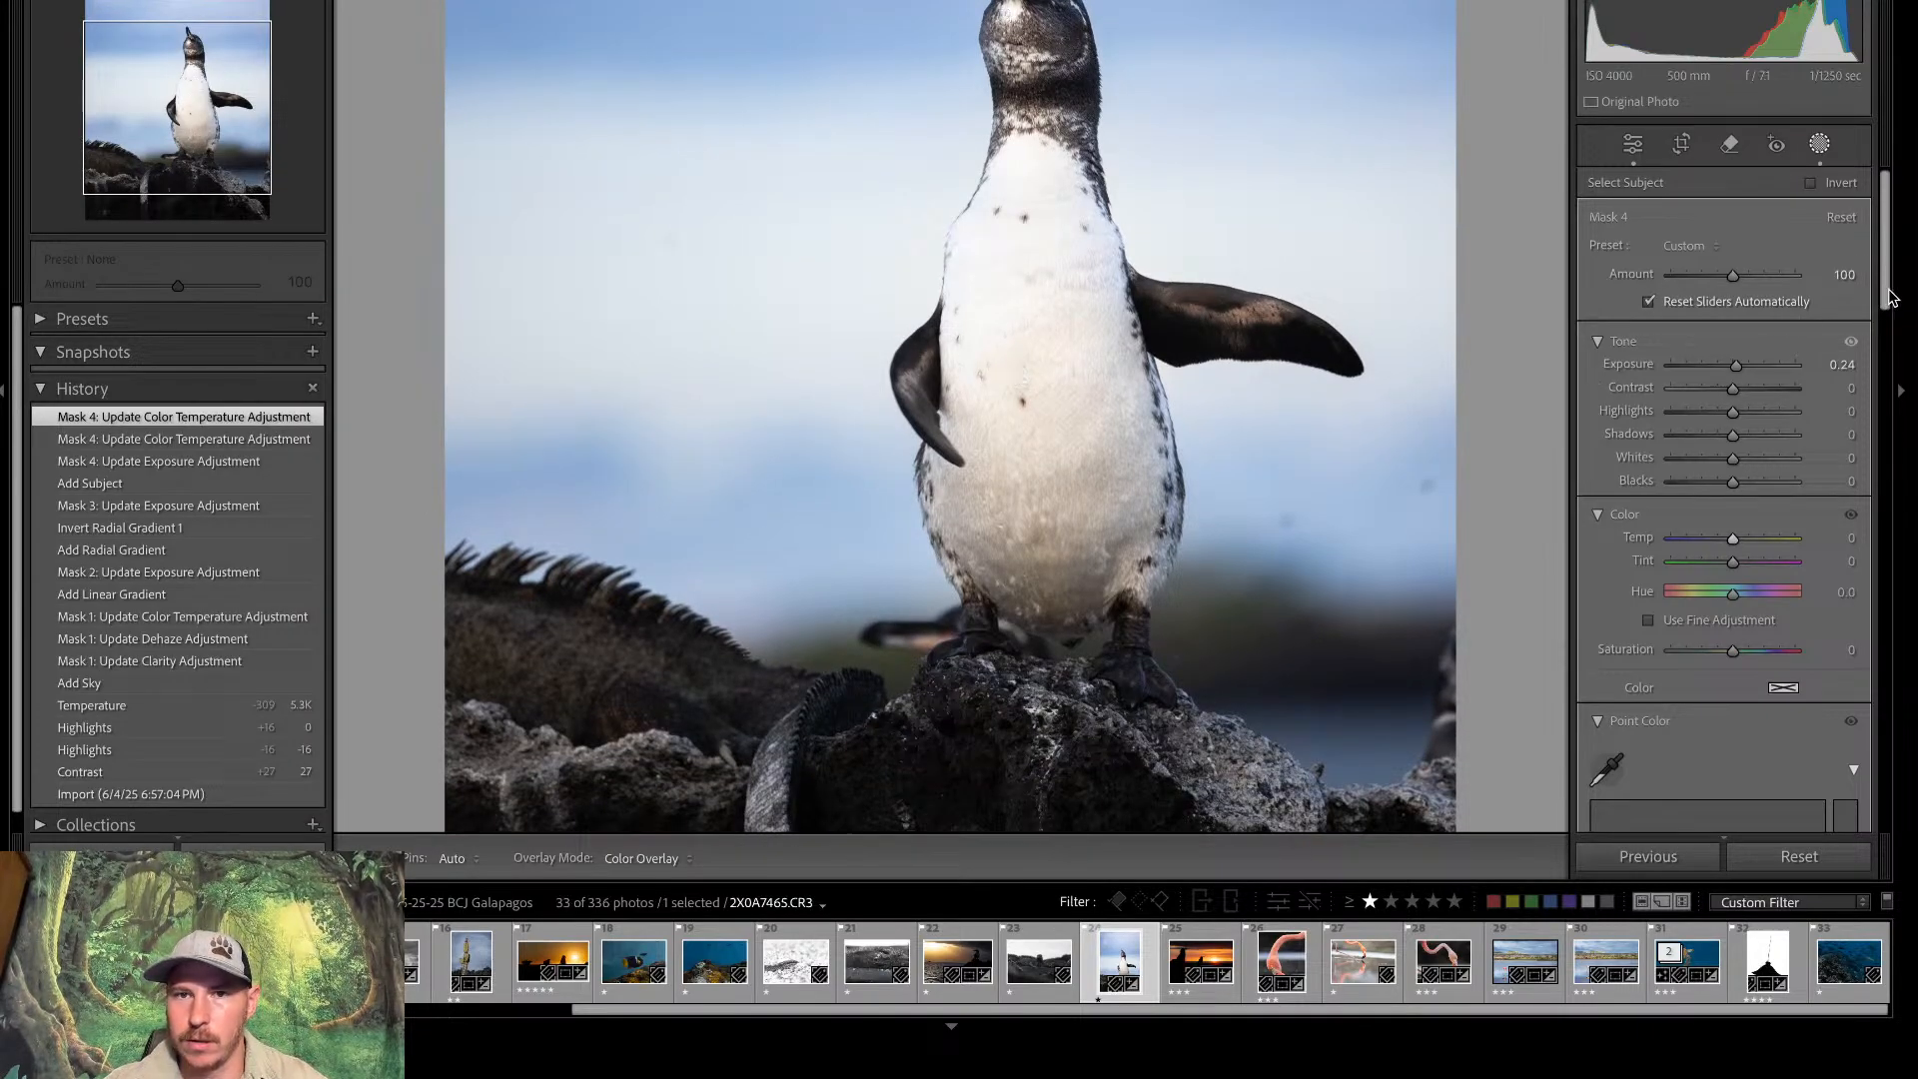
scroll(1892, 297, "down", 10)
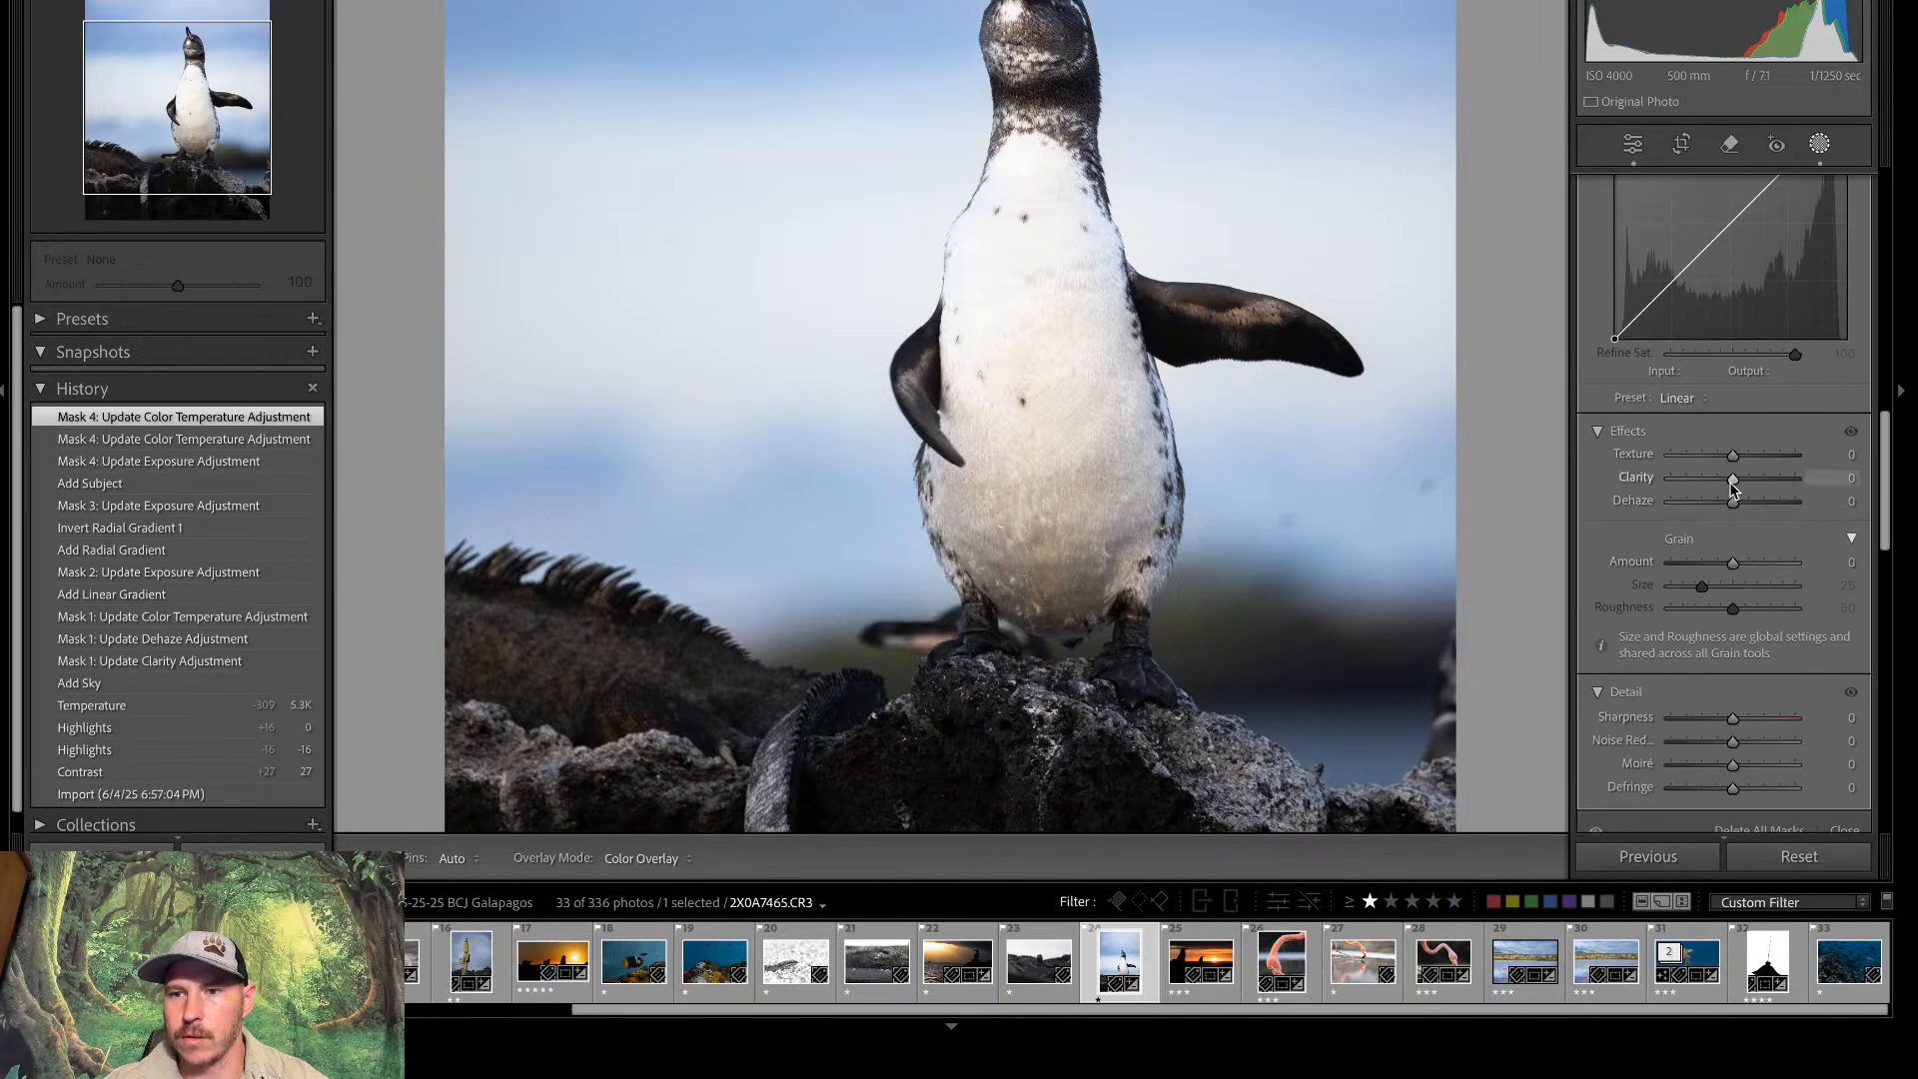
mouse_move(1734, 489)
left_mouse_down()
mouse_move(1738, 460)
mouse_move(1735, 489)
left_mouse_up()
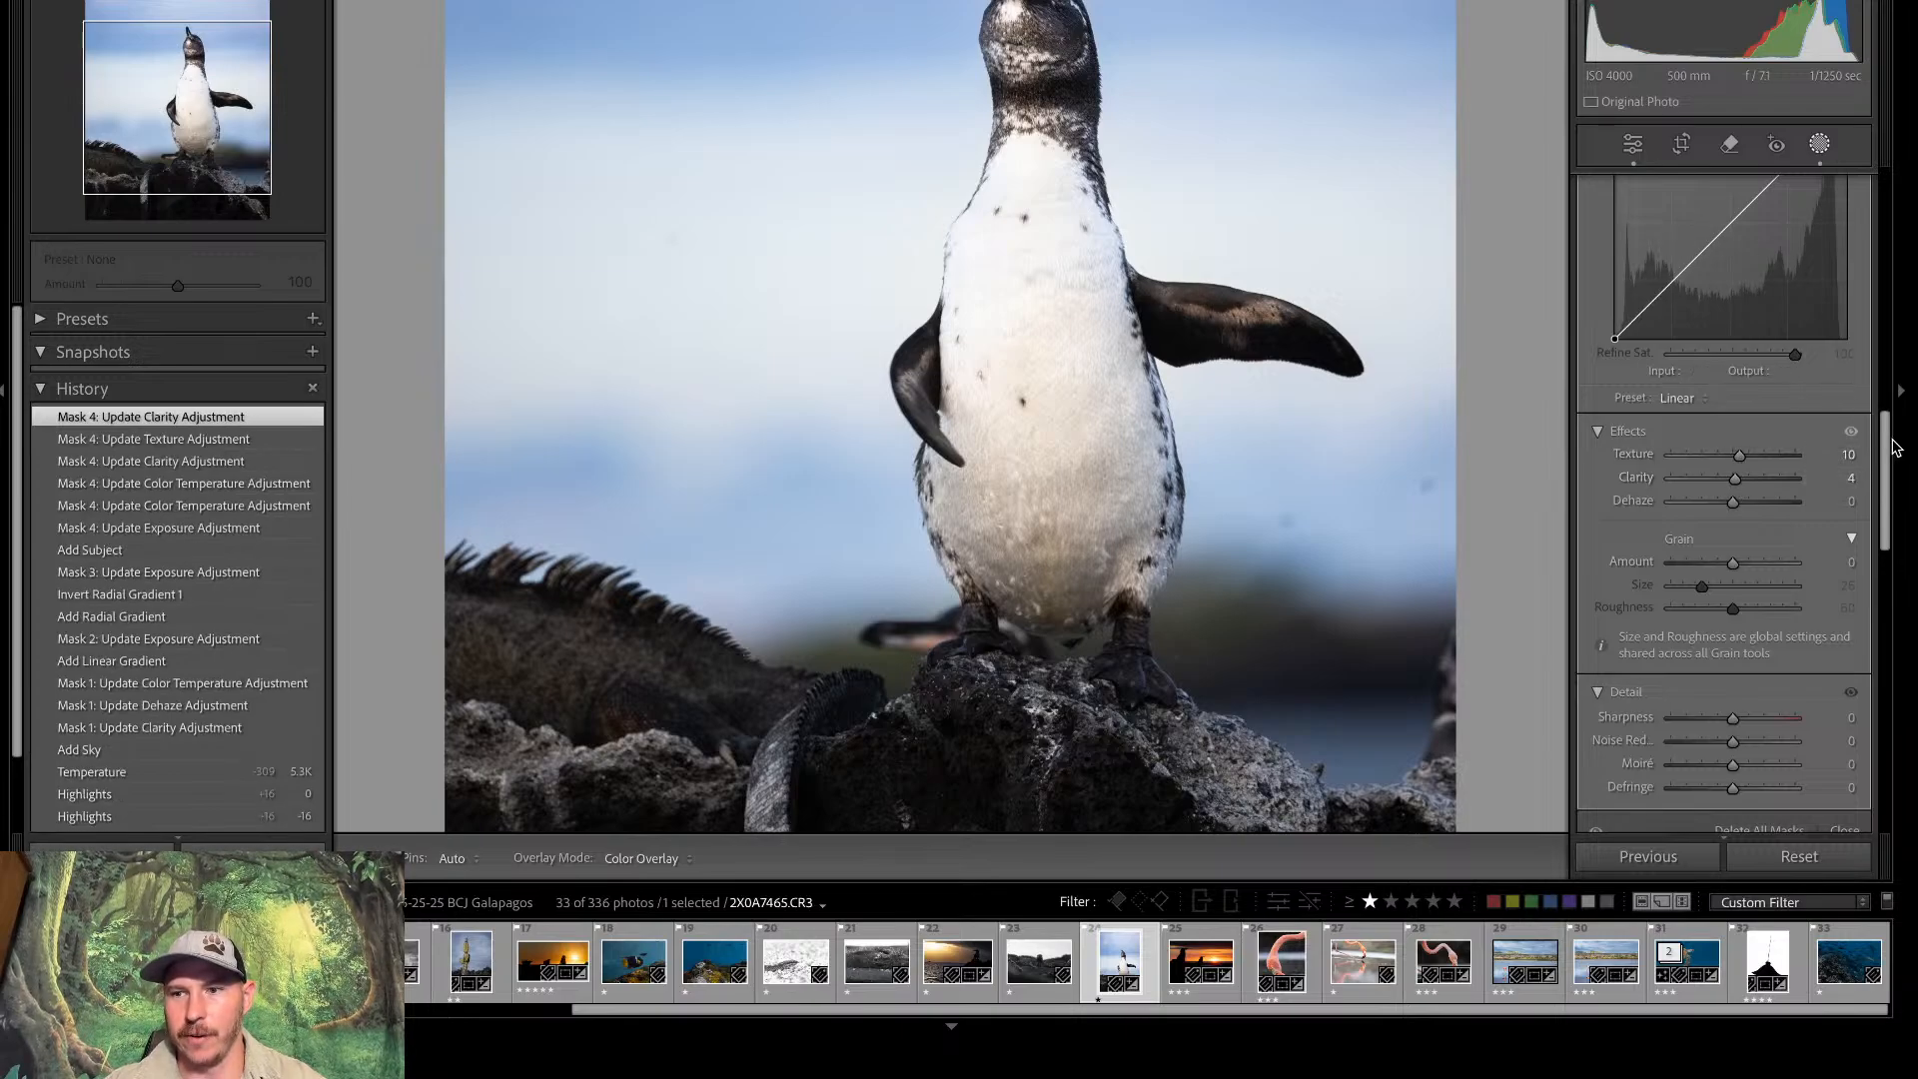
left_click_drag(1891, 453, 1894, 389)
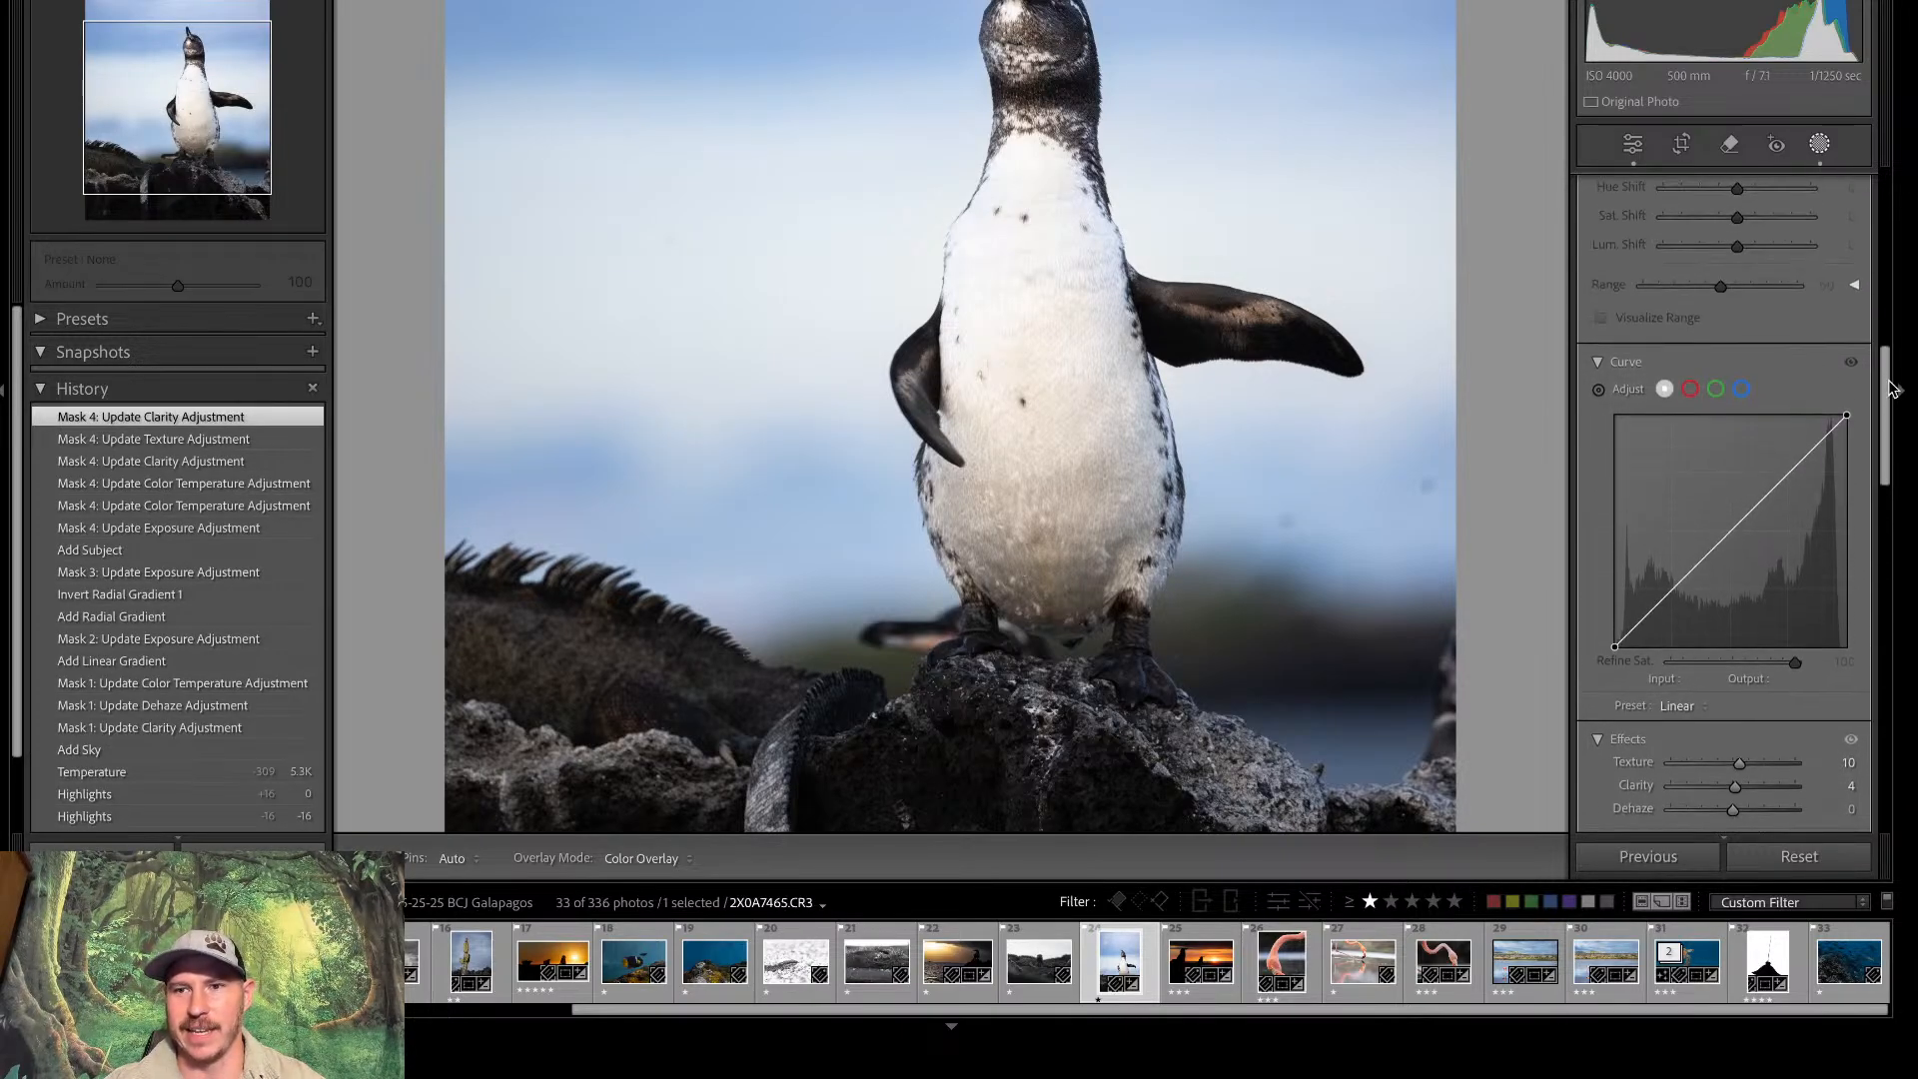
left_click(1633, 145)
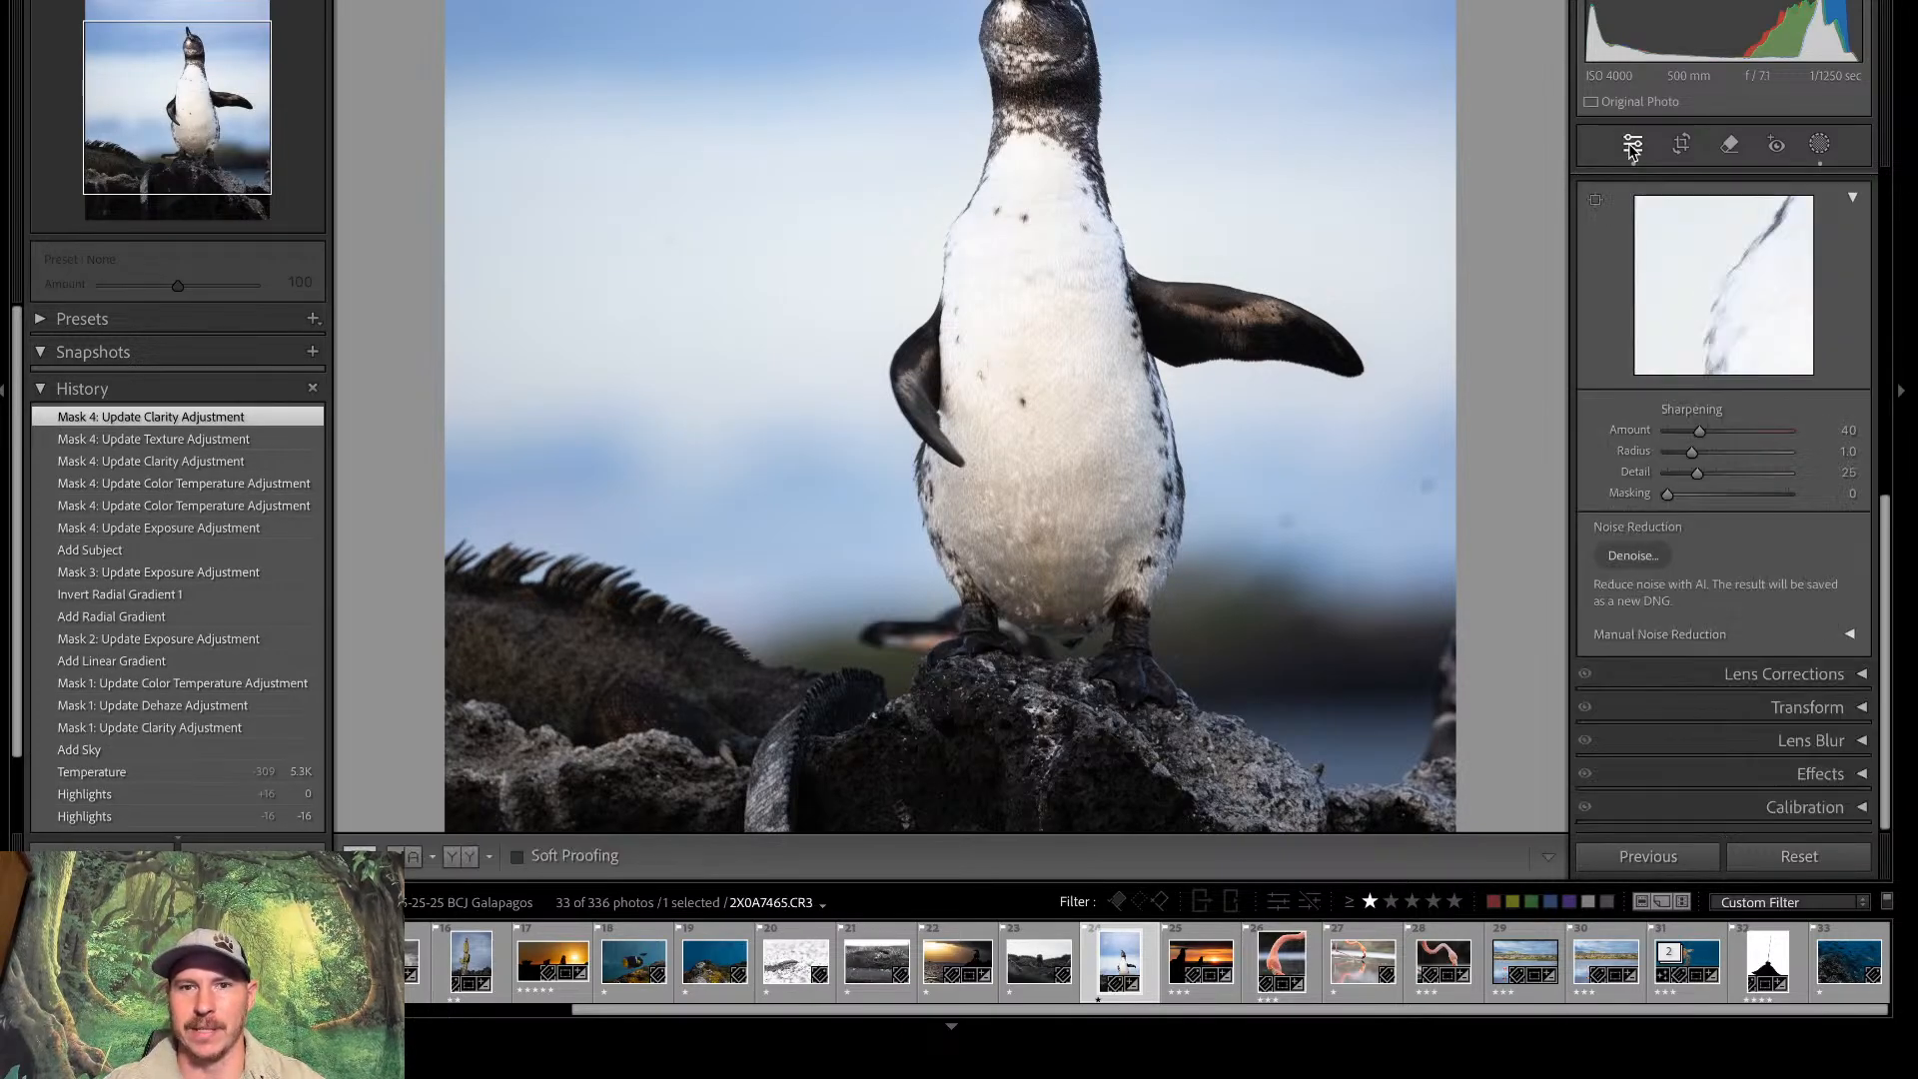
Examine the edited penguin photo up close and as a whole, and show its before version for comparison
left_click(1034, 112)
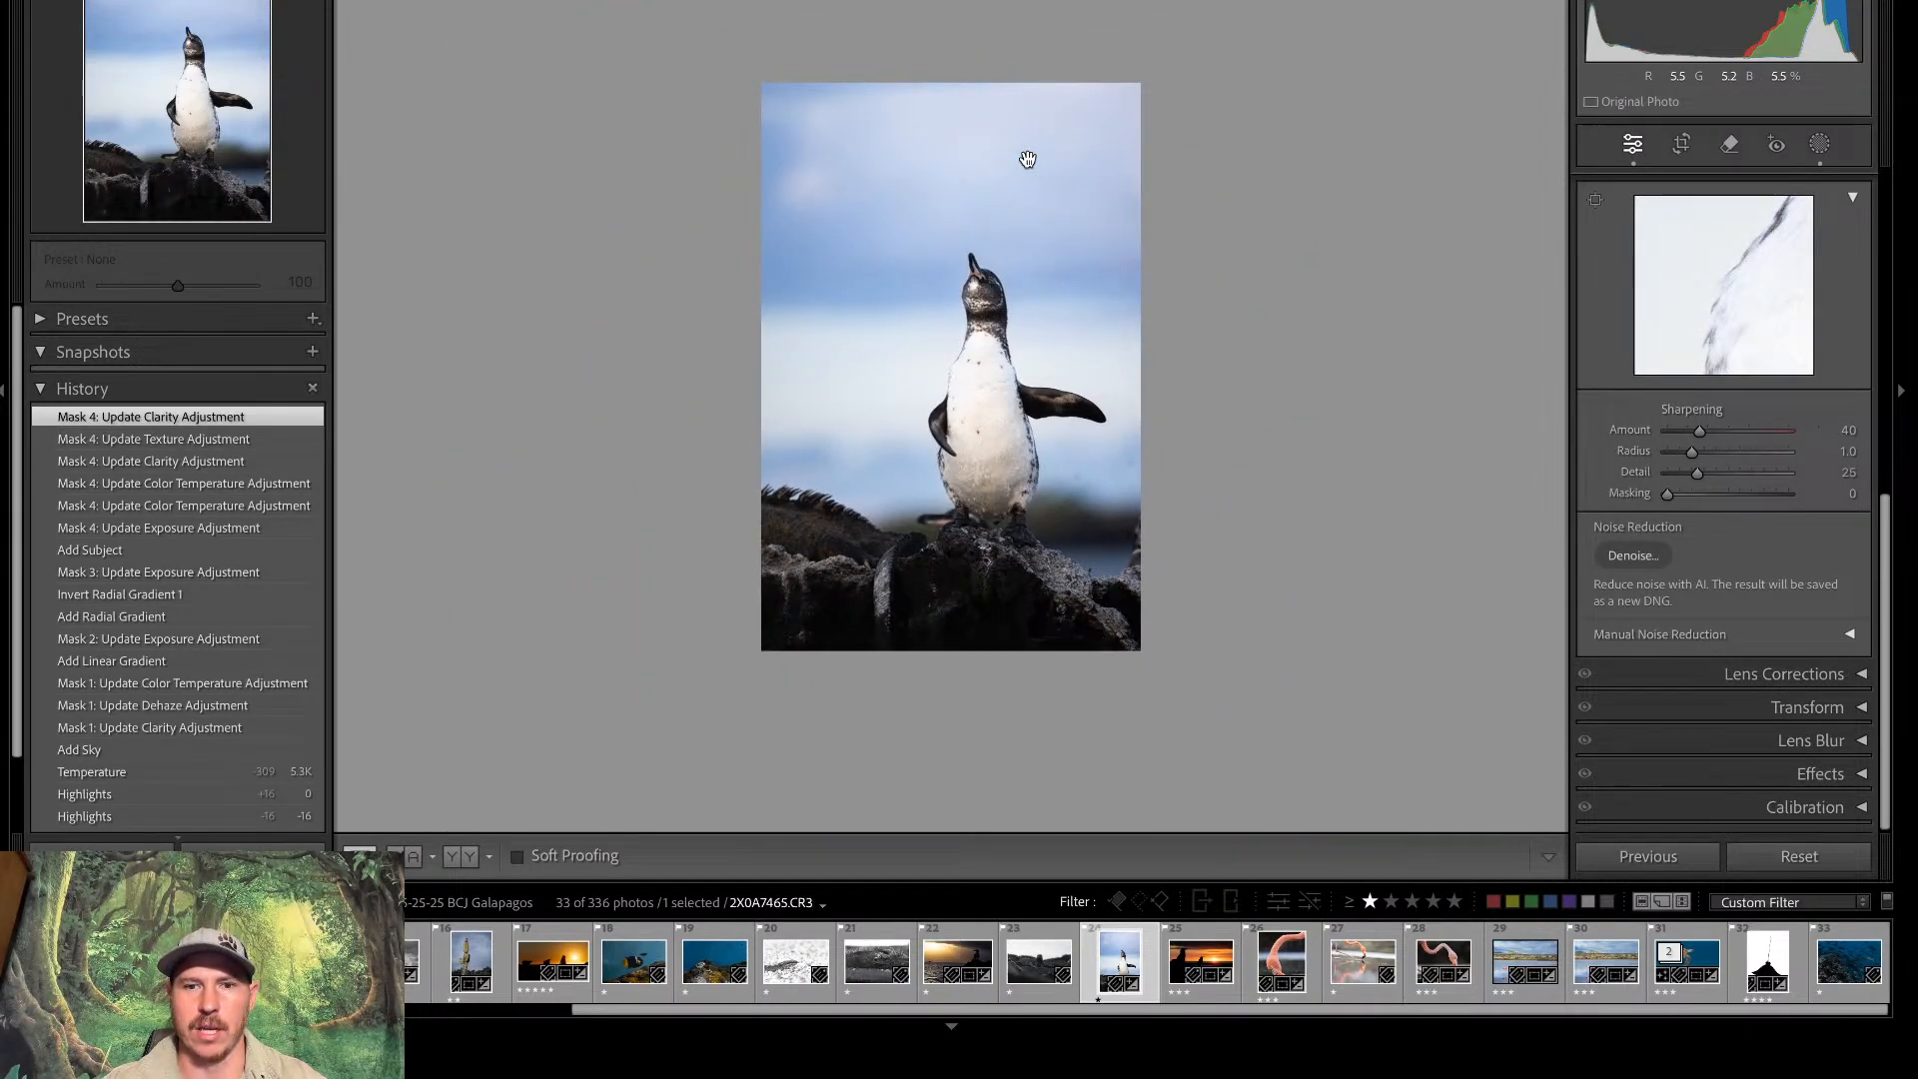
left_click(1028, 160)
left_click(1028, 159)
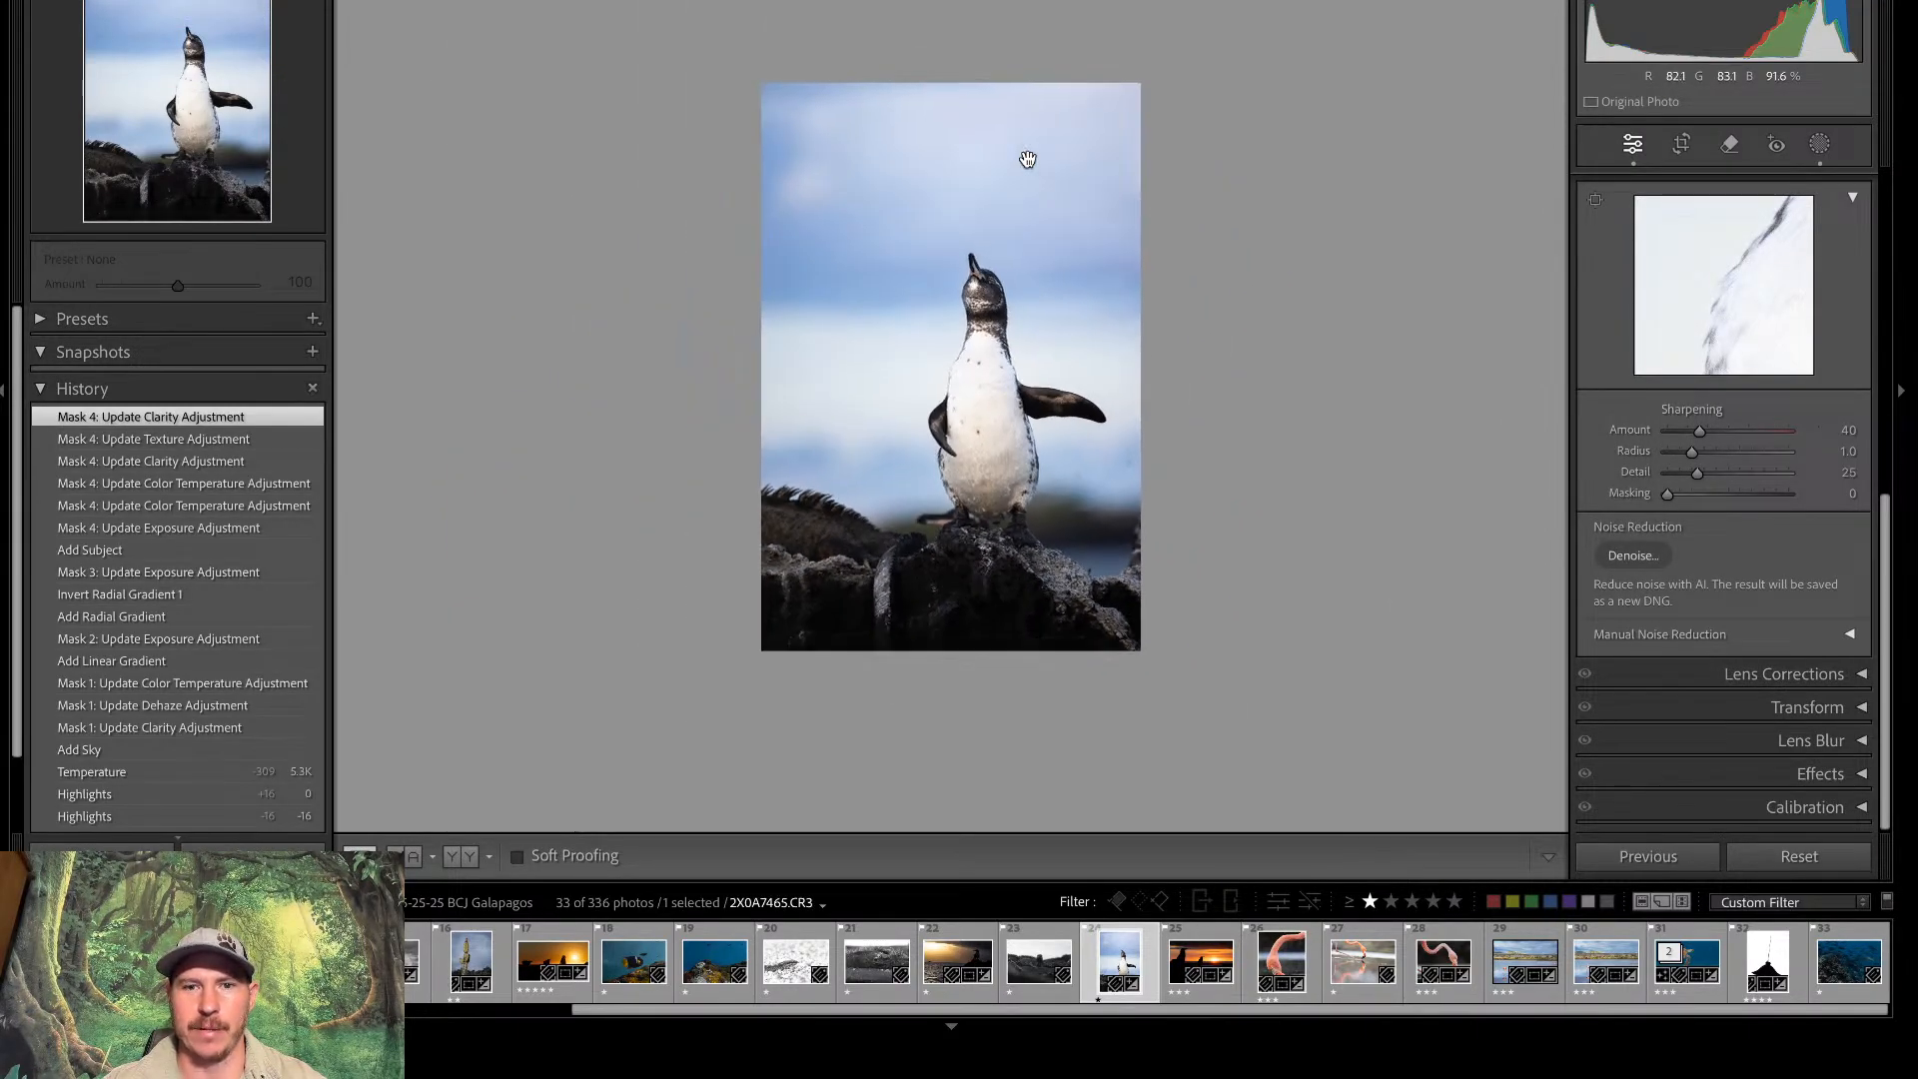
left_click(1028, 160)
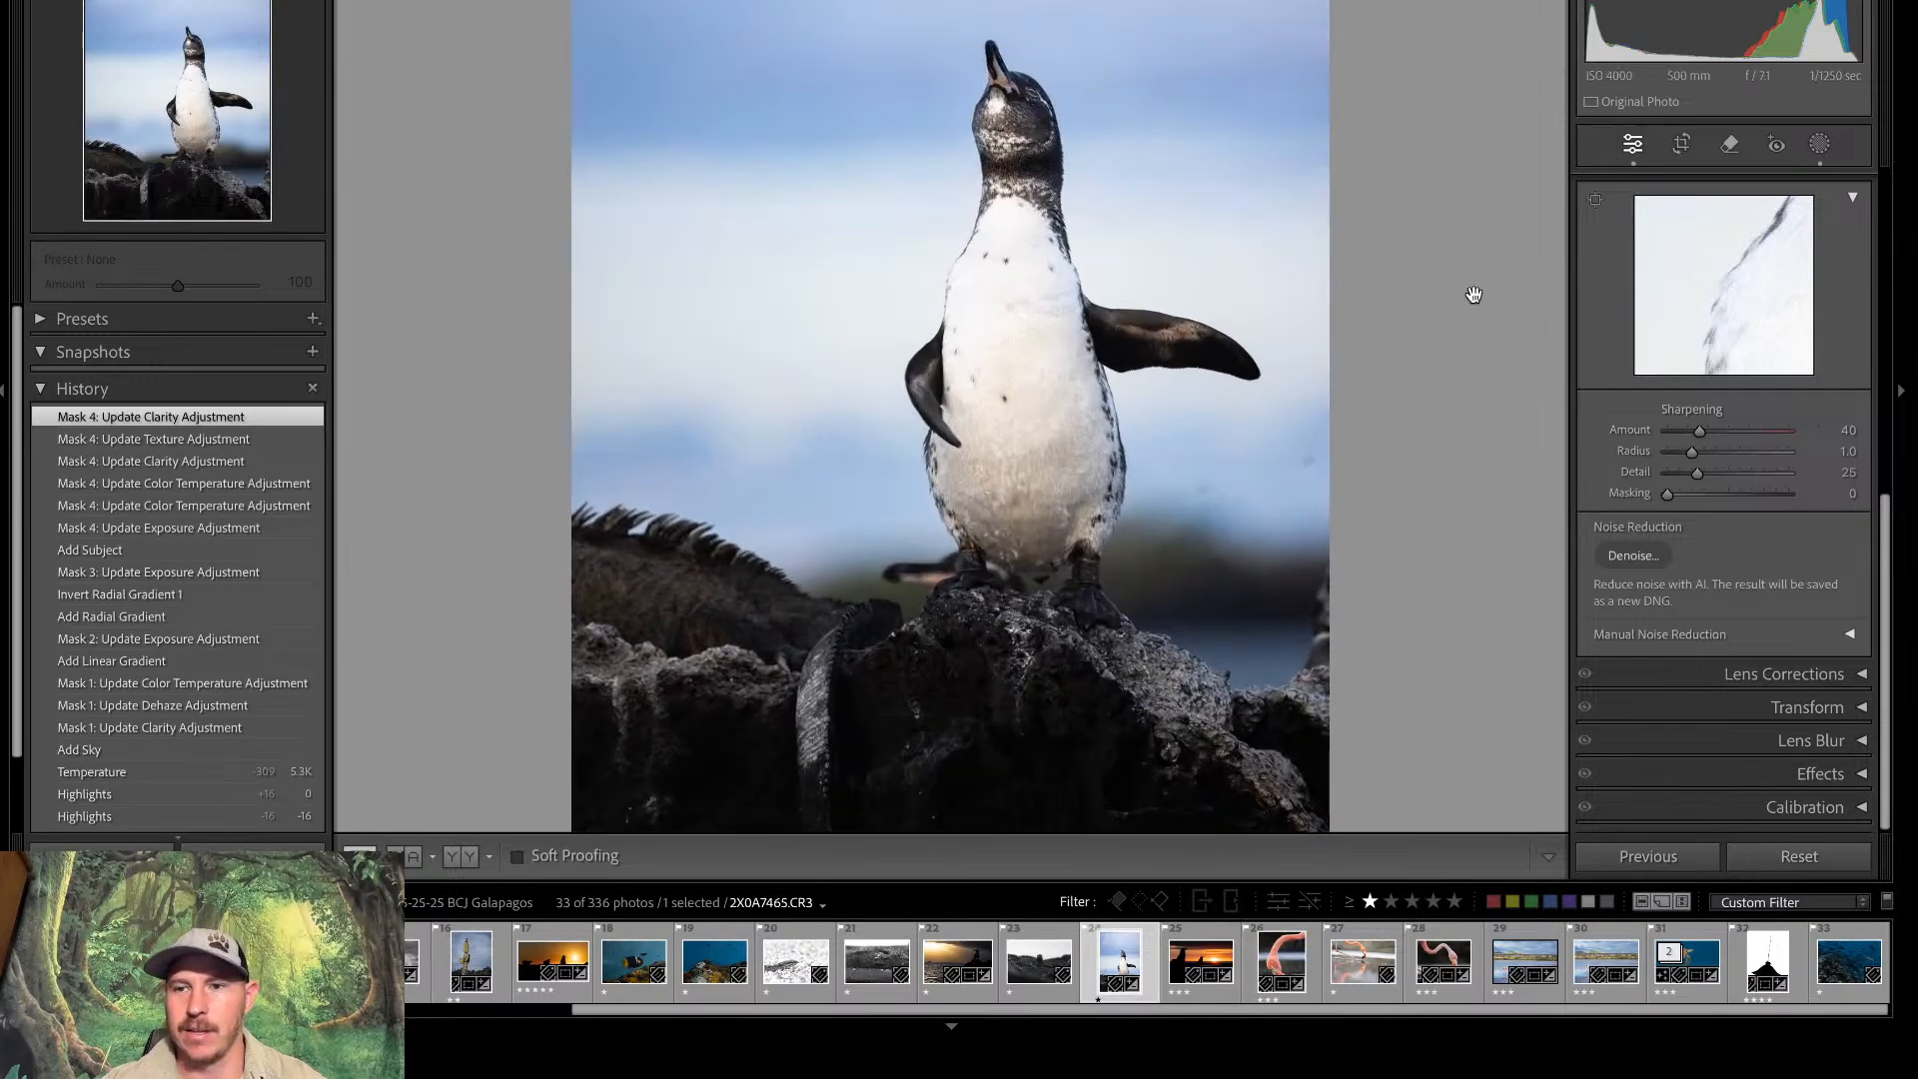
left_click_drag(1888, 564, 1875, 187)
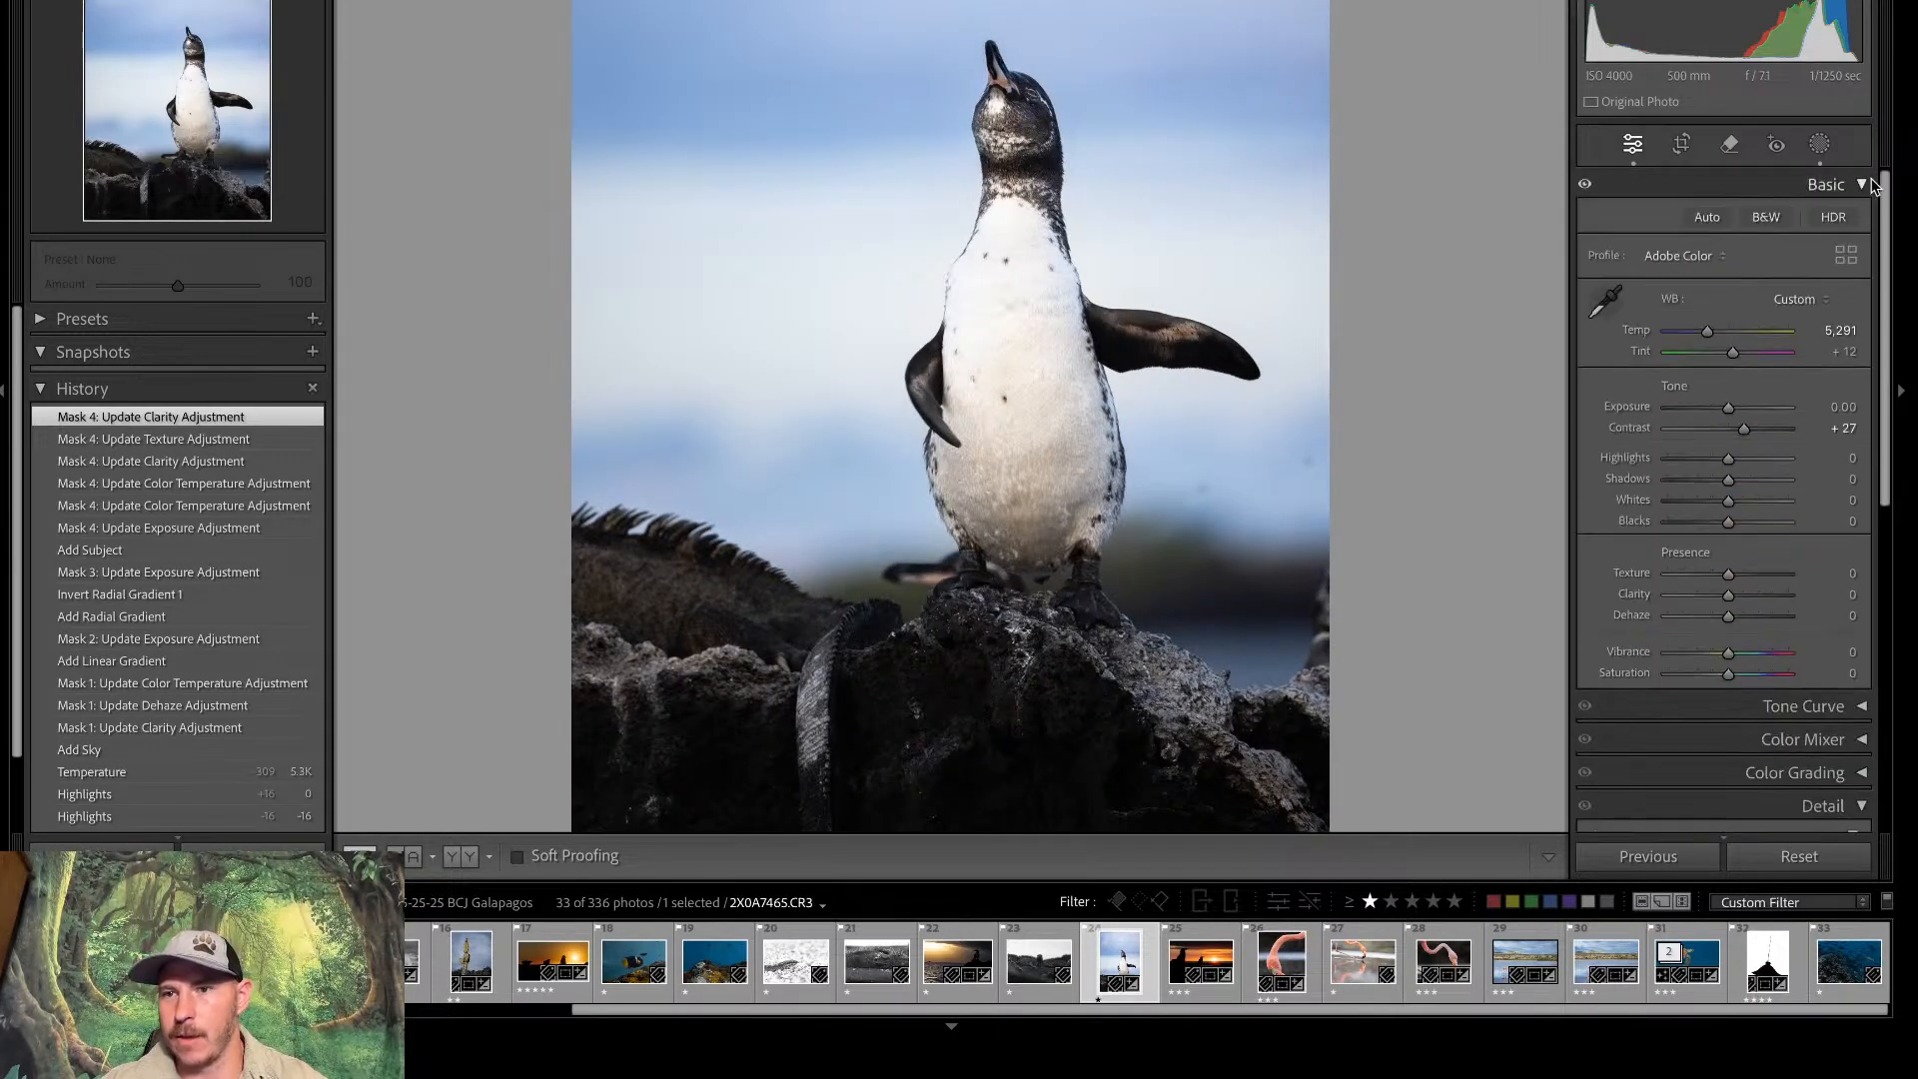
left_click(1039, 221)
left_click(1039, 221)
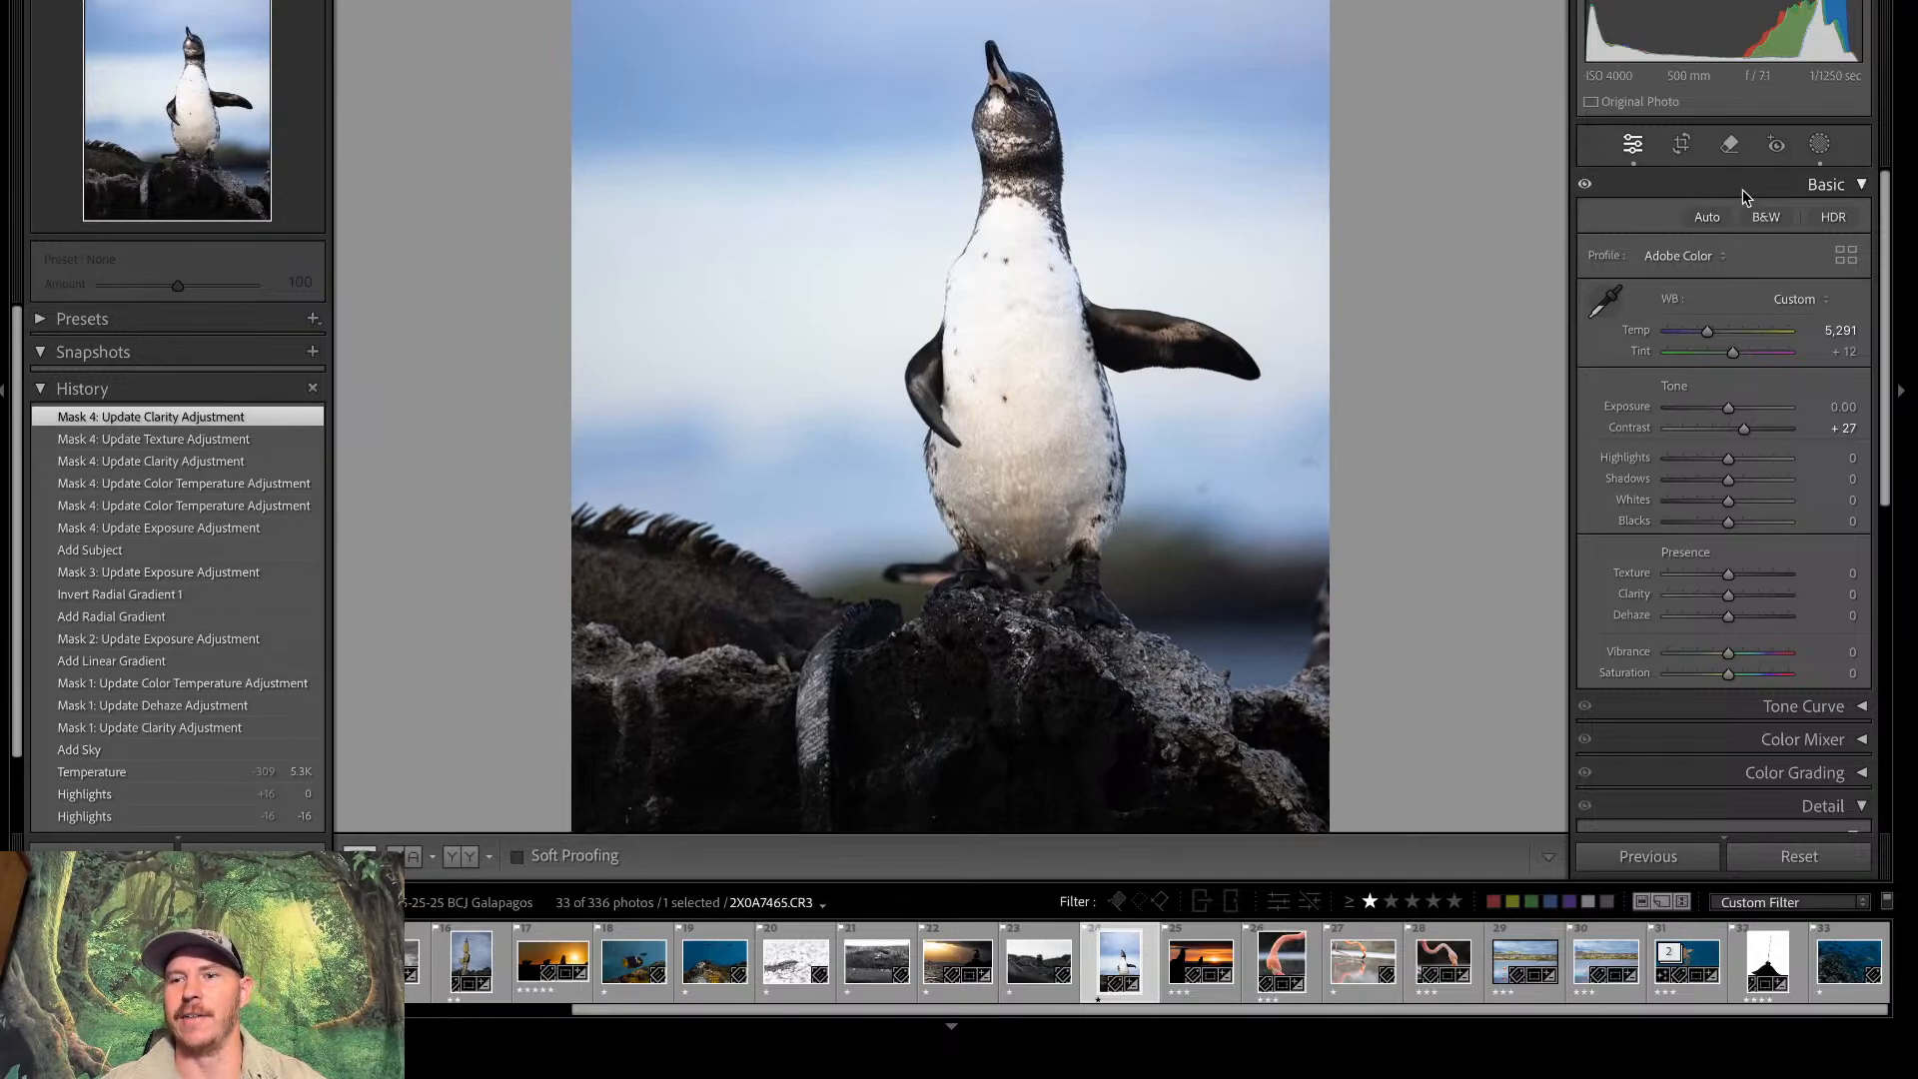
left_click(1133, 278)
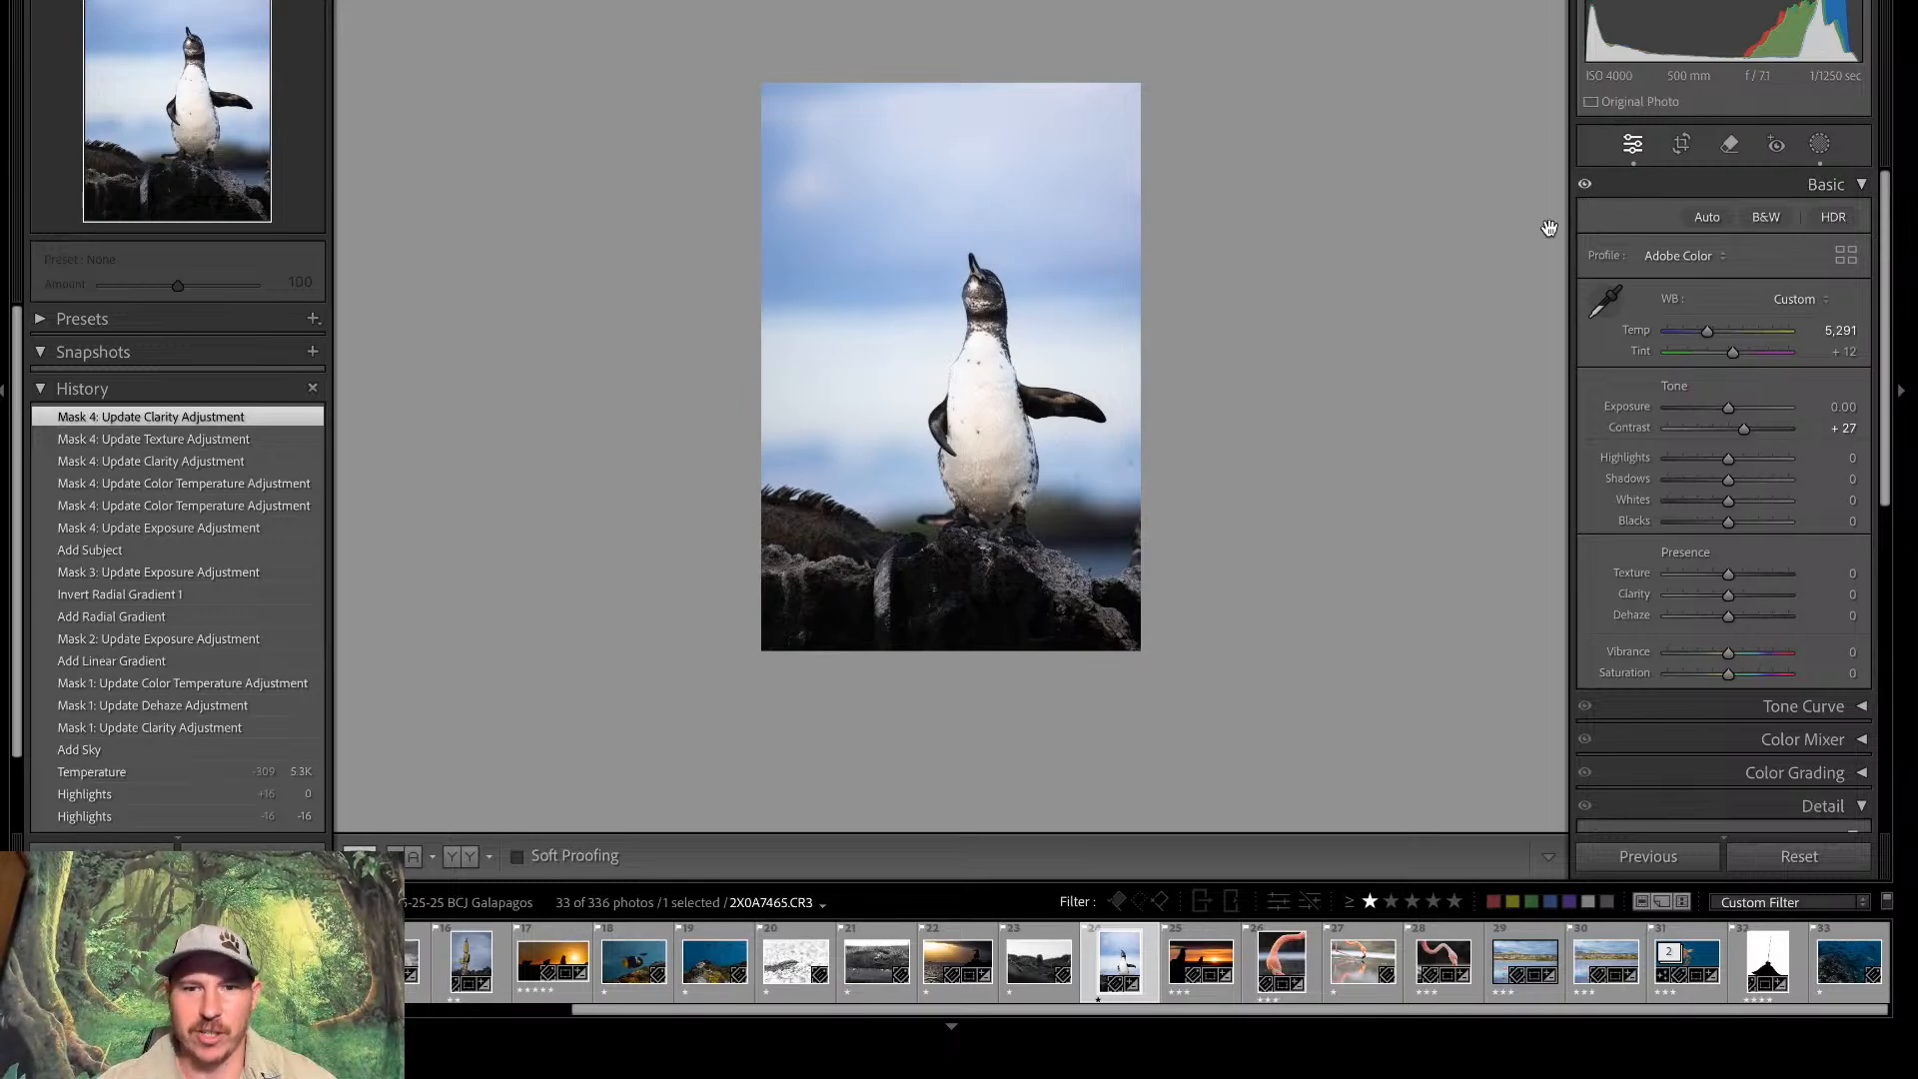
key("backslash")
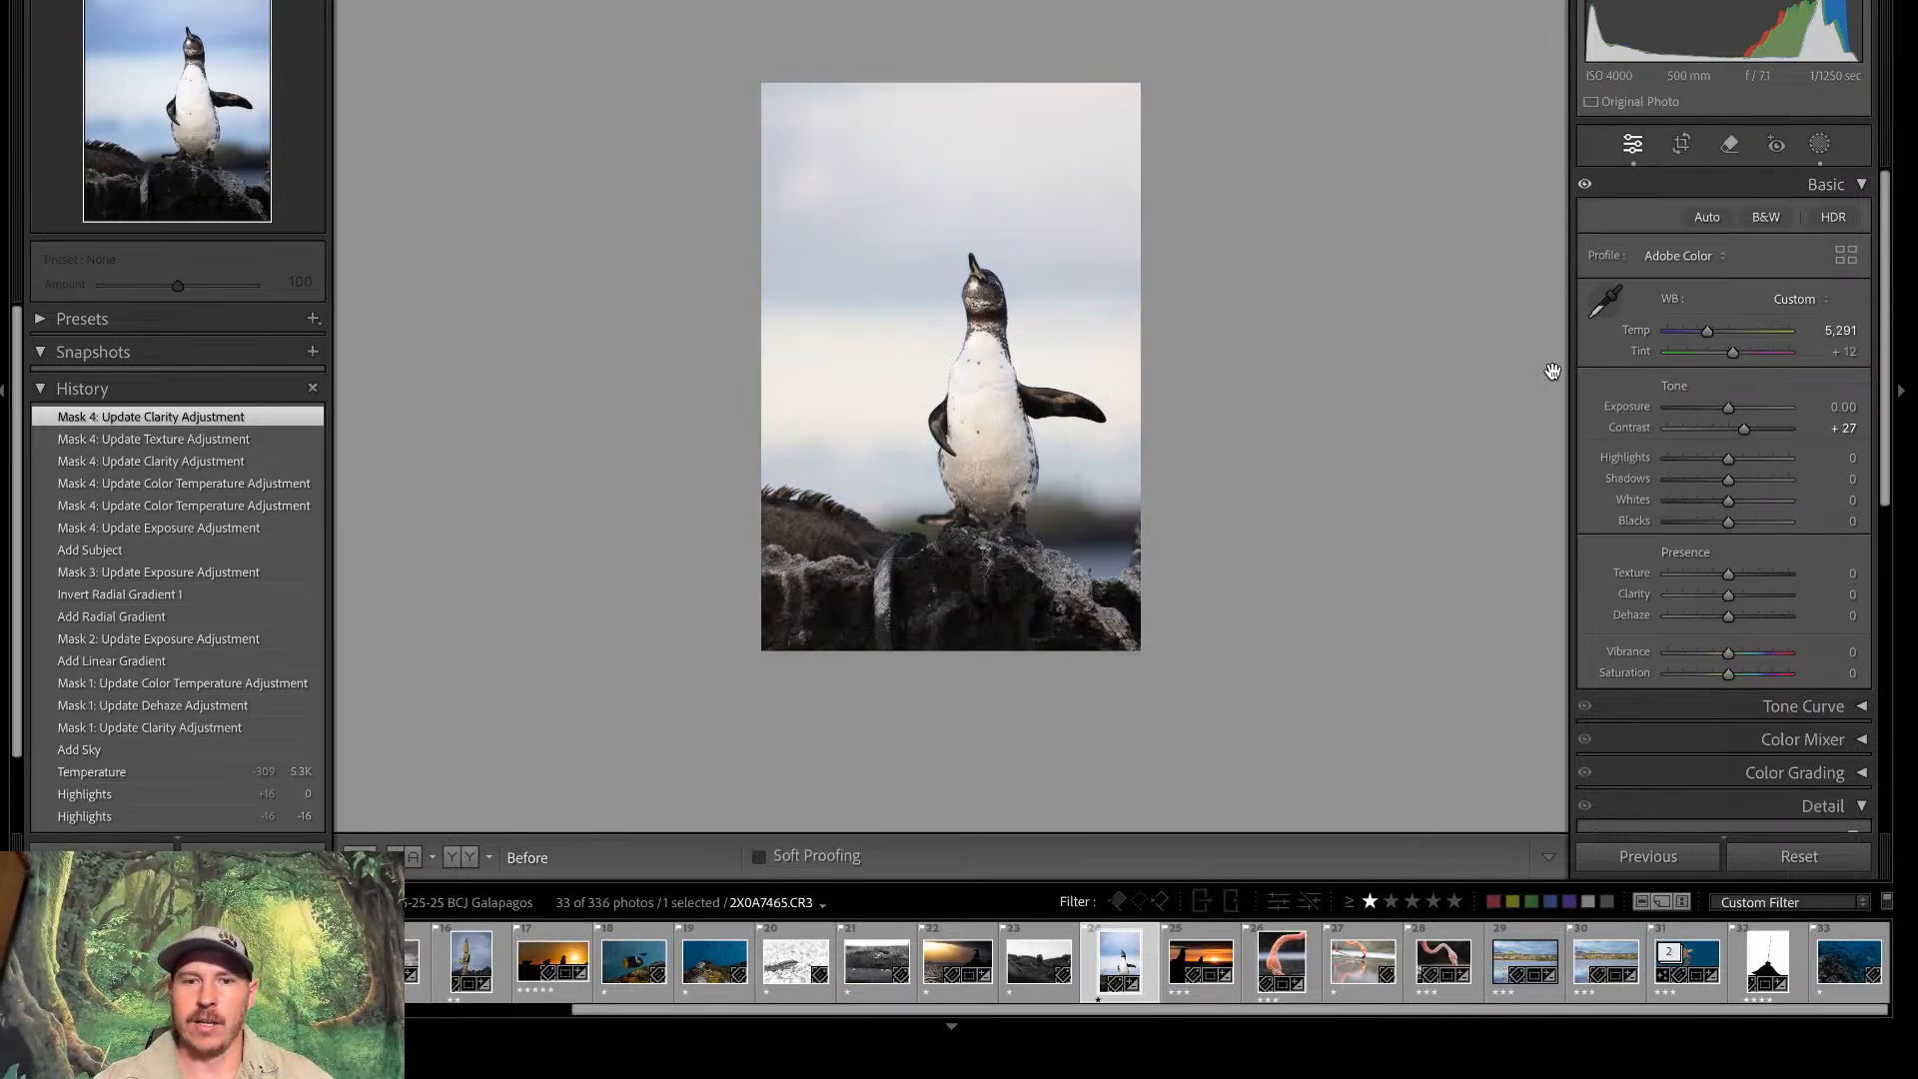
Compare the penguin photo's before and after versions repeatedly, ending on the edited version
key("backslash")
key("backslash")
key("backslash")
key("backslash")
key("backslash")
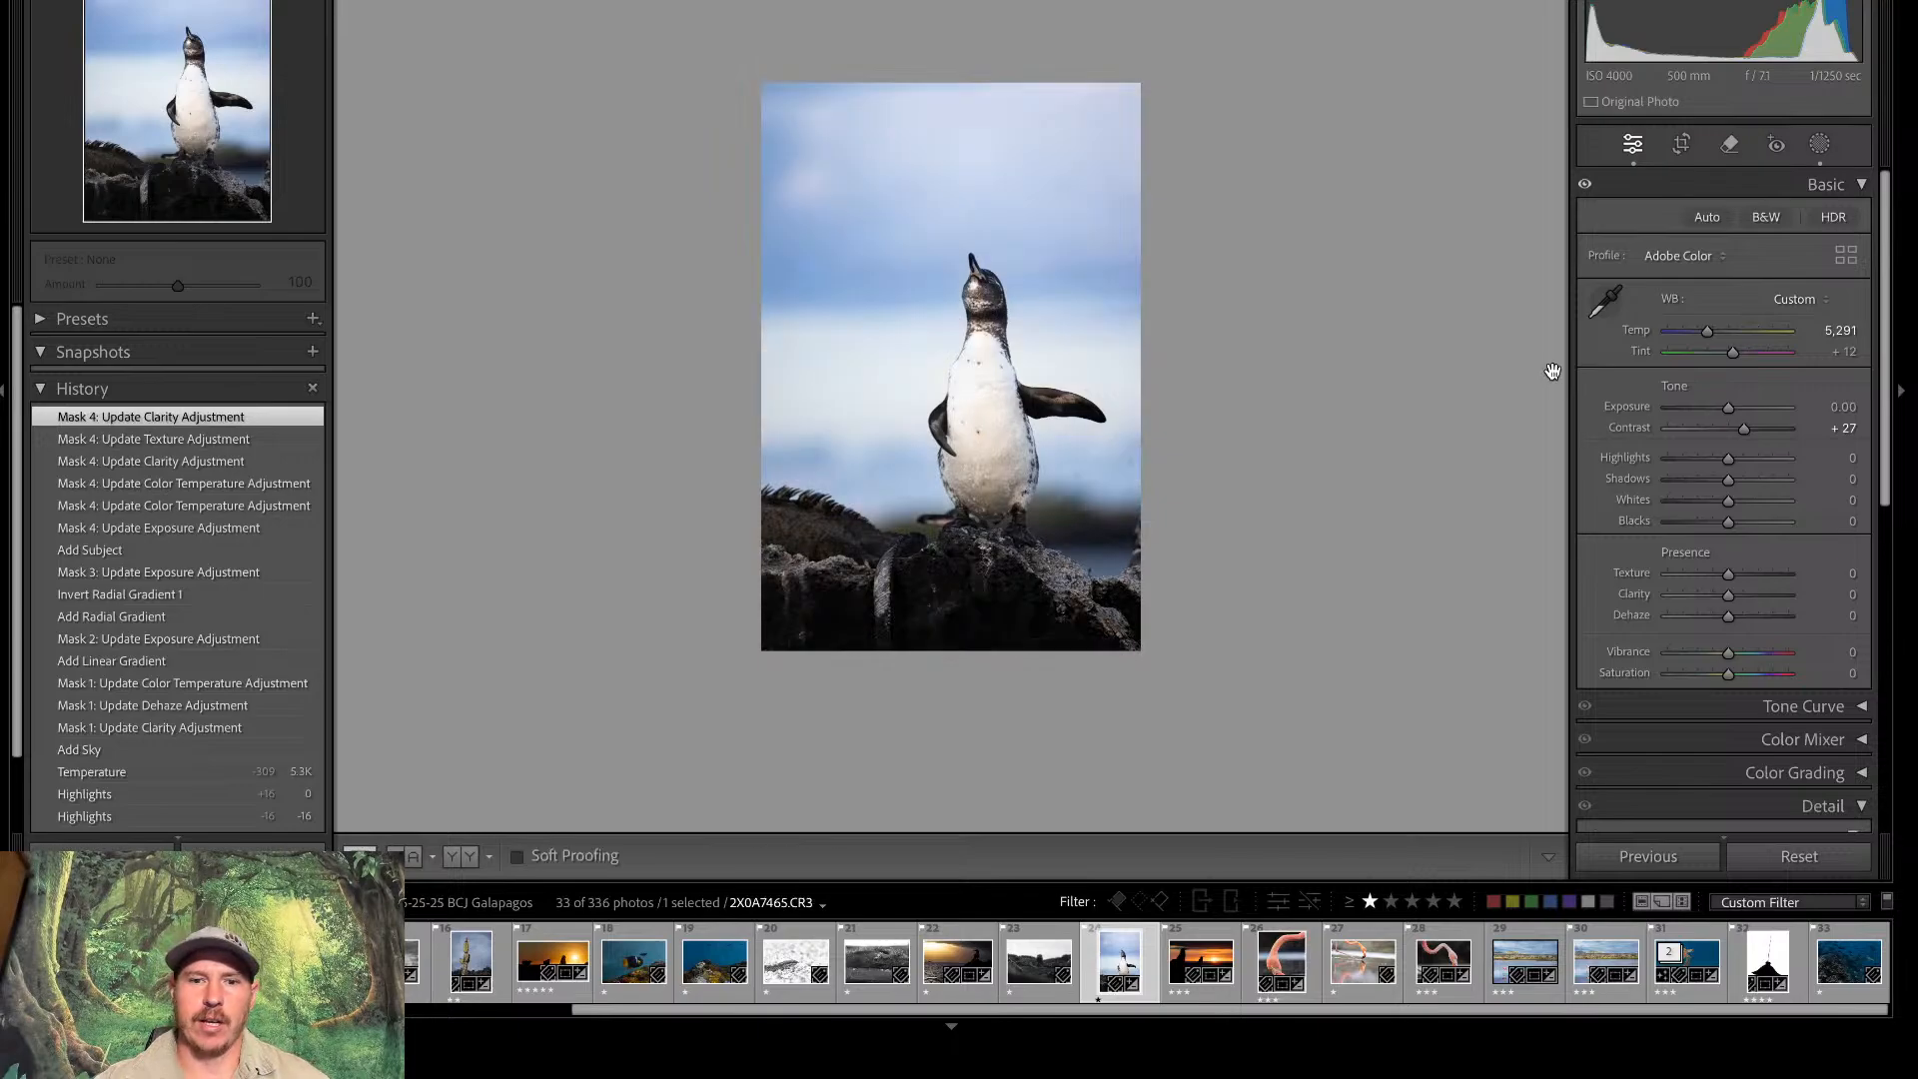
key("backslash")
key("backslash")
key("backslash")
key("backslash")
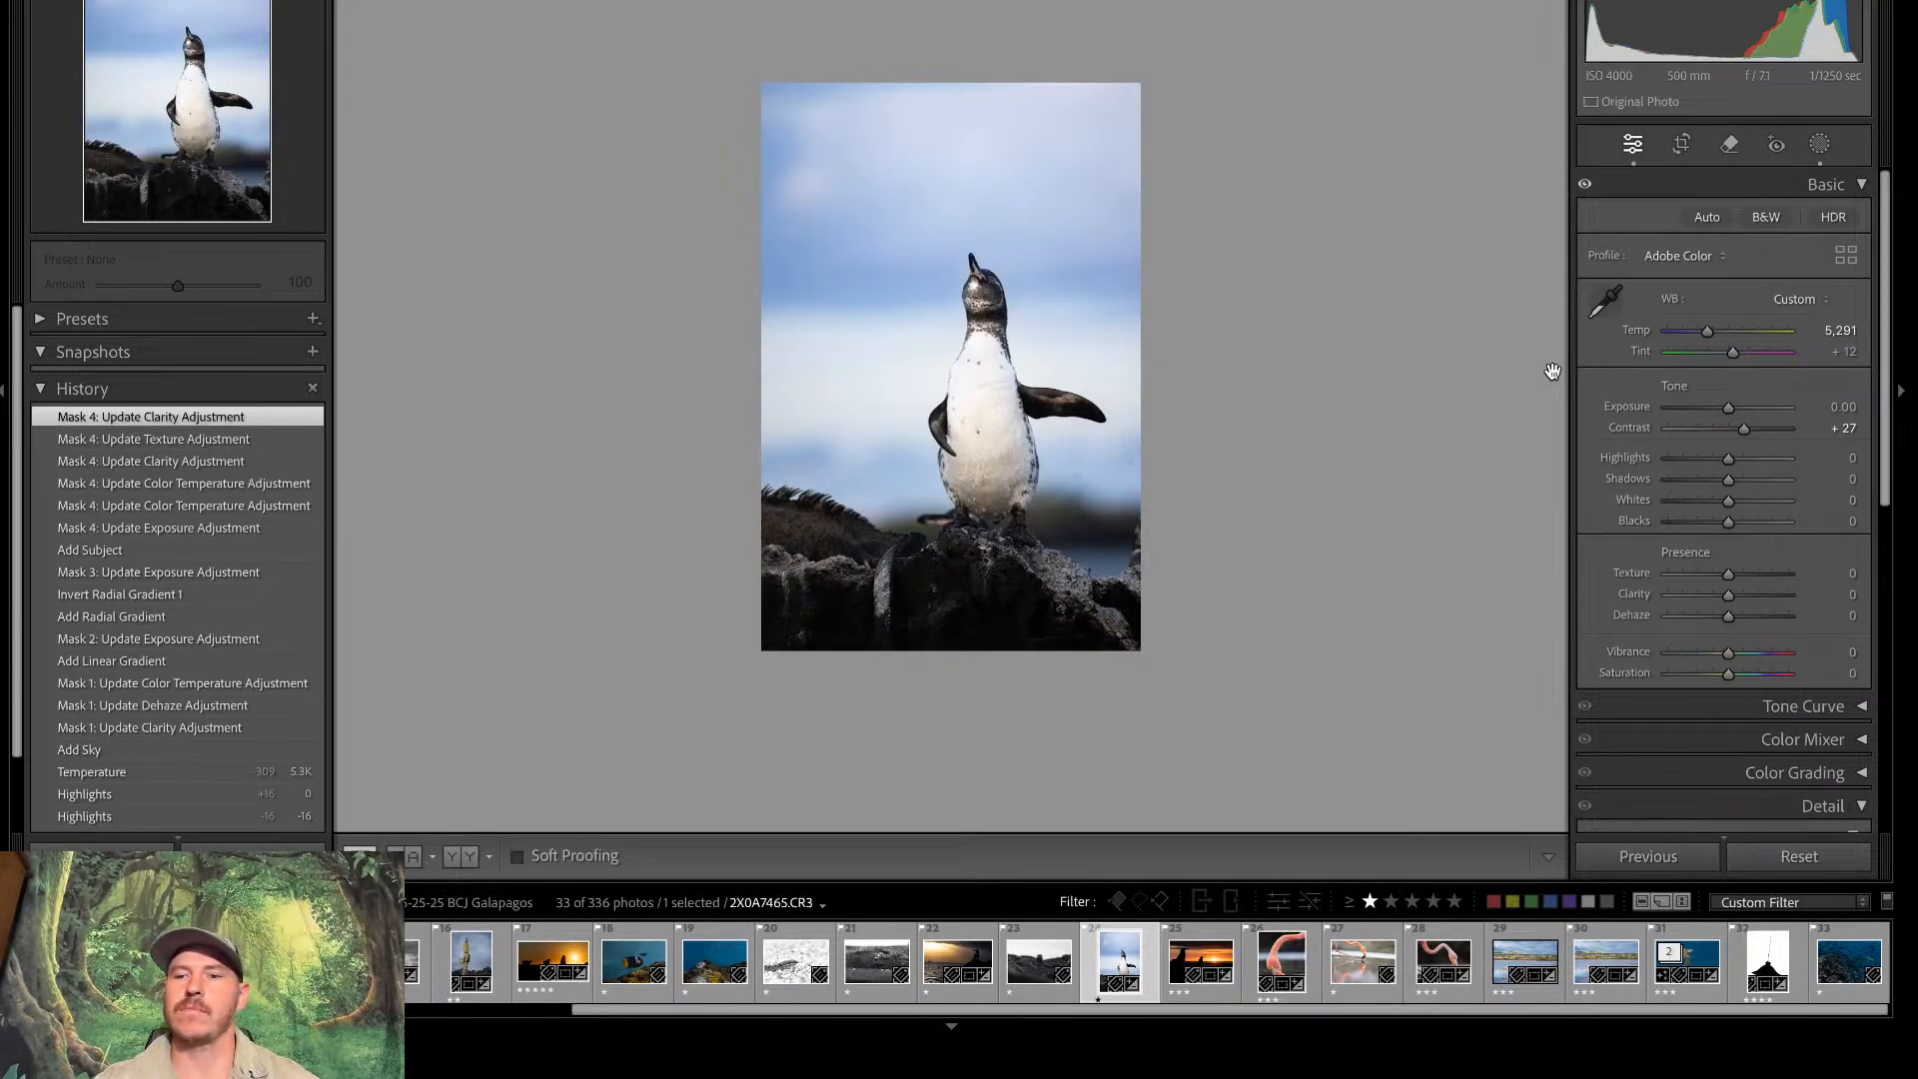
Set the penguin photo's global highlights to -46, shadows to +20 and blacks to -13
left_click_drag(1729, 459, 1726, 526)
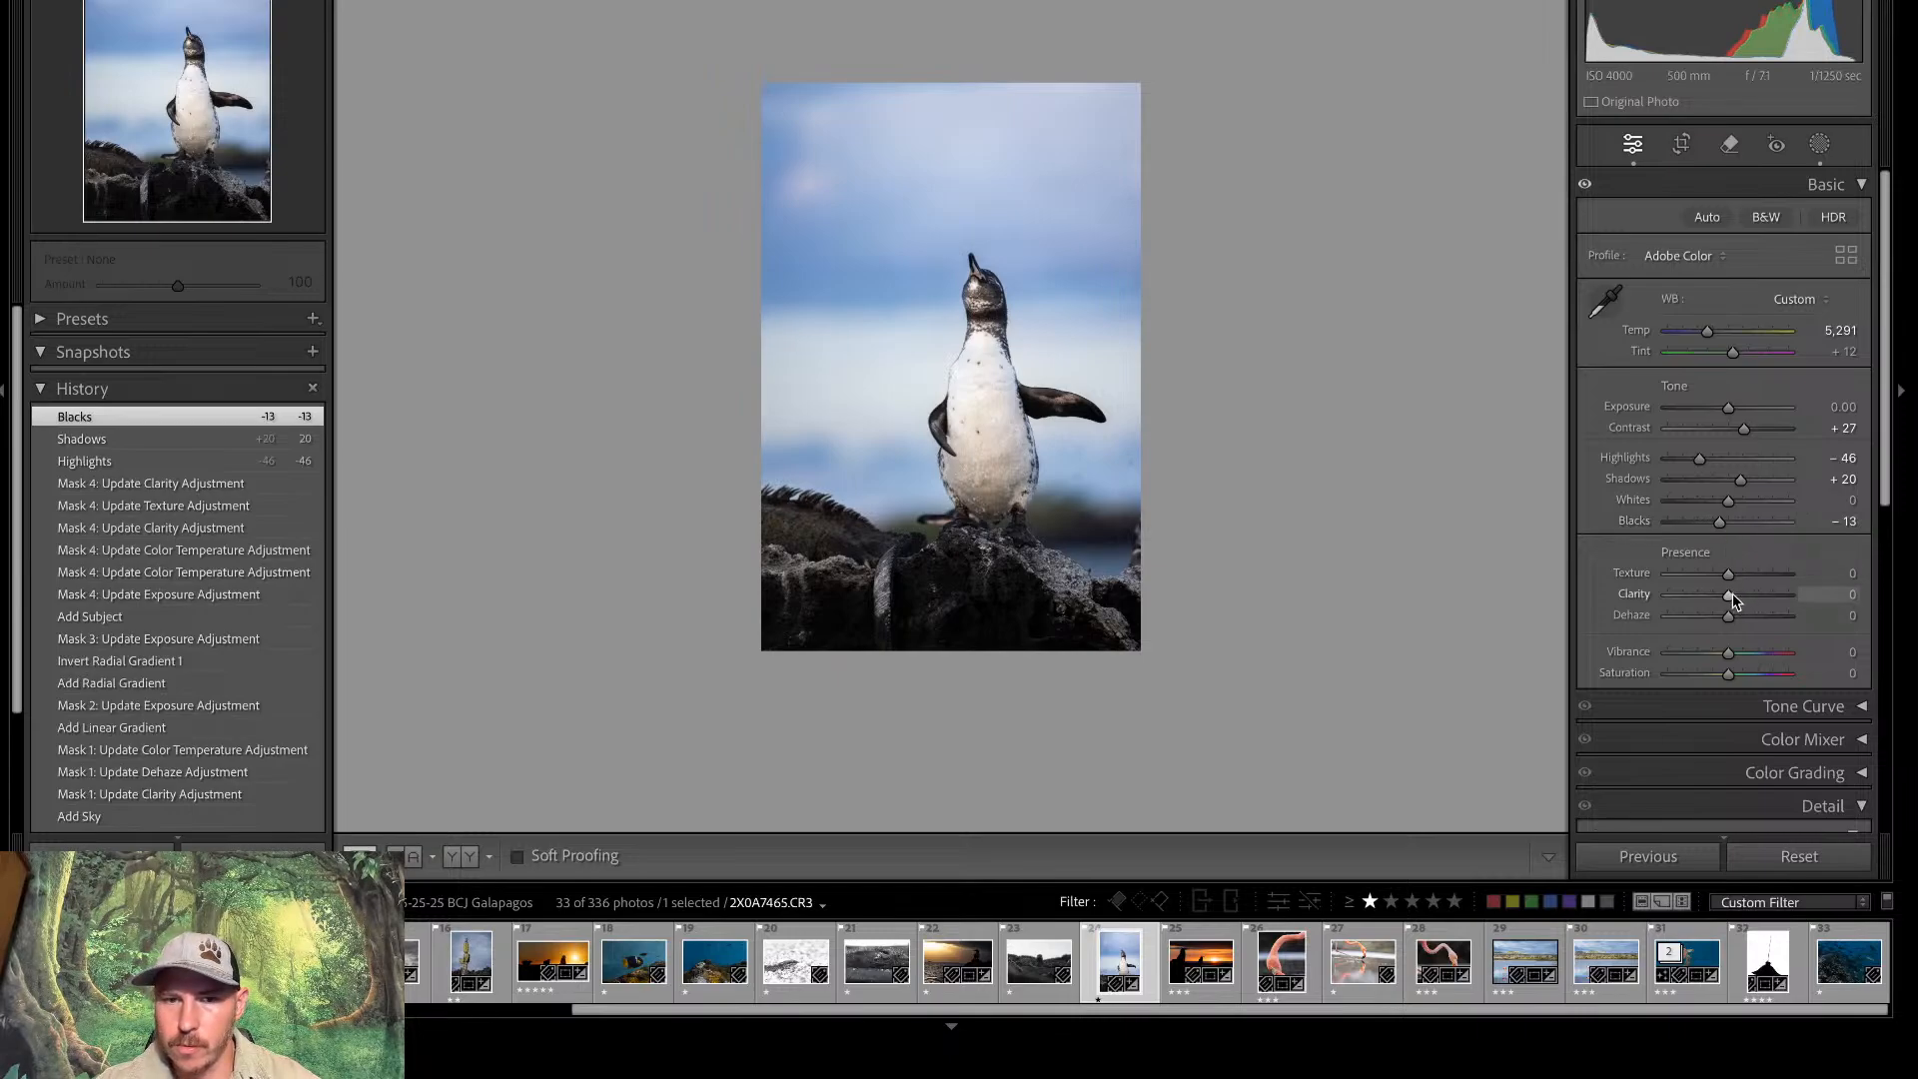
Crop the photo tighter around the penguin at the original aspect ratio, reposition it in the frame, and check it up close
left_click(1682, 146)
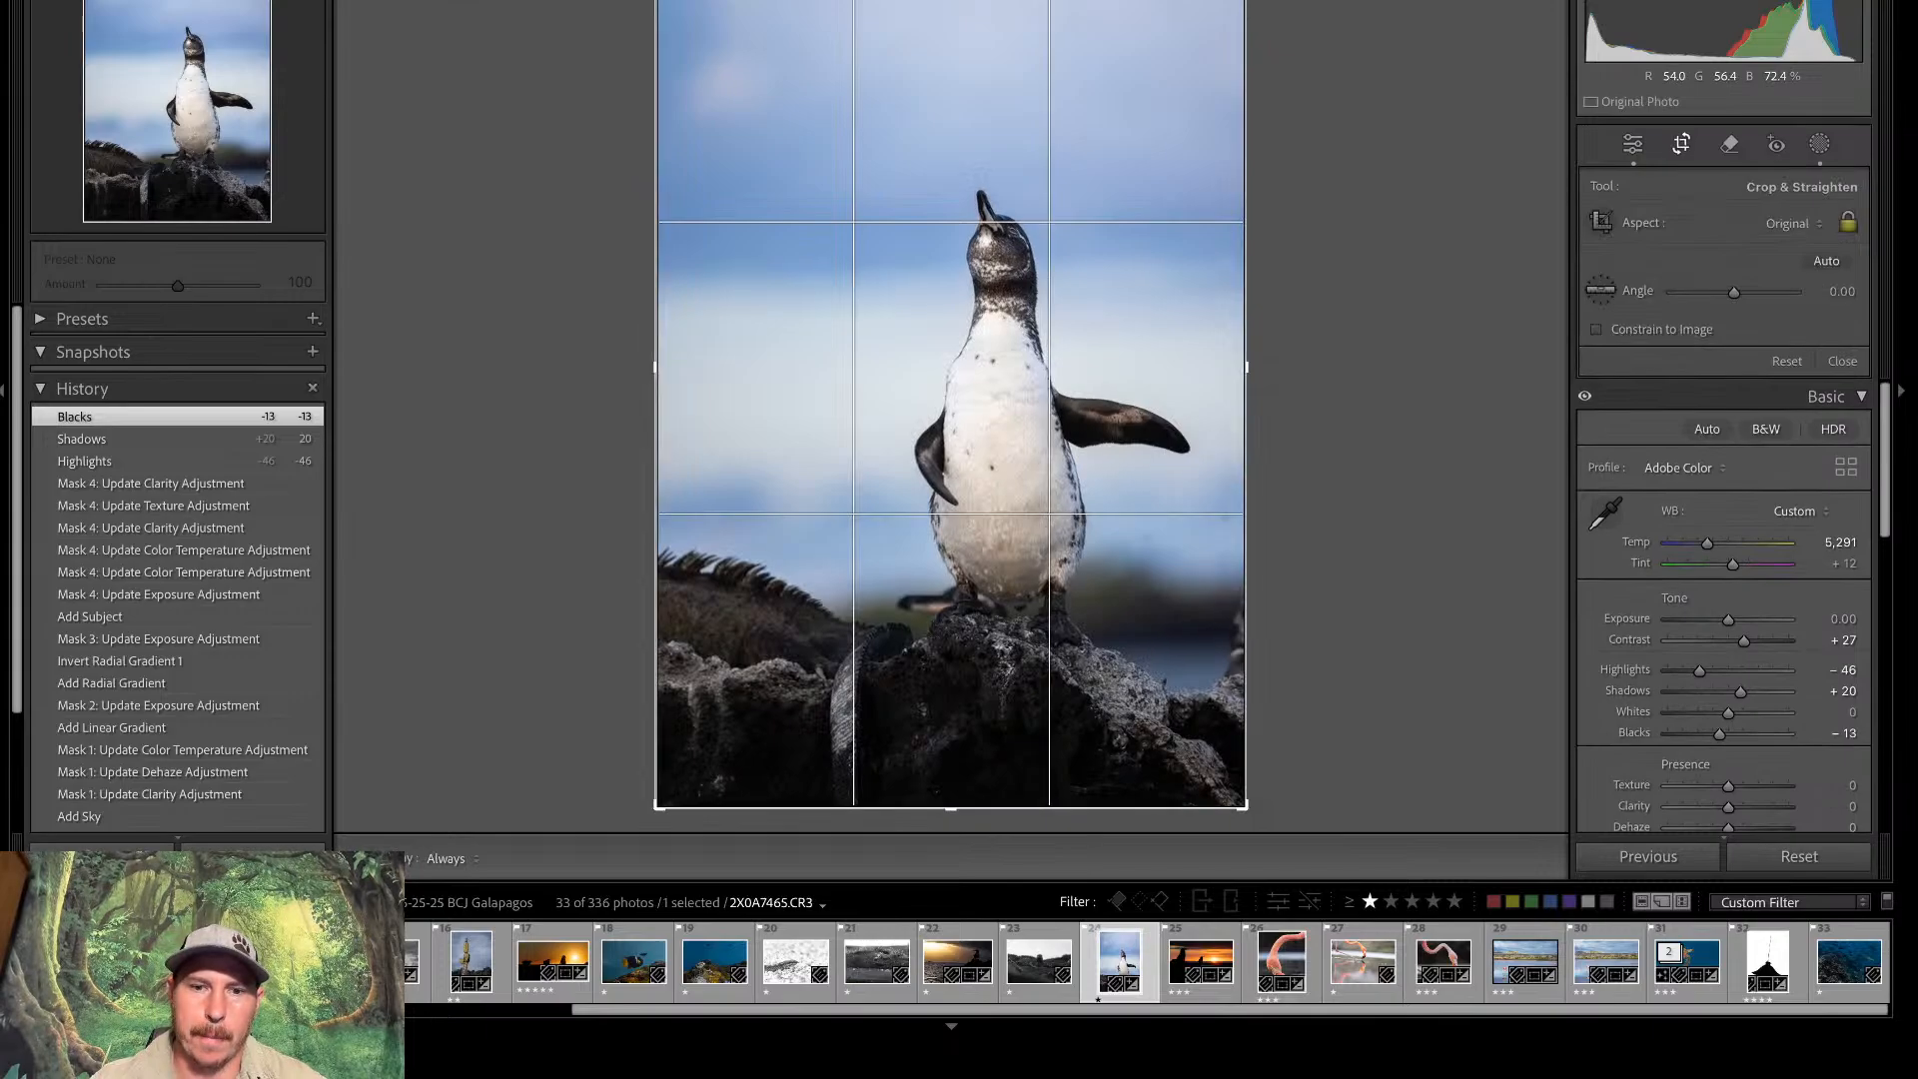
left_click_drag(657, 2, 776, 110)
left_click_drag(940, 230, 879, 120)
left_click_drag(951, 239, 975, 272)
key("Return")
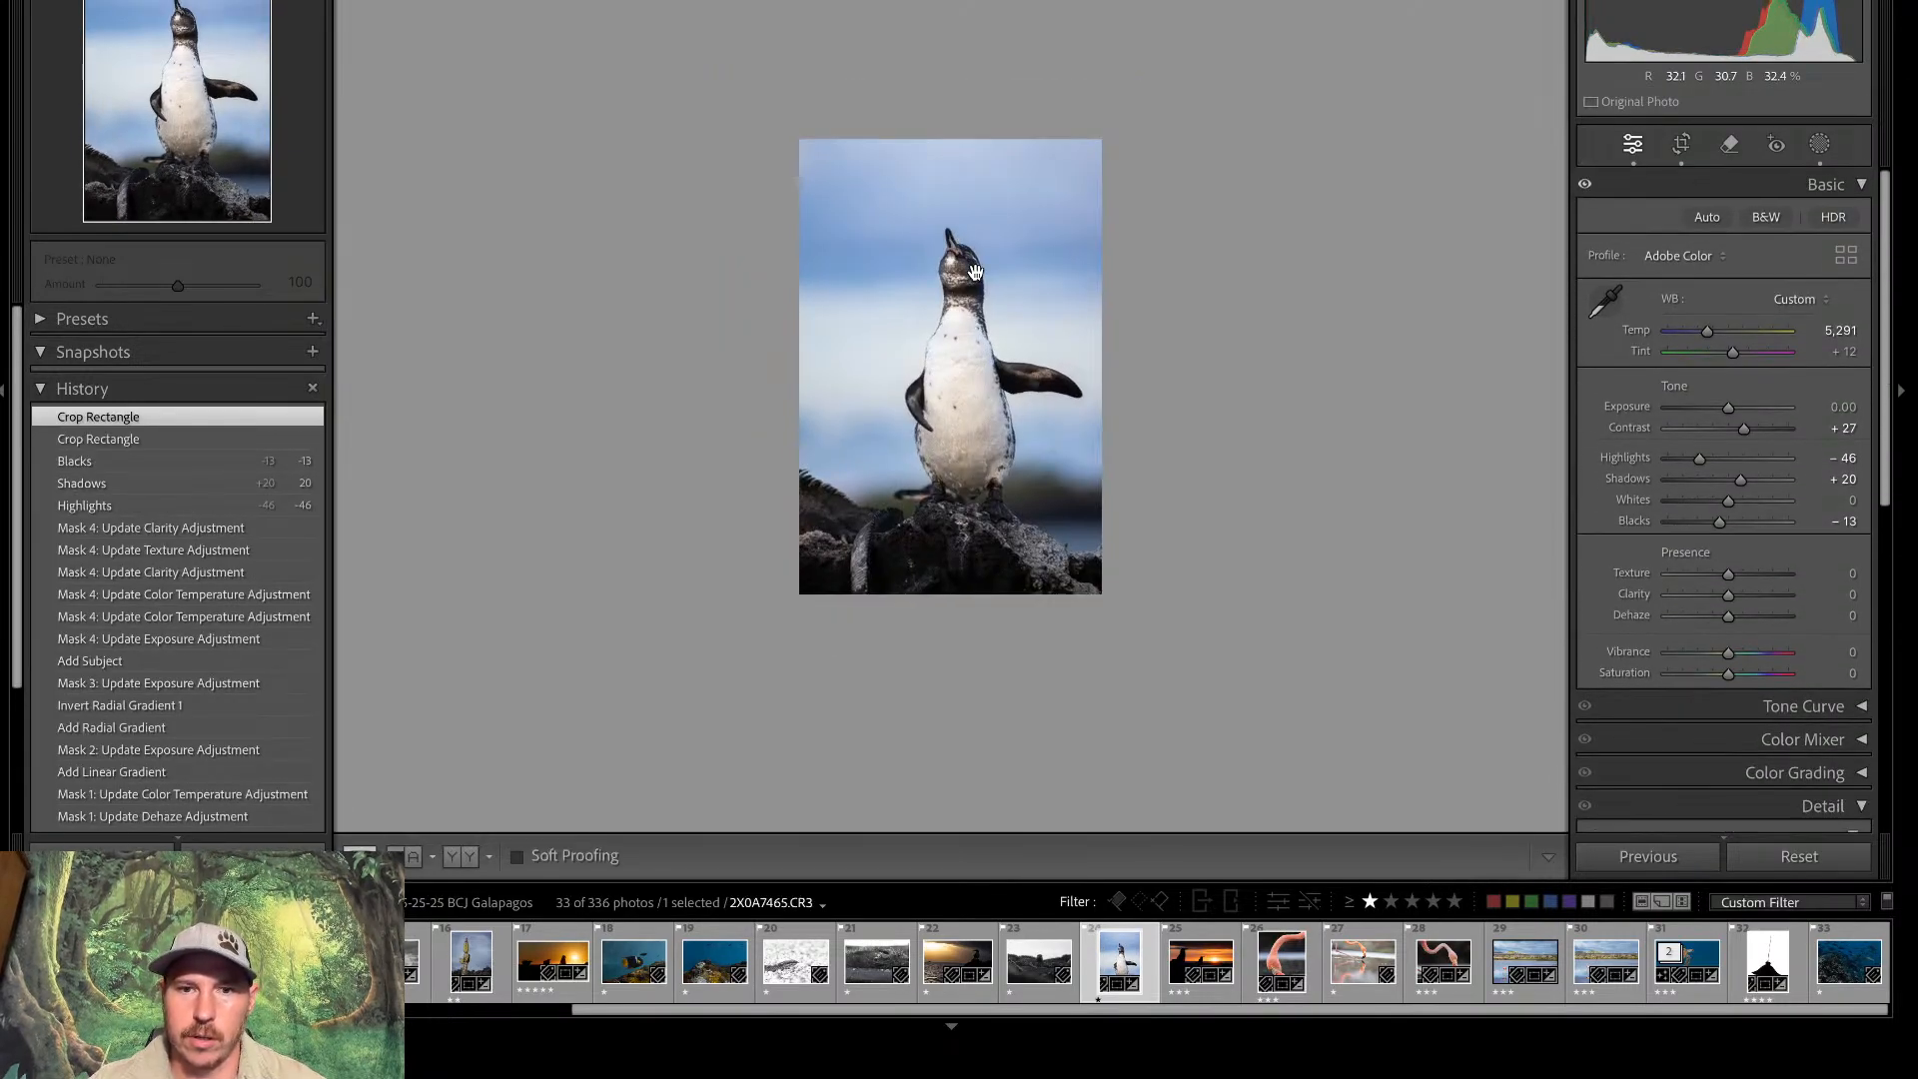
left_click(1035, 340)
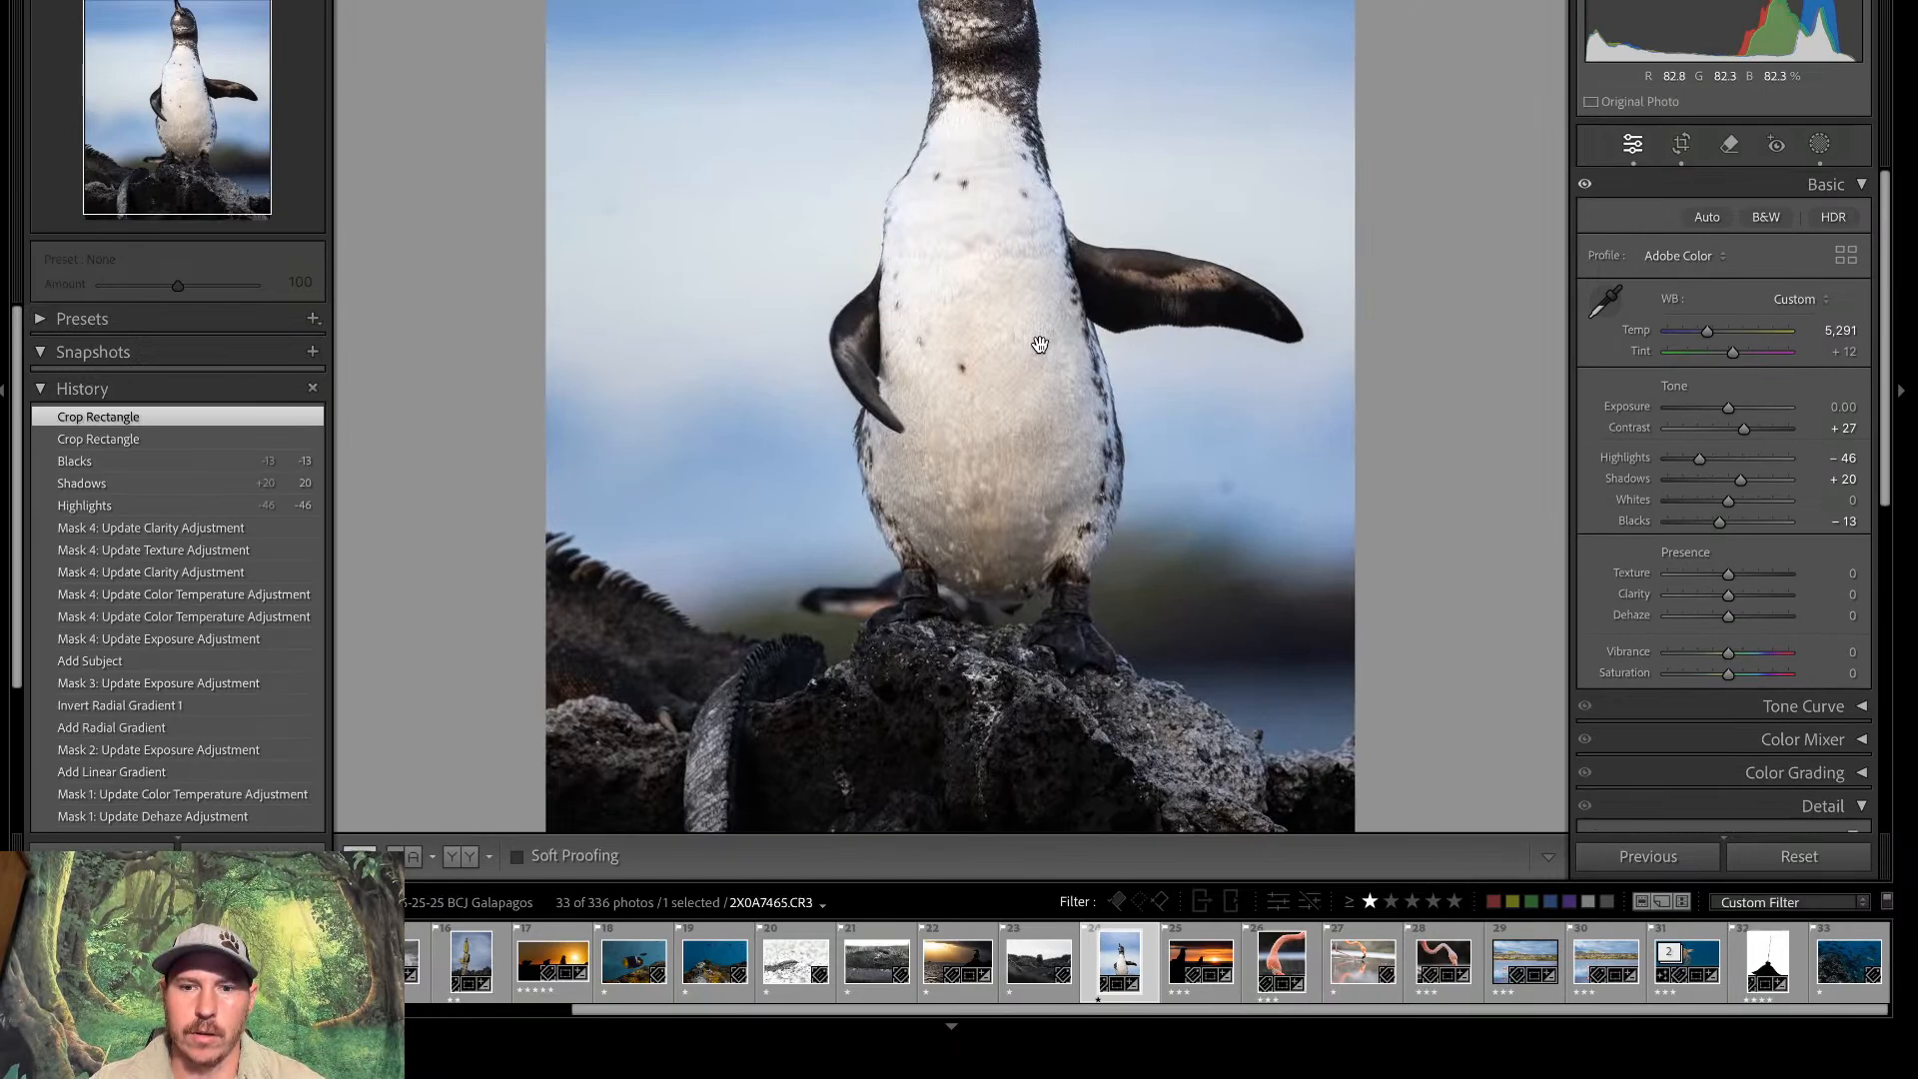
left_click(1039, 344)
Change the crop to the 8.5 x 11 aspect ratio, reframe the penguin with more rock below its feet, and apply the crop
left_click(1684, 143)
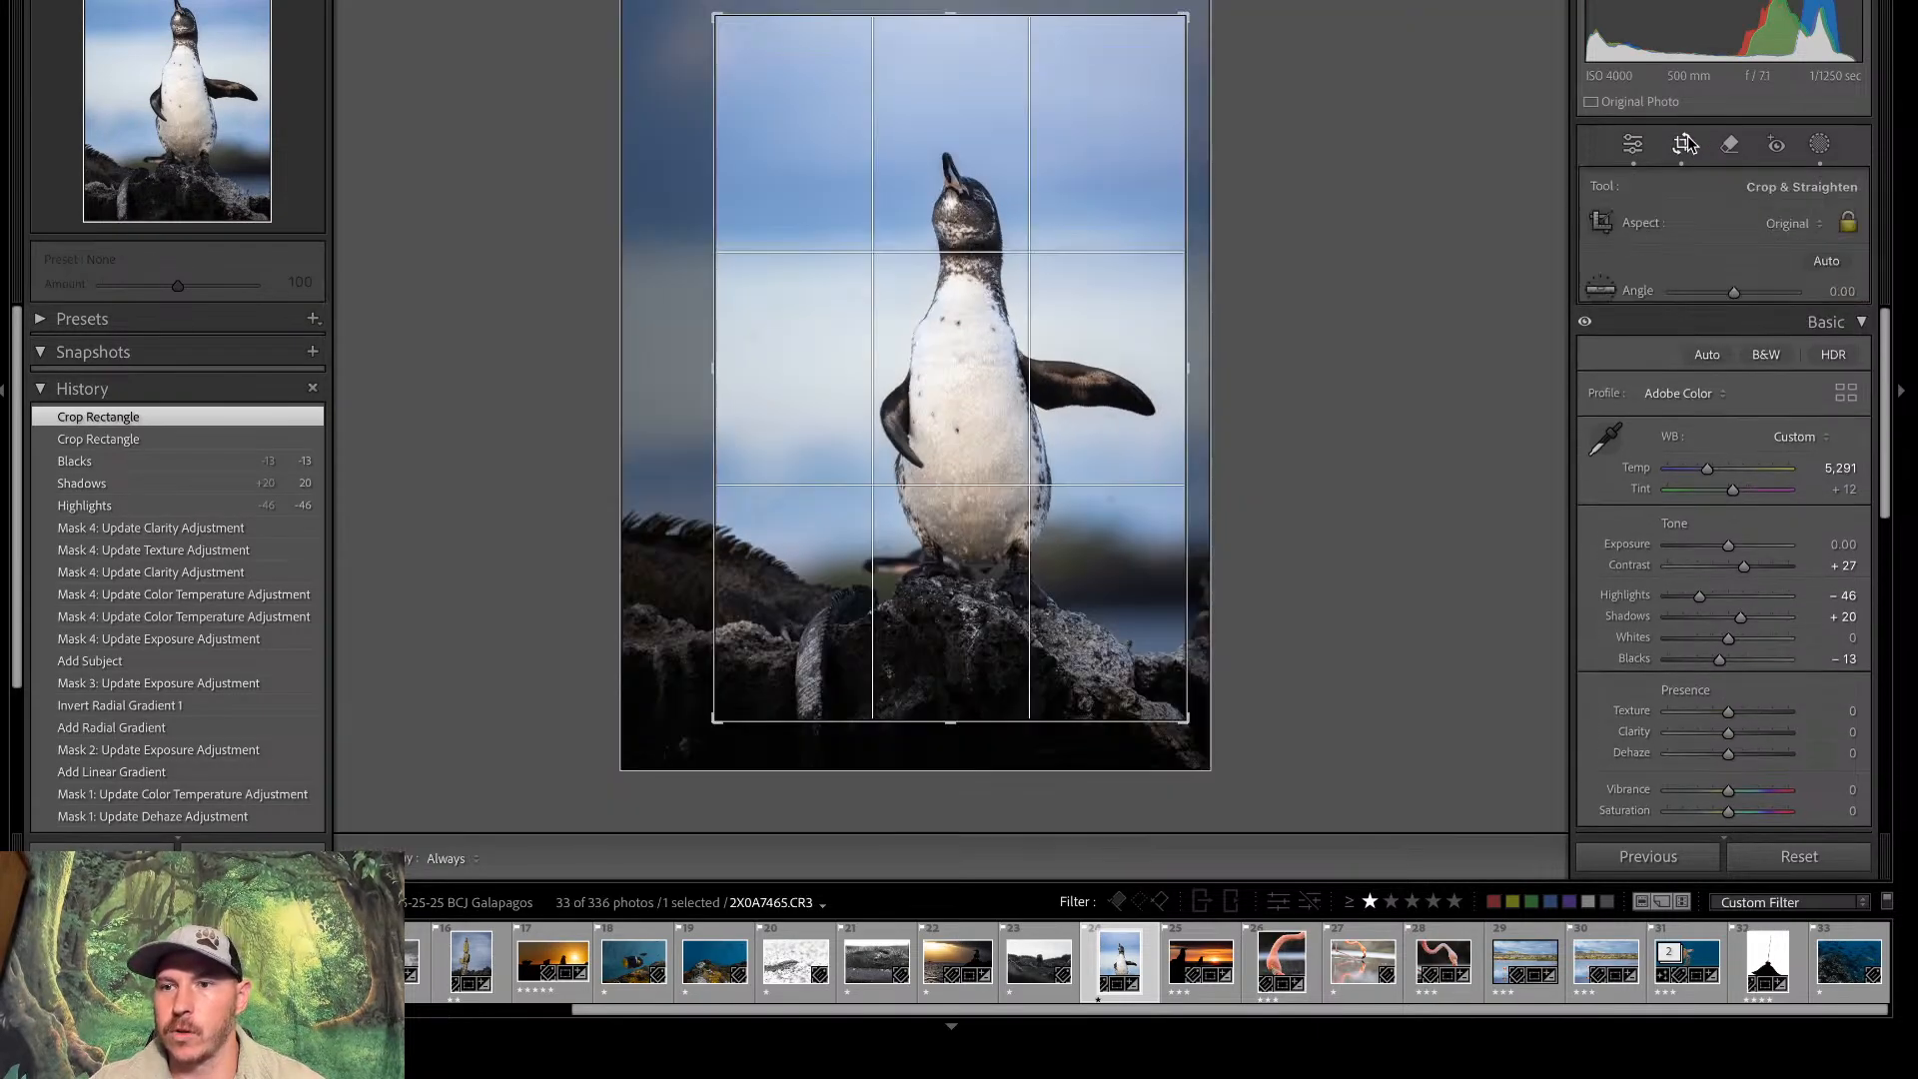
left_click(1789, 226)
left_click(1482, 331)
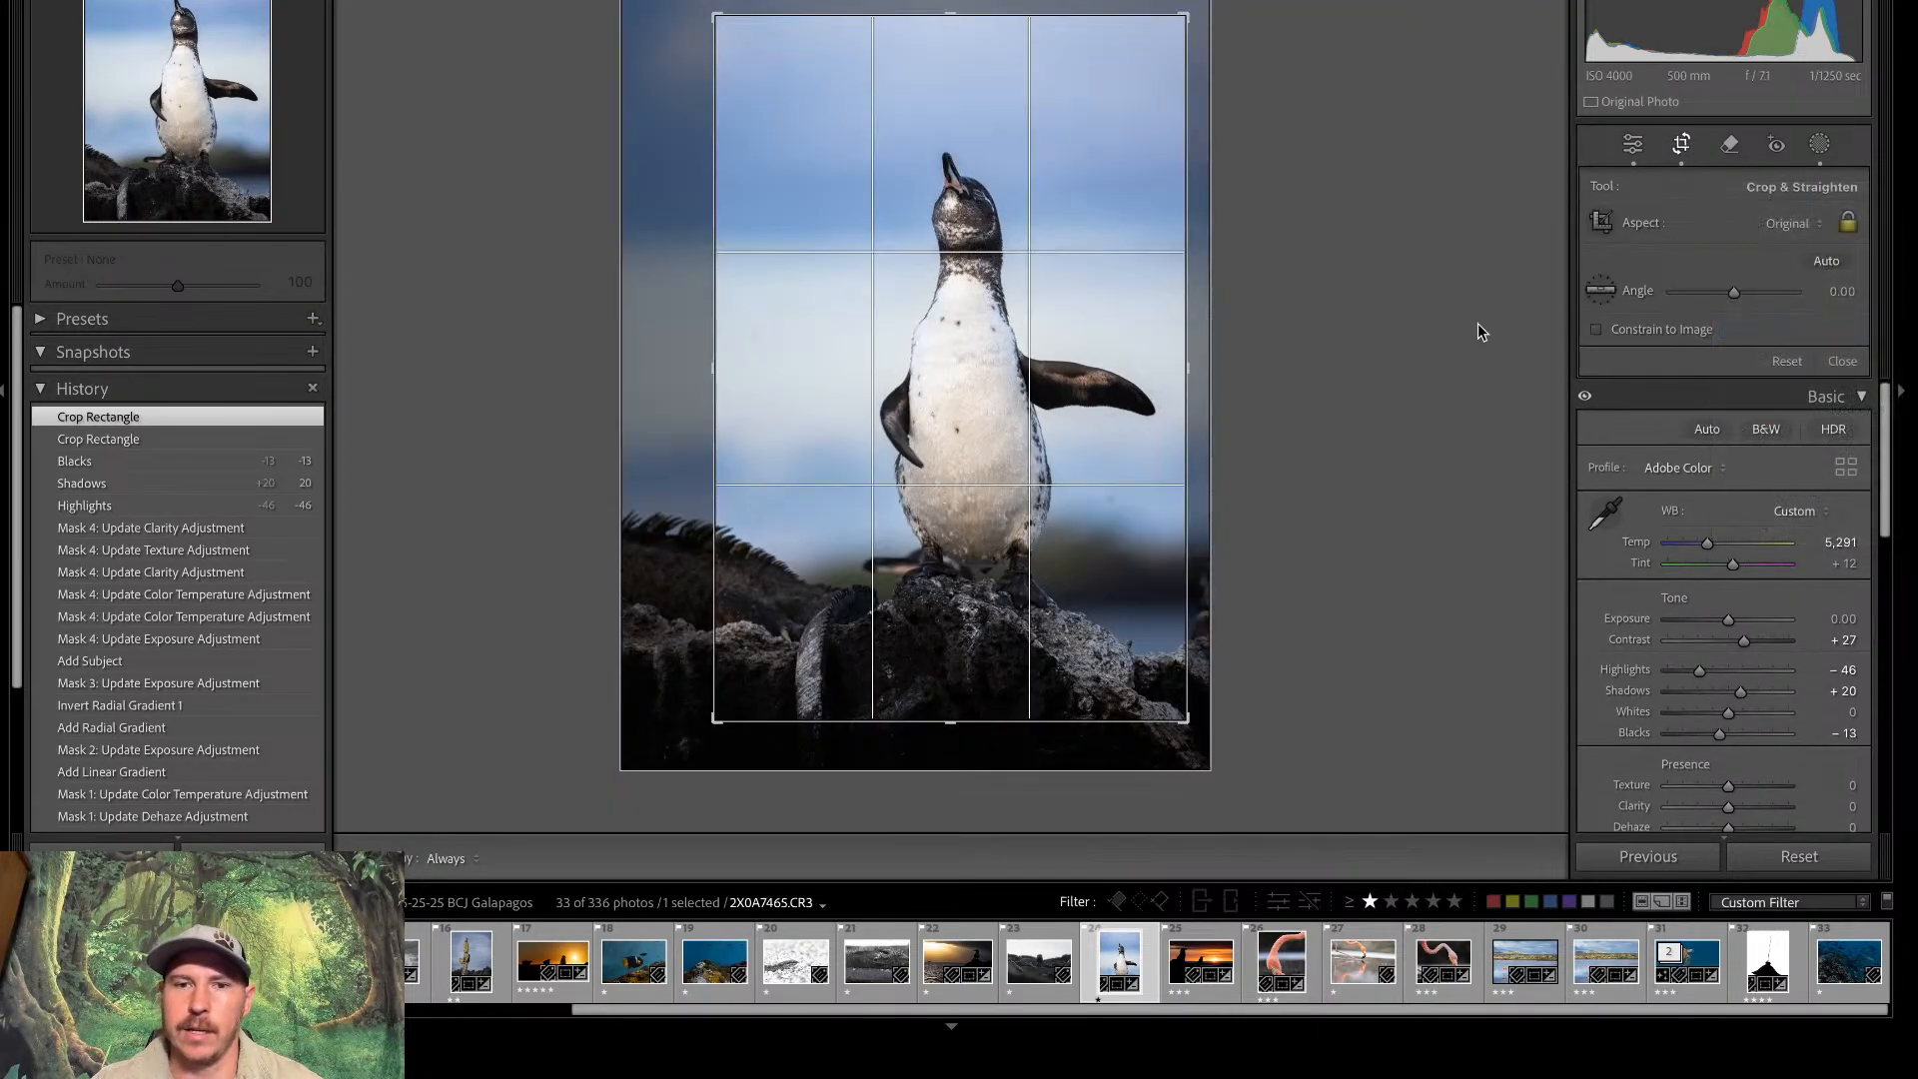
left_click_drag(1193, 58, 1202, 46)
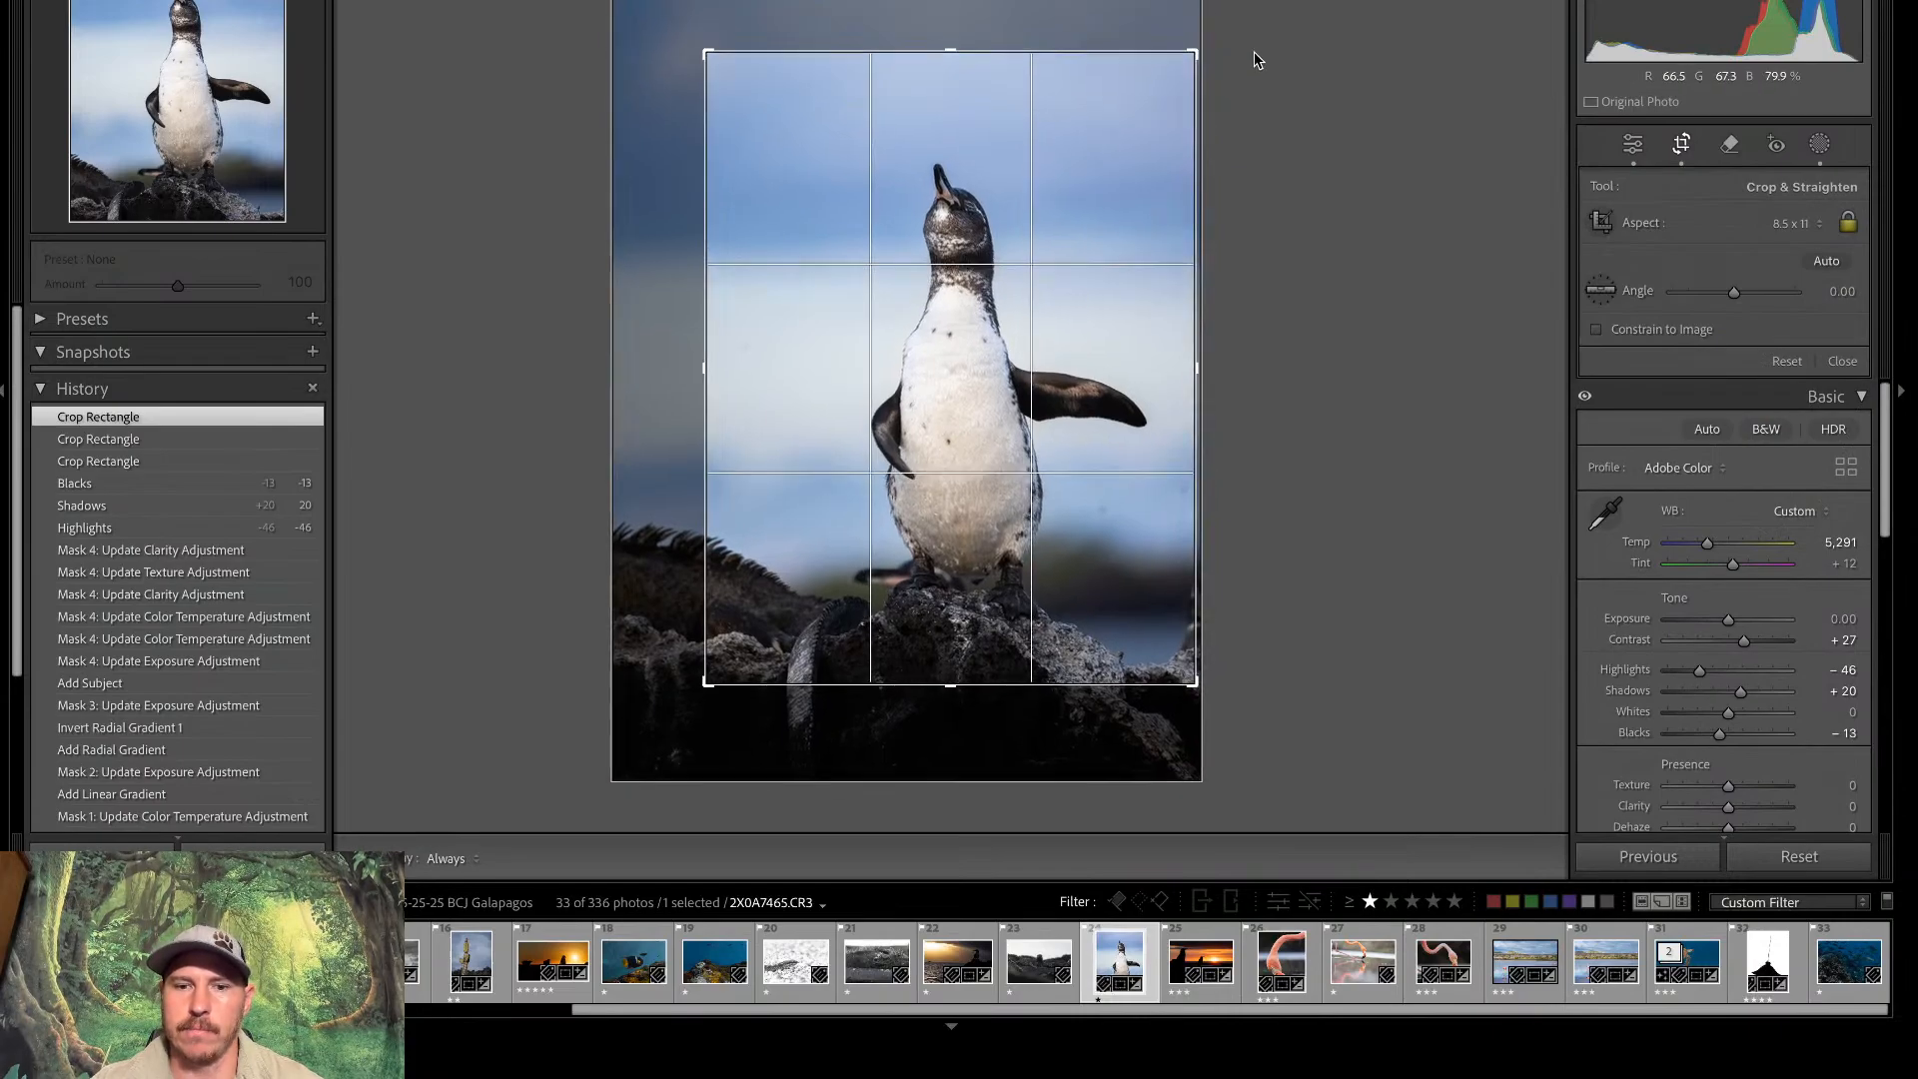
left_click_drag(933, 581, 933, 546)
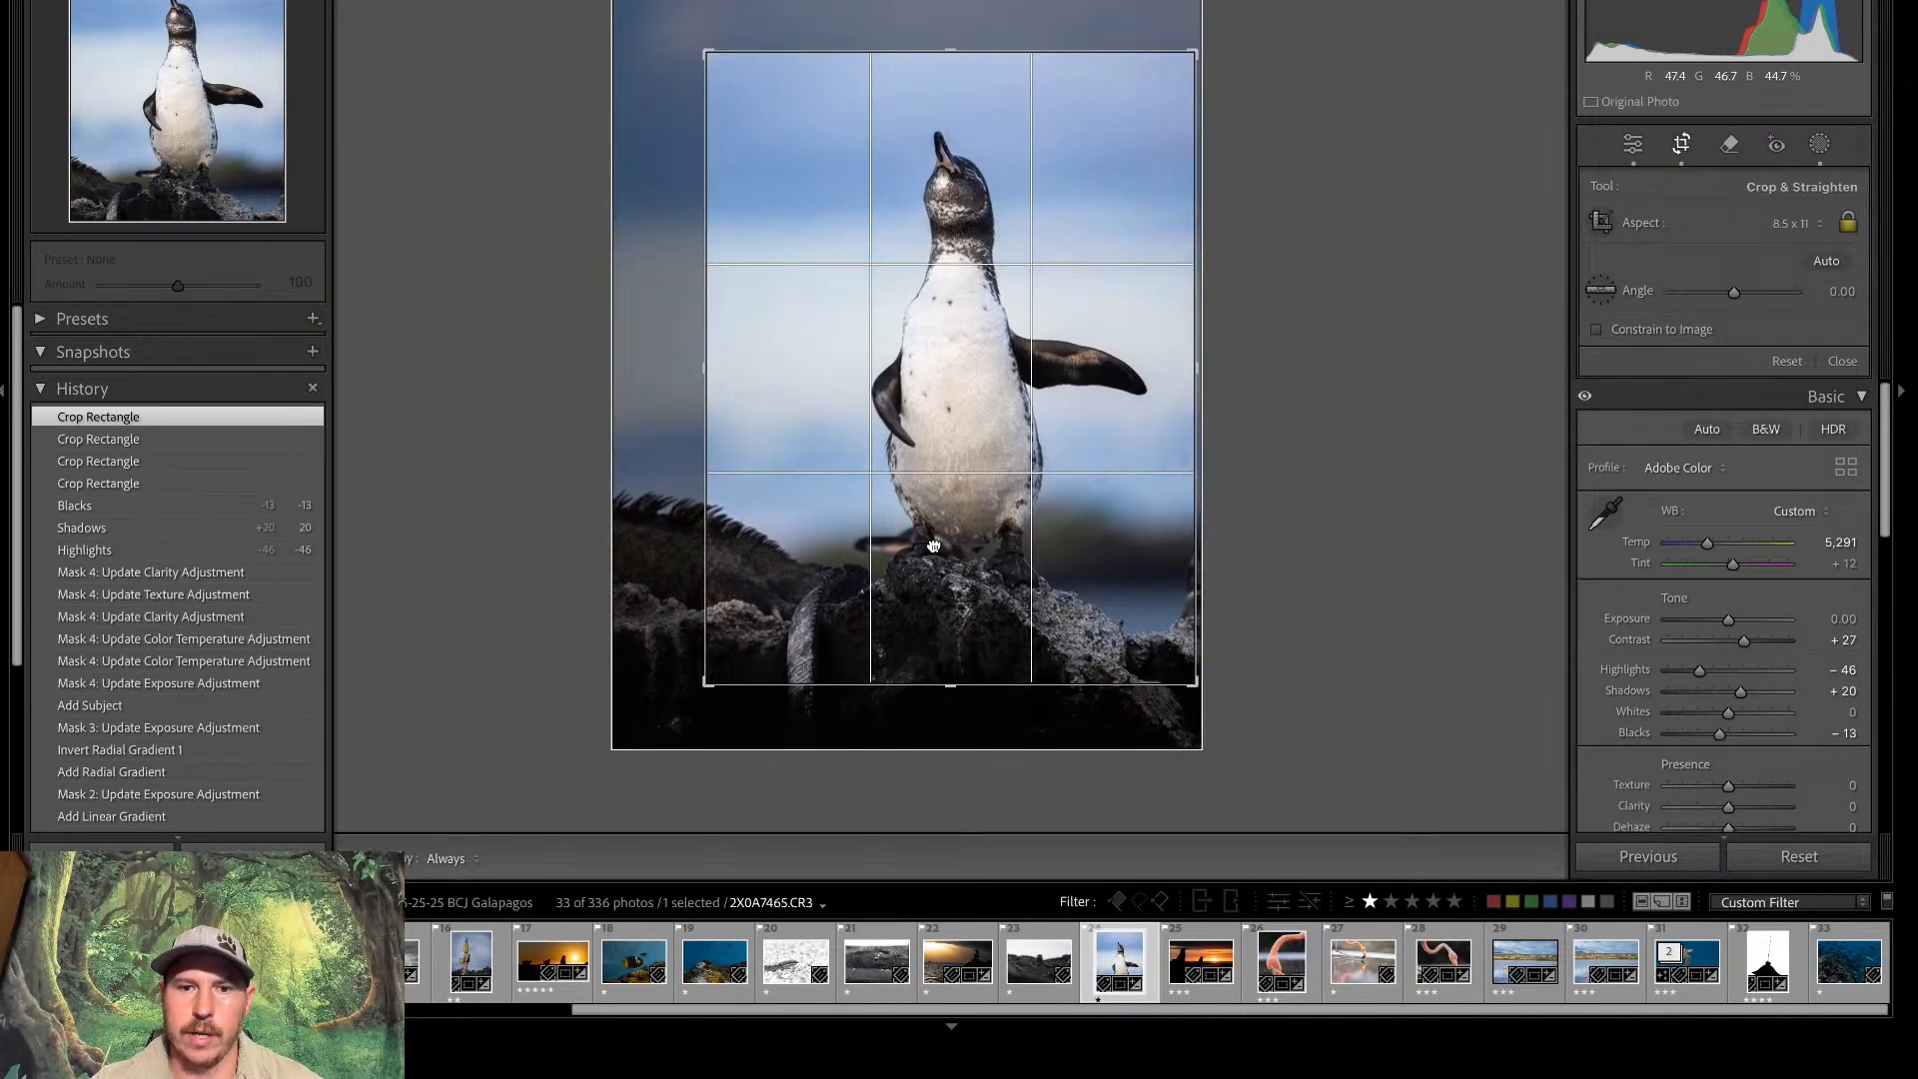
key("Return")
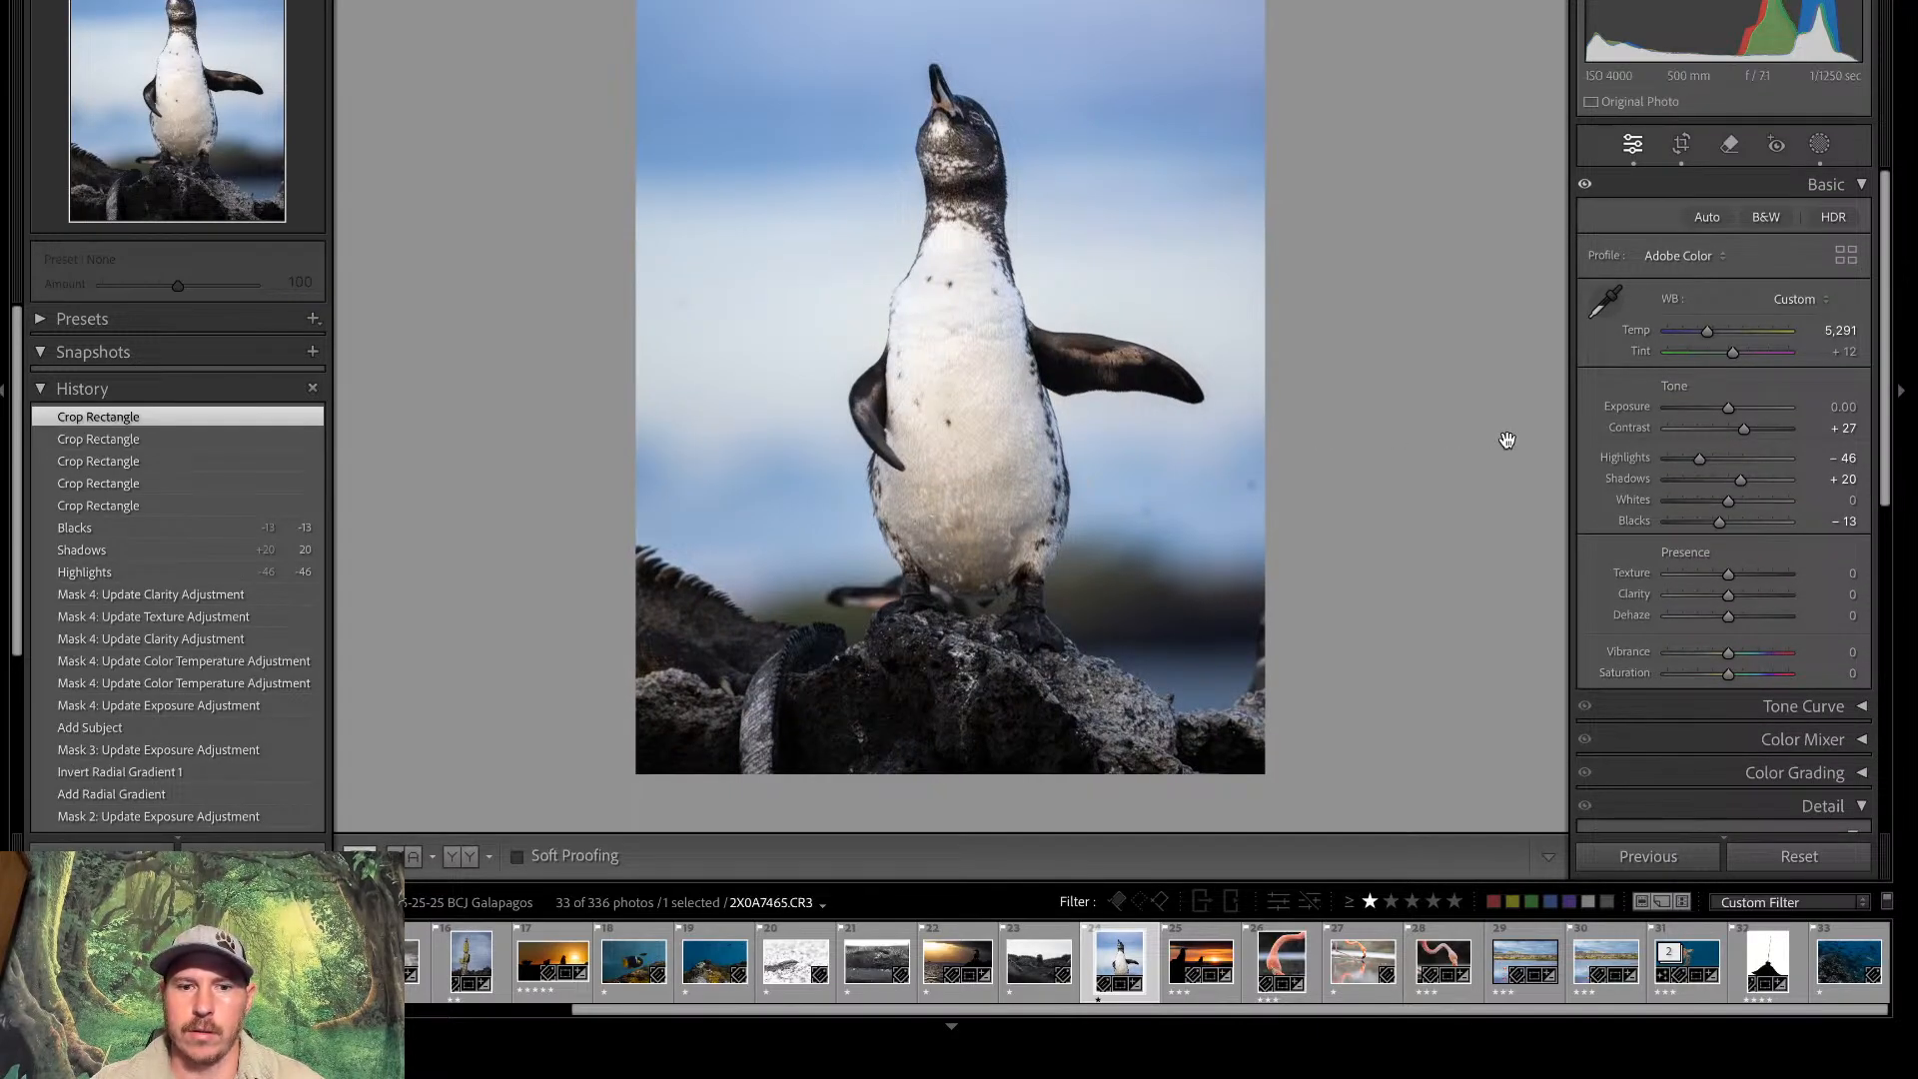
Paint a size 10.3 brush mask with Auto Mask over the iguana and rocks in the photo's lower-left corner
left_click(1819, 144)
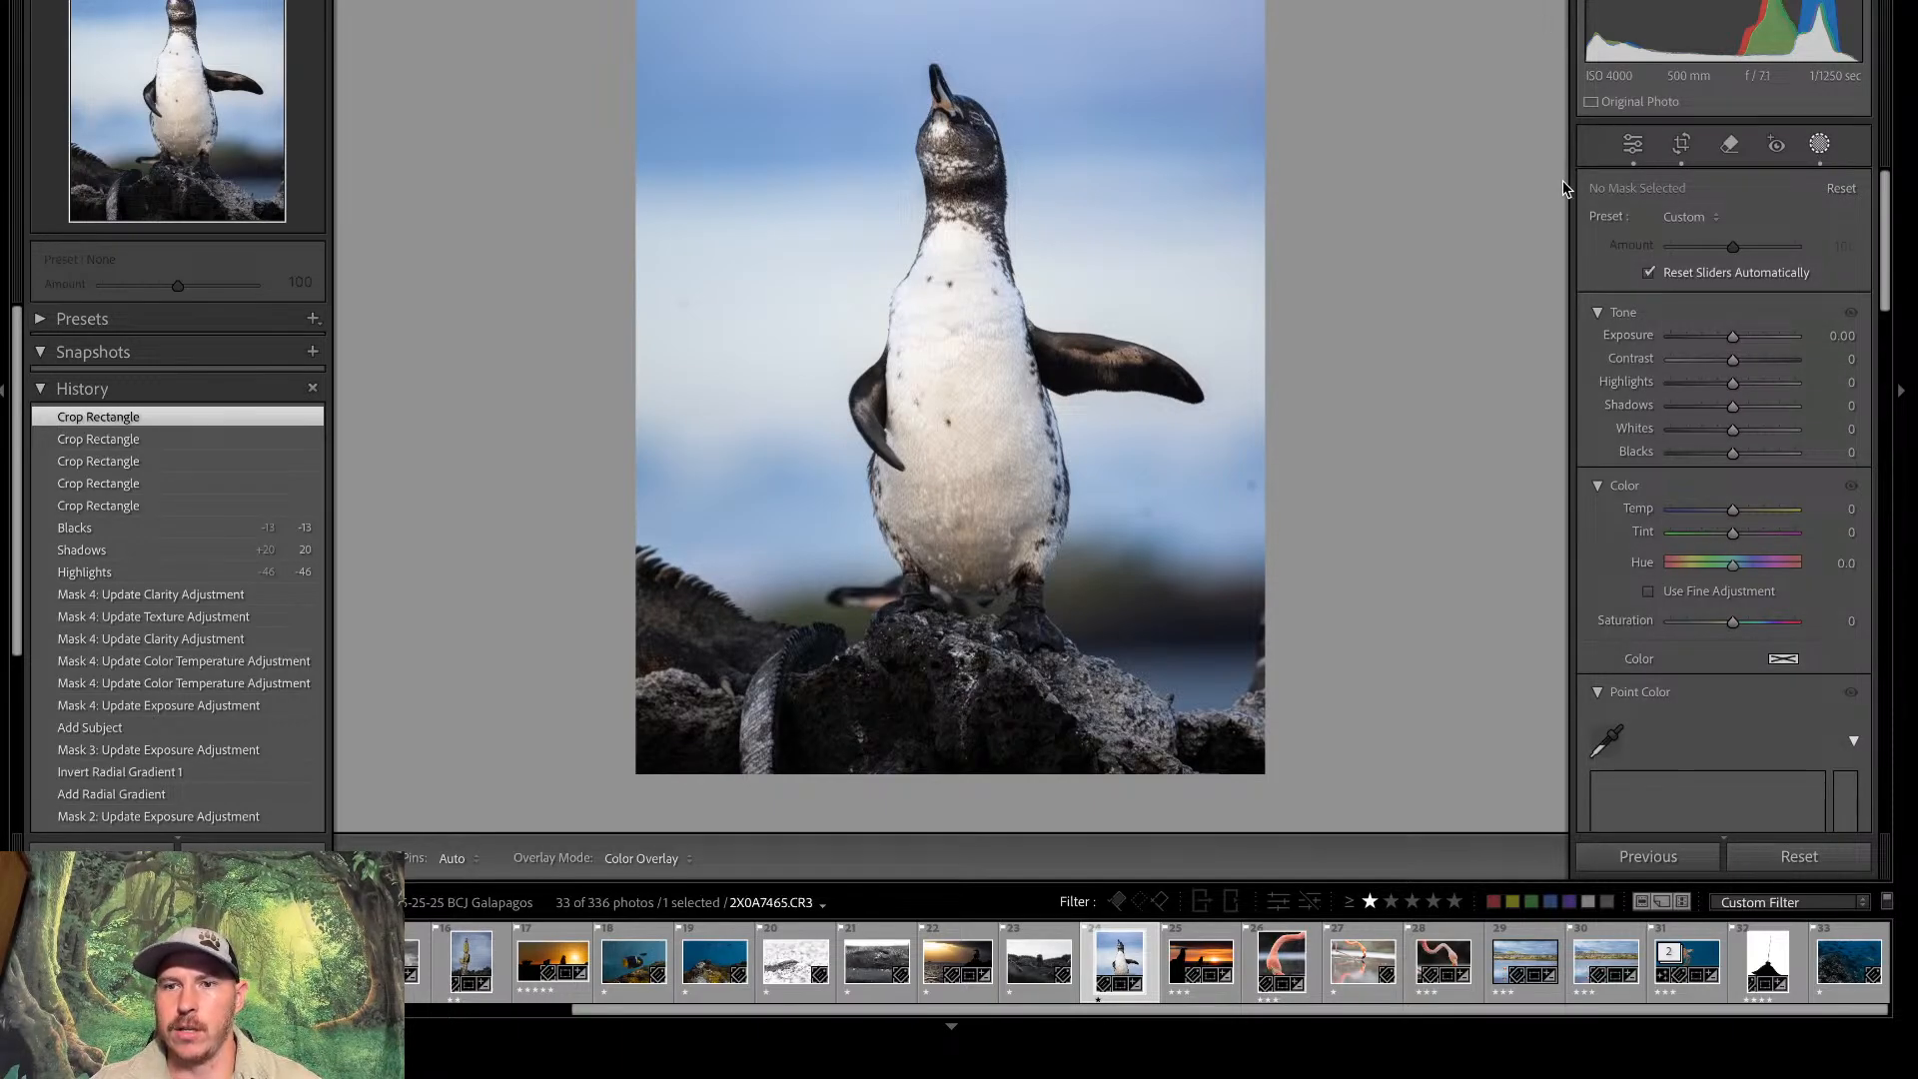
key("k")
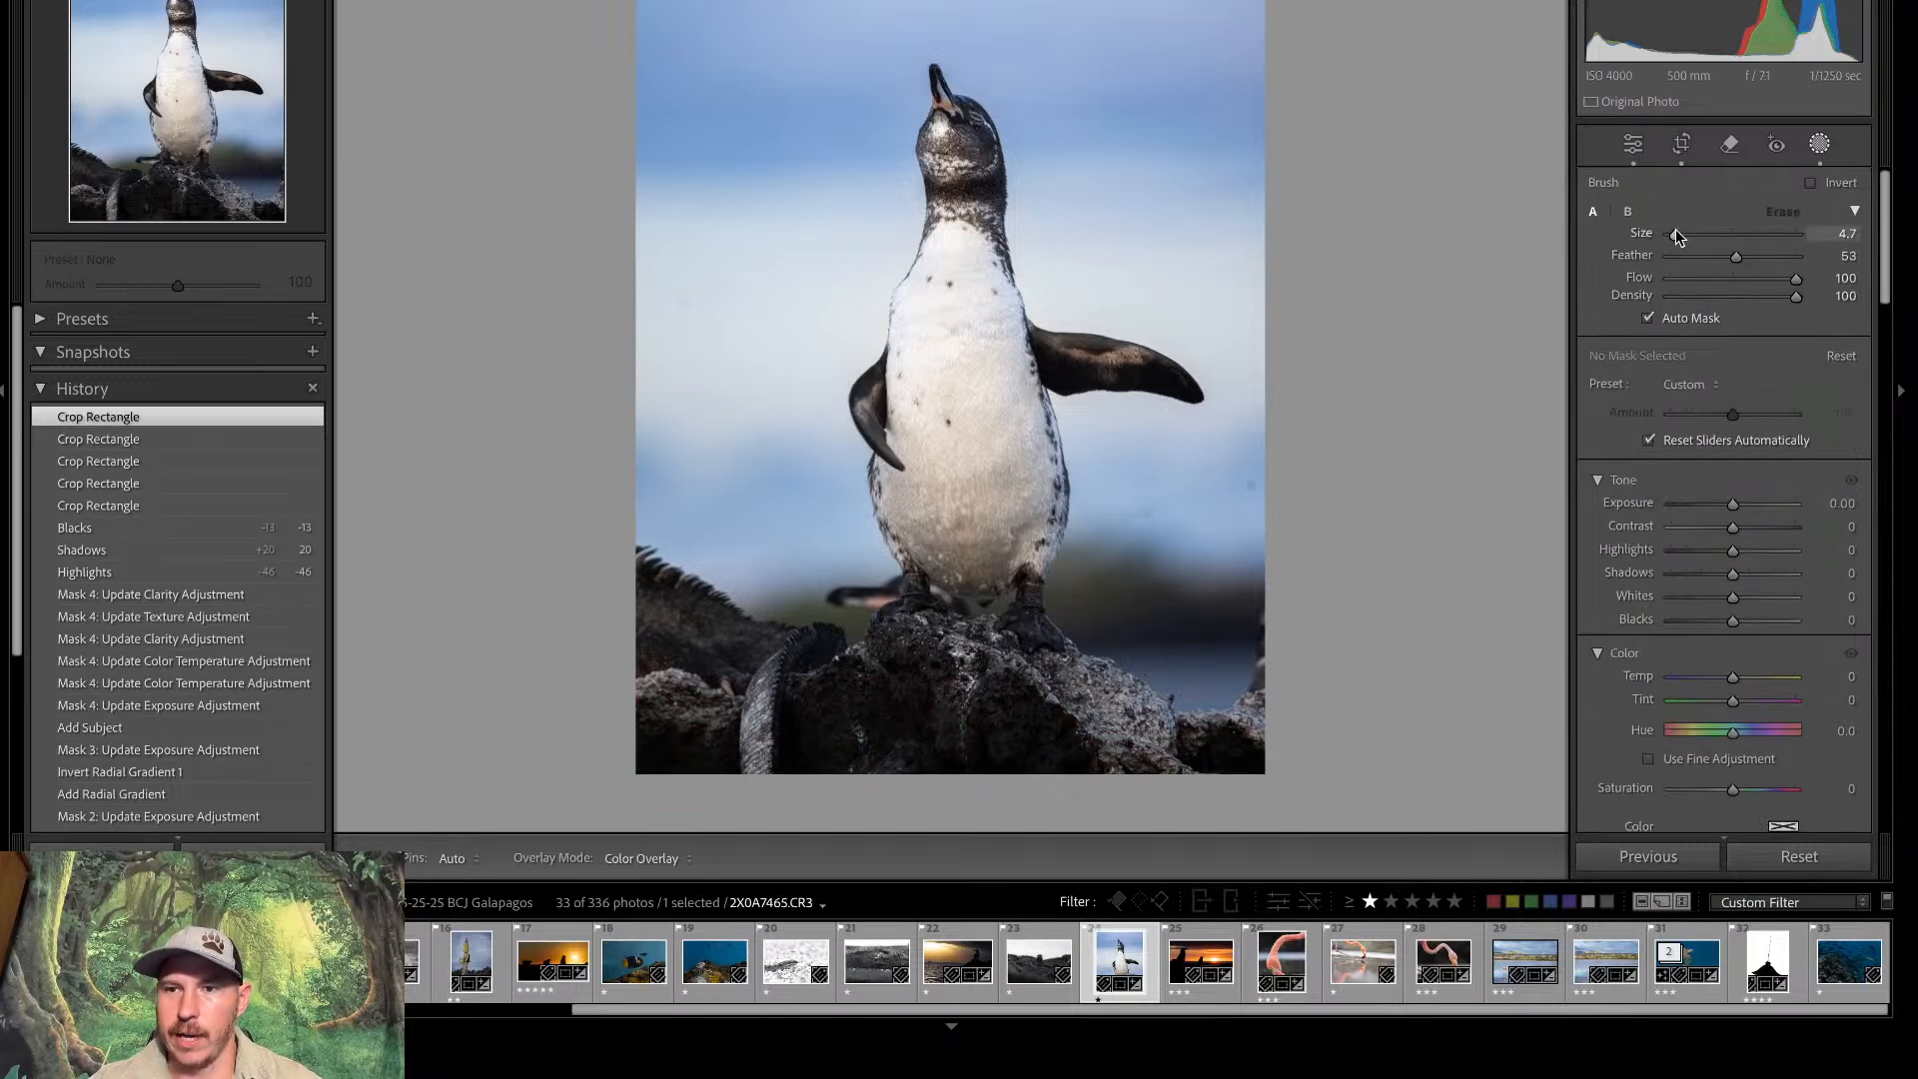
left_click_drag(1678, 236, 1685, 236)
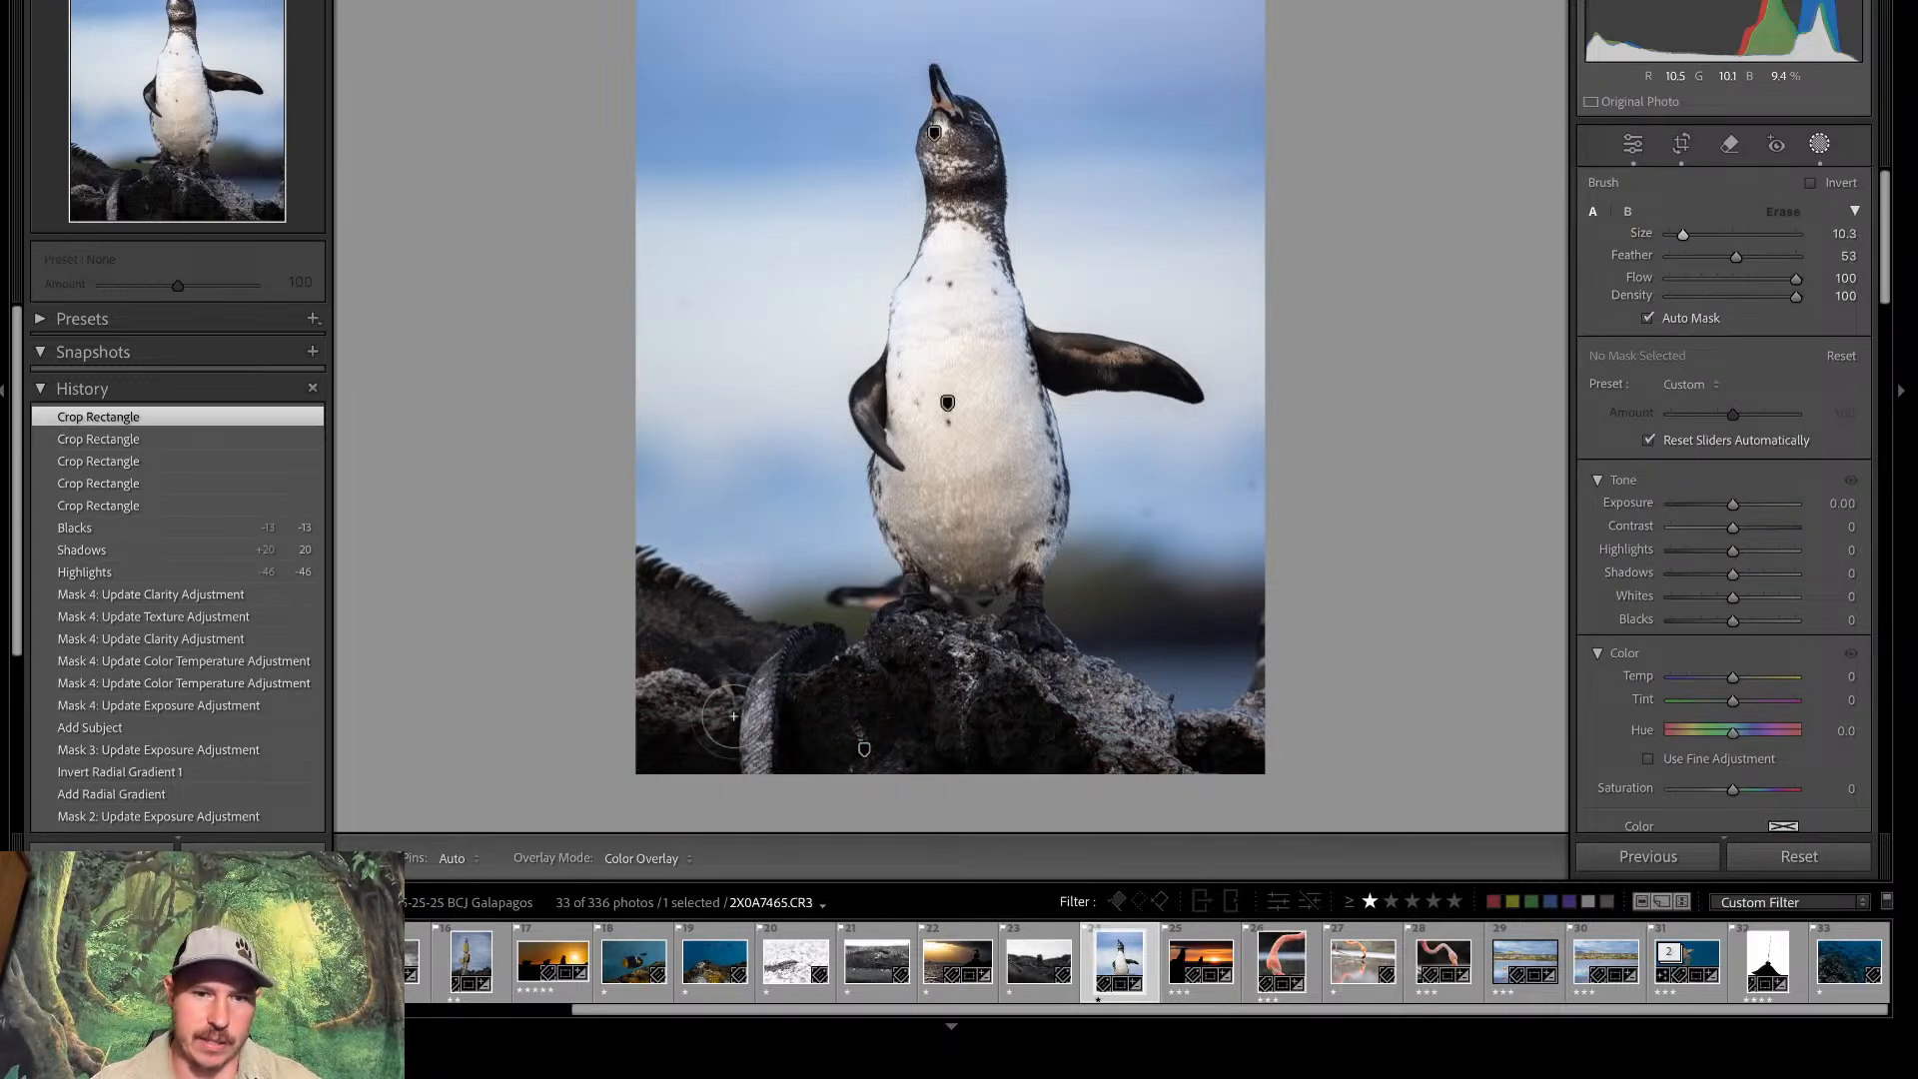
mouse_move(757, 700)
left_mouse_down()
mouse_move(755, 748)
mouse_move(765, 680)
mouse_move(798, 668)
mouse_move(713, 674)
mouse_move(641, 602)
mouse_move(640, 659)
mouse_move(668, 674)
mouse_move(720, 697)
mouse_move(691, 626)
mouse_move(809, 666)
left_mouse_up()
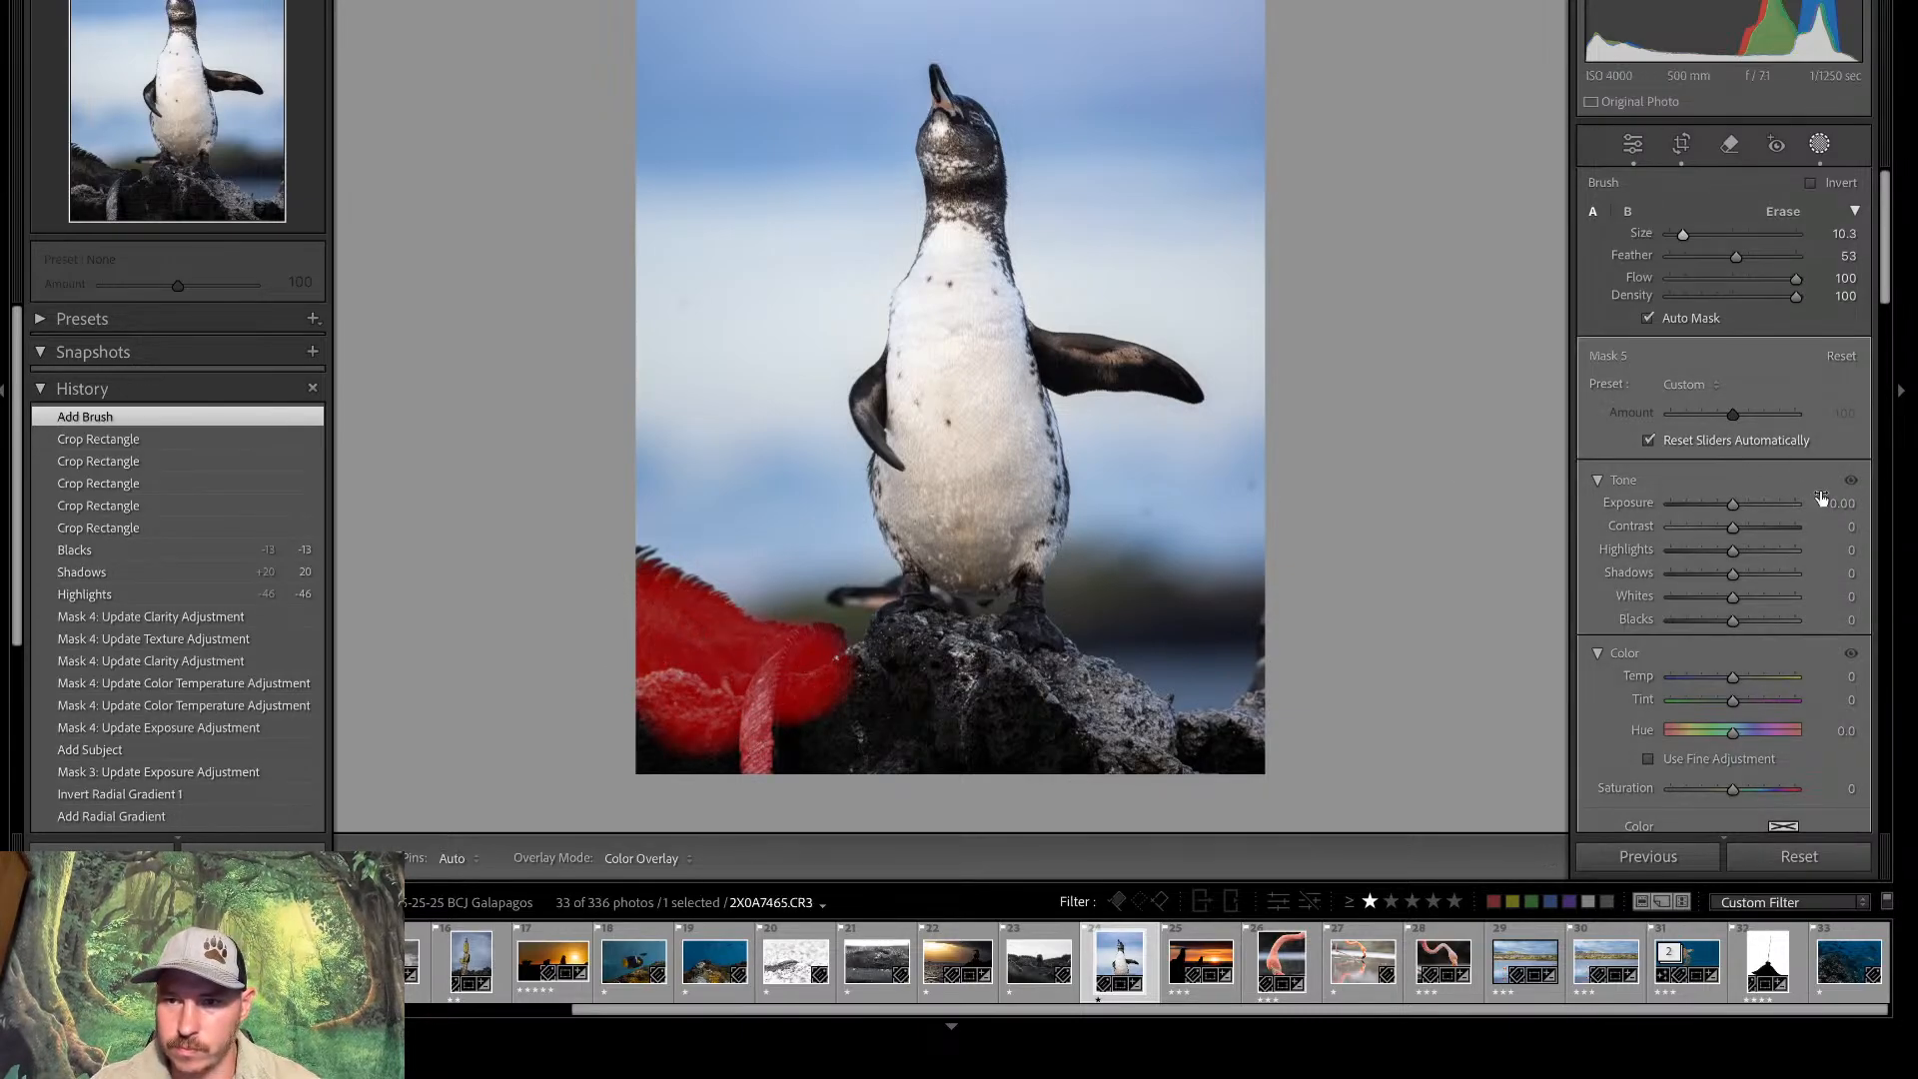
Set the corner brush mask's exposure to -0.93 and whites to -100, and return to the global edit settings
left_click_drag(1737, 503, 1724, 507)
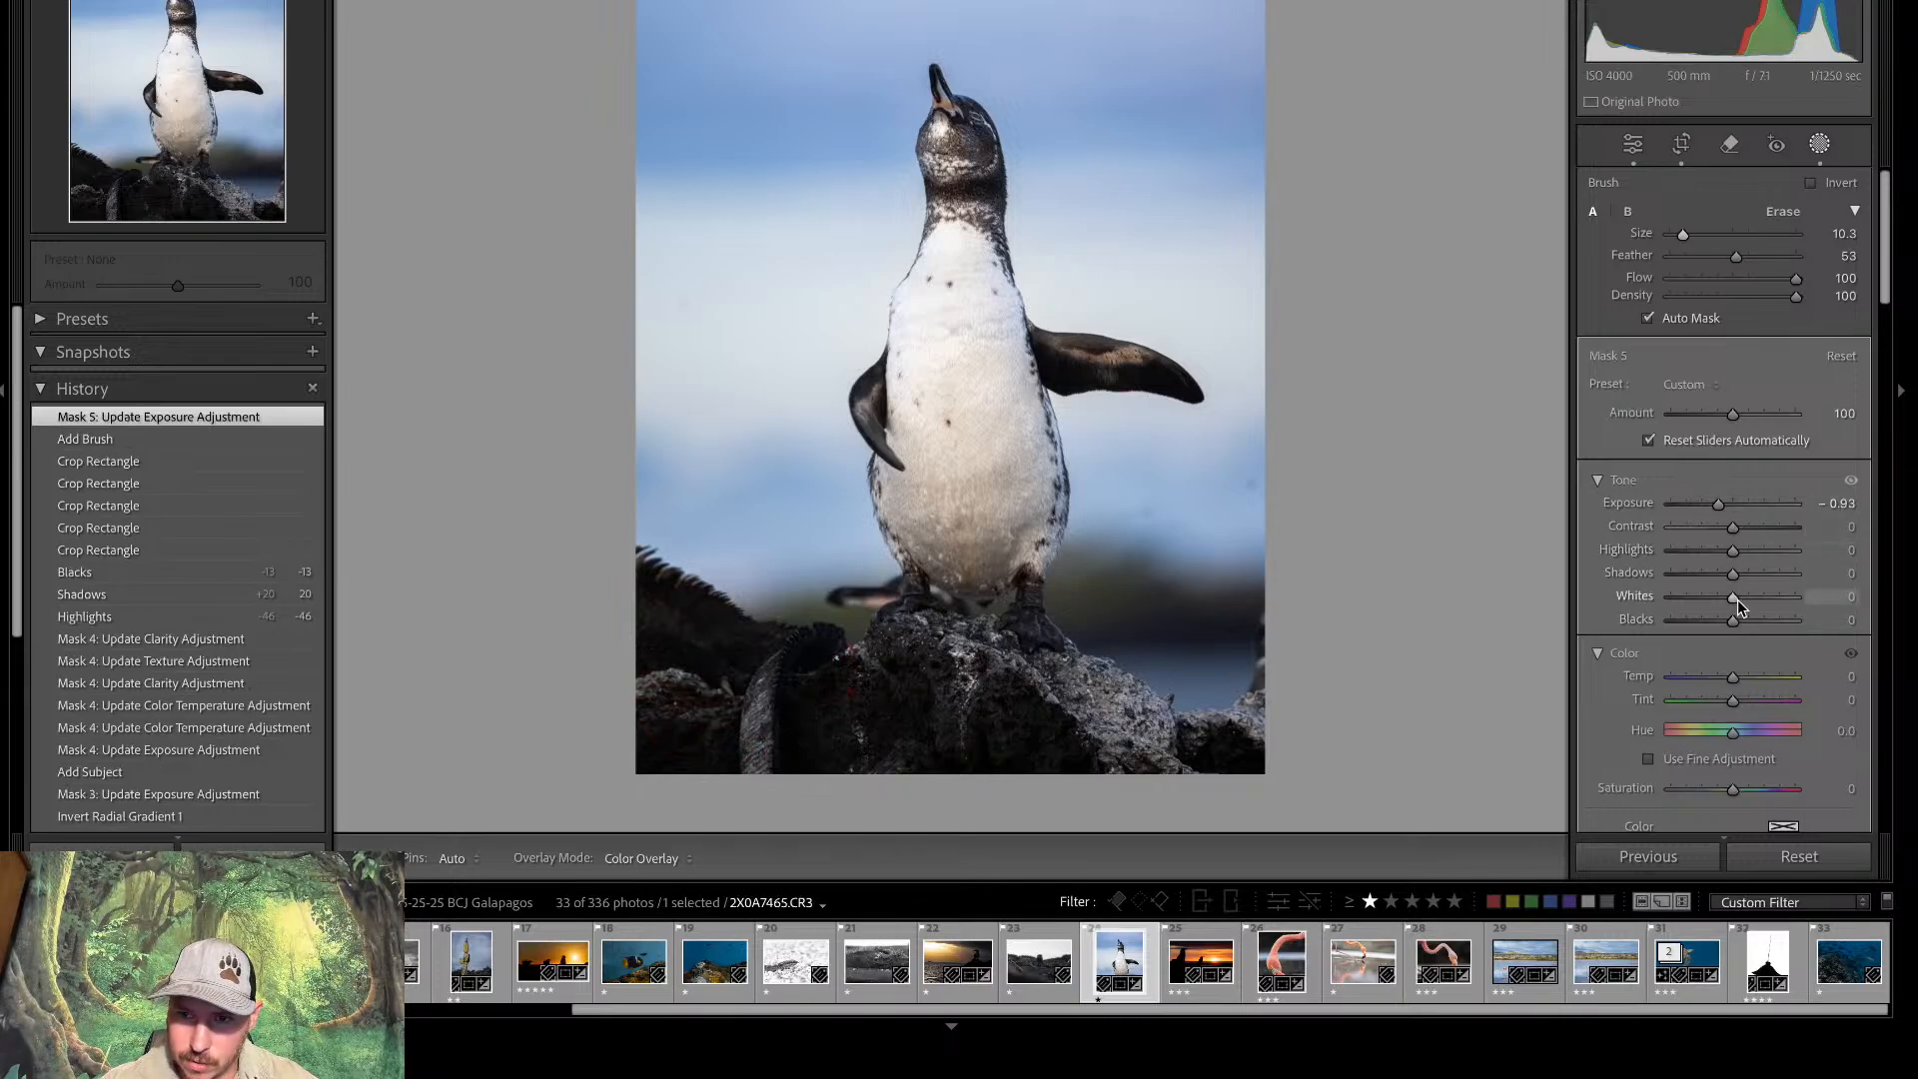
left_click_drag(1736, 601, 1651, 612)
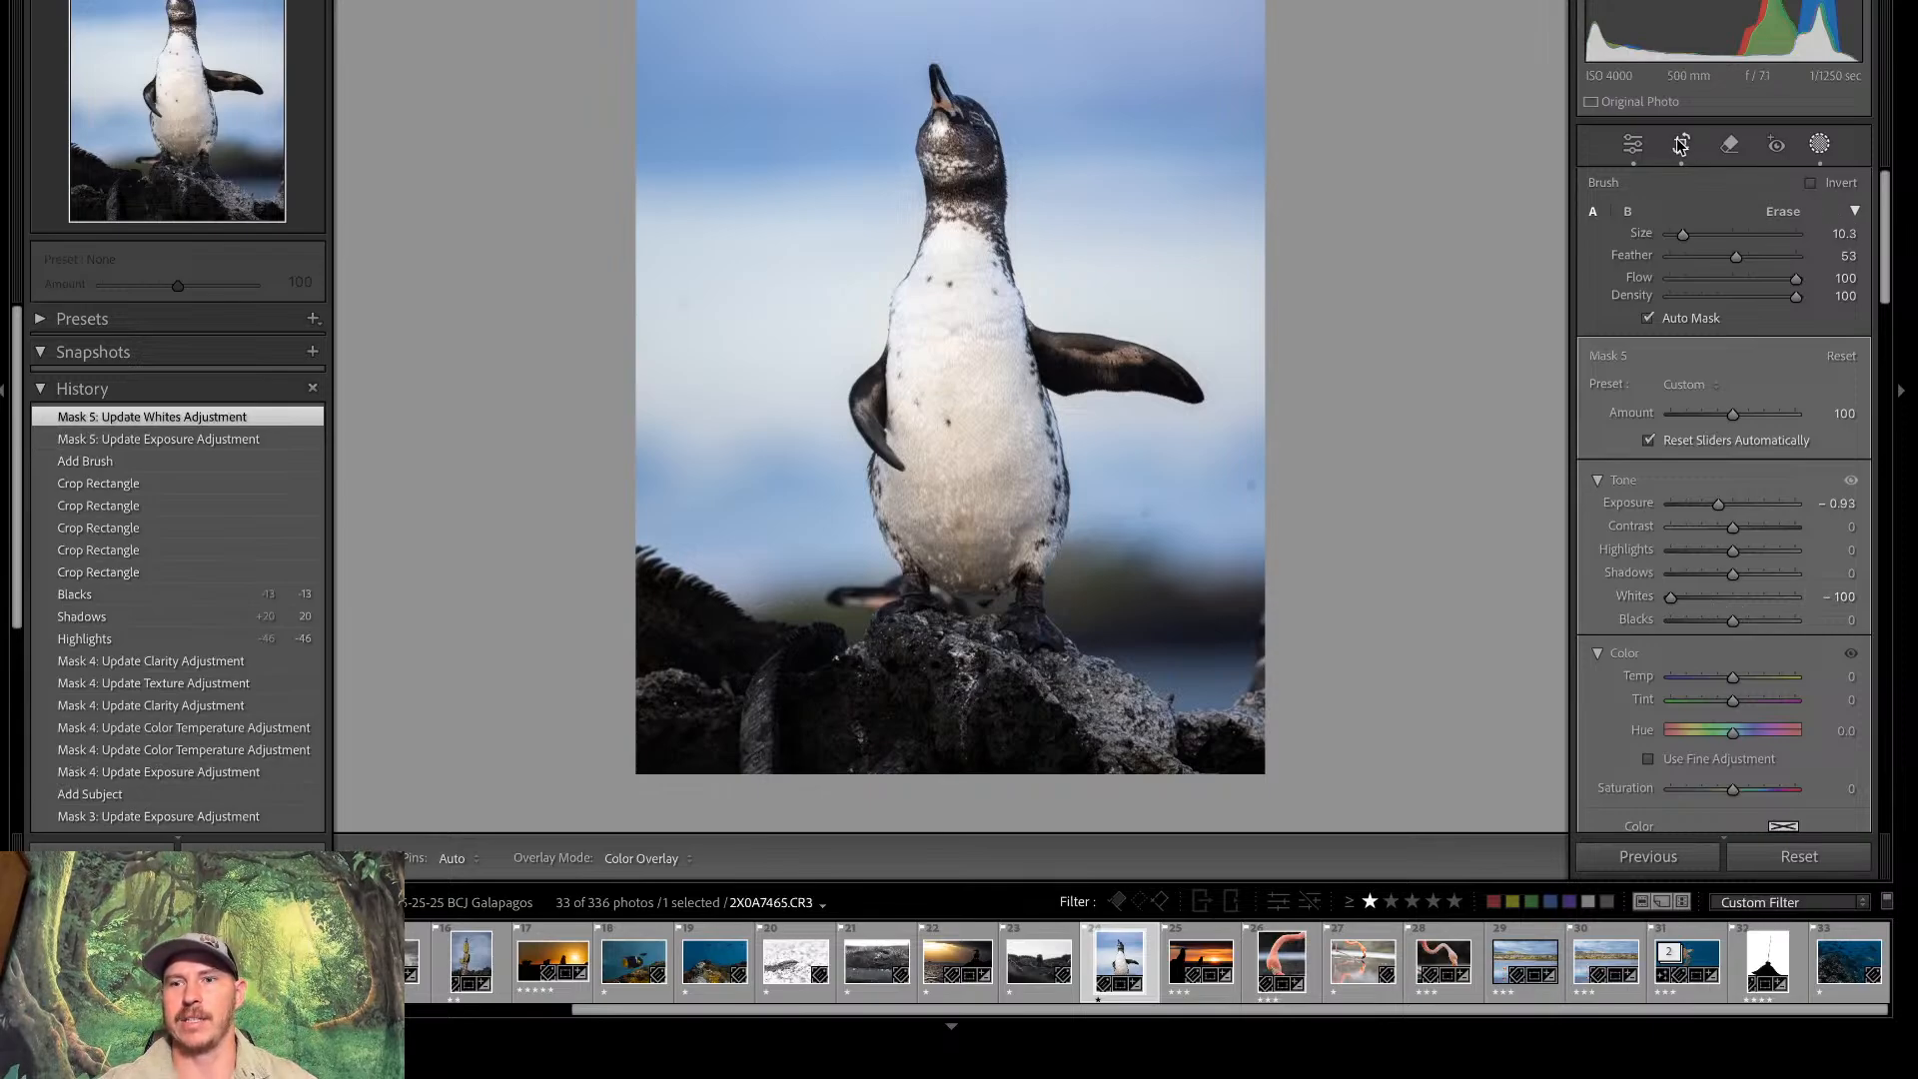
left_click(1632, 144)
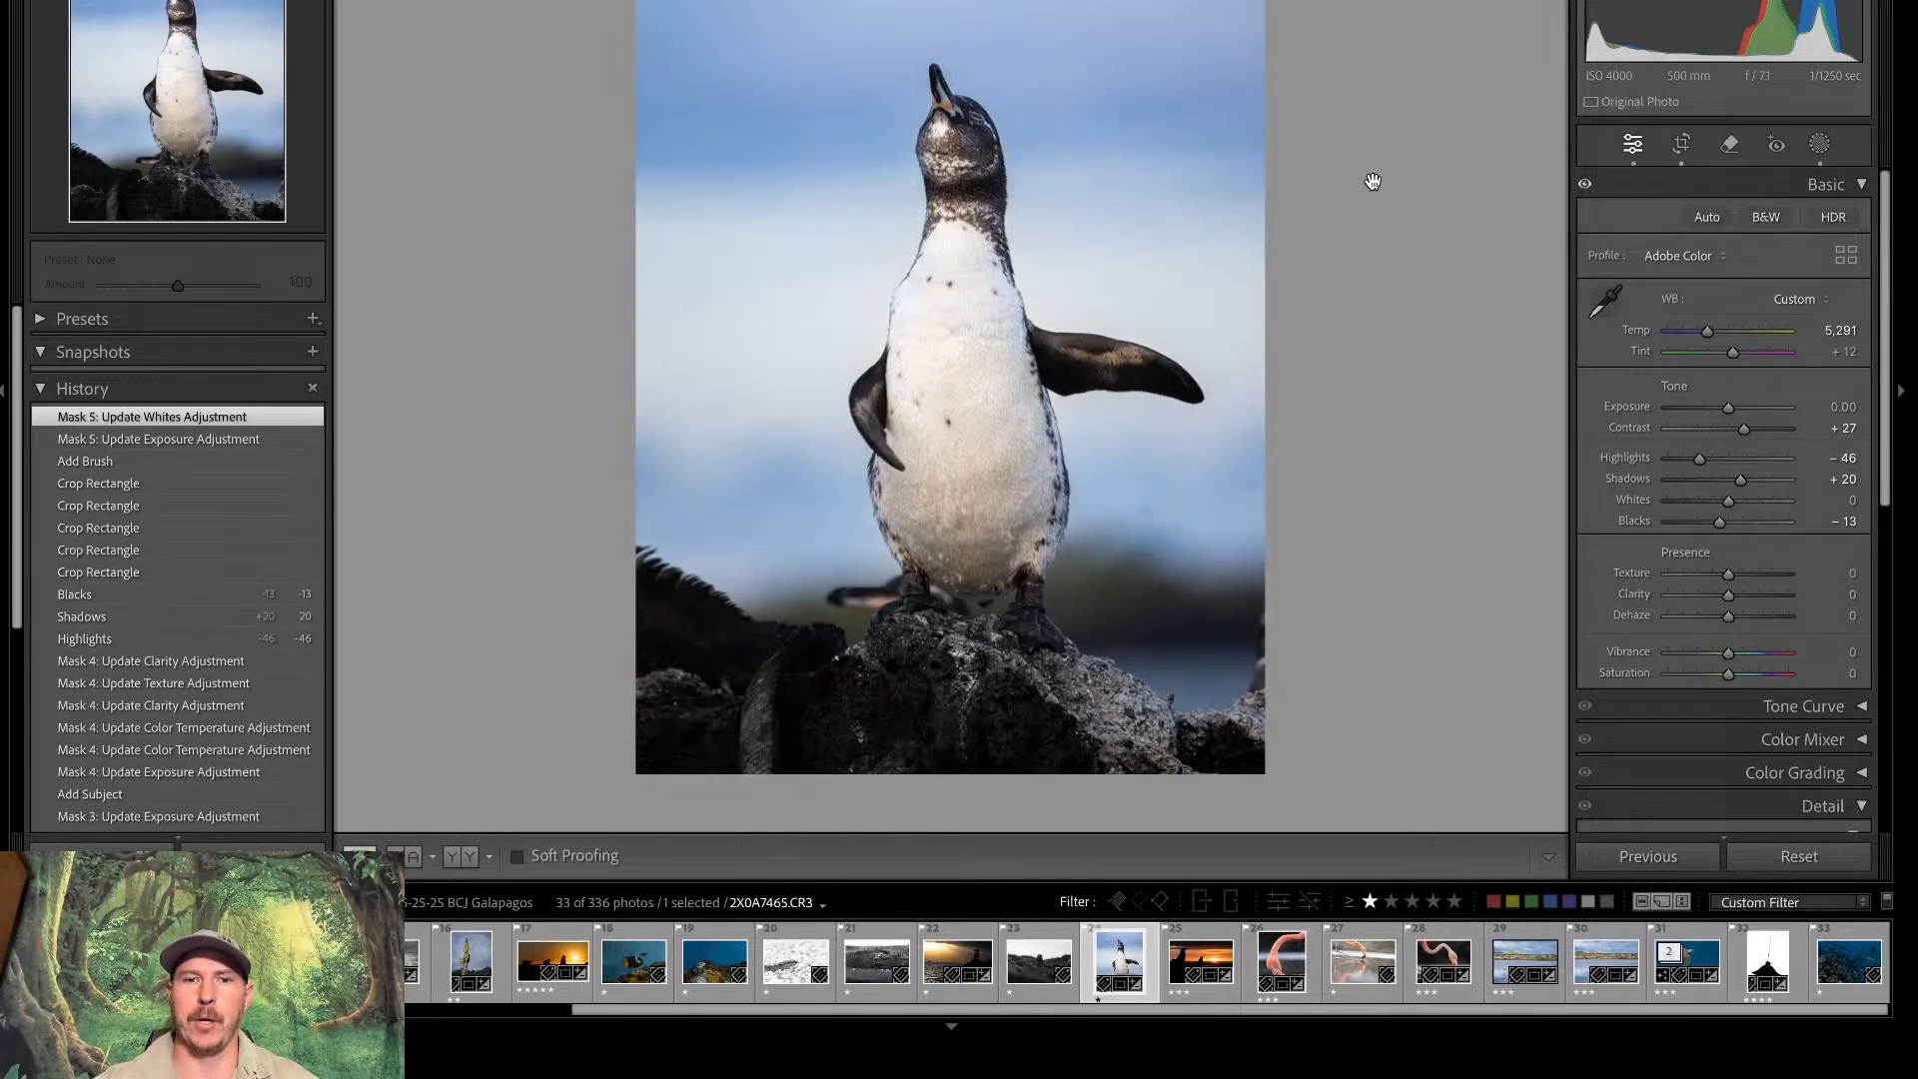
Compare the cropped and brushed penguin photo with its before version several times
key("backslash")
key("backslash")
key("backslash")
key("backslash")
key("backslash")
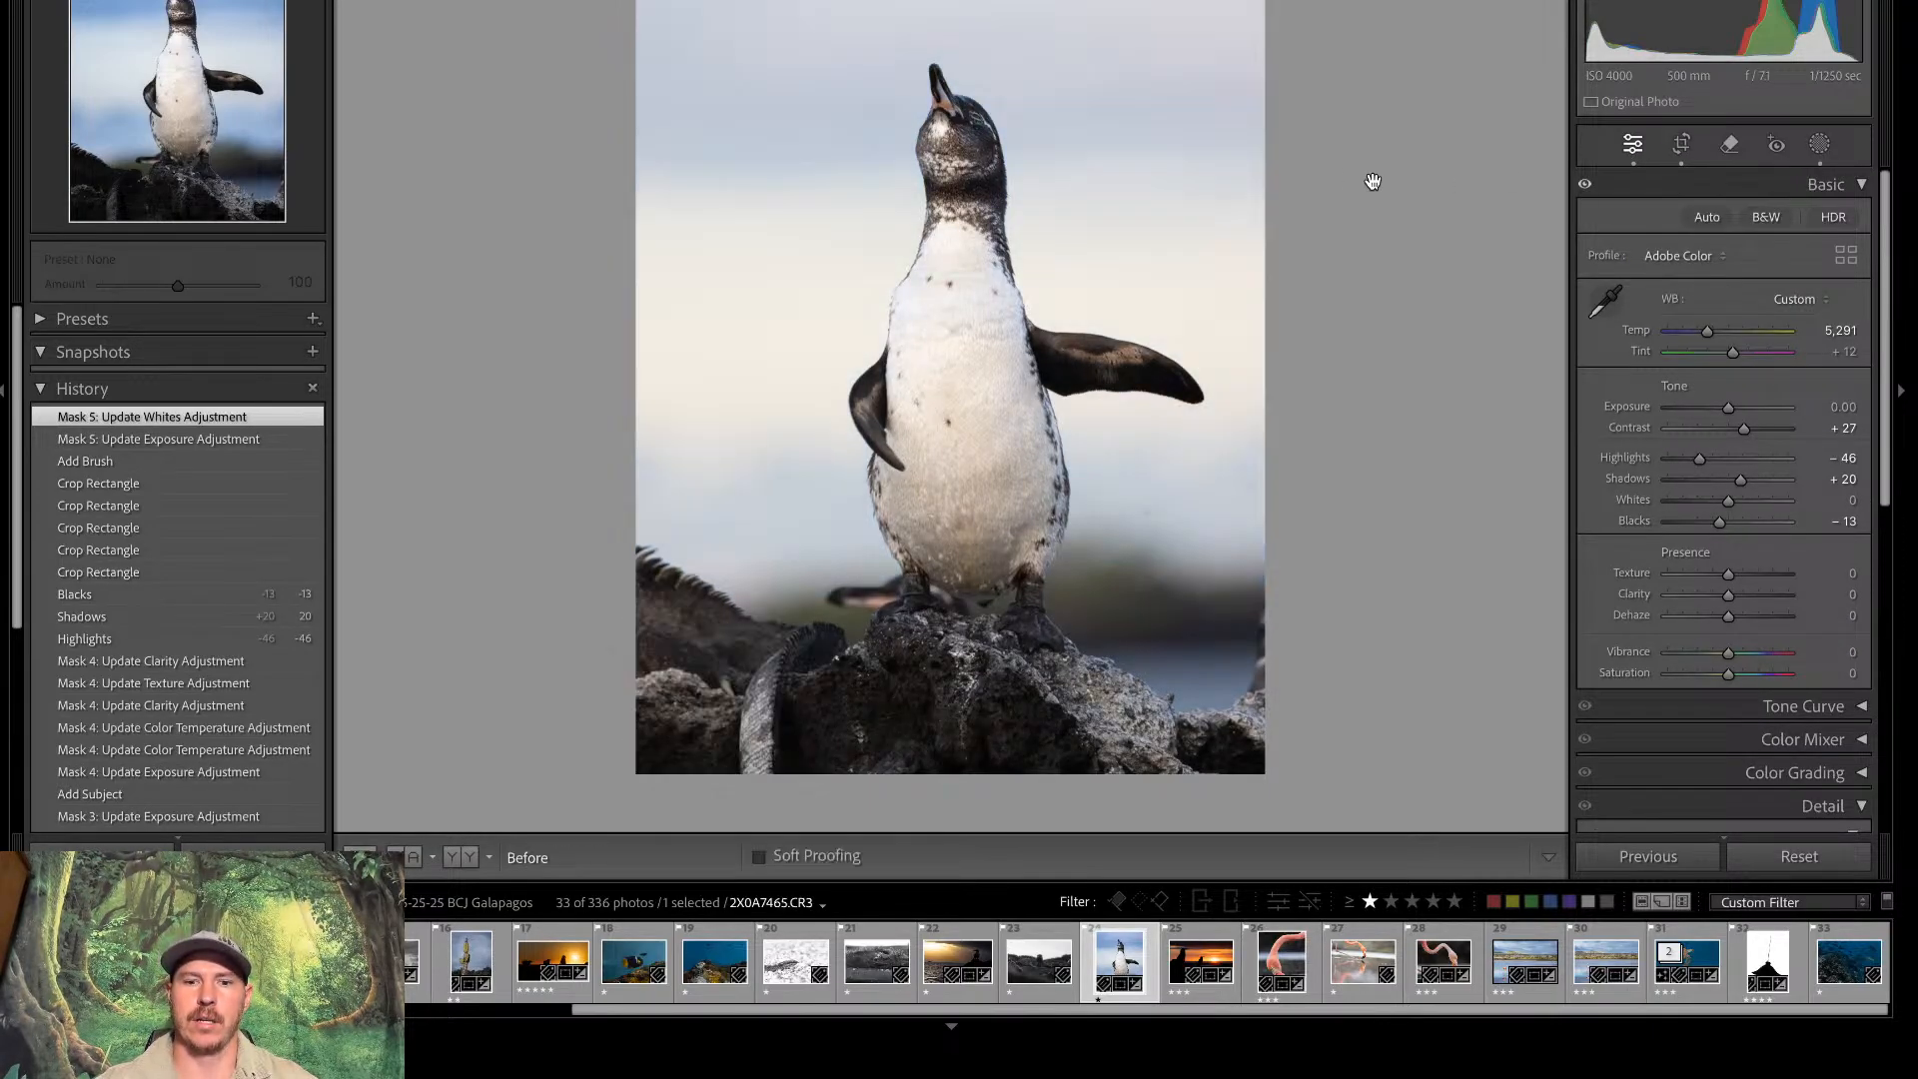
key("backslash")
key("backslash")
key("backslash")
key("backslash")
key("backslash")
key("backslash")
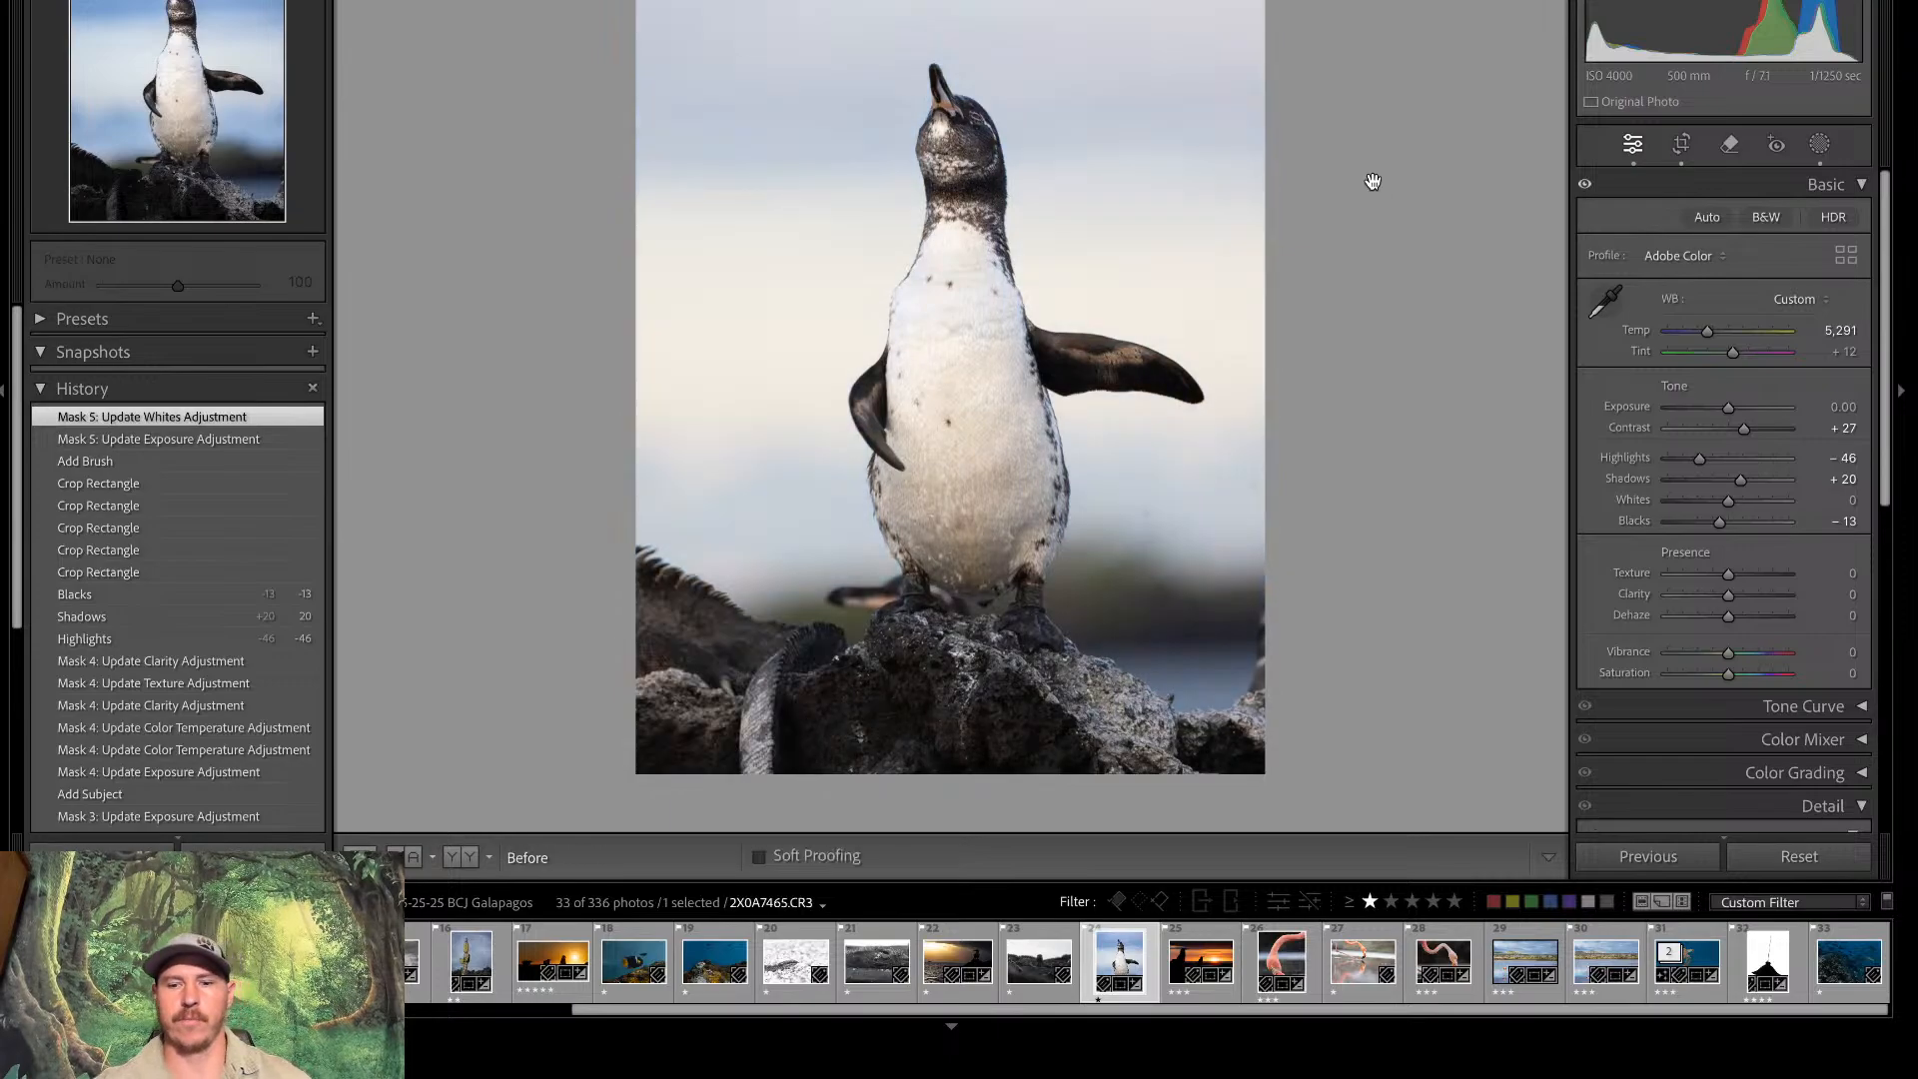
Filter the filmstrip to photos rated three stars or higher and enlarge the iguana photo in the view
left_click(1410, 903)
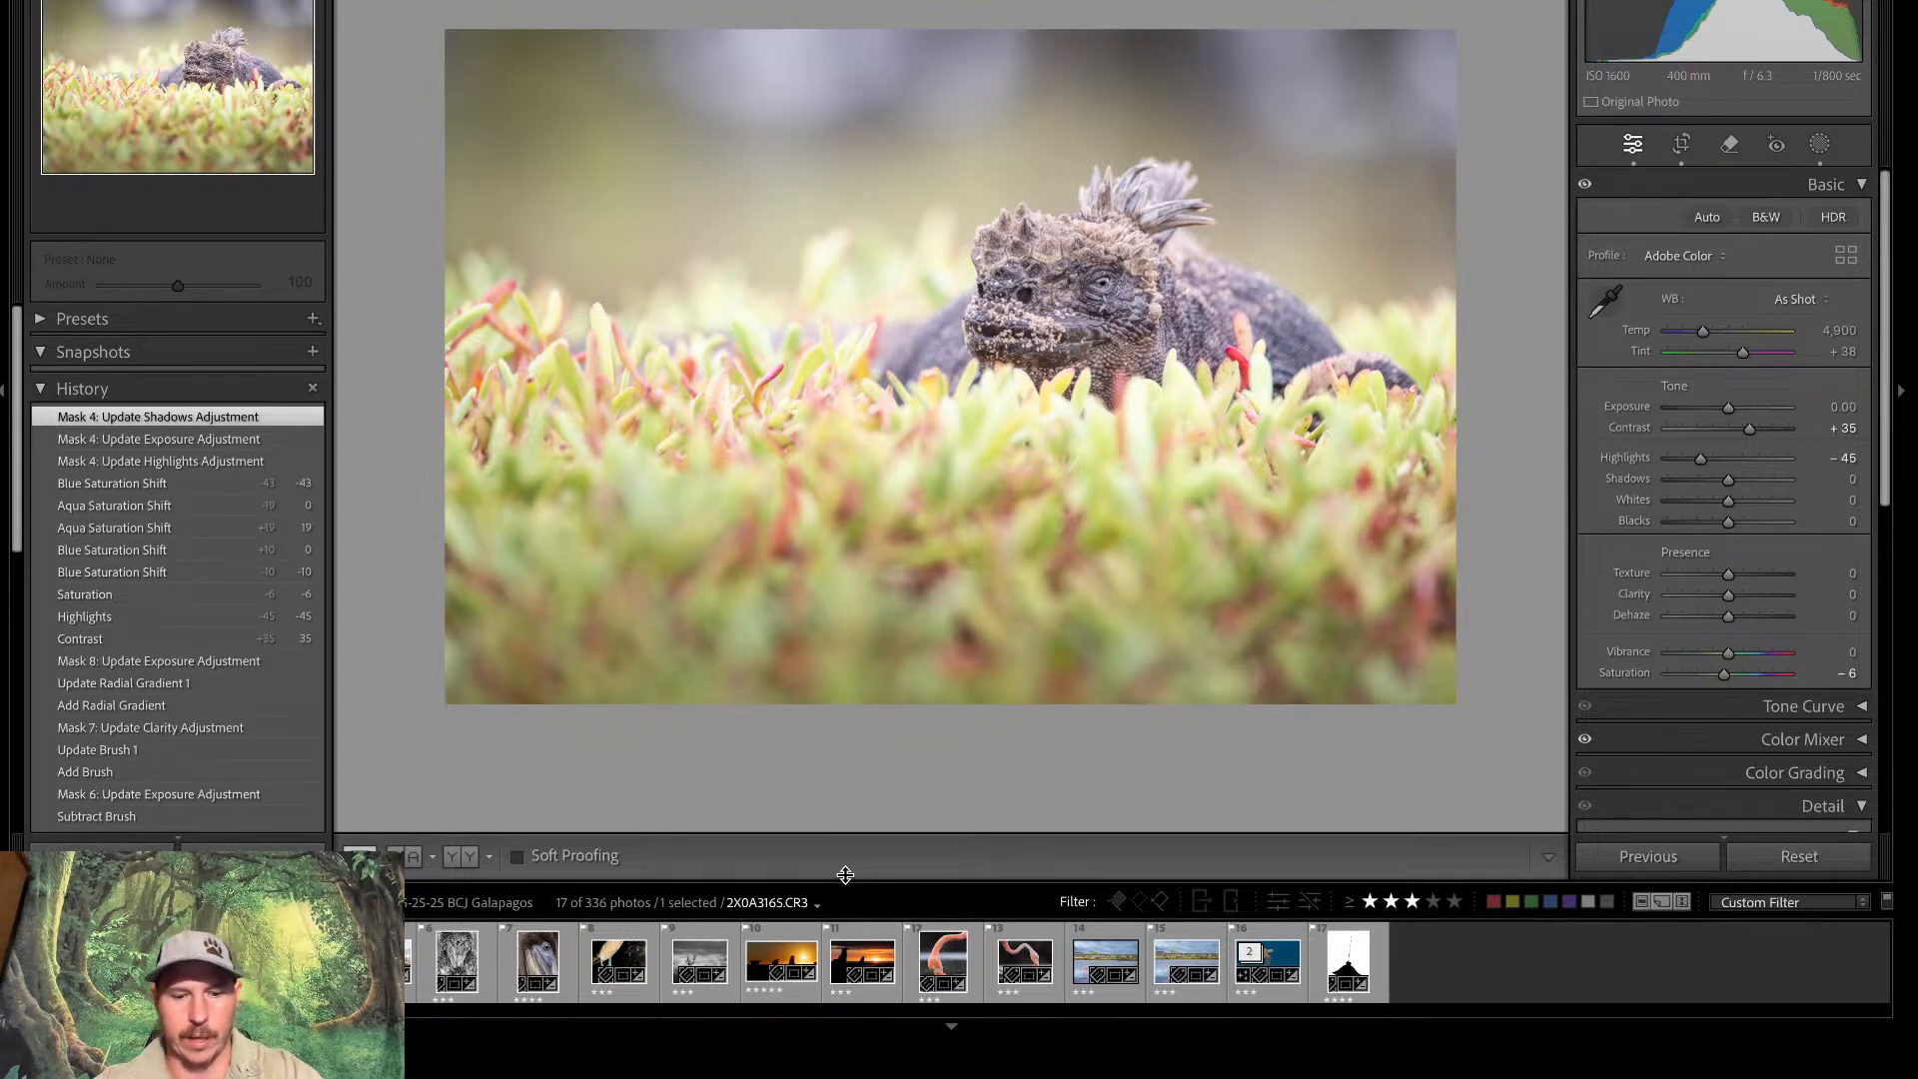
key("ctrl+equal")
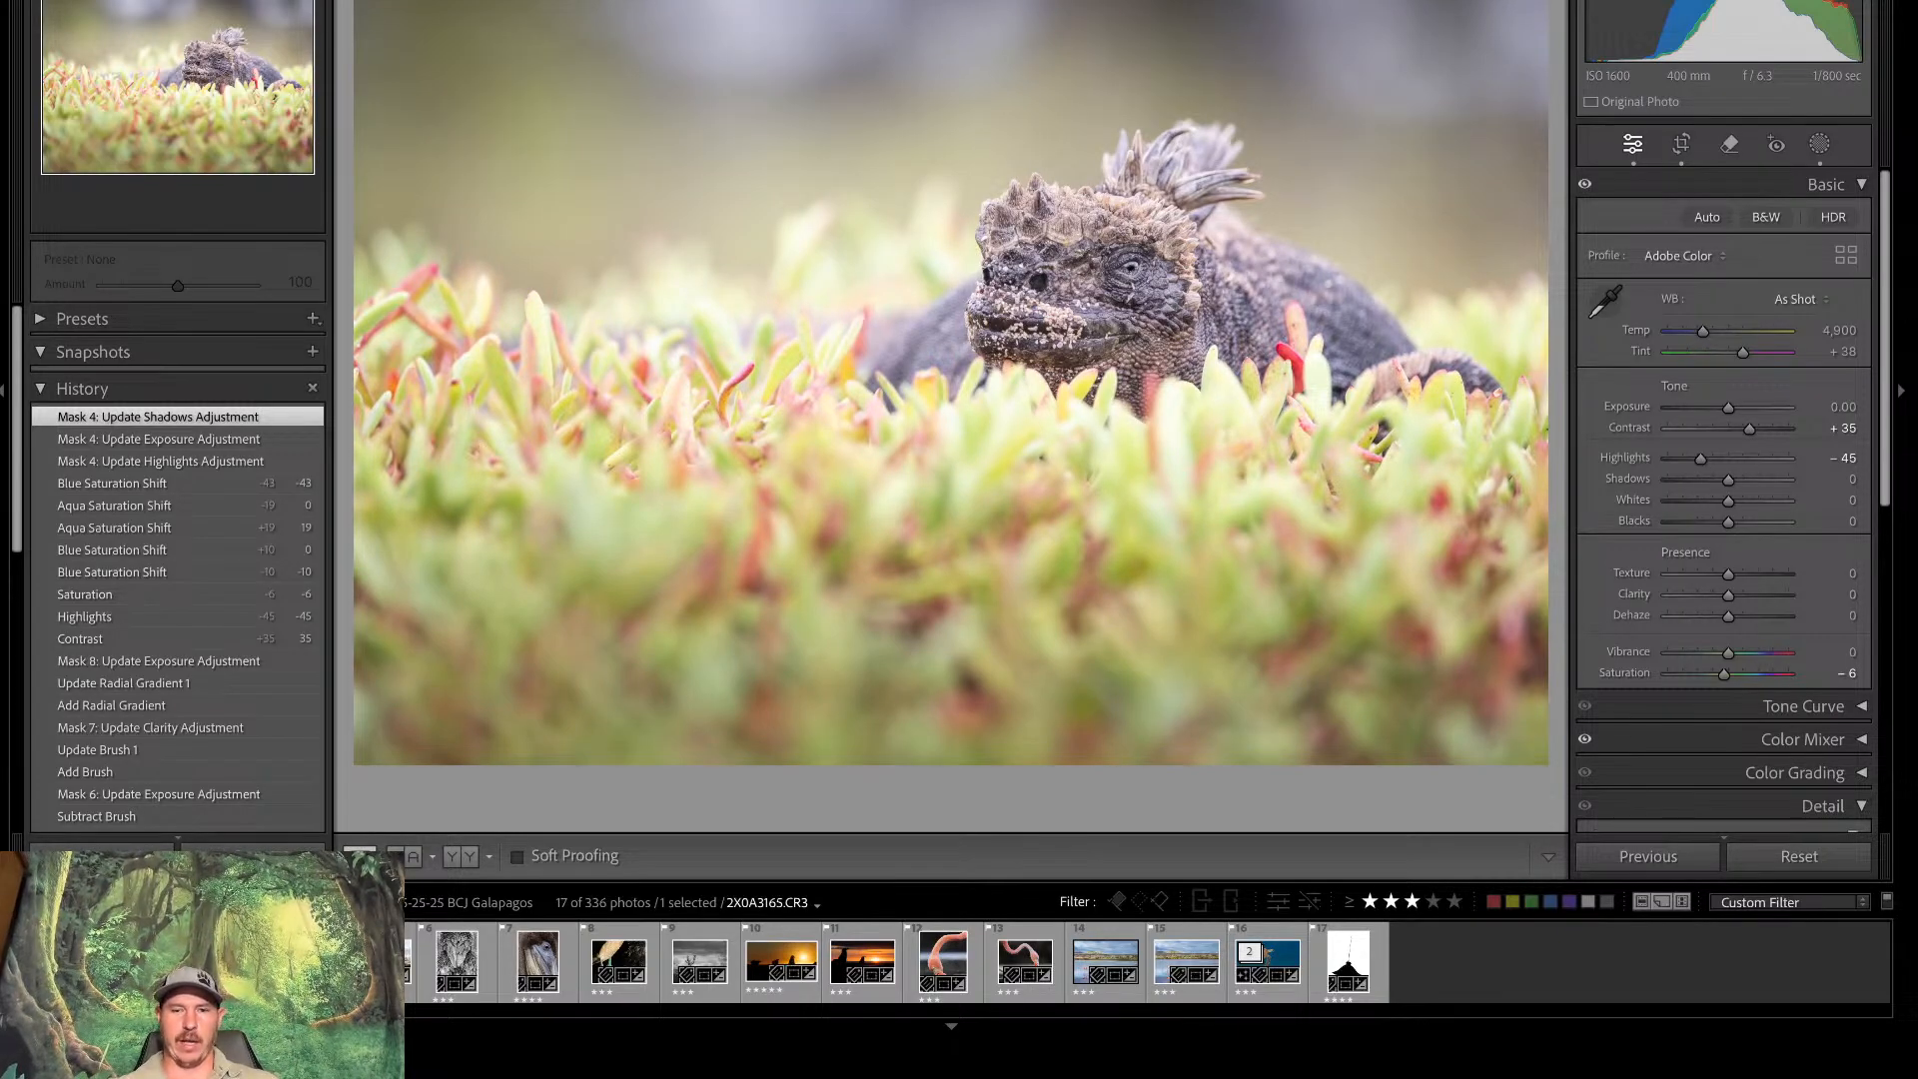
Review the filtered photos one by one, from the black-and-white feather close-up through the sunset penguins and flamingos to the spotted ray
key("Left")
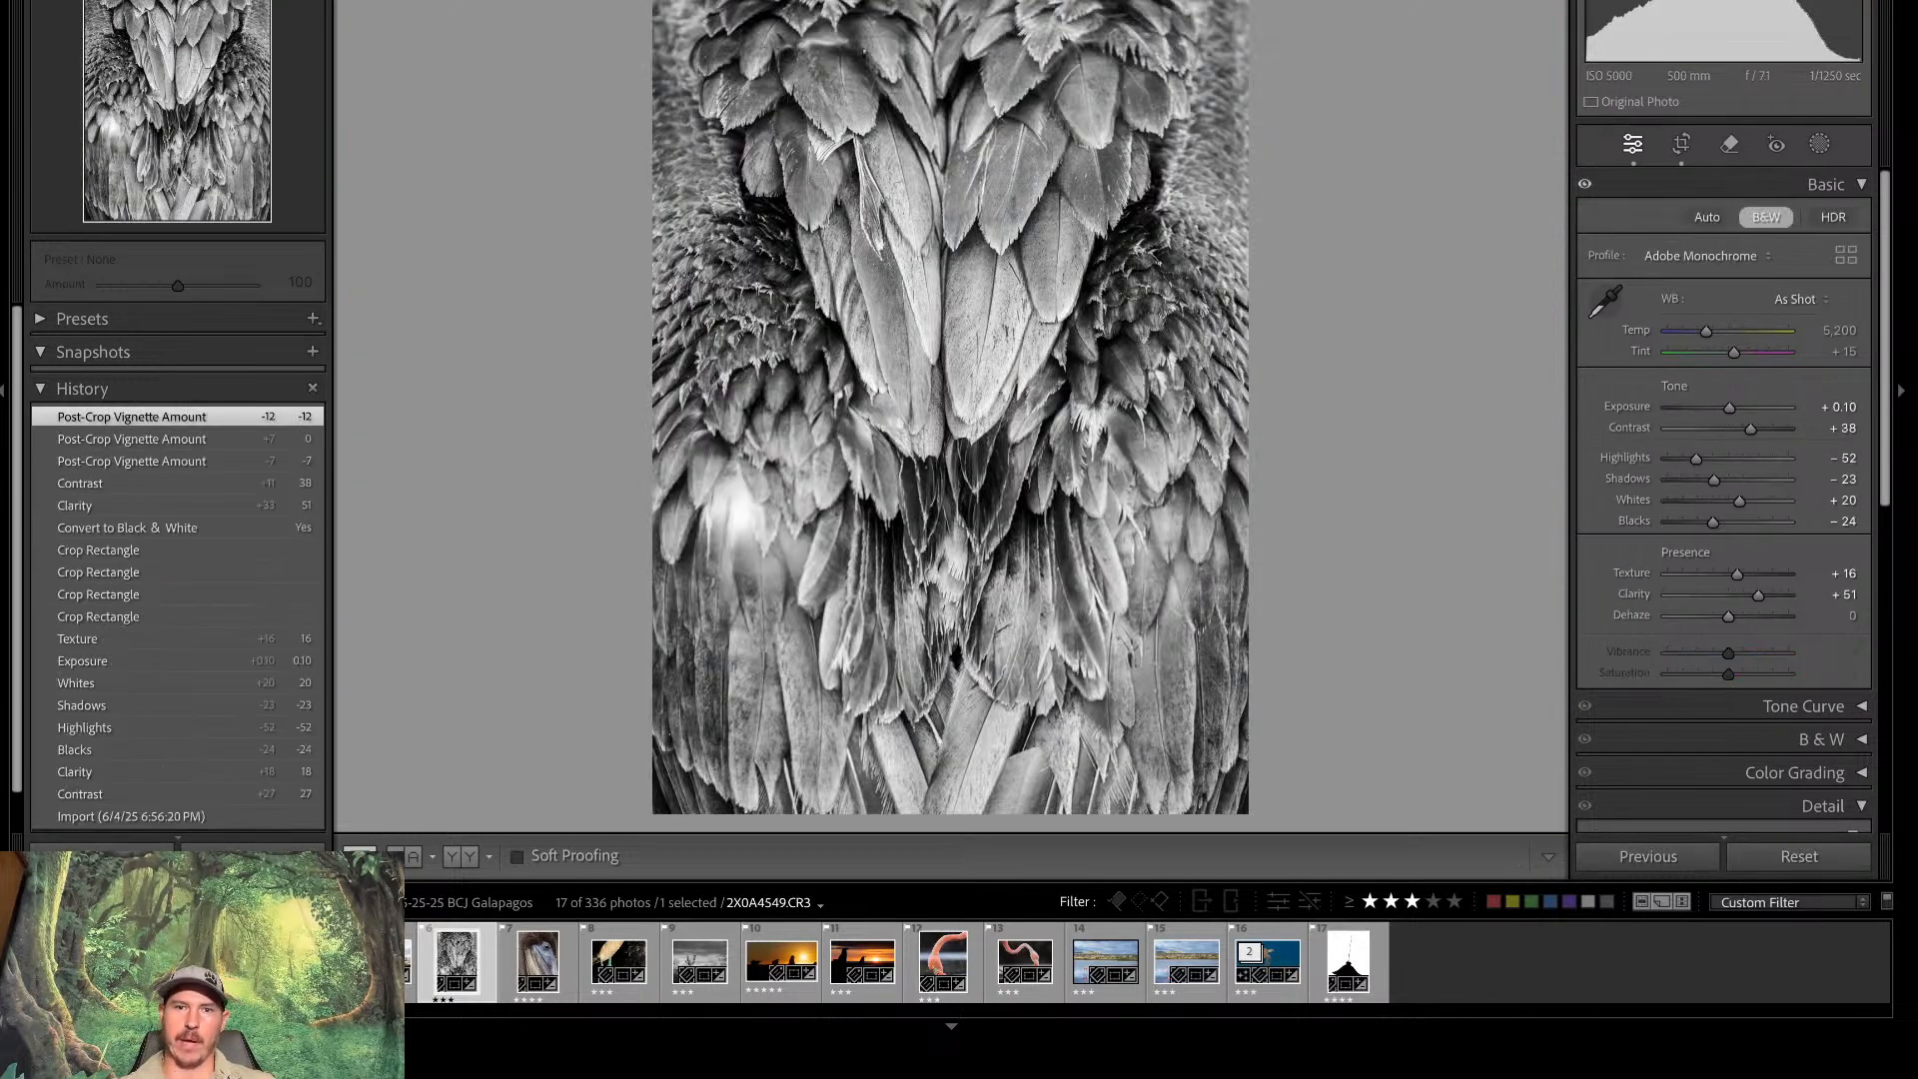
left_click(538, 962)
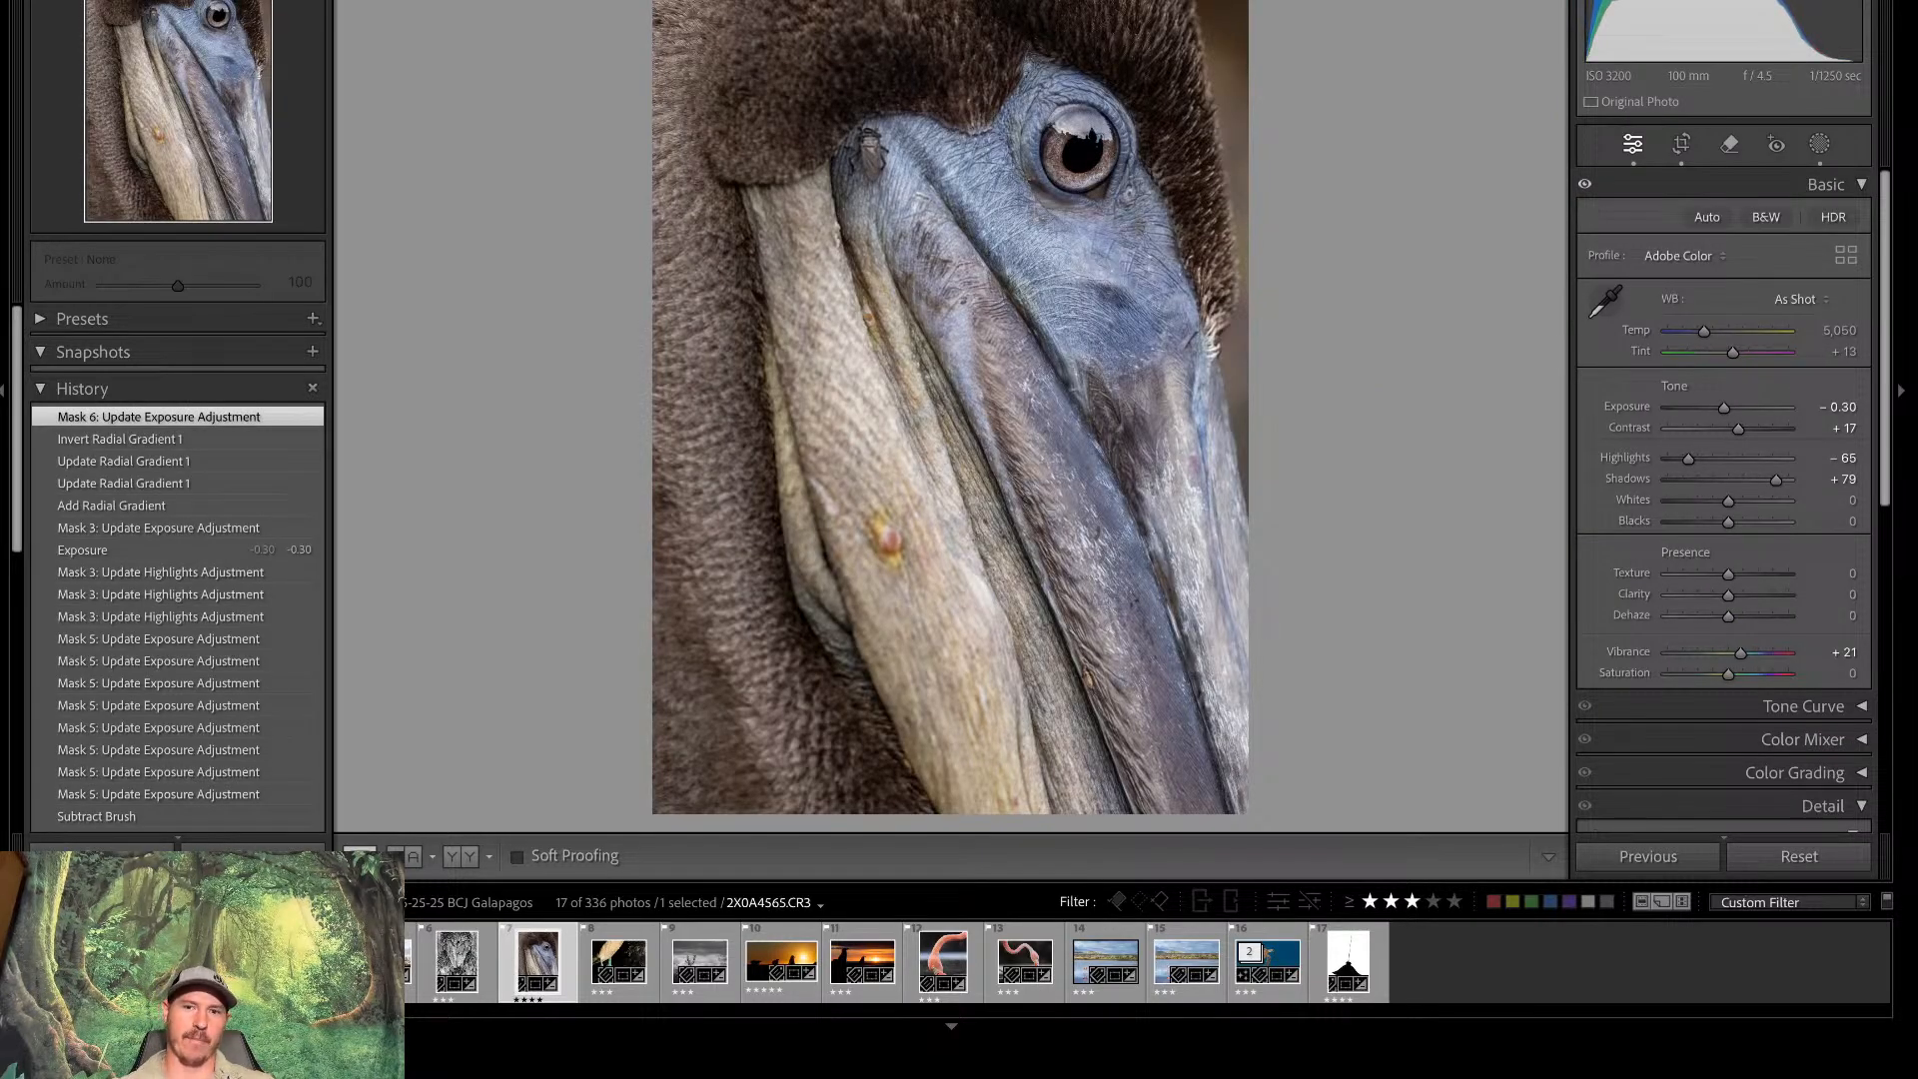
left_click(618, 962)
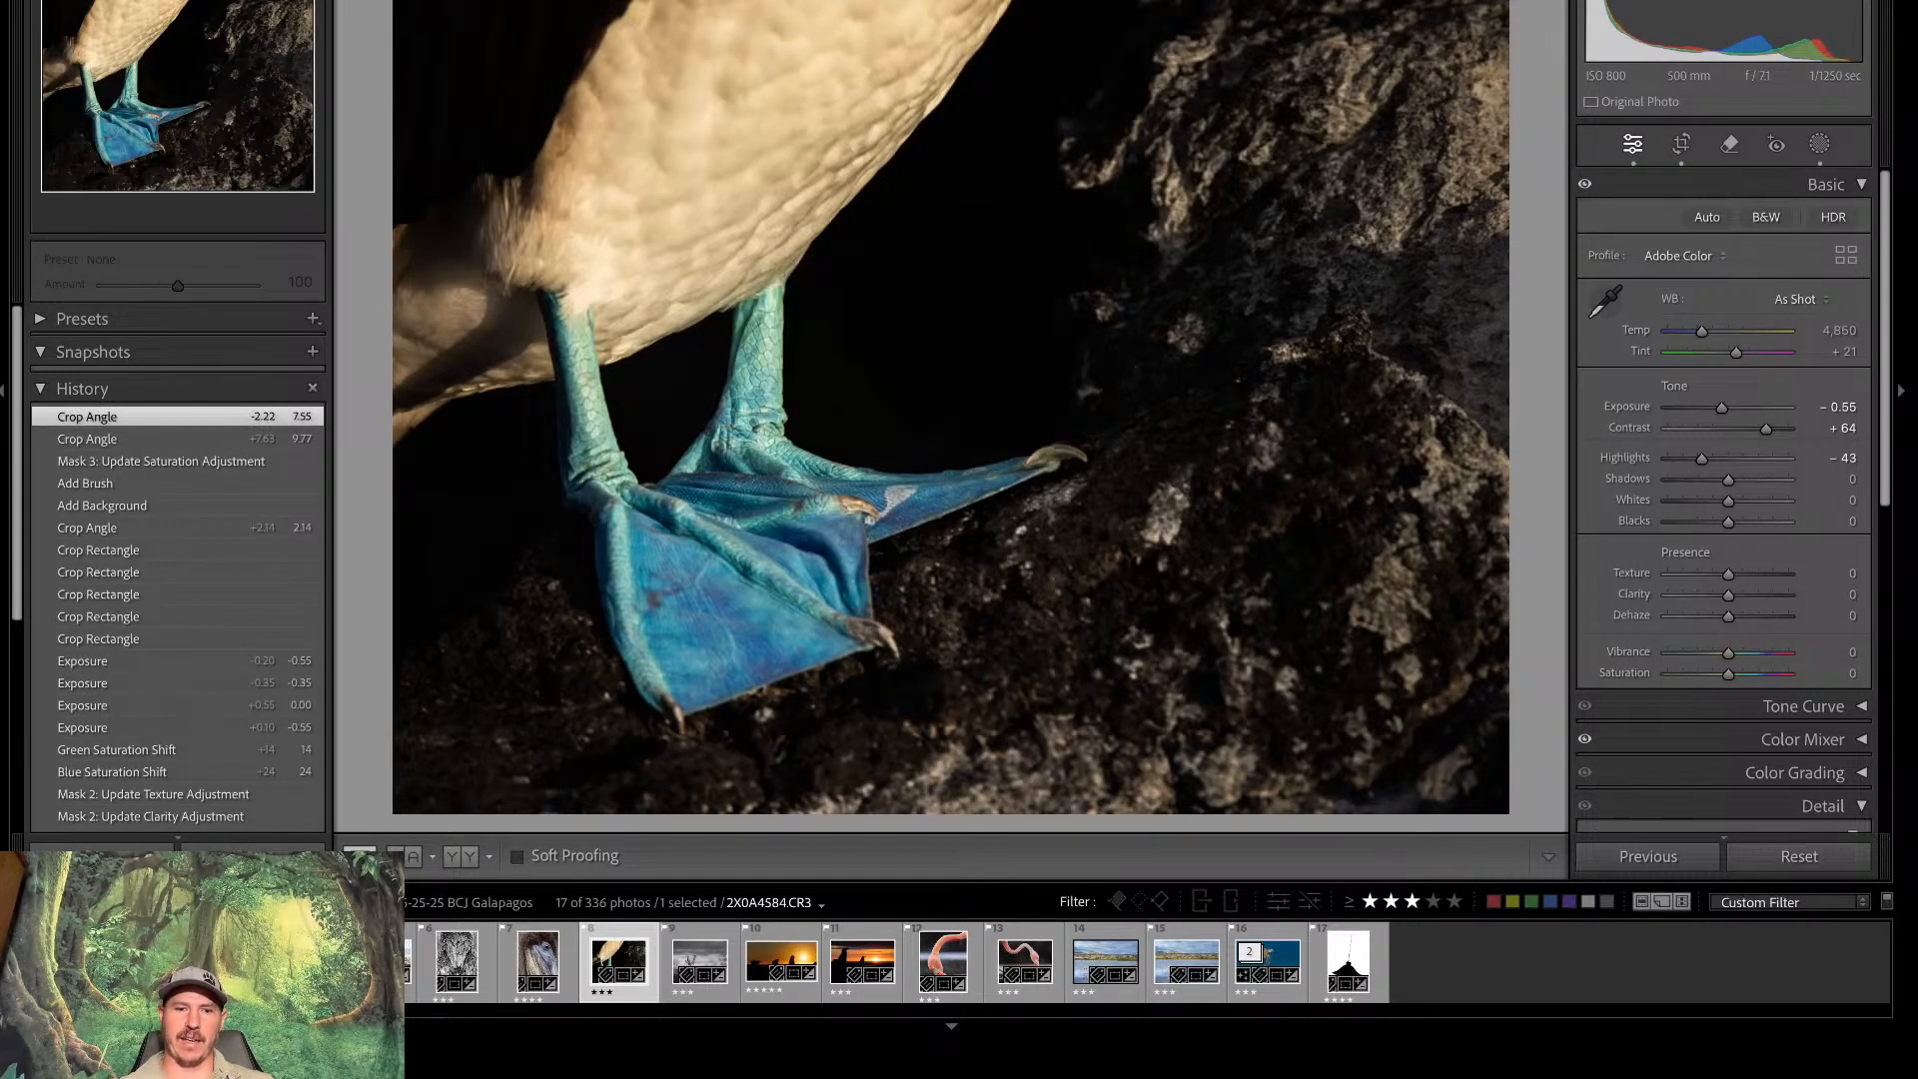
left_click(699, 962)
left_click(781, 961)
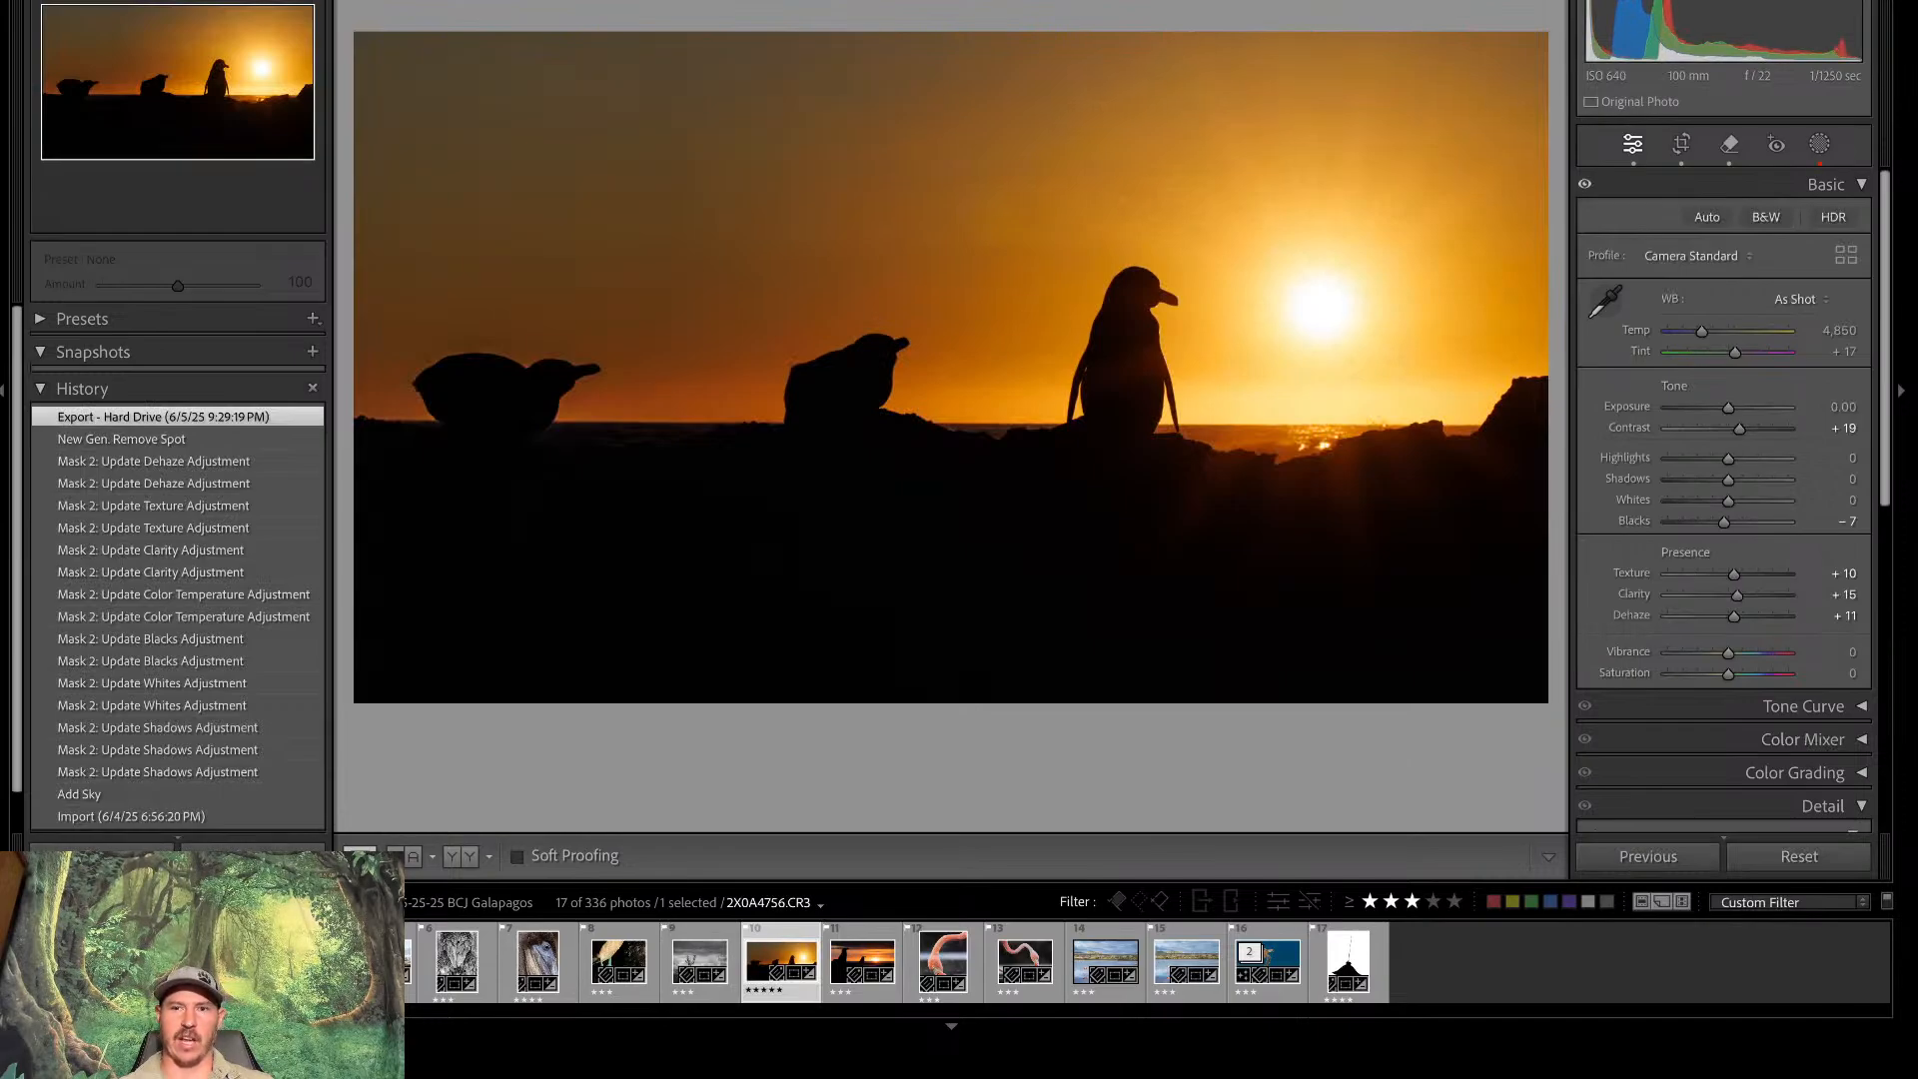
left_click(863, 961)
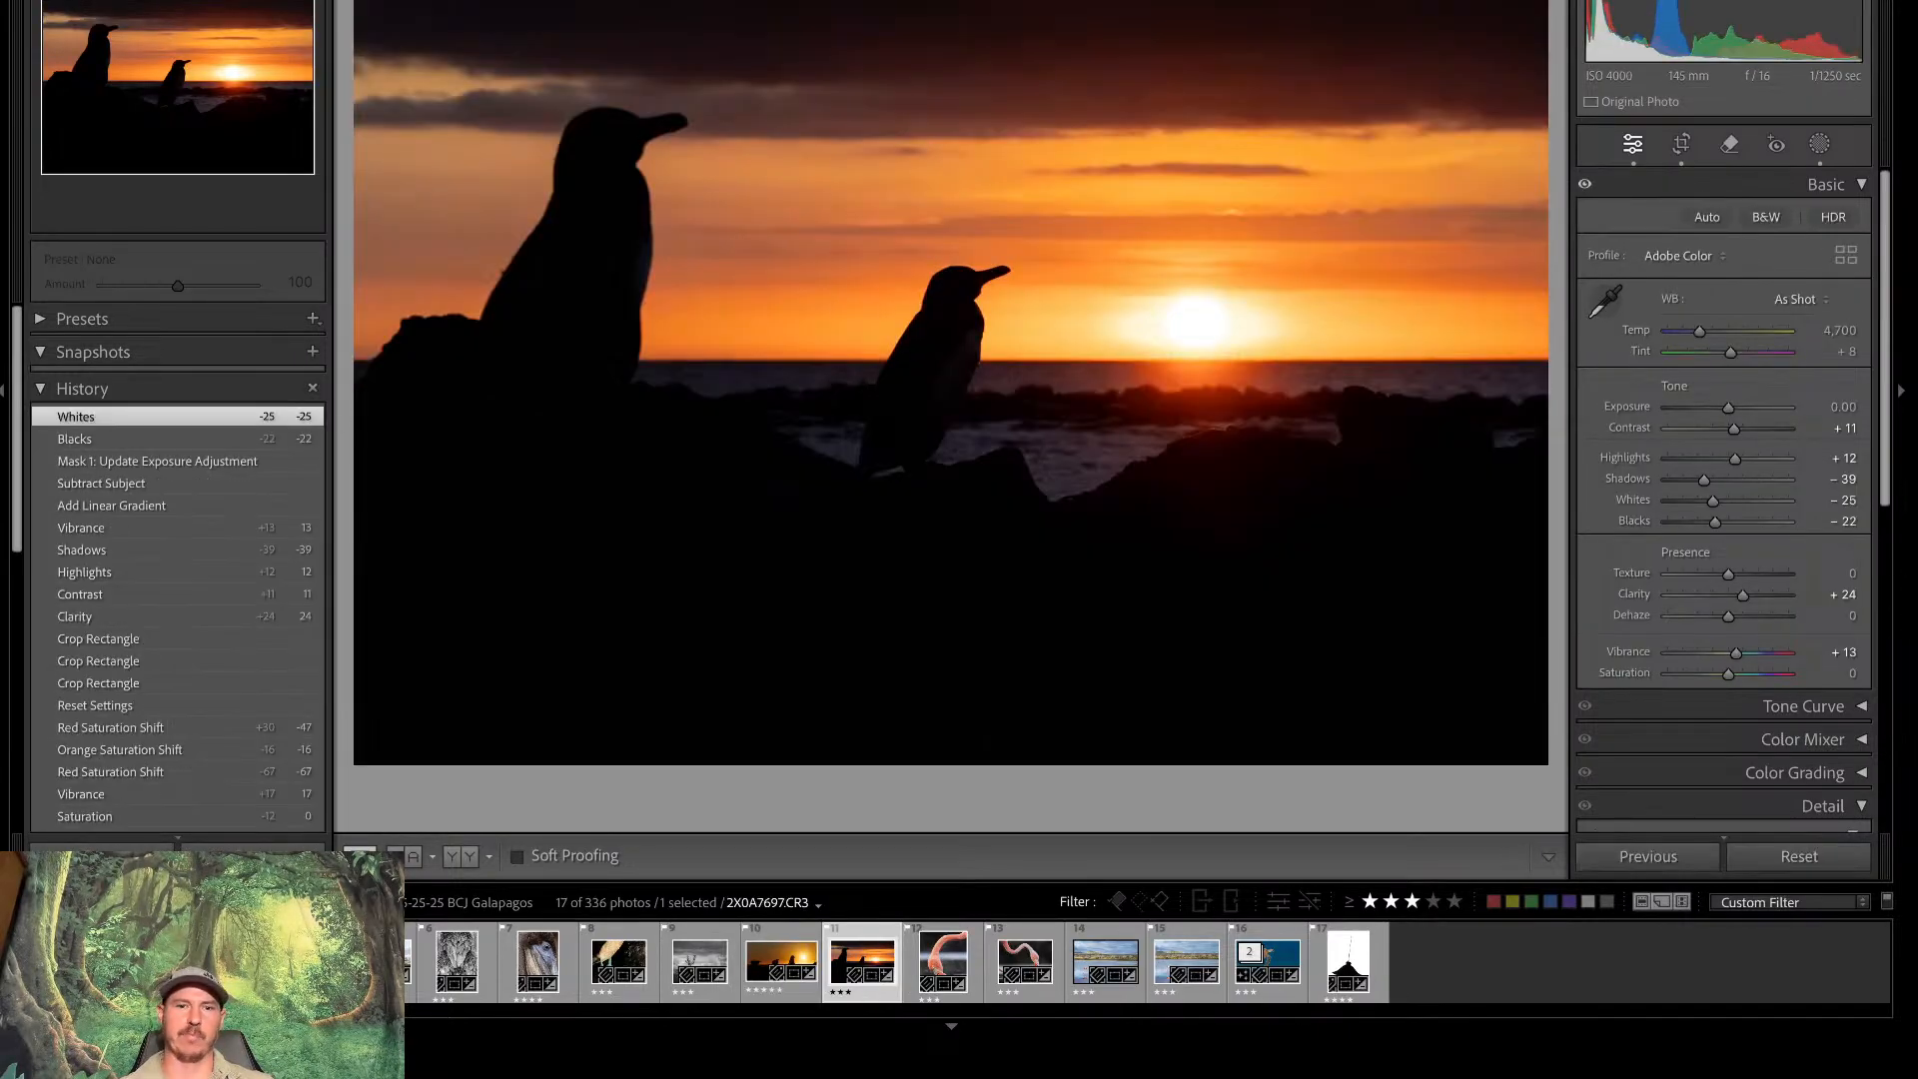
left_click(943, 962)
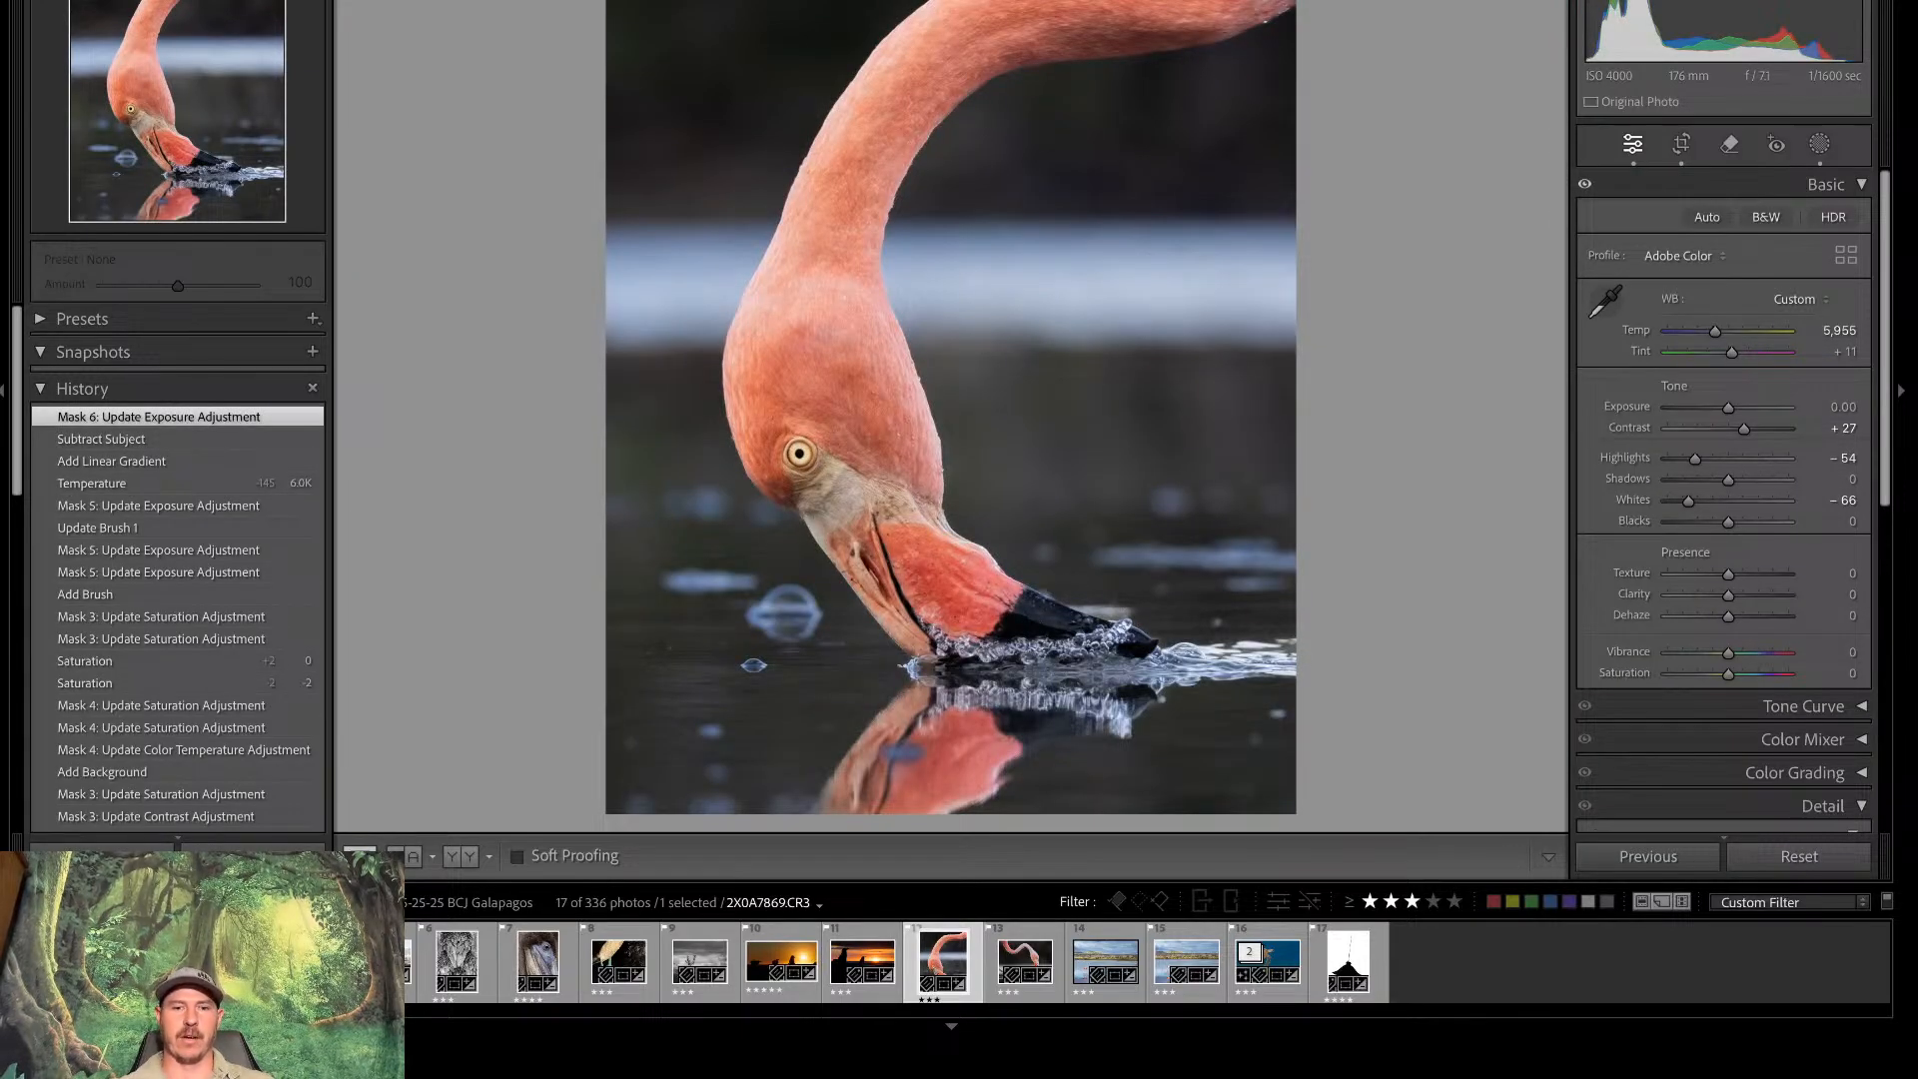
key("Right")
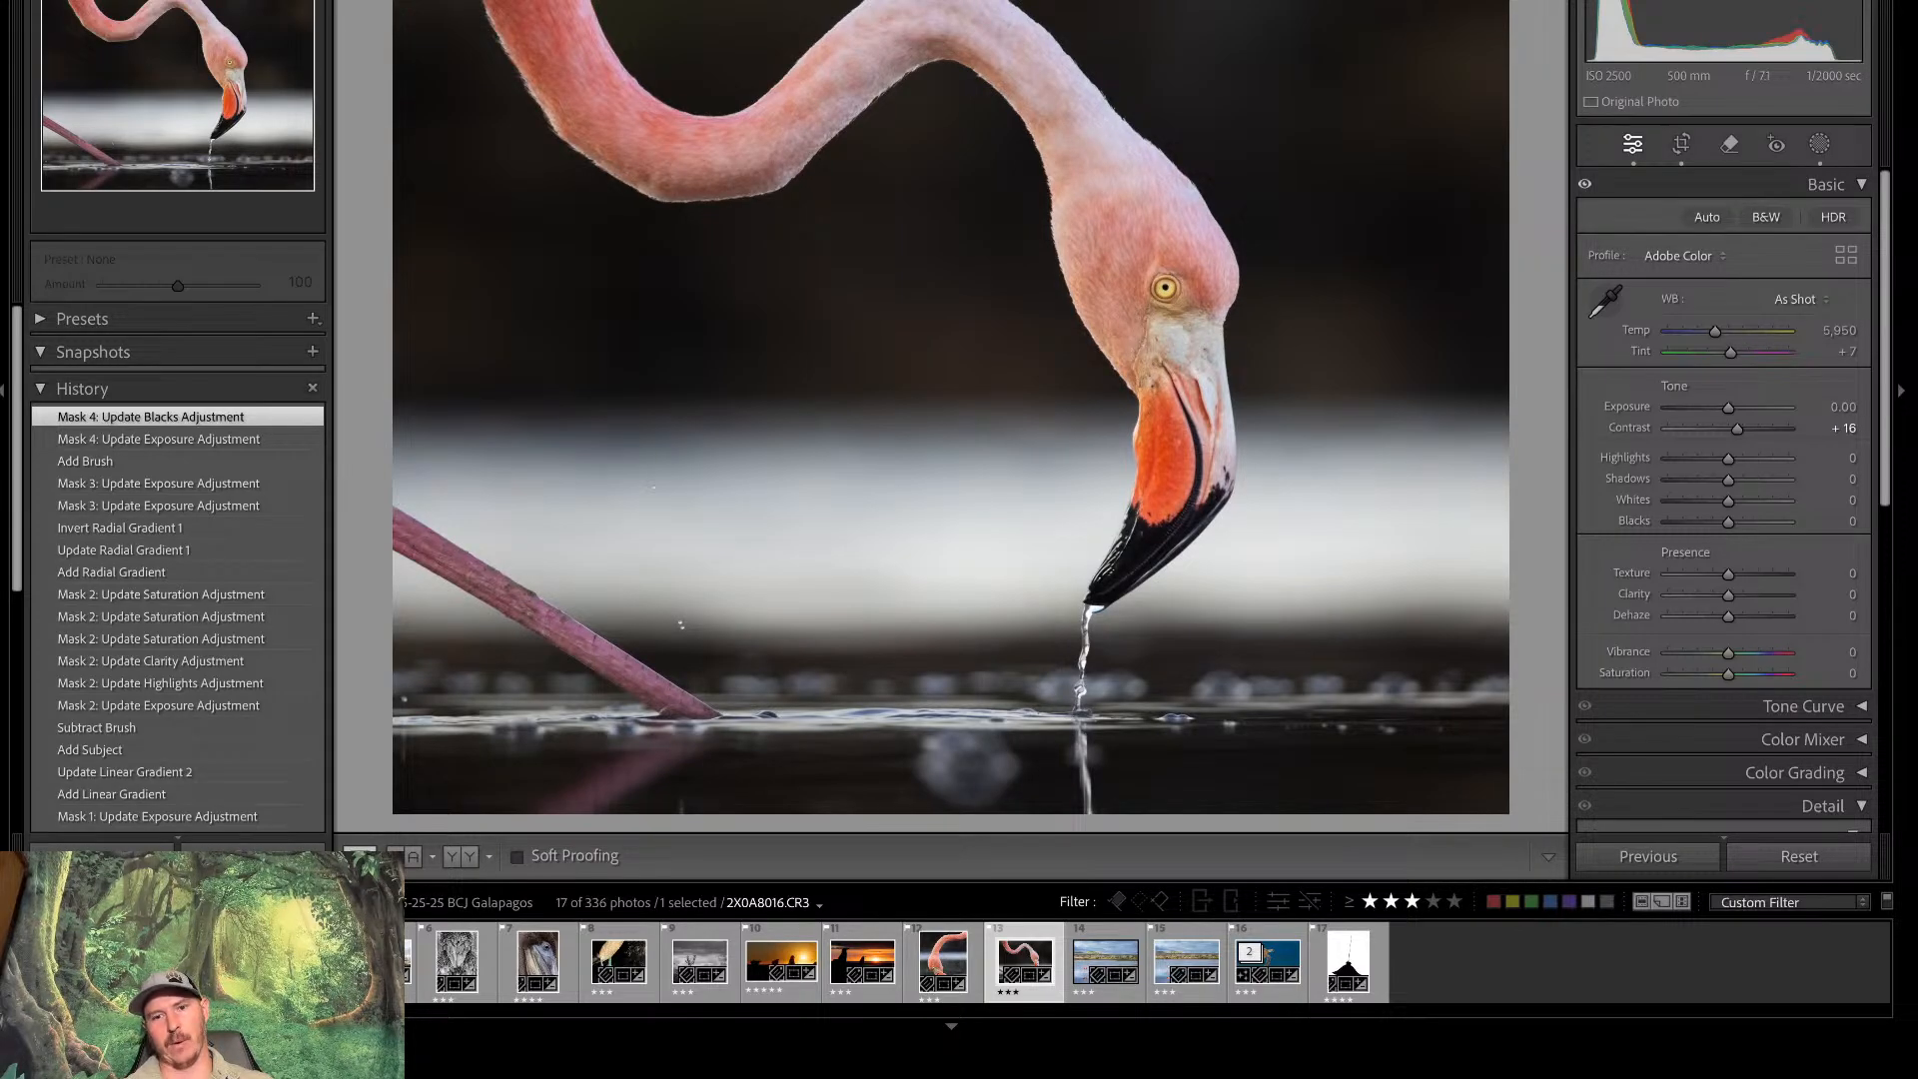
key("Right")
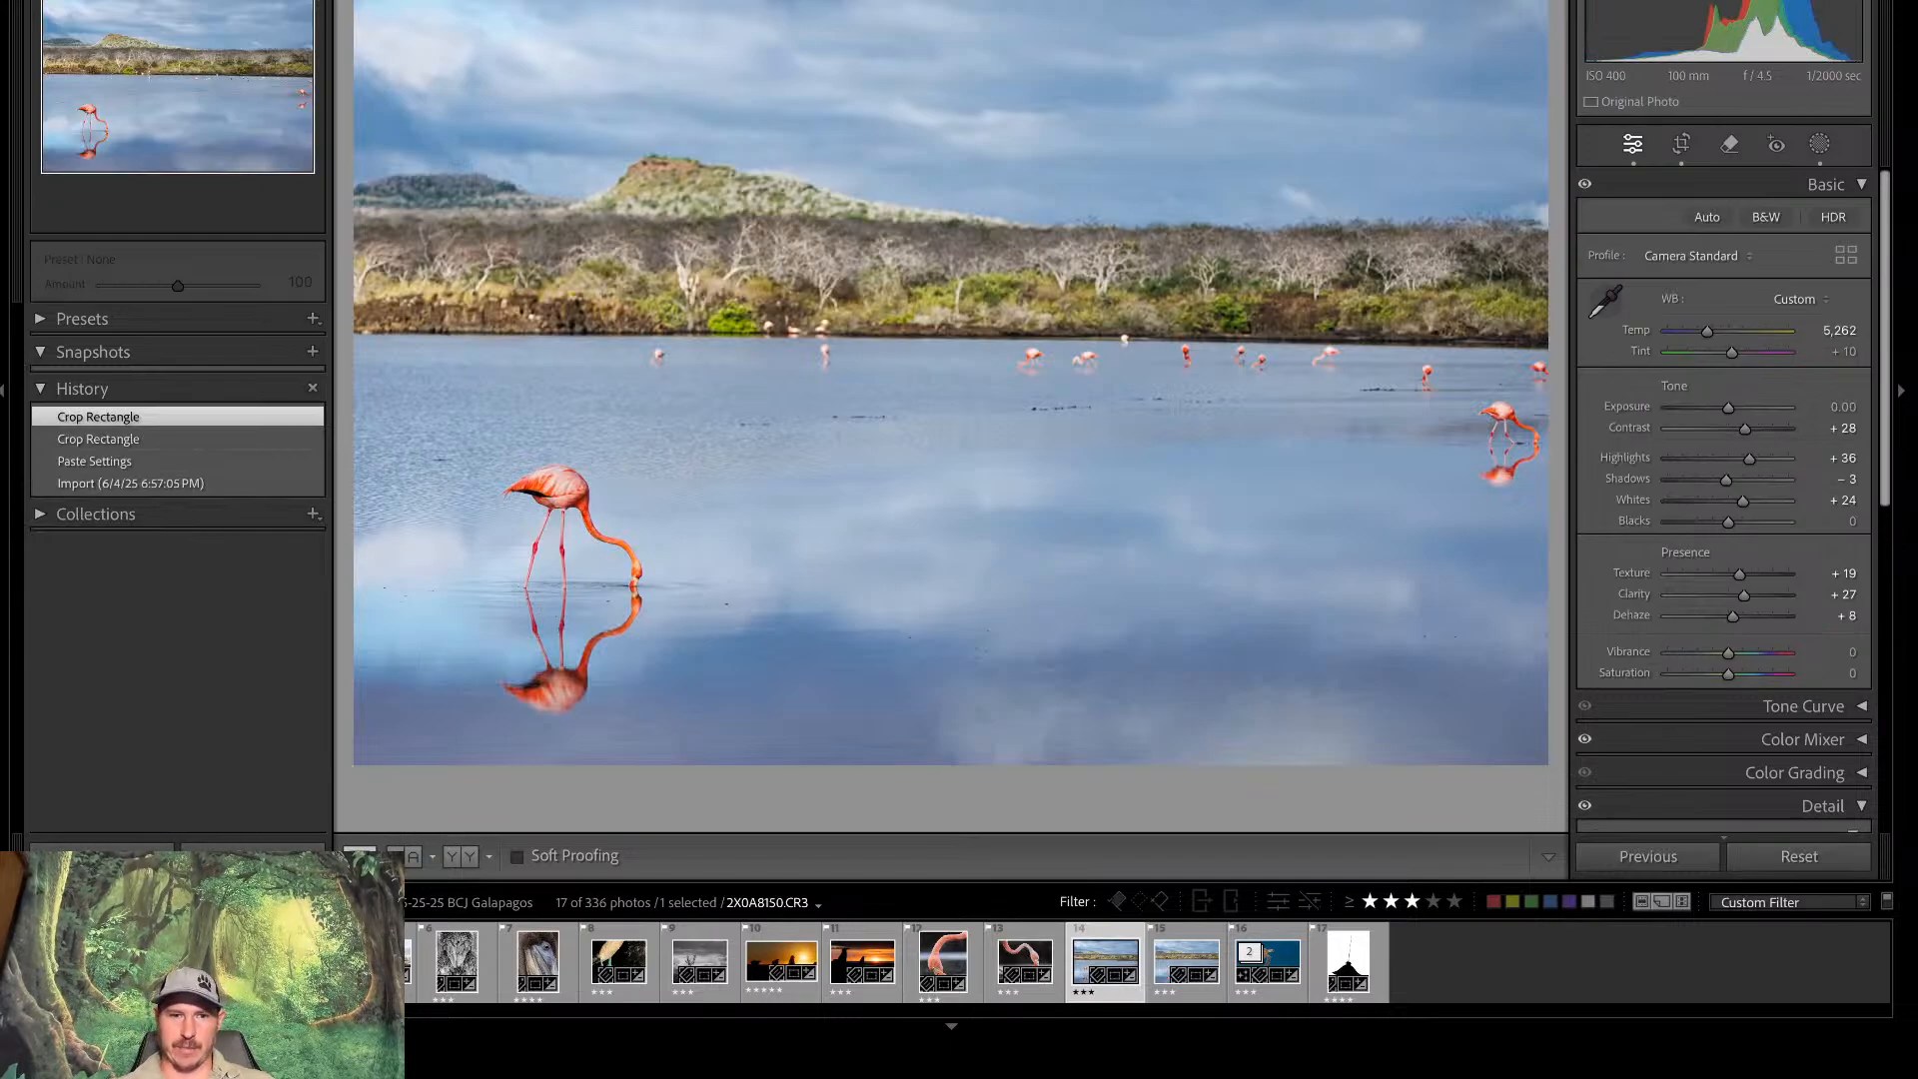
key("Right")
key("Right")
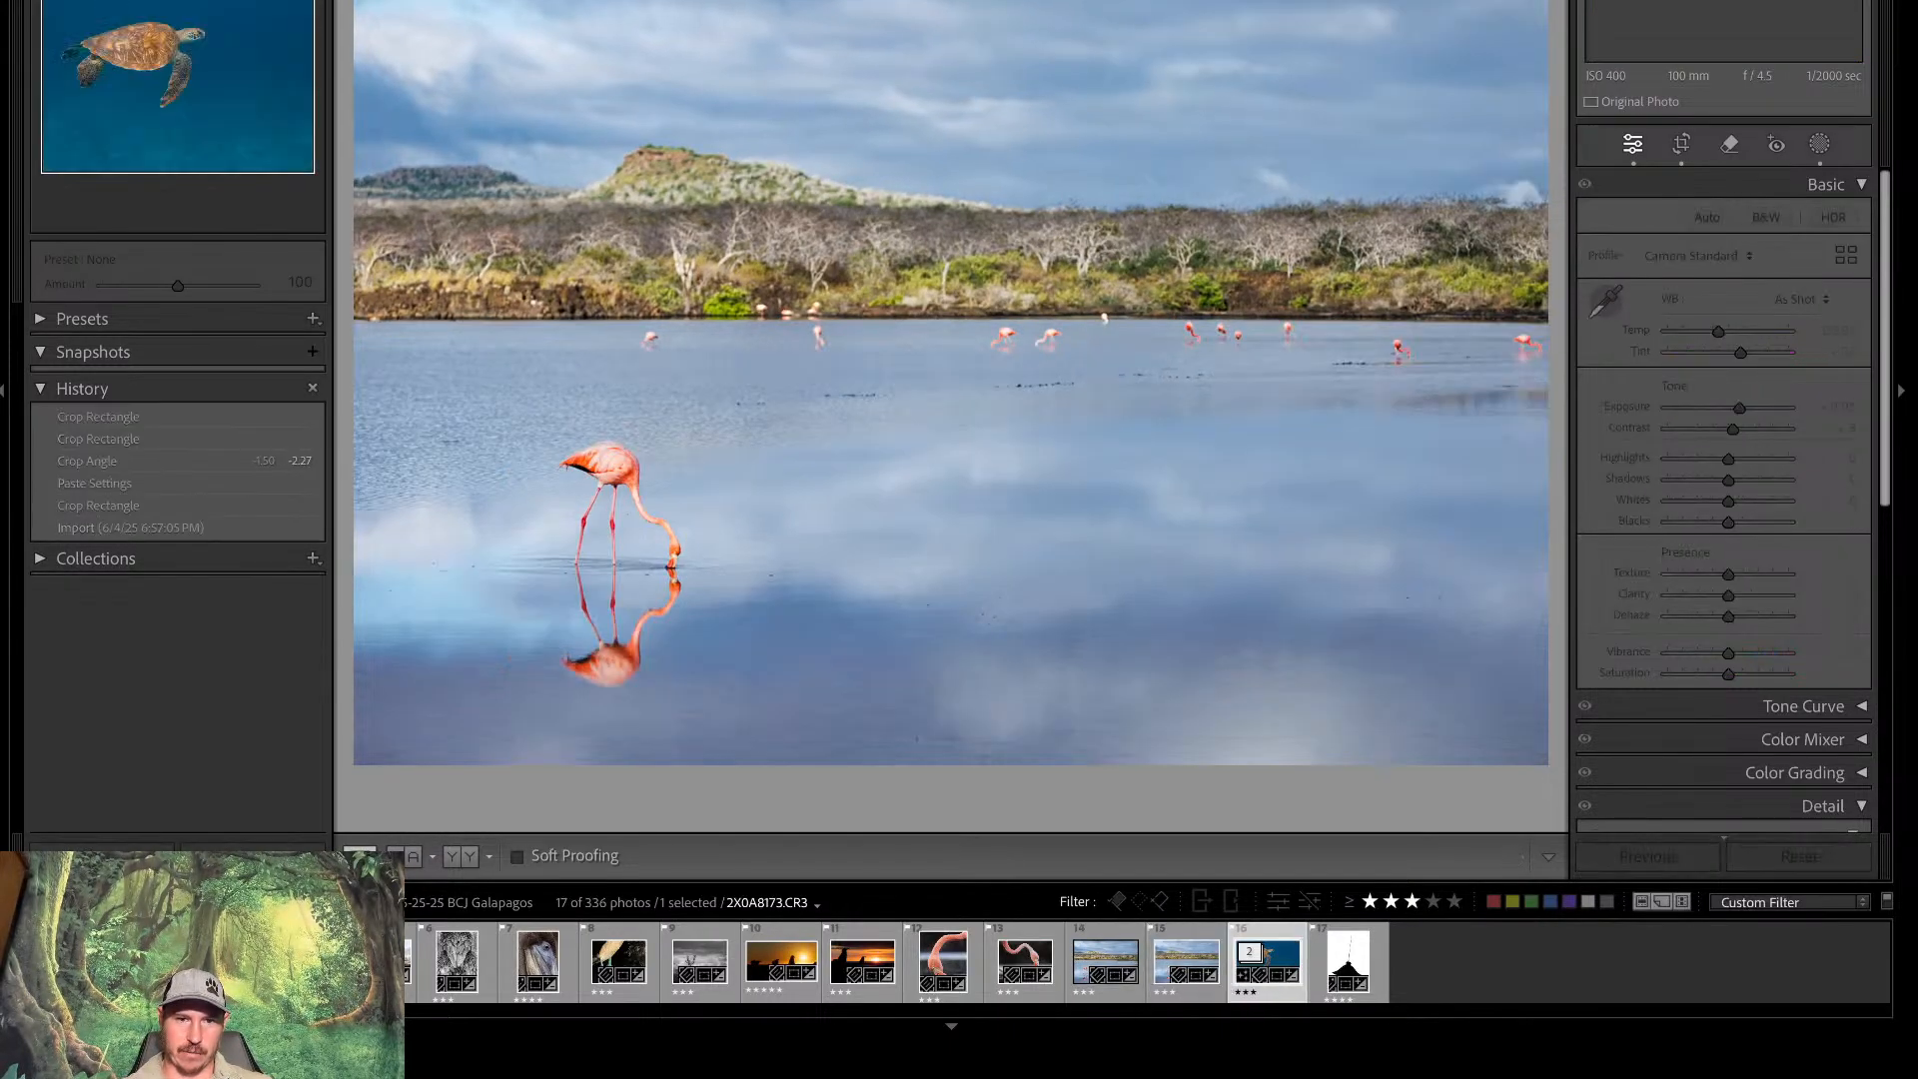
key("Left")
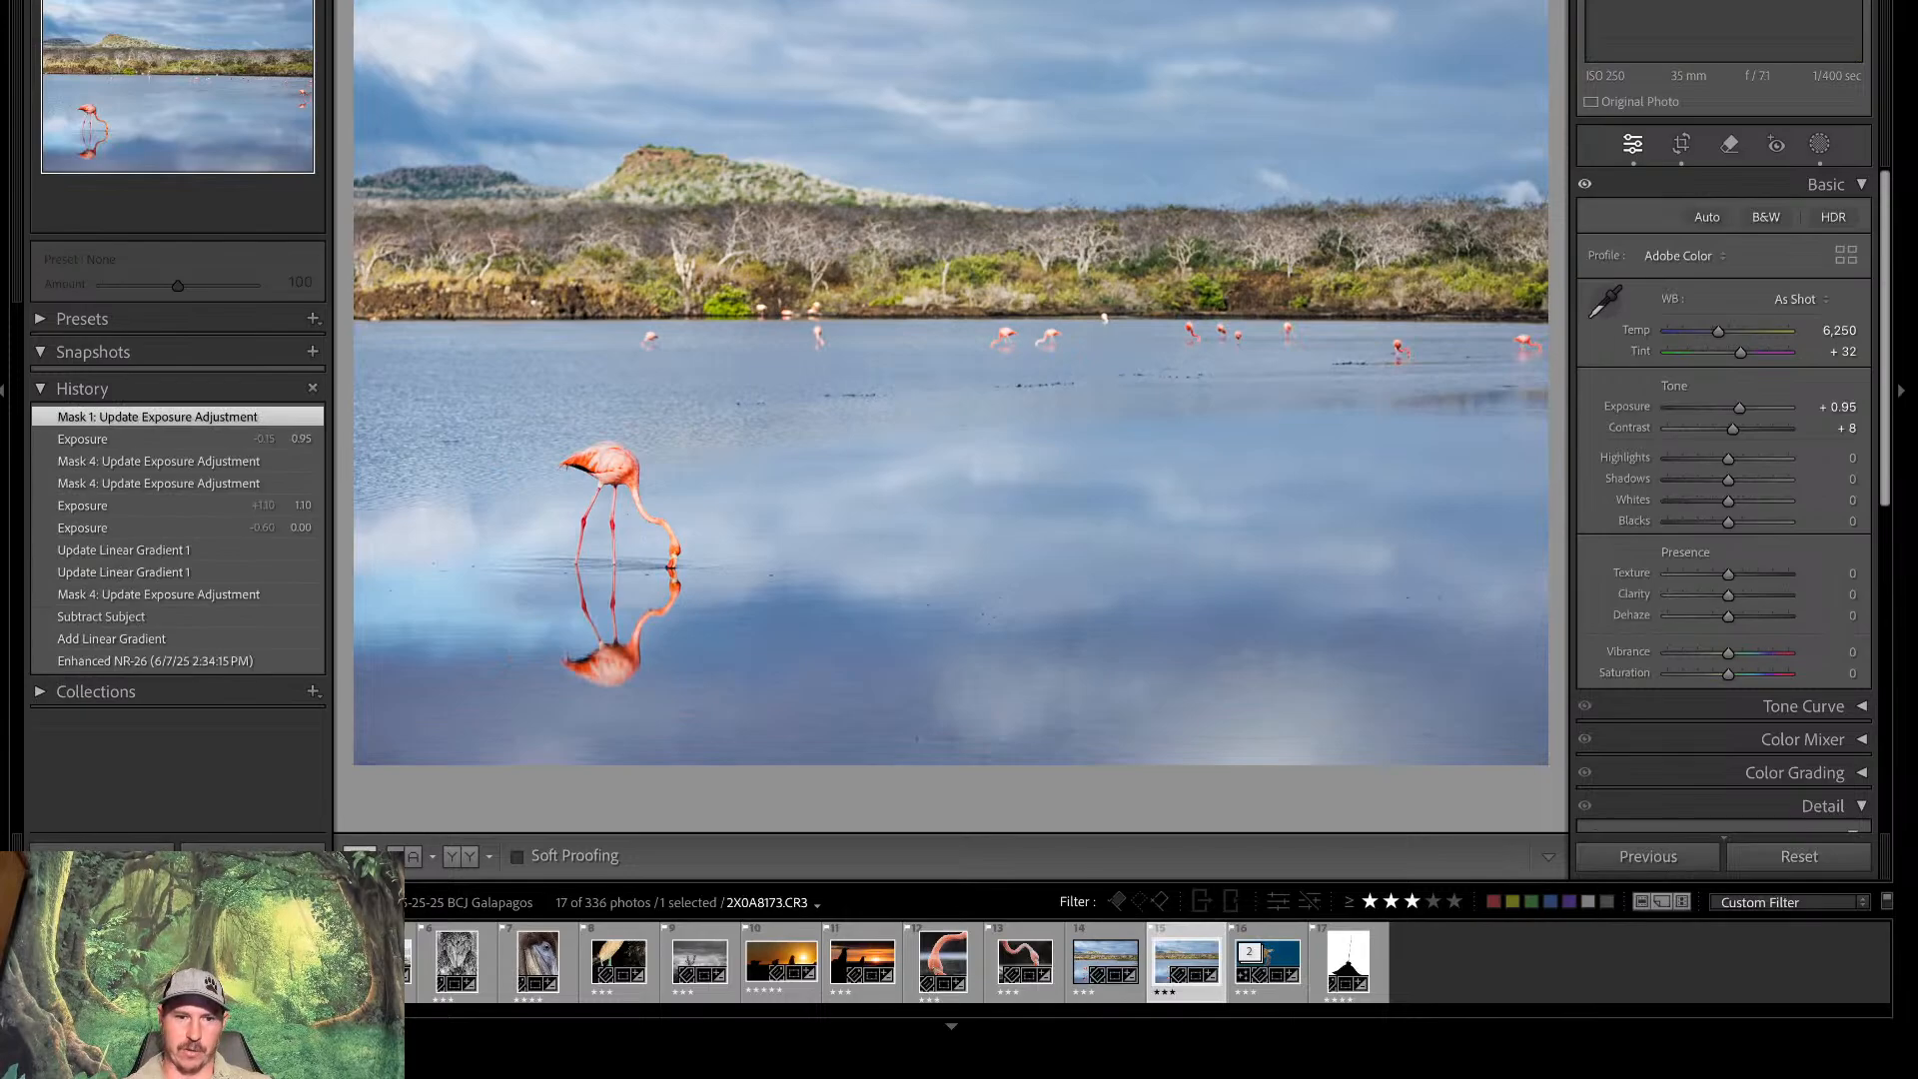
key("Right")
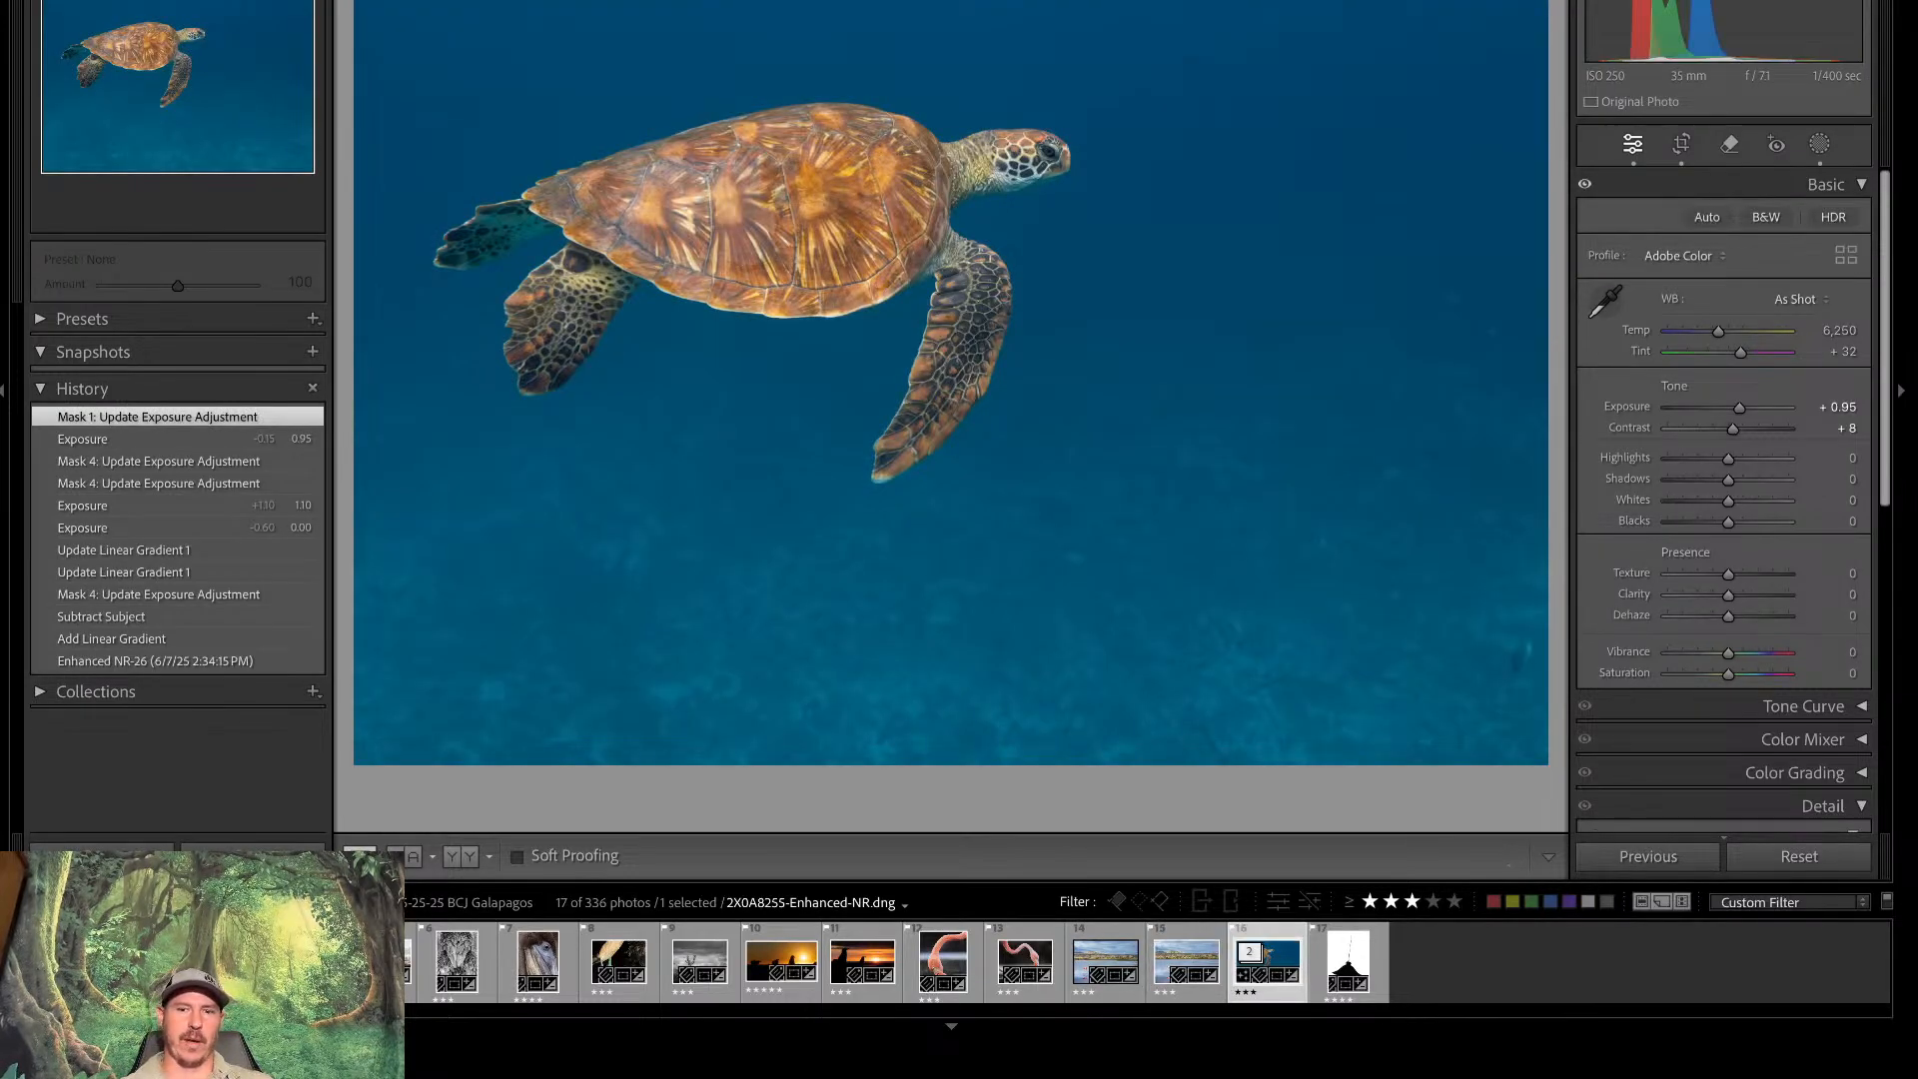
key("Right")
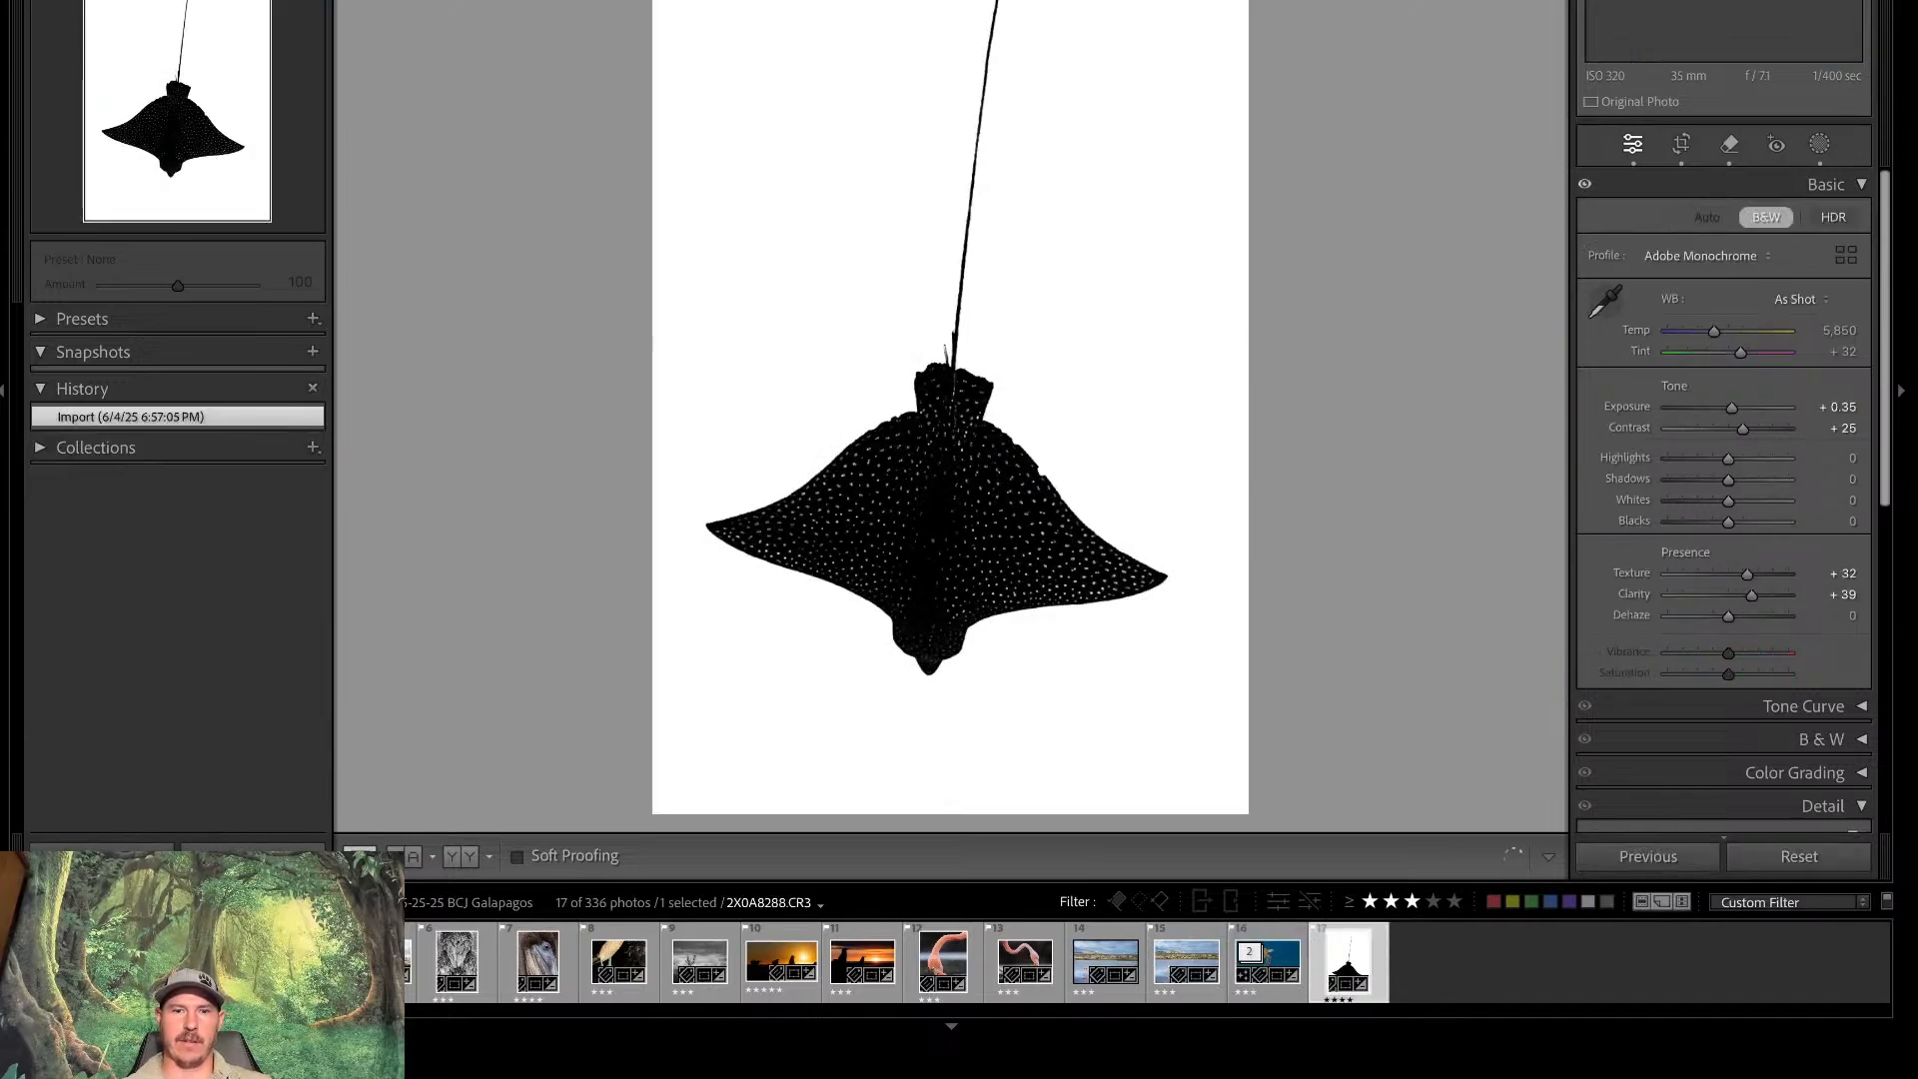